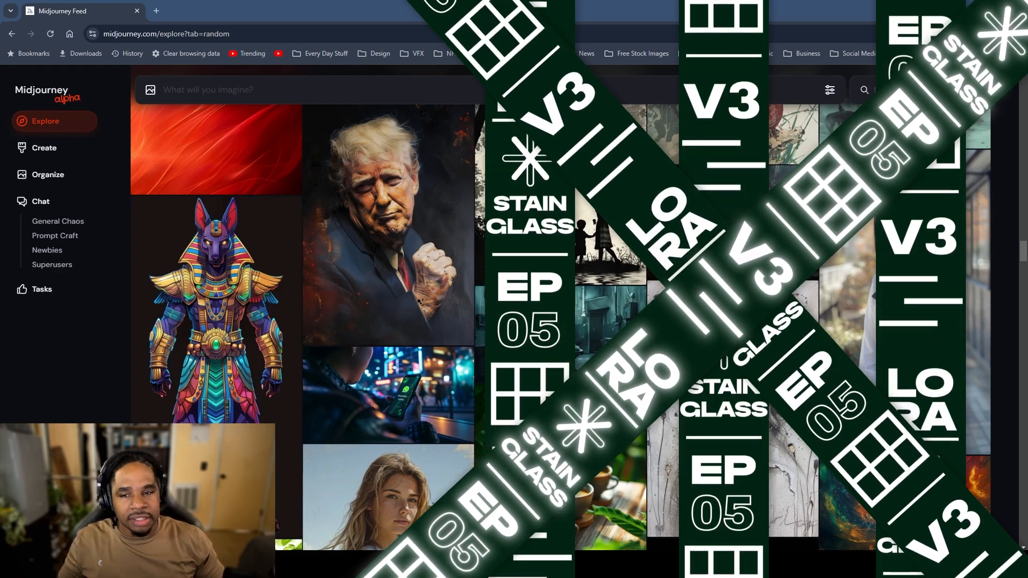
Step: Browse the random images in the Explore feed, and switch the feed to the liked images
{"action": "scroll", "coordinate": [312, 207], "scroll_direction": "down", "scroll_amount": 1}
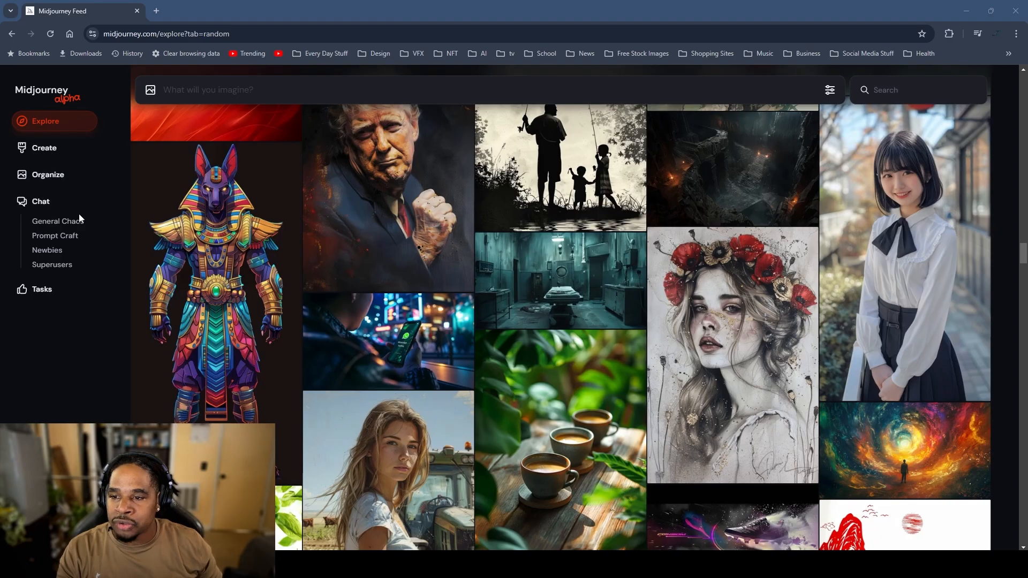
{"action": "scroll", "coordinate": [416, 174], "scroll_direction": "down", "scroll_amount": 20}
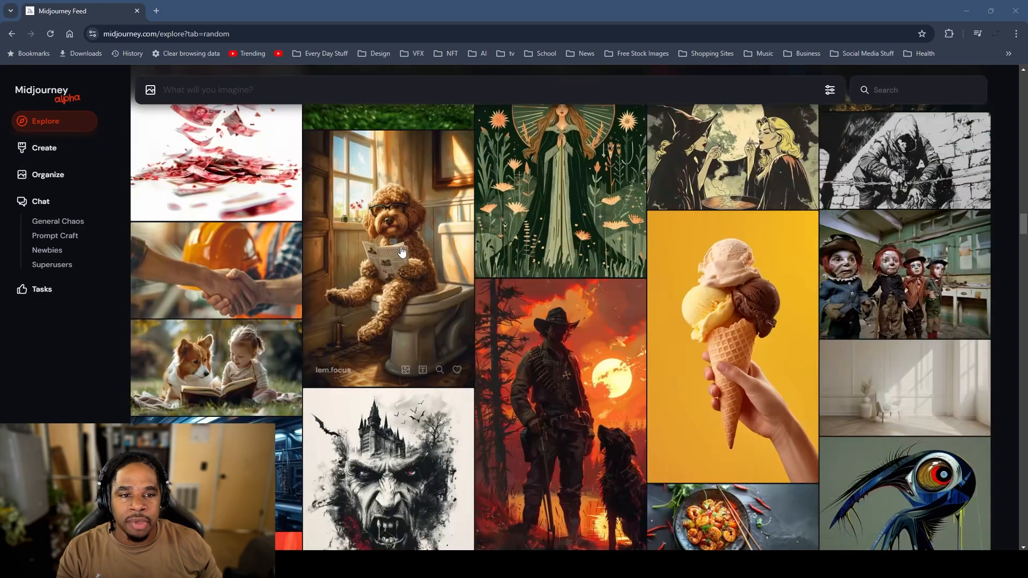
{"action": "scroll", "coordinate": [428, 305], "scroll_direction": "up", "scroll_amount": 20}
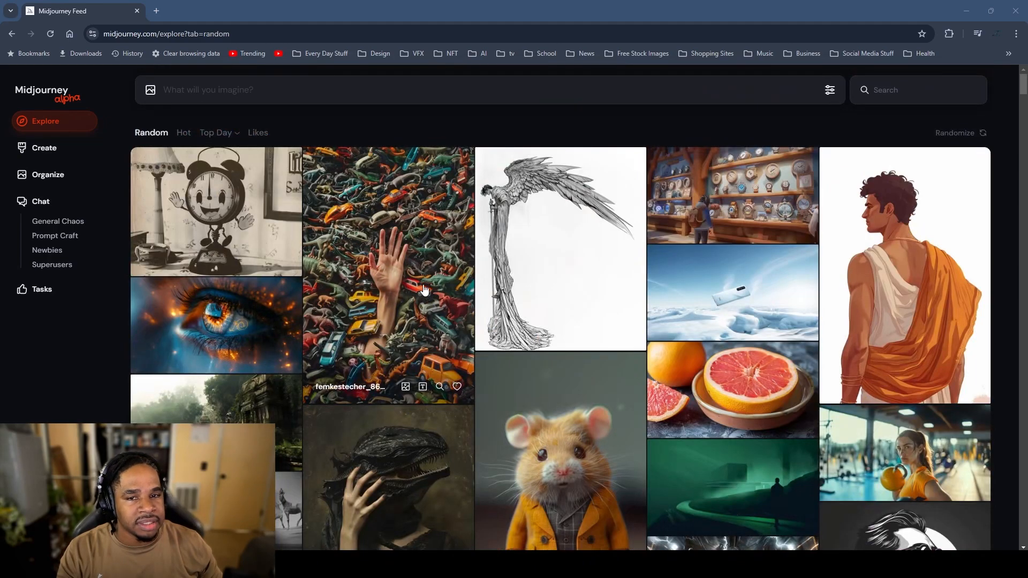
{"action": "left_click", "coordinate": [261, 135]}
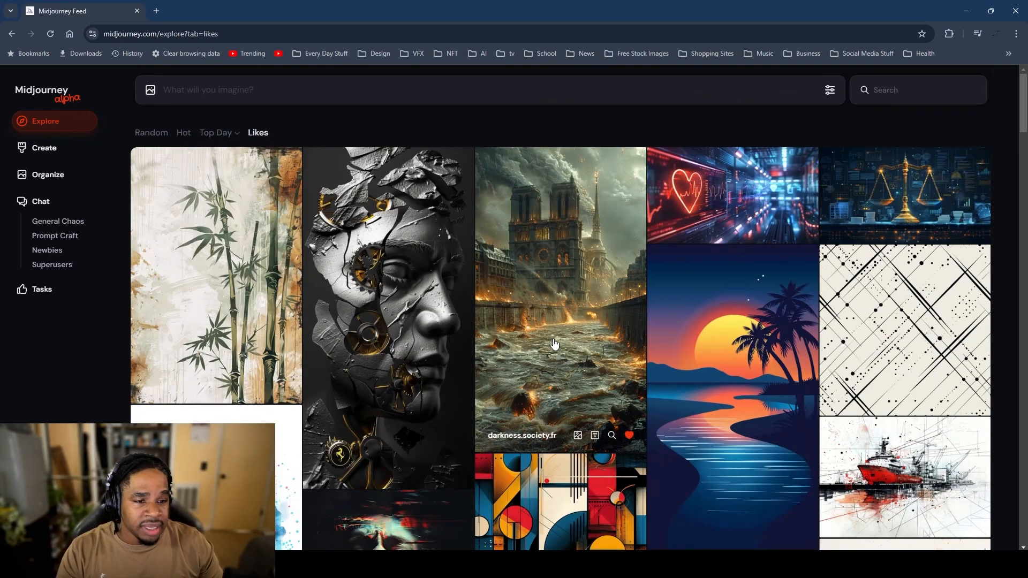
Step: Examine the art styles of the liked images, including the stained-glass man holding a torch
{"action": "scroll", "coordinate": [555, 344], "scroll_direction": "down", "scroll_amount": 12}
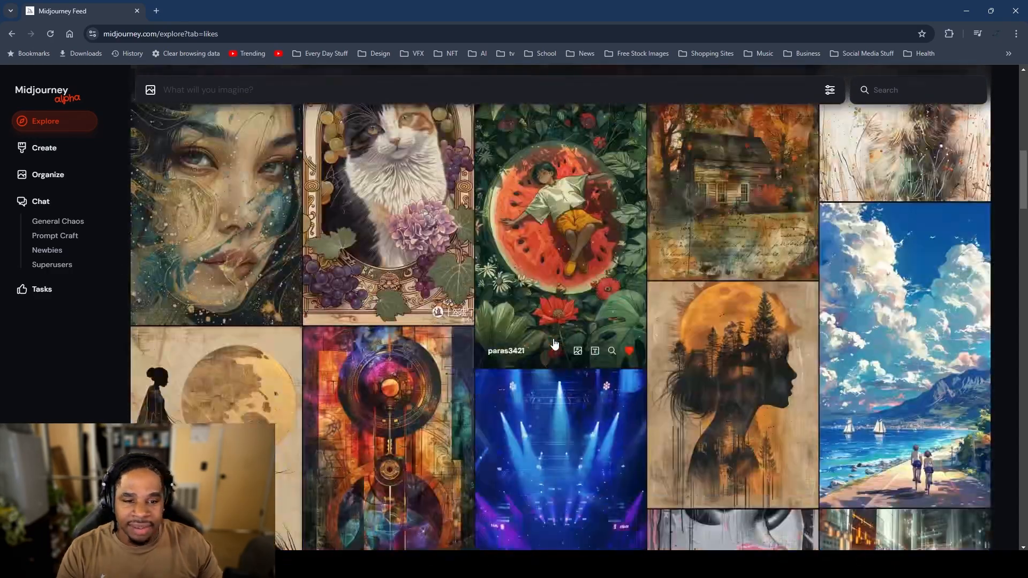
{"action": "scroll", "coordinate": [555, 344], "scroll_direction": "down", "scroll_amount": 15}
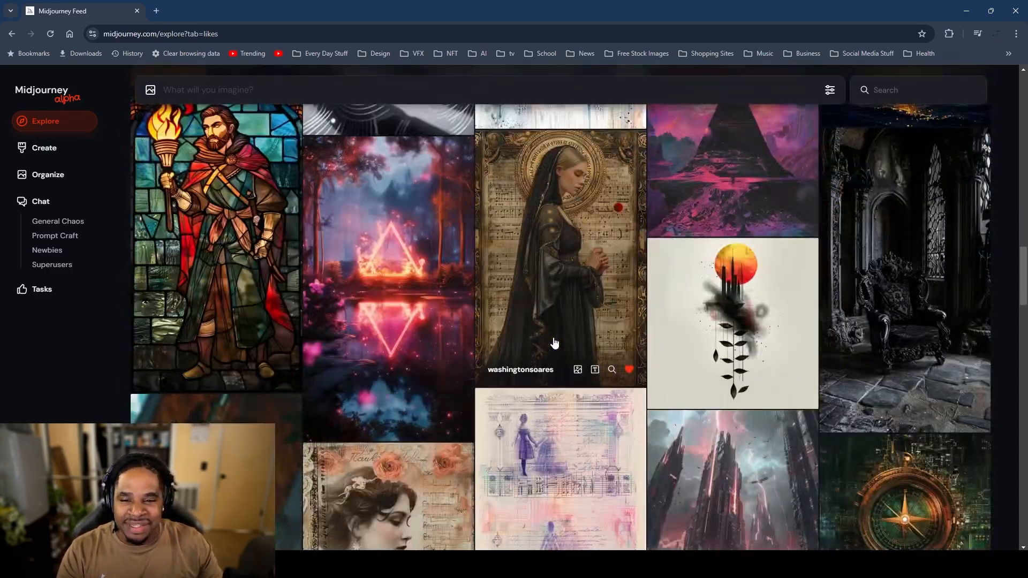
{"action": "scroll", "coordinate": [554, 344], "scroll_direction": "down", "scroll_amount": 3}
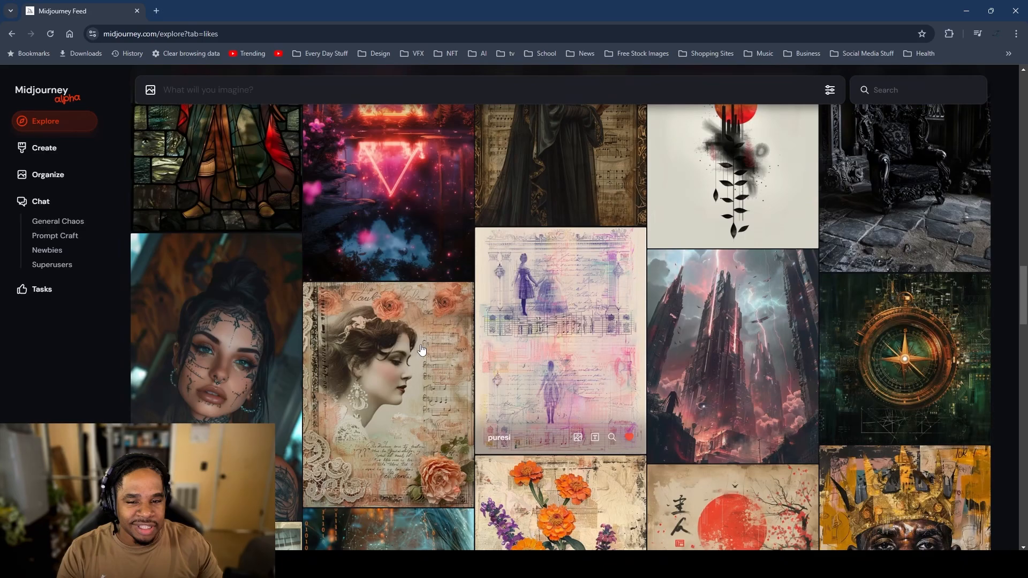
{"action": "scroll", "coordinate": [553, 232], "scroll_direction": "up", "scroll_amount": 4}
{"action": "scroll", "coordinate": [544, 303], "scroll_direction": "down", "scroll_amount": 2}
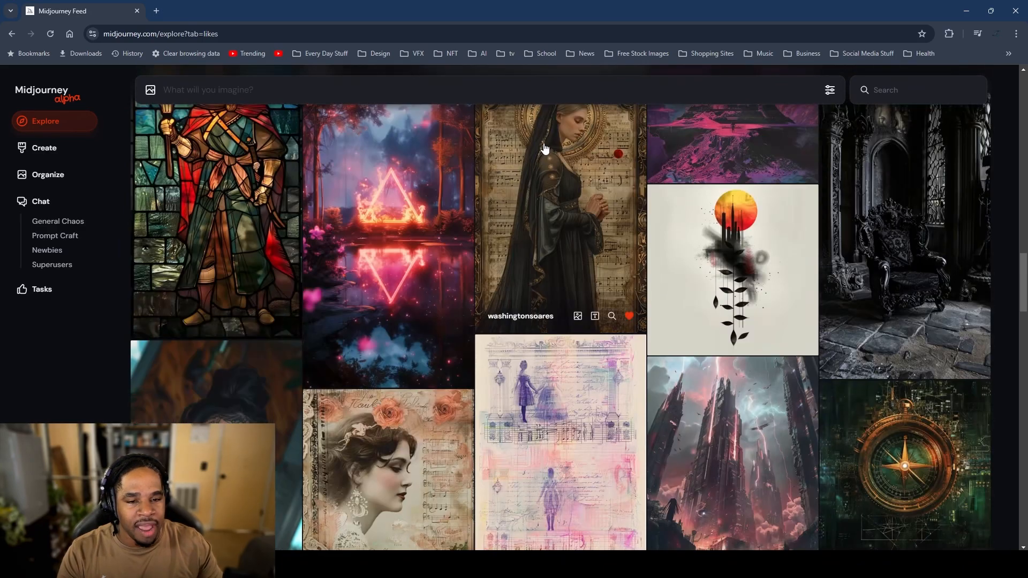
{"action": "scroll", "coordinate": [553, 291], "scroll_direction": "down", "scroll_amount": 1}
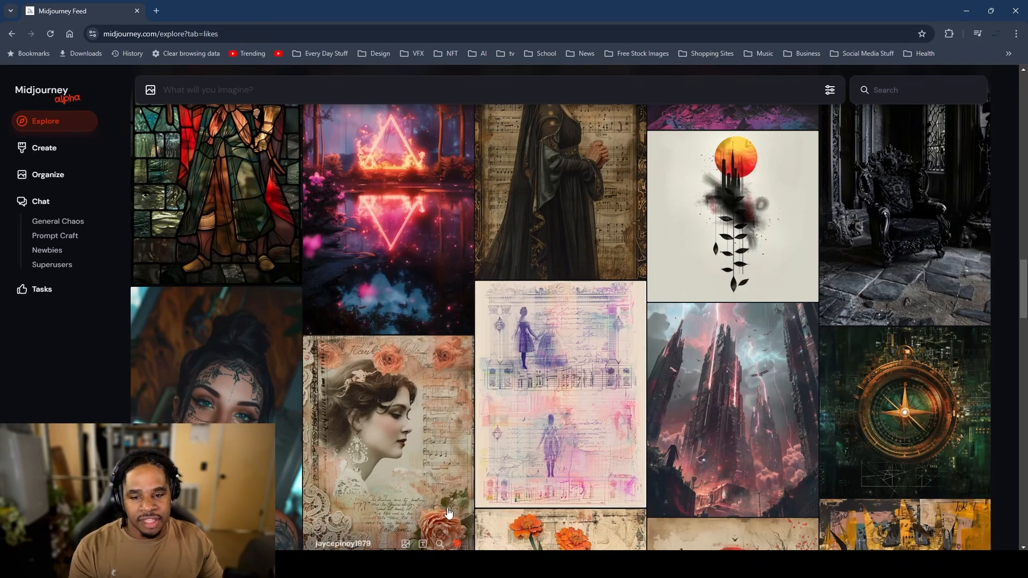
{"action": "scroll", "coordinate": [610, 268], "scroll_direction": "up", "scroll_amount": 2}
{"action": "scroll", "coordinate": [610, 283], "scroll_direction": "down", "scroll_amount": 2}
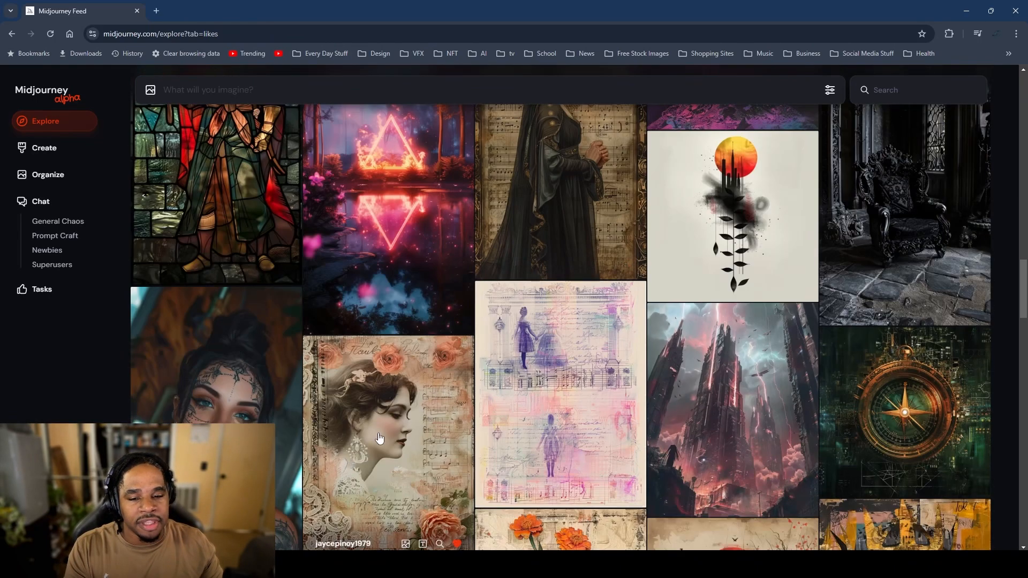
{"action": "scroll", "coordinate": [593, 337], "scroll_direction": "up", "scroll_amount": 4}
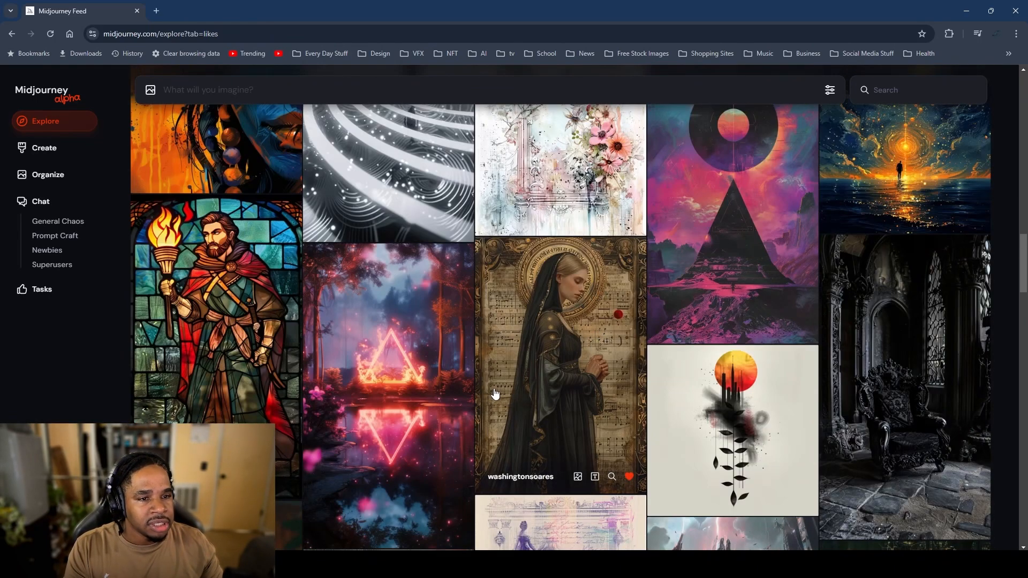
{"action": "scroll", "coordinate": [495, 394], "scroll_direction": "up", "scroll_amount": 2}
{"action": "scroll", "coordinate": [496, 394], "scroll_direction": "down", "scroll_amount": 2}
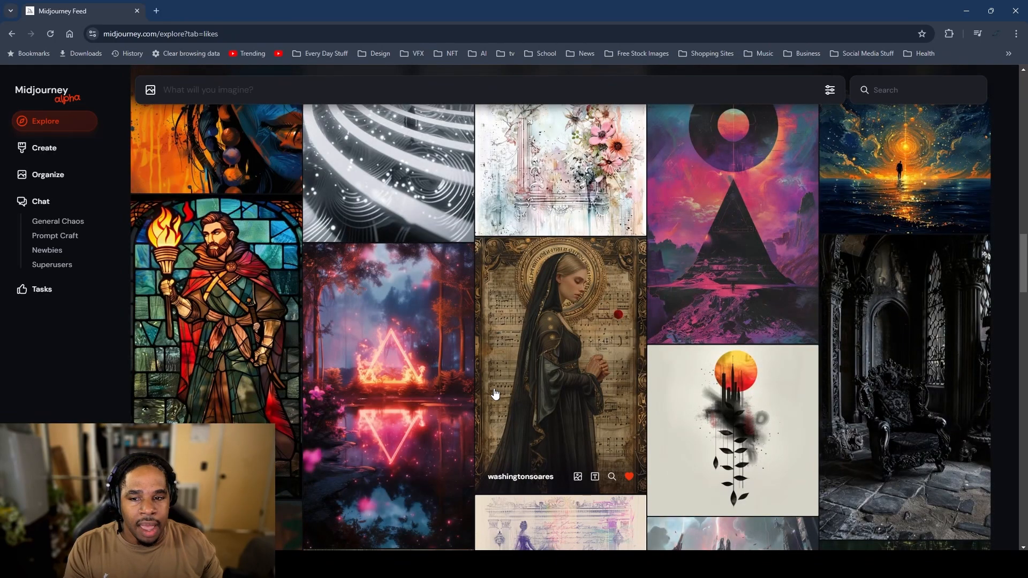
{"action": "scroll", "coordinate": [495, 395], "scroll_direction": "down", "scroll_amount": 1}
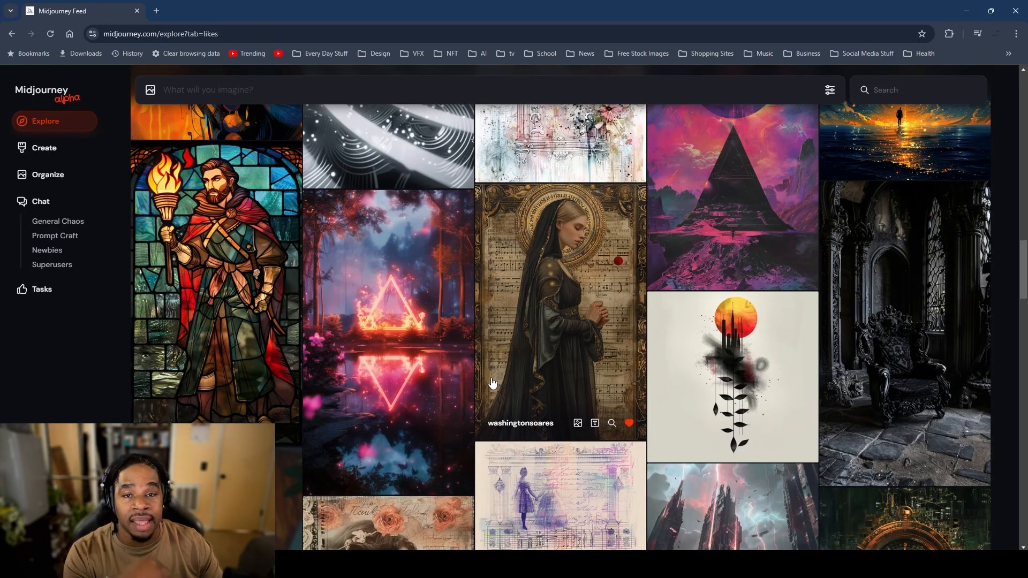
{"action": "scroll", "coordinate": [488, 386], "scroll_direction": "up", "scroll_amount": 2}
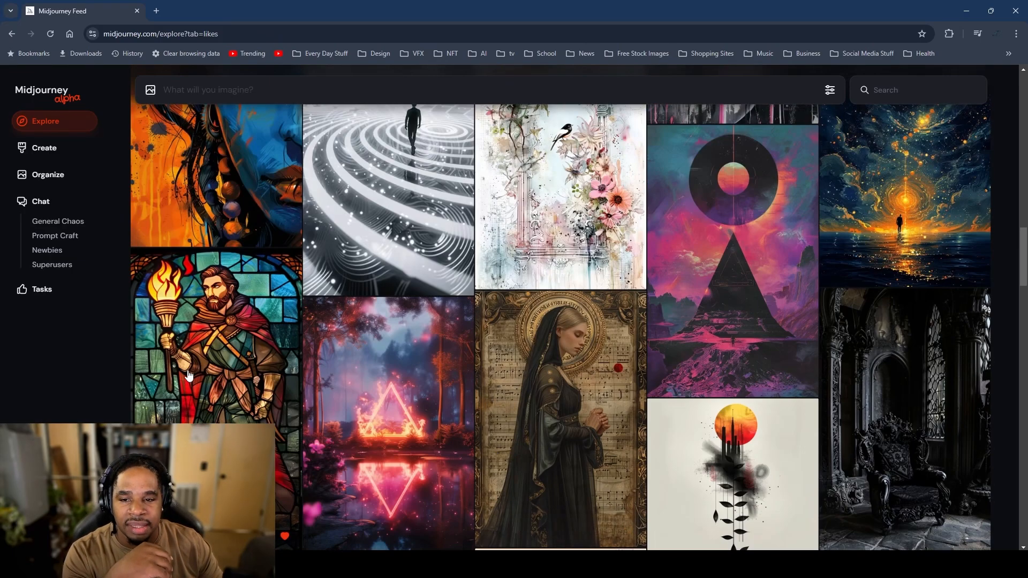
{"action": "scroll", "coordinate": [189, 375], "scroll_direction": "down", "scroll_amount": 1}
{"action": "scroll", "coordinate": [189, 375], "scroll_direction": "up", "scroll_amount": 1}
{"action": "scroll", "coordinate": [189, 375], "scroll_direction": "up", "scroll_amount": 3}
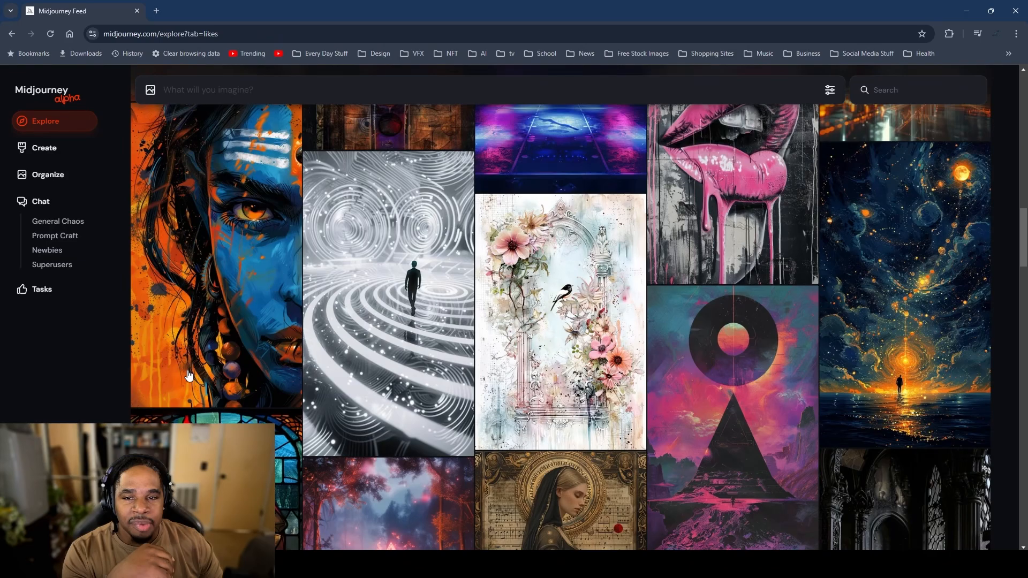
{"action": "scroll", "coordinate": [300, 392], "scroll_direction": "up", "scroll_amount": 4}
{"action": "scroll", "coordinate": [339, 399], "scroll_direction": "up", "scroll_amount": 7}
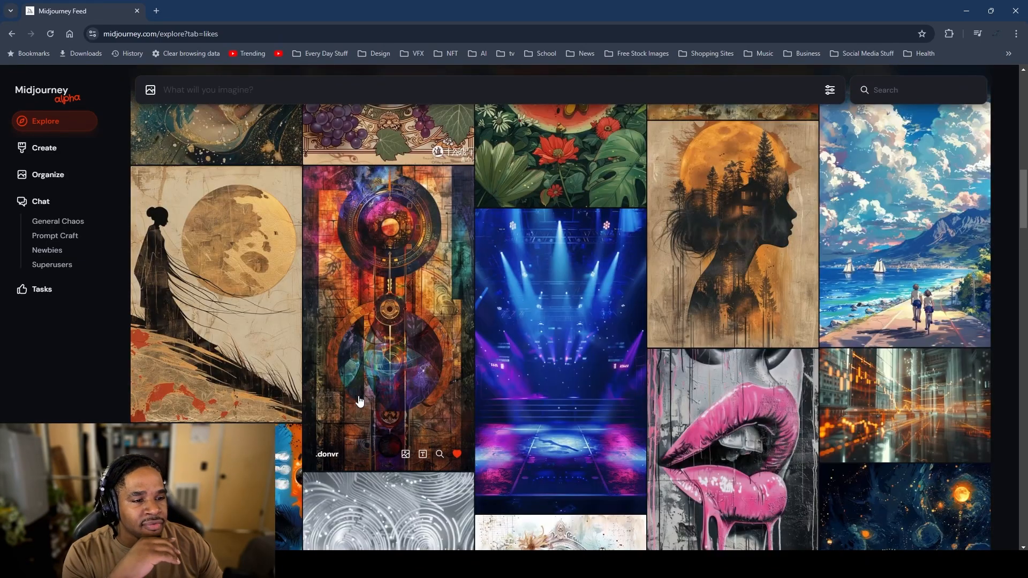
{"action": "scroll", "coordinate": [359, 401], "scroll_direction": "up", "scroll_amount": 1}
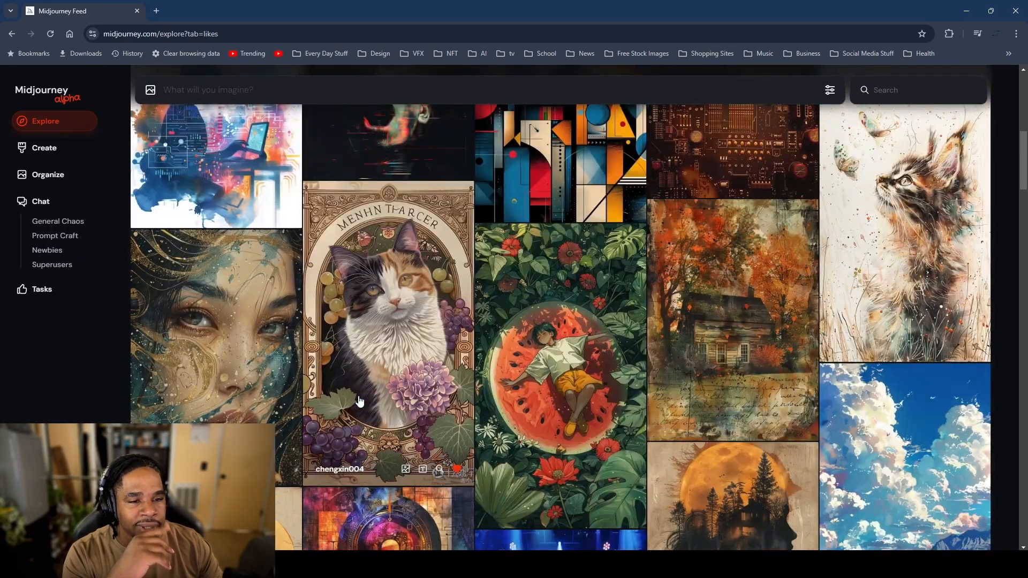
{"action": "scroll", "coordinate": [359, 400], "scroll_direction": "up", "scroll_amount": 5}
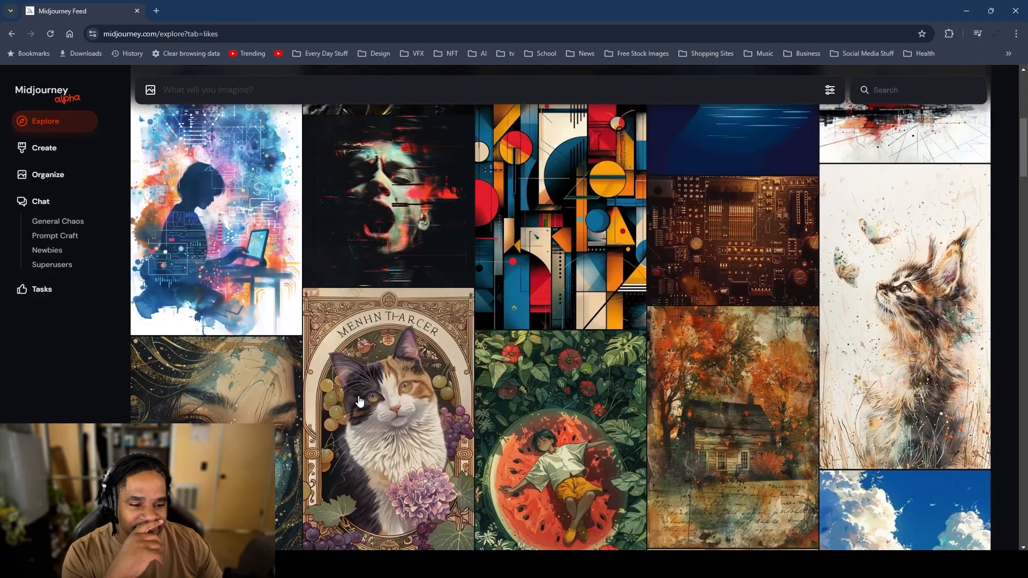
{"action": "scroll", "coordinate": [359, 401], "scroll_direction": "up", "scroll_amount": 5}
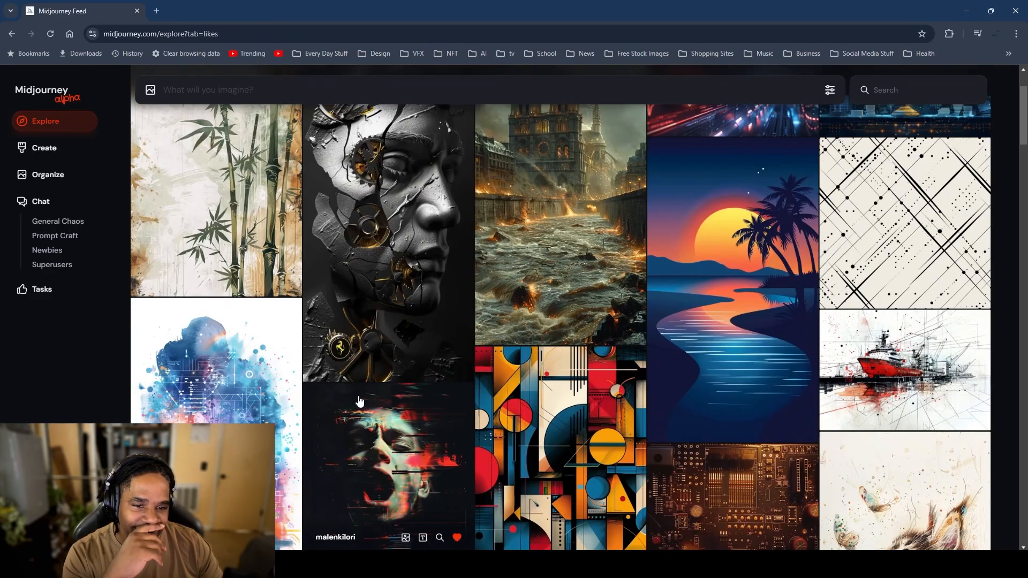
{"action": "scroll", "coordinate": [359, 402], "scroll_direction": "down", "scroll_amount": 20}
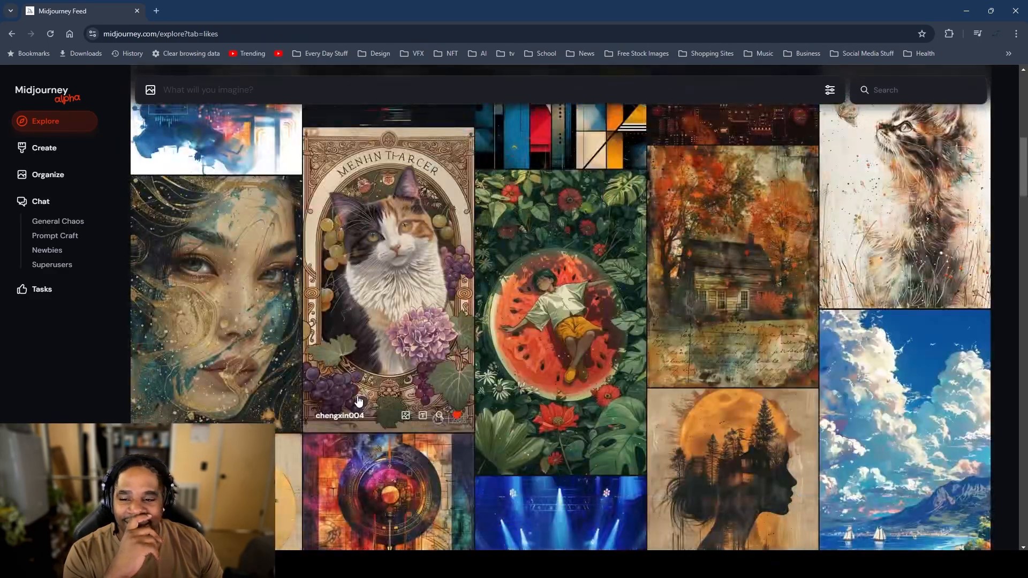
{"action": "scroll", "coordinate": [359, 401], "scroll_direction": "down", "scroll_amount": 20}
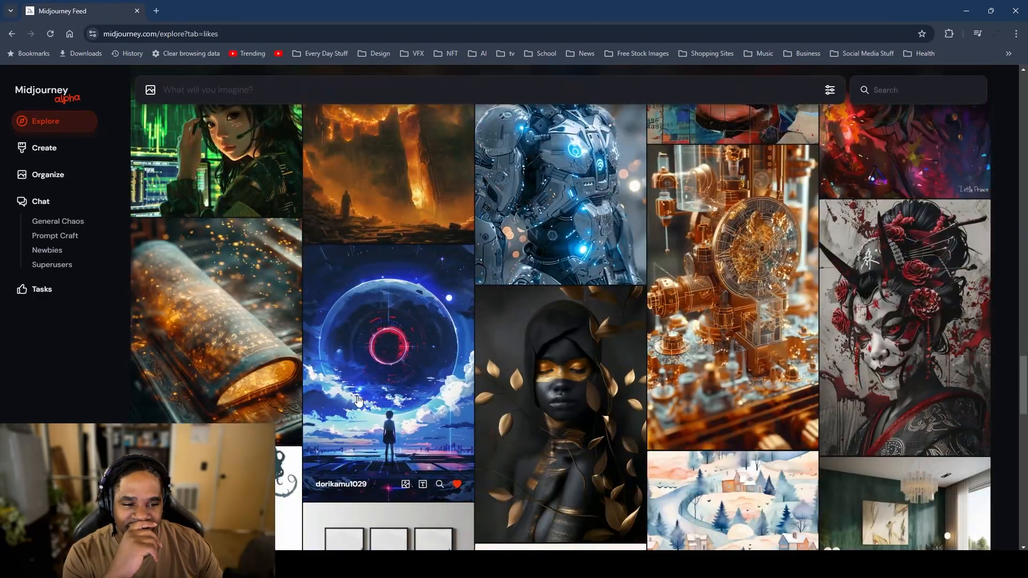
{"action": "scroll", "coordinate": [358, 401], "scroll_direction": "up", "scroll_amount": 3}
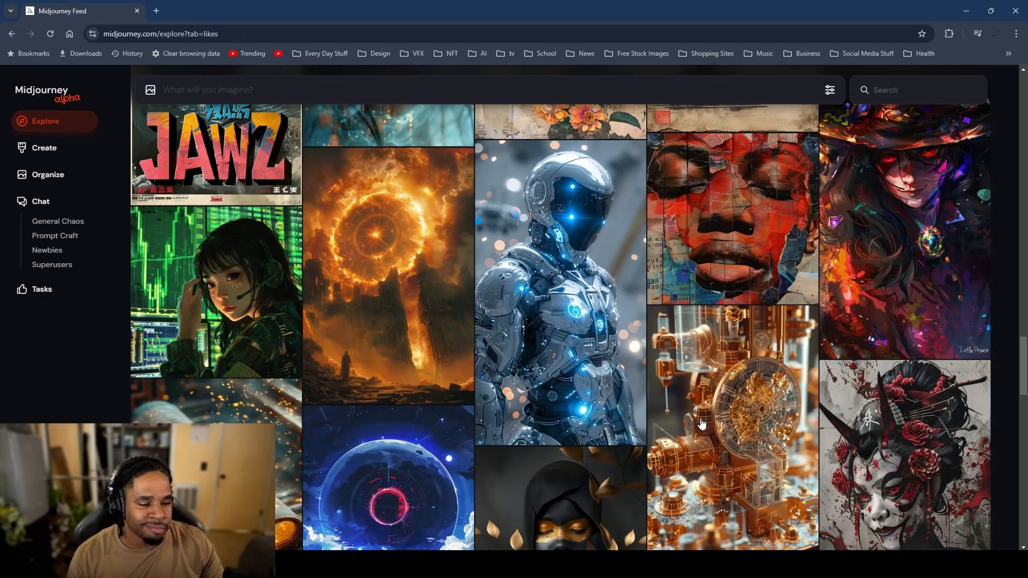
{"action": "scroll", "coordinate": [702, 424], "scroll_direction": "up", "scroll_amount": 10}
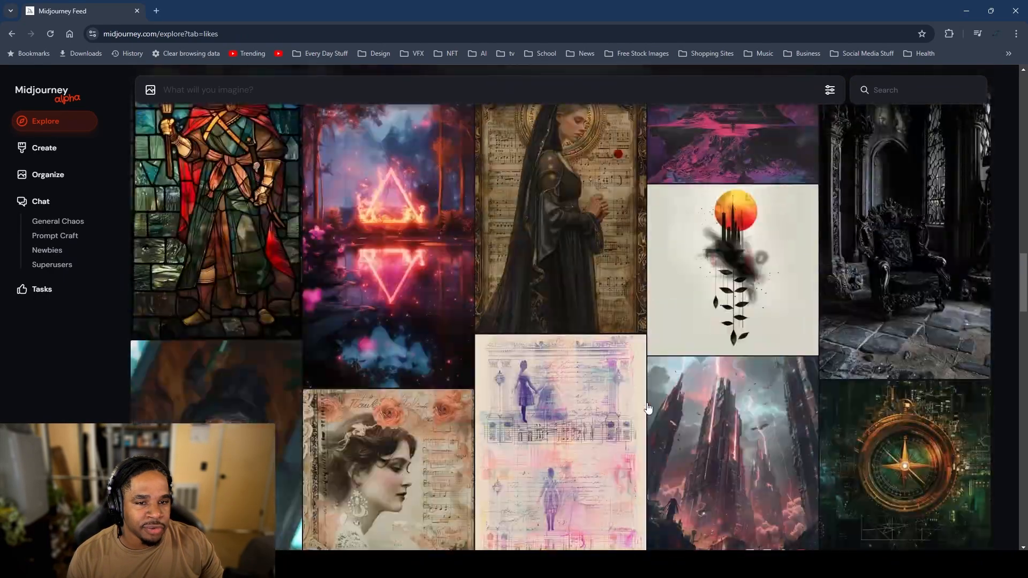
{"action": "scroll", "coordinate": [649, 408], "scroll_direction": "up", "scroll_amount": 4}
{"action": "scroll", "coordinate": [648, 408], "scroll_direction": "down", "scroll_amount": 4}
{"action": "scroll", "coordinate": [536, 385], "scroll_direction": "up", "scroll_amount": 5}
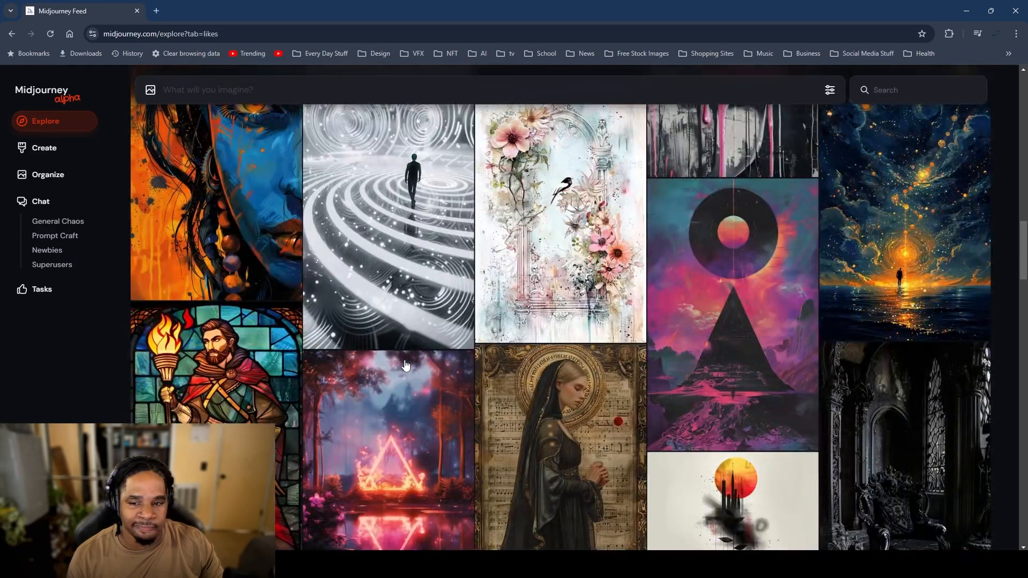
{"action": "scroll", "coordinate": [405, 366], "scroll_direction": "down", "scroll_amount": 2}
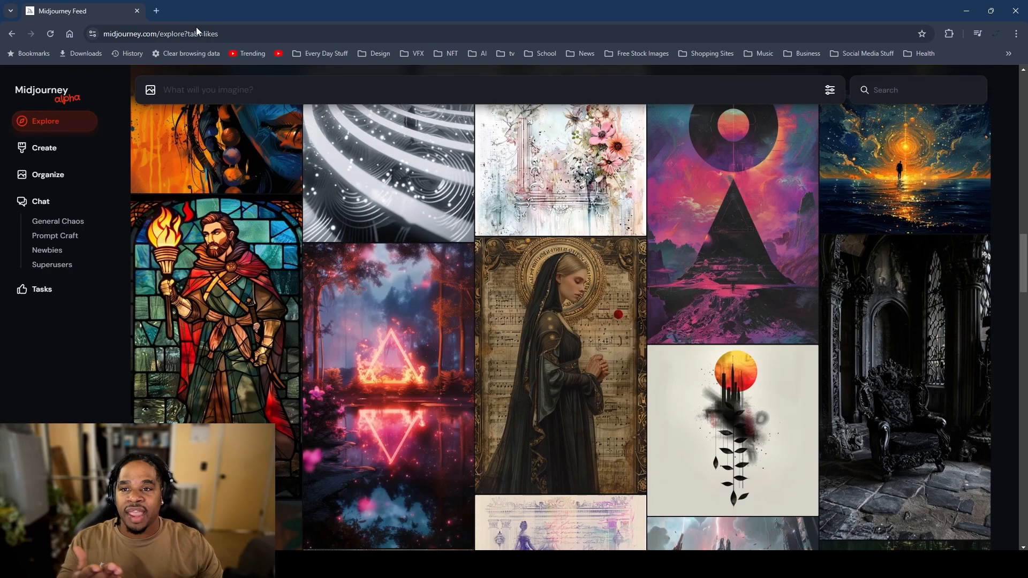
Step: Open the V3rseFX website at v3rsefx.com in a new browser tab
{"action": "left_click", "coordinate": [158, 12]}
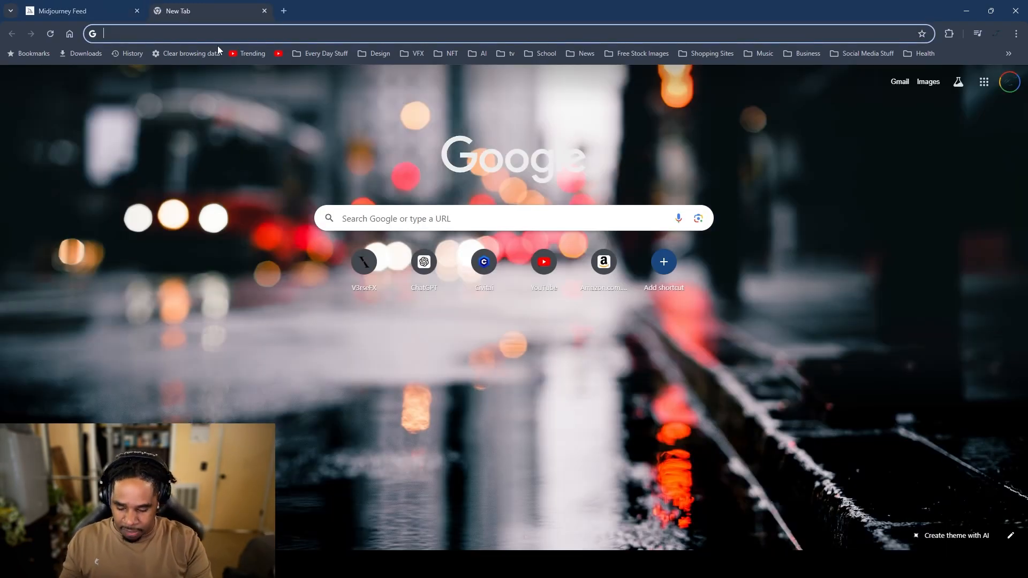
{"action": "type", "text": "v3rsefx.com"}
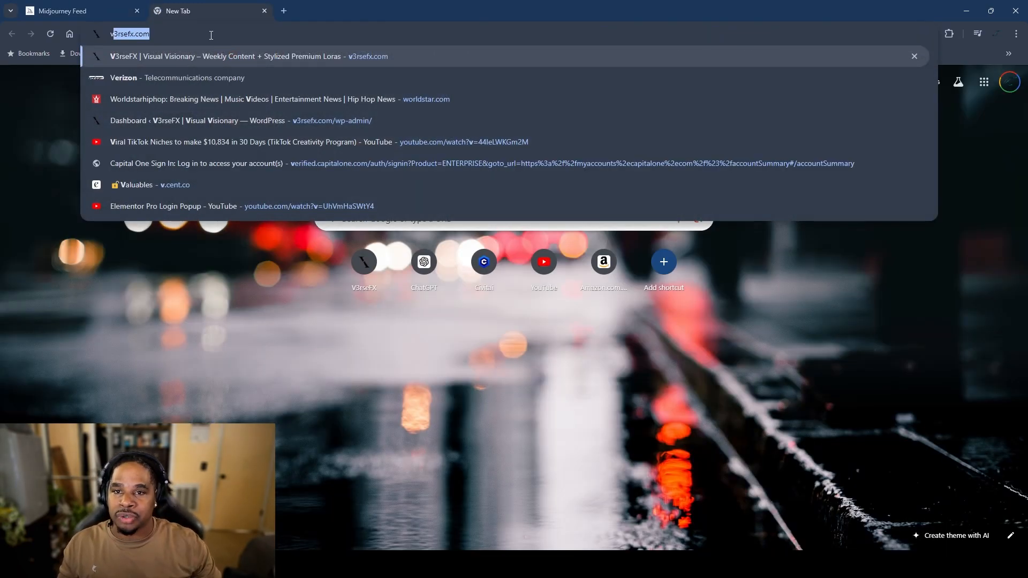
{"action": "left_click", "coordinate": [216, 51]}
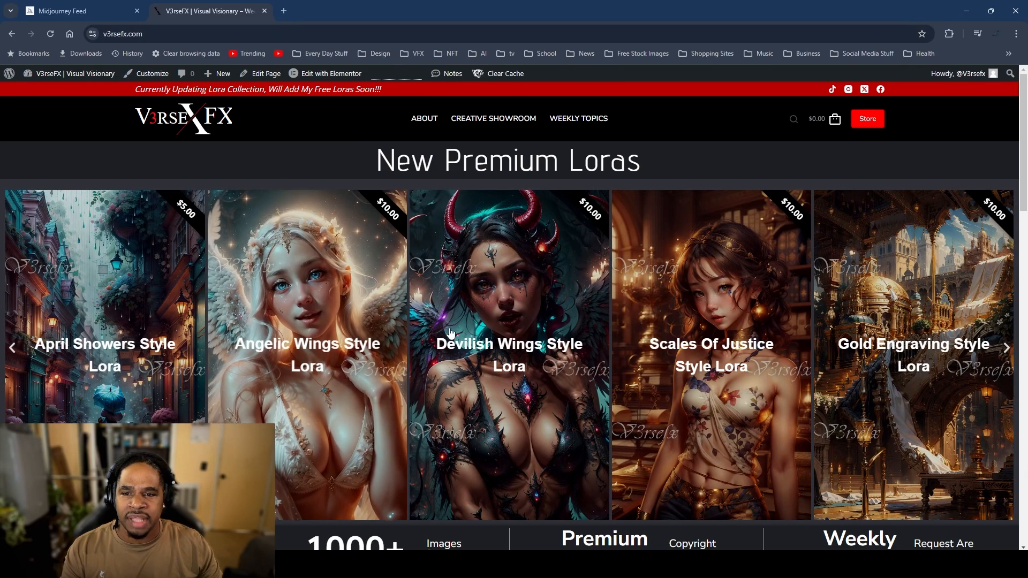
Step: Examine the New Premium Loras carousel and the image gallery on the V3rseFX homepage
{"action": "scroll", "coordinate": [773, 142], "scroll_direction": "down", "scroll_amount": 10}
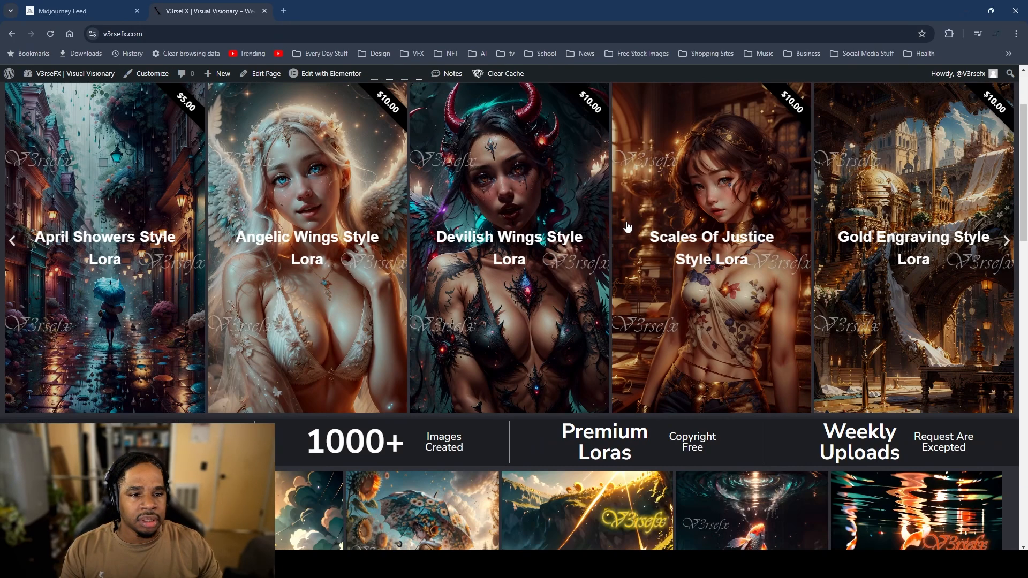
{"action": "scroll", "coordinate": [849, 234], "scroll_direction": "up", "scroll_amount": 6}
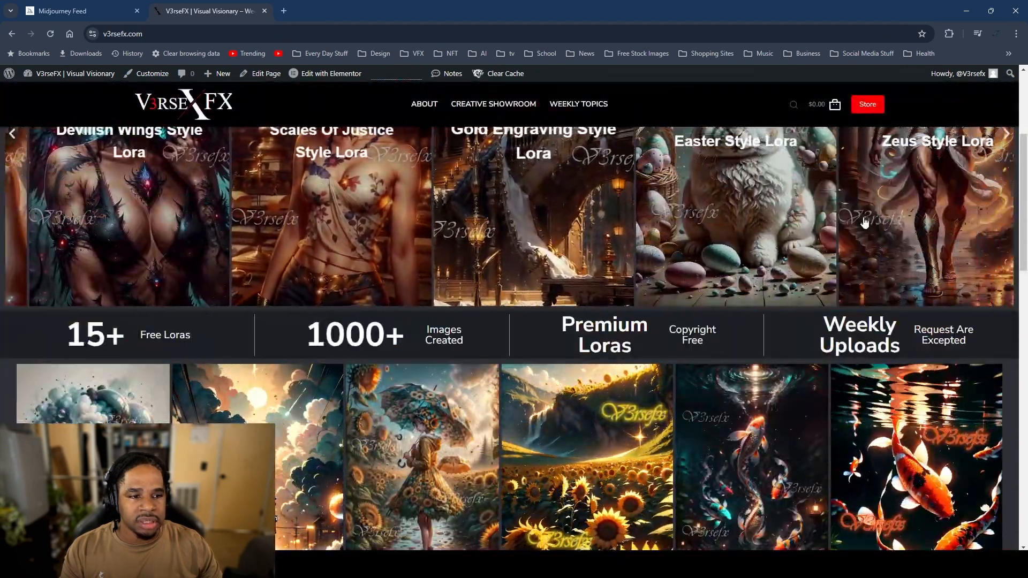
{"action": "scroll", "coordinate": [849, 234], "scroll_direction": "up", "scroll_amount": 3}
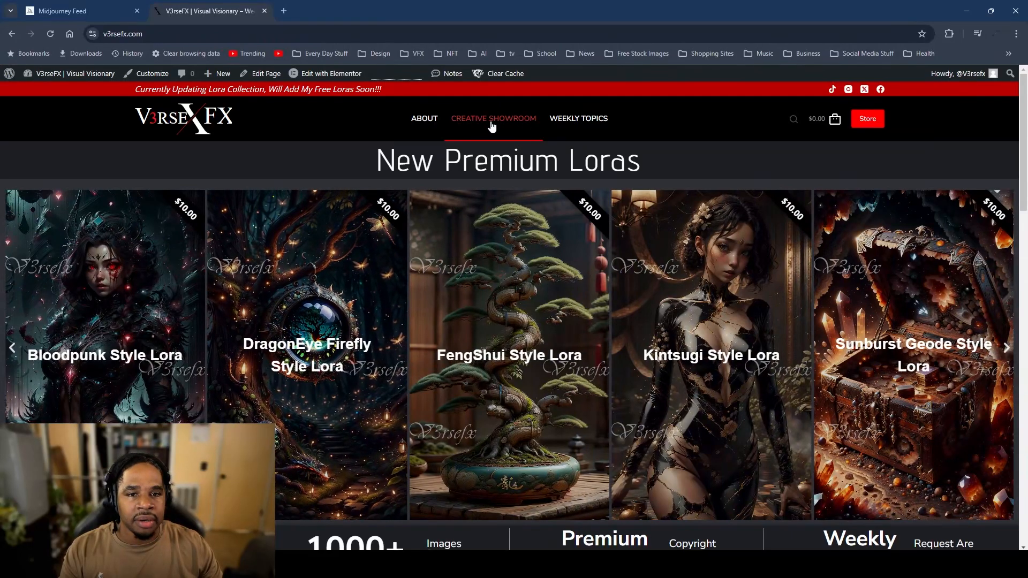
{"action": "scroll", "coordinate": [589, 129], "scroll_direction": "down", "scroll_amount": 5}
{"action": "scroll", "coordinate": [558, 158], "scroll_direction": "up", "scroll_amount": 3}
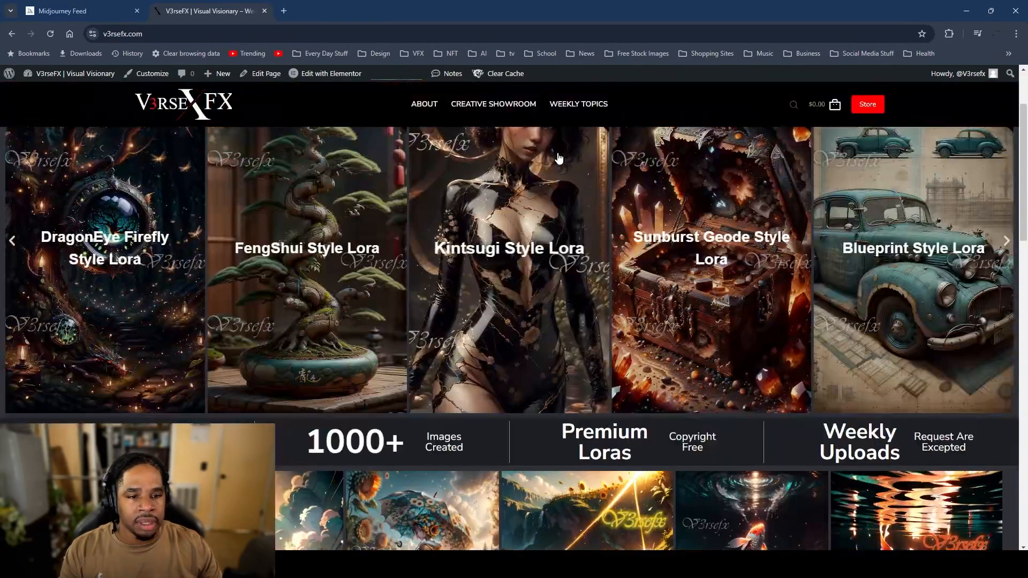
{"action": "scroll", "coordinate": [544, 174], "scroll_direction": "down", "scroll_amount": 5}
{"action": "scroll", "coordinate": [498, 178], "scroll_direction": "up", "scroll_amount": 6}
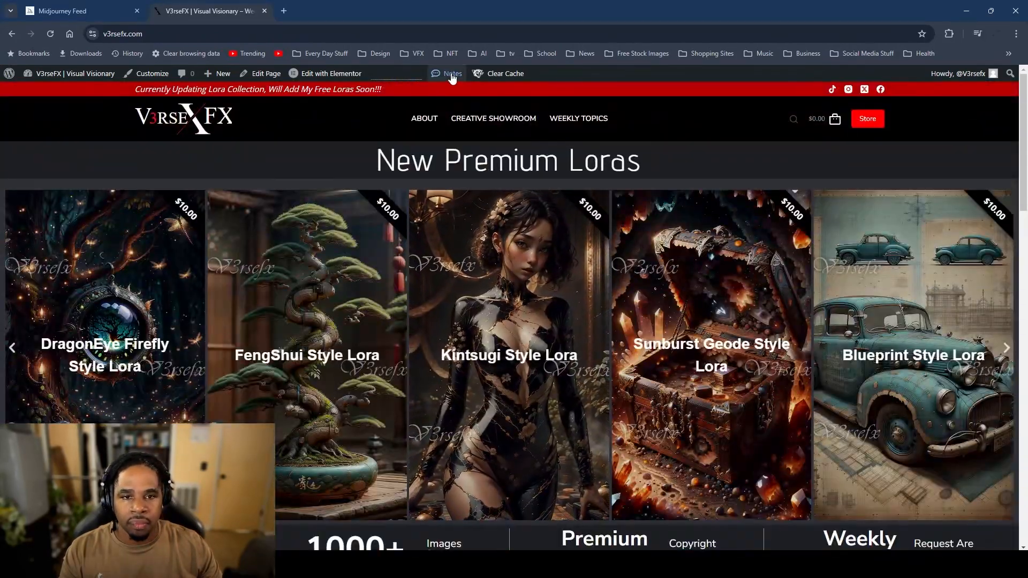
Step: Visit the Creative Showroom portfolio page, and open the store's listing of Style Loras
{"action": "left_click", "coordinate": [478, 117]}
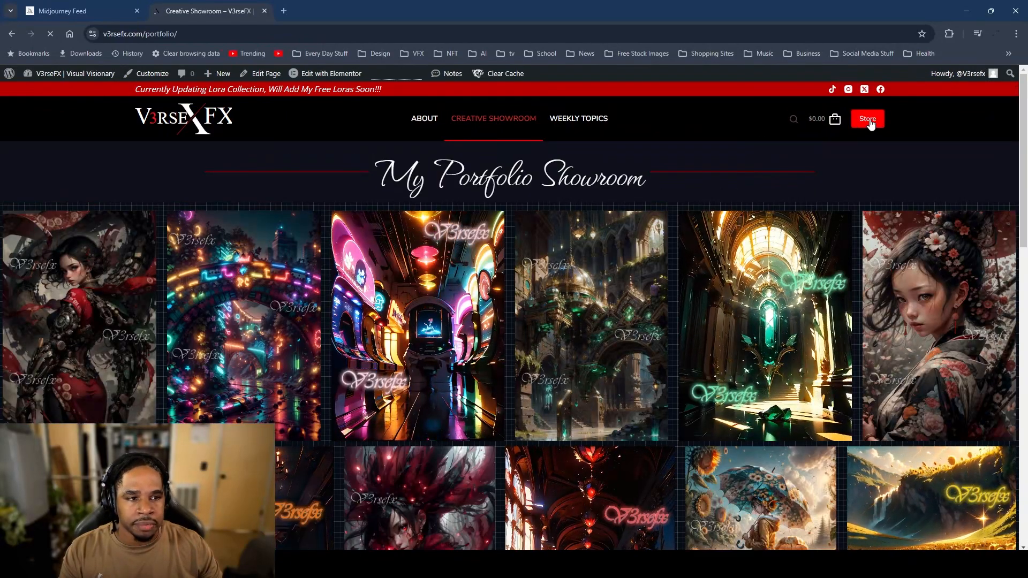
{"action": "left_click", "coordinate": [868, 119]}
{"action": "scroll", "coordinate": [664, 182], "scroll_direction": "down", "scroll_amount": 3}
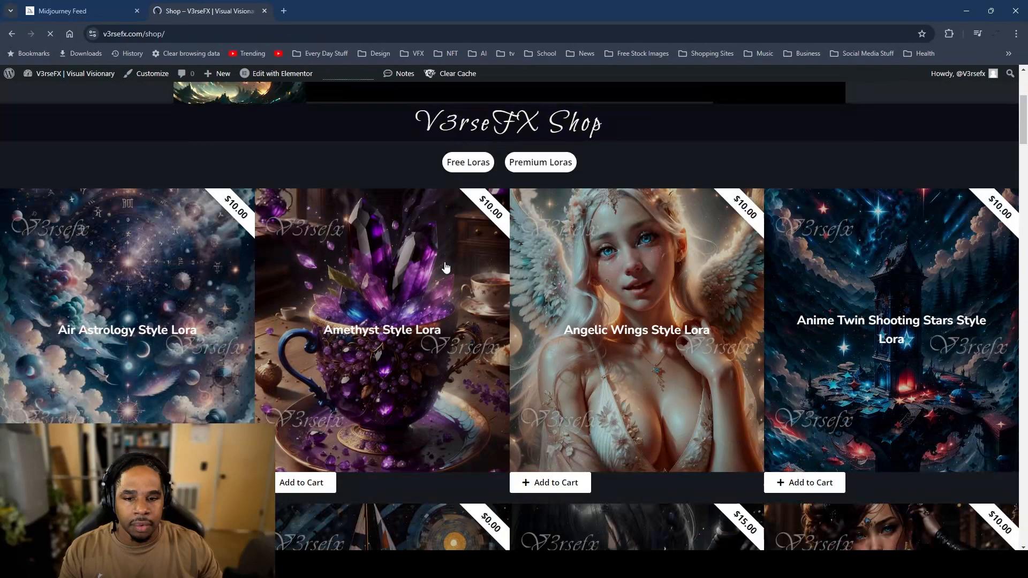
Step: Filter the shop to free Loras, open the Baltik Cubism Style Lora, and view its sample image of the woman in white
{"action": "left_click", "coordinate": [471, 219]}
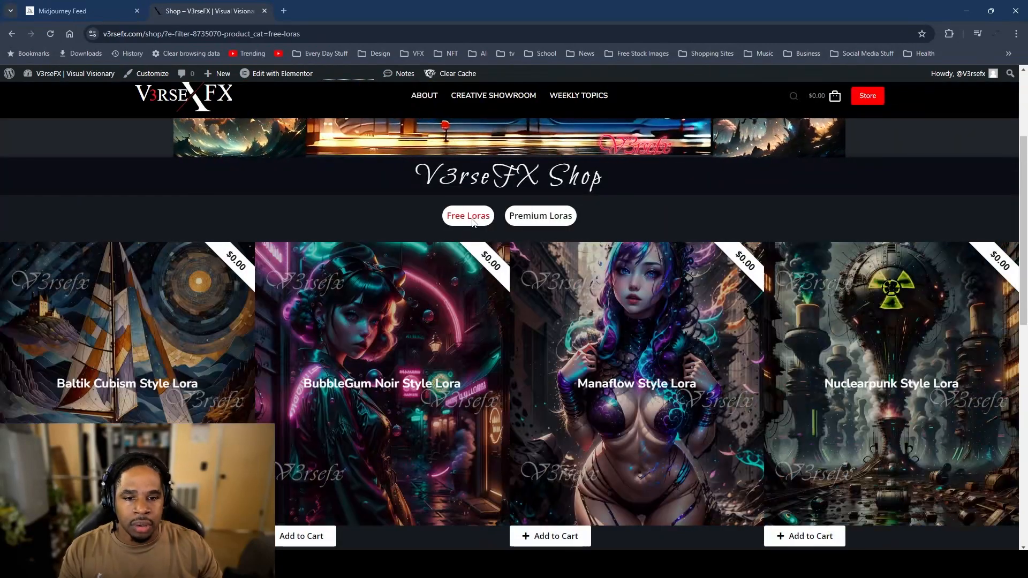
{"action": "left_click", "coordinate": [127, 273]}
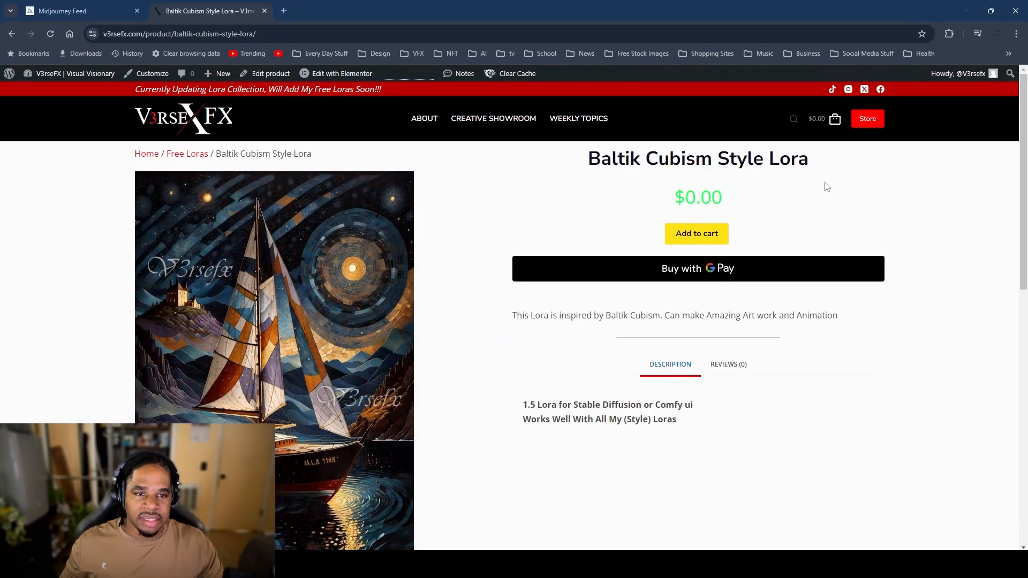
{"action": "scroll", "coordinate": [527, 214], "scroll_direction": "down", "scroll_amount": 6}
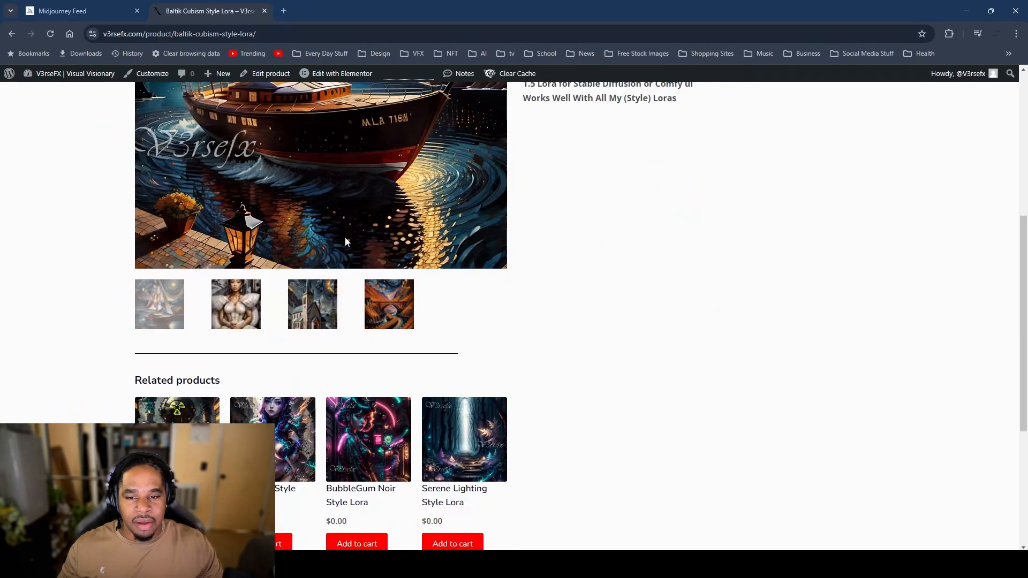
{"action": "scroll", "coordinate": [195, 402], "scroll_direction": "up", "scroll_amount": 2}
{"action": "left_click", "coordinate": [219, 414]}
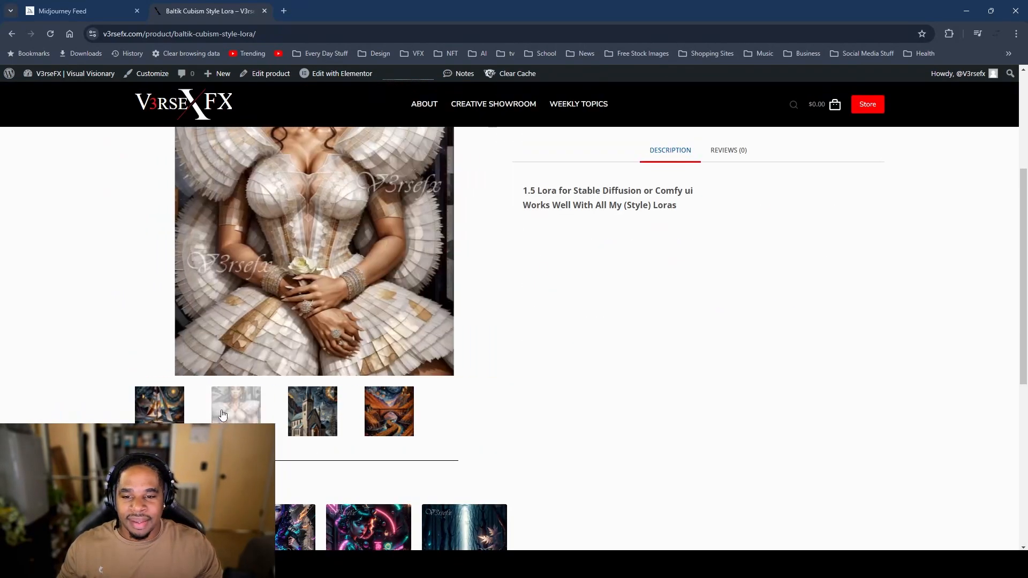
{"action": "scroll", "coordinate": [293, 393], "scroll_direction": "up", "scroll_amount": 4}
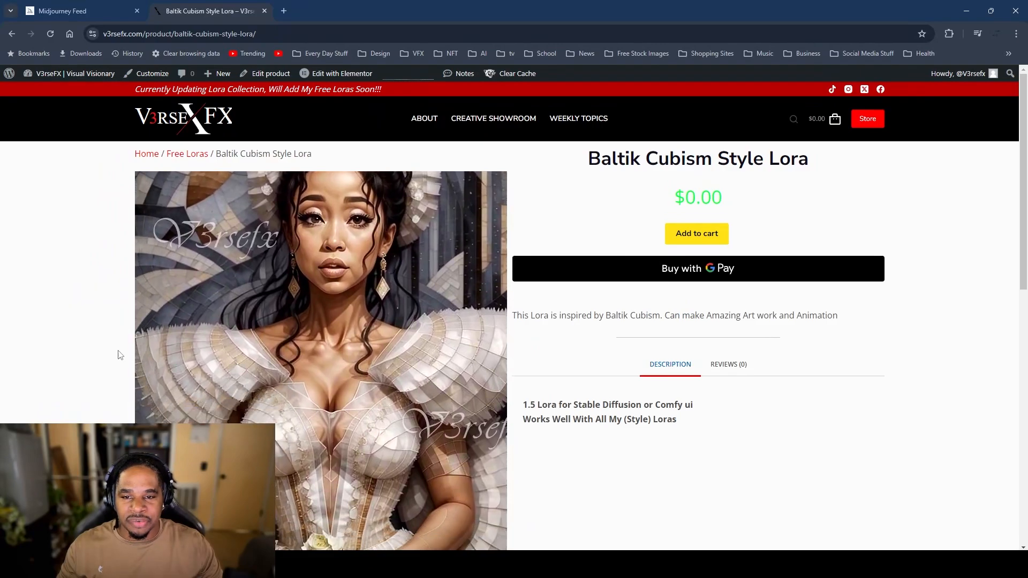
Step: Examine the church and bridge sample images of the Baltik Cubism Style Lora
{"action": "scroll", "coordinate": [268, 413], "scroll_direction": "down", "scroll_amount": 4}
{"action": "left_click", "coordinate": [317, 412]}
{"action": "scroll", "coordinate": [340, 285], "scroll_direction": "up", "scroll_amount": 4}
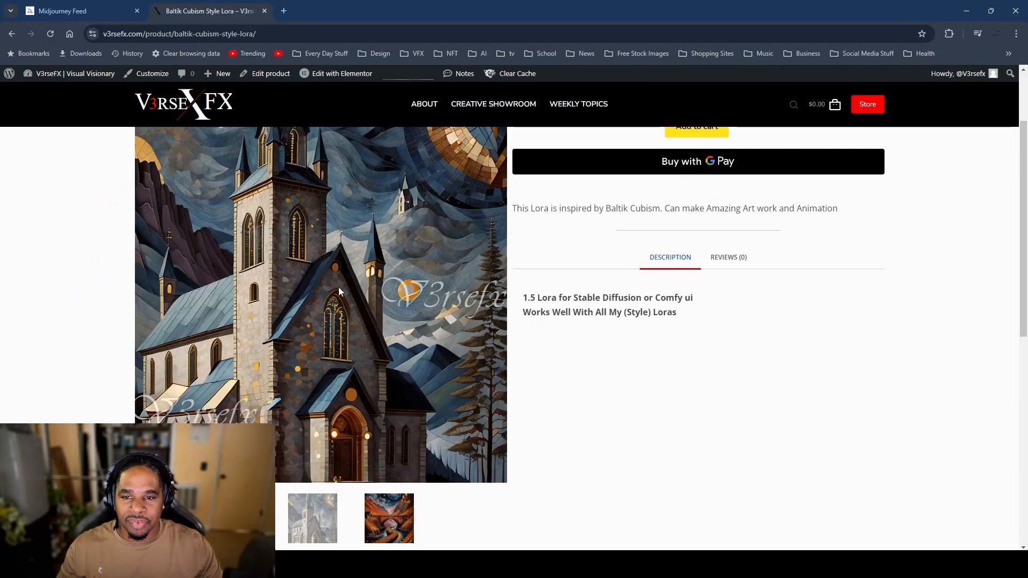
{"action": "scroll", "coordinate": [700, 282], "scroll_direction": "down", "scroll_amount": 4}
{"action": "scroll", "coordinate": [642, 300], "scroll_direction": "up", "scroll_amount": 4}
{"action": "scroll", "coordinate": [514, 314], "scroll_direction": "down", "scroll_amount": 1}
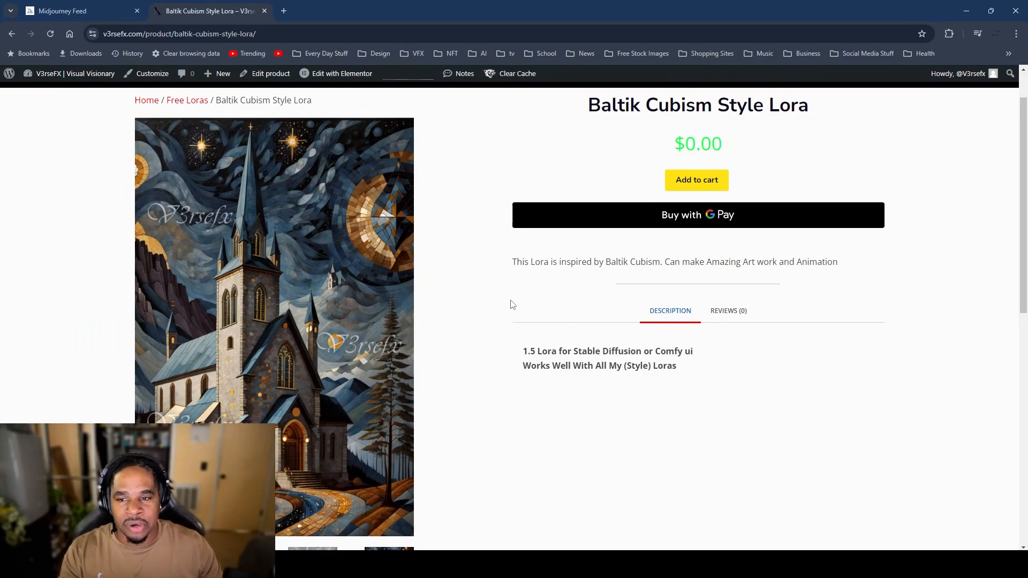
{"action": "scroll", "coordinate": [512, 305], "scroll_direction": "down", "scroll_amount": 3}
{"action": "scroll", "coordinate": [585, 344], "scroll_direction": "up", "scroll_amount": 3}
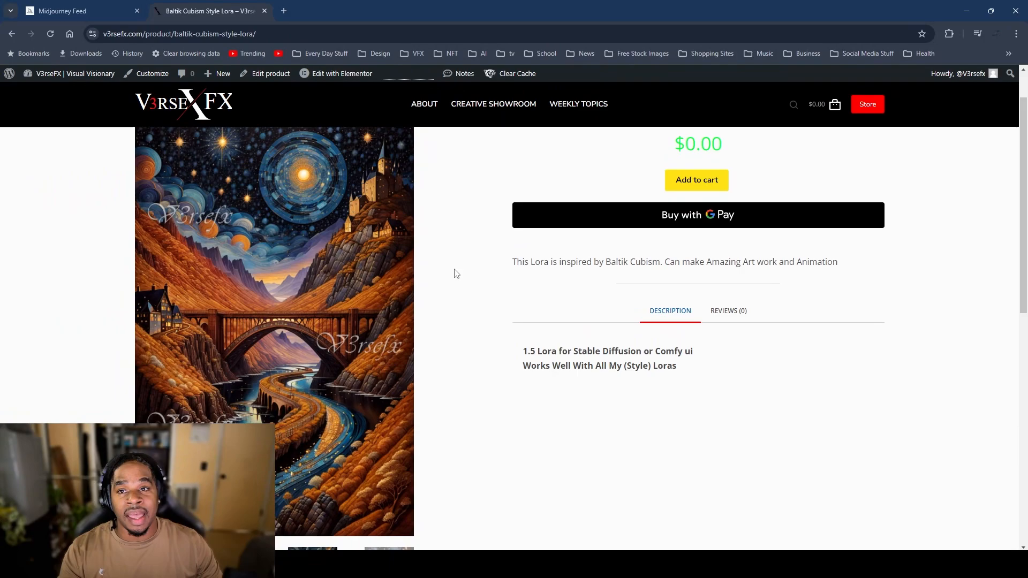
Step: Return to the Midjourney feed, open the stained-glass image of the man with a torch, and read the style wording in its prompt
{"action": "left_click", "coordinate": [99, 8]}
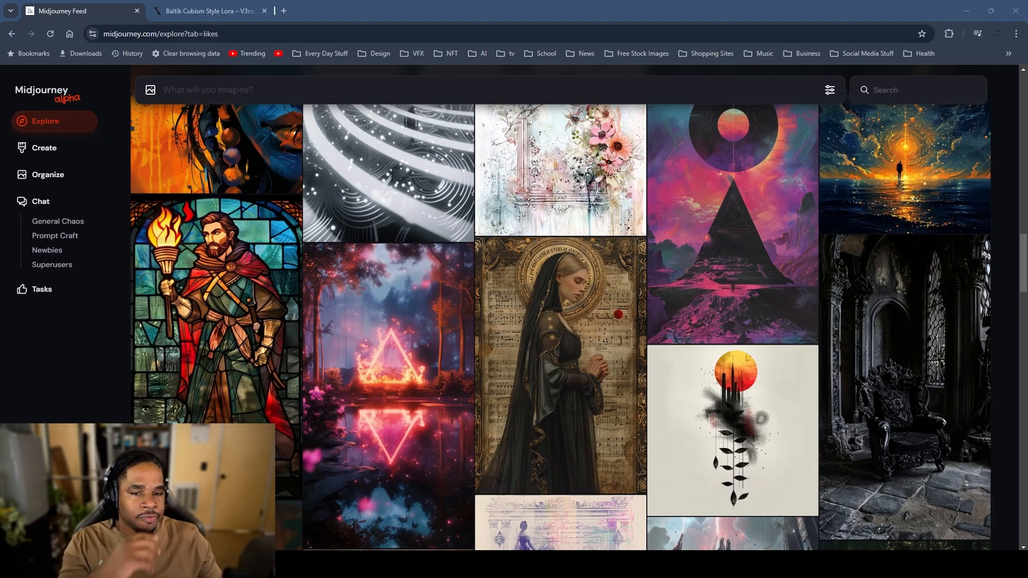
{"action": "left_click", "coordinate": [216, 273]}
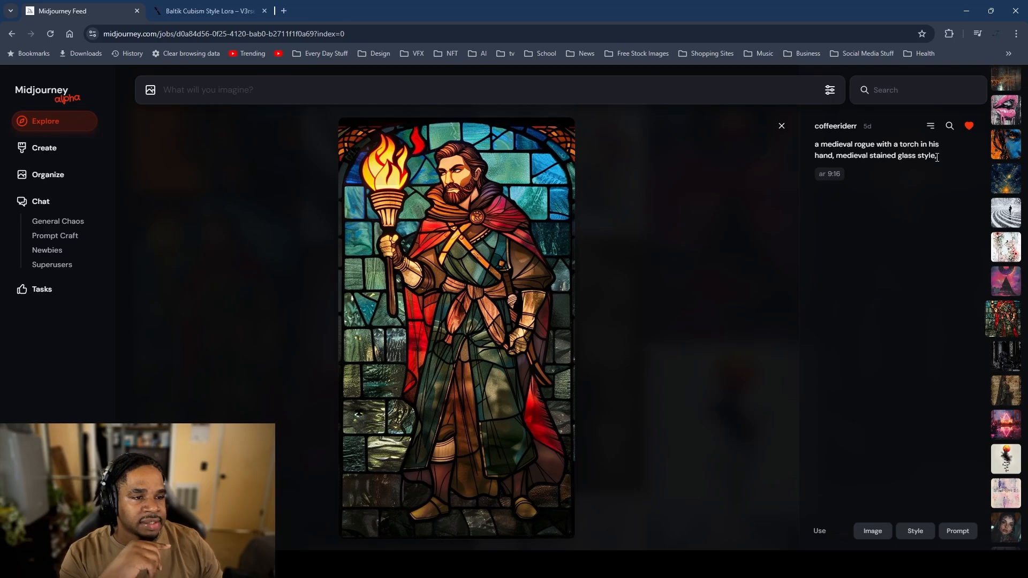
{"action": "left_click_drag", "start_coordinate": [935, 158], "coordinate": [862, 156]}
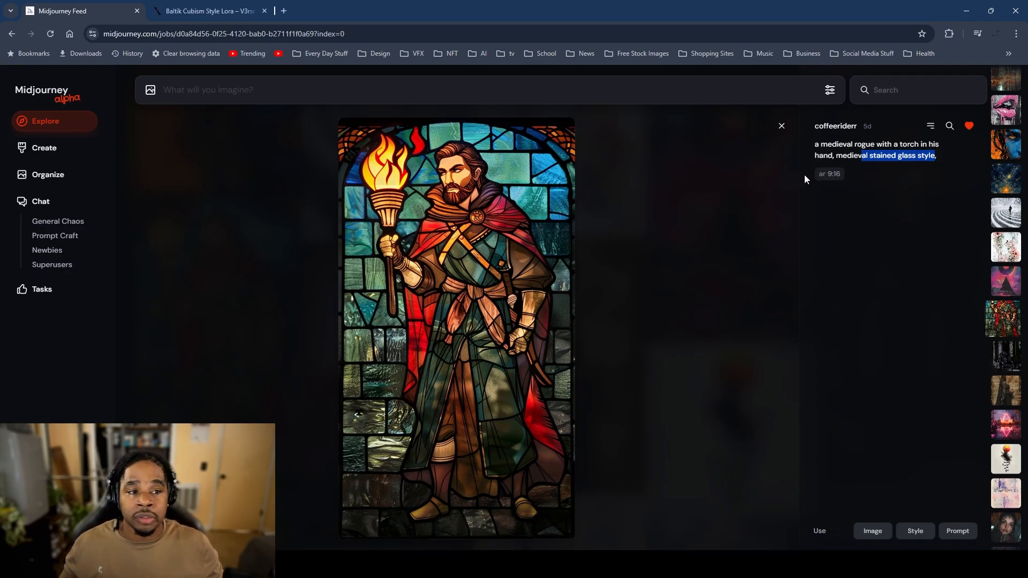
{"action": "left_click", "coordinate": [882, 155]}
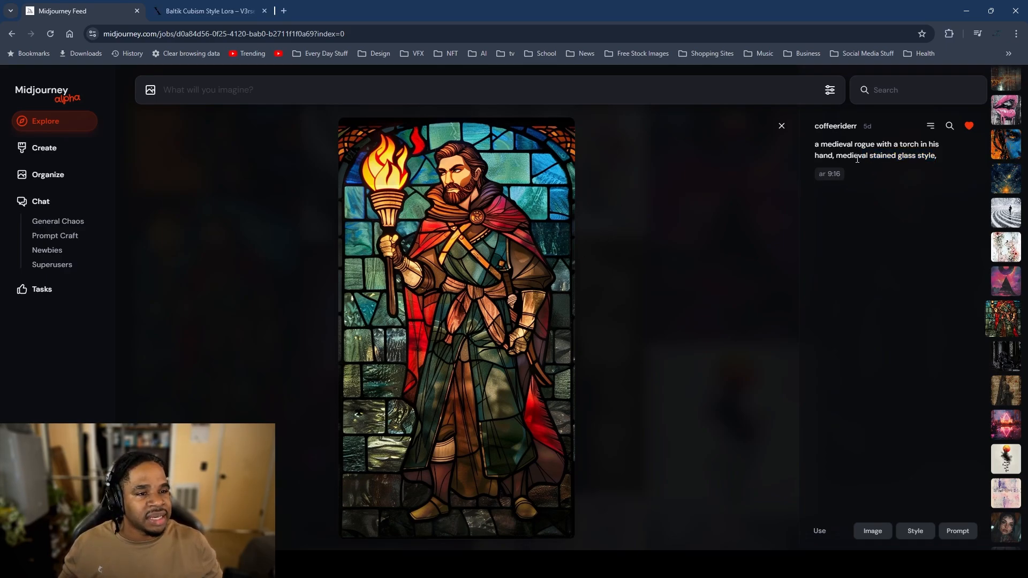
{"action": "left_click_drag", "start_coordinate": [869, 156], "coordinate": [926, 166]}
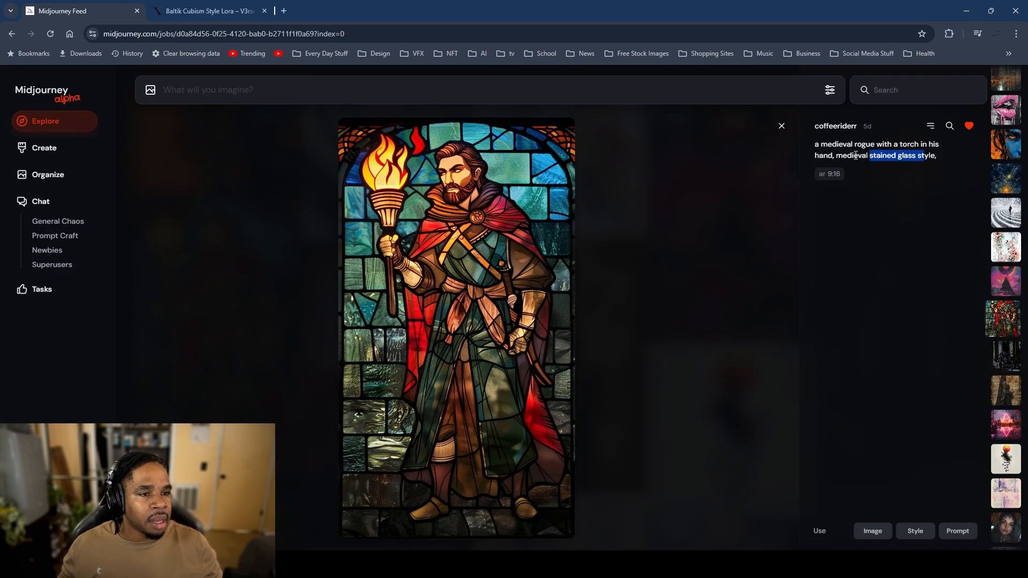
{"action": "left_click", "coordinate": [839, 158]}
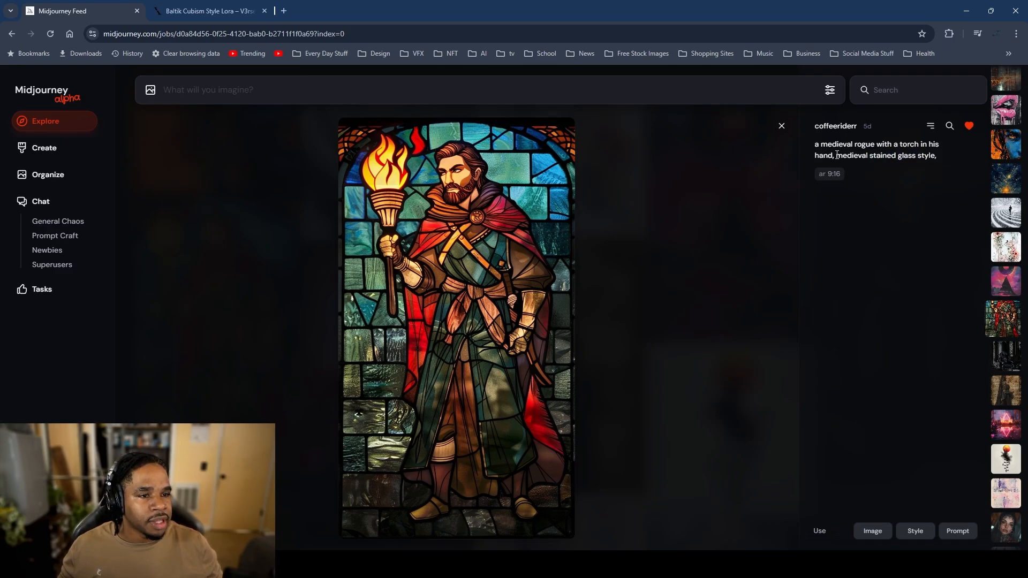
Step: Copy "medieval stained glass style" from the image's prompt and paste it as the new prompt
{"action": "left_click_drag", "start_coordinate": [836, 157], "coordinate": [934, 159]}
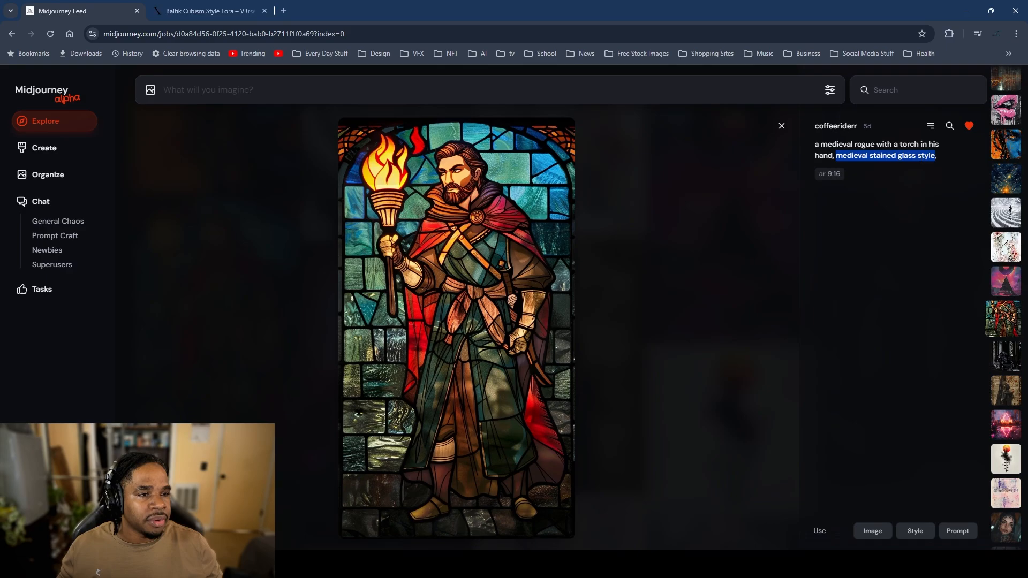
{"action": "right_click", "coordinate": [923, 158]}
{"action": "left_click", "coordinate": [783, 166]}
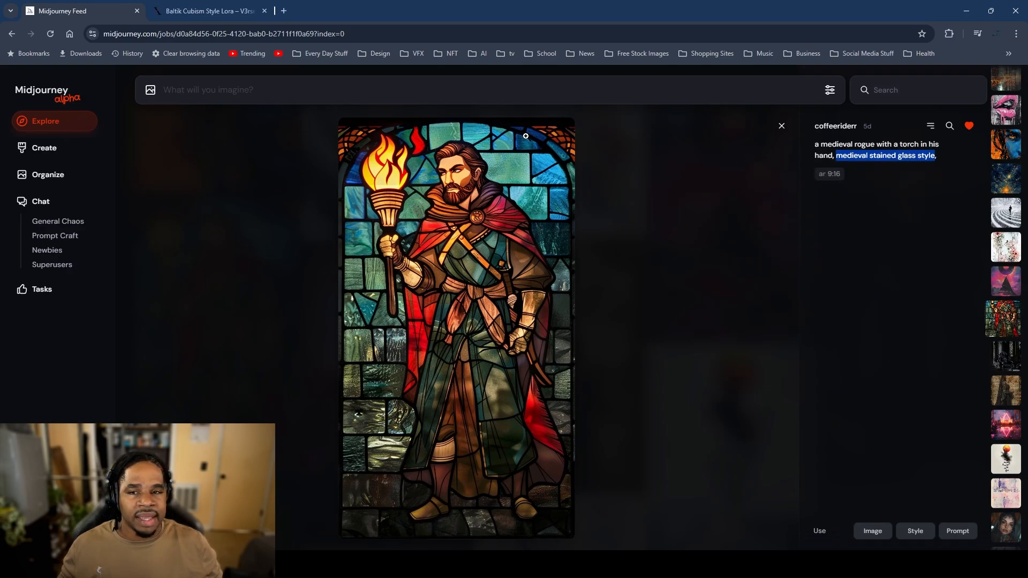
{"action": "left_click", "coordinate": [219, 99]}
{"action": "right_click", "coordinate": [268, 92]}
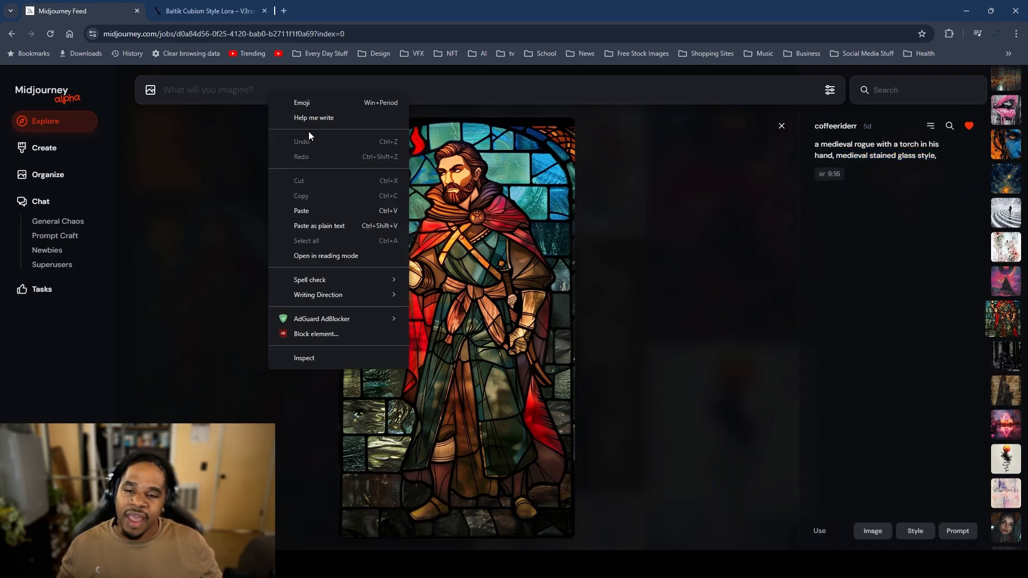
{"action": "left_click", "coordinate": [301, 210]}
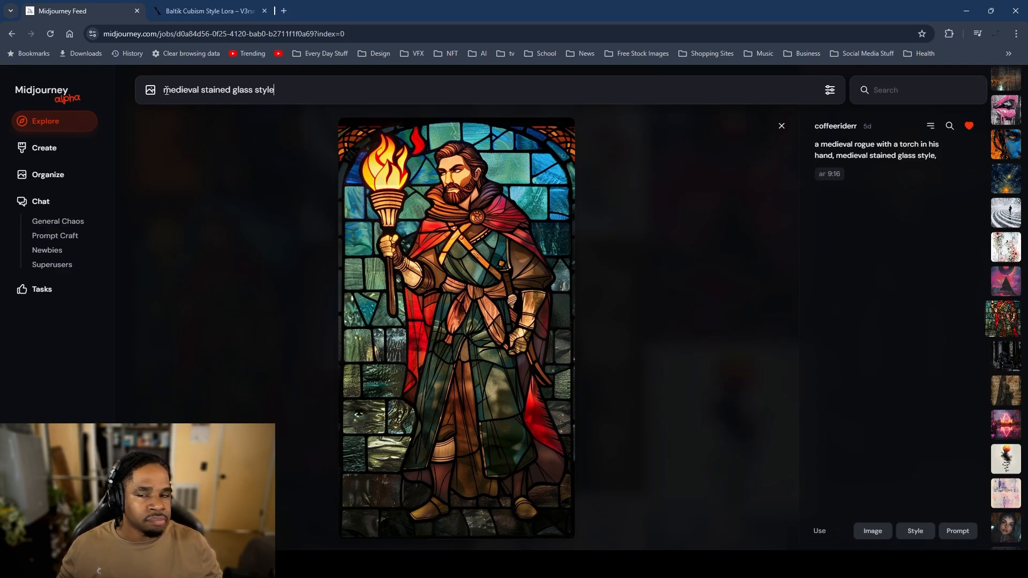
{"action": "left_click", "coordinate": [164, 90]}
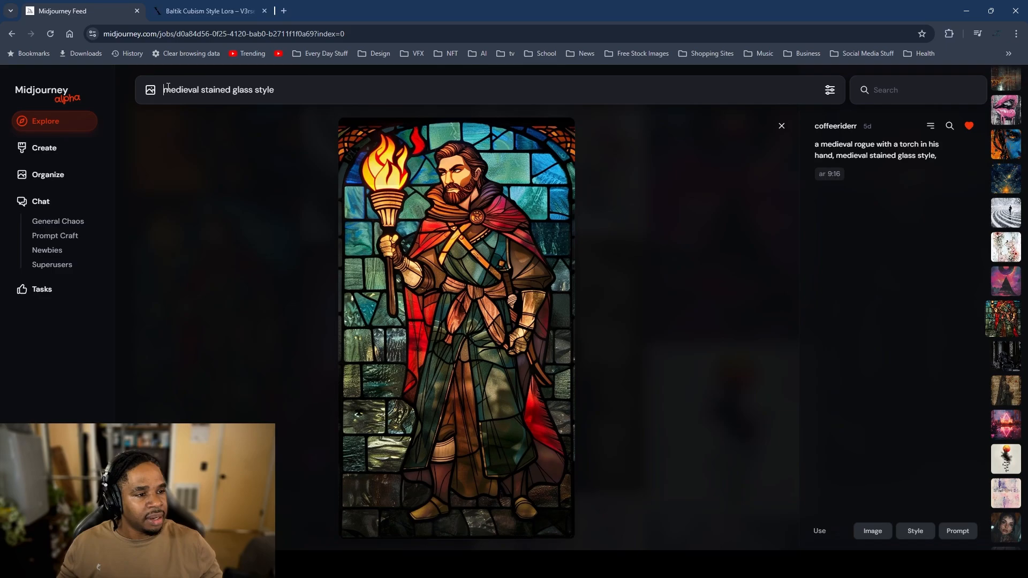
{"action": "type", "text": "ship"}
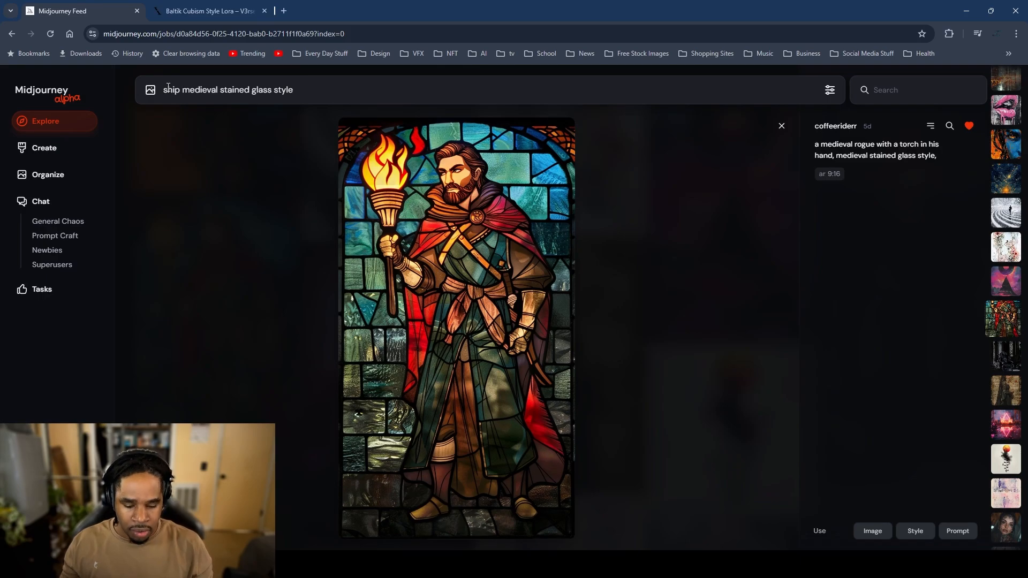
{"action": "key", "text": "BackSpace"}
{"action": "key", "text": "BackSpace"}
{"action": "key", "text": "BackSpace"}
{"action": "key", "text": "BackSpace"}
{"action": "key", "text": "BackSpace"}
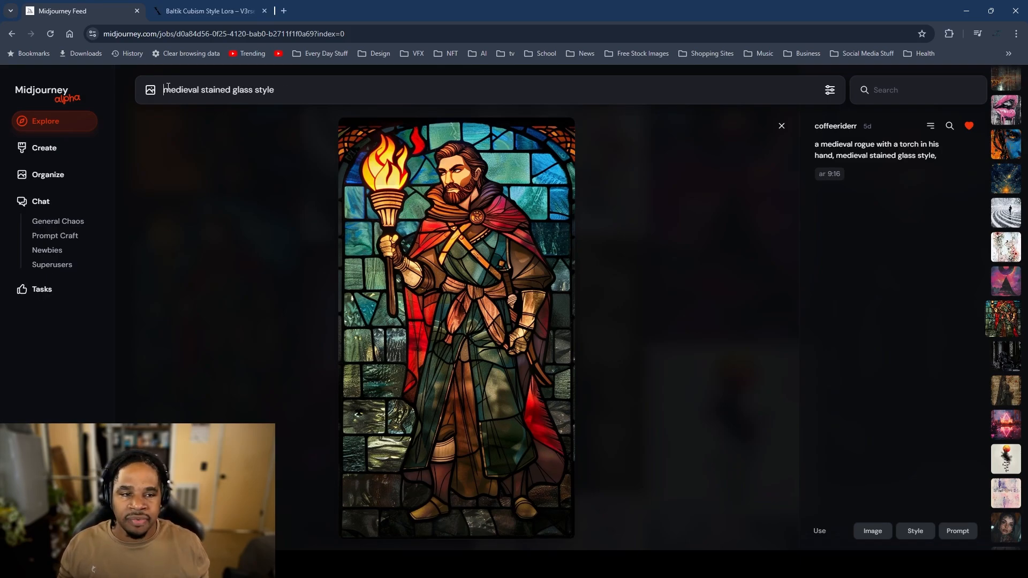
Step: Lower the Stylization in the image generation settings to about a tenth of its range
{"action": "left_click", "coordinate": [830, 91]}
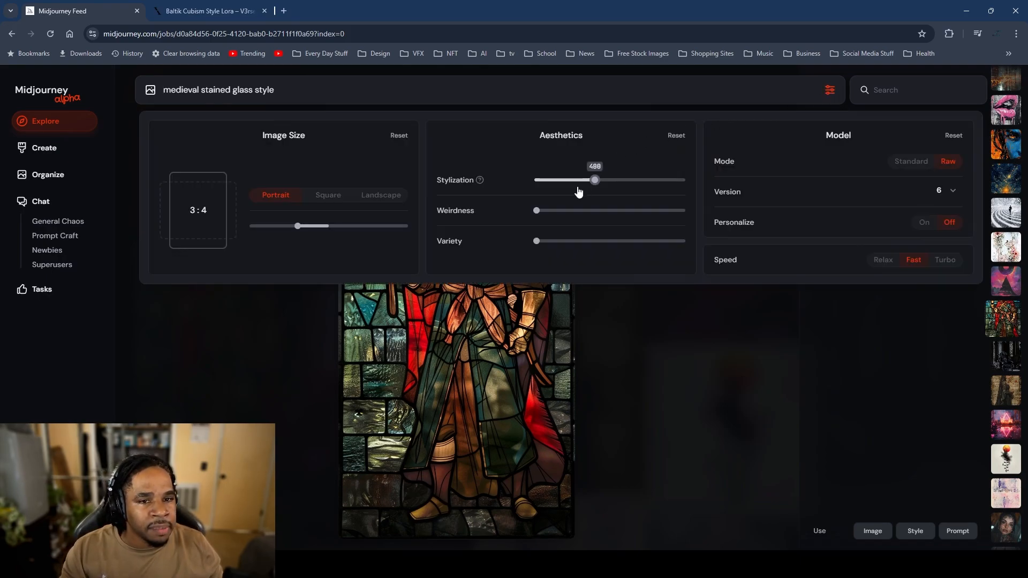
{"action": "left_click_drag", "start_coordinate": [593, 180], "coordinate": [552, 182]}
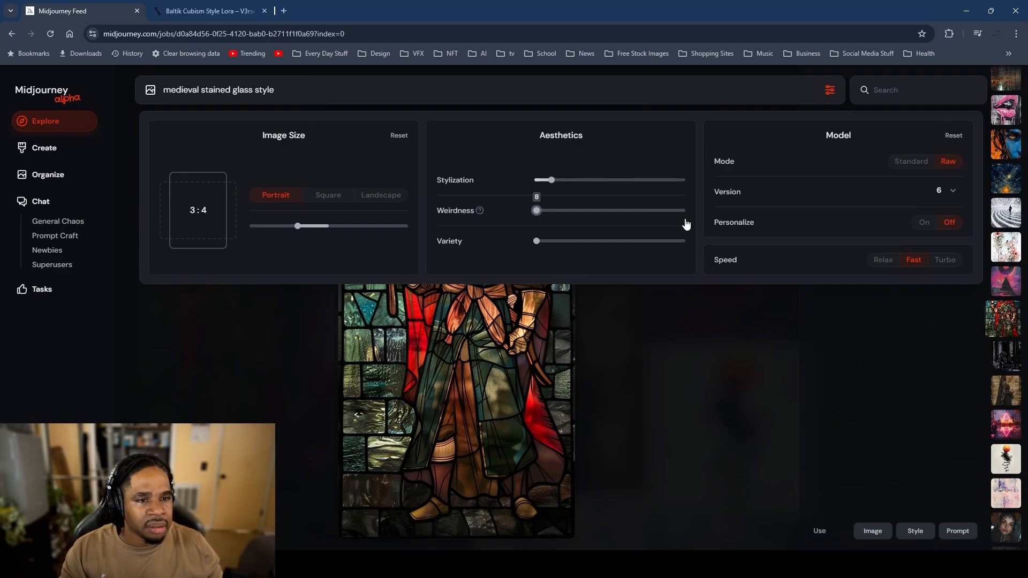
{"action": "left_click", "coordinate": [835, 343]}
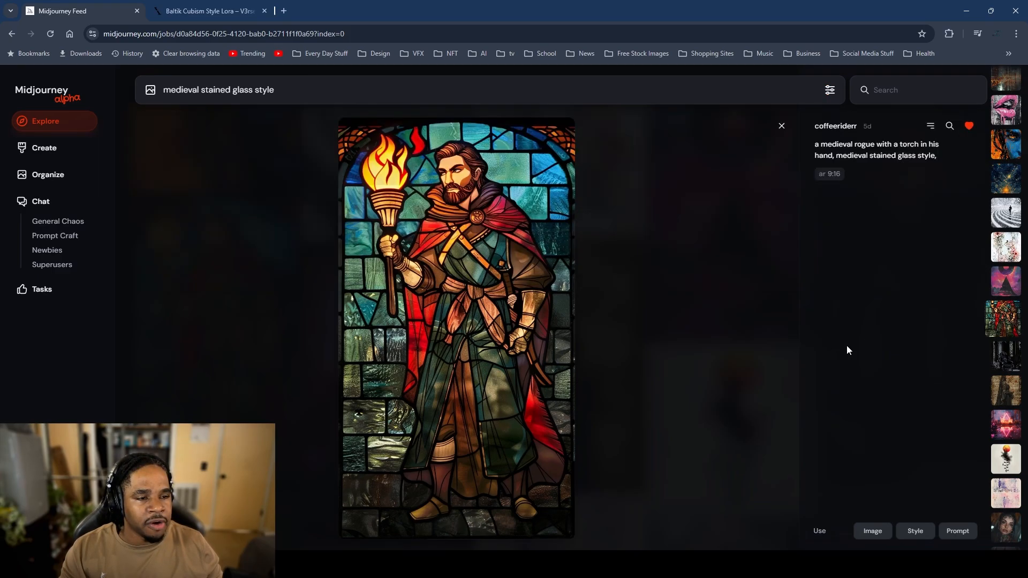
Step: Cut the text "medieval stained glass style" from the new prompt and load the torch image's full prompt in its place
{"action": "left_click_drag", "start_coordinate": [296, 90], "coordinate": [164, 89]}
{"action": "right_click", "coordinate": [182, 96]}
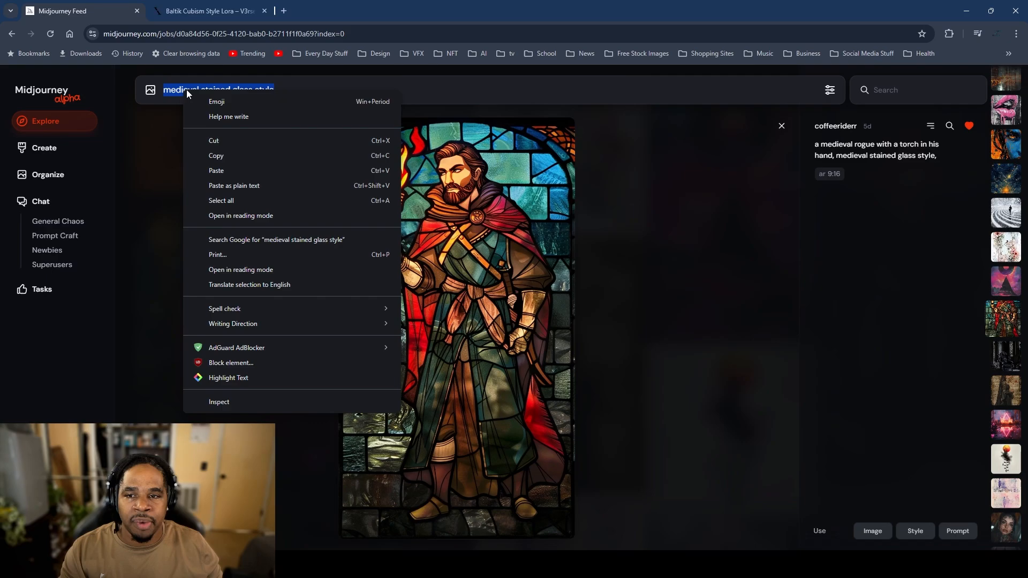
{"action": "left_click", "coordinate": [222, 139]}
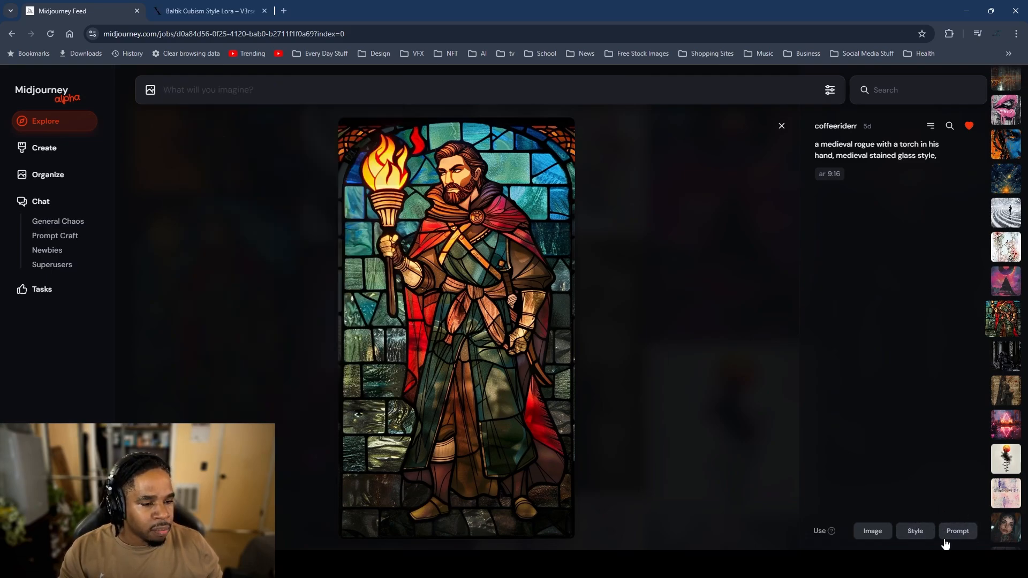
{"action": "left_click", "coordinate": [963, 534]}
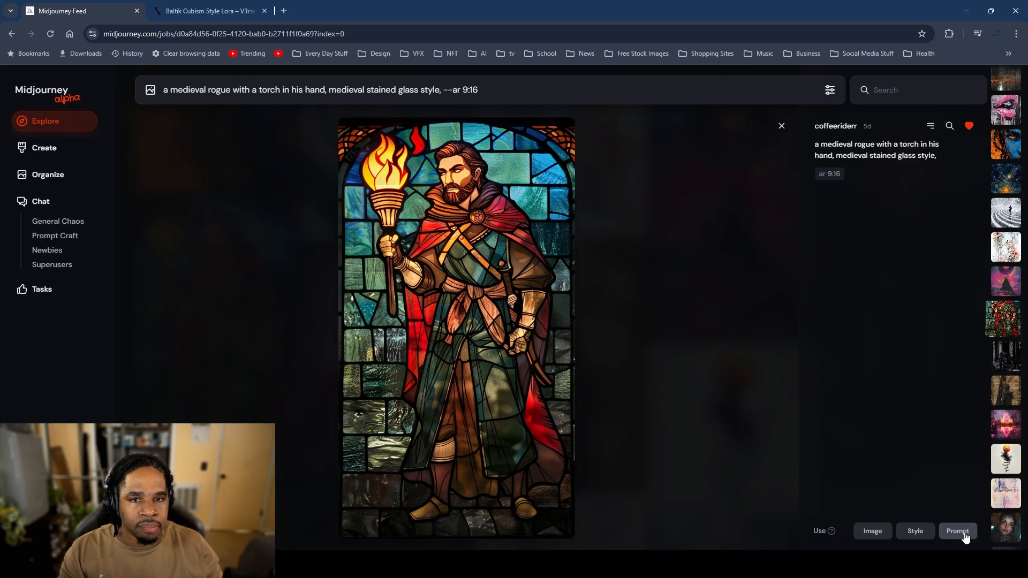
Step: Trim the loaded prompt to "medieval stained glass style,", generate the images, and open the Create page
{"action": "left_click_drag", "start_coordinate": [328, 90], "coordinate": [18, 48]}
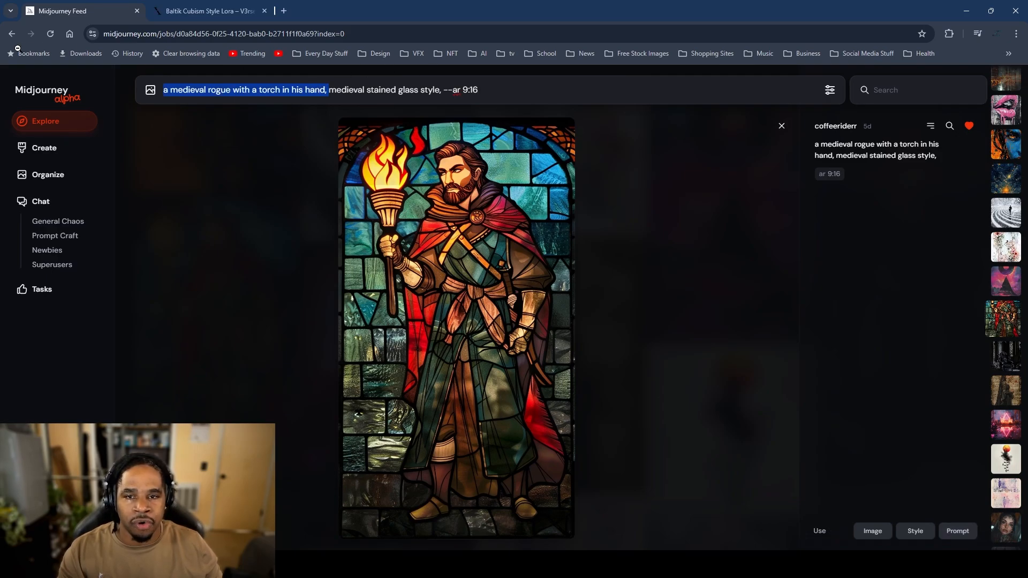
{"action": "key", "text": "BackSpace"}
{"action": "left_click_drag", "start_coordinate": [314, 90], "coordinate": [277, 90]}
{"action": "key", "text": "BackSpace"}
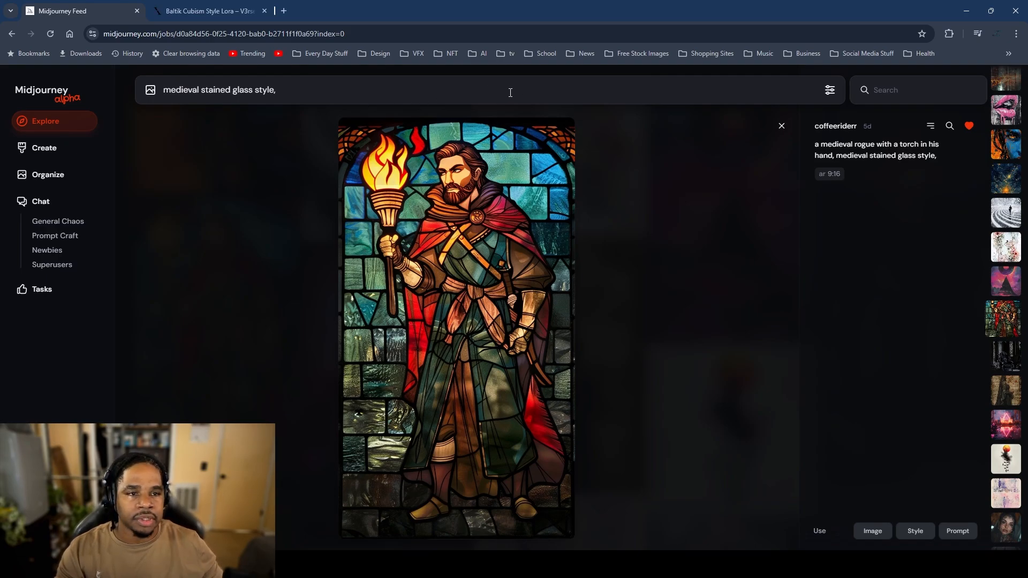
{"action": "key", "text": "Return"}
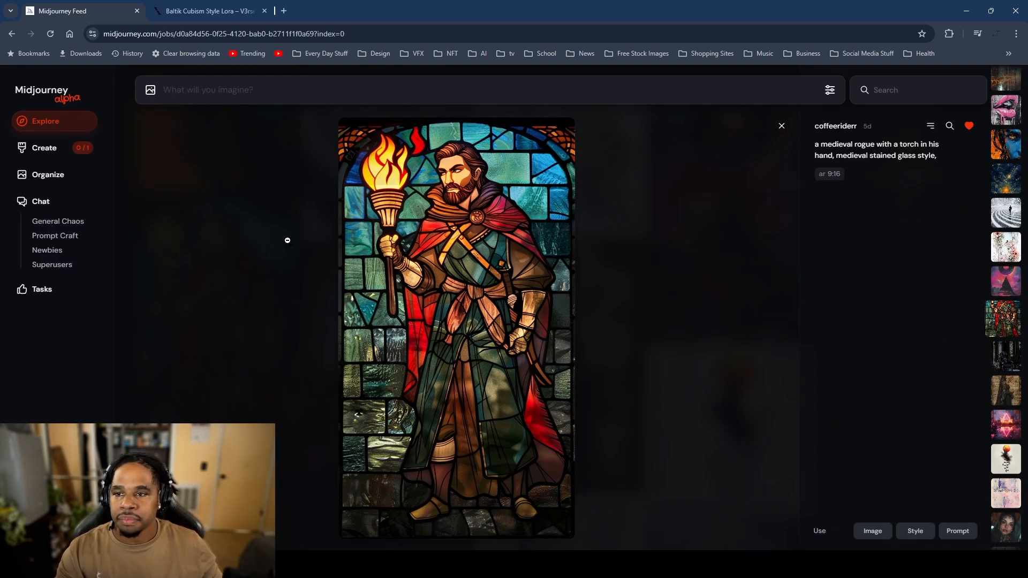
{"action": "left_click", "coordinate": [66, 155]}
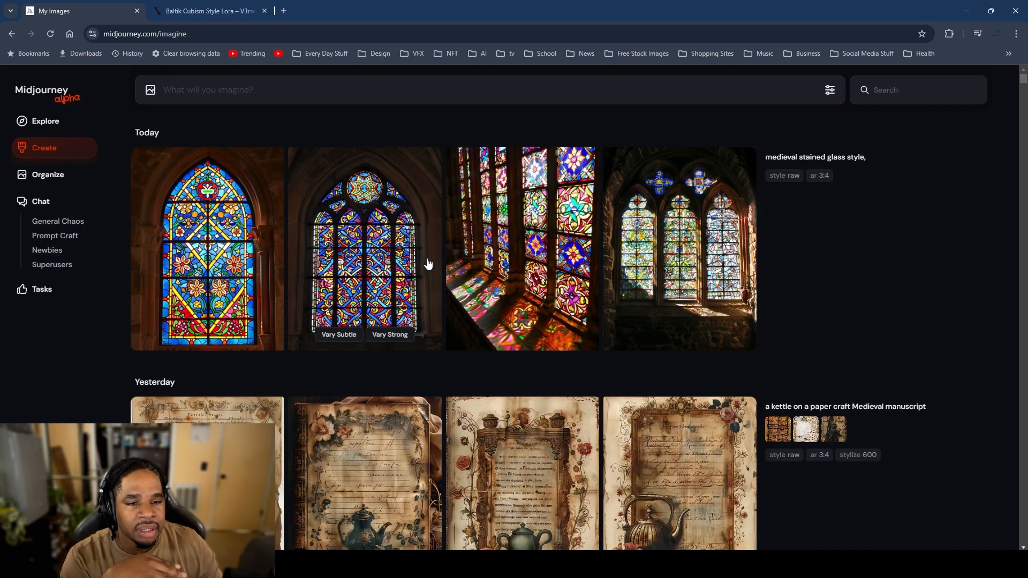
Step: Set the model mode to Standard in the image generation settings
{"action": "mouse_move", "coordinate": [859, 232]}
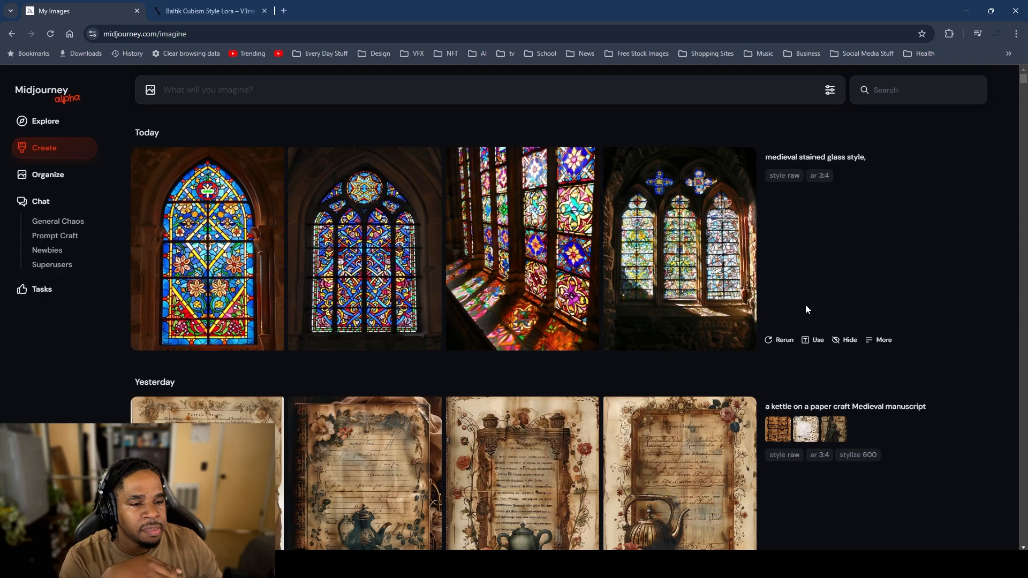
{"action": "left_click", "coordinate": [829, 91]}
{"action": "left_click", "coordinate": [913, 161]}
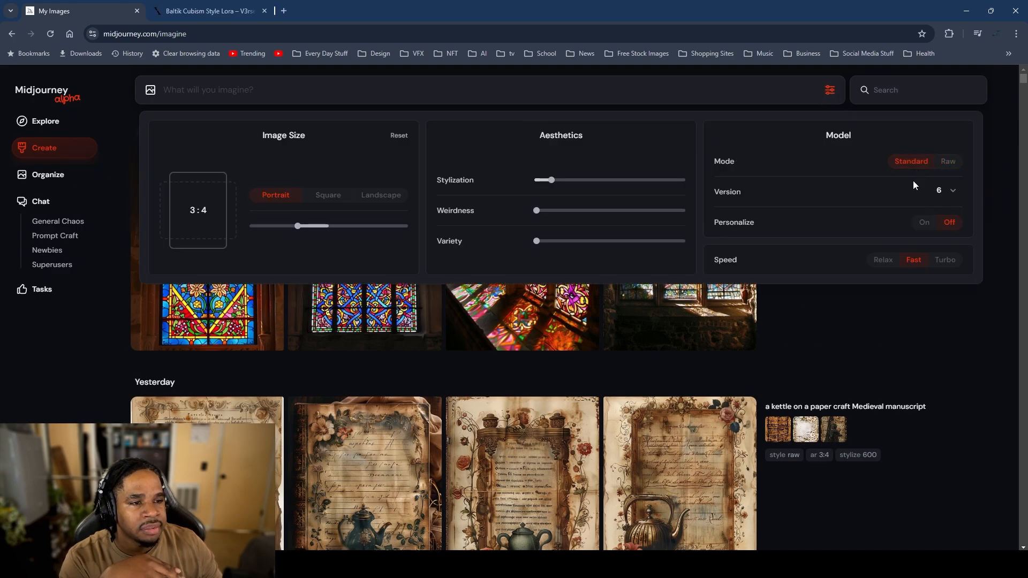
{"action": "left_click", "coordinate": [849, 308]}
Step: Generate images from the pasted prompt "medieval stained glass style" and view the result with the woman's face enlarged
{"action": "right_click", "coordinate": [295, 90]}
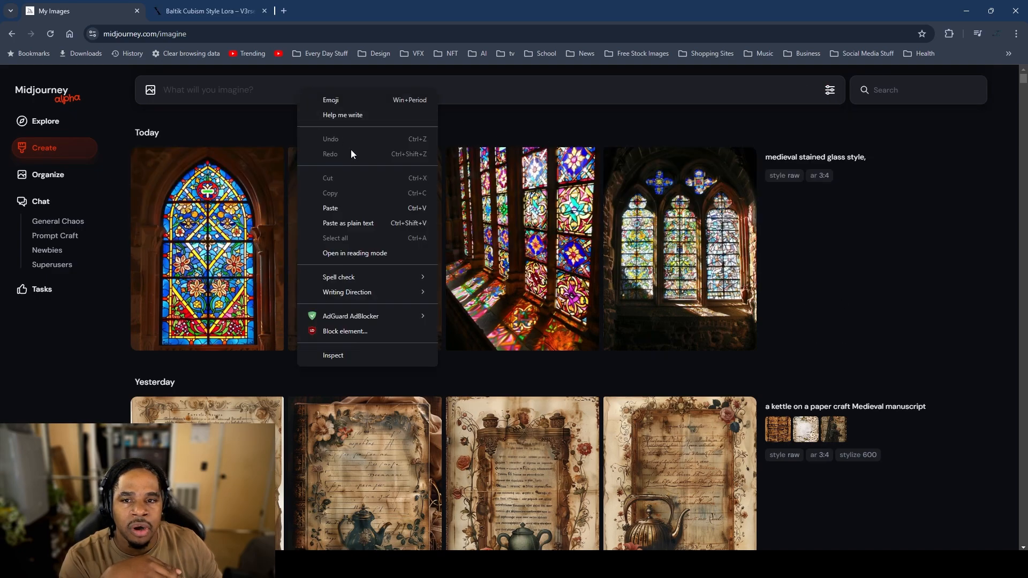
{"action": "left_click", "coordinate": [349, 201]}
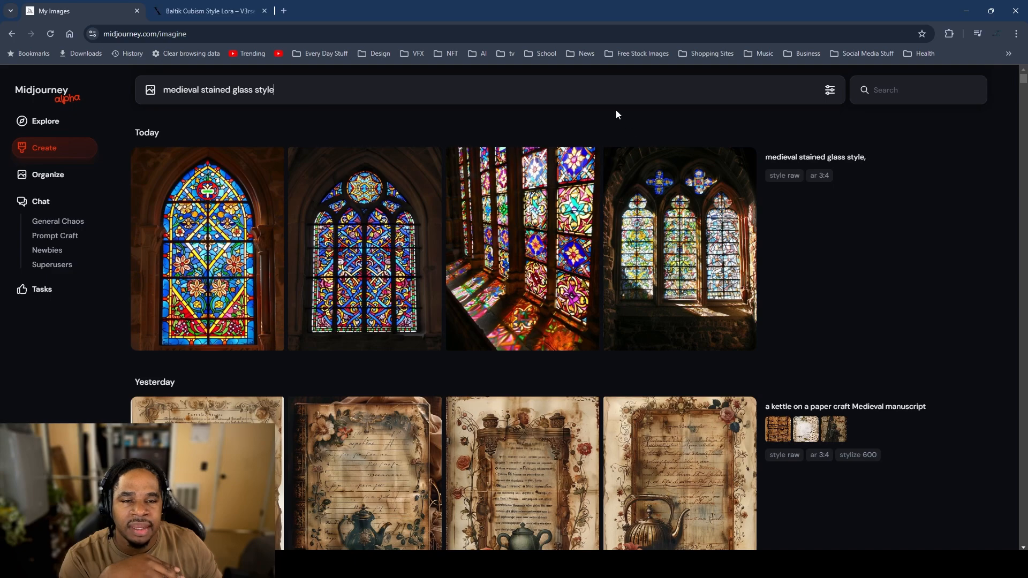
{"action": "key", "text": "Return"}
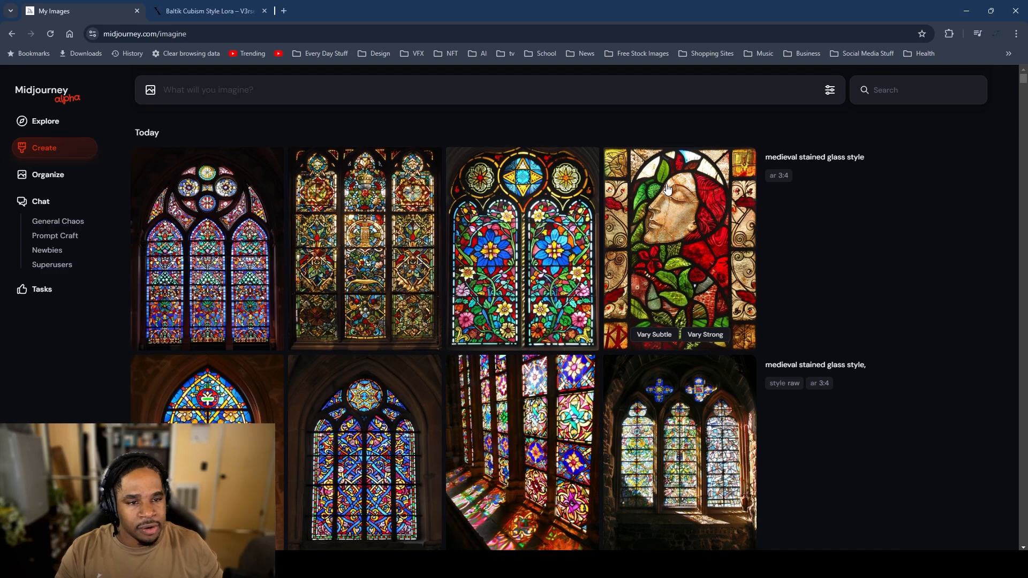
{"action": "left_click", "coordinate": [655, 205]}
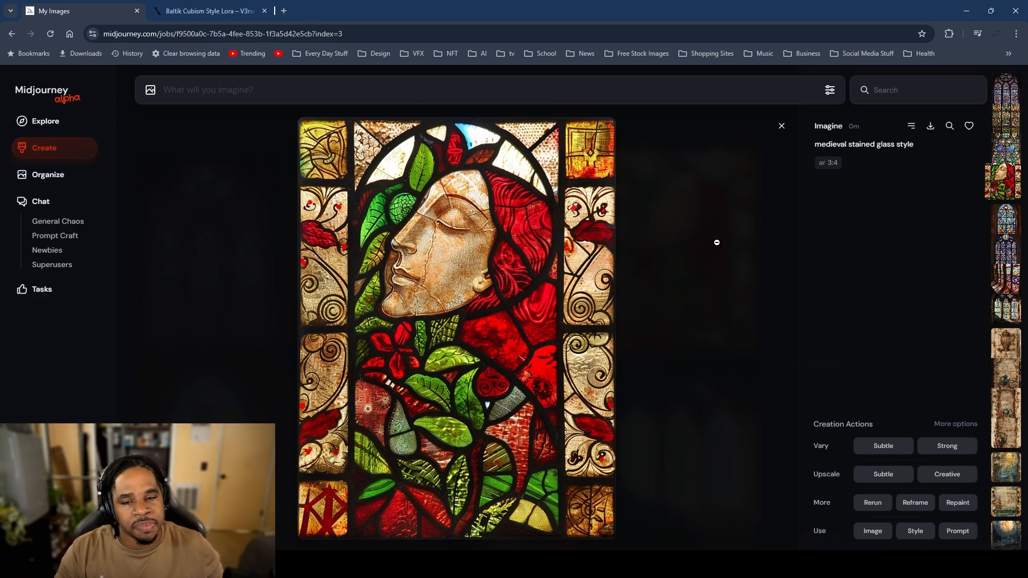
{"action": "left_click", "coordinate": [710, 256]}
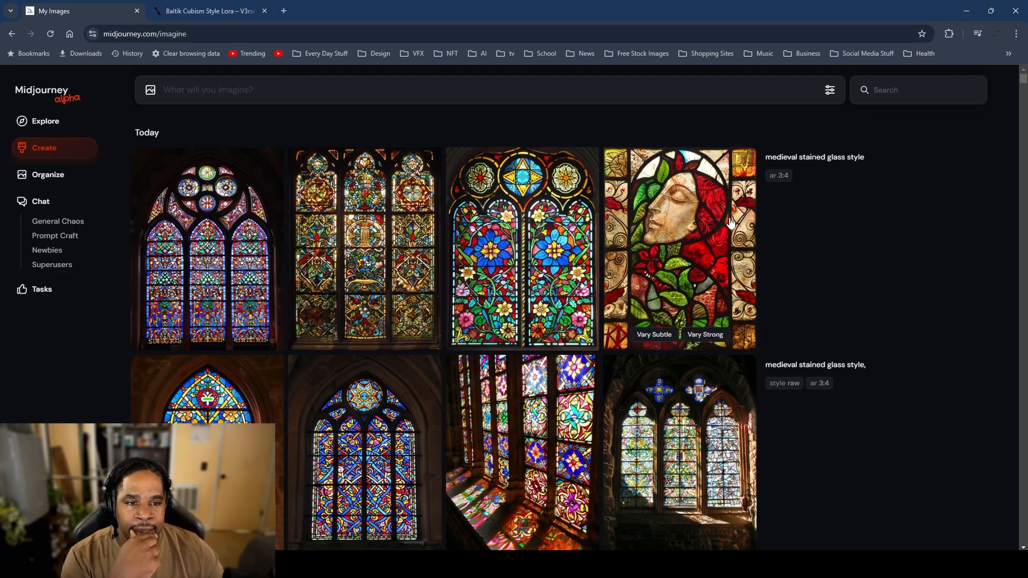
Step: Paste the copied prompt, replace "medieval" with "cat," and generate images for "cat, stained glass style"
{"action": "right_click", "coordinate": [401, 91]}
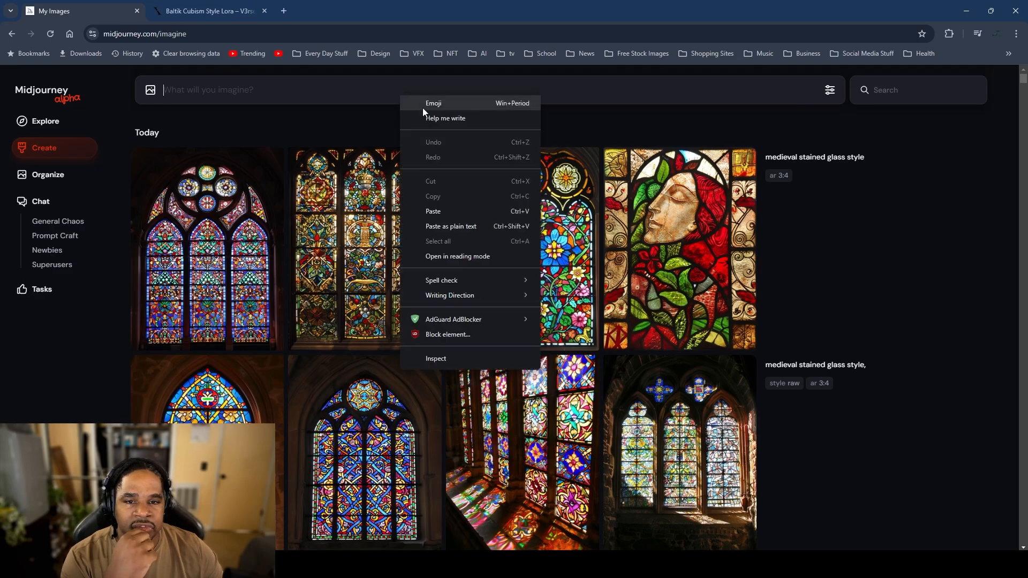
{"action": "left_click", "coordinate": [478, 212]}
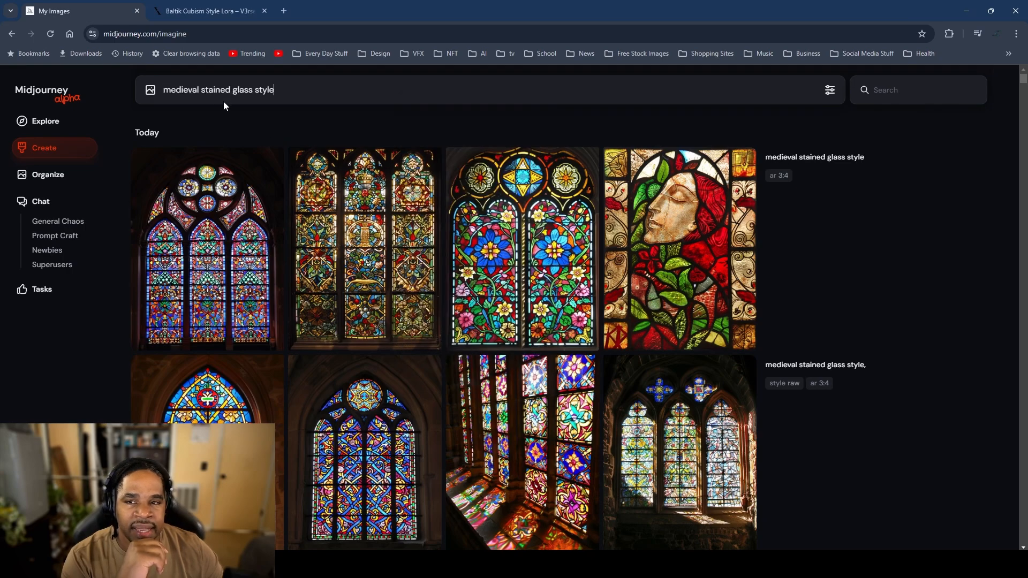
{"action": "left_click_drag", "start_coordinate": [202, 90], "coordinate": [114, 78]}
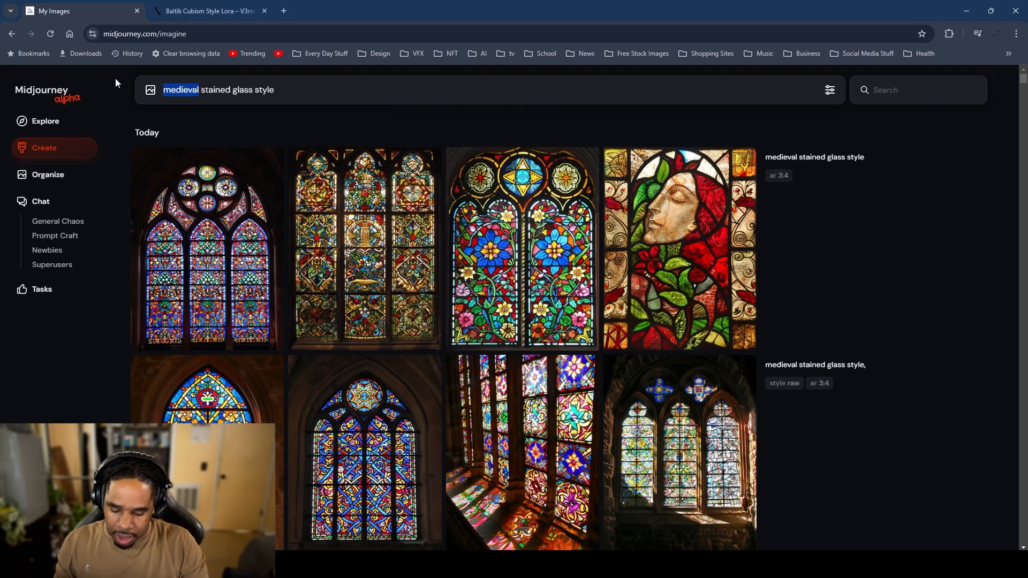
{"action": "type", "text": "cat"}
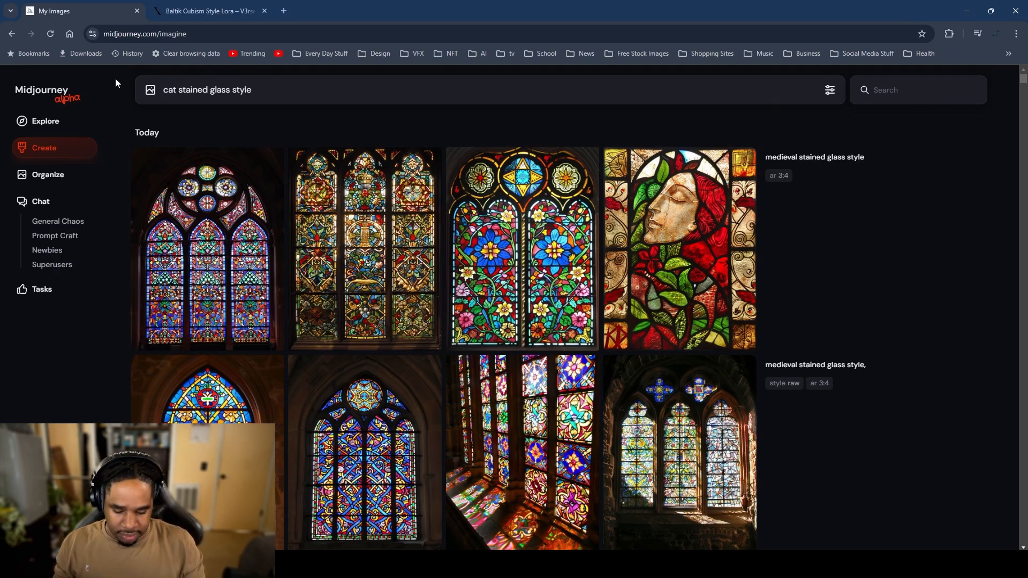
{"action": "type", "text": ","}
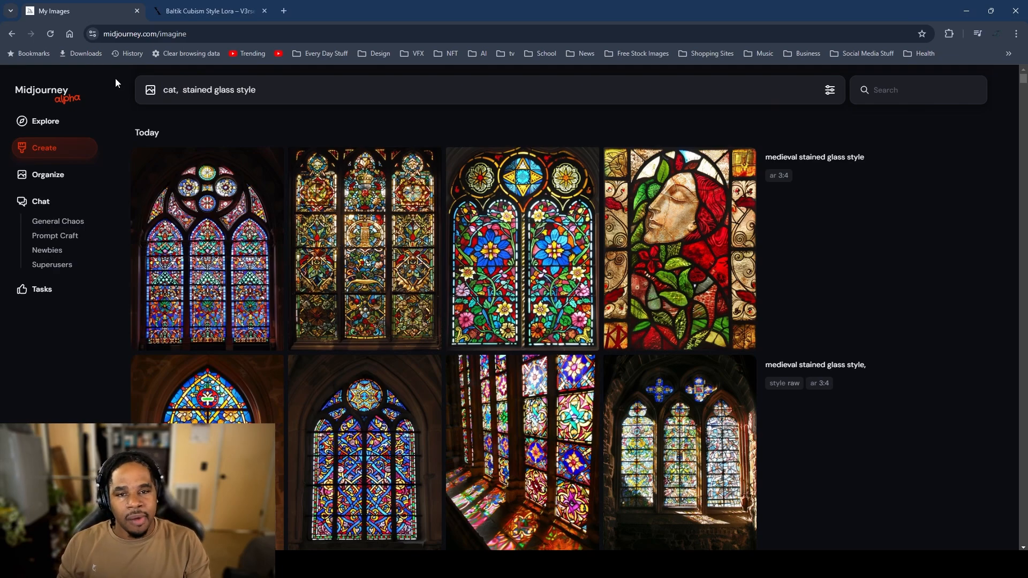
{"action": "key", "text": "Return"}
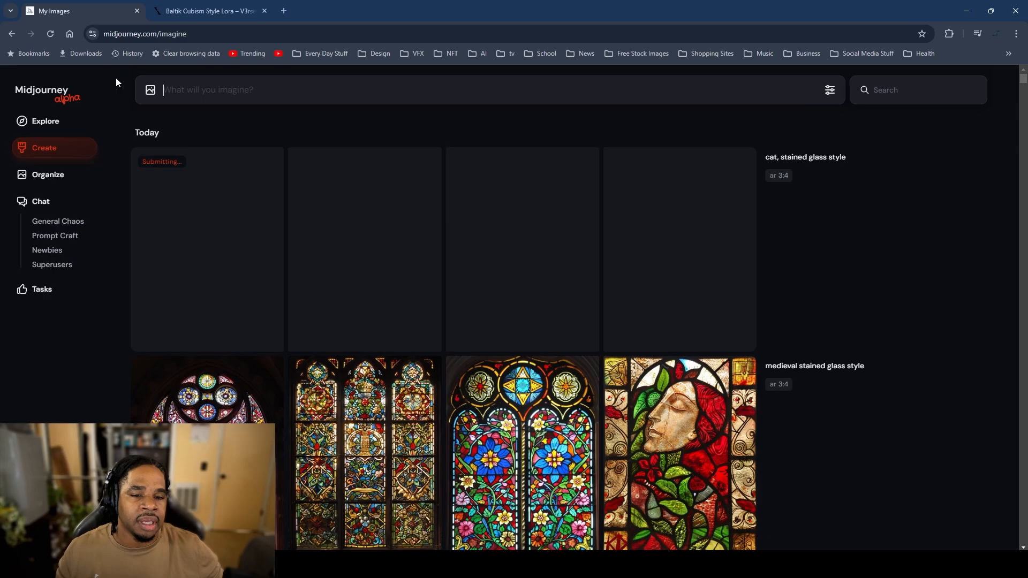
Step: Hide the two earlier sets of medieval stained glass window images from the creation feed
{"action": "scroll", "coordinate": [823, 472], "scroll_direction": "down", "scroll_amount": 1}
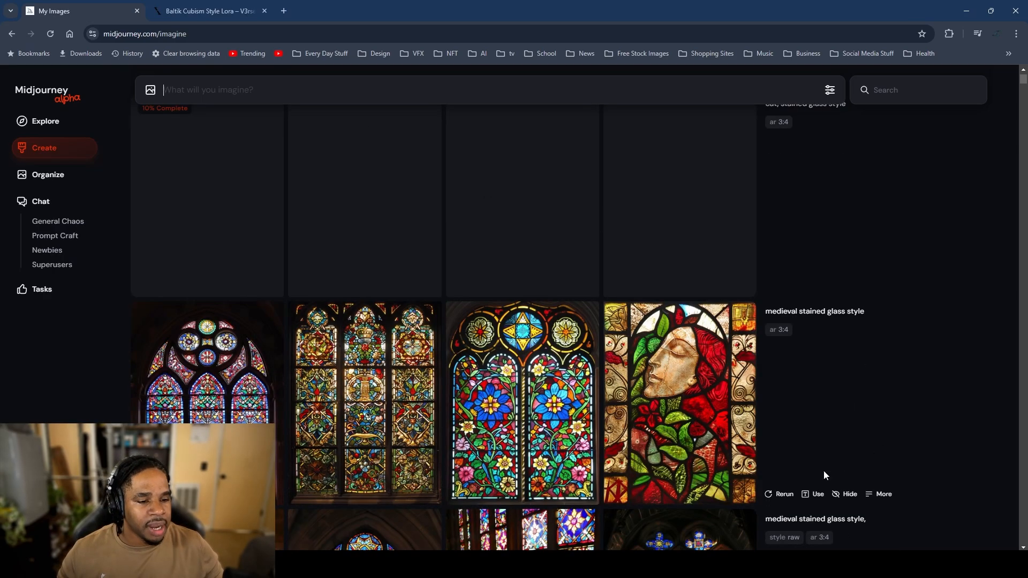
{"action": "scroll", "coordinate": [830, 433], "scroll_direction": "down", "scroll_amount": 7}
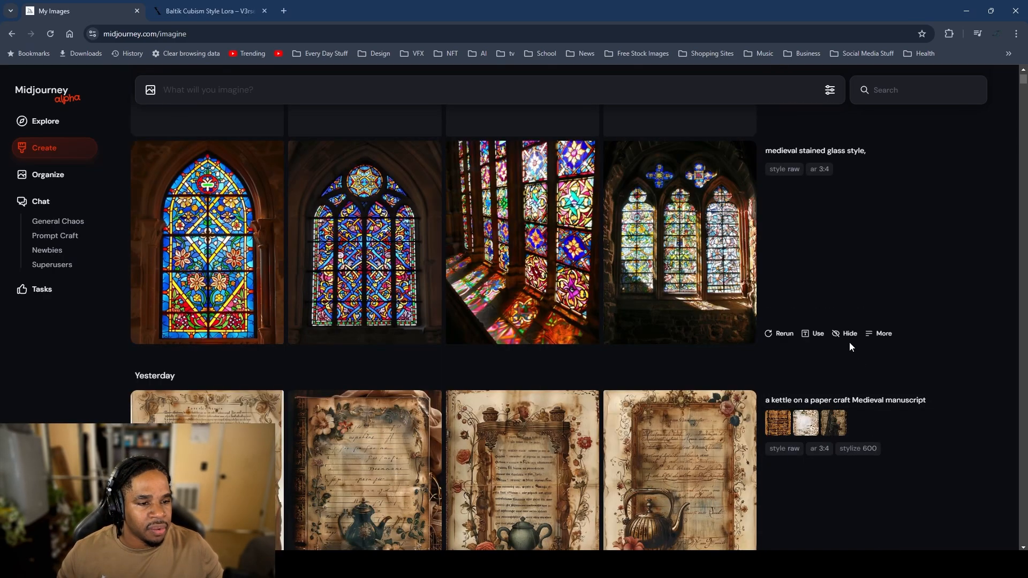
{"action": "left_click", "coordinate": [849, 334]}
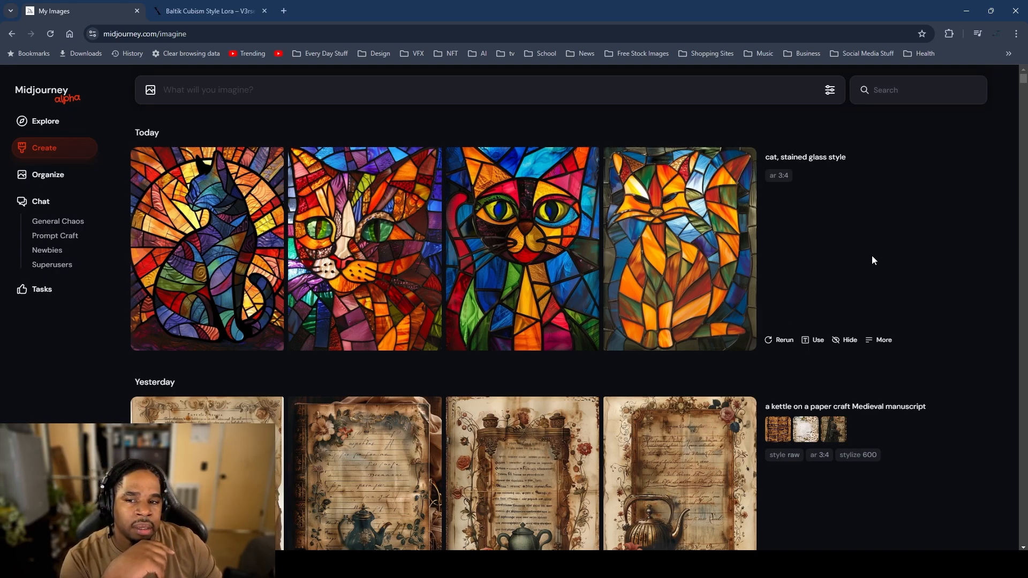
Step: Hide the fourth image, the orange cat with closed eyes, from the cat set
{"action": "mouse_move", "coordinate": [739, 328]}
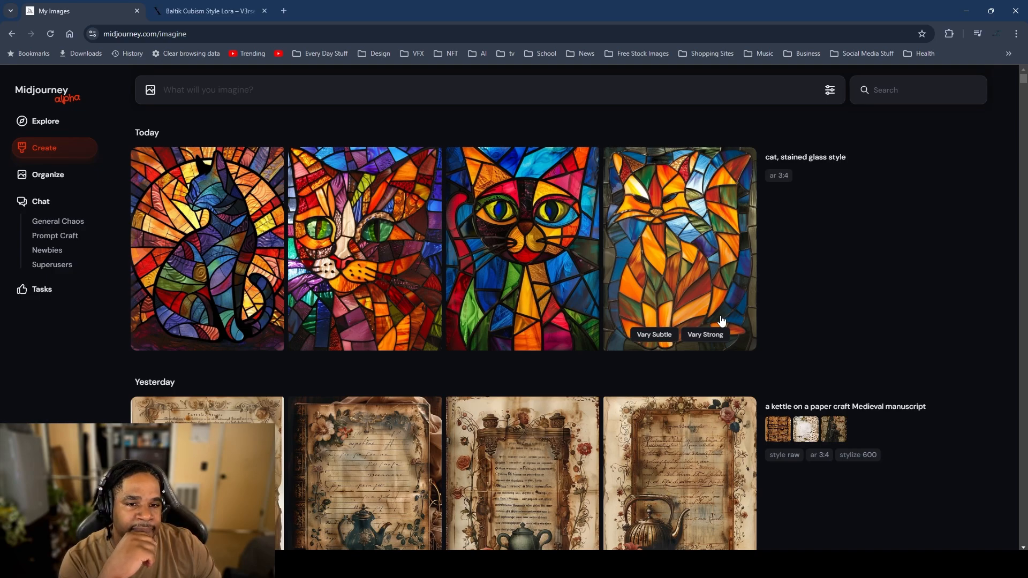
{"action": "right_click", "coordinate": [665, 235]}
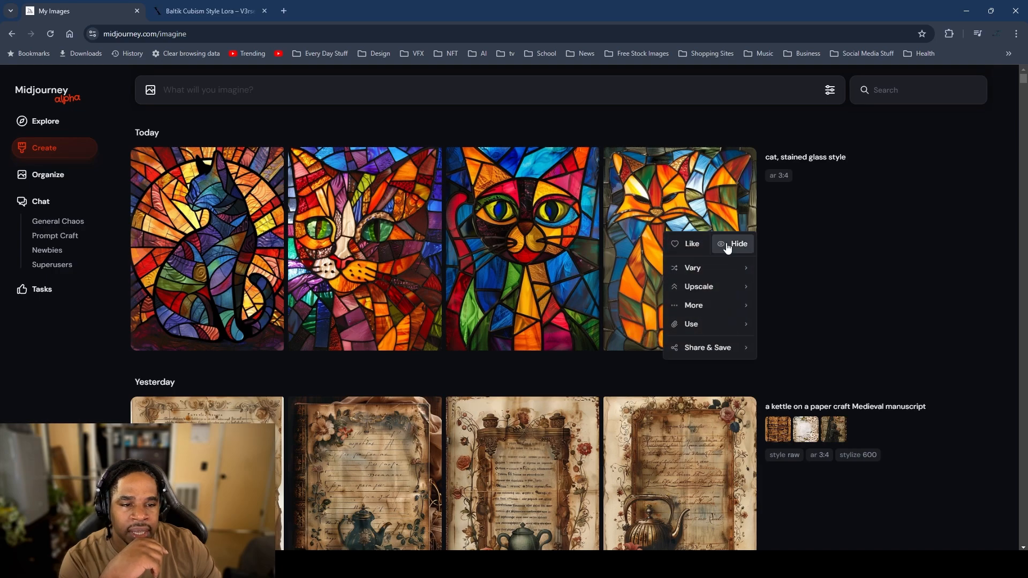
{"action": "left_click", "coordinate": [735, 248]}
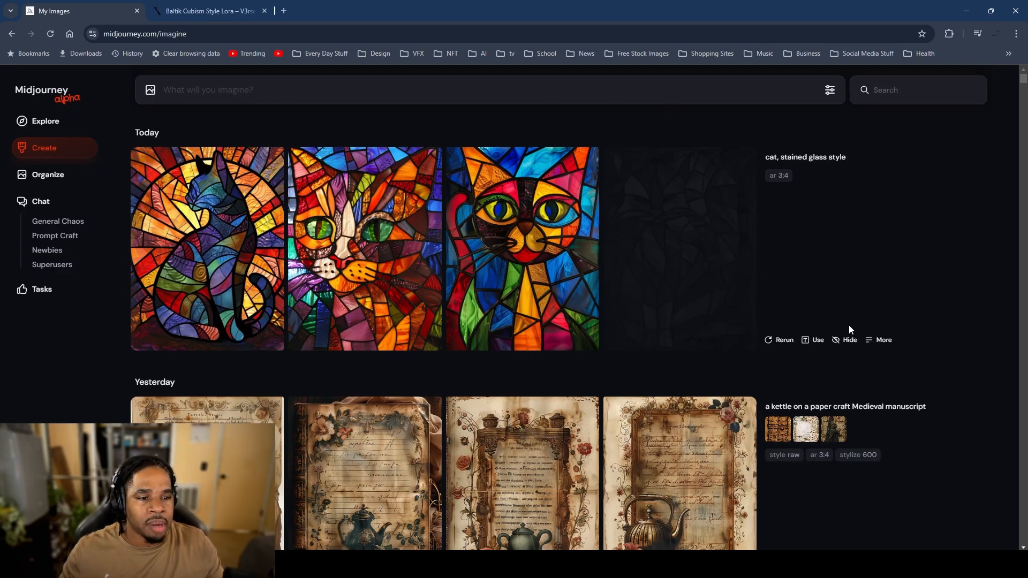
Step: Reuse the cat set's prompt for a new generation and set the model mode to Raw
{"action": "left_click", "coordinate": [813, 341]}
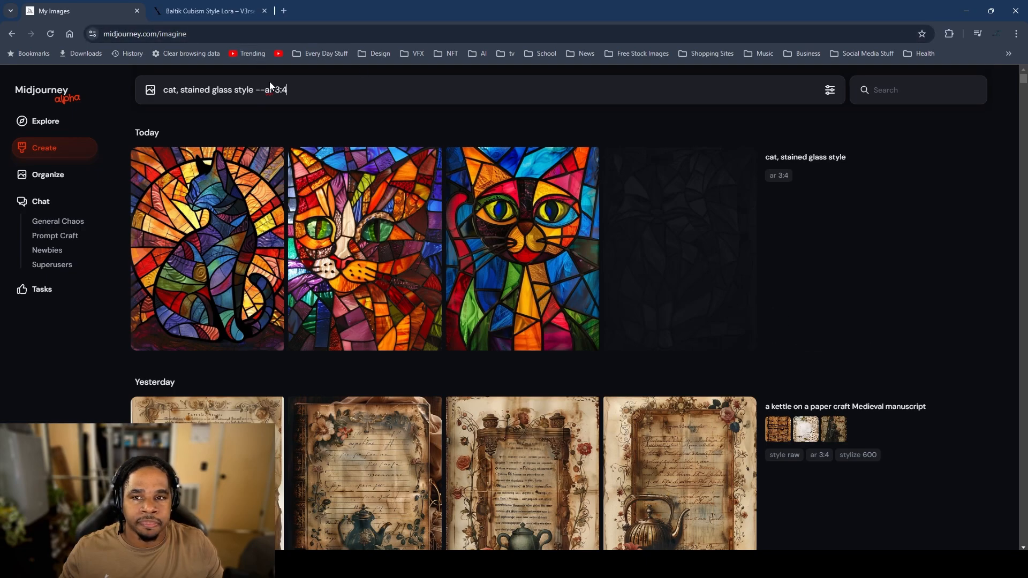
{"action": "left_click", "coordinate": [830, 92]}
{"action": "left_click", "coordinate": [953, 160]}
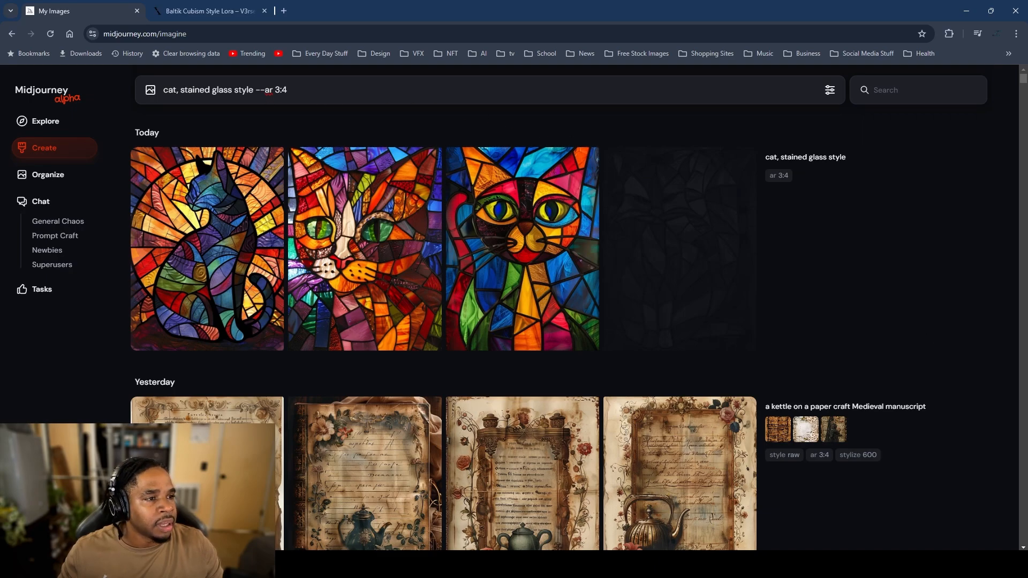
Step: Replace "cat" with "fox" in the reused prompt and generate the images
{"action": "double_click", "coordinate": [169, 90]}
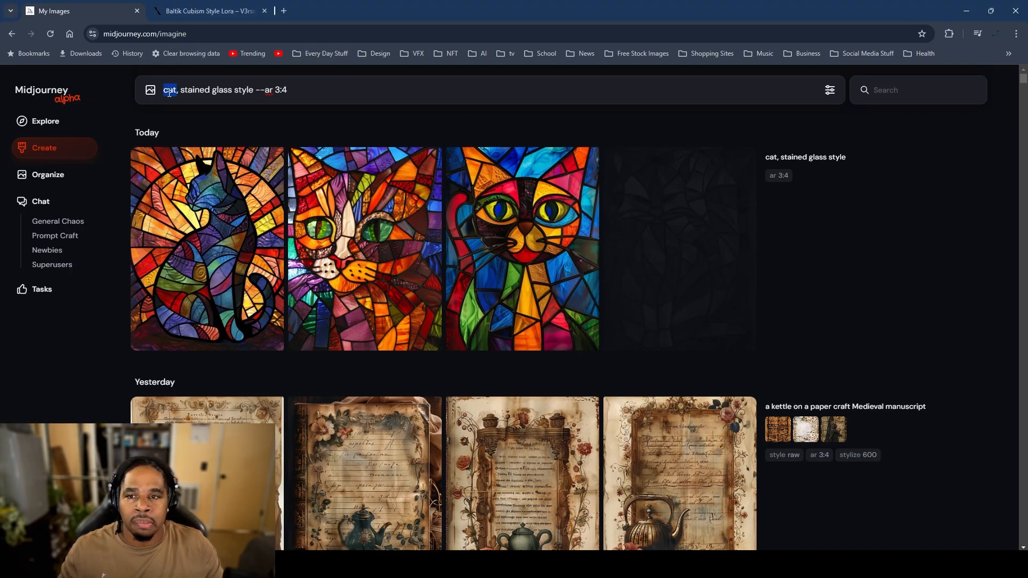
{"action": "type", "text": "fo"}
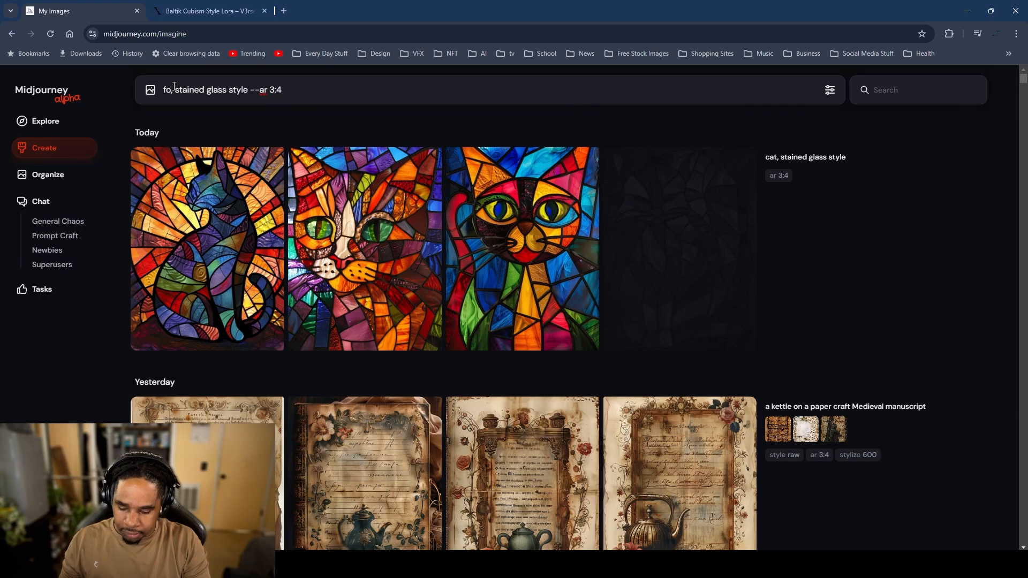
{"action": "type", "text": "x"}
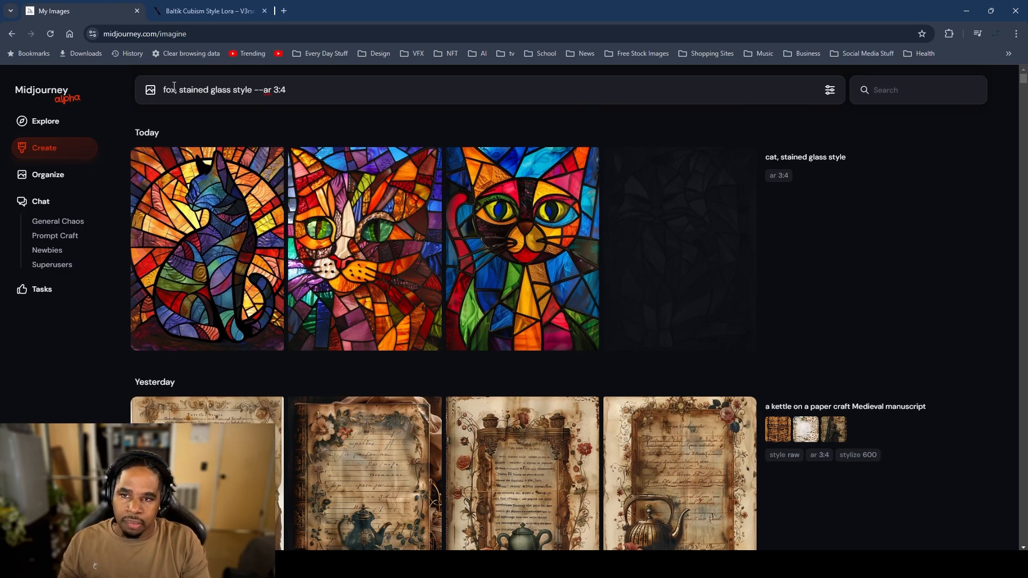
{"action": "key", "text": "Return"}
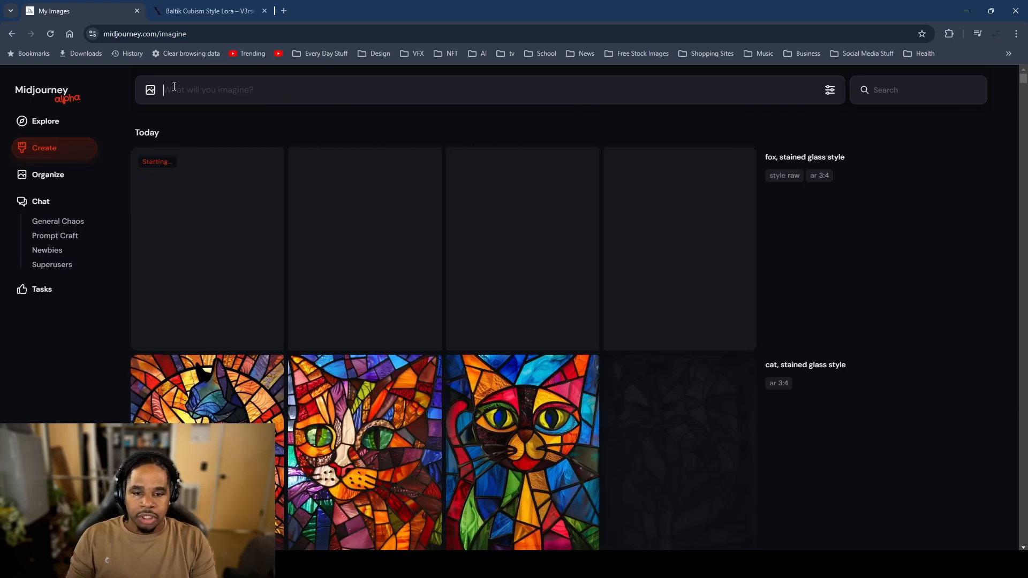
{"action": "scroll", "coordinate": [230, 184], "scroll_direction": "down", "scroll_amount": 4}
{"action": "scroll", "coordinate": [271, 316], "scroll_direction": "up", "scroll_amount": 2}
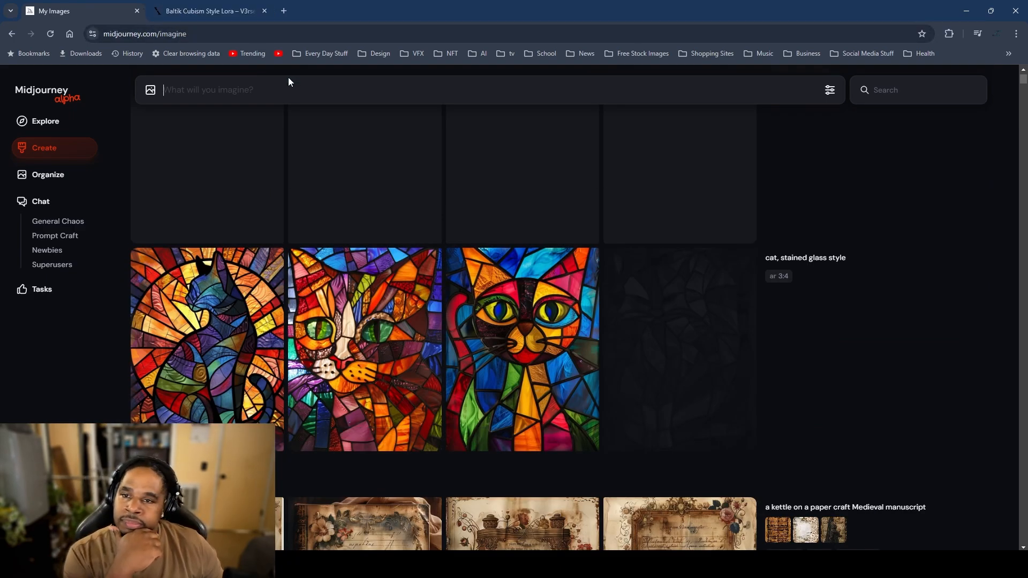
{"action": "scroll", "coordinate": [307, 254], "scroll_direction": "up", "scroll_amount": 2}
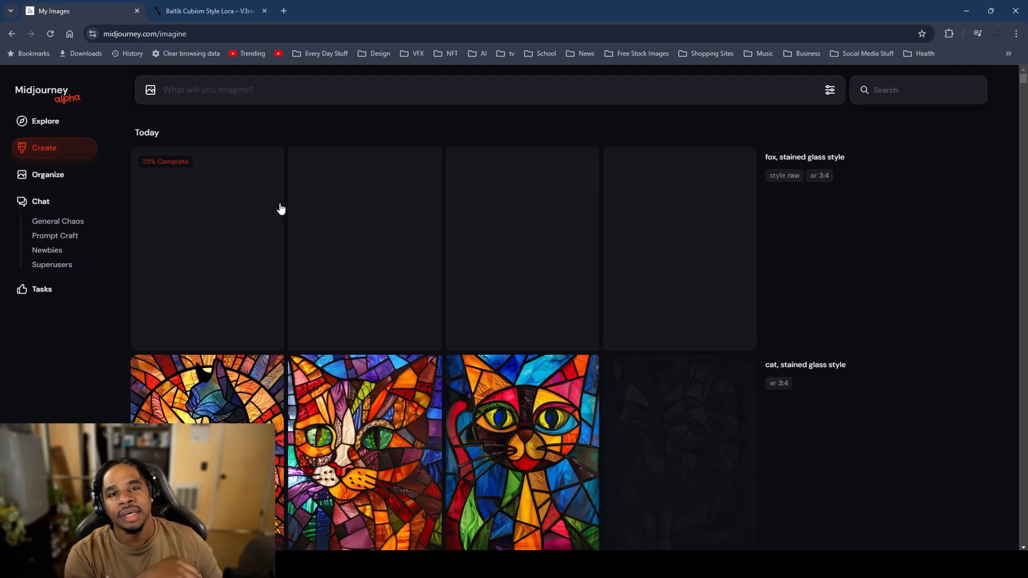
{"action": "mouse_move", "coordinate": [406, 451]}
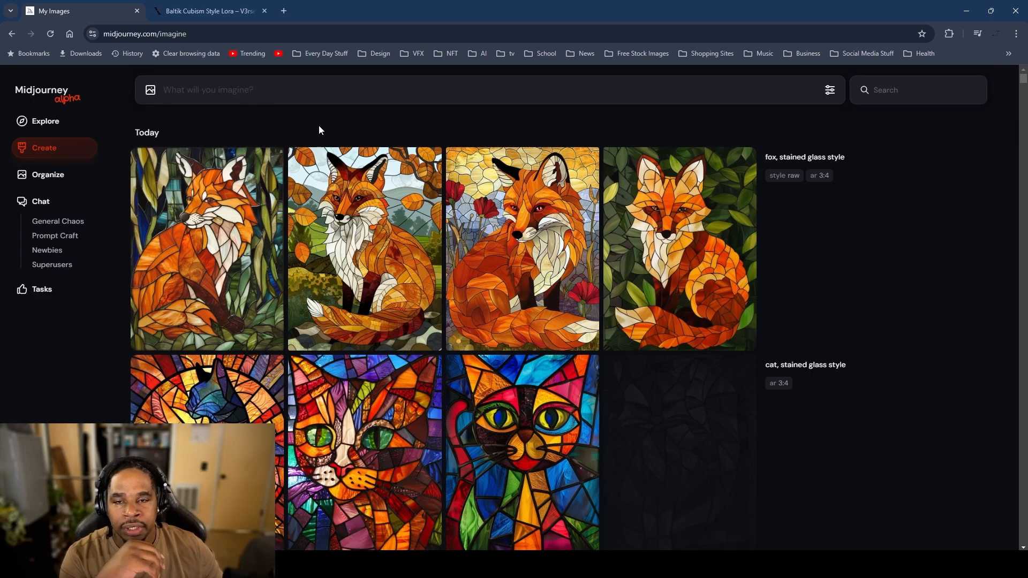
Step: Search Google for "stained glass" in a new browser tab and preview the River of Goods amber window panel
{"action": "left_click", "coordinate": [284, 12]}
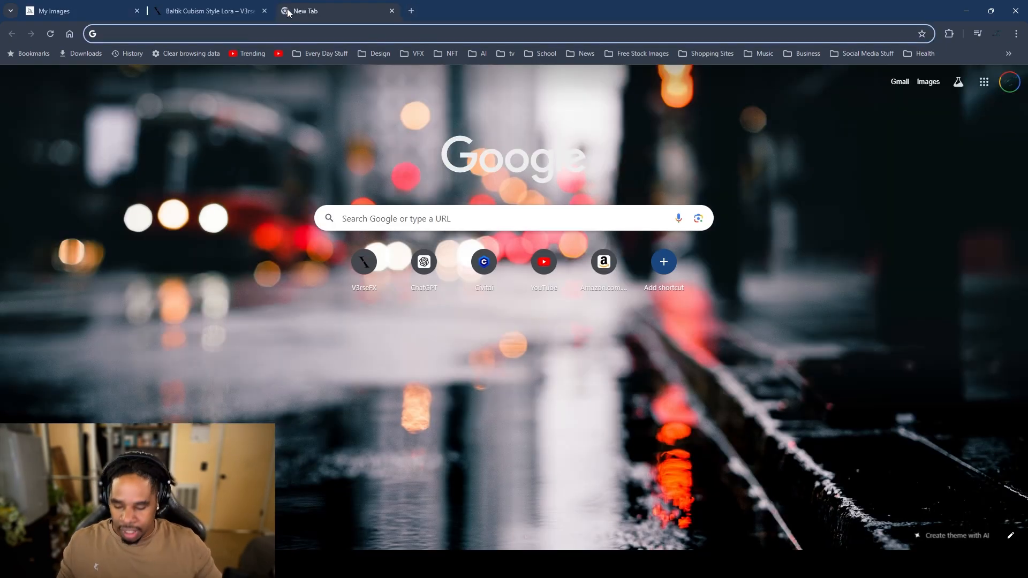
{"action": "type", "text": "sta"}
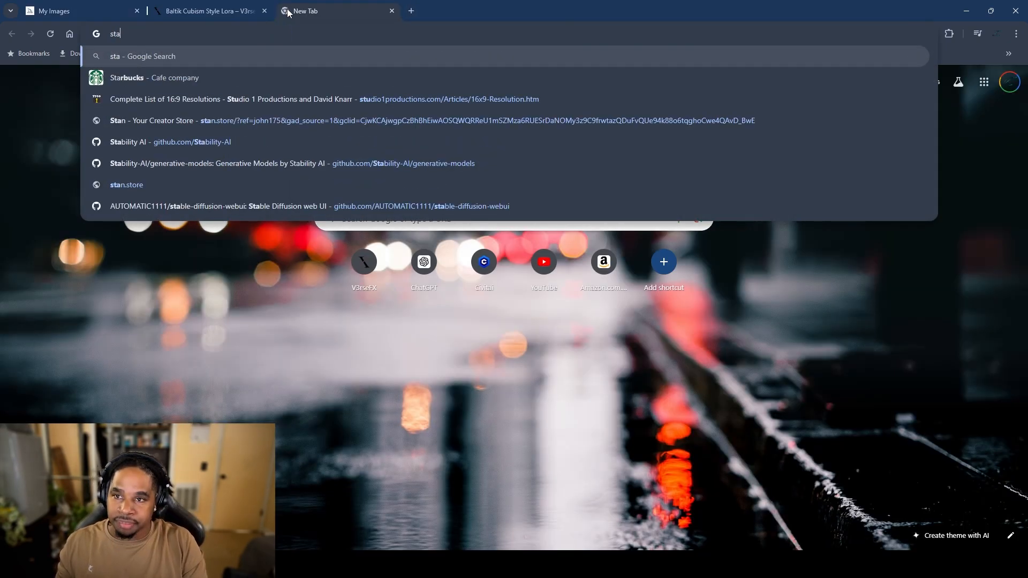
{"action": "type", "text": "ined glas"}
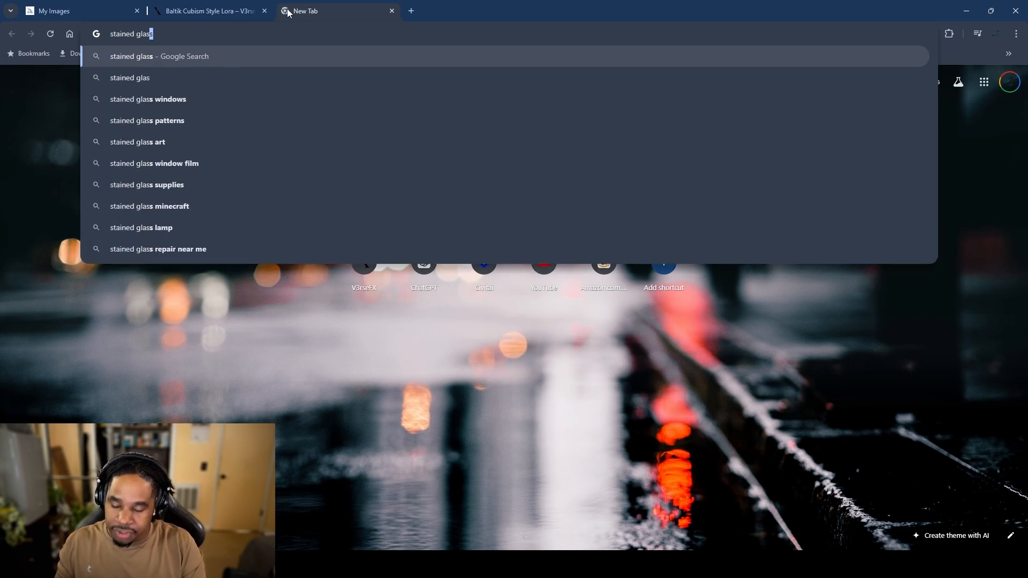
{"action": "key", "text": "Return"}
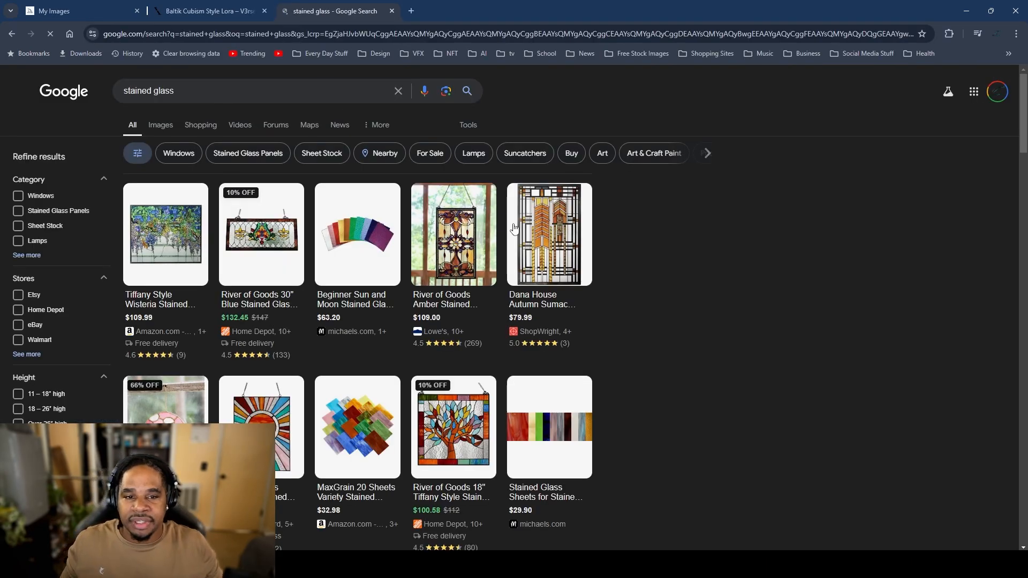
{"action": "left_click", "coordinate": [453, 236]}
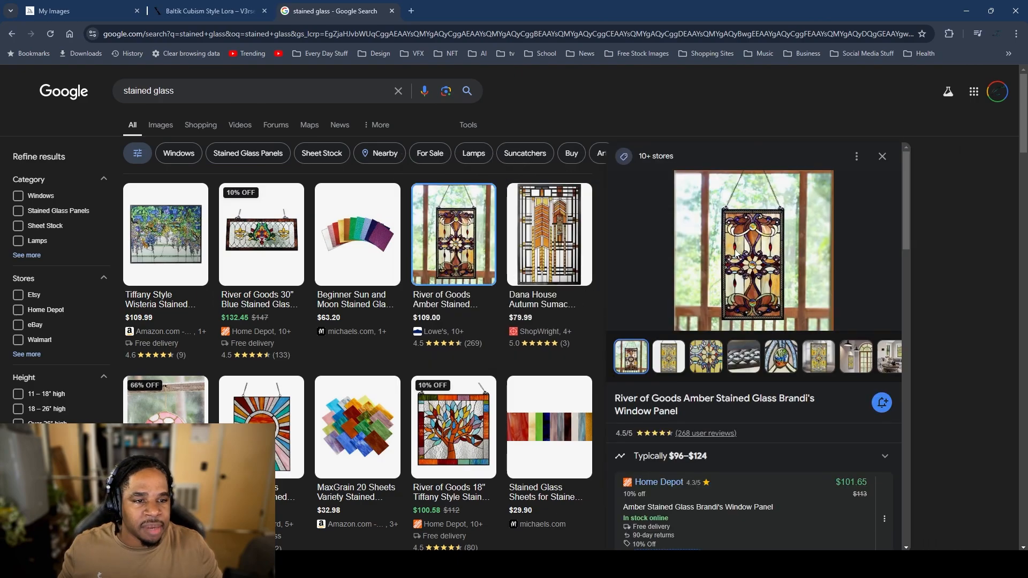
Step: Show the image results for stained glass, preview the V&A crowned figure, and return to the Midjourney creations
{"action": "left_click", "coordinate": [156, 128]}
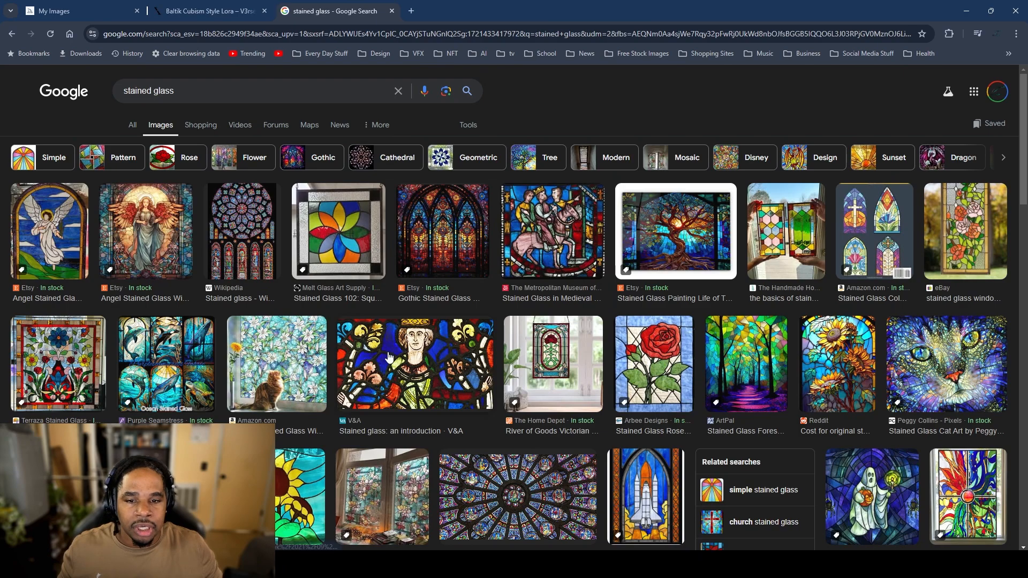
{"action": "left_click", "coordinate": [388, 354]}
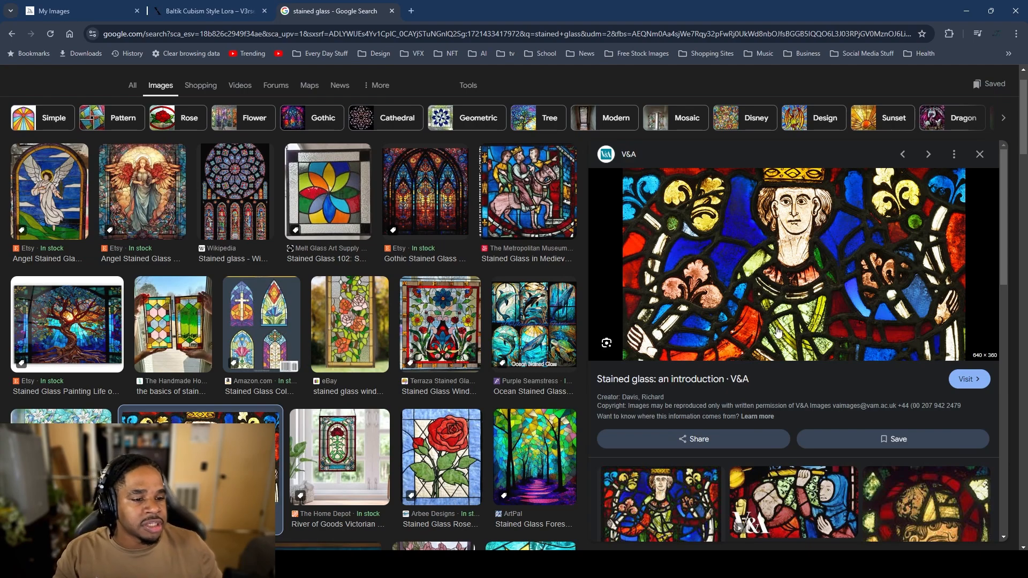
{"action": "left_click", "coordinate": [200, 7]}
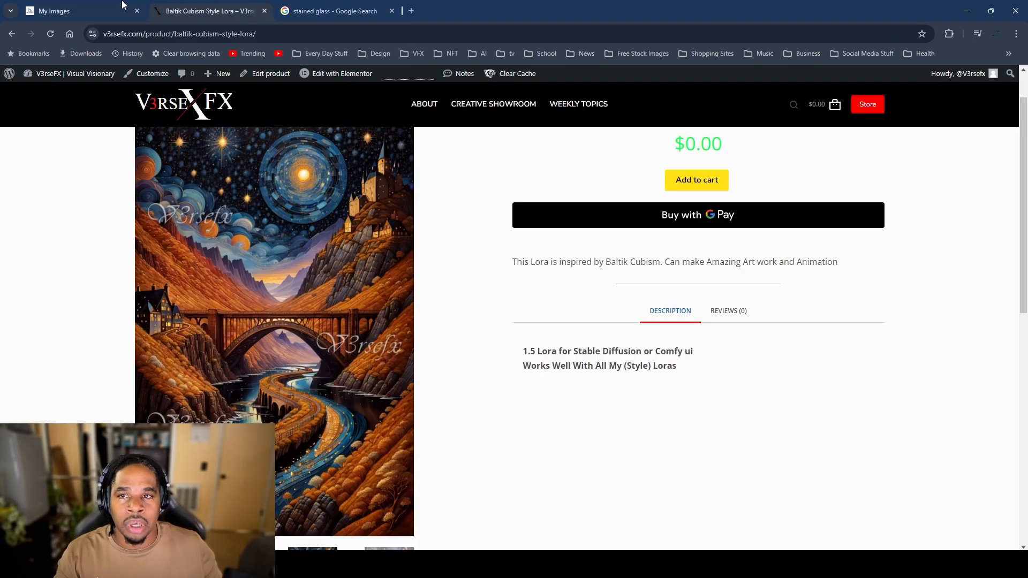
{"action": "key", "text": "ctrl+shift+Tab"}
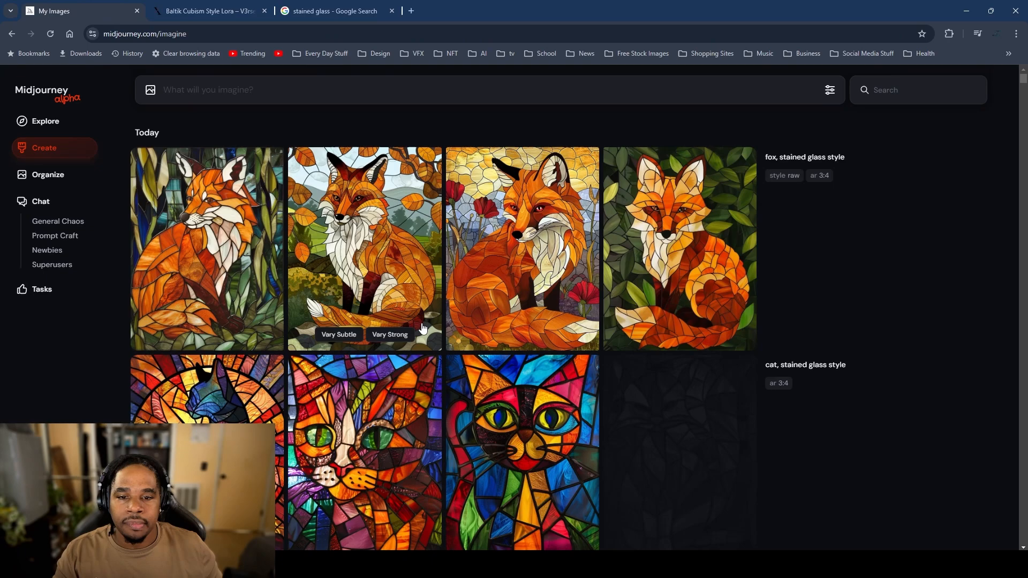
Step: Inspect the raw fox images, enlarging the third one, and create a strong variation of the first fox
{"action": "left_click", "coordinate": [533, 278]}
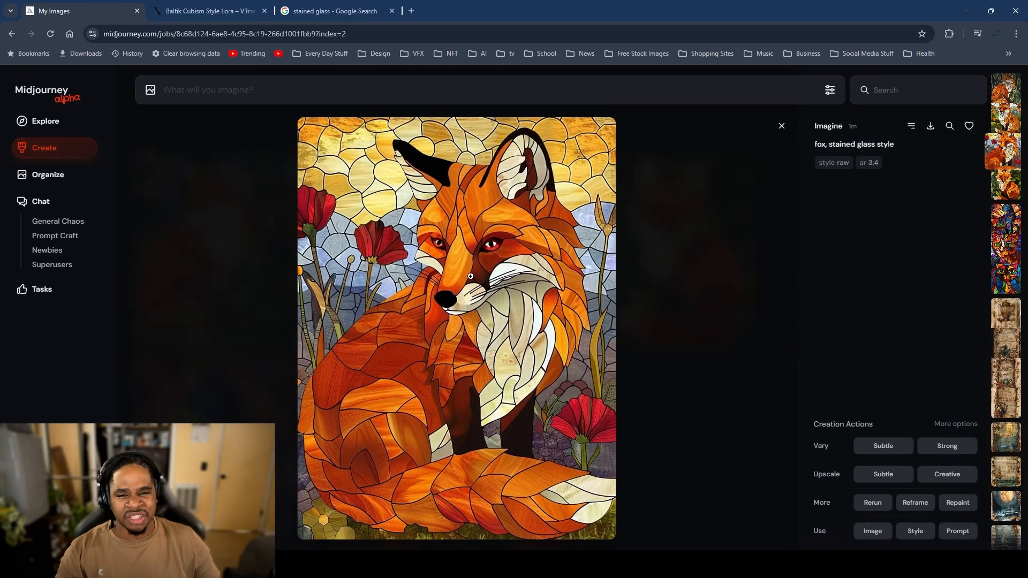
{"action": "left_click", "coordinate": [781, 126]}
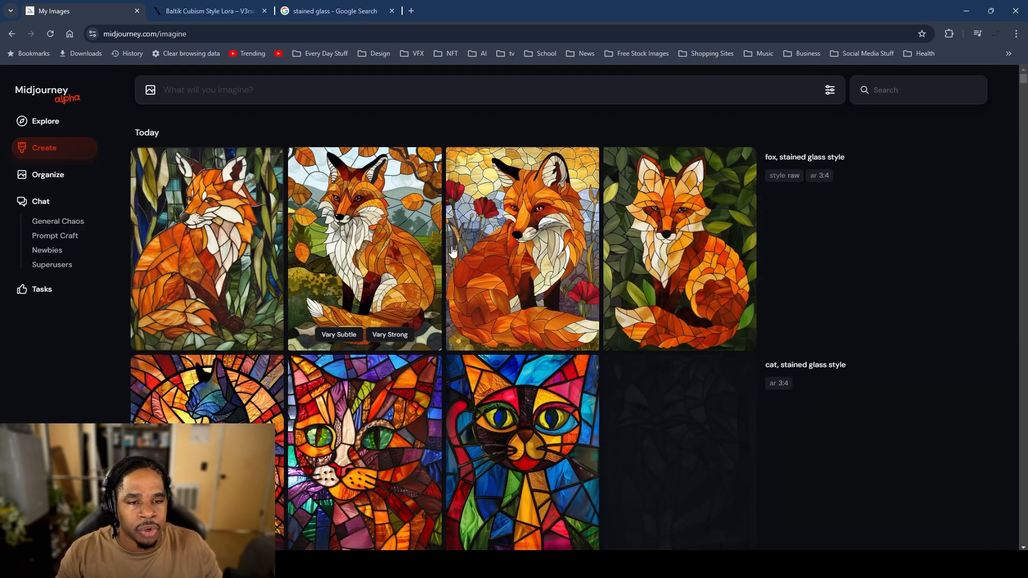
{"action": "left_click", "coordinate": [236, 267]}
{"action": "left_click", "coordinate": [712, 273]}
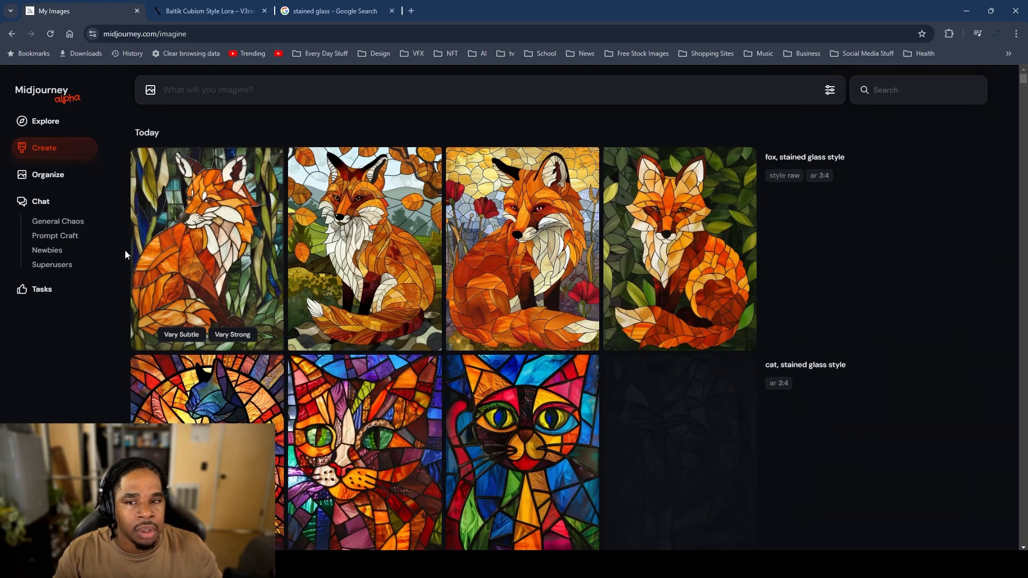
{"action": "left_click", "coordinate": [241, 333]}
Step: Hide the second, third and fourth images of the original raw fox set
{"action": "scroll", "coordinate": [512, 434], "scroll_direction": "down", "scroll_amount": 2}
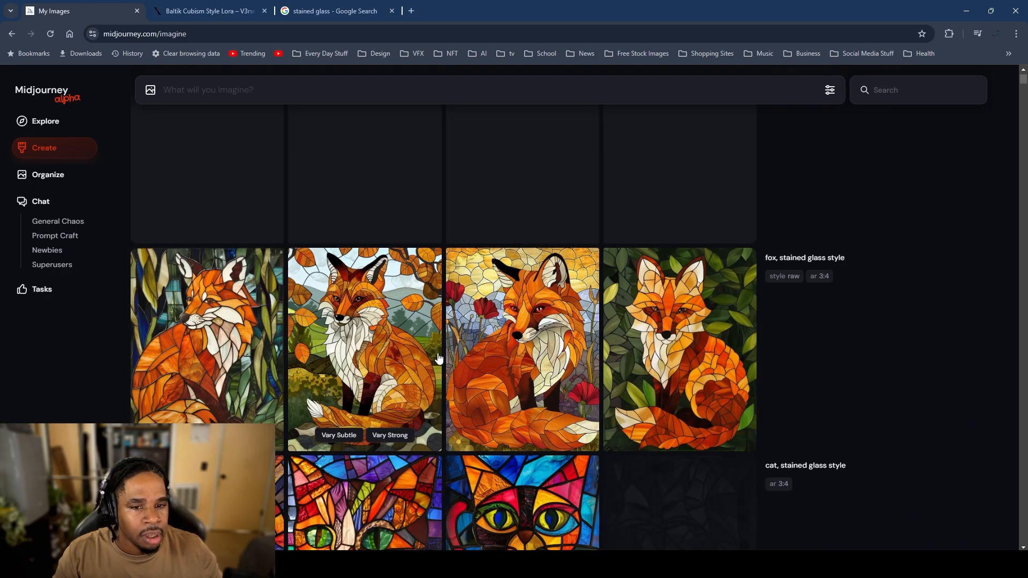
{"action": "right_click", "coordinate": [358, 329]}
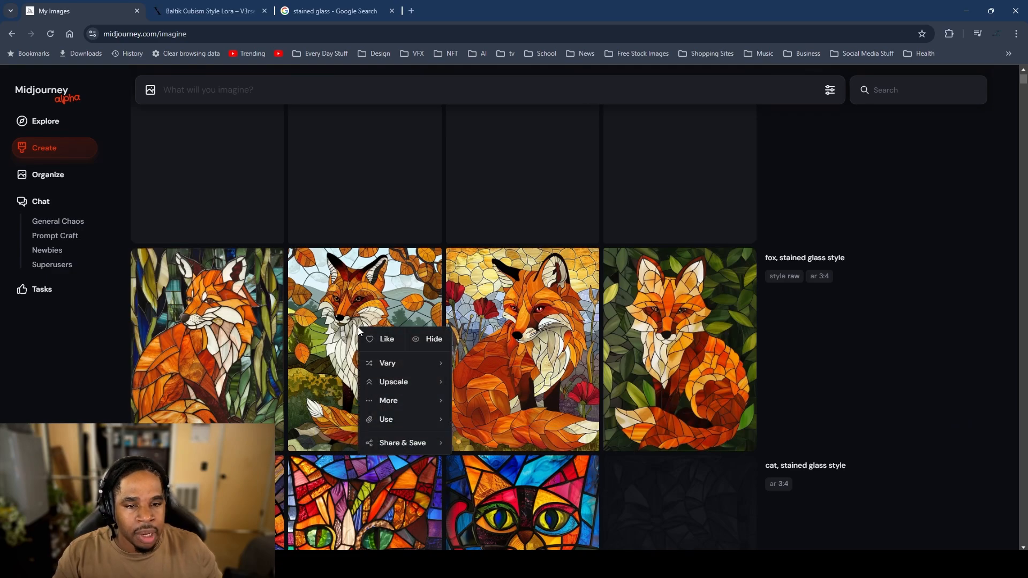
{"action": "left_click", "coordinate": [438, 349]}
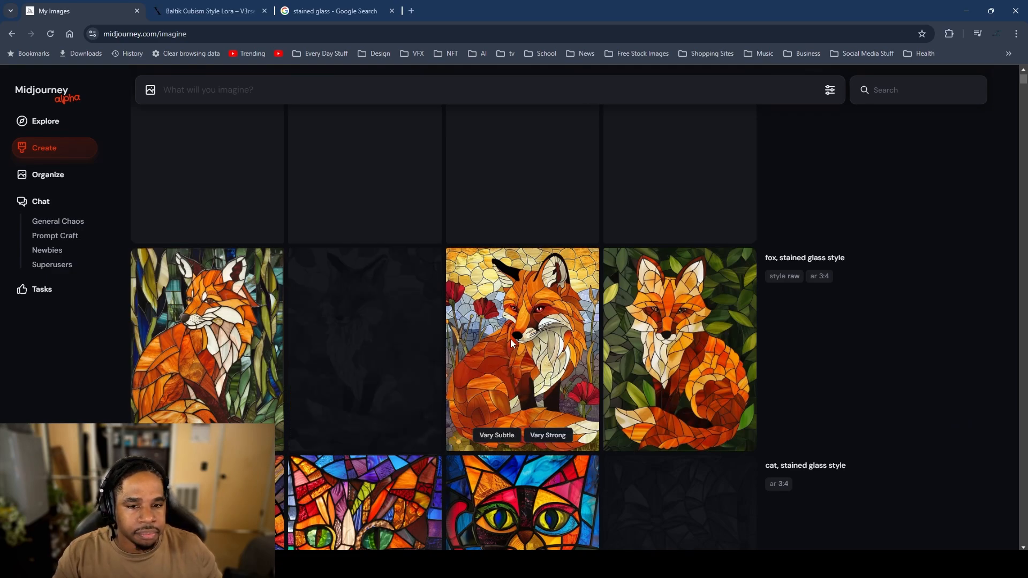
{"action": "right_click", "coordinate": [512, 339]}
{"action": "left_click", "coordinate": [585, 355]}
{"action": "right_click", "coordinate": [676, 341]}
{"action": "left_click", "coordinate": [749, 354]}
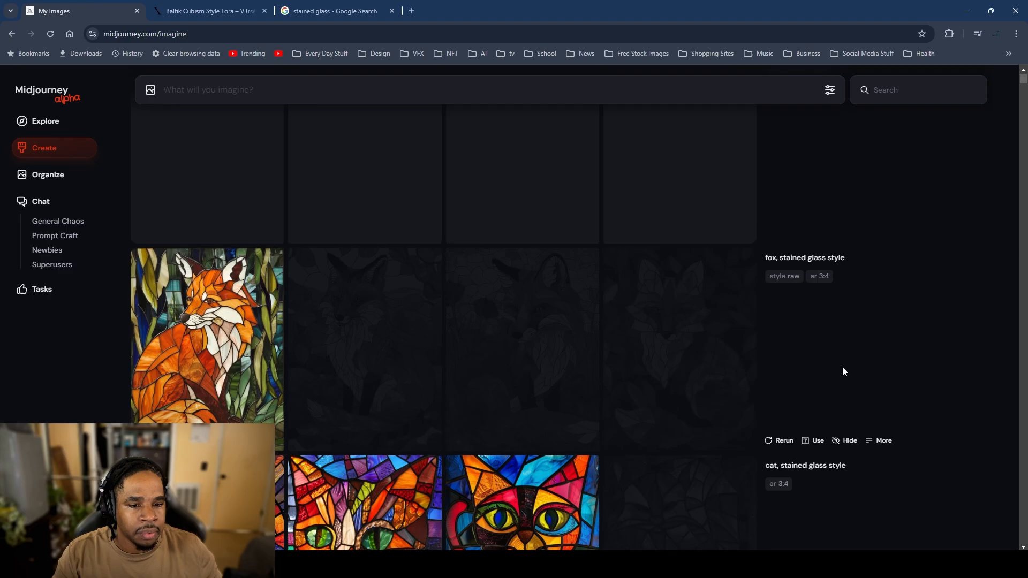
Step: Reuse the fox variation set's prompt, replace "fox" with "snake", and generate the images
{"action": "scroll", "coordinate": [843, 366], "scroll_direction": "down", "scroll_amount": 1}
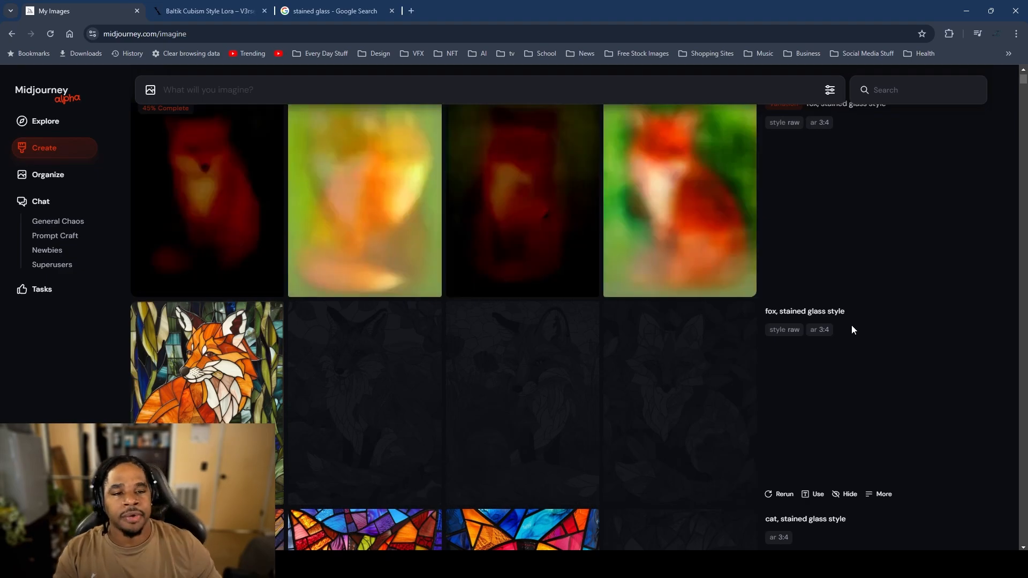
{"action": "scroll", "coordinate": [454, 361], "scroll_direction": "up", "scroll_amount": 1}
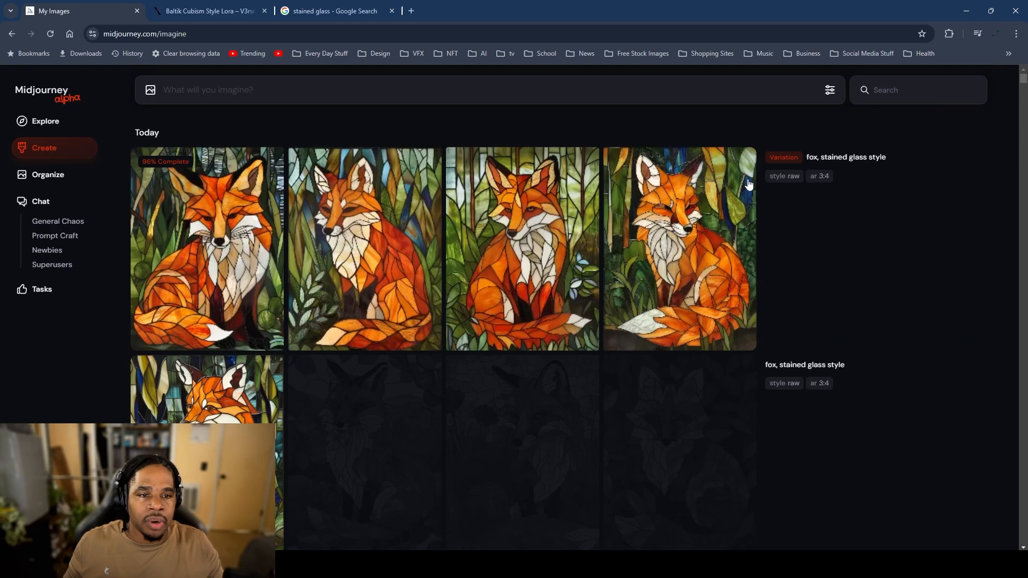
{"action": "left_click", "coordinate": [815, 341]}
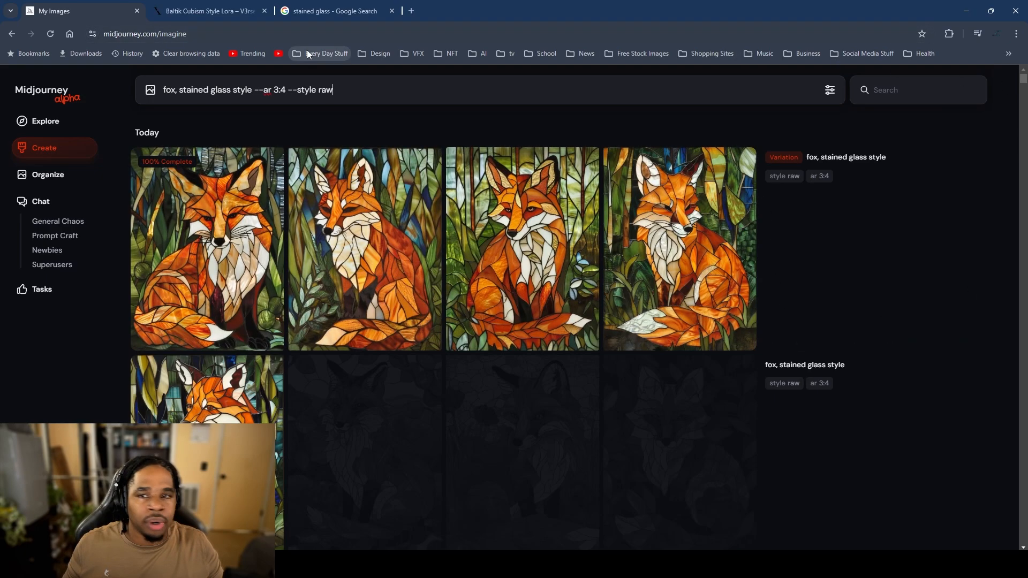
{"action": "double_click", "coordinate": [167, 90]}
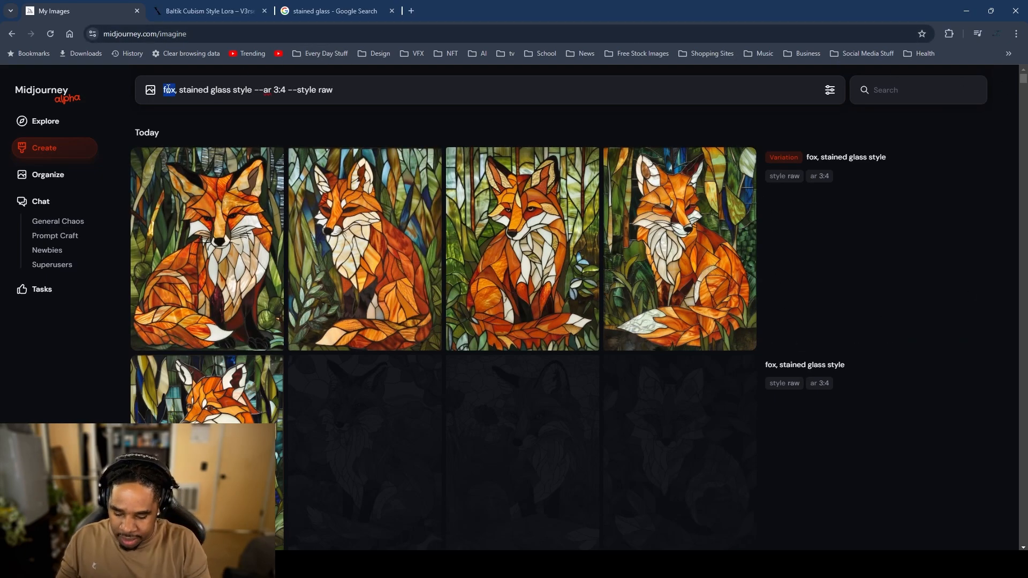
{"action": "type", "text": "snake"}
{"action": "key", "text": "Return"}
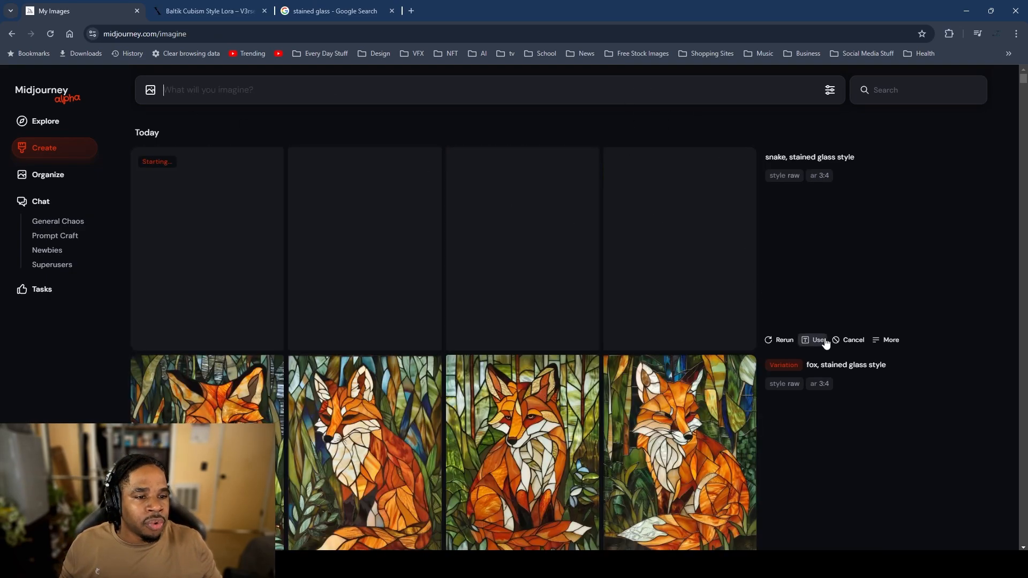
Step: Reuse the snake set's prompt, replace "snake" with "owl", and generate the images
{"action": "left_click", "coordinate": [825, 342]}
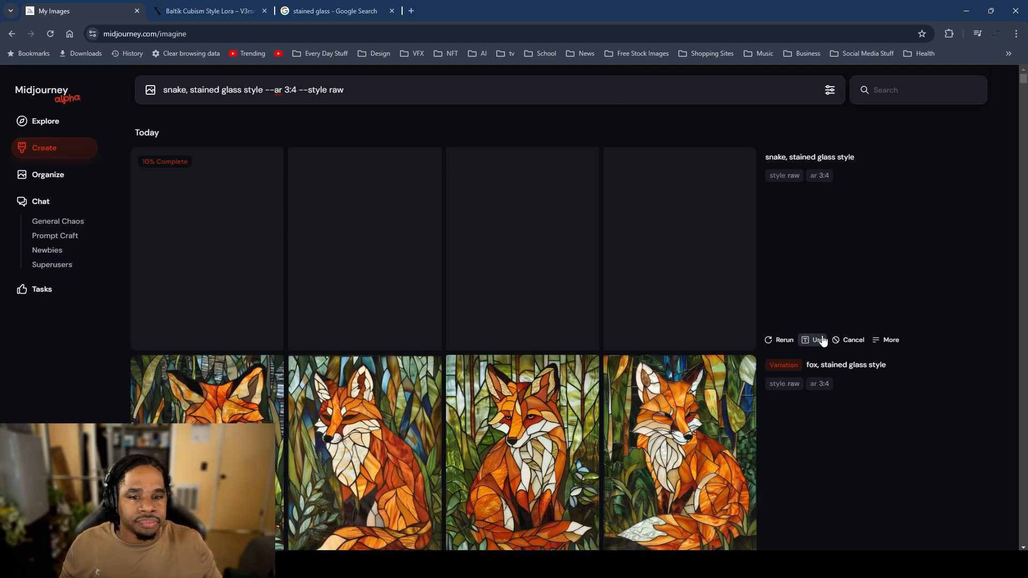
{"action": "scroll", "coordinate": [820, 300], "scroll_direction": "down", "scroll_amount": 6}
{"action": "scroll", "coordinate": [824, 281], "scroll_direction": "down", "scroll_amount": 3}
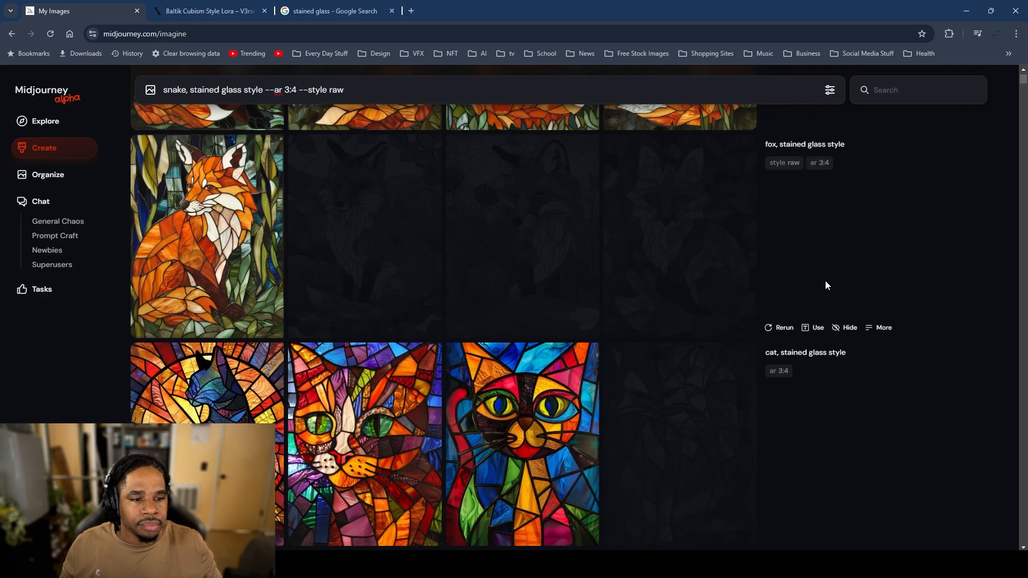
{"action": "scroll", "coordinate": [825, 282], "scroll_direction": "up", "scroll_amount": 1}
{"action": "scroll", "coordinate": [824, 282], "scroll_direction": "up", "scroll_amount": 8}
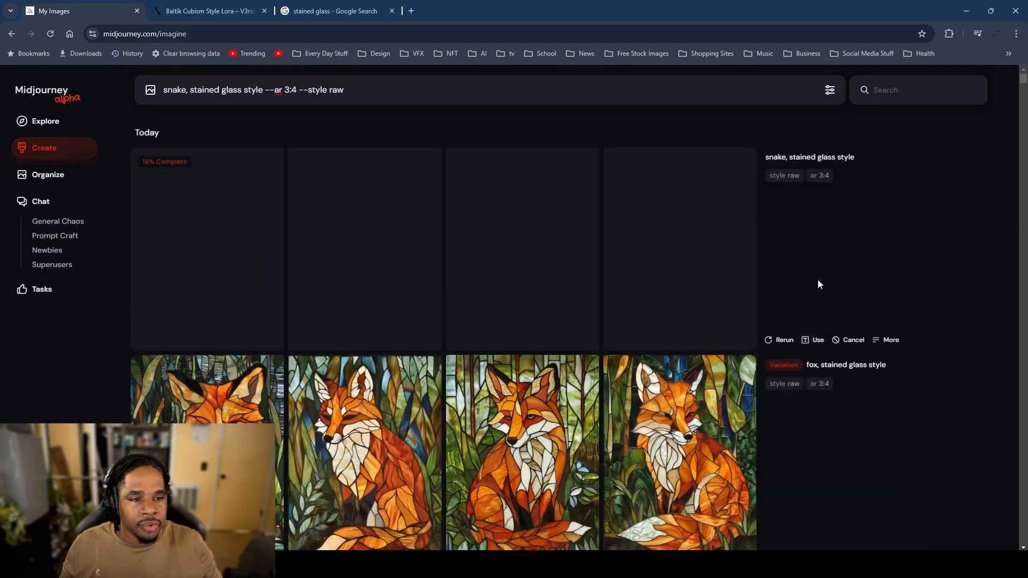
{"action": "scroll", "coordinate": [804, 282], "scroll_direction": "down", "scroll_amount": 5}
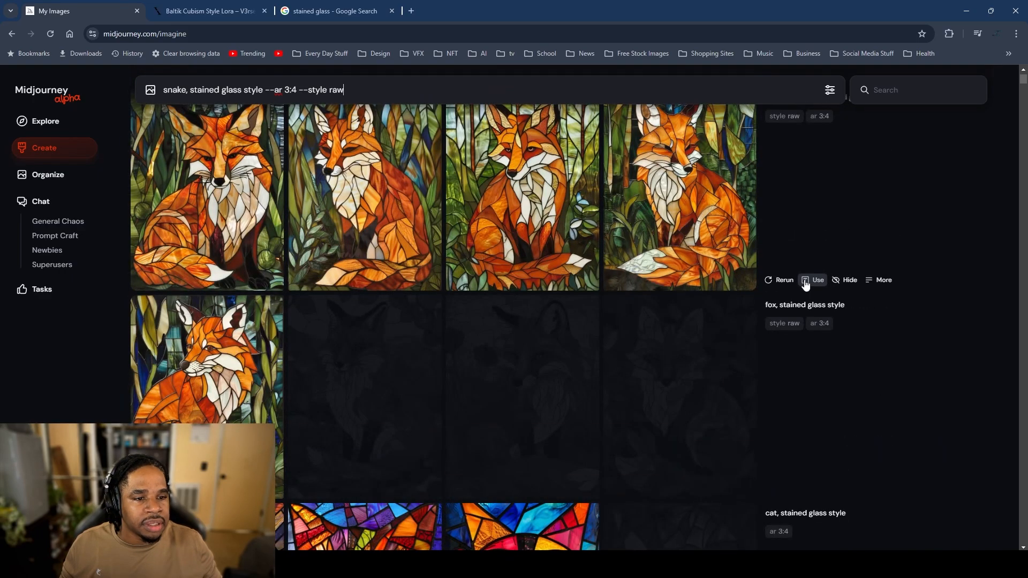
{"action": "scroll", "coordinate": [765, 281], "scroll_direction": "down", "scroll_amount": 2}
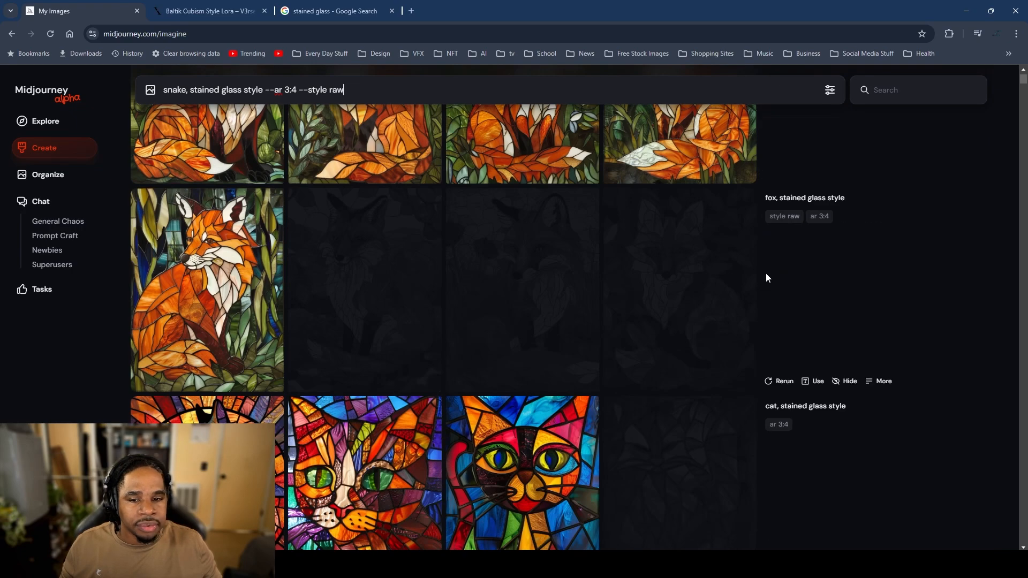
{"action": "scroll", "coordinate": [766, 272], "scroll_direction": "up", "scroll_amount": 6}
{"action": "scroll", "coordinate": [766, 270], "scroll_direction": "up", "scroll_amount": 1}
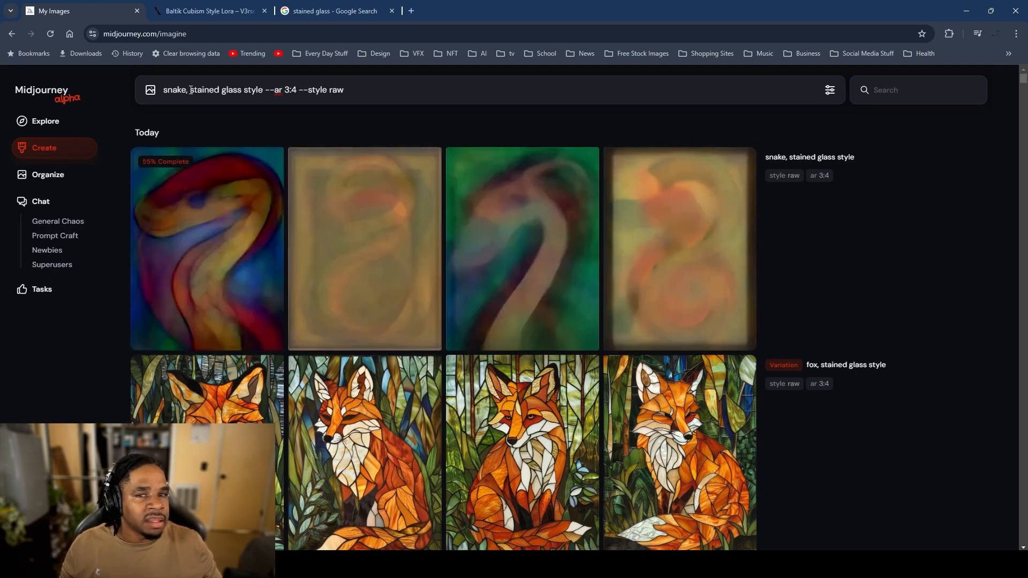
{"action": "double_click", "coordinate": [175, 90]}
{"action": "type", "text": "owl"}
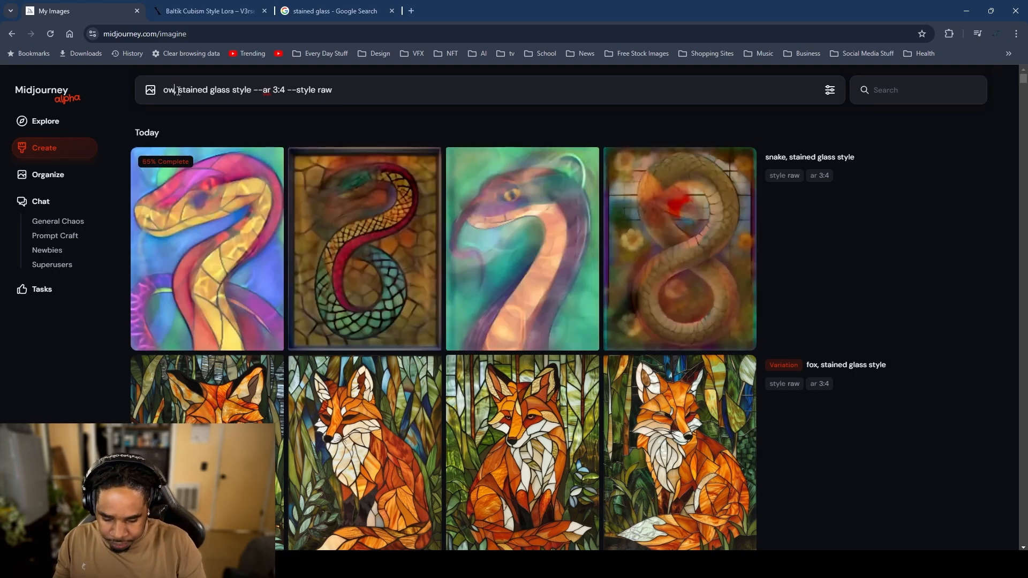
{"action": "key", "text": "Return"}
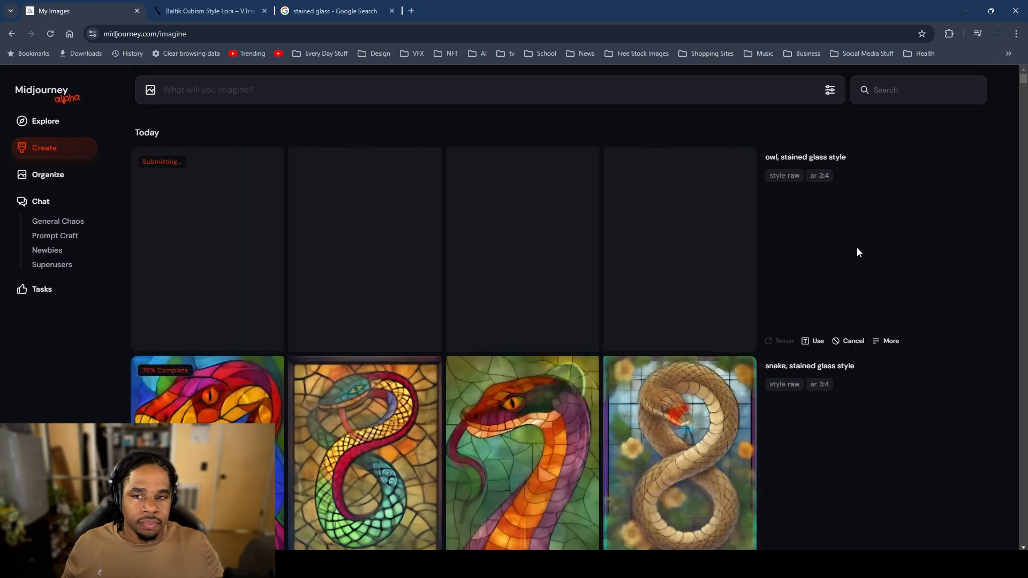
Step: Compare the snake images with the fox variations and hide the second fox variation
{"action": "scroll", "coordinate": [484, 305], "scroll_direction": "down", "scroll_amount": 3}
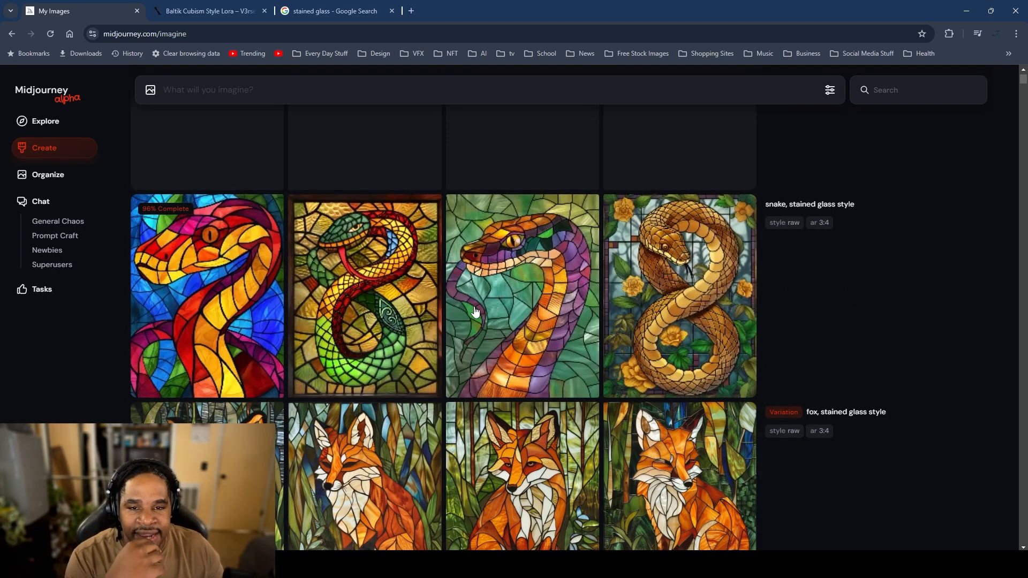
{"action": "mouse_move", "coordinate": [356, 212]}
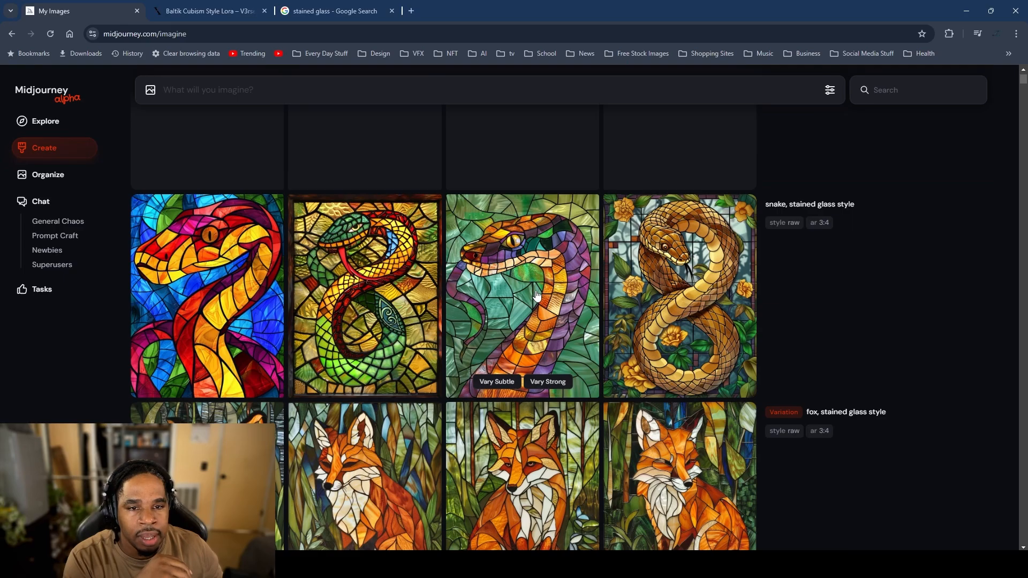
{"action": "scroll", "coordinate": [537, 295], "scroll_direction": "down", "scroll_amount": 4}
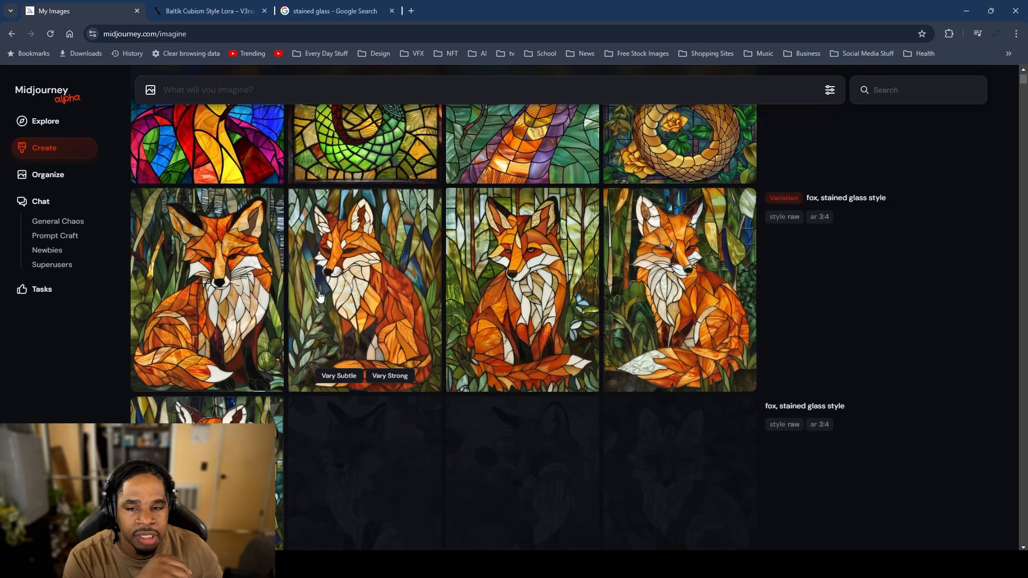
{"action": "scroll", "coordinate": [364, 294], "scroll_direction": "down", "scroll_amount": 6}
{"action": "scroll", "coordinate": [124, 308], "scroll_direction": "up", "scroll_amount": 4}
{"action": "scroll", "coordinate": [124, 307], "scroll_direction": "up", "scroll_amount": 3}
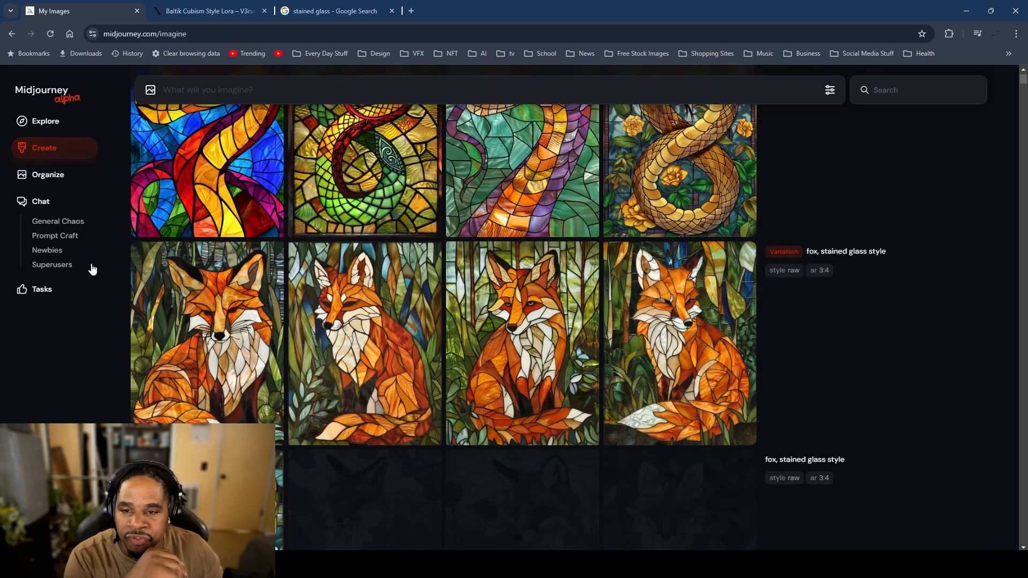
{"action": "scroll", "coordinate": [275, 319], "scroll_direction": "down", "scroll_amount": 2}
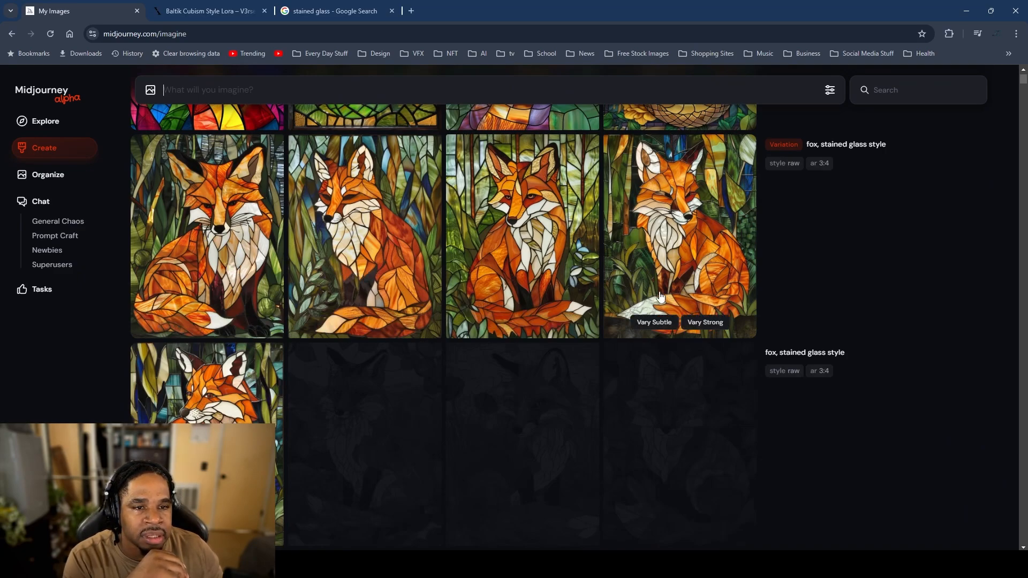
{"action": "right_click", "coordinate": [351, 209]}
{"action": "left_click", "coordinate": [422, 217]}
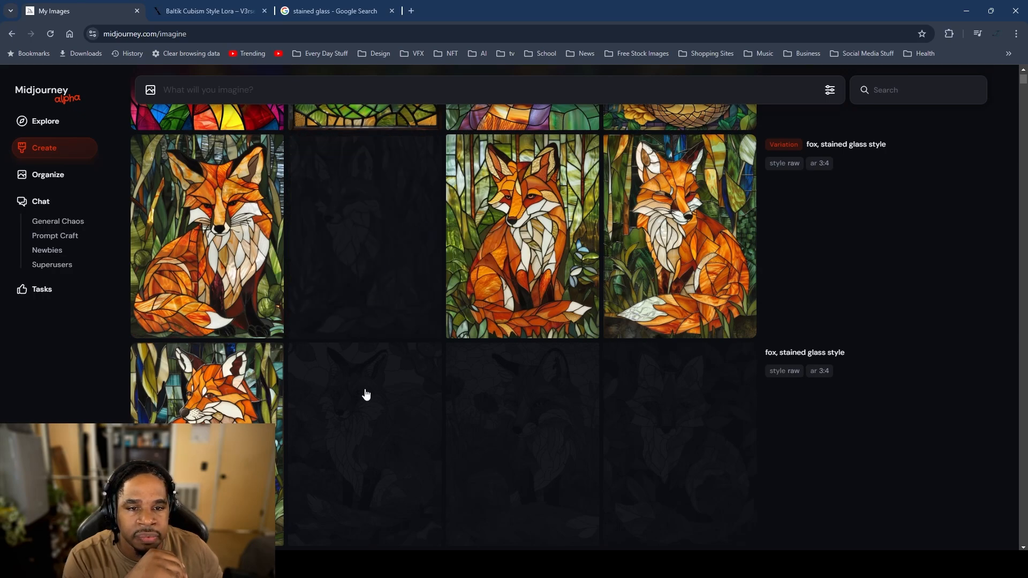
Step: Review the snake and owl sets and hide the first three owl images
{"action": "scroll", "coordinate": [366, 395], "scroll_direction": "up", "scroll_amount": 2}
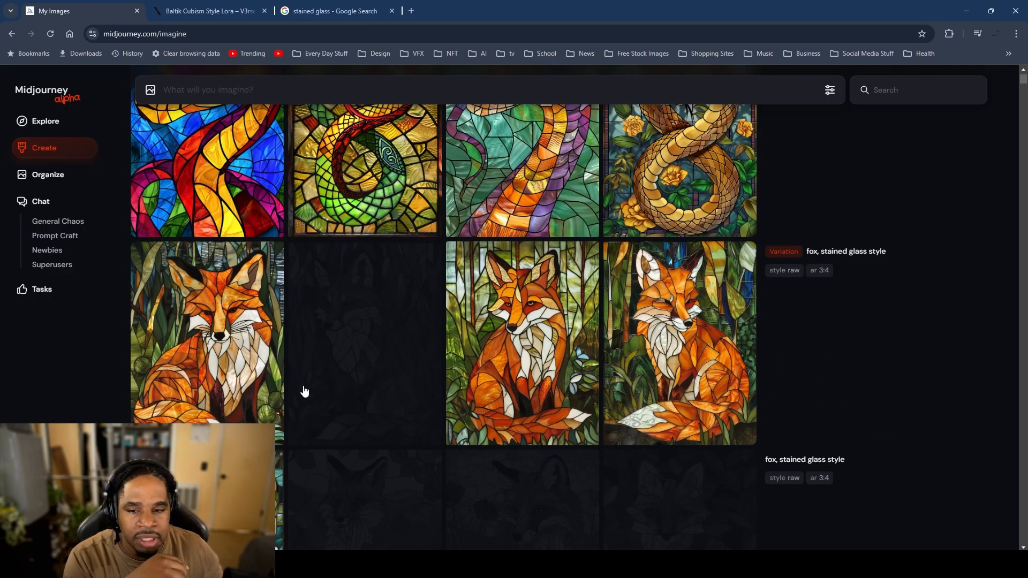
{"action": "scroll", "coordinate": [383, 401], "scroll_direction": "up", "scroll_amount": 4}
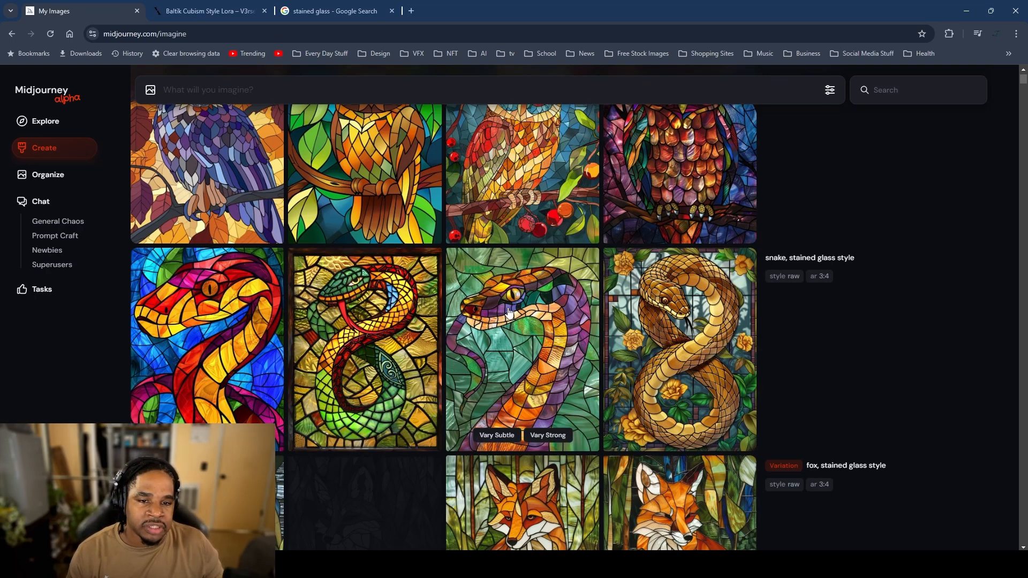
{"action": "scroll", "coordinate": [509, 324], "scroll_direction": "down", "scroll_amount": 3}
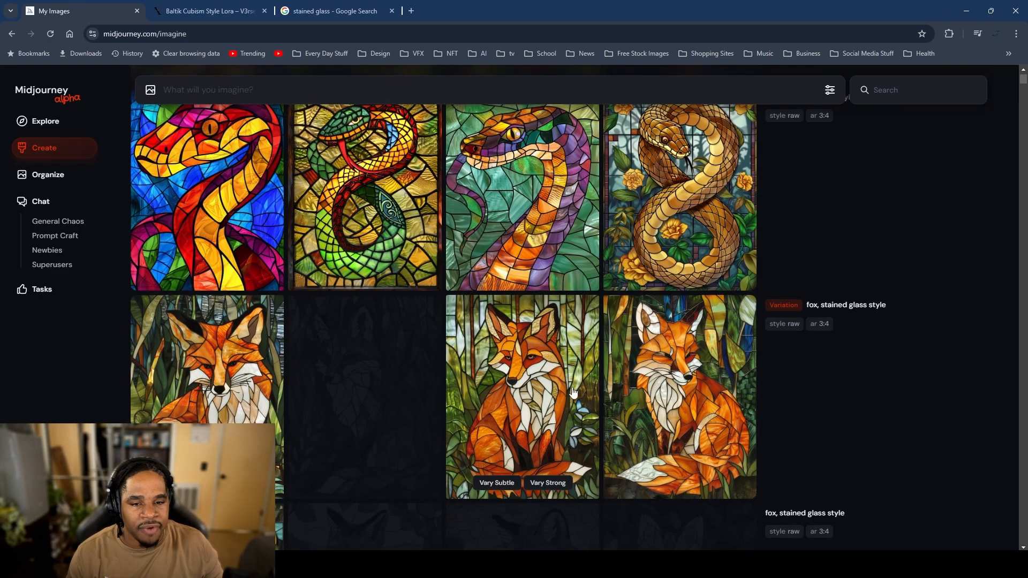
{"action": "scroll", "coordinate": [474, 395], "scroll_direction": "up", "scroll_amount": 3}
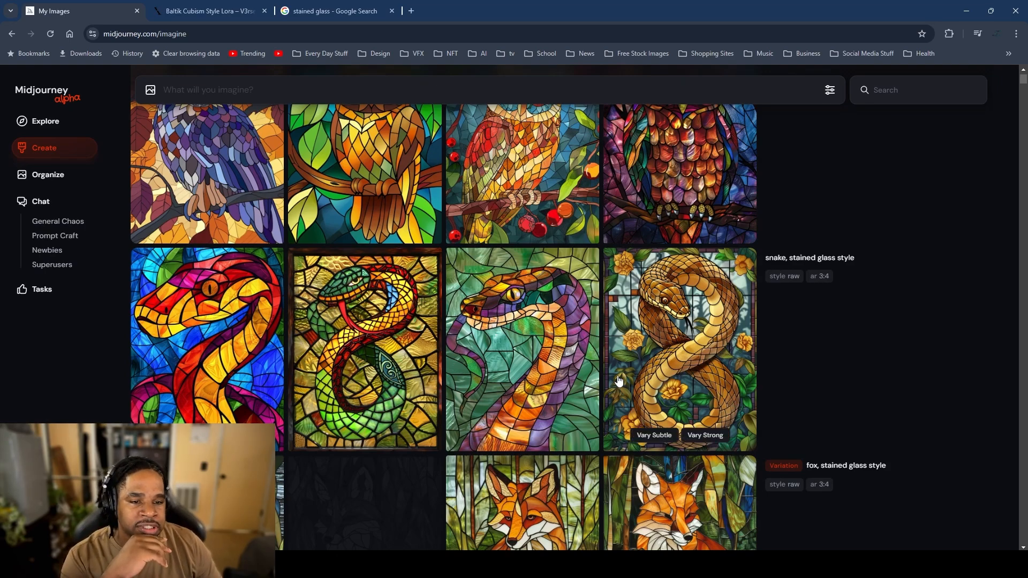
{"action": "scroll", "coordinate": [618, 380], "scroll_direction": "up", "scroll_amount": 2}
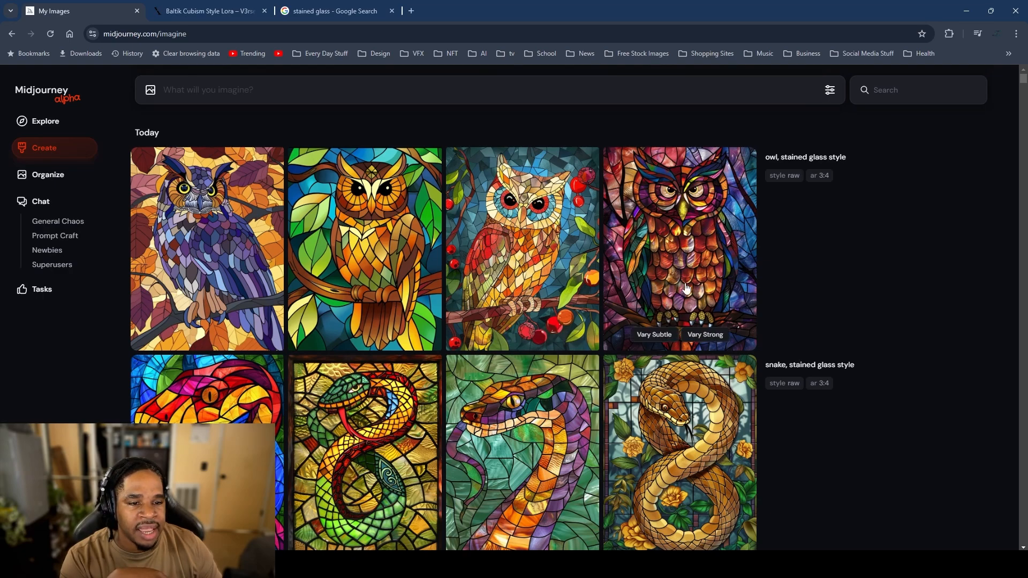
{"action": "right_click", "coordinate": [185, 220]}
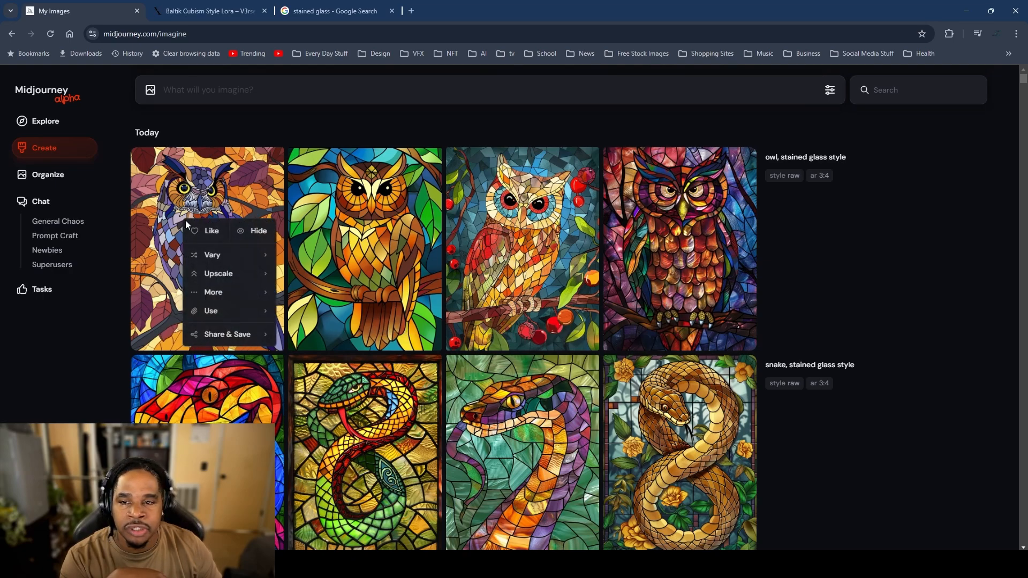
{"action": "left_click", "coordinate": [260, 231]}
{"action": "right_click", "coordinate": [379, 229]}
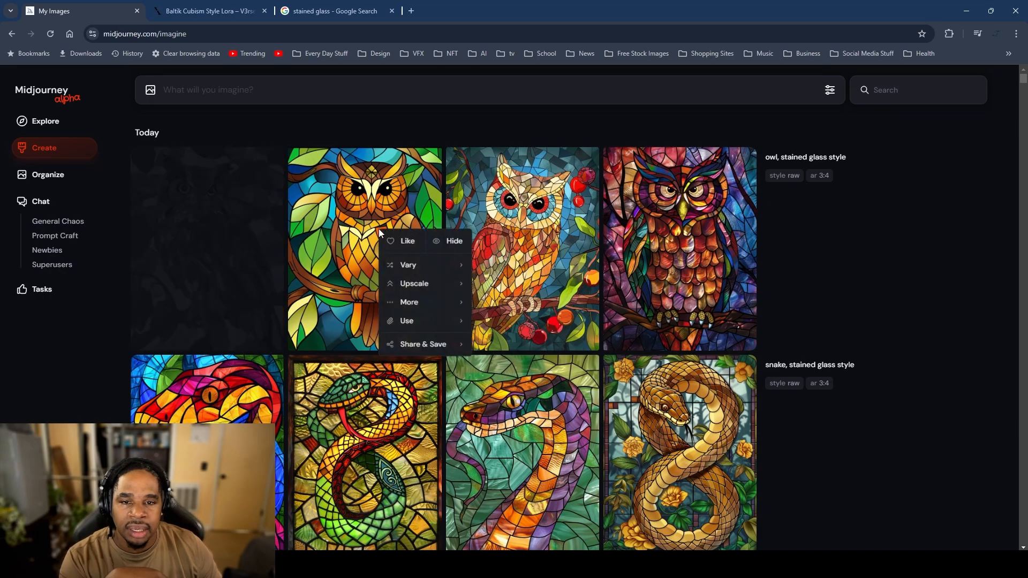
{"action": "left_click", "coordinate": [452, 239]}
{"action": "right_click", "coordinate": [506, 238]}
{"action": "left_click", "coordinate": [576, 248]}
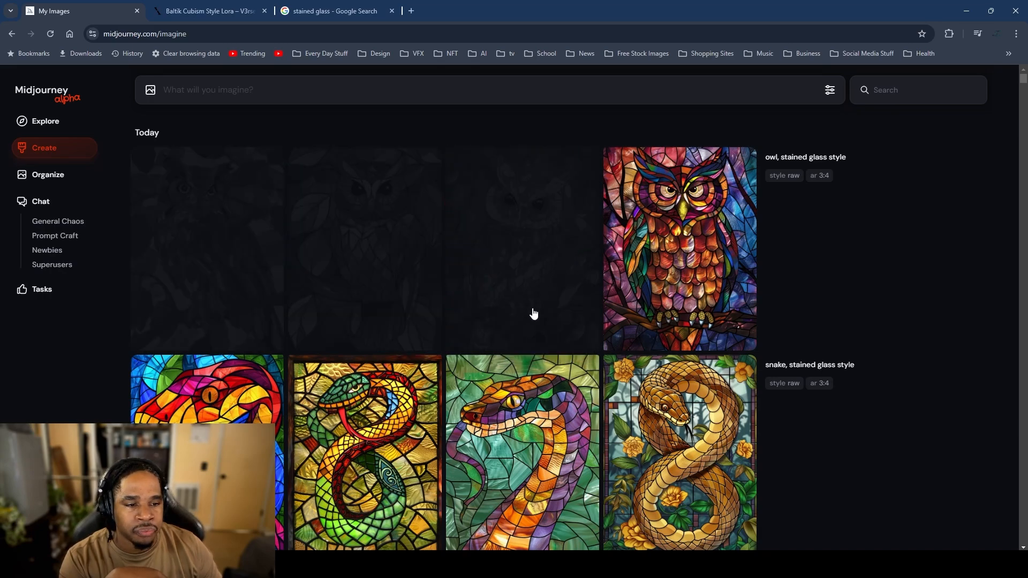
{"action": "scroll", "coordinate": [530, 314], "scroll_direction": "down", "scroll_amount": 3}
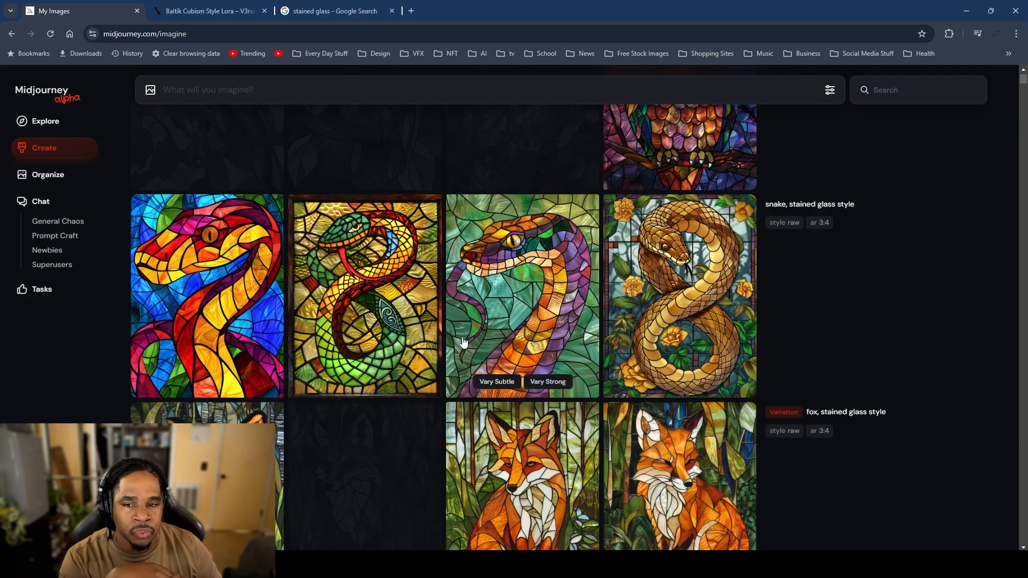
Step: Hide the third and fourth images of the snake set
{"action": "right_click", "coordinate": [548, 288]}
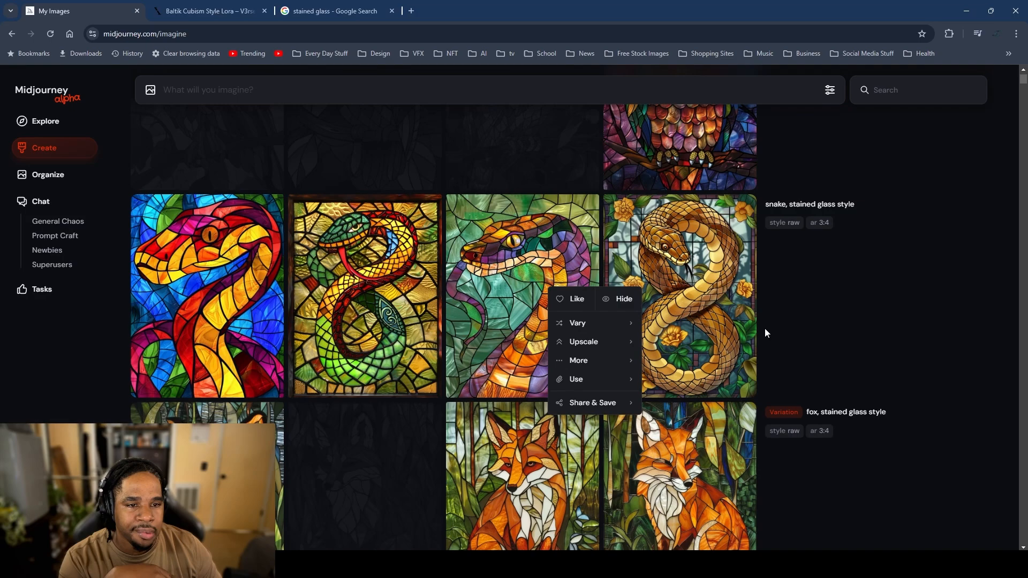
{"action": "left_click", "coordinate": [623, 304]}
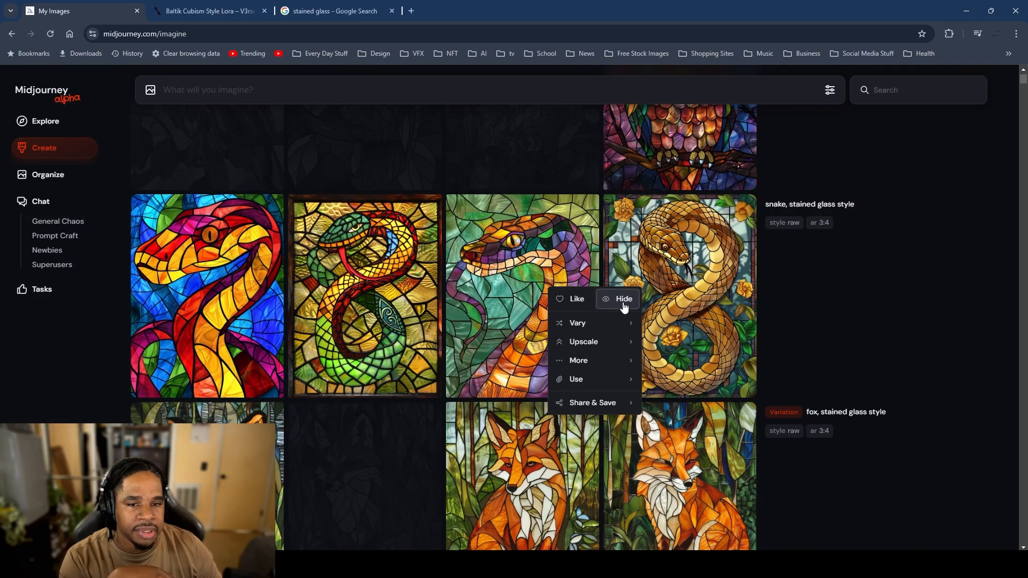
{"action": "right_click", "coordinate": [693, 298]}
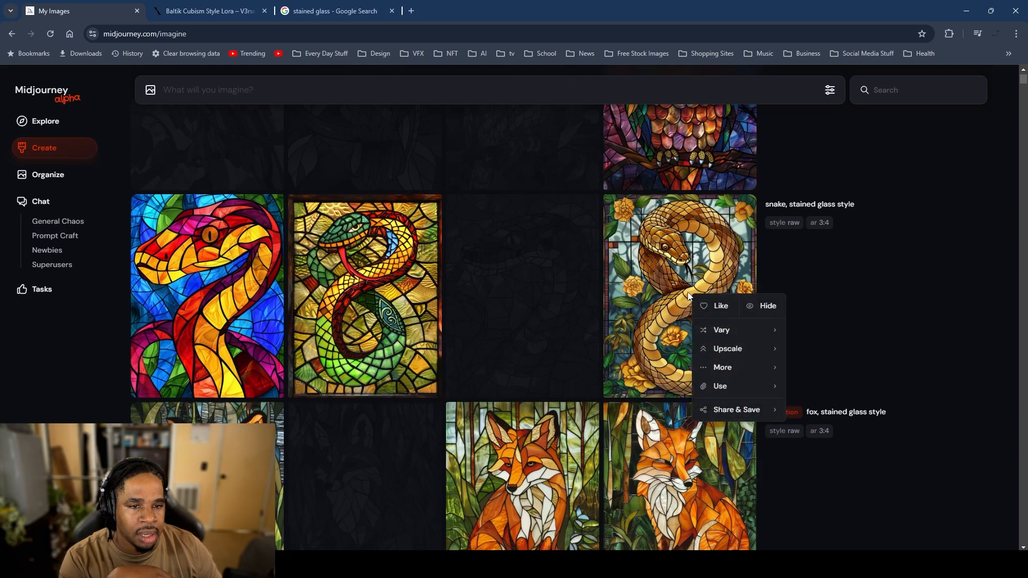
{"action": "left_click", "coordinate": [776, 313]}
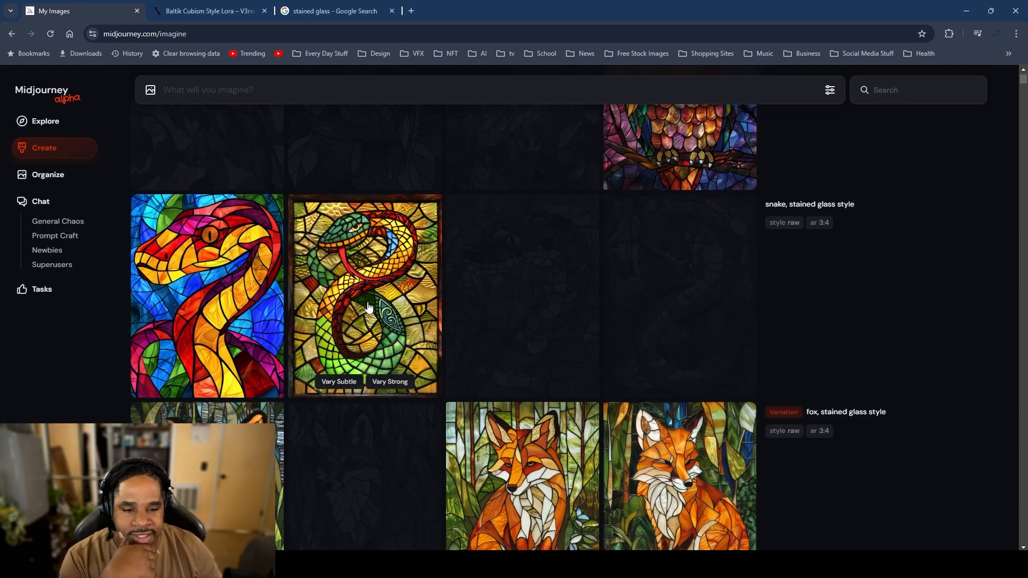
Step: Reuse the owl set's prompt, remove "--style raw" from it, and generate the images
{"action": "scroll", "coordinate": [453, 338], "scroll_direction": "up", "scroll_amount": 3}
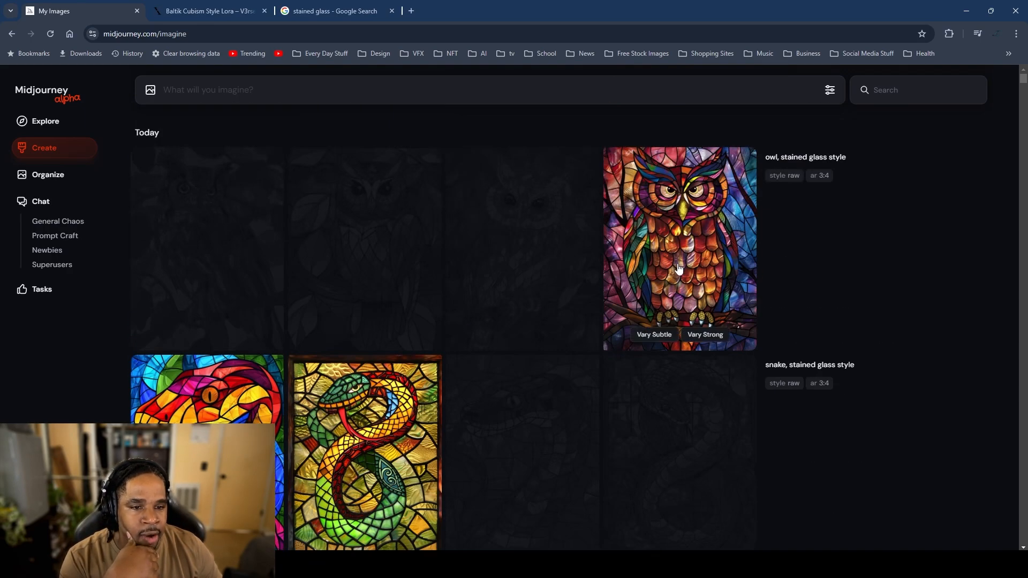
{"action": "left_click", "coordinate": [814, 340]}
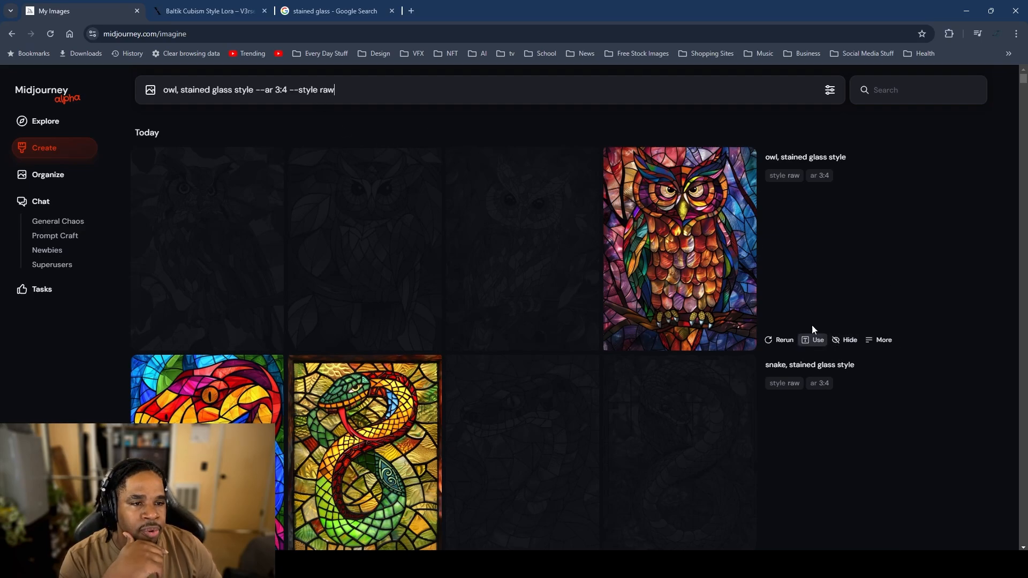
{"action": "left_click_drag", "start_coordinate": [332, 91], "coordinate": [291, 91]}
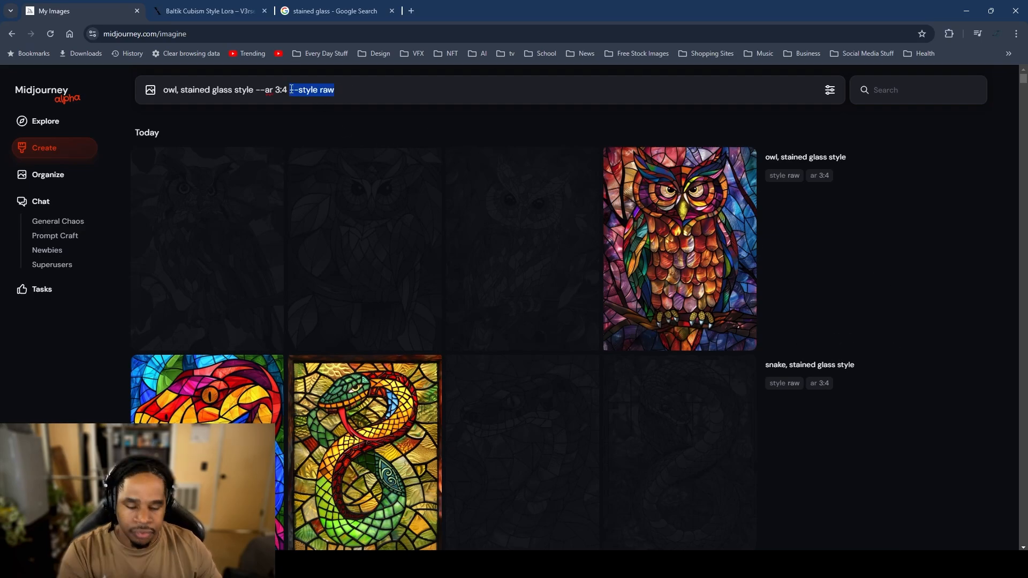
{"action": "key", "text": "Return"}
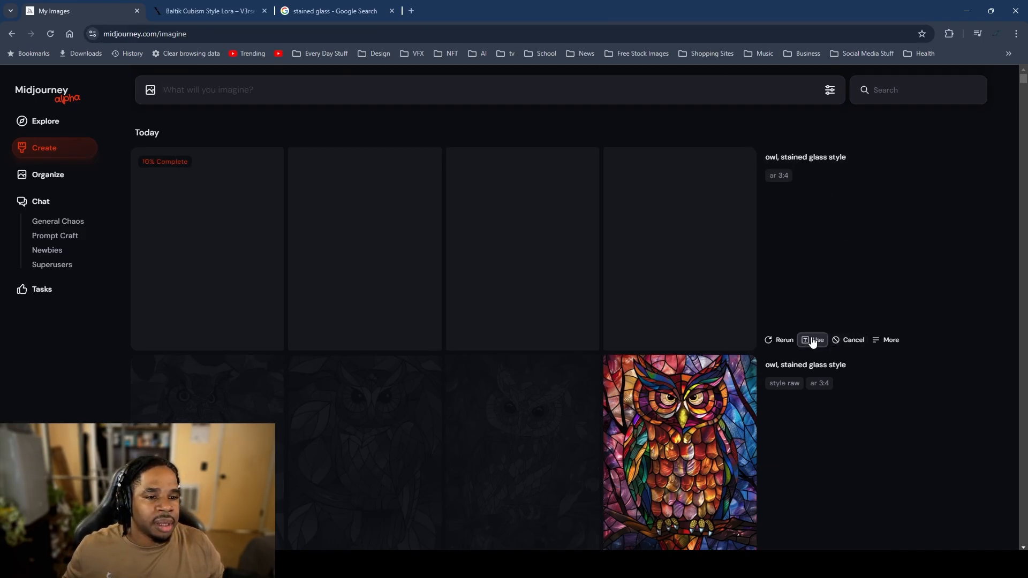
Step: Reuse the newest owl prompt without the raw style, replace "owl" with "panda", and generate the images
{"action": "left_click", "coordinate": [812, 341]}
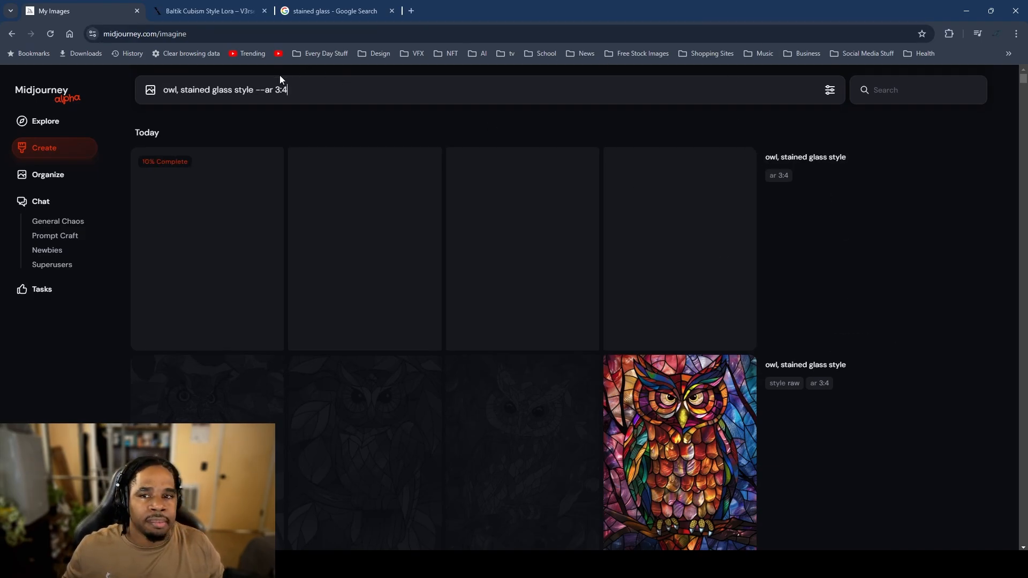
{"action": "double_click", "coordinate": [168, 91]}
{"action": "type", "text": "panda"}
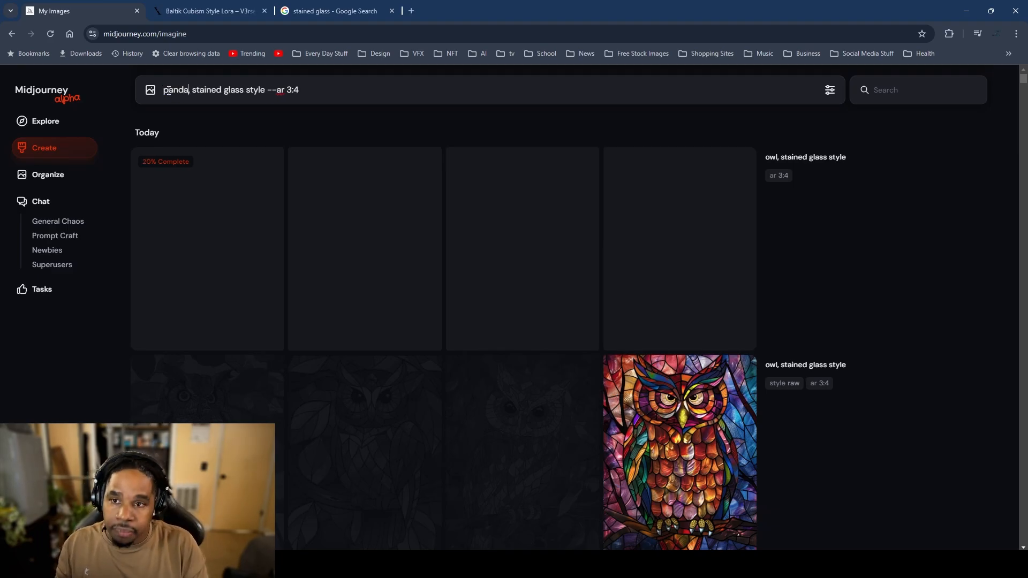
{"action": "key", "text": "Return"}
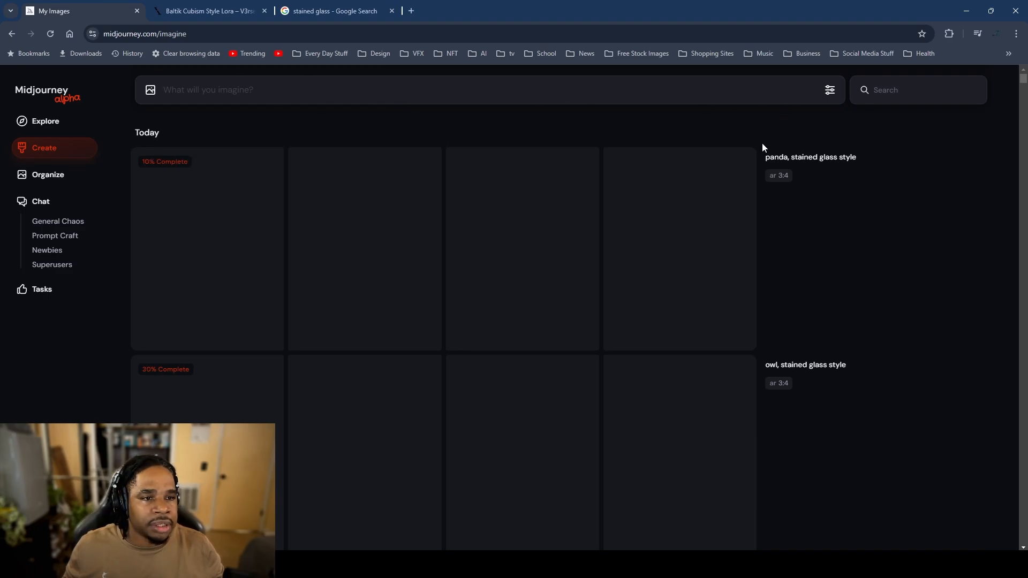
Step: Reuse the panda set's prompt, replace "panda" with "turtle", and generate the images
{"action": "left_click", "coordinate": [804, 342]}
{"action": "double_click", "coordinate": [176, 89]}
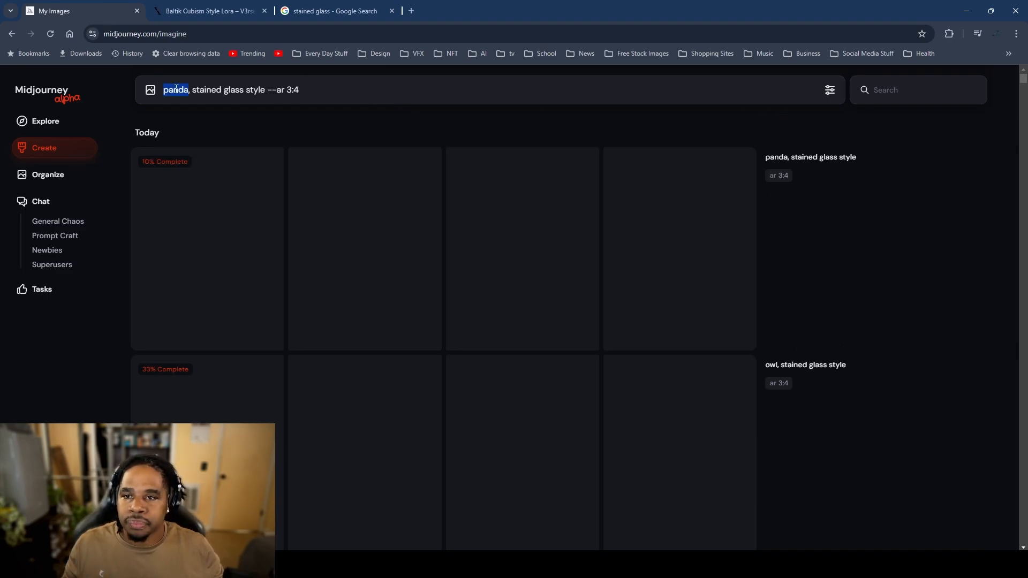
{"action": "type", "text": "turtle"}
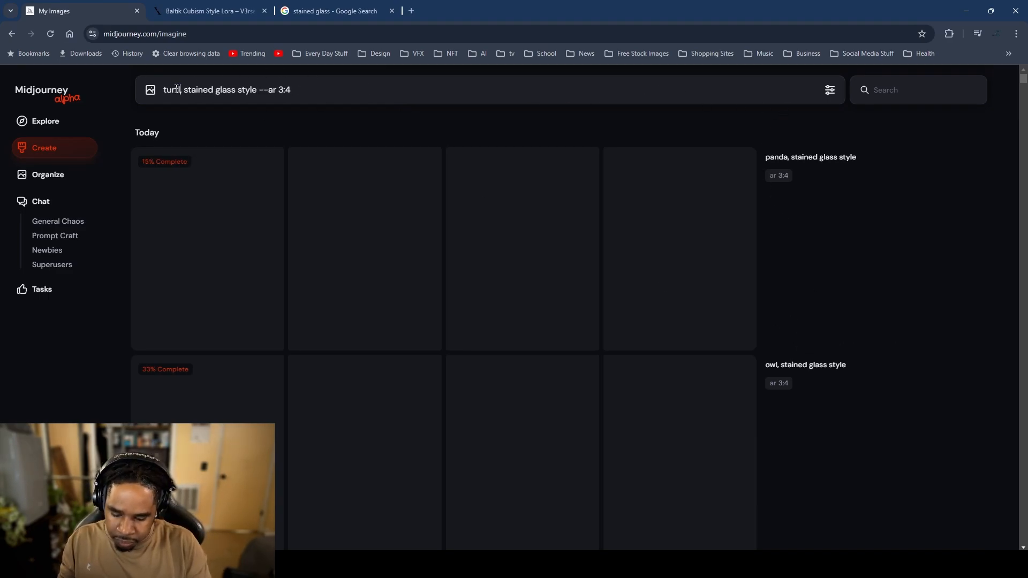
{"action": "key", "text": "Return"}
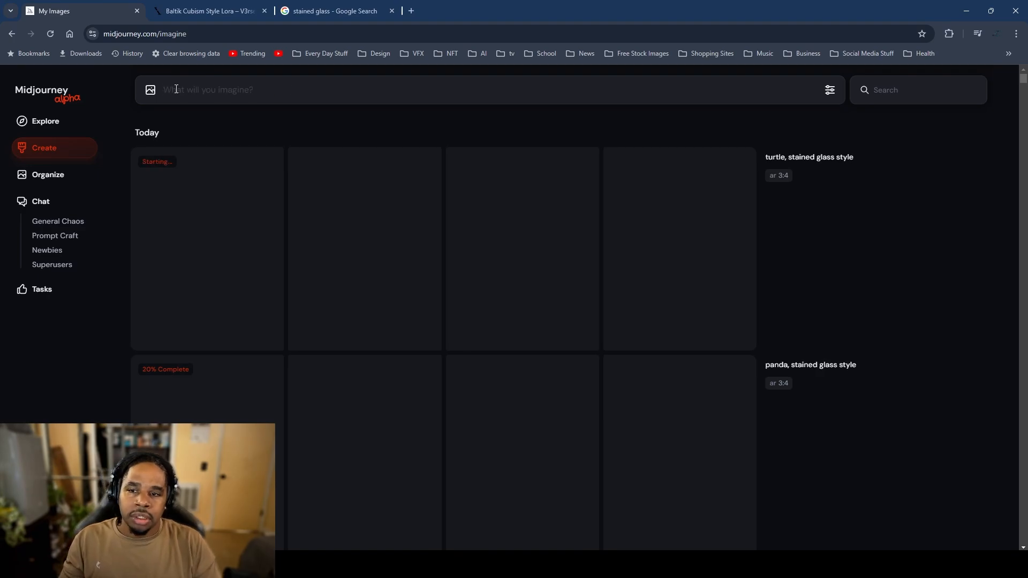
Step: Check the progress of the new owl set, then reuse the turtle prompt with "sword" as the subject and generate the images
{"action": "scroll", "coordinate": [370, 110], "scroll_direction": "down", "scroll_amount": 2}
{"action": "scroll", "coordinate": [355, 209], "scroll_direction": "up", "scroll_amount": 2}
{"action": "scroll", "coordinate": [356, 209], "scroll_direction": "down", "scroll_amount": 5}
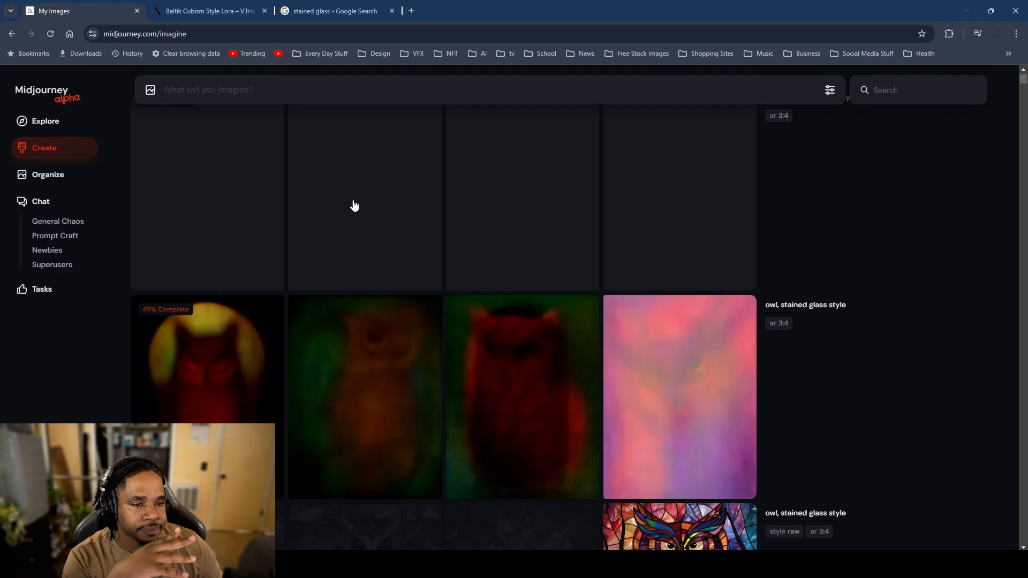
{"action": "scroll", "coordinate": [354, 205], "scroll_direction": "down", "scroll_amount": 3}
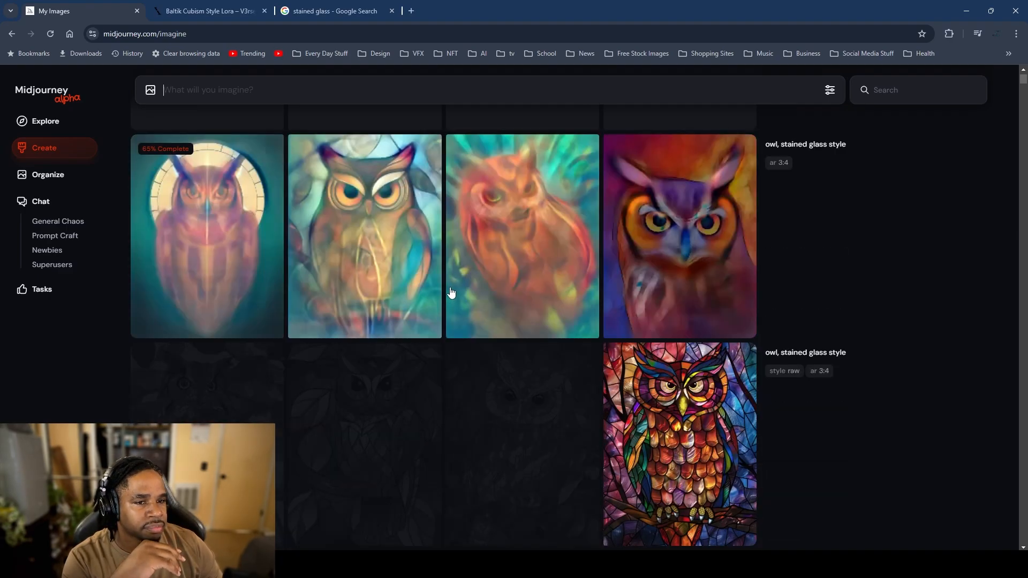
{"action": "scroll", "coordinate": [452, 291], "scroll_direction": "up", "scroll_amount": 8}
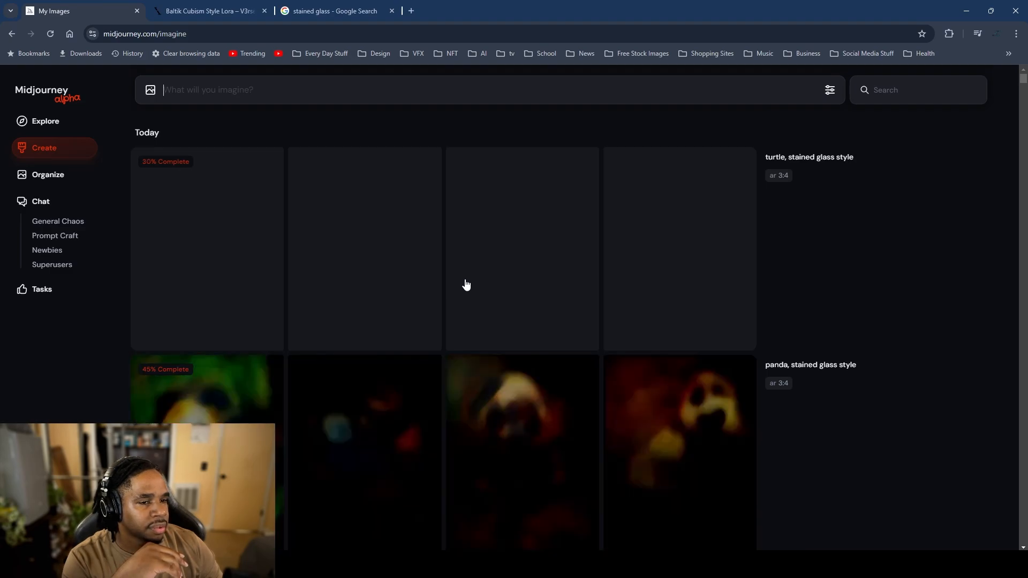
{"action": "mouse_move", "coordinate": [812, 287]}
{"action": "left_click", "coordinate": [809, 343]}
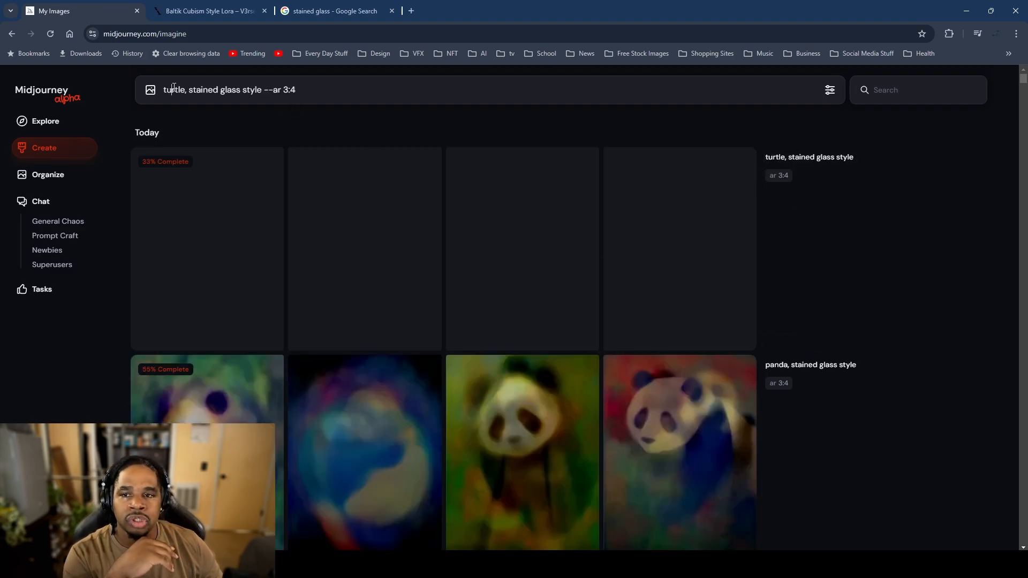
{"action": "double_click", "coordinate": [174, 89]}
{"action": "type", "text": "sword,"}
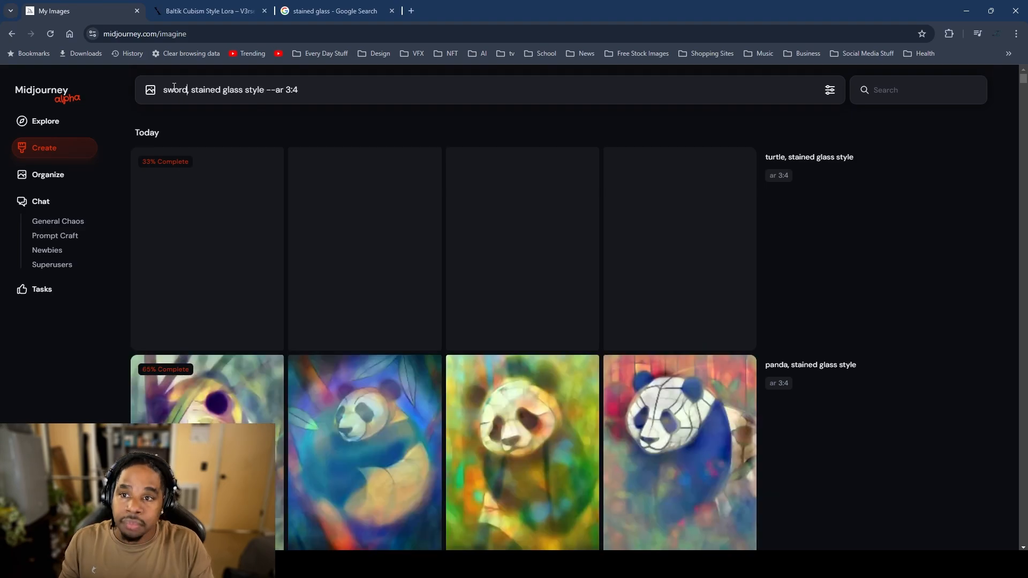
{"action": "key", "text": "Return"}
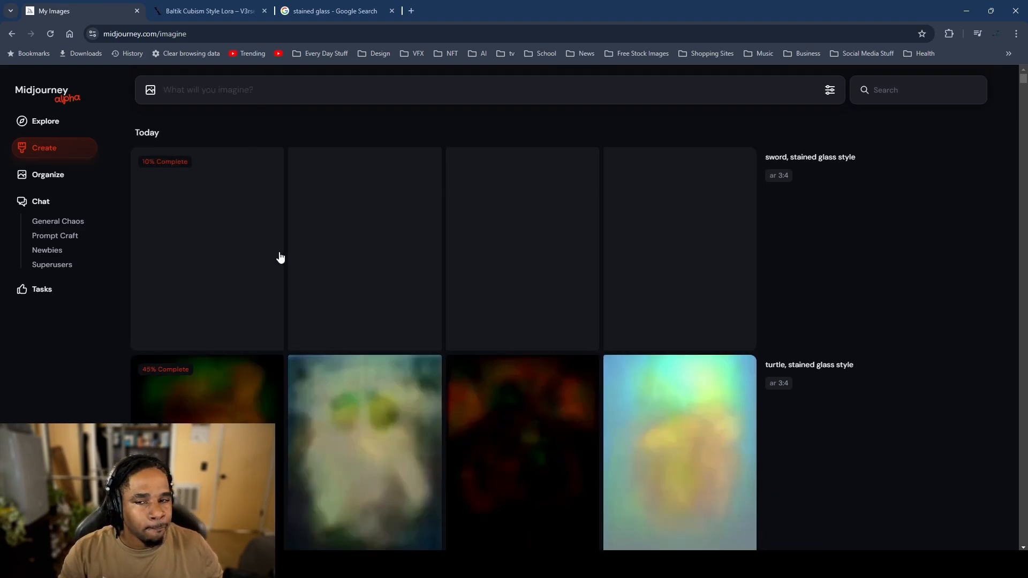
Step: Reuse the sword set's prompt, replace "sword" with "castle", and generate the images
{"action": "left_click", "coordinate": [811, 340]}
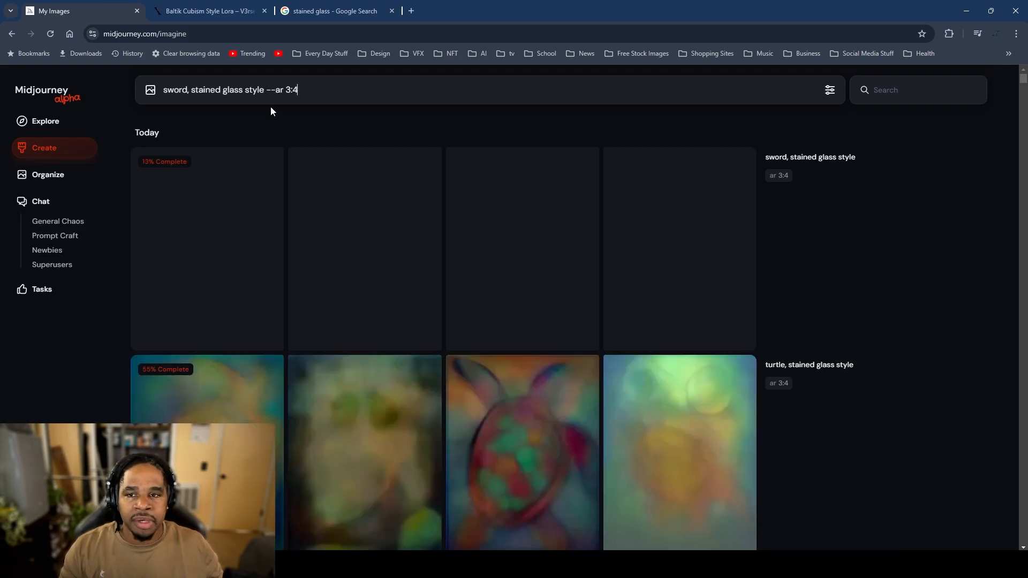
{"action": "double_click", "coordinate": [171, 89]}
{"action": "type", "text": "cast"}
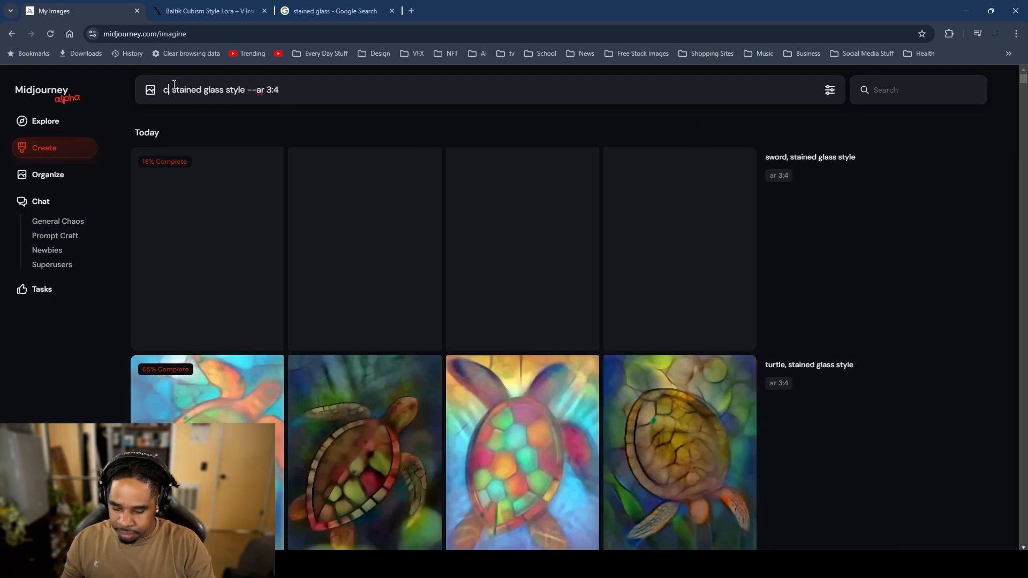
{"action": "type", "text": "le,"}
{"action": "key", "text": "Return"}
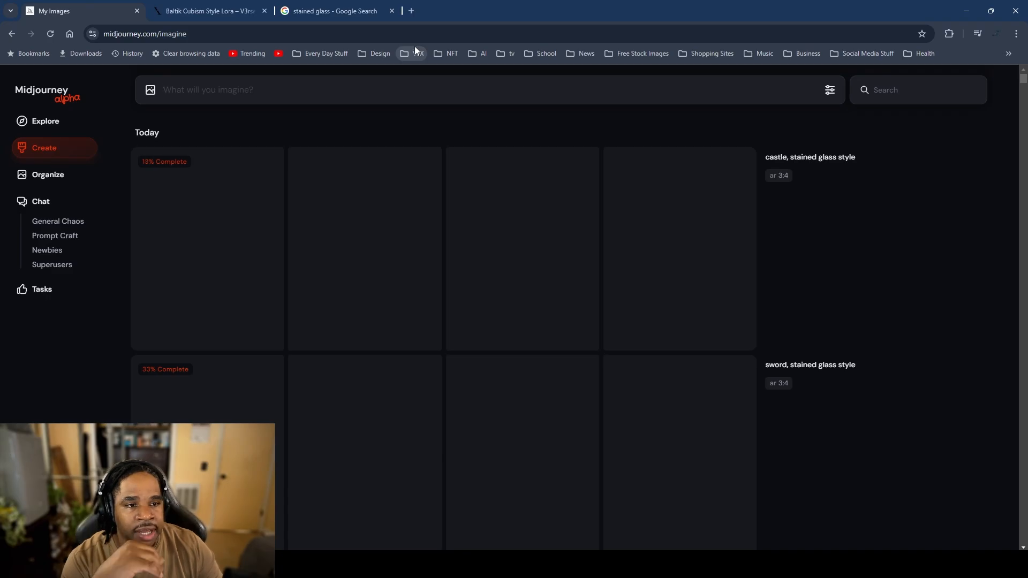
Step: Review the new owl set made without the raw style and hide its first, third and fourth images
{"action": "scroll", "coordinate": [477, 231], "scroll_direction": "down", "scroll_amount": 10}
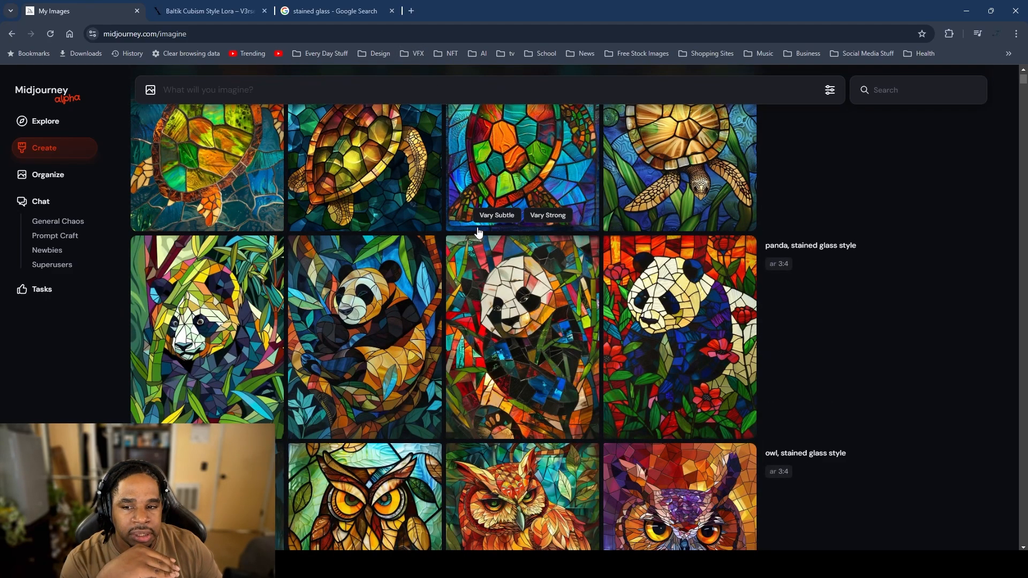
{"action": "scroll", "coordinate": [478, 231], "scroll_direction": "down", "scroll_amount": 4}
{"action": "scroll", "coordinate": [478, 226], "scroll_direction": "down", "scroll_amount": 1}
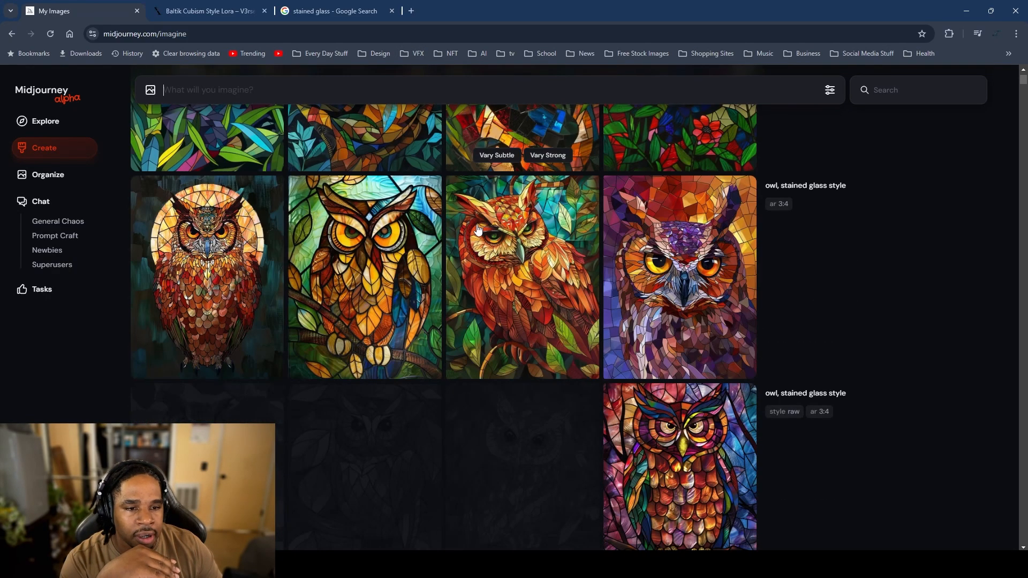
{"action": "scroll", "coordinate": [582, 290], "scroll_direction": "down", "scroll_amount": 1}
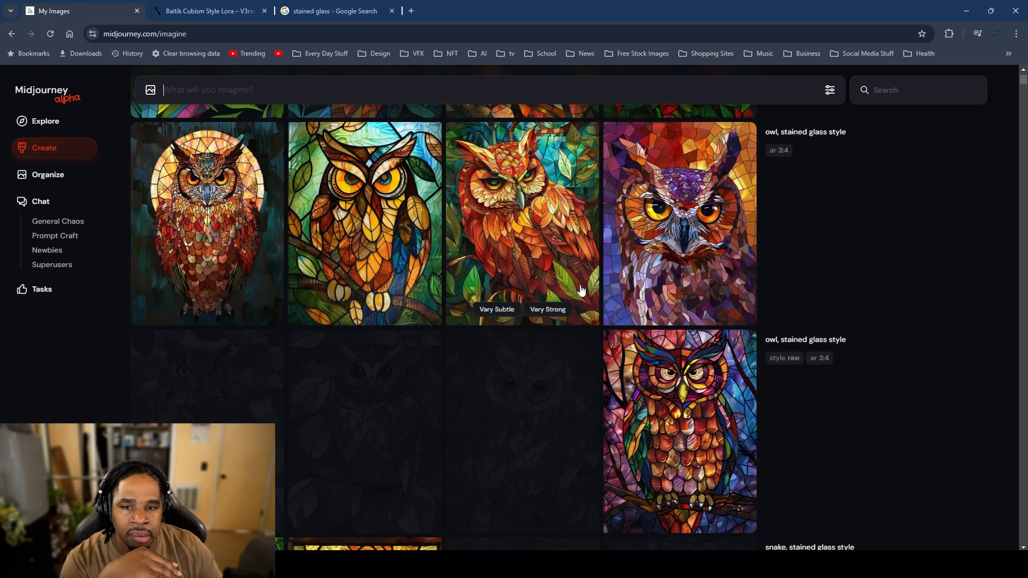
{"action": "scroll", "coordinate": [407, 272], "scroll_direction": "up", "scroll_amount": 2}
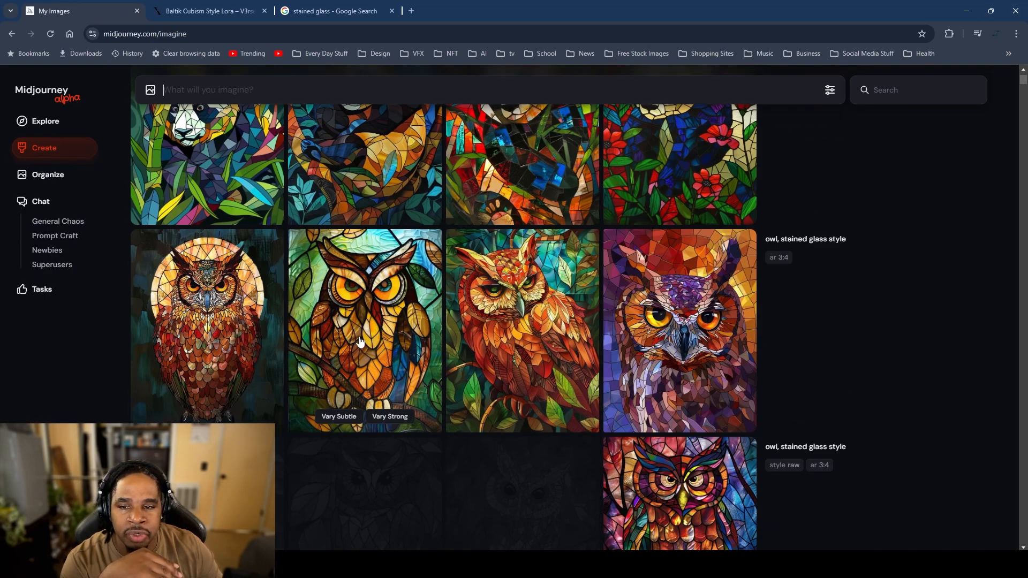
{"action": "right_click", "coordinate": [208, 282]}
{"action": "left_click", "coordinate": [275, 293]}
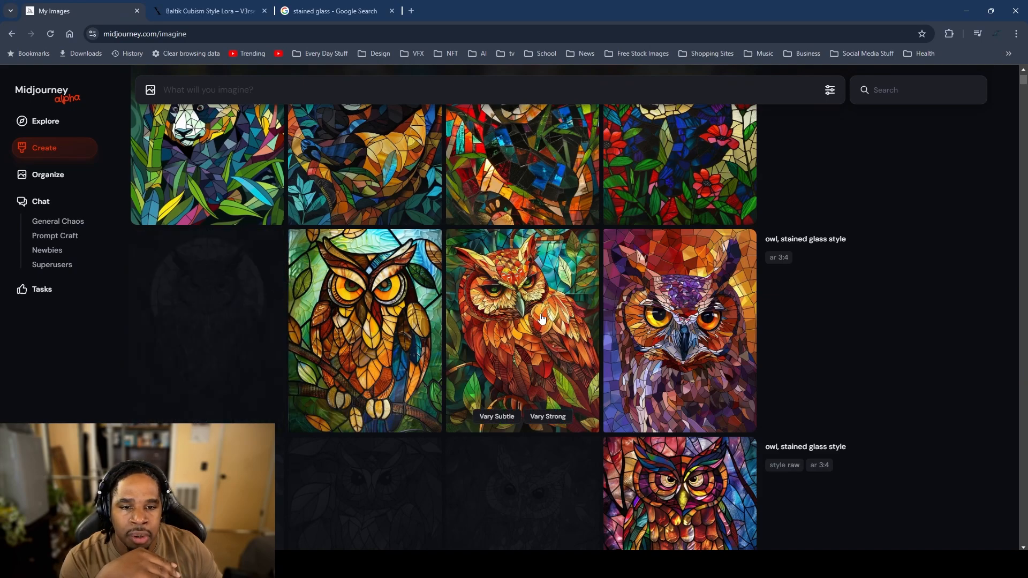
{"action": "right_click", "coordinate": [542, 318]}
{"action": "left_click", "coordinate": [606, 318]}
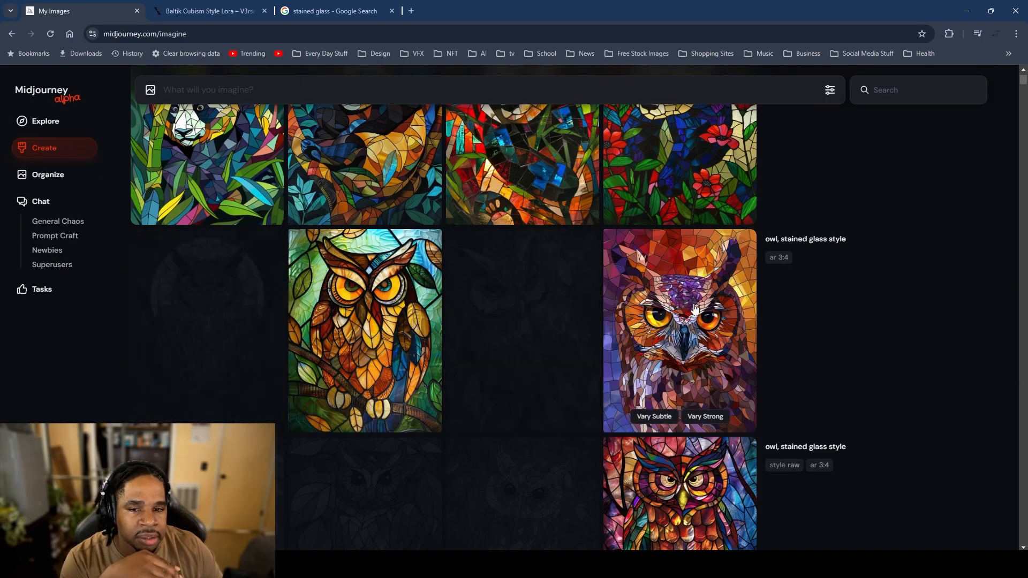
{"action": "right_click", "coordinate": [695, 309]}
{"action": "left_click", "coordinate": [769, 314]}
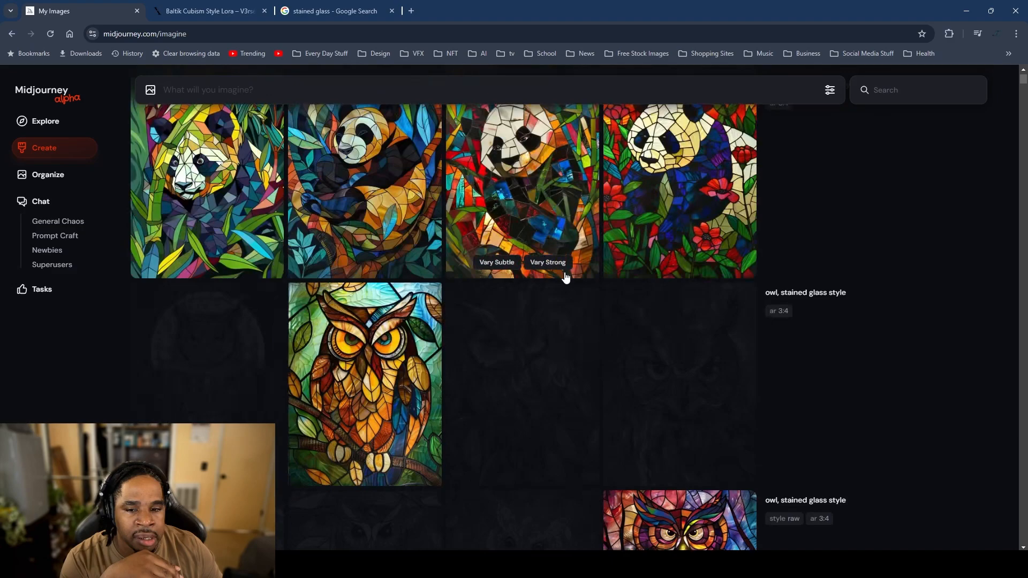
Step: Reuse the panda set's prompt, raise the stylization to 300, and generate the images
{"action": "scroll", "coordinate": [481, 289], "scroll_direction": "down", "scroll_amount": 3}
{"action": "scroll", "coordinate": [443, 301], "scroll_direction": "up", "scroll_amount": 5}
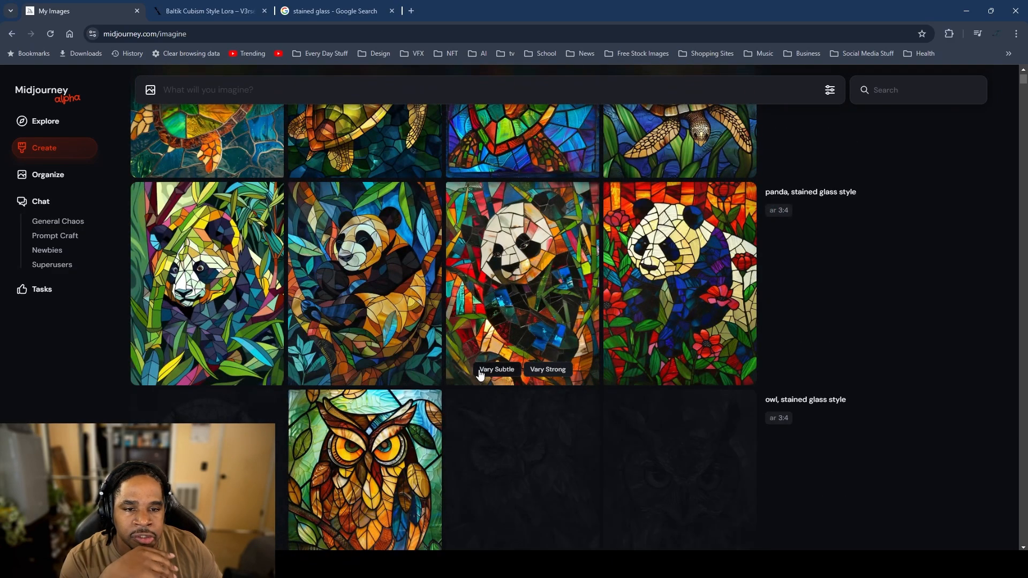
{"action": "scroll", "coordinate": [522, 332], "scroll_direction": "up", "scroll_amount": 1}
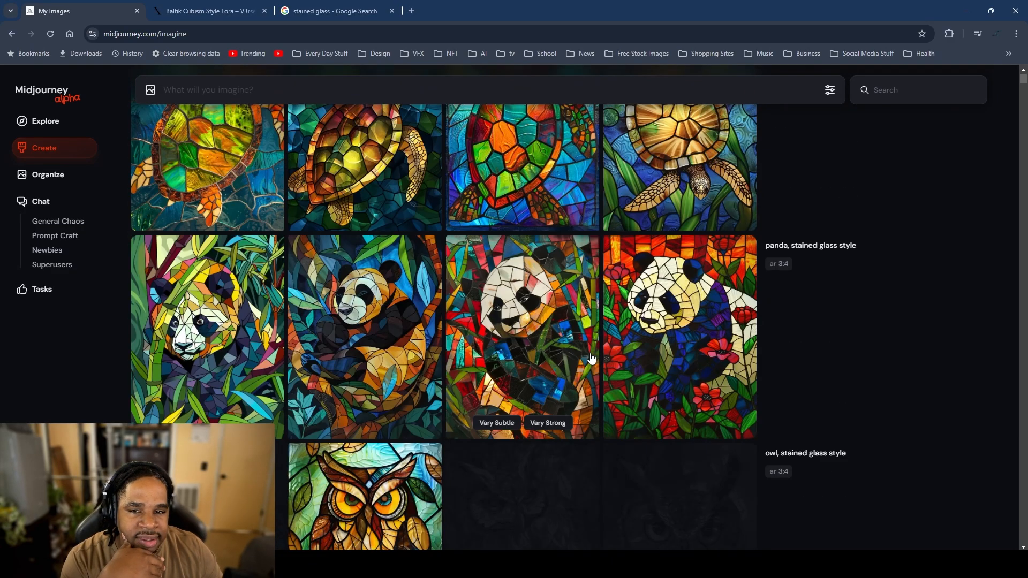
{"action": "mouse_move", "coordinate": [775, 413]}
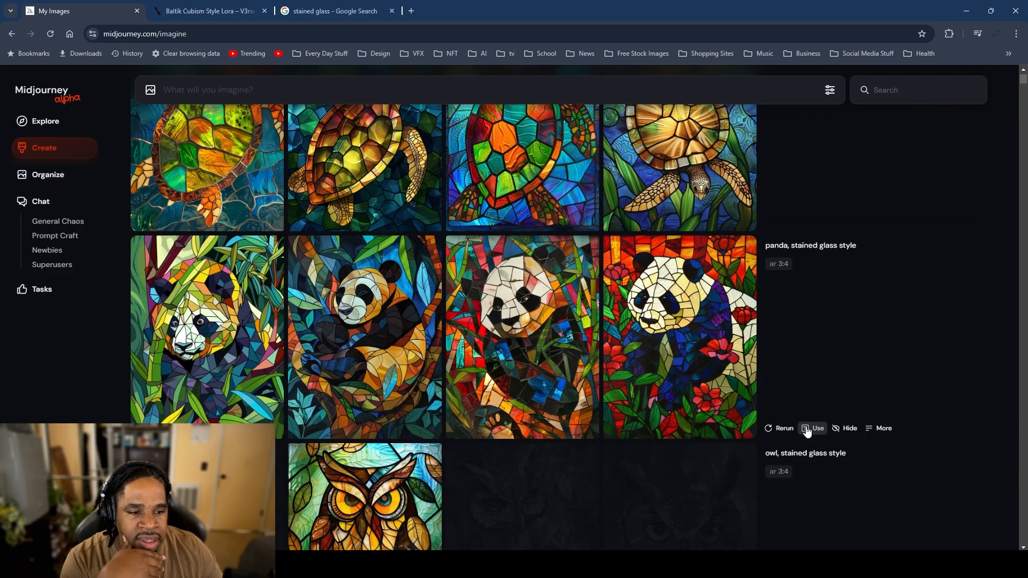
{"action": "left_click", "coordinate": [812, 428]}
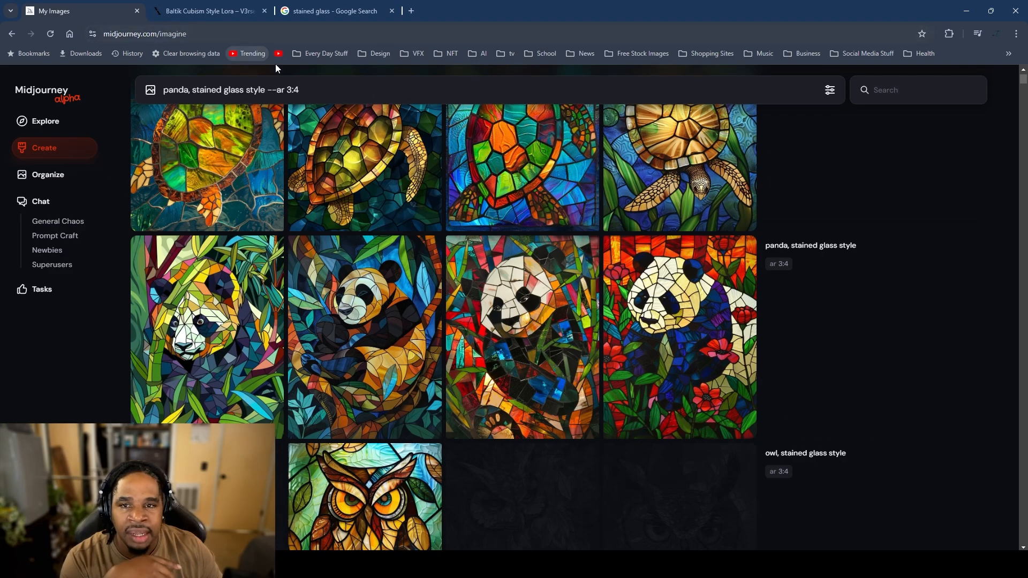
{"action": "left_click", "coordinate": [829, 90]}
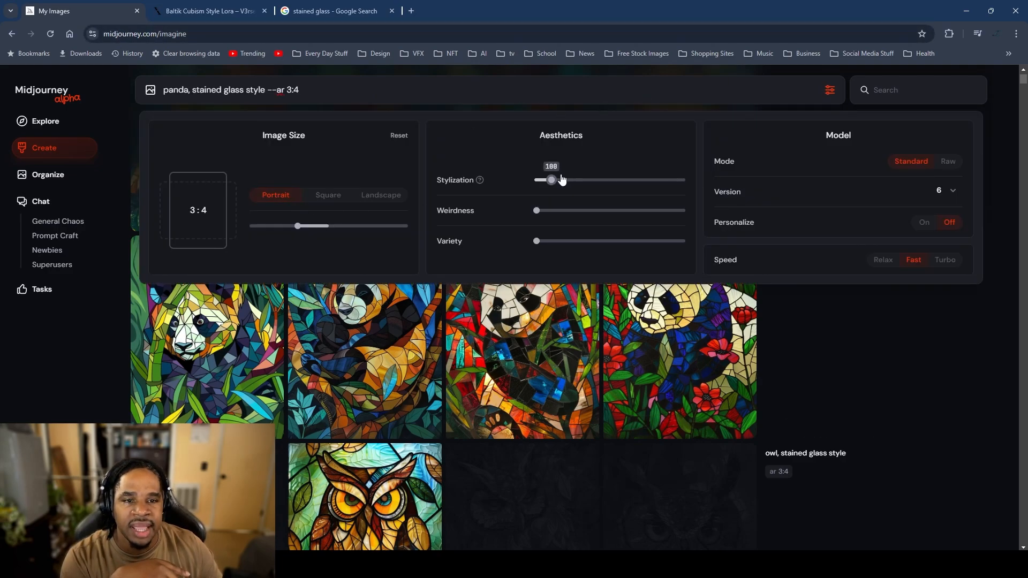
{"action": "left_click_drag", "start_coordinate": [562, 180], "coordinate": [581, 180]}
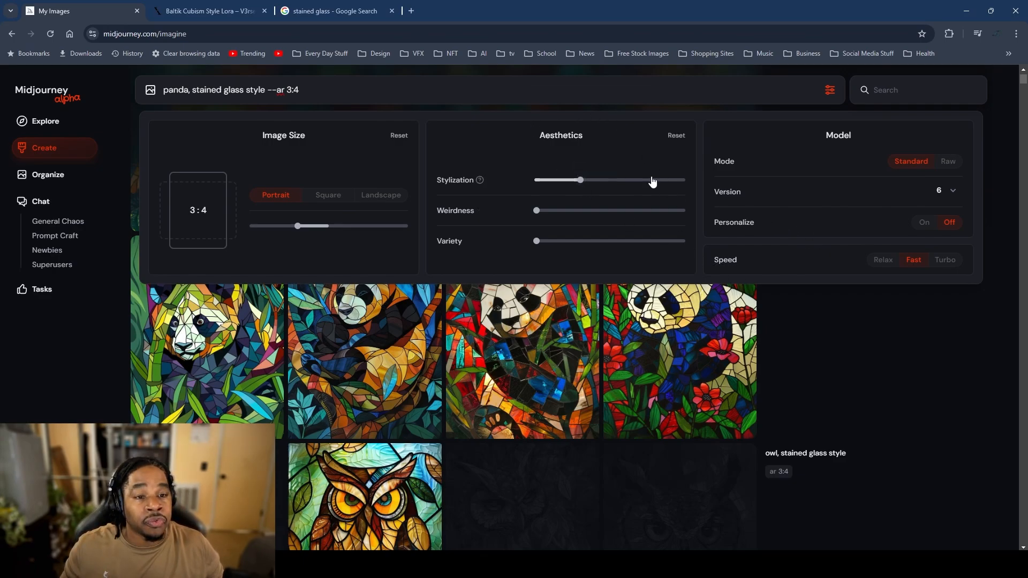
{"action": "left_click", "coordinate": [551, 98]}
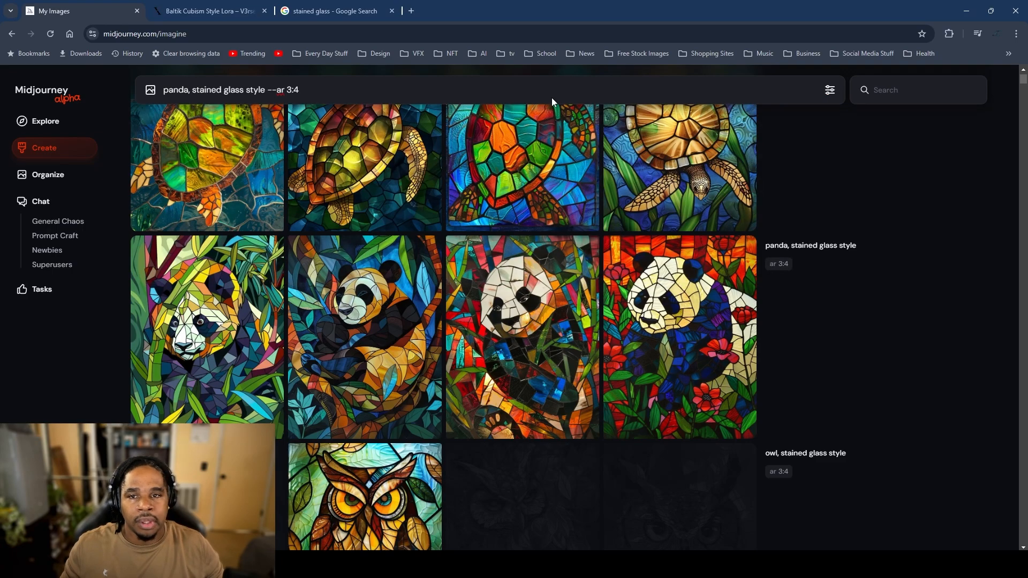
{"action": "key", "text": "Return"}
Step: Review the turtle, castle and panda sets, and hide the whole panda set made at default stylization
{"action": "scroll", "coordinate": [473, 274], "scroll_direction": "up", "scroll_amount": 4}
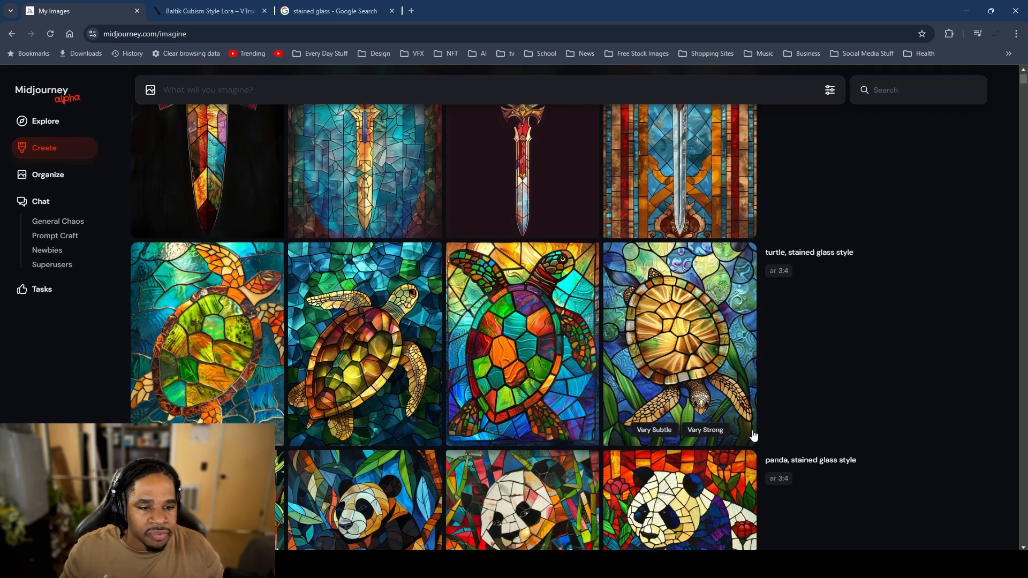
{"action": "scroll", "coordinate": [755, 430], "scroll_direction": "down", "scroll_amount": 1}
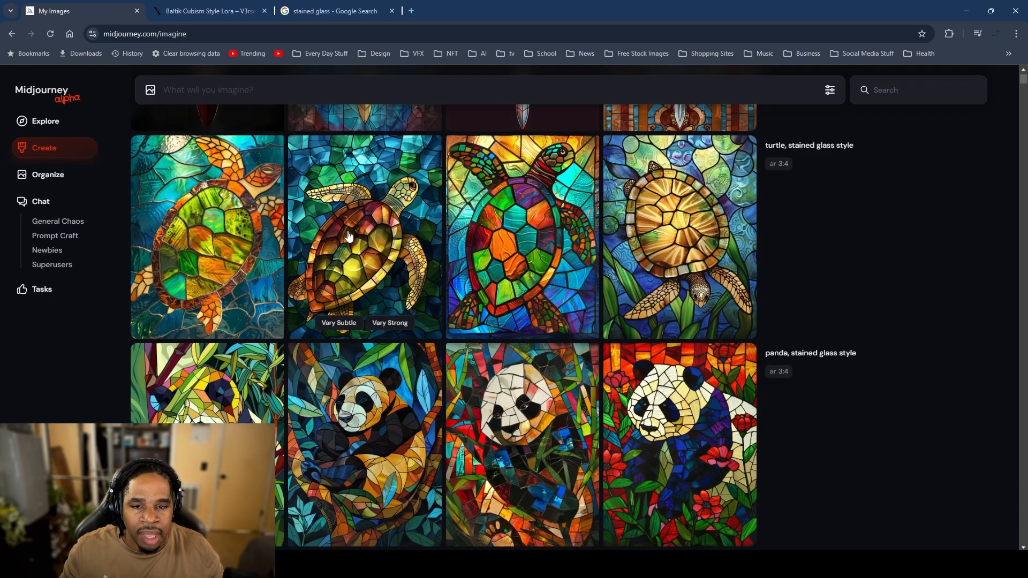
{"action": "scroll", "coordinate": [373, 265], "scroll_direction": "up", "scroll_amount": 1}
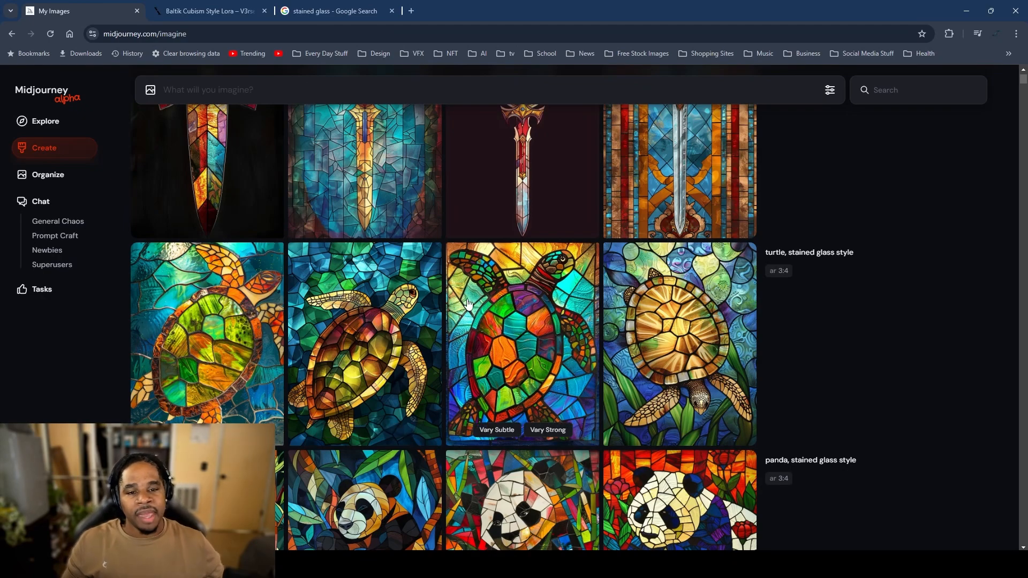
{"action": "scroll", "coordinate": [399, 290], "scroll_direction": "down", "scroll_amount": 4}
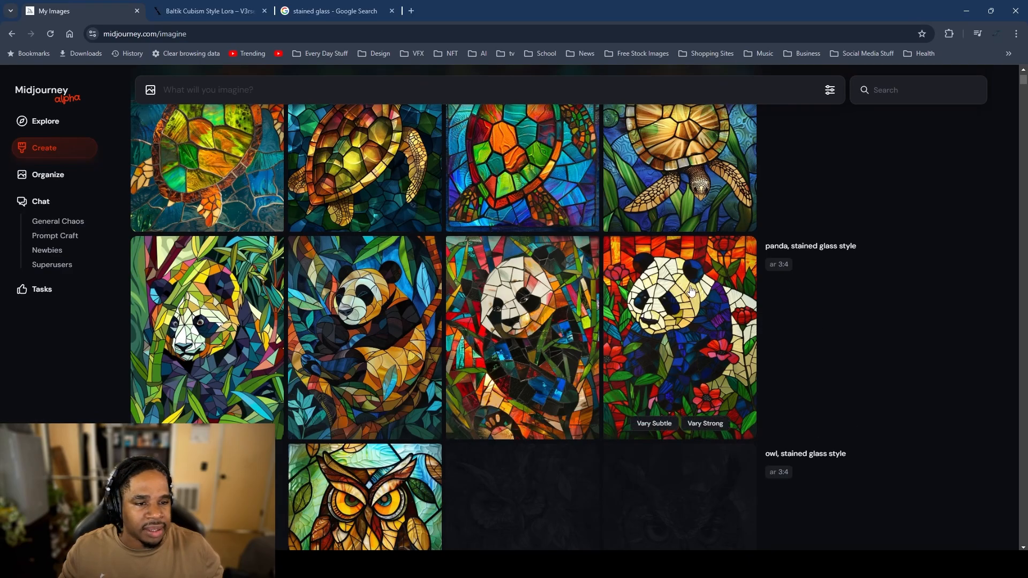
{"action": "scroll", "coordinate": [589, 348], "scroll_direction": "up", "scroll_amount": 10}
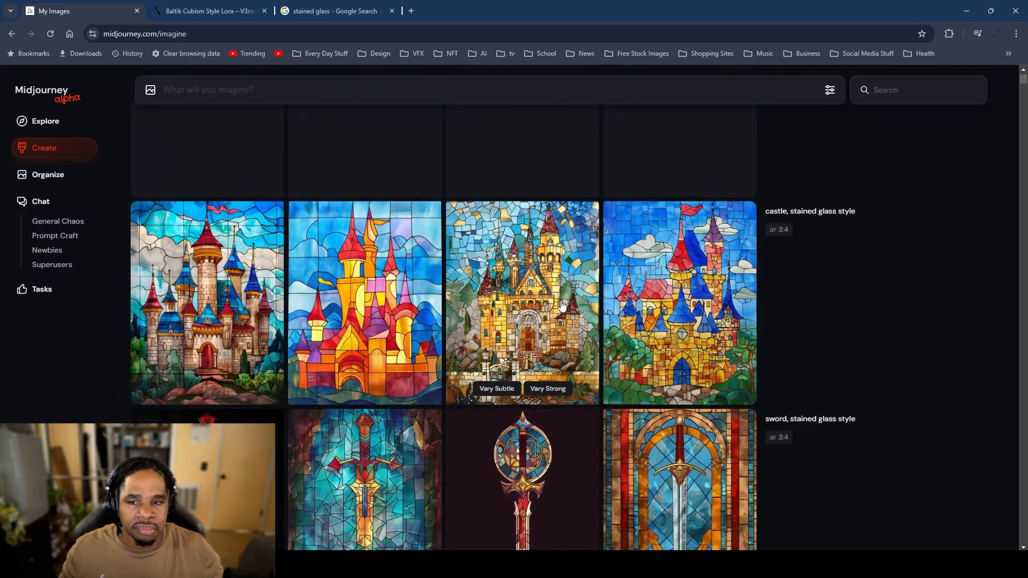
{"action": "scroll", "coordinate": [559, 304], "scroll_direction": "down", "scroll_amount": 10}
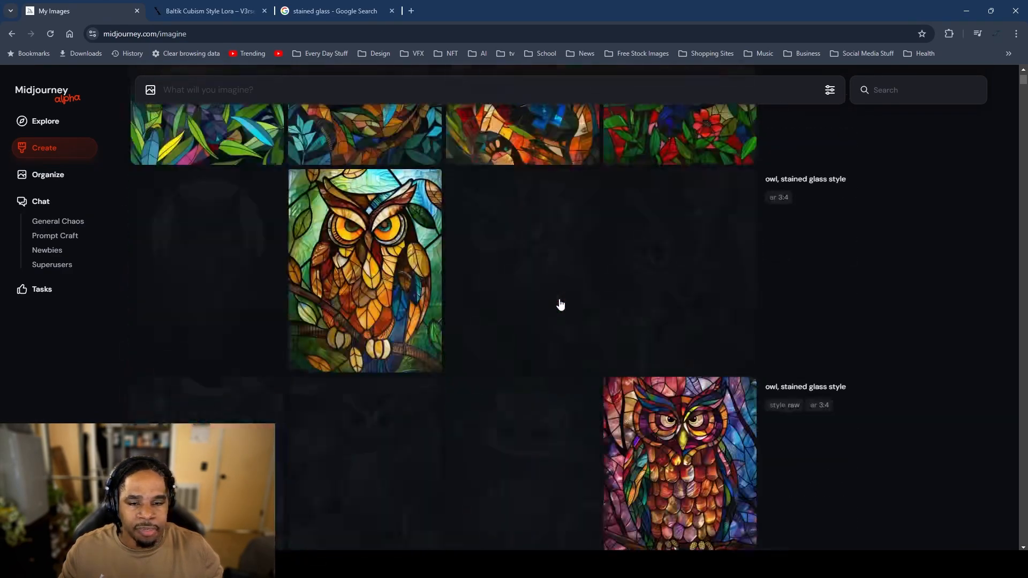
{"action": "scroll", "coordinate": [558, 300], "scroll_direction": "up", "scroll_amount": 1}
{"action": "right_click", "coordinate": [833, 262]}
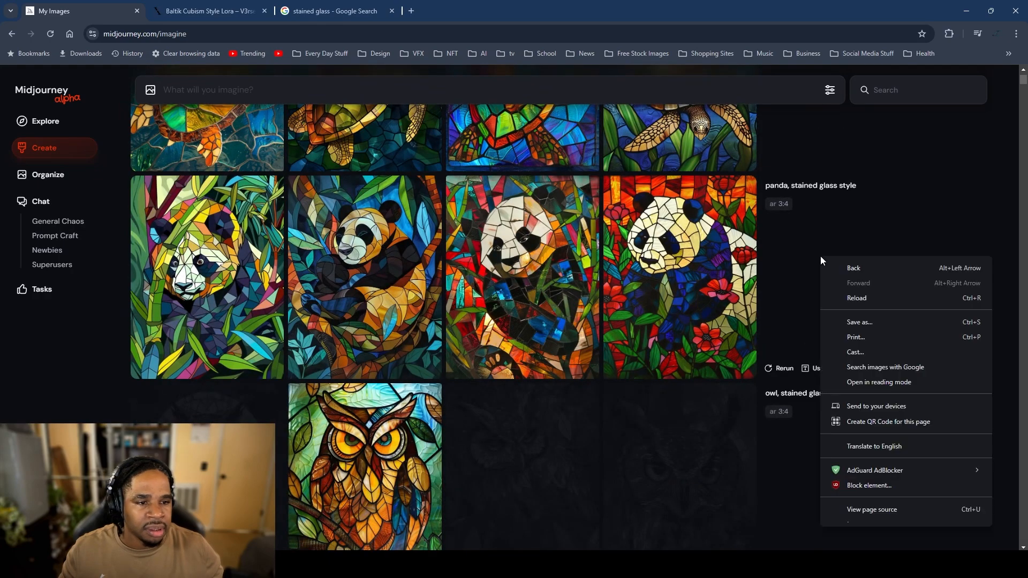
{"action": "left_click", "coordinate": [778, 303]}
{"action": "left_click", "coordinate": [834, 369]}
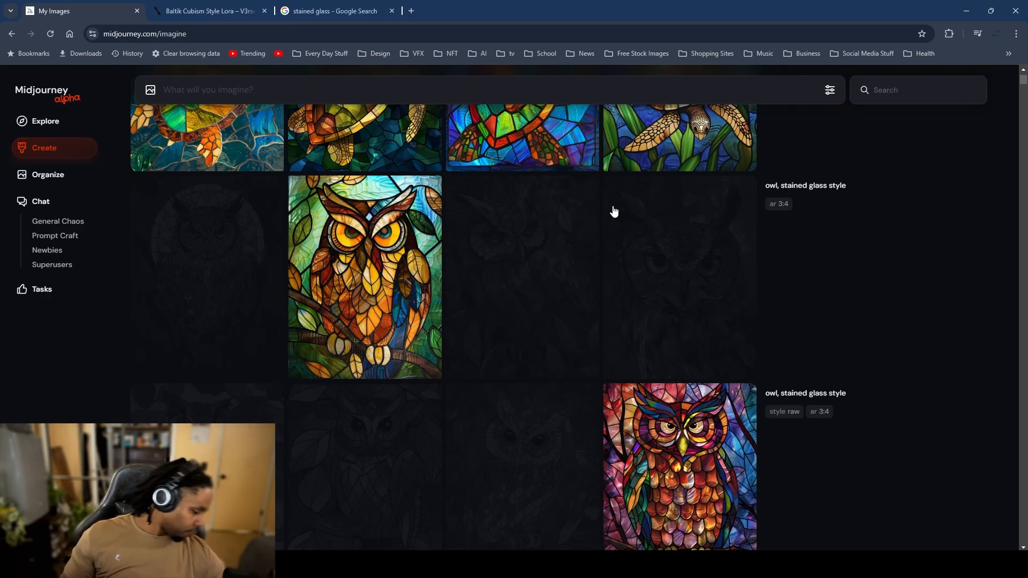
Step: Reuse the sword set's prompt to generate it at stylize 300, and hide the whole default-stylization sword set
{"action": "scroll", "coordinate": [614, 214], "scroll_direction": "up", "scroll_amount": 9}
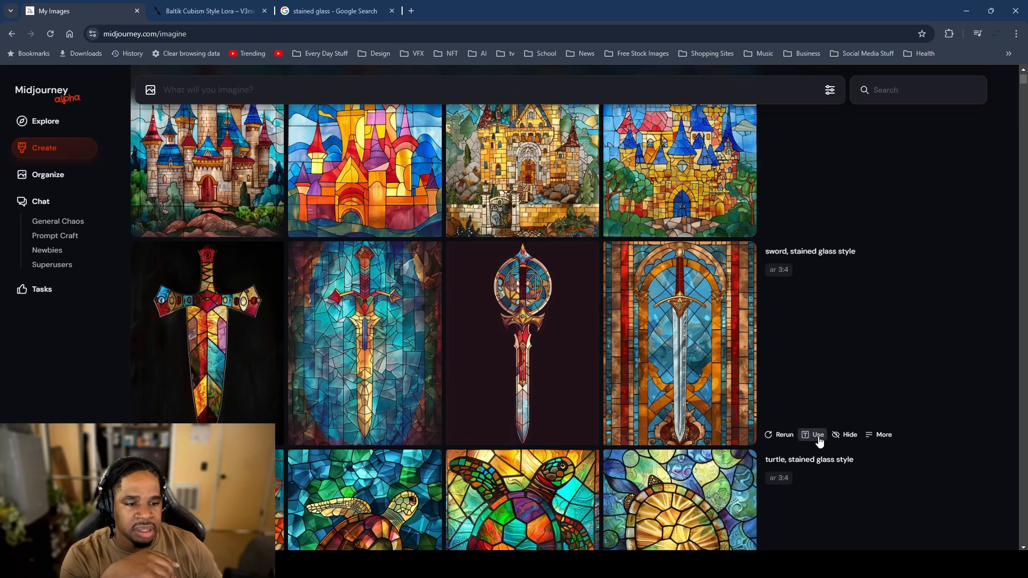
{"action": "scroll", "coordinate": [562, 325], "scroll_direction": "up", "scroll_amount": 6}
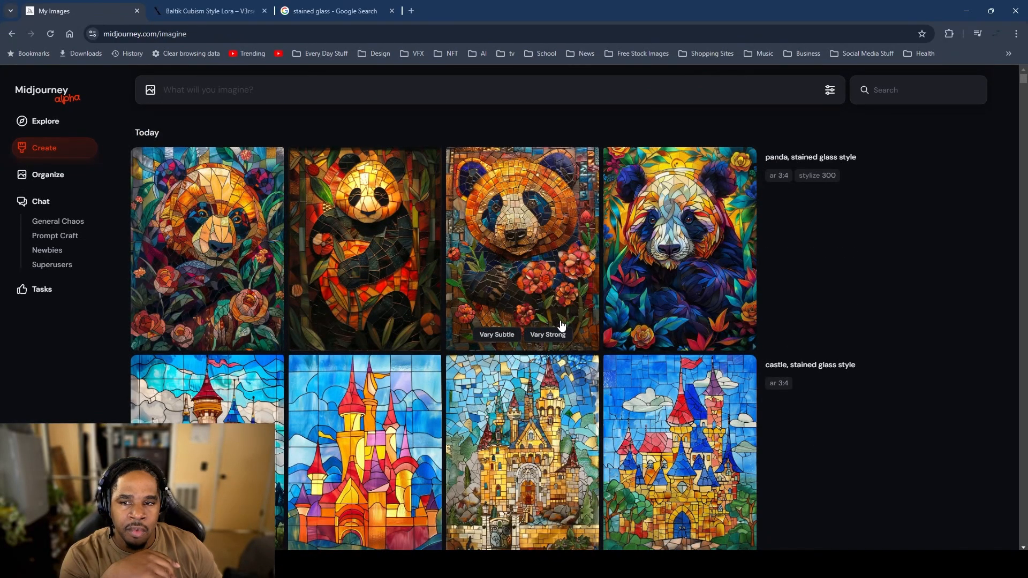
{"action": "scroll", "coordinate": [619, 347], "scroll_direction": "down", "scroll_amount": 6}
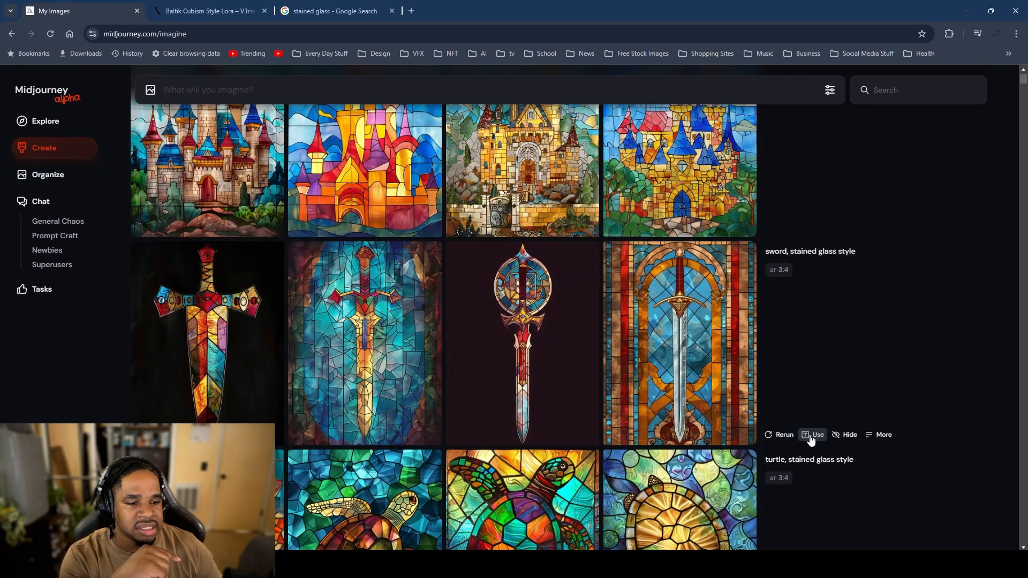
{"action": "left_click", "coordinate": [808, 438]}
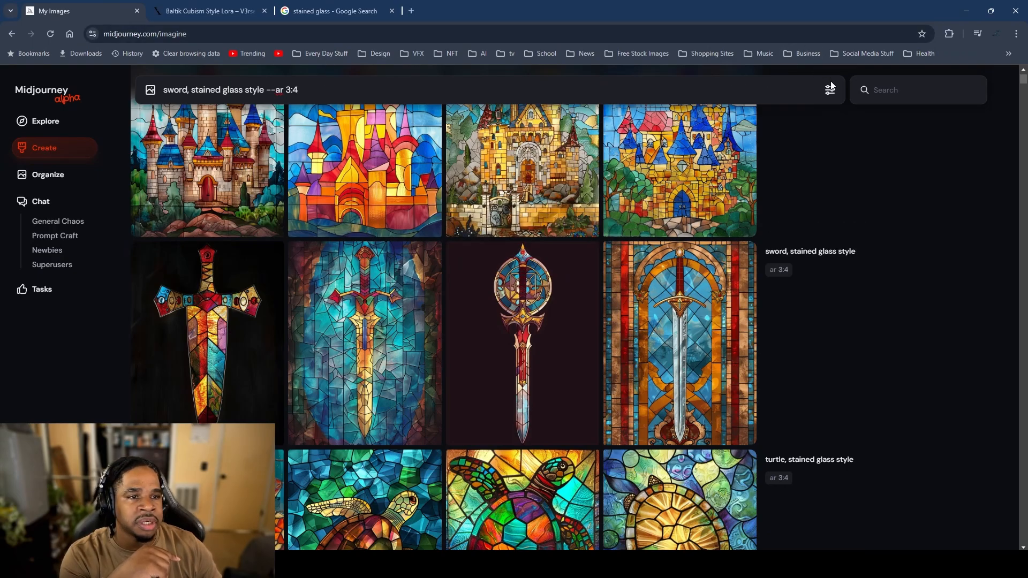
{"action": "key", "text": "Return"}
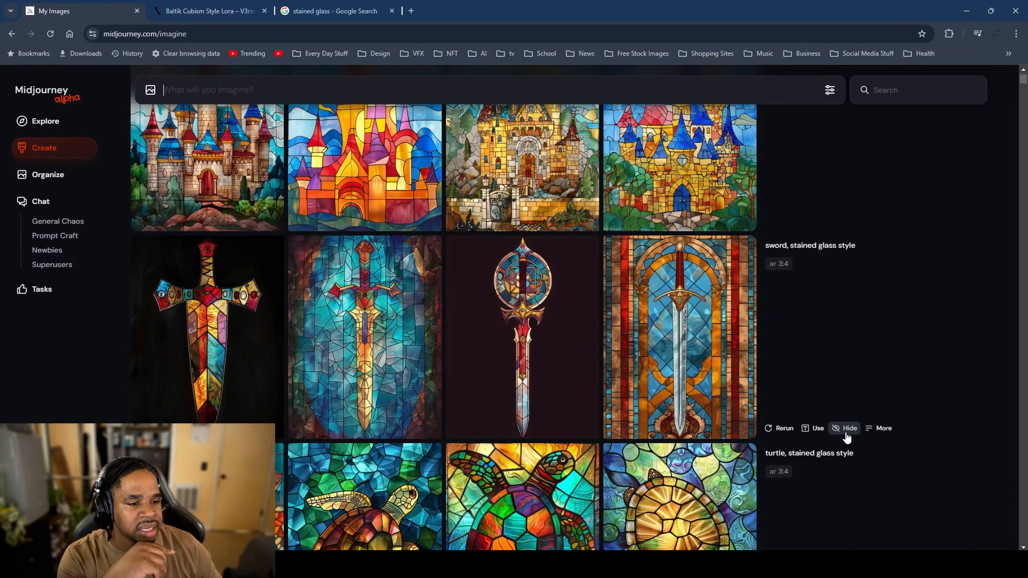
{"action": "left_click", "coordinate": [843, 431]}
Step: Reuse the castle set's prompt to generate it at stylize 300, and hide the whole default-stylization castle set
{"action": "scroll", "coordinate": [664, 377], "scroll_direction": "up", "scroll_amount": 2}
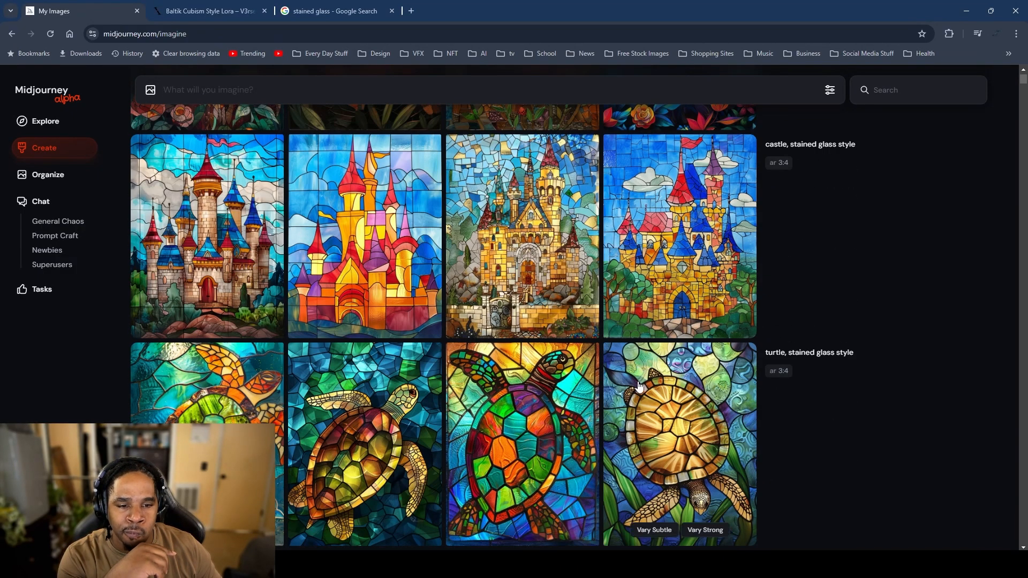
{"action": "scroll", "coordinate": [638, 385], "scroll_direction": "down", "scroll_amount": 1}
{"action": "scroll", "coordinate": [638, 384], "scroll_direction": "down", "scroll_amount": 3}
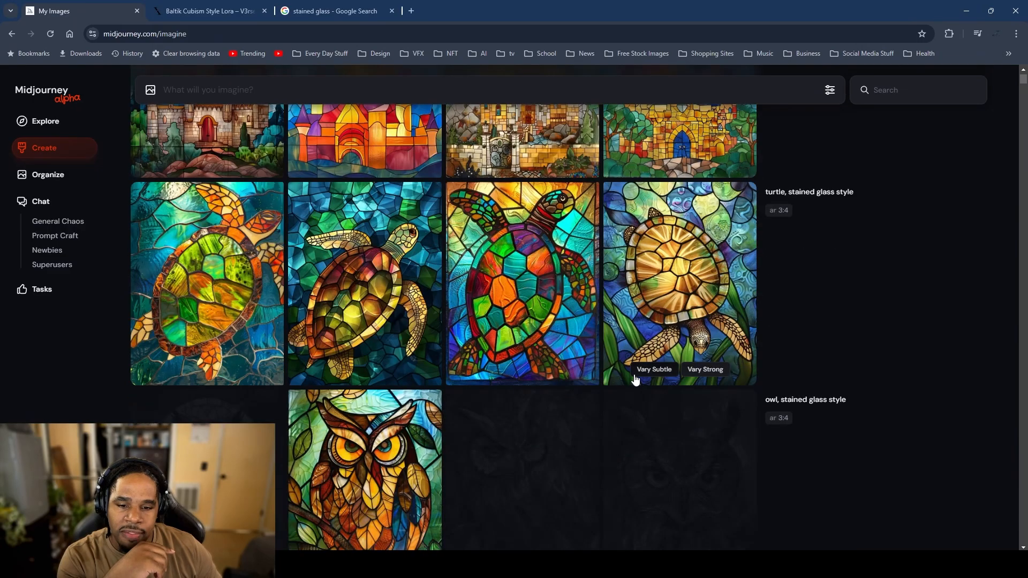
{"action": "scroll", "coordinate": [523, 298], "scroll_direction": "up", "scroll_amount": 3}
{"action": "scroll", "coordinate": [398, 411], "scroll_direction": "up", "scroll_amount": 2}
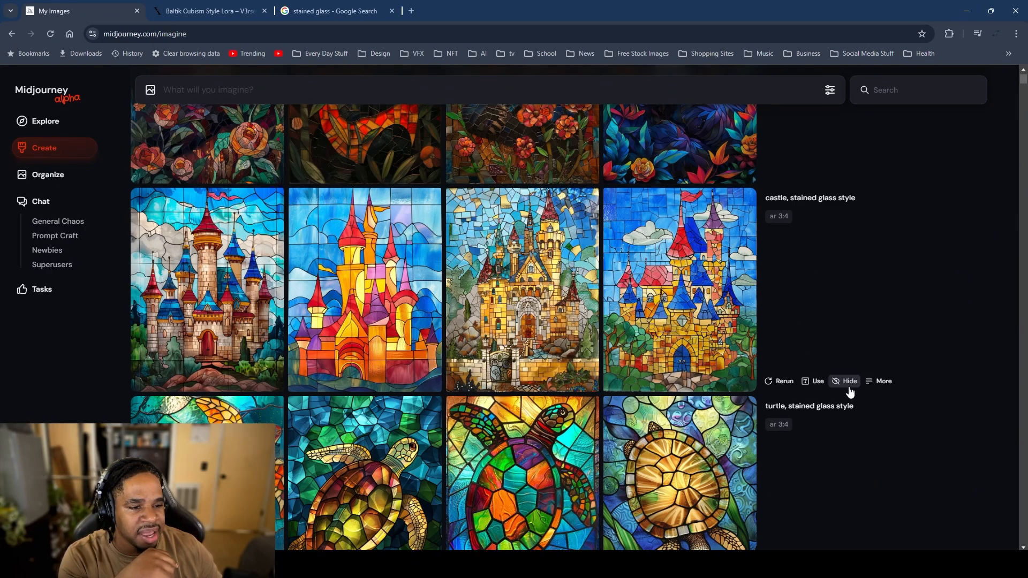
{"action": "left_click", "coordinate": [813, 381]}
{"action": "key", "text": "Return"}
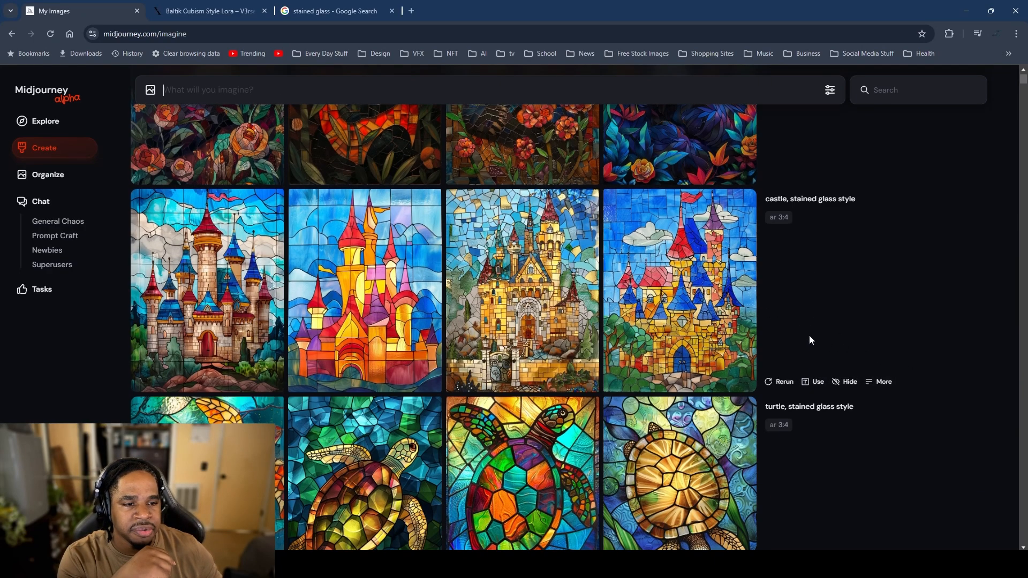
{"action": "left_click", "coordinate": [846, 381]}
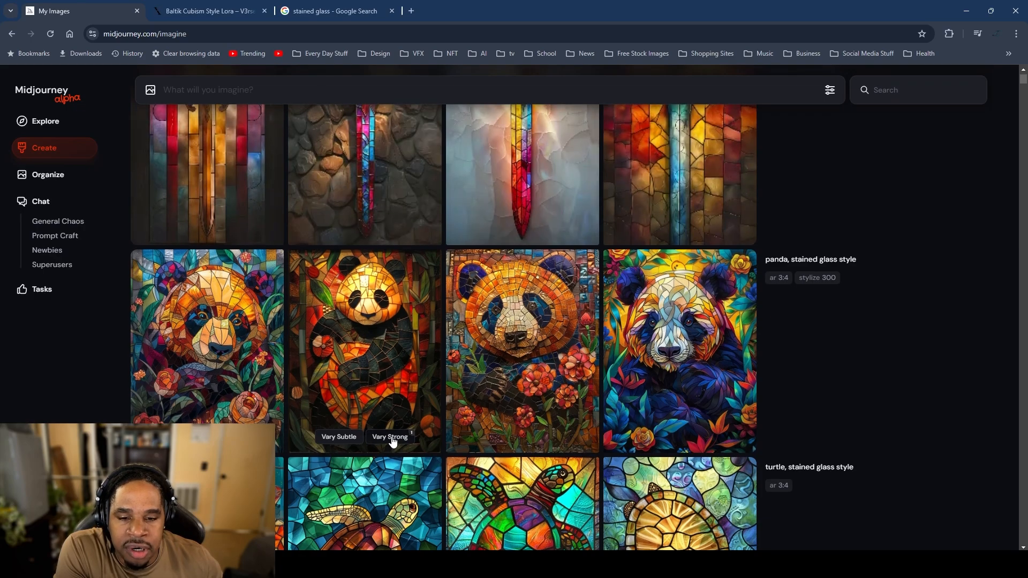
Step: Hide the first, third and fourth images of the stylize 300 panda set
{"action": "right_click", "coordinate": [543, 340]}
{"action": "left_click", "coordinate": [610, 347]}
{"action": "right_click", "coordinate": [683, 339]}
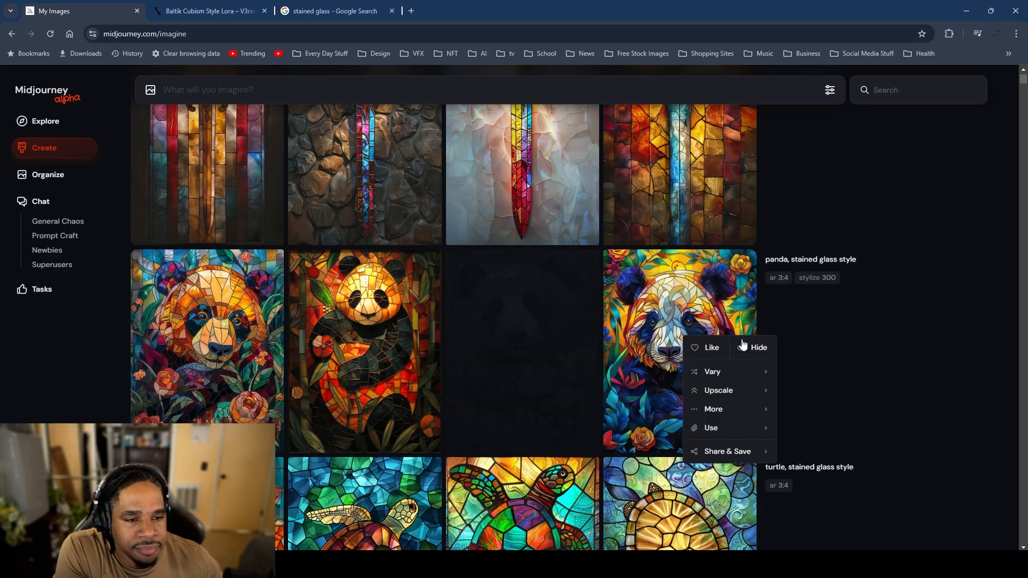
{"action": "left_click", "coordinate": [756, 343]}
{"action": "right_click", "coordinate": [235, 336]}
{"action": "left_click", "coordinate": [310, 345]}
Step: Hide the second image of the turtle set
{"action": "scroll", "coordinate": [321, 353], "scroll_direction": "down", "scroll_amount": 5}
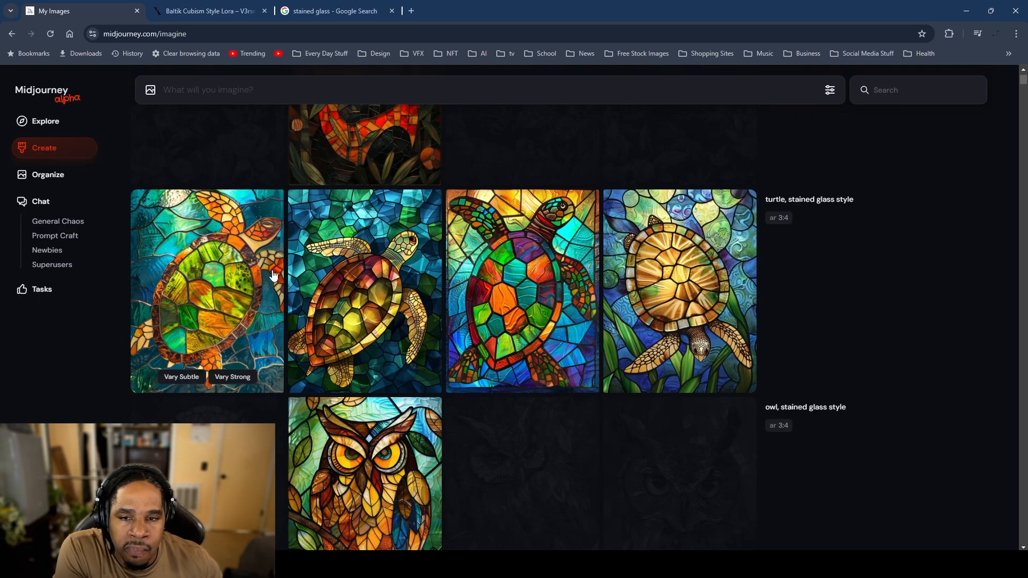
{"action": "right_click", "coordinate": [354, 250]}
{"action": "left_click", "coordinate": [685, 475]}
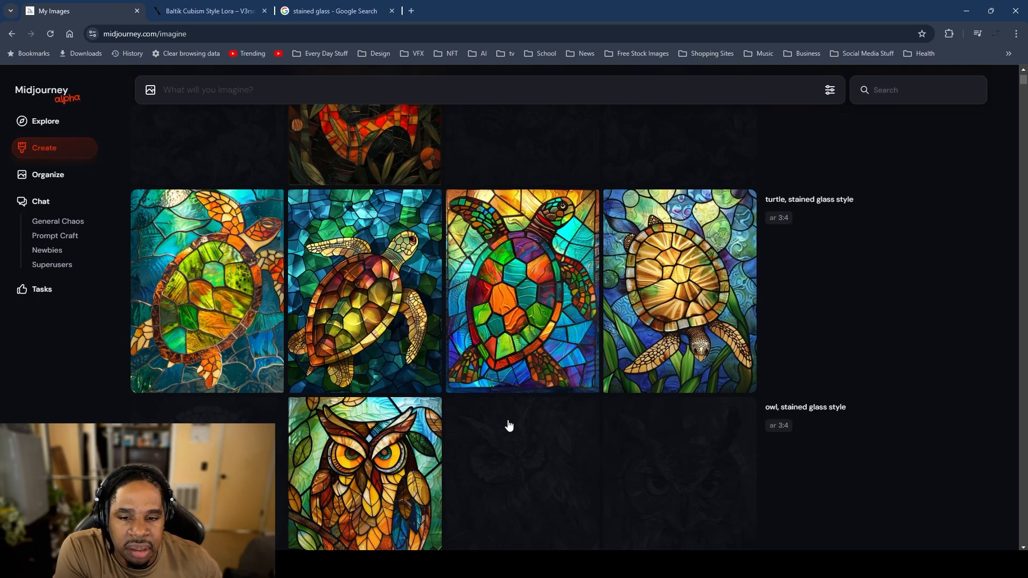
{"action": "right_click", "coordinate": [342, 280]}
{"action": "left_click", "coordinate": [418, 290]}
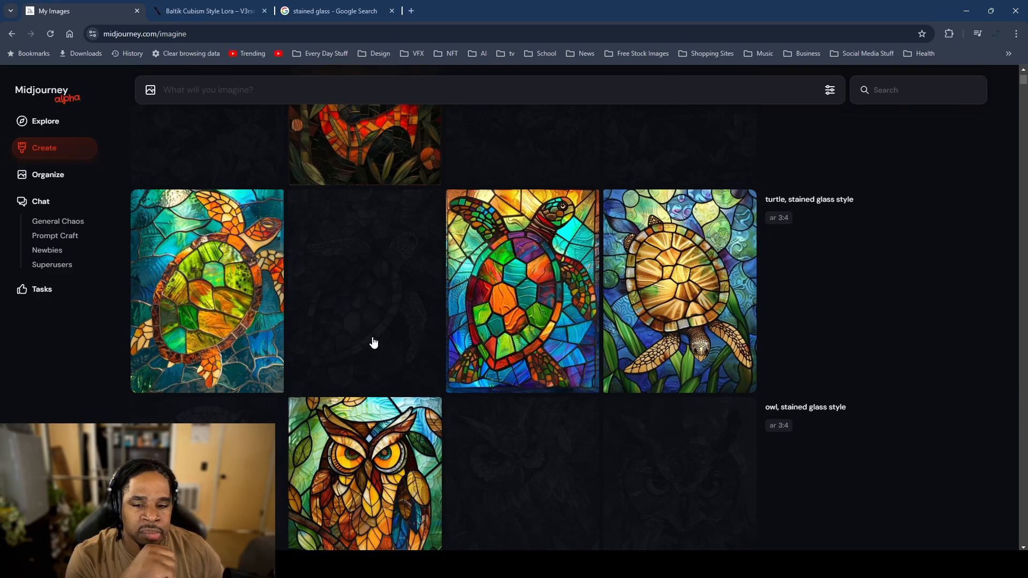
Step: Examine the stylize 300 sword and castle sets and compare them with the remaining panda, turtle and owl images
{"action": "scroll", "coordinate": [253, 370], "scroll_direction": "up", "scroll_amount": 6}
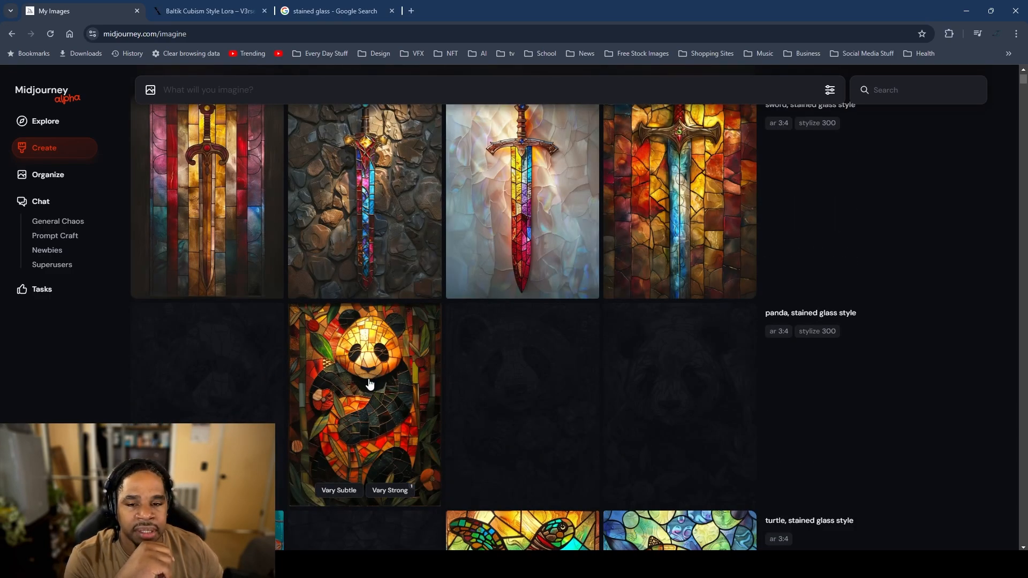
{"action": "scroll", "coordinate": [369, 383], "scroll_direction": "down", "scroll_amount": 15}
{"action": "scroll", "coordinate": [370, 384], "scroll_direction": "up", "scroll_amount": 5}
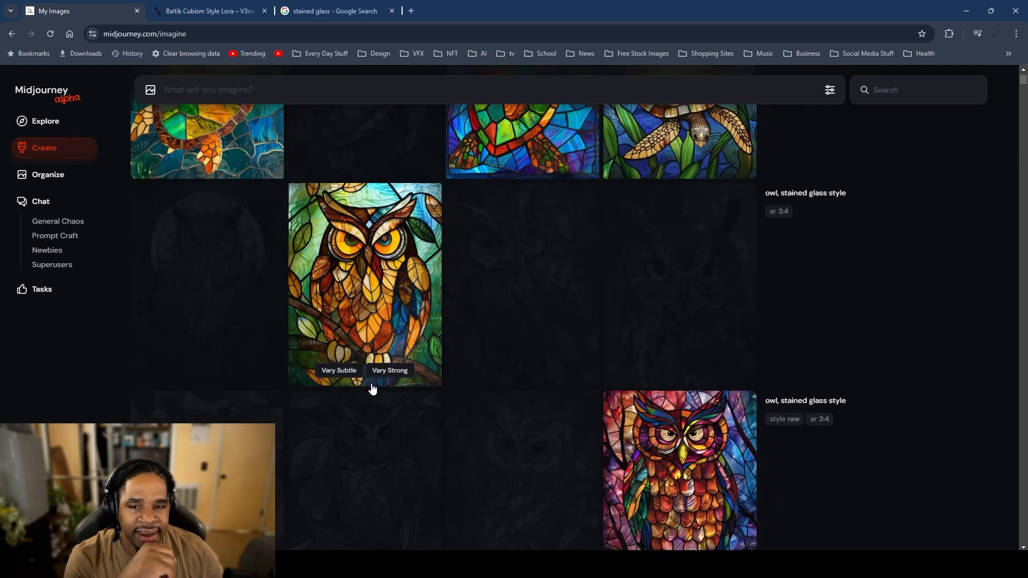
{"action": "scroll", "coordinate": [373, 390], "scroll_direction": "up", "scroll_amount": 9}
{"action": "scroll", "coordinate": [375, 388], "scroll_direction": "down", "scroll_amount": 6}
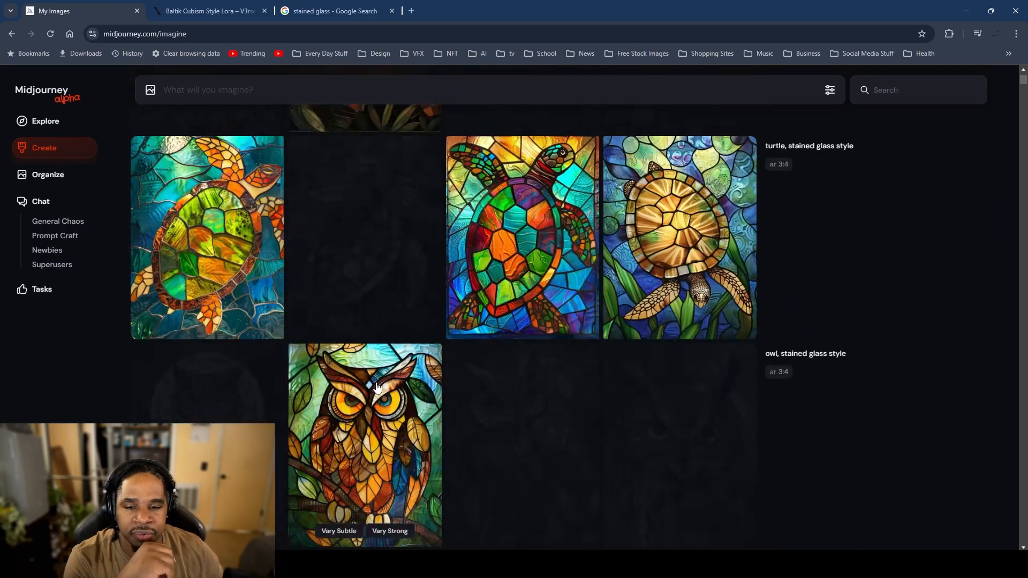
{"action": "scroll", "coordinate": [377, 387], "scroll_direction": "up", "scroll_amount": 9}
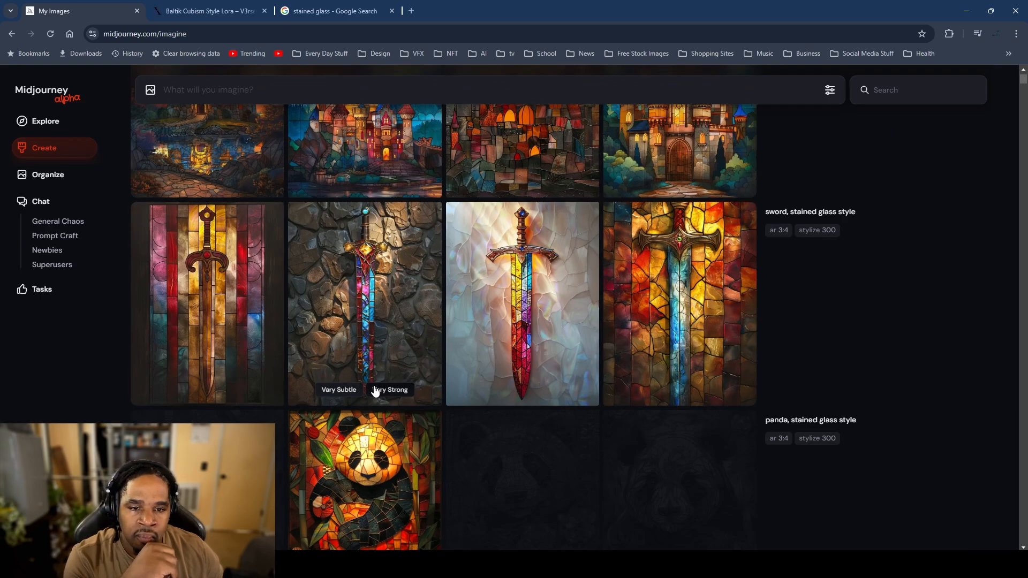
{"action": "scroll", "coordinate": [359, 356], "scroll_direction": "up", "scroll_amount": 1}
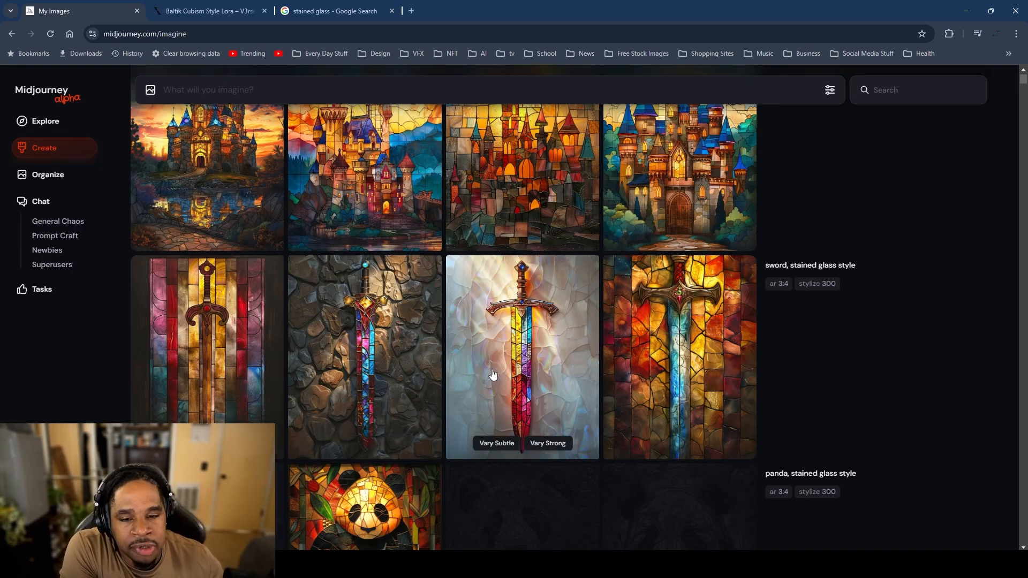
{"action": "scroll", "coordinate": [493, 375], "scroll_direction": "down", "scroll_amount": 4}
{"action": "scroll", "coordinate": [461, 412], "scroll_direction": "up", "scroll_amount": 3}
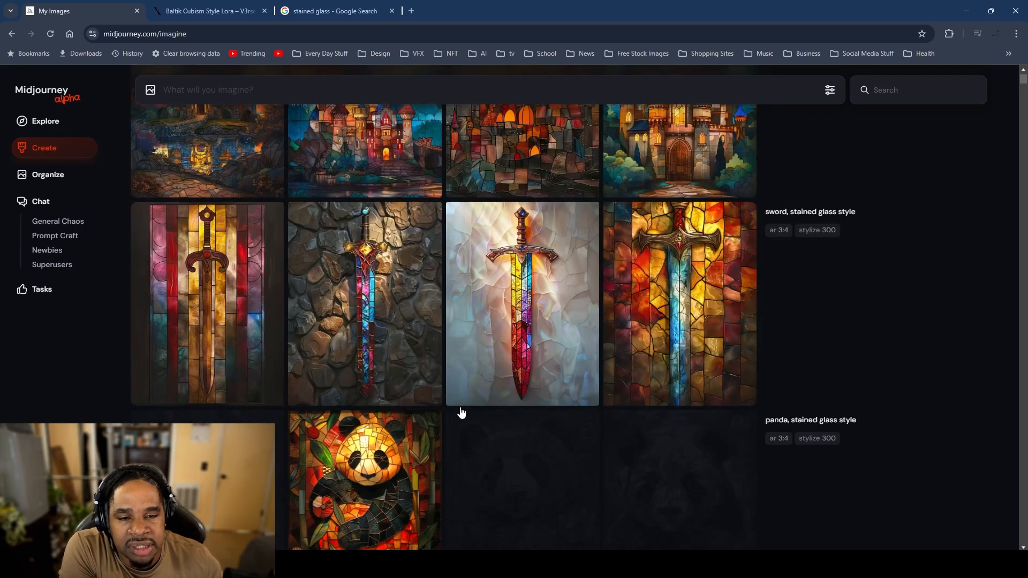
Step: Hide the first, second and fourth images of the stylize 300 castle set, and create a strong variation of the third
{"action": "scroll", "coordinate": [461, 413], "scroll_direction": "up", "scroll_amount": 2}
{"action": "scroll", "coordinate": [462, 412], "scroll_direction": "up", "scroll_amount": 2}
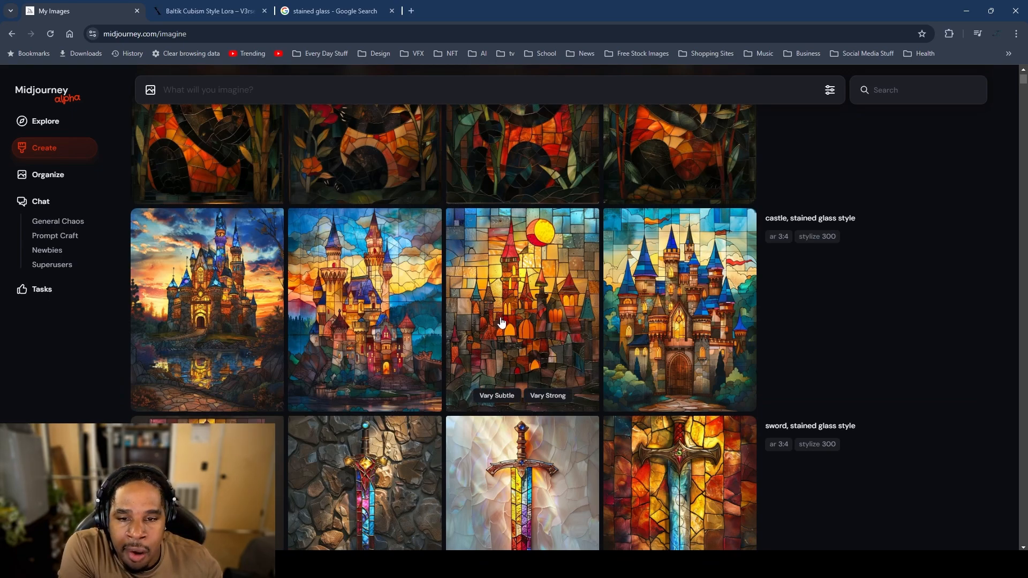
{"action": "right_click", "coordinate": [374, 275]}
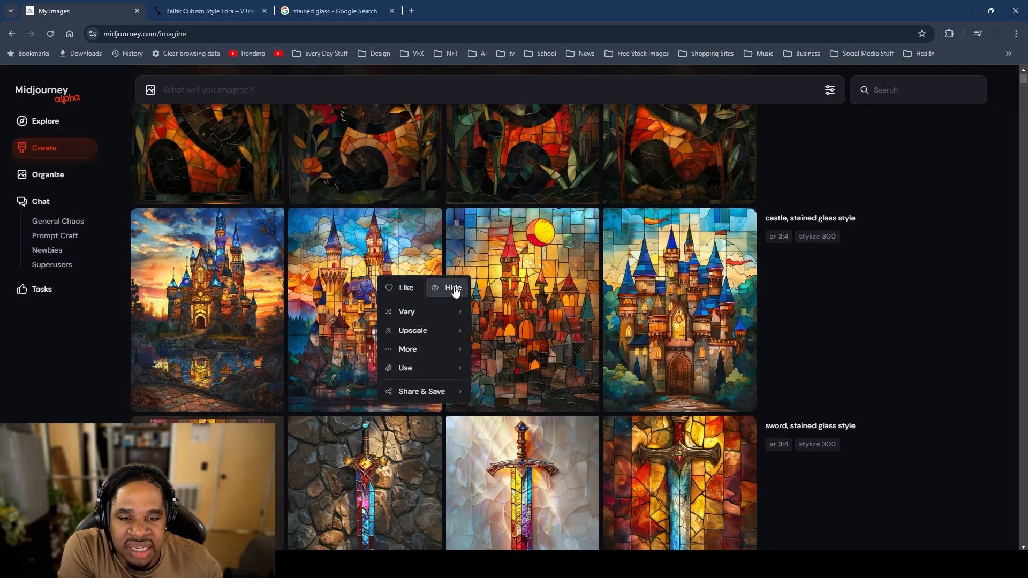
{"action": "left_click", "coordinate": [451, 287]}
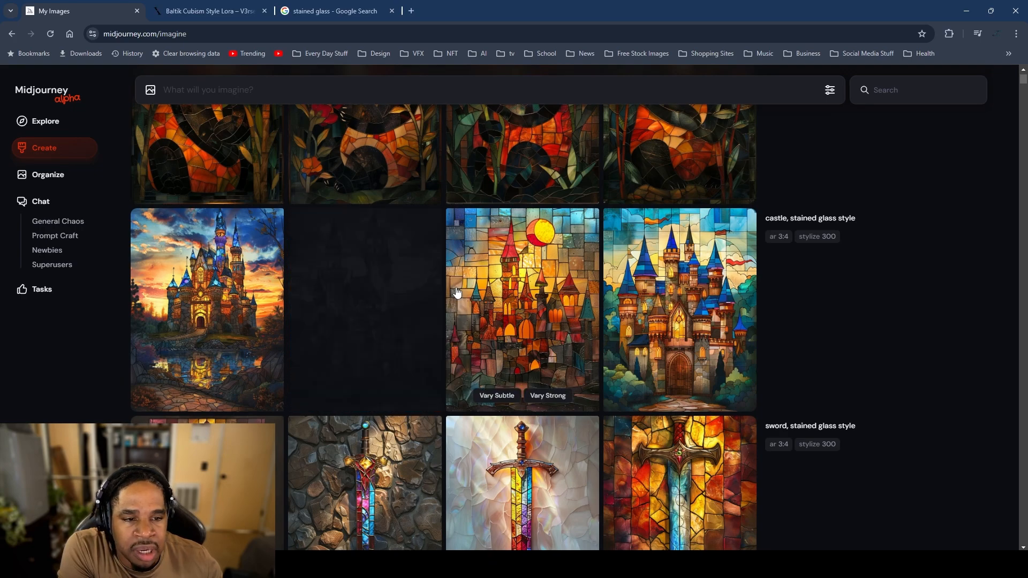
{"action": "right_click", "coordinate": [665, 287]}
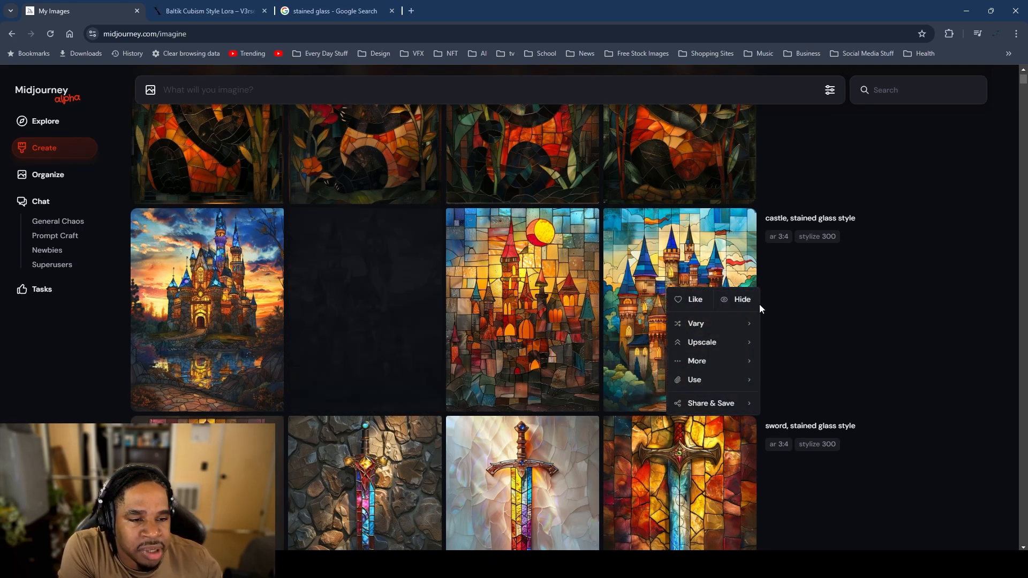
{"action": "left_click", "coordinate": [742, 299]}
{"action": "right_click", "coordinate": [132, 303]}
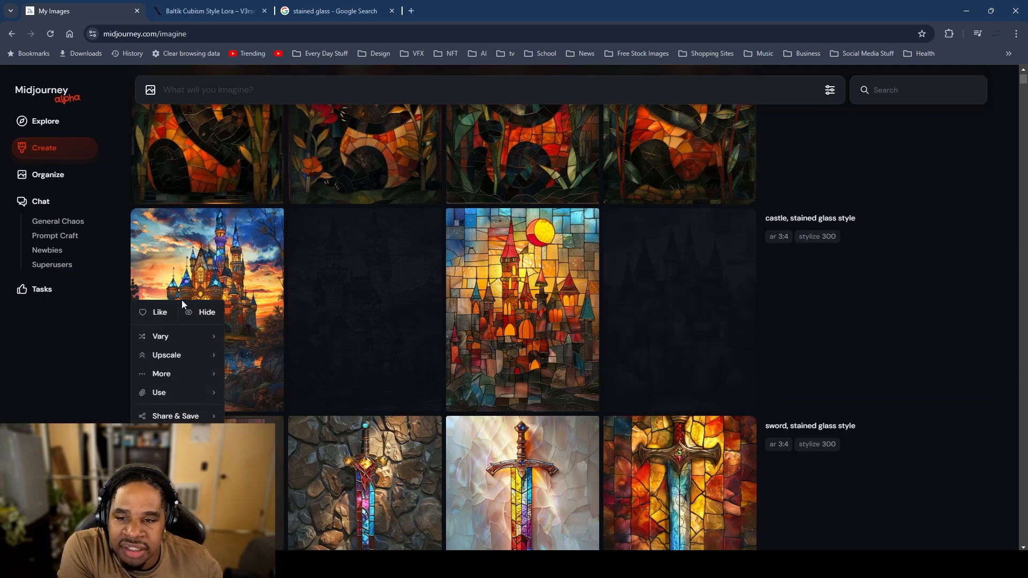
{"action": "left_click", "coordinate": [209, 317]}
{"action": "left_click", "coordinate": [548, 395]}
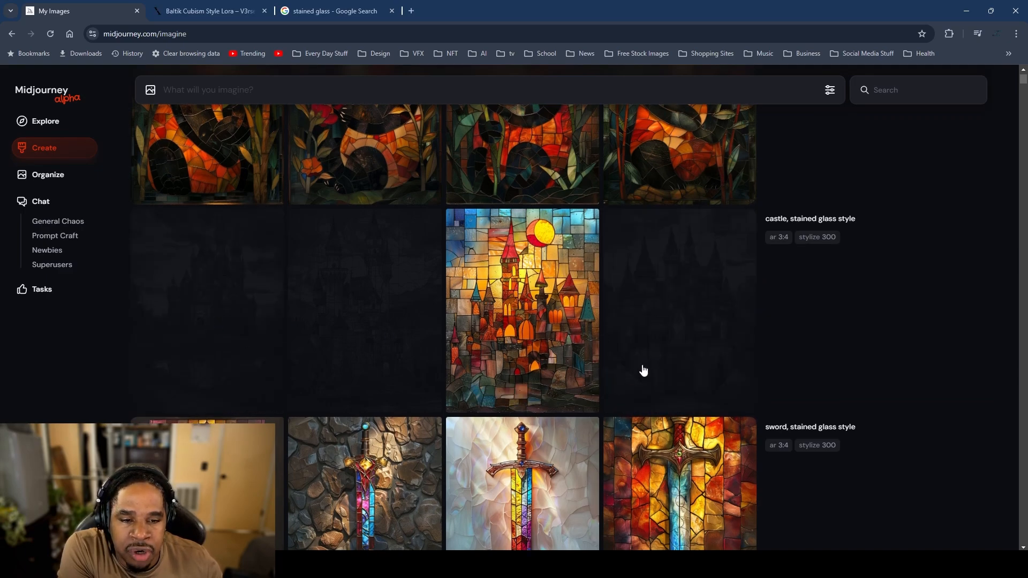
Step: Hide the first, second and third images of the stylize 300 sword set
{"action": "scroll", "coordinate": [668, 431], "scroll_direction": "down", "scroll_amount": 9}
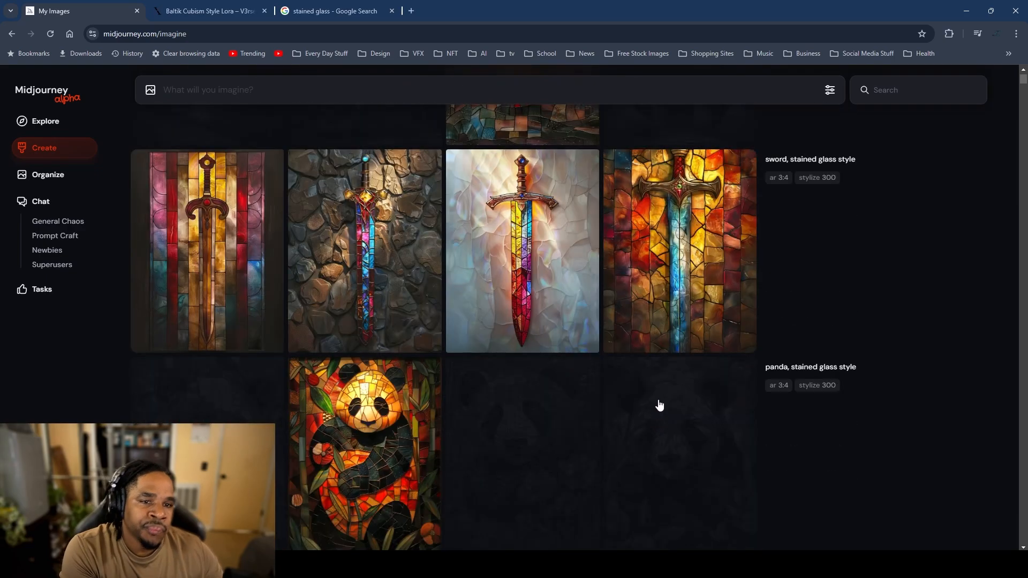
{"action": "mouse_move", "coordinate": [534, 315]}
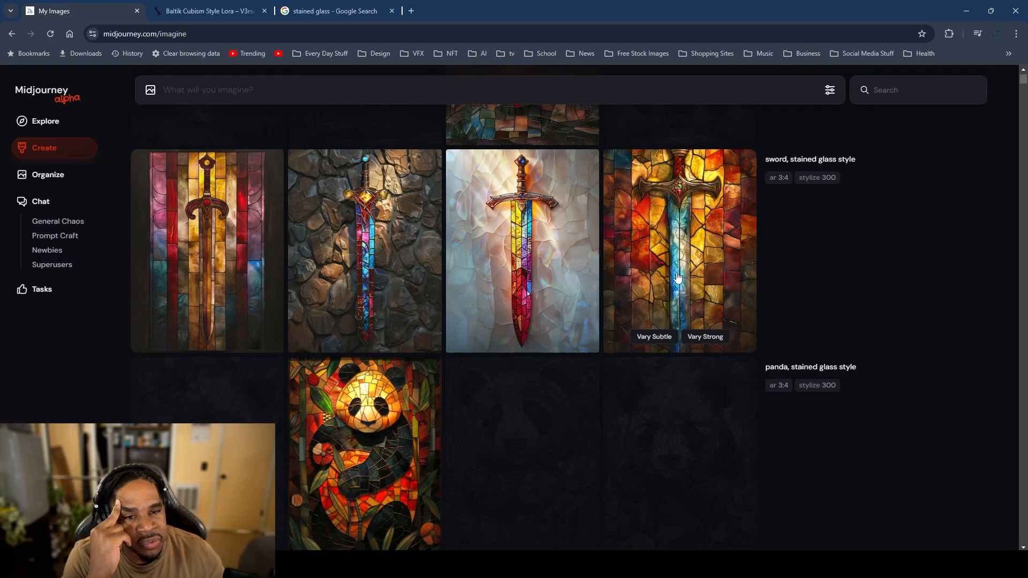
{"action": "mouse_move", "coordinate": [223, 265]}
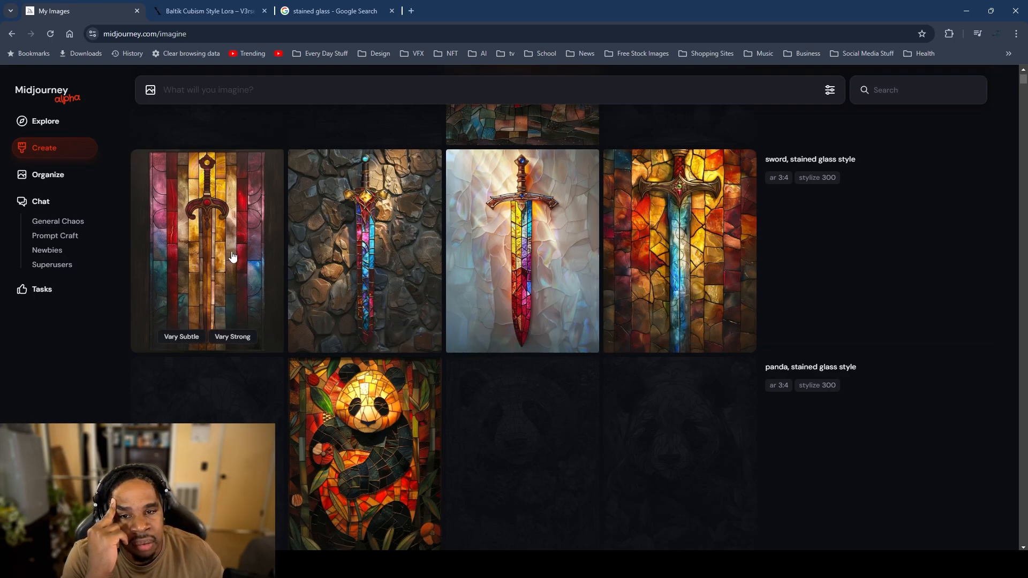
{"action": "right_click", "coordinate": [342, 292]}
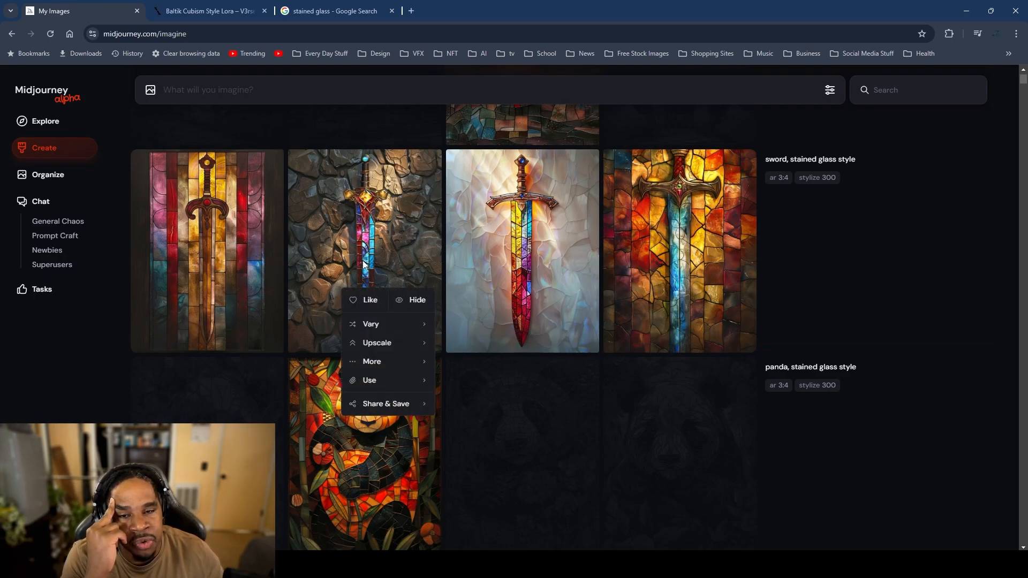
{"action": "left_click", "coordinate": [928, 316]}
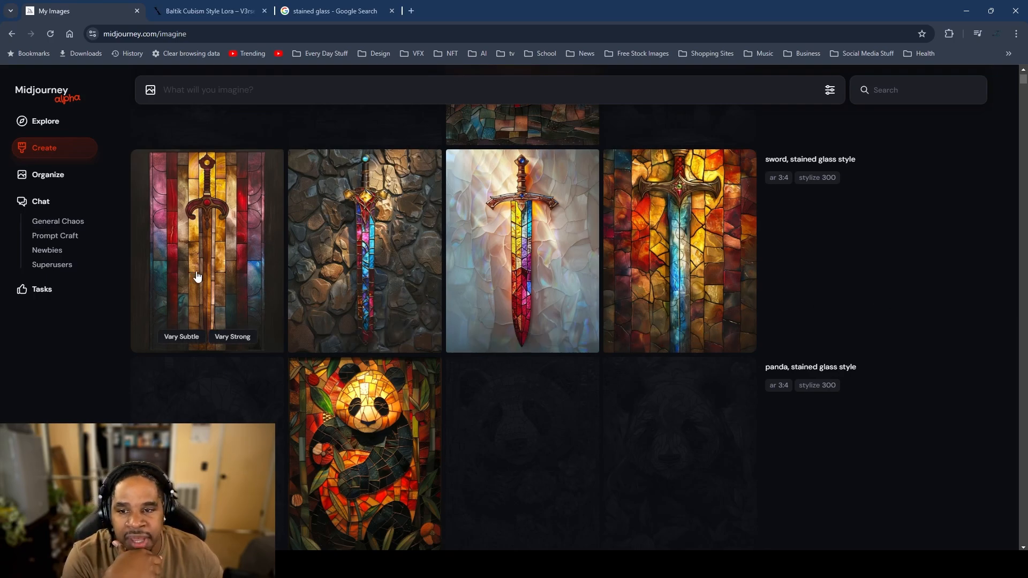
{"action": "right_click", "coordinate": [285, 273]}
{"action": "left_click", "coordinate": [287, 283]}
{"action": "right_click", "coordinate": [348, 278]}
{"action": "left_click", "coordinate": [421, 288]}
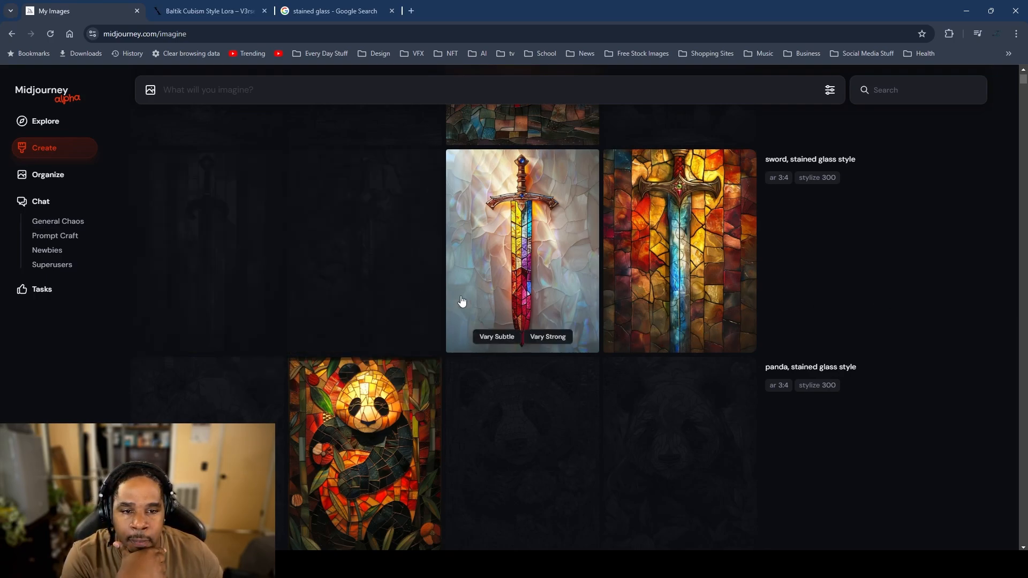
{"action": "right_click", "coordinate": [522, 294]}
{"action": "left_click", "coordinate": [594, 305]}
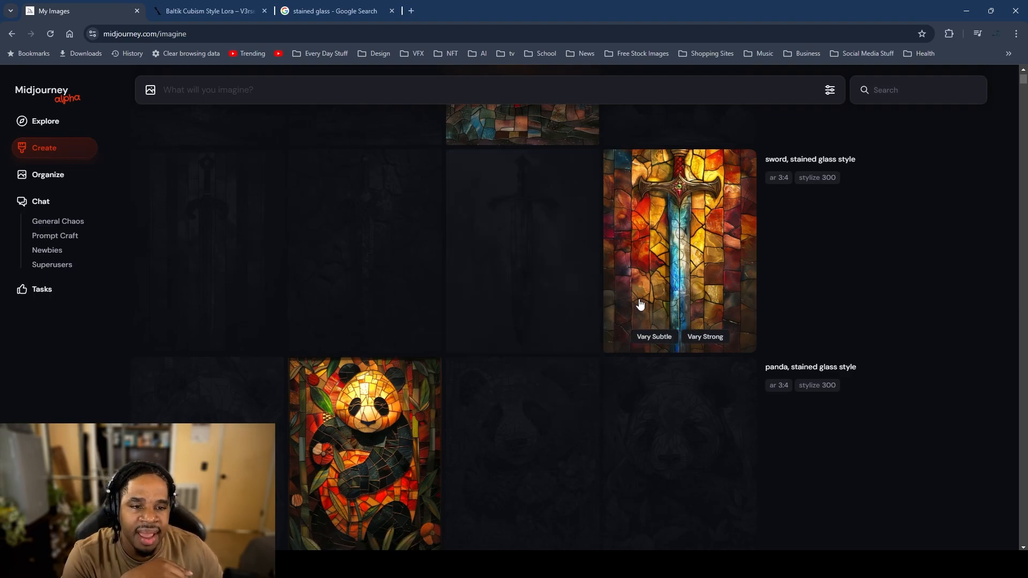
Step: Hide the second image of the panda variation set
{"action": "scroll", "coordinate": [530, 338], "scroll_direction": "up", "scroll_amount": 3}
{"action": "scroll", "coordinate": [480, 359], "scroll_direction": "up", "scroll_amount": 3}
{"action": "scroll", "coordinate": [480, 359], "scroll_direction": "up", "scroll_amount": 2}
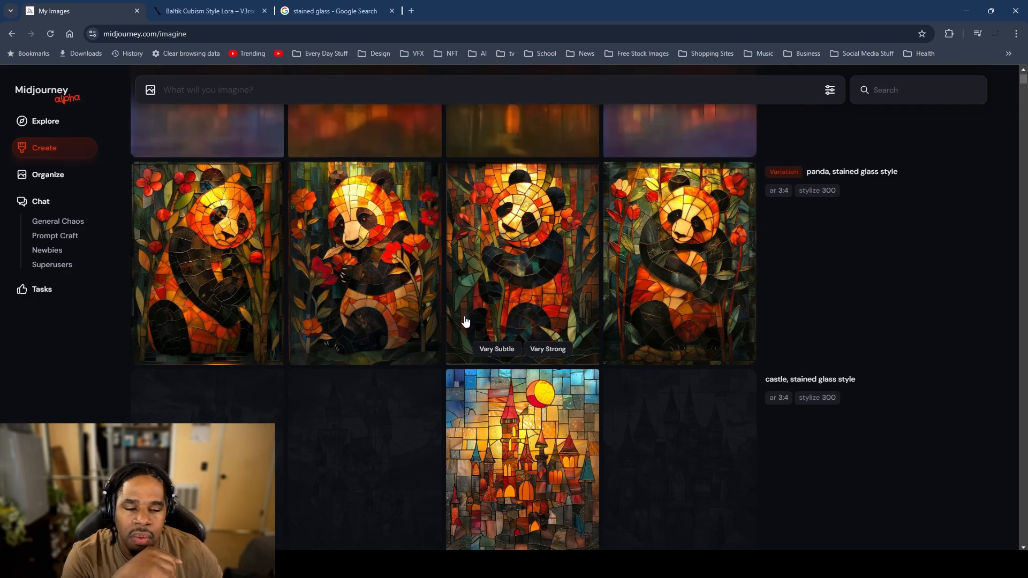
{"action": "right_click", "coordinate": [501, 283]}
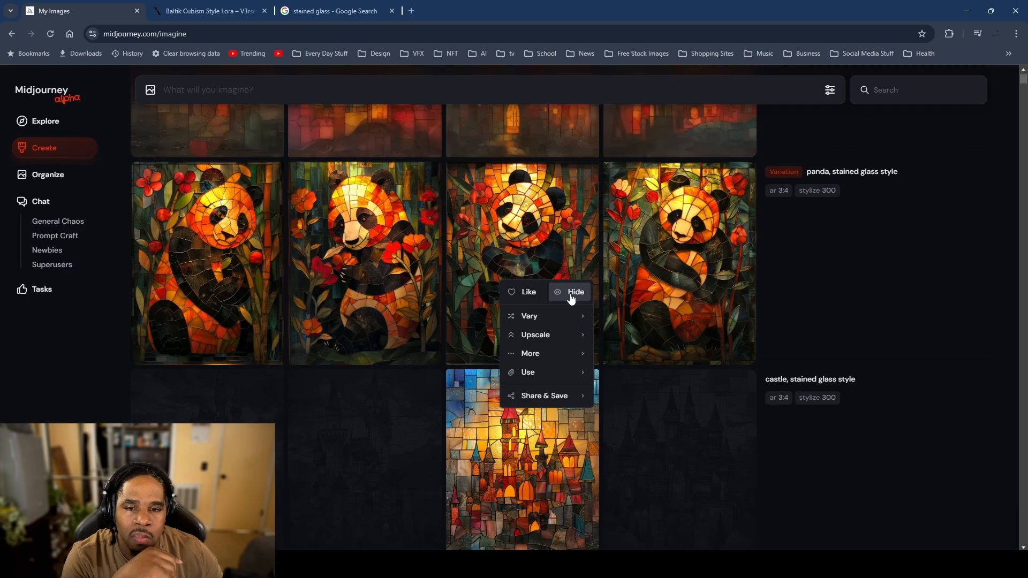
{"action": "left_click", "coordinate": [911, 304]}
{"action": "scroll", "coordinate": [841, 335], "scroll_direction": "down", "scroll_amount": 6}
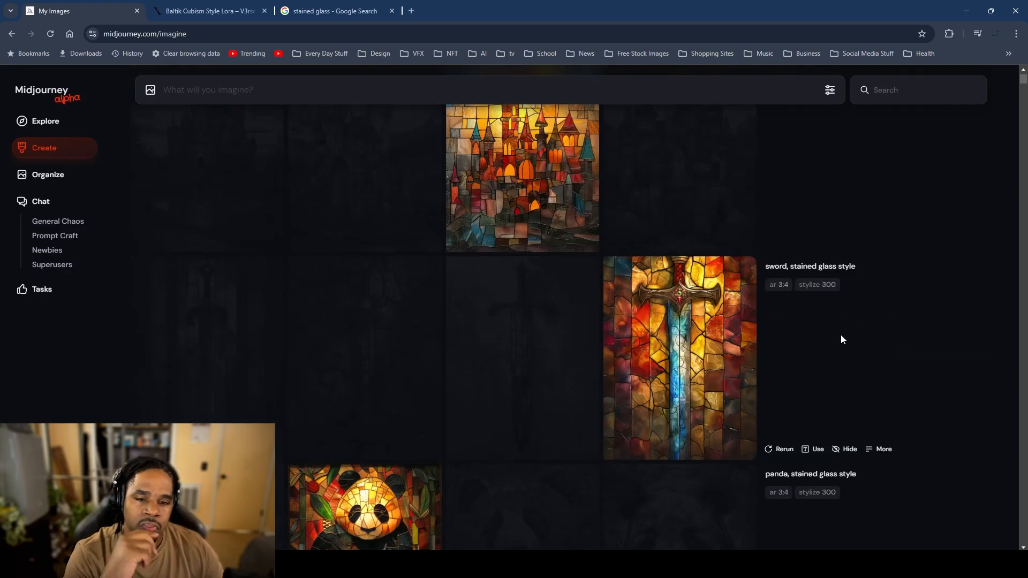
{"action": "scroll", "coordinate": [840, 340], "scroll_direction": "down", "scroll_amount": 3}
{"action": "scroll", "coordinate": [778, 340], "scroll_direction": "up", "scroll_amount": 7}
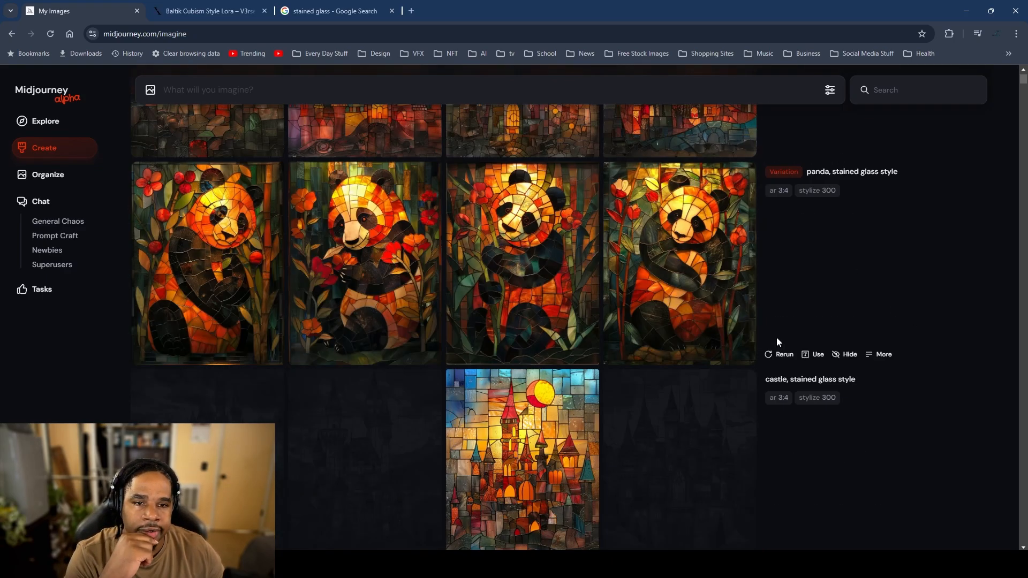
{"action": "mouse_move", "coordinate": [645, 316]}
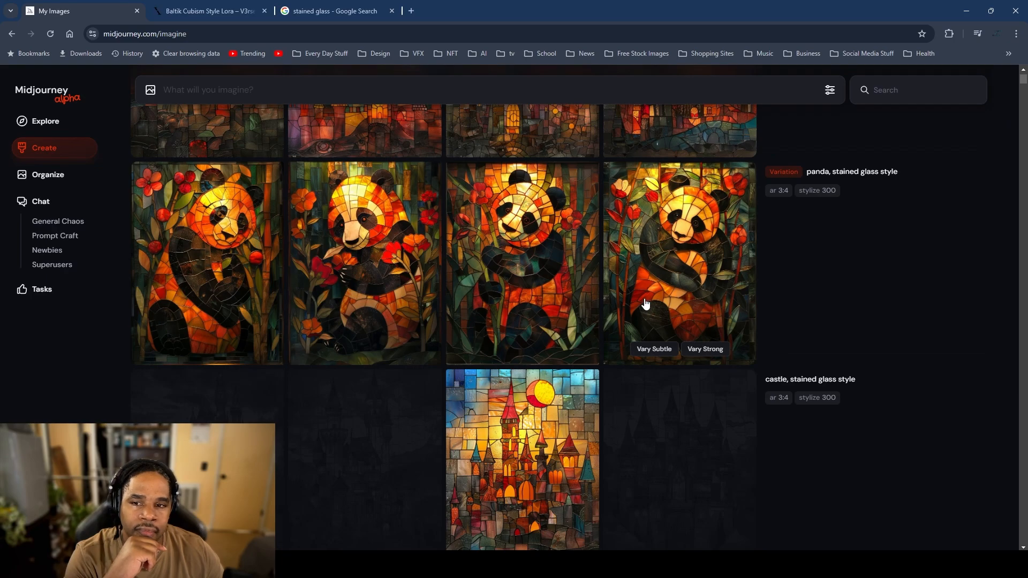
{"action": "right_click", "coordinate": [379, 233]}
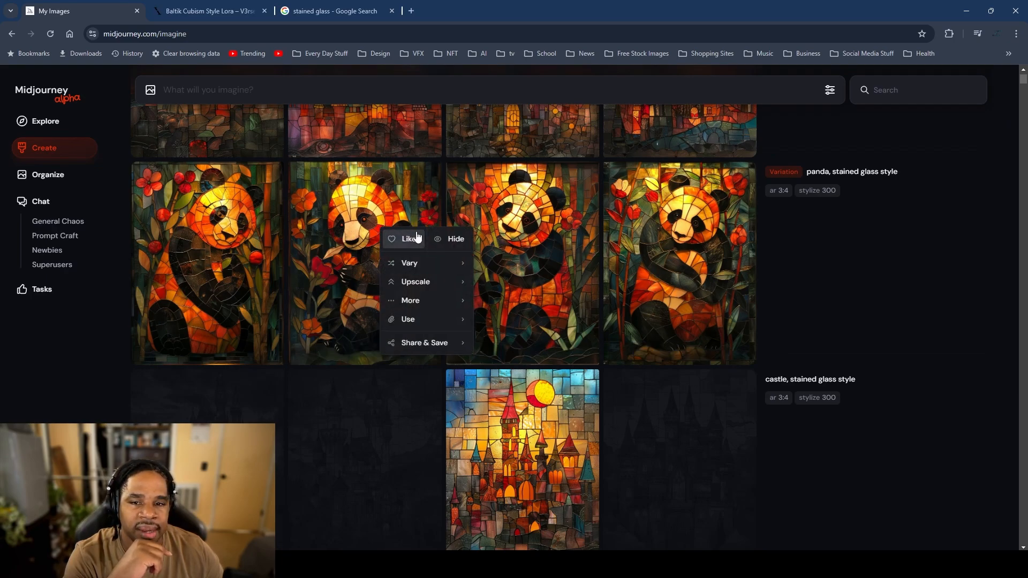
{"action": "left_click", "coordinate": [447, 241]}
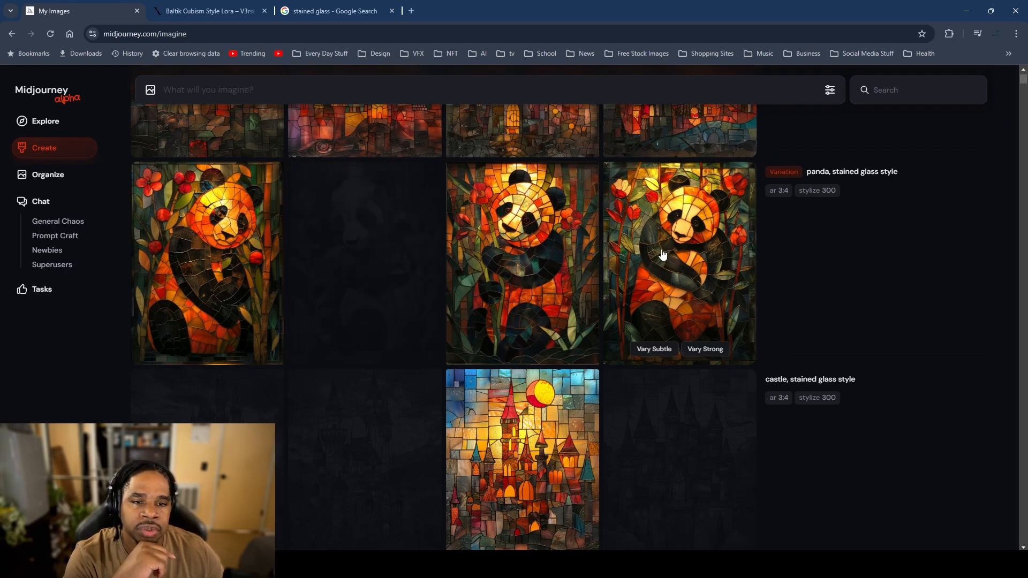
{"action": "right_click", "coordinate": [507, 241]}
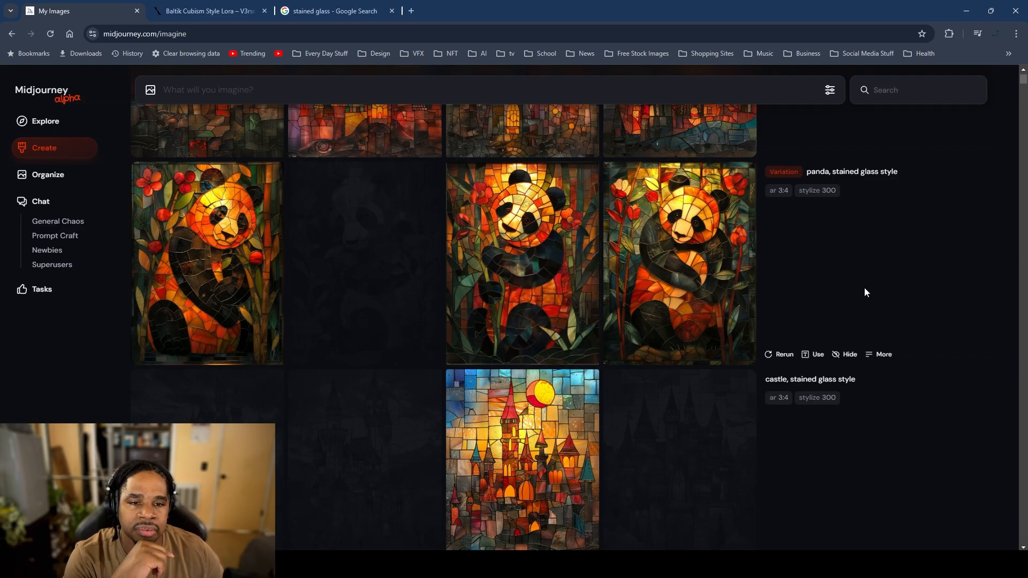
Step: Hide the second and fourth images of the castle variation set
{"action": "scroll", "coordinate": [864, 287], "scroll_direction": "down", "scroll_amount": 8}
{"action": "scroll", "coordinate": [863, 287], "scroll_direction": "up", "scroll_amount": 8}
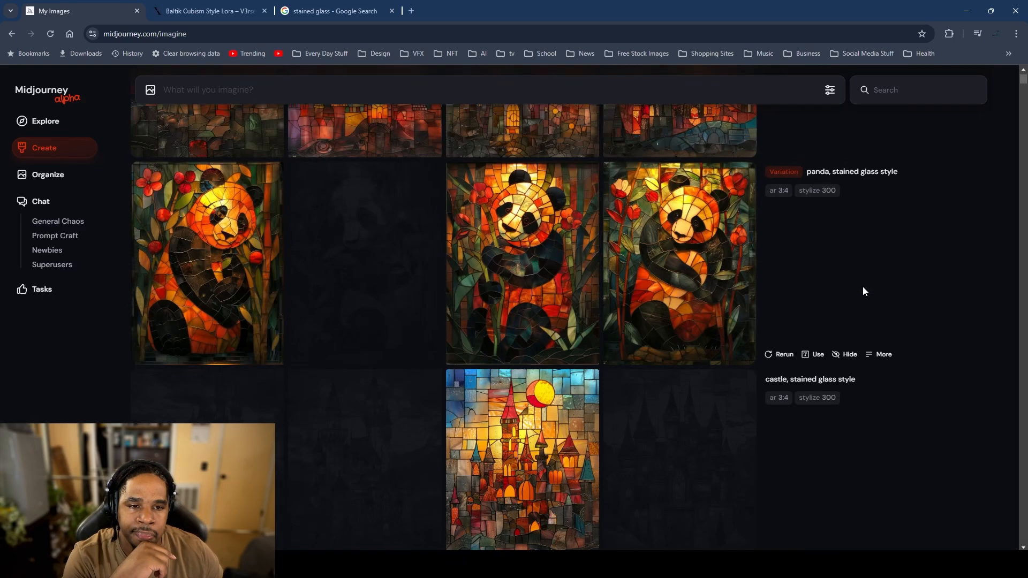
{"action": "scroll", "coordinate": [579, 265], "scroll_direction": "down", "scroll_amount": 11}
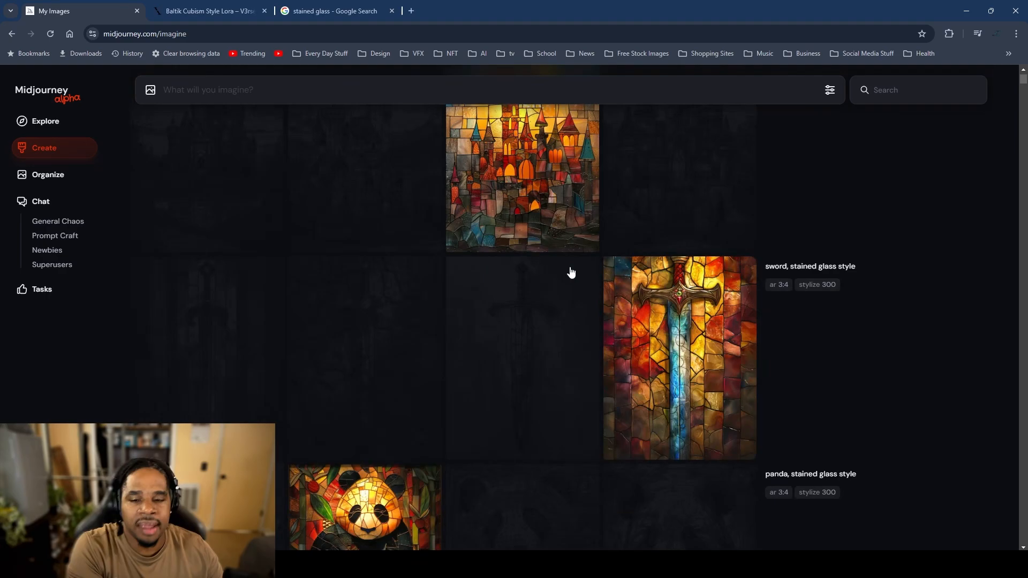
{"action": "scroll", "coordinate": [420, 299], "scroll_direction": "up", "scroll_amount": 4}
{"action": "scroll", "coordinate": [142, 266], "scroll_direction": "up", "scroll_amount": 4}
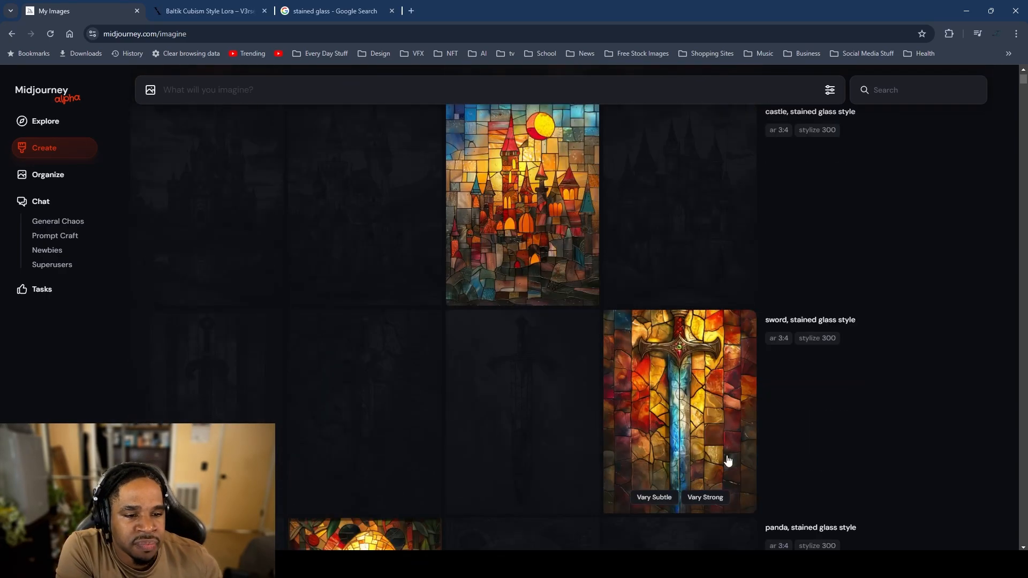
{"action": "scroll", "coordinate": [621, 413], "scroll_direction": "up", "scroll_amount": 10}
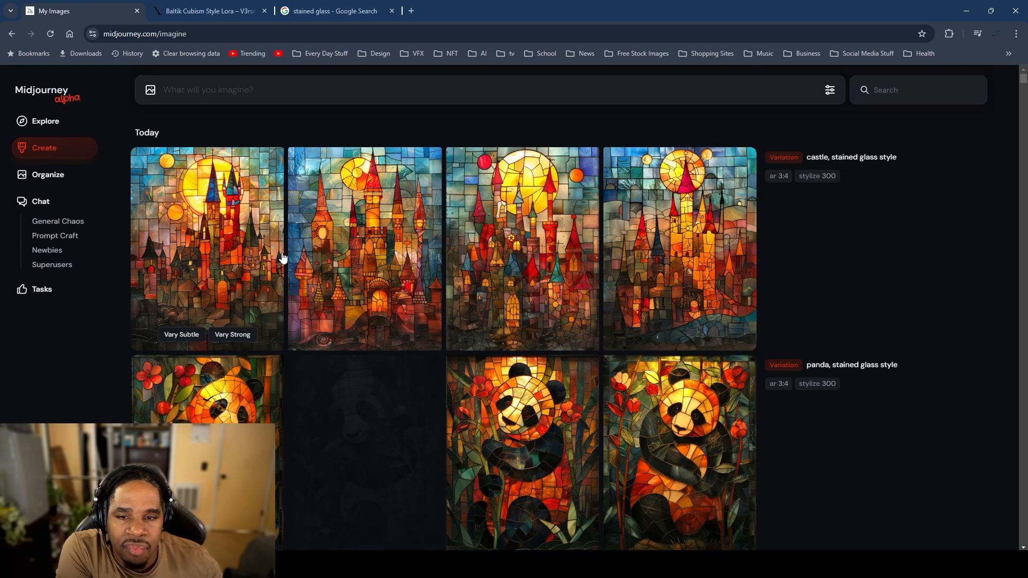
{"action": "right_click", "coordinate": [406, 246]}
{"action": "left_click", "coordinate": [486, 258]}
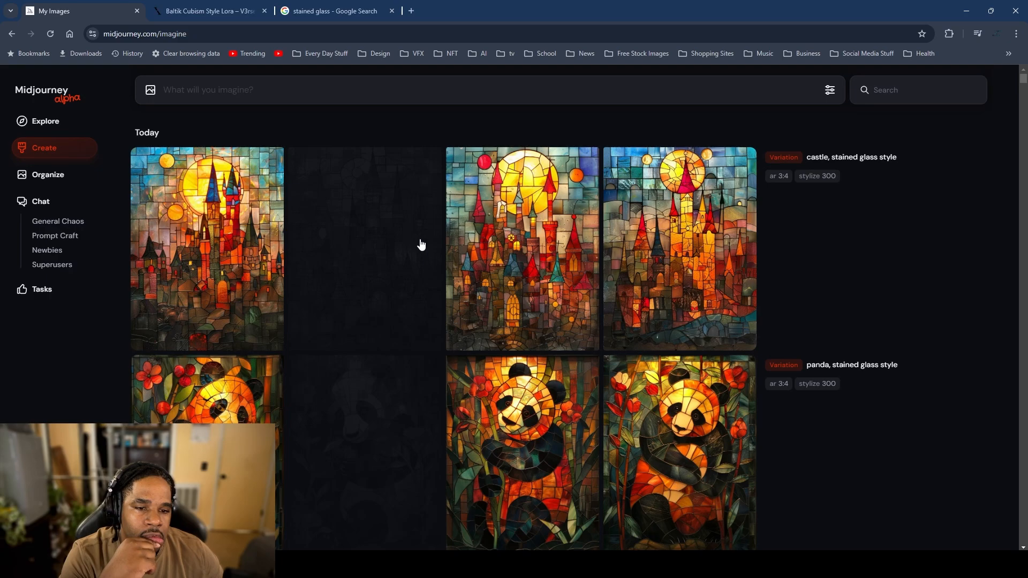
{"action": "right_click", "coordinate": [690, 237]}
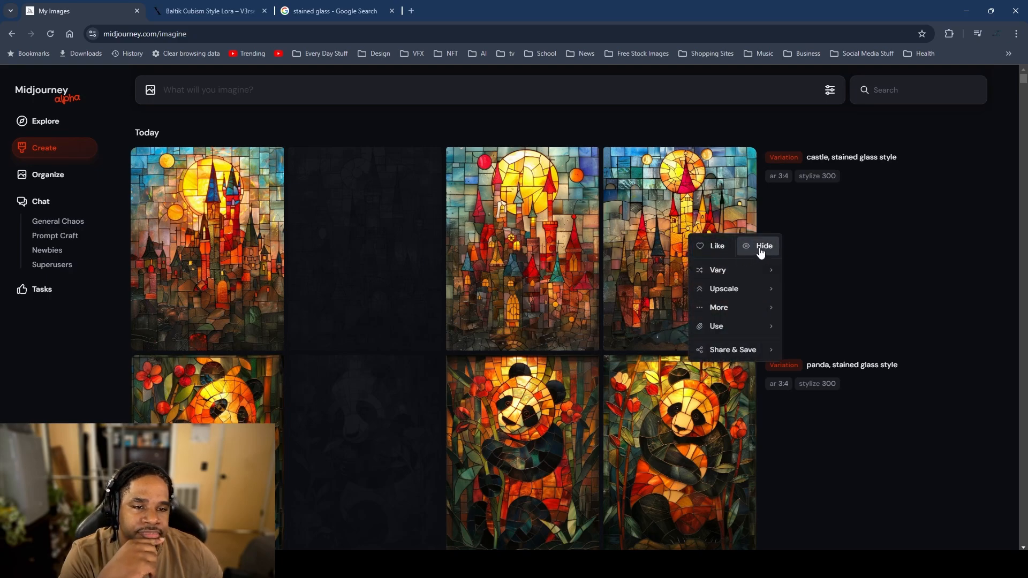
{"action": "left_click", "coordinate": [760, 248]}
Step: Examine the remaining castle and panda variations alongside the kept castle, sword and panda images for a consistent stained-glass look
{"action": "scroll", "coordinate": [693, 300], "scroll_direction": "down", "scroll_amount": 8}
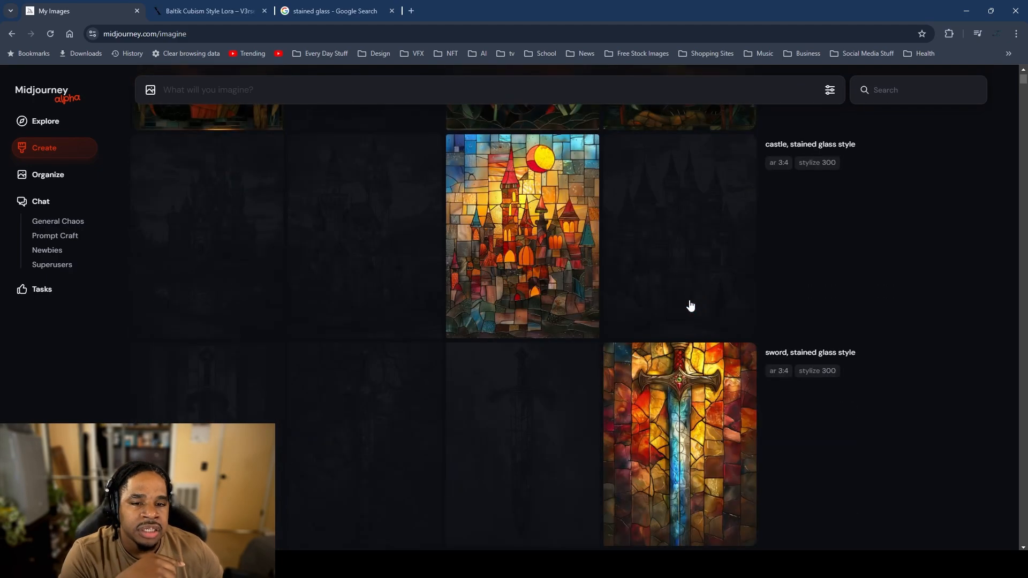
{"action": "scroll", "coordinate": [508, 268], "scroll_direction": "up", "scroll_amount": 10}
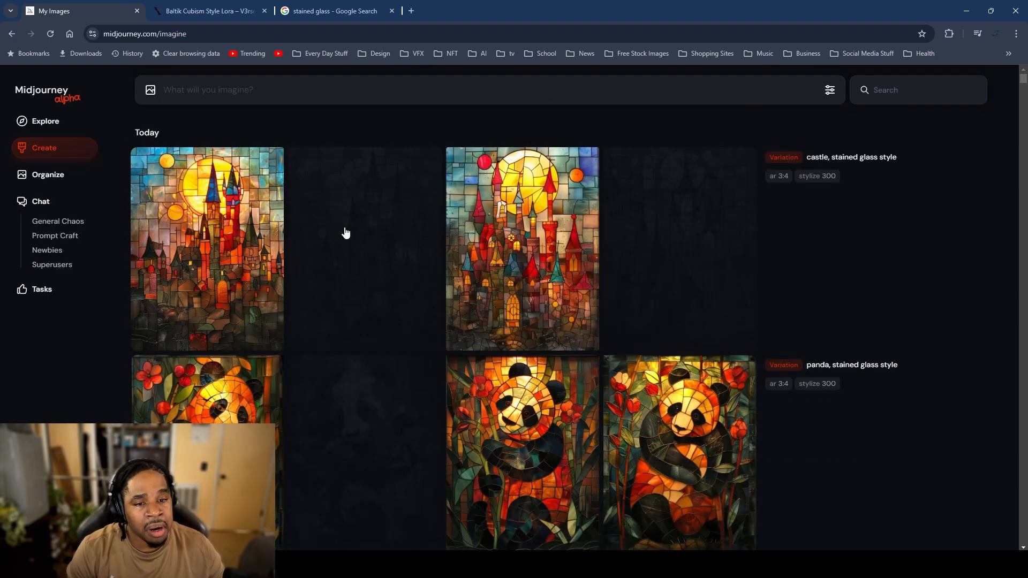
{"action": "mouse_move", "coordinate": [531, 231]}
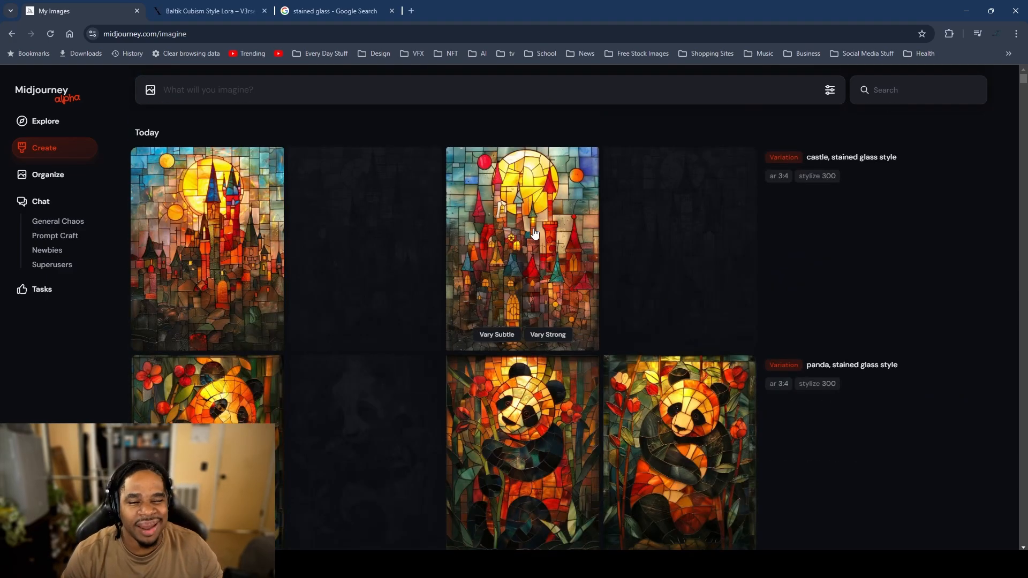
{"action": "scroll", "coordinate": [477, 262], "scroll_direction": "down", "scroll_amount": 5}
{"action": "scroll", "coordinate": [465, 260], "scroll_direction": "up", "scroll_amount": 5}
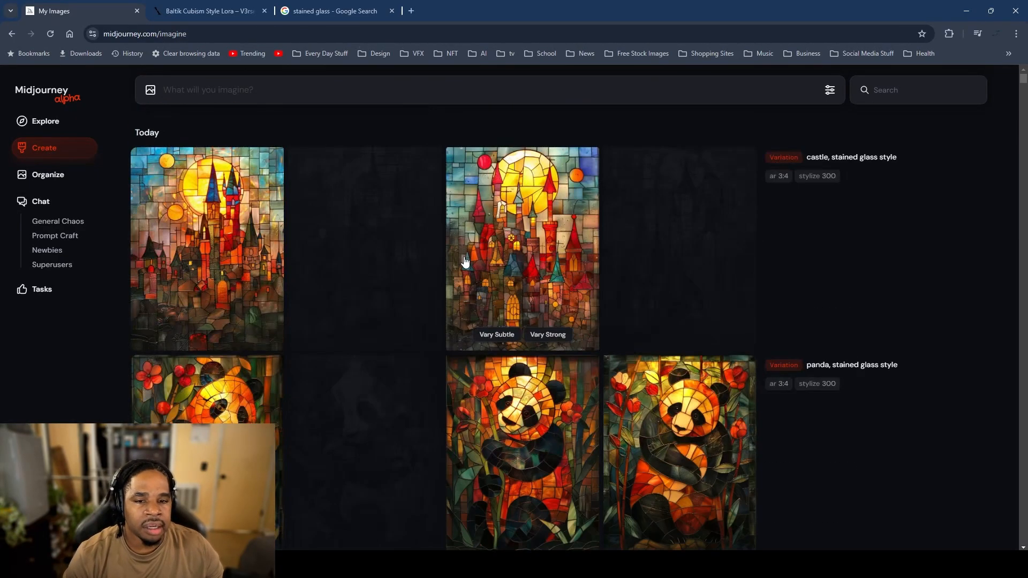
{"action": "scroll", "coordinate": [460, 267], "scroll_direction": "down", "scroll_amount": 5}
{"action": "scroll", "coordinate": [459, 277], "scroll_direction": "down", "scroll_amount": 12}
{"action": "scroll", "coordinate": [355, 287], "scroll_direction": "up", "scroll_amount": 12}
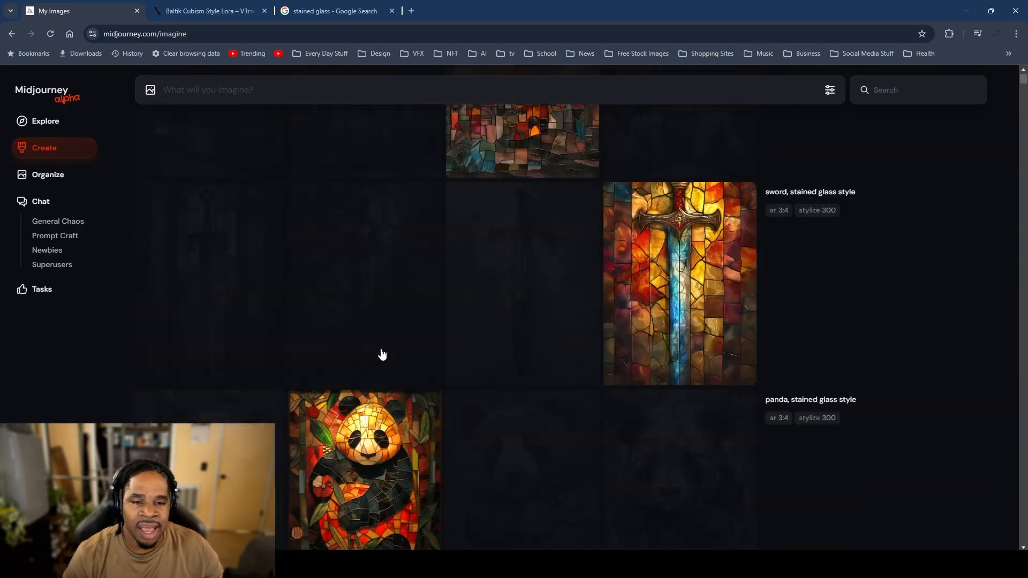
{"action": "scroll", "coordinate": [400, 353], "scroll_direction": "up", "scroll_amount": 5}
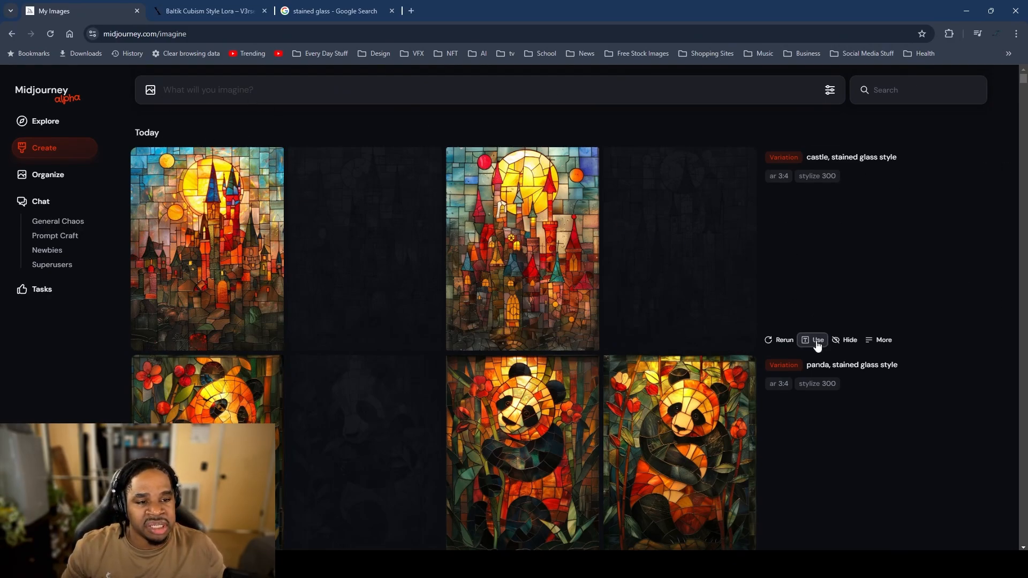
Step: Reuse the castle prompt to generate "magical crown, stained glass style" at aspect ratio 3:4 and stylize 300
{"action": "left_click", "coordinate": [816, 343]}
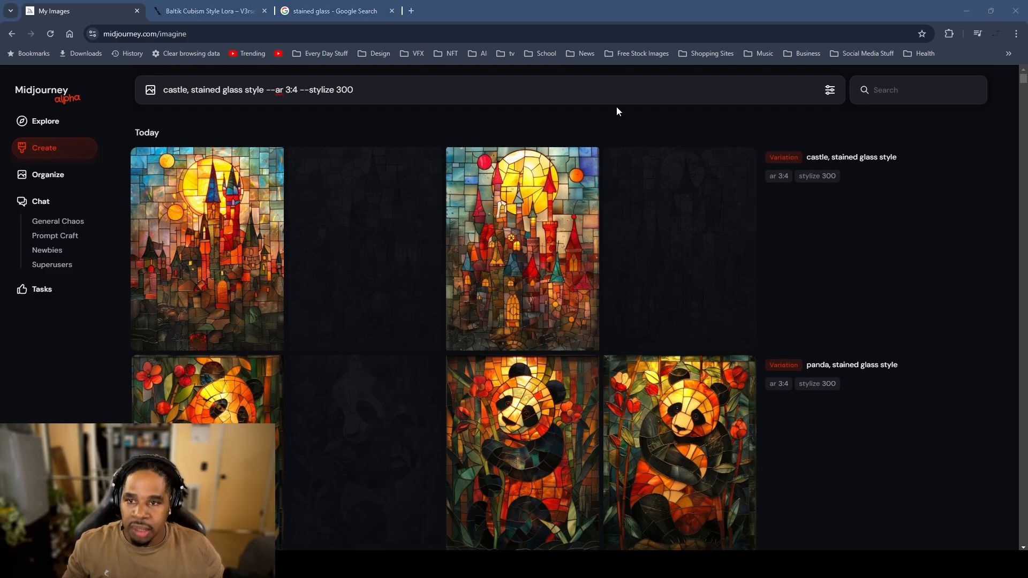
{"action": "left_click", "coordinate": [172, 90]}
{"action": "double_click", "coordinate": [172, 90]}
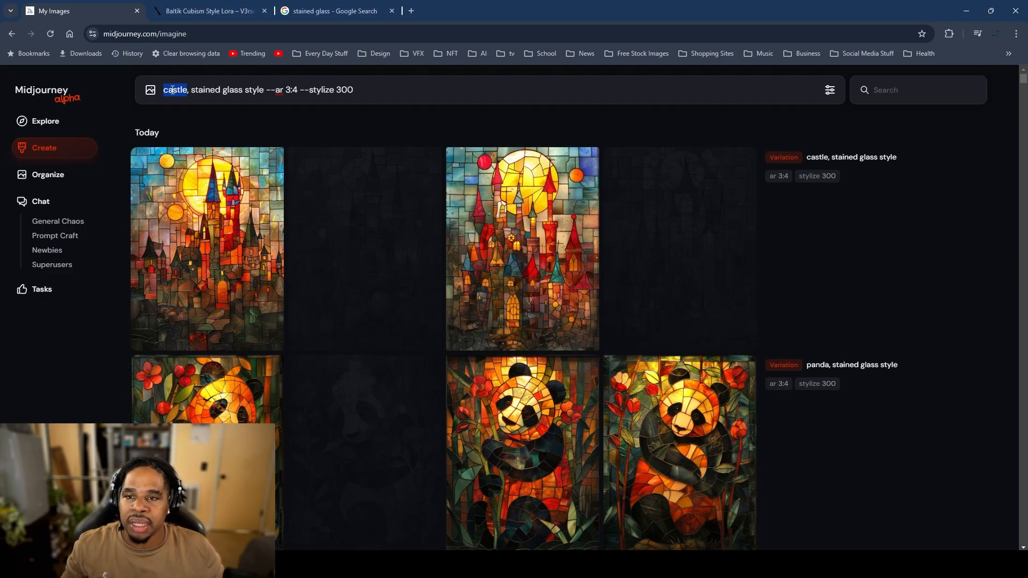
{"action": "type", "text": "magical crown"}
{"action": "key", "text": "Return"}
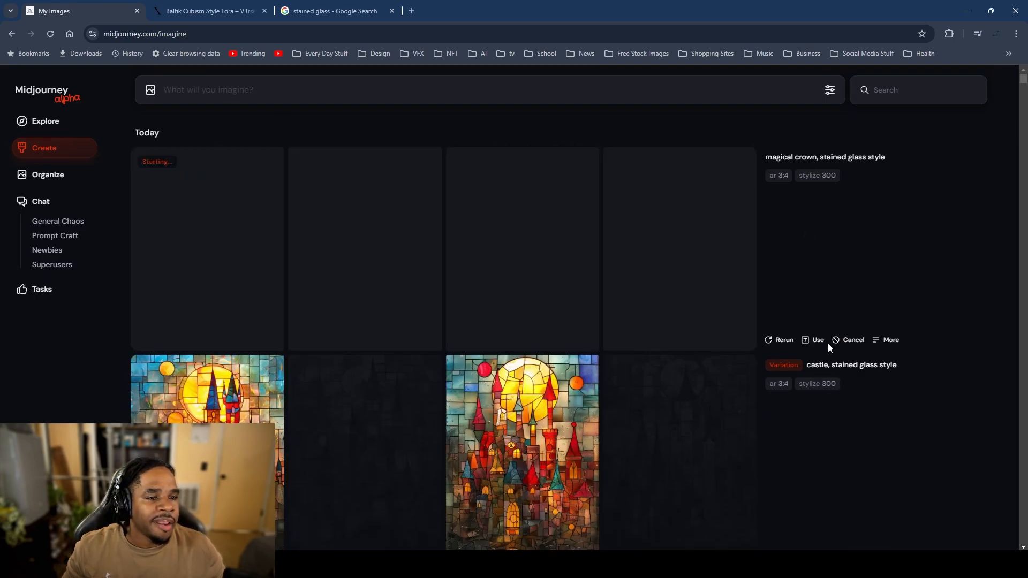
Step: Reuse the magical crown prompt with "magical shield" as the subject and generate it at stylize 300
{"action": "left_click", "coordinate": [815, 340]}
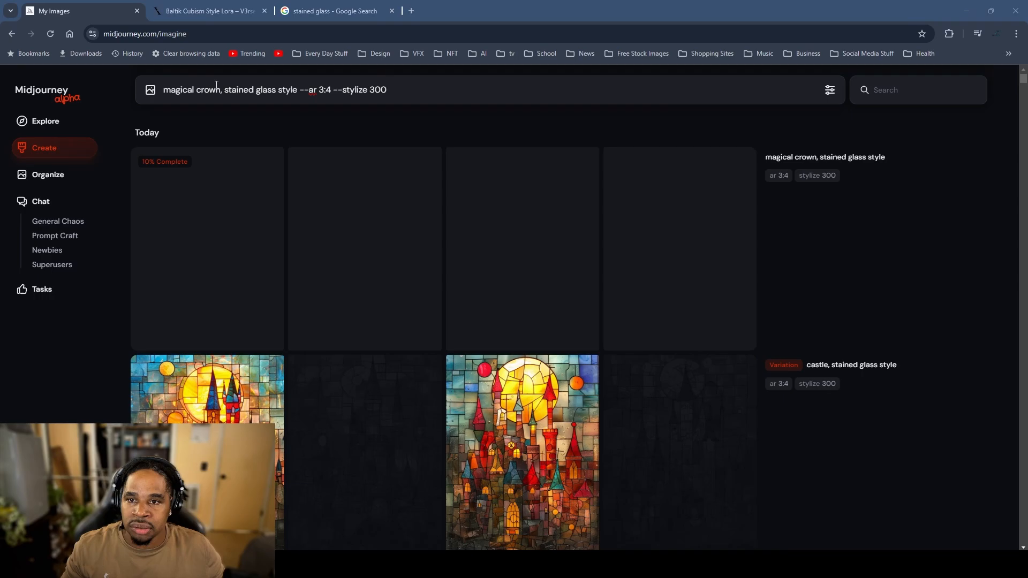
{"action": "left_click_drag", "start_coordinate": [221, 94], "coordinate": [114, 90]}
{"action": "type", "text": "magical shield"}
{"action": "key", "text": "Return"}
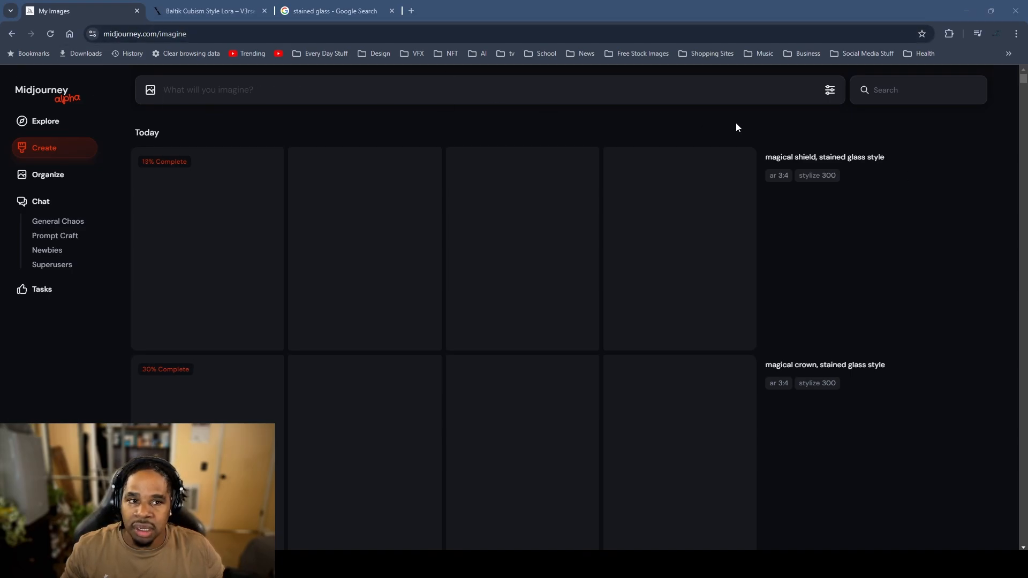
Step: Reuse the magical shield prompt with "magical ship" as the subject and generate it at stylize 300
{"action": "left_click", "coordinate": [817, 343]}
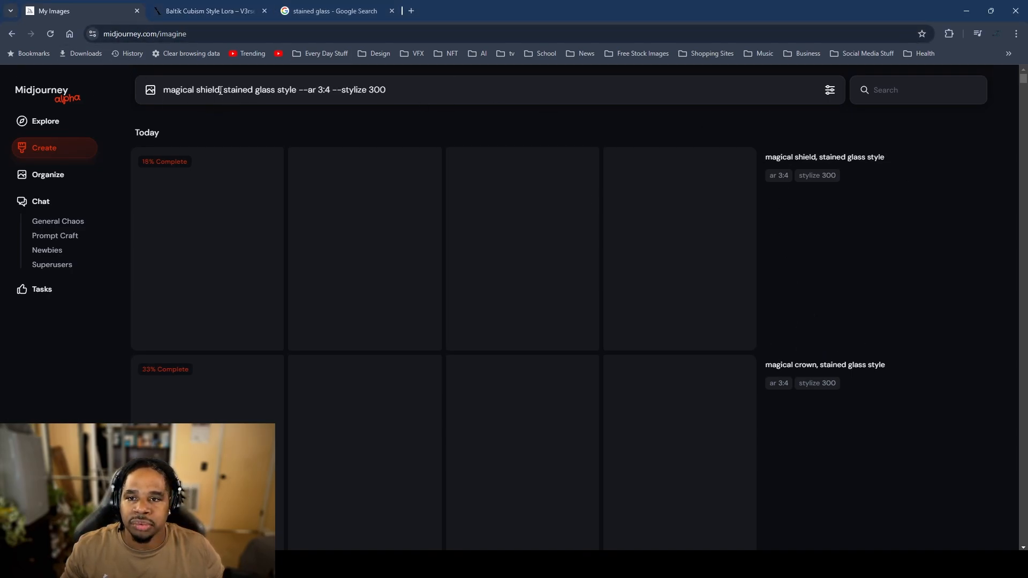
{"action": "left_click_drag", "start_coordinate": [213, 90], "coordinate": [134, 90]}
{"action": "type", "text": "magical ship"}
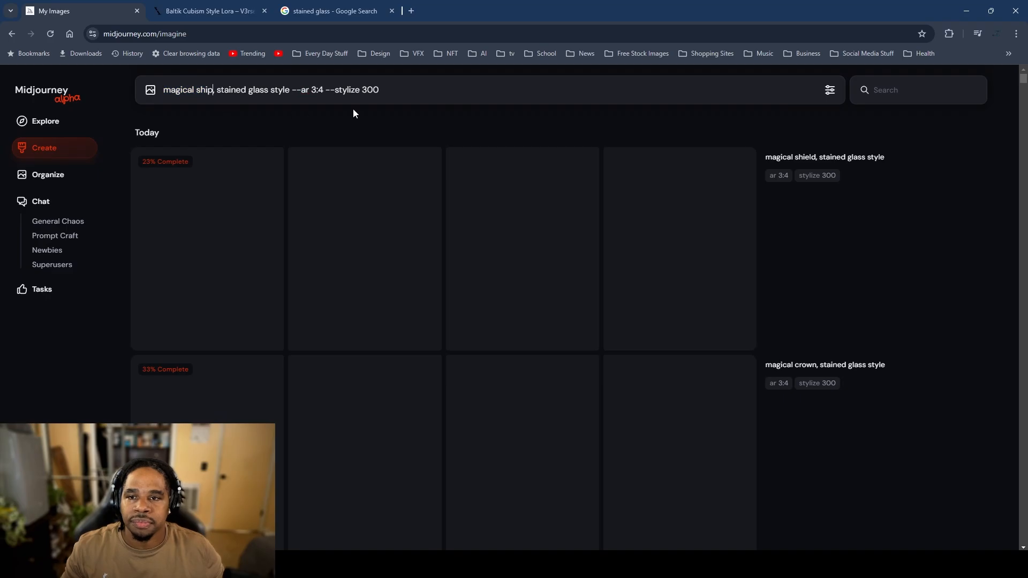
{"action": "key", "text": "Return"}
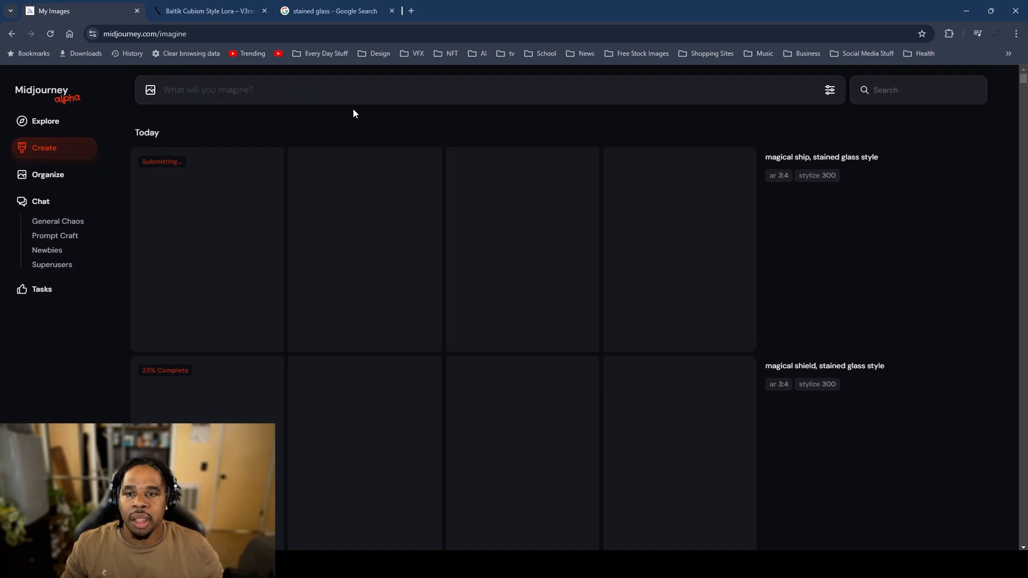
Step: Hide the first, second and third images of the magical crown set
{"action": "scroll", "coordinate": [429, 211], "scroll_direction": "down", "scroll_amount": 6}
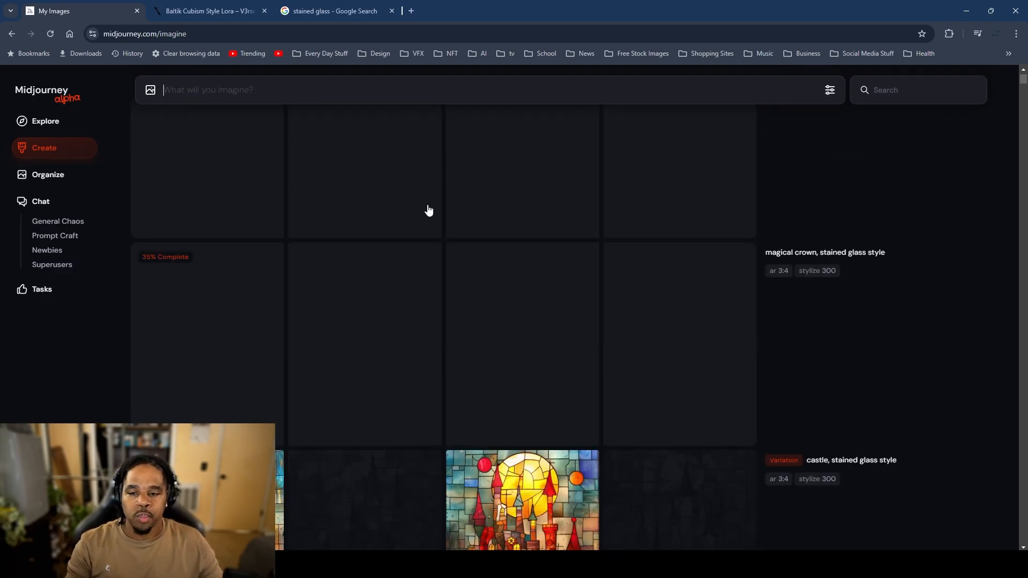
{"action": "scroll", "coordinate": [429, 210], "scroll_direction": "down", "scroll_amount": 10}
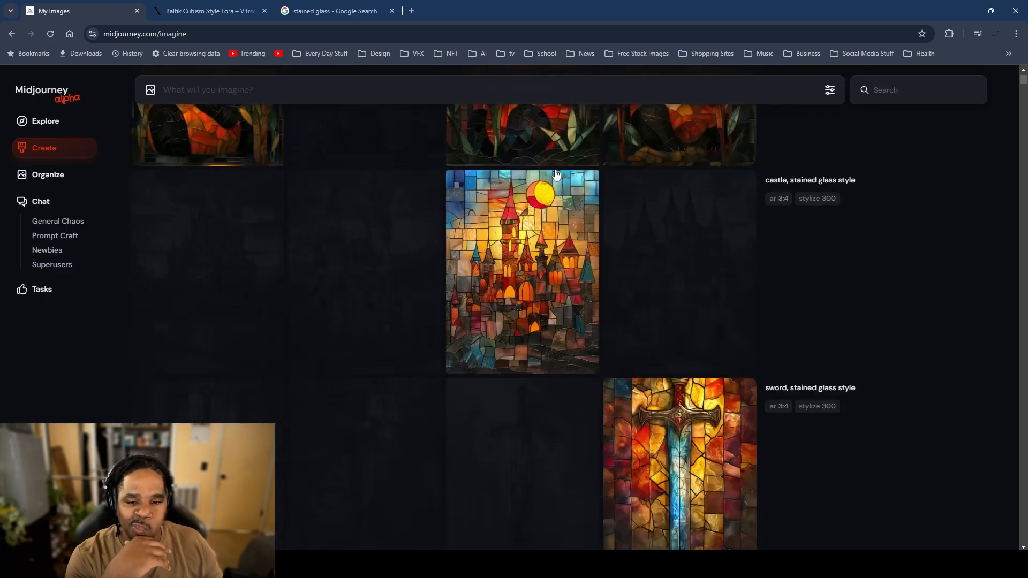
{"action": "scroll", "coordinate": [750, 345], "scroll_direction": "up", "scroll_amount": 2}
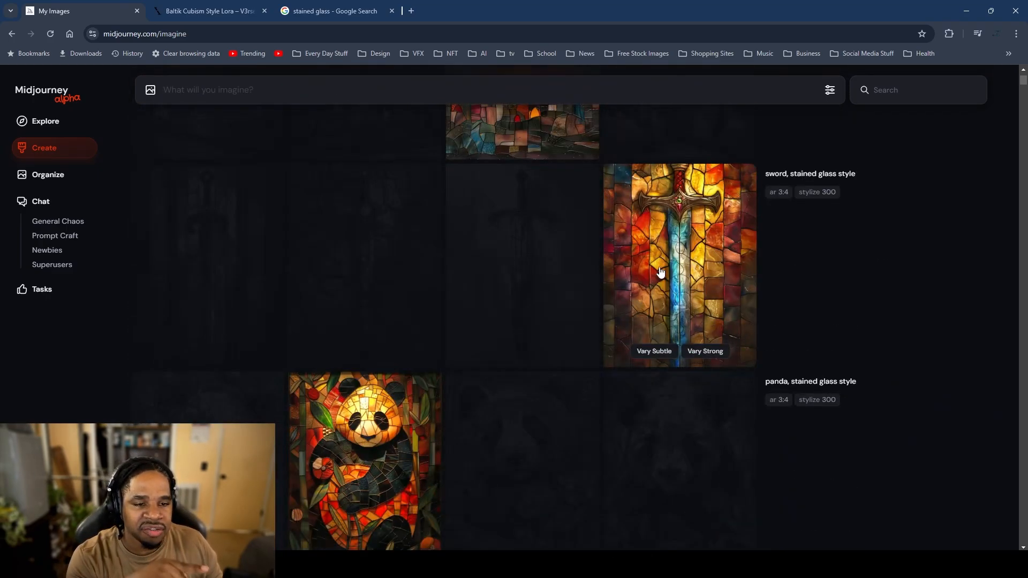
{"action": "scroll", "coordinate": [750, 344], "scroll_direction": "up", "scroll_amount": 3}
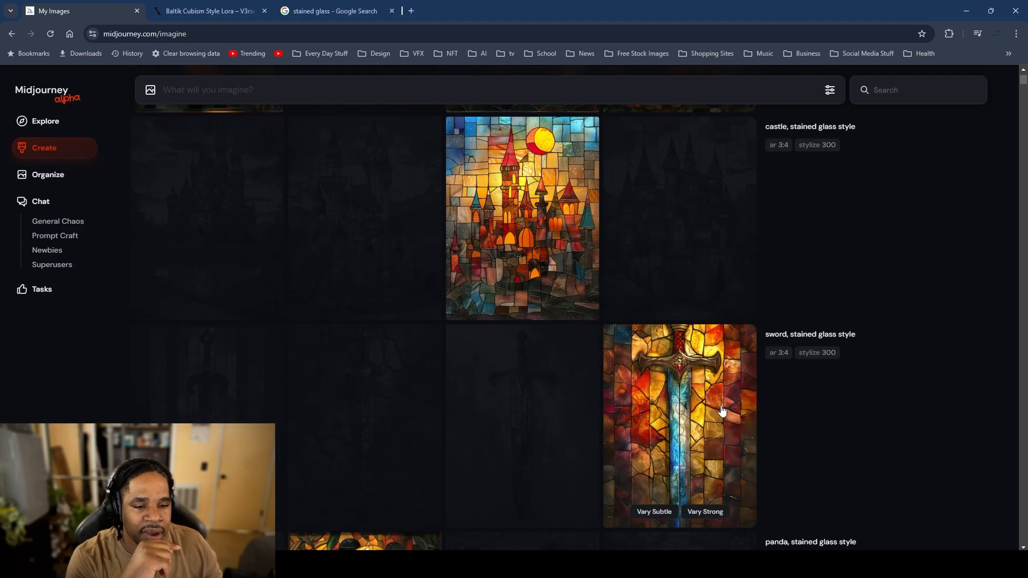
{"action": "scroll", "coordinate": [722, 411], "scroll_direction": "up", "scroll_amount": 10}
{"action": "scroll", "coordinate": [562, 298], "scroll_direction": "down", "scroll_amount": 4}
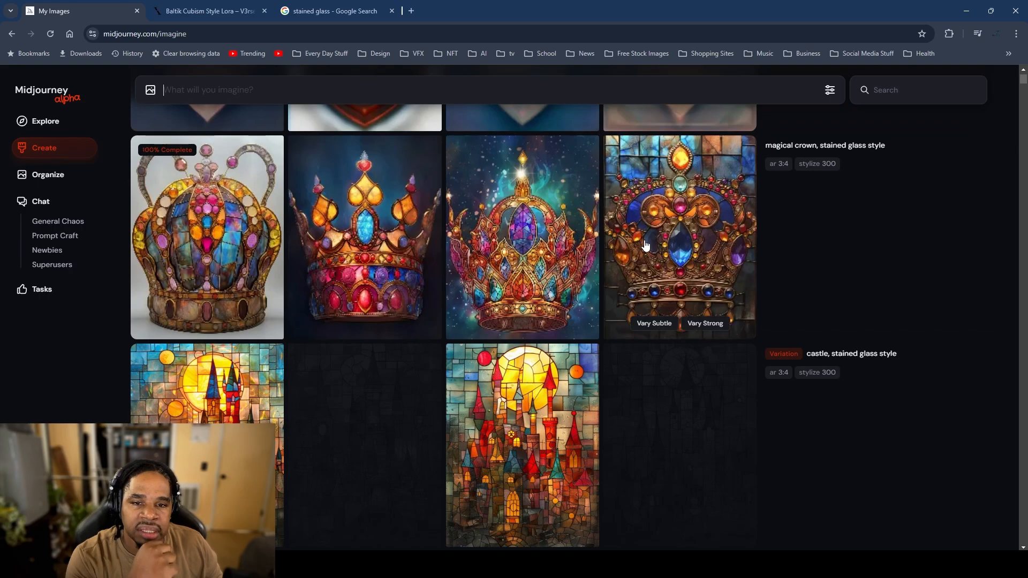
{"action": "right_click", "coordinate": [162, 256]}
{"action": "left_click", "coordinate": [231, 264]}
{"action": "right_click", "coordinate": [420, 174]}
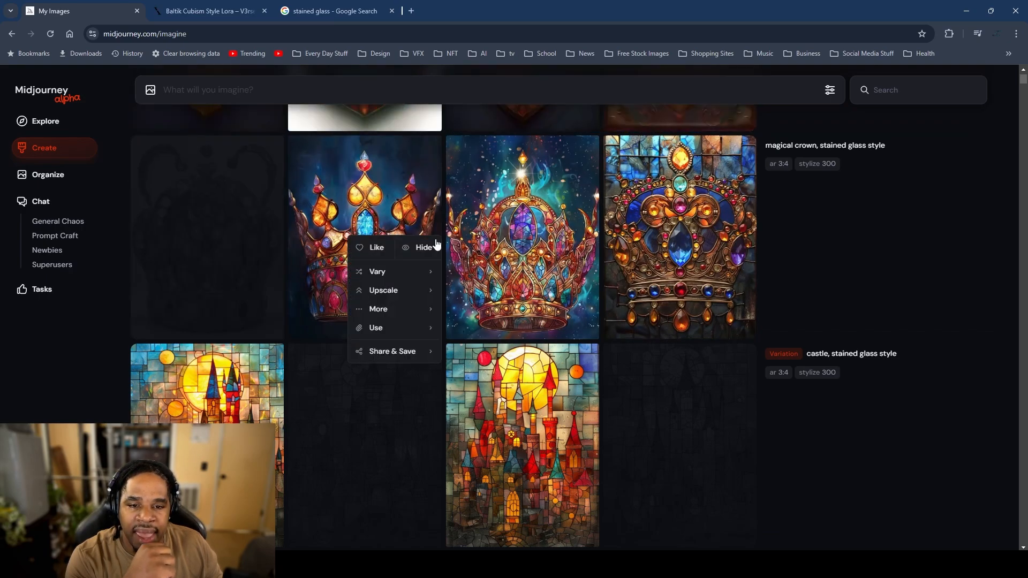
{"action": "left_click", "coordinate": [430, 179]}
{"action": "right_click", "coordinate": [582, 231]}
{"action": "left_click", "coordinate": [597, 242]}
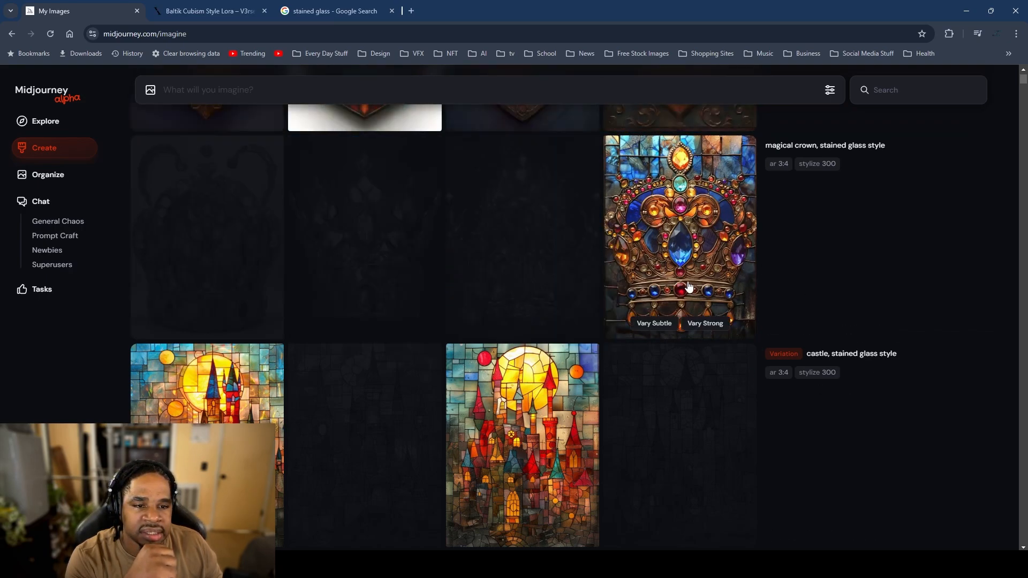
Step: Hide the first, second and third images of the magical shield set
{"action": "scroll", "coordinate": [719, 347], "scroll_direction": "up", "scroll_amount": 3}
{"action": "scroll", "coordinate": [647, 348], "scroll_direction": "up", "scroll_amount": 2}
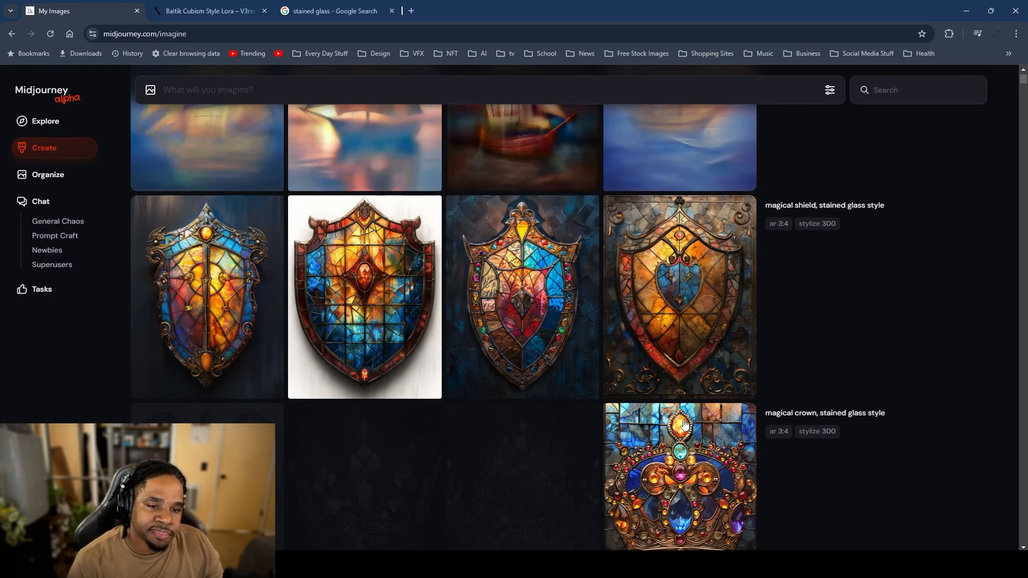
{"action": "left_click", "coordinate": [650, 272]}
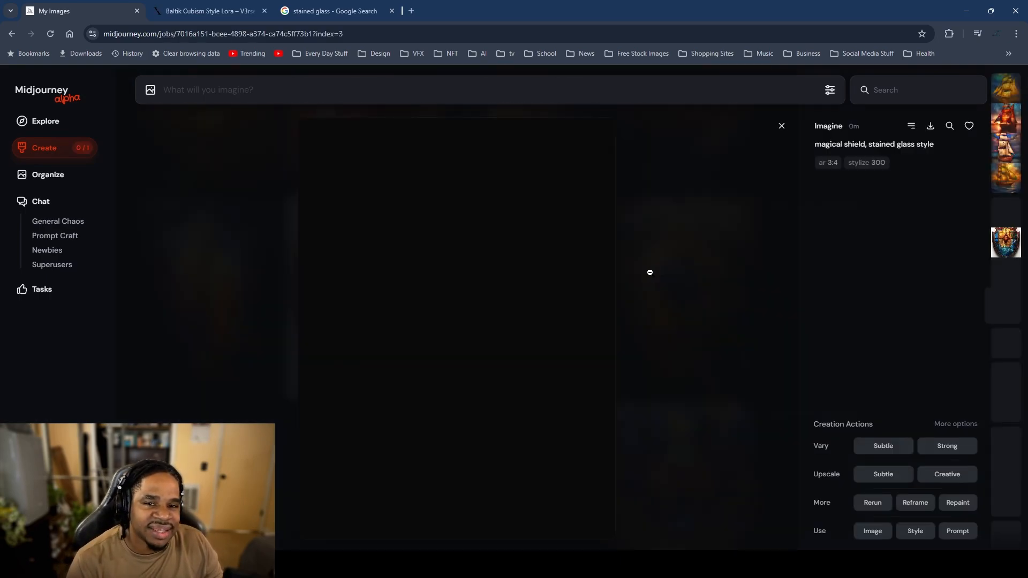
{"action": "left_click", "coordinate": [702, 262]}
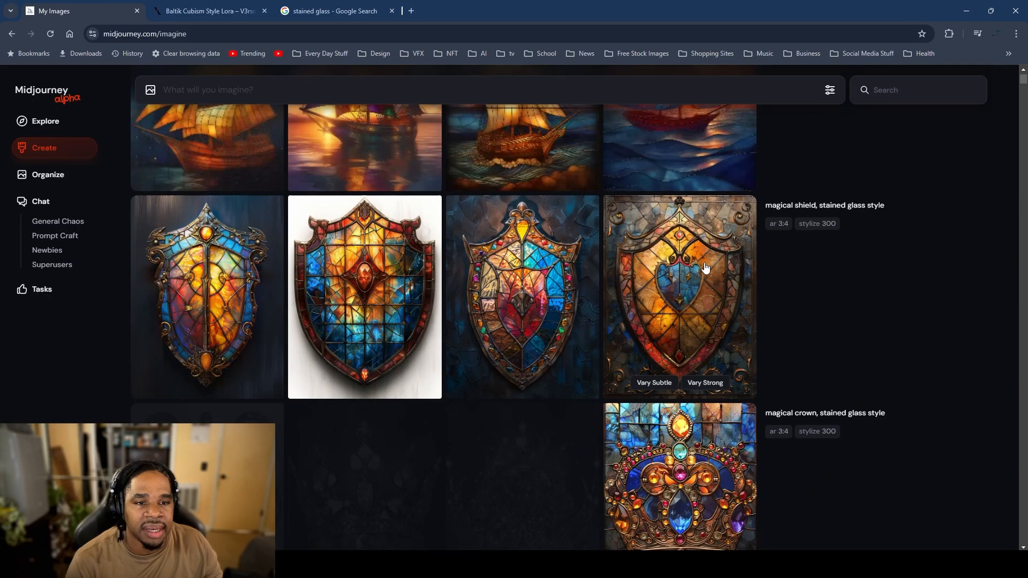
{"action": "right_click", "coordinate": [207, 283]}
{"action": "left_click", "coordinate": [279, 291]}
{"action": "right_click", "coordinate": [353, 278]}
{"action": "left_click", "coordinate": [425, 288]}
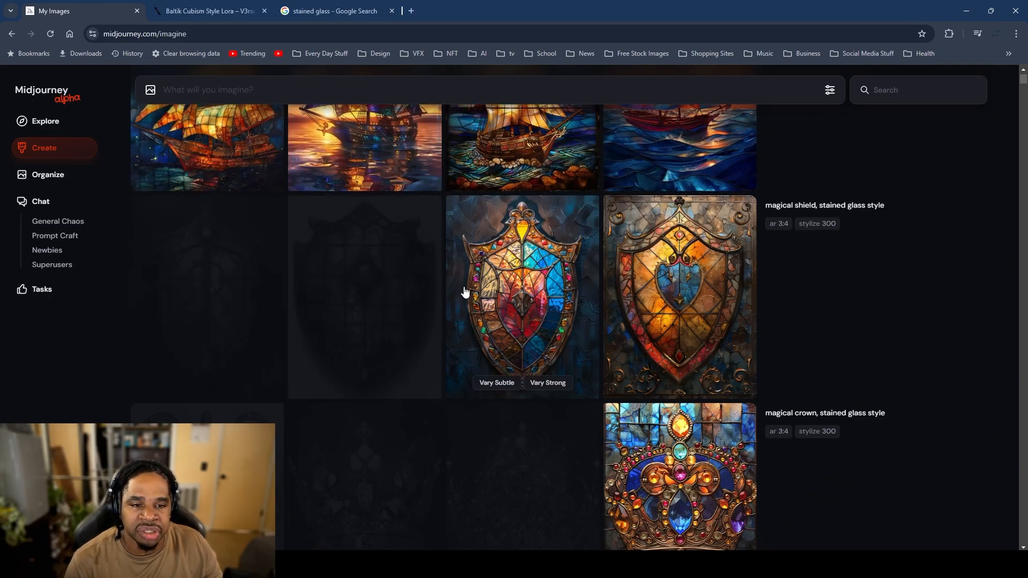
{"action": "right_click", "coordinate": [494, 276]}
{"action": "right_click", "coordinate": [509, 292]}
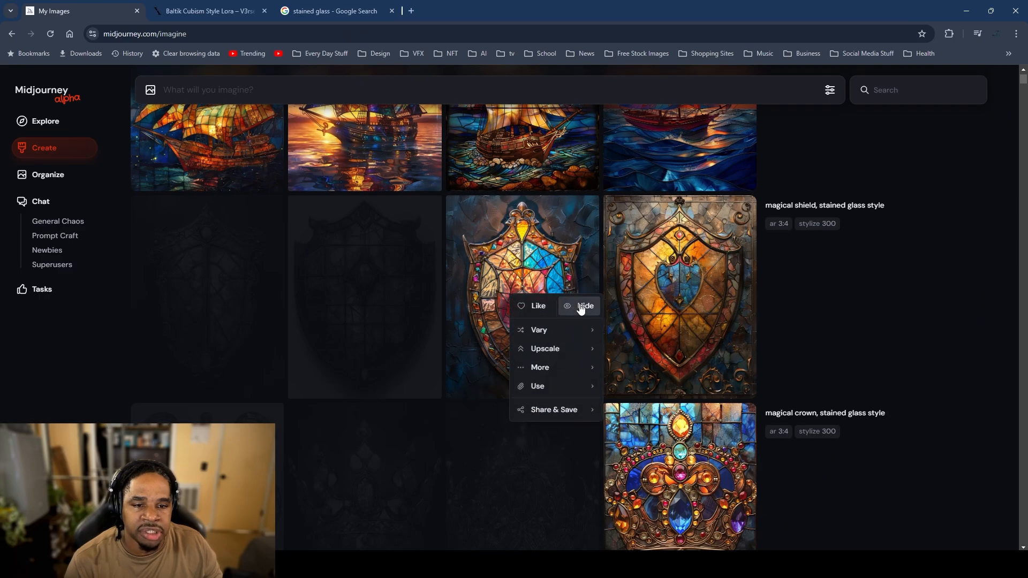
{"action": "left_click", "coordinate": [585, 304]}
Step: Examine the second, fourth and third images of the stylize 300 magical ship set enlarged for their stained-glass look
{"action": "scroll", "coordinate": [623, 364], "scroll_direction": "up", "scroll_amount": 3}
{"action": "mouse_move", "coordinate": [466, 343]}
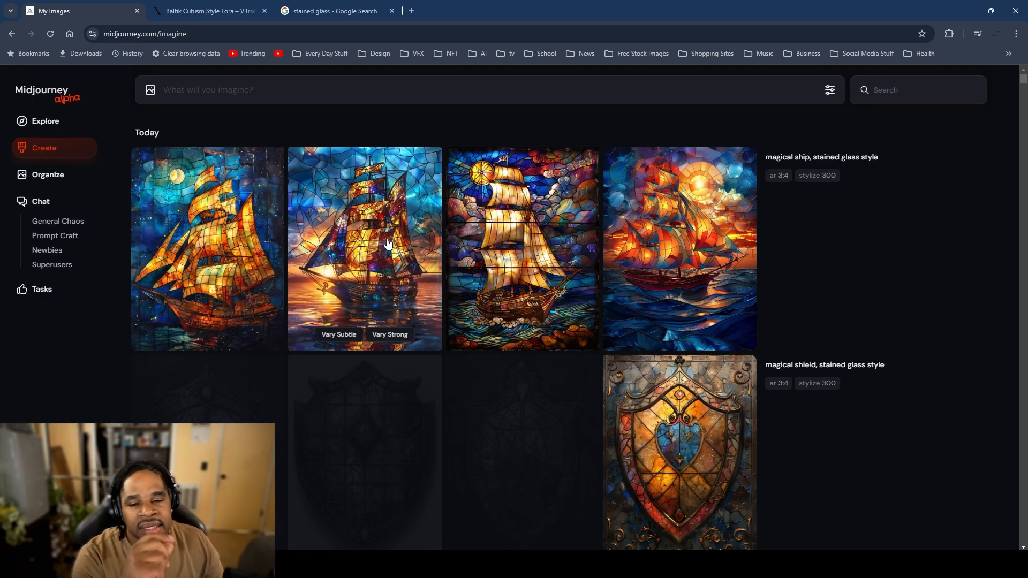
{"action": "left_click", "coordinate": [333, 245]}
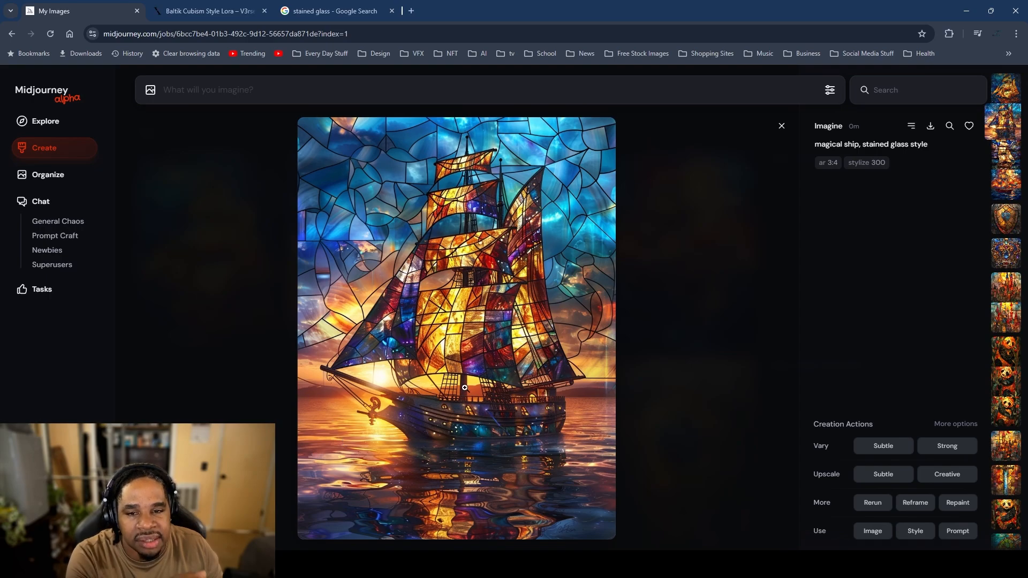
{"action": "left_click", "coordinate": [242, 333]}
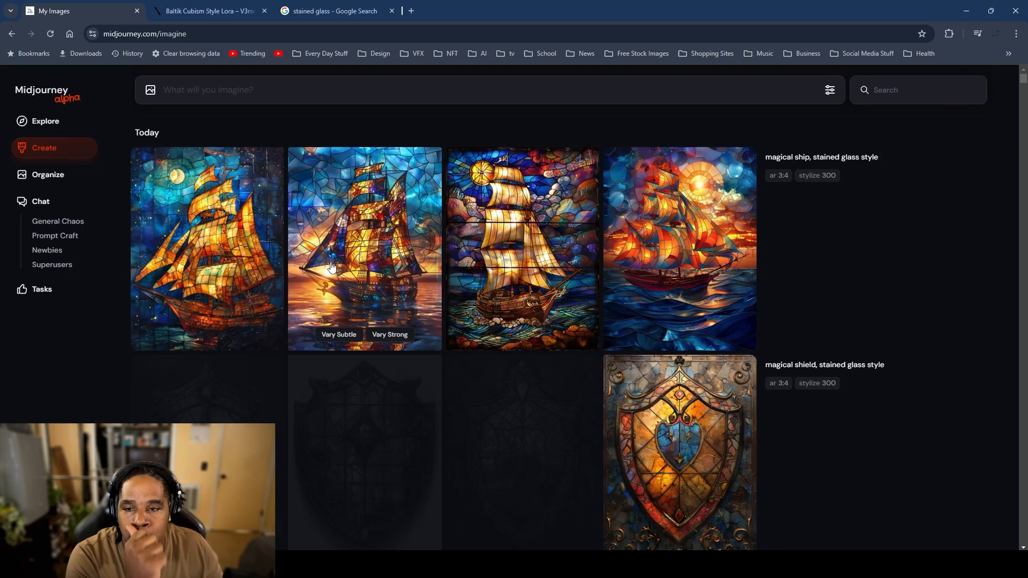
{"action": "left_click", "coordinate": [690, 219]}
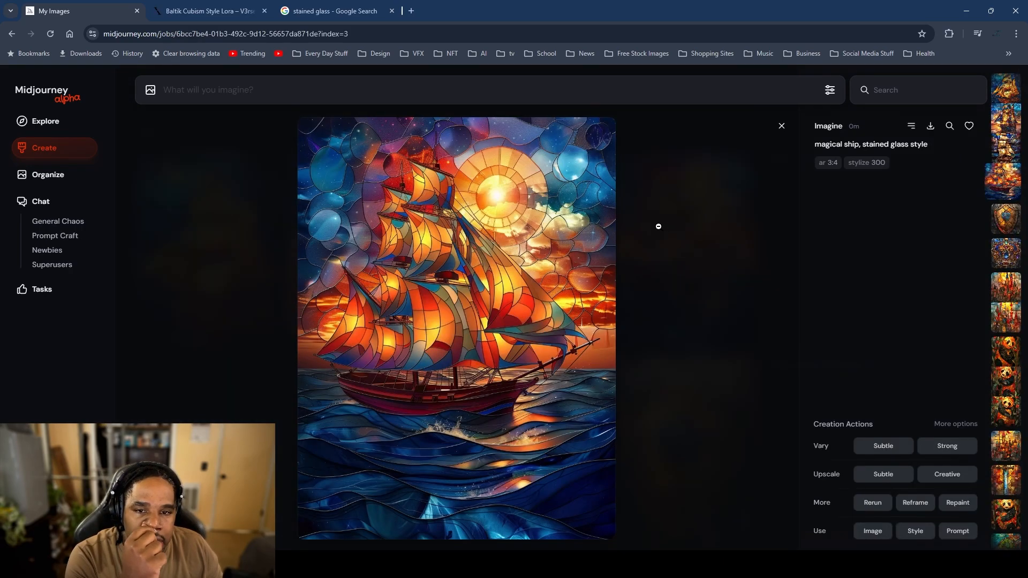
{"action": "left_click", "coordinate": [686, 304]}
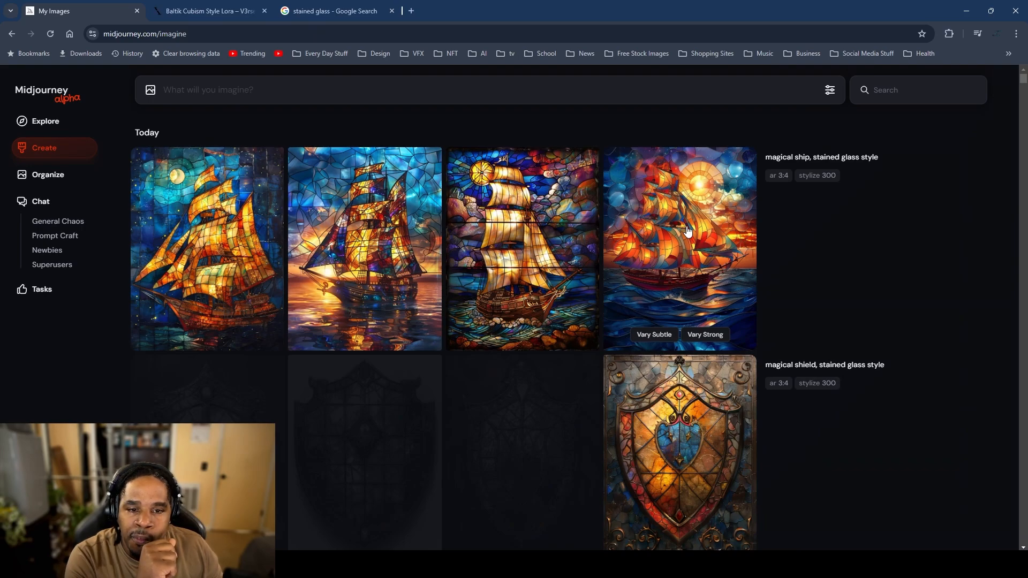
{"action": "left_click", "coordinate": [534, 263]}
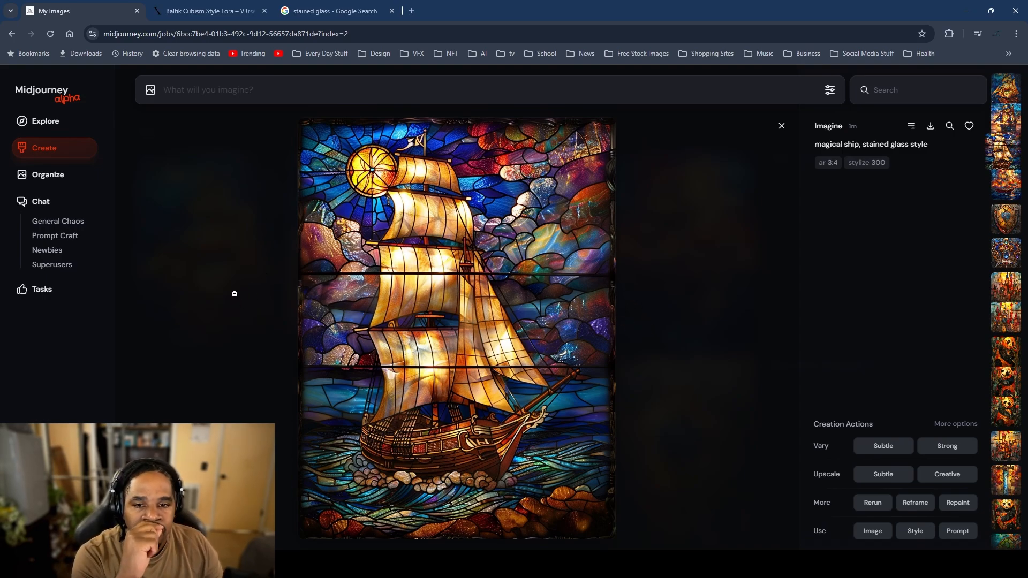
{"action": "left_click", "coordinate": [234, 297]}
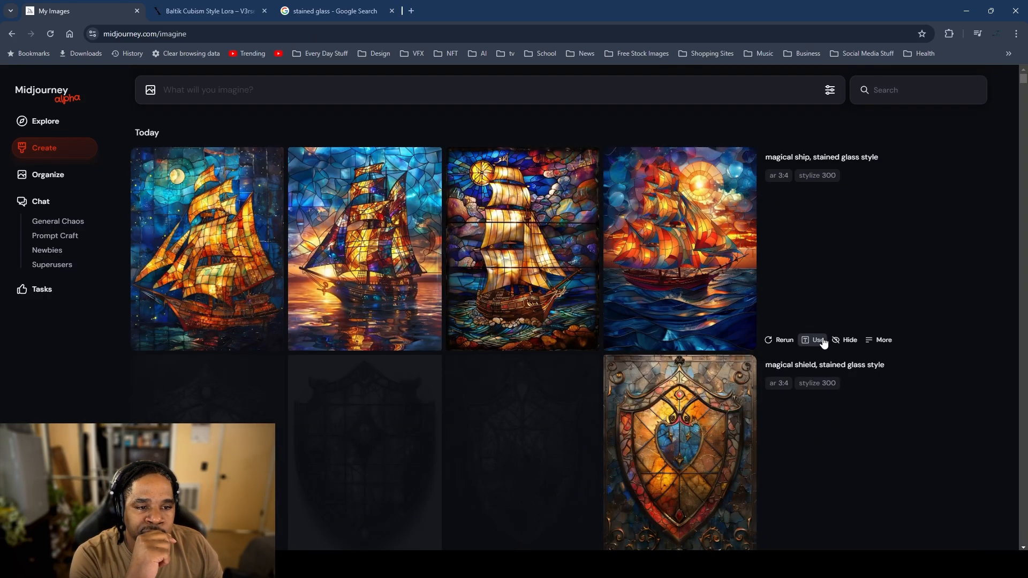
Step: Generate "magical ship, stained glass style" again with stylize set to 200
{"action": "left_click", "coordinate": [823, 341]}
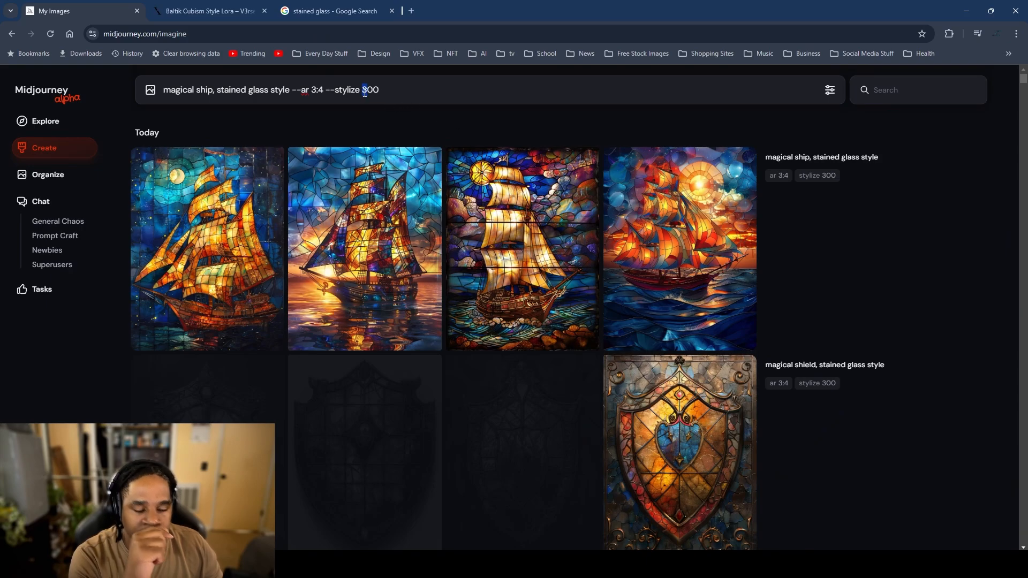
{"action": "key", "text": "Return"}
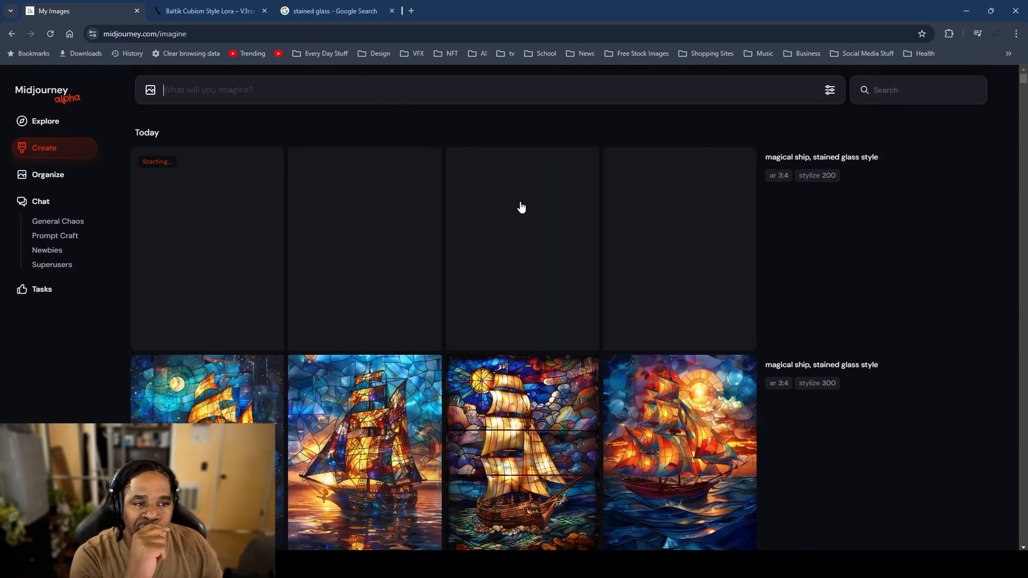
Step: Examine the first stylize 300 magical ship image enlarged and compare the ship set's style with the kept castle and panda variations
{"action": "scroll", "coordinate": [522, 207], "scroll_direction": "down", "scroll_amount": 3}
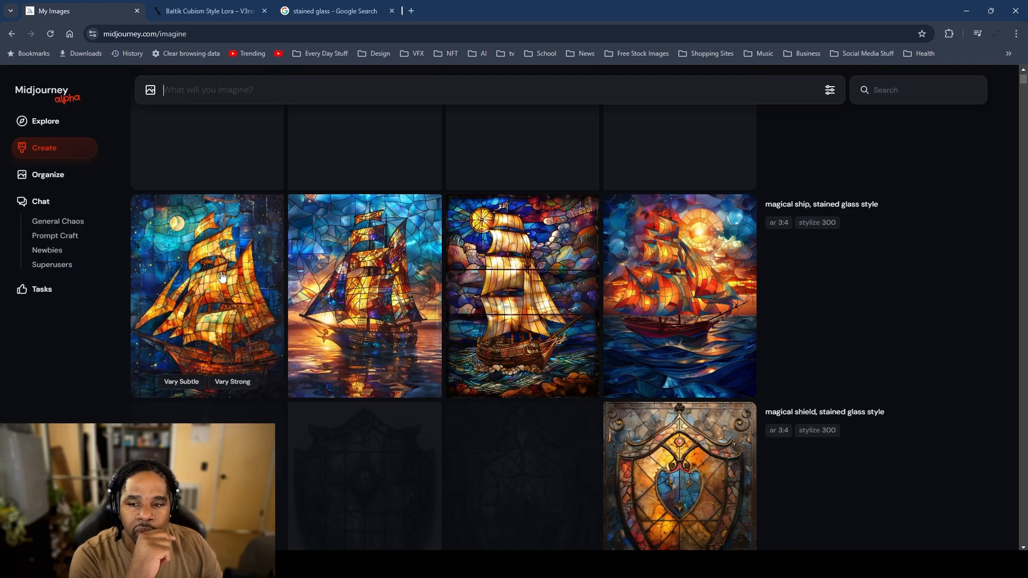
{"action": "left_click", "coordinate": [209, 307]}
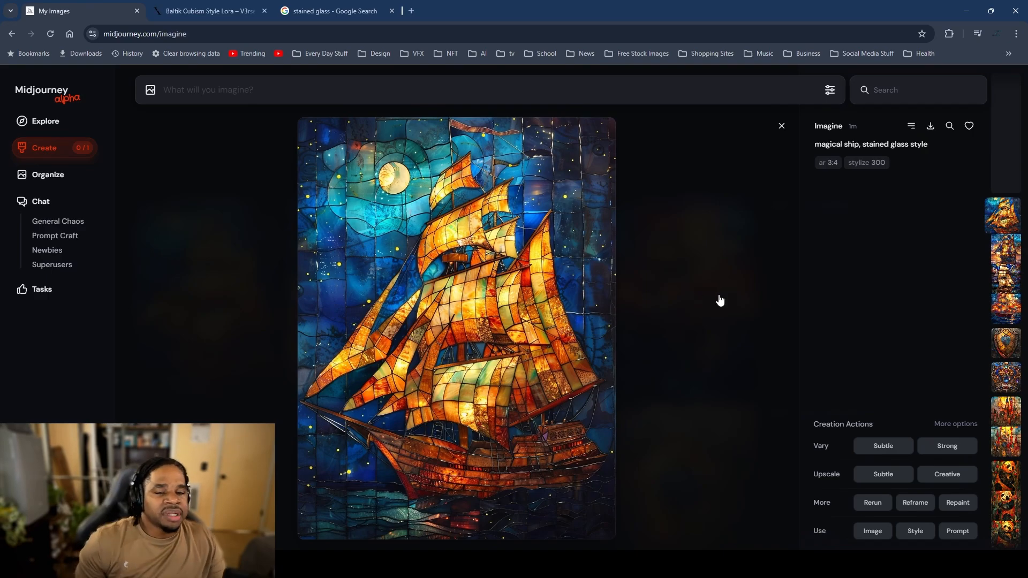
{"action": "left_click", "coordinate": [718, 298]}
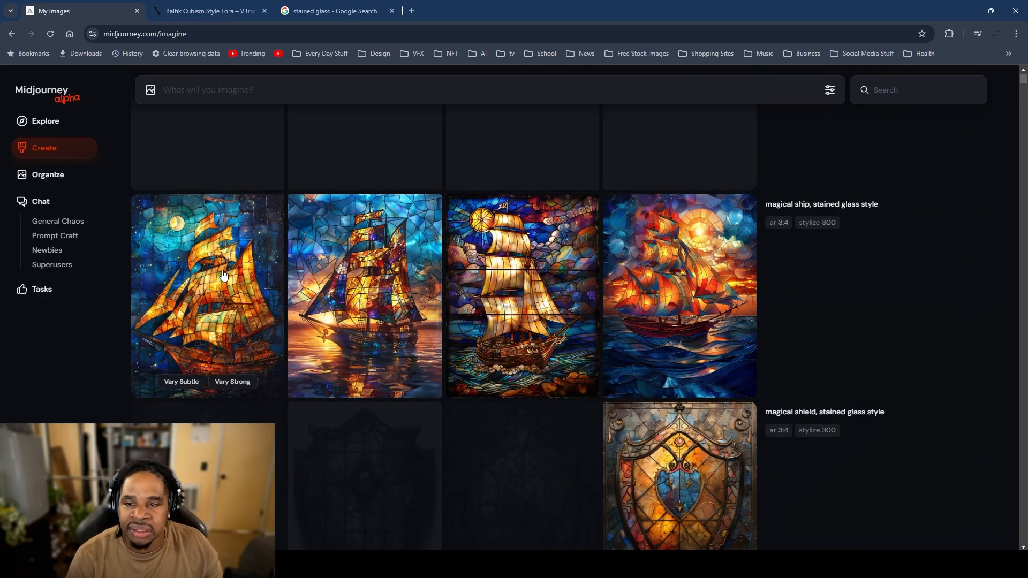
{"action": "scroll", "coordinate": [224, 275], "scroll_direction": "down", "scroll_amount": 12}
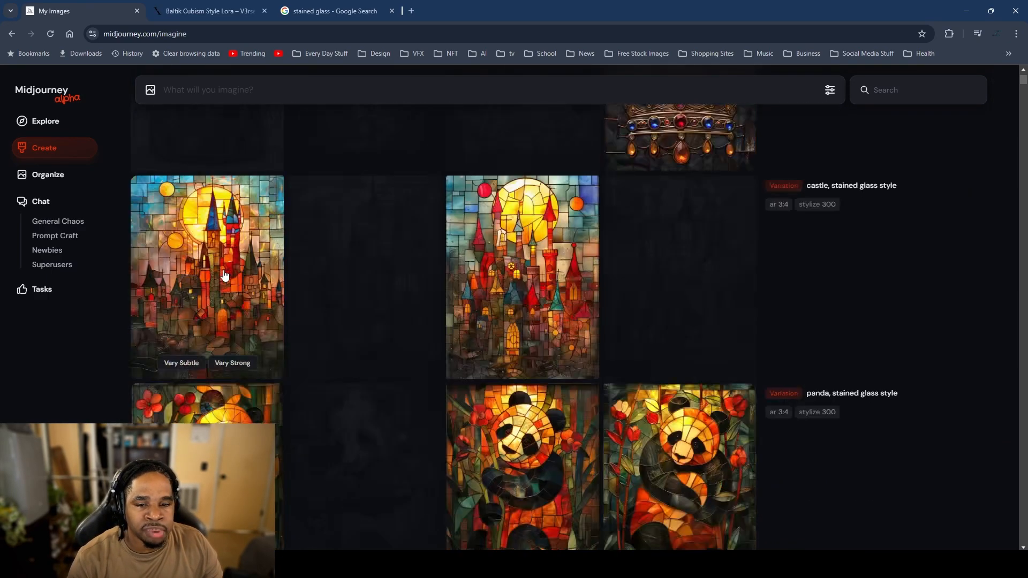
{"action": "scroll", "coordinate": [224, 275], "scroll_direction": "up", "scroll_amount": 15}
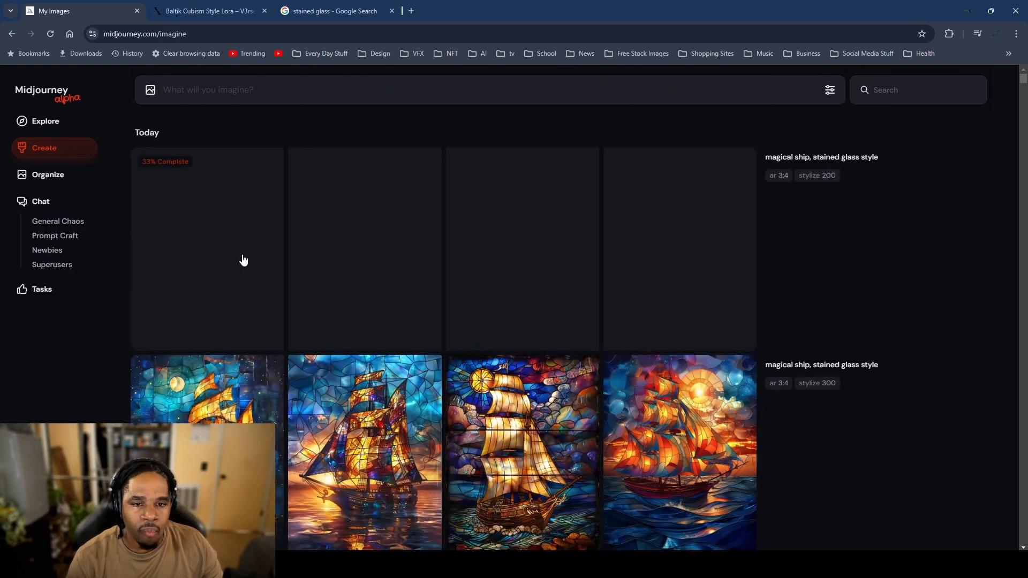
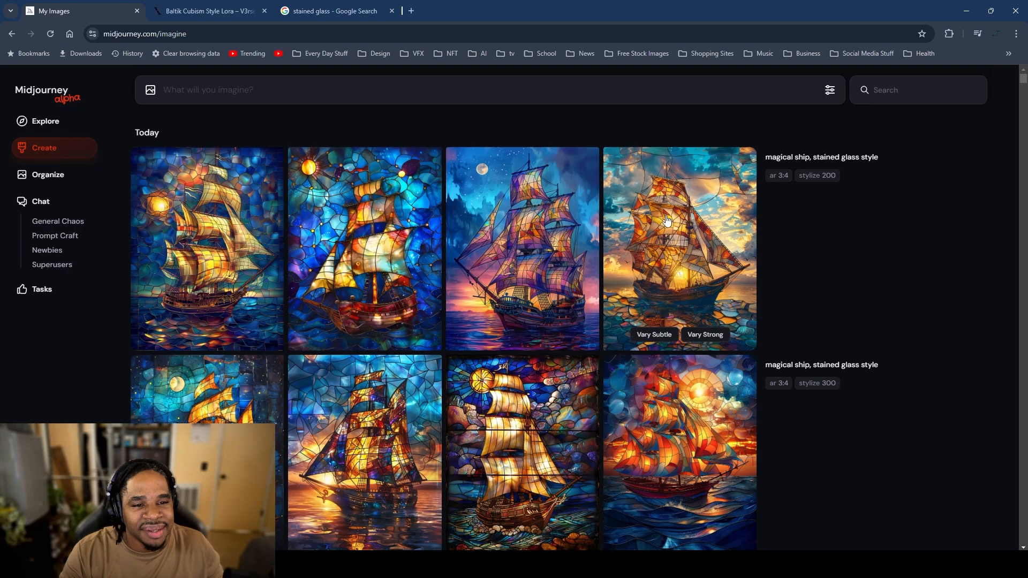
Step: Hide the fourth and third images of the stylize 200 magical ship set
{"action": "right_click", "coordinate": [655, 237]}
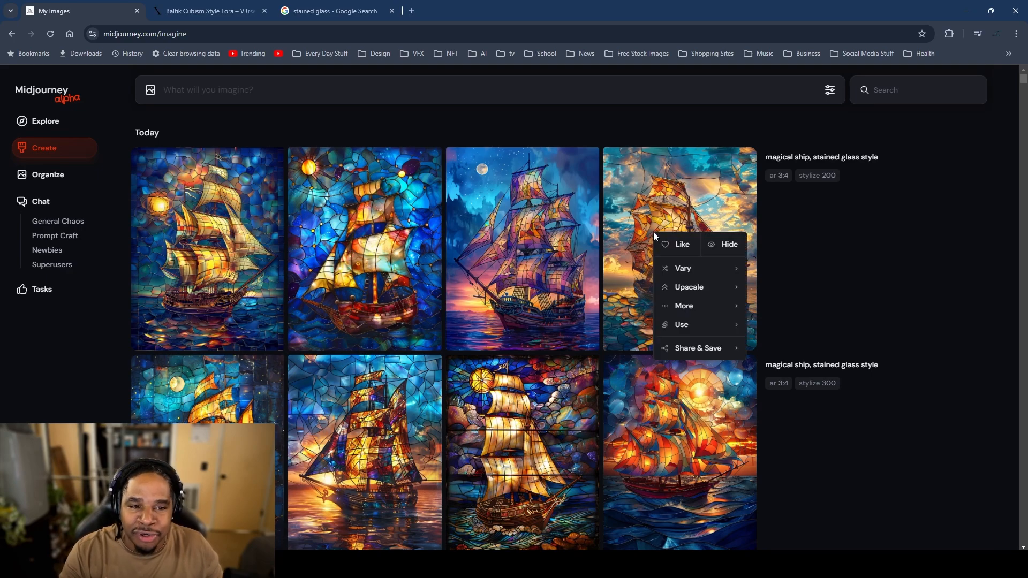
{"action": "left_click", "coordinate": [728, 250]}
{"action": "left_click", "coordinate": [658, 255]}
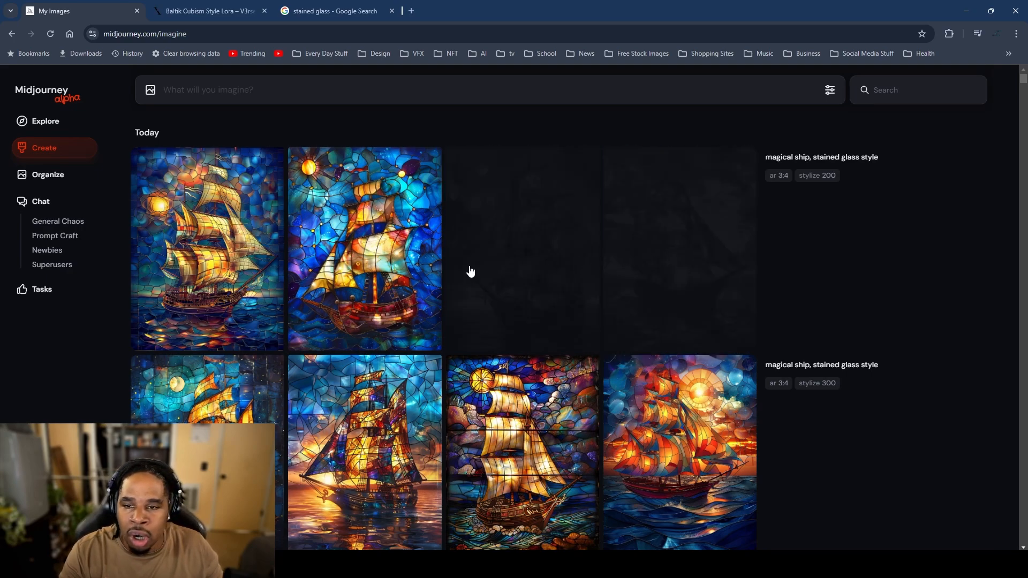
Step: Examine the first and second images of the stylize 200 magical ship set enlarged
{"action": "left_click", "coordinate": [209, 277]}
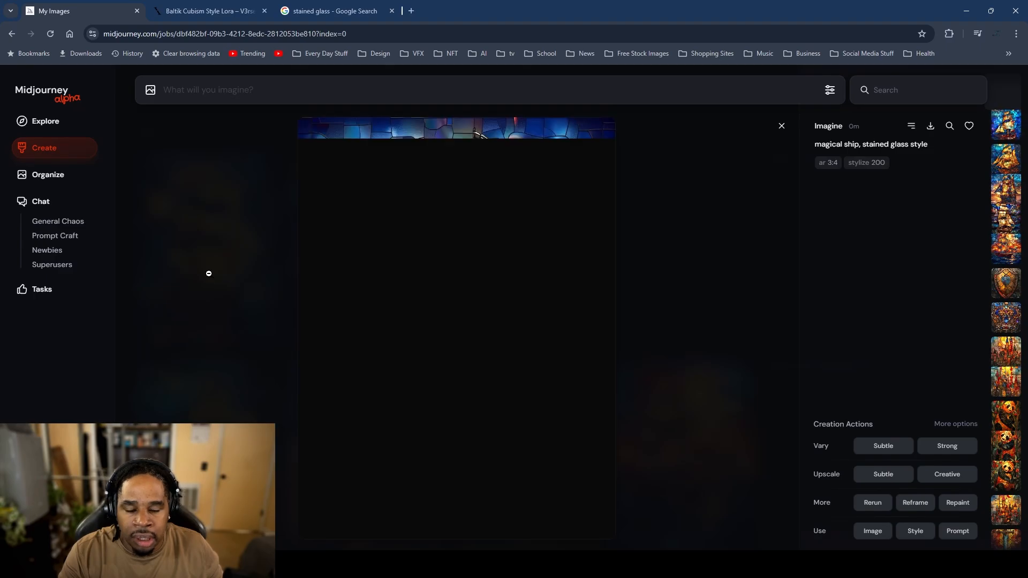
{"action": "left_click", "coordinate": [208, 274]}
{"action": "left_click", "coordinate": [361, 251]}
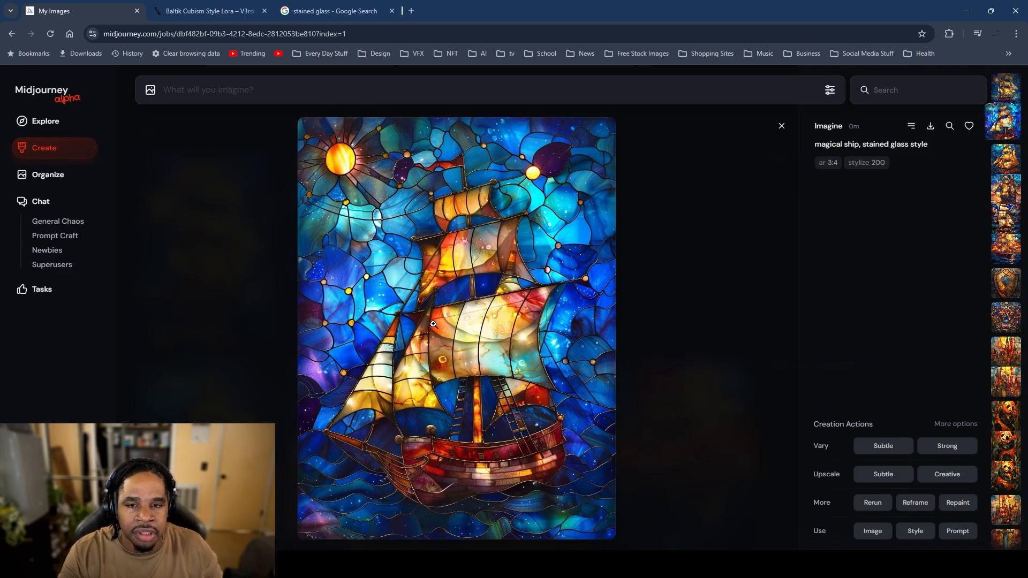
{"action": "left_click", "coordinate": [665, 325]}
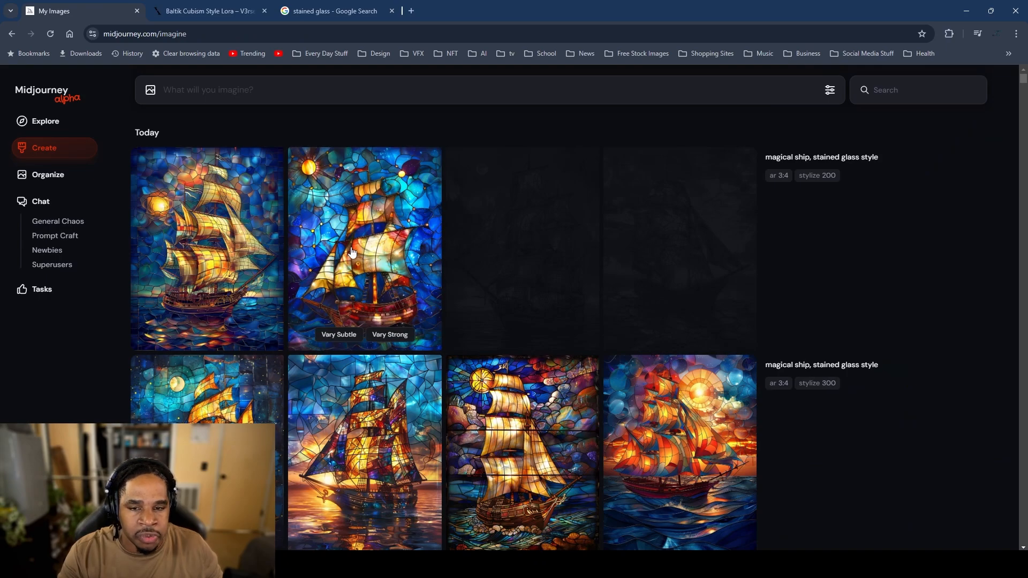
Step: Recheck the first stylize 200 magical ship image enlarged and hide it
{"action": "left_click", "coordinate": [226, 254]}
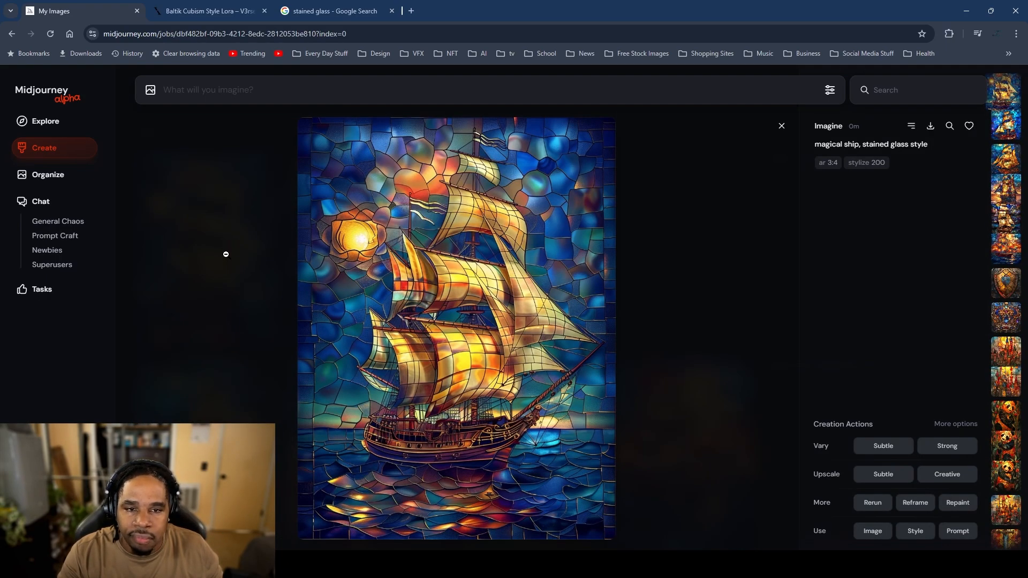
{"action": "left_click", "coordinate": [226, 254]}
{"action": "right_click", "coordinate": [226, 240]}
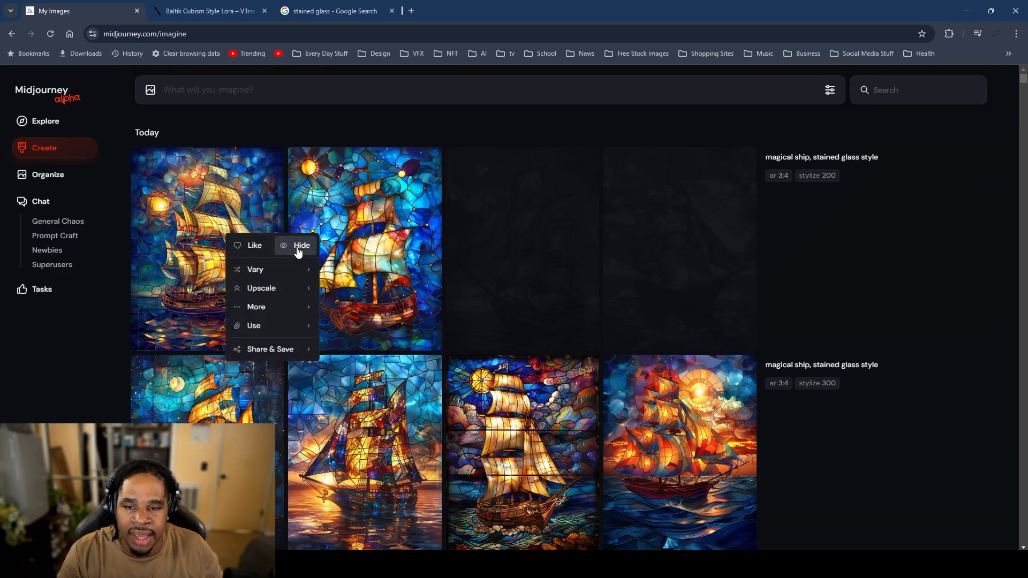
{"action": "left_click", "coordinate": [298, 249]}
Step: Create strong variations of the second stylize 200 magical ship image
{"action": "scroll", "coordinate": [381, 301], "scroll_direction": "down", "scroll_amount": 3}
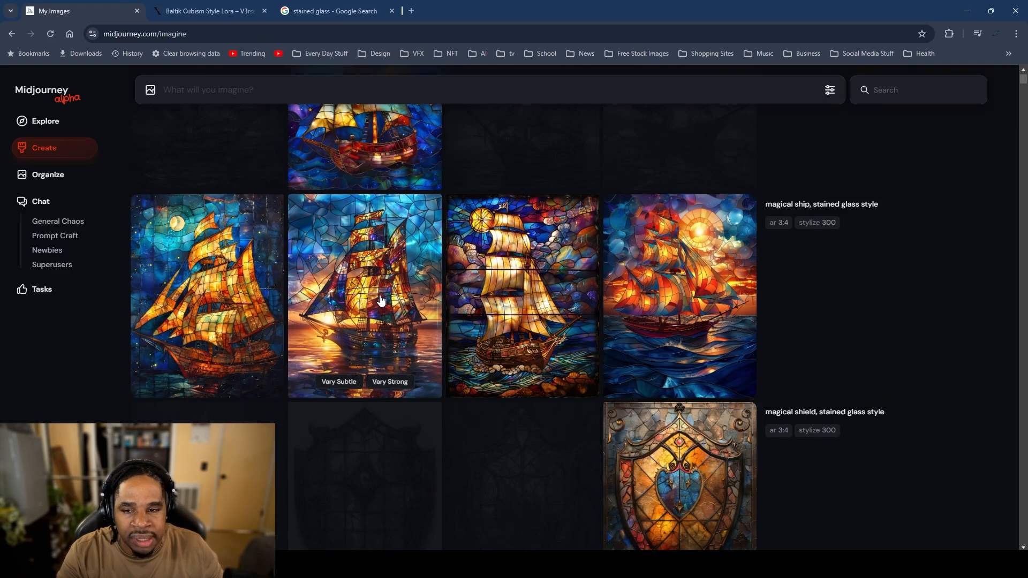
{"action": "scroll", "coordinate": [562, 333], "scroll_direction": "up", "scroll_amount": 1}
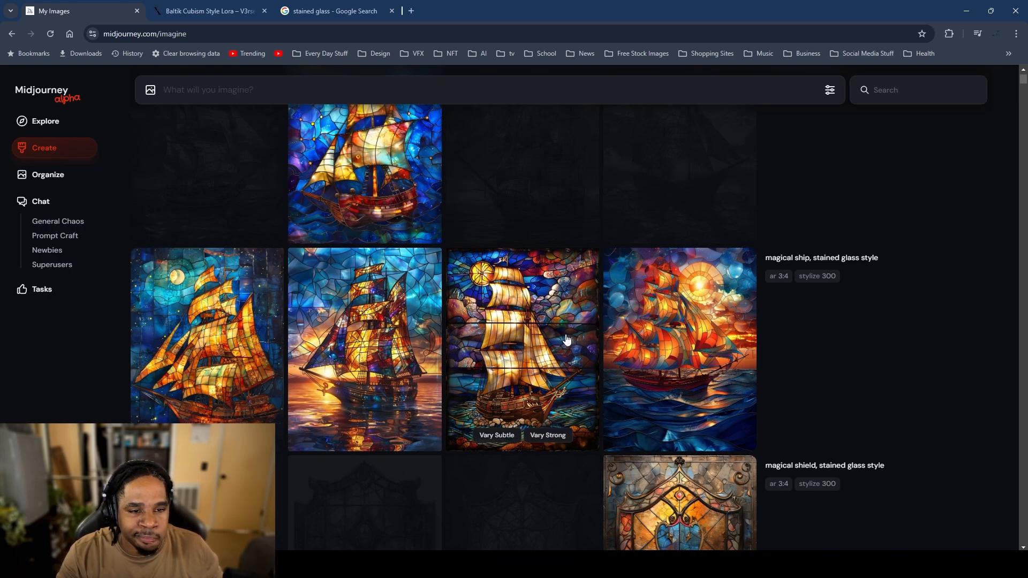
{"action": "scroll", "coordinate": [407, 284], "scroll_direction": "up", "scroll_amount": 2}
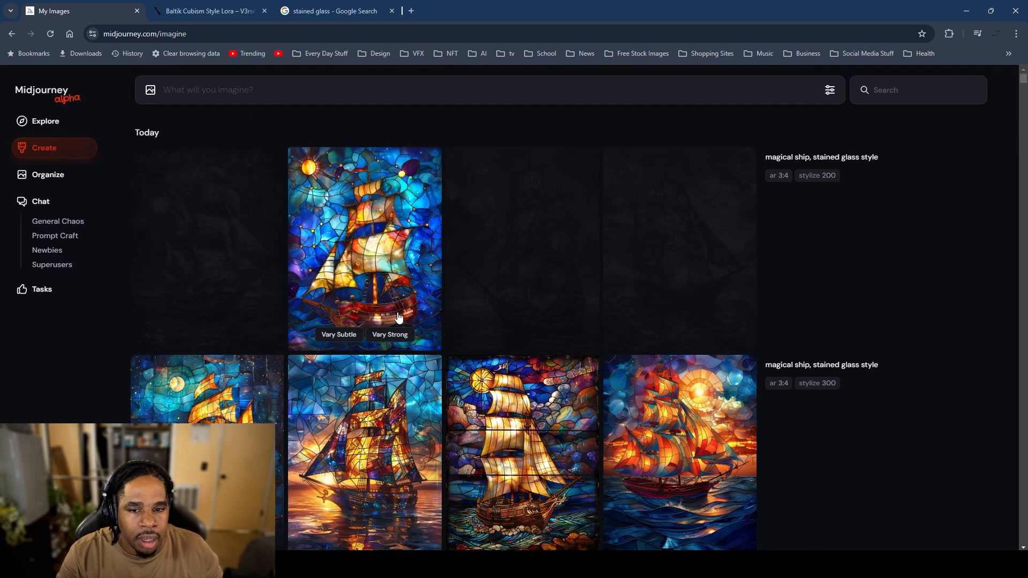
{"action": "left_click", "coordinate": [396, 338]}
Step: Hide the first, second and fourth images of the stylize 300 magical ship set
{"action": "scroll", "coordinate": [400, 348], "scroll_direction": "down", "scroll_amount": 5}
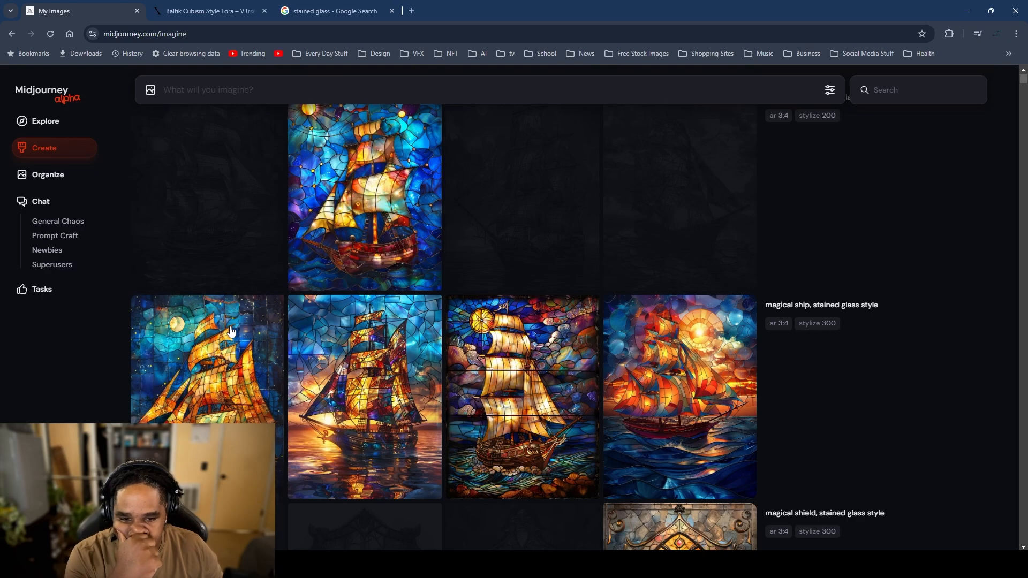
{"action": "right_click", "coordinate": [266, 334]}
{"action": "left_click", "coordinate": [268, 373]}
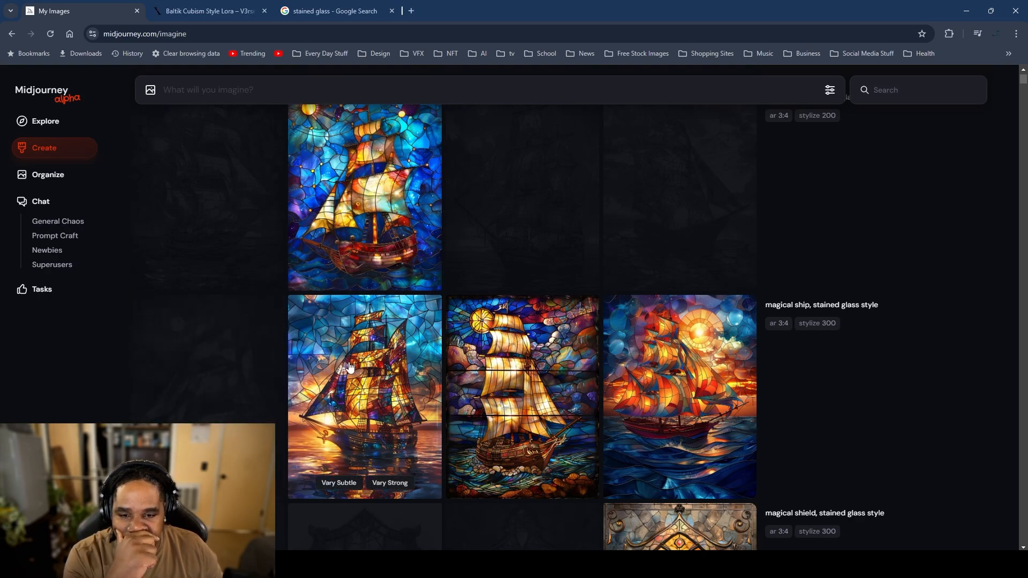
{"action": "right_click", "coordinate": [412, 353]}
{"action": "left_click", "coordinate": [425, 376]}
{"action": "right_click", "coordinate": [680, 371]}
{"action": "left_click", "coordinate": [756, 386]}
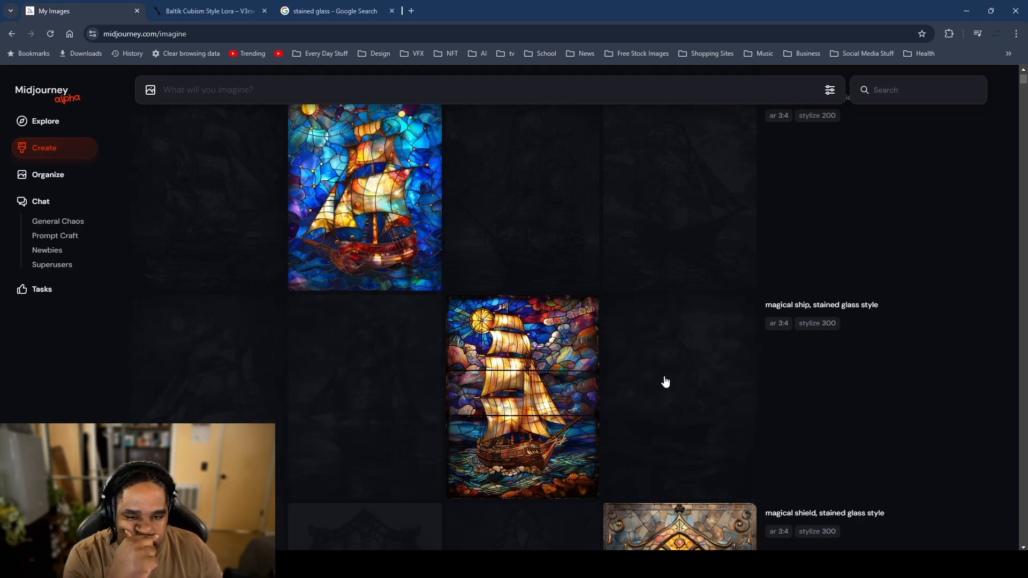
Step: Create variations of the fourth magical shield image and the fourth magical crown image
{"action": "scroll", "coordinate": [625, 381], "scroll_direction": "down", "scroll_amount": 2}
{"action": "scroll", "coordinate": [625, 382], "scroll_direction": "down", "scroll_amount": 4}
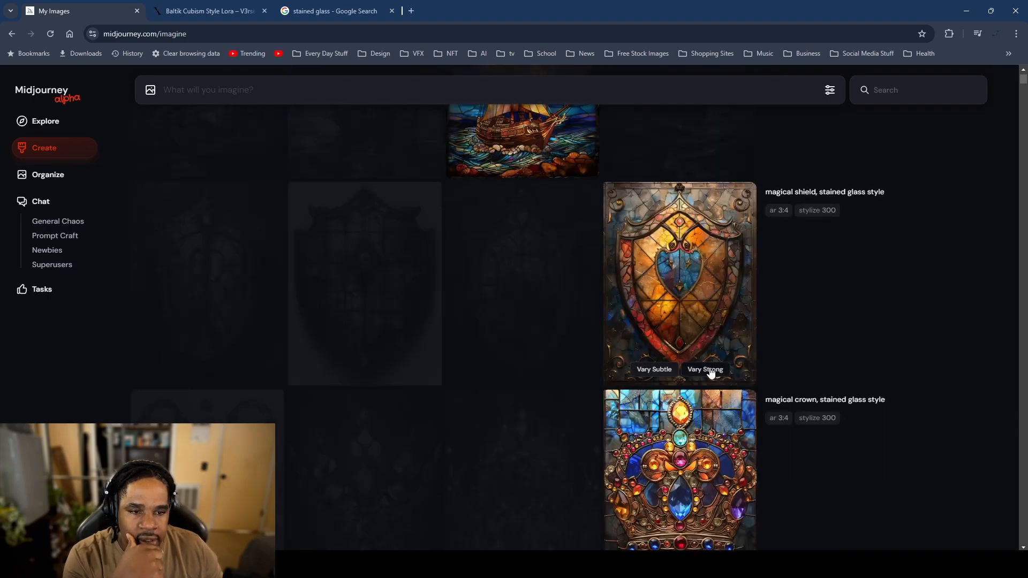
{"action": "scroll", "coordinate": [606, 375], "scroll_direction": "down", "scroll_amount": 4}
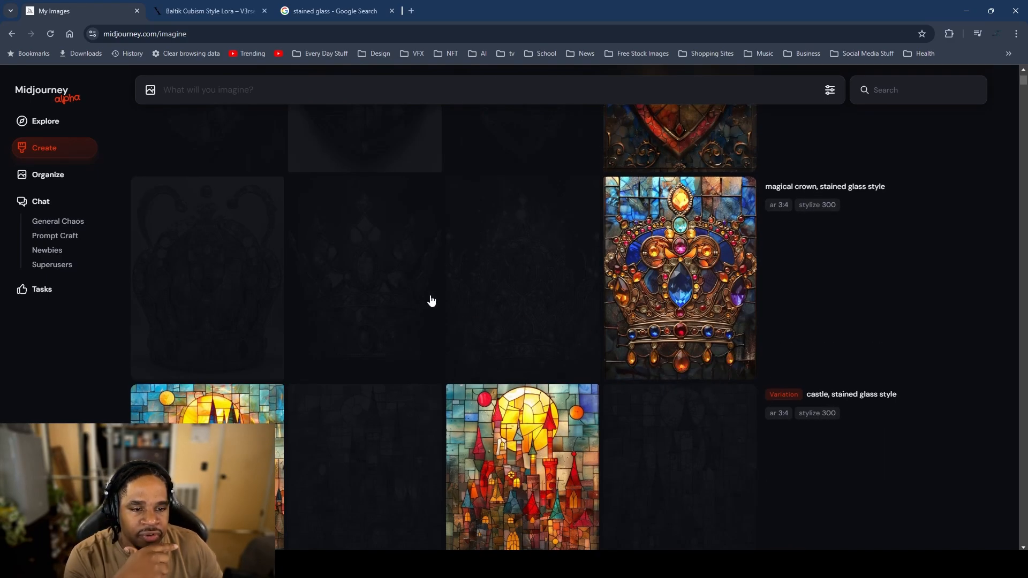
{"action": "scroll", "coordinate": [417, 299], "scroll_direction": "up", "scroll_amount": 6}
{"action": "scroll", "coordinate": [411, 299], "scroll_direction": "up", "scroll_amount": 5}
{"action": "left_click", "coordinate": [395, 329]}
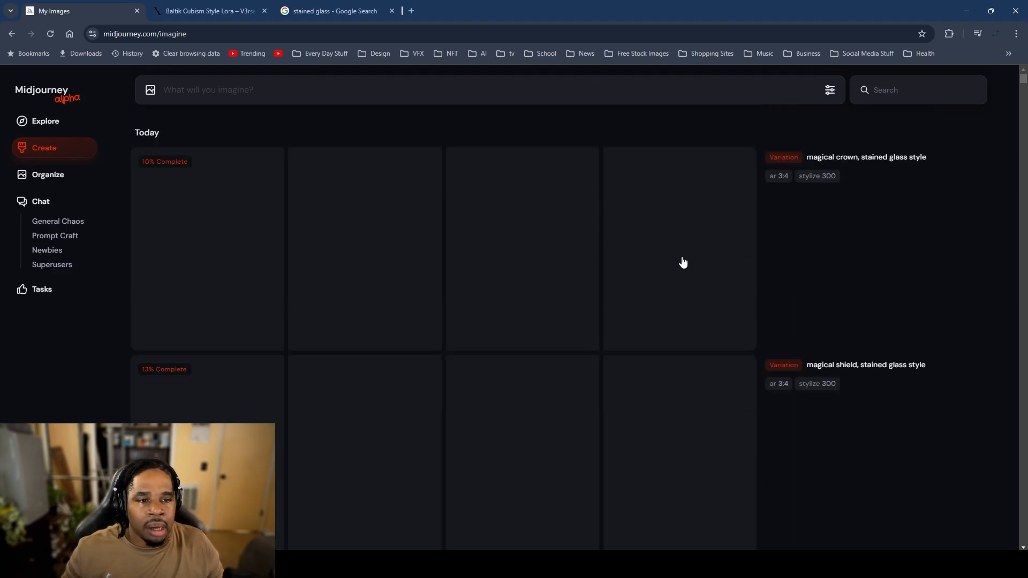
Step: Generate "necklace, stained glass style" with aspect ratio 3:4 and stylize 300, reusing the magical crown prompt
{"action": "left_click", "coordinate": [816, 340]}
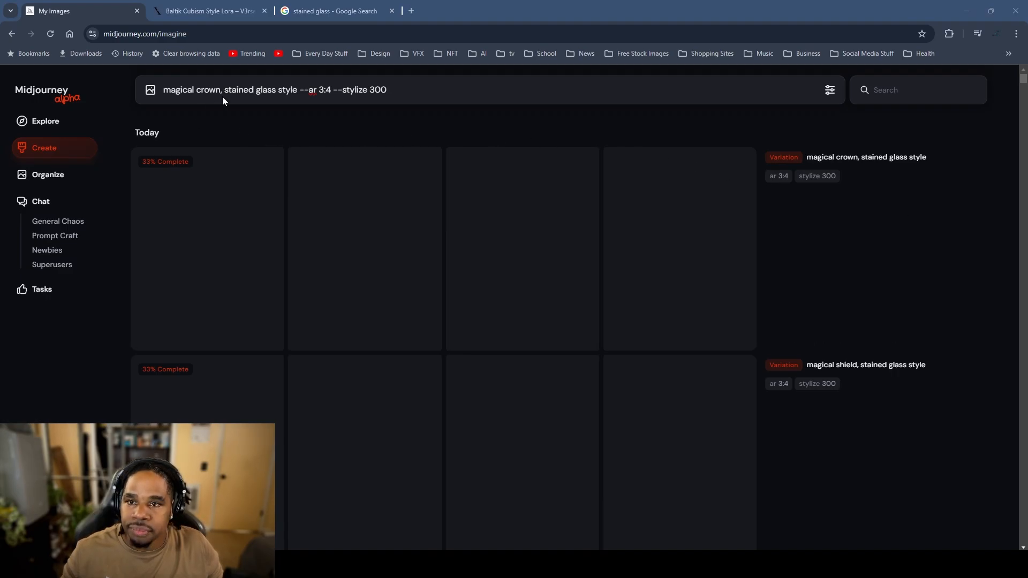
{"action": "left_click_drag", "start_coordinate": [220, 92], "coordinate": [152, 101]}
{"action": "type", "text": "magical necklace"}
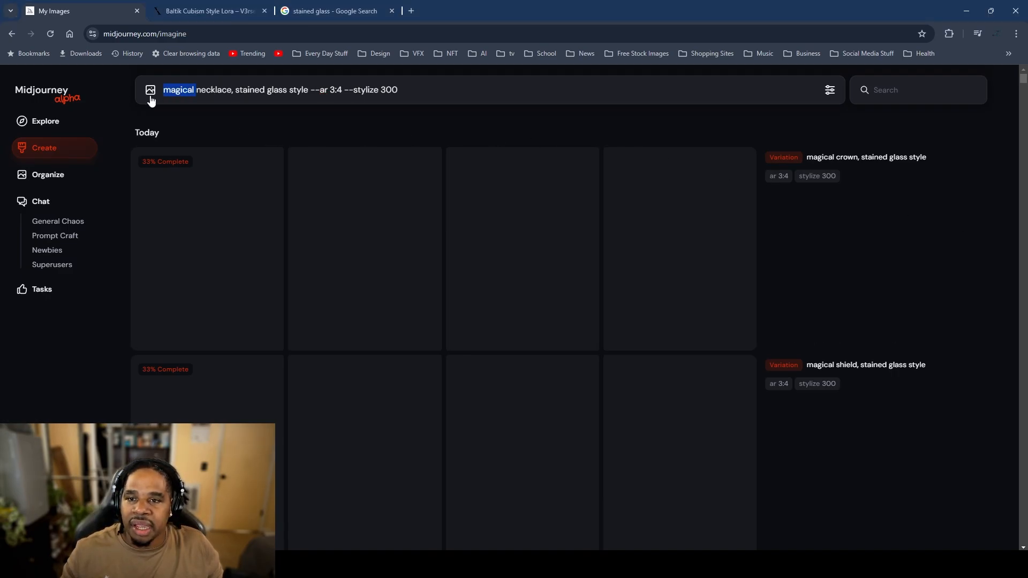
{"action": "key", "text": "BackSpace"}
{"action": "key", "text": "Return"}
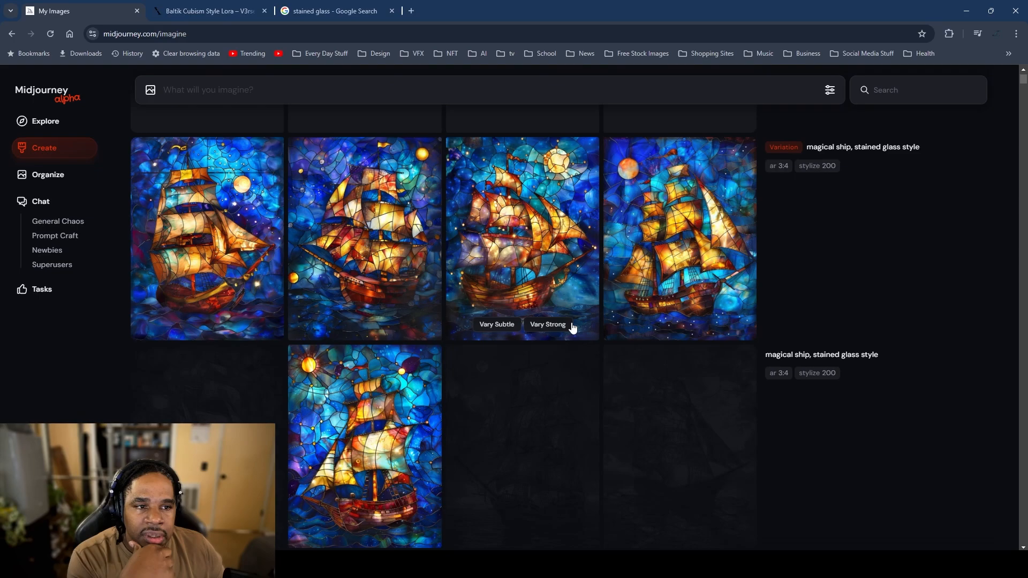
Step: Compare the magical ship variations with the earlier ships and examine the third and second variations enlarged
{"action": "scroll", "coordinate": [578, 343], "scroll_direction": "up", "scroll_amount": 1}
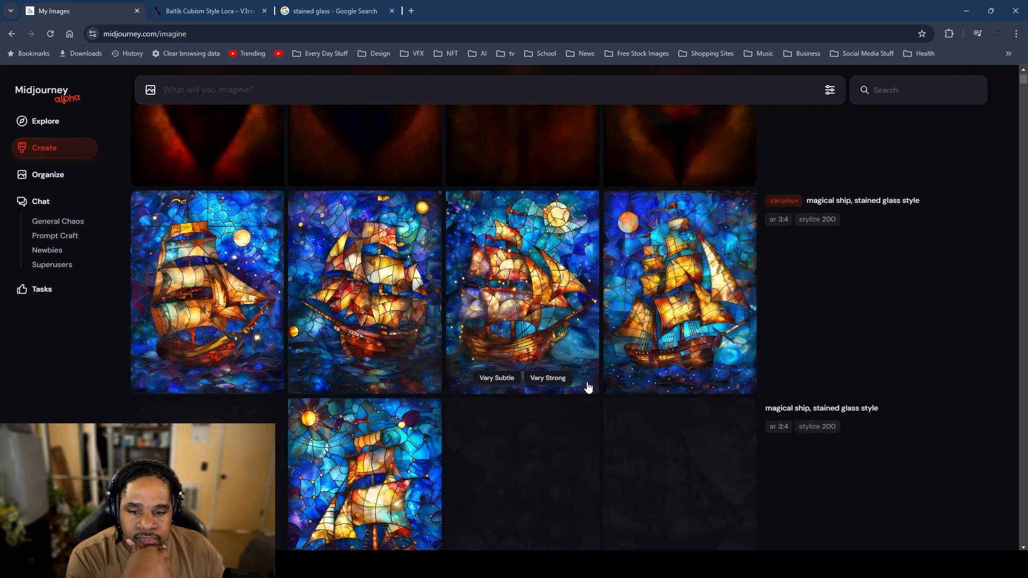
{"action": "scroll", "coordinate": [588, 386], "scroll_direction": "down", "scroll_amount": 5}
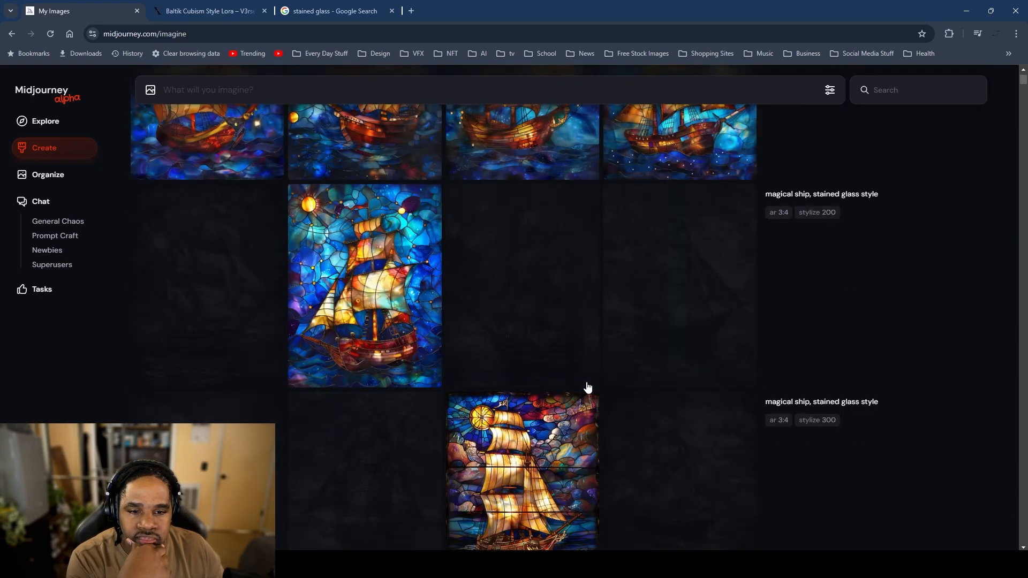
{"action": "scroll", "coordinate": [588, 386], "scroll_direction": "up", "scroll_amount": 5}
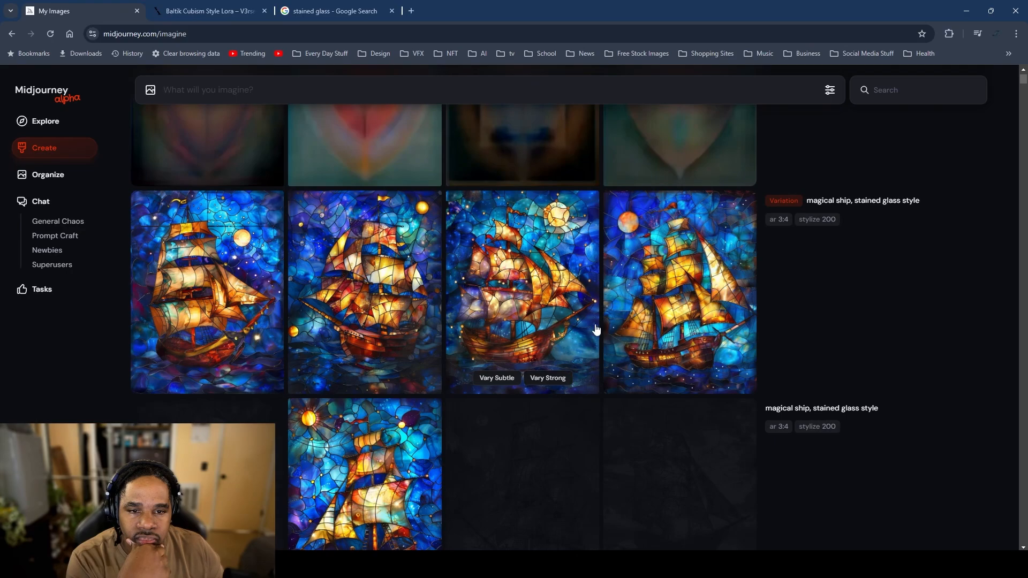
{"action": "left_click", "coordinate": [535, 279]}
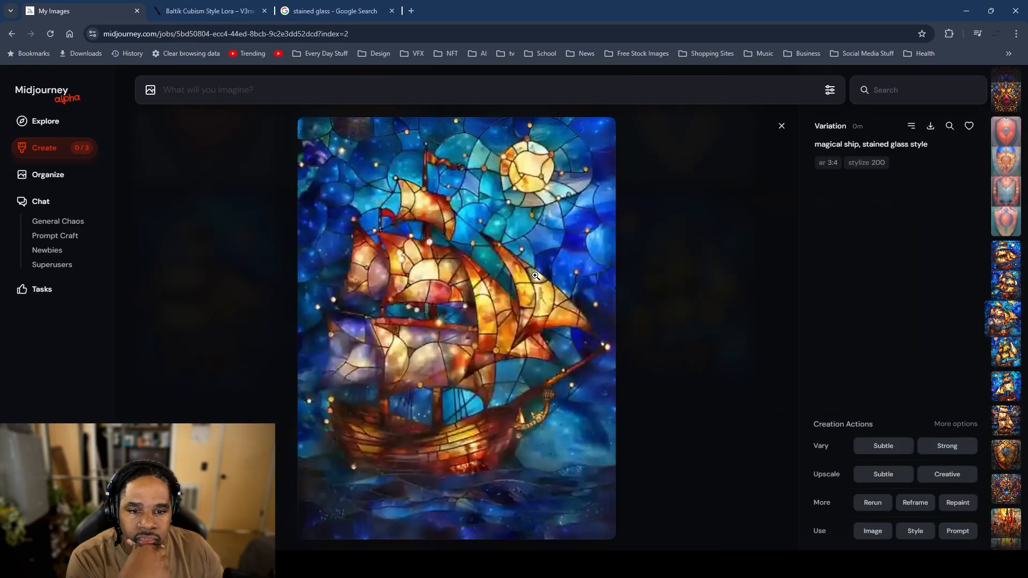
{"action": "left_click", "coordinate": [704, 275]}
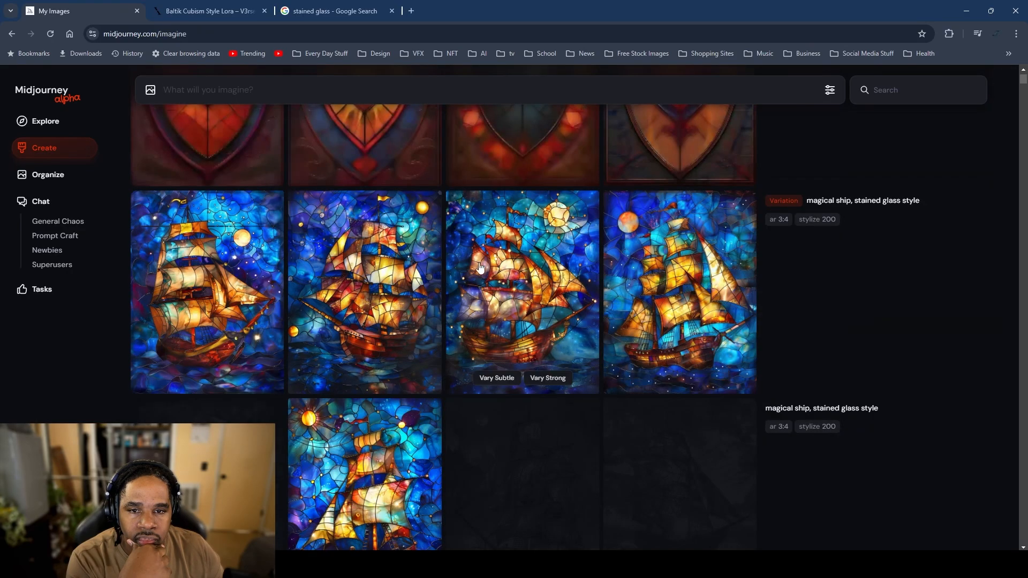
{"action": "left_click", "coordinate": [367, 251]}
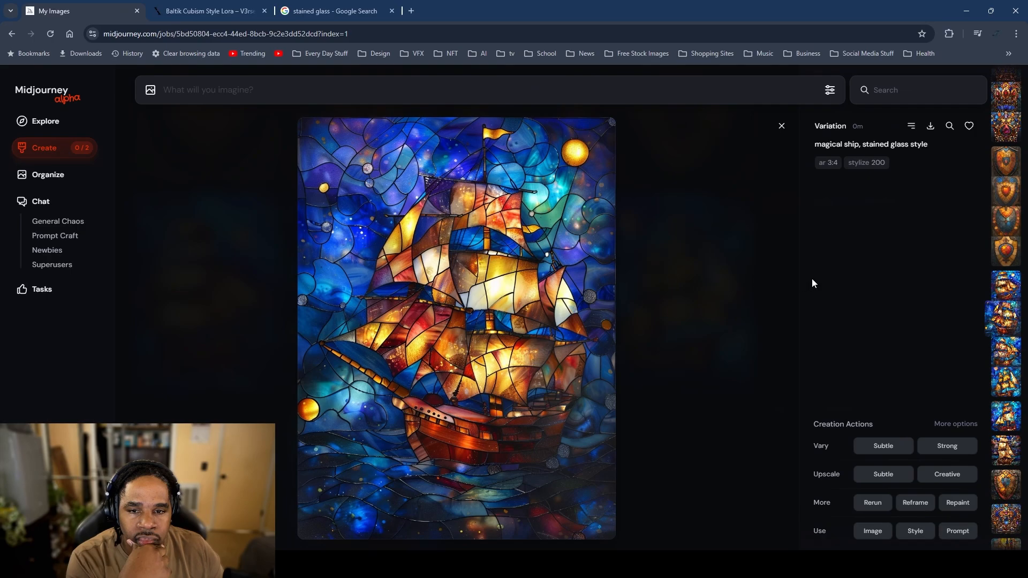
{"action": "left_click", "coordinate": [740, 281]}
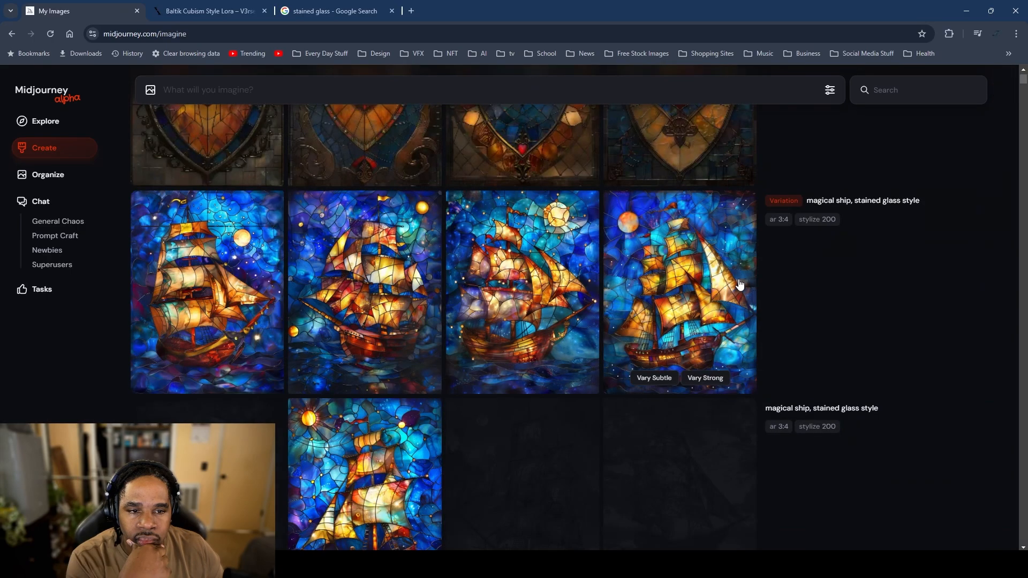
Step: Hide the fourth and first images of the magical ship variation set, checking the first one enlarged
{"action": "right_click", "coordinate": [695, 277]}
{"action": "left_click", "coordinate": [764, 288]}
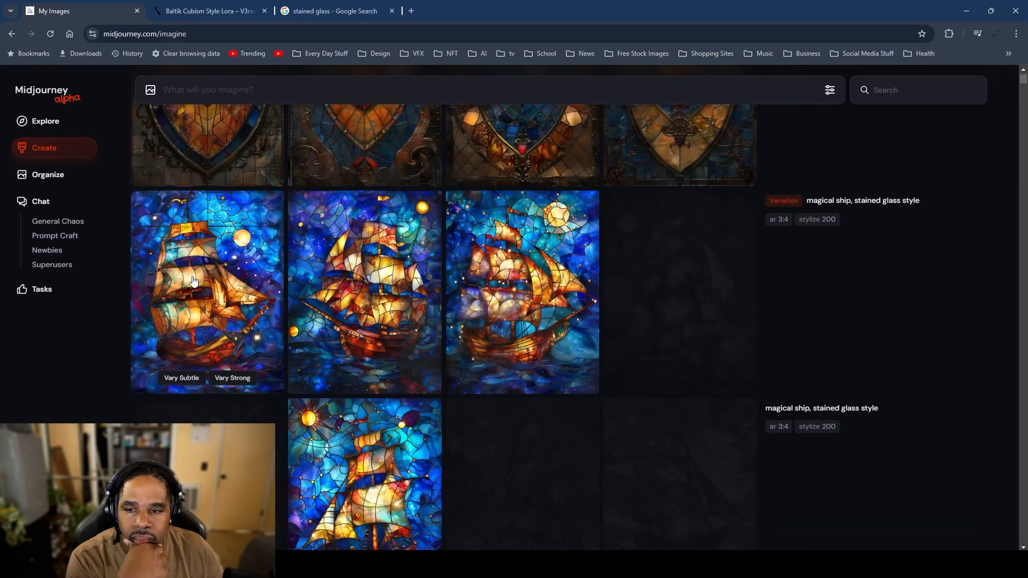
{"action": "left_click", "coordinate": [194, 280]}
{"action": "left_click", "coordinate": [202, 275]}
{"action": "right_click", "coordinate": [175, 279]}
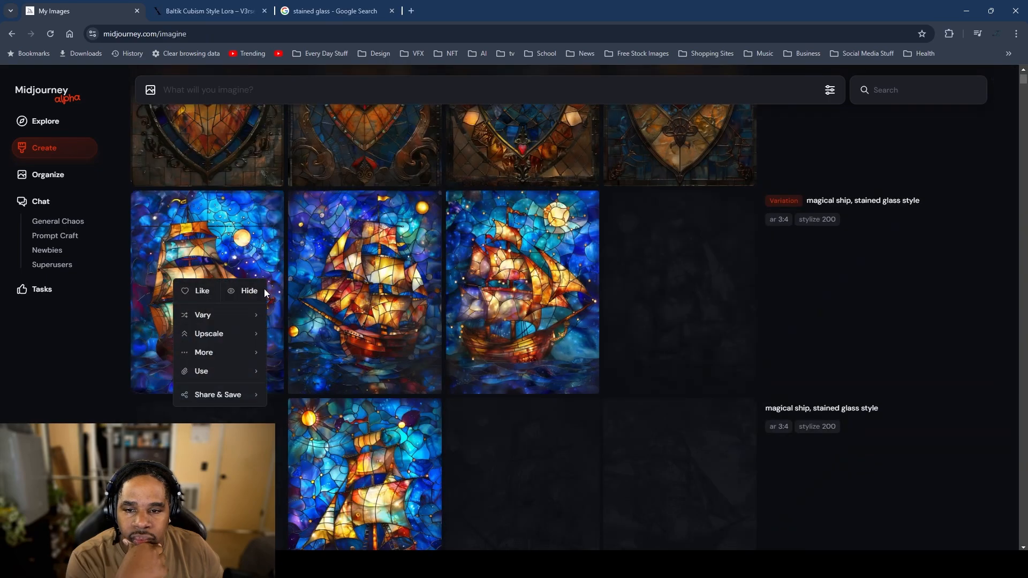
{"action": "left_click", "coordinate": [265, 289]}
Step: Compare the second and third magical ship variations with the kept stylize 200 and 300 ships, viewing both variations enlarged
{"action": "scroll", "coordinate": [567, 320], "scroll_direction": "down", "scroll_amount": 5}
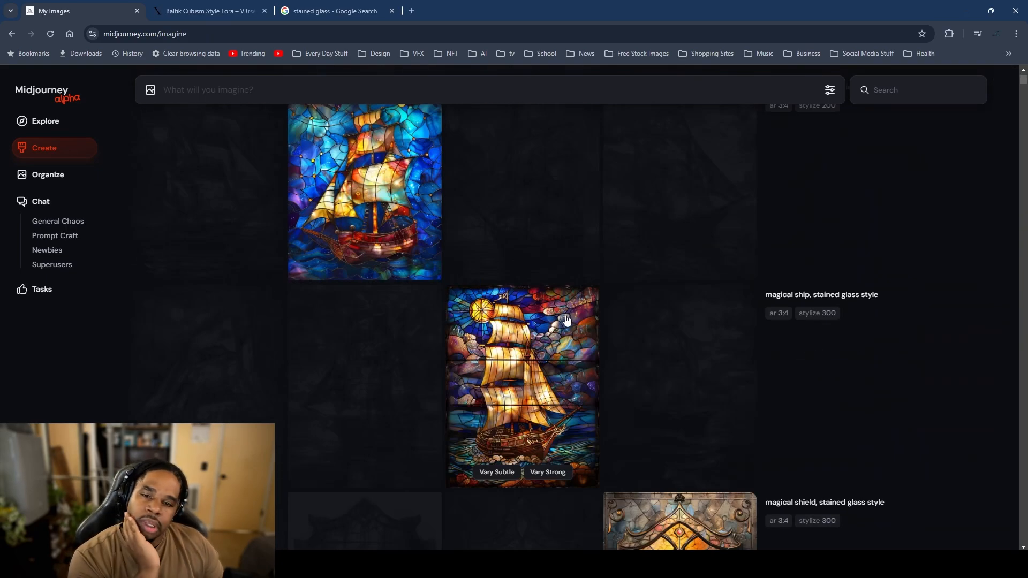
{"action": "scroll", "coordinate": [565, 320], "scroll_direction": "up", "scroll_amount": 2}
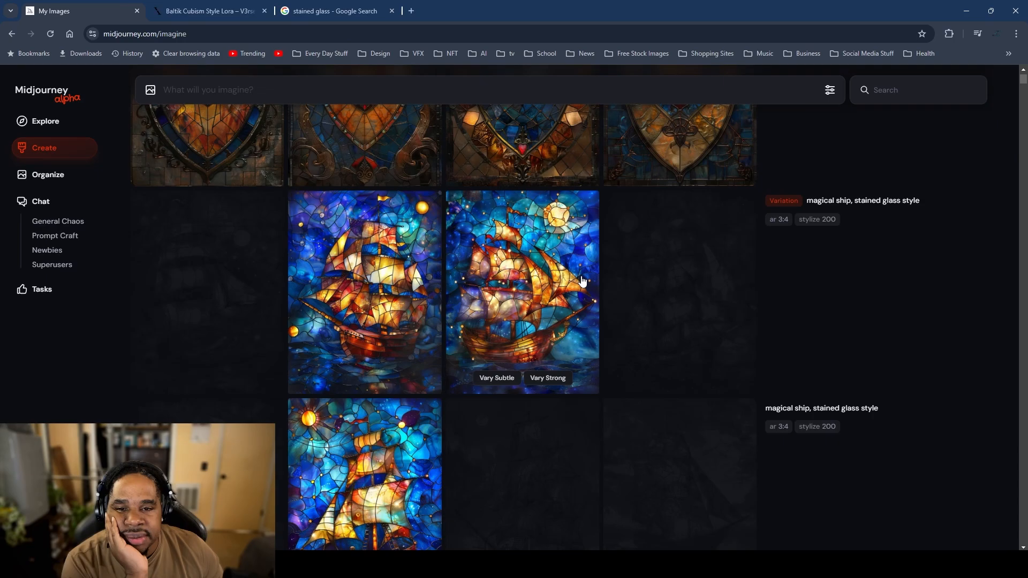
{"action": "scroll", "coordinate": [510, 237], "scroll_direction": "down", "scroll_amount": 2}
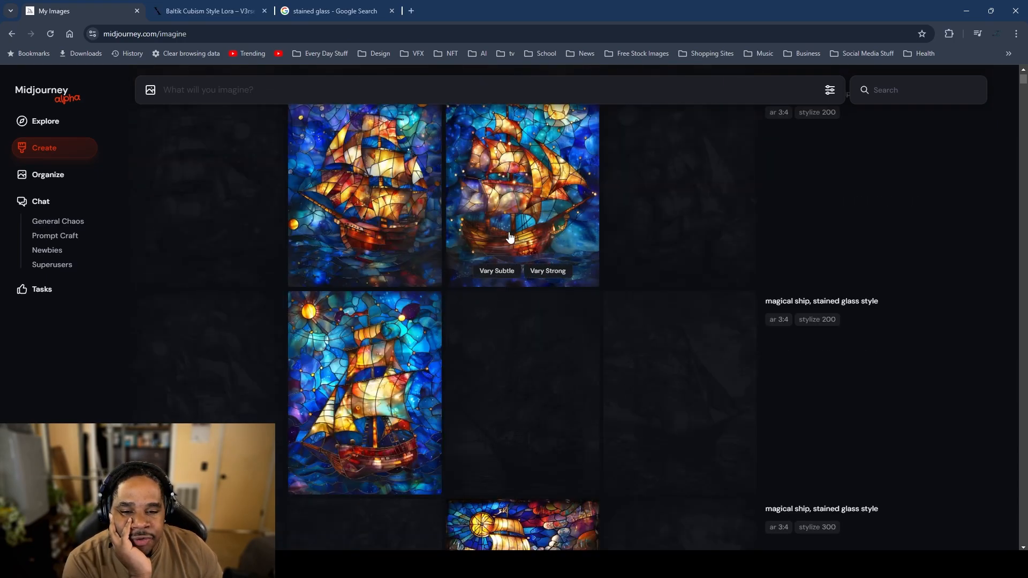
{"action": "scroll", "coordinate": [440, 237], "scroll_direction": "down", "scroll_amount": 4}
{"action": "scroll", "coordinate": [452, 314], "scroll_direction": "up", "scroll_amount": 4}
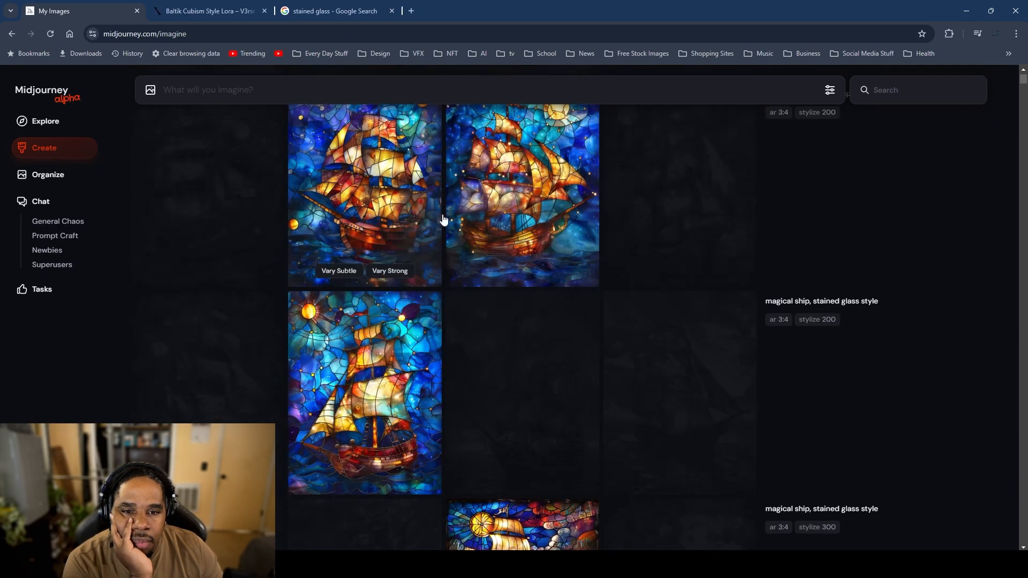
{"action": "scroll", "coordinate": [514, 503], "scroll_direction": "down", "scroll_amount": 2}
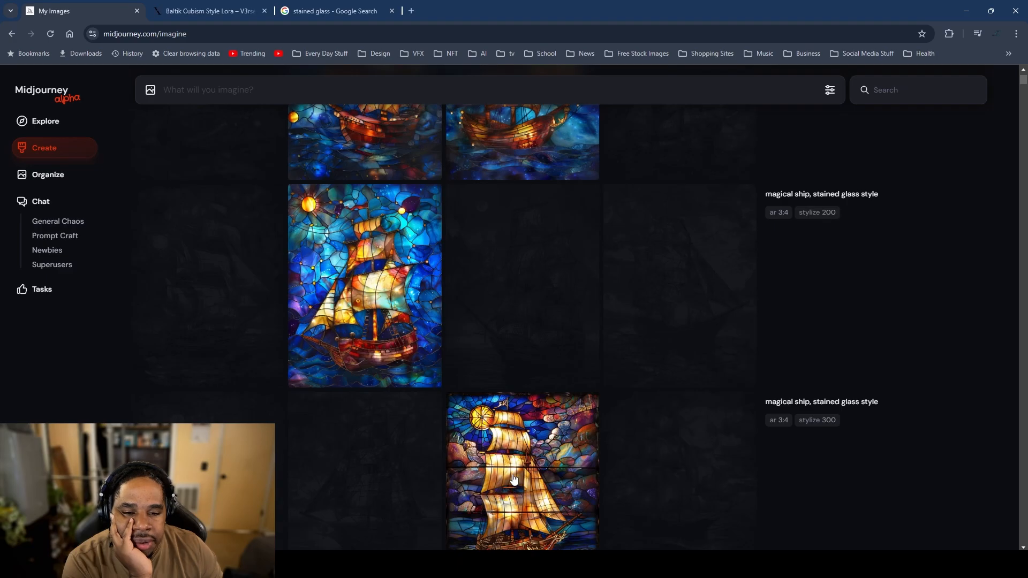
{"action": "scroll", "coordinate": [514, 479], "scroll_direction": "up", "scroll_amount": 4}
{"action": "left_click", "coordinate": [390, 317]}
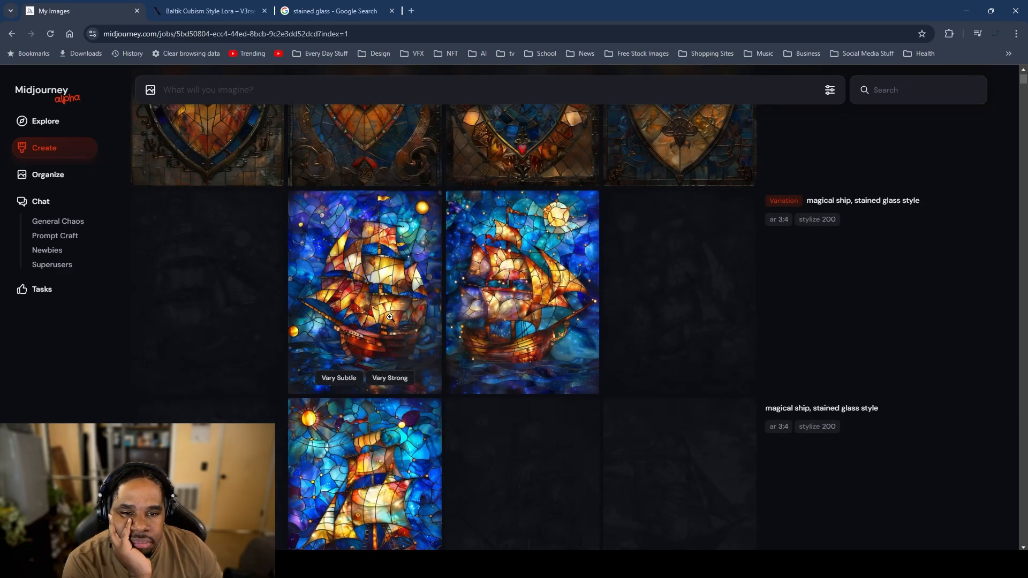
{"action": "left_click", "coordinate": [730, 332]}
{"action": "left_click", "coordinate": [579, 280]}
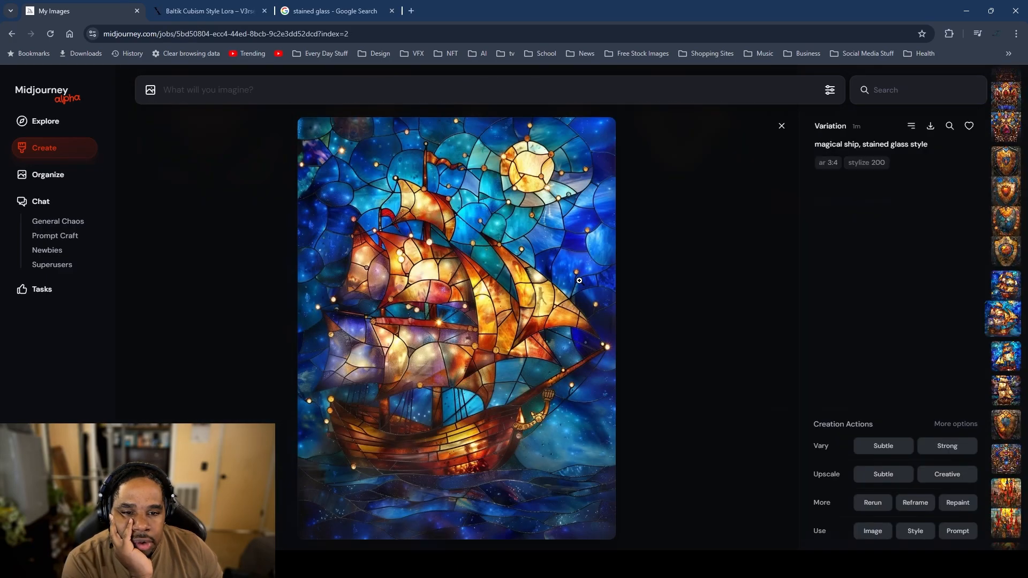
Step: Hide the first image of the magical shield variation set, after examining the third one enlarged
{"action": "left_click", "coordinate": [680, 285]}
{"action": "scroll", "coordinate": [634, 360], "scroll_direction": "down", "scroll_amount": 2}
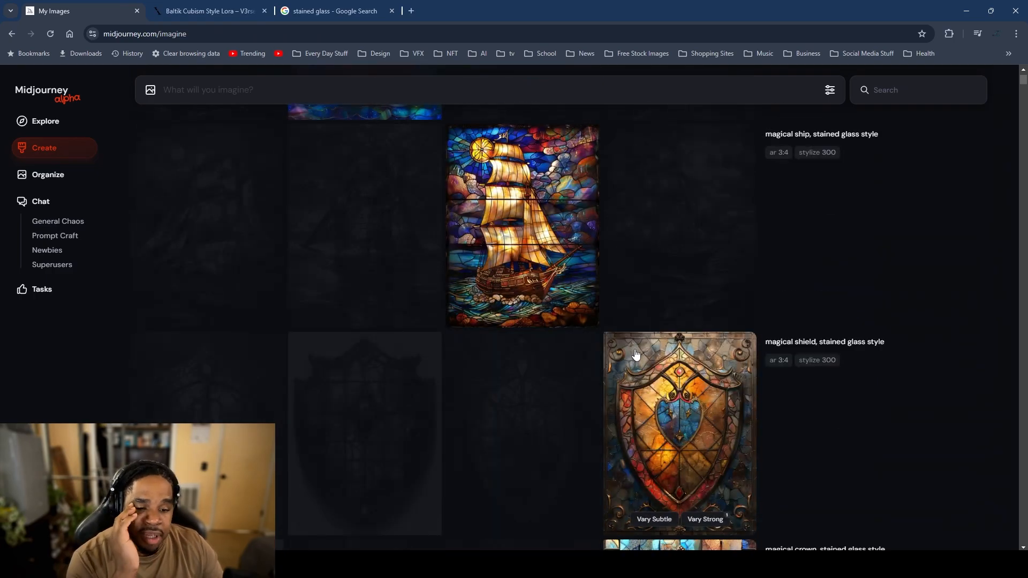
{"action": "scroll", "coordinate": [636, 353], "scroll_direction": "down", "scroll_amount": 3}
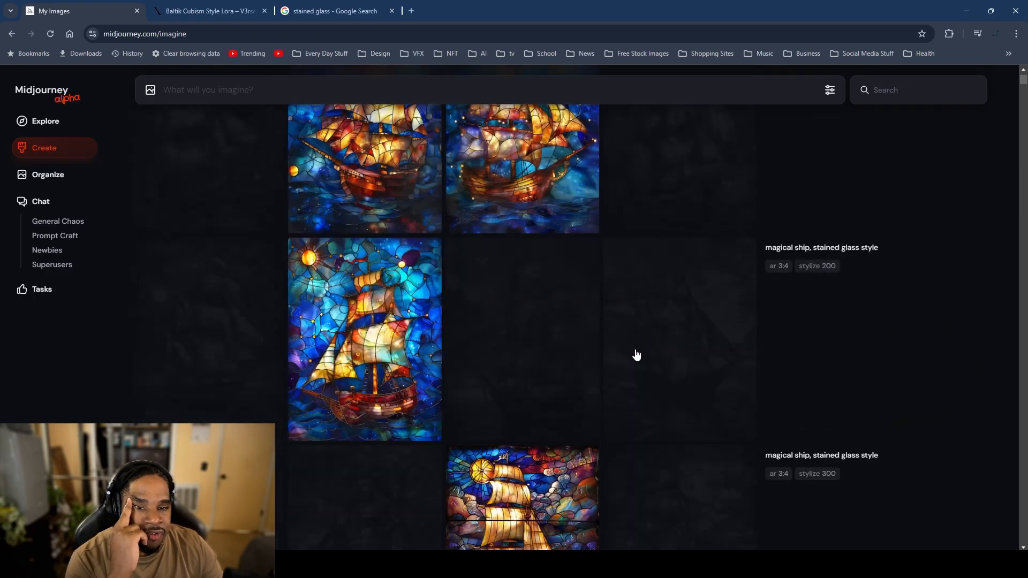
{"action": "scroll", "coordinate": [635, 349], "scroll_direction": "up", "scroll_amount": 1}
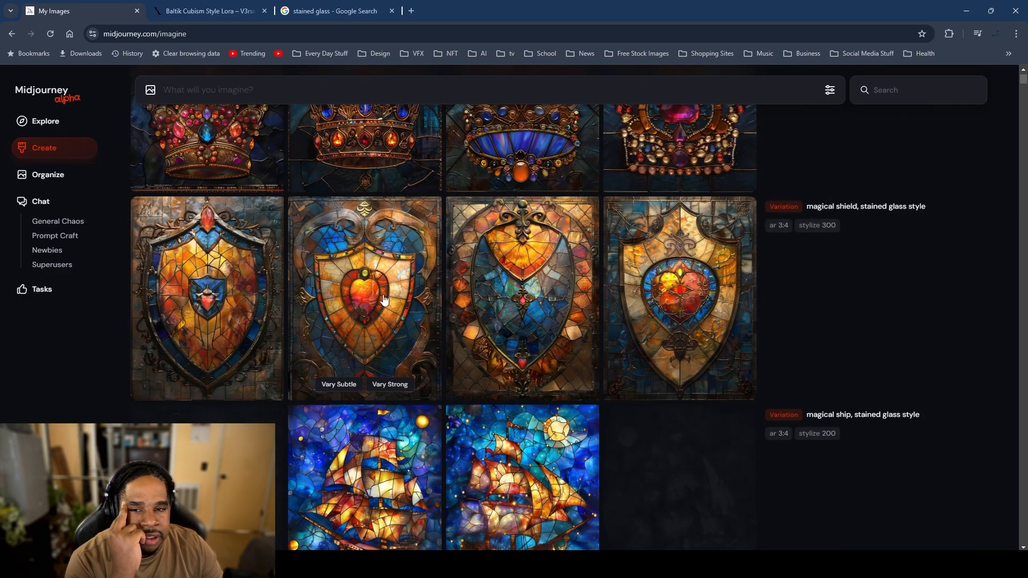
{"action": "mouse_move", "coordinate": [233, 317]}
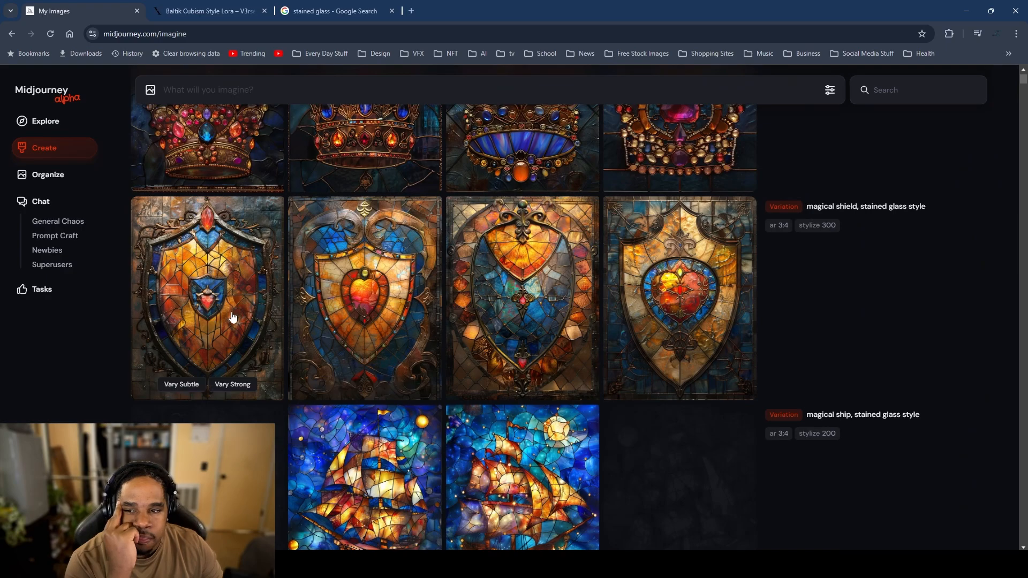
{"action": "left_click", "coordinate": [498, 289]}
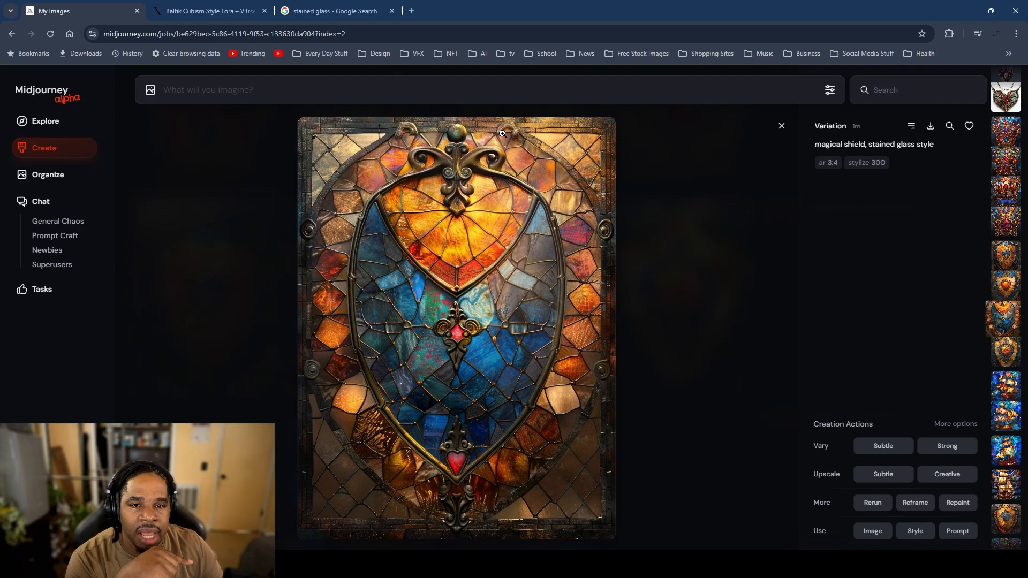
{"action": "left_click", "coordinate": [444, 372]}
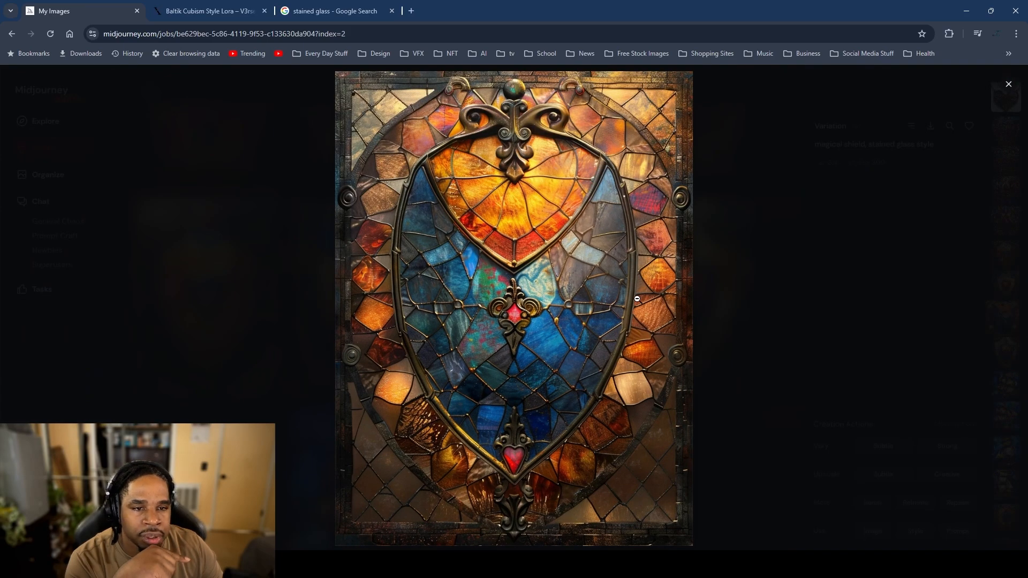
{"action": "key", "text": "Escape"}
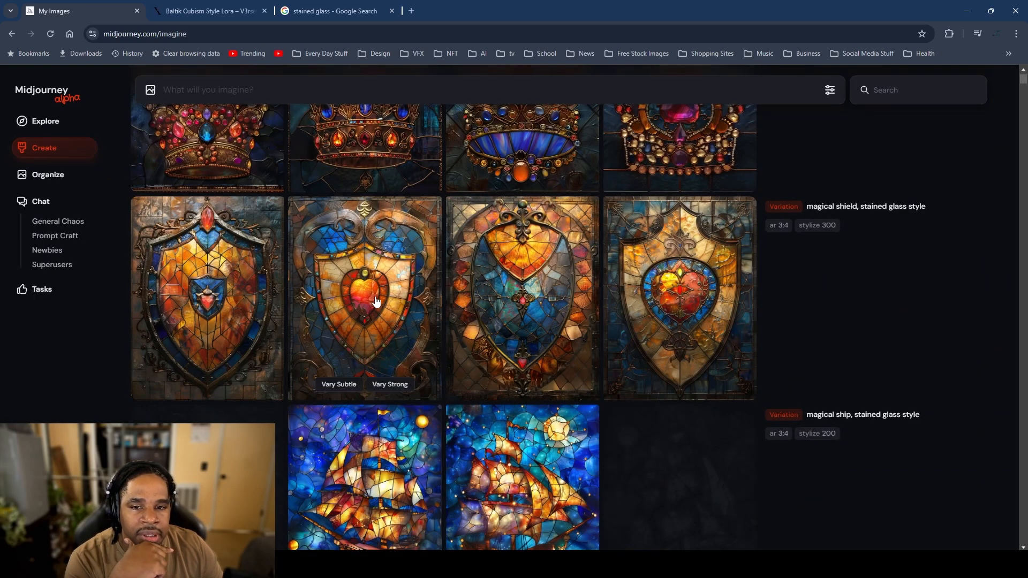
{"action": "right_click", "coordinate": [230, 293]}
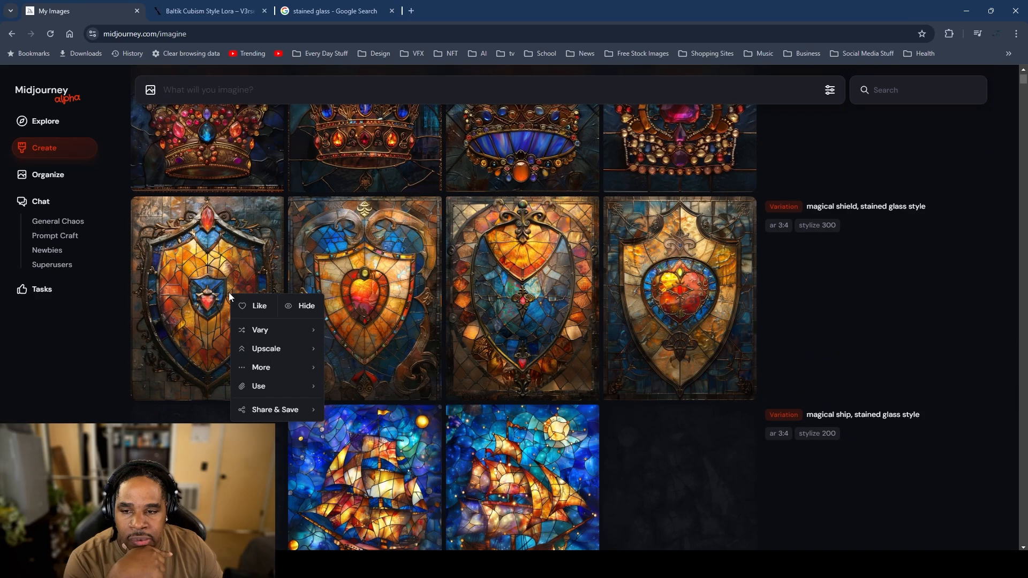
{"action": "left_click", "coordinate": [306, 306]}
Step: View the second, fourth and third magical shield variations enlarged, and hide the fourth one
{"action": "left_click", "coordinate": [359, 293]}
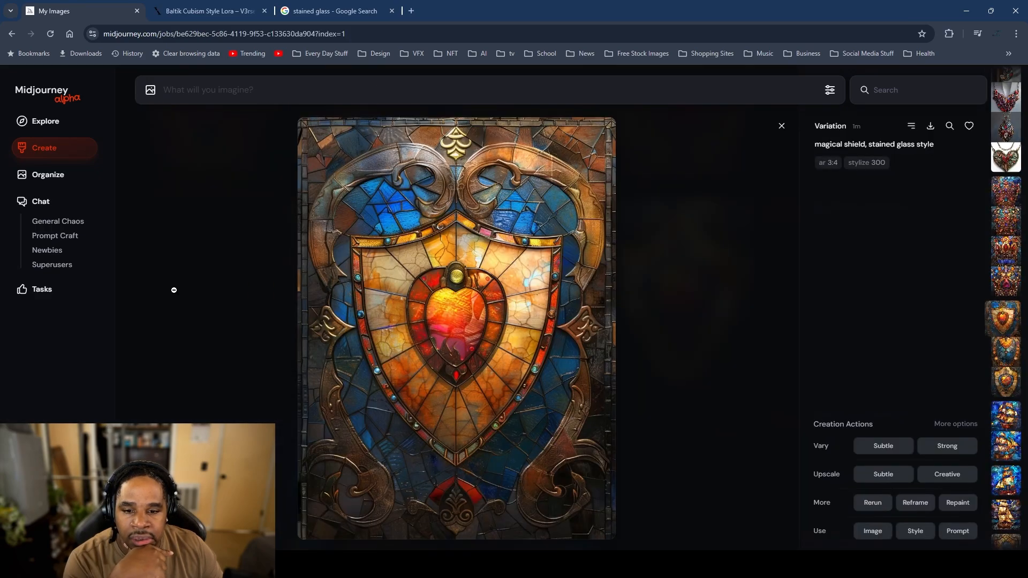
{"action": "left_click", "coordinate": [174, 290]}
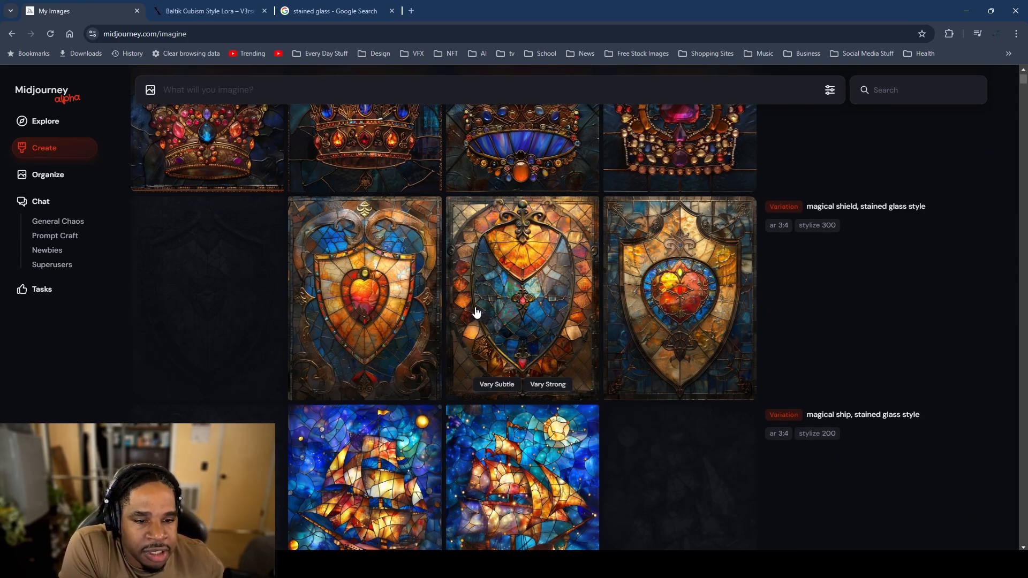
{"action": "left_click", "coordinate": [636, 313]}
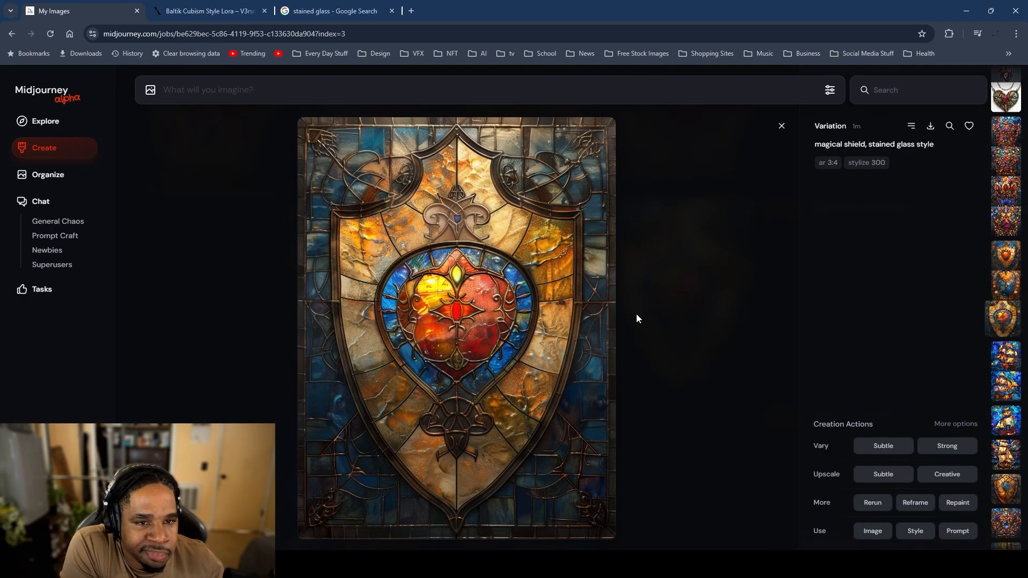
{"action": "left_click", "coordinate": [636, 313]}
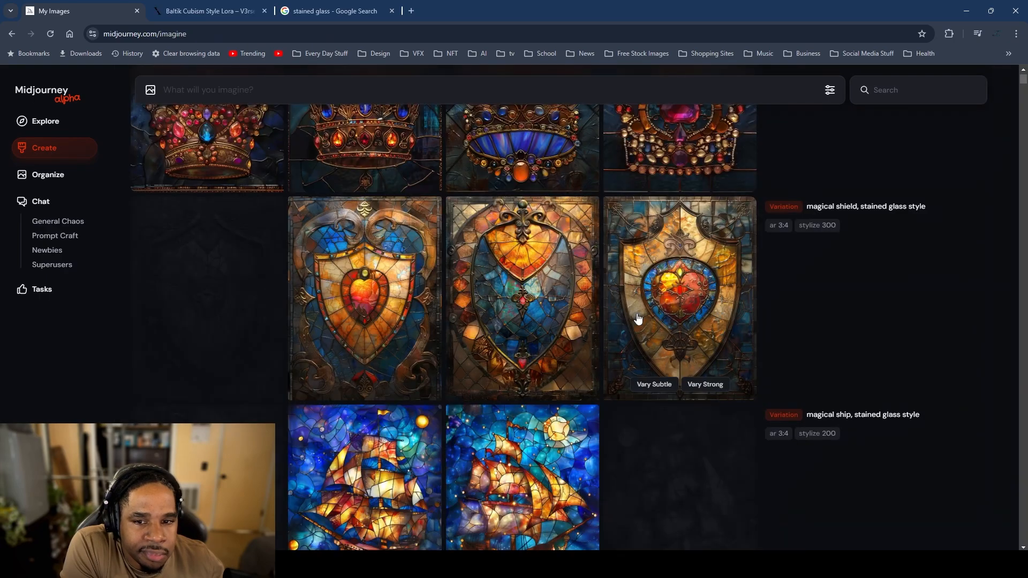
{"action": "left_click", "coordinate": [489, 303]}
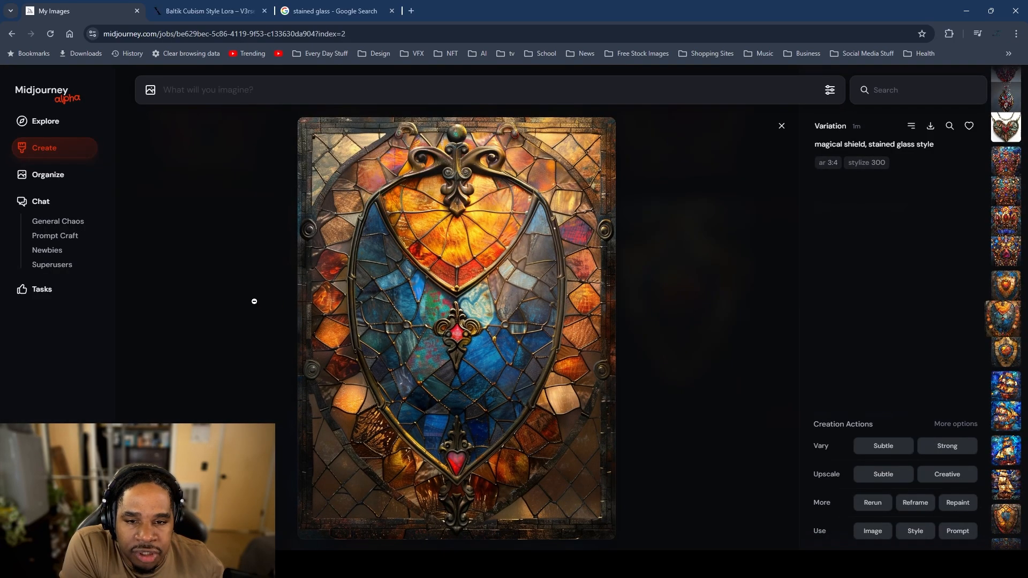
{"action": "left_click", "coordinate": [254, 301]}
{"action": "scroll", "coordinate": [619, 355], "scroll_direction": "down", "scroll_amount": 5}
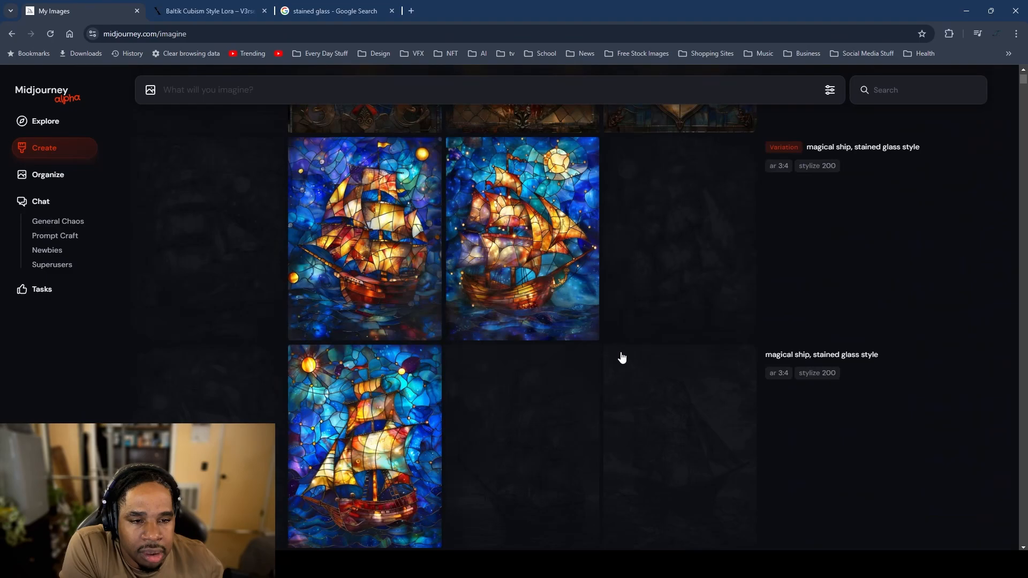
{"action": "scroll", "coordinate": [622, 358], "scroll_direction": "up", "scroll_amount": 4}
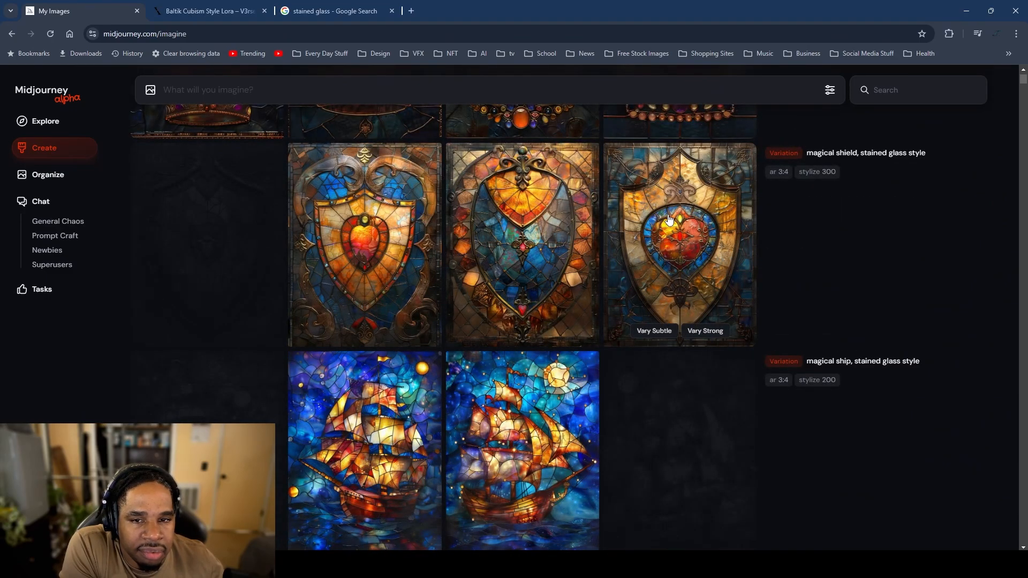
{"action": "right_click", "coordinate": [695, 220]}
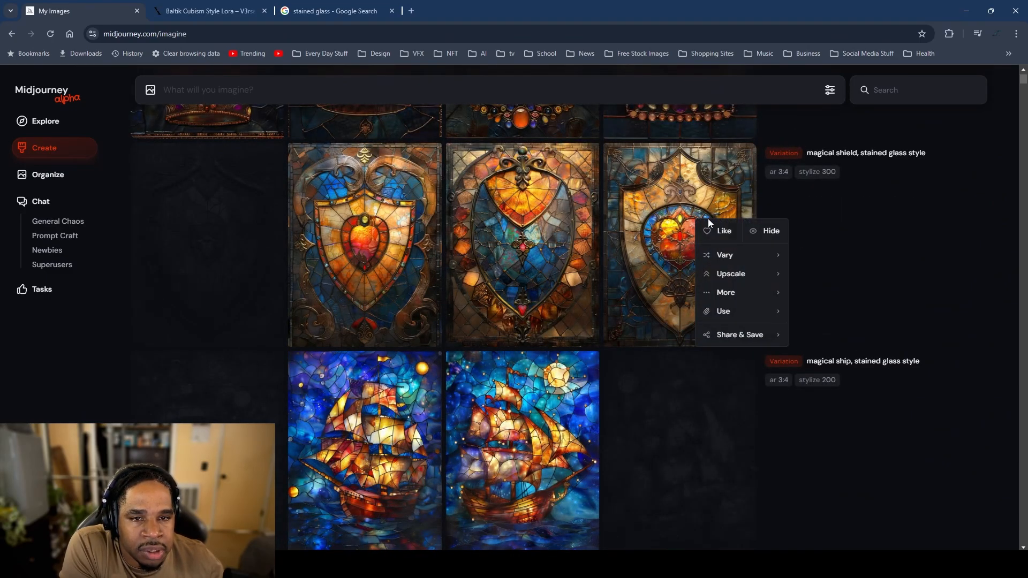
{"action": "left_click", "coordinate": [773, 230]}
Step: Hide the second image of the magical crown variation set and compare the remaining ones with the original crown
{"action": "scroll", "coordinate": [777, 230], "scroll_direction": "down", "scroll_amount": 4}
{"action": "scroll", "coordinate": [598, 274], "scroll_direction": "down", "scroll_amount": 3}
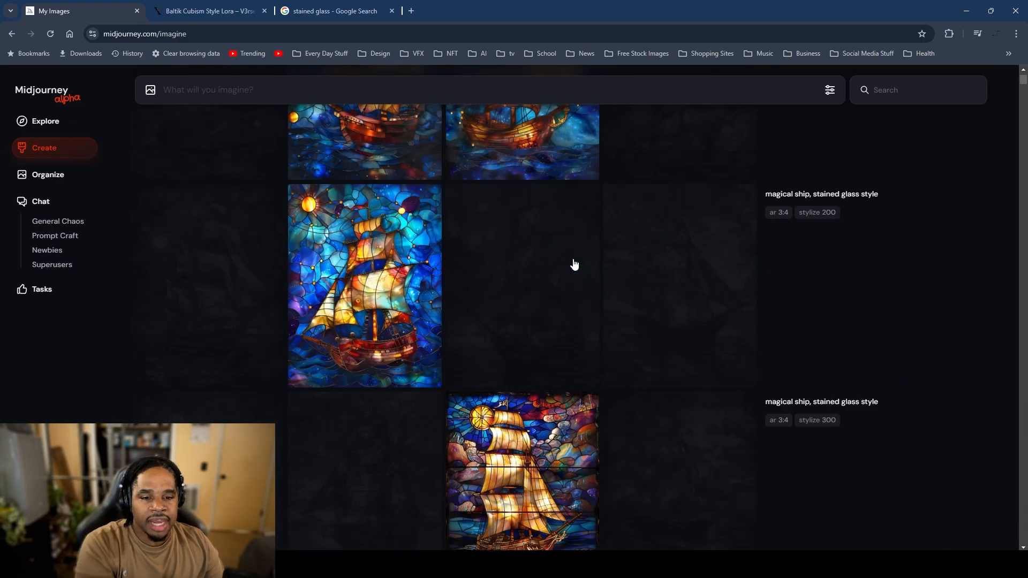
{"action": "scroll", "coordinate": [575, 262], "scroll_direction": "up", "scroll_amount": 5}
{"action": "scroll", "coordinate": [575, 261], "scroll_direction": "up", "scroll_amount": 6}
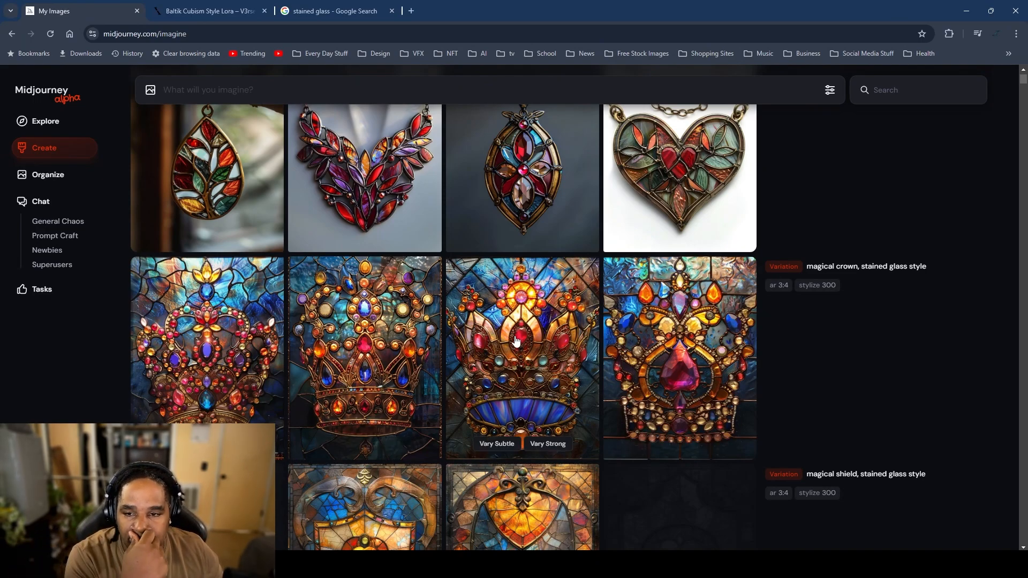
{"action": "right_click", "coordinate": [344, 328]}
{"action": "left_click", "coordinate": [419, 336]}
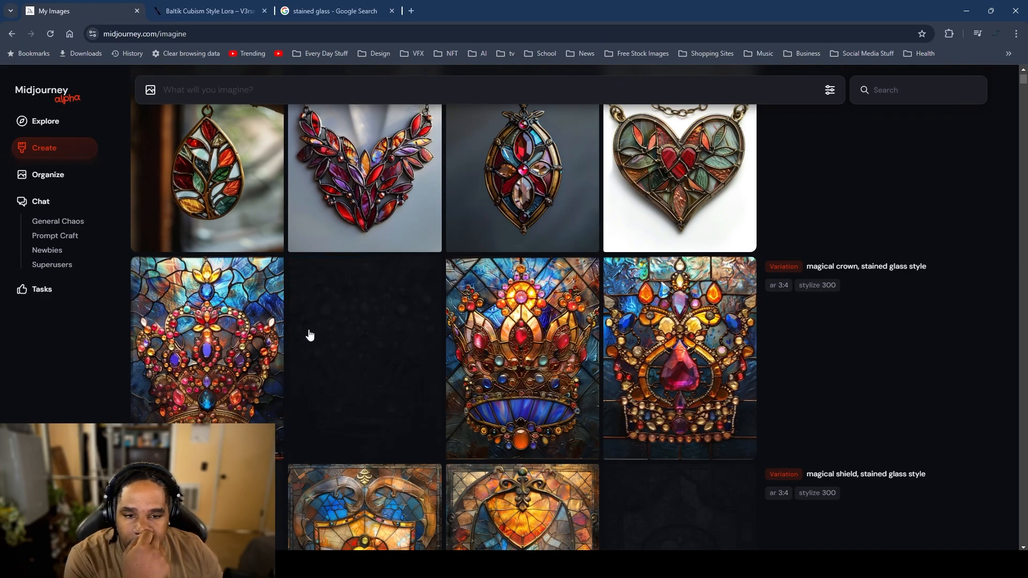
{"action": "scroll", "coordinate": [310, 335], "scroll_direction": "down", "scroll_amount": 20}
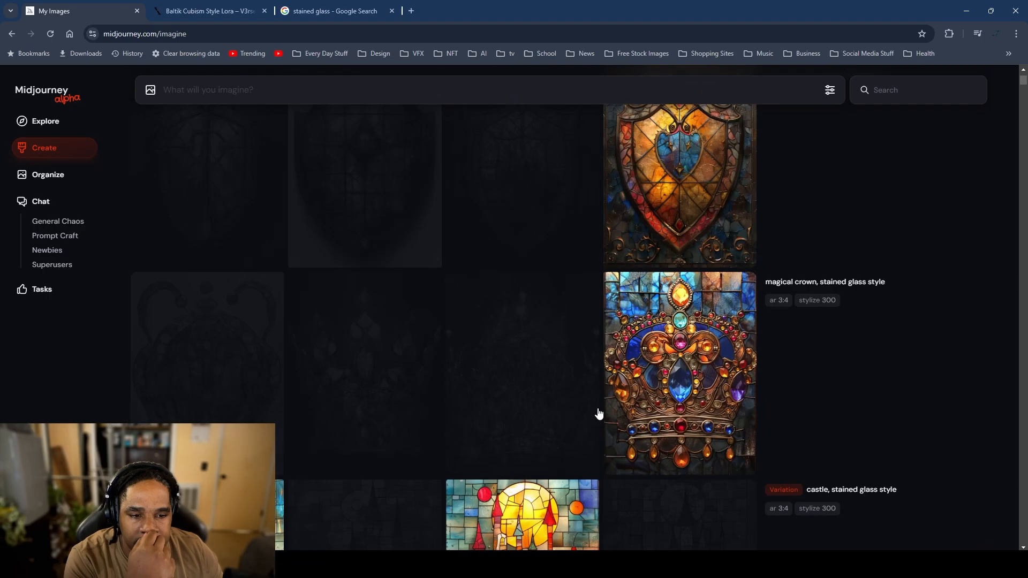
{"action": "scroll", "coordinate": [599, 413], "scroll_direction": "up", "scroll_amount": 20}
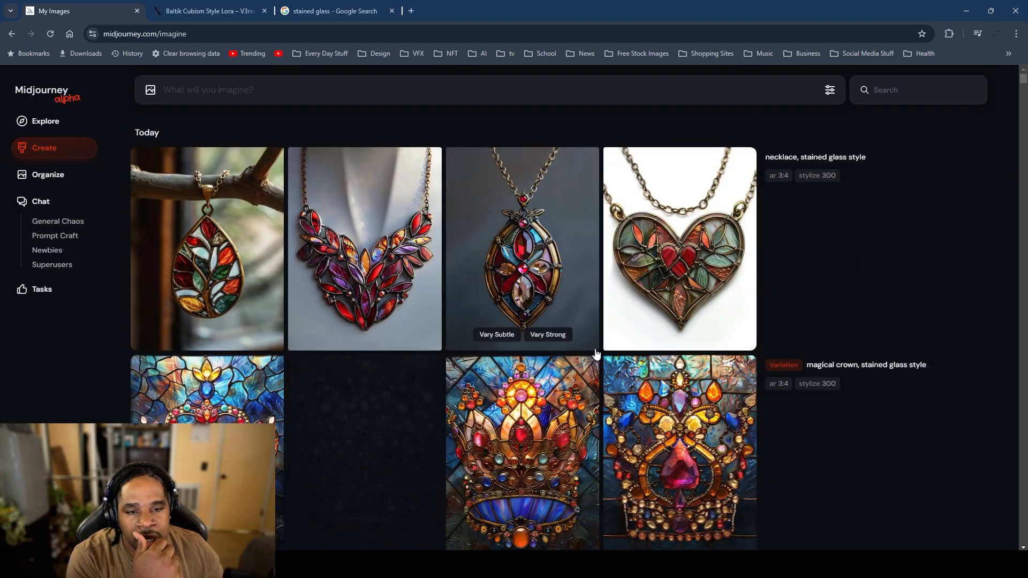
Step: Generate "necklace, stained glass style" again with aspect ratio 3:4, replacing the stylize 300 parameter with stylization 100 in the settings
{"action": "left_click", "coordinate": [813, 340]}
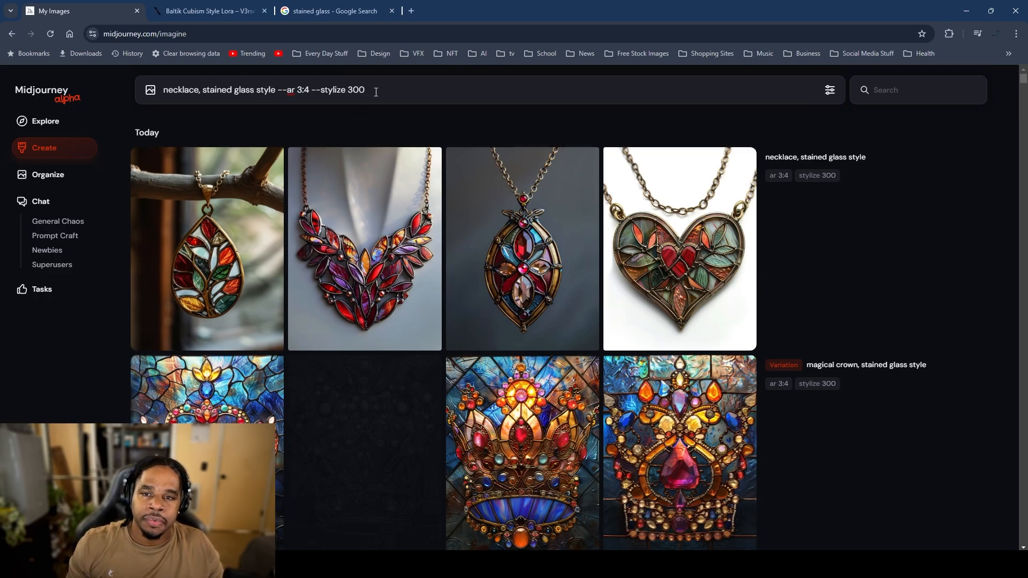
{"action": "left_click_drag", "start_coordinate": [363, 91], "coordinate": [315, 92]}
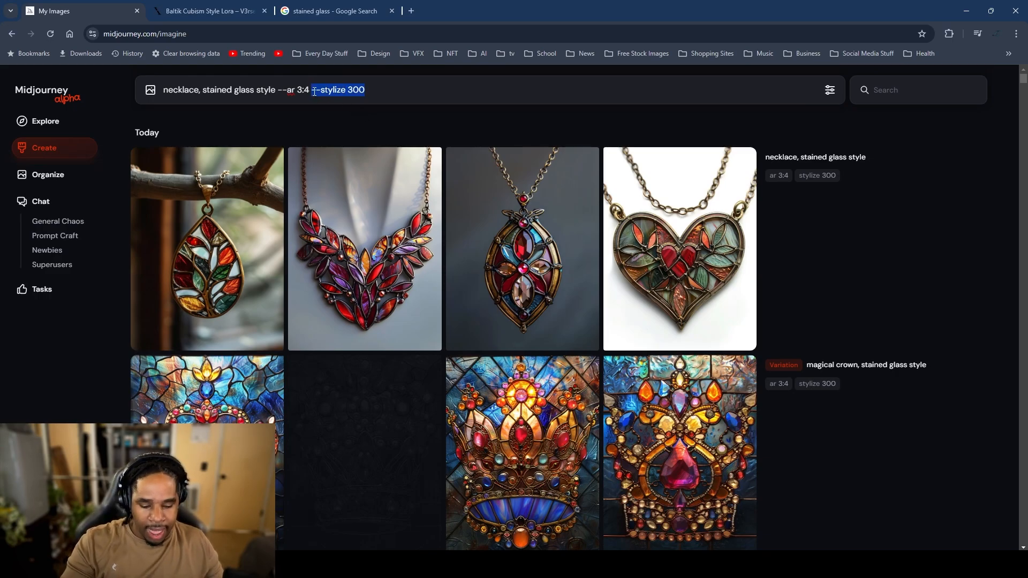
{"action": "key", "text": "BackSpace"}
{"action": "left_click", "coordinate": [830, 91]}
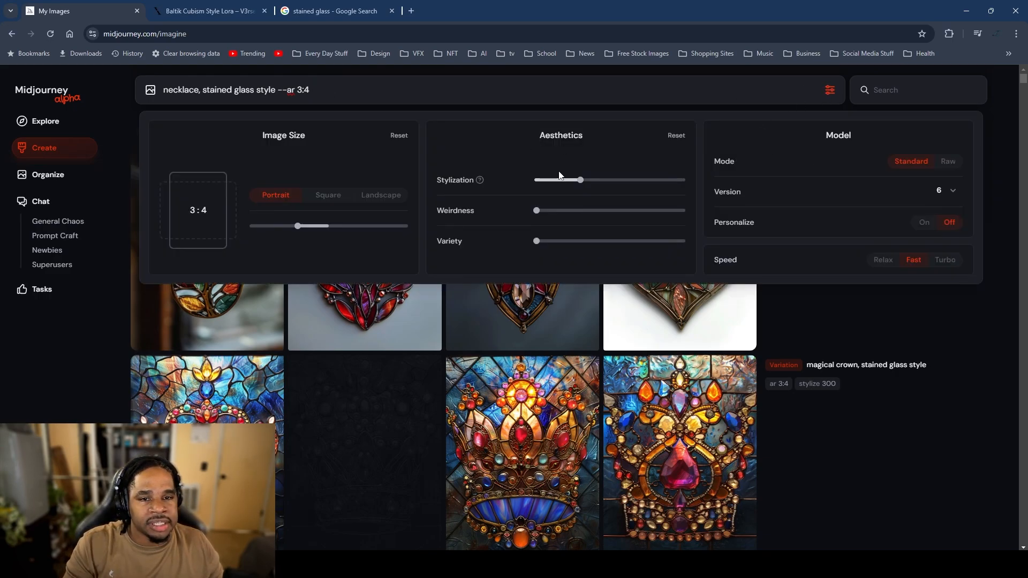
{"action": "left_click_drag", "start_coordinate": [580, 180], "coordinate": [551, 180]}
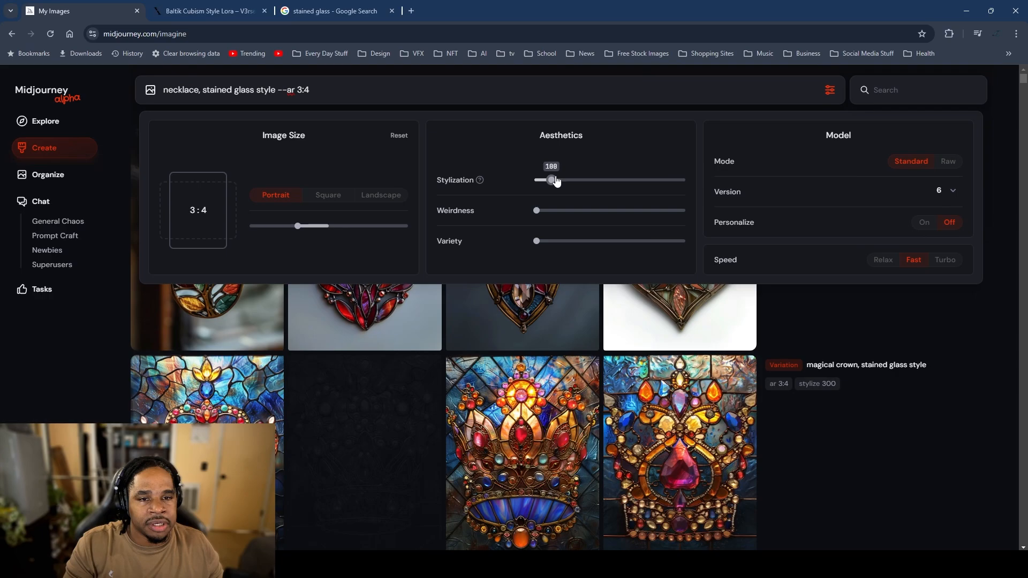
{"action": "left_click", "coordinate": [1012, 109]}
{"action": "key", "text": "Return"}
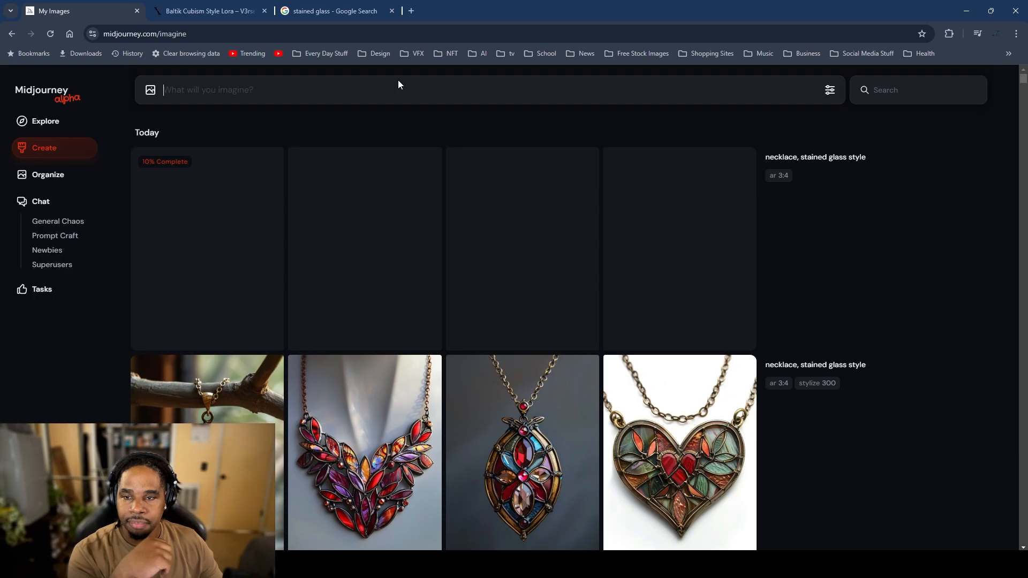
Step: Hide the whole stylize 300 necklace image set
{"action": "scroll", "coordinate": [482, 273], "scroll_direction": "down", "scroll_amount": 5}
{"action": "scroll", "coordinate": [628, 291], "scroll_direction": "up", "scroll_amount": 4}
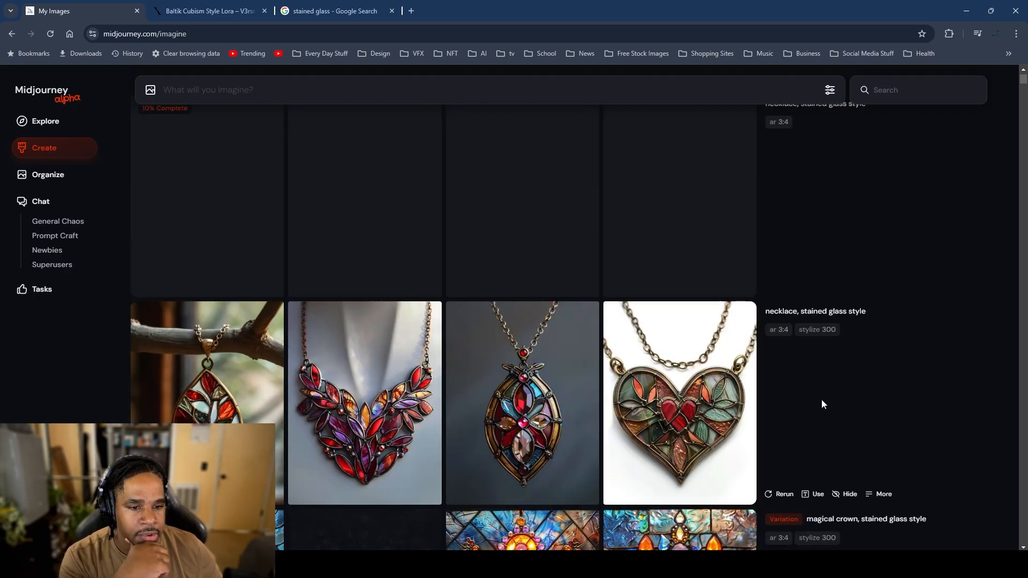
{"action": "right_click", "coordinate": [805, 390]}
{"action": "key", "text": "Escape"}
{"action": "left_click", "coordinate": [846, 494]}
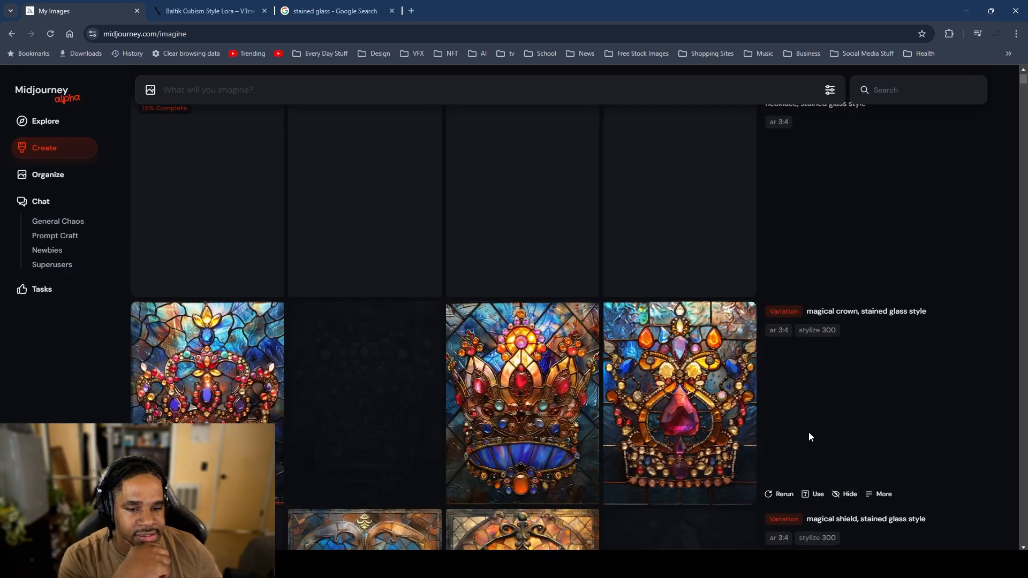
{"action": "scroll", "coordinate": [793, 414], "scroll_direction": "down", "scroll_amount": 8}
Step: Generate "unicorn's horn, stained glass style" with aspect ratio 3:4, reusing the latest necklace prompt
{"action": "scroll", "coordinate": [788, 407], "scroll_direction": "up", "scroll_amount": 10}
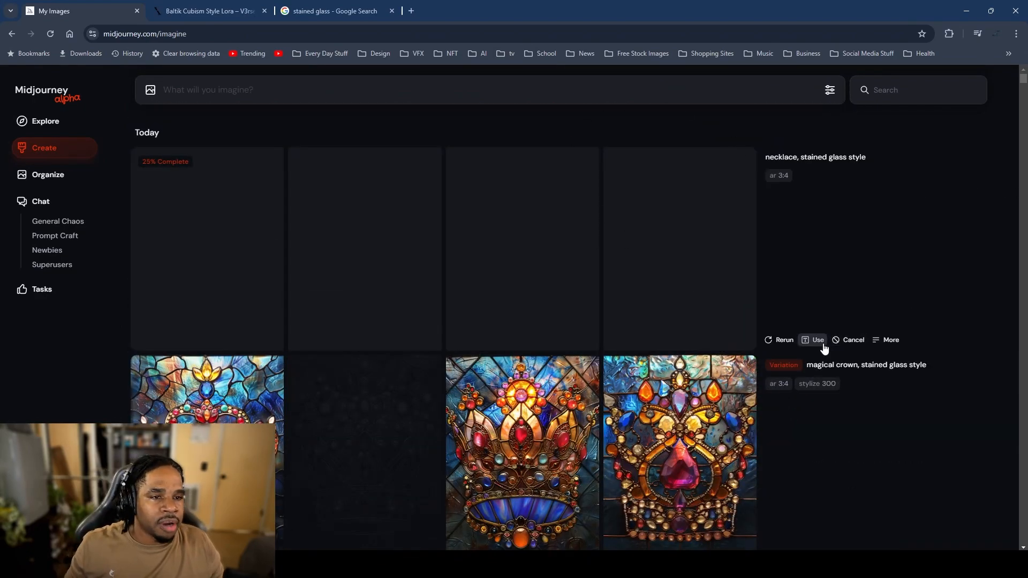
{"action": "left_click", "coordinate": [821, 345]}
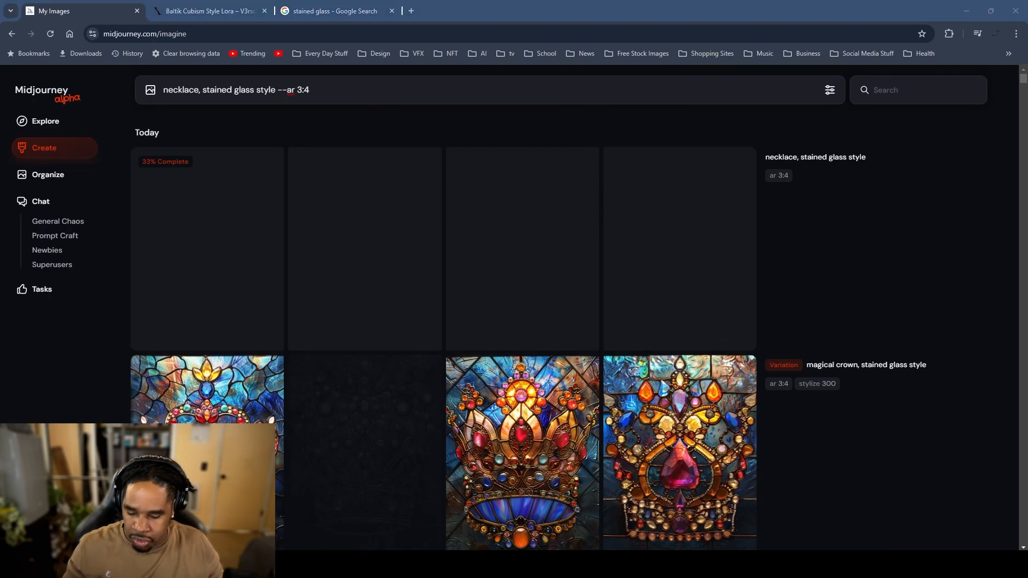
{"action": "left_click", "coordinate": [194, 99]}
{"action": "double_click", "coordinate": [182, 90]}
{"action": "type", "text": "unicorn's horn"}
{"action": "key", "text": "Return"}
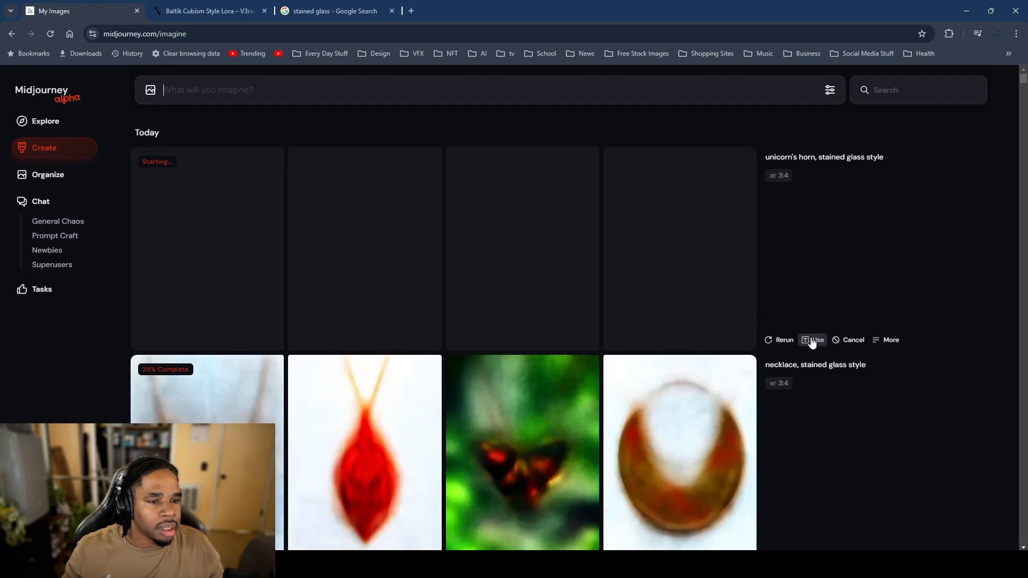
Step: Generate "fairy's wing, stained glass style" with aspect ratio 3:4, reusing the unicorn's horn prompt
{"action": "left_click", "coordinate": [812, 341]}
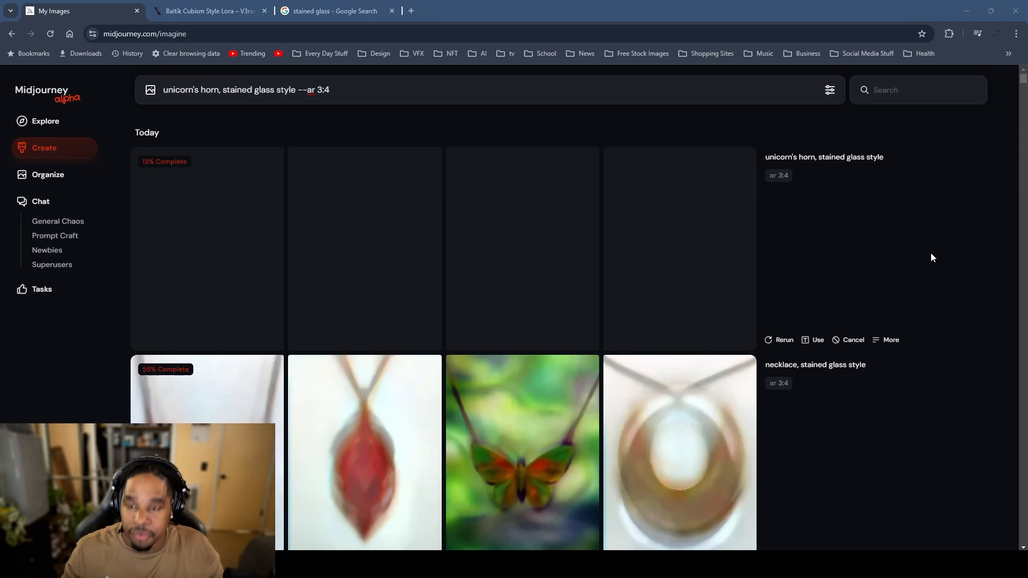
{"action": "left_click_drag", "start_coordinate": [220, 90], "coordinate": [120, 89]}
{"action": "type", "text": "fairy's wing"}
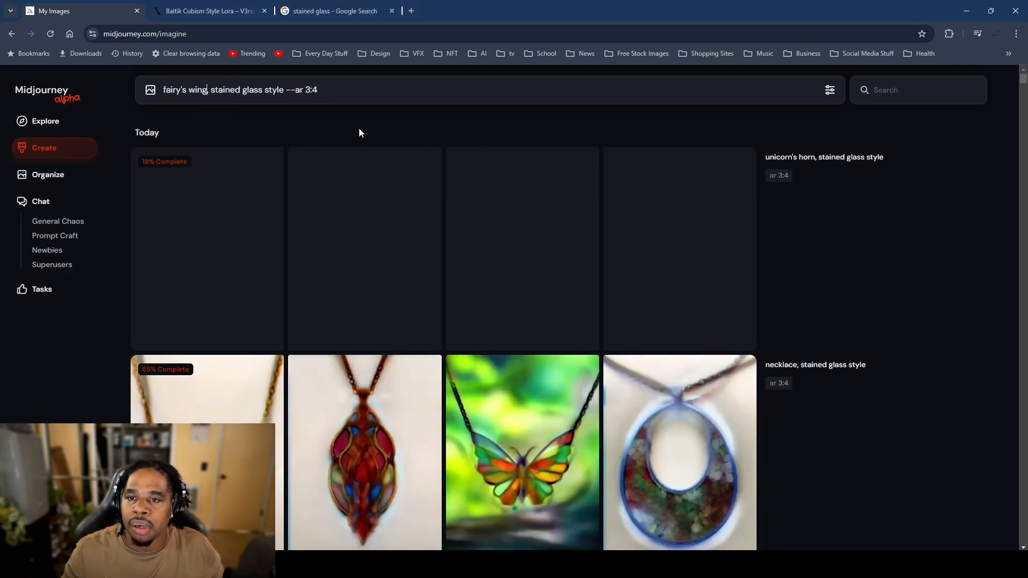
{"action": "key", "text": "Return"}
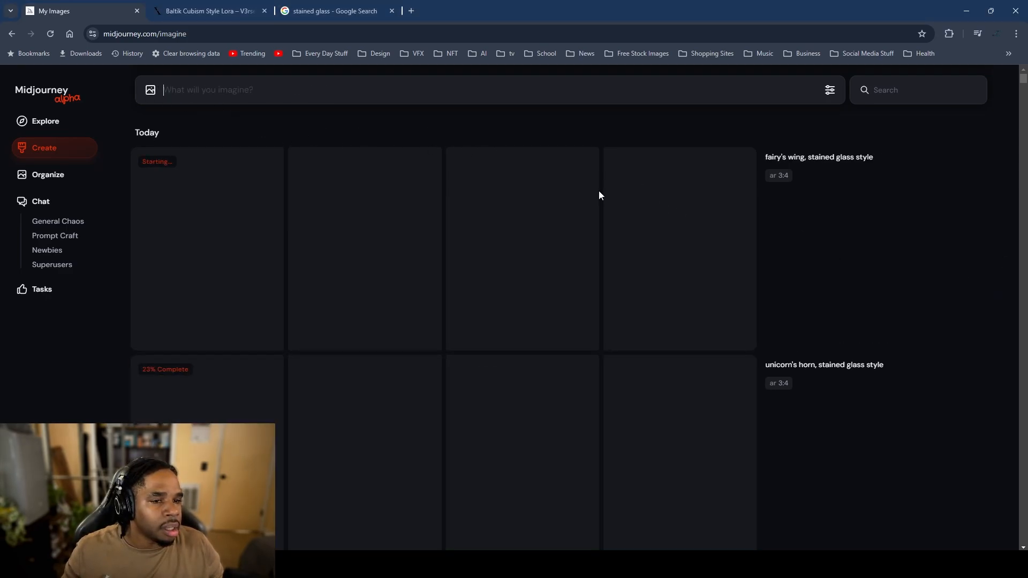
Step: Generate "clam's shell, stained glass style" with aspect ratio 3:4, reusing the fairy's wing prompt
{"action": "left_click", "coordinate": [812, 340]}
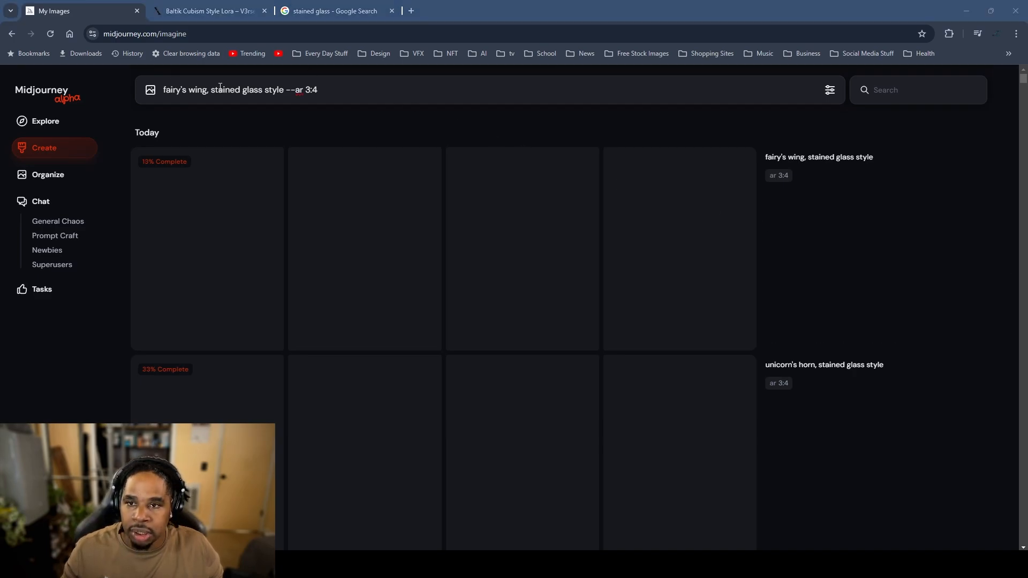
{"action": "left_click_drag", "start_coordinate": [208, 92], "coordinate": [63, 101]}
{"action": "type", "text": "clam's shell"}
{"action": "type", "text": "clam's shell"}
{"action": "key", "text": "Return"}
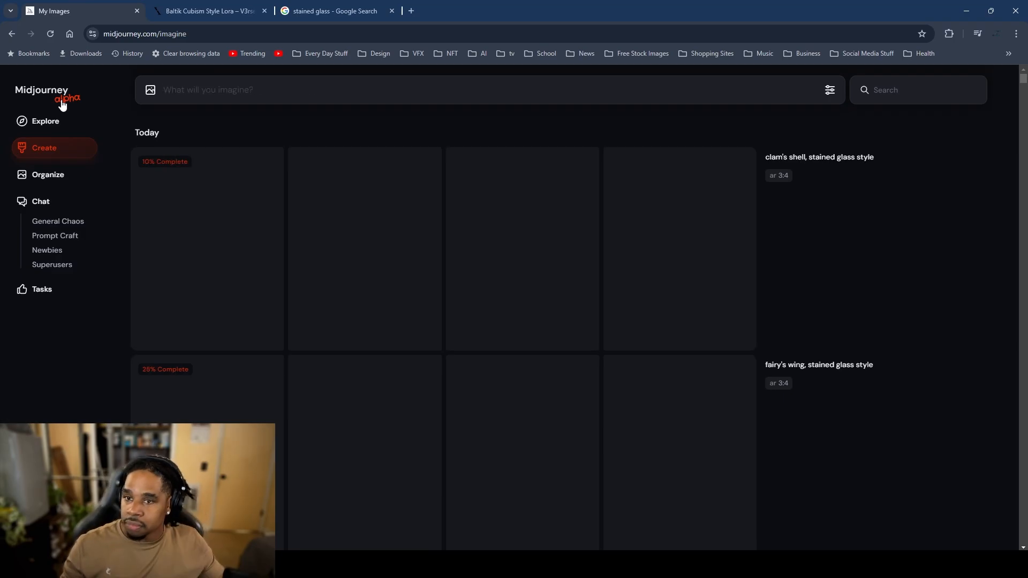
Step: Hide the two unicorn's horn images that have a plain white background
{"action": "scroll", "coordinate": [264, 277], "scroll_direction": "down", "scroll_amount": 10}
{"action": "scroll", "coordinate": [243, 289], "scroll_direction": "up", "scroll_amount": 5}
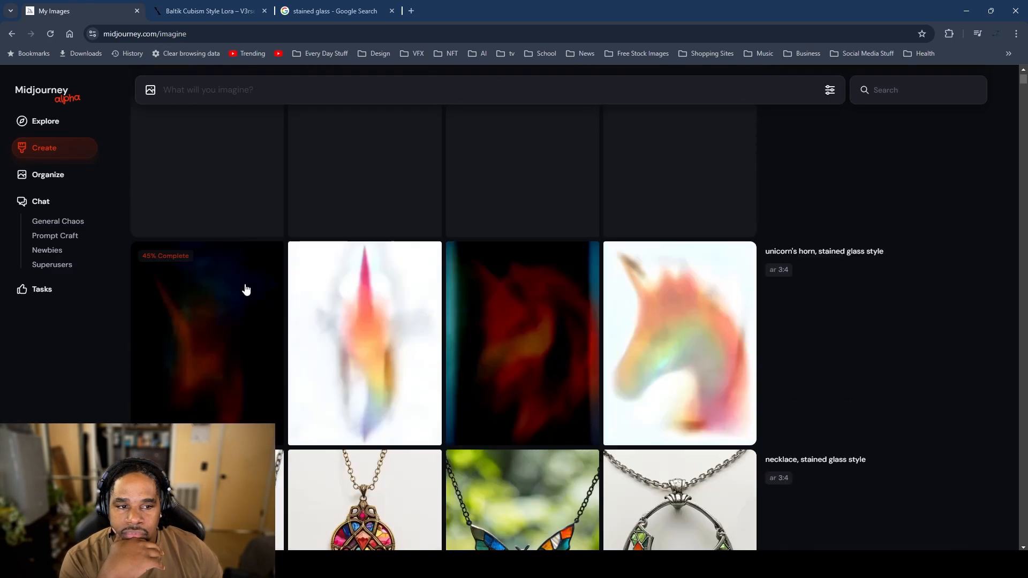
{"action": "scroll", "coordinate": [245, 289], "scroll_direction": "down", "scroll_amount": 9}
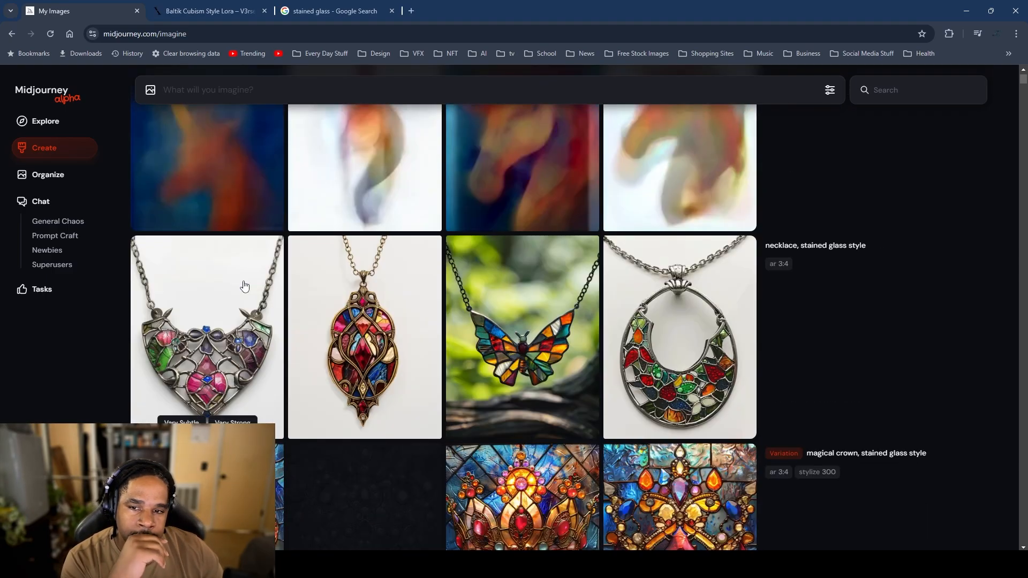
{"action": "scroll", "coordinate": [242, 289], "scroll_direction": "up", "scroll_amount": 14}
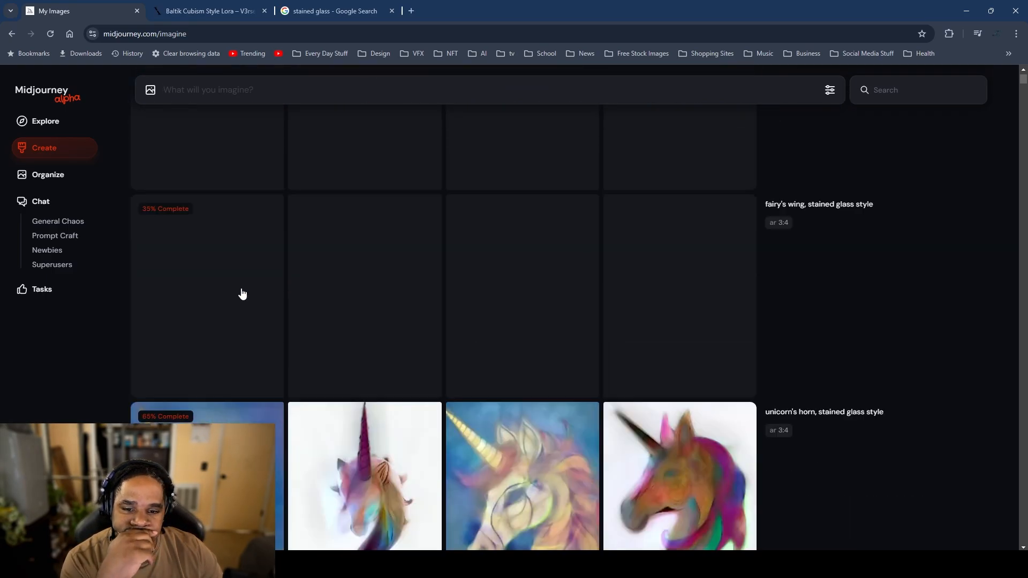
{"action": "scroll", "coordinate": [241, 296], "scroll_direction": "down", "scroll_amount": 6}
{"action": "scroll", "coordinate": [239, 298], "scroll_direction": "up", "scroll_amount": 6}
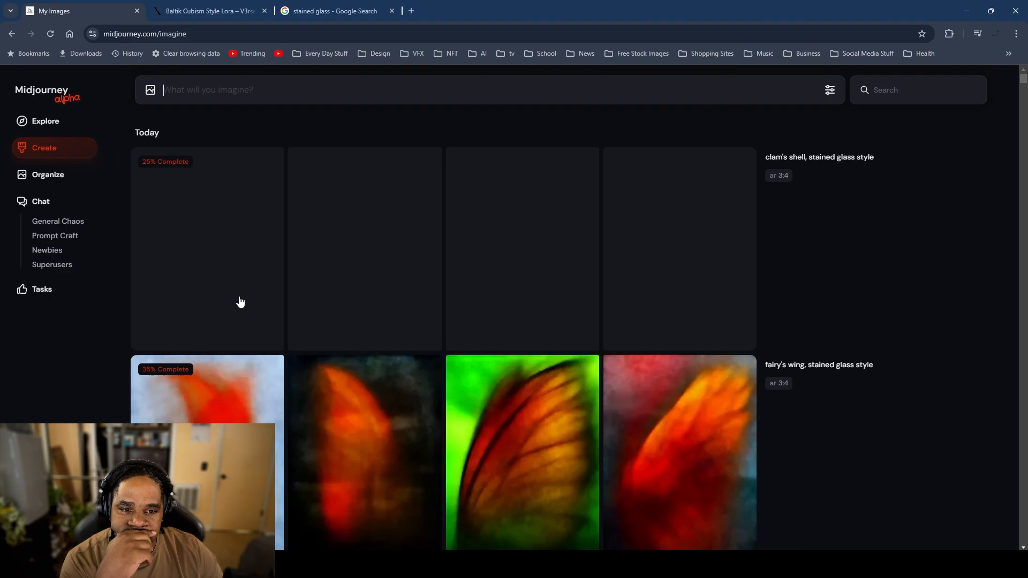
{"action": "scroll", "coordinate": [239, 300], "scroll_direction": "down", "scroll_amount": 5}
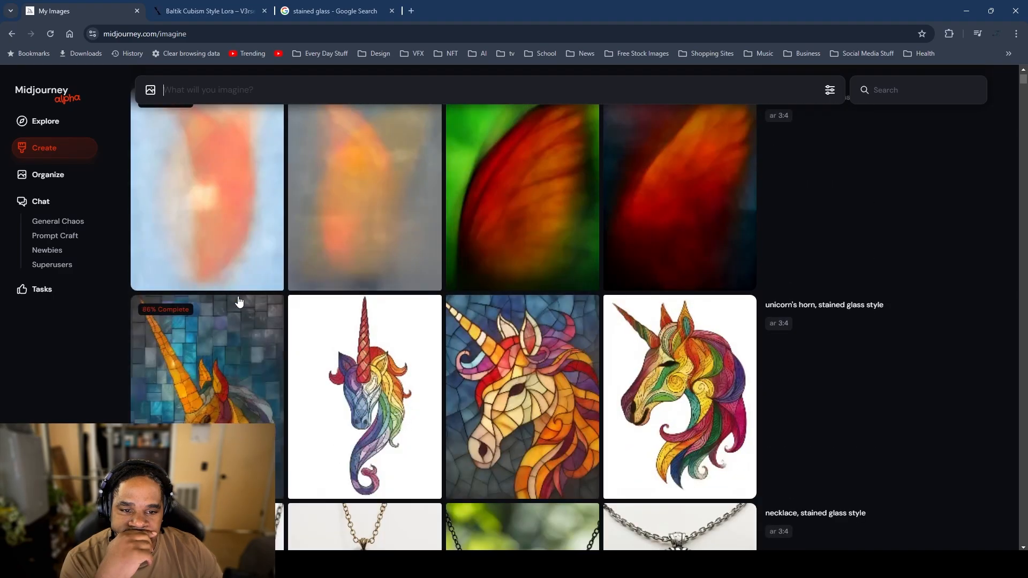
{"action": "right_click", "coordinate": [676, 361]}
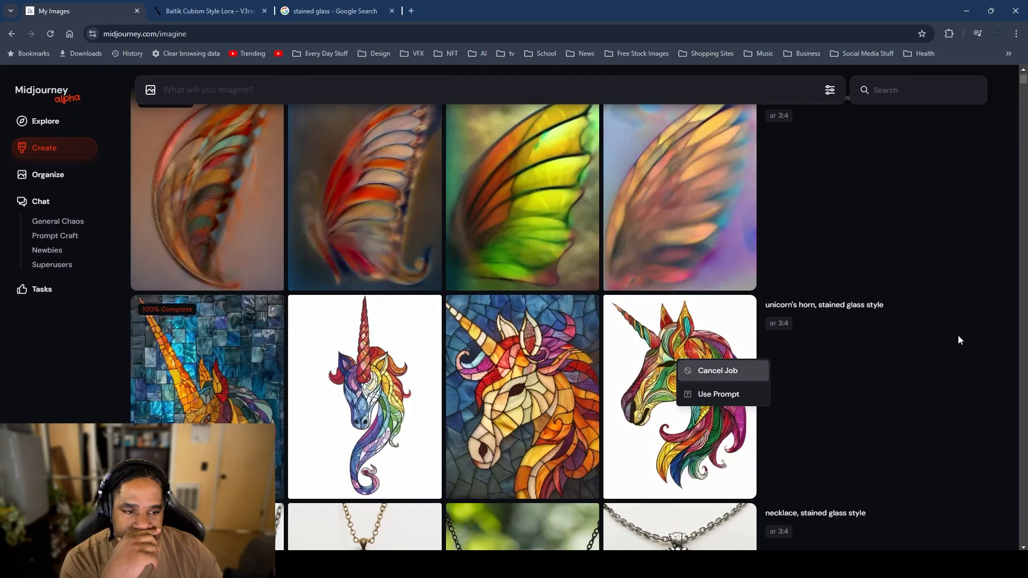
{"action": "left_click", "coordinate": [975, 336]}
{"action": "right_click", "coordinate": [716, 370]}
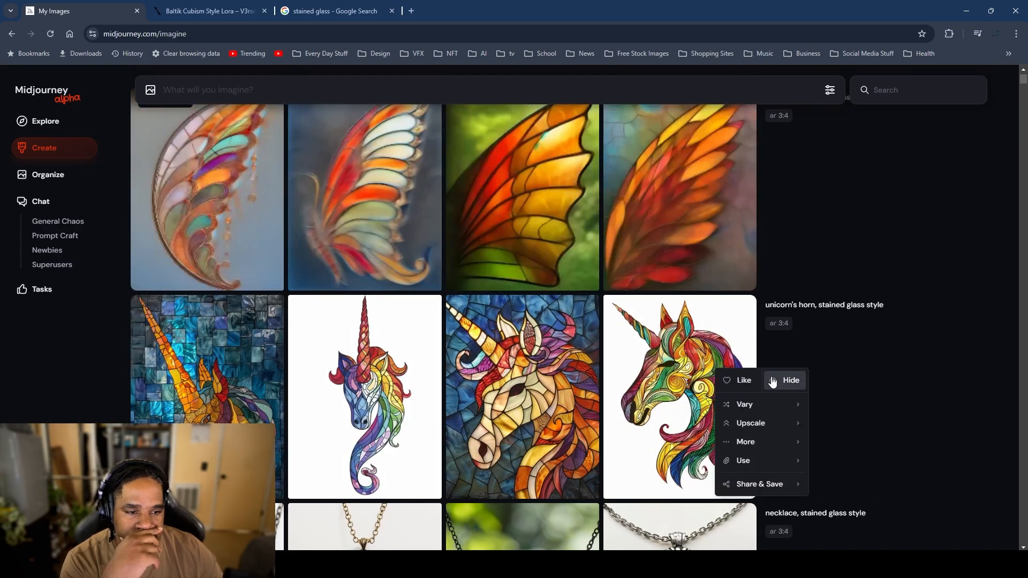
{"action": "left_click", "coordinate": [785, 381]}
{"action": "right_click", "coordinate": [339, 369]}
{"action": "left_click", "coordinate": [400, 385]}
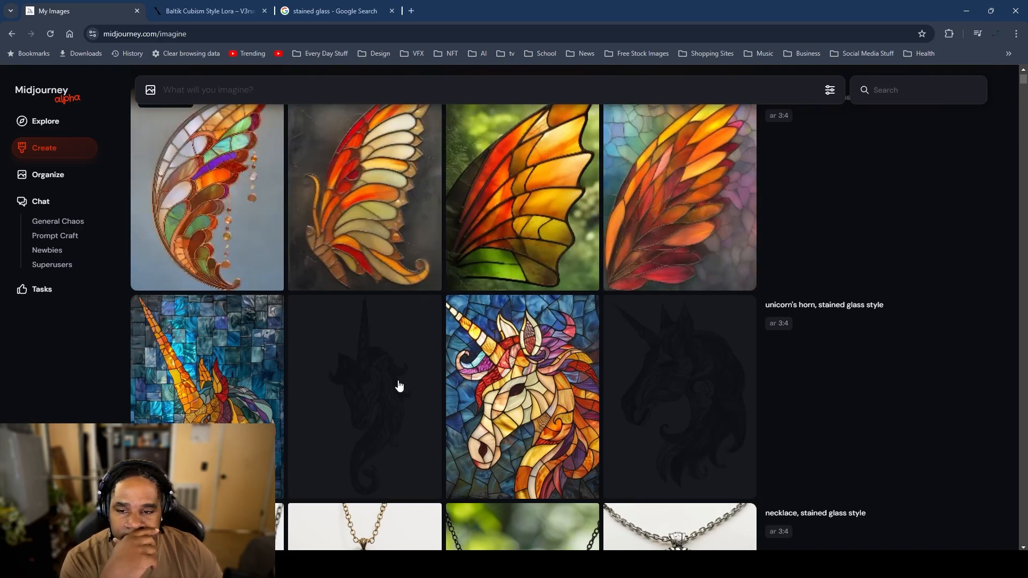
Step: Inspect the unicorn's horn image with the blue square-tile background at full size, and hide it
{"action": "mouse_move", "coordinate": [520, 416]}
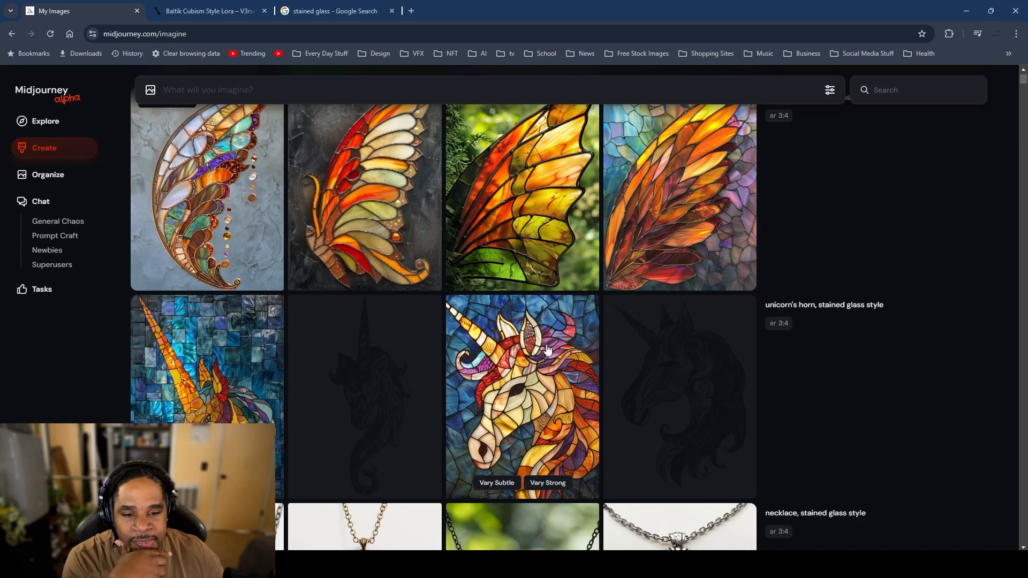
{"action": "left_click", "coordinate": [160, 377]}
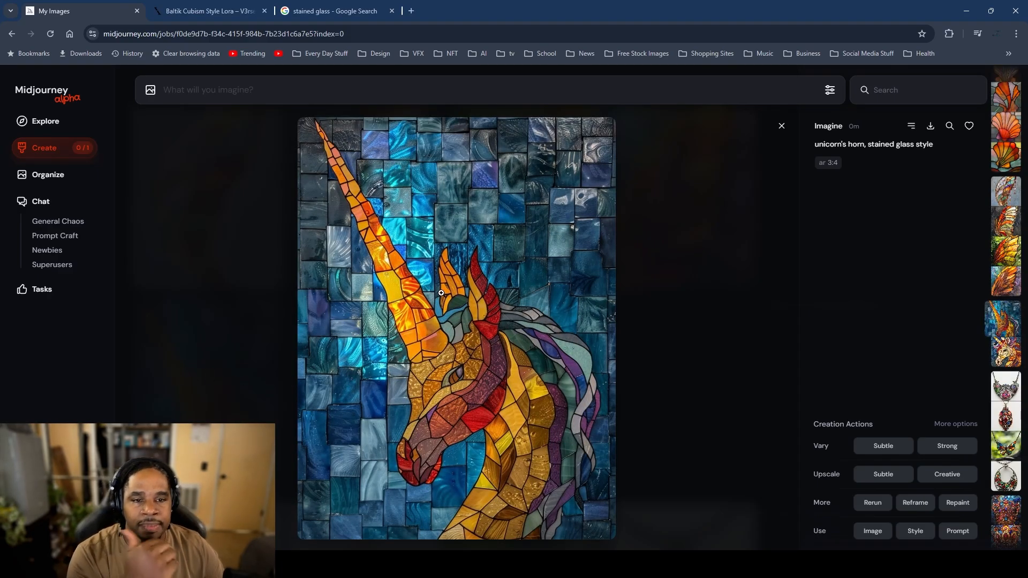
{"action": "key", "text": "Escape"}
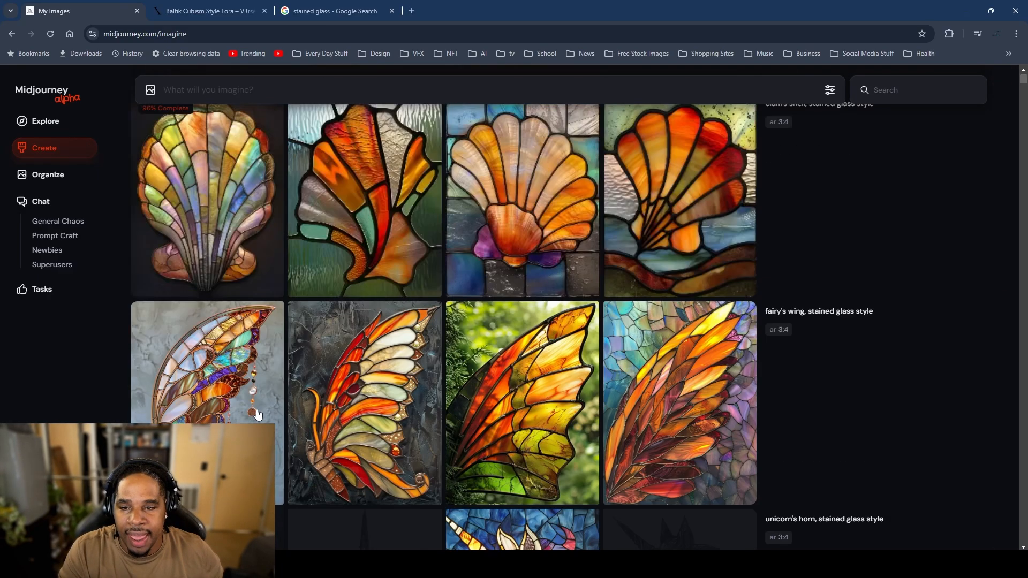
Step: Hide the first three fairy's wing images and inspect the orange feathered wing on the mosaic background at full size
{"action": "right_click", "coordinate": [240, 395]}
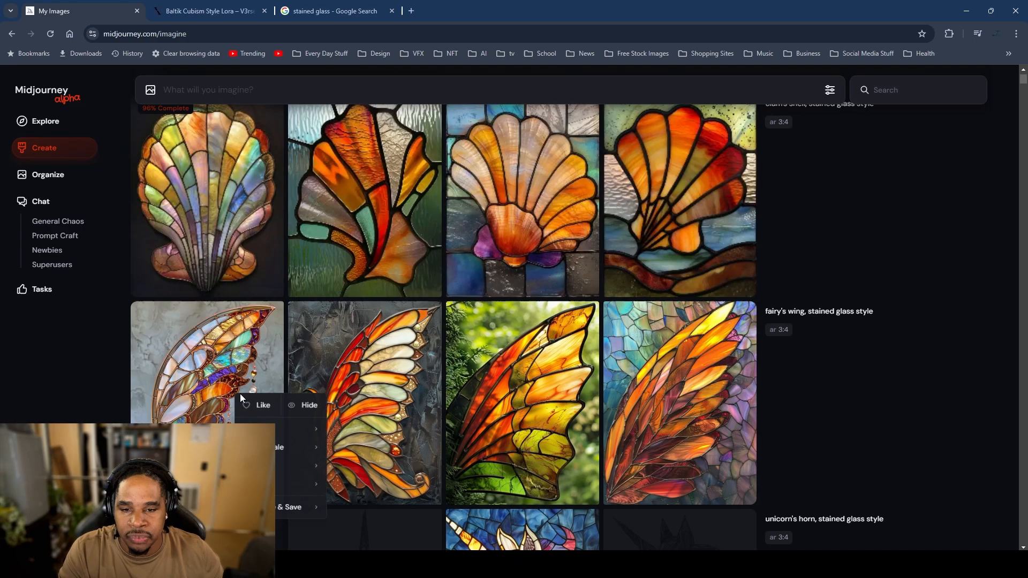
{"action": "left_click", "coordinate": [298, 410]}
{"action": "right_click", "coordinate": [367, 367]}
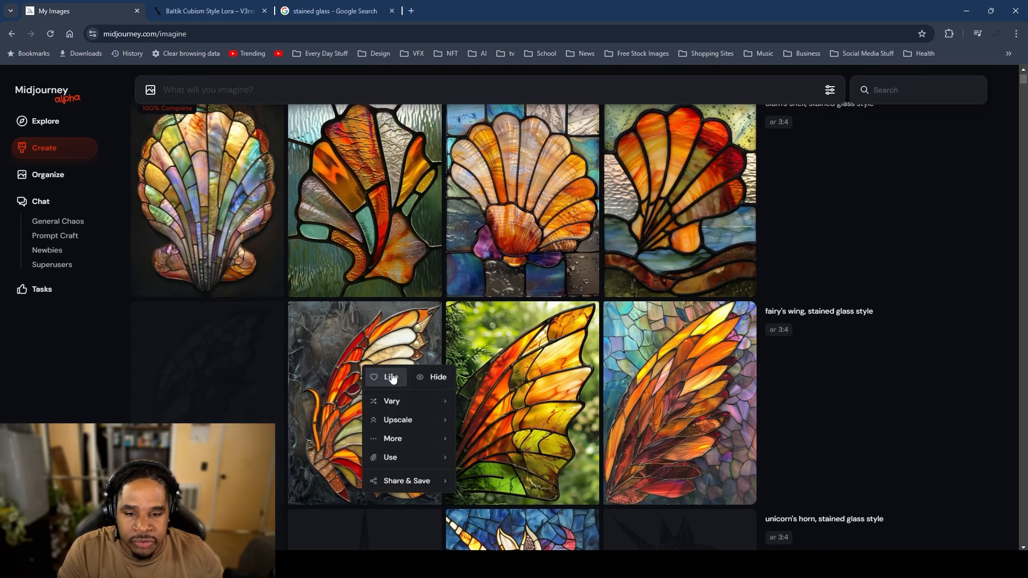
{"action": "left_click", "coordinate": [442, 380]}
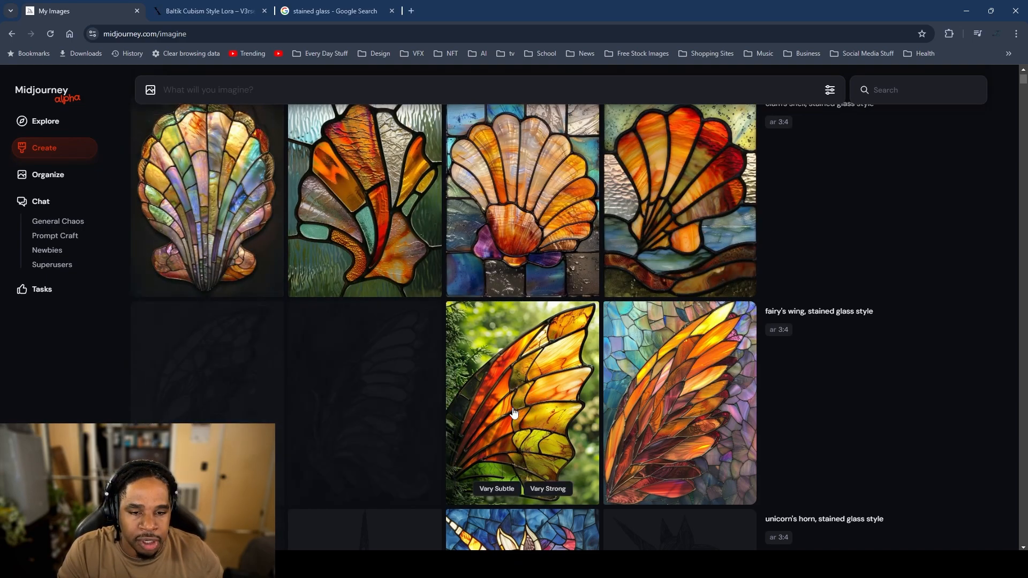
{"action": "right_click", "coordinate": [509, 387]}
{"action": "left_click", "coordinate": [576, 394]}
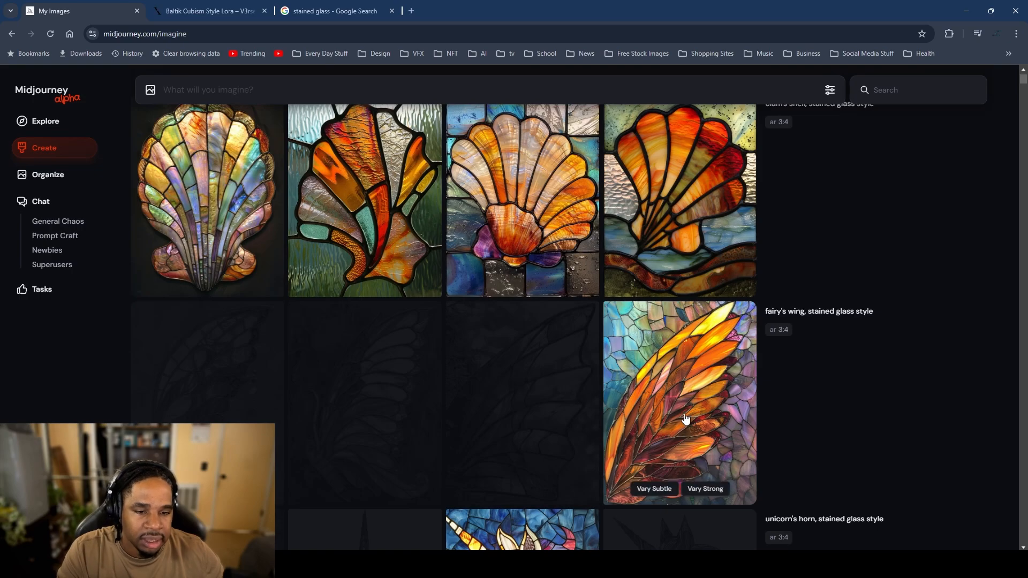
{"action": "left_click", "coordinate": [688, 386]}
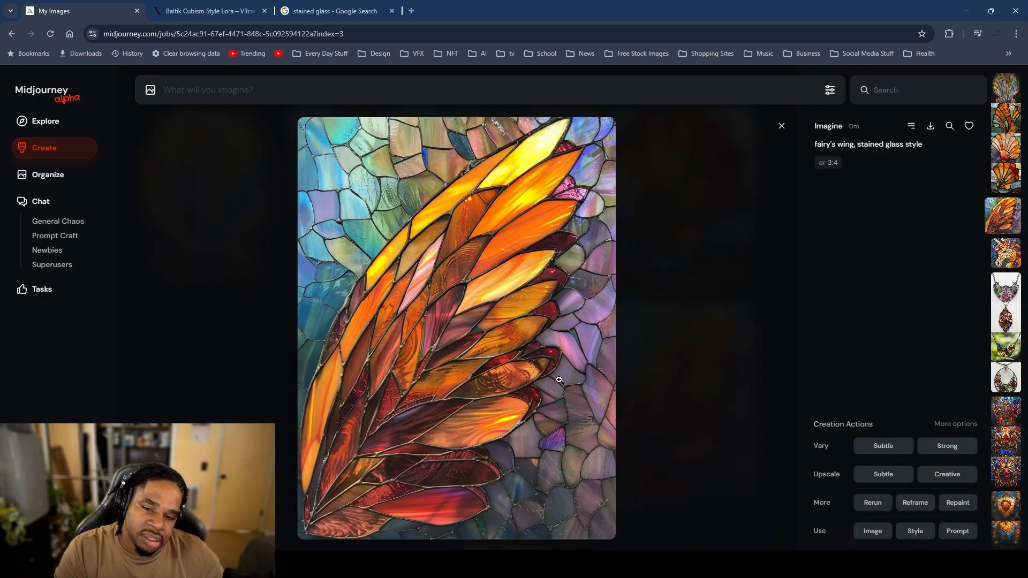
{"action": "left_click", "coordinate": [712, 405]}
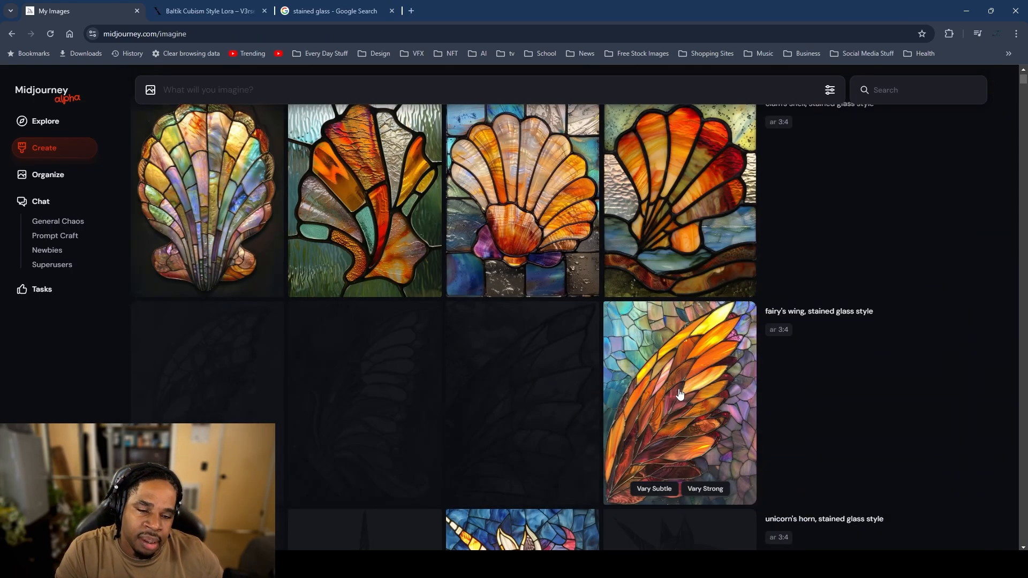
Step: Hide the first clam's shell image, the pastel shell on a plain dark background
{"action": "scroll", "coordinate": [680, 395], "scroll_direction": "up", "scroll_amount": 1}
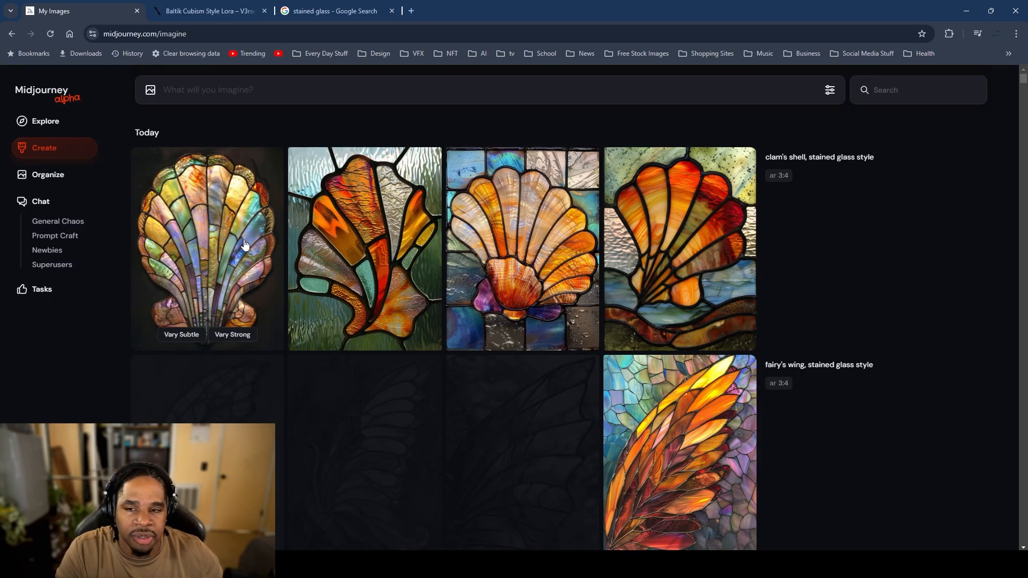
{"action": "right_click", "coordinate": [227, 244]}
{"action": "left_click", "coordinate": [299, 256]}
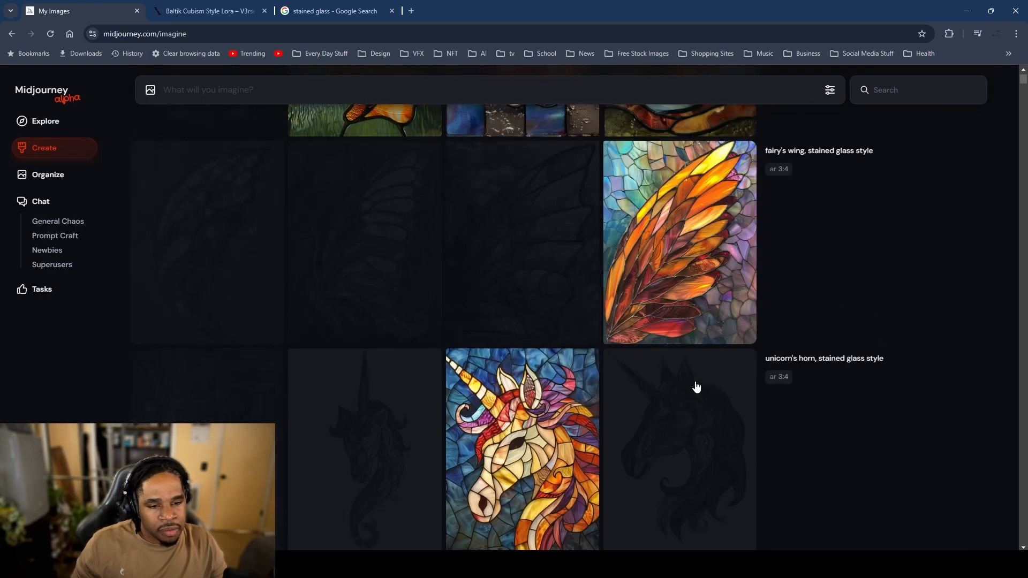
Step: Hide the whole necklace image set generated without the stylize 300 parameter
{"action": "scroll", "coordinate": [695, 385], "scroll_direction": "down", "scroll_amount": 6}
{"action": "scroll", "coordinate": [561, 282], "scroll_direction": "down", "scroll_amount": 5}
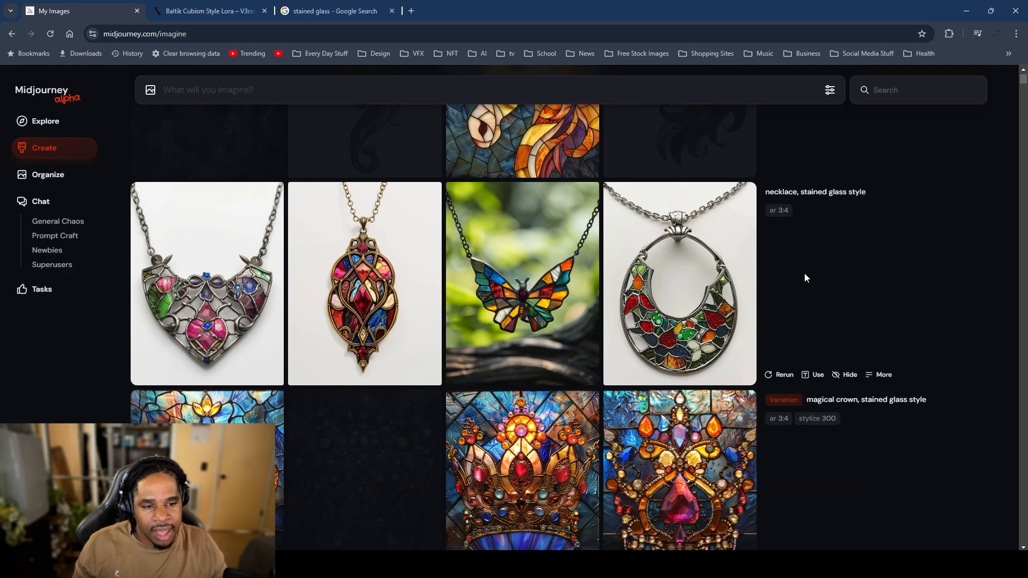
{"action": "left_click", "coordinate": [851, 375]}
Step: Reuse the clam's shell prompt with aspect ratio 3:4, replacing the subject with "car"
{"action": "scroll", "coordinate": [557, 328], "scroll_direction": "up", "scroll_amount": 11}
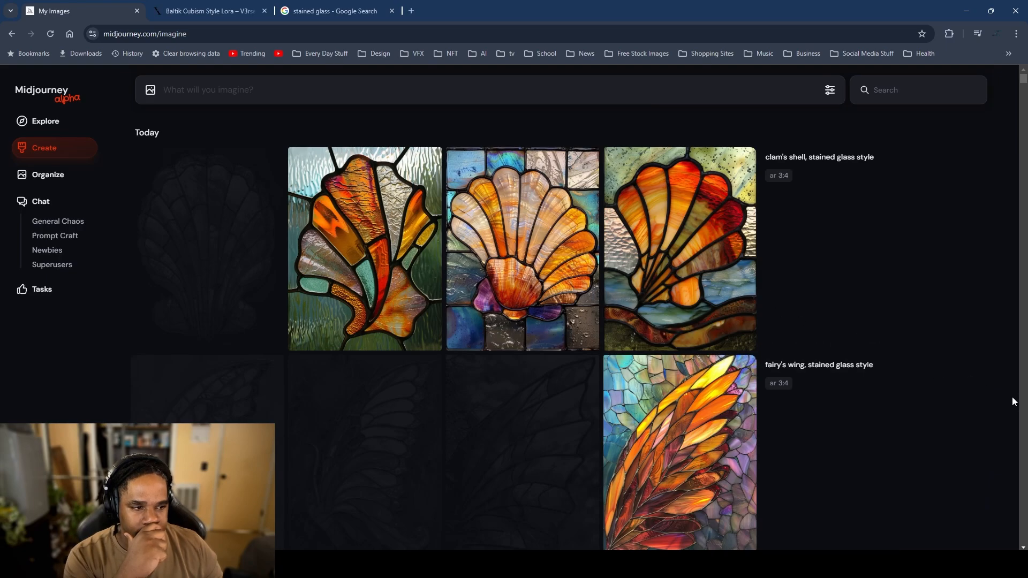
{"action": "mouse_move", "coordinate": [797, 176]}
{"action": "left_click", "coordinate": [818, 339]}
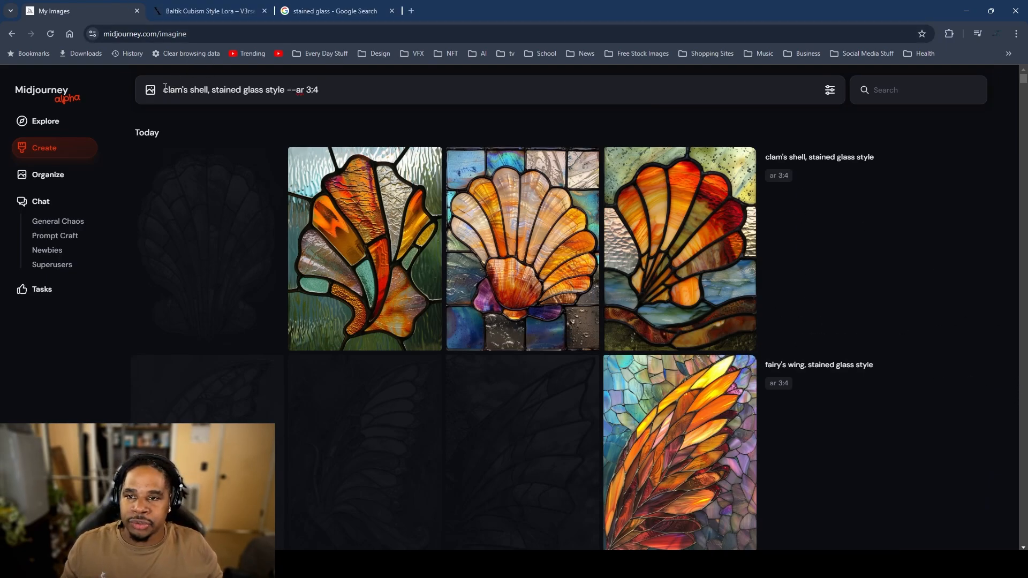
{"action": "left_click_drag", "start_coordinate": [164, 90], "coordinate": [208, 93]}
{"action": "type", "text": "car"}
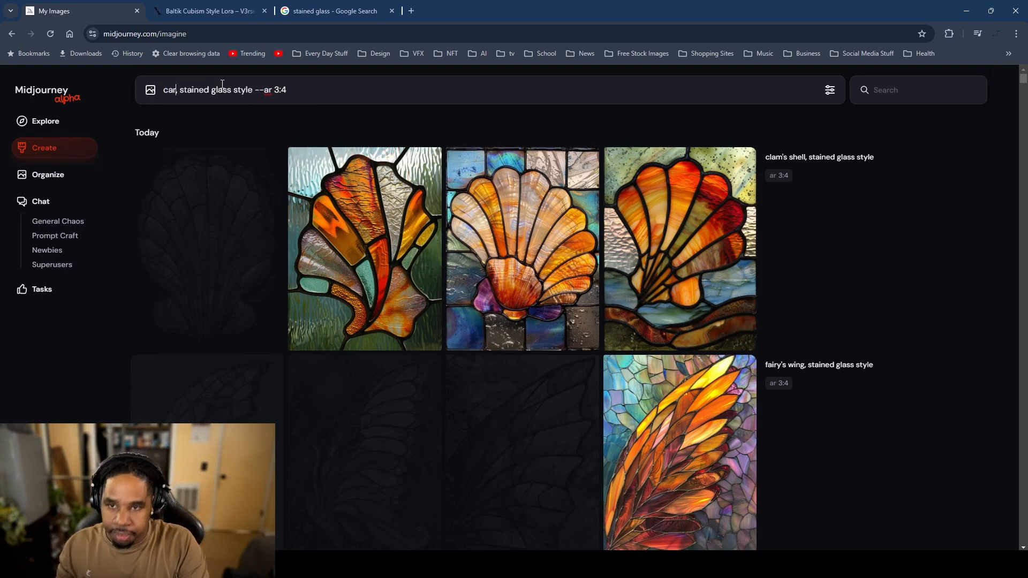
Step: Generate images from the prompt "car, stained glass style --ar 3:4", then reuse it with "fire" as the subject
{"action": "key", "text": "Return"}
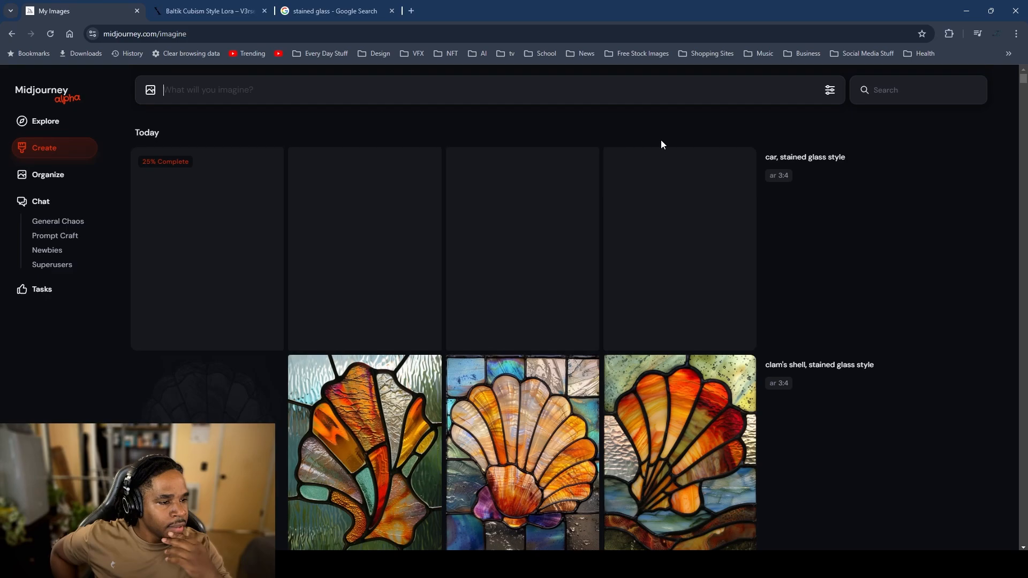
{"action": "left_click", "coordinate": [816, 344]}
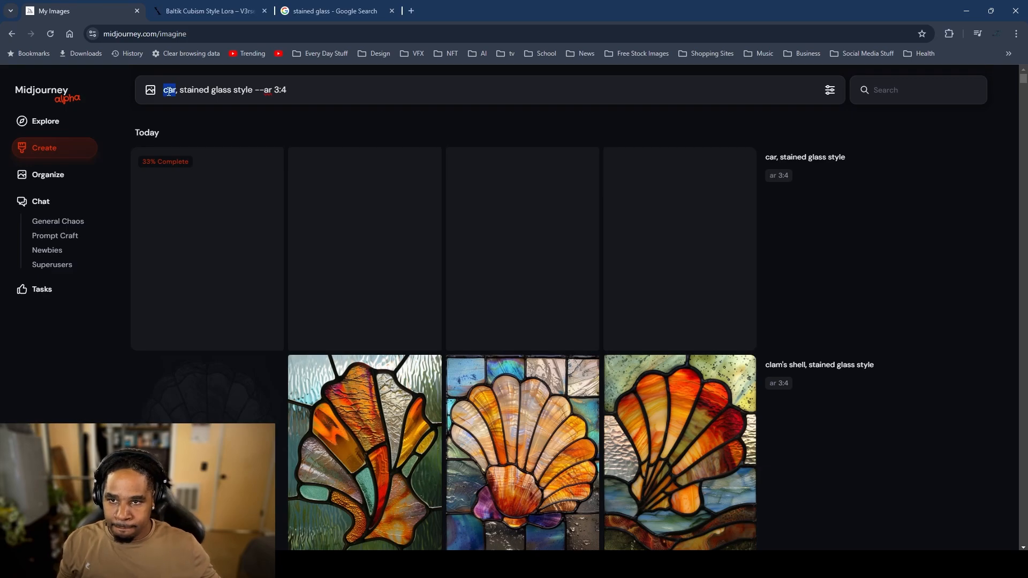
{"action": "type", "text": "fire"}
{"action": "key", "text": "Return"}
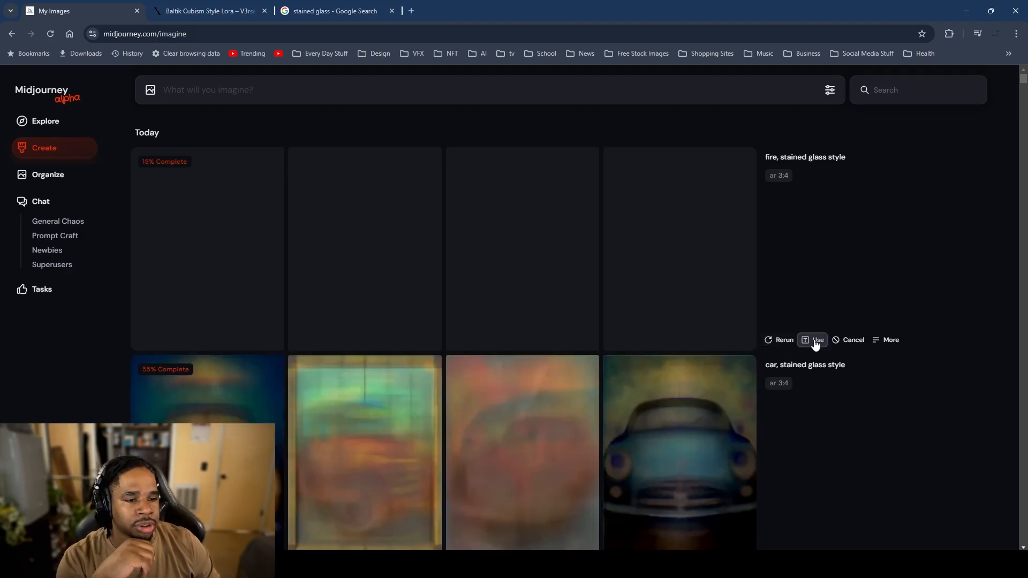
Step: Reuse the fire prompt with the subject replaced by "ocean" and generate the images
{"action": "left_click", "coordinate": [813, 342]}
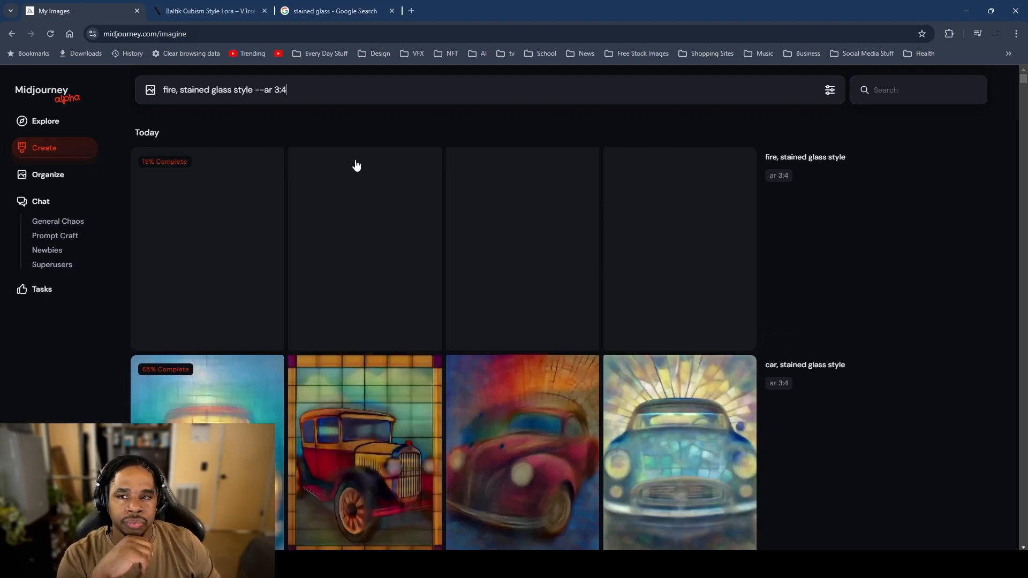
{"action": "double_click", "coordinate": [170, 91]}
{"action": "type", "text": "ocean"}
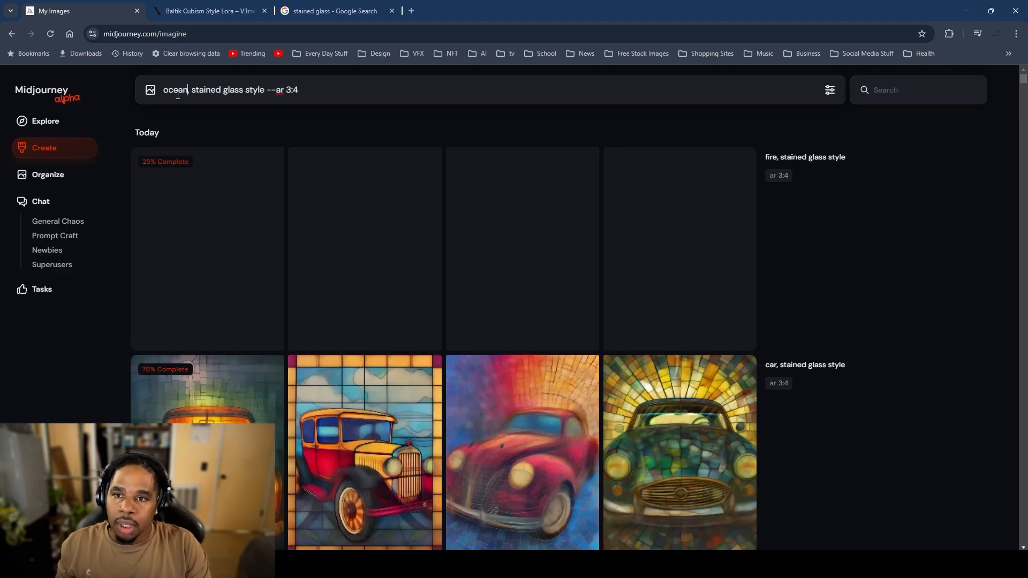
{"action": "key", "text": "Return"}
Step: Reuse the ocean prompt with the subject replaced by "forest" and generate the images
{"action": "left_click", "coordinate": [814, 343]}
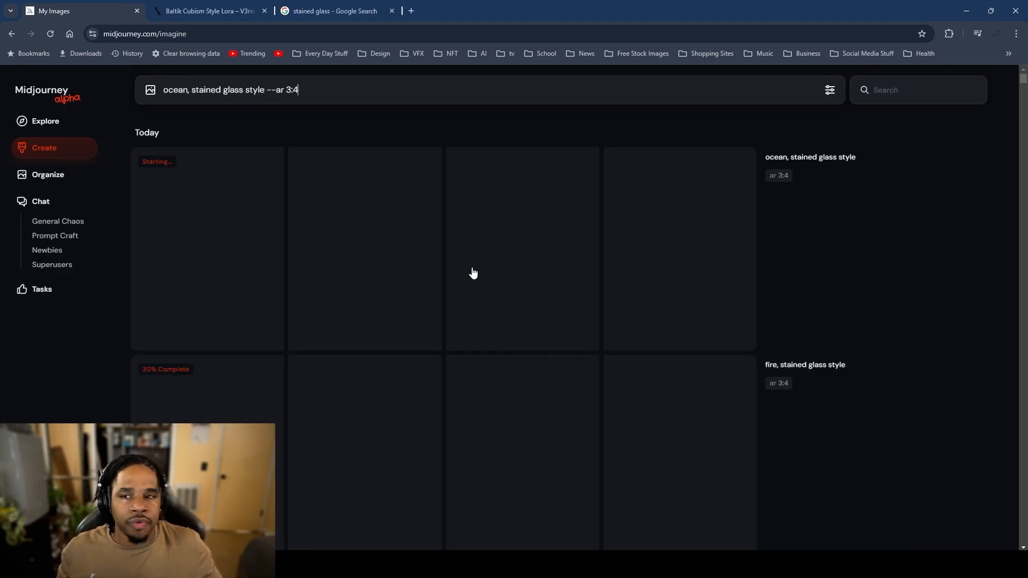
{"action": "double_click", "coordinate": [170, 89]}
{"action": "type", "text": "forest"}
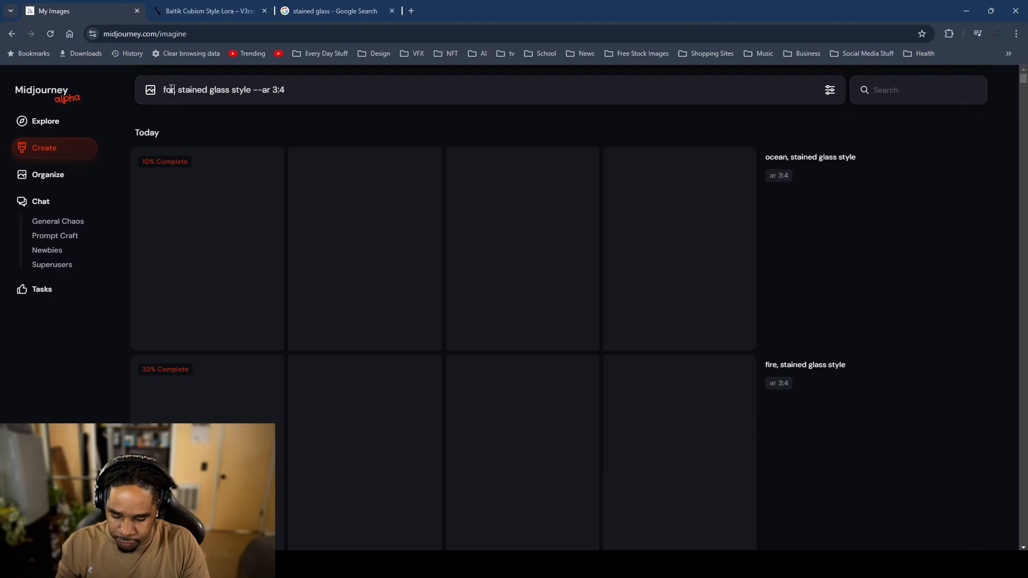
{"action": "key", "text": "Return"}
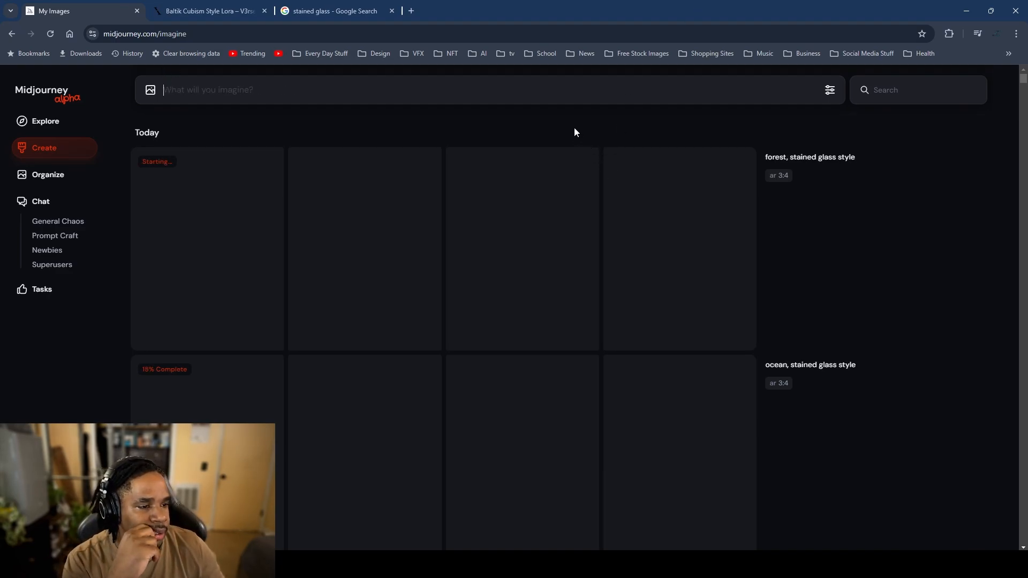
Step: Reuse the forest prompt with the subject replaced by "beautiful woman" and generate the images
{"action": "mouse_move", "coordinate": [817, 322]}
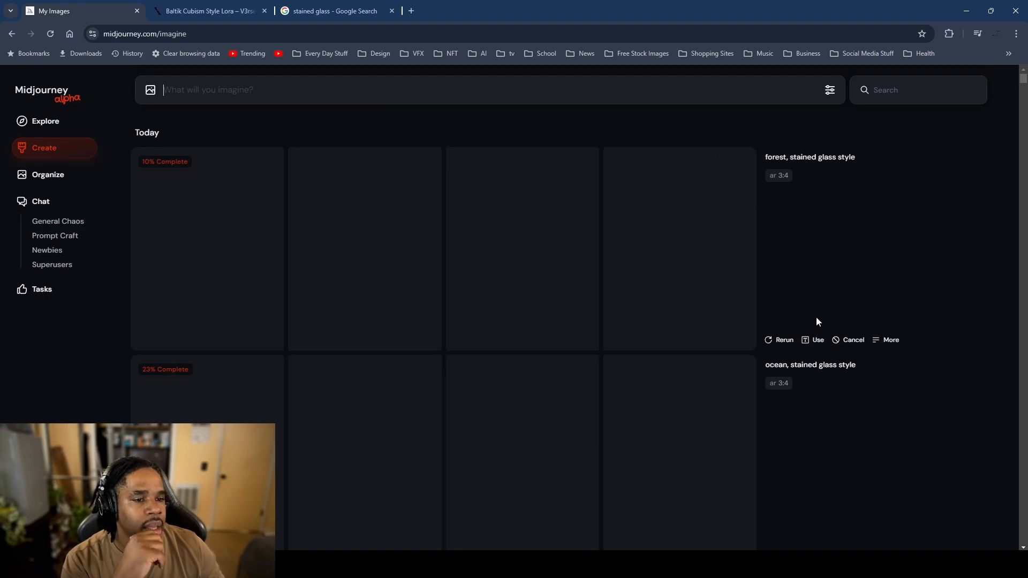
{"action": "left_click", "coordinate": [814, 340]}
{"action": "double_click", "coordinate": [176, 90]}
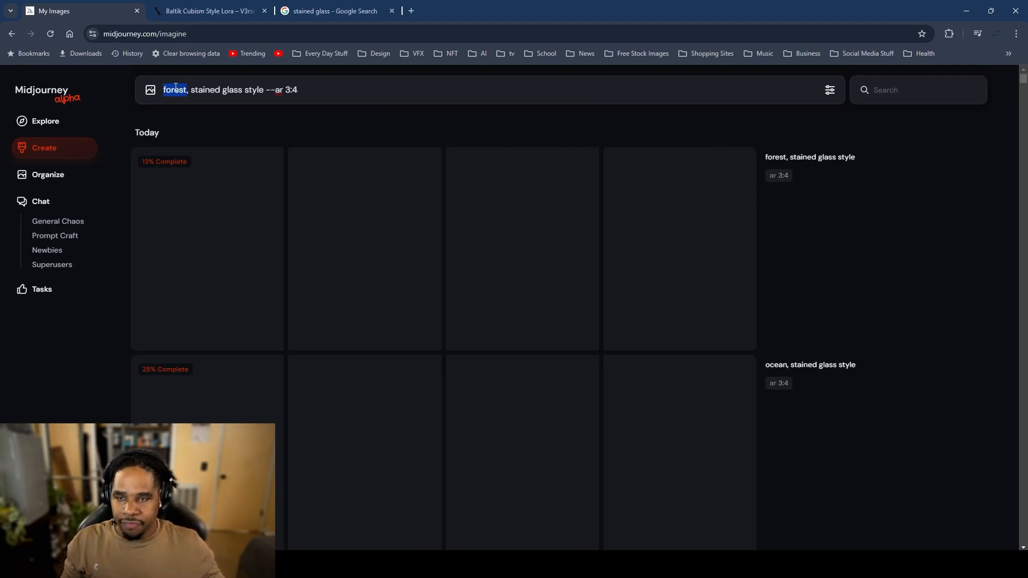
{"action": "type", "text": "bea"}
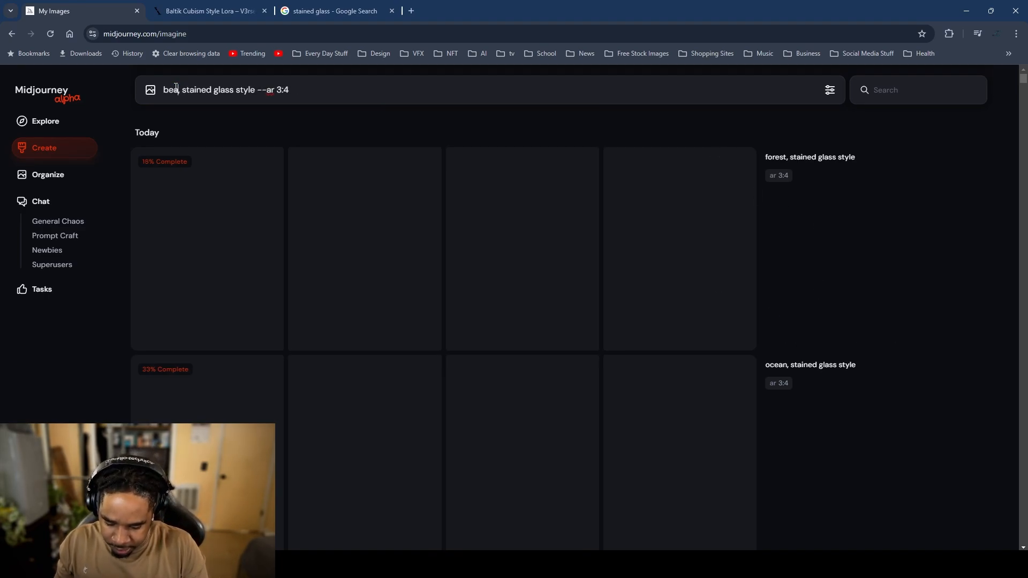
{"action": "type", "text": "h"}
{"action": "key", "text": "BackSpace"}
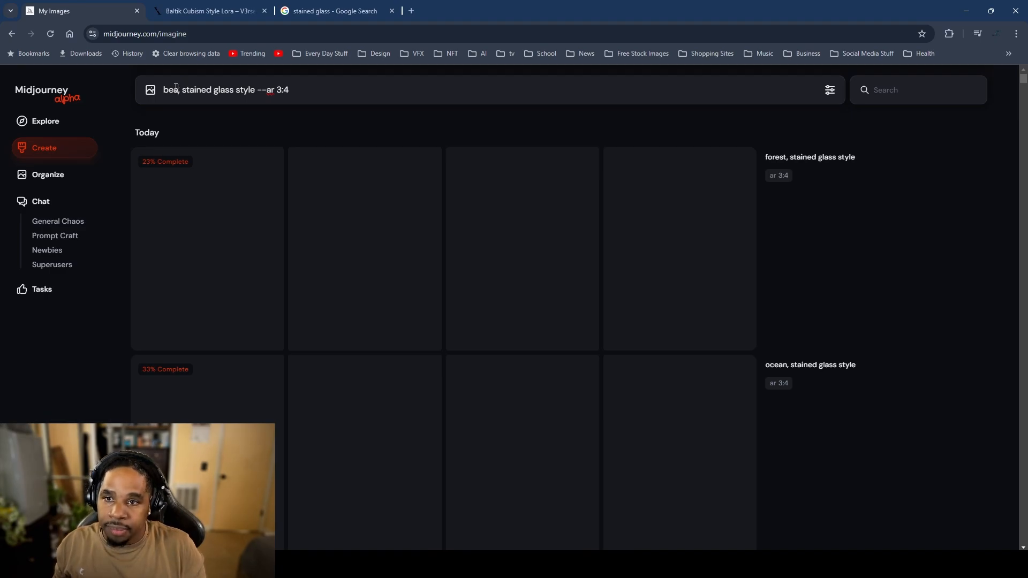
{"action": "type", "text": "utiful "}
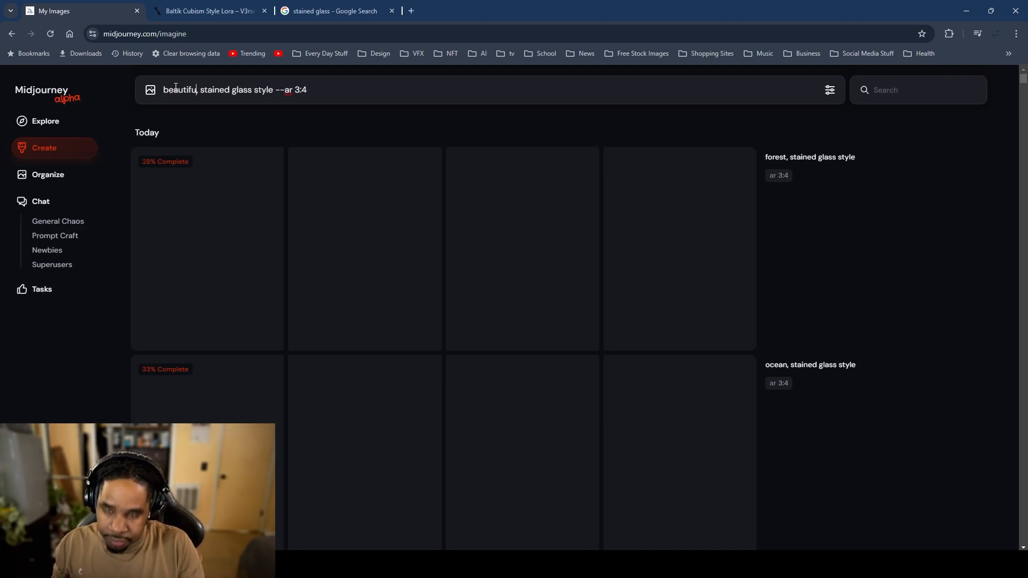
{"action": "type", "text": "woman"}
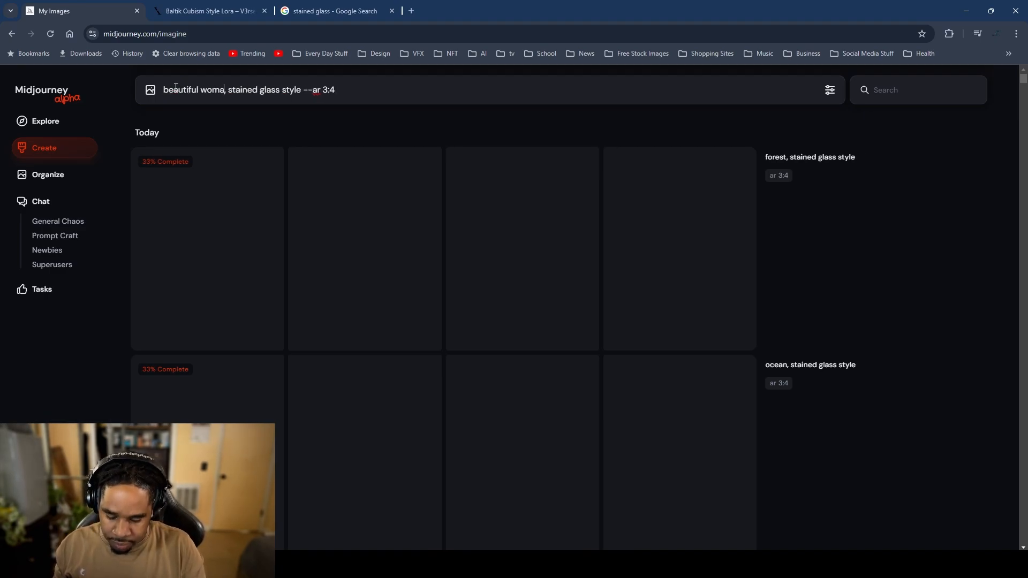
{"action": "key", "text": "Return"}
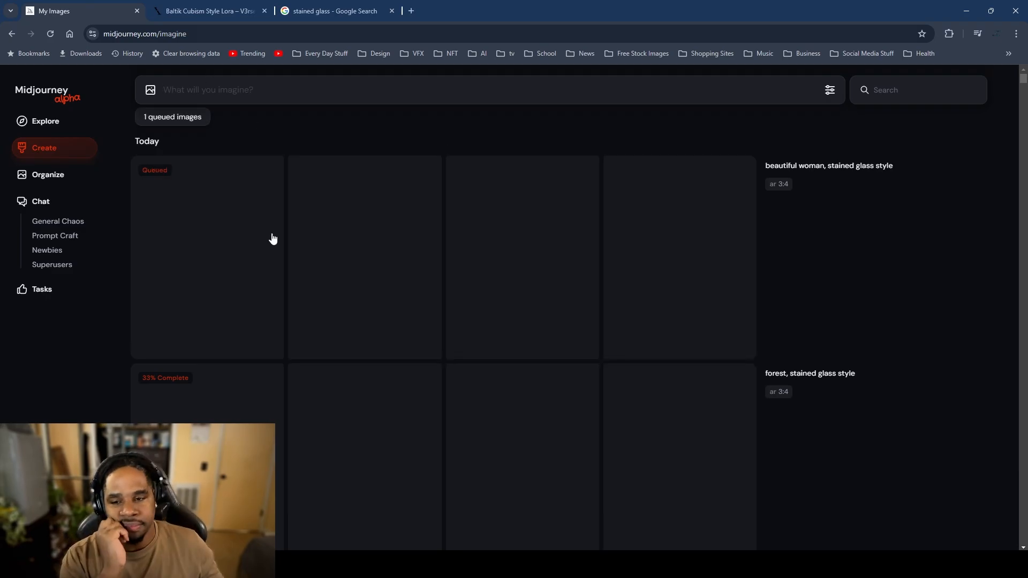
Step: Generate another batch of images from the unchanged prompt "fire, stained glass style --ar 3:4"
{"action": "scroll", "coordinate": [273, 239], "scroll_direction": "down", "scroll_amount": 5}
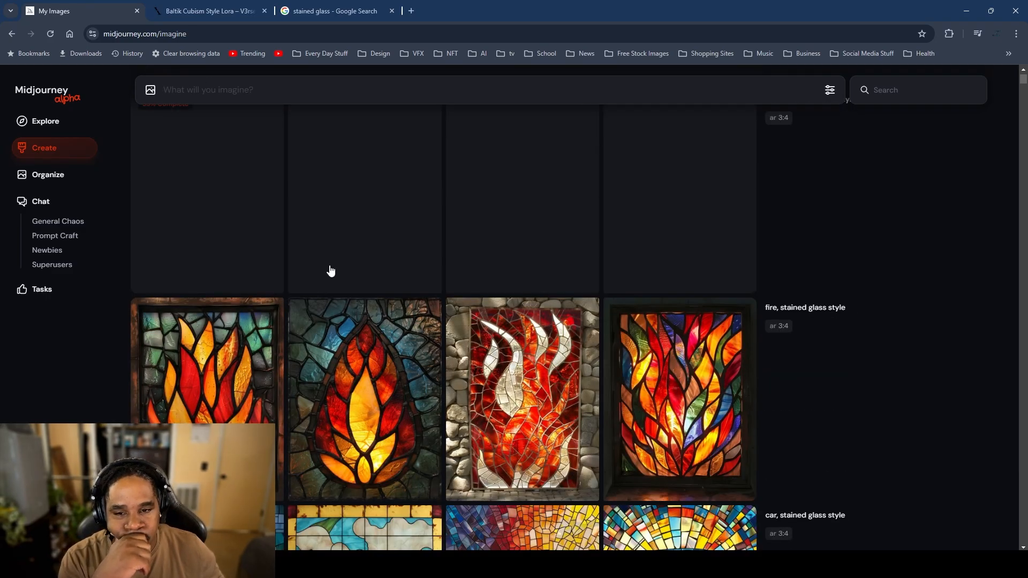
{"action": "mouse_move", "coordinate": [326, 385]}
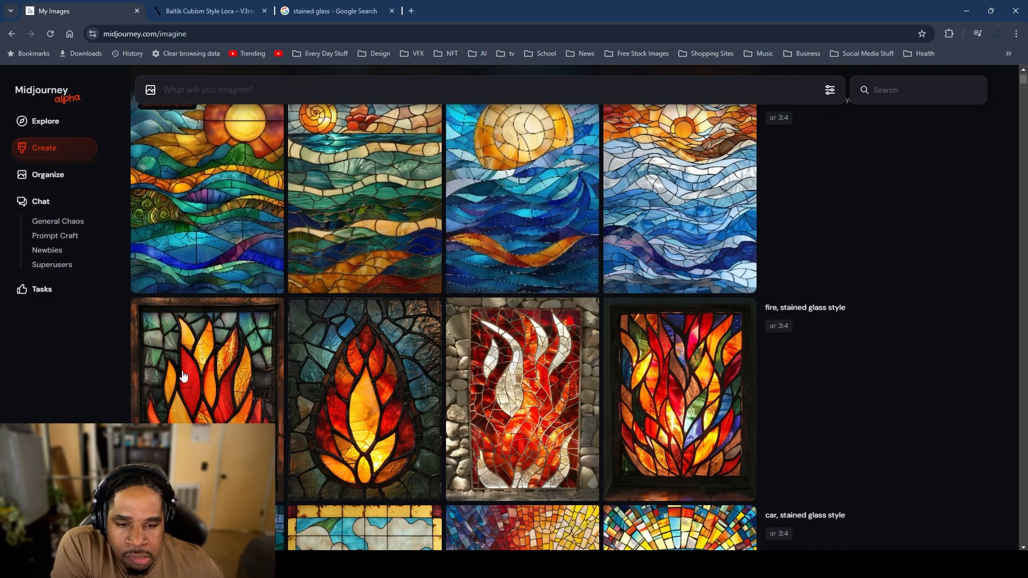
{"action": "mouse_move", "coordinate": [747, 484]}
{"action": "left_click", "coordinate": [809, 493]}
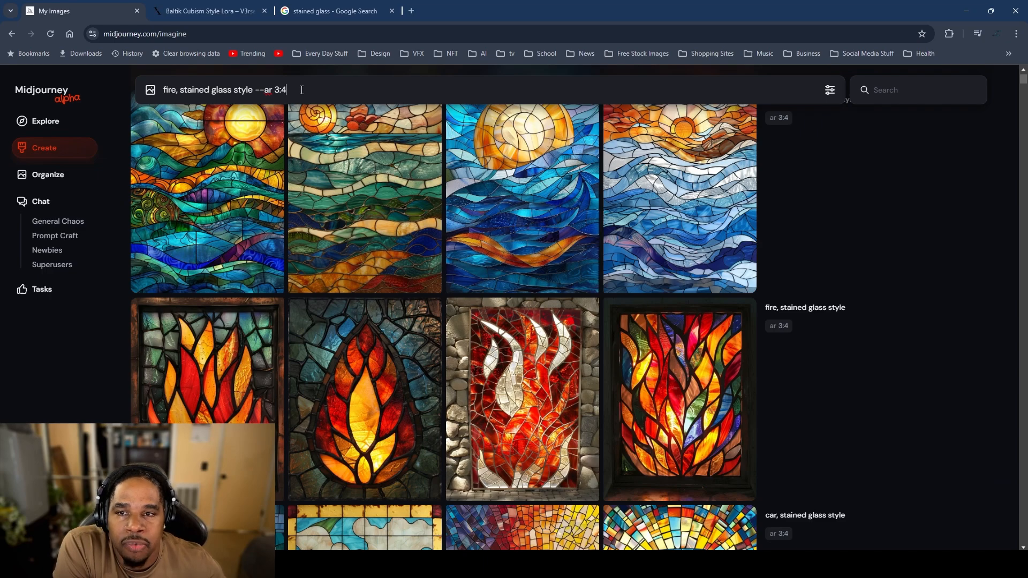
{"action": "key", "text": "Return"}
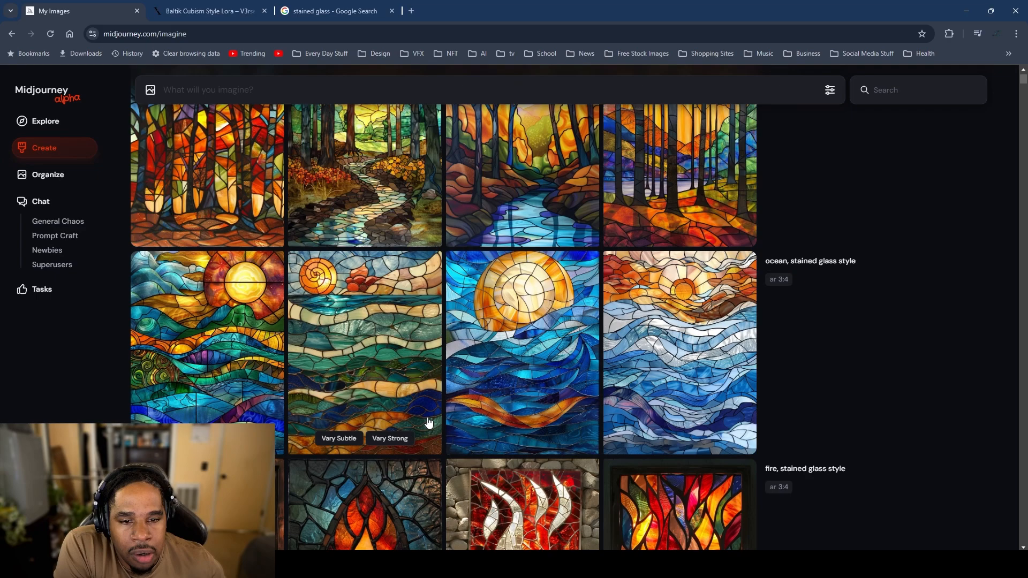
Step: Hide the first two ocean images and load the ocean prompt back into the prompt field
{"action": "right_click", "coordinate": [194, 312]}
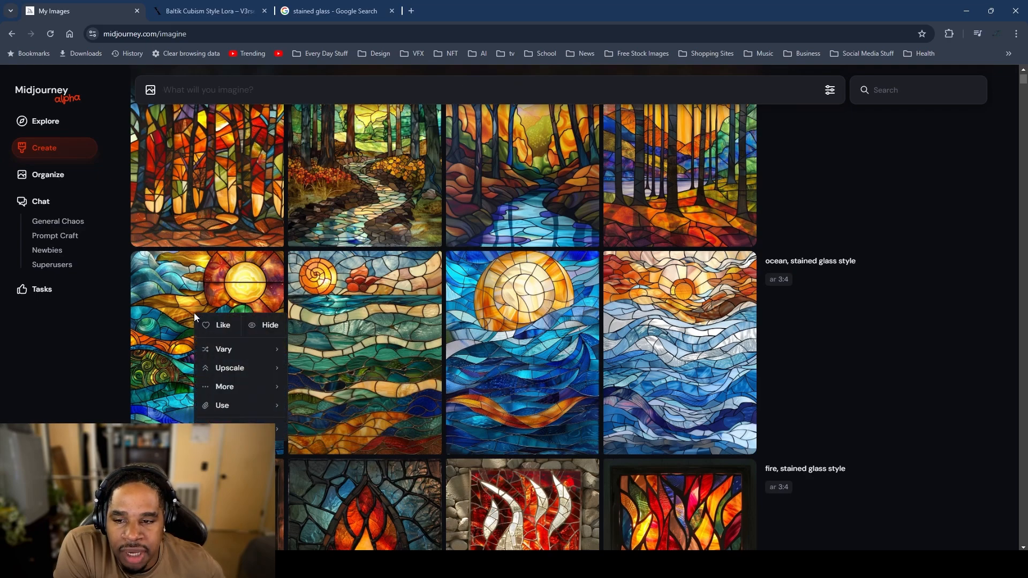
{"action": "left_click", "coordinate": [259, 326]}
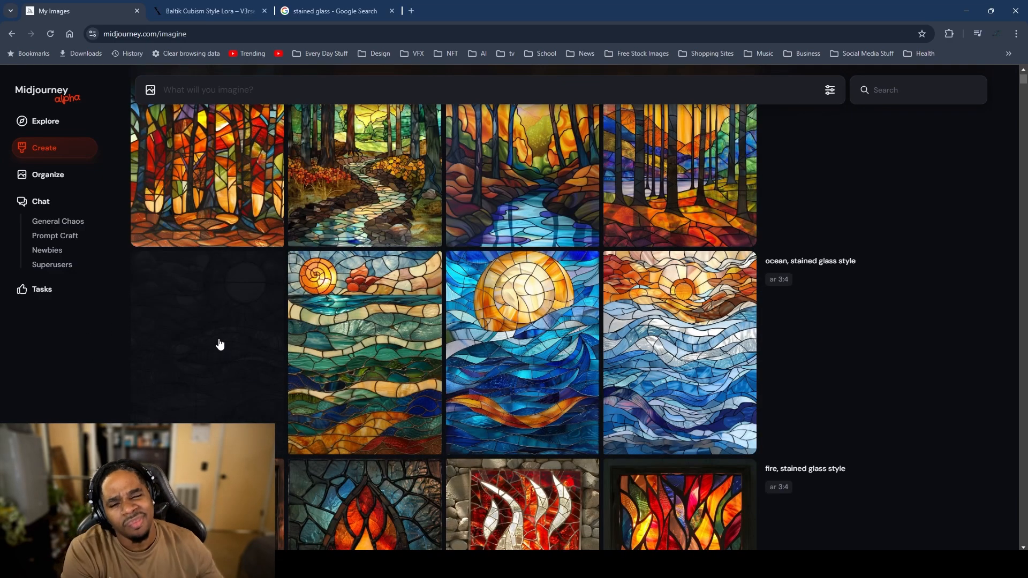
{"action": "mouse_move", "coordinate": [425, 442]}
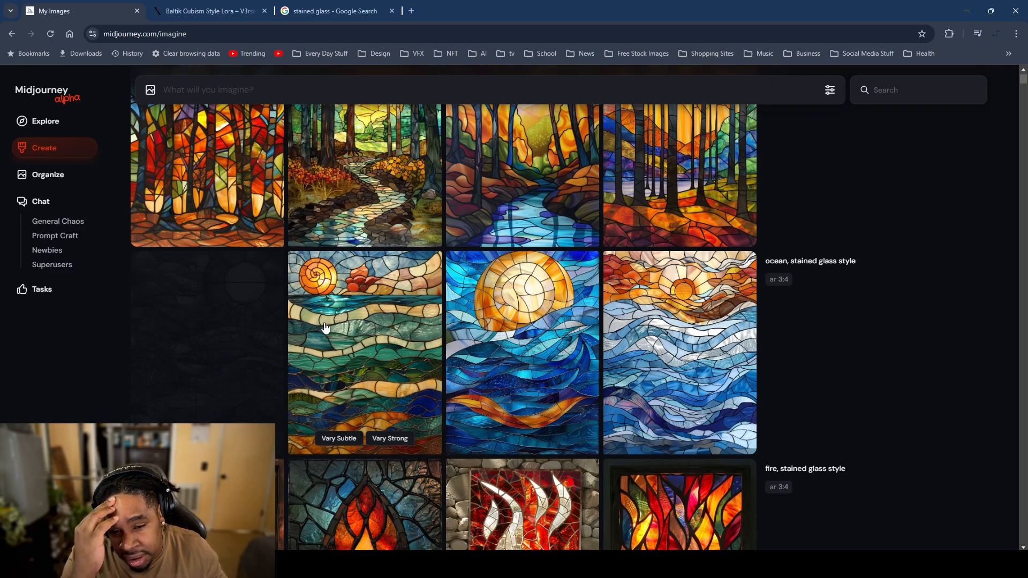
{"action": "right_click", "coordinate": [385, 369]}
{"action": "left_click", "coordinate": [457, 377]}
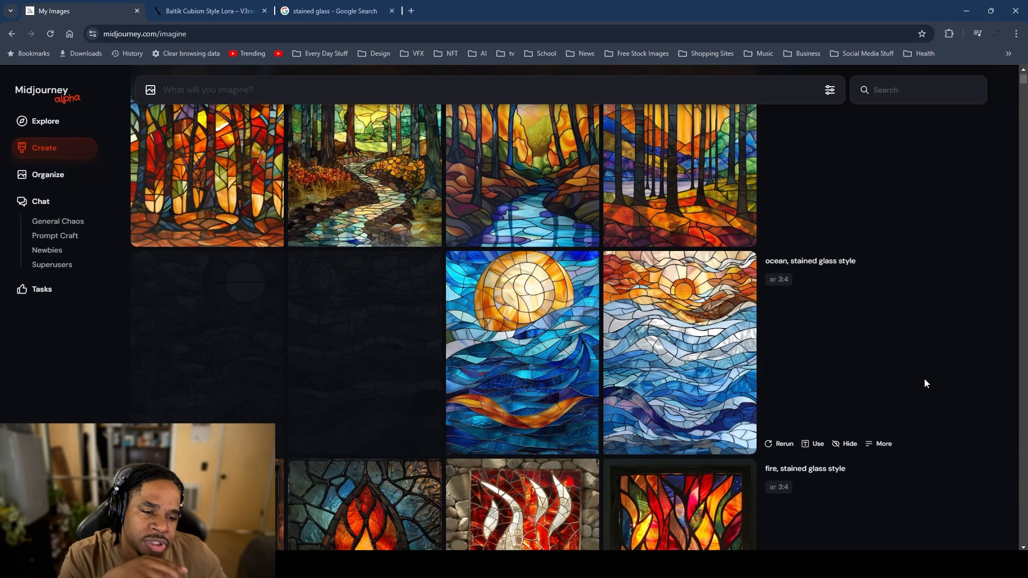
{"action": "left_click", "coordinate": [811, 445]}
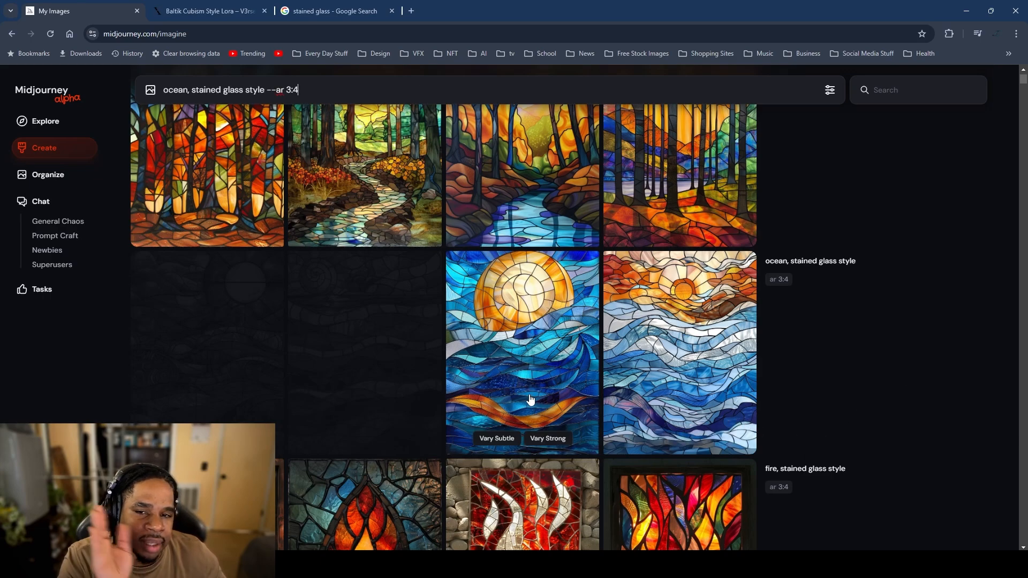
Step: Inspect the first two forest images enlarged, then hide the second one with the stone path
{"action": "scroll", "coordinate": [522, 399], "scroll_direction": "up", "scroll_amount": 3}
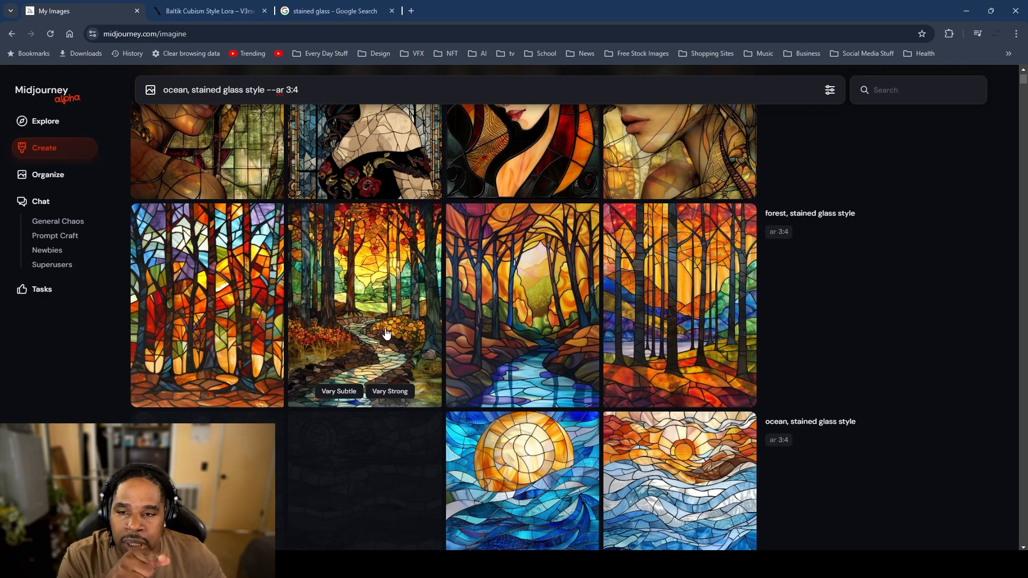
{"action": "left_click", "coordinate": [221, 284]}
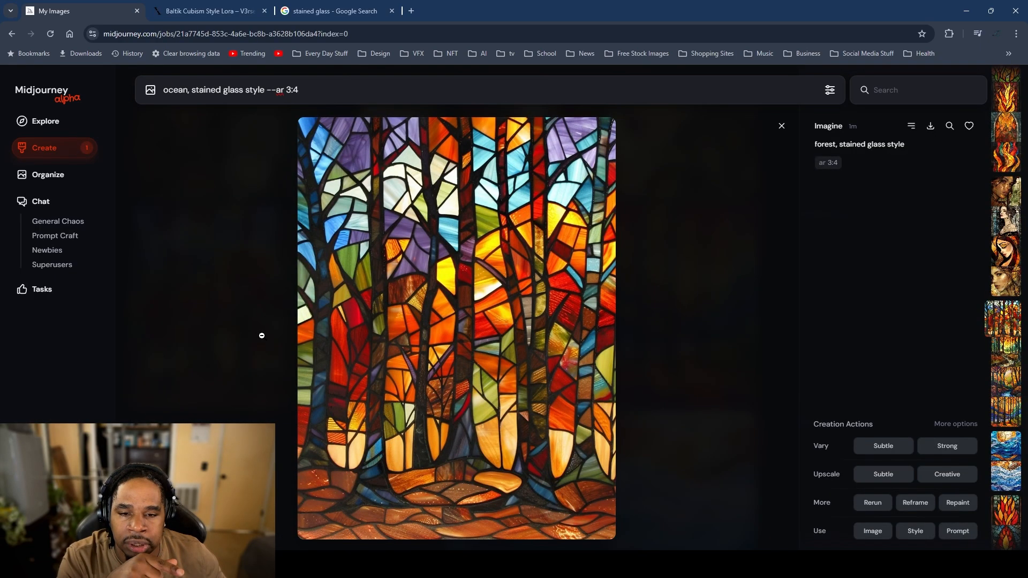
{"action": "left_click", "coordinate": [262, 336]}
{"action": "left_click", "coordinate": [389, 284]}
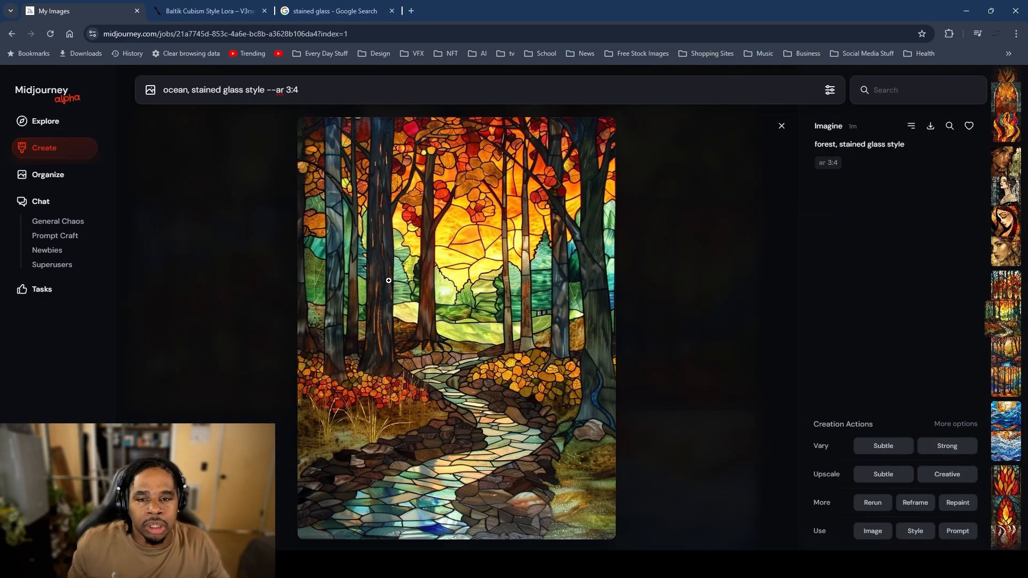
{"action": "left_click", "coordinate": [229, 287]}
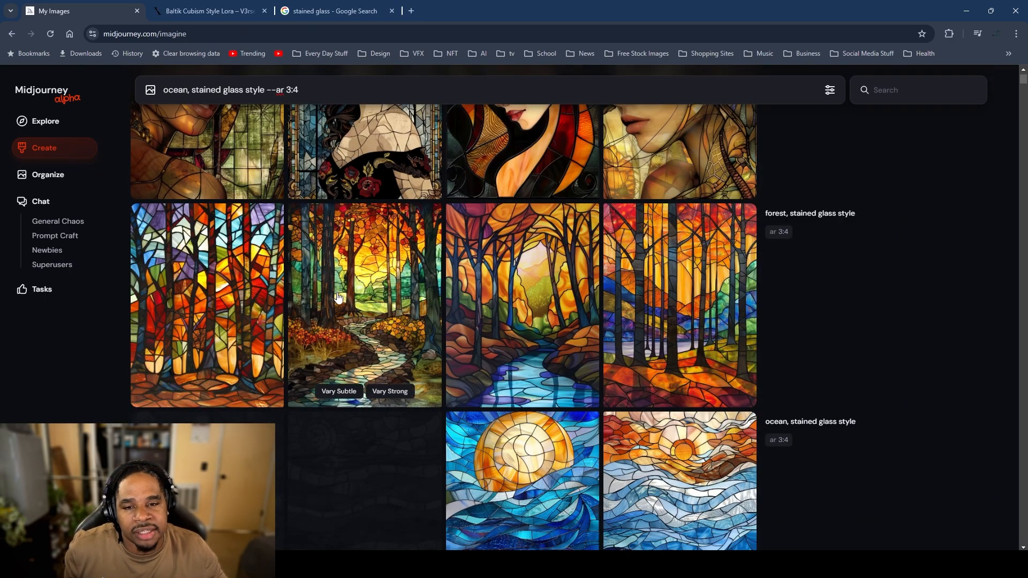
{"action": "left_click", "coordinate": [308, 342]}
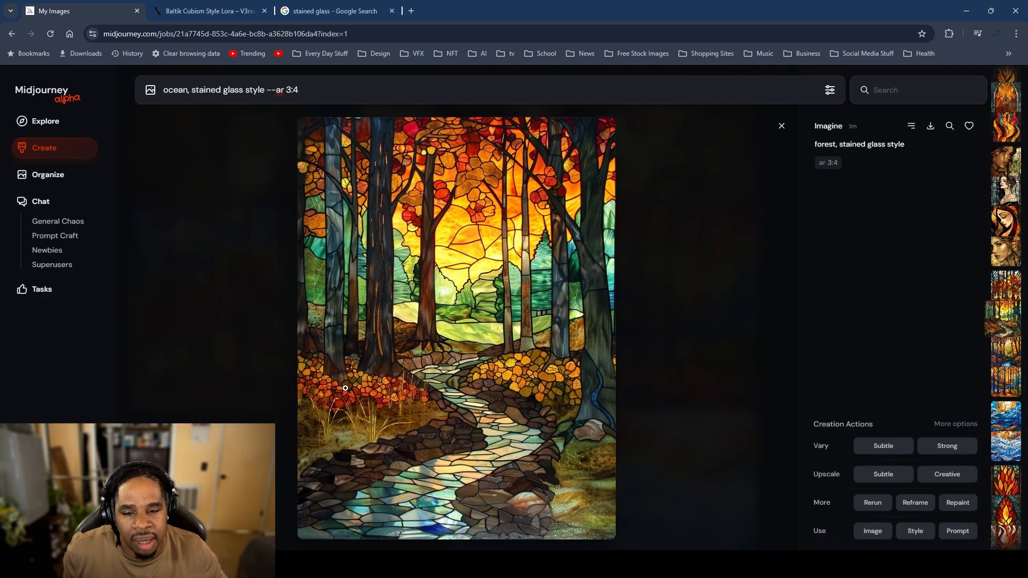
{"action": "left_click", "coordinate": [293, 422]}
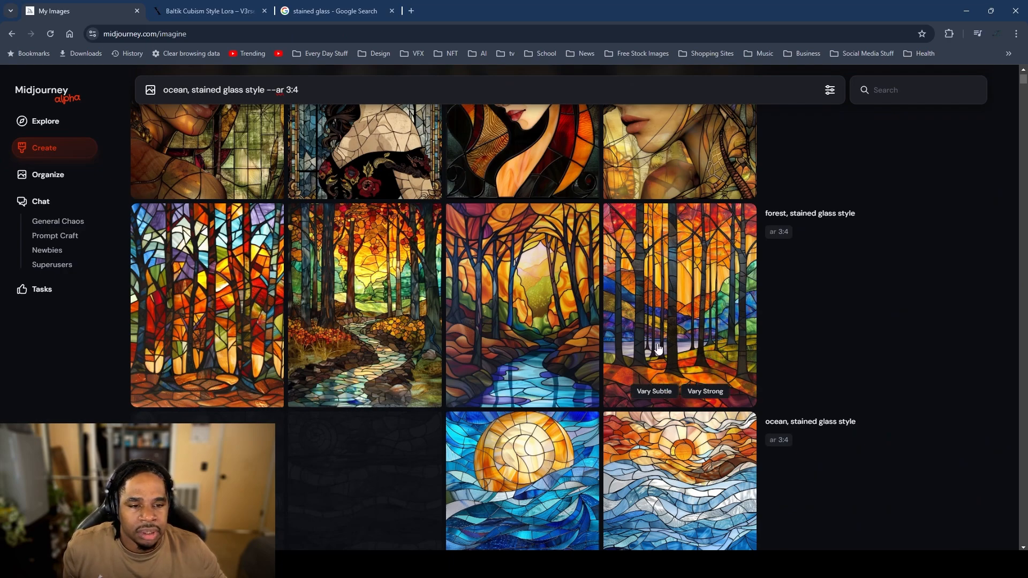
{"action": "right_click", "coordinate": [342, 303]}
{"action": "left_click", "coordinate": [404, 313]}
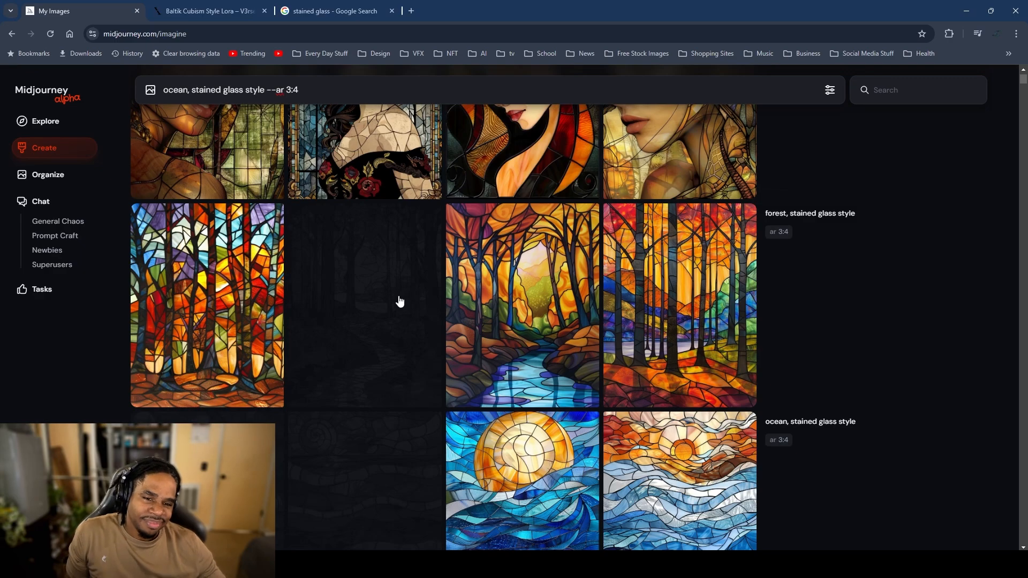
Step: Inspect the third forest image, with the blue stream, at full size and hide it from the results
{"action": "left_click", "coordinate": [522, 308]}
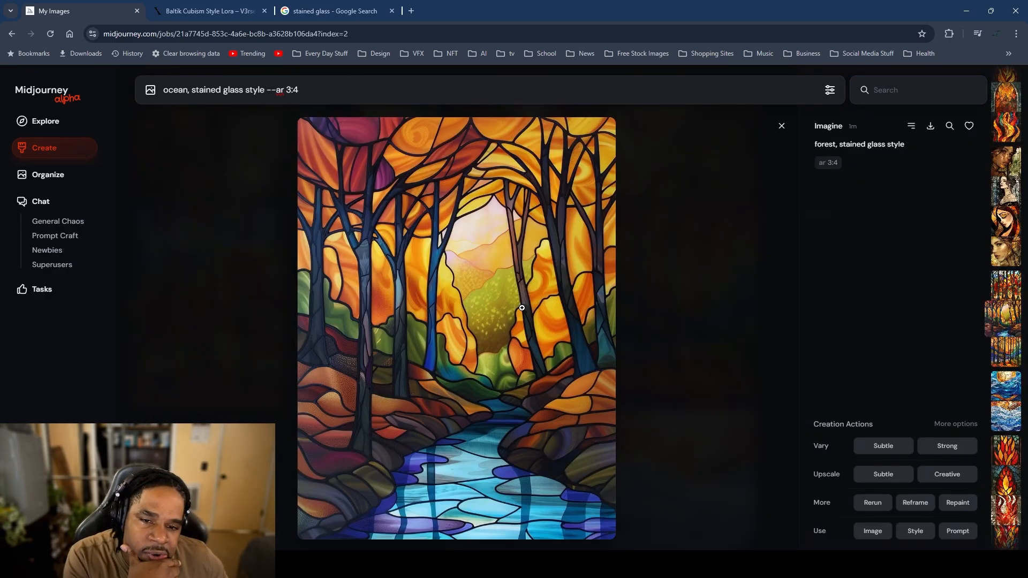
{"action": "left_click", "coordinate": [469, 293]}
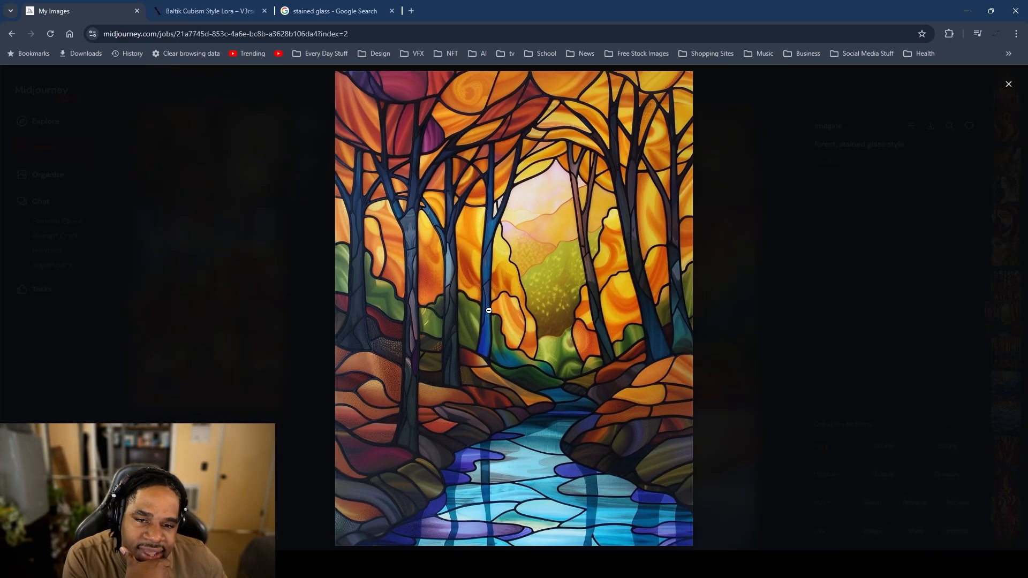
{"action": "left_click", "coordinate": [532, 276]}
{"action": "key", "text": "Escape"}
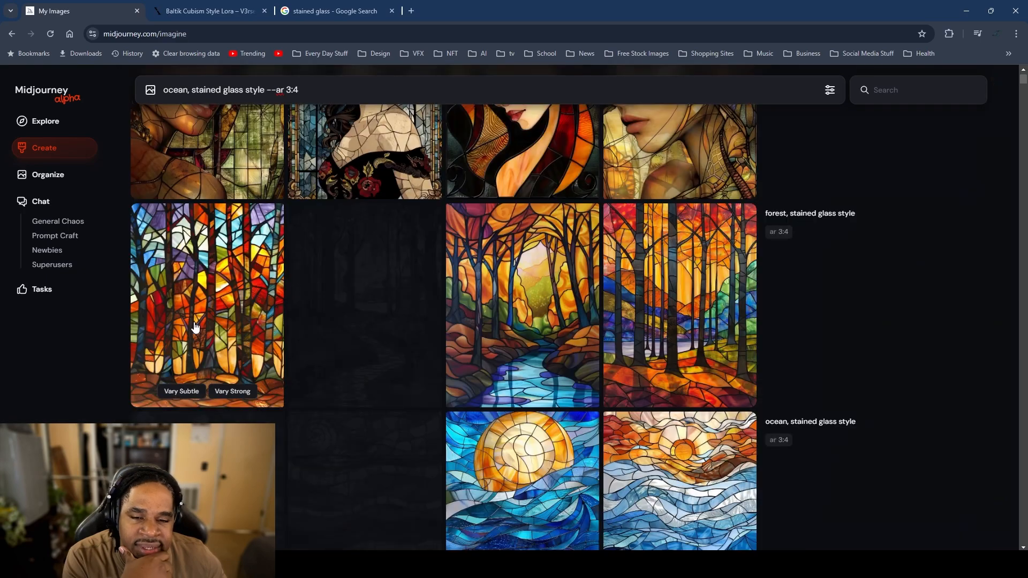
{"action": "right_click", "coordinate": [513, 302]}
{"action": "left_click", "coordinate": [593, 314]}
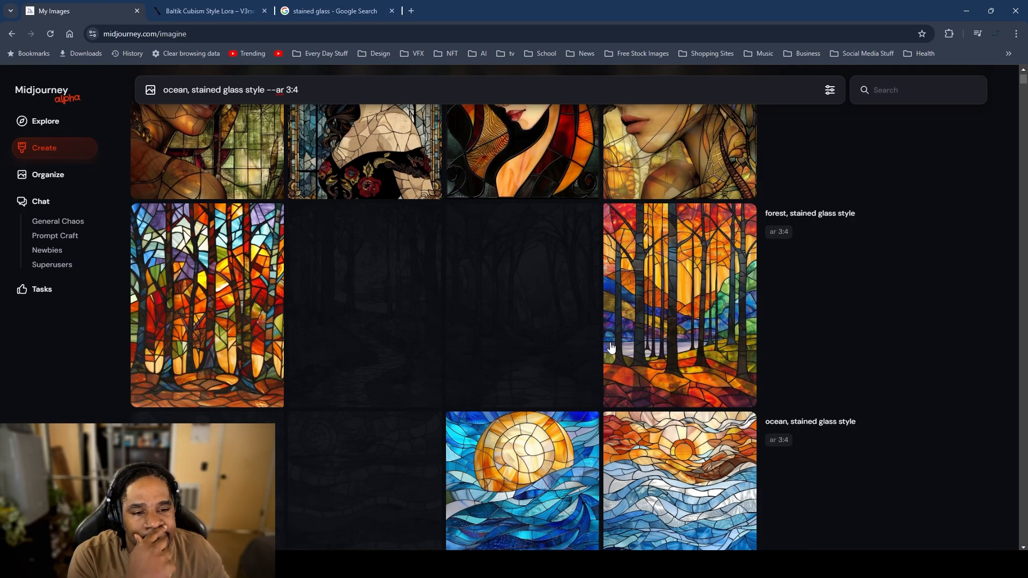
Step: Hide the first, second and fourth images of the "beautiful woman, stained glass style" batch
{"action": "scroll", "coordinate": [696, 356], "scroll_direction": "up", "scroll_amount": 4}
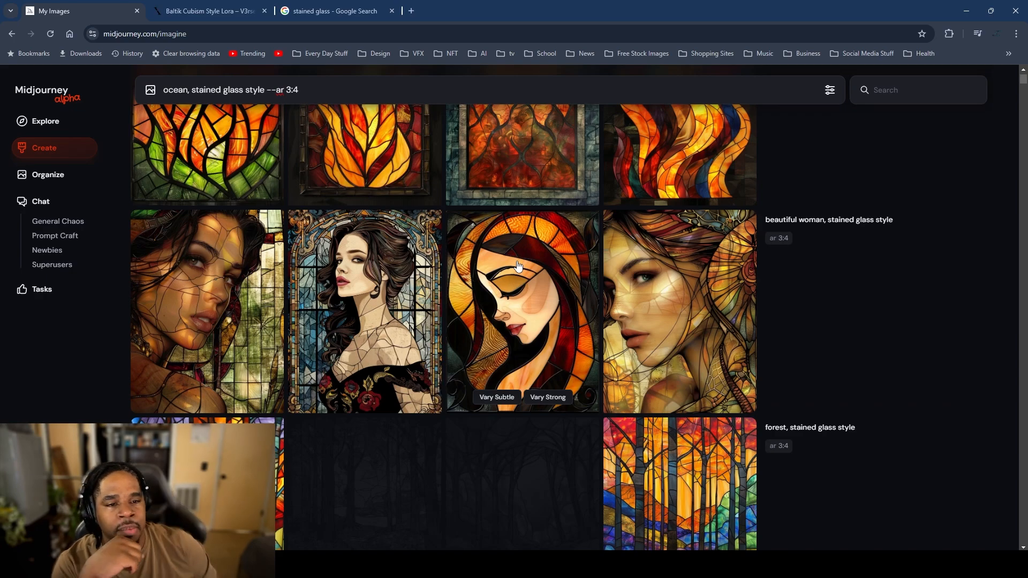
{"action": "right_click", "coordinate": [709, 274]}
{"action": "left_click", "coordinate": [771, 283]}
{"action": "right_click", "coordinate": [387, 297]}
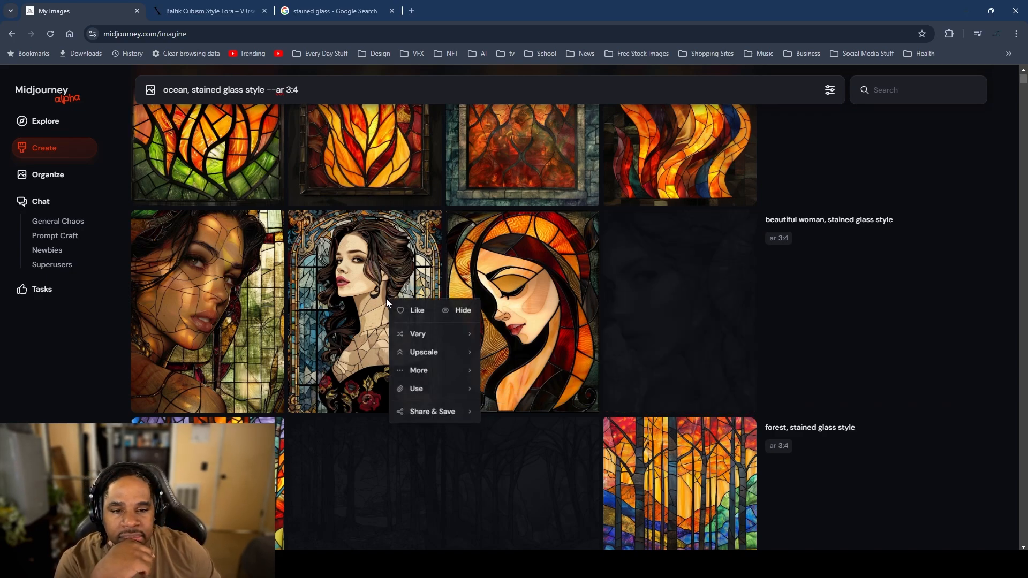
{"action": "left_click", "coordinate": [461, 310]}
{"action": "right_click", "coordinate": [191, 292]}
{"action": "left_click", "coordinate": [266, 300]}
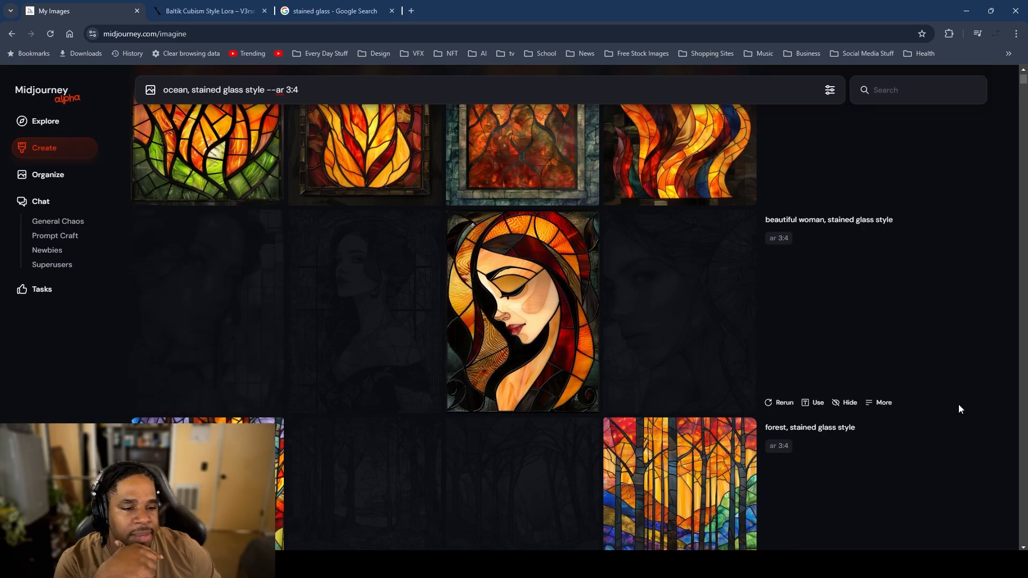
Step: Reuse the prompt "beautiful woman, stained glass style --ar 3:4" with stylization set to 200 and generate a new batch
{"action": "left_click", "coordinate": [817, 404]}
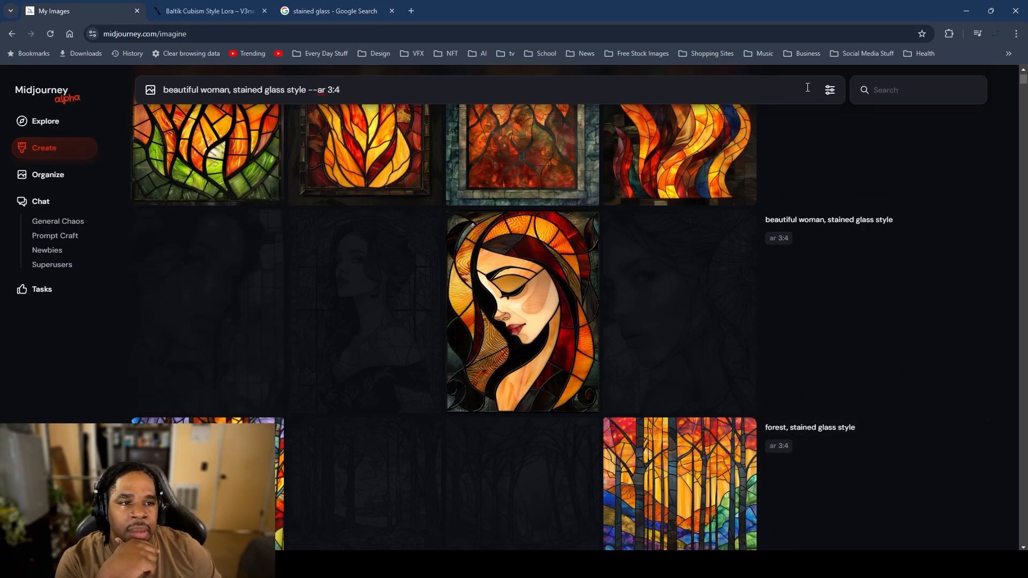
{"action": "left_click", "coordinate": [830, 90]}
{"action": "left_click_drag", "start_coordinate": [551, 180], "coordinate": [565, 180]}
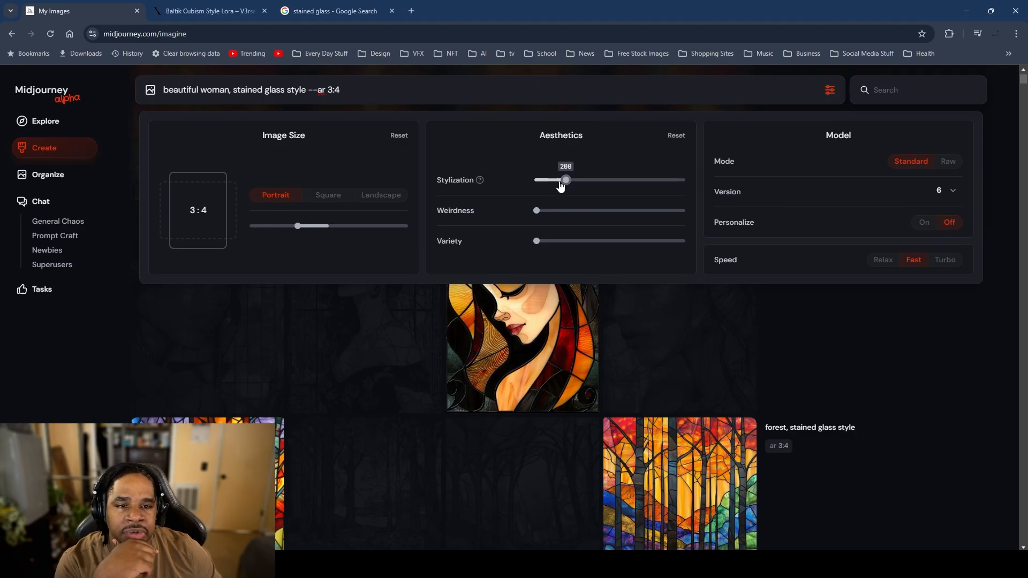
{"action": "left_click", "coordinate": [878, 334]}
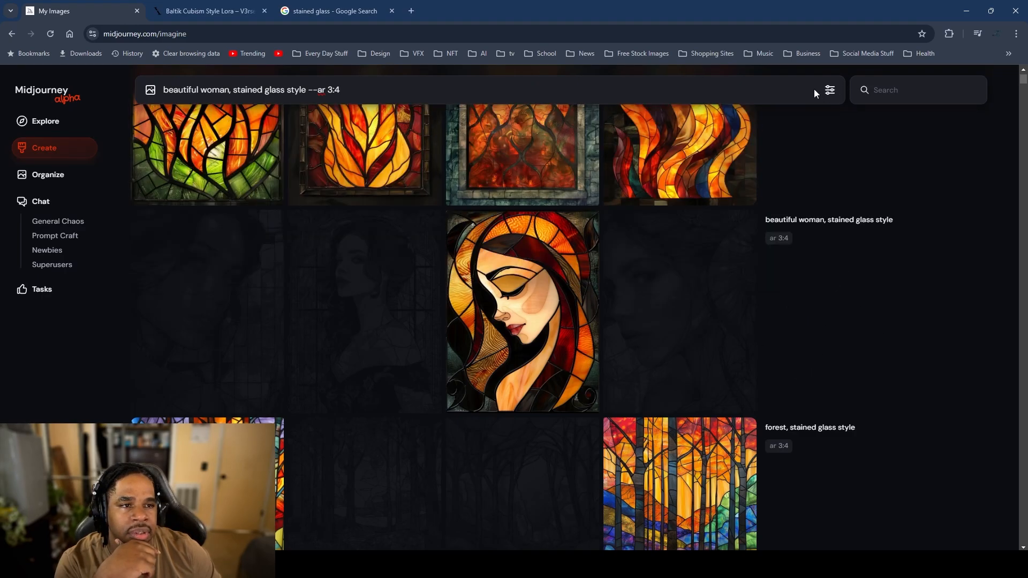
{"action": "key", "text": "Return"}
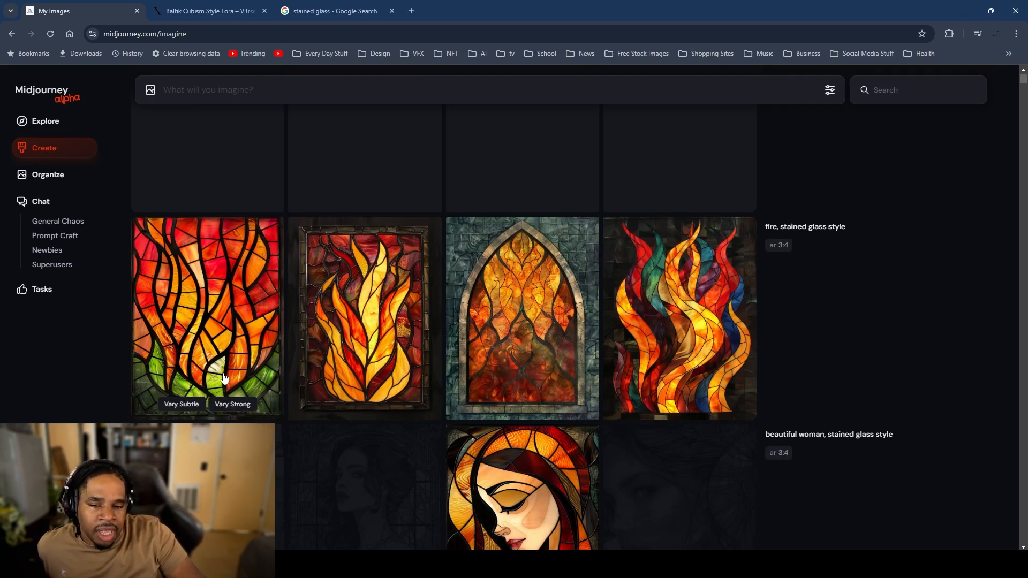
Step: Hide the first, third and fourth images of the newest fire batch
{"action": "right_click", "coordinate": [212, 343]}
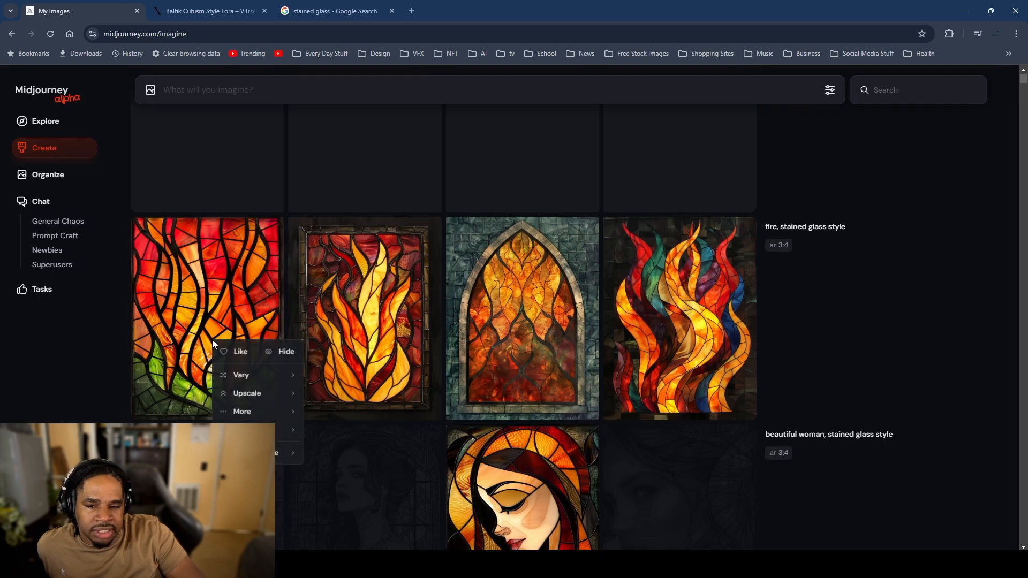
{"action": "left_click", "coordinate": [292, 352]}
{"action": "right_click", "coordinate": [570, 337]}
{"action": "left_click", "coordinate": [576, 296]}
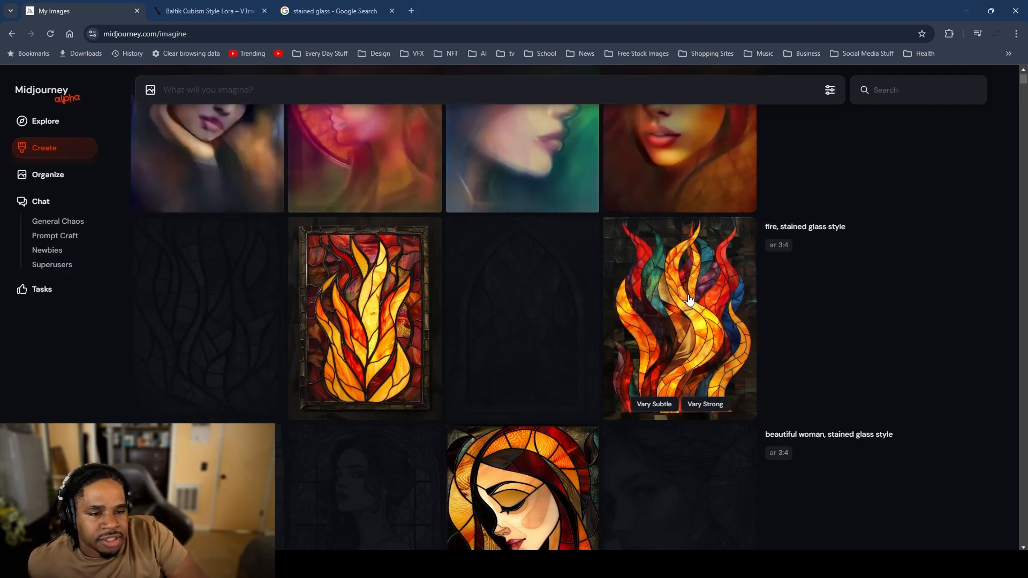
{"action": "right_click", "coordinate": [692, 315]}
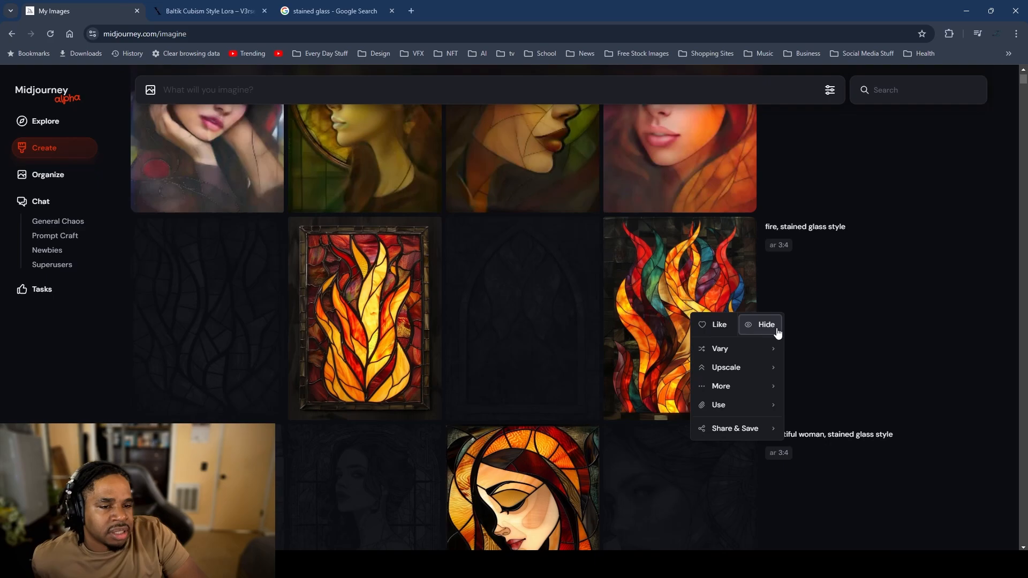
{"action": "left_click", "coordinate": [778, 333]}
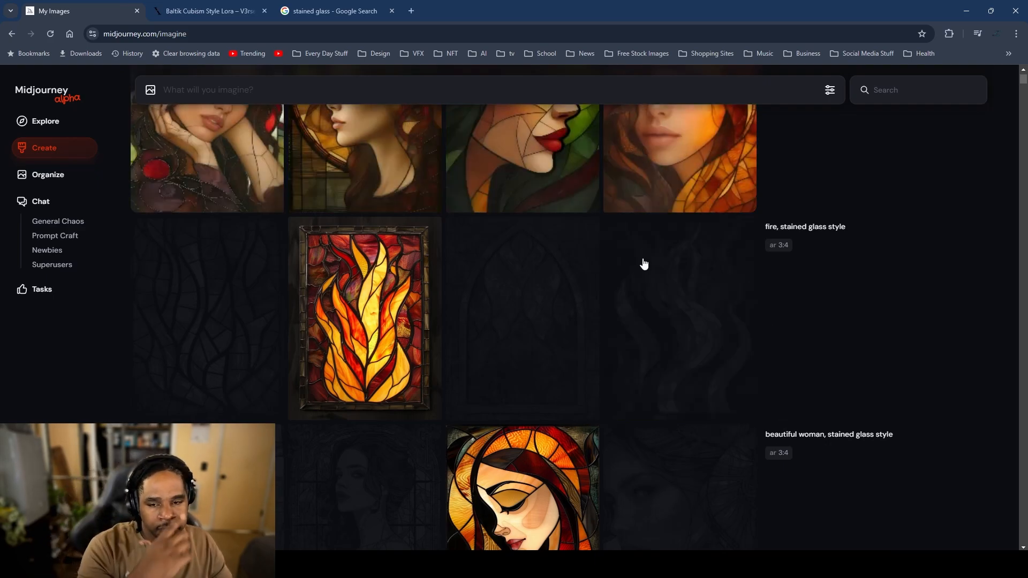
Step: Inspect the third image of the older fire batch enlarged, then hide that batch's second and fourth images
{"action": "scroll", "coordinate": [365, 412], "scroll_direction": "down", "scroll_amount": 15}
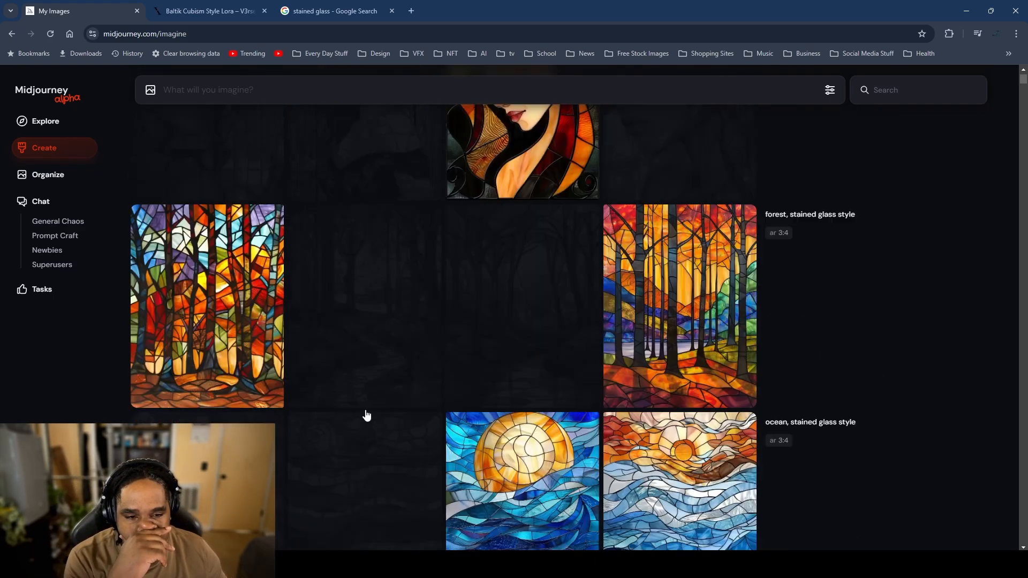
{"action": "scroll", "coordinate": [366, 402], "scroll_direction": "down", "scroll_amount": 3}
{"action": "scroll", "coordinate": [367, 398], "scroll_direction": "up", "scroll_amount": 3}
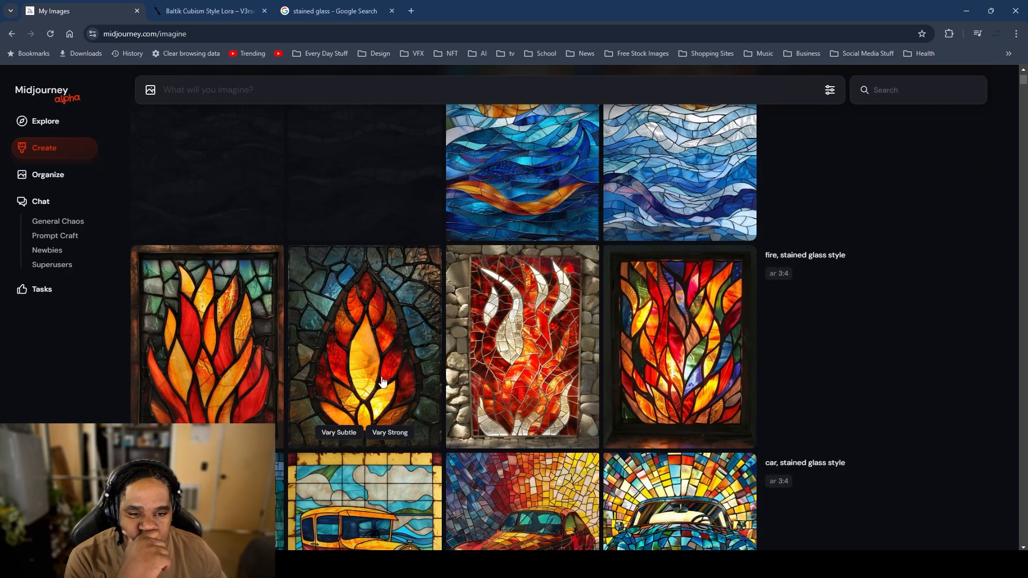
{"action": "left_click", "coordinate": [513, 331]}
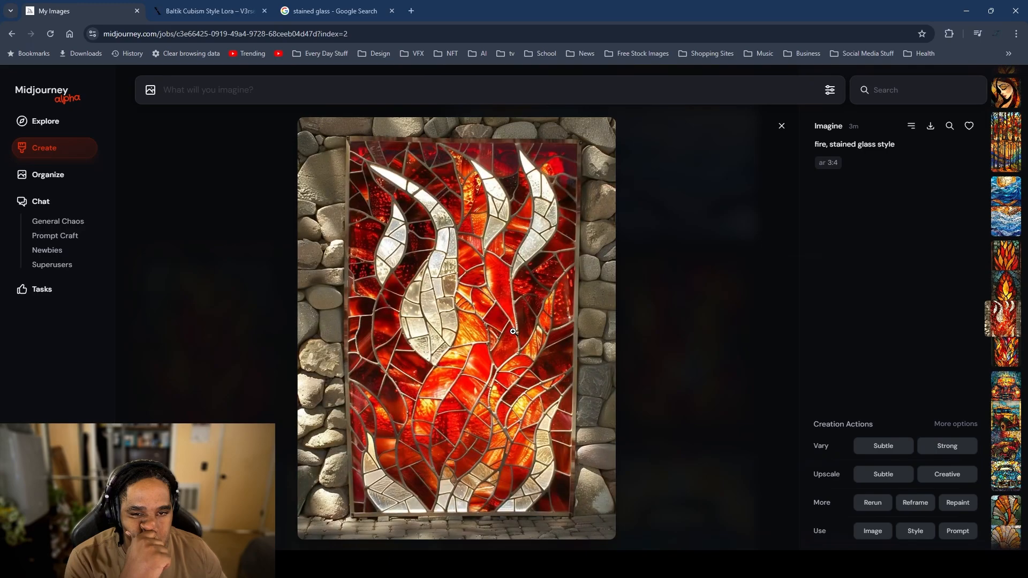
{"action": "left_click", "coordinate": [692, 290]}
{"action": "mouse_move", "coordinate": [557, 308]}
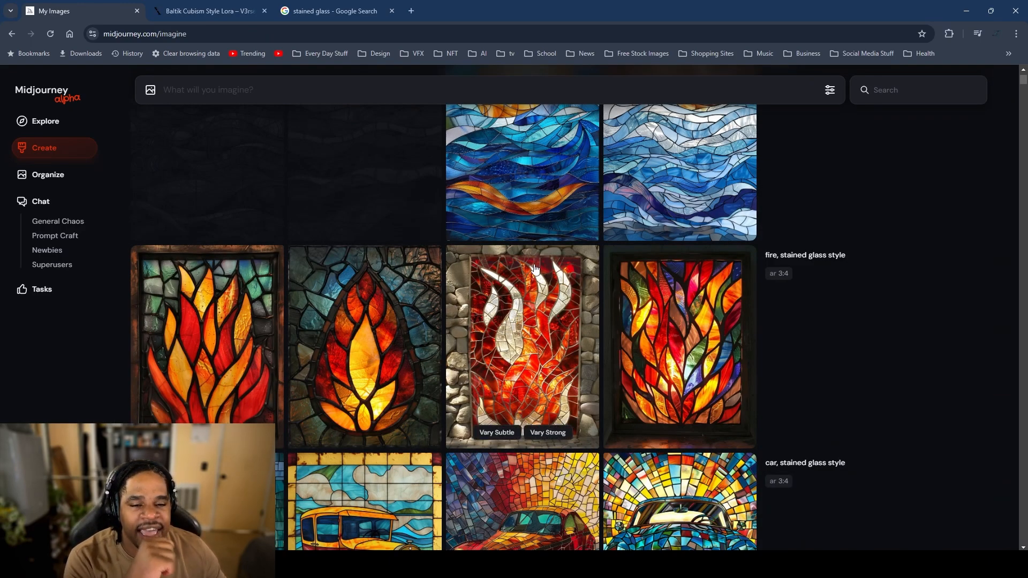
{"action": "right_click", "coordinate": [348, 329]}
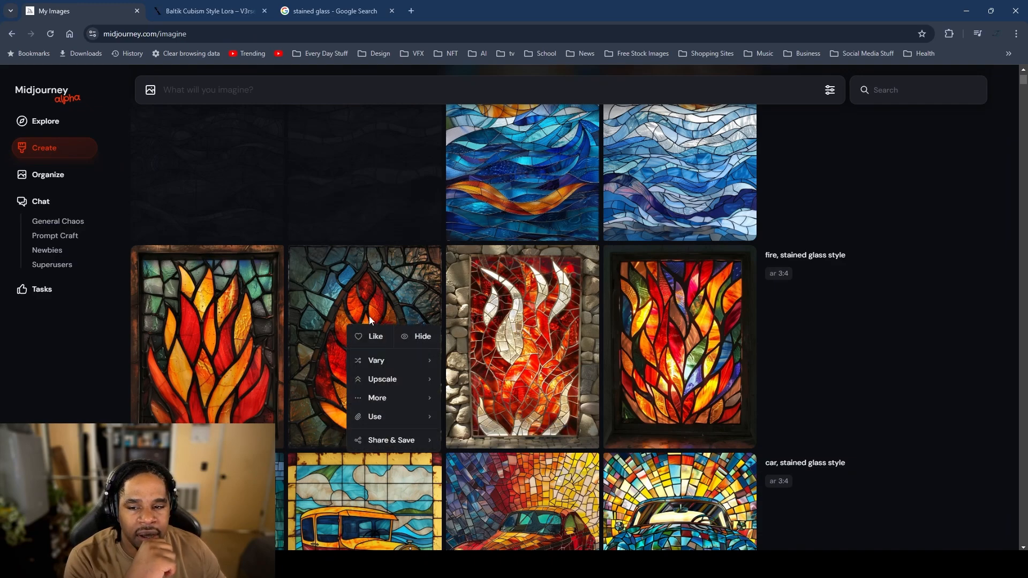
{"action": "left_click", "coordinate": [427, 337]}
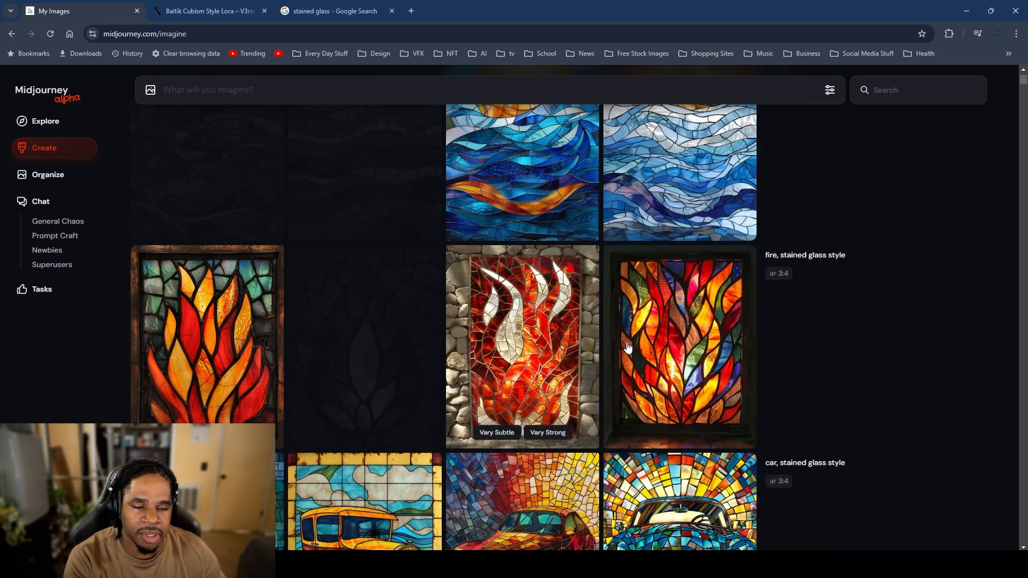
{"action": "right_click", "coordinate": [642, 317]}
{"action": "left_click", "coordinate": [740, 325]}
Step: Hide the fourth image, the frontal face with the blue eye, from the stylize 200 beautiful woman batch
{"action": "scroll", "coordinate": [679, 351], "scroll_direction": "up", "scroll_amount": 15}
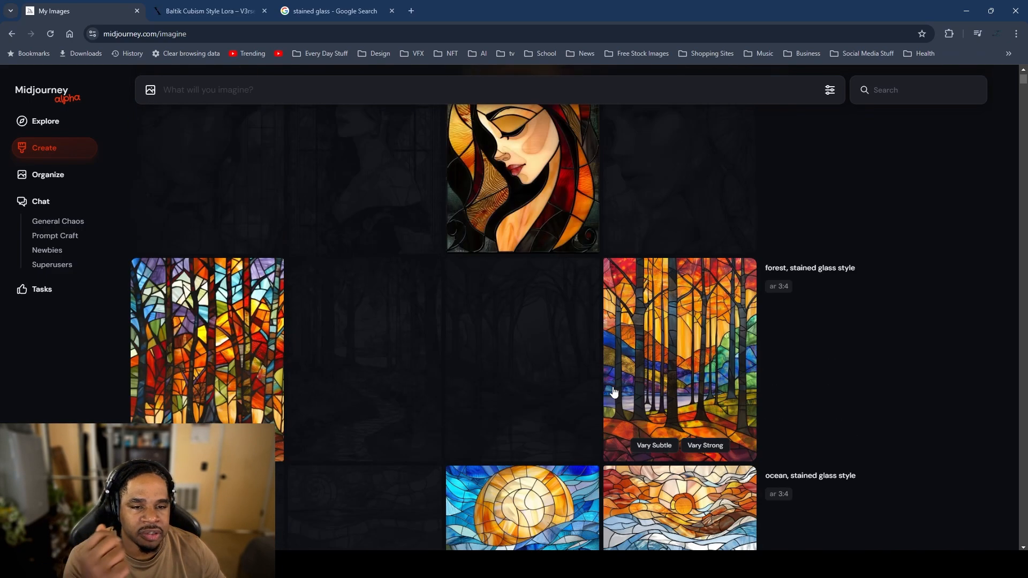
{"action": "scroll", "coordinate": [665, 328], "scroll_direction": "down", "scroll_amount": 2}
{"action": "scroll", "coordinate": [665, 328], "scroll_direction": "down", "scroll_amount": 4}
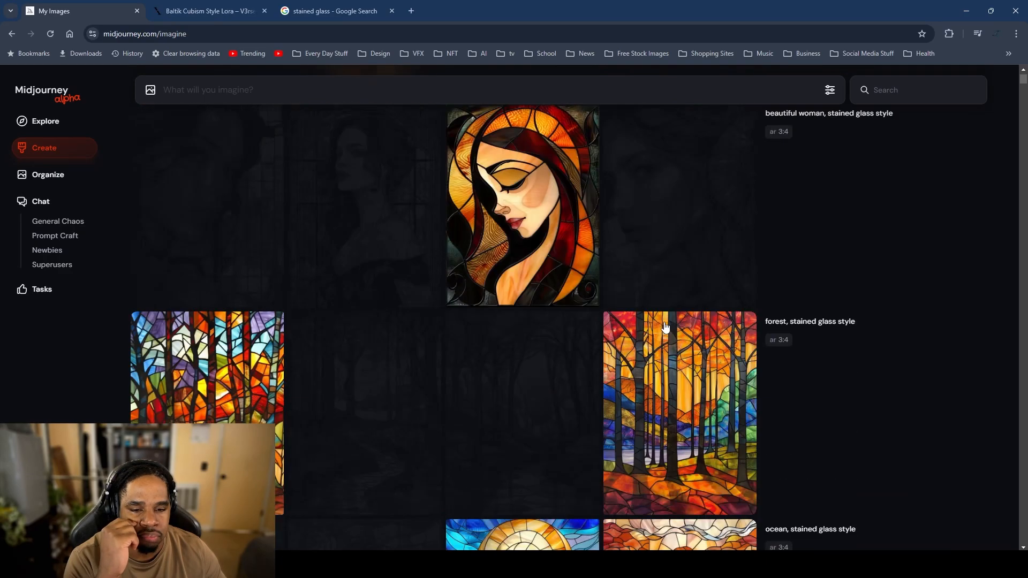
{"action": "scroll", "coordinate": [665, 327], "scroll_direction": "up", "scroll_amount": 8}
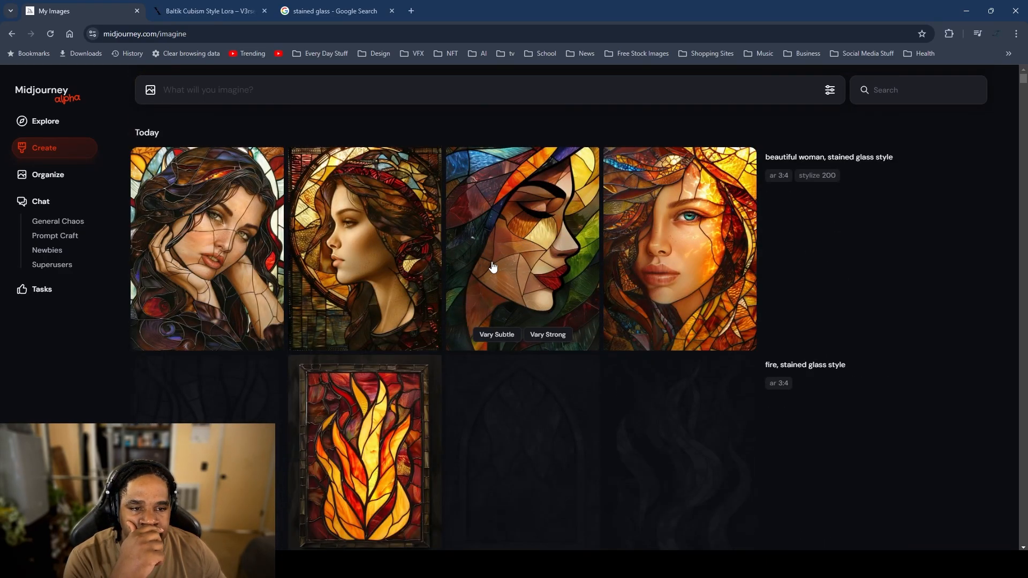
{"action": "right_click", "coordinate": [661, 235]}
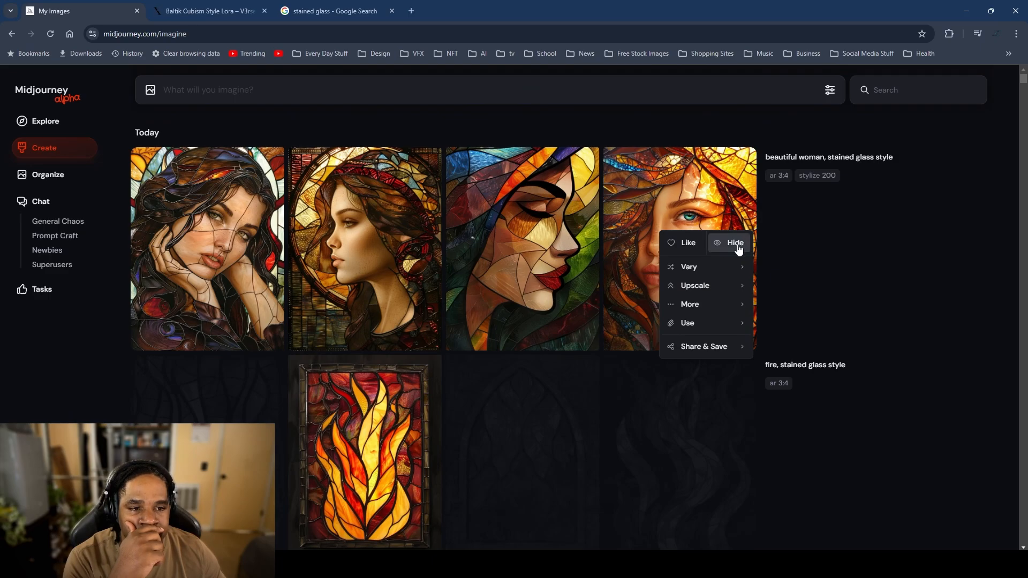
{"action": "left_click", "coordinate": [735, 243]}
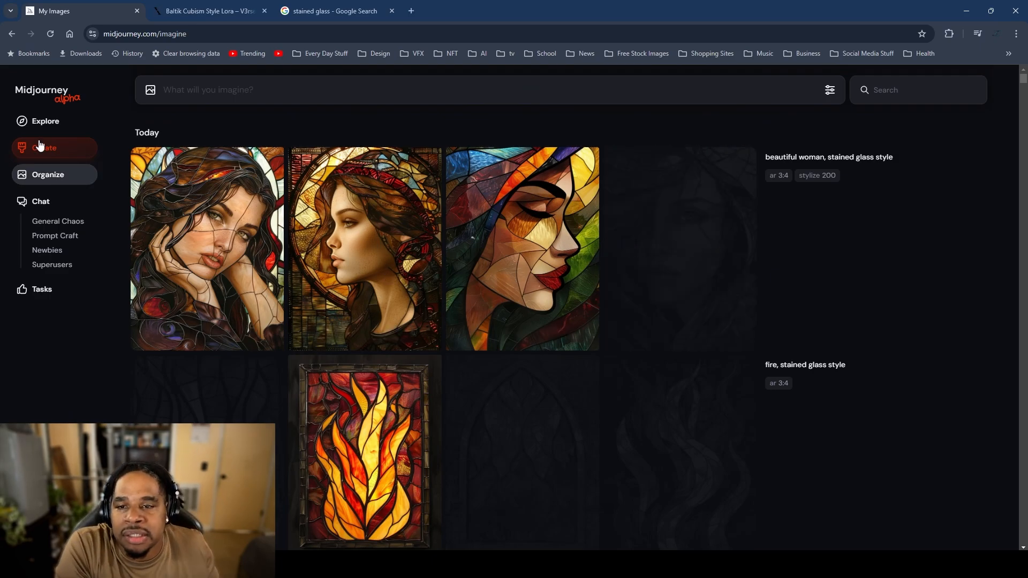
Step: Inspect the first image of the stylize 200 woman batch enlarged, then hide the first and second images
{"action": "left_click", "coordinate": [177, 224]}
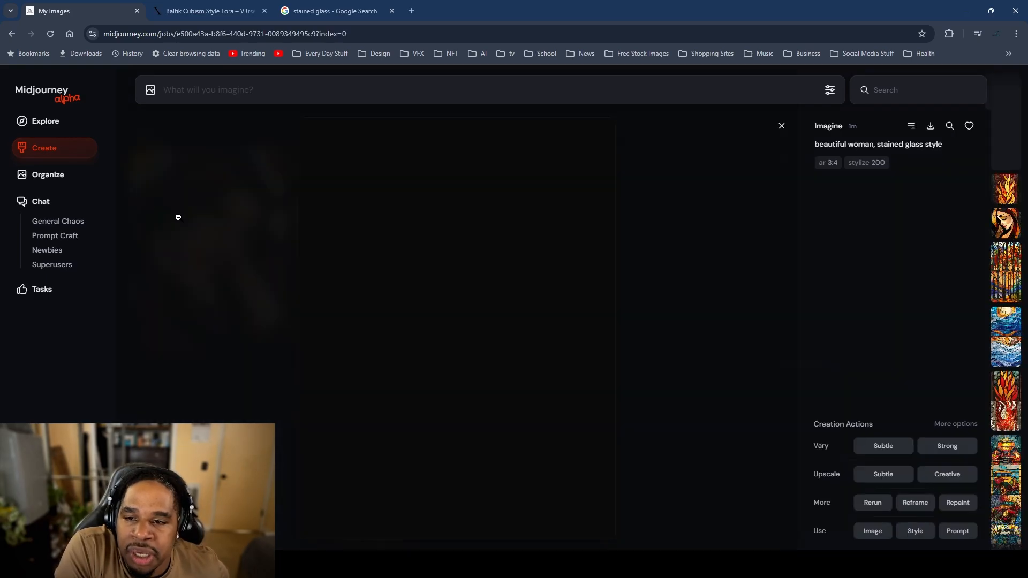
{"action": "left_click", "coordinate": [188, 275]}
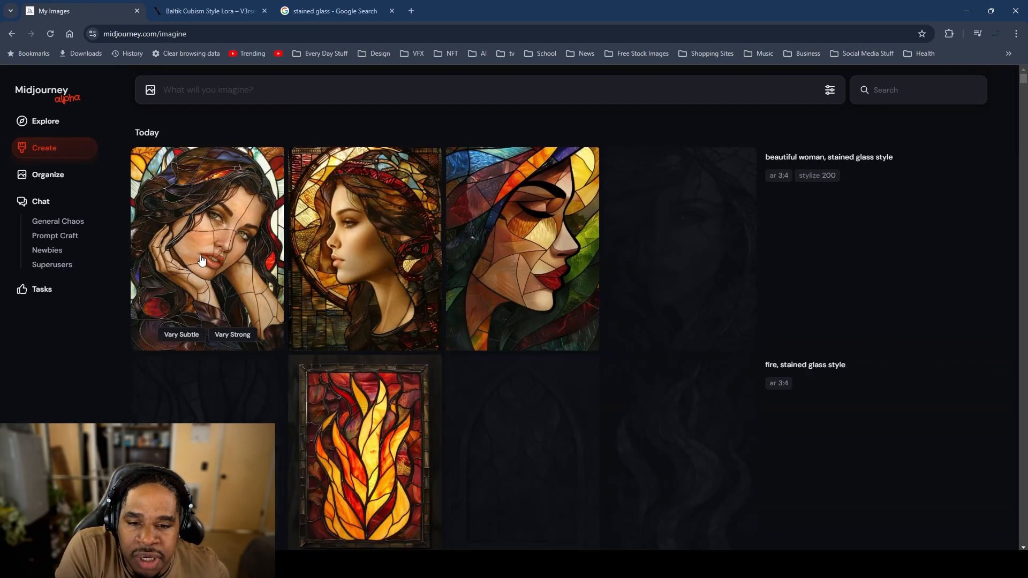
{"action": "right_click", "coordinate": [245, 233]}
{"action": "left_click", "coordinate": [312, 240]}
{"action": "right_click", "coordinate": [355, 239]}
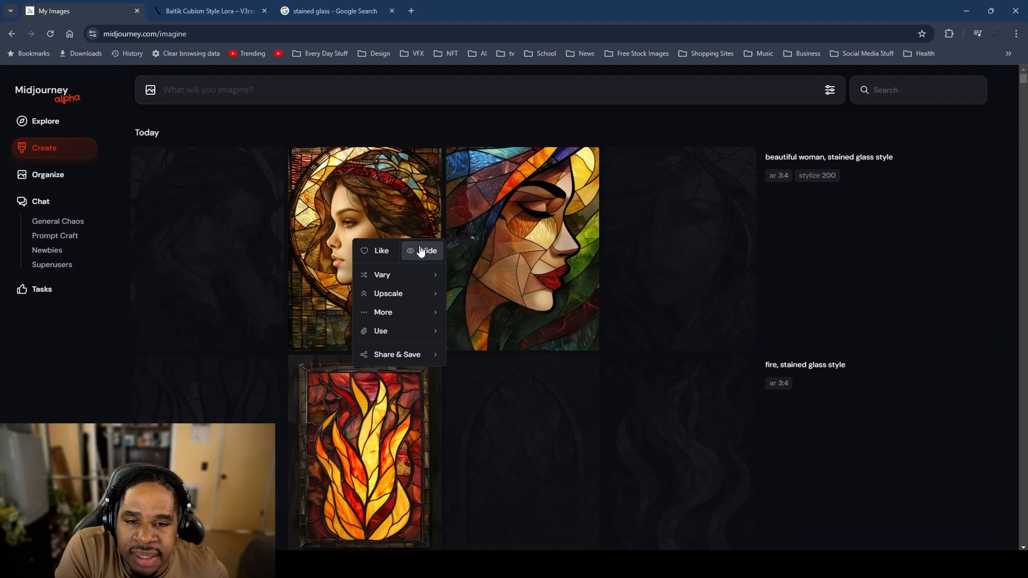
{"action": "left_click", "coordinate": [423, 250]}
Step: Generate strong variations of the third image, the woman's profile, in the stylize 200 batch
{"action": "scroll", "coordinate": [492, 251], "scroll_direction": "down", "scroll_amount": 4}
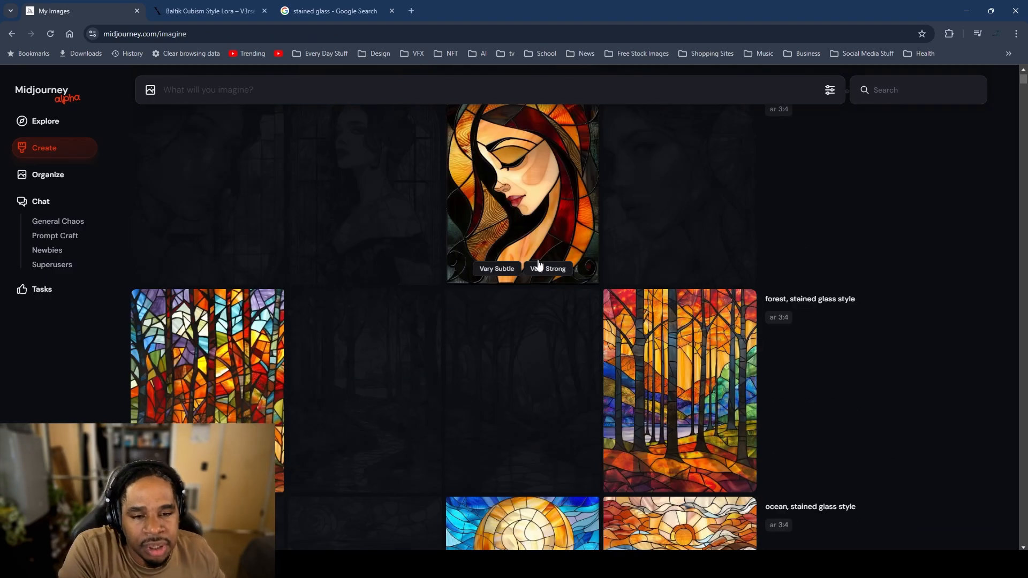
{"action": "scroll", "coordinate": [603, 329], "scroll_direction": "up", "scroll_amount": 3}
{"action": "scroll", "coordinate": [637, 370], "scroll_direction": "up", "scroll_amount": 5}
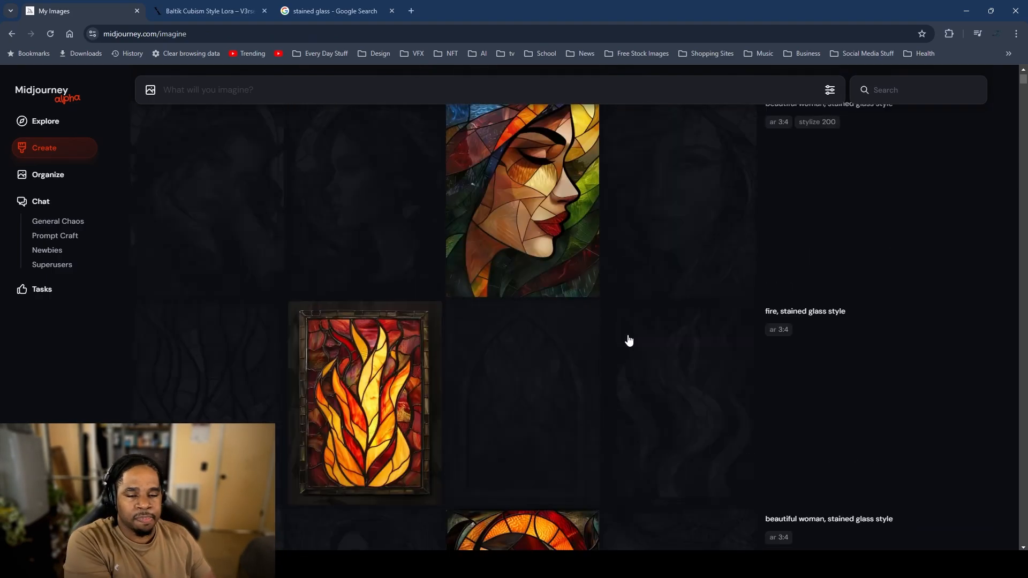
{"action": "mouse_move", "coordinate": [532, 281]}
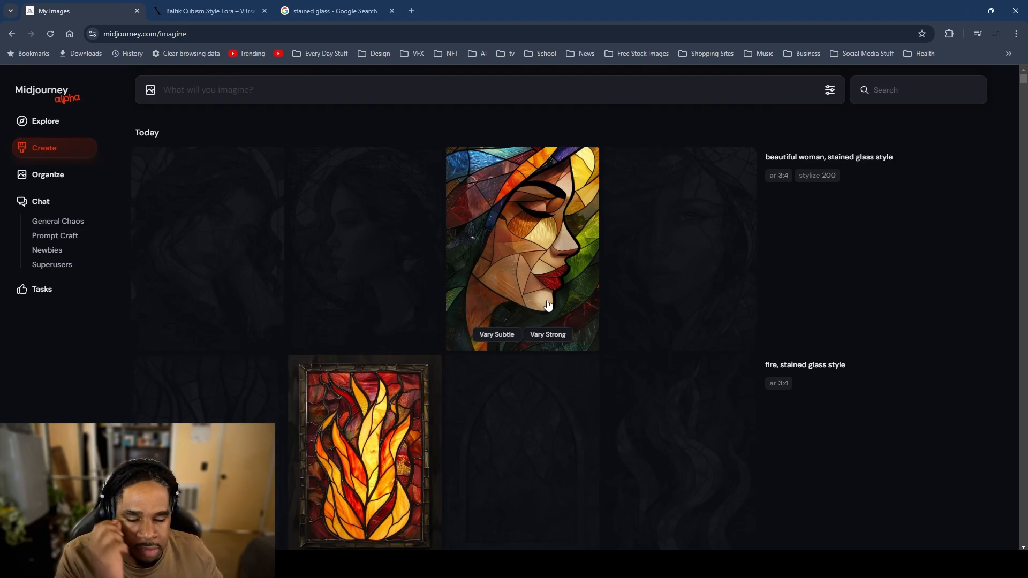
{"action": "left_click", "coordinate": [550, 335]}
Step: Review the remaining images across the batches, then view the stylize 200 woman's profile image enlarged
{"action": "scroll", "coordinate": [496, 392], "scroll_direction": "down", "scroll_amount": 4}
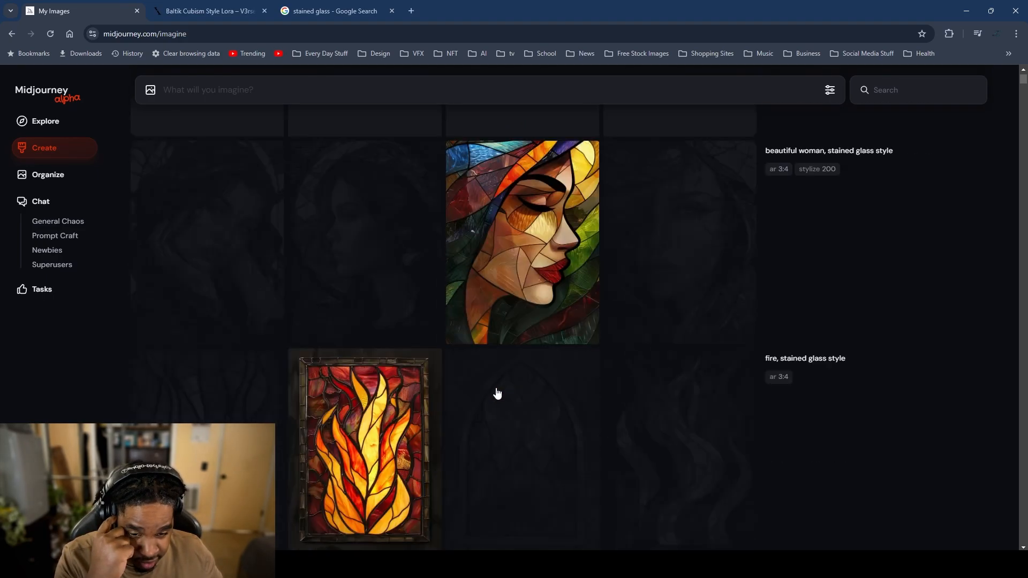
{"action": "scroll", "coordinate": [536, 315], "scroll_direction": "up", "scroll_amount": 1}
{"action": "scroll", "coordinate": [499, 365], "scroll_direction": "down", "scroll_amount": 4}
{"action": "scroll", "coordinate": [498, 359], "scroll_direction": "down", "scroll_amount": 12}
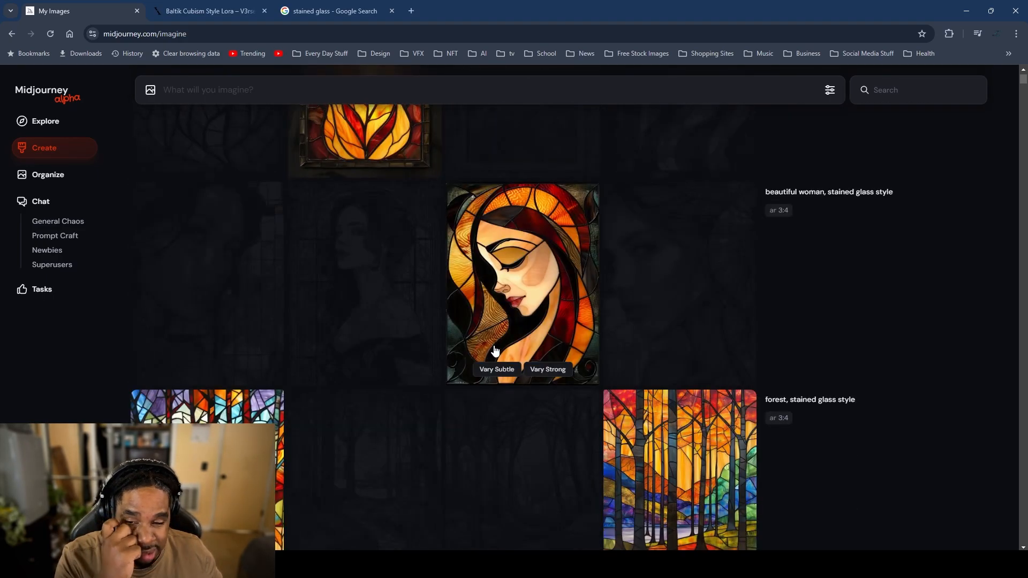
{"action": "scroll", "coordinate": [465, 284], "scroll_direction": "down", "scroll_amount": 5}
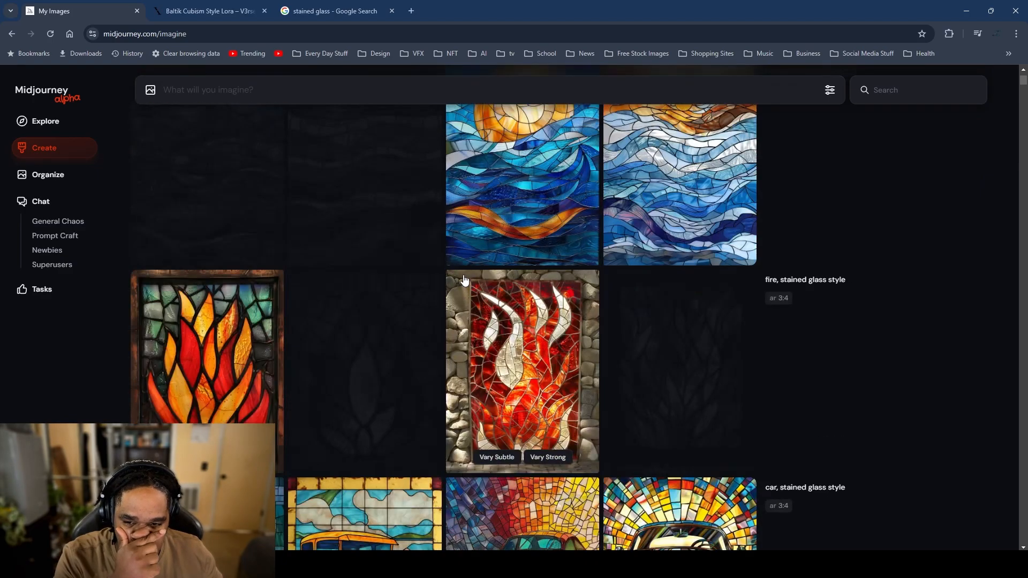
{"action": "scroll", "coordinate": [457, 268], "scroll_direction": "up", "scroll_amount": 13}
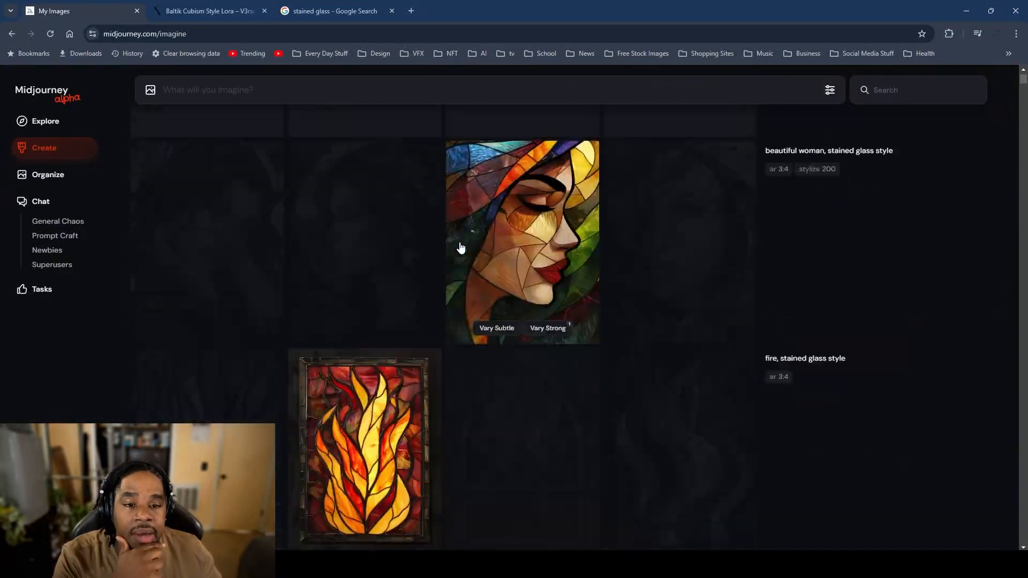
{"action": "right_click", "coordinate": [483, 230]}
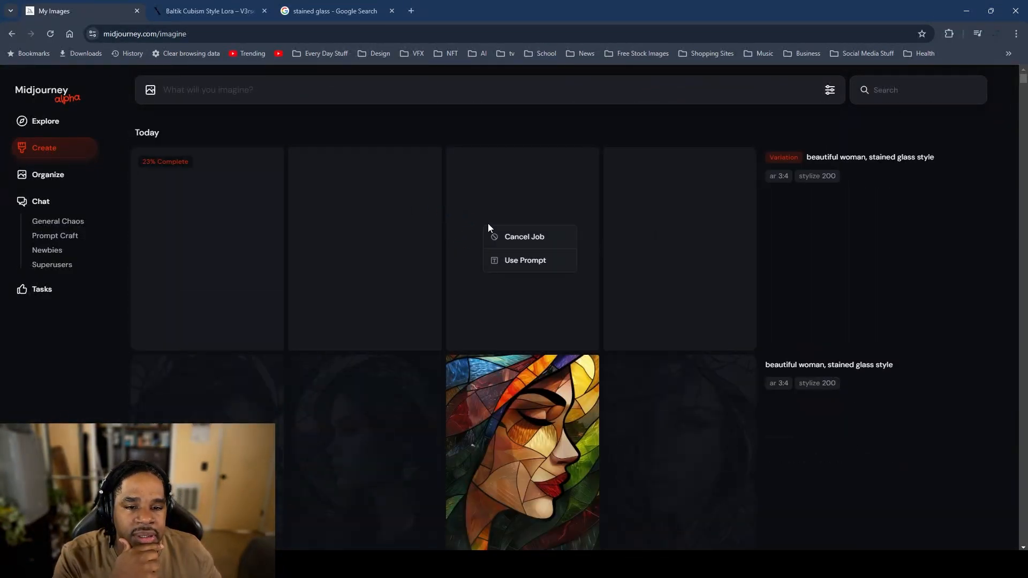
{"action": "scroll", "coordinate": [599, 294], "scroll_direction": "down", "scroll_amount": 5}
{"action": "scroll", "coordinate": [553, 261], "scroll_direction": "up", "scroll_amount": 3}
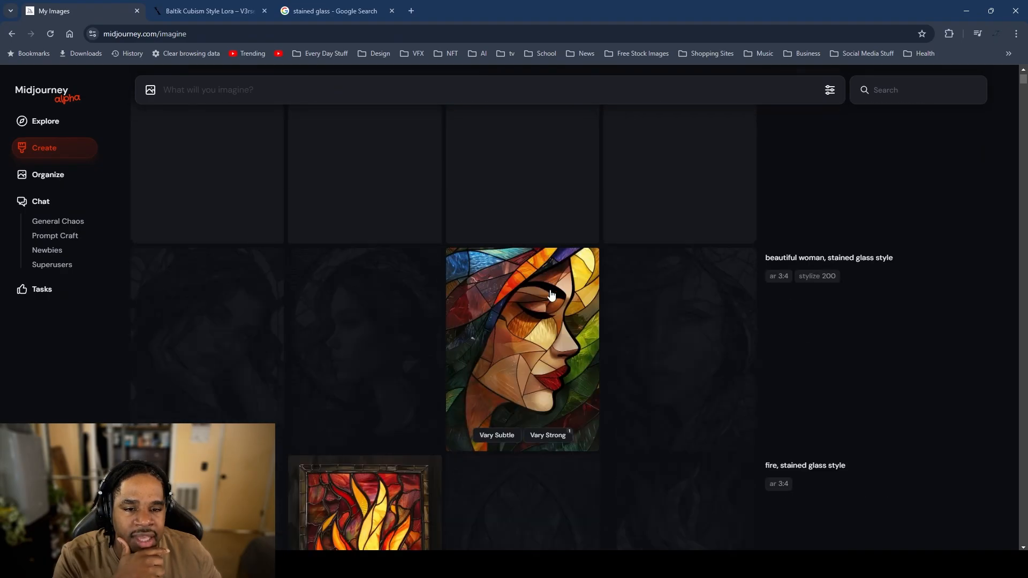
{"action": "left_click", "coordinate": [538, 318]}
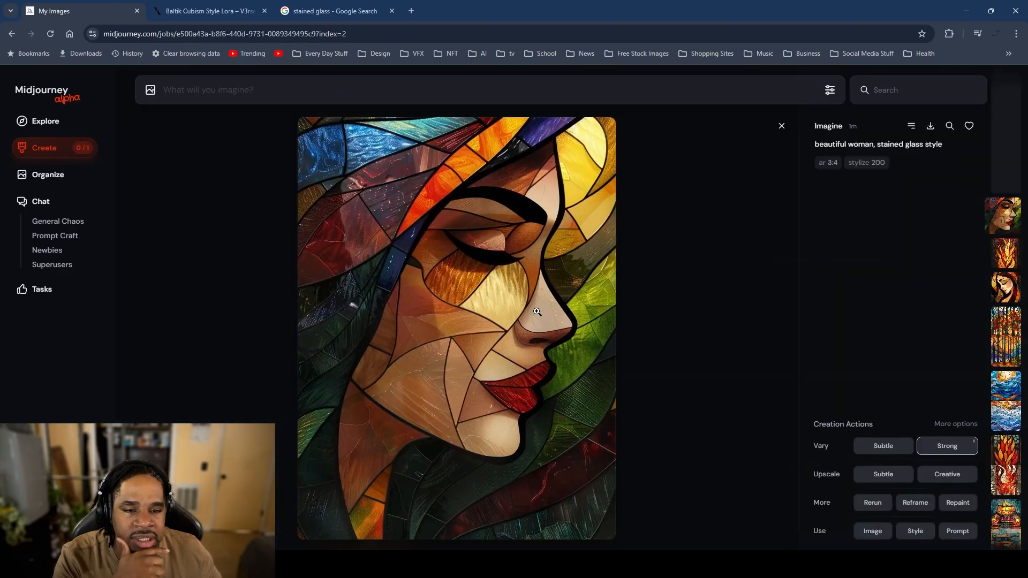
Step: Generate "a beautiful woman, stained glass" with the enlarged profile image as image reference, and close the enlarged view
{"action": "left_click", "coordinate": [873, 531]}
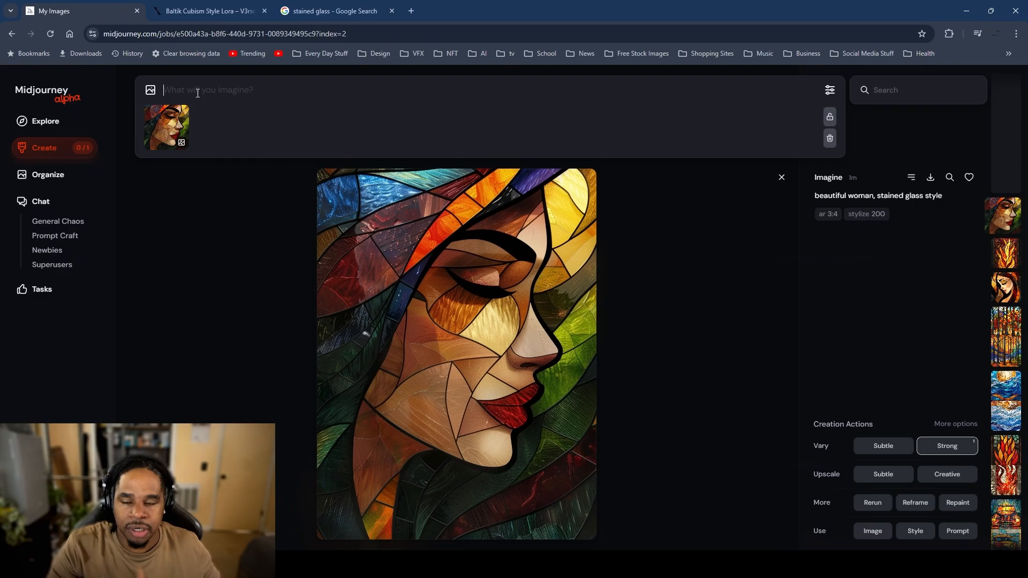
{"action": "type", "text": "a beau"}
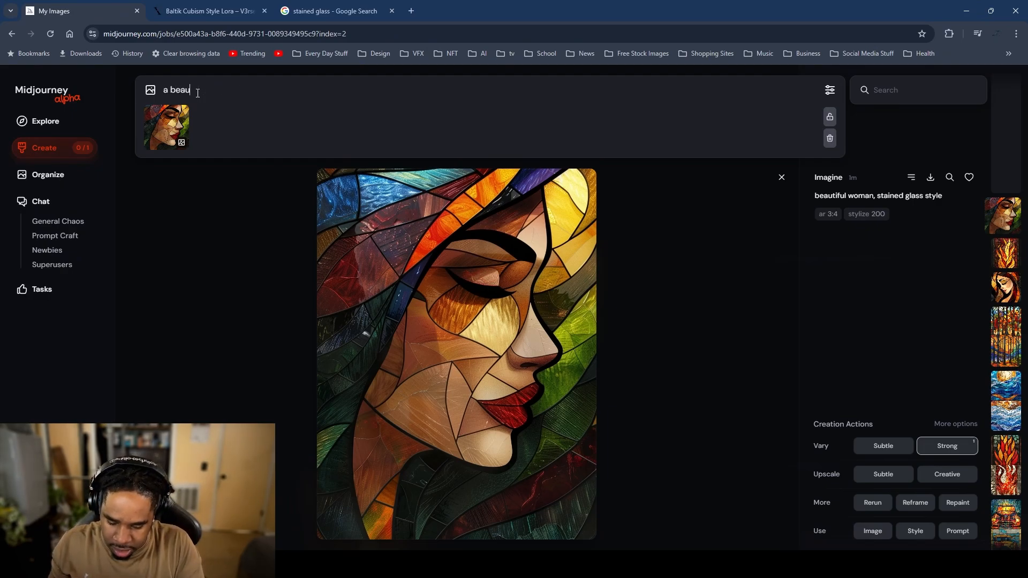
{"action": "type", "text": "tiful woman"}
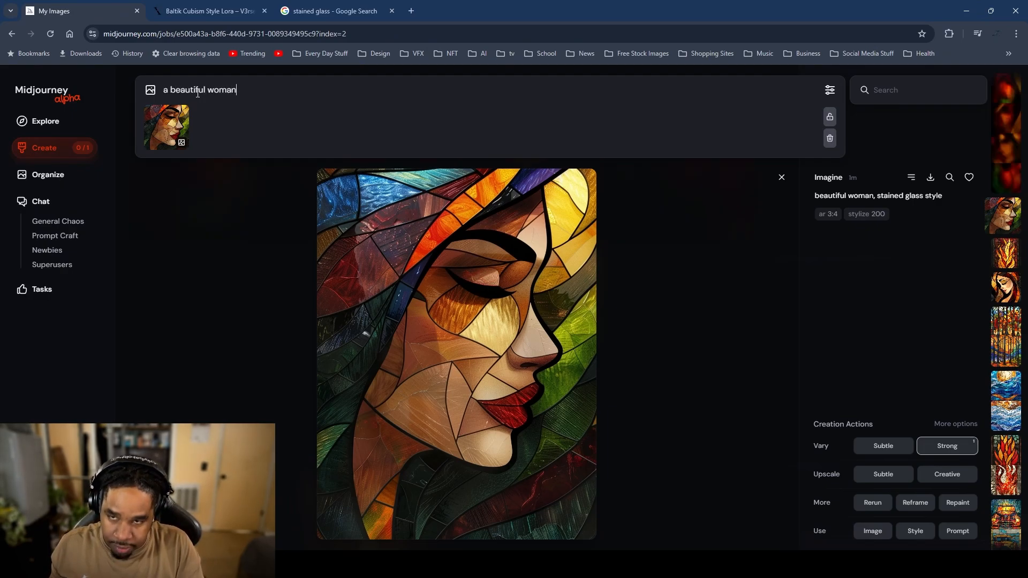
{"action": "type", "text": ", stained"}
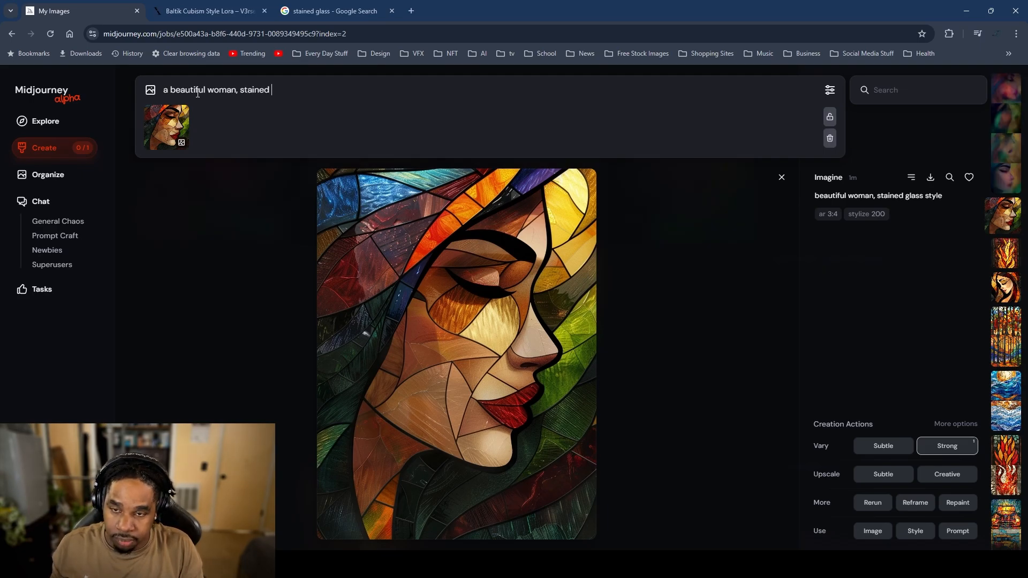
{"action": "type", "text": " glass"}
{"action": "key", "text": "Return"}
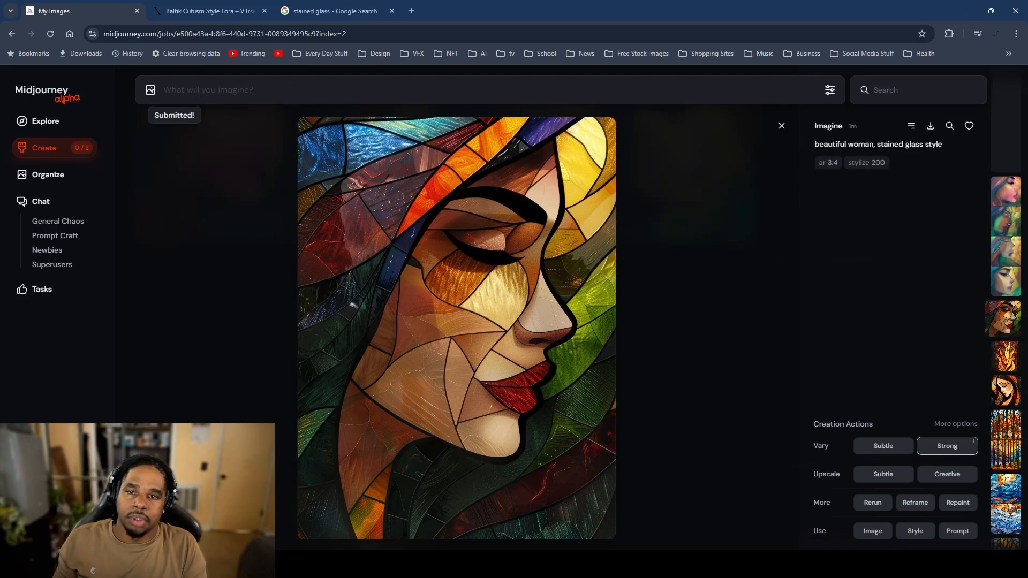
{"action": "left_click", "coordinate": [781, 126]}
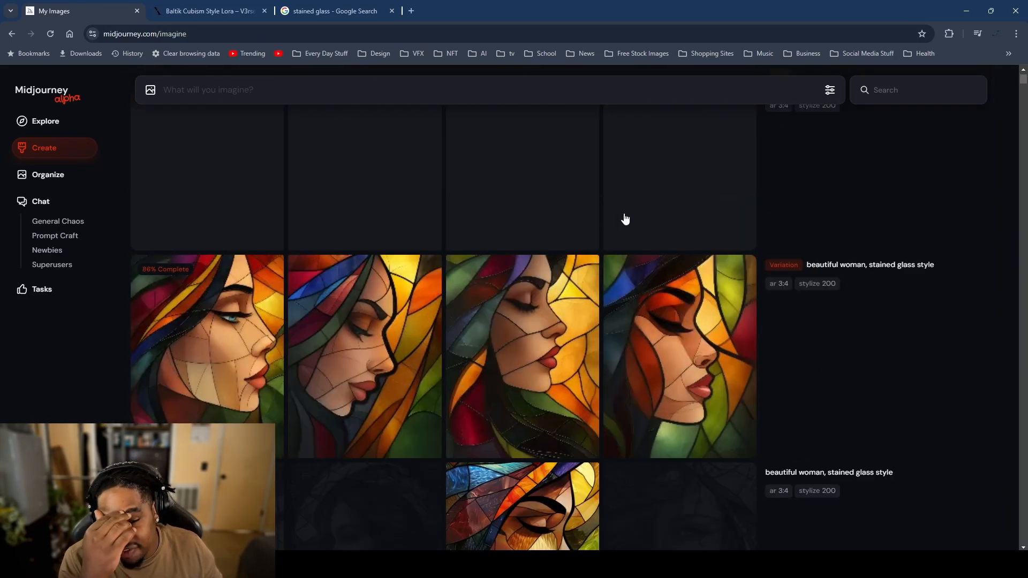
Step: Compare the woman's profile variations and the image-referenced batch with the remaining stained glass images
{"action": "scroll", "coordinate": [624, 210], "scroll_direction": "down", "scroll_amount": 3}
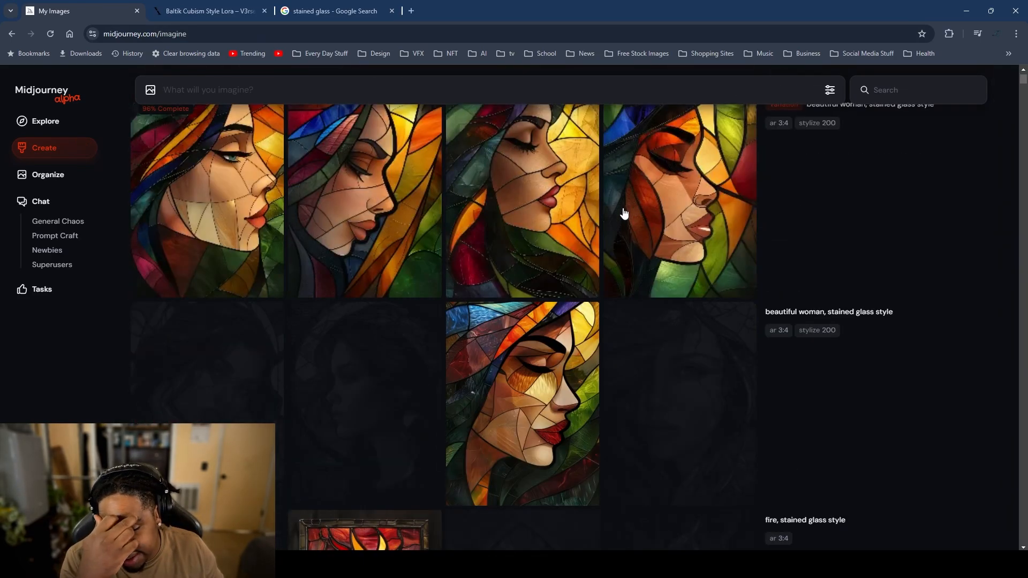
{"action": "scroll", "coordinate": [622, 209], "scroll_direction": "up", "scroll_amount": 1}
{"action": "scroll", "coordinate": [623, 211], "scroll_direction": "down", "scroll_amount": 5}
{"action": "scroll", "coordinate": [623, 212], "scroll_direction": "down", "scroll_amount": 4}
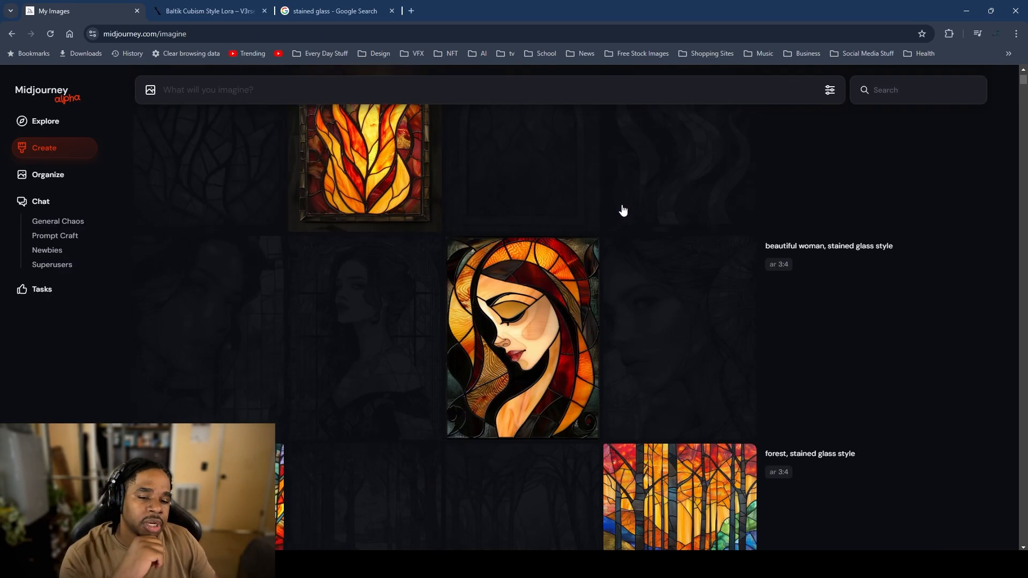
{"action": "scroll", "coordinate": [605, 278], "scroll_direction": "up", "scroll_amount": 9}
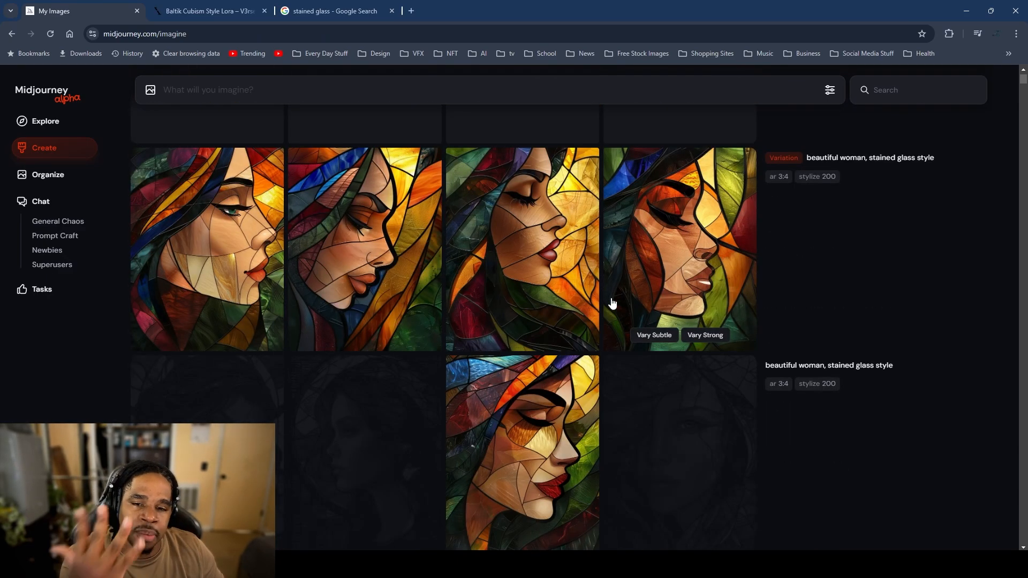
{"action": "scroll", "coordinate": [610, 303], "scroll_direction": "up", "scroll_amount": 4}
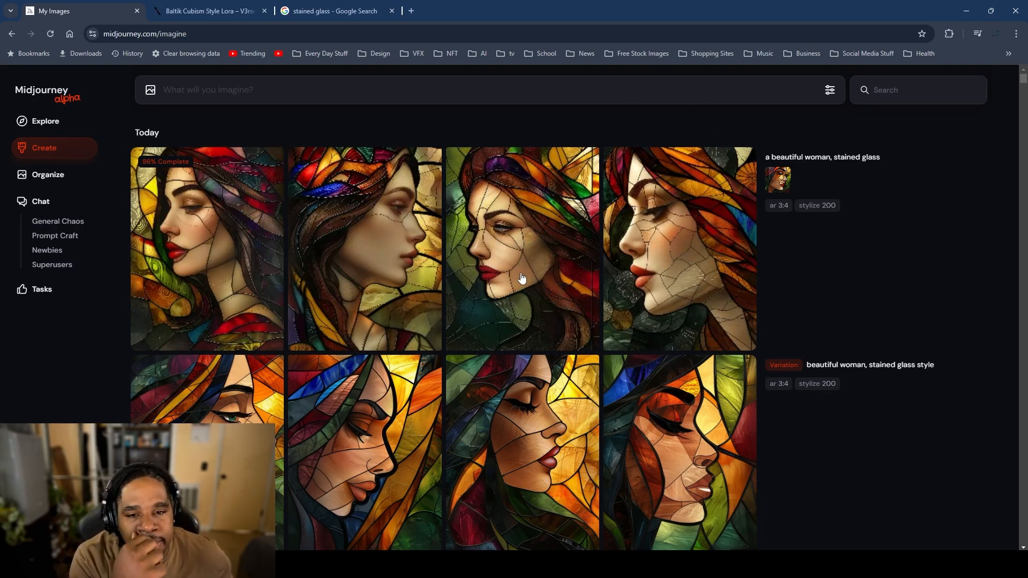
{"action": "mouse_move", "coordinate": [508, 283]}
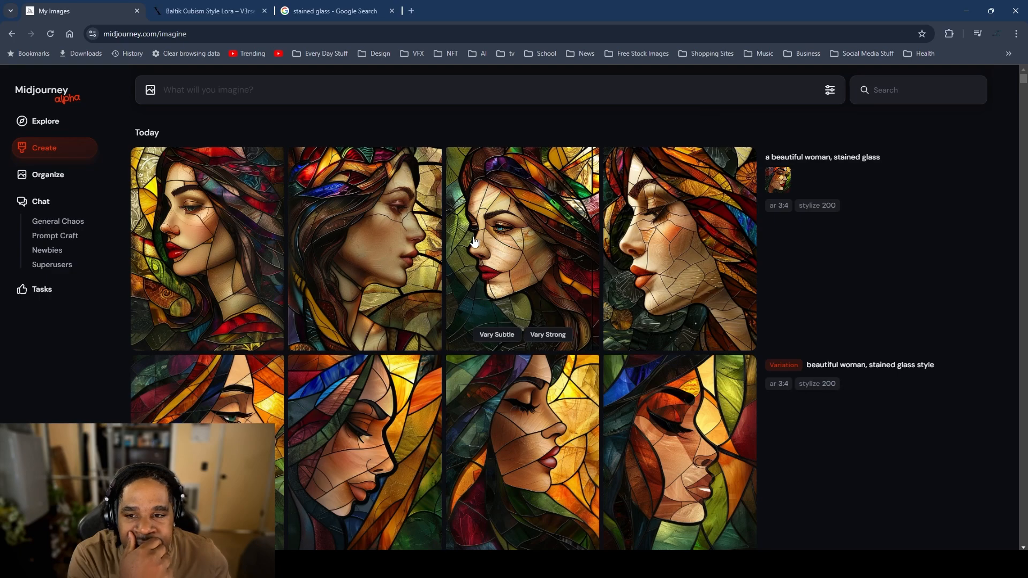
{"action": "mouse_move", "coordinate": [192, 229]}
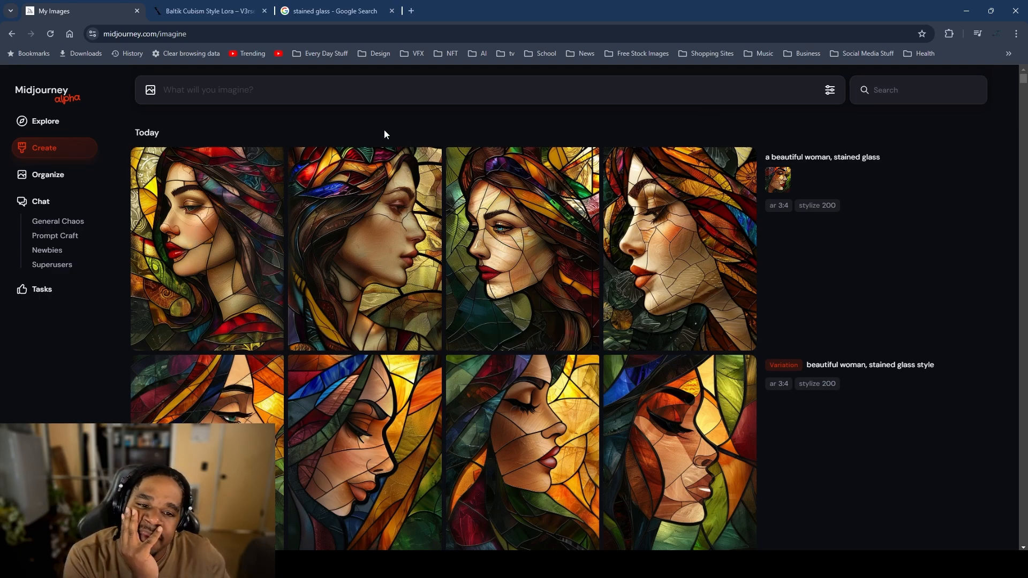
Step: Reuse the image-referenced batch's prompt without its reference image, add ", looking at viewer" after "stained glass", and generate it
{"action": "mouse_move", "coordinate": [830, 291]}
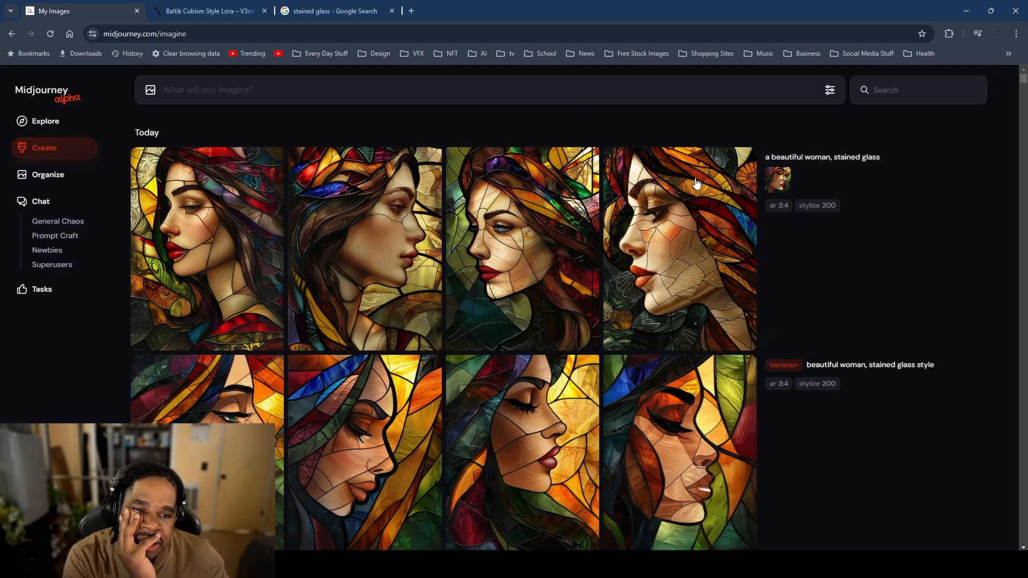
{"action": "left_click", "coordinate": [814, 343]}
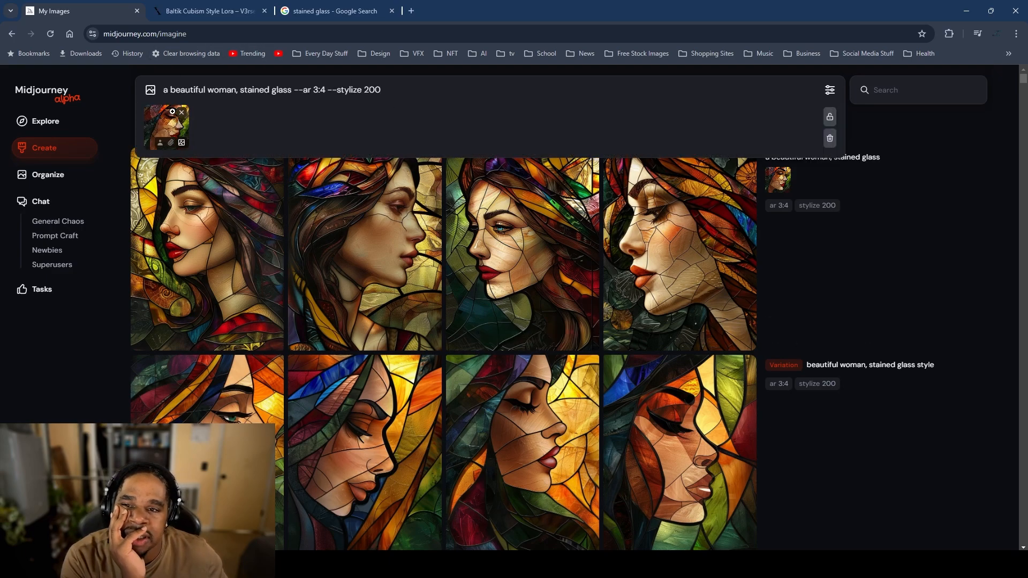
{"action": "left_click", "coordinate": [182, 113]}
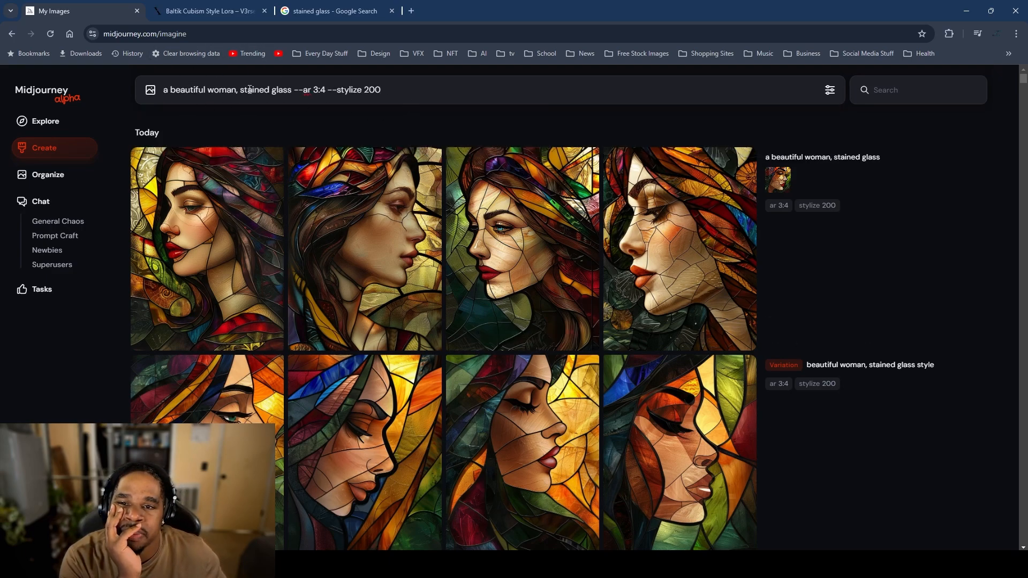
{"action": "left_click", "coordinate": [290, 90]}
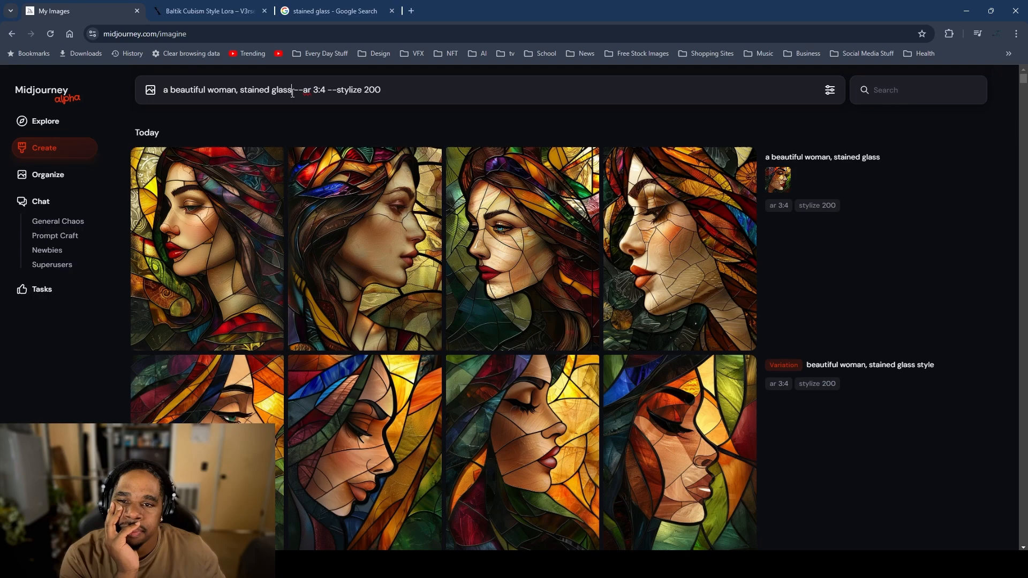
{"action": "type", "text": ", looking "}
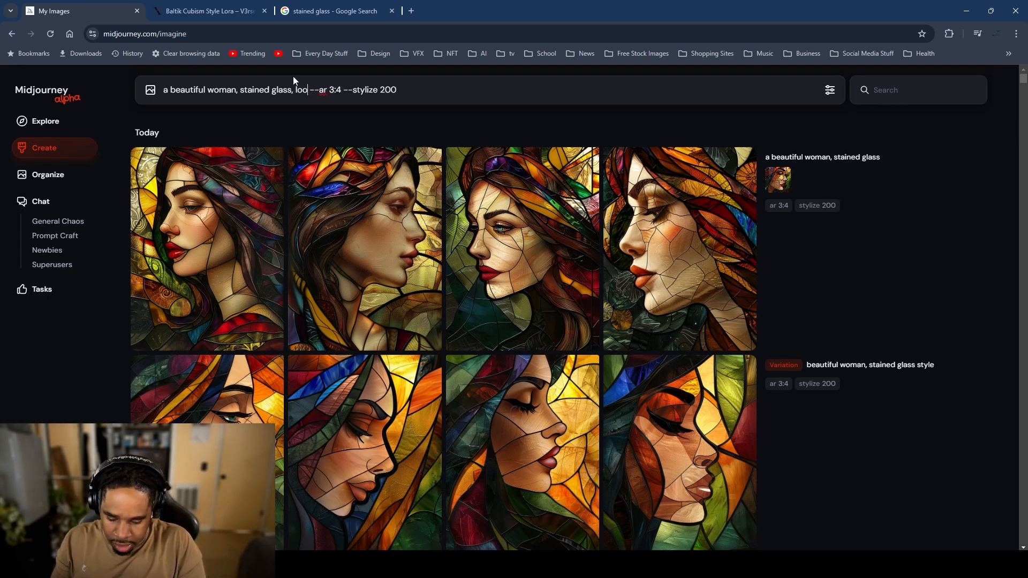
{"action": "type", "text": "at view"}
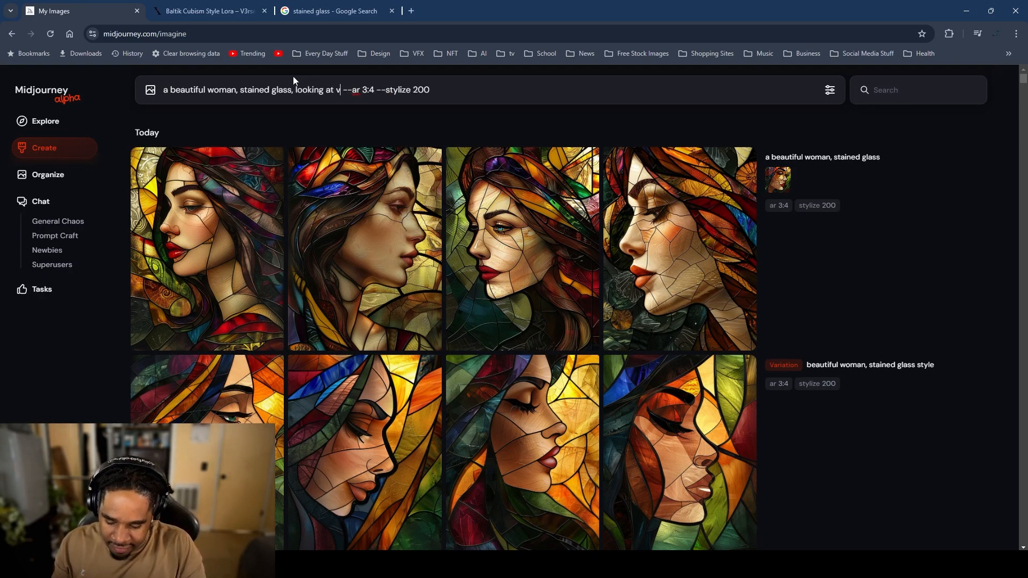
{"action": "type", "text": "er"}
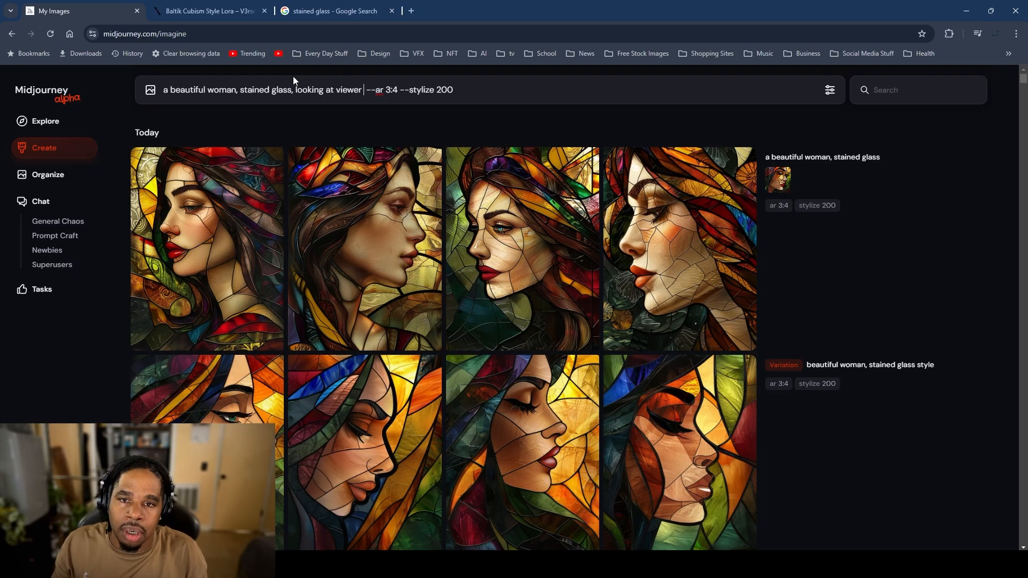
{"action": "key", "text": "Return"}
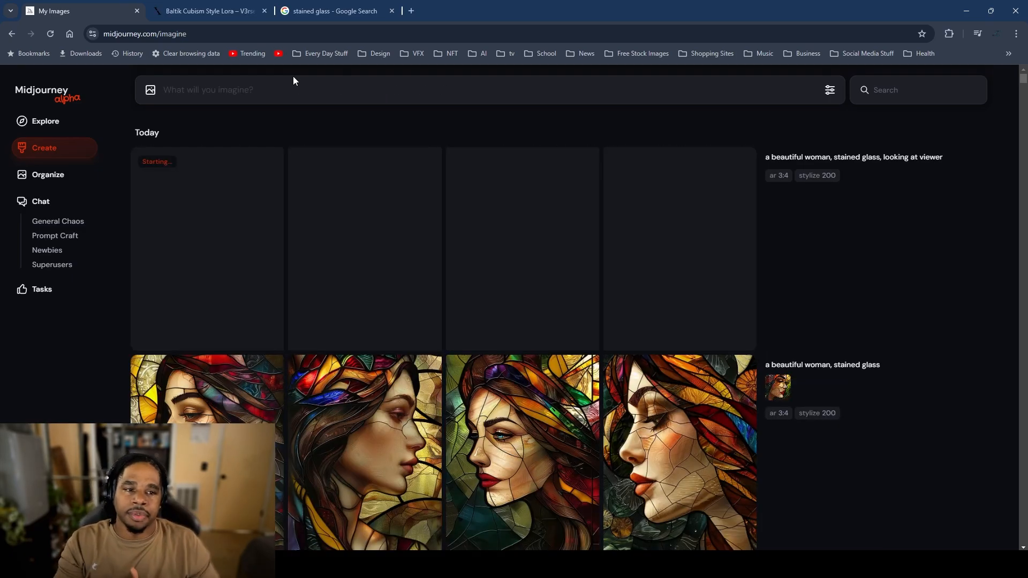
Step: Review the earlier batches and hide the whole variation batch of the woman's profile
{"action": "scroll", "coordinate": [417, 293], "scroll_direction": "down", "scroll_amount": 5}
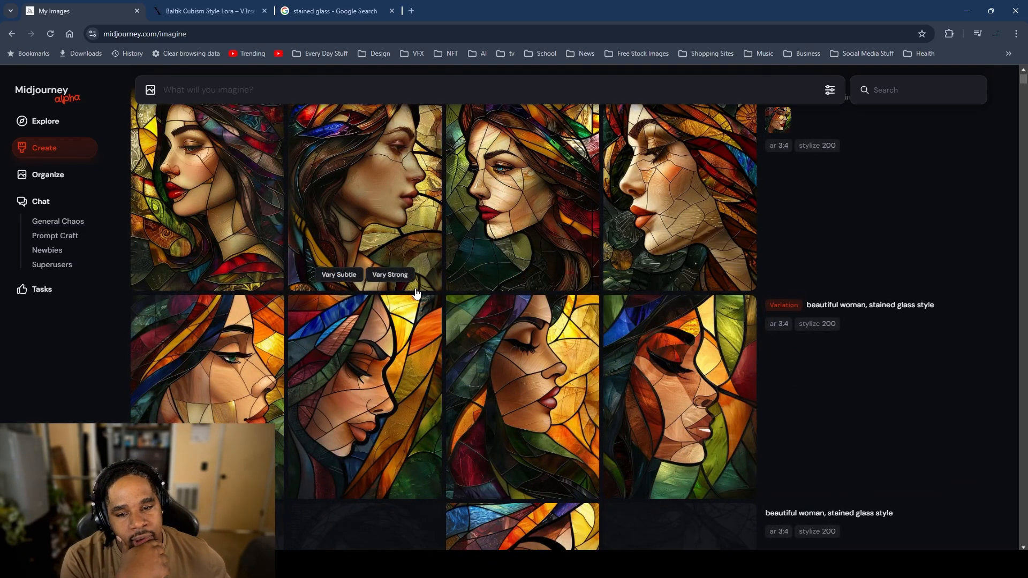
{"action": "scroll", "coordinate": [416, 293], "scroll_direction": "down", "scroll_amount": 12}
{"action": "scroll", "coordinate": [417, 293], "scroll_direction": "up", "scroll_amount": 6}
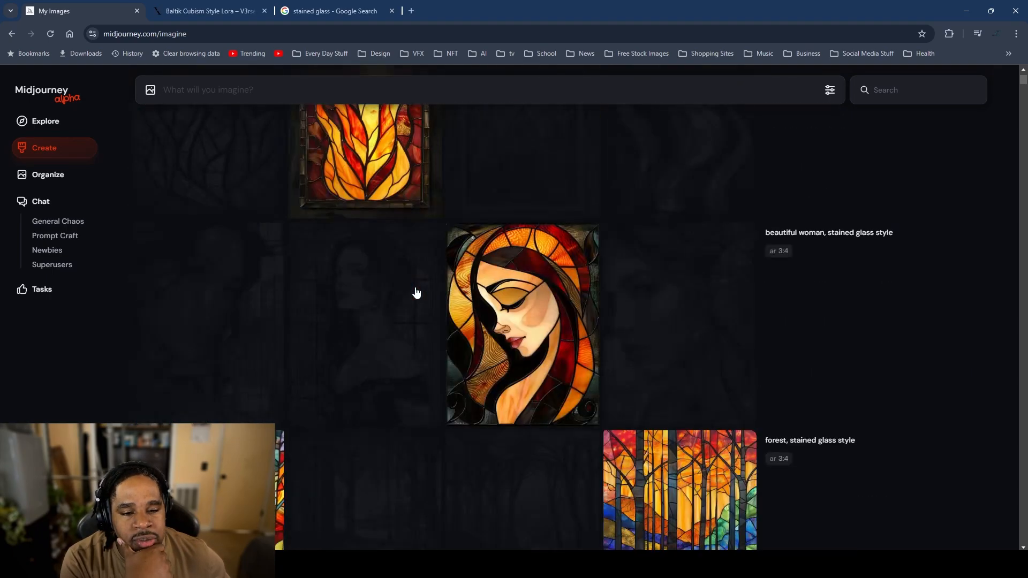
{"action": "scroll", "coordinate": [509, 369], "scroll_direction": "up", "scroll_amount": 3}
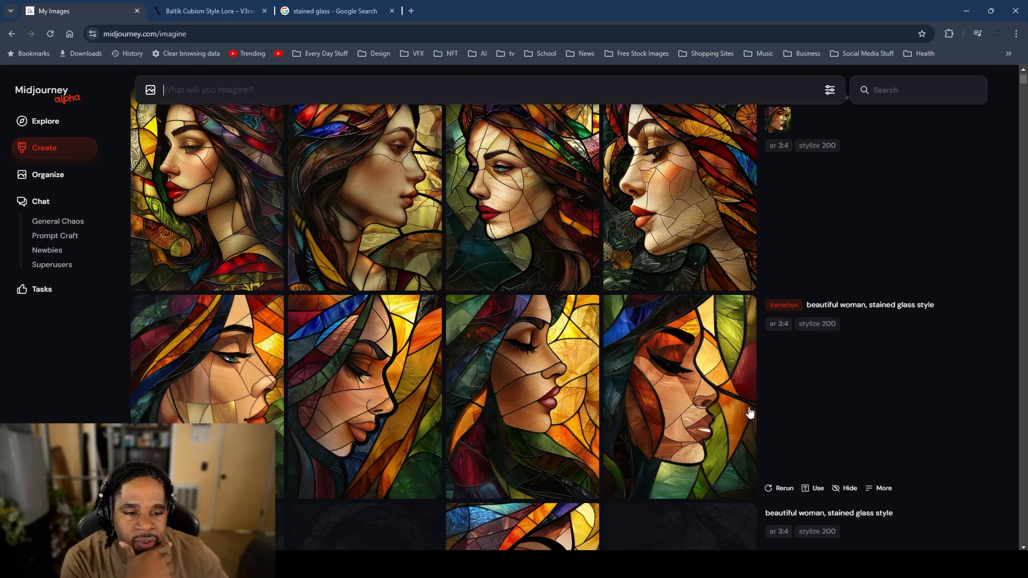
{"action": "right_click", "coordinate": [846, 406]}
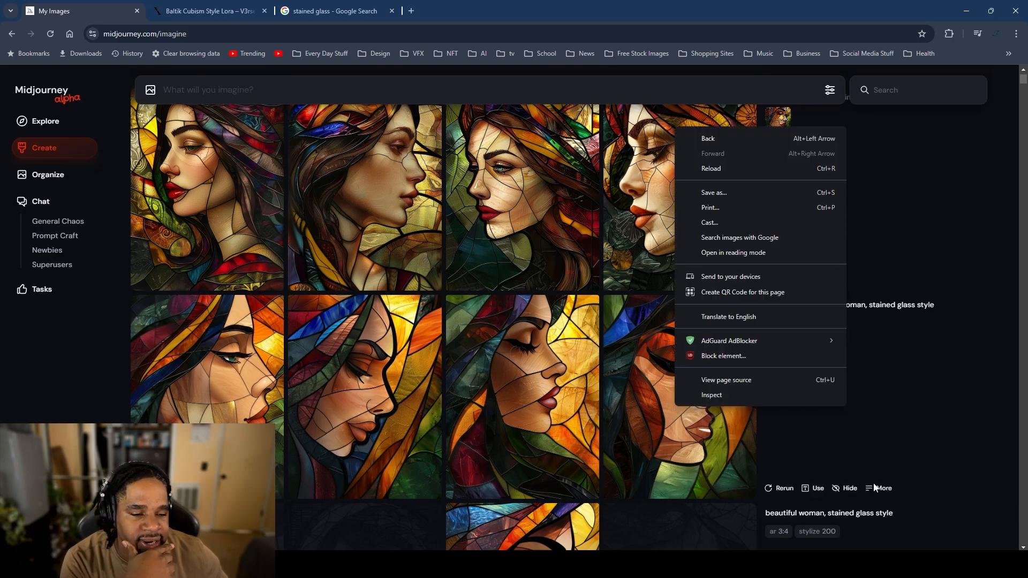
{"action": "left_click", "coordinate": [847, 489]}
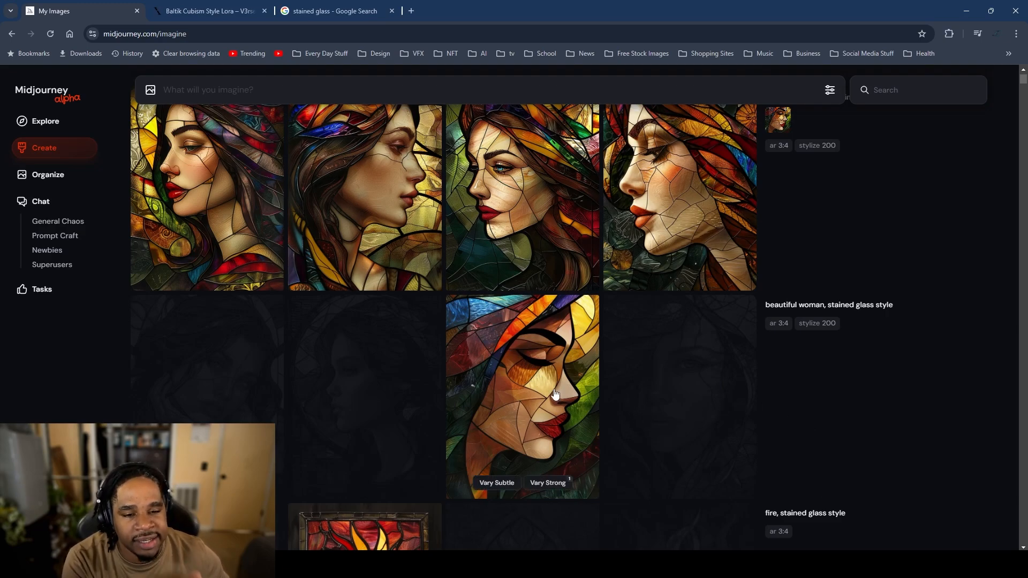
Step: Hide the whole "a beautiful woman, stained glass" batch made with the image reference
{"action": "scroll", "coordinate": [571, 348], "scroll_direction": "up", "scroll_amount": 3}
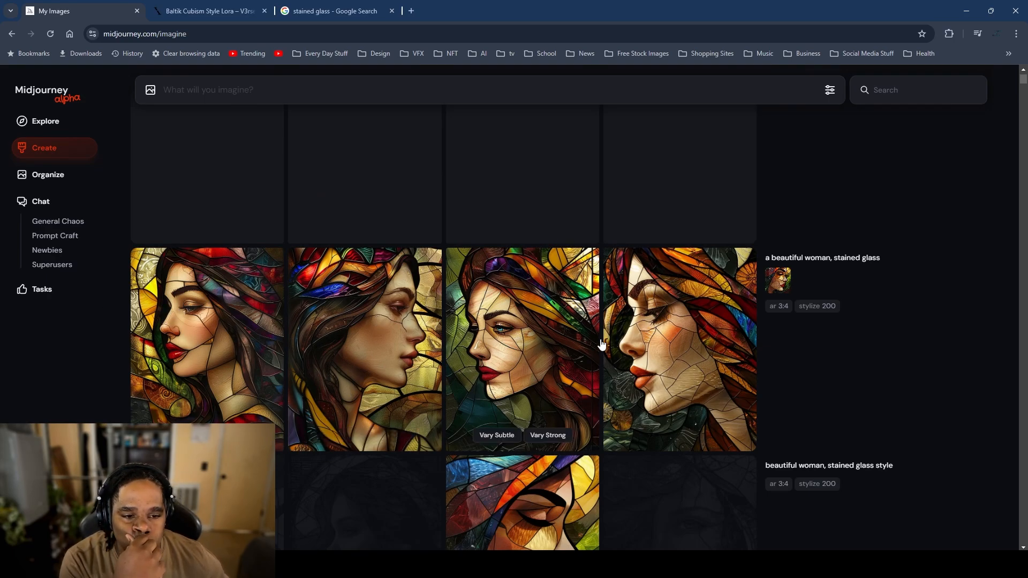
{"action": "scroll", "coordinate": [661, 332], "scroll_direction": "up", "scroll_amount": 1}
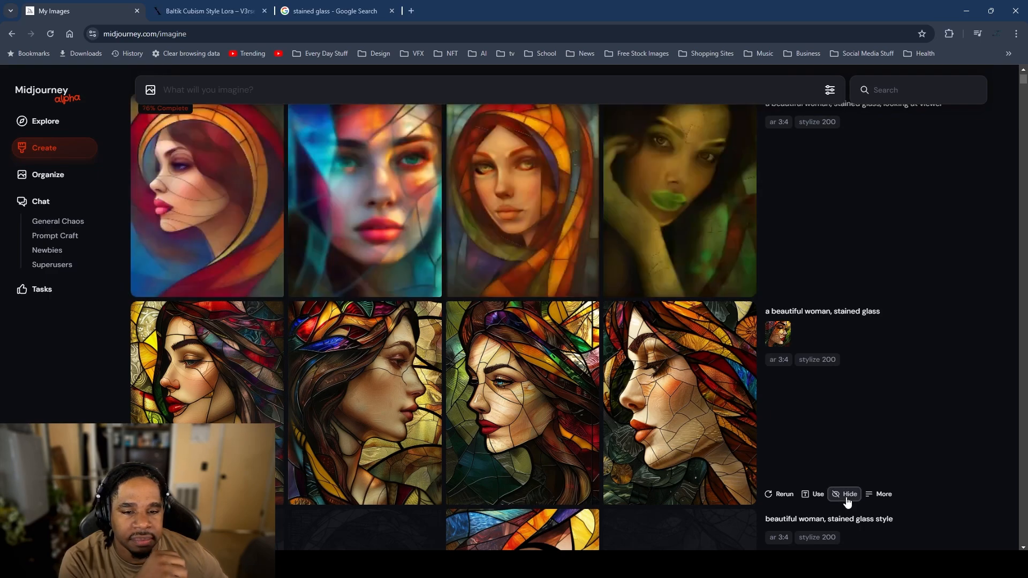
{"action": "left_click", "coordinate": [847, 494]}
Step: Reuse the "looking at viewer" batch's prompt and lower the Stylization setting to its minimum
{"action": "scroll", "coordinate": [883, 388], "scroll_direction": "up", "scroll_amount": 1}
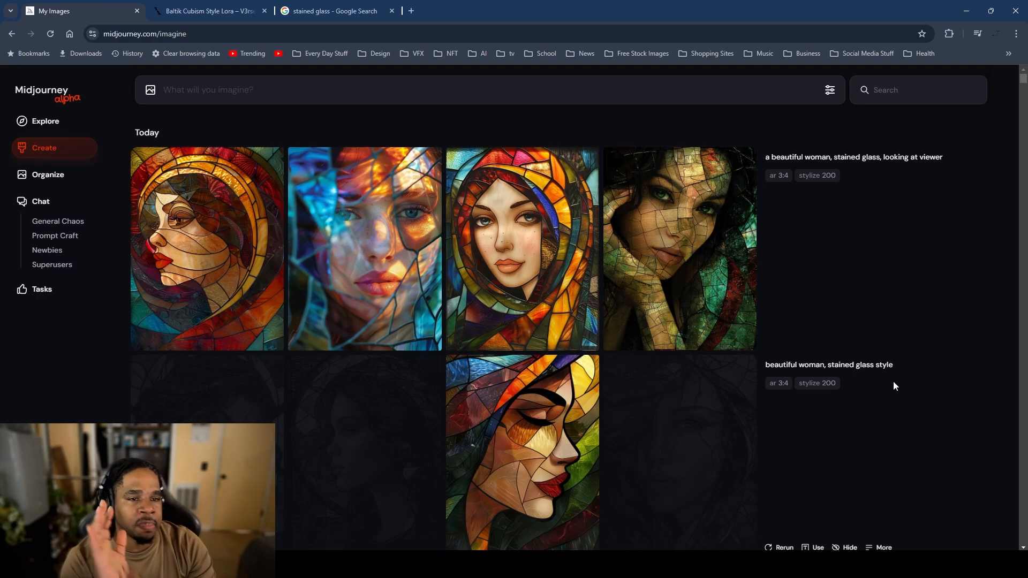
{"action": "left_click", "coordinate": [811, 341]}
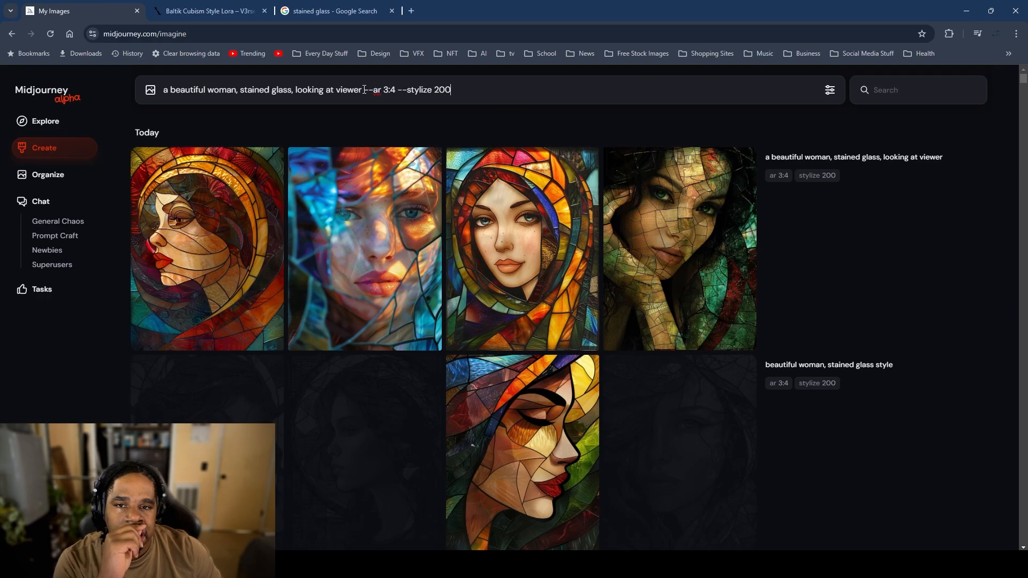
{"action": "left_click_drag", "start_coordinate": [471, 97], "coordinate": [399, 90]}
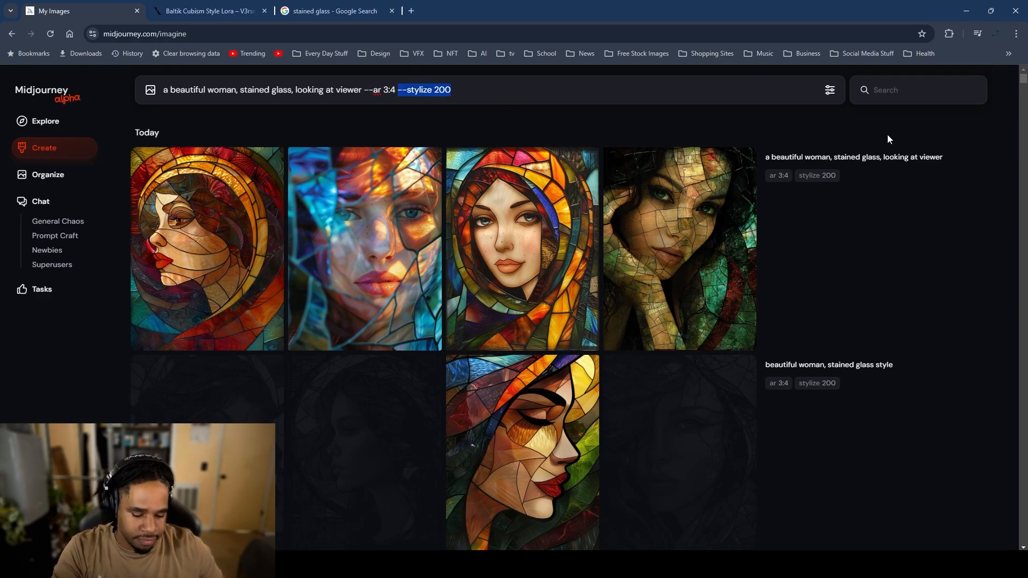
{"action": "left_click", "coordinate": [829, 89]}
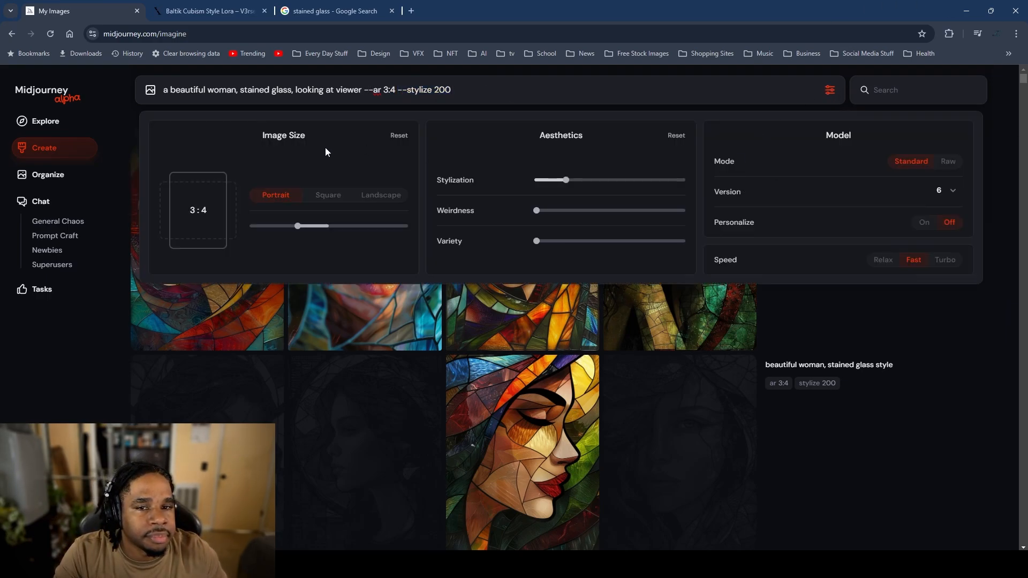
{"action": "mouse_move", "coordinate": [562, 181]}
{"action": "left_click_drag", "start_coordinate": [563, 180], "coordinate": [534, 180]}
{"action": "left_click", "coordinate": [934, 387]}
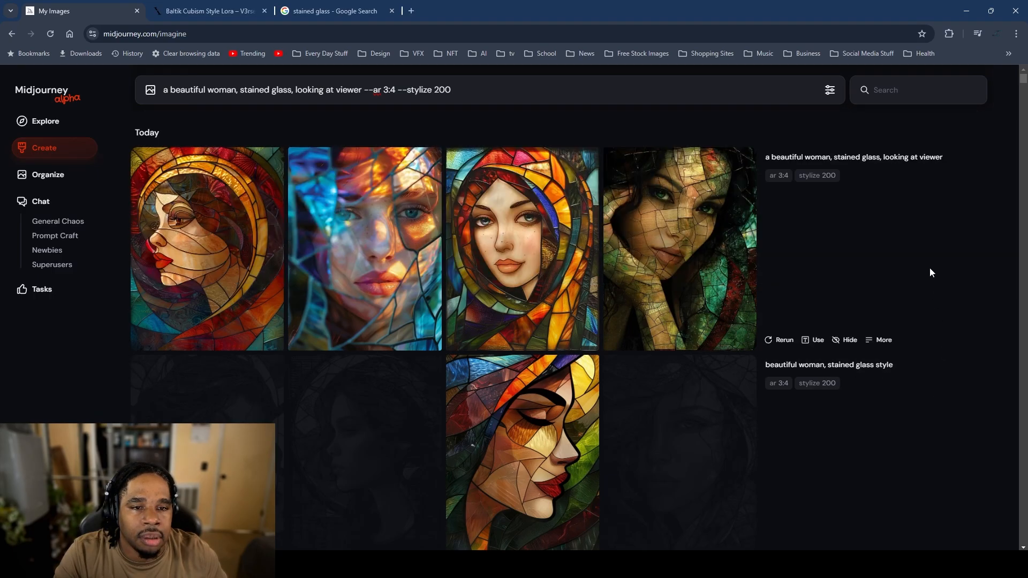
Step: Remove the stylize 200 parameter from the "looking at viewer" prompt and generate the images at 3:4
{"action": "left_click", "coordinate": [461, 93]}
{"action": "key", "text": "BackSpace"}
{"action": "key", "text": "BackSpace"}
{"action": "key", "text": "BackSpace"}
{"action": "key", "text": "BackSpace"}
{"action": "key", "text": "BackSpace"}
{"action": "key", "text": "BackSpace"}
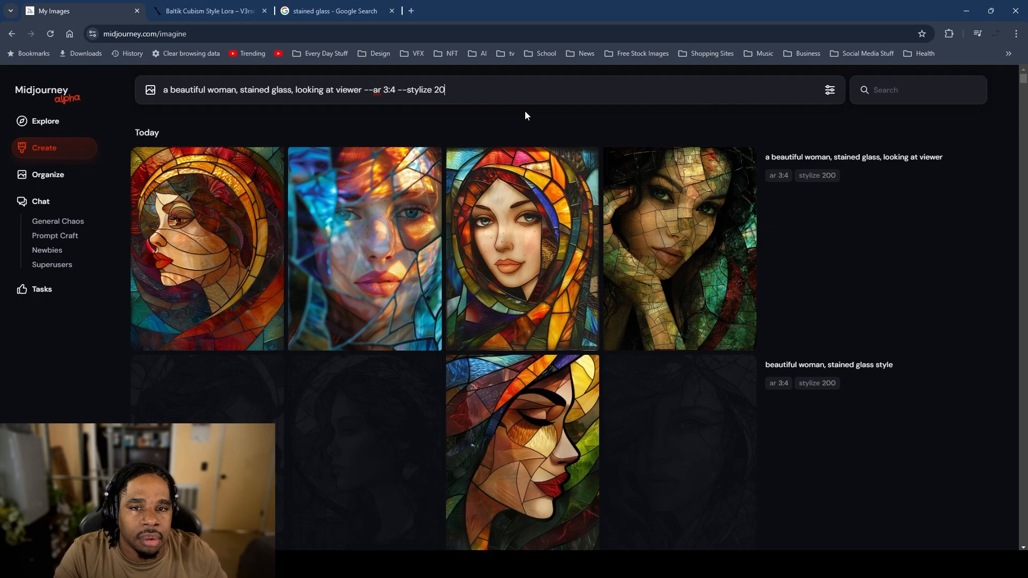
{"action": "key", "text": "BackSpace"}
{"action": "key", "text": "BackSpace"}
{"action": "key", "text": "BackSpace"}
{"action": "key", "text": "BackSpace"}
{"action": "key", "text": "BackSpace"}
{"action": "key", "text": "BackSpace"}
{"action": "key", "text": "BackSpace"}
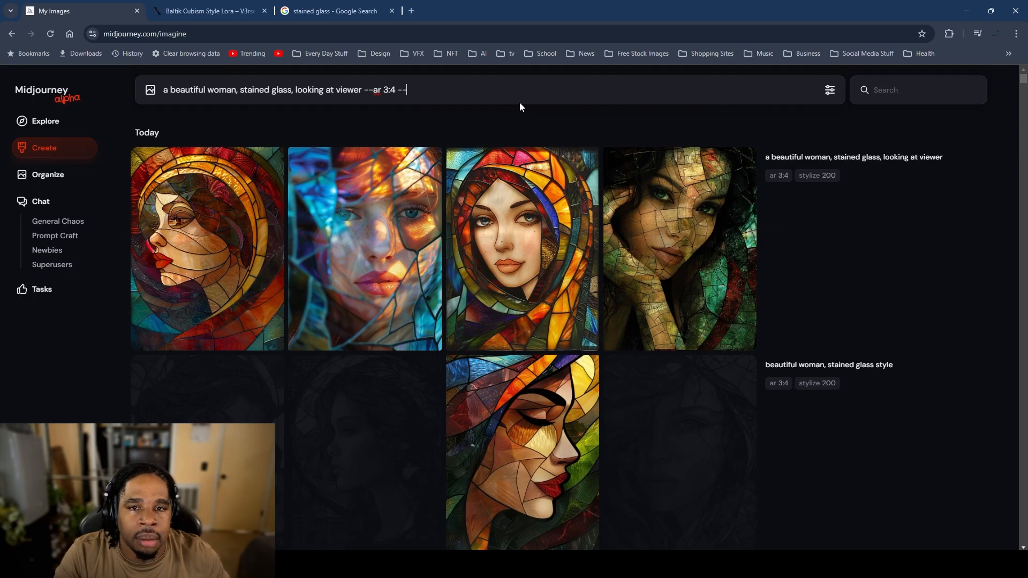
{"action": "key", "text": "Return"}
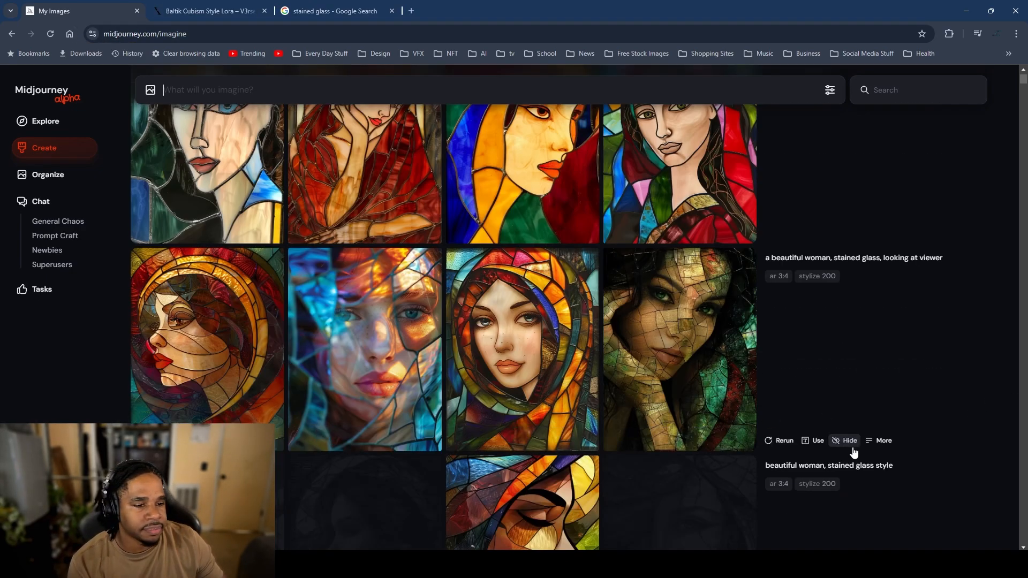
Step: Hide the whole stylize 200 "looking at viewer" batch and view the new red-robed woman image enlarged
{"action": "left_click", "coordinate": [849, 443]}
{"action": "scroll", "coordinate": [616, 343], "scroll_direction": "up", "scroll_amount": 1}
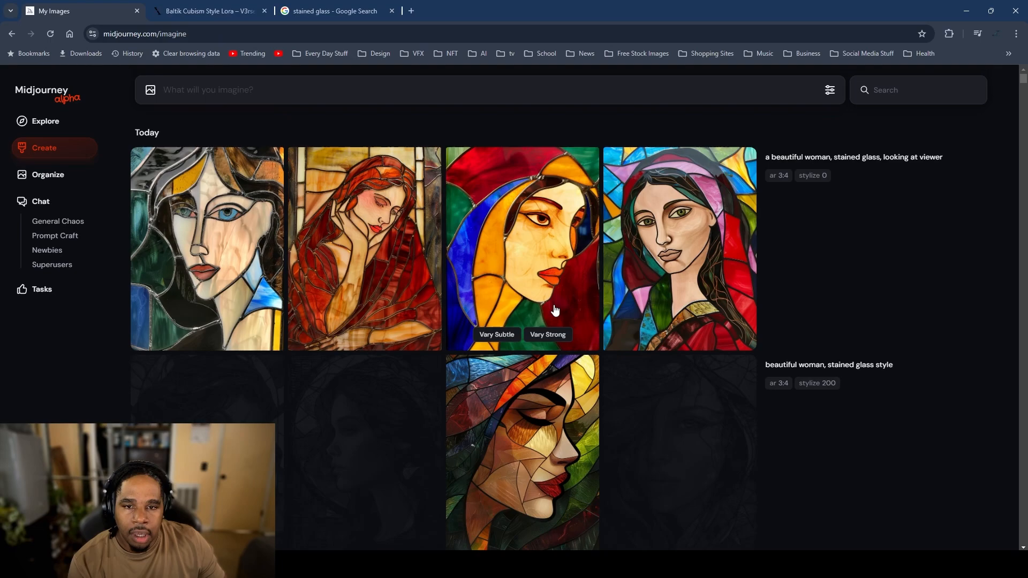
{"action": "left_click", "coordinate": [351, 231]}
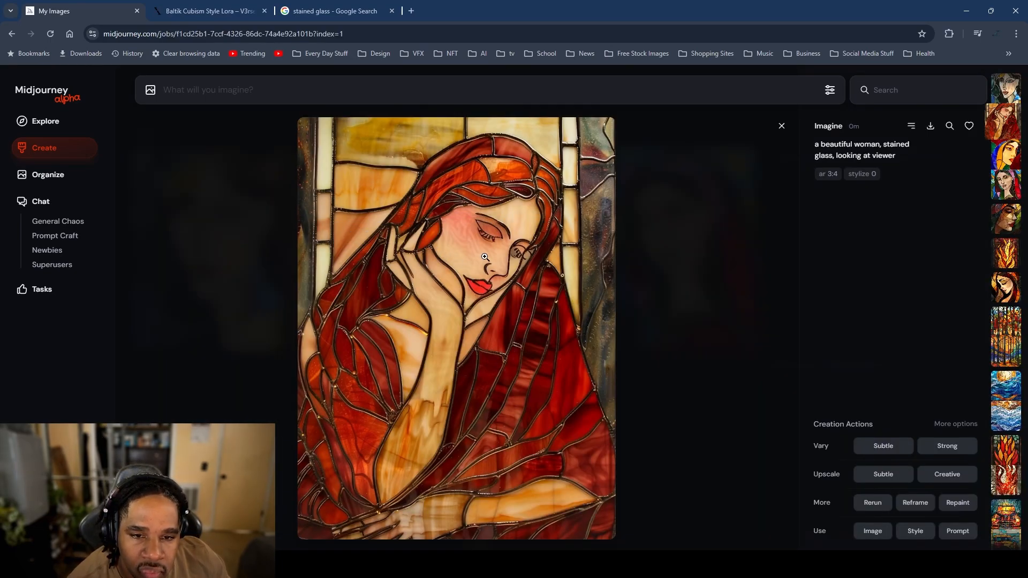
{"action": "left_click", "coordinate": [485, 258]}
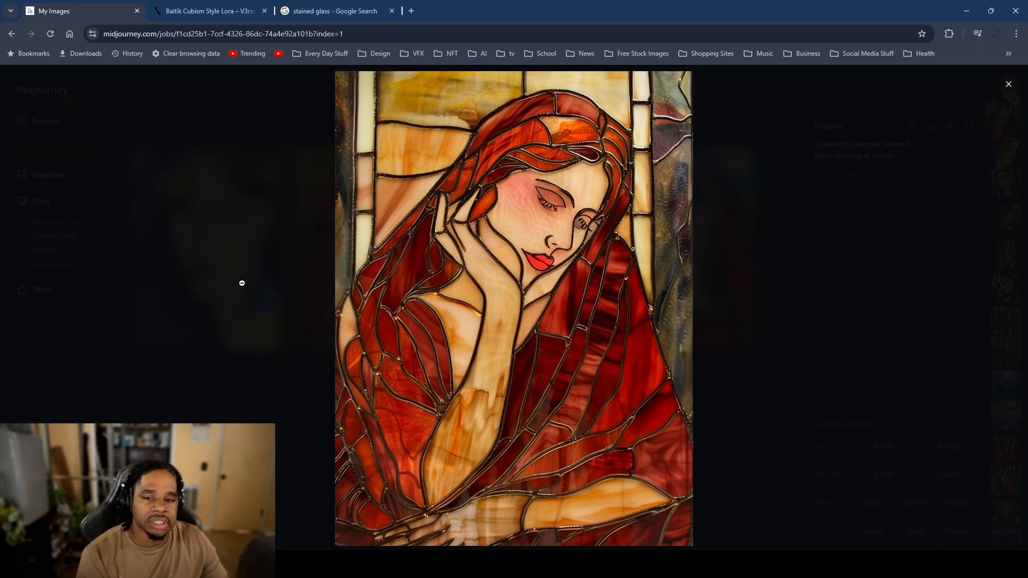
{"action": "left_click", "coordinate": [243, 284]}
{"action": "left_click", "coordinate": [256, 293]}
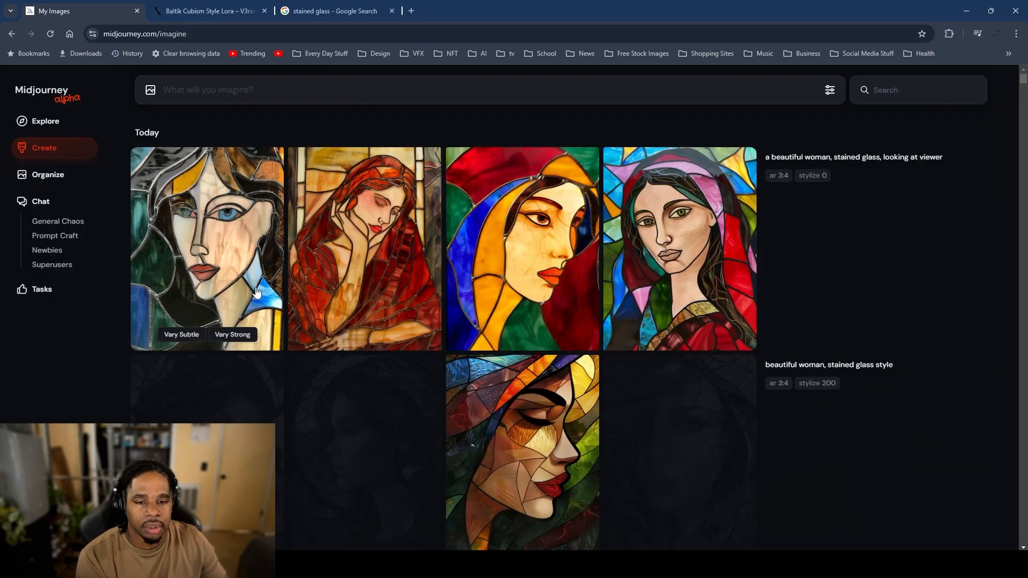
Step: Hide the first, third and fourth images of the stylize 0 "looking at viewer" batch
{"action": "right_click", "coordinate": [510, 217]}
{"action": "left_click", "coordinate": [579, 224]}
{"action": "right_click", "coordinate": [640, 229]}
{"action": "left_click", "coordinate": [715, 240]}
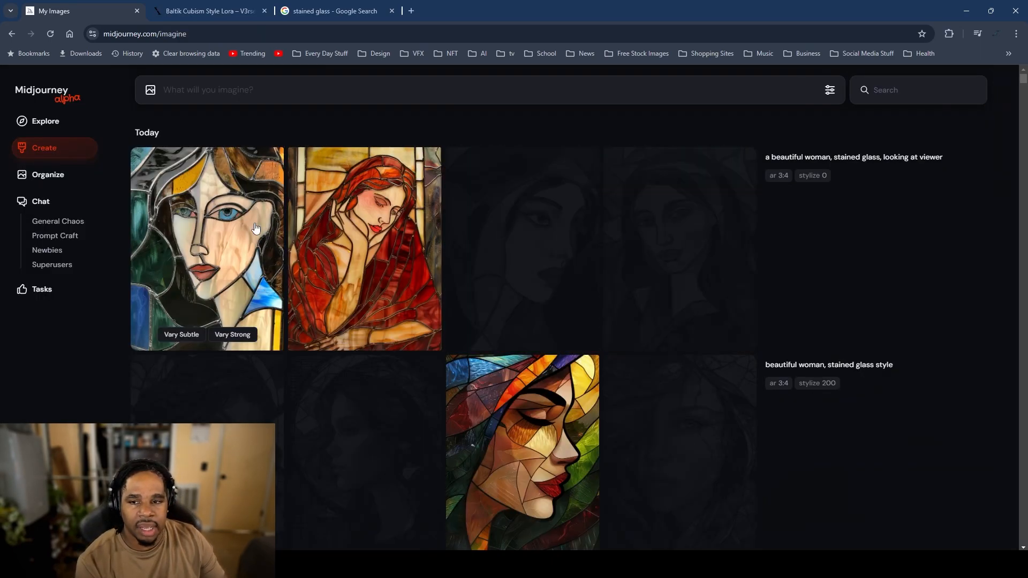
{"action": "right_click", "coordinate": [258, 224]}
{"action": "left_click", "coordinate": [321, 233]}
Step: Review the remaining woman, fire, forest and ocean images in the earlier batches for style consistency
{"action": "scroll", "coordinate": [752, 309], "scroll_direction": "down", "scroll_amount": 5}
{"action": "scroll", "coordinate": [752, 309], "scroll_direction": "down", "scroll_amount": 6}
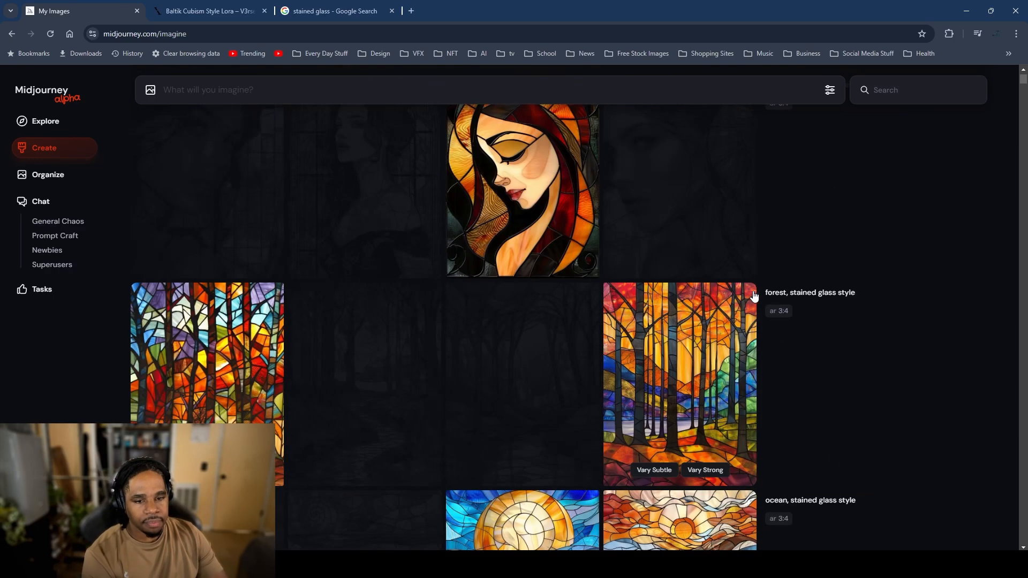
{"action": "scroll", "coordinate": [599, 332], "scroll_direction": "up", "scroll_amount": 8}
{"action": "scroll", "coordinate": [582, 377], "scroll_direction": "up", "scroll_amount": 3}
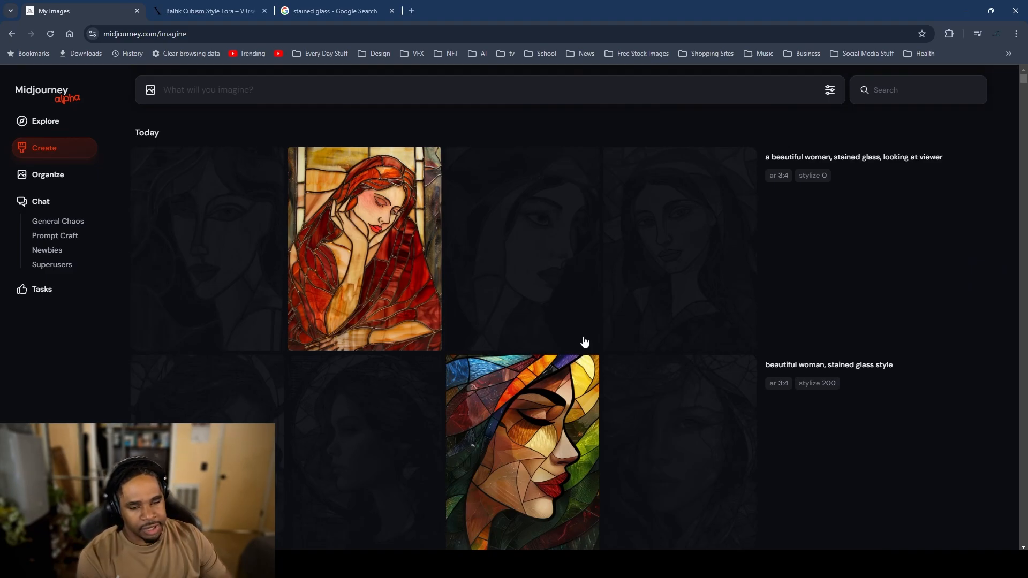
{"action": "scroll", "coordinate": [454, 255], "scroll_direction": "down", "scroll_amount": 4}
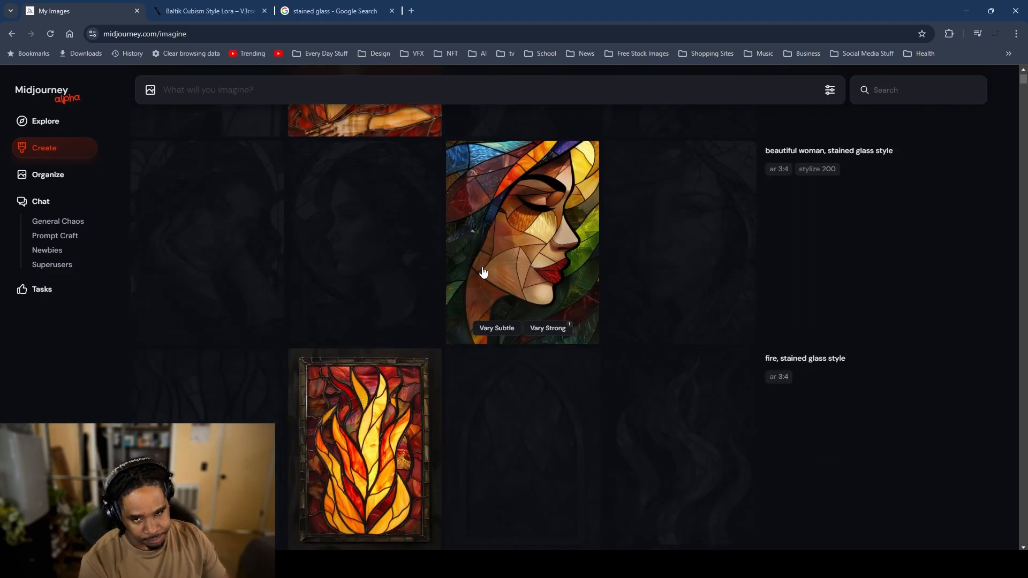
{"action": "scroll", "coordinate": [482, 279], "scroll_direction": "down", "scroll_amount": 9}
{"action": "scroll", "coordinate": [460, 311], "scroll_direction": "up", "scroll_amount": 4}
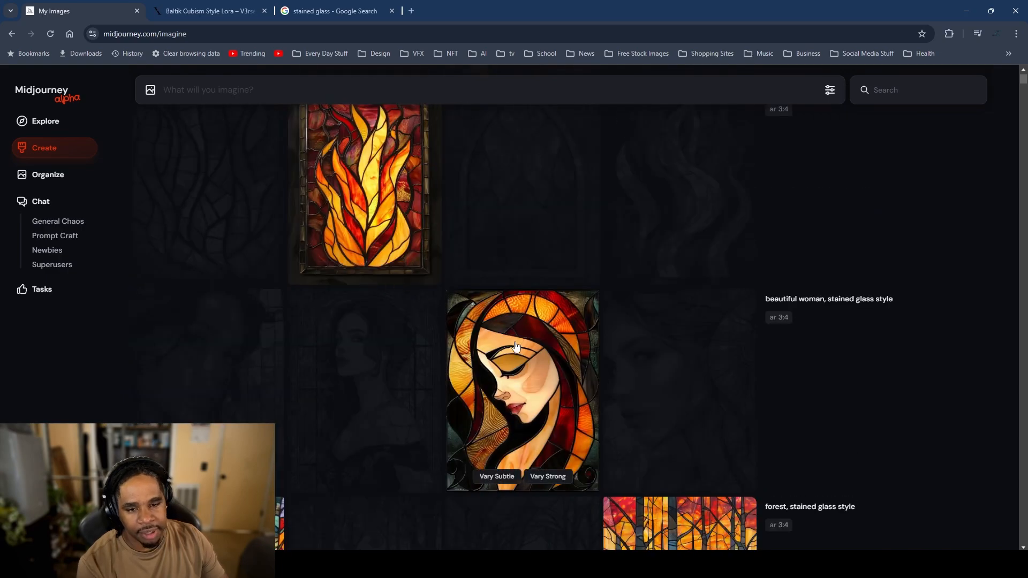
{"action": "scroll", "coordinate": [406, 361], "scroll_direction": "up", "scroll_amount": 8}
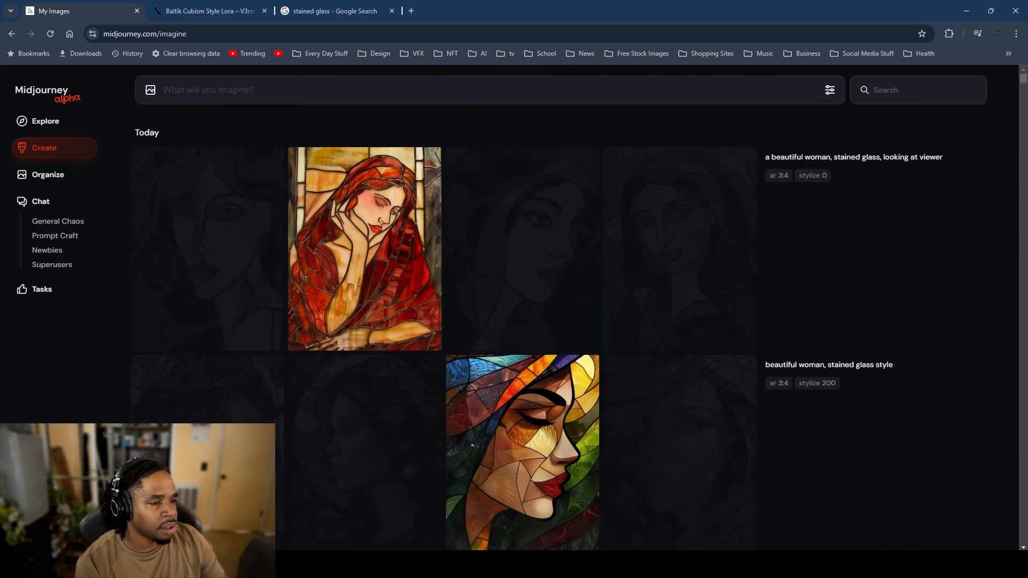
{"action": "scroll", "coordinate": [573, 326], "scroll_direction": "down", "scroll_amount": 10}
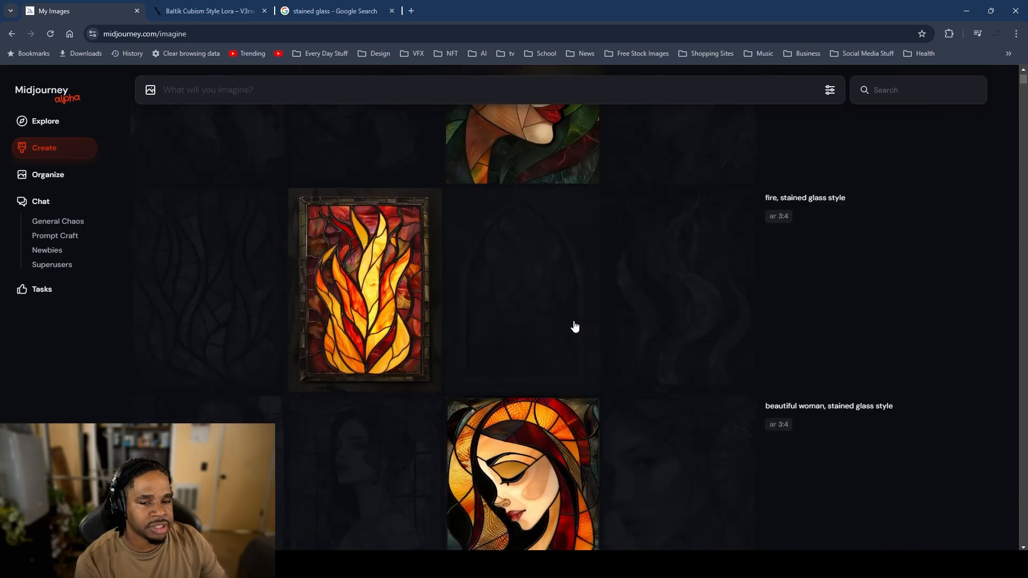
{"action": "scroll", "coordinate": [611, 213], "scroll_direction": "down", "scroll_amount": 9}
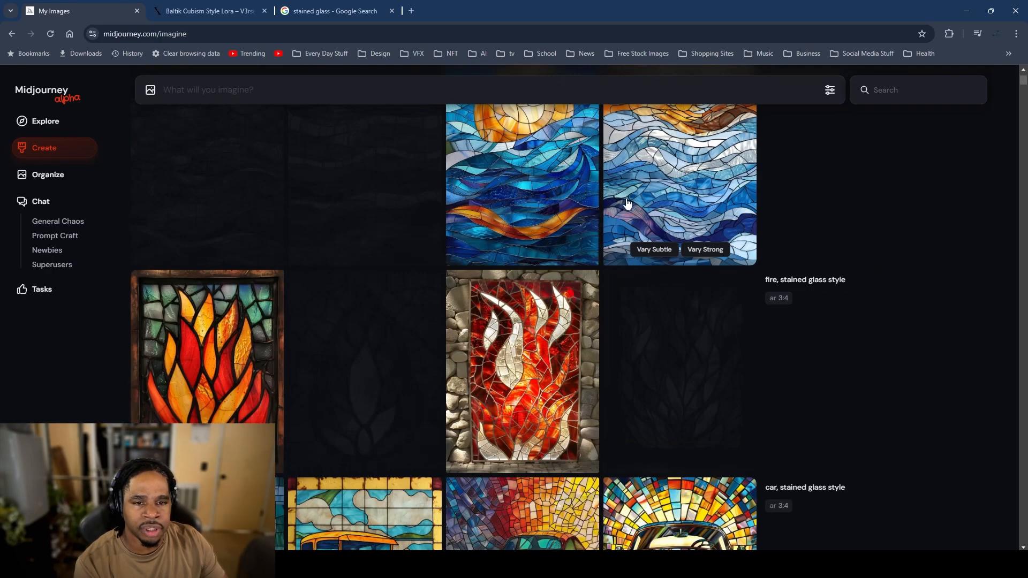
{"action": "scroll", "coordinate": [567, 235], "scroll_direction": "up", "scroll_amount": 6}
{"action": "scroll", "coordinate": [555, 225], "scroll_direction": "up", "scroll_amount": 10}
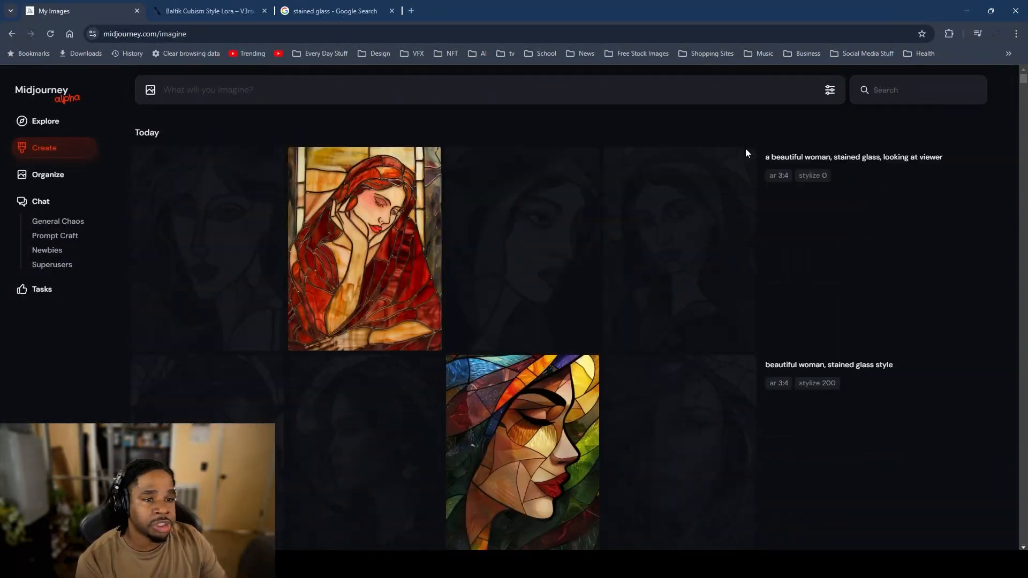
{"action": "left_click", "coordinate": [808, 340]}
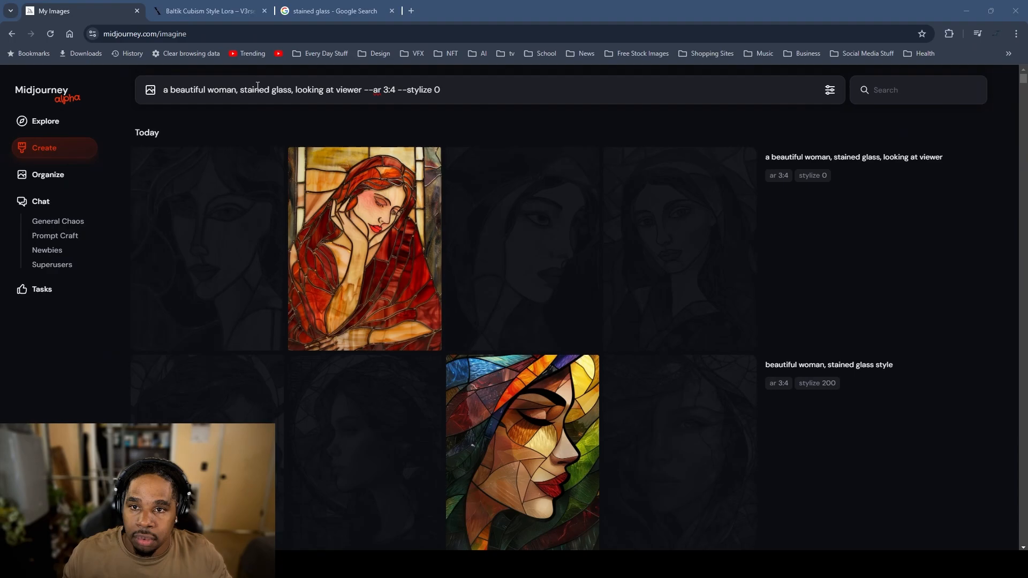
{"action": "left_click_drag", "start_coordinate": [242, 93], "coordinate": [292, 96]}
{"action": "type", "text": "chair"}
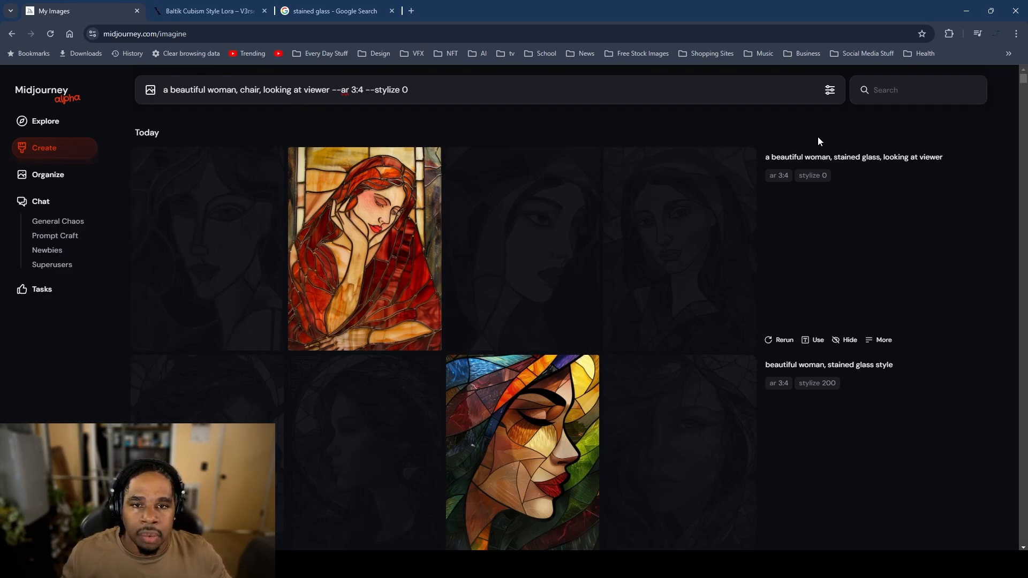
{"action": "left_click", "coordinate": [604, 92]}
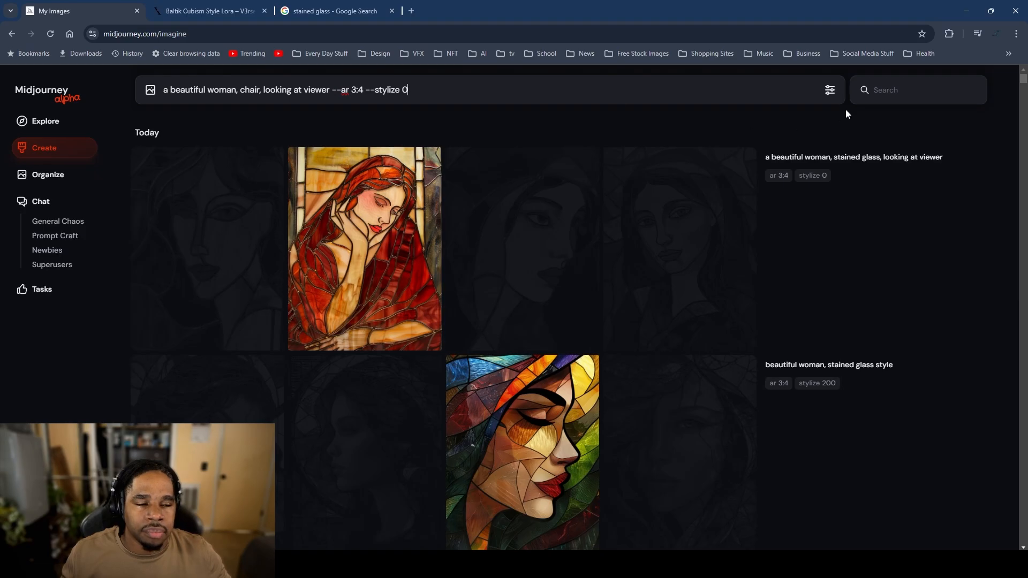
{"action": "left_click", "coordinate": [833, 90]}
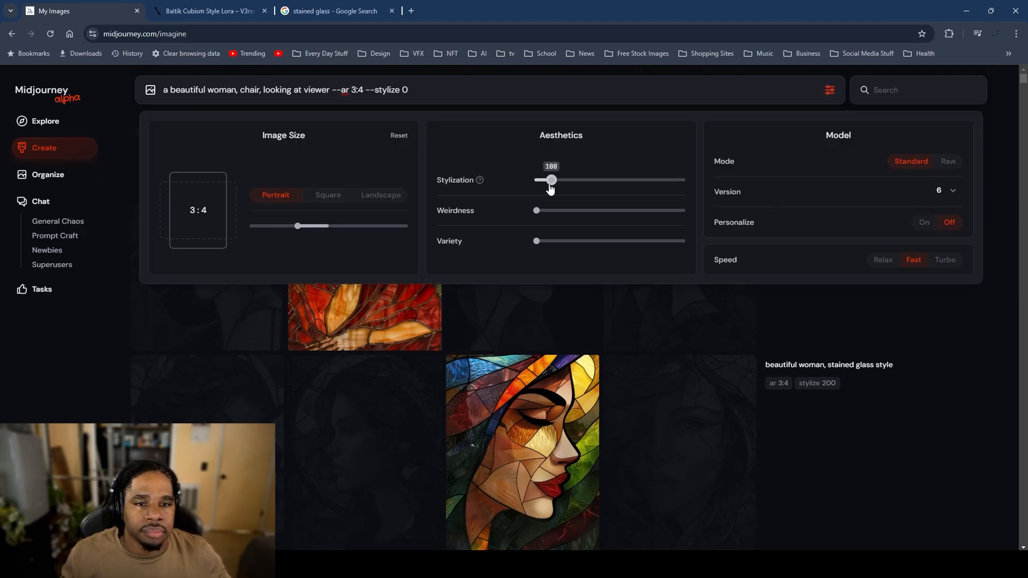
{"action": "left_click", "coordinate": [617, 84]}
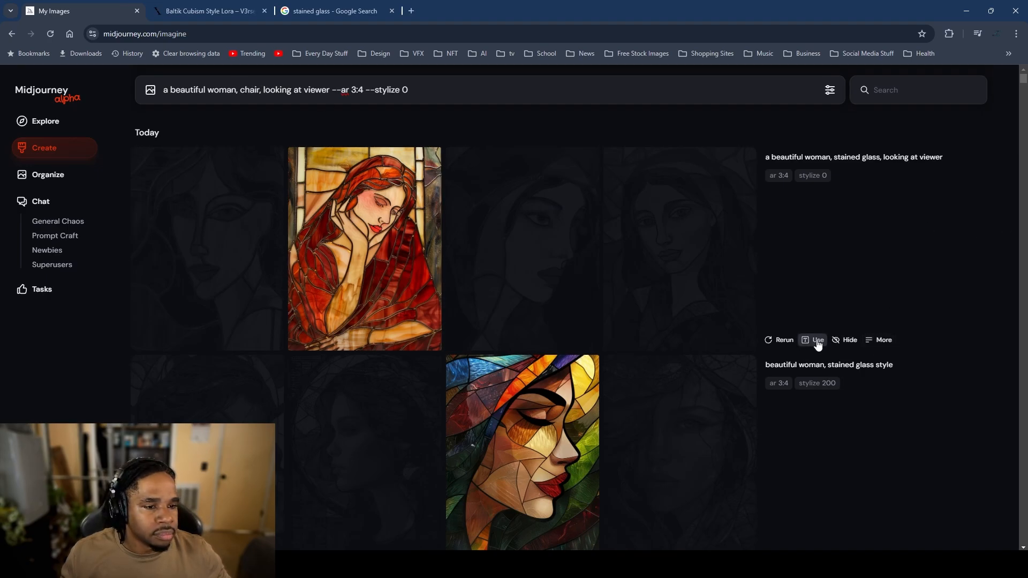
Step: Reuse the stylize 0 batch's prompt, replacing "a beautiful woman" with "chair" and removing "looking at viewer"
{"action": "left_click", "coordinate": [814, 342]}
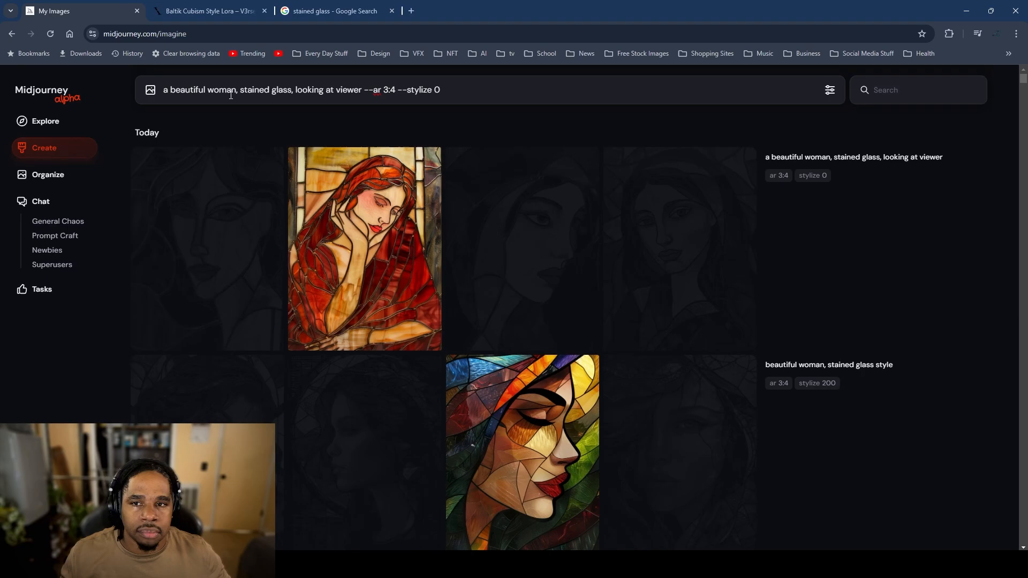
{"action": "left_click_drag", "start_coordinate": [236, 91], "coordinate": [153, 90]}
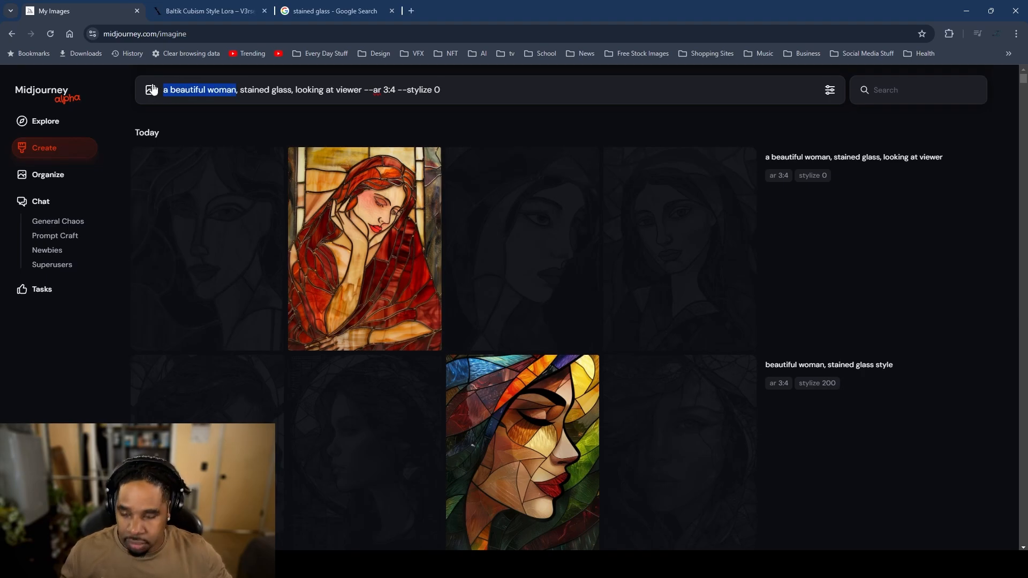
{"action": "type", "text": "chair"}
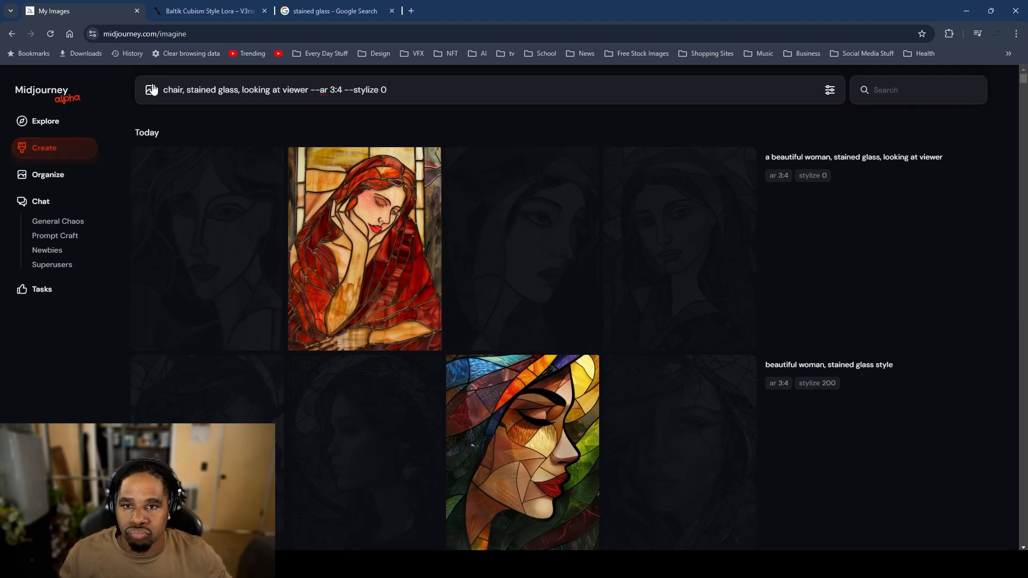
{"action": "left_click_drag", "start_coordinate": [241, 93], "coordinate": [307, 98]}
{"action": "key", "text": "BackSpace"}
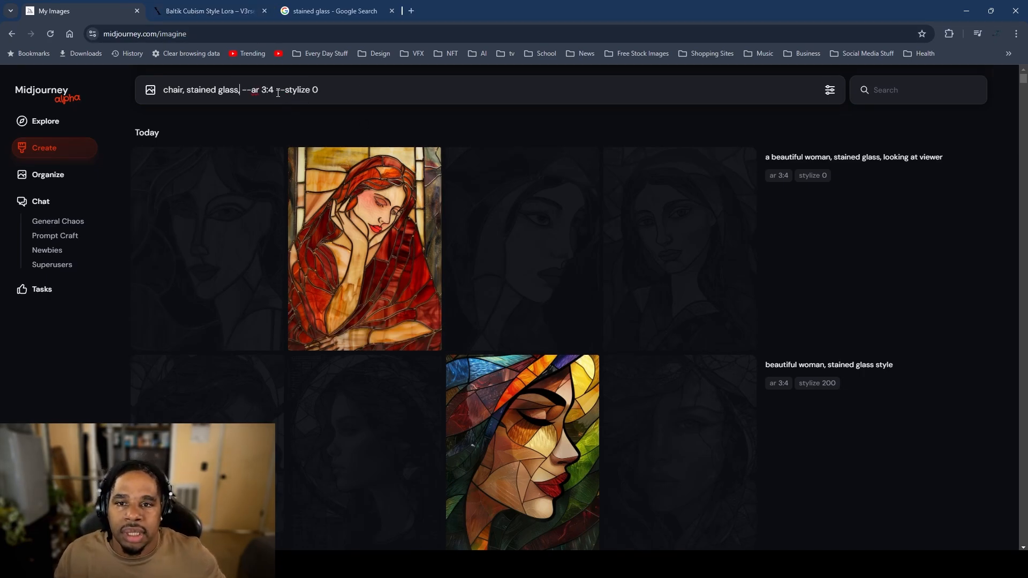
Step: Remove the stylize 0 parameter from the "chair, stained glass," prompt and generate the images at 3:4
{"action": "left_click_drag", "start_coordinate": [276, 90], "coordinate": [443, 86]}
{"action": "key", "text": "BackSpace"}
{"action": "key", "text": "Return"}
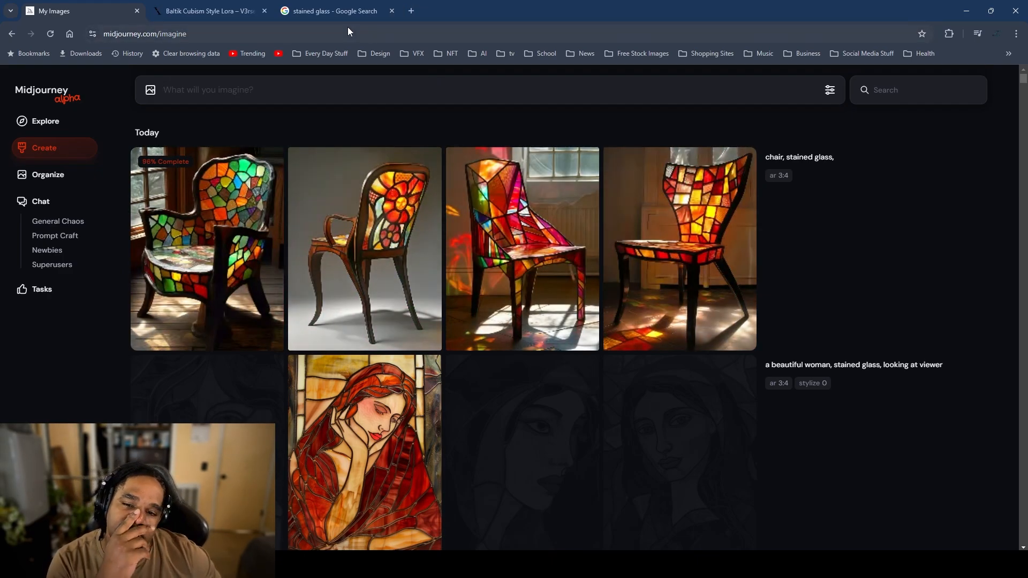
Step: Reuse the chair prompt, change it to "chair, stained glass style," and generate the images at 3:4
{"action": "scroll", "coordinate": [326, 233], "scroll_direction": "down", "scroll_amount": 4}
{"action": "scroll", "coordinate": [350, 222], "scroll_direction": "up", "scroll_amount": 4}
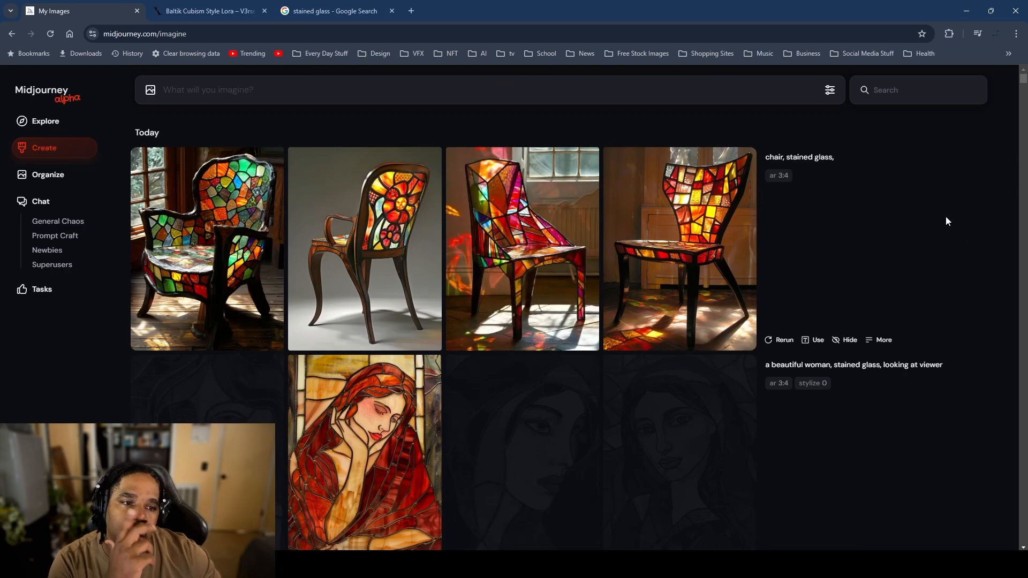
{"action": "left_click", "coordinate": [816, 341]}
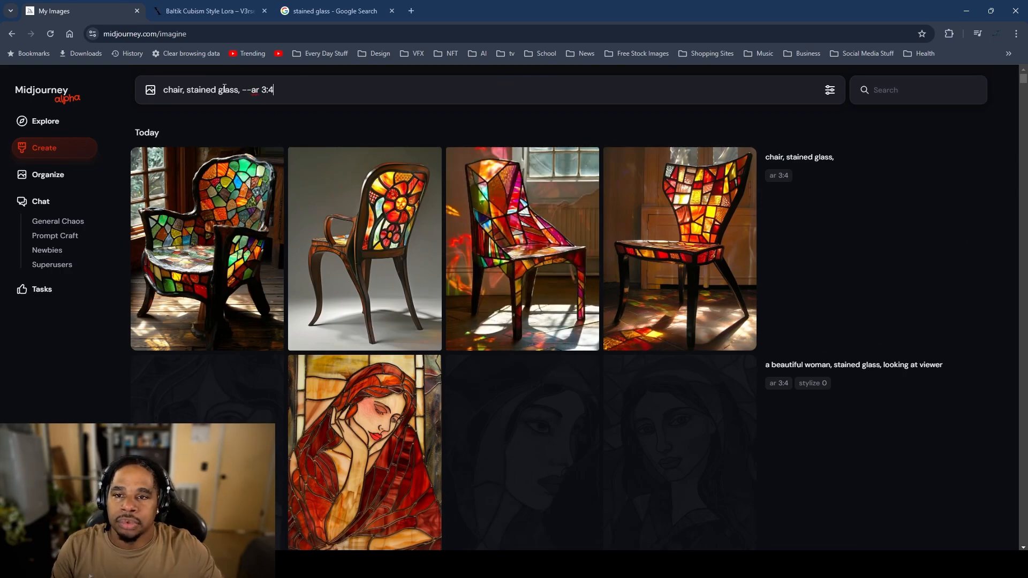
{"action": "left_click", "coordinate": [240, 89]}
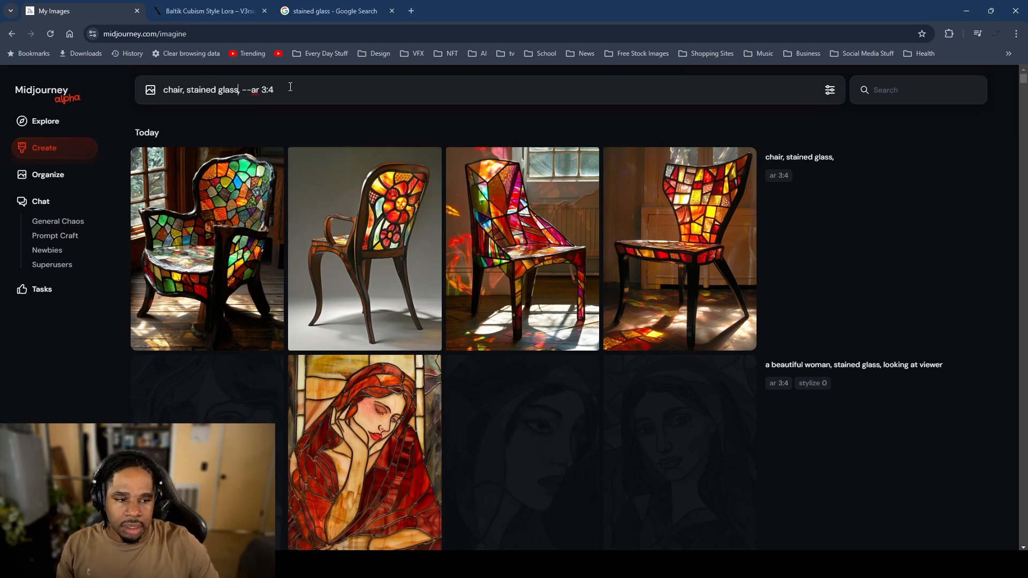
{"action": "type", "text": "style"}
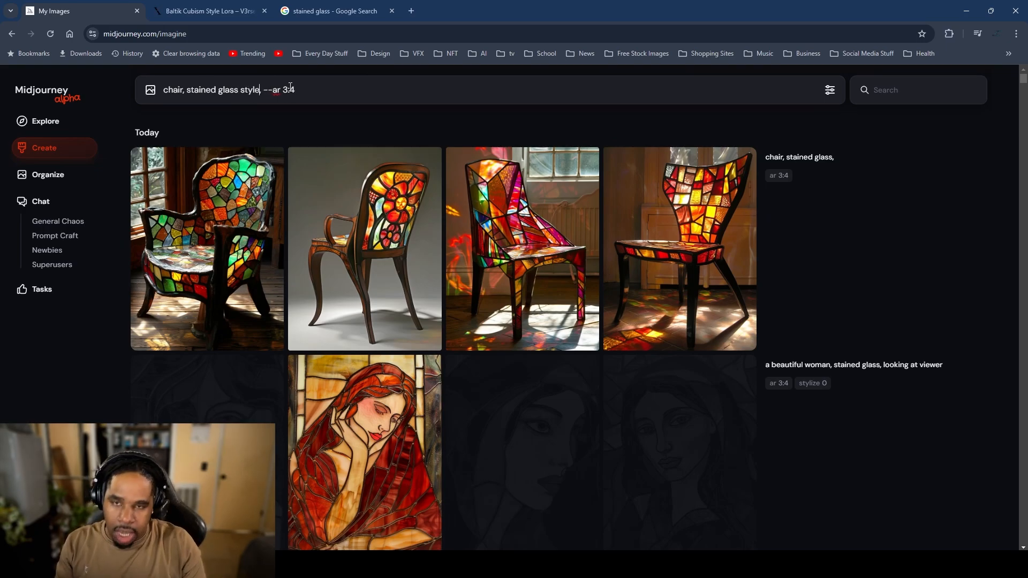
{"action": "key", "text": "Return"}
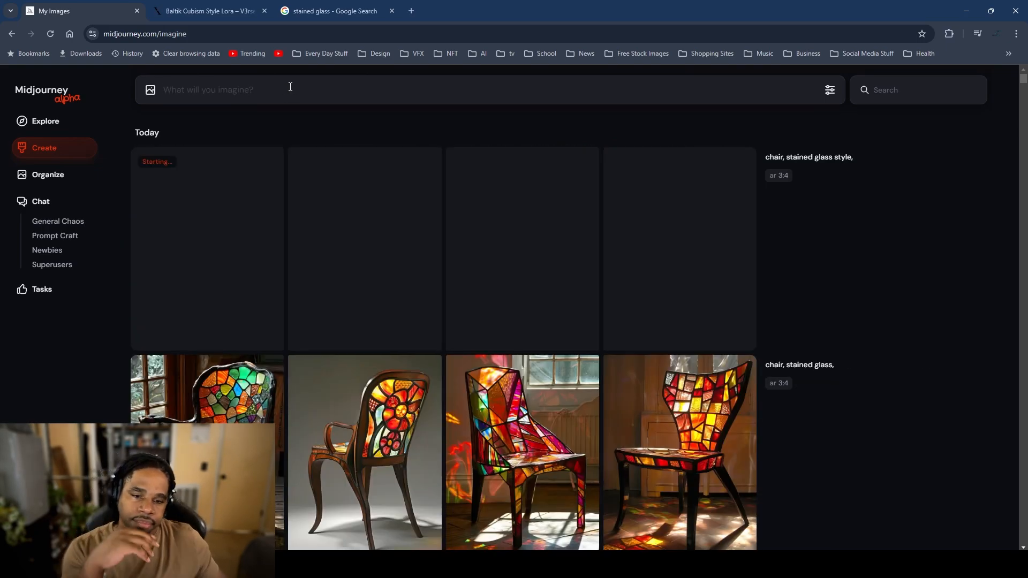
Step: Hide the whole "chair, stained glass," batch
{"action": "scroll", "coordinate": [477, 184], "scroll_direction": "down", "scroll_amount": 4}
{"action": "scroll", "coordinate": [378, 532], "scroll_direction": "down", "scroll_amount": 4}
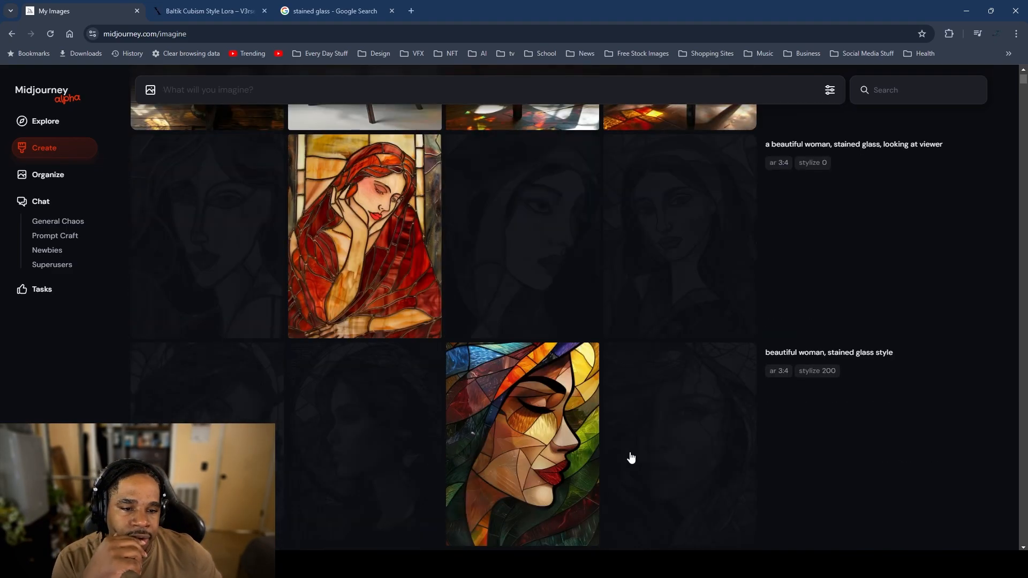
{"action": "scroll", "coordinate": [615, 391], "scroll_direction": "up", "scroll_amount": 1}
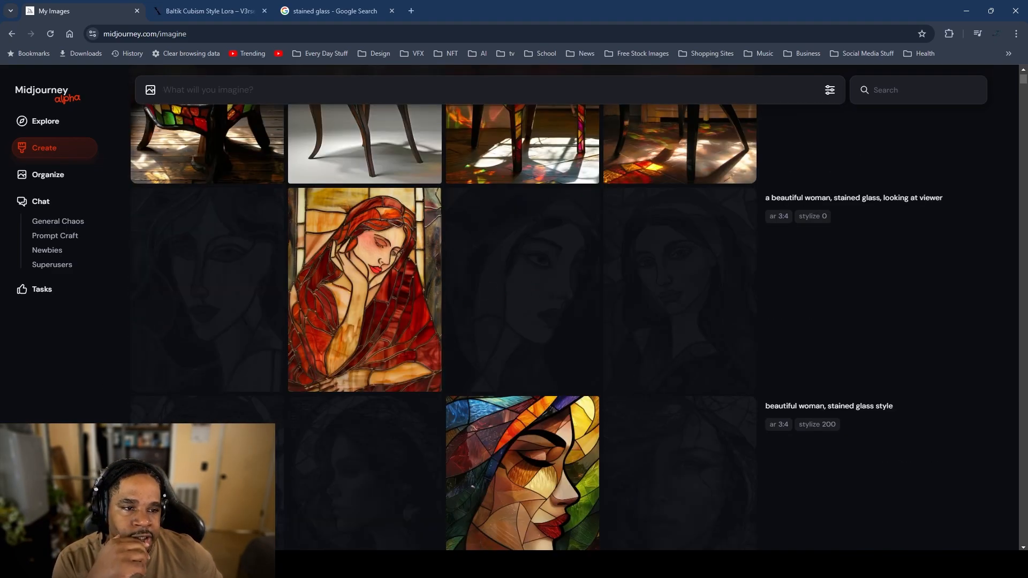
{"action": "scroll", "coordinate": [577, 326], "scroll_direction": "up", "scroll_amount": 7}
{"action": "scroll", "coordinate": [658, 429], "scroll_direction": "down", "scroll_amount": 3}
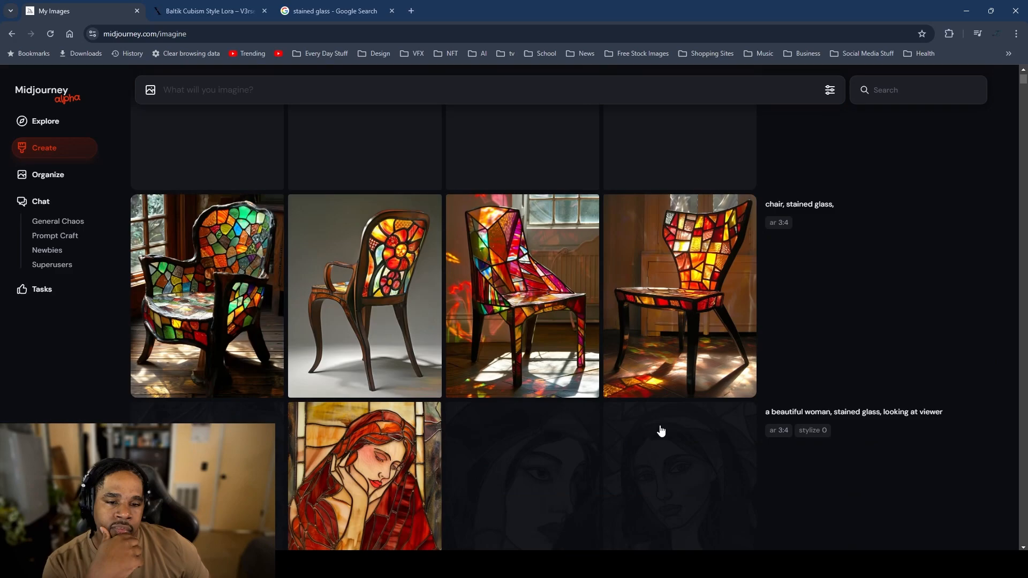
{"action": "left_click", "coordinate": [845, 388]}
{"action": "scroll", "coordinate": [541, 335], "scroll_direction": "up", "scroll_amount": 3}
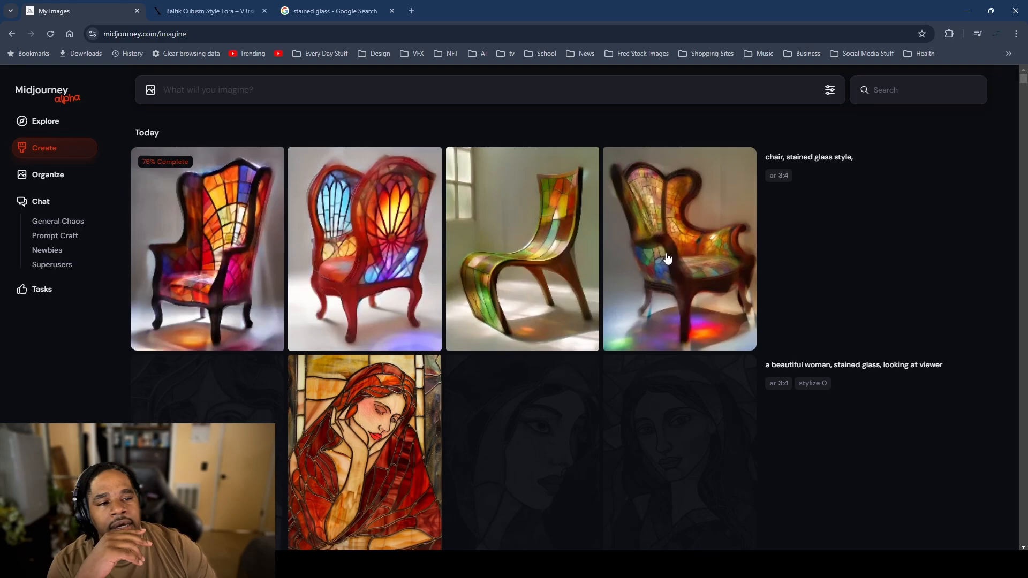
Step: Reuse the "chair, stained glass style," prompt, add "stain glass background" and generate the images at 3:4
{"action": "mouse_move", "coordinate": [782, 305]}
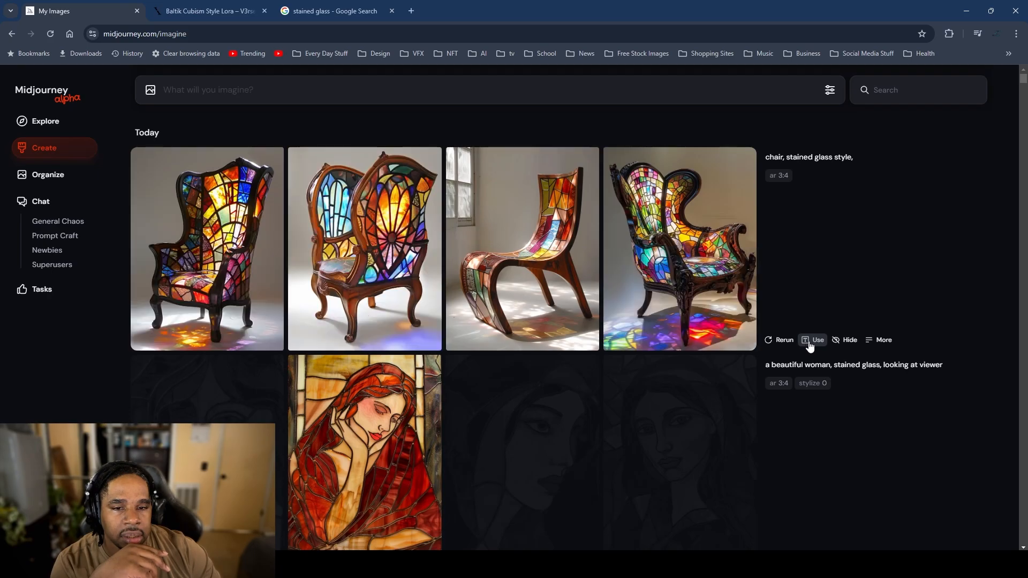
{"action": "left_click", "coordinate": [811, 342]}
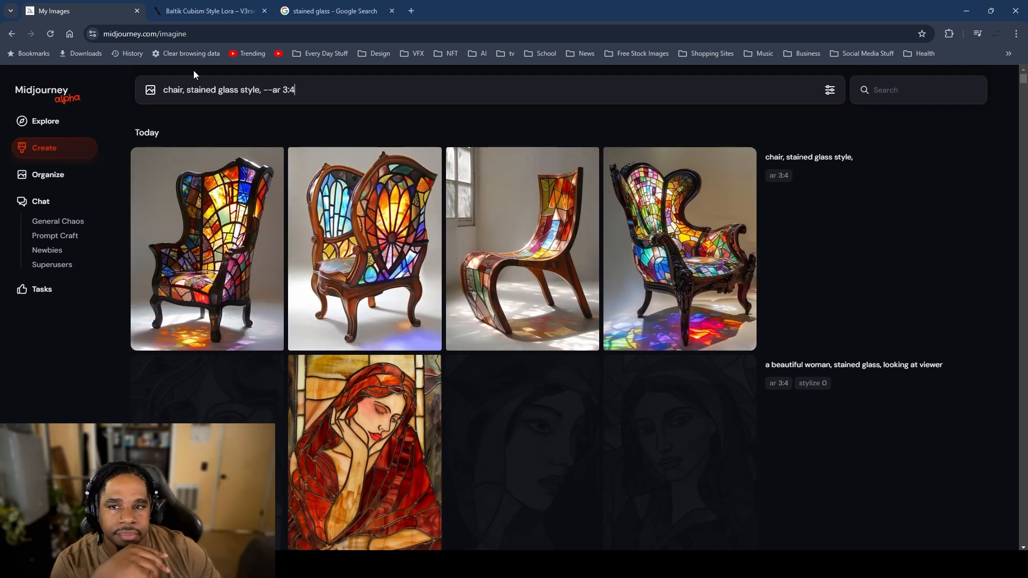
{"action": "left_click", "coordinate": [263, 90]}
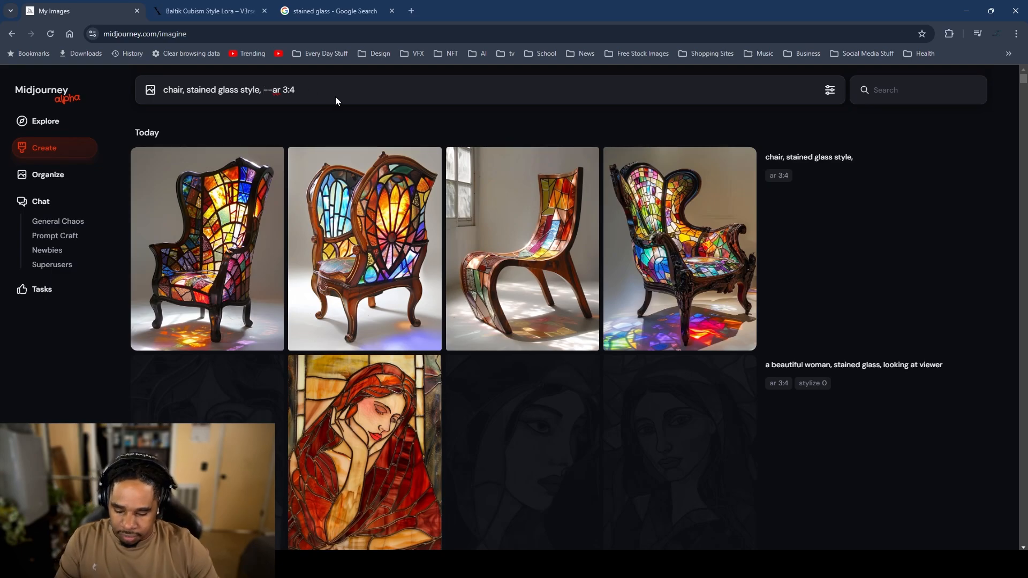
{"action": "type", "text": "stain gla"}
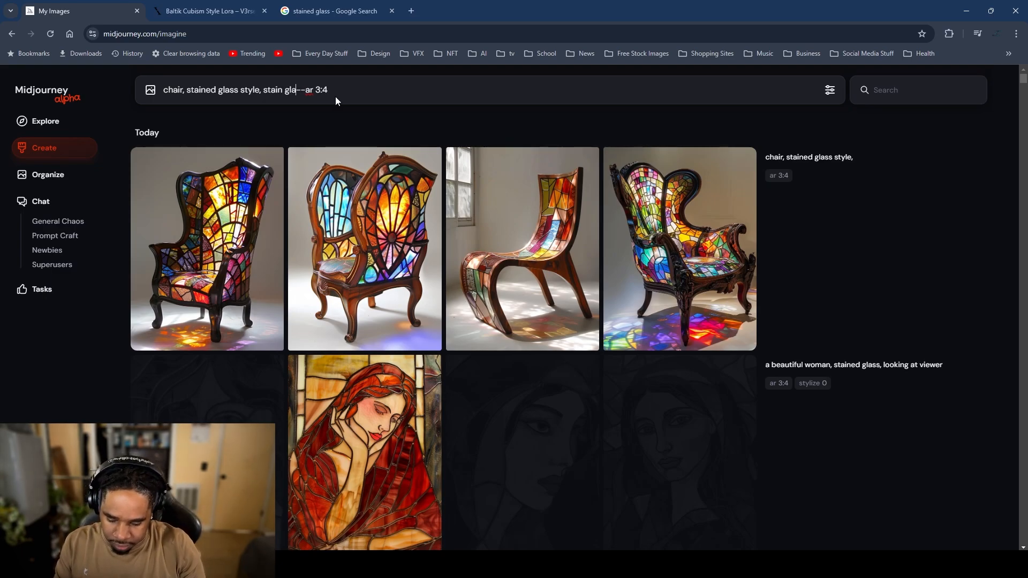
{"action": "type", "text": "ss bvackg"}
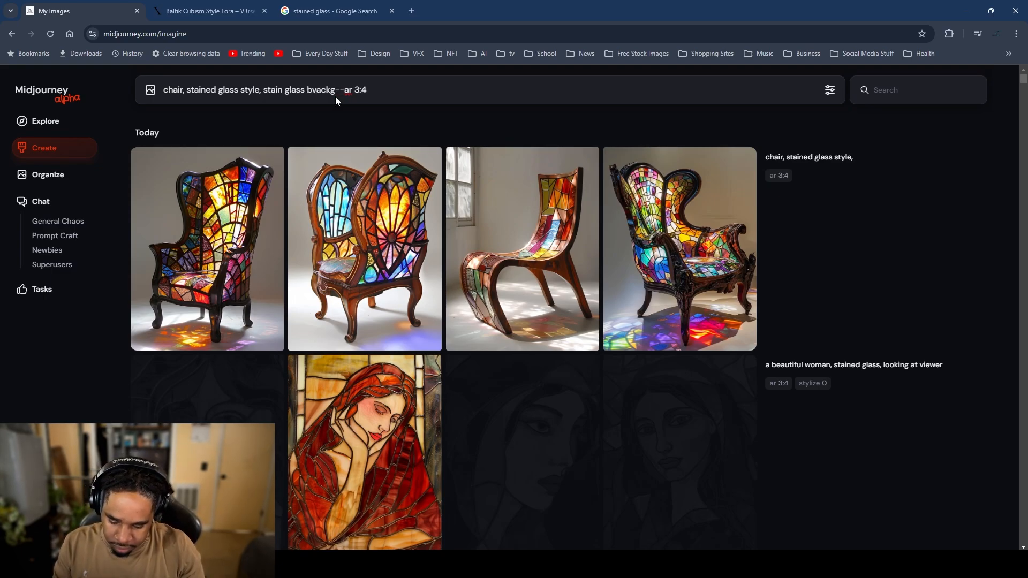
{"action": "type", "text": "round"}
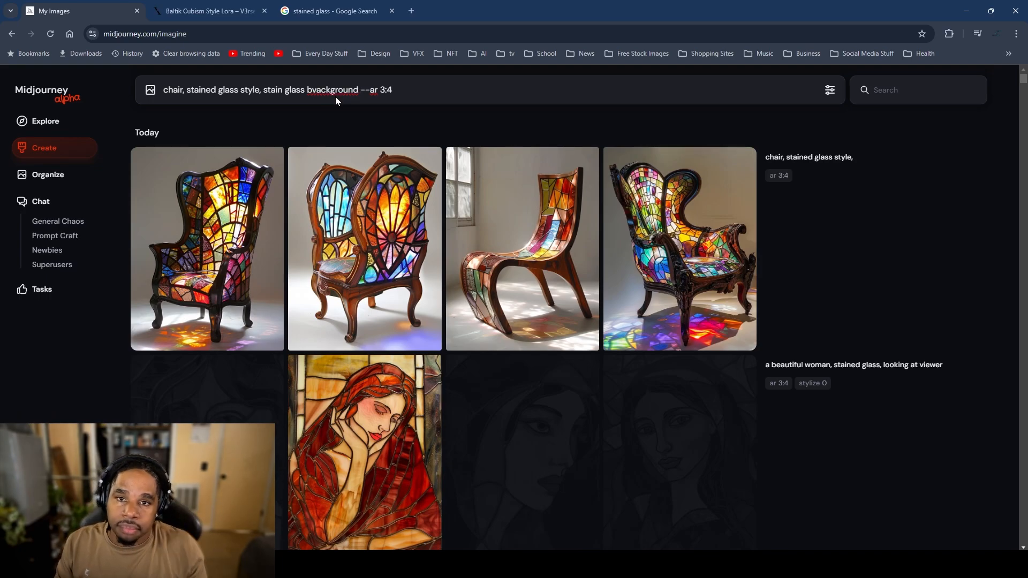
{"action": "right_click", "coordinate": [332, 92]}
{"action": "left_click", "coordinate": [352, 104]}
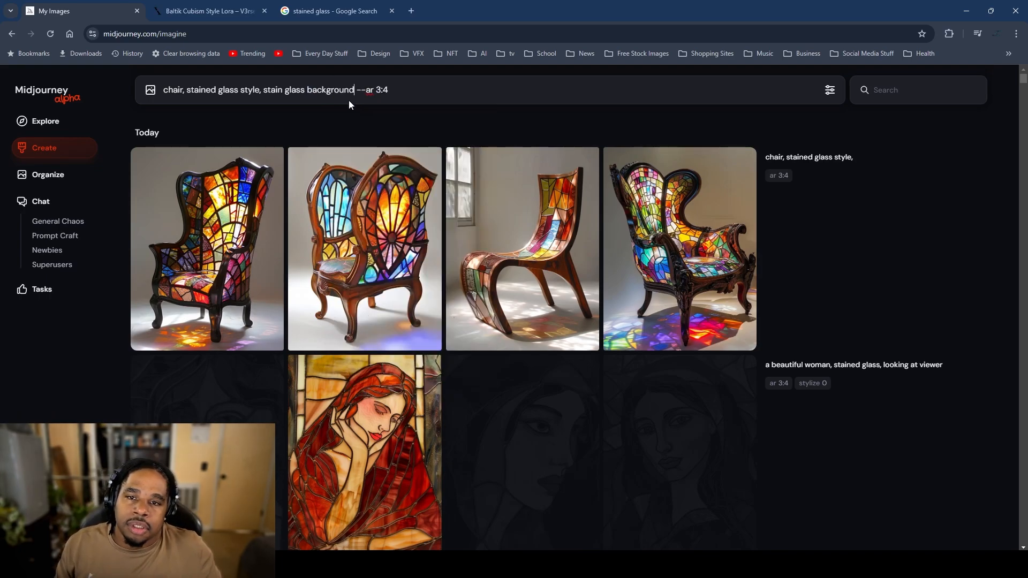
{"action": "key", "text": "Return"}
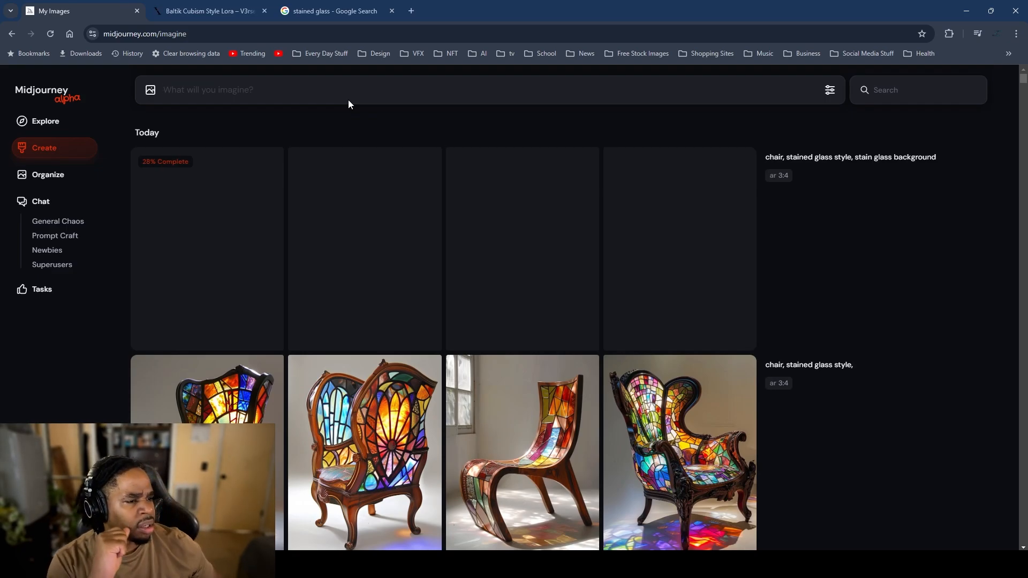
Step: Look back through the earlier stained glass batches, comparing how their subjects and backgrounds are rendered
{"action": "scroll", "coordinate": [316, 362], "scroll_direction": "down", "scroll_amount": 10}
{"action": "scroll", "coordinate": [316, 362], "scroll_direction": "down", "scroll_amount": 20}
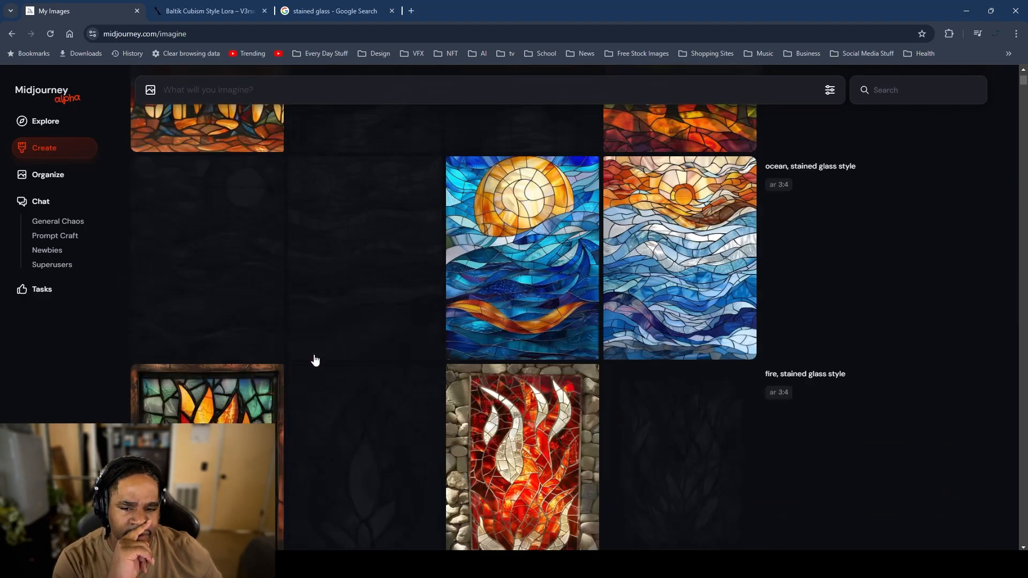
{"action": "scroll", "coordinate": [315, 356], "scroll_direction": "down", "scroll_amount": 5}
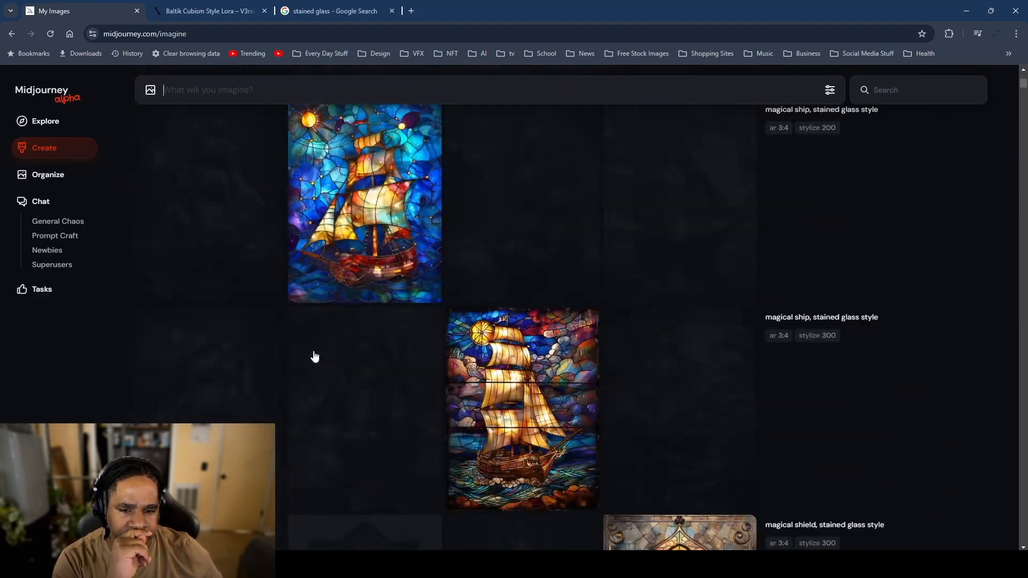
{"action": "scroll", "coordinate": [315, 356], "scroll_direction": "down", "scroll_amount": 20}
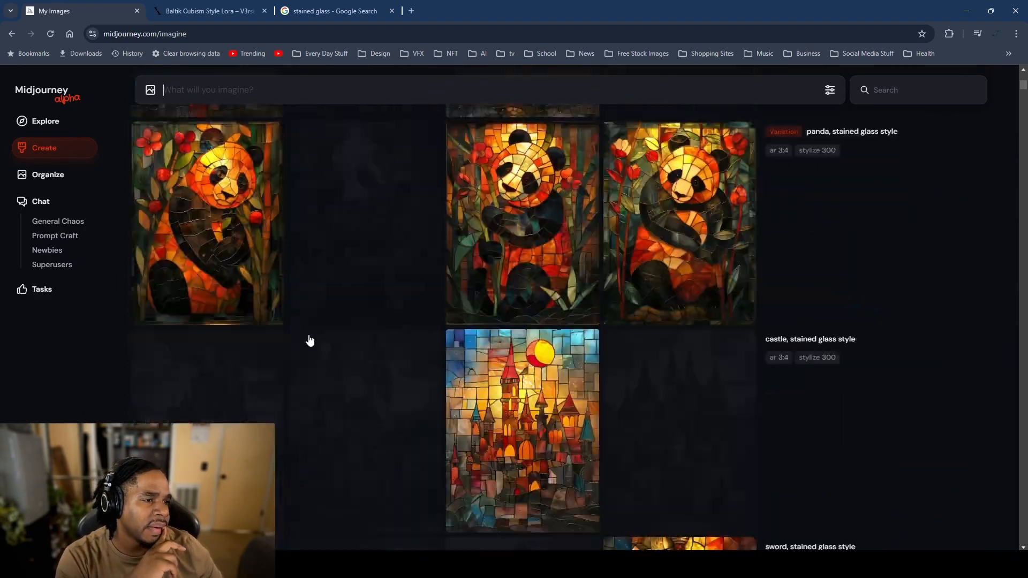
{"action": "scroll", "coordinate": [659, 317], "scroll_direction": "up", "scroll_amount": 20}
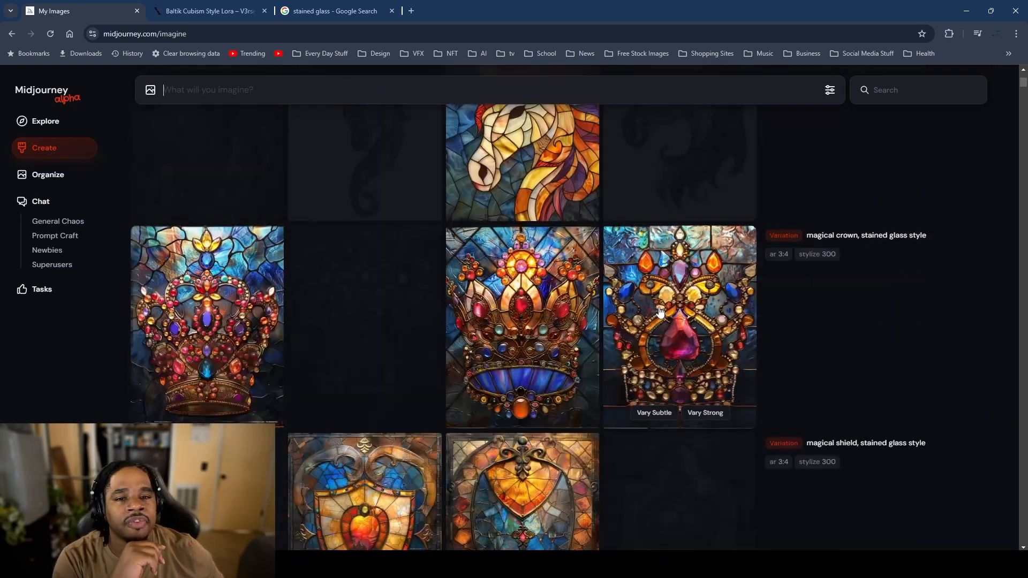
{"action": "scroll", "coordinate": [647, 256], "scroll_direction": "up", "scroll_amount": 15}
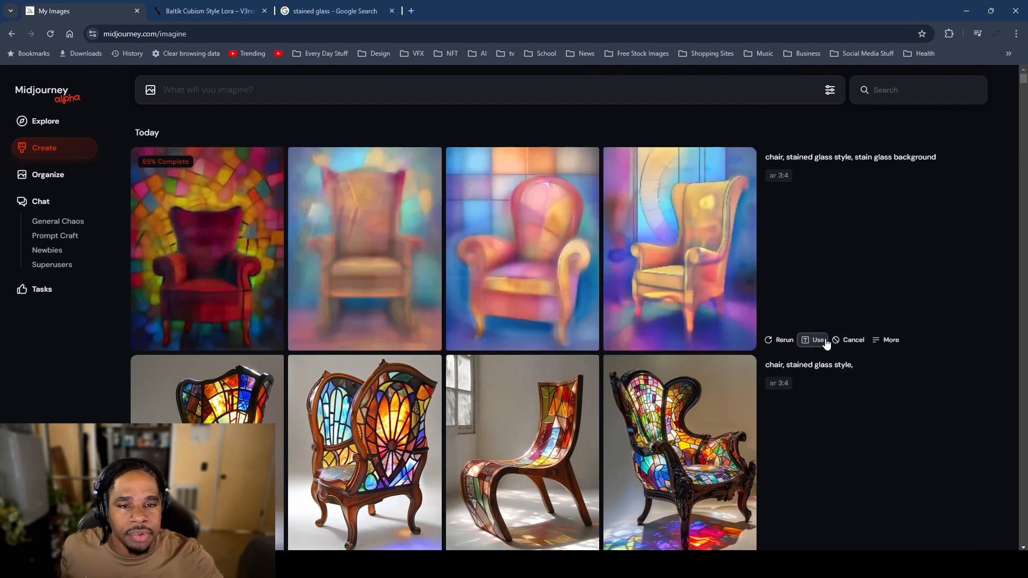
Step: Reuse the chair prompt with the stain glass background, replace "chair" with "goldfish" and generate the images at 3:4
{"action": "left_click", "coordinate": [826, 343]}
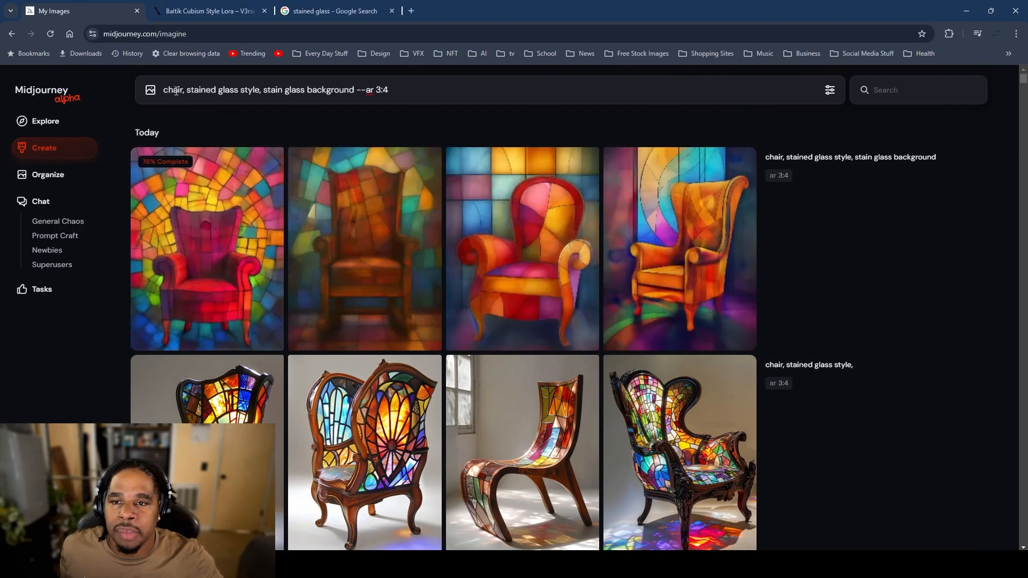
{"action": "double_click", "coordinate": [174, 90]}
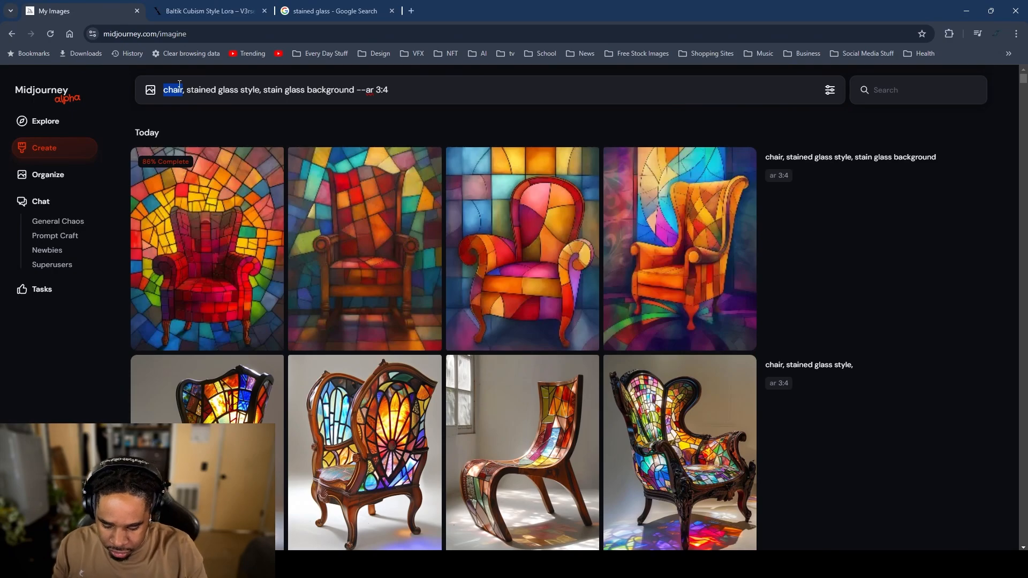
{"action": "type", "text": "fi"}
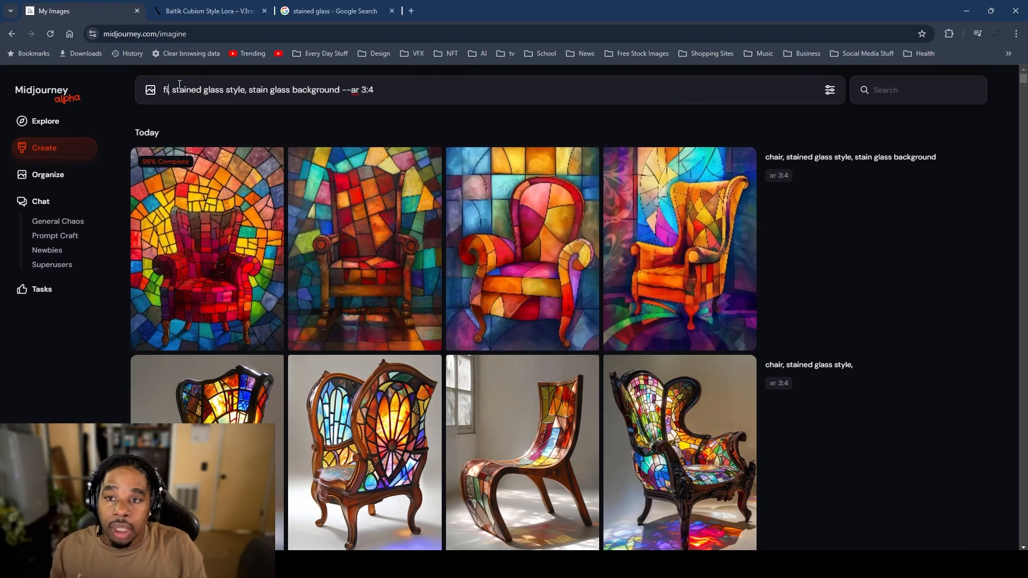
{"action": "key", "text": "BackSpace"}
{"action": "key", "text": "BackSpace"}
{"action": "type", "text": "goldf"}
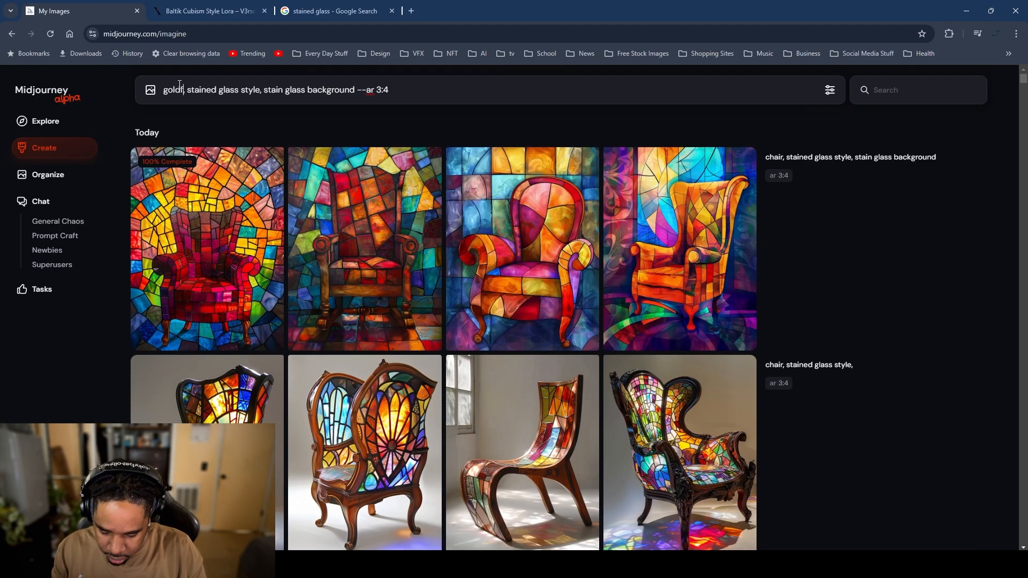
{"action": "type", "text": "ish"}
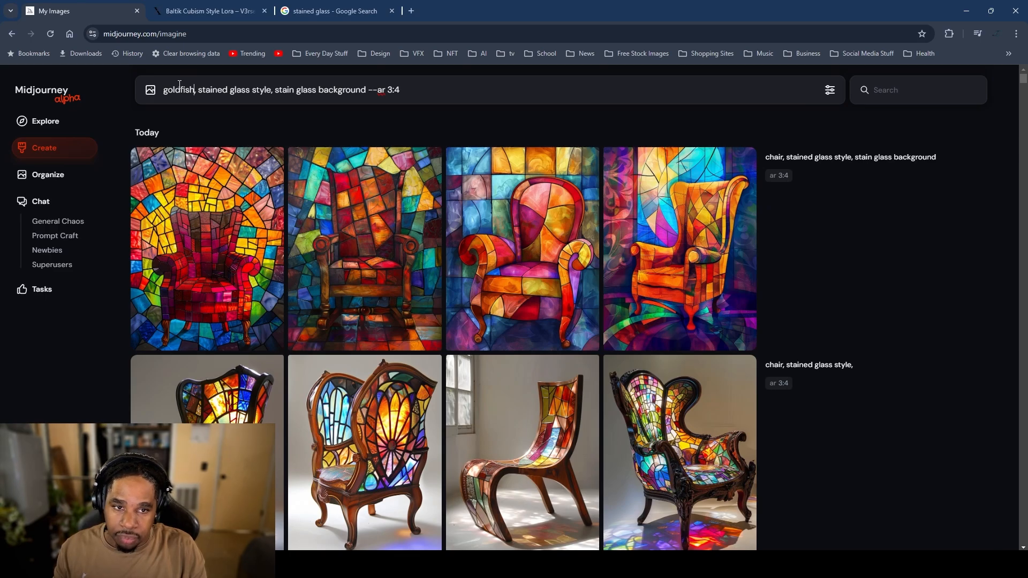
{"action": "key", "text": "Return"}
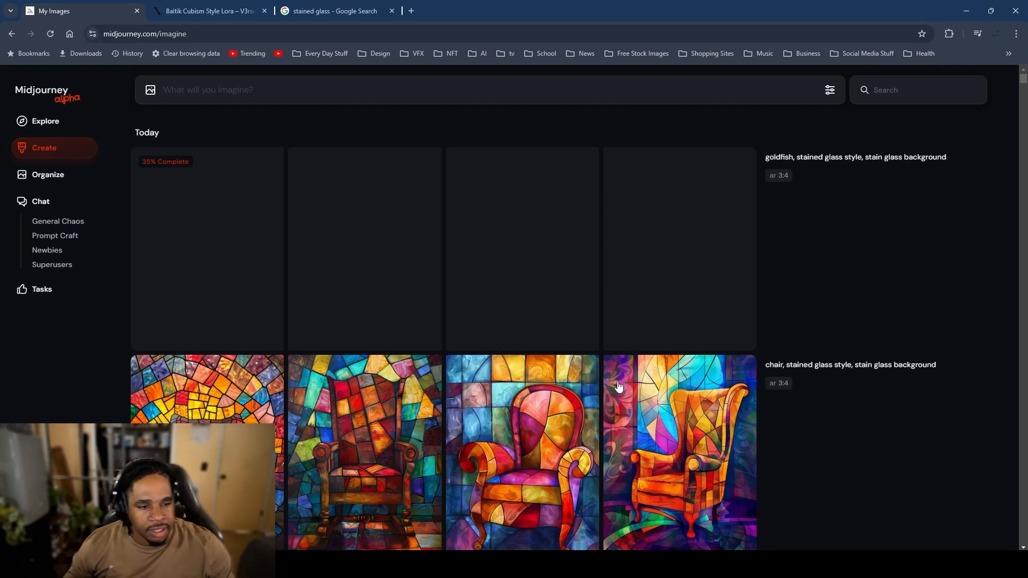
Step: Reuse the chair prompt with the stain glass background, replace "chair" with "necklace" and generate the images at 3:4
{"action": "scroll", "coordinate": [832, 419], "scroll_direction": "down", "scroll_amount": 2}
{"action": "left_click", "coordinate": [811, 436]}
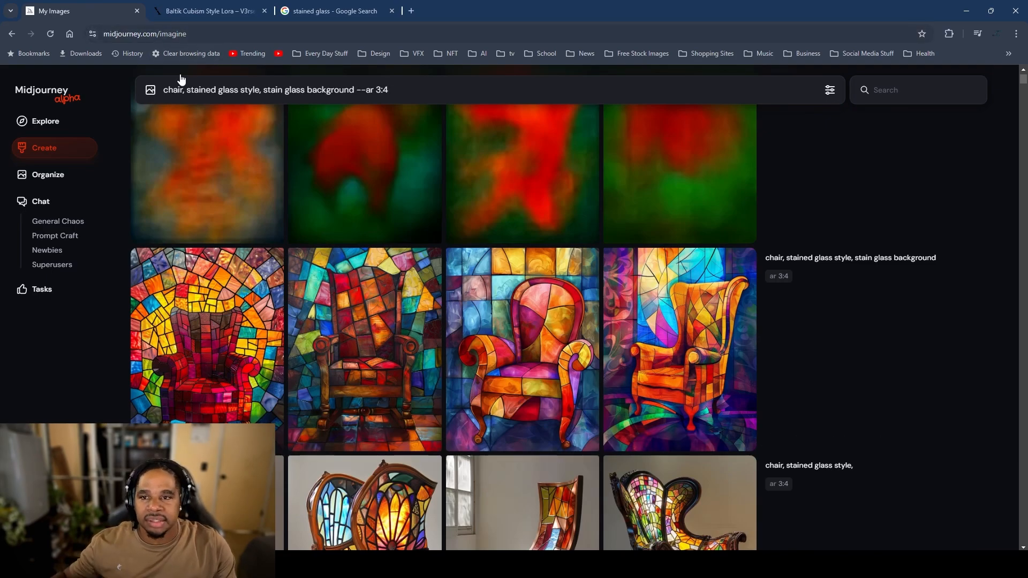
{"action": "double_click", "coordinate": [176, 90]}
{"action": "type", "text": "neckla"}
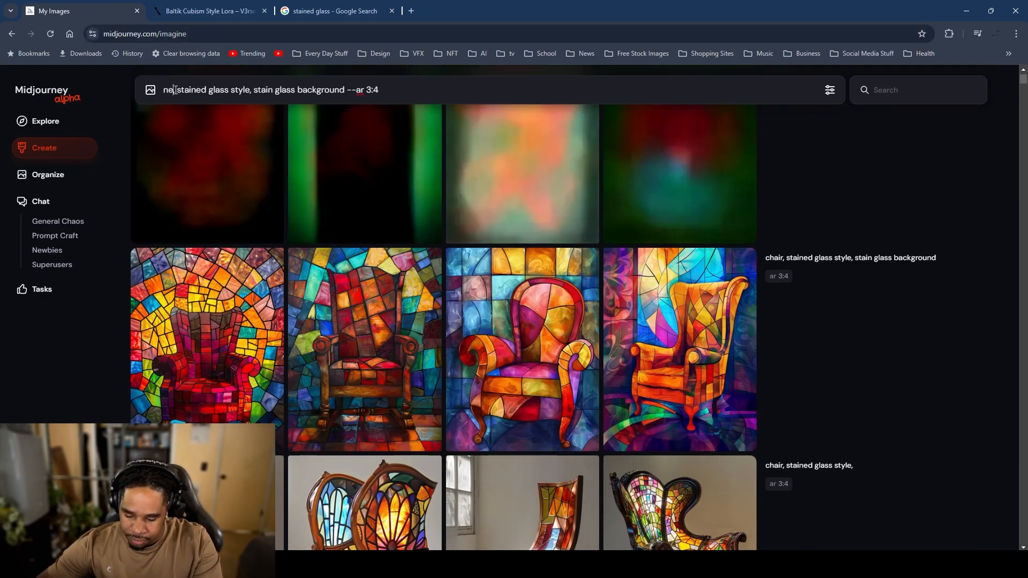
{"action": "type", "text": "ce"}
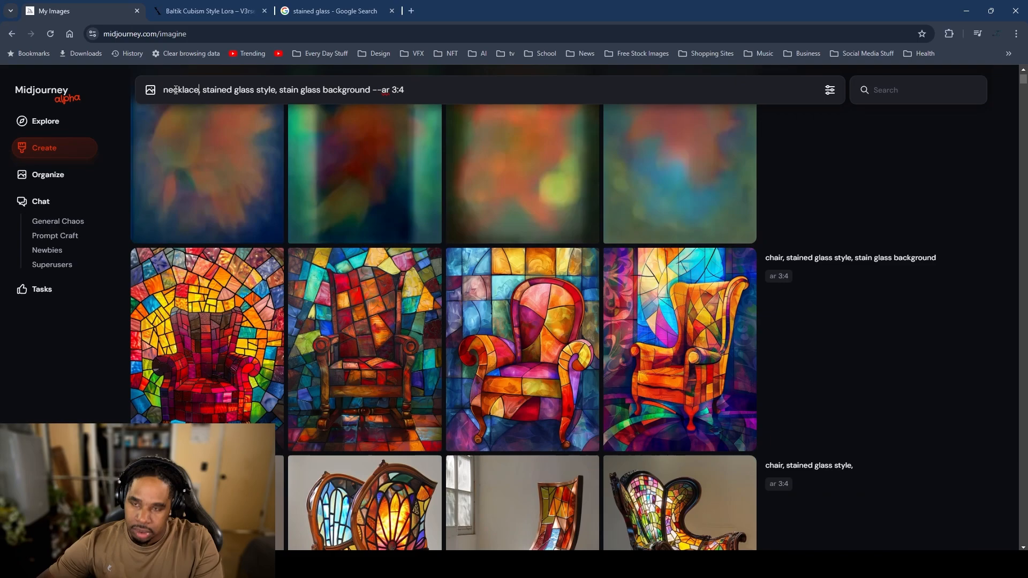
{"action": "key", "text": "Return"}
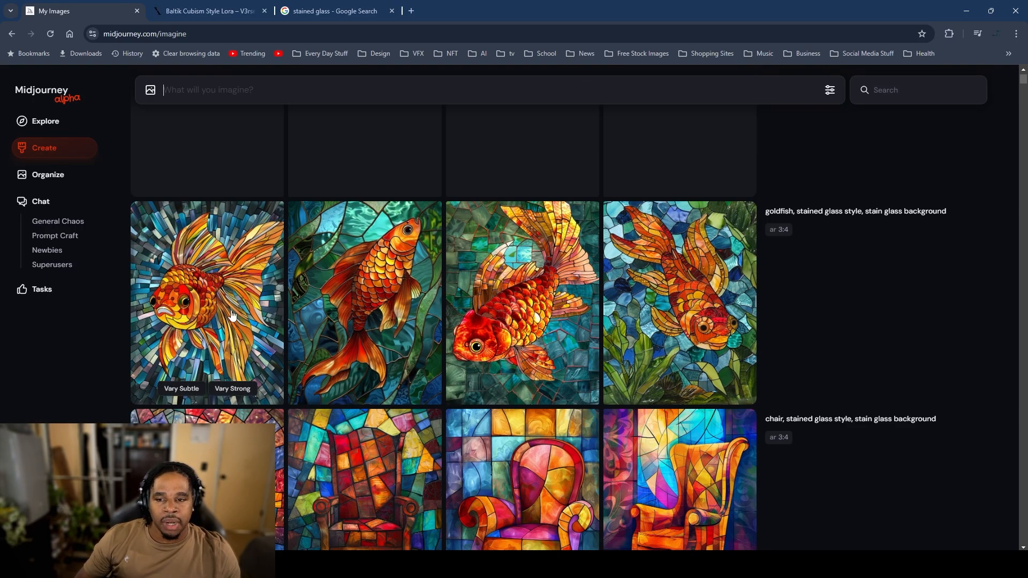
Step: Hide the first and fourth images of the goldfish batch, inspecting the fourth at full size before hiding it
{"action": "right_click", "coordinate": [182, 289]}
{"action": "left_click", "coordinate": [251, 297]}
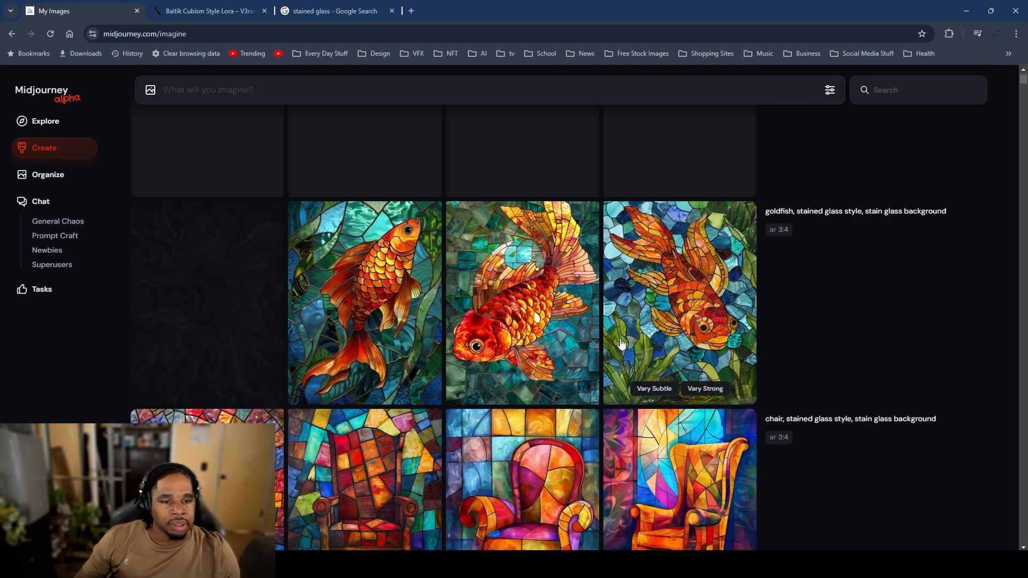
{"action": "left_click", "coordinate": [697, 339]}
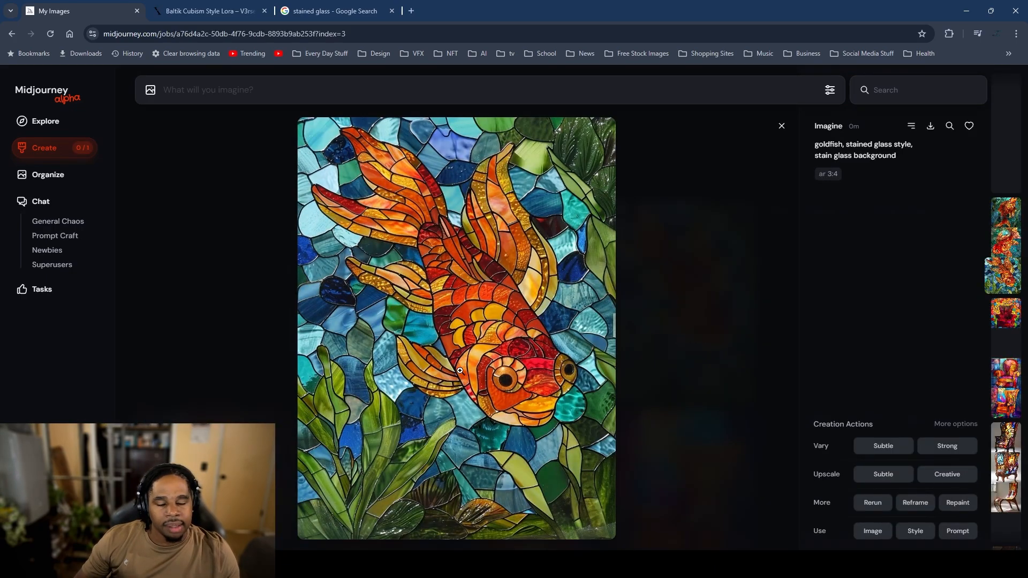
{"action": "left_click", "coordinate": [538, 389]}
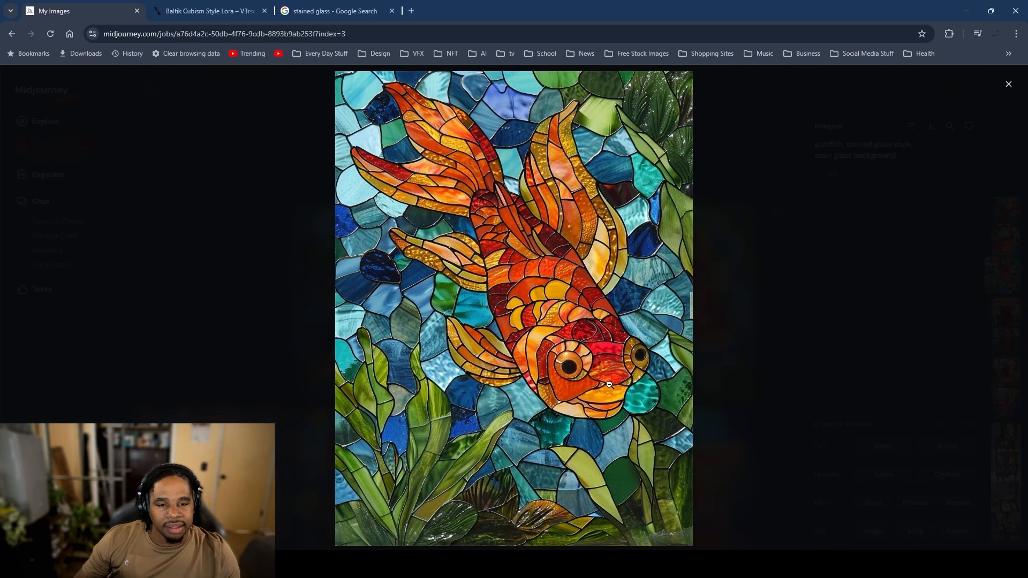
{"action": "left_click", "coordinate": [282, 331]}
{"action": "left_click", "coordinate": [248, 344]}
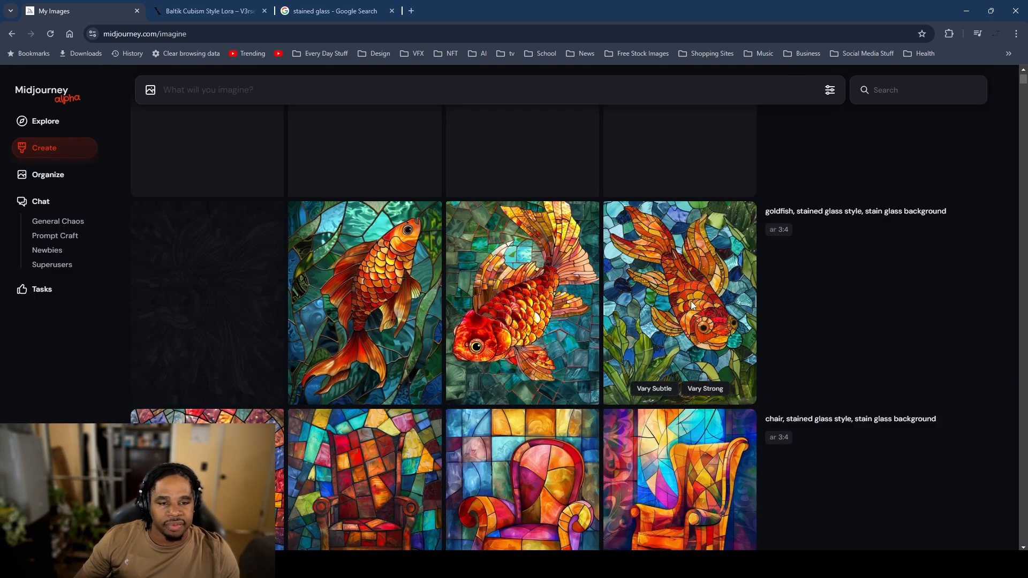
{"action": "right_click", "coordinate": [688, 303]}
{"action": "left_click", "coordinate": [761, 319]}
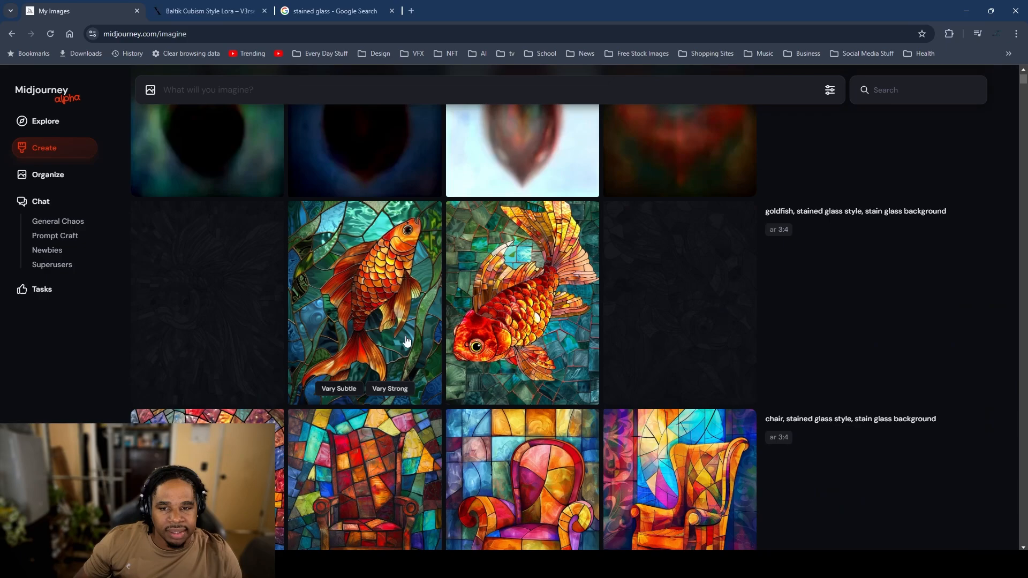
Step: Hide the fourth image of the "chair, stained glass style, stain glass background" batch
{"action": "scroll", "coordinate": [512, 453], "scroll_direction": "down", "scroll_amount": 4}
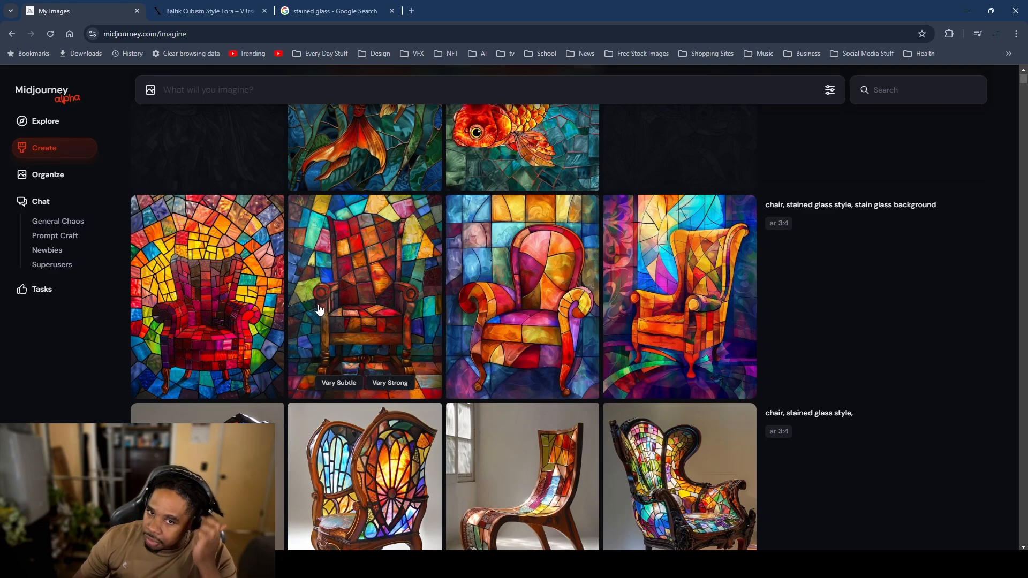
{"action": "right_click", "coordinate": [668, 289]}
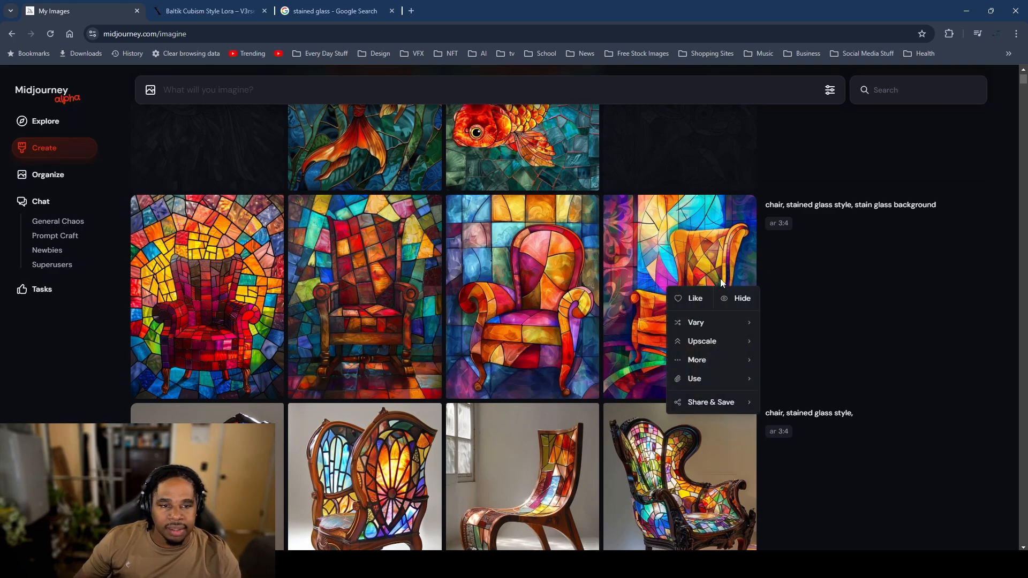
{"action": "left_click", "coordinate": [742, 298]}
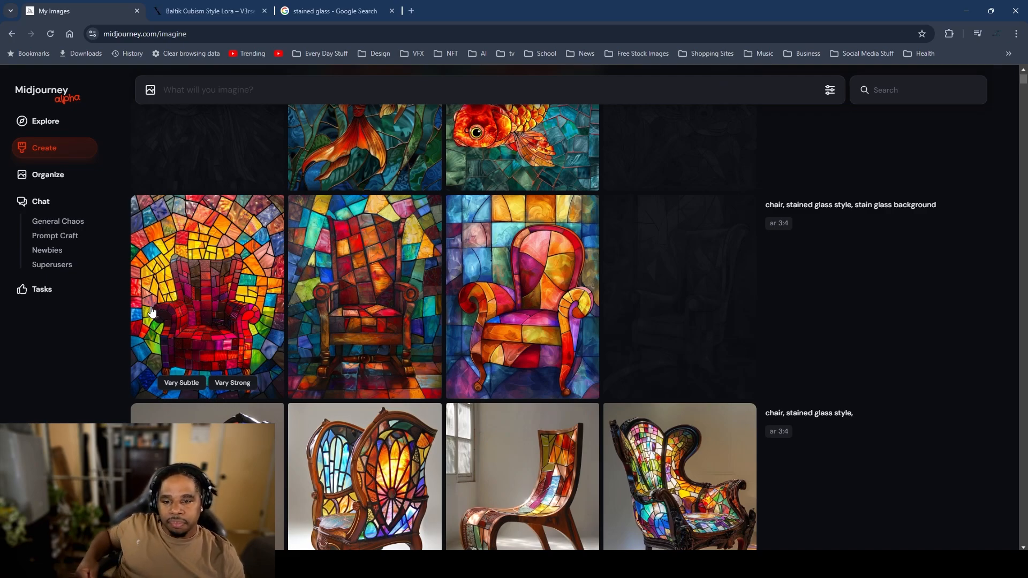
Step: Hide the whole "chair, stained glass style," batch that has plain room backgrounds
{"action": "scroll", "coordinate": [654, 392], "scroll_direction": "down", "scroll_amount": 3}
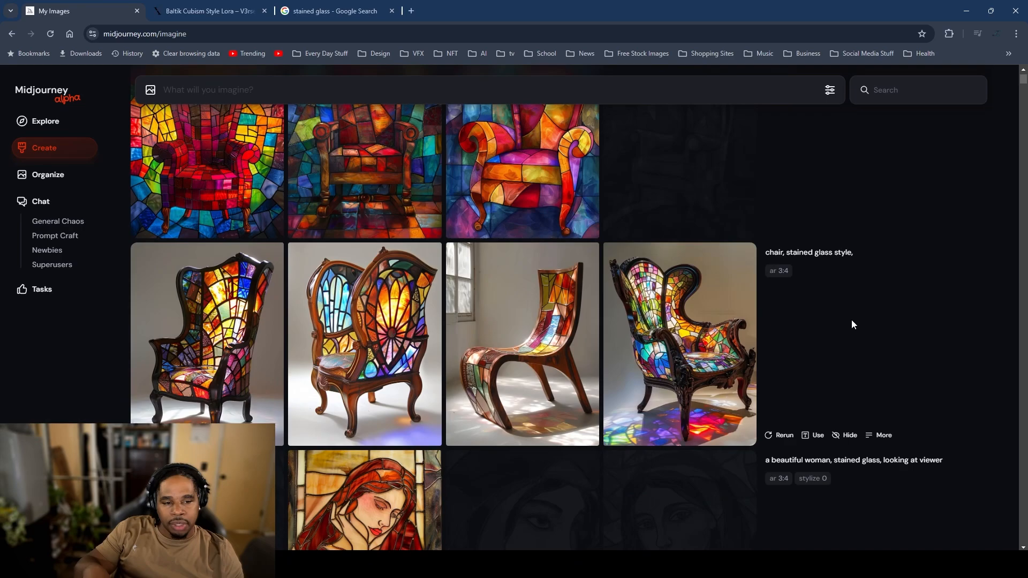
{"action": "left_click", "coordinate": [850, 435]}
{"action": "scroll", "coordinate": [558, 309], "scroll_direction": "up", "scroll_amount": 4}
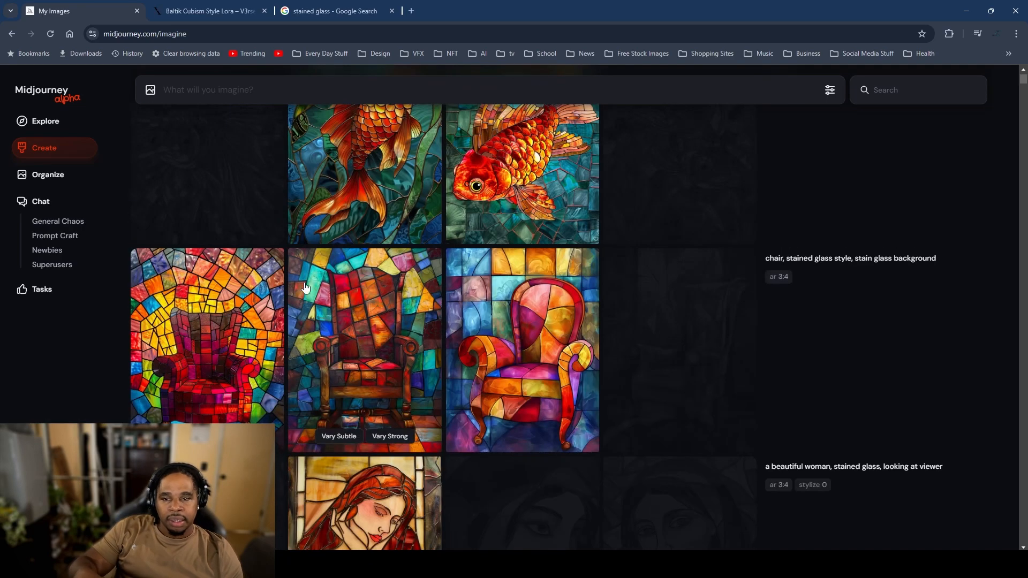
{"action": "right_click", "coordinate": [198, 297]}
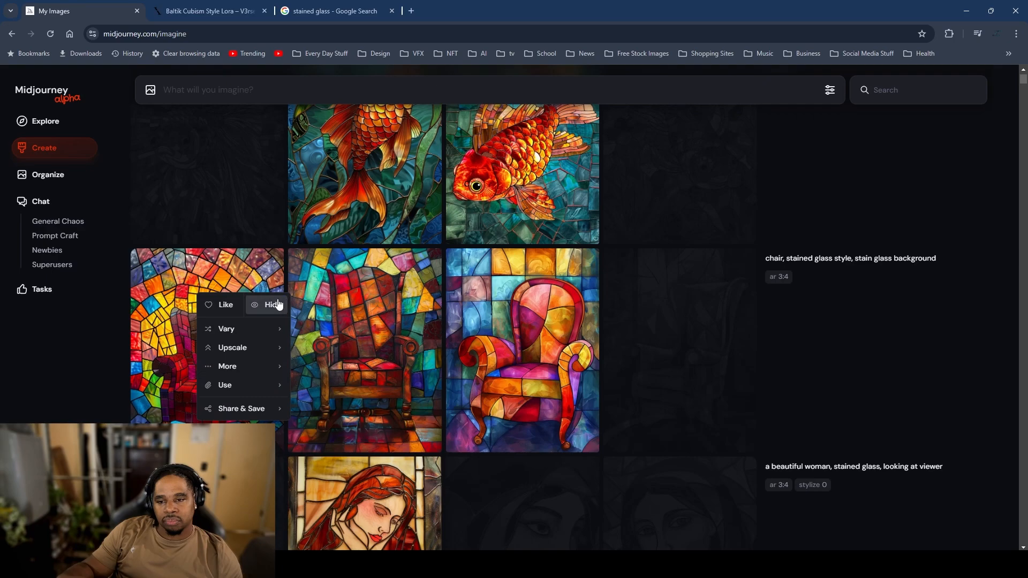
{"action": "left_click", "coordinate": [117, 342]}
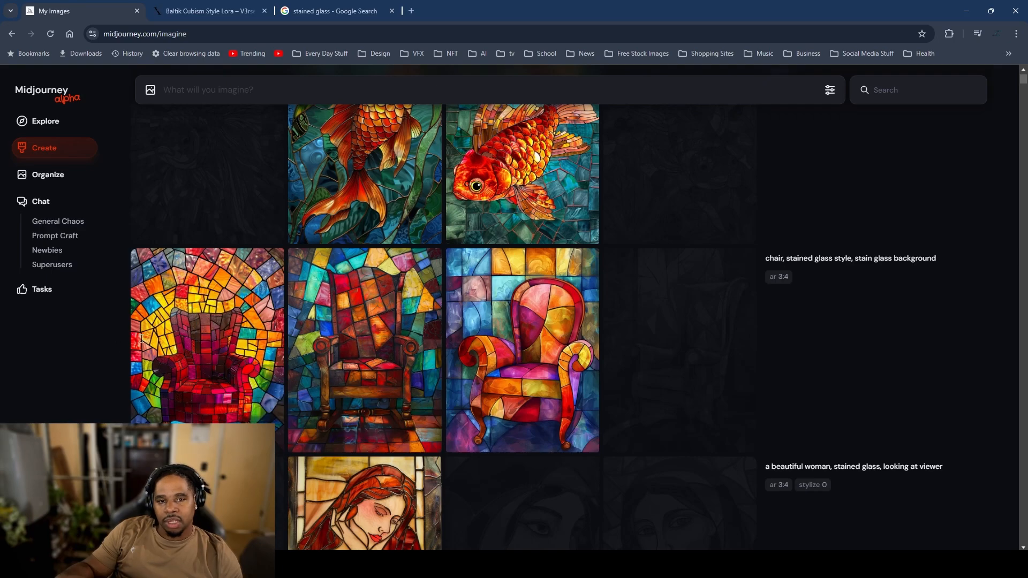
{"action": "right_click", "coordinate": [192, 327]}
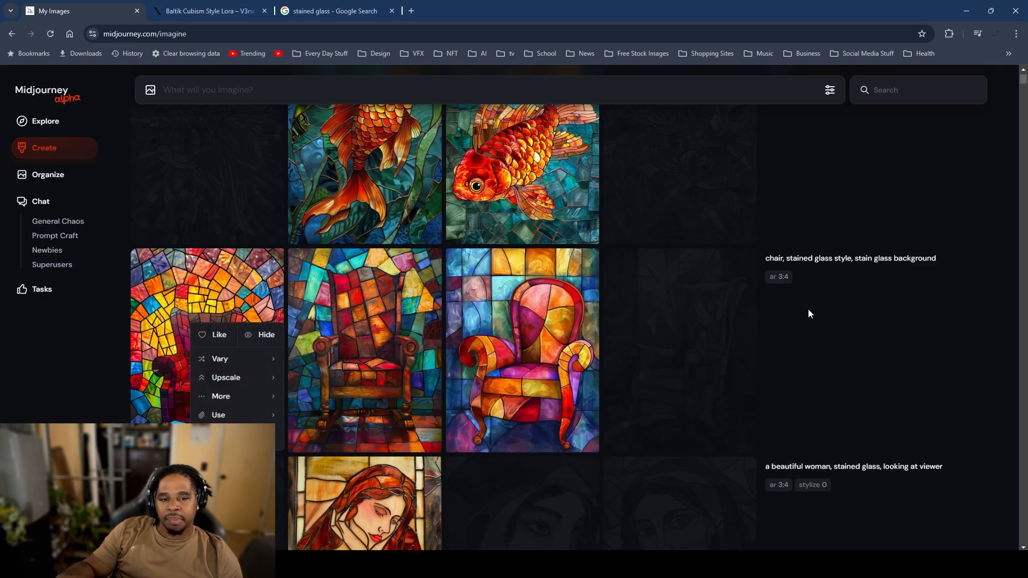
{"action": "left_click", "coordinate": [796, 326]}
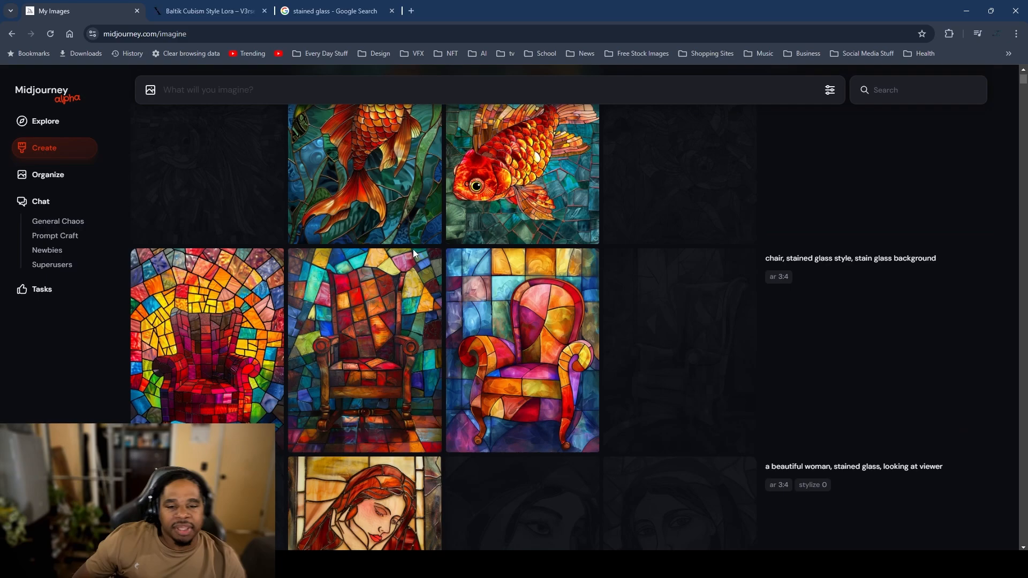
Step: Hide the first three images of the "necklace, stained glass style, stain glass background" batch, keeping only the fourth
{"action": "scroll", "coordinate": [375, 417], "scroll_direction": "up", "scroll_amount": 4}
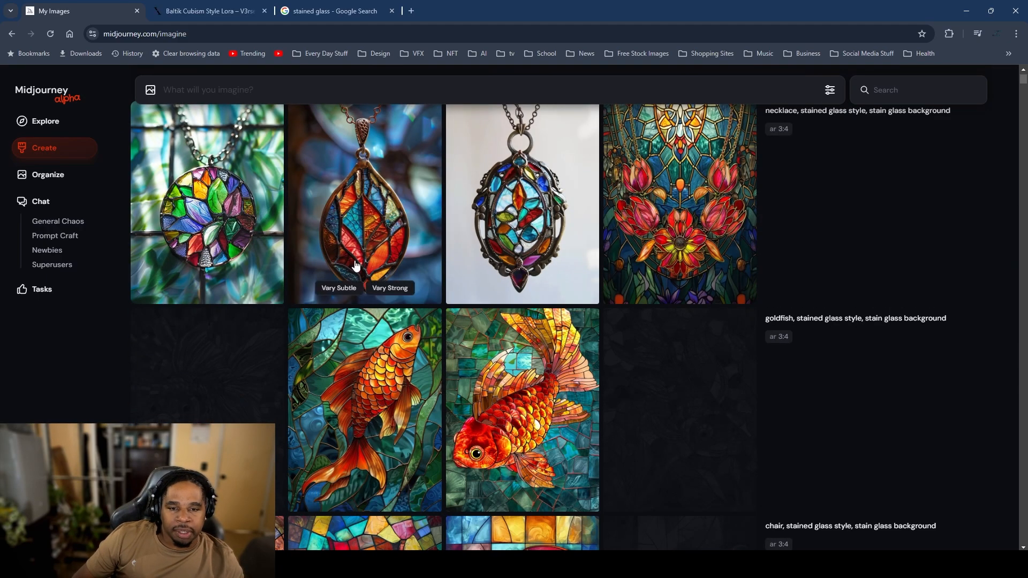
{"action": "scroll", "coordinate": [313, 394], "scroll_direction": "up", "scroll_amount": 1}
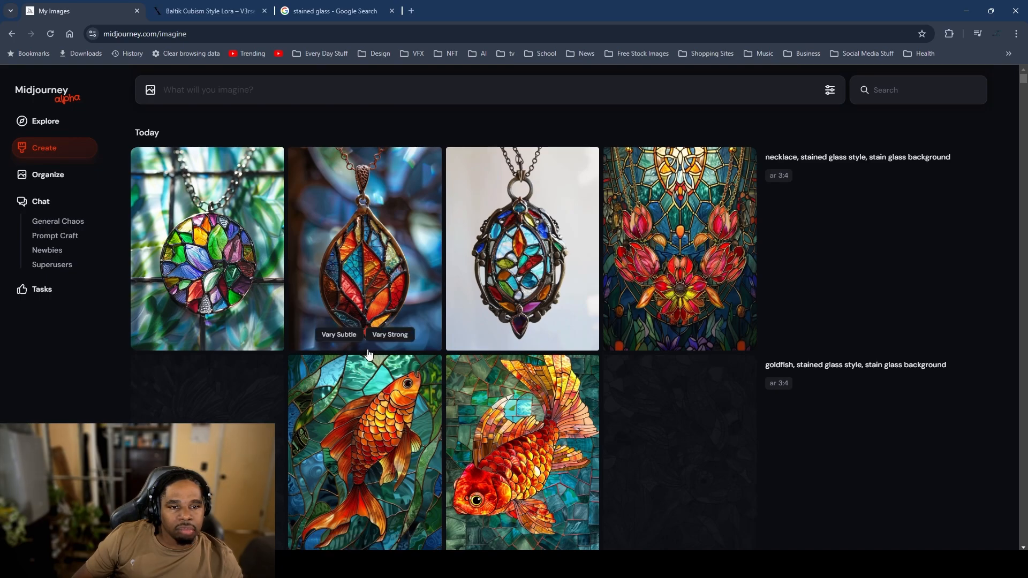
{"action": "right_click", "coordinate": [461, 210]}
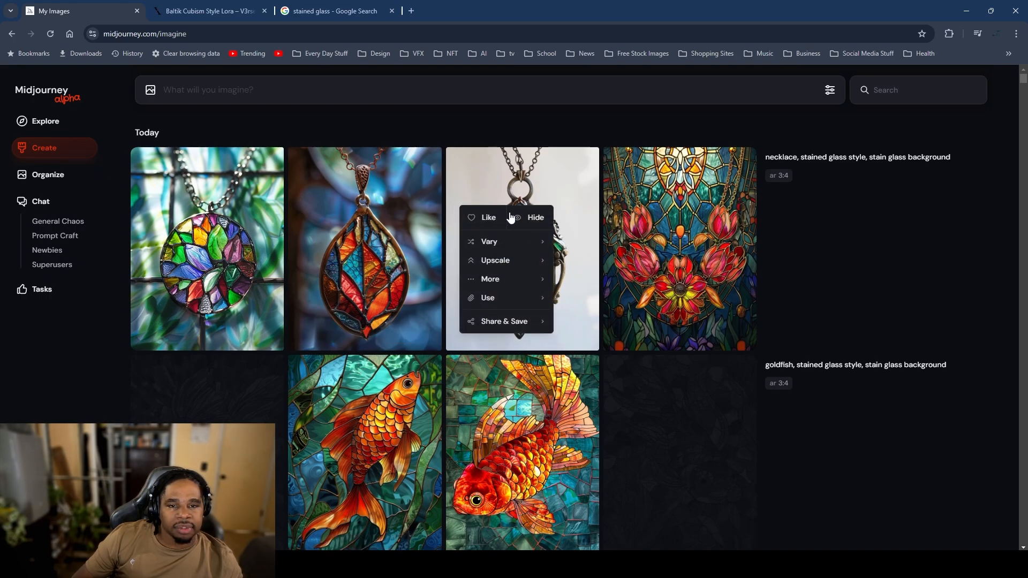
{"action": "left_click", "coordinate": [528, 217]}
{"action": "right_click", "coordinate": [389, 225]}
{"action": "left_click", "coordinate": [430, 235]}
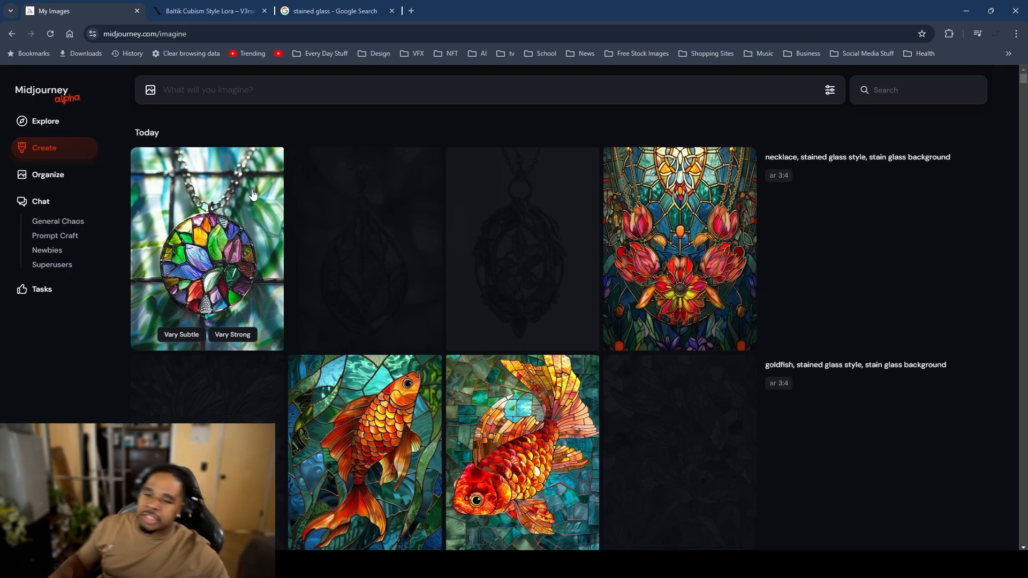
{"action": "right_click", "coordinate": [177, 227]}
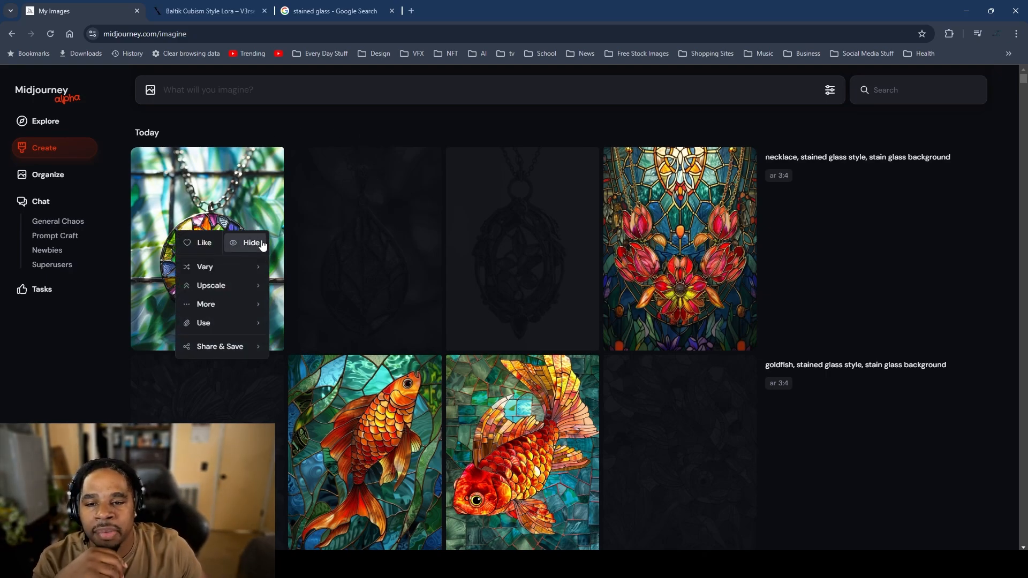
{"action": "left_click", "coordinate": [246, 241]}
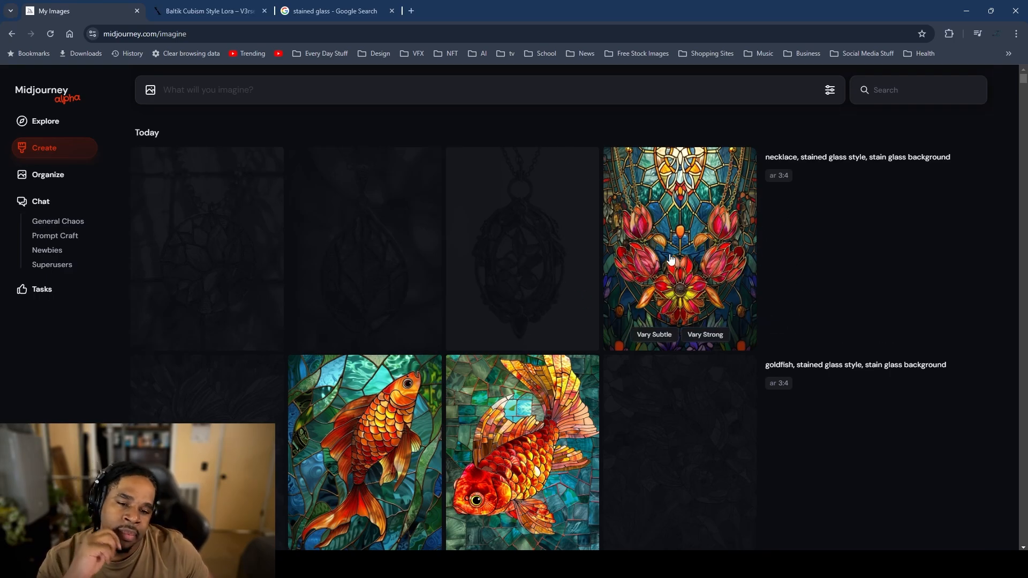
Step: Reuse the "fairy's wing, stained glass style" prompt, append ", stained glass background" before the 3:4 aspect ratio parameter and generate the images
{"action": "scroll", "coordinate": [541, 318], "scroll_direction": "down", "scroll_amount": 12}
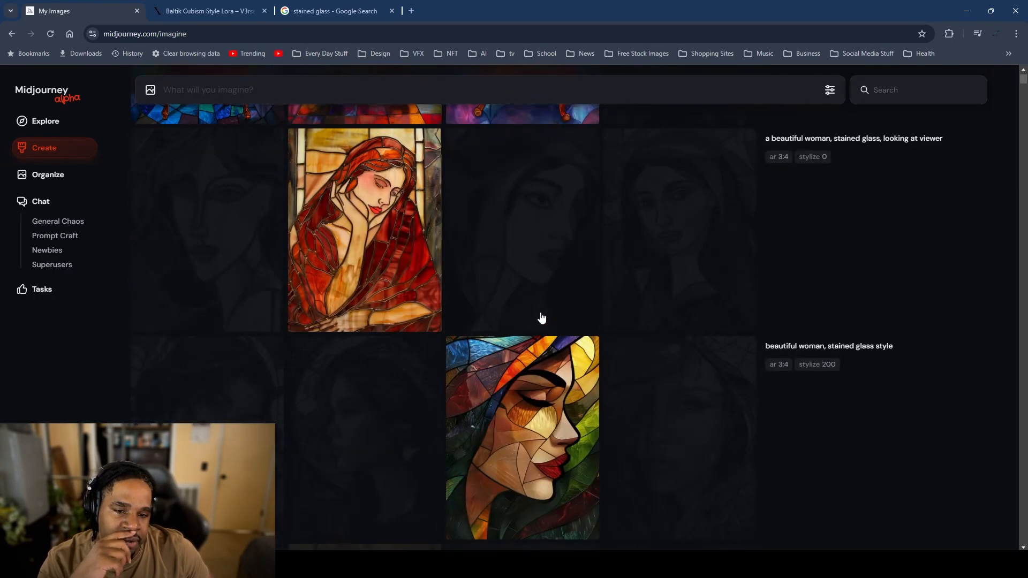
{"action": "scroll", "coordinate": [541, 318], "scroll_direction": "down", "scroll_amount": 5}
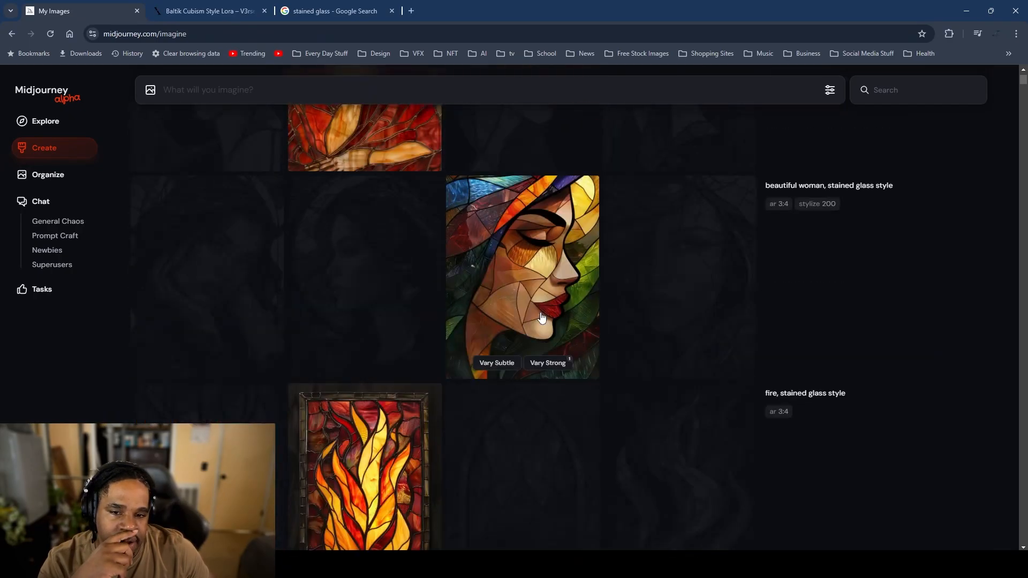
{"action": "scroll", "coordinate": [541, 318], "scroll_direction": "up", "scroll_amount": 5}
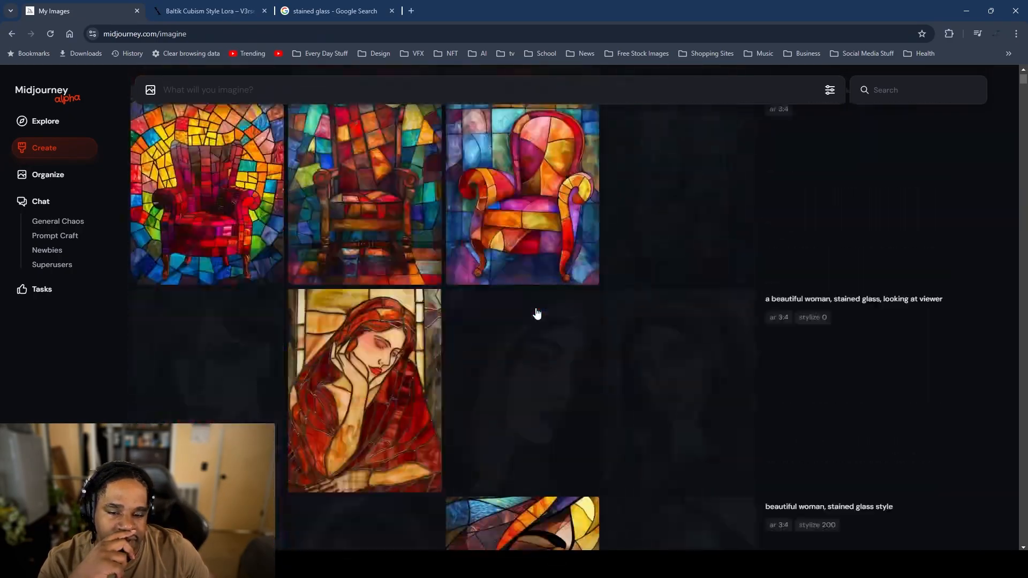
{"action": "scroll", "coordinate": [537, 313], "scroll_direction": "down", "scroll_amount": 10}
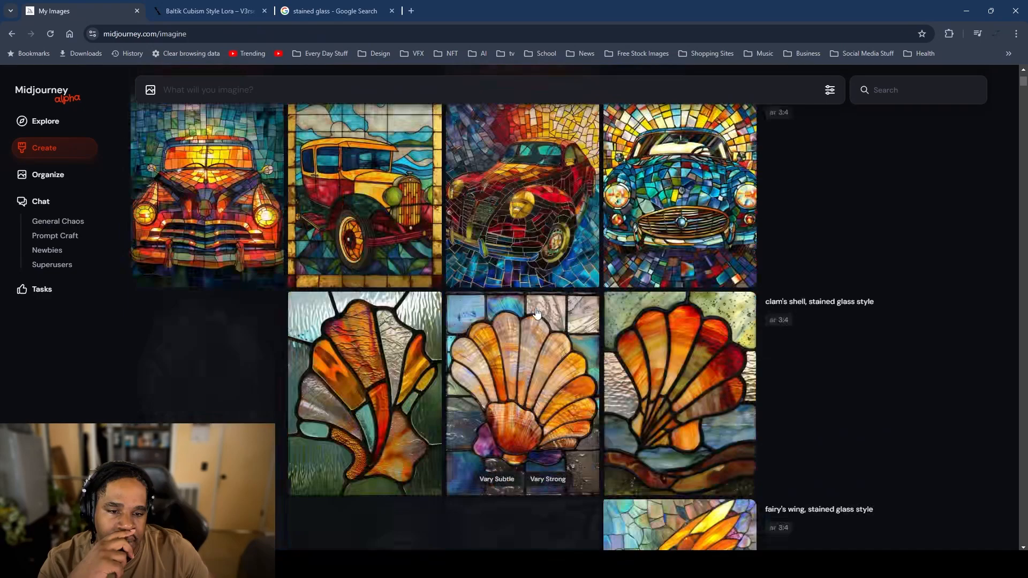
{"action": "scroll", "coordinate": [537, 313], "scroll_direction": "down", "scroll_amount": 10}
{"action": "scroll", "coordinate": [534, 312], "scroll_direction": "up", "scroll_amount": 6}
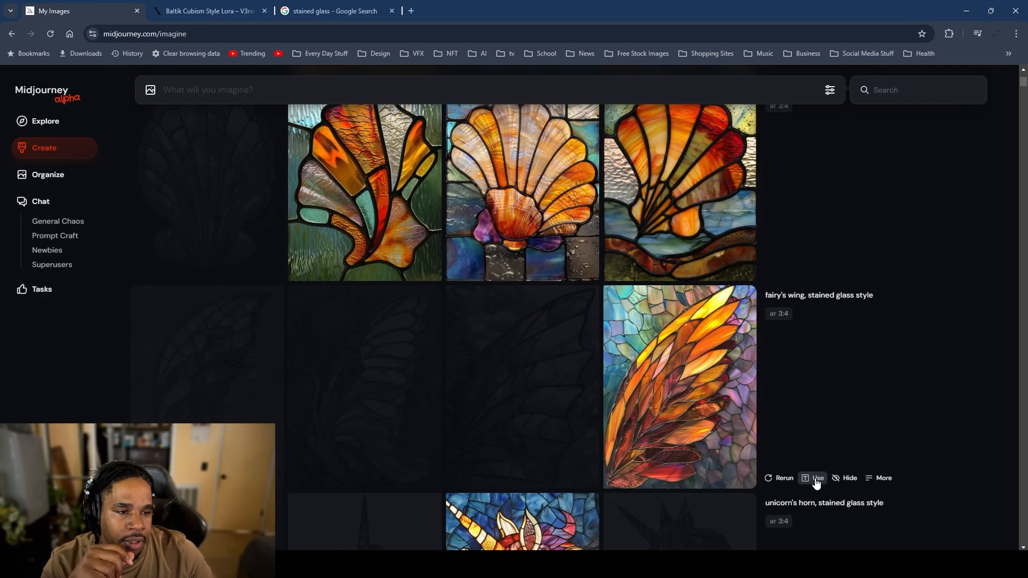
{"action": "left_click", "coordinate": [816, 479]}
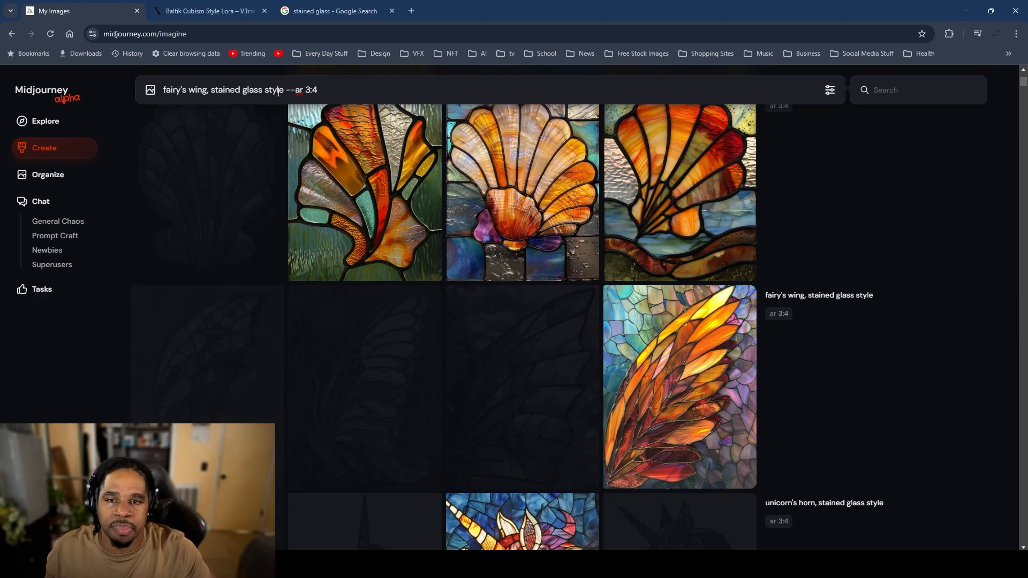
{"action": "scroll", "coordinate": [404, 223], "scroll_direction": "up", "scroll_amount": 15}
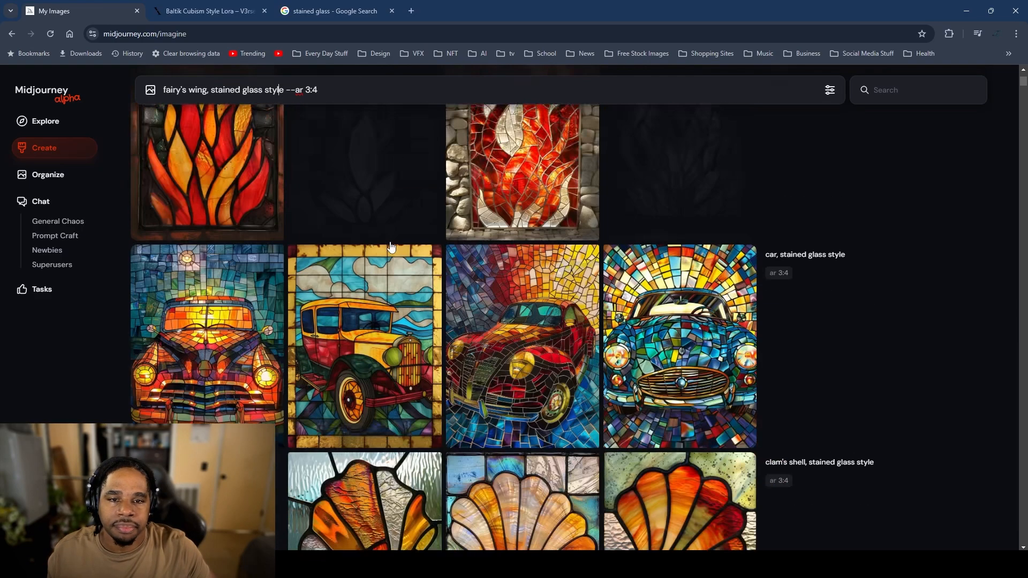
{"action": "scroll", "coordinate": [416, 195], "scroll_direction": "up", "scroll_amount": 5}
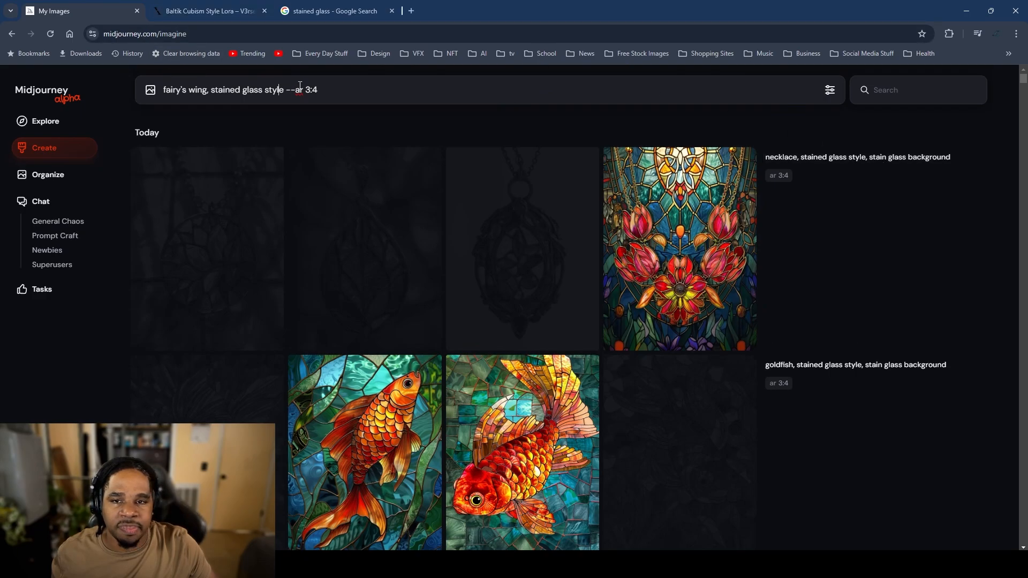
{"action": "type", "text": ", stained"}
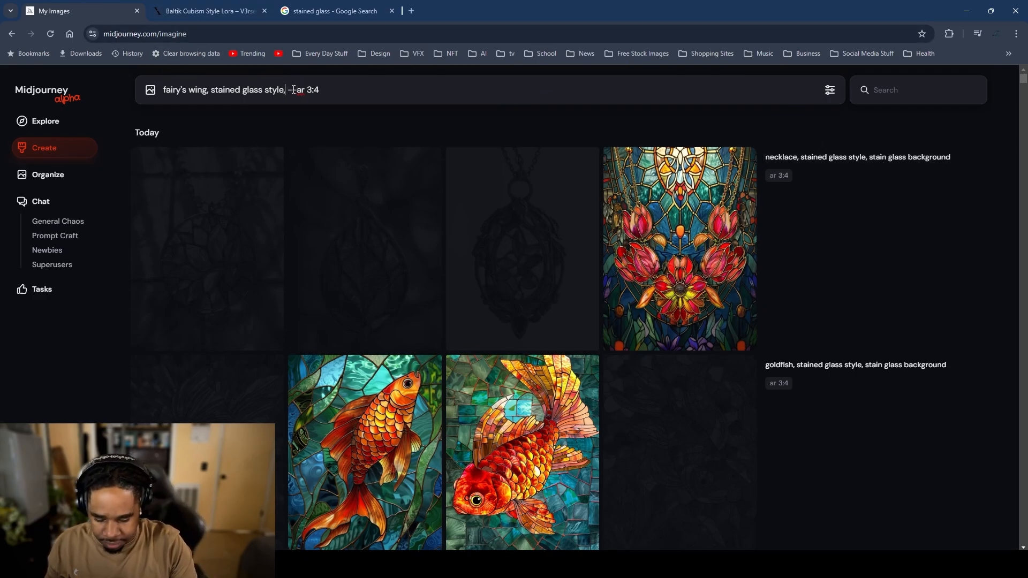
{"action": "type", "text": " glass b"}
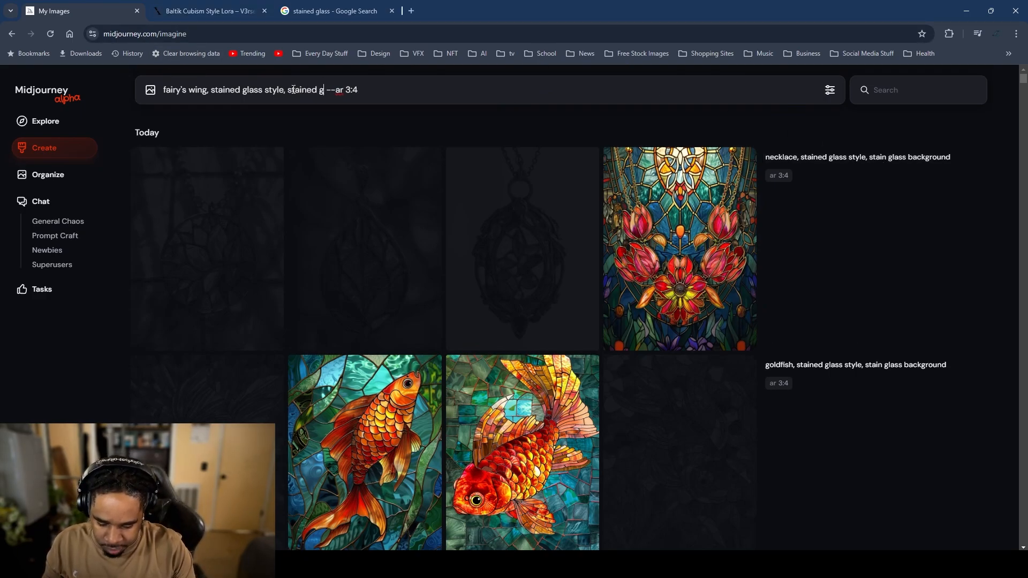
{"action": "type", "text": "ackgroun"}
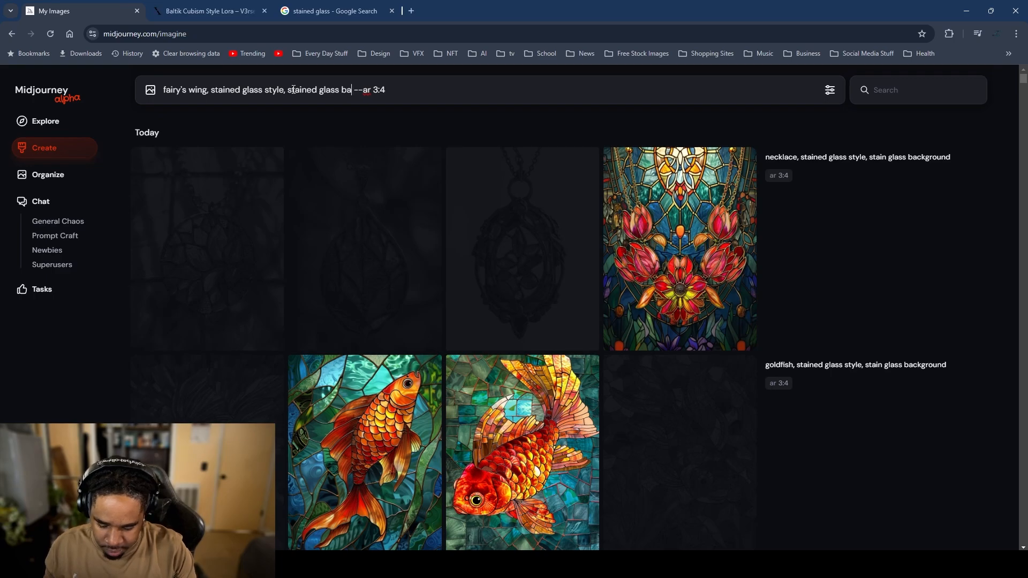
{"action": "type", "text": "d"}
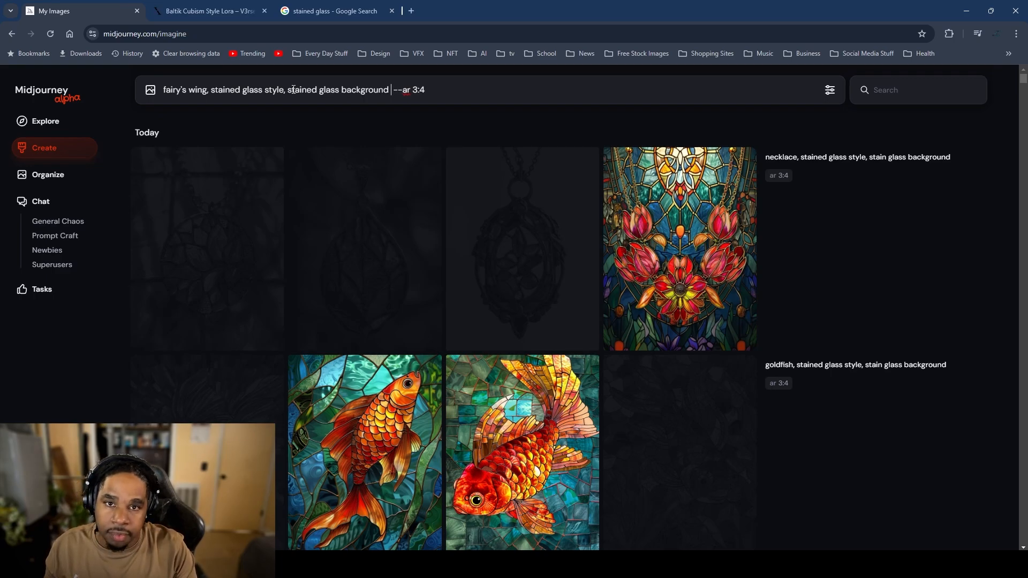
{"action": "key", "text": "Return"}
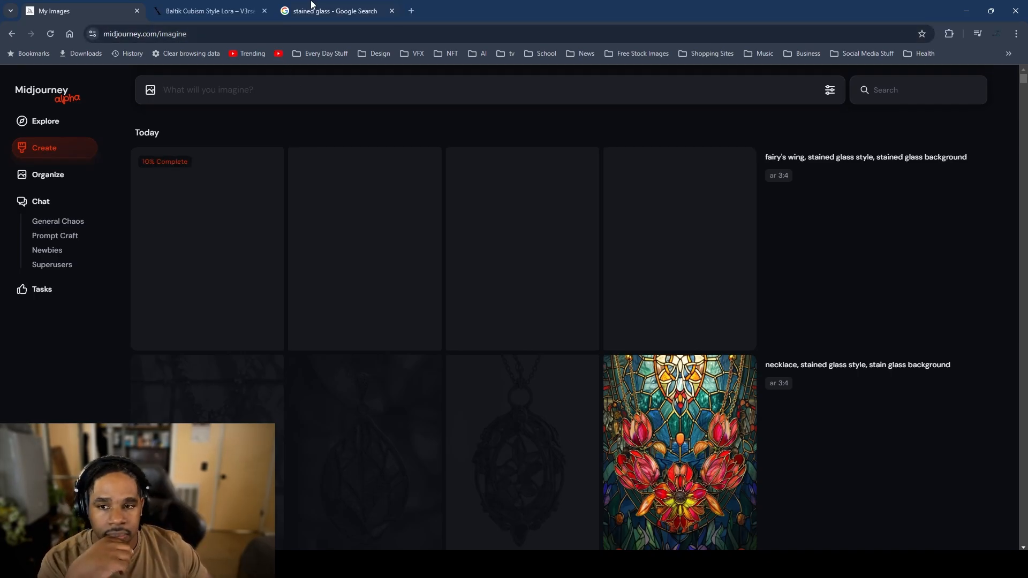
Step: Hide the second image of the new fairy's wing batch with the stained glass background
{"action": "mouse_move", "coordinate": [326, 3]}
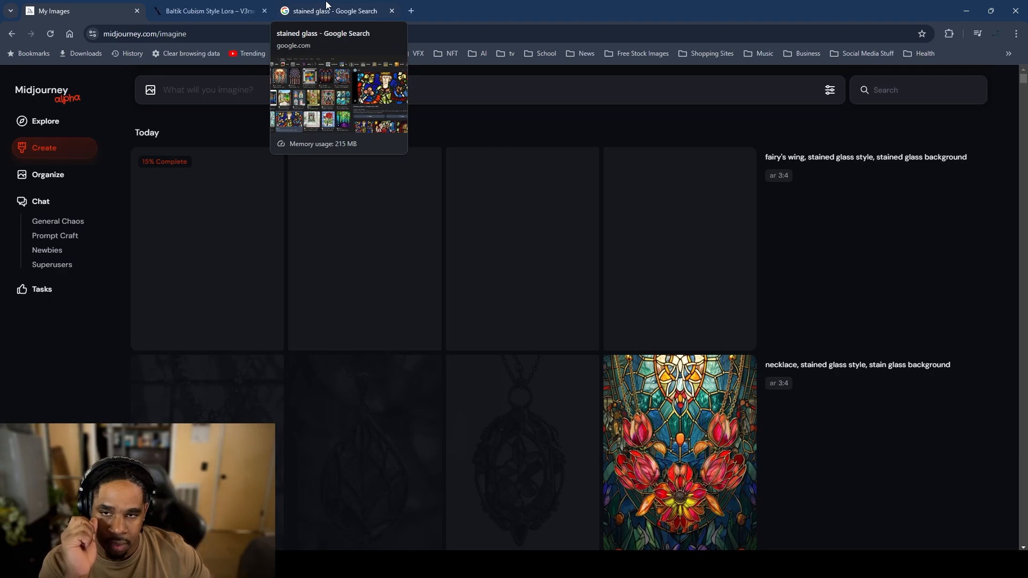
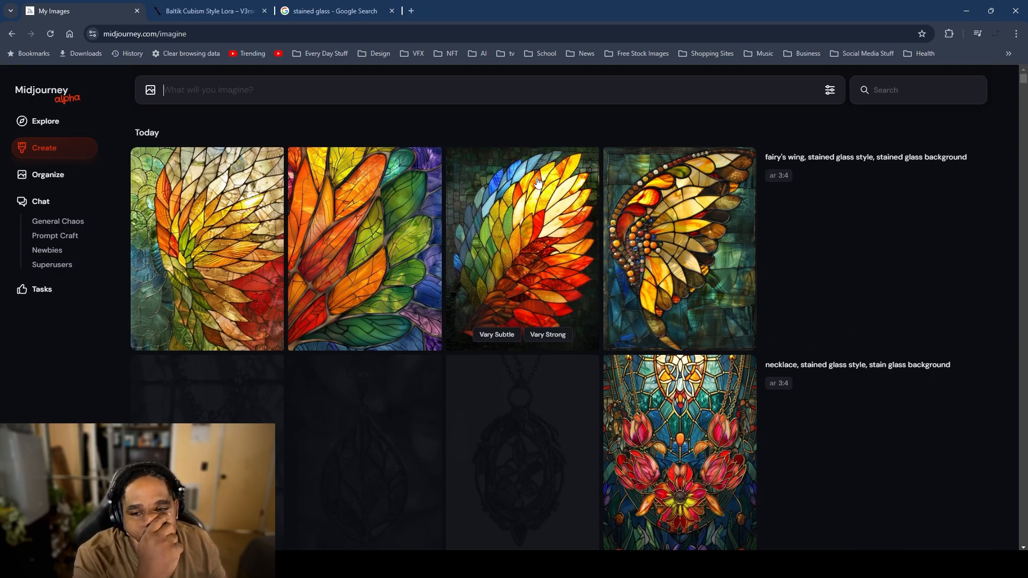
{"action": "right_click", "coordinate": [388, 203]}
{"action": "left_click", "coordinate": [460, 212]}
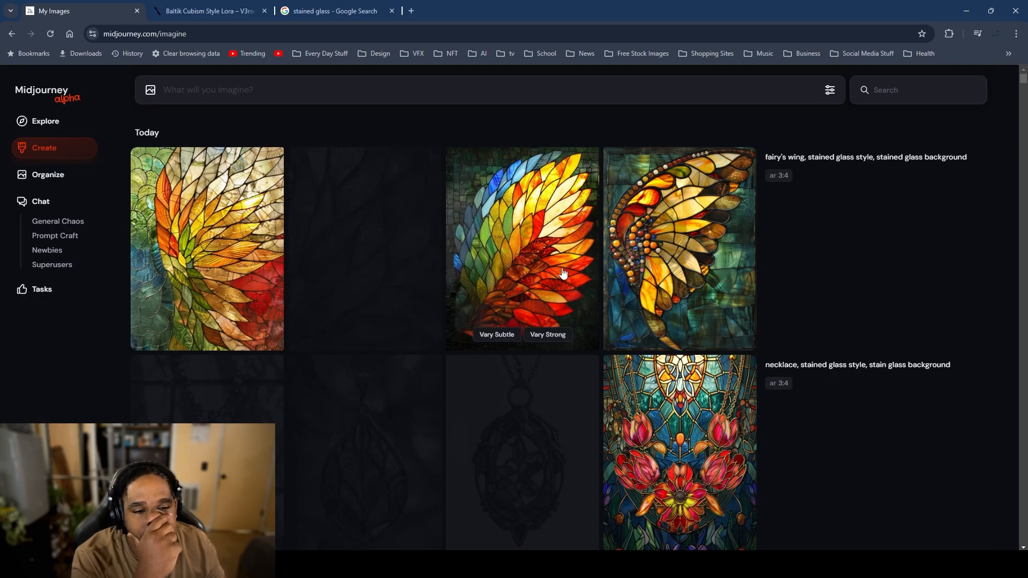
Step: Check how many usable images exist by selecting all of today's images in the Organize archive, reviewing them, and clearing the selection
{"action": "scroll", "coordinate": [568, 271], "scroll_direction": "down", "scroll_amount": 5}
{"action": "scroll", "coordinate": [568, 272], "scroll_direction": "up", "scroll_amount": 5}
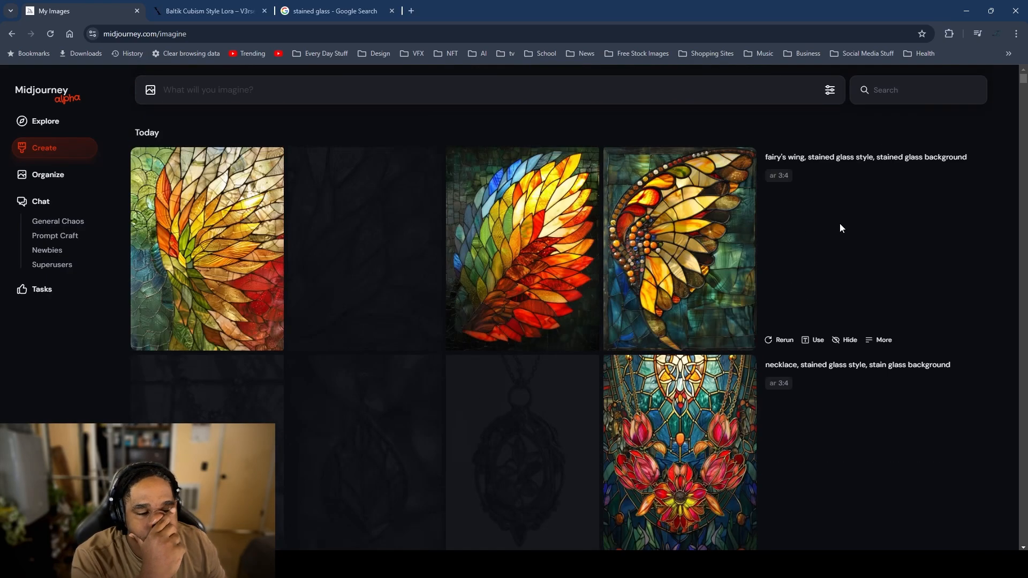
{"action": "scroll", "coordinate": [850, 289], "scroll_direction": "down", "scroll_amount": 1}
{"action": "scroll", "coordinate": [850, 289], "scroll_direction": "down", "scroll_amount": 10}
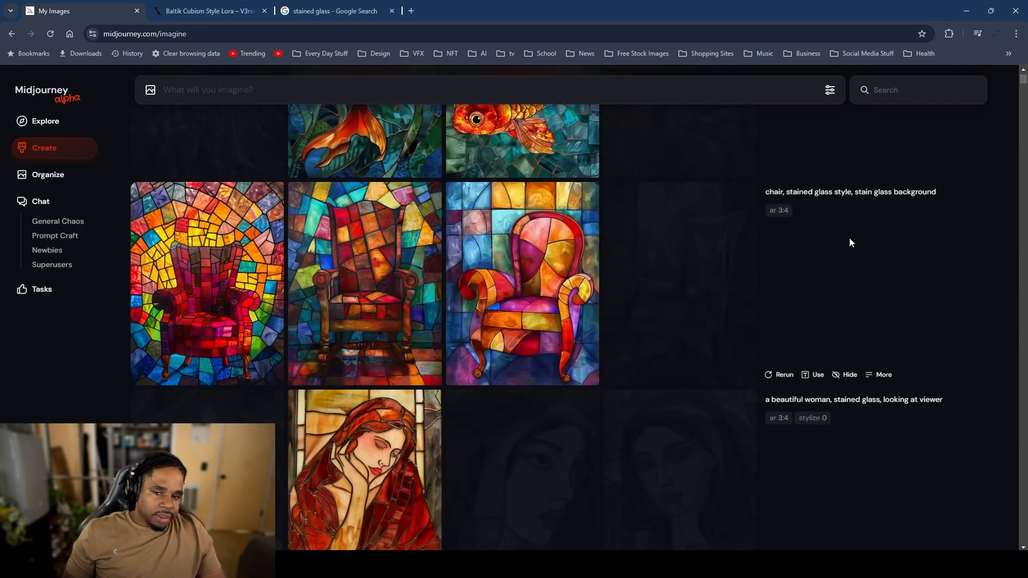
{"action": "left_click", "coordinate": [49, 177]}
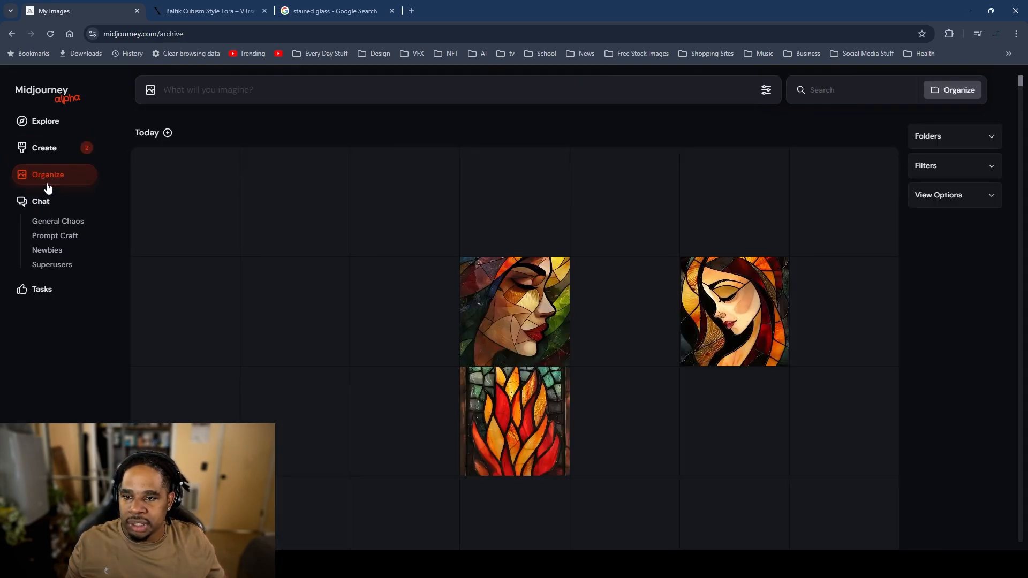
{"action": "left_click", "coordinate": [167, 133]}
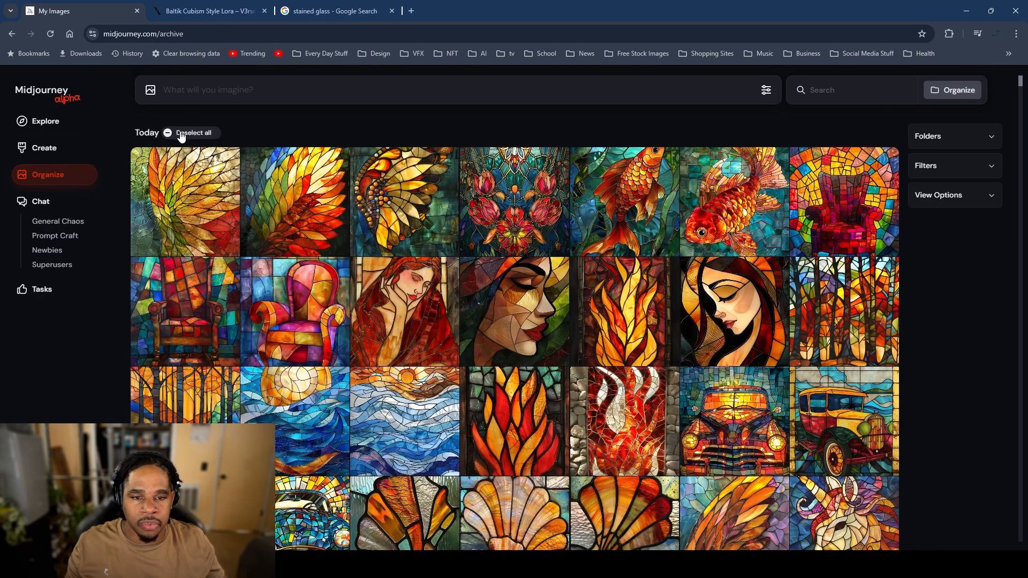
{"action": "scroll", "coordinate": [522, 344], "scroll_direction": "down", "scroll_amount": 12}
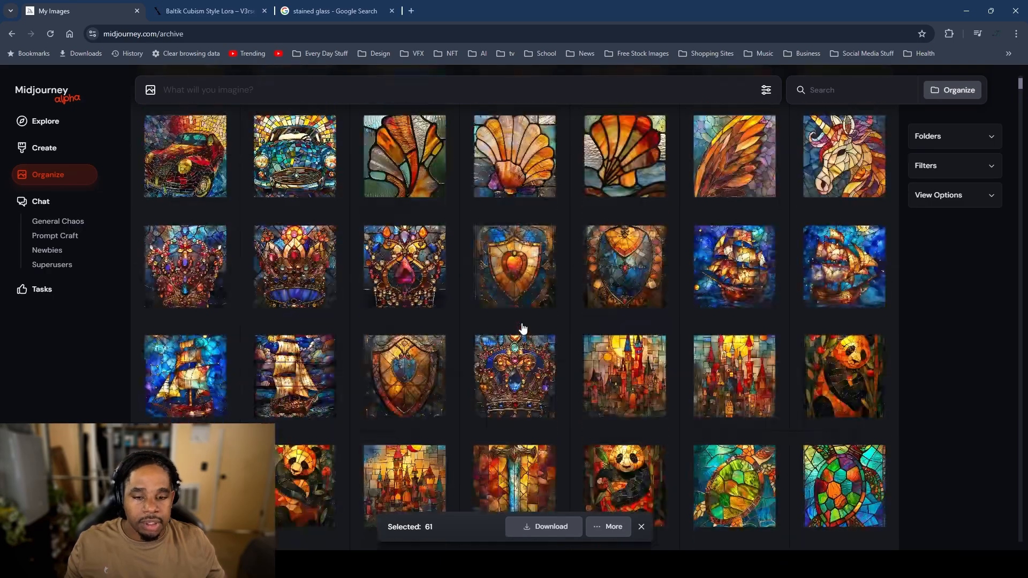
{"action": "scroll", "coordinate": [523, 323], "scroll_direction": "up", "scroll_amount": 8}
{"action": "scroll", "coordinate": [478, 279], "scroll_direction": "up", "scroll_amount": 5}
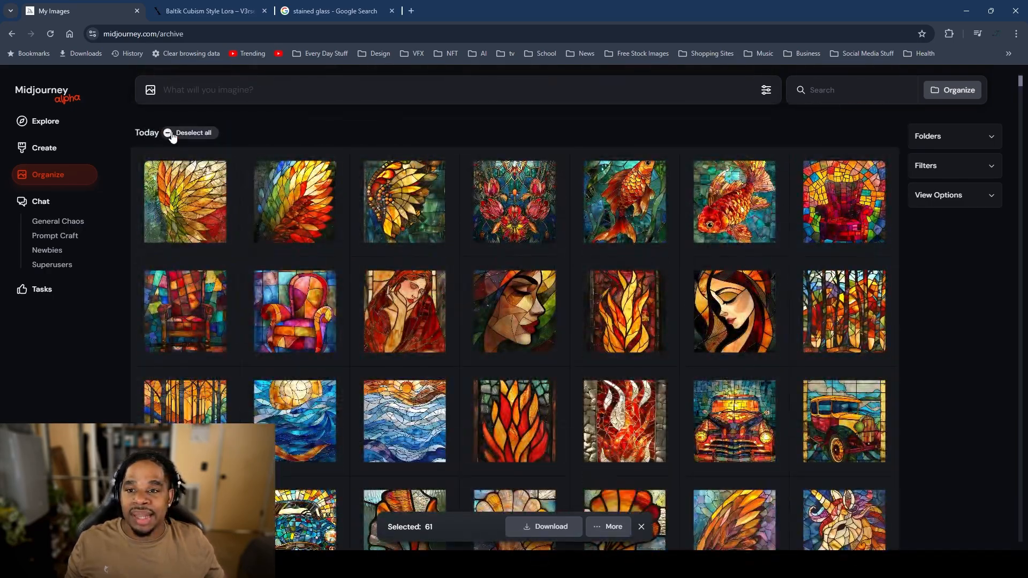
{"action": "left_click", "coordinate": [167, 133]}
Step: Return to the Create page and reuse the "fairy's wing, stained glass style, stained glass background" prompt at 3:4
{"action": "left_click", "coordinate": [36, 147]}
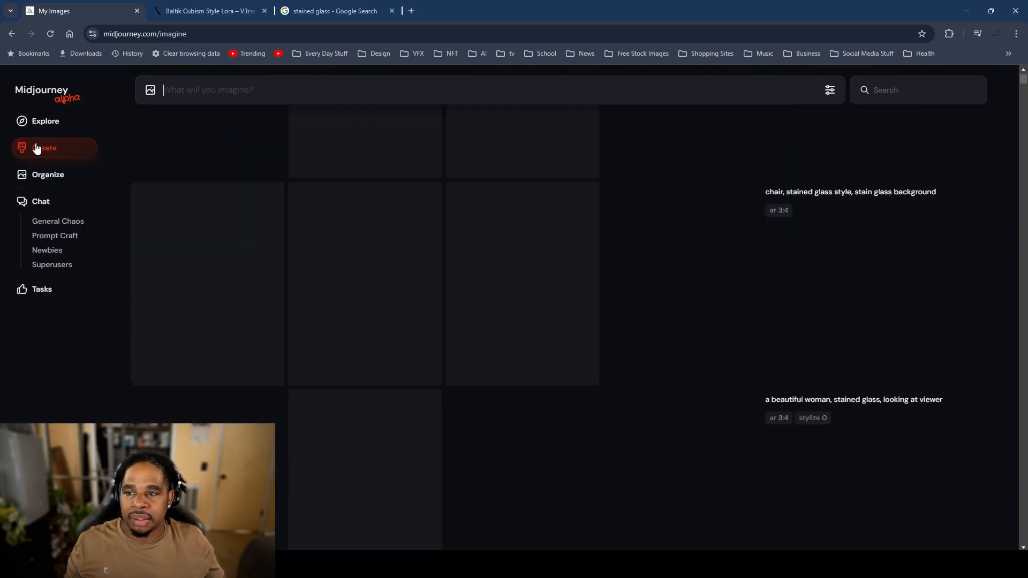
{"action": "scroll", "coordinate": [507, 204], "scroll_direction": "up", "scroll_amount": 3}
{"action": "scroll", "coordinate": [507, 204], "scroll_direction": "up", "scroll_amount": 8}
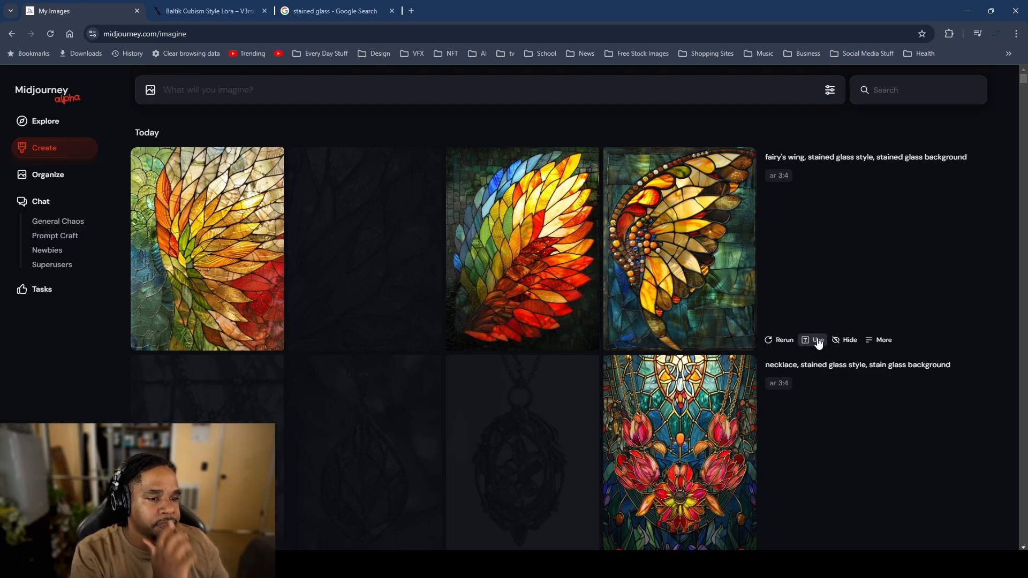
{"action": "left_click", "coordinate": [812, 347]}
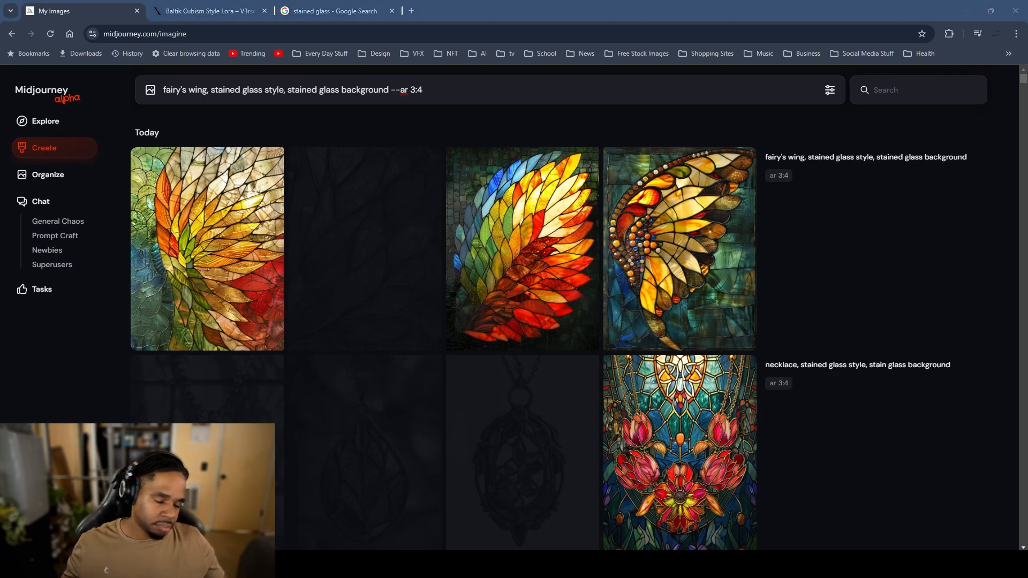
Step: Hide the fourth, third and second images of the older "car, stained glass style" batch
{"action": "scroll", "coordinate": [390, 367], "scroll_direction": "down", "scroll_amount": 15}
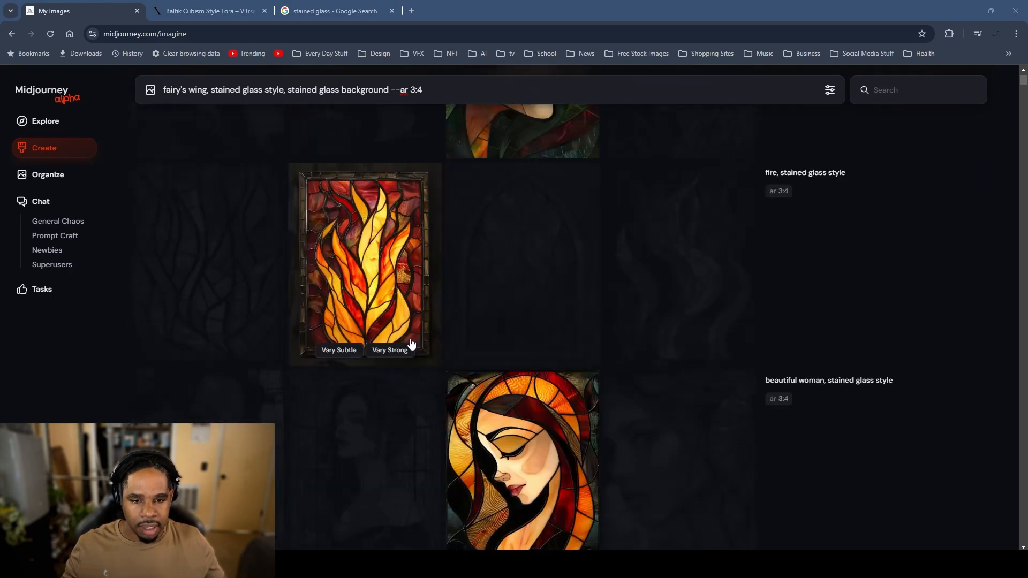
{"action": "scroll", "coordinate": [411, 343], "scroll_direction": "down", "scroll_amount": 15}
{"action": "scroll", "coordinate": [413, 339], "scroll_direction": "up", "scroll_amount": 3}
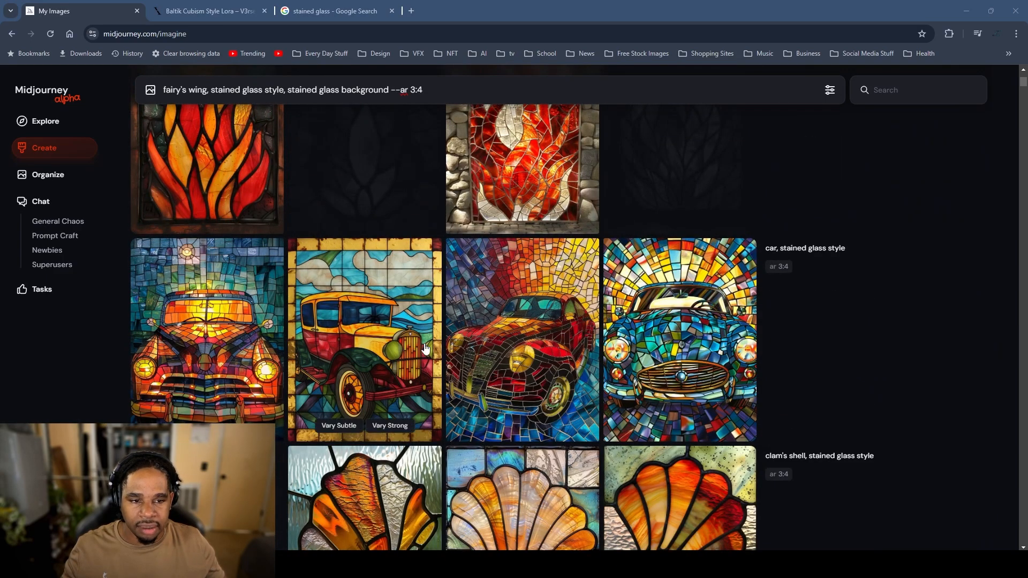
{"action": "right_click", "coordinate": [671, 310]}
{"action": "left_click", "coordinate": [741, 320]}
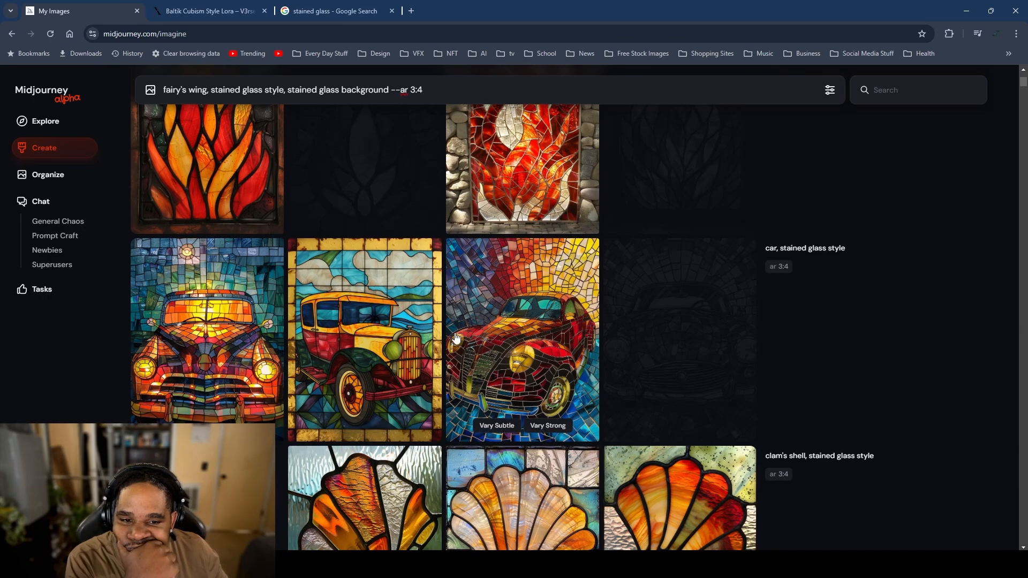
{"action": "right_click", "coordinate": [527, 299]}
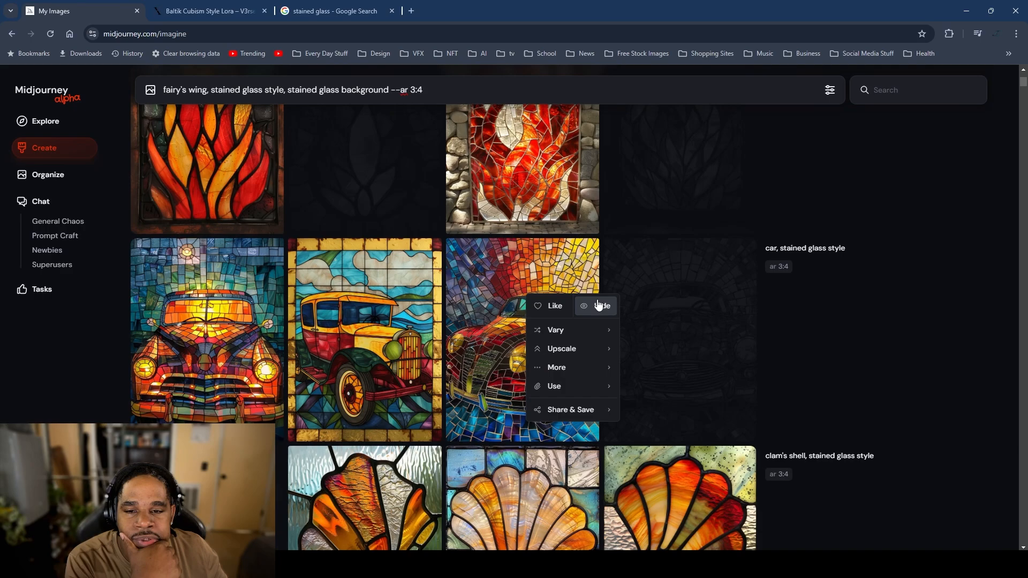
{"action": "left_click", "coordinate": [599, 305]}
{"action": "right_click", "coordinate": [334, 337]}
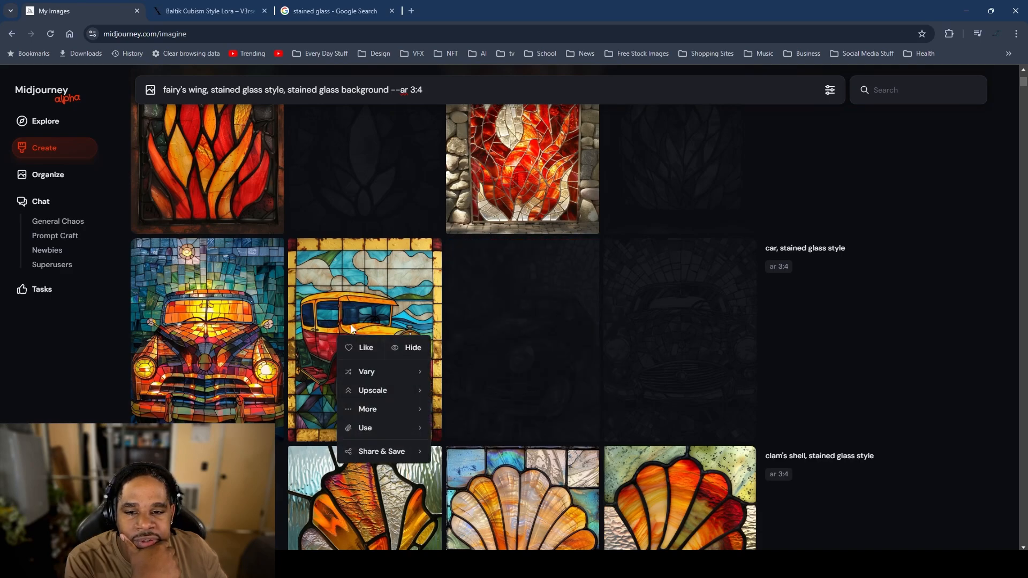
{"action": "left_click", "coordinate": [407, 345]}
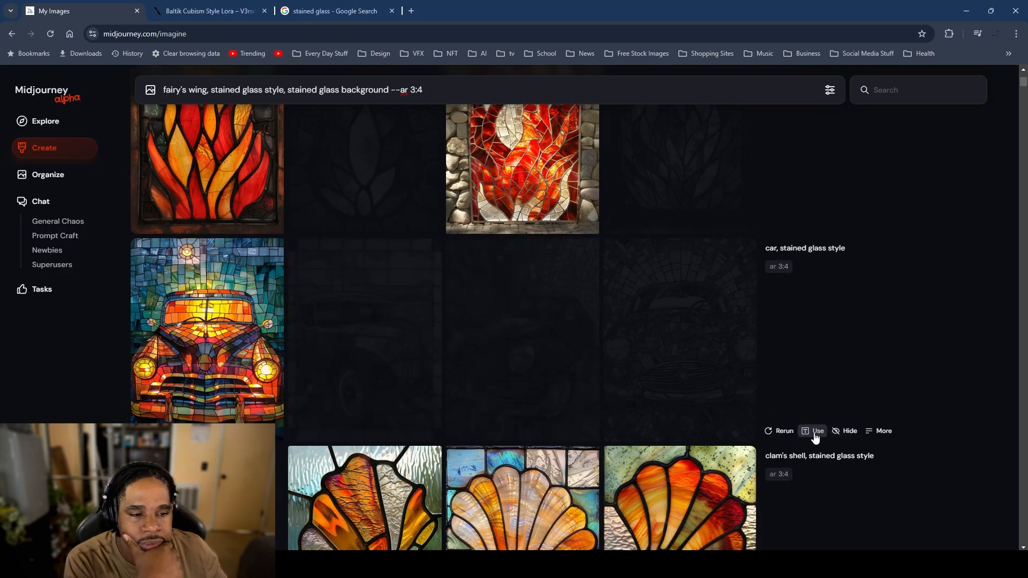
Step: Generate a new batch from the "car, stained glass style" 3:4 prompt and hide the first image of the older car batch
{"action": "left_click", "coordinate": [813, 430]}
{"action": "key", "text": "Return"}
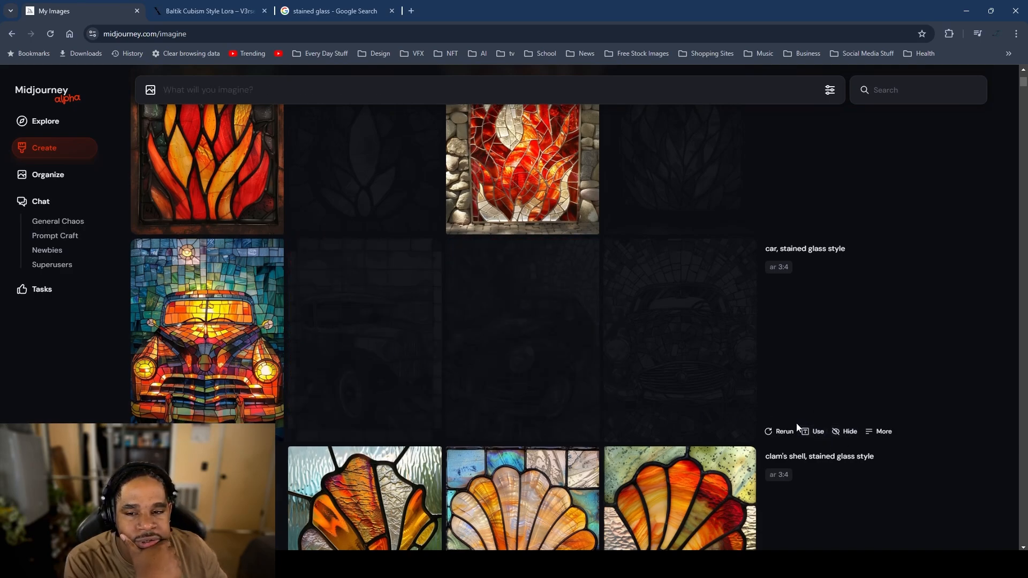
{"action": "right_click", "coordinate": [216, 298]}
{"action": "left_click", "coordinate": [293, 309]}
Step: Reuse the new car batch's prompt with "toaster" as the subject and generate "toaster, stained glass style" images at 3:4
{"action": "scroll", "coordinate": [431, 284], "scroll_direction": "up", "scroll_amount": 12}
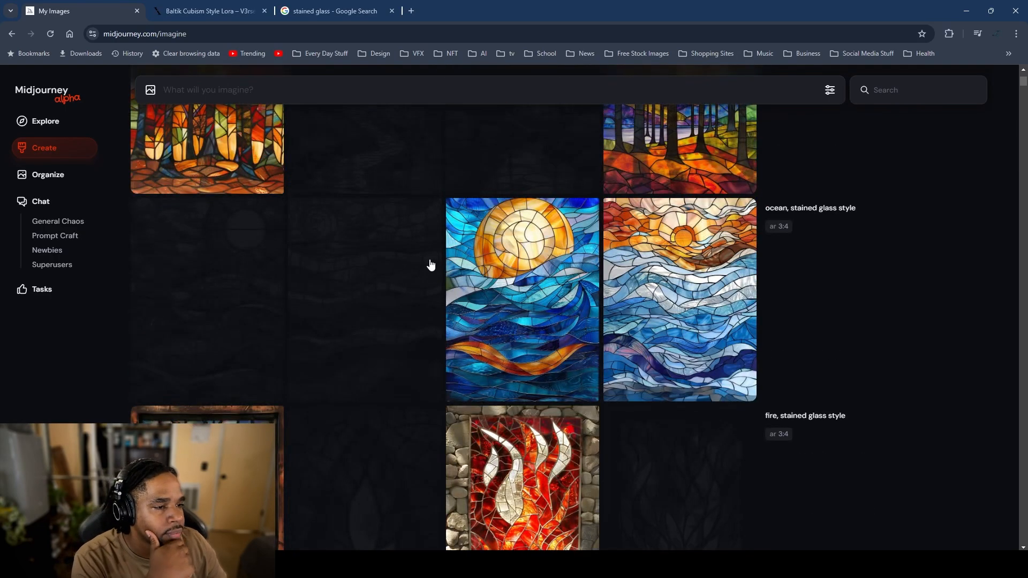
{"action": "scroll", "coordinate": [352, 194], "scroll_direction": "up", "scroll_amount": 15}
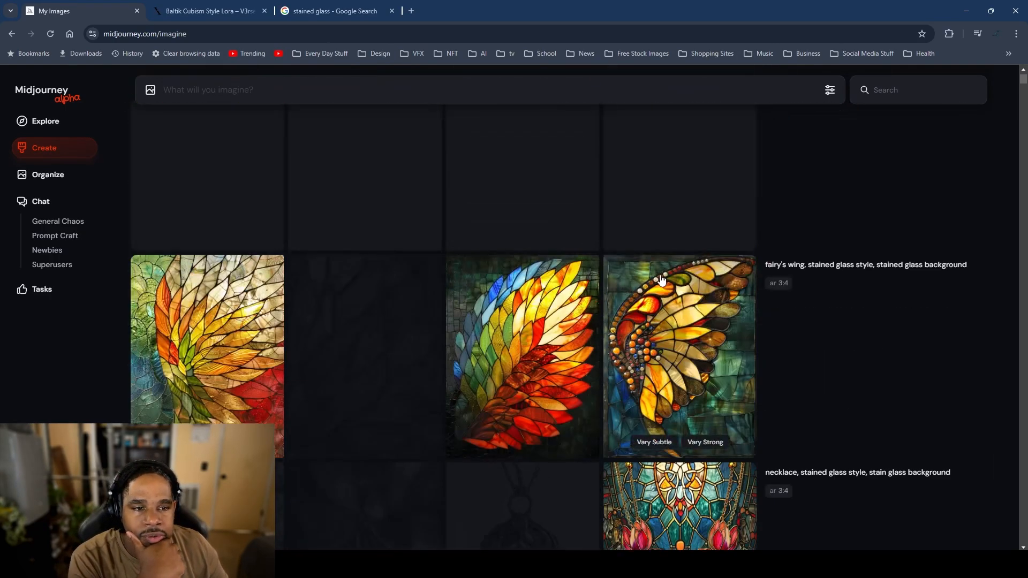
{"action": "left_click", "coordinate": [814, 341]}
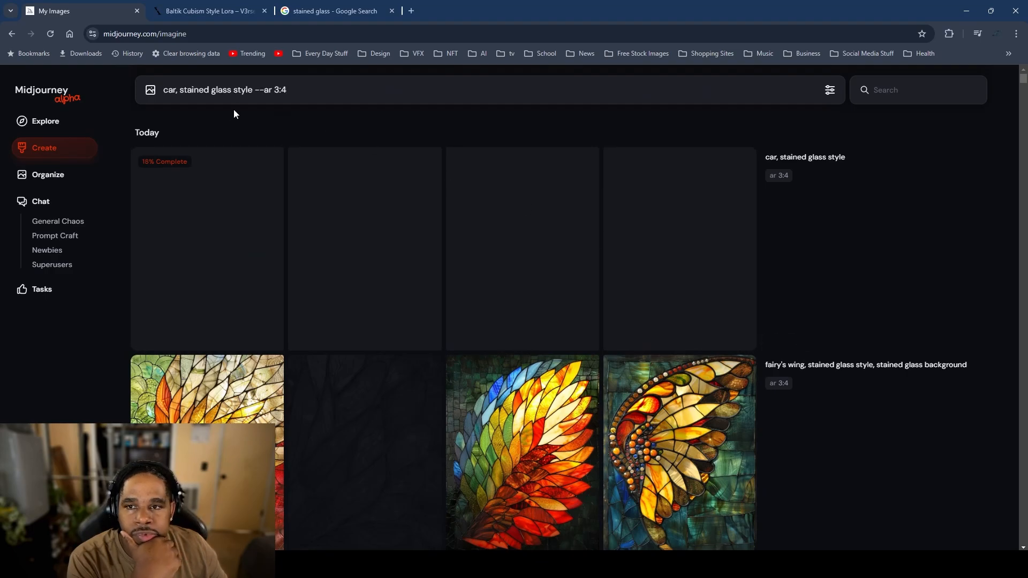
{"action": "left_click_drag", "start_coordinate": [162, 89], "coordinate": [176, 90]}
{"action": "right_click", "coordinate": [168, 91]}
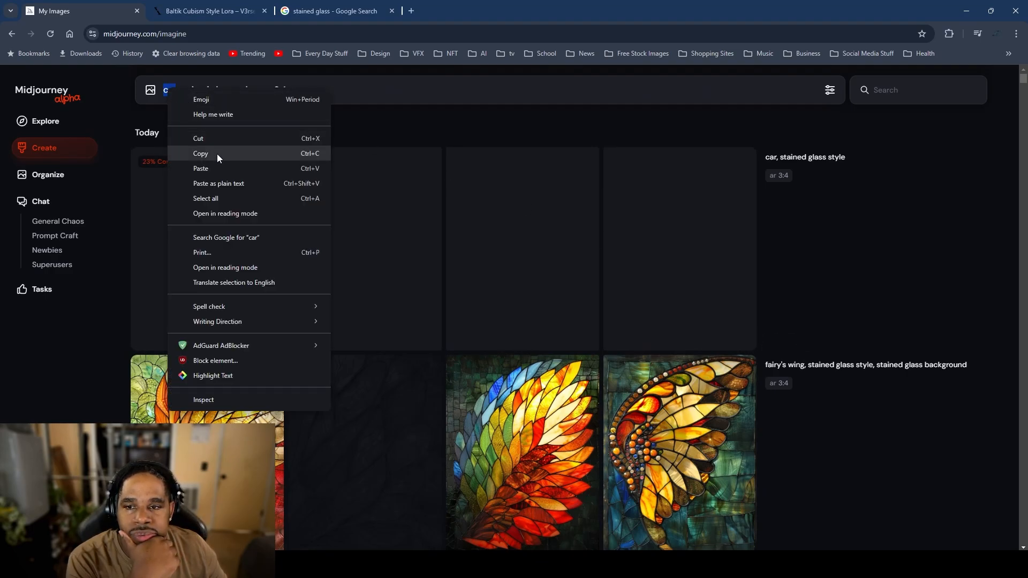
{"action": "left_click", "coordinate": [216, 168]}
{"action": "key", "text": "Return"}
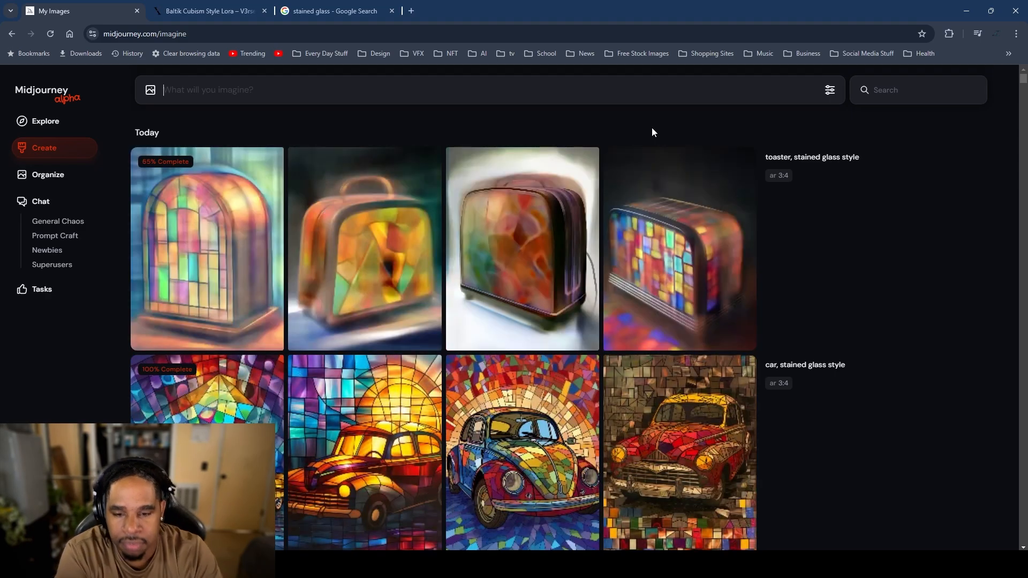
Step: Hide the fourth, third and first images of the new "car, stained glass style" batch, keeping only the second
{"action": "scroll", "coordinate": [532, 165], "scroll_direction": "down", "scroll_amount": 2}
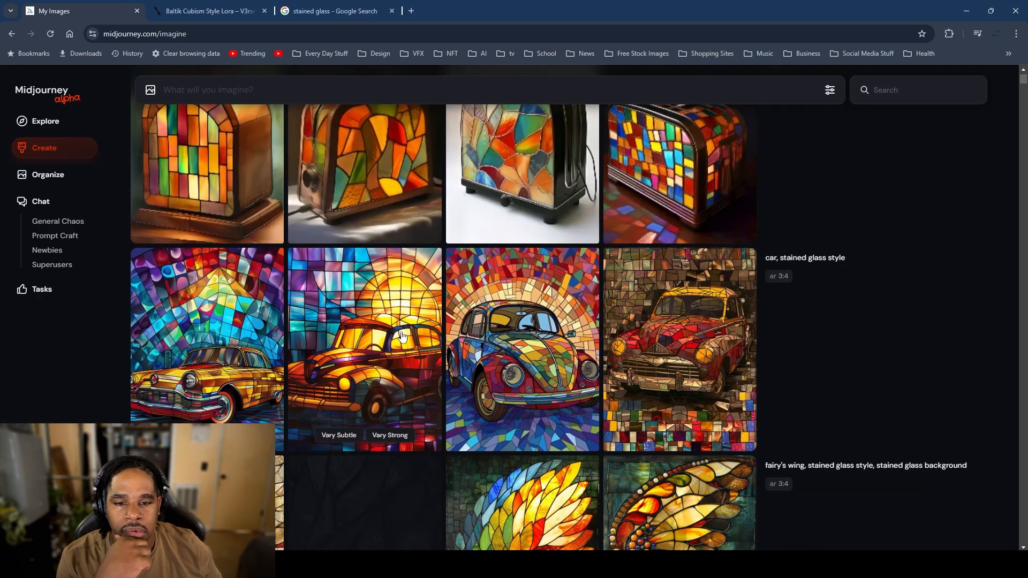
{"action": "scroll", "coordinate": [411, 310], "scroll_direction": "down", "scroll_amount": 1}
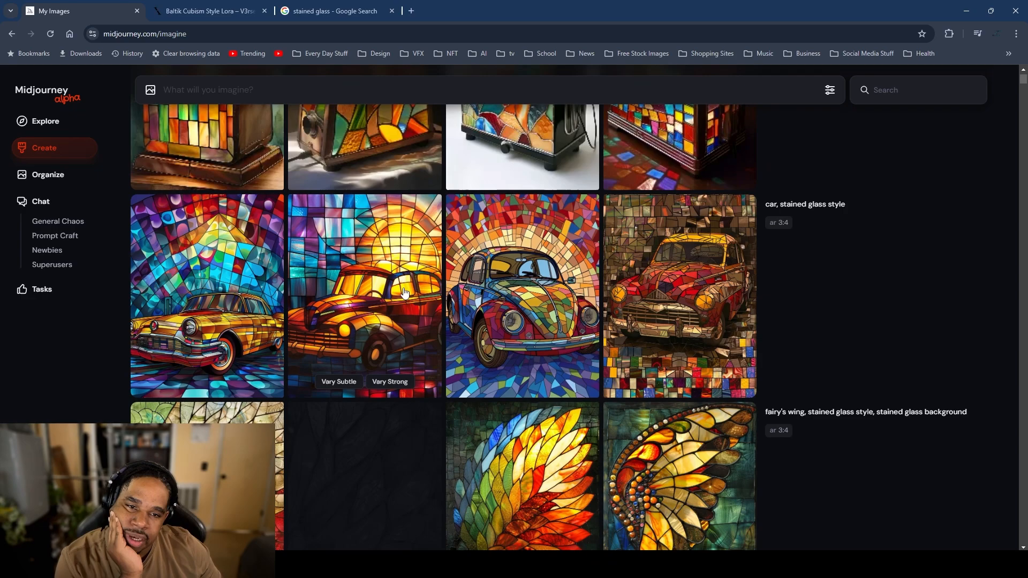
{"action": "right_click", "coordinate": [662, 259]}
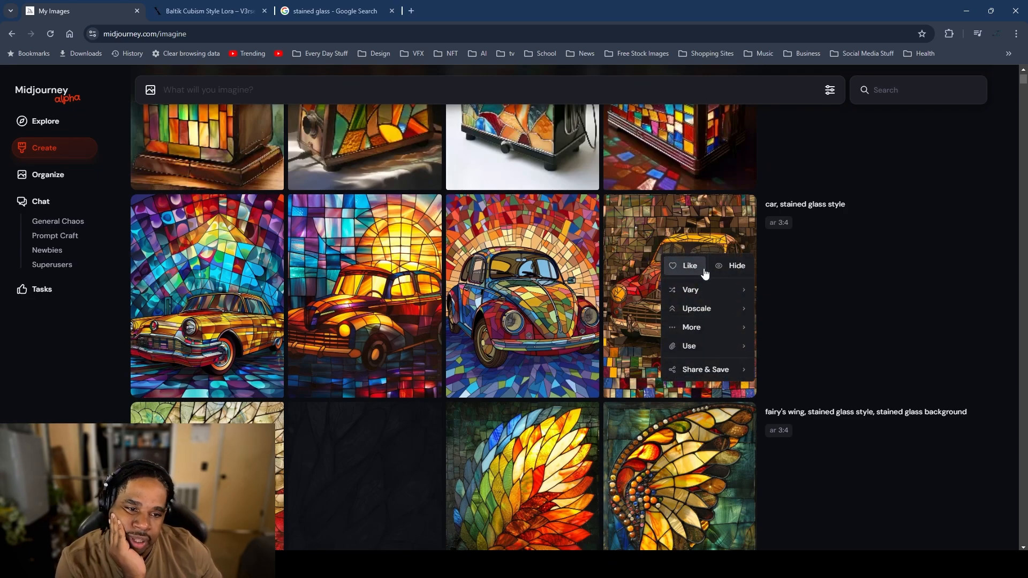
{"action": "left_click", "coordinate": [732, 266]}
{"action": "right_click", "coordinate": [546, 289]}
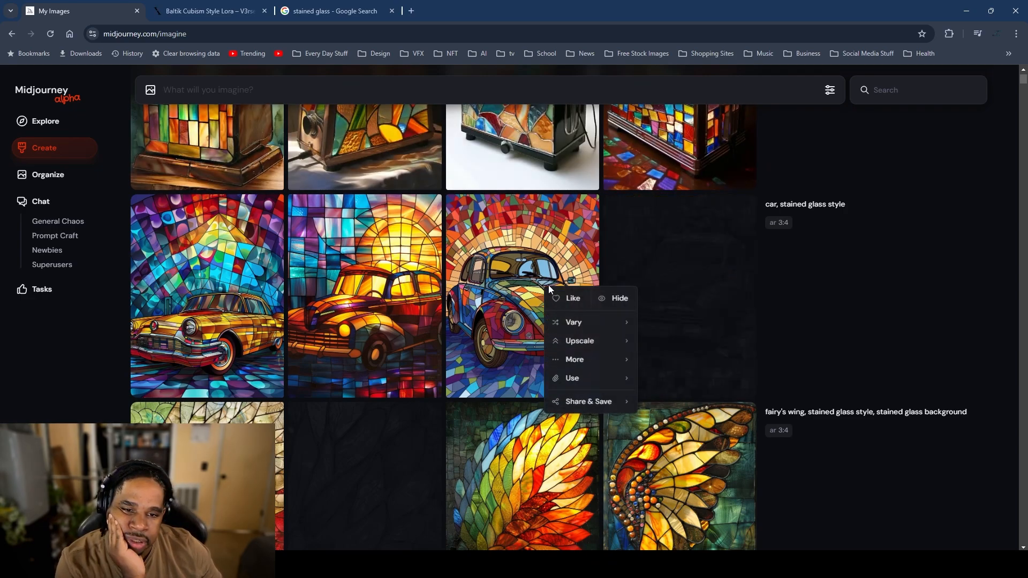
{"action": "left_click", "coordinate": [614, 298]}
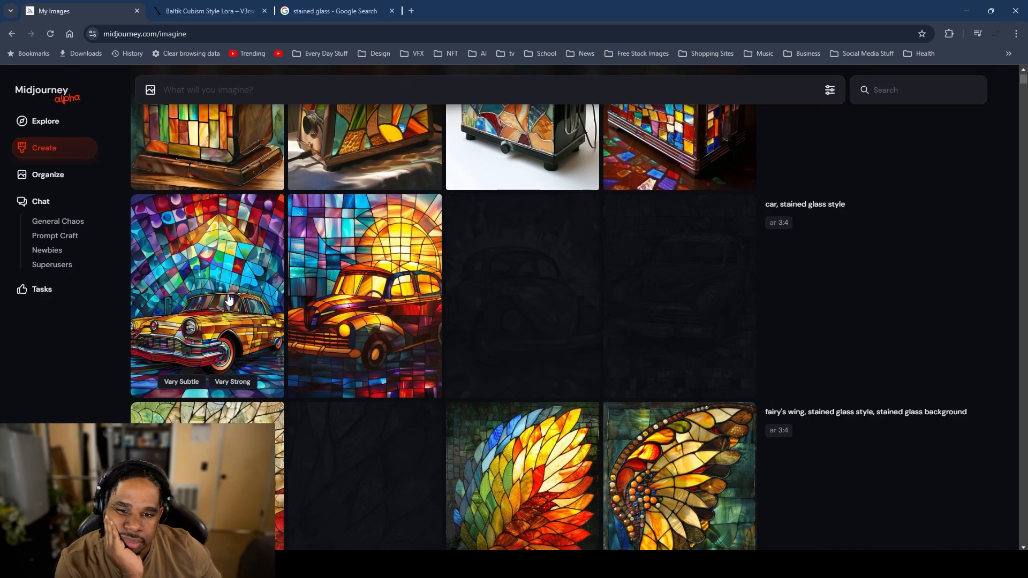
{"action": "right_click", "coordinate": [188, 280]}
{"action": "left_click", "coordinate": [261, 294]}
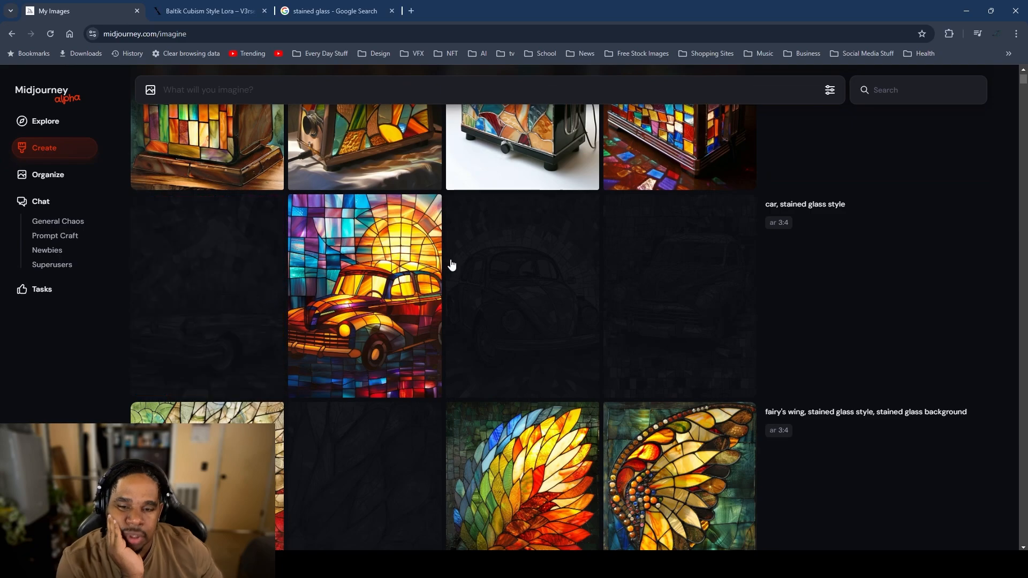
Step: Hide the fourth, third and second images of the "toaster, stained glass style" batch, keeping only the first
{"action": "mouse_move", "coordinate": [333, 241]}
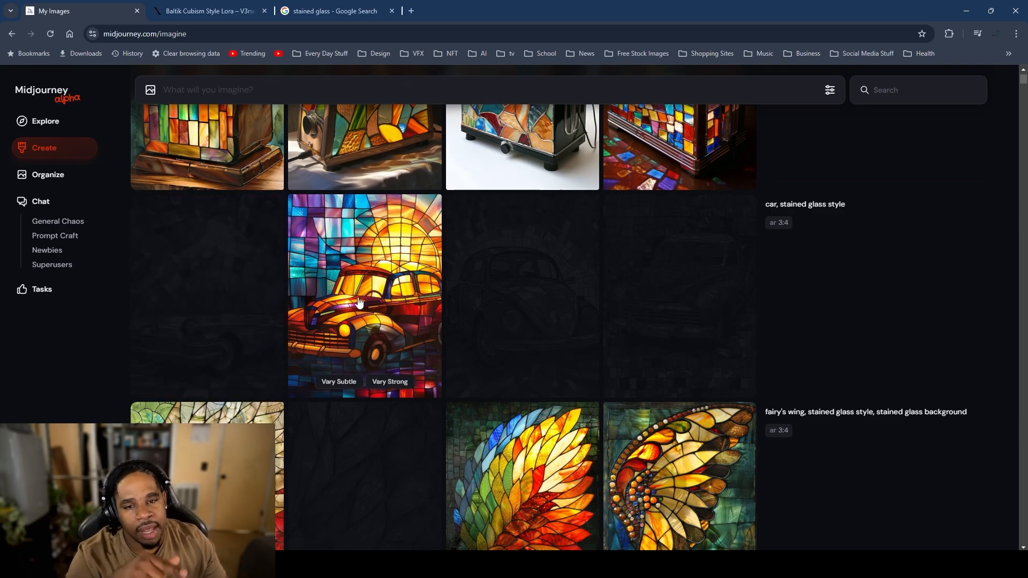
{"action": "scroll", "coordinate": [343, 298], "scroll_direction": "up", "scroll_amount": 1}
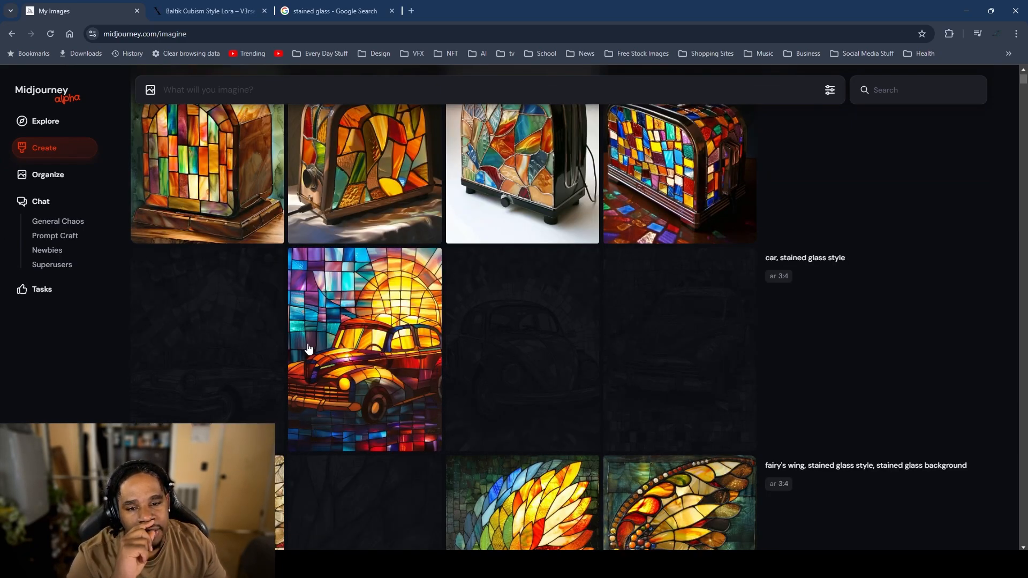
{"action": "mouse_move", "coordinate": [368, 348]}
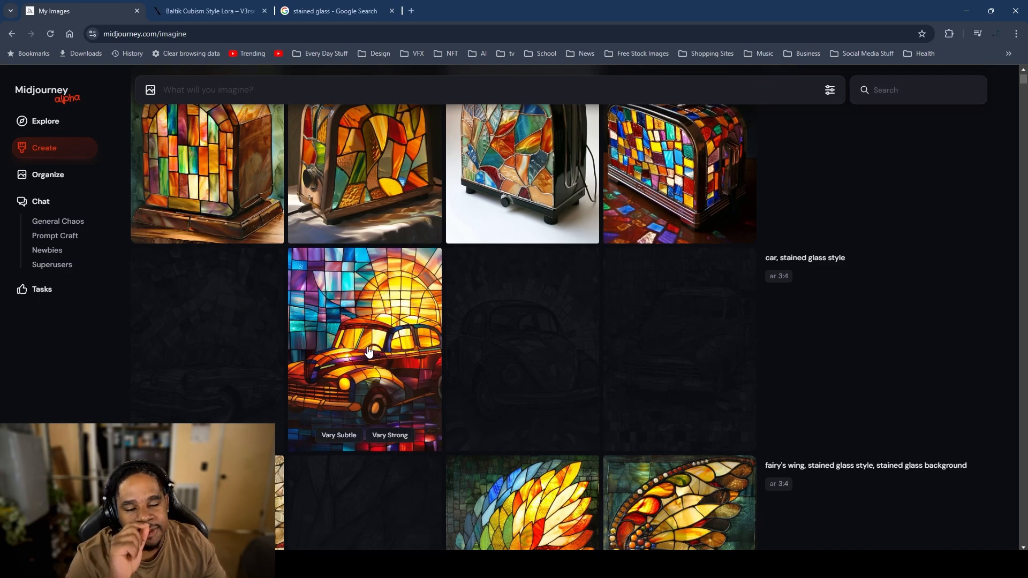
{"action": "scroll", "coordinate": [371, 355], "scroll_direction": "up", "scroll_amount": 2}
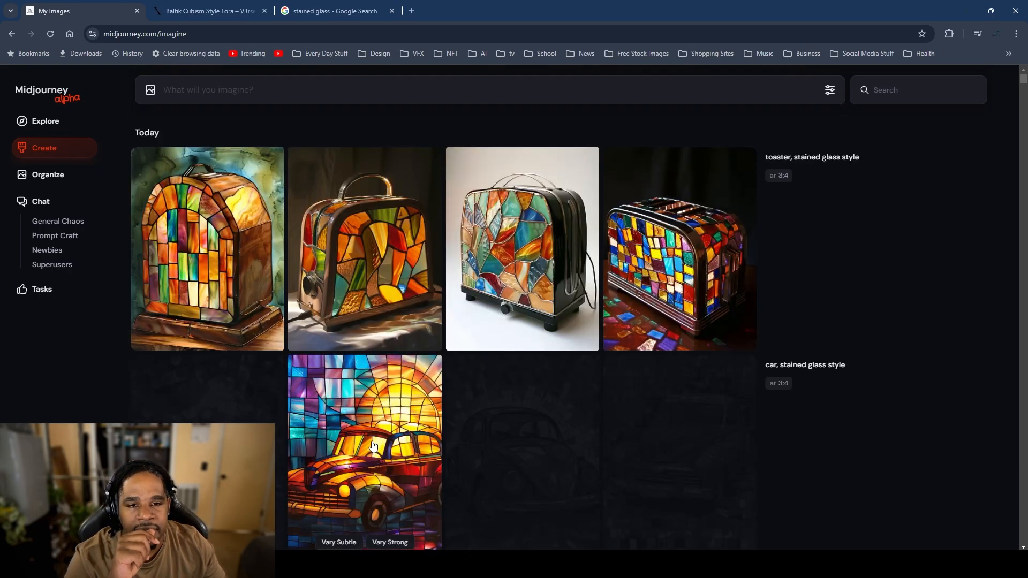
{"action": "right_click", "coordinate": [676, 232]}
{"action": "left_click", "coordinate": [752, 239]}
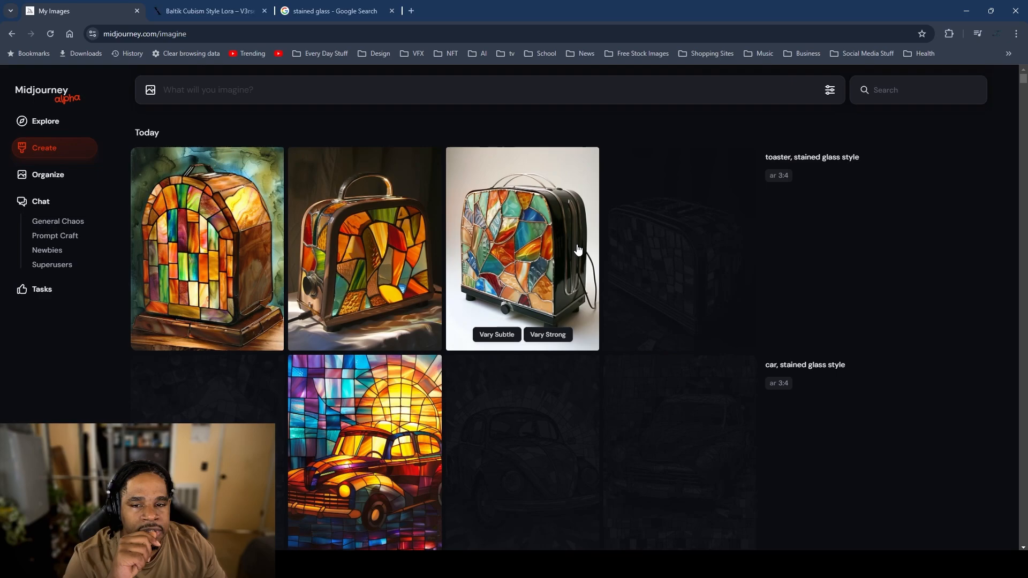
{"action": "right_click", "coordinate": [581, 251]}
{"action": "left_click", "coordinate": [642, 259]}
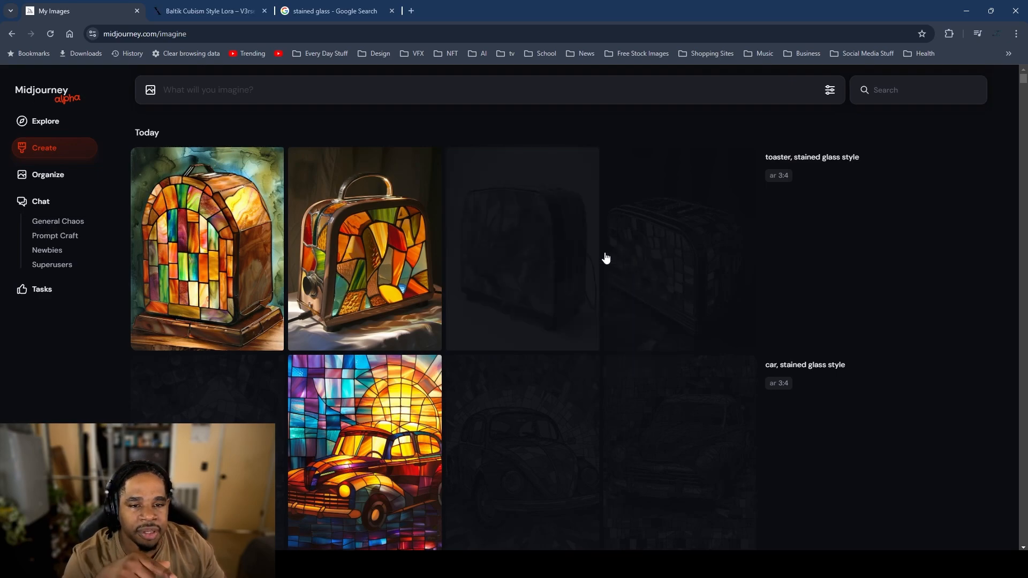
{"action": "right_click", "coordinate": [406, 226]}
{"action": "left_click", "coordinate": [490, 242]}
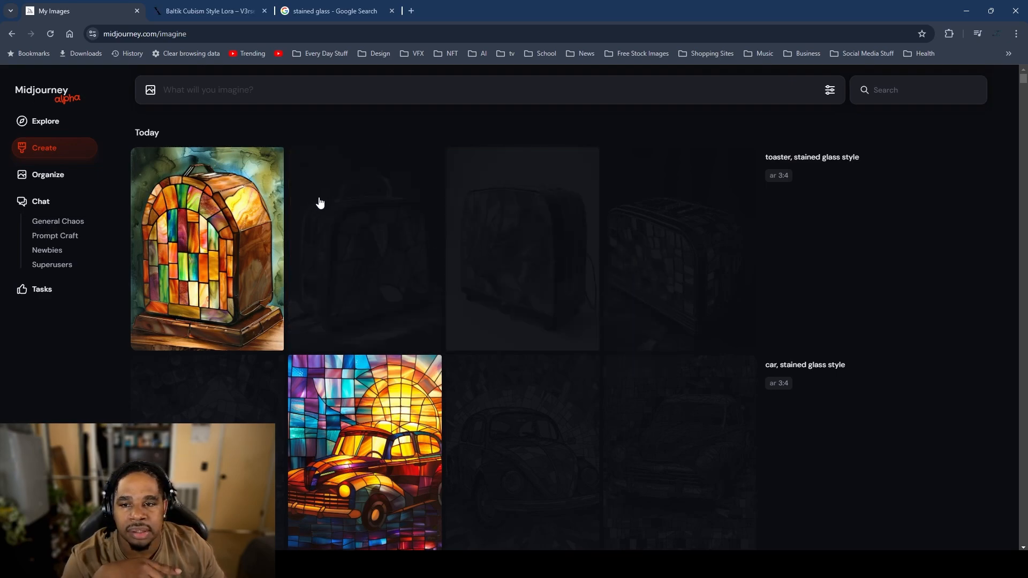
Step: Inspect the remaining toaster image at full size and return to the Create page
{"action": "mouse_move", "coordinate": [269, 191]}
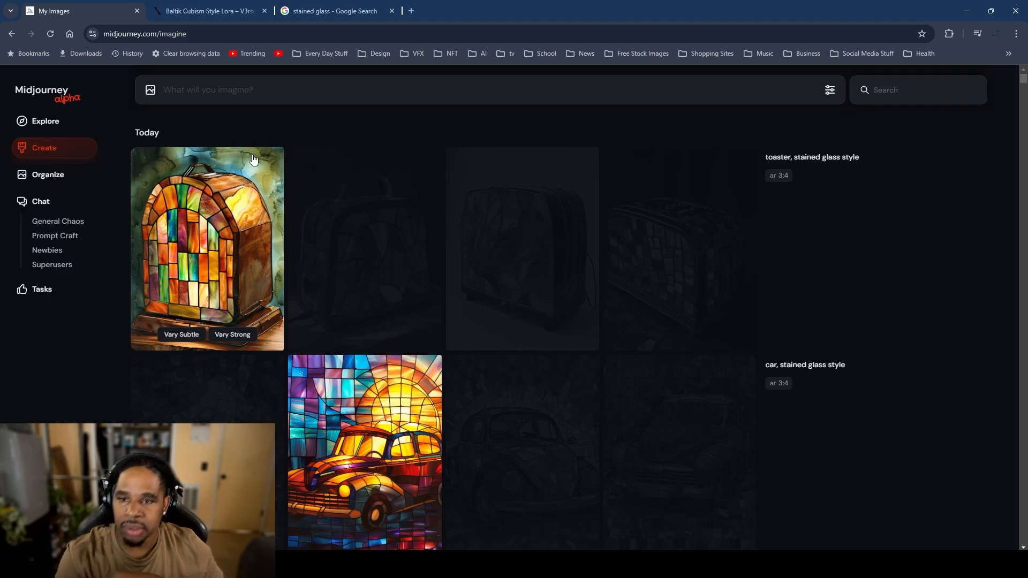
{"action": "left_click", "coordinate": [197, 229]}
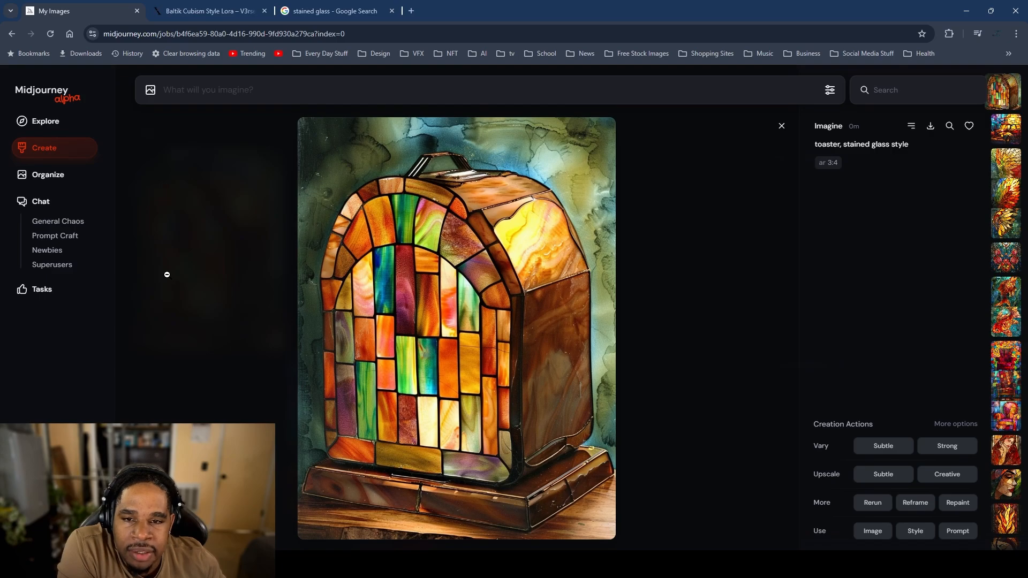
{"action": "left_click", "coordinate": [167, 274]}
Step: Reuse the toaster prompt with "stain glass background" added and generate "toaster, stained glass style, stain glass background" images at 3:4
{"action": "mouse_move", "coordinate": [812, 283]}
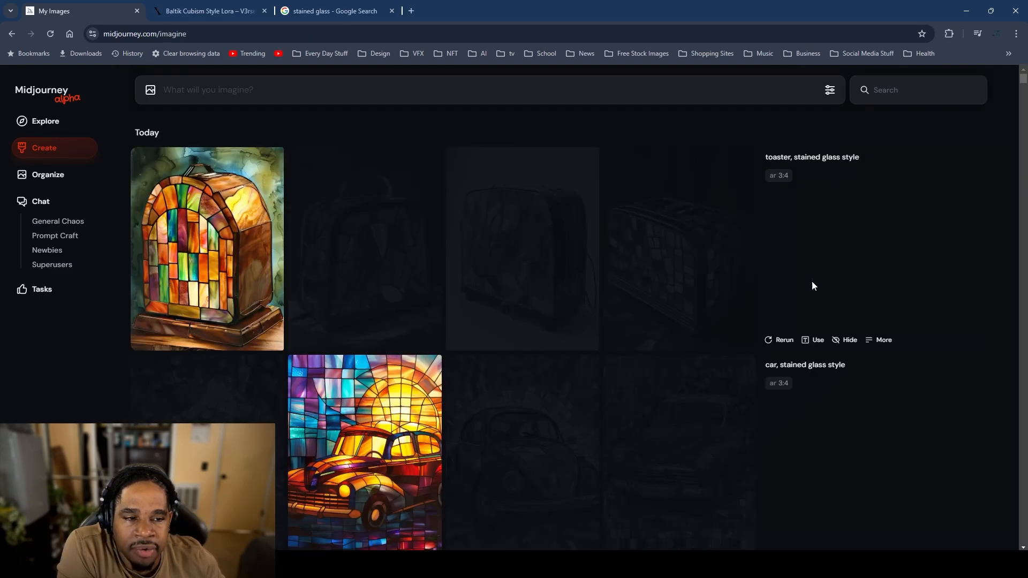
{"action": "left_click", "coordinate": [814, 340]}
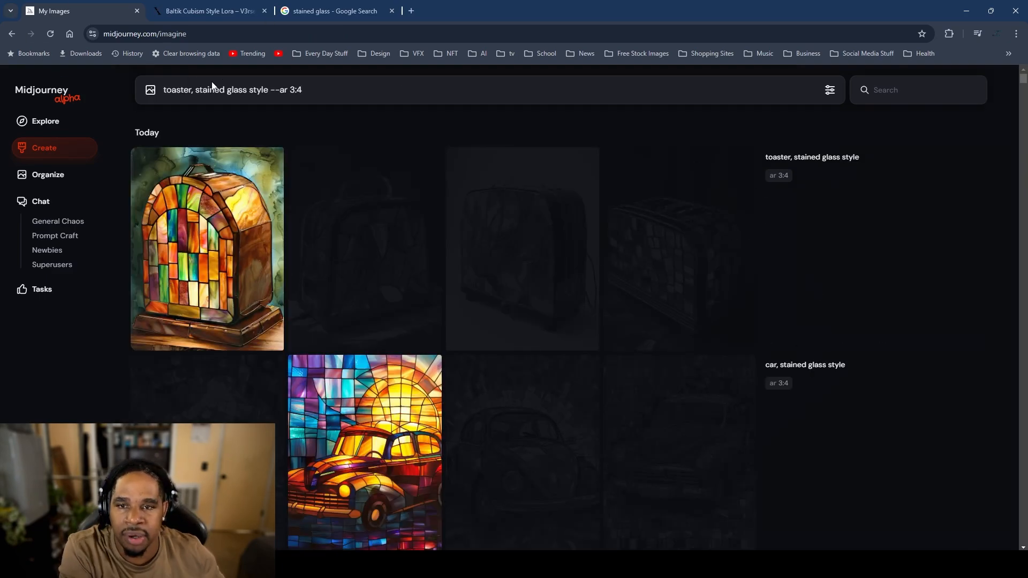
{"action": "type", "text": ","}
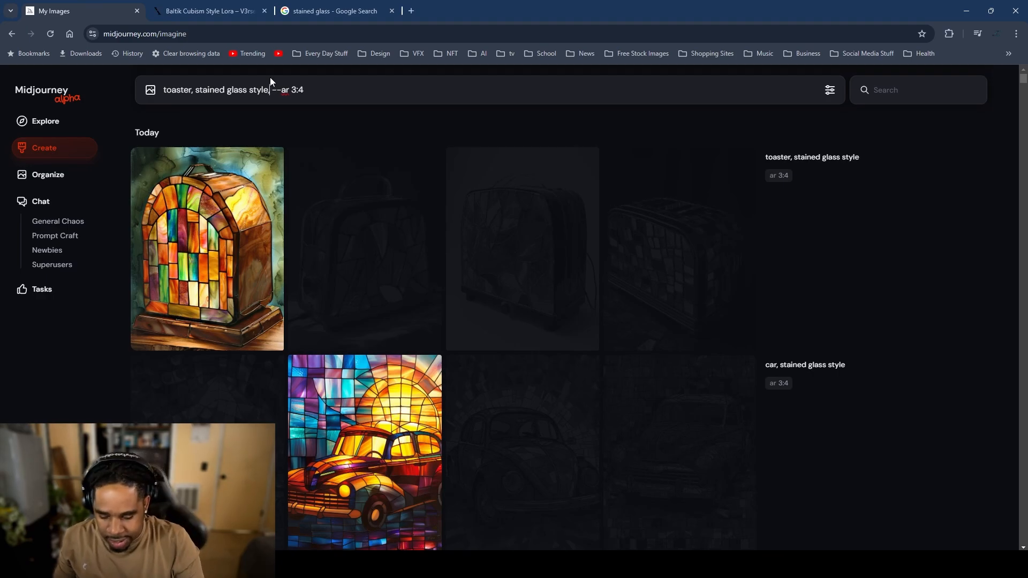
{"action": "type", "text": " stain gla "}
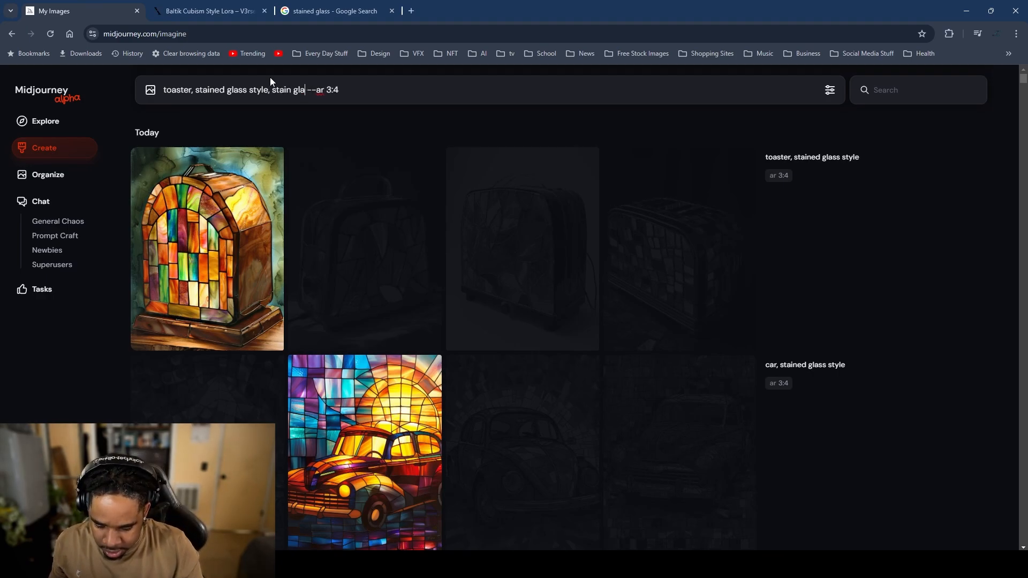
{"action": "type", "text": "ss backgr"}
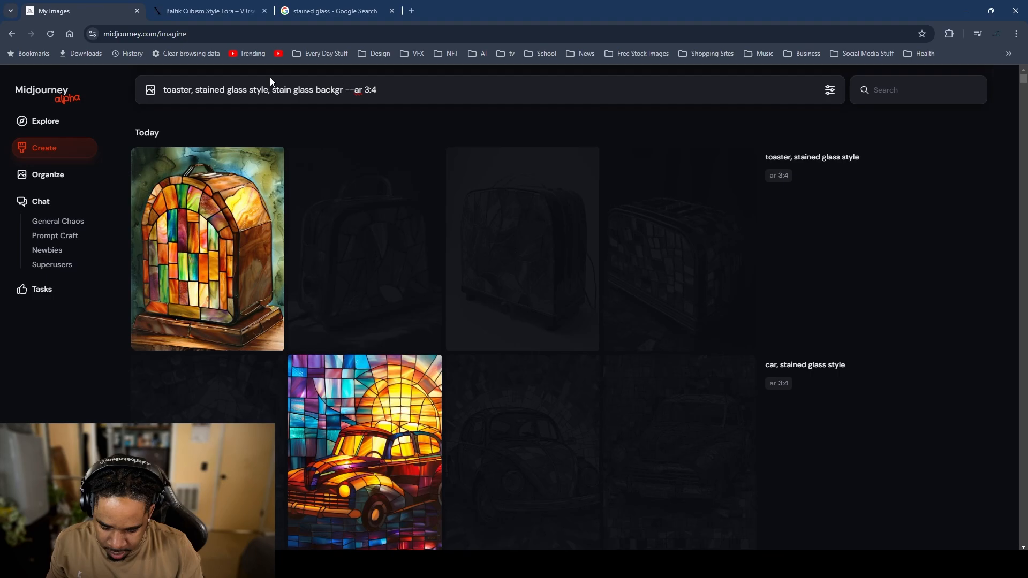
{"action": "type", "text": "ound"}
{"action": "key", "text": "Return"}
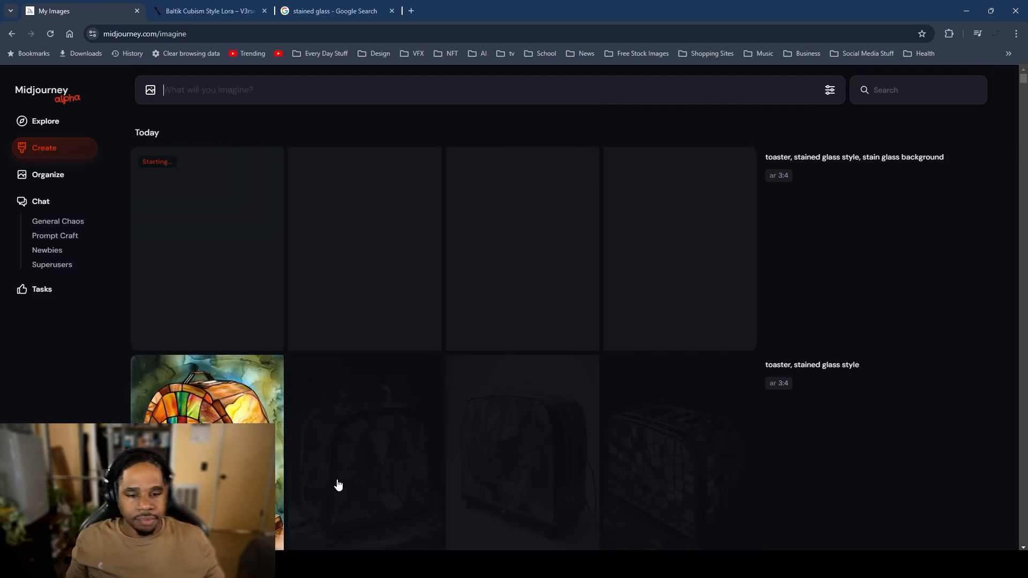
Step: Generate "toaster, stained glass style, stain glass background" images with the earlier kept toaster image as the image reference, and return to the Create page
{"action": "scroll", "coordinate": [338, 485], "scroll_direction": "down", "scroll_amount": 7}
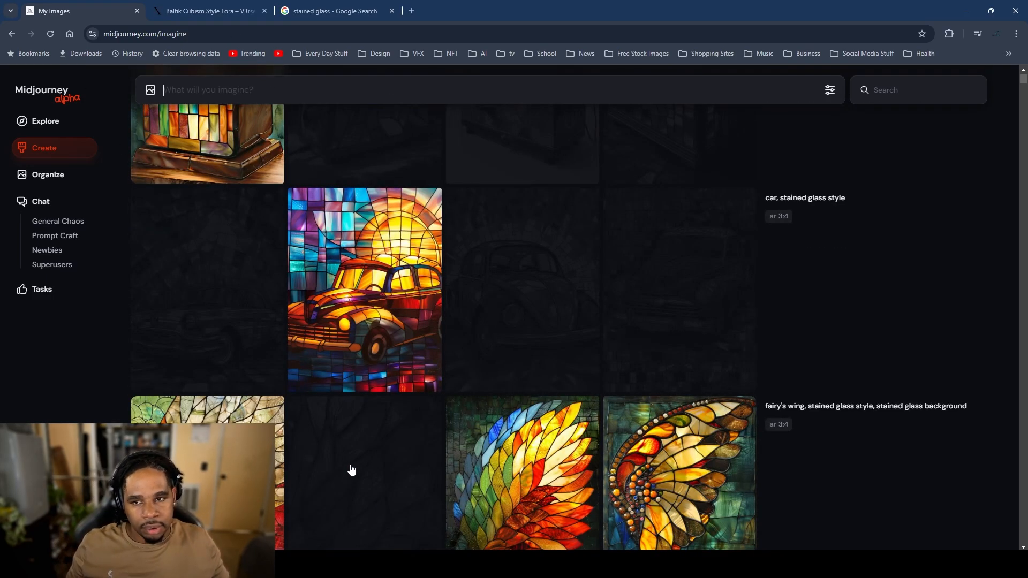
{"action": "scroll", "coordinate": [351, 470], "scroll_direction": "up", "scroll_amount": 7}
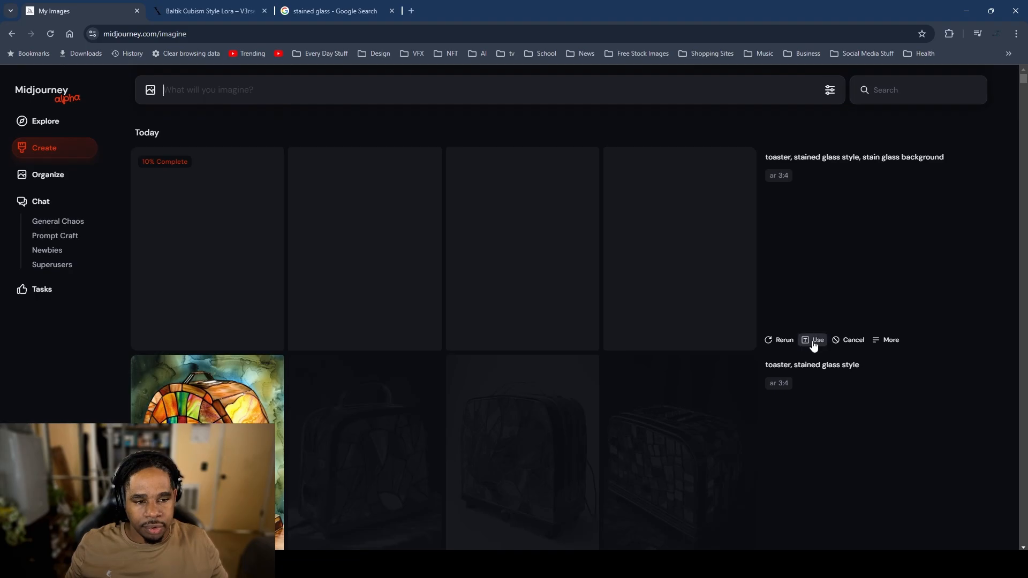
{"action": "scroll", "coordinate": [568, 370], "scroll_direction": "down", "scroll_amount": 4}
{"action": "scroll", "coordinate": [568, 369], "scroll_direction": "up", "scroll_amount": 4}
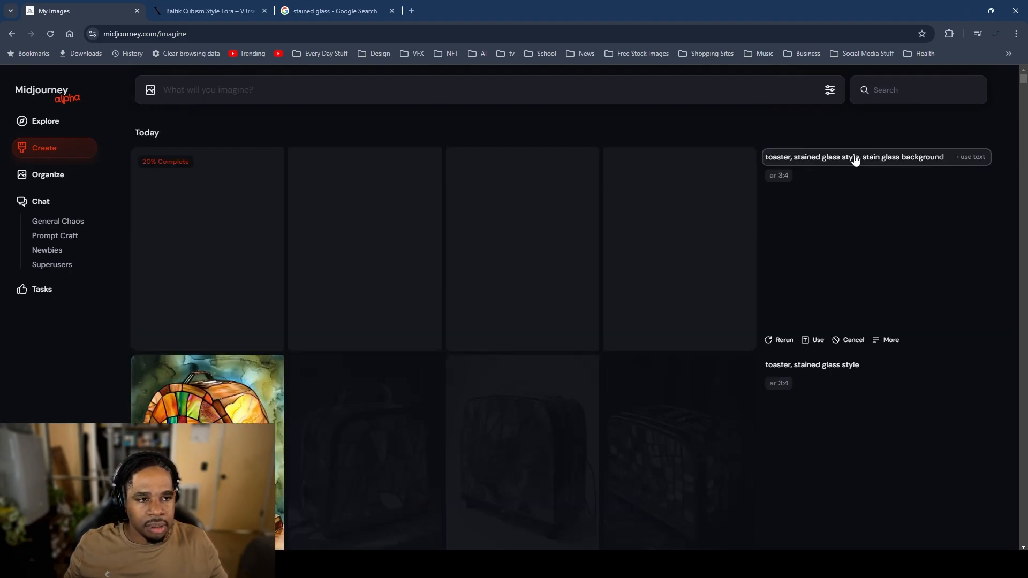
{"action": "left_click", "coordinate": [855, 157]}
{"action": "scroll", "coordinate": [652, 331], "scroll_direction": "down", "scroll_amount": 4}
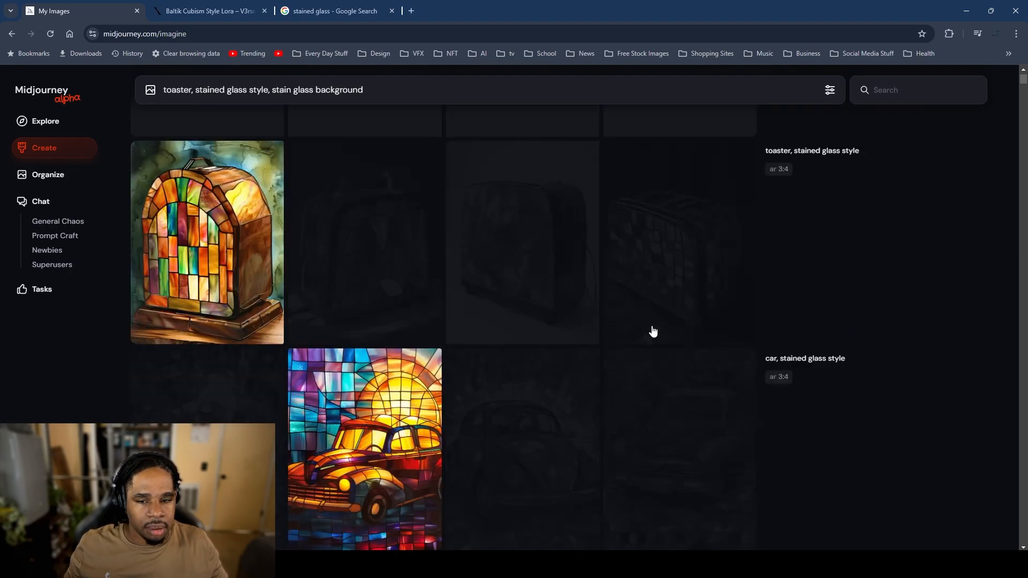
{"action": "left_click", "coordinate": [225, 279]}
{"action": "left_click", "coordinate": [872, 531]}
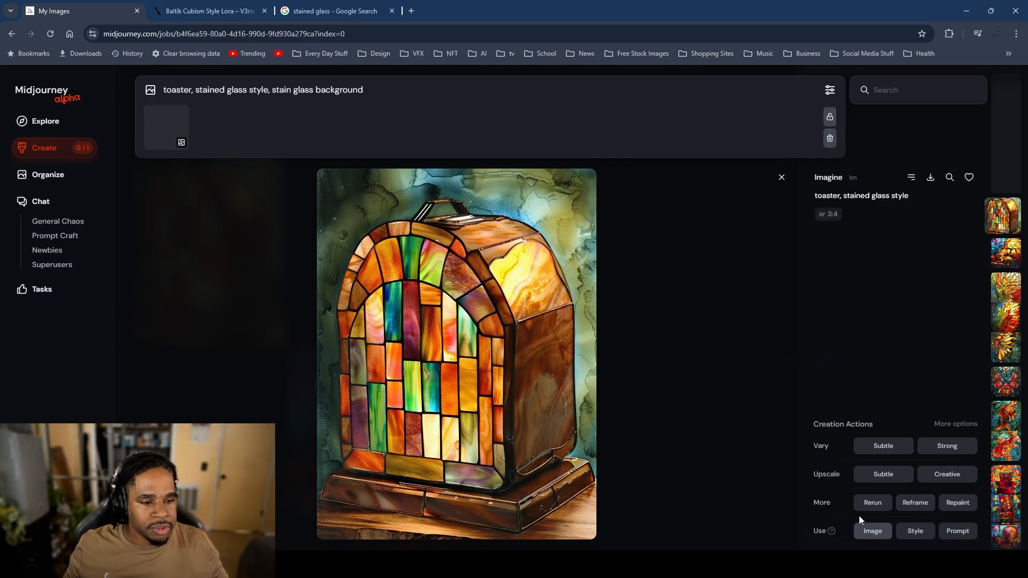
{"action": "key", "text": "Return"}
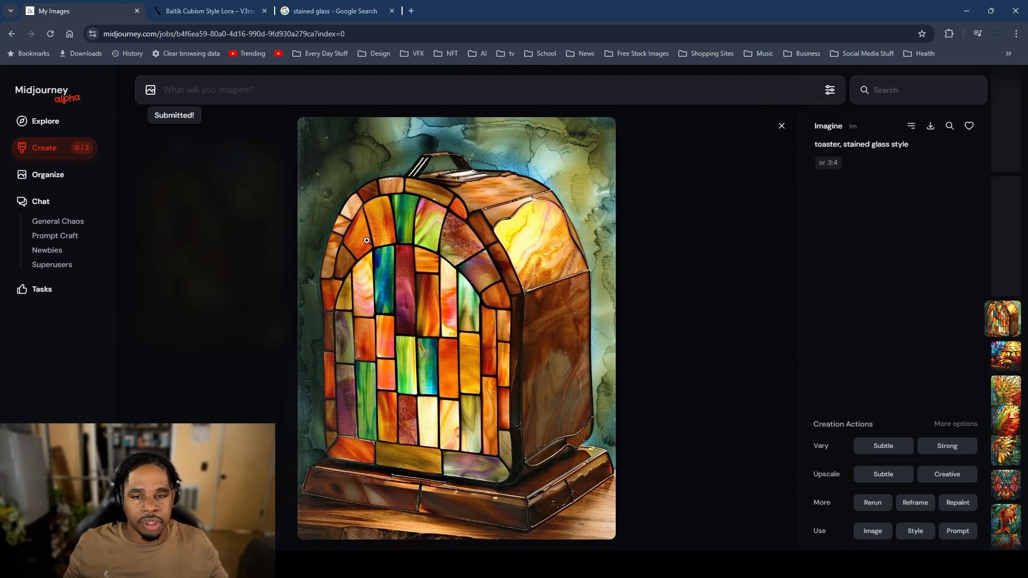
{"action": "left_click", "coordinate": [170, 262]}
Step: Reuse the latest car prompt with "stained glass background" added and generate "car, stained glass style, stained glass background" images at 3:4
{"action": "scroll", "coordinate": [332, 249], "scroll_direction": "up", "scroll_amount": 3}
{"action": "scroll", "coordinate": [770, 395], "scroll_direction": "down", "scroll_amount": 5}
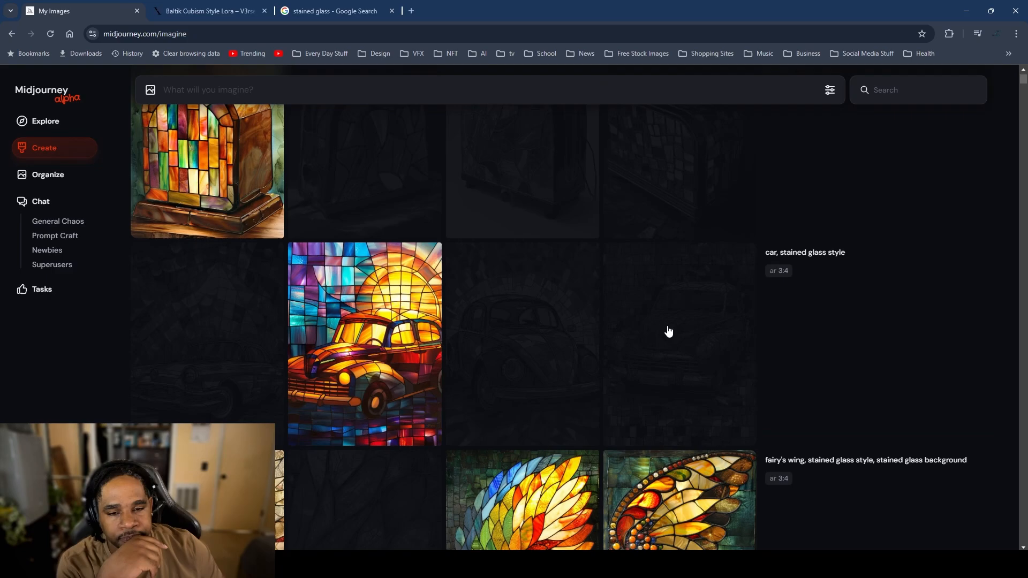
{"action": "left_click", "coordinate": [814, 436]}
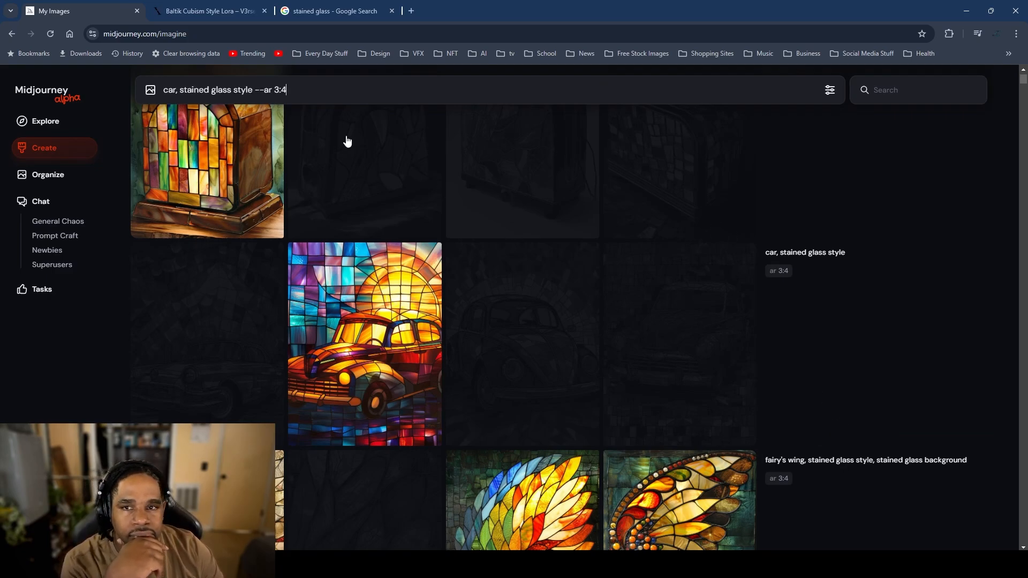
{"action": "type", "text": ", stain"}
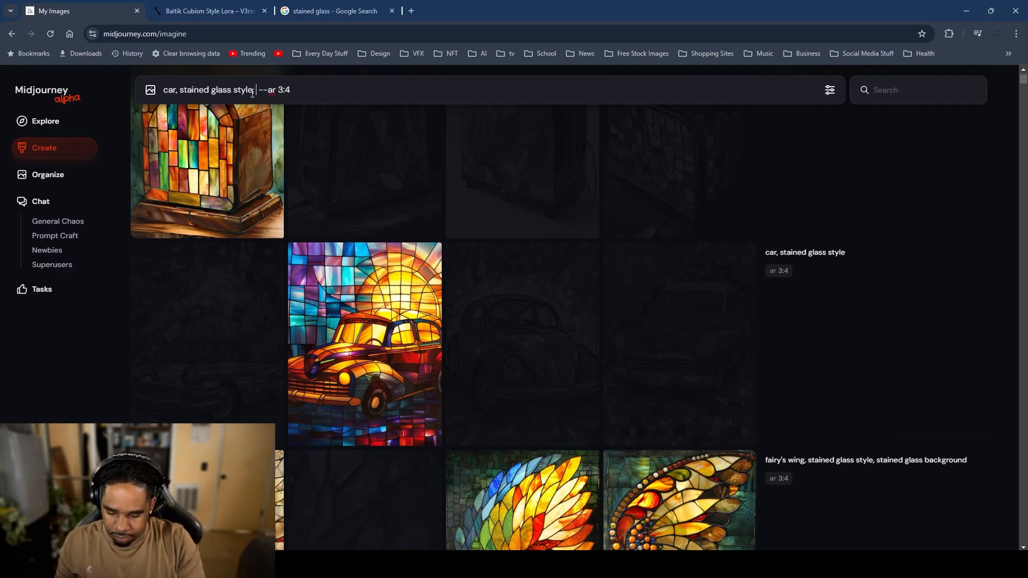
{"action": "type", "text": "ed gla"}
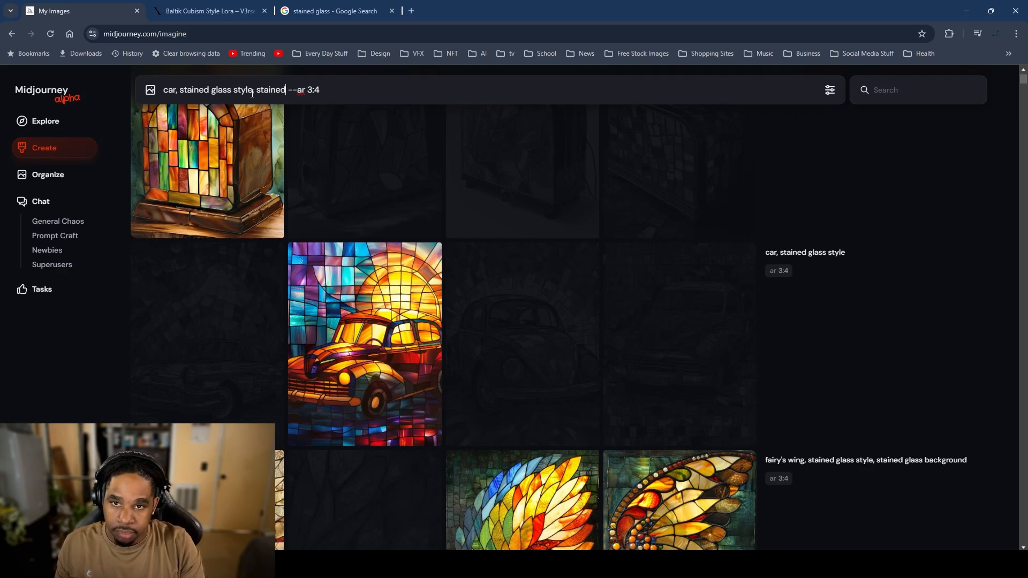
{"action": "type", "text": "ss backg"}
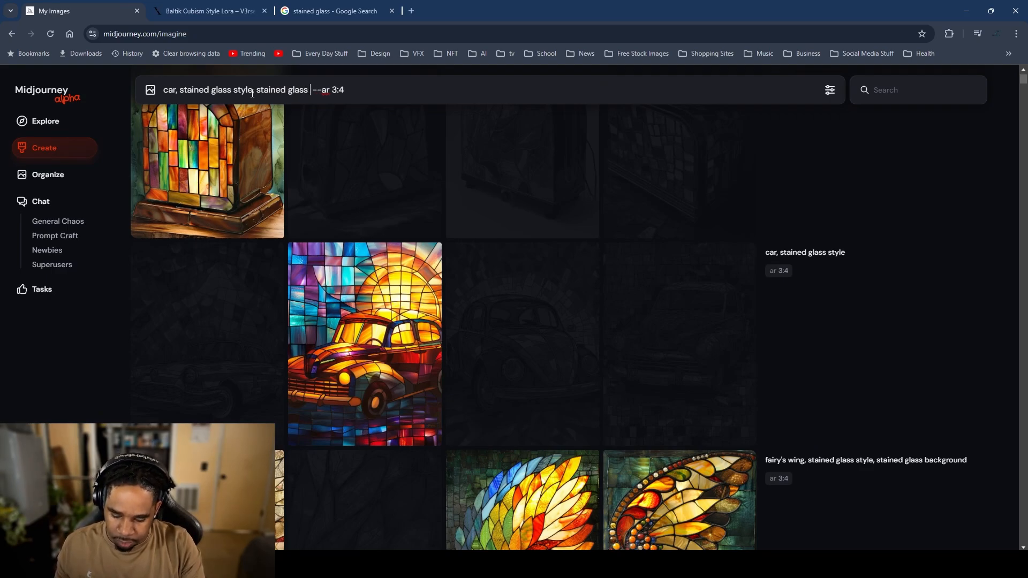
{"action": "type", "text": "round"}
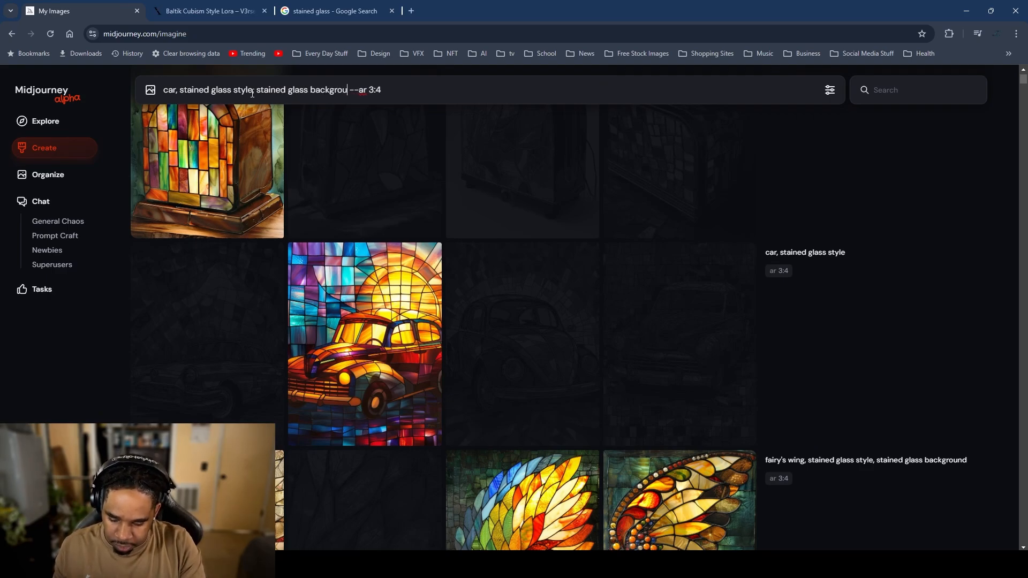
{"action": "key", "text": "Return"}
Step: Hide the fourth and second images of the toaster batch with the stain glass background made without an image reference
{"action": "scroll", "coordinate": [372, 234], "scroll_direction": "up", "scroll_amount": 11}
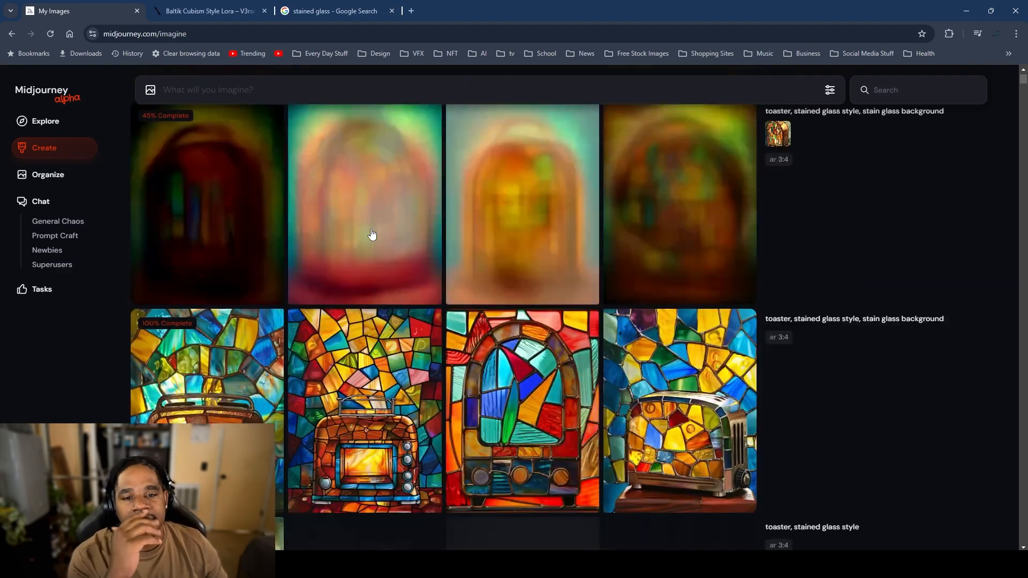
{"action": "scroll", "coordinate": [375, 231], "scroll_direction": "down", "scroll_amount": 3}
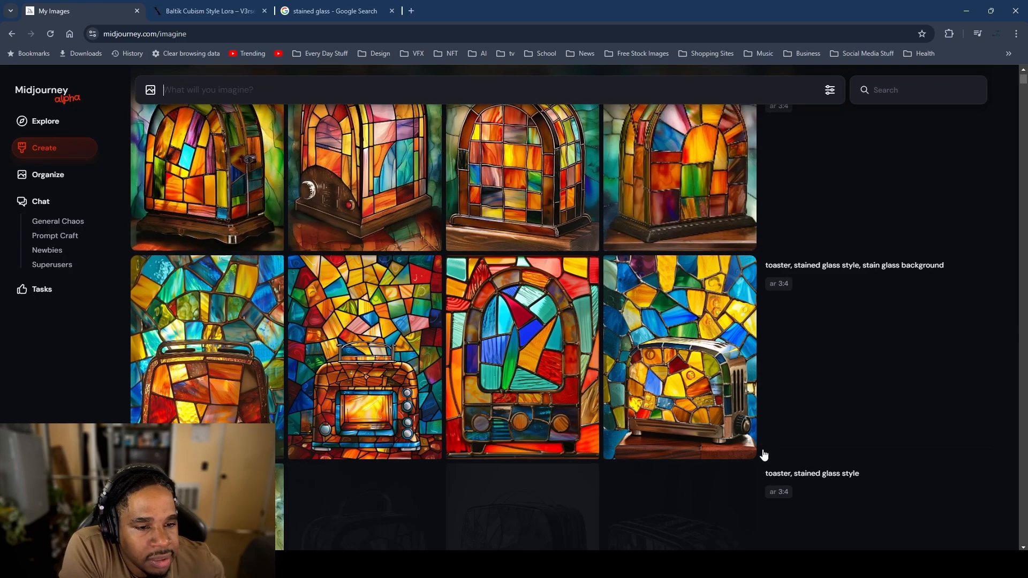
{"action": "mouse_move", "coordinate": [708, 443]}
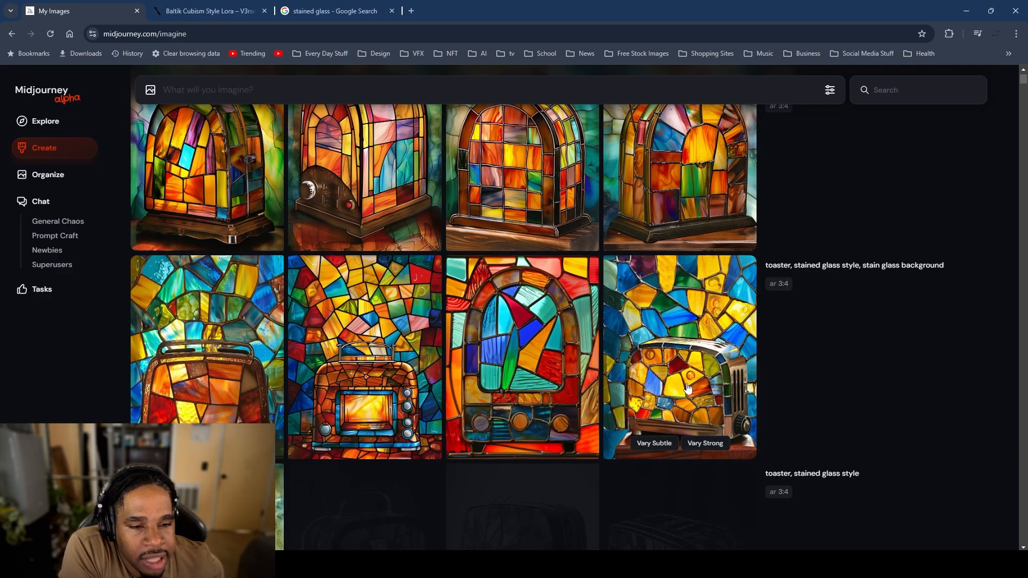
{"action": "right_click", "coordinate": [656, 367]}
{"action": "left_click", "coordinate": [725, 376]}
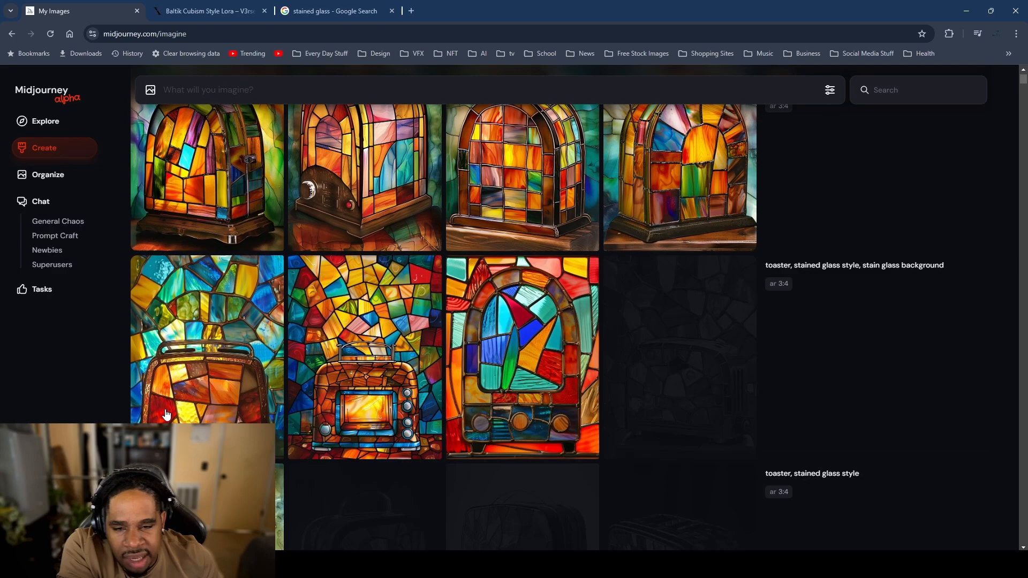
{"action": "right_click", "coordinate": [328, 365]}
{"action": "left_click", "coordinate": [428, 369]}
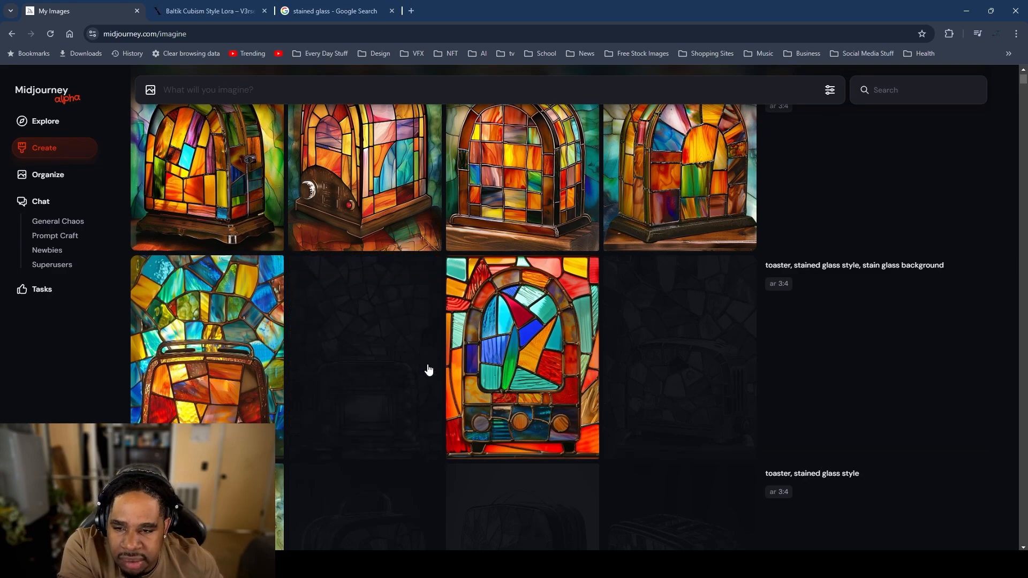
Step: Inspect the first image of that toaster batch at full size, then return to the Create page and keep the image
{"action": "left_click", "coordinate": [250, 378]}
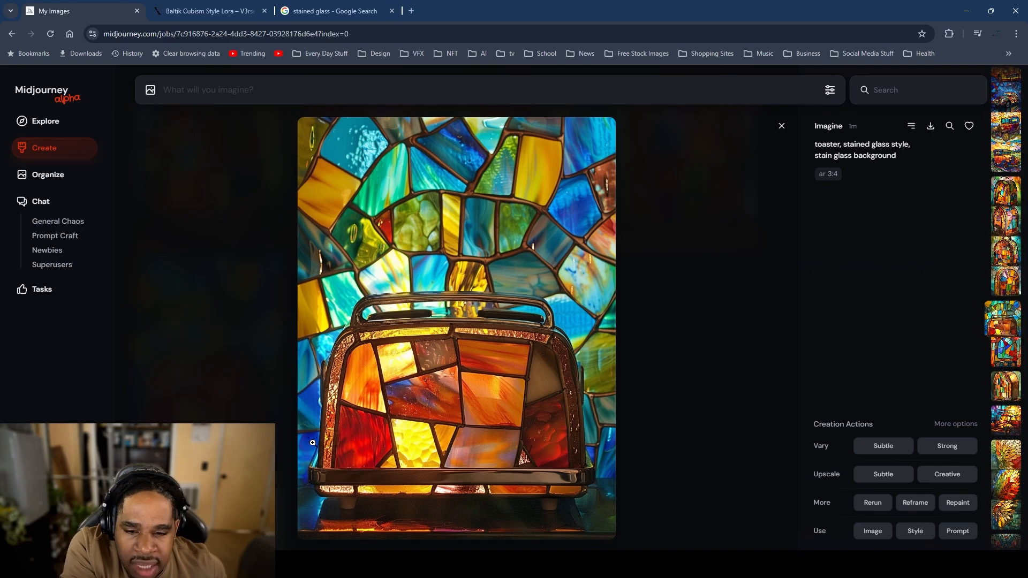
{"action": "key", "text": "Escape"}
{"action": "right_click", "coordinate": [222, 371]}
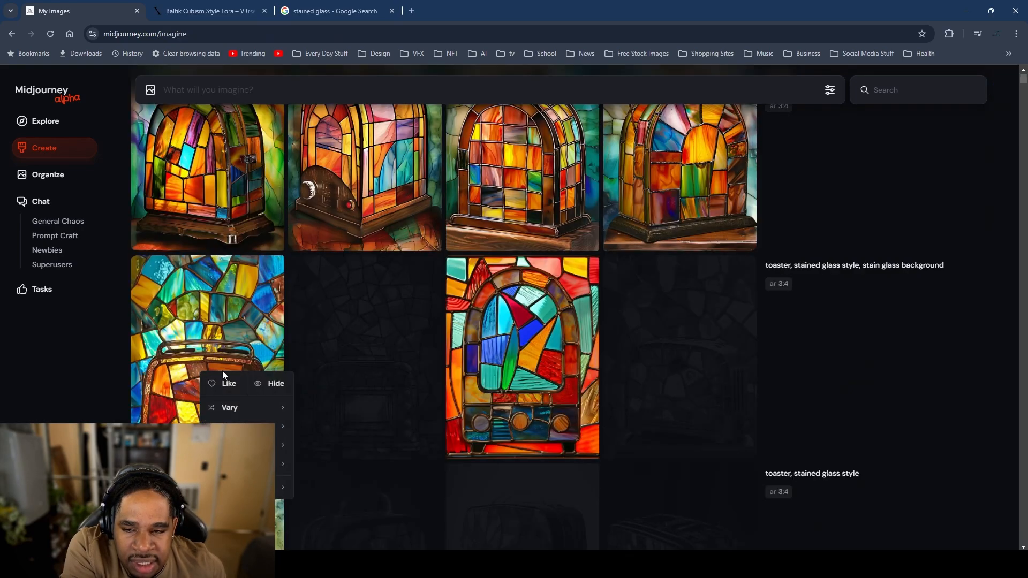
{"action": "left_click", "coordinate": [396, 382]}
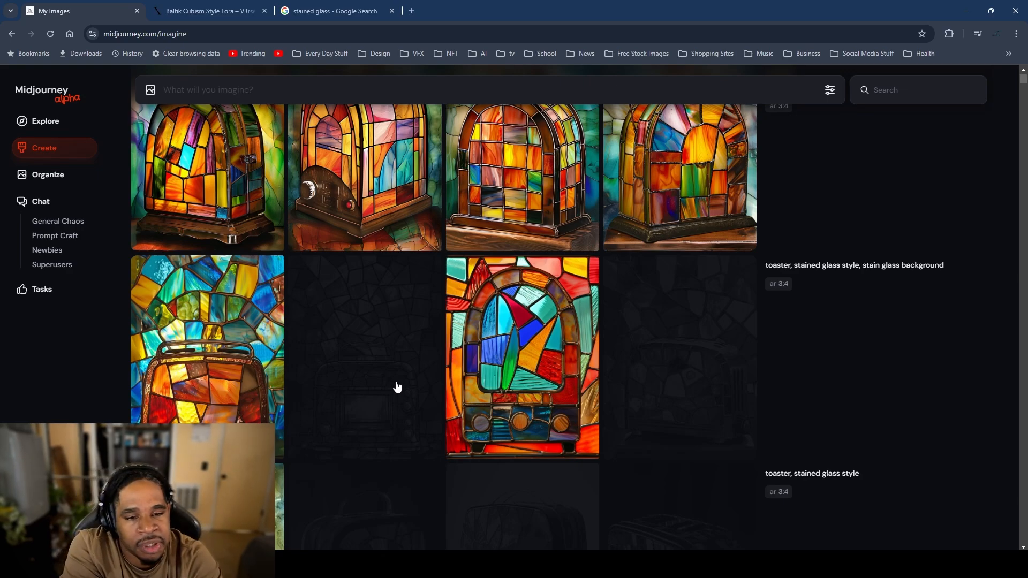
Step: Hide the entire toaster batch that was generated with an image reference
{"action": "scroll", "coordinate": [395, 436], "scroll_direction": "up", "scroll_amount": 4}
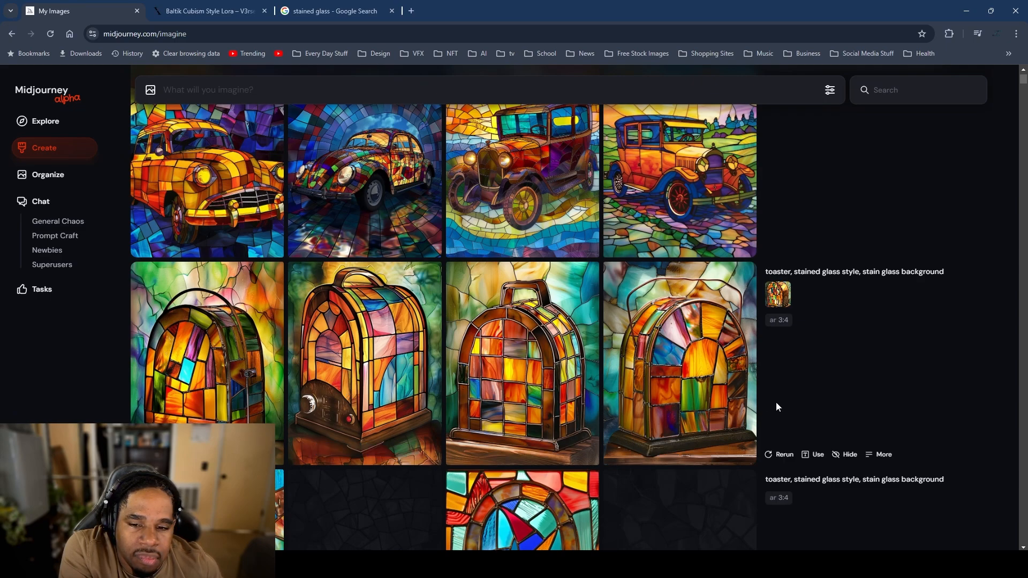
{"action": "left_click", "coordinate": [846, 453]}
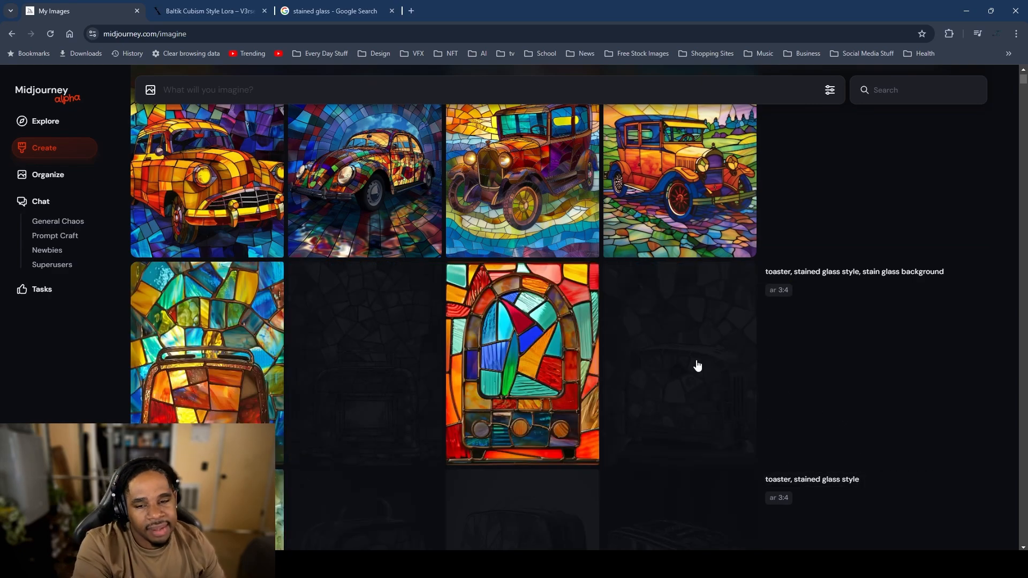
{"action": "scroll", "coordinate": [669, 360], "scroll_direction": "down", "scroll_amount": 4}
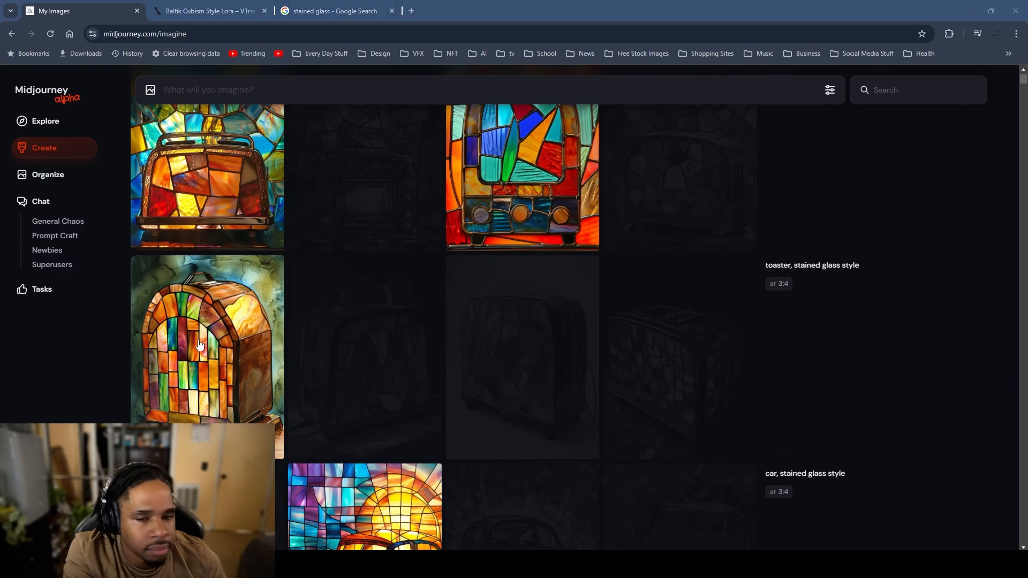
{"action": "mouse_move", "coordinate": [880, 335]}
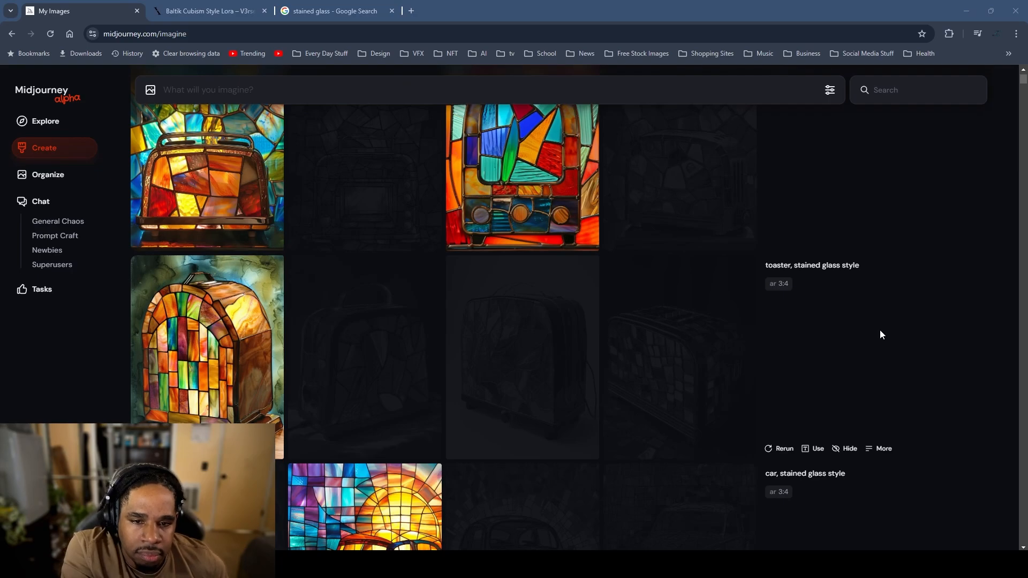
Step: Hide the second and third images of the "car, stained glass style, stained glass background" batch
{"action": "scroll", "coordinate": [867, 336], "scroll_direction": "up", "scroll_amount": 3}
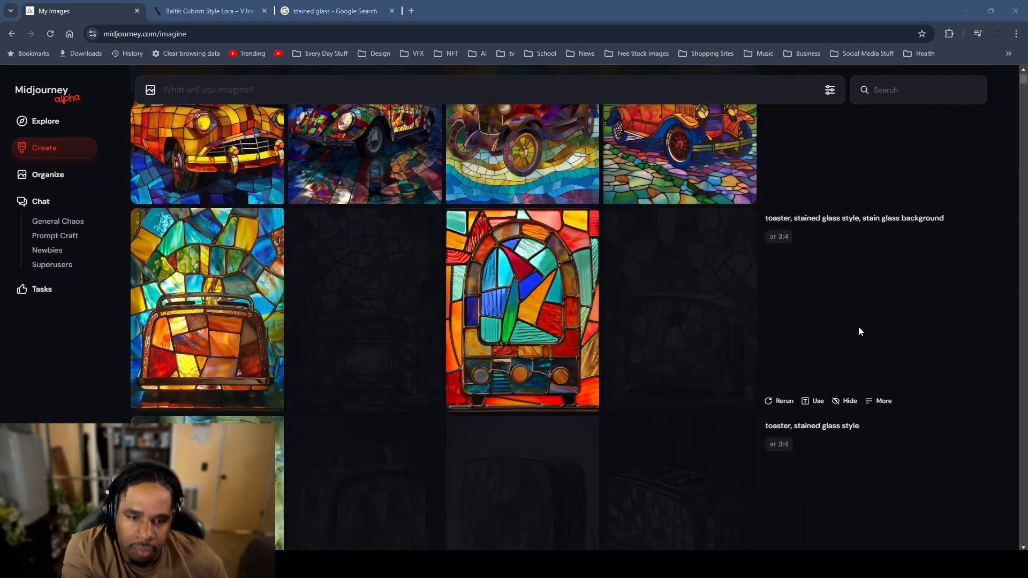
{"action": "scroll", "coordinate": [858, 332], "scroll_direction": "up", "scroll_amount": 3}
{"action": "right_click", "coordinate": [375, 213]}
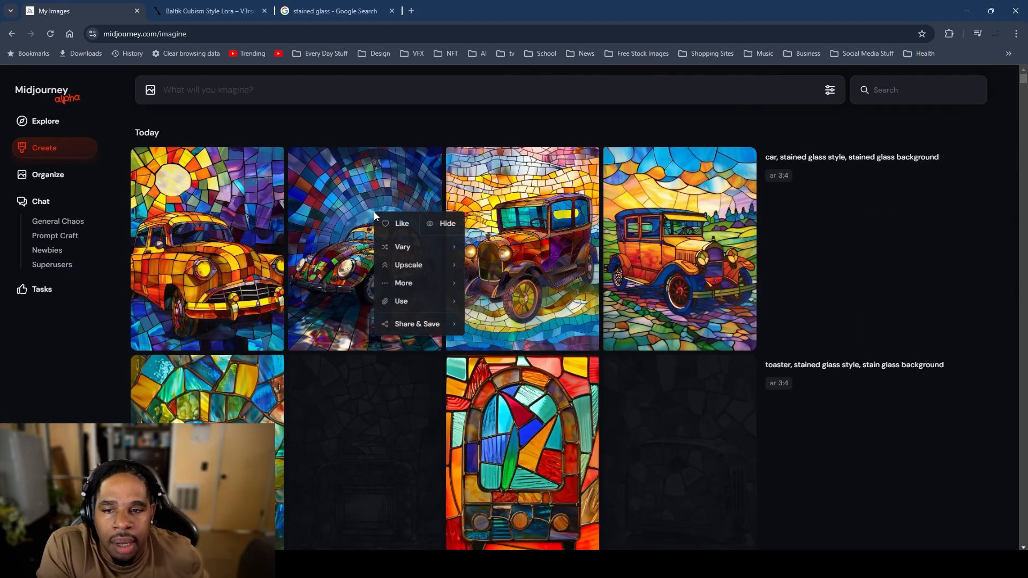
{"action": "left_click", "coordinate": [429, 225]}
{"action": "mouse_move", "coordinate": [566, 222]}
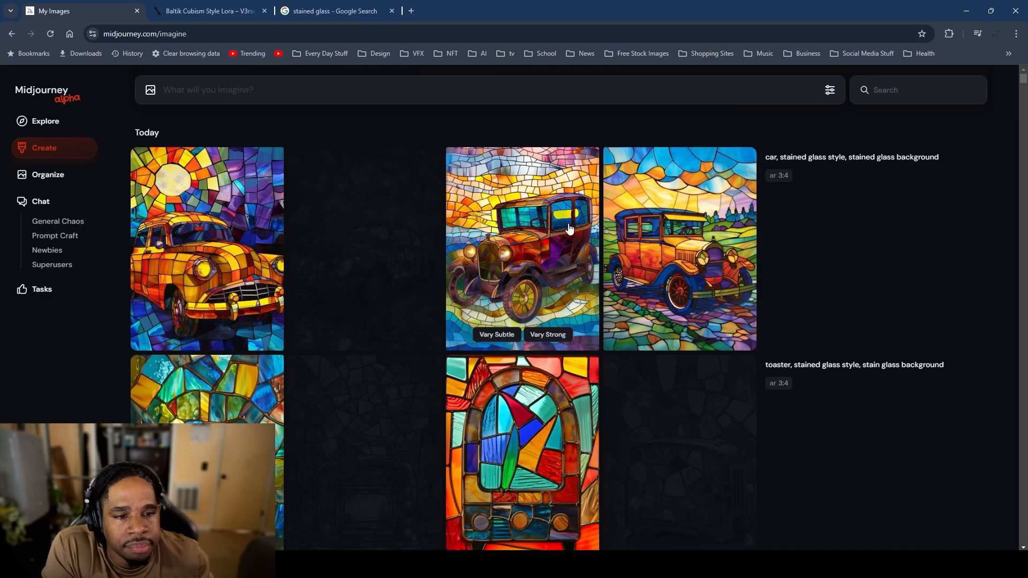
{"action": "right_click", "coordinate": [524, 221]}
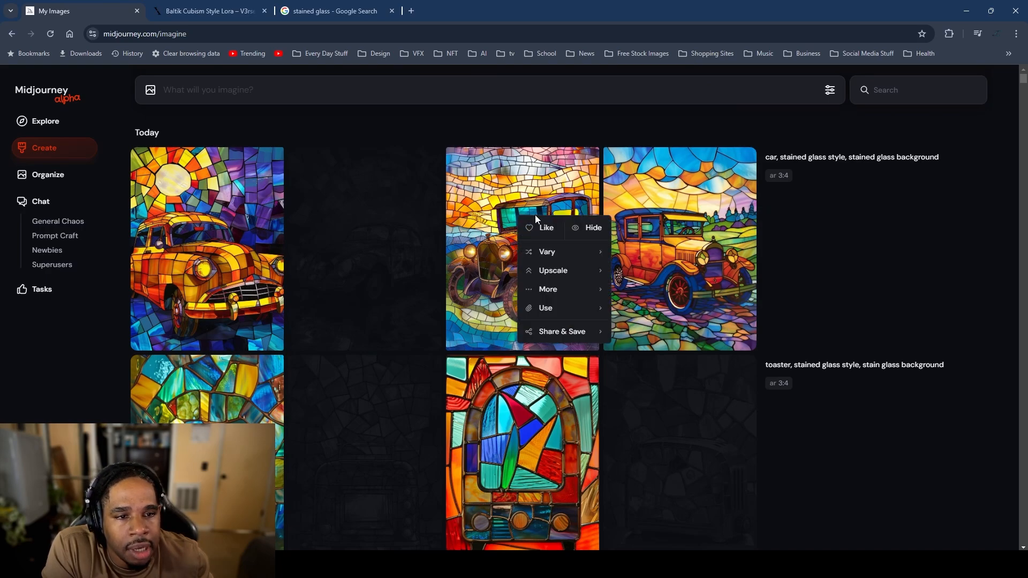
{"action": "left_click", "coordinate": [593, 227]}
{"action": "scroll", "coordinate": [322, 247], "scroll_direction": "down", "scroll_amount": 12}
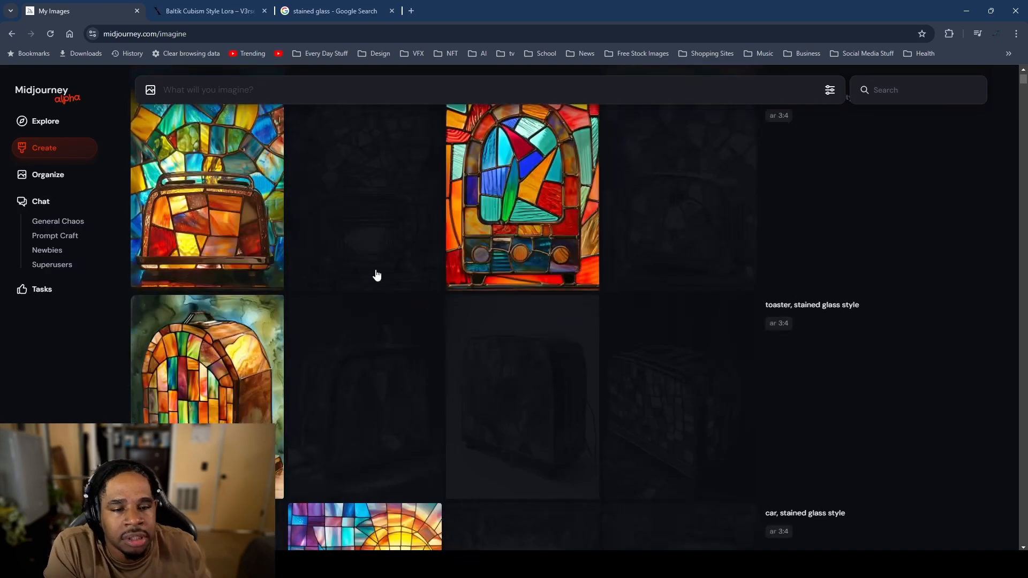
Step: Inspect the third image of the "toaster, stained glass style, stain glass background" batch at full size, and return to the image list
{"action": "scroll", "coordinate": [320, 256], "scroll_direction": "up", "scroll_amount": 5}
{"action": "scroll", "coordinate": [319, 256], "scroll_direction": "up", "scroll_amount": 5}
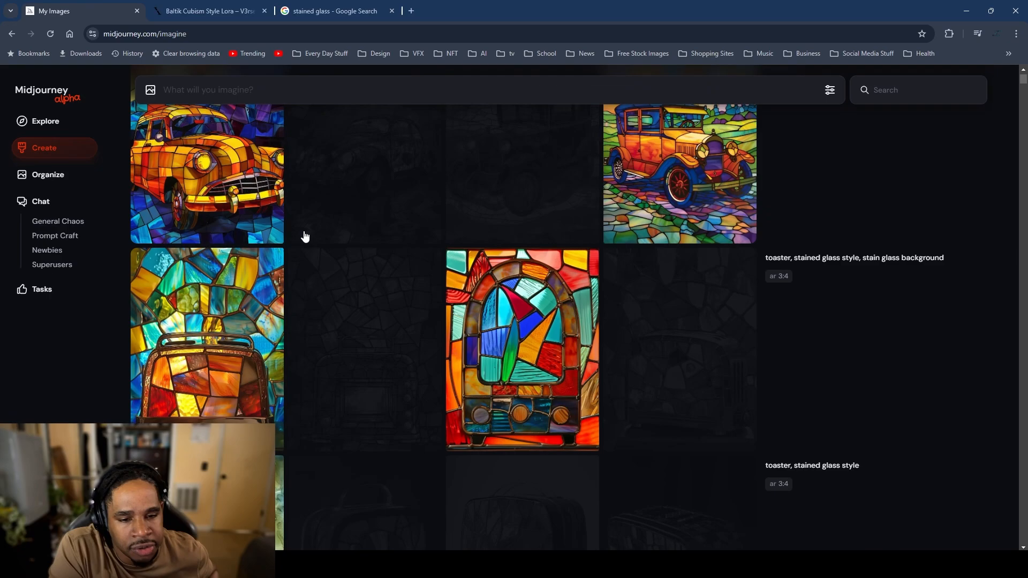
{"action": "left_click", "coordinate": [459, 403]}
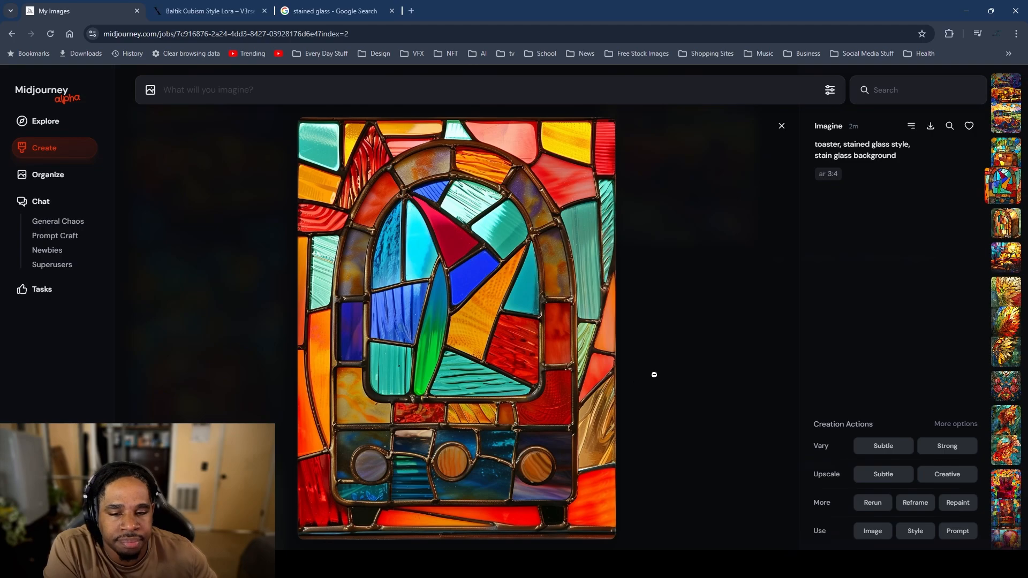
{"action": "left_click", "coordinate": [654, 374]}
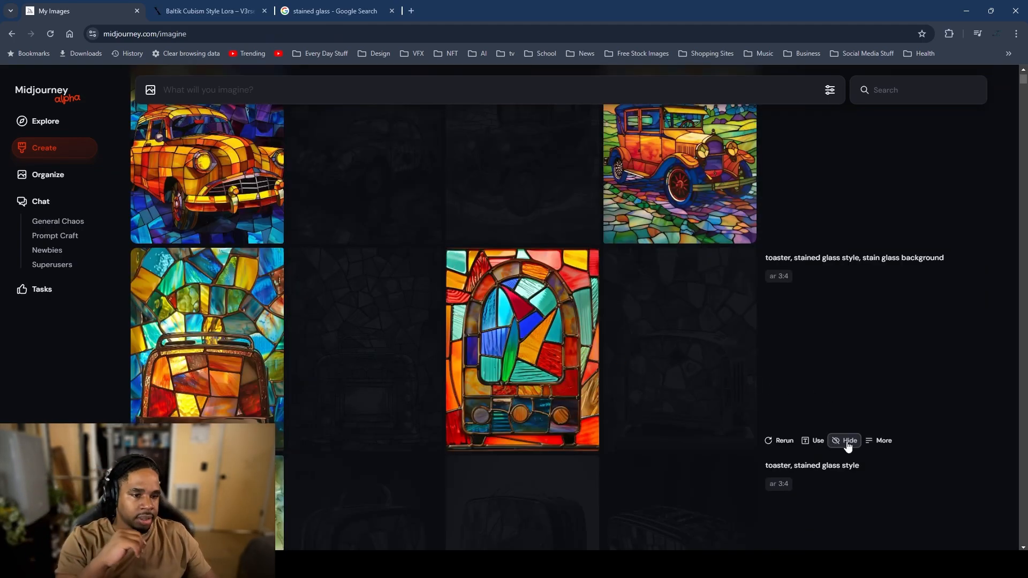
Step: Hide the entire toaster batch with the stain glass background and the entire plain "toaster, stained glass style" batch
{"action": "left_click", "coordinate": [848, 443]}
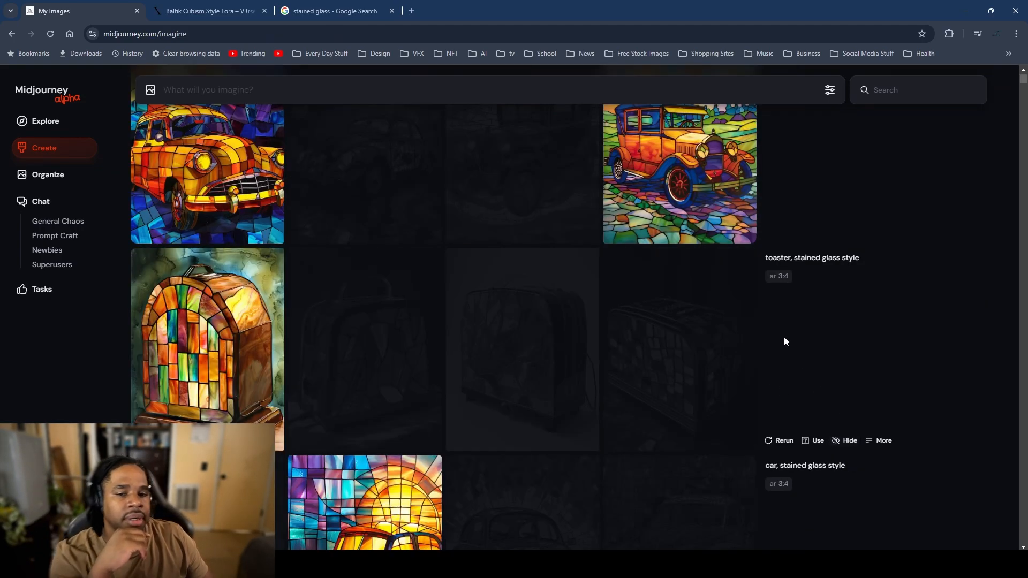
{"action": "left_click", "coordinate": [842, 442]}
{"action": "scroll", "coordinate": [696, 299], "scroll_direction": "up", "scroll_amount": 2}
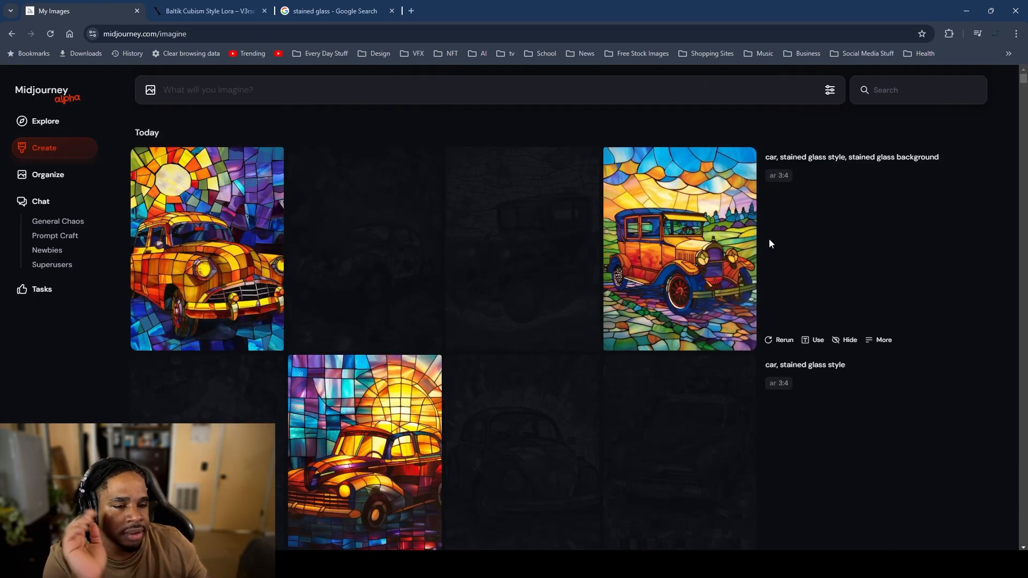
{"action": "scroll", "coordinate": [785, 307], "scroll_direction": "down", "scroll_amount": 6}
{"action": "scroll", "coordinate": [790, 304], "scroll_direction": "up", "scroll_amount": 6}
{"action": "scroll", "coordinate": [823, 407], "scroll_direction": "down", "scroll_amount": 6}
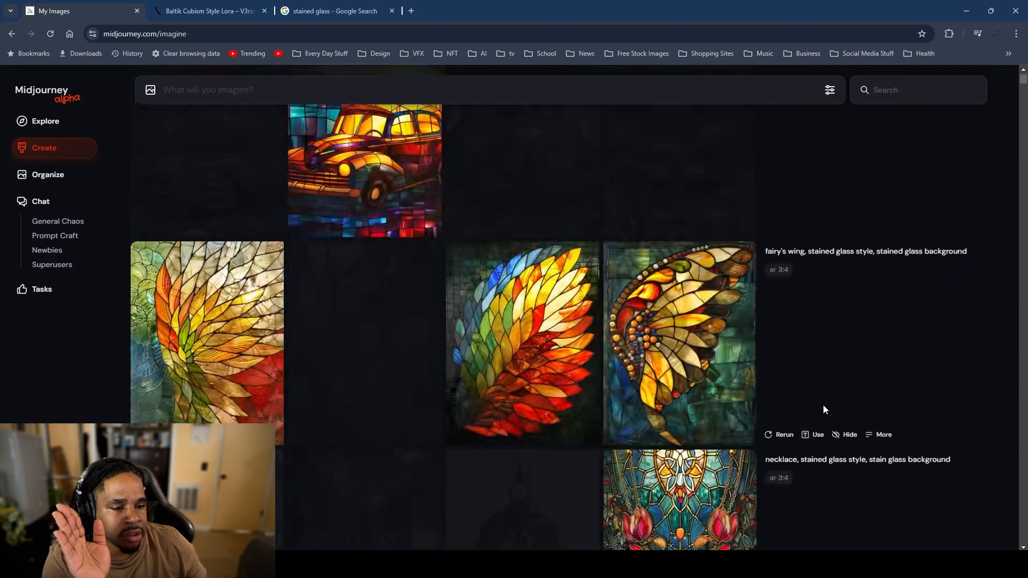
{"action": "scroll", "coordinate": [808, 267], "scroll_direction": "up", "scroll_amount": 3}
{"action": "left_click", "coordinate": [813, 386]}
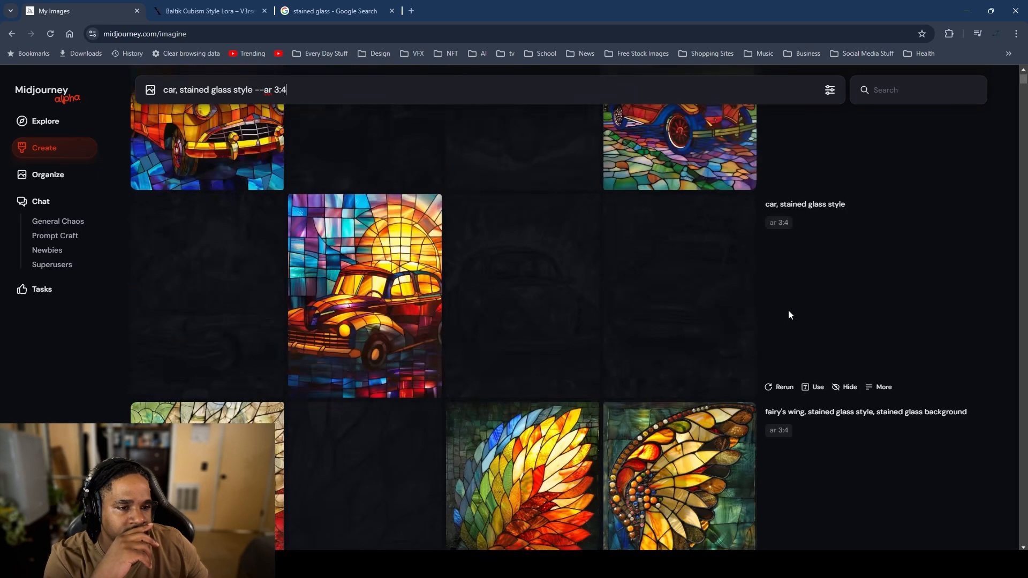
{"action": "scroll", "coordinate": [788, 314], "scroll_direction": "up", "scroll_amount": 3}
{"action": "left_click_drag", "start_coordinate": [344, 88], "coordinate": [39, 52]}
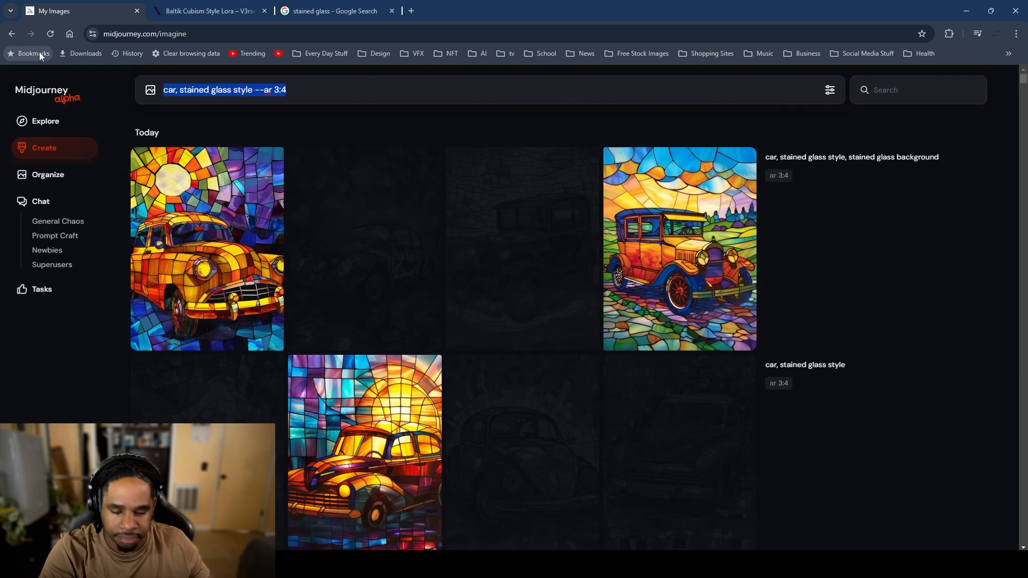
{"action": "key", "text": "BackSpace"}
Step: Reuse the prompt of the "fairy's wing, stained glass style, stained glass background" batch and clear its subject
{"action": "scroll", "coordinate": [843, 316], "scroll_direction": "down", "scroll_amount": 8}
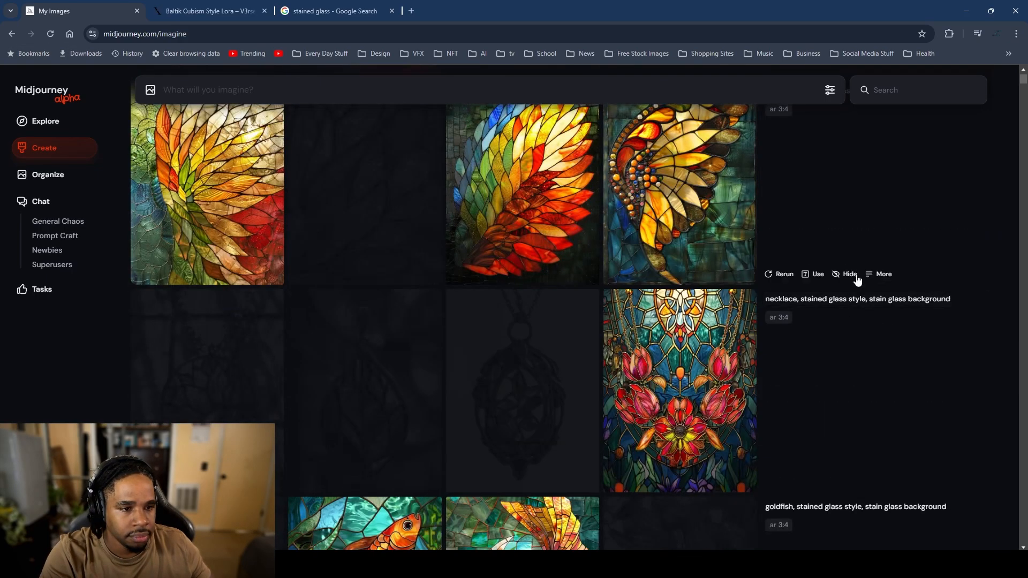
{"action": "left_click", "coordinate": [809, 326]}
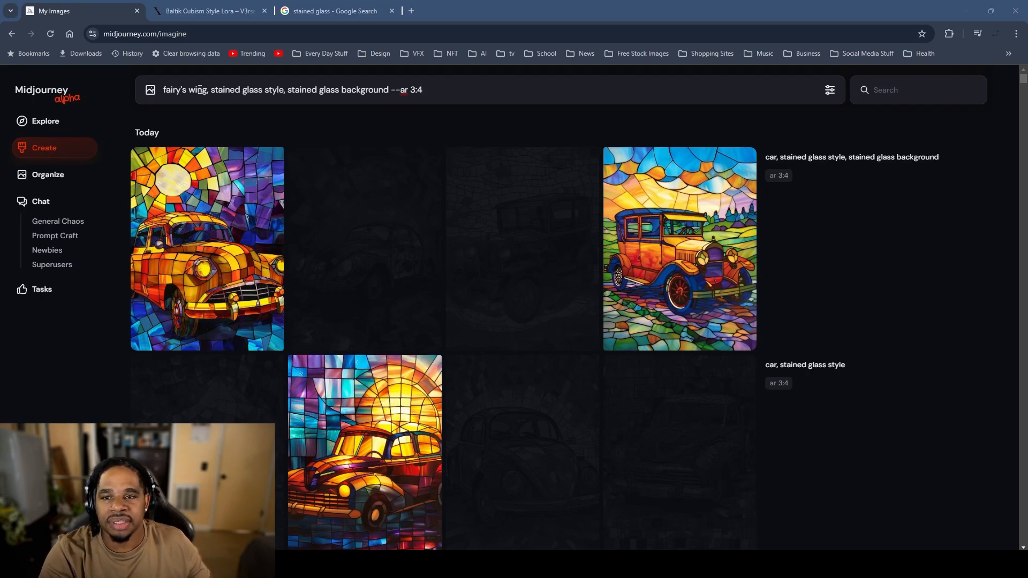
{"action": "left_click_drag", "start_coordinate": [164, 91], "coordinate": [206, 92]}
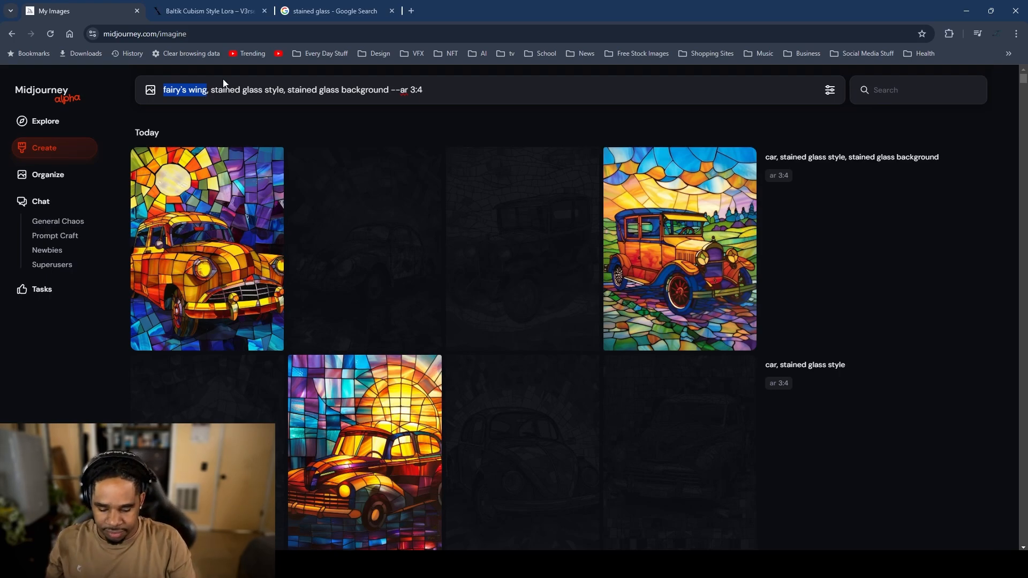
{"action": "type", "text": "phei"}
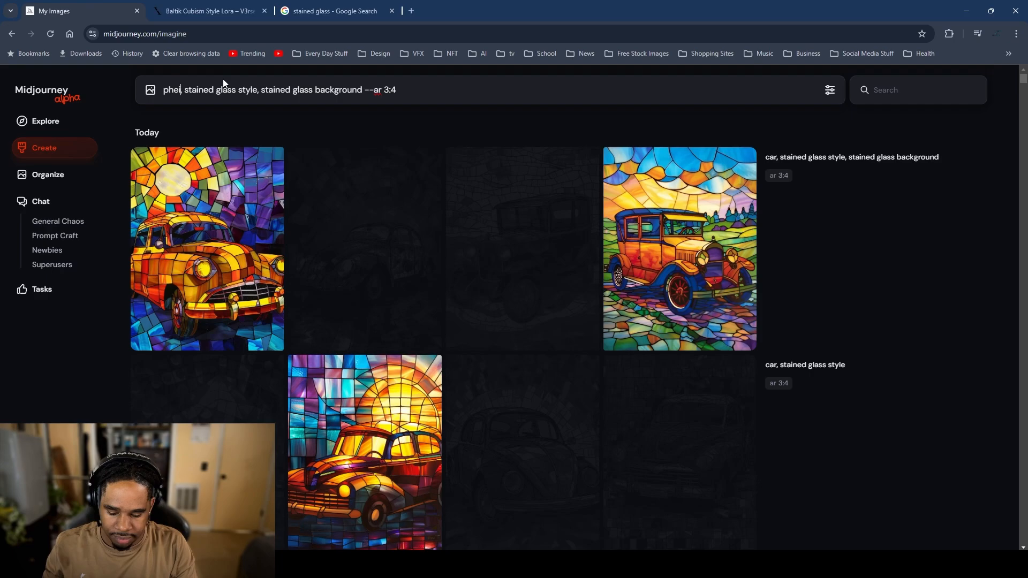
{"action": "type", "text": "one"}
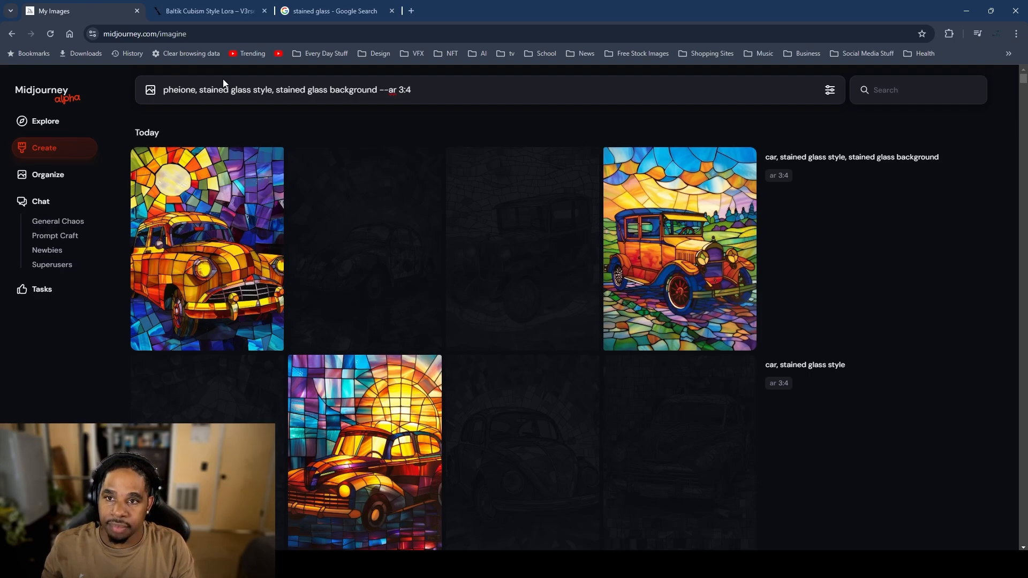
{"action": "key", "text": "BackSpace"}
{"action": "type", "text": "x"}
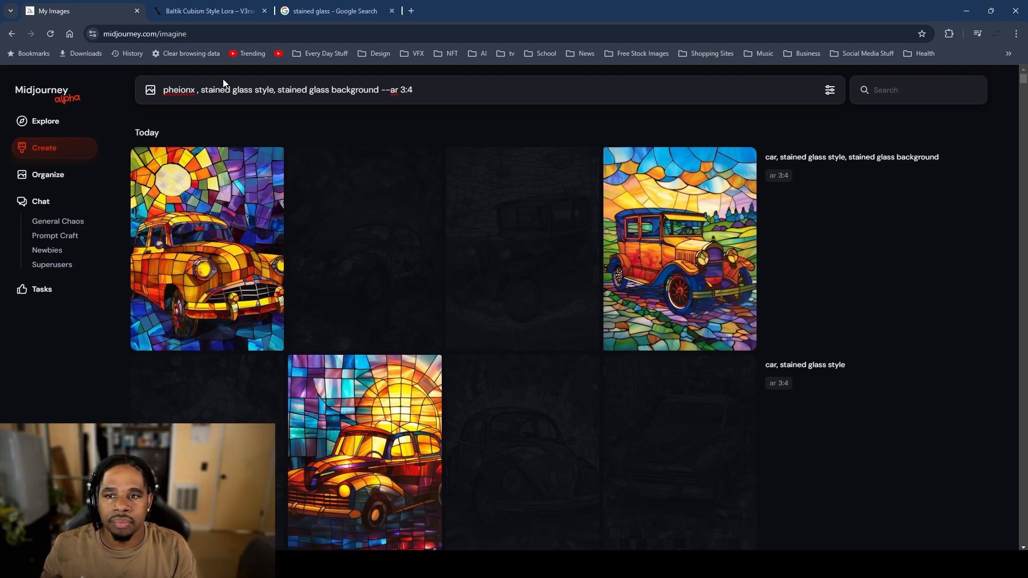
{"action": "right_click", "coordinate": [178, 87]}
{"action": "left_click", "coordinate": [178, 87]}
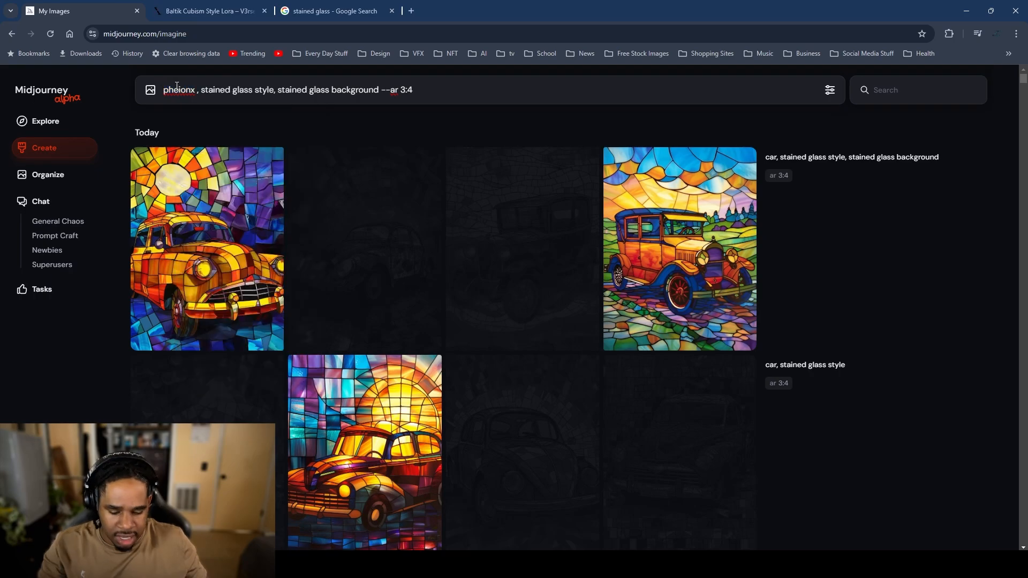
{"action": "double_click", "coordinate": [177, 88]}
{"action": "key", "text": "BackSpace"}
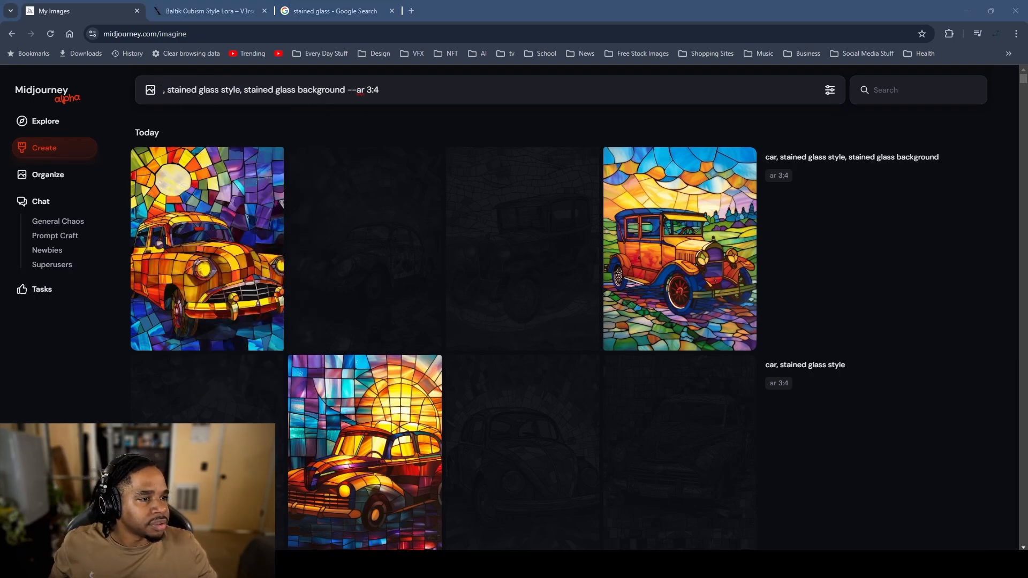
Step: Set the subject to phoenix and generate images from "phoenix, stained glass style, stained glass background --ar 3:4"
{"action": "left_click", "coordinate": [165, 91]}
{"action": "key", "text": "BackSpace"}
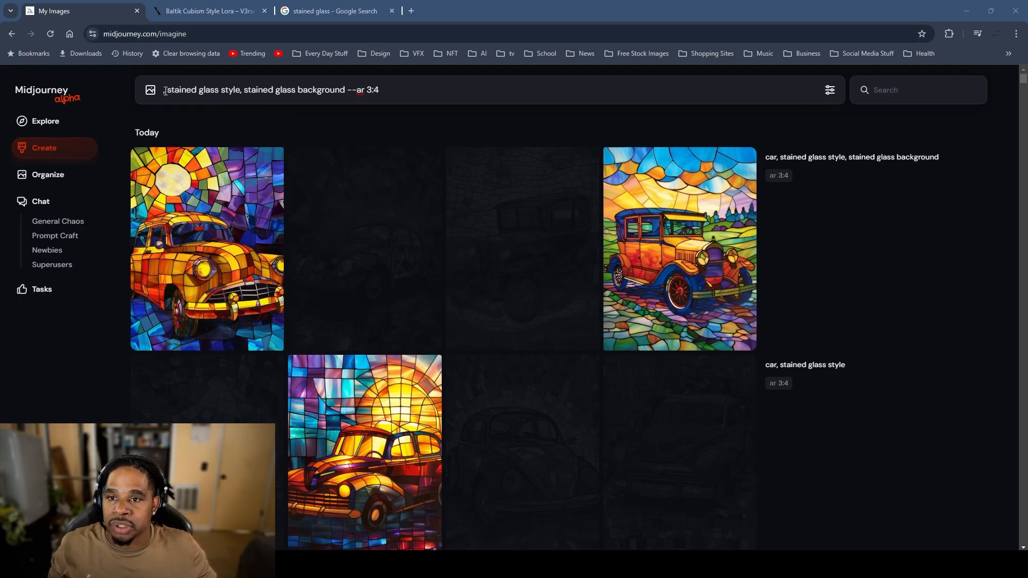
{"action": "left_click", "coordinate": [162, 91]}
{"action": "type", "text": "phoenix"}
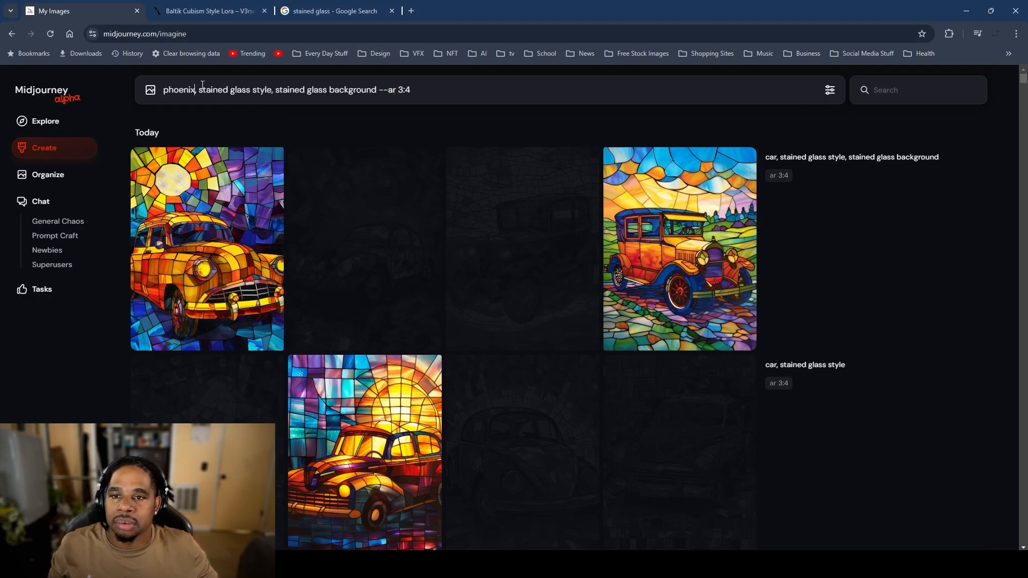
{"action": "key", "text": "Return"}
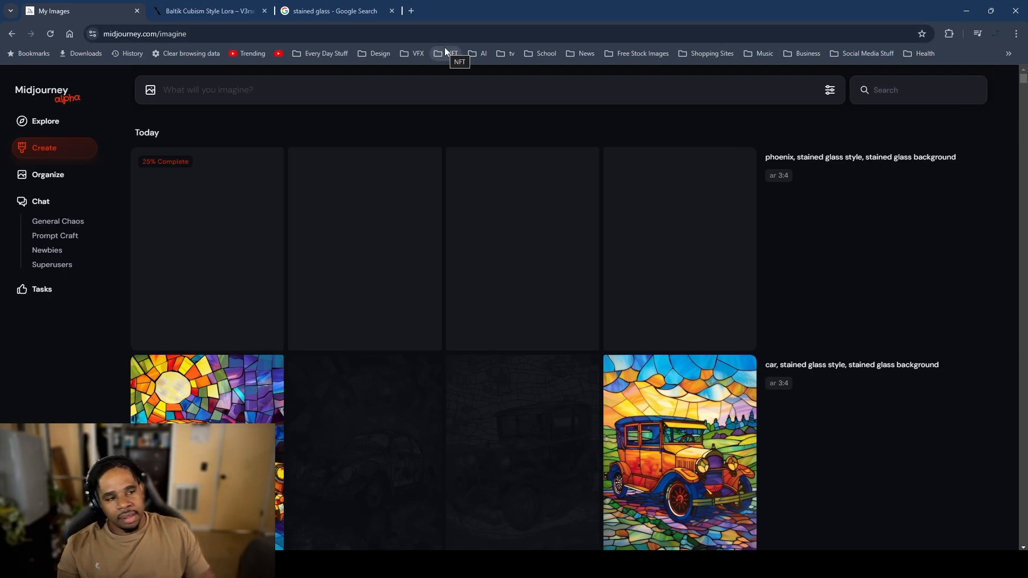
Step: Hide the first, second and third images of the phoenix batch
{"action": "scroll", "coordinate": [534, 192], "scroll_direction": "down", "scroll_amount": 1}
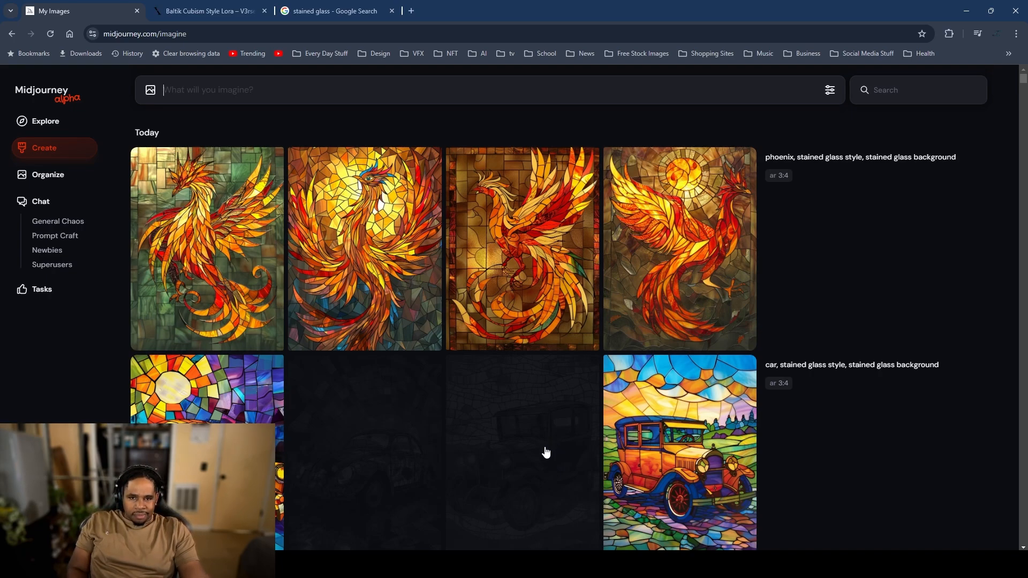
{"action": "right_click", "coordinate": [206, 216]}
{"action": "left_click", "coordinate": [281, 224]}
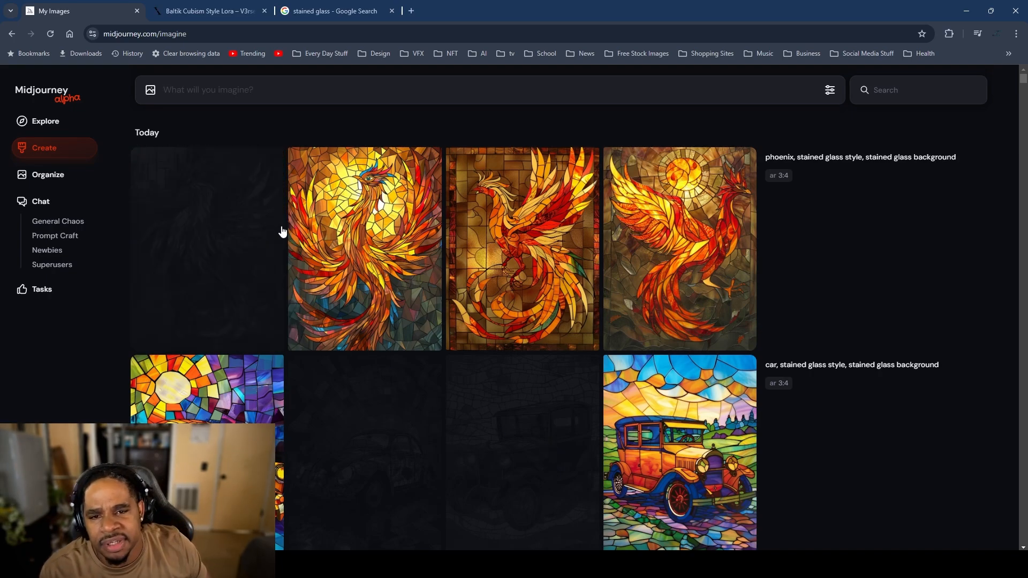
{"action": "right_click", "coordinate": [321, 224]}
{"action": "left_click", "coordinate": [396, 235]}
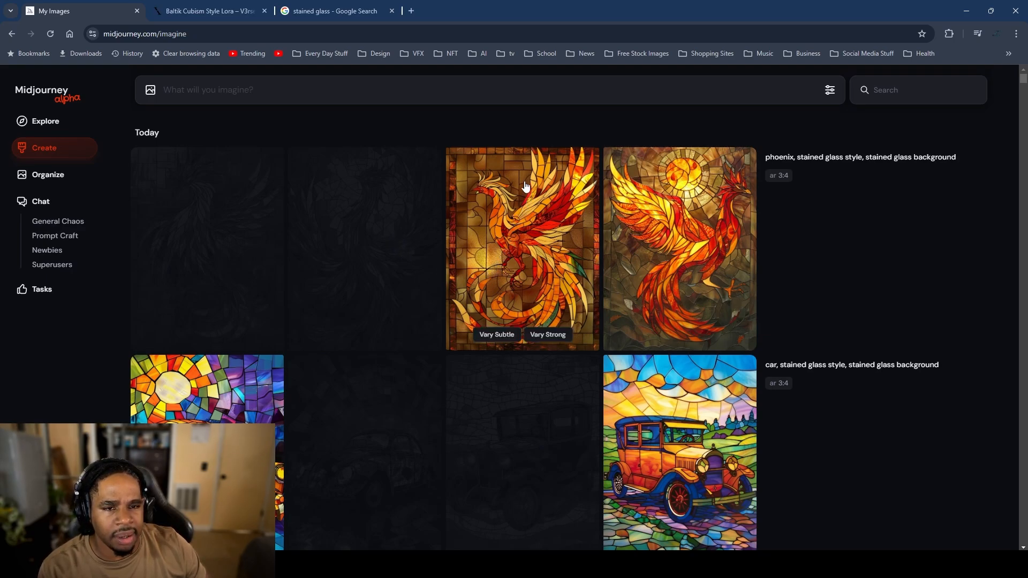
{"action": "right_click", "coordinate": [487, 215]}
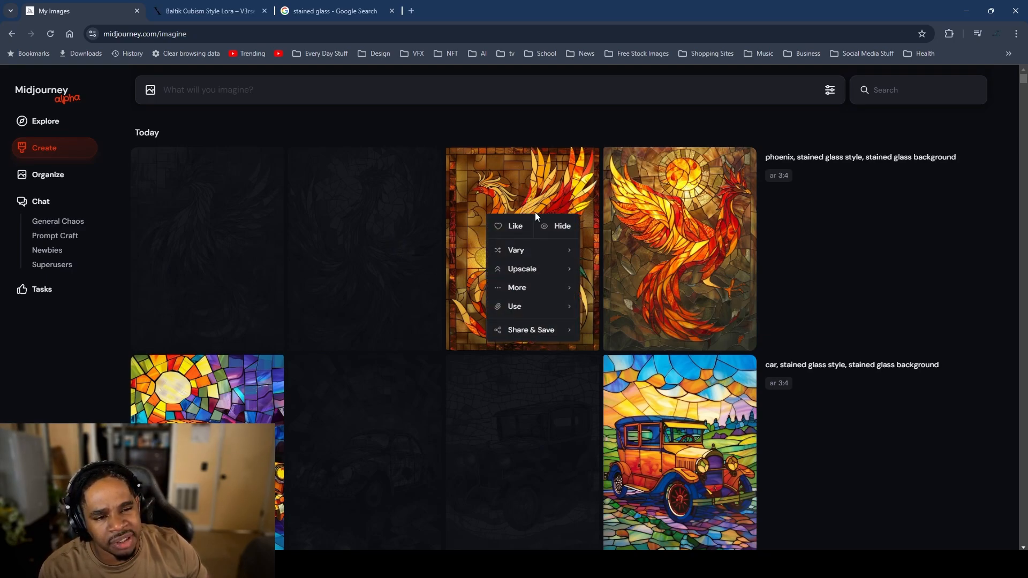
{"action": "left_click", "coordinate": [572, 235]}
Step: Generate strong variations of the fourth phoenix image
{"action": "scroll", "coordinate": [580, 255], "scroll_direction": "down", "scroll_amount": 6}
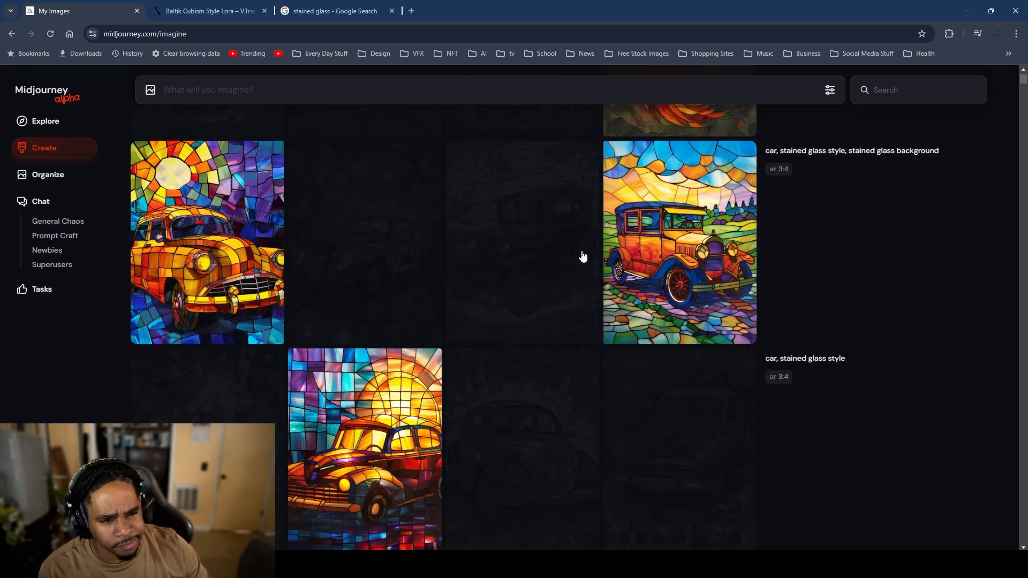
{"action": "scroll", "coordinate": [582, 256], "scroll_direction": "up", "scroll_amount": 6}
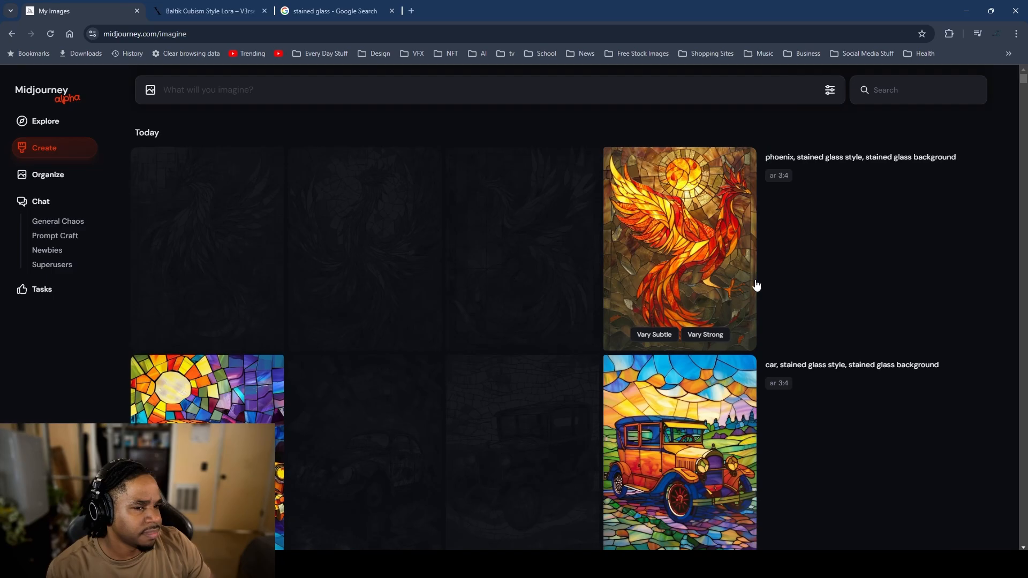
{"action": "mouse_move", "coordinate": [846, 342]}
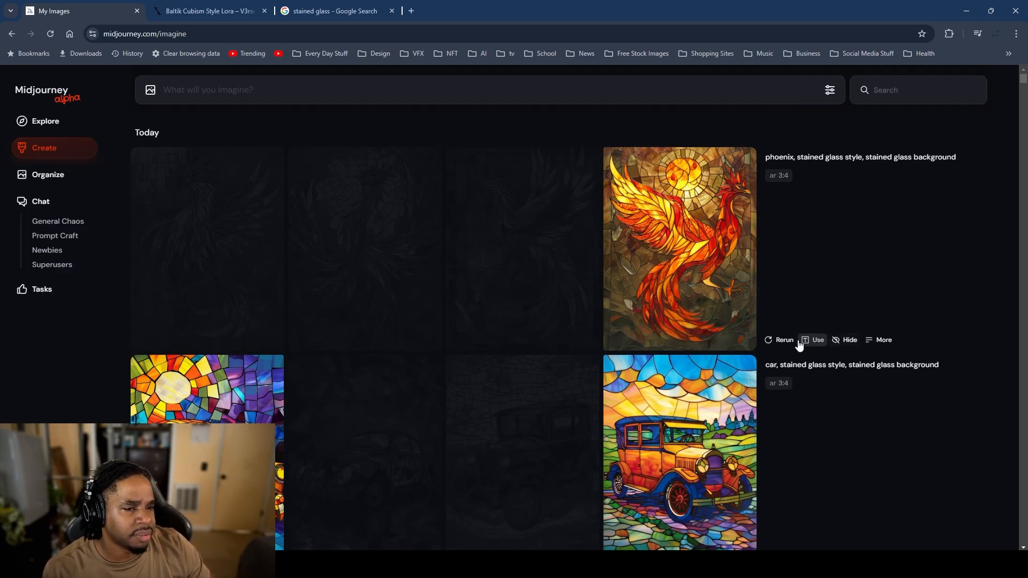
{"action": "left_click", "coordinate": [710, 327]}
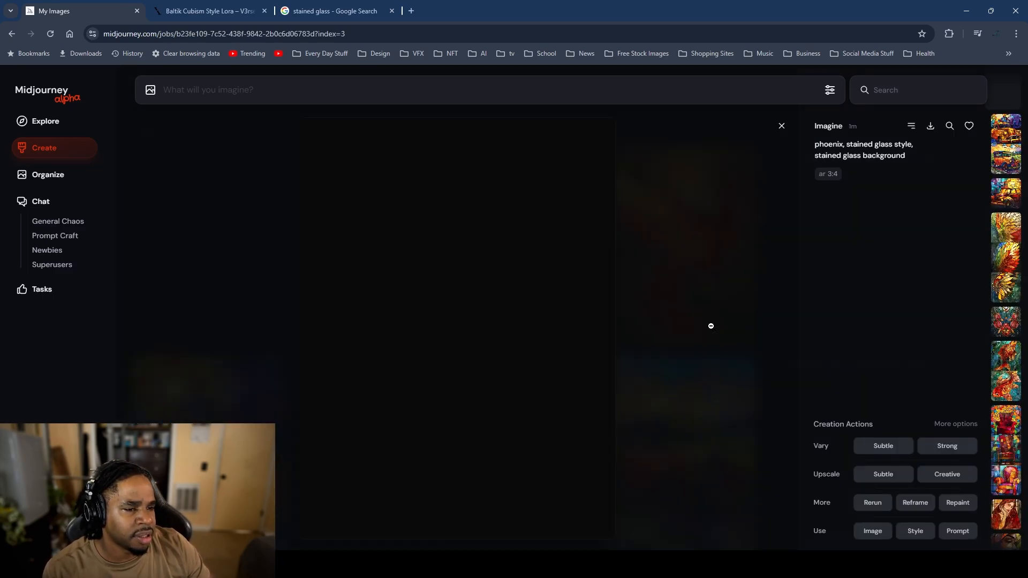
{"action": "left_click", "coordinate": [727, 294]}
{"action": "left_click", "coordinate": [705, 334]}
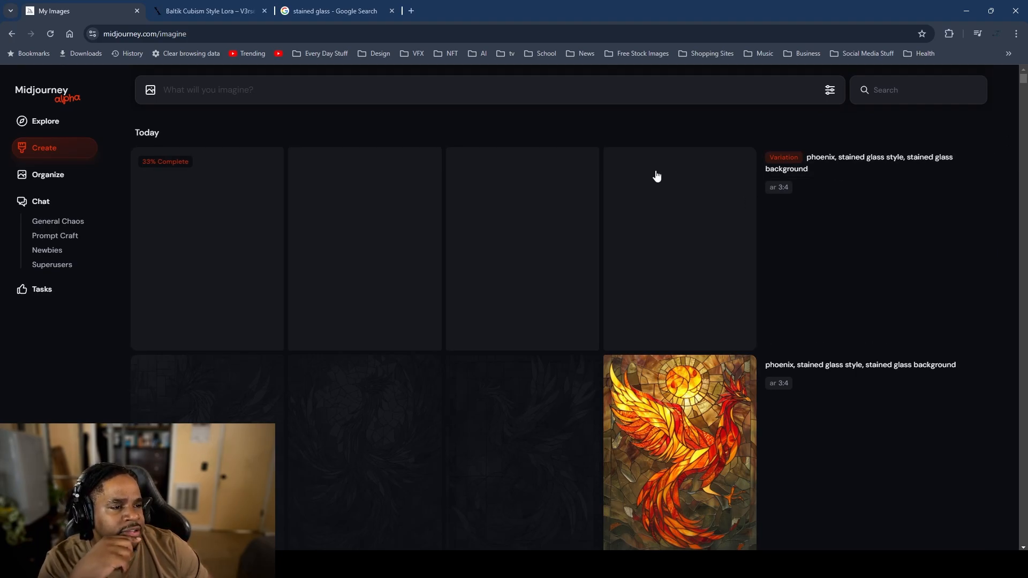
Step: Review the kept stained glass images in the earlier batches, from the cars down to the castle, sword and panda
{"action": "scroll", "coordinate": [666, 151], "scroll_direction": "down", "scroll_amount": 20}
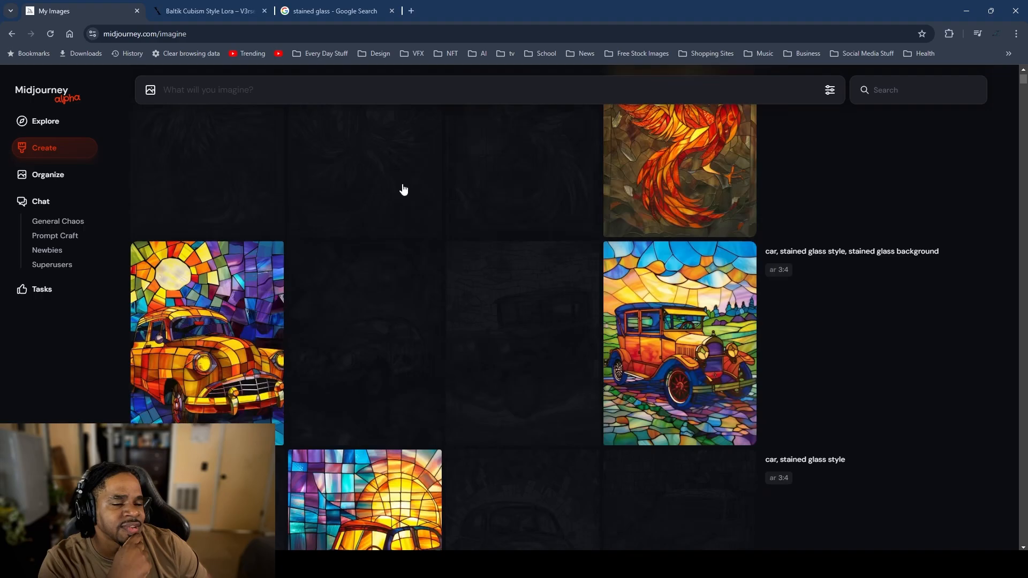
{"action": "scroll", "coordinate": [522, 116], "scroll_direction": "down", "scroll_amount": 5}
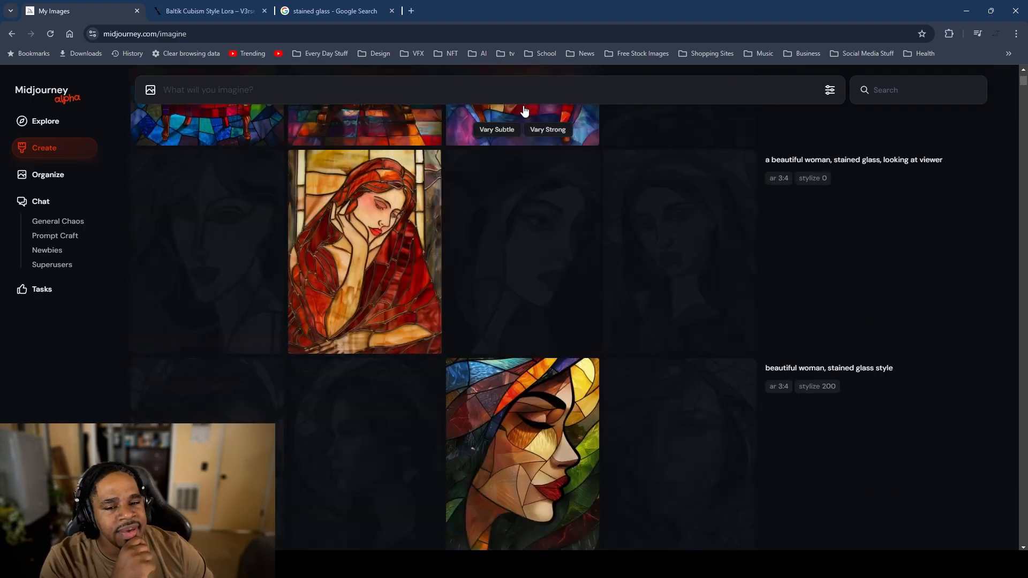
{"action": "scroll", "coordinate": [720, 321], "scroll_direction": "down", "scroll_amount": 7}
{"action": "scroll", "coordinate": [722, 324], "scroll_direction": "down", "scroll_amount": 15}
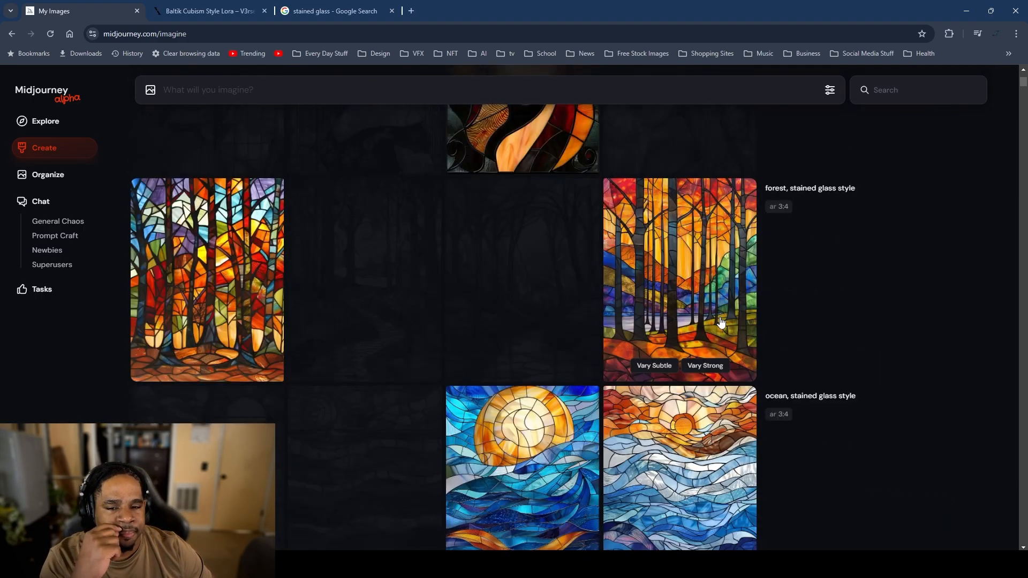
{"action": "scroll", "coordinate": [720, 316], "scroll_direction": "down", "scroll_amount": 15}
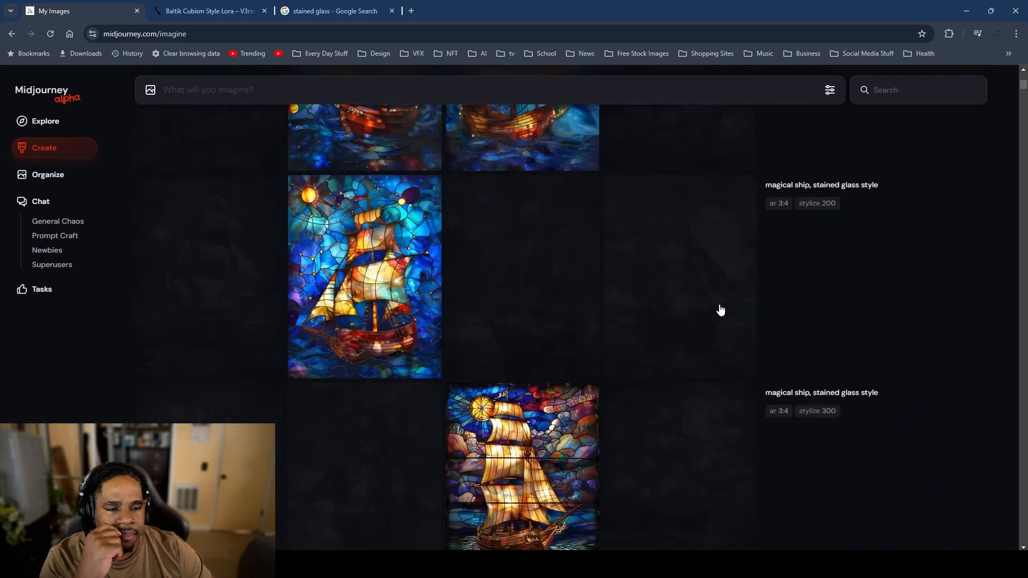
{"action": "scroll", "coordinate": [721, 306], "scroll_direction": "down", "scroll_amount": 4}
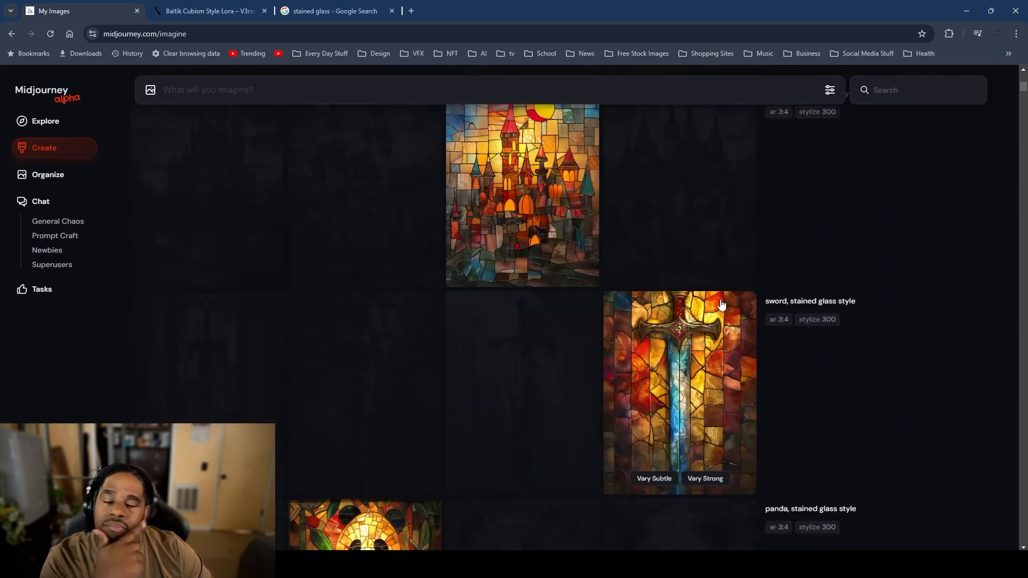
{"action": "scroll", "coordinate": [718, 300], "scroll_direction": "up", "scroll_amount": 1}
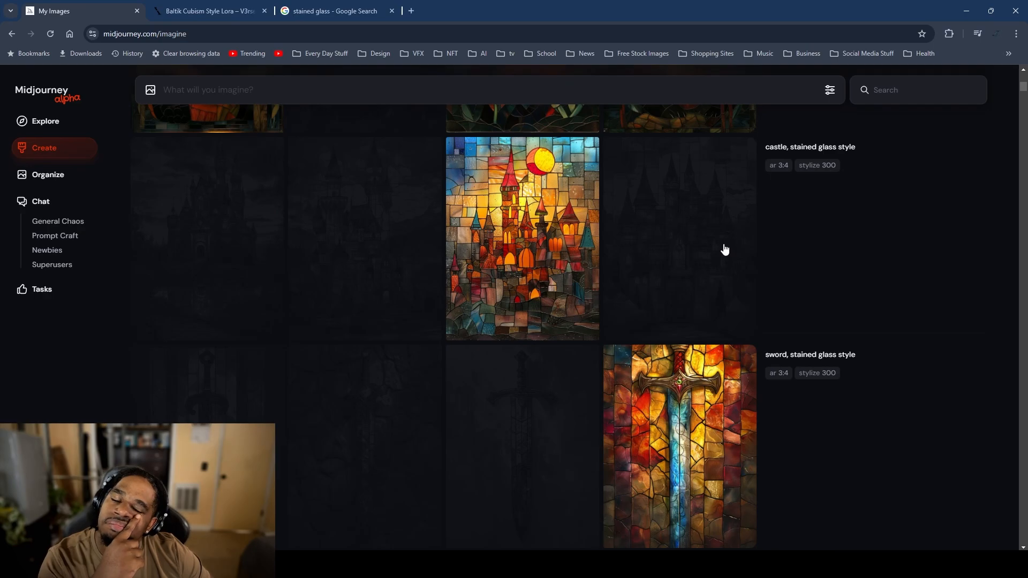
{"action": "scroll", "coordinate": [723, 248], "scroll_direction": "down", "scroll_amount": 7}
{"action": "scroll", "coordinate": [725, 244], "scroll_direction": "up", "scroll_amount": 8}
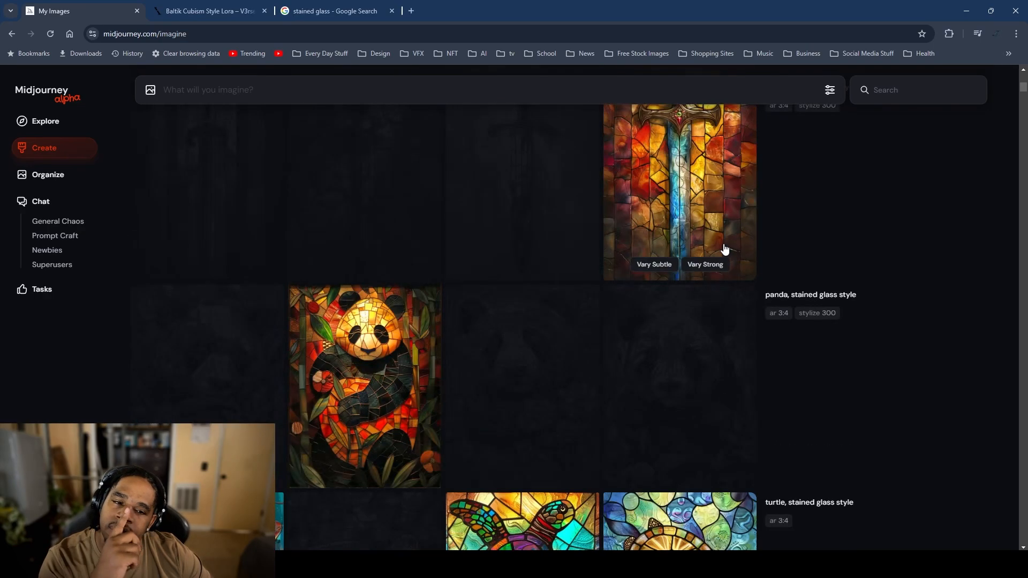
Step: Reuse the phoenix prompt with the subject changed to sword and generate "sword, stained glass style, stained glass background --ar 3:4"
{"action": "scroll", "coordinate": [741, 237], "scroll_direction": "up", "scroll_amount": 14}
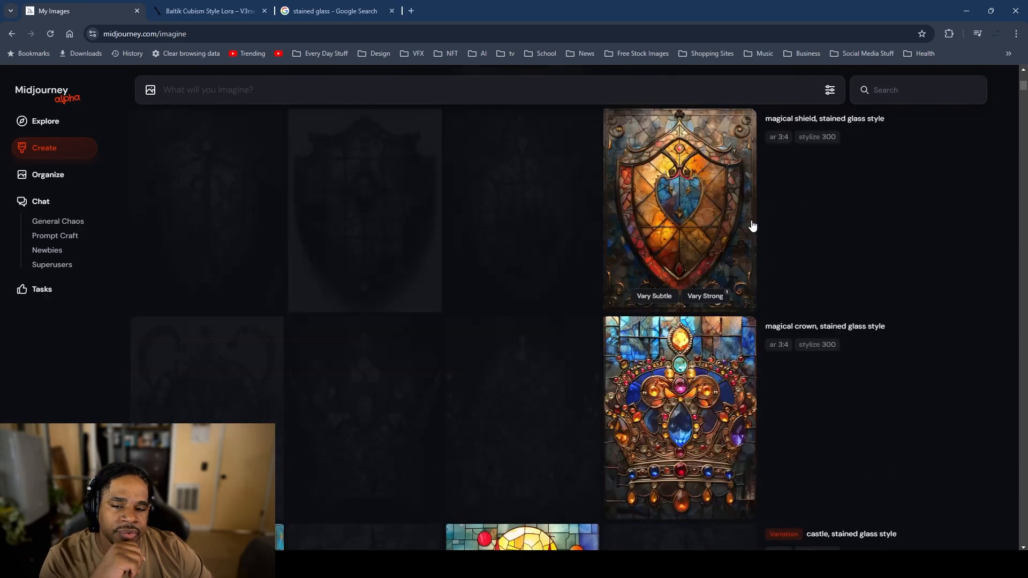
{"action": "scroll", "coordinate": [776, 226], "scroll_direction": "down", "scroll_amount": 15}
{"action": "scroll", "coordinate": [824, 286], "scroll_direction": "down", "scroll_amount": 2}
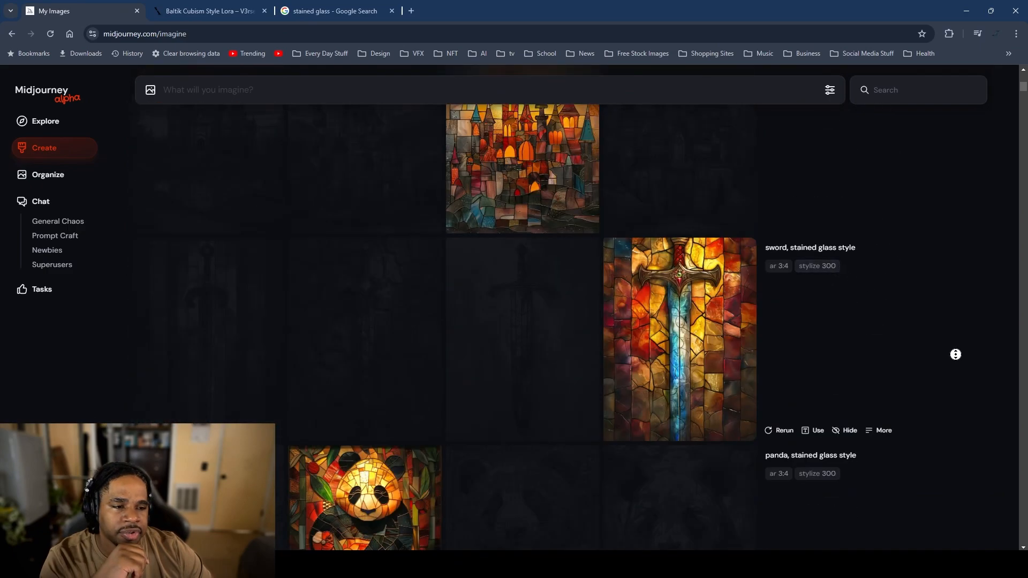
{"action": "scroll", "coordinate": [956, 354], "scroll_direction": "up", "scroll_amount": 15}
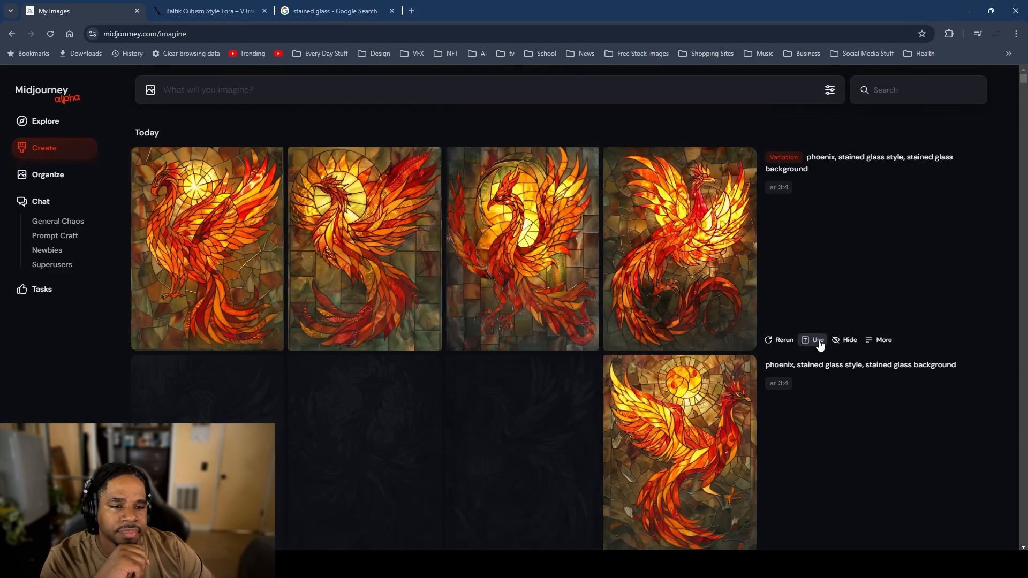
{"action": "left_click", "coordinate": [819, 342]}
{"action": "double_click", "coordinate": [184, 92]}
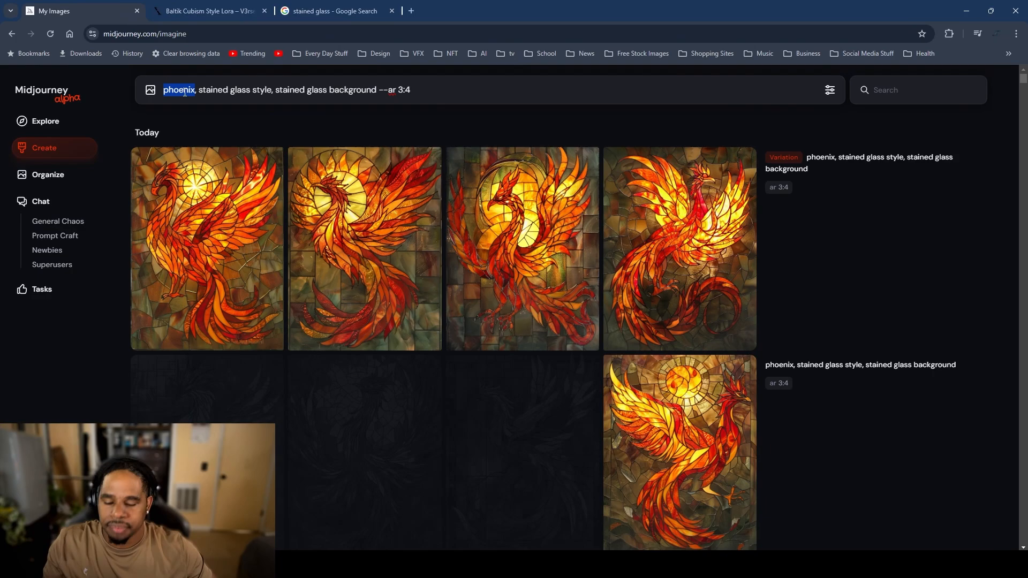
{"action": "type", "text": "sword"}
{"action": "key", "text": "Return"}
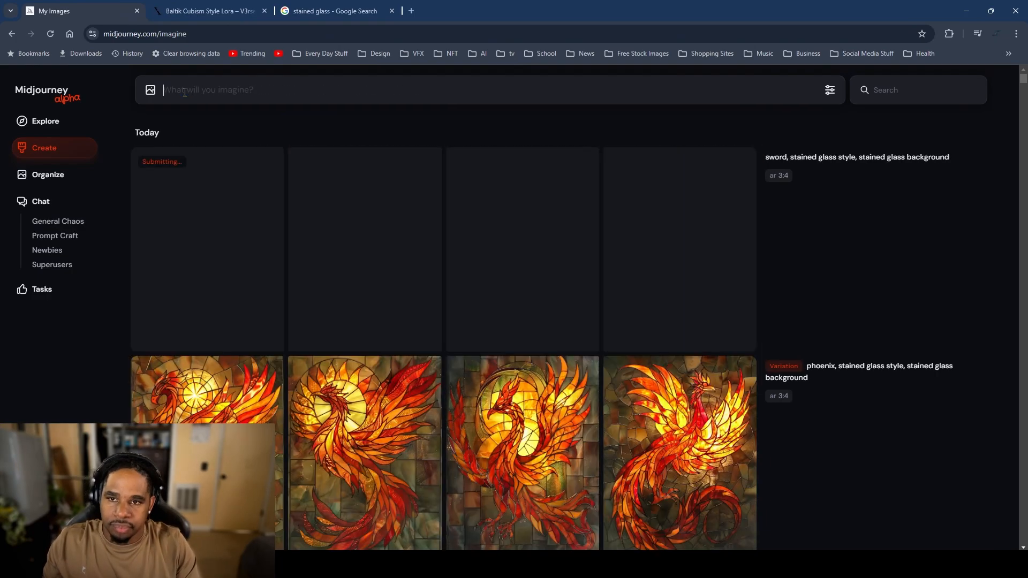
Step: Hide the third image in the phoenix variation batch
{"action": "scroll", "coordinate": [305, 352], "scroll_direction": "down", "scroll_amount": 8}
{"action": "scroll", "coordinate": [348, 343], "scroll_direction": "up", "scroll_amount": 6}
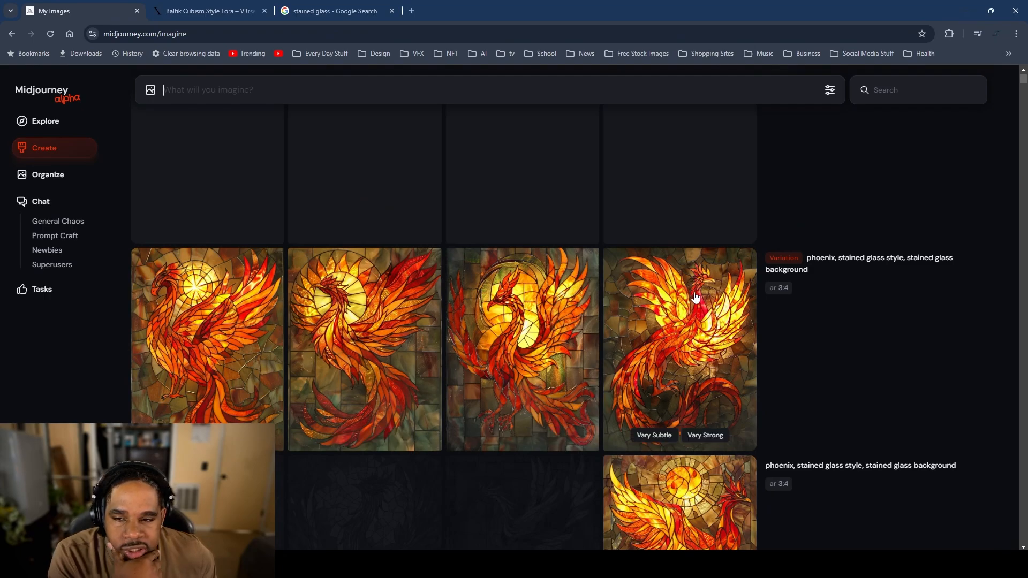
{"action": "right_click", "coordinate": [470, 328]}
{"action": "left_click", "coordinate": [546, 343]}
{"action": "right_click", "coordinate": [343, 345]}
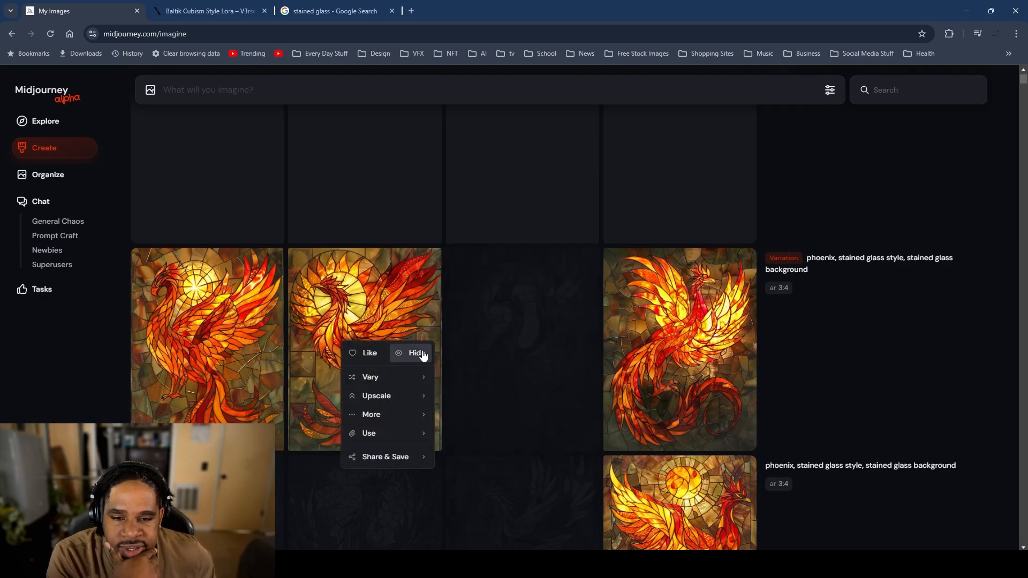
{"action": "left_click", "coordinate": [326, 279]}
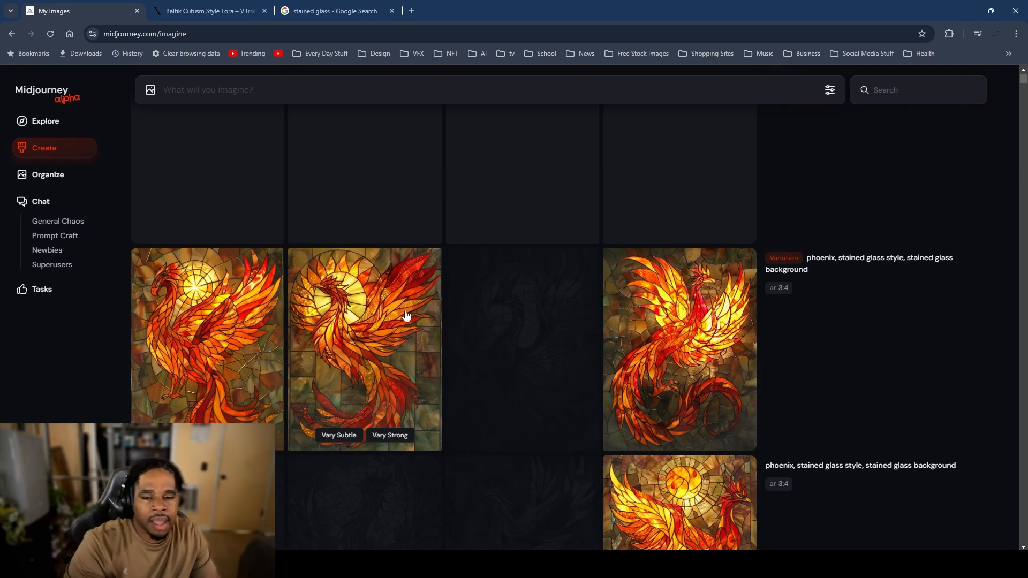
{"action": "right_click", "coordinate": [350, 315]}
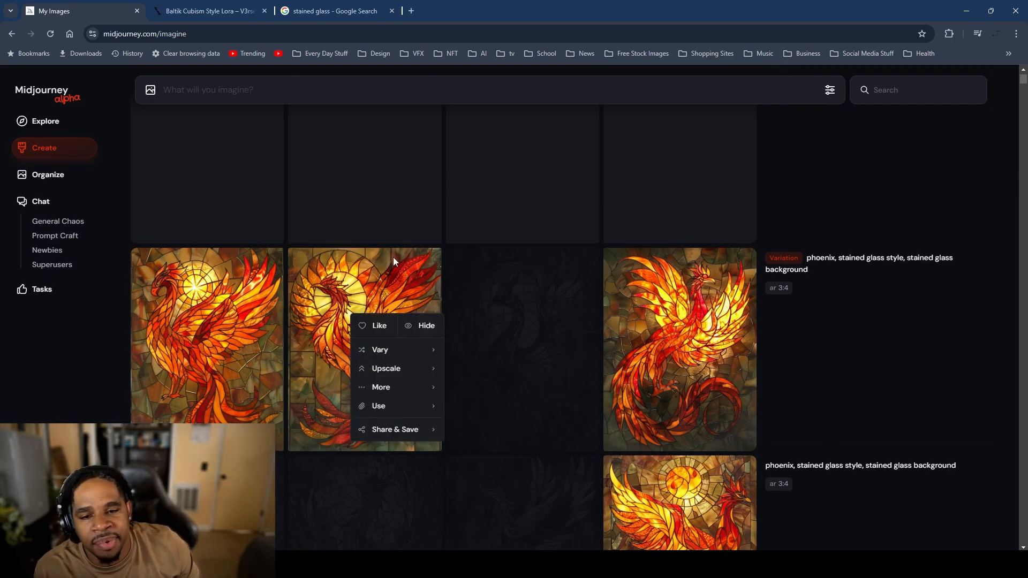
{"action": "left_click", "coordinate": [397, 292]}
Step: Hide the first, third and fourth images of the new sword batch, keeping the second one
{"action": "scroll", "coordinate": [396, 291], "scroll_direction": "down", "scroll_amount": 15}
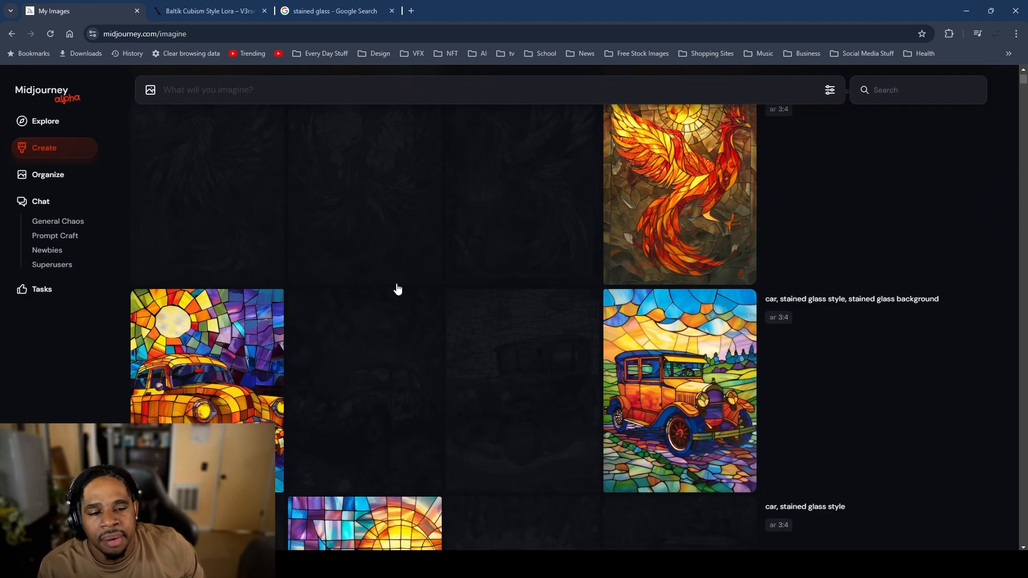
{"action": "scroll", "coordinate": [378, 313], "scroll_direction": "down", "scroll_amount": 5}
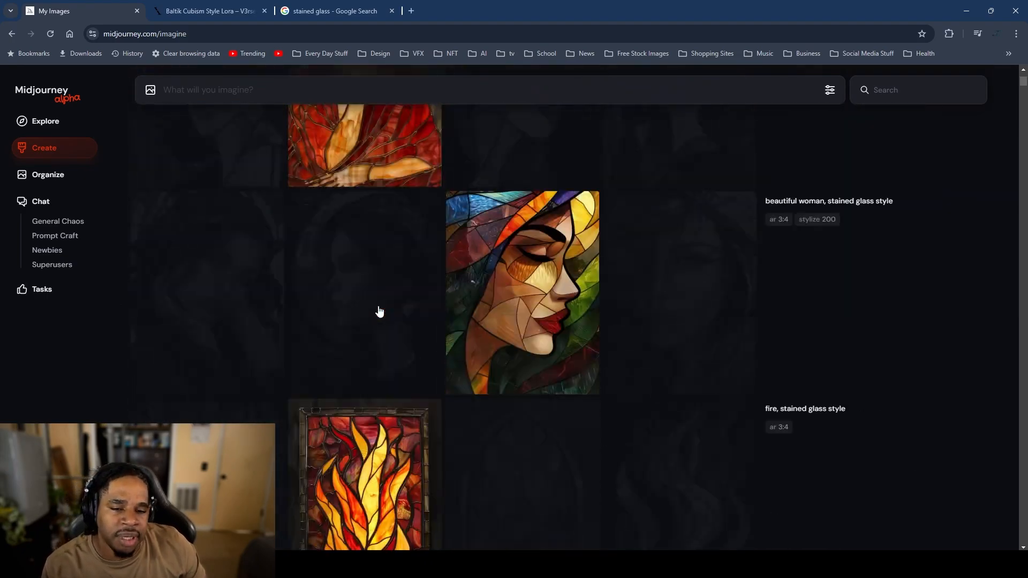
{"action": "scroll", "coordinate": [298, 315], "scroll_direction": "up", "scroll_amount": 10}
{"action": "scroll", "coordinate": [266, 340], "scroll_direction": "up", "scroll_amount": 10}
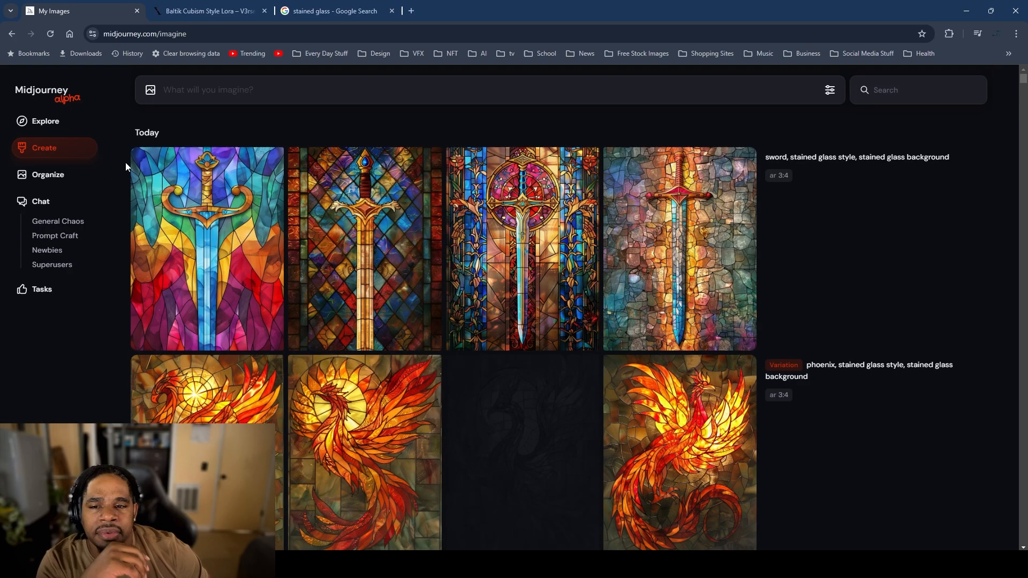
{"action": "right_click", "coordinate": [168, 198]}
{"action": "left_click", "coordinate": [242, 209]}
{"action": "right_click", "coordinate": [515, 224]}
{"action": "left_click", "coordinate": [588, 220]}
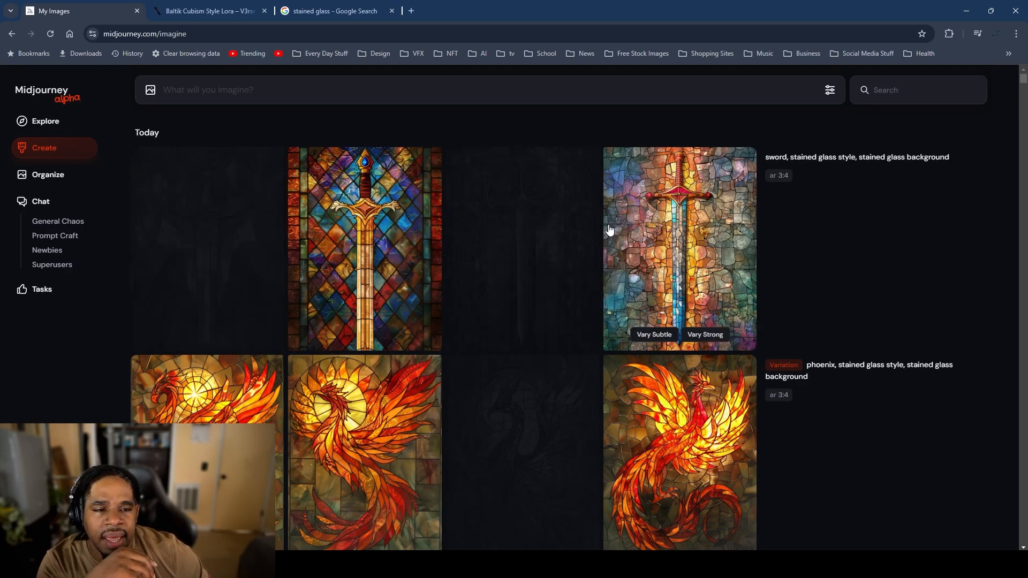
{"action": "right_click", "coordinate": [696, 228]}
{"action": "left_click", "coordinate": [765, 237]}
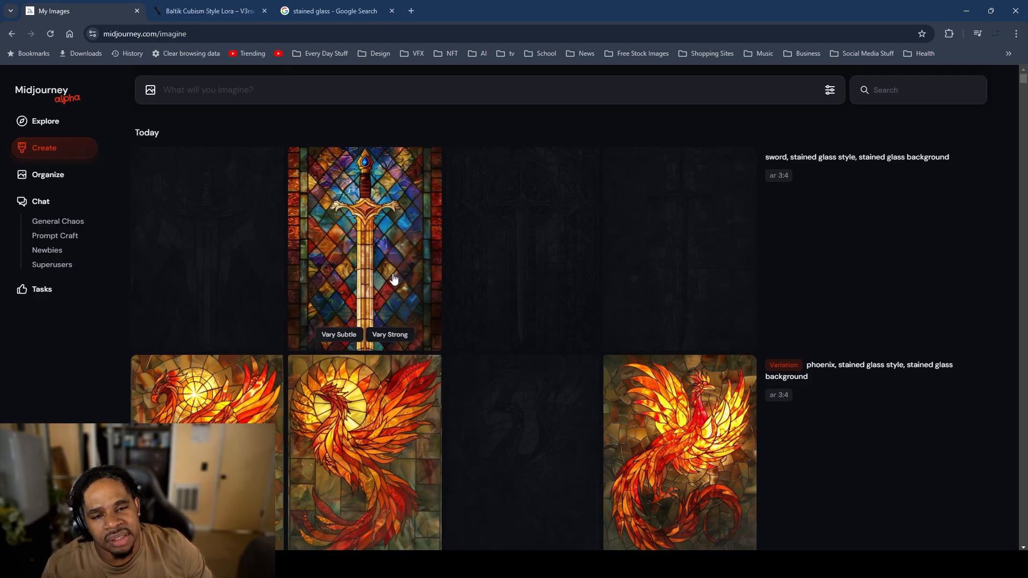
Step: Open the image archive and select all of today's images to check how many have been kept
{"action": "scroll", "coordinate": [384, 278], "scroll_direction": "down", "scroll_amount": 3}
{"action": "scroll", "coordinate": [378, 259], "scroll_direction": "up", "scroll_amount": 1}
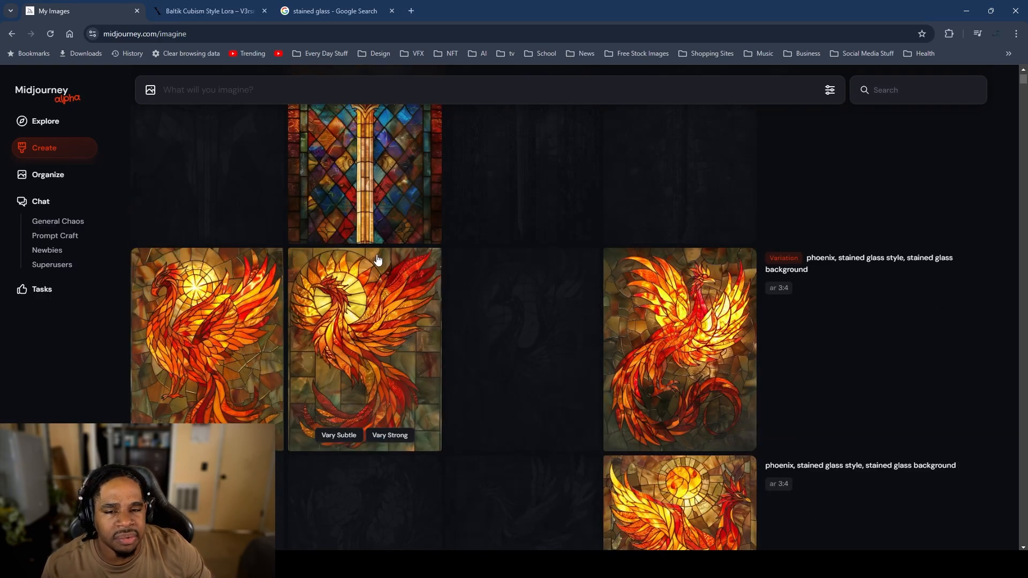
{"action": "scroll", "coordinate": [377, 259], "scroll_direction": "down", "scroll_amount": 4}
{"action": "scroll", "coordinate": [369, 258], "scroll_direction": "down", "scroll_amount": 5}
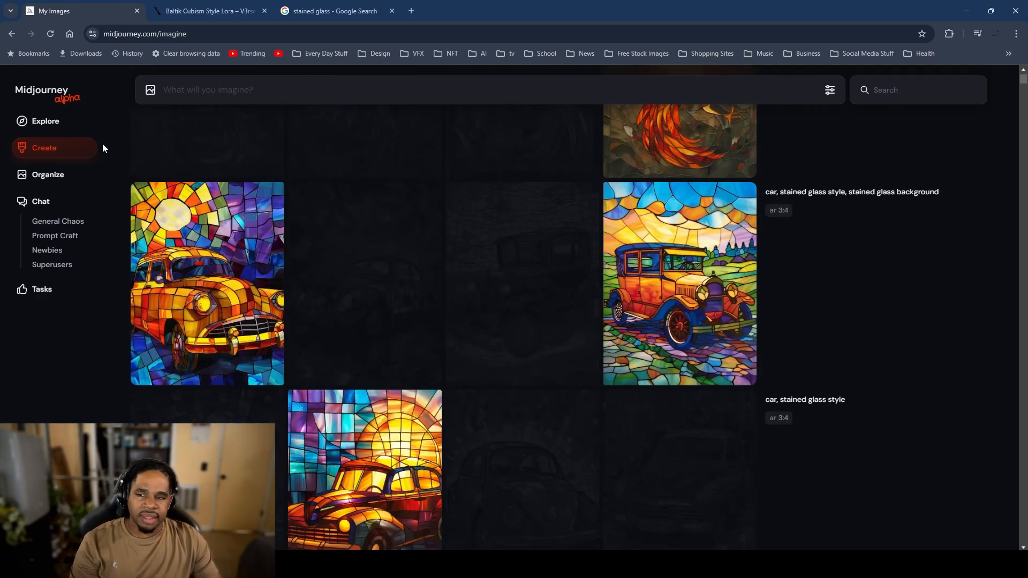
{"action": "left_click", "coordinate": [45, 179]}
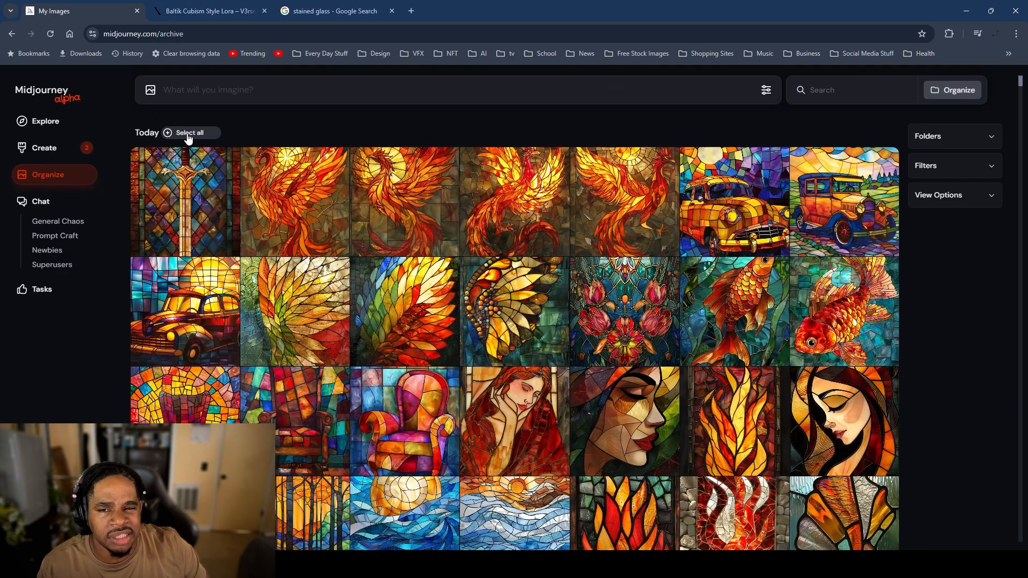
{"action": "left_click", "coordinate": [188, 134]}
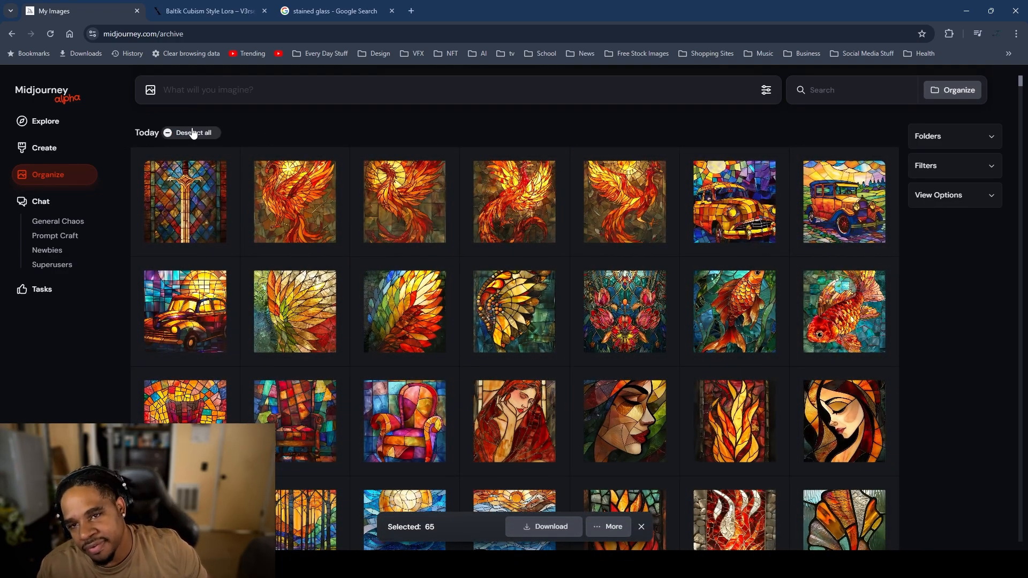
Step: Examine today's selected stained glass images for subject variety and style consistency, from the sword and phoenixes down to the cats
{"action": "scroll", "coordinate": [507, 290], "scroll_direction": "down", "scroll_amount": 7}
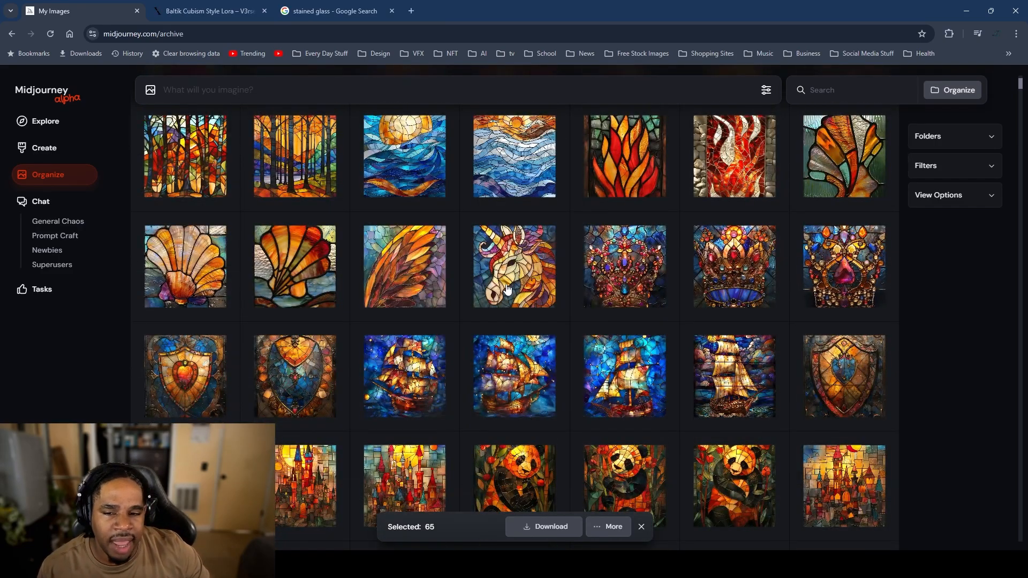
{"action": "scroll", "coordinate": [508, 290], "scroll_direction": "down", "scroll_amount": 3}
{"action": "scroll", "coordinate": [508, 282], "scroll_direction": "down", "scroll_amount": 5}
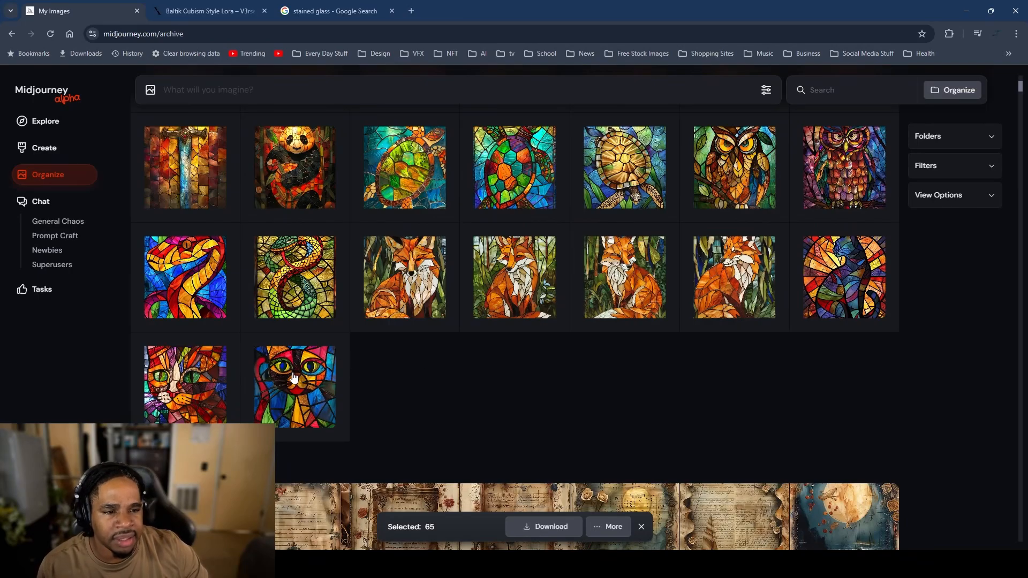
{"action": "scroll", "coordinate": [340, 359], "scroll_direction": "up", "scroll_amount": 3}
{"action": "scroll", "coordinate": [325, 373], "scroll_direction": "up", "scroll_amount": 8}
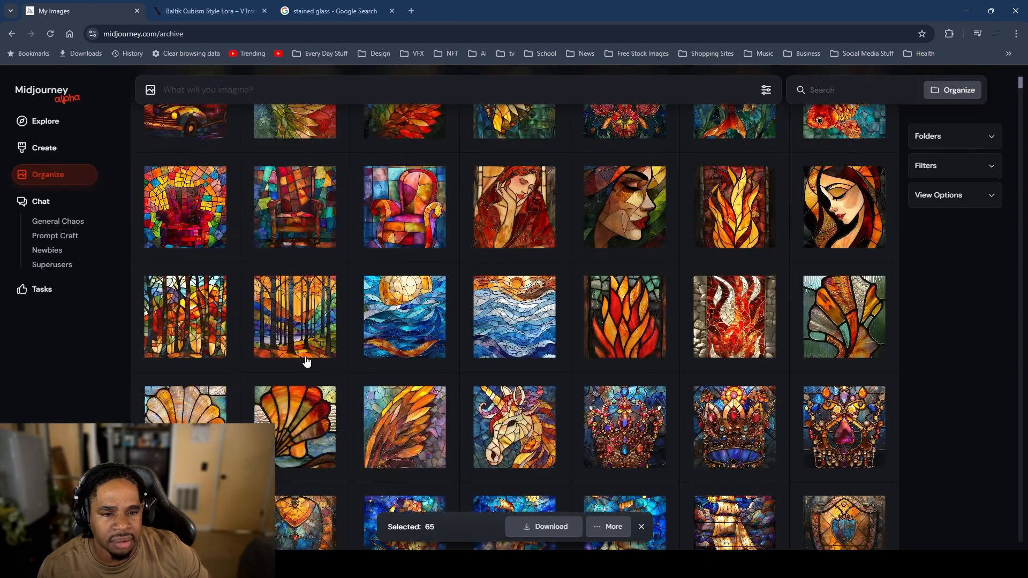
{"action": "scroll", "coordinate": [305, 360], "scroll_direction": "up", "scroll_amount": 4}
{"action": "scroll", "coordinate": [305, 360], "scroll_direction": "down", "scroll_amount": 8}
{"action": "scroll", "coordinate": [310, 356], "scroll_direction": "down", "scroll_amount": 8}
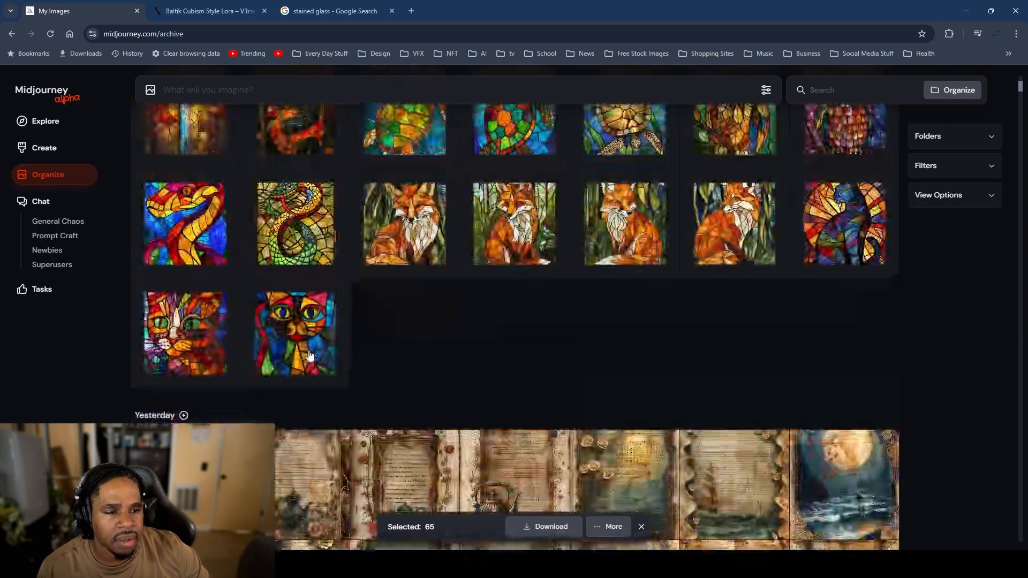
{"action": "scroll", "coordinate": [303, 343], "scroll_direction": "up", "scroll_amount": 8}
{"action": "scroll", "coordinate": [294, 327], "scroll_direction": "down", "scroll_amount": 4}
{"action": "scroll", "coordinate": [294, 326], "scroll_direction": "up", "scroll_amount": 12}
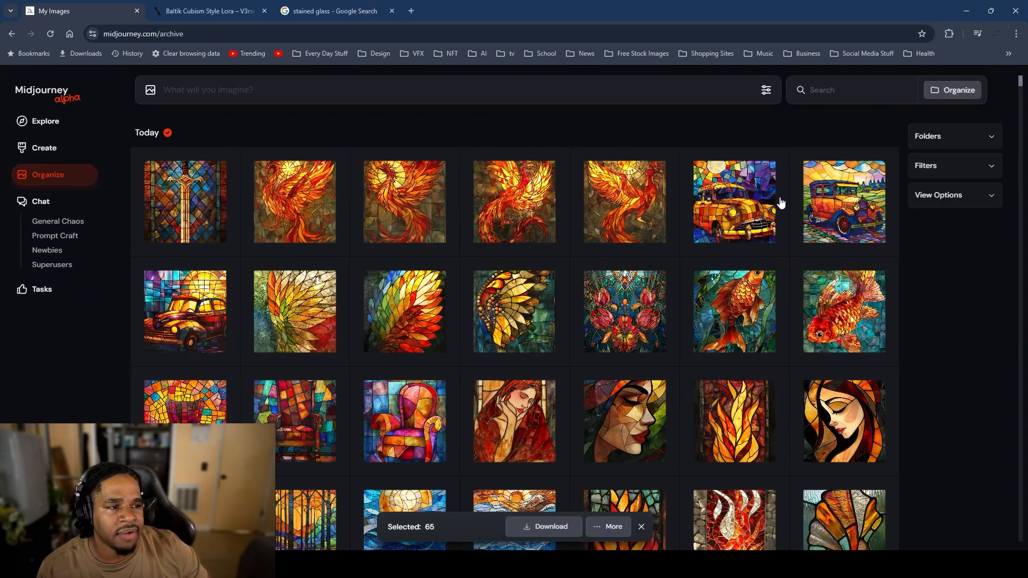
{"action": "scroll", "coordinate": [541, 281], "scroll_direction": "down", "scroll_amount": 5}
{"action": "scroll", "coordinate": [541, 281], "scroll_direction": "down", "scroll_amount": 10}
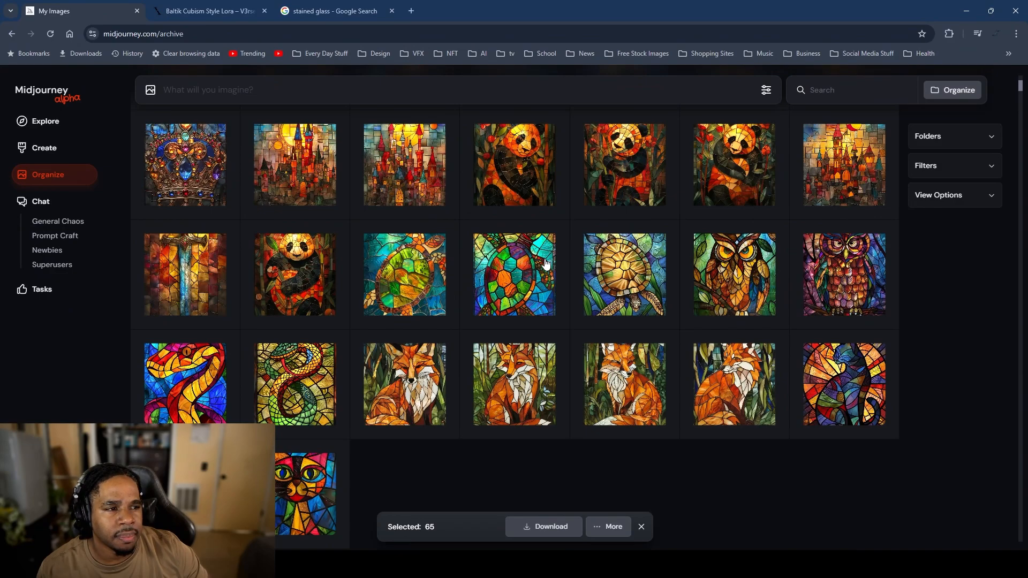
{"action": "scroll", "coordinate": [545, 263], "scroll_direction": "up", "scroll_amount": 5}
{"action": "scroll", "coordinate": [545, 263], "scroll_direction": "up", "scroll_amount": 5}
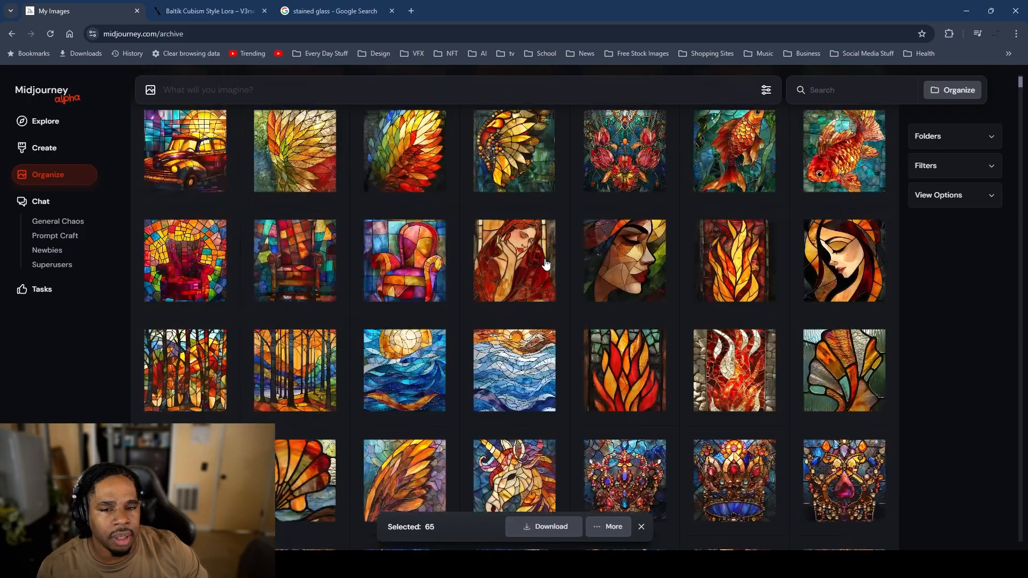
{"action": "scroll", "coordinate": [546, 263], "scroll_direction": "down", "scroll_amount": 5}
{"action": "scroll", "coordinate": [546, 262], "scroll_direction": "down", "scroll_amount": 15}
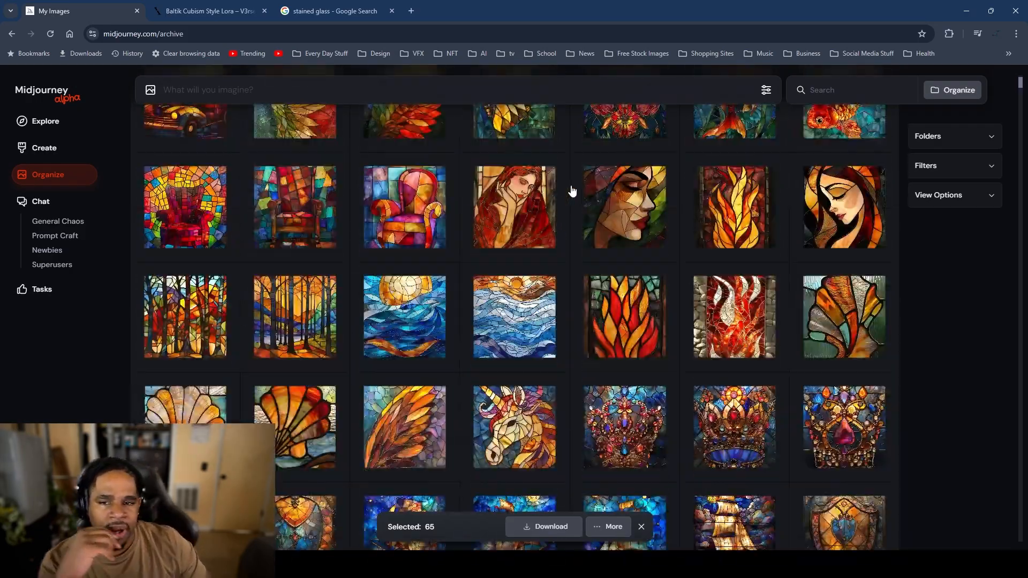
{"action": "scroll", "coordinate": [569, 192], "scroll_direction": "up", "scroll_amount": 3}
{"action": "scroll", "coordinate": [573, 199], "scroll_direction": "up", "scroll_amount": 1}
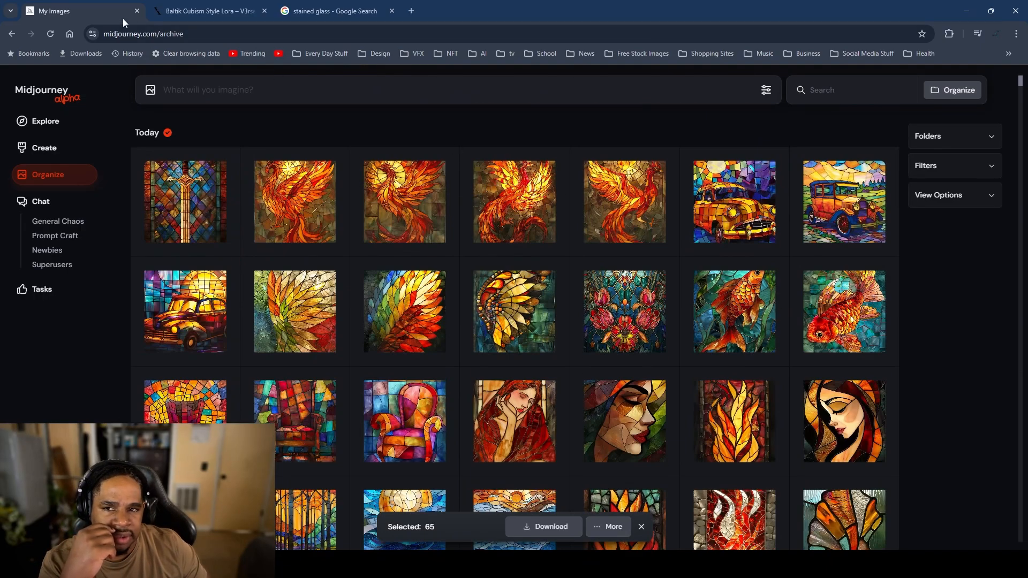
Step: Clear the selection and generate strong variations of the owl image with the green leafy background
{"action": "left_click", "coordinate": [155, 133]}
{"action": "scroll", "coordinate": [376, 191], "scroll_direction": "down", "scroll_amount": 8}
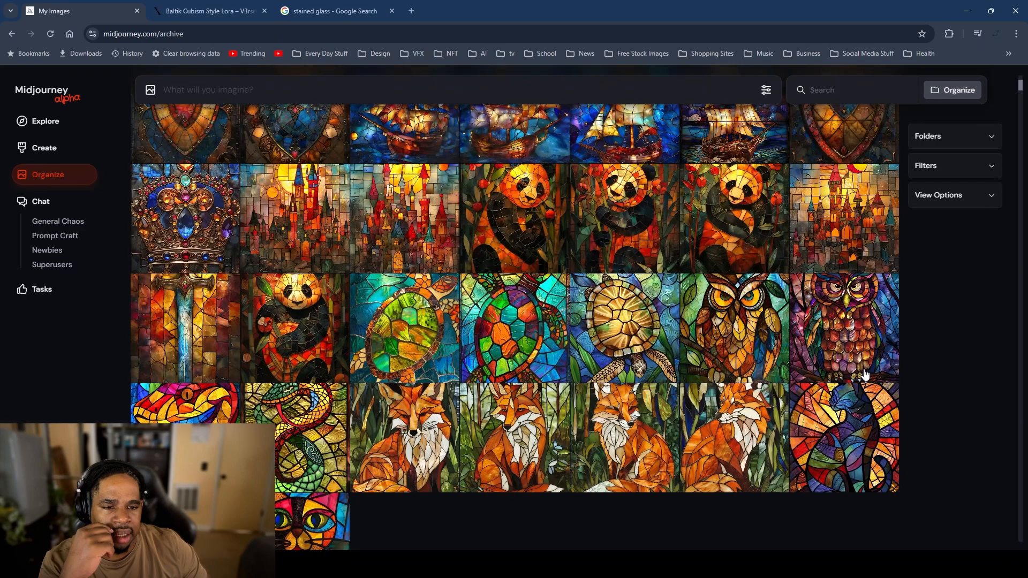
{"action": "left_click", "coordinate": [727, 329]}
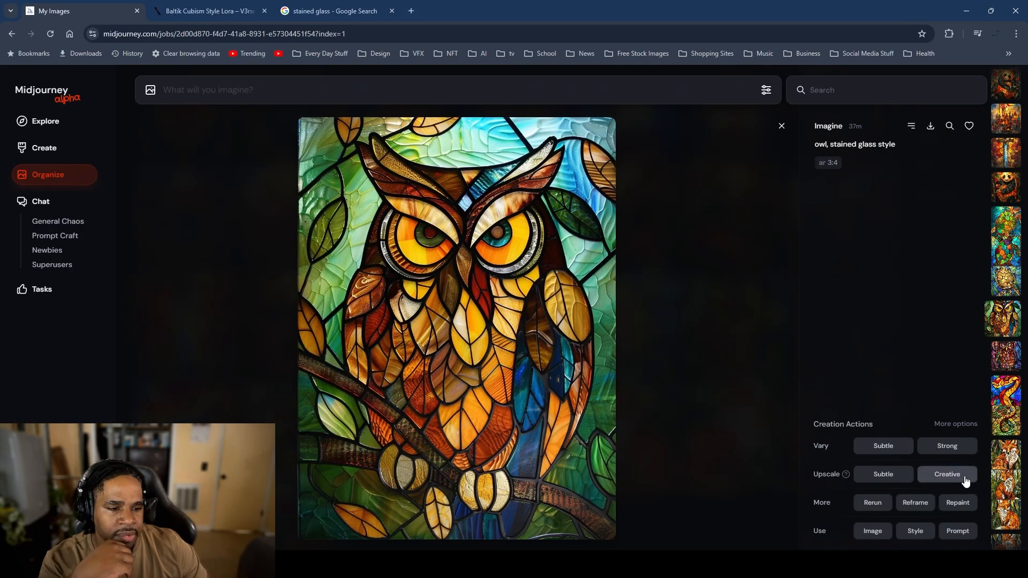
{"action": "left_click", "coordinate": [951, 447]}
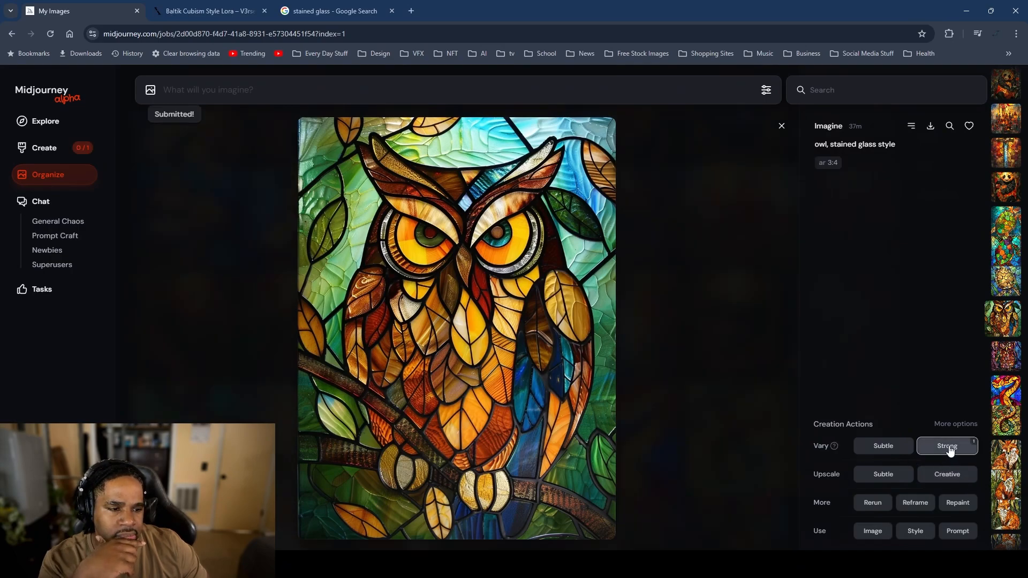
{"action": "left_click", "coordinate": [782, 126]}
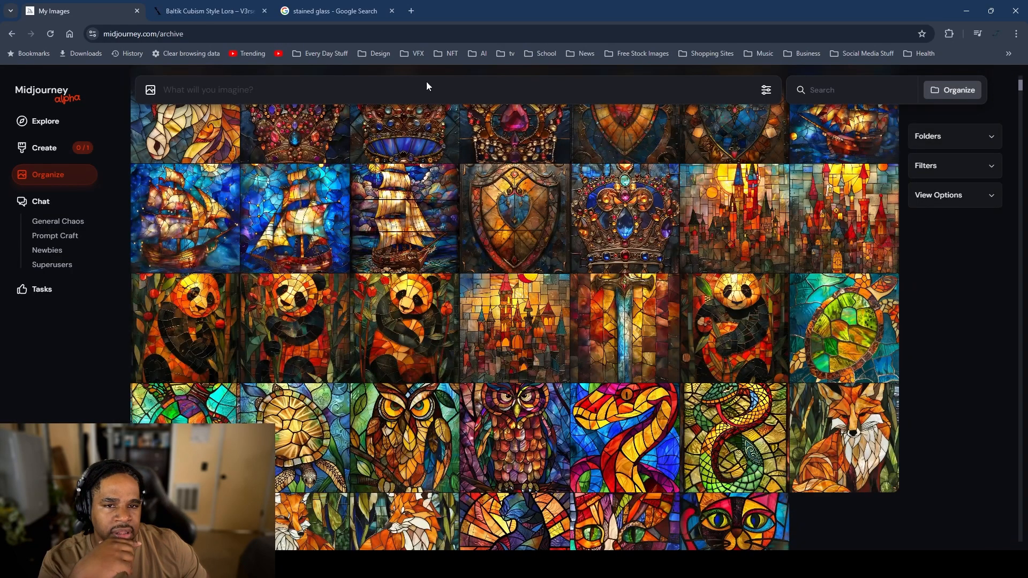
Step: Return to the creation page and generate strong variations of the kept sword image
{"action": "scroll", "coordinate": [774, 162], "scroll_direction": "up", "scroll_amount": 10}
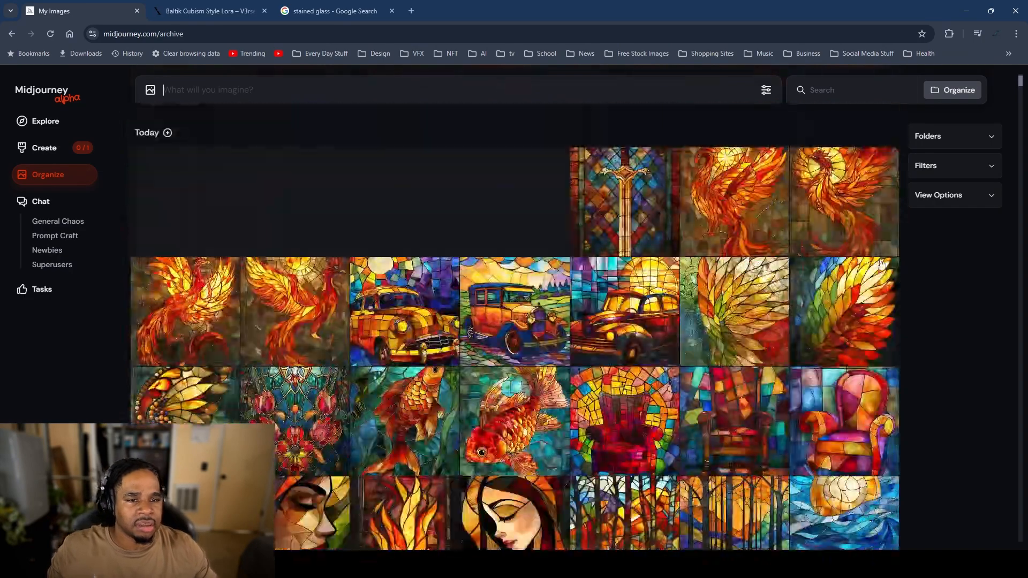
{"action": "left_click", "coordinate": [51, 148]}
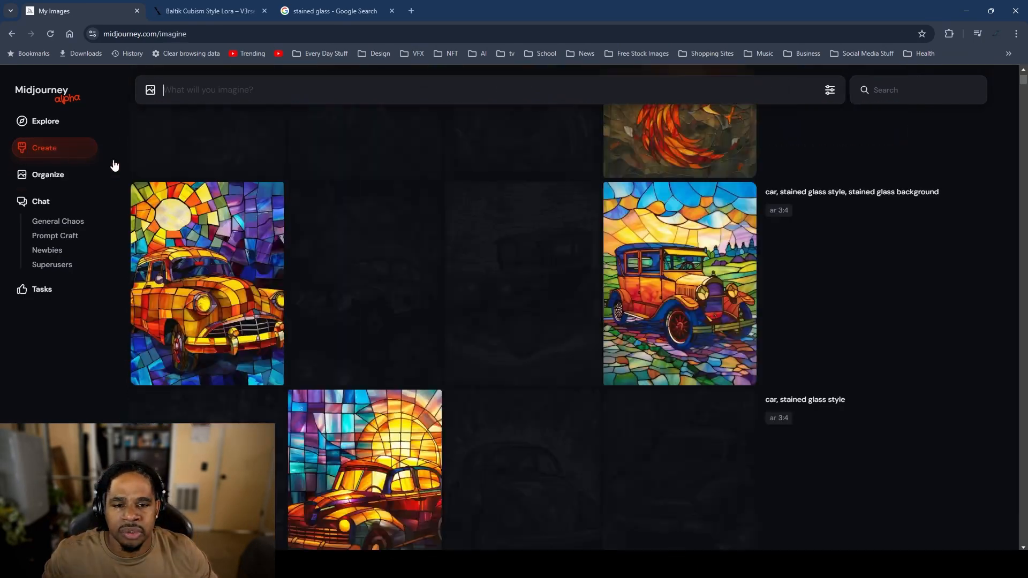
{"action": "scroll", "coordinate": [779, 301], "scroll_direction": "up", "scroll_amount": 10}
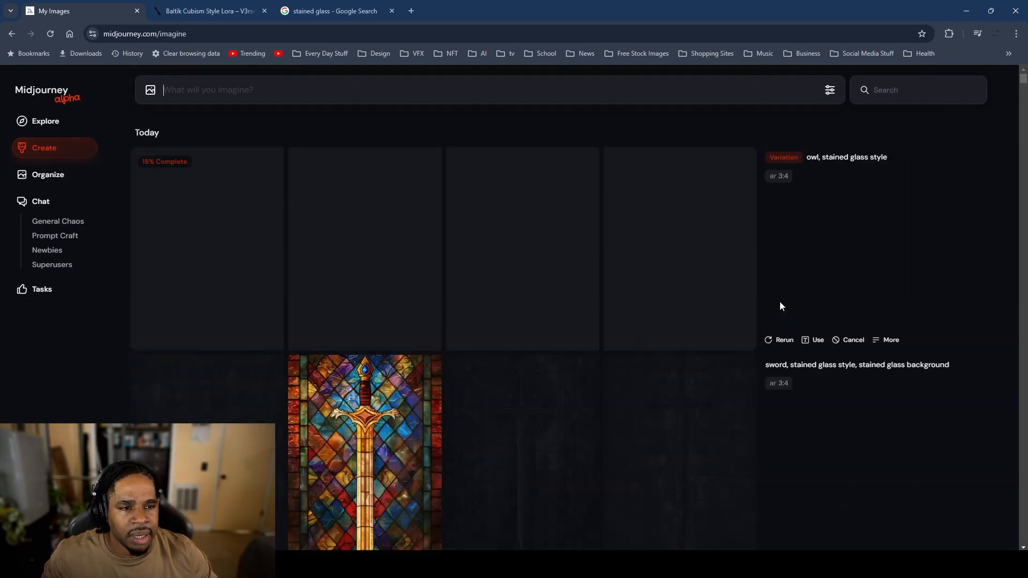
{"action": "scroll", "coordinate": [798, 279], "scroll_direction": "down", "scroll_amount": 2}
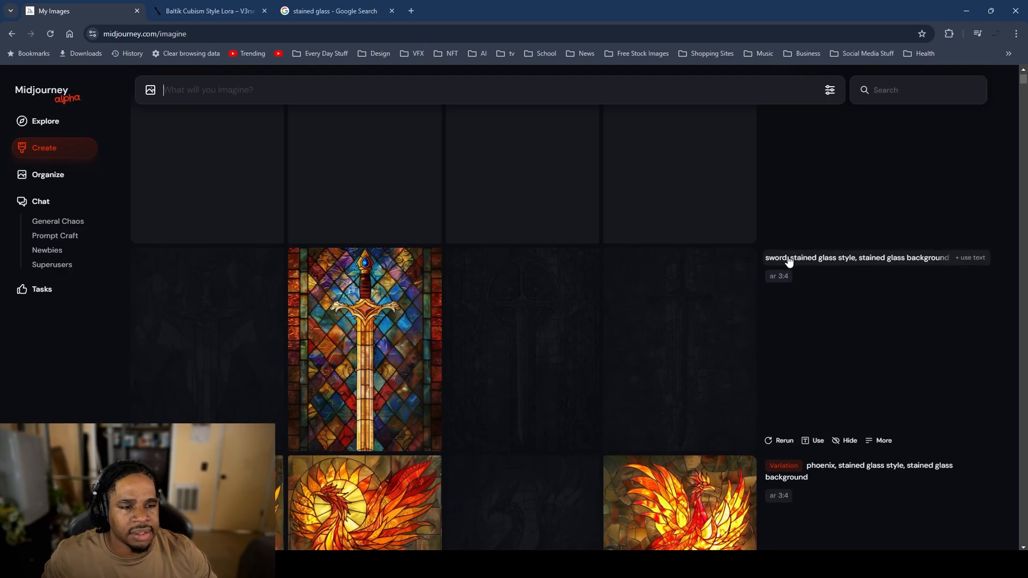
{"action": "scroll", "coordinate": [753, 361], "scroll_direction": "down", "scroll_amount": 2}
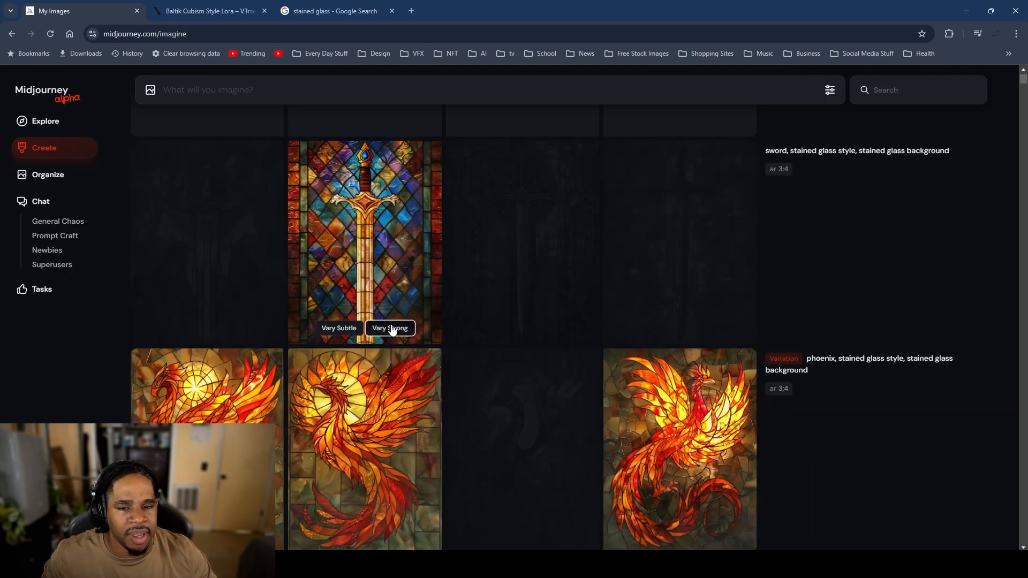
Step: Reuse the phoenix prompt with the subject changed to snake and generate a new 3:4 batch
{"action": "scroll", "coordinate": [895, 404], "scroll_direction": "down", "scroll_amount": 3}
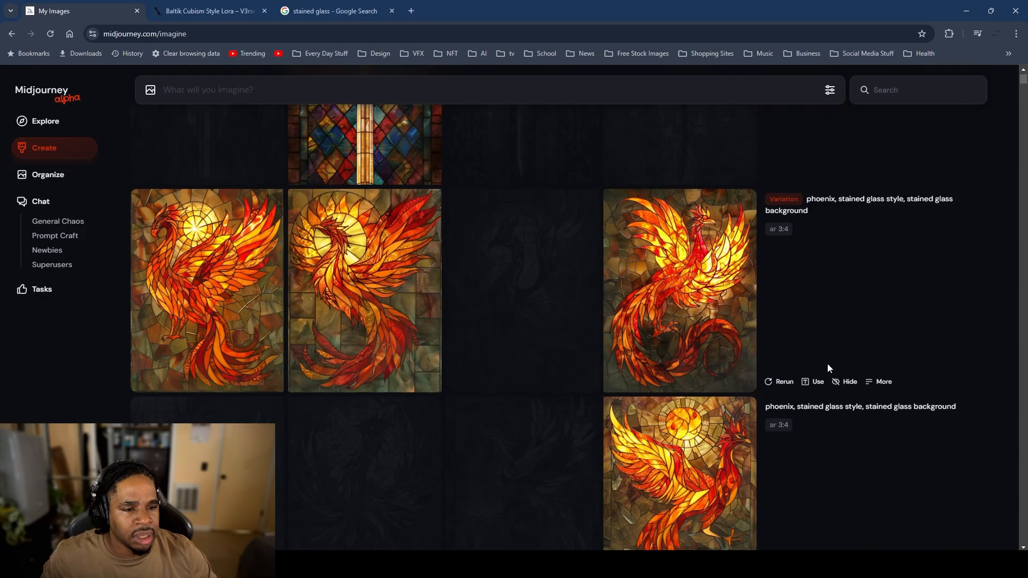
{"action": "left_click", "coordinate": [812, 382]}
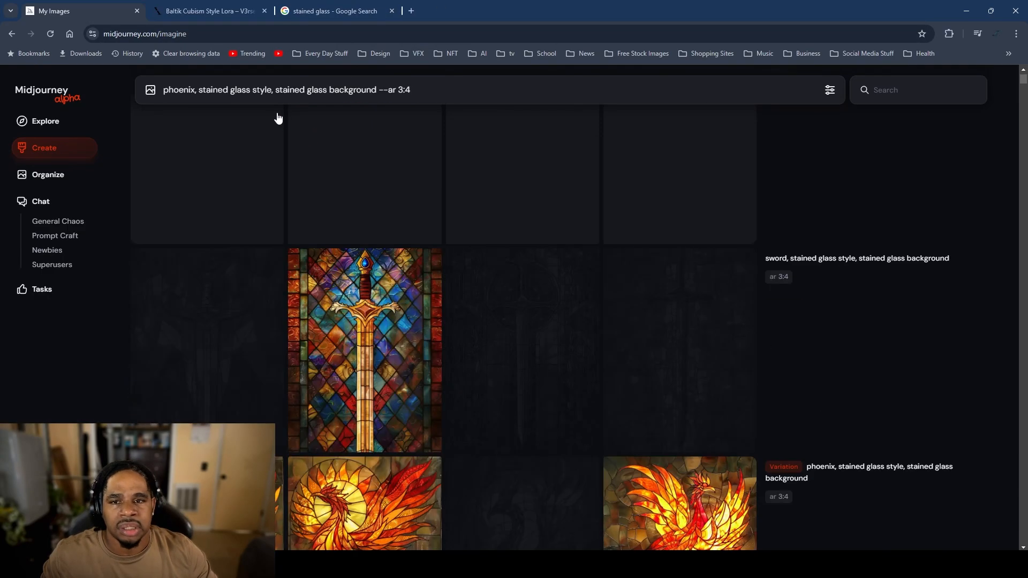
{"action": "double_click", "coordinate": [171, 91]}
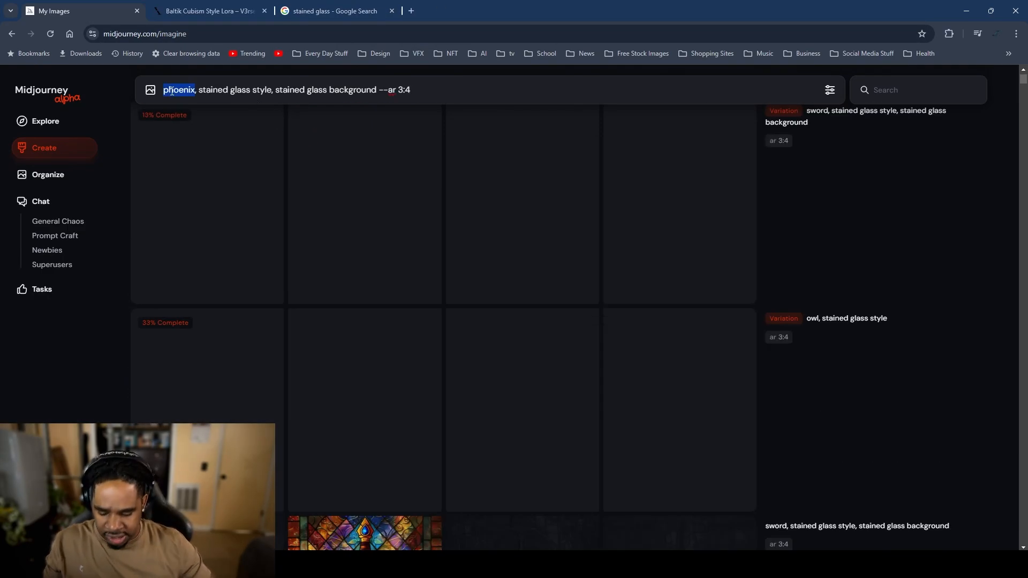
{"action": "type", "text": "snake"}
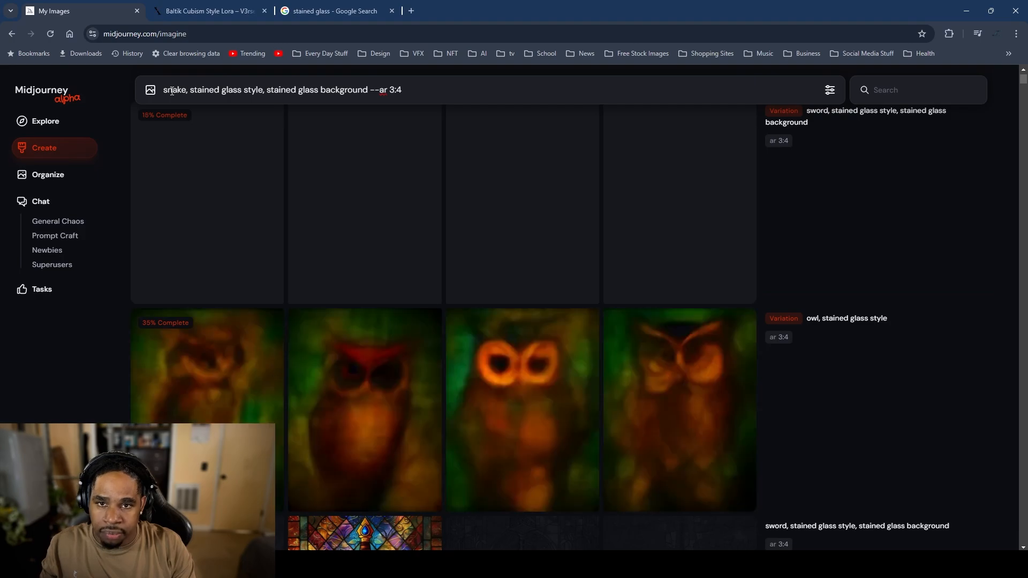
{"action": "key", "text": "Return"}
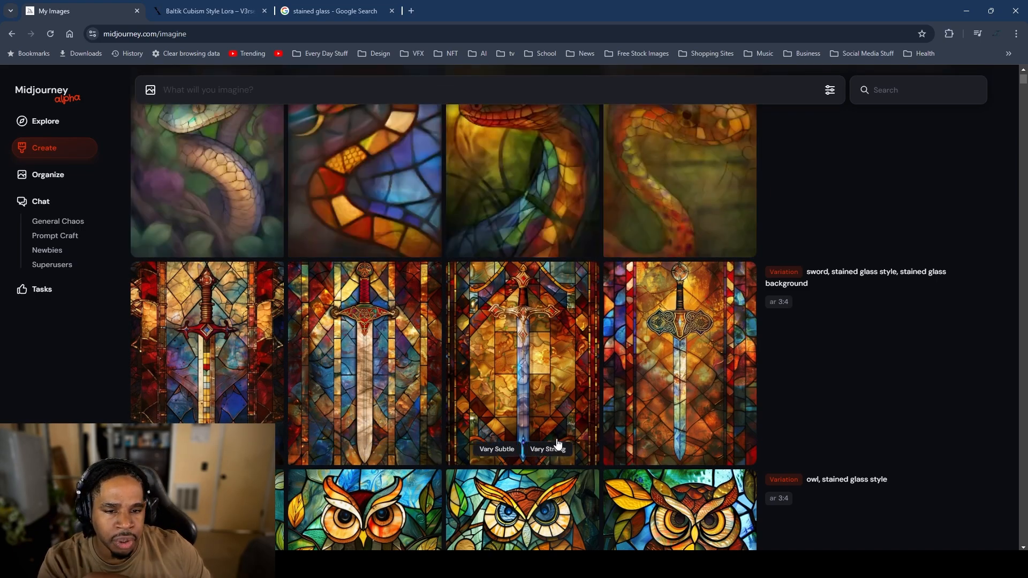
Step: Inspect the third sword variation at full size and hide it
{"action": "left_click", "coordinate": [508, 360]}
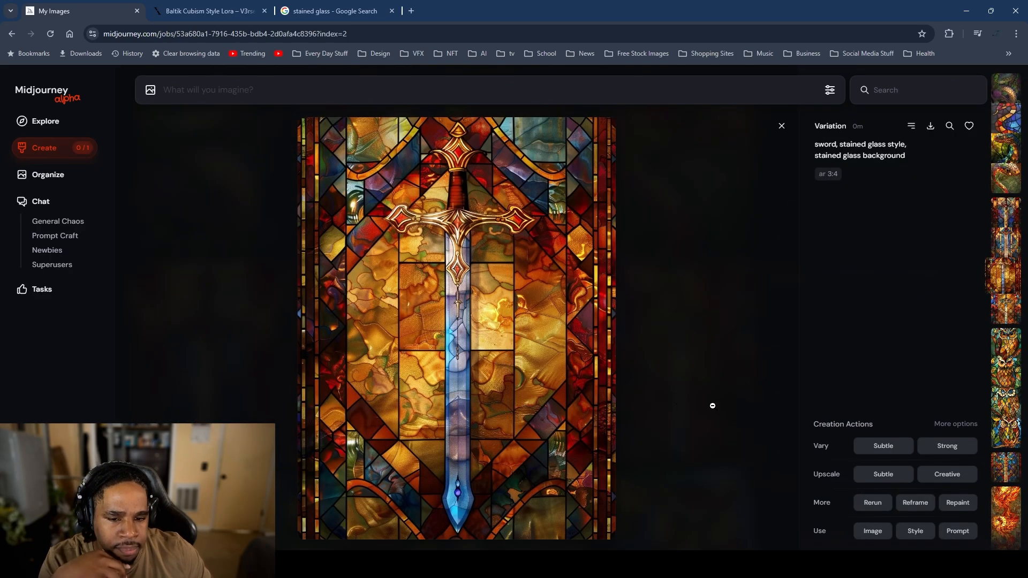
{"action": "left_click", "coordinate": [721, 401]}
{"action": "right_click", "coordinate": [539, 349]}
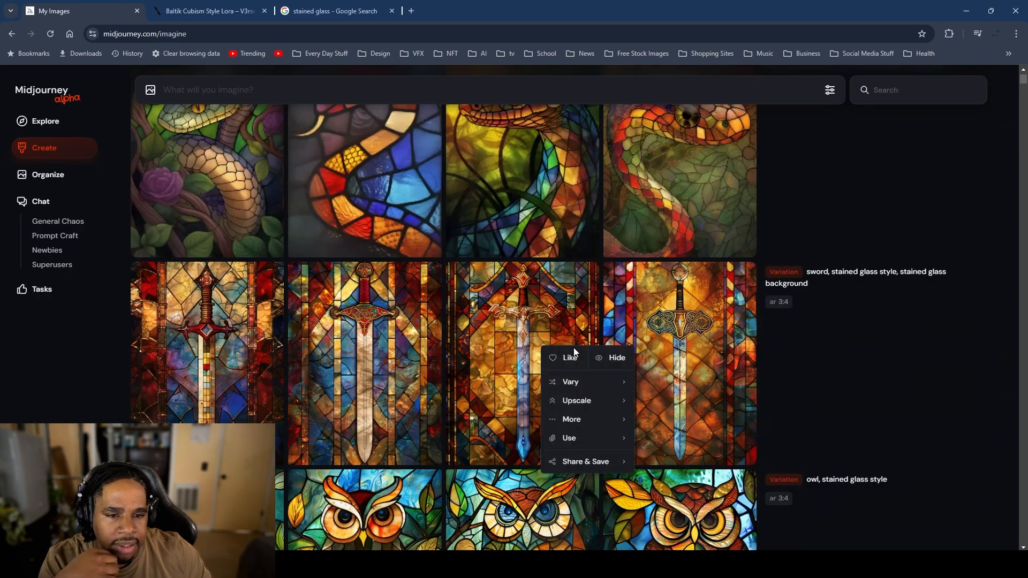
{"action": "left_click", "coordinate": [602, 358]}
Step: Compare the fourth, first and second sword variations at full size and hide the second one
{"action": "left_click", "coordinate": [682, 376]}
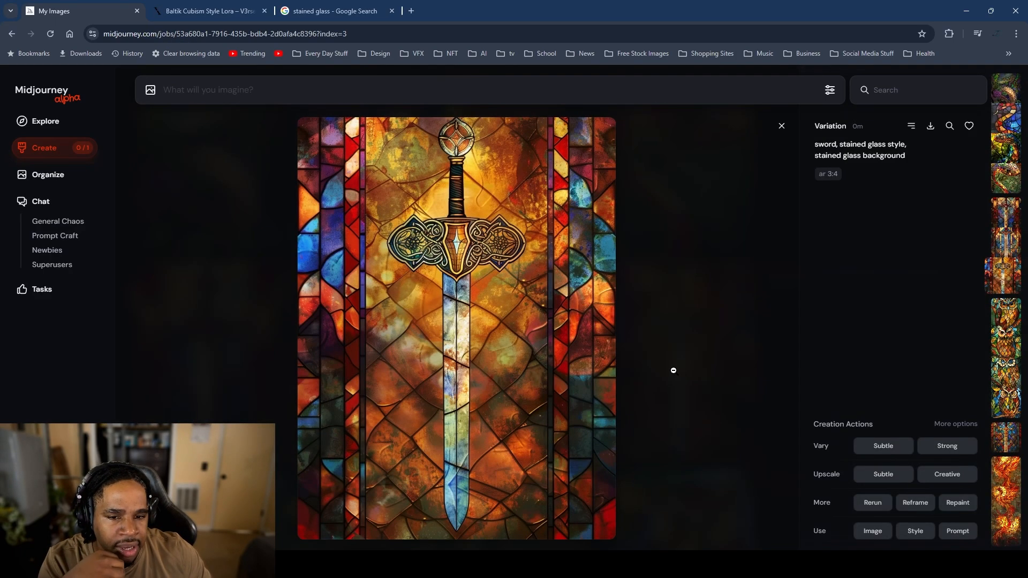
{"action": "left_click", "coordinate": [701, 358]}
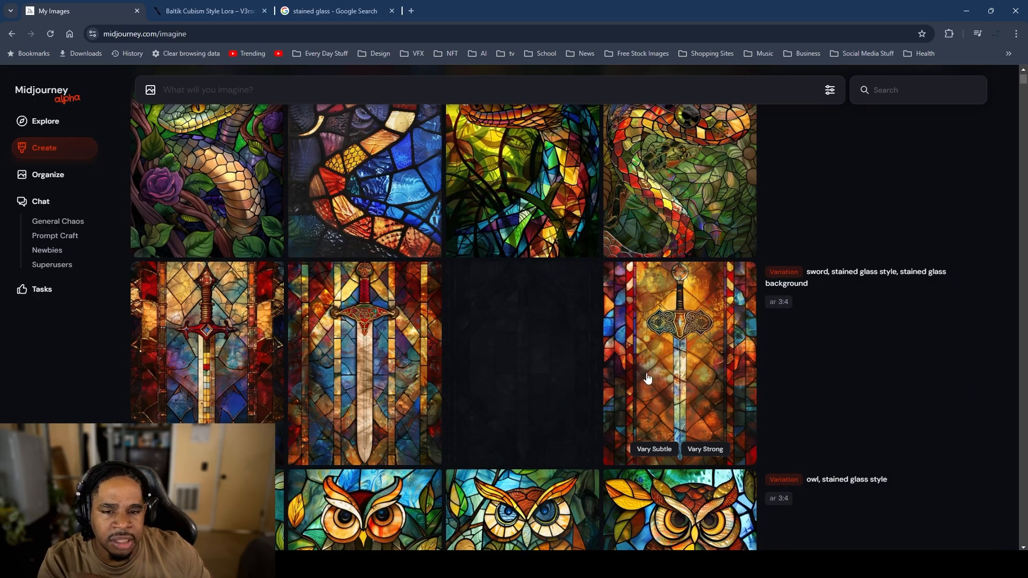
{"action": "left_click", "coordinate": [208, 362]}
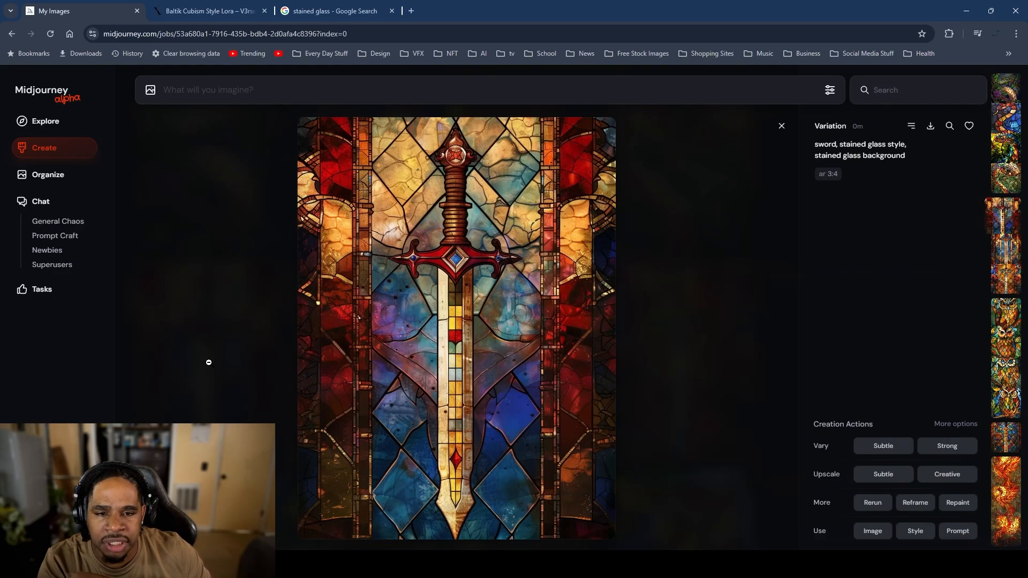
{"action": "left_click", "coordinate": [264, 366]}
{"action": "left_click", "coordinate": [367, 367]}
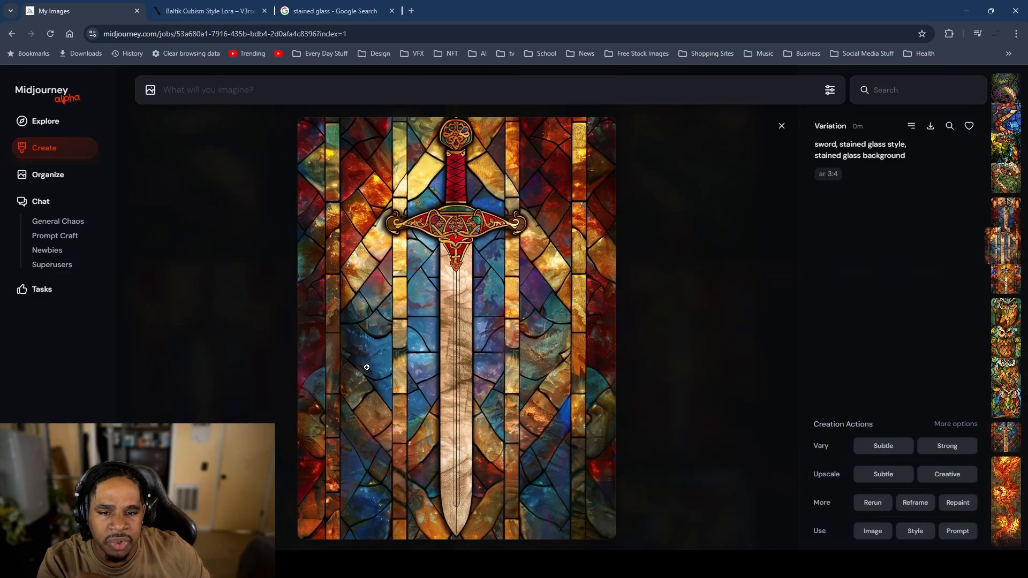
{"action": "left_click", "coordinate": [453, 384]}
{"action": "left_click", "coordinate": [296, 342]}
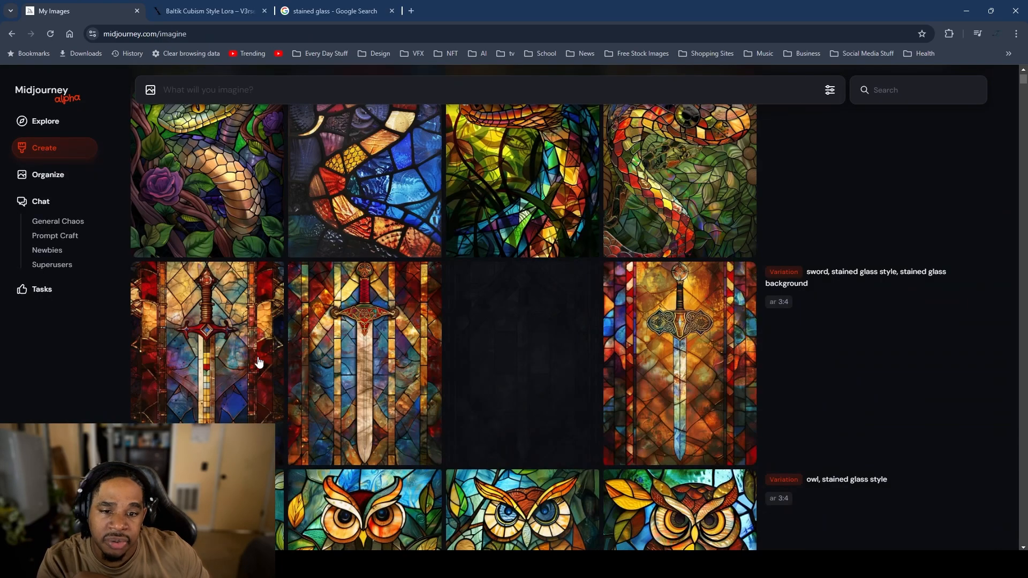
{"action": "right_click", "coordinate": [464, 326]}
{"action": "left_click", "coordinate": [452, 341]}
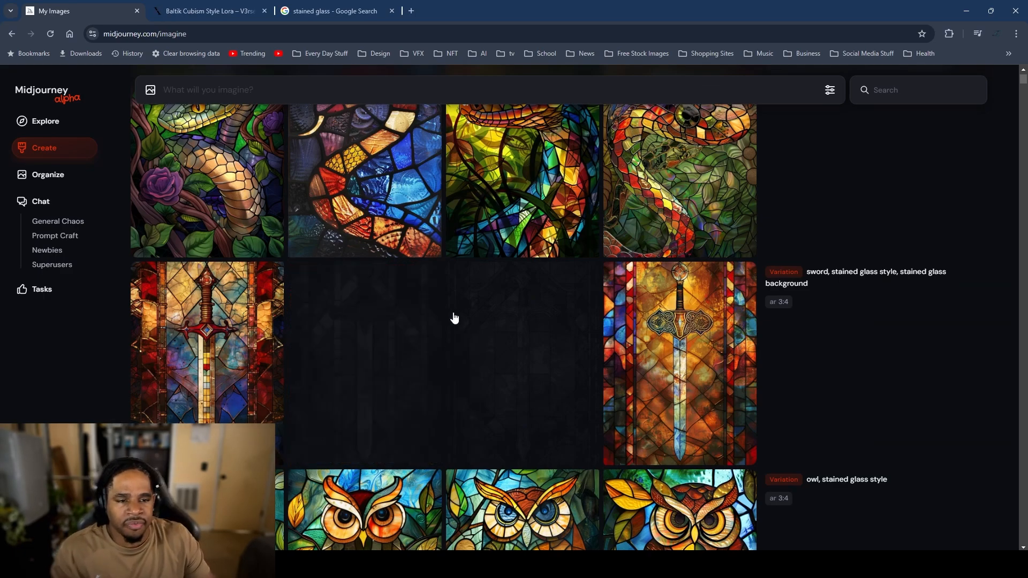
{"action": "right_click", "coordinate": [683, 333]}
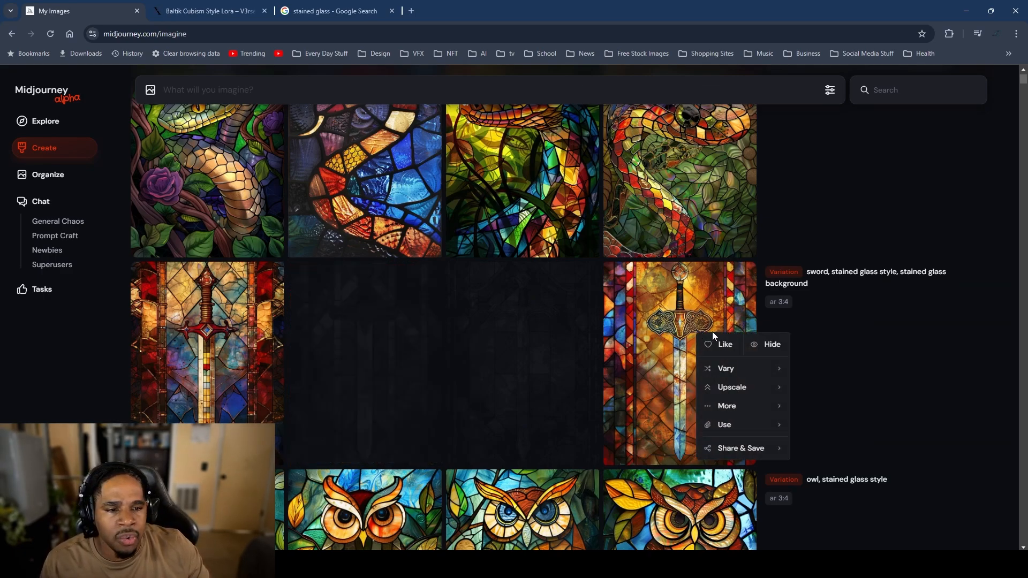
{"action": "left_click", "coordinate": [924, 341]}
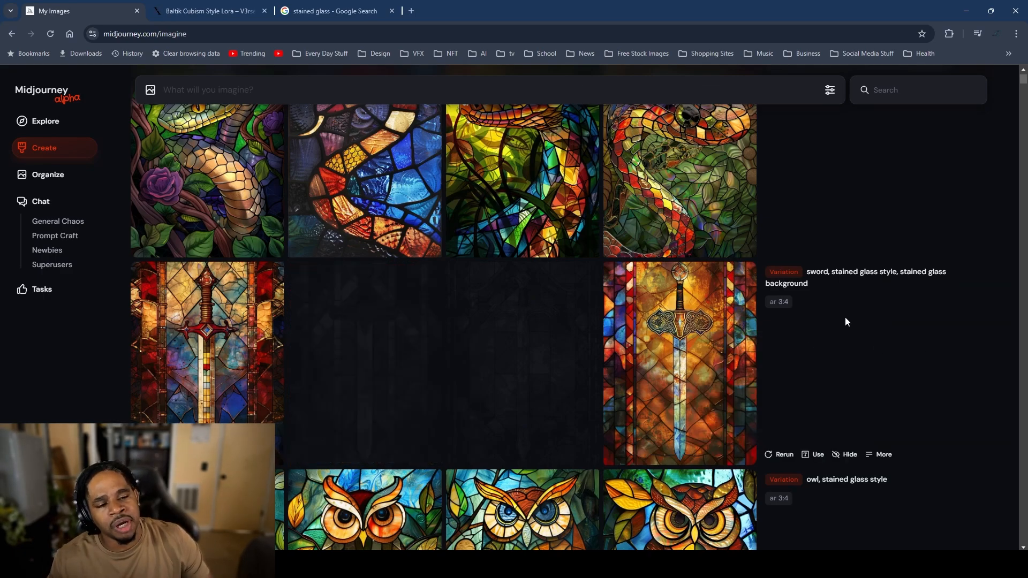
Step: Compare the new snake images and hide the first one, with the purple rose
{"action": "mouse_move", "coordinate": [725, 311]}
{"action": "scroll", "coordinate": [704, 345], "scroll_direction": "up", "scroll_amount": 2}
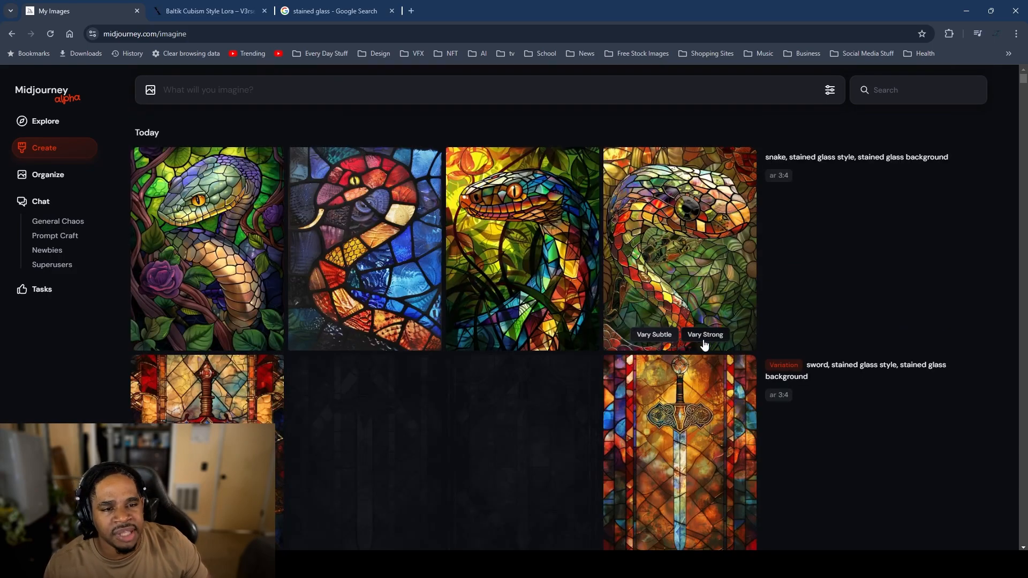
{"action": "mouse_move", "coordinate": [208, 258]}
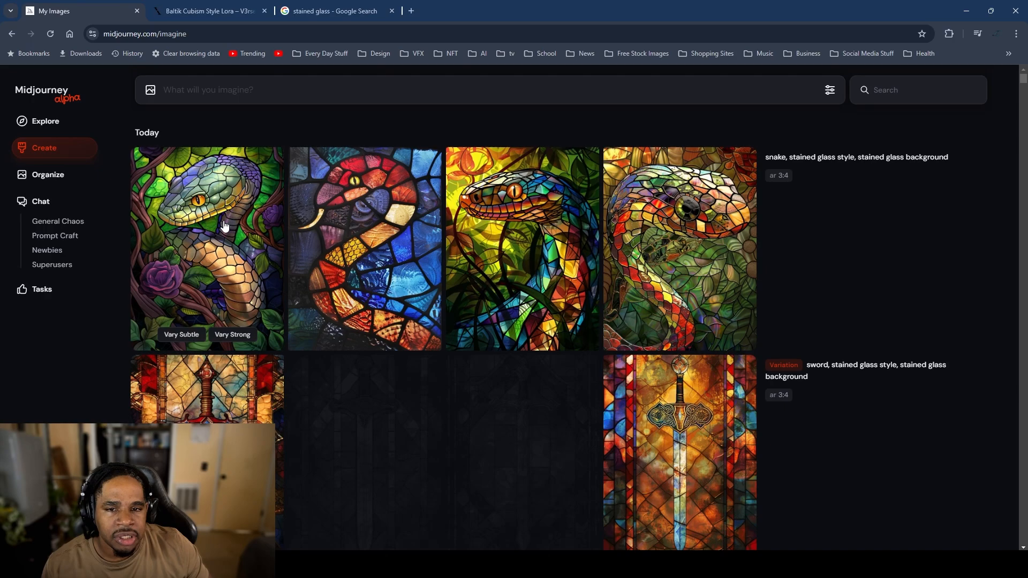
{"action": "mouse_move", "coordinate": [291, 263]}
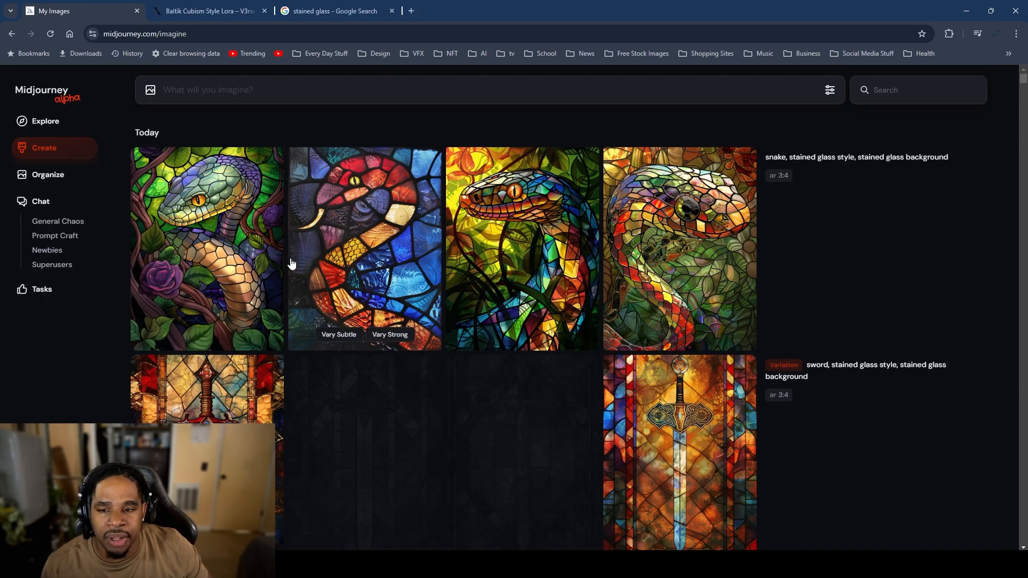
{"action": "right_click", "coordinate": [161, 248]}
{"action": "left_click", "coordinate": [241, 261]}
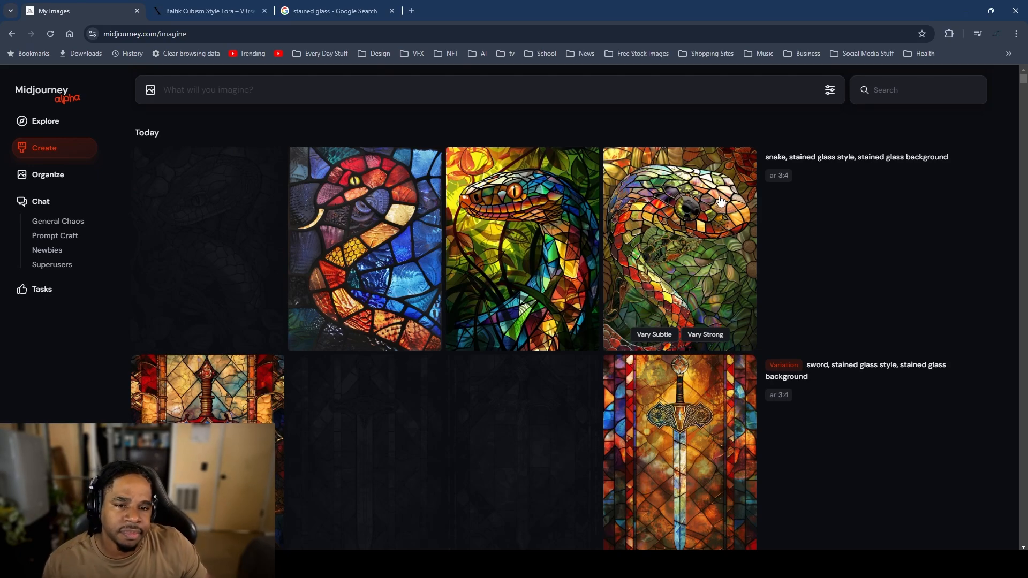
Step: Inspect the third snake image, with the yellow-green jungle background, at full size and hide it
{"action": "left_click", "coordinate": [501, 269]}
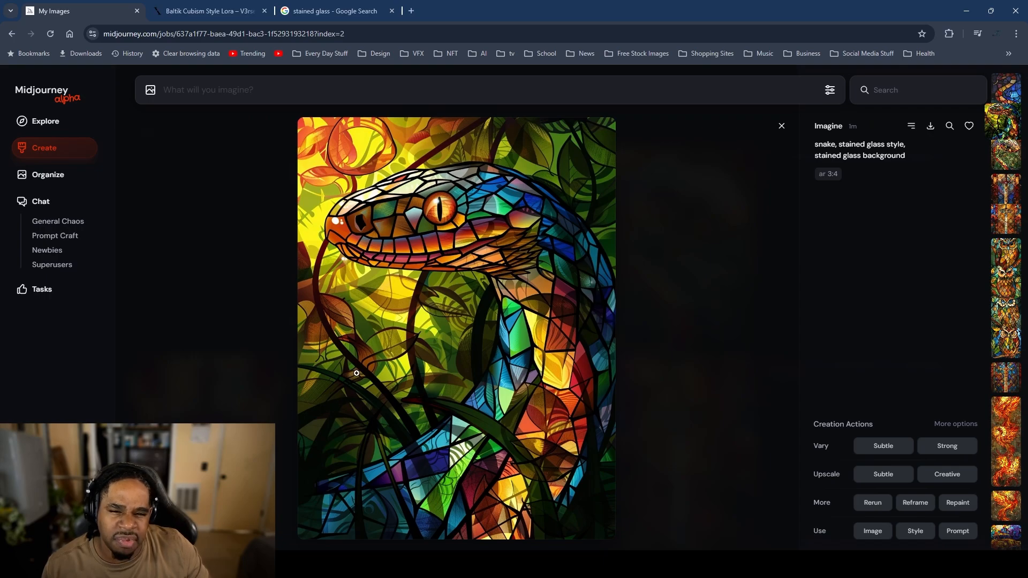
{"action": "left_click", "coordinate": [248, 360]}
{"action": "right_click", "coordinate": [528, 255]}
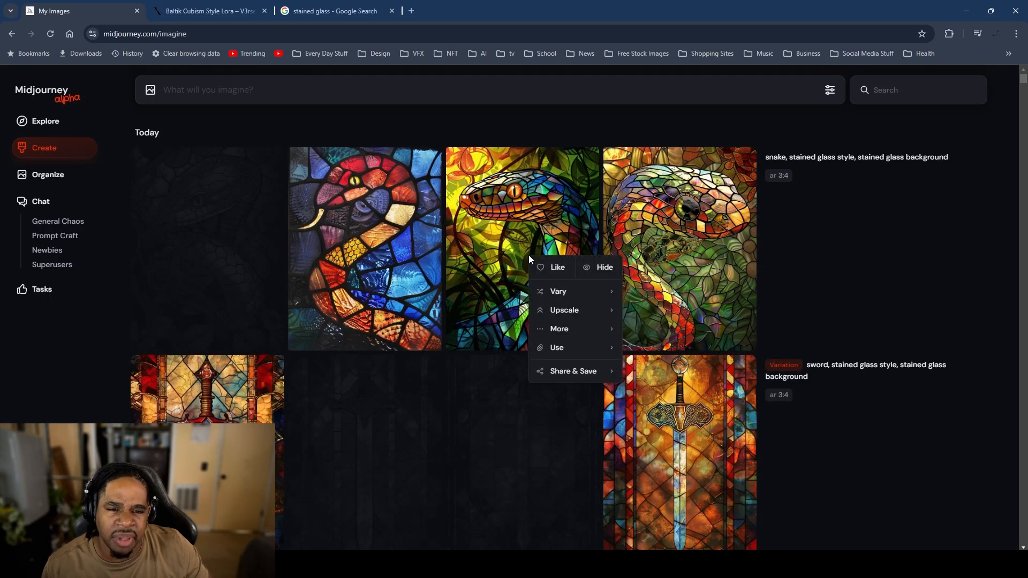
{"action": "left_click", "coordinate": [607, 275]}
Step: Hide the two remaining sword variations, the fourth and the first
{"action": "scroll", "coordinate": [279, 341], "scroll_direction": "down", "scroll_amount": 3}
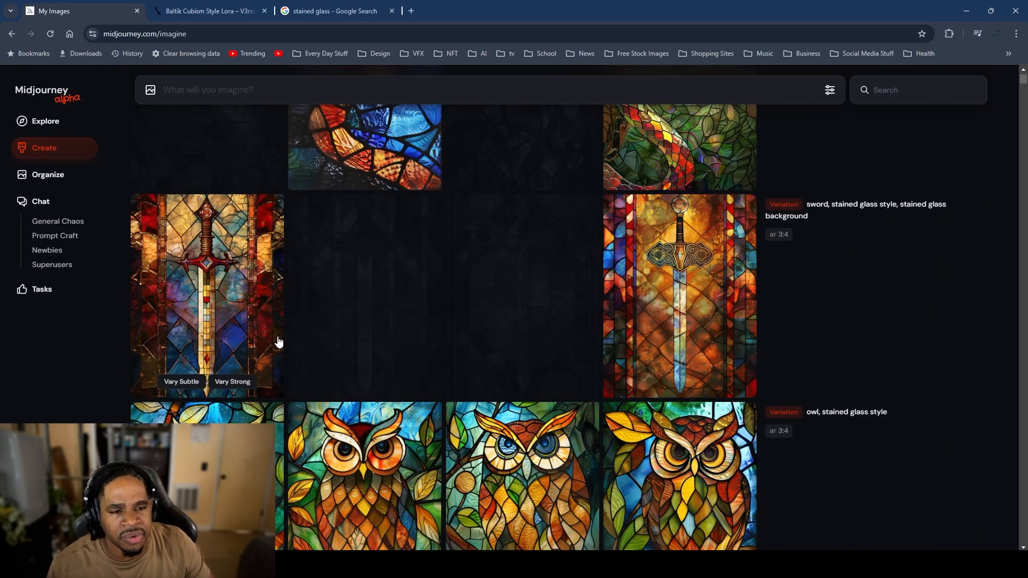
{"action": "right_click", "coordinate": [739, 268]}
{"action": "left_click", "coordinate": [723, 272]}
{"action": "right_click", "coordinate": [279, 270]}
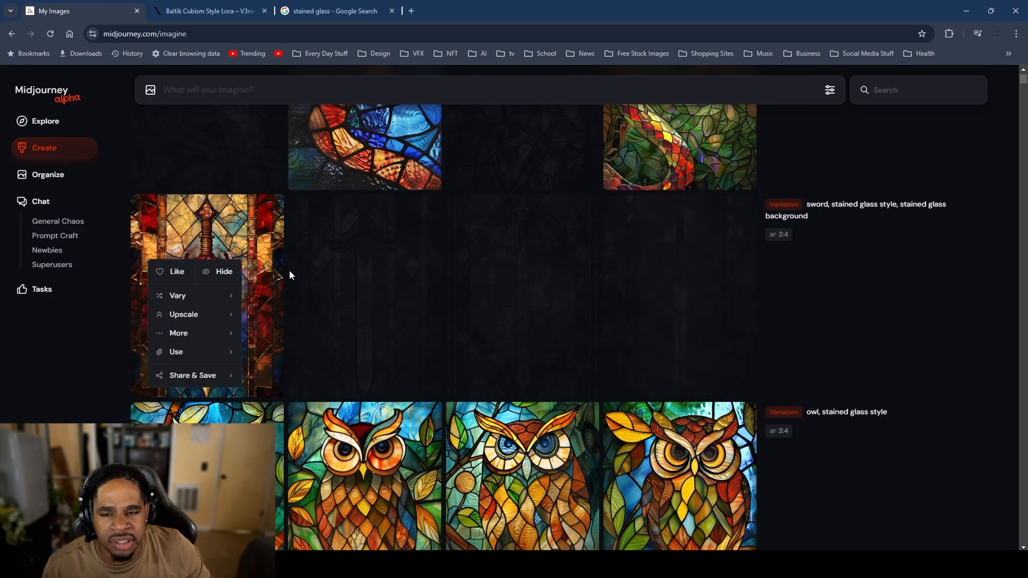
{"action": "left_click", "coordinate": [220, 272]}
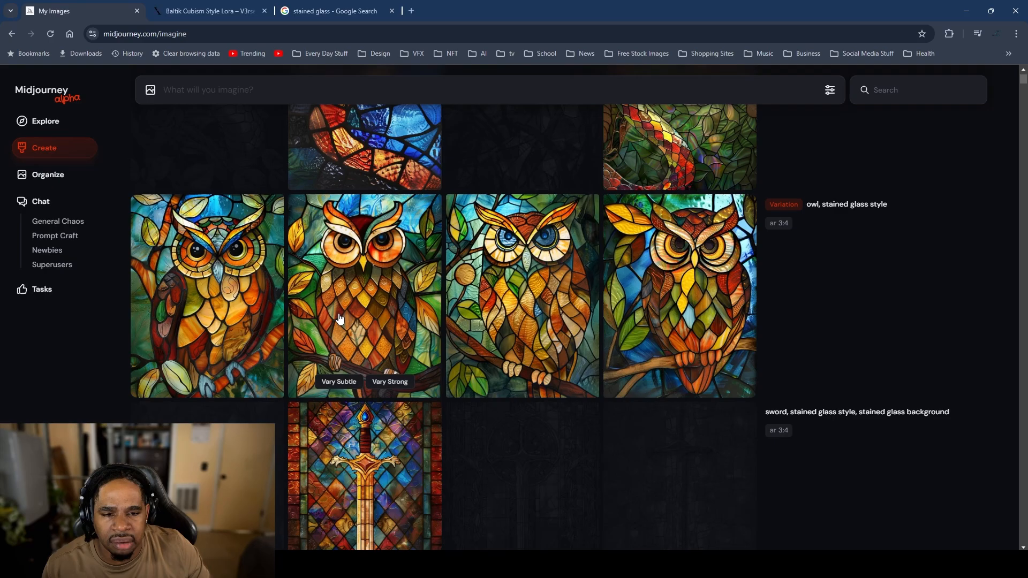
Step: Look over the new owl variations and enlarge the first one for inspection
{"action": "scroll", "coordinate": [339, 318], "scroll_direction": "down", "scroll_amount": 8}
{"action": "scroll", "coordinate": [339, 318], "scroll_direction": "up", "scroll_amount": 7}
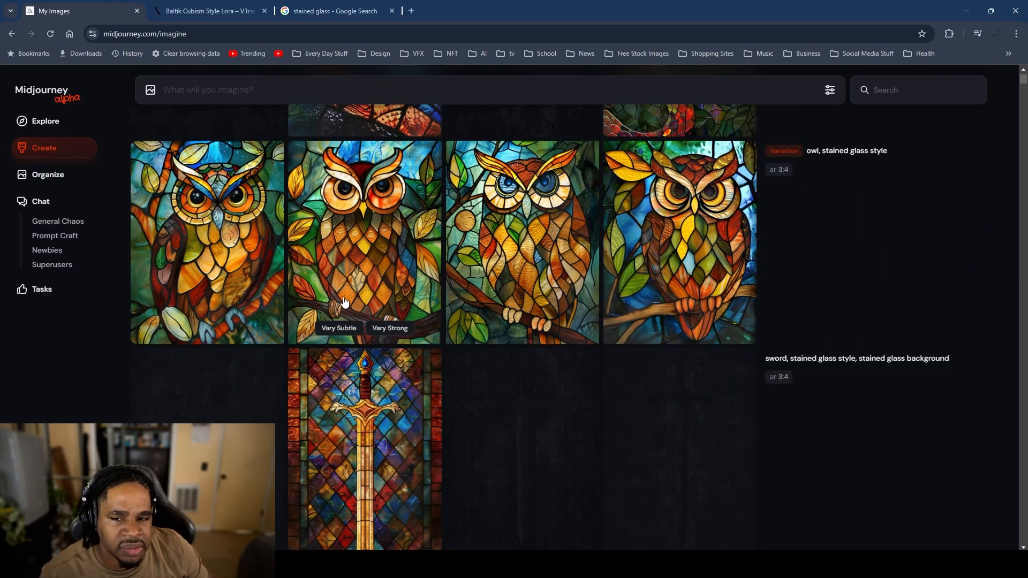
{"action": "left_click", "coordinate": [184, 255]}
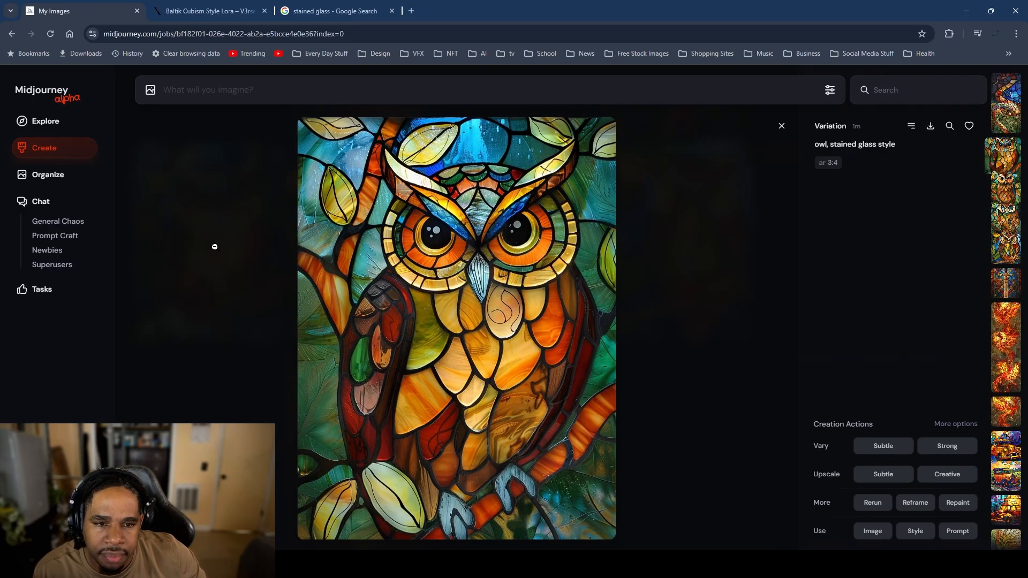
Step: Close the enlarged owl image and hide the first owl in the "owl, stained glass style" variation row
{"action": "left_click", "coordinate": [182, 310]}
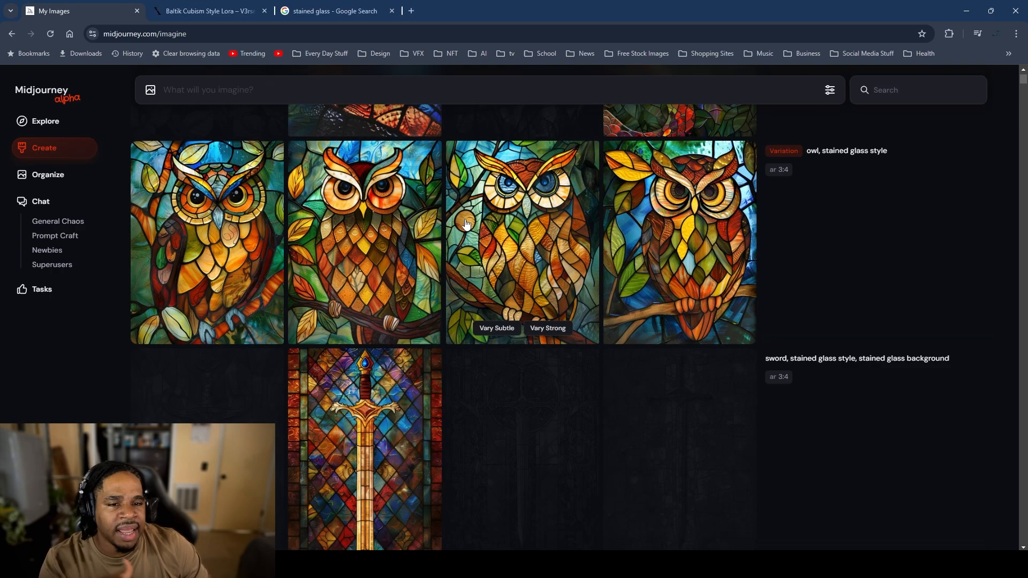
{"action": "right_click", "coordinate": [193, 221]}
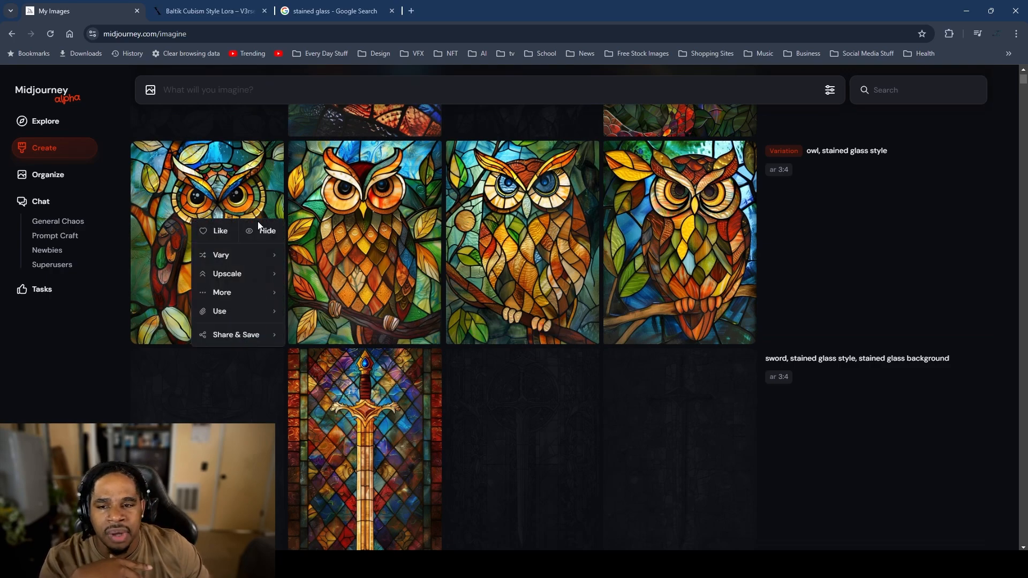
{"action": "left_click", "coordinate": [264, 227]}
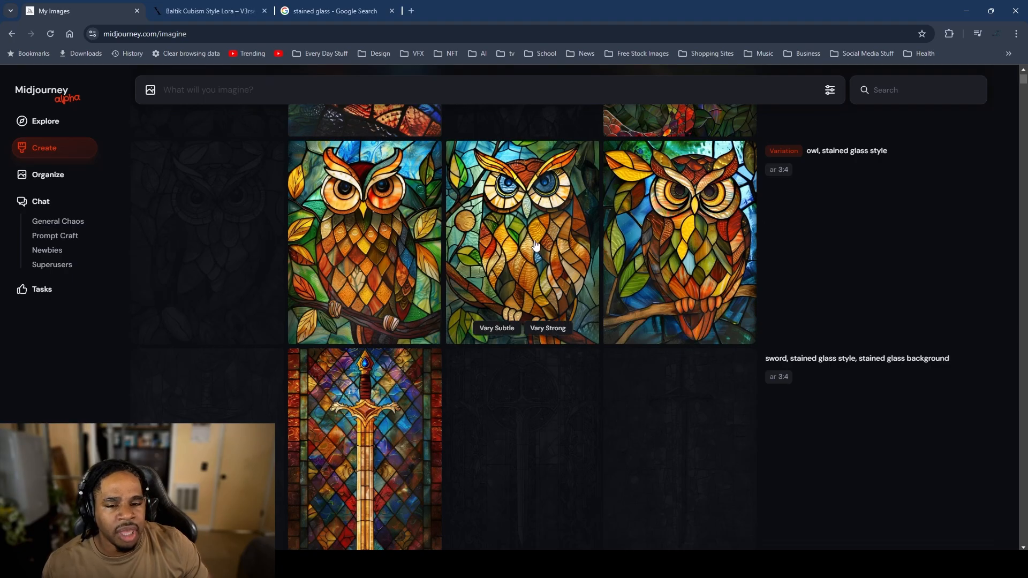
Step: Review the remaining stained glass owl and snake images, and view the existing sword image enlarged
{"action": "scroll", "coordinate": [523, 259], "scroll_direction": "down", "scroll_amount": 3}
{"action": "scroll", "coordinate": [523, 259], "scroll_direction": "up", "scroll_amount": 5}
{"action": "scroll", "coordinate": [509, 255], "scroll_direction": "down", "scroll_amount": 4}
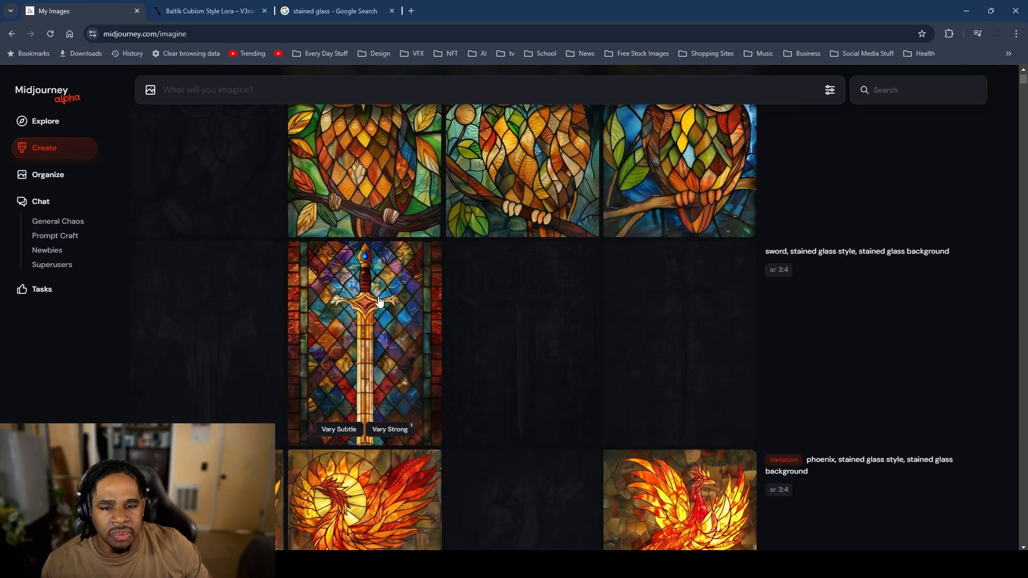
{"action": "left_click", "coordinate": [378, 296]}
{"action": "left_click", "coordinate": [709, 260]}
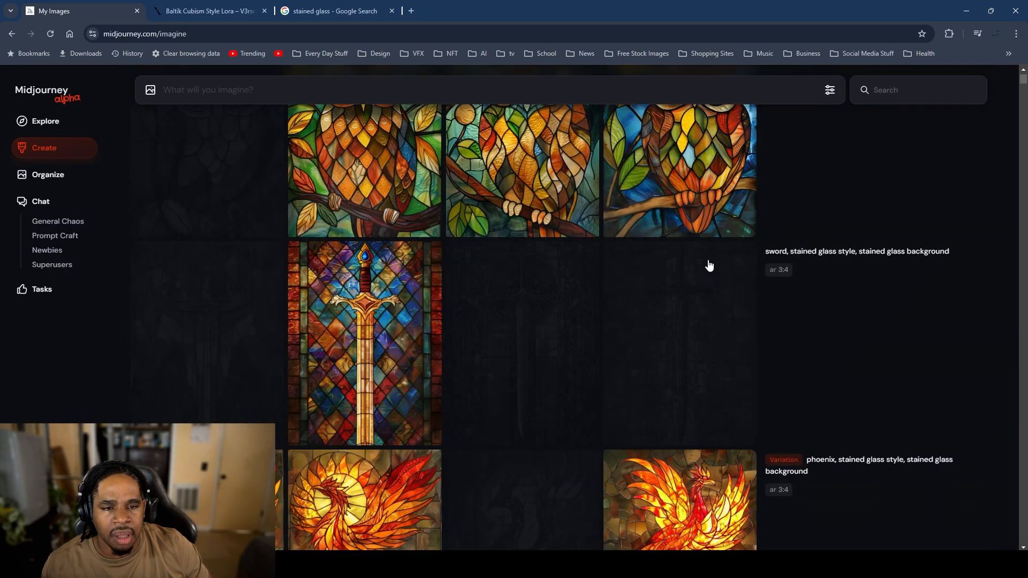
{"action": "scroll", "coordinate": [450, 297], "scroll_direction": "up", "scroll_amount": 6}
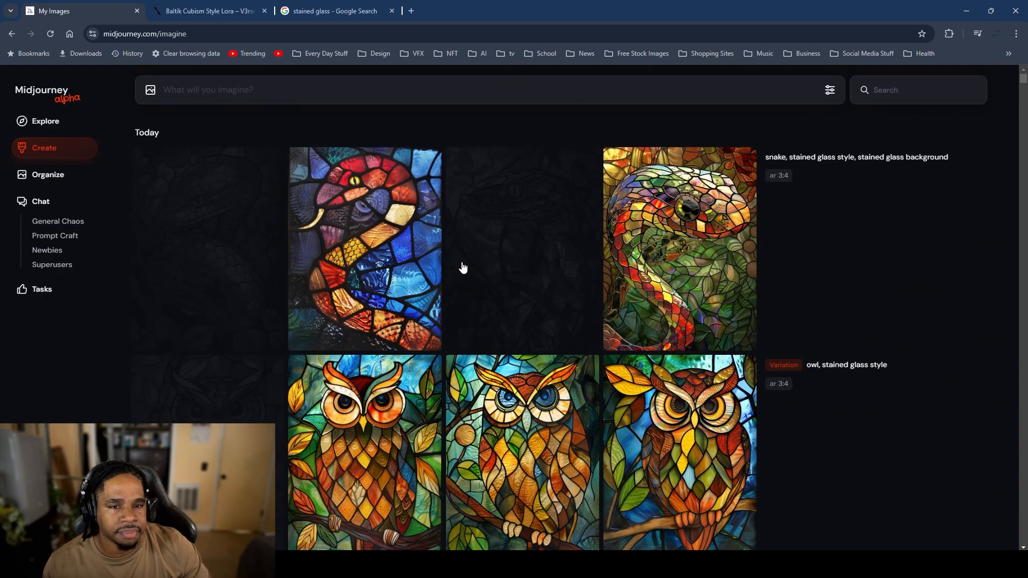
Step: Reuse the prompt "sword, stained glass style, stained glass background --ar 3:4" to generate a new set of images
{"action": "scroll", "coordinate": [482, 248], "scroll_direction": "down", "scroll_amount": 4}
{"action": "scroll", "coordinate": [501, 232], "scroll_direction": "down", "scroll_amount": 3}
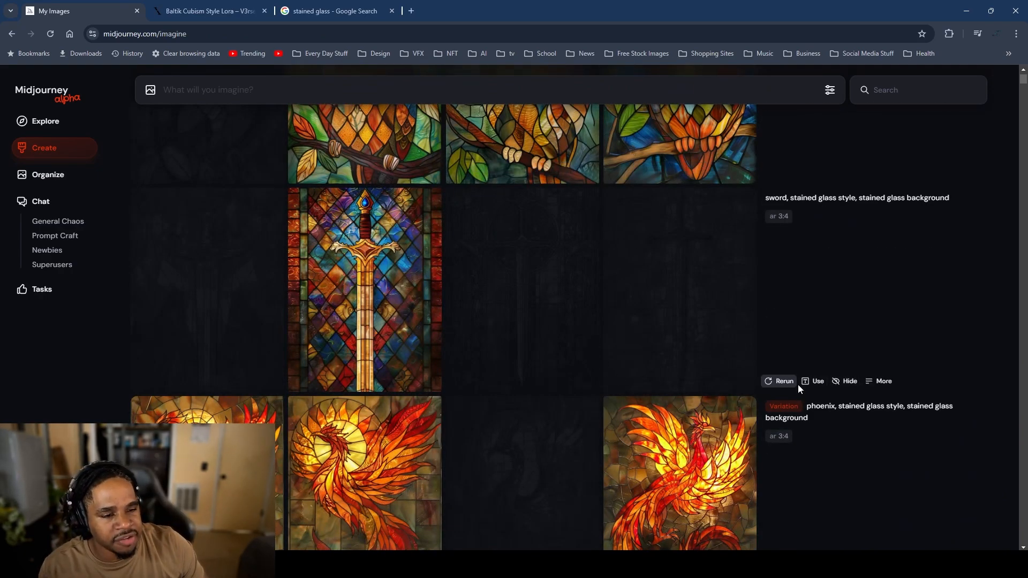
{"action": "left_click", "coordinate": [812, 381]}
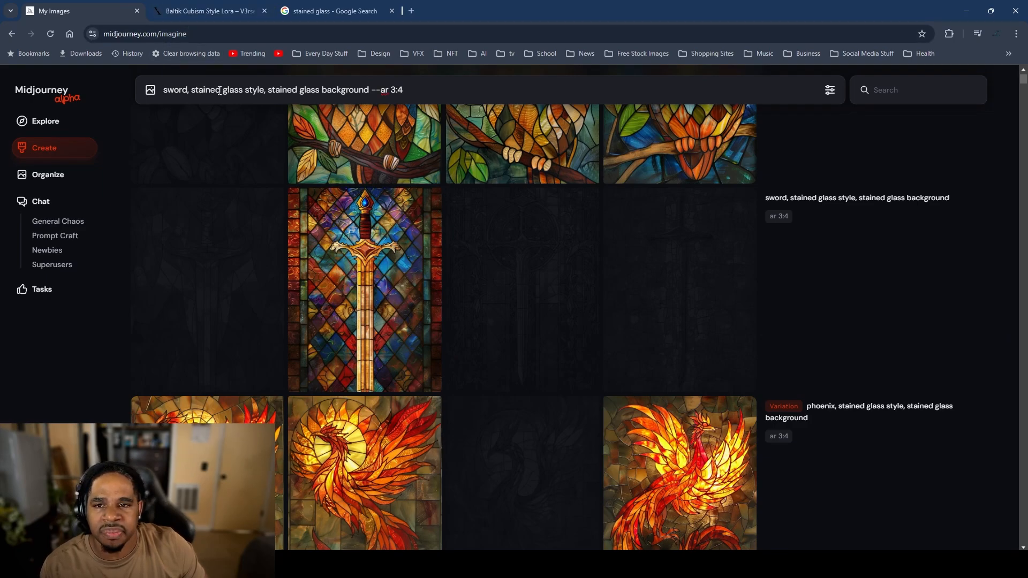
{"action": "key", "text": "Return"}
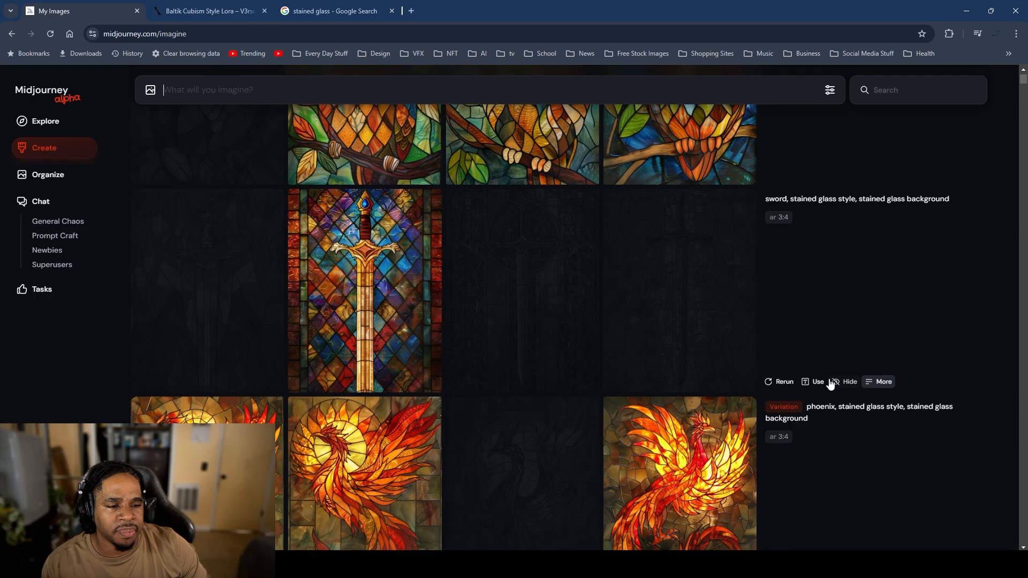
Step: Reuse the stained glass sword prompt with stylization set to 500 and generate another set of images
{"action": "left_click", "coordinate": [813, 381]}
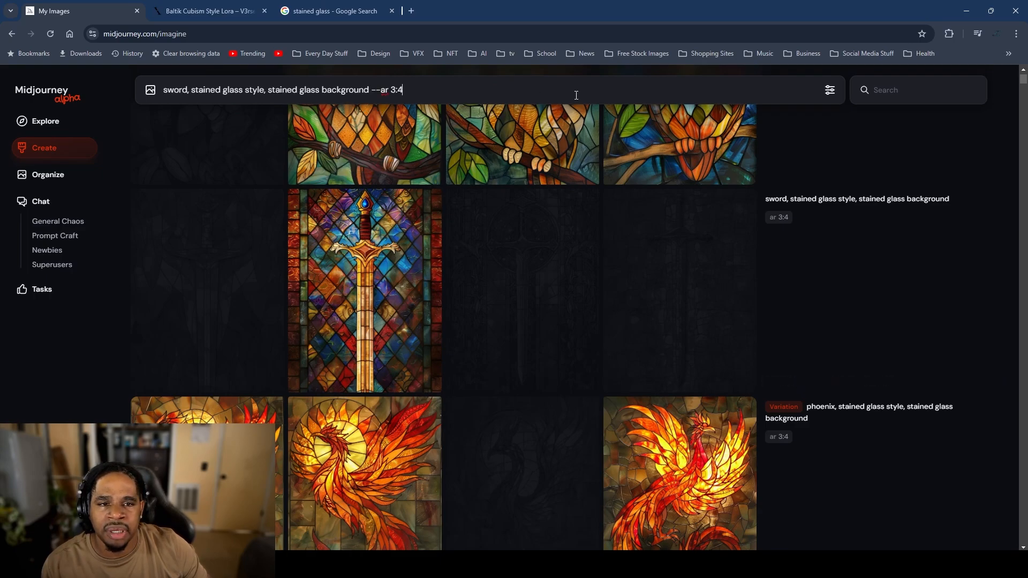
{"action": "left_click", "coordinate": [830, 91]}
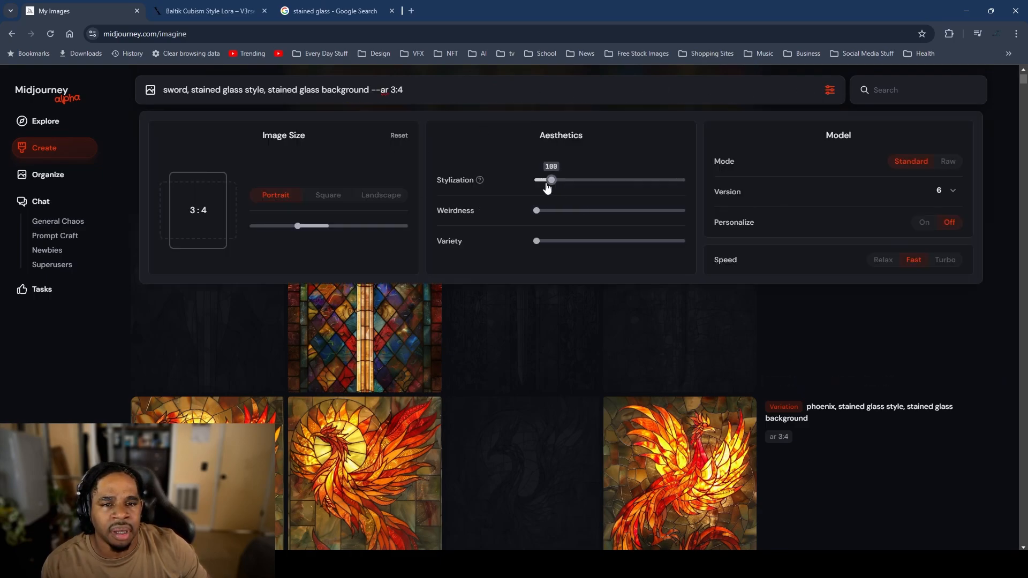
{"action": "left_click_drag", "start_coordinate": [551, 181], "coordinate": [608, 181]}
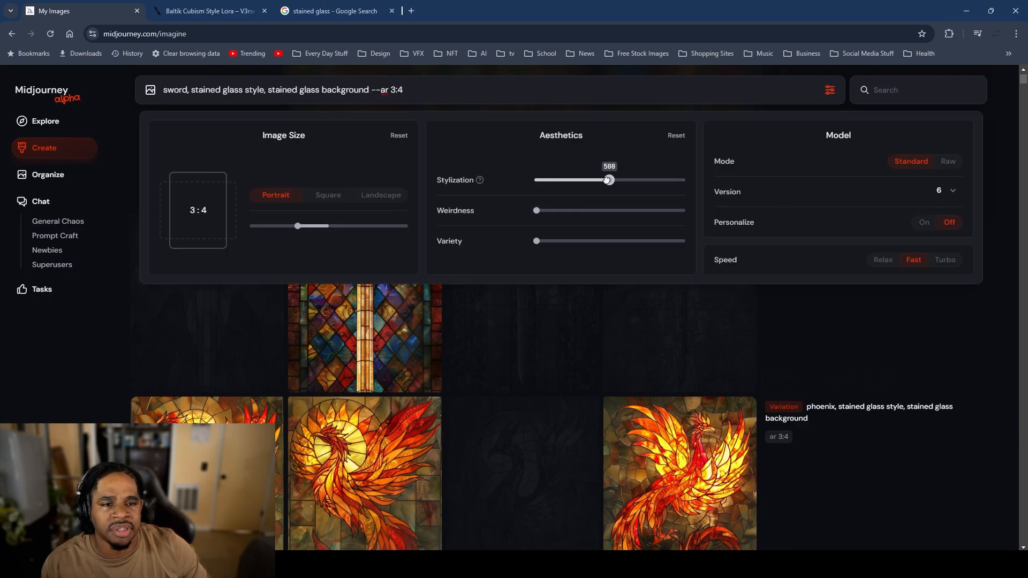
{"action": "left_click", "coordinate": [634, 323]}
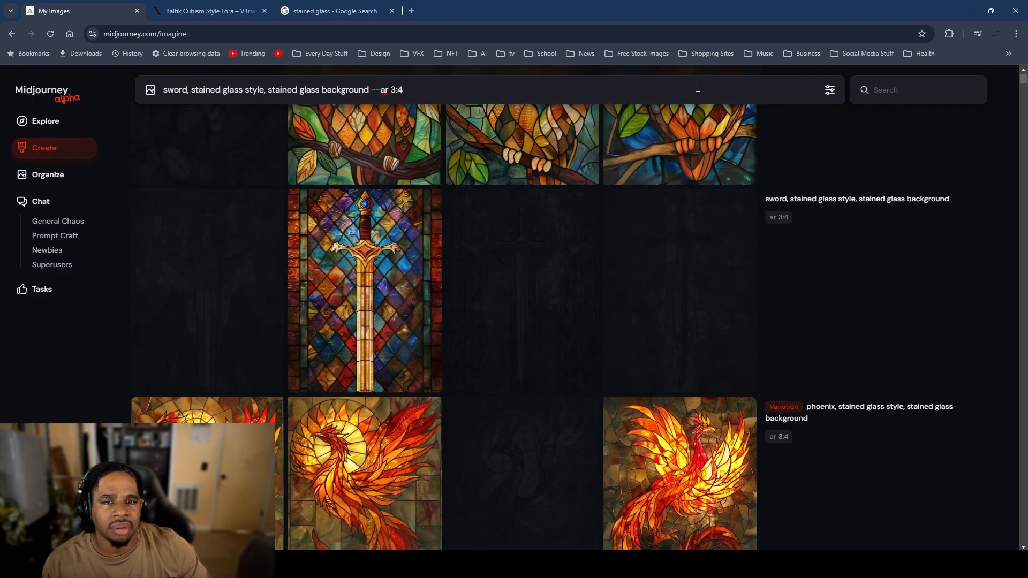
{"action": "key", "text": "Return"}
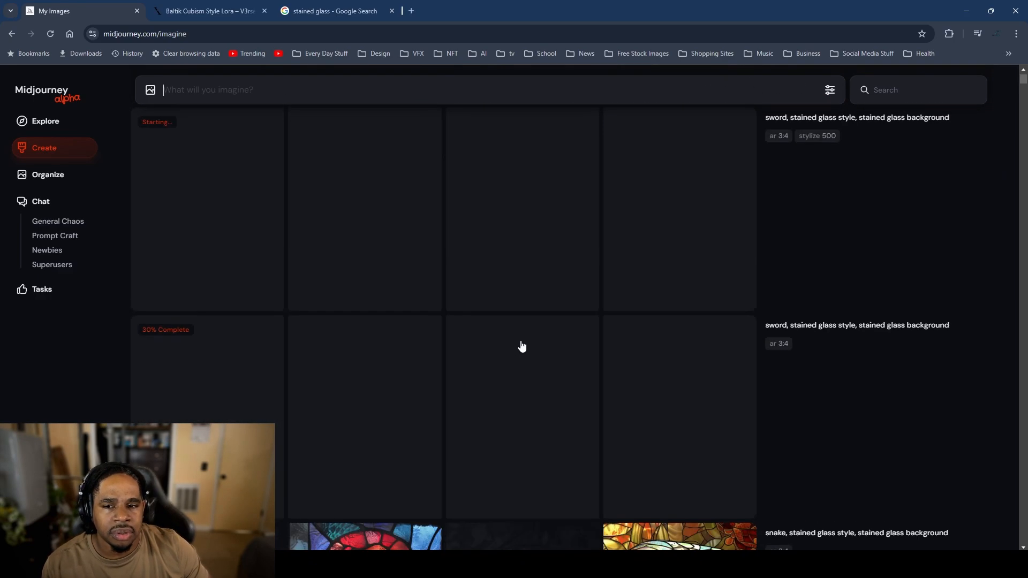
Step: Review the earlier stained glass images in the creation feed and in the Organize archive
{"action": "scroll", "coordinate": [530, 332], "scroll_direction": "down", "scroll_amount": 5}
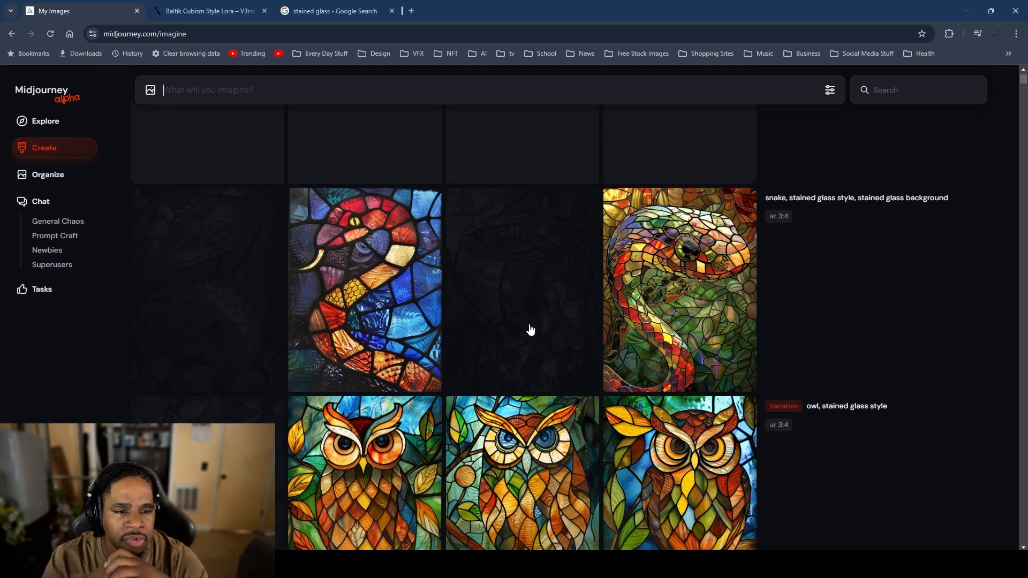
{"action": "scroll", "coordinate": [370, 329], "scroll_direction": "down", "scroll_amount": 4}
{"action": "scroll", "coordinate": [364, 321], "scroll_direction": "down", "scroll_amount": 15}
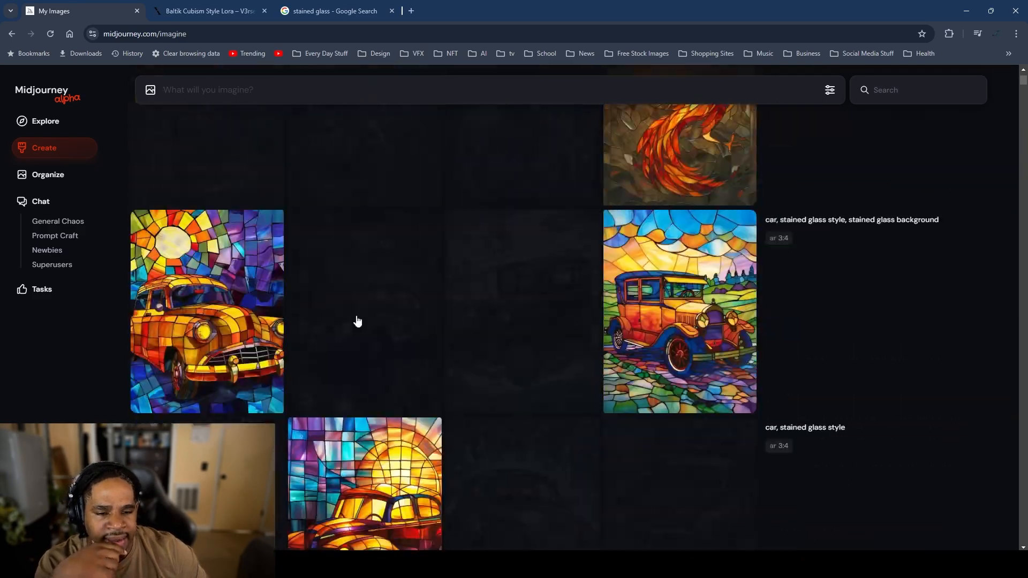
{"action": "scroll", "coordinate": [359, 312], "scroll_direction": "down", "scroll_amount": 3}
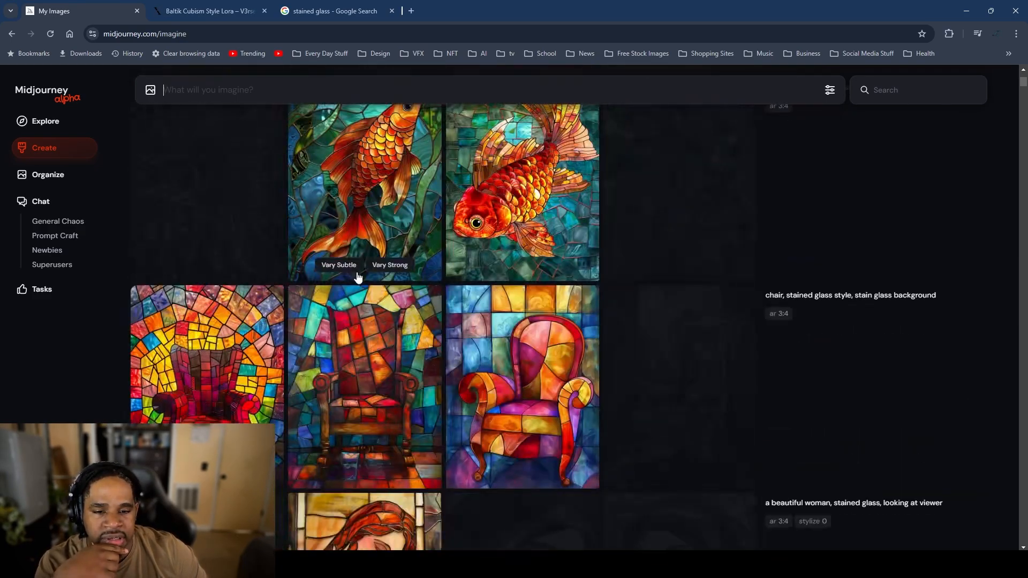
{"action": "left_click", "coordinate": [56, 175]}
{"action": "scroll", "coordinate": [529, 309], "scroll_direction": "down", "scroll_amount": 4}
{"action": "scroll", "coordinate": [531, 308], "scroll_direction": "up", "scroll_amount": 4}
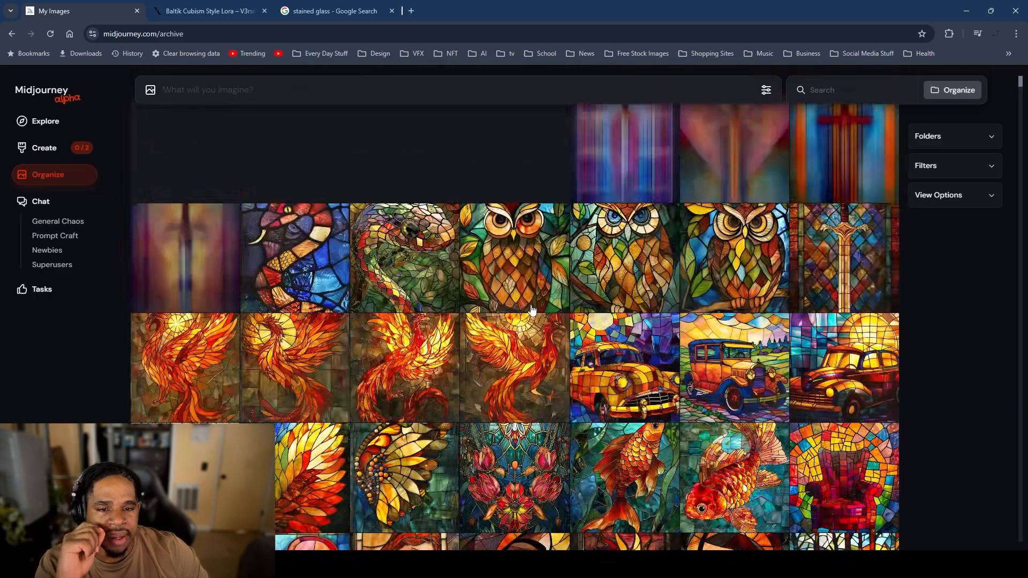
{"action": "scroll", "coordinate": [531, 307], "scroll_direction": "down", "scroll_amount": 8}
{"action": "scroll", "coordinate": [531, 305], "scroll_direction": "down", "scroll_amount": 5}
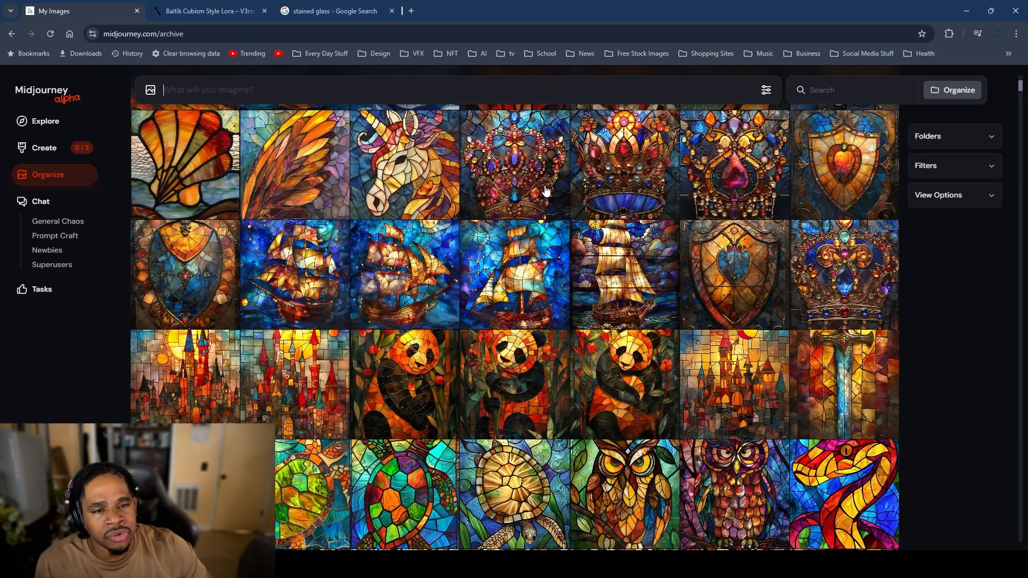
{"action": "scroll", "coordinate": [522, 176], "scroll_direction": "up", "scroll_amount": 1}
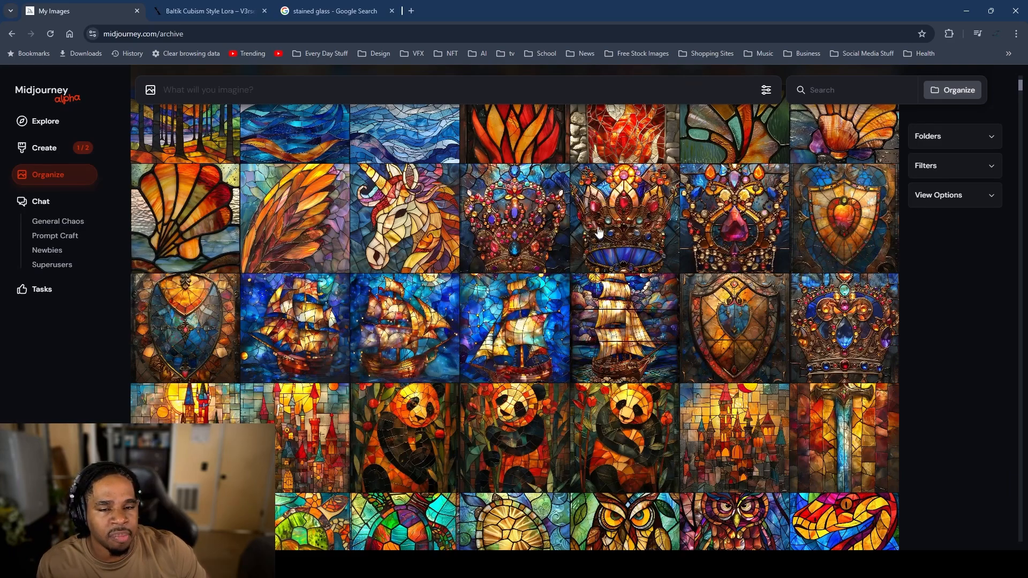
{"action": "scroll", "coordinate": [459, 199], "scroll_direction": "up", "scroll_amount": 10}
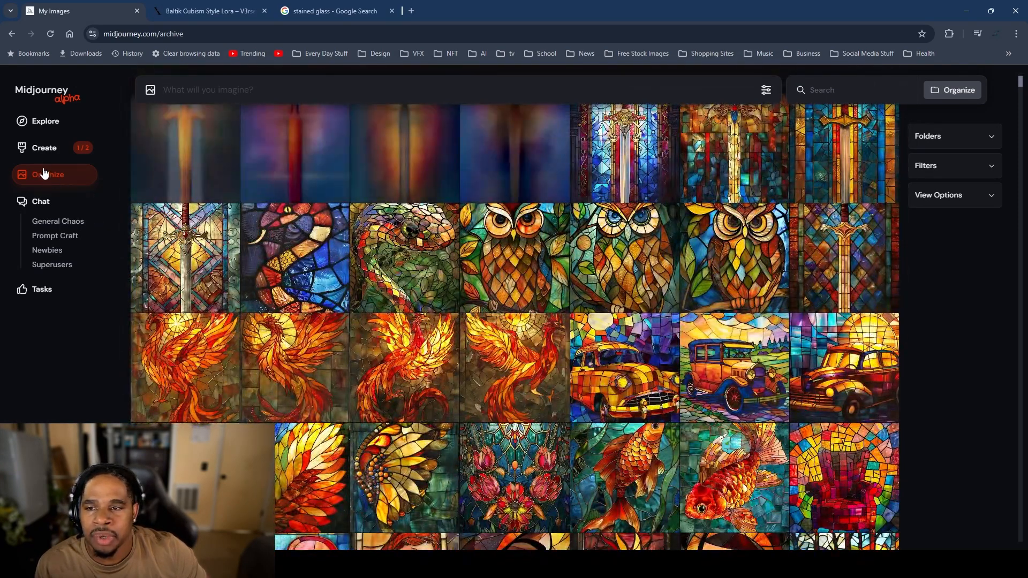
Step: Return to the Create feed and hide the first, fourth and third images of the new sword set without the stylize setting
{"action": "left_click", "coordinate": [44, 153]}
{"action": "scroll", "coordinate": [467, 284], "scroll_direction": "up", "scroll_amount": 15}
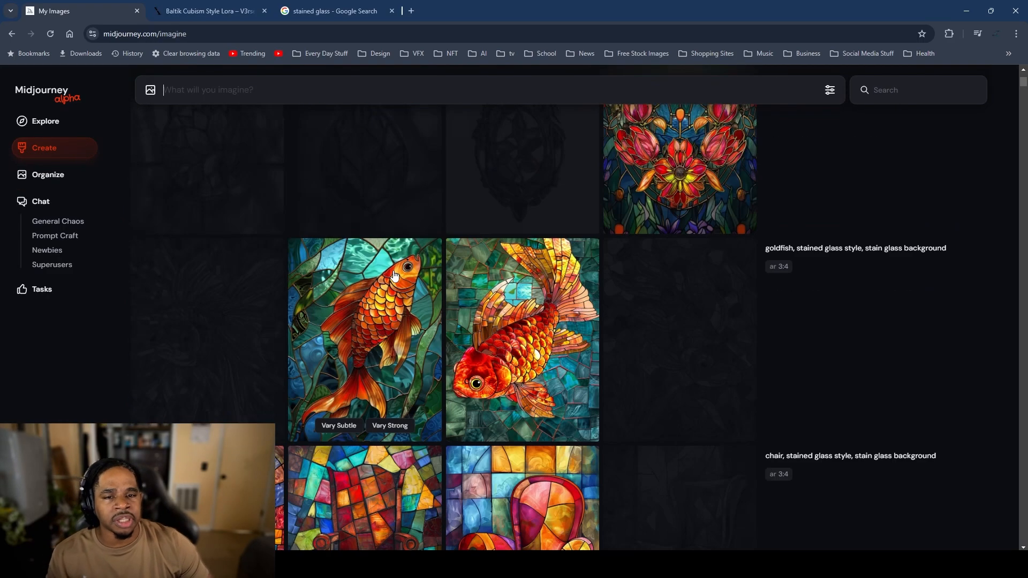
{"action": "scroll", "coordinate": [366, 249], "scroll_direction": "up", "scroll_amount": 8}
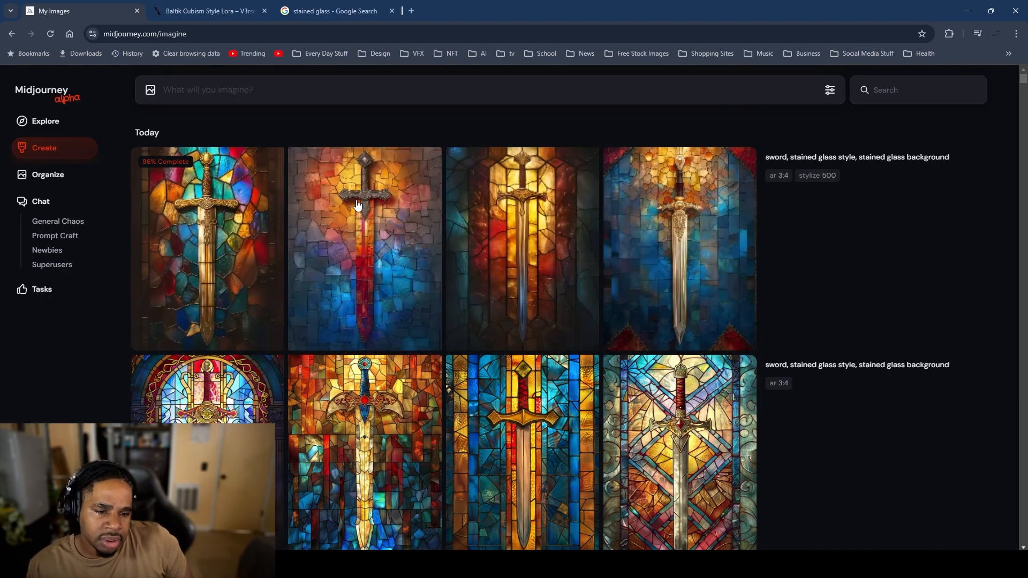
{"action": "scroll", "coordinate": [375, 268], "scroll_direction": "down", "scroll_amount": 4}
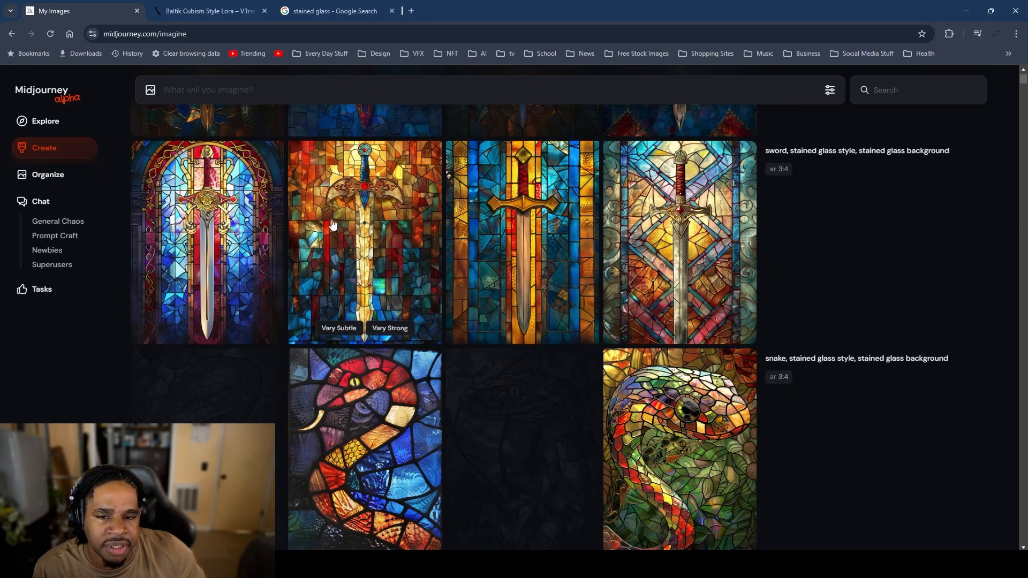
{"action": "right_click", "coordinate": [187, 249]}
{"action": "left_click", "coordinate": [259, 260]}
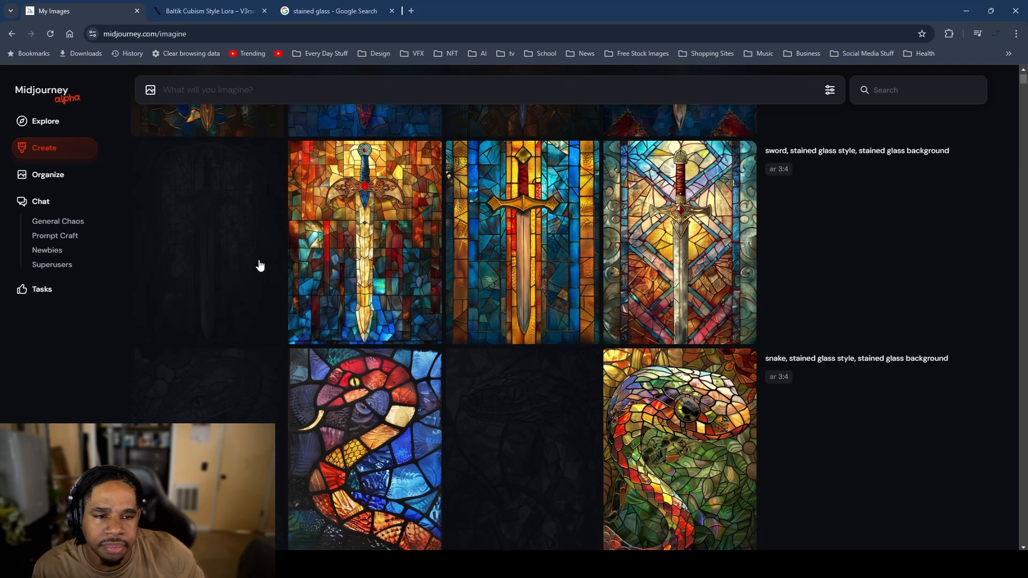
{"action": "right_click", "coordinate": [695, 240]}
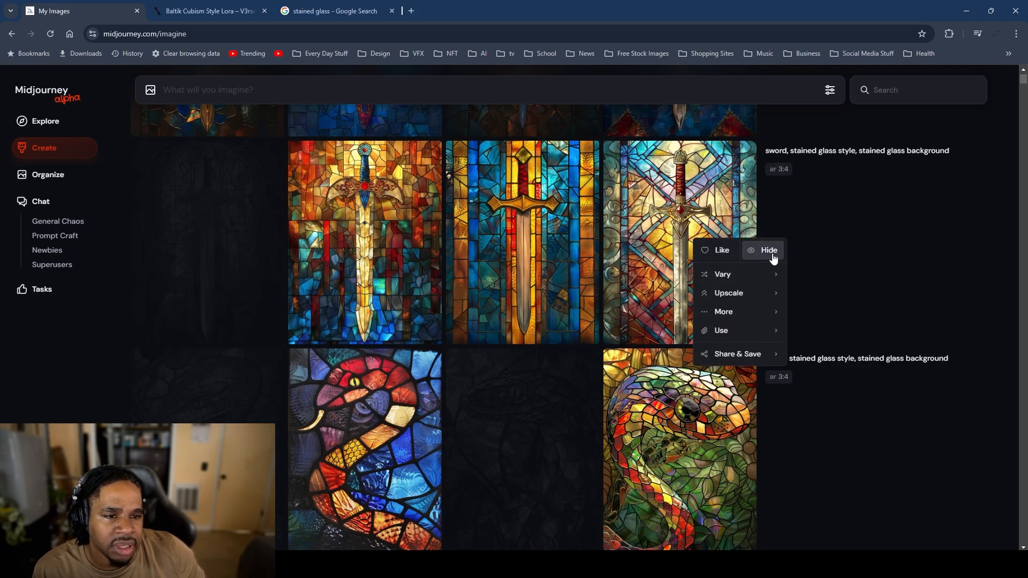
{"action": "left_click", "coordinate": [769, 251]}
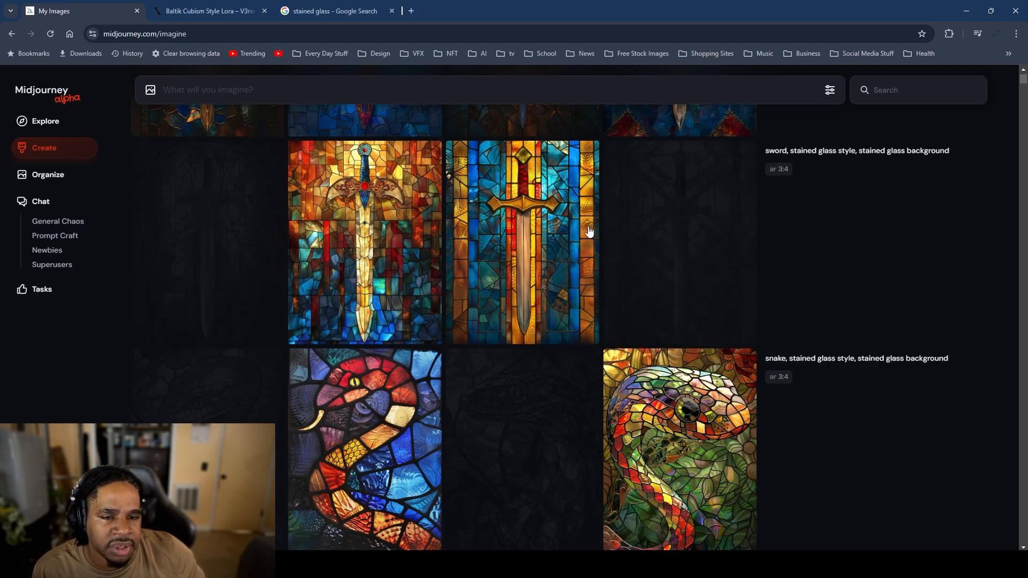
{"action": "right_click", "coordinate": [515, 252]}
{"action": "mouse_move", "coordinate": [539, 290]}
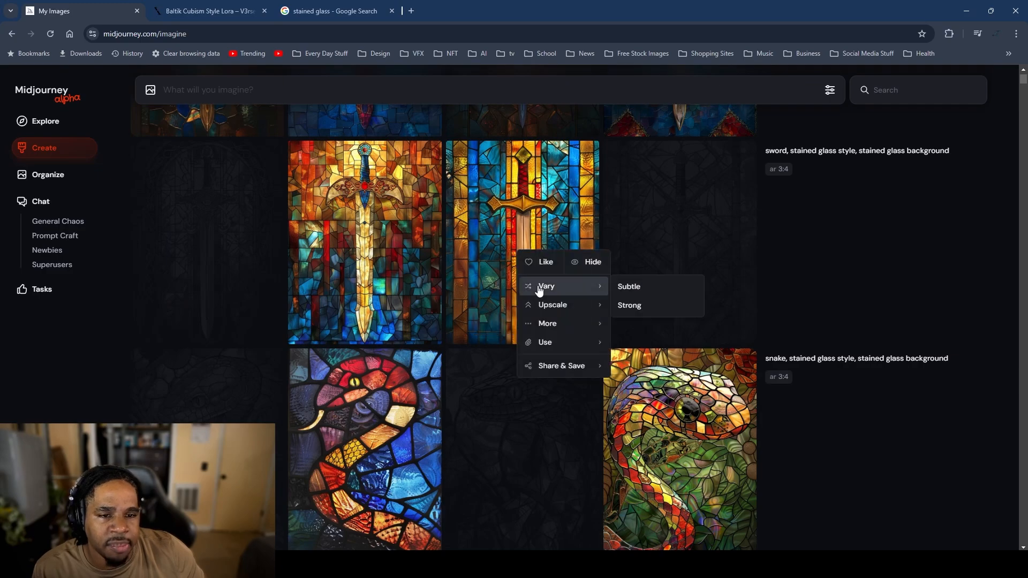
{"action": "left_click", "coordinate": [581, 263]}
Step: Hide all four sword images in the set generated with stylize 500
{"action": "mouse_move", "coordinate": [332, 291]}
{"action": "scroll", "coordinate": [396, 206], "scroll_direction": "up", "scroll_amount": 3}
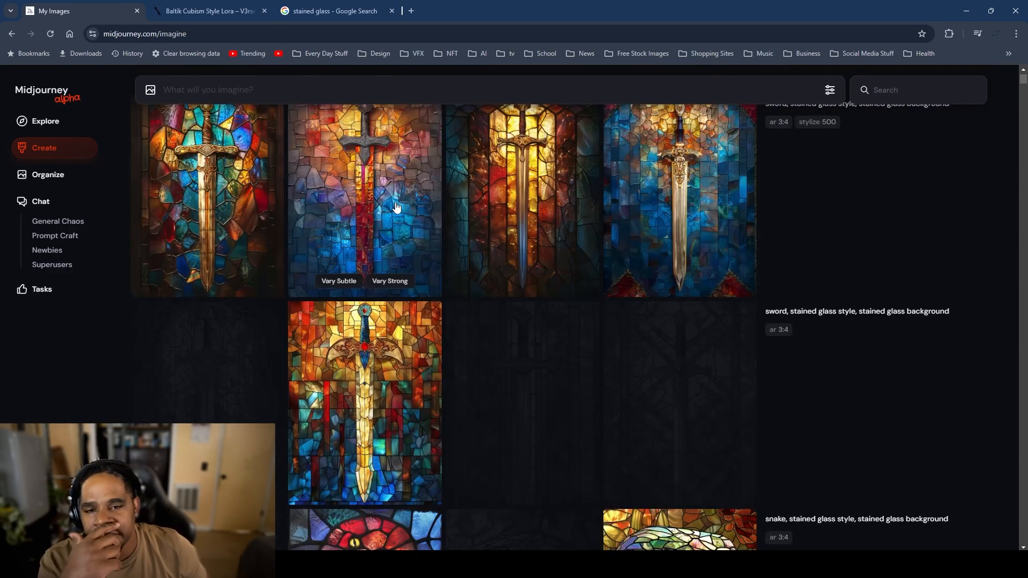
{"action": "scroll", "coordinate": [342, 372], "scroll_direction": "down", "scroll_amount": 3}
{"action": "scroll", "coordinate": [340, 344], "scroll_direction": "up", "scroll_amount": 4}
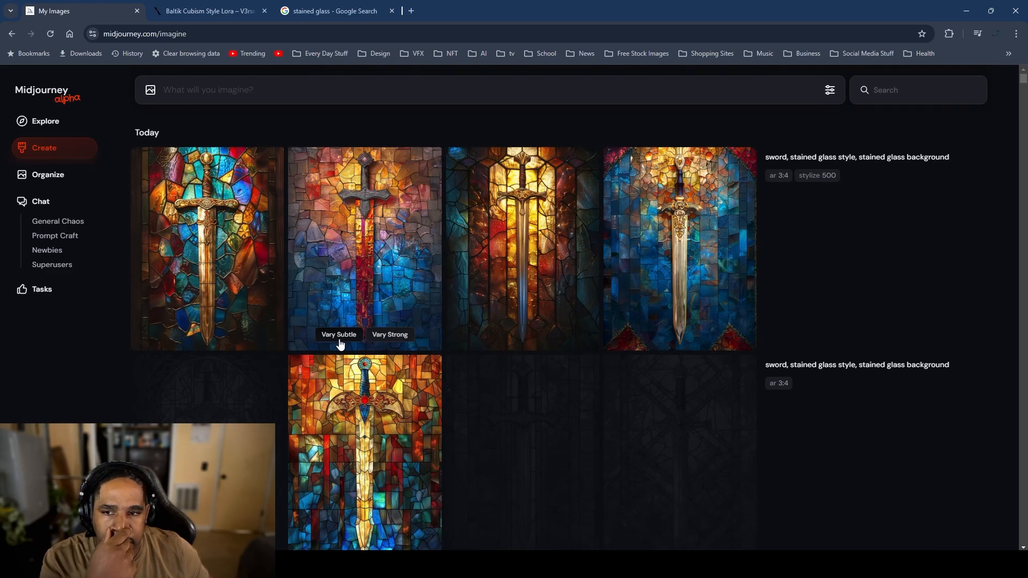
{"action": "right_click", "coordinate": [218, 255]}
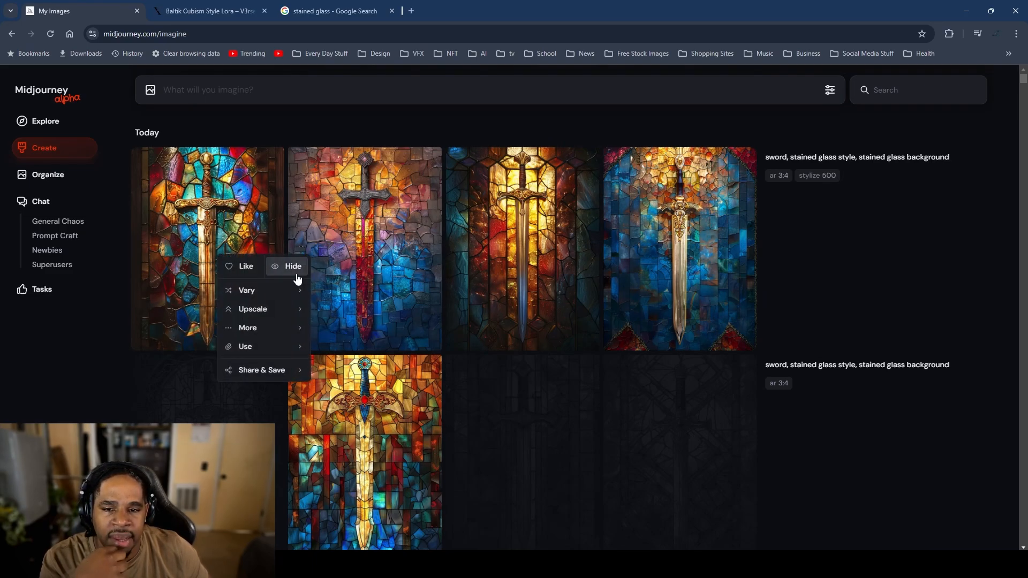
{"action": "left_click", "coordinate": [298, 278]}
{"action": "right_click", "coordinate": [349, 257]}
{"action": "left_click", "coordinate": [423, 268]}
{"action": "right_click", "coordinate": [525, 262]}
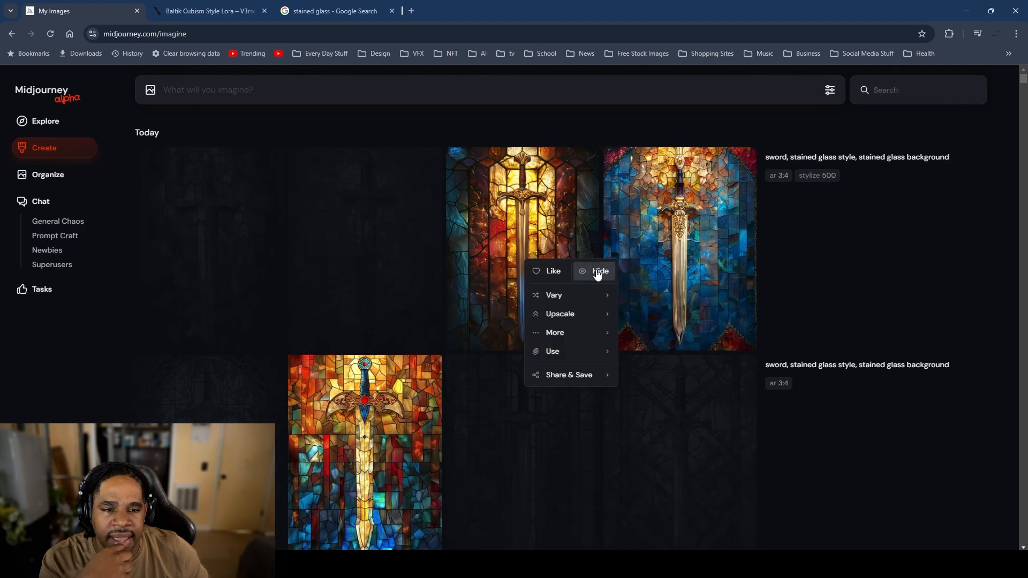
{"action": "left_click", "coordinate": [597, 273]}
{"action": "right_click", "coordinate": [664, 267]}
{"action": "left_click", "coordinate": [735, 276]}
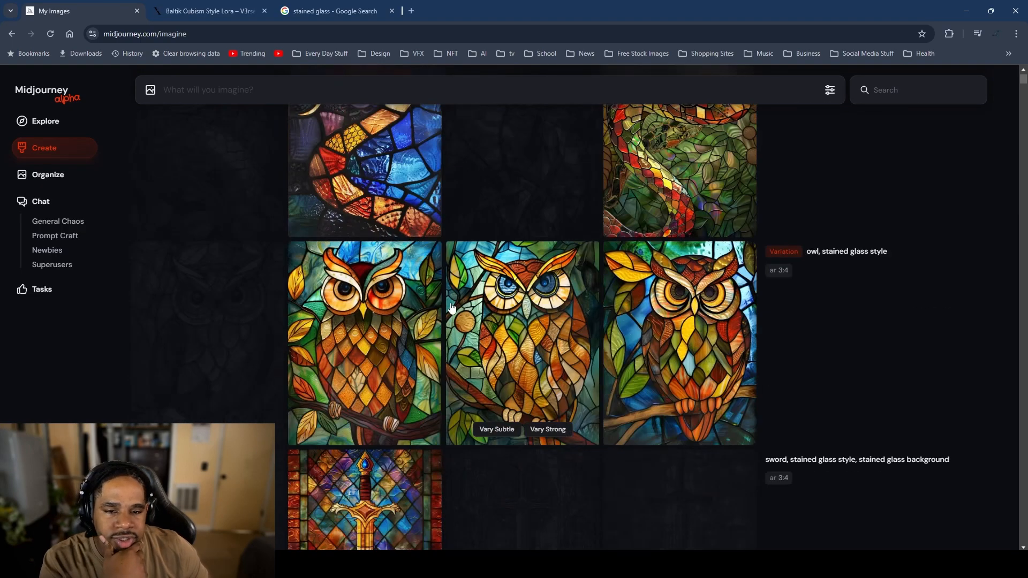
{"action": "scroll", "coordinate": [451, 308], "scroll_direction": "up", "scroll_amount": 2}
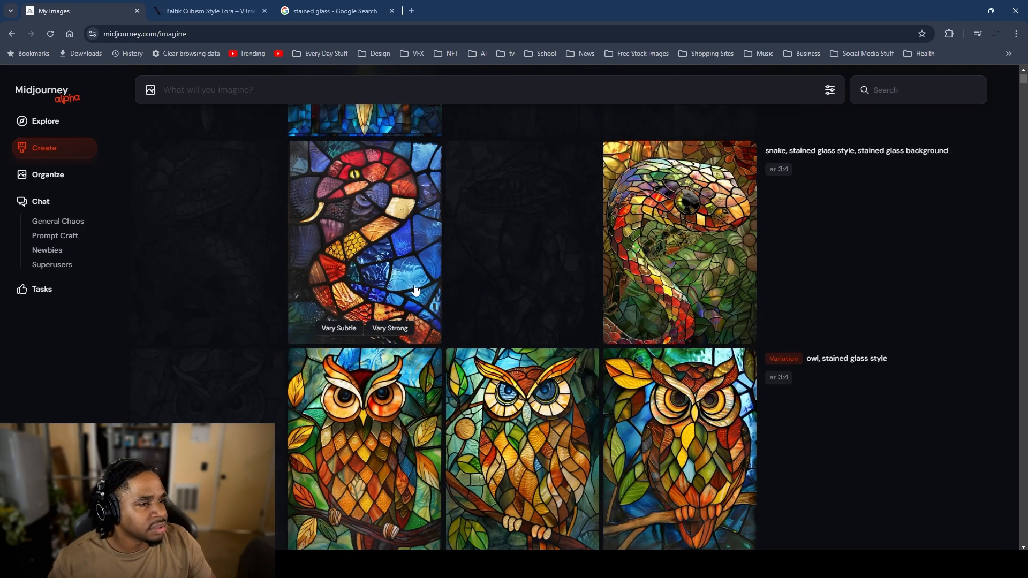
{"action": "scroll", "coordinate": [416, 290], "scroll_direction": "up", "scroll_amount": 4}
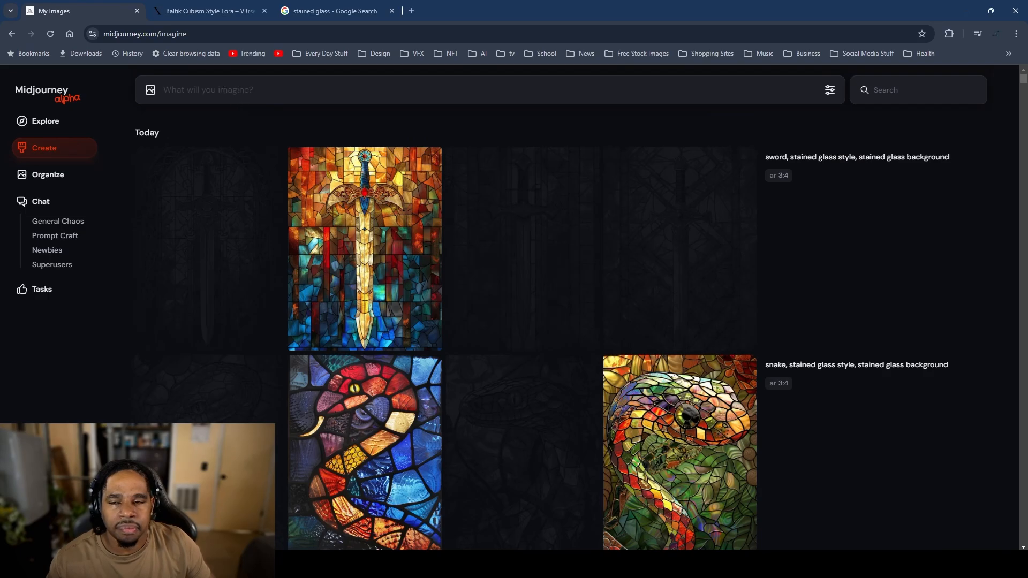
Step: Reuse the stained glass sword prompt, replace "sword" with "beast master's whistle" and generate a set of images
{"action": "mouse_move", "coordinate": [838, 232]}
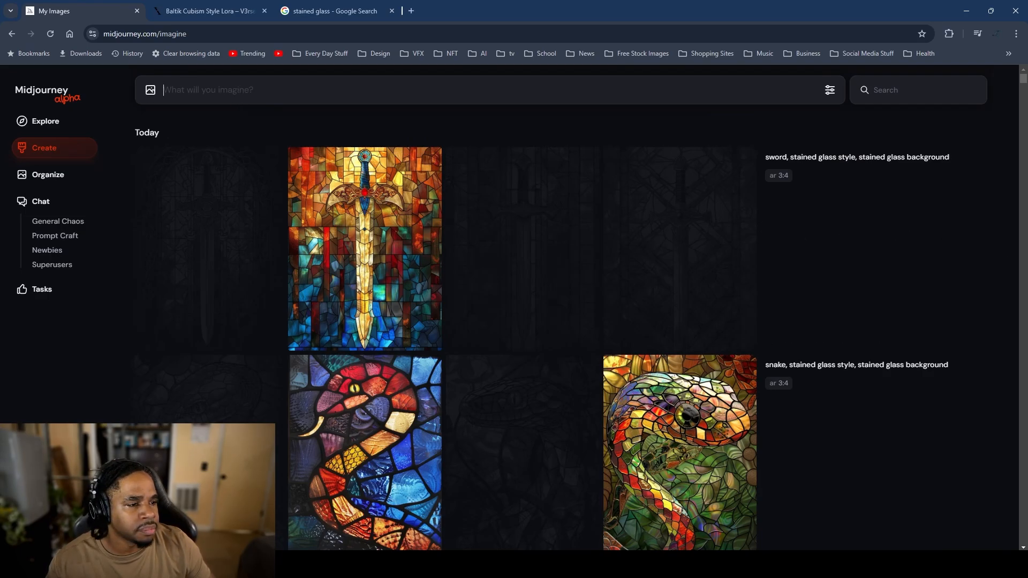
{"action": "mouse_move", "coordinate": [794, 253]}
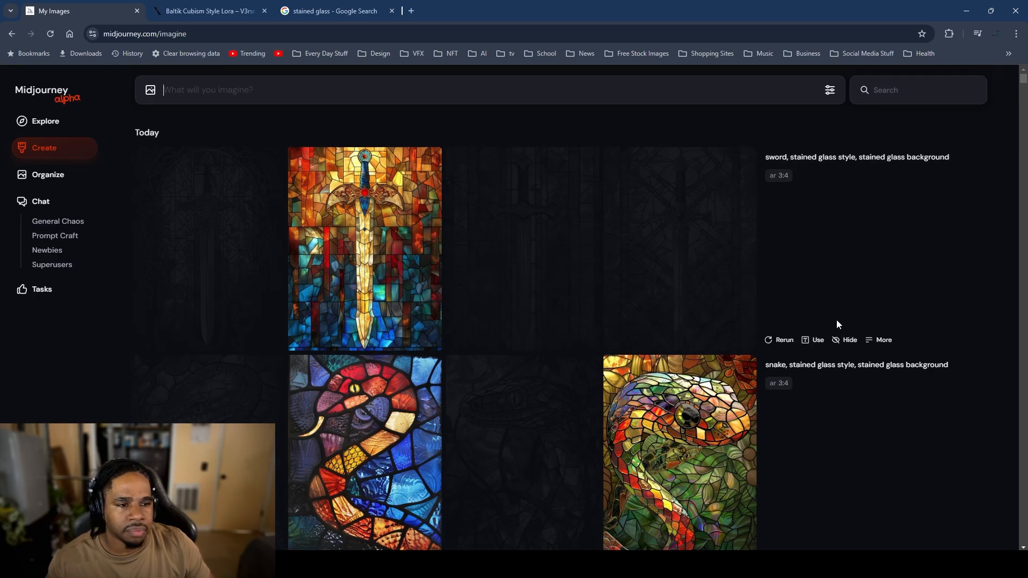
{"action": "left_click", "coordinate": [812, 341]}
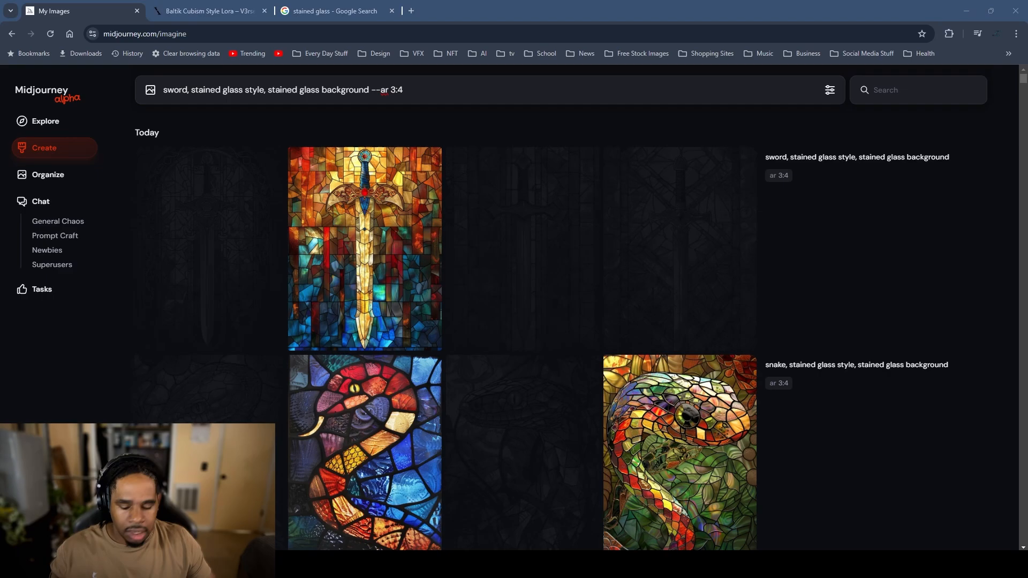
{"action": "left_click", "coordinate": [180, 90]}
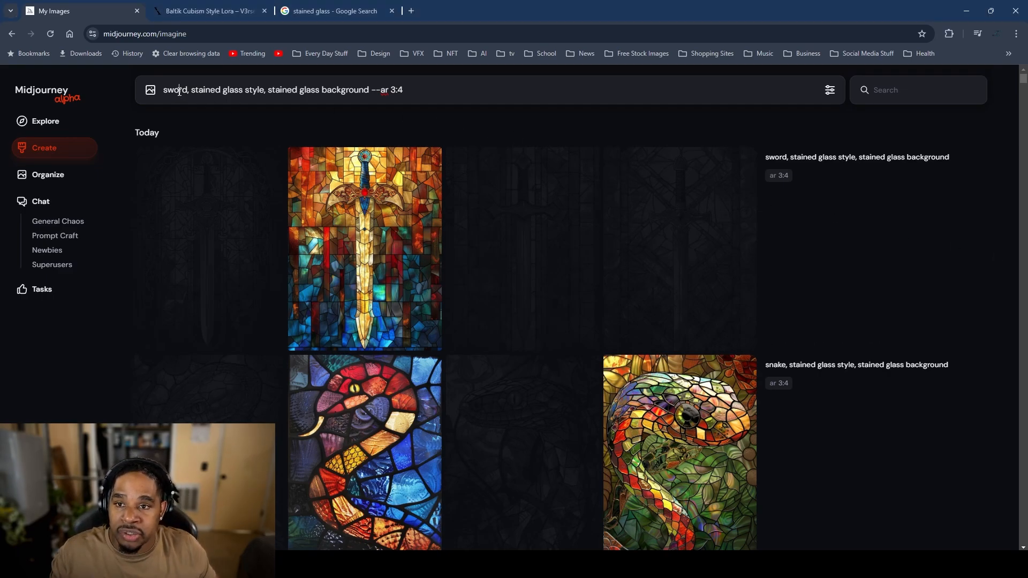
{"action": "double_click", "coordinate": [177, 90]}
{"action": "type", "text": "beast master's whistle"}
{"action": "key", "text": "Return"}
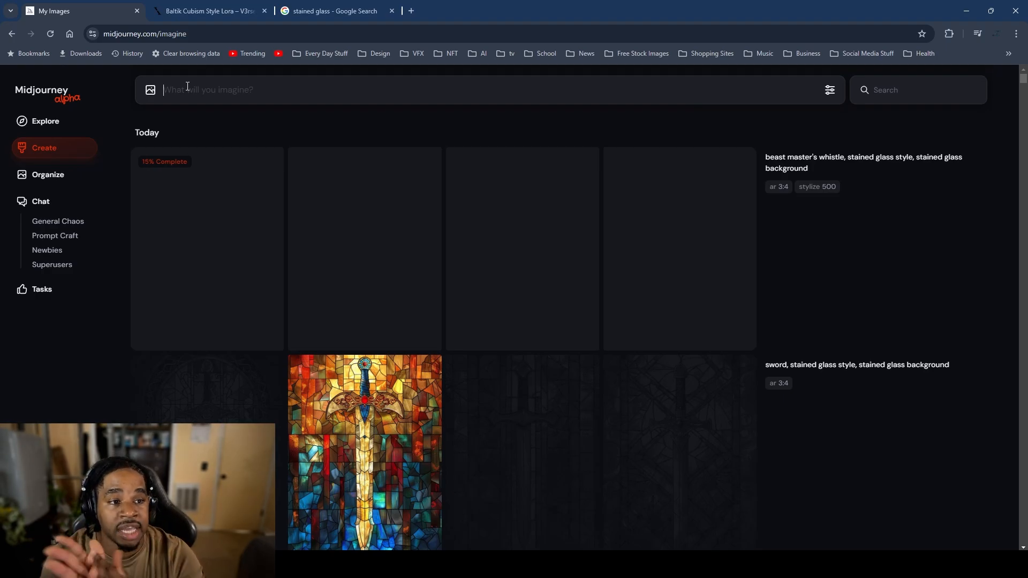
Step: Reuse the beast master's whistle prompt, lower the stylization setting to 200 and generate another set from the prompt with --stylize 500
{"action": "mouse_move", "coordinate": [828, 188]}
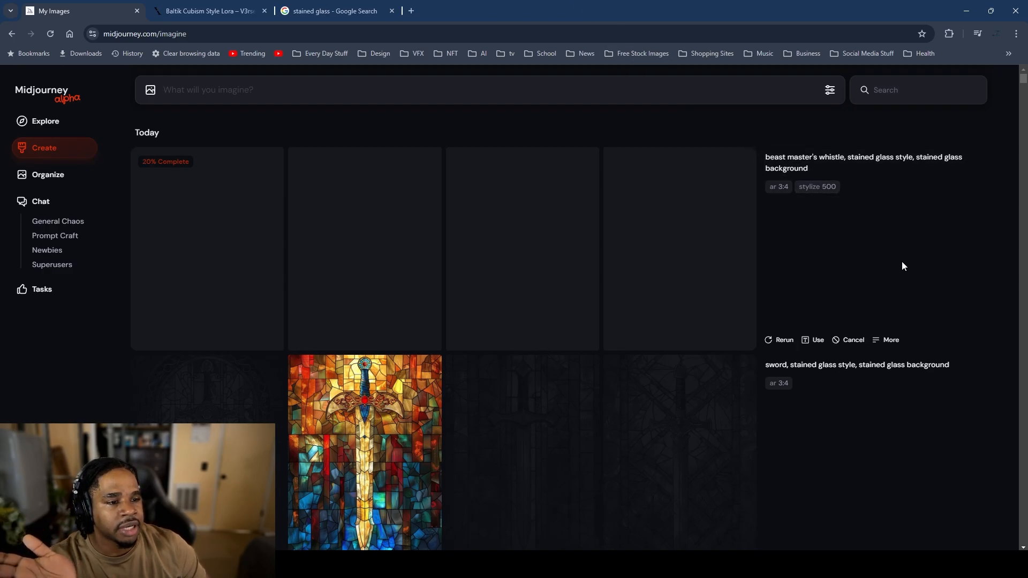
{"action": "left_click", "coordinate": [813, 341]}
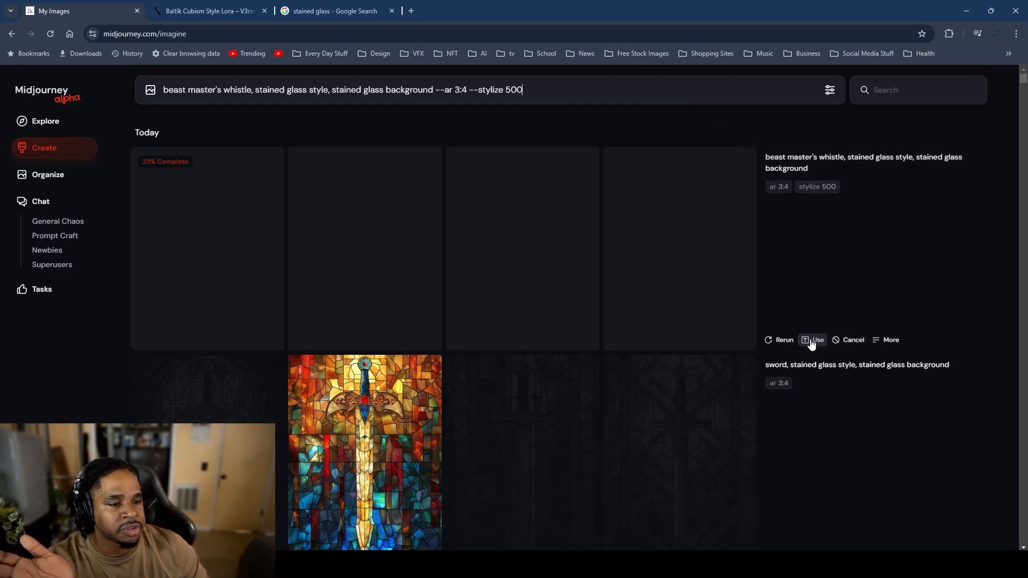
{"action": "double_click", "coordinate": [518, 89]}
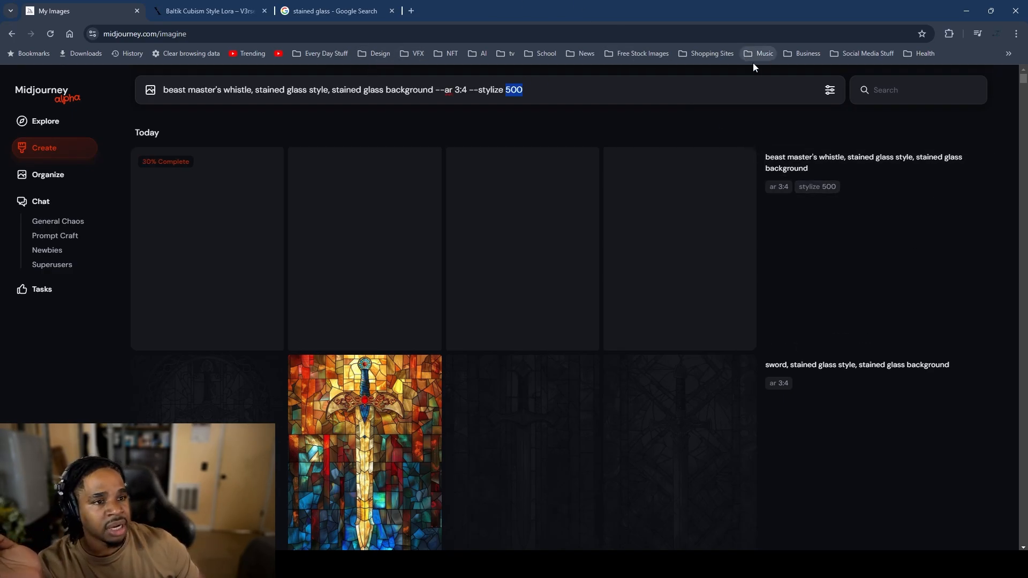
{"action": "left_click", "coordinate": [823, 91]}
{"action": "left_click", "coordinate": [831, 95]}
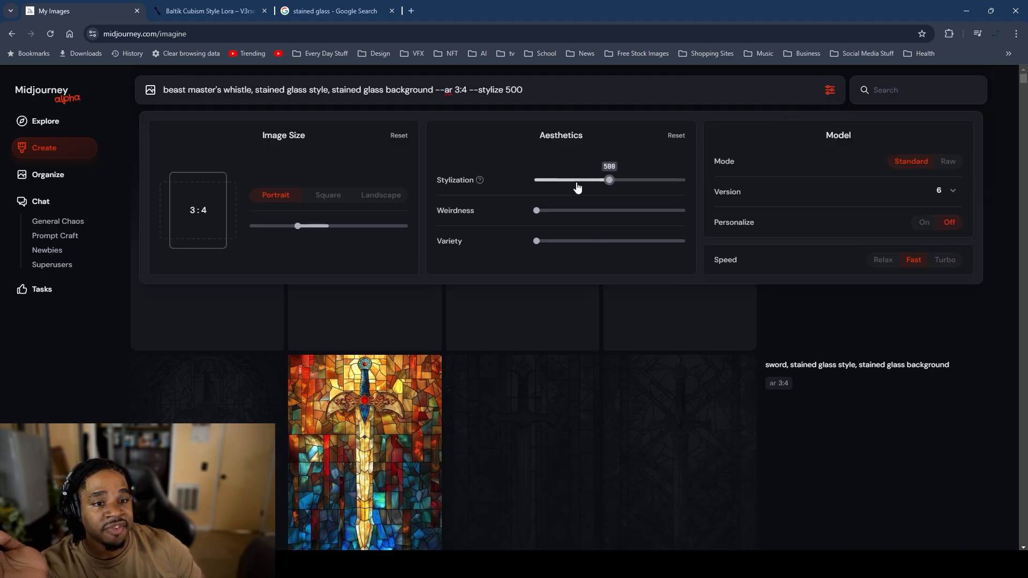
{"action": "left_click_drag", "start_coordinate": [609, 181], "coordinate": [569, 182]}
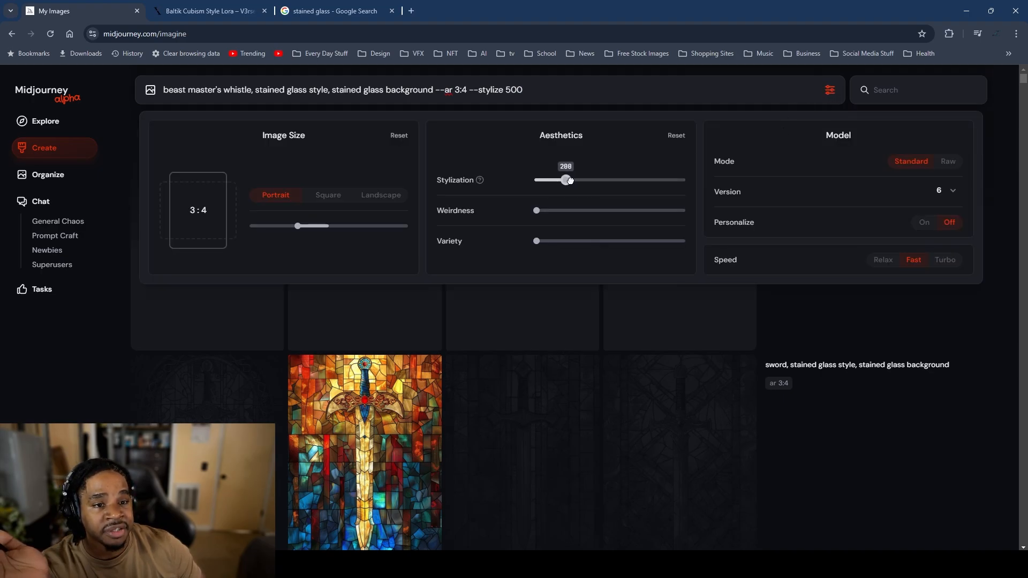
{"action": "left_click", "coordinate": [847, 313]}
{"action": "left_click", "coordinate": [707, 97]}
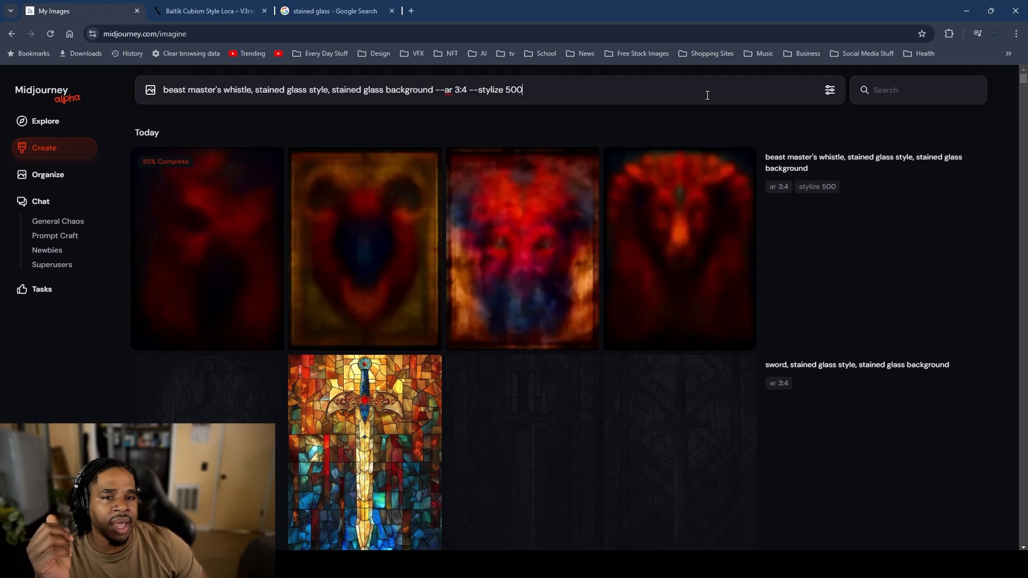
{"action": "key", "text": "Return"}
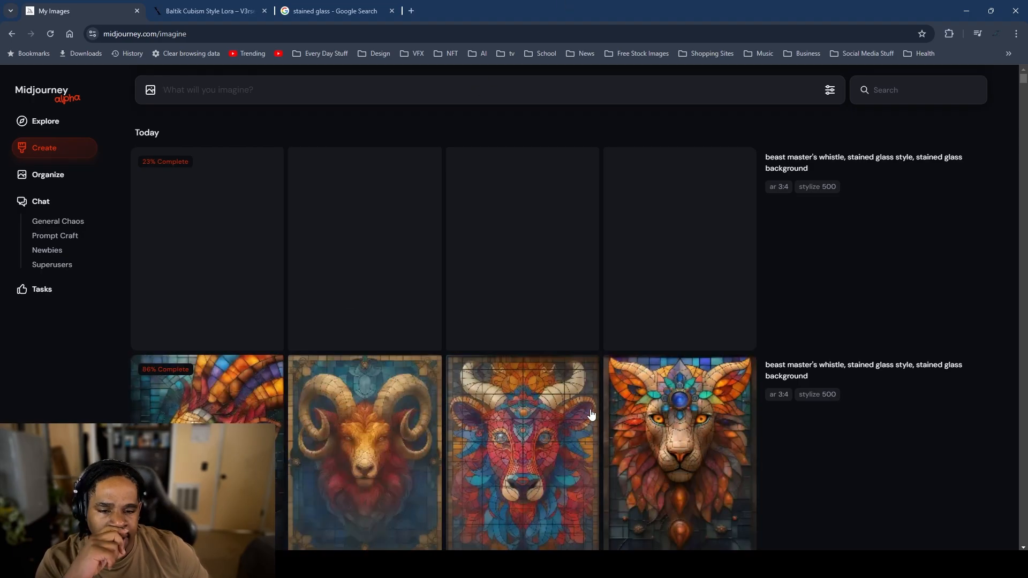
Step: Examine the first finished set of beast master's whistle images and hide the whole set
{"action": "scroll", "coordinate": [583, 422], "scroll_direction": "down", "scroll_amount": 3}
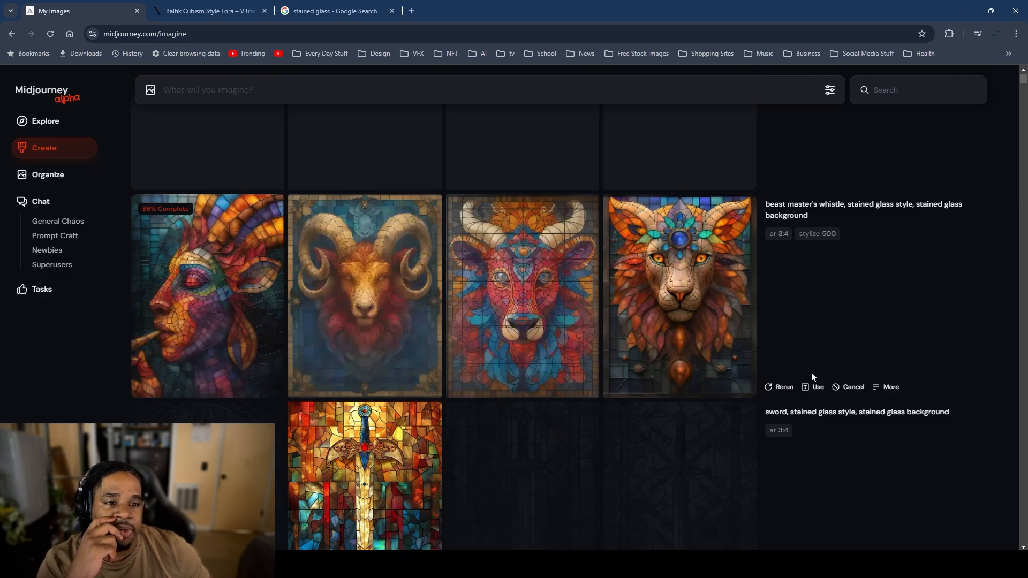
{"action": "mouse_move", "coordinate": [338, 305]}
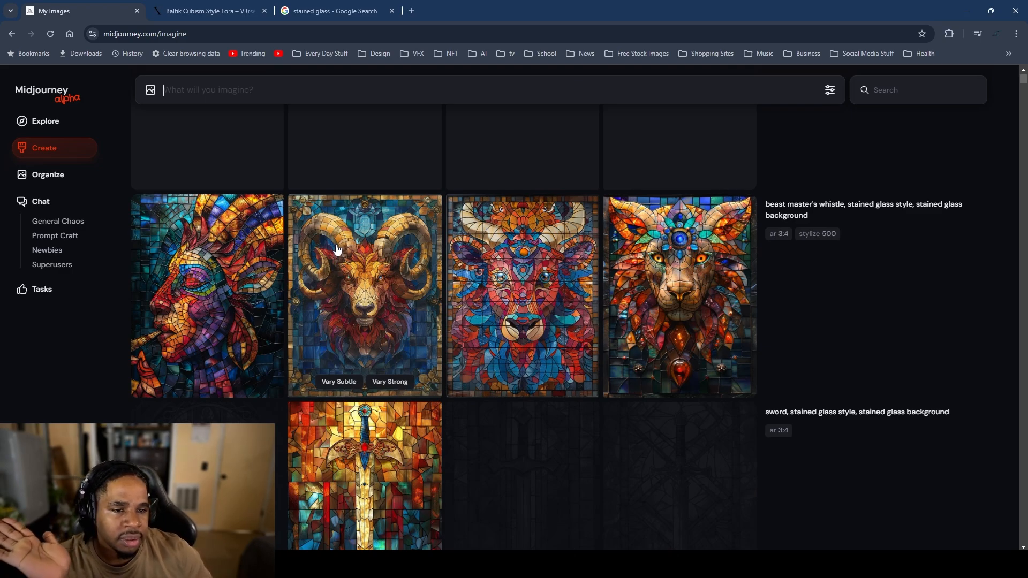
{"action": "mouse_move", "coordinate": [669, 280]}
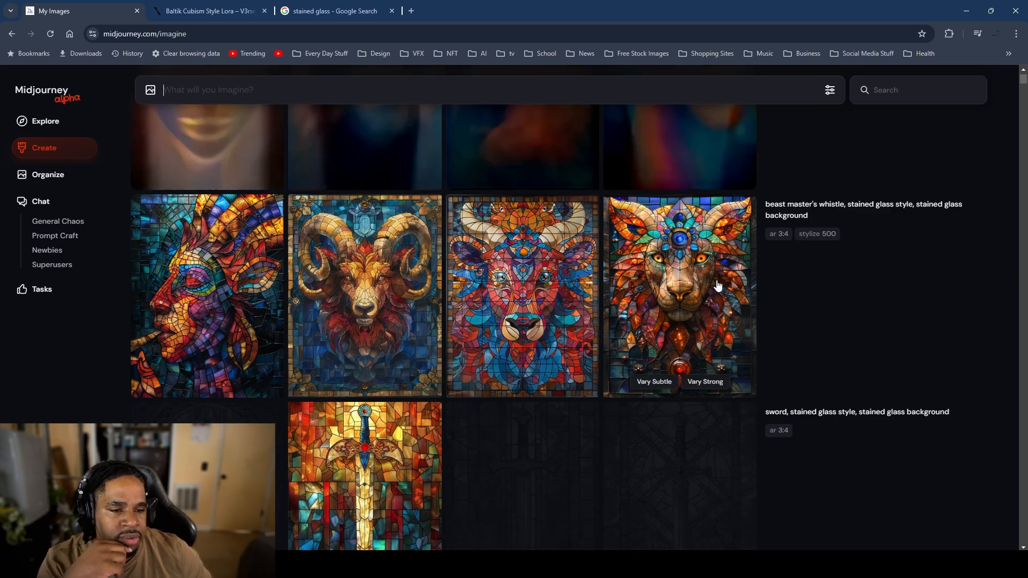
{"action": "right_click", "coordinate": [651, 290]}
{"action": "right_click", "coordinate": [856, 293]}
{"action": "left_click", "coordinate": [851, 387]}
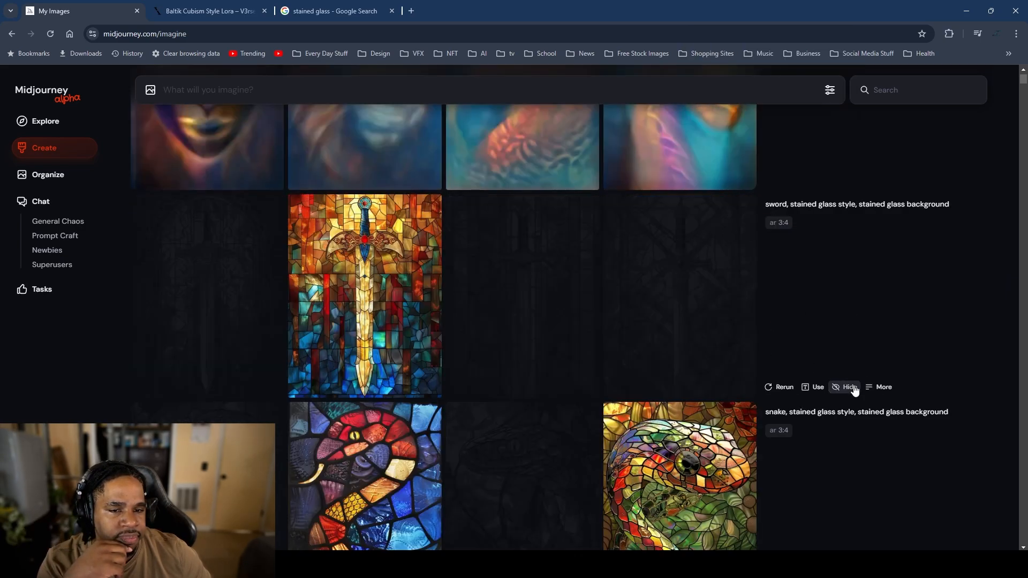
Step: Inspect the third image of the remaining whistle set enlarged, and hide the set's third, fourth and first images
{"action": "scroll", "coordinate": [605, 298], "scroll_direction": "up", "scroll_amount": 3}
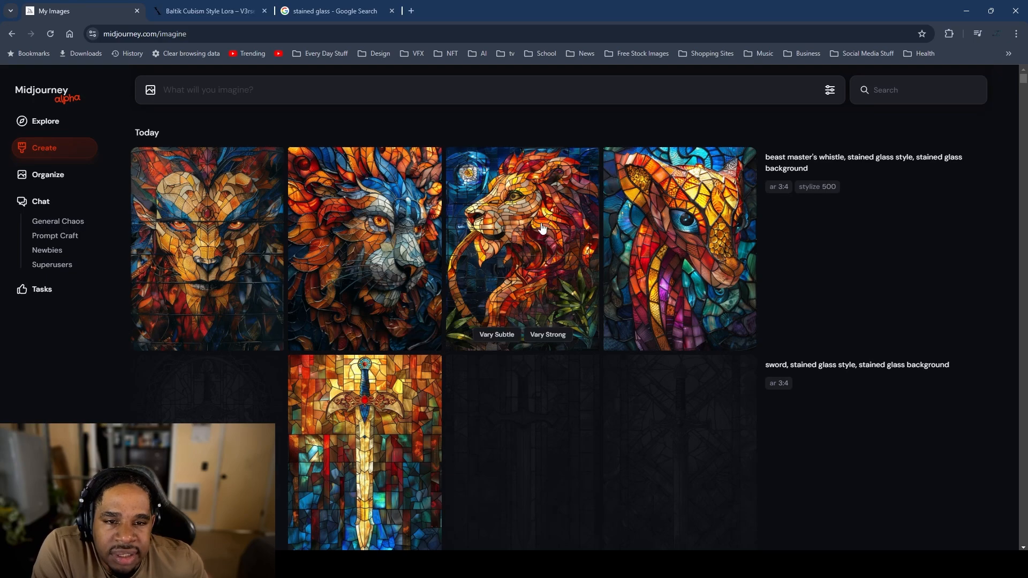
{"action": "right_click", "coordinate": [486, 228]}
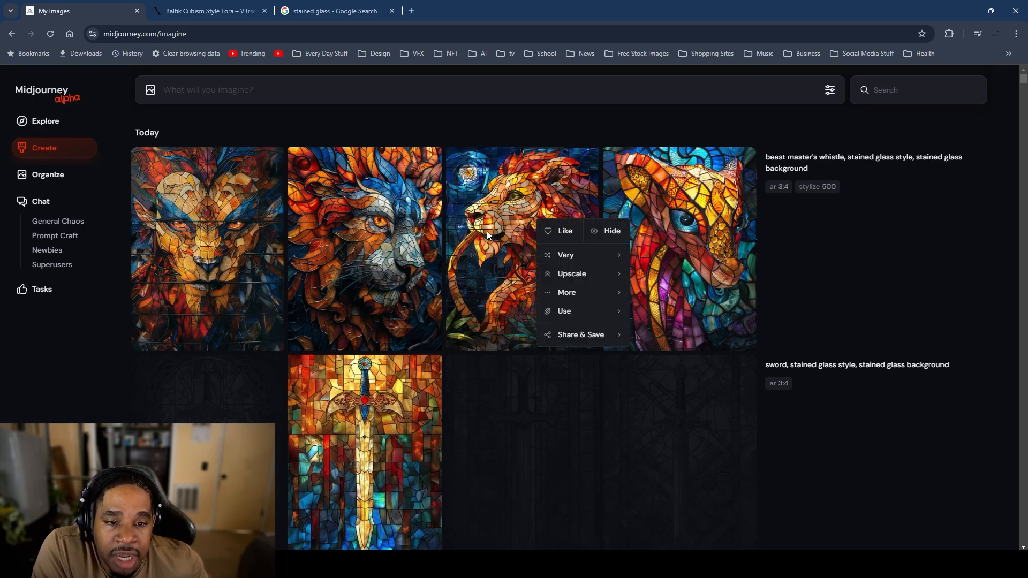
{"action": "left_click", "coordinate": [486, 229]}
{"action": "left_click", "coordinate": [487, 229]}
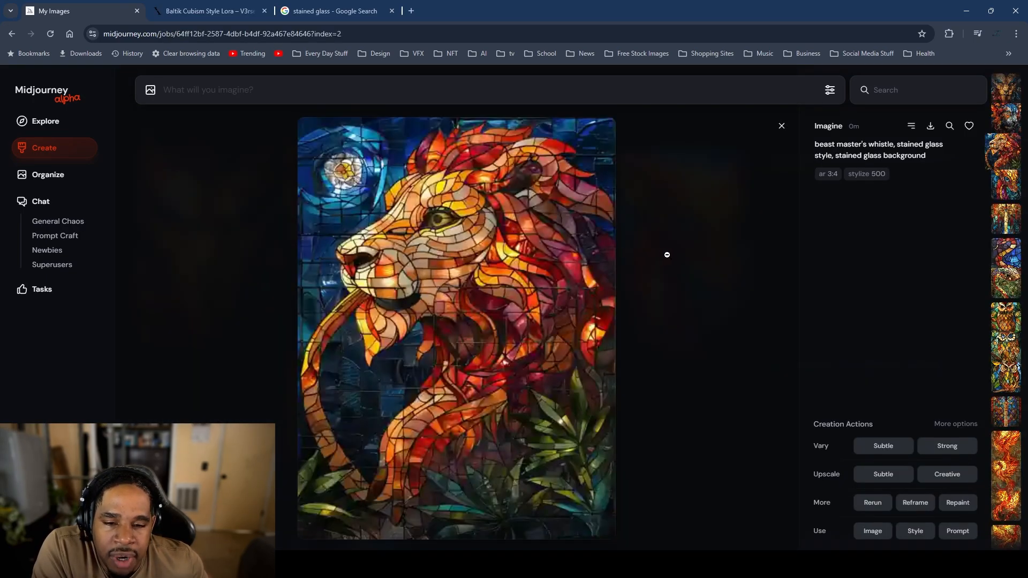
{"action": "left_click", "coordinate": [684, 251]}
{"action": "right_click", "coordinate": [533, 249]}
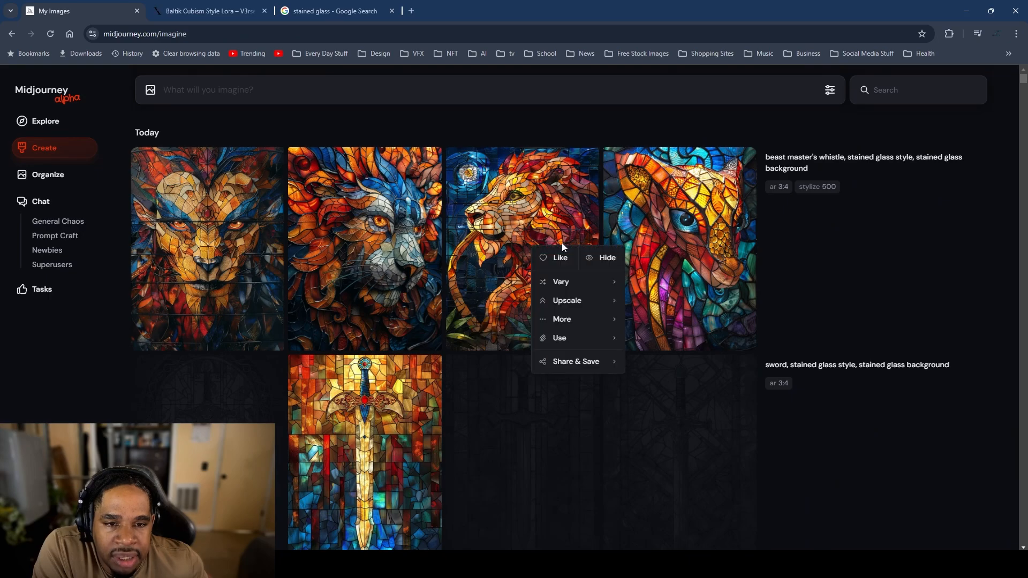
{"action": "left_click", "coordinate": [608, 258]}
{"action": "right_click", "coordinate": [676, 227]}
{"action": "left_click", "coordinate": [746, 236]}
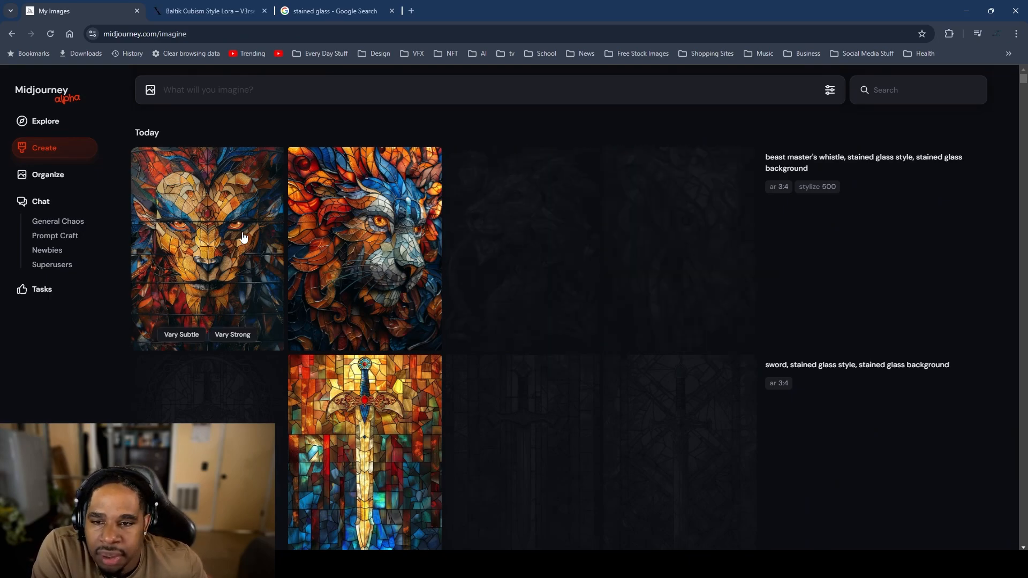
{"action": "right_click", "coordinate": [214, 232]}
{"action": "left_click", "coordinate": [286, 244]}
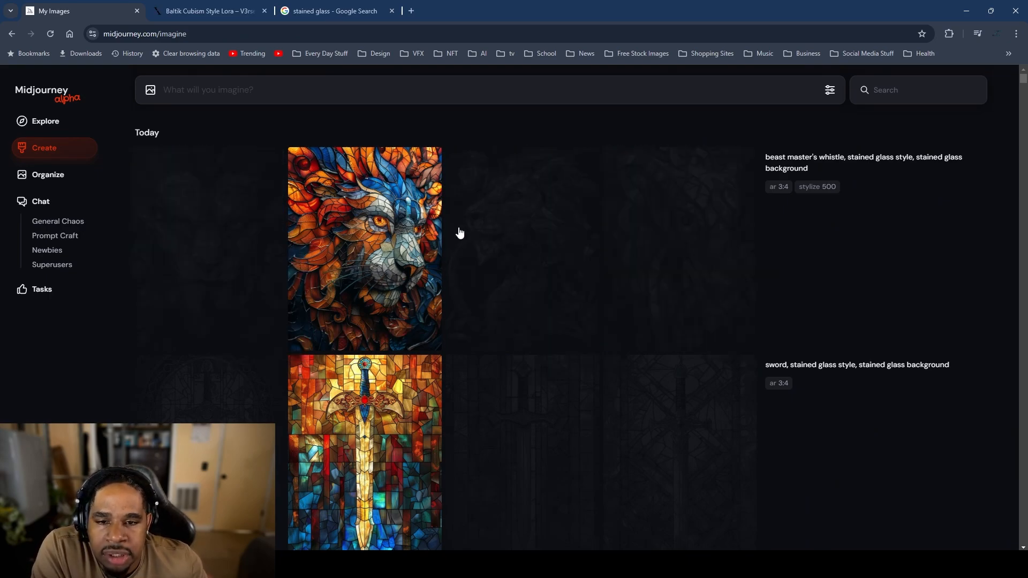
Step: View the remaining lion image enlarged and review the earlier stained glass images in the creation feed
{"action": "left_click", "coordinate": [356, 242]}
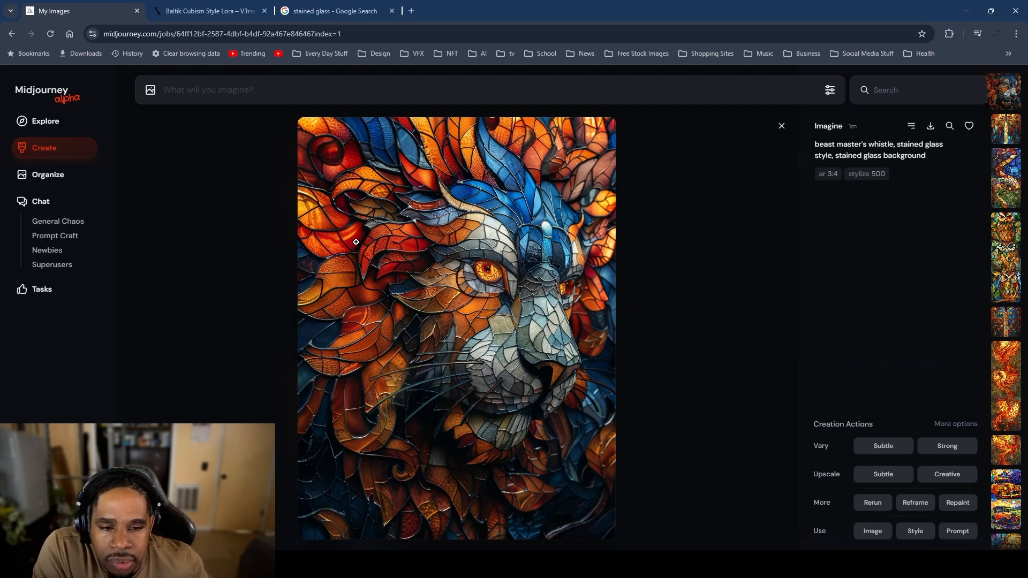
{"action": "left_click", "coordinate": [667, 260]}
{"action": "scroll", "coordinate": [371, 161], "scroll_direction": "down", "scroll_amount": 12}
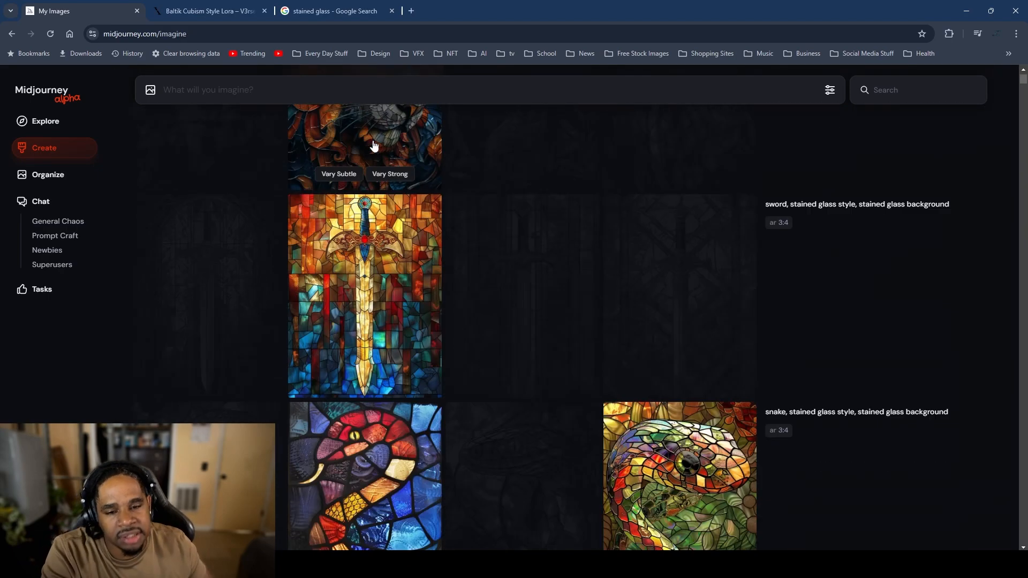
{"action": "scroll", "coordinate": [320, 182], "scroll_direction": "down", "scroll_amount": 15}
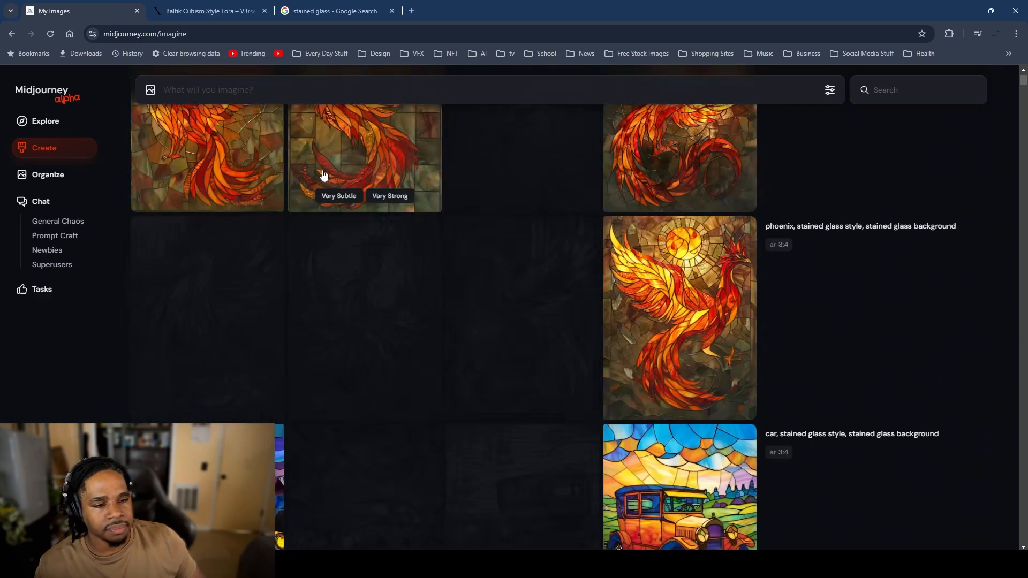
{"action": "scroll", "coordinate": [349, 252], "scroll_direction": "down", "scroll_amount": 15}
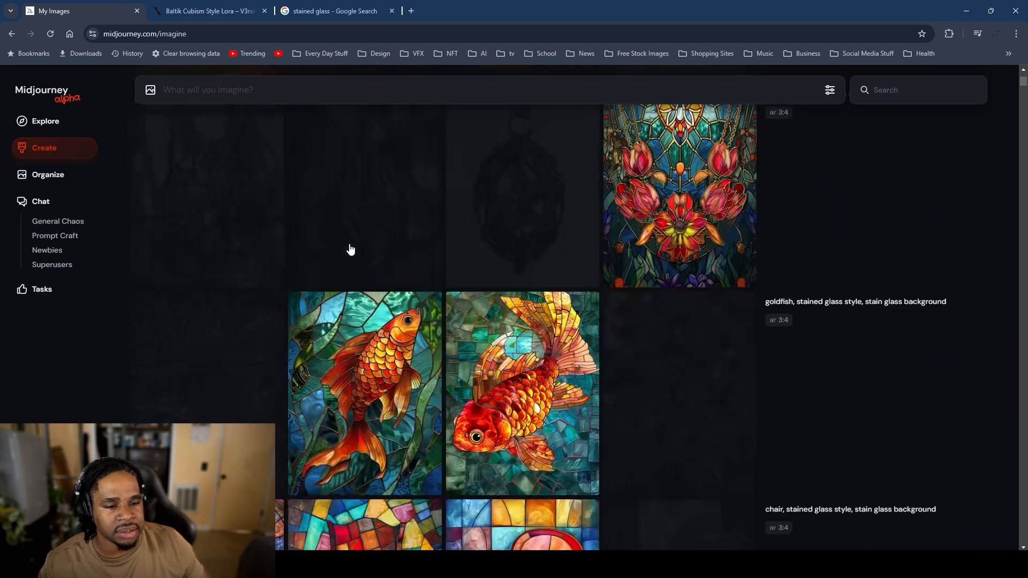
{"action": "scroll", "coordinate": [349, 249], "scroll_direction": "down", "scroll_amount": 5}
{"action": "scroll", "coordinate": [348, 247], "scroll_direction": "up", "scroll_amount": 12}
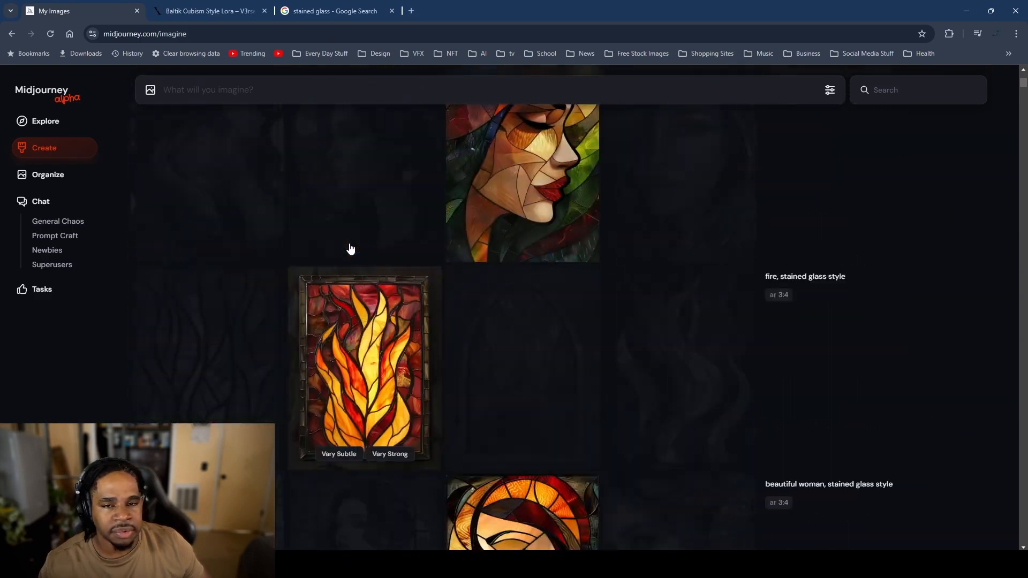
{"action": "scroll", "coordinate": [375, 252], "scroll_direction": "down", "scroll_amount": 6}
{"action": "scroll", "coordinate": [379, 253], "scroll_direction": "down", "scroll_amount": 15}
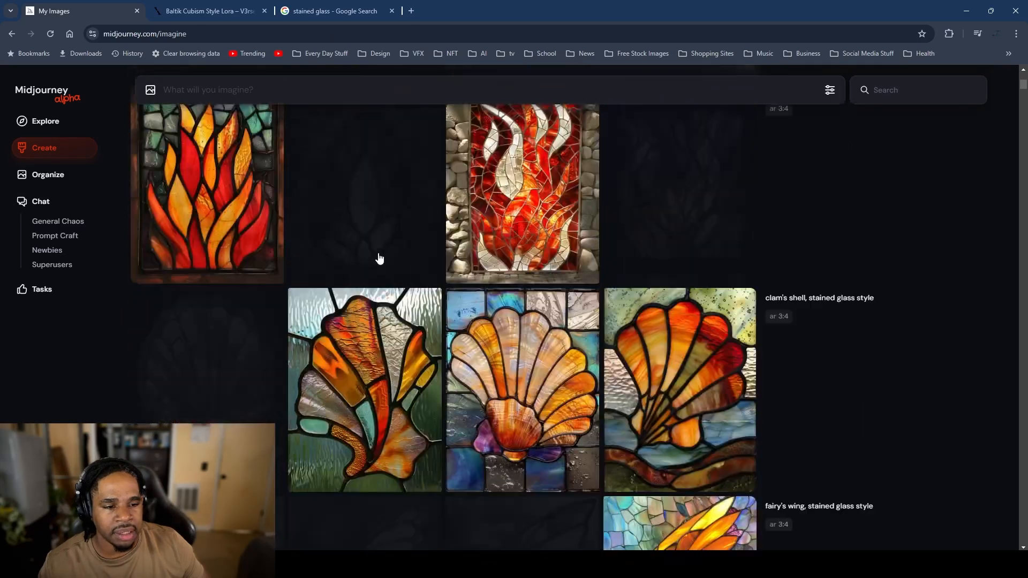
{"action": "scroll", "coordinate": [379, 255], "scroll_direction": "down", "scroll_amount": 15}
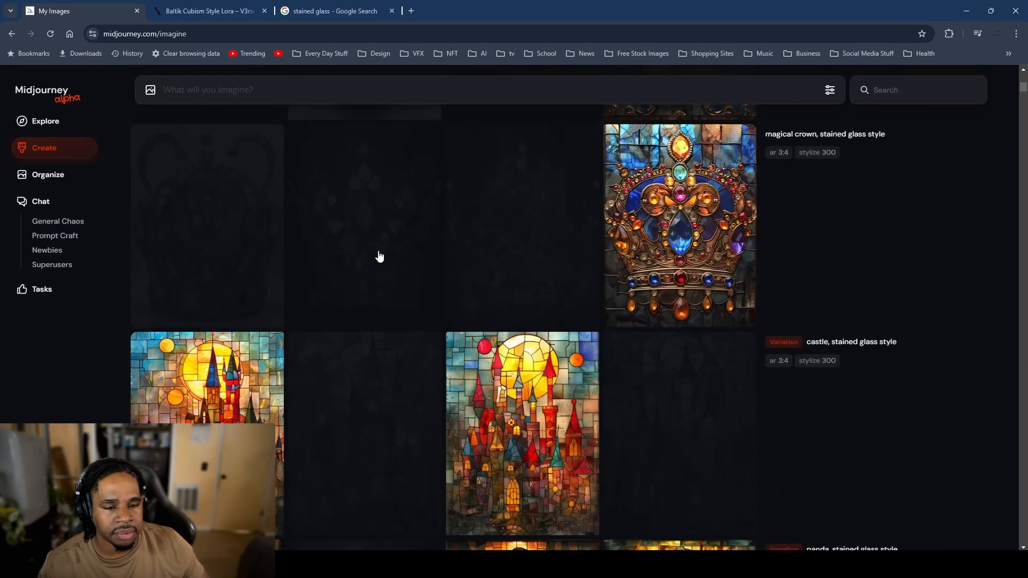
{"action": "scroll", "coordinate": [378, 252], "scroll_direction": "down", "scroll_amount": 15}
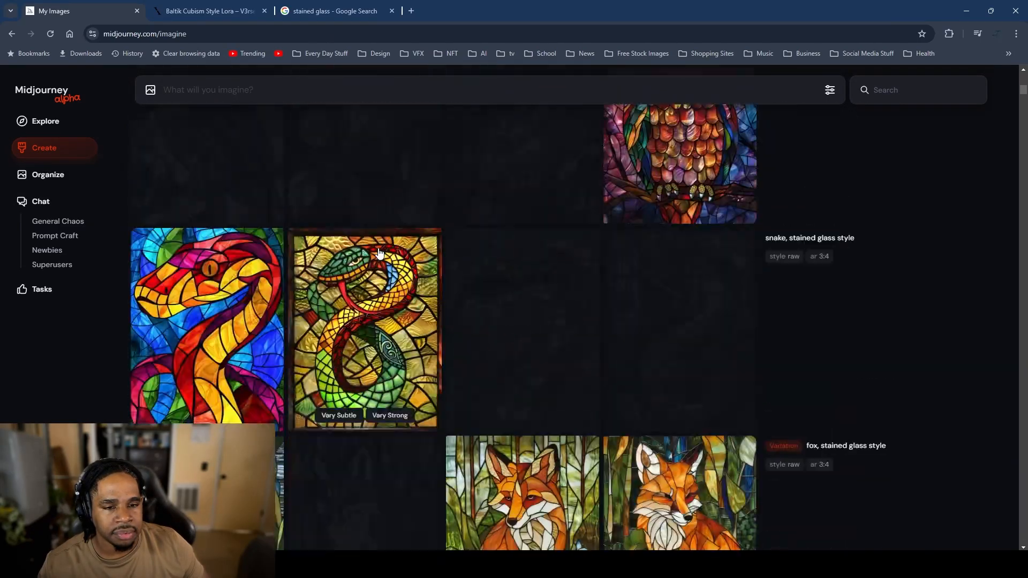
{"action": "scroll", "coordinate": [379, 252], "scroll_direction": "down", "scroll_amount": 4}
{"action": "scroll", "coordinate": [379, 250], "scroll_direction": "up", "scroll_amount": 15}
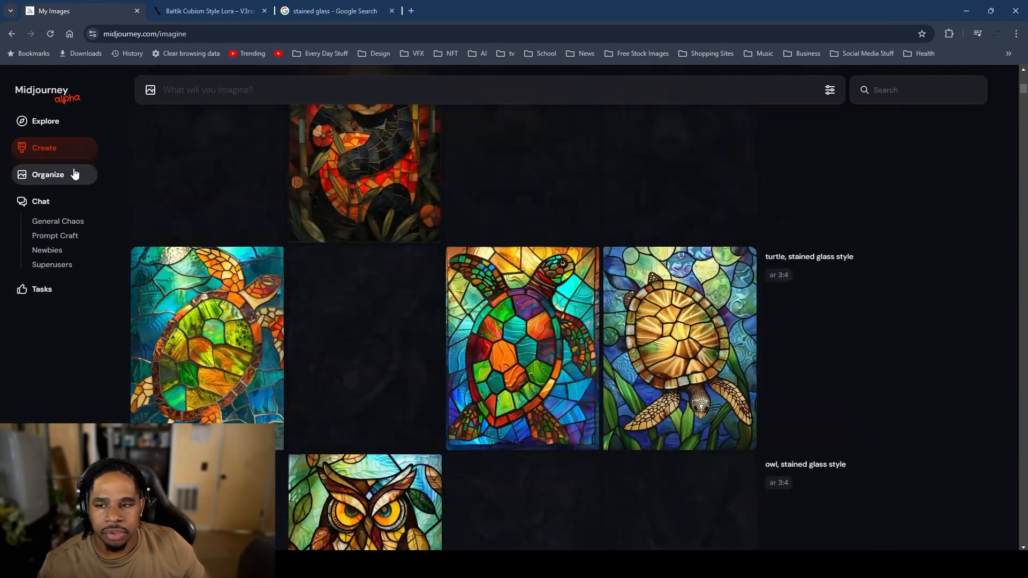
Step: Open the Organize archive and select all of today's images
{"action": "left_click", "coordinate": [70, 176]}
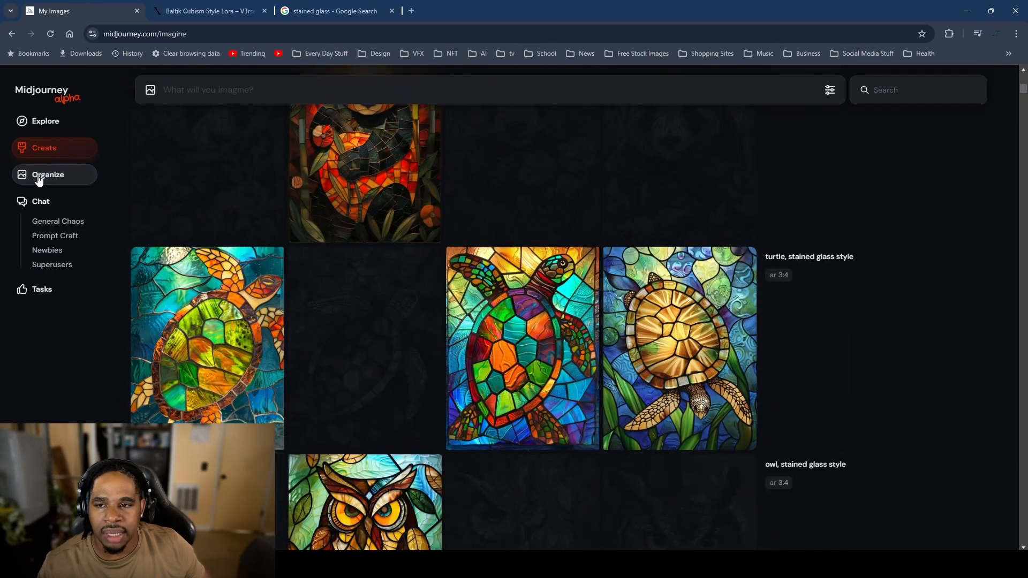
{"action": "scroll", "coordinate": [171, 225], "scroll_direction": "down", "scroll_amount": 6}
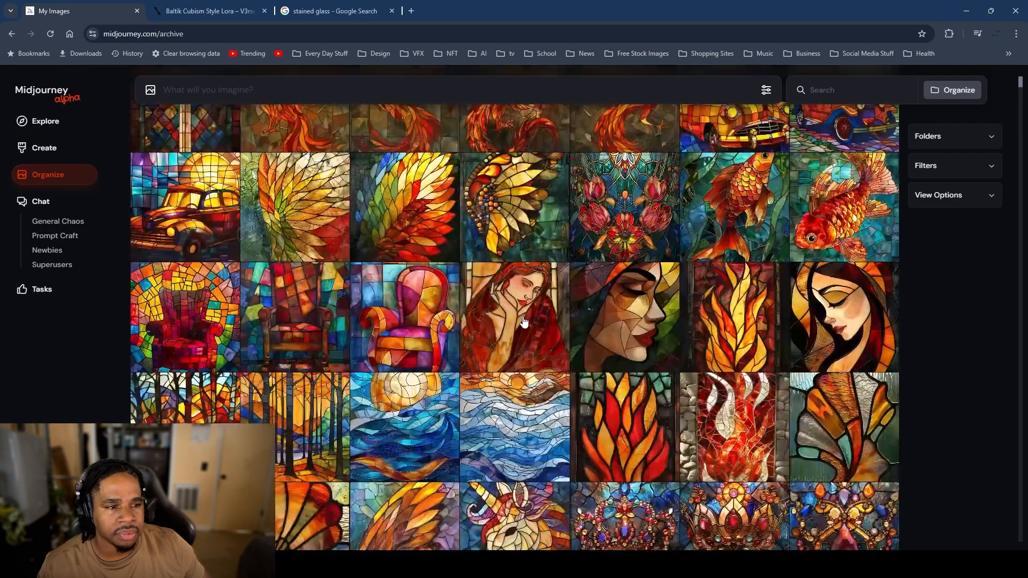
{"action": "scroll", "coordinate": [175, 217], "scroll_direction": "up", "scroll_amount": 8}
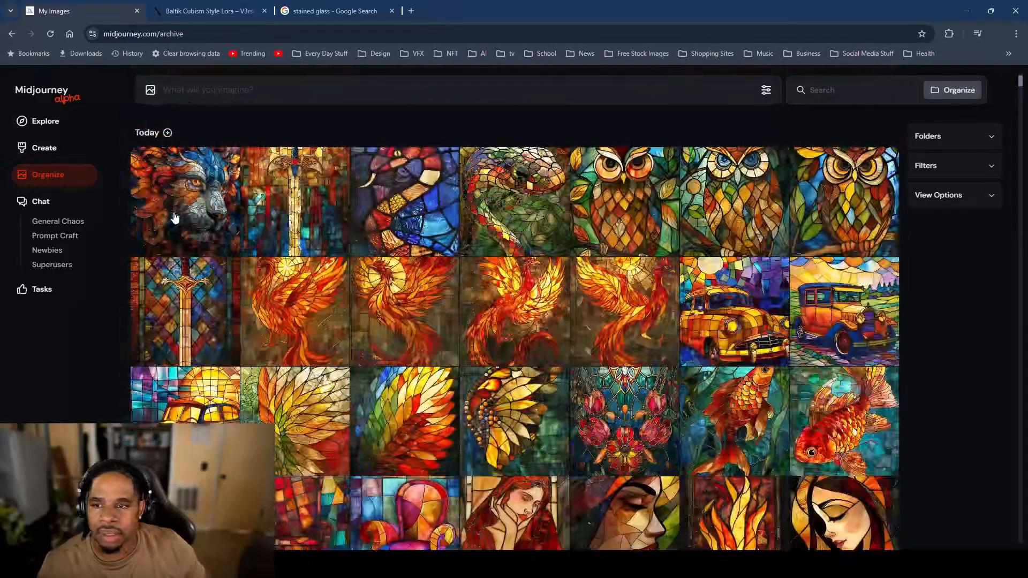
{"action": "left_click", "coordinate": [168, 133]}
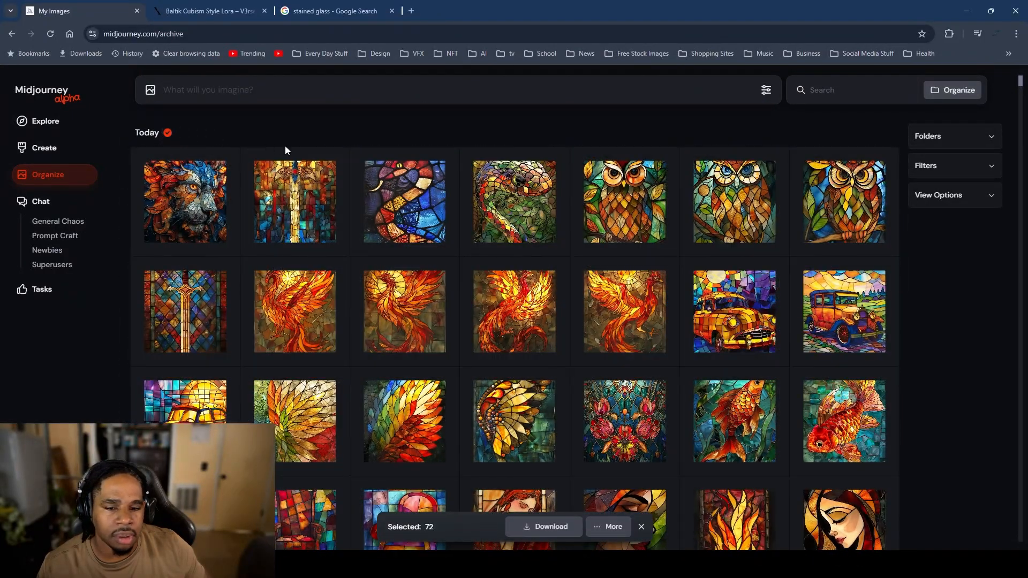
Step: Clear the archive selection of today's images and review the stained glass results in the creation feed
{"action": "left_click", "coordinate": [255, 127]}
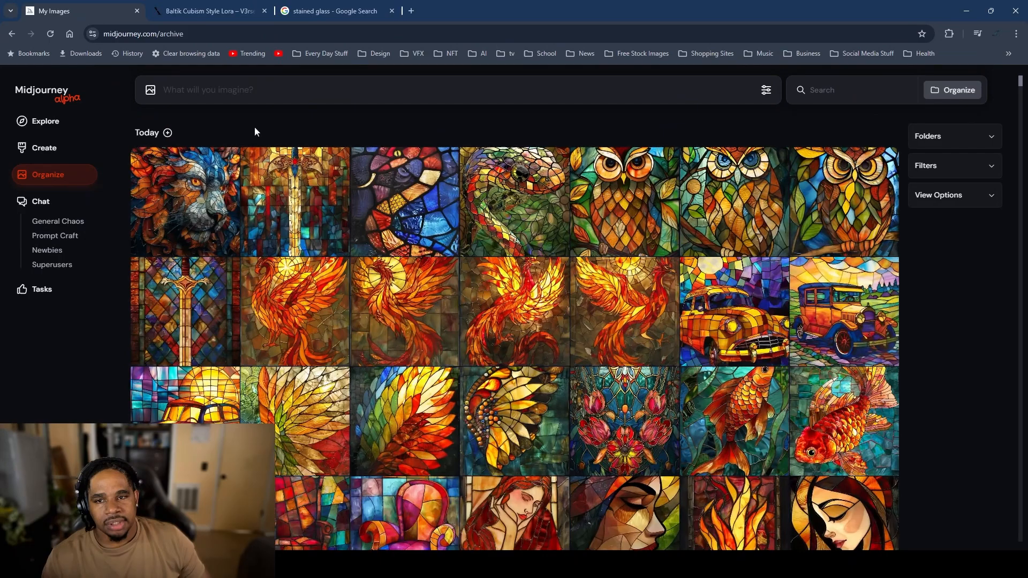
{"action": "left_click", "coordinate": [48, 150]}
{"action": "scroll", "coordinate": [594, 300], "scroll_direction": "down", "scroll_amount": 15}
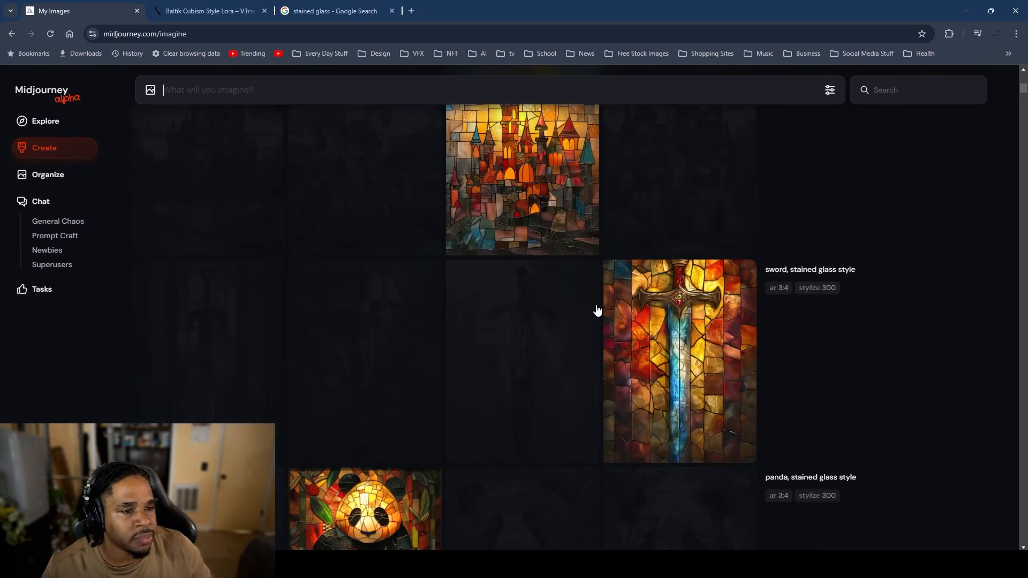
{"action": "scroll", "coordinate": [598, 294], "scroll_direction": "down", "scroll_amount": 15}
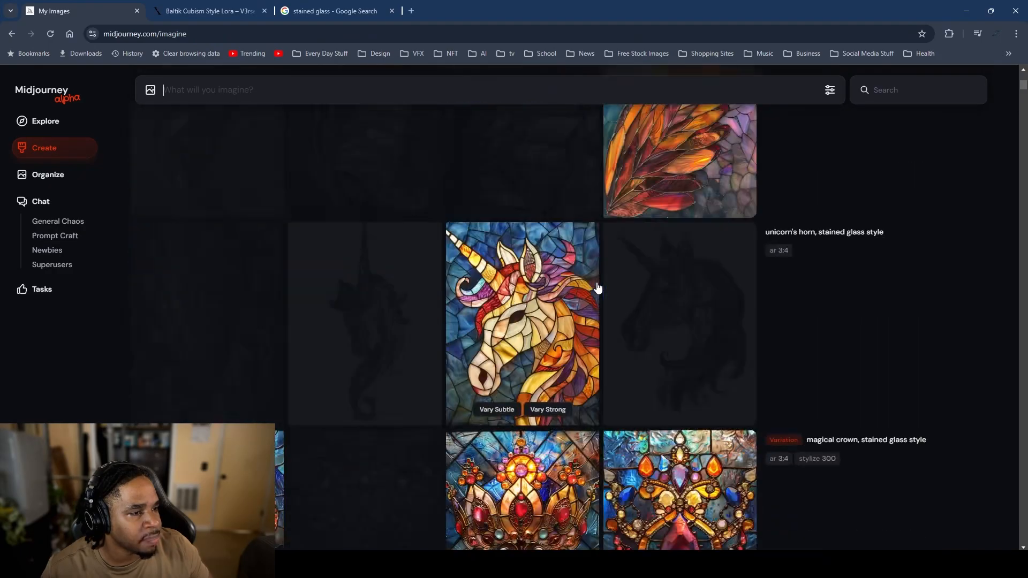
{"action": "scroll", "coordinate": [598, 288], "scroll_direction": "down", "scroll_amount": 15}
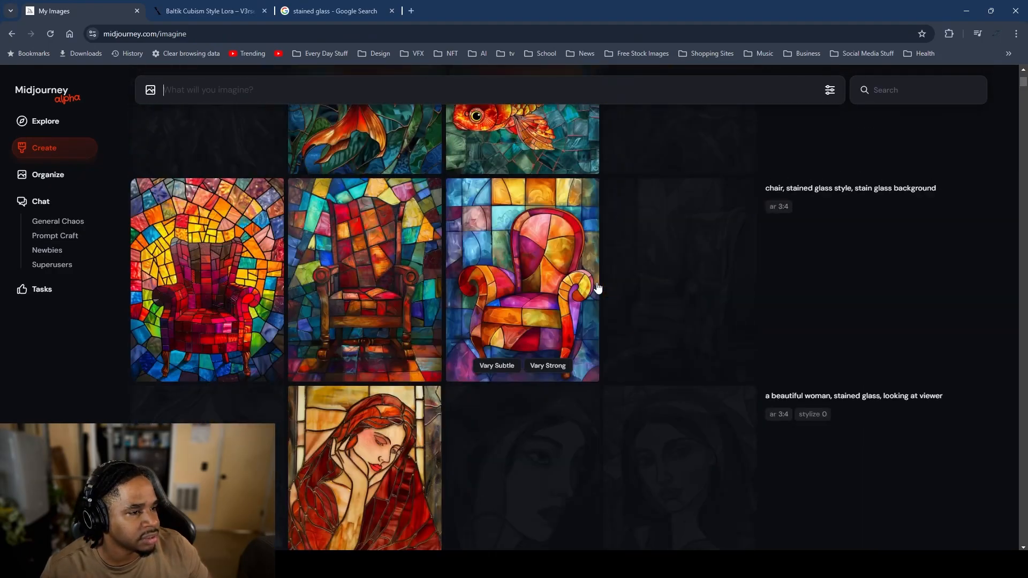
{"action": "scroll", "coordinate": [599, 284], "scroll_direction": "up", "scroll_amount": 15}
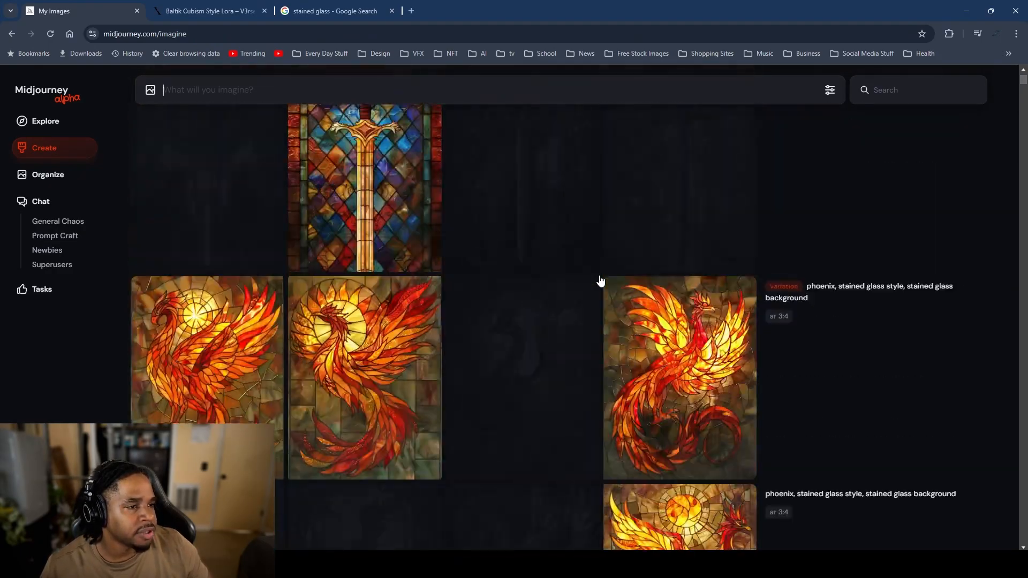
{"action": "scroll", "coordinate": [601, 281], "scroll_direction": "up", "scroll_amount": 1}
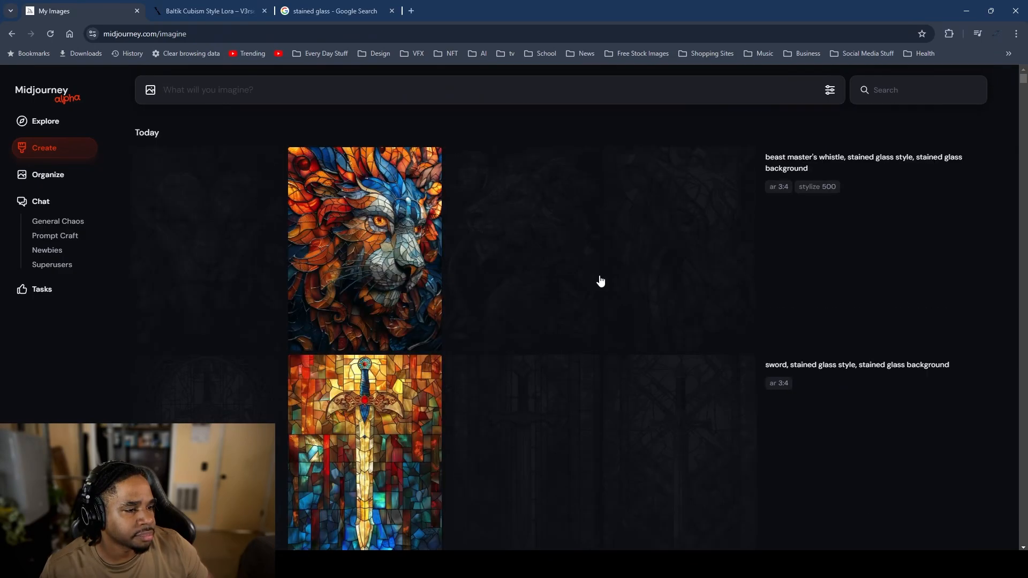
Step: Reuse the beast master's whistle prompt with the subject changed to refrigerator, keeping --ar 3:4 --stylize 500, and generate the images
{"action": "mouse_move", "coordinate": [791, 320]}
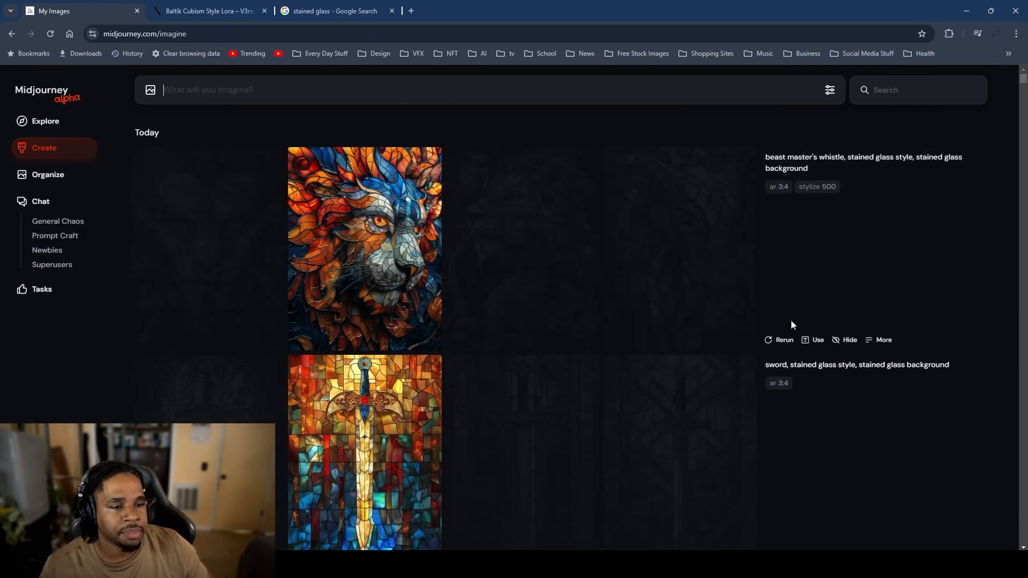
{"action": "left_click", "coordinate": [820, 345]}
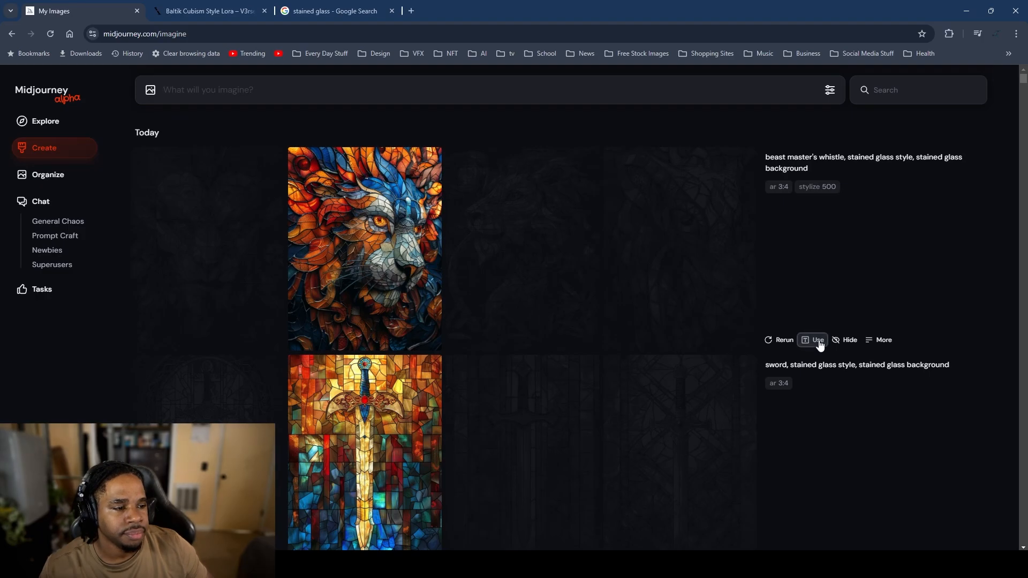
{"action": "left_click", "coordinate": [820, 346]}
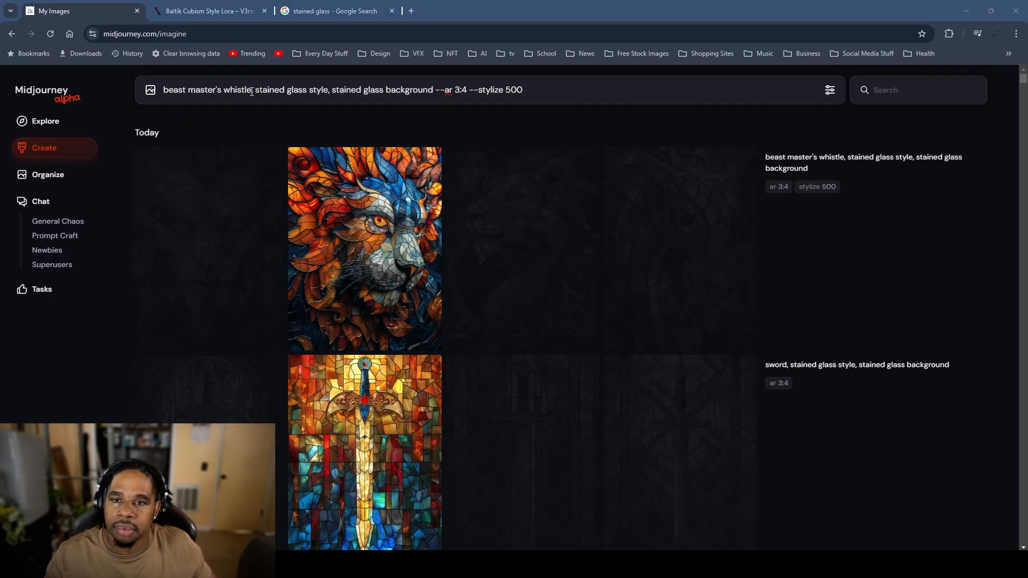
{"action": "left_click_drag", "start_coordinate": [252, 91], "coordinate": [164, 90]}
{"action": "type", "text": "refrigerator"}
{"action": "key", "text": "Return"}
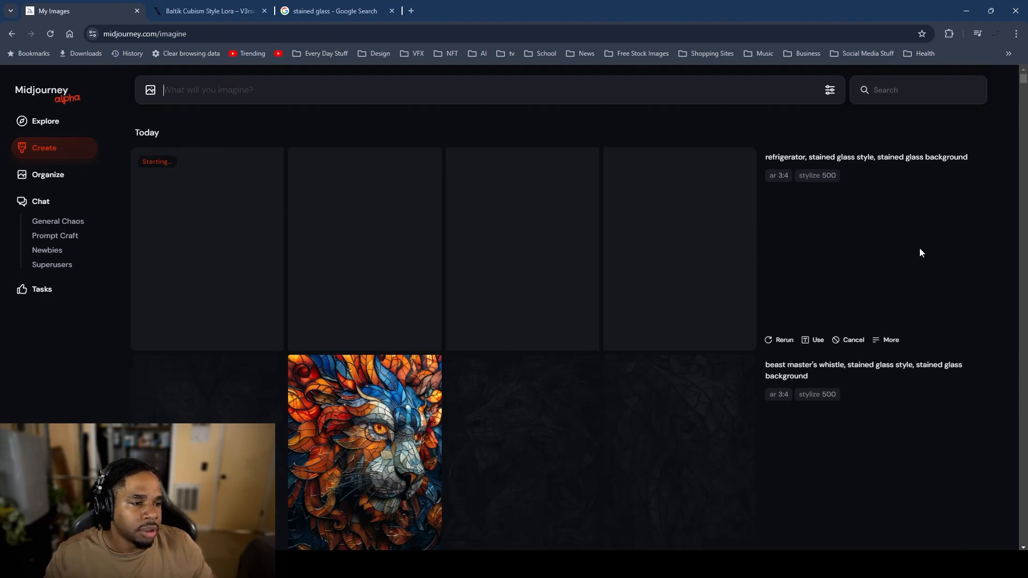
Step: Reuse the refrigerator prompt with the subject changed to coffee machine and generate the images
{"action": "left_click", "coordinate": [814, 340]}
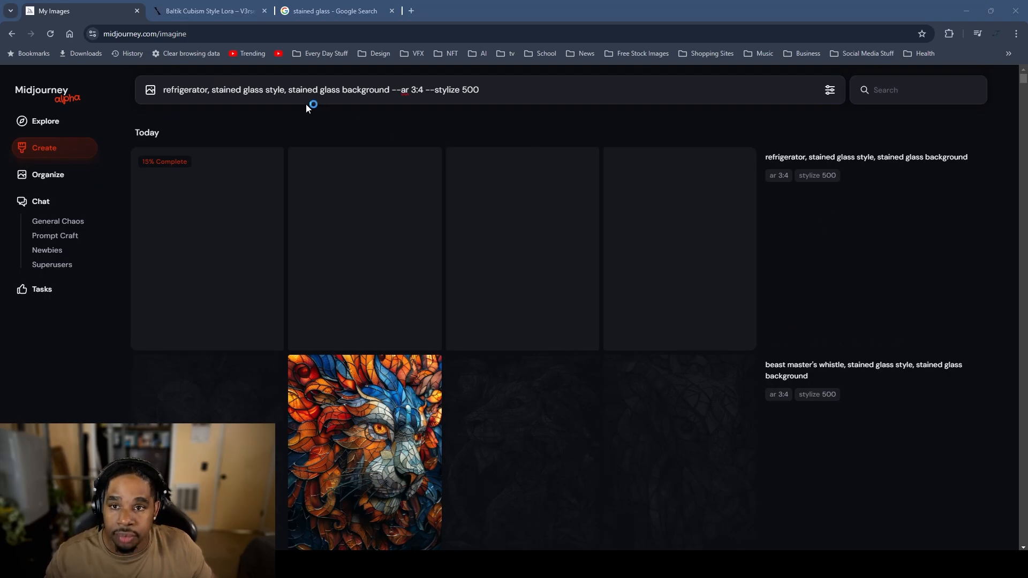
{"action": "double_click", "coordinate": [182, 89]}
{"action": "type", "text": "coffee machine"}
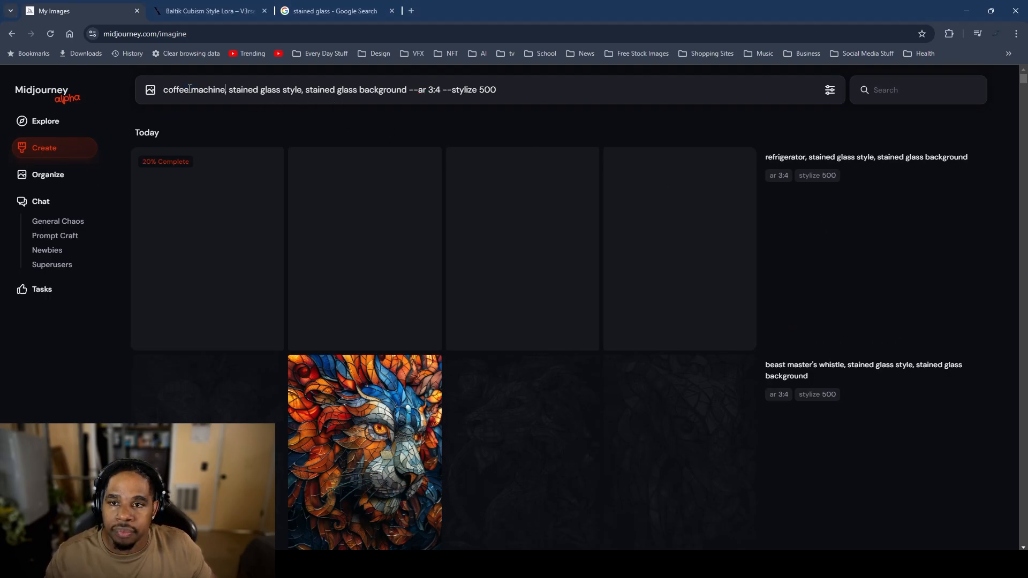
{"action": "key", "text": "Return"}
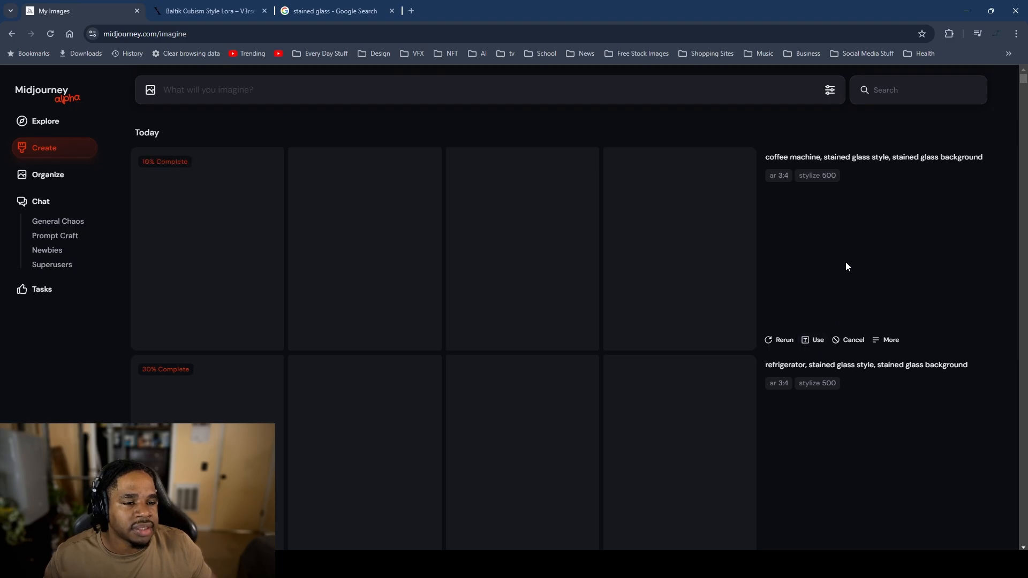
Step: Reuse the coffee machine prompt and replace its subject with kettle
{"action": "scroll", "coordinate": [841, 256], "scroll_direction": "down", "scroll_amount": 3}
{"action": "scroll", "coordinate": [831, 245], "scroll_direction": "up", "scroll_amount": 1}
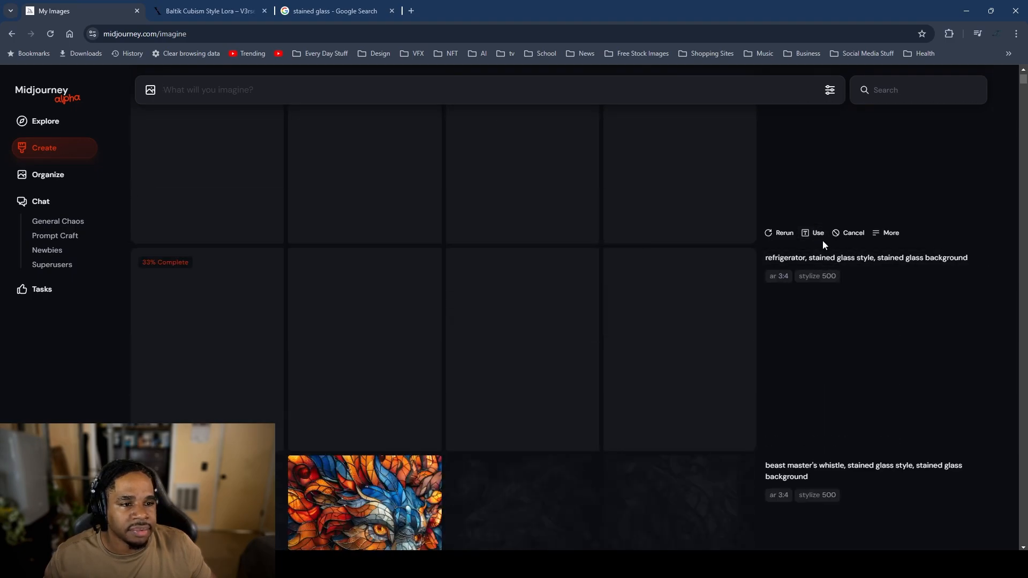
{"action": "left_click", "coordinate": [811, 233]}
{"action": "left_click_drag", "start_coordinate": [224, 92], "coordinate": [150, 95]}
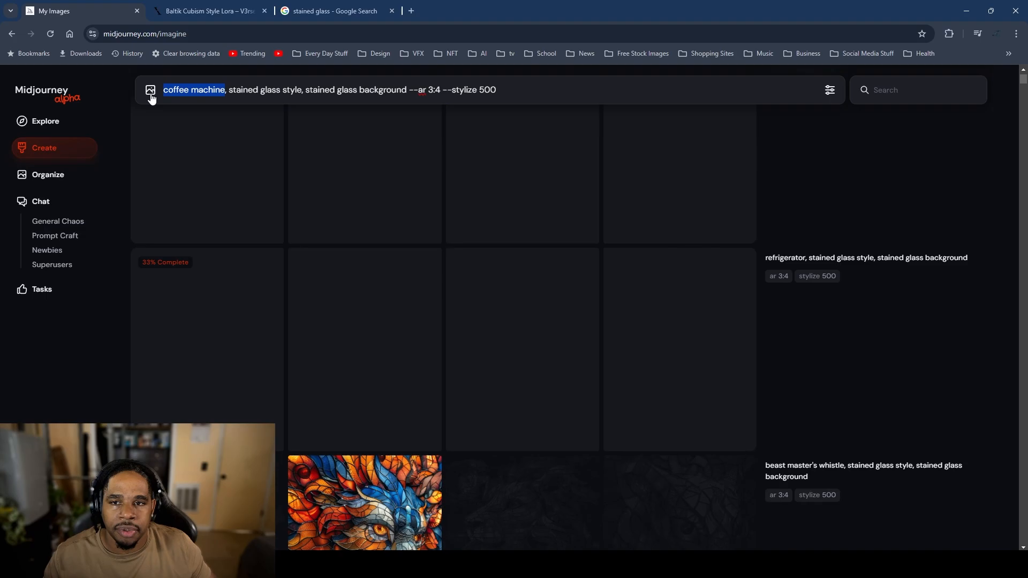
{"action": "type", "text": "kettle"}
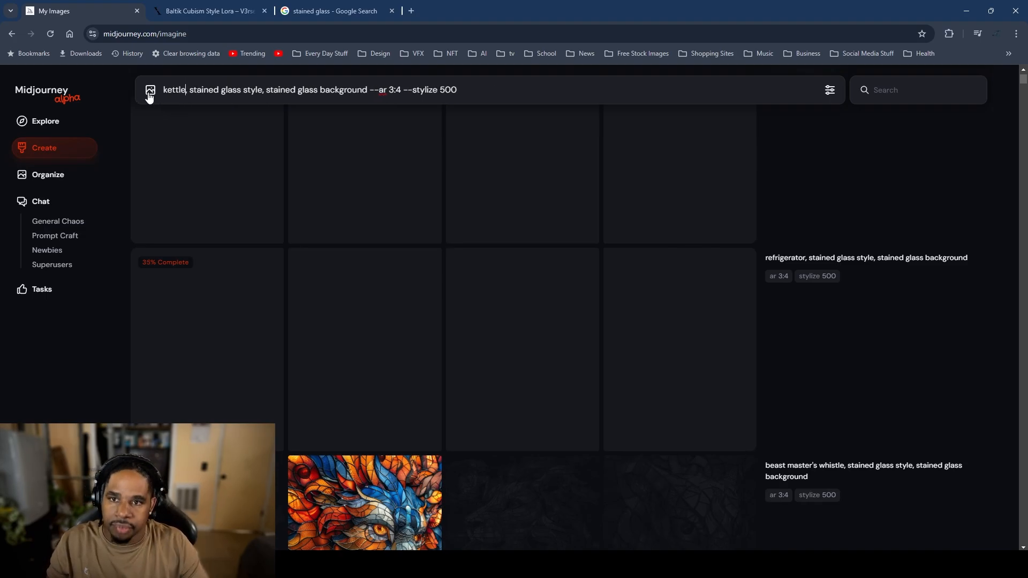
Step: Check the image generation settings, remove --stylize 500 from the kettle prompt and generate the images
{"action": "left_click", "coordinate": [828, 91]}
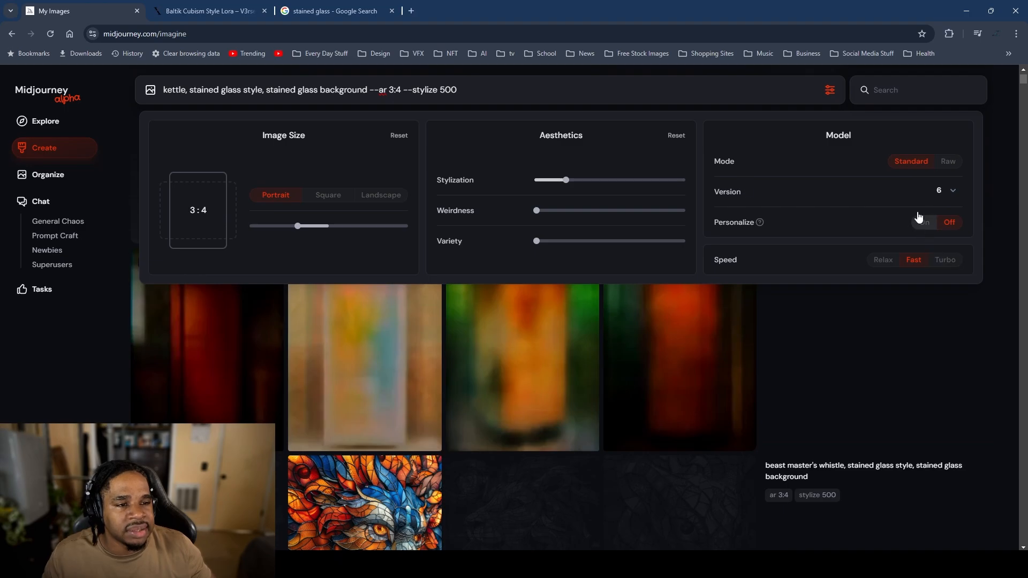
{"action": "mouse_move", "coordinate": [566, 180]}
{"action": "left_mouse_down"}
{"action": "mouse_move", "coordinate": [550, 180]}
{"action": "mouse_move", "coordinate": [566, 180]}
{"action": "left_mouse_up"}
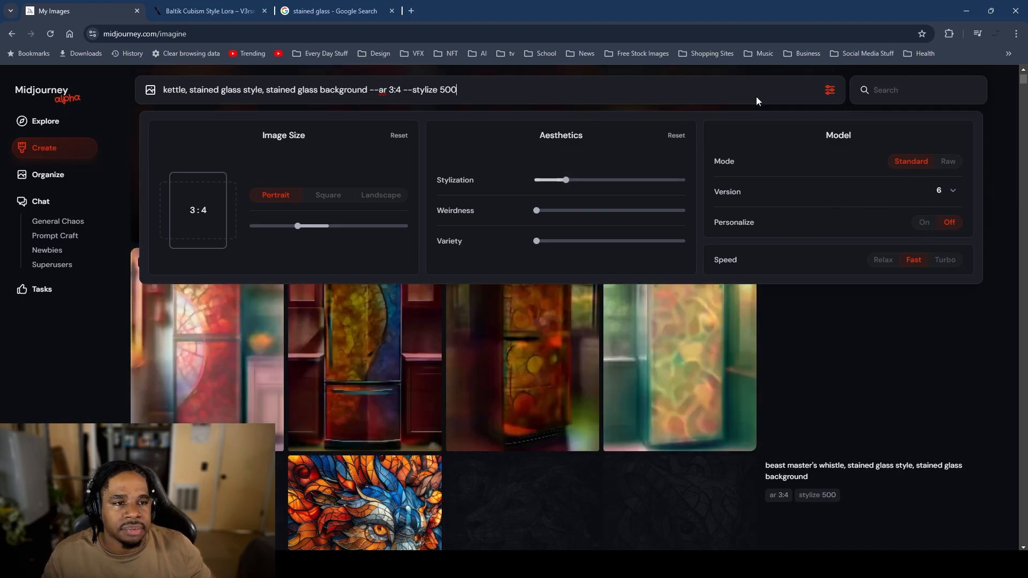
{"action": "left_click", "coordinate": [828, 91]}
{"action": "left_click_drag", "start_coordinate": [457, 90], "coordinate": [407, 96]}
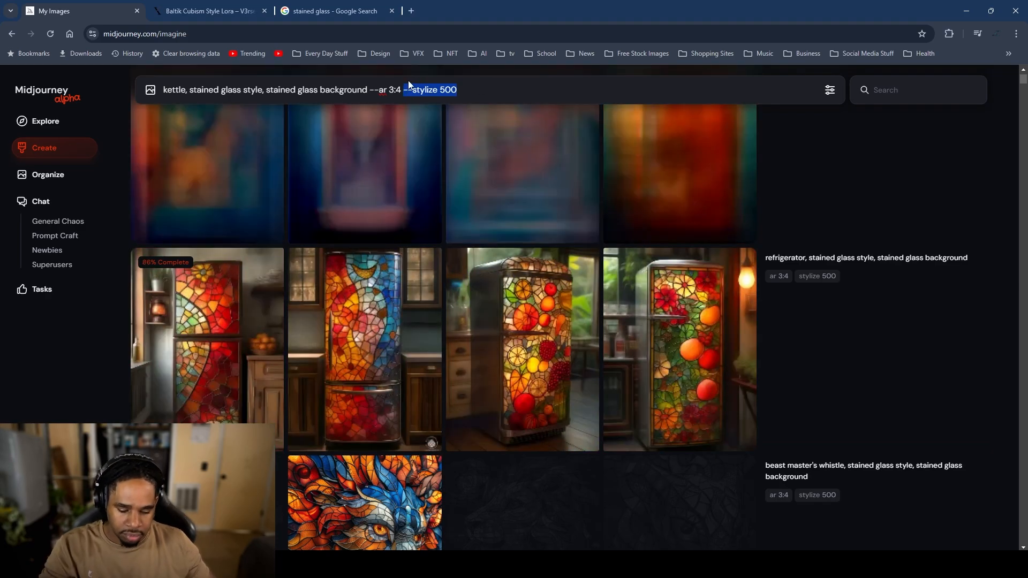
{"action": "key", "text": "BackSpace"}
{"action": "key", "text": "Return"}
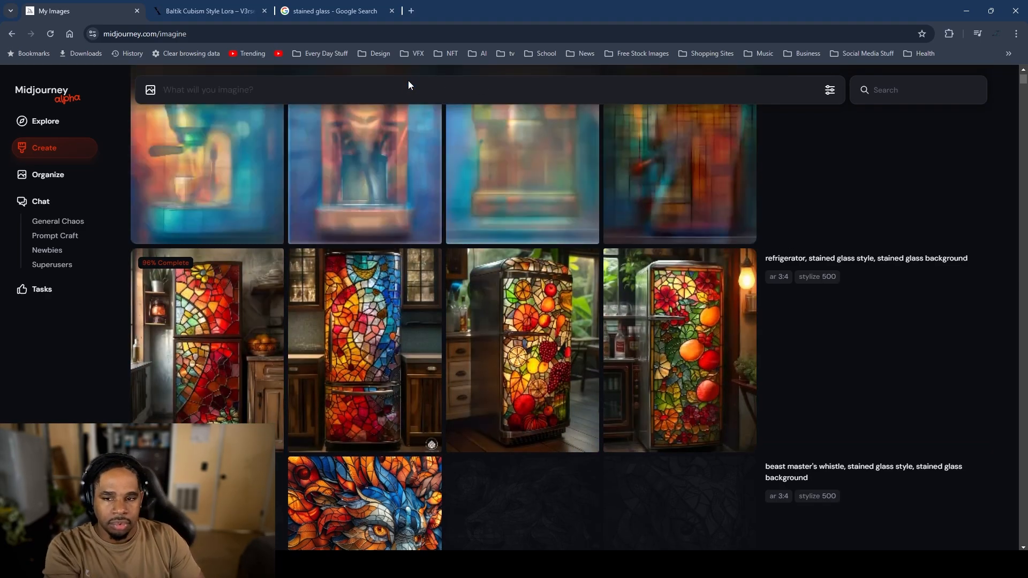
Step: Hide the whole set of refrigerator images
{"action": "right_click", "coordinate": [615, 352]}
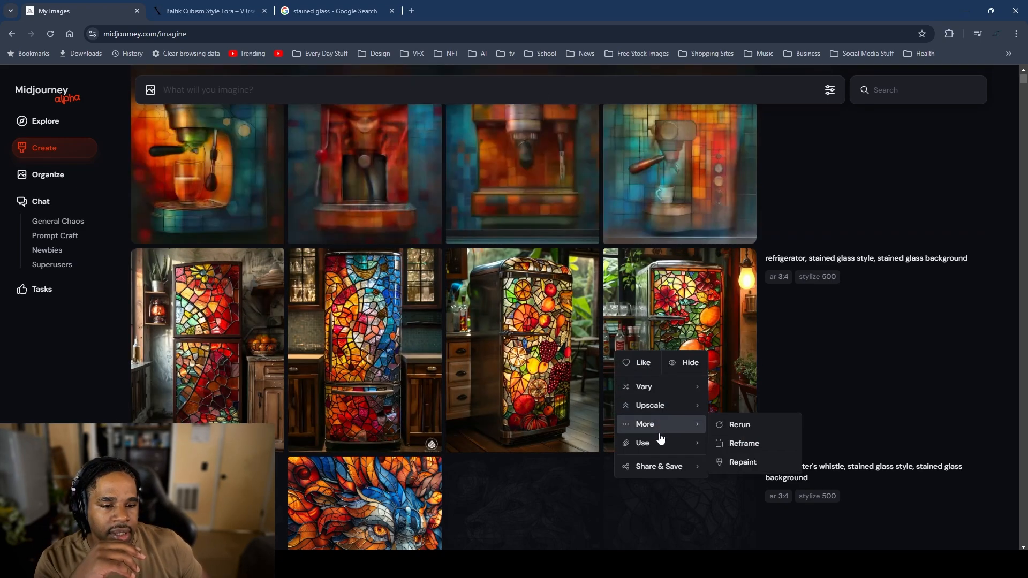
{"action": "right_click", "coordinate": [808, 341]}
{"action": "left_click", "coordinate": [855, 435]}
{"action": "left_click", "coordinate": [850, 441]}
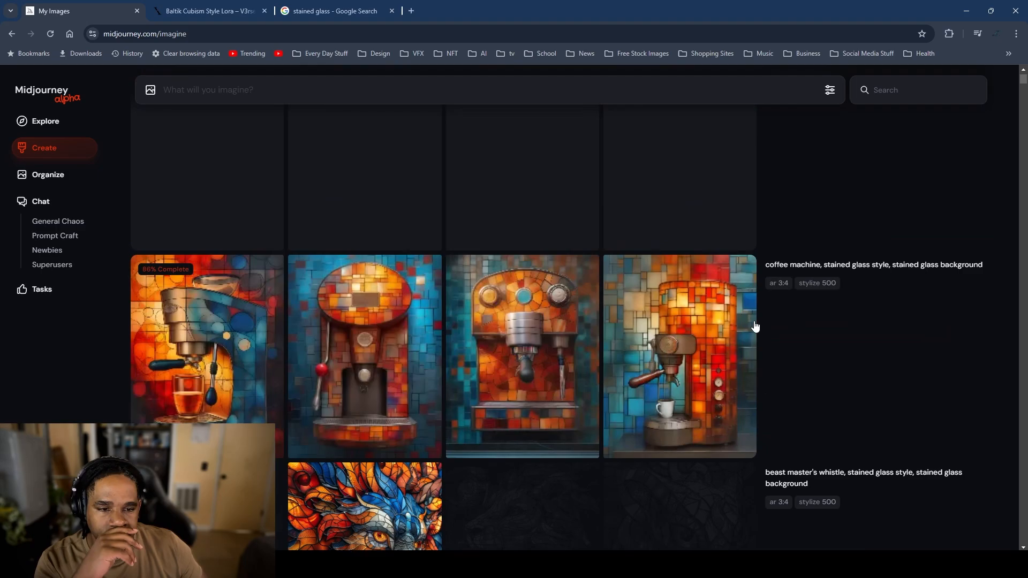
Step: Inspect the third, first and fourth coffee machine images enlarged
{"action": "mouse_move", "coordinate": [703, 371]}
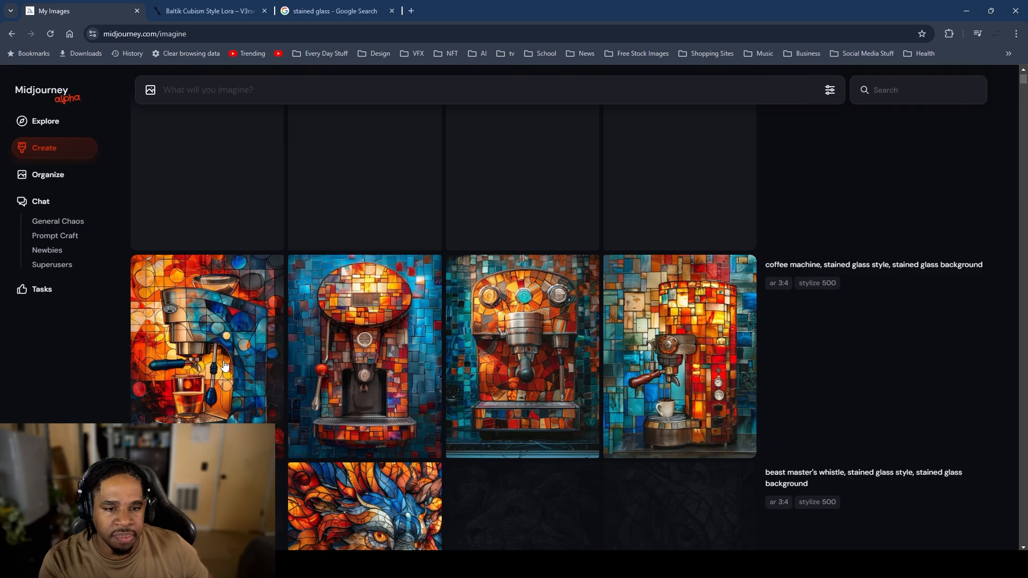
{"action": "mouse_move", "coordinate": [553, 361]}
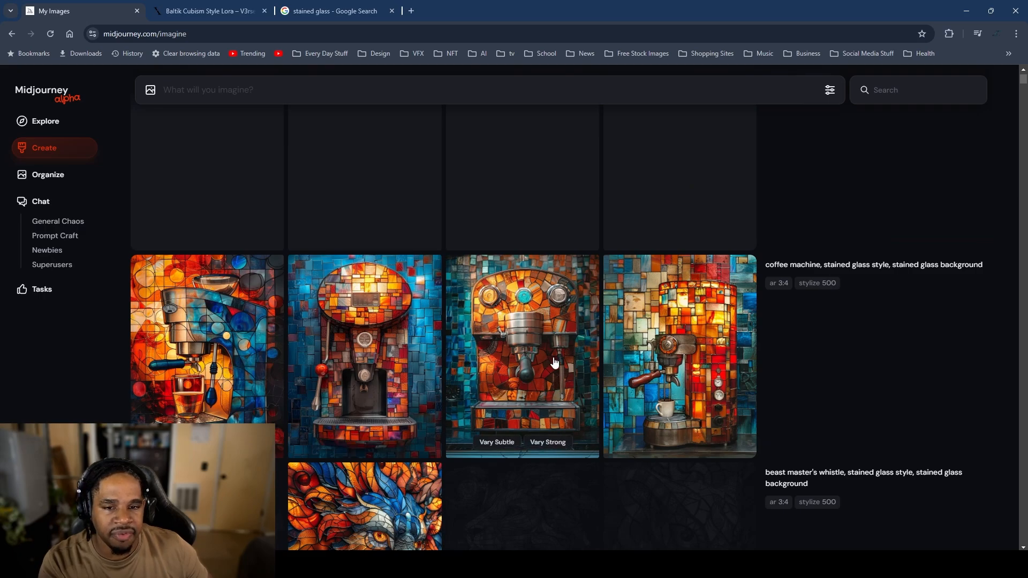
{"action": "left_click", "coordinate": [519, 357]}
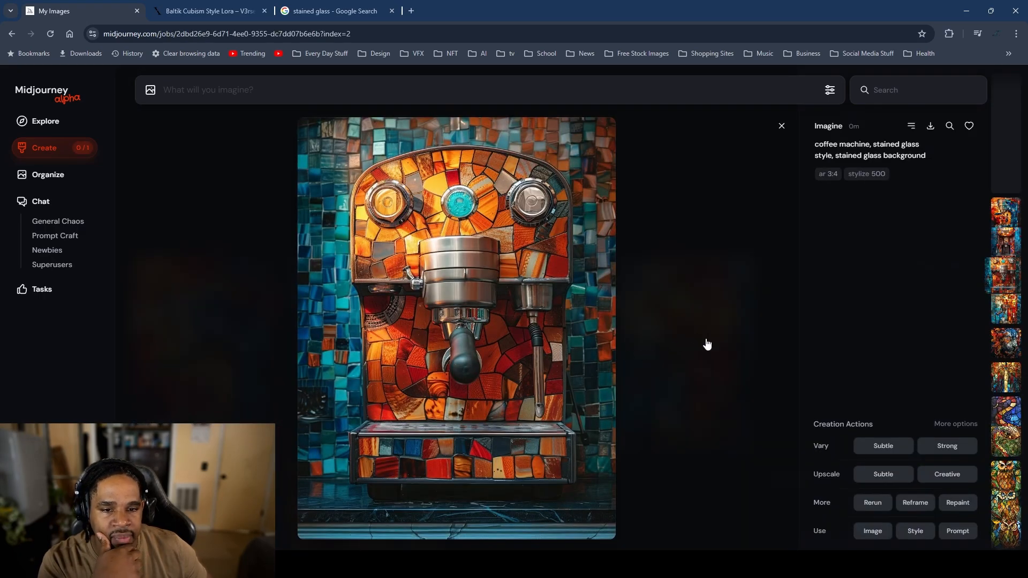
{"action": "left_click", "coordinate": [707, 345]}
{"action": "left_click", "coordinate": [283, 351]}
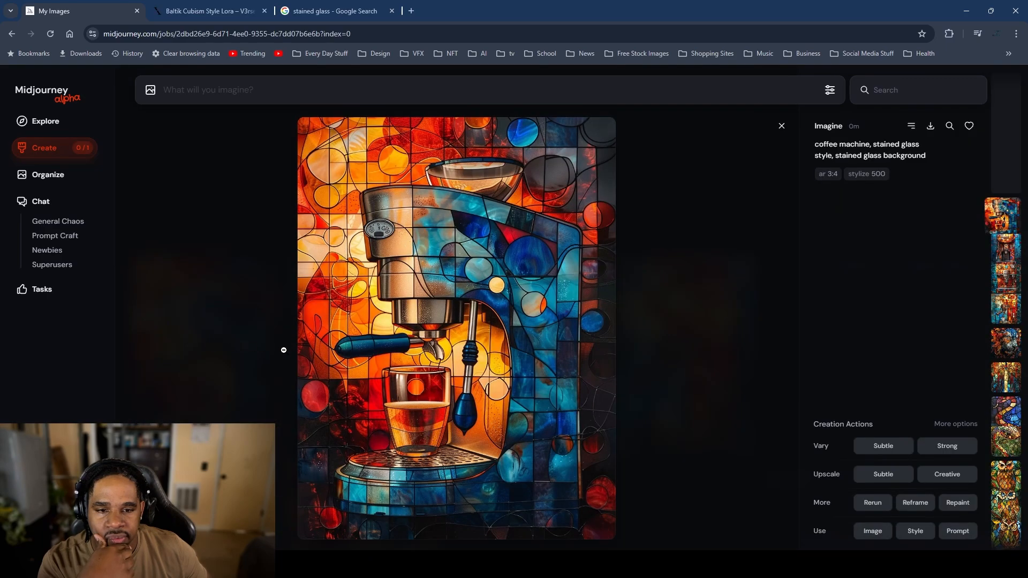
{"action": "left_click", "coordinate": [418, 332]}
{"action": "left_click", "coordinate": [257, 313]}
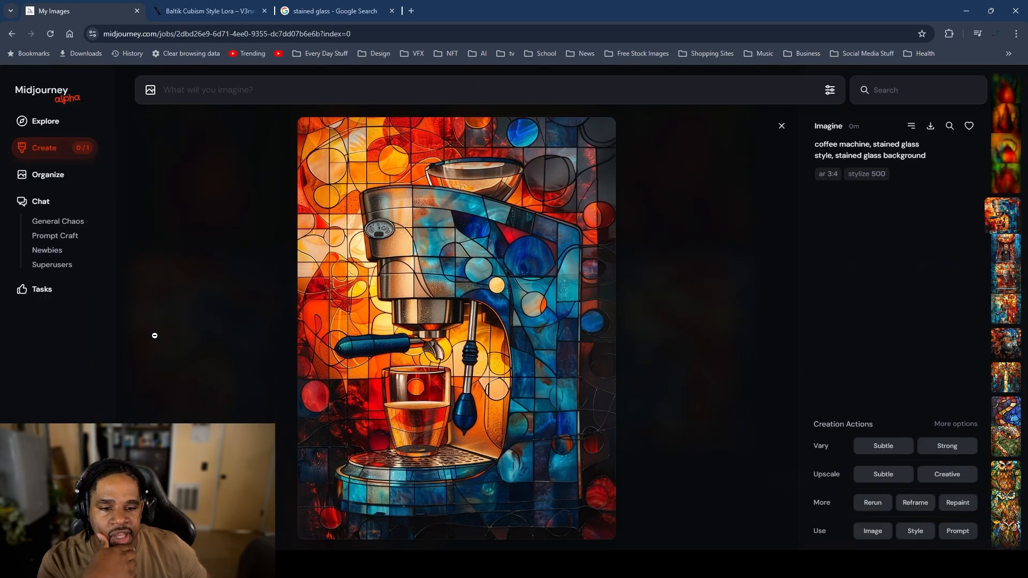
{"action": "left_click", "coordinate": [153, 335]}
{"action": "left_click", "coordinate": [663, 351]}
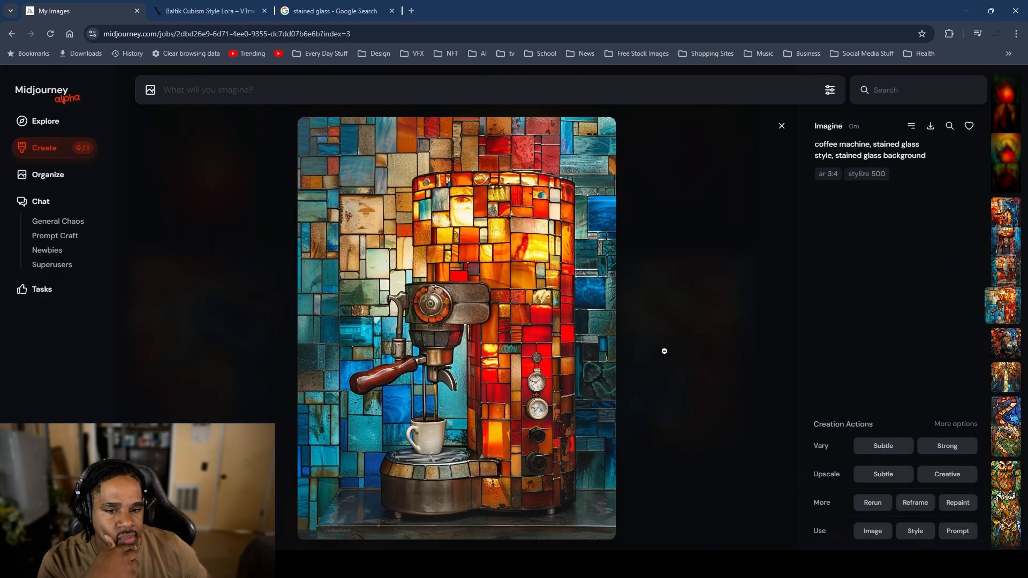
{"action": "left_click", "coordinate": [663, 352]}
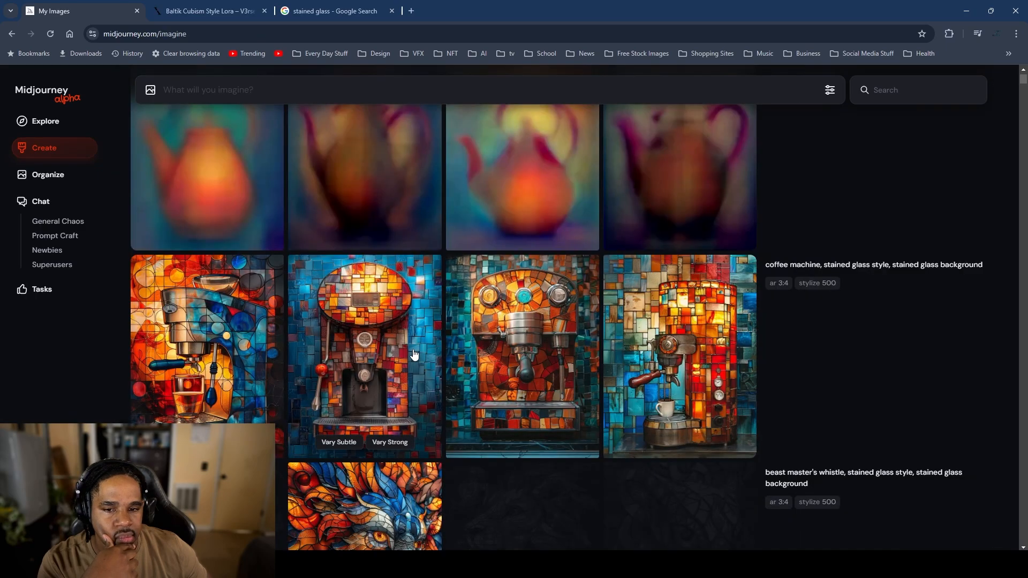
Step: Hide the second, third and fourth coffee machine images, keeping only the first one
{"action": "right_click", "coordinate": [377, 351]}
{"action": "left_click", "coordinate": [448, 359]}
{"action": "right_click", "coordinate": [527, 352]}
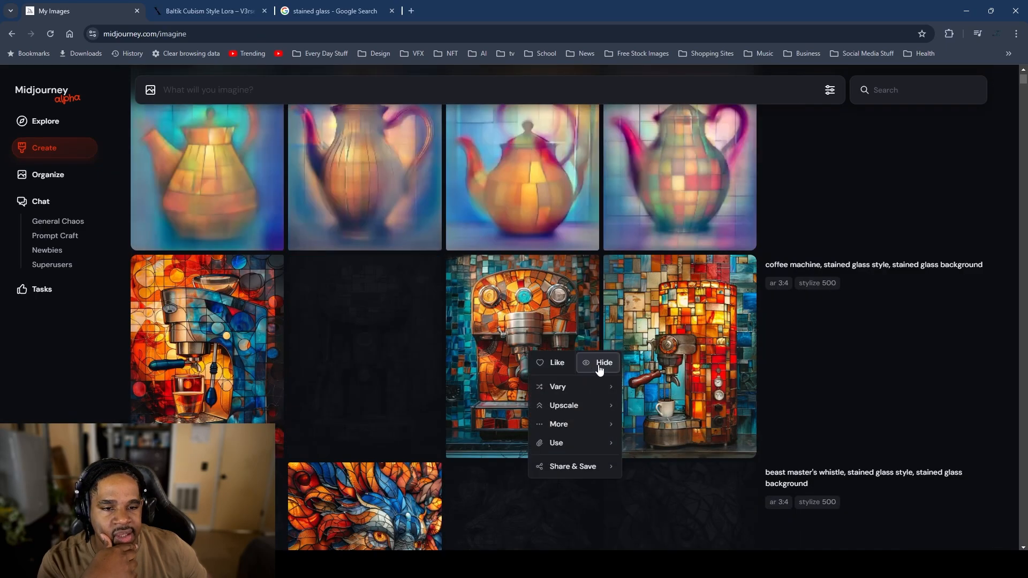
{"action": "left_click", "coordinate": [602, 360]}
{"action": "right_click", "coordinate": [695, 351]}
{"action": "left_click", "coordinate": [766, 359]}
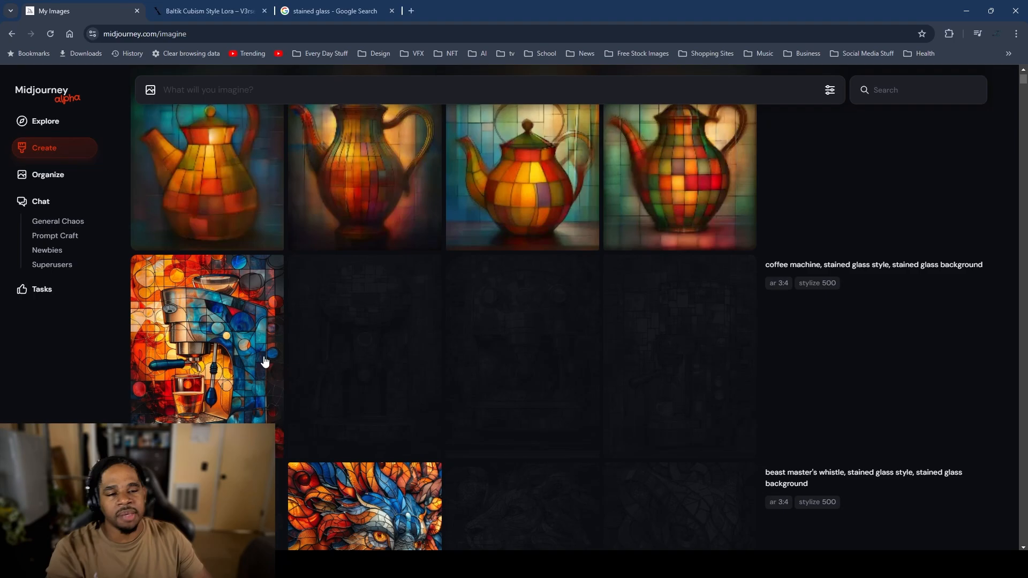
Step: Review the finished kettle images and compare them with the kept stained glass images further down the feed
{"action": "scroll", "coordinate": [300, 375], "scroll_direction": "up", "scroll_amount": 2}
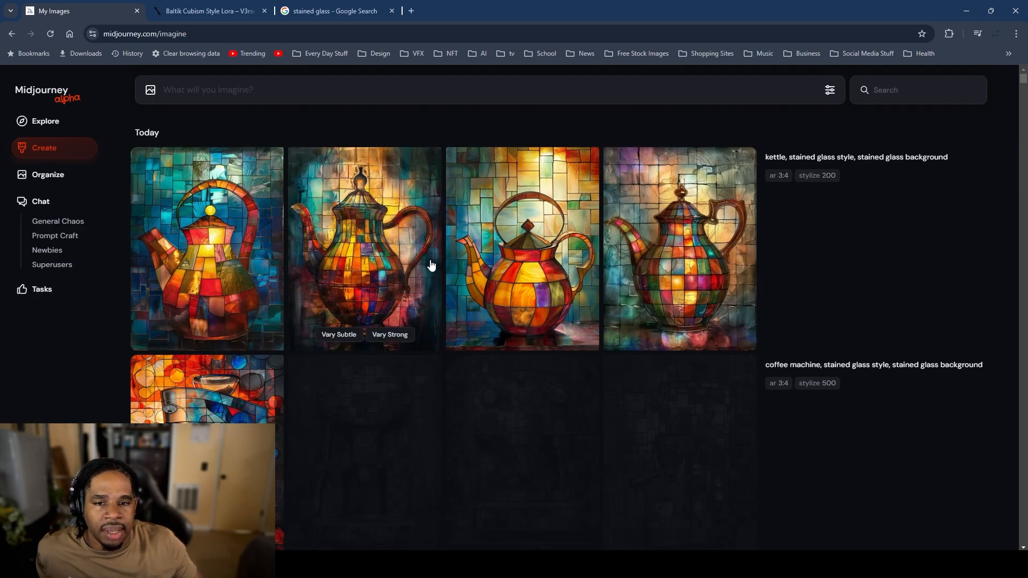
{"action": "scroll", "coordinate": [711, 362], "scroll_direction": "down", "scroll_amount": 5}
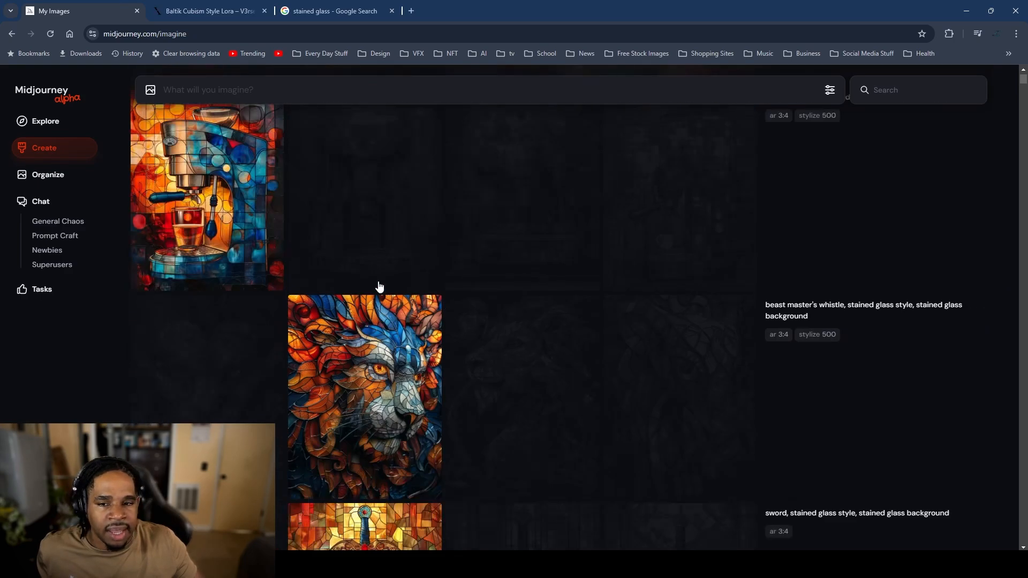
{"action": "scroll", "coordinate": [155, 293], "scroll_direction": "up", "scroll_amount": 2}
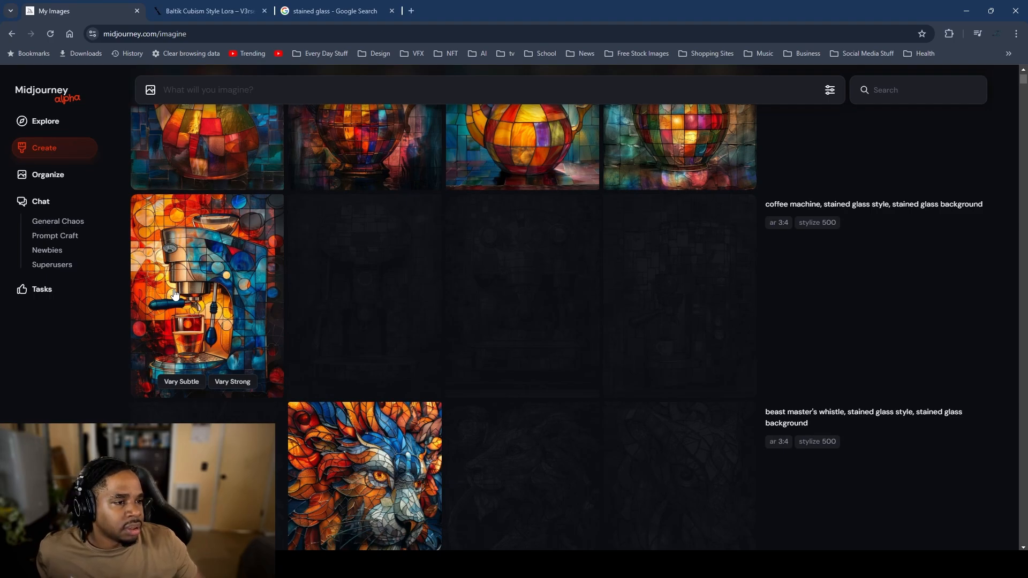
{"action": "scroll", "coordinate": [348, 358], "scroll_direction": "down", "scroll_amount": 14}
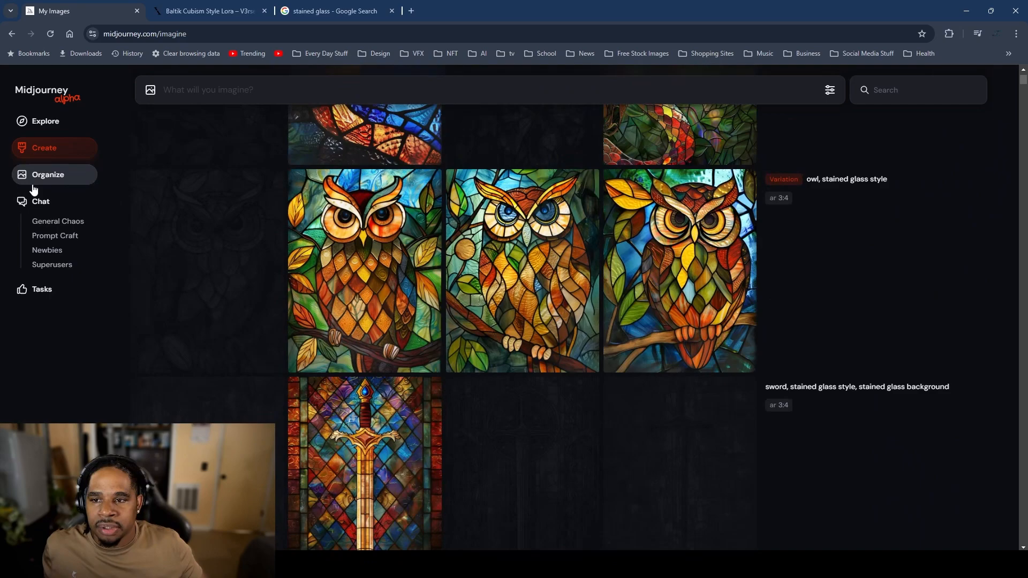
Step: Open the archive of generated images, select everything made today and clear the selection again
{"action": "left_click", "coordinate": [39, 176]}
{"action": "left_click", "coordinate": [167, 132]}
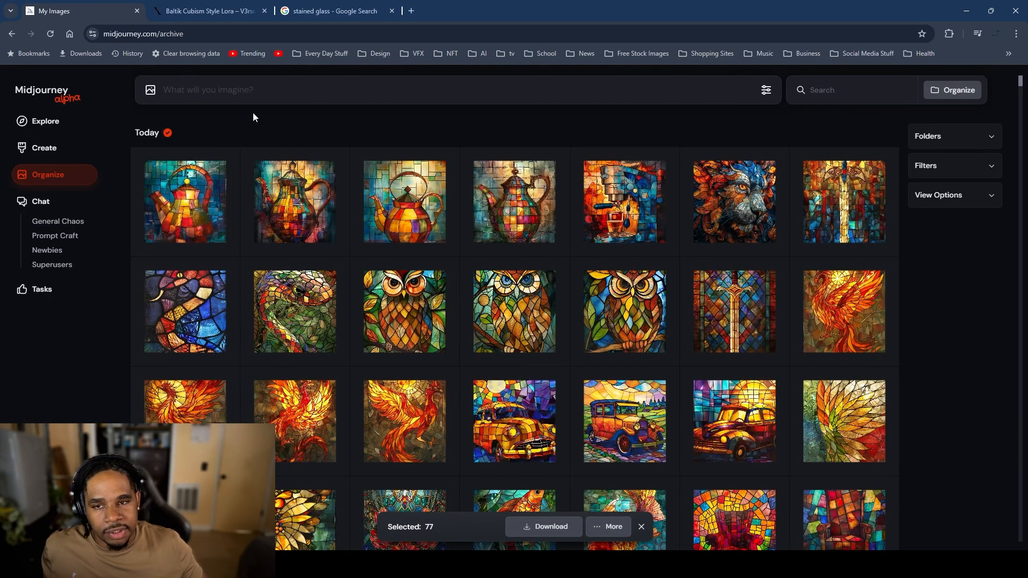
{"action": "left_click", "coordinate": [167, 133]}
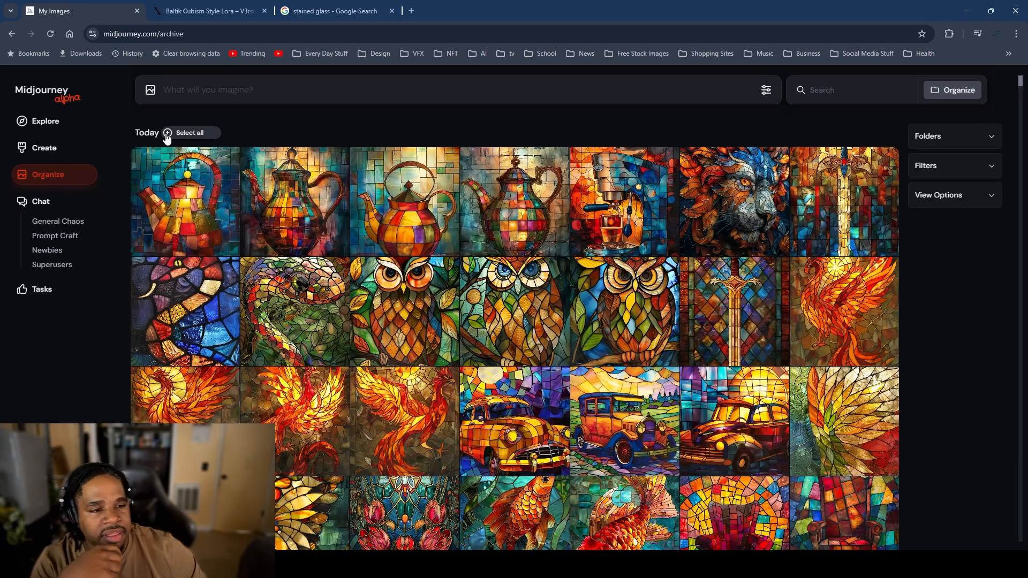
Step: Review today's stained glass images in the archive down to yesterday's set, and try selecting and deselecting the whole day
{"action": "scroll", "coordinate": [161, 268], "scroll_direction": "down", "scroll_amount": 10}
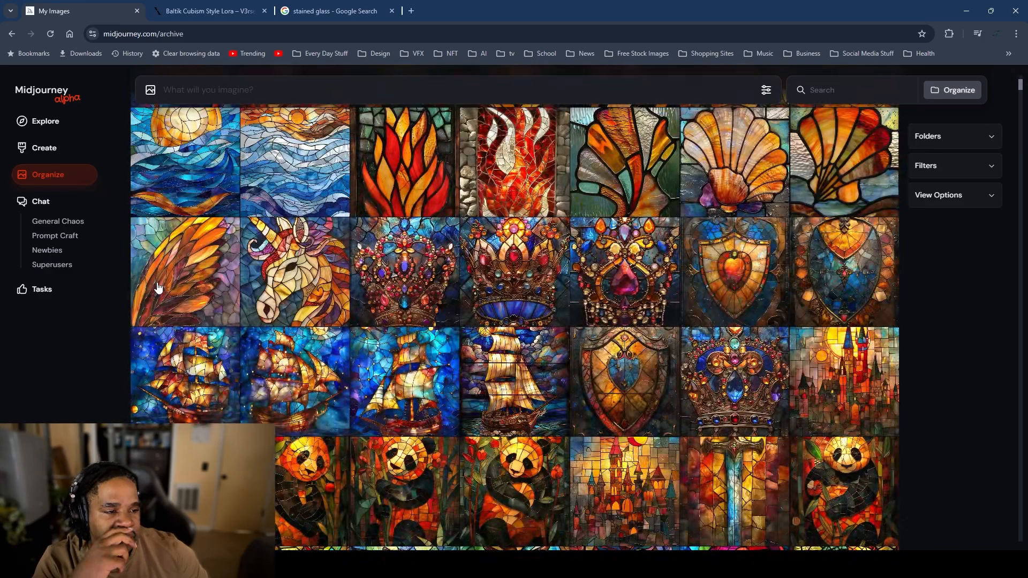
{"action": "scroll", "coordinate": [158, 288], "scroll_direction": "down", "scroll_amount": 3}
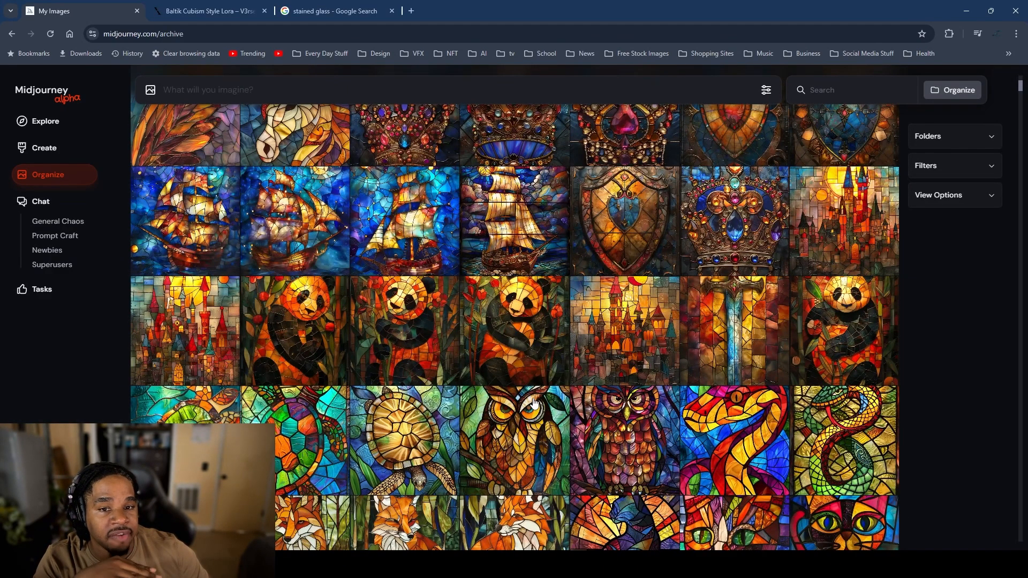
{"action": "scroll", "coordinate": [532, 402], "scroll_direction": "down", "scroll_amount": 5}
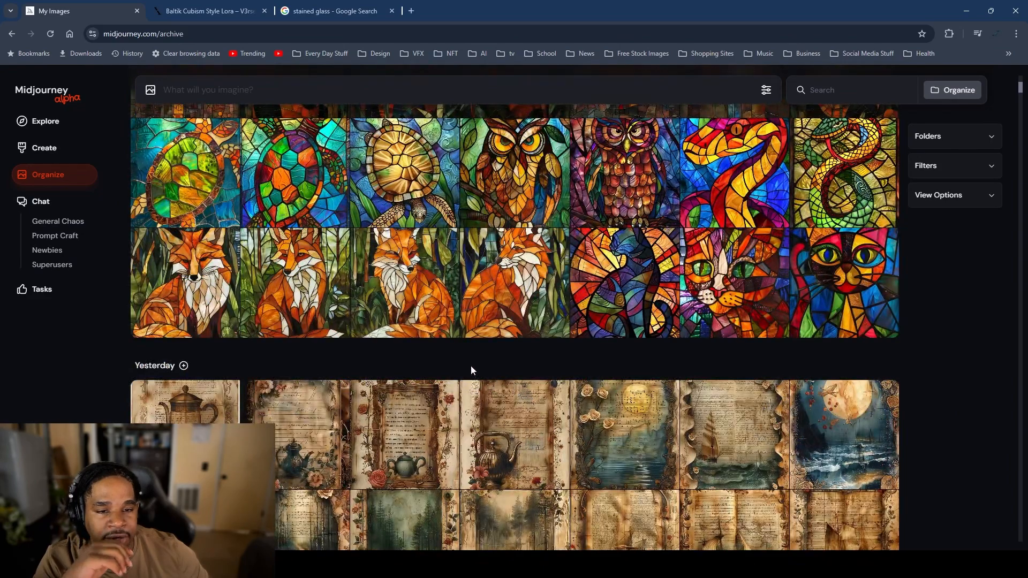
{"action": "scroll", "coordinate": [471, 365], "scroll_direction": "up", "scroll_amount": 2}
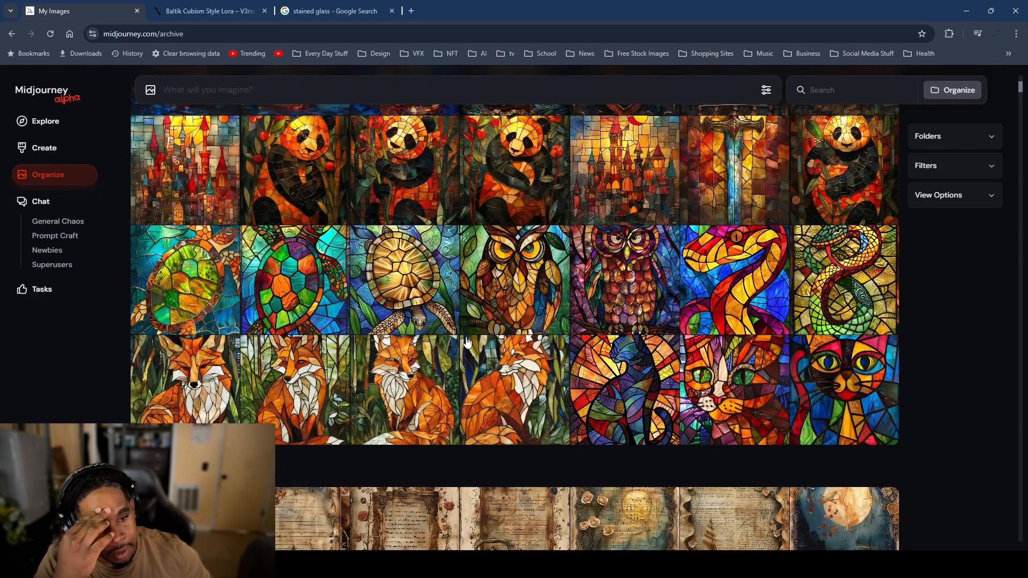
{"action": "scroll", "coordinate": [467, 342], "scroll_direction": "up", "scroll_amount": 1}
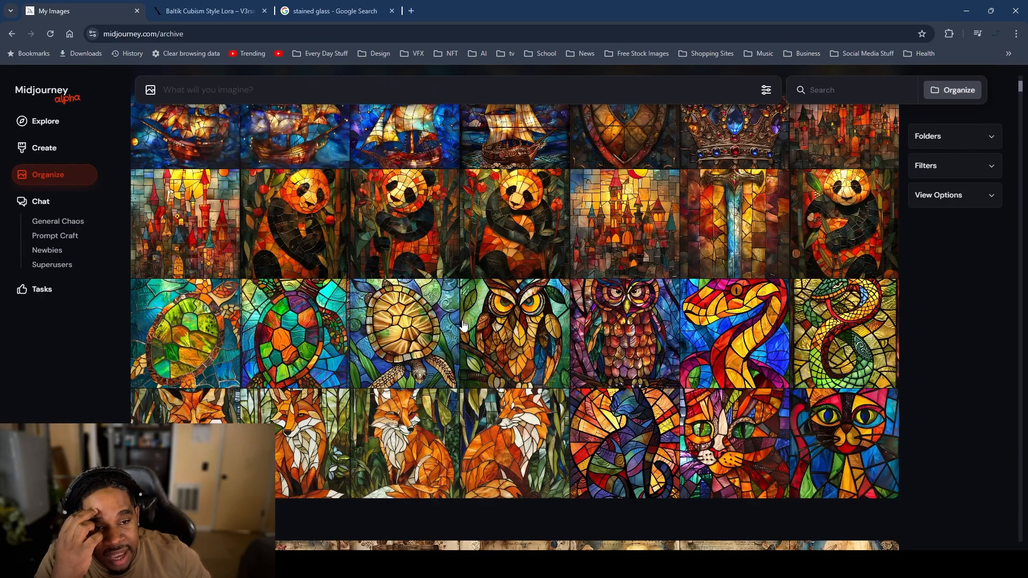
{"action": "scroll", "coordinate": [463, 325], "scroll_direction": "up", "scroll_amount": 4}
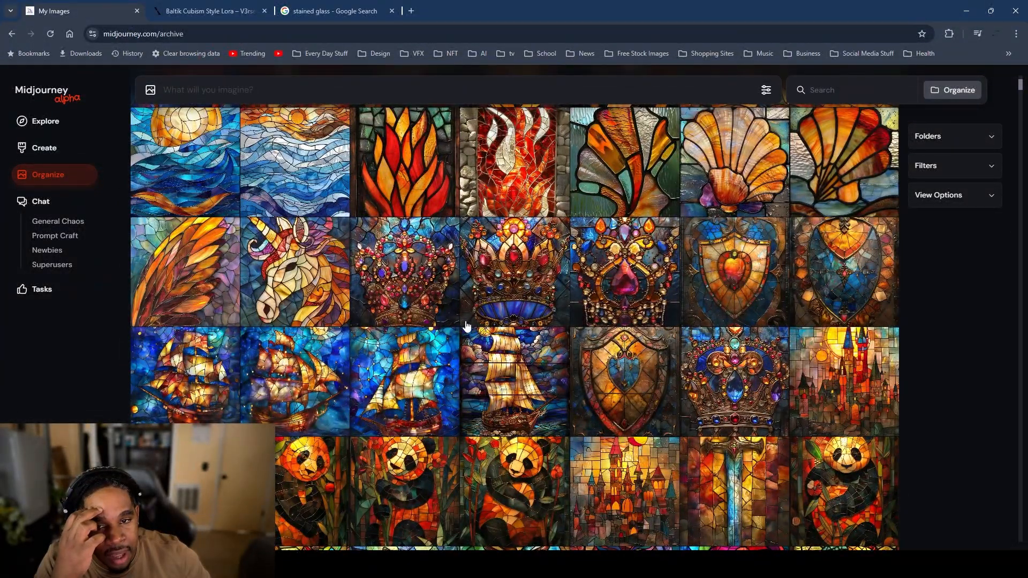
{"action": "scroll", "coordinate": [464, 326], "scroll_direction": "up", "scroll_amount": 6}
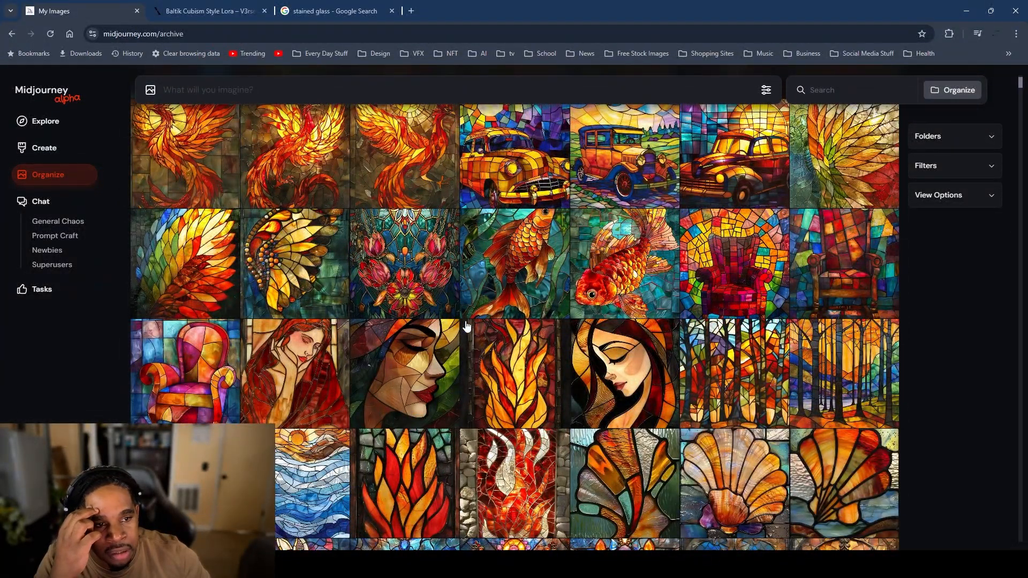
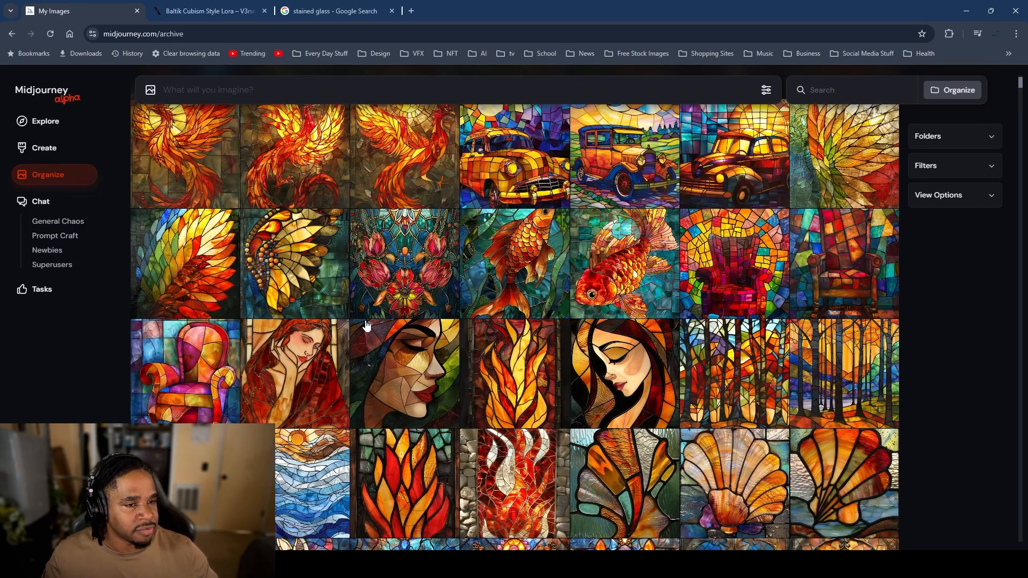
{"action": "scroll", "coordinate": [387, 345], "scroll_direction": "up", "scroll_amount": 5}
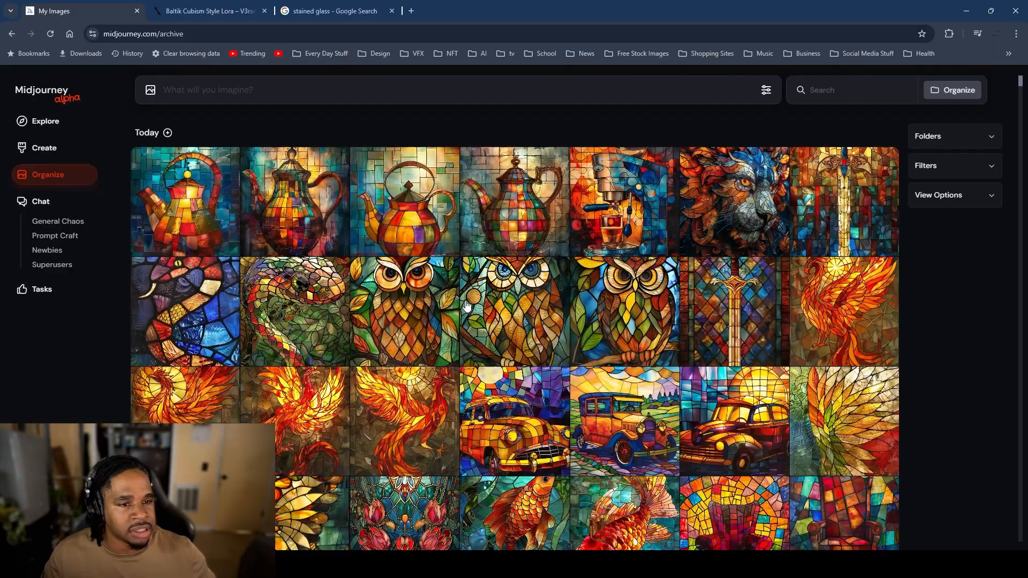
{"action": "scroll", "coordinate": [466, 305], "scroll_direction": "down", "scroll_amount": 15}
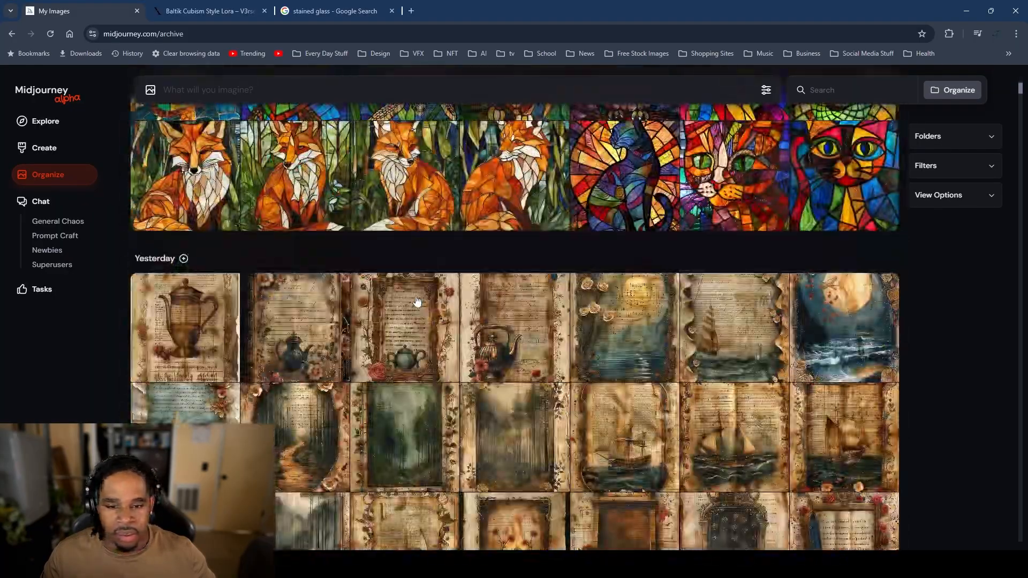
{"action": "scroll", "coordinate": [417, 301], "scroll_direction": "up", "scroll_amount": 15}
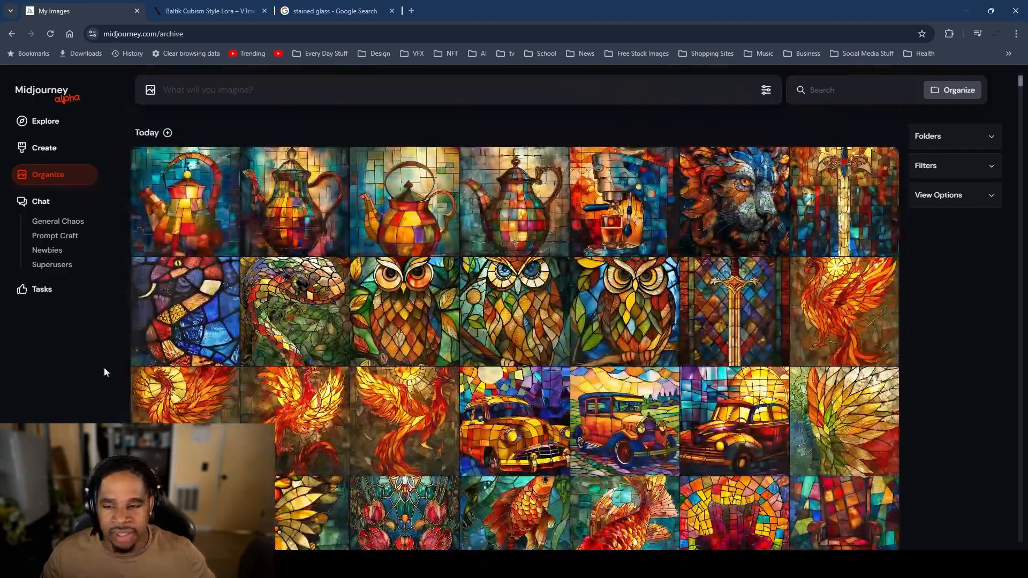
{"action": "left_click", "coordinate": [168, 133]}
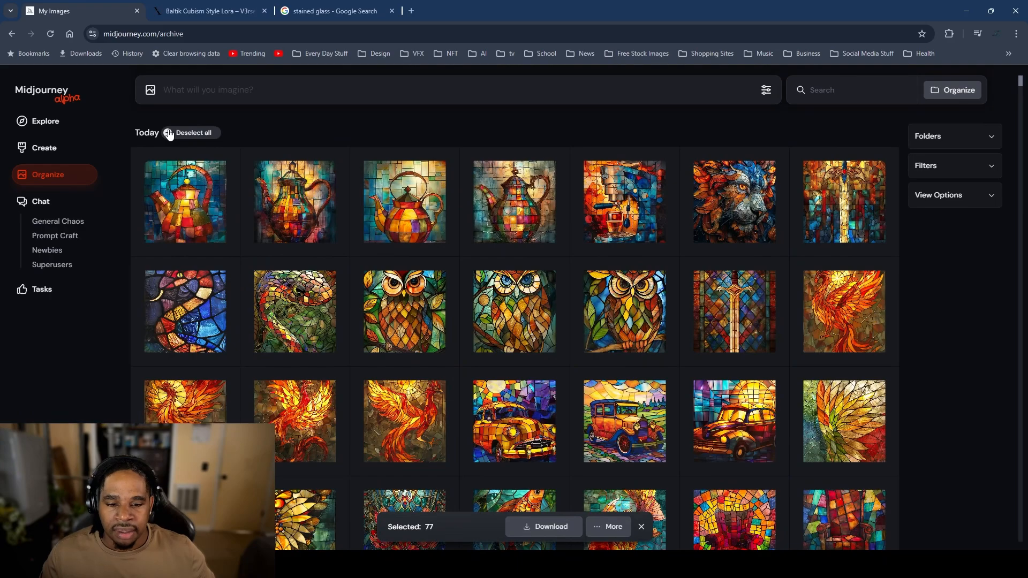
{"action": "left_click", "coordinate": [168, 134]}
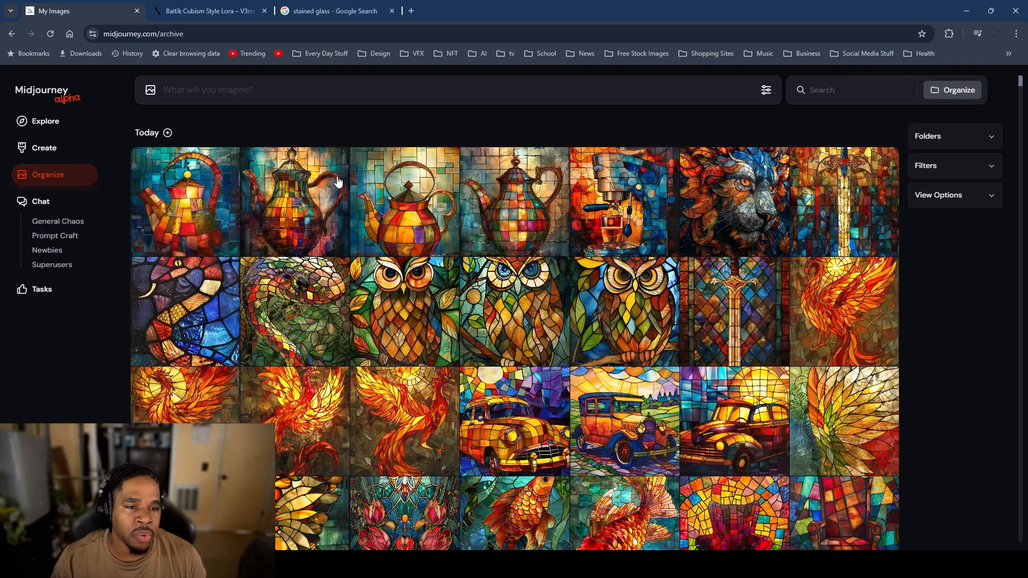
Step: Generate strong variations of the kept coffee machine image and return to the archive
{"action": "left_click", "coordinate": [642, 227]}
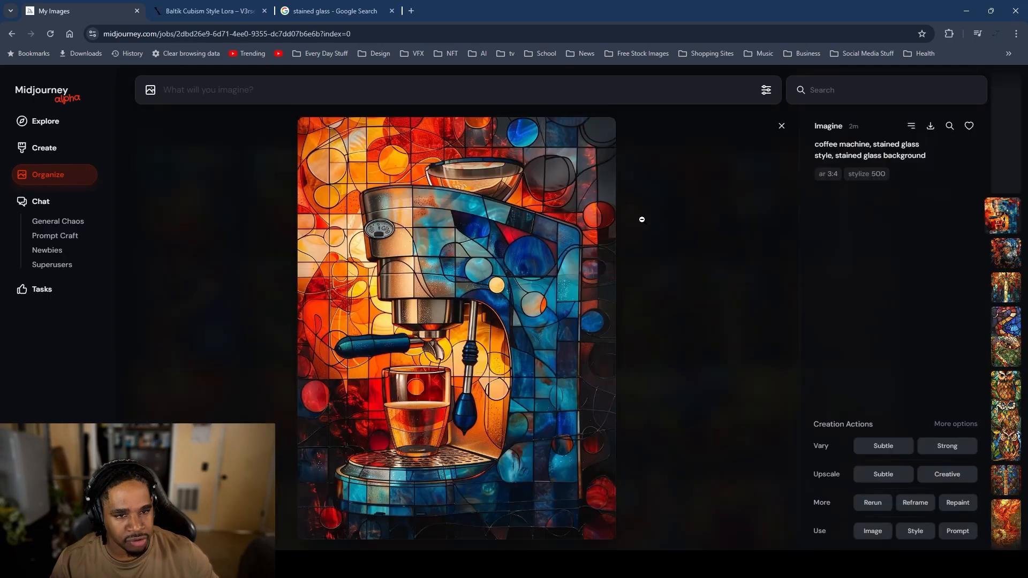
{"action": "left_click", "coordinate": [945, 446]}
{"action": "left_click", "coordinate": [759, 364]}
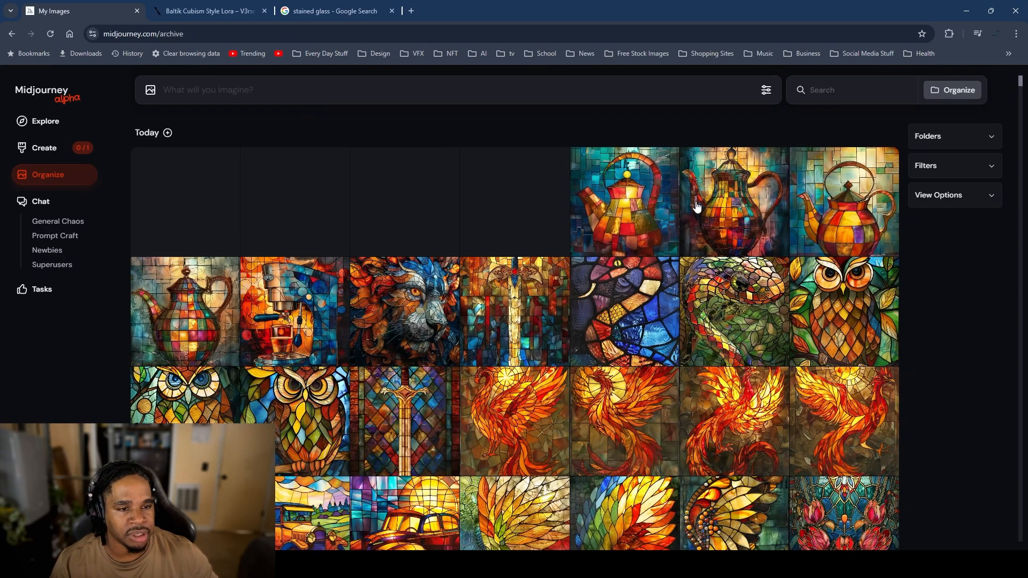
Step: Generate strong variations of the lion-like beast master's whistle image and return to the archive with nothing selected
{"action": "scroll", "coordinate": [613, 327], "scroll_direction": "down", "scroll_amount": 2}
{"action": "left_click", "coordinate": [418, 206]}
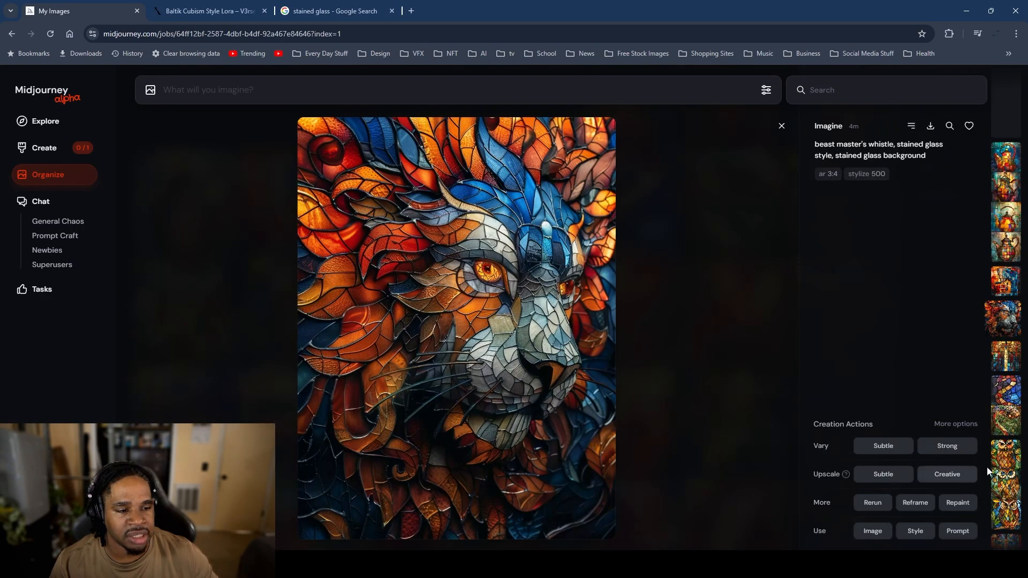
{"action": "left_click", "coordinate": [956, 448]}
{"action": "left_click", "coordinate": [703, 247]}
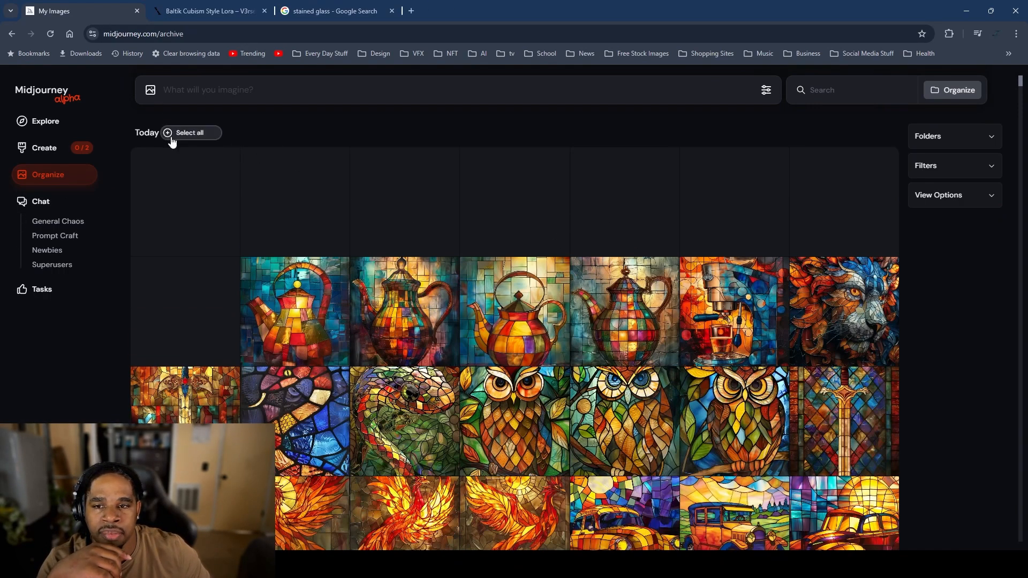
{"action": "left_click", "coordinate": [170, 138]}
{"action": "left_click", "coordinate": [172, 134]}
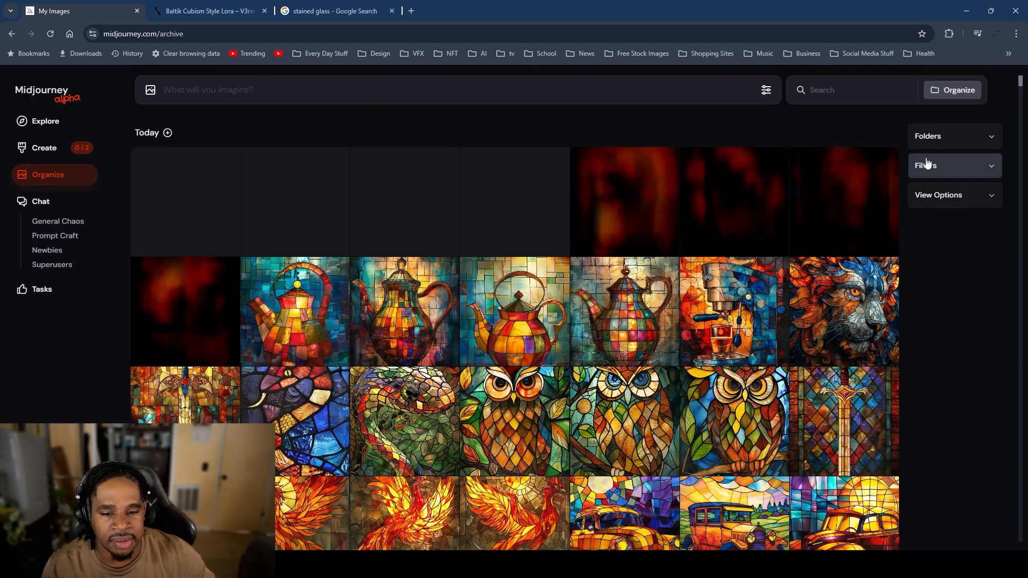
Step: Generate strong variations of the snake image that has the green leafy stained glass background
{"action": "left_click", "coordinate": [384, 416]}
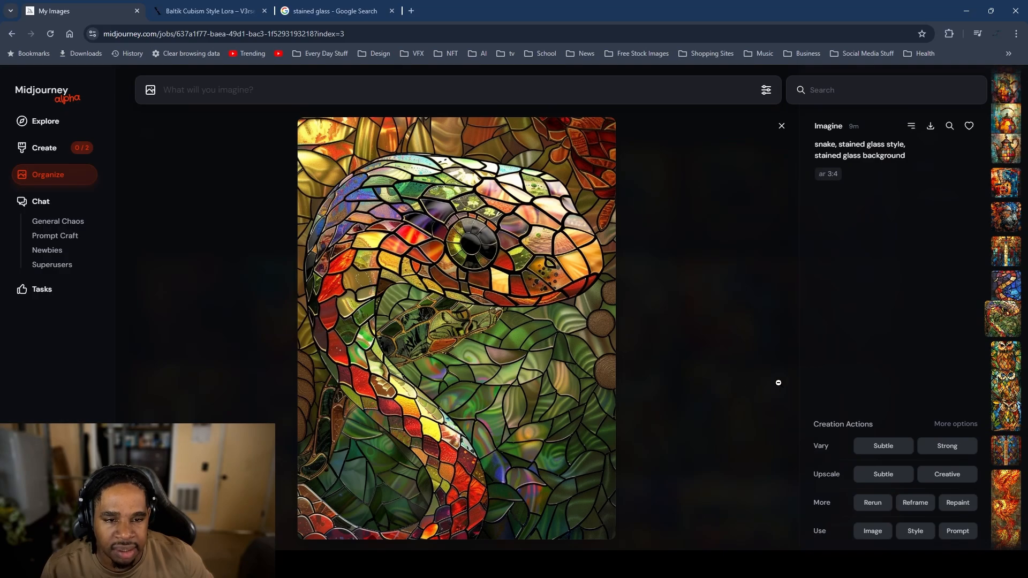
{"action": "left_click", "coordinate": [778, 383]}
{"action": "left_click", "coordinate": [414, 428]}
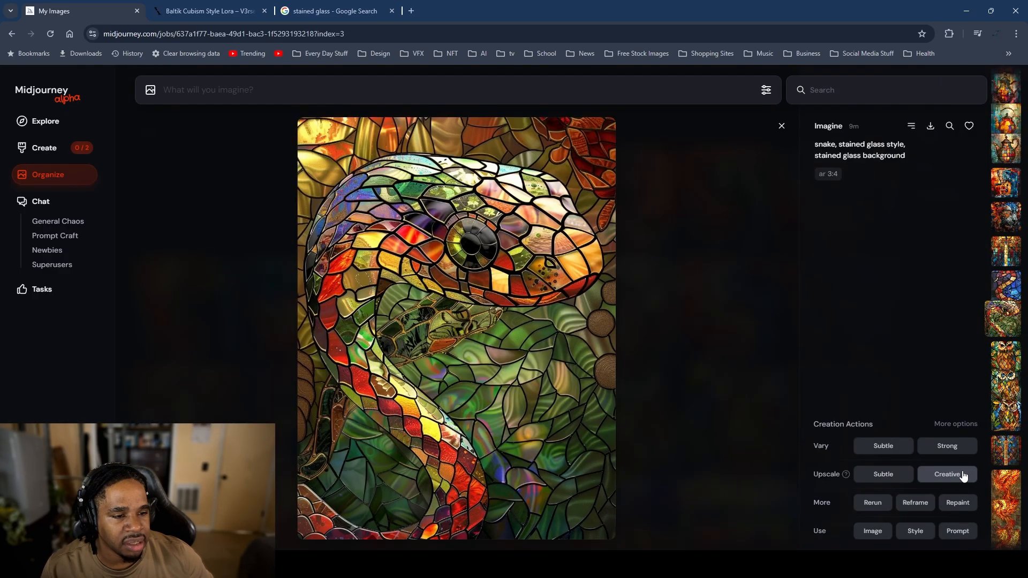
{"action": "left_click", "coordinate": [189, 197]}
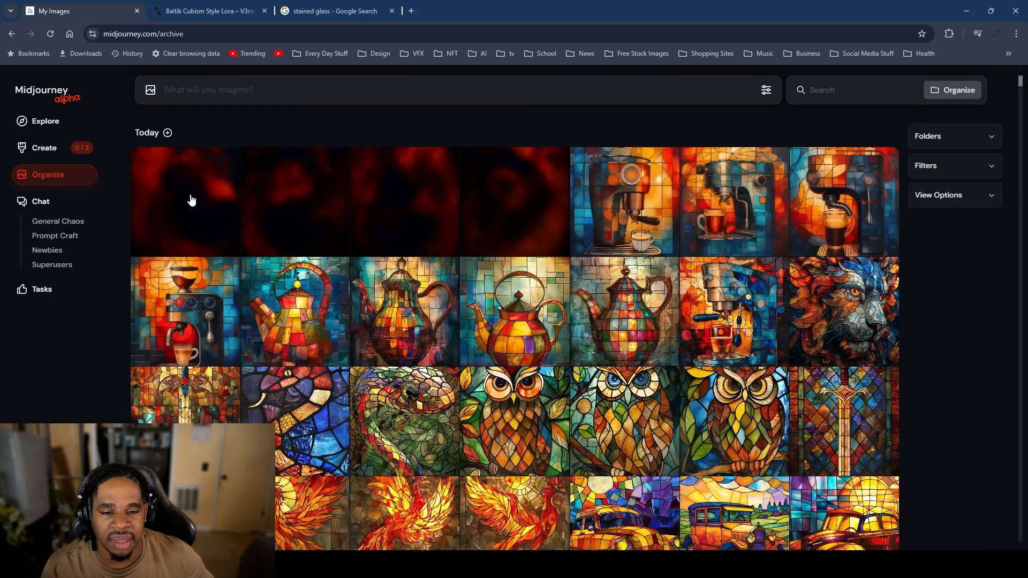
{"action": "left_click", "coordinate": [374, 391]}
{"action": "left_click", "coordinate": [956, 483]}
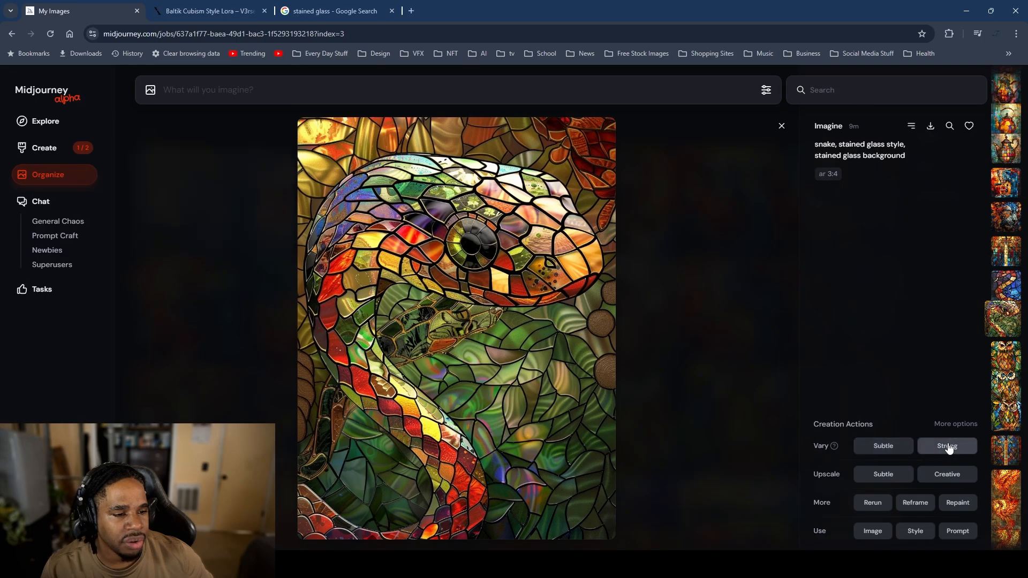
{"action": "left_click", "coordinate": [948, 447]}
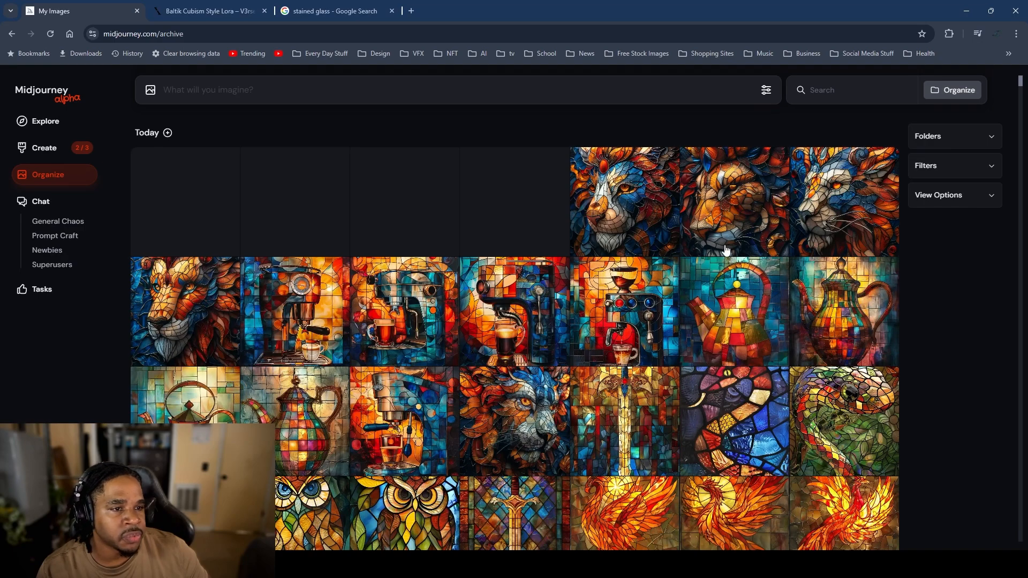
Step: Inspect the second beast master's whistle variation and the four coffee machine variations enlarged
{"action": "left_click", "coordinate": [754, 221]}
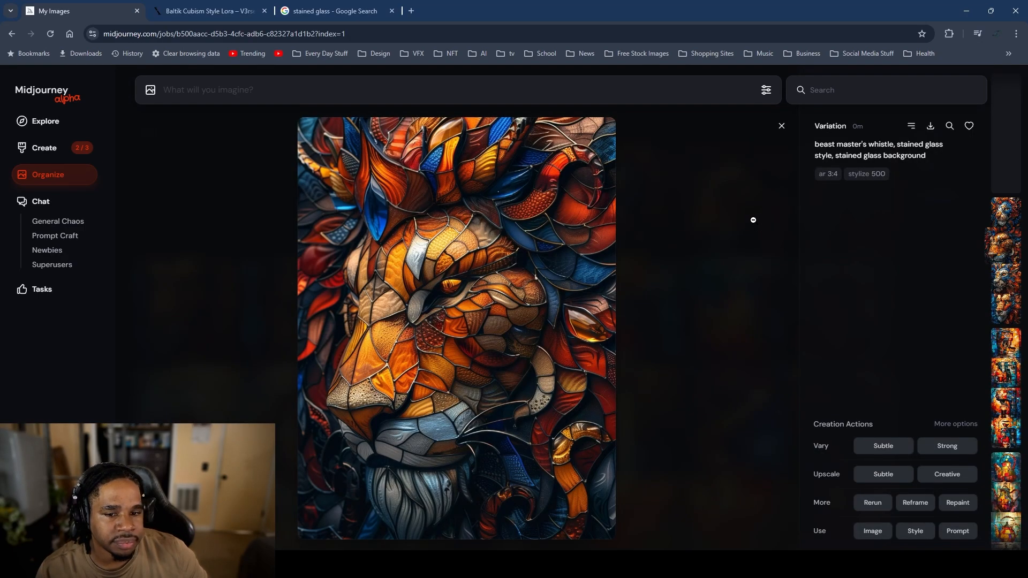
{"action": "left_click", "coordinate": [753, 220]}
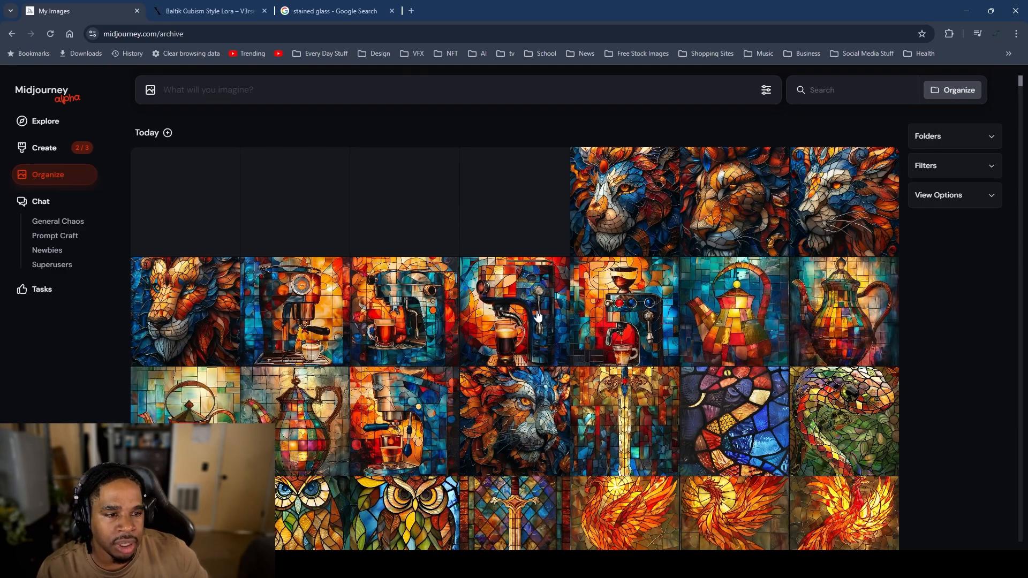
{"action": "left_click", "coordinate": [317, 331]}
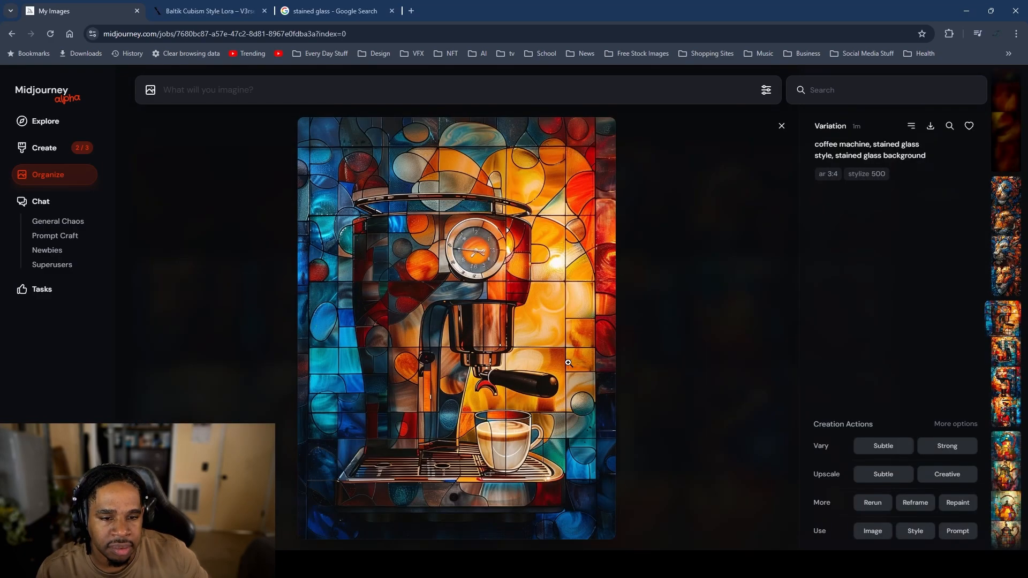
{"action": "left_click", "coordinate": [702, 337]}
{"action": "left_click", "coordinate": [408, 304]}
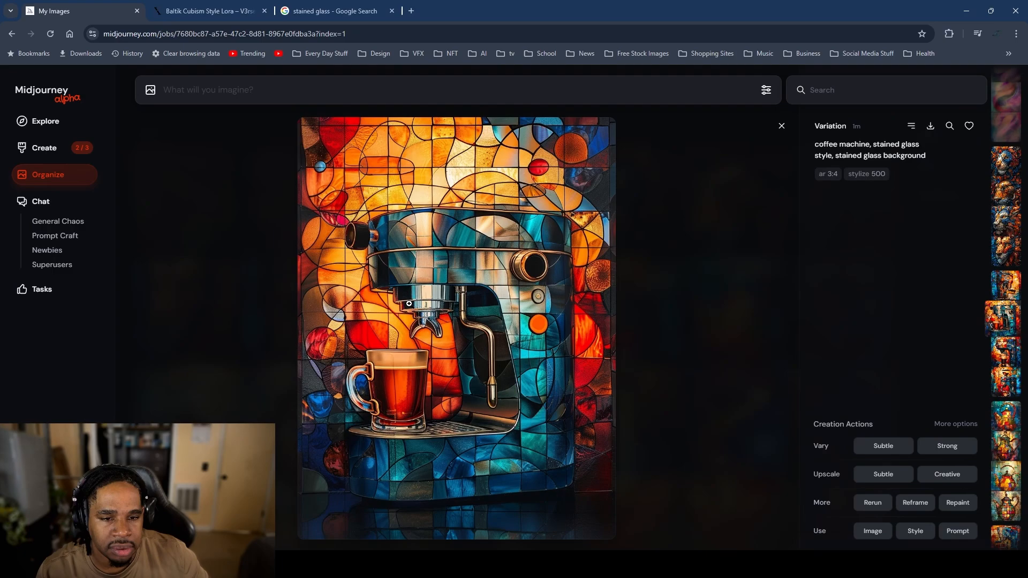
{"action": "left_click", "coordinate": [745, 330]}
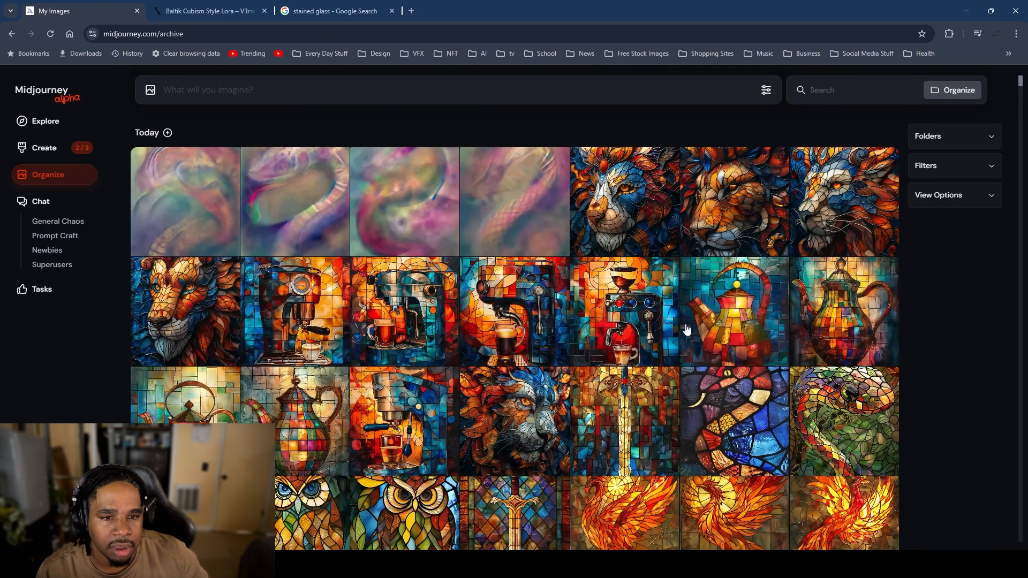
{"action": "left_click", "coordinate": [517, 308]}
{"action": "left_click", "coordinate": [680, 316]}
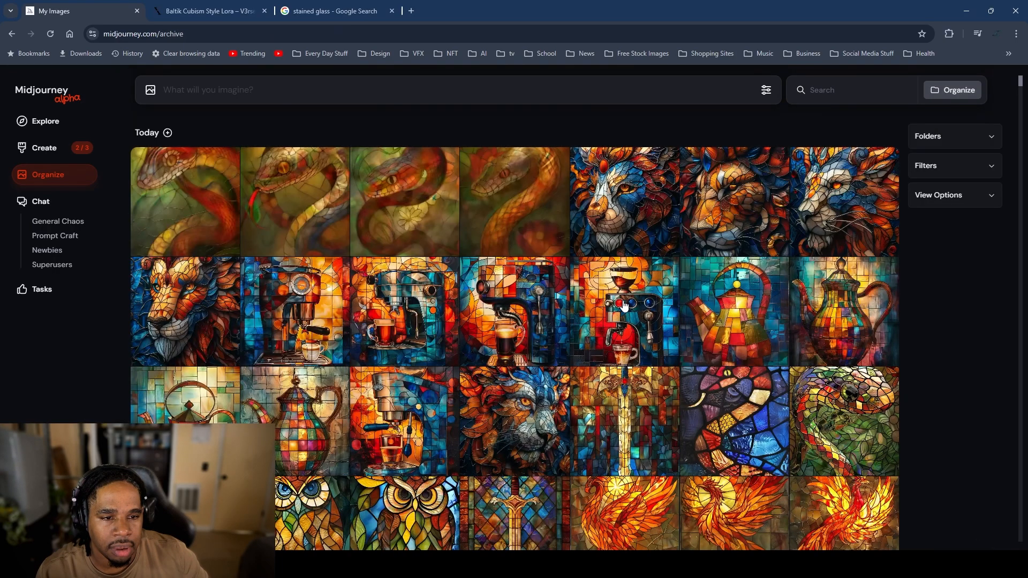
{"action": "left_click", "coordinate": [622, 300]}
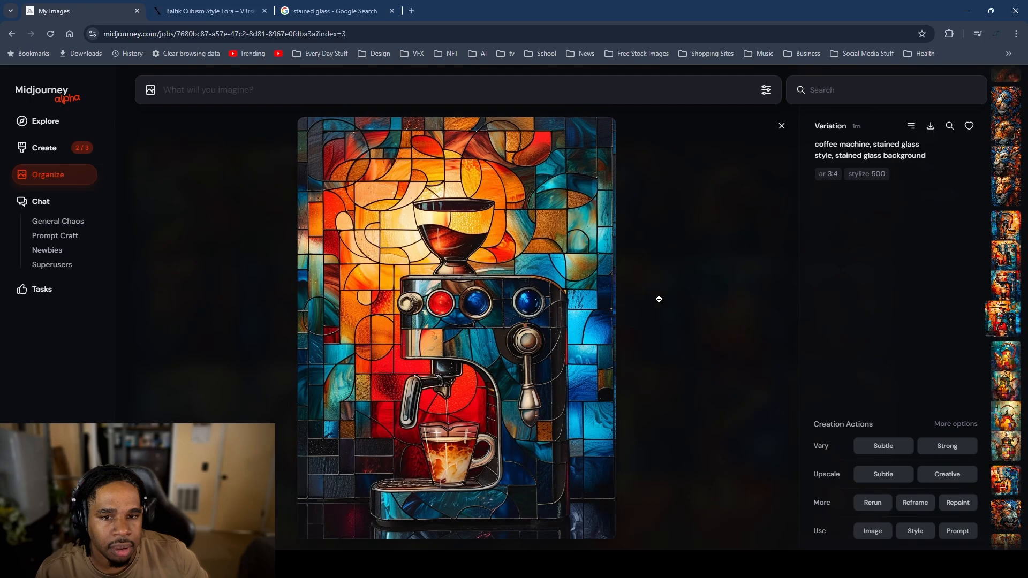
{"action": "left_click", "coordinate": [683, 295]}
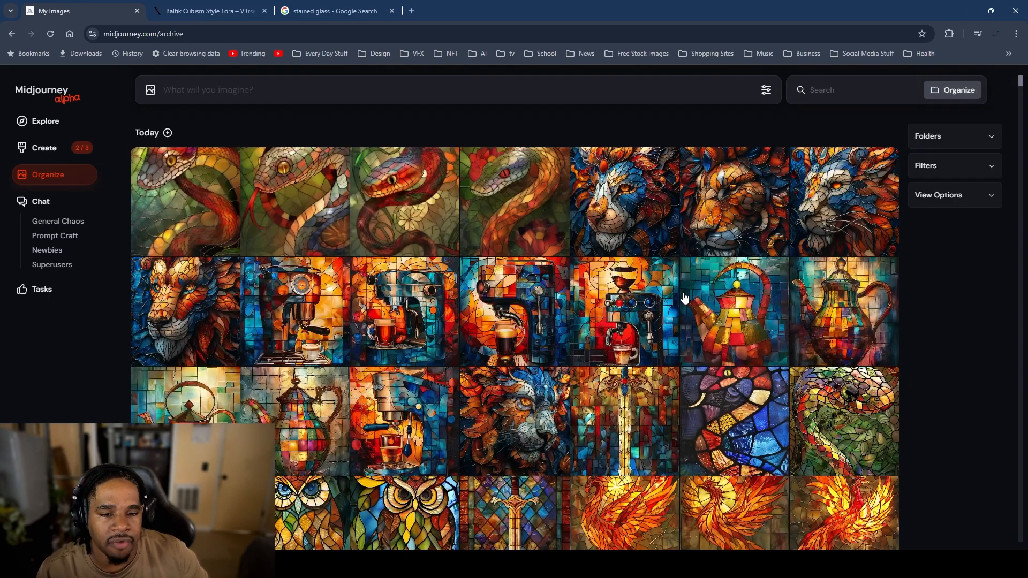
Step: Inspect the third coffee machine variation, with the dark coffee in a glass mug, enlarged and return to the archive
{"action": "left_click", "coordinate": [481, 300]}
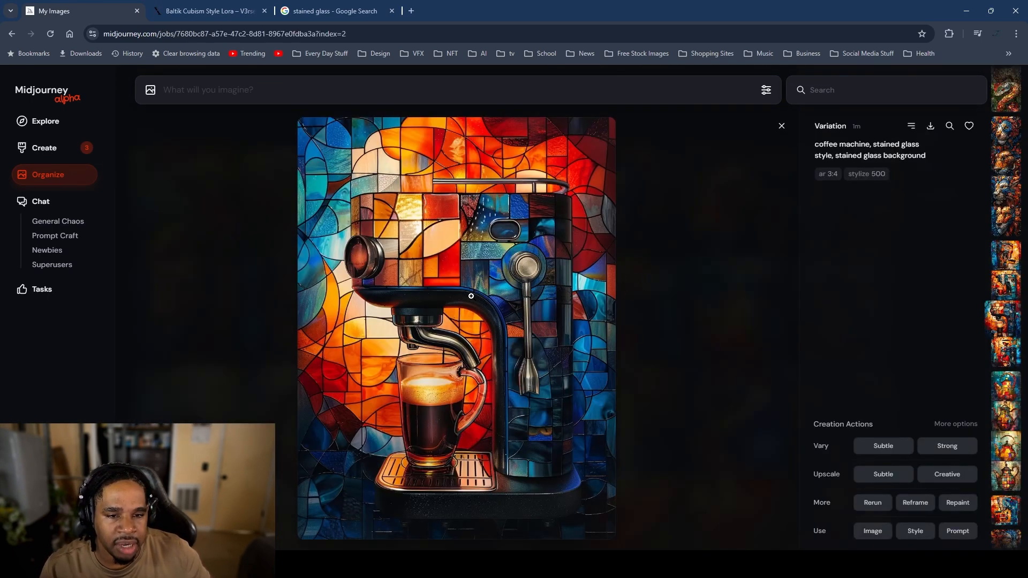
{"action": "right_click", "coordinate": [464, 295]}
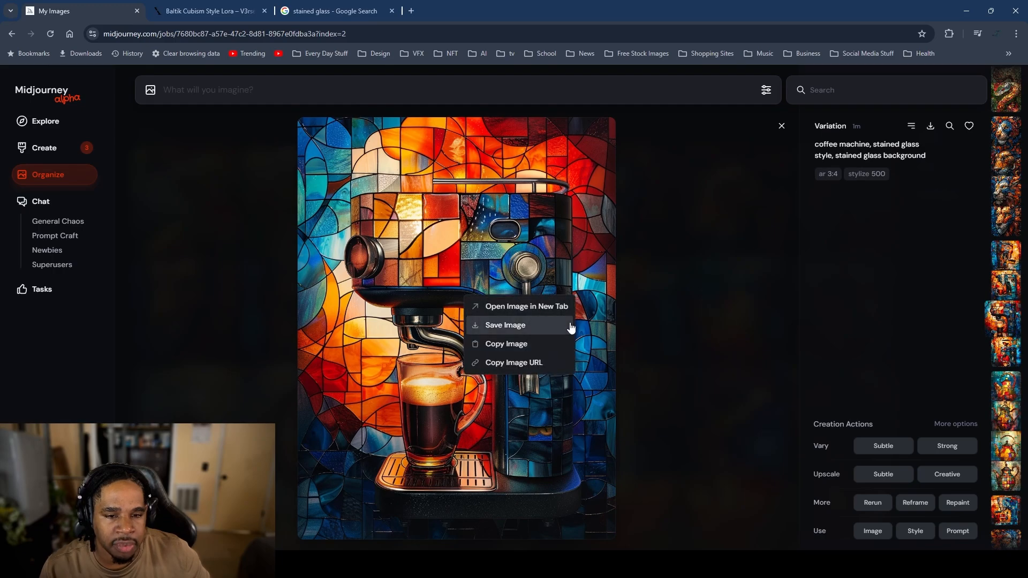
{"action": "left_click", "coordinate": [678, 320]}
{"action": "left_click", "coordinate": [679, 320]}
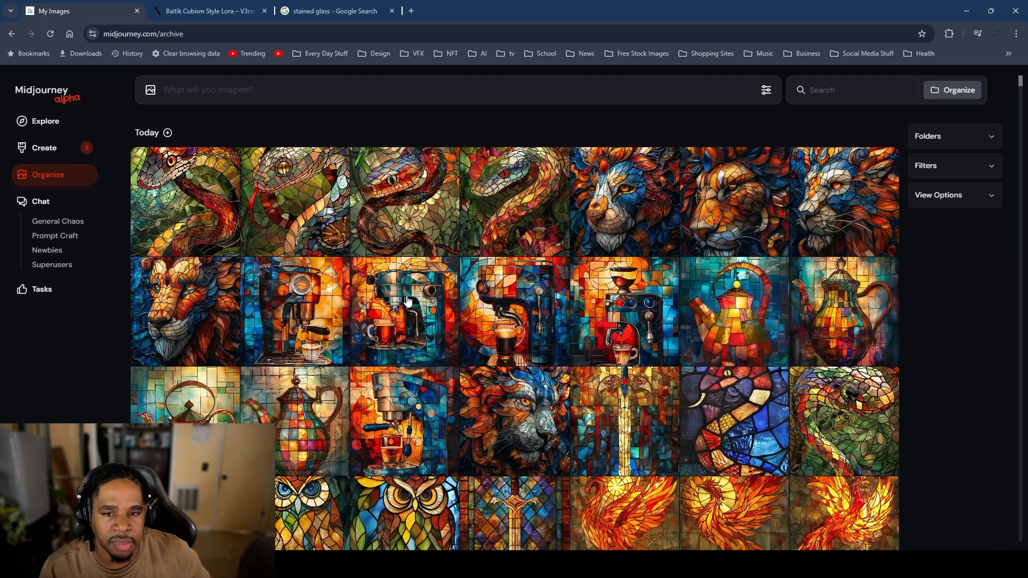
Step: Switch to the creation feed and bring up the row of coffee machine variations
{"action": "left_click", "coordinate": [44, 151]}
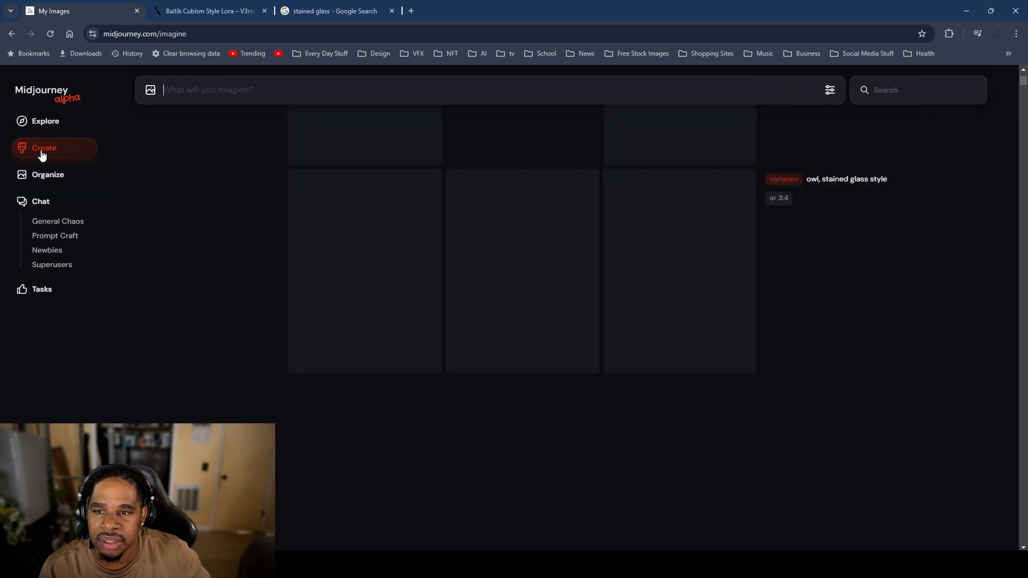
{"action": "scroll", "coordinate": [442, 337], "scroll_direction": "down", "scroll_amount": 15}
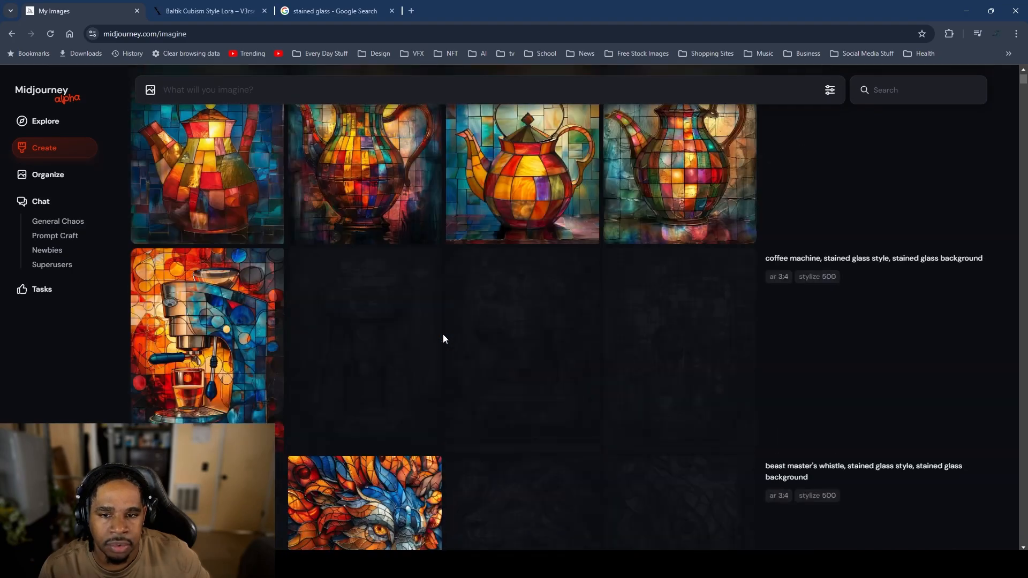
{"action": "scroll", "coordinate": [428, 386], "scroll_direction": "up", "scroll_amount": 5}
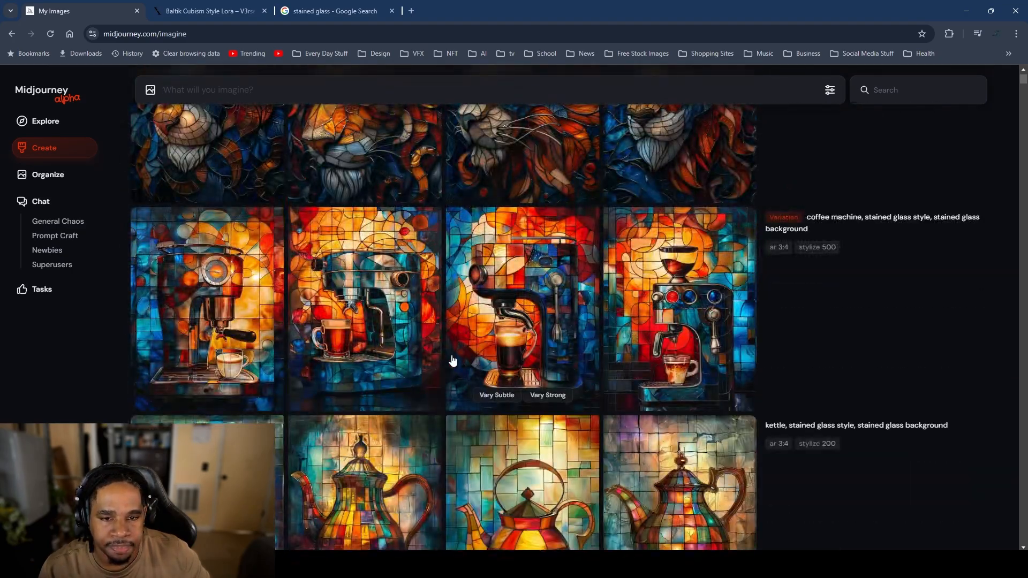
{"action": "scroll", "coordinate": [513, 306], "scroll_direction": "up", "scroll_amount": 8}
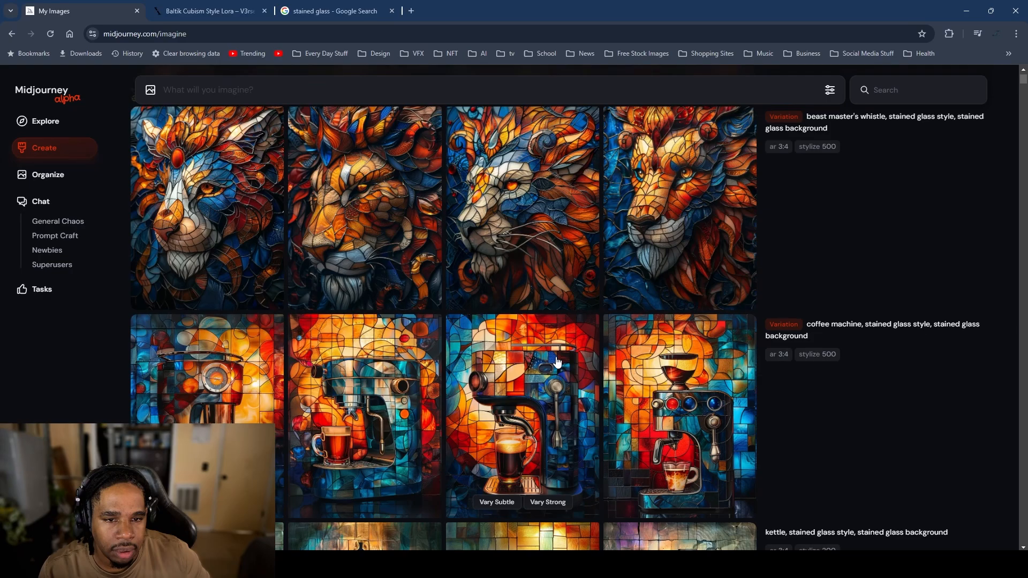
{"action": "scroll", "coordinate": [535, 347], "scroll_direction": "down", "scroll_amount": 5}
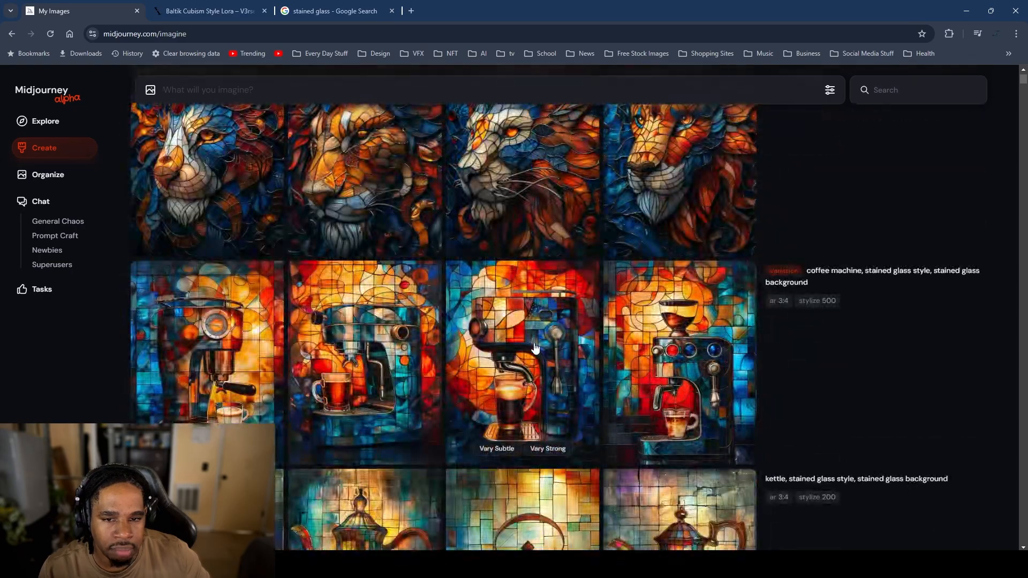
Step: Inspect the first and second coffee machine variations enlarged and return to the creation feed
{"action": "left_click", "coordinate": [231, 348]}
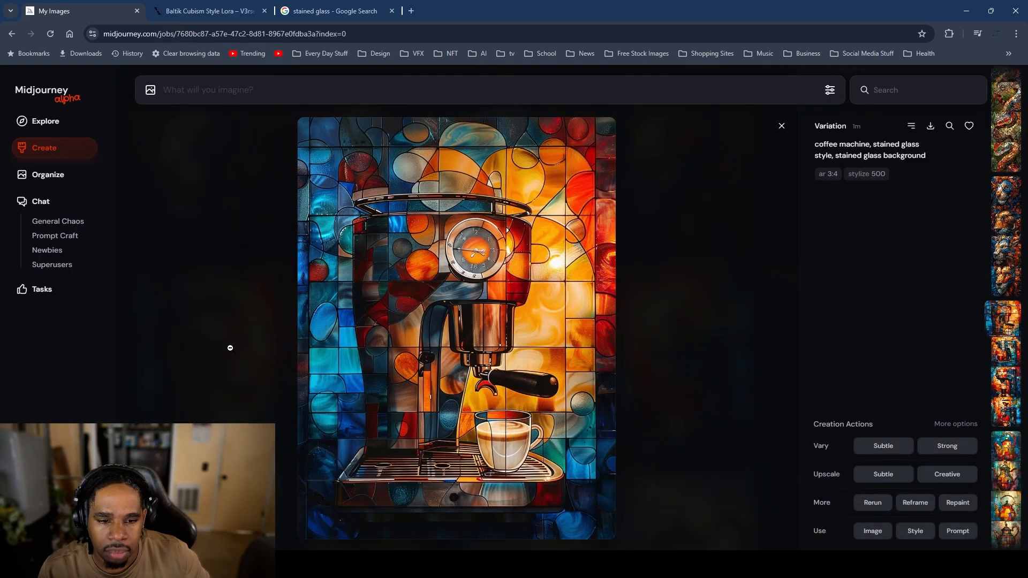
{"action": "left_click", "coordinate": [230, 348]}
{"action": "left_click", "coordinate": [391, 319]}
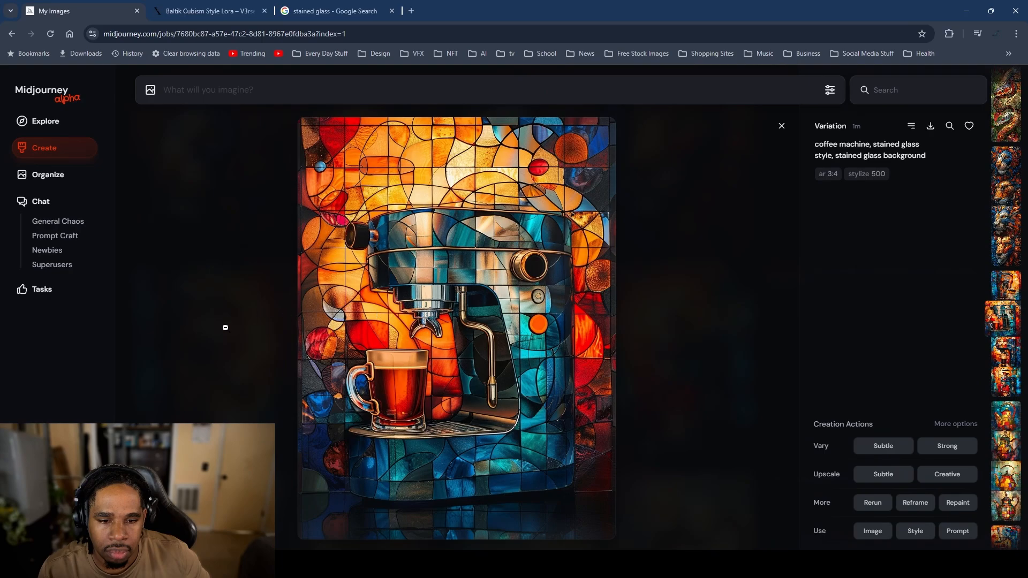
{"action": "left_click", "coordinate": [217, 328]}
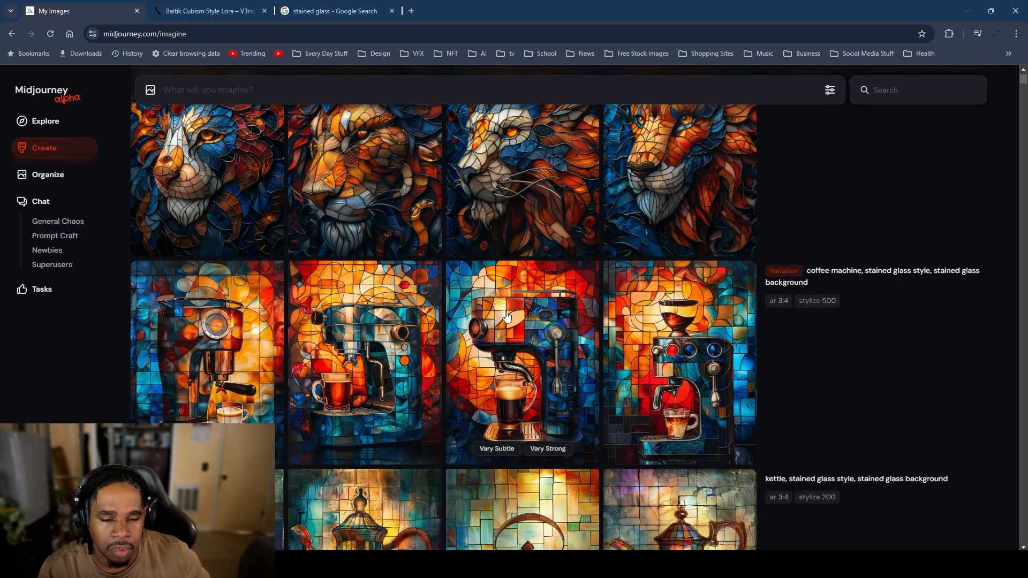
{"action": "left_click", "coordinate": [382, 330]}
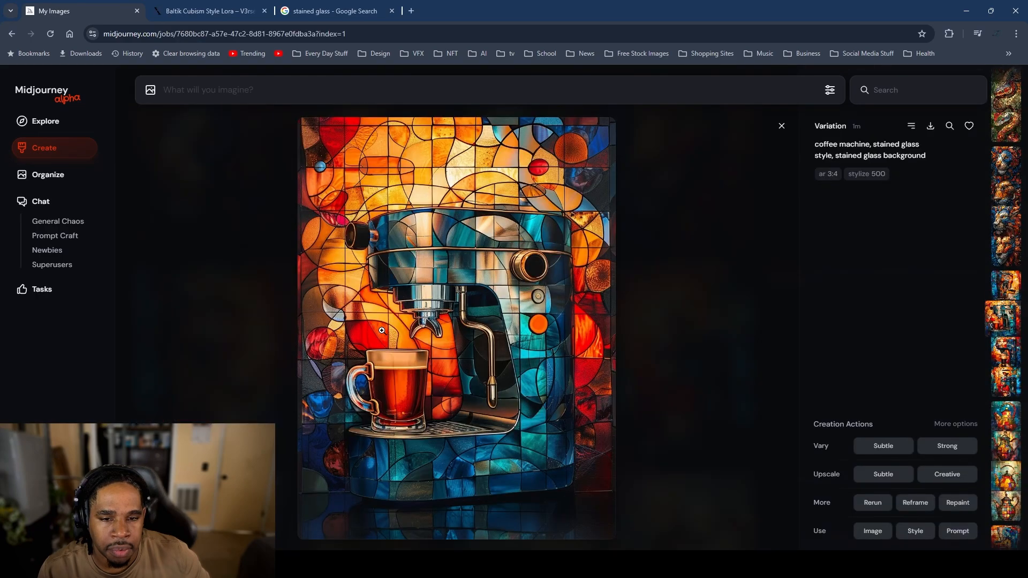
{"action": "left_click", "coordinate": [203, 345]}
Step: Check the third coffee machine variation enlarged and hide it from the feed
{"action": "left_click", "coordinate": [519, 315]}
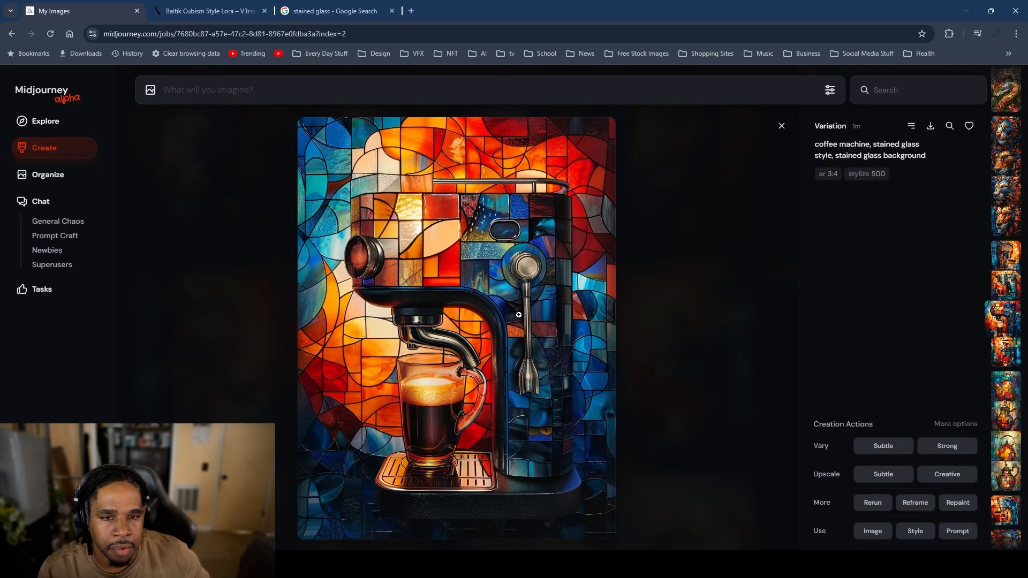
{"action": "left_click", "coordinate": [657, 307]}
{"action": "right_click", "coordinate": [521, 338]}
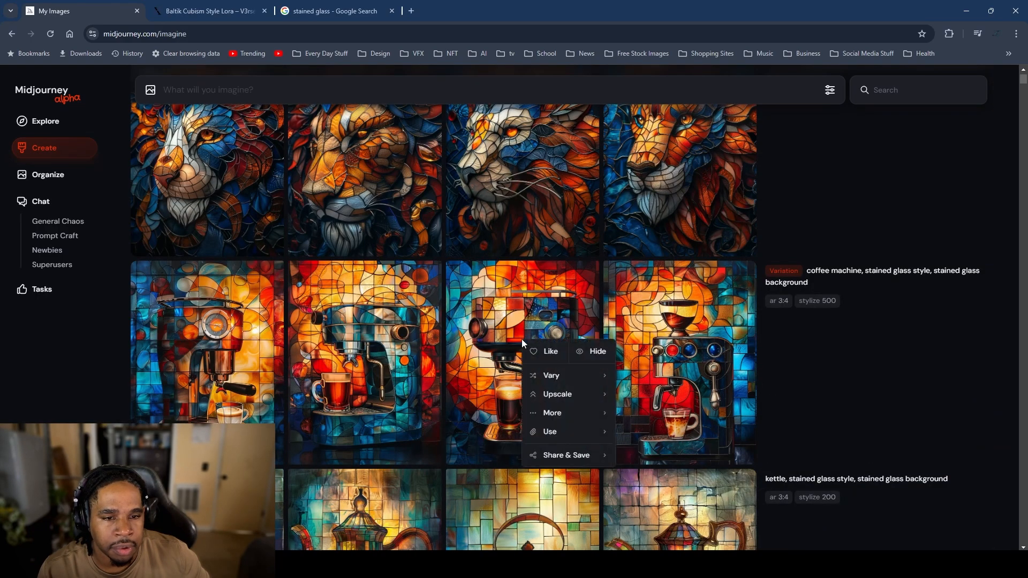
{"action": "left_click", "coordinate": [591, 349]}
Step: Examine the fourth coffee machine variation enlarged, checking the grinder bowl, the knobs and the glass cup for flaws
{"action": "left_click", "coordinate": [652, 341]}
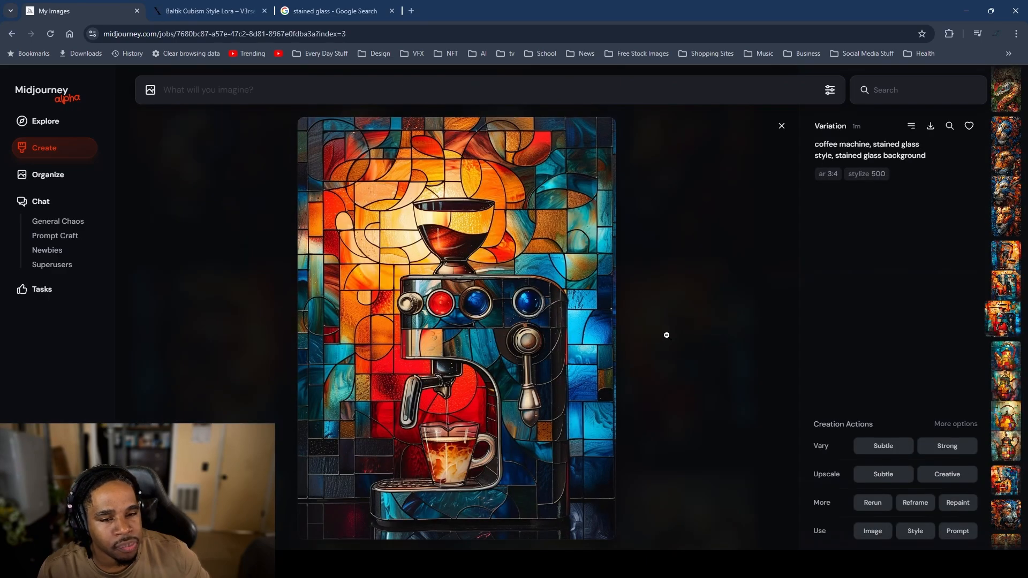
{"action": "left_click", "coordinate": [667, 335]}
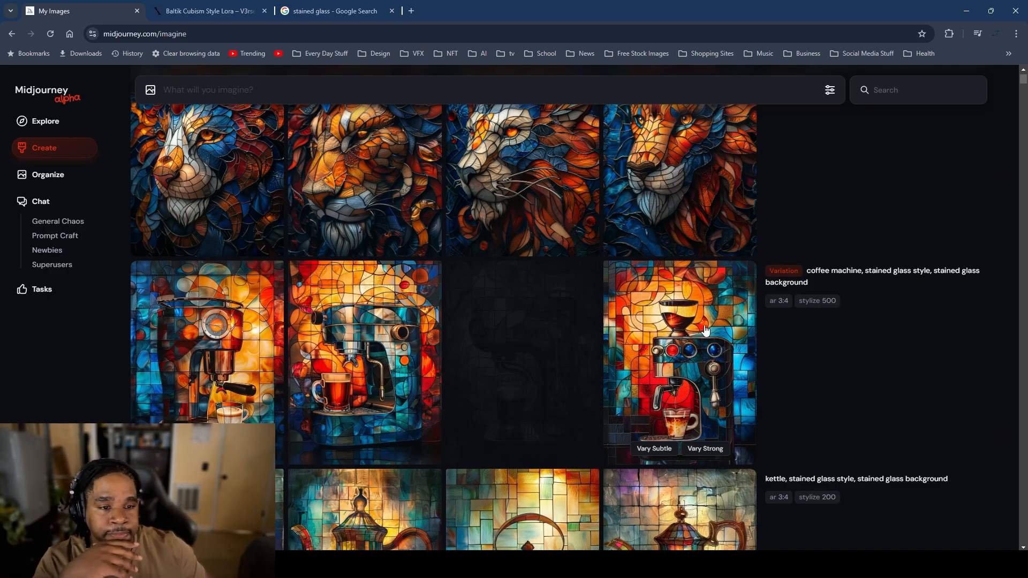
{"action": "left_click", "coordinate": [706, 331]}
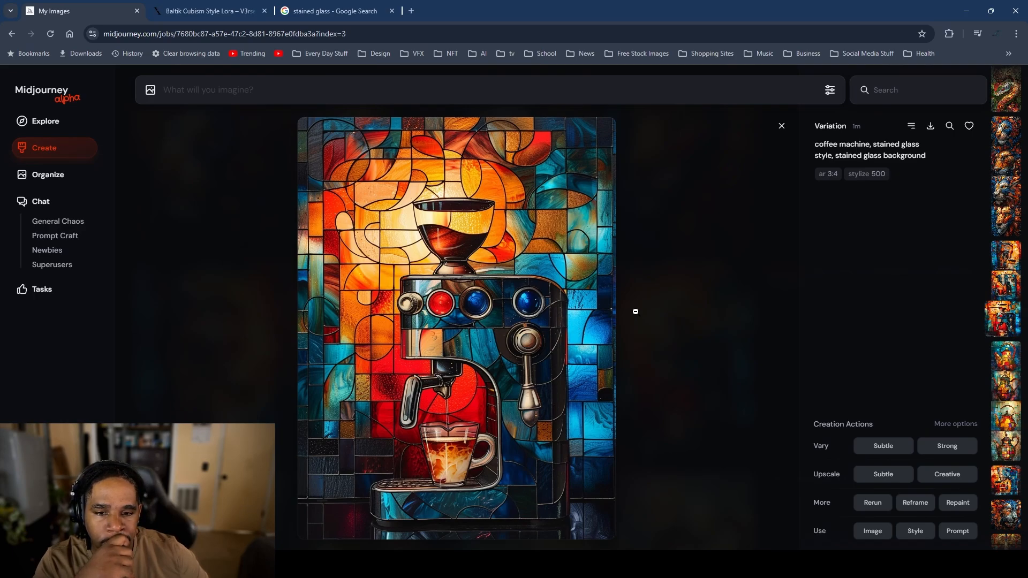
{"action": "left_click", "coordinate": [640, 310]}
{"action": "left_click", "coordinate": [681, 334]}
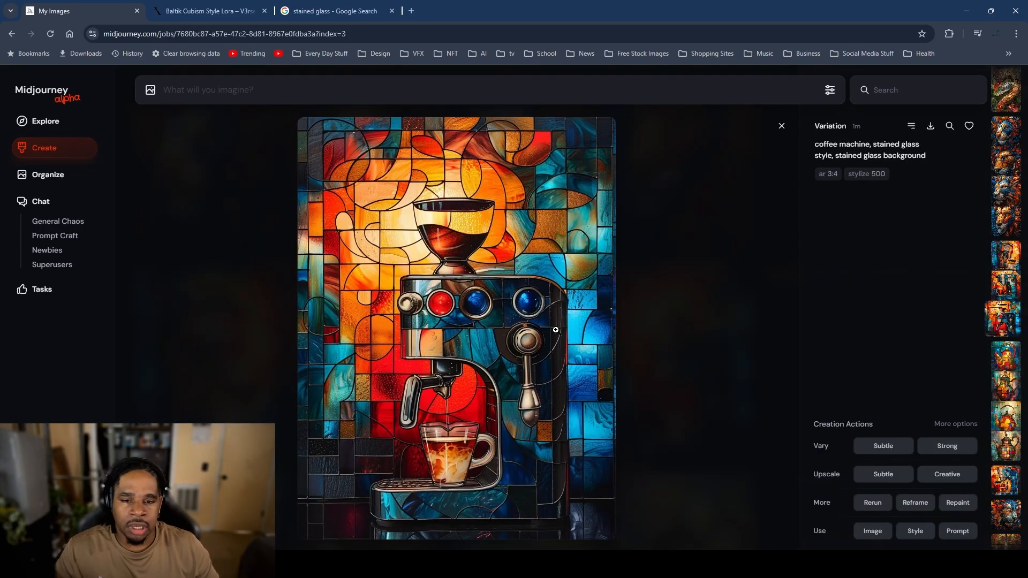
{"action": "left_click", "coordinate": [681, 334]}
{"action": "left_click", "coordinate": [651, 352]}
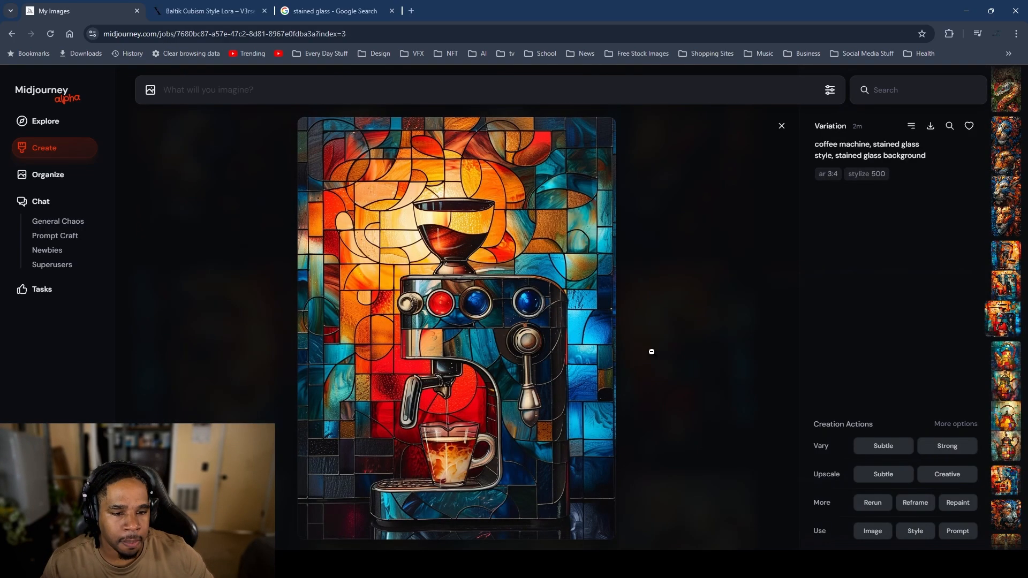
{"action": "left_click", "coordinate": [690, 341]}
{"action": "right_click", "coordinate": [670, 357]}
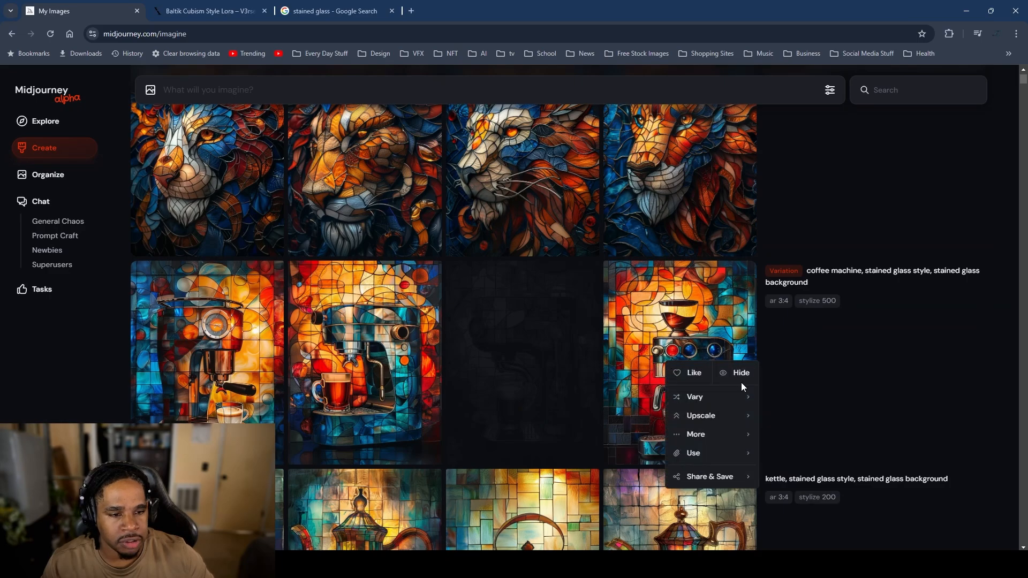
{"action": "left_click", "coordinate": [805, 357]}
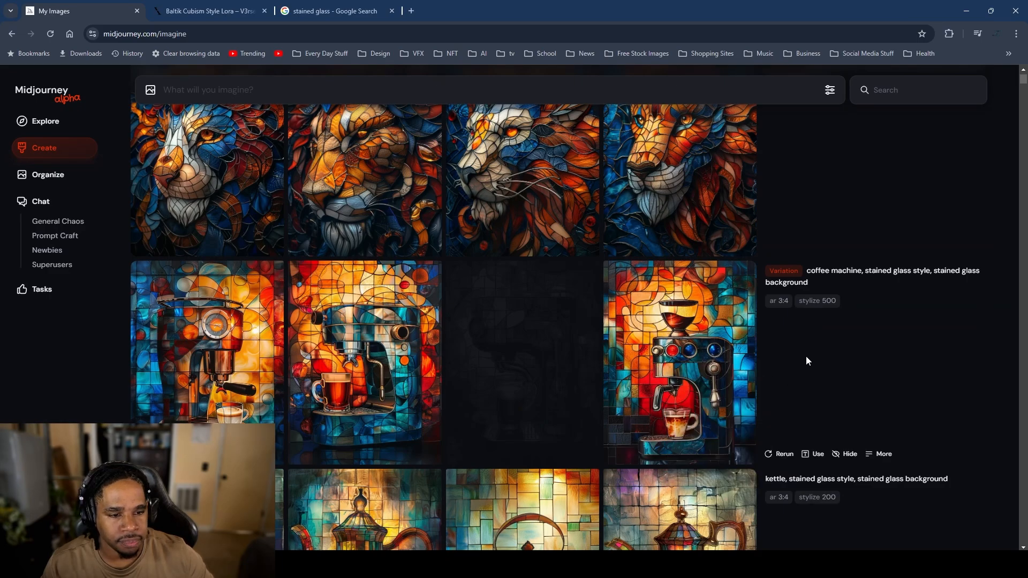
Step: View the fourth coffee machine variation at full size and hide it from the feed
{"action": "left_click", "coordinate": [670, 357]}
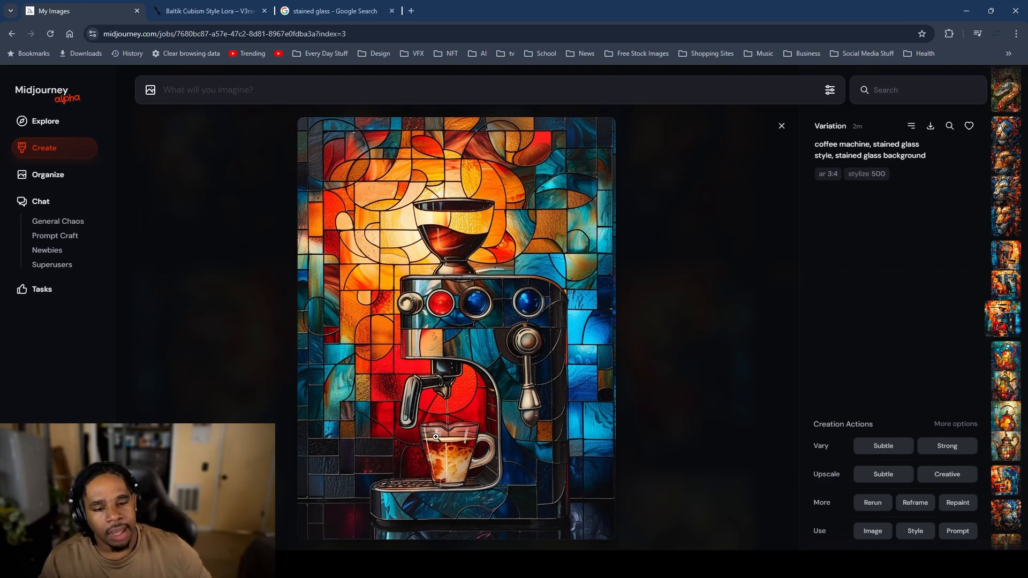
{"action": "left_click", "coordinate": [404, 470]}
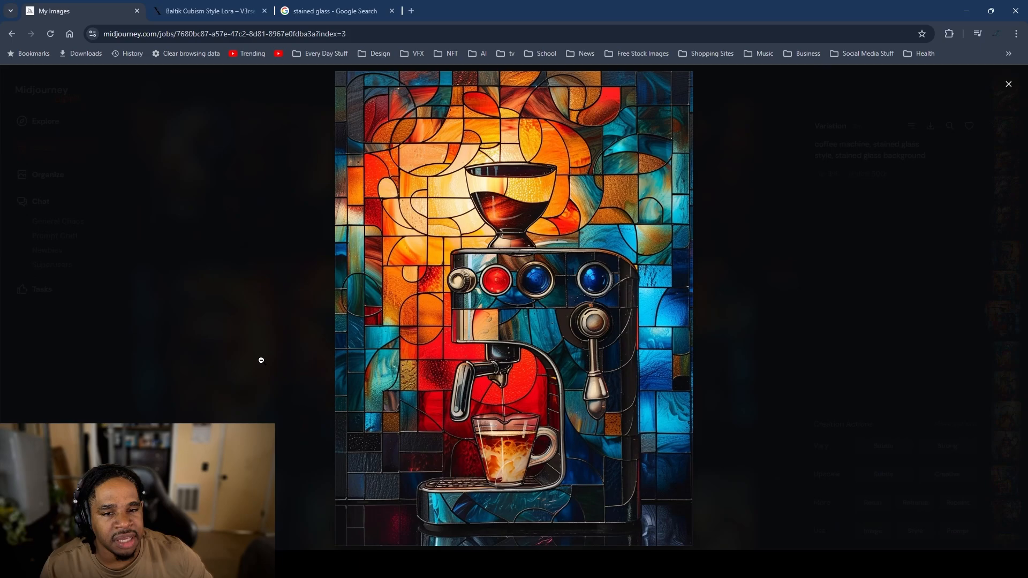
{"action": "left_click", "coordinate": [226, 363]}
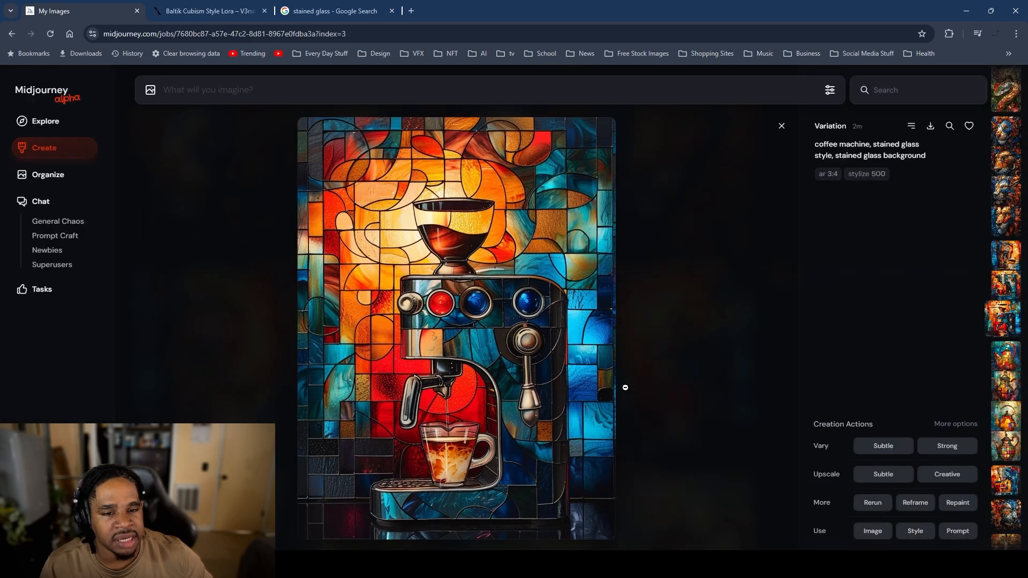
{"action": "left_click", "coordinate": [206, 358]}
{"action": "right_click", "coordinate": [666, 347]}
{"action": "left_click", "coordinate": [740, 358]}
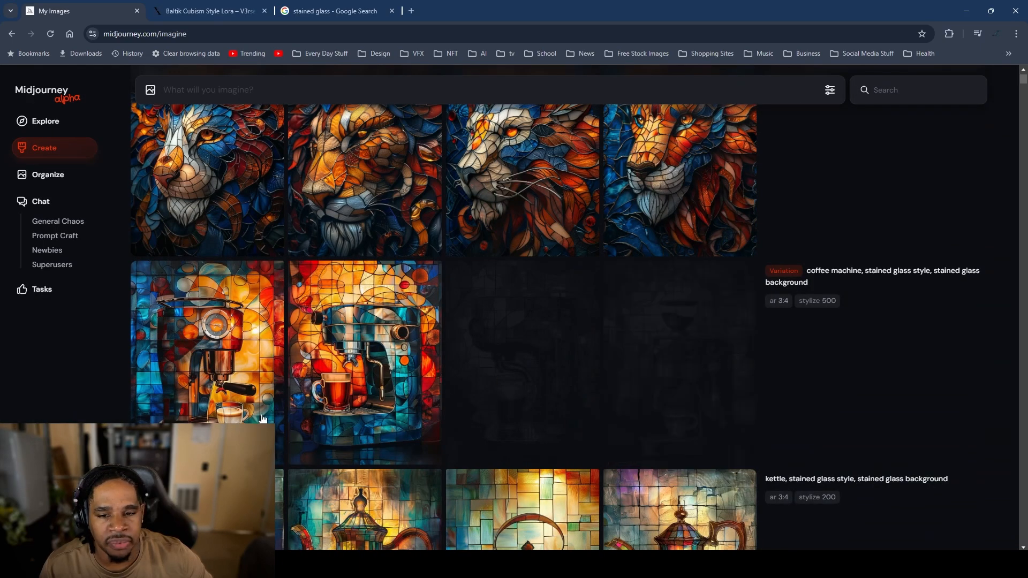
Step: Recheck the second coffee machine variation enlarged and hide it from the feed
{"action": "left_click", "coordinate": [404, 378]}
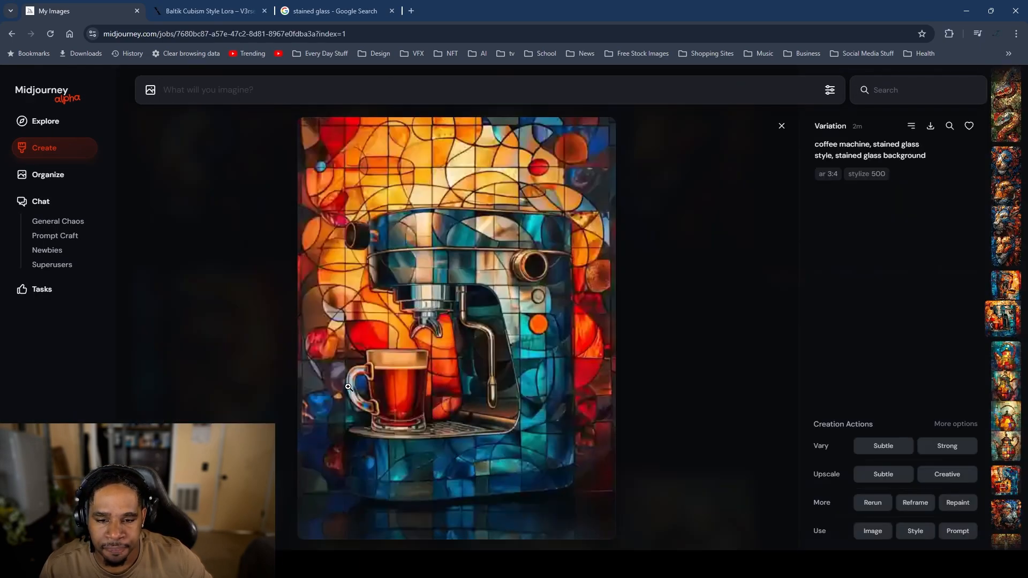
{"action": "left_click", "coordinate": [710, 366]}
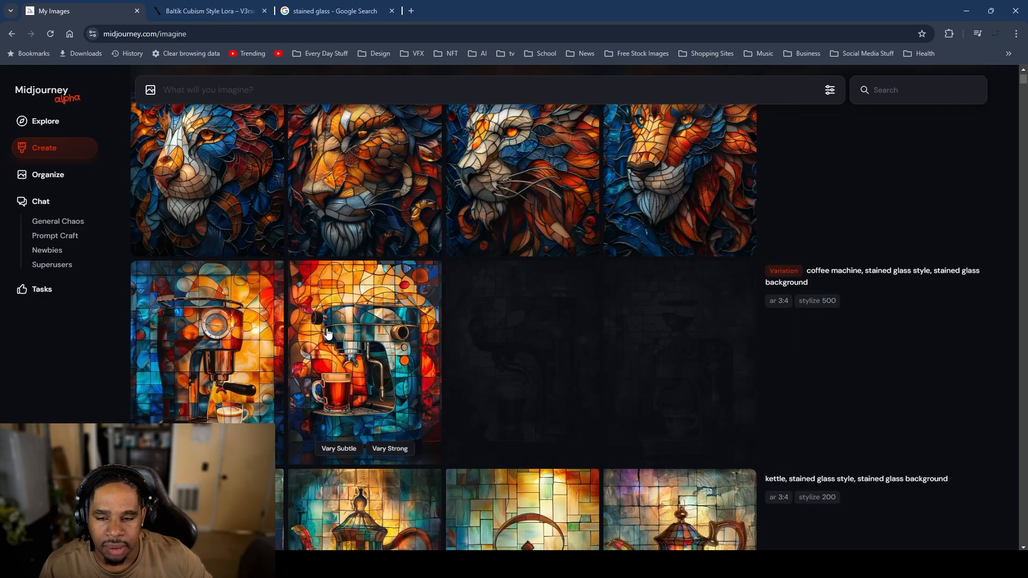
{"action": "right_click", "coordinate": [368, 347]}
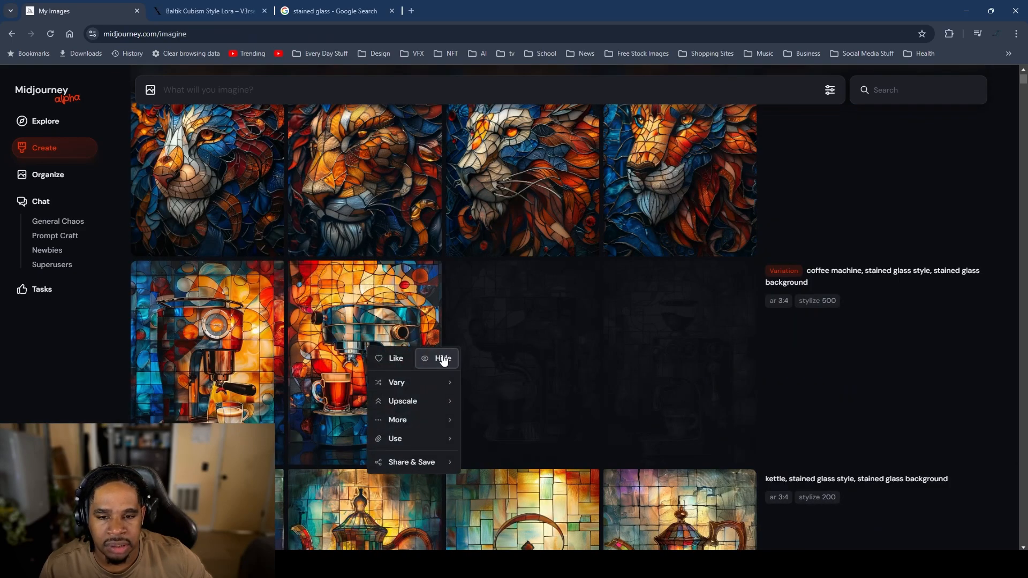
{"action": "left_click", "coordinate": [444, 360]}
Step: Recheck the first coffee machine variation enlarged and hide it, clearing the whole coffee machine variation row
{"action": "left_click", "coordinate": [165, 360]}
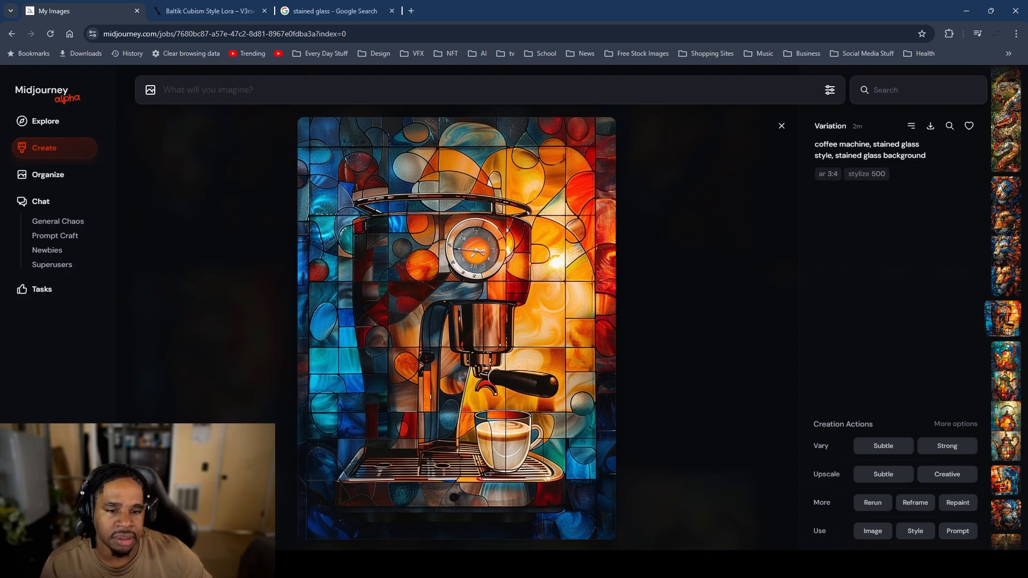
{"action": "key", "text": "Escape"}
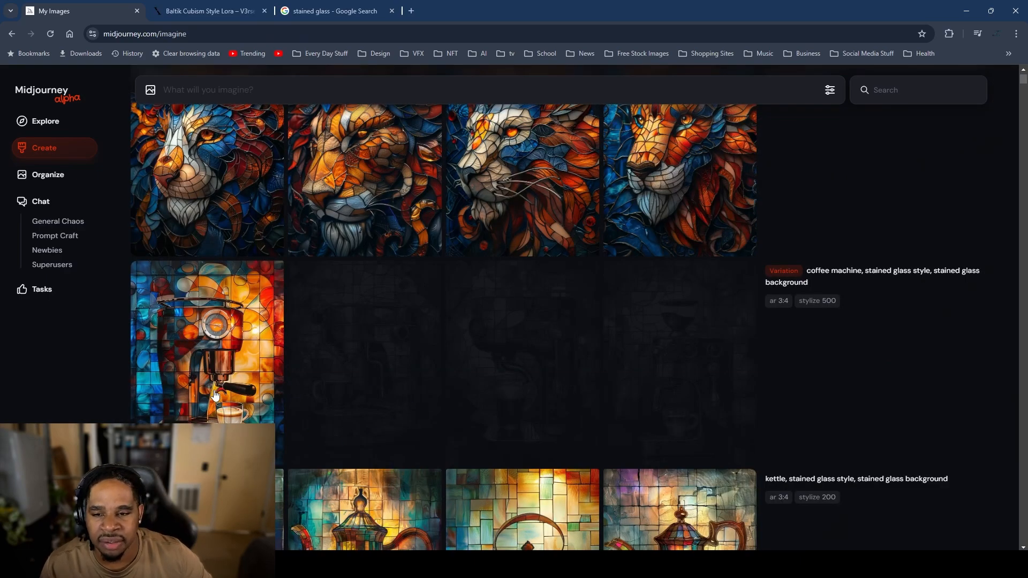
{"action": "right_click", "coordinate": [214, 394]}
{"action": "left_click", "coordinate": [288, 402]}
Step: Check the third beast master's whistle variation enlarged and hide it from the feed
{"action": "scroll", "coordinate": [300, 393], "scroll_direction": "up", "scroll_amount": 4}
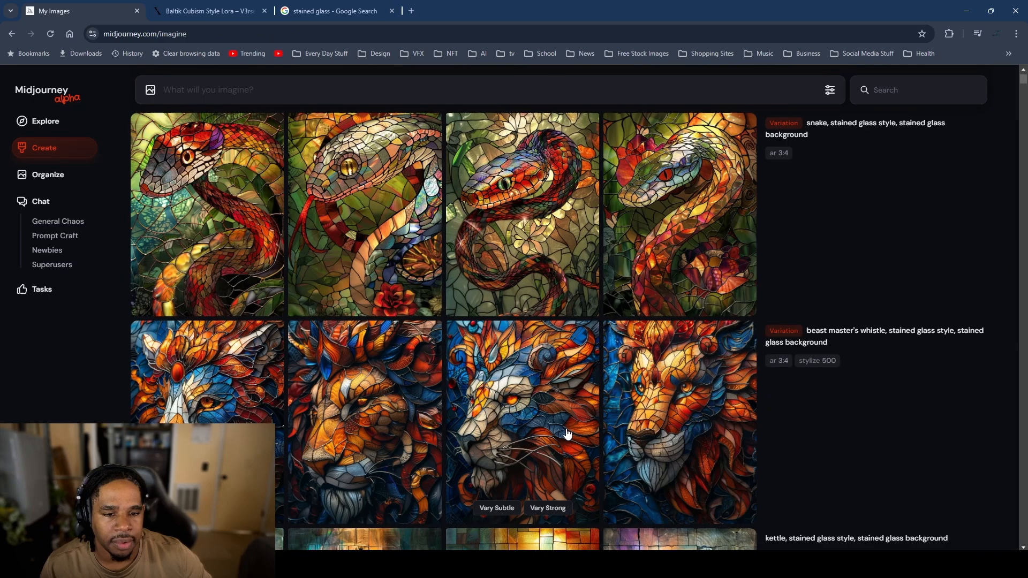
{"action": "left_click", "coordinate": [493, 444]}
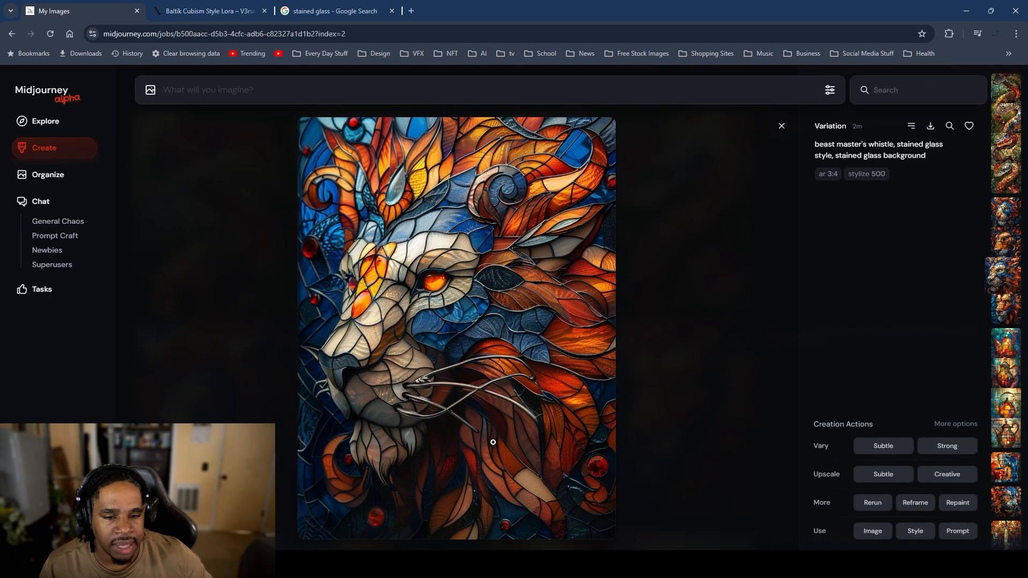
{"action": "key", "text": "Escape"}
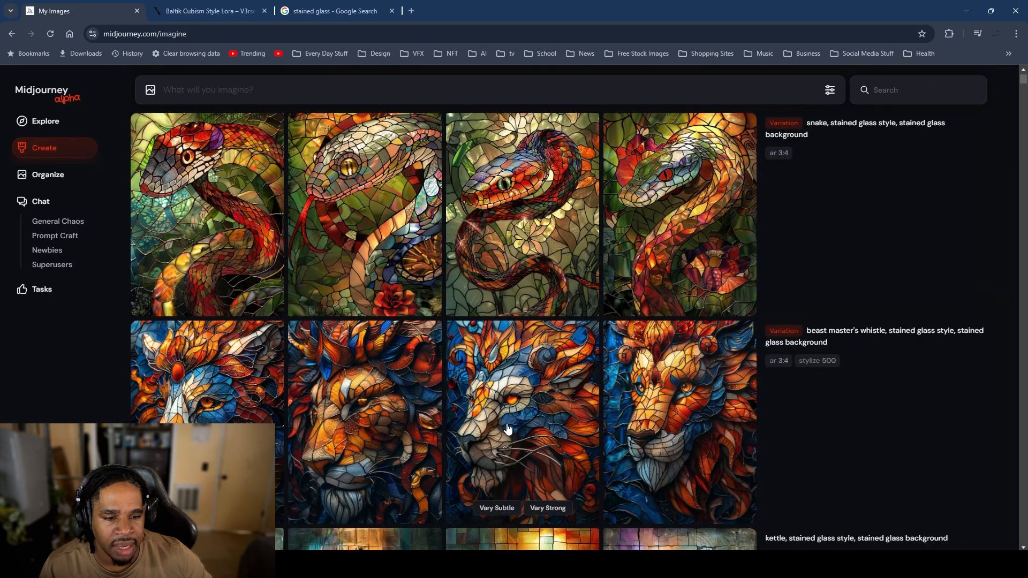
{"action": "left_click", "coordinate": [497, 410]}
{"action": "left_click", "coordinate": [475, 407]}
{"action": "left_click", "coordinate": [310, 381]}
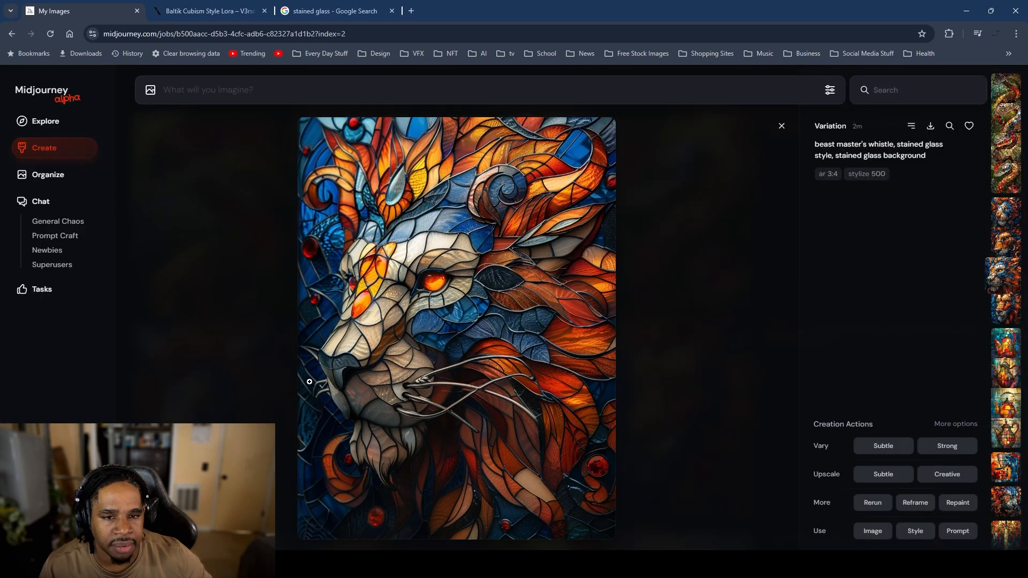
{"action": "left_click", "coordinate": [508, 404]}
{"action": "left_click", "coordinate": [318, 387]}
{"action": "left_click", "coordinate": [262, 395]}
{"action": "right_click", "coordinate": [590, 407]}
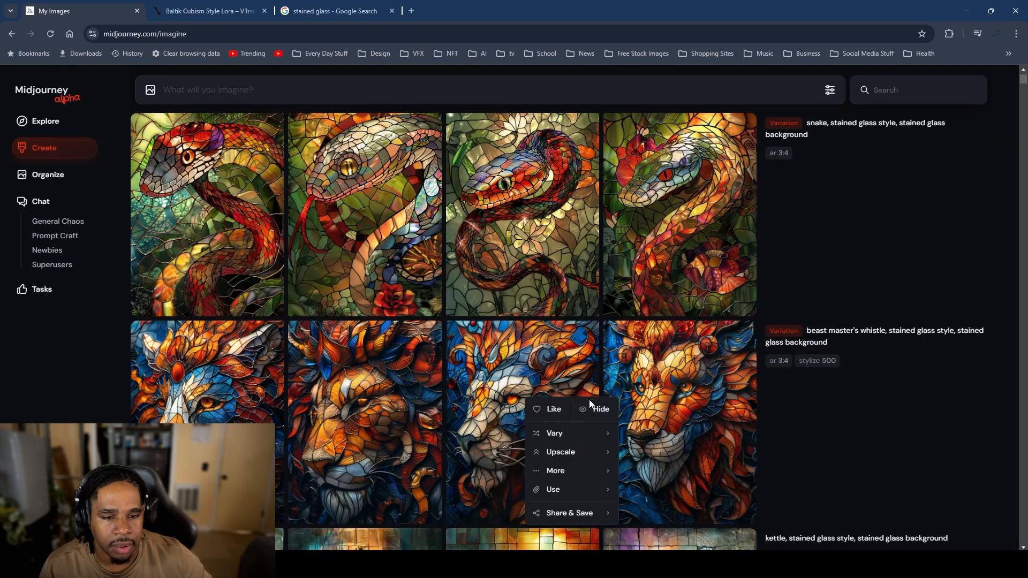
{"action": "left_click", "coordinate": [585, 411]}
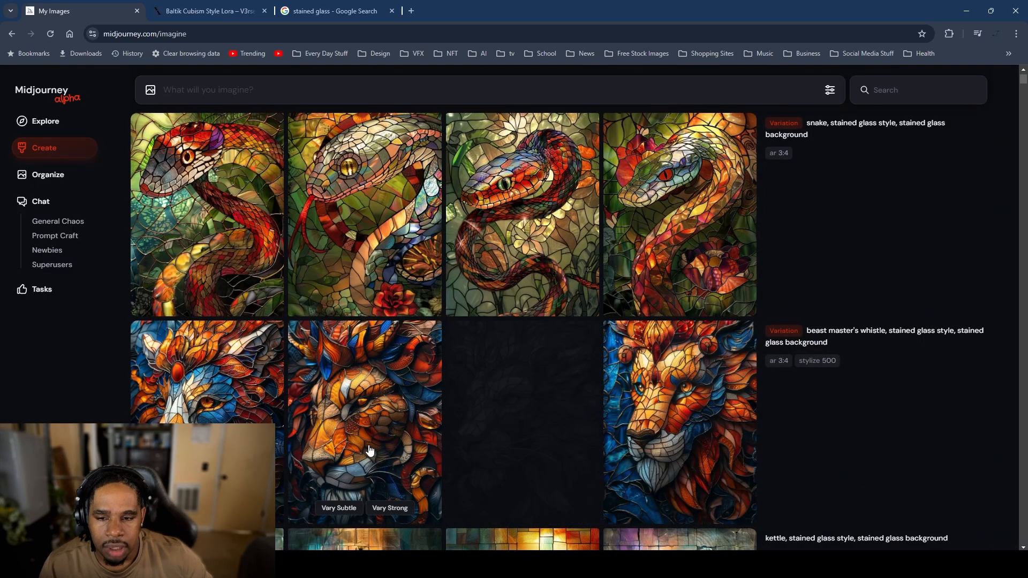
Step: Examine the third and first snake variations enlarged, checking the bodies and scales for flaws
{"action": "scroll", "coordinate": [363, 426], "scroll_direction": "up", "scroll_amount": 1}
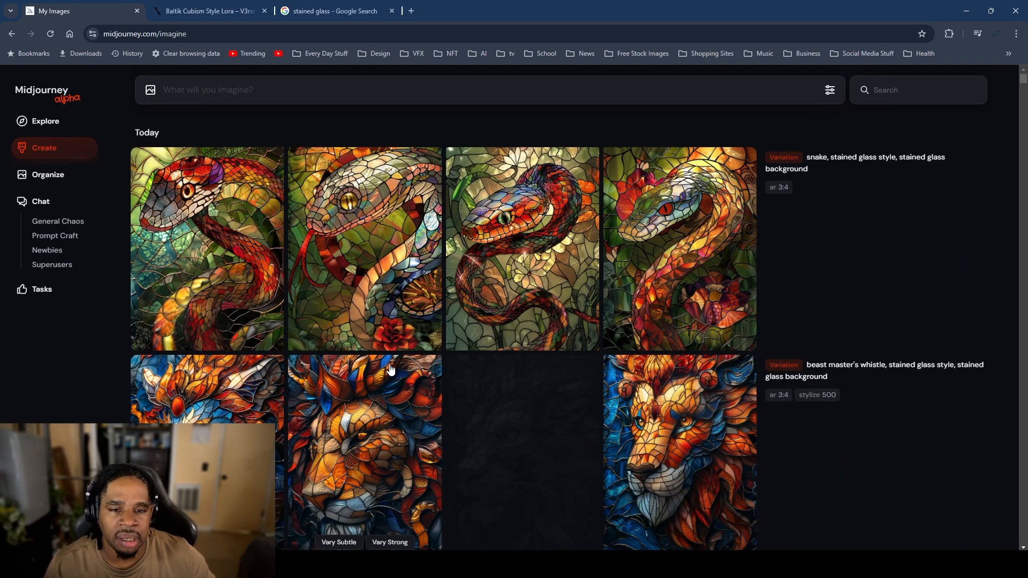
{"action": "left_click", "coordinate": [469, 299]}
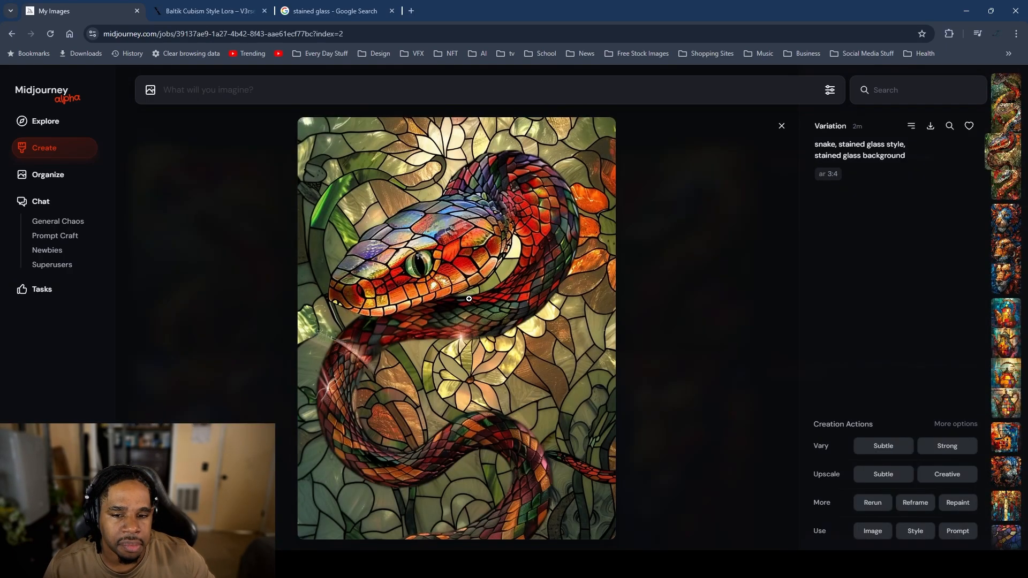
{"action": "left_click", "coordinate": [707, 350]}
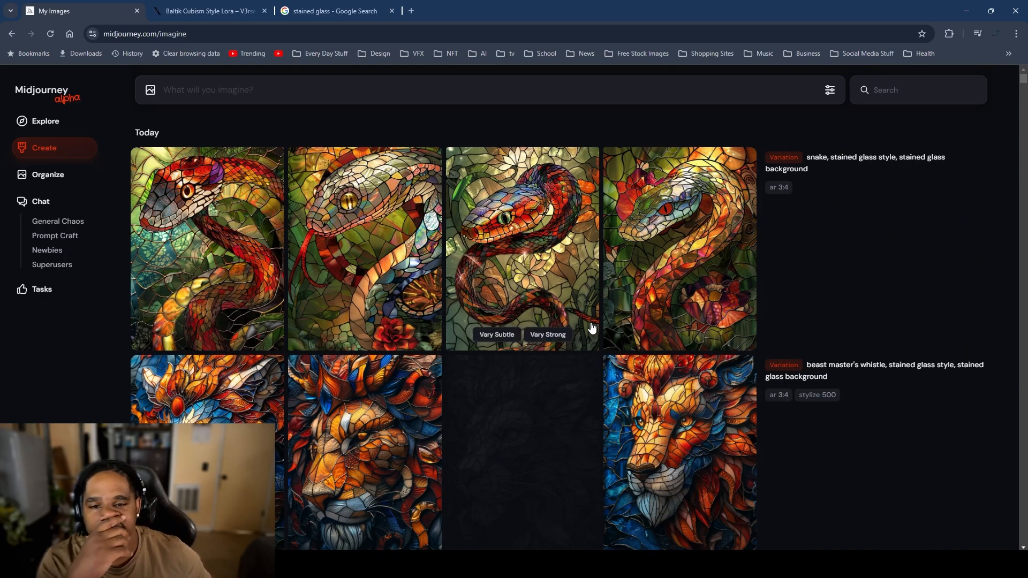
{"action": "left_click", "coordinate": [211, 304]}
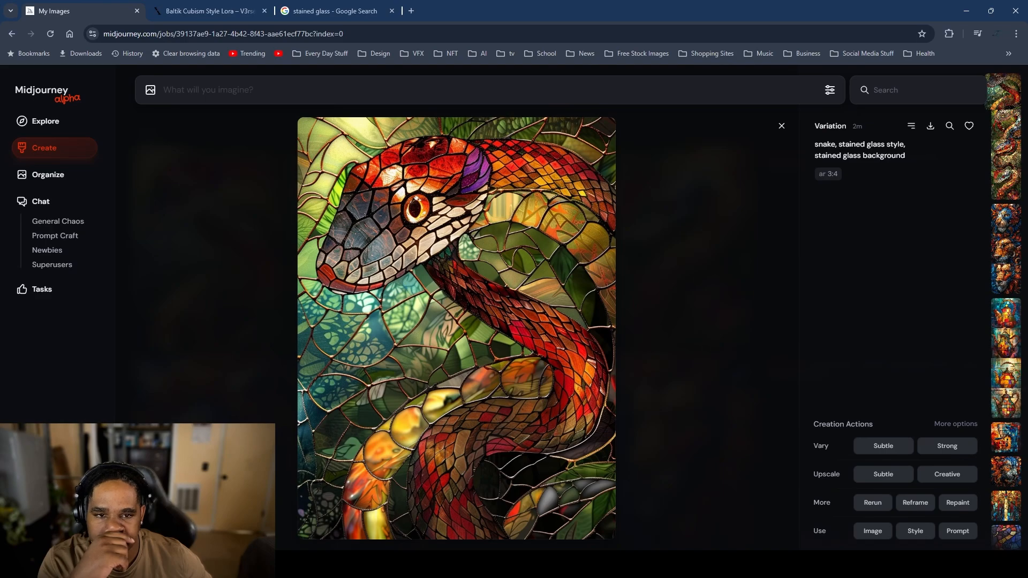
{"action": "left_click", "coordinate": [409, 395]}
{"action": "left_click", "coordinate": [409, 395]}
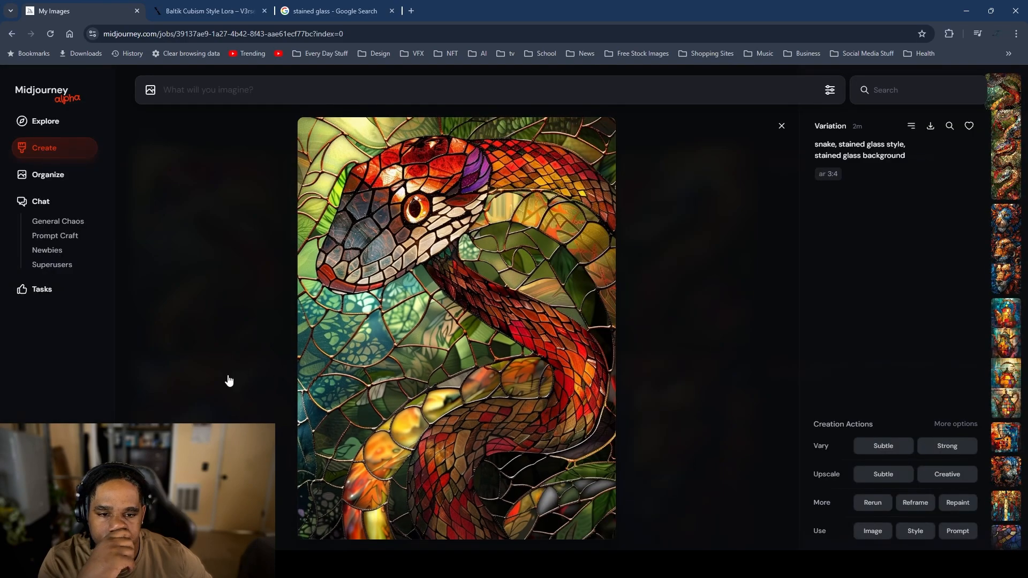
{"action": "left_click", "coordinate": [227, 380]}
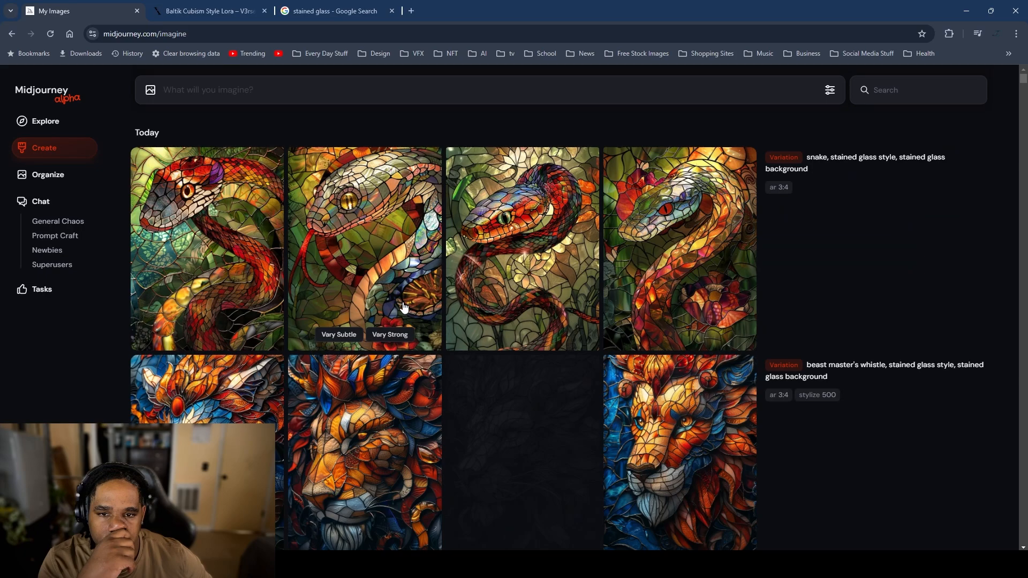
Step: Hide the second and third snake variations from the feed
{"action": "right_click", "coordinate": [361, 268]}
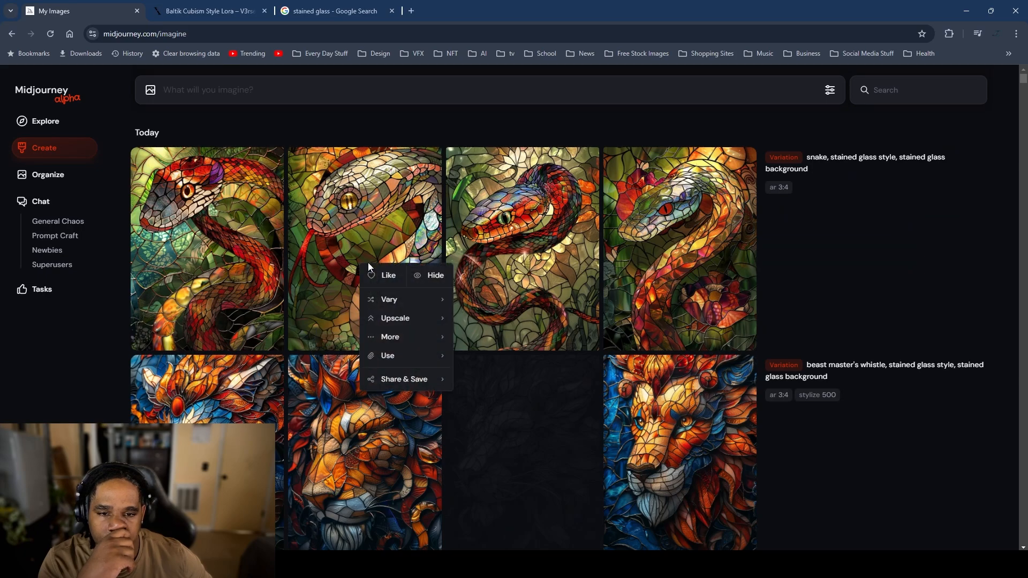
{"action": "left_click", "coordinate": [432, 275]}
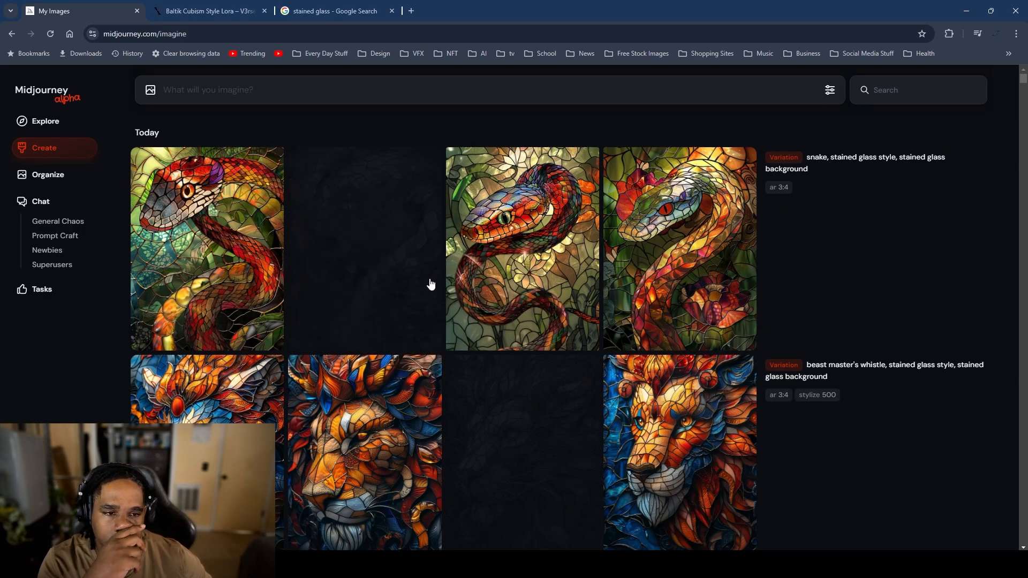
{"action": "right_click", "coordinate": [509, 289]}
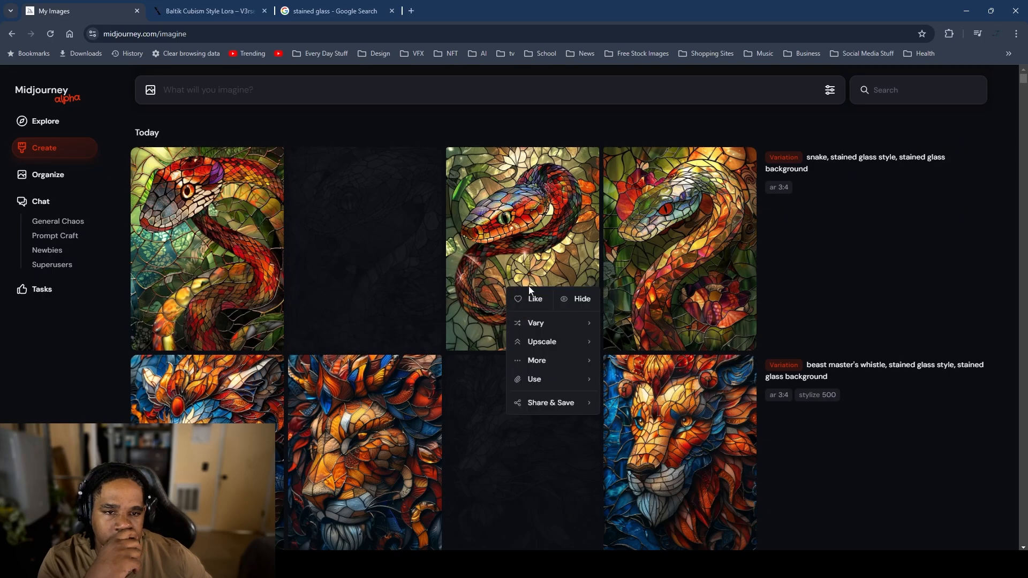
{"action": "left_click", "coordinate": [595, 302]}
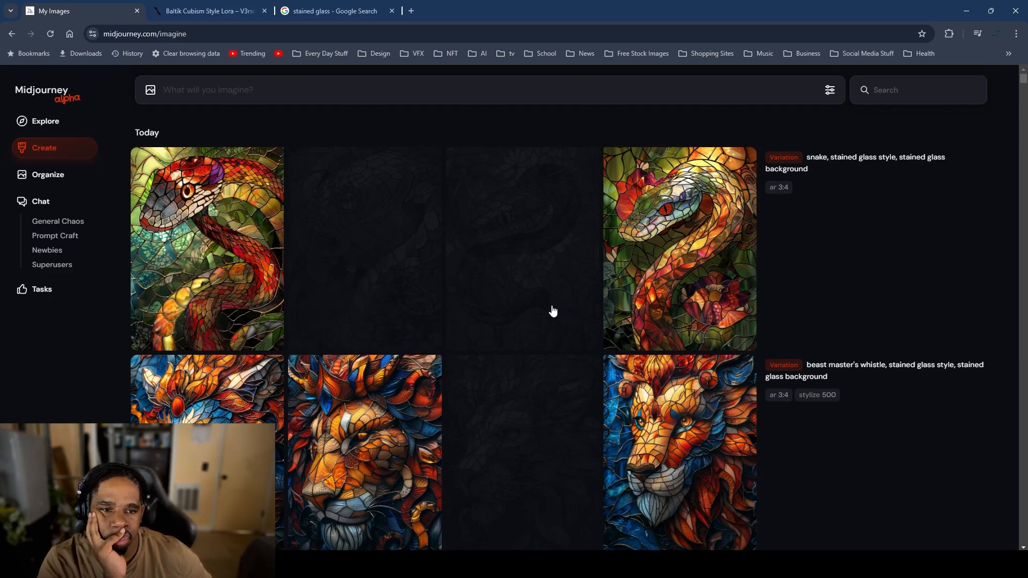
Step: Open the archive of created images and look over today's remaining stained glass results
{"action": "scroll", "coordinate": [411, 328], "scroll_direction": "down", "scroll_amount": 5}
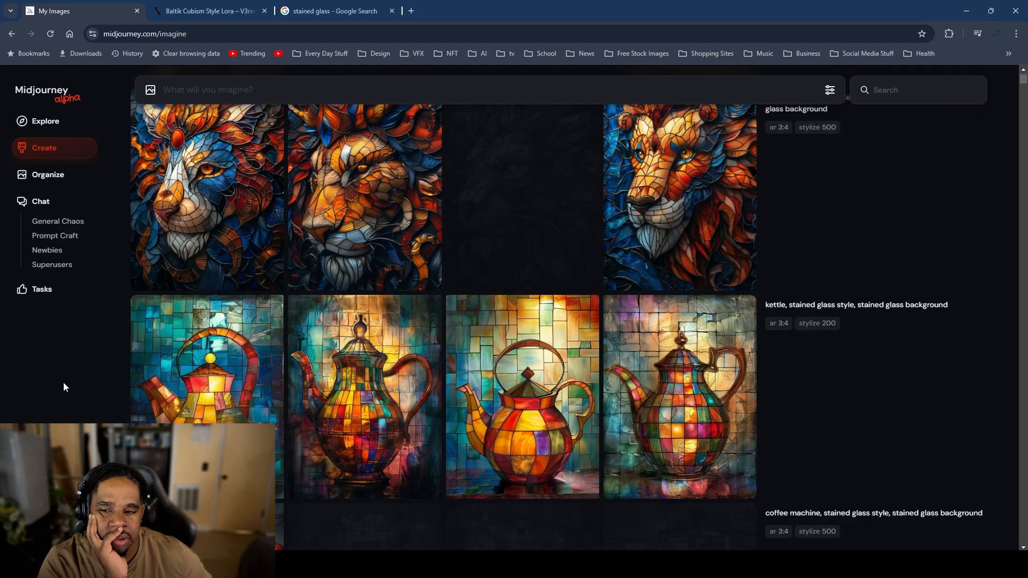
{"action": "scroll", "coordinate": [104, 337], "scroll_direction": "down", "scroll_amount": 8}
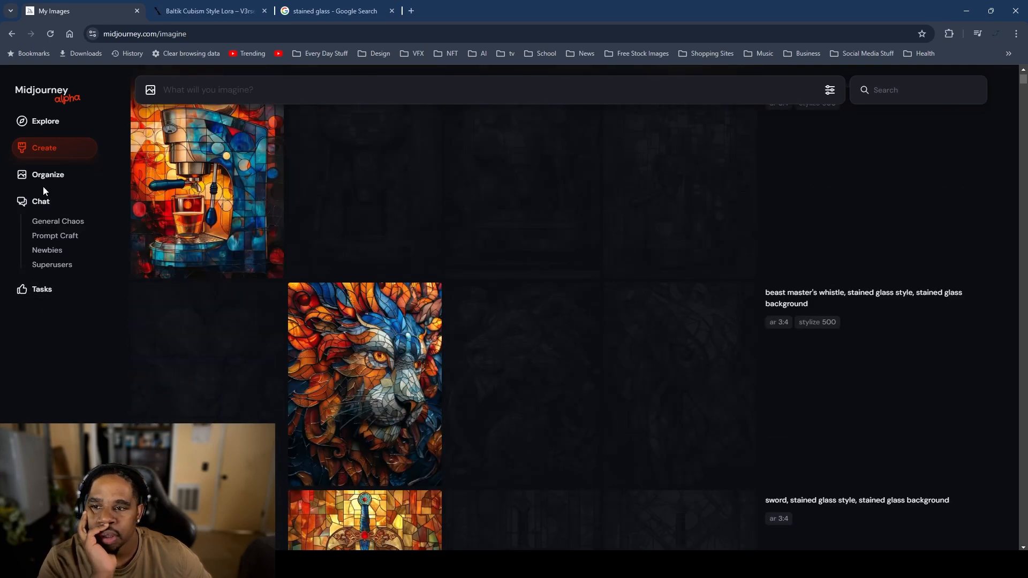
{"action": "left_click", "coordinate": [47, 182]}
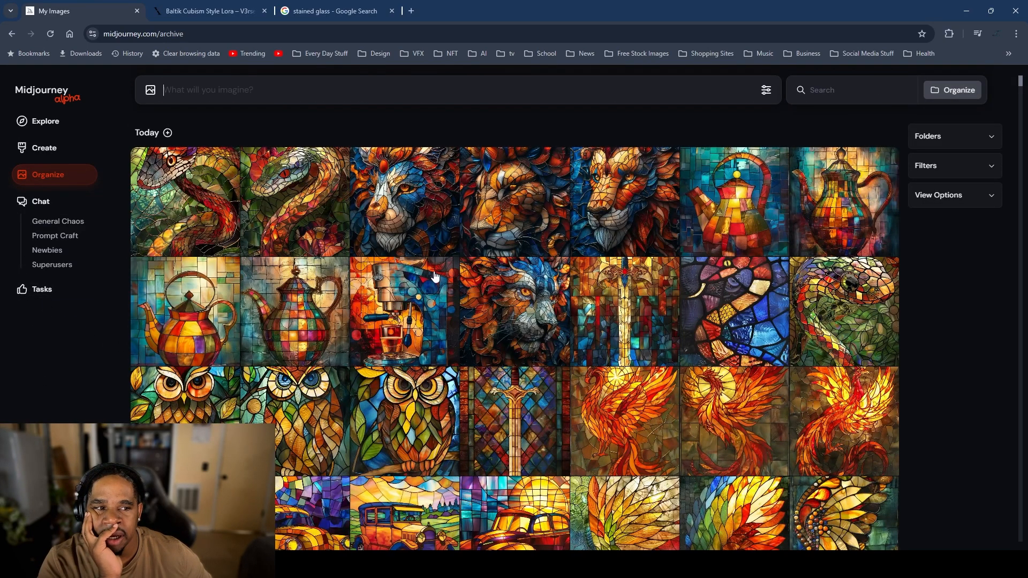
{"action": "left_click", "coordinate": [168, 133]}
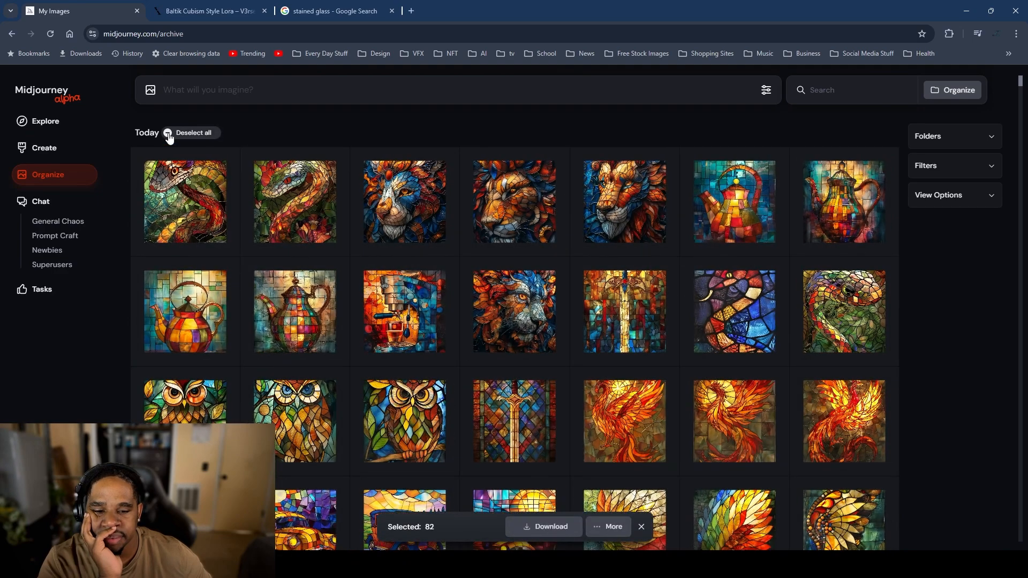
{"action": "left_click", "coordinate": [170, 137]}
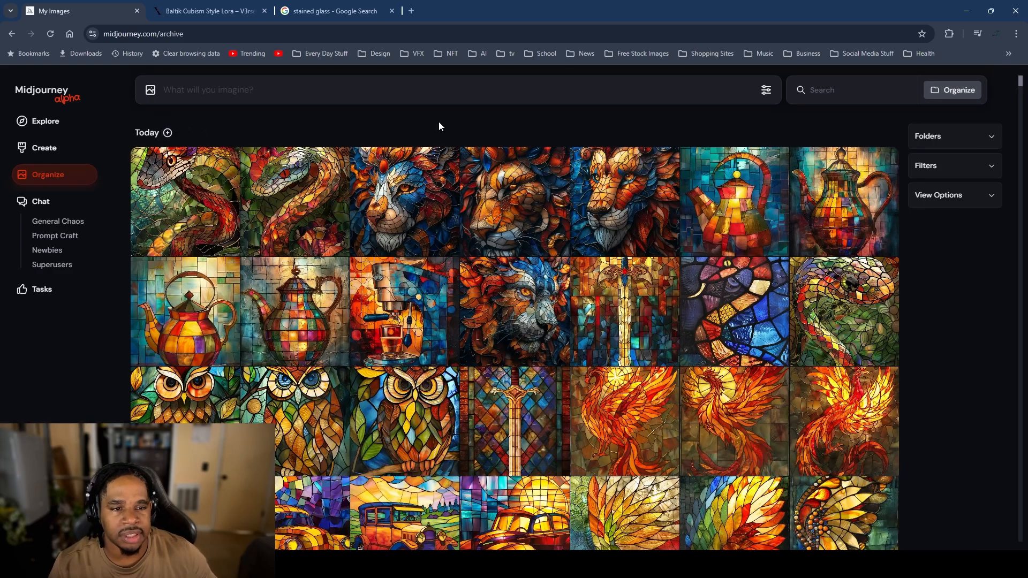
{"action": "scroll", "coordinate": [698, 227], "scroll_direction": "down", "scroll_amount": 4}
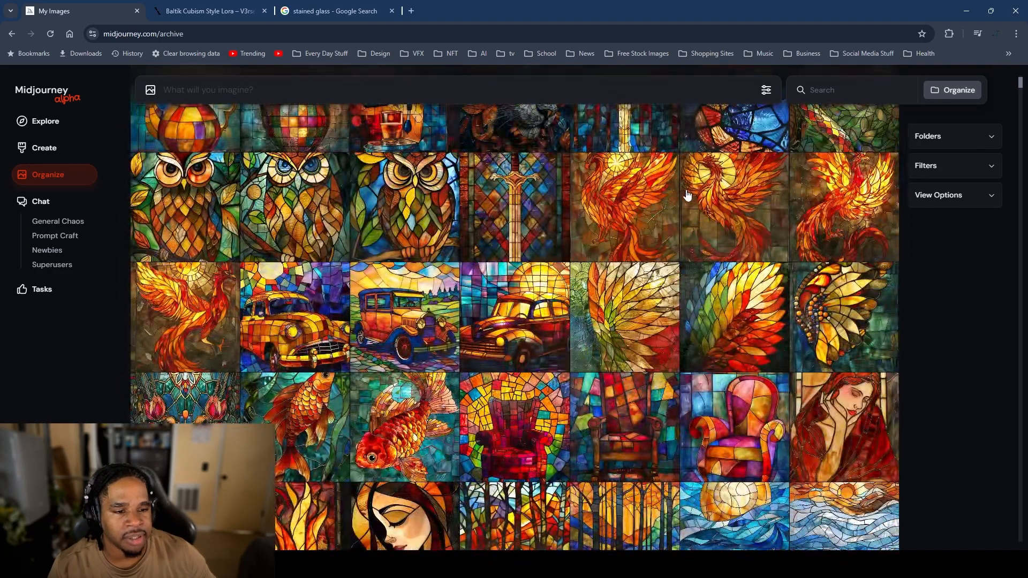
{"action": "scroll", "coordinate": [696, 215], "scroll_direction": "up", "scroll_amount": 4}
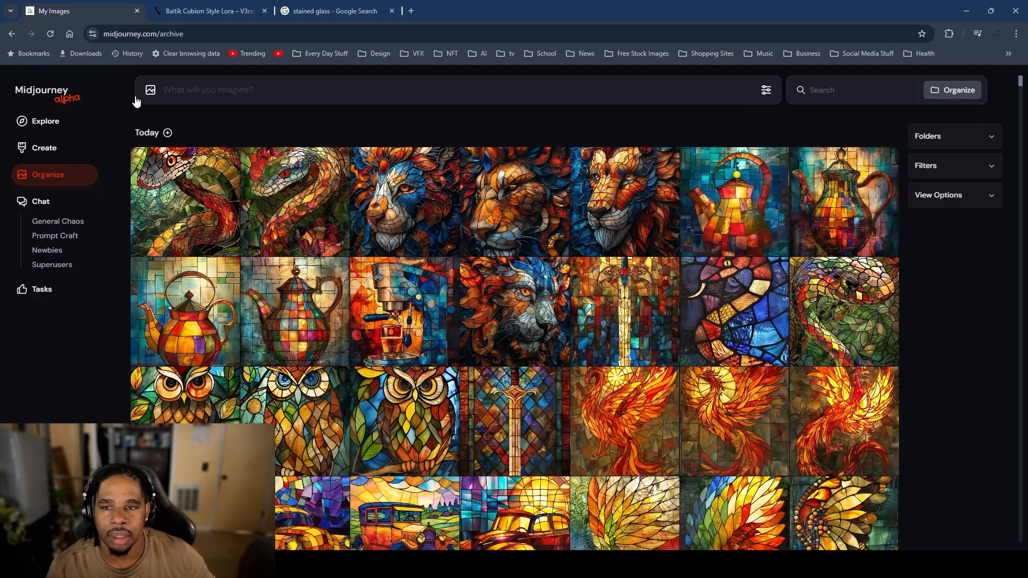
Step: Select all of today's images in the archive and download them
{"action": "left_click", "coordinate": [167, 133]}
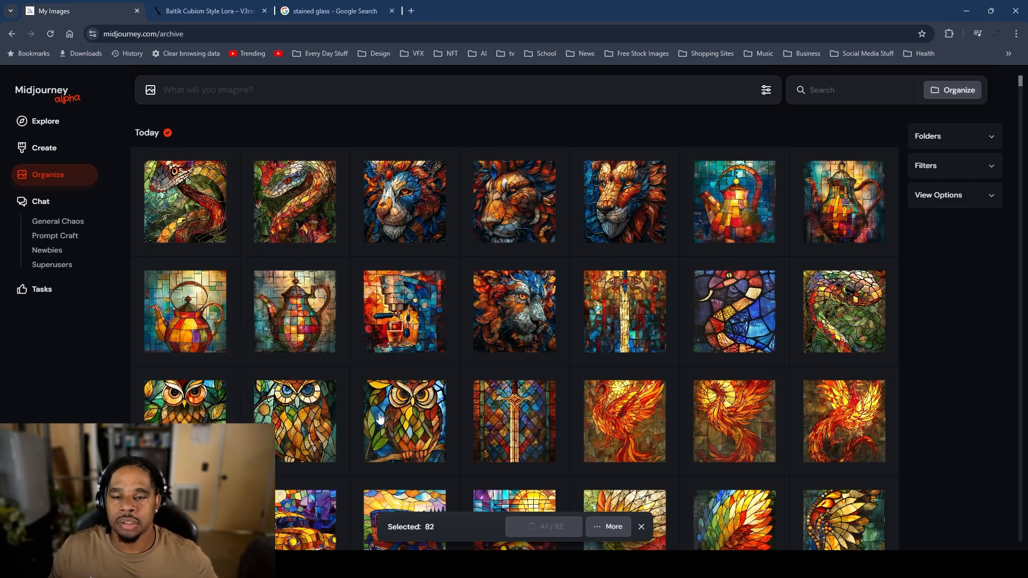
{"action": "left_click", "coordinate": [527, 566]}
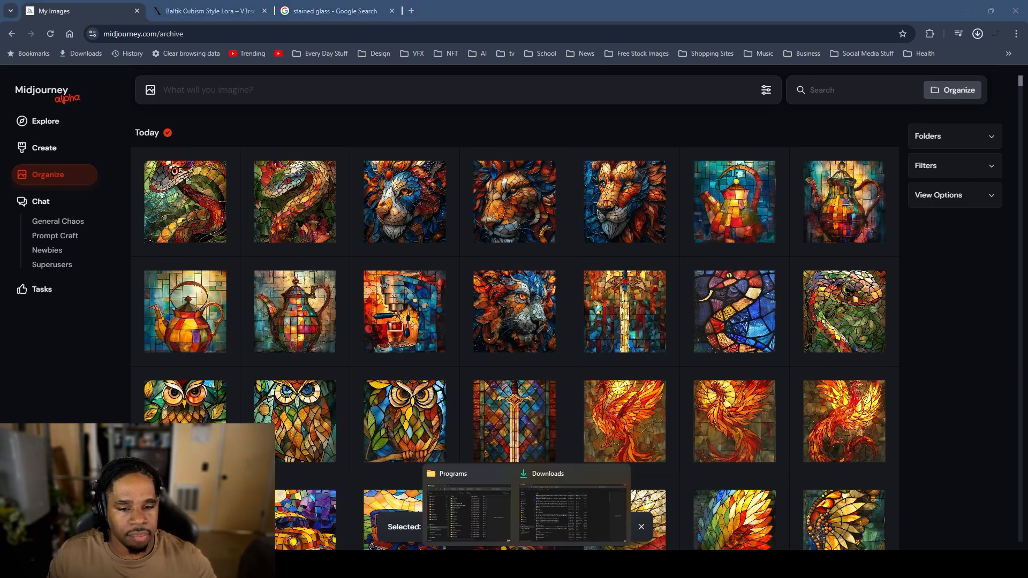
{"action": "left_click", "coordinate": [939, 371]}
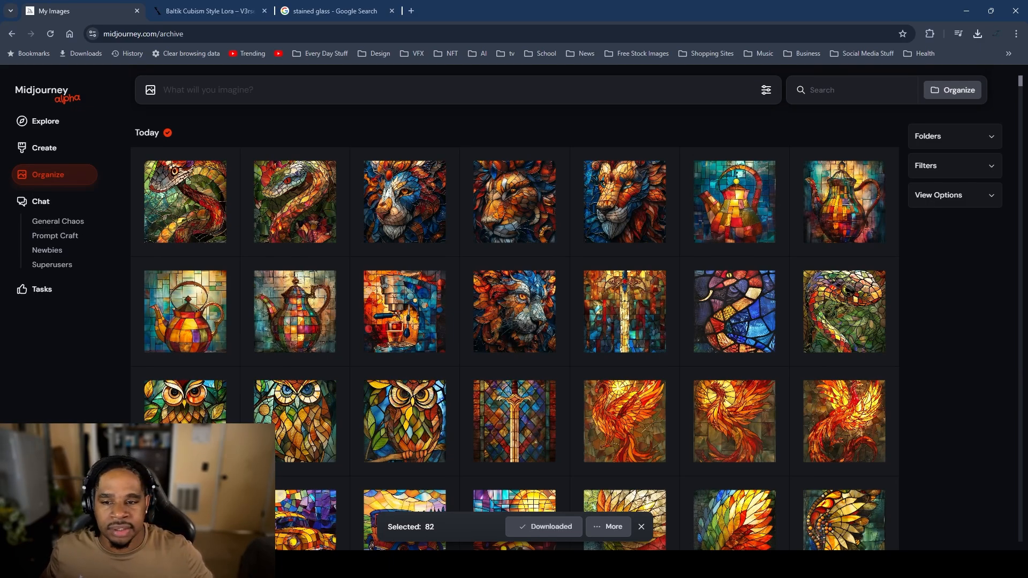
Step: Return to the Midjourney archive from the reference board and review the range of subjects among the selected stained glass images
{"action": "scroll", "coordinate": [402, 271], "scroll_direction": "down", "scroll_amount": 8}
{"action": "scroll", "coordinate": [385, 363], "scroll_direction": "up", "scroll_amount": 8}
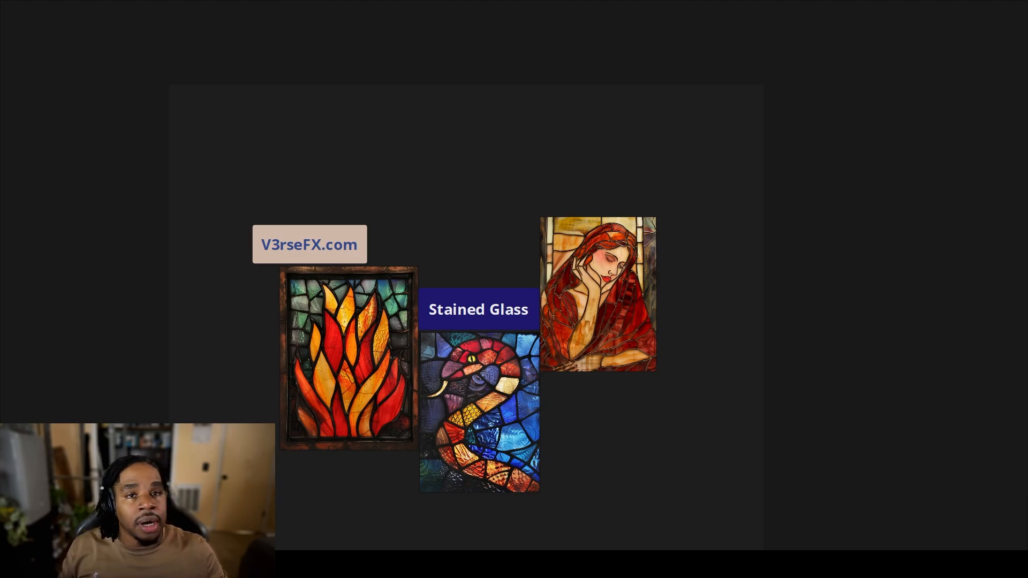
{"action": "mouse_move", "coordinate": [535, 565]}
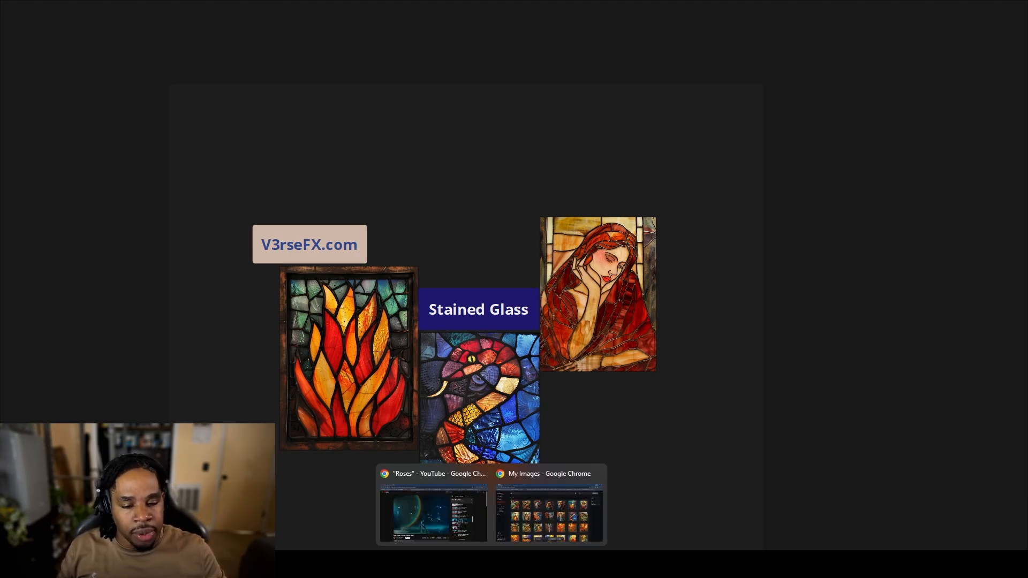
{"action": "left_click", "coordinate": [539, 528]}
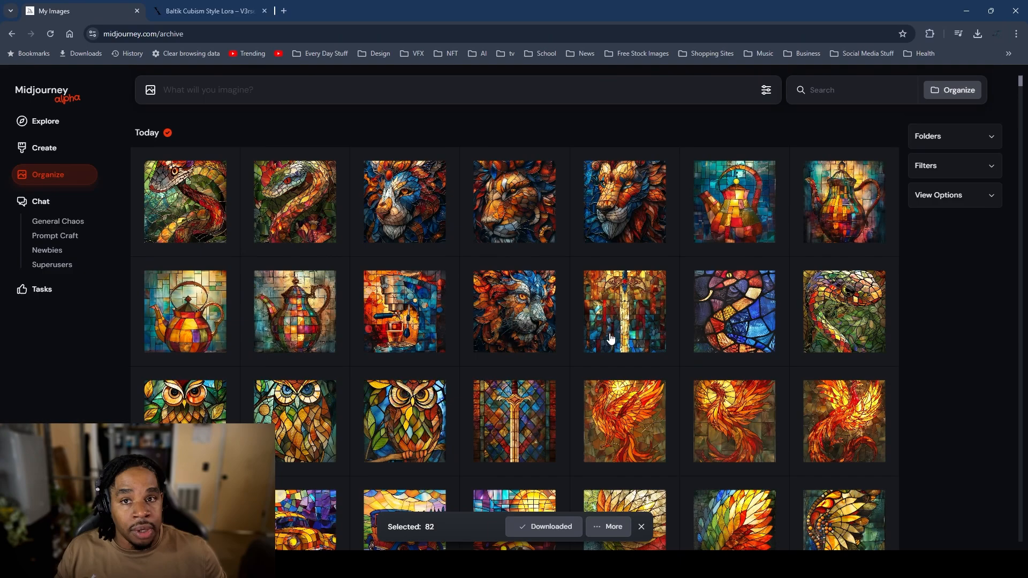
{"action": "scroll", "coordinate": [419, 338], "scroll_direction": "down", "scroll_amount": 3}
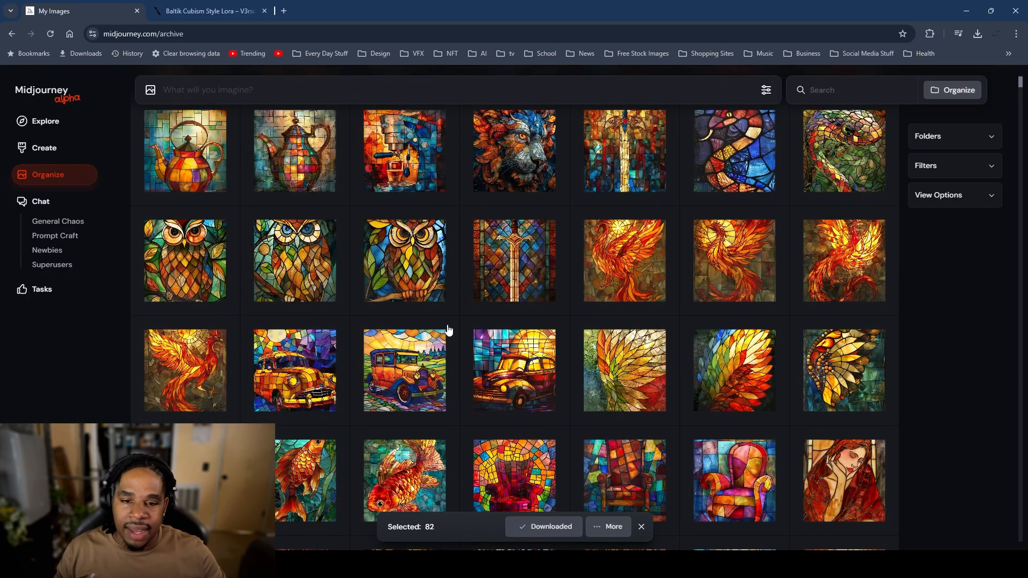
{"action": "scroll", "coordinate": [448, 324], "scroll_direction": "down", "scroll_amount": 2}
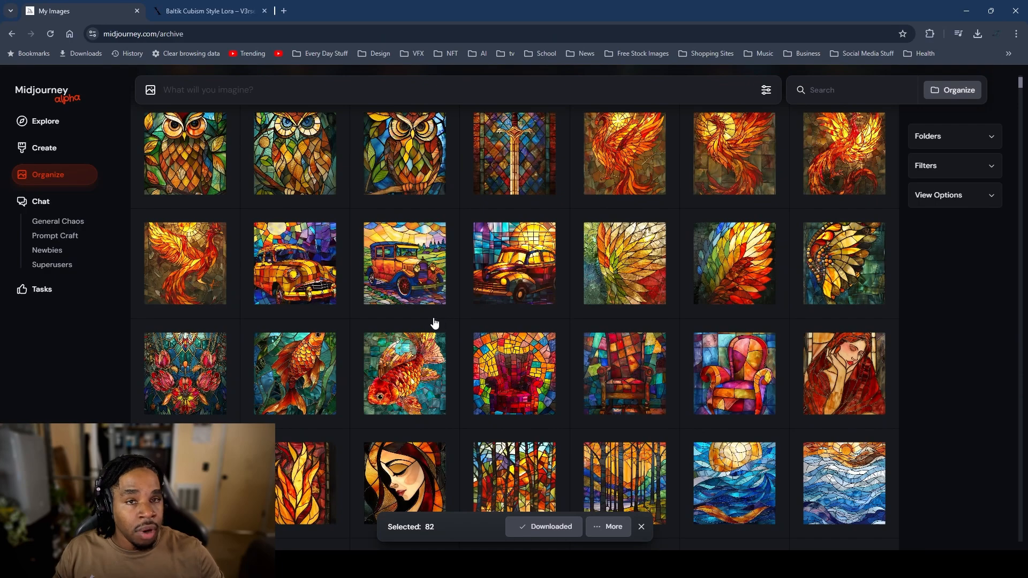
{"action": "scroll", "coordinate": [433, 321], "scroll_direction": "up", "scroll_amount": 5}
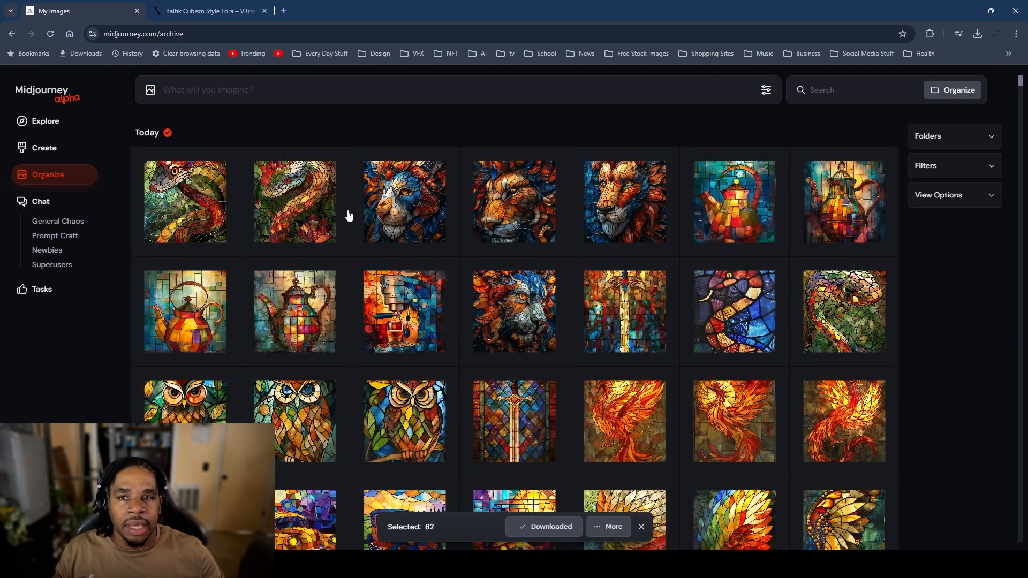
Step: Switch from the browser to File Explorer and maximize the StainedGlass Dataset folder window
{"action": "left_click", "coordinate": [964, 12]}
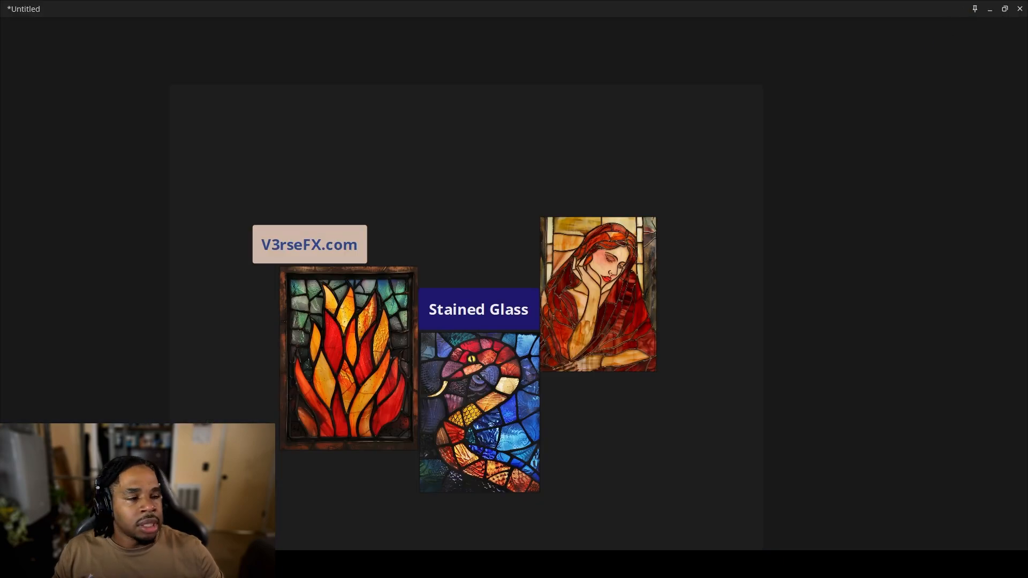
{"action": "left_click_drag", "start_coordinate": [633, 134], "coordinate": [546, 111]}
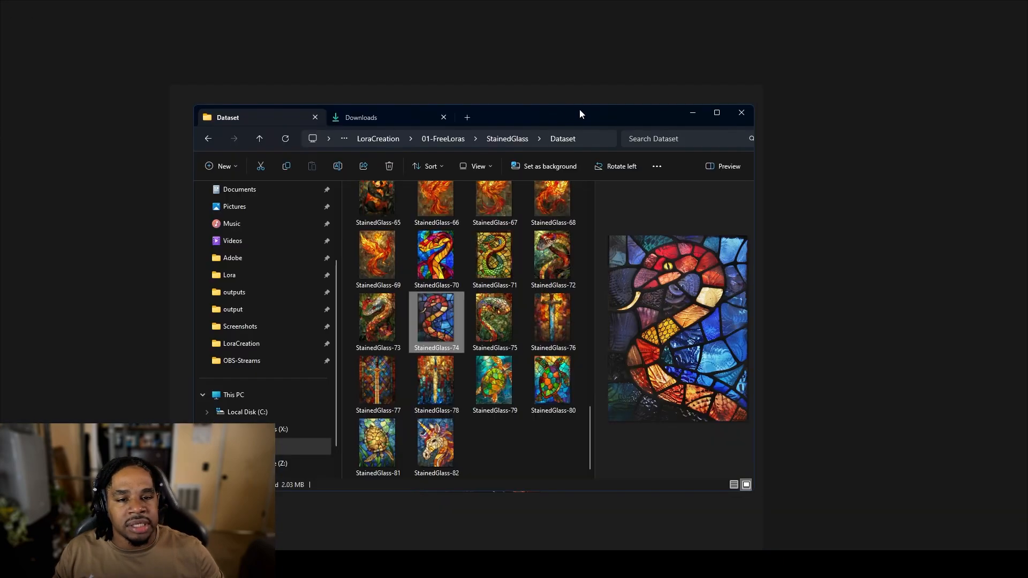
{"action": "left_click", "coordinate": [721, 113]}
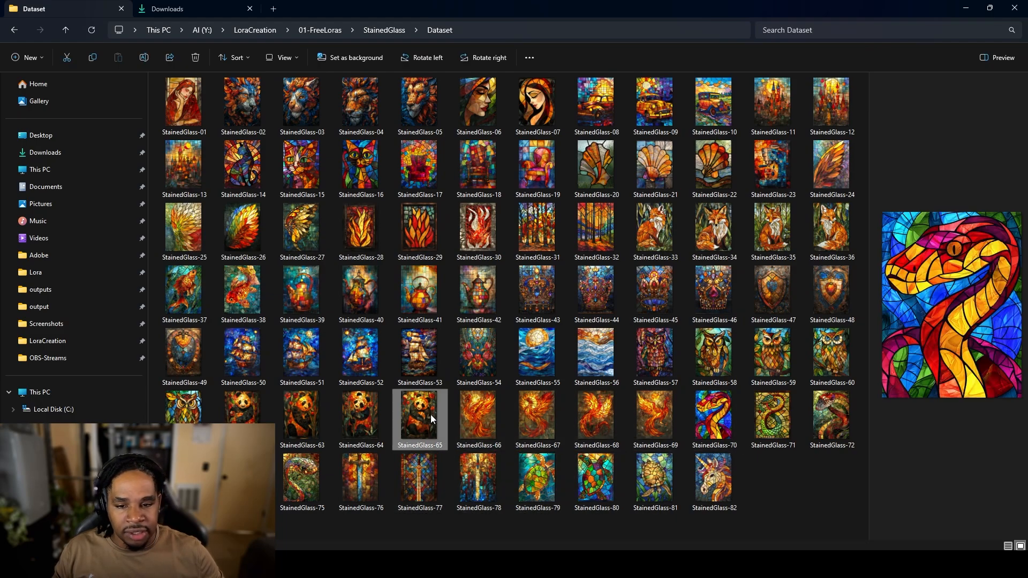
Step: Open the shield image StainedGlass-49 from the Dataset folder in Adobe Photoshop 2024
{"action": "right_click", "coordinate": [182, 351]}
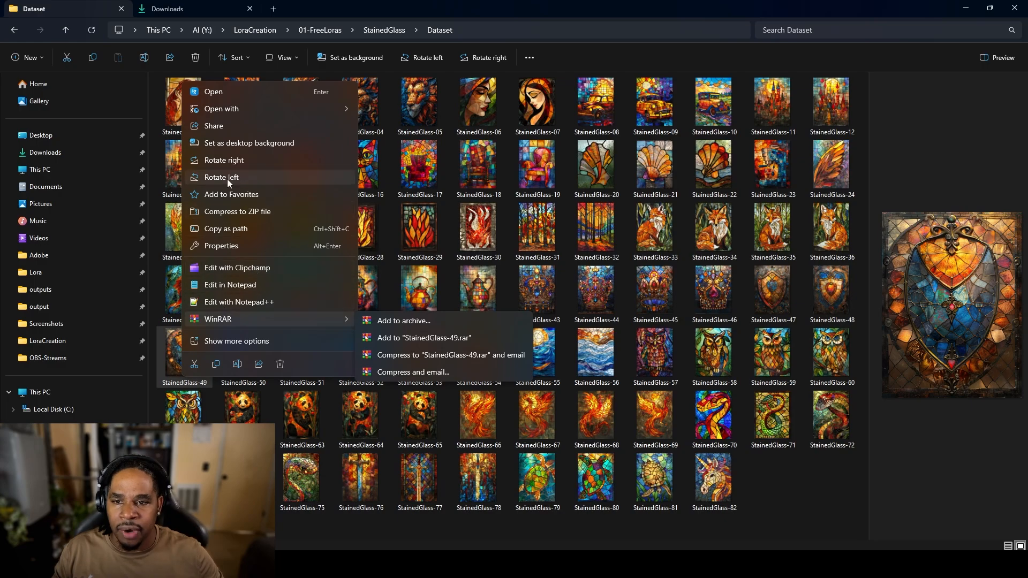
{"action": "mouse_move", "coordinate": [242, 108]}
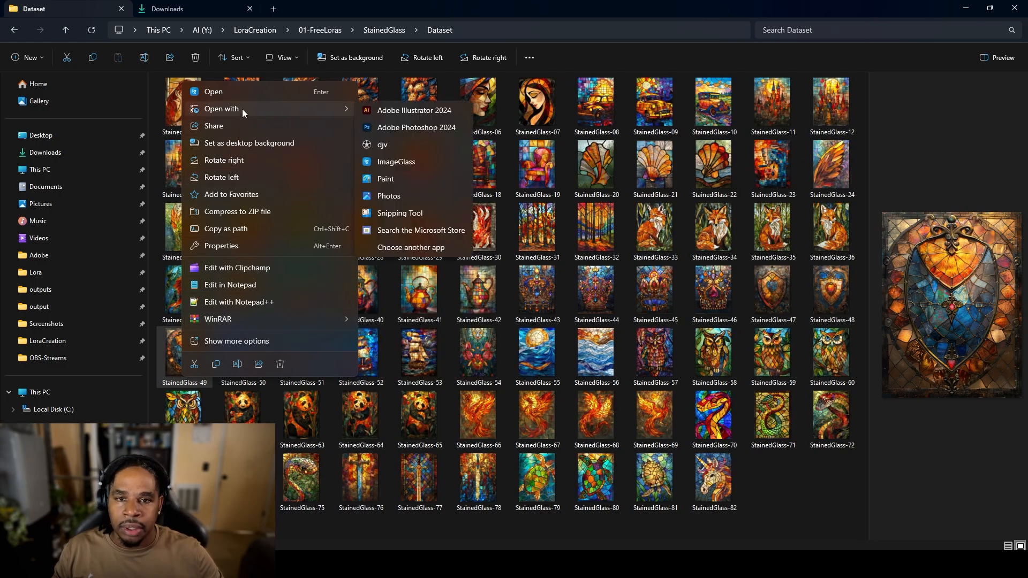
{"action": "left_click", "coordinate": [407, 126]}
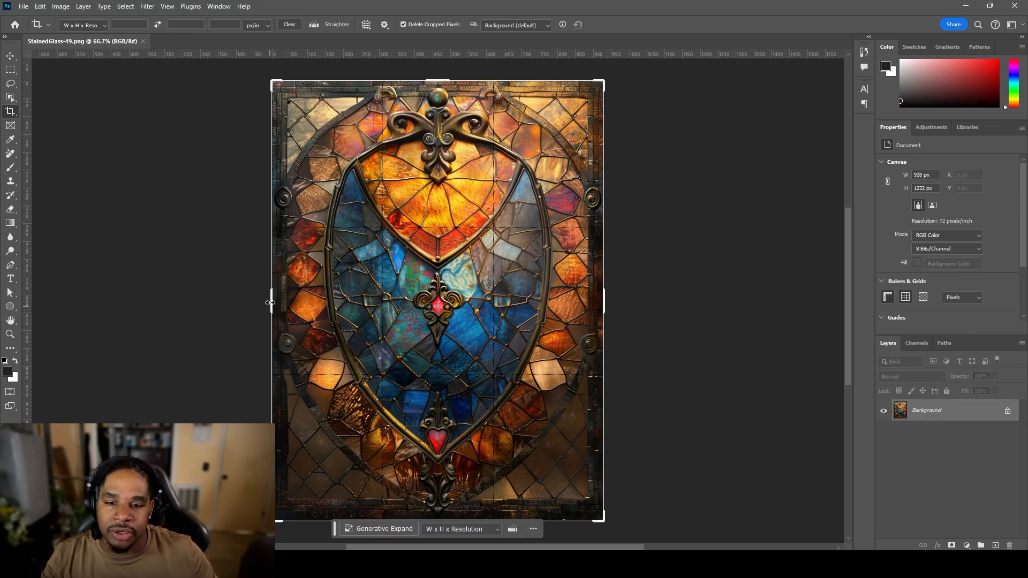
Step: Crop the dark border off all four sides of the shield image, to about 841 x 1124 px, and dismiss the update notification
{"action": "left_click_drag", "start_coordinate": [271, 302], "coordinate": [280, 307]}
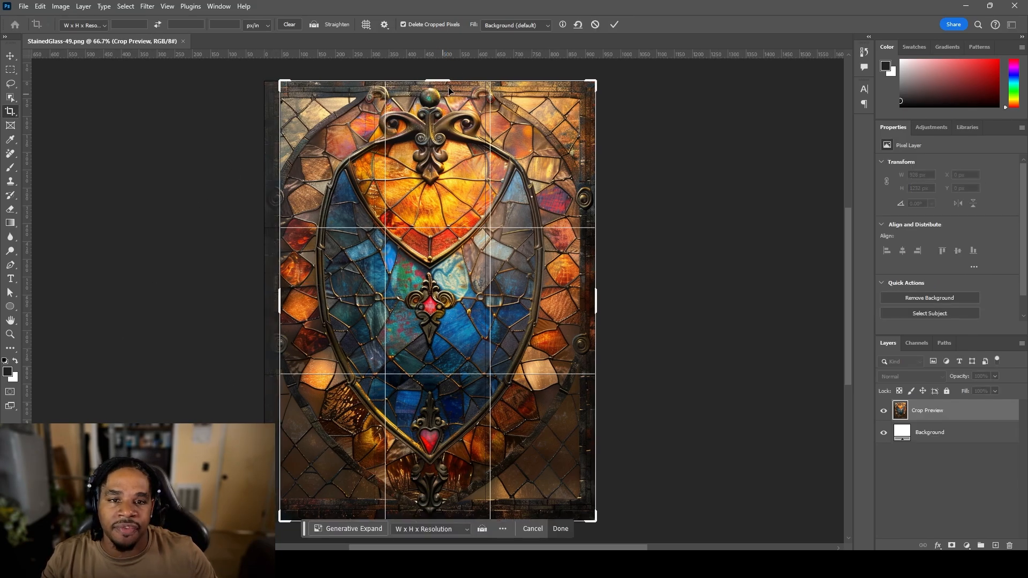
{"action": "left_click_drag", "start_coordinate": [447, 76], "coordinate": [447, 84]}
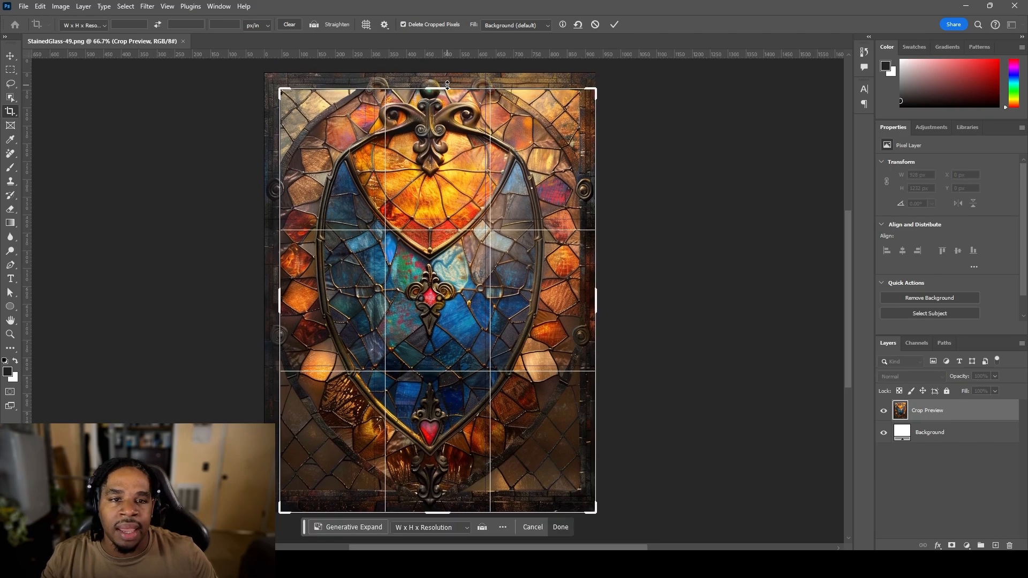
{"action": "left_click_drag", "start_coordinate": [596, 309], "coordinate": [588, 314]}
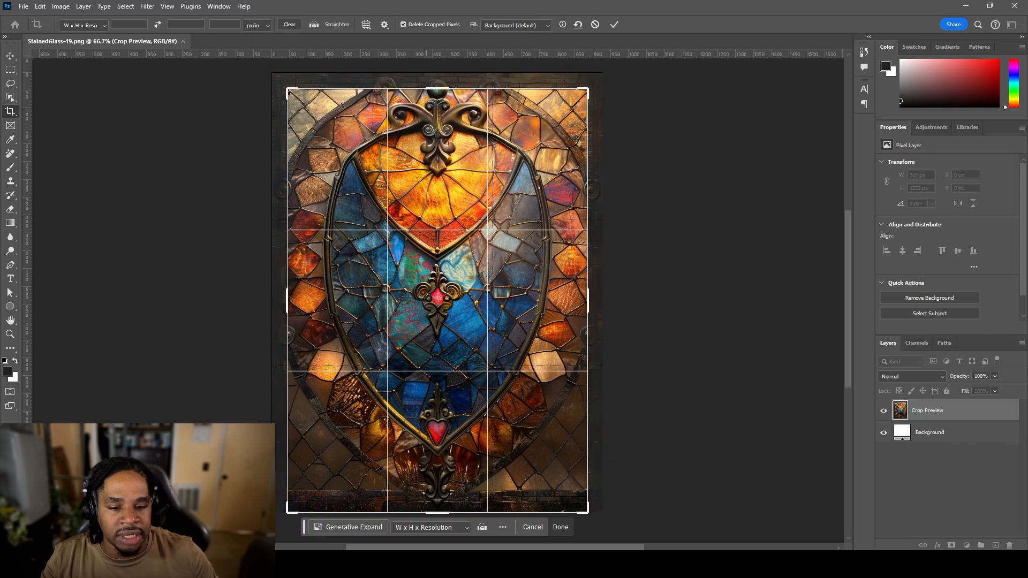
{"action": "left_click_drag", "start_coordinate": [440, 514], "coordinate": [444, 502]}
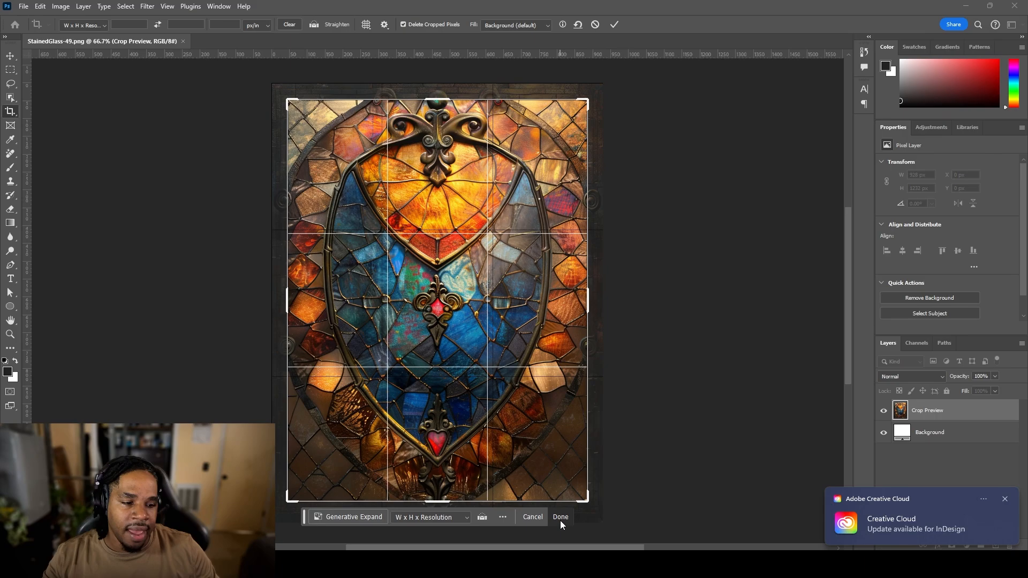
{"action": "left_click", "coordinate": [560, 518]}
{"action": "left_click", "coordinate": [1005, 499]}
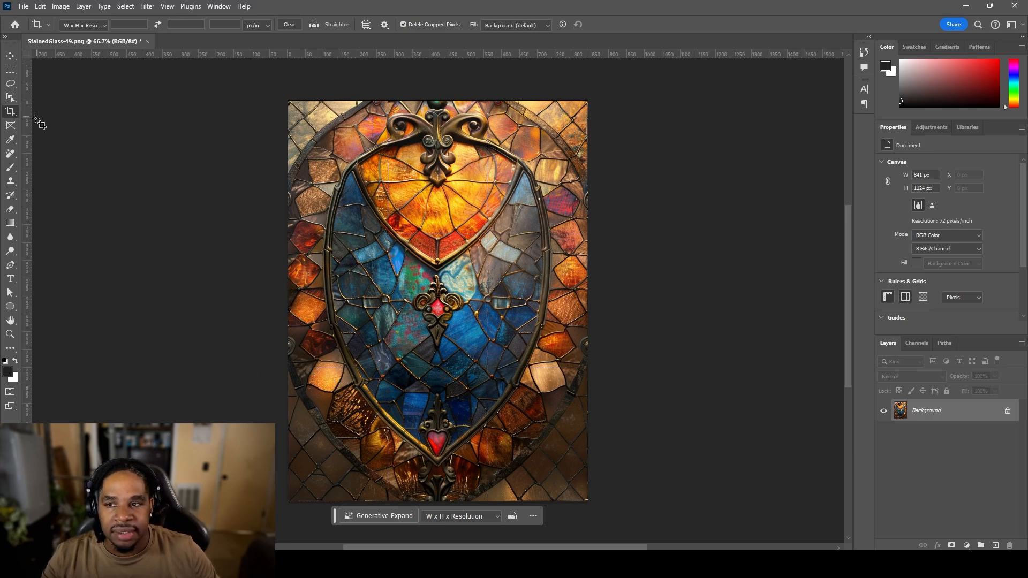
Step: Retouch the leftover border detail at the shield image's left edge with the Remove Tool at size 34, and save the file
{"action": "left_click", "coordinate": [12, 160]}
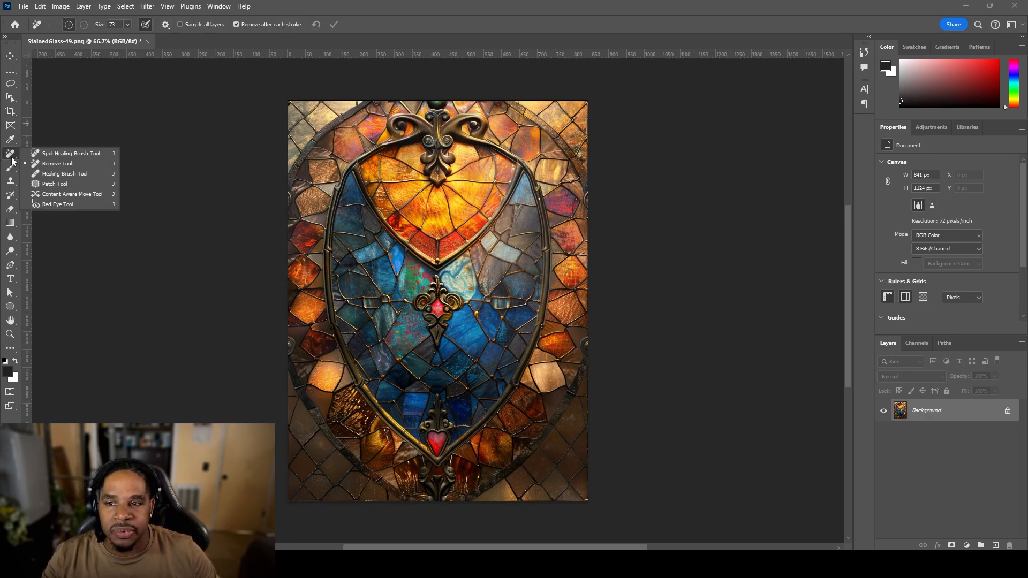
{"action": "left_click", "coordinate": [66, 164]}
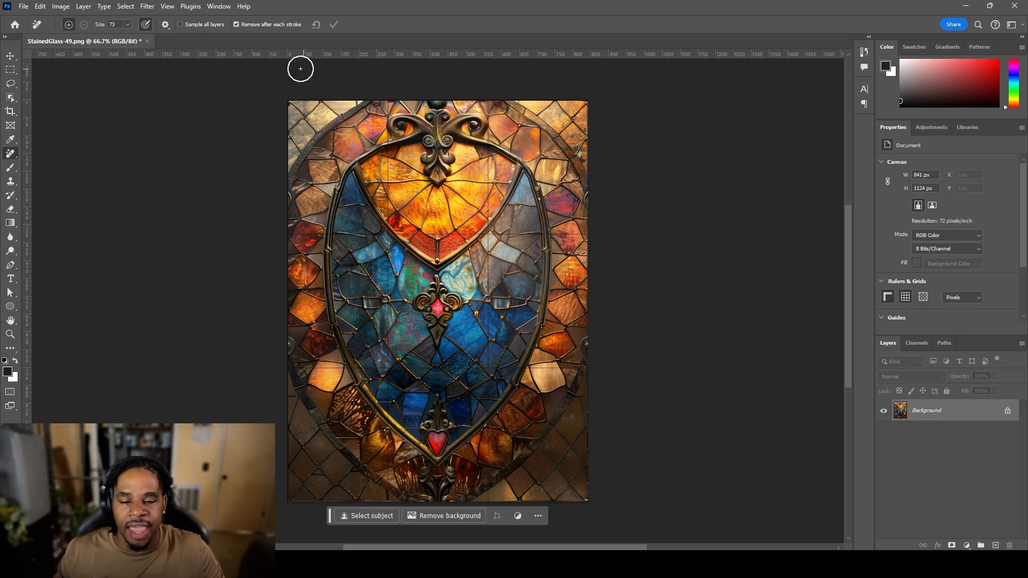
{"action": "left_click", "coordinate": [127, 24]}
{"action": "left_click_drag", "start_coordinate": [110, 39], "coordinate": [109, 39]}
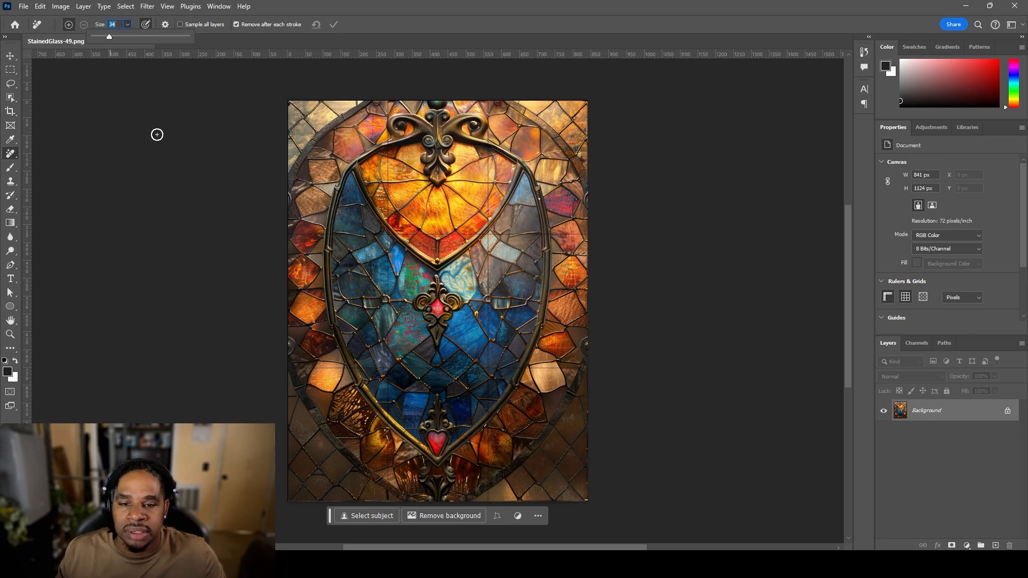
{"action": "left_click_drag", "start_coordinate": [283, 340], "coordinate": [280, 352]}
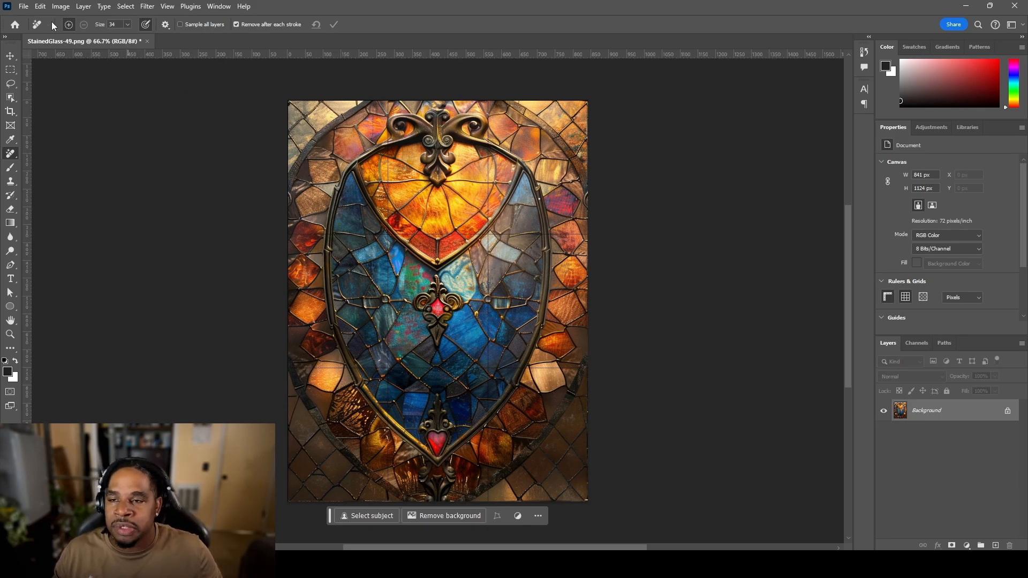
{"action": "left_click", "coordinate": [24, 6]}
{"action": "left_click", "coordinate": [40, 127]}
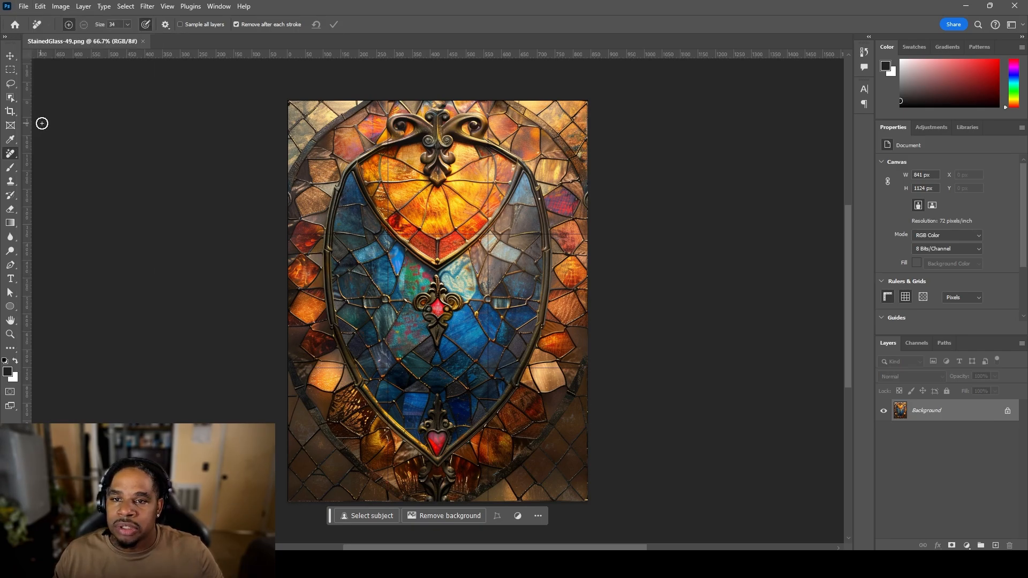
Step: Switch back to the Dataset folder in File Explorer and preview the unicorn and turtle images, StainedGlass-82 down to StainedGlass-79
{"action": "mouse_move", "coordinate": [526, 529]}
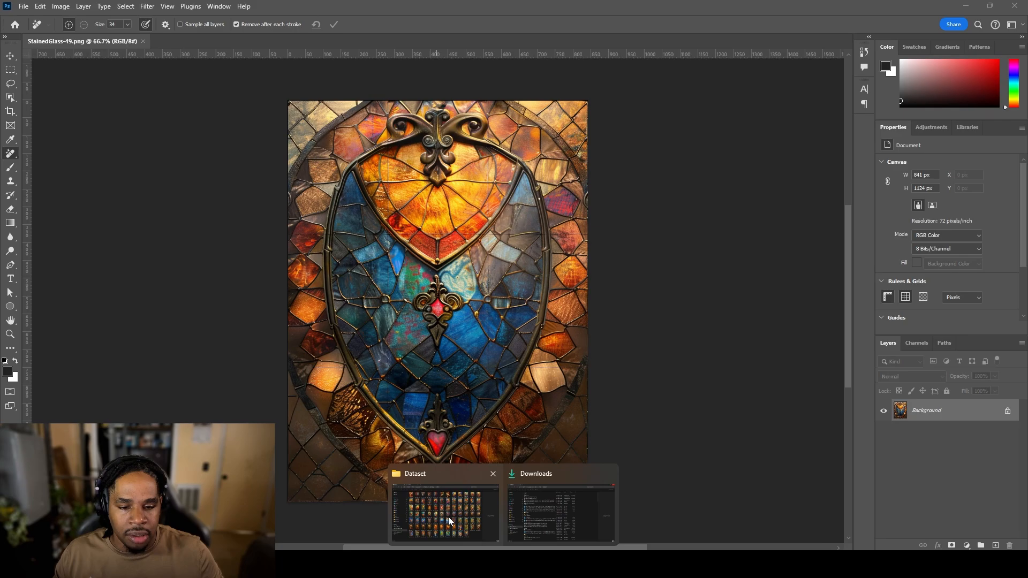
{"action": "left_click", "coordinate": [448, 516]}
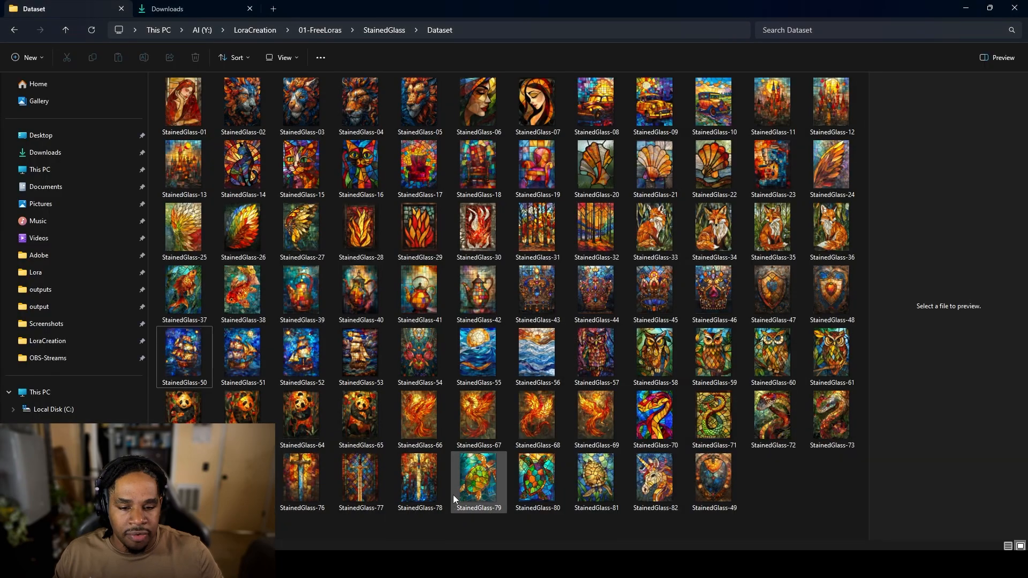
{"action": "left_click", "coordinate": [644, 478]}
{"action": "left_click", "coordinate": [578, 485]}
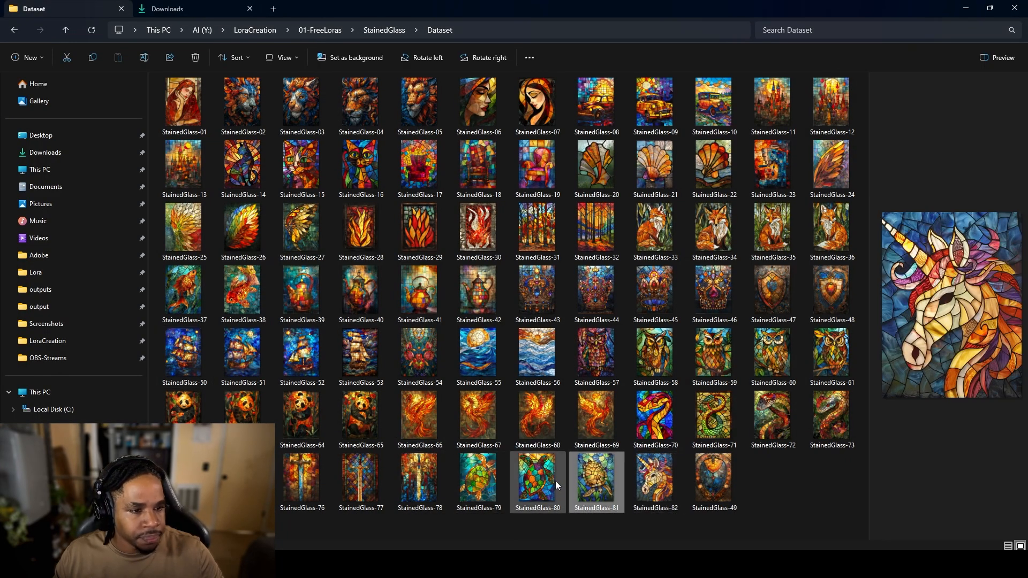
{"action": "left_click", "coordinate": [665, 488]}
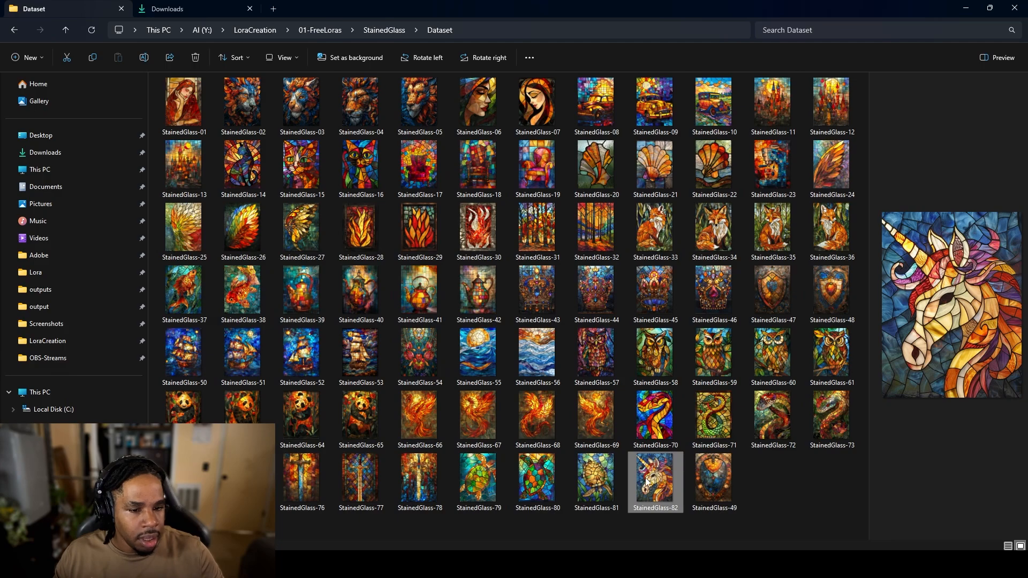
{"action": "left_click", "coordinate": [530, 481]}
{"action": "left_click", "coordinate": [610, 476]}
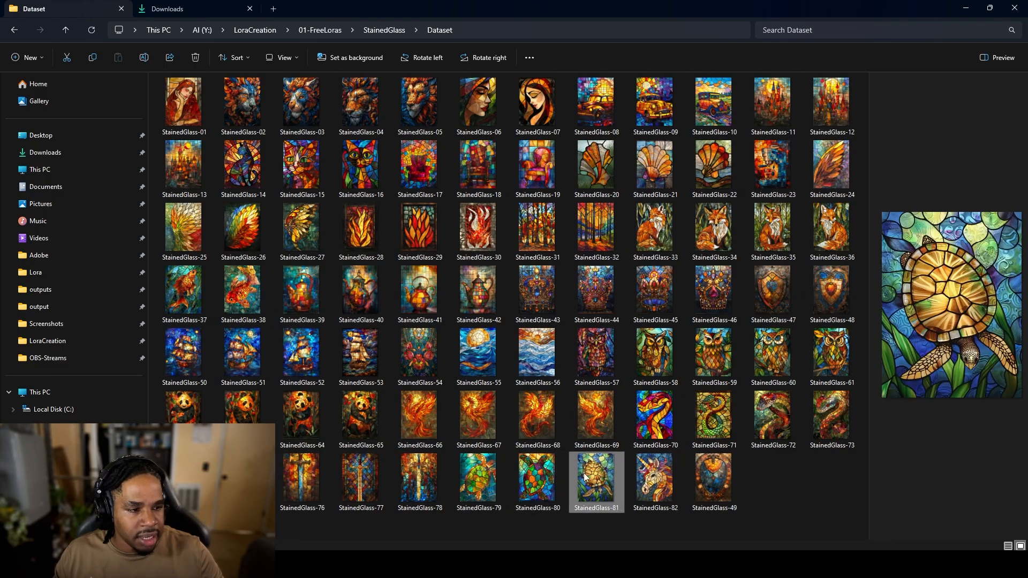
{"action": "left_click", "coordinate": [537, 476]}
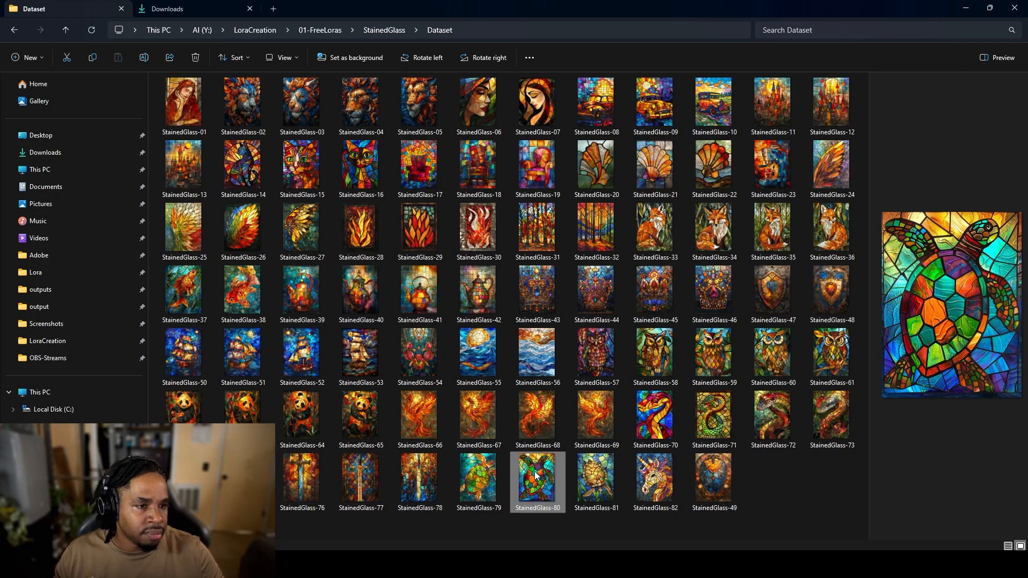
{"action": "left_click", "coordinate": [496, 463]}
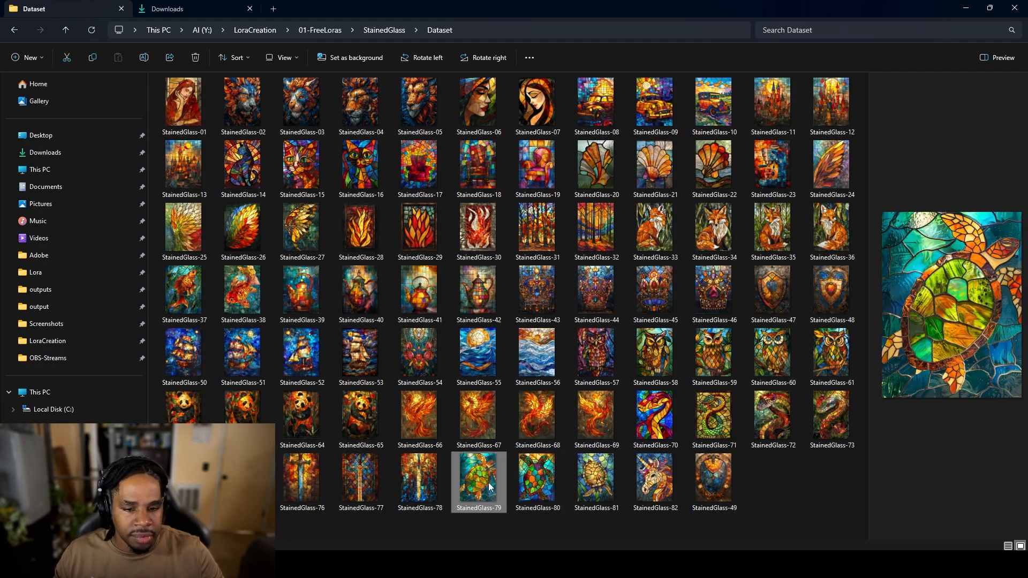
Step: Preview the sword, snake and panda images for borders or flaws, from StainedGlass-78 back to StainedGlass-65
{"action": "left_click", "coordinate": [409, 474]}
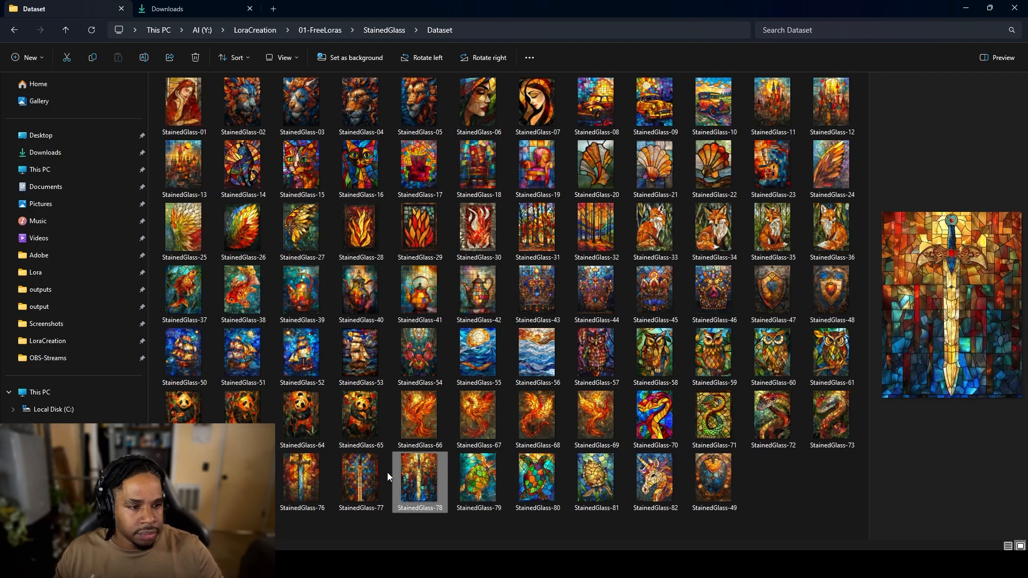
{"action": "left_click", "coordinate": [346, 471]}
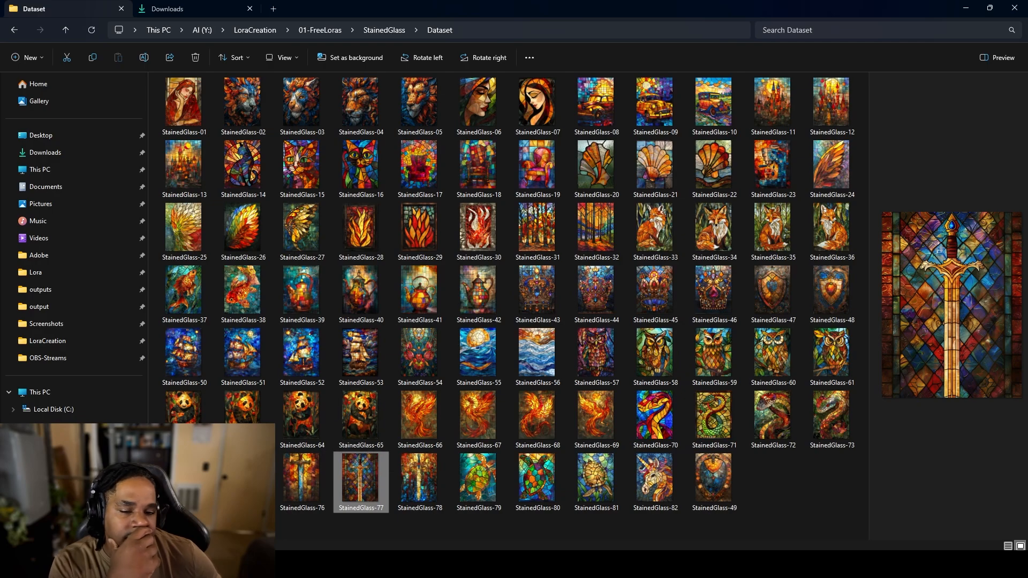
{"action": "left_click", "coordinate": [299, 477]}
{"action": "left_click", "coordinate": [242, 478]}
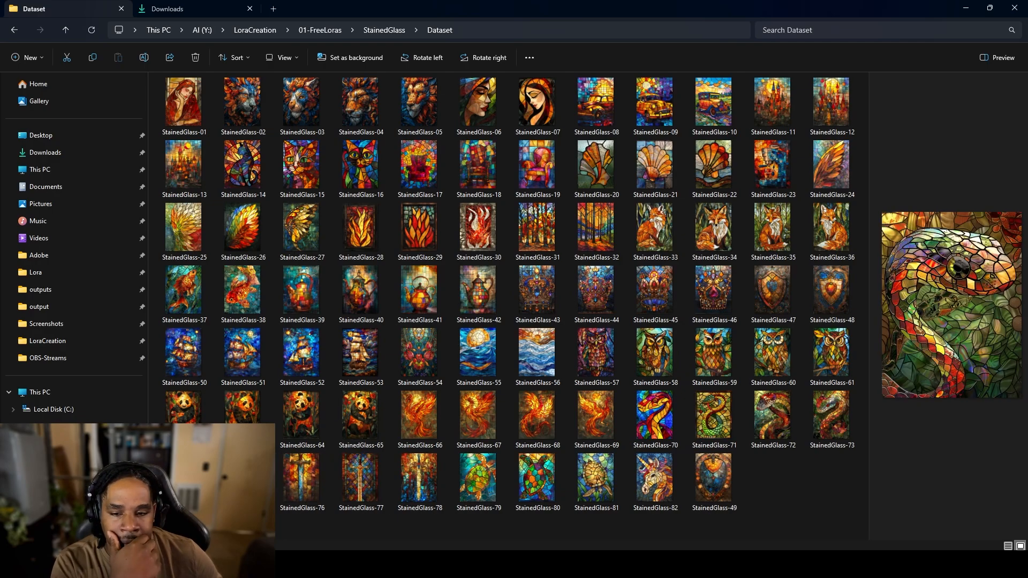
{"action": "left_click", "coordinate": [183, 477]}
{"action": "left_click", "coordinate": [765, 428]}
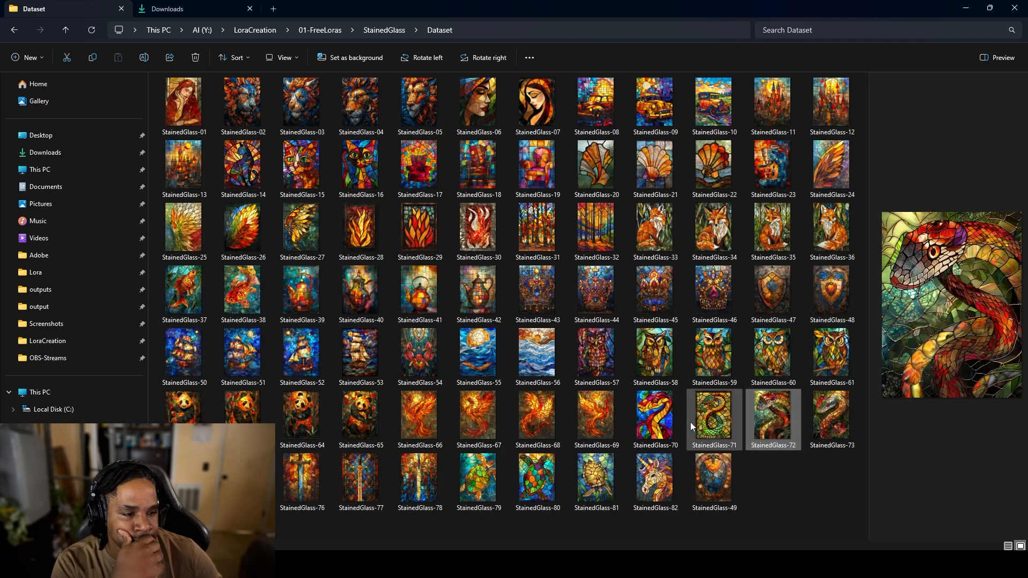
{"action": "left_click", "coordinate": [690, 422]}
{"action": "left_click", "coordinate": [751, 413]}
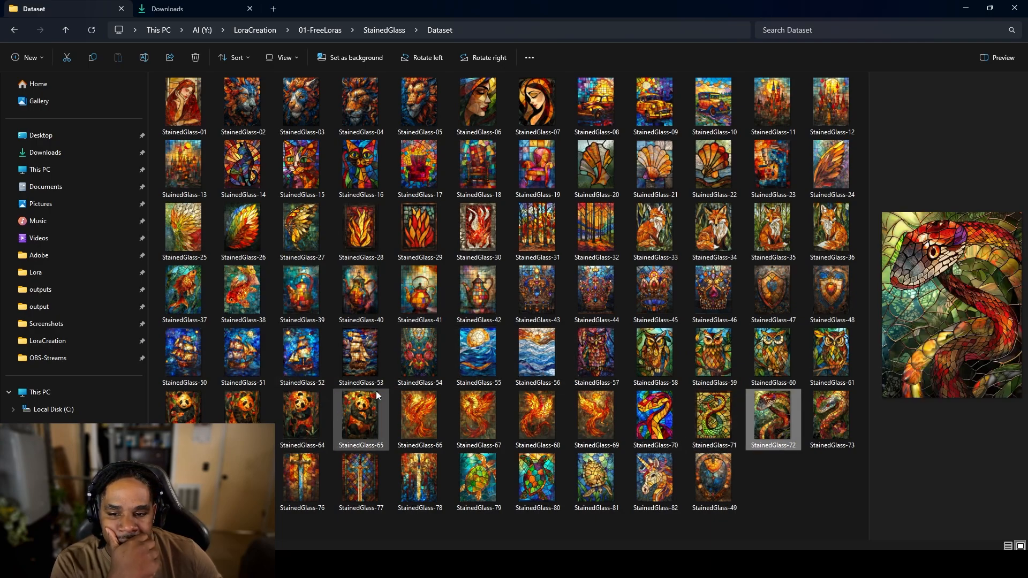
{"action": "left_click", "coordinate": [369, 414]}
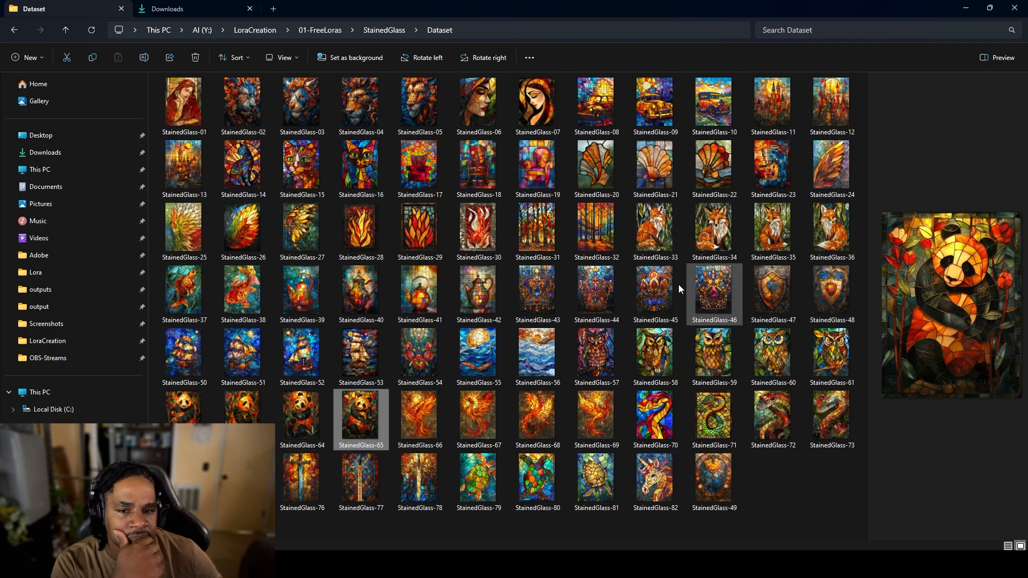
Step: Compare the framed flame images StainedGlass-29 and StainedGlass-30, and open StainedGlass-30 in Adobe Photoshop 2024
{"action": "left_click", "coordinate": [407, 211]}
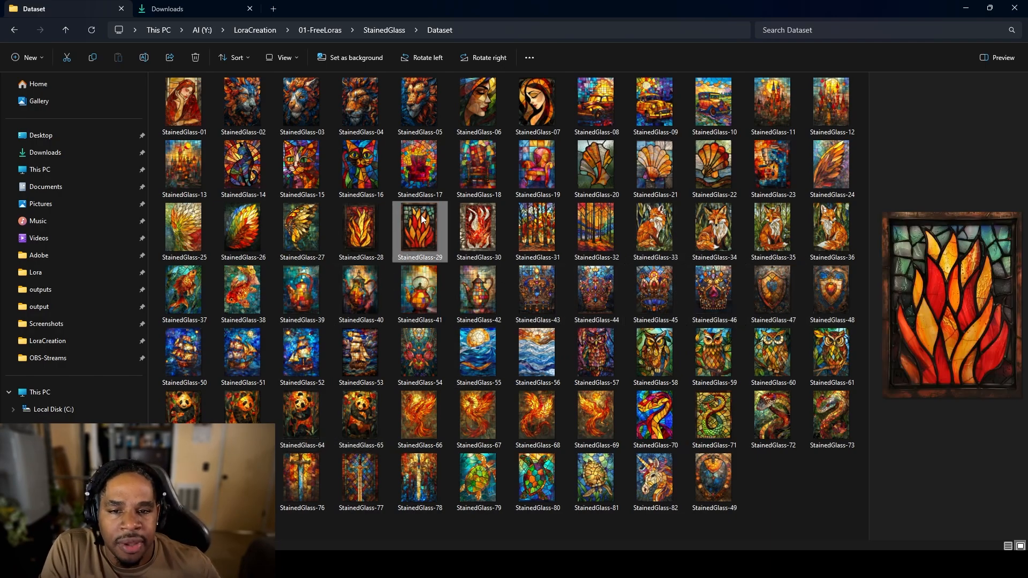
{"action": "left_click", "coordinate": [481, 224]}
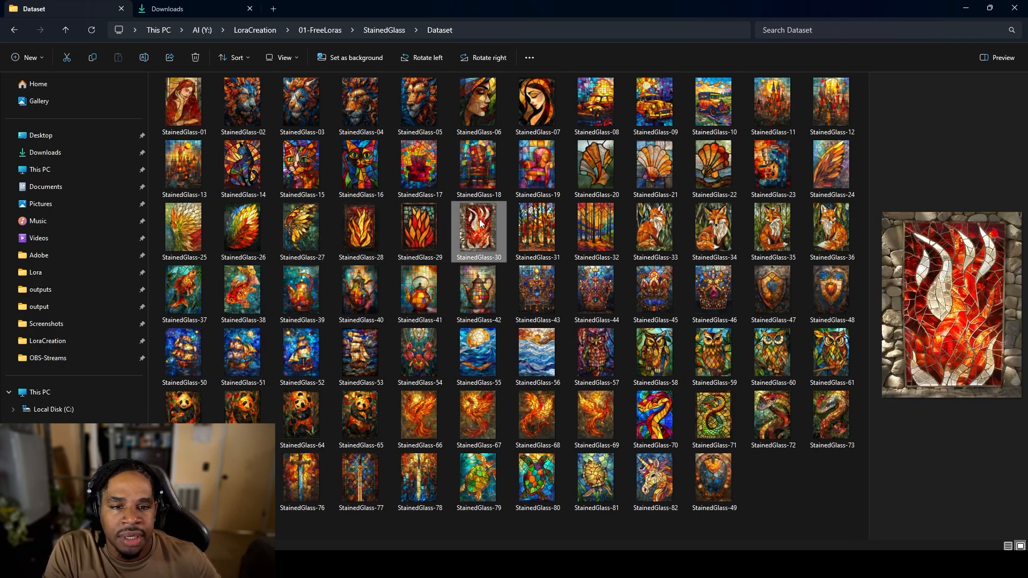
{"action": "left_click", "coordinate": [420, 227]}
{"action": "left_click", "coordinate": [478, 225]}
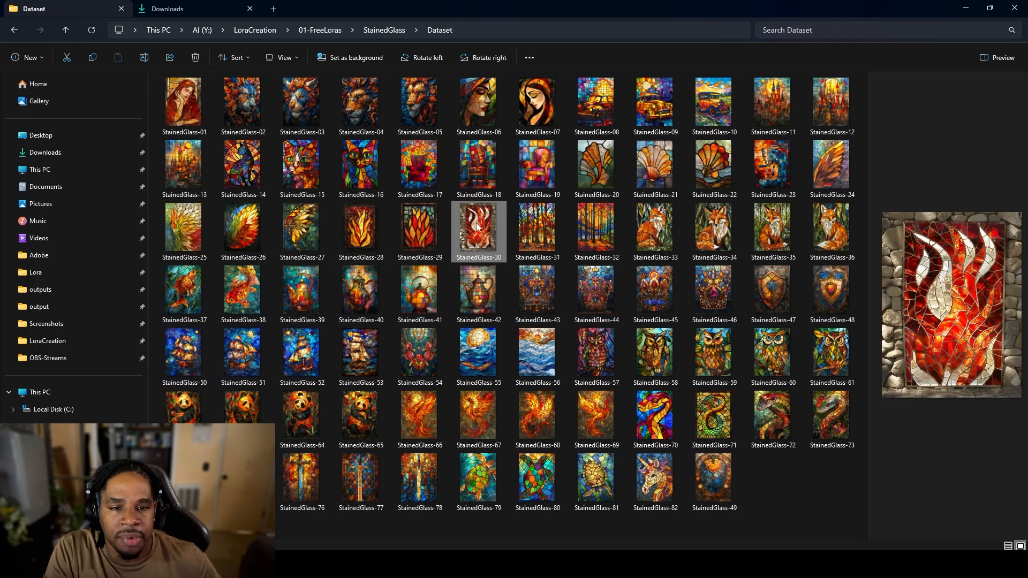
{"action": "right_click", "coordinate": [477, 225]}
{"action": "mouse_move", "coordinate": [528, 253]}
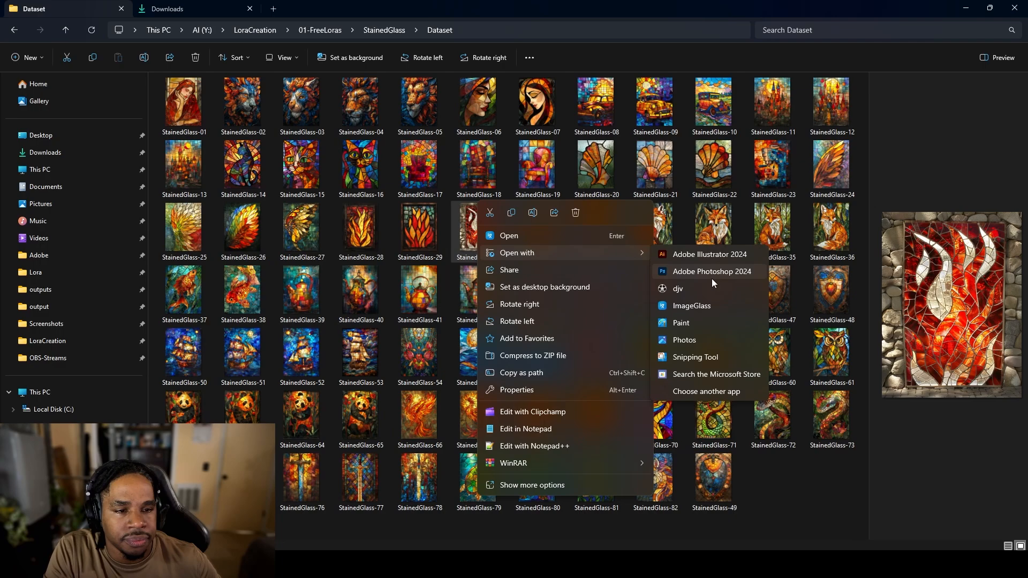
{"action": "left_click", "coordinate": [712, 278]}
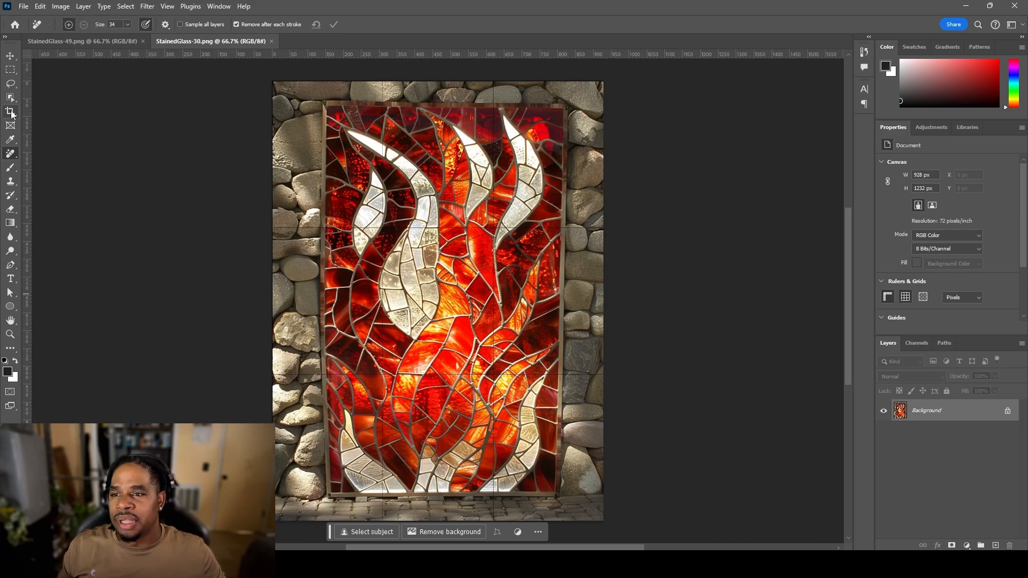
Step: Crop the flame image to the glass panel, cutting away the surrounding stone wall, at about 646 x 1076 px
{"action": "left_click", "coordinate": [11, 113]}
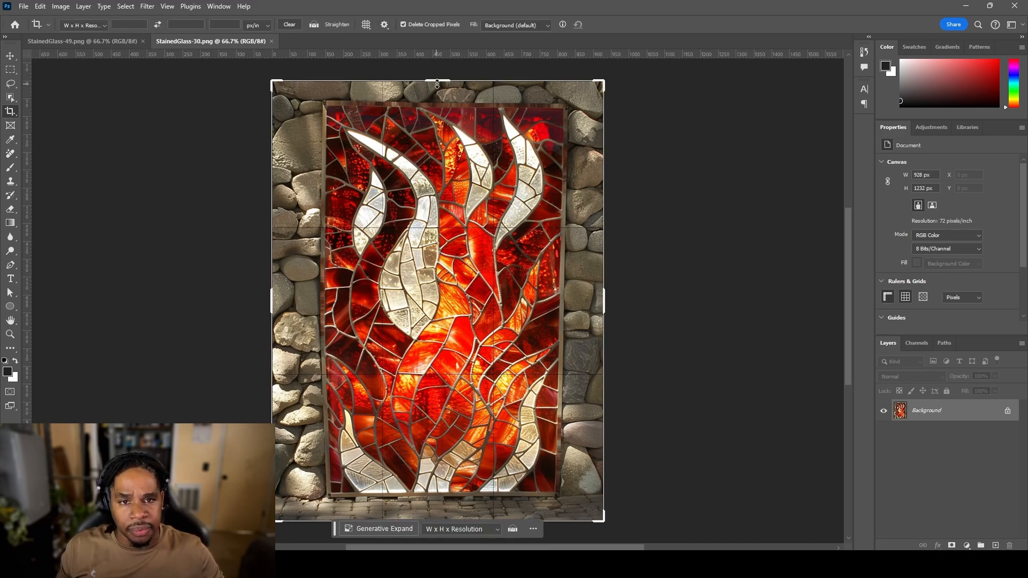
{"action": "left_click_drag", "start_coordinate": [437, 84], "coordinate": [437, 95]}
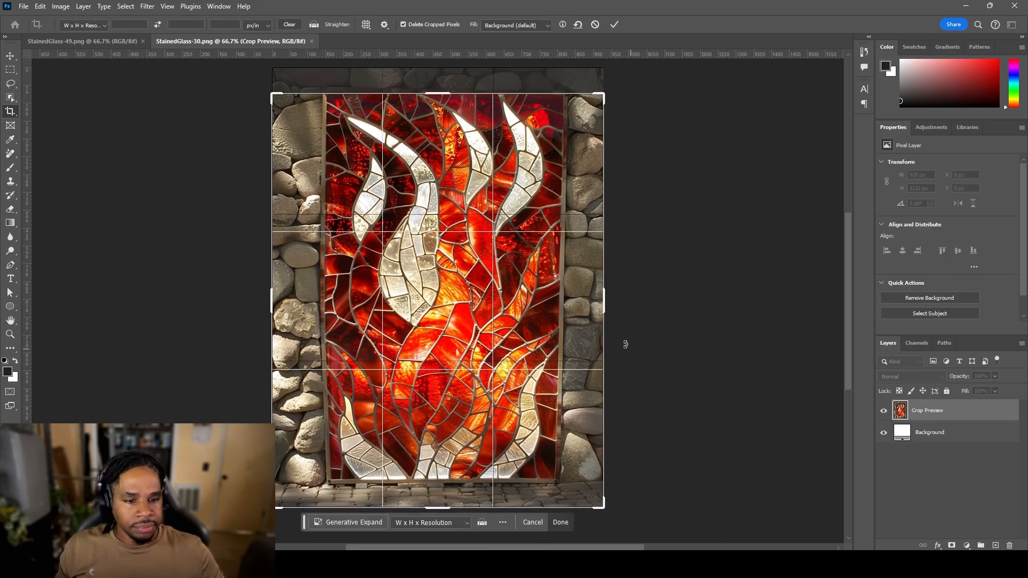
{"action": "mouse_move", "coordinate": [609, 308]}
{"action": "left_mouse_down"}
{"action": "mouse_move", "coordinate": [599, 300]}
{"action": "mouse_move", "coordinate": [584, 317]}
{"action": "left_mouse_up"}
{"action": "left_click_drag", "start_coordinate": [285, 307], "coordinate": [324, 319]}
{"action": "left_click_drag", "start_coordinate": [447, 510], "coordinate": [441, 492]}
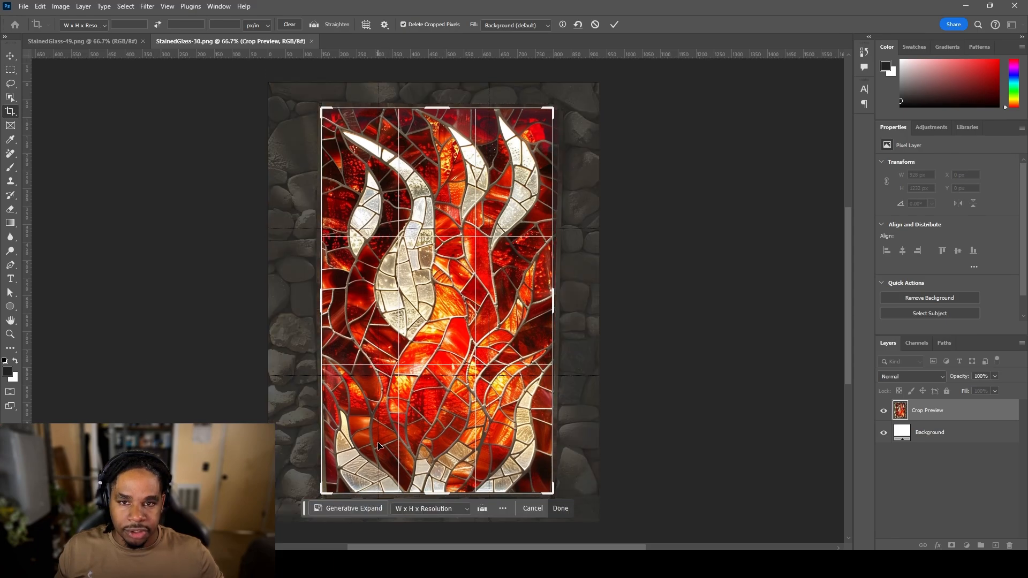
{"action": "left_click", "coordinate": [567, 509]}
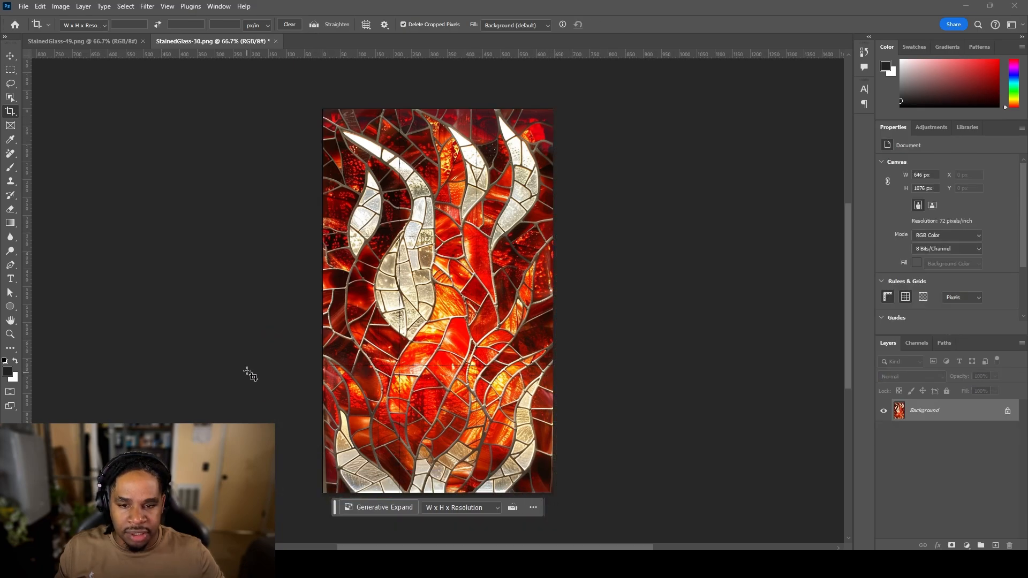
Step: Retouch the lower side edges of the cropped flame image StainedGlass-30 with the Remove tool and save the file
{"action": "left_click", "coordinate": [10, 156]}
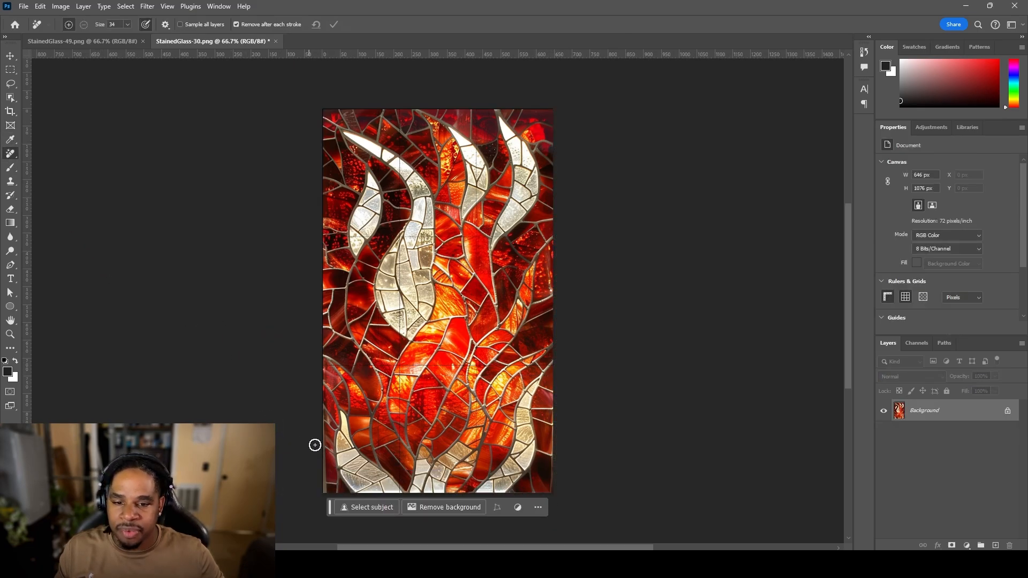
{"action": "left_click_drag", "start_coordinate": [320, 418], "coordinate": [314, 500]}
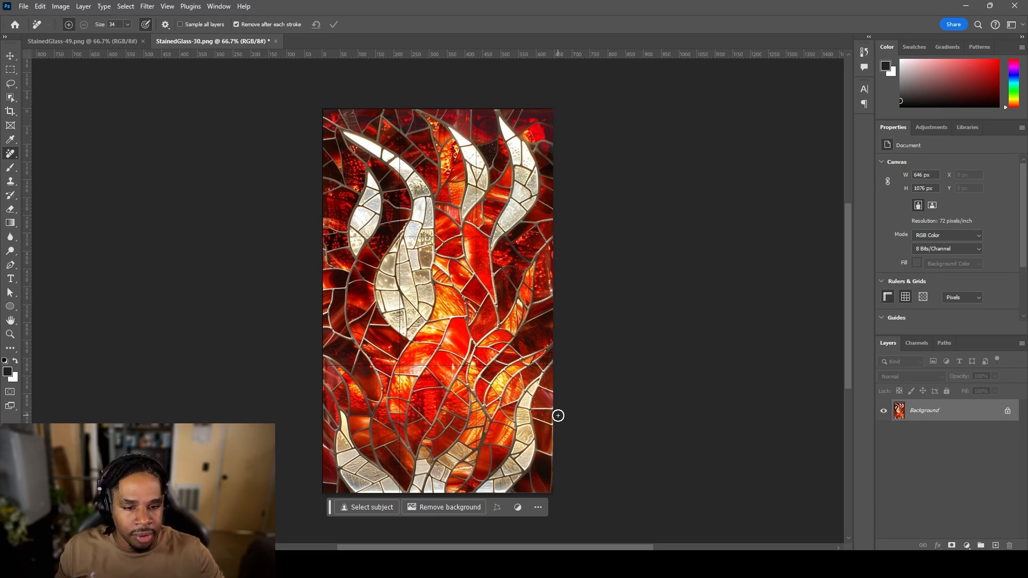
{"action": "mouse_move", "coordinate": [557, 429]}
{"action": "left_mouse_down"}
{"action": "mouse_move", "coordinate": [555, 495]}
{"action": "mouse_move", "coordinate": [573, 511]}
{"action": "left_mouse_up"}
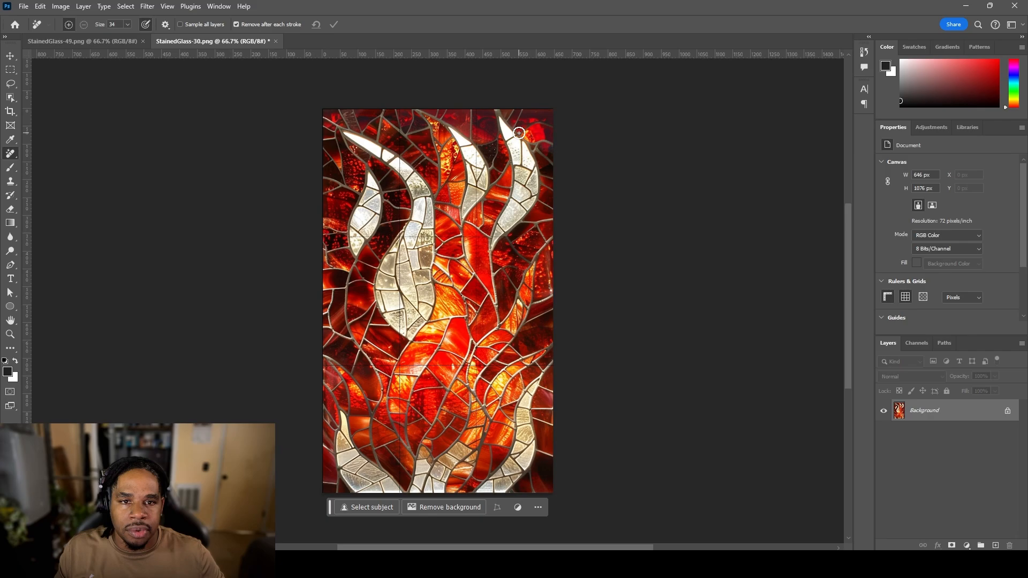
{"action": "left_click", "coordinate": [23, 10]}
{"action": "left_click", "coordinate": [43, 128]}
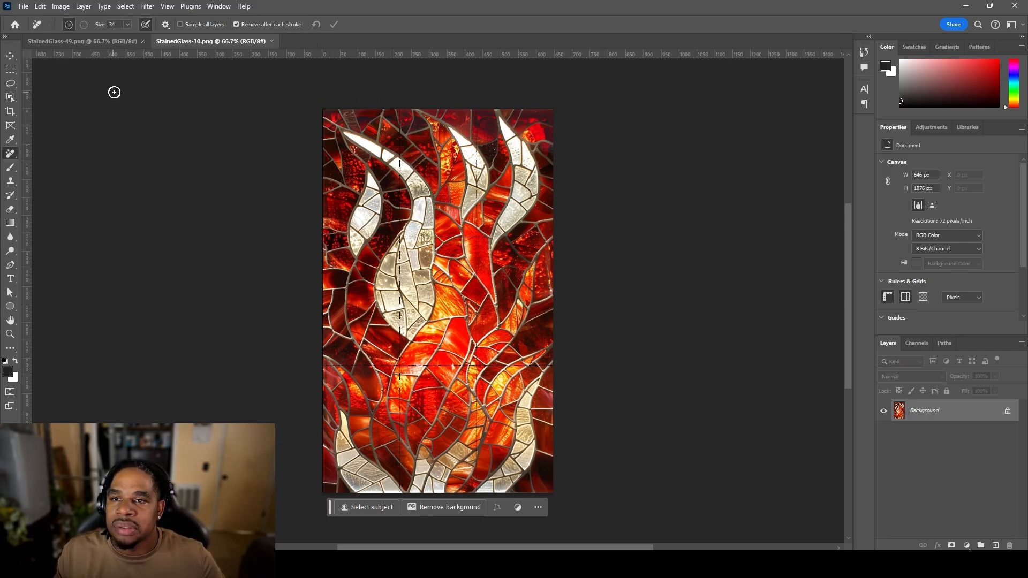
Step: Bring StainedGlass-29 from the Dataset folder into Photoshop as its own document, cancelling its placement inside StainedGlass-30
{"action": "mouse_move", "coordinate": [479, 567]}
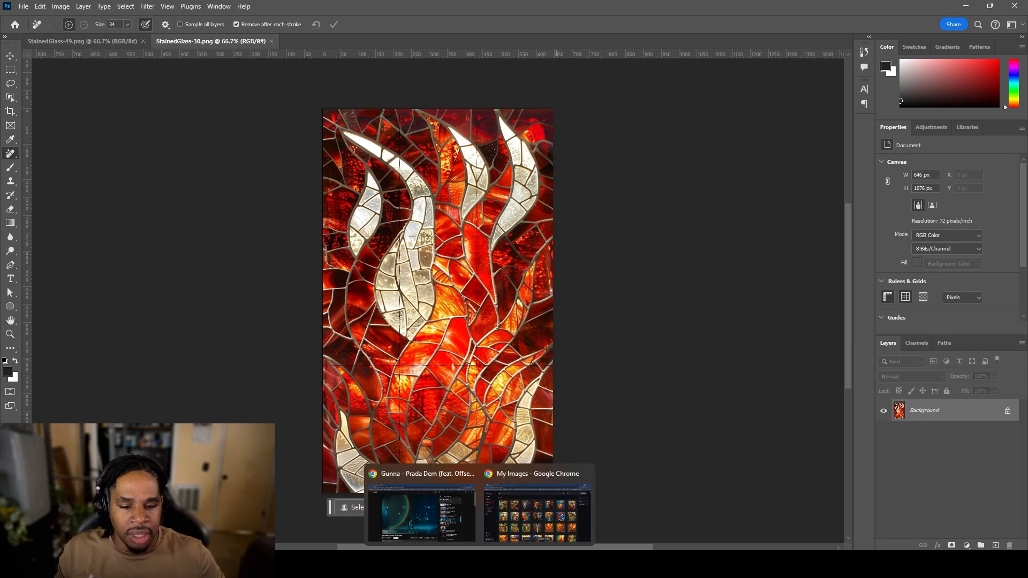
{"action": "left_click", "coordinate": [465, 527]}
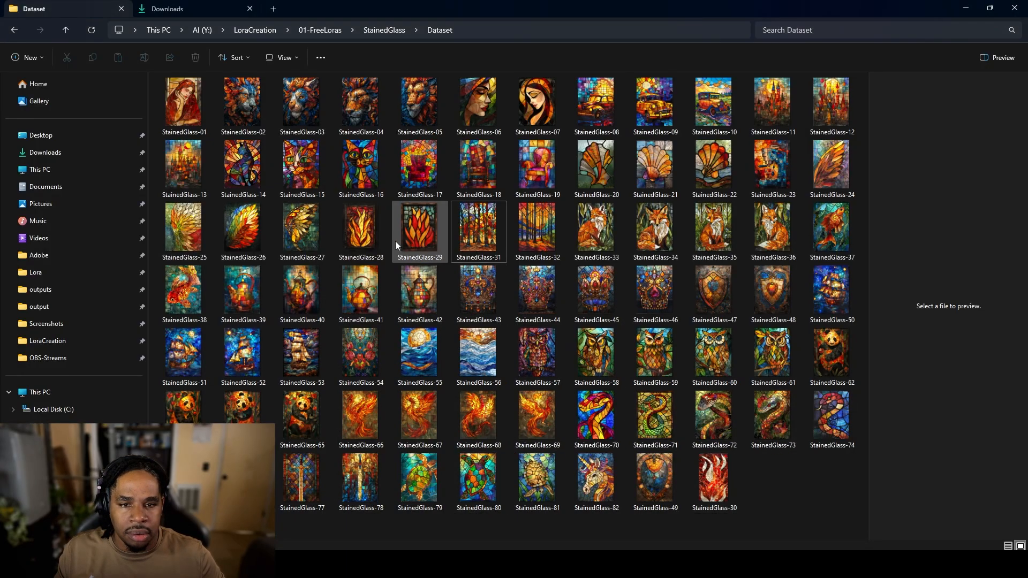
{"action": "left_click", "coordinate": [420, 236]}
{"action": "key", "text": "alt+Tab"}
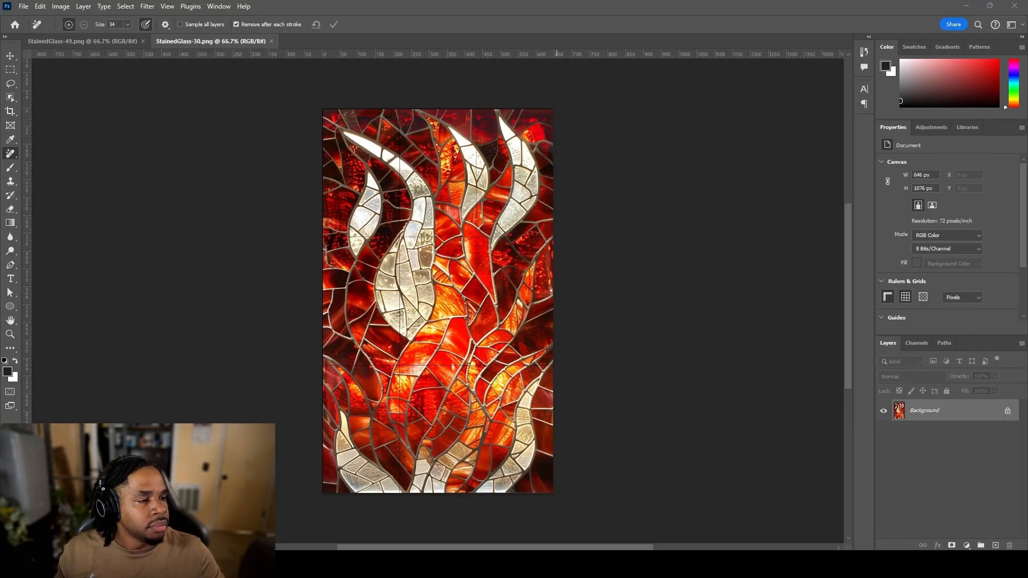
{"action": "left_click_drag", "start_coordinate": [696, 289], "coordinate": [537, 221]}
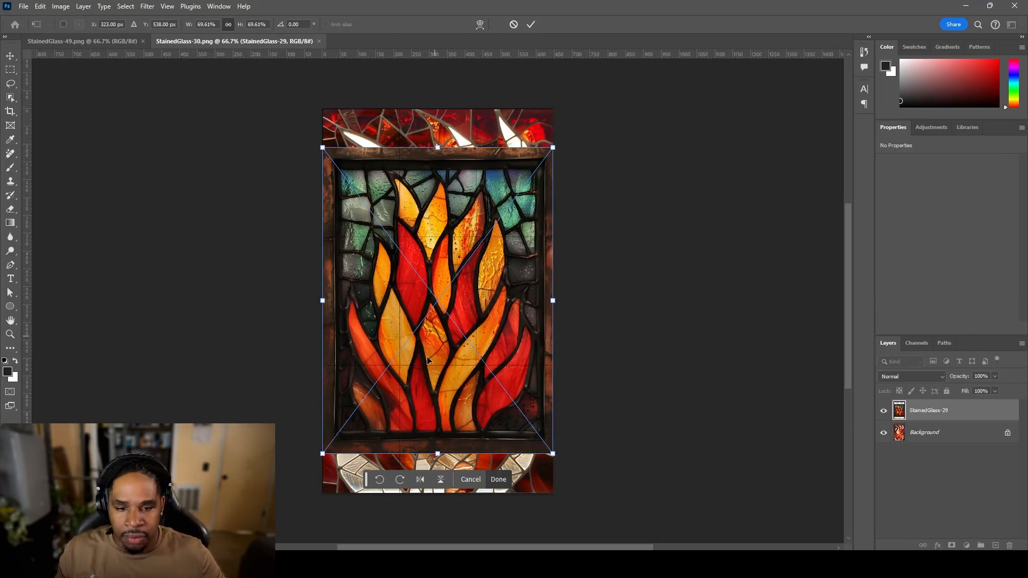
{"action": "left_click", "coordinate": [482, 478]}
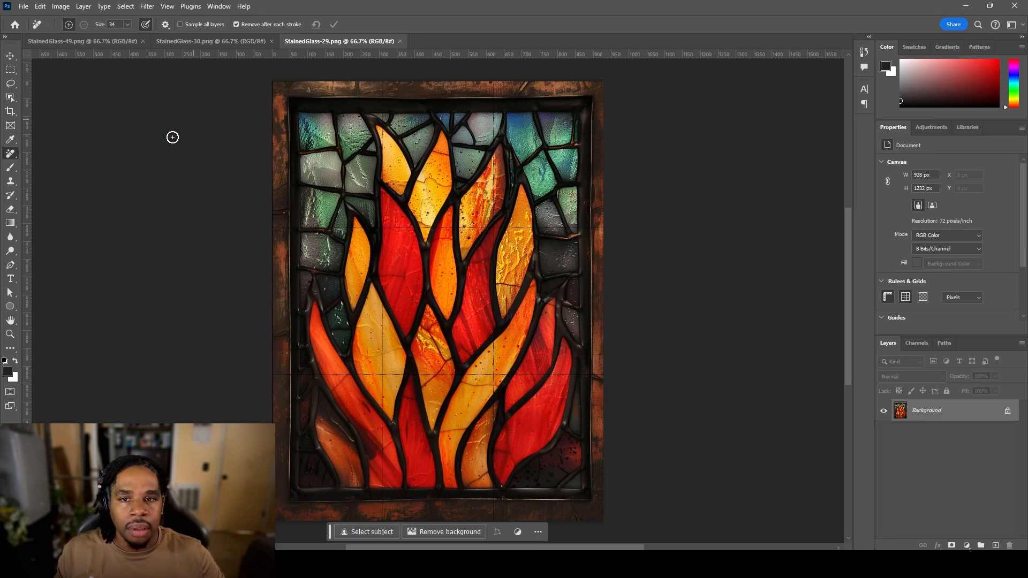
Step: Crop StainedGlass-29 to the glass inside its wooden frame, about 799 x 1046 px, and save the file
{"action": "left_click", "coordinate": [11, 111]}
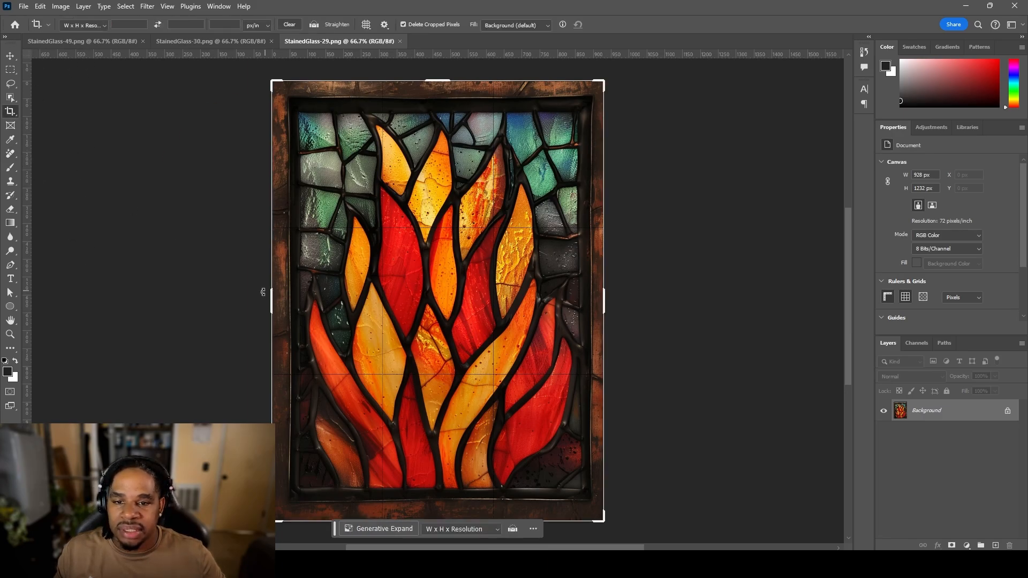
{"action": "left_click_drag", "start_coordinate": [272, 303], "coordinate": [288, 307]}
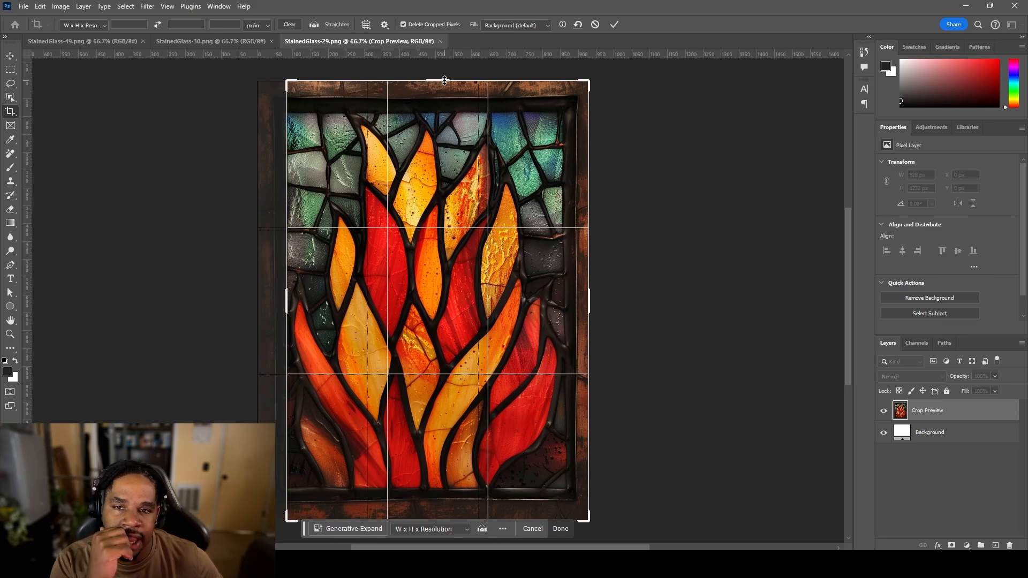
{"action": "left_click_drag", "start_coordinate": [282, 297], "coordinate": [283, 300]}
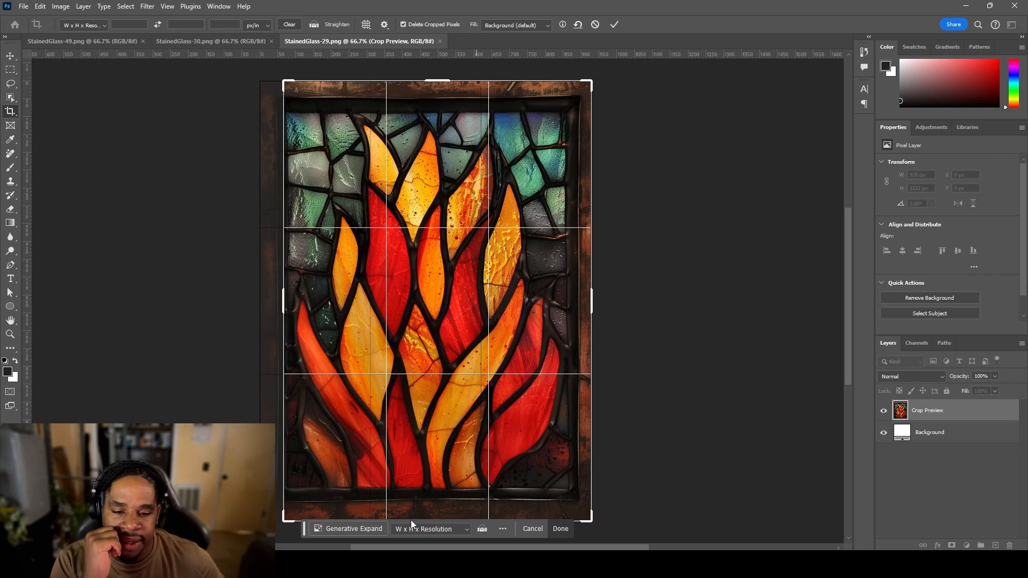
{"action": "left_click_drag", "start_coordinate": [437, 75], "coordinate": [436, 96]}
{"action": "left_click_drag", "start_coordinate": [592, 275], "coordinate": [582, 276]}
{"action": "left_click_drag", "start_coordinate": [445, 505], "coordinate": [446, 489]}
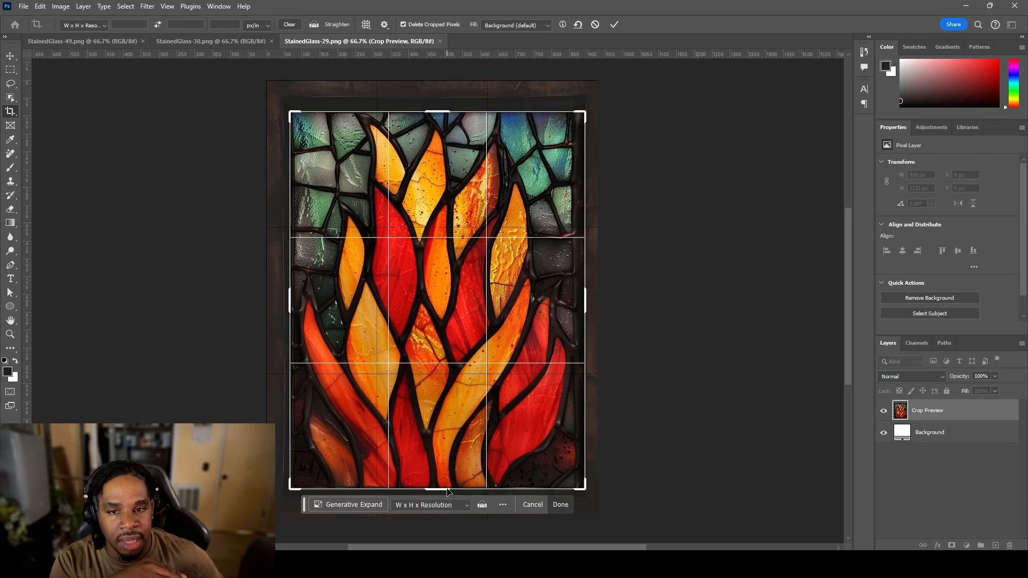
{"action": "left_click_drag", "start_coordinate": [589, 307], "coordinate": [585, 307]}
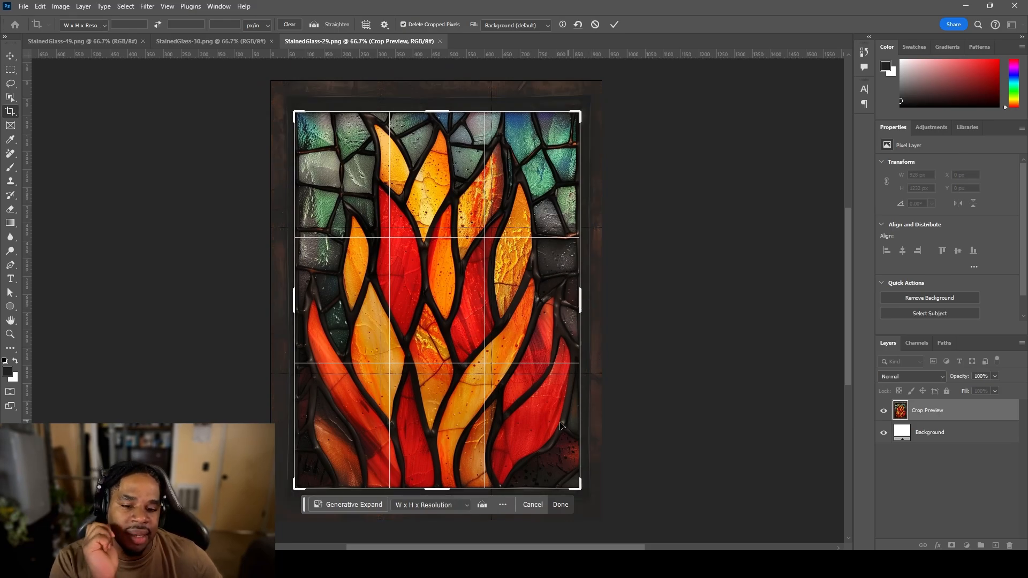
{"action": "left_click_drag", "start_coordinate": [439, 488], "coordinate": [440, 487]}
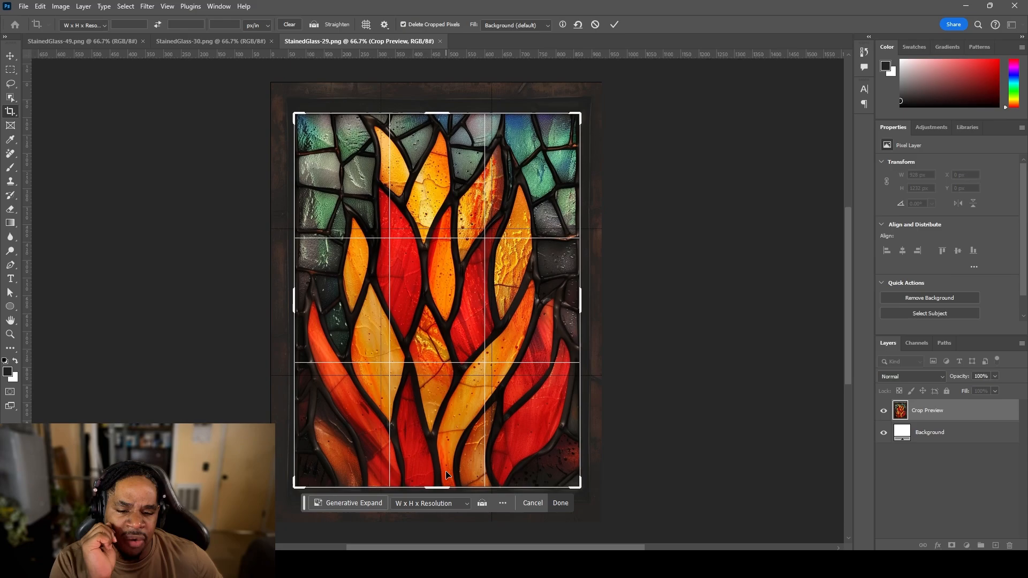
{"action": "left_click", "coordinate": [560, 503]}
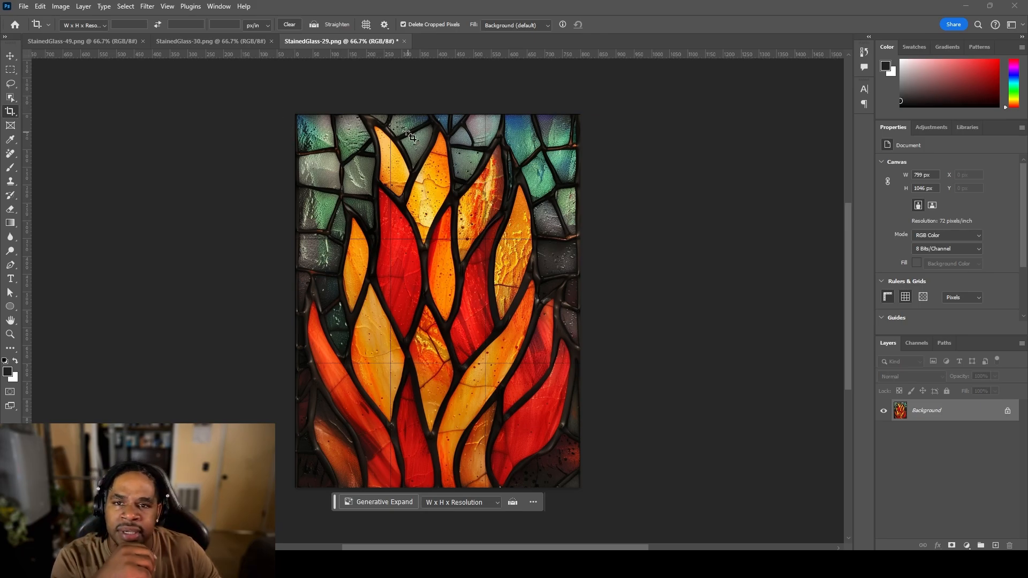
{"action": "left_click", "coordinate": [24, 6]}
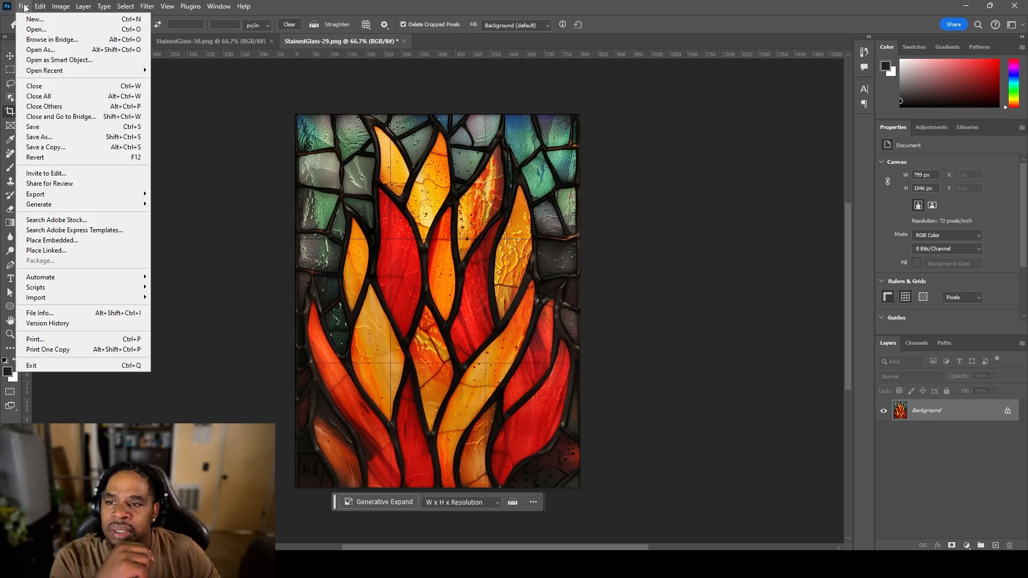
{"action": "left_click", "coordinate": [67, 127]}
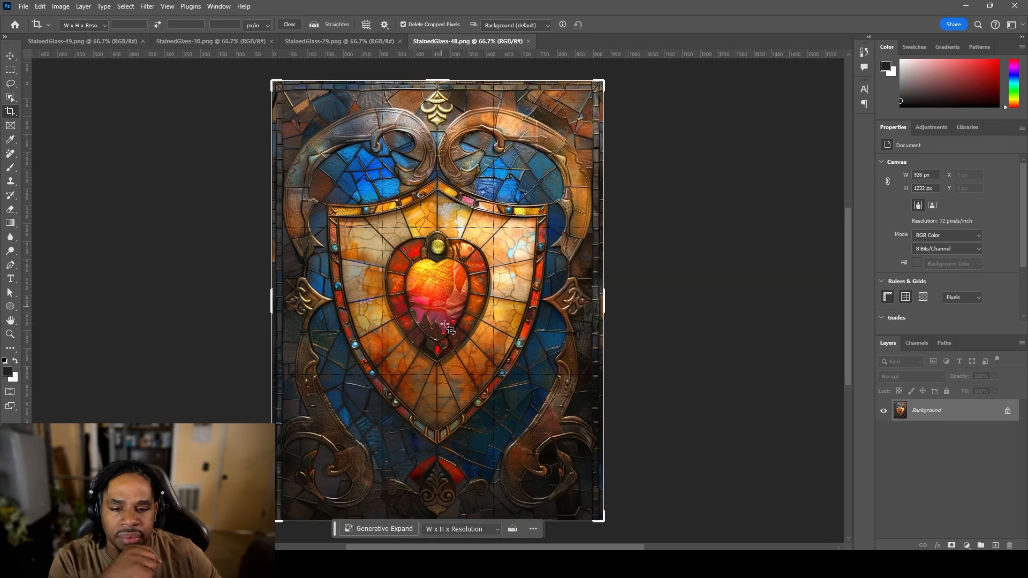
Step: Crop the border off the heart shield image StainedGlass-48, to about 862 x 1205 px, and save the file
{"action": "left_click_drag", "start_coordinate": [272, 307], "coordinate": [278, 316]}
{"action": "left_click_drag", "start_coordinate": [602, 301], "coordinate": [590, 289]}
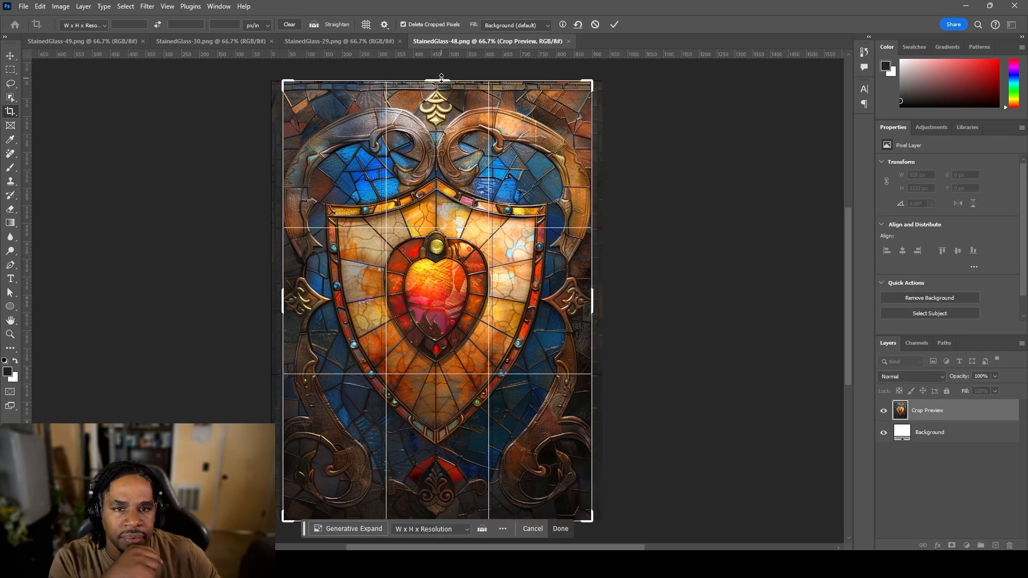
{"action": "left_click_drag", "start_coordinate": [442, 77], "coordinate": [440, 82]}
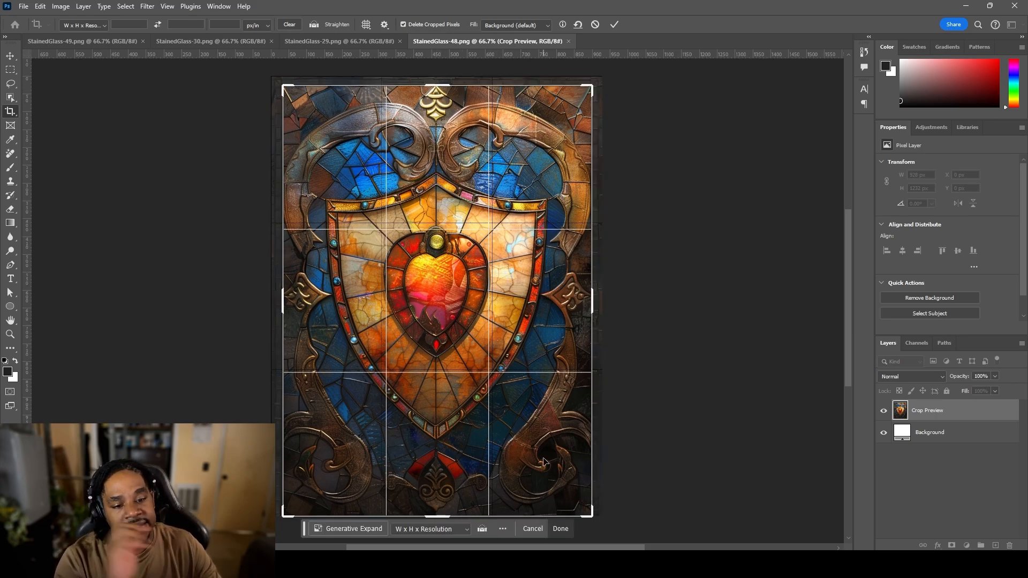
{"action": "left_click", "coordinate": [614, 24]}
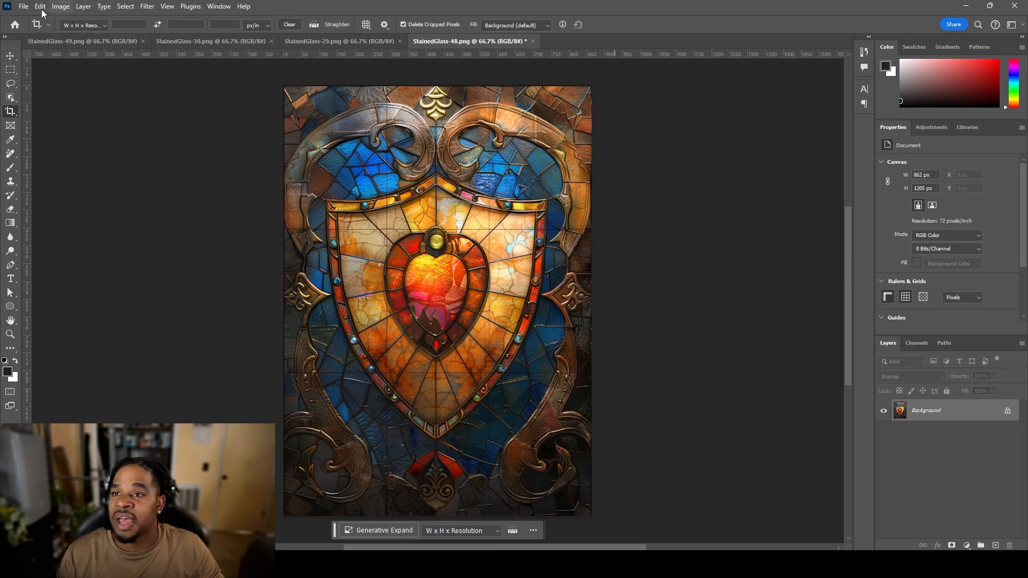
{"action": "left_click", "coordinate": [23, 6]}
{"action": "left_click", "coordinate": [55, 127]}
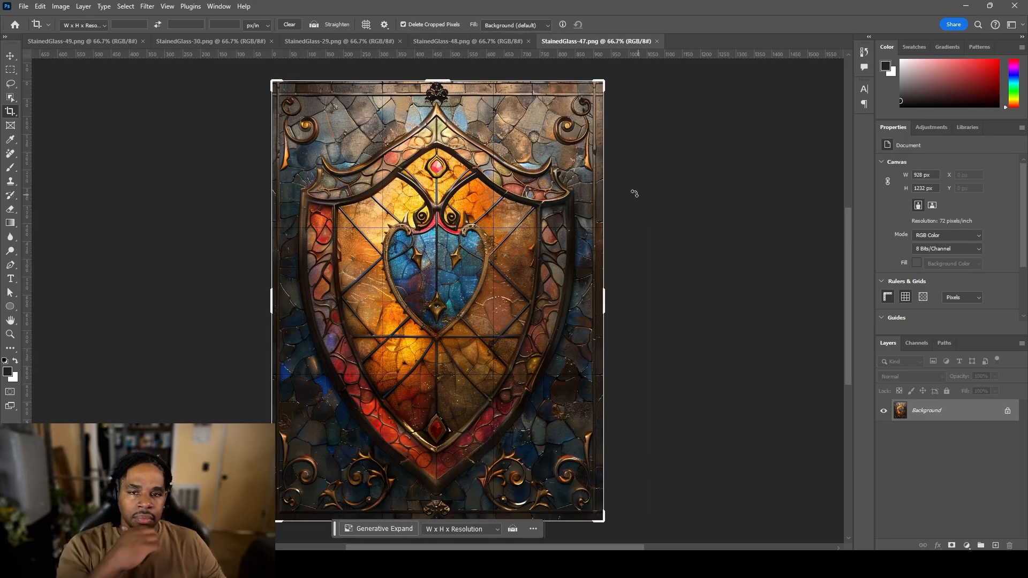
Step: Crop the dark border off the shield image StainedGlass-47, to about 871 x 1157 px, and save the file
{"action": "left_click_drag", "start_coordinate": [437, 76], "coordinate": [438, 92]}
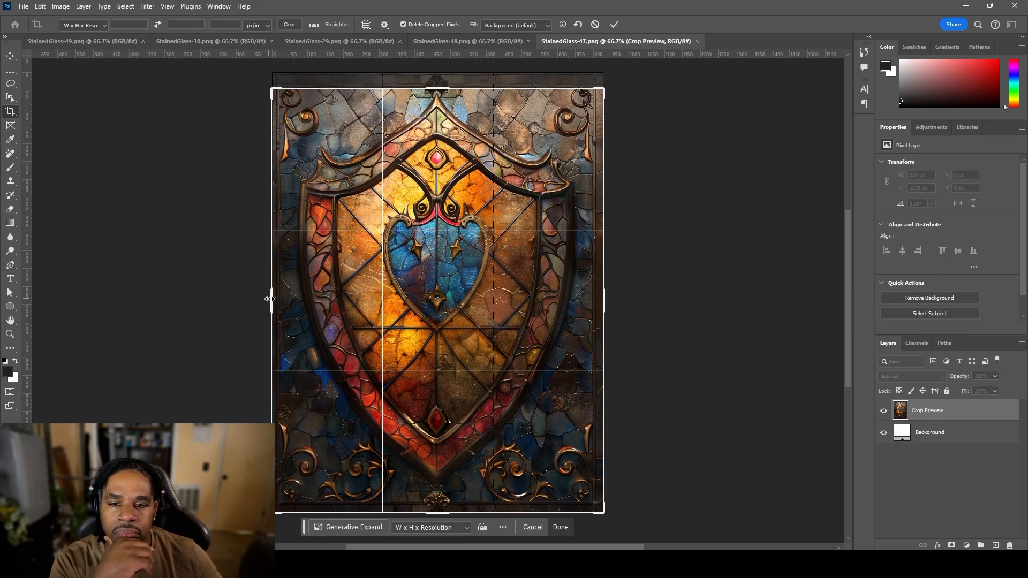
{"action": "left_click_drag", "start_coordinate": [269, 299], "coordinate": [274, 301]}
{"action": "left_click_drag", "start_coordinate": [274, 302], "coordinate": [274, 302]}
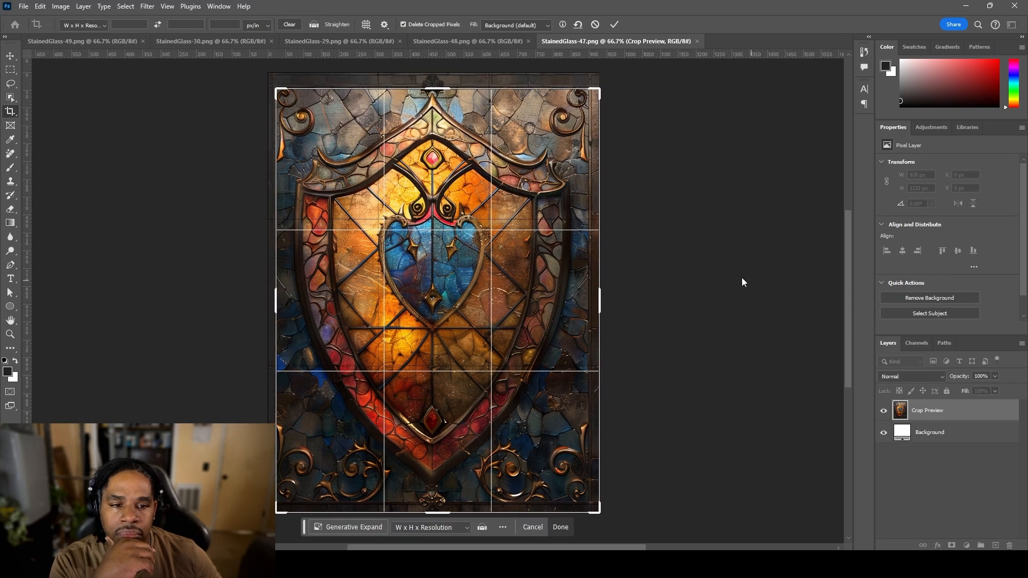
{"action": "mouse_move", "coordinate": [601, 302]}
{"action": "left_mouse_down"}
{"action": "mouse_move", "coordinate": [603, 292]}
{"action": "mouse_move", "coordinate": [592, 316]}
{"action": "left_mouse_up"}
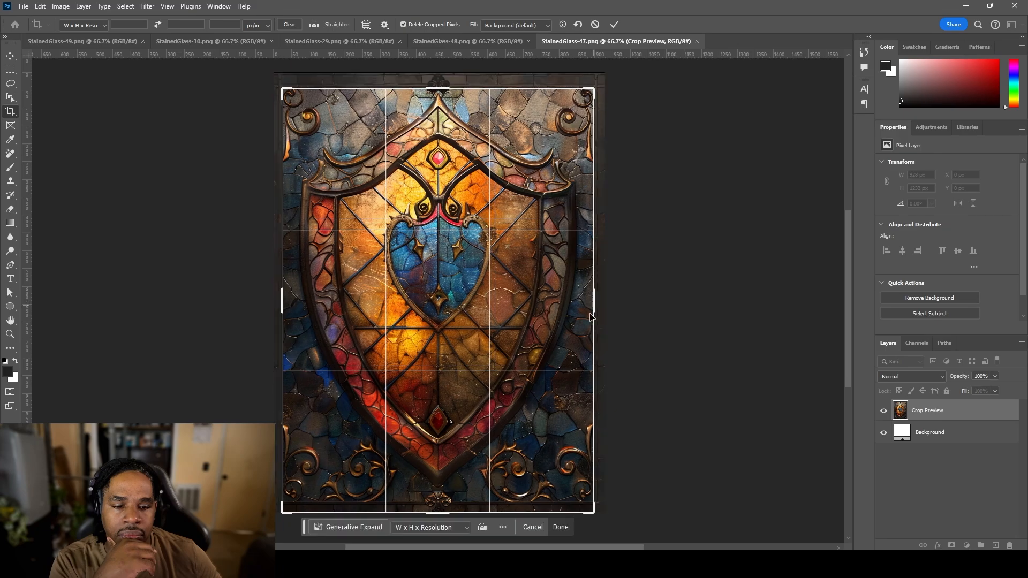
{"action": "left_click_drag", "start_coordinate": [438, 515], "coordinate": [445, 509]}
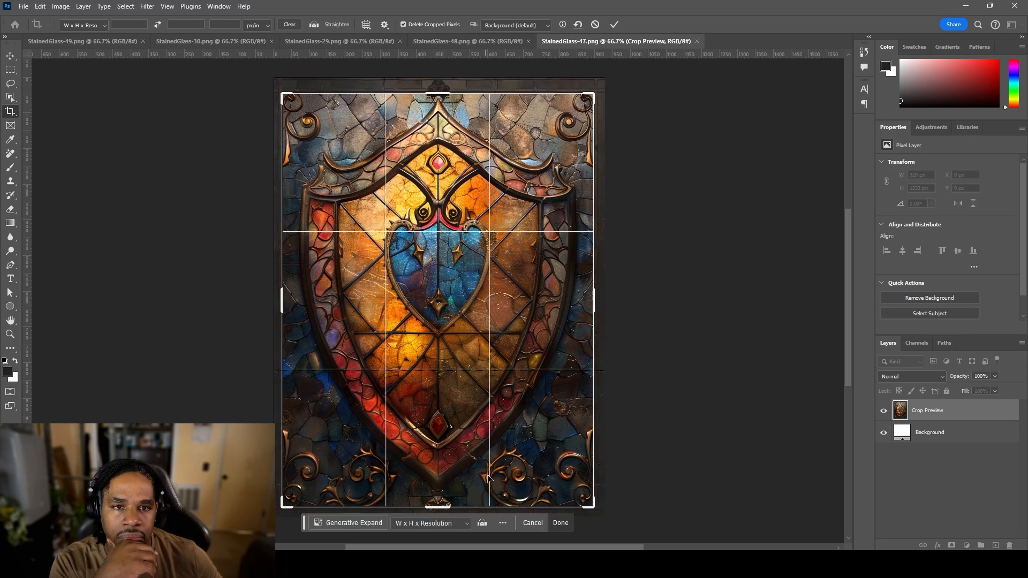
{"action": "left_click", "coordinate": [560, 523]}
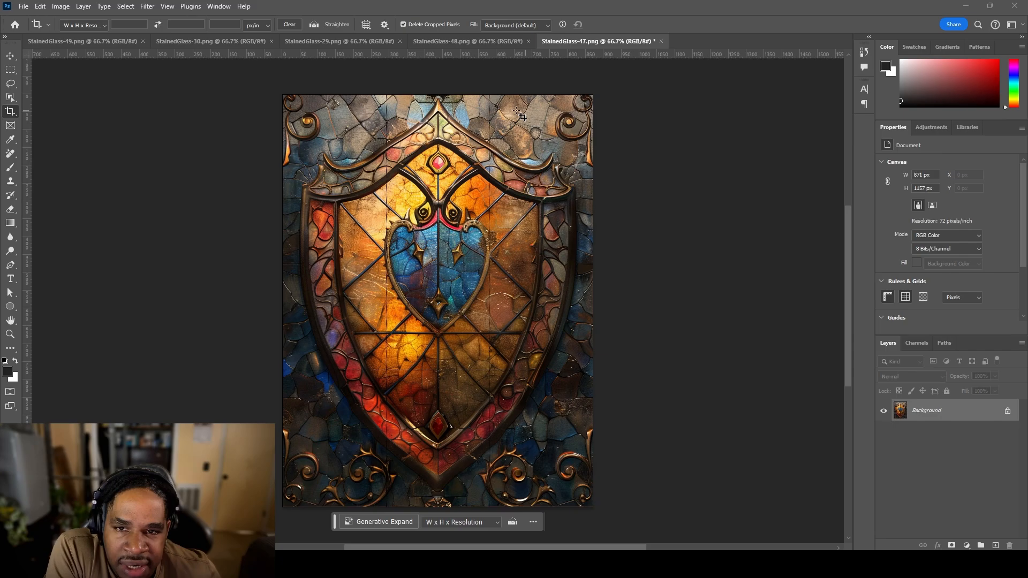
{"action": "left_click", "coordinate": [24, 6]}
{"action": "left_click", "coordinate": [89, 126]}
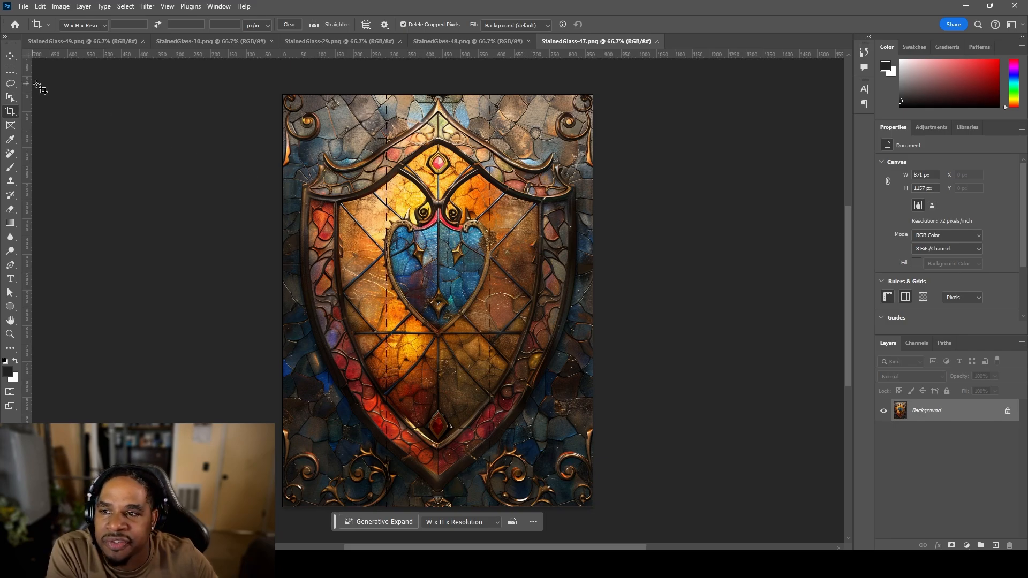
Step: Erase the red gems near the shield's upper and lower points and the curled ornaments above the blue heart with the Remove tool
{"action": "left_click", "coordinate": [10, 153]}
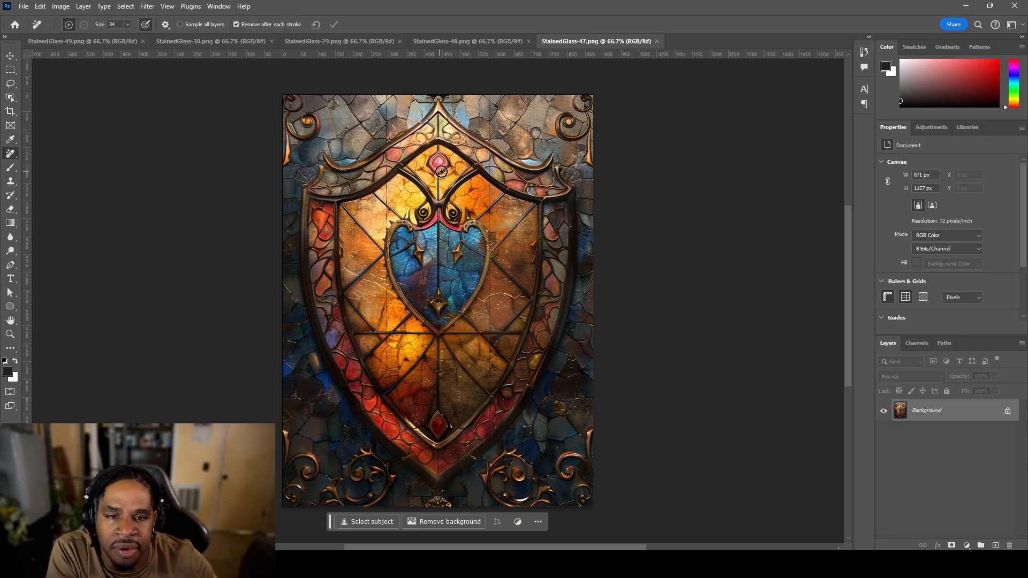
{"action": "mouse_move", "coordinate": [445, 164]}
{"action": "left_mouse_down"}
{"action": "mouse_move", "coordinate": [432, 162]}
{"action": "mouse_move", "coordinate": [440, 168]}
{"action": "left_mouse_up"}
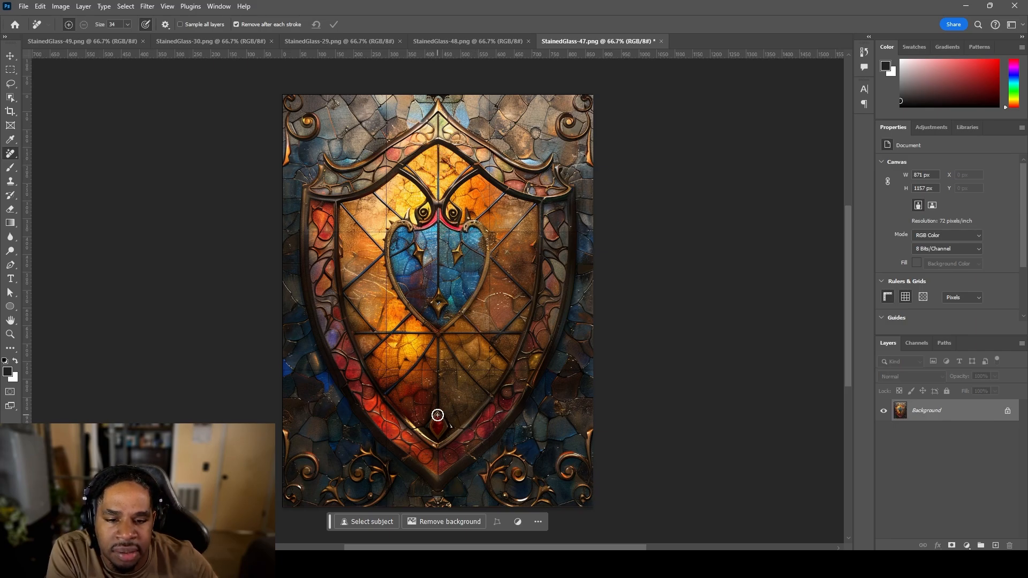
{"action": "mouse_move", "coordinate": [443, 421]}
{"action": "left_mouse_down"}
{"action": "mouse_move", "coordinate": [439, 433]}
{"action": "mouse_move", "coordinate": [433, 415]}
{"action": "left_mouse_up"}
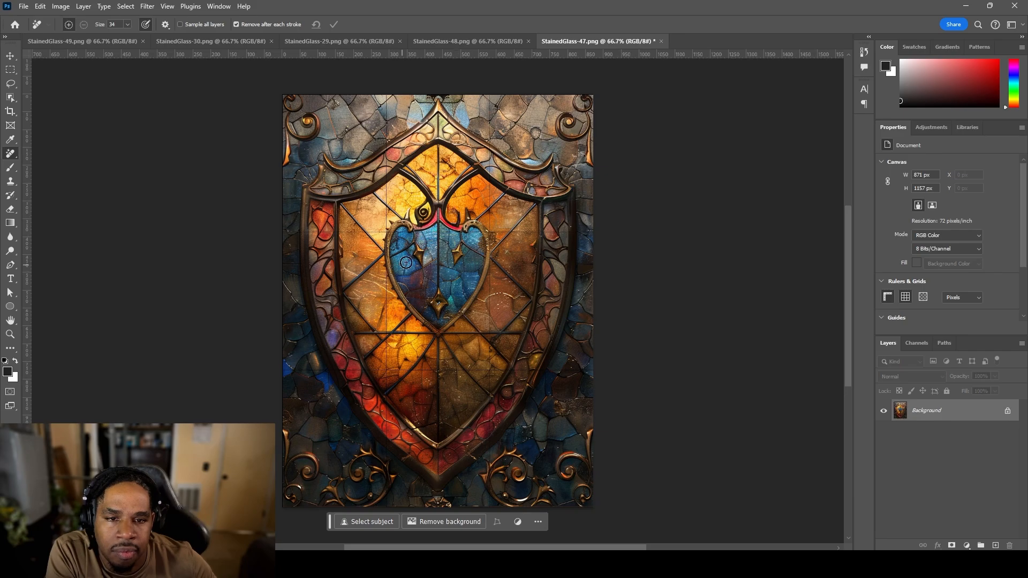
{"action": "left_click", "coordinate": [422, 205]}
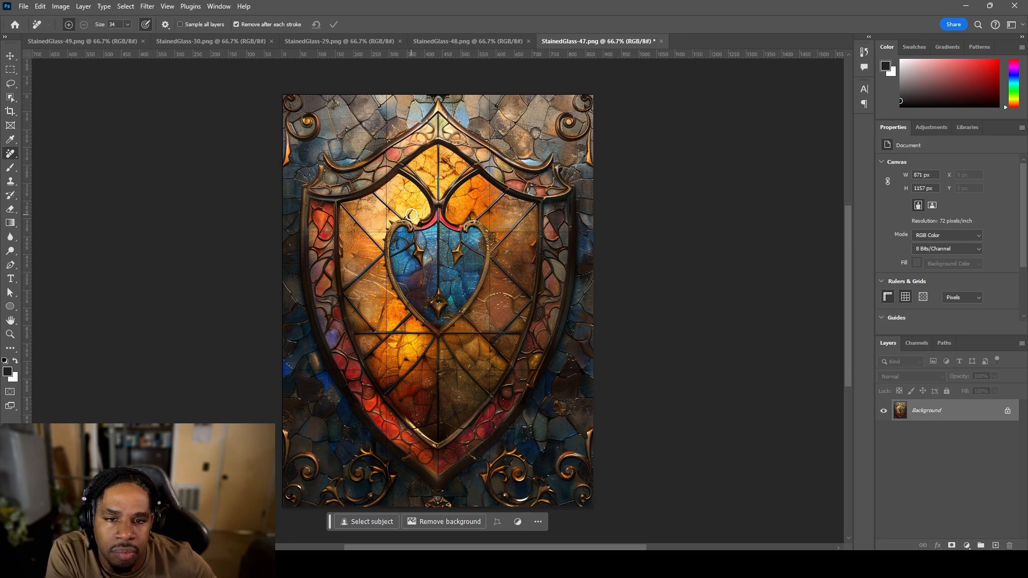
{"action": "left_click_drag", "start_coordinate": [412, 207], "coordinate": [407, 213]}
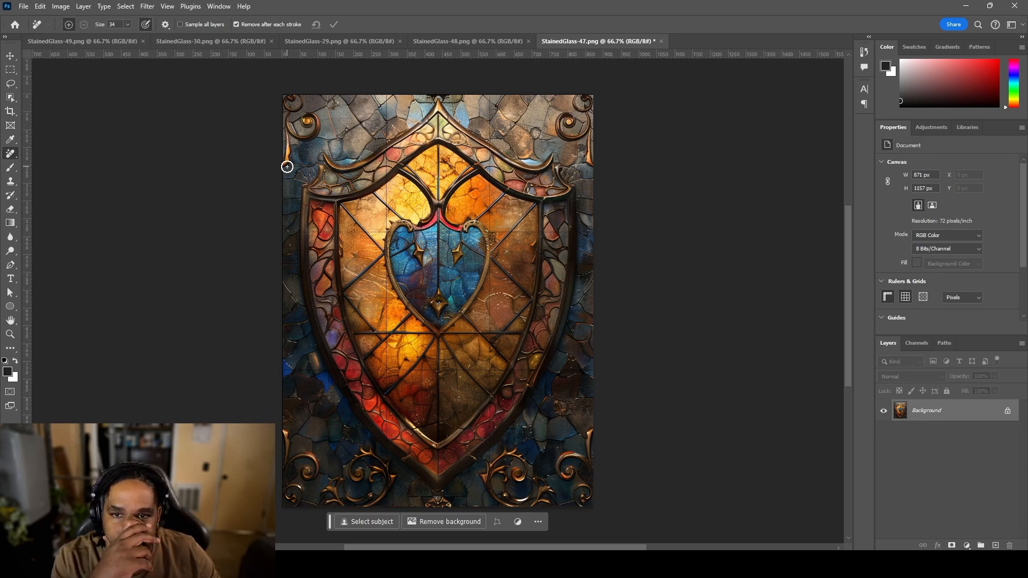
Step: Erase the gold scrollwork from both upper corners of the shield image with the Remove tool
{"action": "mouse_move", "coordinate": [287, 166]}
{"action": "left_mouse_down"}
{"action": "mouse_move", "coordinate": [289, 127]}
{"action": "mouse_move", "coordinate": [312, 138]}
{"action": "mouse_move", "coordinate": [320, 123]}
{"action": "mouse_move", "coordinate": [308, 118]}
{"action": "mouse_move", "coordinate": [315, 129]}
{"action": "mouse_move", "coordinate": [306, 137]}
{"action": "mouse_move", "coordinate": [289, 128]}
{"action": "mouse_move", "coordinate": [299, 109]}
{"action": "mouse_move", "coordinate": [277, 117]}
{"action": "left_mouse_up"}
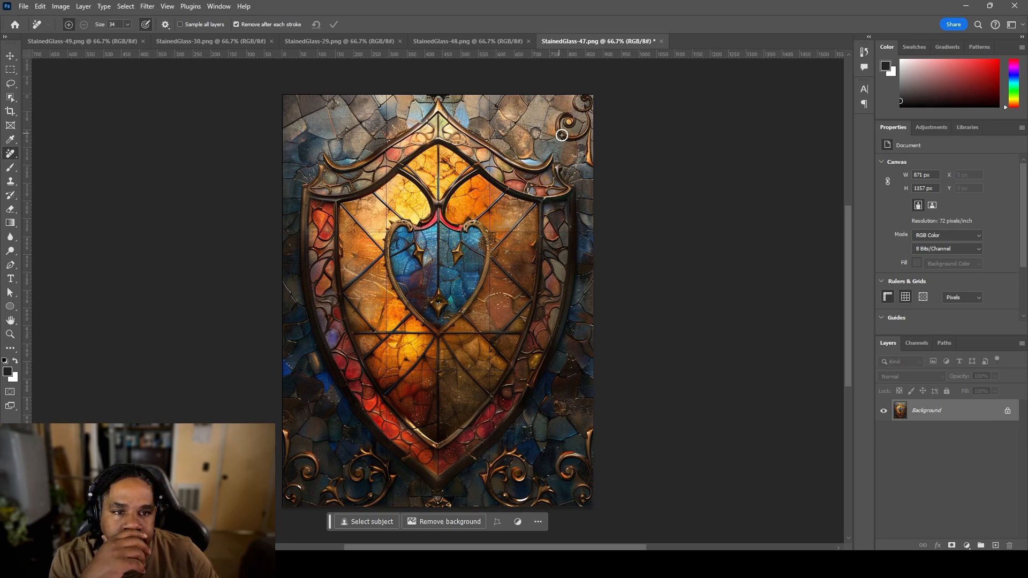
{"action": "mouse_move", "coordinate": [589, 165]}
{"action": "left_mouse_down"}
{"action": "mouse_move", "coordinate": [587, 102]}
{"action": "mouse_move", "coordinate": [587, 130]}
{"action": "mouse_move", "coordinate": [562, 135]}
{"action": "mouse_move", "coordinate": [559, 120]}
{"action": "mouse_move", "coordinate": [569, 125]}
{"action": "left_mouse_up"}
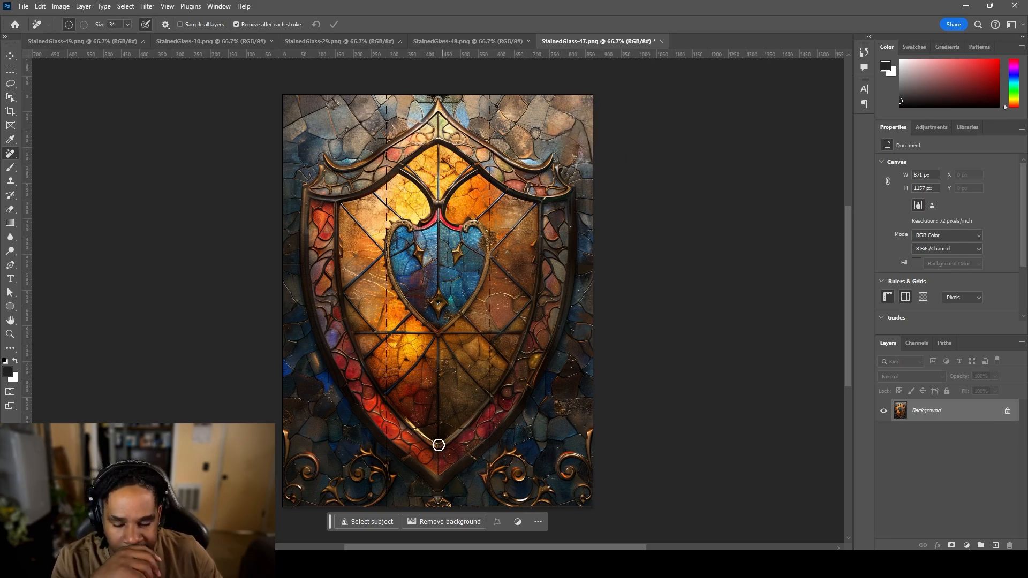
Step: Retouch the ornaments along the lower edge of the shield image, including the one below the shield's point, with the Remove tool and save StainedGlass-47
{"action": "mouse_move", "coordinate": [284, 434]}
{"action": "left_mouse_down"}
{"action": "mouse_move", "coordinate": [292, 505]}
{"action": "mouse_move", "coordinate": [301, 498]}
{"action": "mouse_move", "coordinate": [281, 466]}
{"action": "mouse_move", "coordinate": [308, 458]}
{"action": "mouse_move", "coordinate": [310, 480]}
{"action": "left_mouse_up"}
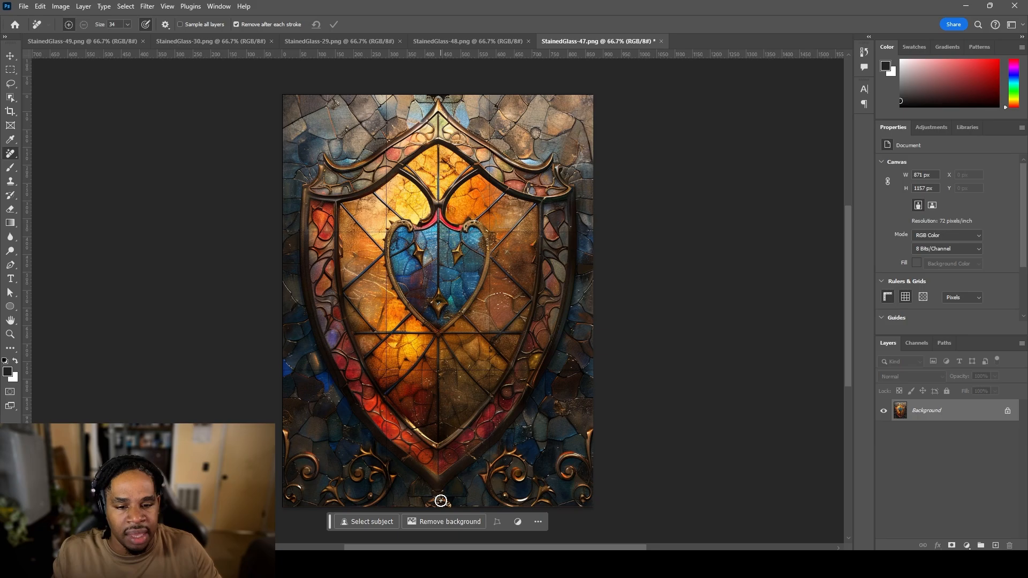
{"action": "mouse_move", "coordinate": [440, 500]}
{"action": "left_mouse_down"}
{"action": "mouse_move", "coordinate": [449, 503]}
{"action": "mouse_move", "coordinate": [425, 503]}
{"action": "mouse_move", "coordinate": [435, 503]}
{"action": "left_mouse_up"}
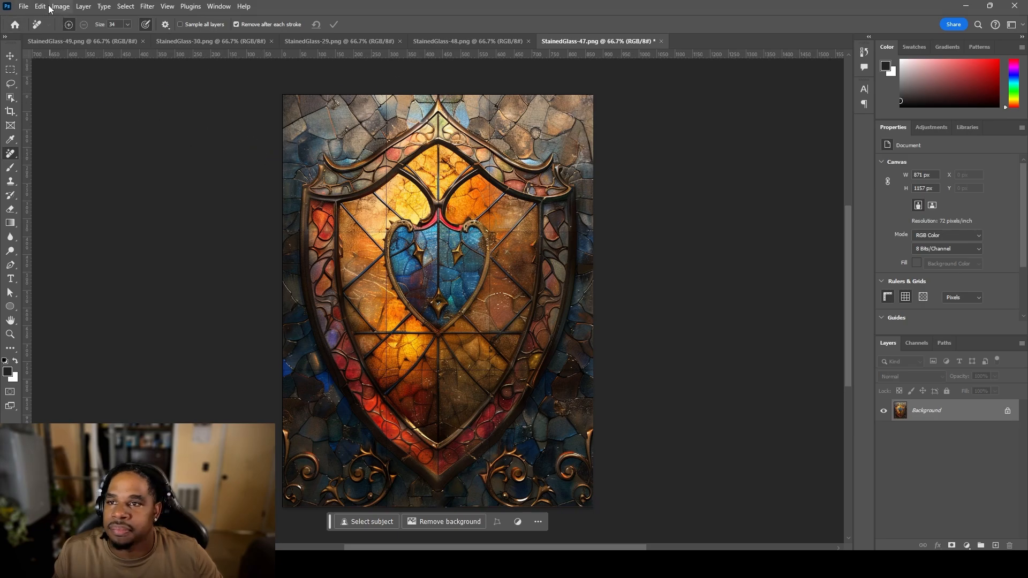
{"action": "left_click", "coordinate": [22, 7]}
{"action": "left_click", "coordinate": [37, 126]}
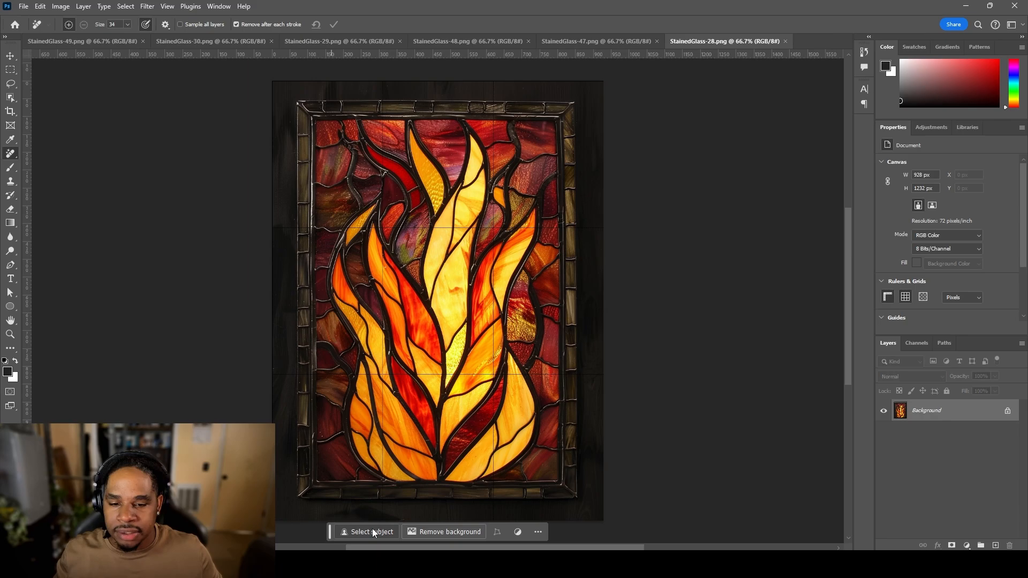
Step: Crop the dark frame off the flame image StainedGlass-28, to about 682 x 1010 px
{"action": "left_click", "coordinate": [10, 112]}
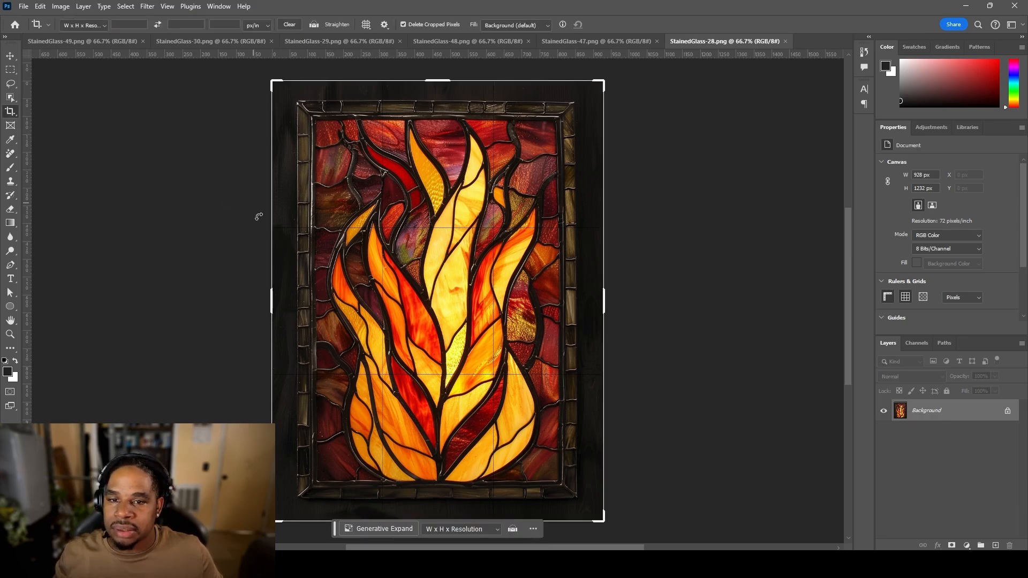
{"action": "left_click_drag", "start_coordinate": [276, 310], "coordinate": [294, 314]}
{"action": "left_click_drag", "start_coordinate": [444, 77], "coordinate": [444, 116]}
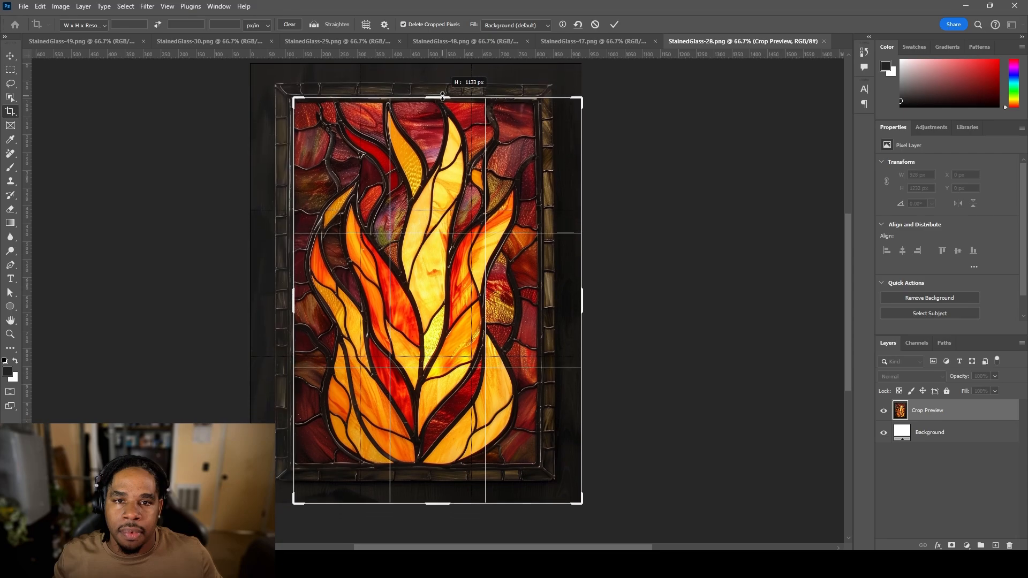
{"action": "left_click_drag", "start_coordinate": [583, 297], "coordinate": [537, 289]}
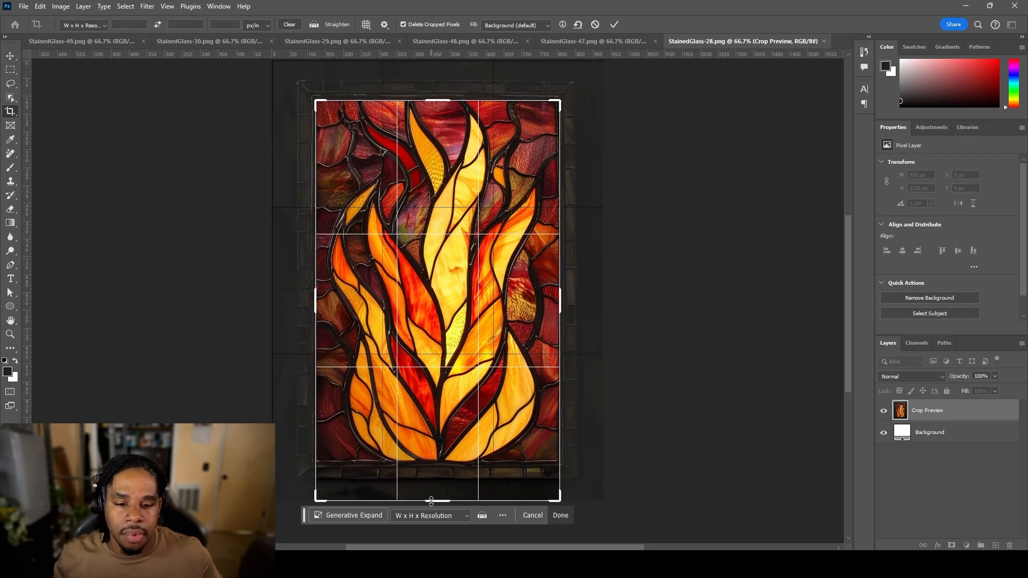
{"action": "left_click_drag", "start_coordinate": [431, 501], "coordinate": [437, 478]}
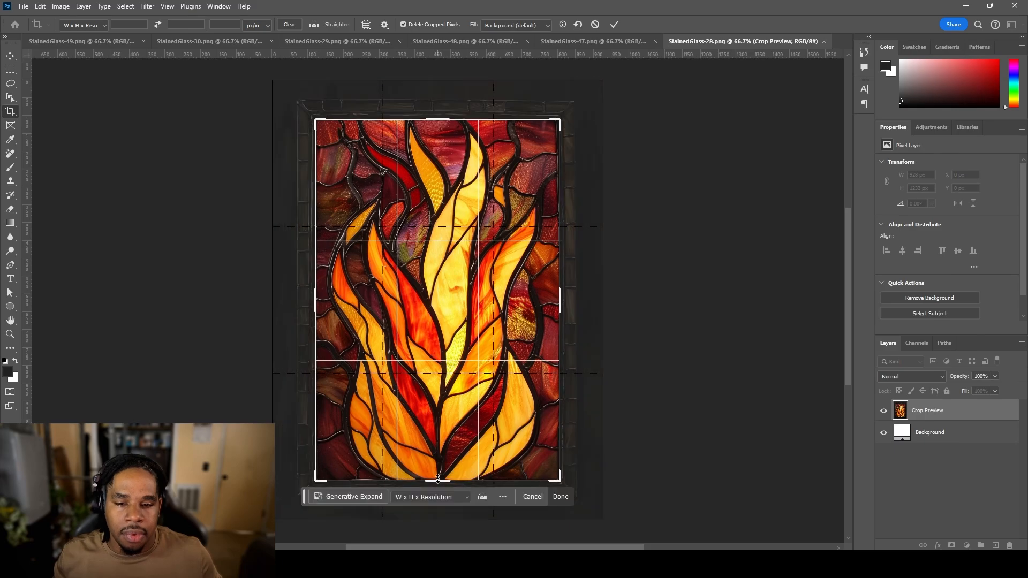
{"action": "left_click", "coordinate": [559, 496]}
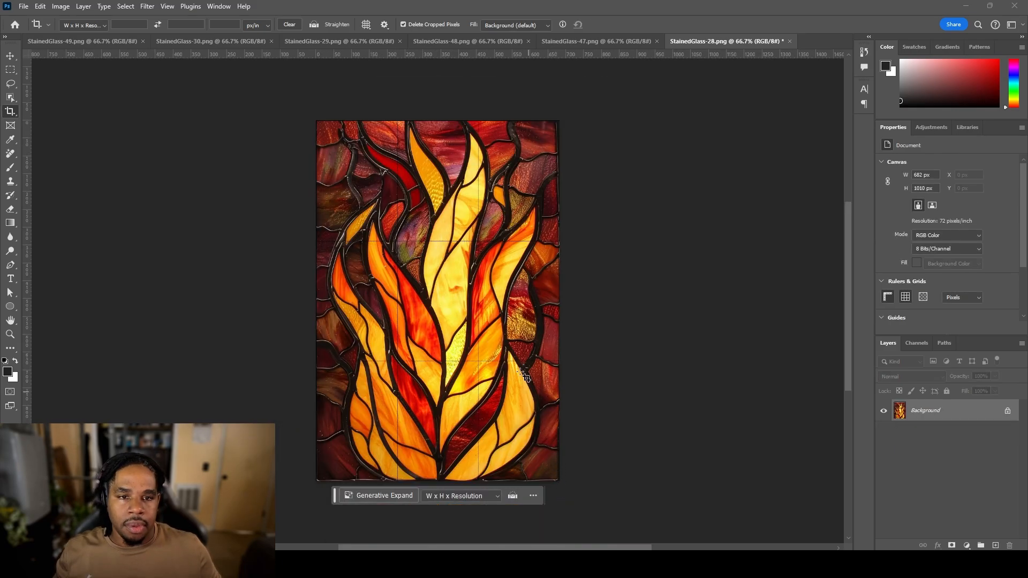
Step: Clean the leftover dark frame edges along the right and lower sides of the flame image with the Remove tool and save the file
{"action": "key", "text": "j"}
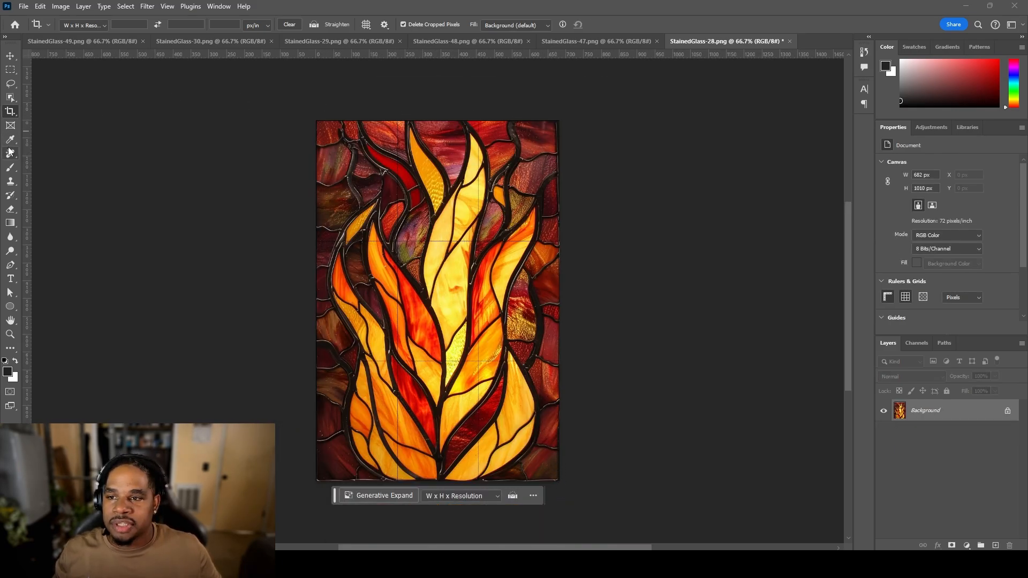
{"action": "left_click_drag", "start_coordinate": [556, 125], "coordinate": [565, 229]}
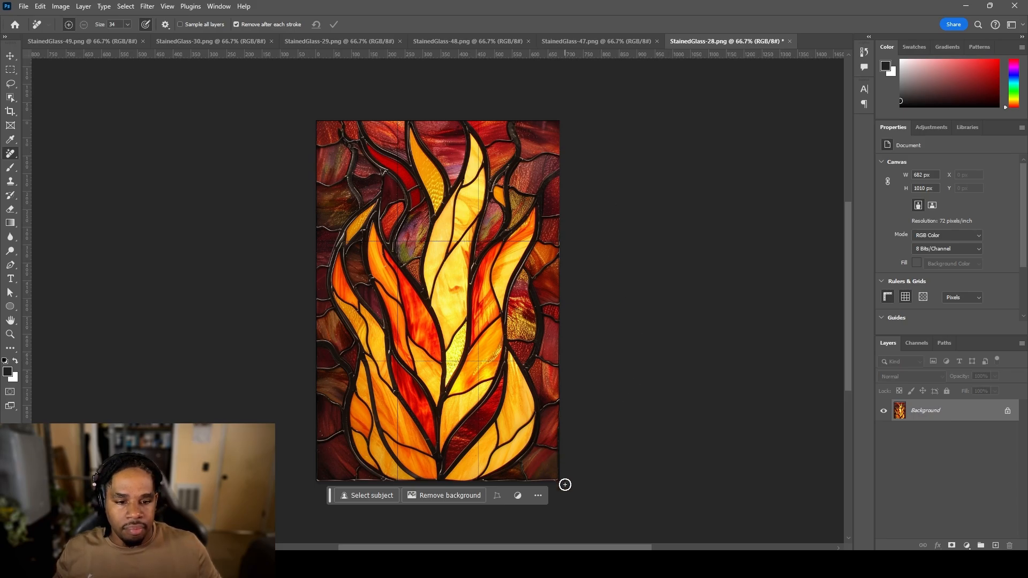
{"action": "left_click_drag", "start_coordinate": [563, 484], "coordinate": [469, 488]}
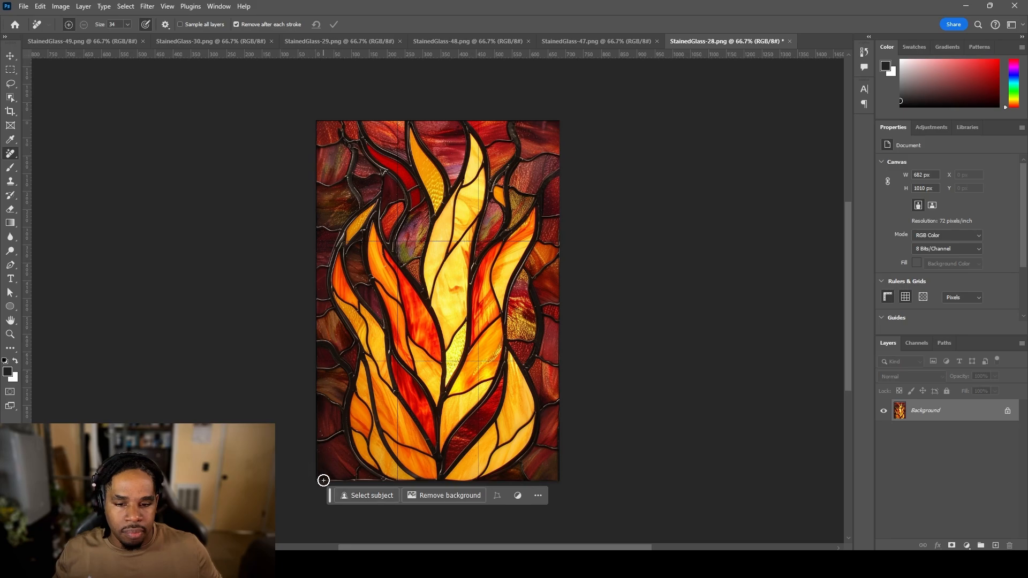
{"action": "left_click_drag", "start_coordinate": [343, 483], "coordinate": [376, 484]}
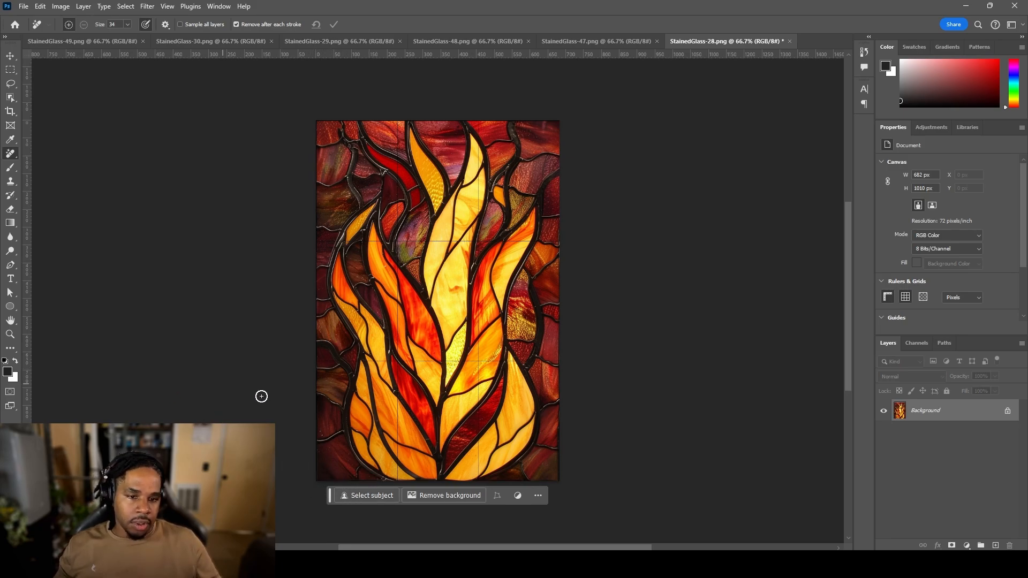
{"action": "left_click_drag", "start_coordinate": [562, 462], "coordinate": [574, 393]}
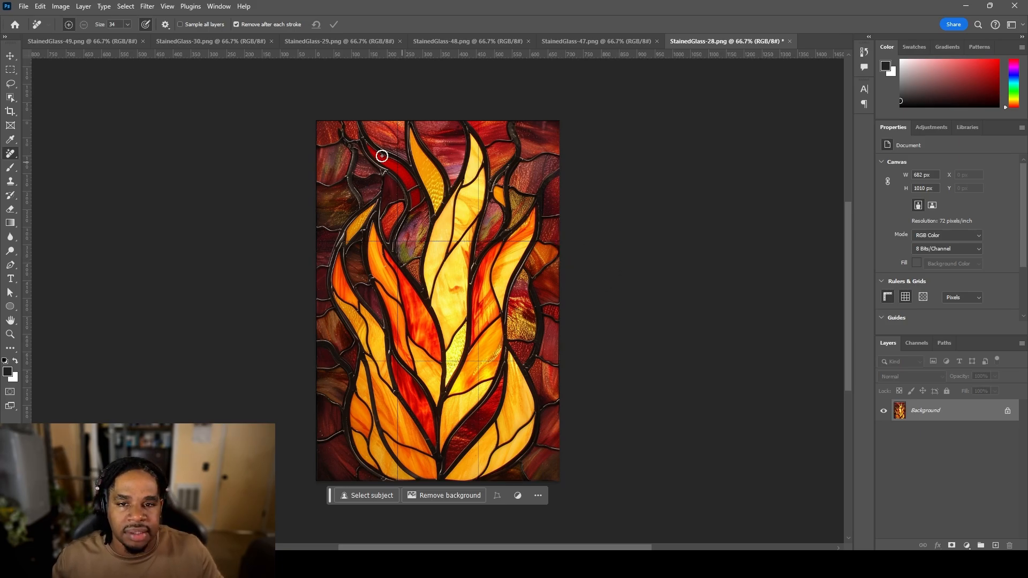
{"action": "left_click", "coordinate": [24, 6]}
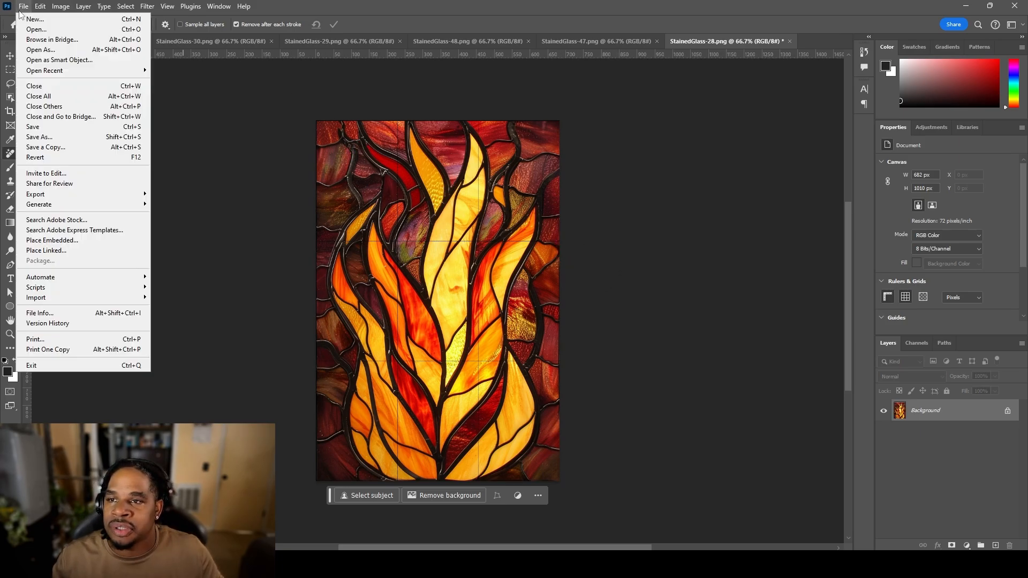
{"action": "left_click", "coordinate": [58, 133]}
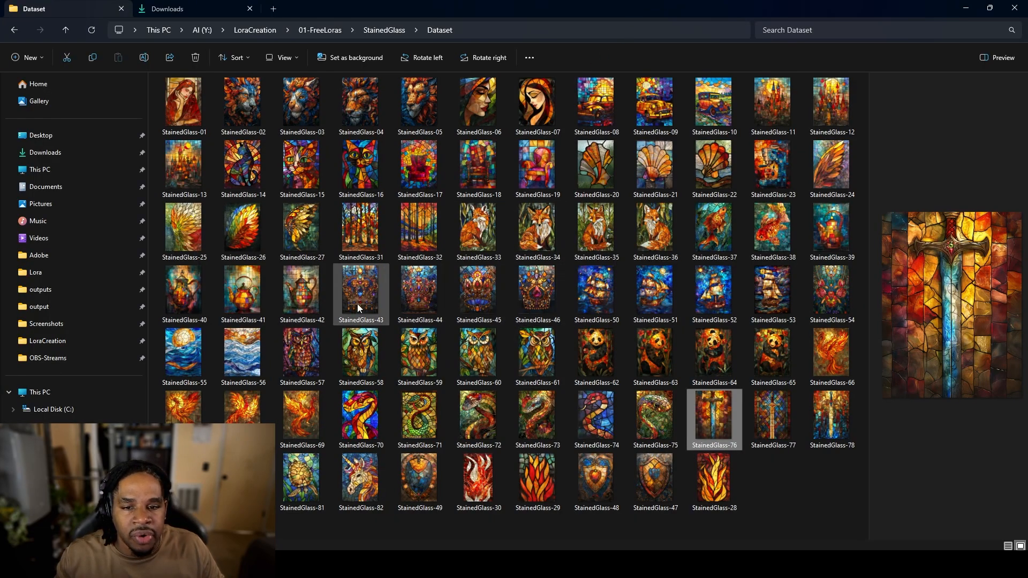
Step: Preview the crown image StainedGlass-43, the sword image StainedGlass-77 and the flower image StainedGlass-54 in the Dataset folder
{"action": "left_click", "coordinate": [358, 304]}
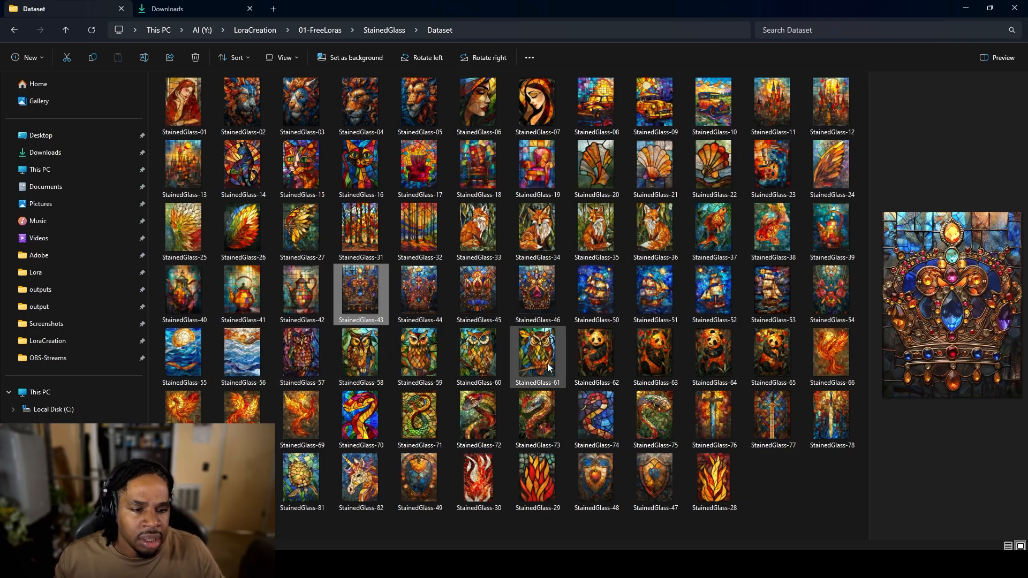
{"action": "left_click", "coordinate": [772, 422]}
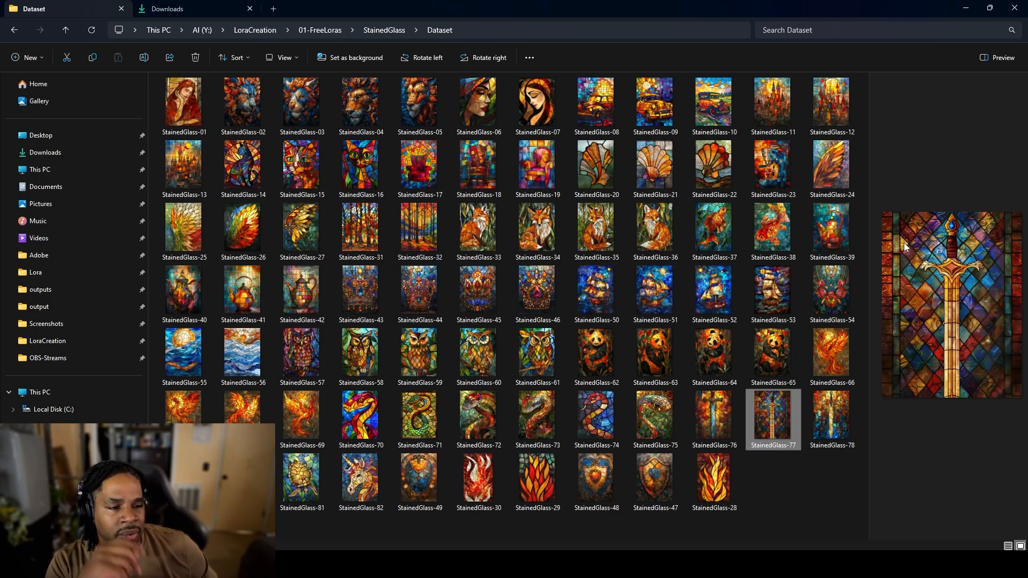
{"action": "left_click", "coordinate": [827, 286]}
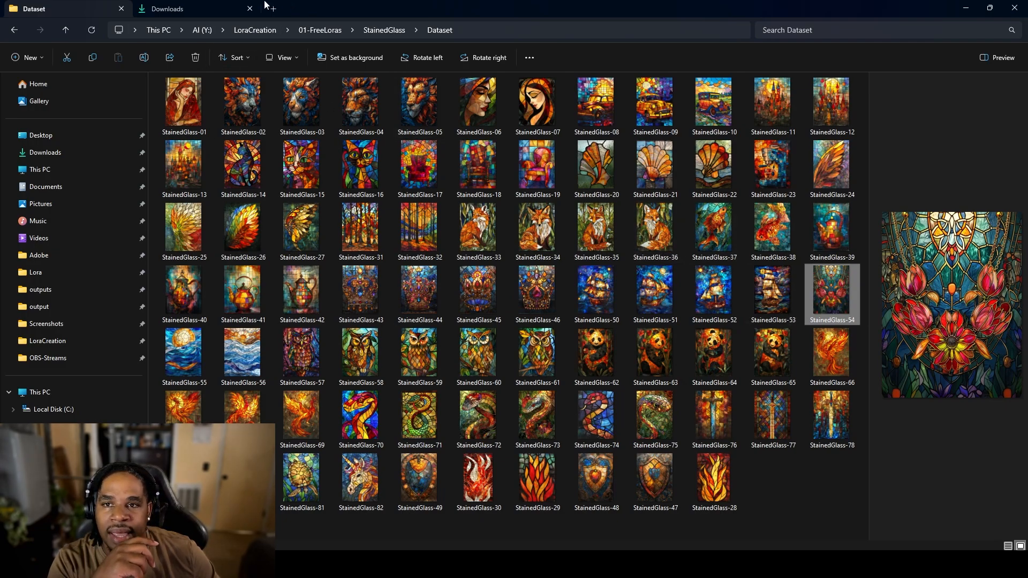
Step: Minimise the Dataset folder window and close Photoshop
{"action": "left_click", "coordinate": [967, 12]}
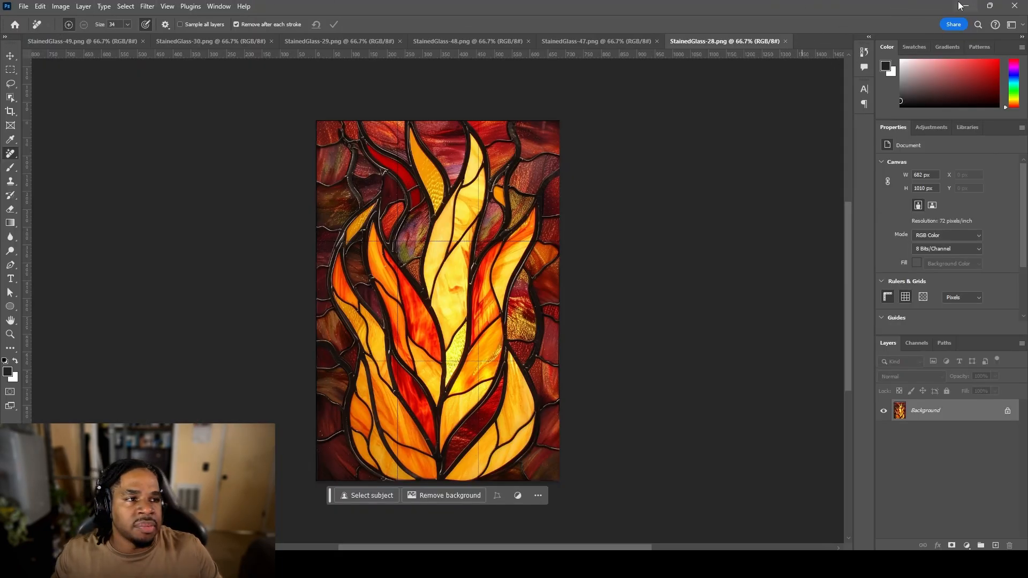
{"action": "left_click", "coordinate": [1015, 5]}
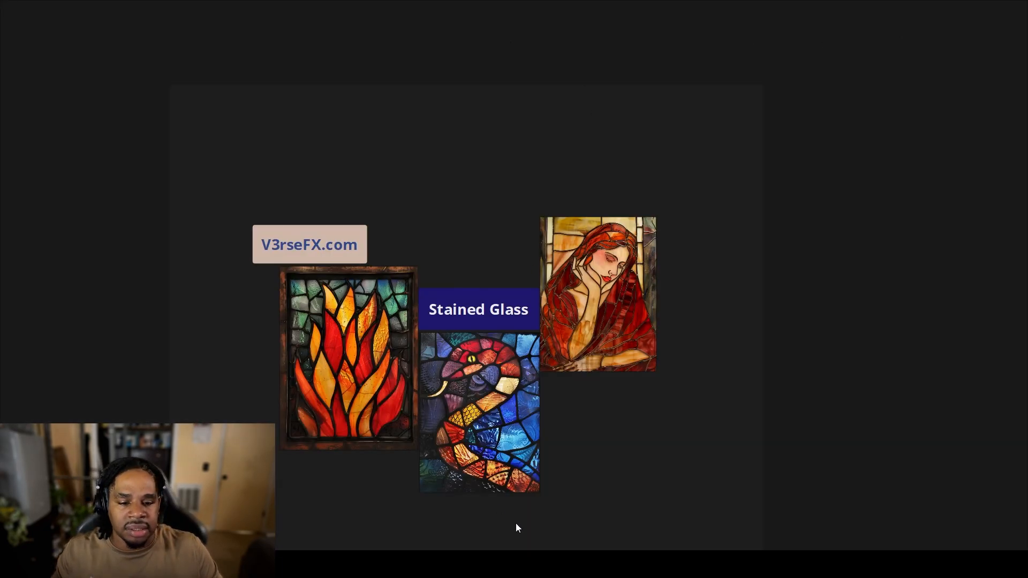
Step: Return to the Dataset folder in File Explorer and copy its full path
{"action": "mouse_move", "coordinate": [491, 565]}
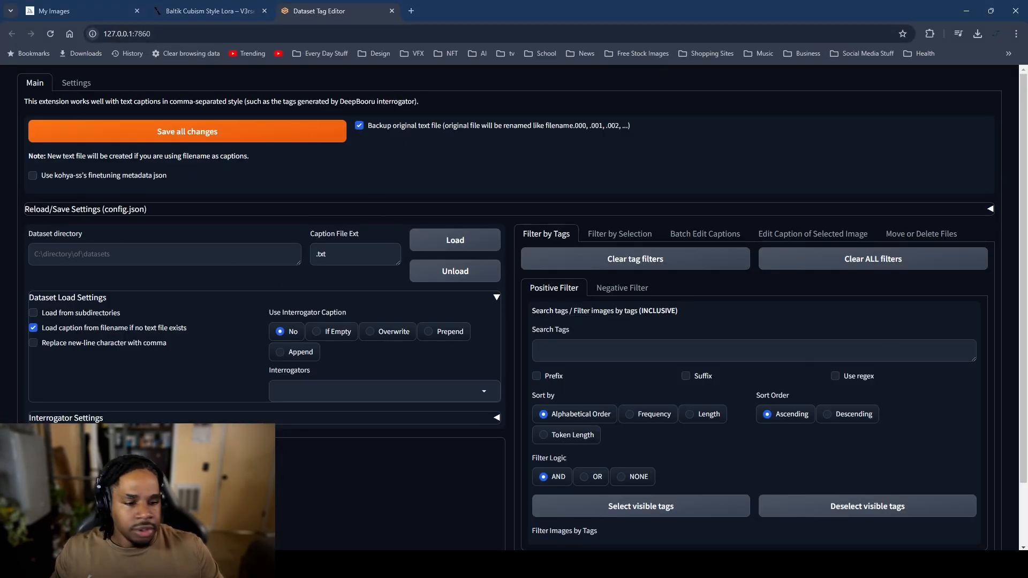
{"action": "left_click", "coordinate": [483, 514]}
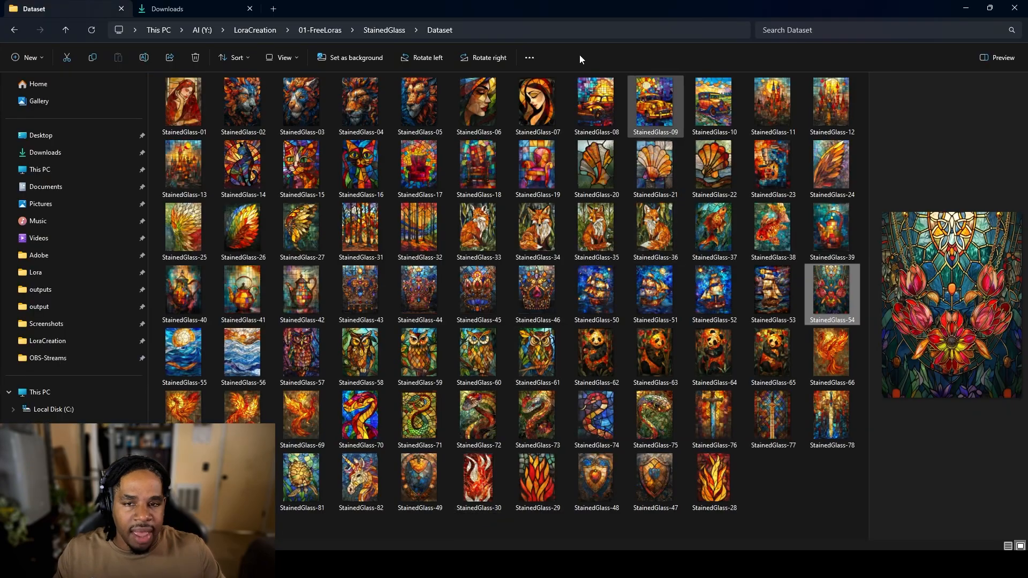
{"action": "left_click", "coordinate": [502, 26]}
{"action": "key", "text": "ctrl+c"}
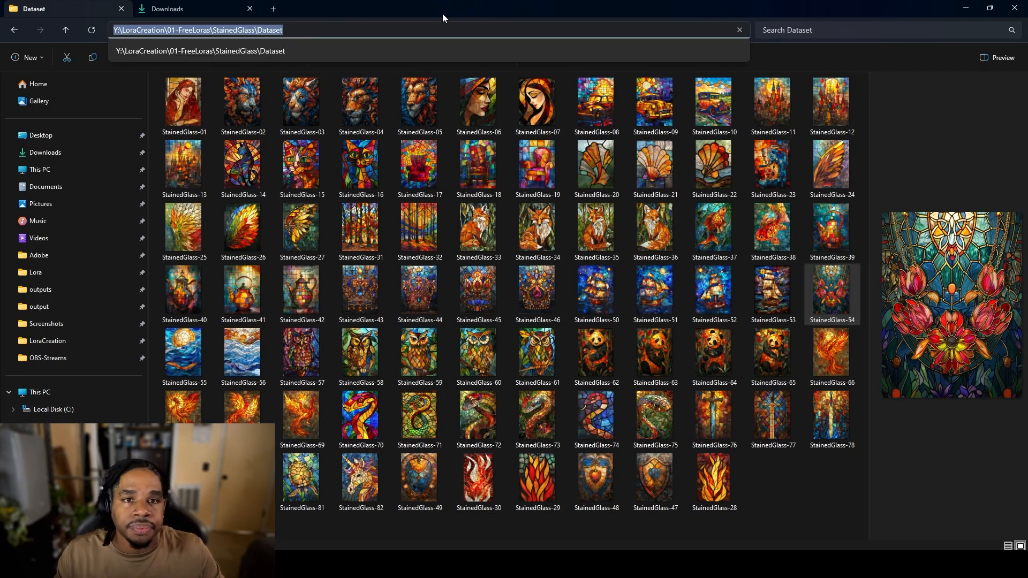
Step: In Dataset Tag Editor, set the dataset directory to Y:\LoraCreation\01-FreeLoras\StainedGlass\Dataset, enable loading from subdirectories and disable loading captions from filenames
{"action": "key", "text": "alt+Tab"}
{"action": "left_click", "coordinate": [168, 255]}
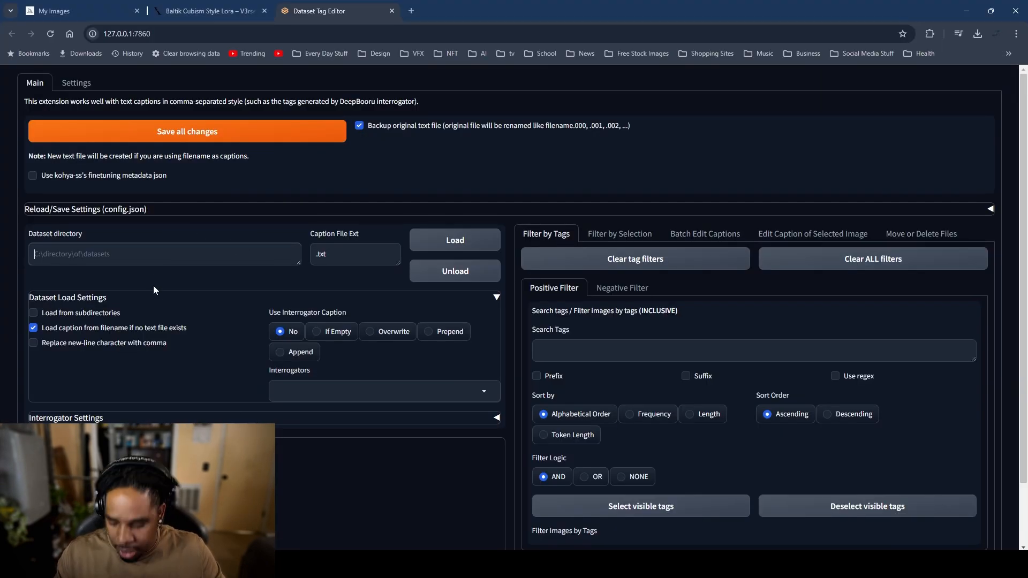
{"action": "key", "text": "ctrl+v"}
{"action": "left_click", "coordinate": [33, 312]}
{"action": "left_click", "coordinate": [33, 328]}
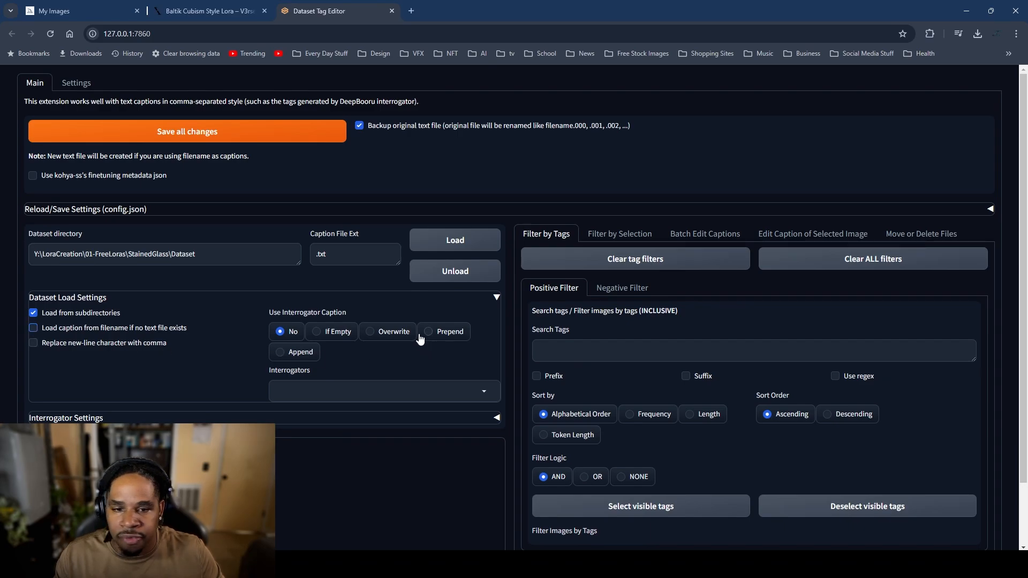
Step: Choose the wd-convnext-tagger-v3 interrogator, set interrogator captions to If Empty, and load the dataset
{"action": "left_click", "coordinate": [369, 332]}
{"action": "left_click", "coordinate": [420, 396]}
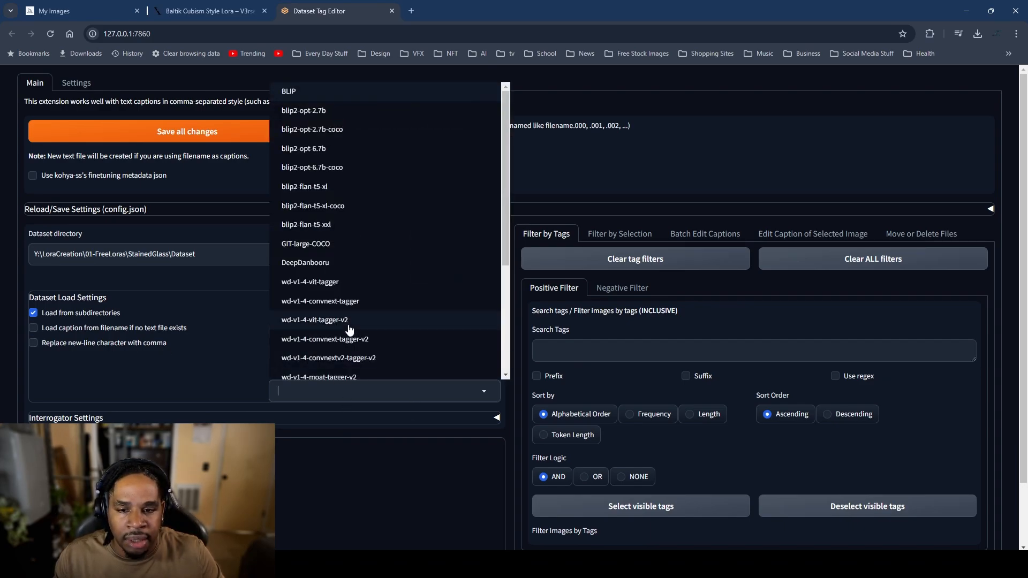
{"action": "scroll", "coordinate": [358, 319], "scroll_direction": "down", "scroll_amount": 5}
{"action": "scroll", "coordinate": [234, 332], "scroll_direction": "up", "scroll_amount": 1}
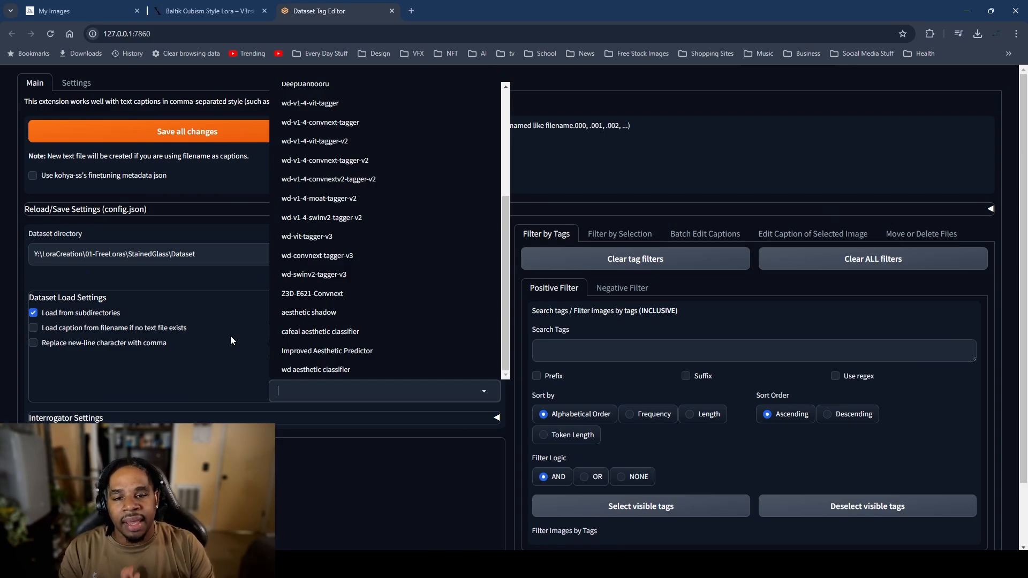
{"action": "left_click", "coordinate": [311, 257]}
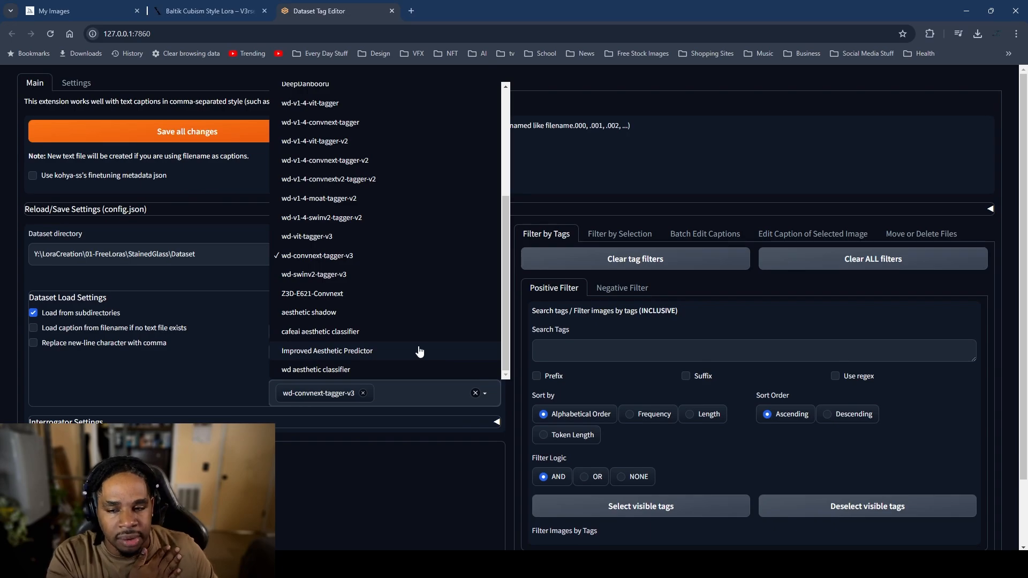
{"action": "left_click", "coordinate": [150, 387]}
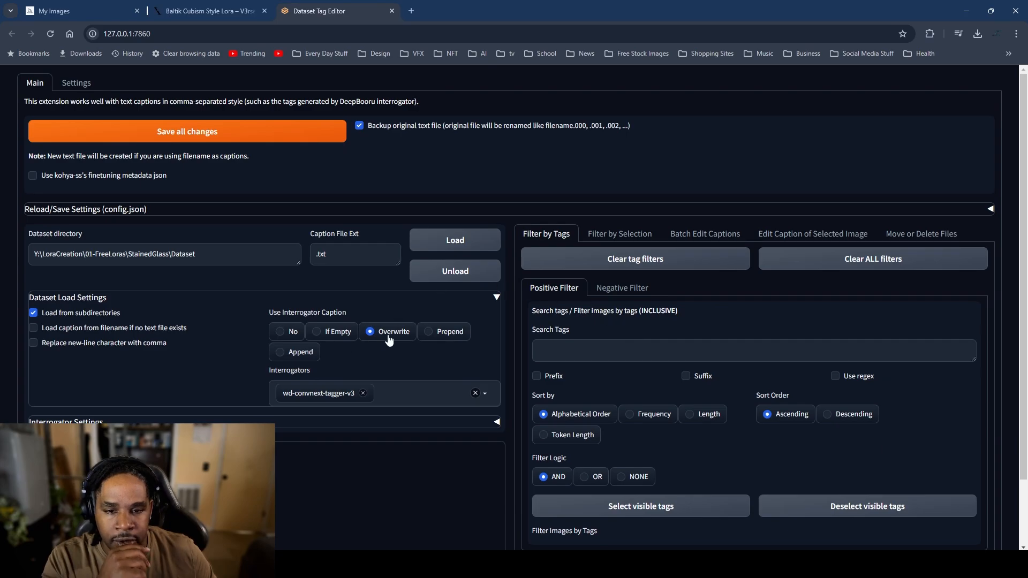
{"action": "left_click", "coordinate": [320, 333]}
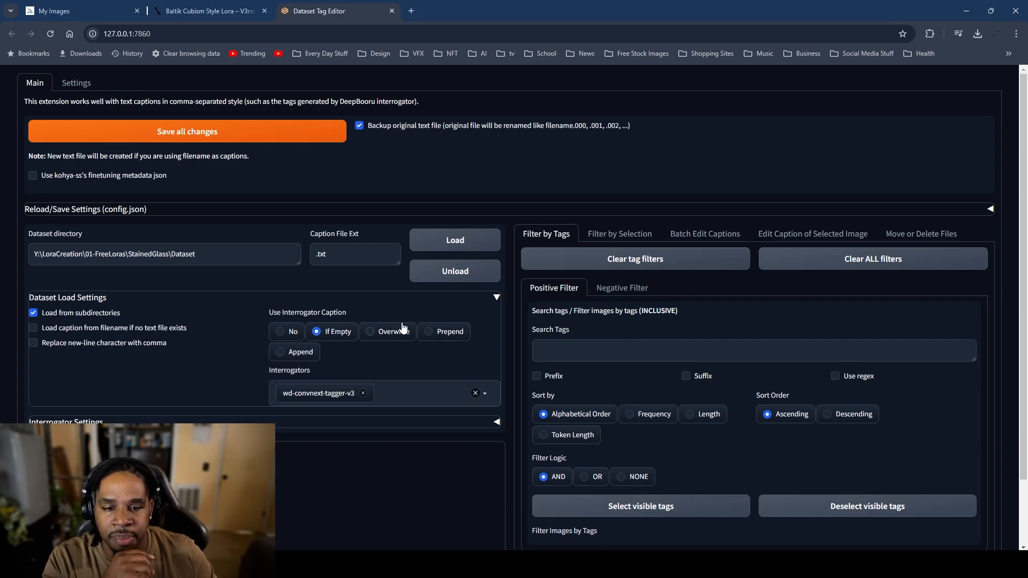
{"action": "left_click", "coordinate": [463, 240]}
Step: Examine the loaded dataset images and the list of generated tags
{"action": "scroll", "coordinate": [236, 304], "scroll_direction": "down", "scroll_amount": 3}
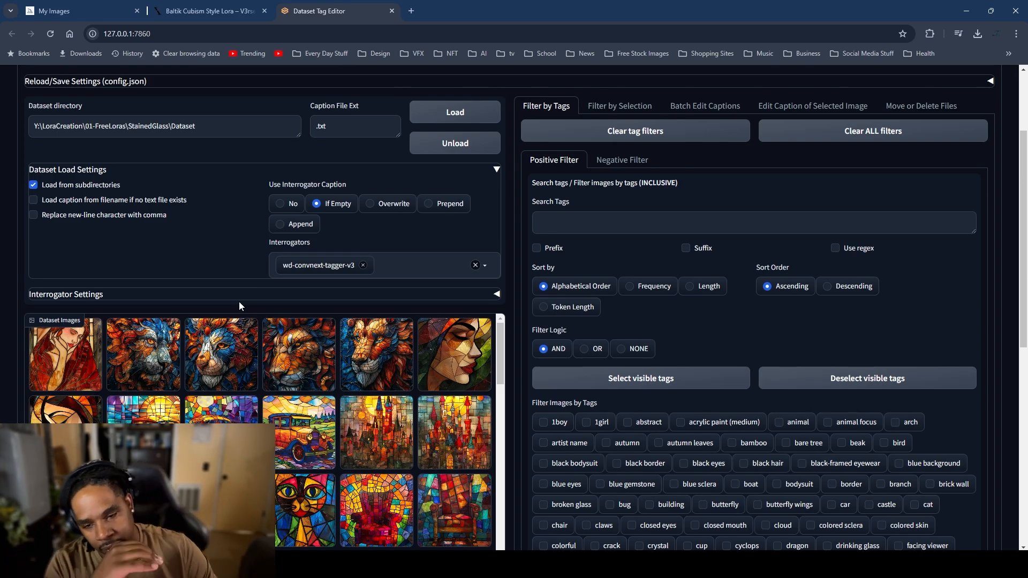
{"action": "scroll", "coordinate": [337, 435], "scroll_direction": "down", "scroll_amount": 10}
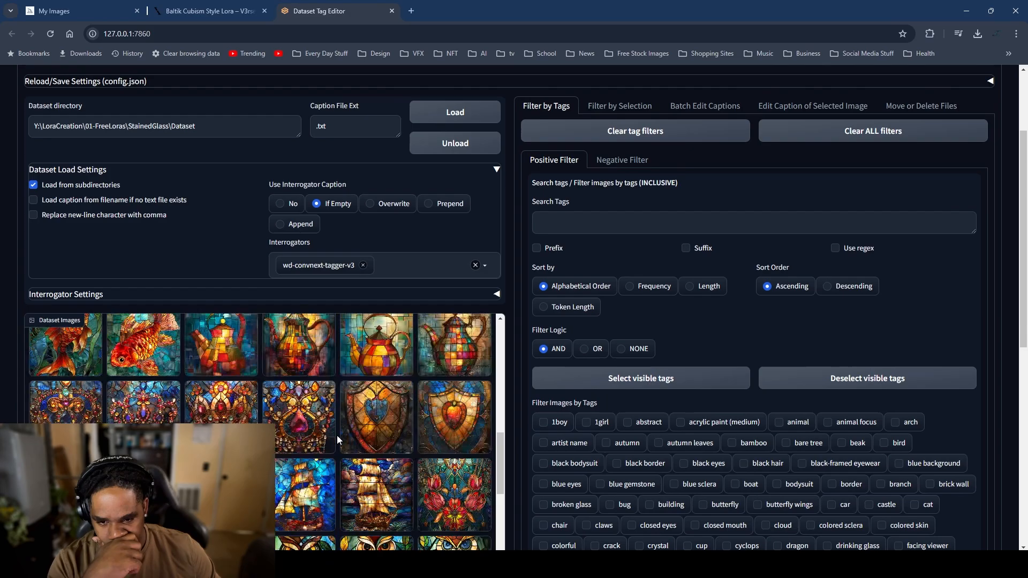
{"action": "scroll", "coordinate": [336, 435], "scroll_direction": "down", "scroll_amount": 10}
{"action": "scroll", "coordinate": [576, 480], "scroll_direction": "down", "scroll_amount": 6}
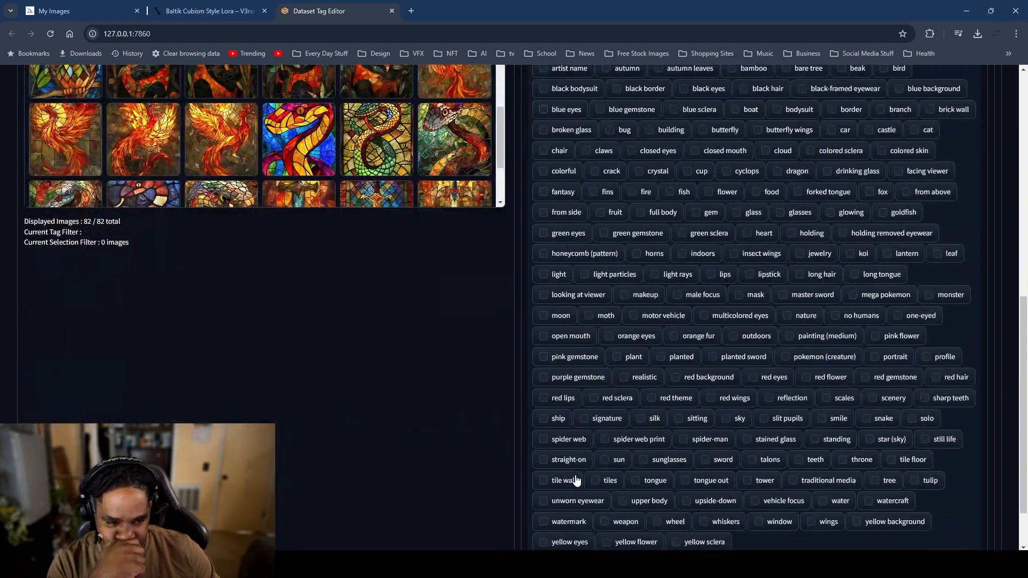
{"action": "scroll", "coordinate": [576, 480], "scroll_direction": "down", "scroll_amount": 1}
{"action": "scroll", "coordinate": [576, 480], "scroll_direction": "up", "scroll_amount": 4}
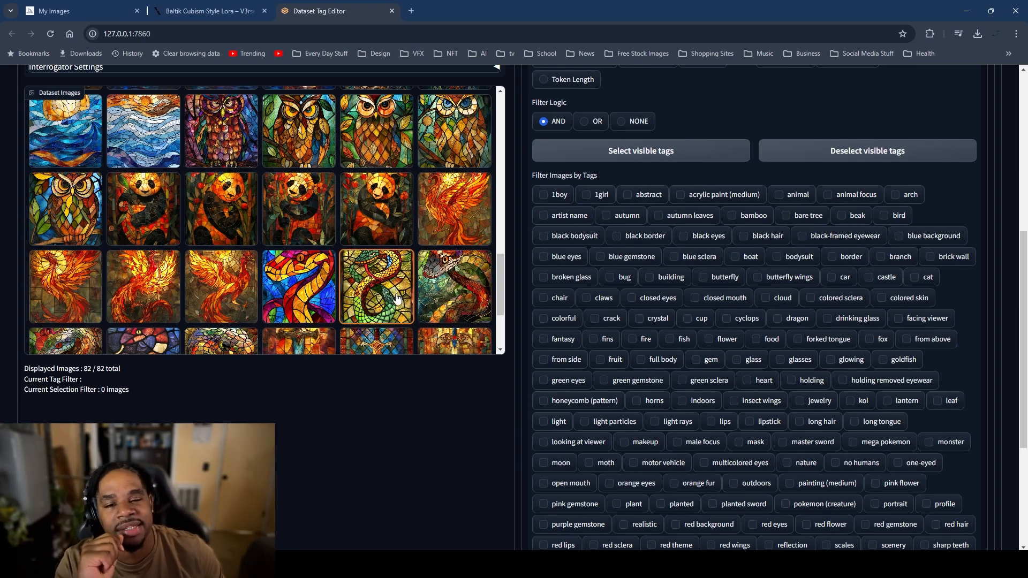
{"action": "scroll", "coordinate": [368, 303], "scroll_direction": "up", "scroll_amount": 5}
{"action": "scroll", "coordinate": [369, 303], "scroll_direction": "up", "scroll_amount": 6}
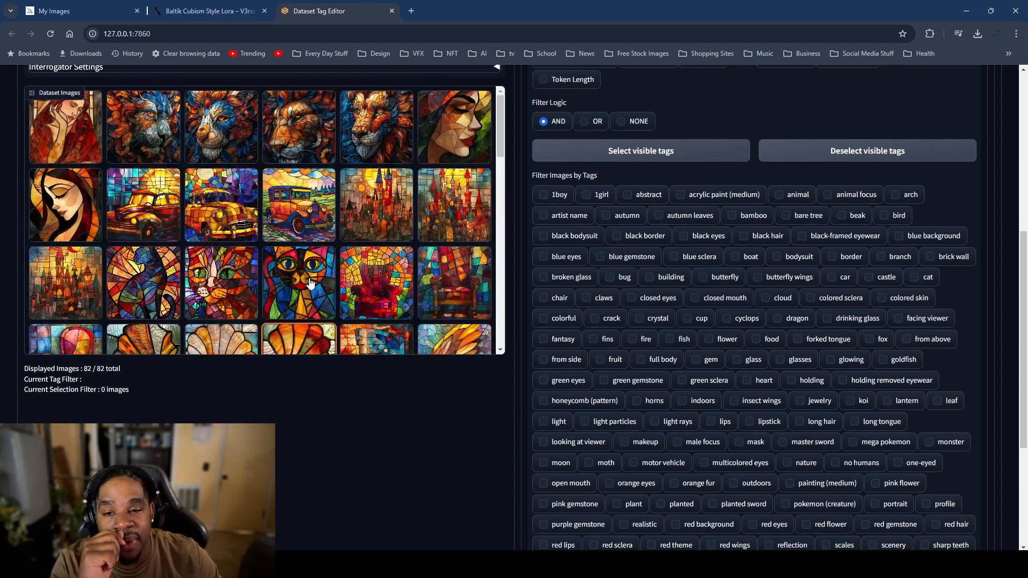
Step: Check which dataset images carry the 1boy tag and which carry 1girl with black hair, clearing the tag filters after each check
{"action": "scroll", "coordinate": [226, 222], "scroll_direction": "up", "scroll_amount": 3}
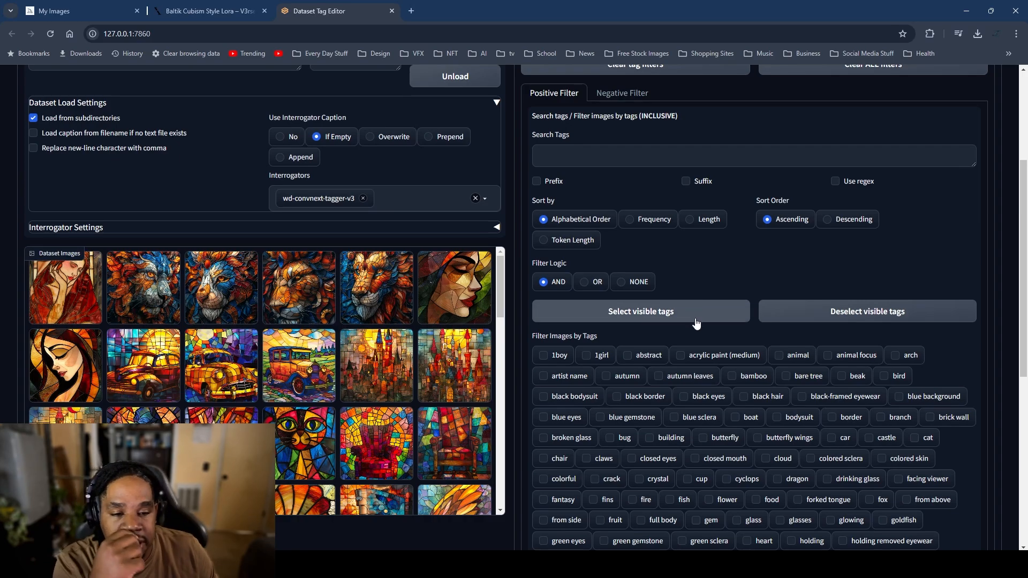
{"action": "left_click", "coordinate": [549, 361]}
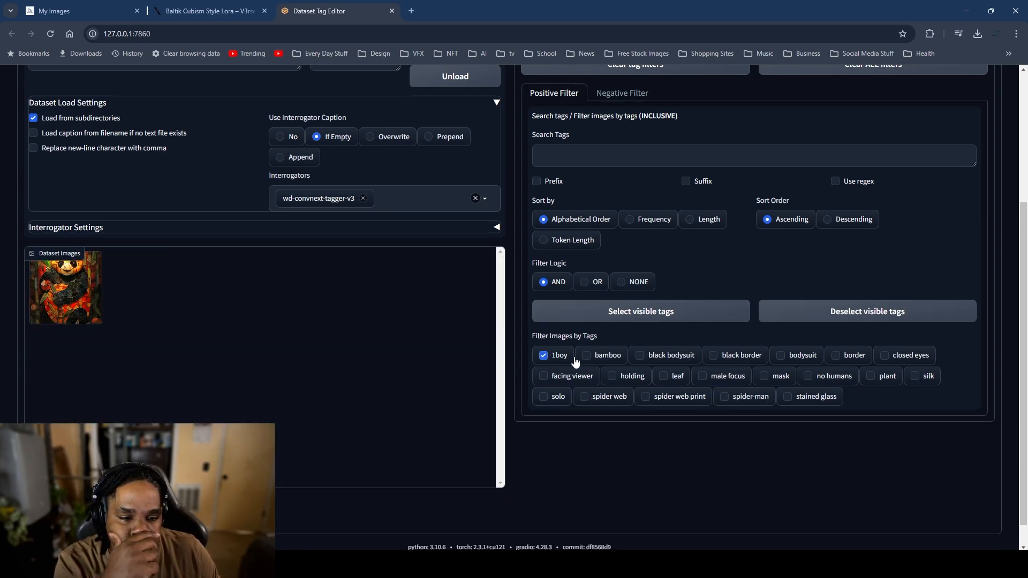
{"action": "left_click", "coordinate": [552, 357]}
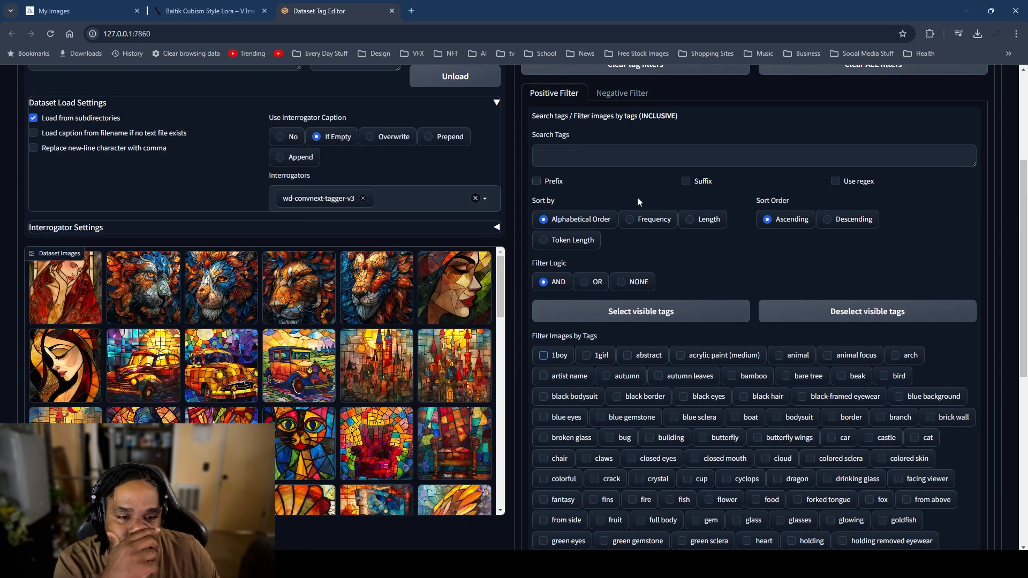
{"action": "left_click", "coordinate": [602, 357]}
{"action": "left_click", "coordinate": [604, 360]}
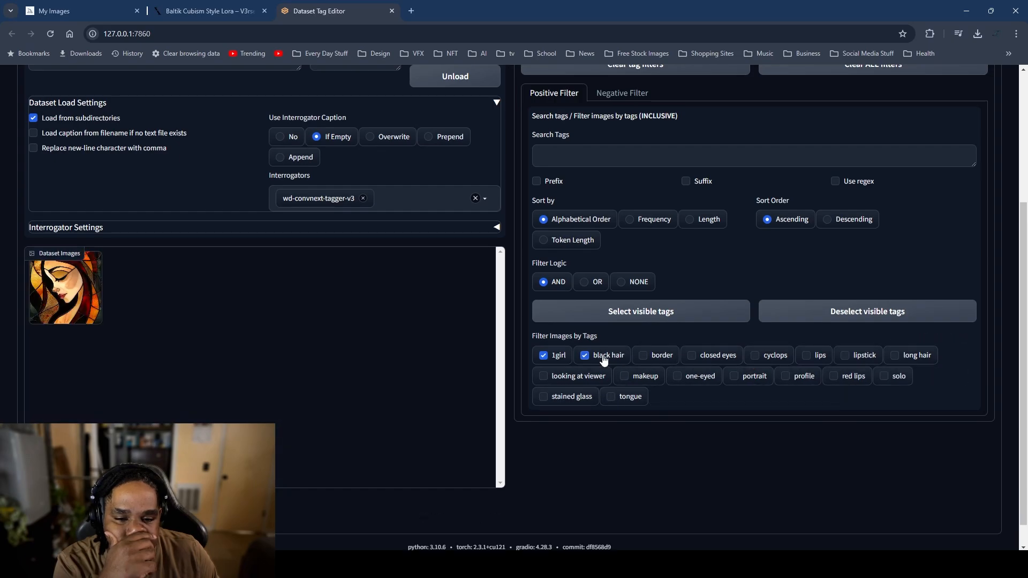
{"action": "left_click", "coordinate": [584, 356]}
{"action": "left_click", "coordinate": [544, 355]}
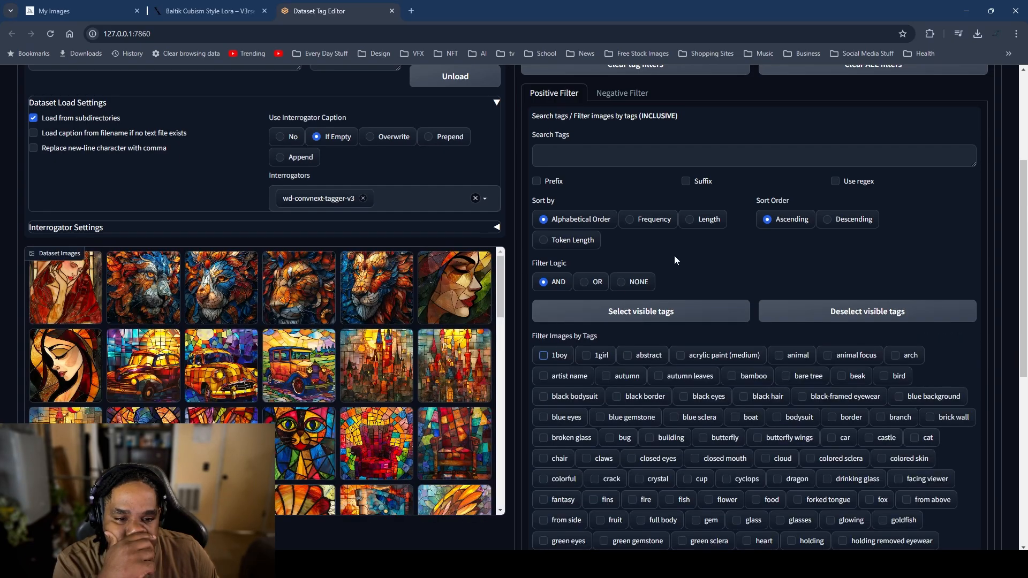
Step: In the batch caption editing options, enable prepending of additional tags
{"action": "scroll", "coordinate": [674, 257], "scroll_direction": "up", "scroll_amount": 4}
{"action": "left_click", "coordinate": [704, 233]}
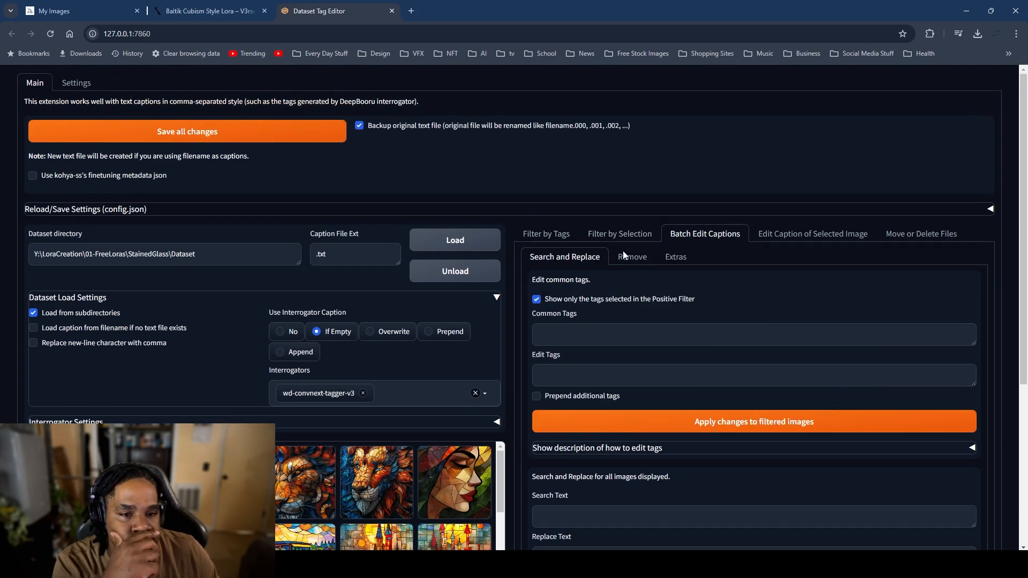
{"action": "left_click", "coordinate": [537, 396]}
Step: Enter stainedglassstyle as the tag to add and apply the change to all filtered images
{"action": "left_click", "coordinate": [553, 377]}
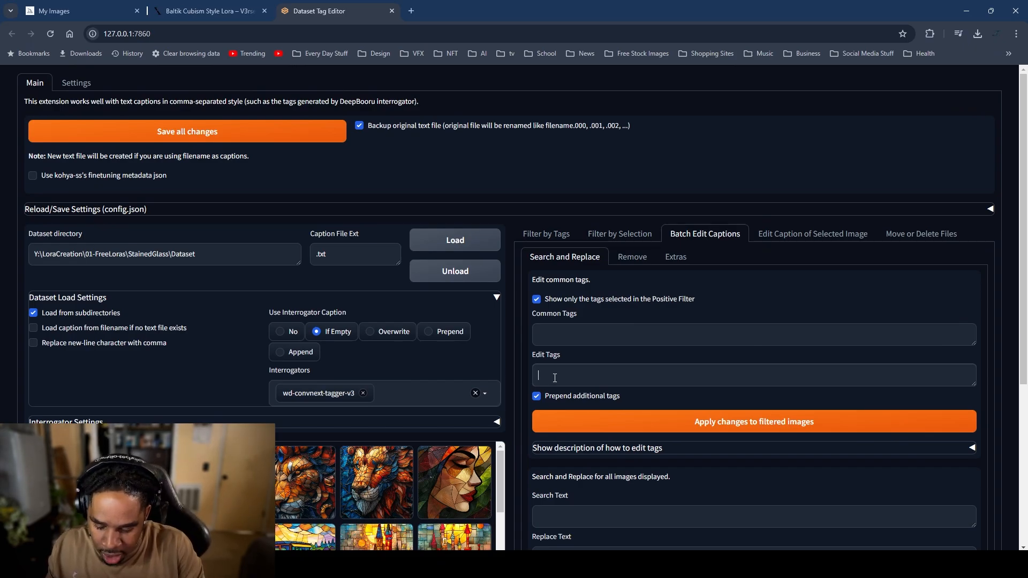
{"action": "type", "text": "stain"}
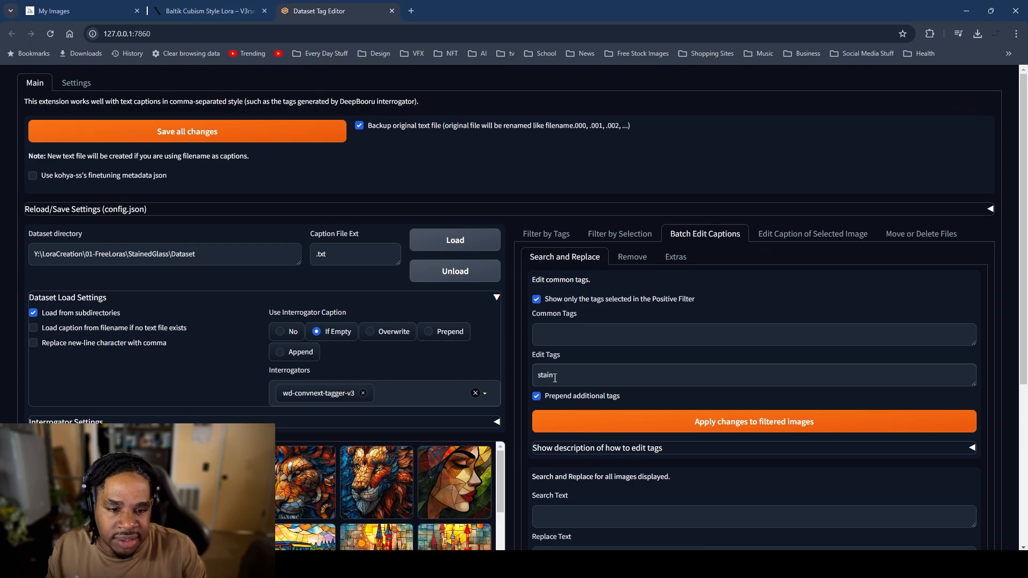
{"action": "type", "text": "e"}
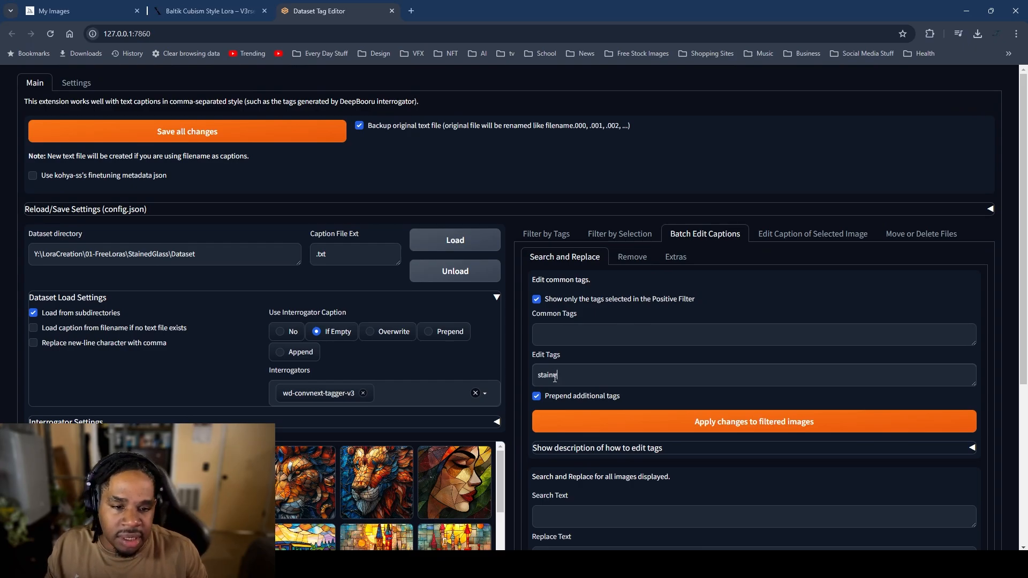
{"action": "type", "text": "dglas"}
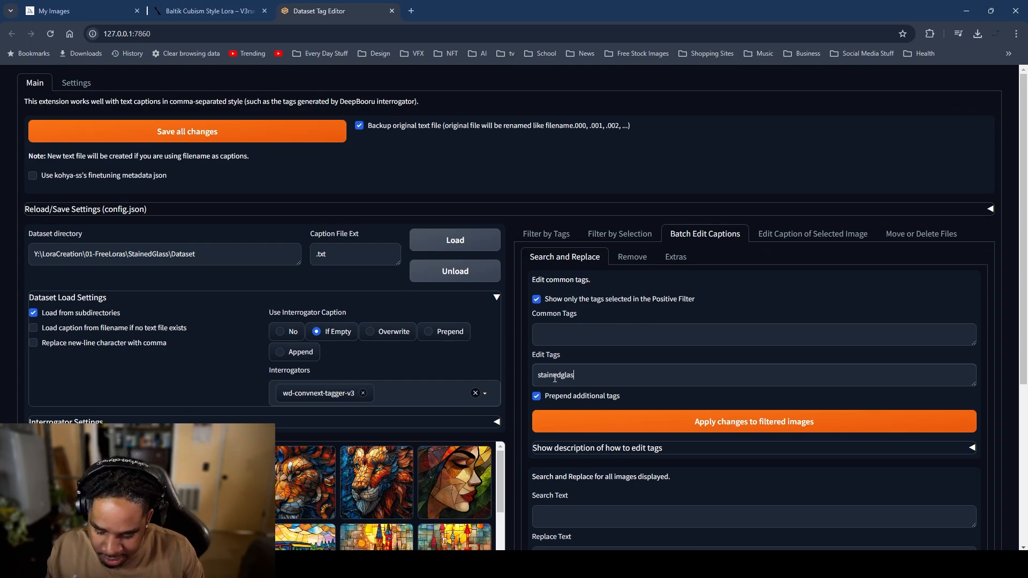
{"action": "type", "text": "sstyle"}
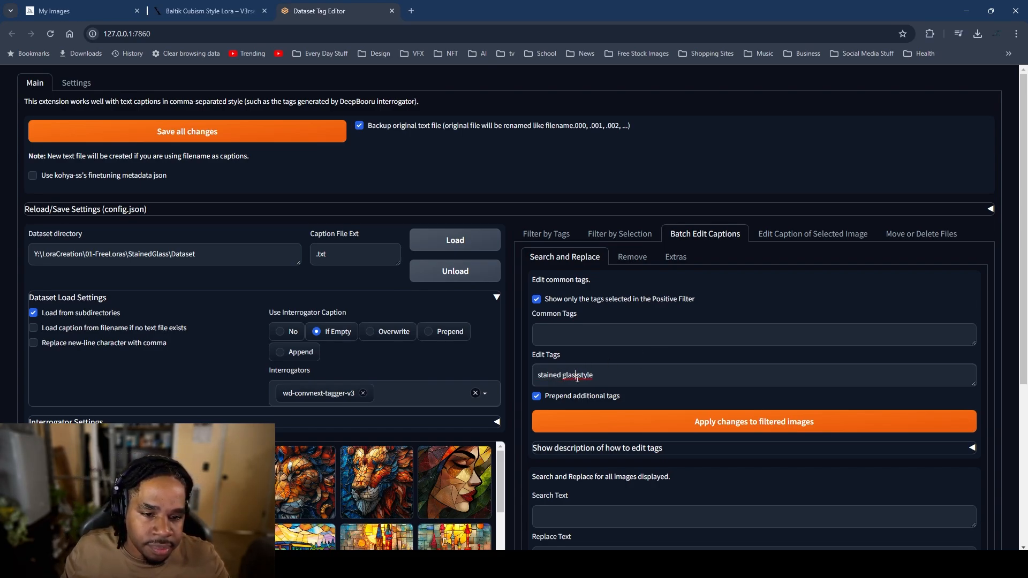
{"action": "left_click", "coordinate": [579, 375]}
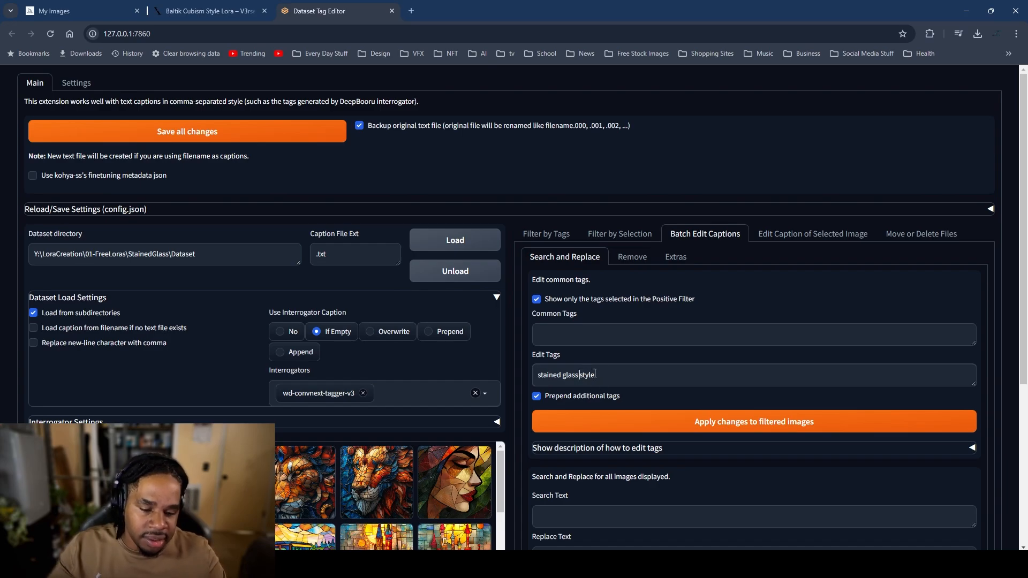
{"action": "key", "text": "BackSpace"}
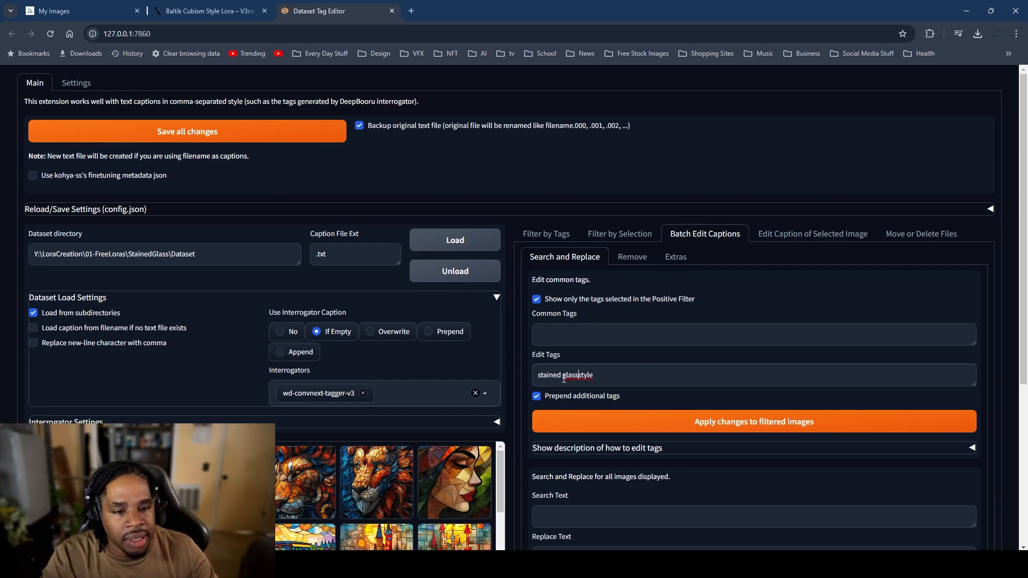
{"action": "left_click", "coordinate": [564, 376]}
{"action": "key", "text": "BackSpace"}
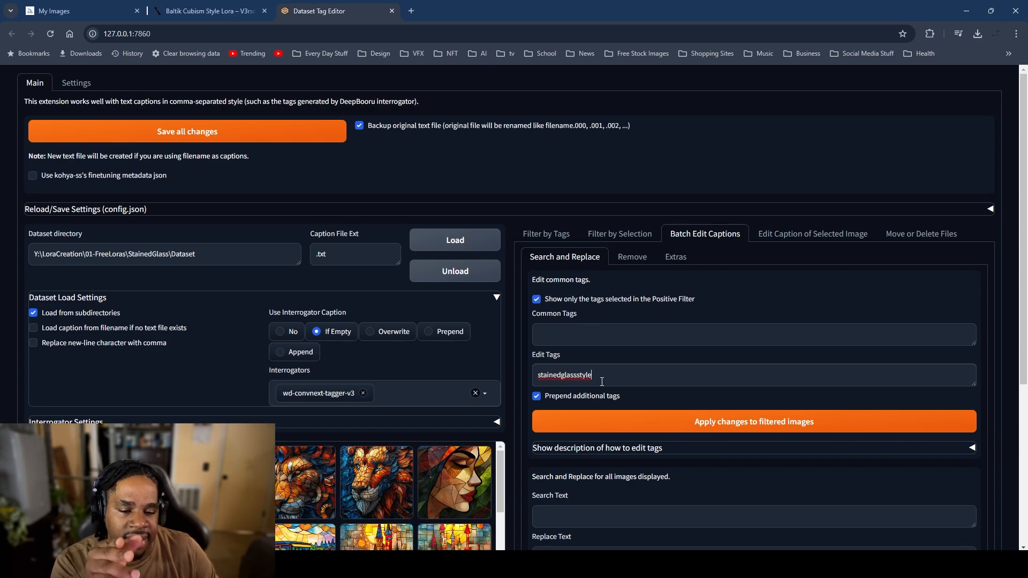
{"action": "left_click", "coordinate": [648, 421]}
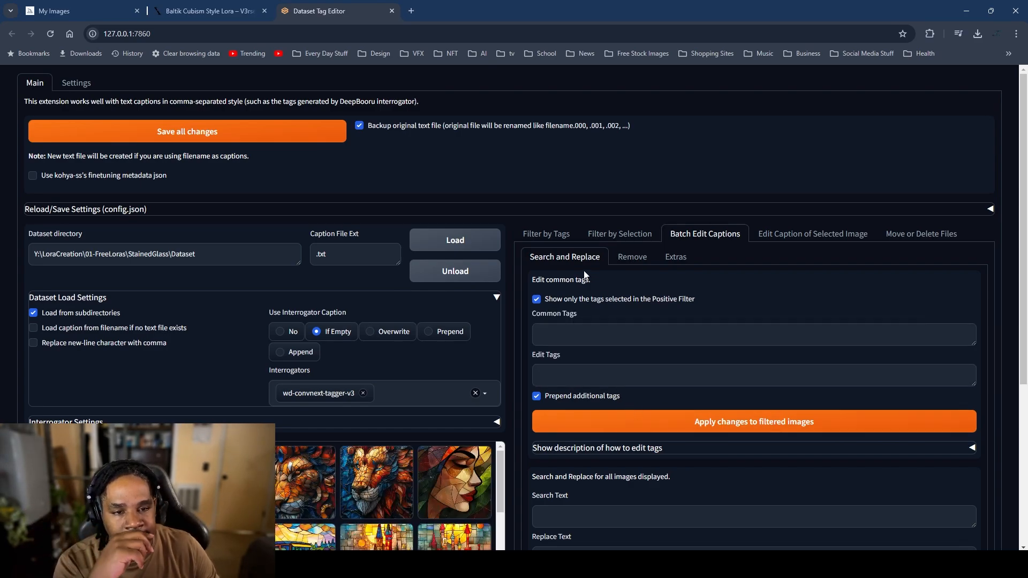
Step: Examine the tag filter list and the options for filtering by selection and editing captions
{"action": "left_click", "coordinate": [553, 240]}
{"action": "left_click", "coordinate": [593, 234]}
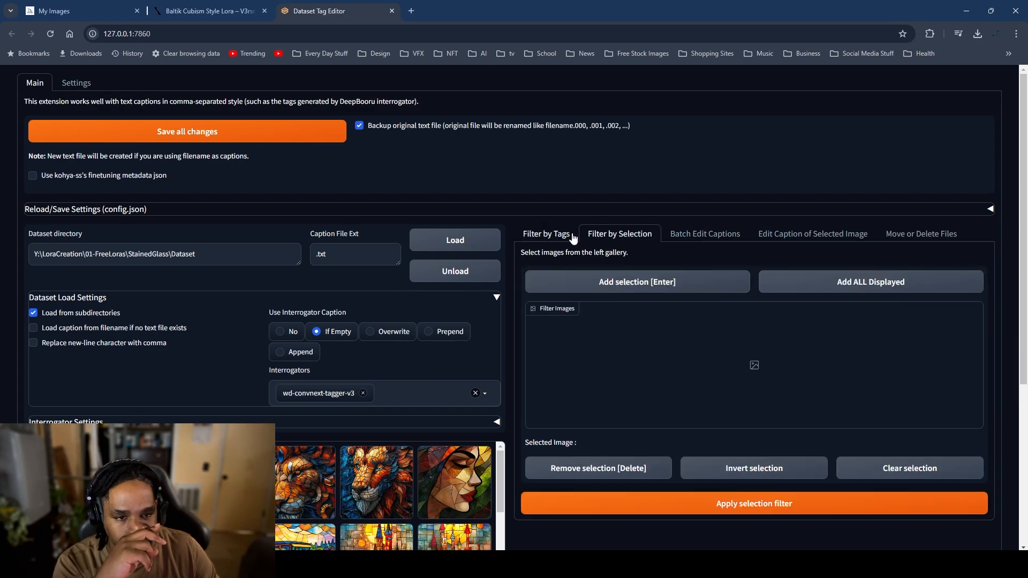
{"action": "left_click", "coordinate": [545, 235]}
{"action": "scroll", "coordinate": [544, 236], "scroll_direction": "down", "scroll_amount": 7}
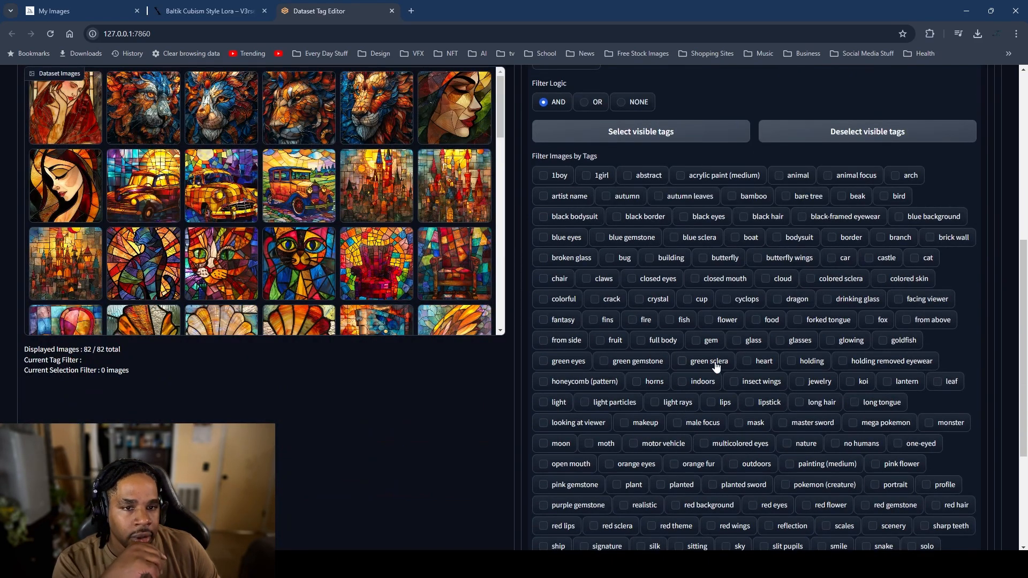
{"action": "scroll", "coordinate": [545, 280], "scroll_direction": "up", "scroll_amount": 7}
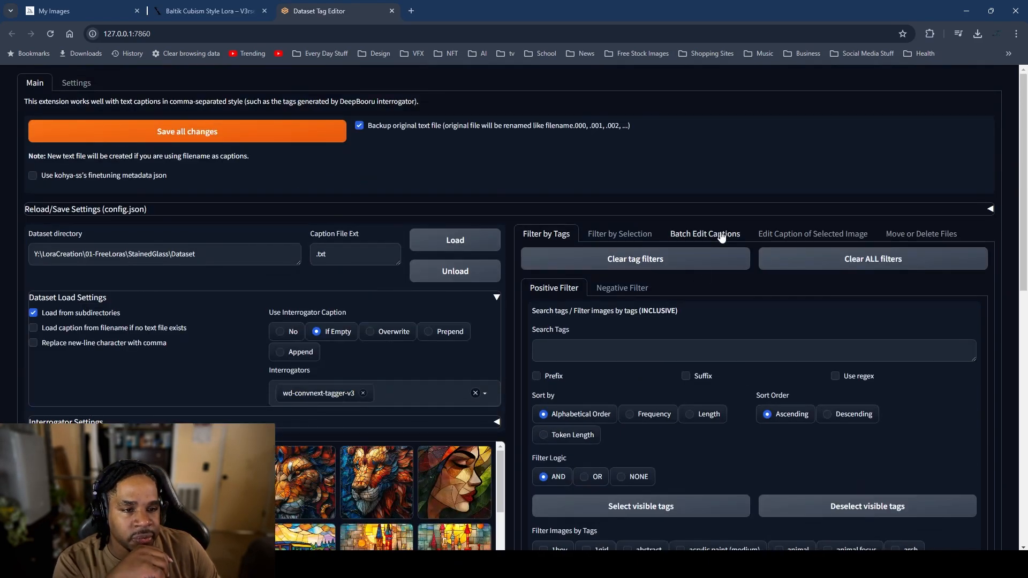
{"action": "left_click", "coordinate": [717, 234]}
{"action": "left_click", "coordinate": [837, 234]}
{"action": "left_click", "coordinate": [715, 234]}
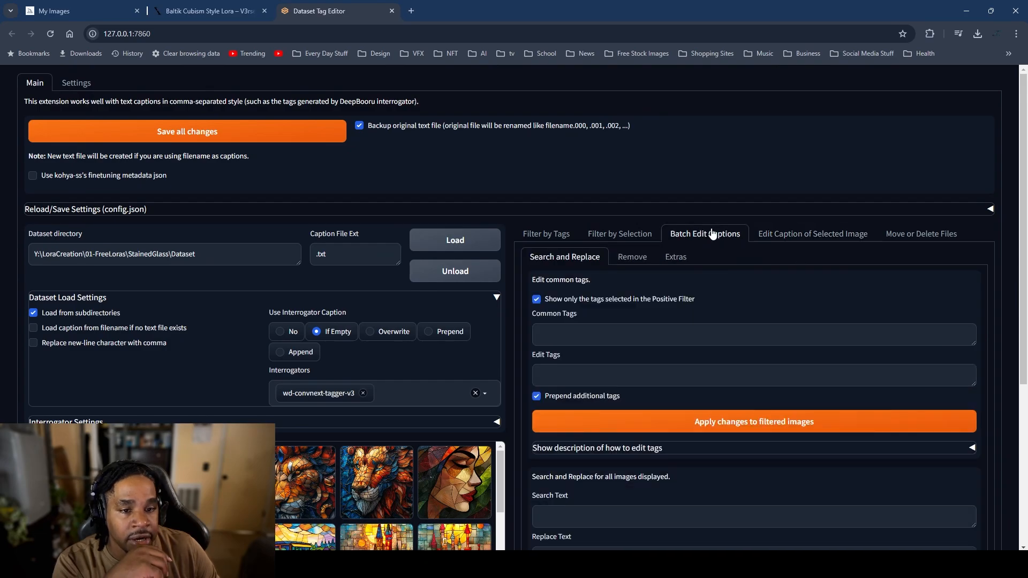
{"action": "scroll", "coordinate": [617, 345], "scroll_direction": "down", "scroll_amount": 2}
{"action": "scroll", "coordinate": [618, 345], "scroll_direction": "up", "scroll_amount": 2}
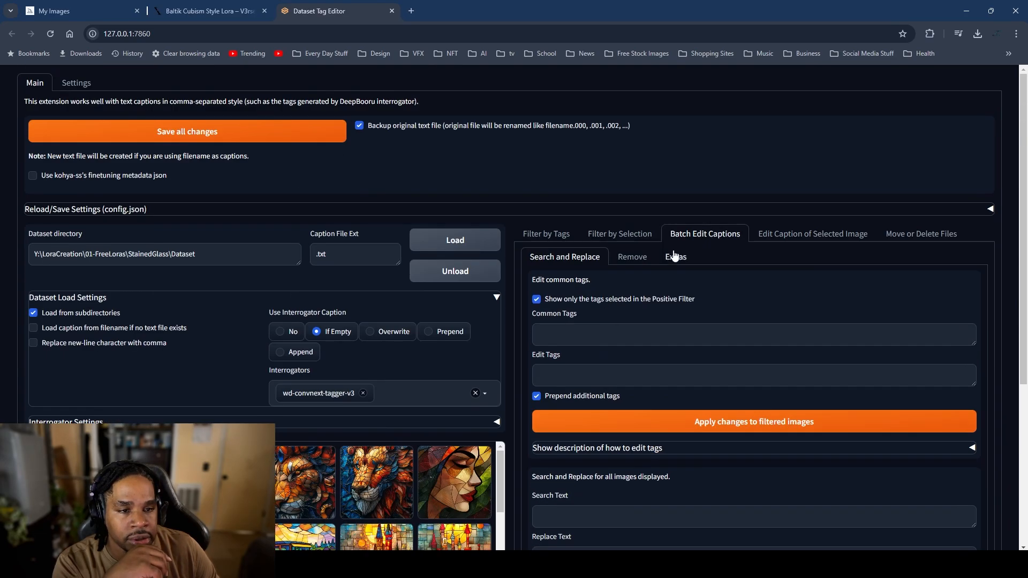
Step: In the batch tag removal list, mark the tags 1boy, acrylic paint (medium) and arch
{"action": "left_click", "coordinate": [632, 256]}
{"action": "scroll", "coordinate": [642, 354], "scroll_direction": "down", "scroll_amount": 5}
{"action": "scroll", "coordinate": [643, 355], "scroll_direction": "down", "scroll_amount": 1}
{"action": "left_click", "coordinate": [556, 247]}
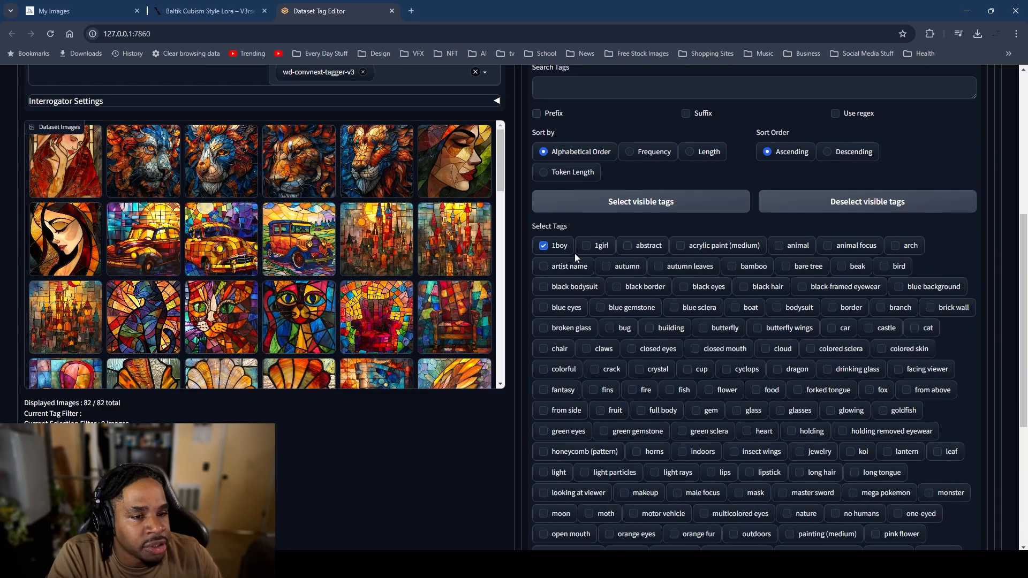
{"action": "scroll", "coordinate": [671, 295], "scroll_direction": "up", "scroll_amount": 2}
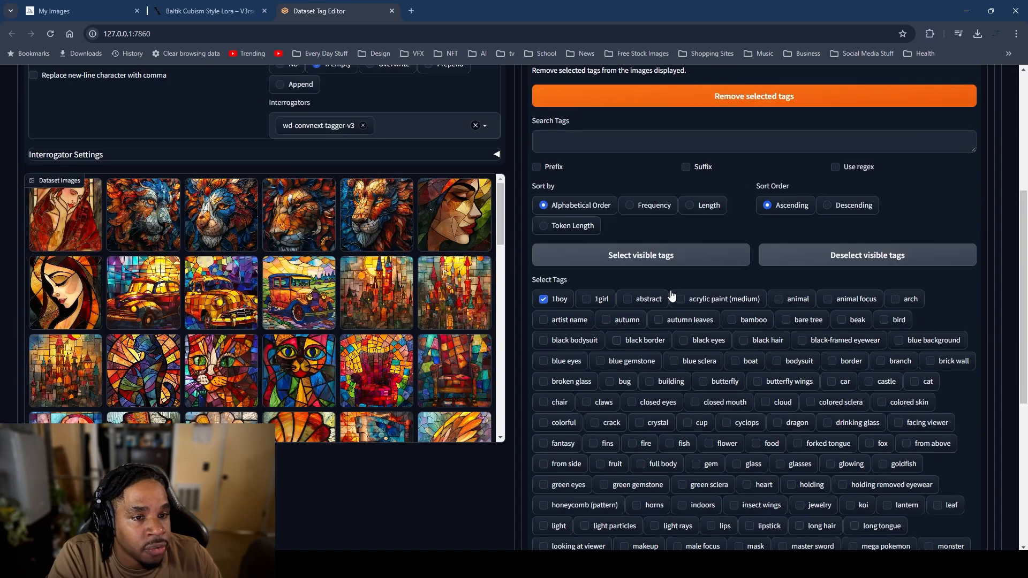
{"action": "scroll", "coordinate": [673, 346], "scroll_direction": "down", "scroll_amount": 2}
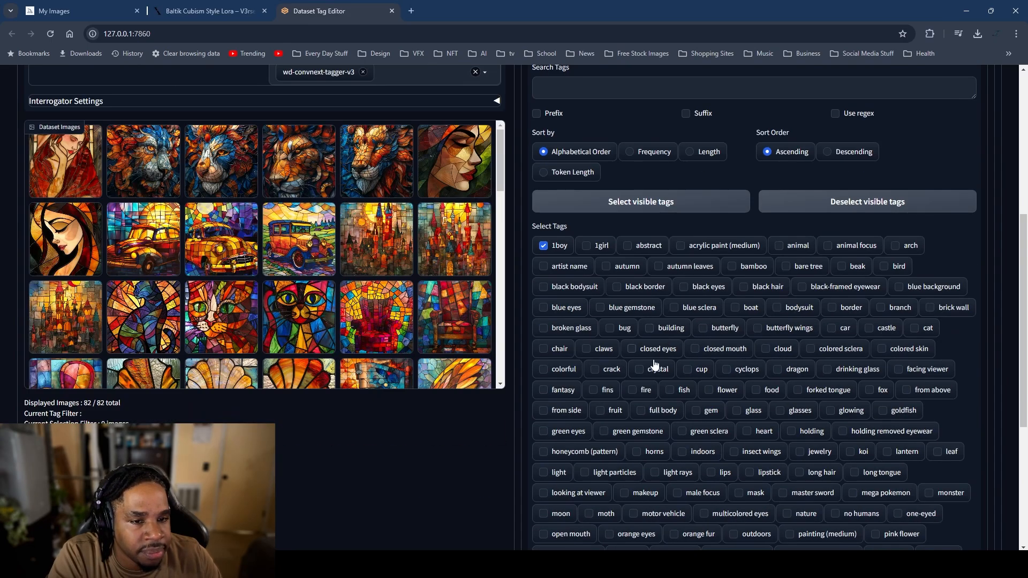
{"action": "scroll", "coordinate": [662, 364], "scroll_direction": "up", "scroll_amount": 2}
{"action": "left_click", "coordinate": [712, 354]}
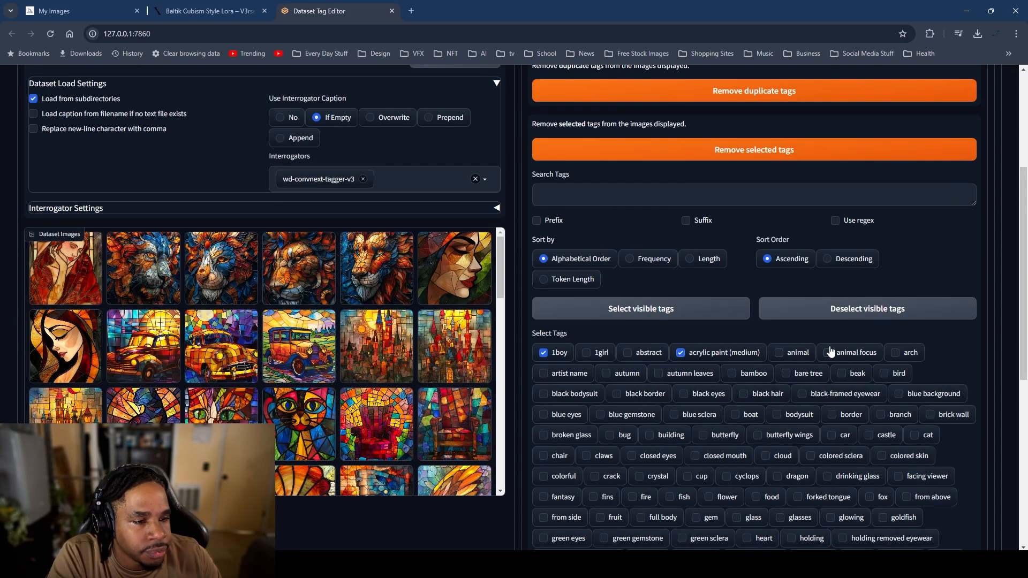
{"action": "double_click", "coordinate": [852, 353]}
{"action": "scroll", "coordinate": [575, 408], "scroll_direction": "down", "scroll_amount": 1}
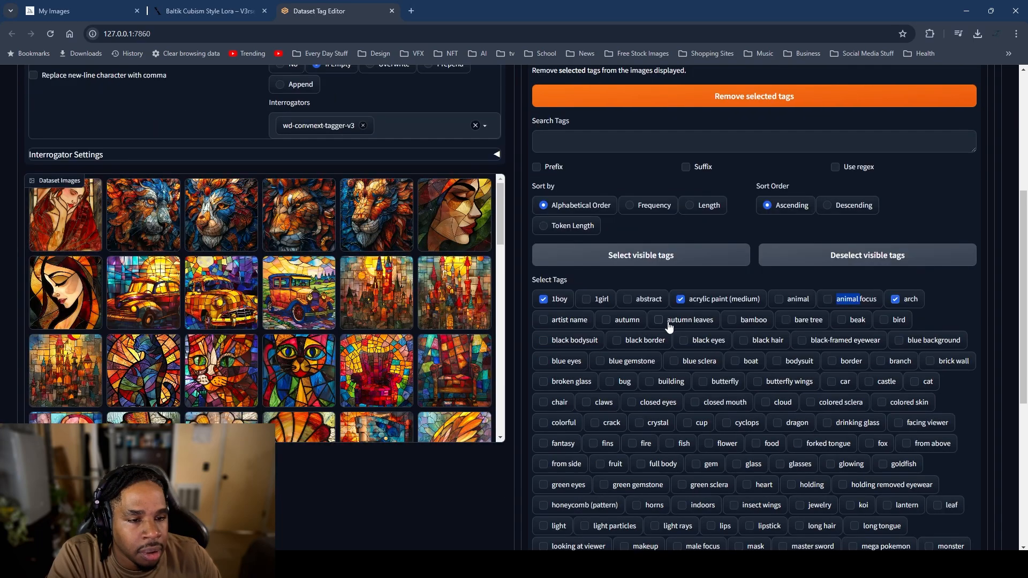
Step: Mark autumn, autumn leaves and bamboo for removal, comparing with the dataset images and leaving bare tree unmarked
{"action": "left_click", "coordinate": [623, 319]}
{"action": "left_click", "coordinate": [688, 319]}
{"action": "left_click", "coordinate": [754, 320]}
{"action": "scroll", "coordinate": [405, 323], "scroll_direction": "down", "scroll_amount": 10}
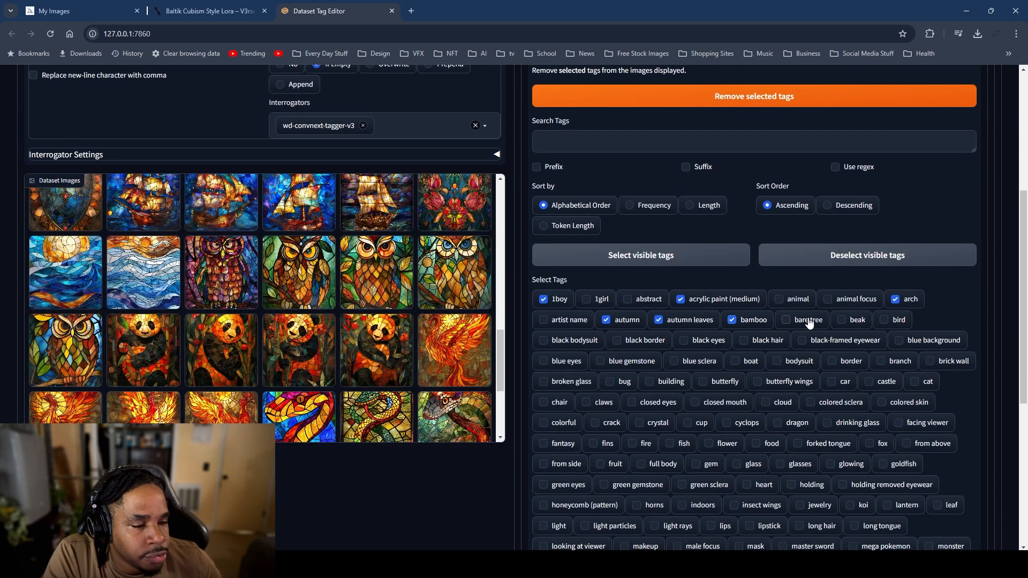
{"action": "scroll", "coordinate": [300, 336], "scroll_direction": "up", "scroll_amount": 10}
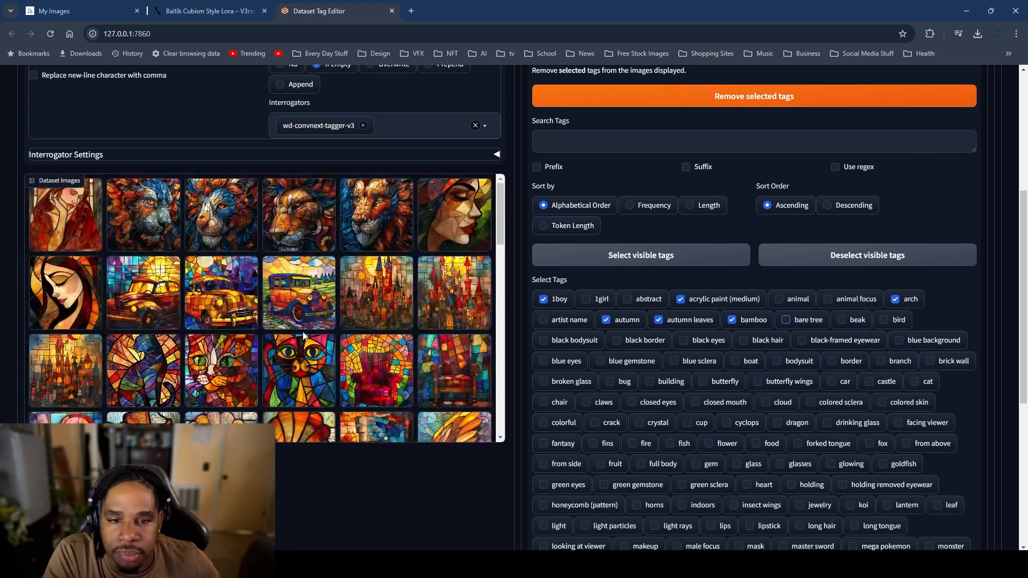
{"action": "left_click", "coordinate": [805, 321]}
{"action": "scroll", "coordinate": [375, 299], "scroll_direction": "down", "scroll_amount": 5}
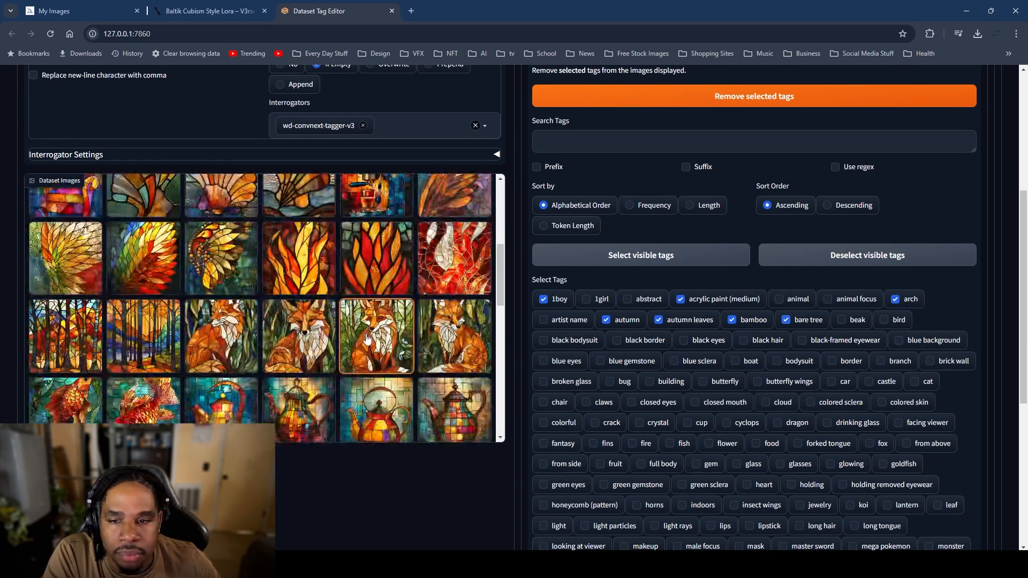
{"action": "left_click", "coordinate": [789, 320]}
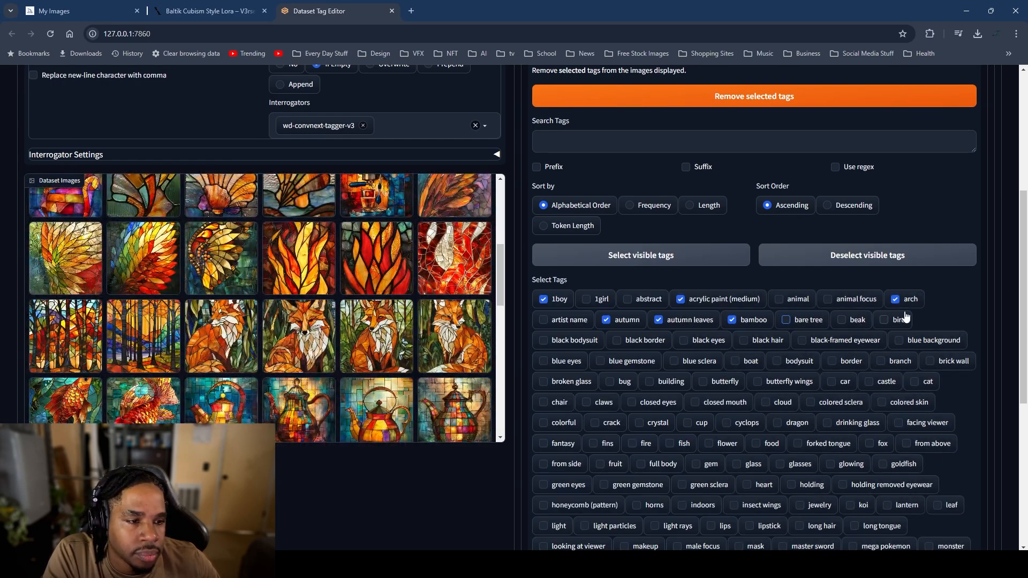
Step: Mark the tags black bodysuit, black border, black eyes, black hair and black-framed eyewear for removal
{"action": "left_click", "coordinate": [565, 343]}
{"action": "left_click", "coordinate": [648, 342]}
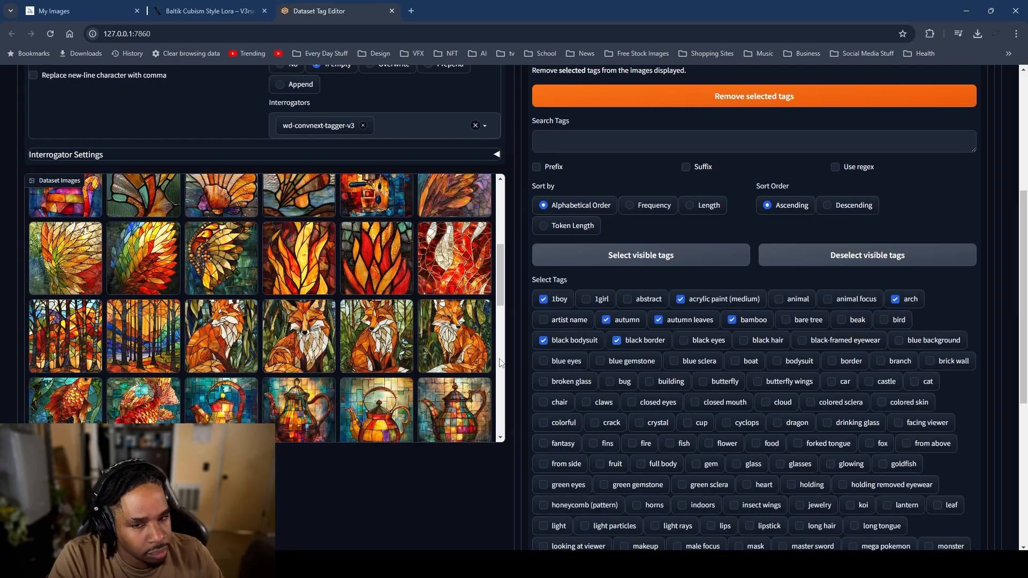
{"action": "scroll", "coordinate": [430, 377], "scroll_direction": "down", "scroll_amount": 5}
{"action": "scroll", "coordinate": [430, 377], "scroll_direction": "up", "scroll_amount": 10}
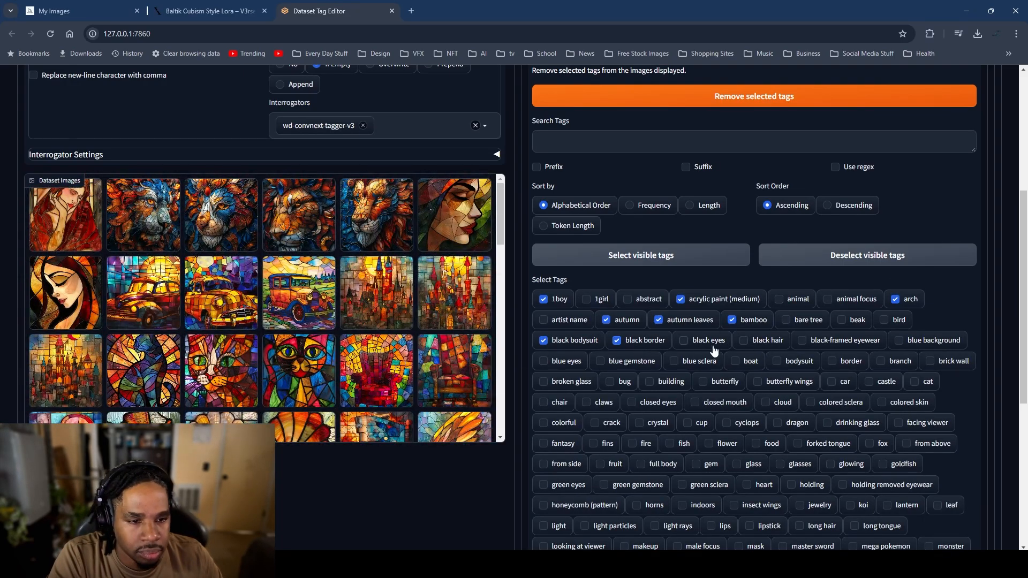
{"action": "left_click", "coordinate": [751, 347]}
{"action": "left_click", "coordinate": [699, 346]}
{"action": "left_click", "coordinate": [830, 344]}
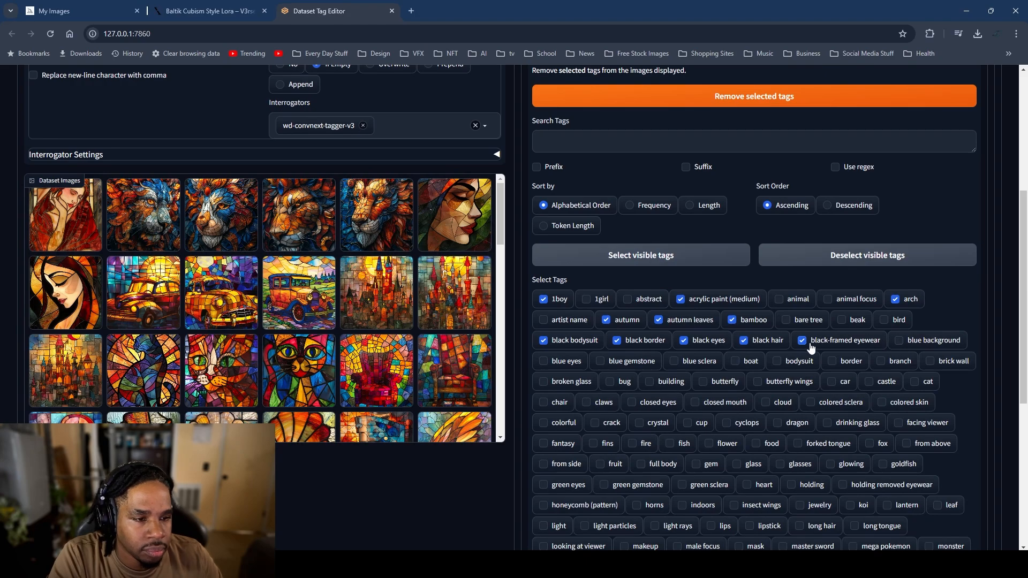
{"action": "left_click", "coordinate": [848, 347]}
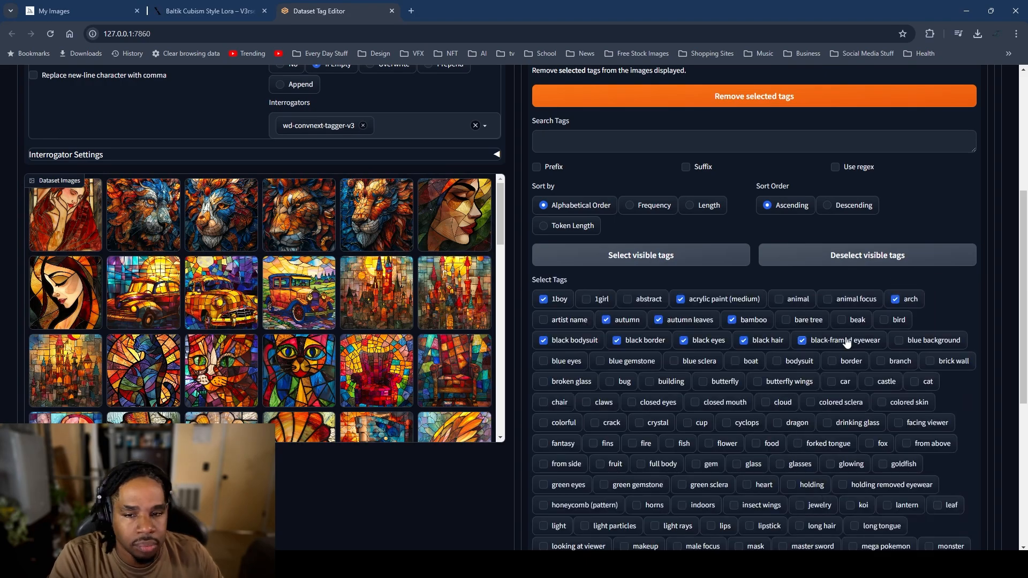
Step: Mark the tags blue background, blue eyes, blue gemstone and blue sclera for removal
{"action": "left_click", "coordinate": [926, 341]}
{"action": "left_click", "coordinate": [568, 363]}
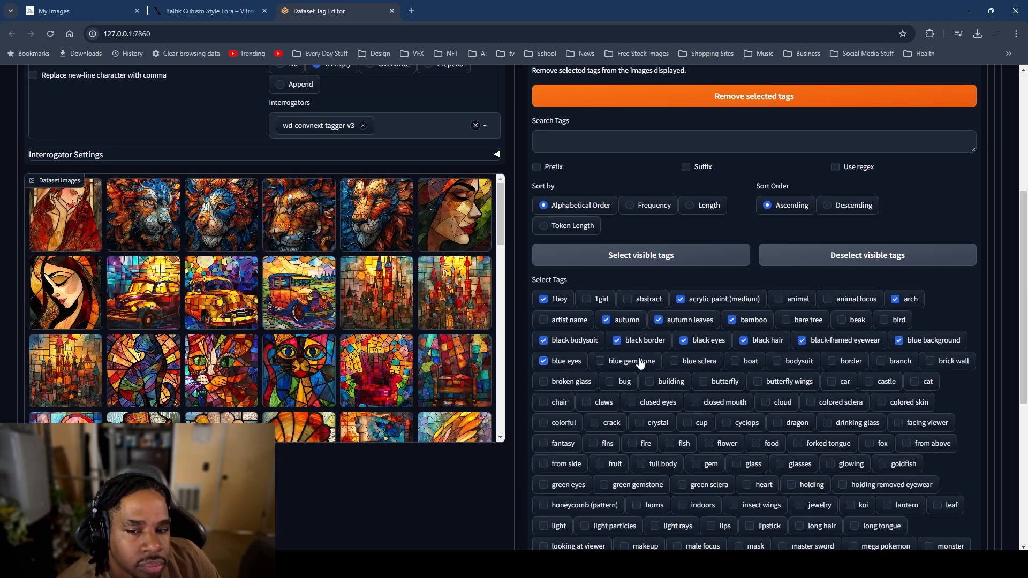
{"action": "scroll", "coordinate": [405, 303], "scroll_direction": "down", "scroll_amount": 3}
{"action": "scroll", "coordinate": [405, 303], "scroll_direction": "down", "scroll_amount": 1}
{"action": "left_click", "coordinate": [640, 309]}
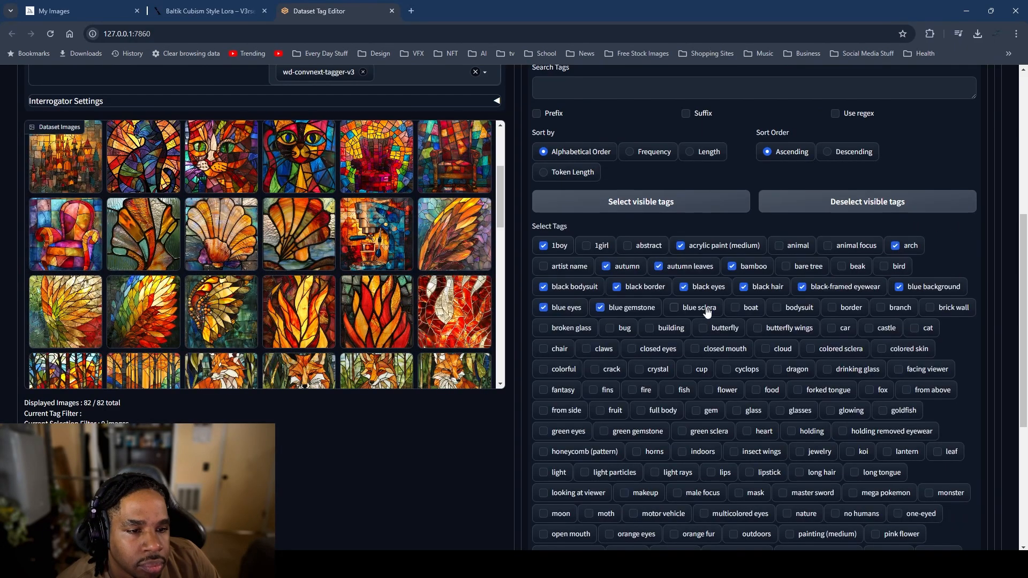
{"action": "left_click", "coordinate": [702, 308]}
Step: Mark boat, bodysuit, border and brick wall for removal, leaving branch unmarked
{"action": "left_click", "coordinate": [750, 309]}
{"action": "left_click", "coordinate": [797, 308]}
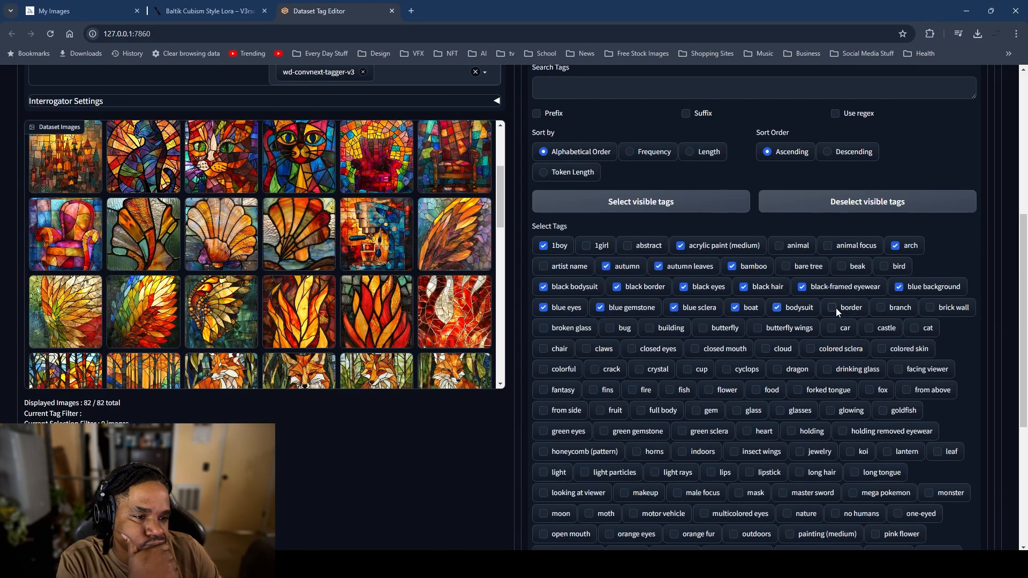
{"action": "left_click", "coordinate": [844, 308]}
{"action": "left_click", "coordinate": [941, 312]}
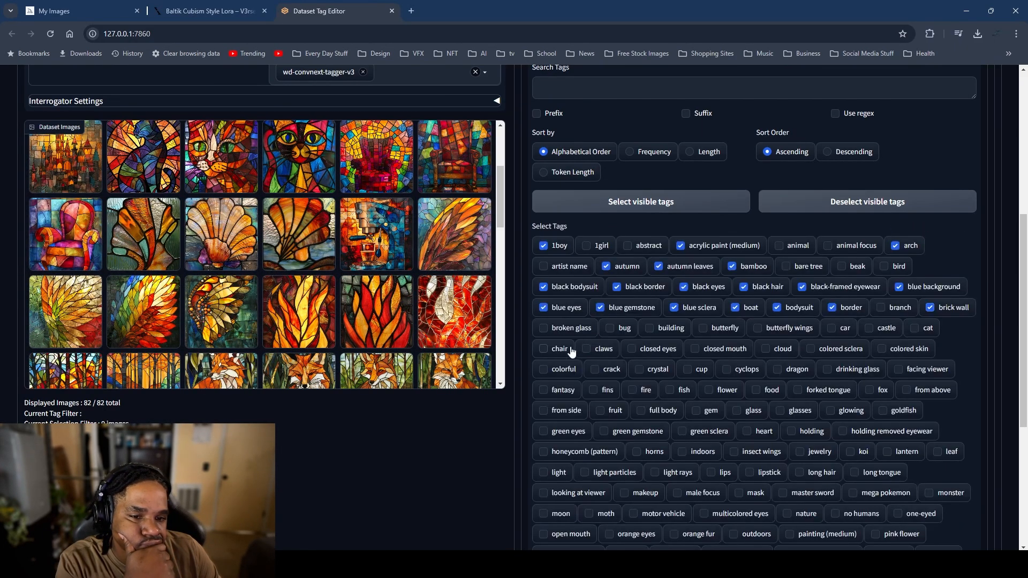
Step: Mark bug, building, butterfly, butterfly wings, closed eyes, closed mouth, colored sclera and colored skin for removal
{"action": "left_click", "coordinate": [620, 331]}
{"action": "left_click", "coordinate": [725, 329]}
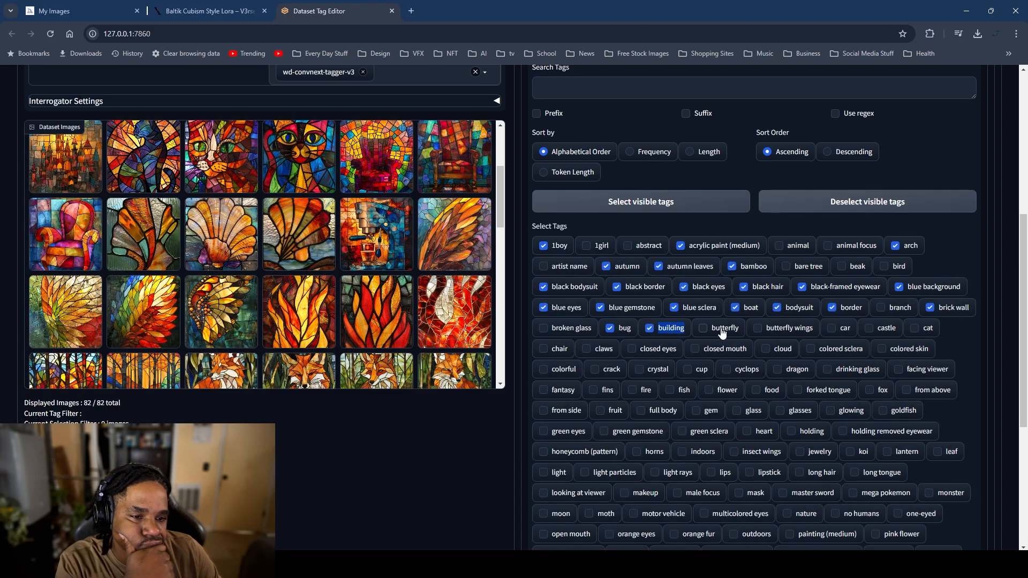
{"action": "left_click", "coordinate": [781, 329]}
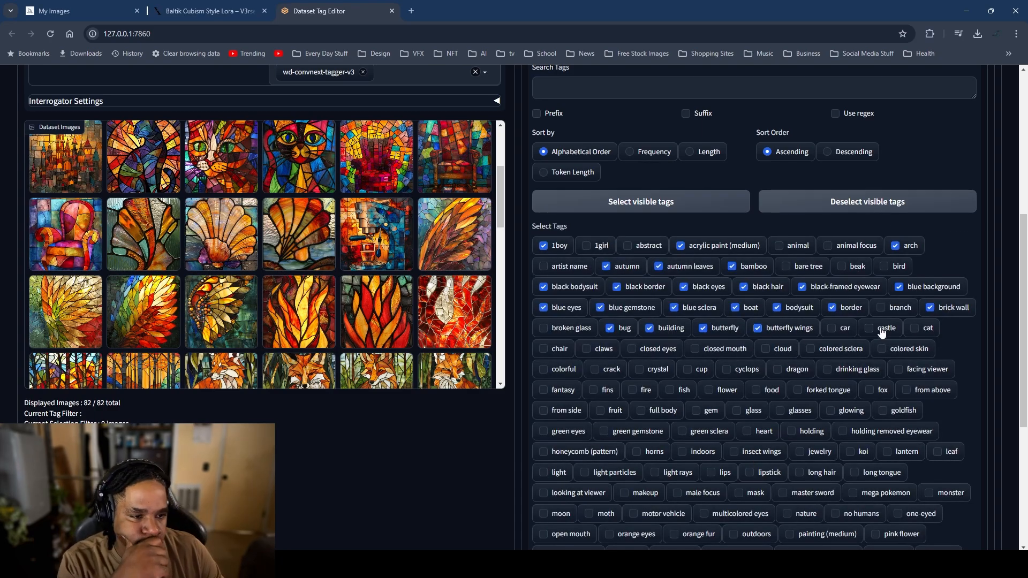
{"action": "left_click", "coordinate": [658, 349]}
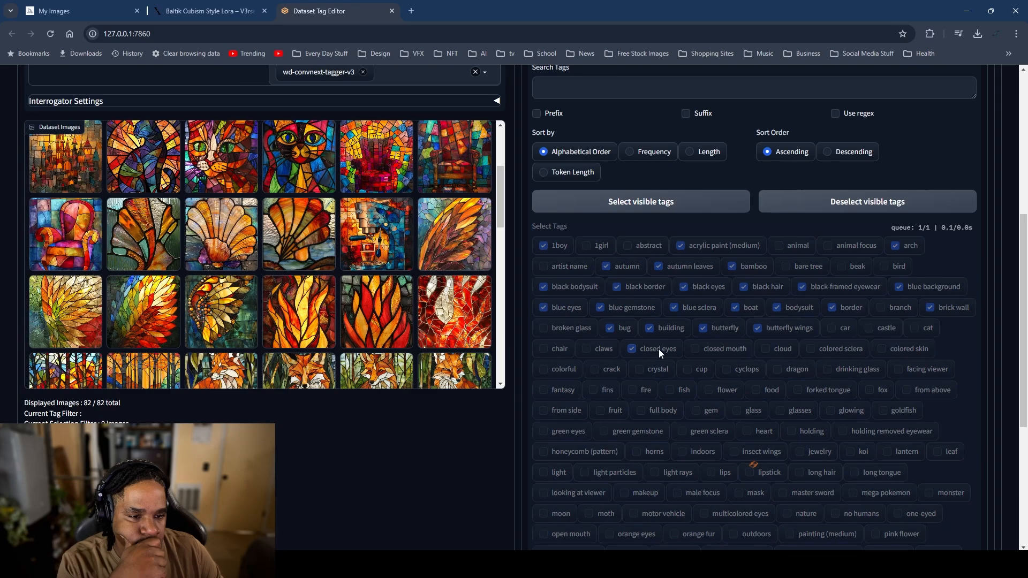
{"action": "left_click", "coordinate": [728, 351]}
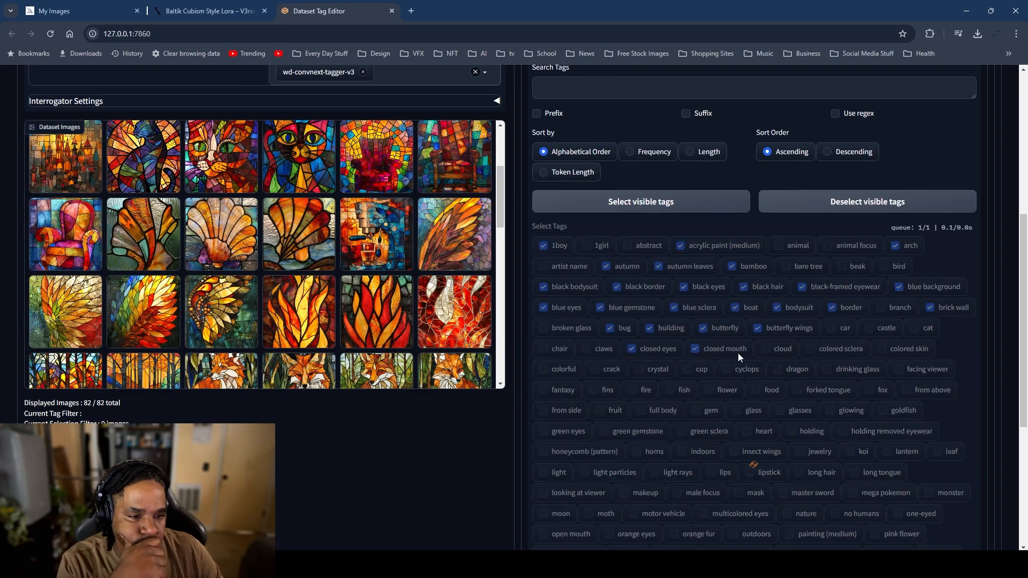
{"action": "left_click", "coordinate": [831, 353]}
{"action": "left_click", "coordinate": [893, 350]}
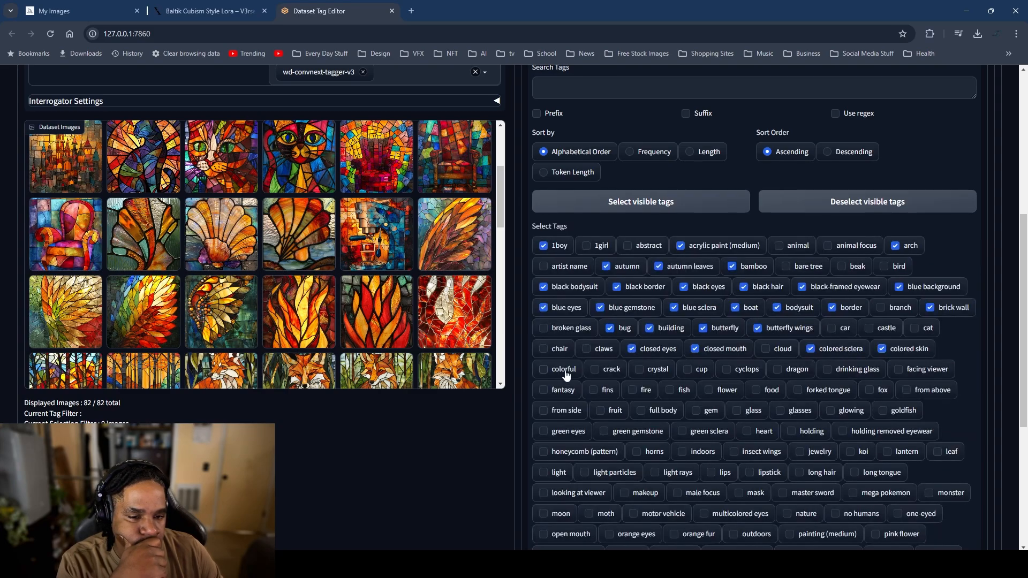
Step: Mark crystal, cup, cyclops, dragon, drinking glass and facing viewer for removal, leaving crack unmarked
{"action": "left_click", "coordinate": [608, 371]}
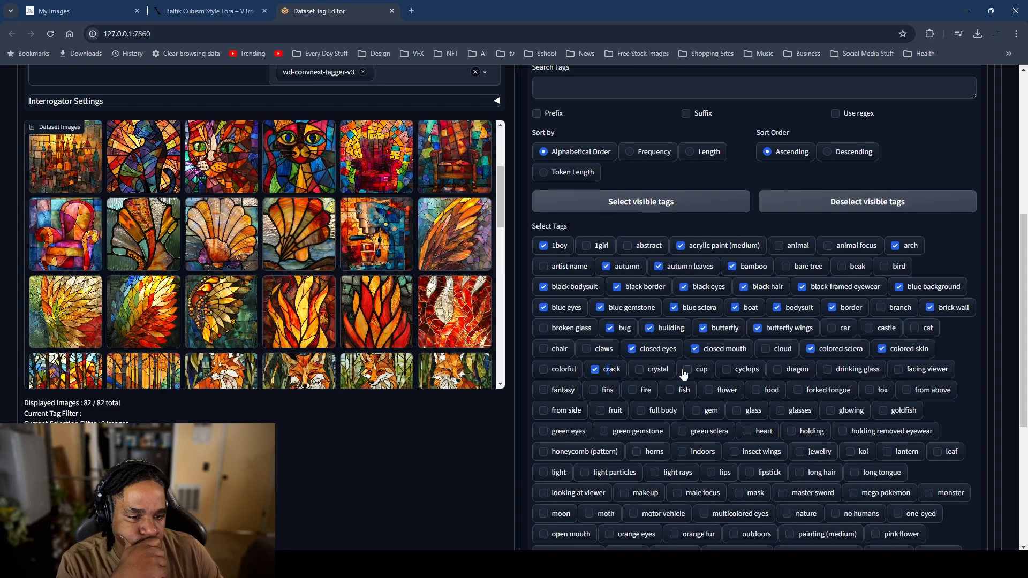
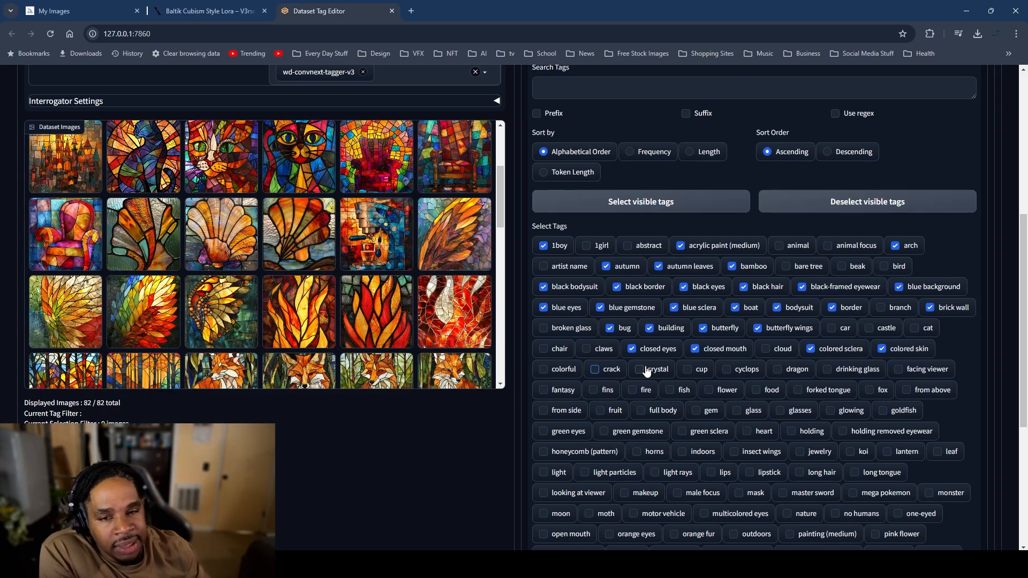
{"action": "left_click", "coordinate": [647, 370]}
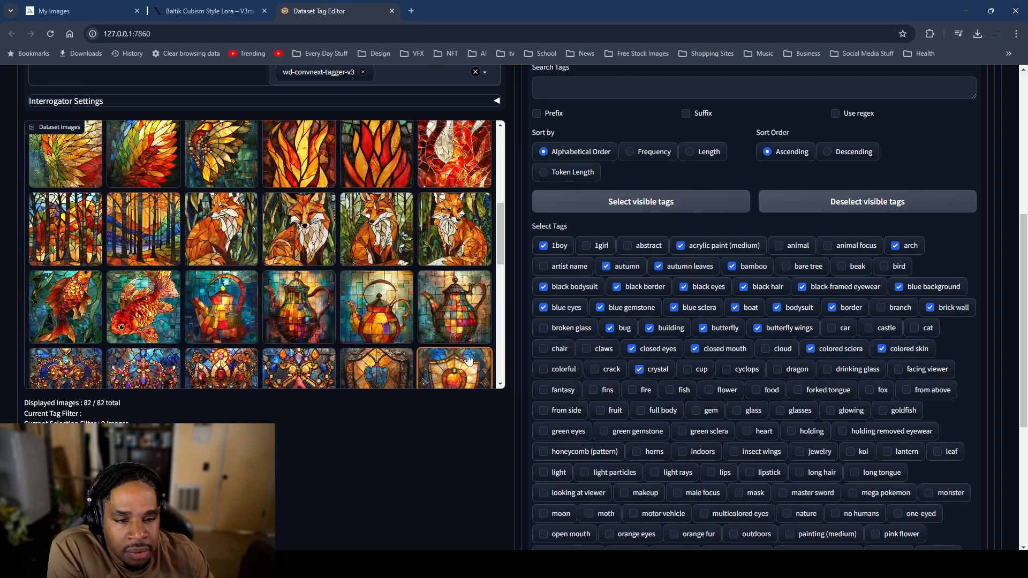
{"action": "left_click", "coordinate": [700, 370]}
{"action": "left_click", "coordinate": [746, 369]}
{"action": "left_click", "coordinate": [796, 370]}
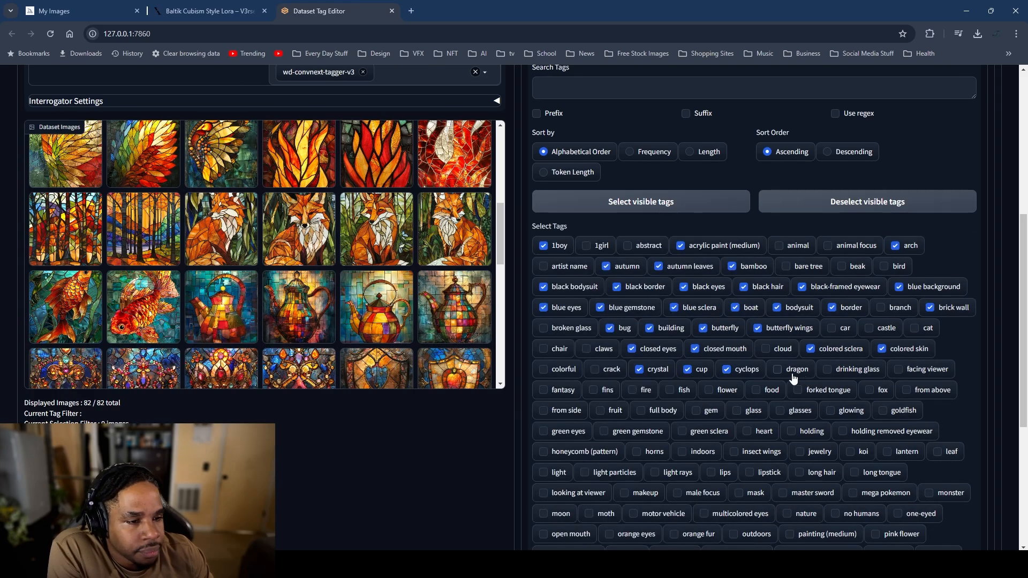
{"action": "left_click", "coordinate": [862, 376]}
{"action": "left_click", "coordinate": [926, 377]}
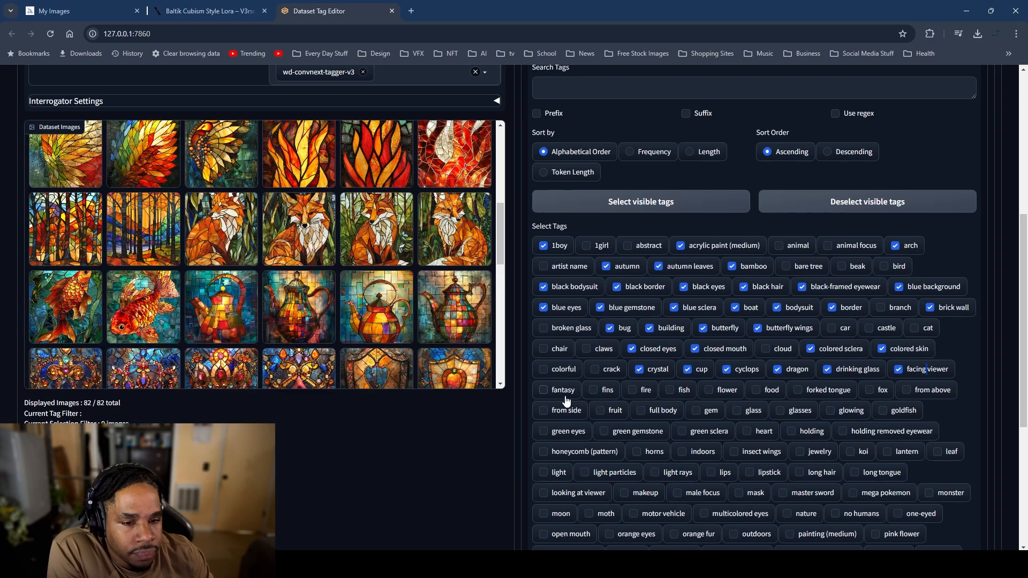
Step: Mark fantasy, food, from above, from side and glowing for removal, leaving forked tongue and fox unmarked
{"action": "left_click", "coordinate": [566, 398]}
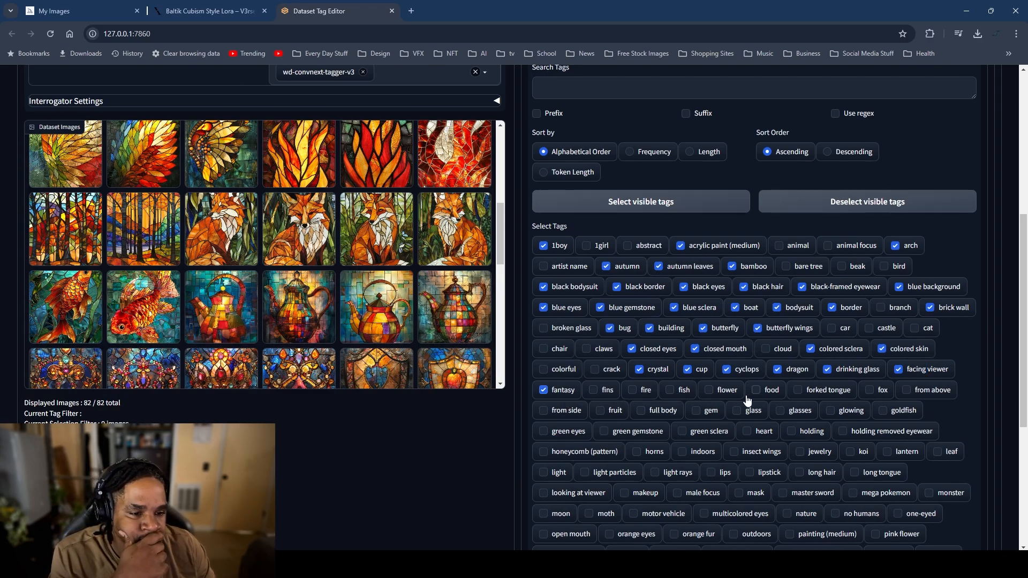
{"action": "left_click", "coordinate": [771, 395]}
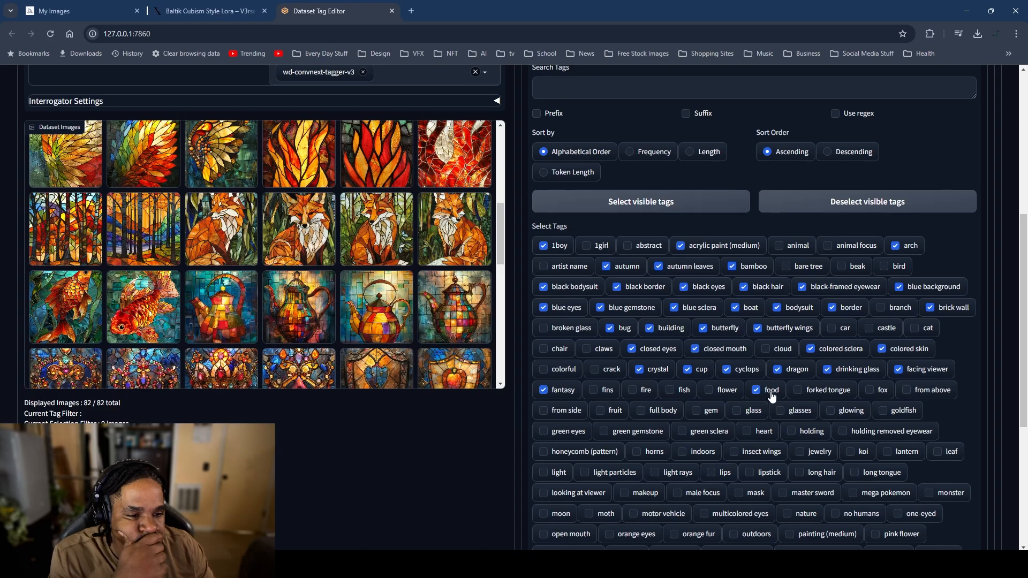
{"action": "left_click", "coordinate": [825, 395]}
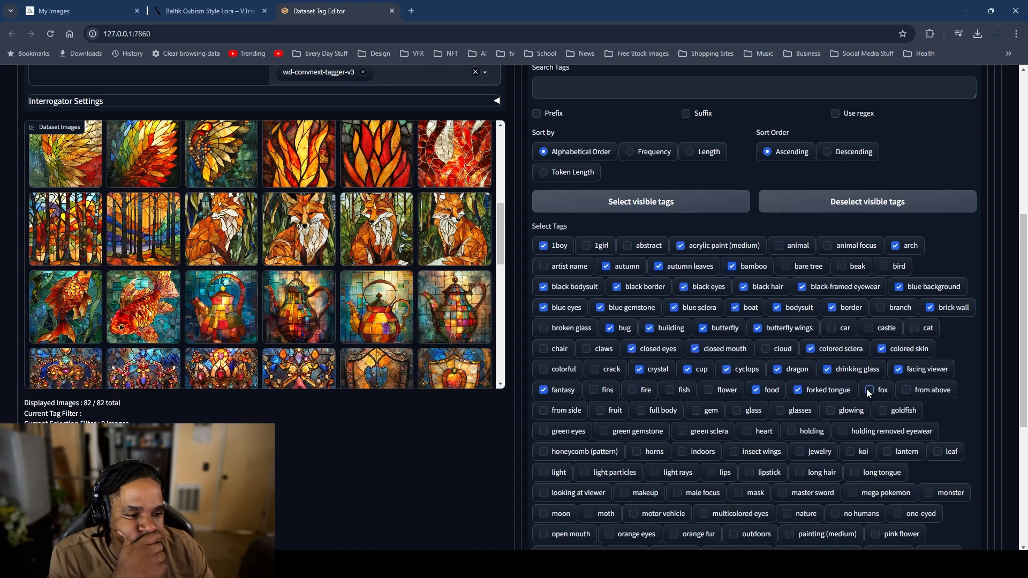
{"action": "left_click", "coordinate": [801, 389]}
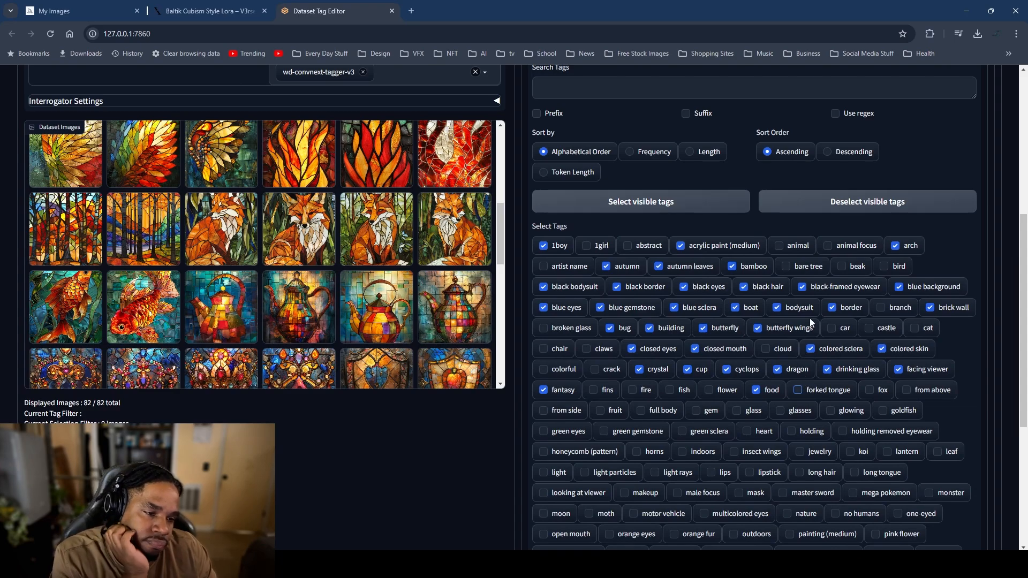
{"action": "left_click", "coordinate": [905, 388]}
{"action": "left_click", "coordinate": [560, 413]}
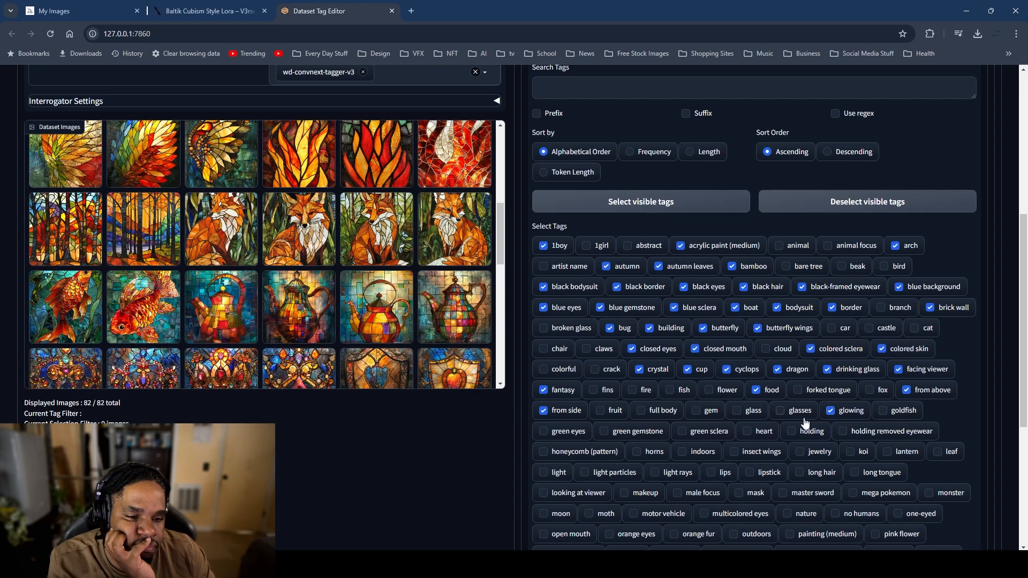
Step: Mark the glasses tag for removal and compare the tag list with the remaining dataset images
{"action": "scroll", "coordinate": [356, 296], "scroll_direction": "down", "scroll_amount": 7}
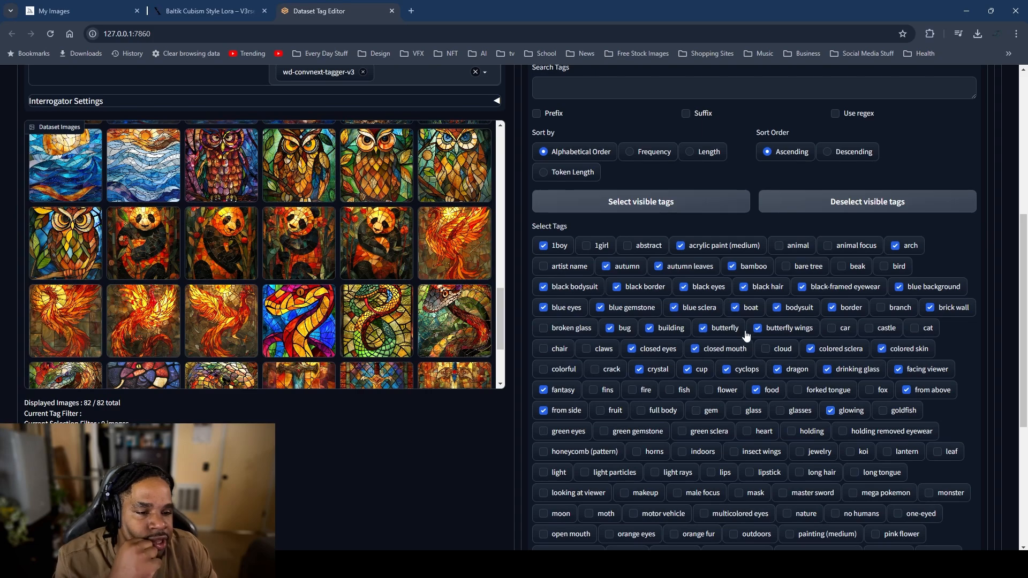
{"action": "scroll", "coordinate": [355, 360], "scroll_direction": "up", "scroll_amount": 2}
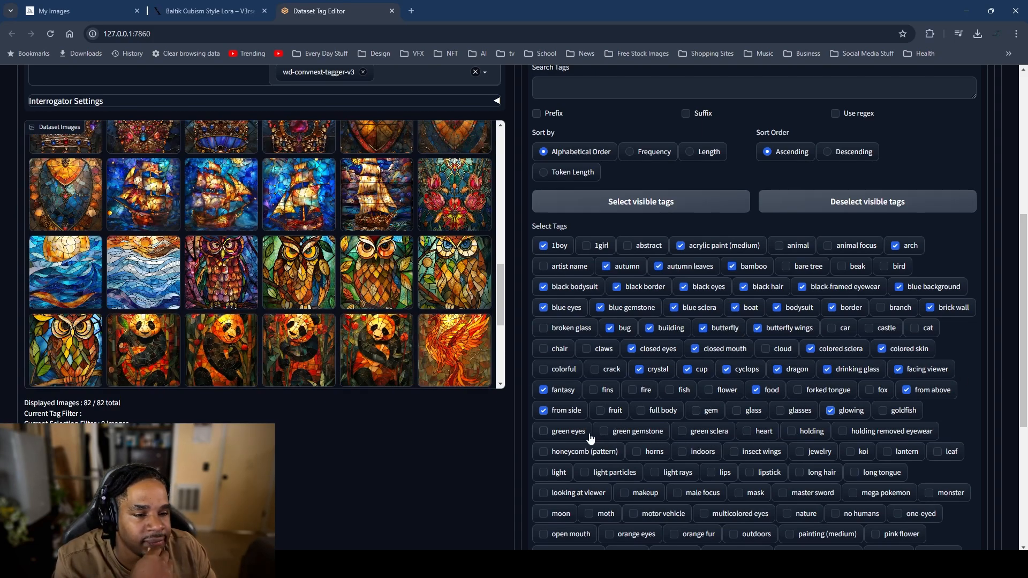
{"action": "left_click", "coordinate": [791, 414]}
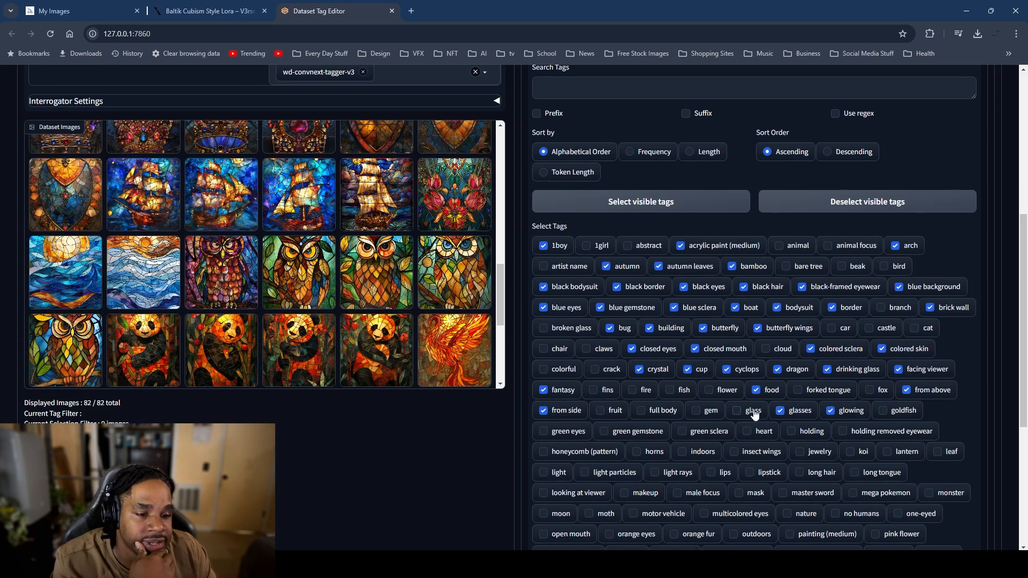
{"action": "scroll", "coordinate": [365, 293], "scroll_direction": "down", "scroll_amount": 4}
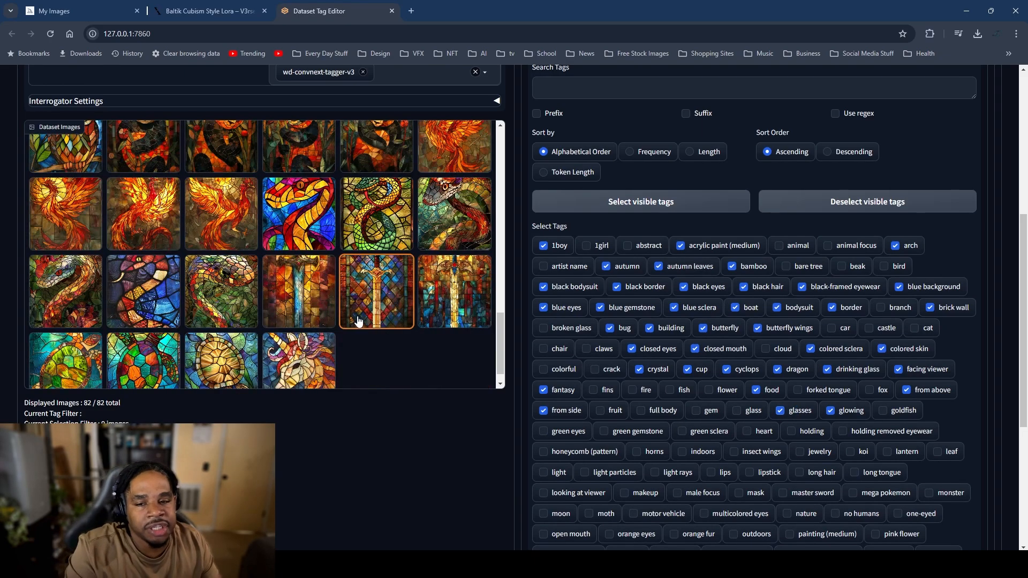
{"action": "scroll", "coordinate": [379, 258], "scroll_direction": "up", "scroll_amount": 5}
{"action": "scroll", "coordinate": [321, 503], "scroll_direction": "down", "scroll_amount": 8}
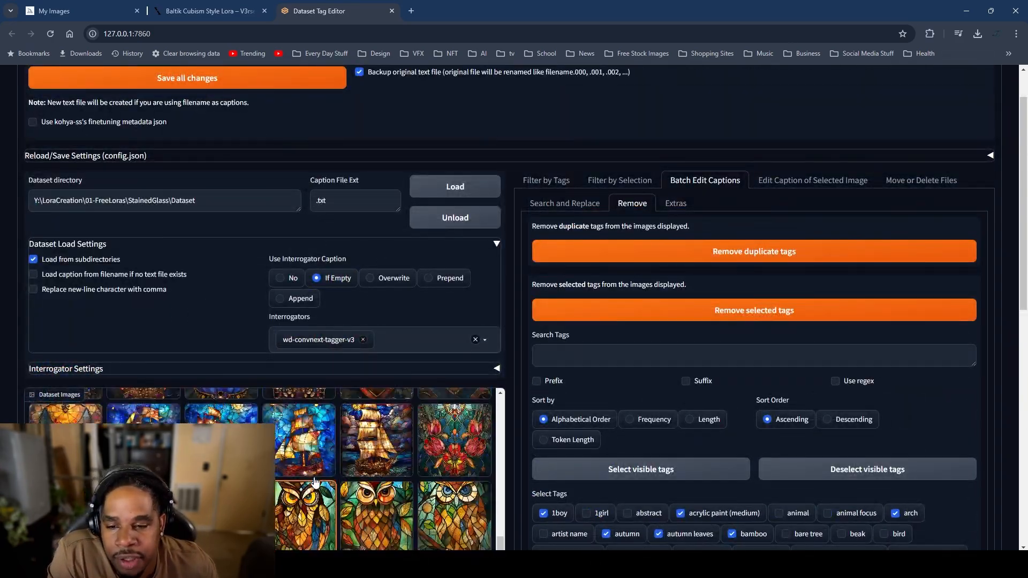
Step: Select the gem, green eyes, green gemstone and green sclera tags for removal from the dataset captions
{"action": "scroll", "coordinate": [594, 471], "scroll_direction": "down", "scroll_amount": 3}
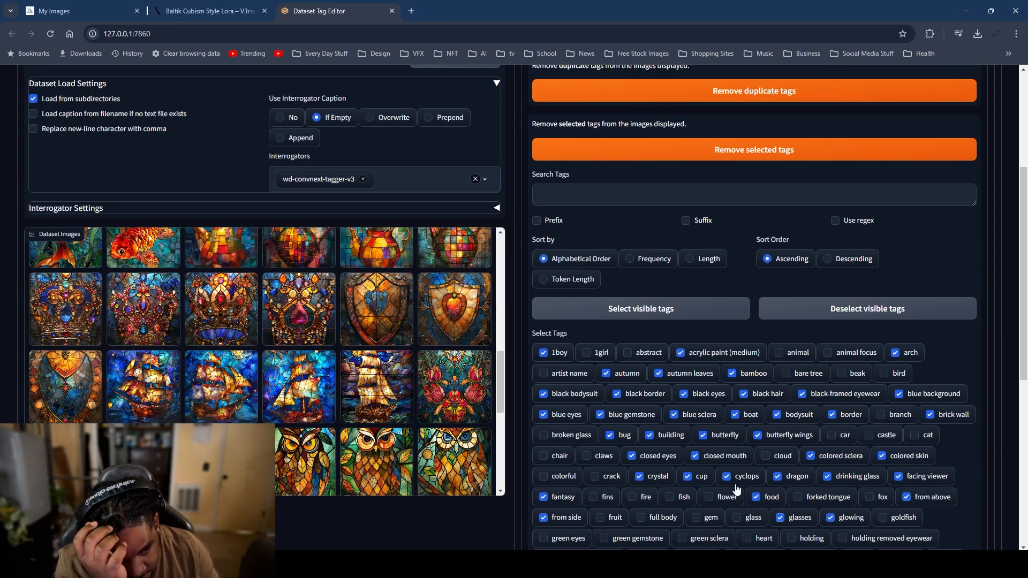
{"action": "scroll", "coordinate": [733, 484], "scroll_direction": "down", "scroll_amount": 1}
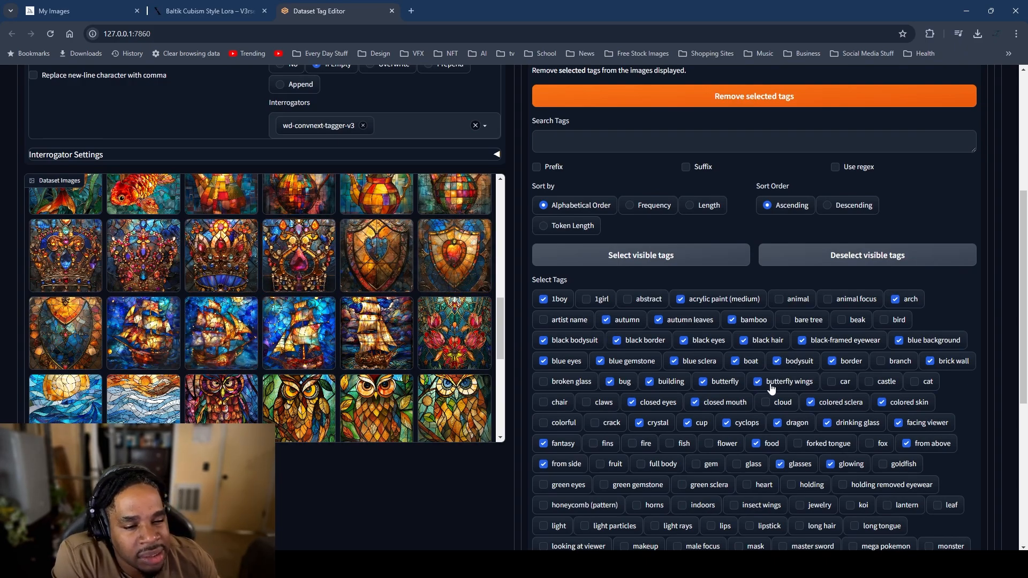
{"action": "left_click", "coordinate": [699, 465]}
{"action": "scroll", "coordinate": [729, 460], "scroll_direction": "down", "scroll_amount": 1}
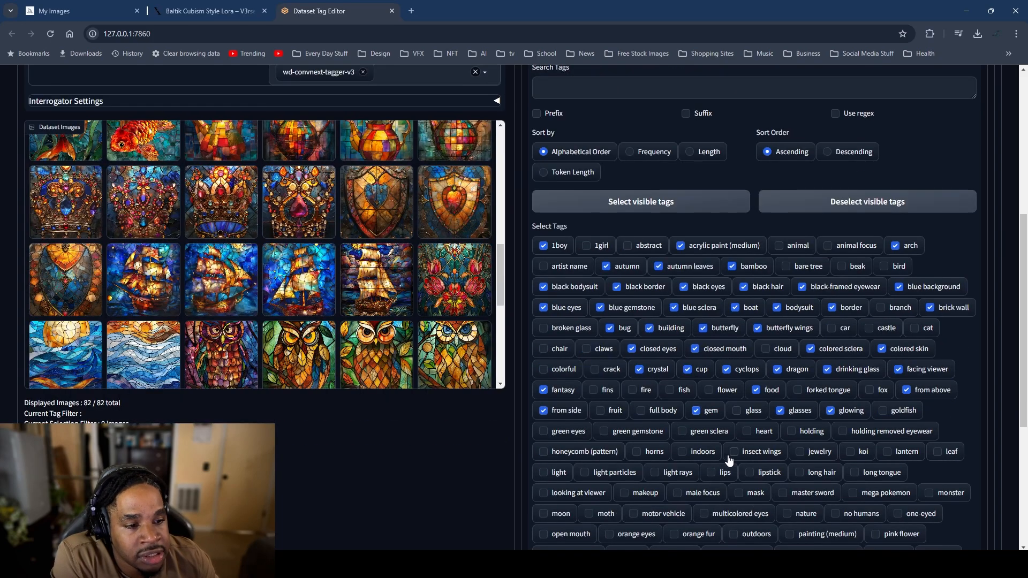
{"action": "scroll", "coordinate": [729, 459], "scroll_direction": "down", "scroll_amount": 2}
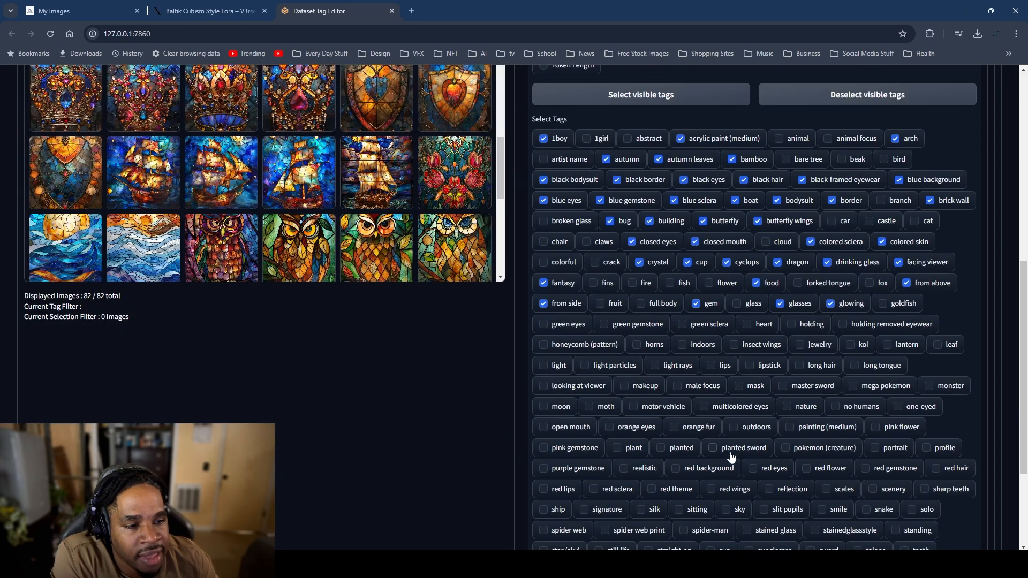
{"action": "left_click", "coordinate": [563, 333]}
{"action": "left_click", "coordinate": [634, 332]}
{"action": "left_click", "coordinate": [717, 328]}
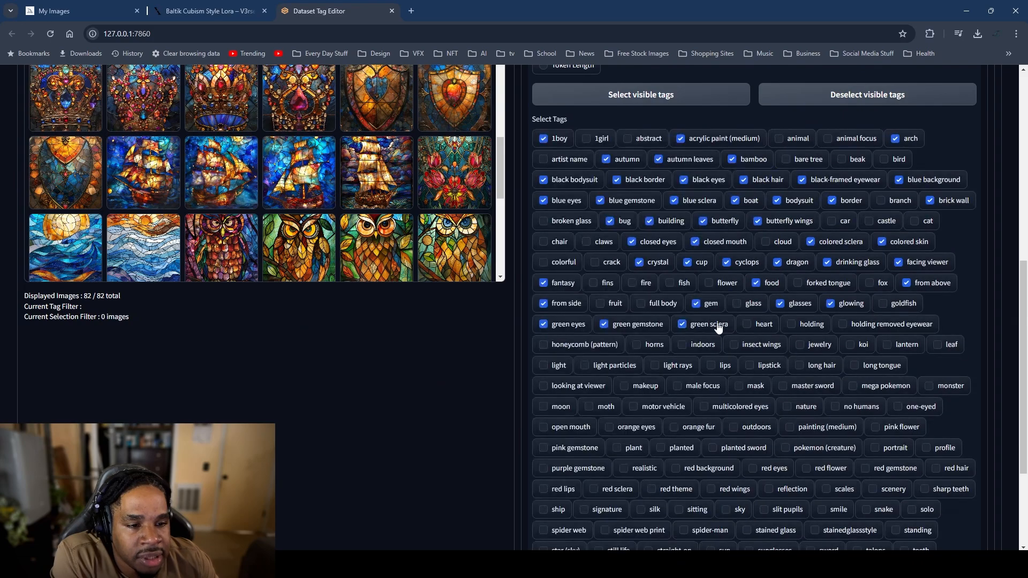
Step: Add the heart, holding and holding removed eyewear tags to the removal selection
{"action": "left_click", "coordinate": [762, 326]}
{"action": "left_click", "coordinate": [764, 328]}
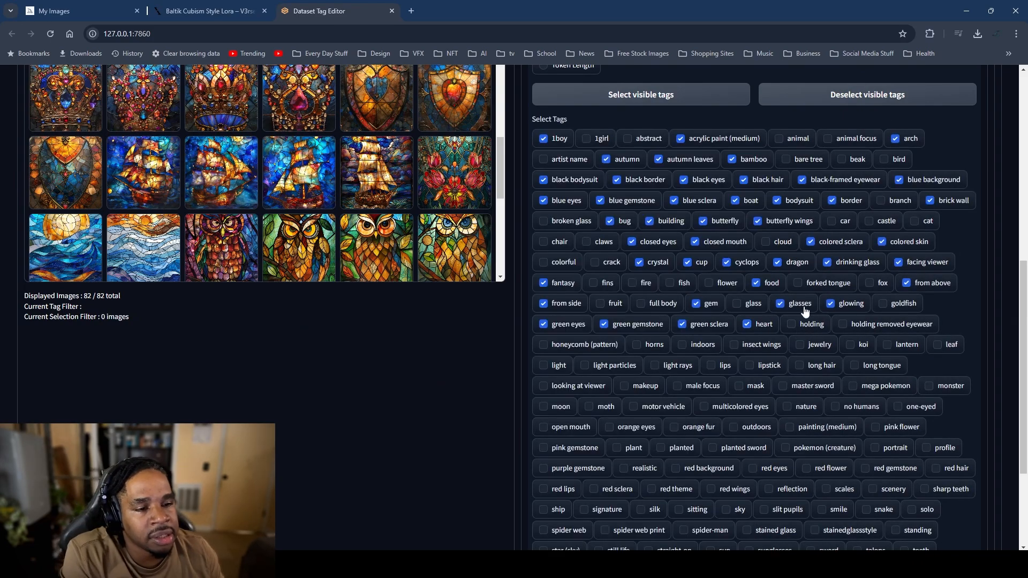
{"action": "left_click", "coordinate": [800, 327]}
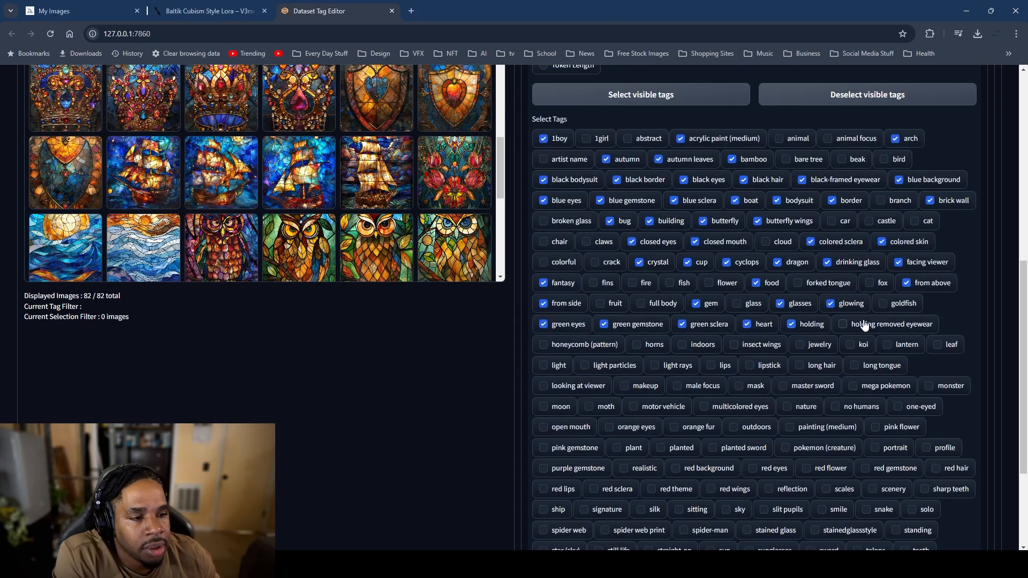
{"action": "left_click", "coordinate": [862, 325]}
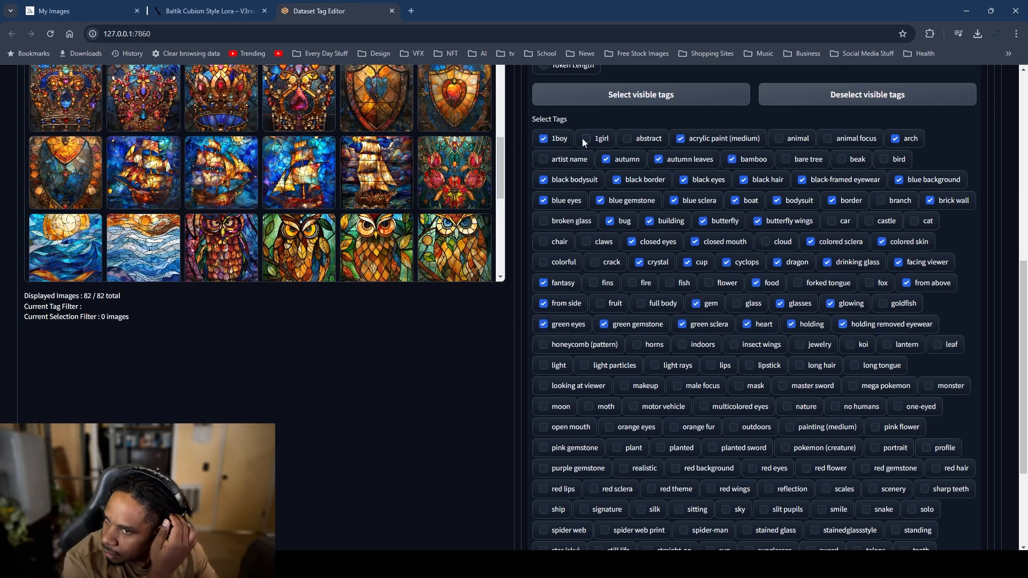
Step: Add the honeycomb (pattern) tag to the selection and remove all selected tags from the displayed images
{"action": "scroll", "coordinate": [225, 206], "scroll_direction": "up", "scroll_amount": 3}
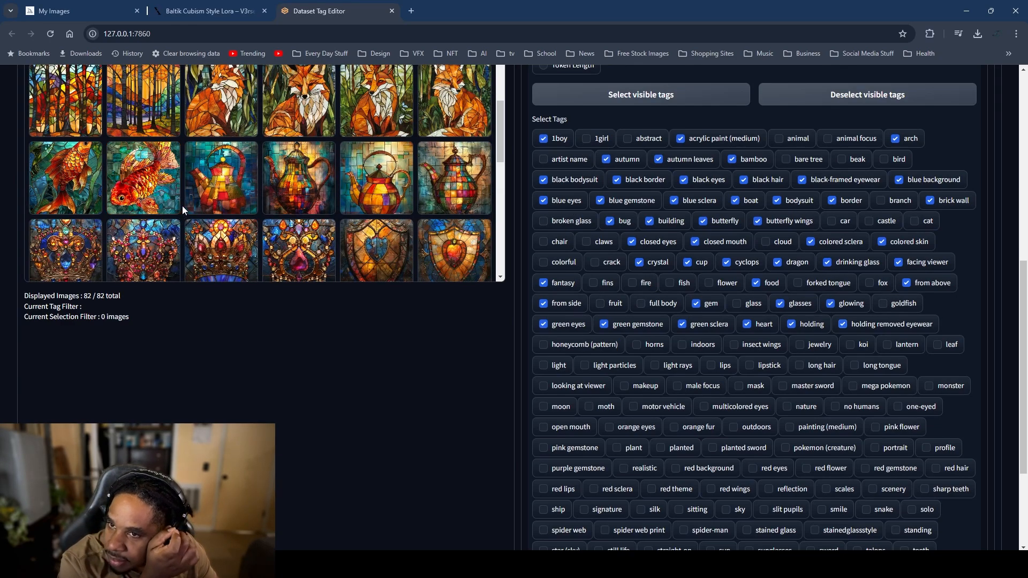
{"action": "scroll", "coordinate": [228, 207], "scroll_direction": "up", "scroll_amount": 5}
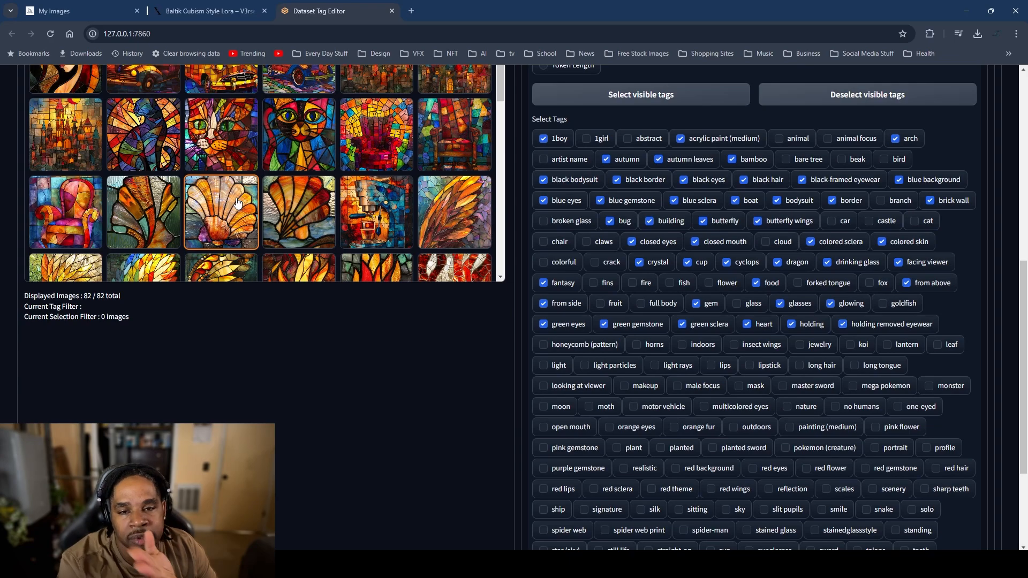
{"action": "scroll", "coordinate": [237, 202], "scroll_direction": "up", "scroll_amount": 2}
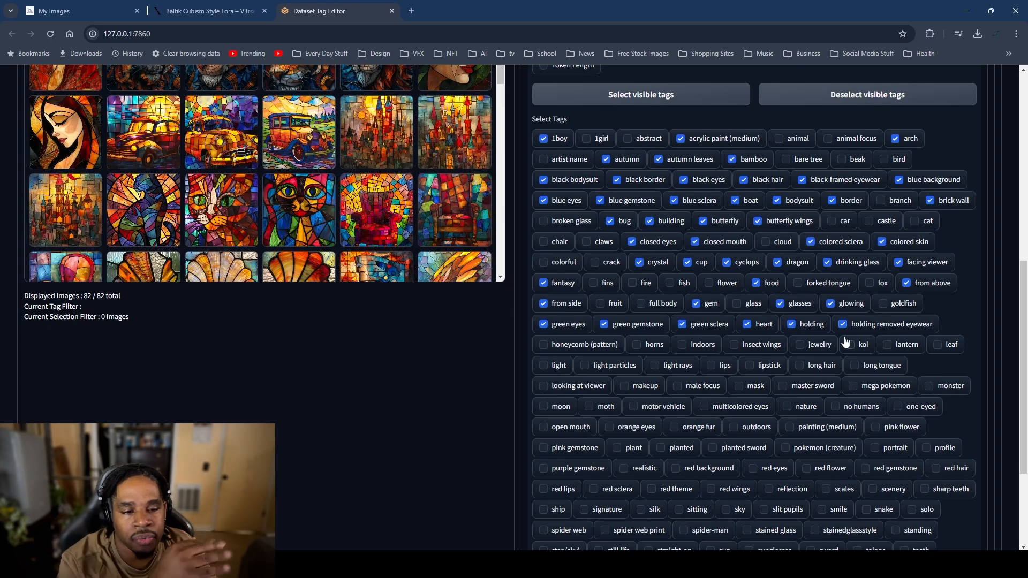
{"action": "left_click", "coordinate": [574, 346]}
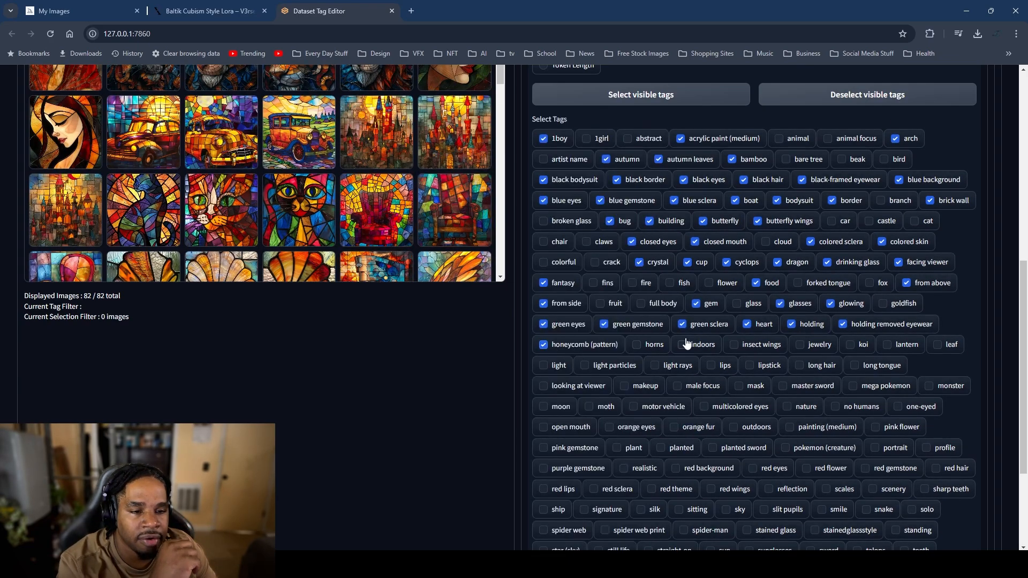
{"action": "scroll", "coordinate": [730, 227], "scroll_direction": "up", "scroll_amount": 5}
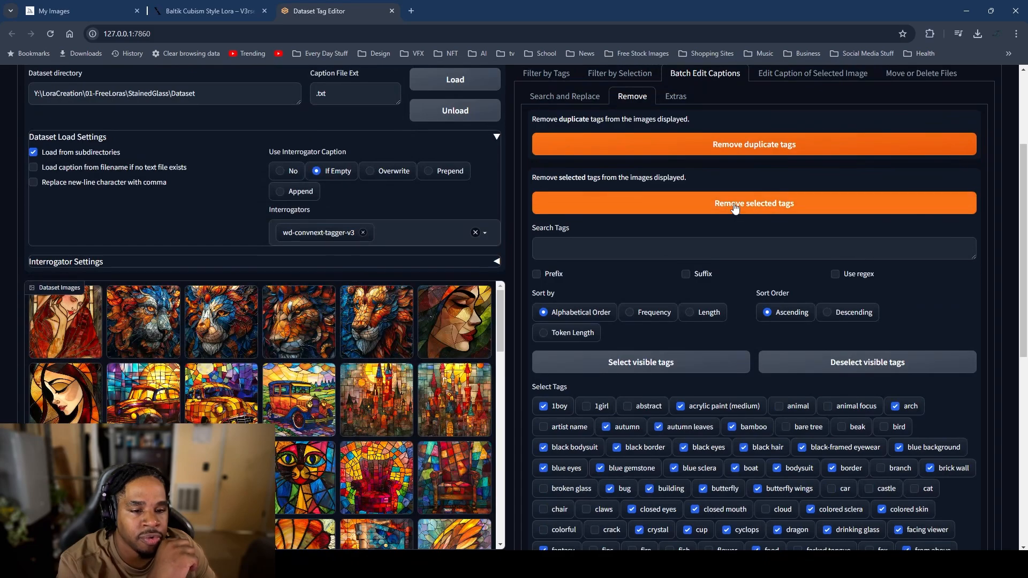
{"action": "left_click", "coordinate": [734, 208]}
Step: Select the indoors, insect wings, koi and lantern tags in the remaining tag list for removal
{"action": "scroll", "coordinate": [743, 294], "scroll_direction": "down", "scroll_amount": 3}
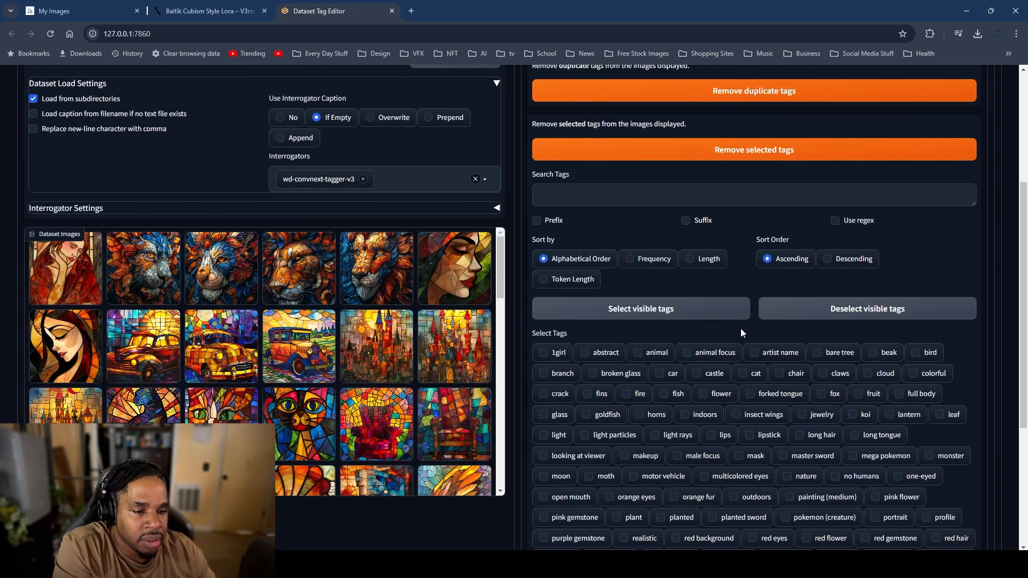
{"action": "scroll", "coordinate": [703, 310], "scroll_direction": "down", "scroll_amount": 1}
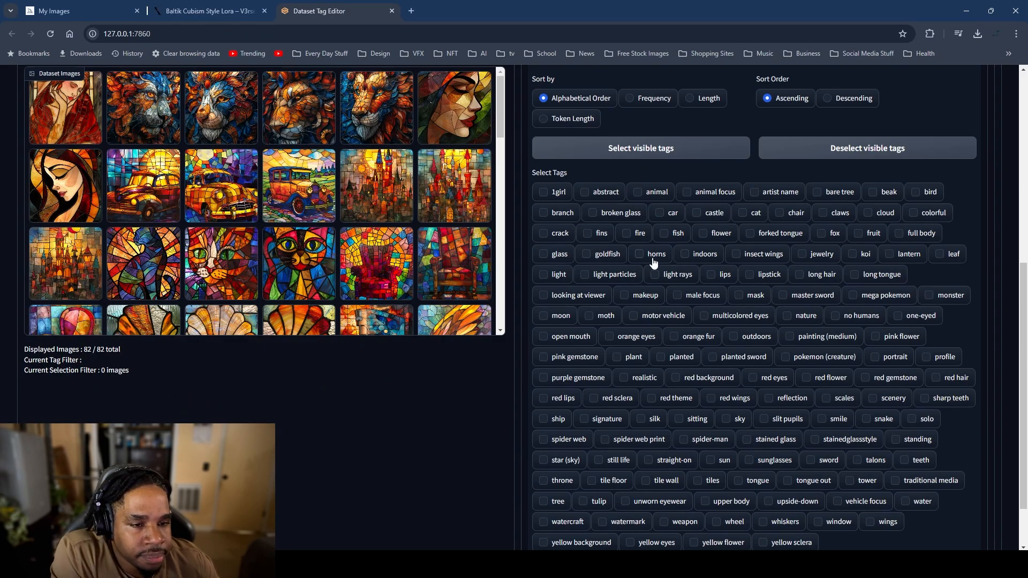
{"action": "left_click", "coordinate": [690, 256]}
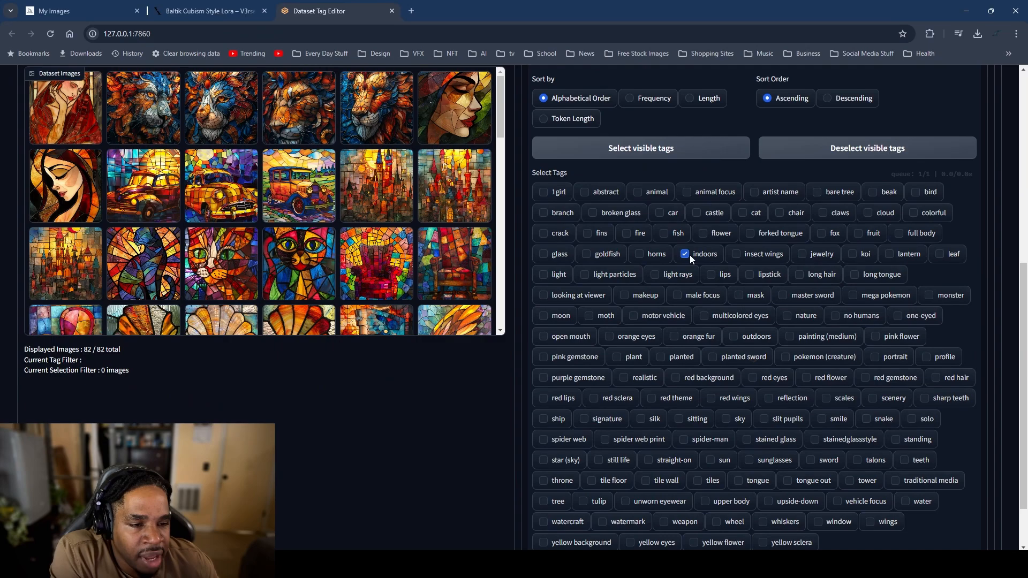
{"action": "left_click", "coordinate": [737, 251]}
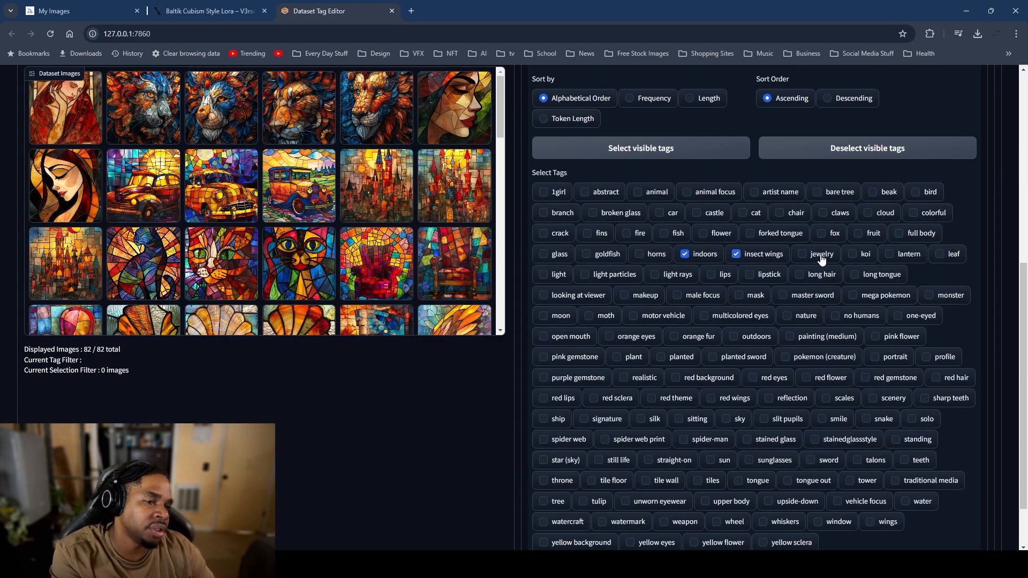
{"action": "left_click", "coordinate": [859, 256]}
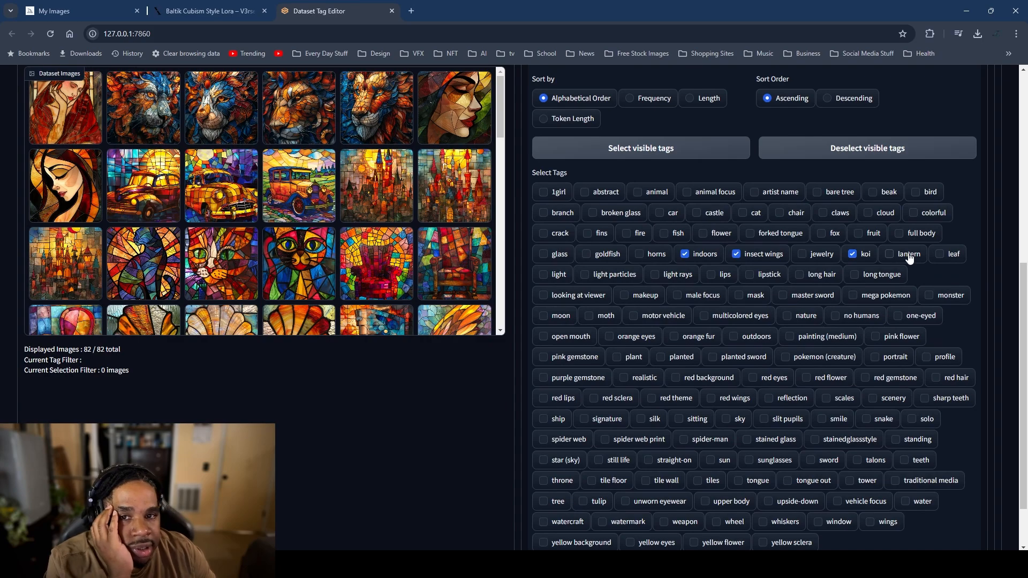
{"action": "left_click", "coordinate": [909, 257]}
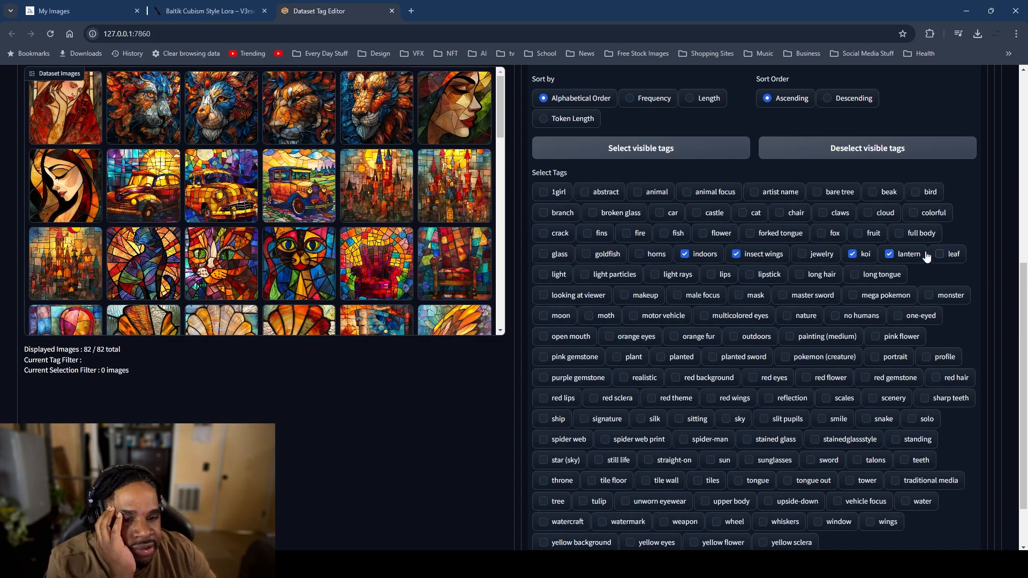
Step: Check the dataset images for lighting effects and select the light particles and light rays tags, leaving light unselected
{"action": "left_click", "coordinate": [559, 277]}
{"action": "left_click", "coordinate": [618, 277]}
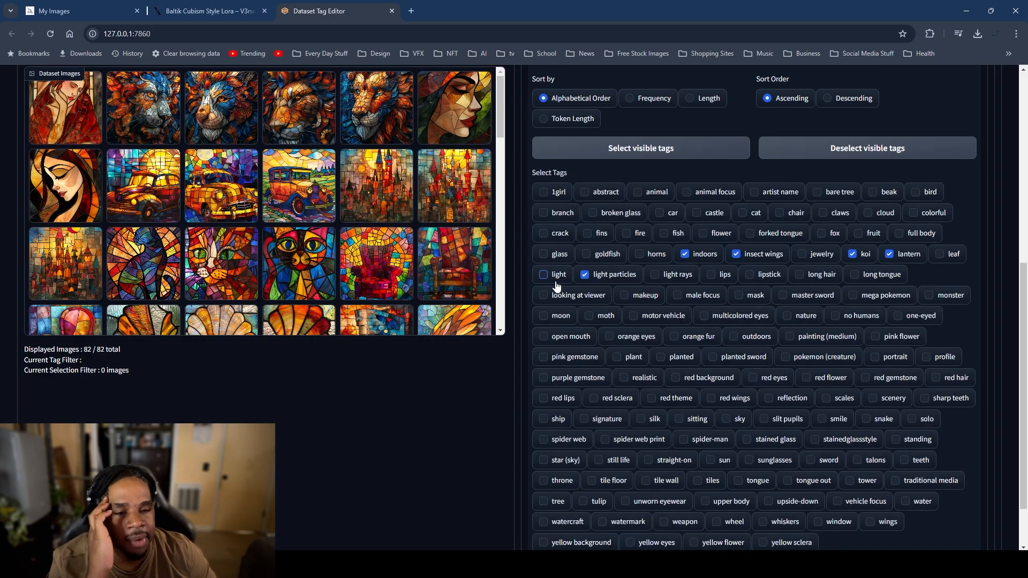
{"action": "scroll", "coordinate": [335, 244], "scroll_direction": "down", "scroll_amount": 4}
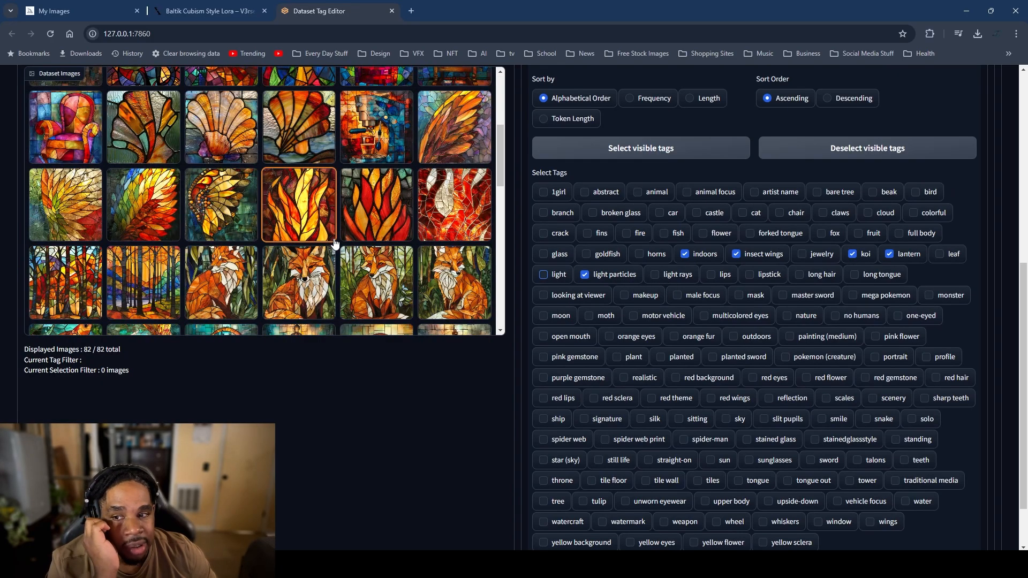
{"action": "scroll", "coordinate": [336, 243], "scroll_direction": "down", "scroll_amount": 5}
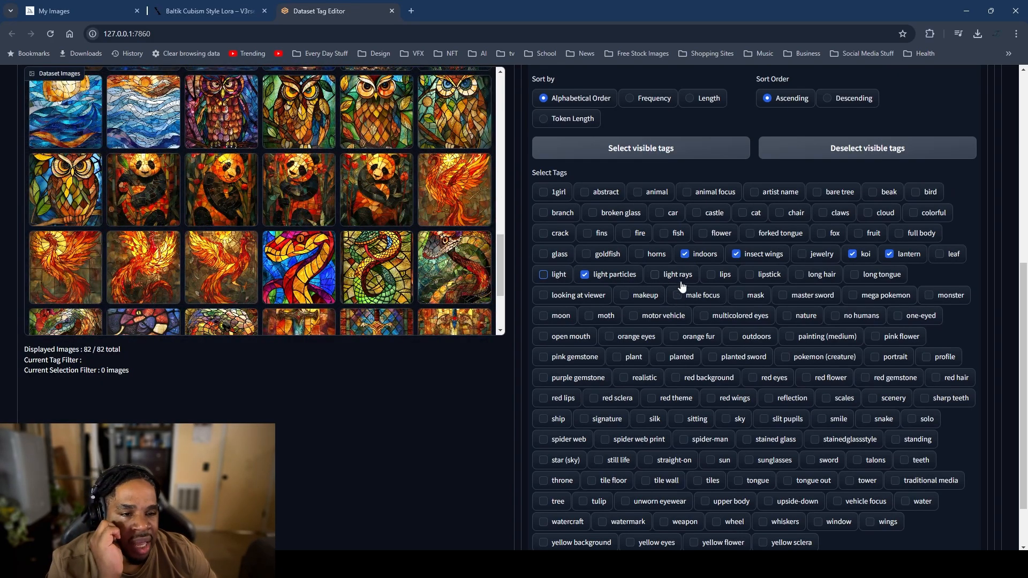
{"action": "left_click", "coordinate": [679, 276]}
{"action": "scroll", "coordinate": [298, 268], "scroll_direction": "down", "scroll_amount": 3}
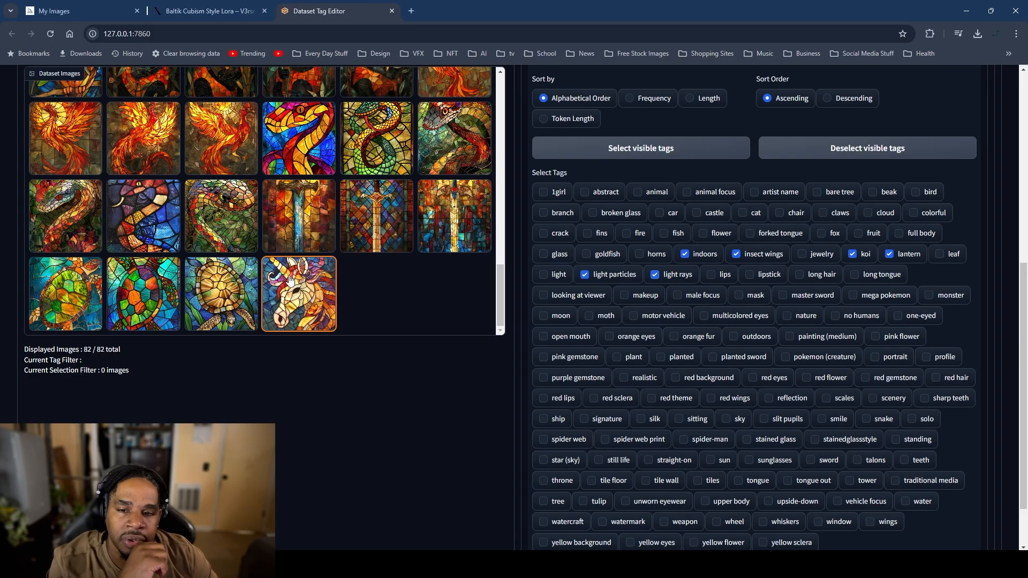
{"action": "scroll", "coordinate": [290, 280], "scroll_direction": "up", "scroll_amount": 12}
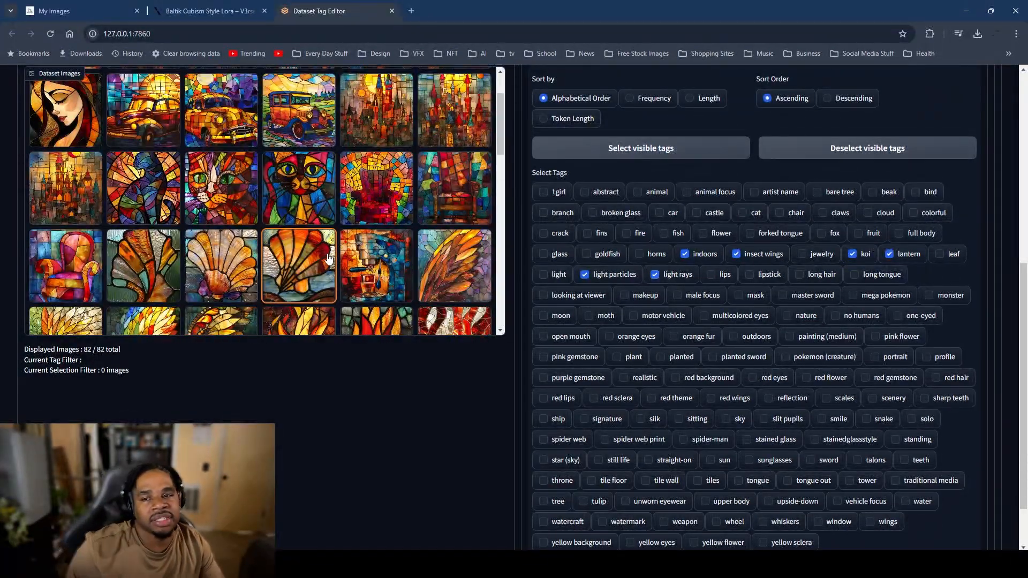
{"action": "scroll", "coordinate": [329, 258], "scroll_direction": "up", "scroll_amount": 1}
{"action": "left_click", "coordinate": [654, 274]}
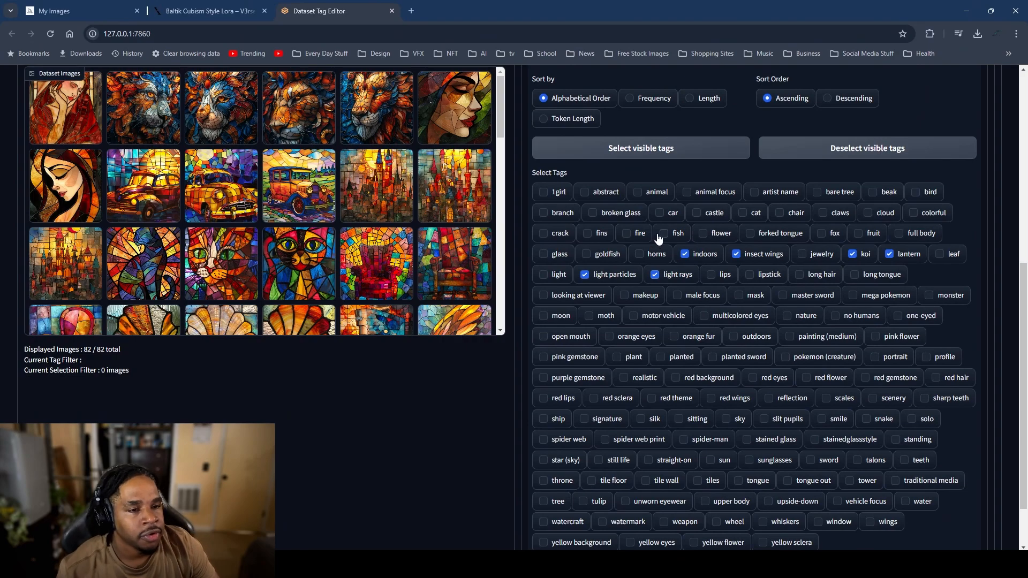
Step: Select the lips, long hair, long tongue and makeup tags for removal, leaving looking at viewer unselected
{"action": "left_click", "coordinate": [714, 275]}
{"action": "left_click", "coordinate": [799, 274]}
{"action": "left_click", "coordinate": [855, 274]}
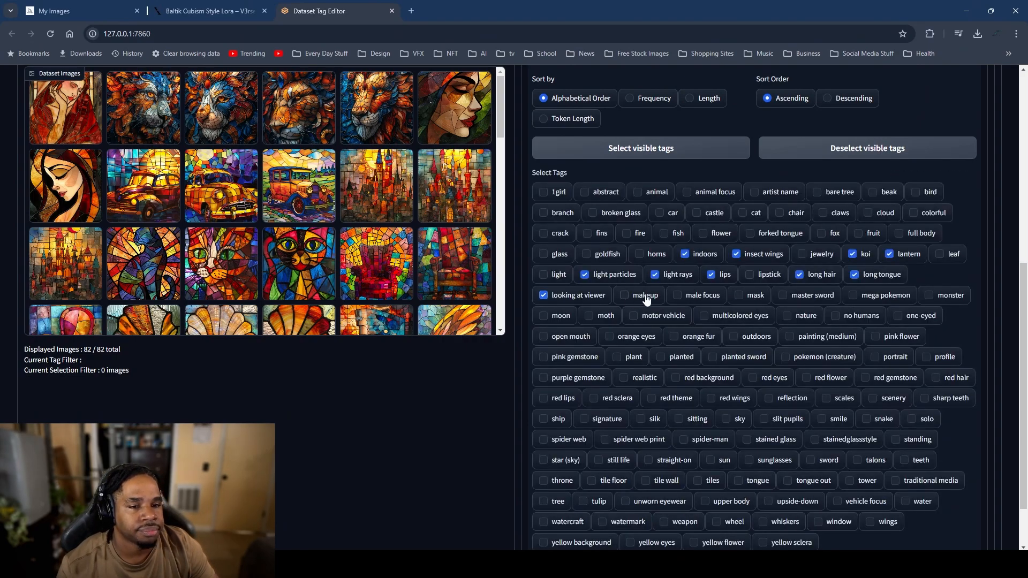
{"action": "left_click", "coordinate": [645, 299]}
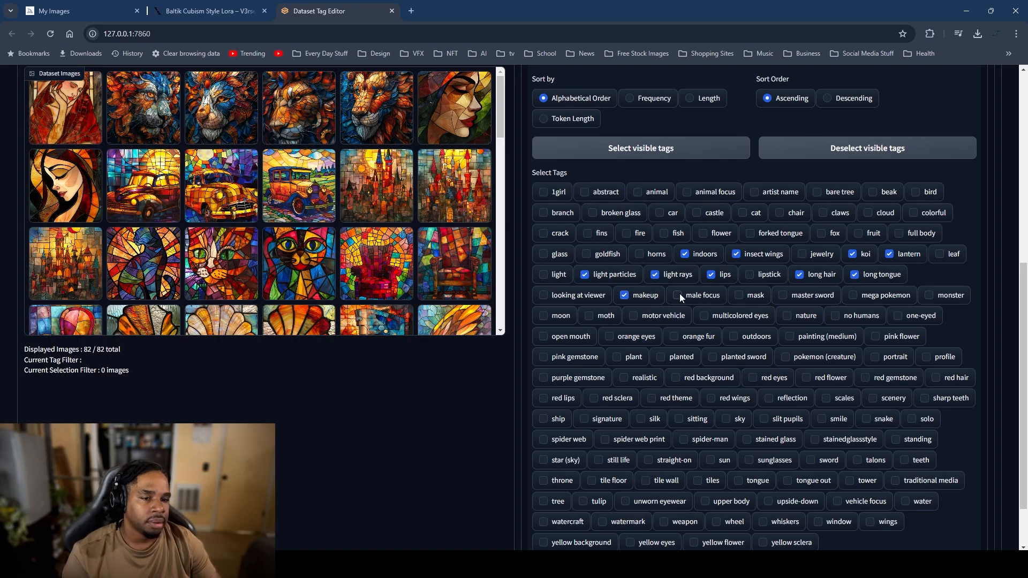
Step: Select the male focus, mask, master sword, mega pokemon and monster tags for removal
{"action": "left_click", "coordinate": [710, 297]}
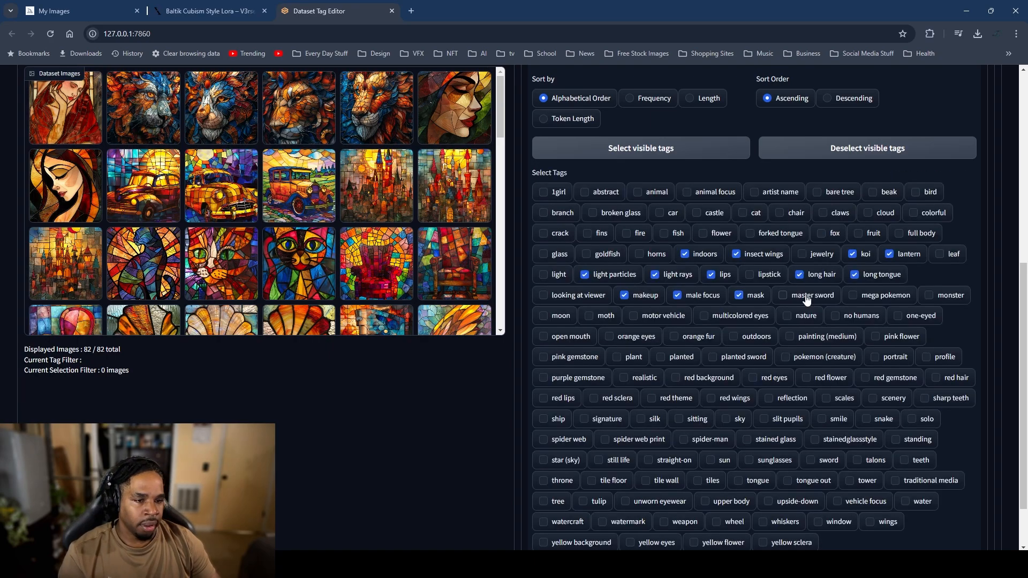
{"action": "left_click", "coordinate": [806, 298]}
{"action": "left_click", "coordinate": [878, 296]}
{"action": "left_click", "coordinate": [941, 296]}
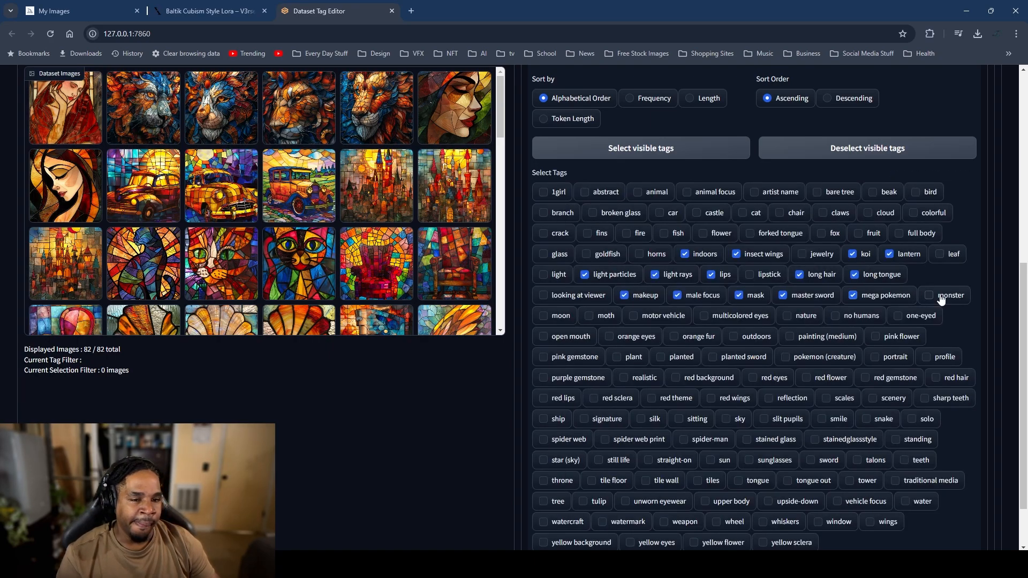
Step: Select the moth, motor vehicle and multicolored eyes tags for removal, leaving moon unselected after checking the dataset images
{"action": "left_click", "coordinate": [555, 320]}
{"action": "left_click", "coordinate": [596, 323]}
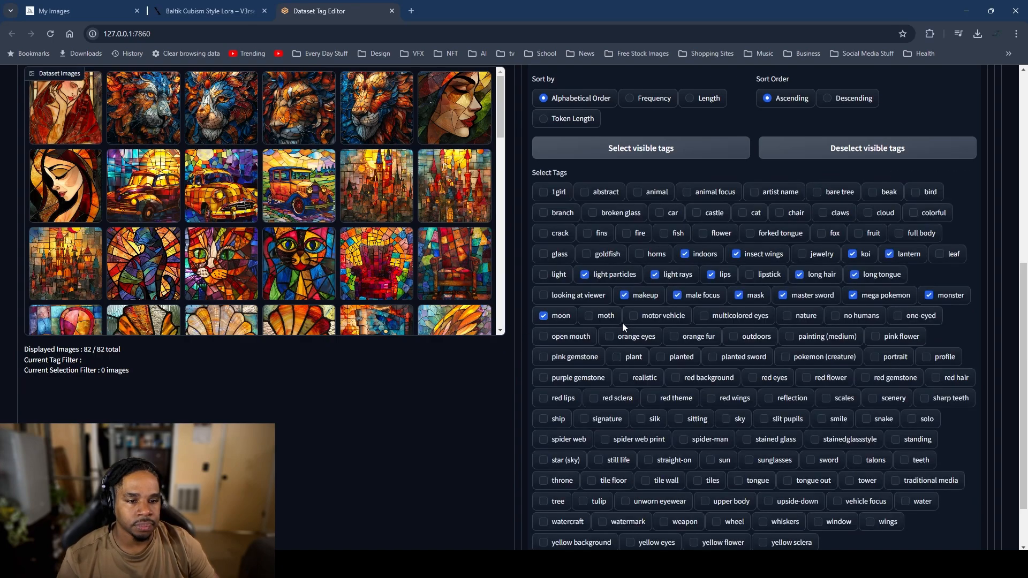
{"action": "left_click", "coordinate": [653, 320]}
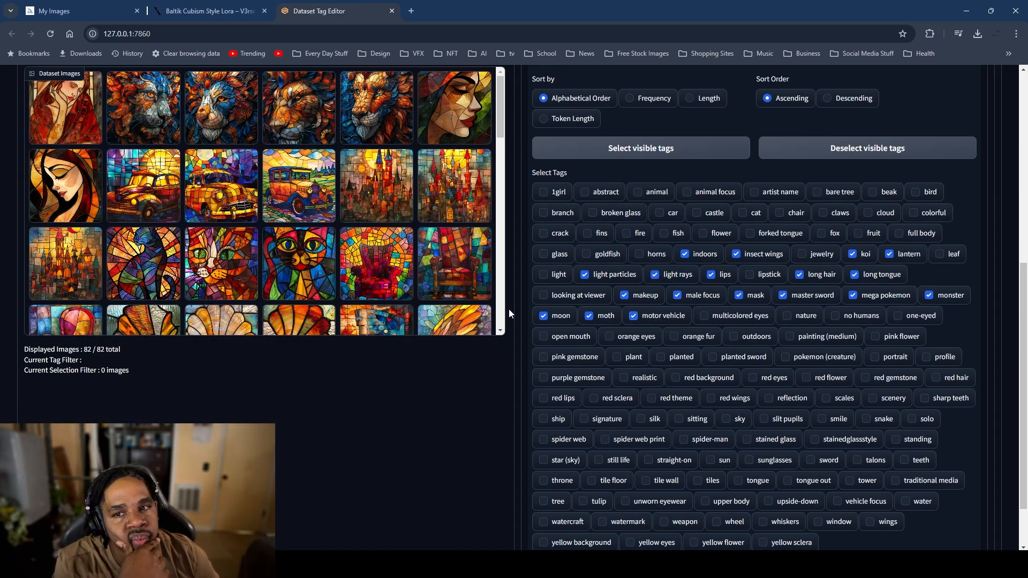
{"action": "scroll", "coordinate": [321, 271], "scroll_direction": "down", "scroll_amount": 10}
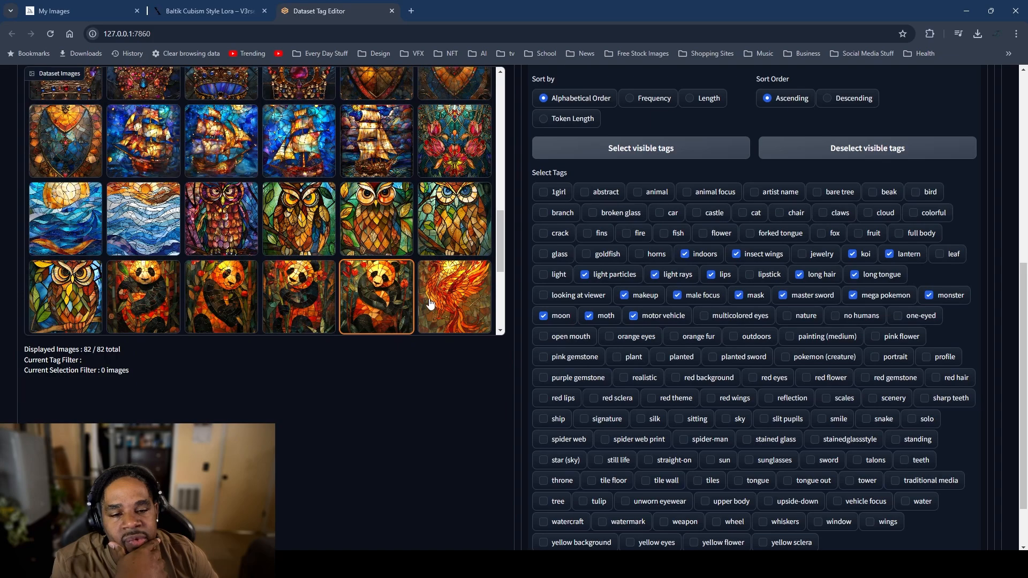
{"action": "left_click", "coordinate": [543, 315]}
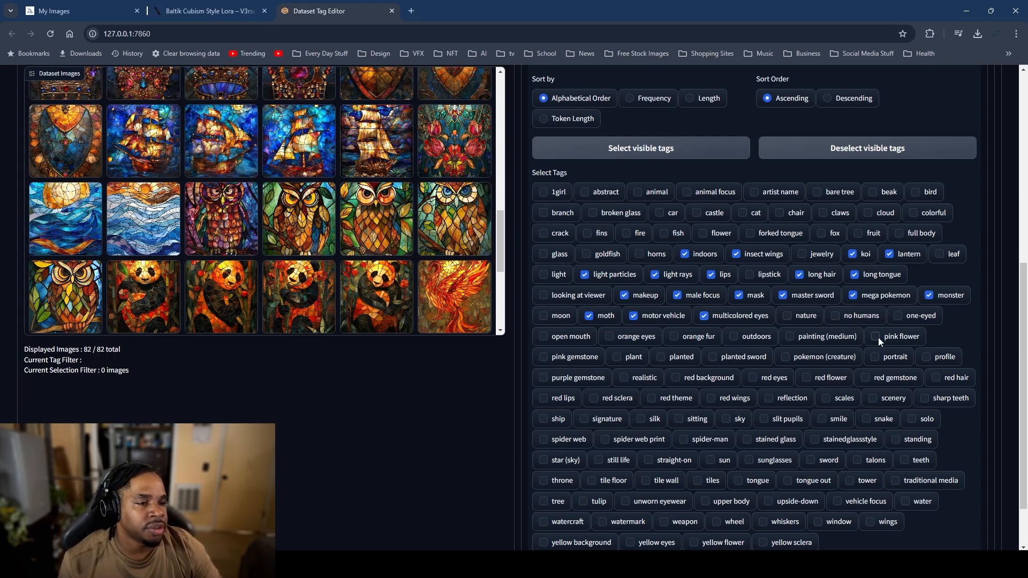
Step: Select the one-eyed, open mouth, orange eyes and orange fur tags for removal, leaving outdoors unselected
{"action": "left_click", "coordinate": [892, 318]}
{"action": "left_click", "coordinate": [562, 337]}
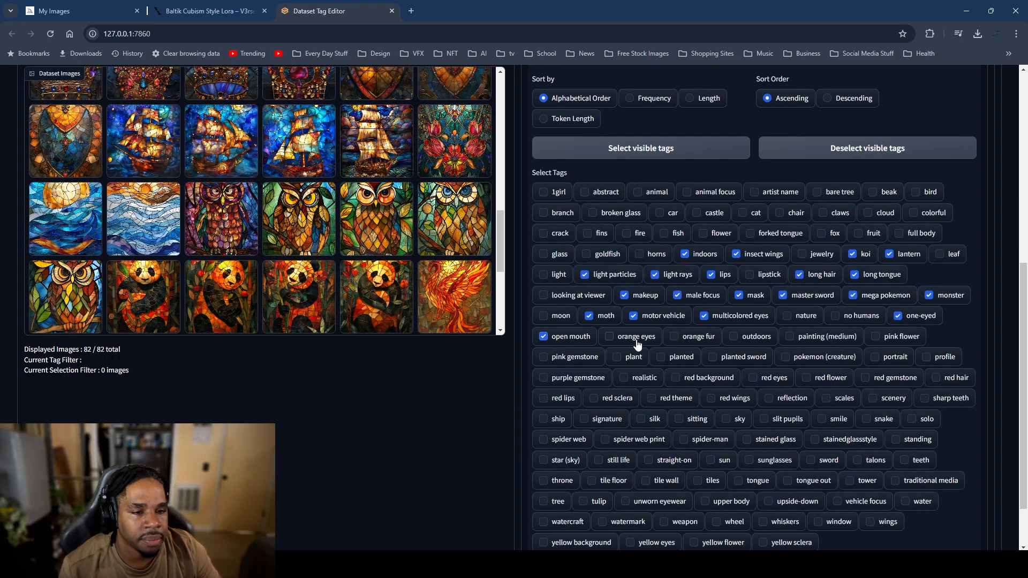
{"action": "left_click", "coordinate": [637, 339]}
{"action": "left_click", "coordinate": [690, 339]}
{"action": "left_click", "coordinate": [749, 338]}
{"action": "left_click", "coordinate": [767, 337]}
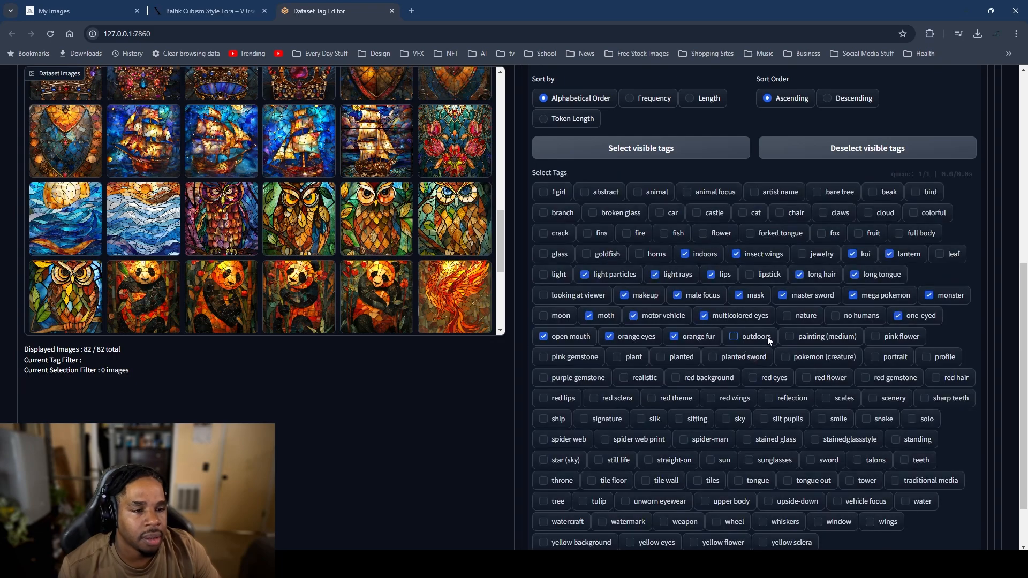
Step: Select the painting (medium), pink gemstone, planted sword and pokemon (creature) tags for removal, leaving pink flower unselected
{"action": "left_click", "coordinate": [827, 337]}
{"action": "left_click", "coordinate": [878, 336]}
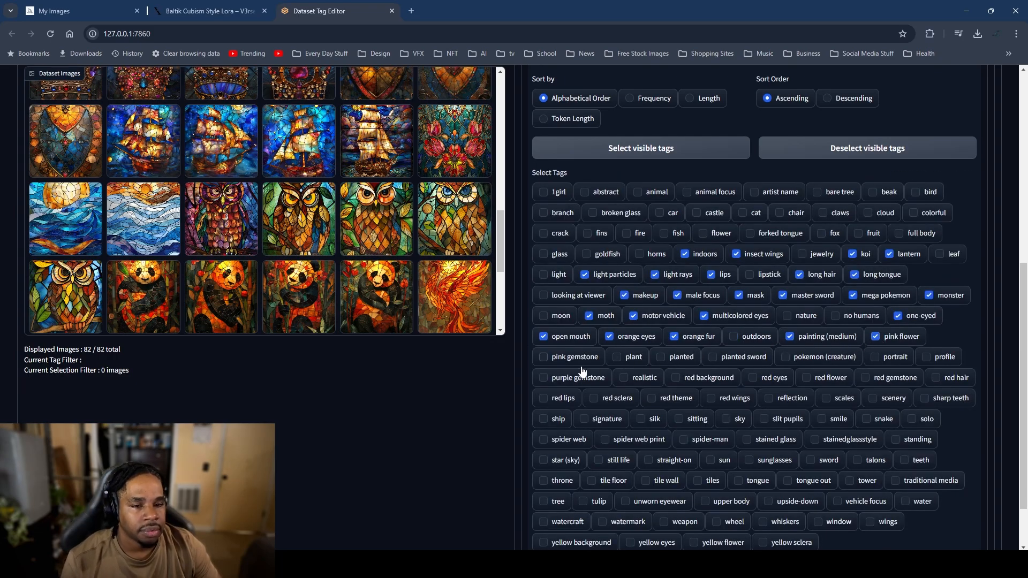
{"action": "left_click", "coordinate": [885, 341]}
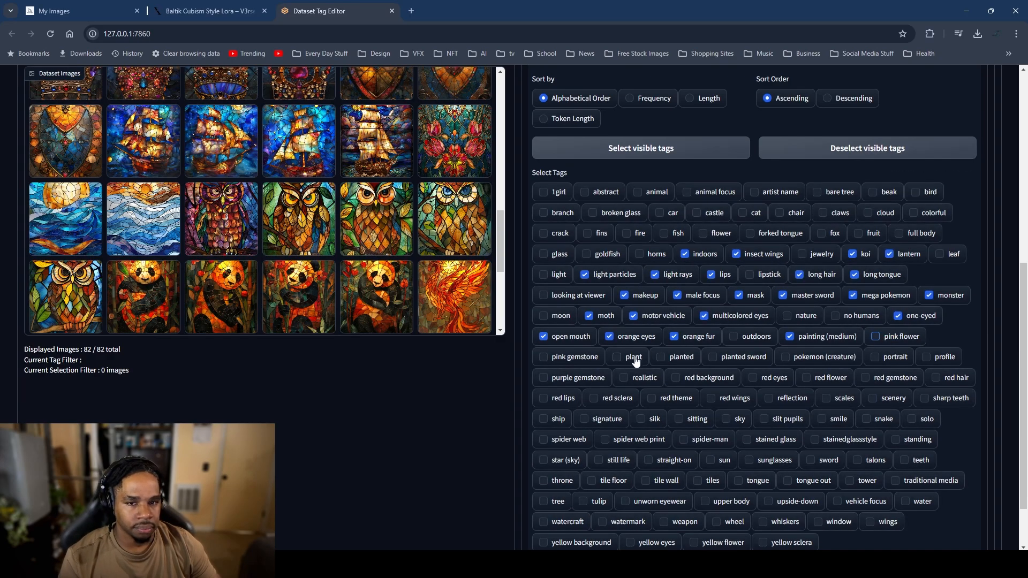
{"action": "left_click", "coordinate": [569, 362]}
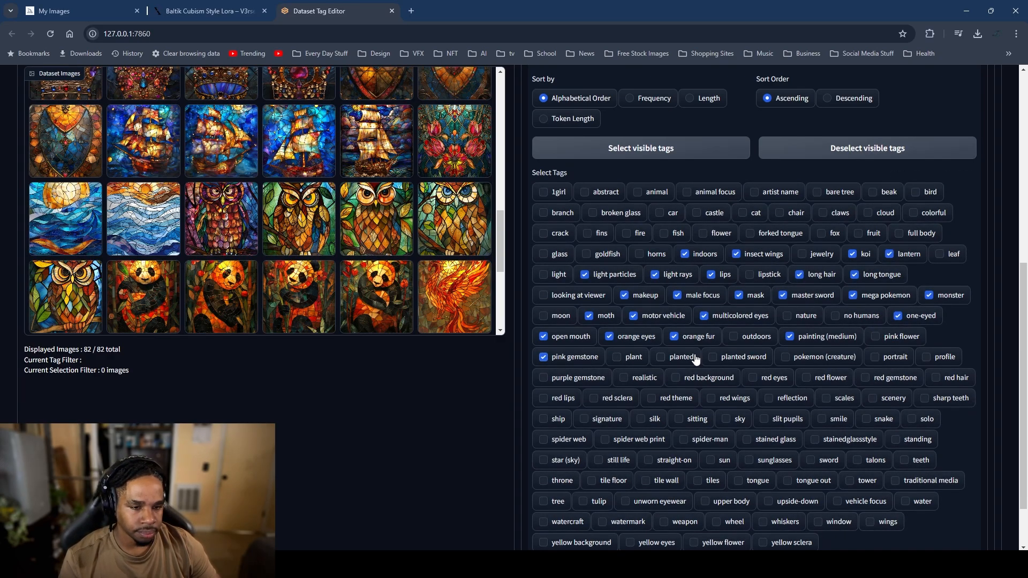
{"action": "left_click", "coordinate": [756, 358]}
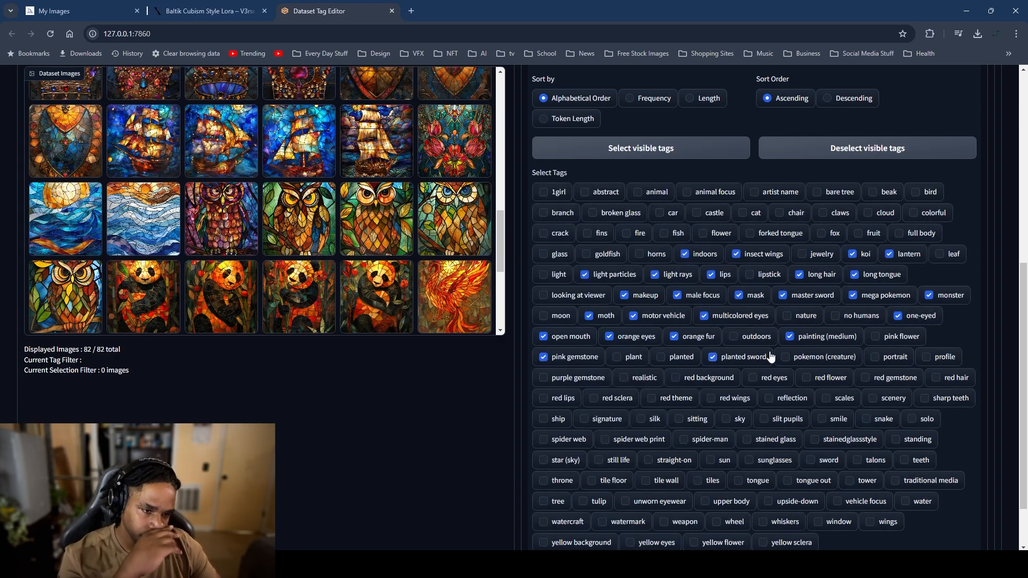
{"action": "left_click", "coordinate": [803, 356]}
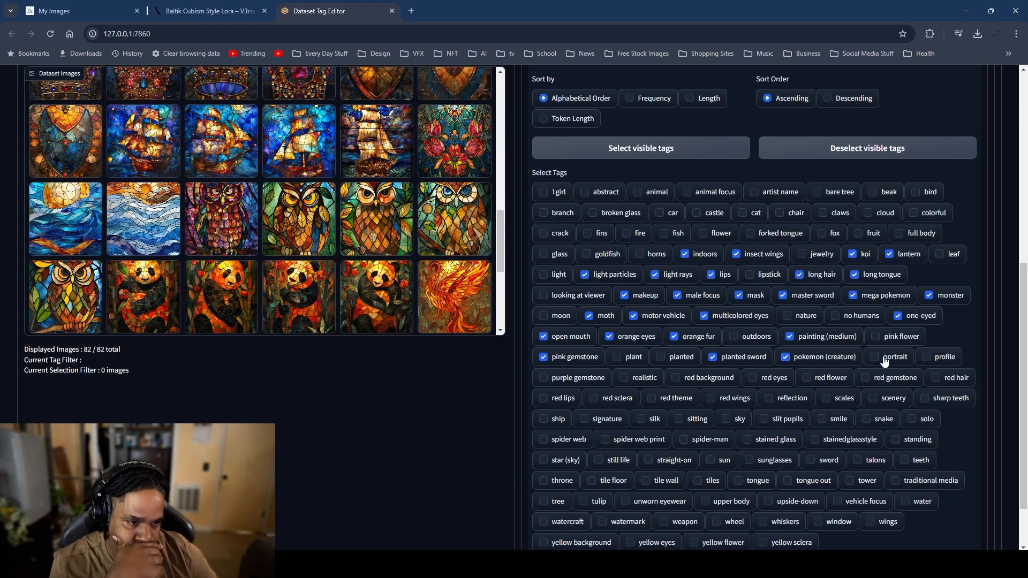
Step: Select the portrait, profile, purple gemstone, red background and red eyes tags for removal
{"action": "left_click", "coordinate": [877, 356]}
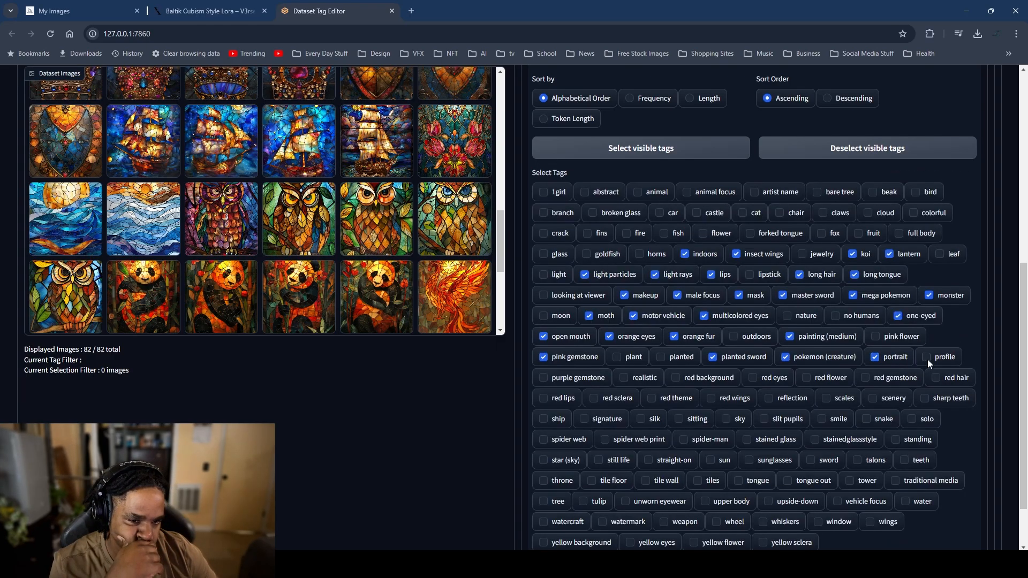
{"action": "left_click", "coordinate": [927, 359]}
{"action": "left_click", "coordinate": [590, 379]}
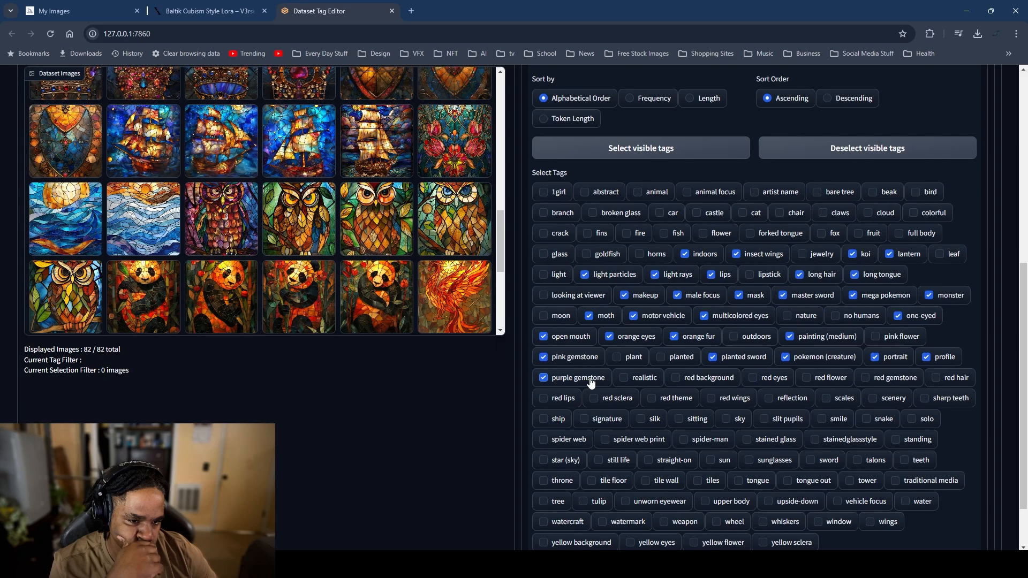
{"action": "left_click", "coordinate": [715, 380]}
{"action": "left_click", "coordinate": [773, 381]}
Step: Select the red gemstone, red hair, red lips, red sclera and red theme tags for removal, leaving red flower unselected
{"action": "left_click", "coordinate": [824, 380]}
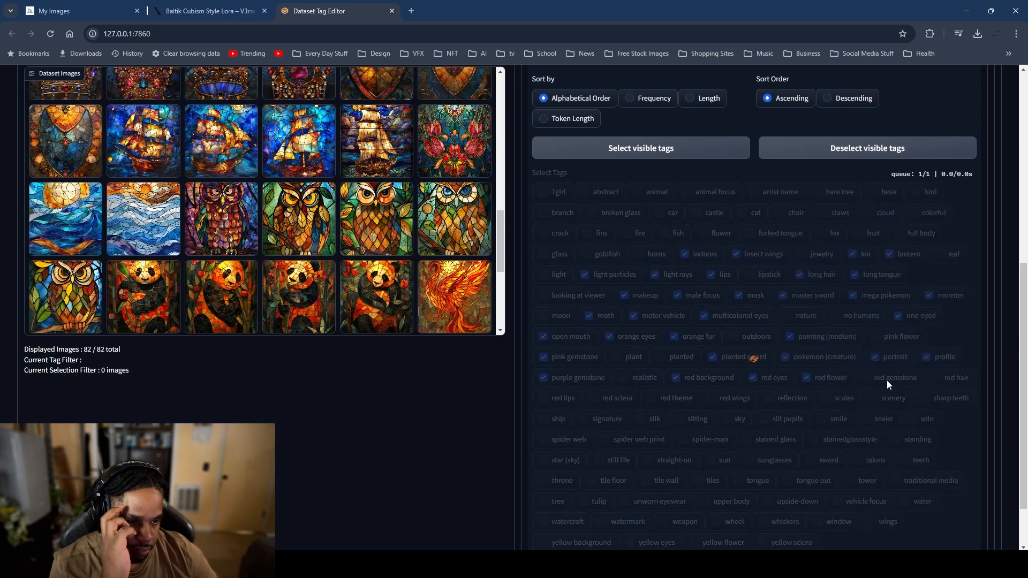
{"action": "left_click", "coordinate": [845, 384]}
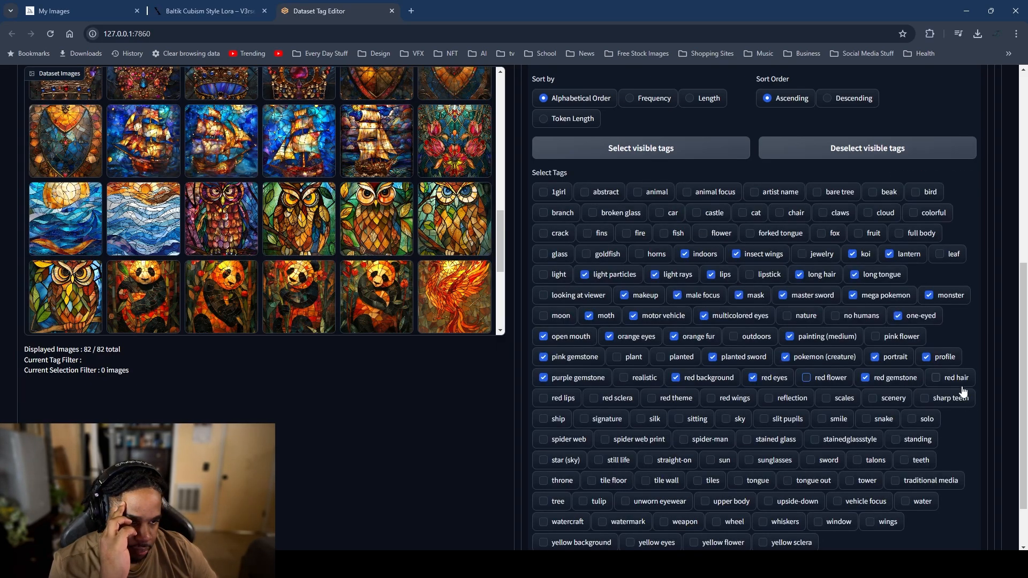
{"action": "left_click", "coordinate": [952, 382]}
{"action": "left_click", "coordinate": [864, 381]}
{"action": "left_click", "coordinate": [561, 398]}
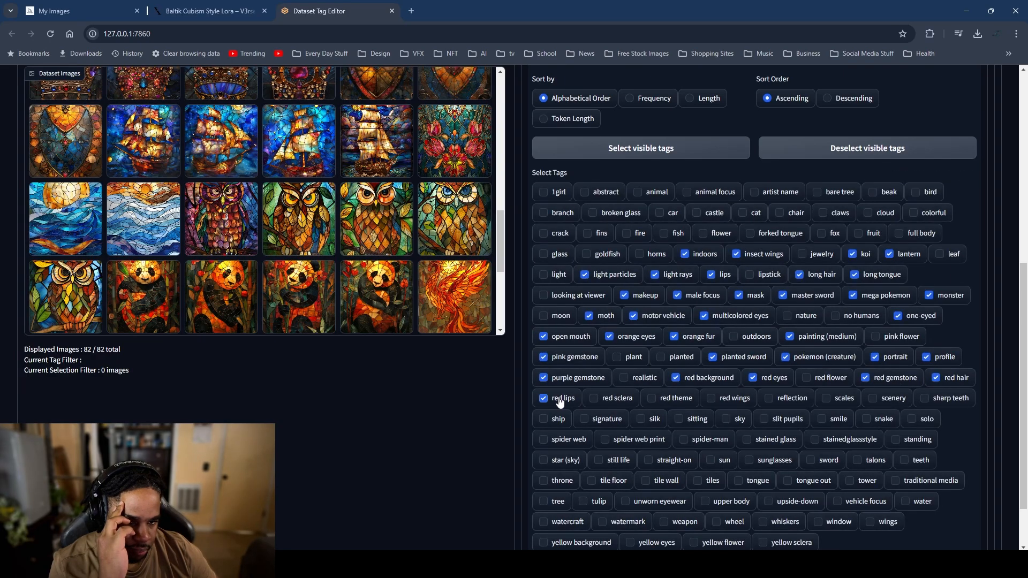
{"action": "left_click", "coordinate": [620, 401]}
{"action": "left_click", "coordinate": [670, 399]}
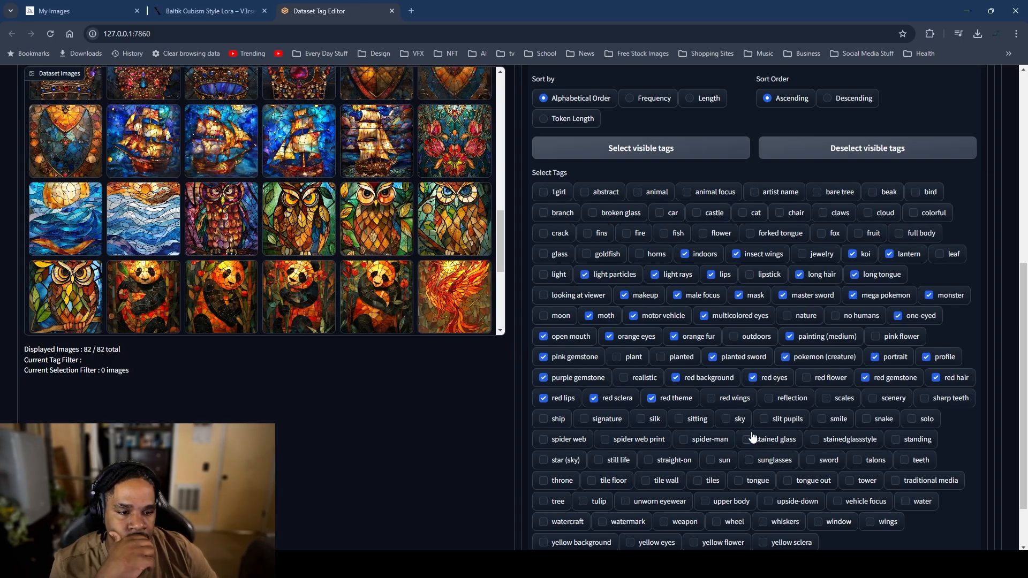
Step: Remove all the selected tags from the displayed dataset images
{"action": "scroll", "coordinate": [752, 436], "scroll_direction": "down", "scroll_amount": 1}
{"action": "scroll", "coordinate": [752, 436], "scroll_direction": "up", "scroll_amount": 4}
{"action": "left_click", "coordinate": [750, 137]}
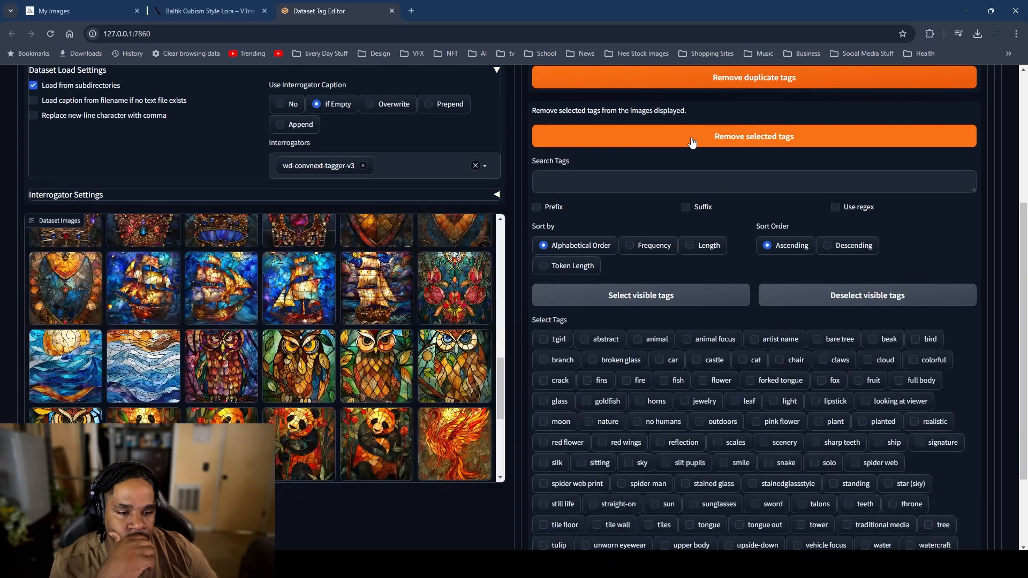
Step: Select the reflection and sharp teeth tags for removal after looking through the dataset images
{"action": "scroll", "coordinate": [817, 360], "scroll_direction": "down", "scroll_amount": 2}
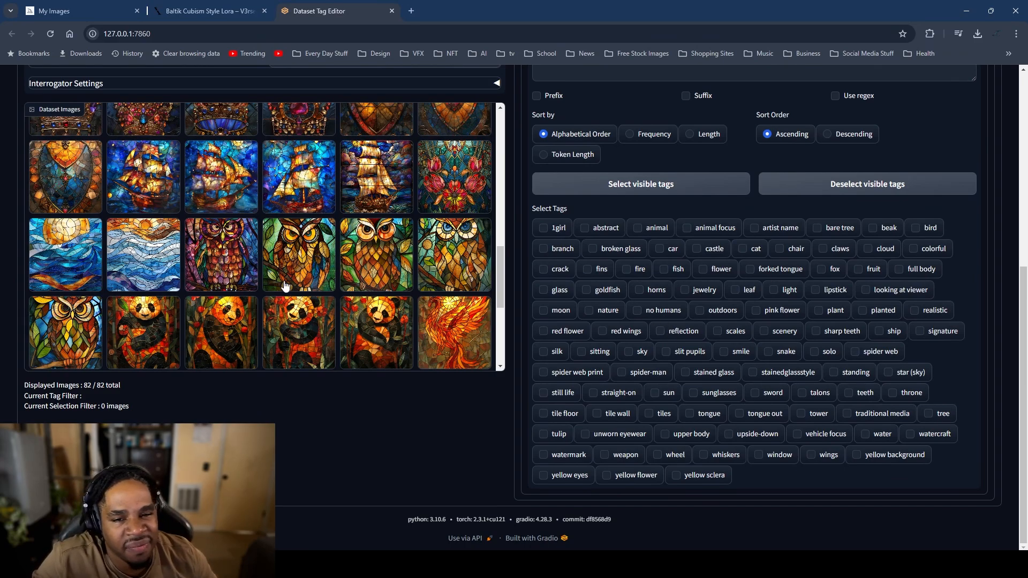
{"action": "scroll", "coordinate": [282, 271], "scroll_direction": "down", "scroll_amount": 2}
{"action": "scroll", "coordinate": [282, 272], "scroll_direction": "down", "scroll_amount": 3}
{"action": "scroll", "coordinate": [291, 265], "scroll_direction": "down", "scroll_amount": 3}
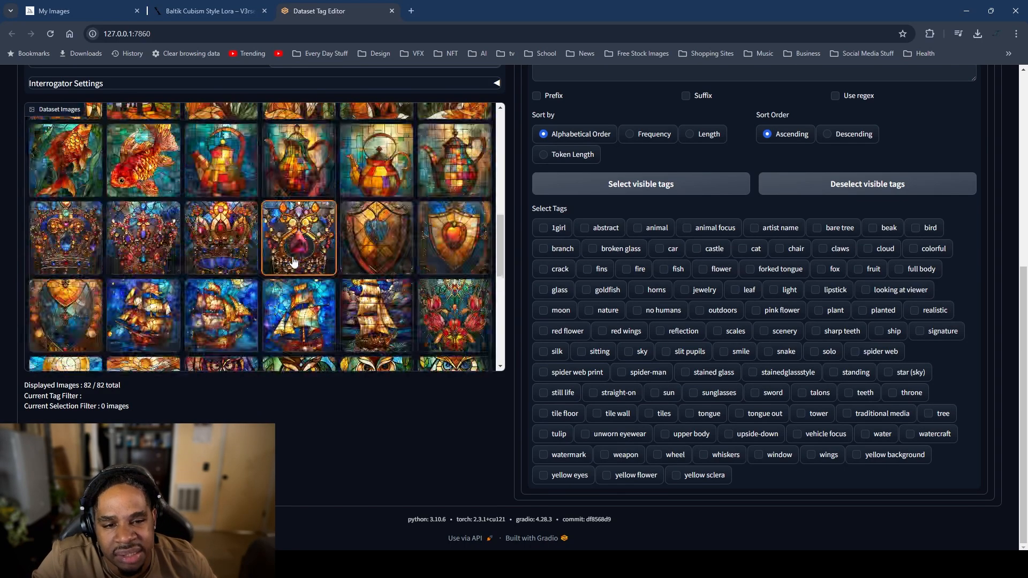
{"action": "scroll", "coordinate": [124, 194], "scroll_direction": "up", "scroll_amount": 3}
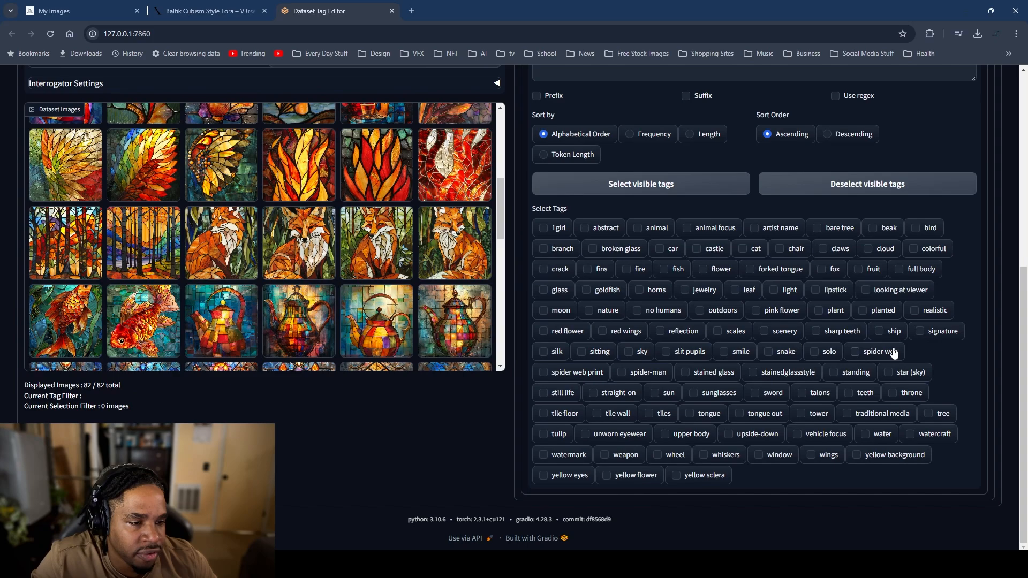
{"action": "left_click", "coordinate": [668, 336]}
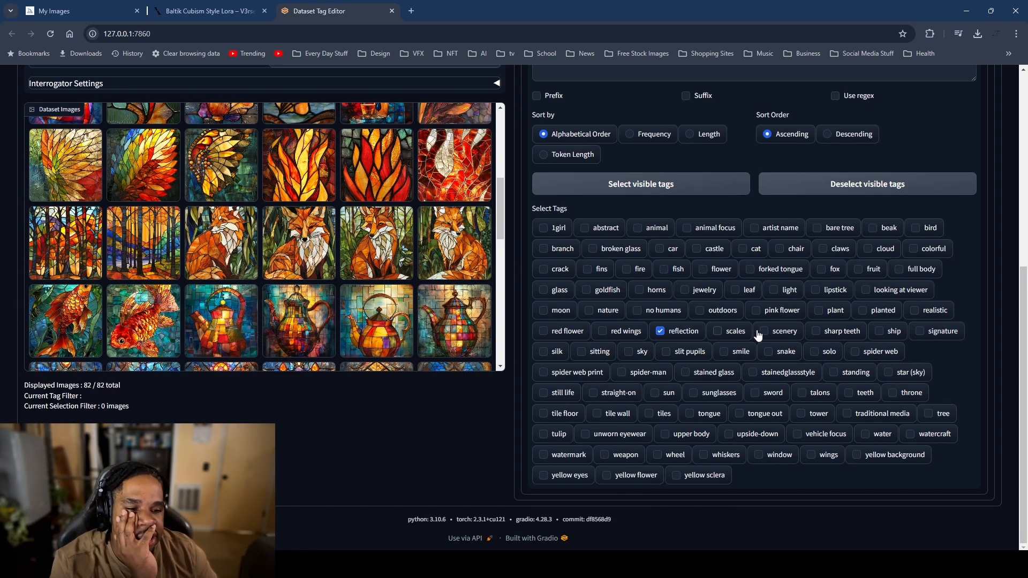
{"action": "left_click", "coordinate": [833, 337]}
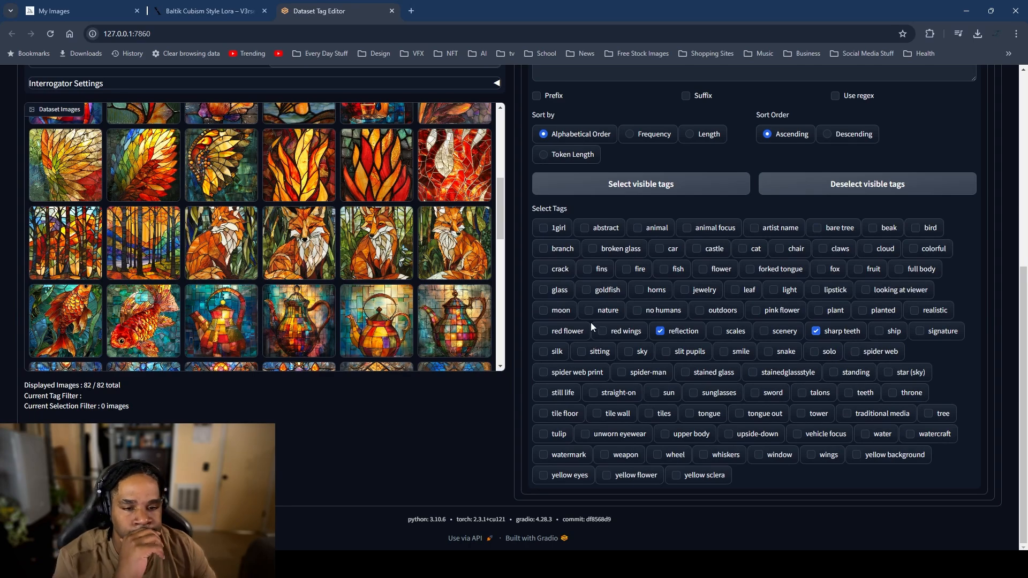
Step: Select the silk, sitting, slit pupils, spider web, spider web print, spider-man and standing tags for removal
{"action": "left_click", "coordinate": [554, 352]}
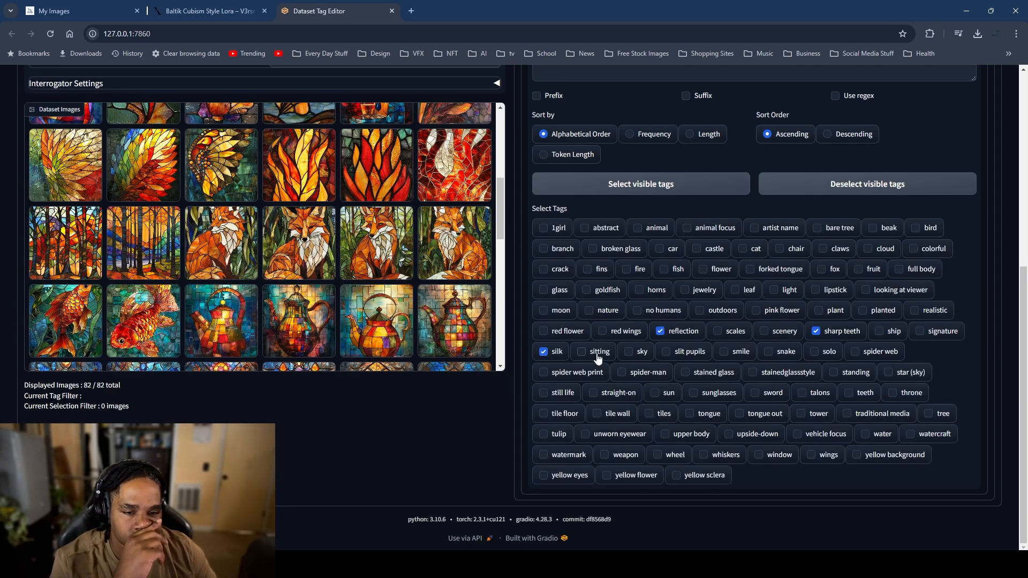
{"action": "left_click", "coordinate": [597, 357]}
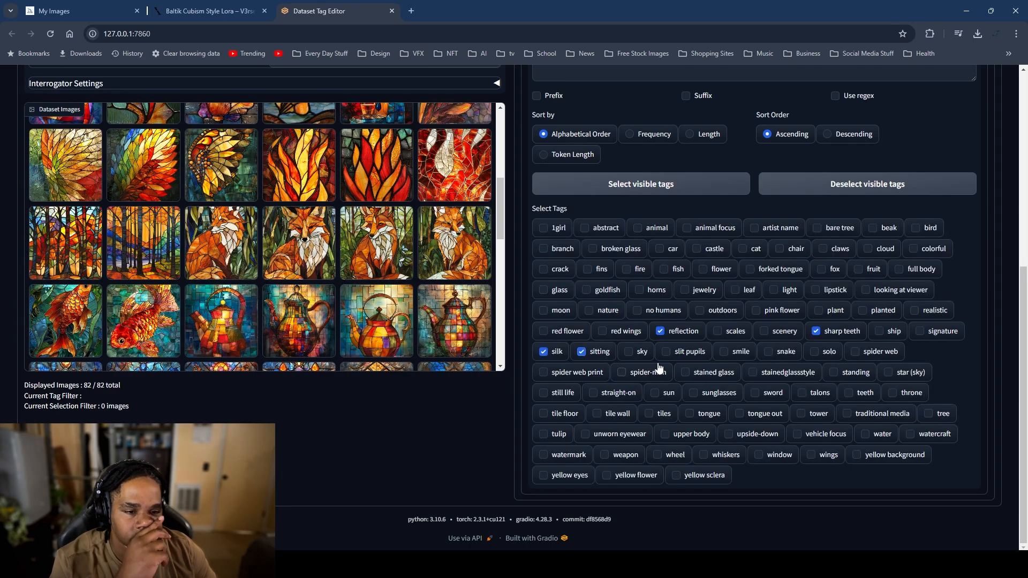
{"action": "left_click", "coordinate": [684, 355]}
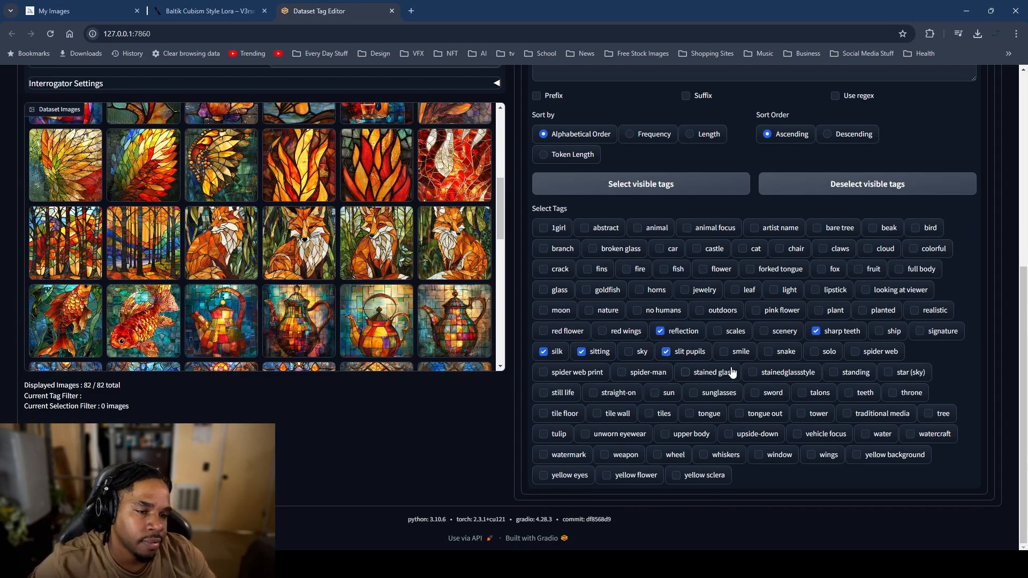
{"action": "left_click", "coordinate": [863, 352]}
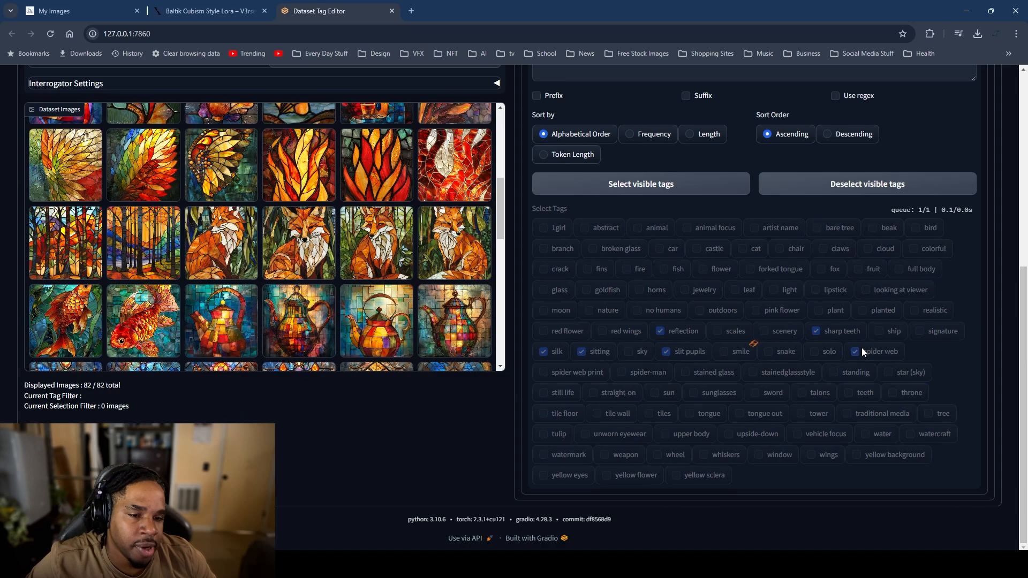
{"action": "left_click", "coordinate": [571, 376]}
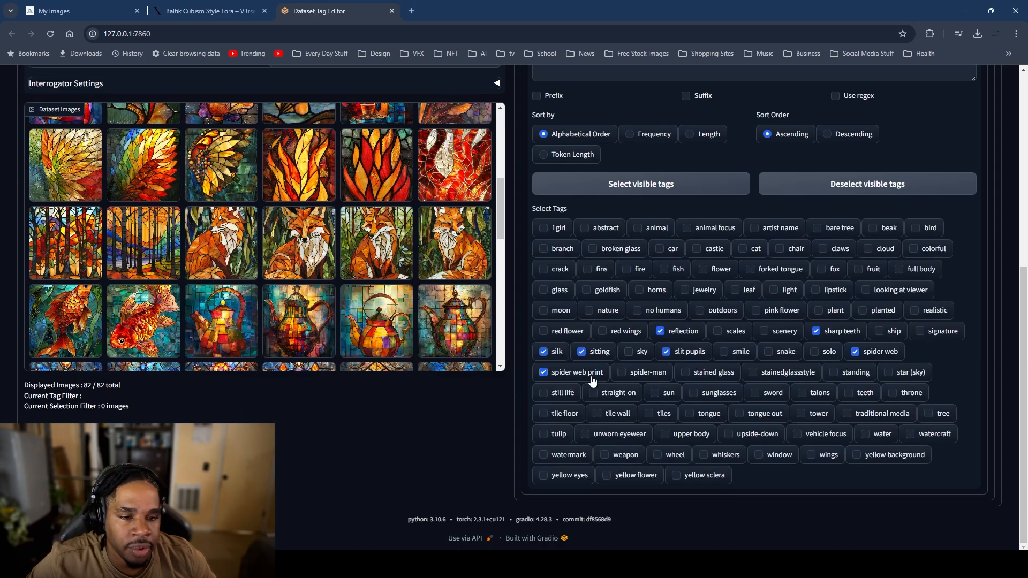
{"action": "left_click", "coordinate": [648, 372]}
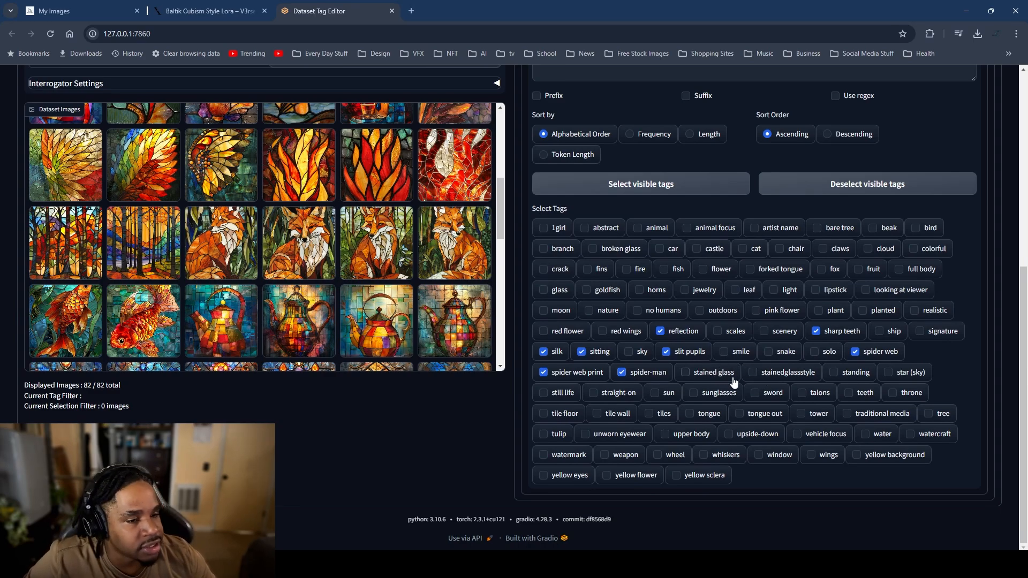
{"action": "left_click", "coordinate": [852, 373]}
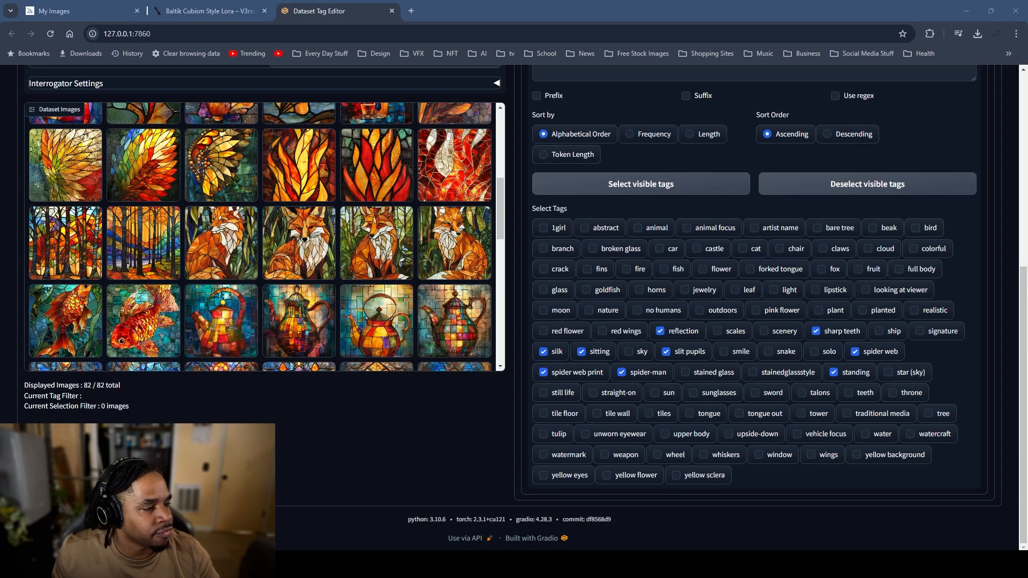
Step: Open a new browser tab and move it out of the current window
{"action": "left_click", "coordinate": [411, 11]}
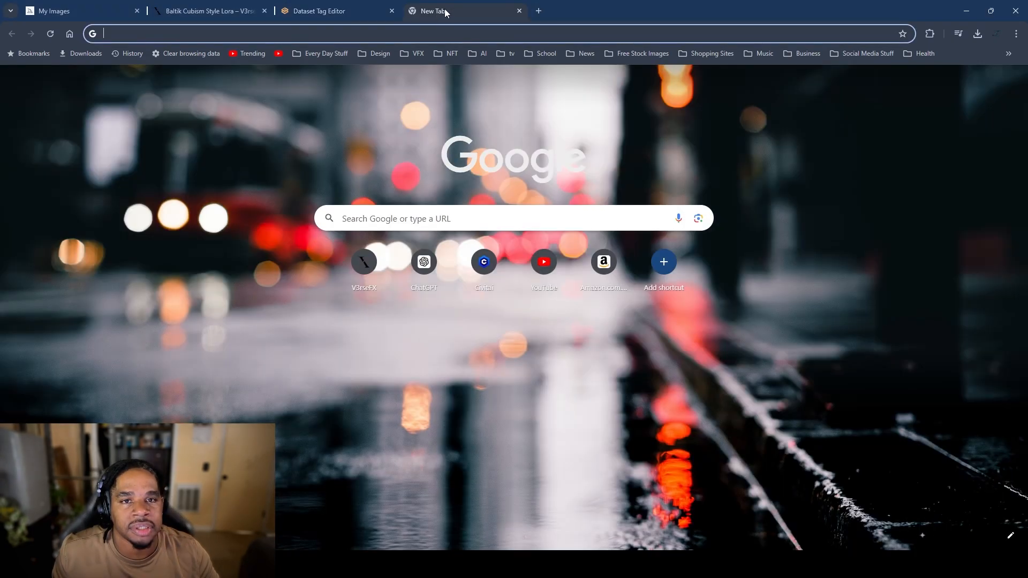
{"action": "left_click_drag", "start_coordinate": [445, 9], "coordinate": [1027, 34]}
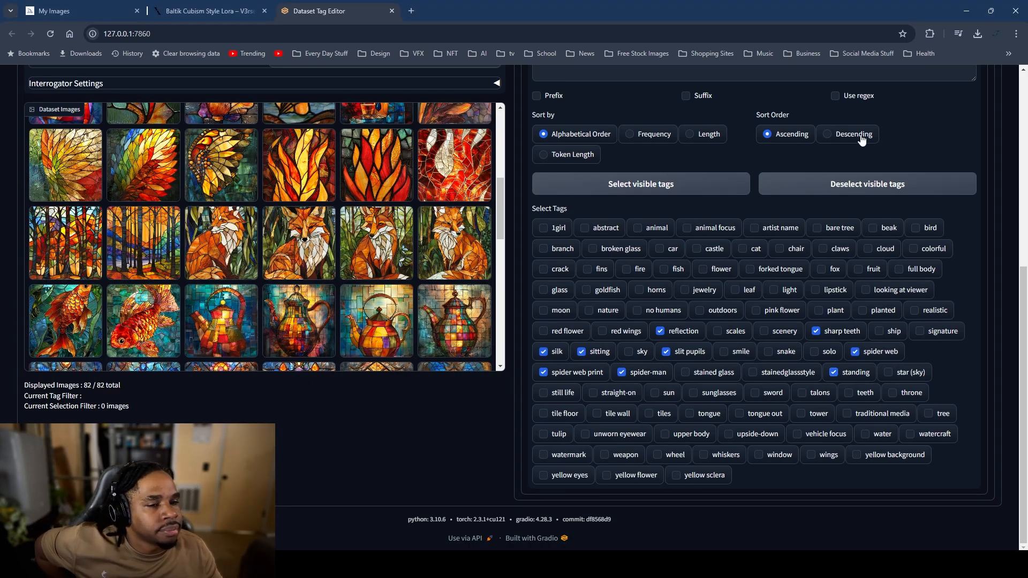
Step: Select the straight-on, sunglasses, talons and teeth tags for removal
{"action": "left_click", "coordinate": [593, 392]}
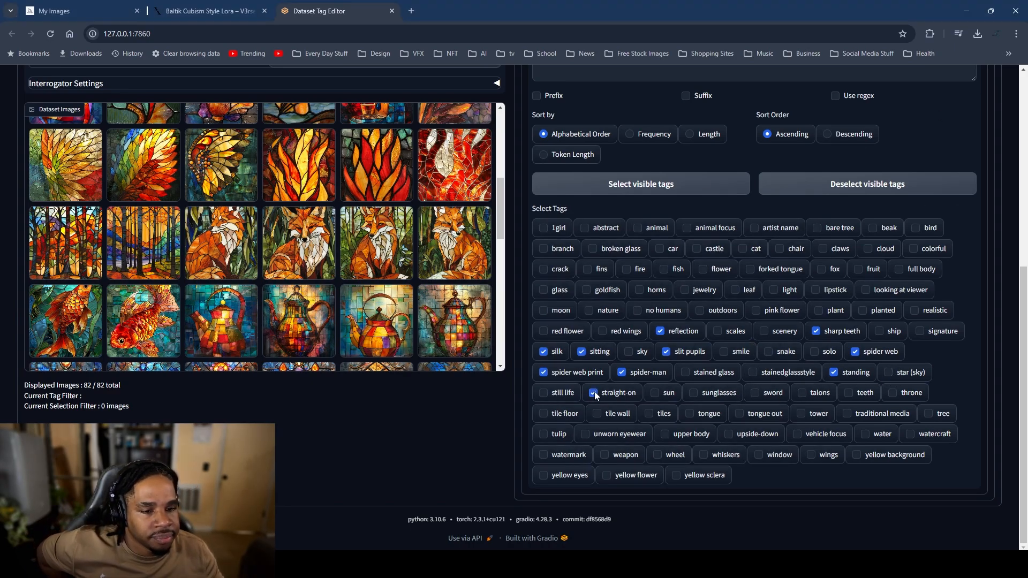
{"action": "left_click", "coordinate": [705, 396]}
{"action": "left_click", "coordinate": [815, 397]}
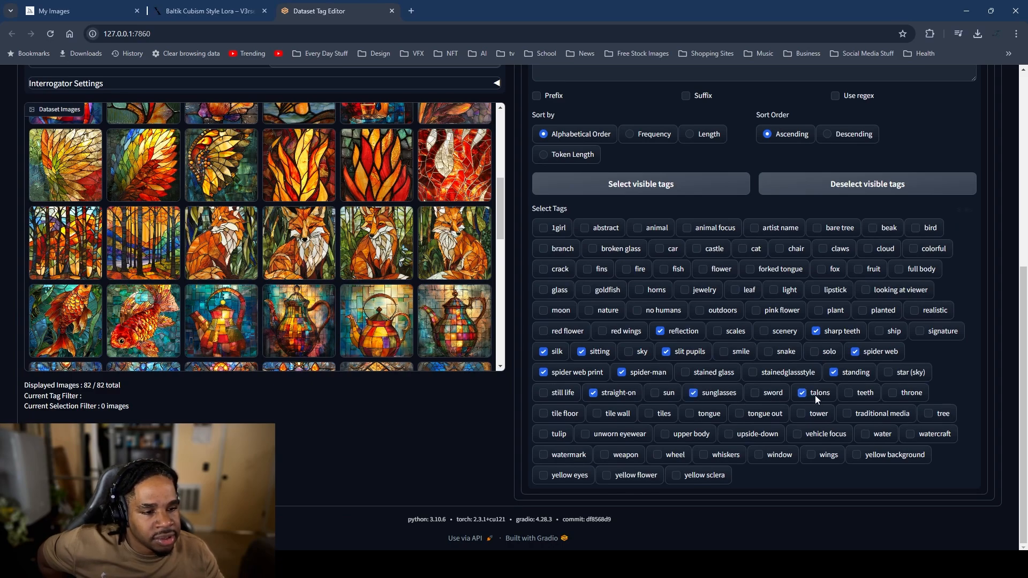
{"action": "left_click", "coordinate": [860, 399]}
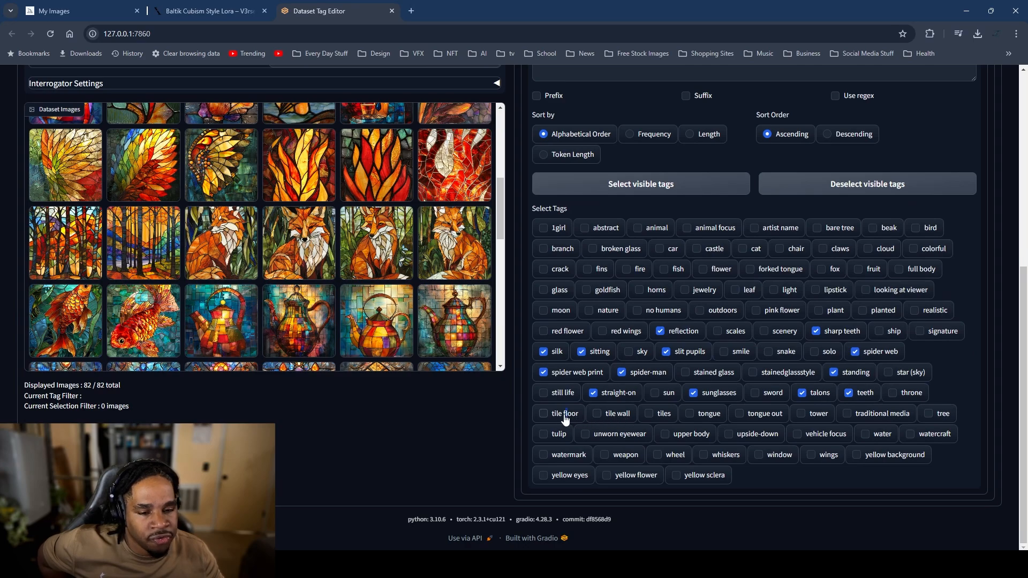
Step: Select the tile floor, tile wall, tiles, tongue and tongue out tags for removal
{"action": "left_click", "coordinate": [545, 414]}
{"action": "left_click", "coordinate": [596, 412]}
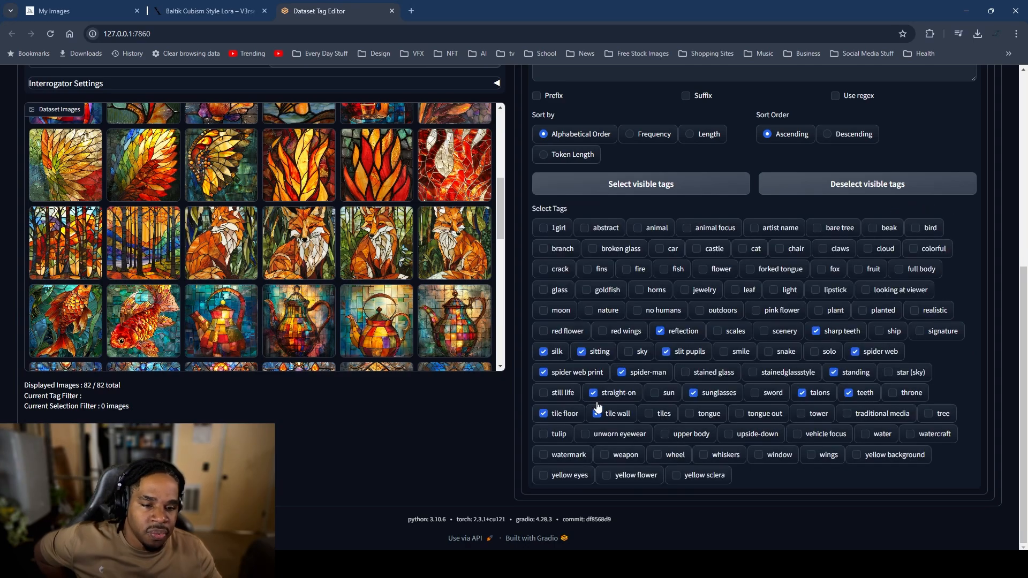
{"action": "left_click", "coordinate": [649, 414]}
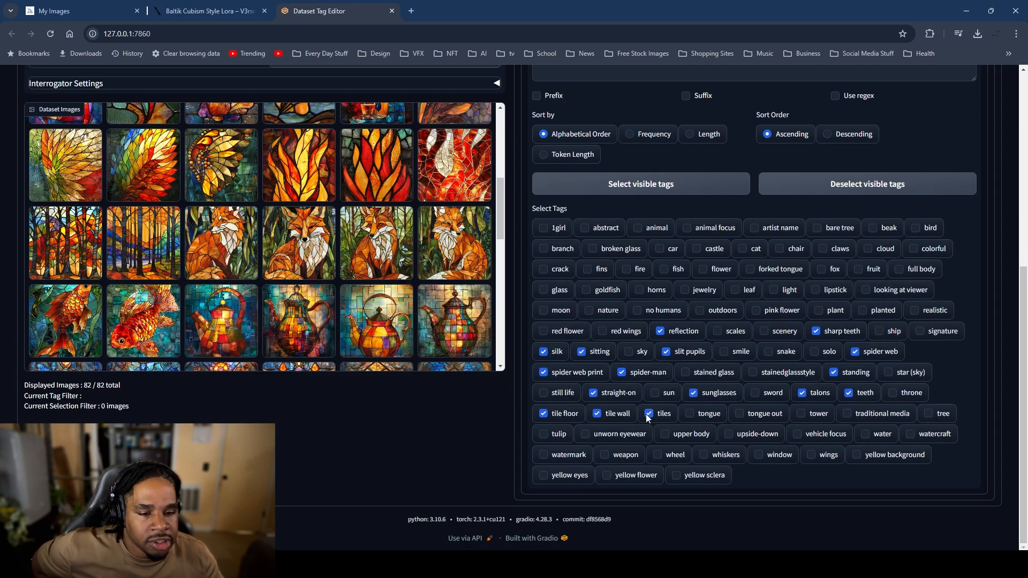
{"action": "left_click", "coordinate": [689, 414]}
{"action": "left_click", "coordinate": [739, 413]}
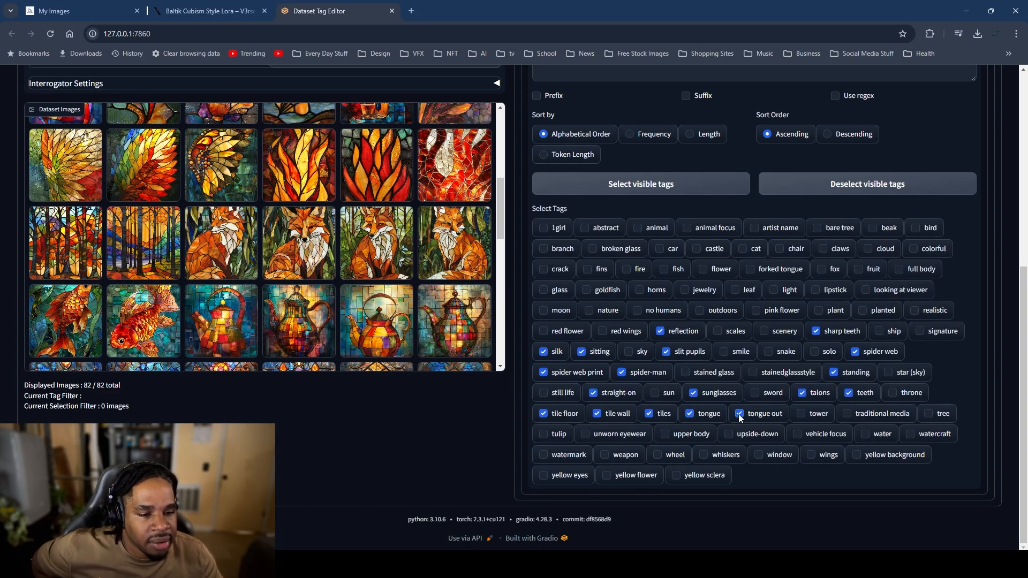
Step: Select the traditional media, unworn eyewear and upper body tags for removal
{"action": "left_click", "coordinate": [860, 418]}
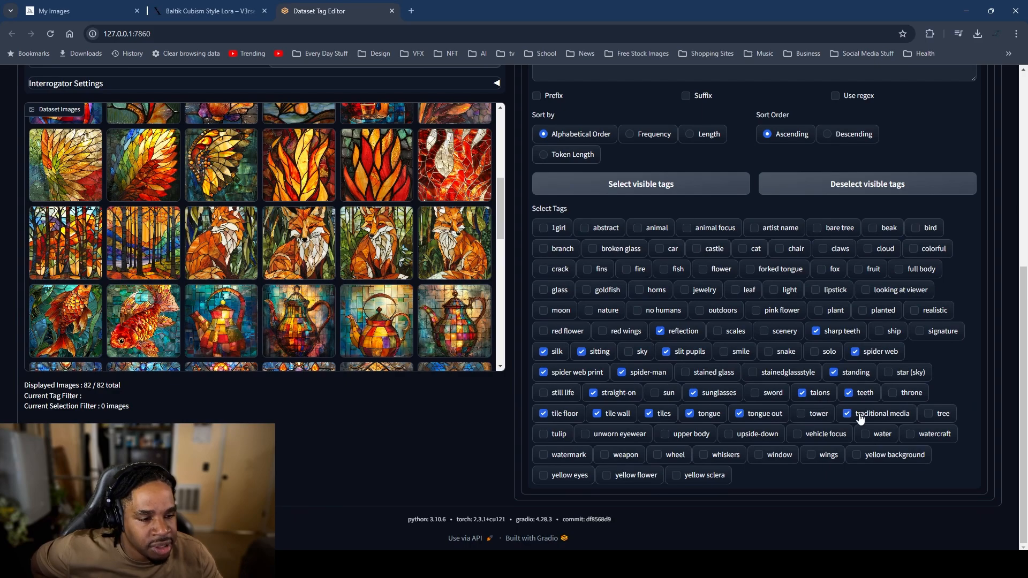
{"action": "left_click", "coordinate": [613, 436]}
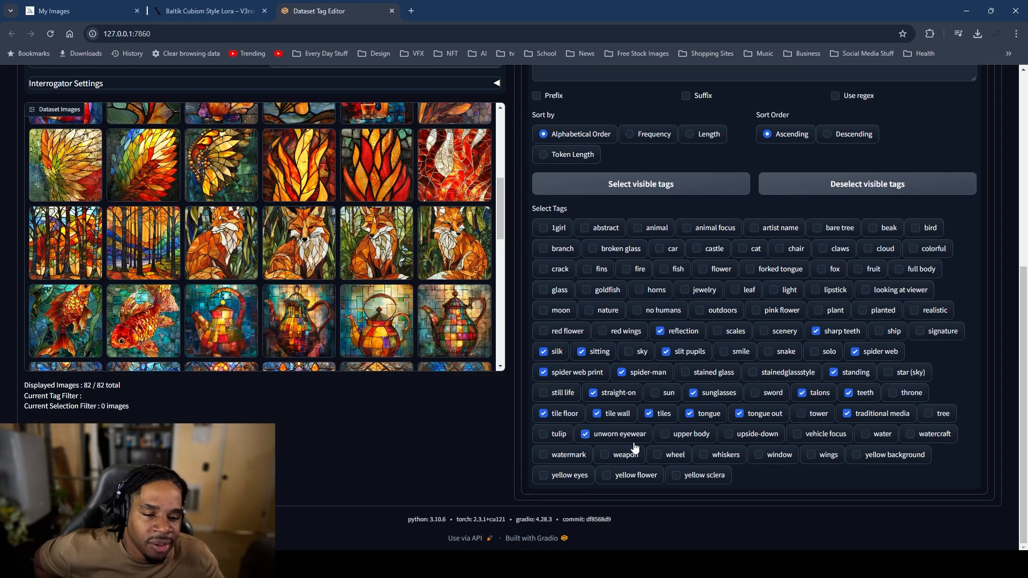
{"action": "left_click", "coordinate": [694, 436]}
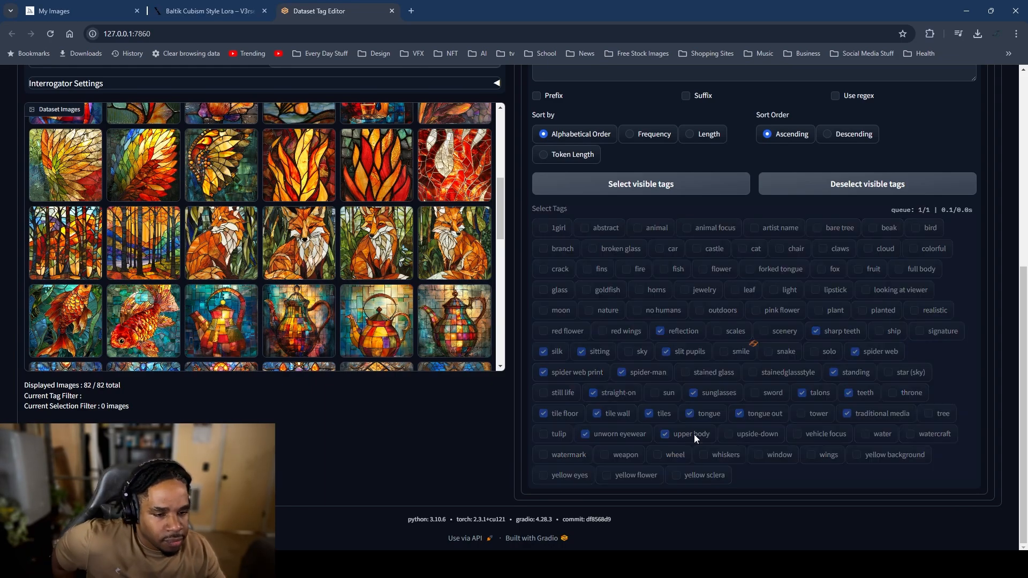
Step: Select the upside-down, vehicle focus, watercraft, weapon, wheel, whiskers and window tags for removal
{"action": "left_click", "coordinate": [747, 440]}
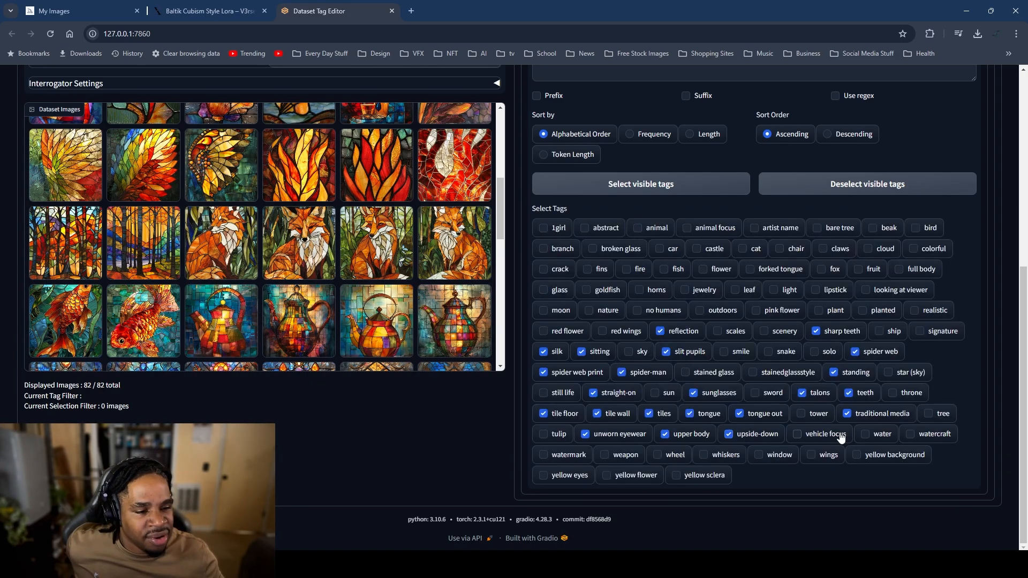
{"action": "left_click", "coordinate": [821, 434]}
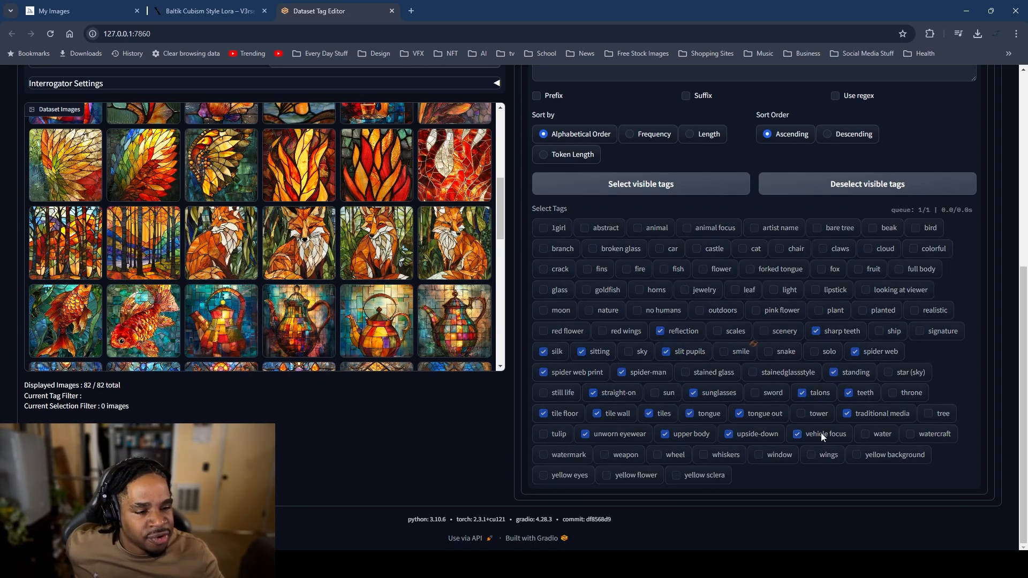
{"action": "left_click", "coordinate": [926, 439]}
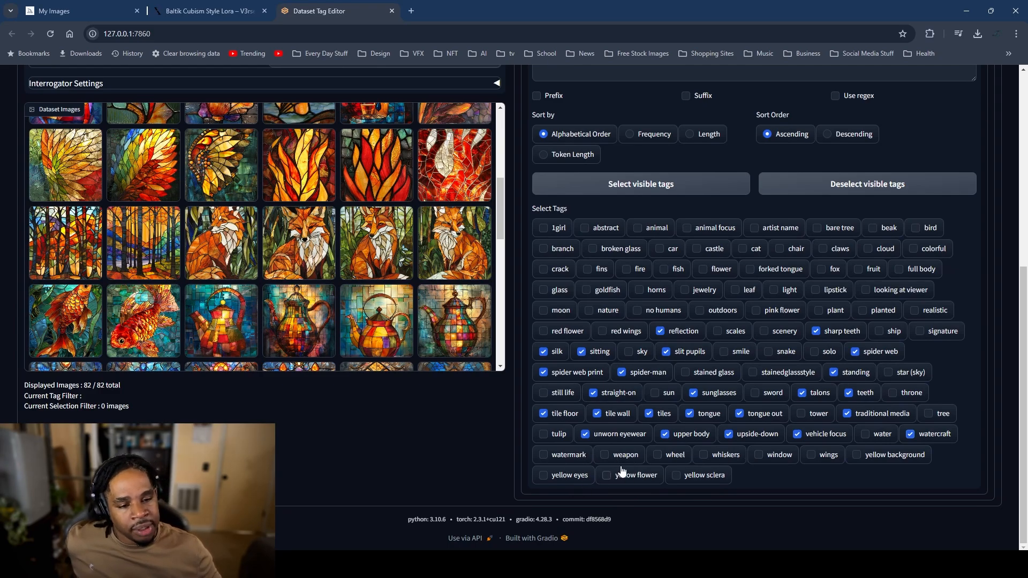
{"action": "left_click", "coordinate": [637, 455]}
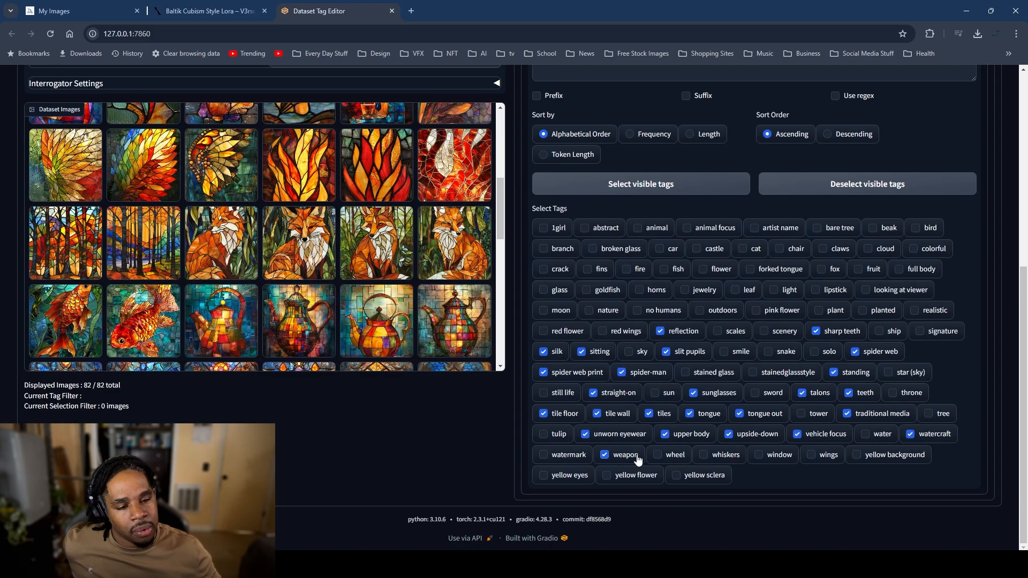
{"action": "left_click", "coordinate": [673, 457]}
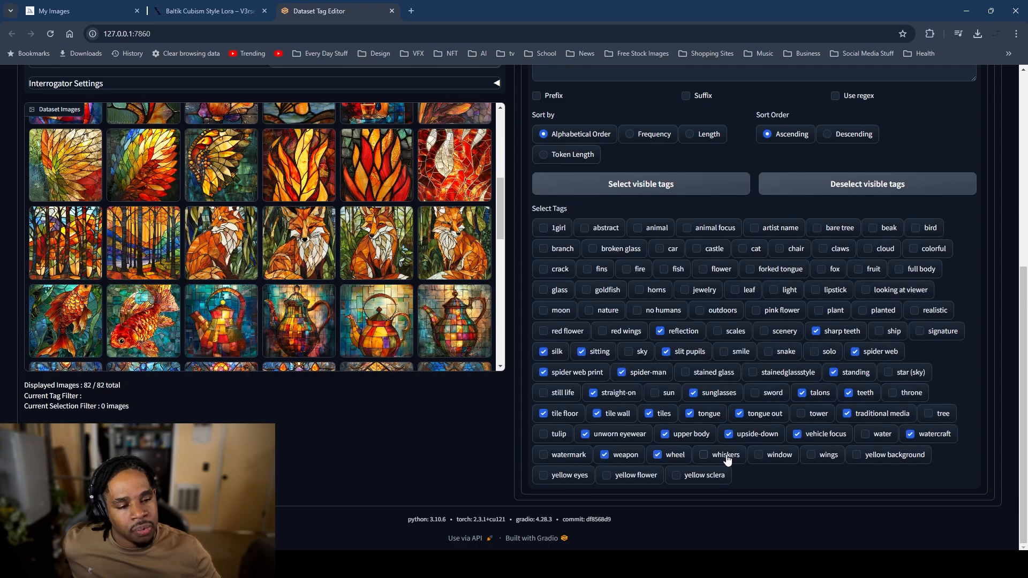
{"action": "left_click", "coordinate": [724, 456]}
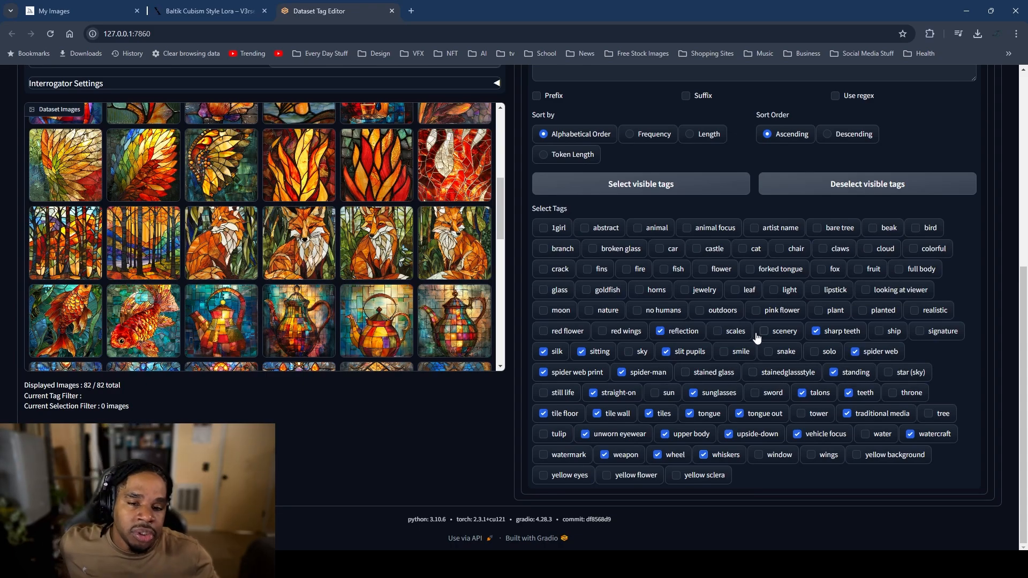
{"action": "left_click", "coordinate": [761, 458]}
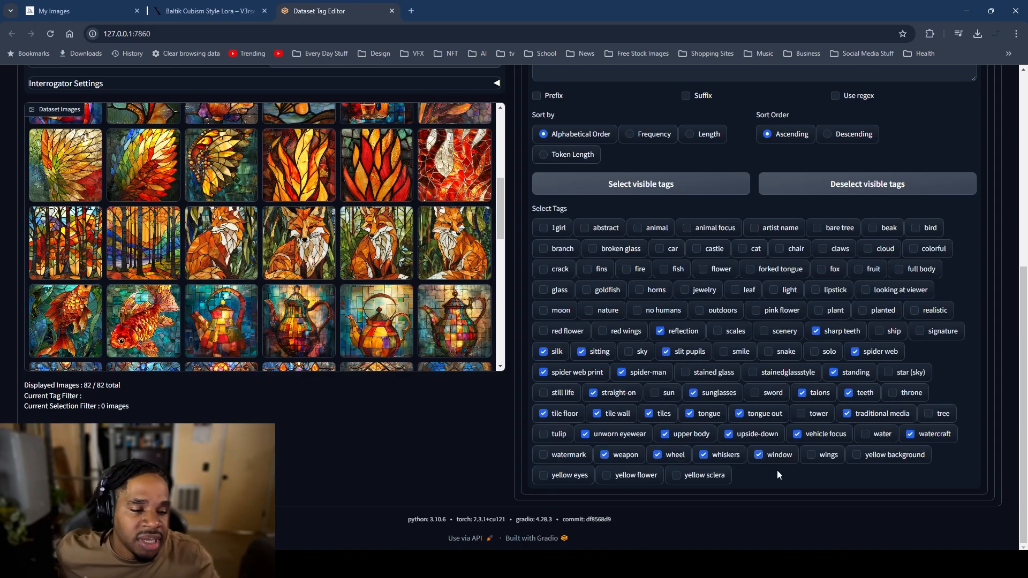
Step: Select the yellow background, yellow eyes and yellow flower tags for removal
{"action": "left_click", "coordinate": [867, 461]}
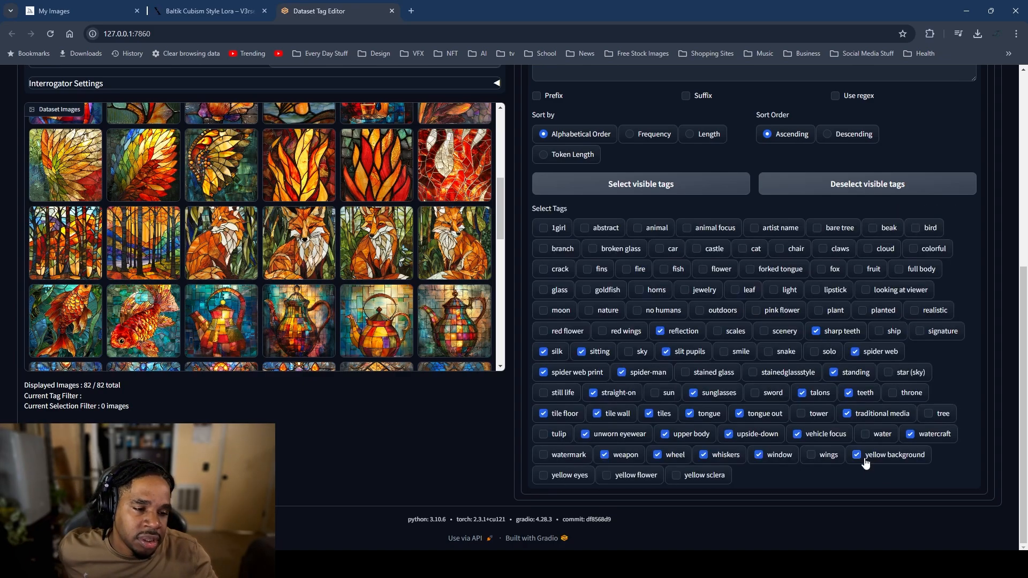
{"action": "left_click", "coordinate": [563, 478]}
{"action": "left_click", "coordinate": [619, 478]}
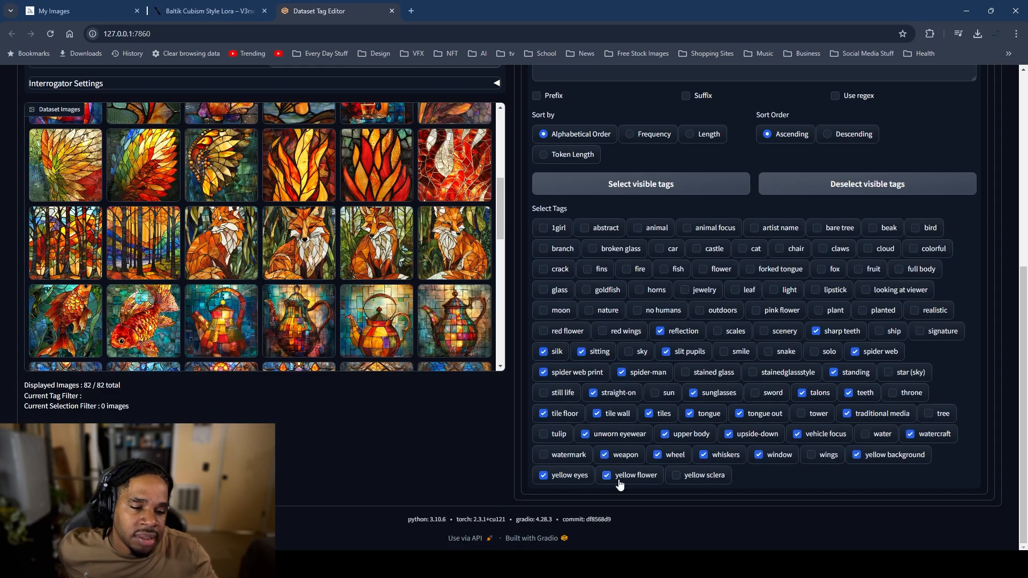
Step: Remove all selected tags from the displayed images and review the remaining tag list
{"action": "scroll", "coordinate": [835, 326], "scroll_direction": "up", "scroll_amount": 6}
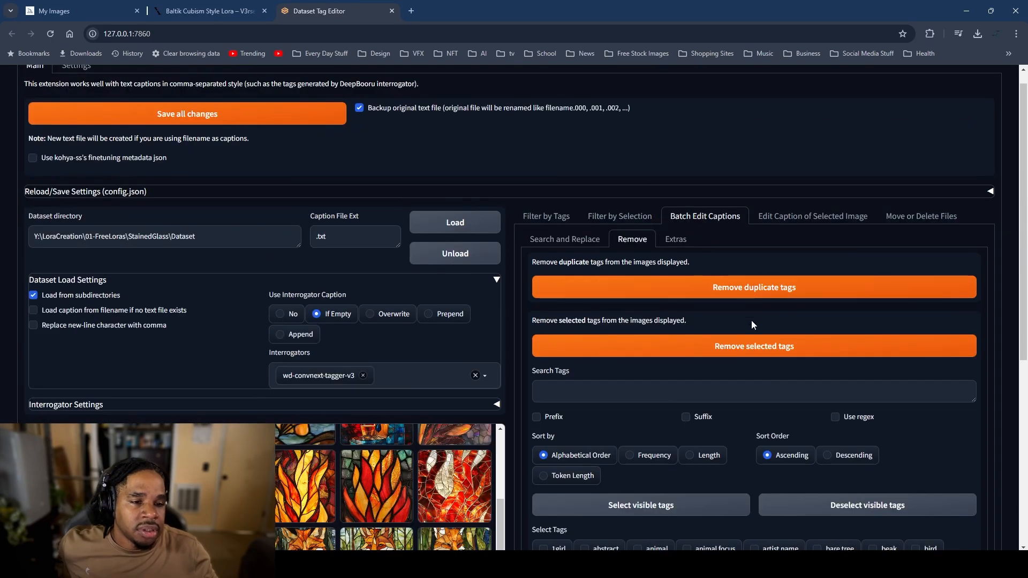
{"action": "left_click", "coordinate": [750, 347]}
{"action": "scroll", "coordinate": [696, 358], "scroll_direction": "down", "scroll_amount": 4}
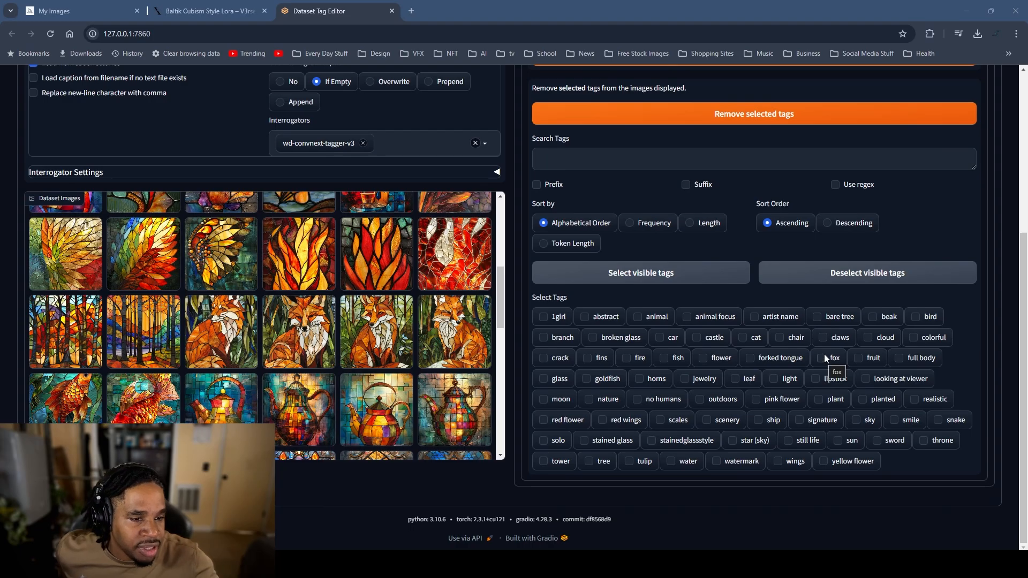
Step: Filter the dataset images by the forked tongue tag to check its use, and clear that filter
{"action": "scroll", "coordinate": [427, 359], "scroll_direction": "up", "scroll_amount": 10}
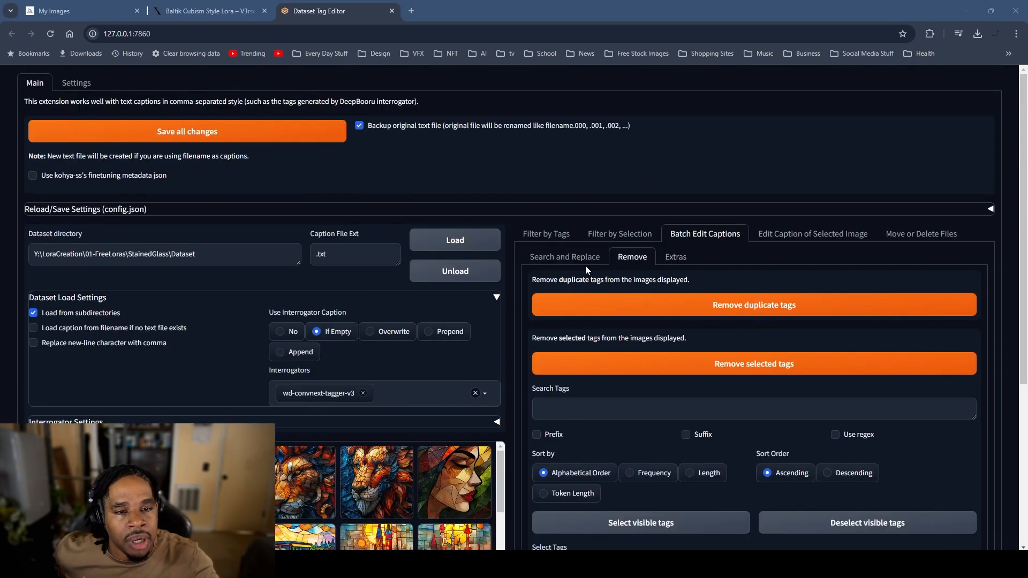
{"action": "left_click", "coordinate": [548, 234]}
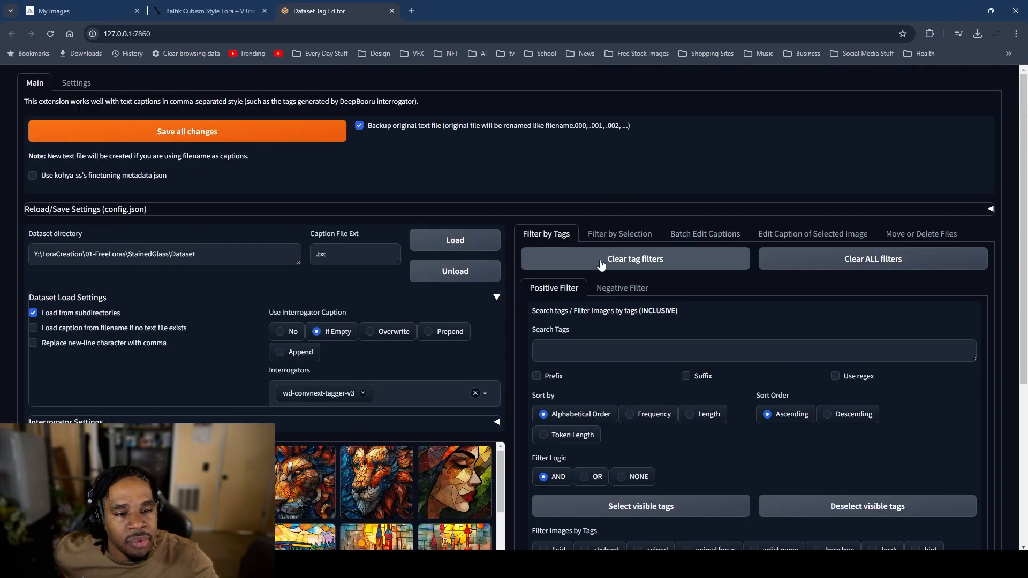
{"action": "scroll", "coordinate": [665, 300], "scroll_direction": "down", "scroll_amount": 5}
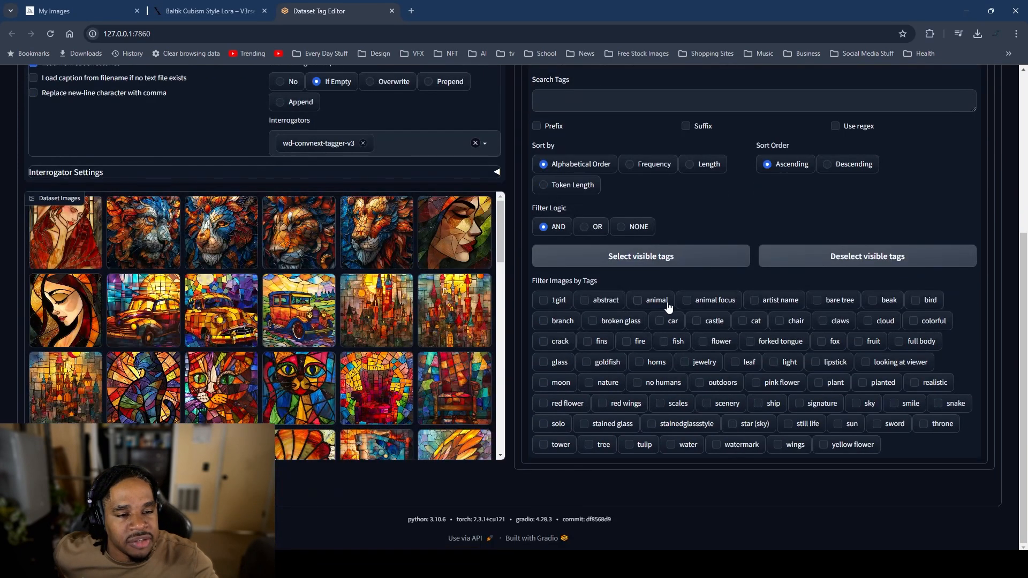
{"action": "left_click", "coordinate": [756, 341]}
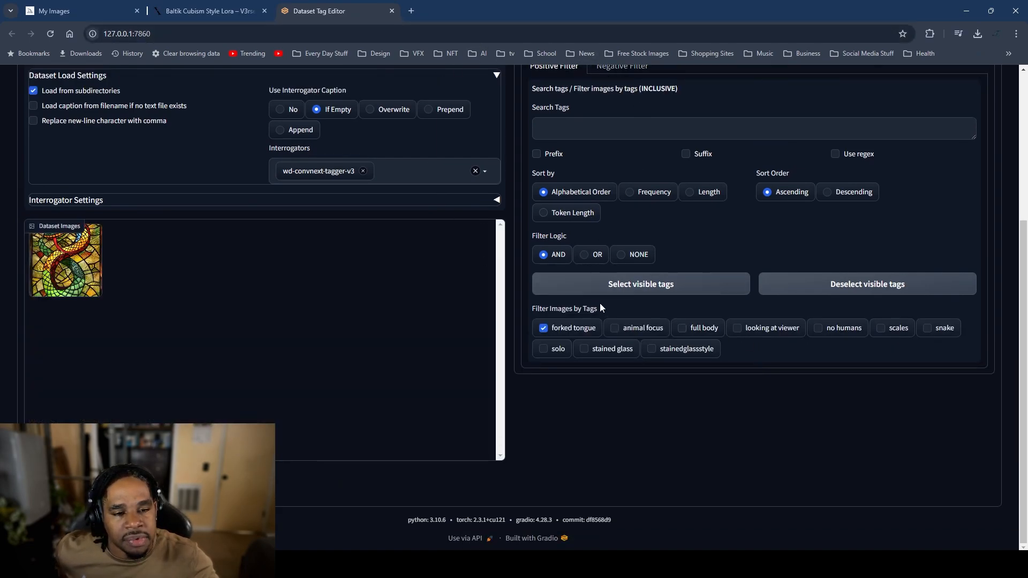
{"action": "left_click", "coordinate": [544, 328]}
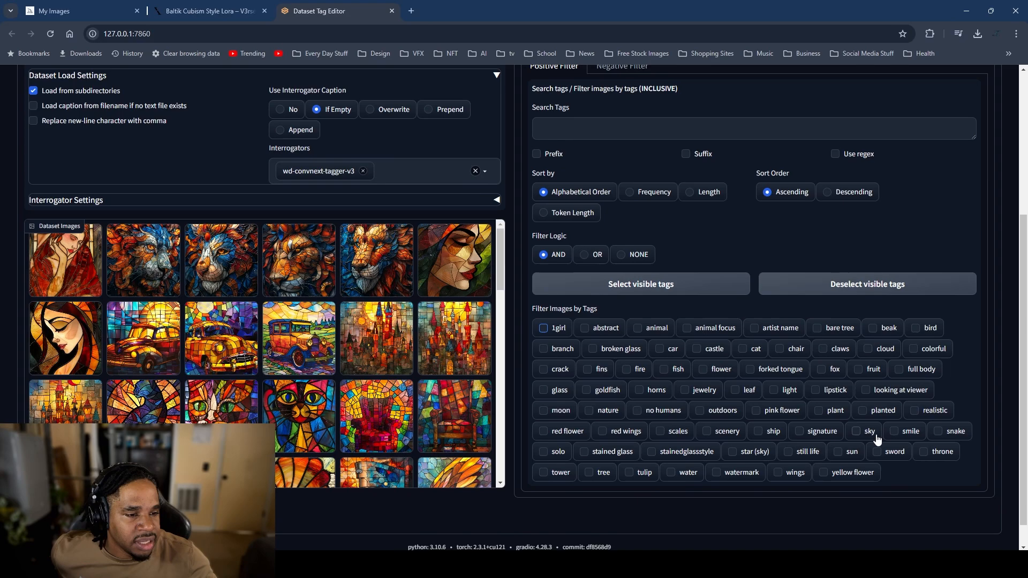
Step: Look through the whole set of dataset images and briefly toggle the 1girl tag filter
{"action": "scroll", "coordinate": [317, 368], "scroll_direction": "up", "scroll_amount": 3}
{"action": "scroll", "coordinate": [316, 368], "scroll_direction": "down", "scroll_amount": 3}
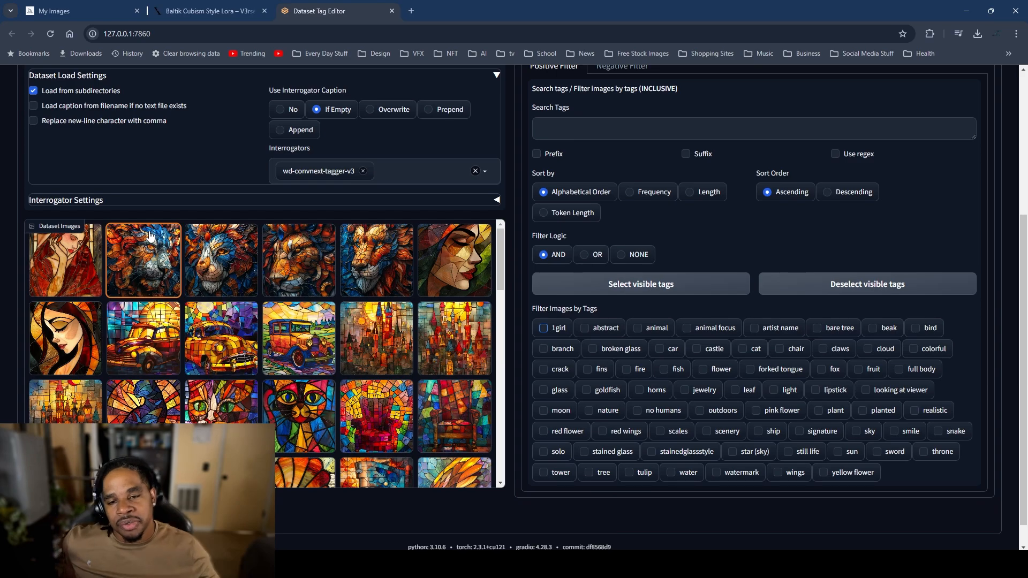
{"action": "scroll", "coordinate": [447, 358], "scroll_direction": "down", "scroll_amount": 15}
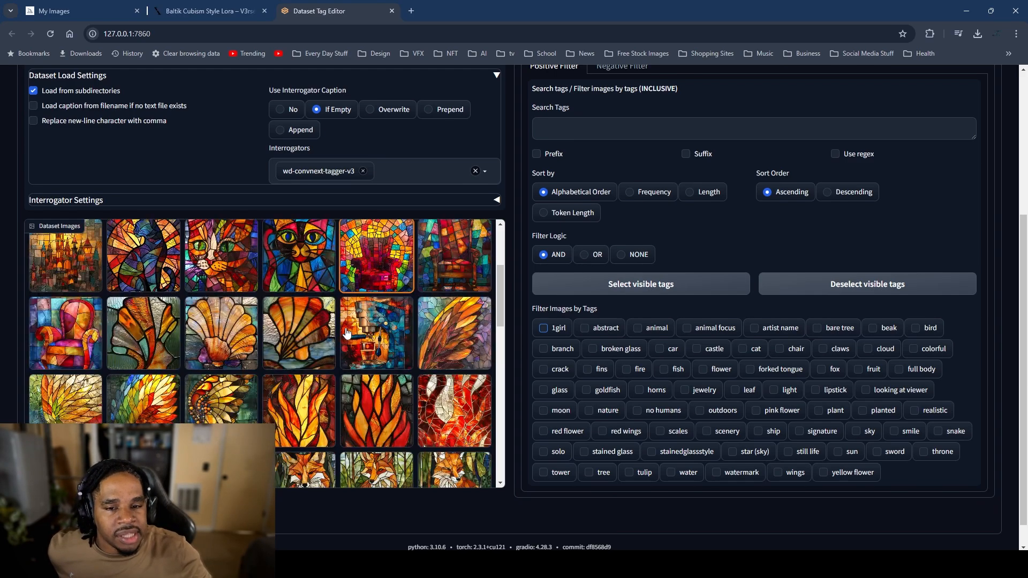
{"action": "scroll", "coordinate": [366, 320], "scroll_direction": "down", "scroll_amount": 5}
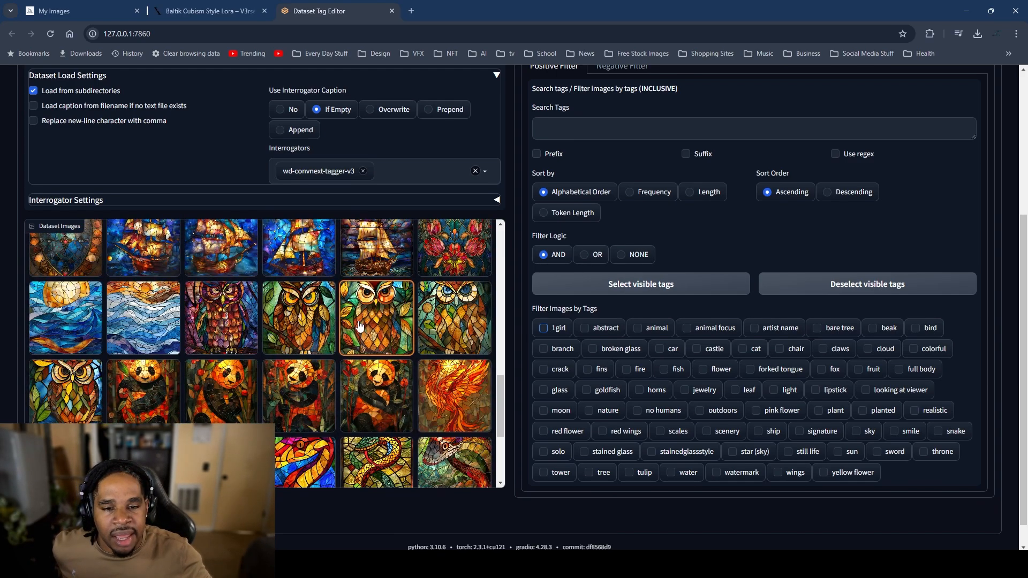
{"action": "scroll", "coordinate": [216, 315], "scroll_direction": "down", "scroll_amount": 2}
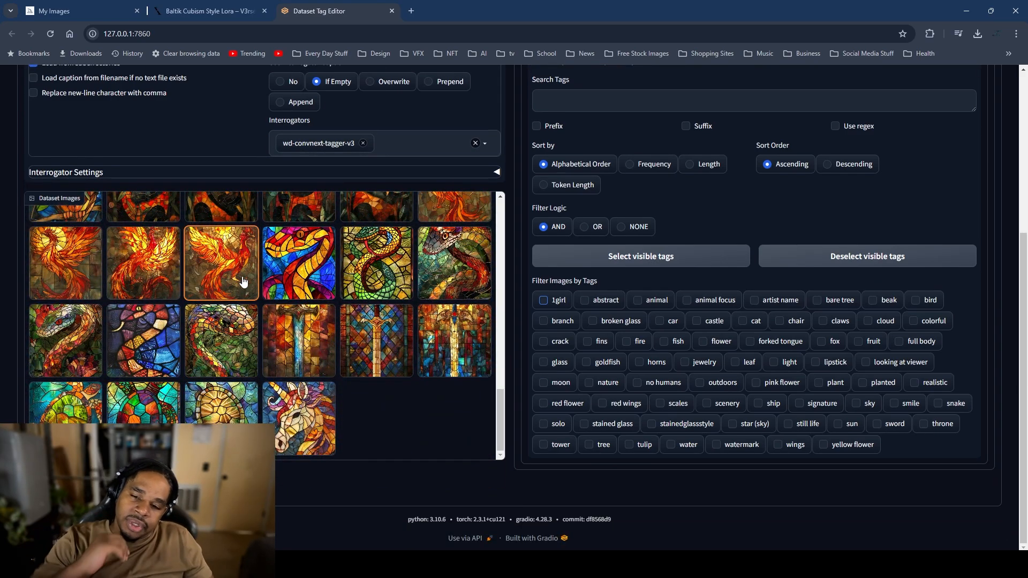
{"action": "scroll", "coordinate": [262, 292], "scroll_direction": "up", "scroll_amount": 20}
{"action": "scroll", "coordinate": [301, 309], "scroll_direction": "up", "scroll_amount": 1}
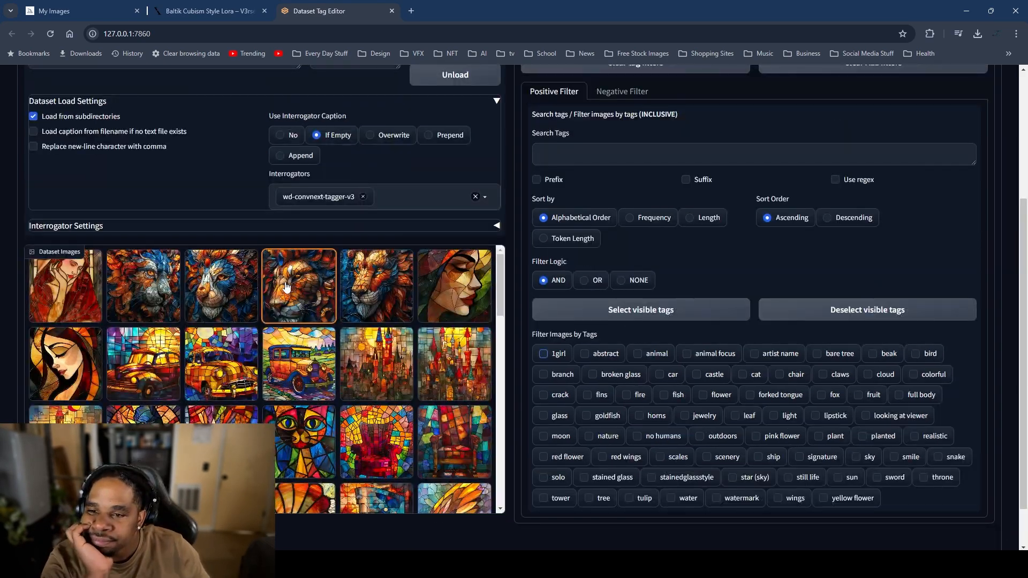
{"action": "left_click", "coordinate": [558, 355]}
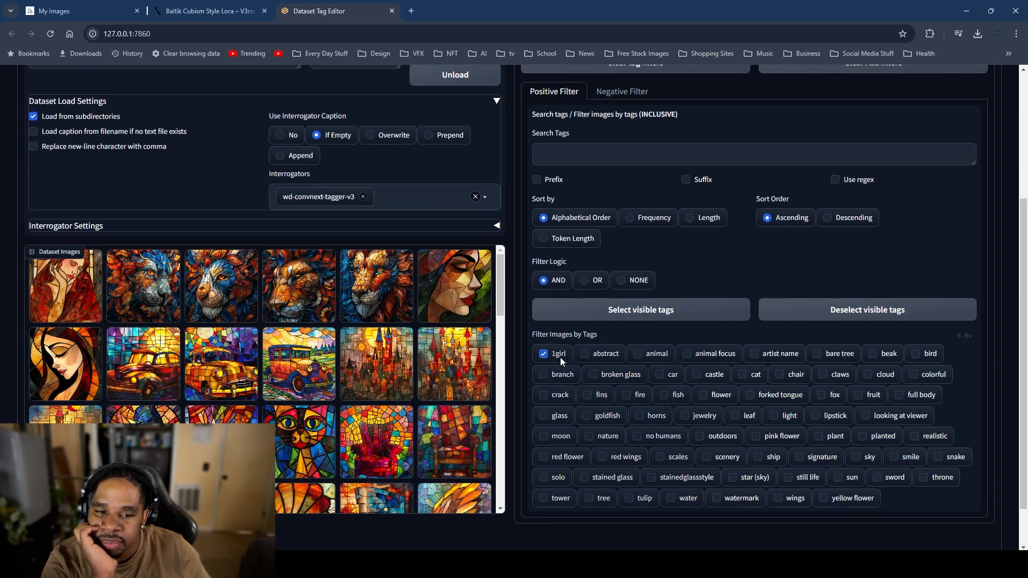
{"action": "left_click", "coordinate": [560, 359]}
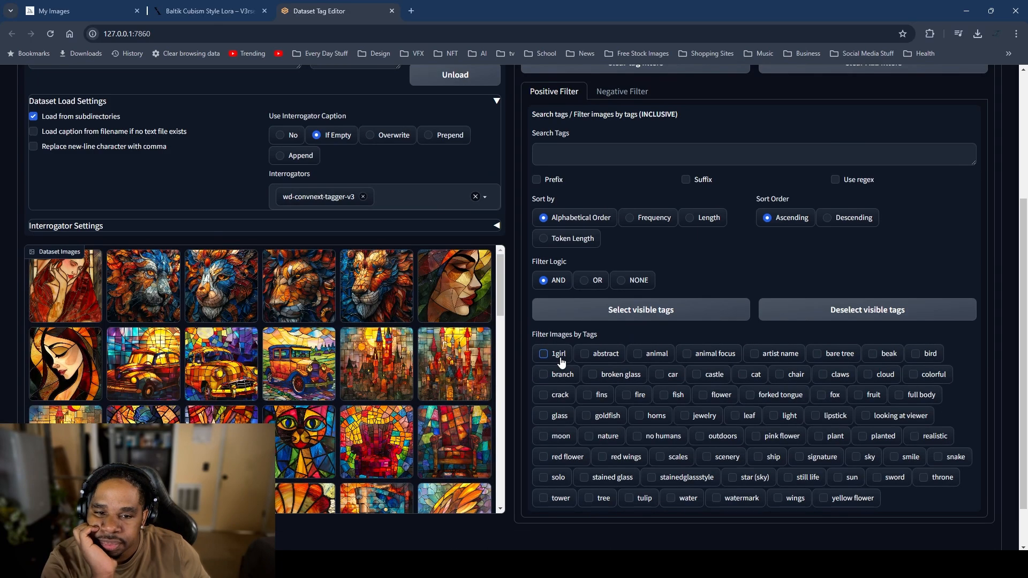
Step: Open single-image caption editing and read the caption of the woman in red, the first dataset image
{"action": "scroll", "coordinate": [613, 293], "scroll_direction": "up", "scroll_amount": 4}
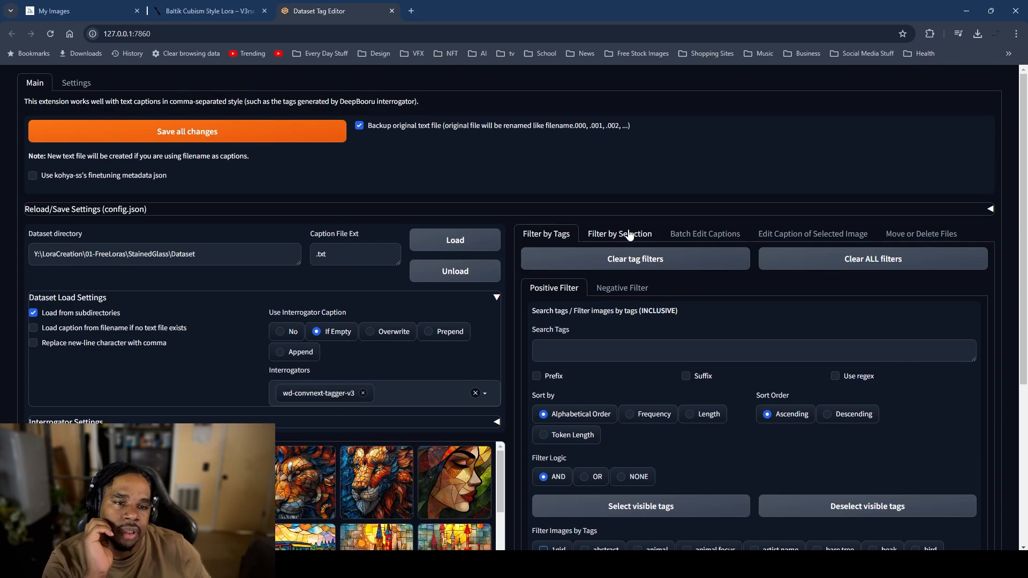
{"action": "left_click", "coordinate": [812, 236]}
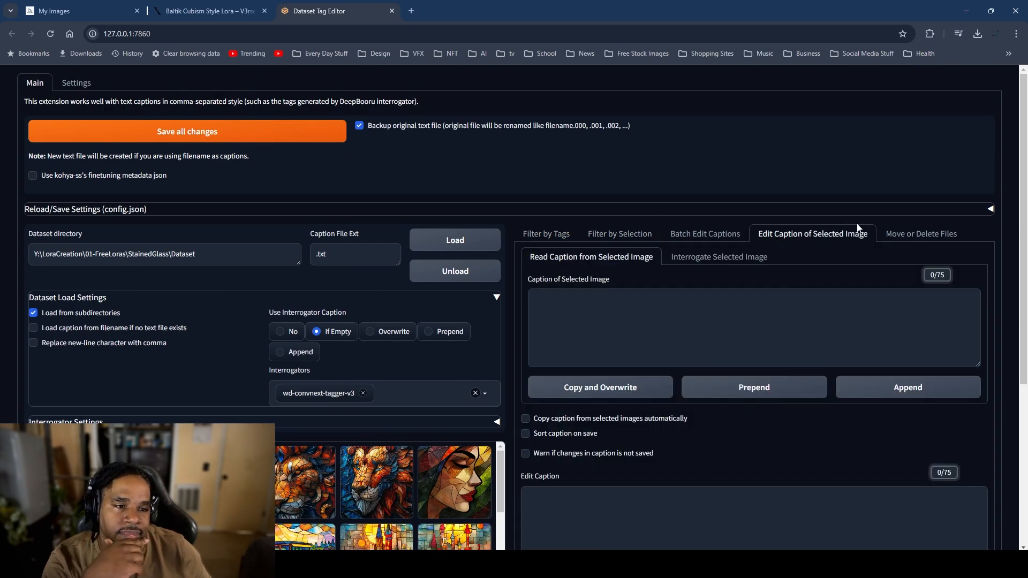
{"action": "scroll", "coordinate": [734, 251], "scroll_direction": "down", "scroll_amount": 3}
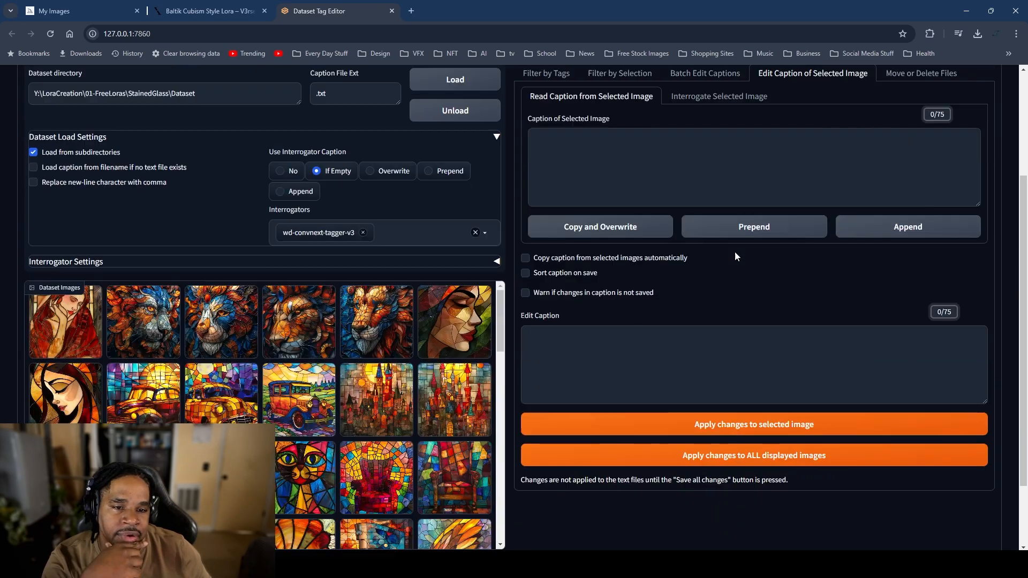
{"action": "left_click", "coordinate": [72, 336]}
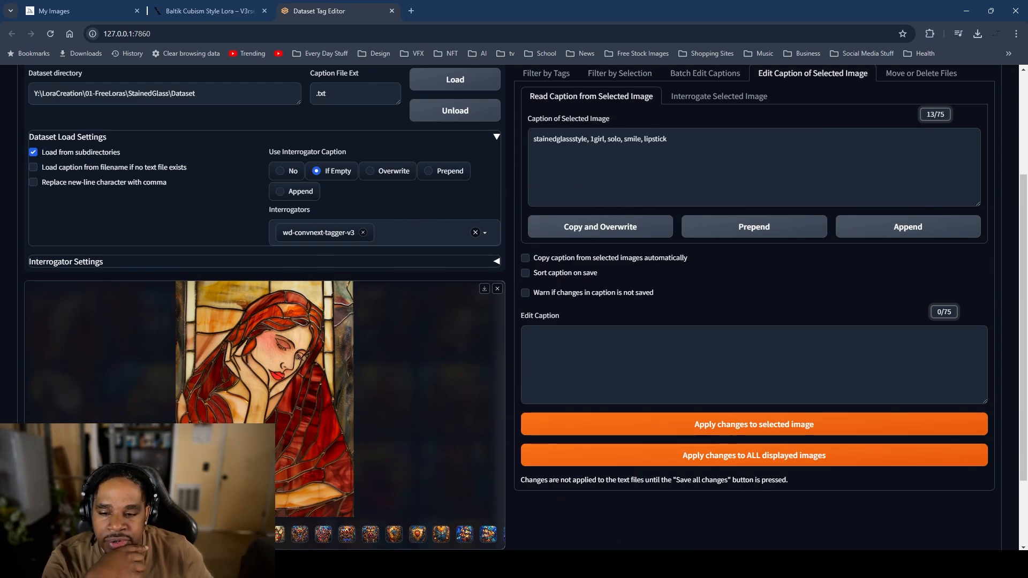
{"action": "left_click", "coordinate": [497, 289]}
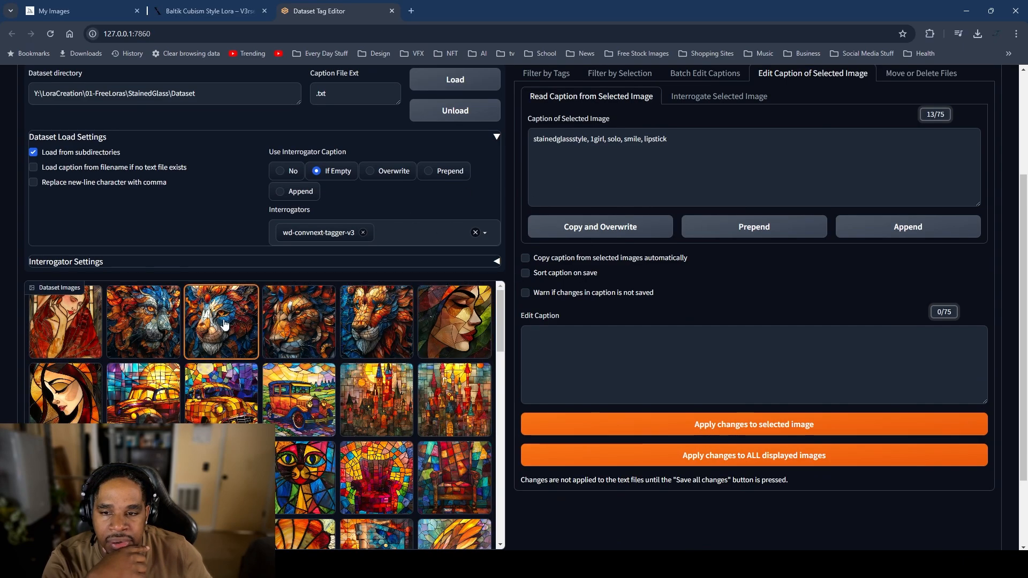
Step: Insert the 1girl tag after stainedglassstyle in the caption of the colourful woman's profile image, and apply the change to that image
{"action": "left_click", "coordinate": [427, 322]}
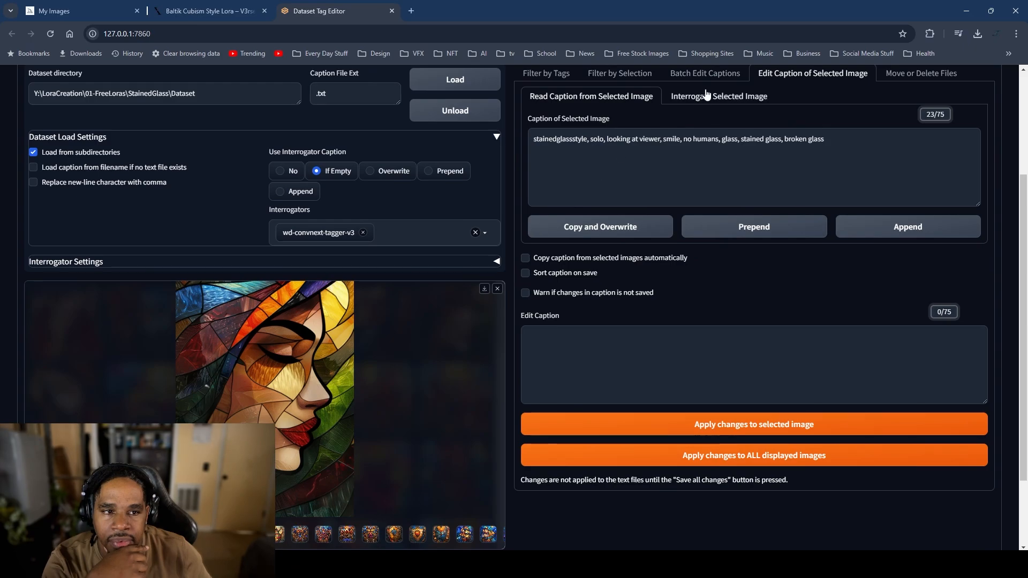
{"action": "left_click", "coordinate": [583, 337]}
{"action": "type", "text": "1girl"}
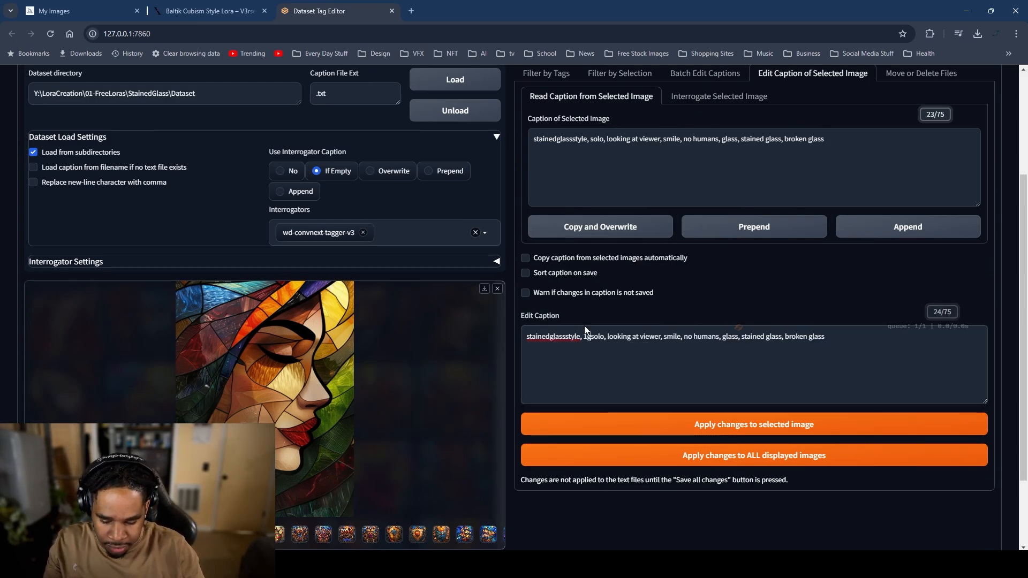
{"action": "type", "text": ","}
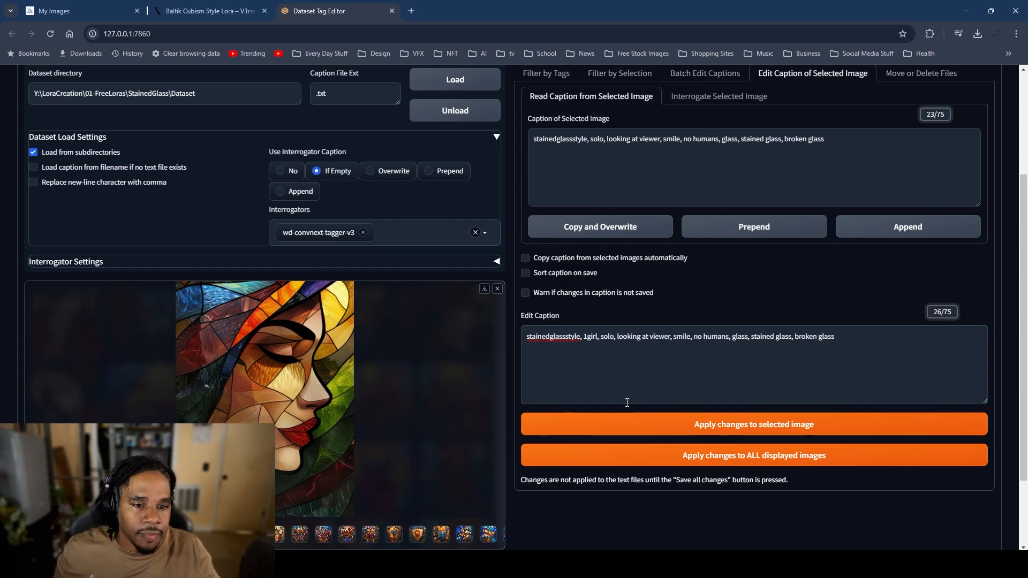
{"action": "left_click", "coordinate": [669, 430]}
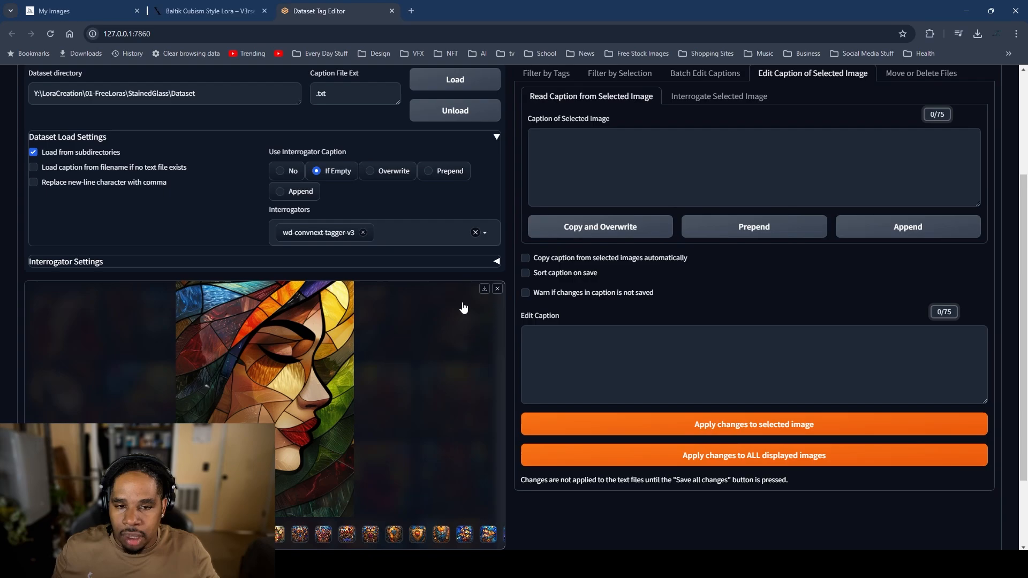
{"action": "left_click", "coordinate": [497, 288]}
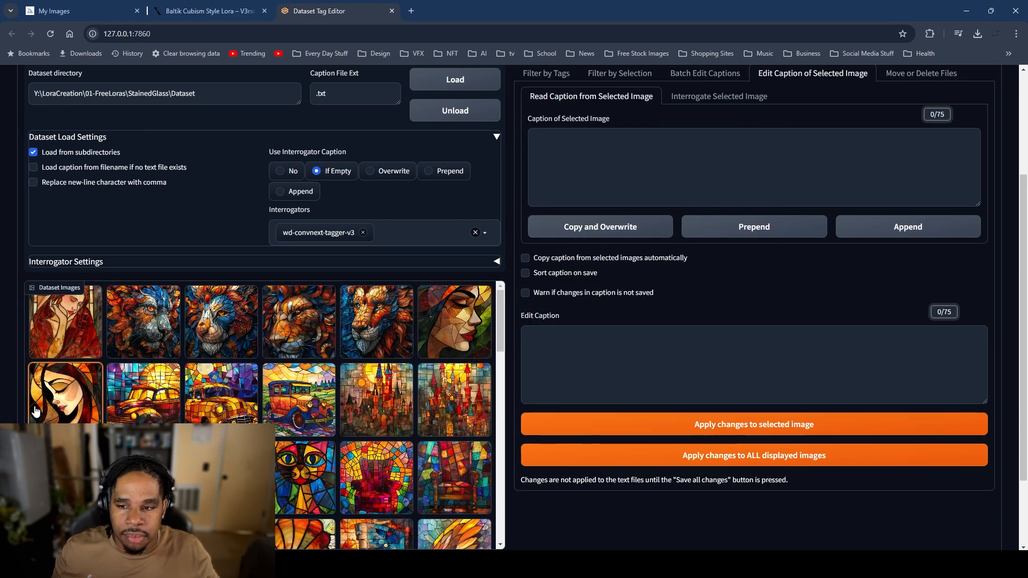
Step: Check the caption of the woman with orange and dark hair in the second row, and close the image
{"action": "left_click", "coordinate": [55, 407]}
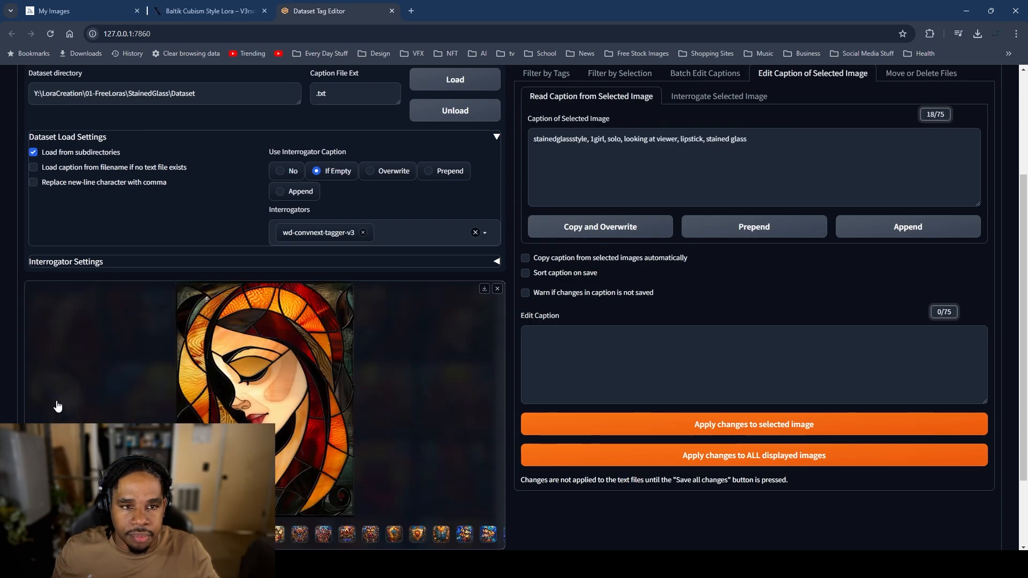
{"action": "left_click", "coordinate": [494, 289]}
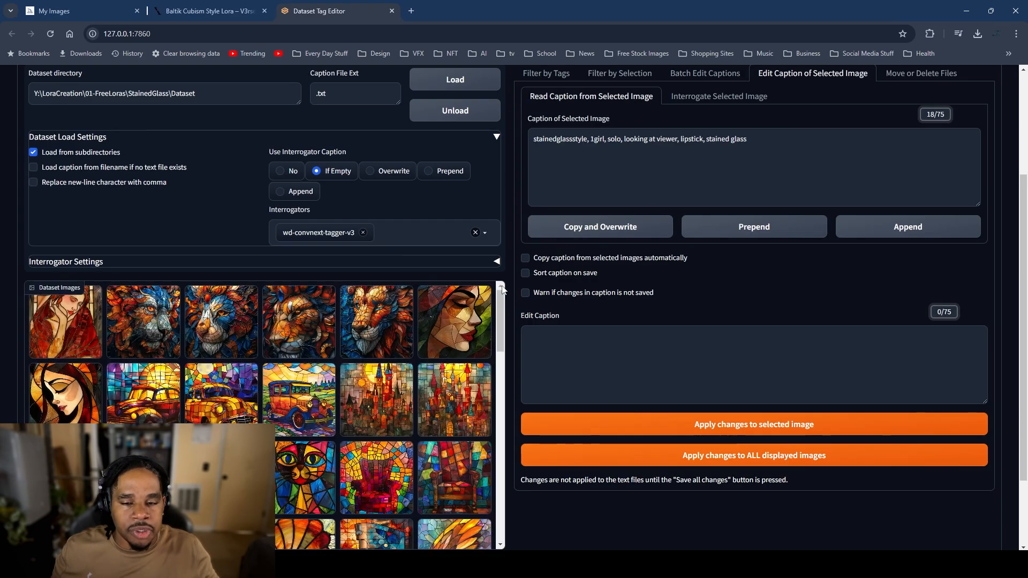
Step: Append the lion tag to the caption of the first lion image, apply the change to that image, and close it
{"action": "left_click", "coordinate": [143, 320]}
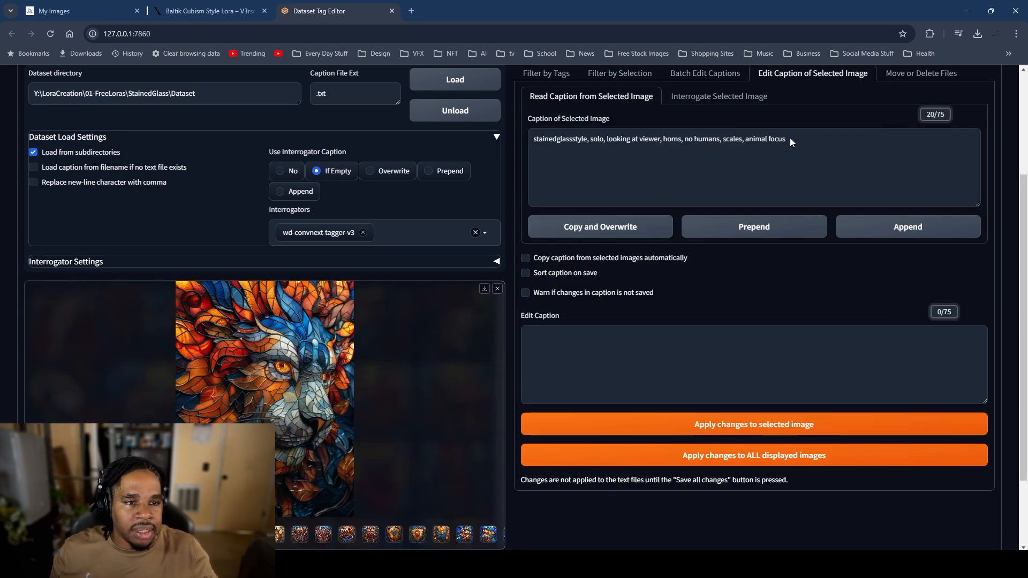
{"action": "left_click", "coordinate": [536, 230]}
{"action": "left_click", "coordinate": [800, 337]}
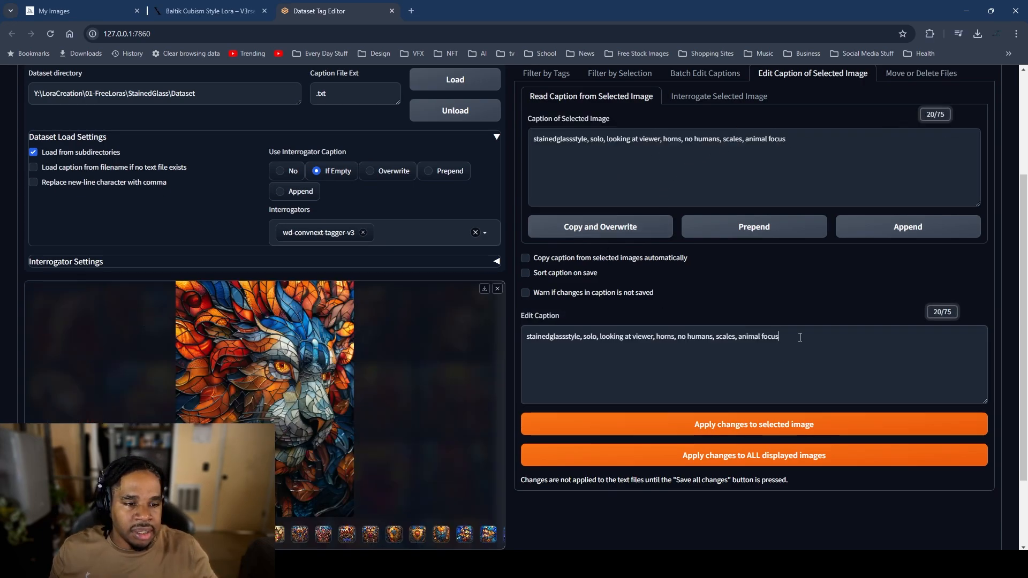
{"action": "type", "text": ", lion"}
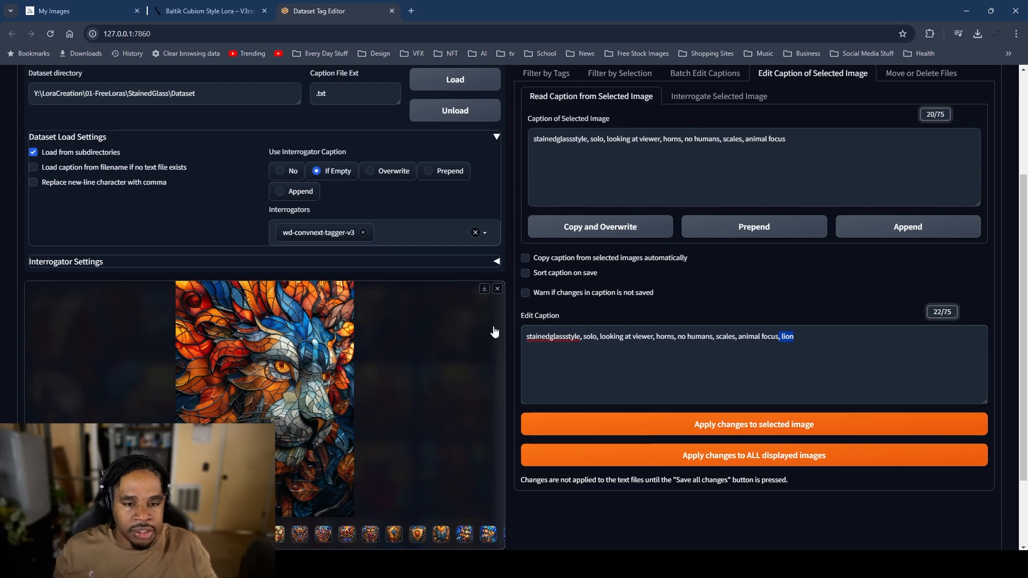
{"action": "left_click", "coordinate": [497, 289]}
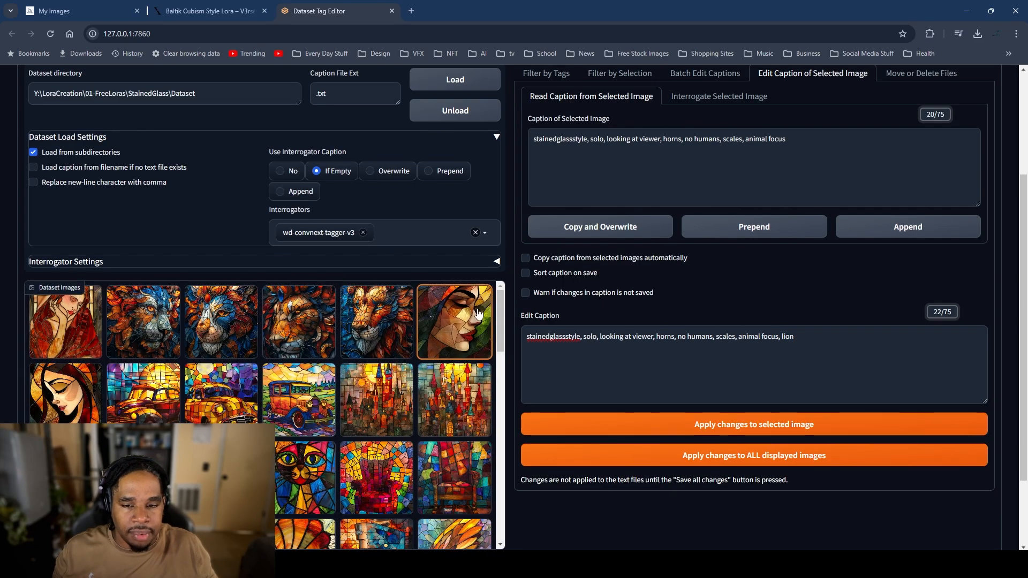
{"action": "left_click", "coordinate": [210, 321]}
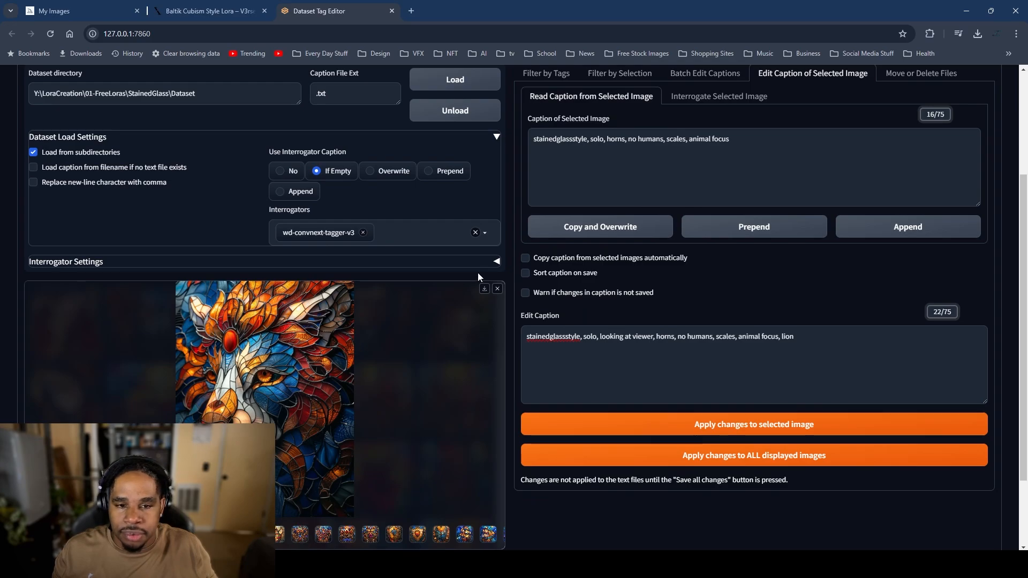
{"action": "left_click", "coordinate": [497, 289]}
{"action": "left_click", "coordinate": [152, 325]}
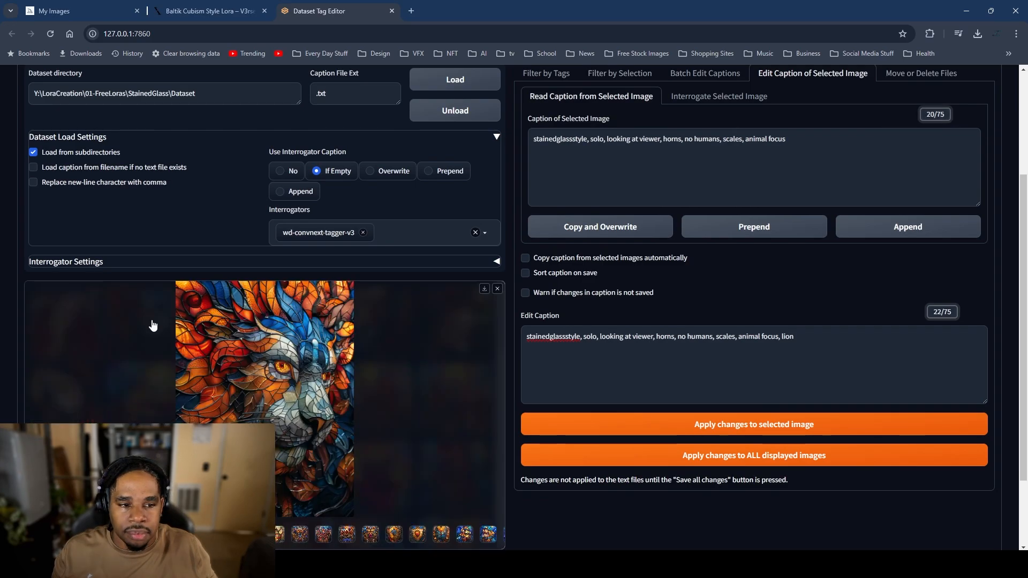
{"action": "left_click", "coordinate": [688, 426]}
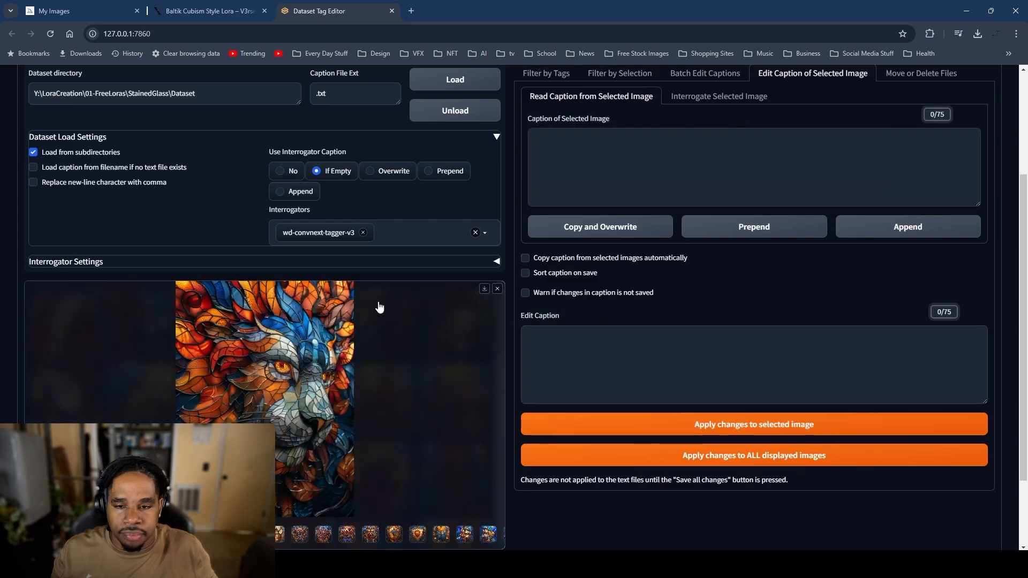
{"action": "left_click", "coordinate": [496, 289]}
Step: Append the lion tag to the second lion image's caption, apply the change to that image, and close it
{"action": "left_click", "coordinate": [217, 318]}
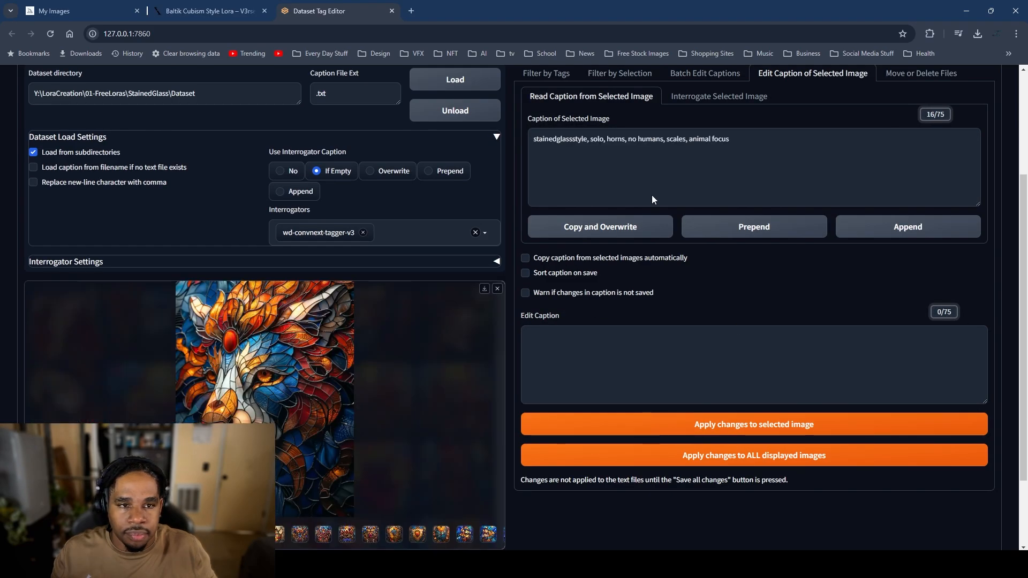
{"action": "left_click", "coordinate": [569, 231]}
{"action": "left_click", "coordinate": [731, 338]}
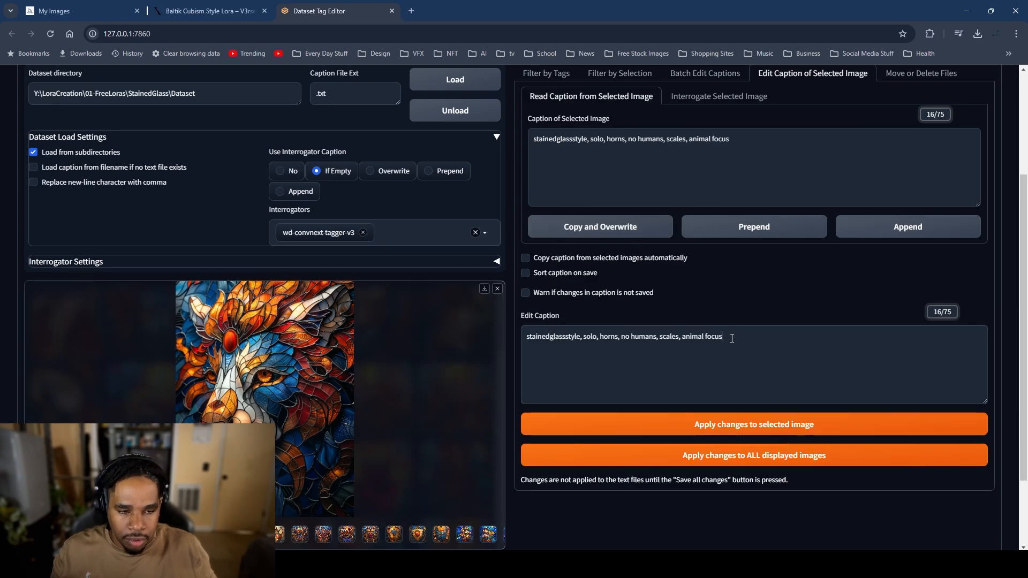
{"action": "left_click", "coordinate": [715, 428]}
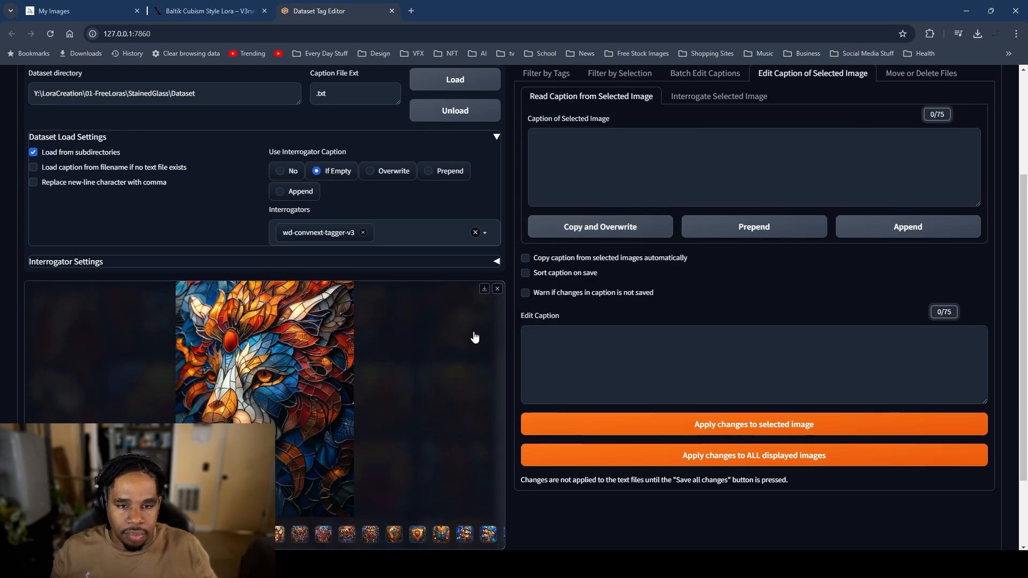
{"action": "left_click", "coordinate": [497, 288]}
Step: Copy the third lion image's caption for editing, append the lion tag, and remove the wings tag
{"action": "left_click", "coordinate": [281, 318]}
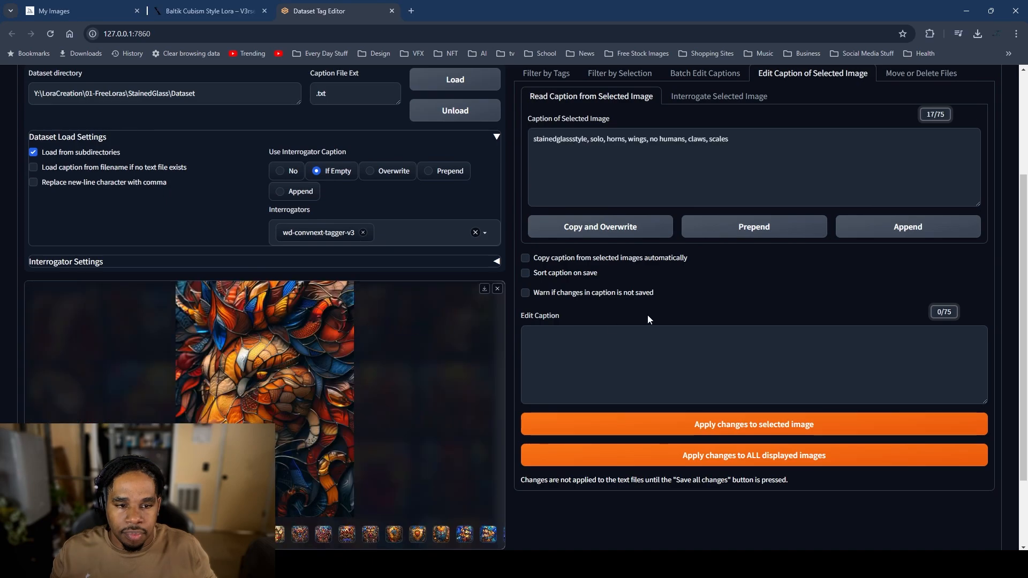
{"action": "left_click", "coordinate": [617, 225]}
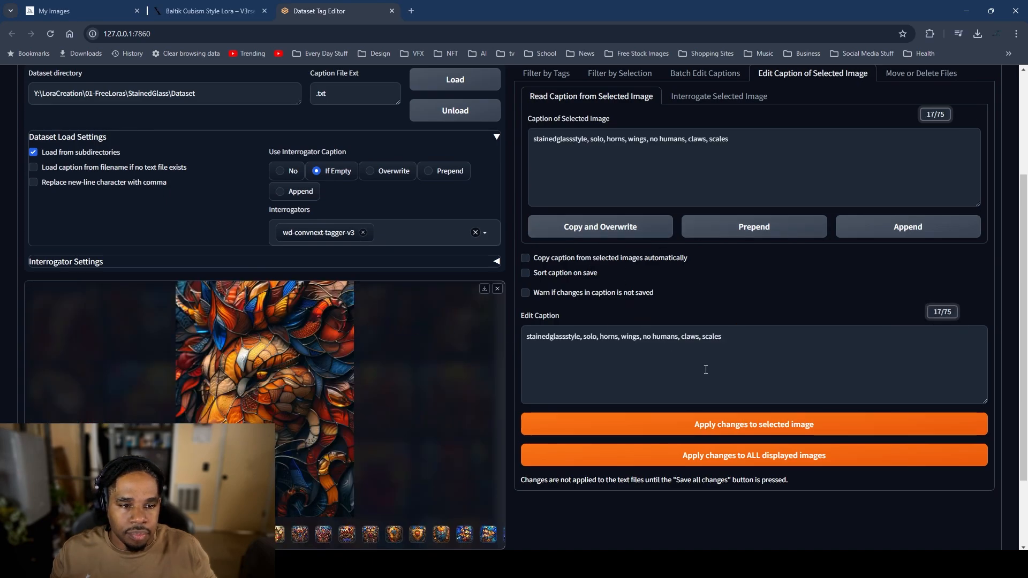
{"action": "left_click", "coordinate": [733, 336]}
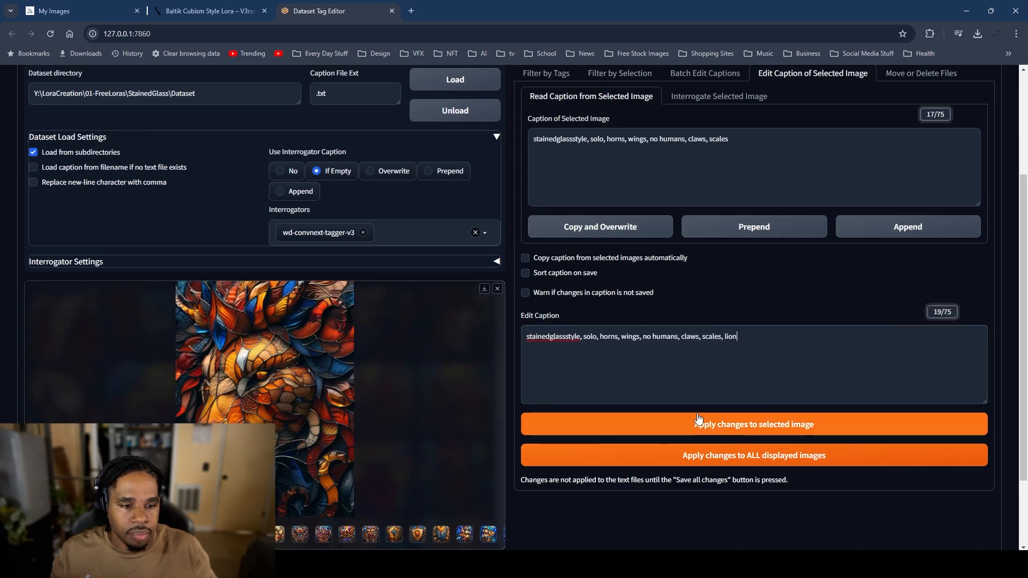
{"action": "double_click", "coordinate": [630, 329]}
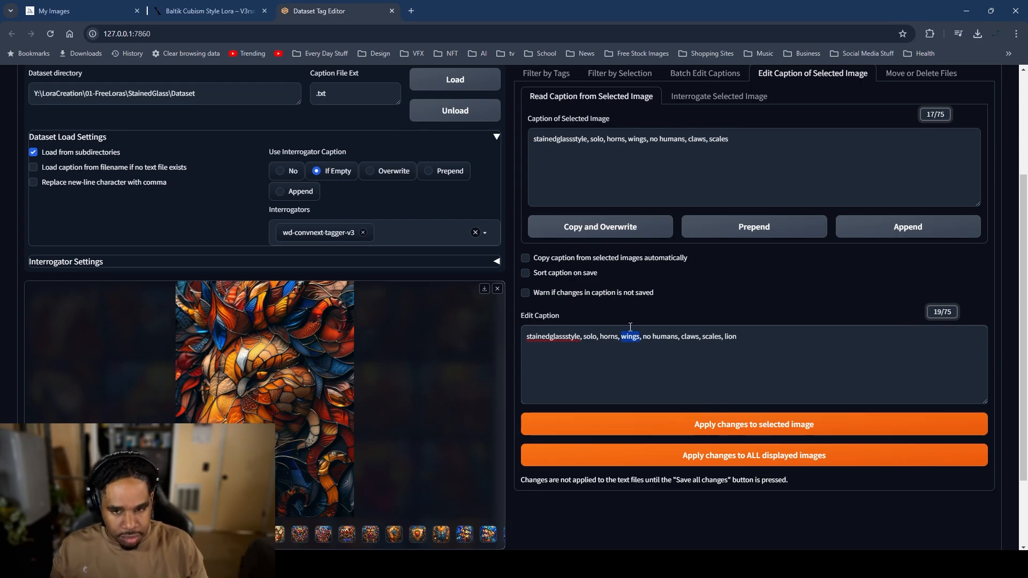
{"action": "key", "text": "BackSpace"}
{"action": "key", "text": "BackSpace"}
{"action": "key", "text": "BackSpace"}
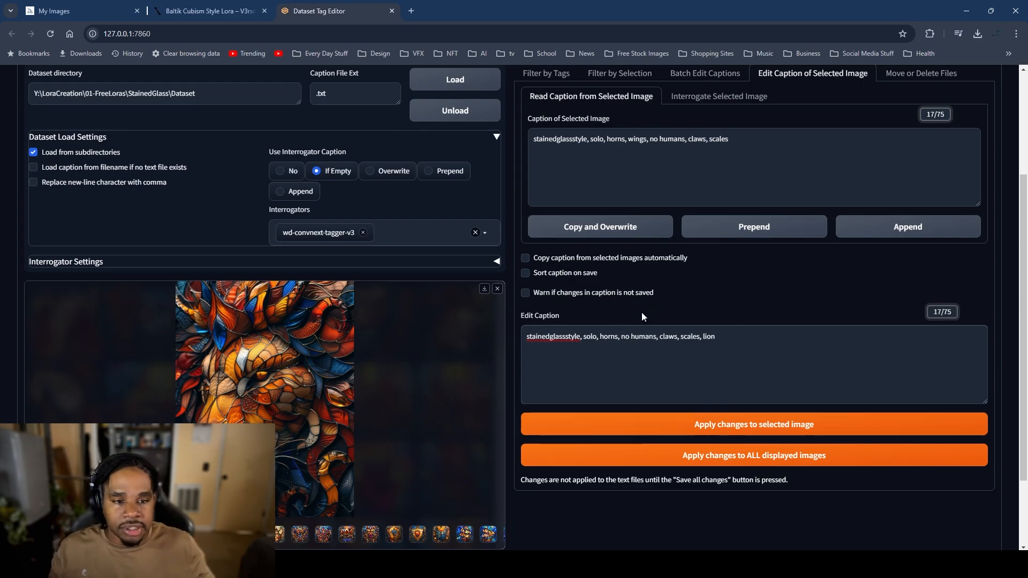
Step: Remove the horns, claws and scales tags from the third lion's caption, apply the change, and recheck that image's caption
{"action": "double_click", "coordinate": [612, 336]}
{"action": "key", "text": "BackSpace"}
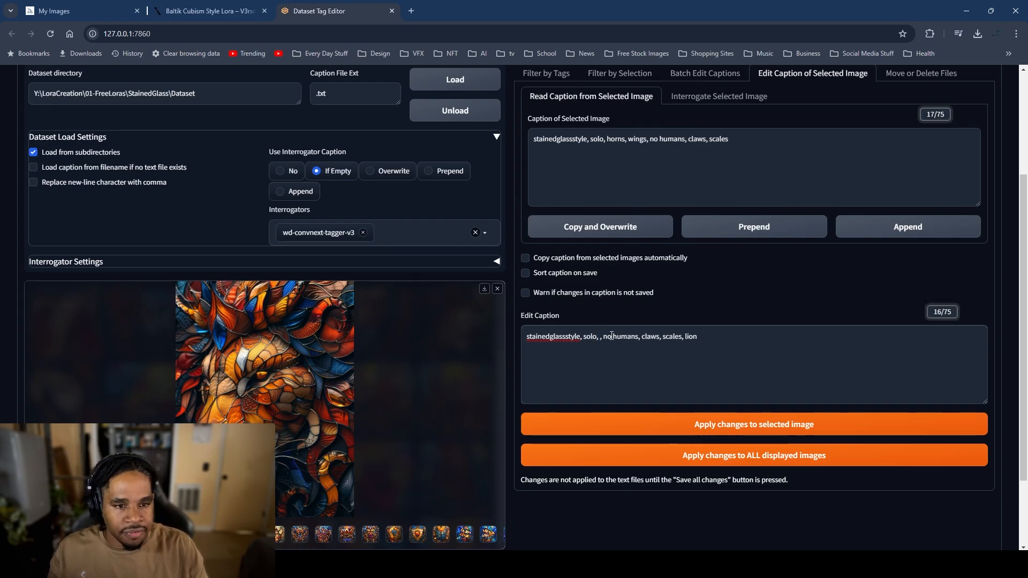
{"action": "key", "text": "BackSpace"}
{"action": "key", "text": "BackSpace"}
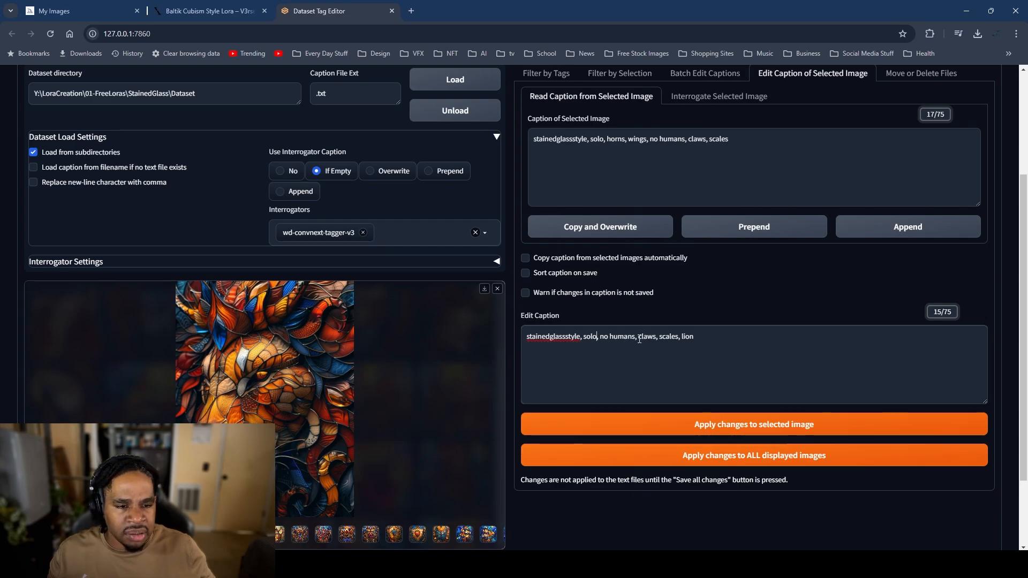
{"action": "left_click_drag", "start_coordinate": [638, 339], "coordinate": [680, 342]}
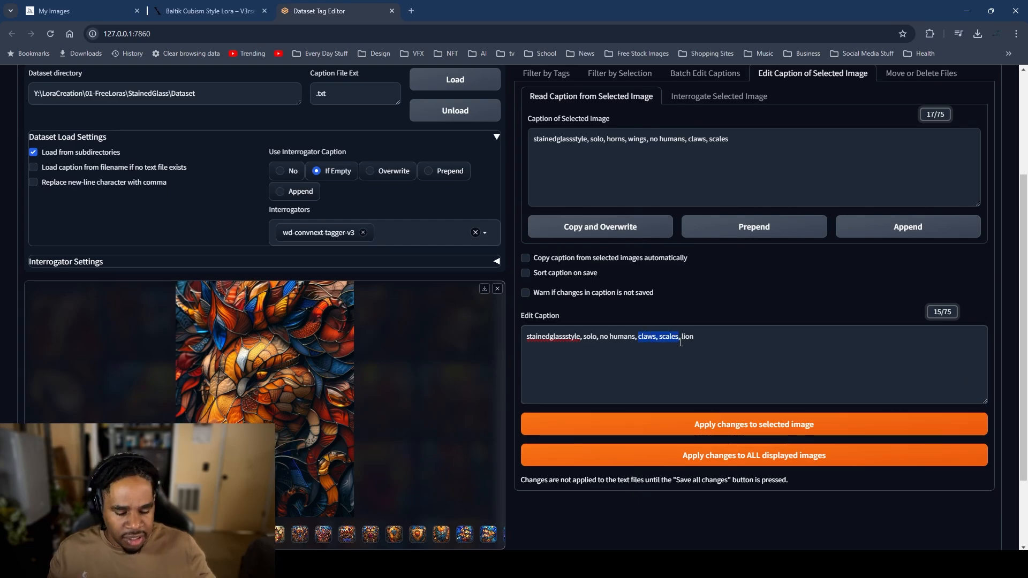
{"action": "key", "text": "BackSpace"}
{"action": "key", "text": "BackSpace"}
{"action": "key", "text": "BackSpace"}
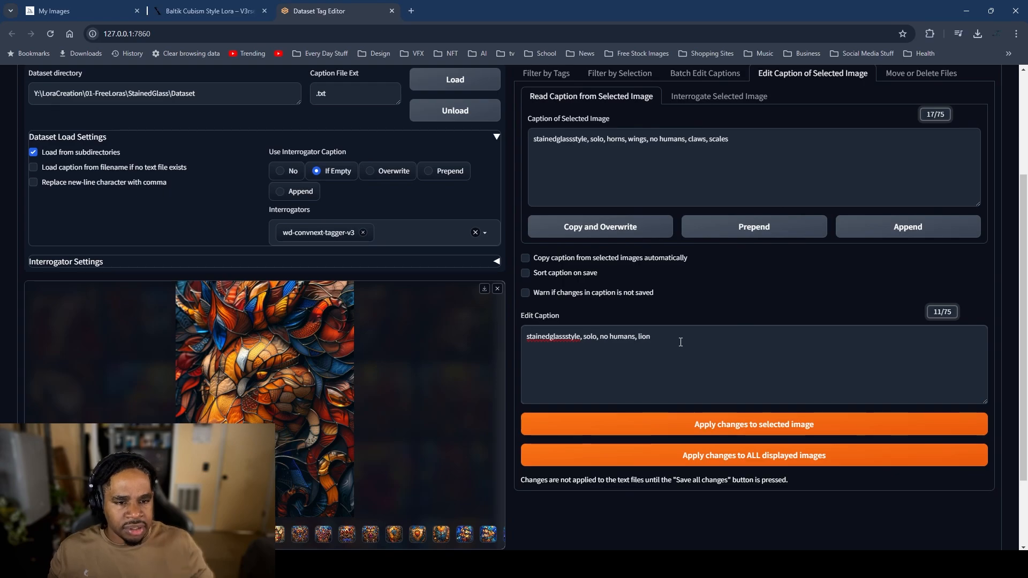
{"action": "left_click", "coordinate": [733, 428]}
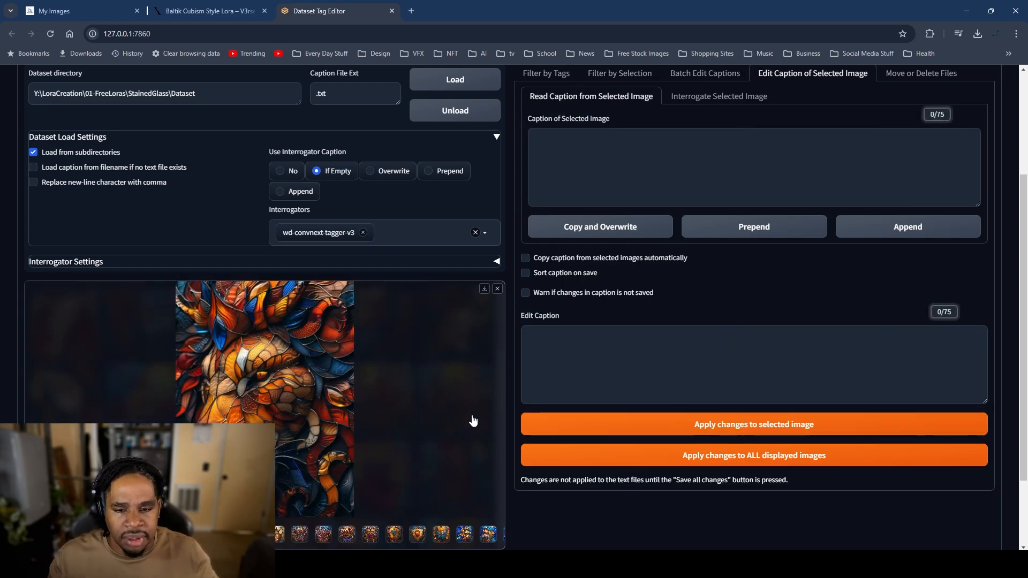
{"action": "left_click", "coordinate": [497, 290]}
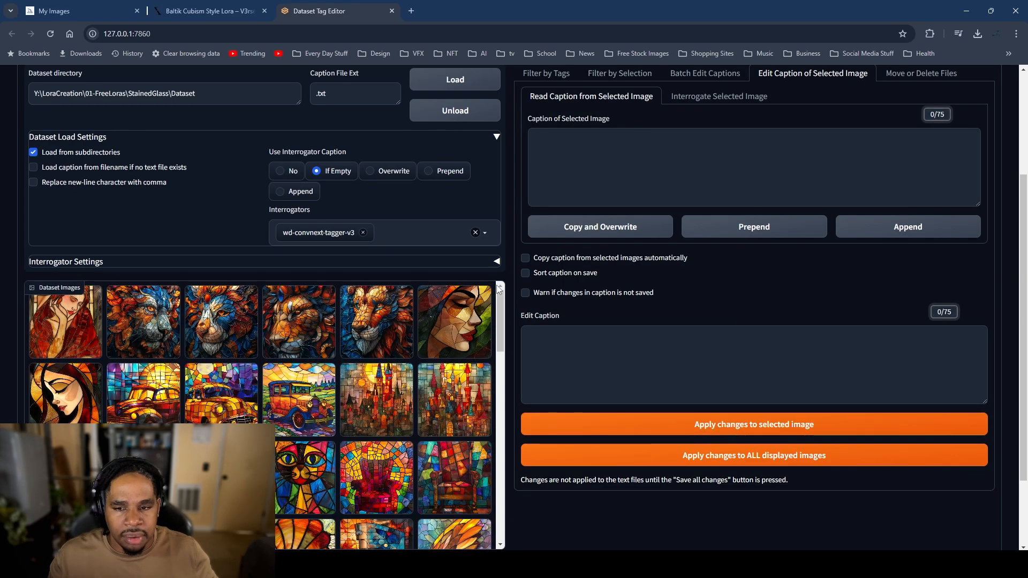
{"action": "left_click", "coordinate": [309, 319]}
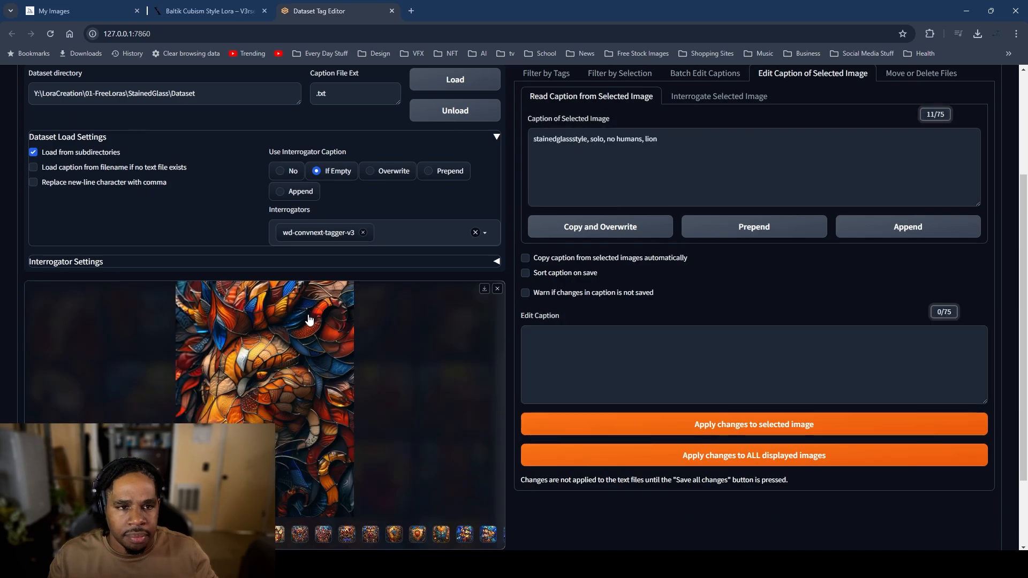
{"action": "left_click", "coordinate": [497, 288]}
Step: Append the lion tag to the fourth lion image's caption, apply the change to that image, and close it
{"action": "left_click", "coordinate": [355, 307]}
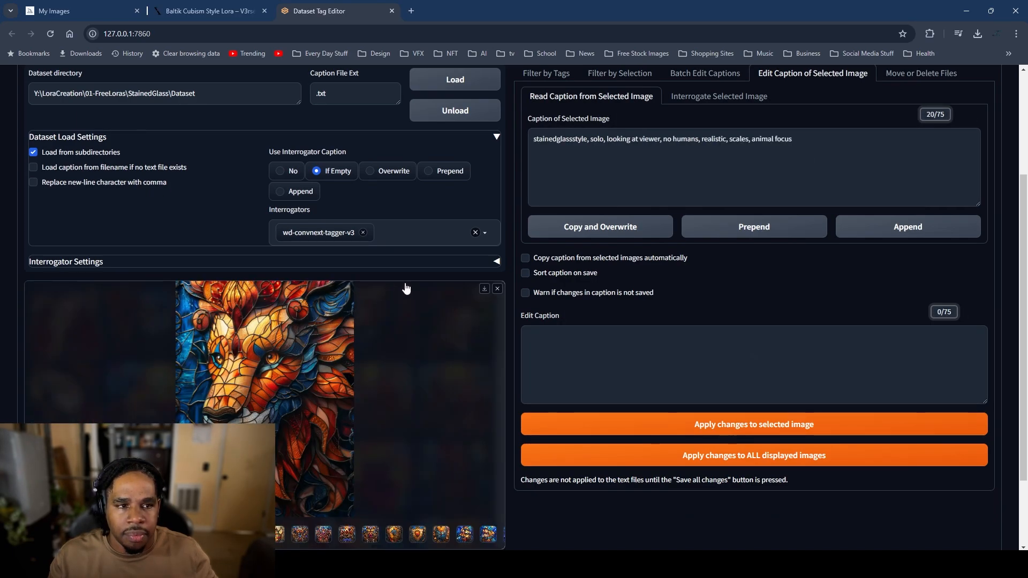
{"action": "left_click", "coordinate": [603, 229]}
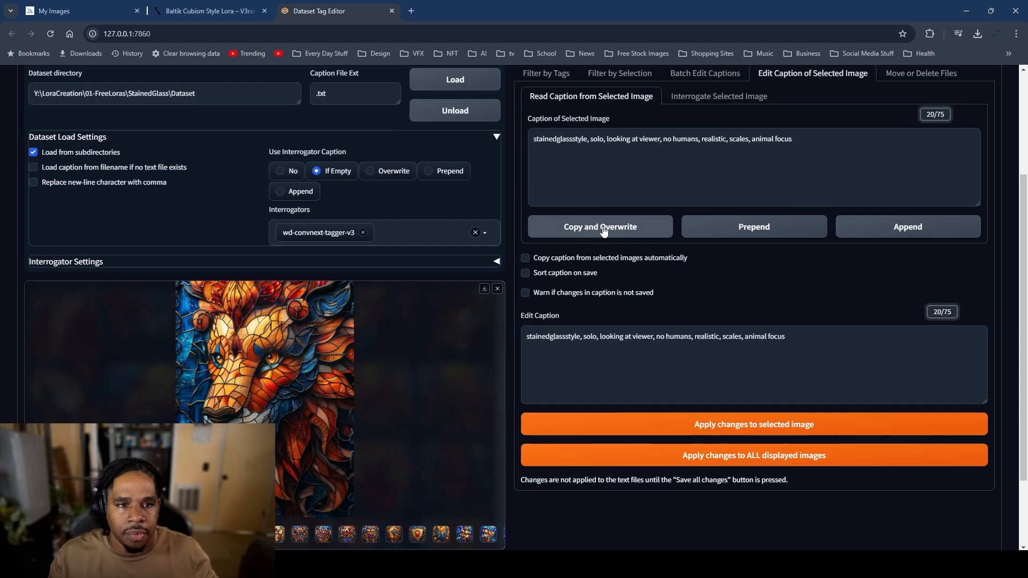
{"action": "left_click", "coordinate": [794, 335]}
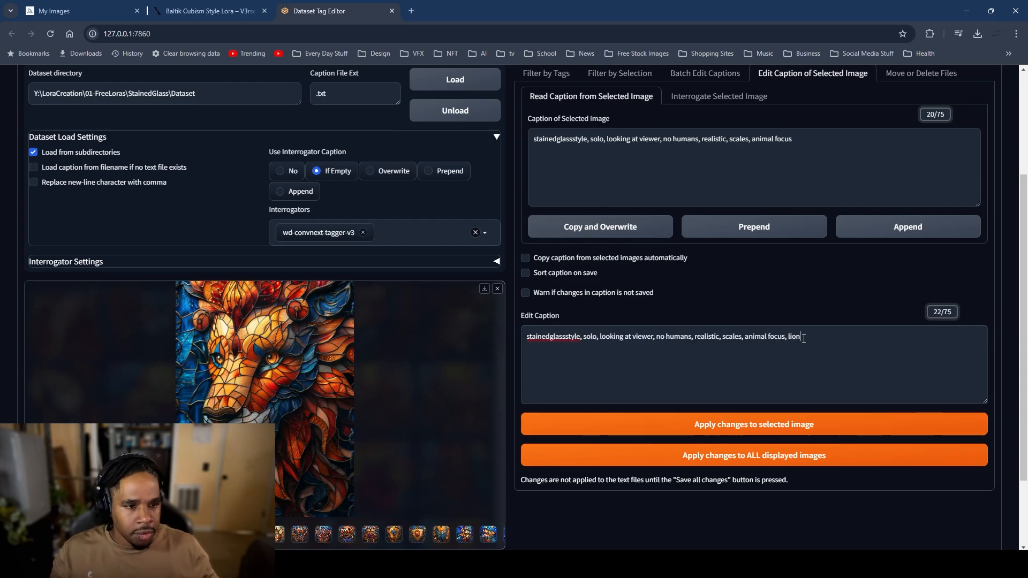
{"action": "type", "text": ", lion"}
{"action": "left_click", "coordinate": [695, 426]}
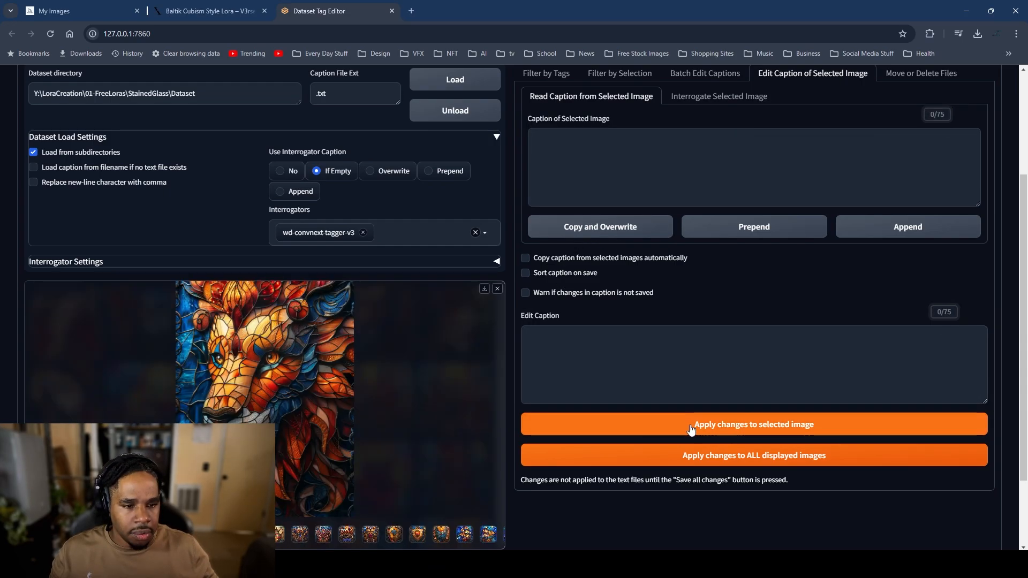
{"action": "left_click", "coordinate": [498, 290]}
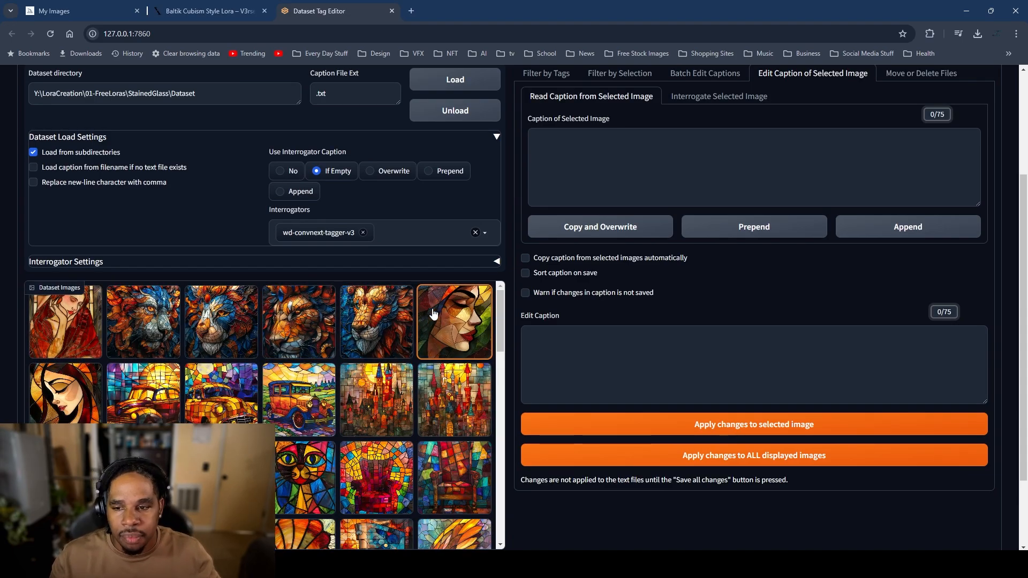
Step: Append the car tag to the caption of the first car image in the second row, apply the change, and close the image
{"action": "left_click", "coordinate": [148, 397]}
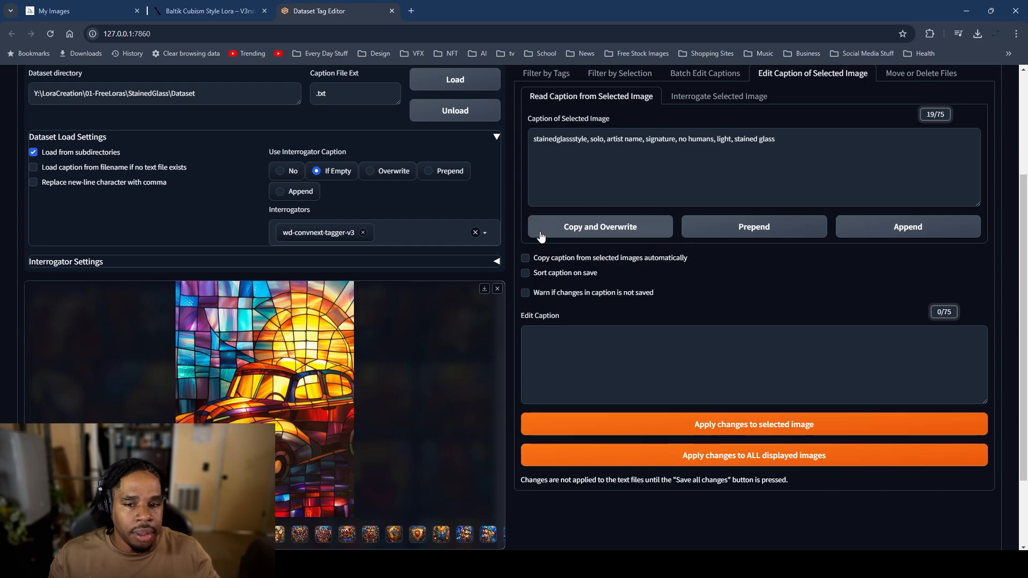
{"action": "left_click", "coordinate": [582, 234]}
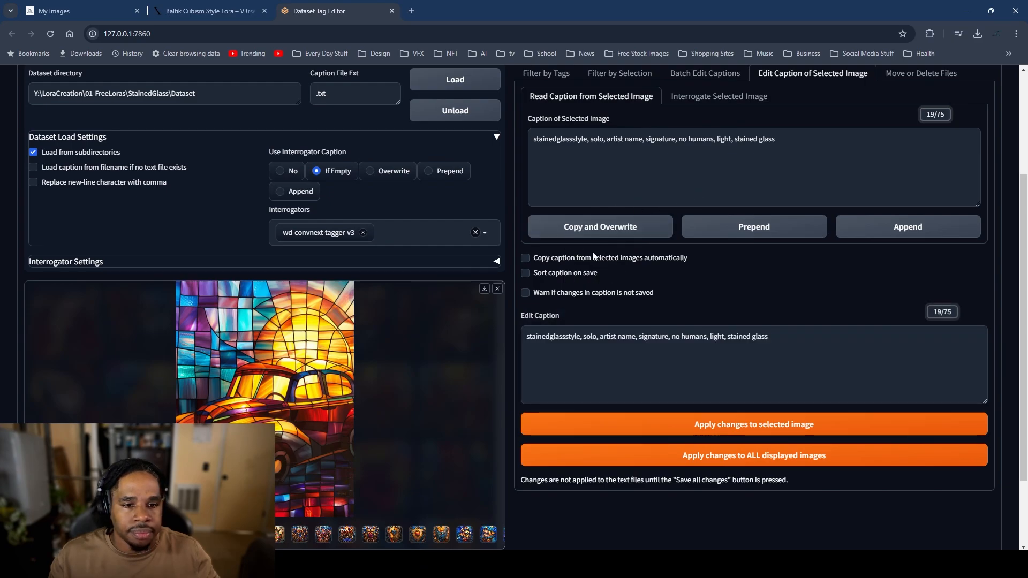
{"action": "left_click", "coordinate": [777, 334]}
{"action": "type", "text": ", ca"}
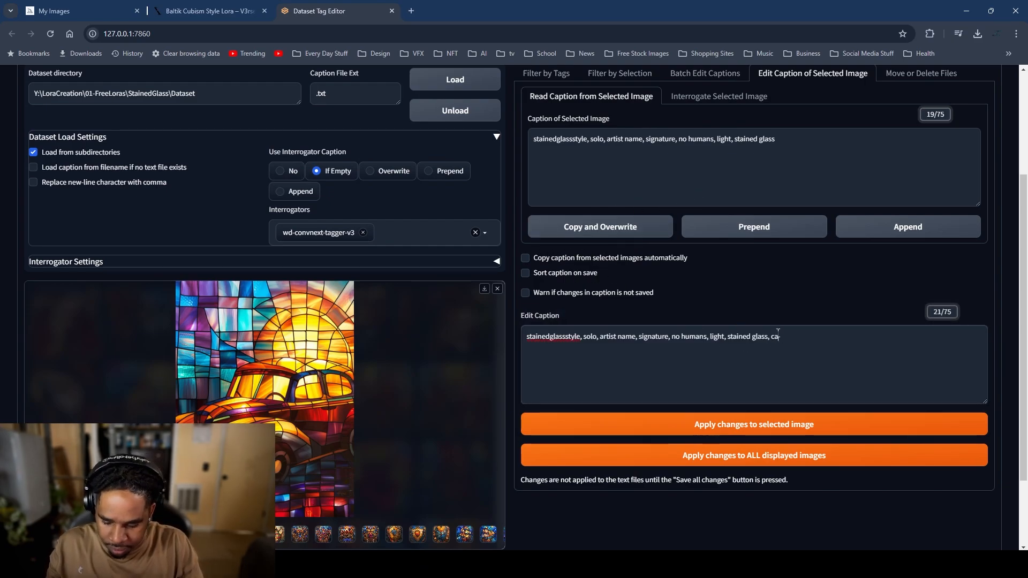
{"action": "type", "text": "r"}
{"action": "left_click_drag", "start_coordinate": [782, 338], "coordinate": [768, 346]}
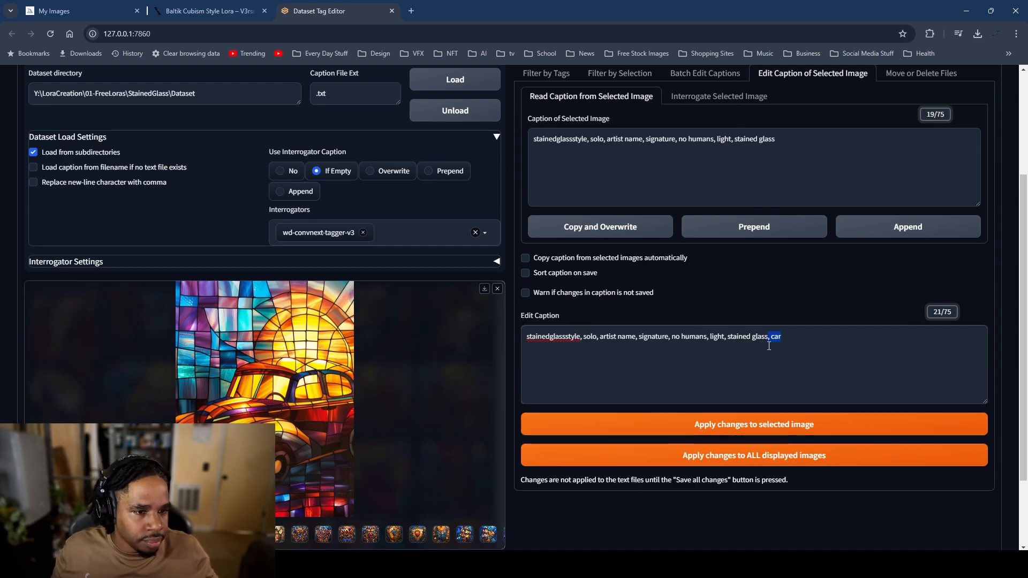
{"action": "left_click", "coordinate": [755, 424]}
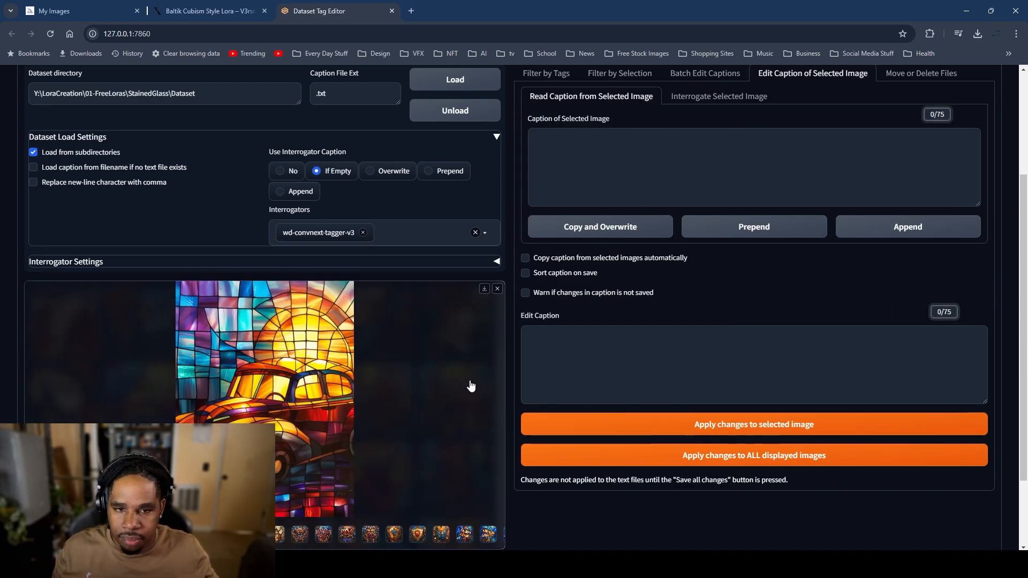
{"action": "left_click", "coordinate": [497, 288]}
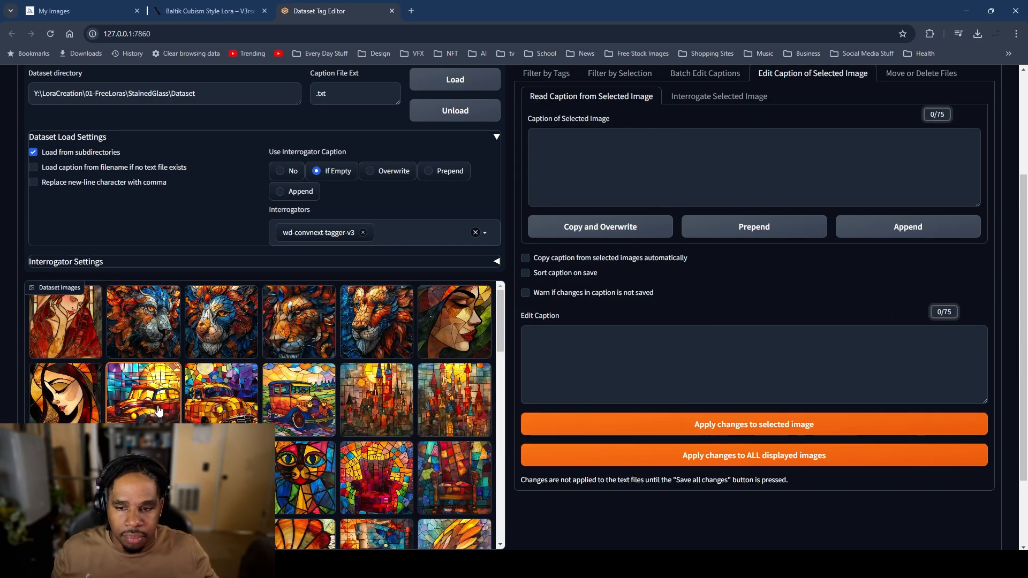
Step: Review the captions of the other two car images and the three castle images that follow them
{"action": "left_click", "coordinate": [221, 393]}
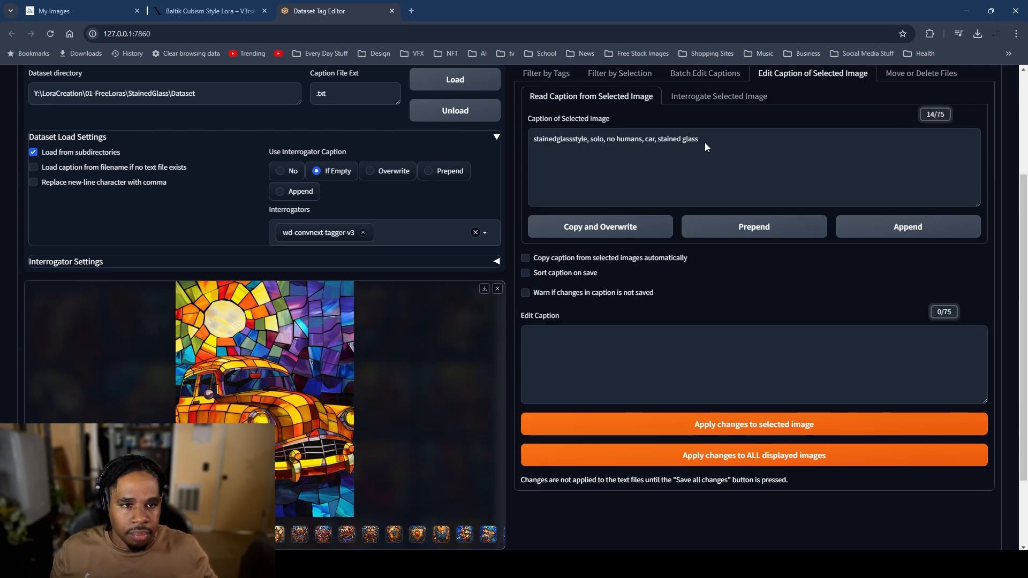
{"action": "left_click", "coordinate": [497, 289]}
{"action": "left_click", "coordinate": [289, 402]}
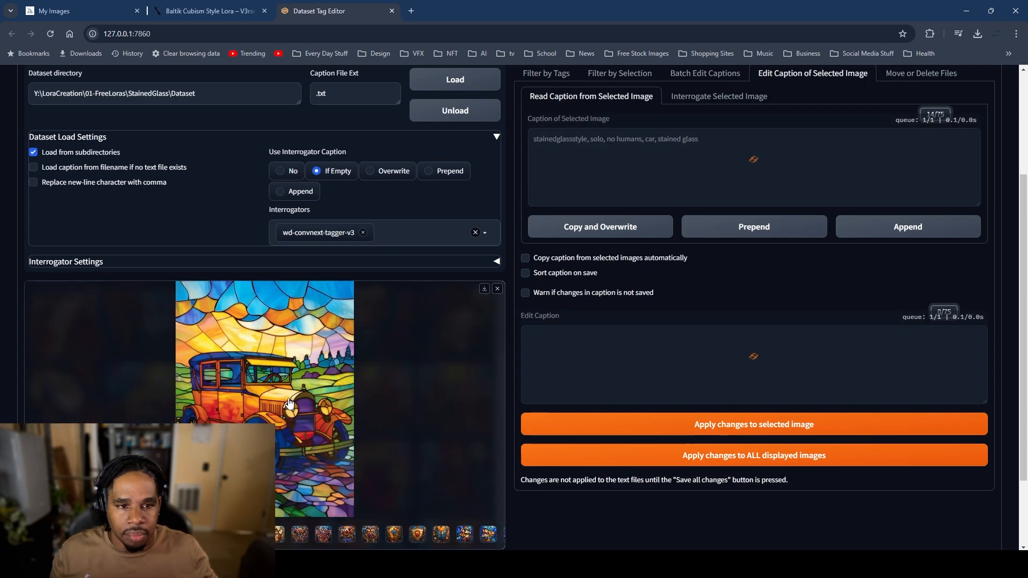
{"action": "left_click", "coordinate": [497, 289]}
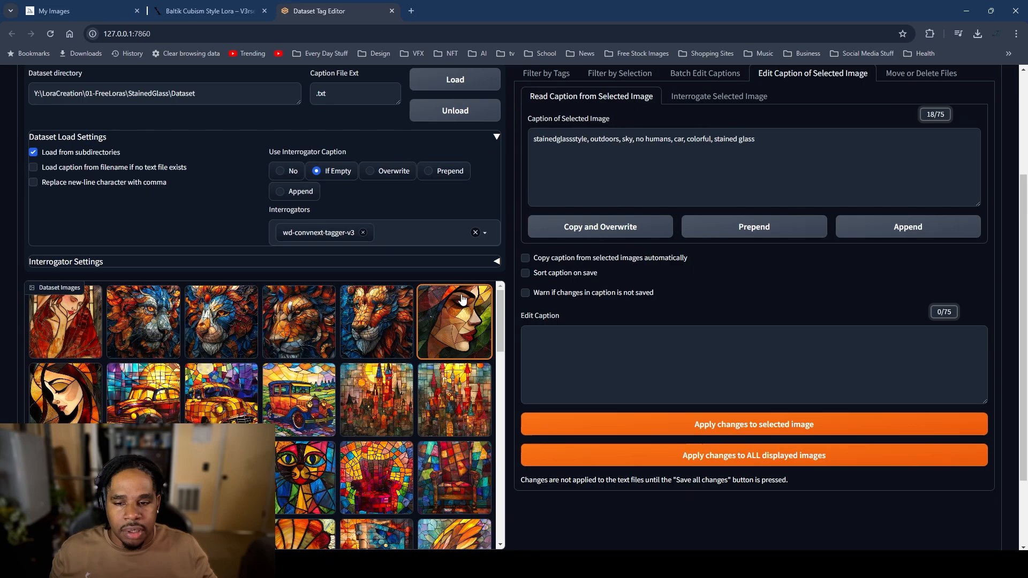
{"action": "left_click", "coordinate": [396, 356]}
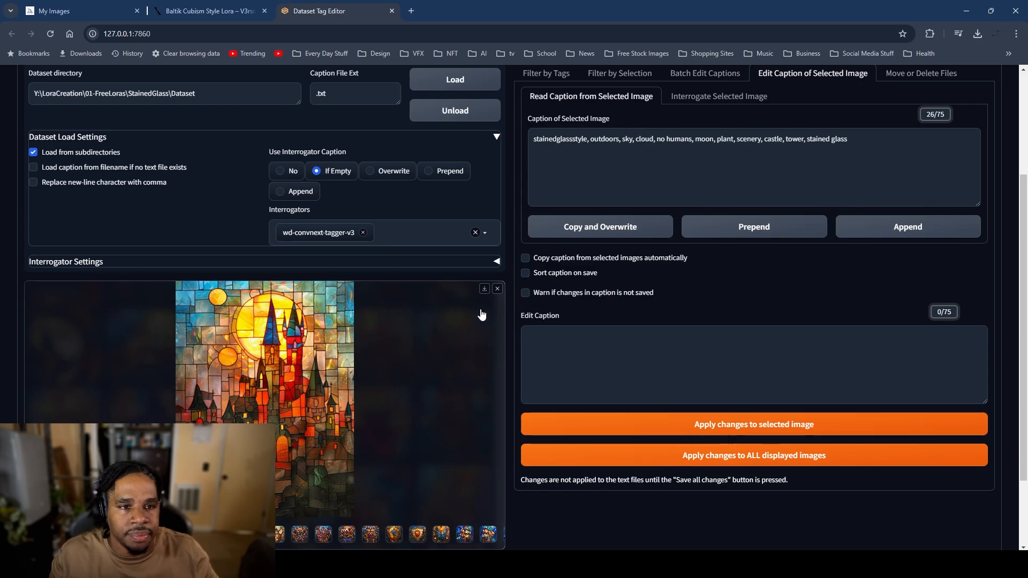
{"action": "left_click", "coordinate": [499, 290]}
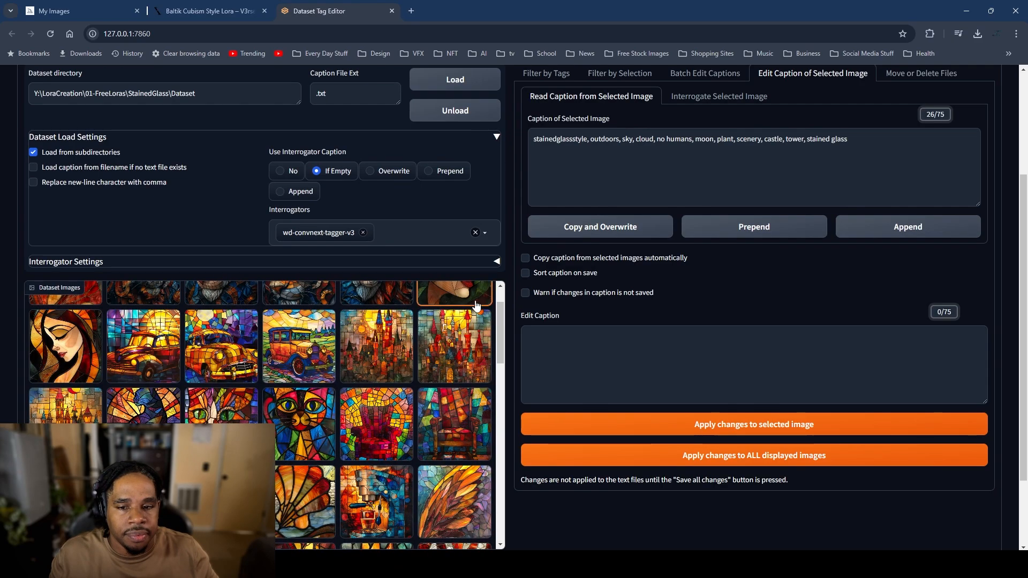
{"action": "left_click", "coordinate": [465, 350]}
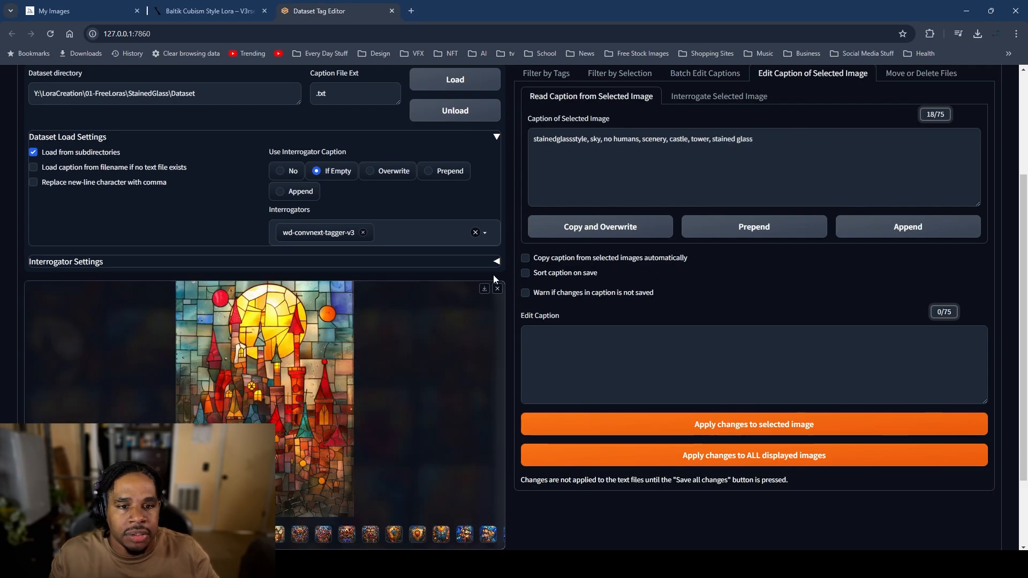
{"action": "left_click", "coordinate": [497, 290]}
{"action": "left_click", "coordinate": [66, 404]}
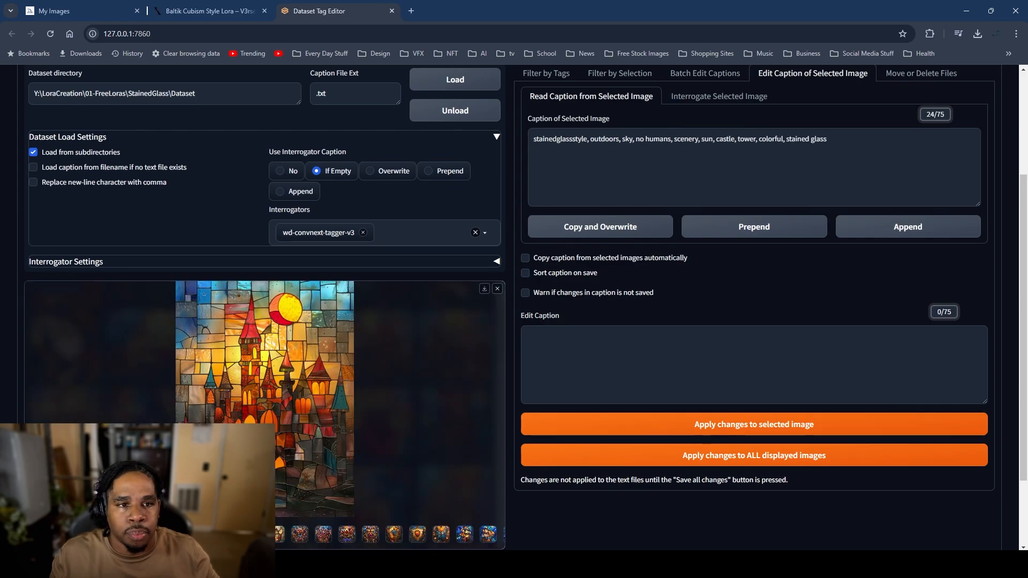
{"action": "left_click", "coordinate": [497, 289]}
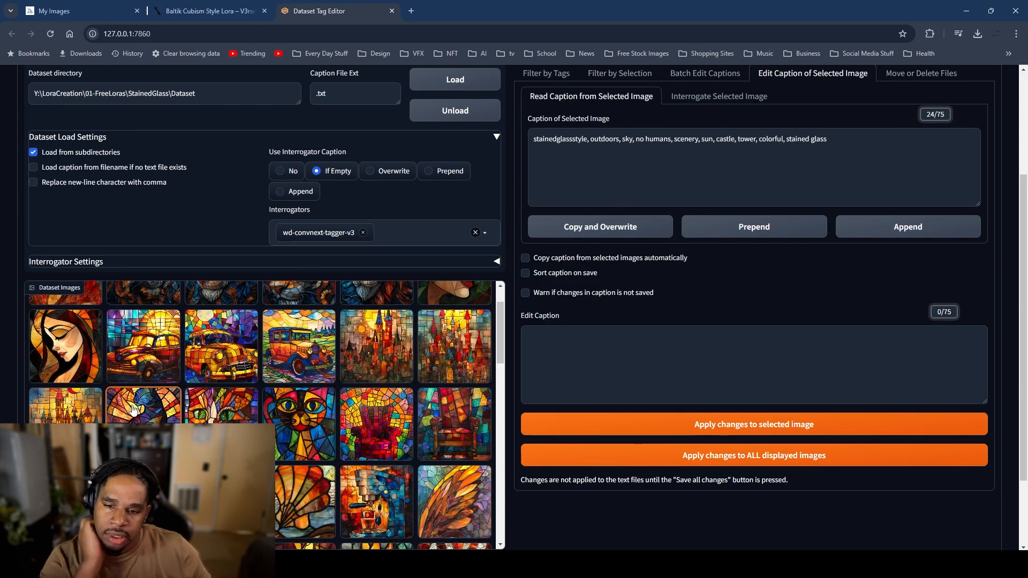
Step: Append the cat tag to the caption of the seated cat image, apply the change to that image, and close it
{"action": "left_click", "coordinate": [155, 398]}
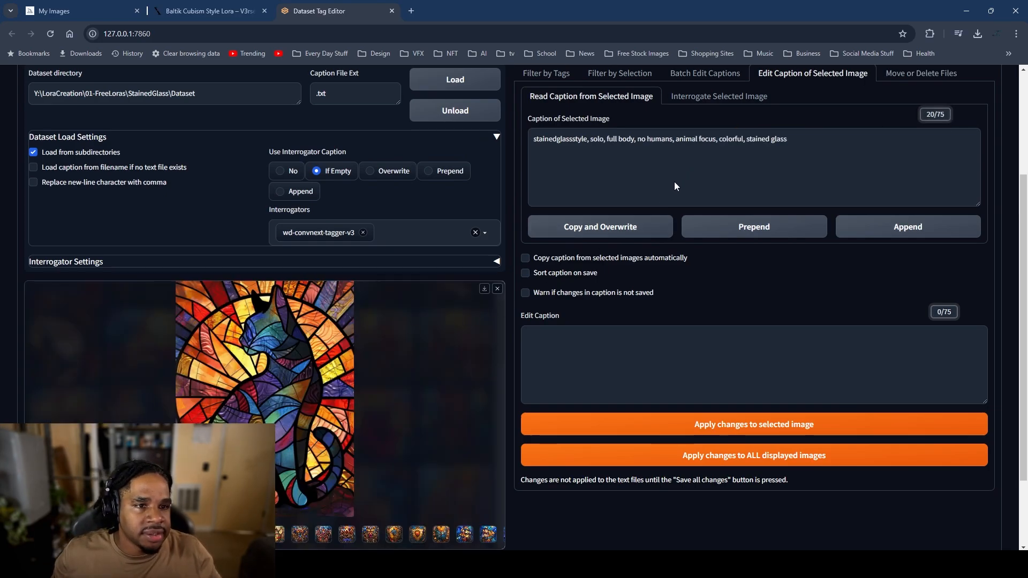
{"action": "left_click", "coordinate": [589, 225]}
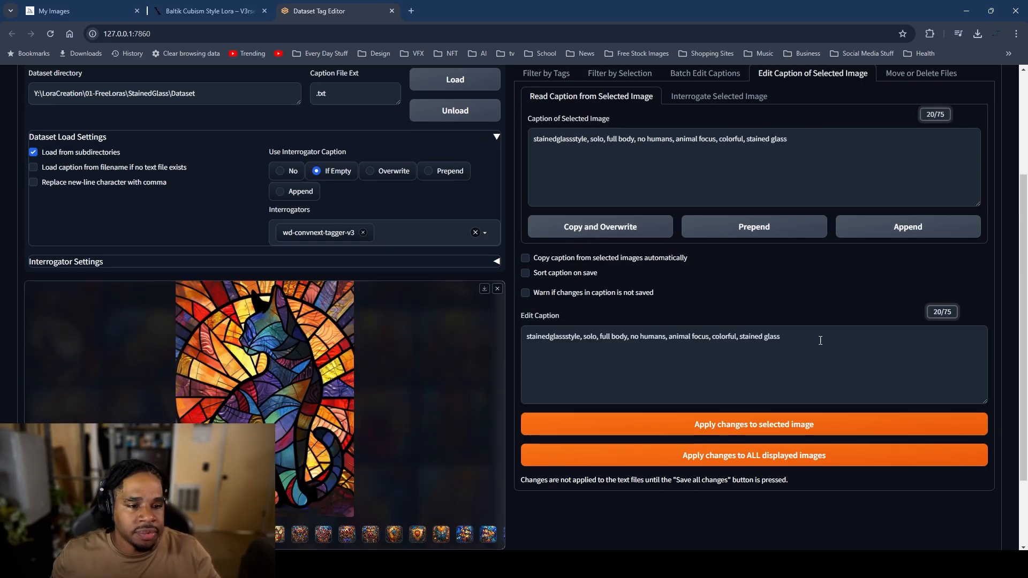
{"action": "left_click", "coordinate": [820, 338]}
{"action": "type", "text": ", cat"}
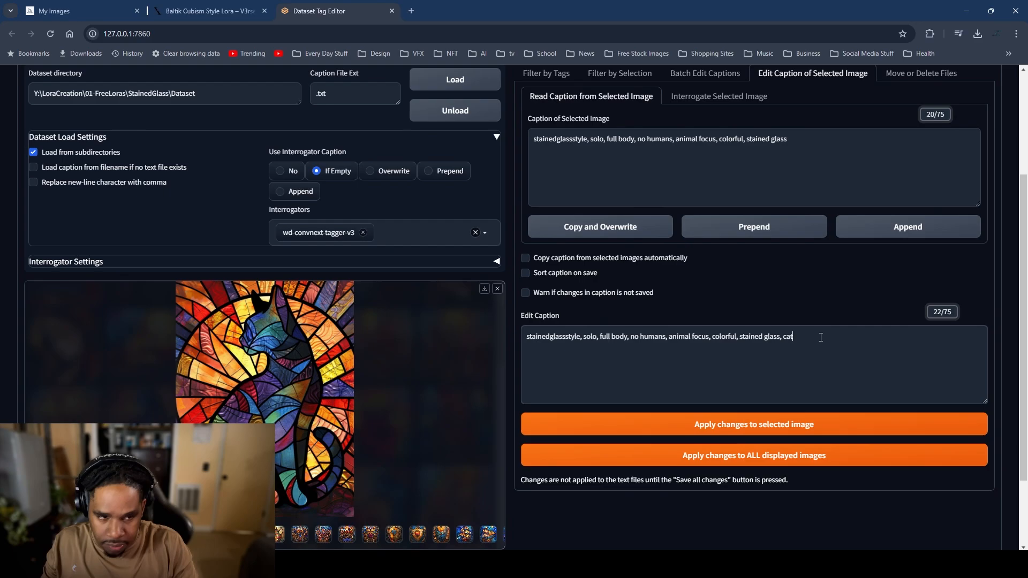
{"action": "double_click", "coordinate": [785, 337]}
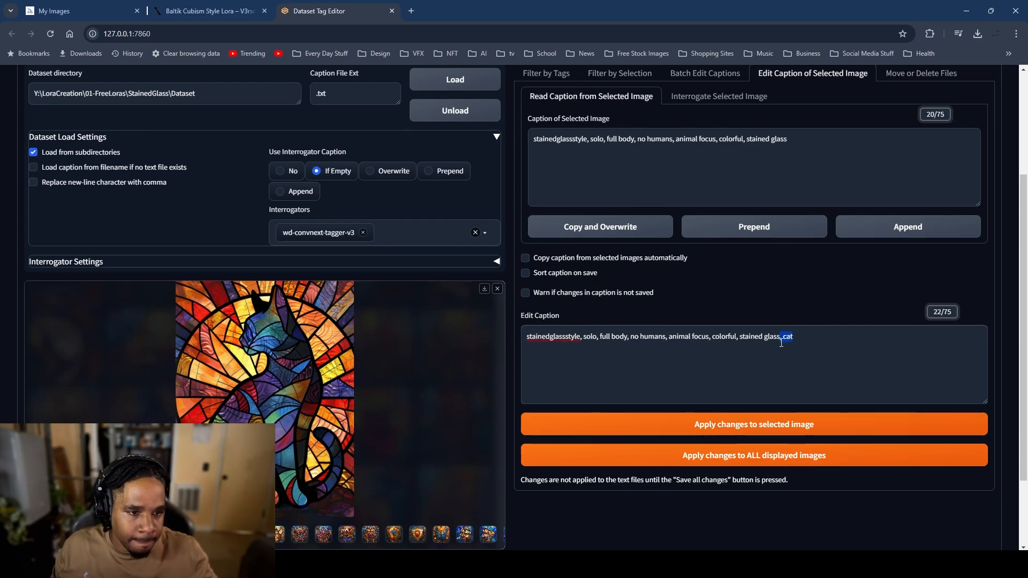
{"action": "left_click", "coordinate": [693, 424]}
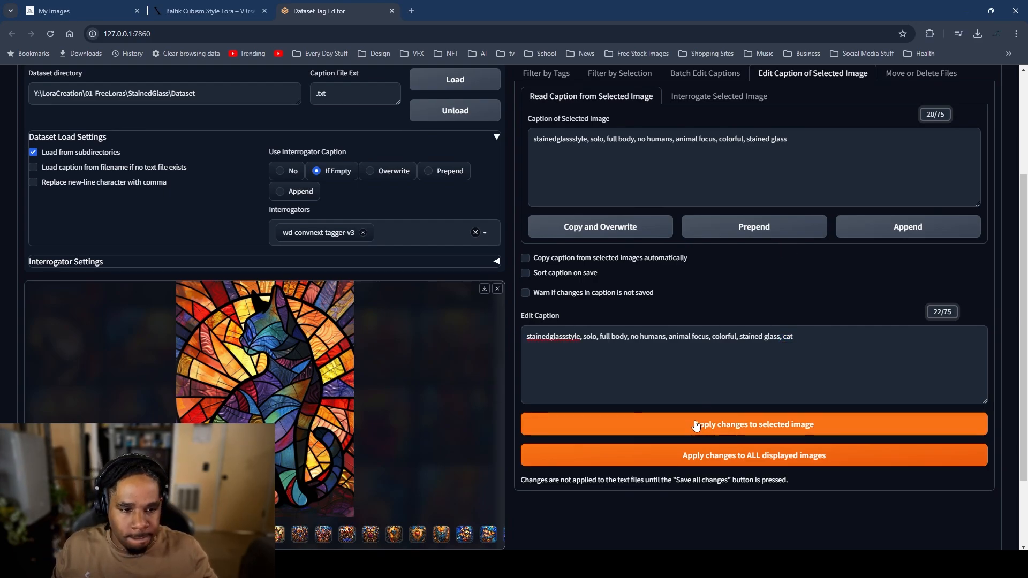
{"action": "left_click", "coordinate": [497, 289]}
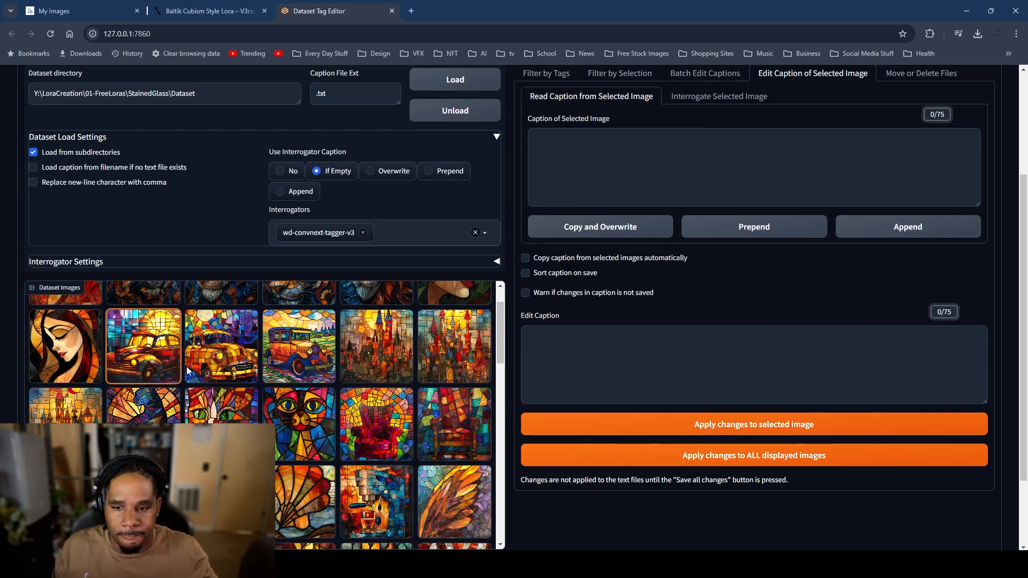
Step: Append the cat tag to the green-eyed cat image's caption without a doubled comma, apply the change, and close the image
{"action": "left_click", "coordinate": [228, 415]}
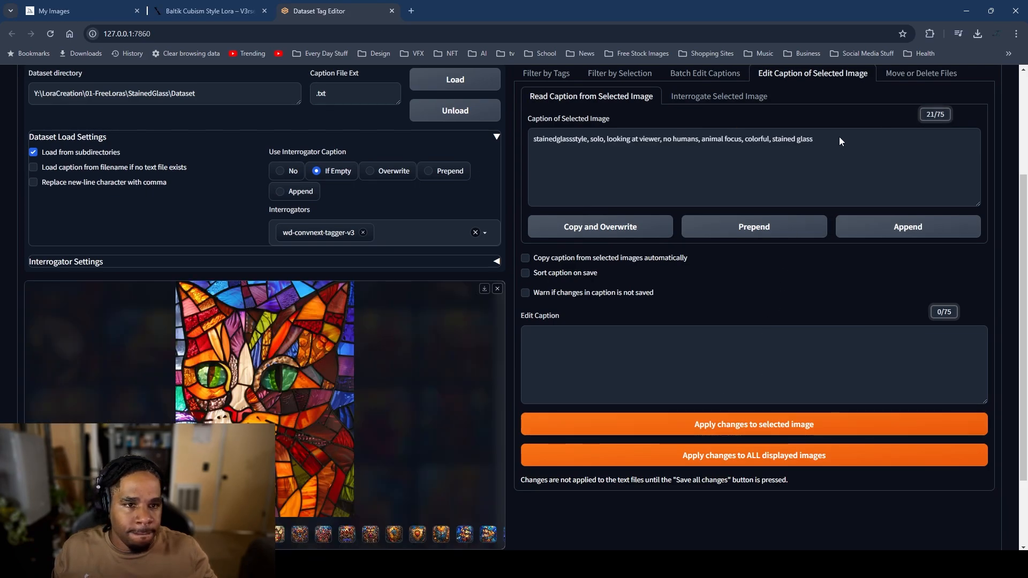
{"action": "left_click", "coordinate": [611, 228]}
{"action": "left_click", "coordinate": [816, 343]}
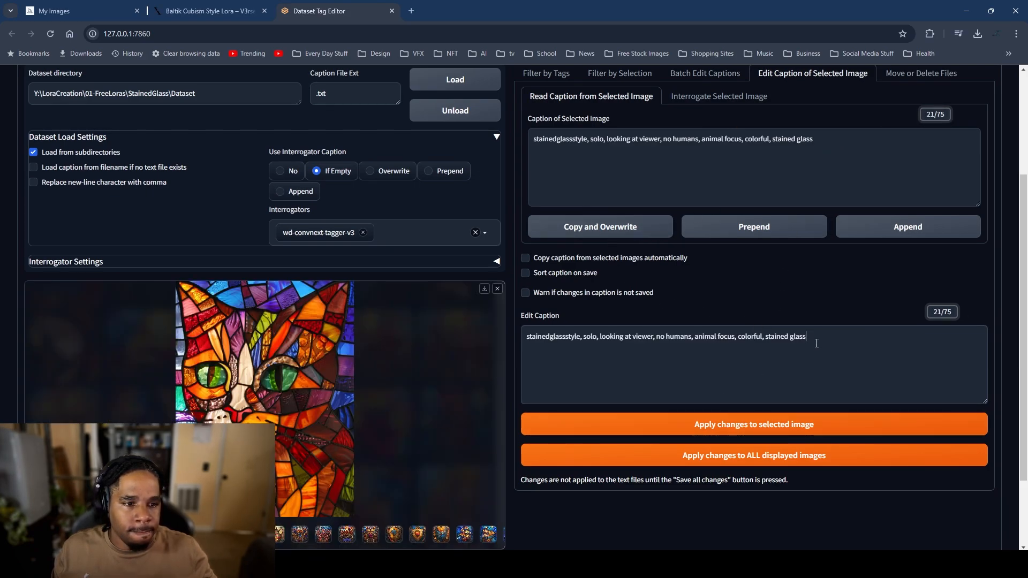
{"action": "type", "text": ", , cat"}
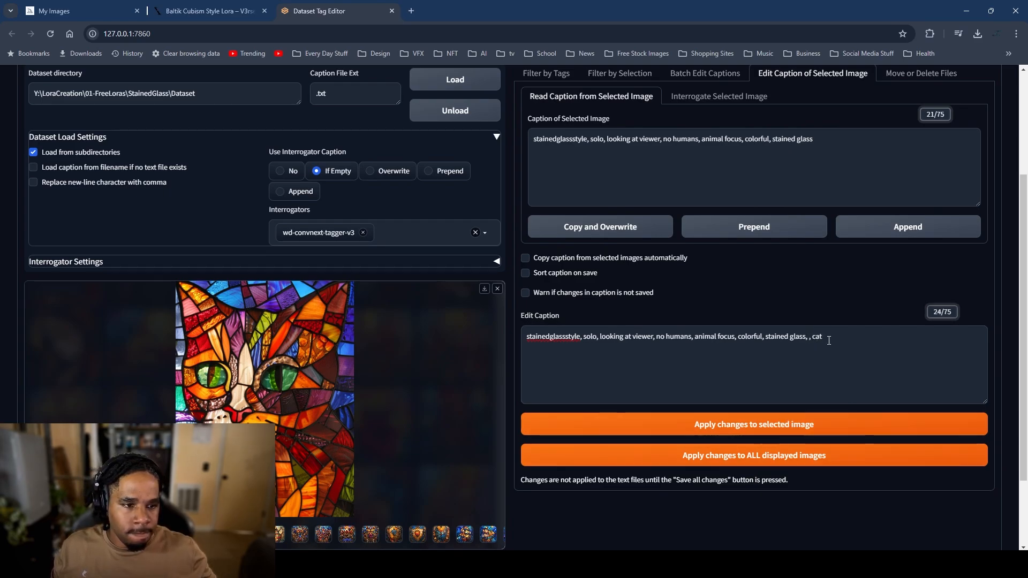
{"action": "left_click_drag", "start_coordinate": [823, 338], "coordinate": [805, 341]}
{"action": "left_click", "coordinate": [810, 341]}
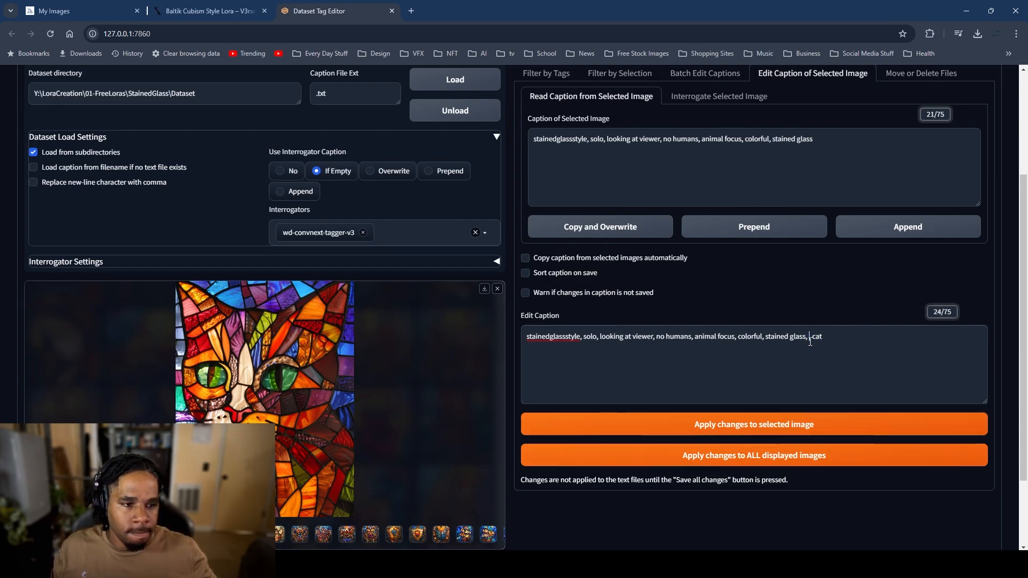
{"action": "key", "text": "BackSpace"}
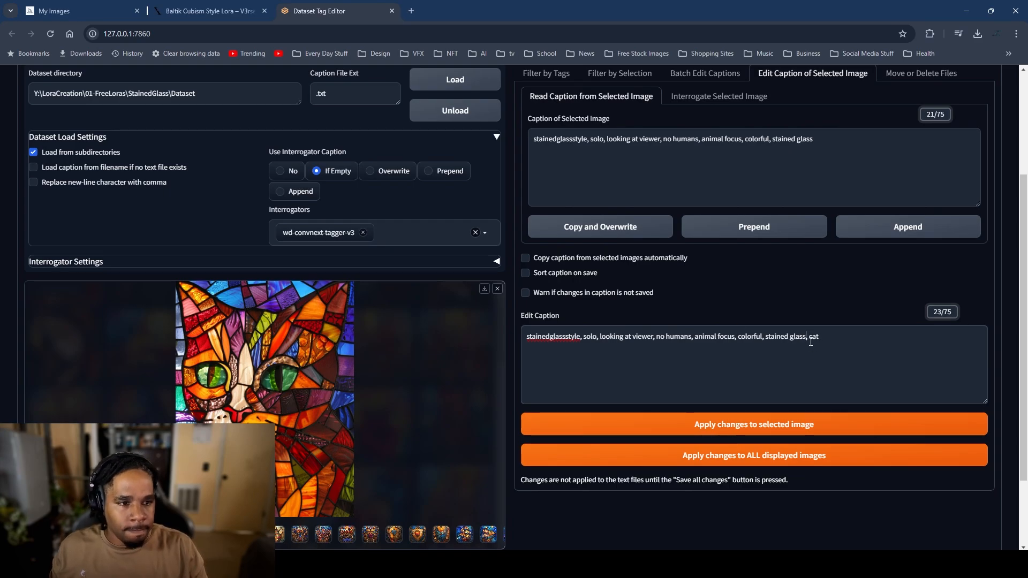
{"action": "left_click", "coordinate": [702, 424]}
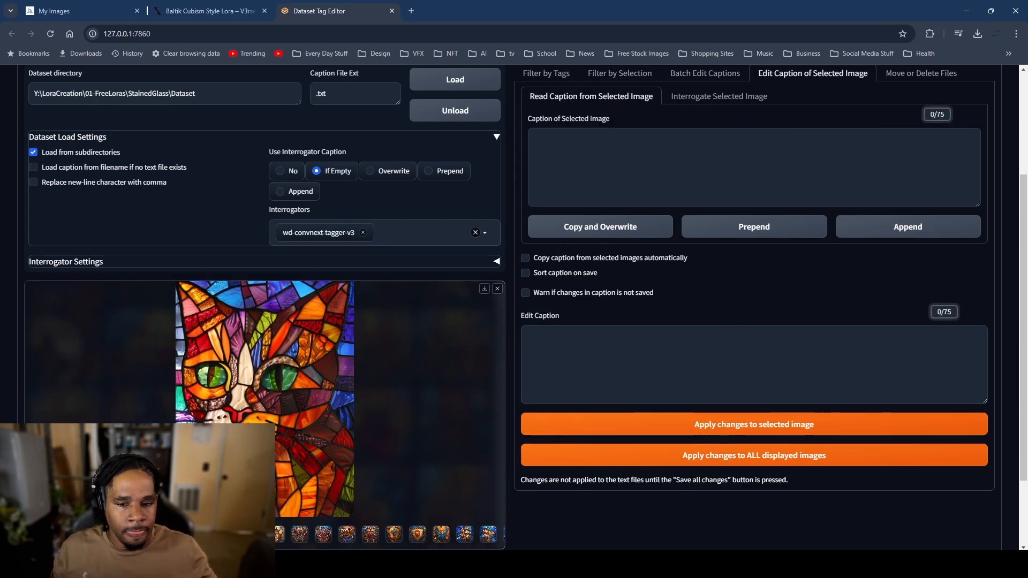
{"action": "left_click", "coordinate": [498, 289]}
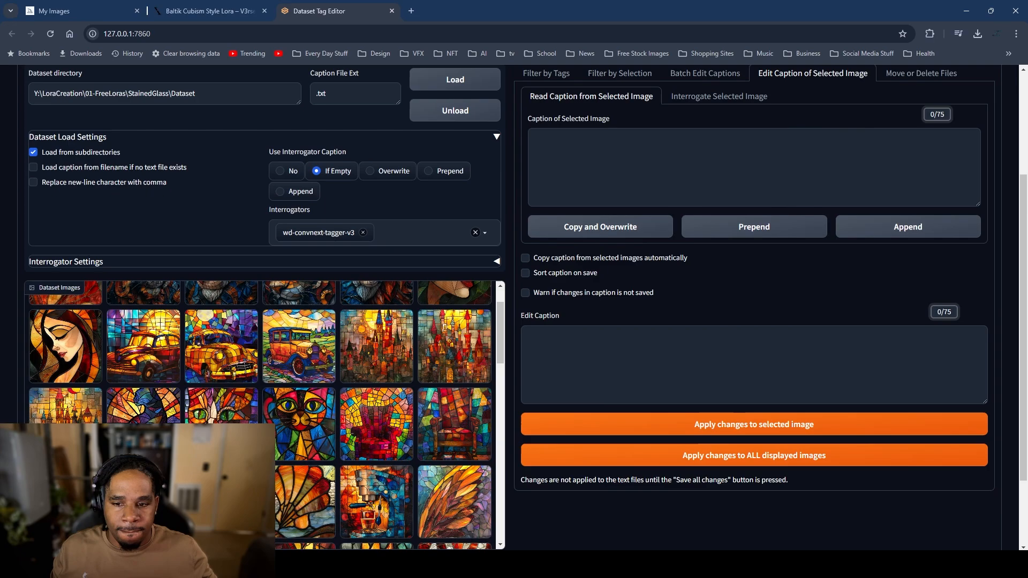
Step: Check the third cat image's caption and recheck the caption of the seated cat image
{"action": "left_click", "coordinate": [294, 425]}
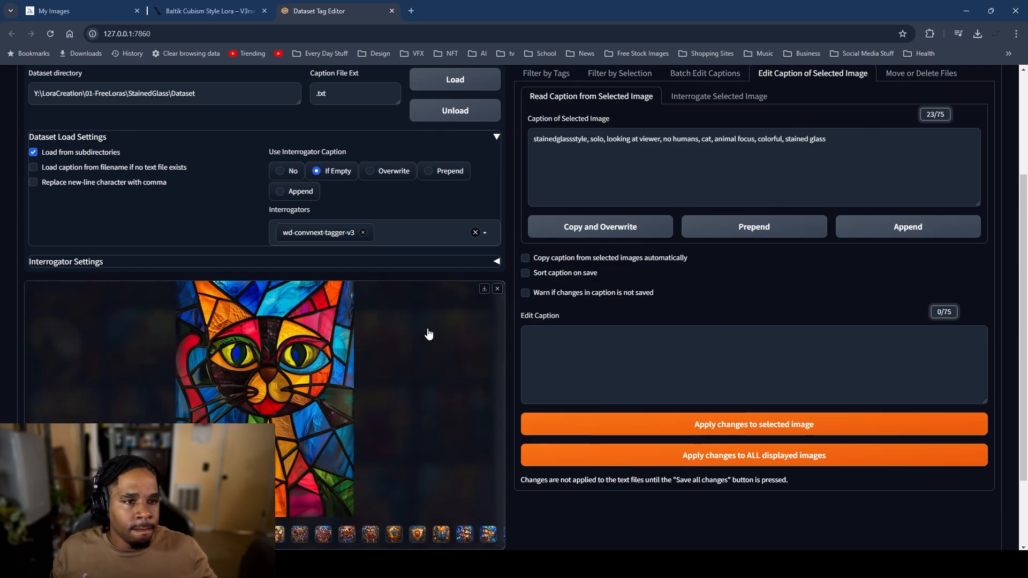
{"action": "left_click", "coordinate": [497, 289]}
{"action": "scroll", "coordinate": [360, 408], "scroll_direction": "down", "scroll_amount": 1}
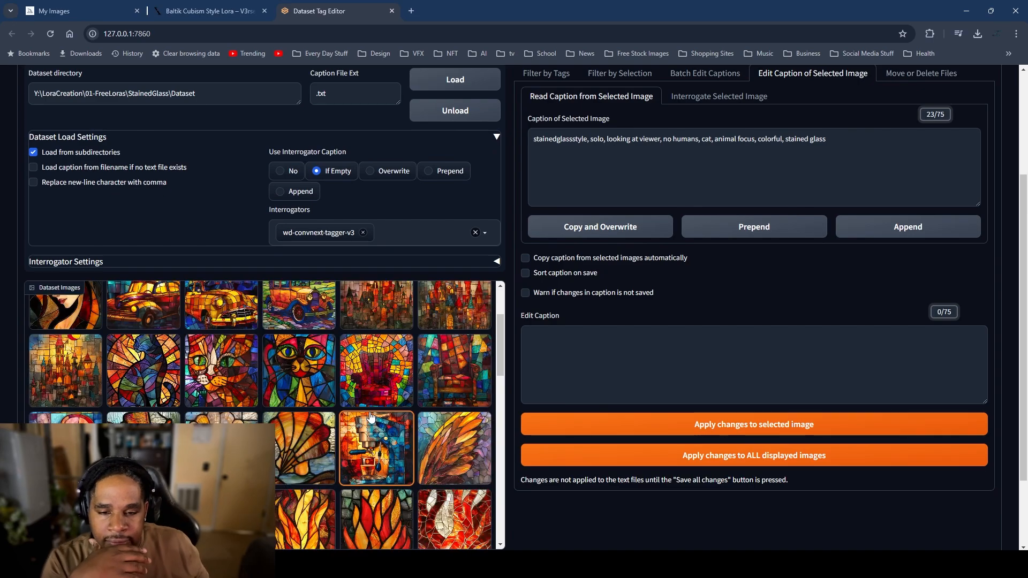
{"action": "left_click", "coordinate": [143, 374]}
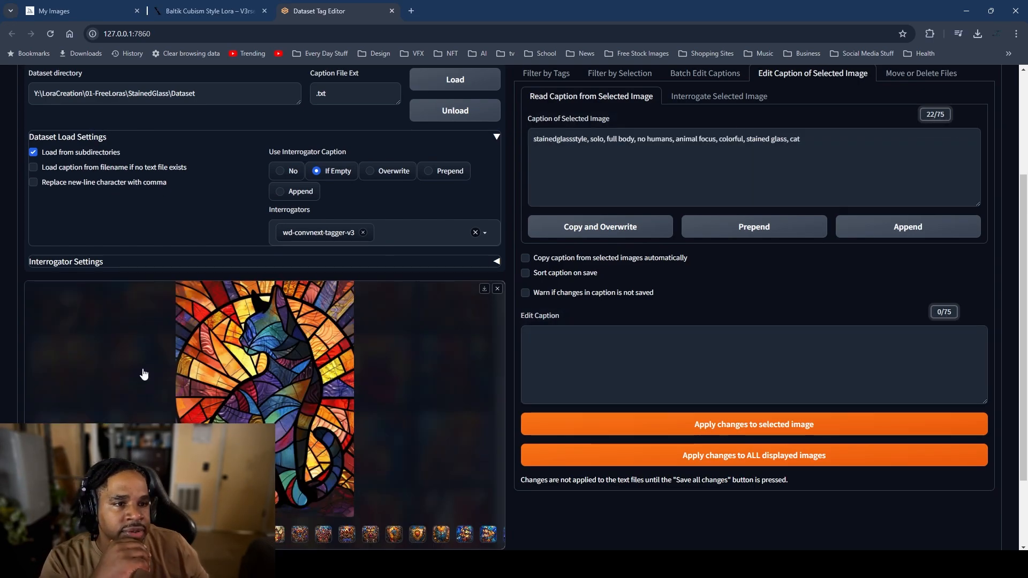
{"action": "left_click", "coordinate": [497, 288]}
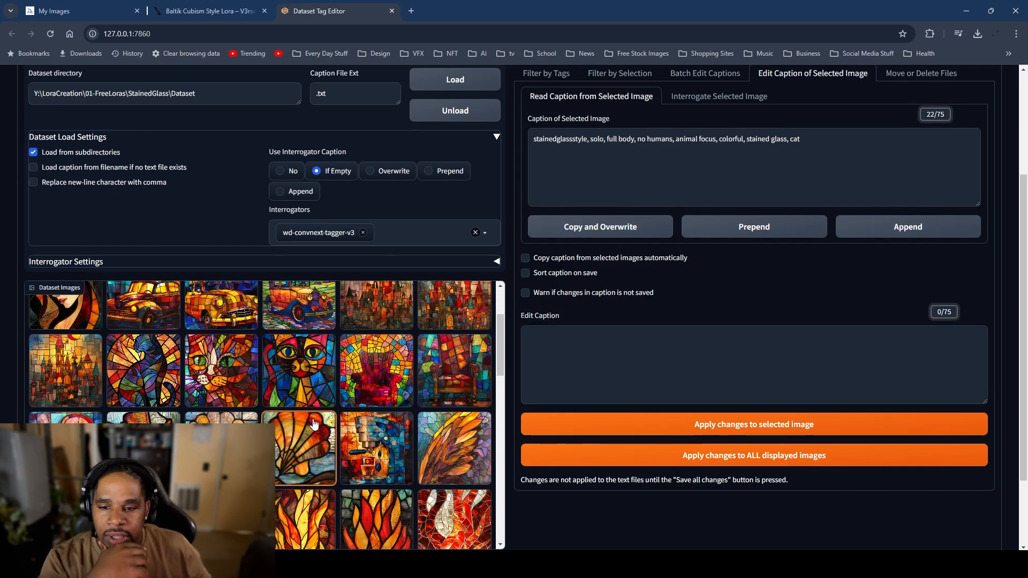
Step: Replace the animal focus tag with chair in the first chair image's caption, apply the change, and close the image
{"action": "left_click", "coordinate": [377, 368]}
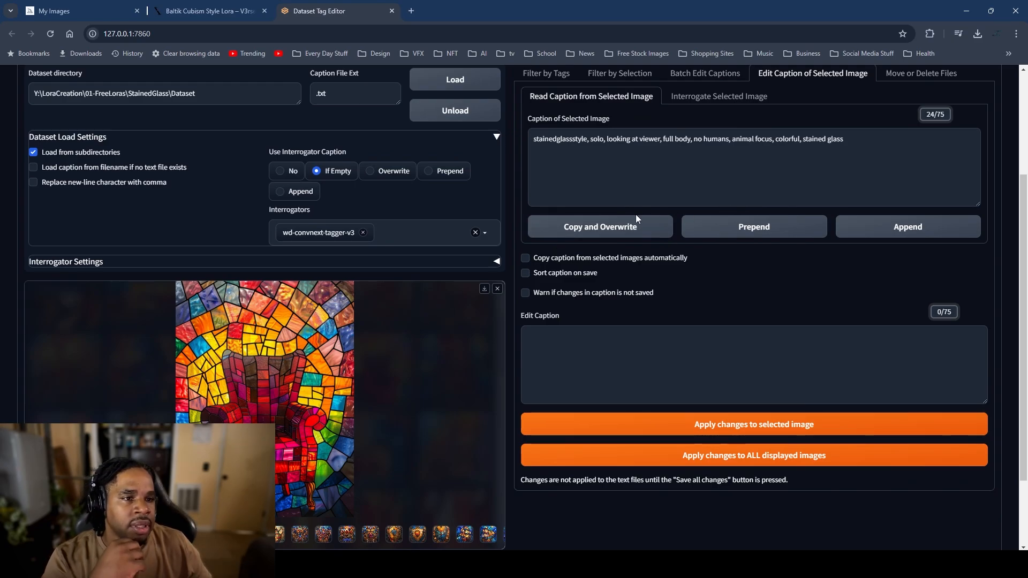
{"action": "left_click", "coordinate": [600, 228]}
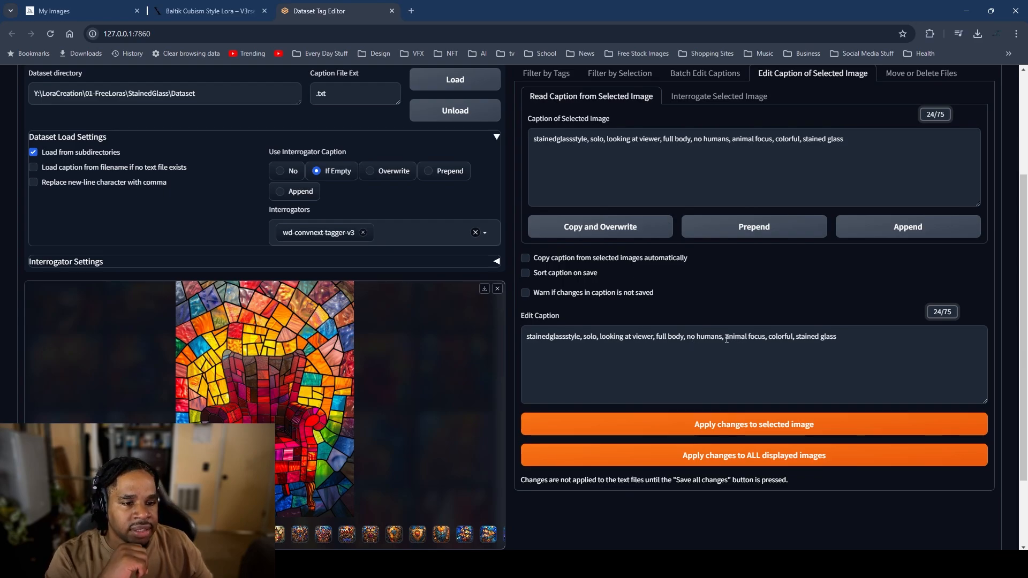
{"action": "left_click_drag", "start_coordinate": [726, 337], "coordinate": [765, 334]}
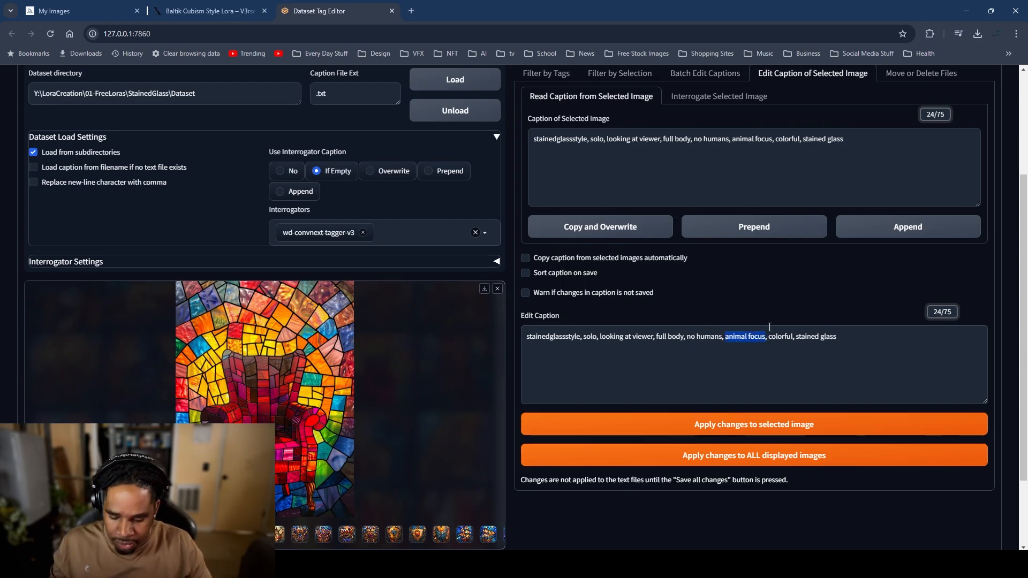
{"action": "type", "text": "chair"}
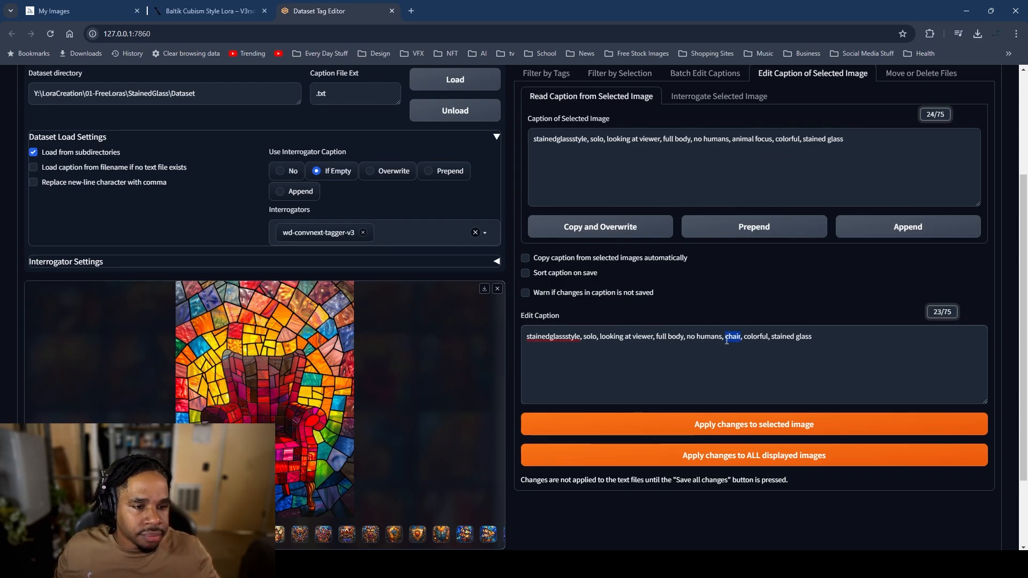
{"action": "left_click_drag", "start_coordinate": [727, 340], "coordinate": [722, 341]}
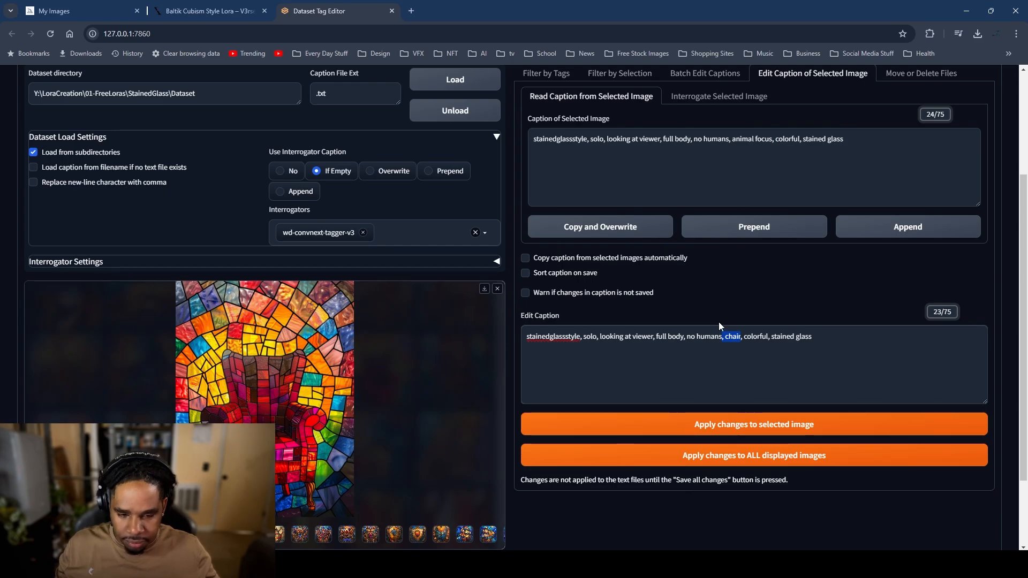
{"action": "left_click", "coordinate": [736, 428]}
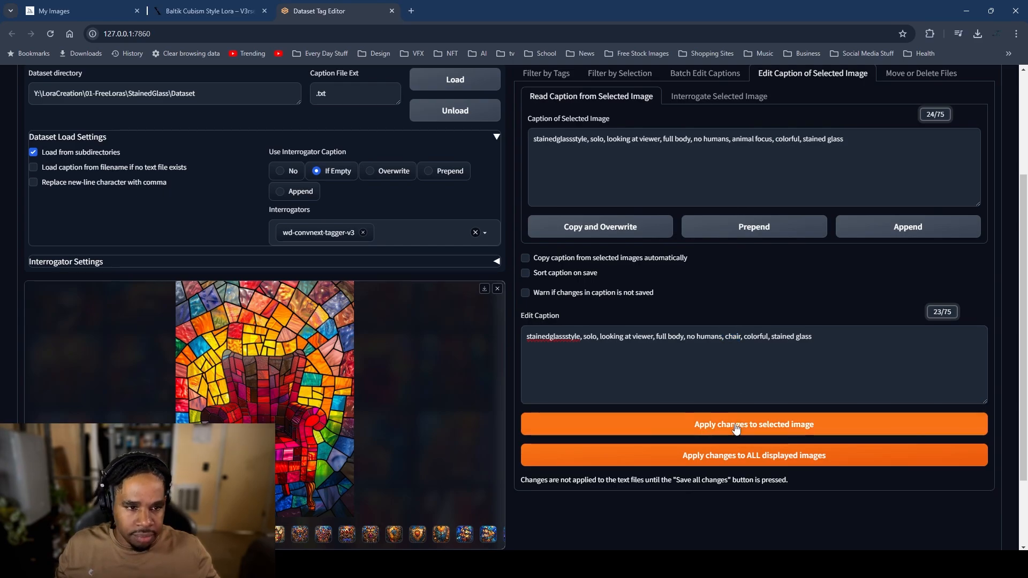
{"action": "left_click", "coordinate": [497, 289]}
Step: Check the caption of the second chair image and bring up the armchair image's caption
{"action": "left_click", "coordinate": [464, 369]}
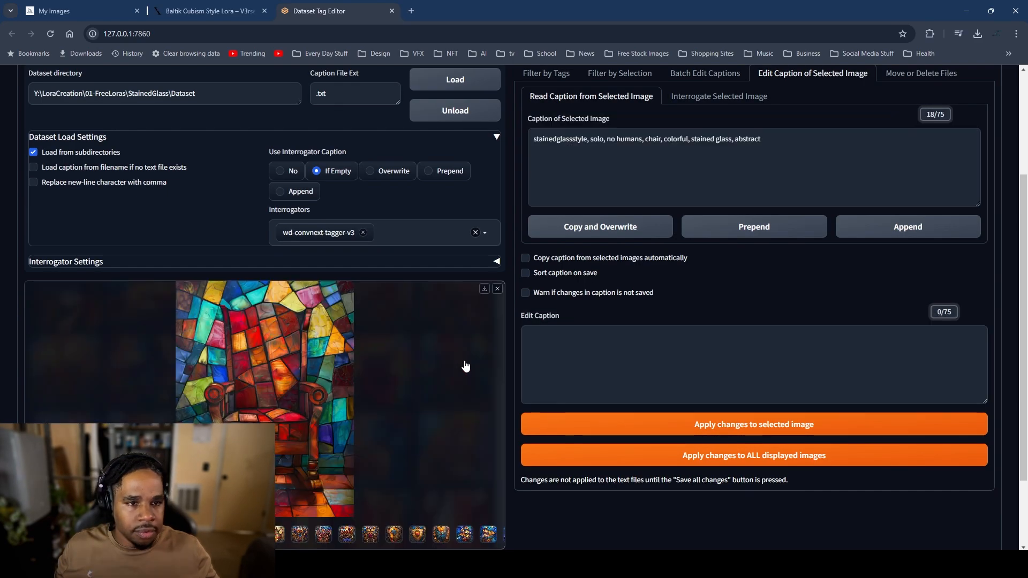
{"action": "left_click", "coordinate": [497, 288]}
{"action": "left_click", "coordinate": [65, 420]}
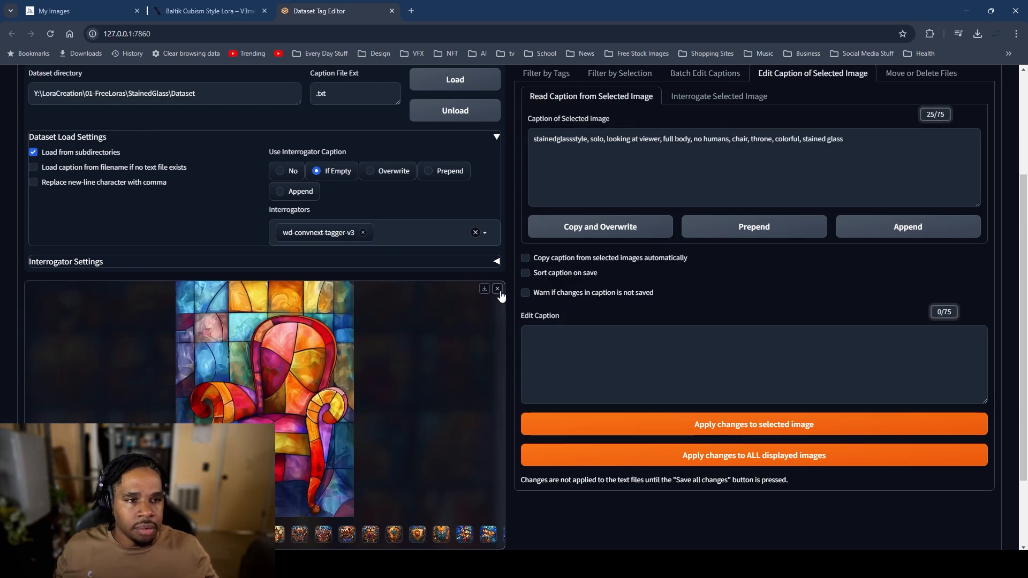
Step: Remove the full body tag from the armchair image's caption, apply the change to that image, and close it
{"action": "left_click", "coordinate": [618, 227]}
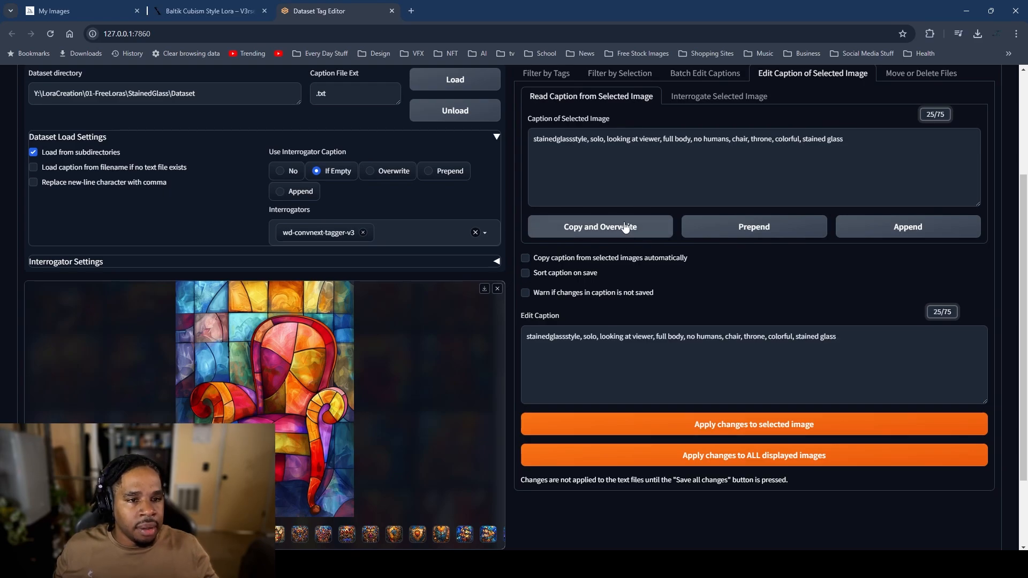
{"action": "double_click", "coordinate": [670, 333]}
{"action": "key", "text": "BackSpace"}
{"action": "key", "text": "BackSpace"}
{"action": "key", "text": "BackSpace"}
{"action": "key", "text": "BackSpace"}
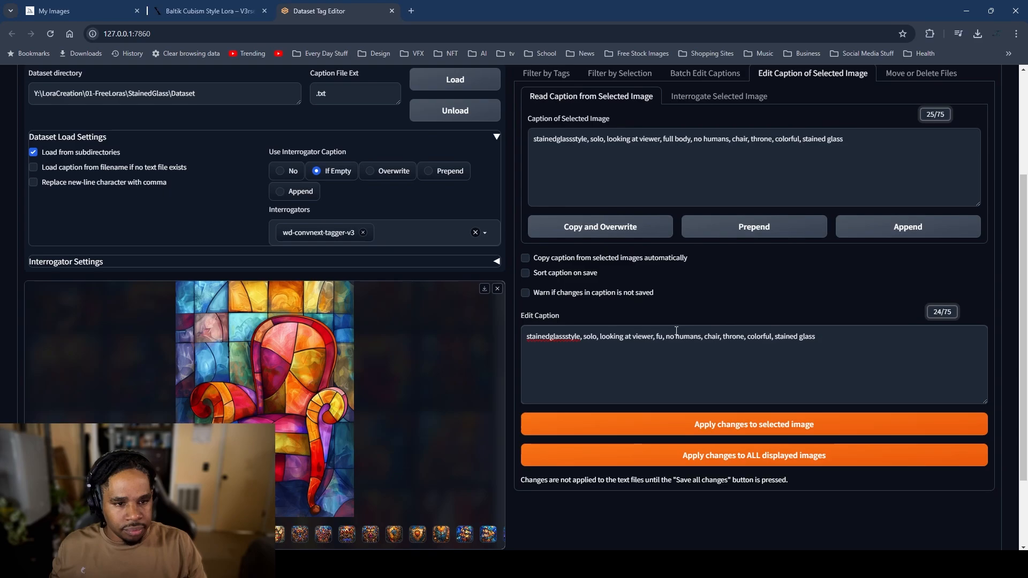
{"action": "key", "text": "BackSpace"}
{"action": "key", "text": "BackSpace"}
{"action": "key", "text": "BackSpace"}
{"action": "key", "text": "BackSpace"}
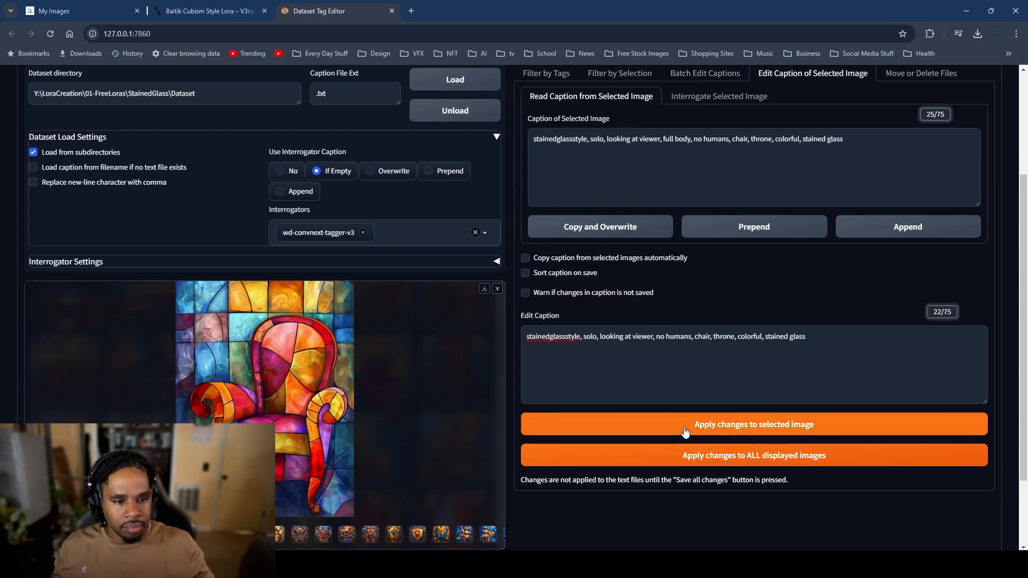
{"action": "left_click", "coordinate": [685, 432]}
{"action": "left_click", "coordinate": [497, 289]}
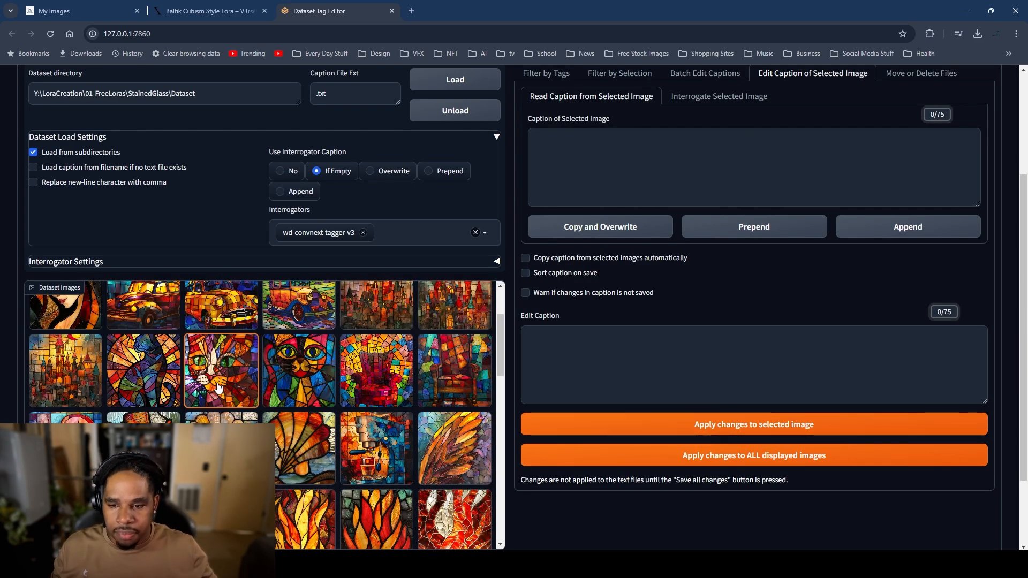
Step: Replace the animal focus tag with shell in the first seashell image's caption, apply the change, and close the image
{"action": "scroll", "coordinate": [218, 387], "scroll_direction": "down", "scroll_amount": 1}
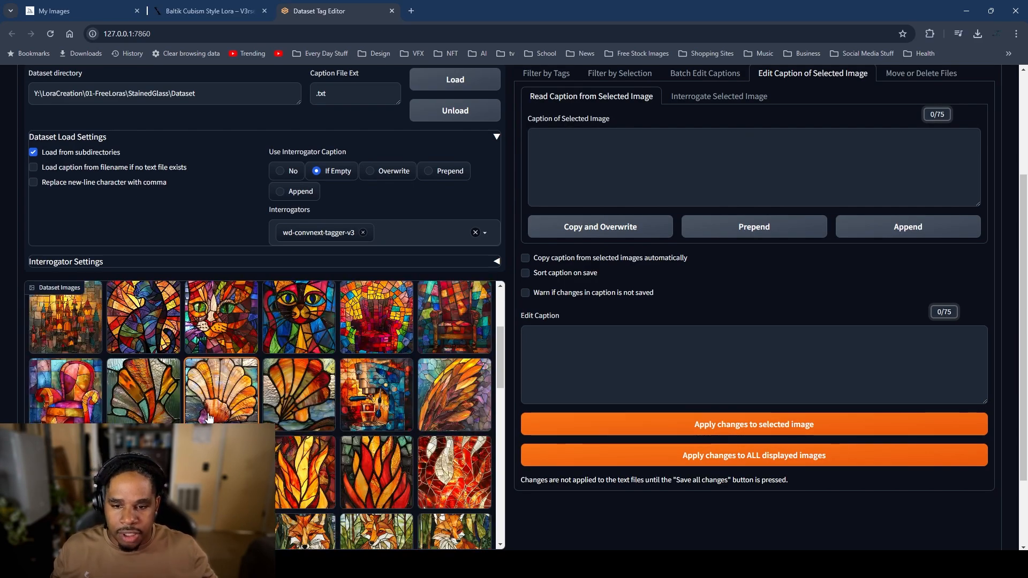
{"action": "left_click", "coordinate": [142, 397]}
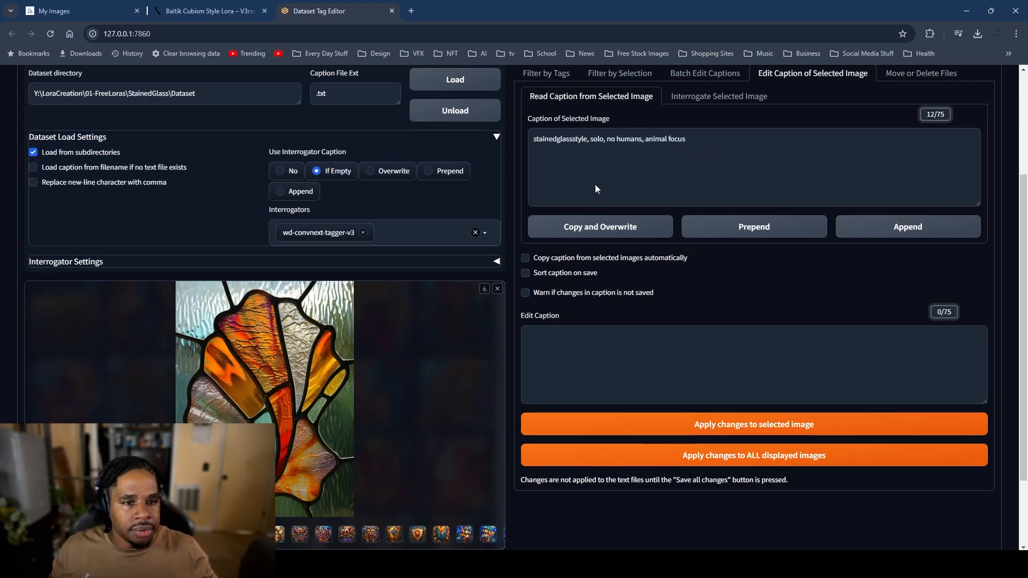
{"action": "left_click", "coordinate": [591, 226]}
{"action": "left_click_drag", "start_coordinate": [687, 339], "coordinate": [637, 338]}
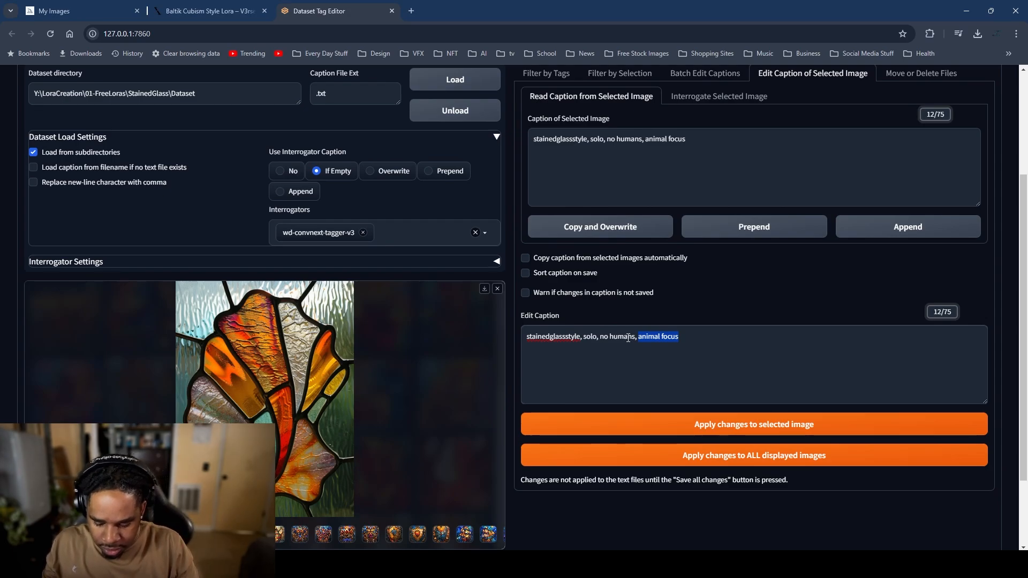
{"action": "type", "text": "shell"}
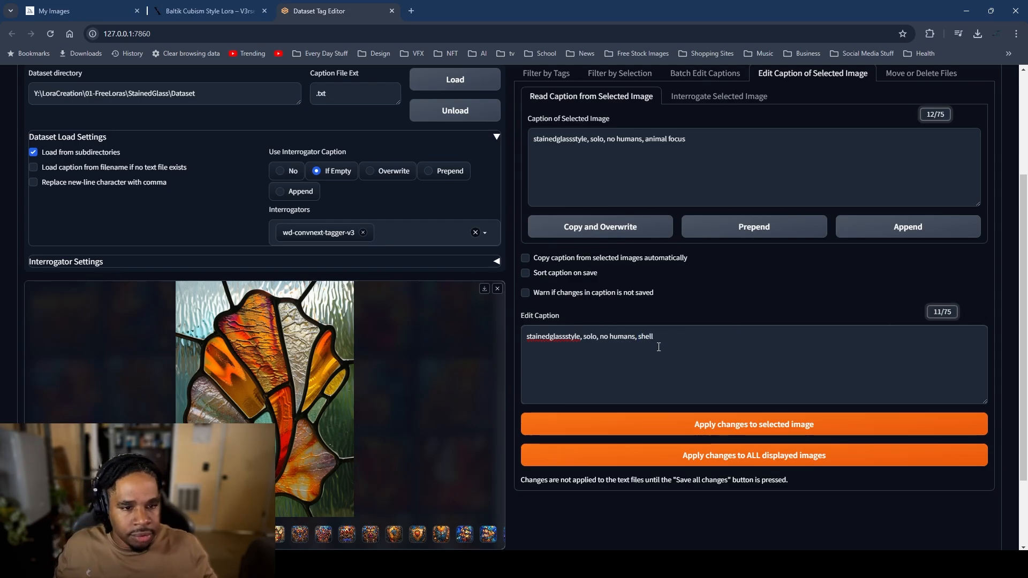
{"action": "double_click", "coordinate": [639, 336]}
{"action": "left_click_drag", "start_coordinate": [639, 337], "coordinate": [635, 336]}
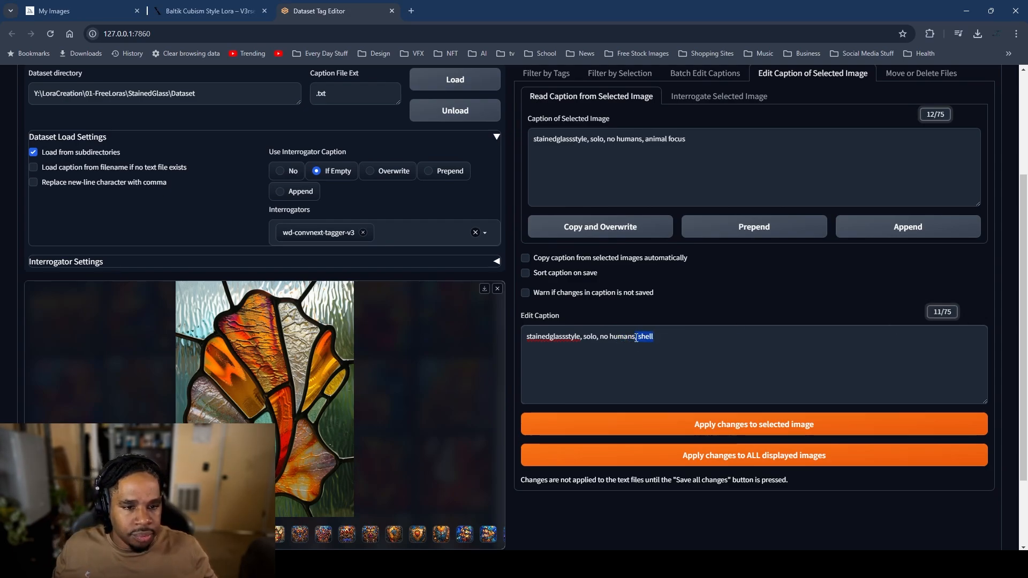
{"action": "left_click", "coordinate": [621, 427]}
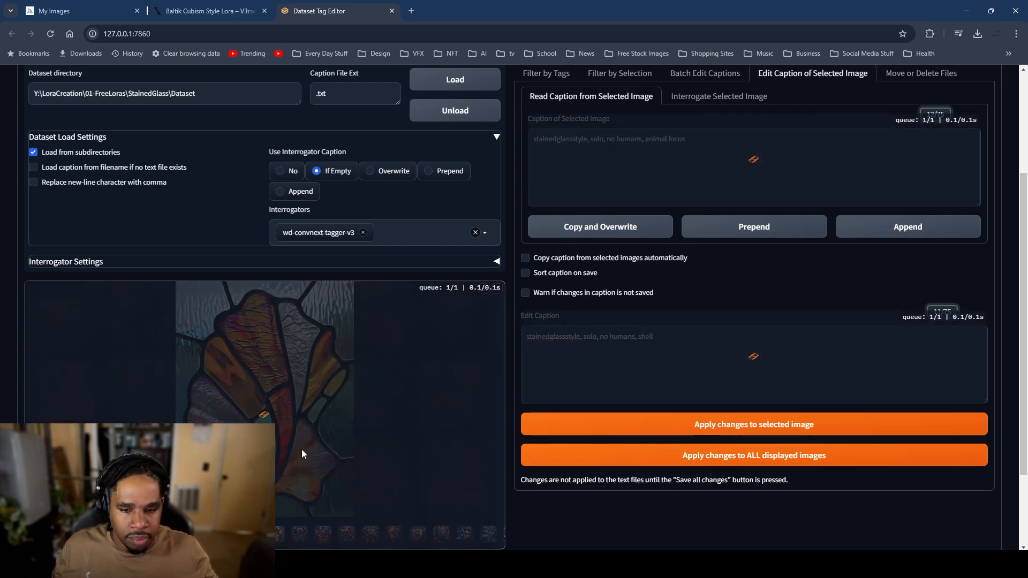
{"action": "left_click", "coordinate": [497, 289]}
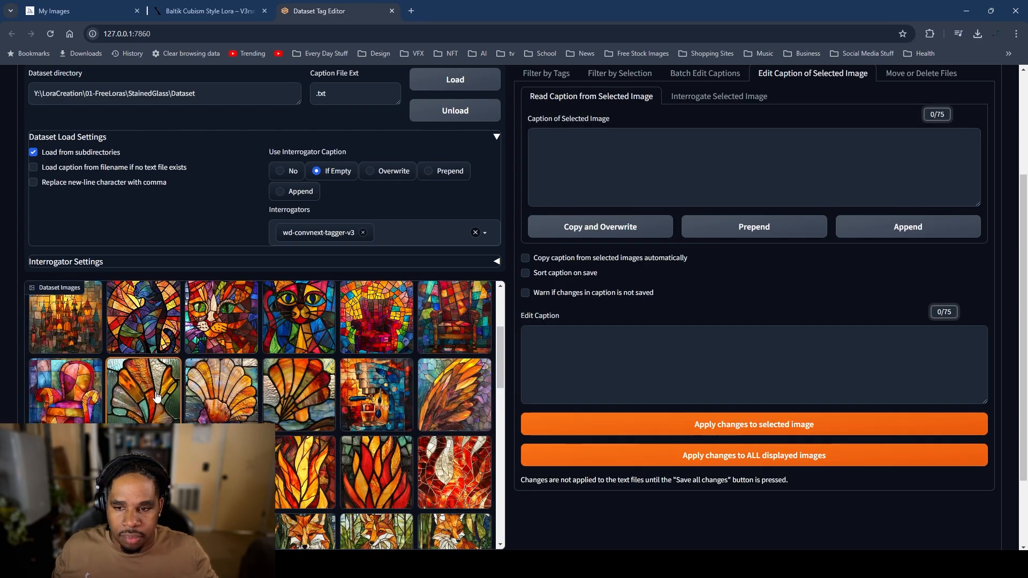
Step: Replace the animal focus tag with shell in the second seashell image's caption, apply the change, and close the image
{"action": "left_click", "coordinate": [214, 398]}
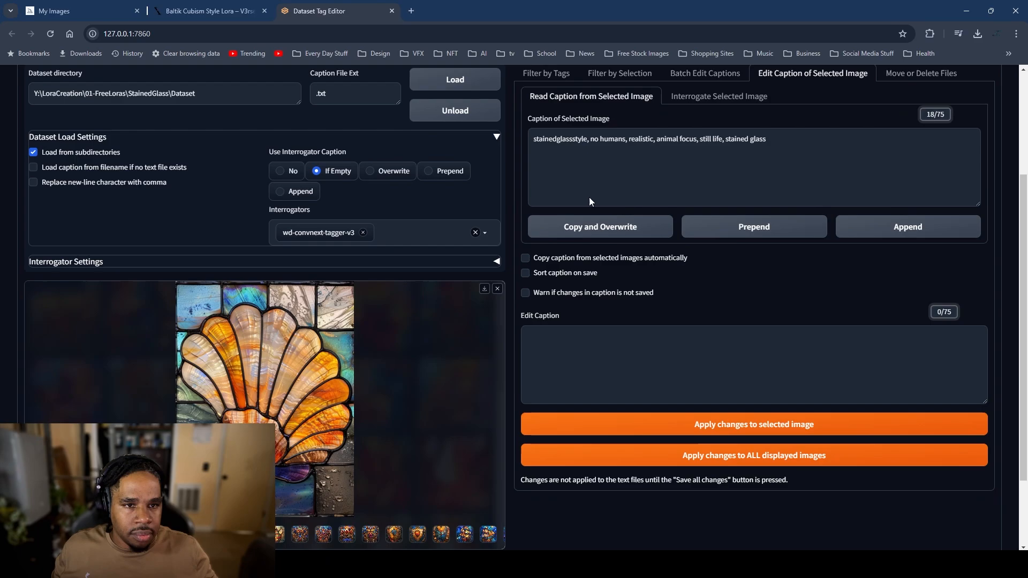
{"action": "left_click", "coordinate": [569, 233]}
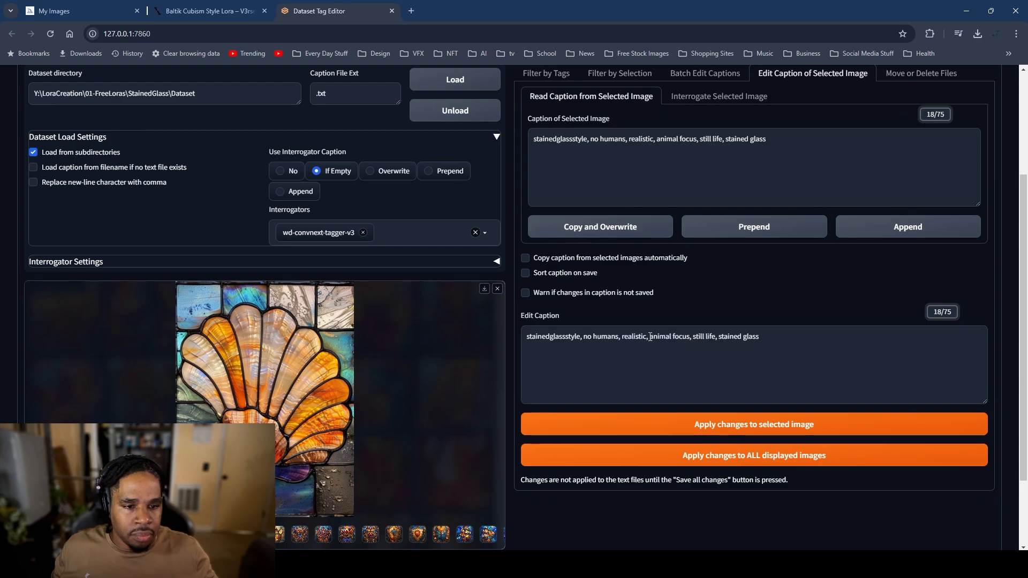
{"action": "left_click_drag", "start_coordinate": [650, 337], "coordinate": [694, 338]}
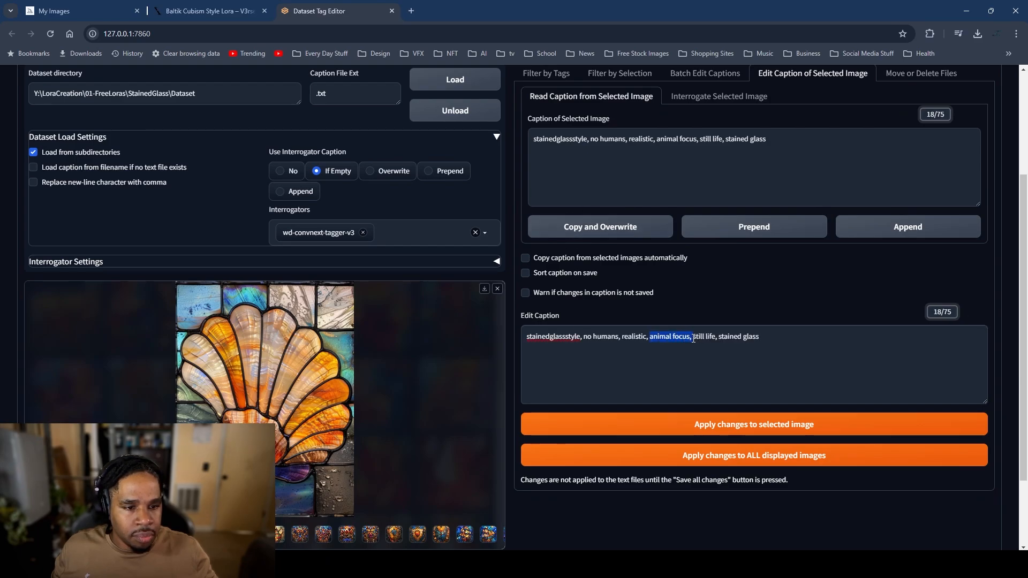
{"action": "type", "text": ", shell,"}
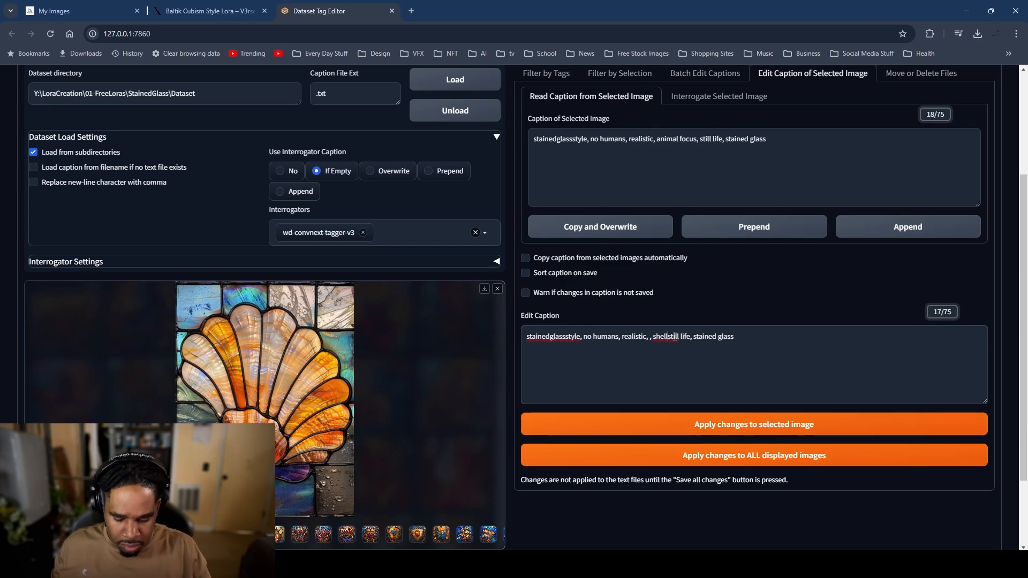
{"action": "left_click", "coordinate": [660, 424]}
{"action": "left_click", "coordinate": [497, 288]}
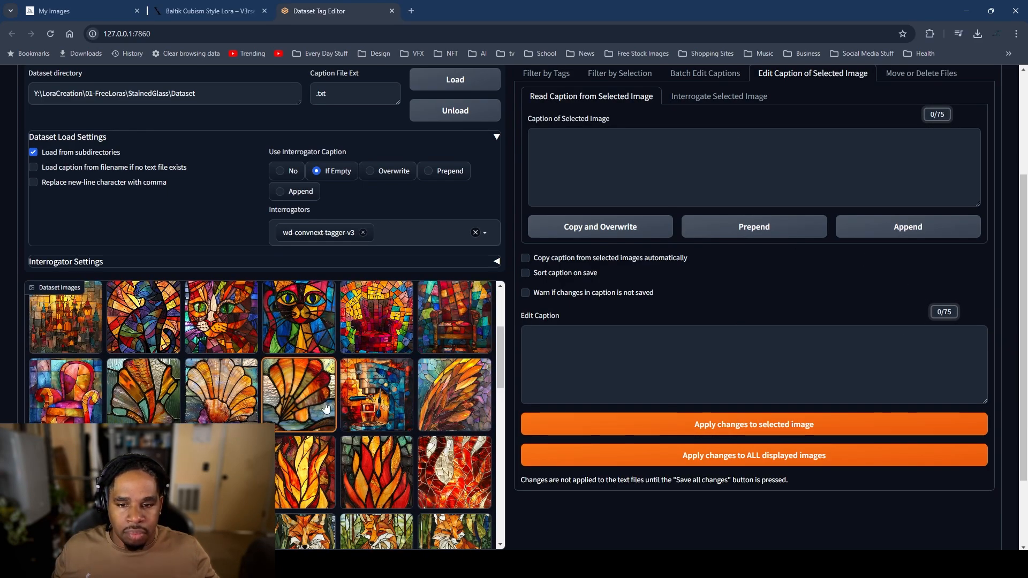
Step: Append the shell tag to the third seashell image's caption, apply the change to that image, and close it
{"action": "left_click", "coordinate": [302, 395]}
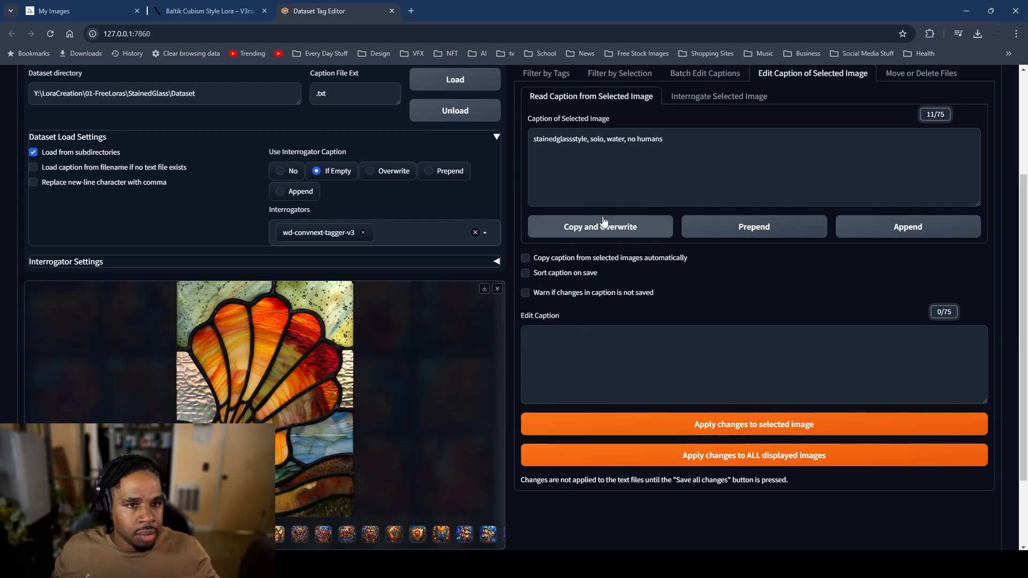
{"action": "left_click", "coordinate": [617, 230]}
{"action": "left_click", "coordinate": [669, 339]}
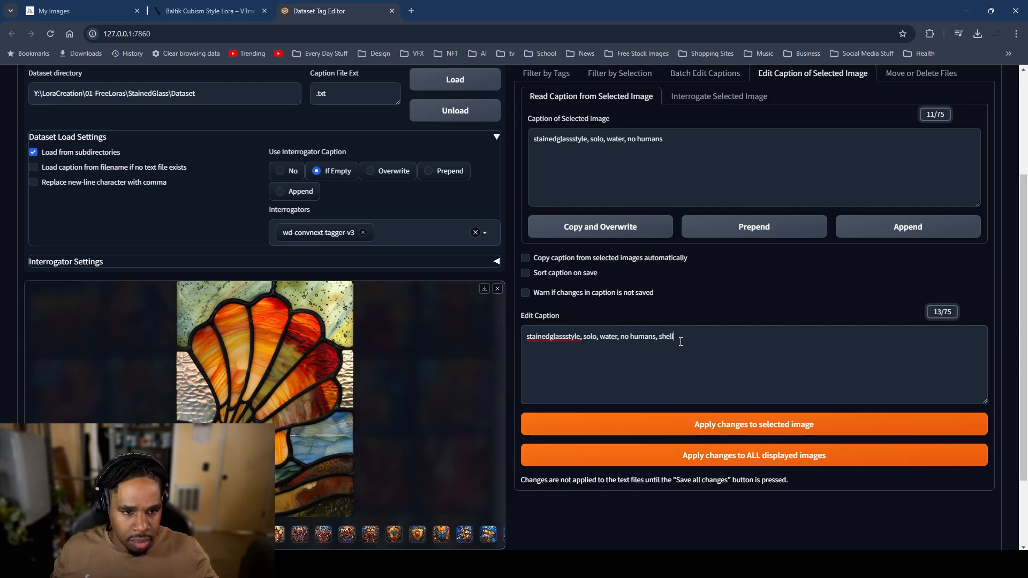
{"action": "left_click", "coordinate": [664, 428]}
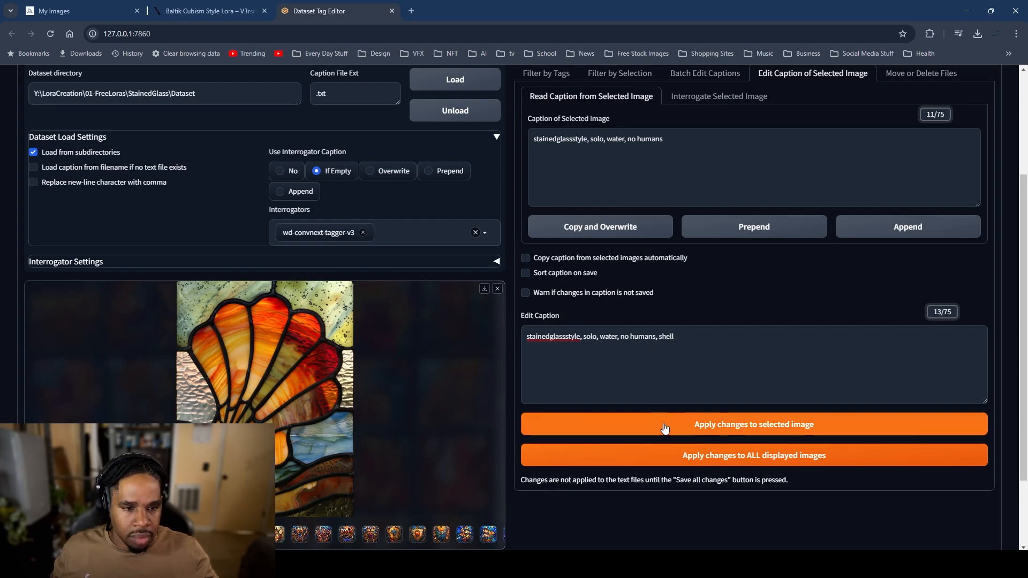
{"action": "left_click", "coordinate": [497, 289]}
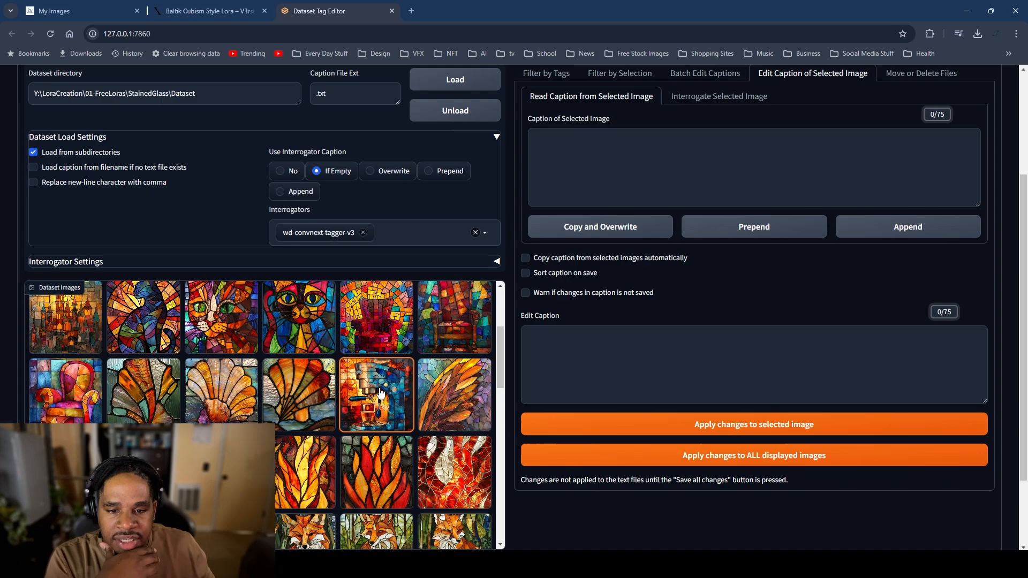
Step: Append the tag "coffee Machine" to the espresso maker image's caption, apply the change, and close the image
{"action": "left_click", "coordinate": [364, 406]}
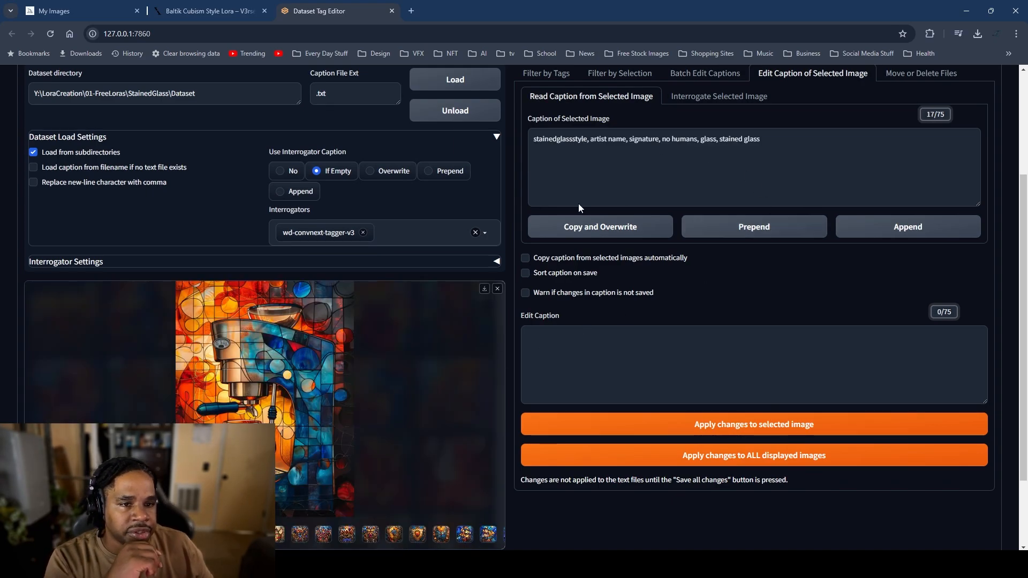
{"action": "left_click", "coordinate": [619, 232]}
{"action": "left_click", "coordinate": [783, 346]}
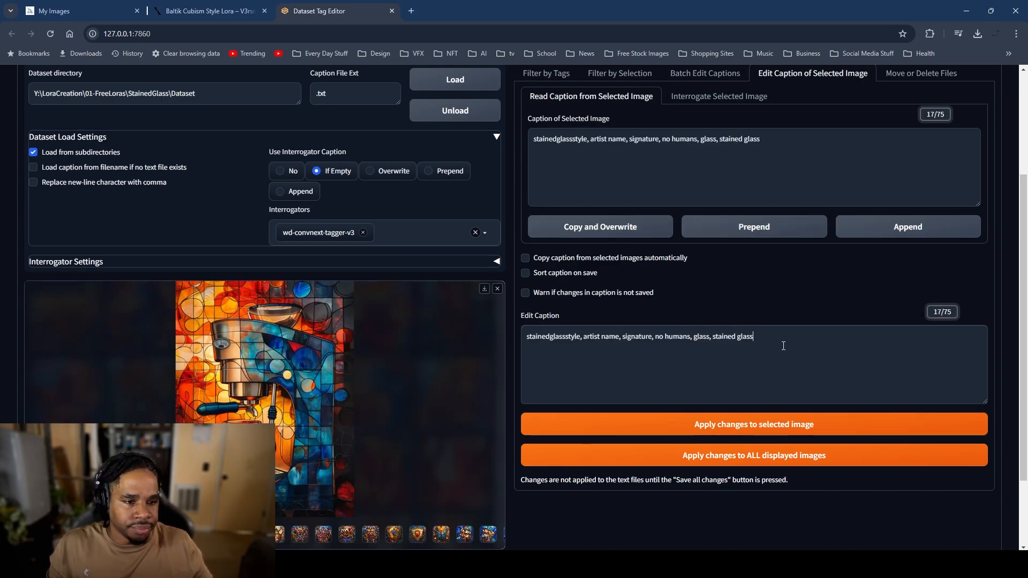
{"action": "type", "text": ", co"}
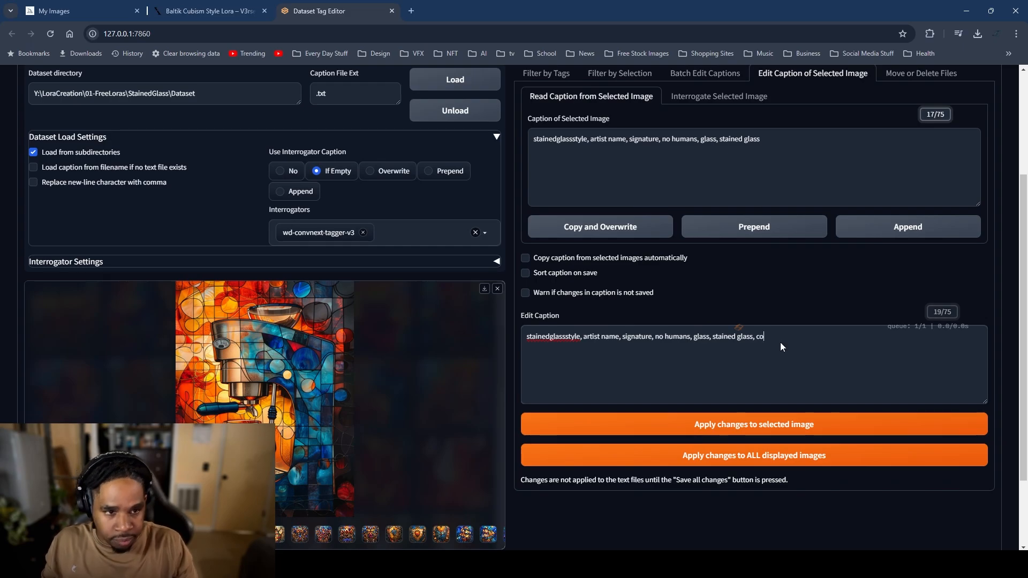
{"action": "type", "text": "ffee "}
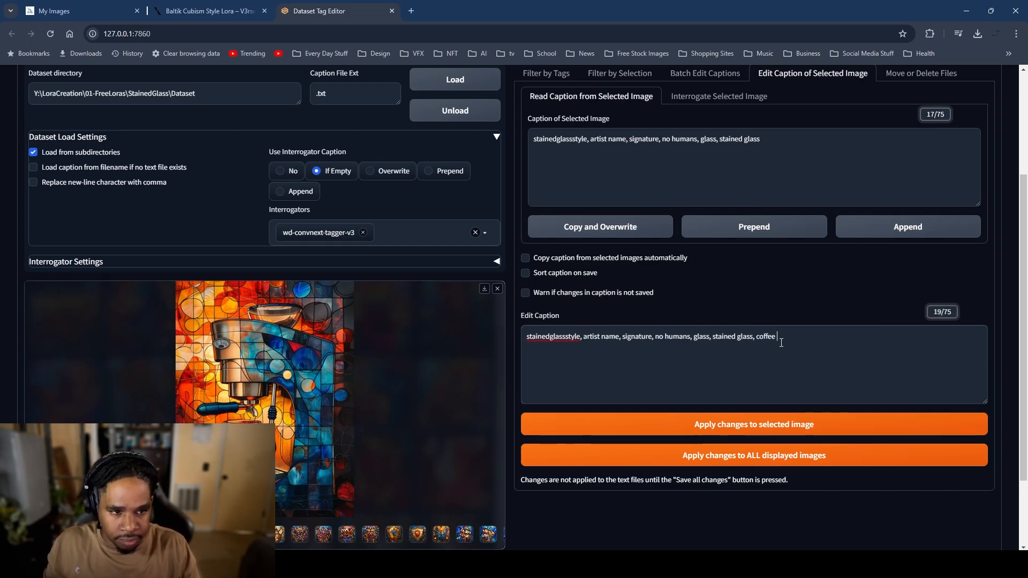
{"action": "type", "text": "Machine"}
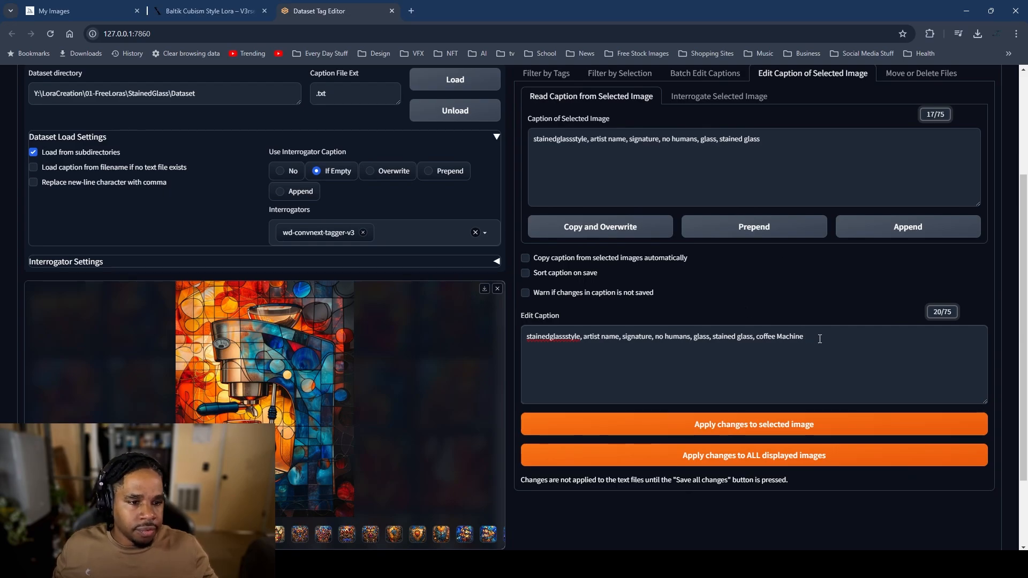
{"action": "left_click_drag", "start_coordinate": [820, 339], "coordinate": [758, 342]}
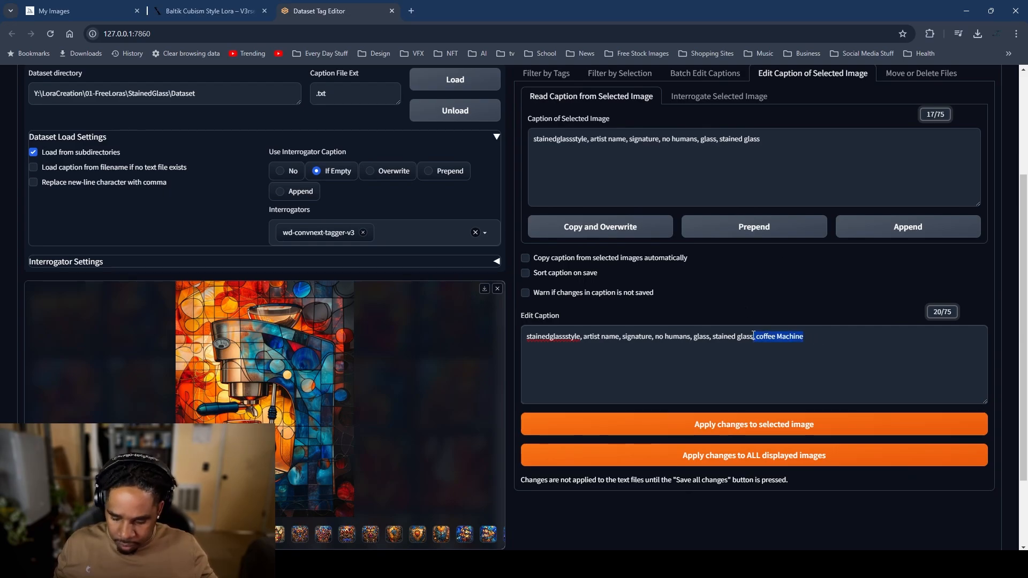
{"action": "left_click", "coordinate": [729, 427]}
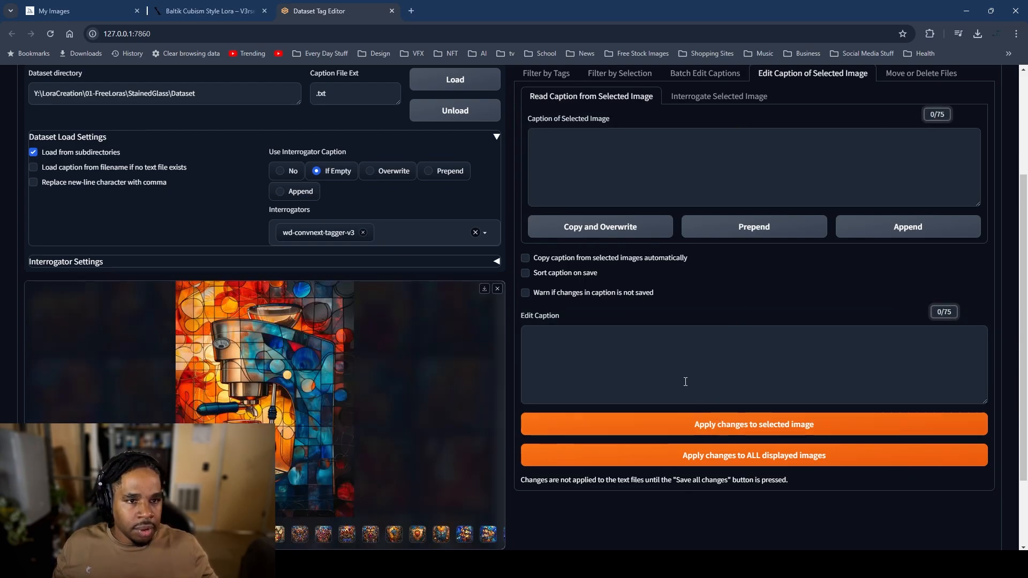
{"action": "left_click", "coordinate": [498, 289]}
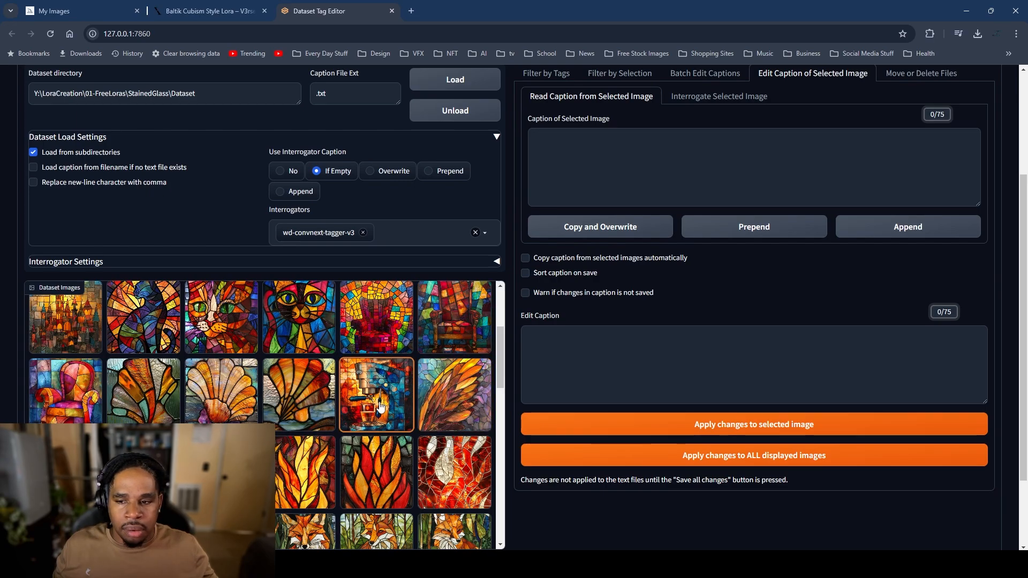
Step: Open the orange feathered wing image, copy its caption into the editor, and append the tag "wing"
{"action": "scroll", "coordinate": [387, 402], "scroll_direction": "down", "scroll_amount": 1}
{"action": "scroll", "coordinate": [391, 398], "scroll_direction": "down", "scroll_amount": 7}
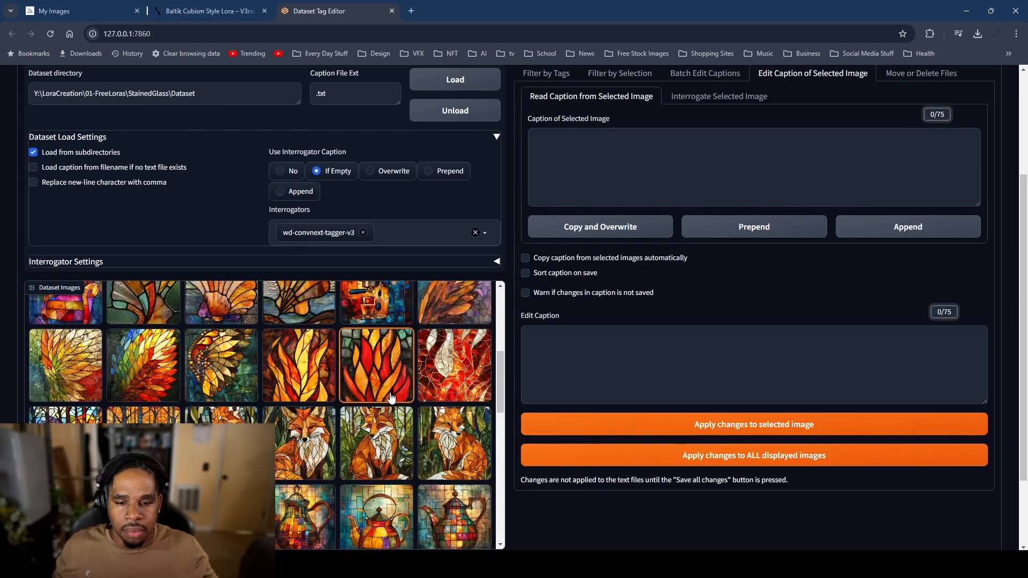
{"action": "scroll", "coordinate": [395, 393], "scroll_direction": "up", "scroll_amount": 10}
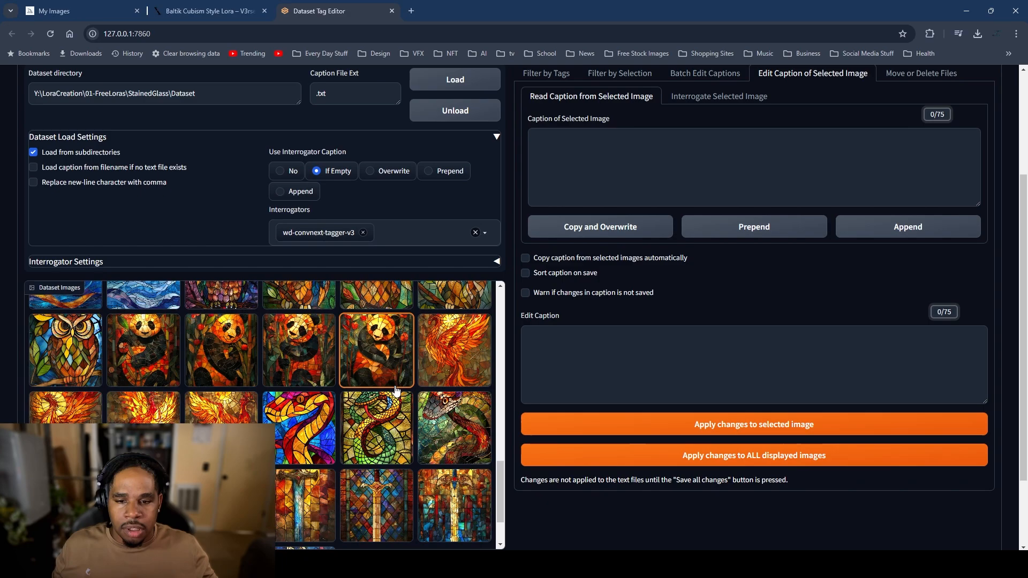
{"action": "scroll", "coordinate": [396, 390], "scroll_direction": "down", "scroll_amount": 2}
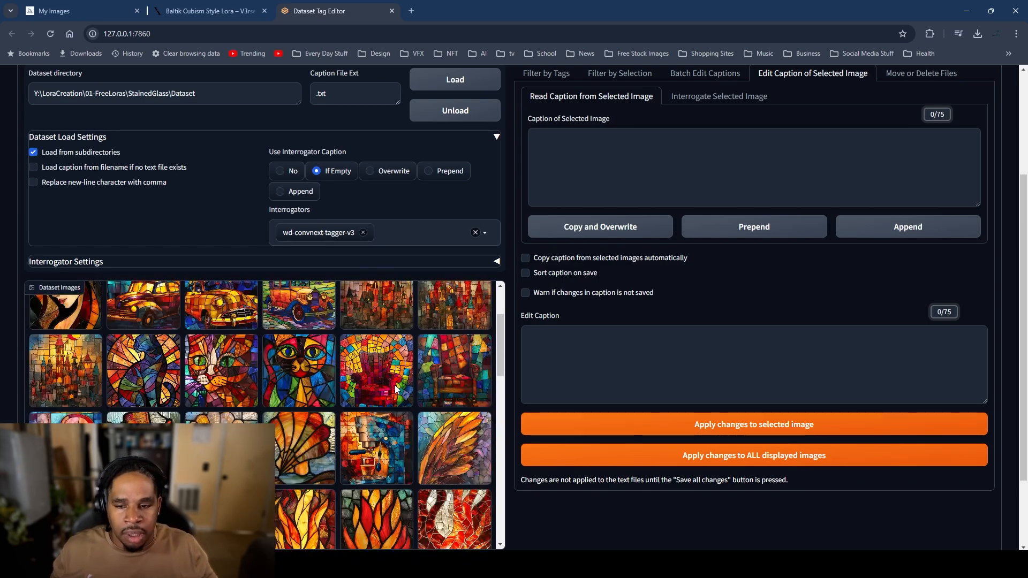
{"action": "left_click", "coordinate": [454, 396]}
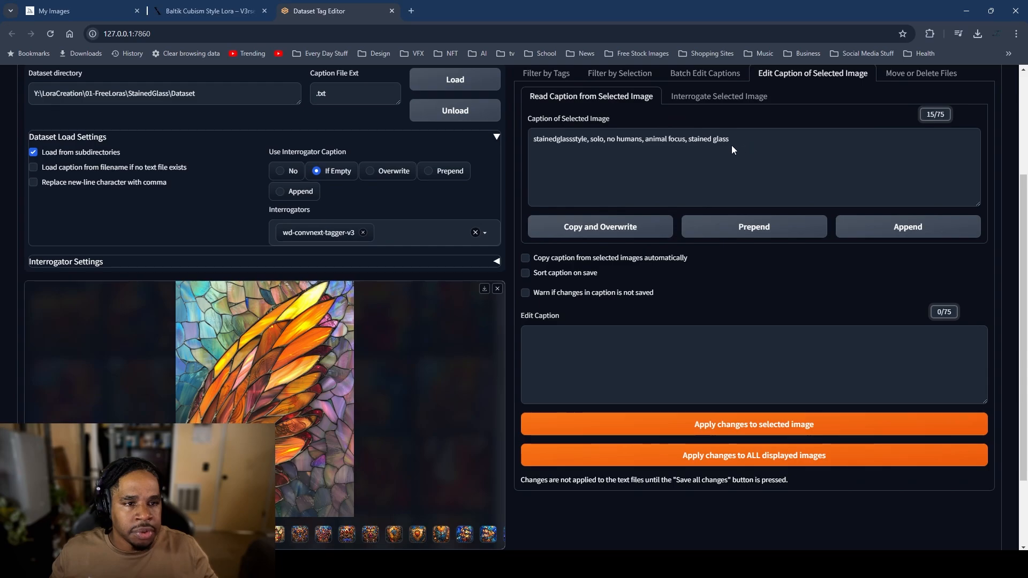
{"action": "left_click", "coordinate": [598, 230]}
{"action": "left_click", "coordinate": [792, 351]}
{"action": "type", "text": ","}
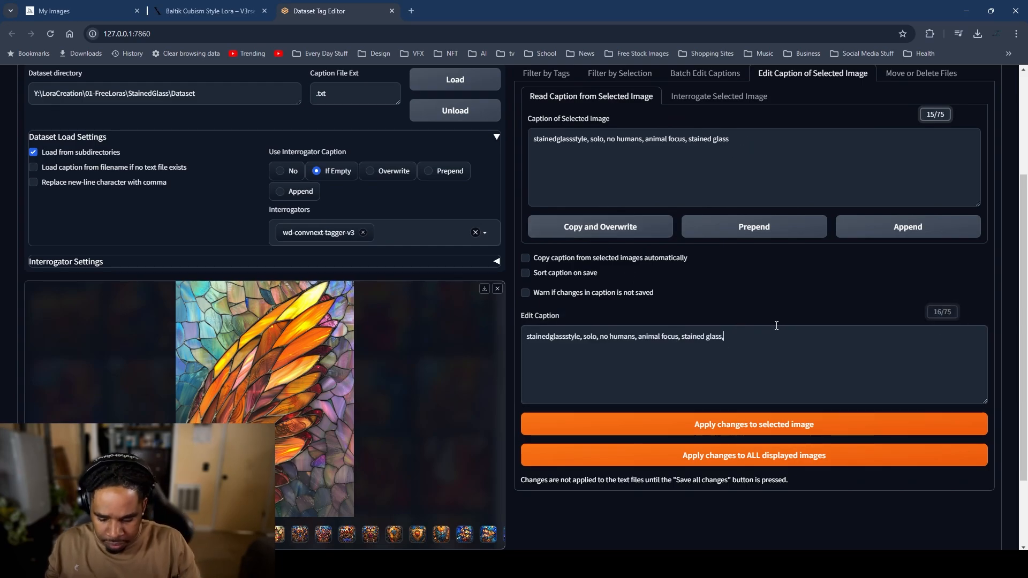
{"action": "type", "text": " wing"}
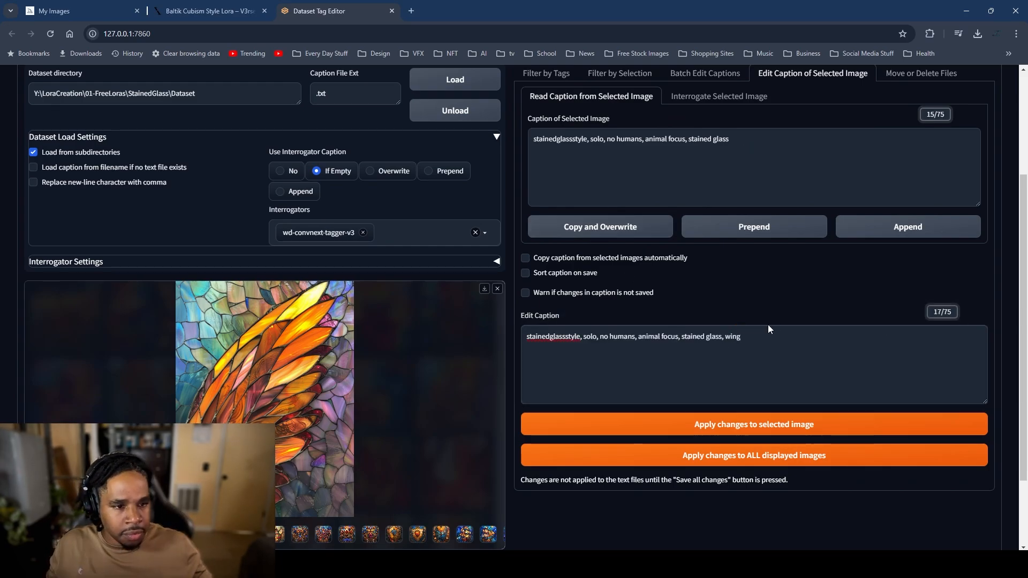
{"action": "left_click_drag", "start_coordinate": [748, 337], "coordinate": [723, 341]}
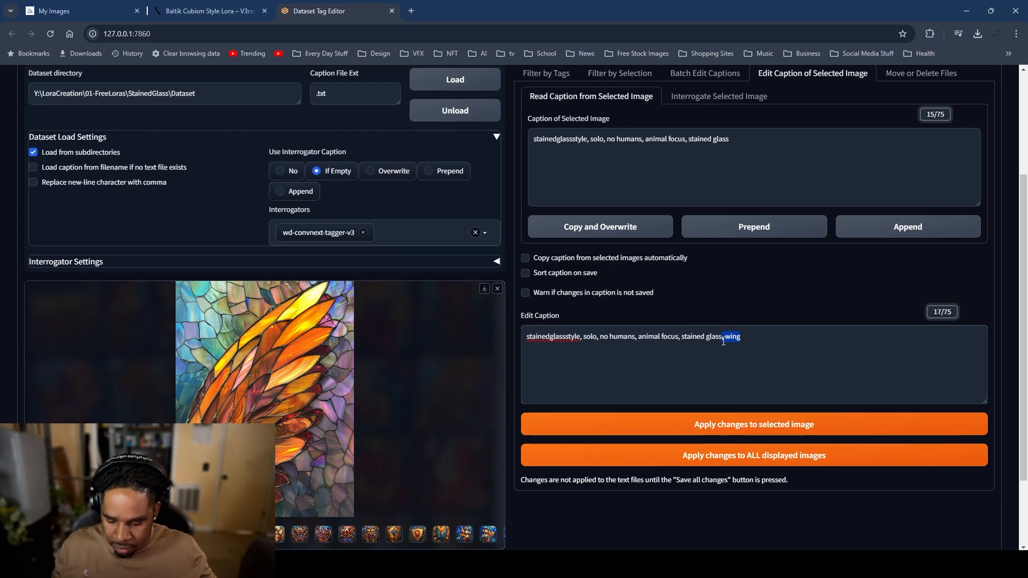
{"action": "key", "text": "ctrl+s"}
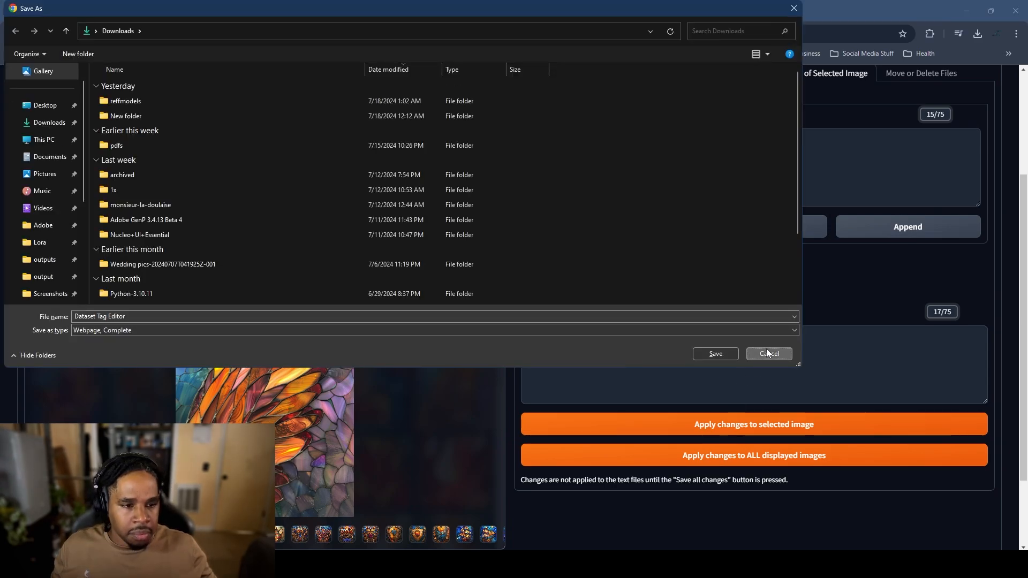
{"action": "left_click", "coordinate": [766, 353]}
Step: Apply the edited caption to the selected orange wing image only and close the image
{"action": "left_click", "coordinate": [713, 423]}
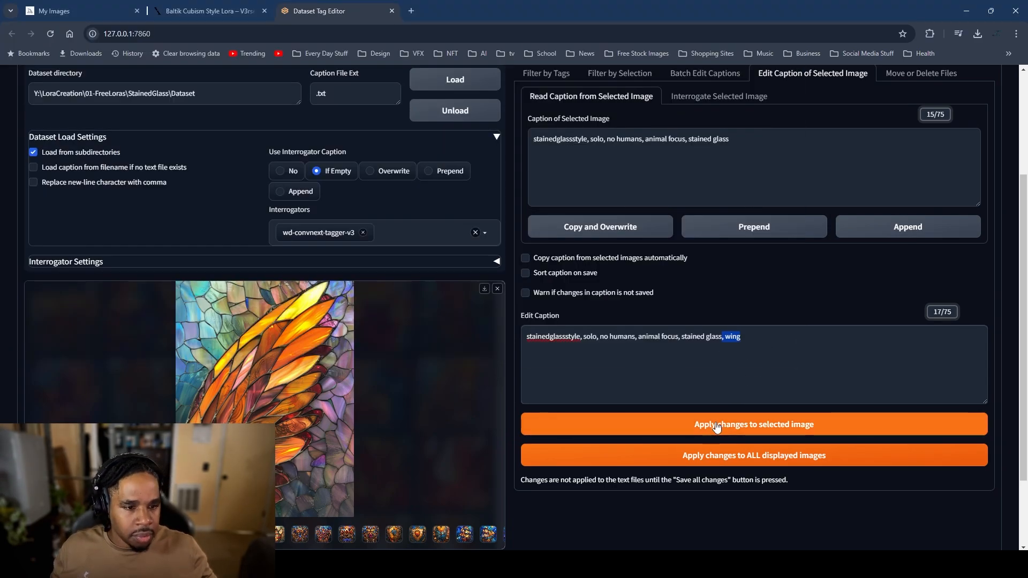
{"action": "left_click", "coordinate": [498, 289]}
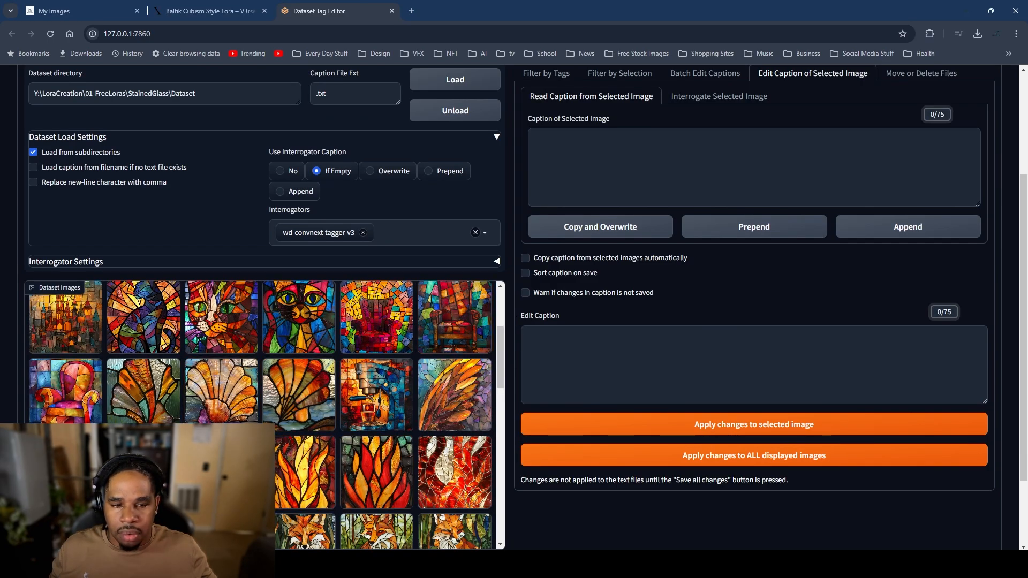
Step: Replace the animal focus tag with wing in the pale green-and-yellow wing image's caption, apply the change, and close the image
{"action": "left_click", "coordinate": [66, 465]}
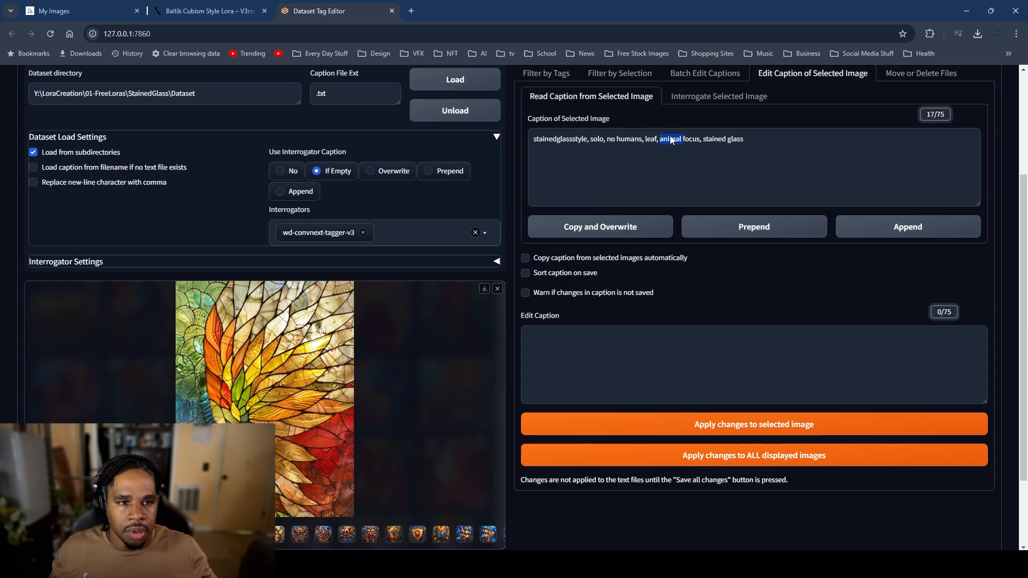
{"action": "left_click", "coordinate": [637, 227]}
{"action": "left_click_drag", "start_coordinate": [653, 343], "coordinate": [694, 342]}
{"action": "type", "text": ", wing"}
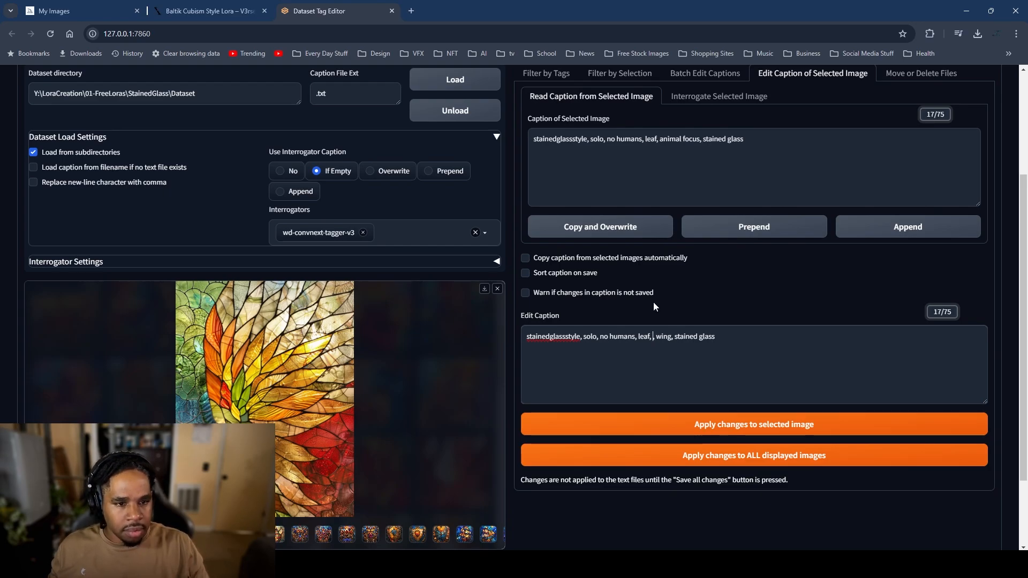
{"action": "key", "text": "BackSpace"}
{"action": "key", "text": "BackSpace"}
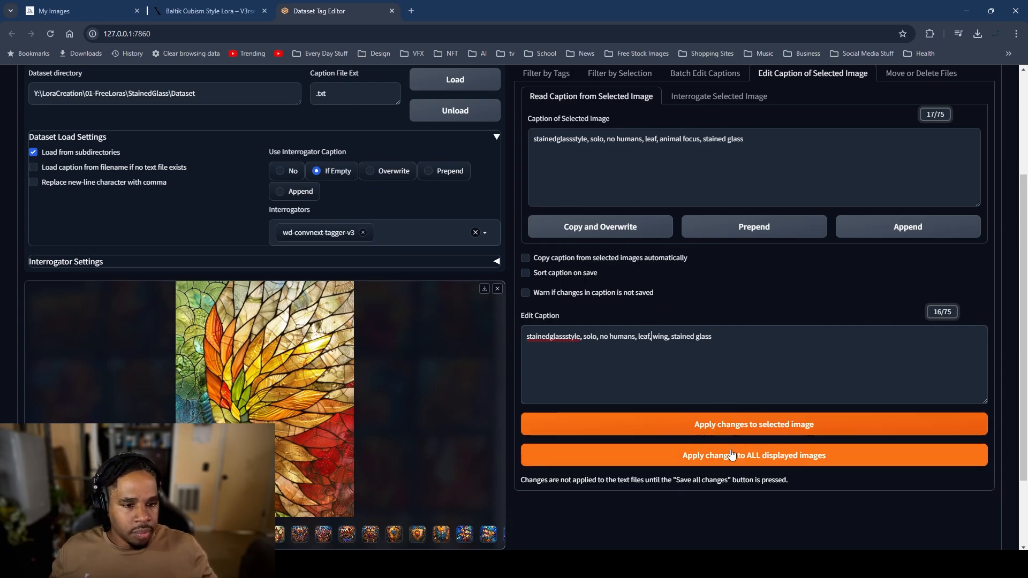
{"action": "left_click", "coordinate": [599, 426]}
{"action": "left_click", "coordinate": [497, 290]}
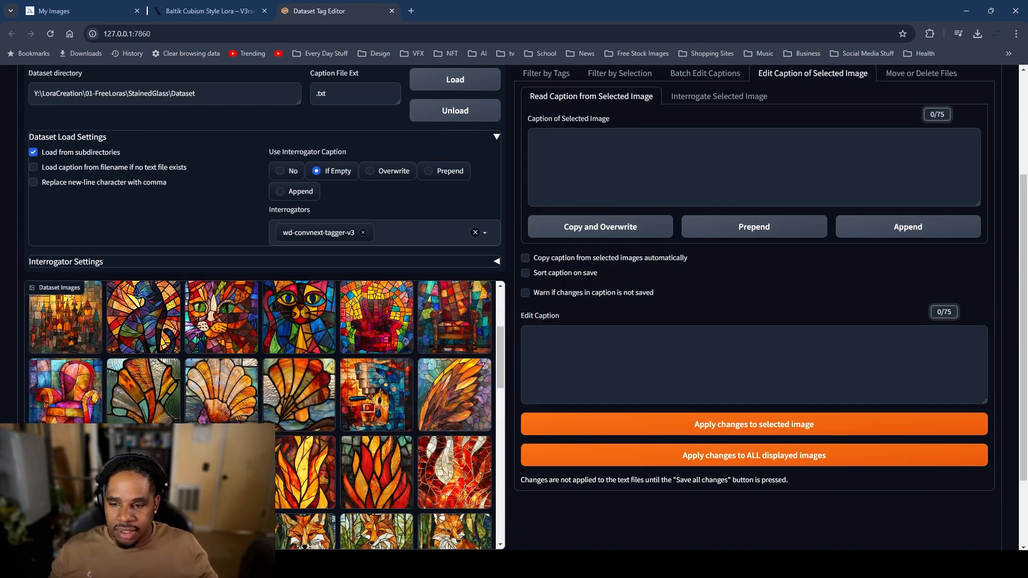
{"action": "left_click", "coordinate": [121, 397]}
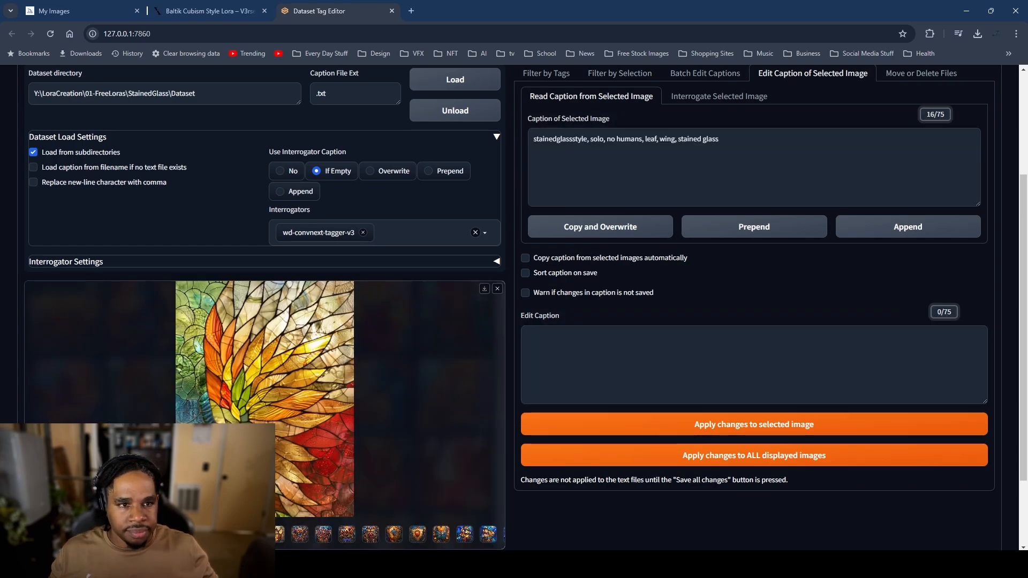
{"action": "left_click", "coordinate": [498, 289]}
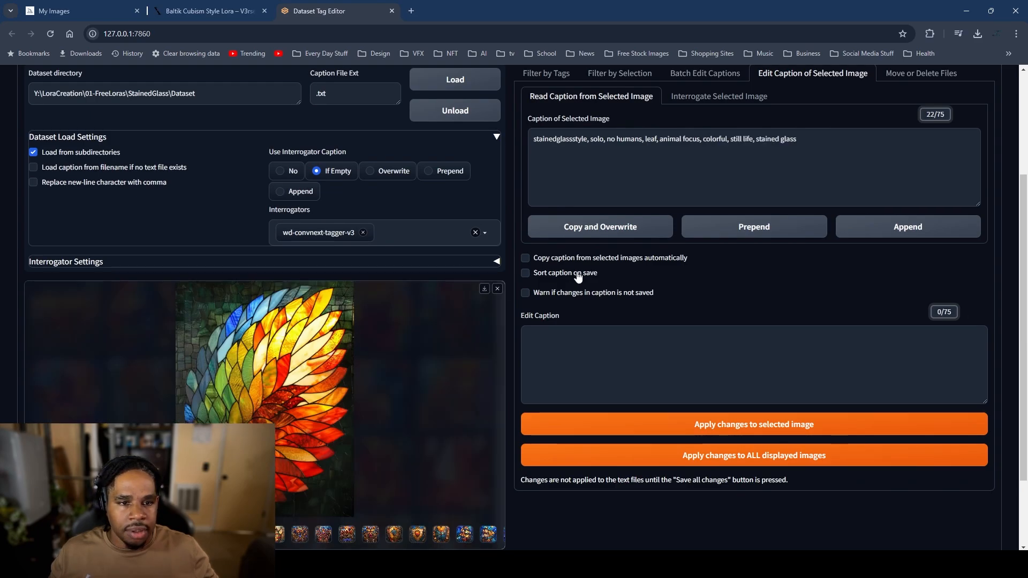
Step: Replace the animal focus tag with wing in the multicolored blue, yellow and red wing image's caption, apply the change, and close the image
{"action": "left_click", "coordinate": [605, 231]}
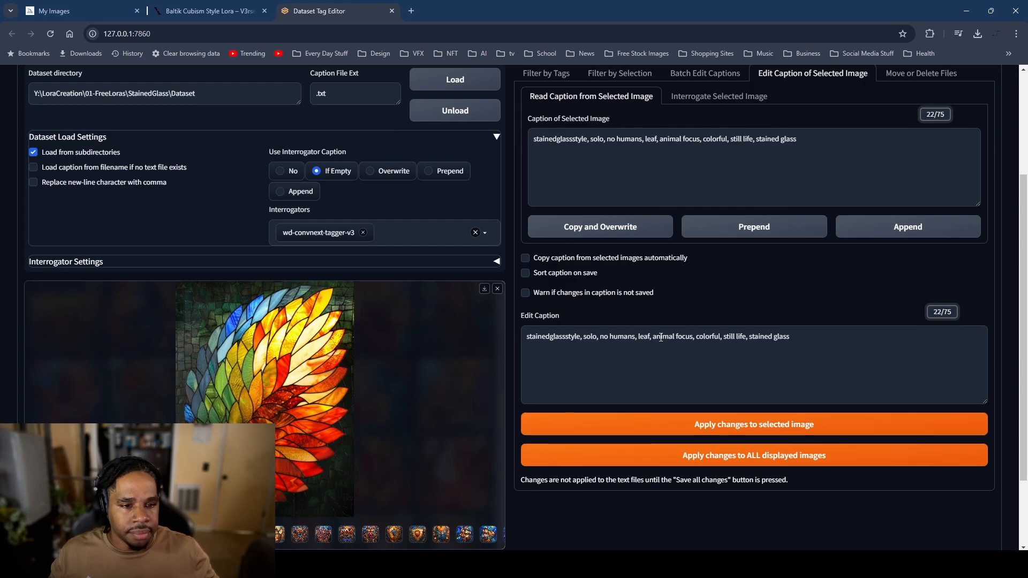
{"action": "left_click", "coordinate": [654, 336]}
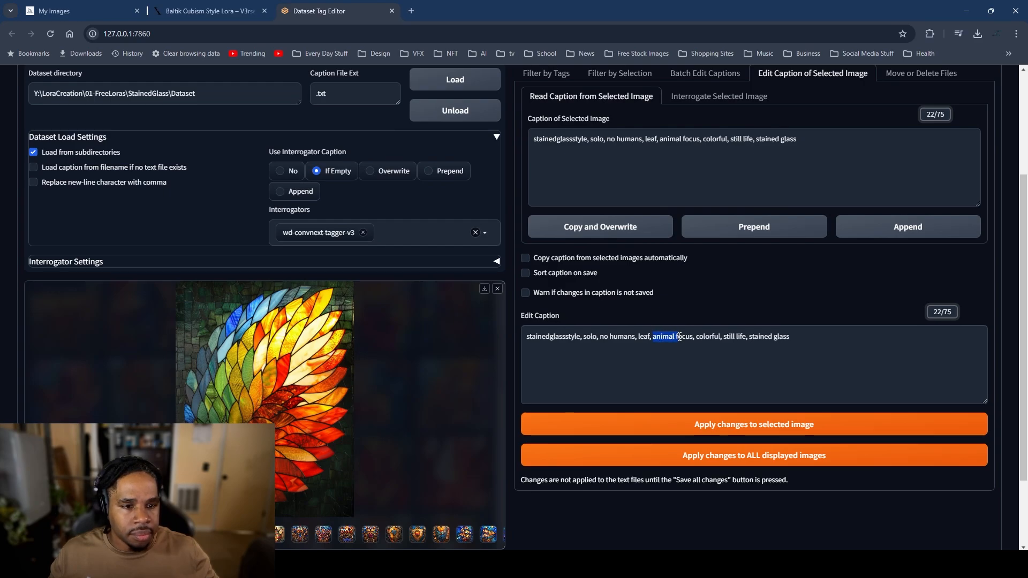
{"action": "type", "text": ", wing"}
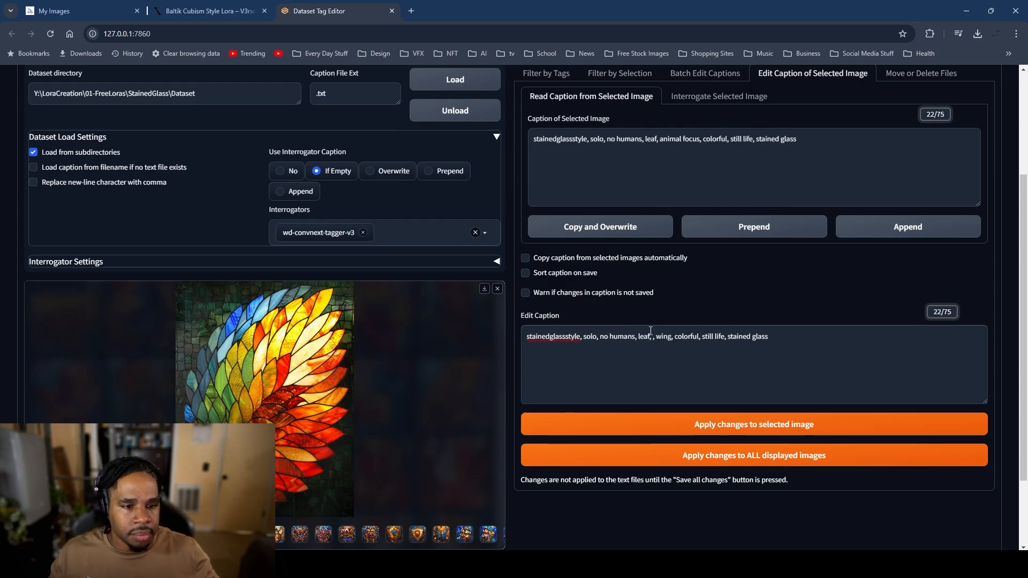
{"action": "left_click", "coordinate": [653, 337]}
{"action": "key", "text": "BackSpace"}
{"action": "key", "text": "BackSpace"}
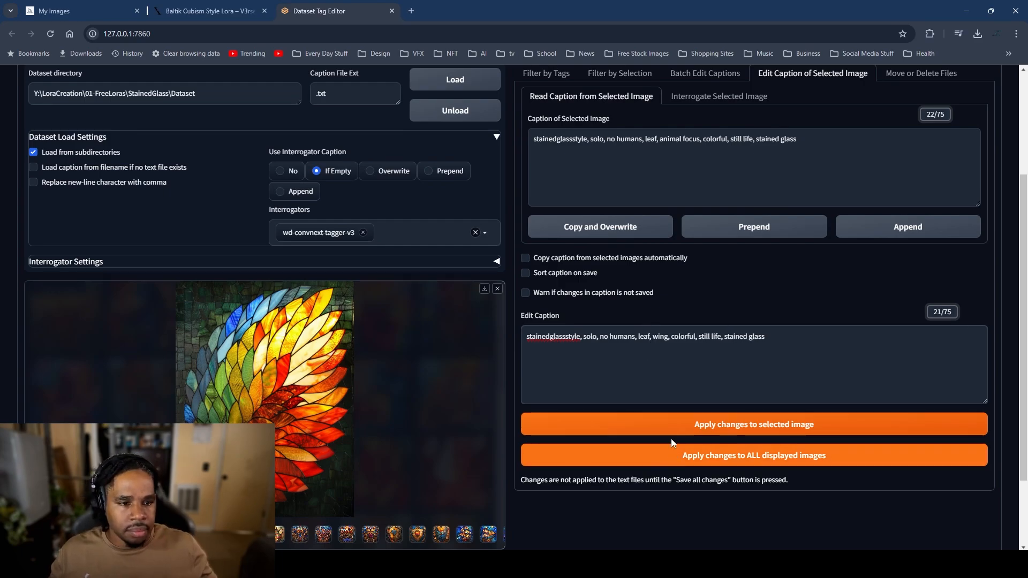
{"action": "left_click", "coordinate": [658, 424]}
{"action": "left_click", "coordinate": [497, 289]}
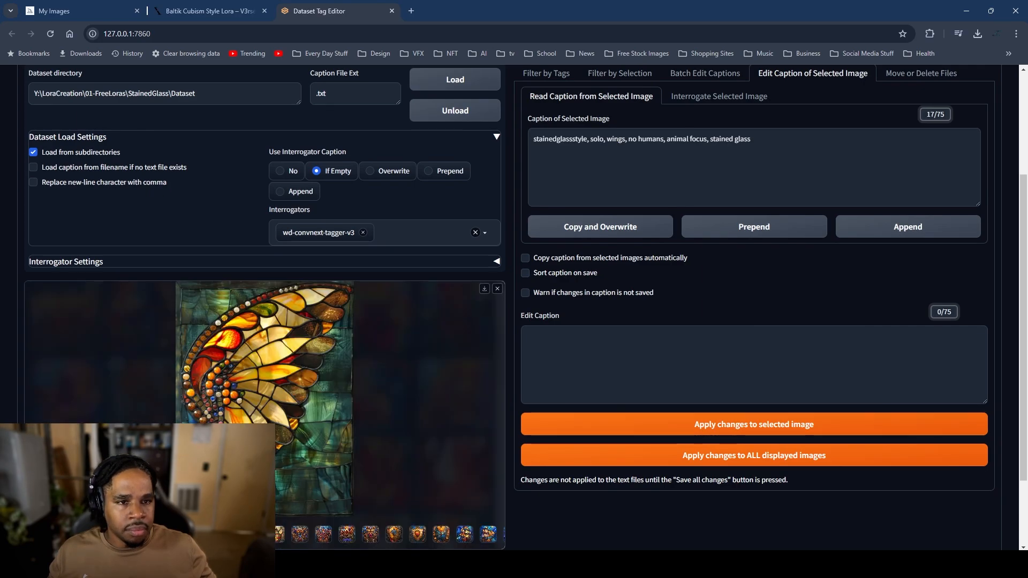
Step: Change the wing tag to wings in the multicolored wing image's caption, apply the change, and close the image
{"action": "left_click", "coordinate": [498, 290]}
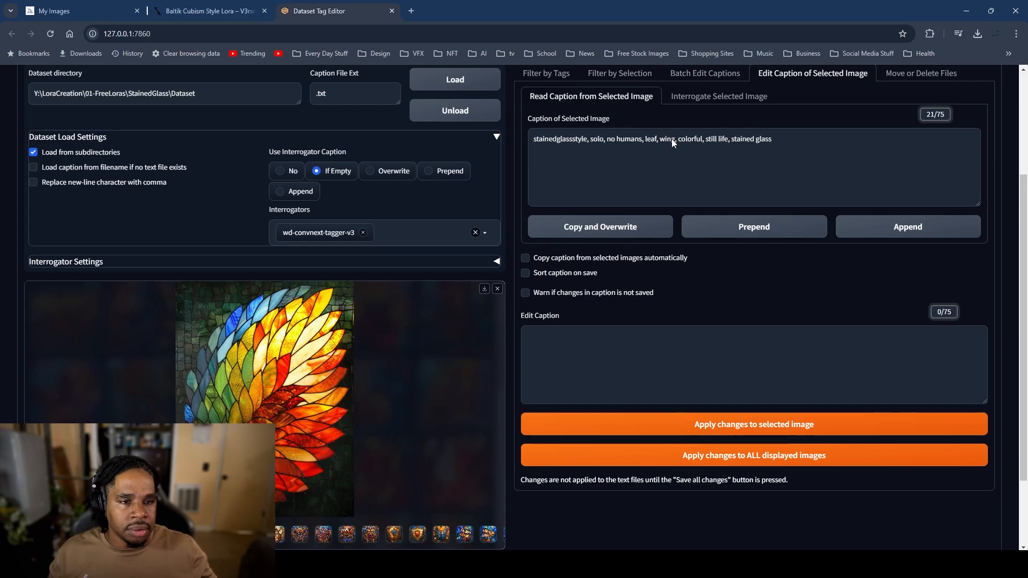
{"action": "left_click", "coordinate": [631, 231]}
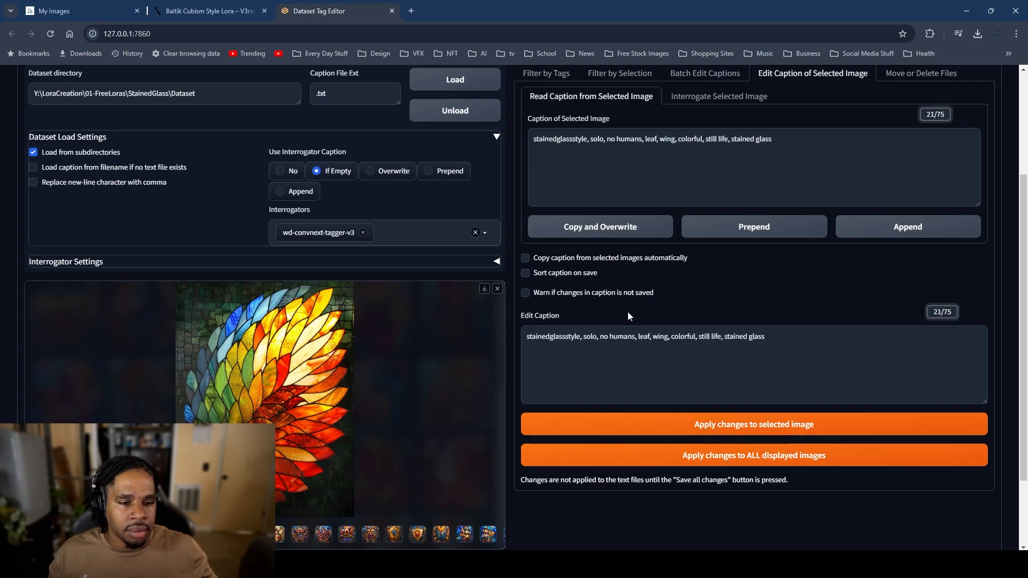
{"action": "left_click", "coordinate": [666, 337]}
{"action": "type", "text": "s"}
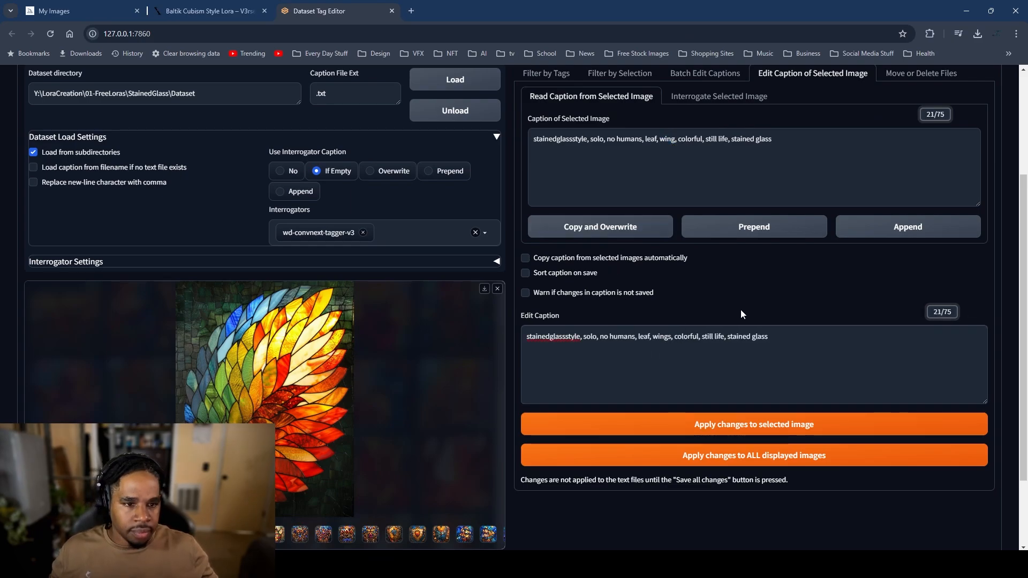
{"action": "left_click", "coordinate": [677, 428]}
{"action": "left_click", "coordinate": [496, 289]}
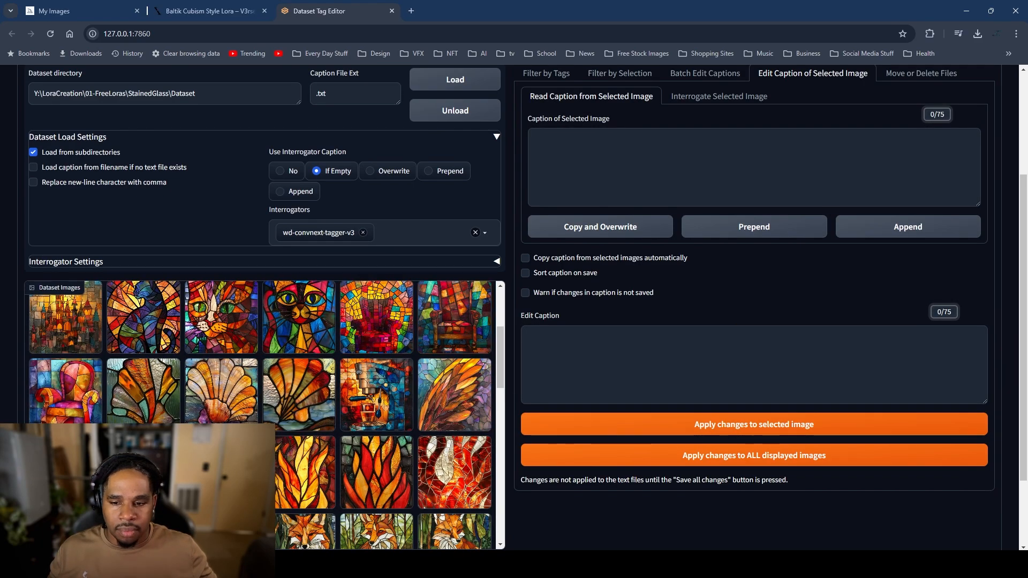
Step: Make the wing tag plural in the pale green-and-yellow wing image's caption, apply the change, and close the image
{"action": "left_click", "coordinate": [65, 471]}
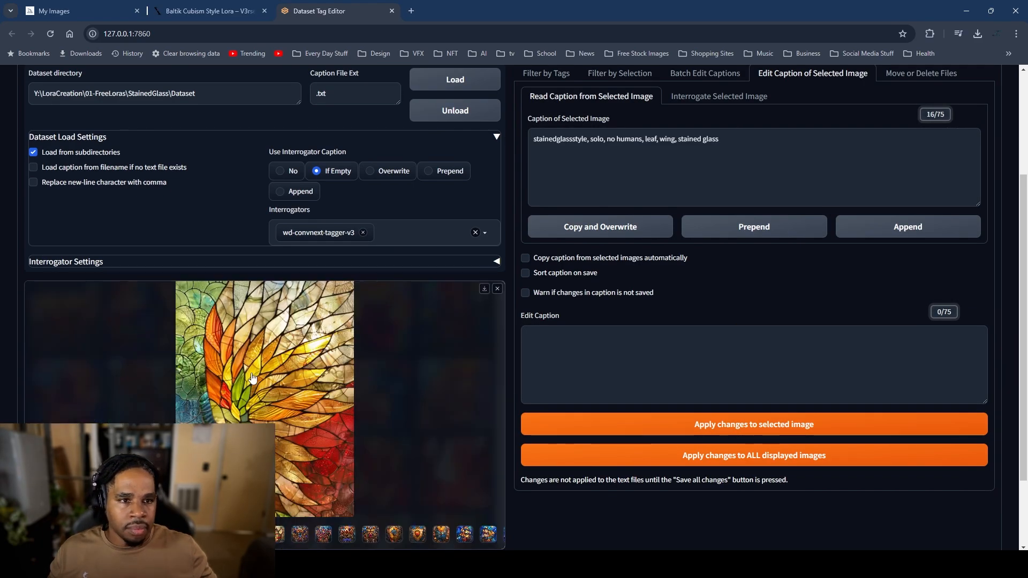
{"action": "left_click", "coordinate": [638, 236]}
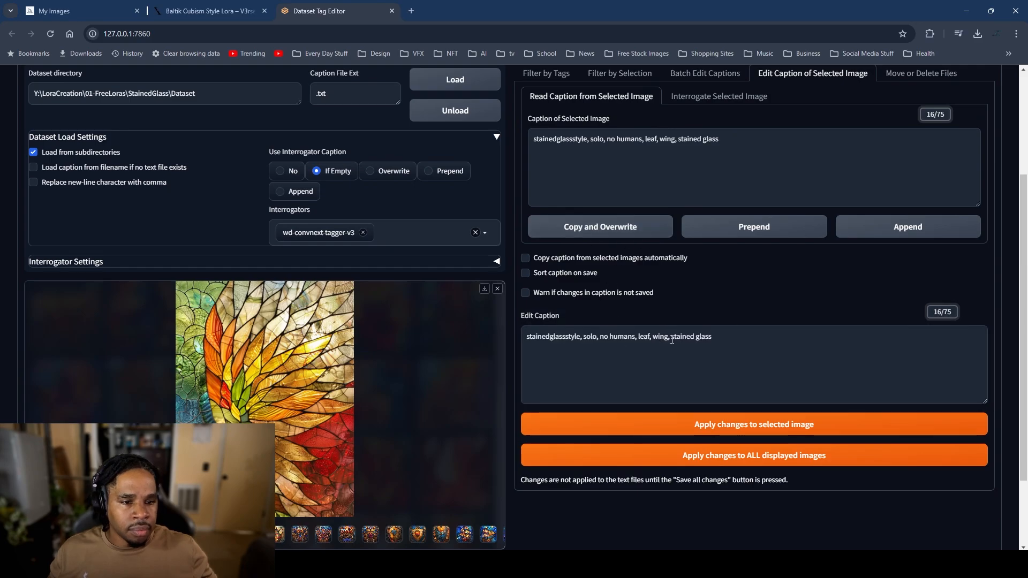
{"action": "left_click", "coordinate": [670, 336]}
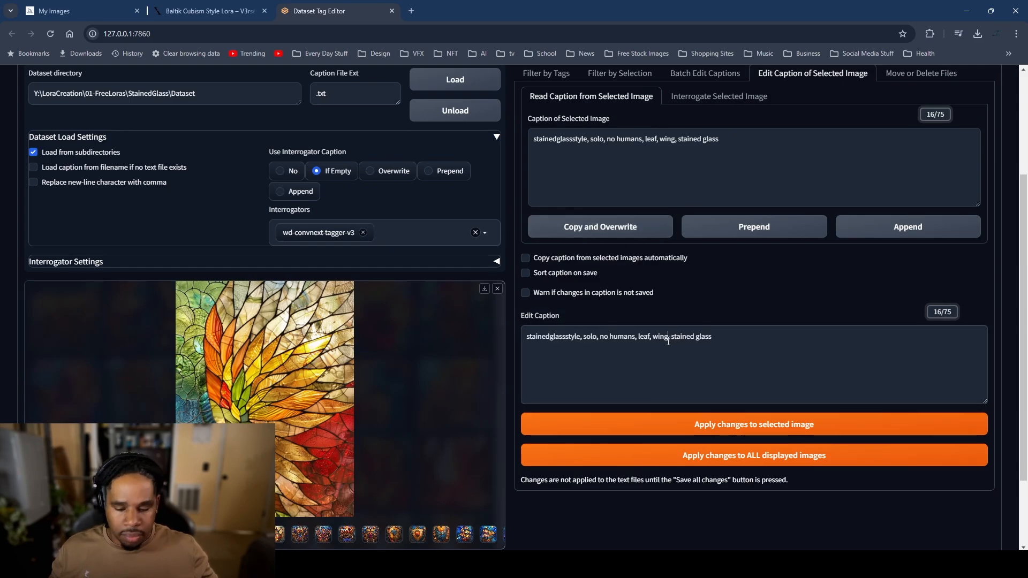
{"action": "key", "text": "BackSpace"}
{"action": "left_click", "coordinate": [637, 426]}
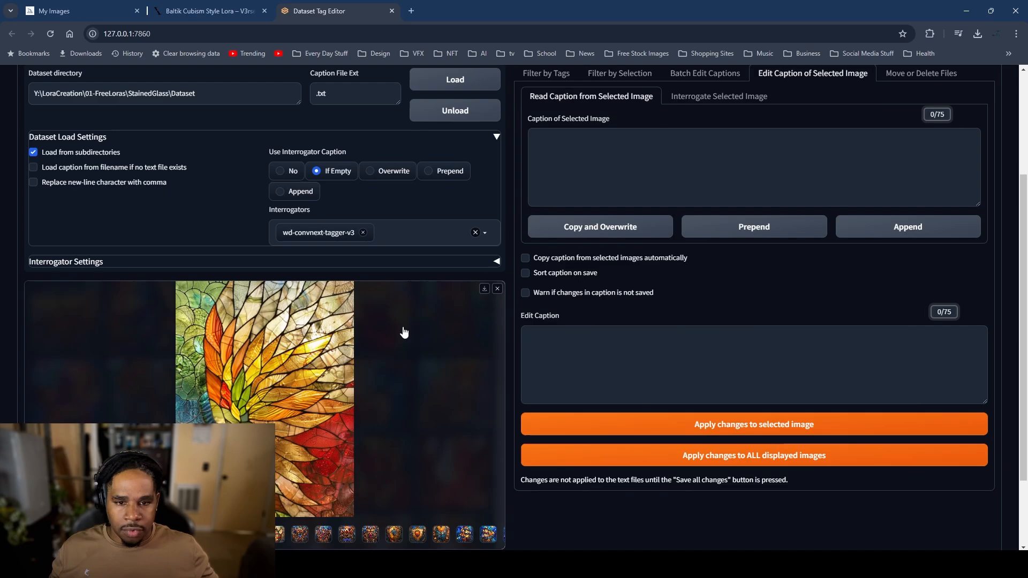
{"action": "left_click", "coordinate": [496, 290]}
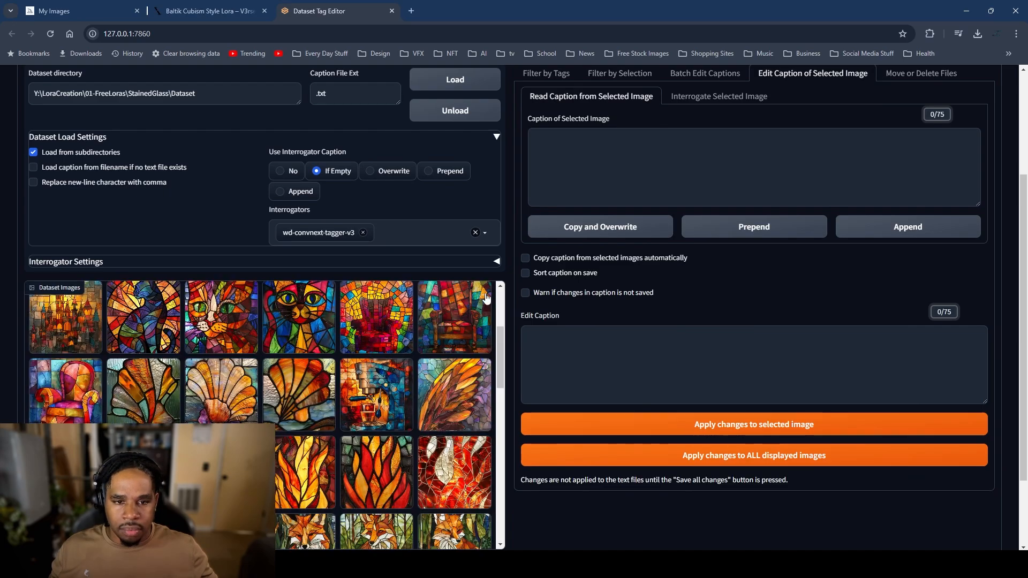
Step: Change the wing tag to wings in the orange feathered wing image's caption, apply the change, and close the image
{"action": "left_click", "coordinate": [452, 422]}
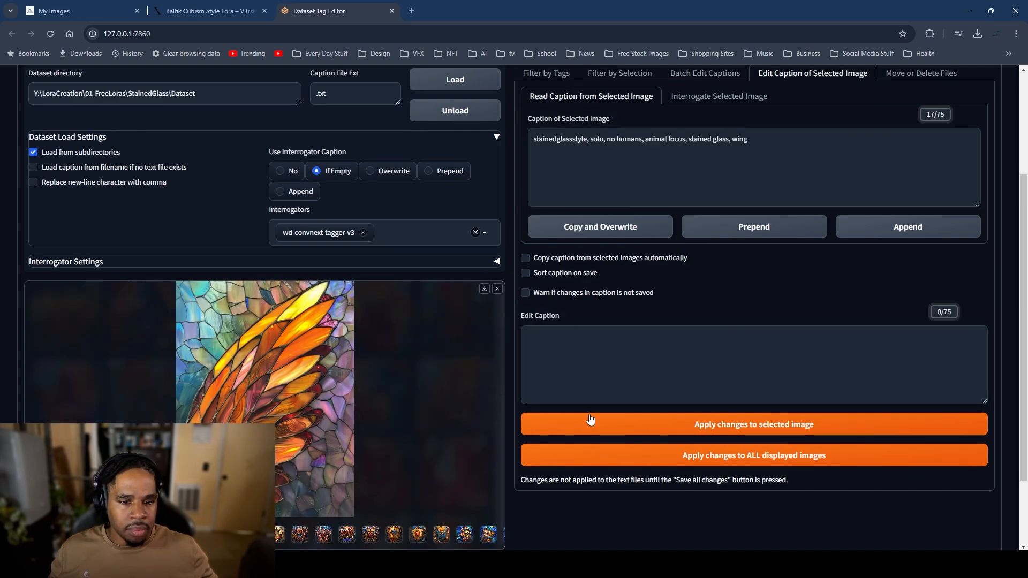
{"action": "left_click", "coordinate": [595, 232]}
{"action": "left_click", "coordinate": [749, 336]}
{"action": "type", "text": "s"}
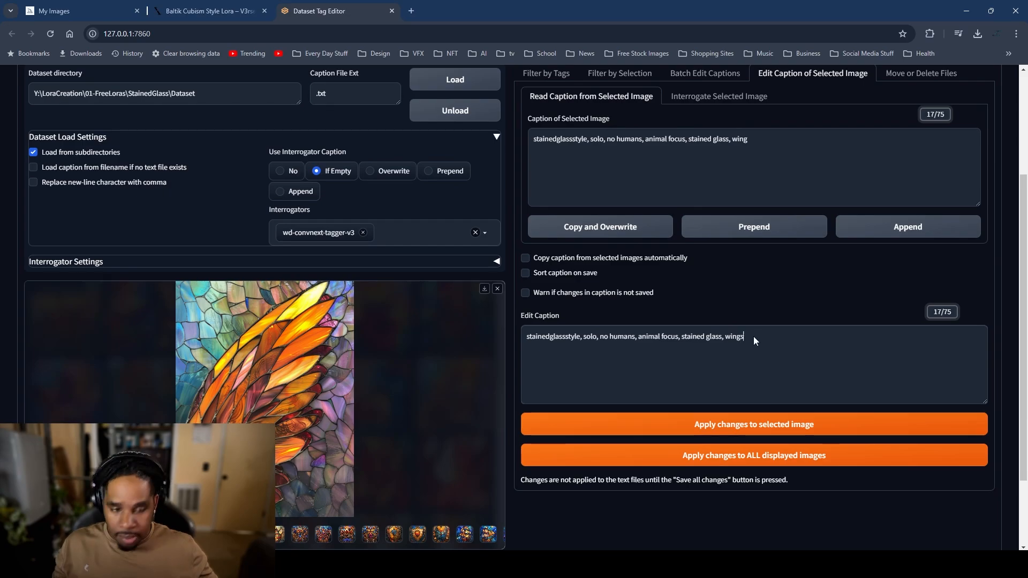
{"action": "left_click", "coordinate": [698, 425]}
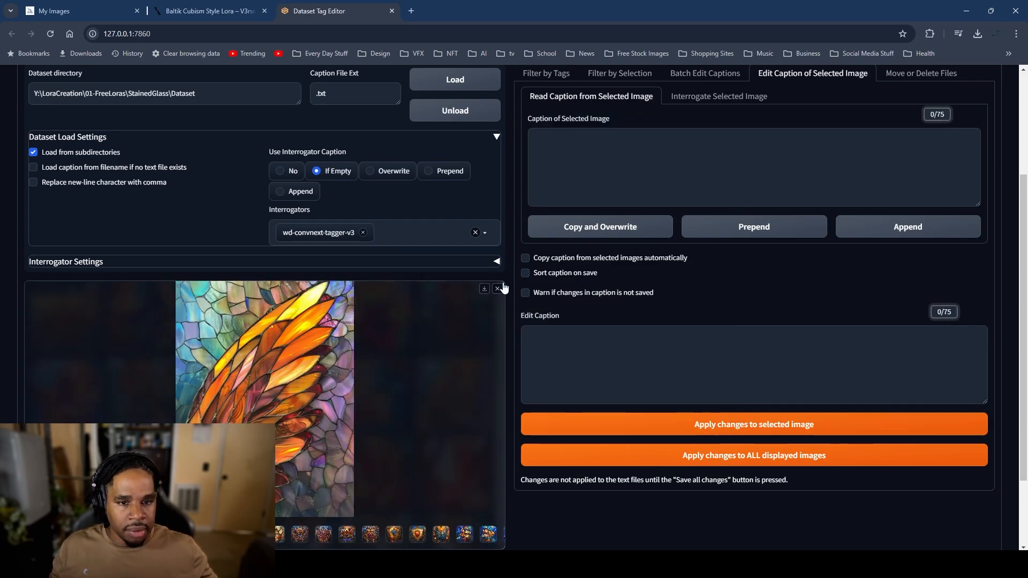
{"action": "left_click", "coordinate": [498, 289]}
{"action": "scroll", "coordinate": [349, 387], "scroll_direction": "down", "scroll_amount": 1}
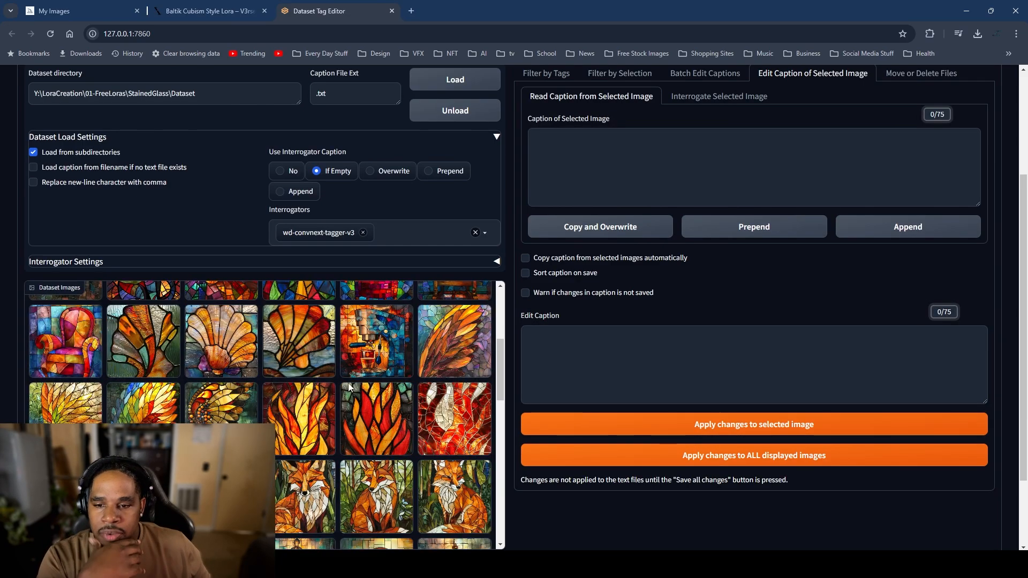
{"action": "scroll", "coordinate": [326, 384], "scroll_direction": "down", "scroll_amount": 1}
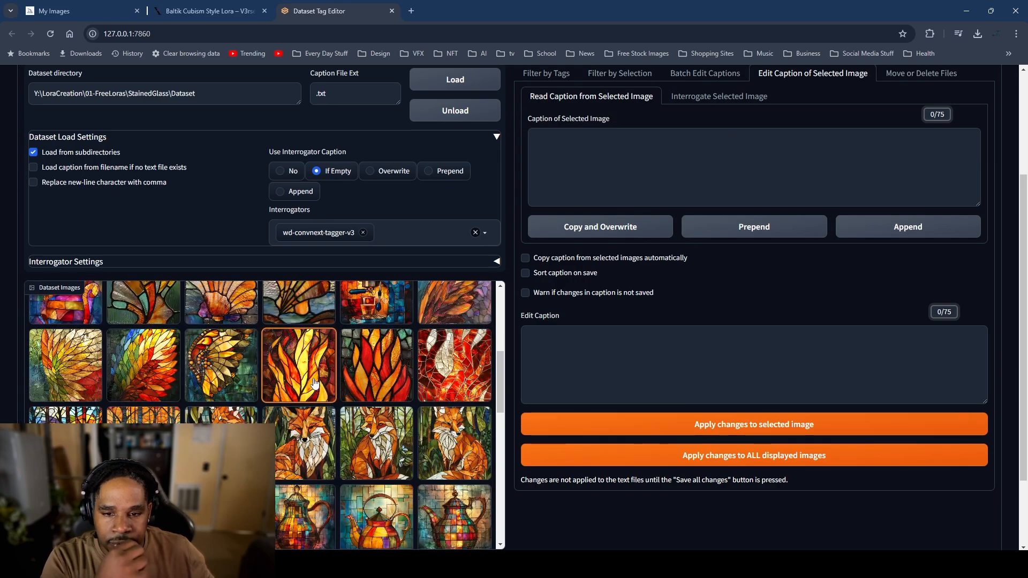
Step: Replace the wings tag with fire in the yellow-and-orange flame image's caption and apply the change
{"action": "left_click", "coordinate": [314, 383]}
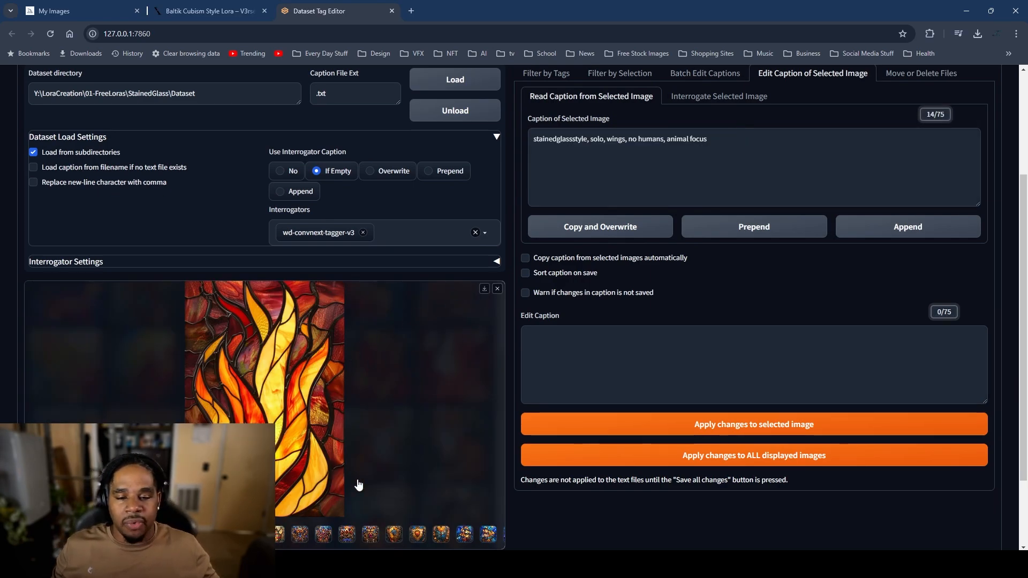
{"action": "left_click", "coordinate": [591, 228]}
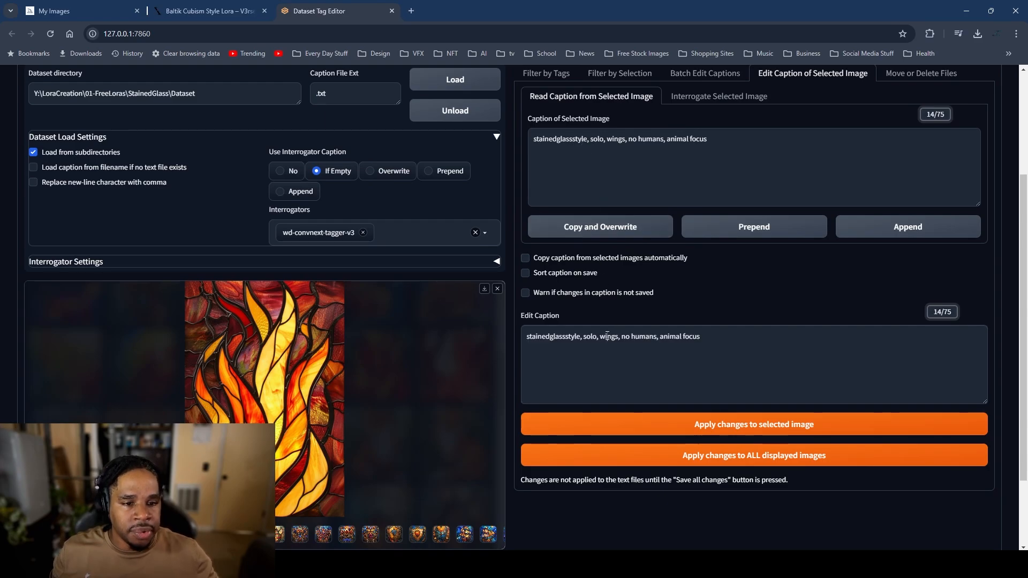
{"action": "type", "text": "fire"}
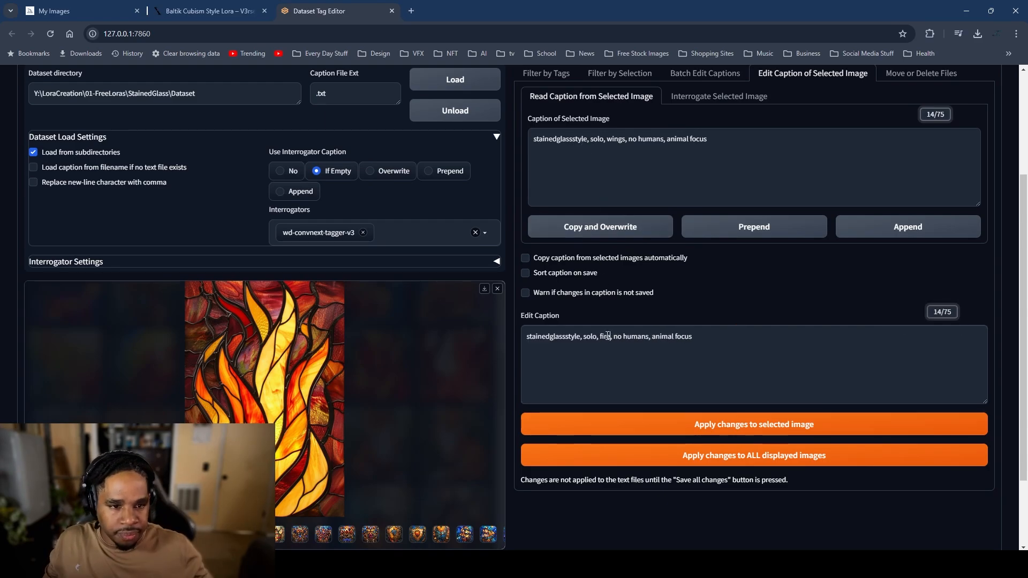
{"action": "left_click", "coordinate": [665, 424]}
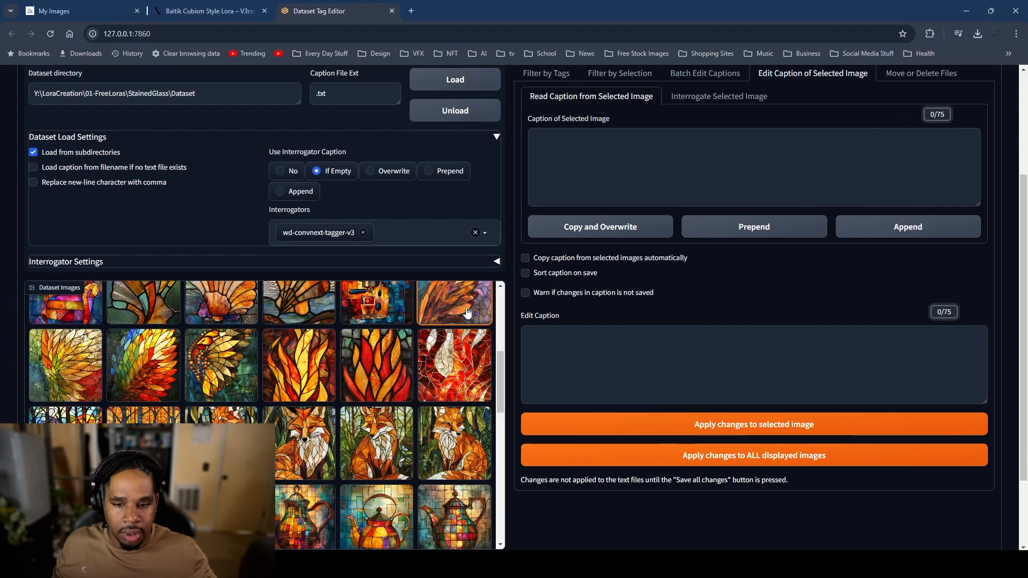
Step: Replace the looking at viewer tag with fire in the caption of the flame image with green background, apply the change, and close the image
{"action": "left_click", "coordinate": [390, 369]}
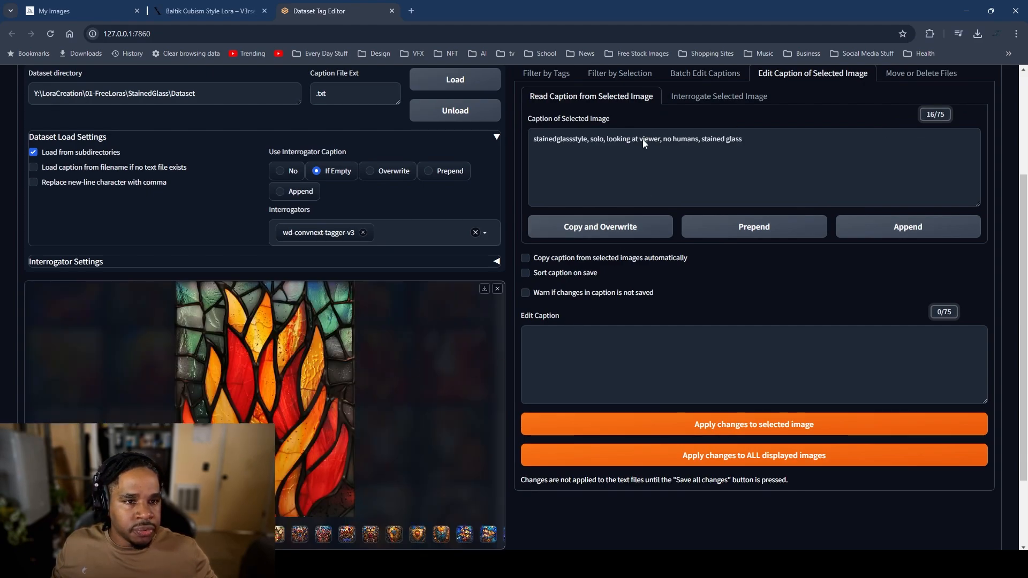
{"action": "left_click", "coordinate": [586, 229]}
{"action": "left_click_drag", "start_coordinate": [600, 337], "coordinate": [654, 341]}
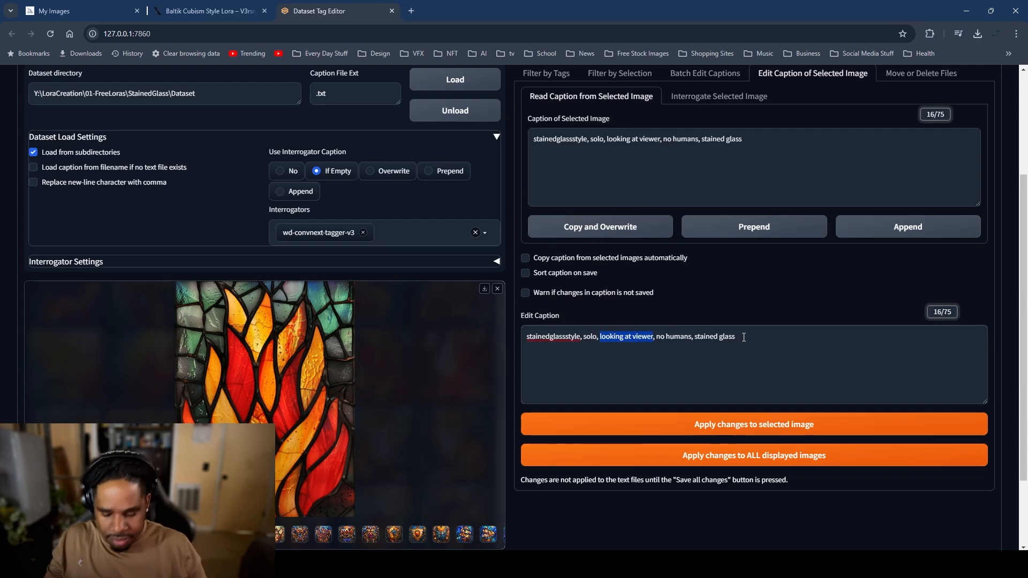
{"action": "type", "text": "fire"}
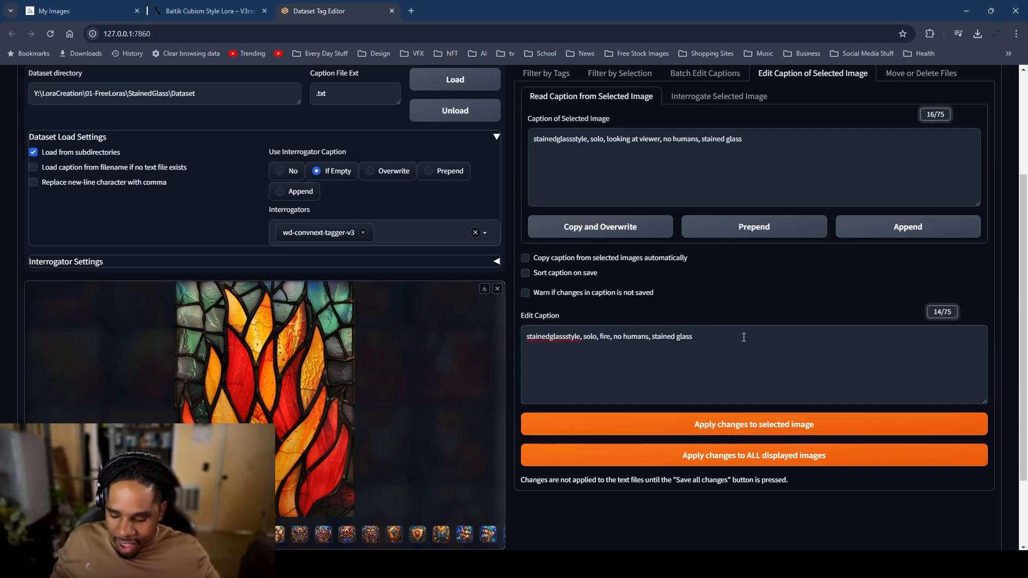
{"action": "key", "text": "ctrl+s"}
{"action": "left_click", "coordinate": [770, 352]}
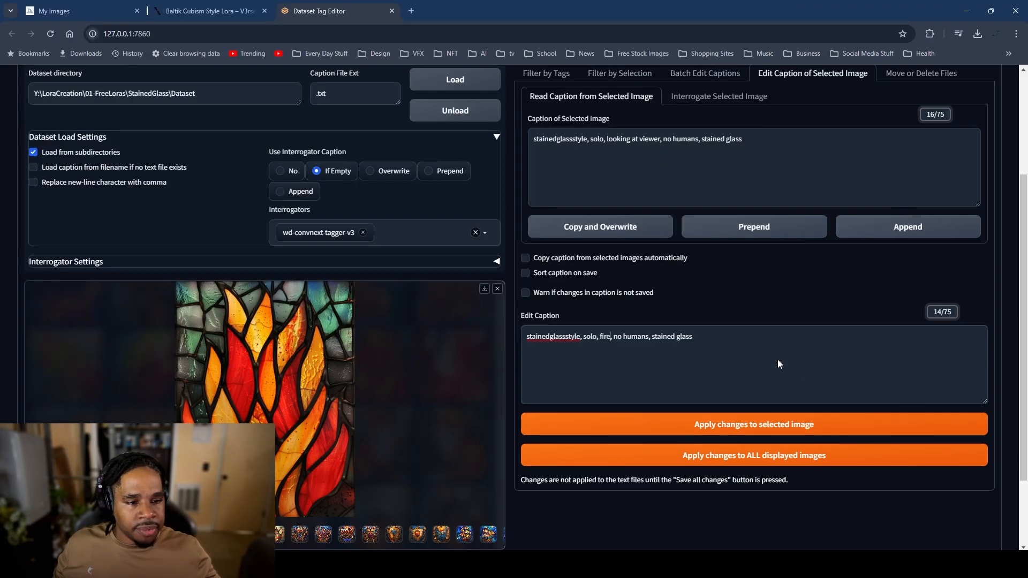
{"action": "left_click", "coordinate": [658, 430]}
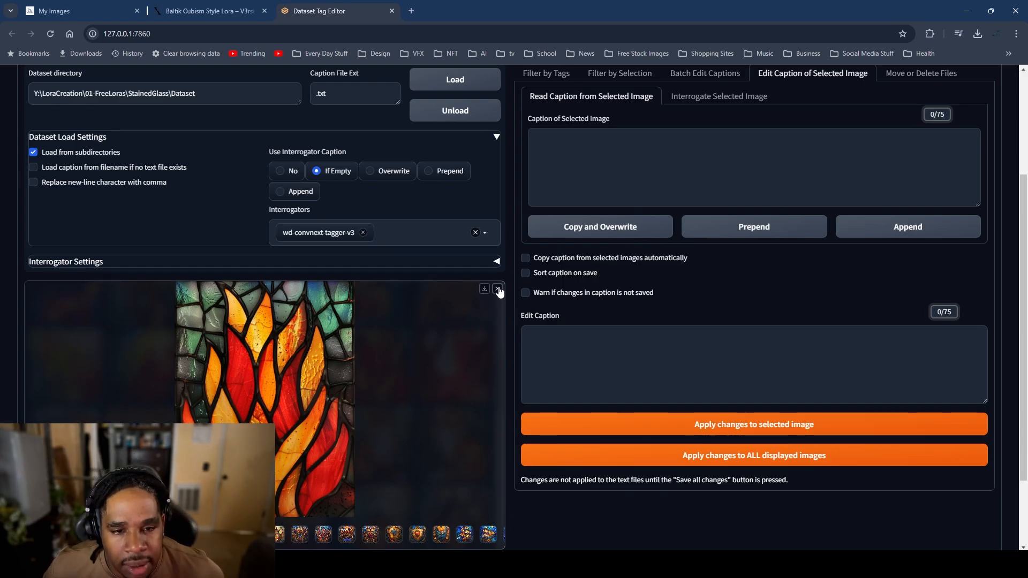
{"action": "left_click", "coordinate": [498, 289]}
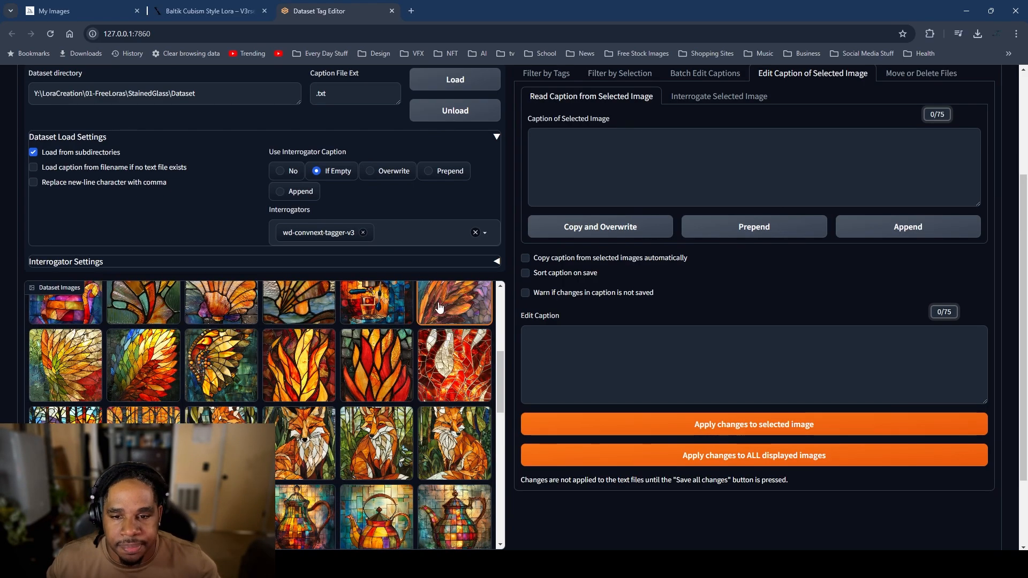
Step: Replace the animal focus tag with fire in the red-and-white flame image's caption and apply the change
{"action": "left_click", "coordinate": [443, 374]}
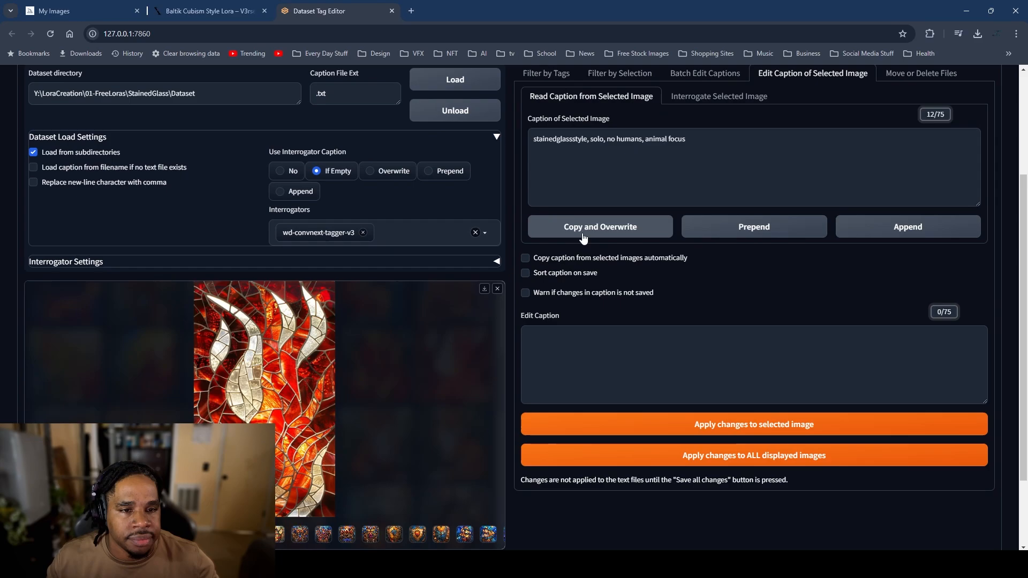
{"action": "left_click", "coordinate": [624, 230]}
{"action": "left_click_drag", "start_coordinate": [679, 336], "coordinate": [639, 339]}
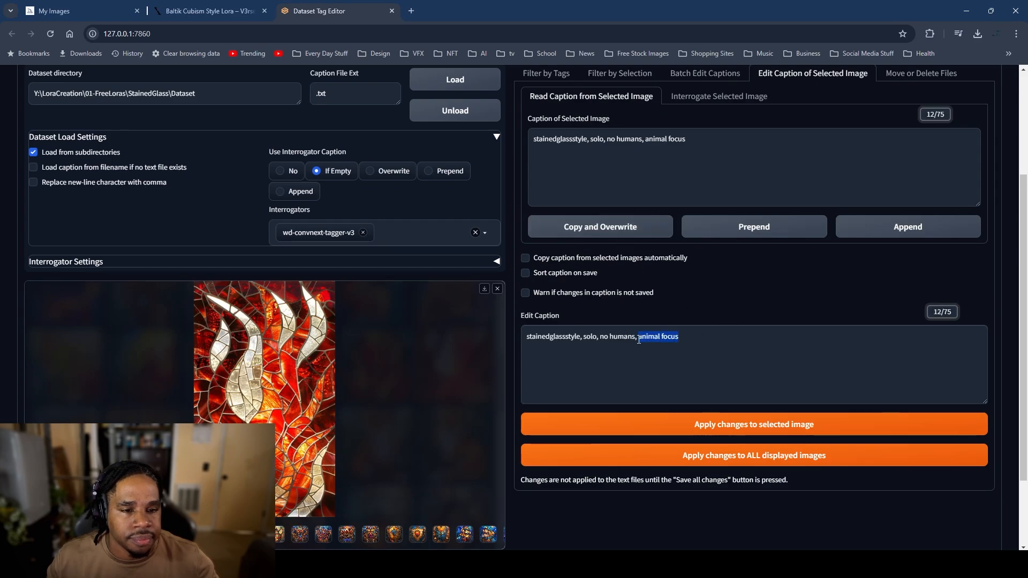
{"action": "type", "text": "fire"}
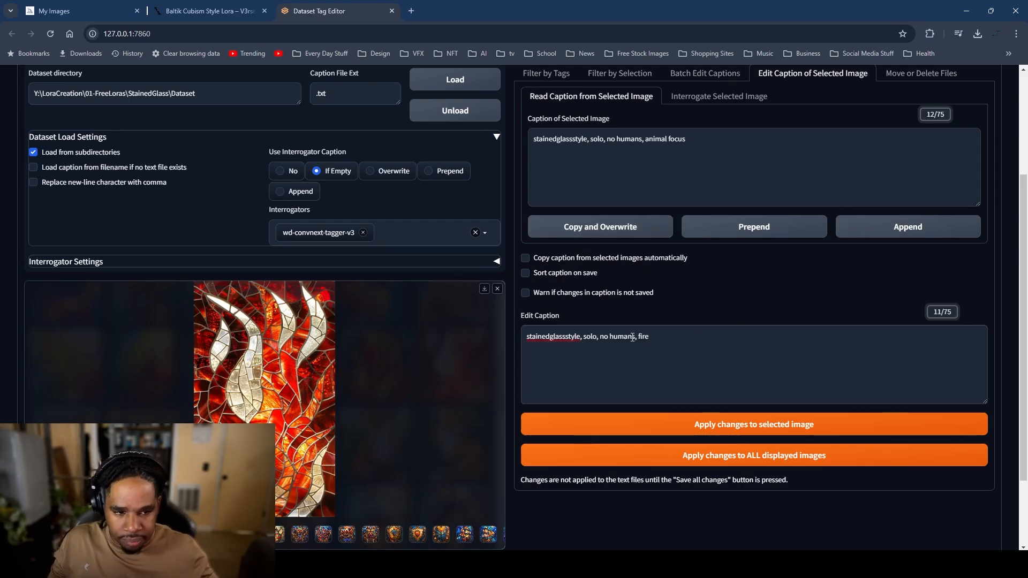
{"action": "left_click", "coordinate": [688, 424]}
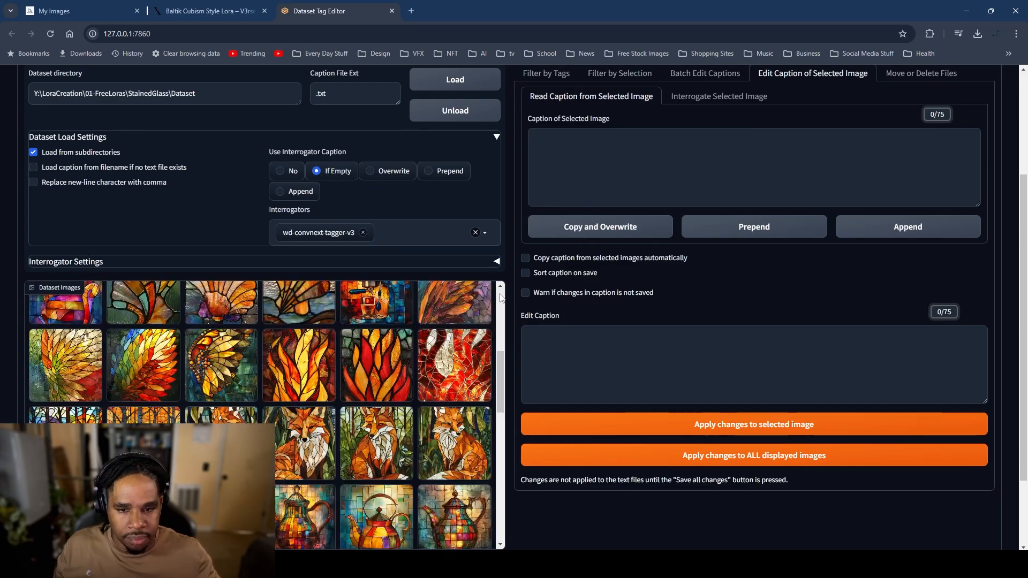
Step: Append and copy a forest tag in the caption of the trees image with purple-and-blue sky, apply the change, and close the image
{"action": "scroll", "coordinate": [219, 412], "scroll_direction": "down", "scroll_amount": 1}
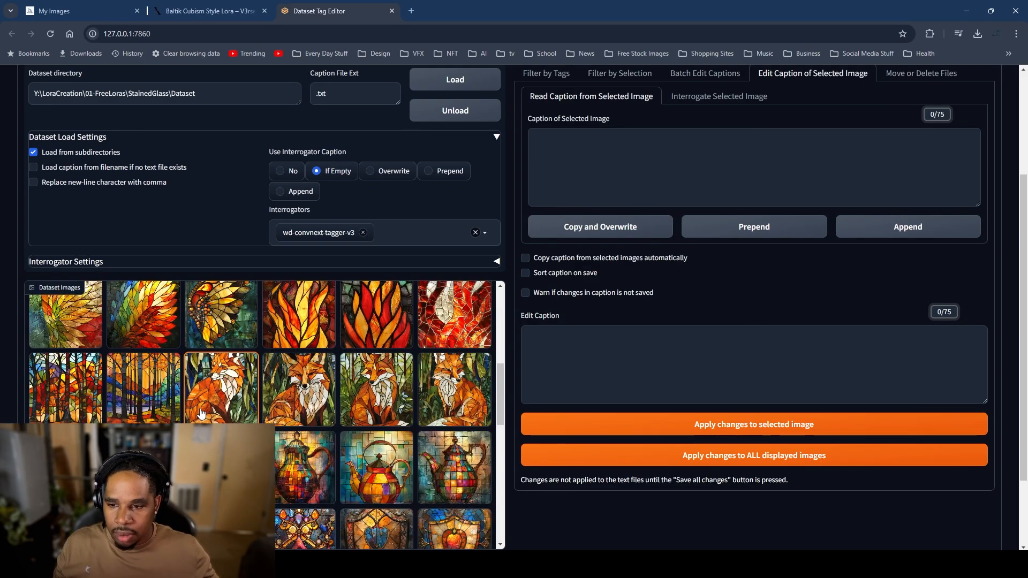
{"action": "left_click", "coordinate": [73, 394]}
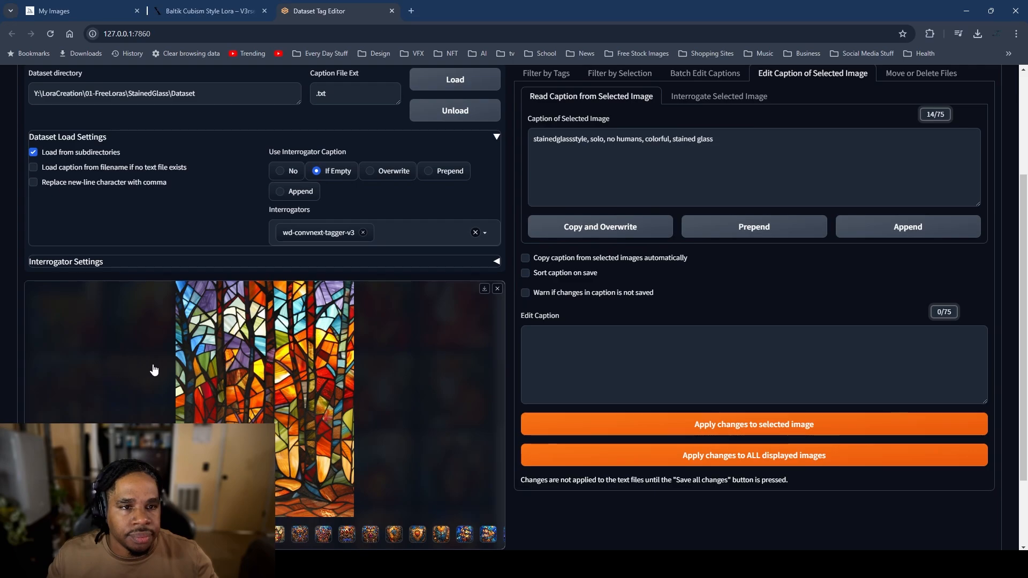
{"action": "left_click", "coordinate": [591, 231]}
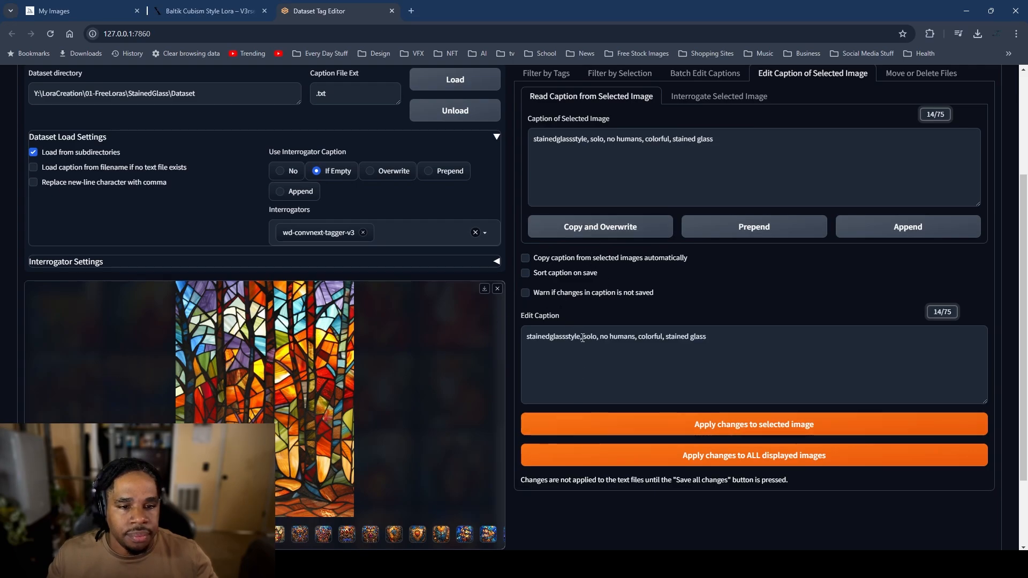
{"action": "left_click", "coordinate": [710, 339]}
{"action": "type", "text": ", fo"}
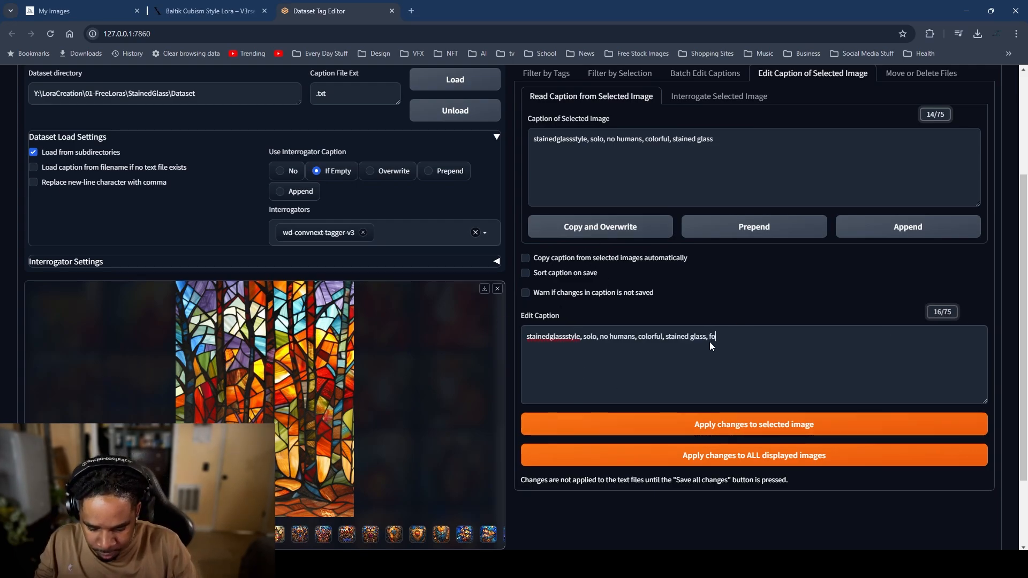
{"action": "type", "text": "rest"}
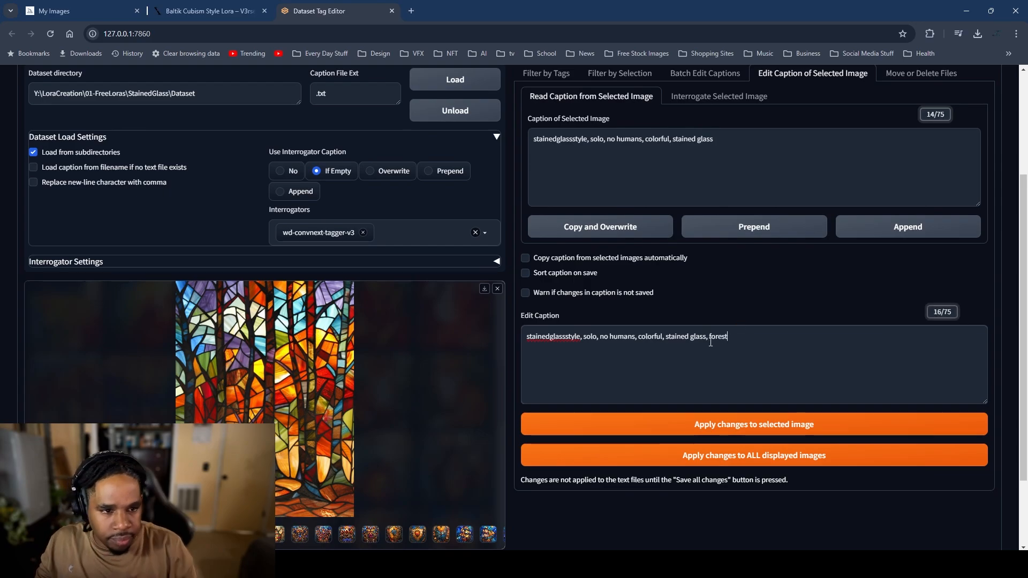
{"action": "double_click", "coordinate": [712, 340]}
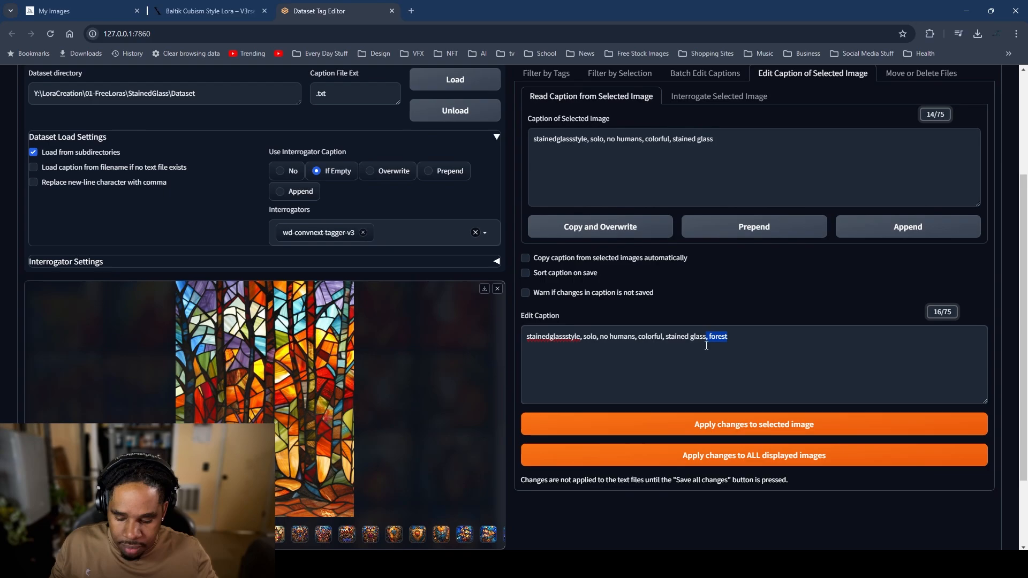
{"action": "left_click", "coordinate": [691, 426]}
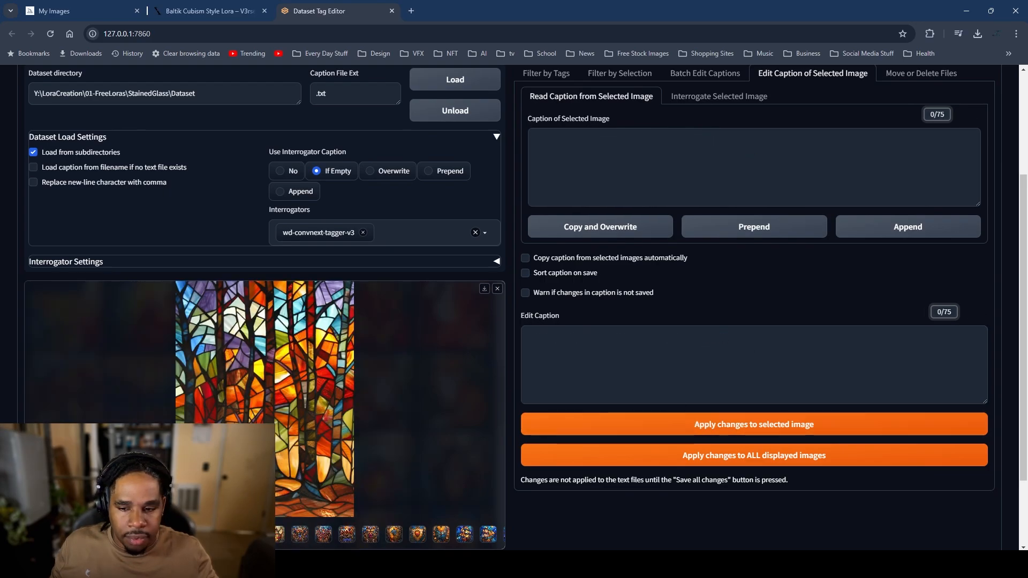
{"action": "left_click", "coordinate": [497, 289]}
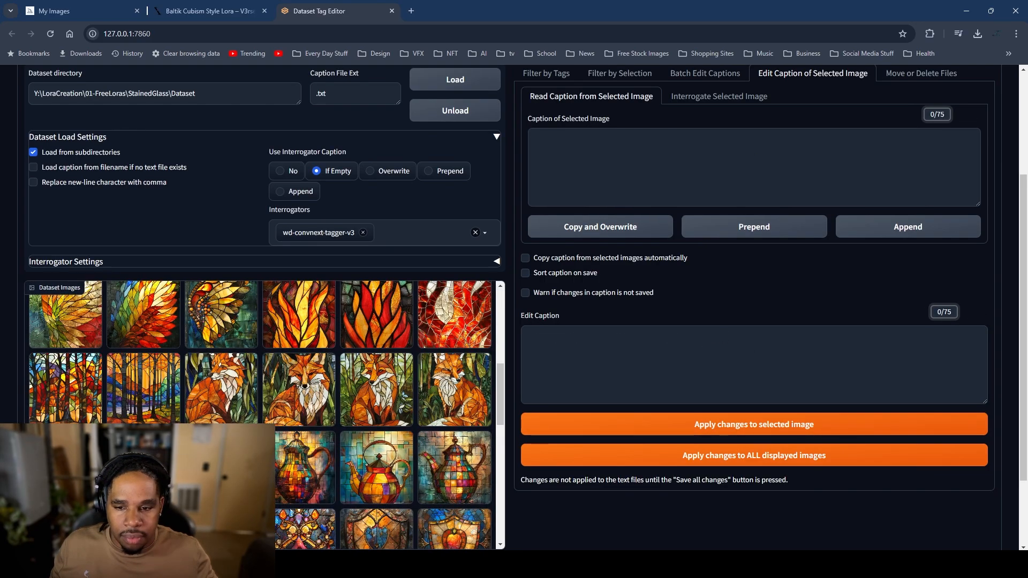
Step: Append forest to the caption of the orange autumn trees image with blue hills, apply the change, and close the image
{"action": "left_click", "coordinate": [134, 399]}
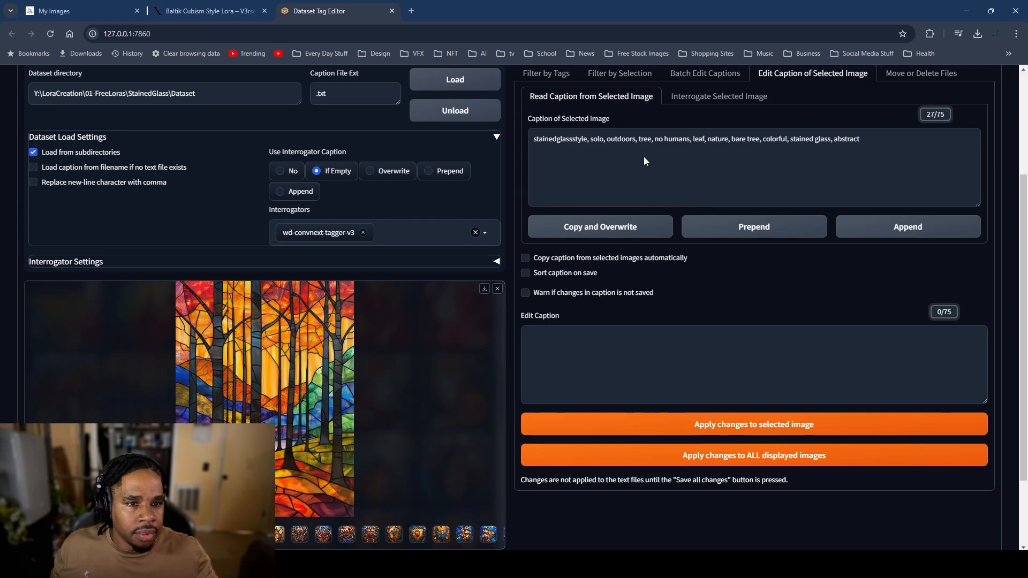
{"action": "left_click", "coordinate": [600, 225]}
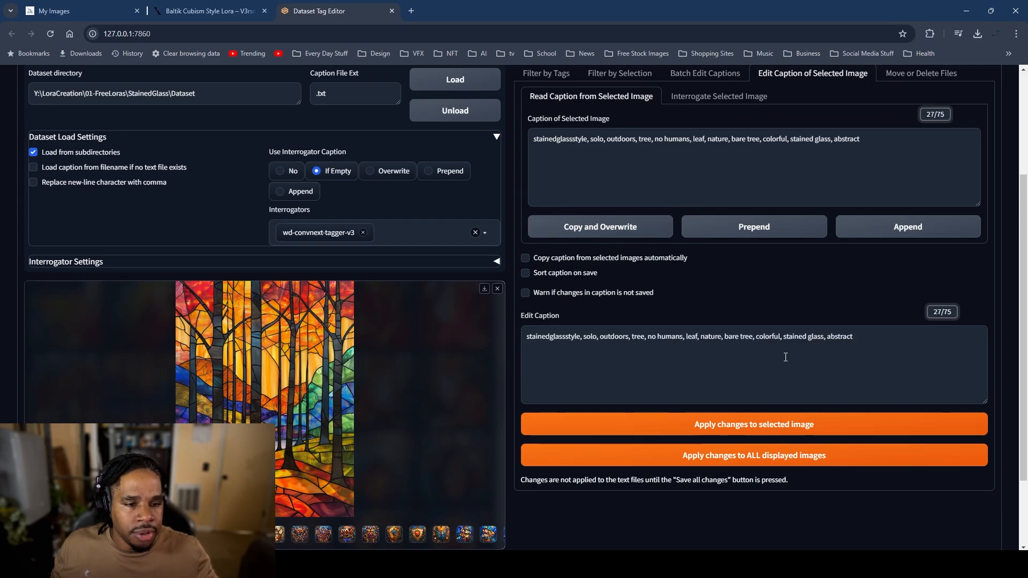
{"action": "left_click", "coordinate": [881, 339]}
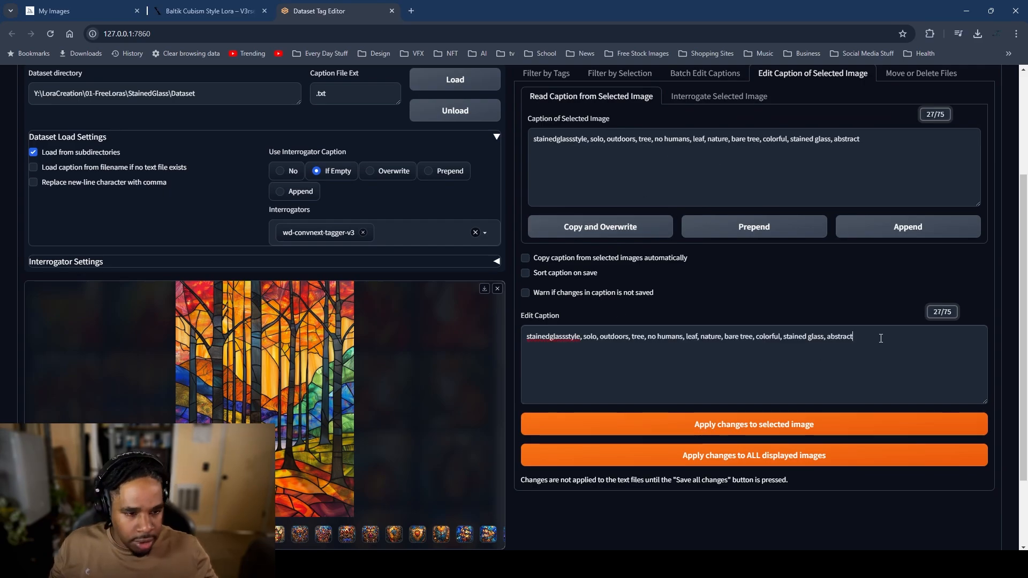
{"action": "type", "text": ", forest"}
{"action": "left_click", "coordinate": [707, 423]}
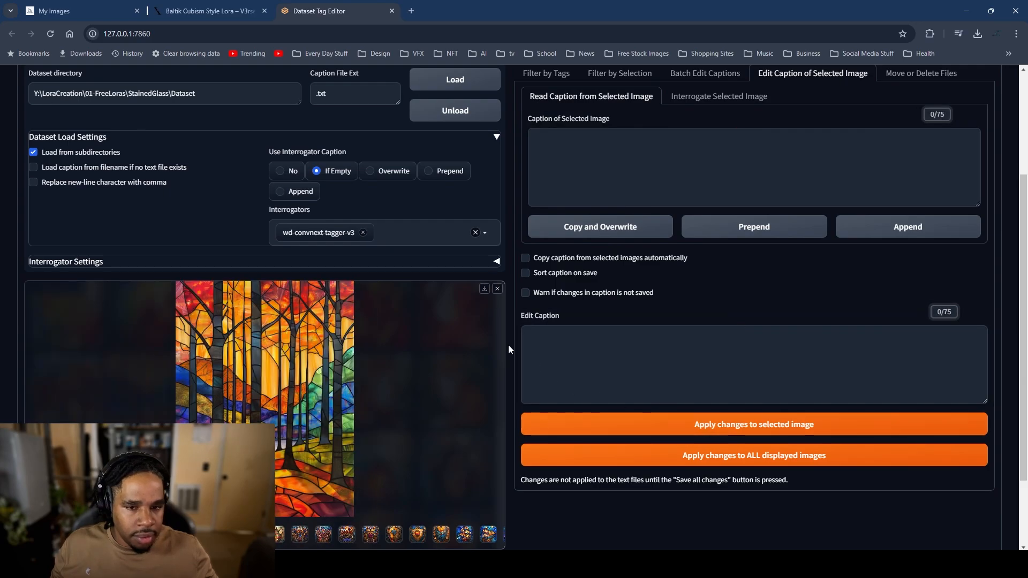
{"action": "left_click", "coordinate": [497, 290]}
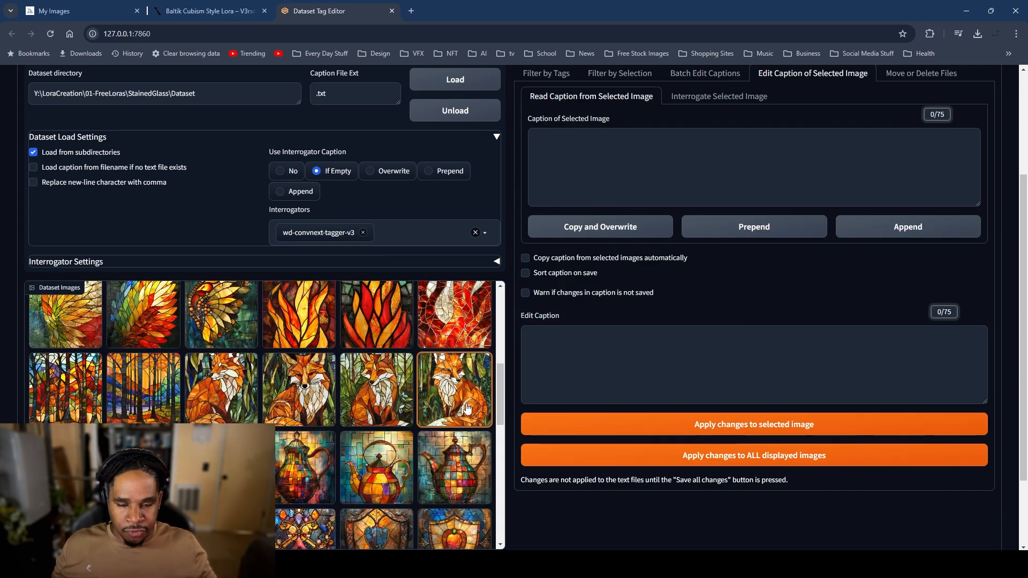
Step: Append and copy a fox tag in the first fox image's caption, and apply the change to that image
{"action": "left_click", "coordinate": [227, 392]}
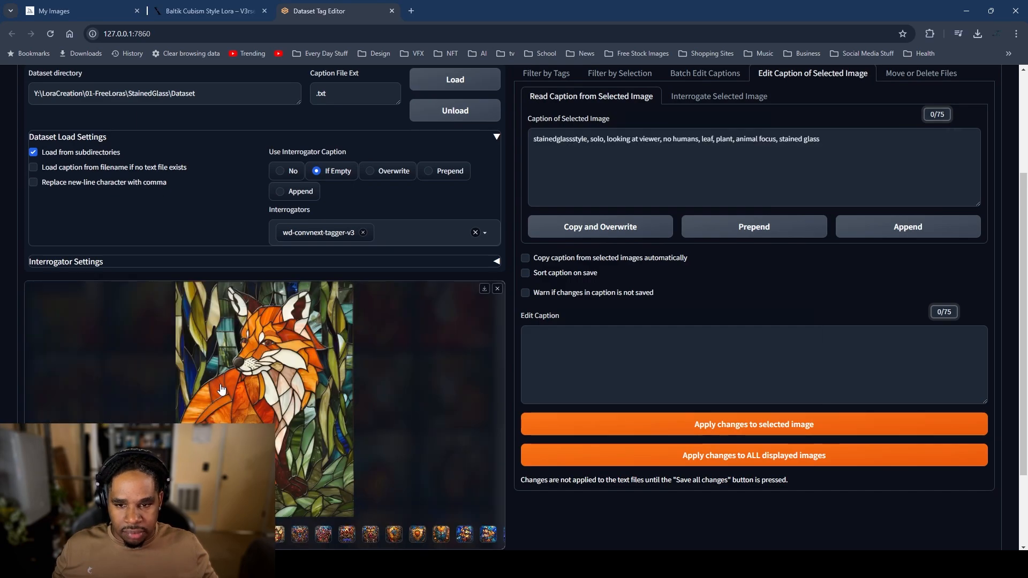
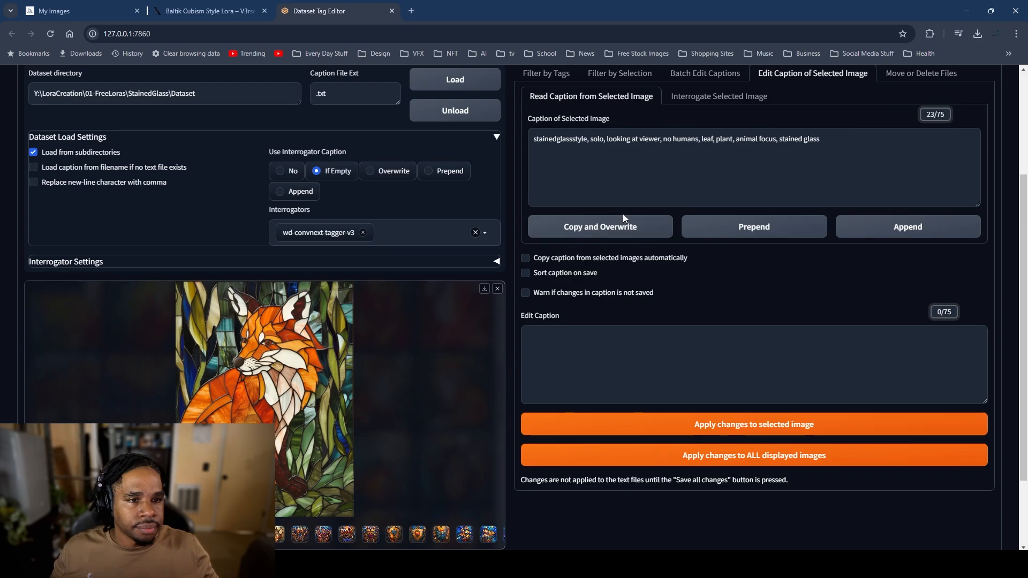
{"action": "left_click", "coordinate": [605, 230]}
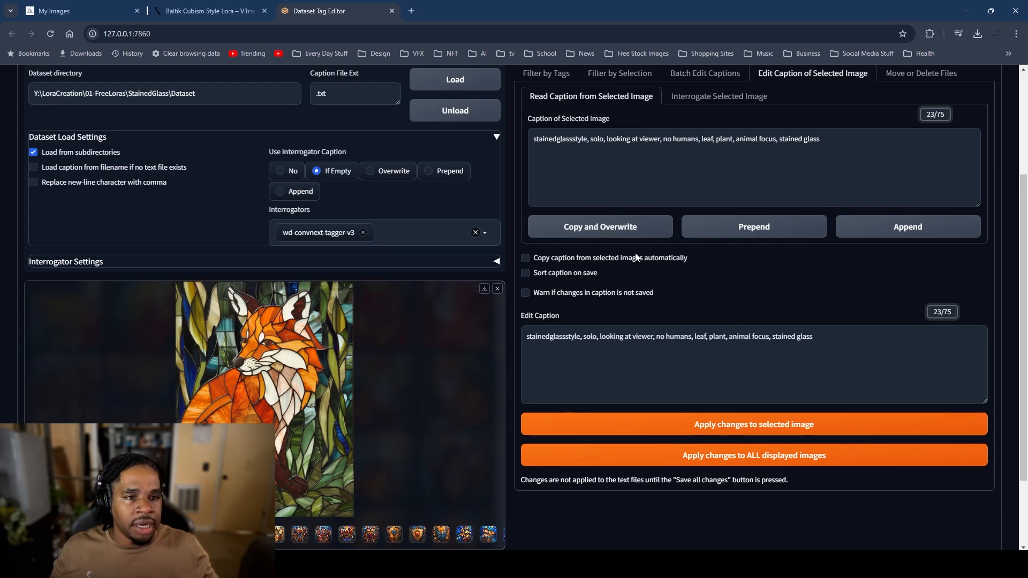
{"action": "left_click", "coordinate": [855, 336]}
{"action": "type", "text": ", fox"}
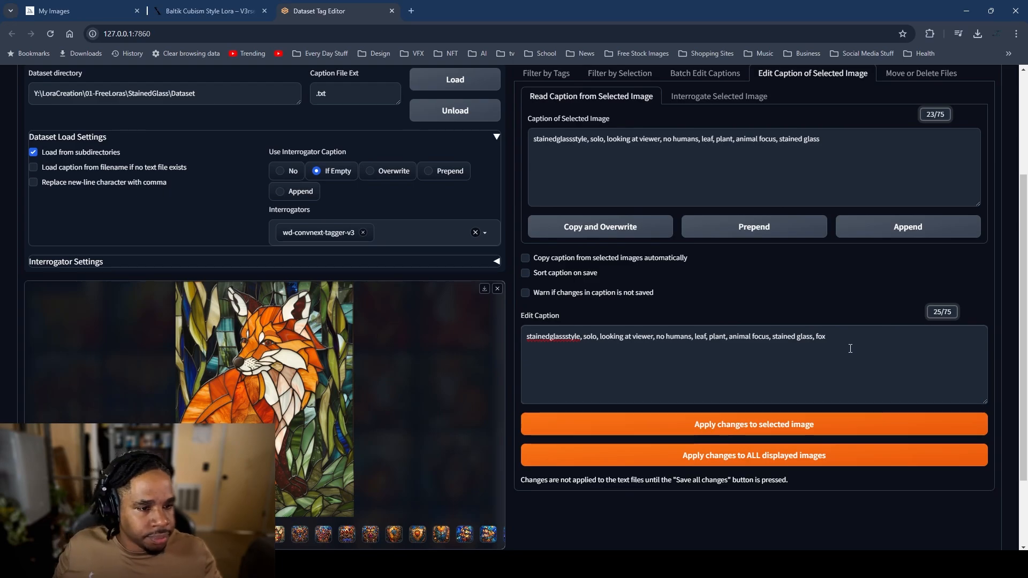
{"action": "left_click_drag", "start_coordinate": [850, 348], "coordinate": [810, 342]}
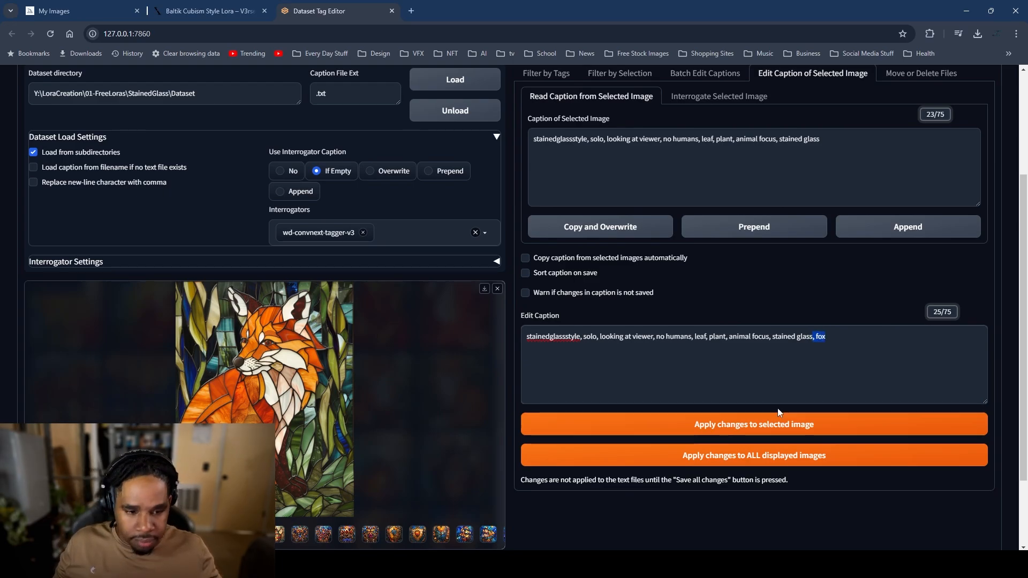
{"action": "left_click", "coordinate": [721, 424]}
Step: Find the fox image whose caption still lacks a fox tag, append fox to its caption, and apply the change to that image
{"action": "left_click", "coordinate": [320, 462]}
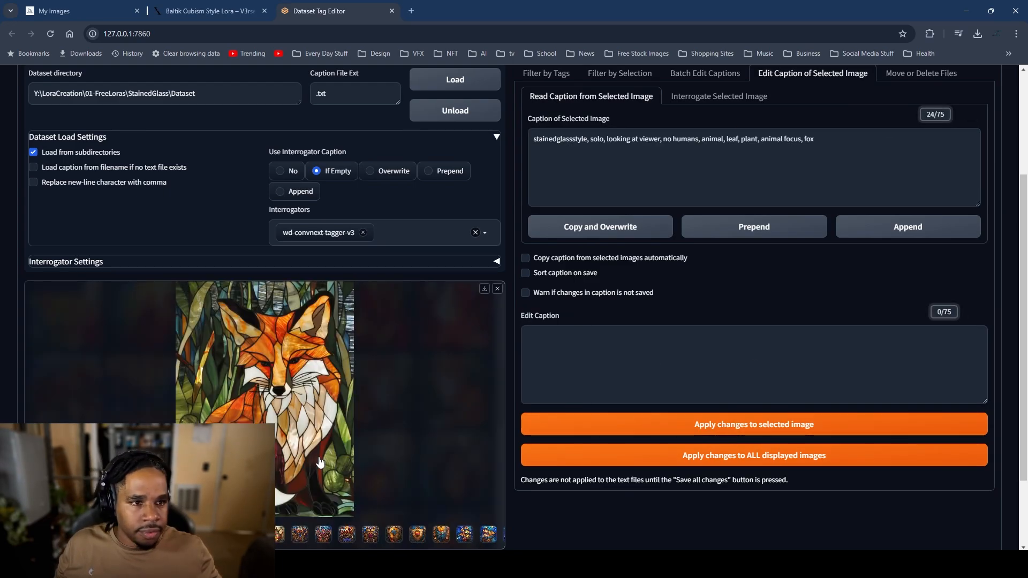
{"action": "key", "text": "Right"}
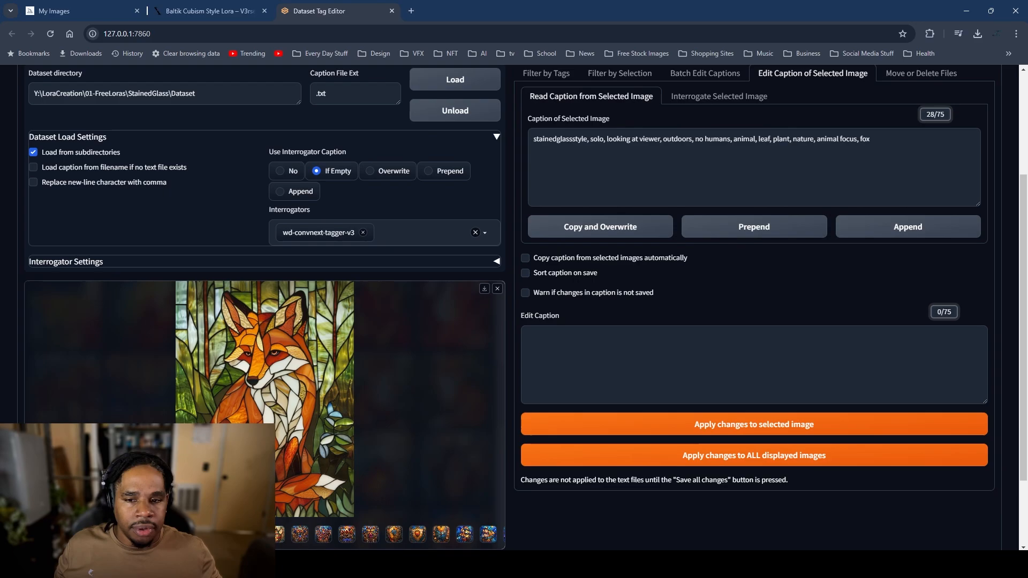
{"action": "key", "text": "Right"}
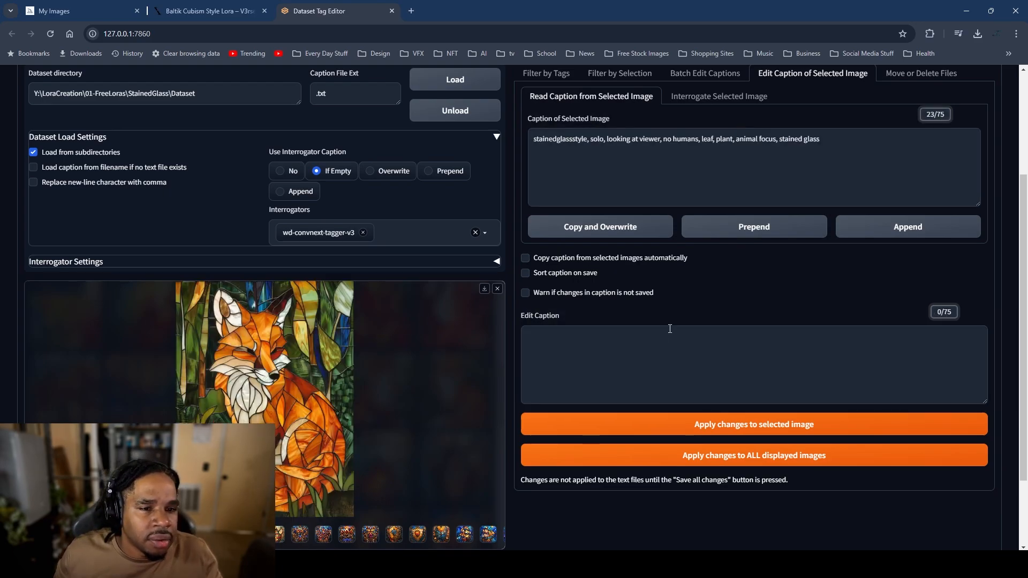
{"action": "left_click", "coordinate": [597, 231]}
{"action": "left_click", "coordinate": [830, 356]}
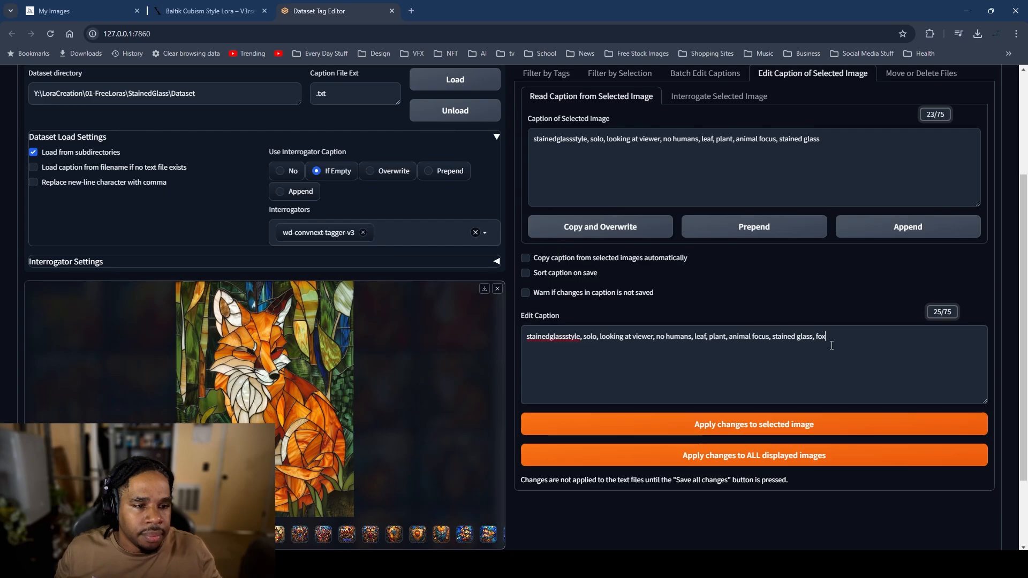
{"action": "left_click", "coordinate": [629, 424]}
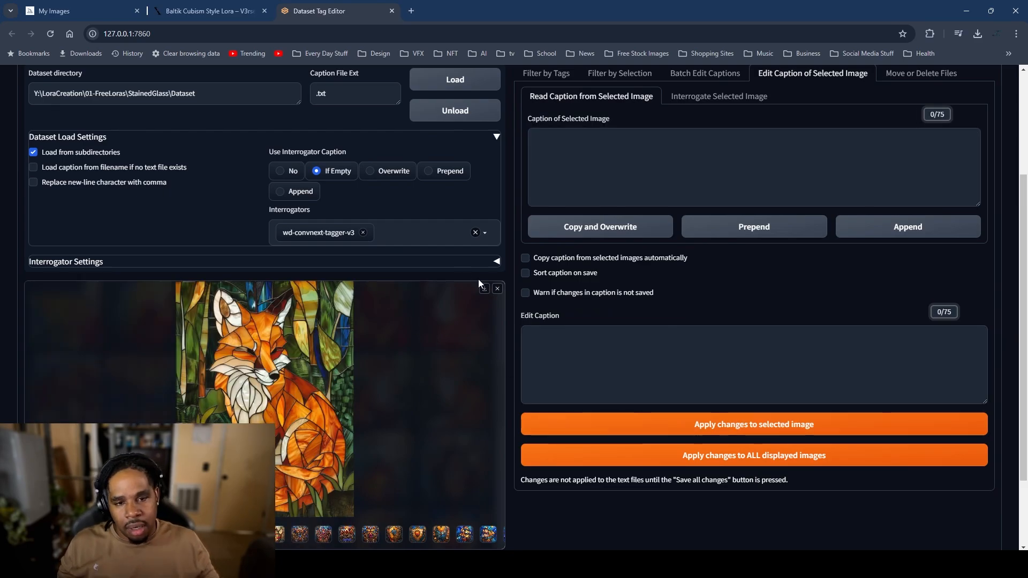
Step: Review the goldfish captions, append kettle to the caption of the red-and-yellow kettle on a blue background, and apply the change
{"action": "left_click", "coordinate": [282, 442]}
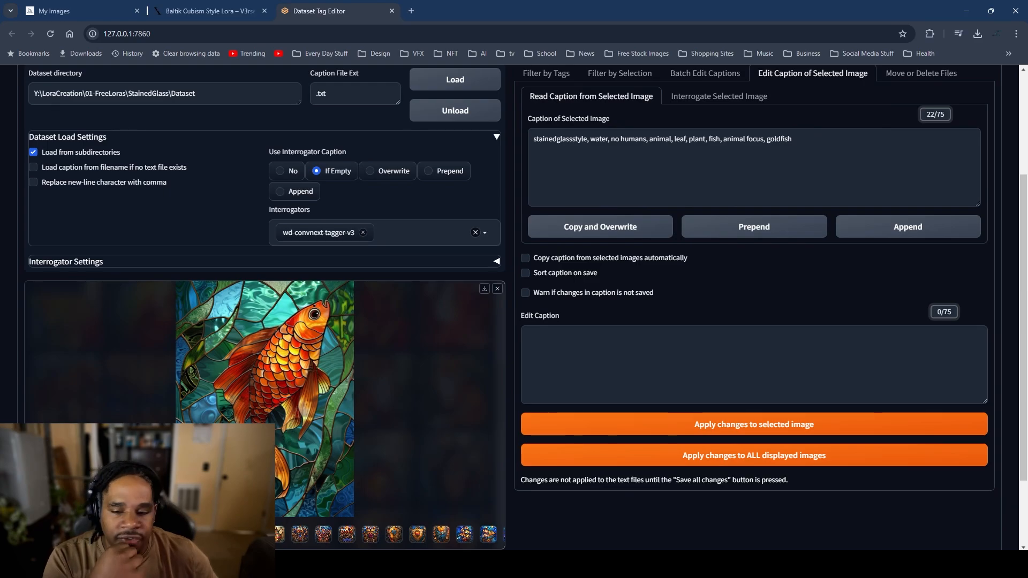
{"action": "key", "text": "Right"}
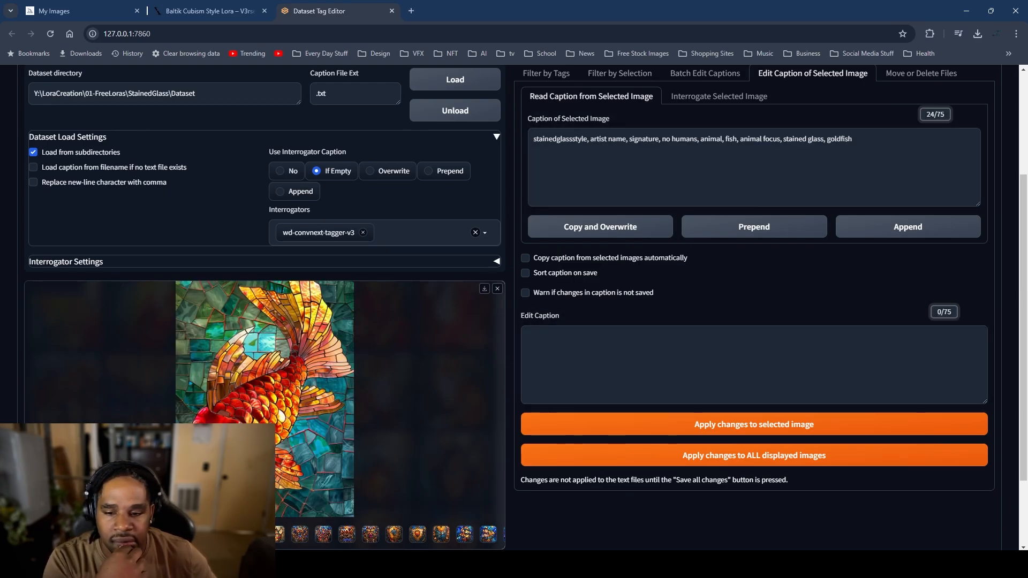
{"action": "key", "text": "Left"}
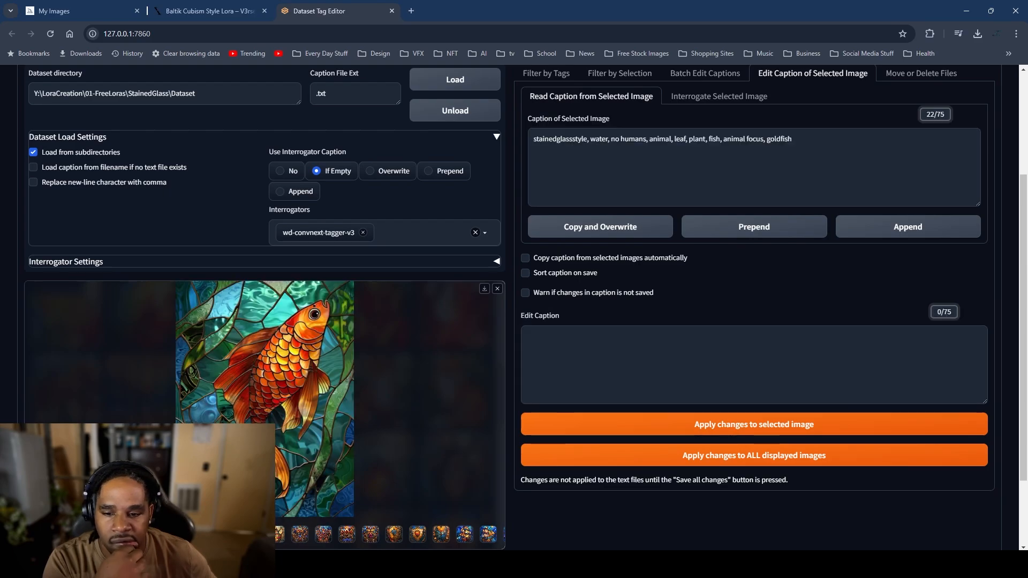
{"action": "key", "text": "Left"}
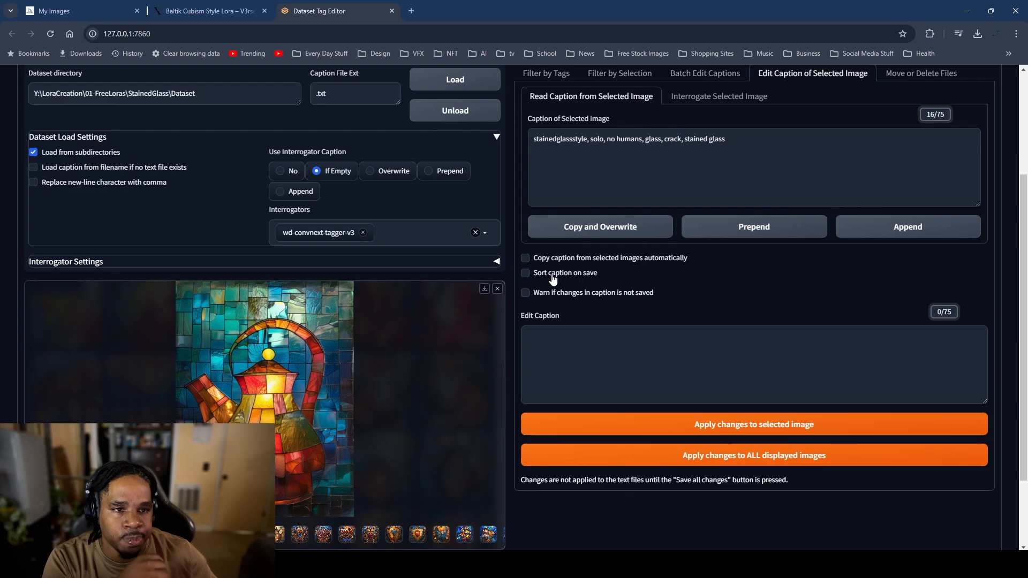
{"action": "left_click", "coordinate": [604, 232]}
{"action": "left_click", "coordinate": [725, 336]}
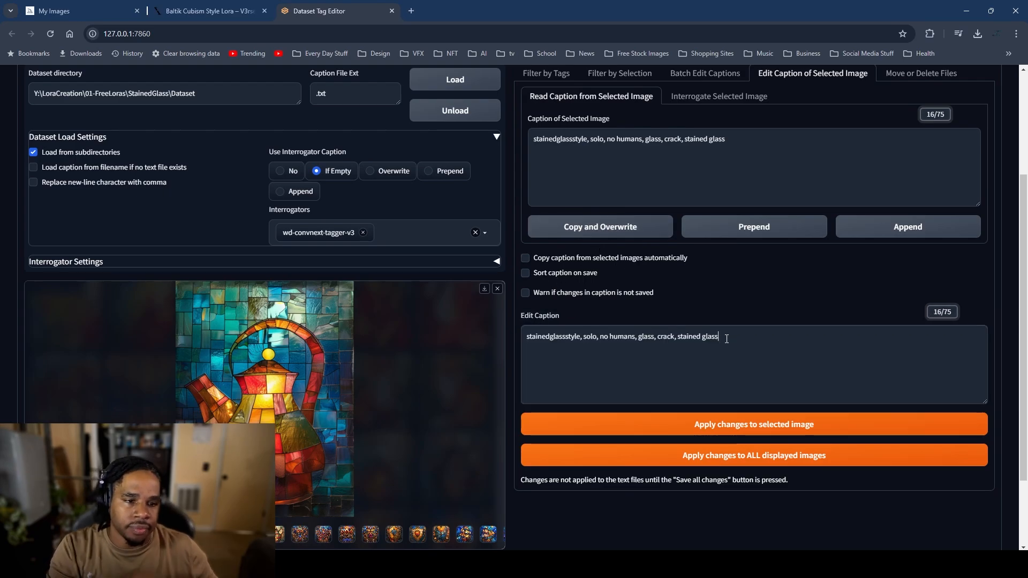
{"action": "type", "text": ","}
{"action": "type", "text": " kettle"}
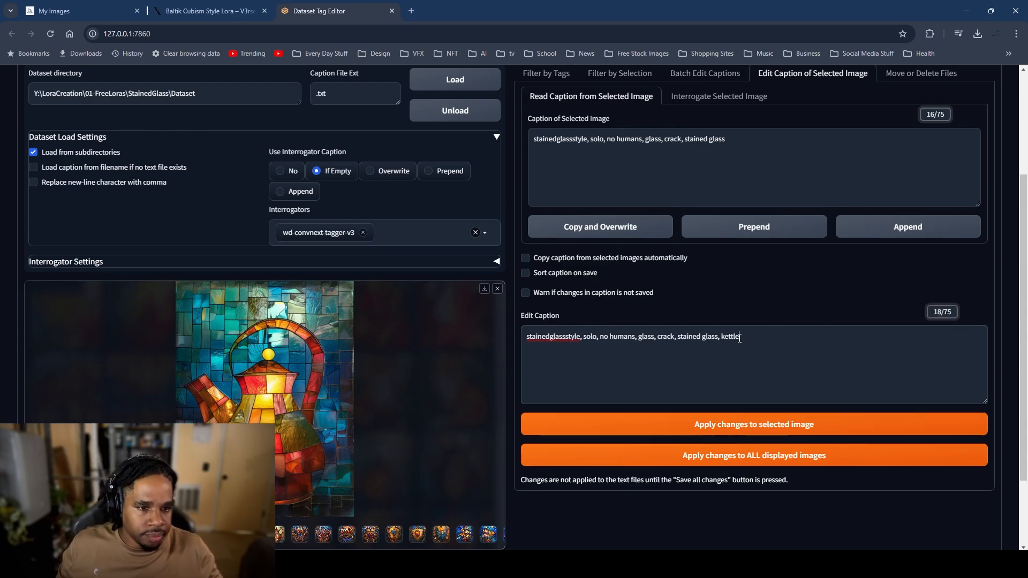
{"action": "left_click_drag", "start_coordinate": [740, 337], "coordinate": [720, 343]}
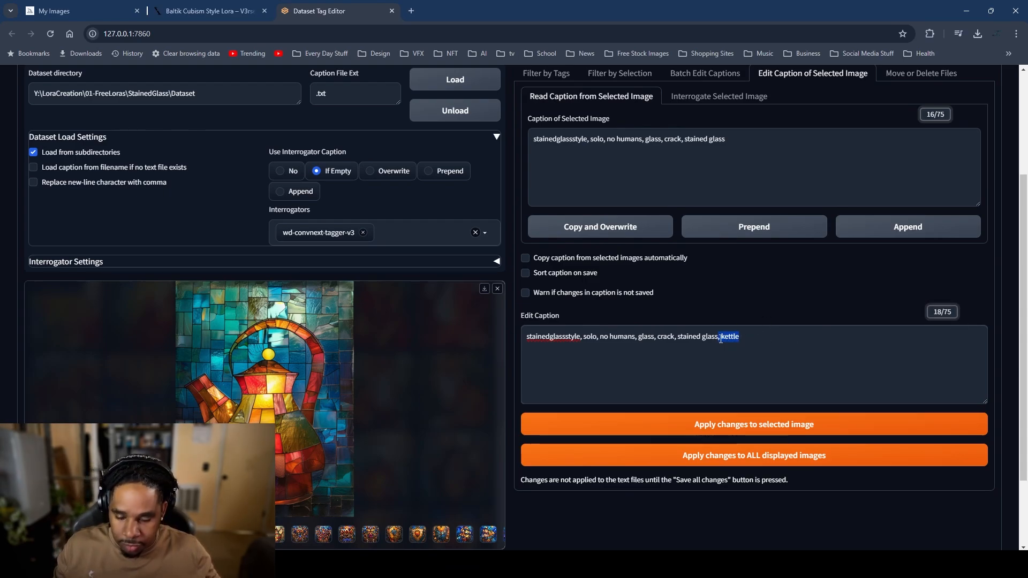
{"action": "left_click", "coordinate": [621, 429]}
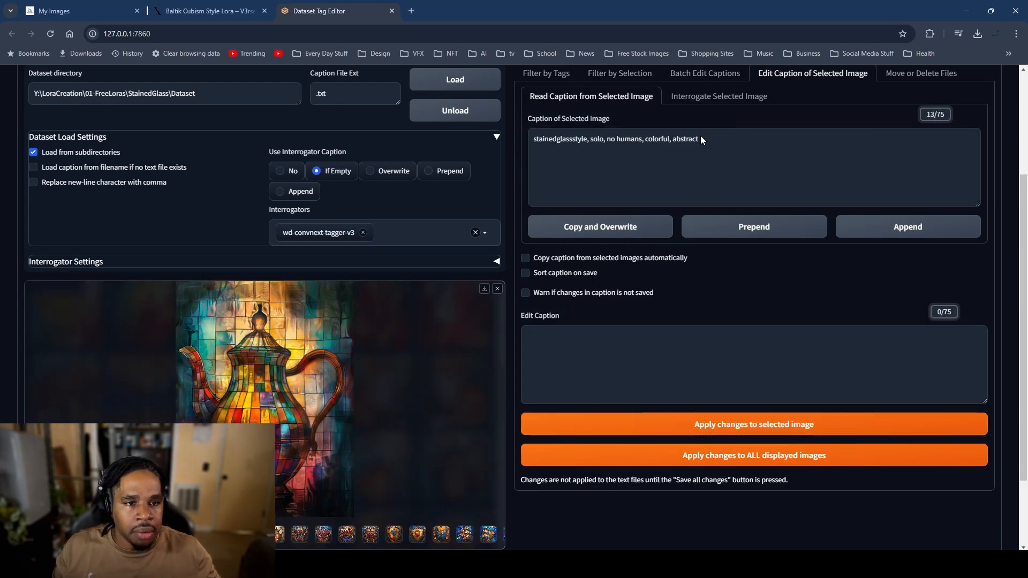
Step: Append kettle to the colorful, abstract teapot image's caption and apply the change to that image
{"action": "left_click", "coordinate": [636, 218]}
{"action": "left_click", "coordinate": [705, 336]}
{"action": "type", "text": ", kettle"}
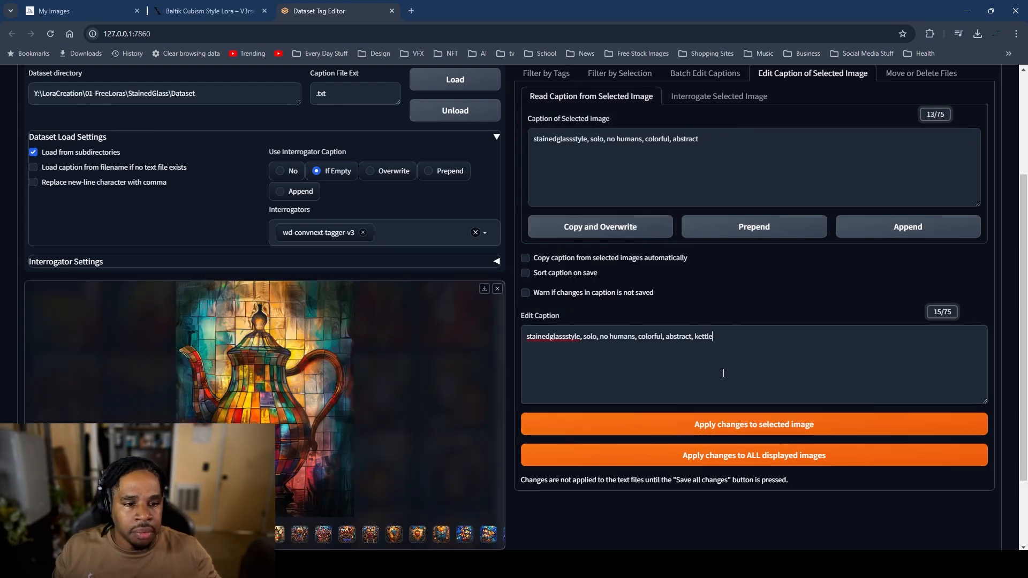
{"action": "left_click", "coordinate": [682, 427]}
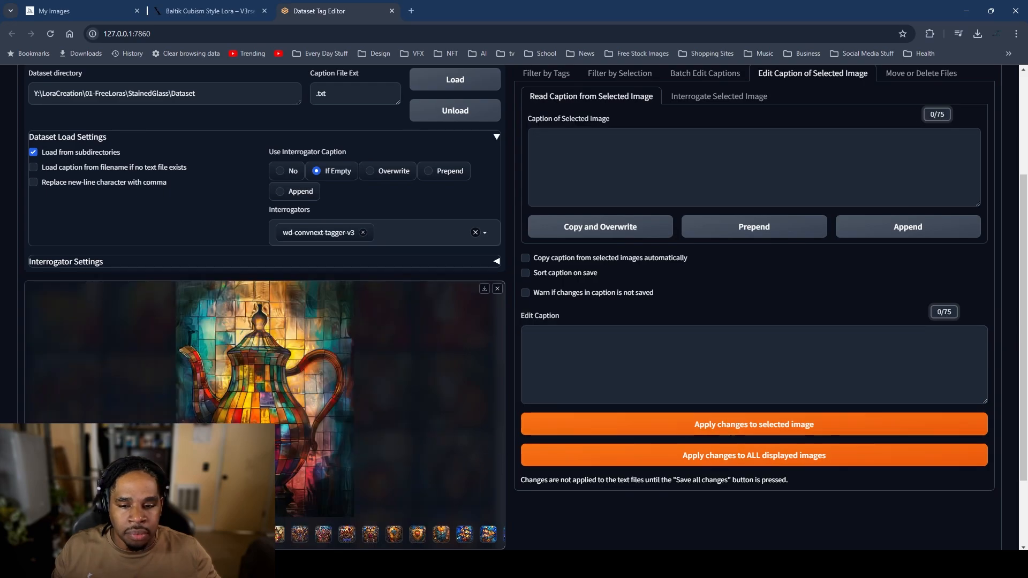
Step: Replace the caption of the round kettle image tagged fire with the one copied from the colorful, abstract teapot image, and apply it
{"action": "left_click", "coordinate": [255, 534]}
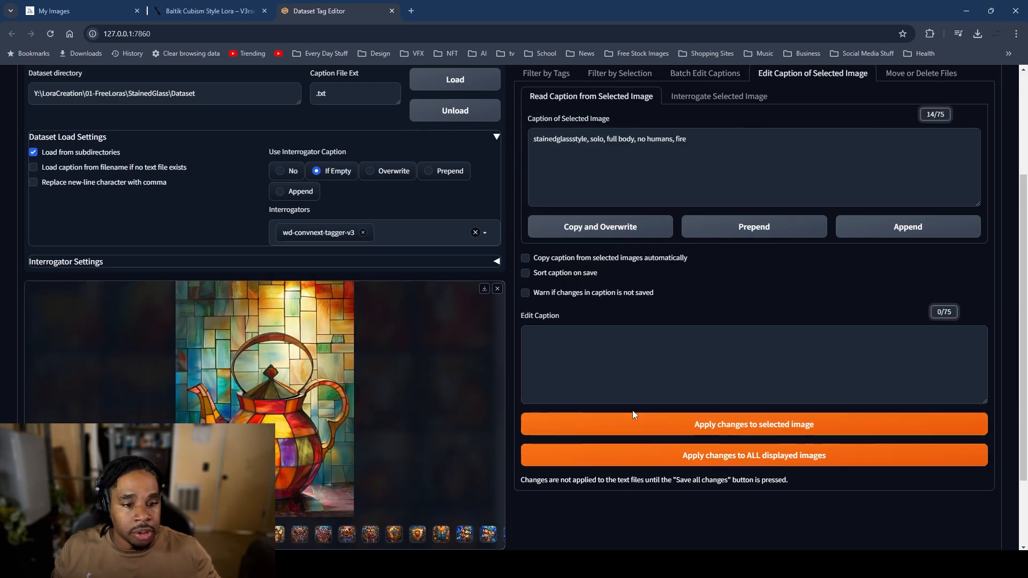
{"action": "left_click", "coordinate": [619, 429]}
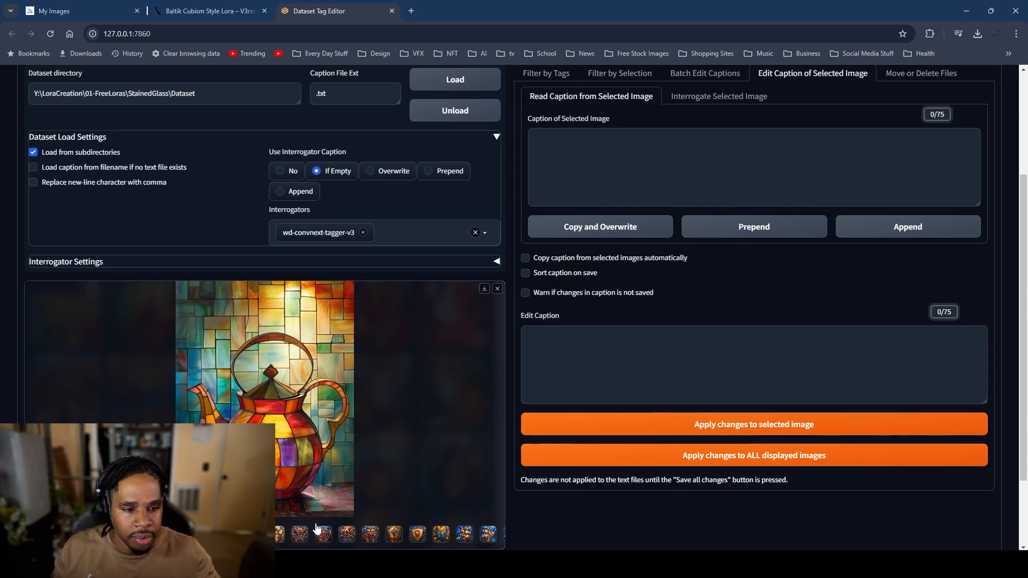
{"action": "key", "text": "Right"}
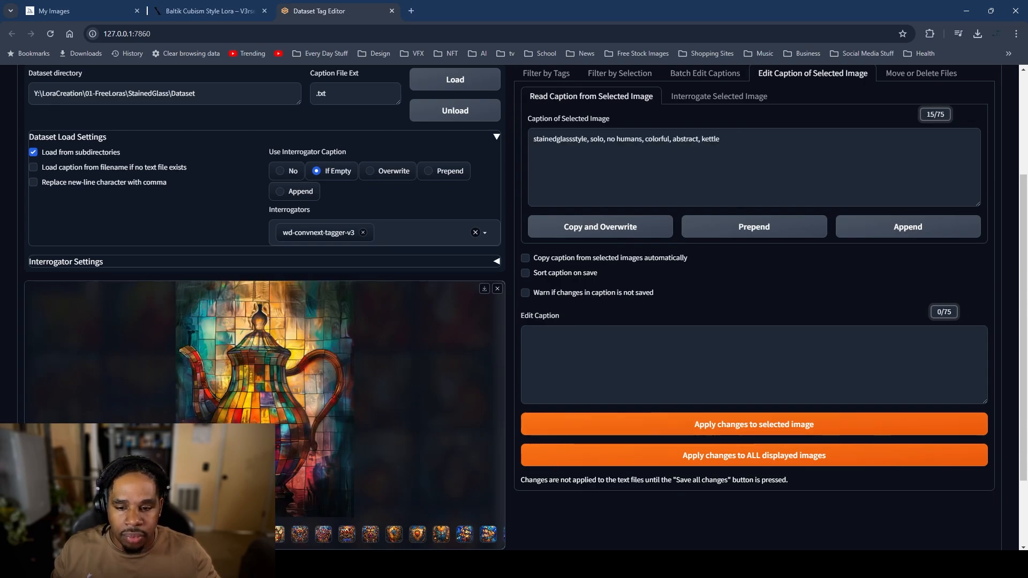
{"action": "key", "text": "Left"}
{"action": "key", "text": "Right"}
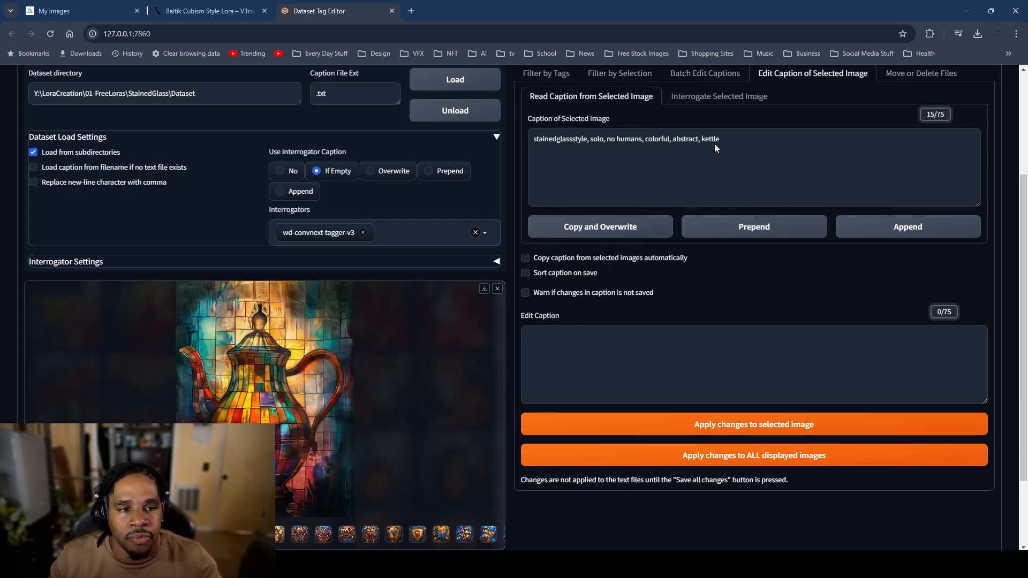
{"action": "left_click_drag", "start_coordinate": [718, 137], "coordinate": [522, 135]}
{"action": "key", "text": "ctrl+c"}
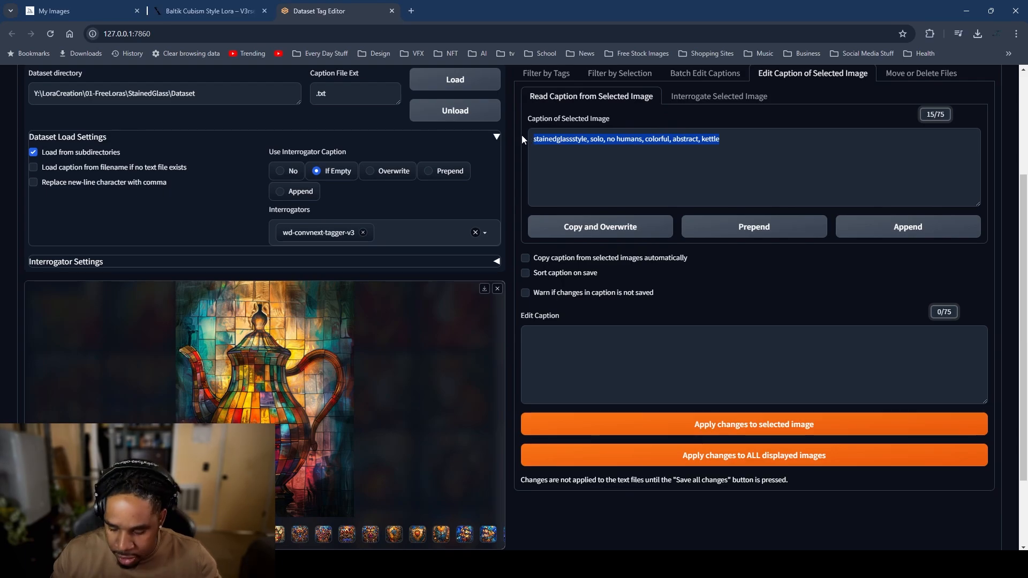
{"action": "left_click", "coordinate": [321, 479]}
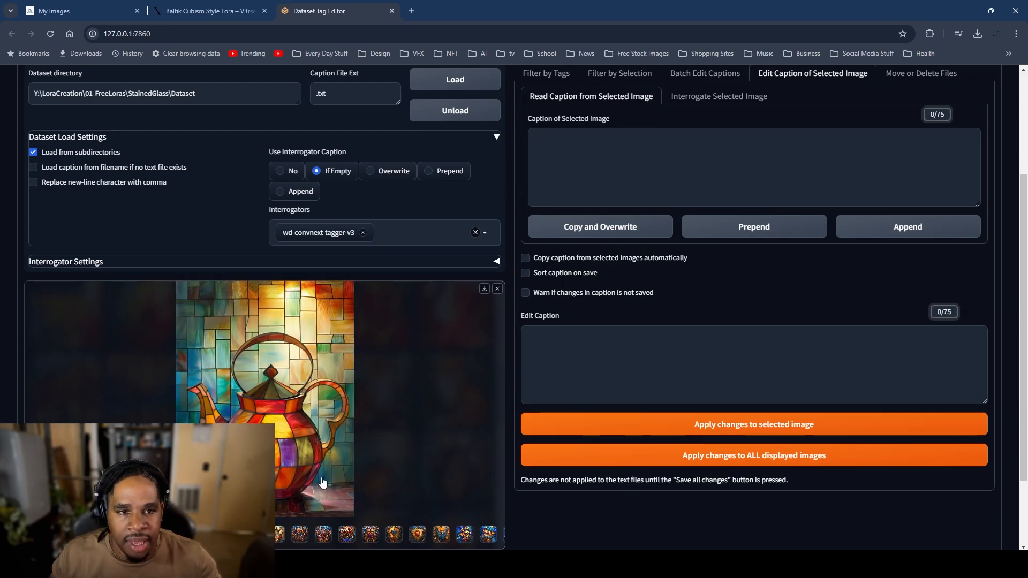
{"action": "left_click", "coordinate": [549, 347]}
{"action": "key", "text": "ctrl+v"}
{"action": "left_click", "coordinate": [622, 425]}
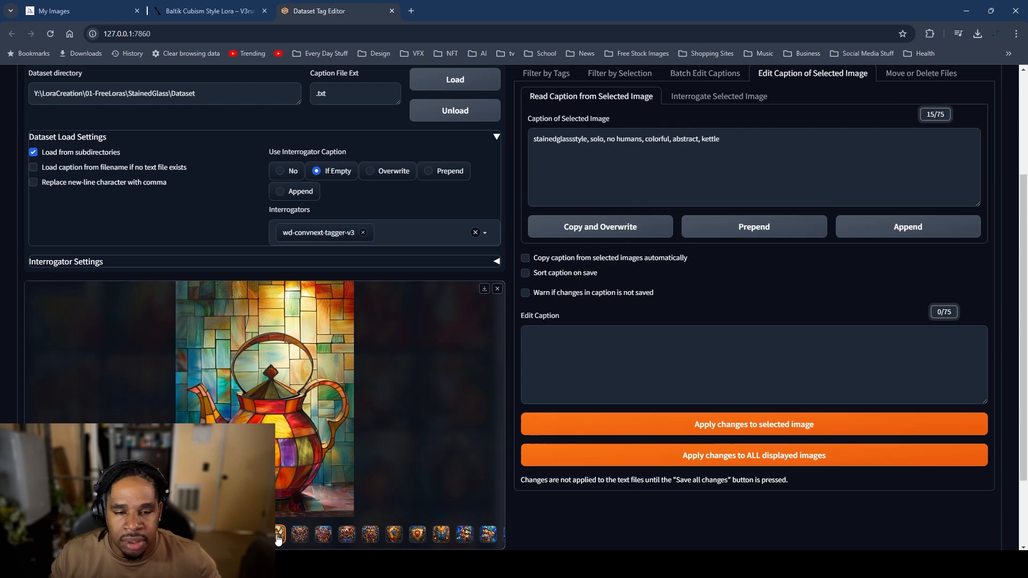
Step: Append kettle to the caption of the teapot image tagged crack and stained glass, apply the change, and close the image
{"action": "key", "text": "Right"}
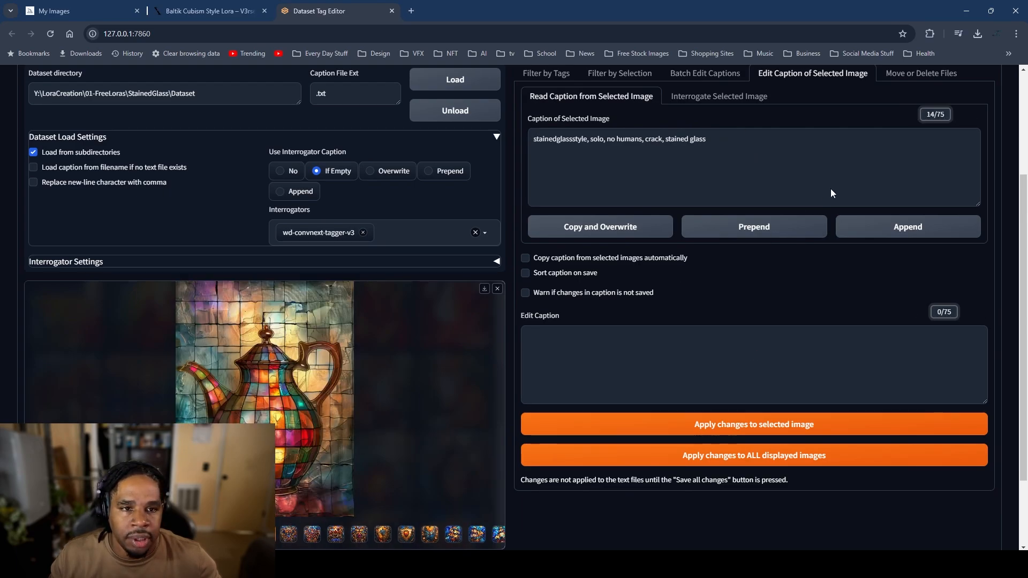
{"action": "left_click", "coordinate": [606, 227]}
{"action": "left_click", "coordinate": [710, 338]}
{"action": "type", "text": ", "}
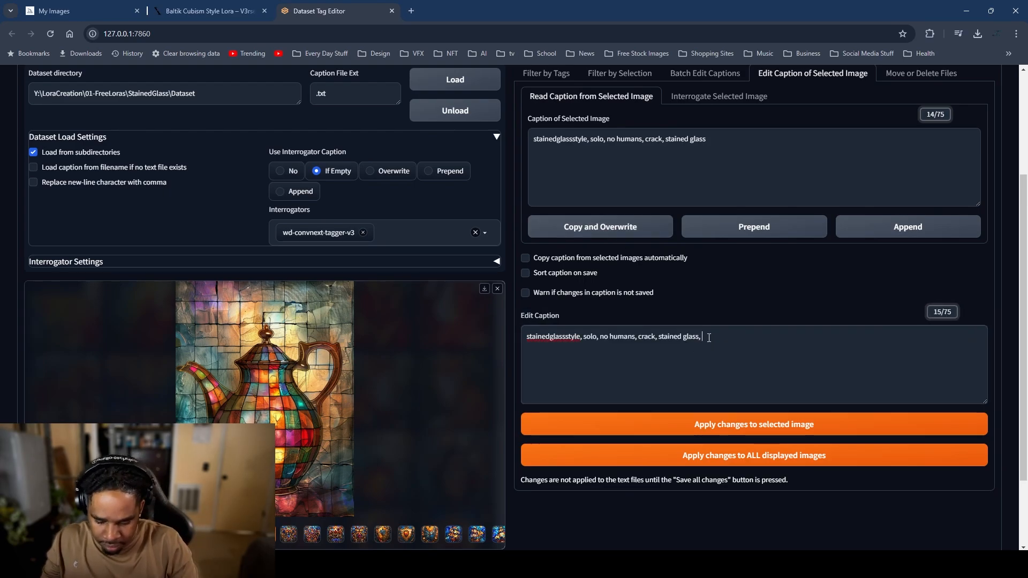
{"action": "type", "text": "kettle"}
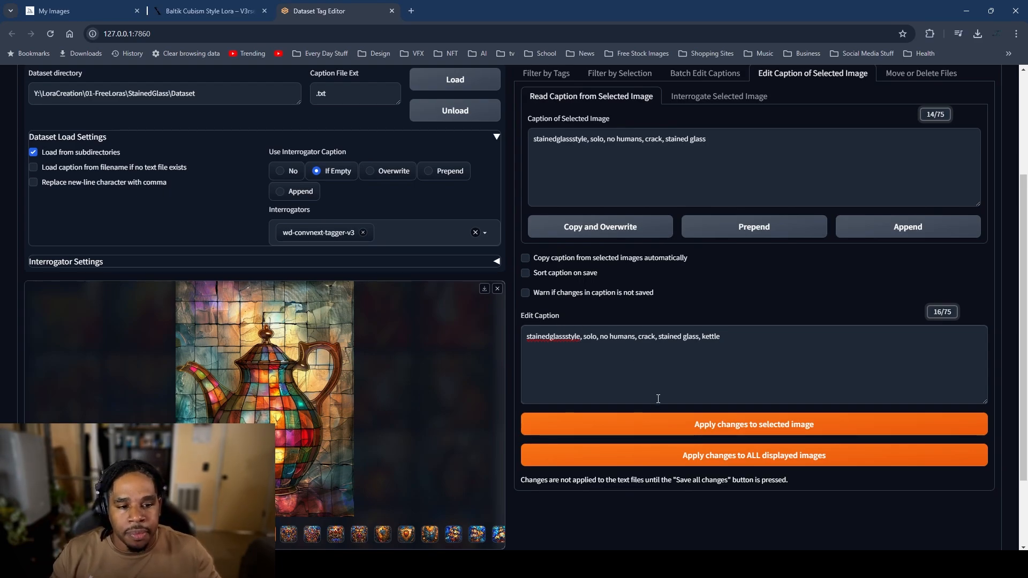
{"action": "left_click", "coordinate": [669, 424]}
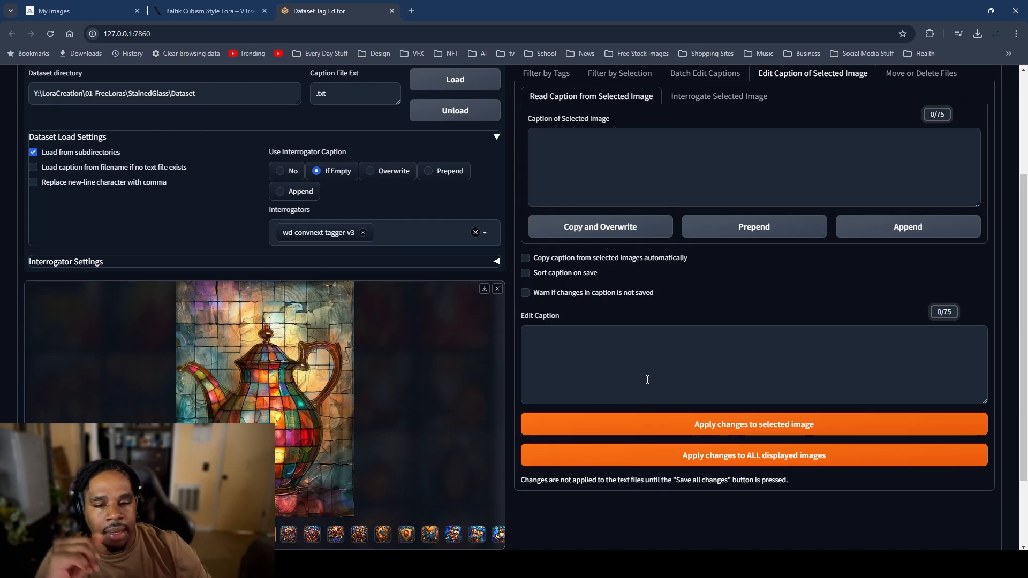
{"action": "left_click", "coordinate": [497, 289]}
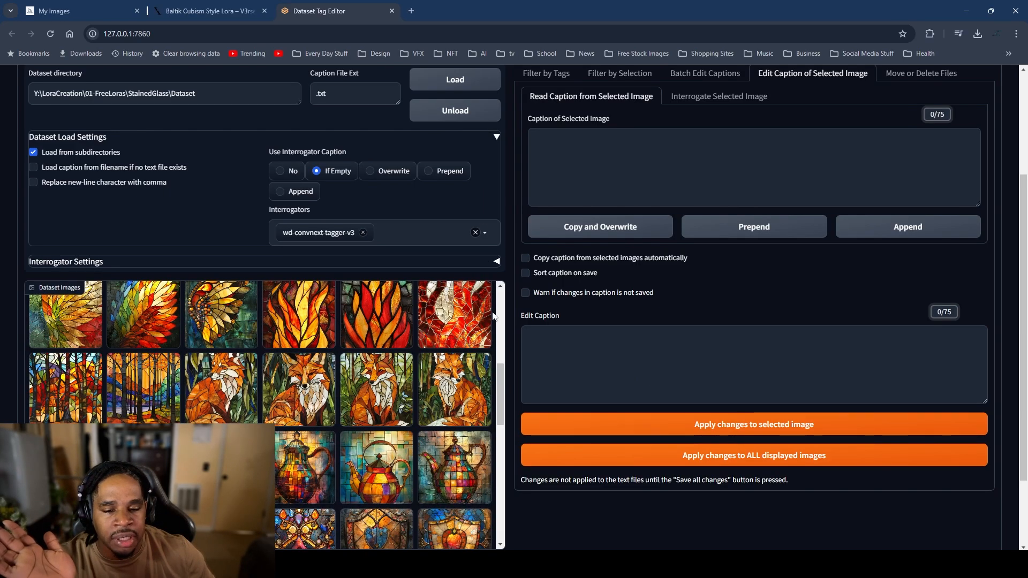
Step: Batch-remove the crack tag from the captions of all displayed images
{"action": "scroll", "coordinate": [482, 321], "scroll_direction": "down", "scroll_amount": 2}
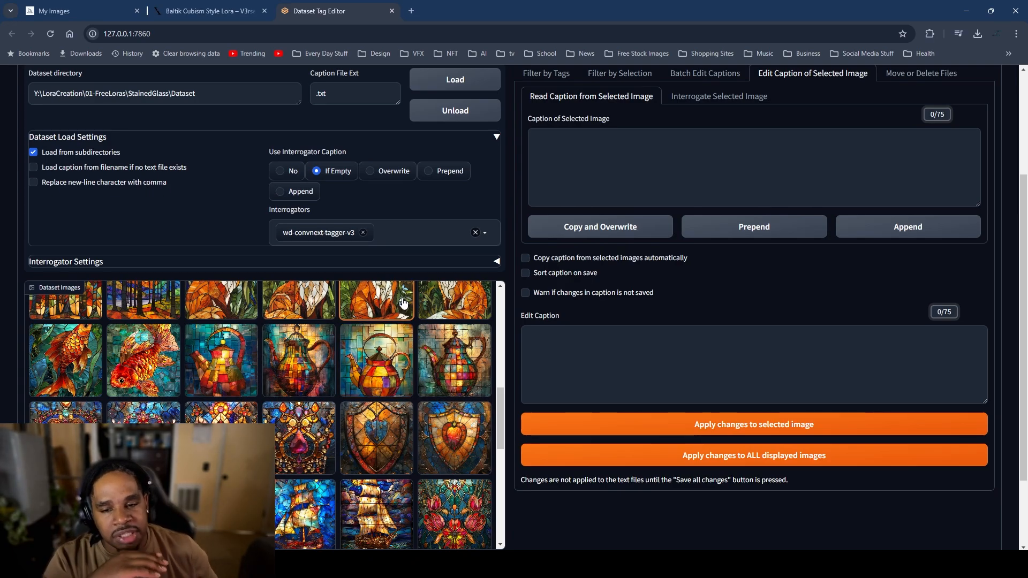
{"action": "scroll", "coordinate": [556, 234], "scroll_direction": "up", "scroll_amount": 3}
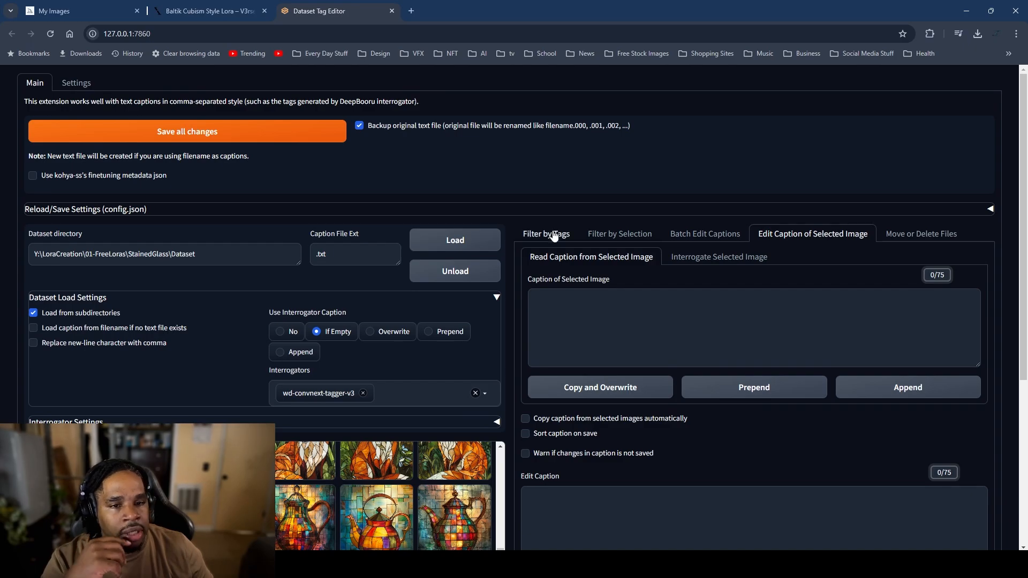
{"action": "left_click", "coordinate": [674, 235]}
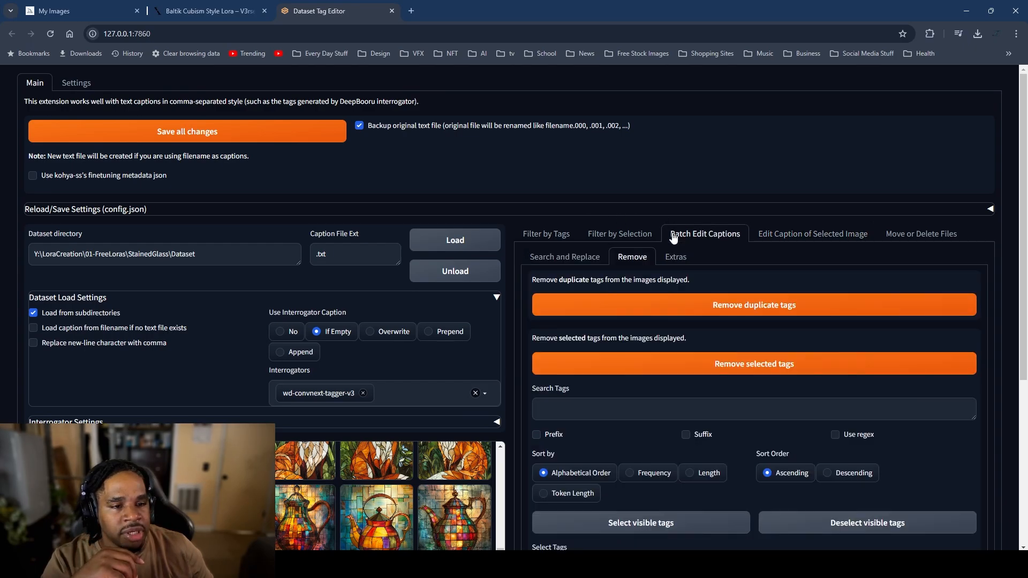
{"action": "scroll", "coordinate": [624, 332], "scroll_direction": "down", "scroll_amount": 5}
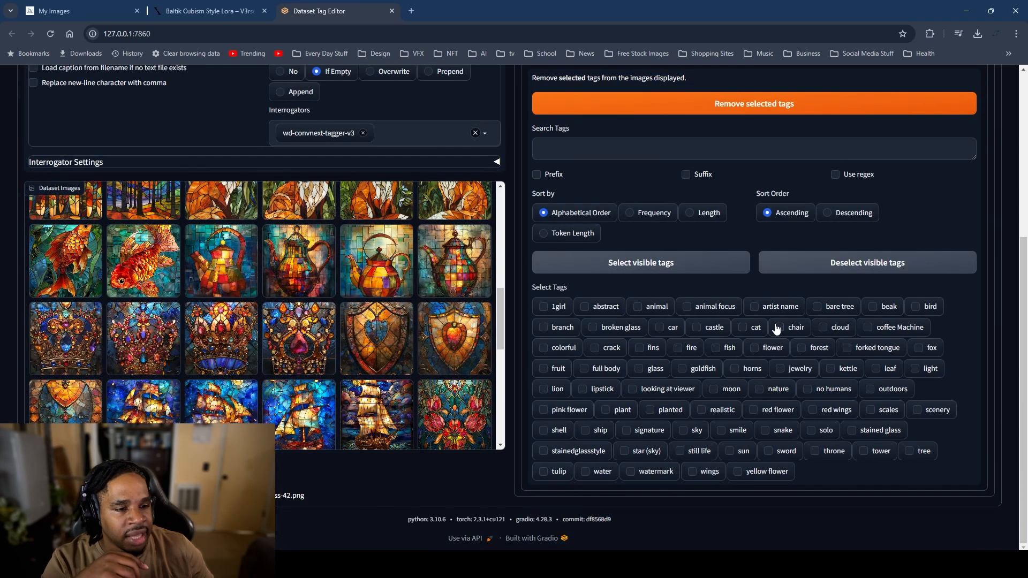
{"action": "left_click", "coordinate": [594, 348]}
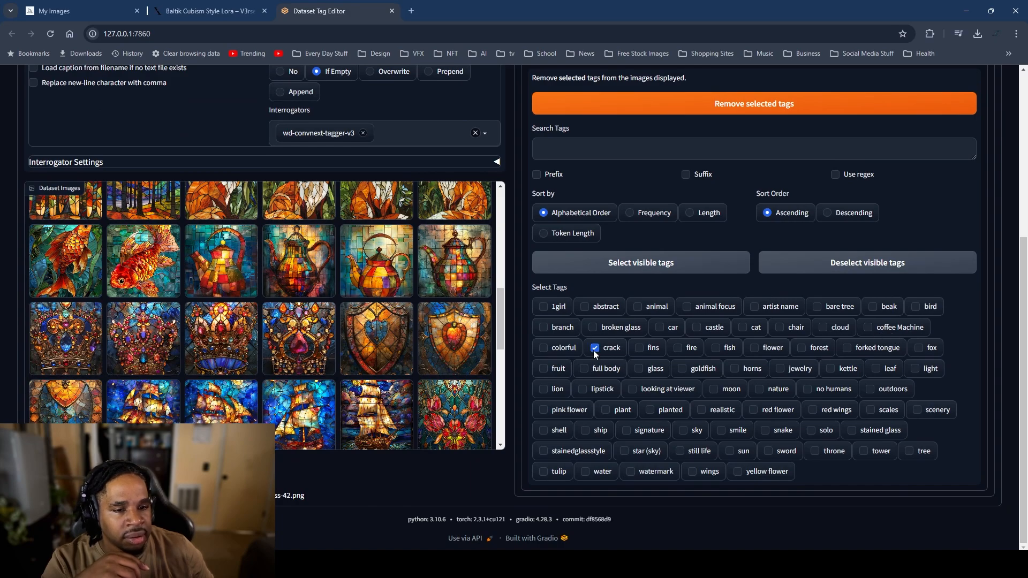
{"action": "scroll", "coordinate": [634, 297], "scroll_direction": "up", "scroll_amount": 2}
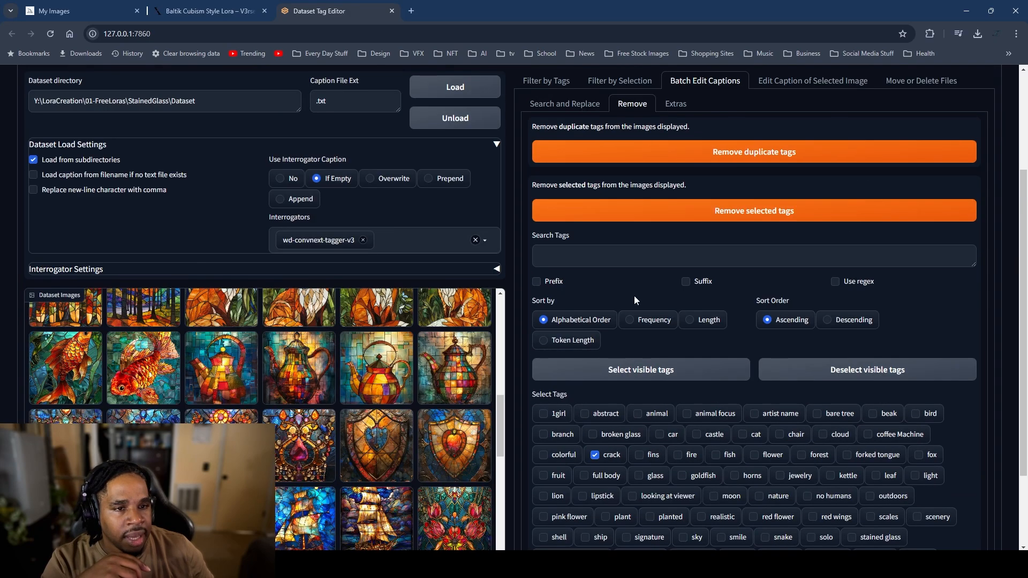
{"action": "left_click", "coordinate": [691, 214]}
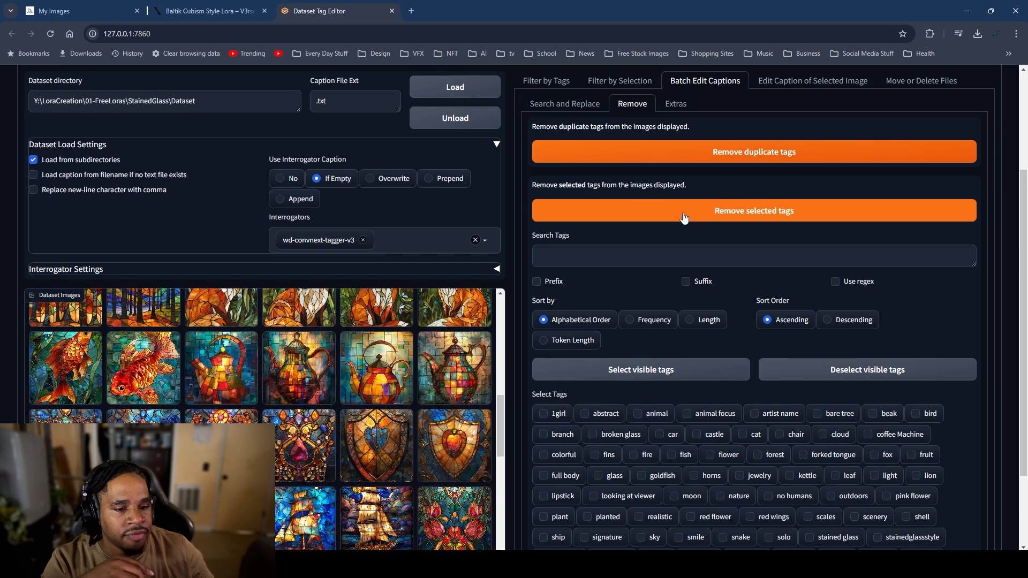
{"action": "scroll", "coordinate": [699, 362], "scroll_direction": "down", "scroll_amount": 2}
{"action": "scroll", "coordinate": [699, 362], "scroll_direction": "up", "scroll_amount": 5}
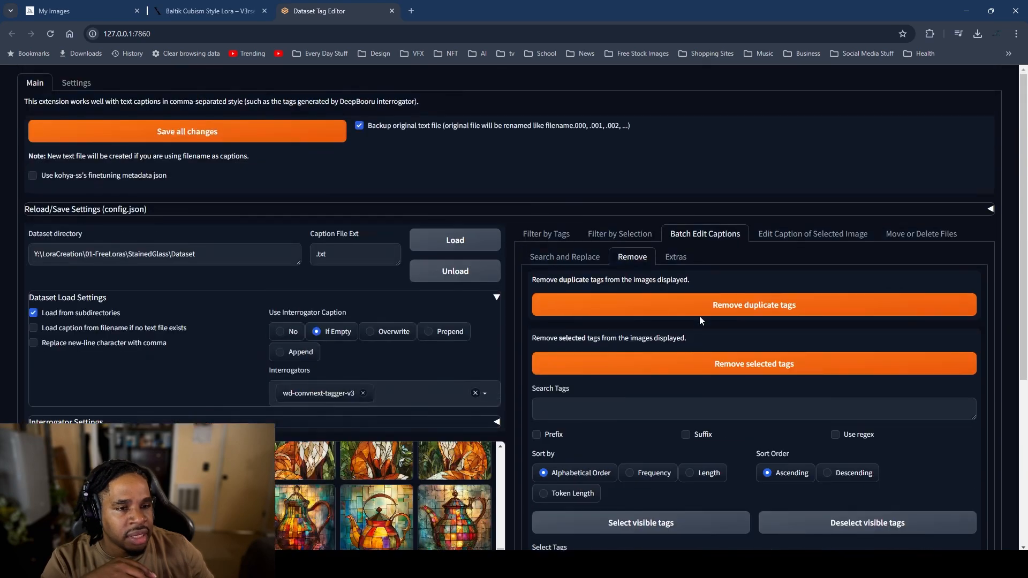
Step: Append crown to the caption of the jeweled crown image tagged looking at viewer, apply the change, and close the image
{"action": "left_click", "coordinate": [808, 234]}
{"action": "scroll", "coordinate": [365, 369], "scroll_direction": "down", "scroll_amount": 2}
{"action": "scroll", "coordinate": [364, 369], "scroll_direction": "up", "scroll_amount": 3}
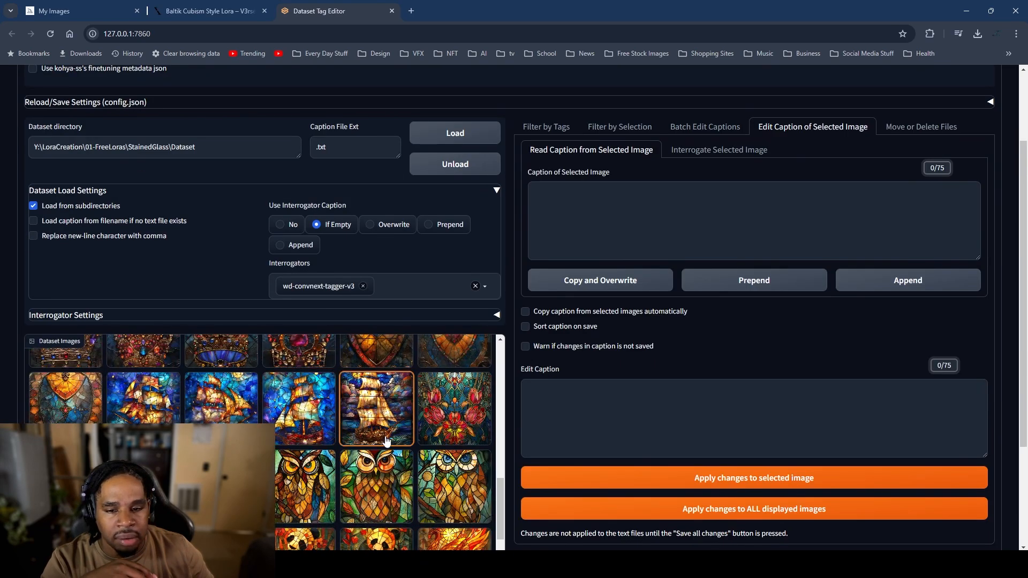
{"action": "scroll", "coordinate": [64, 412], "scroll_direction": "down", "scroll_amount": 1}
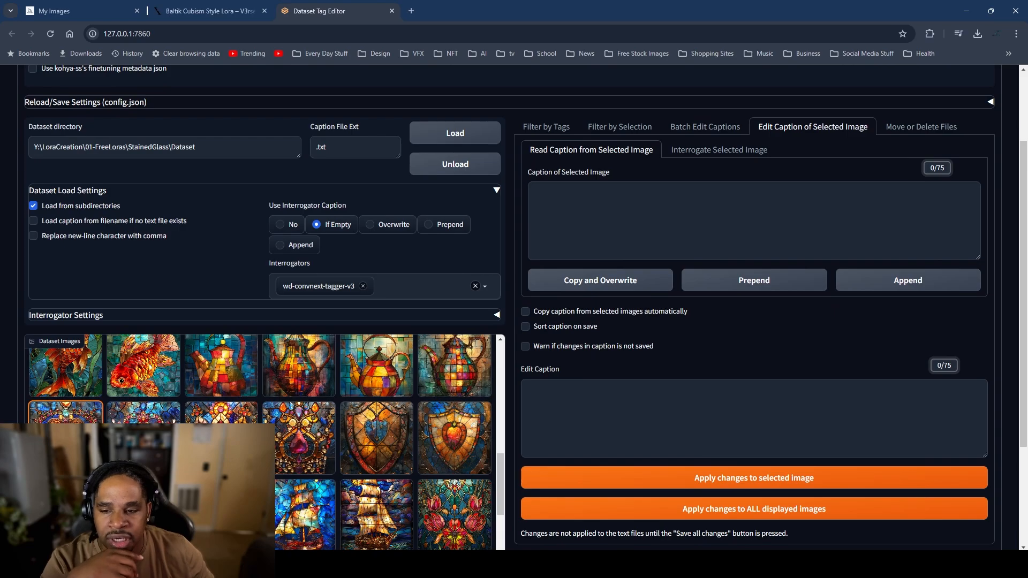
{"action": "left_click", "coordinate": [64, 412]}
{"action": "scroll", "coordinate": [612, 375], "scroll_direction": "up", "scroll_amount": 3}
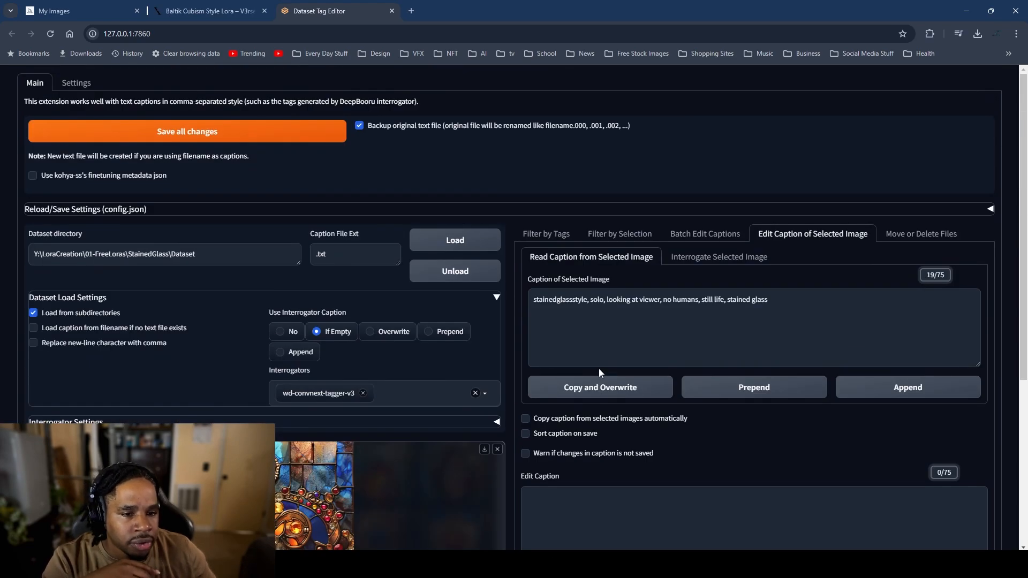
{"action": "scroll", "coordinate": [586, 417], "scroll_direction": "down", "scroll_amount": 2}
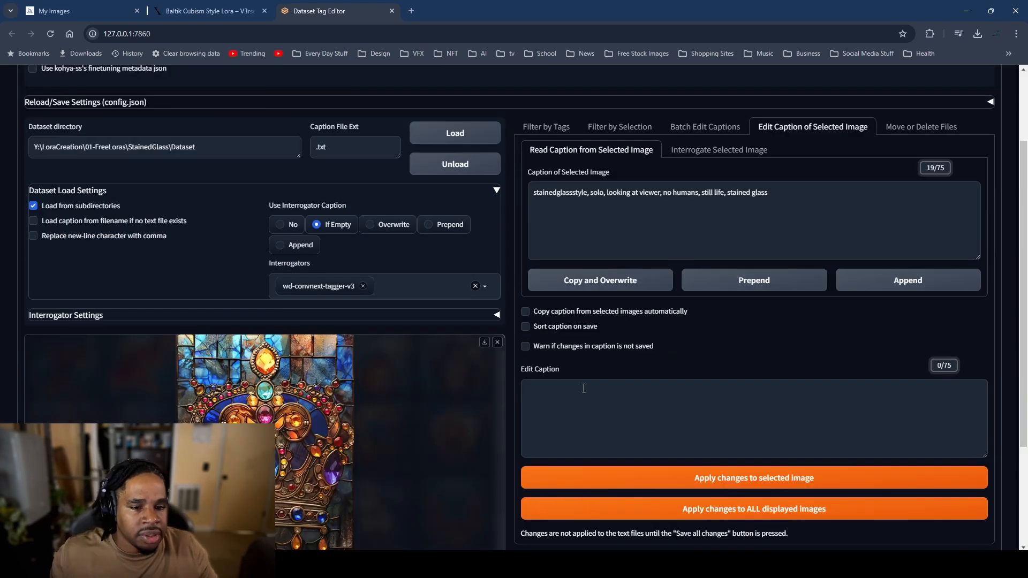
{"action": "left_click", "coordinate": [602, 280]}
{"action": "left_click", "coordinate": [777, 391]}
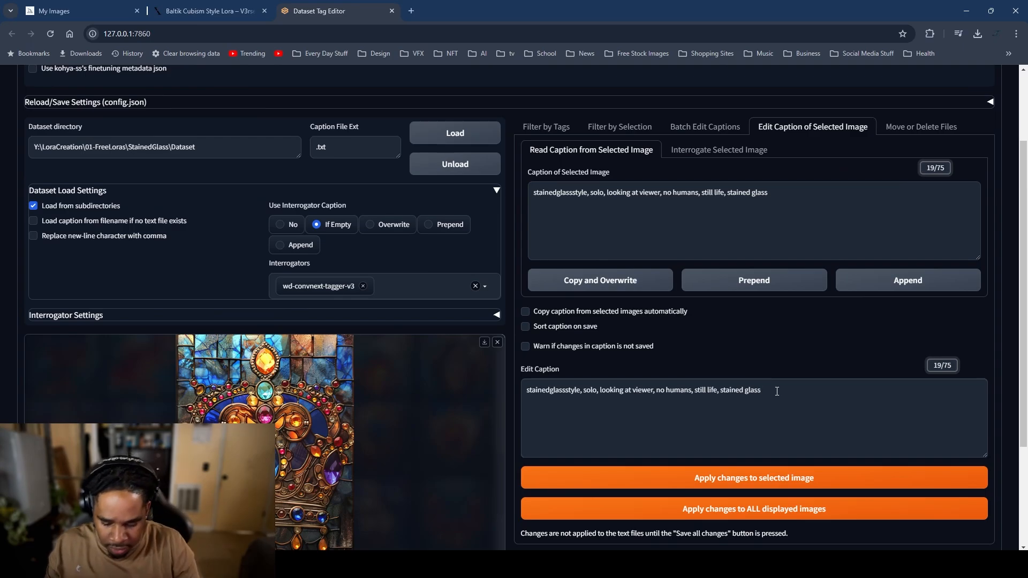
{"action": "type", "text": ", crown"}
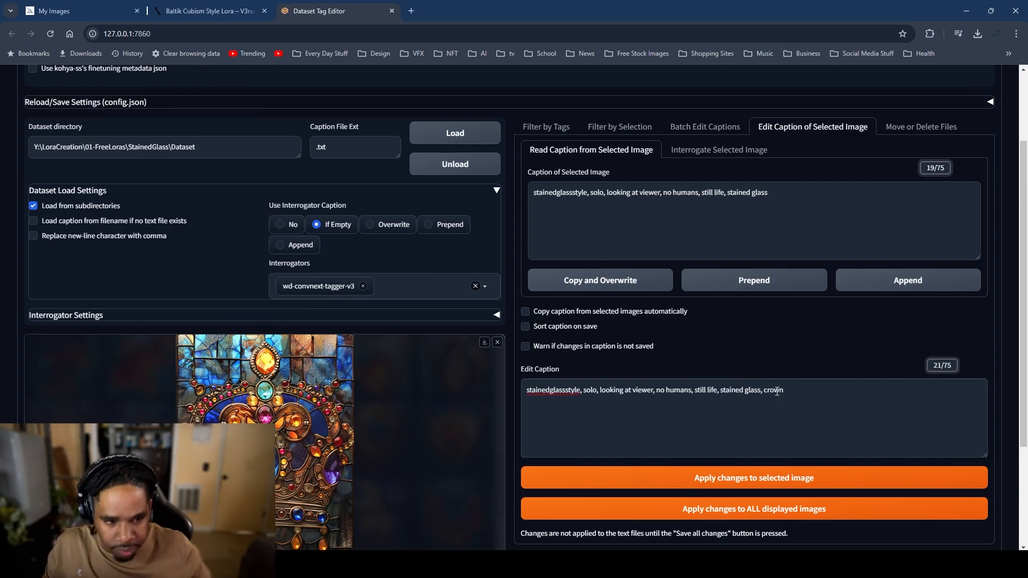
{"action": "left_click_drag", "start_coordinate": [783, 391], "coordinate": [755, 395]}
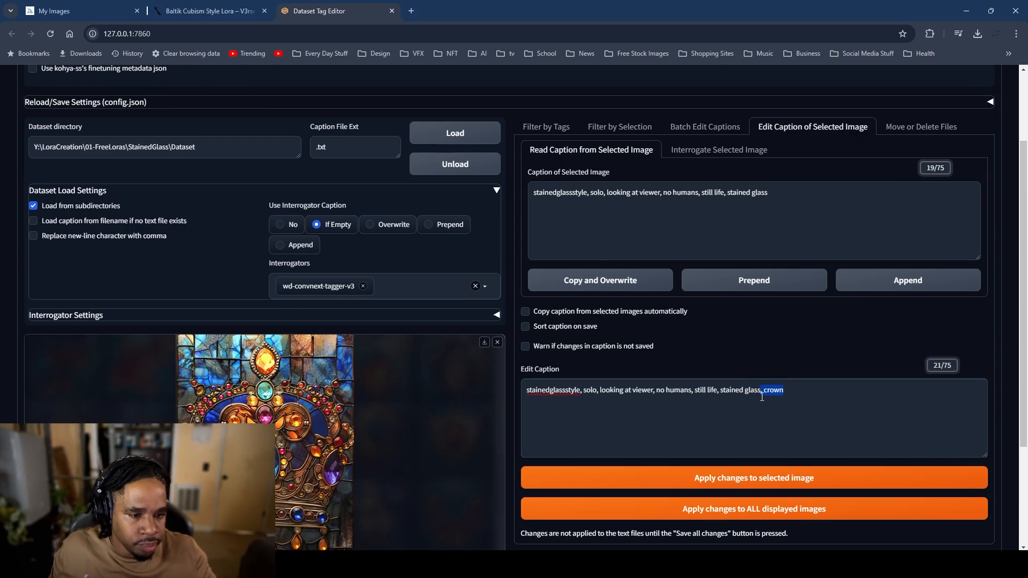
{"action": "left_click", "coordinate": [686, 481]}
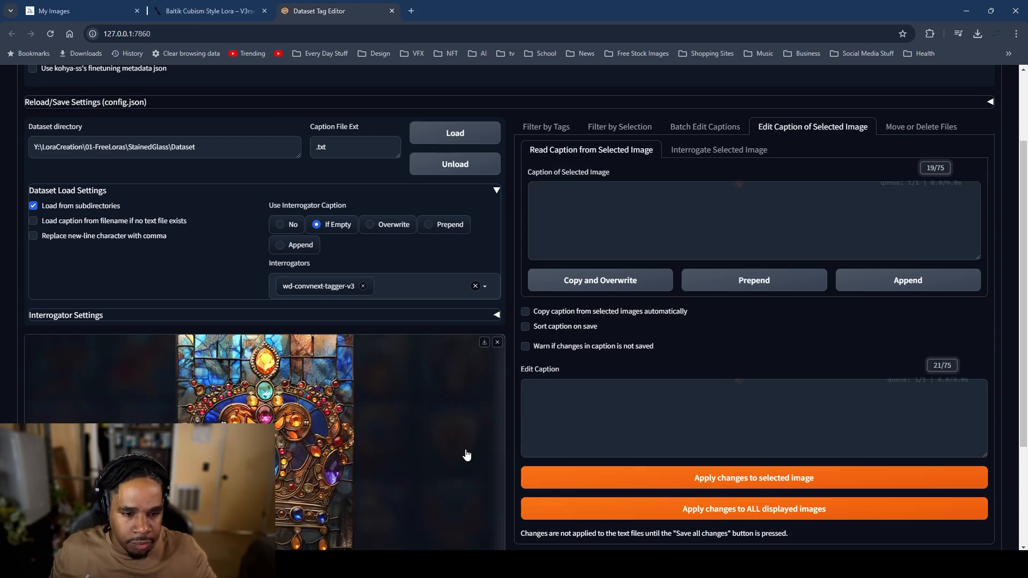
{"action": "left_click", "coordinate": [497, 342]}
Step: Append crown to the caption of the second crown image, tagged solo and still life, apply the change, and close the image
{"action": "left_click", "coordinate": [143, 438]}
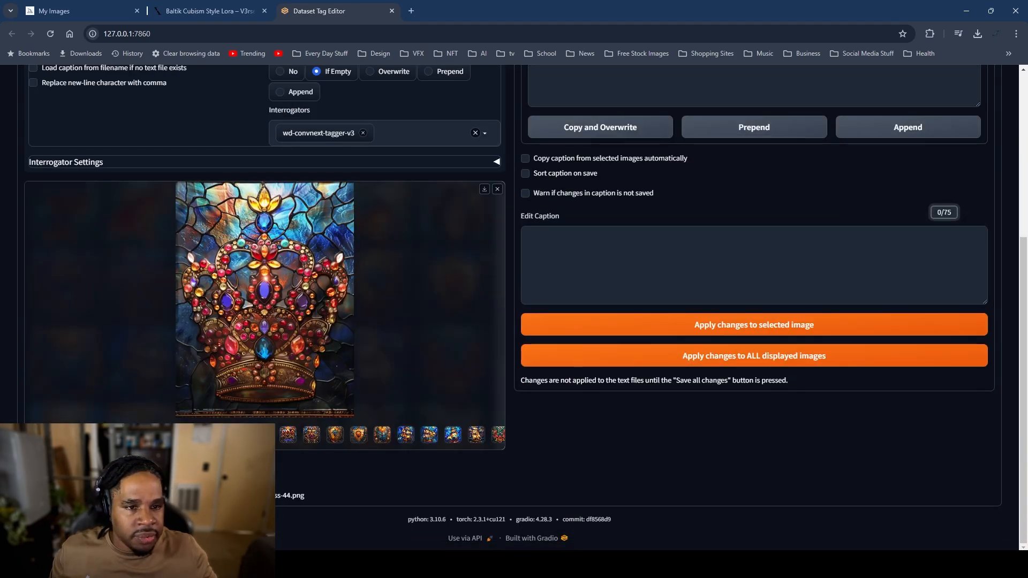
{"action": "scroll", "coordinate": [634, 319], "scroll_direction": "up", "scroll_amount": 4}
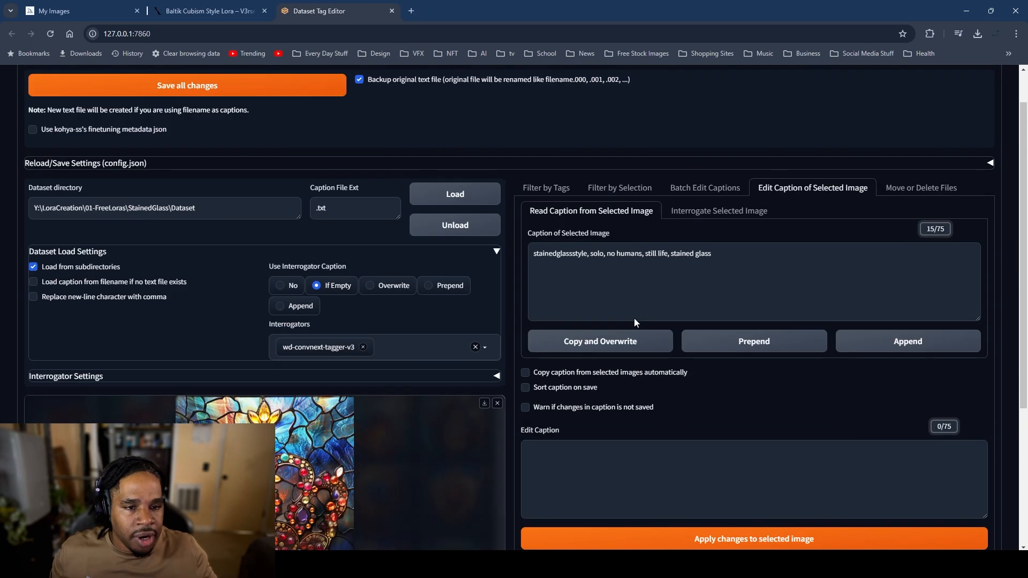
{"action": "left_click", "coordinate": [598, 340]}
{"action": "left_click", "coordinate": [759, 457]}
{"action": "type", "text": ", crown"}
{"action": "left_click", "coordinate": [631, 539]}
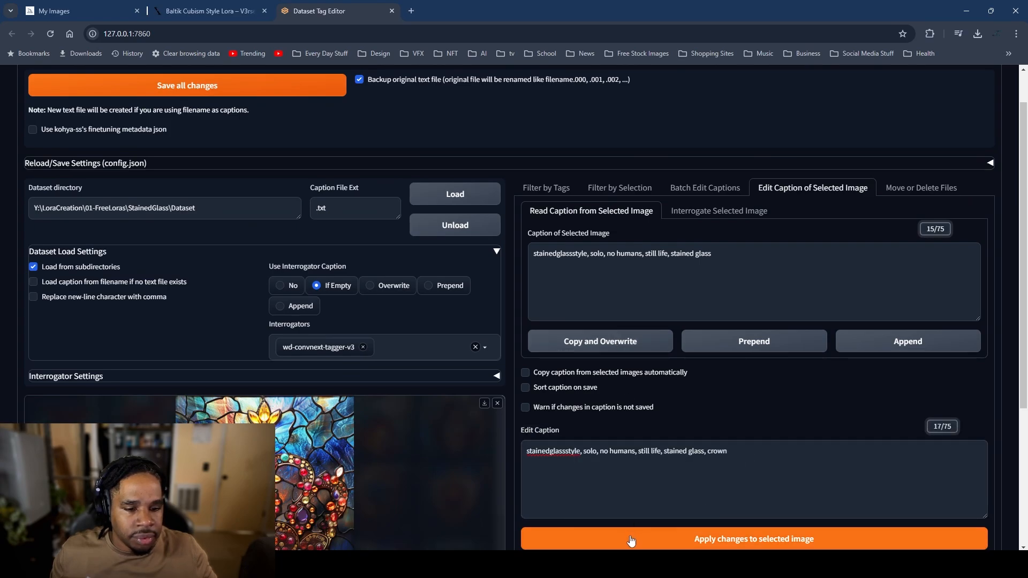
{"action": "left_click", "coordinate": [498, 403]}
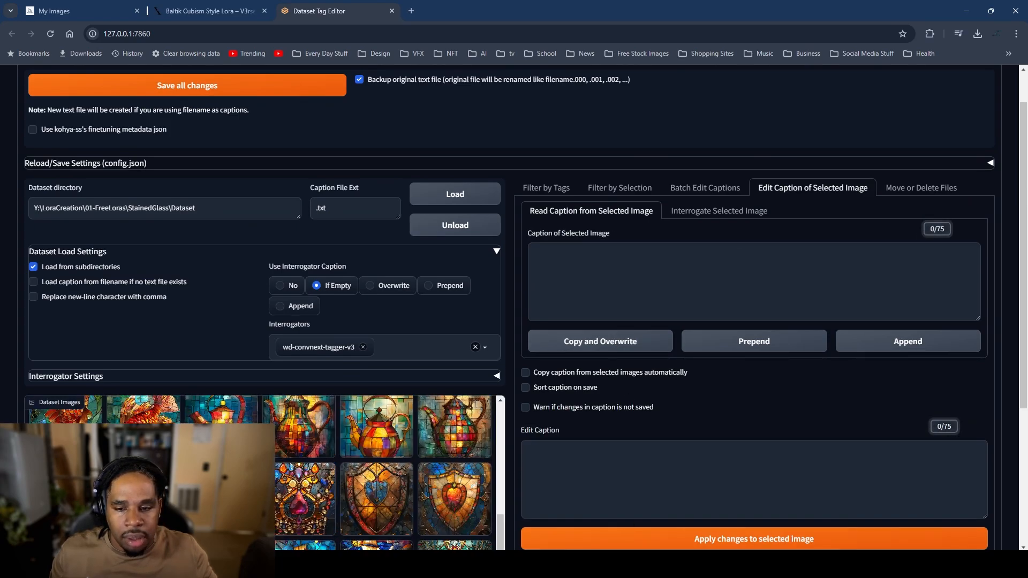
Step: Append crown to the caption of the crown image tagged jewelry, apply the change, and close the image
{"action": "left_click", "coordinate": [144, 438]}
{"action": "scroll", "coordinate": [712, 334], "scroll_direction": "up", "scroll_amount": 3}
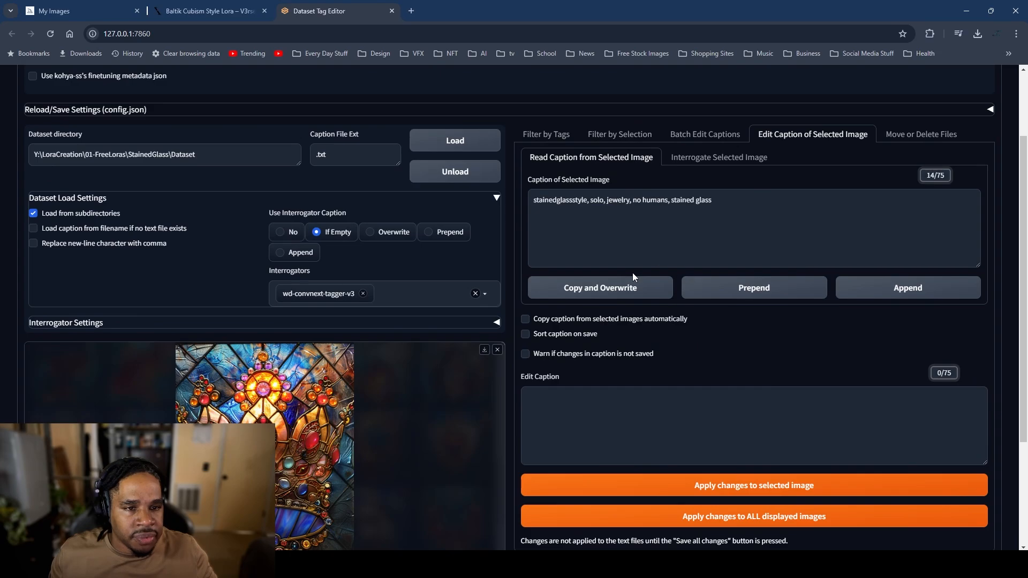
{"action": "left_click", "coordinate": [625, 289]}
{"action": "left_click", "coordinate": [750, 399]}
{"action": "type", "text": ", crown"}
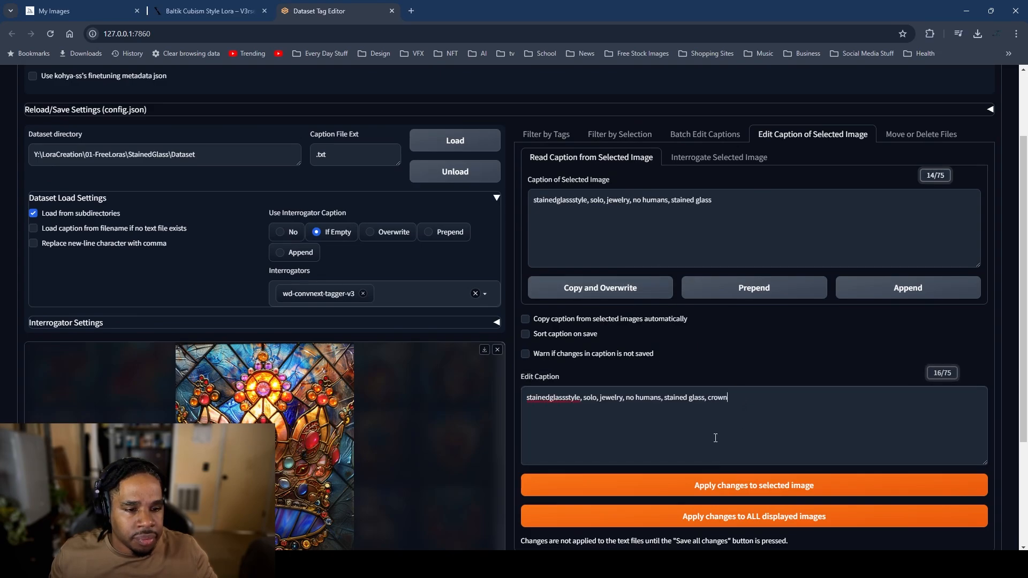
{"action": "left_click", "coordinate": [703, 492]}
{"action": "left_click", "coordinate": [497, 351]}
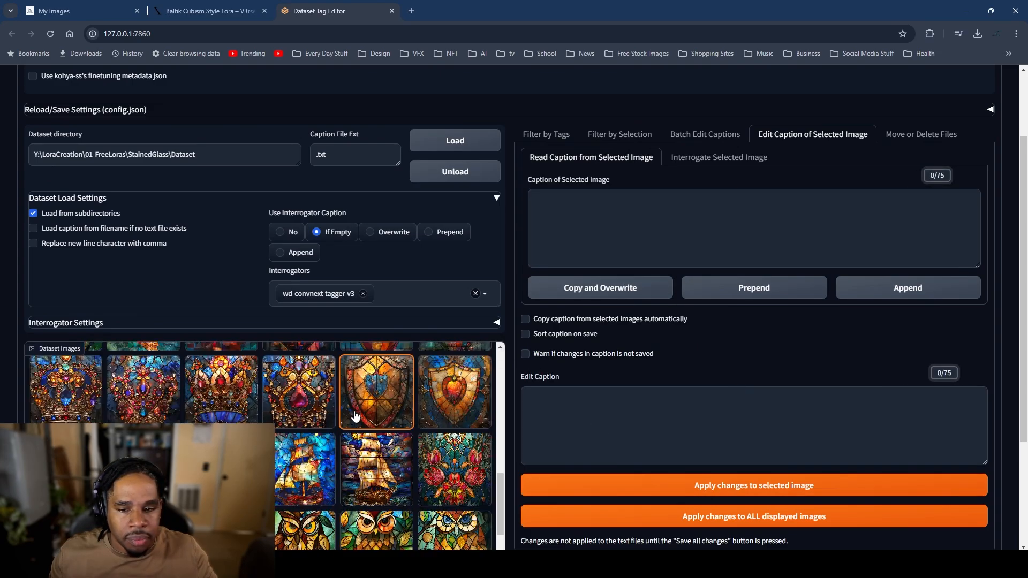
Step: Append crown to the caption of the crown image tagged full body, apply the change, and close the image
{"action": "left_click", "coordinate": [454, 390]}
{"action": "scroll", "coordinate": [640, 357], "scroll_direction": "up", "scroll_amount": 3}
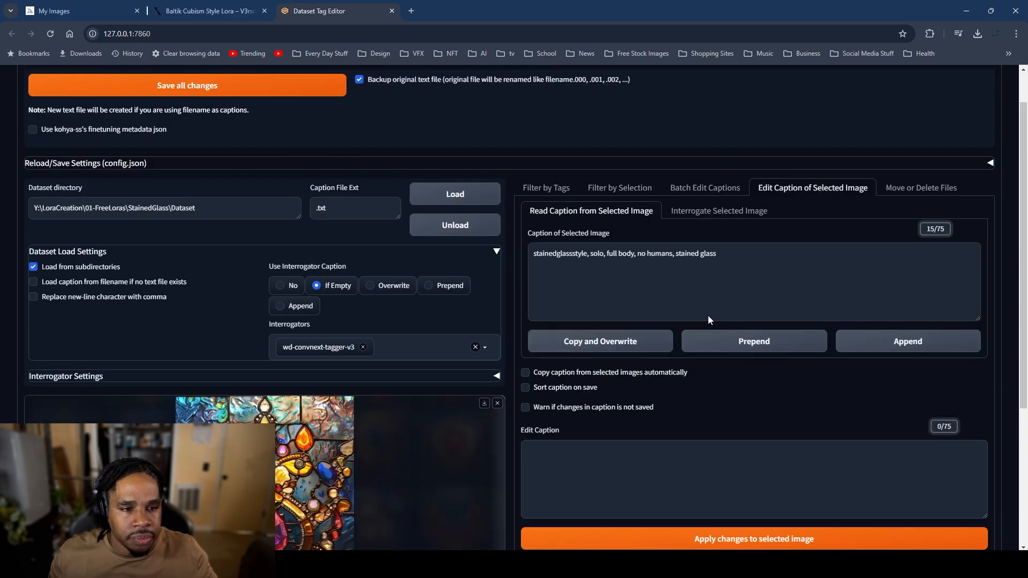
{"action": "left_click", "coordinate": [600, 341]}
{"action": "scroll", "coordinate": [721, 418], "scroll_direction": "down", "scroll_amount": 2}
{"action": "left_click", "coordinate": [736, 355]}
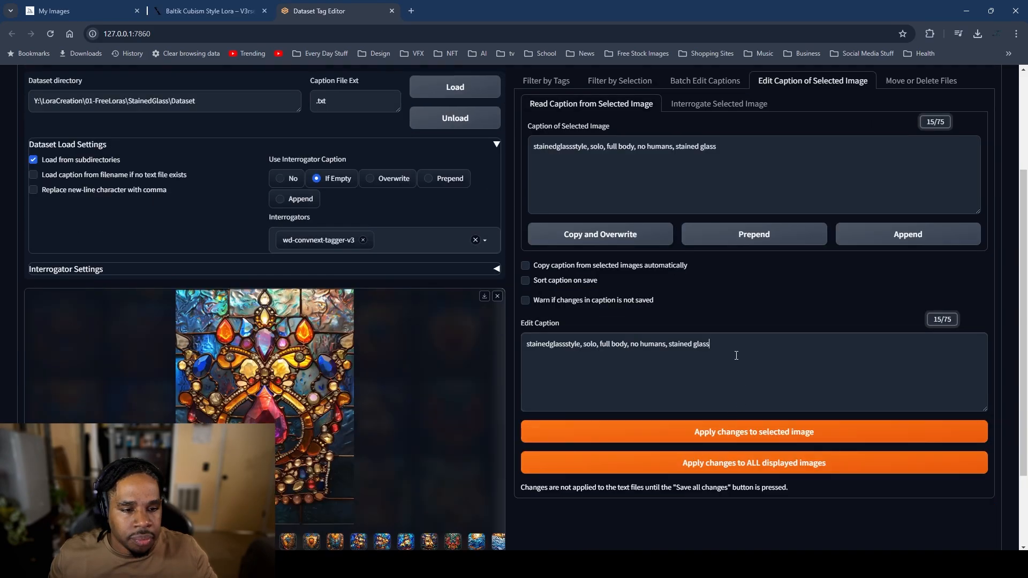
{"action": "type", "text": ", crown"}
{"action": "left_click", "coordinate": [690, 431]}
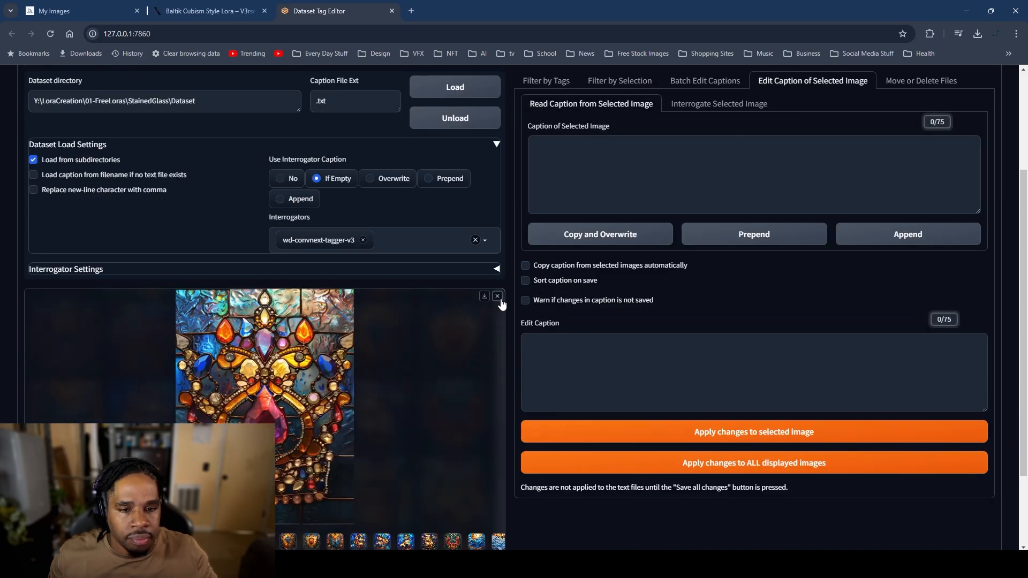
{"action": "left_click", "coordinate": [499, 297]}
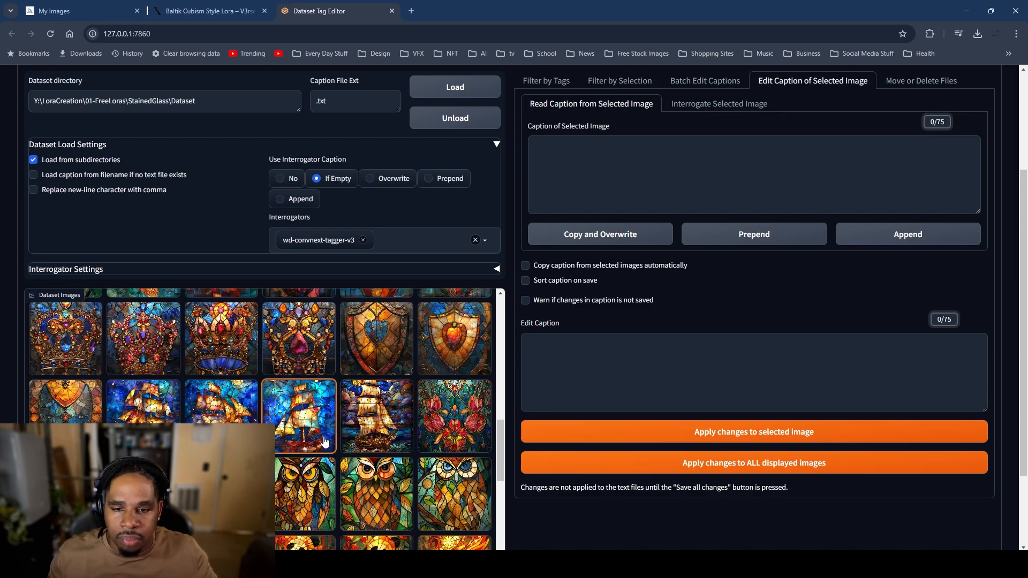
Step: Append shield to the caption of the shield image tagged star (sky) and broken glass, and apply the change
{"action": "left_click", "coordinate": [377, 363]}
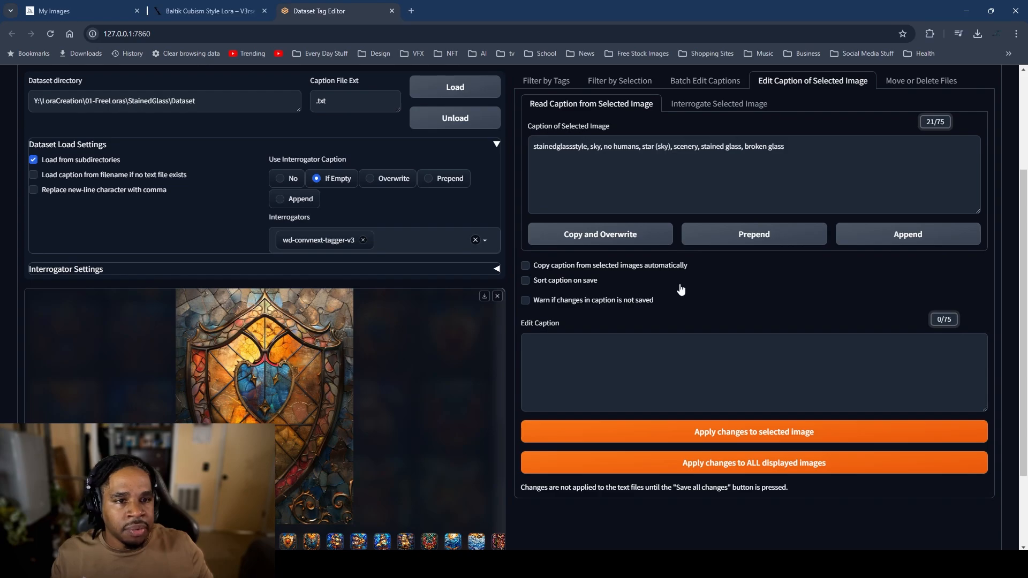
{"action": "left_click", "coordinate": [638, 235]}
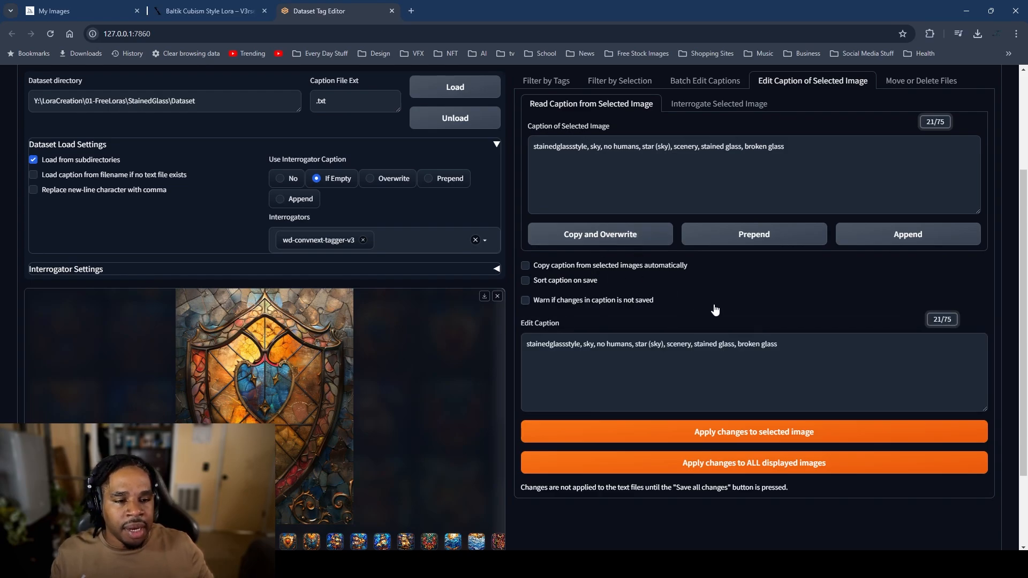
{"action": "left_click", "coordinate": [784, 343]}
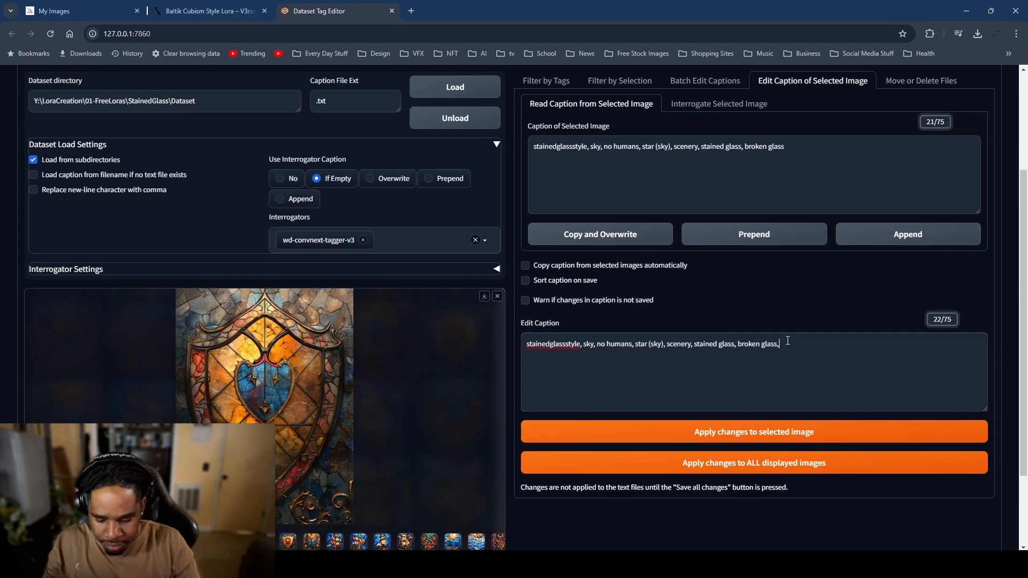
{"action": "type", "text": ", shield"}
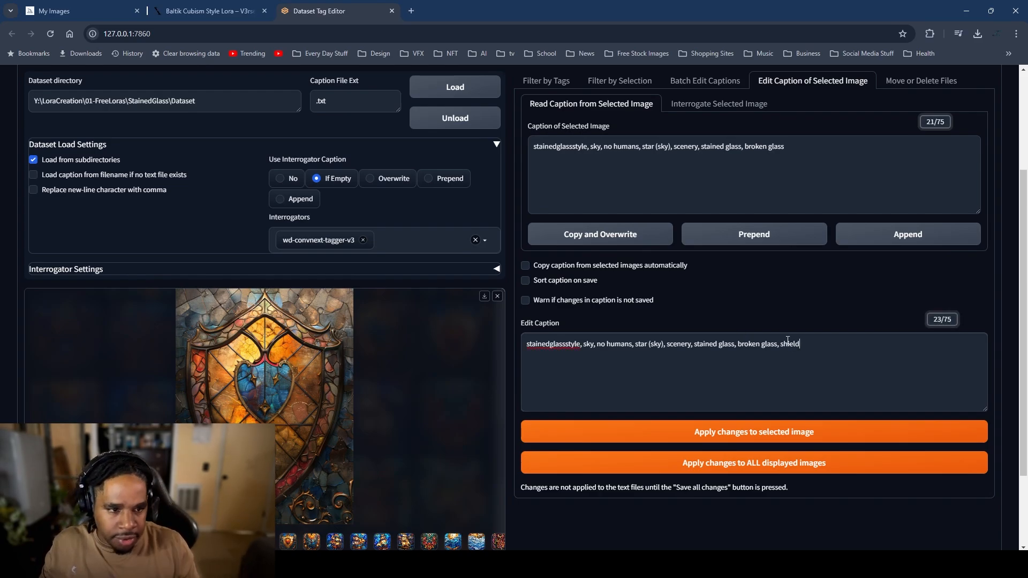
{"action": "left_click_drag", "start_coordinate": [800, 344], "coordinate": [779, 347]}
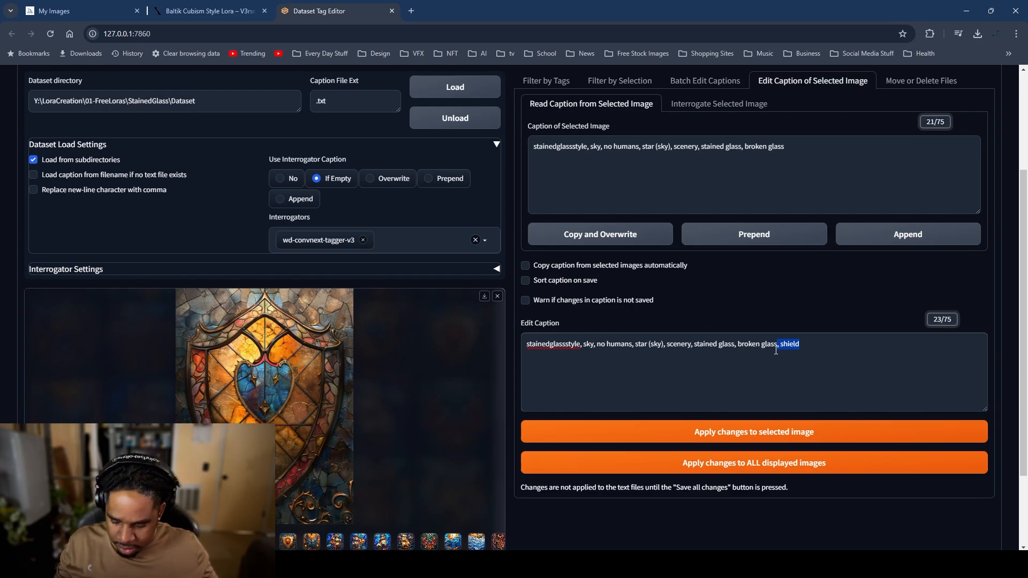
{"action": "left_click", "coordinate": [717, 432]}
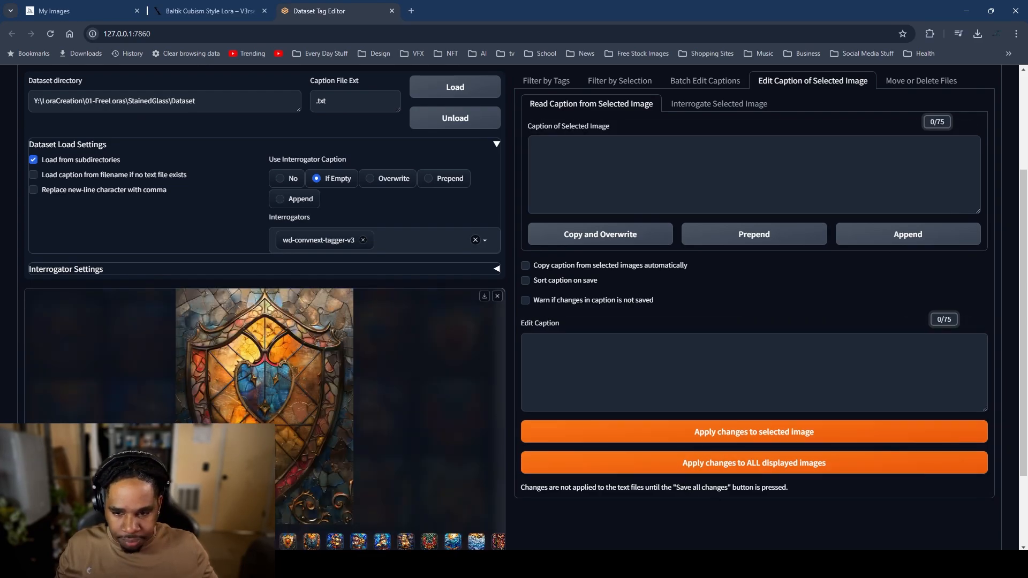
Step: Append shield to the caption of the shield image with the red heart at its center, and apply the change
{"action": "left_click", "coordinate": [453, 432]}
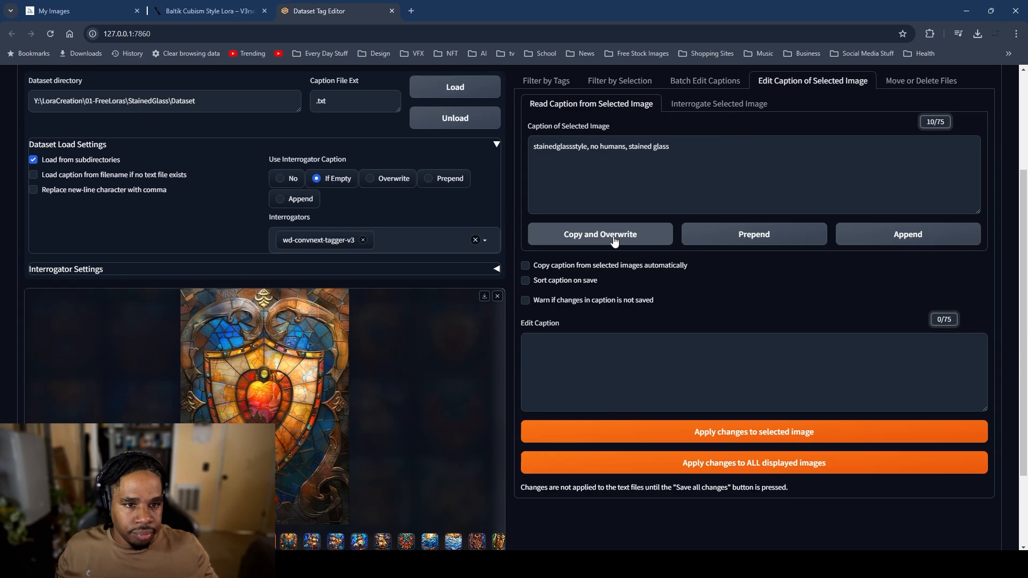
{"action": "left_click", "coordinate": [589, 235]}
{"action": "left_click", "coordinate": [703, 351]}
{"action": "type", "text": ", shield"}
{"action": "left_click", "coordinate": [696, 432]}
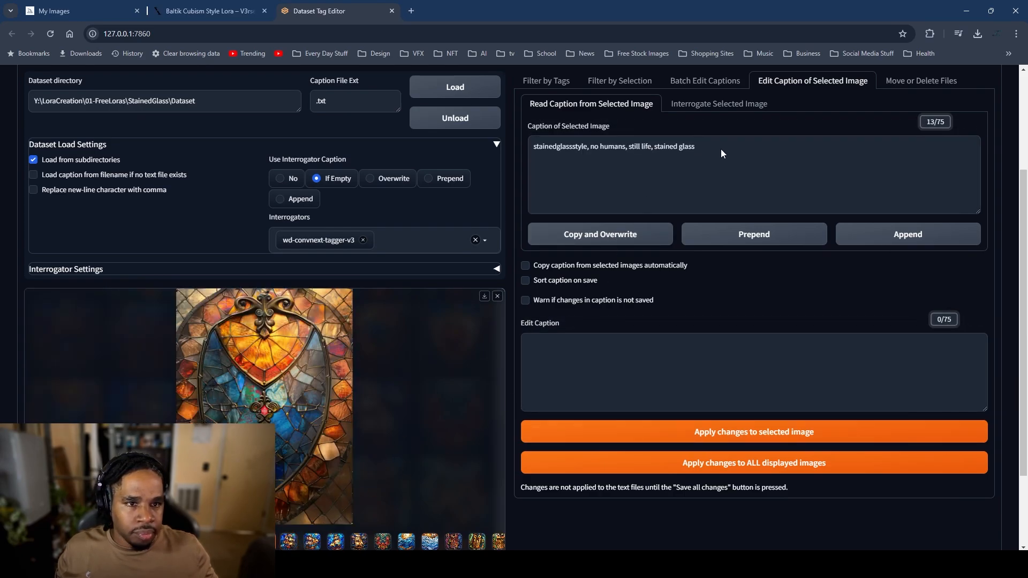
Step: Append shield to the caption of the oval shield image tagged still life, and apply the change
{"action": "left_click", "coordinate": [624, 233]}
{"action": "left_click", "coordinate": [700, 345]}
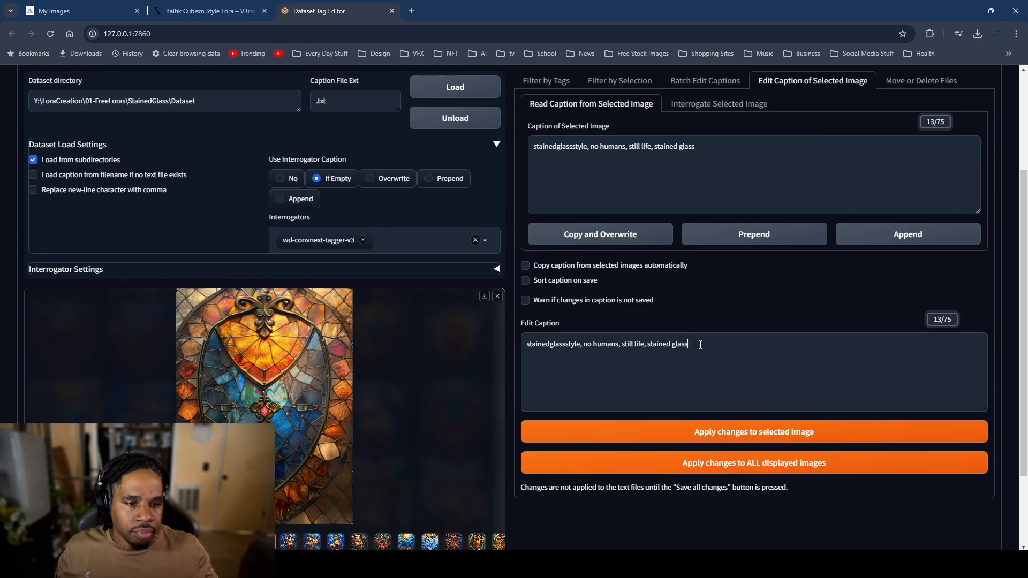
{"action": "left_click", "coordinate": [669, 426]}
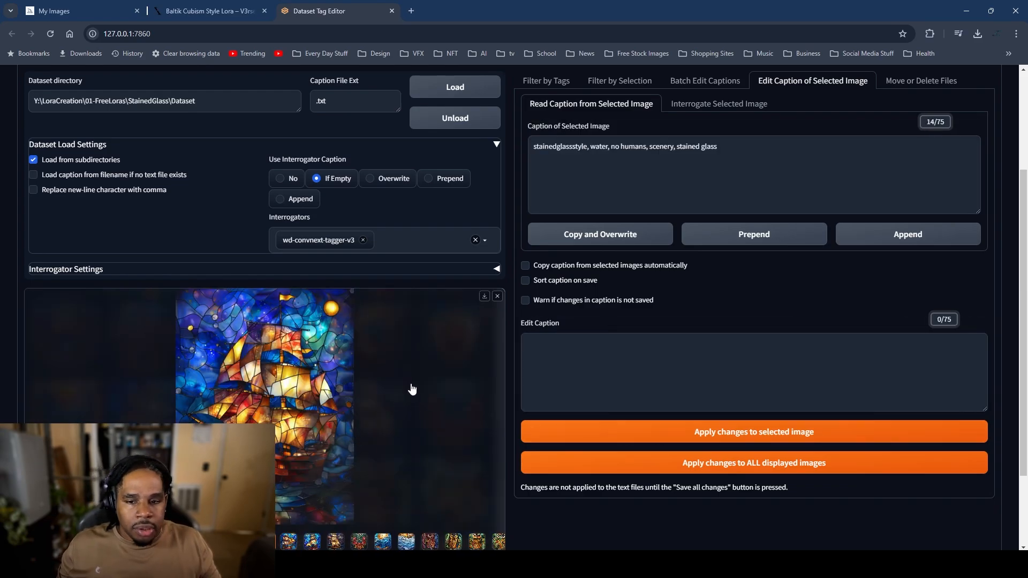
Step: Append ship to the caption of the sailing ship image tagged water and scenery, and apply the change
{"action": "left_click", "coordinate": [581, 238]}
{"action": "left_click", "coordinate": [724, 345]}
{"action": "type", "text": ", "}
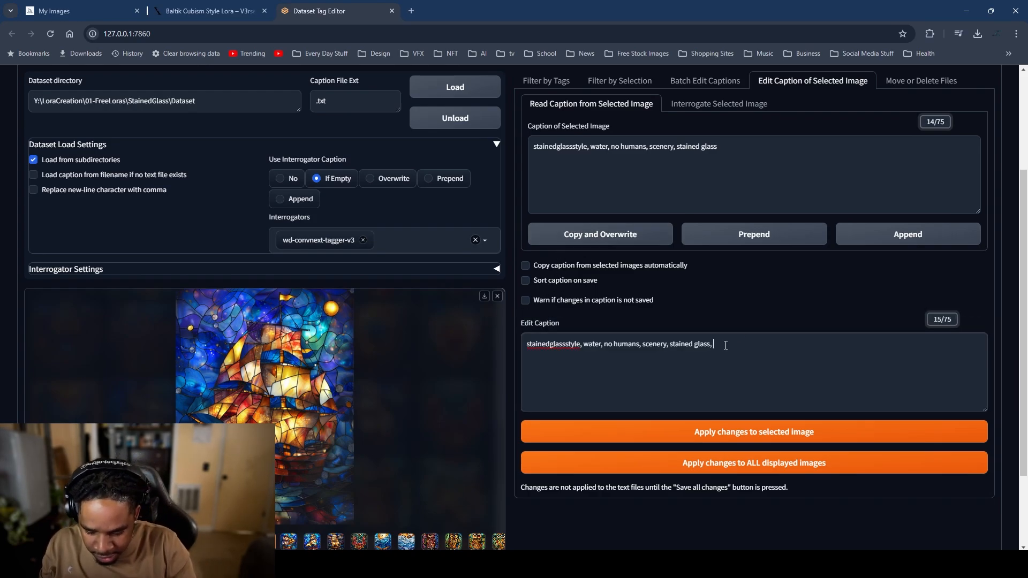
{"action": "type", "text": "ship"}
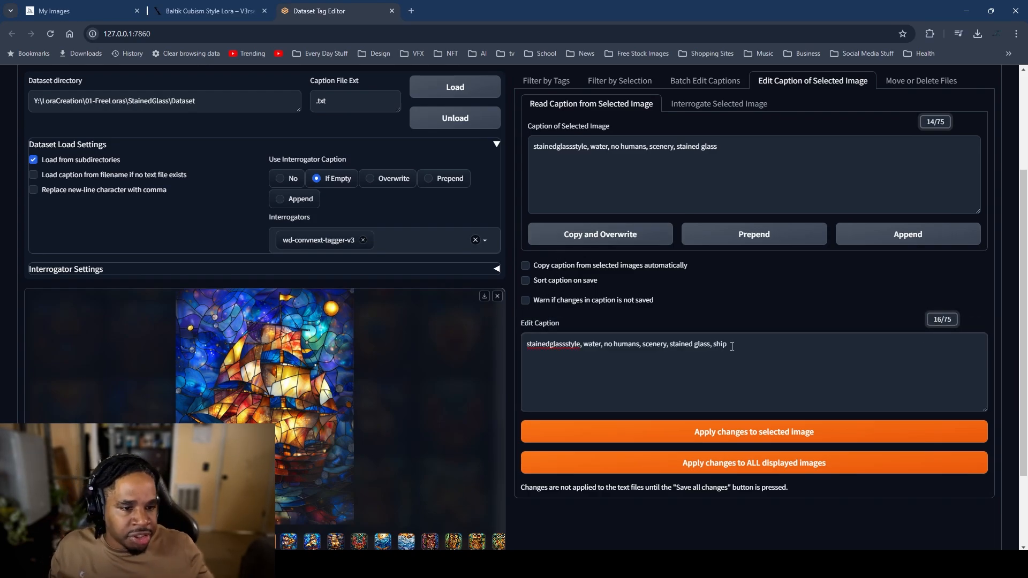
{"action": "left_click_drag", "start_coordinate": [726, 345], "coordinate": [712, 352]}
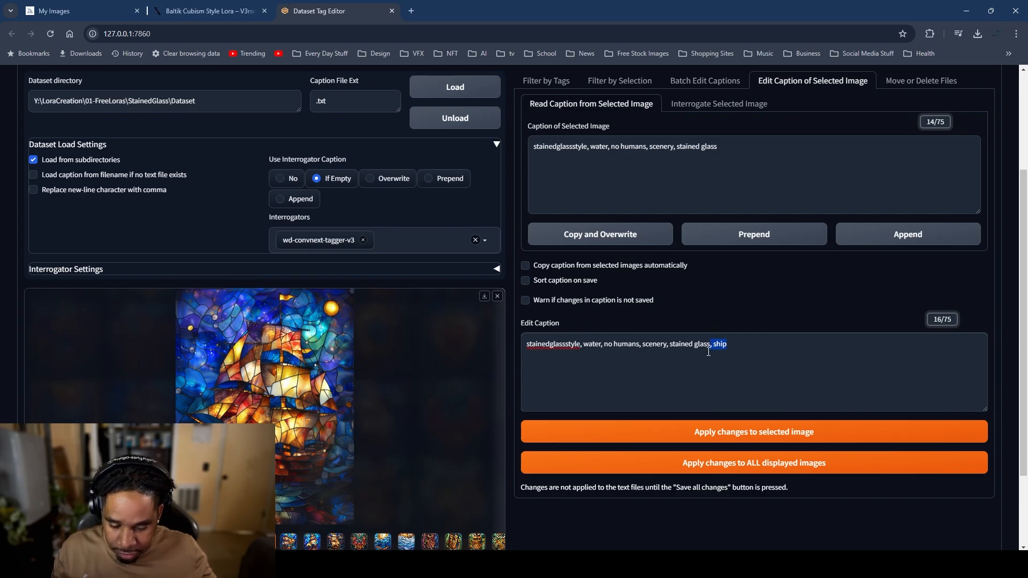
{"action": "left_click", "coordinate": [637, 438]}
Step: Append ship to the caption of the sailing ship image tagged solo and water, apply the change, and open the following ship image
{"action": "left_click", "coordinate": [290, 542]}
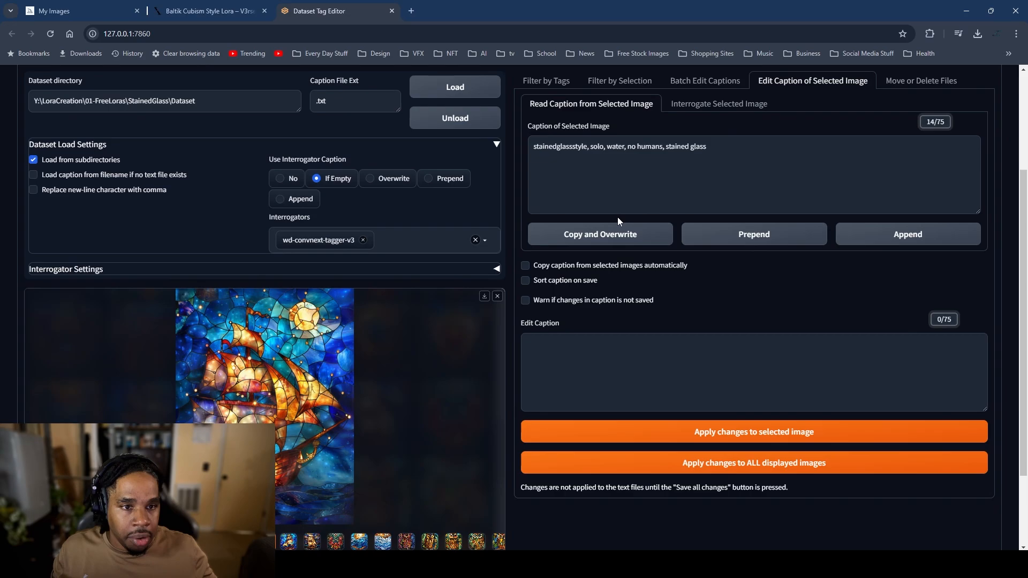
{"action": "left_click", "coordinate": [619, 230]}
{"action": "left_click", "coordinate": [729, 346]}
{"action": "type", "text": ", ship"}
{"action": "left_click", "coordinate": [689, 428]}
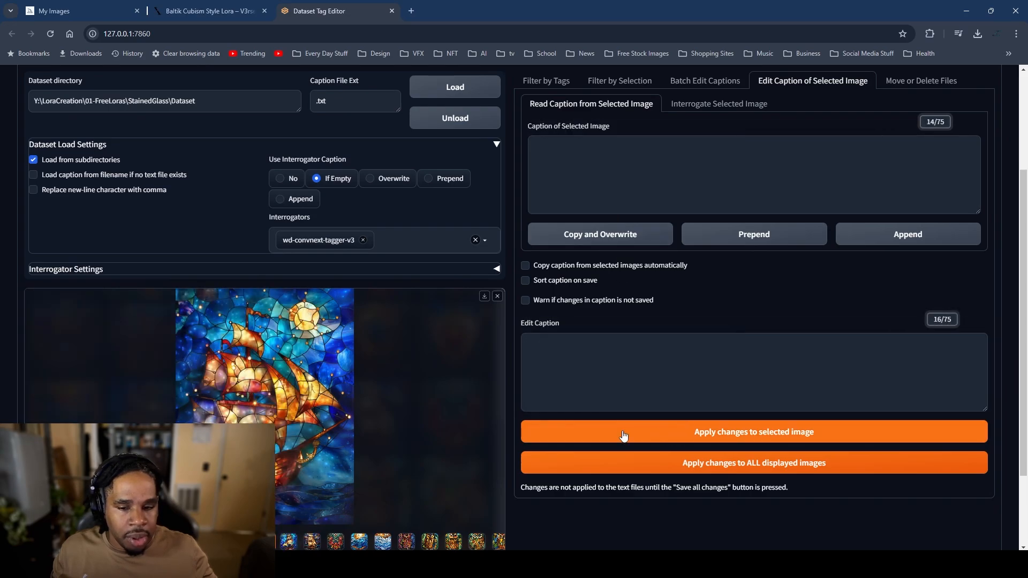
{"action": "left_click", "coordinate": [289, 541]}
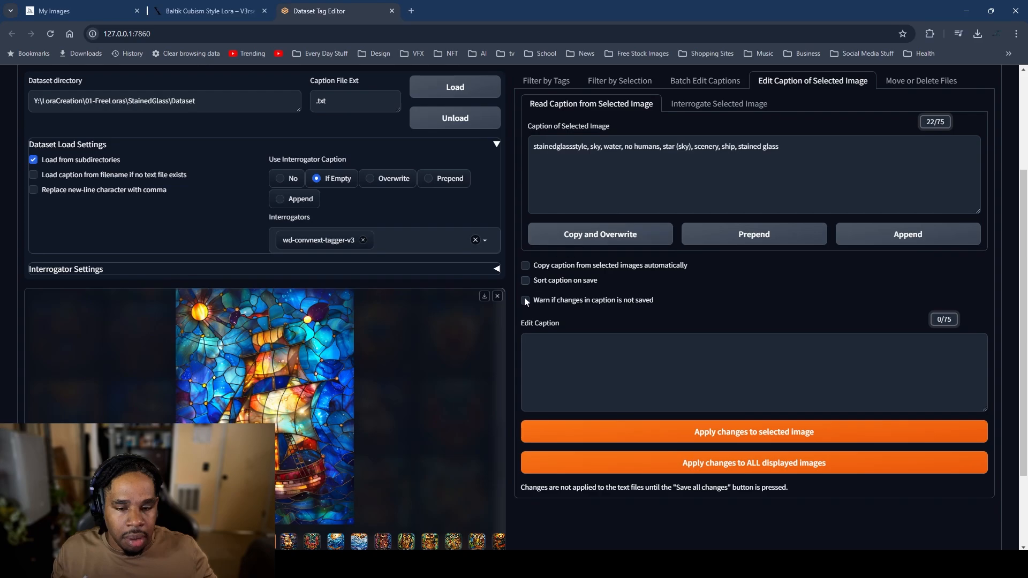
{"action": "left_click", "coordinate": [288, 541]}
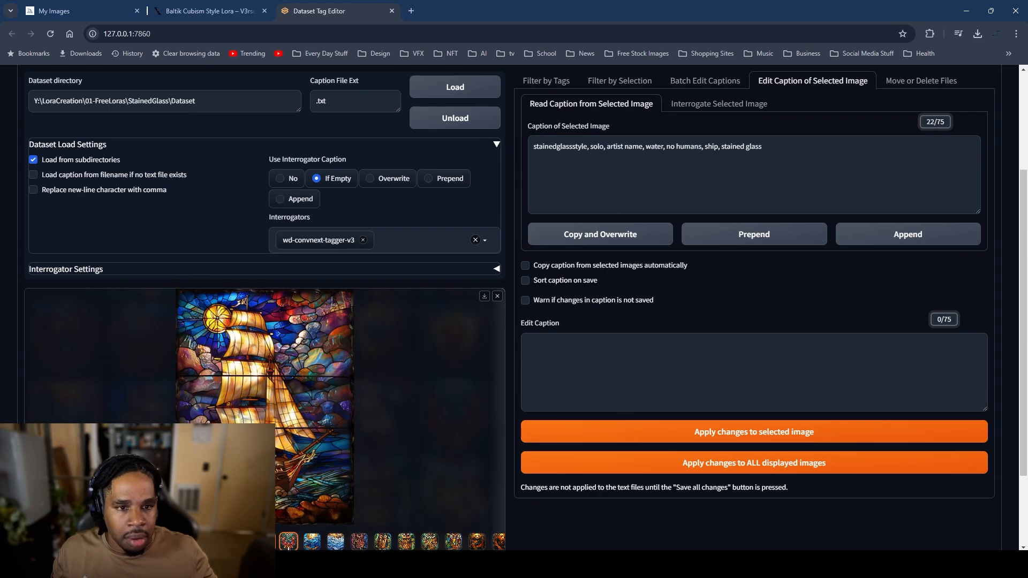
{"action": "left_click", "coordinate": [603, 236]}
{"action": "left_click", "coordinate": [771, 342]}
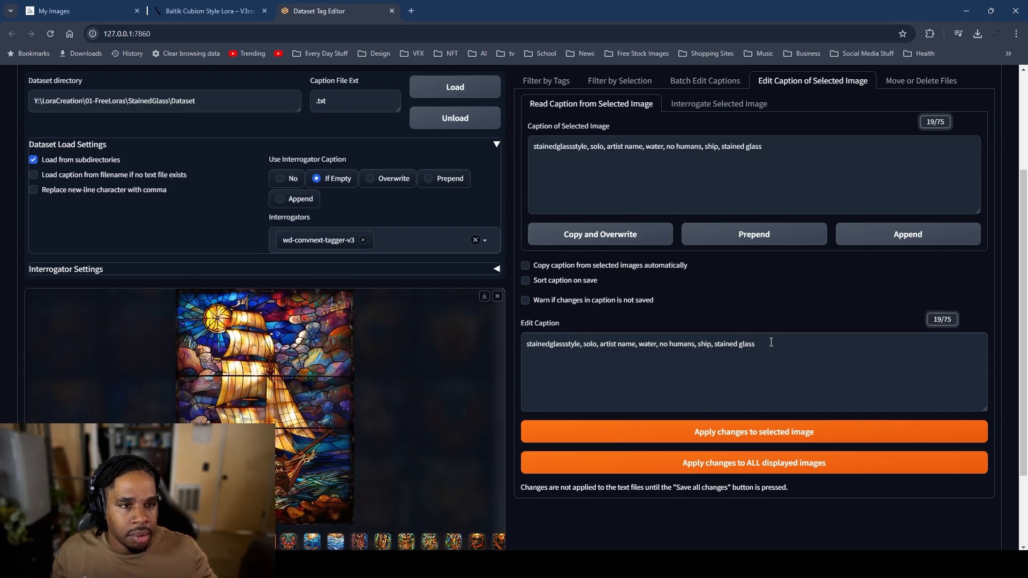
Step: Append necklace and chain to the caption of the red tulip image, and apply the change
{"action": "left_click", "coordinate": [289, 541]}
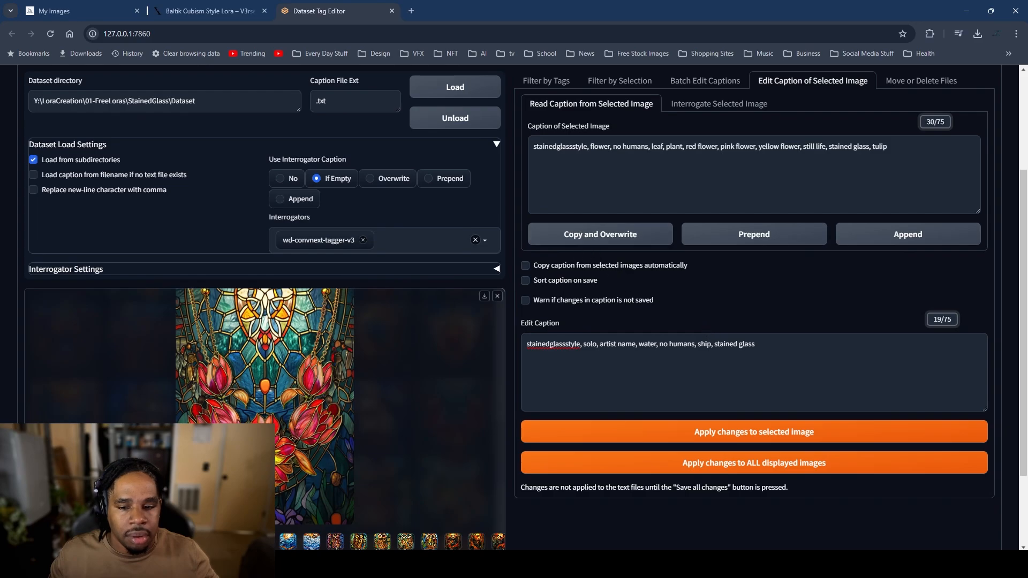
{"action": "left_click", "coordinate": [264, 542]}
{"action": "left_click", "coordinate": [288, 543]}
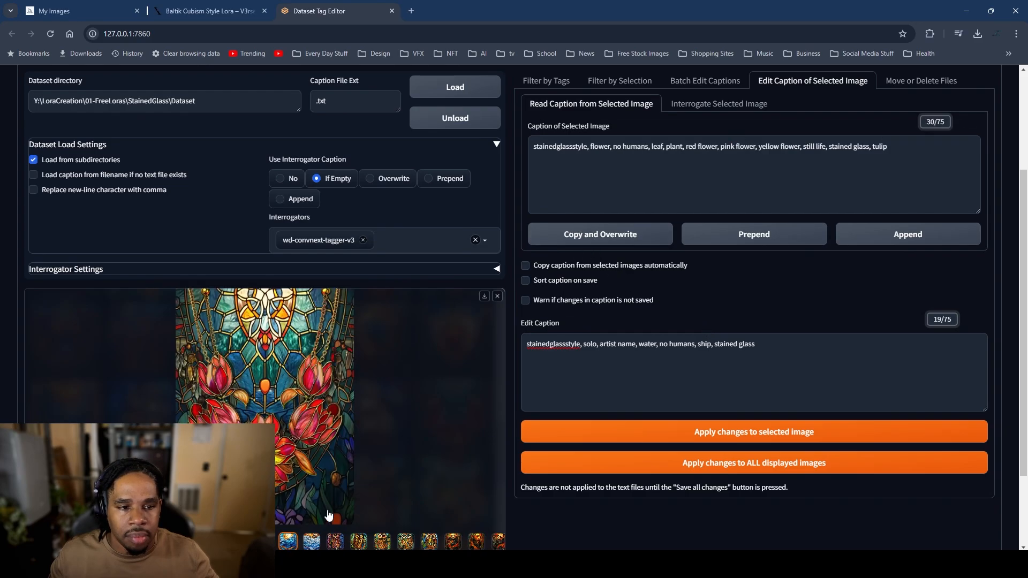
{"action": "left_click", "coordinate": [602, 234]}
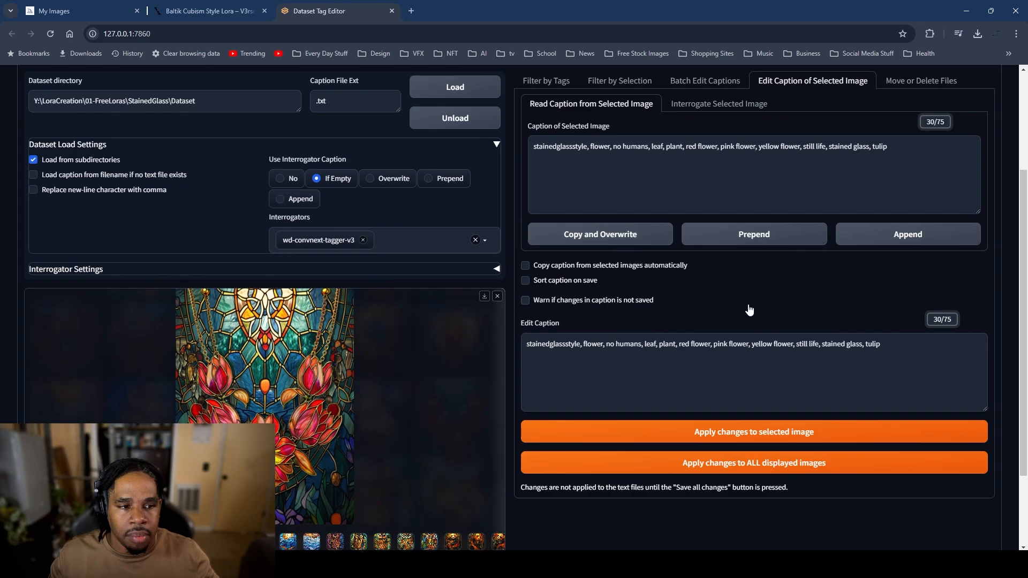
{"action": "left_click", "coordinate": [893, 341]}
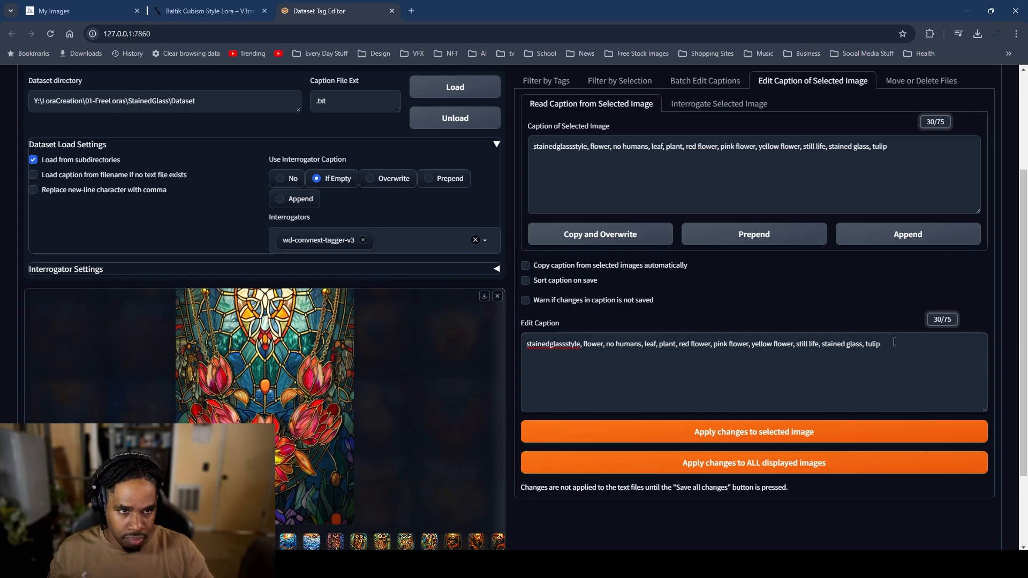
{"action": "type", "text": ", "}
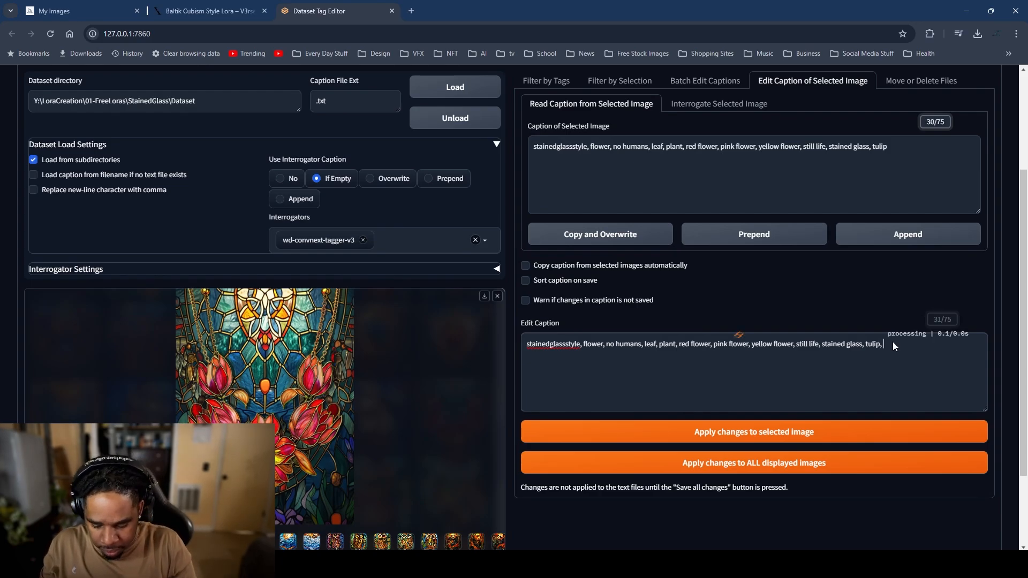
{"action": "type", "text": "nedkla"}
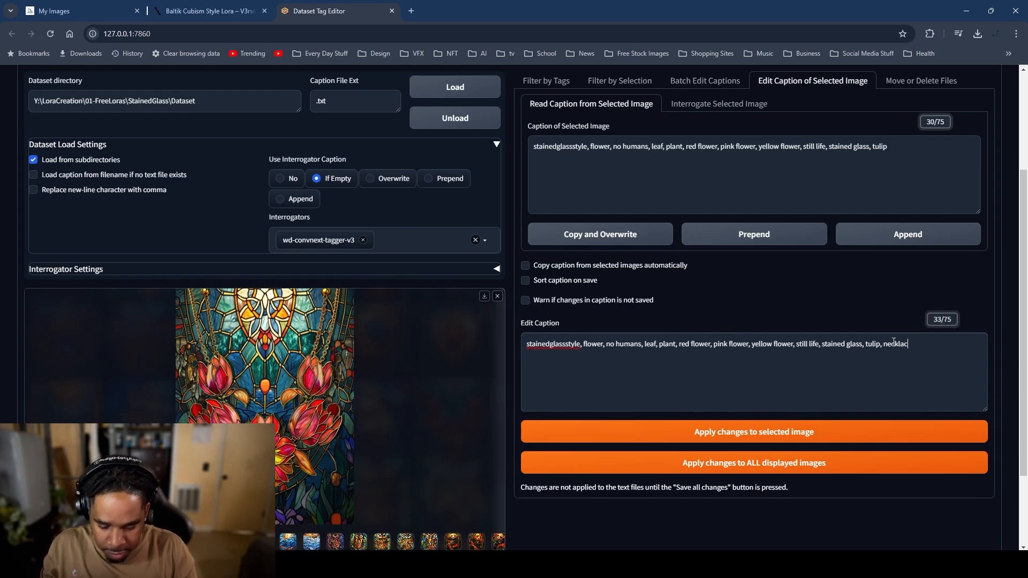
{"action": "type", "text": "ce, chain"}
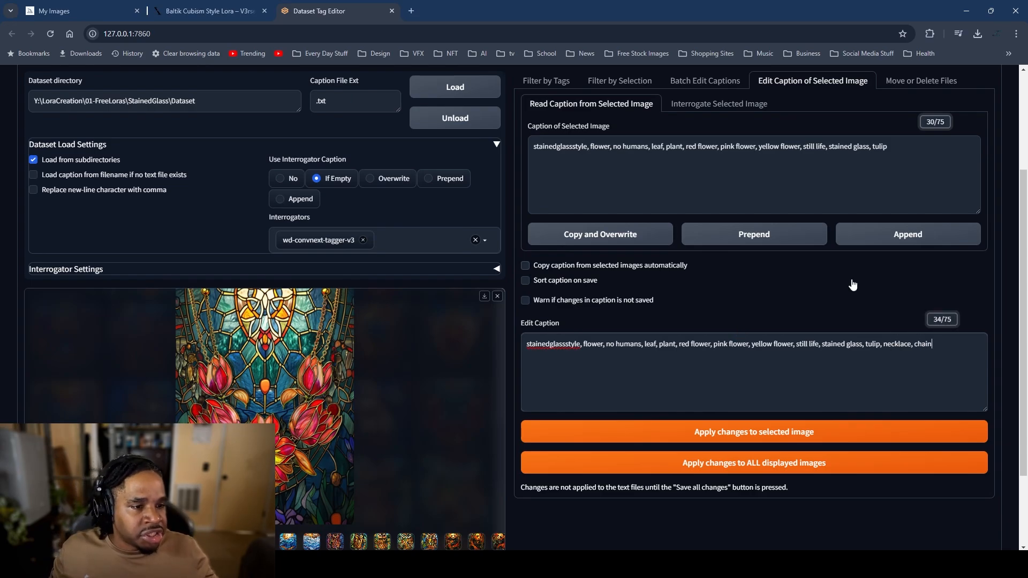
{"action": "left_click", "coordinate": [681, 432]}
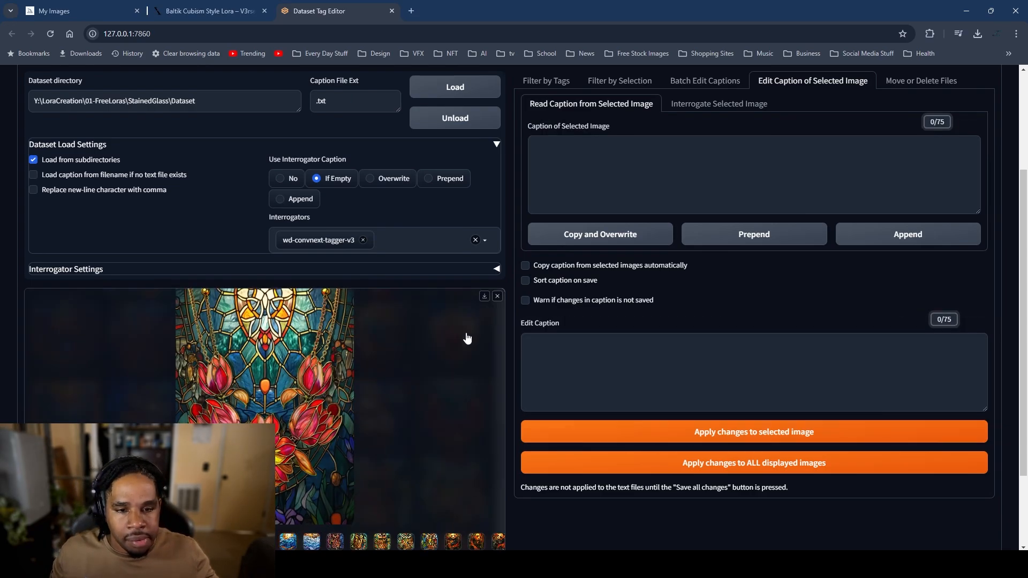
Step: Review the captions of the neighbouring ship, shield, owl and tulip images to check their tags
{"action": "key", "text": "Left"}
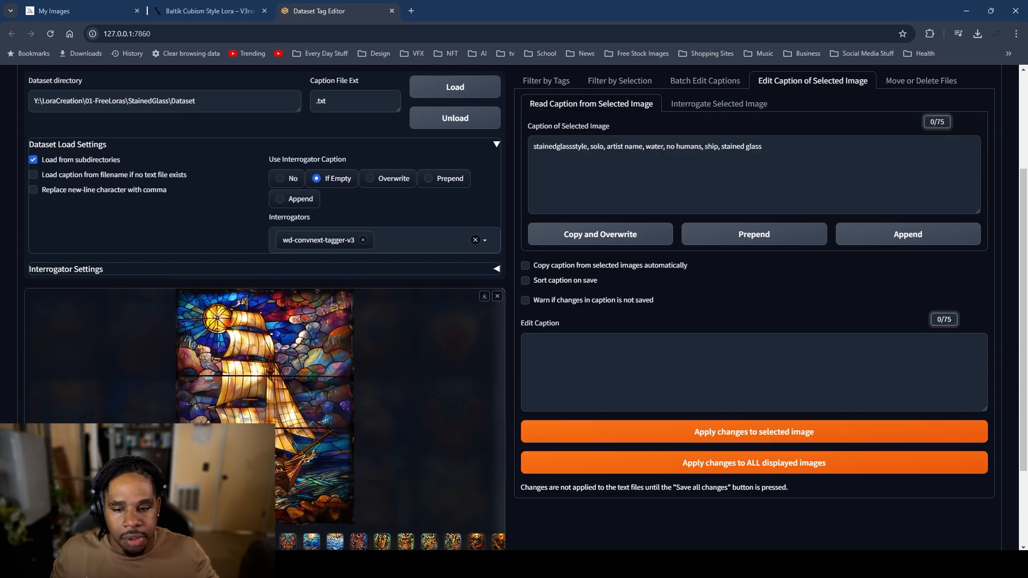
{"action": "key", "text": "Left"}
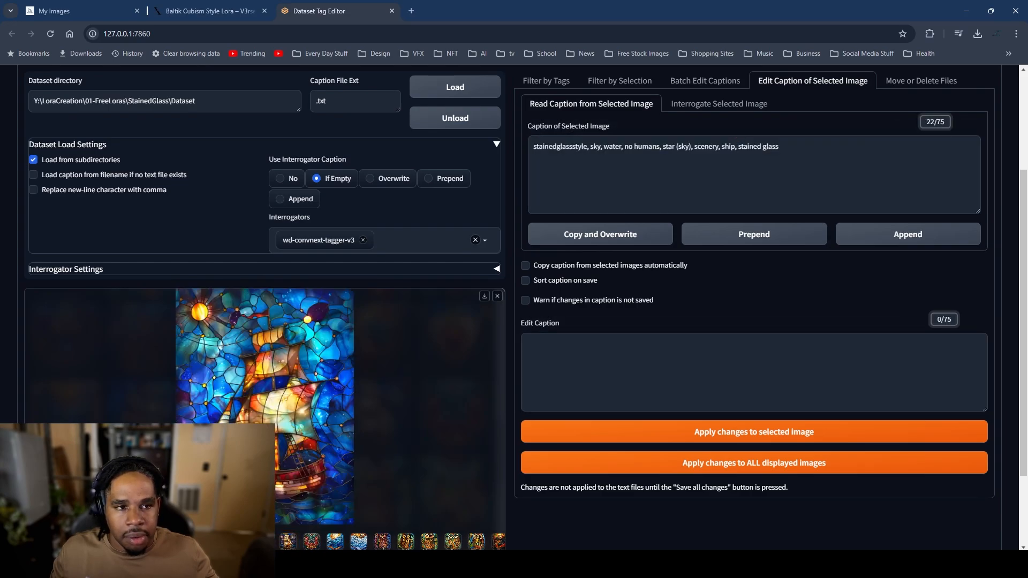
{"action": "key", "text": "Left"}
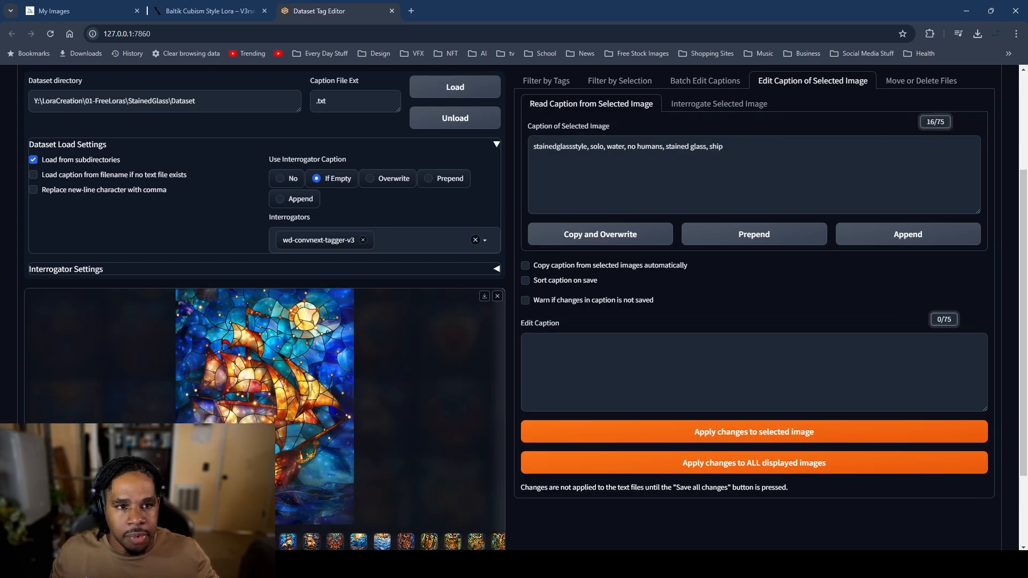
{"action": "key", "text": "Left"}
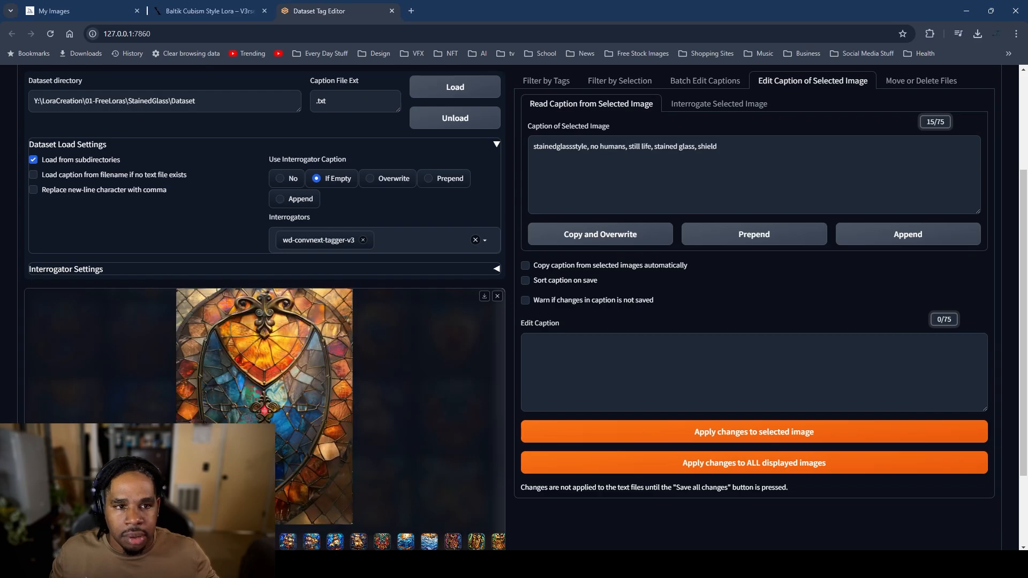
{"action": "left_click", "coordinate": [358, 542]}
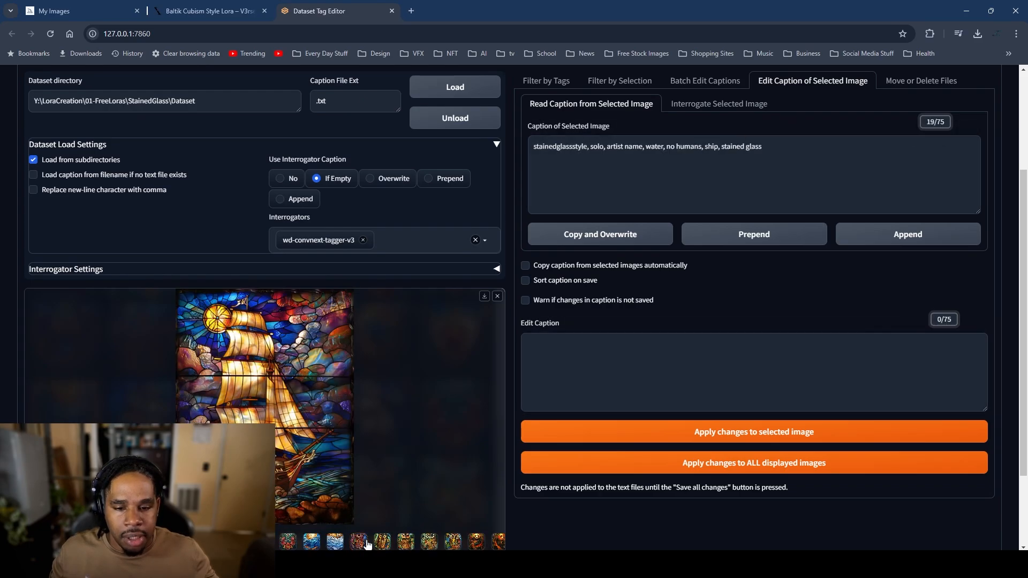
{"action": "left_click", "coordinate": [359, 544]}
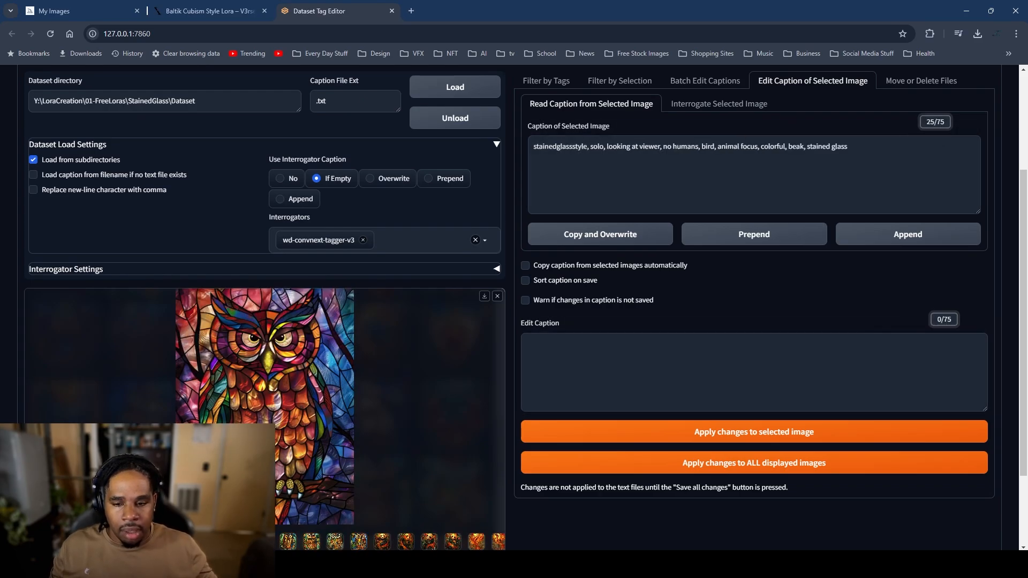
{"action": "key", "text": "Left"}
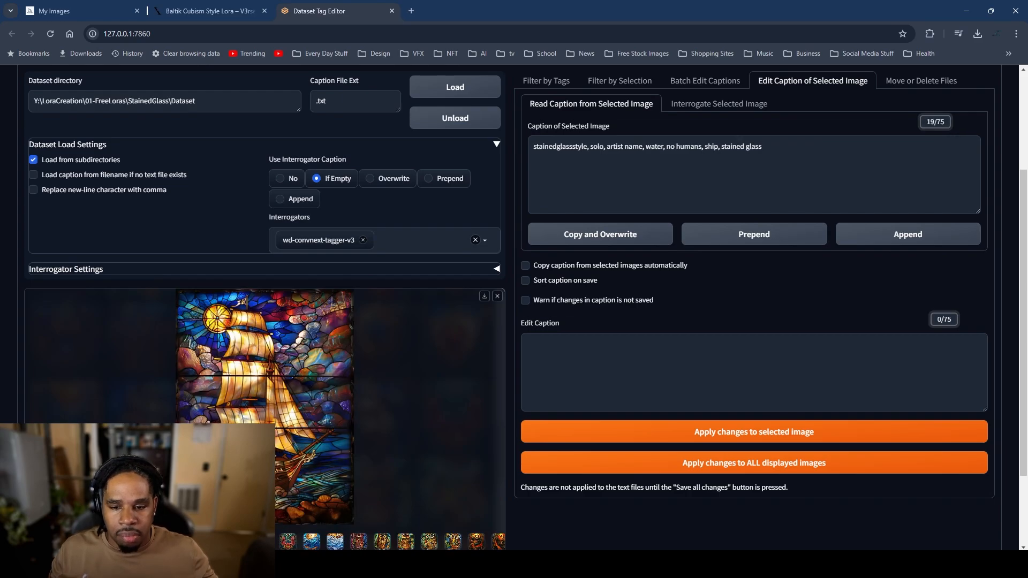
{"action": "key", "text": "Left"}
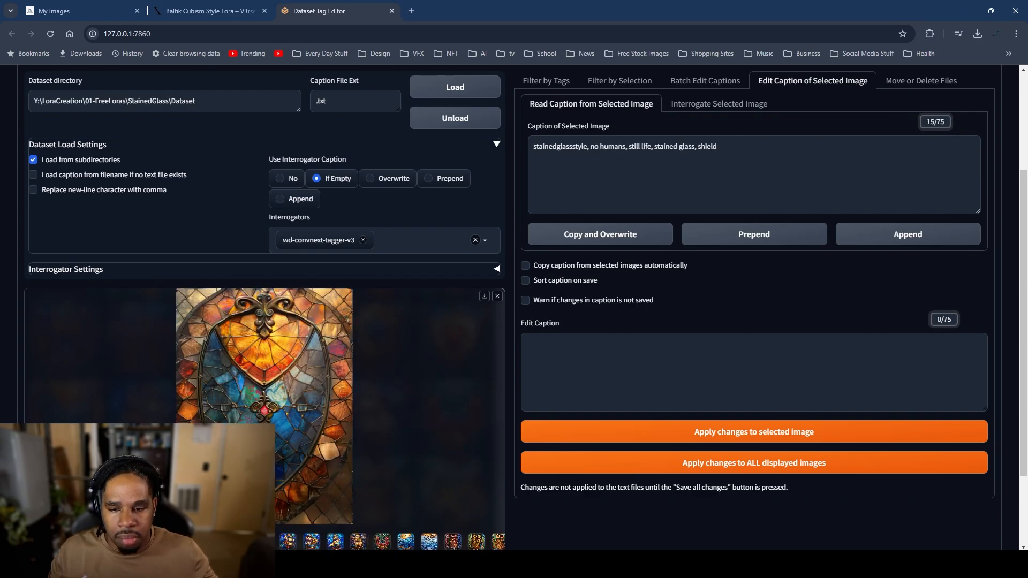
{"action": "left_click", "coordinate": [288, 544]}
{"action": "left_click", "coordinate": [315, 545]}
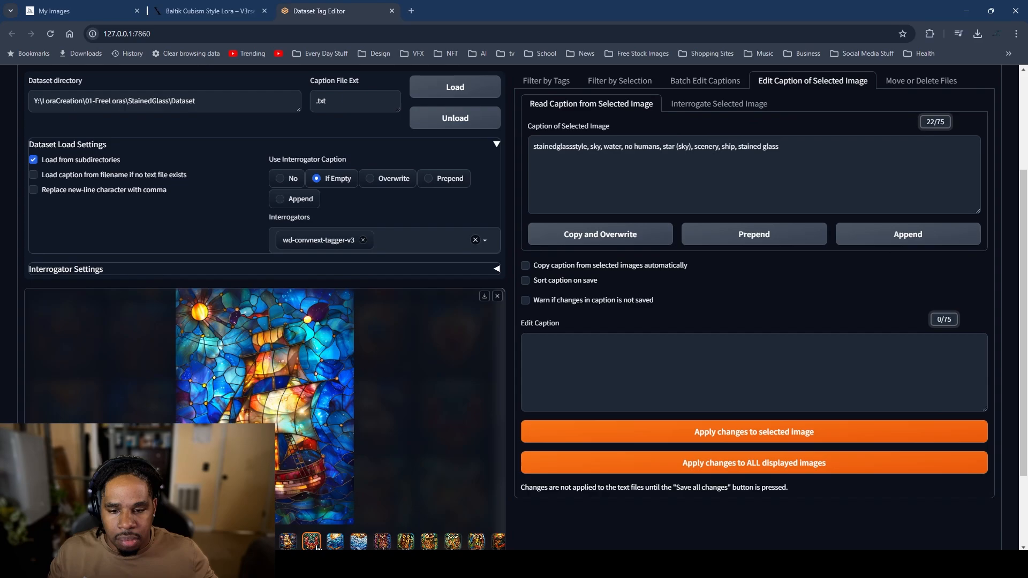
{"action": "left_click", "coordinate": [288, 544]}
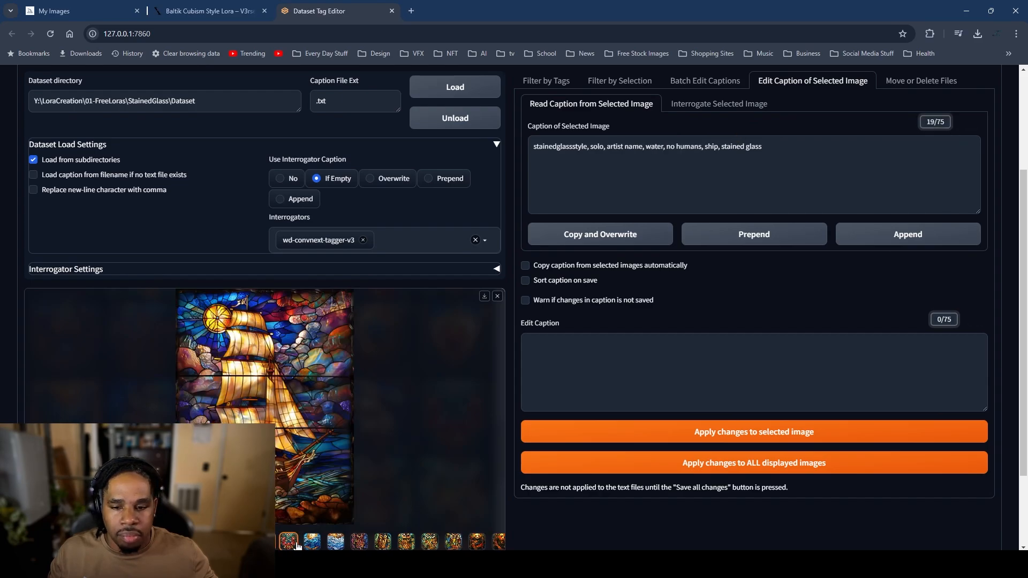
{"action": "left_click", "coordinate": [291, 545]}
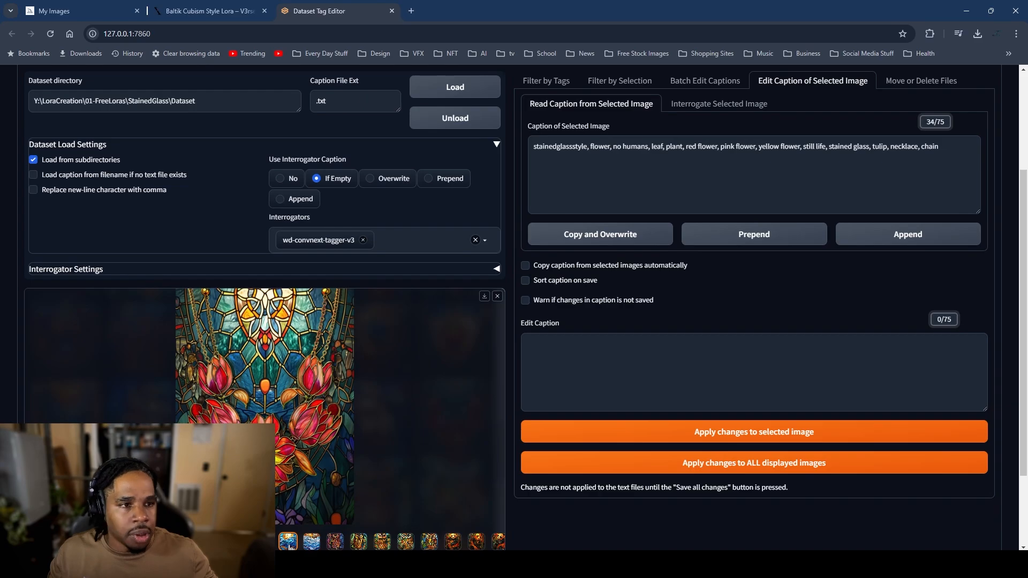
Step: Append ocean to the caption of the image with the large orange sun over blue waves, and apply the change
{"action": "left_click", "coordinate": [289, 544]}
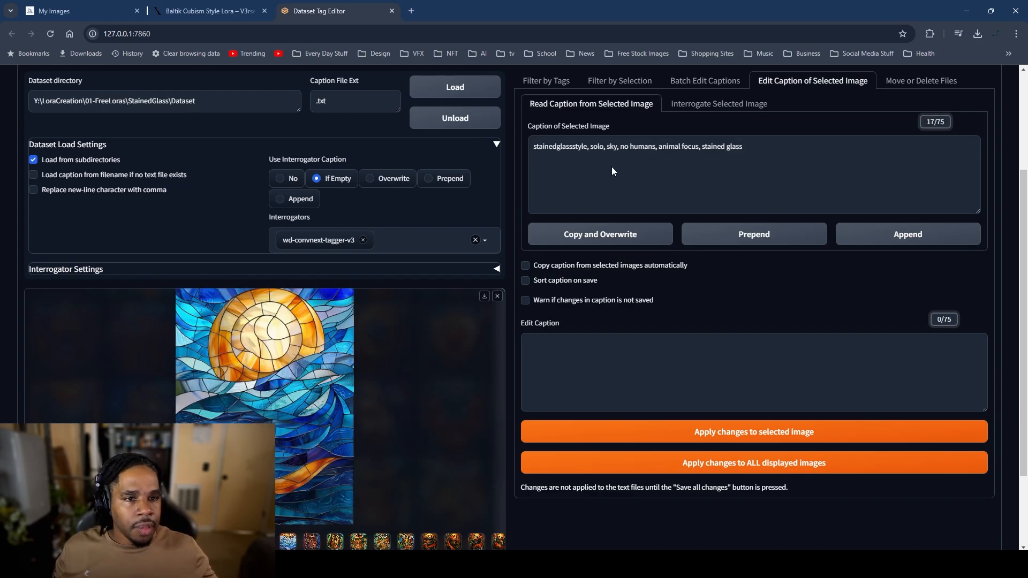
{"action": "left_click", "coordinate": [622, 236]}
{"action": "left_click", "coordinate": [745, 345]}
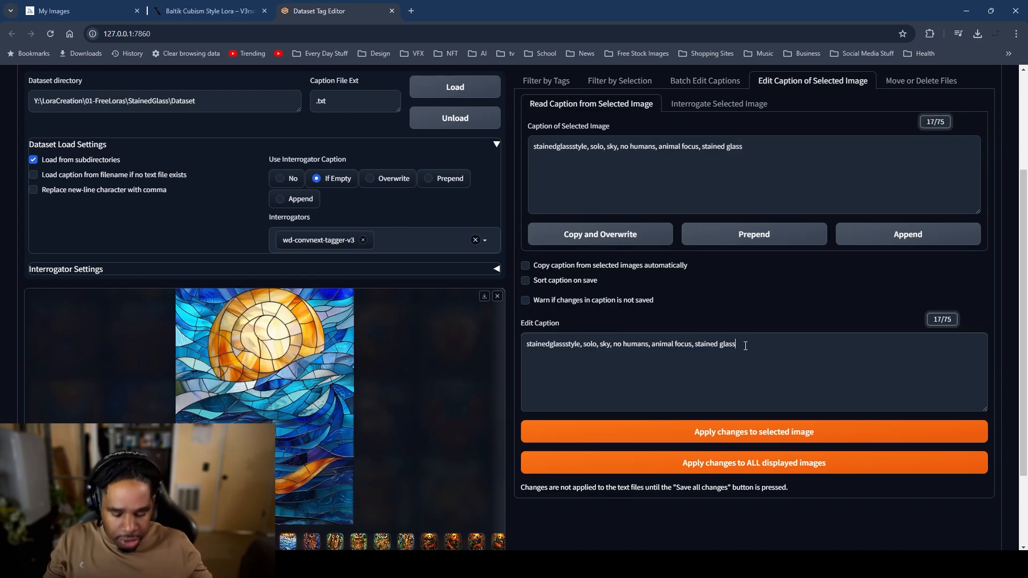
{"action": "type", "text": ", ocean"}
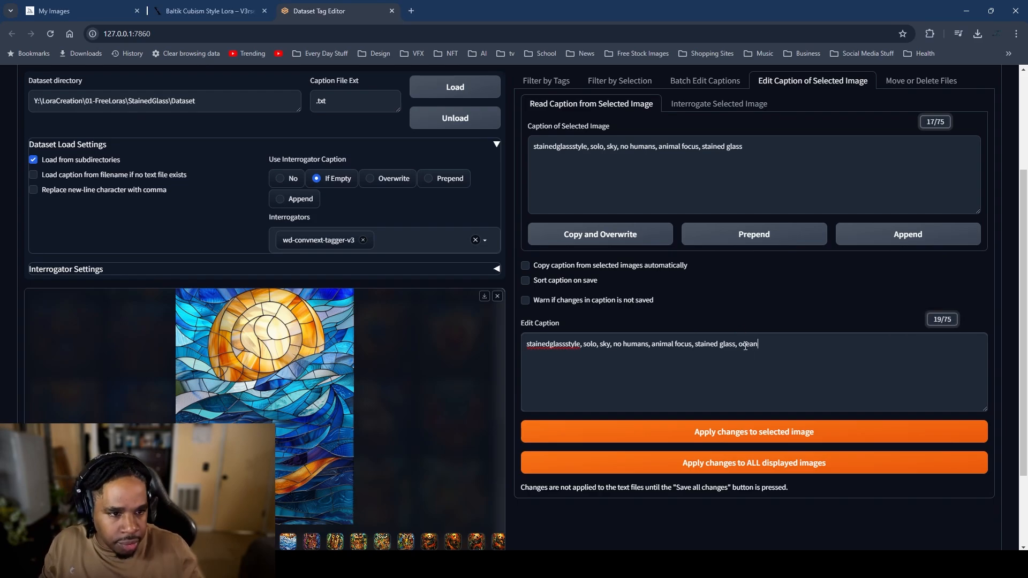
{"action": "left_click", "coordinate": [771, 437]}
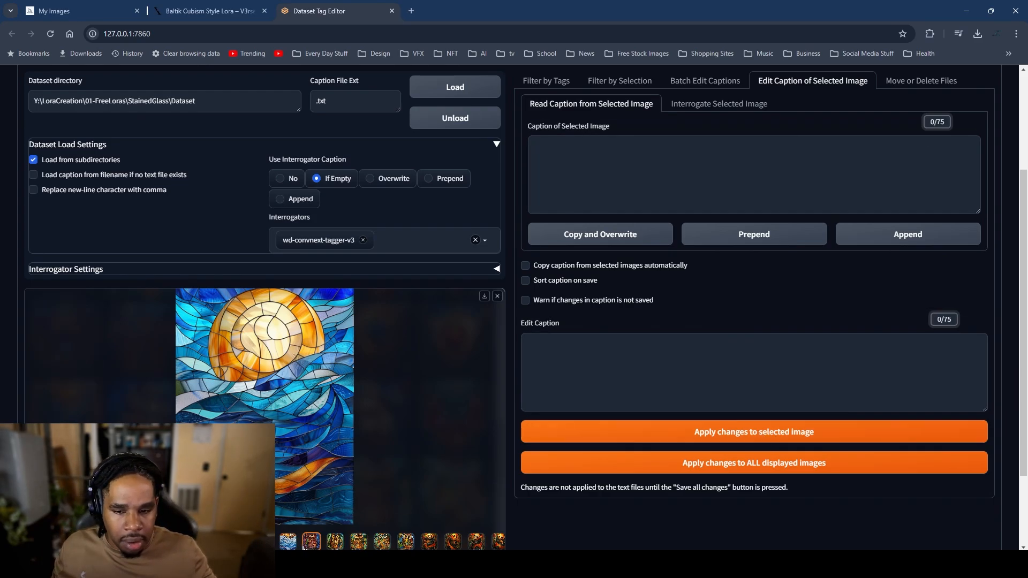
Step: Replace the scales and animal focus tags with ocean in the caption of the sunset image with white and blue waves
{"action": "left_click", "coordinate": [288, 541]}
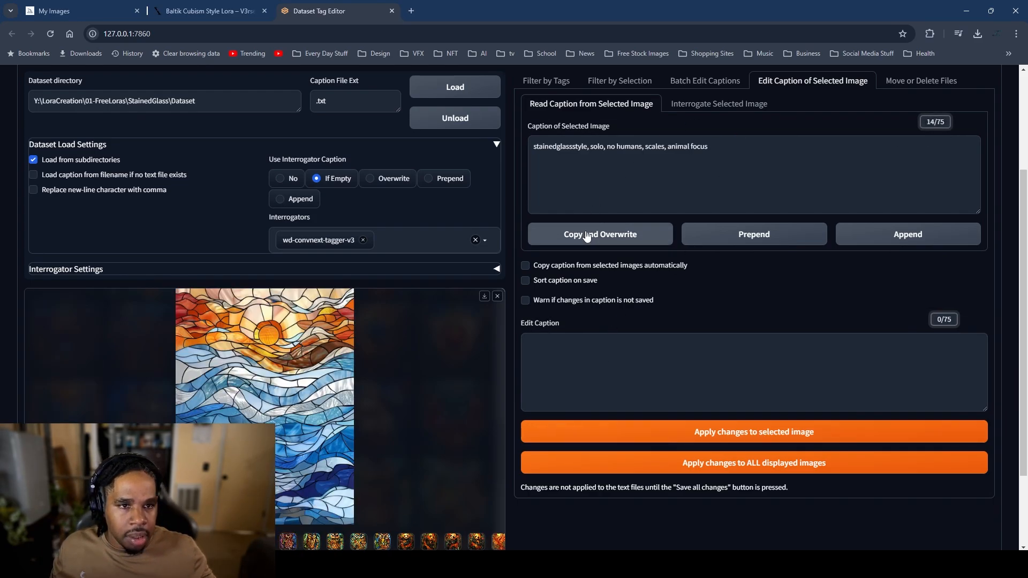
{"action": "left_click", "coordinate": [615, 241]}
{"action": "left_click", "coordinate": [727, 346]}
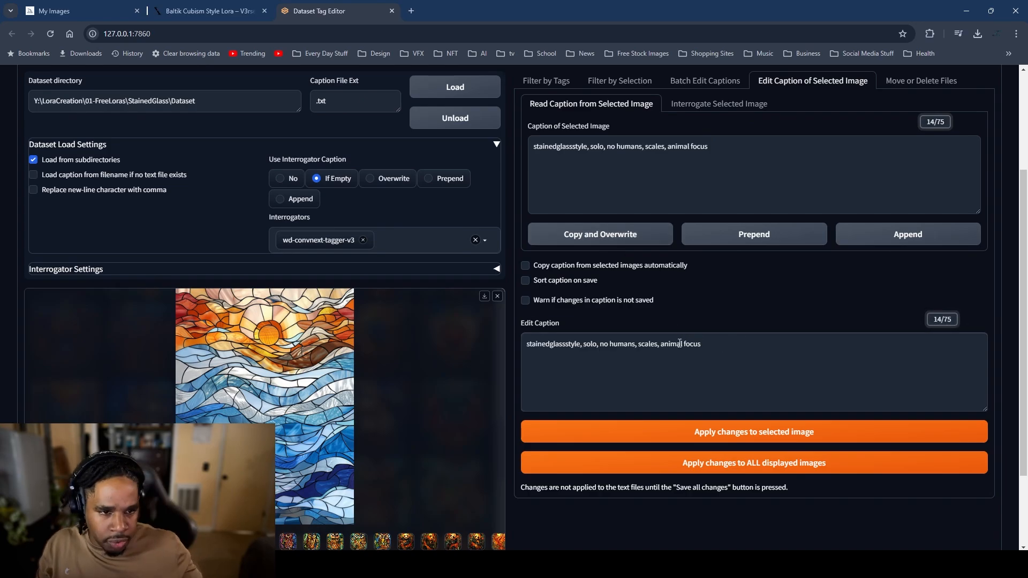
{"action": "left_click_drag", "start_coordinate": [717, 345], "coordinate": [642, 353]}
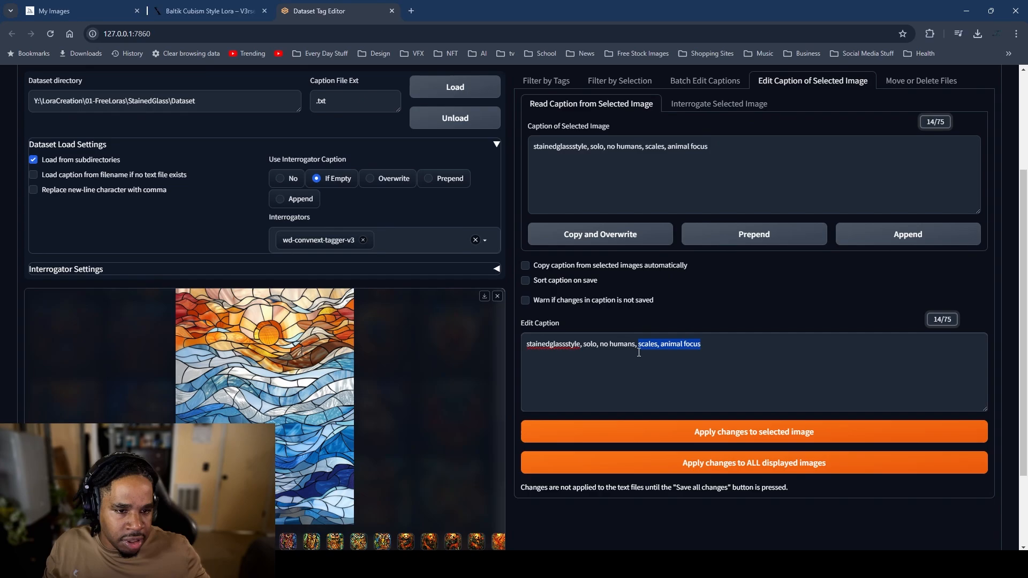
{"action": "type", "text": "ocean"}
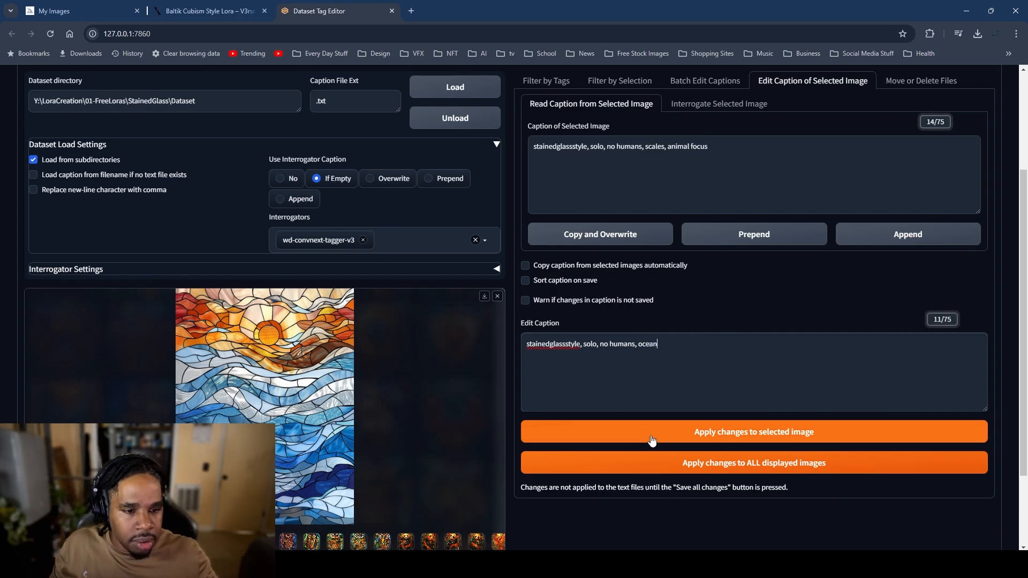
Step: Apply the ocean caption to the sun-and-waves image, and add ", owl" to the caption of the red and purple owl image
{"action": "left_click", "coordinate": [734, 431]}
{"action": "left_click", "coordinate": [287, 542]}
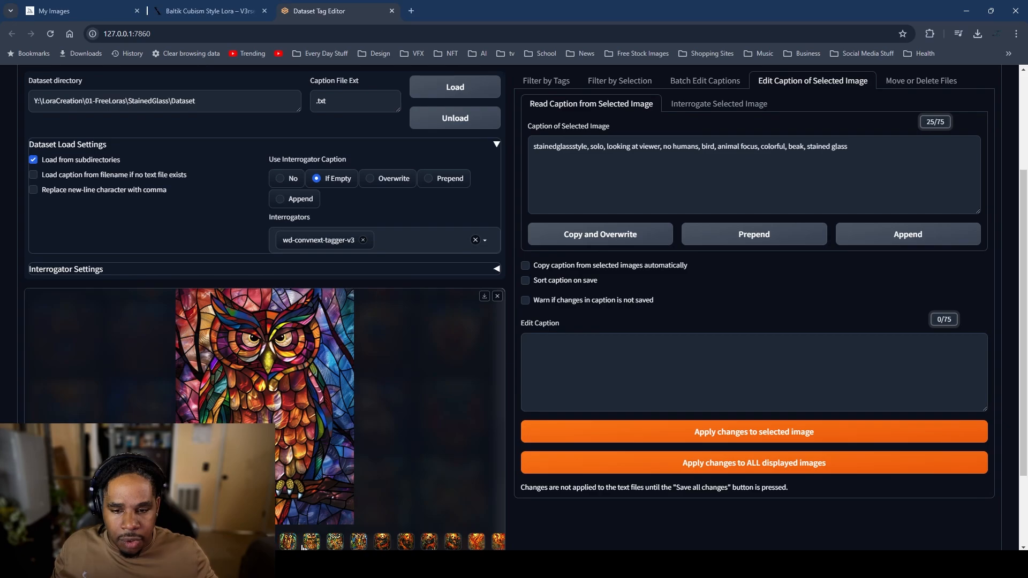
{"action": "left_click", "coordinate": [304, 543]}
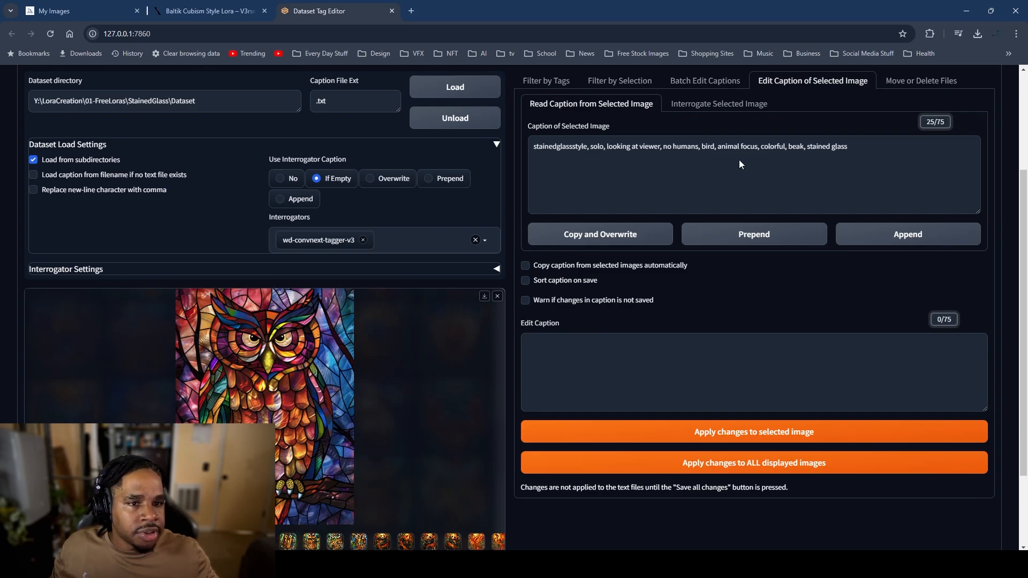
{"action": "left_click", "coordinate": [637, 235]}
{"action": "left_click", "coordinate": [872, 349]}
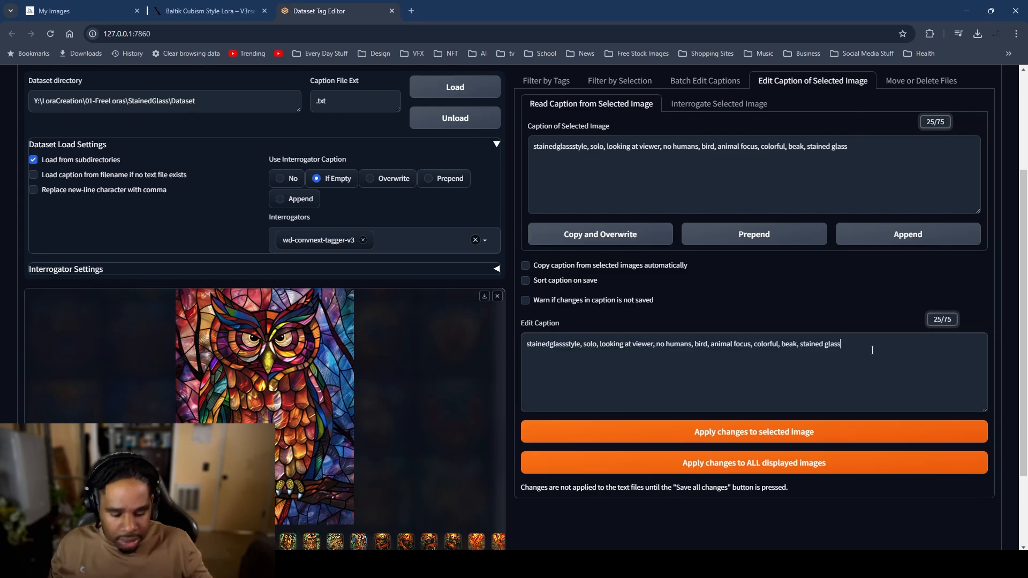
{"action": "type", "text": "owl"}
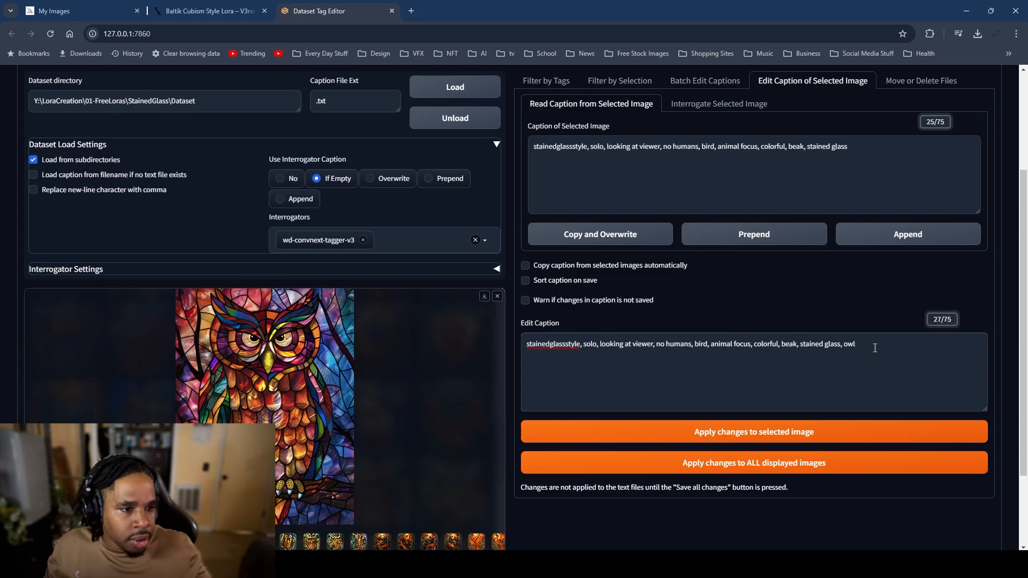
{"action": "left_click_drag", "start_coordinate": [855, 345], "coordinate": [842, 349]}
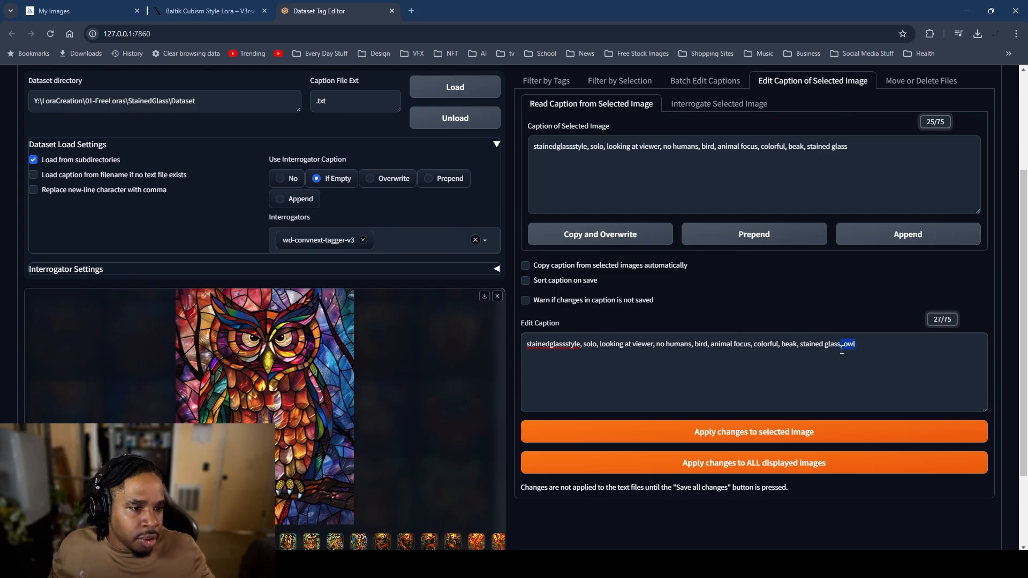
{"action": "left_click", "coordinate": [777, 432]}
Step: Append ", owl" to the caption of the owl image with glowing yellow eyes and green leaves, and apply it
{"action": "left_click", "coordinate": [287, 542]}
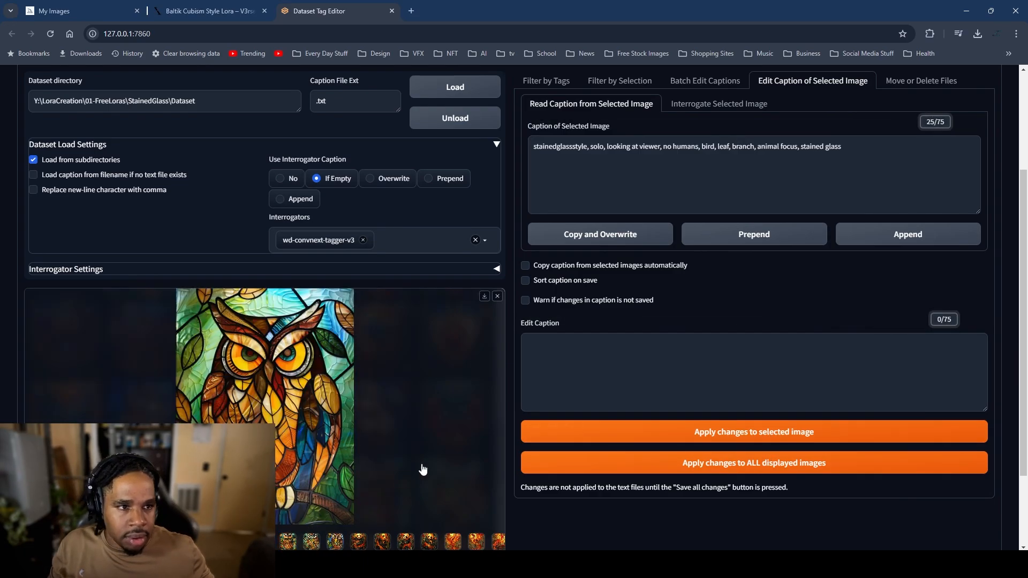
{"action": "left_click", "coordinate": [593, 234]}
{"action": "left_click", "coordinate": [857, 345]}
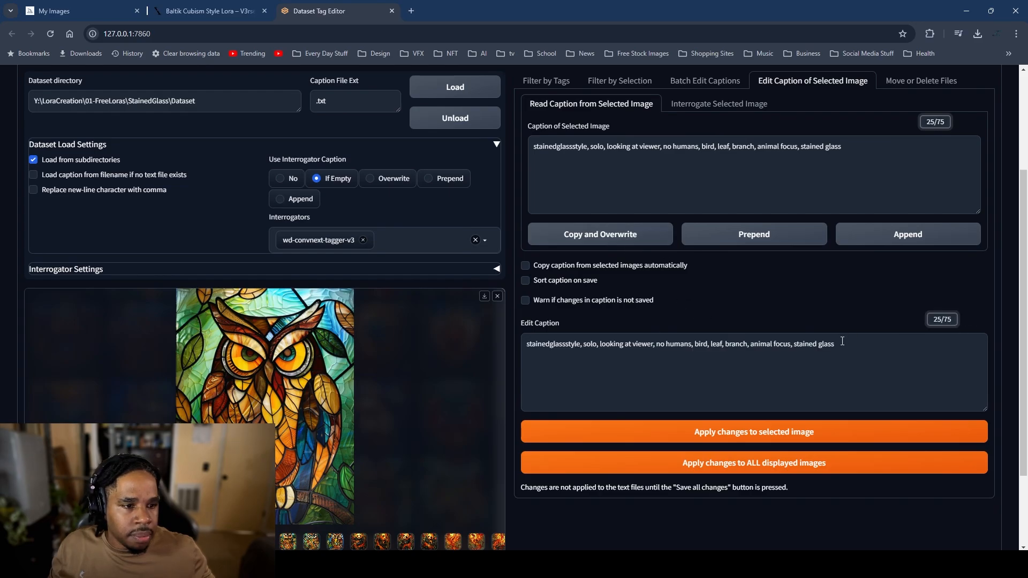
{"action": "type", "text": ", owl"}
{"action": "left_click", "coordinate": [625, 432]}
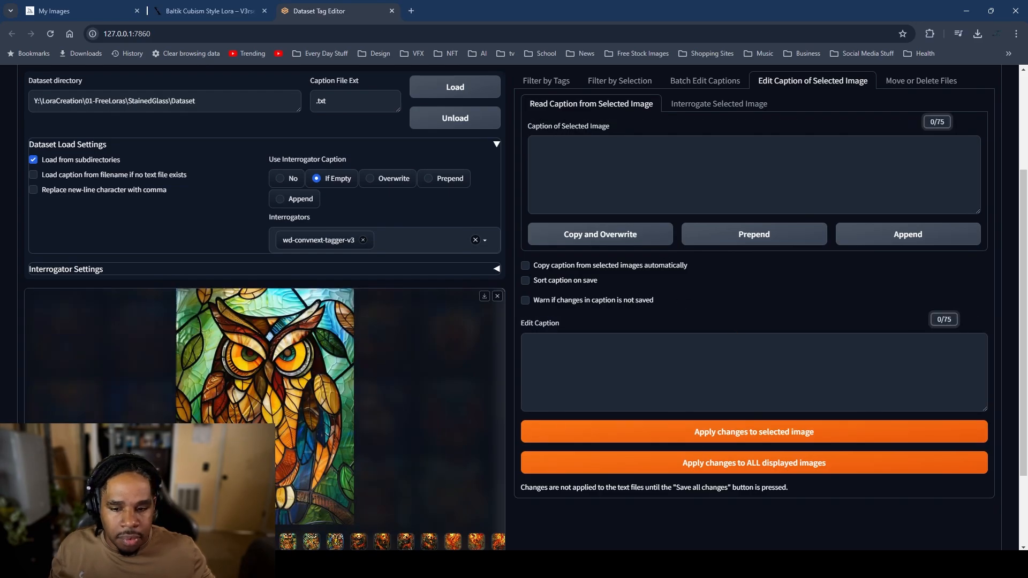
Step: Append ", owl" to the caption of the owl image tagged "full body" with yellow leaves, and apply it to that image
{"action": "left_click", "coordinate": [288, 542]}
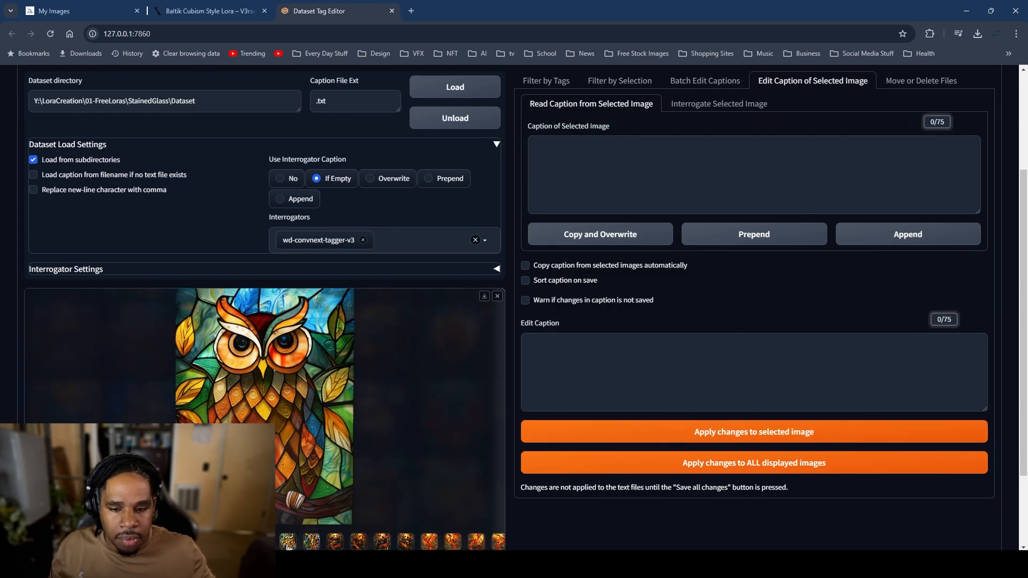
{"action": "left_click", "coordinate": [613, 236]}
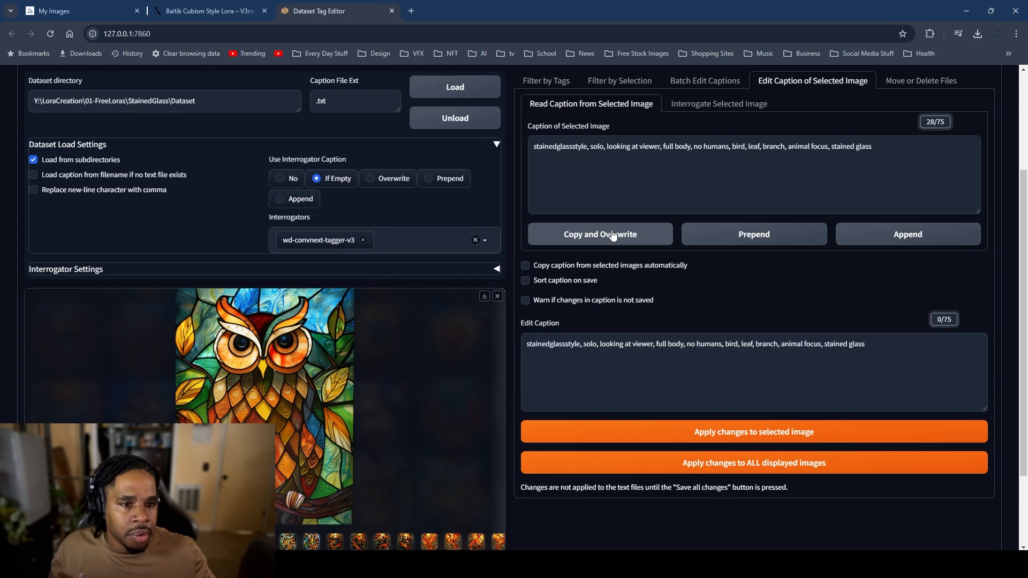
{"action": "left_click", "coordinate": [882, 348]}
{"action": "type", "text": ", owl"}
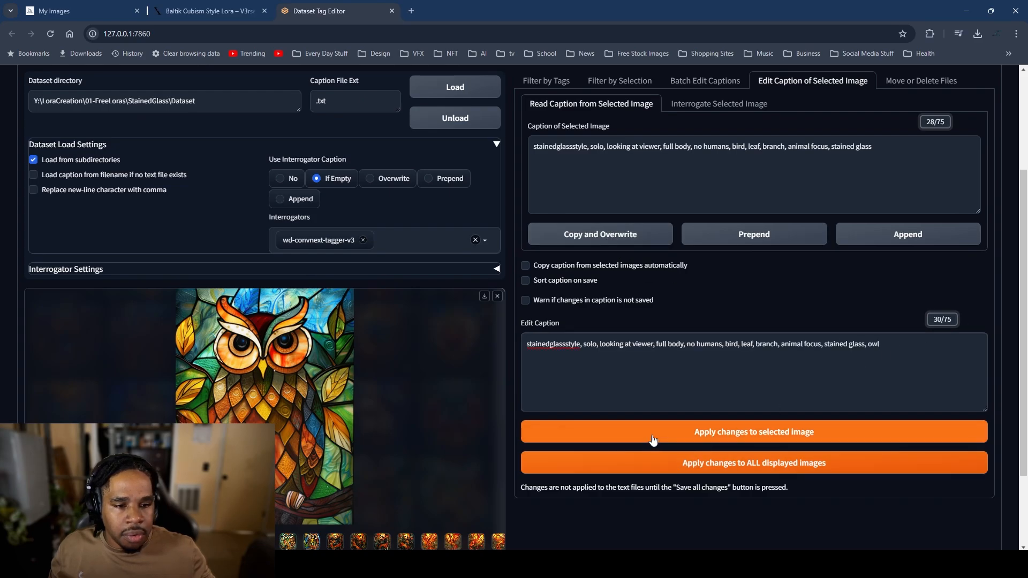
{"action": "left_click", "coordinate": [696, 433]}
Step: Append ", owl" to the caption of the blue-eyed owl image tagged "tree", and apply it to that image
{"action": "left_click", "coordinate": [290, 543]}
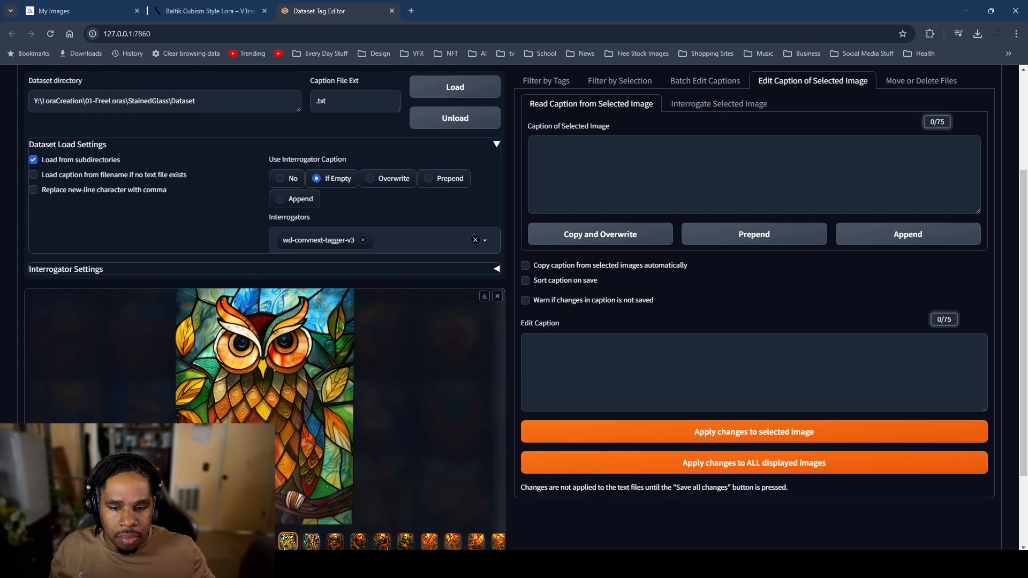
{"action": "left_click", "coordinate": [287, 545]}
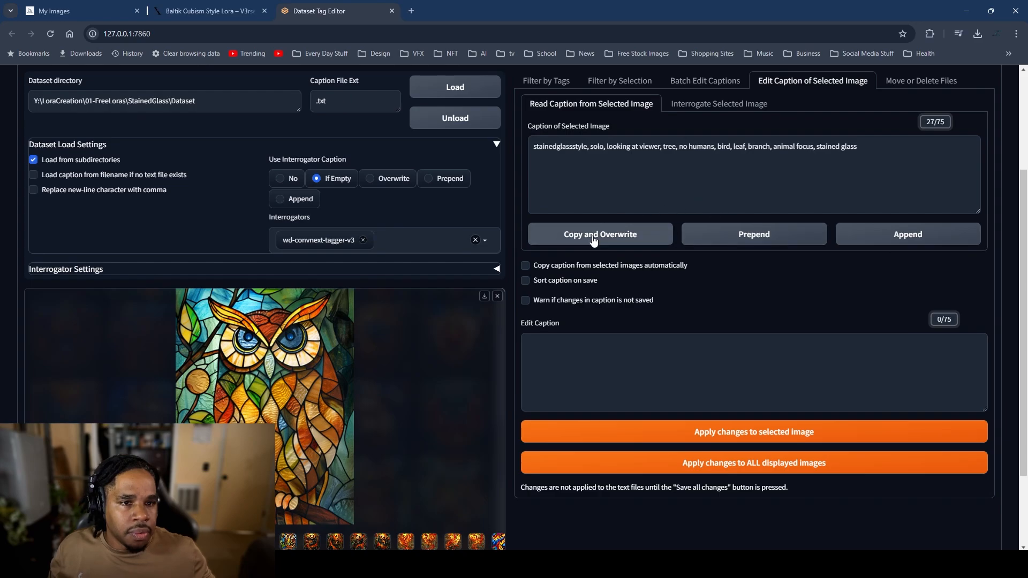
{"action": "left_click", "coordinate": [617, 240]}
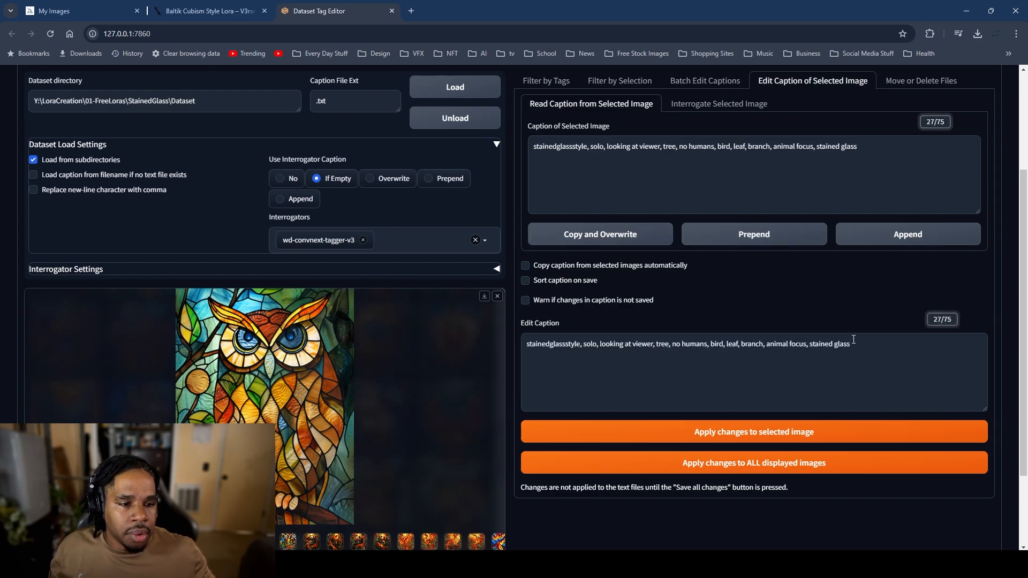
{"action": "left_click", "coordinate": [659, 375]}
{"action": "type", "text": ", owl"}
{"action": "left_click", "coordinate": [645, 440]}
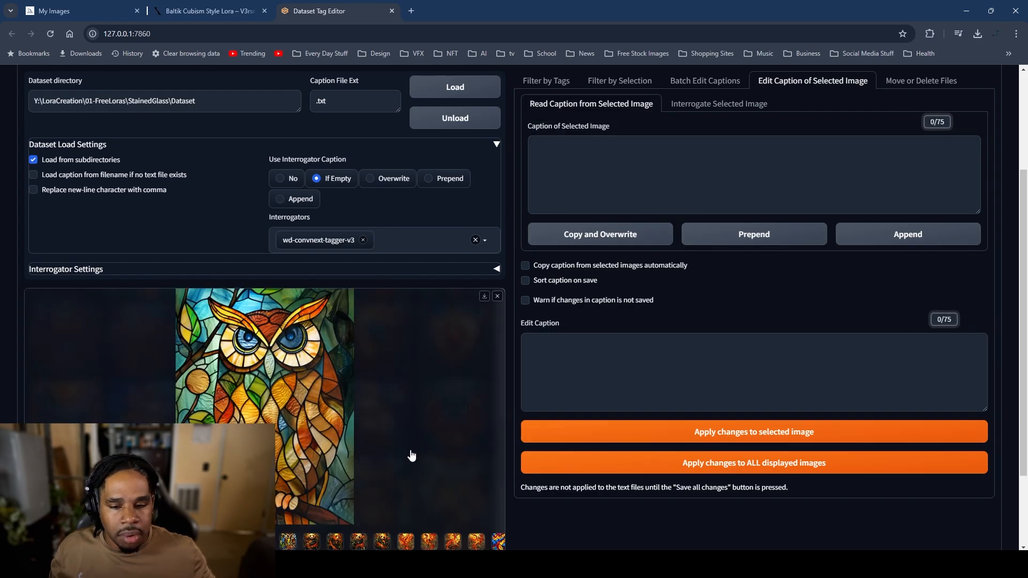
{"action": "left_click", "coordinate": [288, 541]}
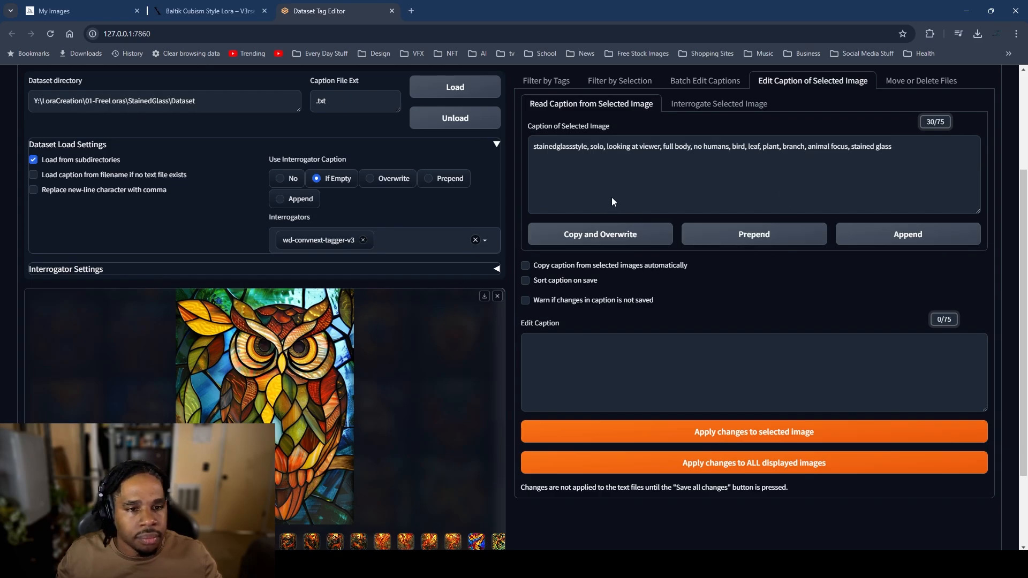
{"action": "left_click", "coordinate": [612, 236]}
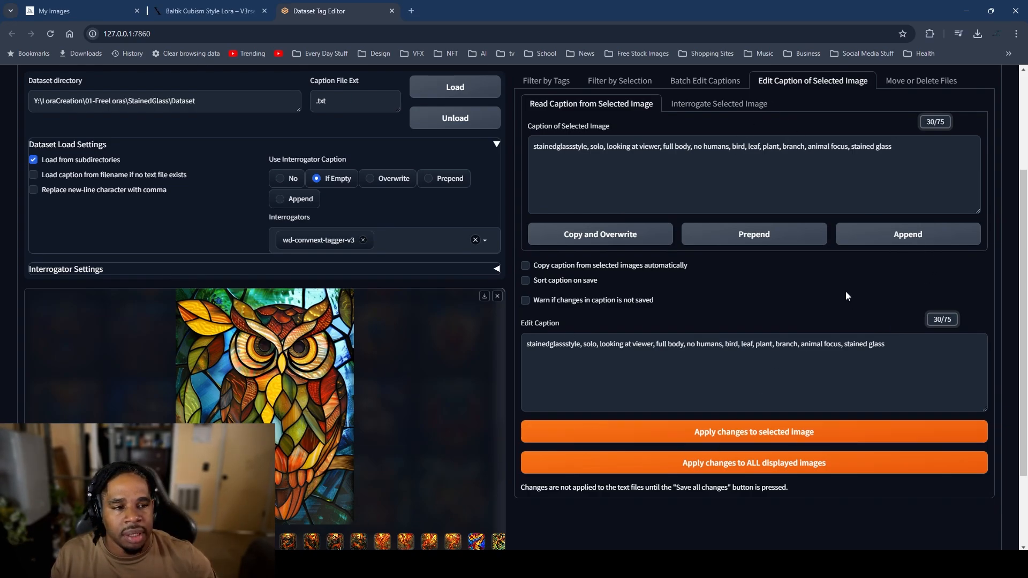
{"action": "left_click", "coordinate": [288, 541]}
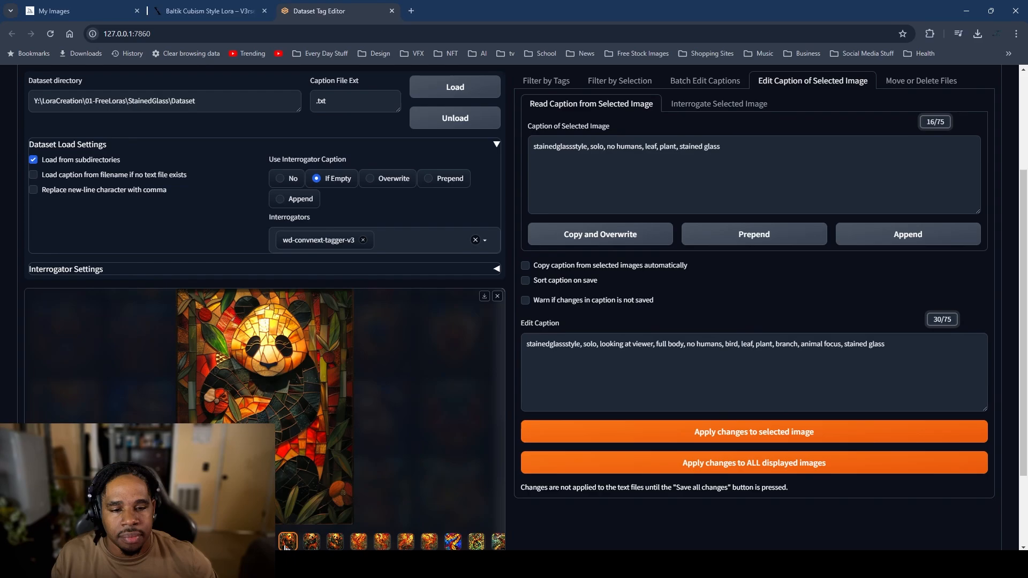
{"action": "left_click", "coordinate": [240, 541]}
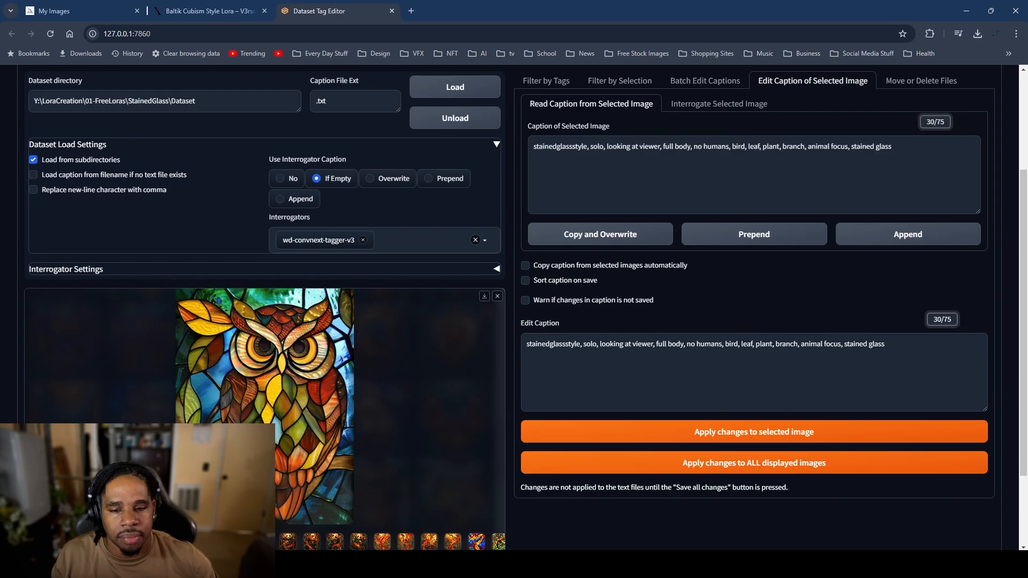
Step: Load the first panda image's caption into the caption editor and append ", panda"
{"action": "left_click", "coordinate": [288, 542]}
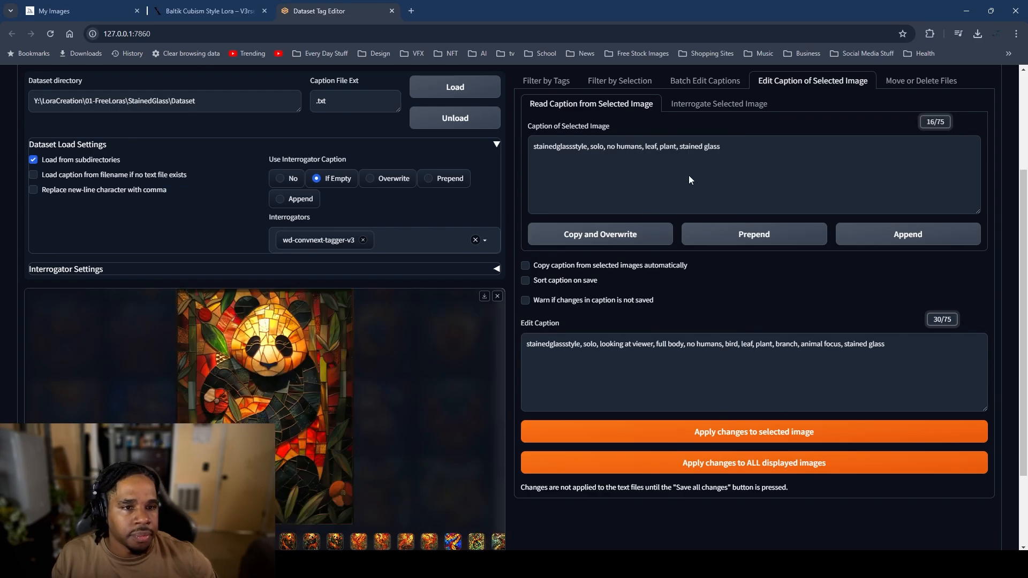
{"action": "left_click", "coordinate": [616, 238]}
{"action": "left_click", "coordinate": [722, 342]}
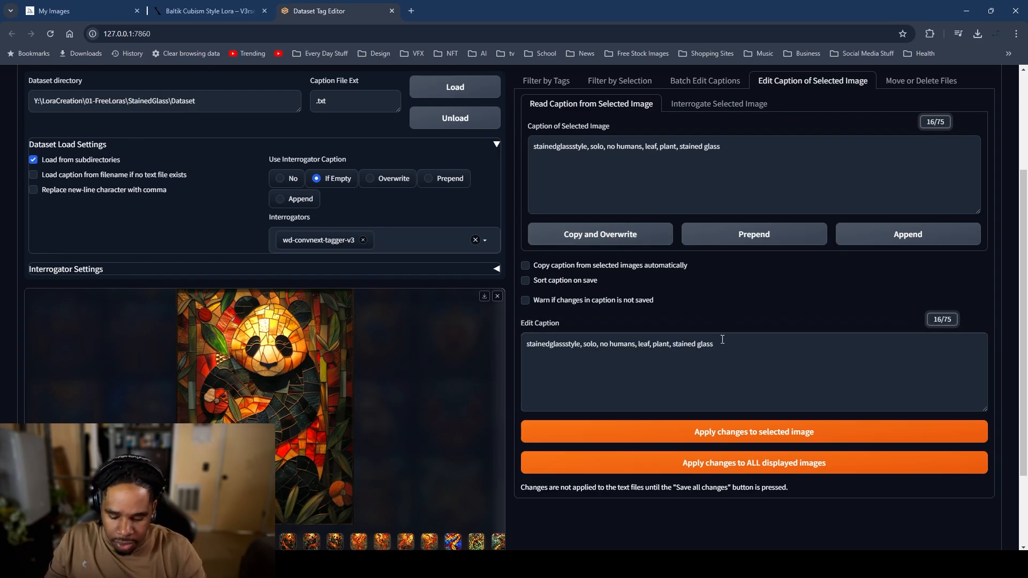
{"action": "type", "text": ", panda"}
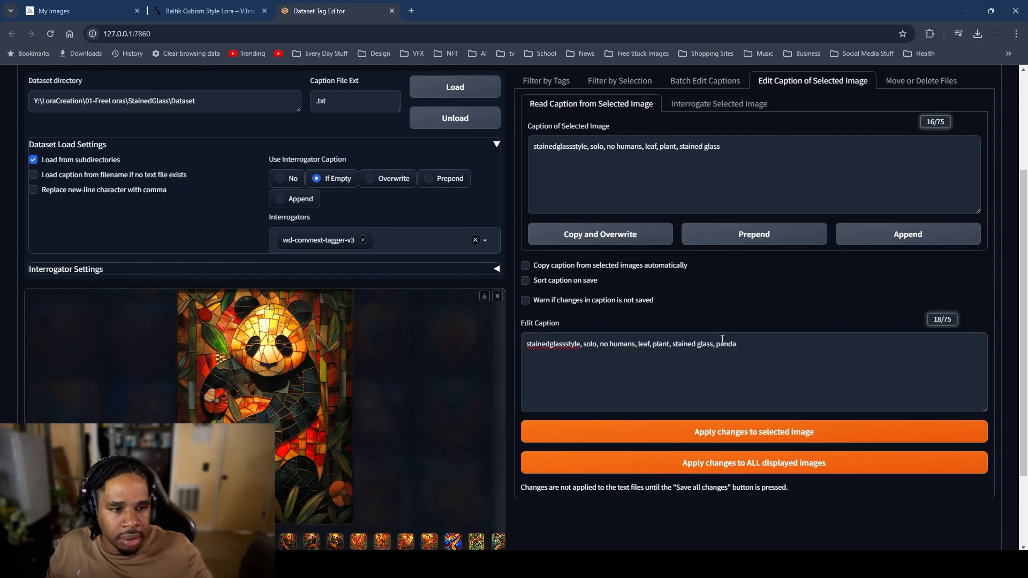
Step: Copy the ", panda" text for reuse and apply the edited caption to the first panda image
{"action": "left_click_drag", "start_coordinate": [738, 345], "coordinate": [528, 355]}
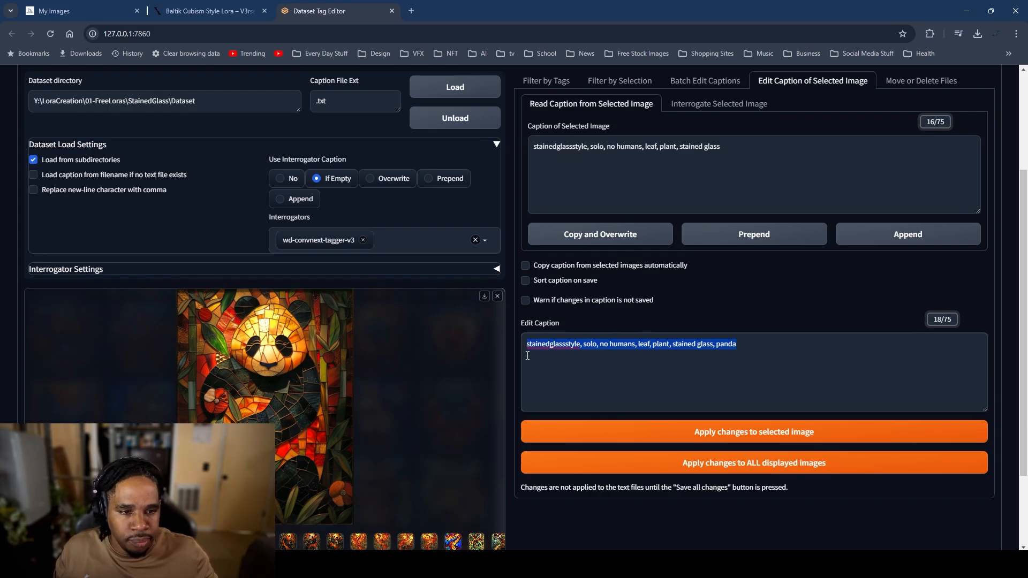
{"action": "left_click", "coordinate": [754, 345]}
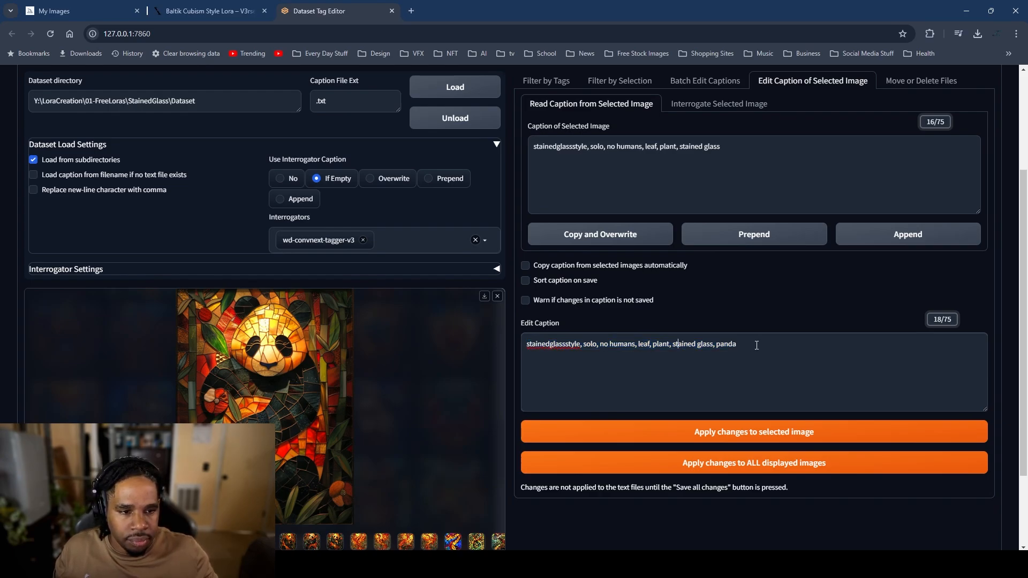
{"action": "double_click", "coordinate": [726, 346]}
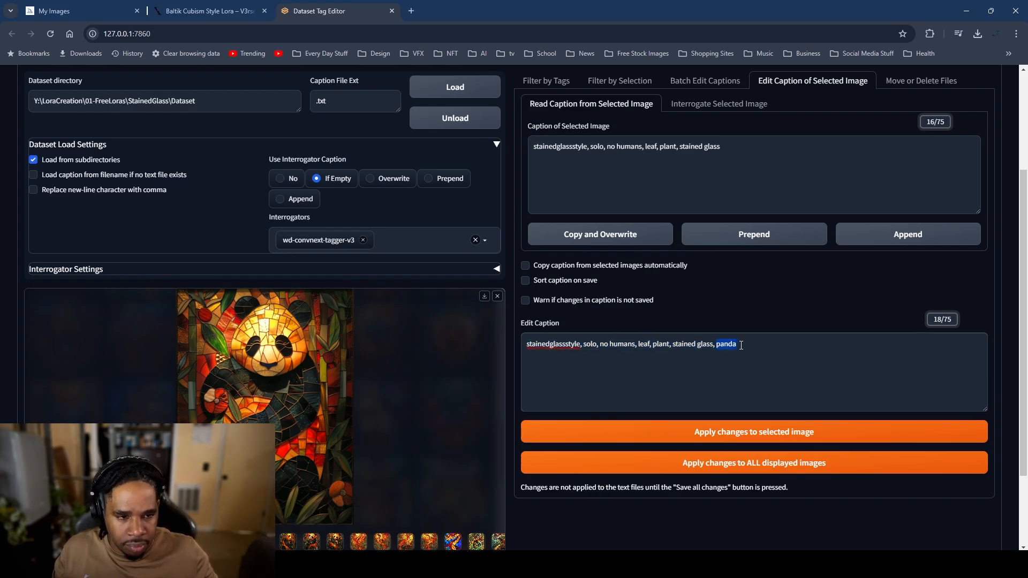
{"action": "left_click_drag", "start_coordinate": [739, 345], "coordinate": [713, 352]}
{"action": "key", "text": "ctrl+c"}
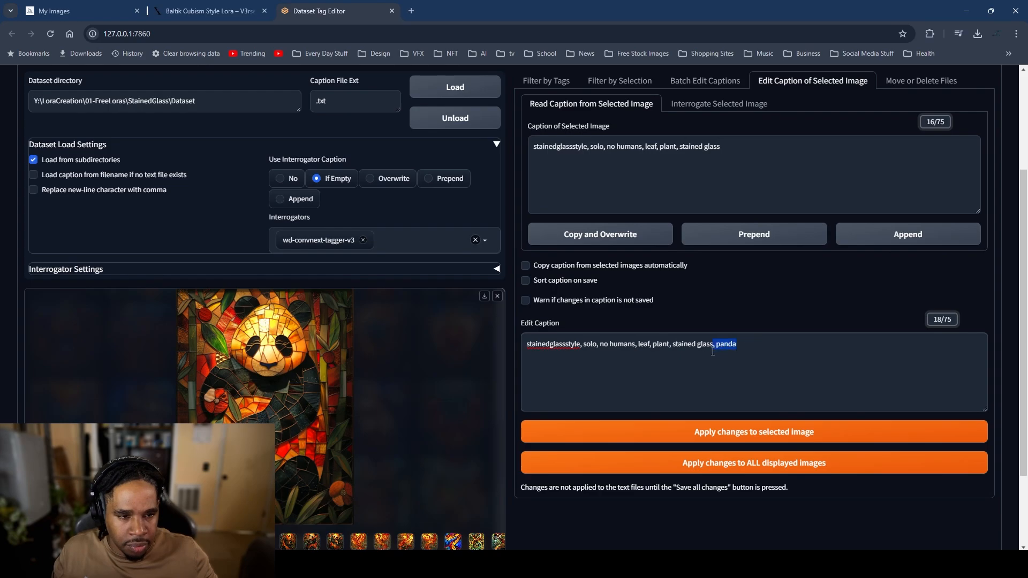
{"action": "left_click", "coordinate": [680, 437]}
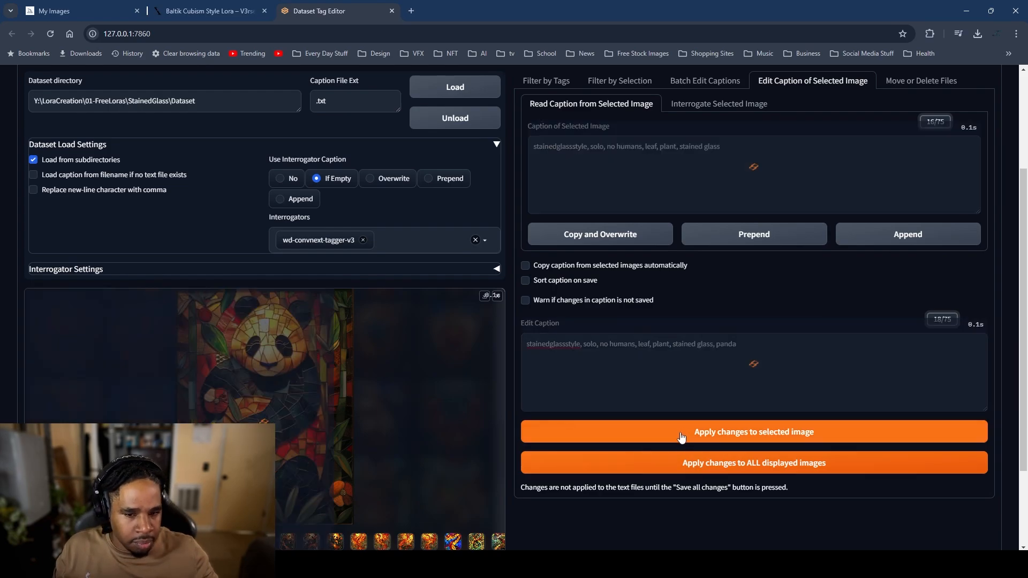
Step: Append the copied ", panda" to the caption of the panda image tagged "fruit", and apply it to that image
{"action": "left_click", "coordinate": [289, 542]}
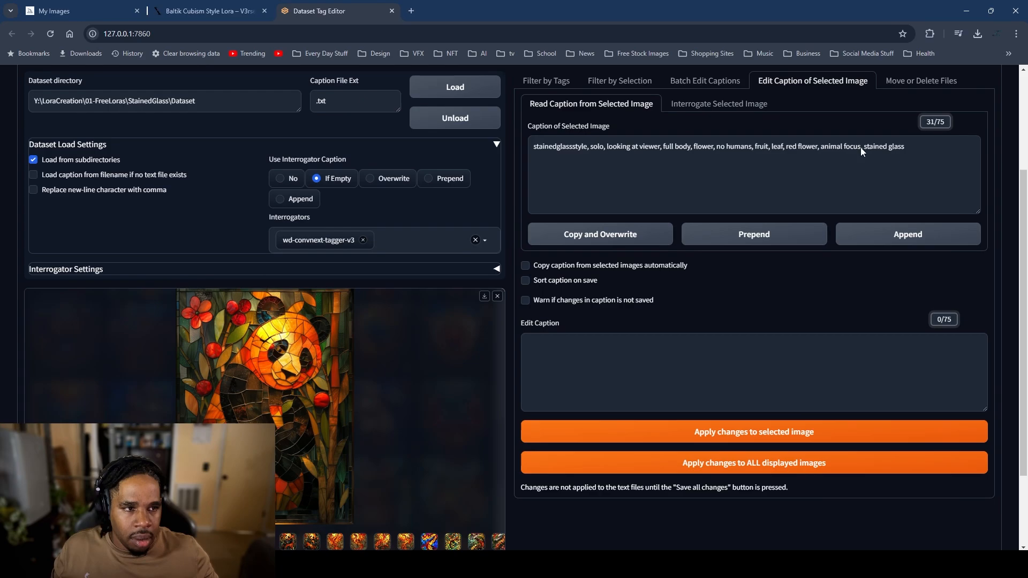
{"action": "left_click", "coordinate": [603, 235]}
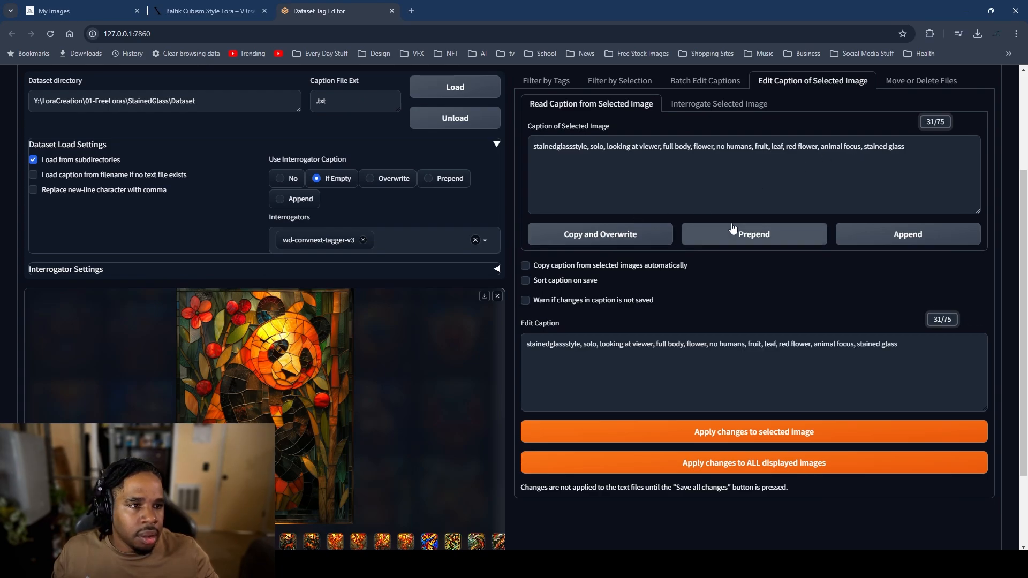
{"action": "left_click", "coordinate": [937, 346]}
{"action": "key", "text": "ctrl+v"}
{"action": "left_click", "coordinate": [731, 438]}
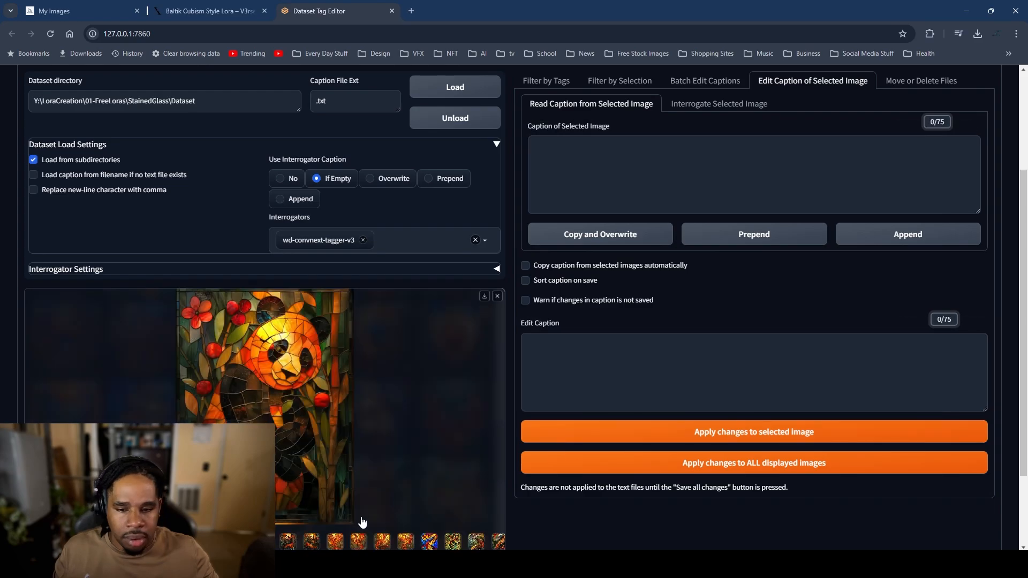
Step: Append the copied ", panda" to the third panda image's caption and apply it to that image
{"action": "left_click", "coordinate": [289, 542]}
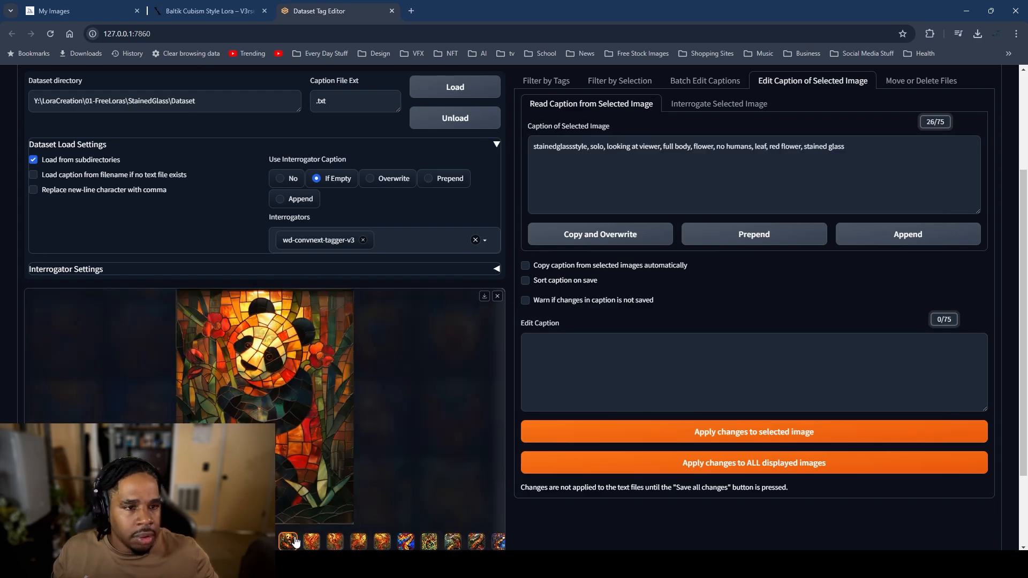
{"action": "left_click", "coordinate": [616, 236]}
{"action": "left_click", "coordinate": [873, 348]}
{"action": "key", "text": "ctrl+v"}
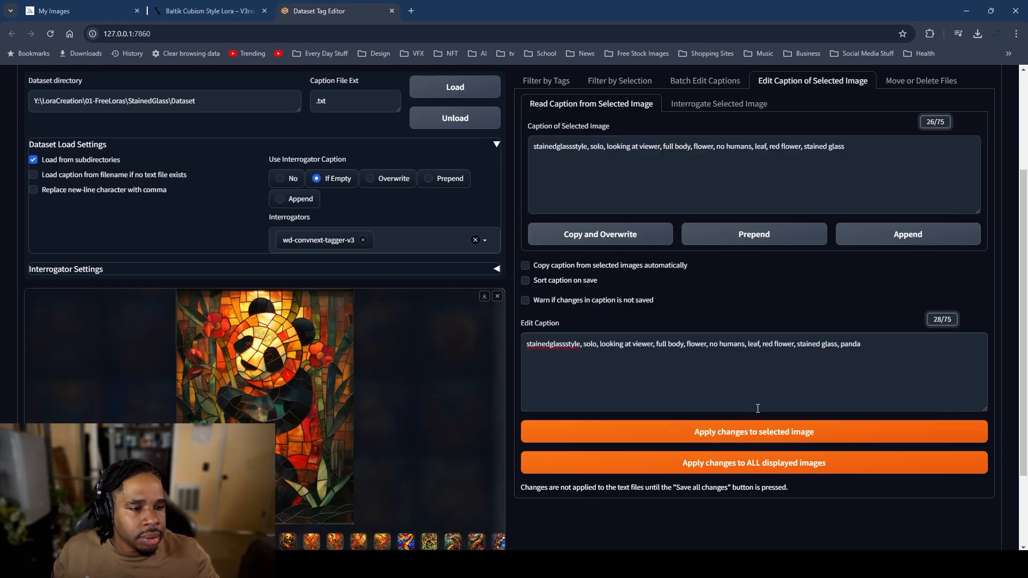
{"action": "left_click", "coordinate": [649, 436]}
Step: Append the copied ", panda" to the caption of the panda image tagged "animal focus", and apply it to that image
{"action": "left_click", "coordinate": [313, 541]}
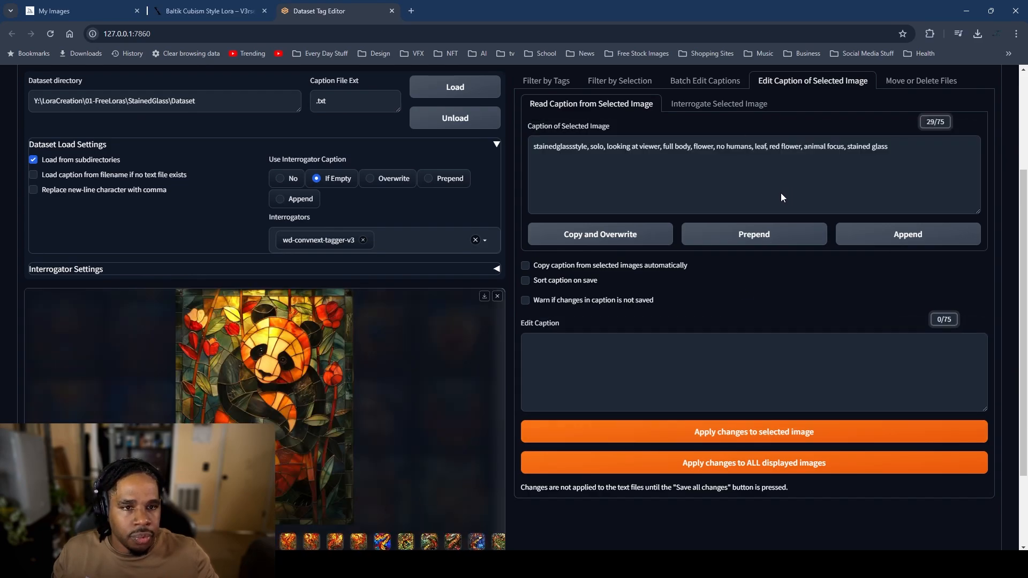
{"action": "left_click", "coordinate": [336, 540]}
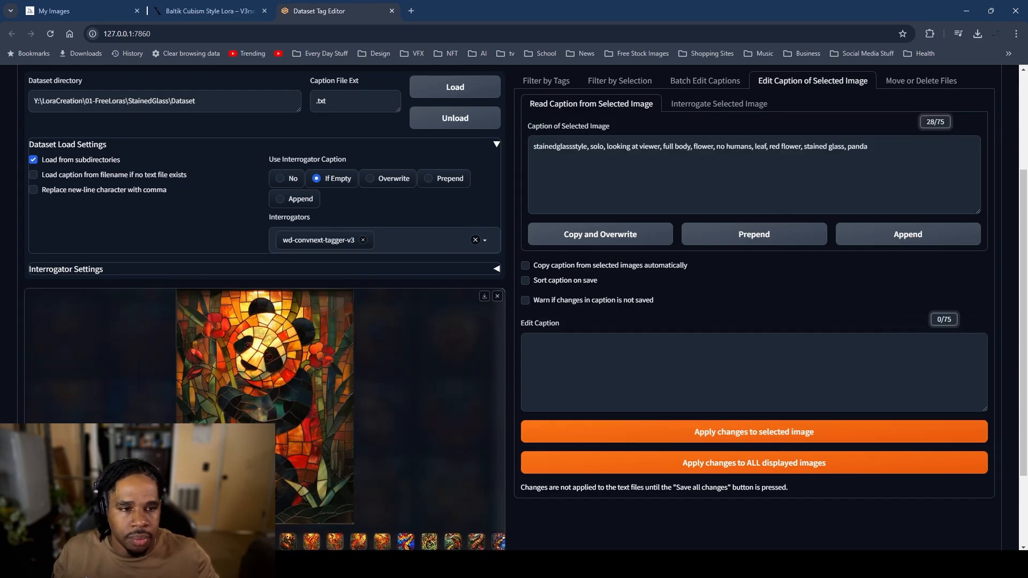
{"action": "left_click", "coordinate": [287, 541]}
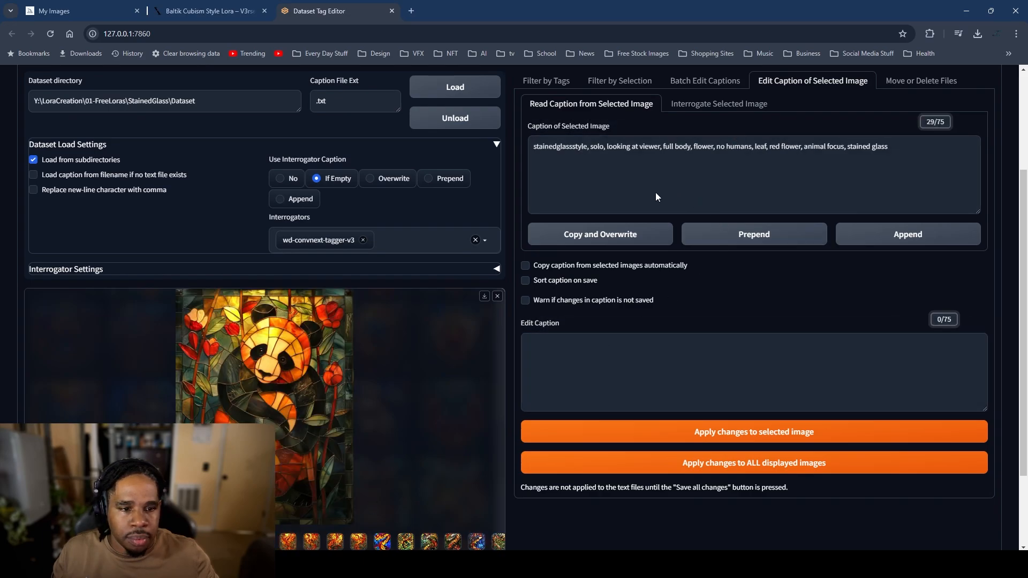
{"action": "left_click", "coordinate": [623, 234]}
{"action": "left_click", "coordinate": [885, 339]}
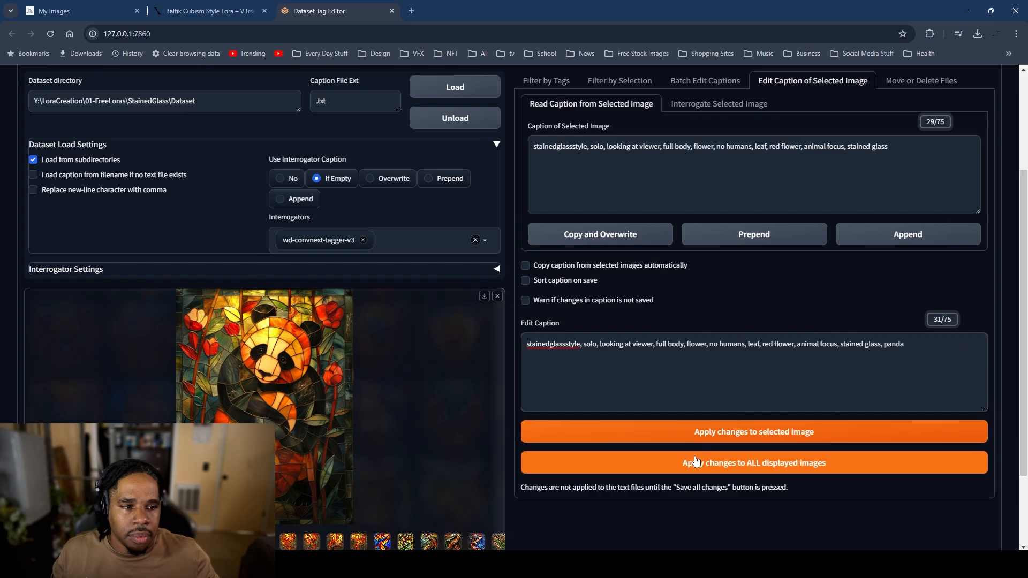
{"action": "left_click", "coordinate": [701, 435]}
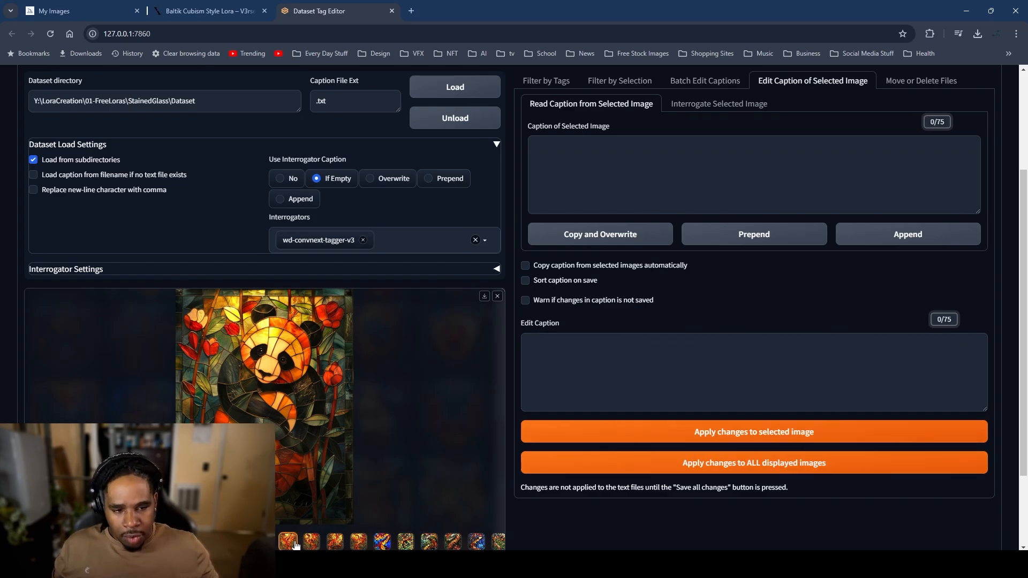
Step: Review the captions of the phoenix, owl and ocean images, and load the phoenix caption into the caption editor
{"action": "left_click", "coordinate": [356, 440]}
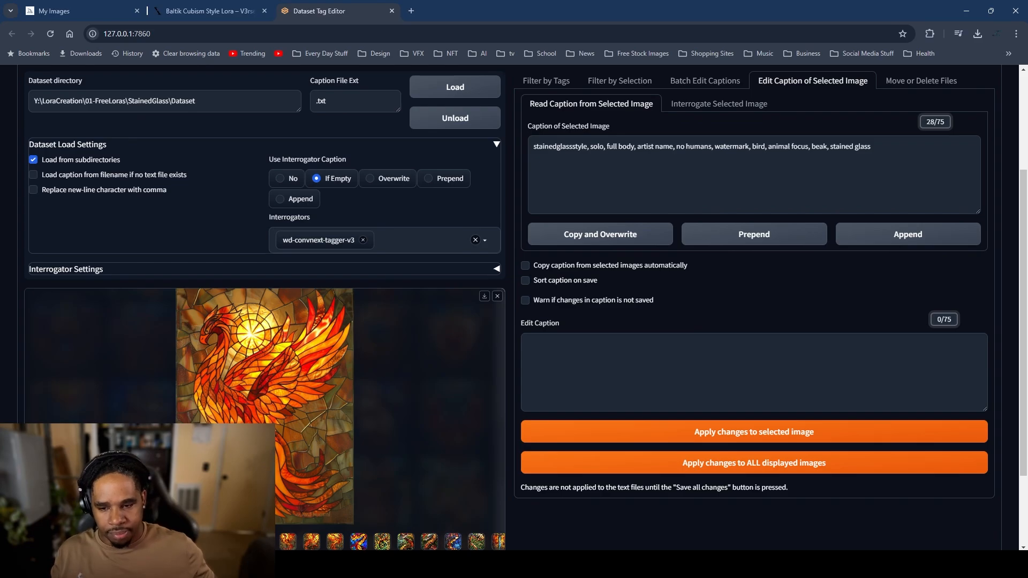
{"action": "left_click", "coordinate": [147, 542]}
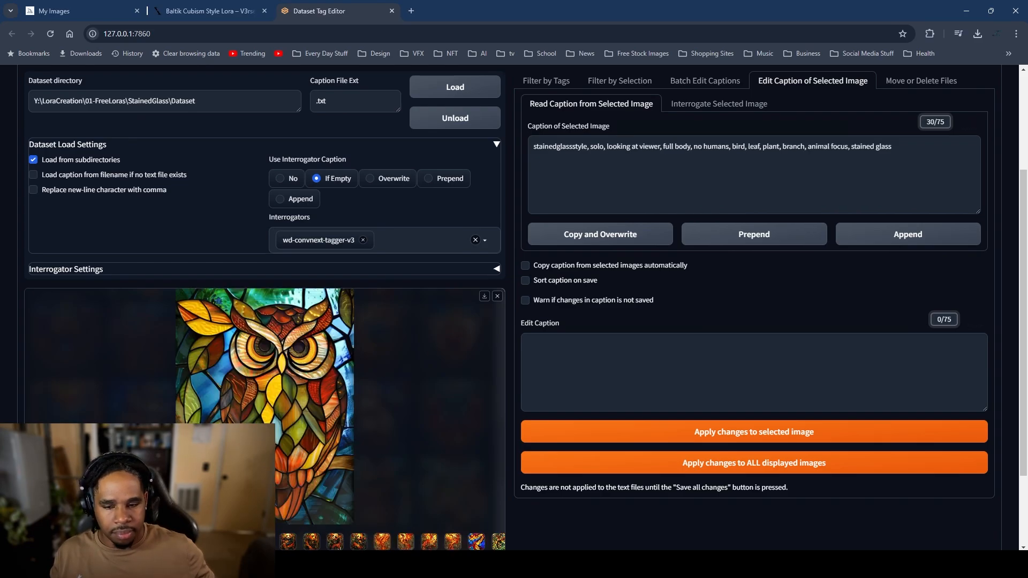
{"action": "left_click", "coordinate": [405, 541]}
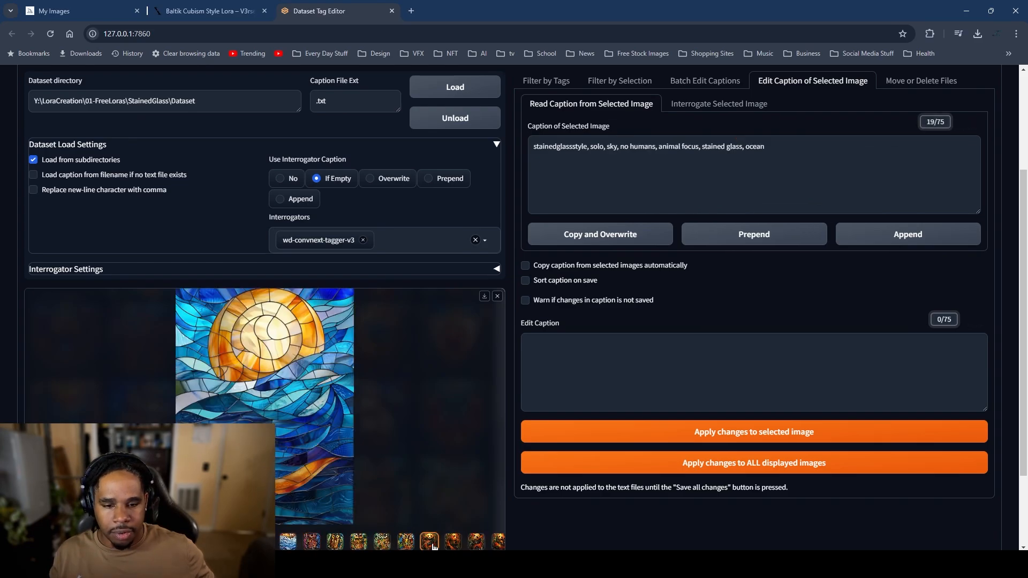
{"action": "left_click", "coordinate": [429, 542]}
{"action": "left_click", "coordinate": [359, 541]}
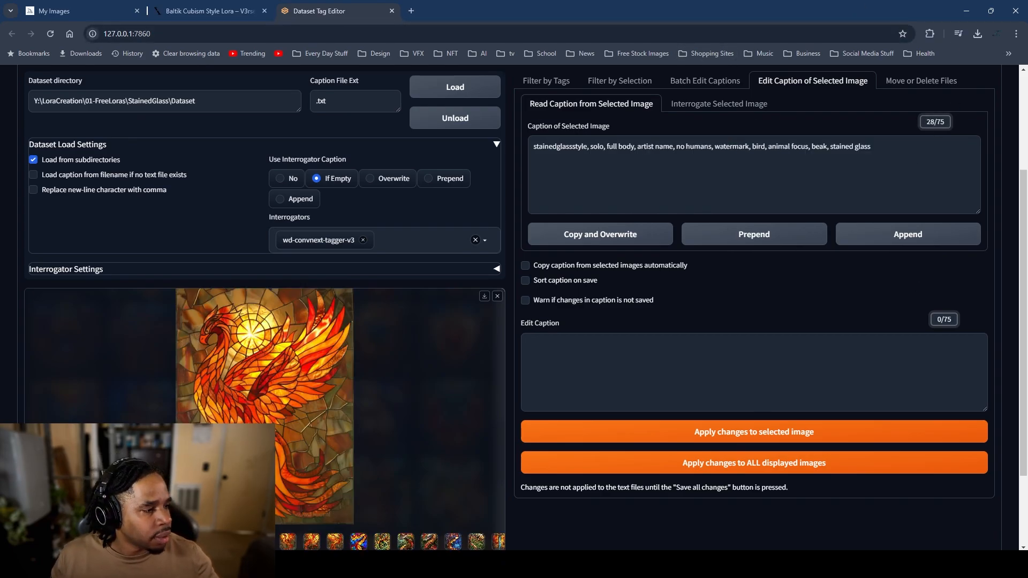
{"action": "left_click", "coordinate": [615, 235]}
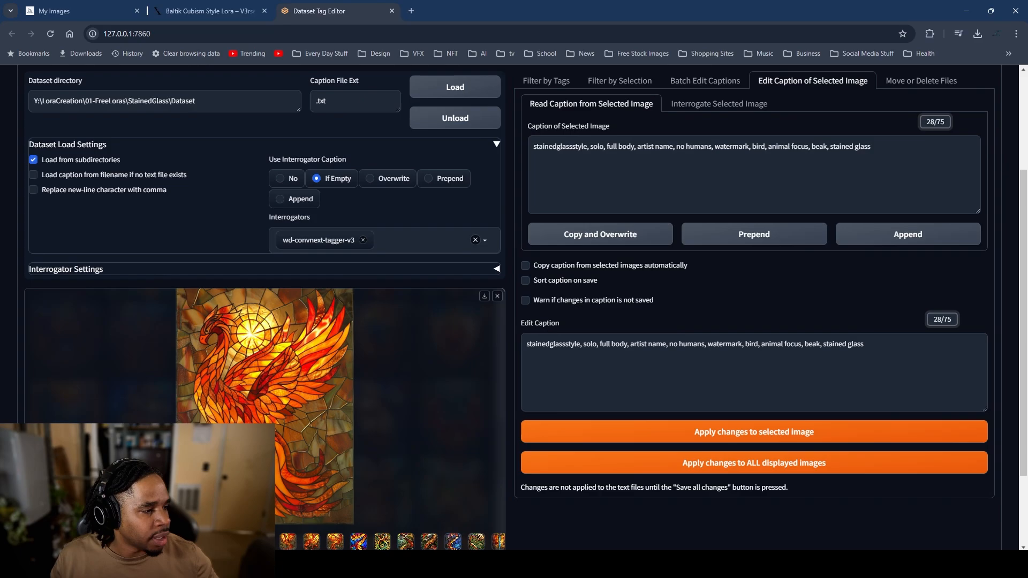
Step: Append ", snake" to the caption of the close-up red and yellow snake image and apply it to that image
{"action": "left_click", "coordinate": [309, 504]}
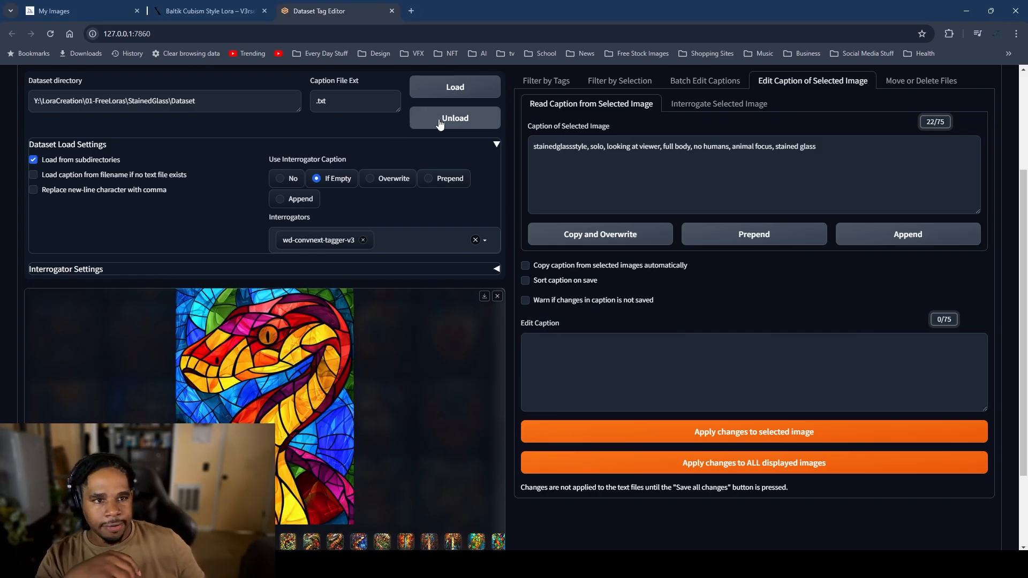
{"action": "left_click", "coordinate": [575, 234]}
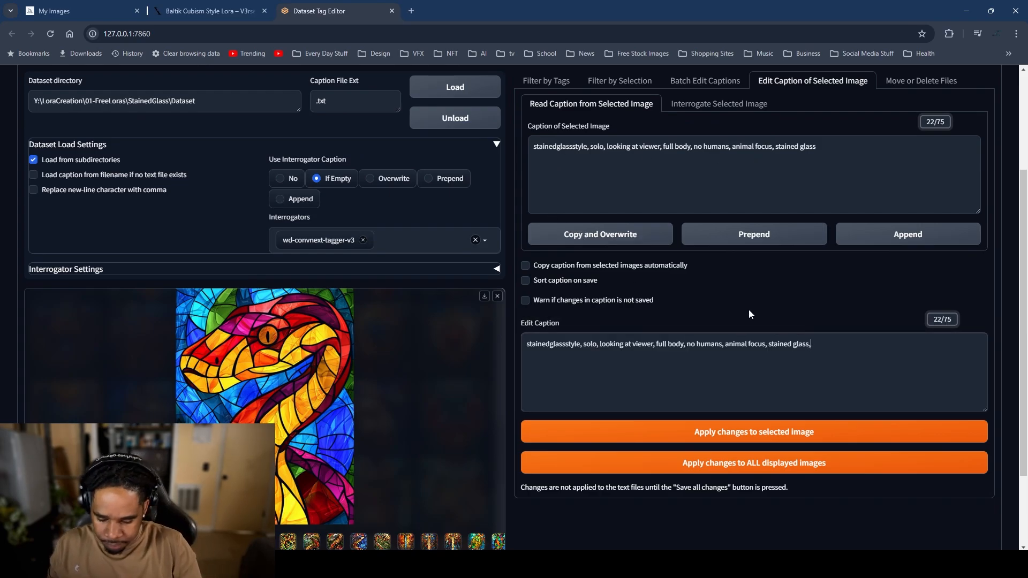
{"action": "type", "text": ", snake"}
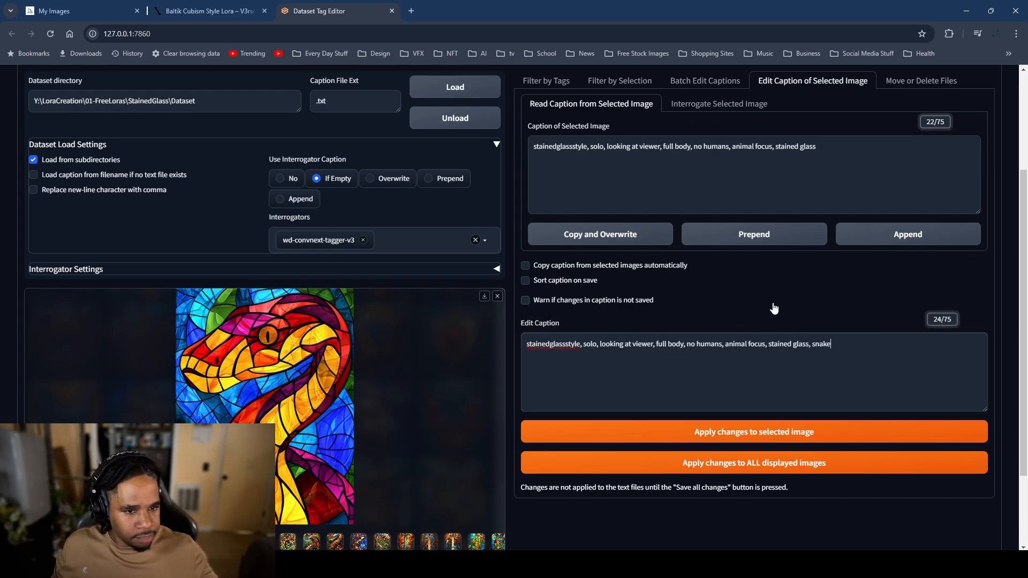
{"action": "left_click_drag", "start_coordinate": [827, 345], "coordinate": [810, 347]}
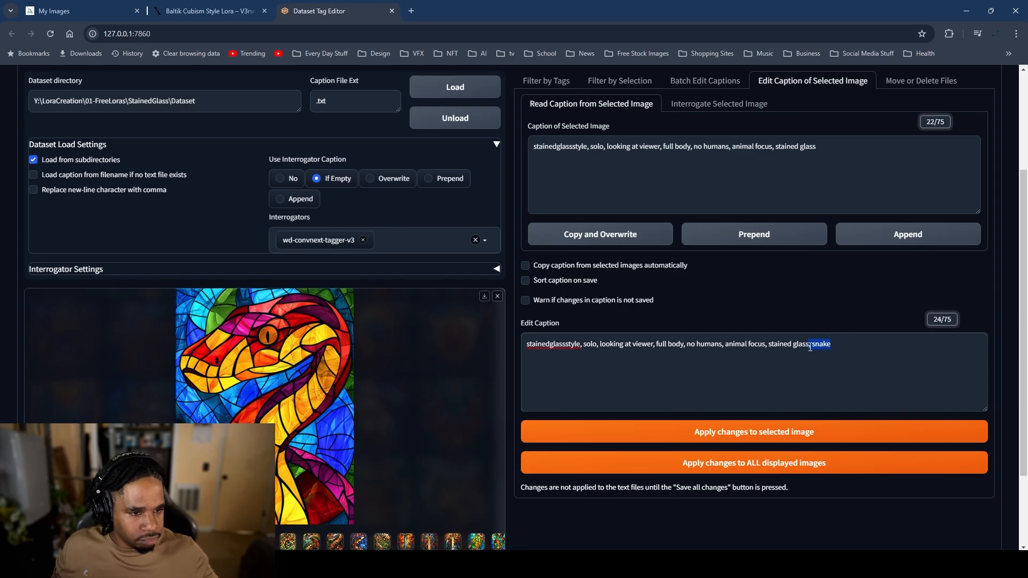
{"action": "left_click", "coordinate": [715, 431]}
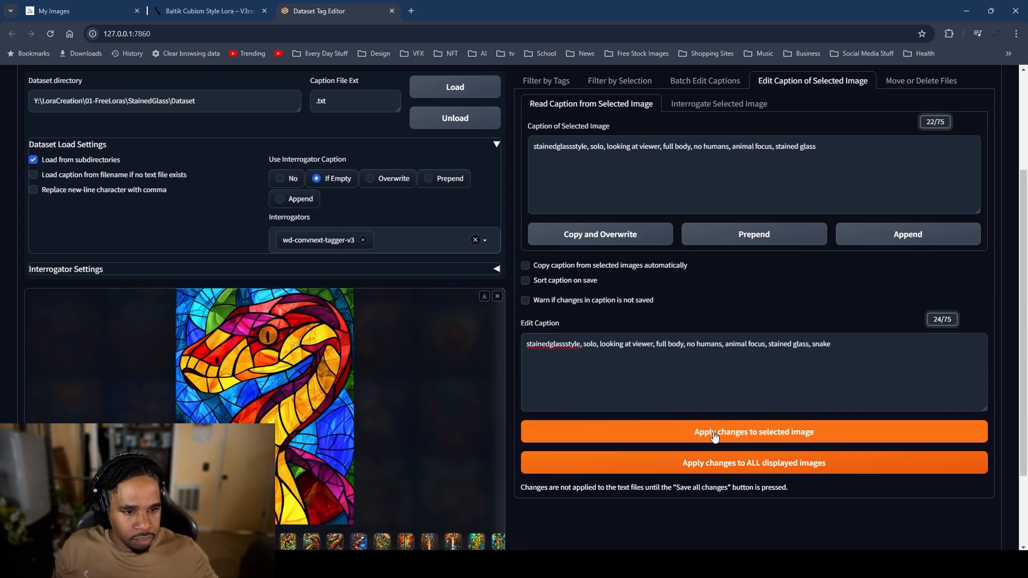
Step: Apply the empty edit caption to the green snake image and check that image's caption
{"action": "left_click", "coordinate": [288, 542]}
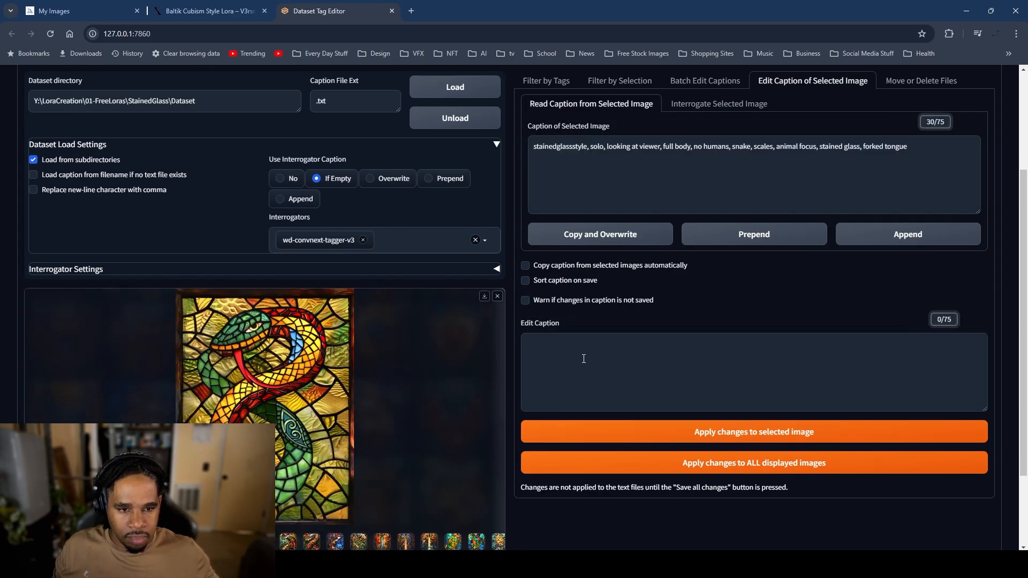
{"action": "left_click", "coordinate": [591, 434]}
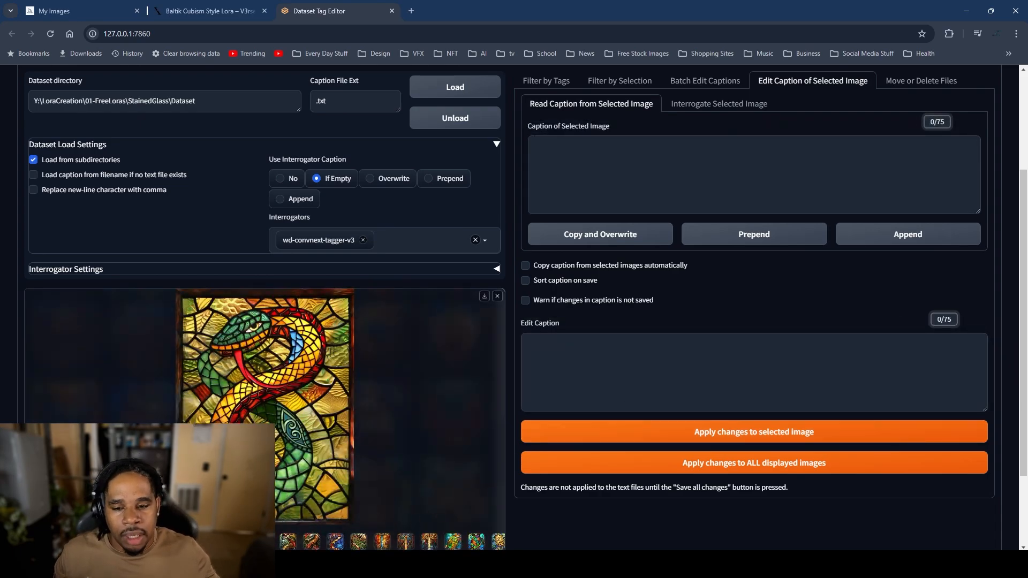
{"action": "left_click", "coordinate": [241, 542]}
{"action": "left_click", "coordinate": [287, 544]}
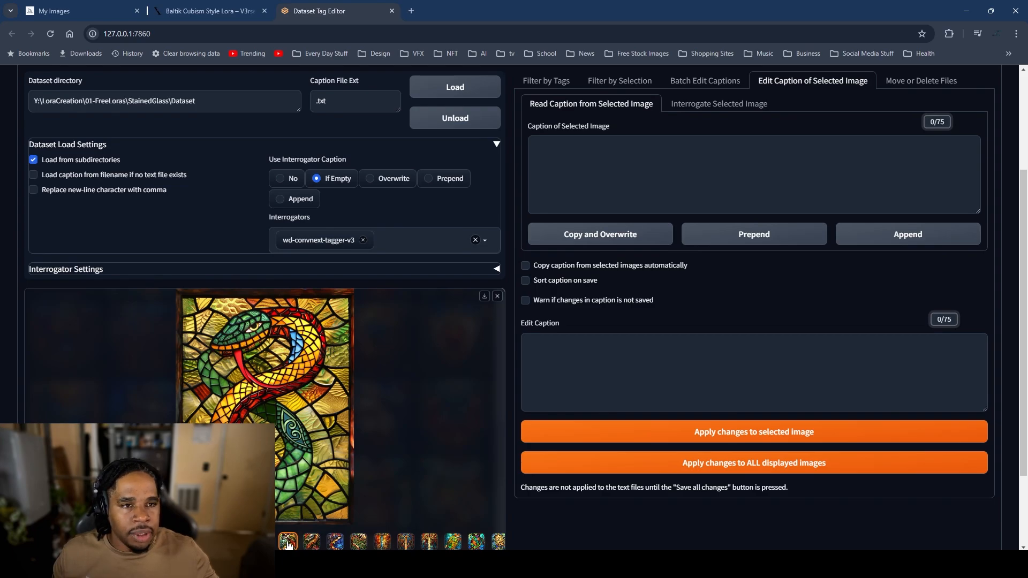
Step: Set up interrogation of the green snake image with the wd-convnext-tagger-v3 interrogator
{"action": "left_click", "coordinate": [690, 107]}
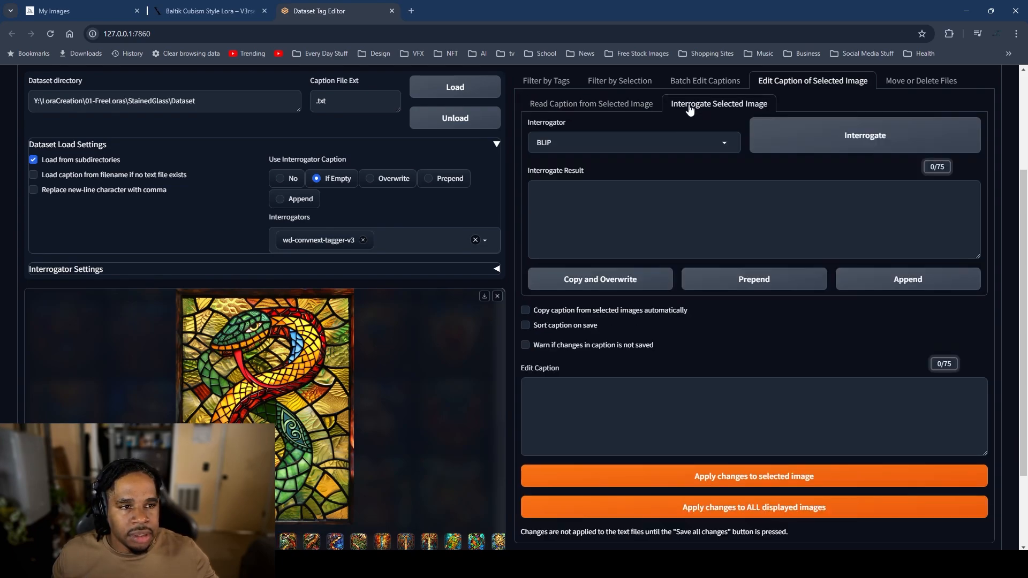
{"action": "left_click", "coordinate": [683, 141]}
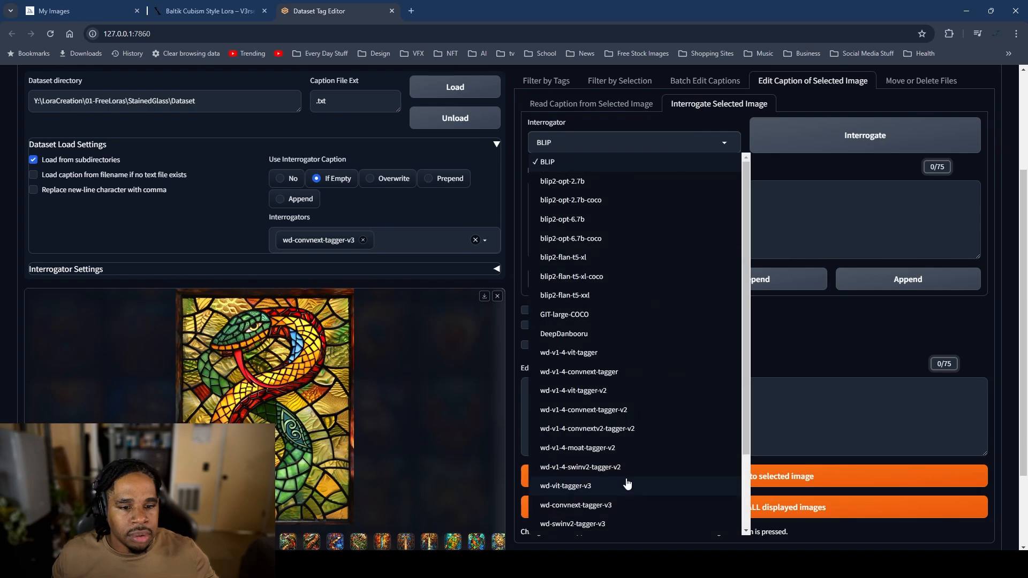
{"action": "scroll", "coordinate": [624, 480], "scroll_direction": "down", "scroll_amount": 2}
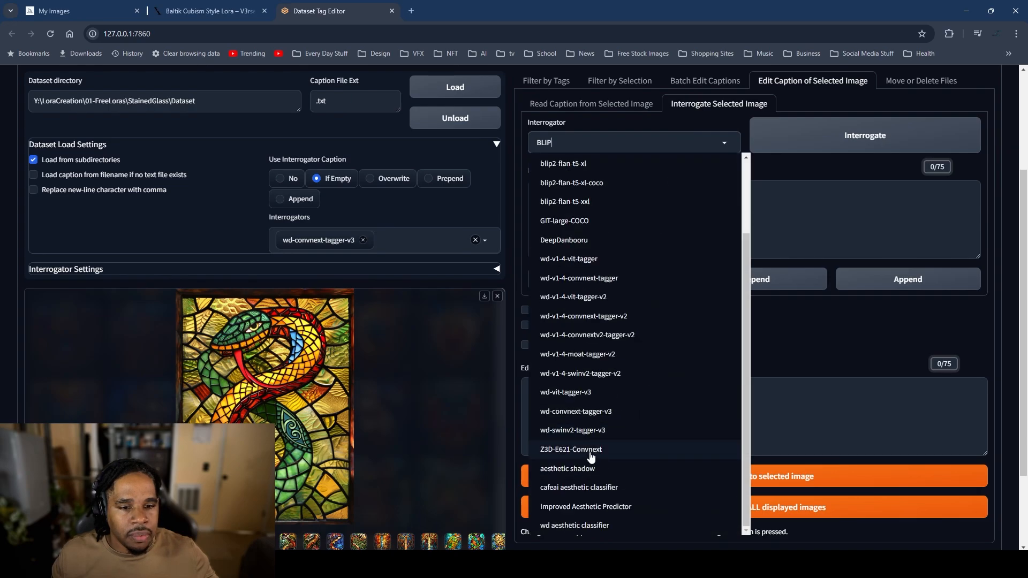
{"action": "left_click", "coordinate": [607, 413]}
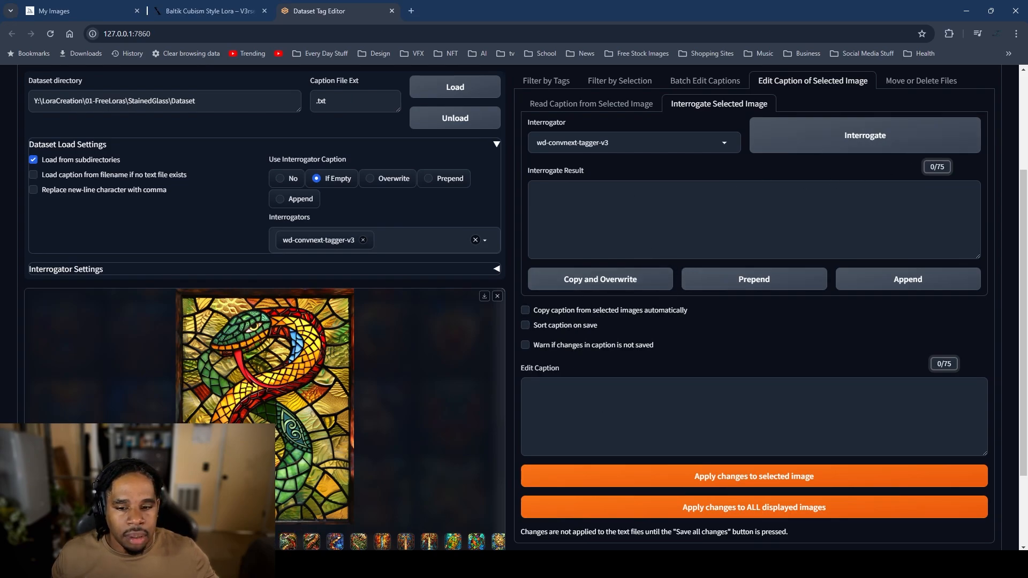
{"action": "key", "text": "Left"}
{"action": "left_click", "coordinate": [287, 542]}
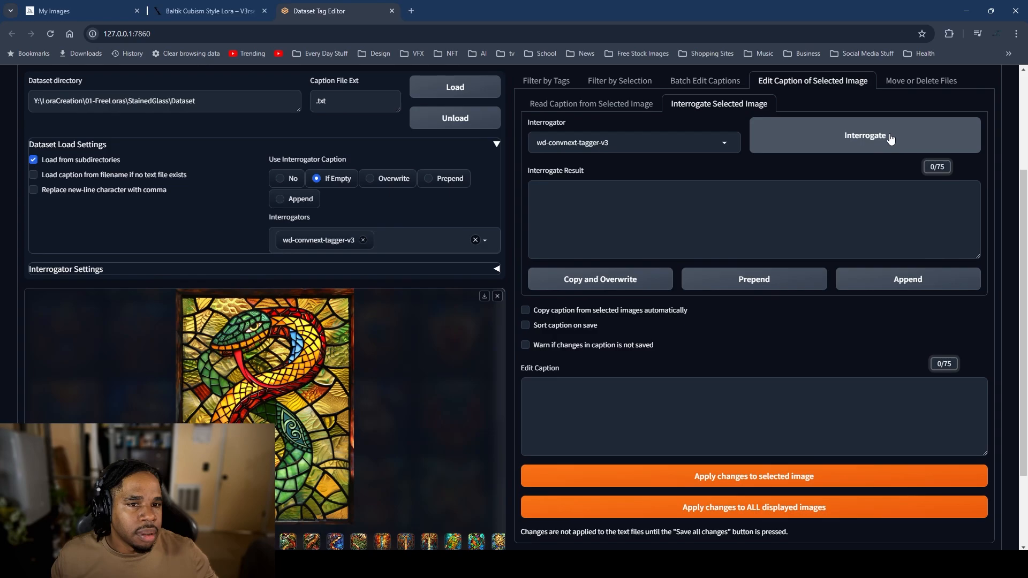
Step: Interrogate the green snake image, overwrite the edit caption with the result, and apply it to that image
{"action": "left_click", "coordinate": [869, 147]}
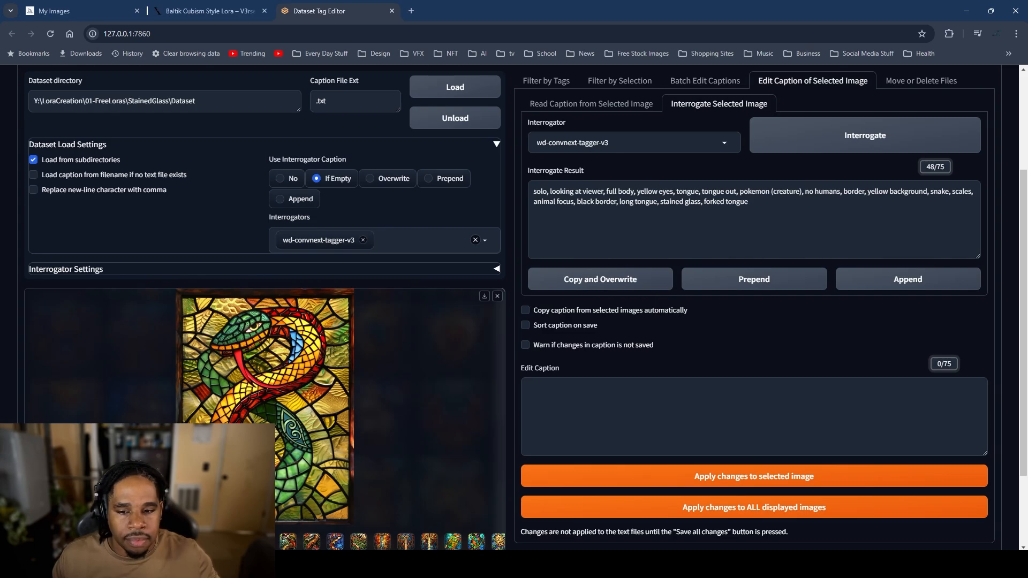
{"action": "left_click", "coordinate": [288, 542]}
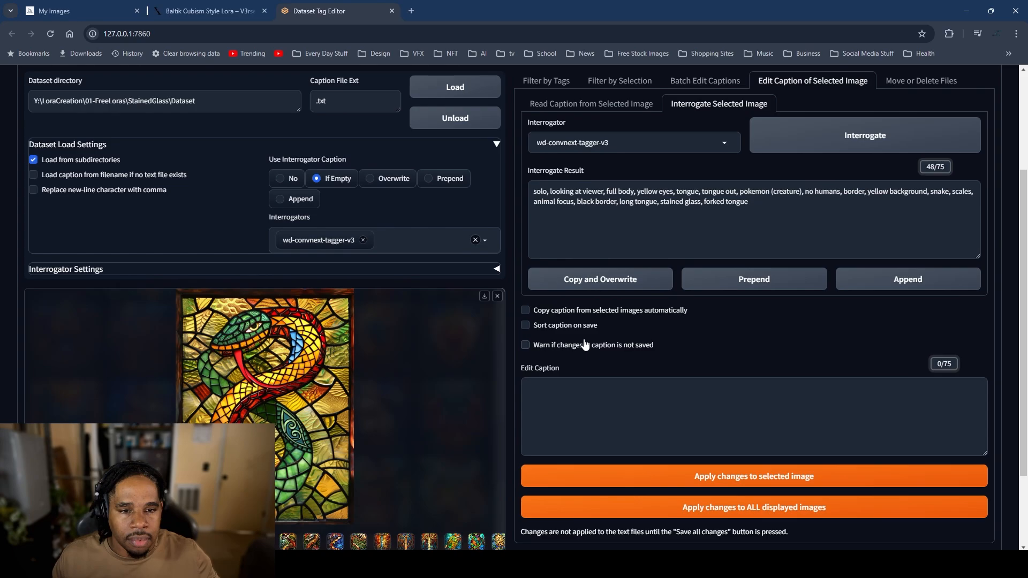
{"action": "left_click", "coordinate": [597, 287]}
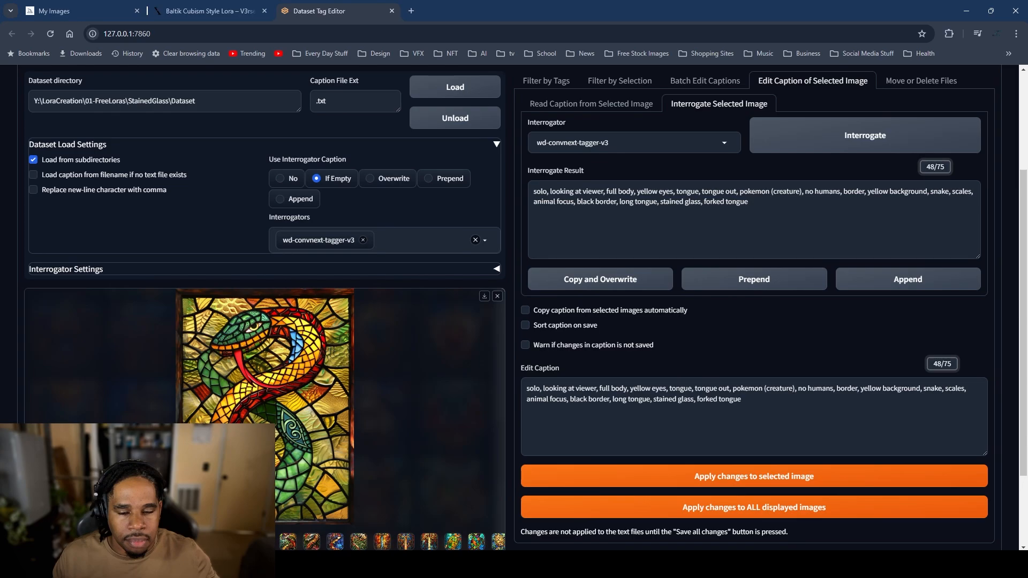
{"action": "left_click", "coordinate": [662, 482]}
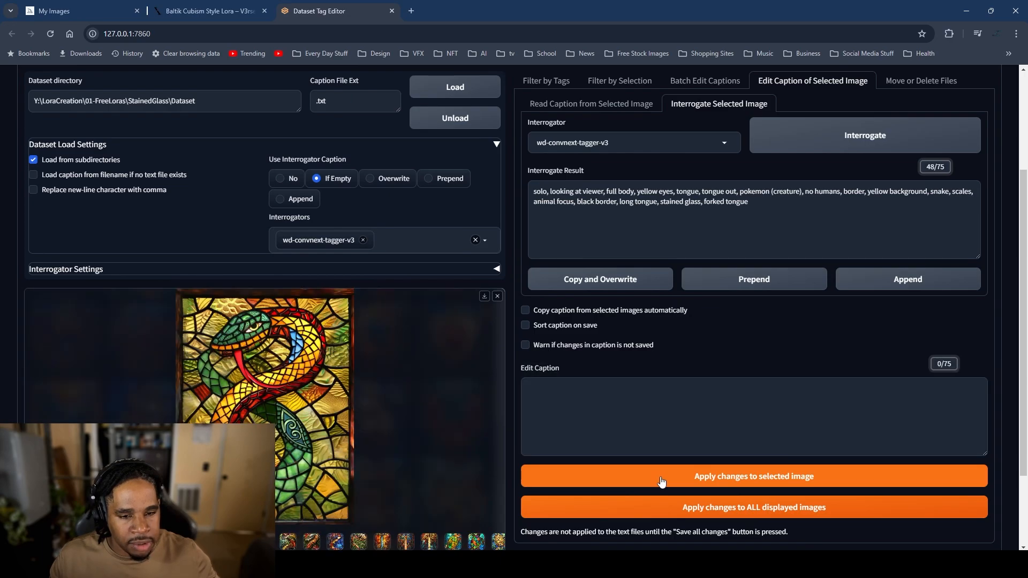
Step: Check the green snake's stored caption and copy the close-up snake image's full caption, from "stainedglassstyle" to "snake"
{"action": "key", "text": "Right"}
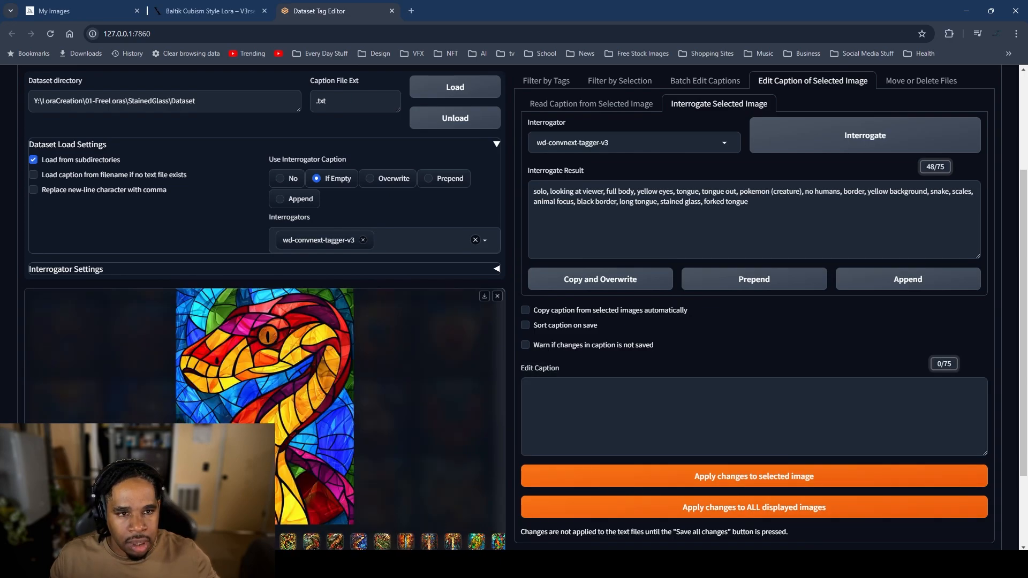
{"action": "left_click", "coordinate": [572, 105]}
{"action": "left_click", "coordinate": [285, 542]}
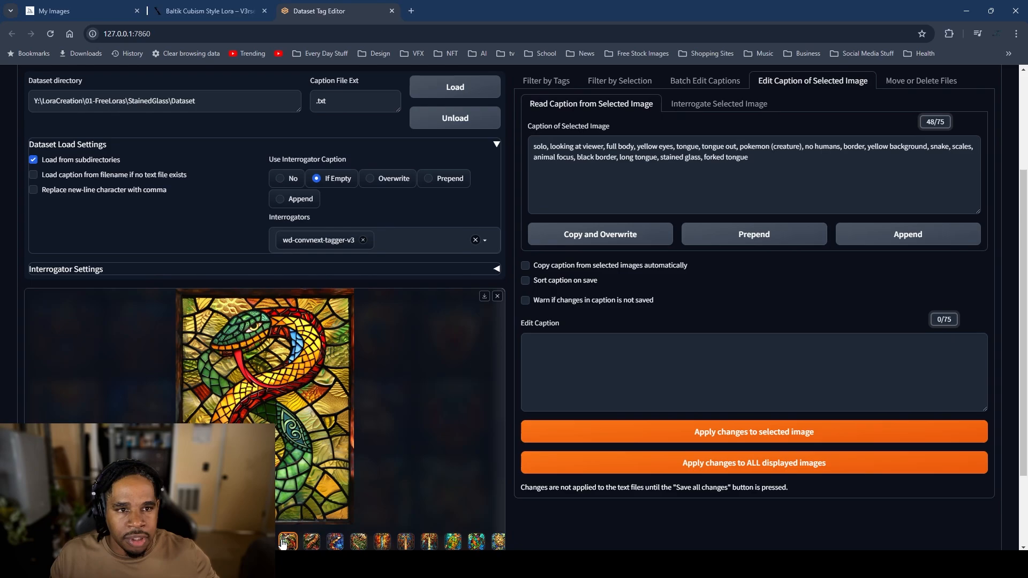
{"action": "key", "text": "Right"}
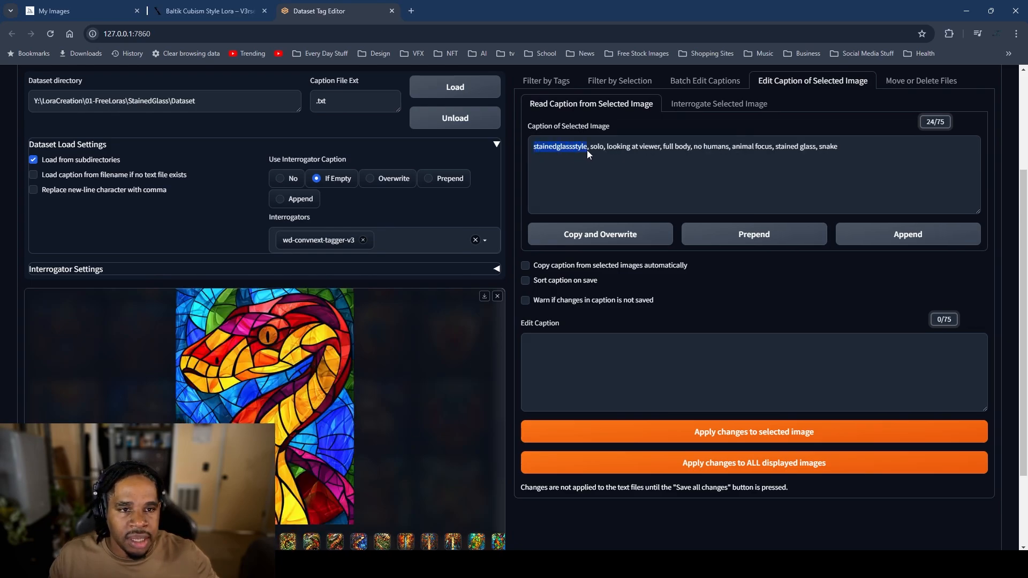
{"action": "left_click_drag", "start_coordinate": [587, 150], "coordinate": [849, 159]}
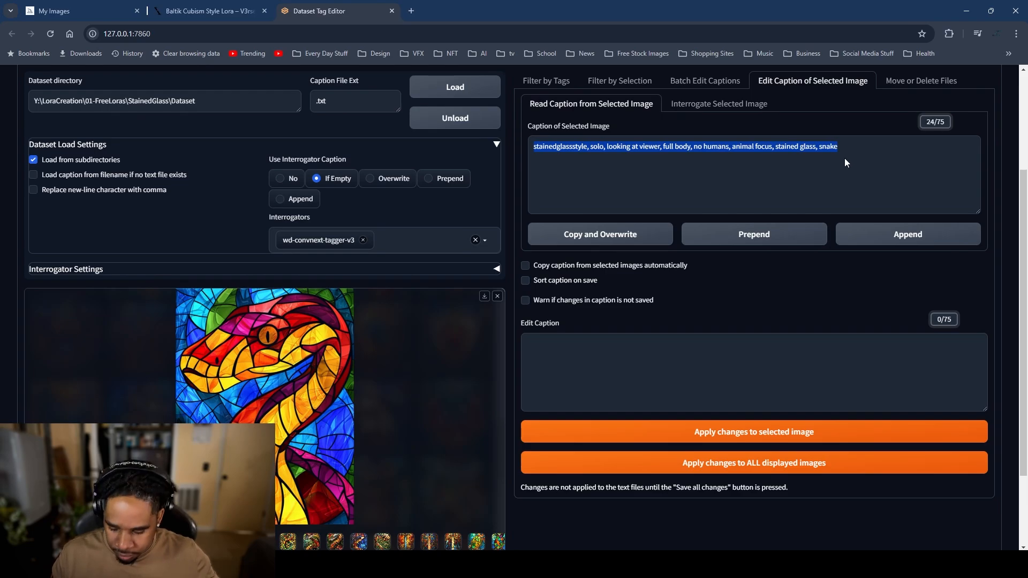
Step: Load the forked-tongue snake image's caption for editing and insert the copied snake caption plus a comma at its start
{"action": "left_click", "coordinate": [288, 539]}
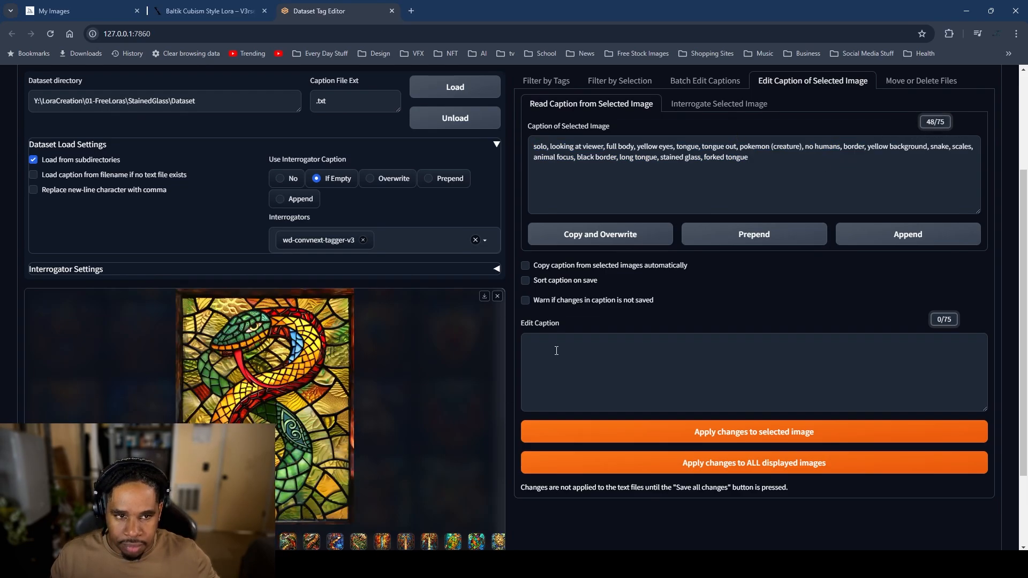
{"action": "left_click", "coordinate": [593, 233]}
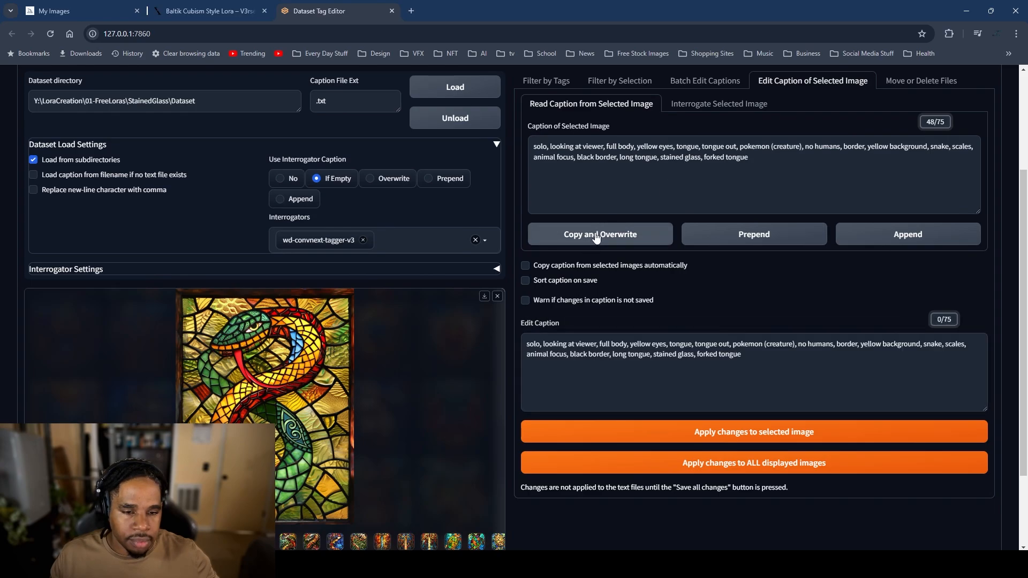
{"action": "left_click", "coordinate": [523, 346]}
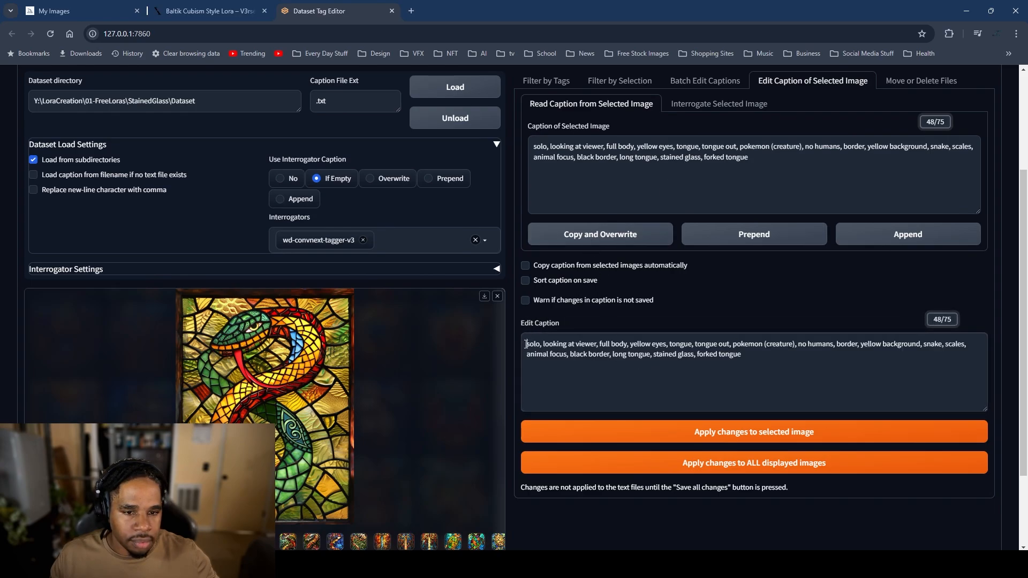
{"action": "key", "text": "ctrl+v"}
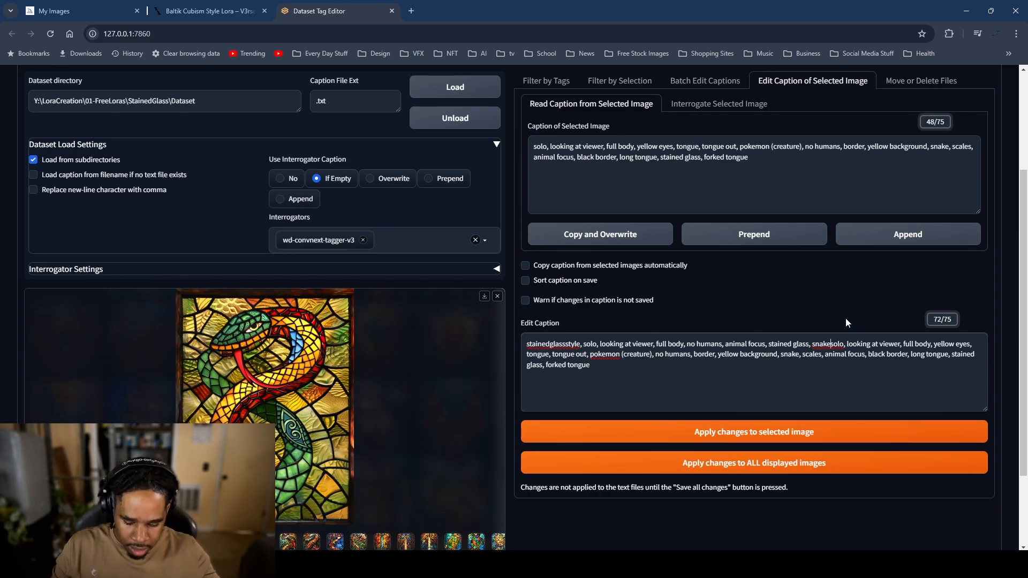
{"action": "type", "text": ","}
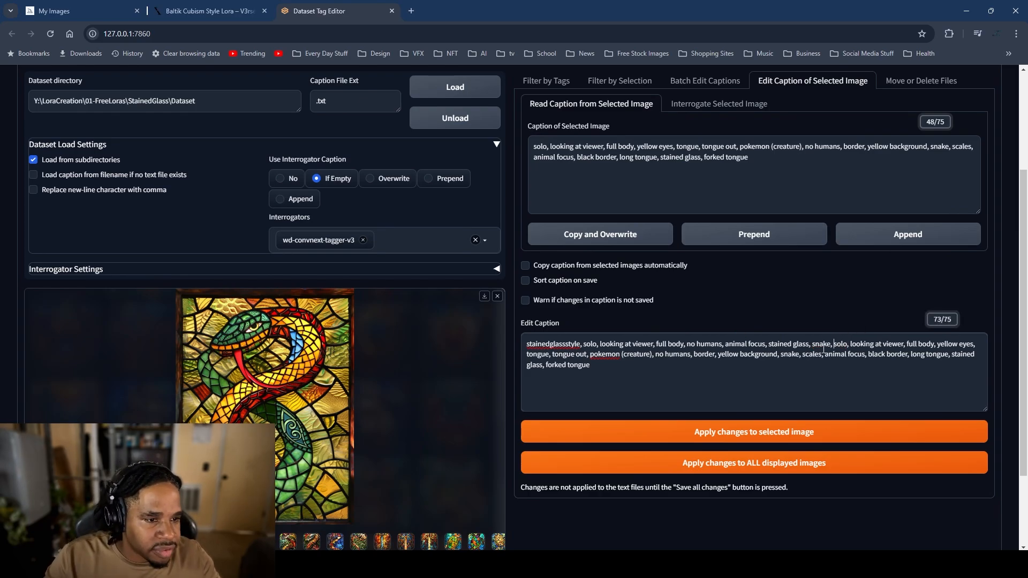
Step: Delete the tags between the inserted "snake" and "forked tongue" in the edit caption, and apply the caption to the forked-tongue snake image
{"action": "left_click_drag", "start_coordinate": [834, 347], "coordinate": [912, 345]}
{"action": "left_click_drag", "start_coordinate": [516, 355], "coordinate": [797, 356]}
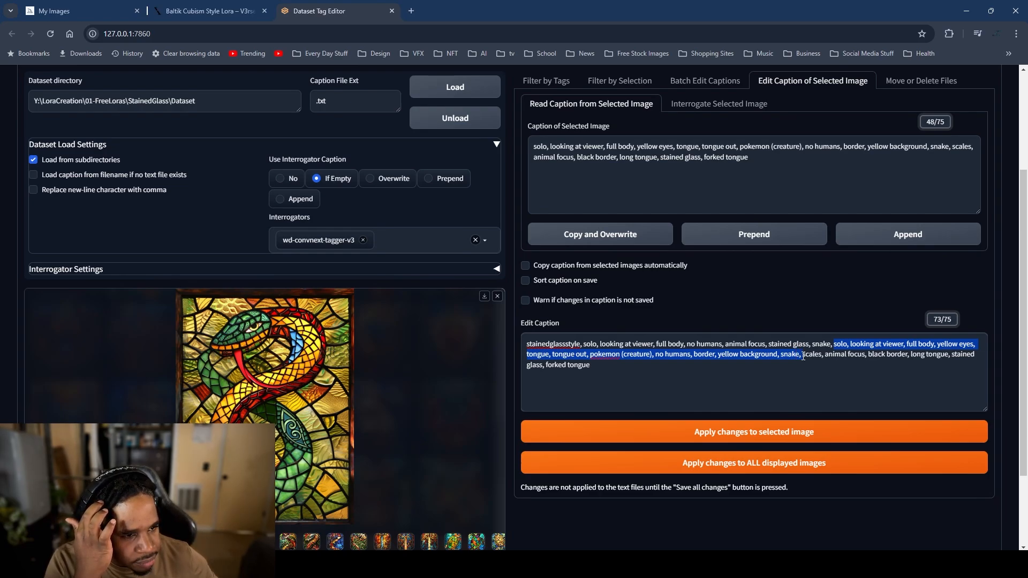
{"action": "left_click_drag", "start_coordinate": [803, 356], "coordinate": [556, 369]}
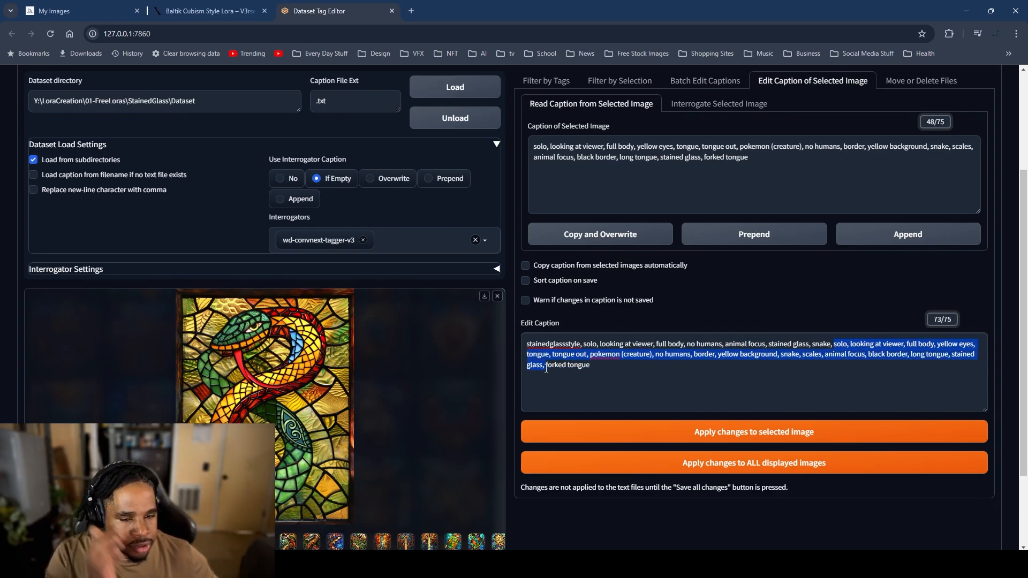
{"action": "key", "text": "BackSpace"}
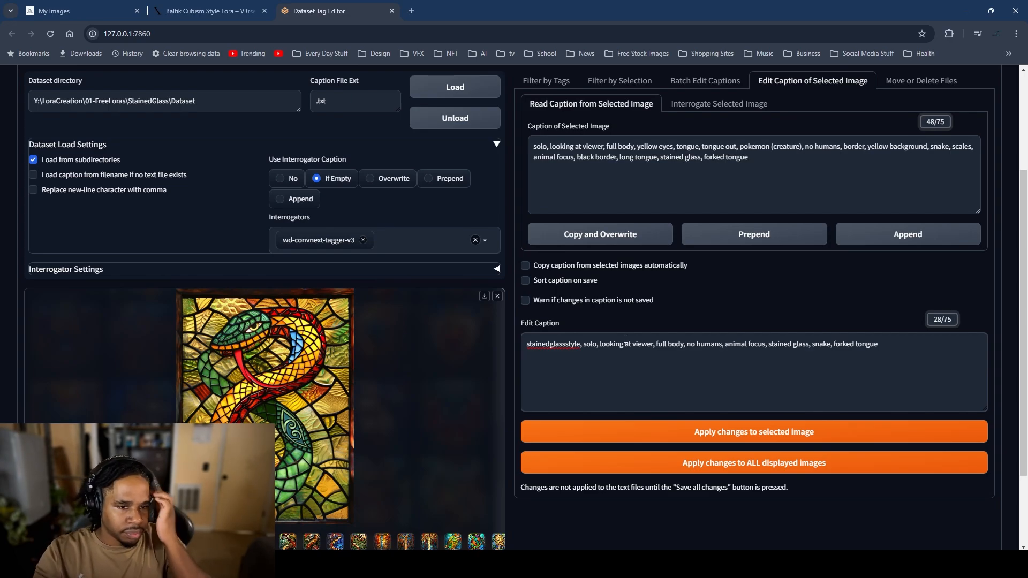
{"action": "left_click", "coordinate": [703, 438]}
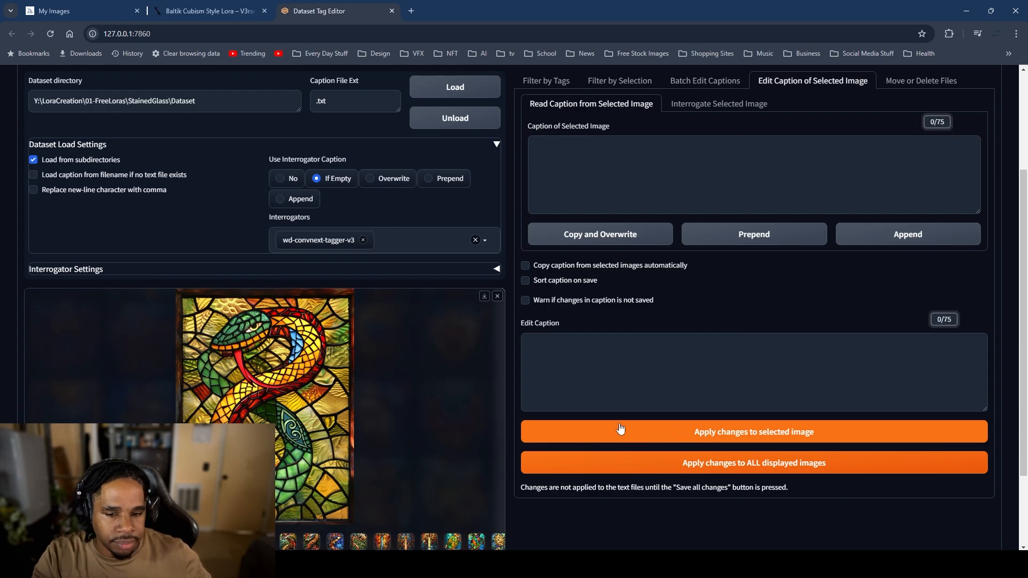
Step: Append "snake" to the caption of the red snake image that follows the forked-tongue snake, and apply it to that image
{"action": "left_click", "coordinate": [288, 542]}
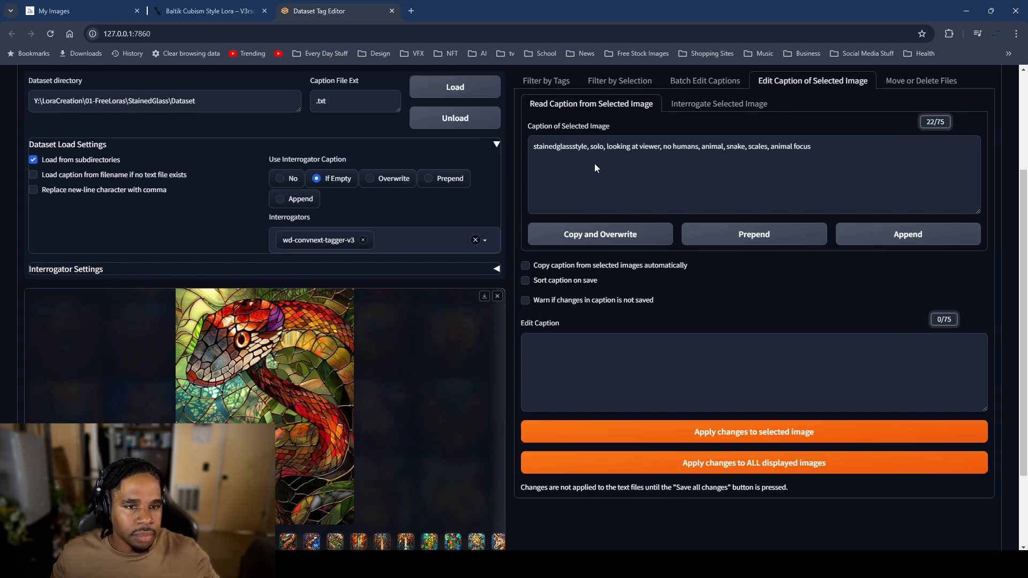
{"action": "key", "text": "Left"}
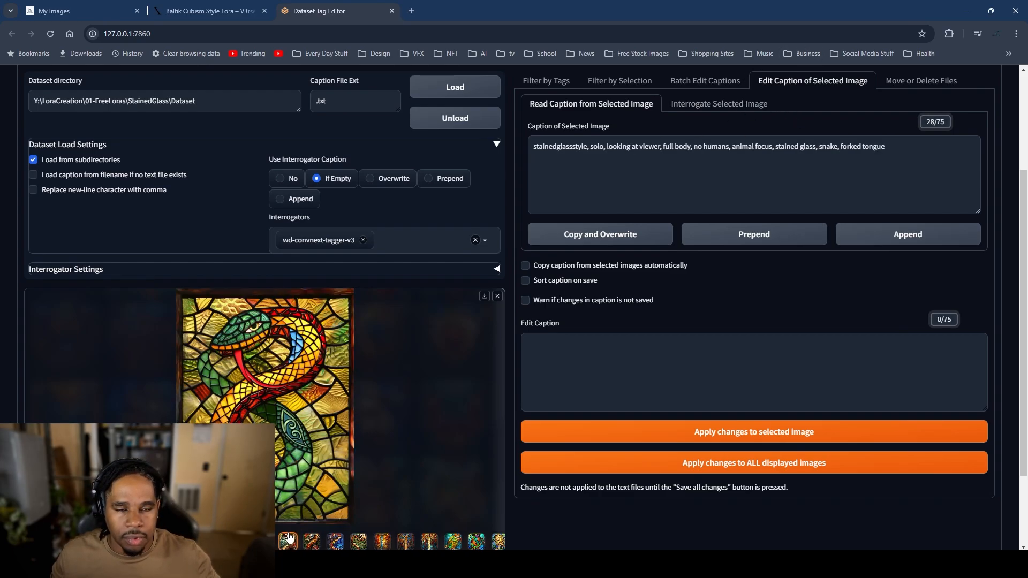
{"action": "key", "text": "Right"}
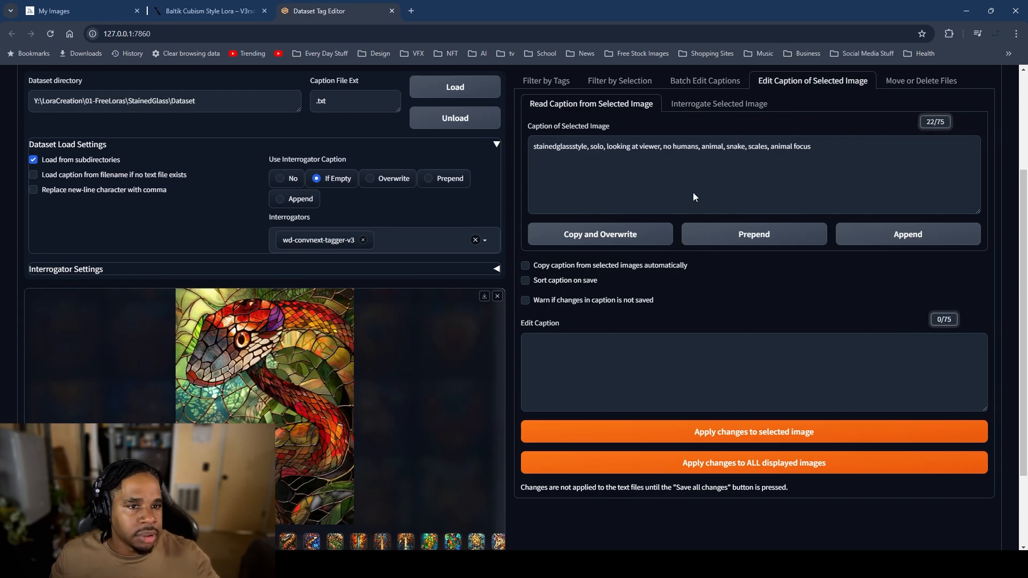
{"action": "left_click", "coordinate": [606, 236]}
{"action": "left_click", "coordinate": [829, 342]}
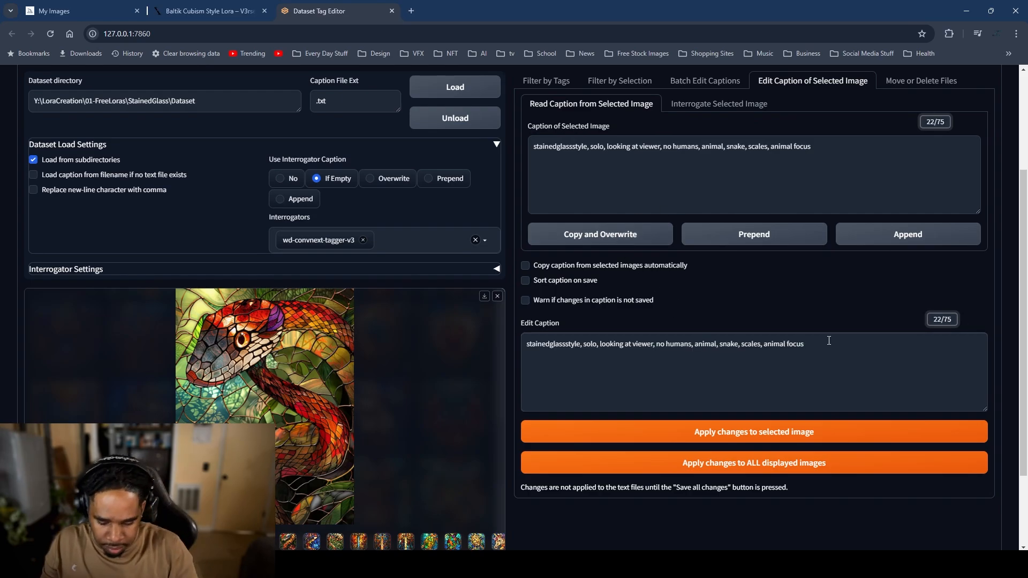
{"action": "type", "text": ", snake"}
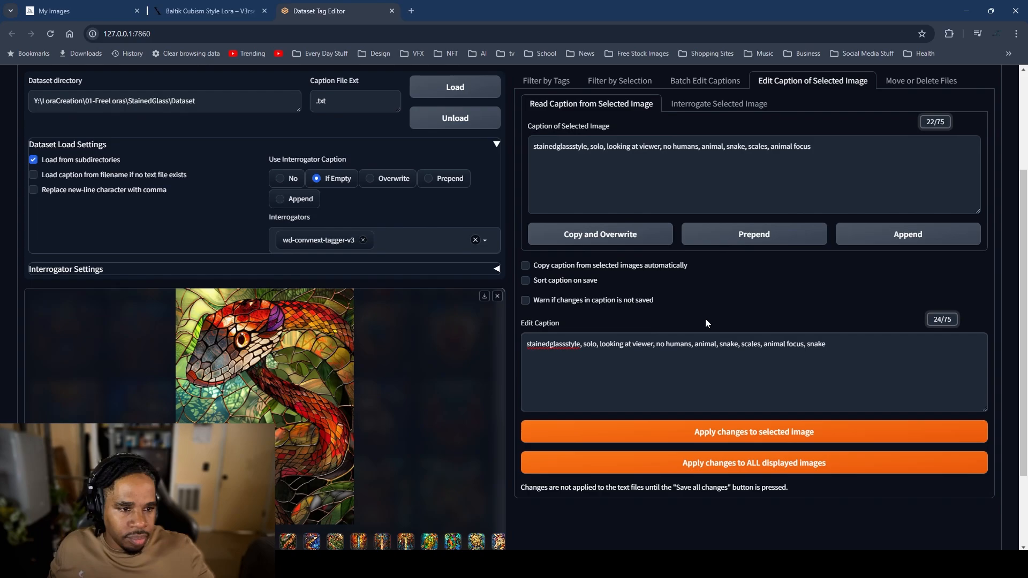
{"action": "left_click", "coordinate": [663, 432]}
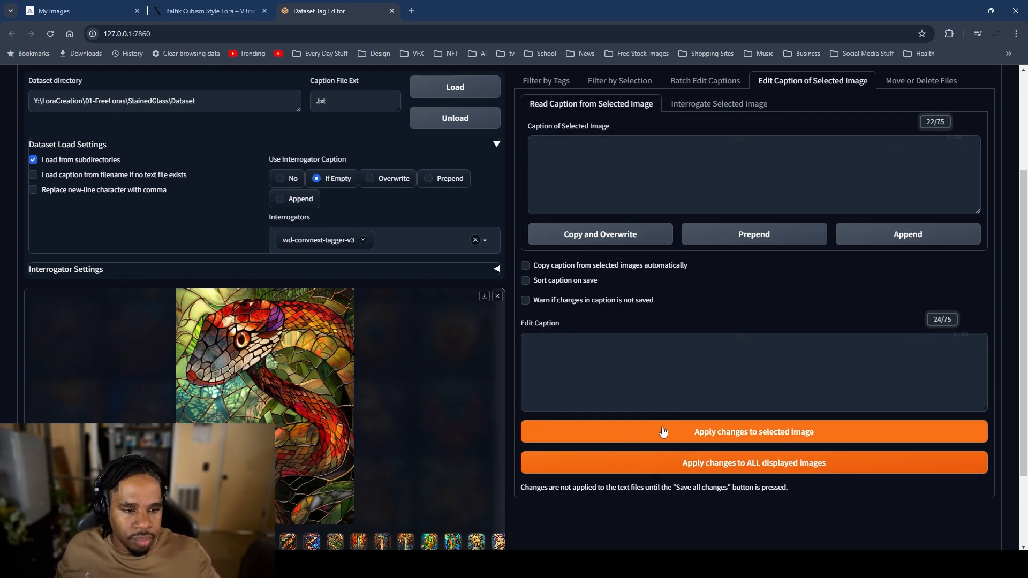
Step: Apply the empty edit caption to the fanged snake image, and select the red-eyed snake image's caption text
{"action": "left_click", "coordinate": [288, 544]}
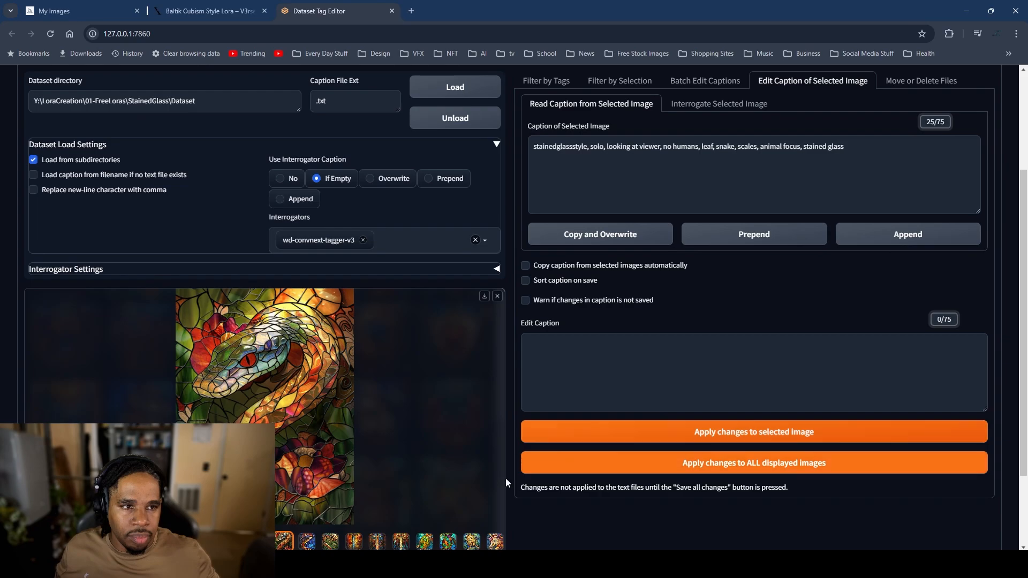
{"action": "left_click", "coordinate": [308, 543]}
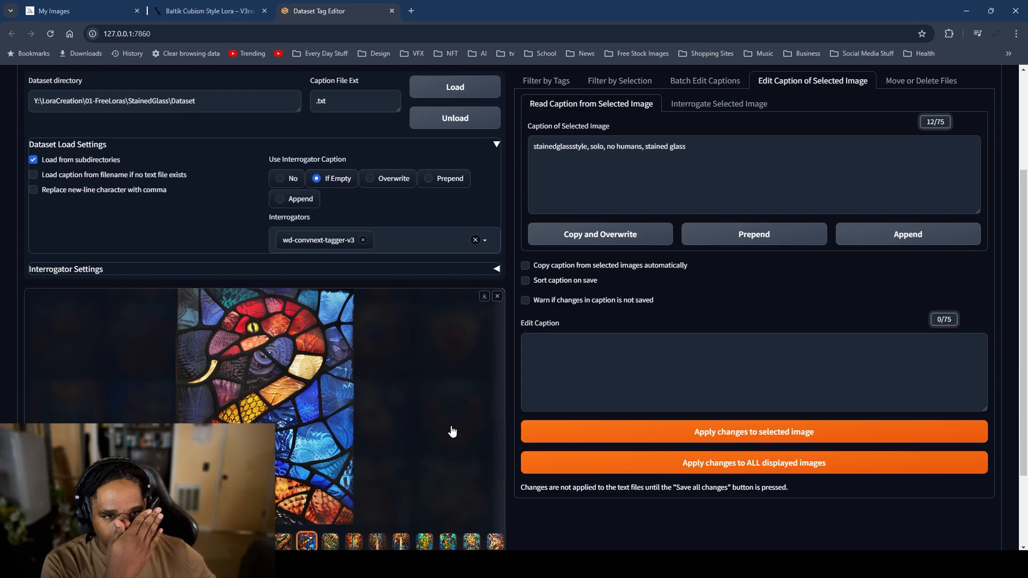
{"action": "left_click", "coordinate": [574, 432]}
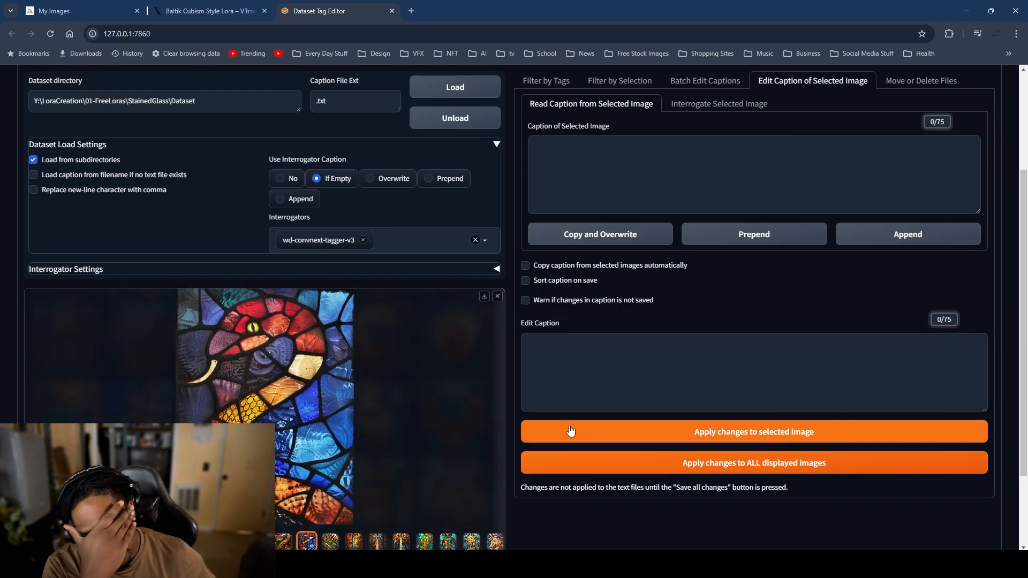
{"action": "left_click", "coordinate": [285, 539]}
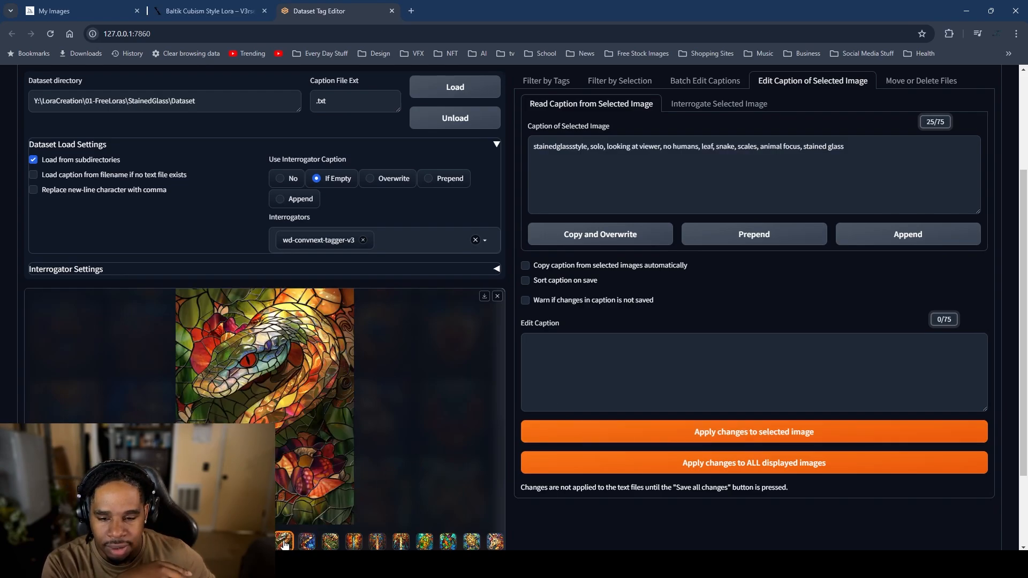
{"action": "left_click_drag", "start_coordinate": [856, 145], "coordinate": [570, 150]}
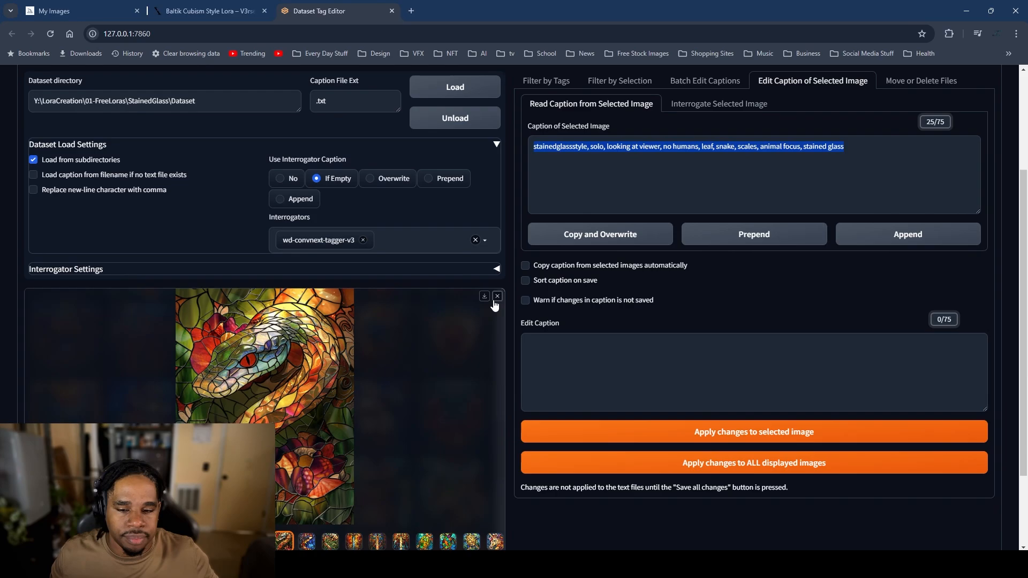
Step: Copy the caption of the yellow-and-red snake on blue glass, paste it as the fanged snake image's caption, and apply it
{"action": "left_click", "coordinate": [213, 541]}
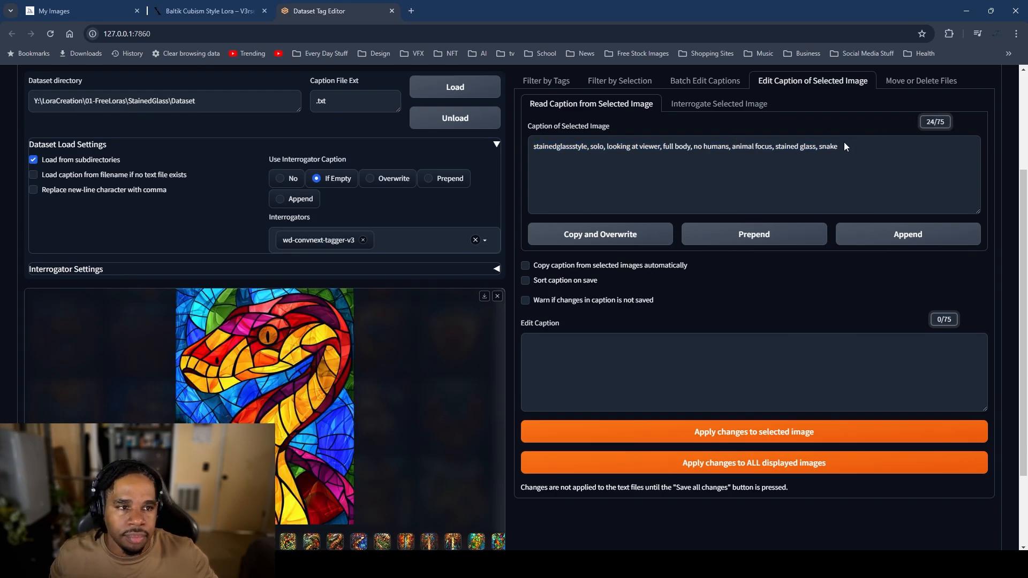
{"action": "left_click_drag", "start_coordinate": [811, 152], "coordinate": [532, 156]}
{"action": "key", "text": "ctrl+c"}
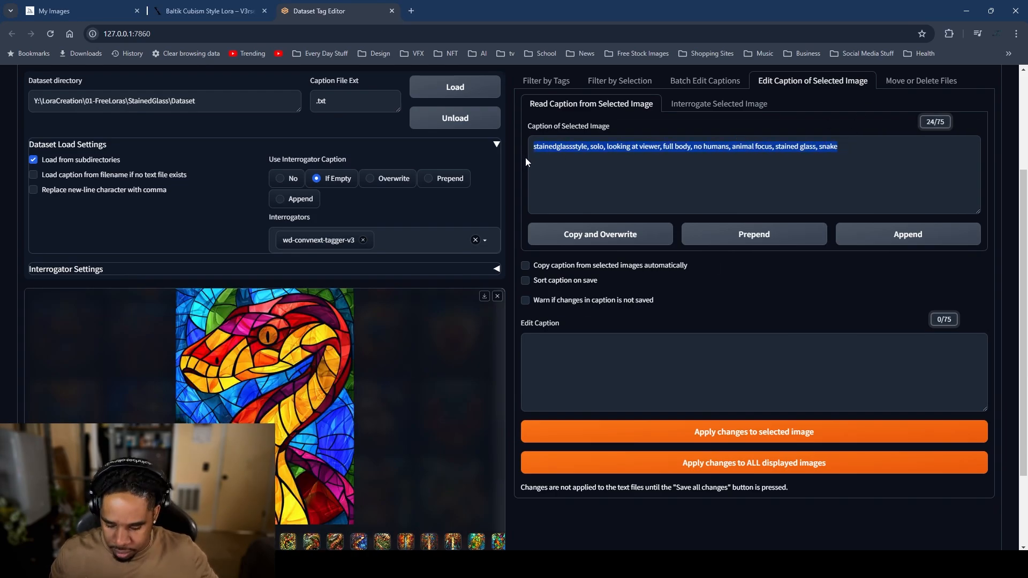
{"action": "left_click", "coordinate": [358, 542]}
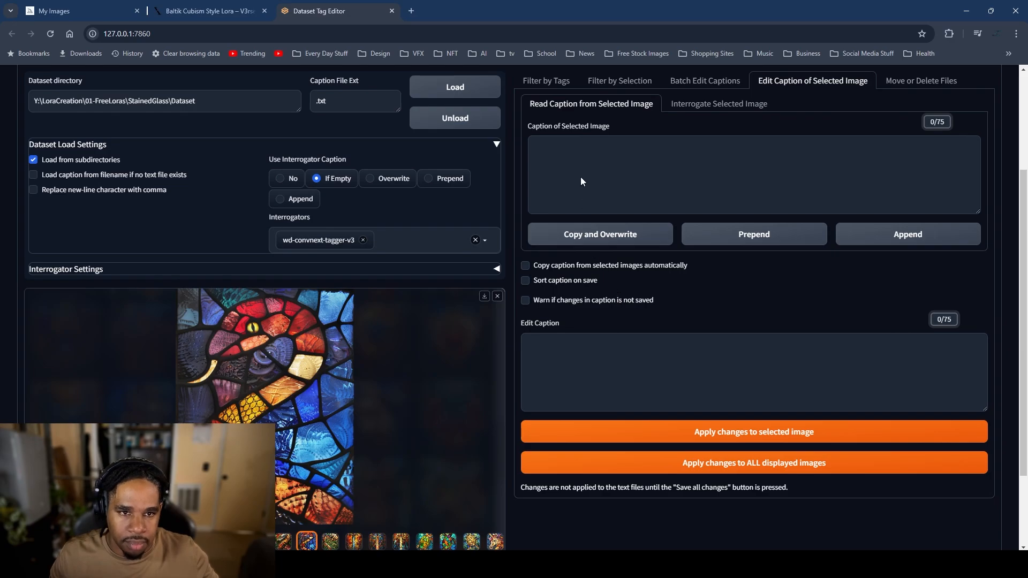
{"action": "left_click", "coordinate": [567, 361]}
{"action": "key", "text": "ctrl+v"}
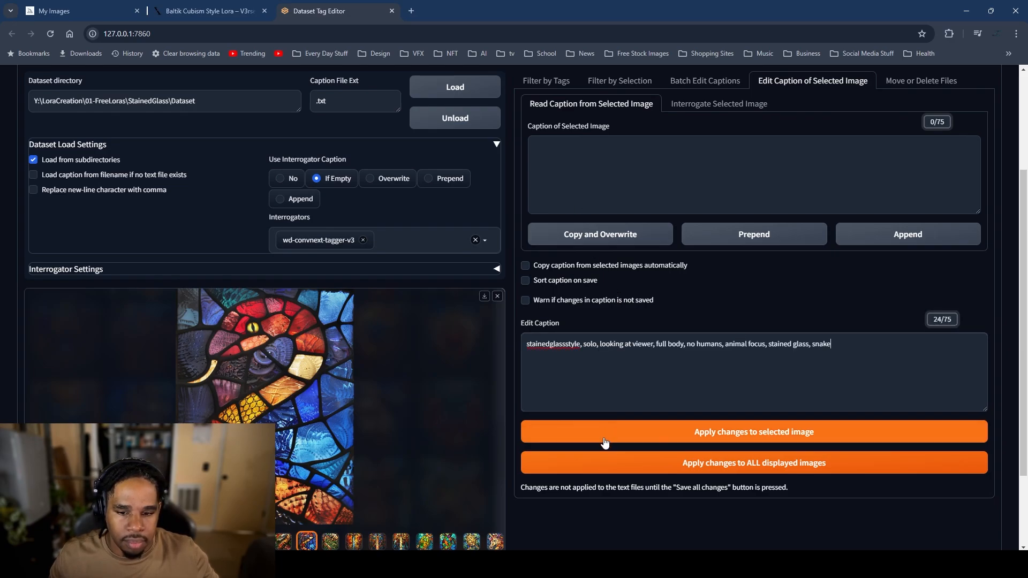
{"action": "left_click", "coordinate": [604, 441]}
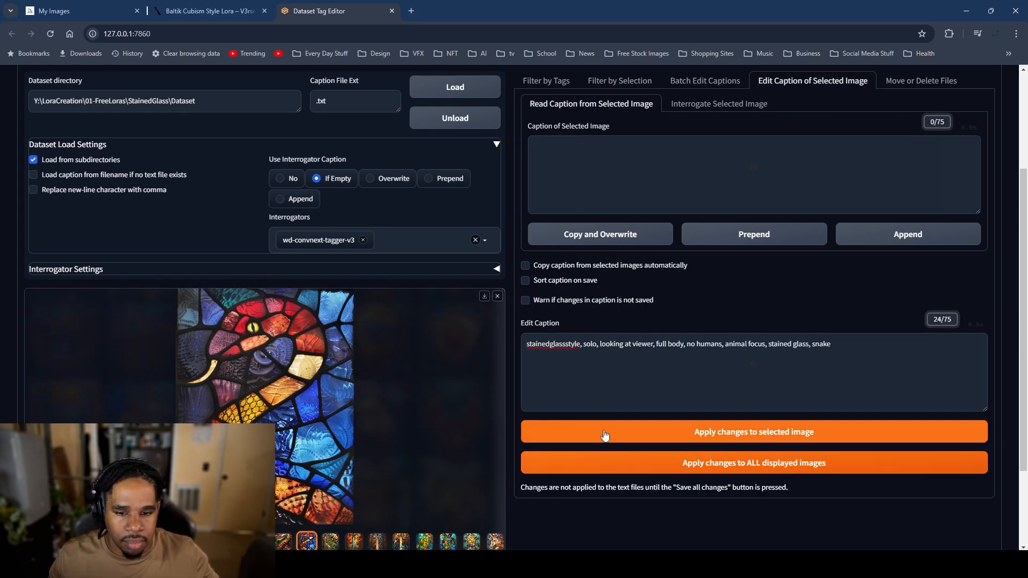
Step: Check the fanged snake's stored caption and review the captions of the neighbouring snake and sword images
{"action": "left_click", "coordinate": [329, 543]}
{"action": "key", "text": "Left"}
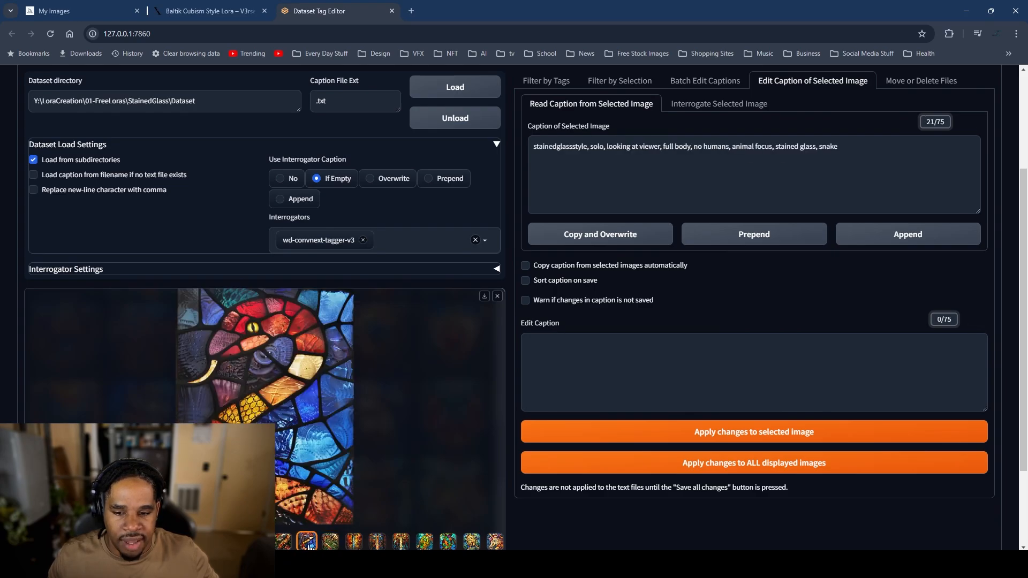
{"action": "left_click", "coordinate": [329, 542]}
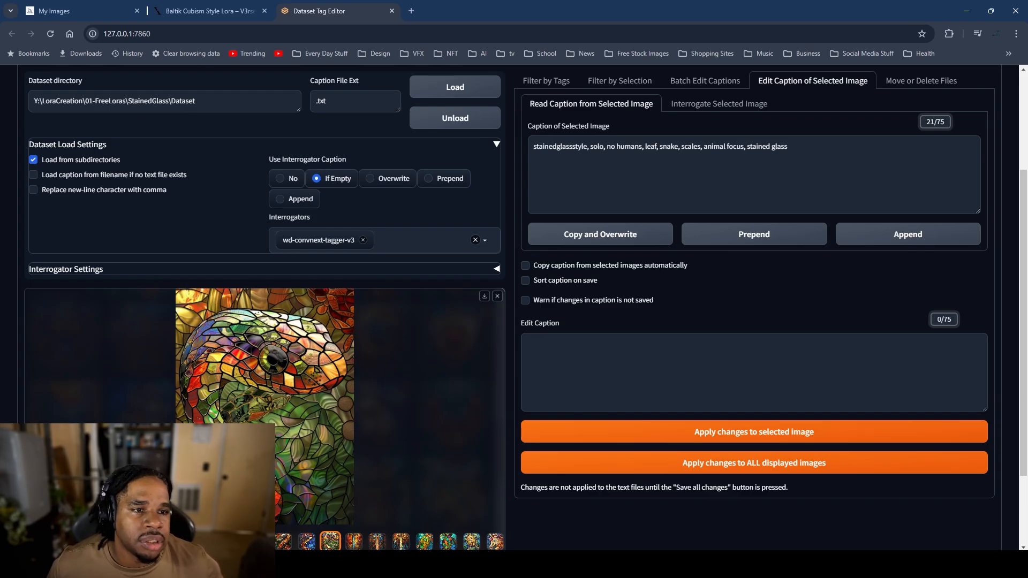
{"action": "left_click", "coordinate": [284, 543]}
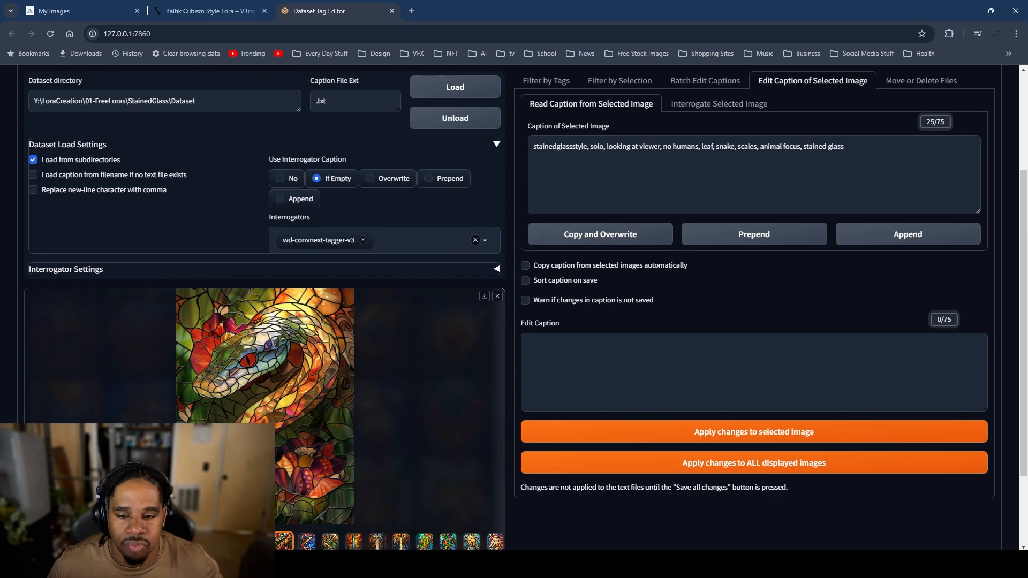
{"action": "left_click", "coordinate": [213, 542]}
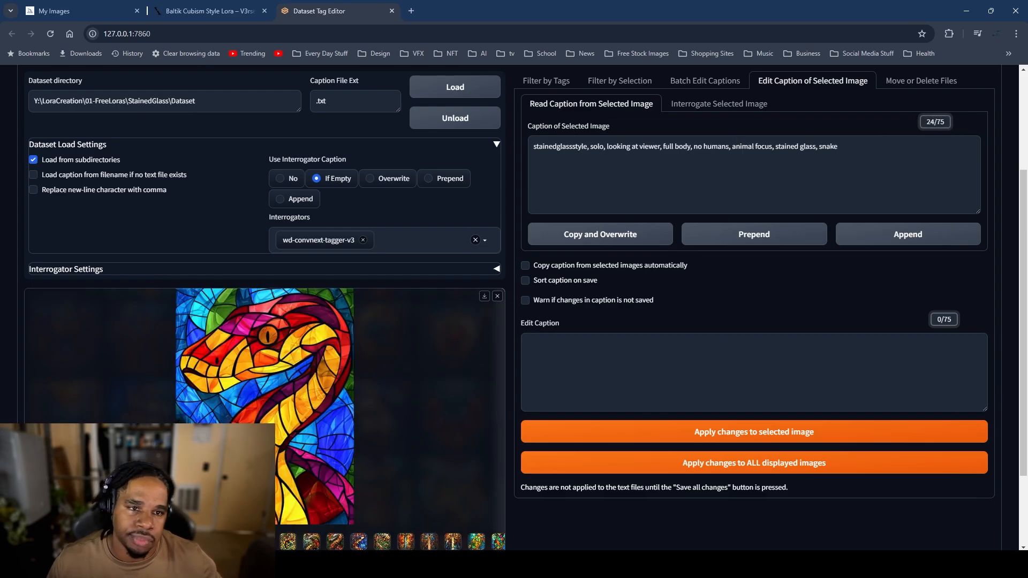
{"action": "left_click", "coordinate": [399, 544]}
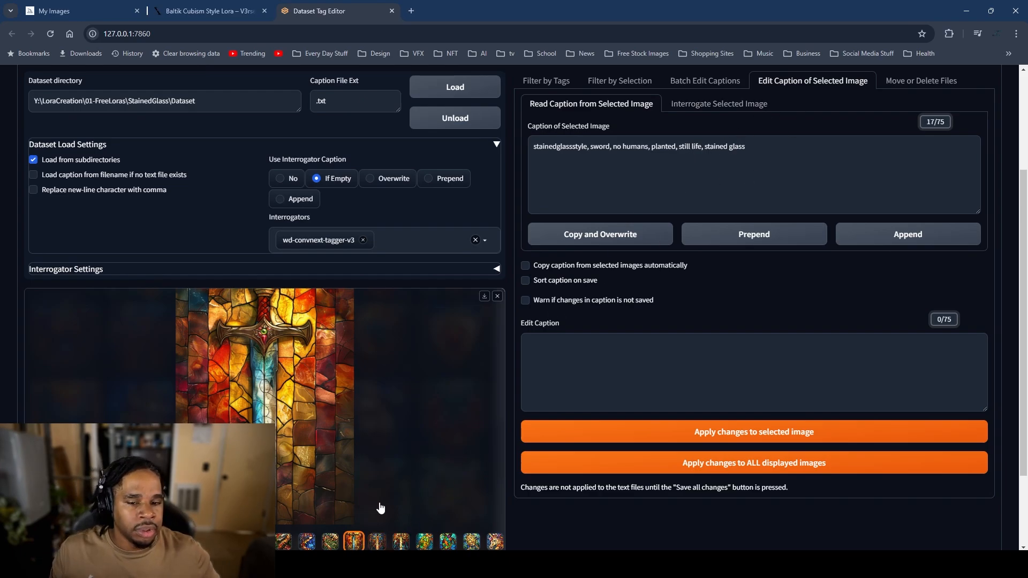
{"action": "left_click", "coordinate": [378, 542]}
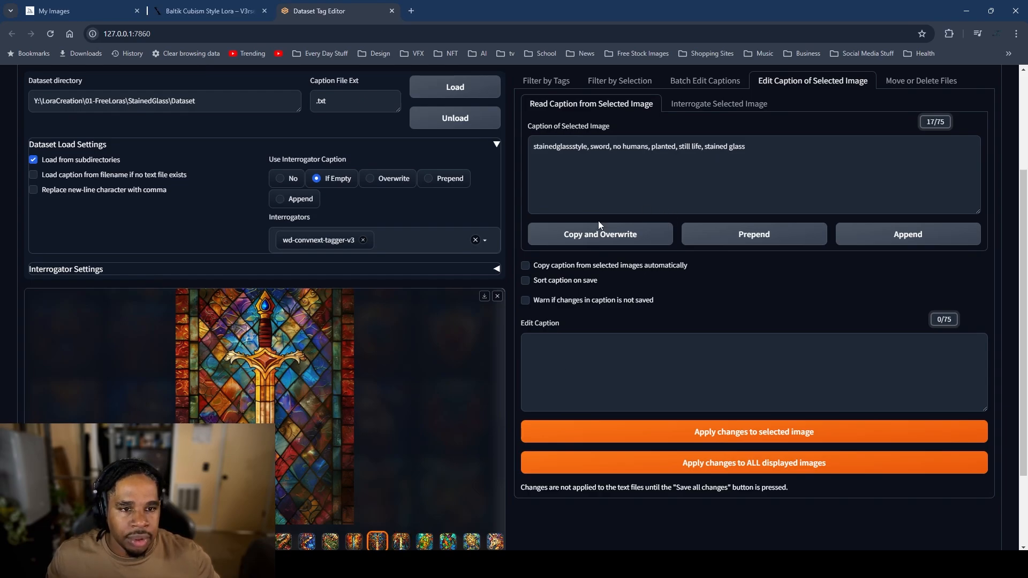
{"action": "left_click", "coordinate": [600, 234]}
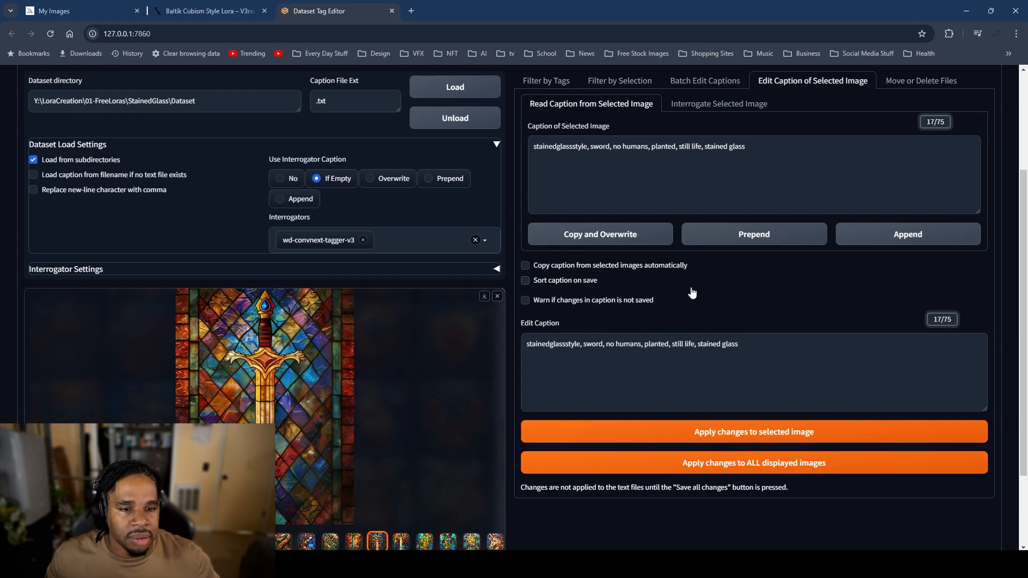
{"action": "left_click_drag", "start_coordinate": [747, 344], "coordinate": [469, 342]}
{"action": "key", "text": "BackSpace"}
{"action": "left_click", "coordinate": [524, 300]}
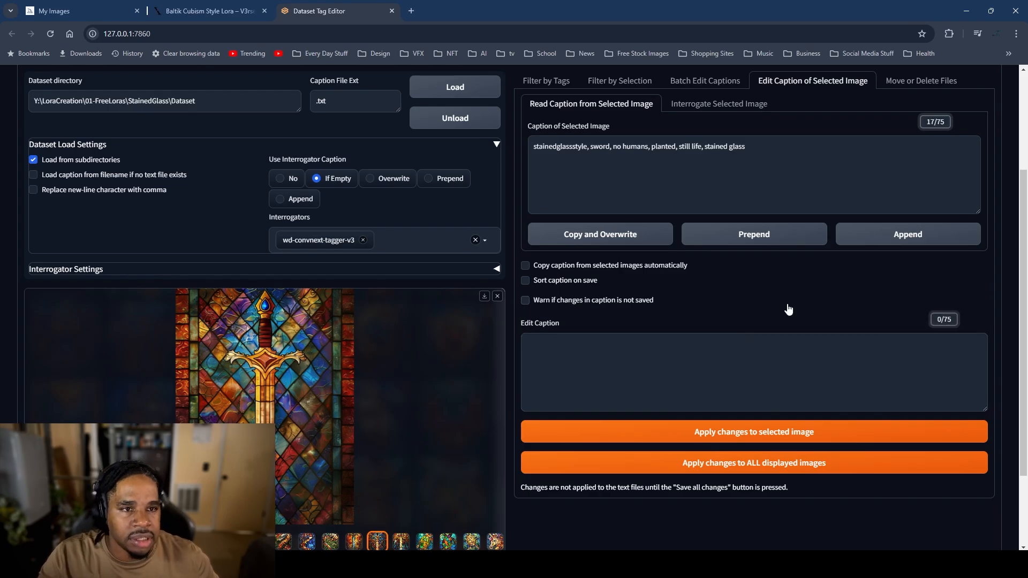
Step: Remove the "planted" tag from all displayed images with batch caption editing
{"action": "left_click", "coordinate": [649, 80]}
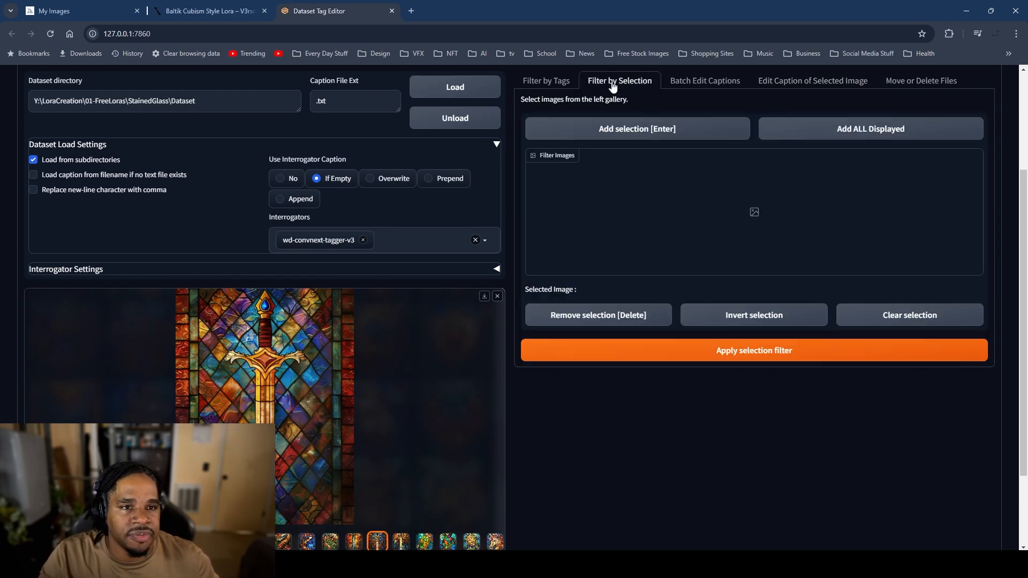
{"action": "left_click", "coordinate": [696, 82]}
{"action": "left_click", "coordinate": [552, 80]}
{"action": "left_click", "coordinate": [684, 82]}
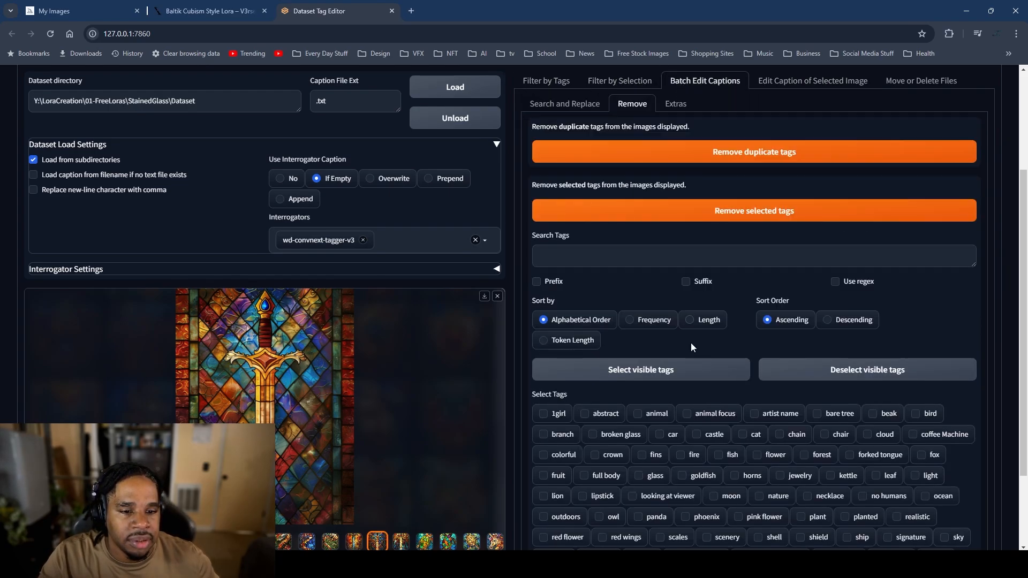
{"action": "scroll", "coordinate": [677, 377], "scroll_direction": "down", "scroll_amount": 2}
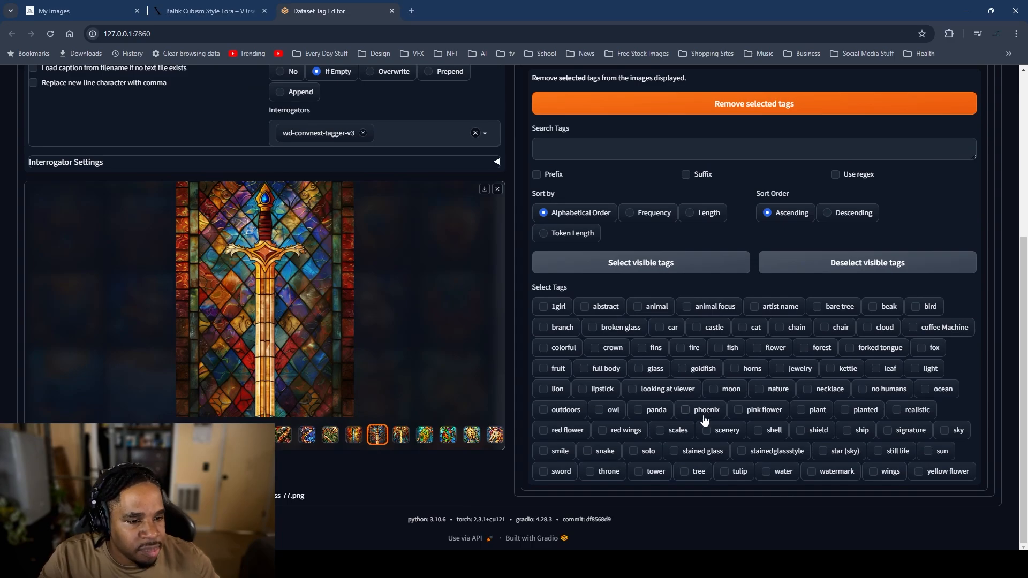
{"action": "left_click", "coordinate": [843, 410]}
{"action": "scroll", "coordinate": [840, 410], "scroll_direction": "up", "scroll_amount": 2}
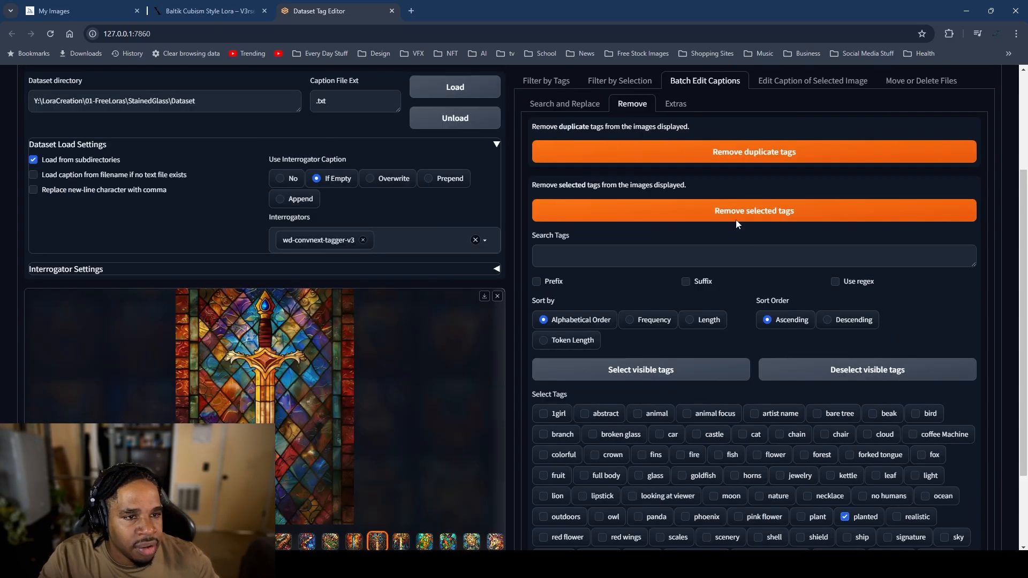
{"action": "left_click", "coordinate": [736, 211]}
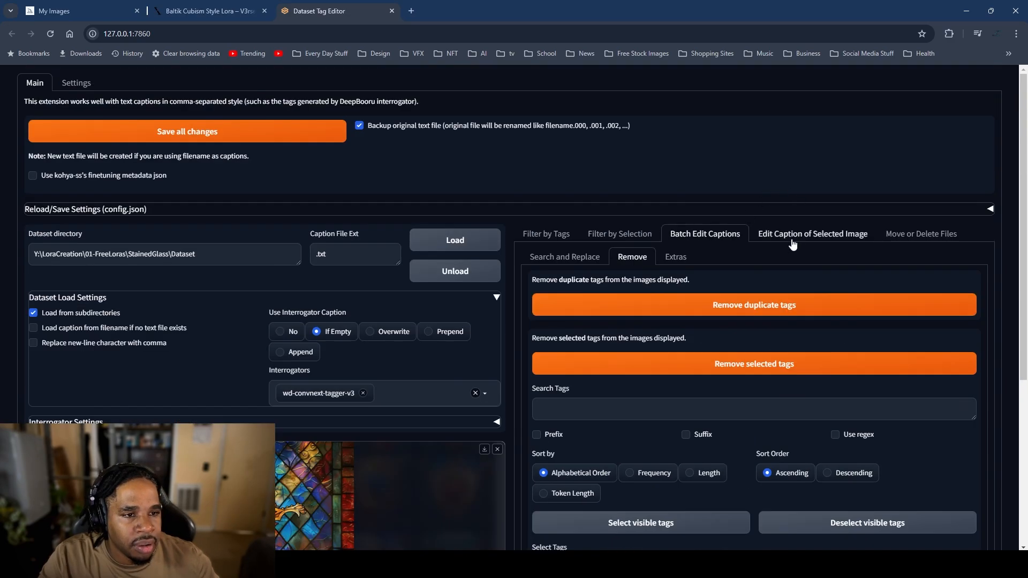
Step: Return to editing captions of selected images, select the blue-bladed sword image, and accept saving the caption changes
{"action": "left_click", "coordinate": [797, 233]}
{"action": "scroll", "coordinate": [612, 318], "scroll_direction": "down", "scroll_amount": 4}
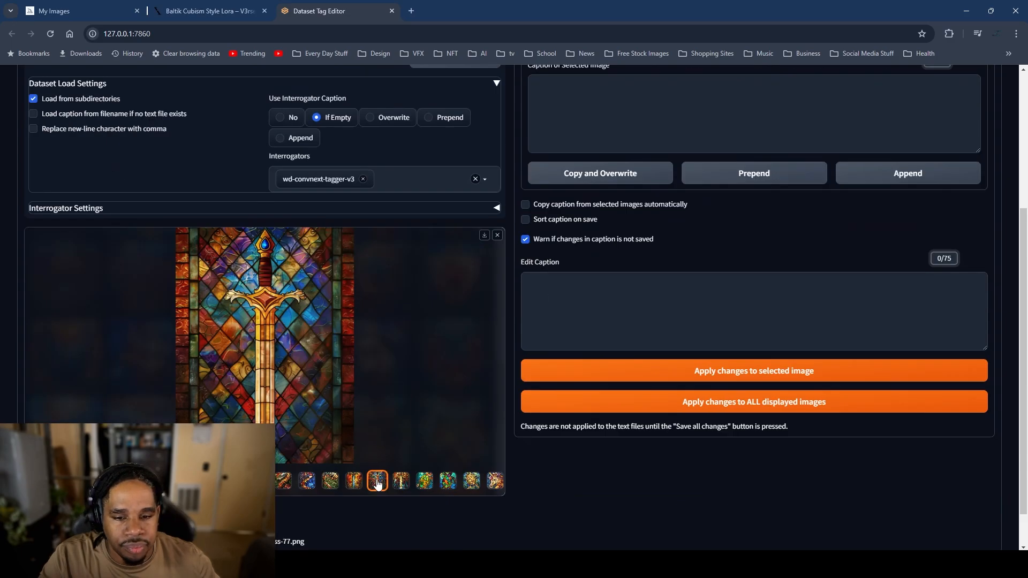
{"action": "key", "text": "Left"}
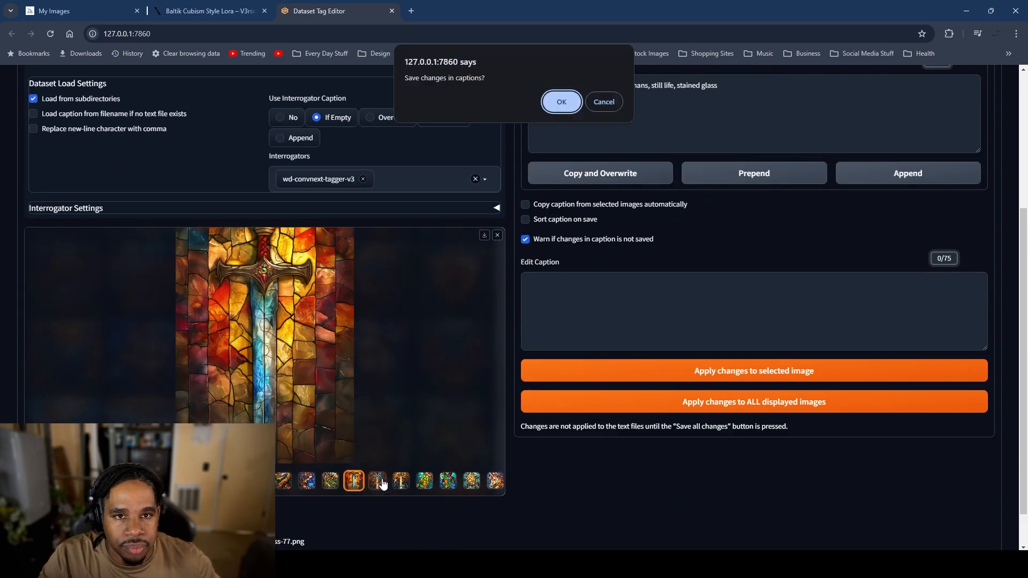
{"action": "left_click", "coordinate": [566, 108]}
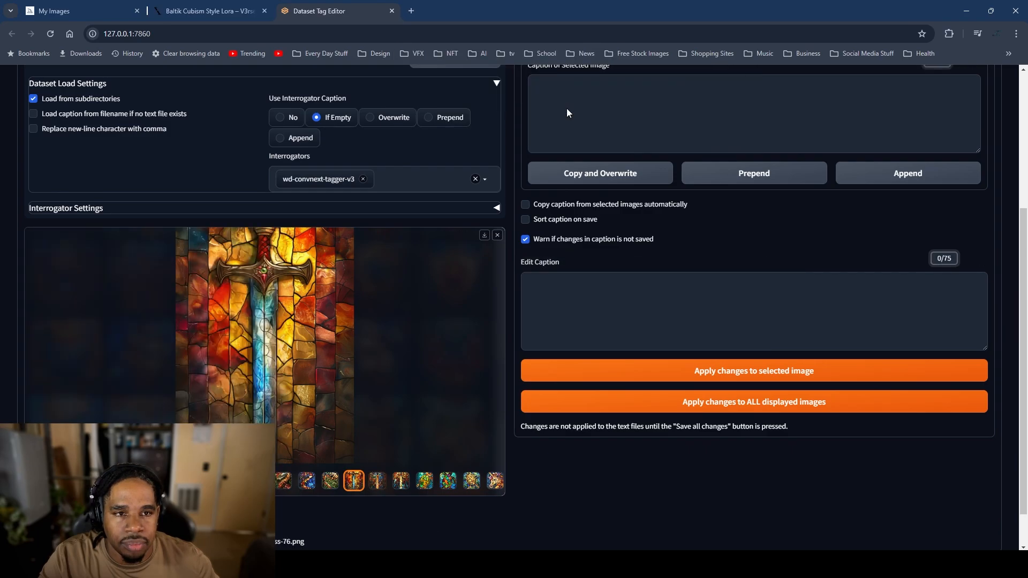
{"action": "left_click", "coordinate": [515, 565]}
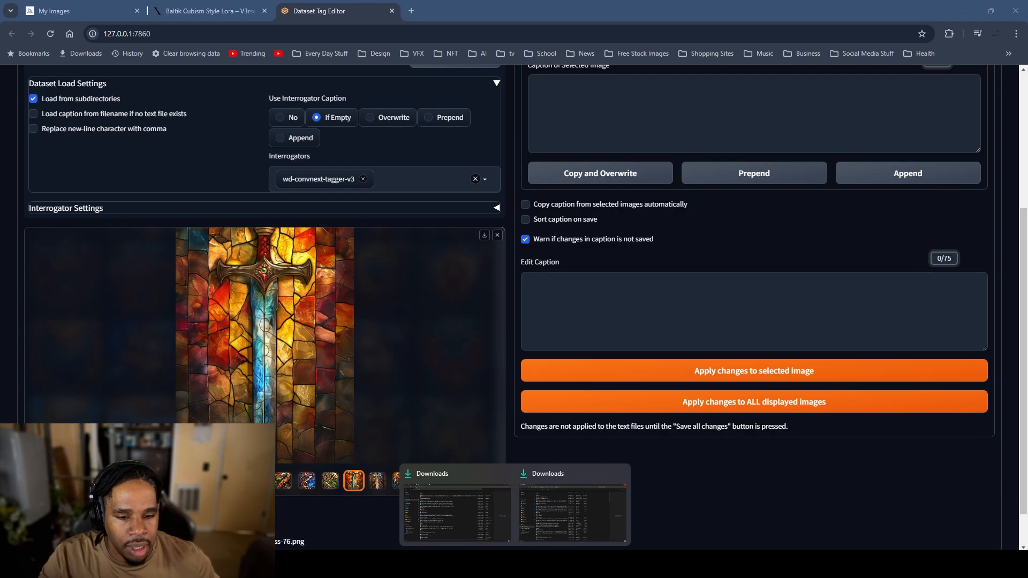
{"action": "left_click", "coordinate": [538, 513]}
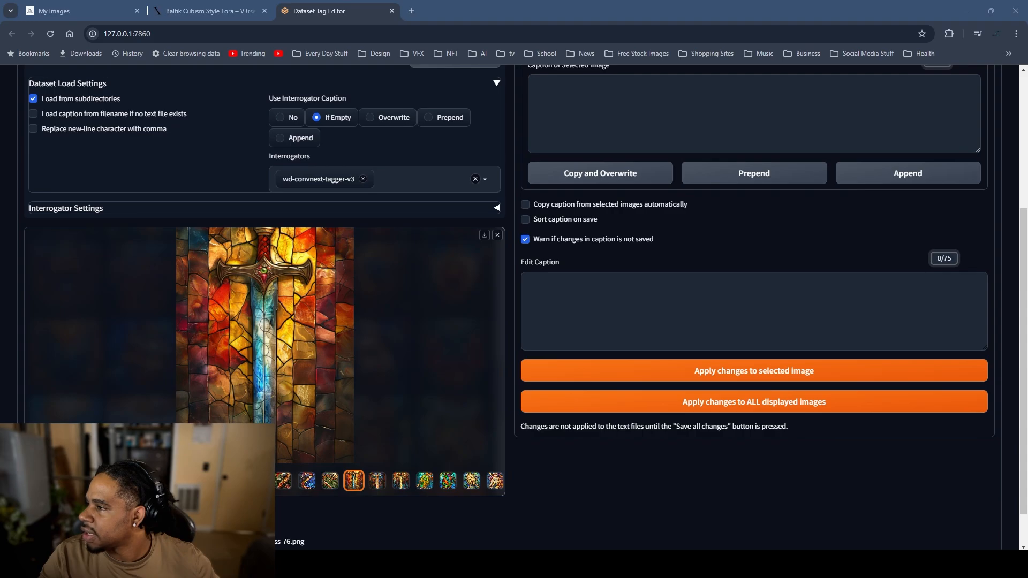
Step: Select the snake image on green glass and the blue-bladed sword image in turn, accepting the caption save each time
{"action": "left_click", "coordinate": [330, 480]}
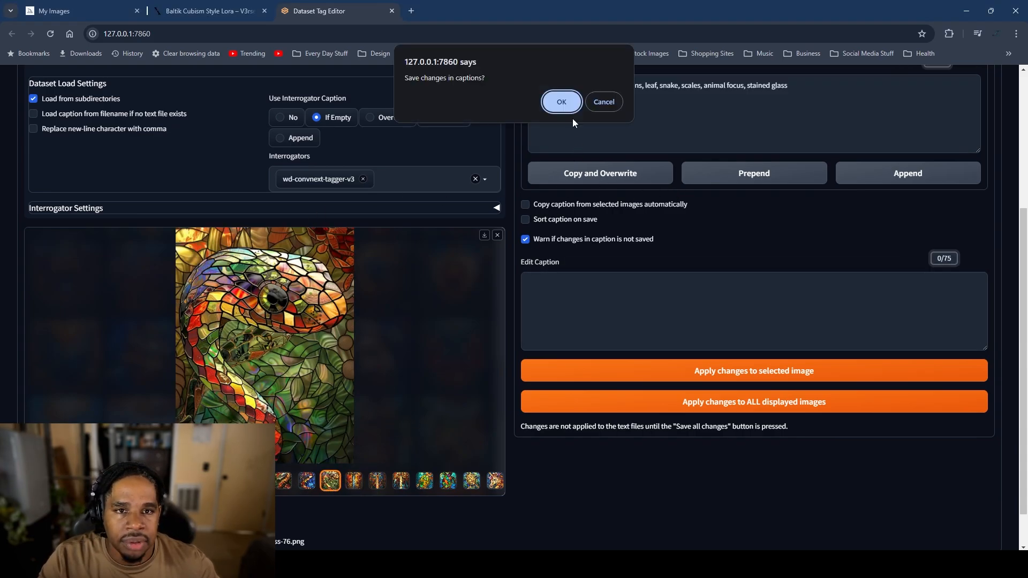
{"action": "left_click", "coordinate": [560, 103]}
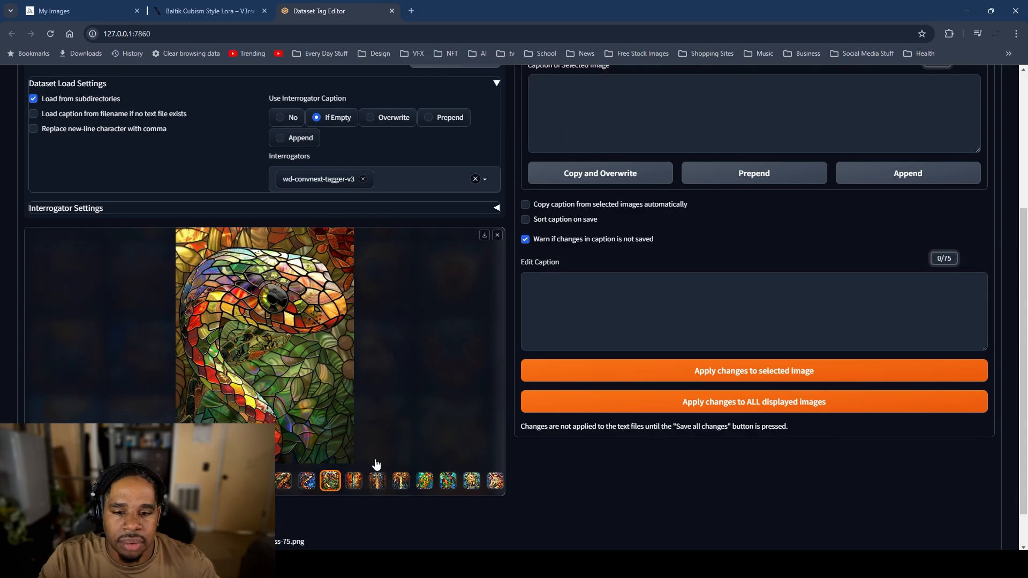
{"action": "scroll", "coordinate": [623, 296], "scroll_direction": "up", "scroll_amount": 4}
{"action": "scroll", "coordinate": [638, 285], "scroll_direction": "down", "scroll_amount": 3}
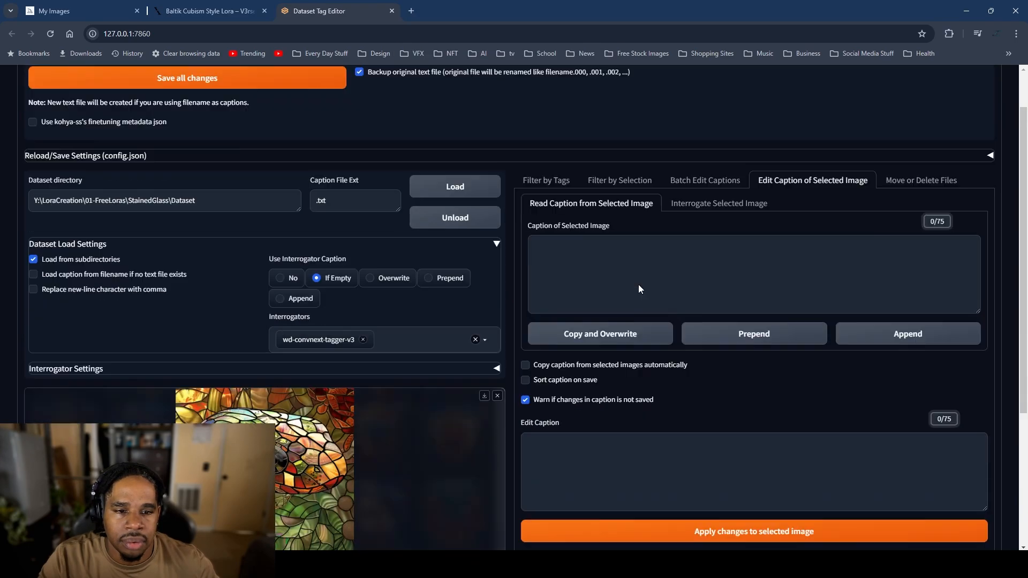
{"action": "left_click", "coordinate": [353, 536]}
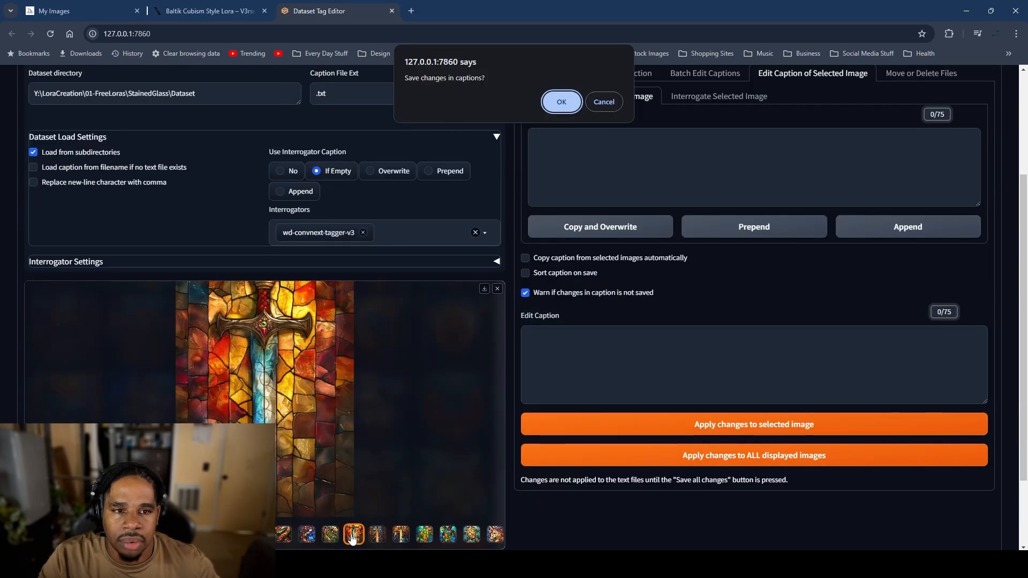
{"action": "left_click", "coordinate": [557, 104]}
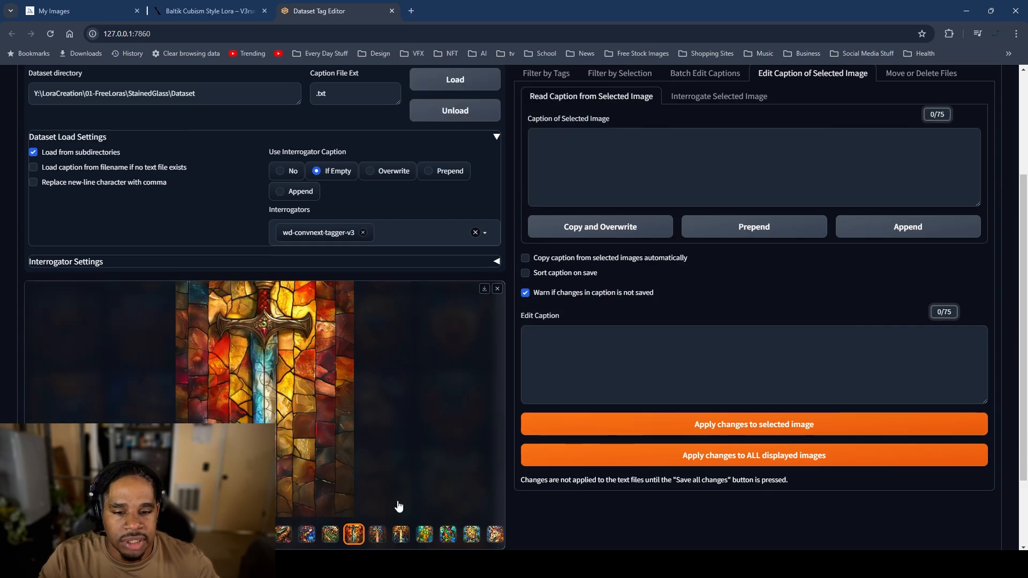
{"action": "scroll", "coordinate": [570, 190], "scroll_direction": "up", "scroll_amount": 2}
{"action": "left_click", "coordinate": [622, 180]}
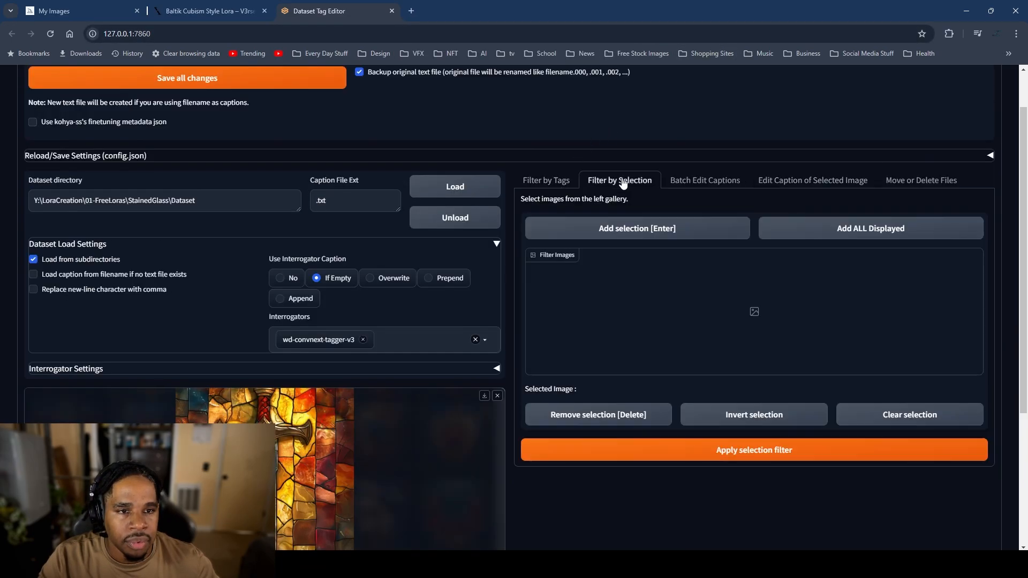
{"action": "left_click", "coordinate": [559, 180]}
{"action": "left_click", "coordinate": [696, 180]}
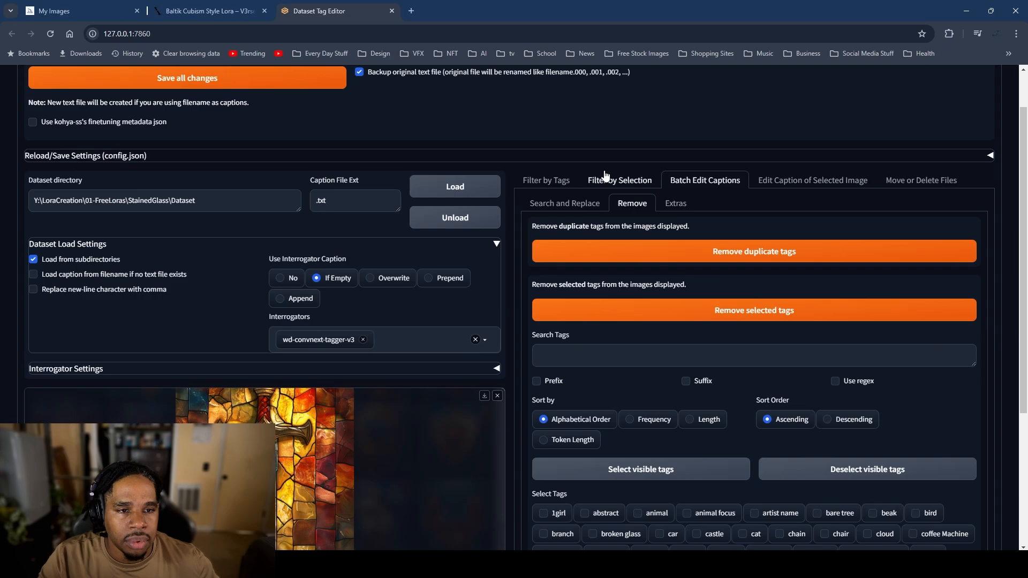
{"action": "left_click", "coordinate": [616, 180]}
{"action": "scroll", "coordinate": [650, 240], "scroll_direction": "down", "scroll_amount": 4}
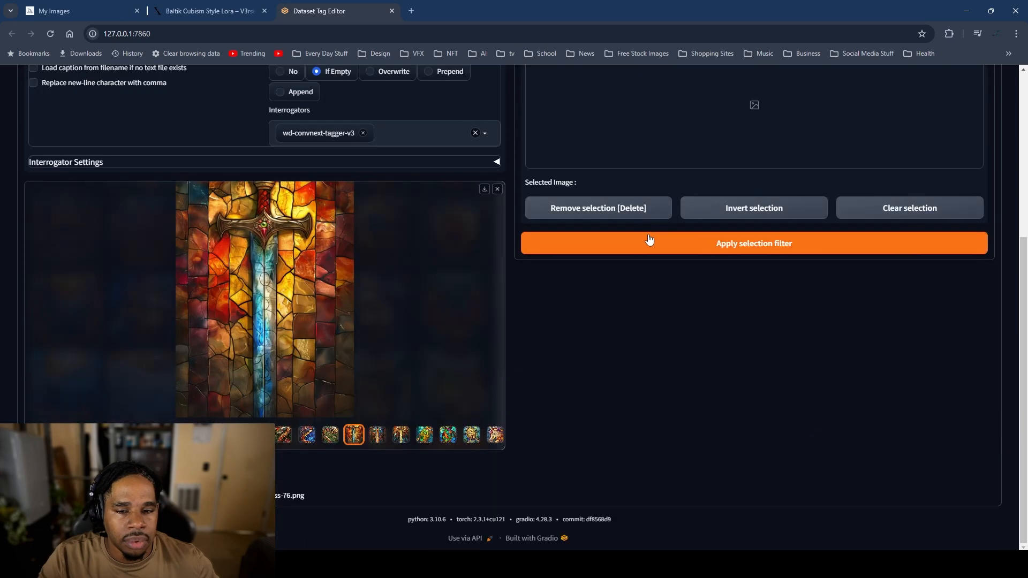
Step: Check the stored captions of the snake on green glass and the neighbouring sword images in the selected-image caption editor
{"action": "left_click", "coordinate": [331, 436]}
{"action": "scroll", "coordinate": [348, 436], "scroll_direction": "up", "scroll_amount": 2}
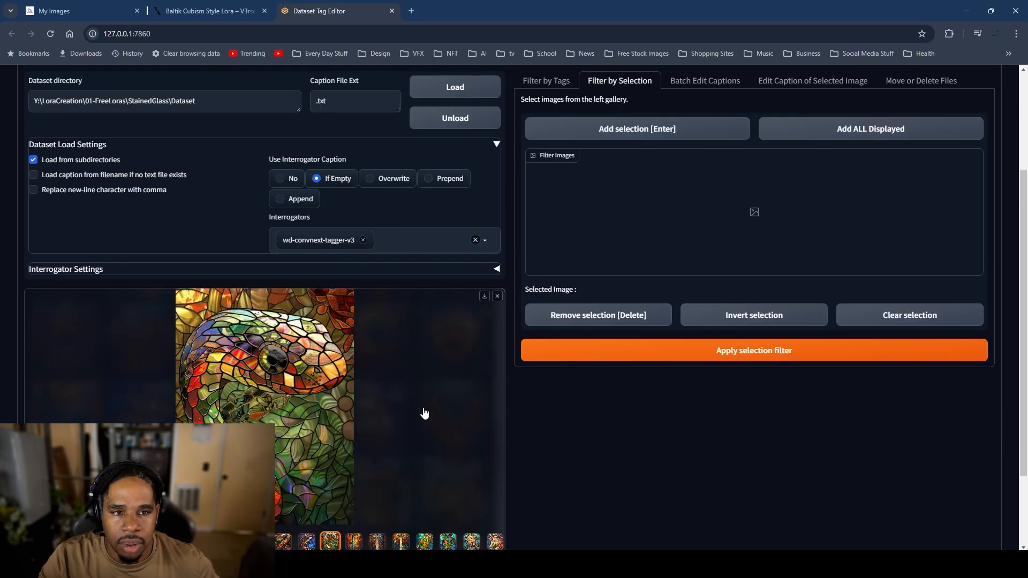
{"action": "scroll", "coordinate": [535, 321], "scroll_direction": "up", "scroll_amount": 1}
{"action": "left_click", "coordinate": [782, 138]}
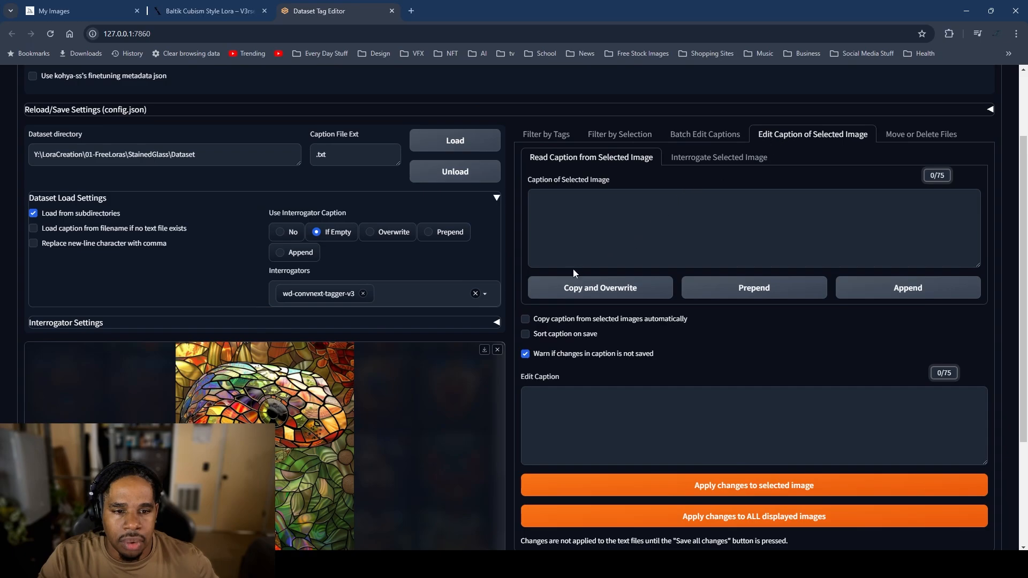
{"action": "scroll", "coordinate": [561, 310], "scroll_direction": "down", "scroll_amount": 2}
{"action": "scroll", "coordinate": [561, 313], "scroll_direction": "up", "scroll_amount": 1}
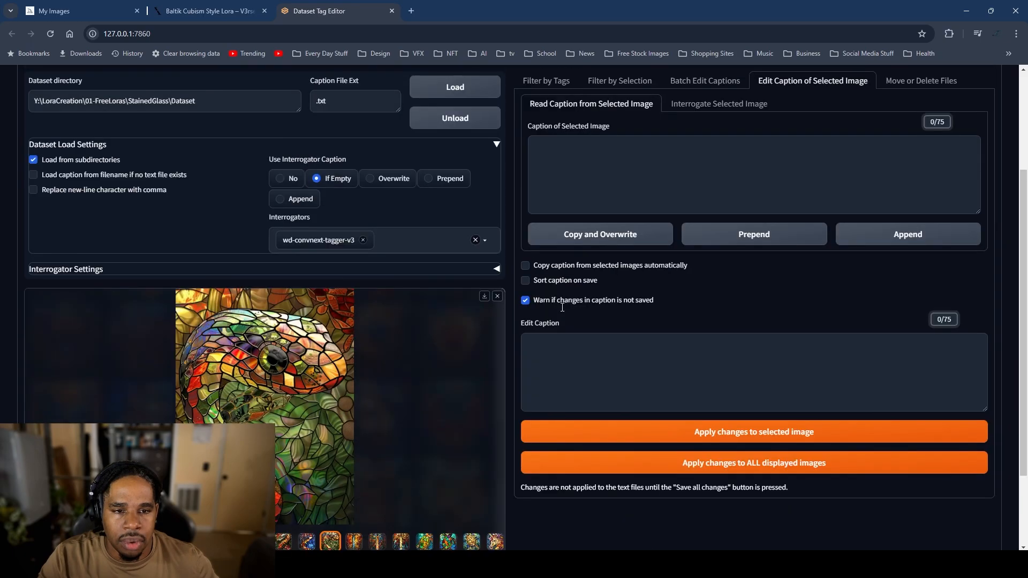
{"action": "scroll", "coordinate": [524, 301], "scroll_direction": "down", "scroll_amount": 1}
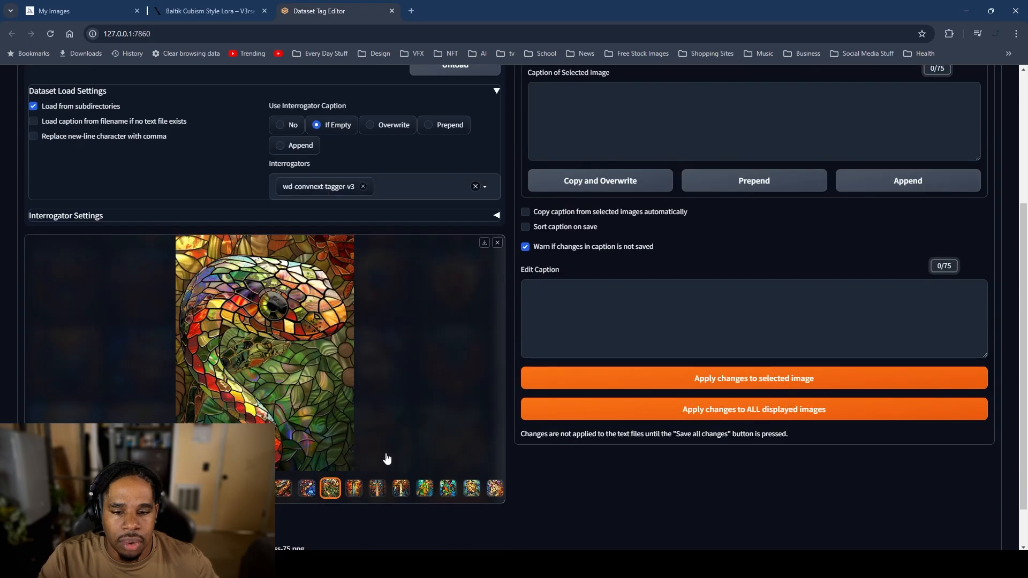
{"action": "left_click", "coordinate": [351, 489]}
{"action": "left_click", "coordinate": [330, 489]}
{"action": "left_click", "coordinate": [377, 489]}
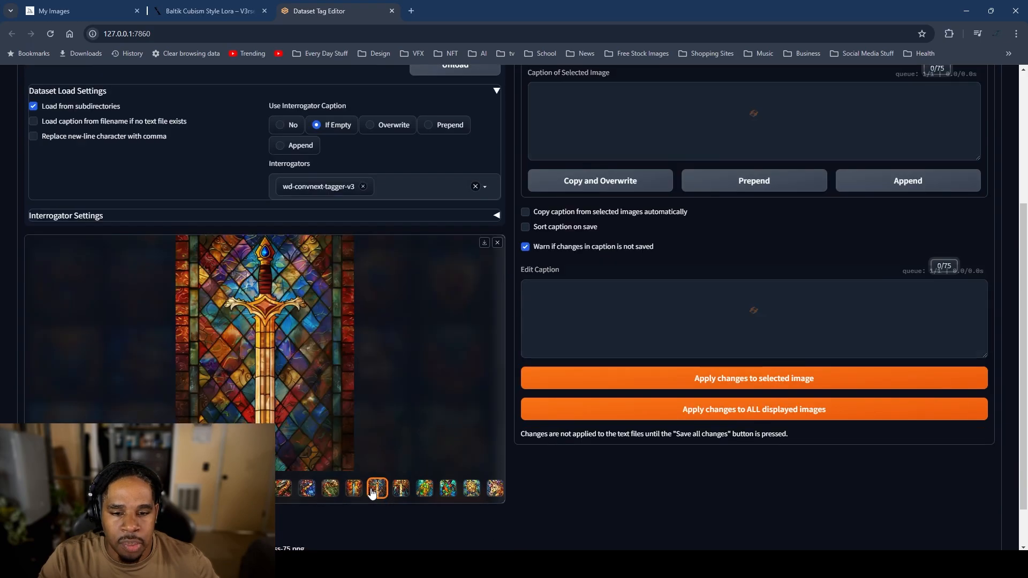
{"action": "left_click", "coordinate": [403, 491]}
{"action": "left_click", "coordinate": [384, 496]}
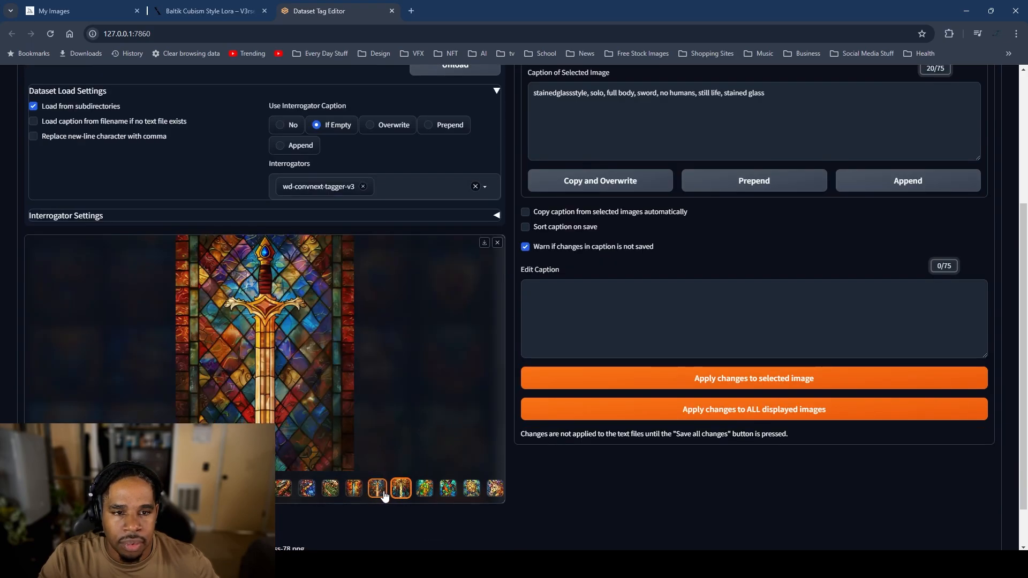
{"action": "left_click", "coordinate": [607, 102]}
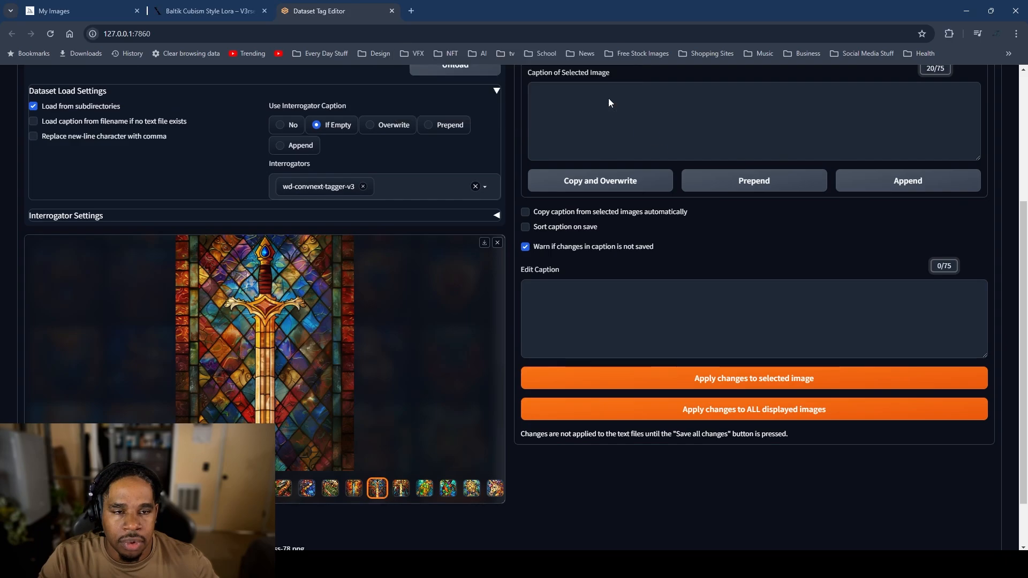
Step: Copy the blue-hilted sword image's caption into the edit caption, select its full text, and apply it to that image
{"action": "left_click", "coordinate": [397, 489]}
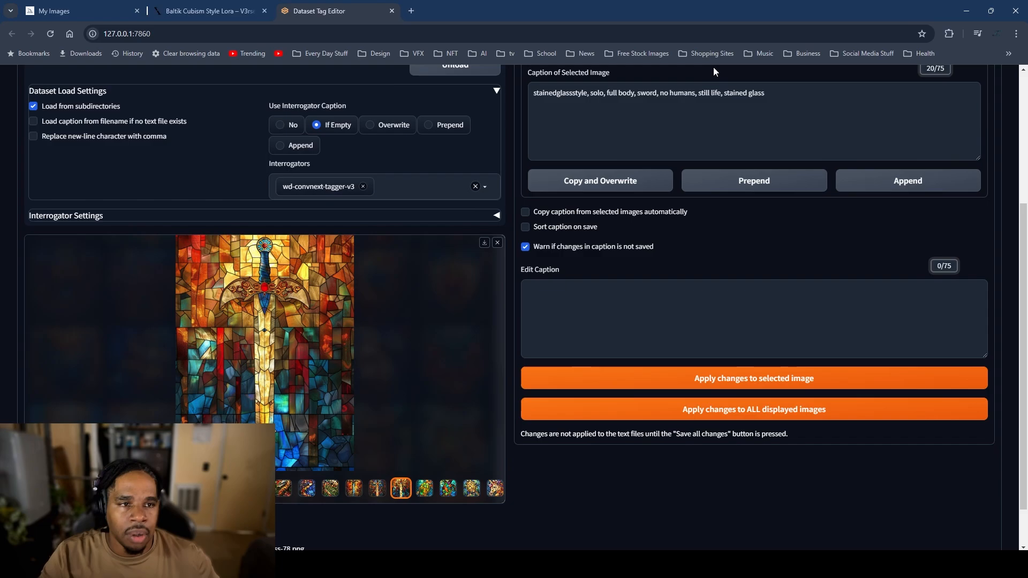
{"action": "scroll", "coordinate": [742, 91], "scroll_direction": "up", "scroll_amount": 1}
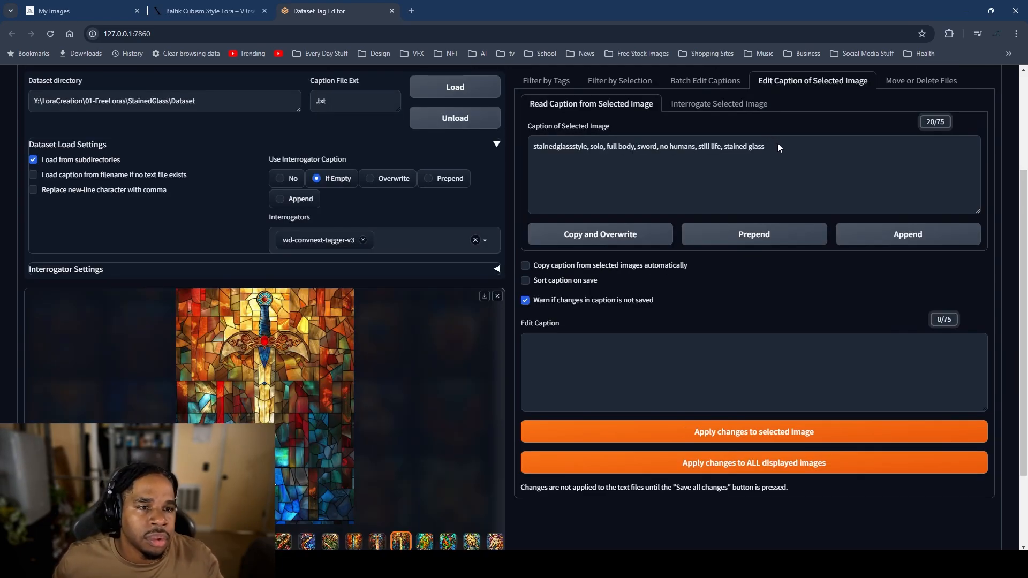
{"action": "left_click", "coordinate": [586, 243]}
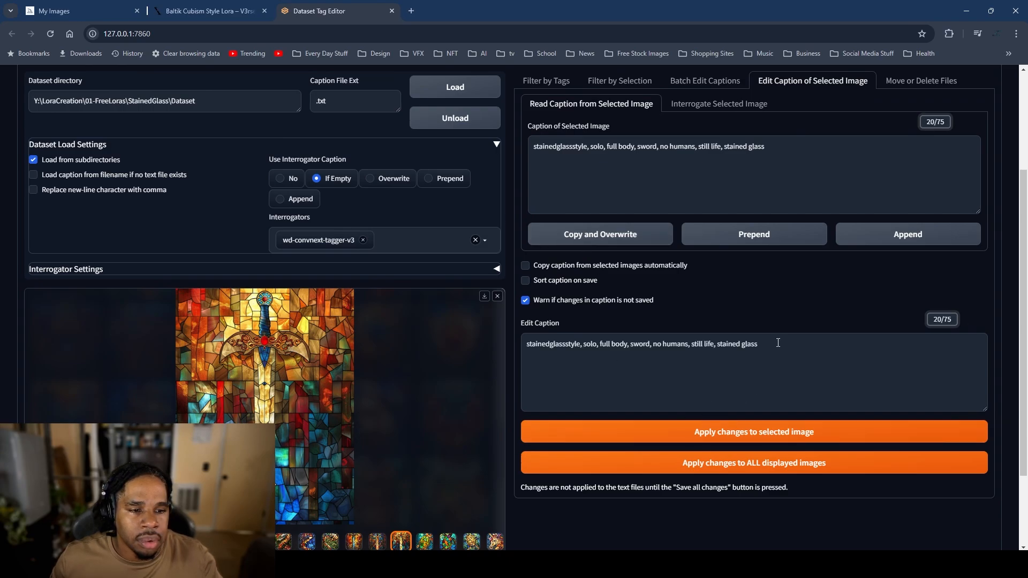
{"action": "left_click_drag", "start_coordinate": [760, 343], "coordinate": [505, 348]}
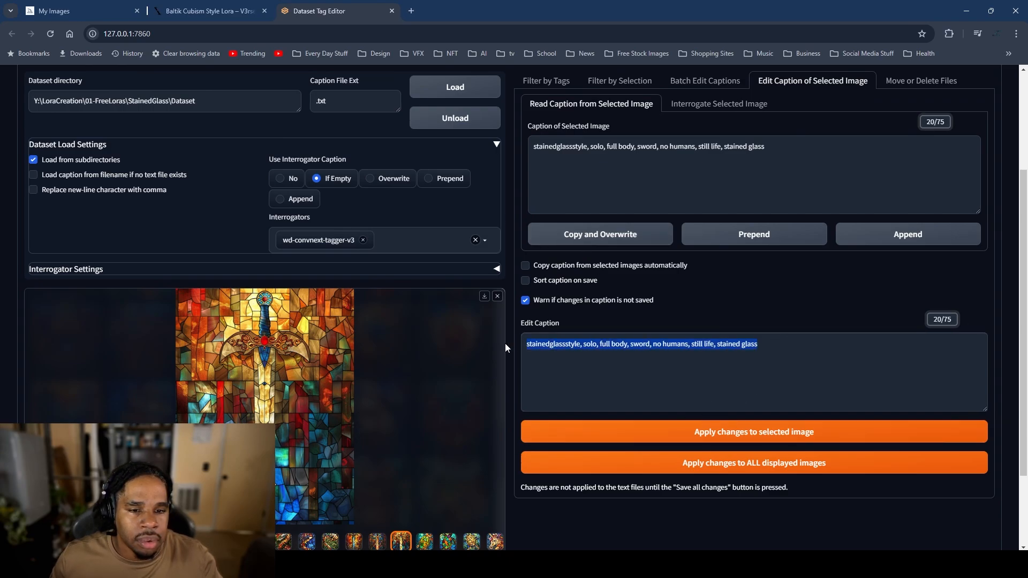
{"action": "left_click", "coordinate": [694, 431]}
Step: Select the golden sword image on diamond-patterned glass and decline saving the caption changes
{"action": "scroll", "coordinate": [445, 435], "scroll_direction": "down", "scroll_amount": 1}
{"action": "left_click", "coordinate": [374, 489]}
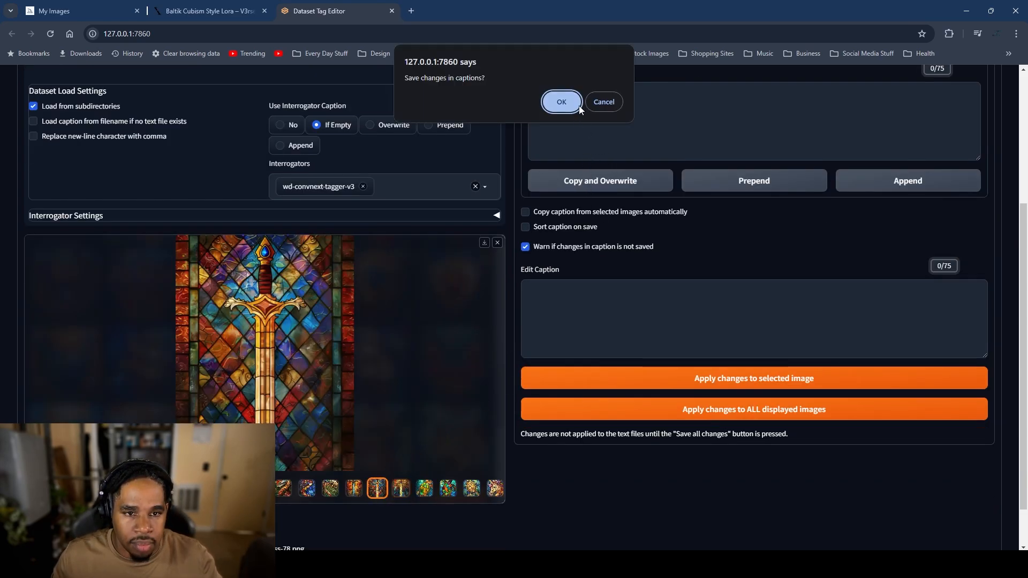
{"action": "left_click", "coordinate": [617, 105]}
{"action": "scroll", "coordinate": [643, 163], "scroll_direction": "up", "scroll_amount": 2}
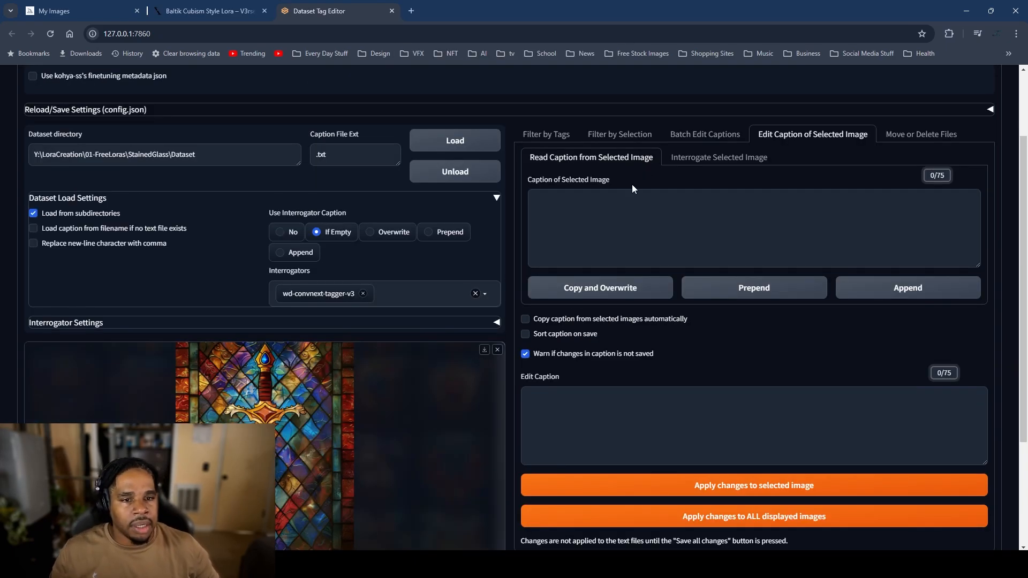
{"action": "scroll", "coordinate": [619, 208], "scroll_direction": "down", "scroll_amount": 2}
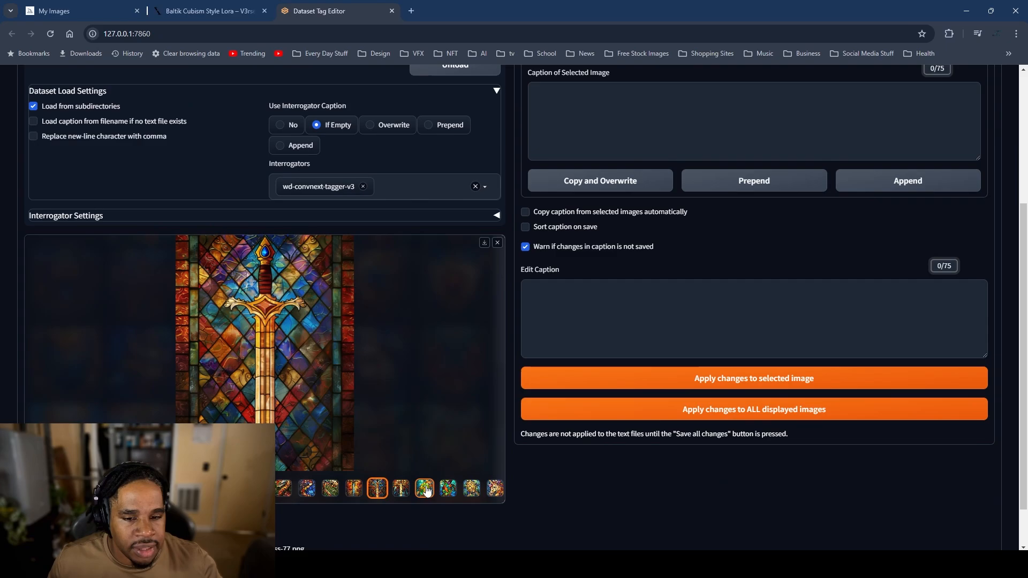
Step: Review the dataset's full tag list in the positive tag filter
{"action": "scroll", "coordinate": [583, 367], "scroll_direction": "up", "scroll_amount": 4}
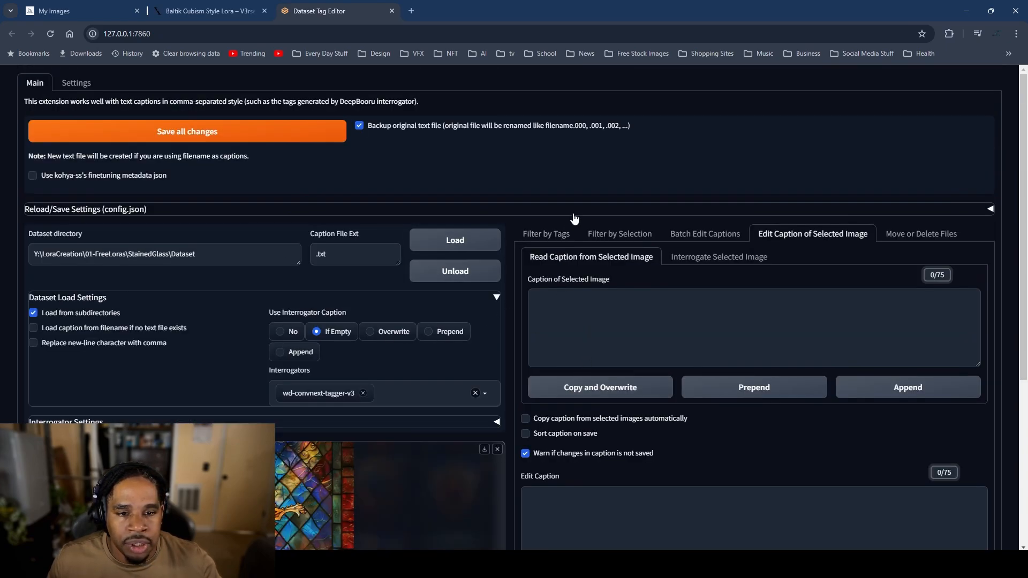
{"action": "left_click", "coordinate": [549, 233]}
{"action": "scroll", "coordinate": [773, 345], "scroll_direction": "down", "scroll_amount": 5}
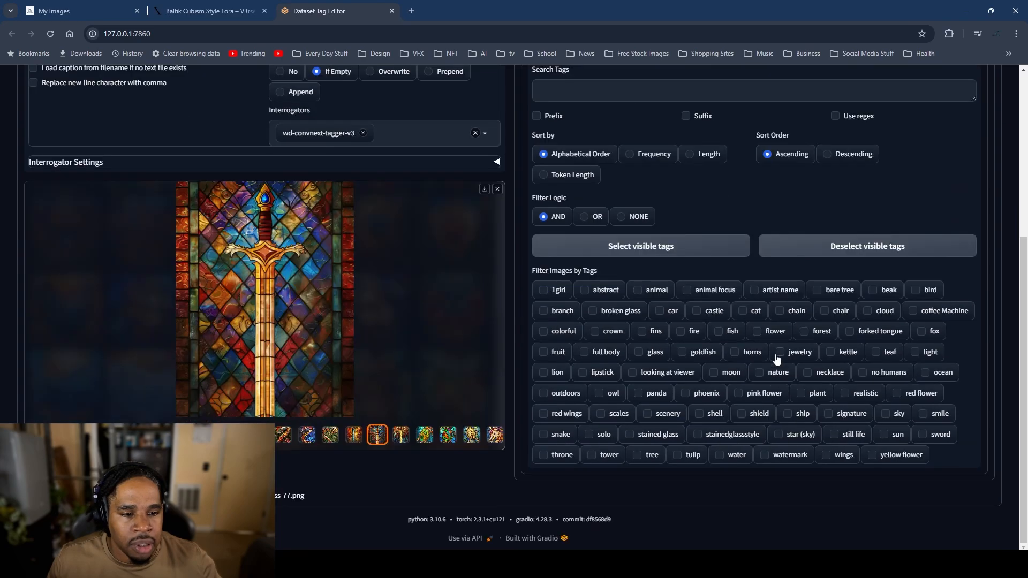
{"action": "scroll", "coordinate": [673, 355], "scroll_direction": "up", "scroll_amount": 5}
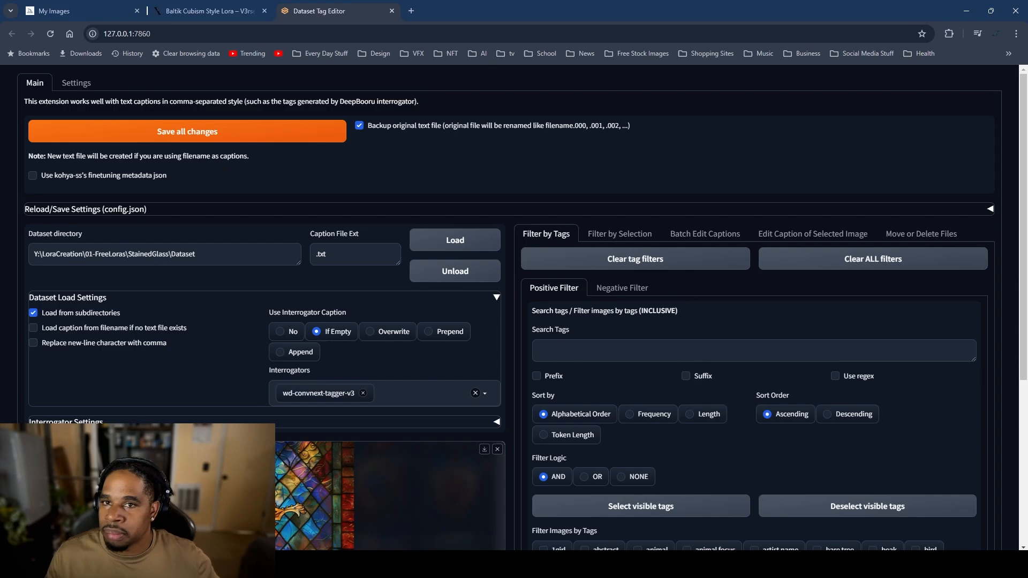
Step: Close the Dataset Tag Editor page and switch to the StainedGlass Dataset folder in File Explorer
{"action": "left_click", "coordinate": [131, 10]}
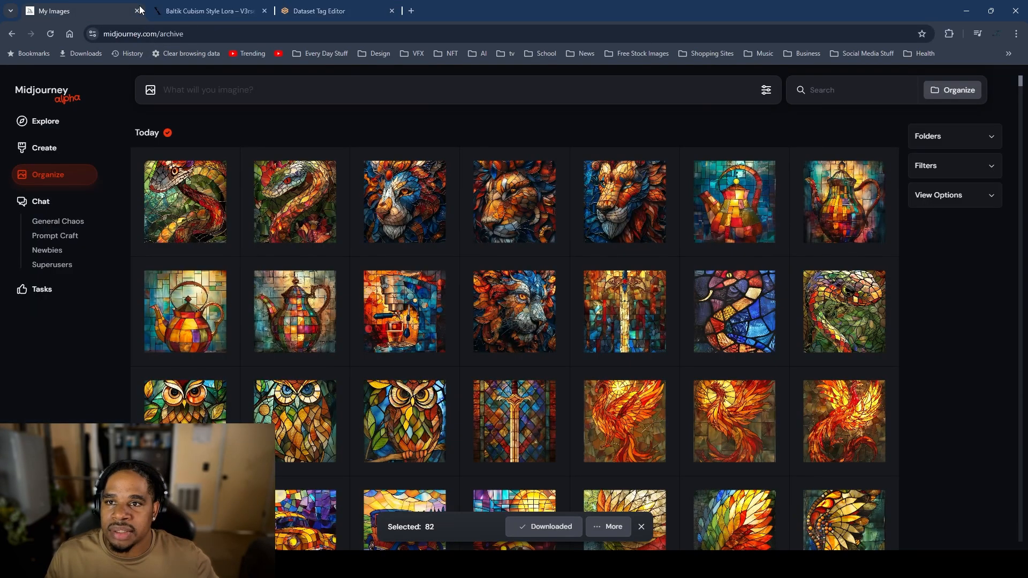
{"action": "left_click", "coordinate": [322, 11]}
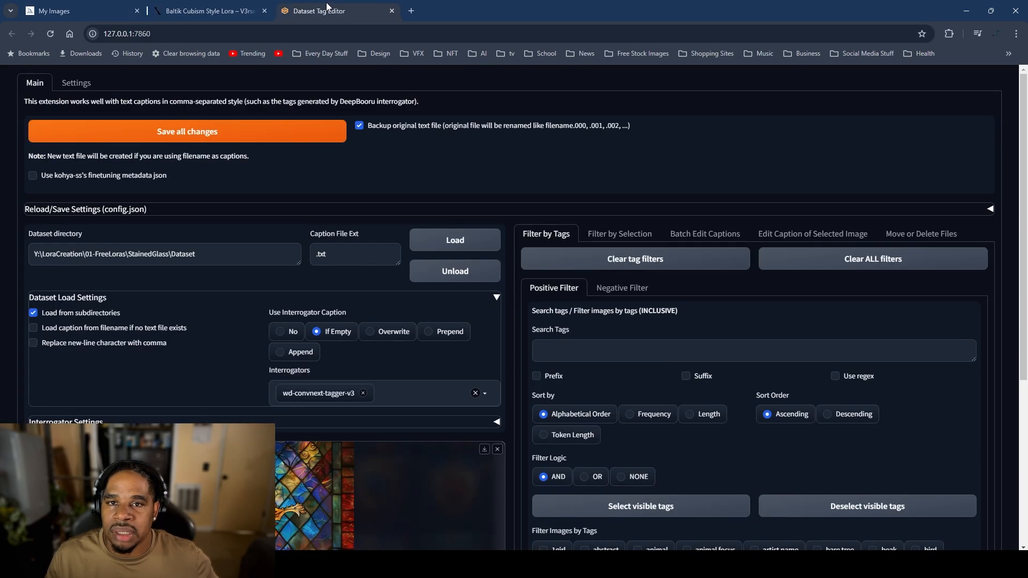
{"action": "left_click", "coordinate": [391, 11]}
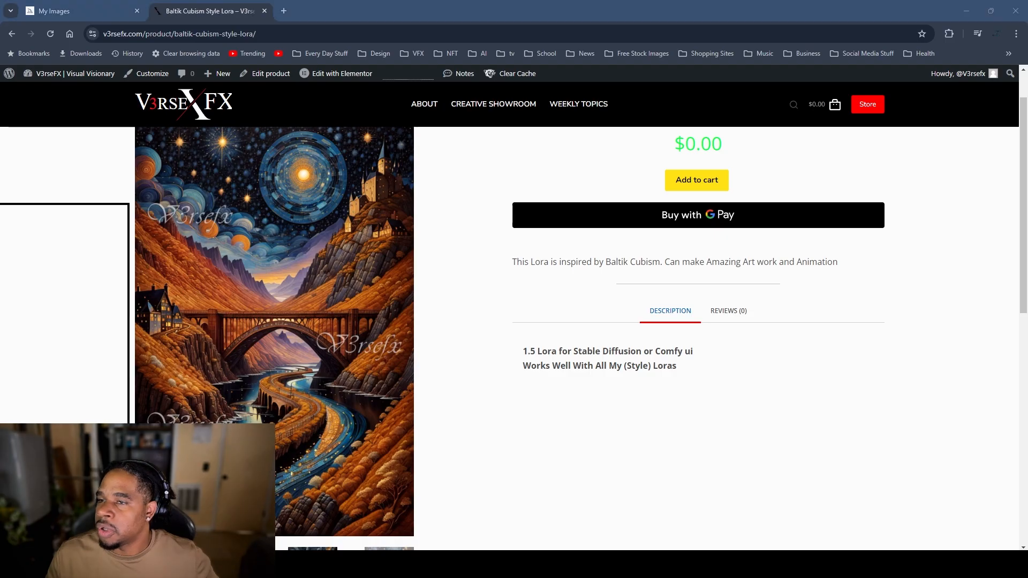
{"action": "left_click_drag", "start_coordinate": [0, 10], "coordinate": [500, 5]}
Step: Preview the caption text files StainedGlass-75 through StainedGlass-78 to check which ones are blank
{"action": "left_click", "coordinate": [547, 448]}
{"action": "left_click", "coordinate": [604, 440]}
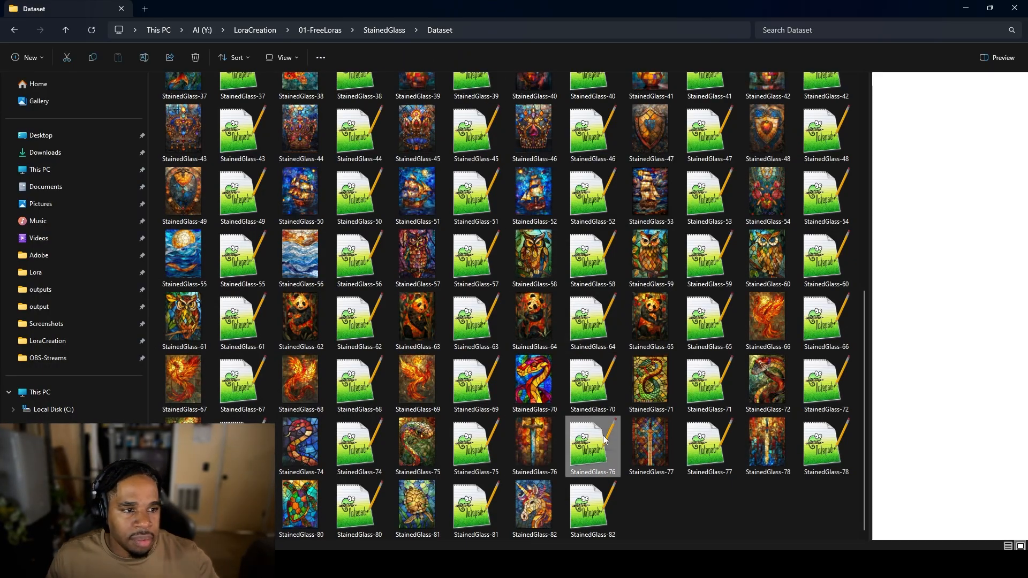
{"action": "left_click", "coordinate": [464, 454]}
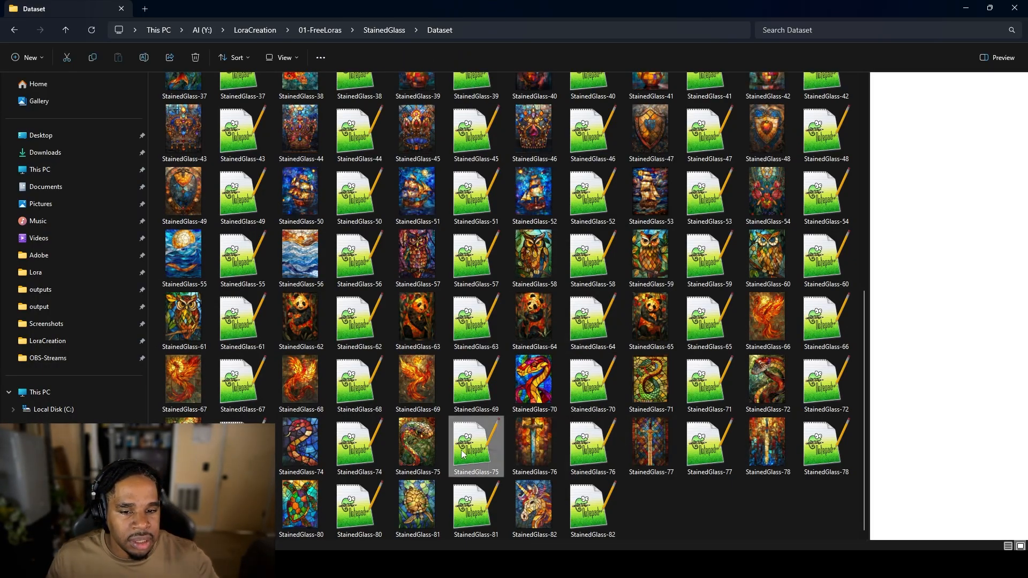
{"action": "left_click", "coordinate": [709, 444]}
{"action": "left_click", "coordinate": [820, 440]}
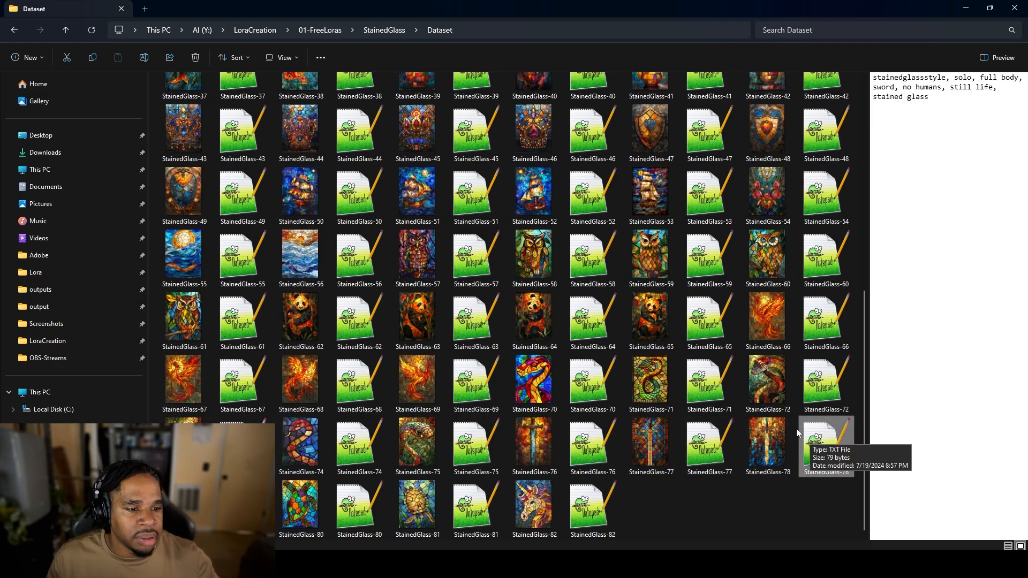
{"action": "left_click", "coordinate": [792, 433]}
{"action": "left_click", "coordinate": [828, 441]}
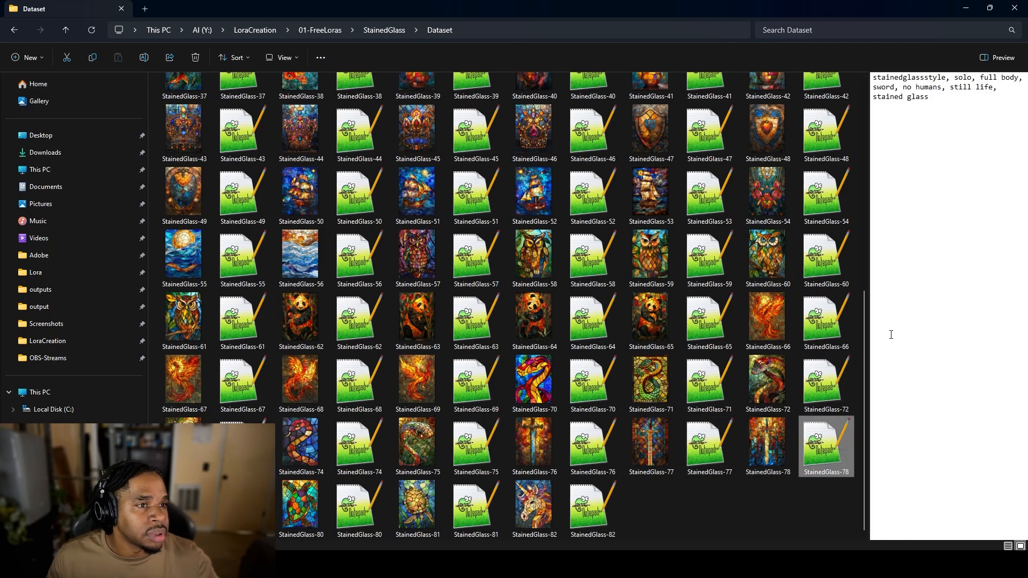
Step: Set the sword captions in StainedGlass-76, 77 and 78 to "stainedglassstyle, solo, sword, no humans, still life, stained glass"
{"action": "double_click", "coordinate": [828, 444]}
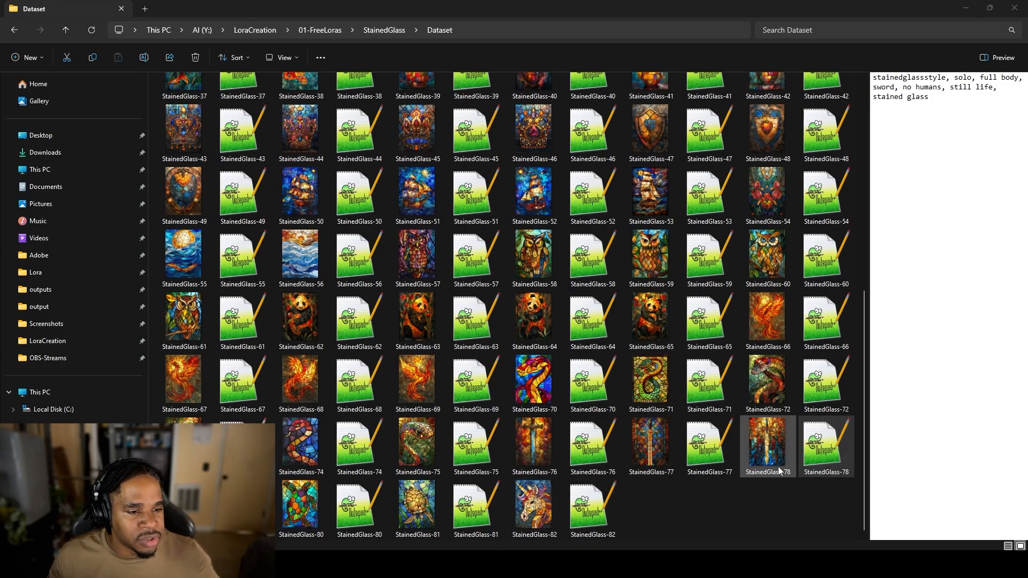
{"action": "left_click", "coordinate": [719, 456]}
{"action": "double_click", "coordinate": [717, 455]}
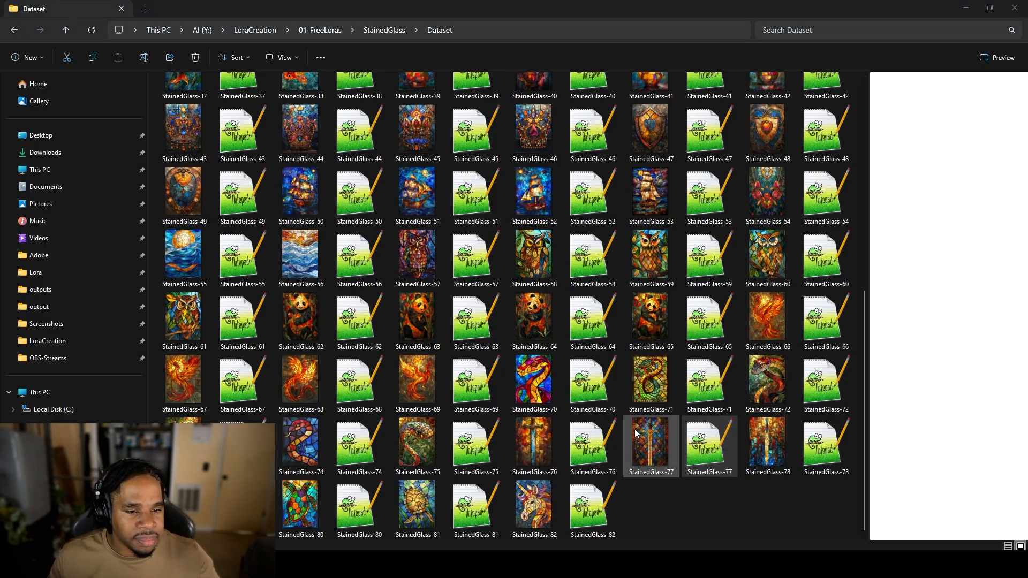
{"action": "left_click", "coordinate": [594, 443]}
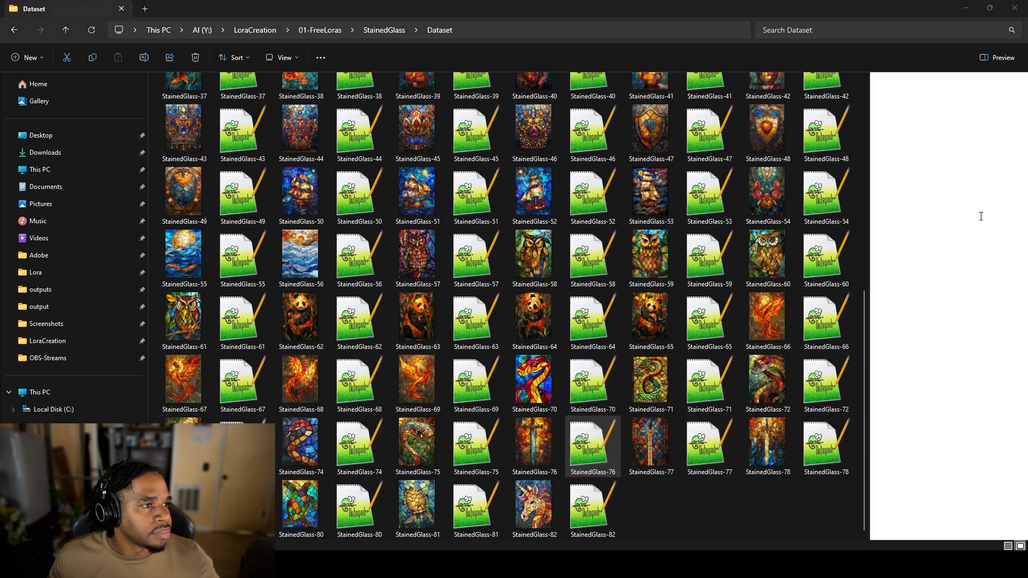
Step: Copy the snake caption from the StainedGlass-74 text file into the blank StainedGlass-75 caption file
{"action": "left_click", "coordinate": [478, 455]}
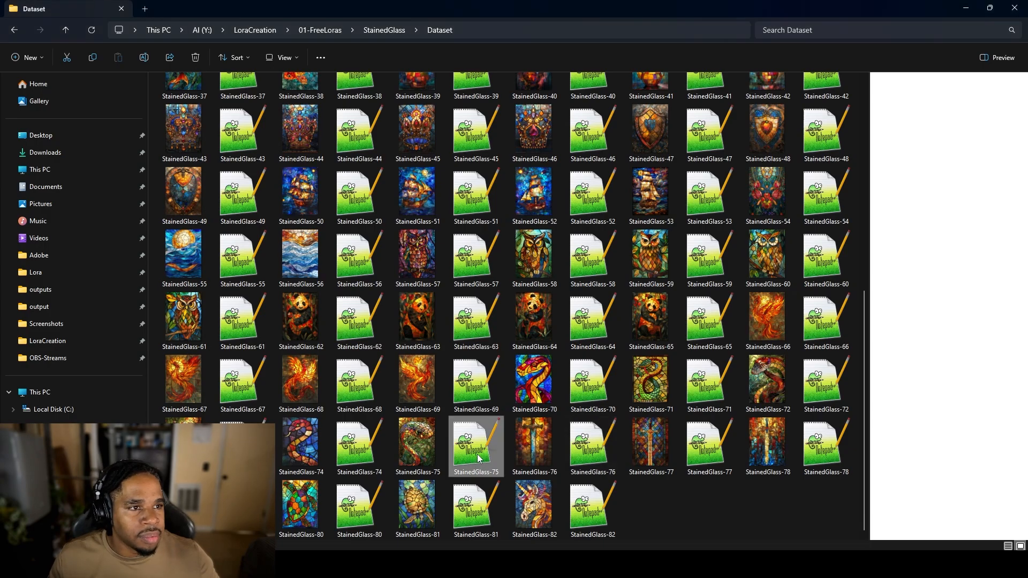
{"action": "left_click", "coordinate": [345, 443]}
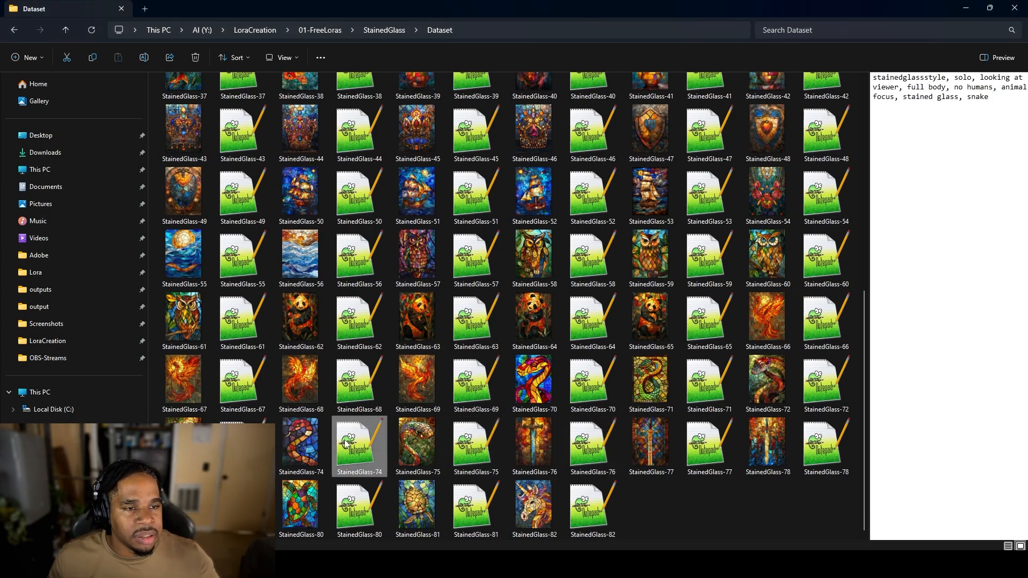
{"action": "double_click", "coordinate": [347, 442]}
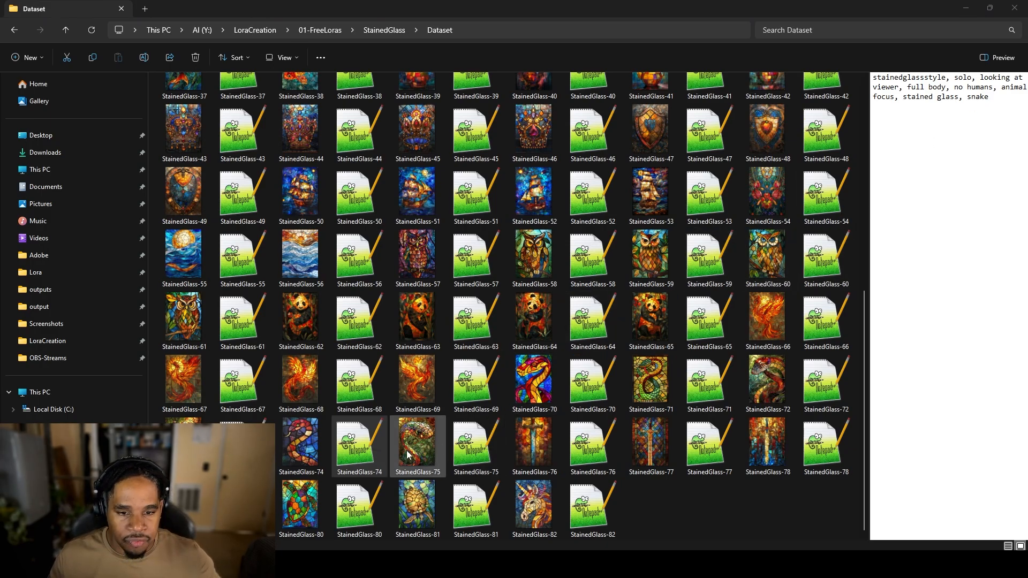
{"action": "double_click", "coordinate": [490, 450]}
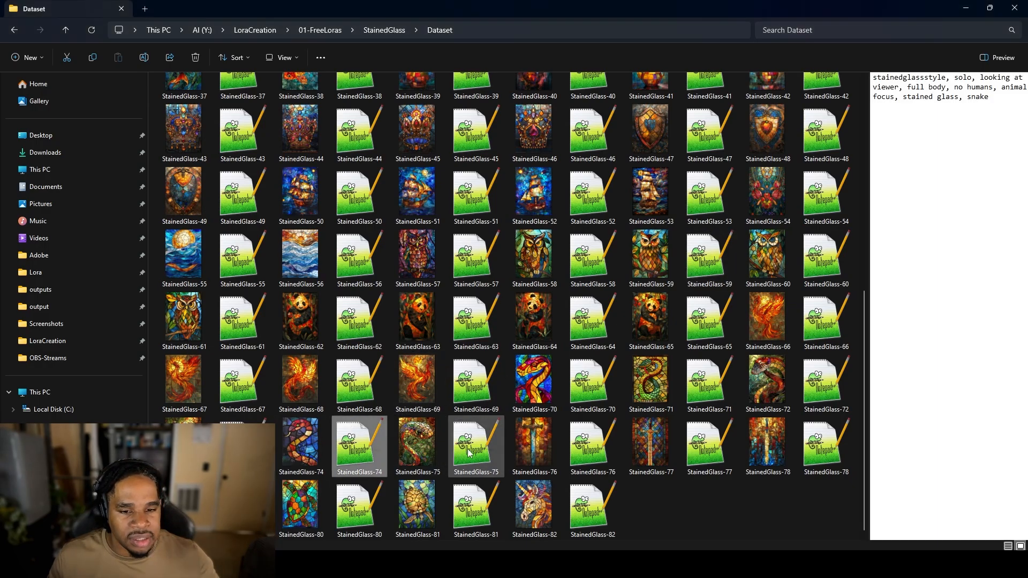
Step: Review the saved captions of the snake and sword text files between StainedGlass-70 and StainedGlass-78
{"action": "left_click", "coordinate": [343, 448]}
{"action": "left_click", "coordinate": [252, 442]}
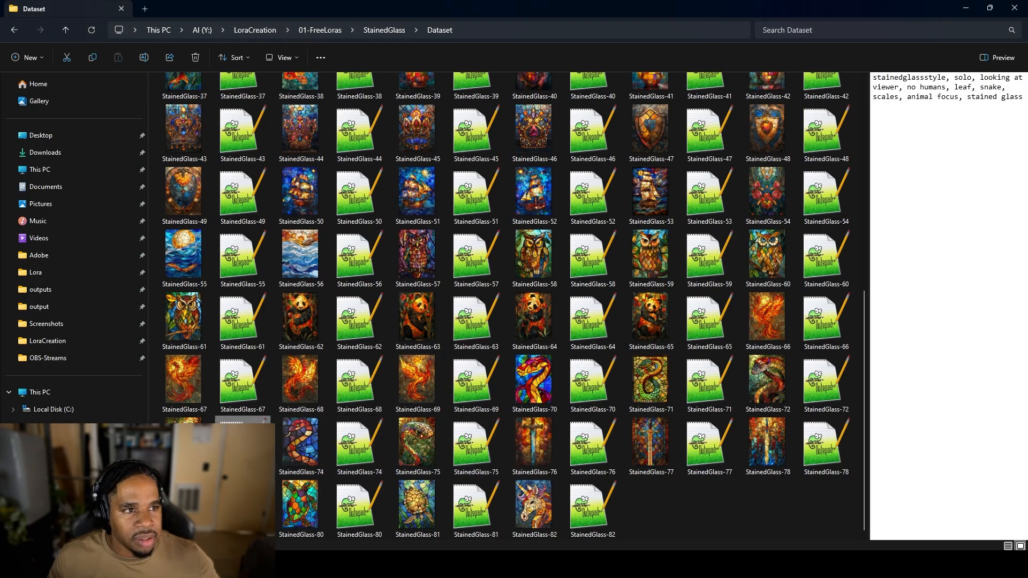
{"action": "left_click", "coordinate": [585, 396]}
{"action": "left_click", "coordinate": [700, 390]}
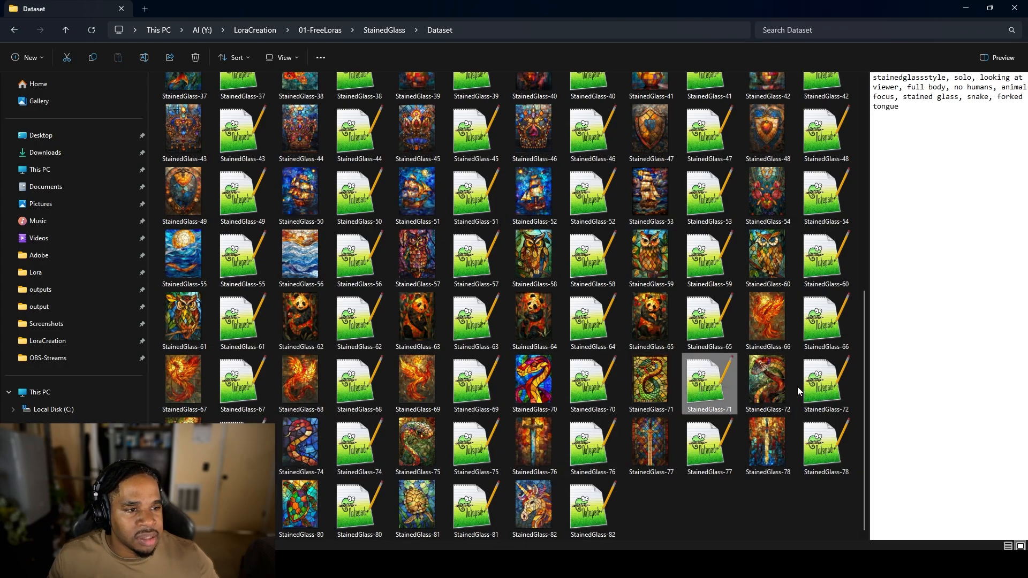
{"action": "left_click", "coordinate": [800, 391]}
{"action": "left_click", "coordinate": [474, 454]}
{"action": "left_click", "coordinate": [589, 447]}
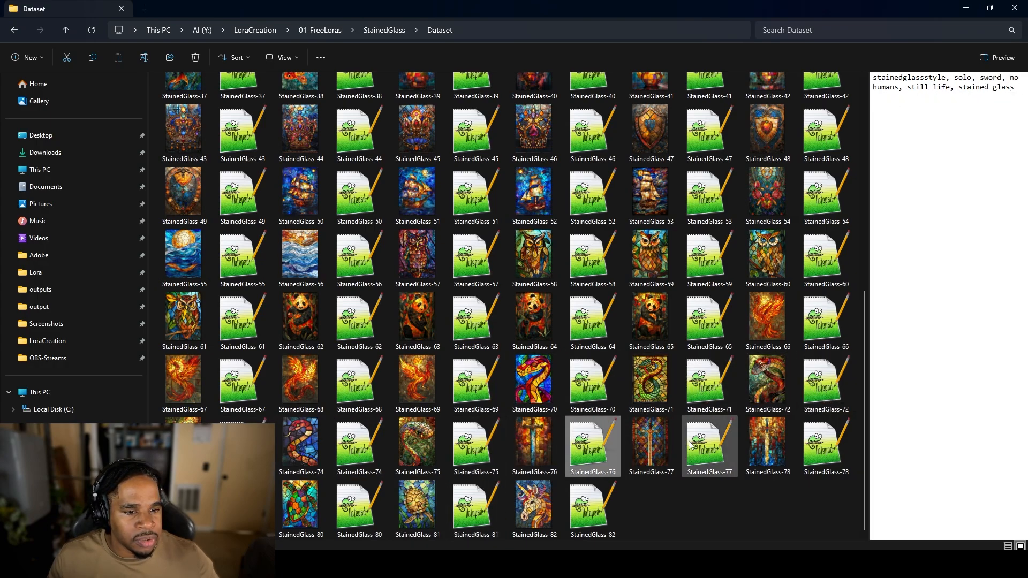
{"action": "left_click", "coordinate": [707, 447]}
{"action": "left_click", "coordinate": [799, 448]}
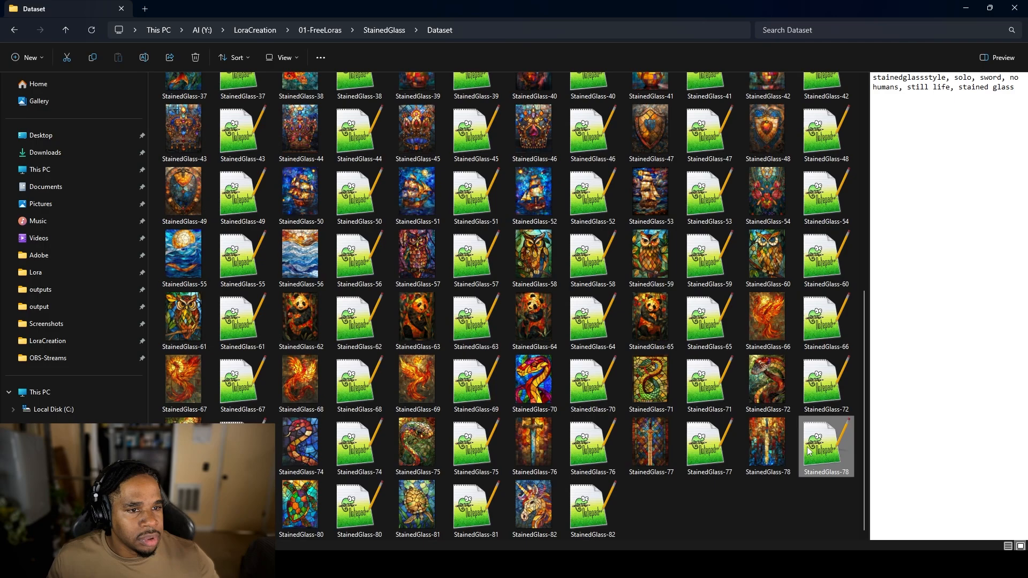
Step: Check the StainedGlass-79 turtle caption, and edit and save the caption files of turtle images StainedGlass-80 and StainedGlass-81
{"action": "left_click", "coordinate": [242, 503]}
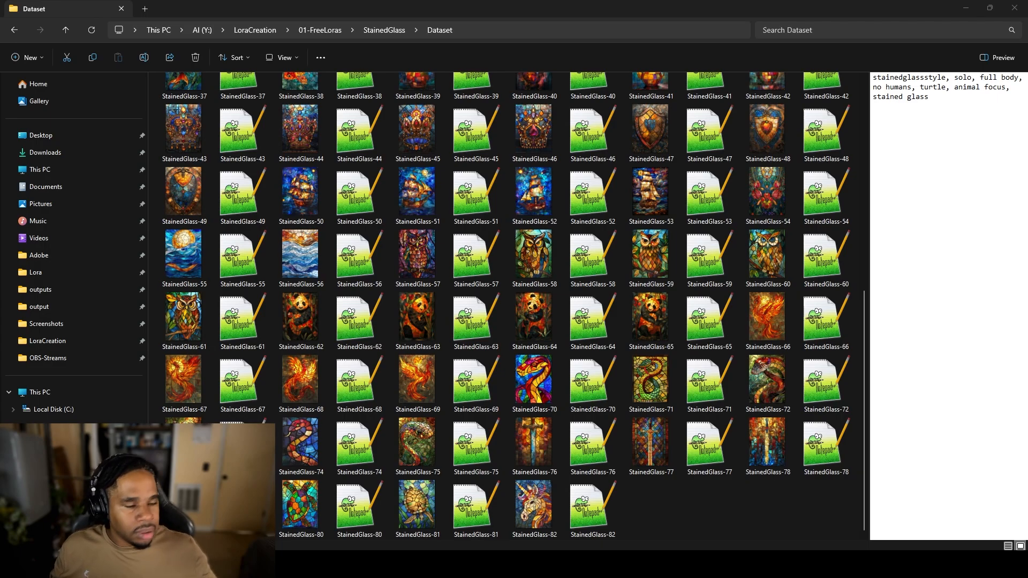
{"action": "left_click", "coordinate": [360, 508]}
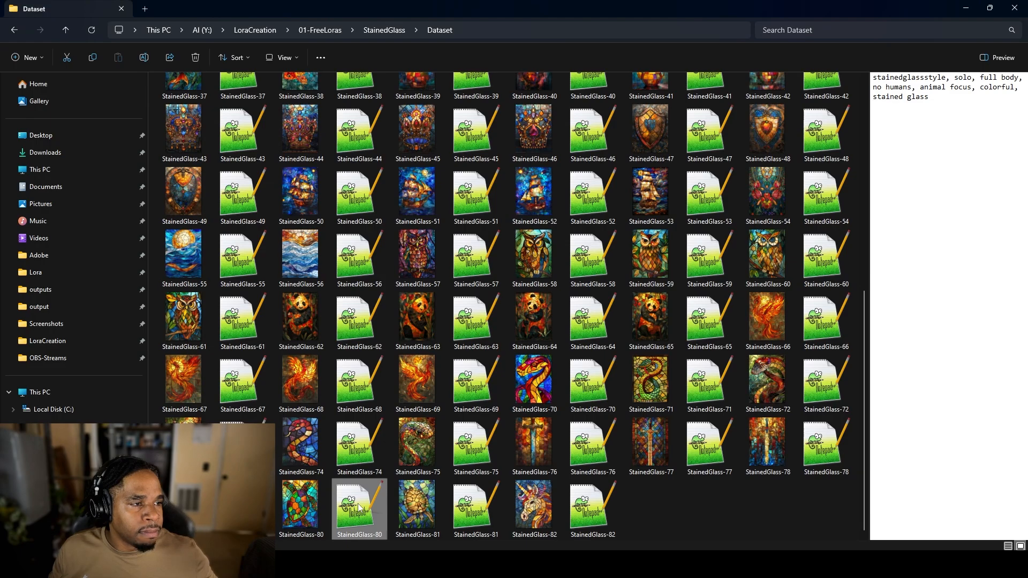
{"action": "double_click", "coordinate": [358, 504]}
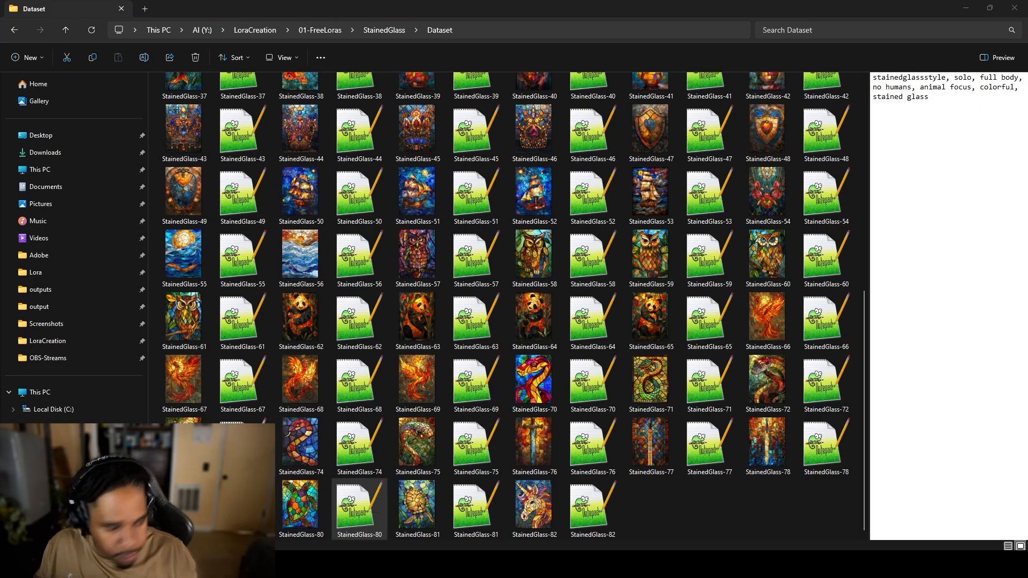
{"action": "key", "text": "ctrl+s"}
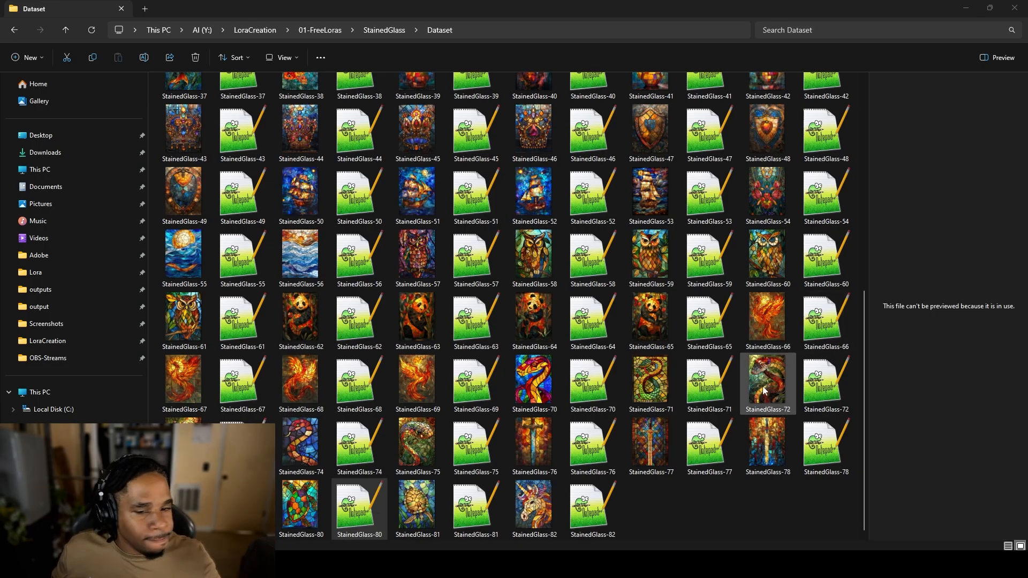
{"action": "left_click", "coordinate": [454, 511]}
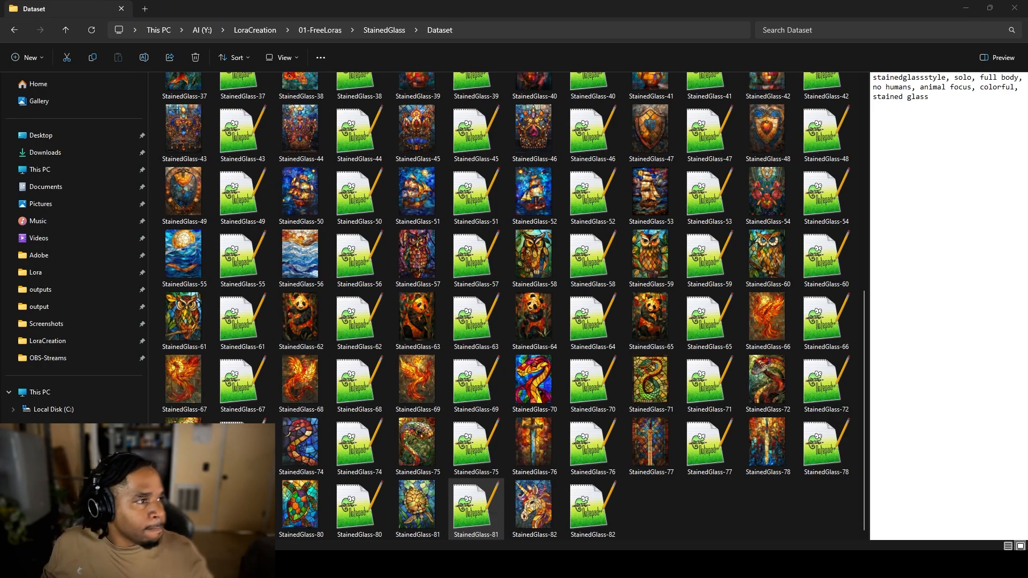
{"action": "key", "text": "ctrl+s"}
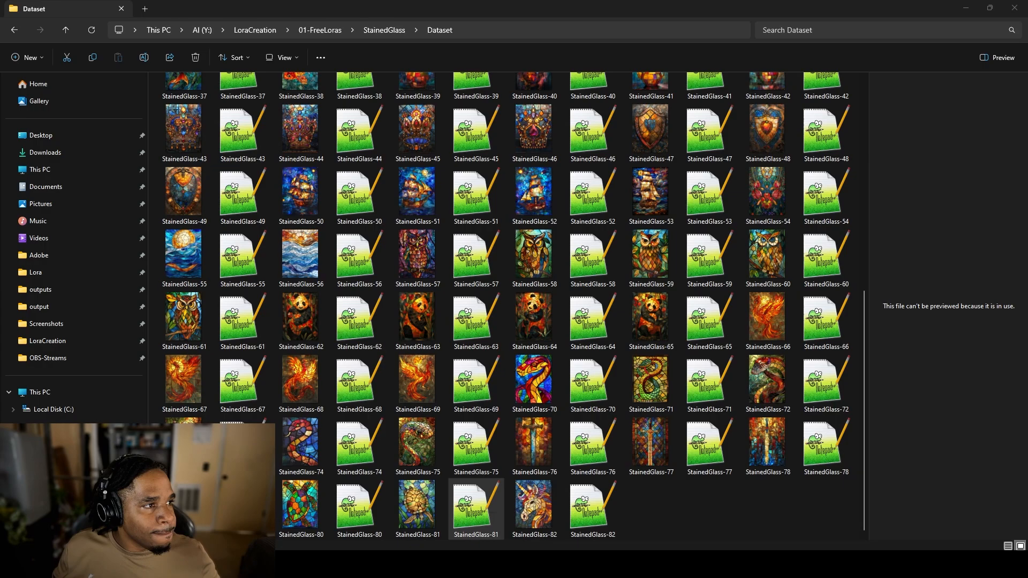
Step: Open the unicorn image's StainedGlass-82 caption file and compare its tags with the image
{"action": "left_click", "coordinate": [589, 511]}
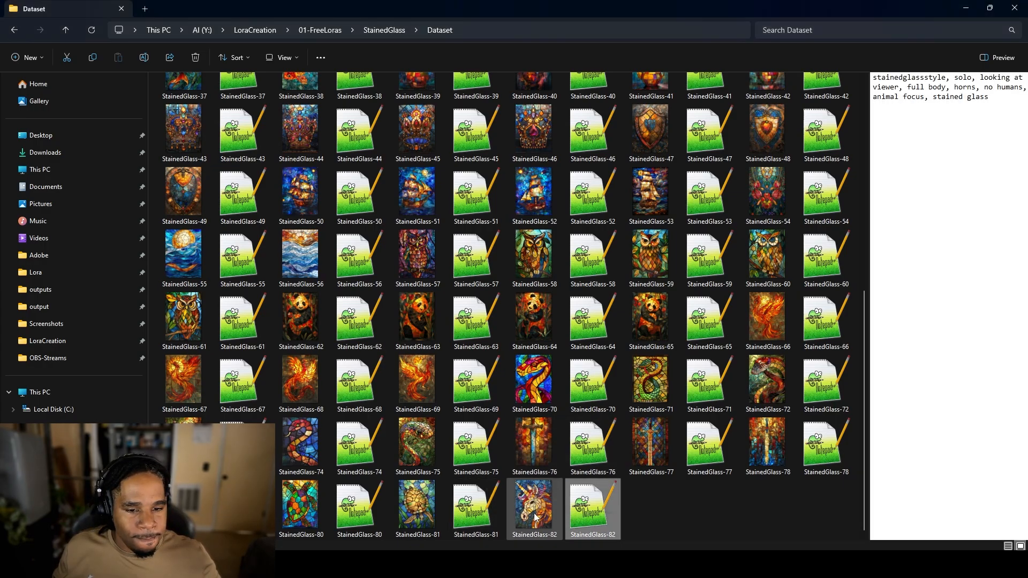
{"action": "left_click", "coordinate": [536, 508]}
{"action": "left_click", "coordinate": [601, 509]}
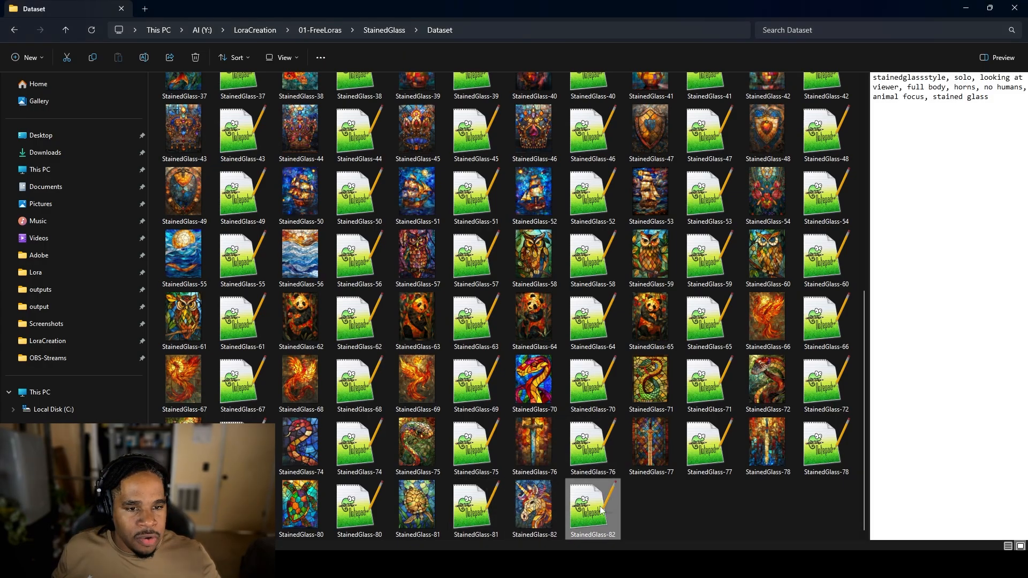
{"action": "double_click", "coordinate": [608, 502]}
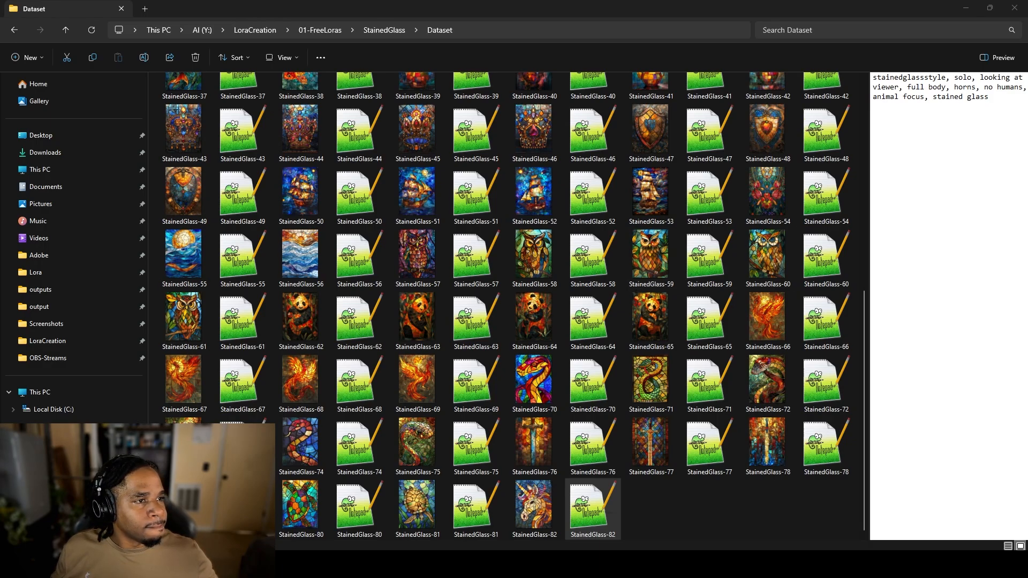
{"action": "key", "text": "alt+Tab"}
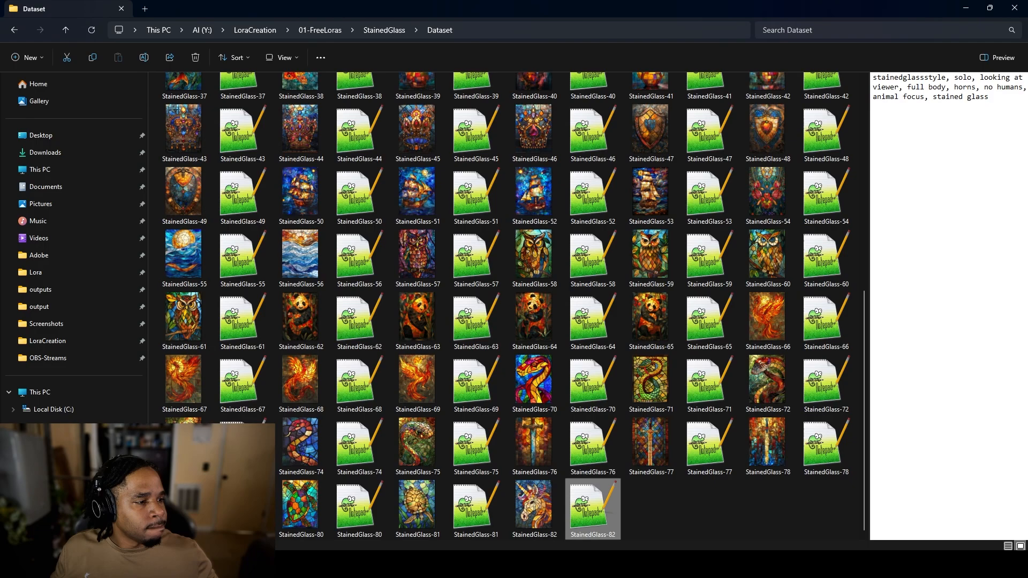
{"action": "key", "text": "alt+Tab"}
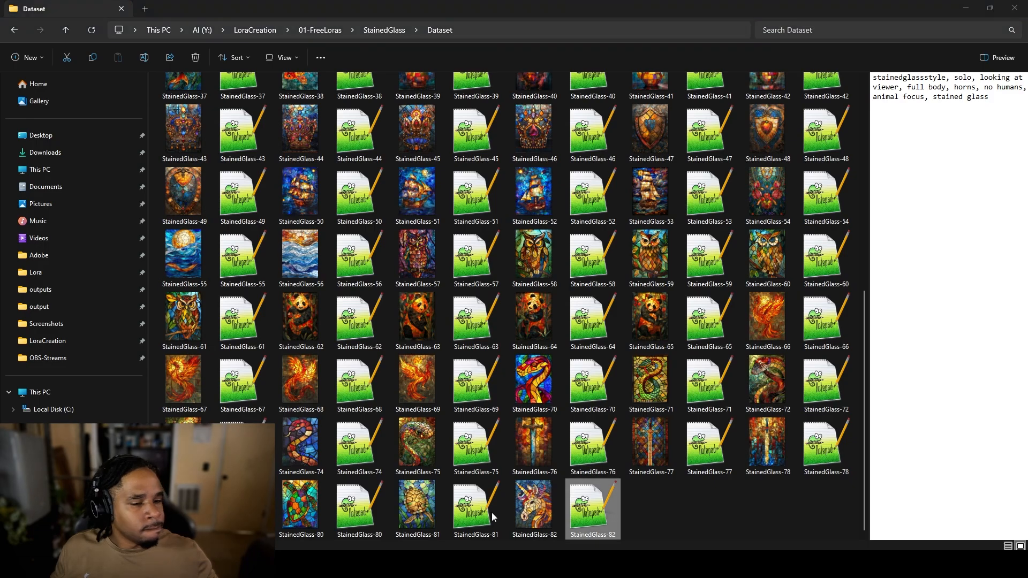
{"action": "left_click", "coordinate": [592, 522]}
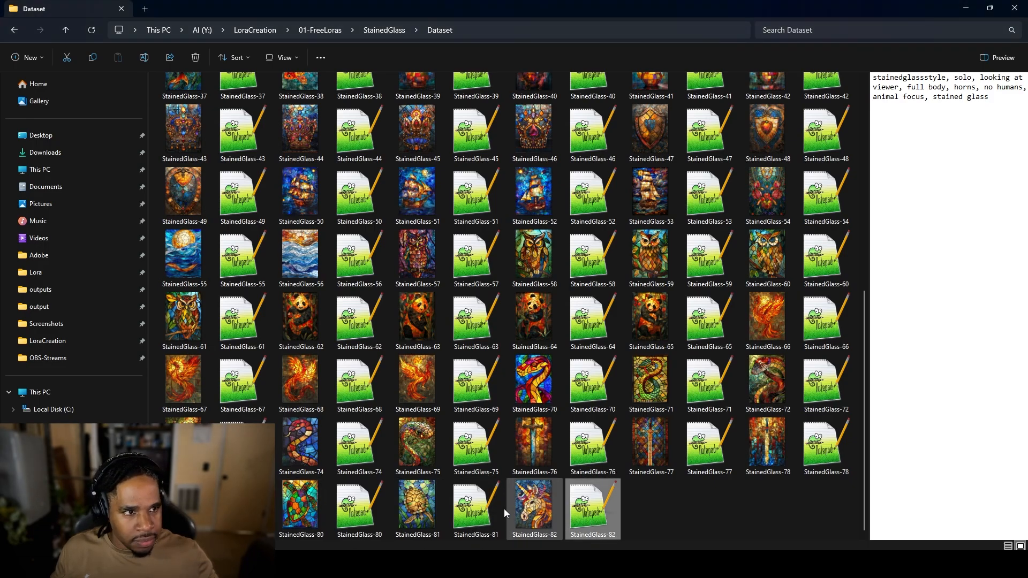
Step: Review the caption files of the turtle, snake, panda and phoenix images, and look over the whole Dataset folder
{"action": "left_click", "coordinate": [484, 512]}
{"action": "left_click", "coordinate": [487, 454]}
{"action": "left_click", "coordinate": [483, 399]}
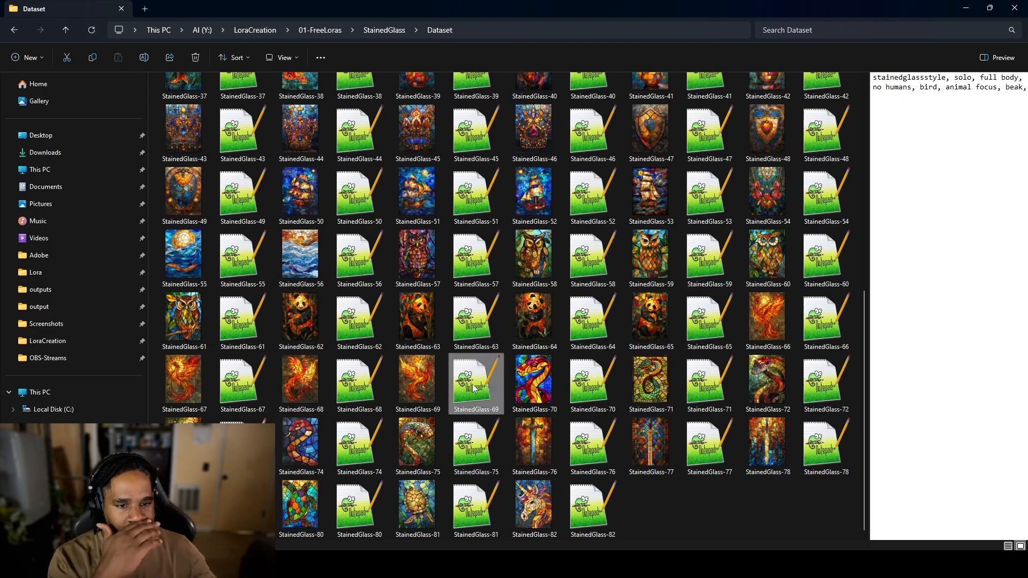
{"action": "left_click", "coordinate": [599, 392]}
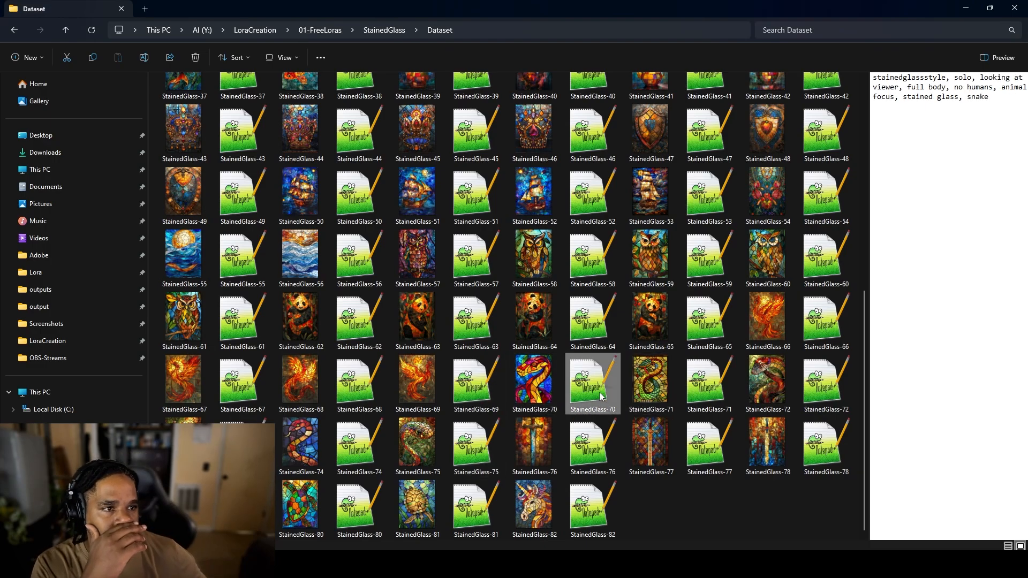
{"action": "left_click", "coordinate": [702, 390]}
{"action": "left_click", "coordinate": [706, 321]}
{"action": "left_click", "coordinate": [244, 387]}
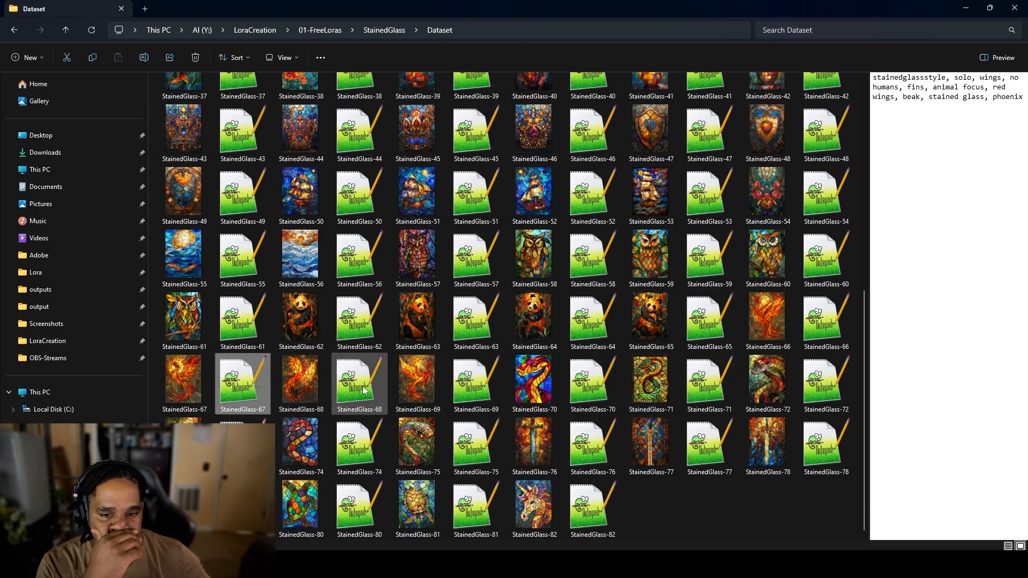
{"action": "left_click", "coordinate": [357, 384]}
{"action": "scroll", "coordinate": [302, 352], "scroll_direction": "up", "scroll_amount": 3}
{"action": "scroll", "coordinate": [301, 352], "scroll_direction": "up", "scroll_amount": 4}
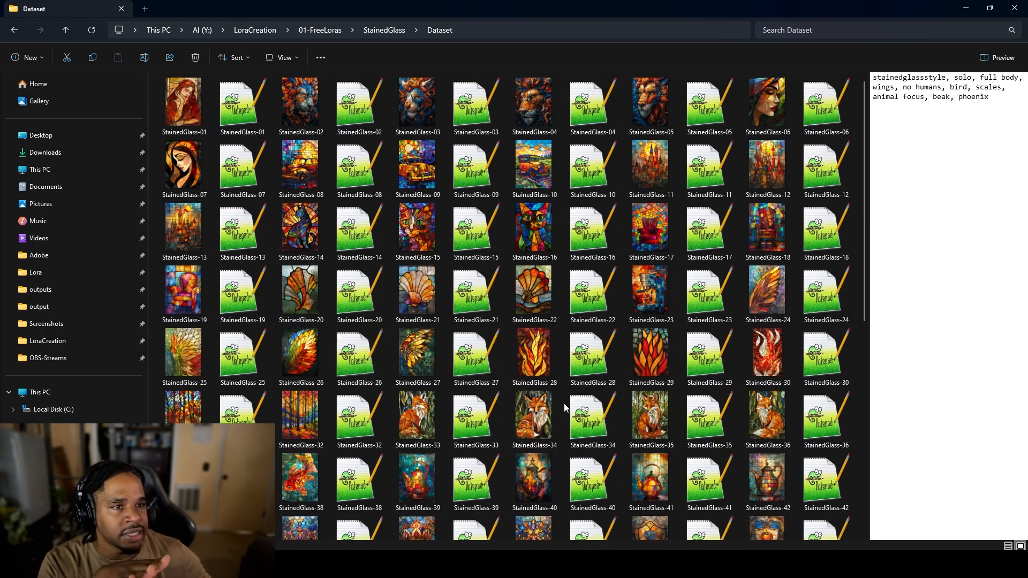
{"action": "scroll", "coordinate": [231, 157], "scroll_direction": "down", "scroll_amount": 7}
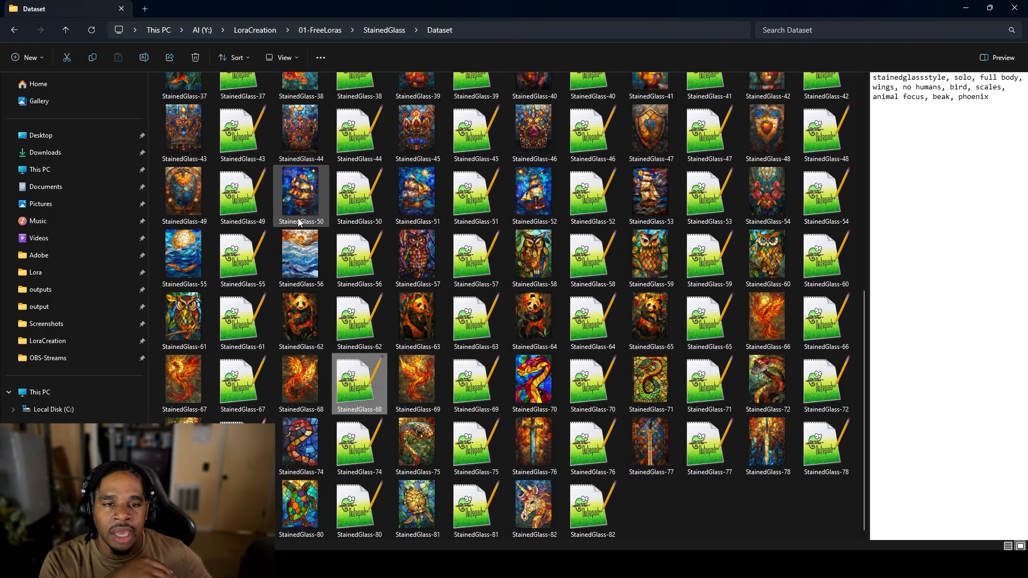
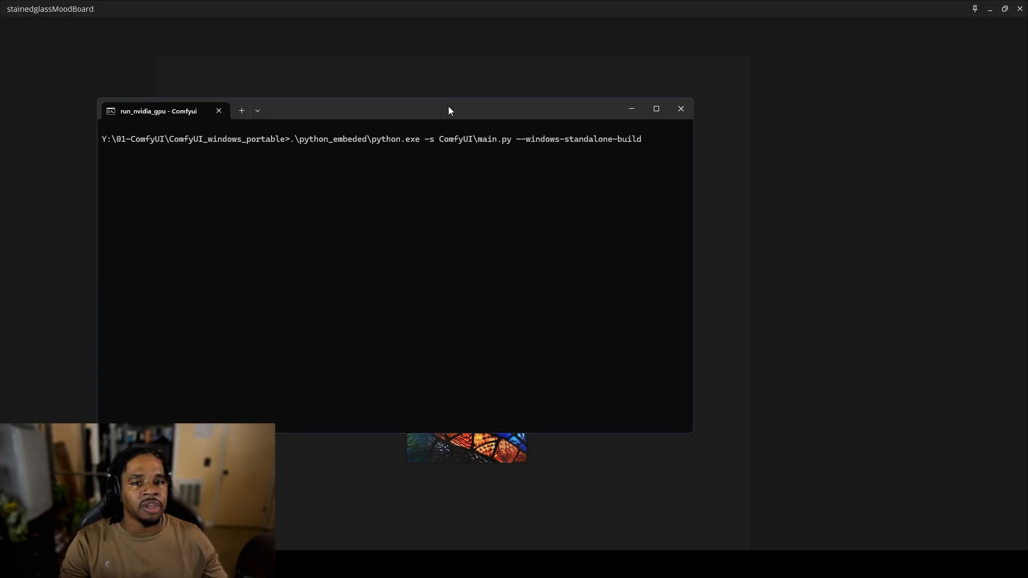
Step: Move the ComfyUI console window off the mood board, switch to the Chrome window playing the L.M.B.B video, and open v3rsefx.com there
{"action": "left_click_drag", "start_coordinate": [449, 111], "coordinate": [1027, 206]}
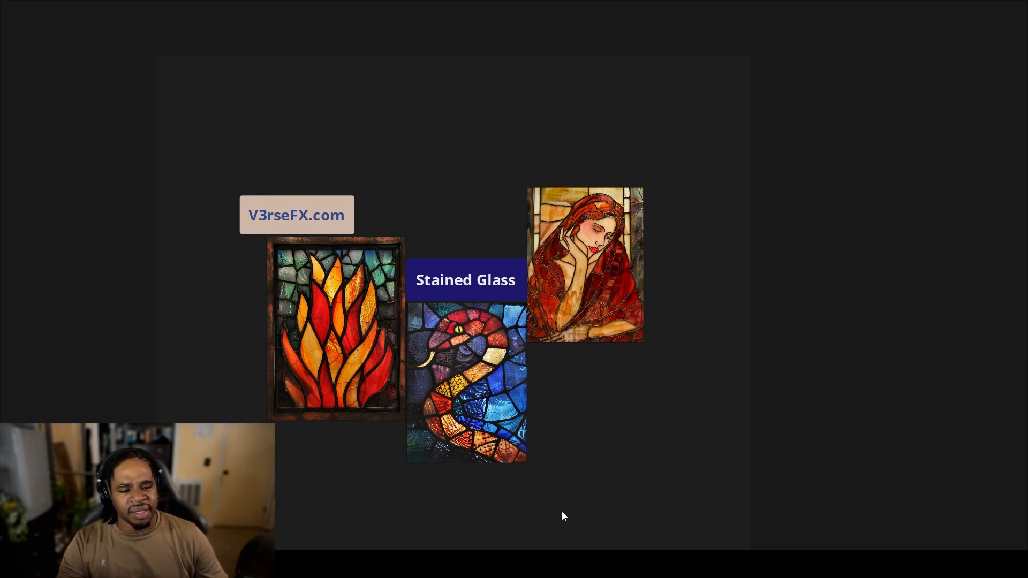
{"action": "mouse_move", "coordinate": [503, 564]}
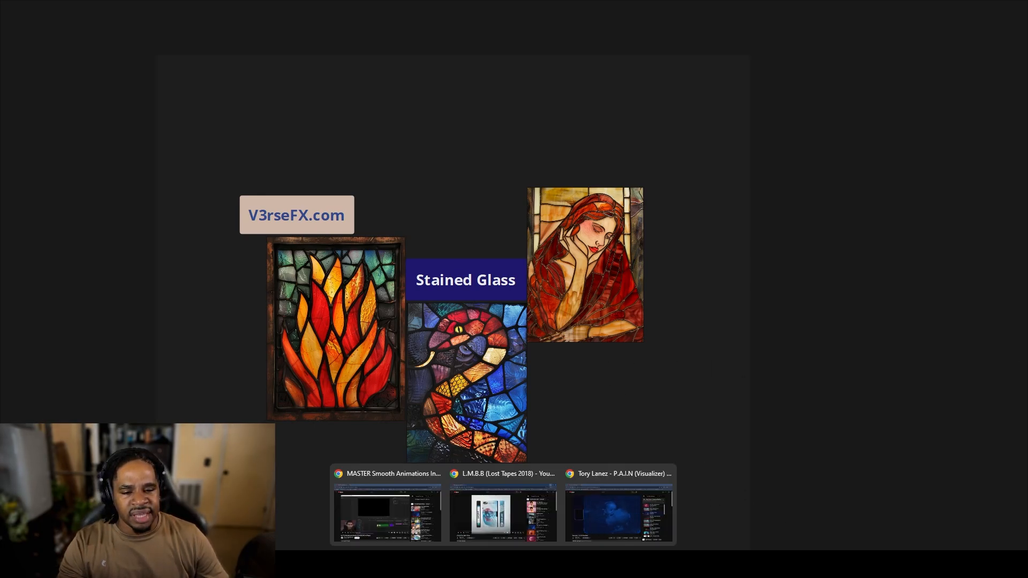
{"action": "left_click", "coordinate": [509, 508]}
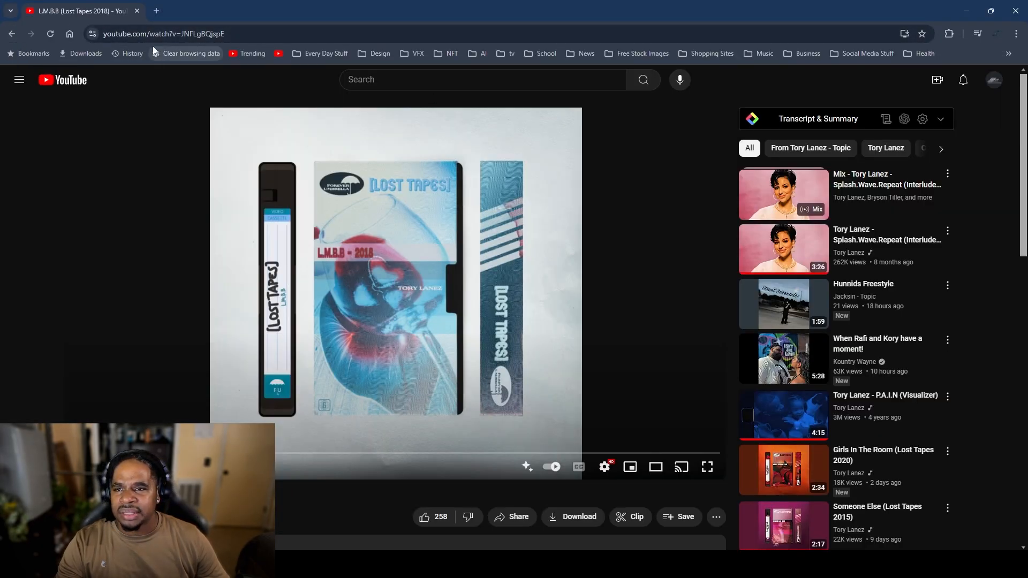
{"action": "left_click", "coordinate": [161, 34]}
{"action": "type", "text": "v"}
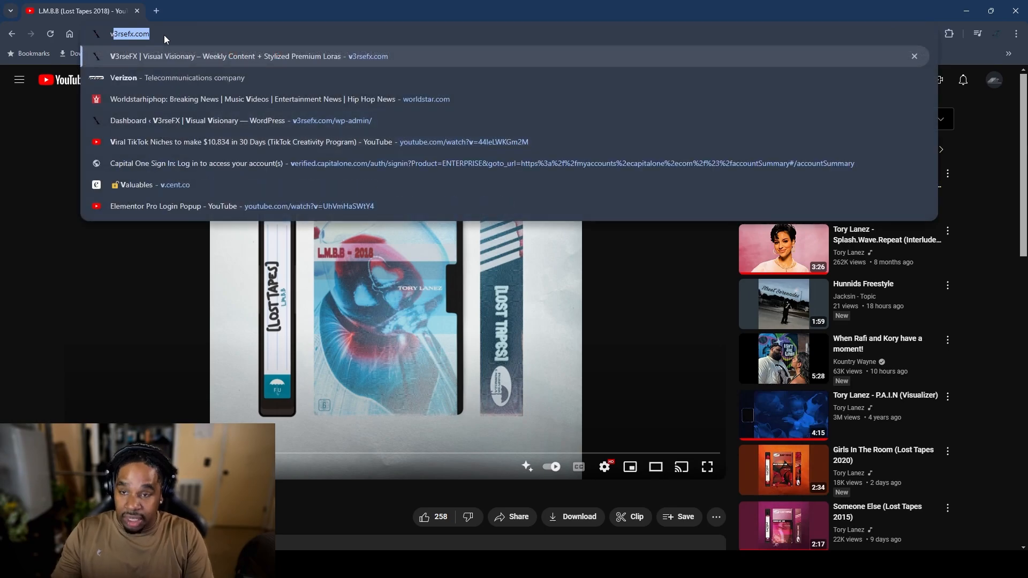
{"action": "key", "text": "Return"}
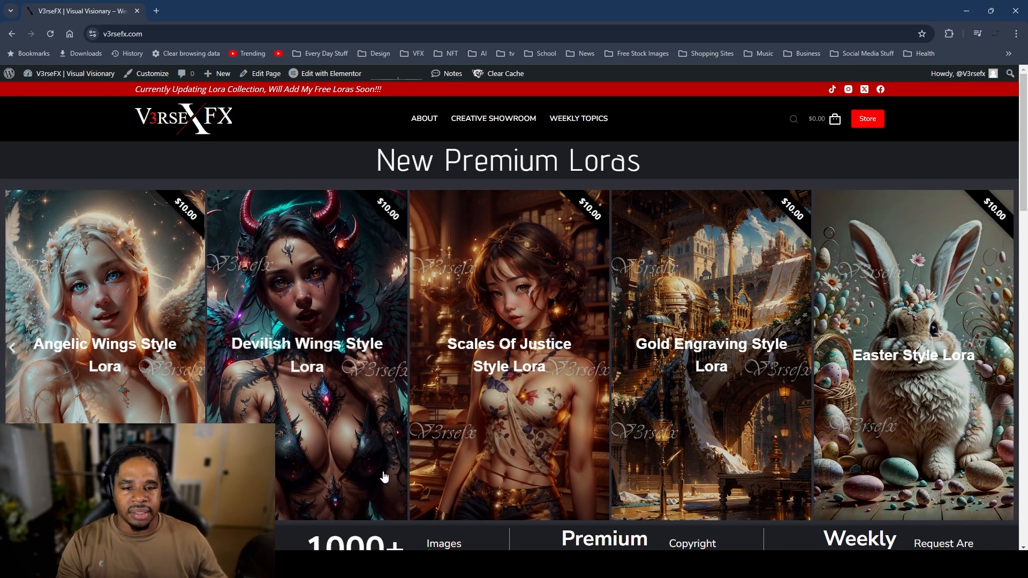
Step: Look over the New Premium Loras and gallery images on the home page, and open the store
{"action": "scroll", "coordinate": [384, 470], "scroll_direction": "down", "scroll_amount": 5}
{"action": "scroll", "coordinate": [398, 464], "scroll_direction": "down", "scroll_amount": 10}
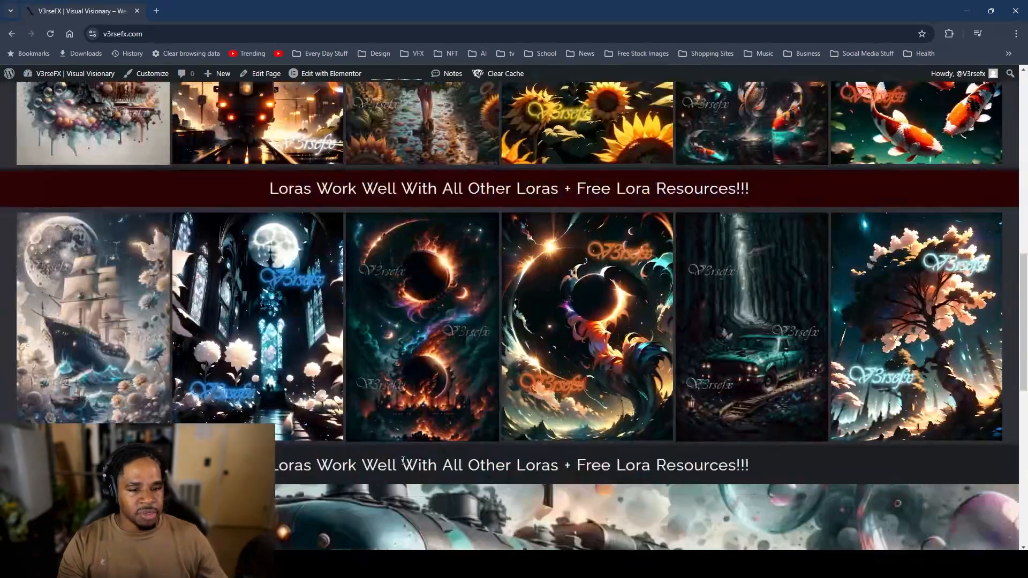
{"action": "scroll", "coordinate": [407, 458], "scroll_direction": "up", "scroll_amount": 6}
{"action": "scroll", "coordinate": [408, 459], "scroll_direction": "up", "scroll_amount": 10}
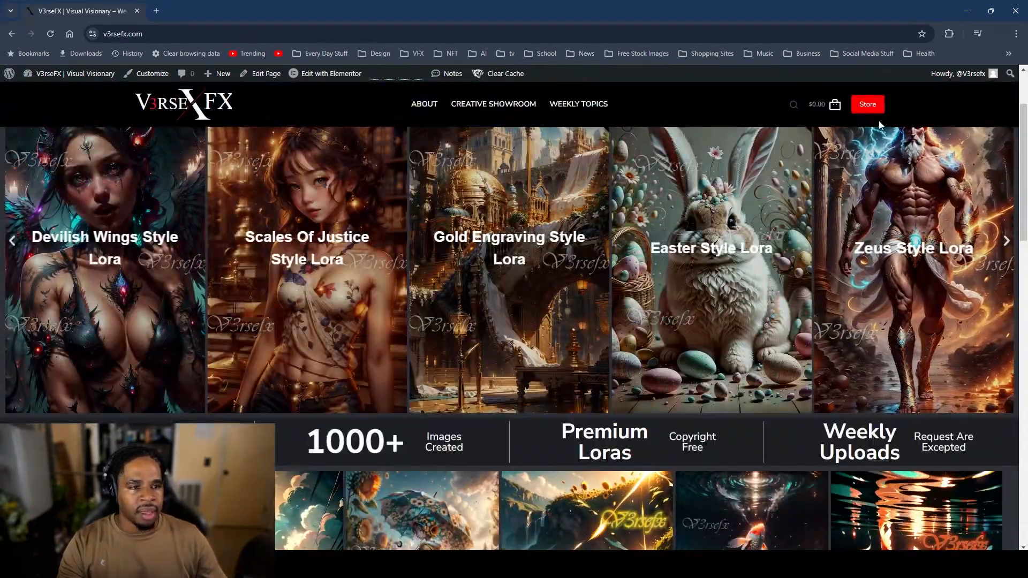
{"action": "left_click", "coordinate": [863, 106]}
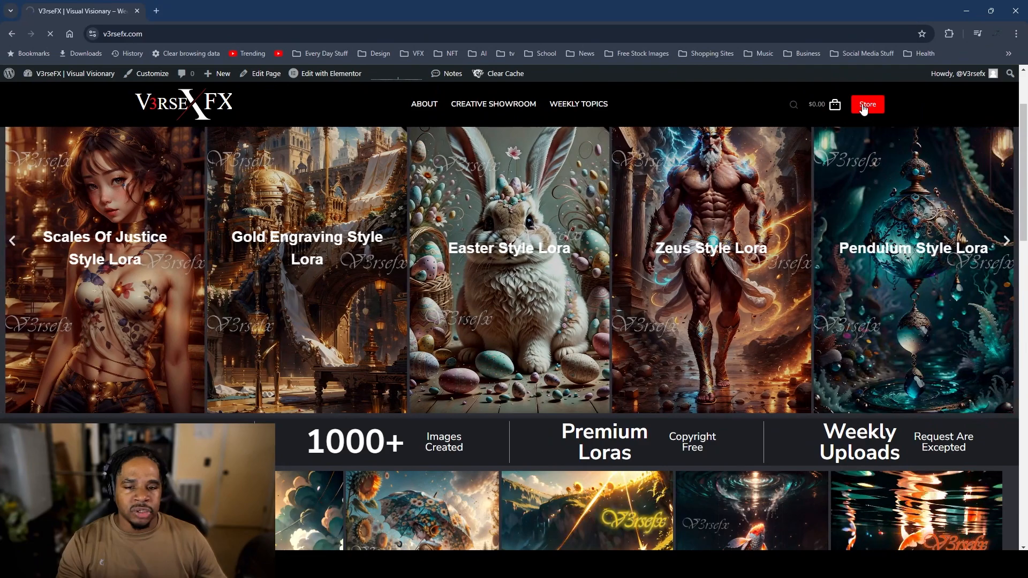
Step: Filter the shop by Free Loras, switch the filter to Premium Loras, and look through the premium listings
{"action": "scroll", "coordinate": [409, 354], "scroll_direction": "down", "scroll_amount": 3}
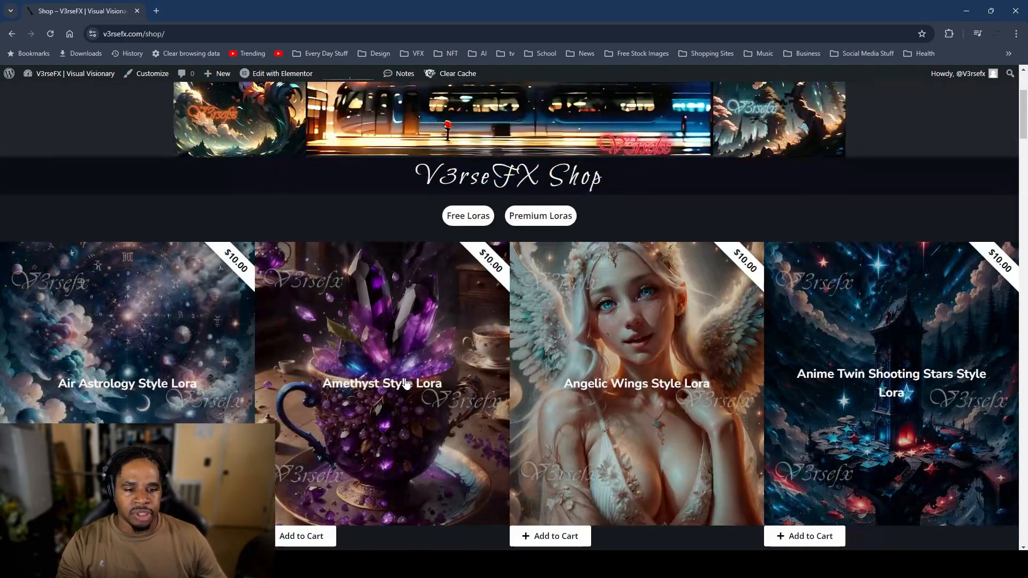
{"action": "scroll", "coordinate": [404, 379], "scroll_direction": "up", "scroll_amount": 3}
{"action": "left_click", "coordinate": [467, 376]}
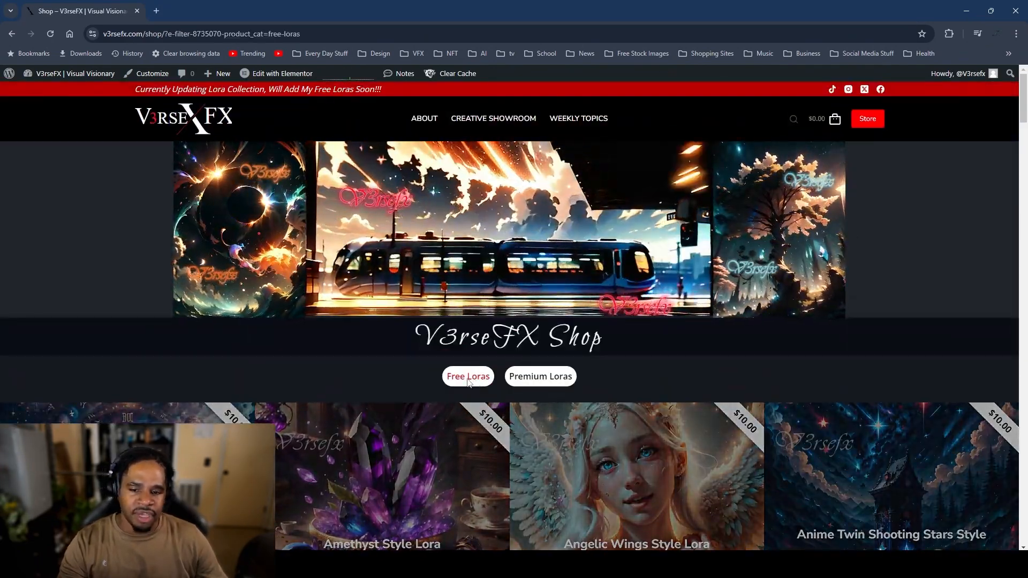
{"action": "scroll", "coordinate": [529, 356], "scroll_direction": "down", "scroll_amount": 3}
{"action": "scroll", "coordinate": [530, 353], "scroll_direction": "up", "scroll_amount": 2}
{"action": "left_click", "coordinate": [554, 328]}
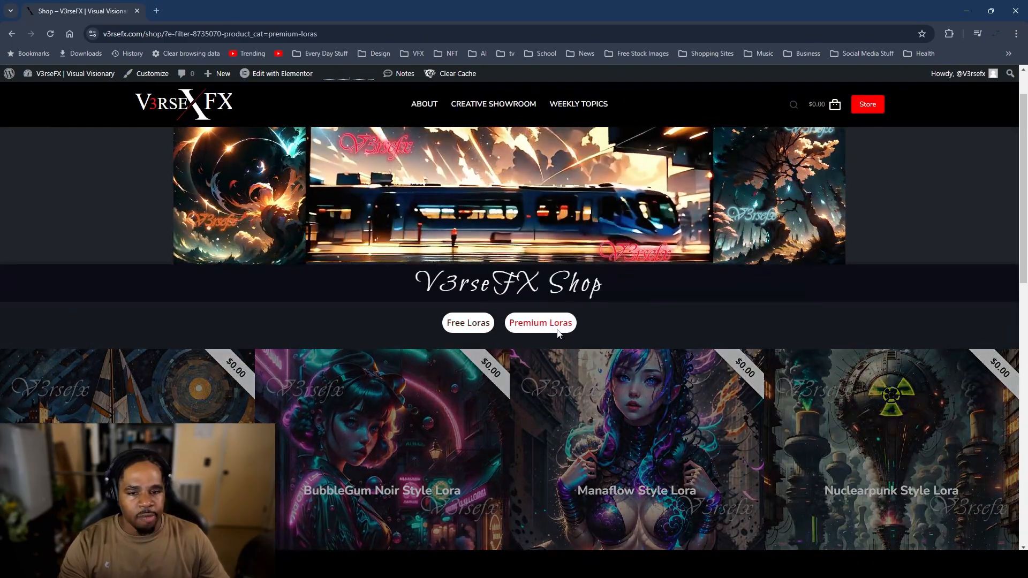
{"action": "scroll", "coordinate": [562, 348], "scroll_direction": "down", "scroll_amount": 6}
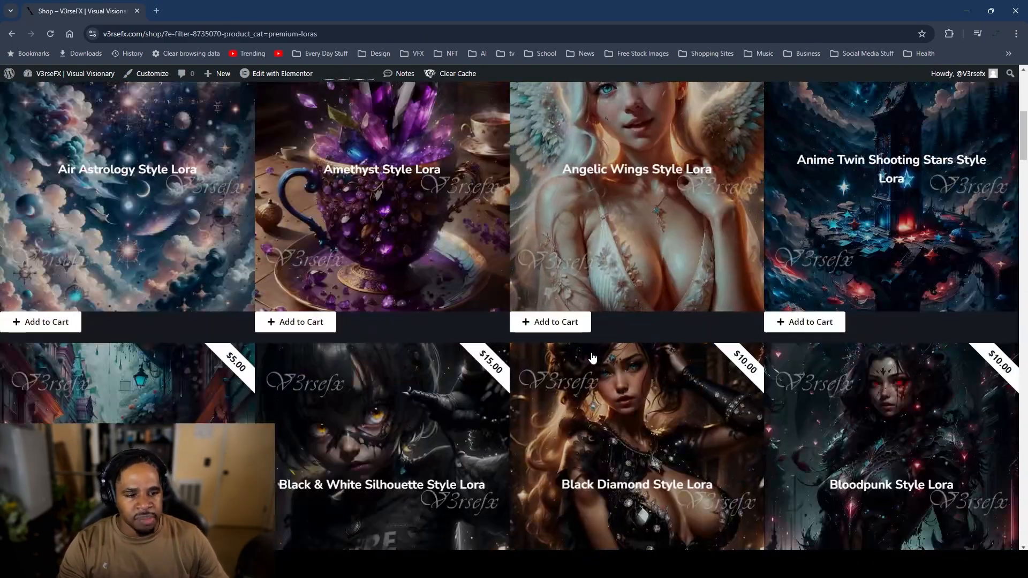
{"action": "scroll", "coordinate": [584, 408], "scroll_direction": "down", "scroll_amount": 3}
{"action": "scroll", "coordinate": [584, 408], "scroll_direction": "up", "scroll_amount": 10}
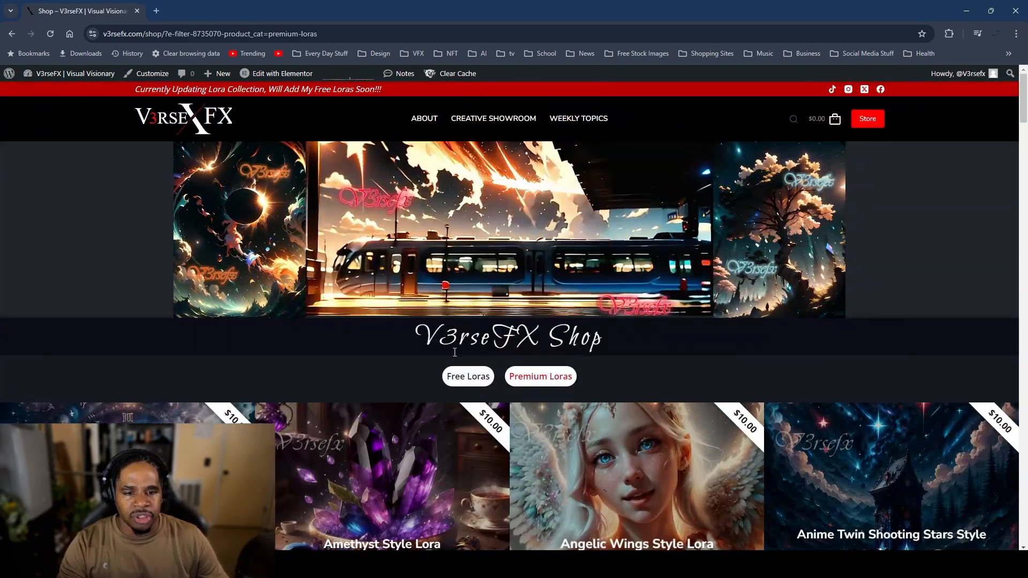
Step: Filter the shop back to Free Loras and look through all the free style LoRAs on offer
{"action": "left_click", "coordinate": [462, 378]}
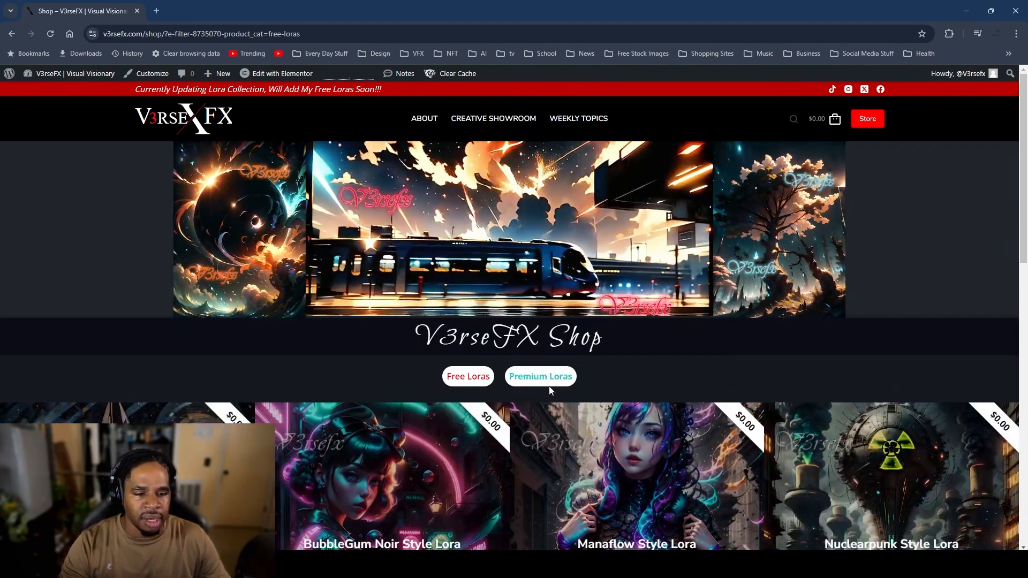
{"action": "scroll", "coordinate": [642, 378], "scroll_direction": "down", "scroll_amount": 7}
{"action": "scroll", "coordinate": [613, 388], "scroll_direction": "up", "scroll_amount": 7}
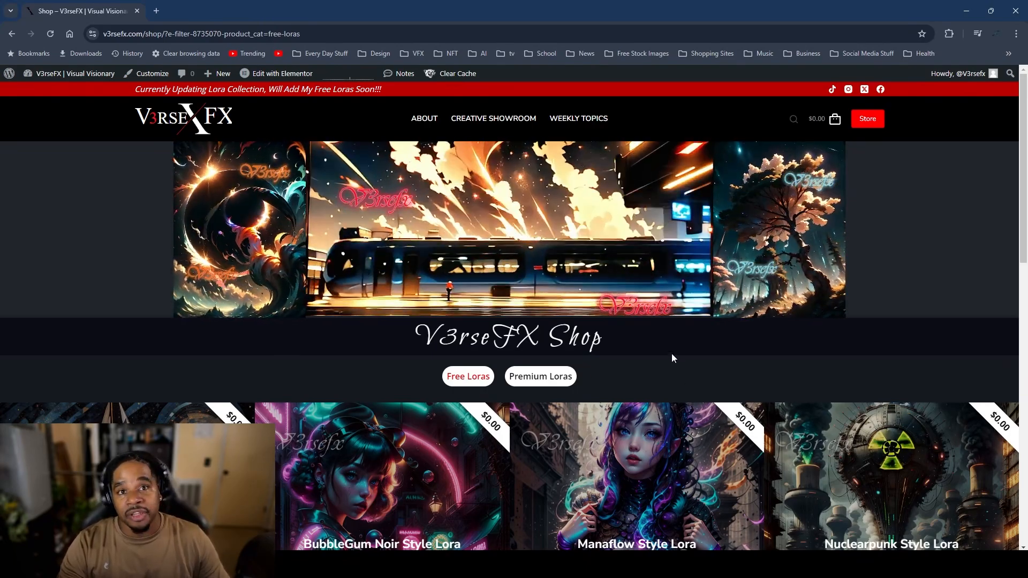
{"action": "scroll", "coordinate": [701, 365], "scroll_direction": "down", "scroll_amount": 2}
{"action": "scroll", "coordinate": [702, 364], "scroll_direction": "up", "scroll_amount": 2}
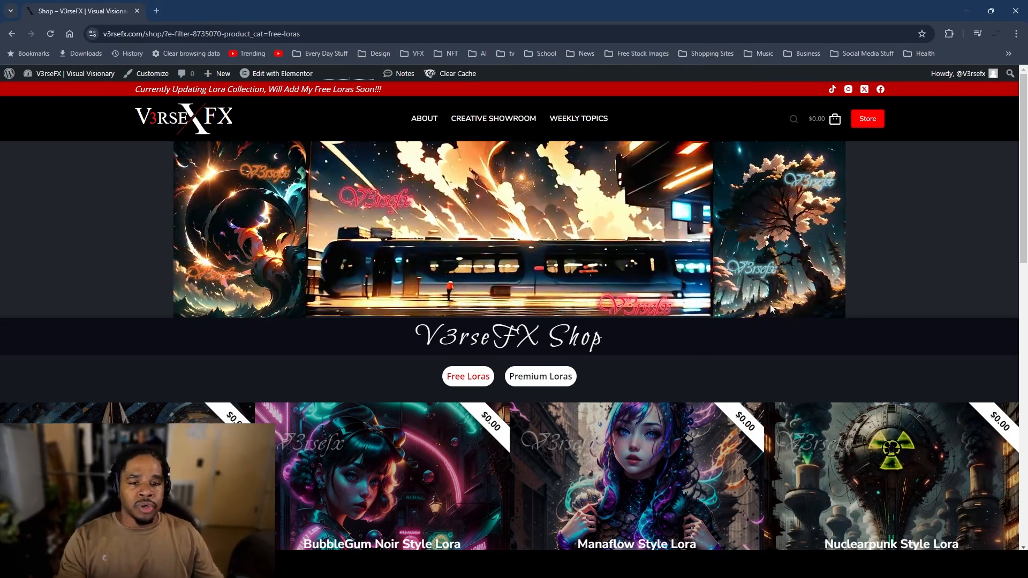
{"action": "scroll", "coordinate": [819, 410], "scroll_direction": "down", "scroll_amount": 10}
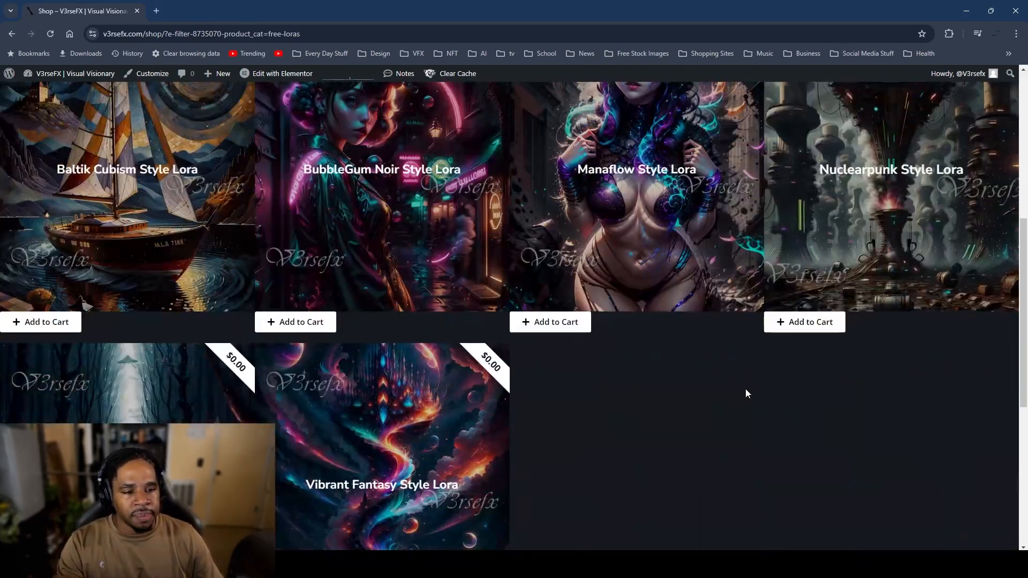
{"action": "scroll", "coordinate": [560, 403], "scroll_direction": "up", "scroll_amount": 5}
{"action": "scroll", "coordinate": [560, 403], "scroll_direction": "up", "scroll_amount": 4}
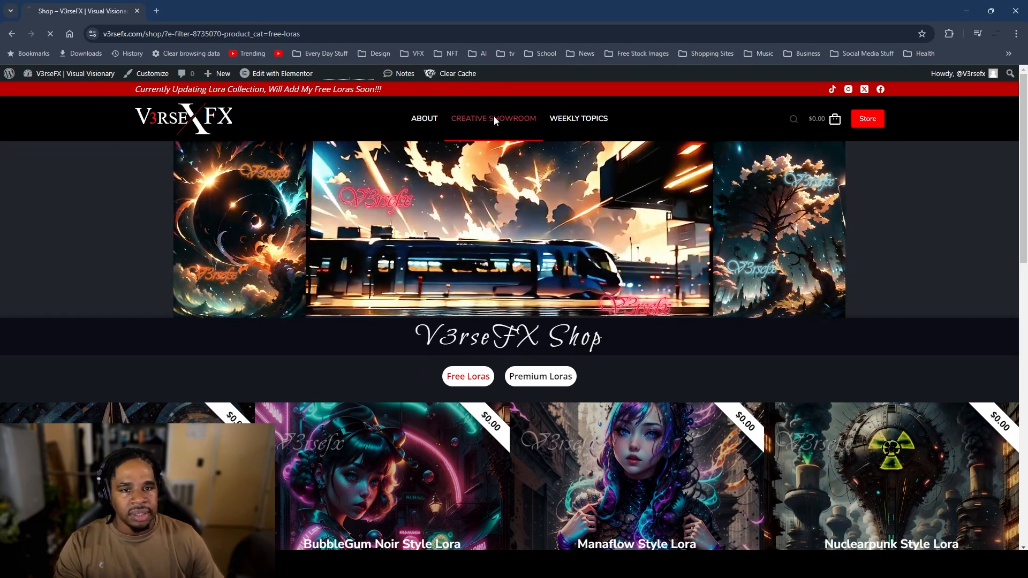
Step: Open the Creative Showroom, view the Emreald-city-01 image enlarged, and close it
{"action": "left_click", "coordinate": [493, 117]}
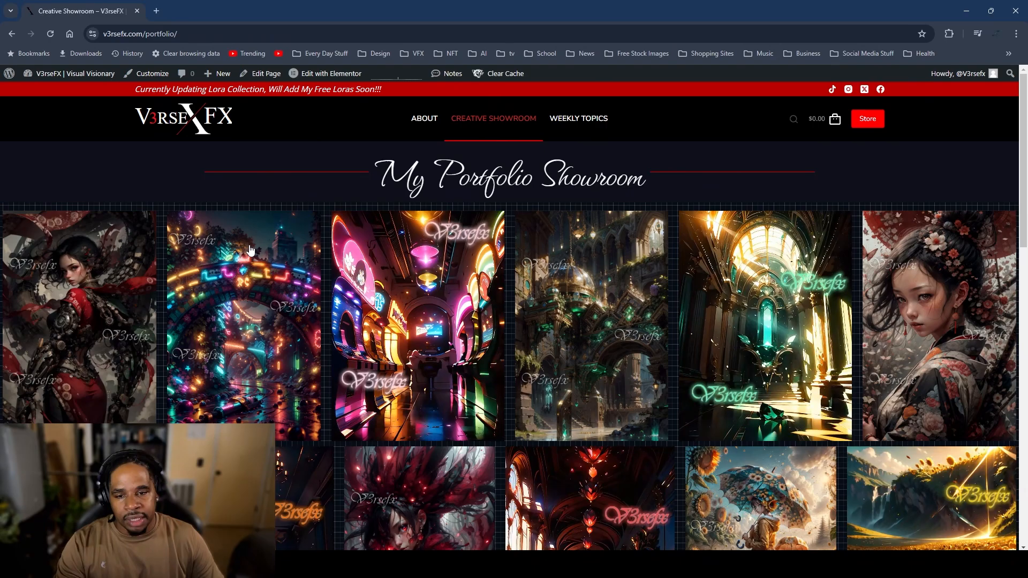
{"action": "scroll", "coordinate": [257, 257], "scroll_direction": "down", "scroll_amount": 2}
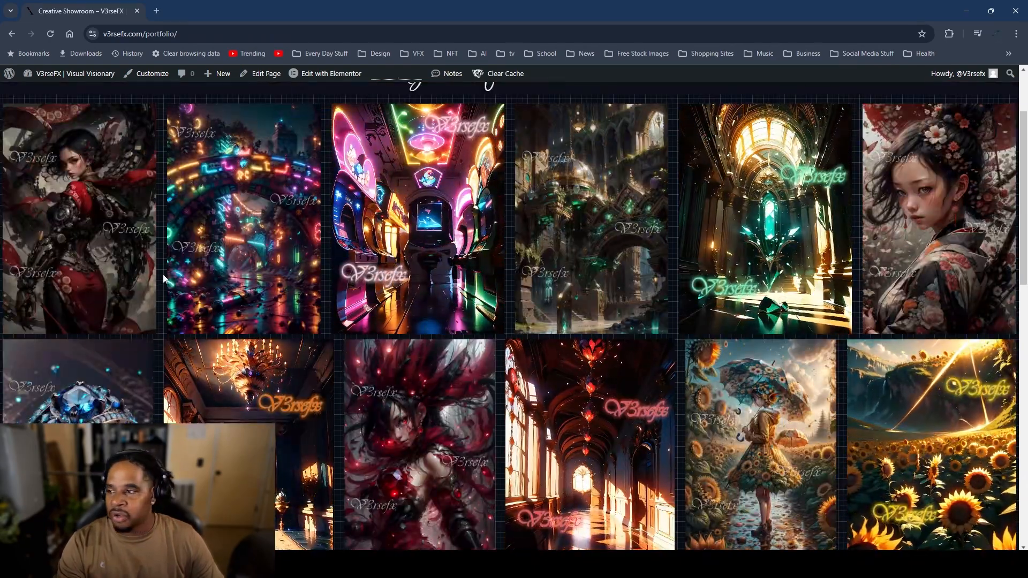
{"action": "left_click", "coordinate": [567, 213]}
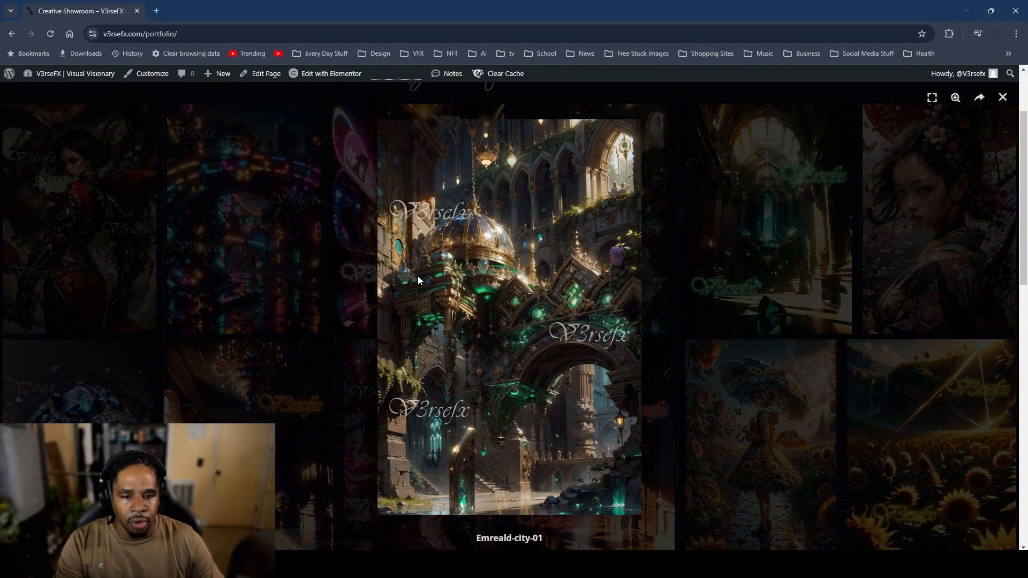
{"action": "left_click", "coordinate": [787, 326]}
{"action": "scroll", "coordinate": [784, 322], "scroll_direction": "down", "scroll_amount": 3}
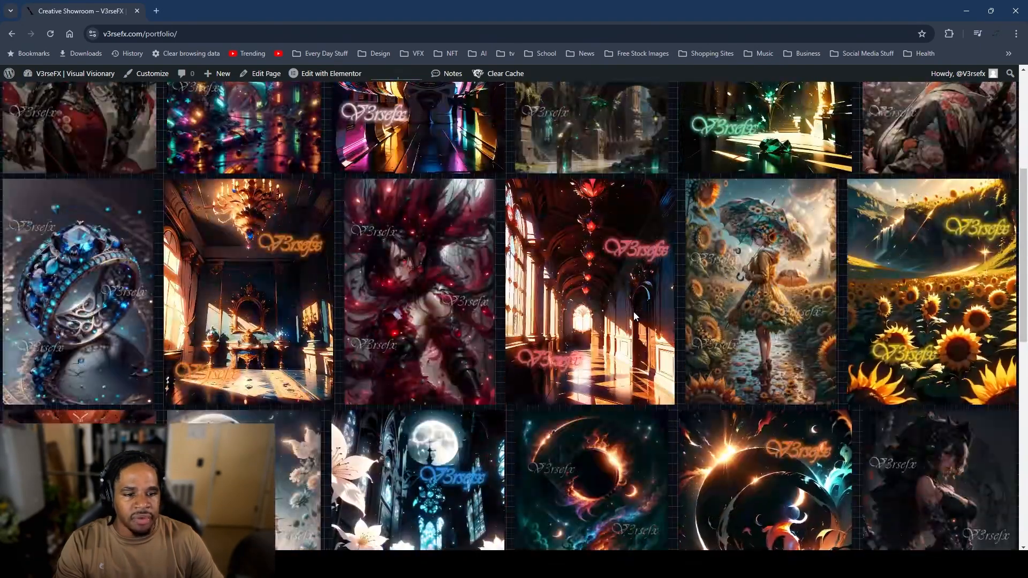
Step: Browse the remaining showroom images, enlarging the sunflower umbrella picture and WC-Bubbles-train-01
{"action": "left_click", "coordinate": [775, 299]}
{"action": "left_click", "coordinate": [785, 298]}
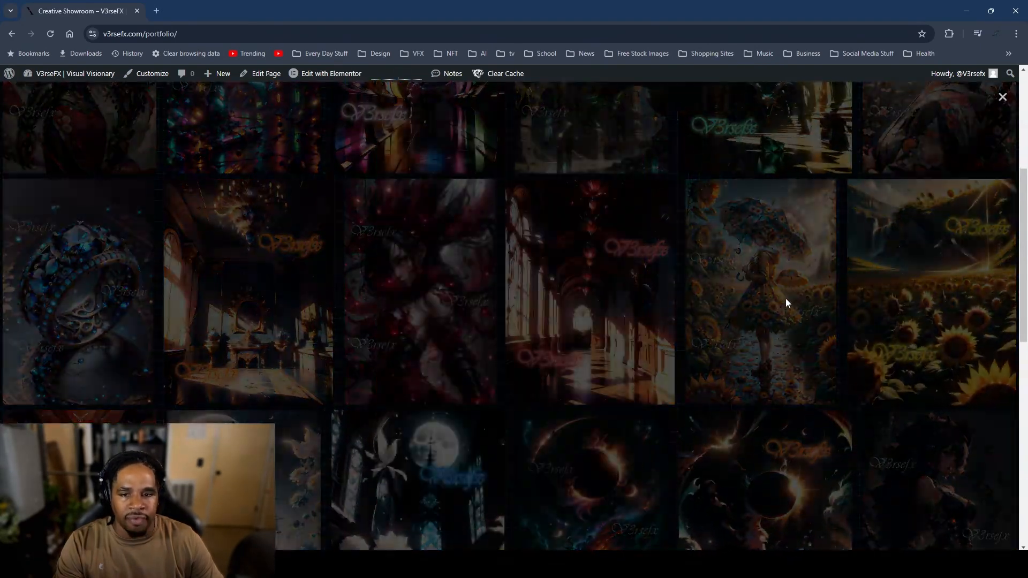
{"action": "scroll", "coordinate": [785, 298], "scroll_direction": "down", "scroll_amount": 1}
{"action": "scroll", "coordinate": [288, 272], "scroll_direction": "down", "scroll_amount": 3}
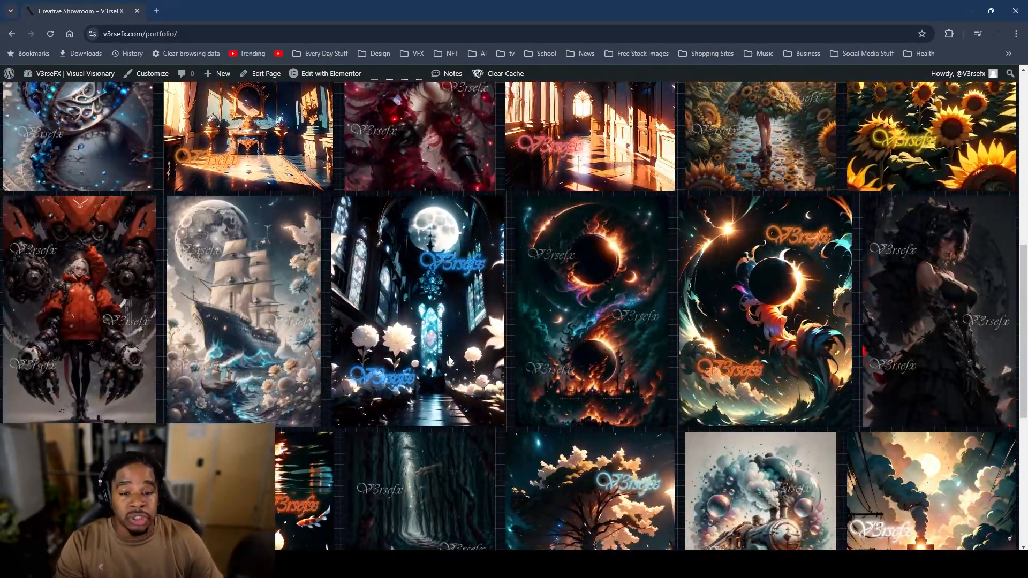
{"action": "scroll", "coordinate": [418, 375], "scroll_direction": "down", "scroll_amount": 4}
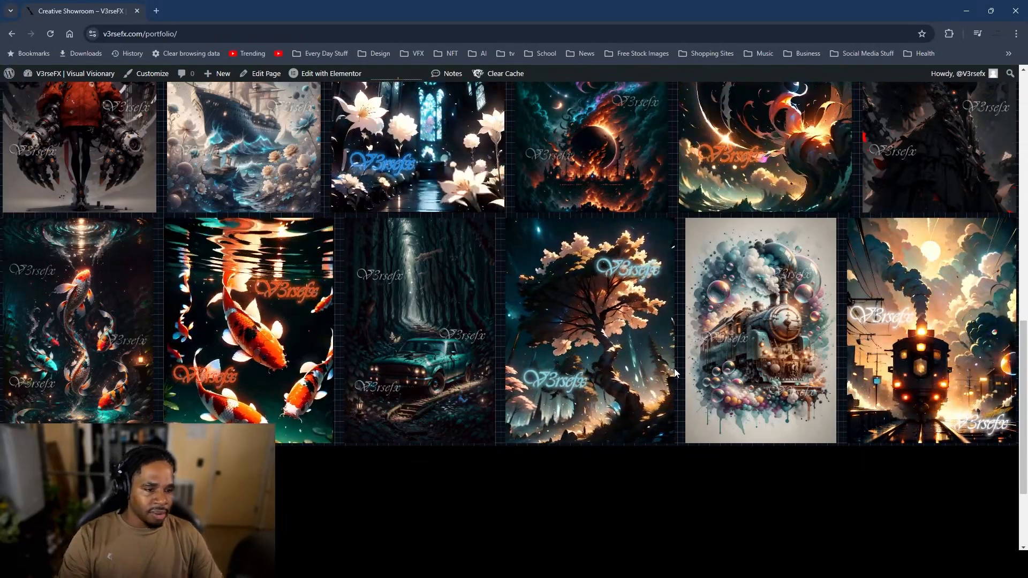
{"action": "left_click", "coordinate": [752, 341]}
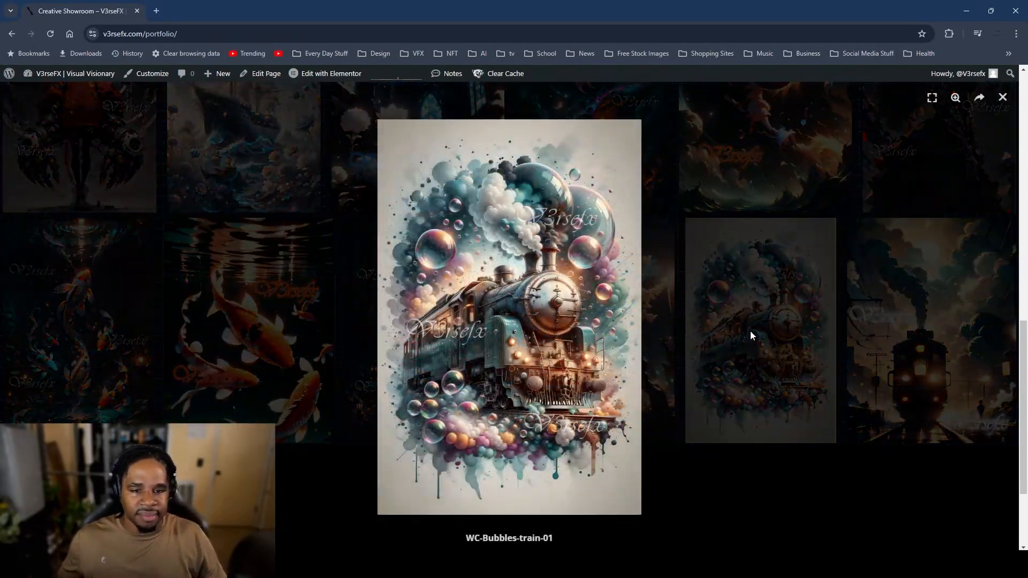
{"action": "left_click", "coordinate": [739, 337]}
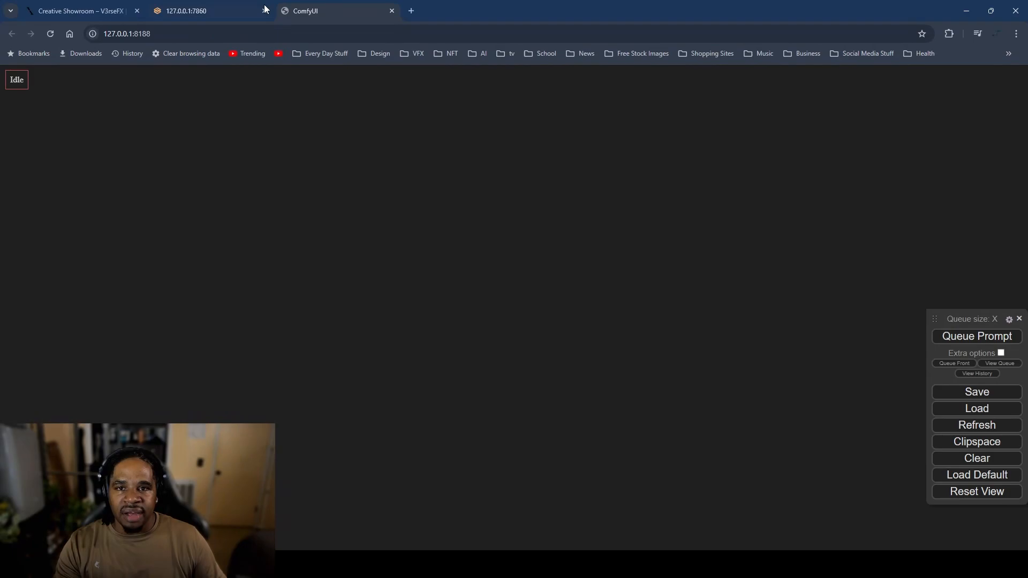
Step: Switch to the Stable Diffusion web UI and open the first txt2img image, the moon castle, in the Image Browser
{"action": "left_click", "coordinate": [224, 9]}
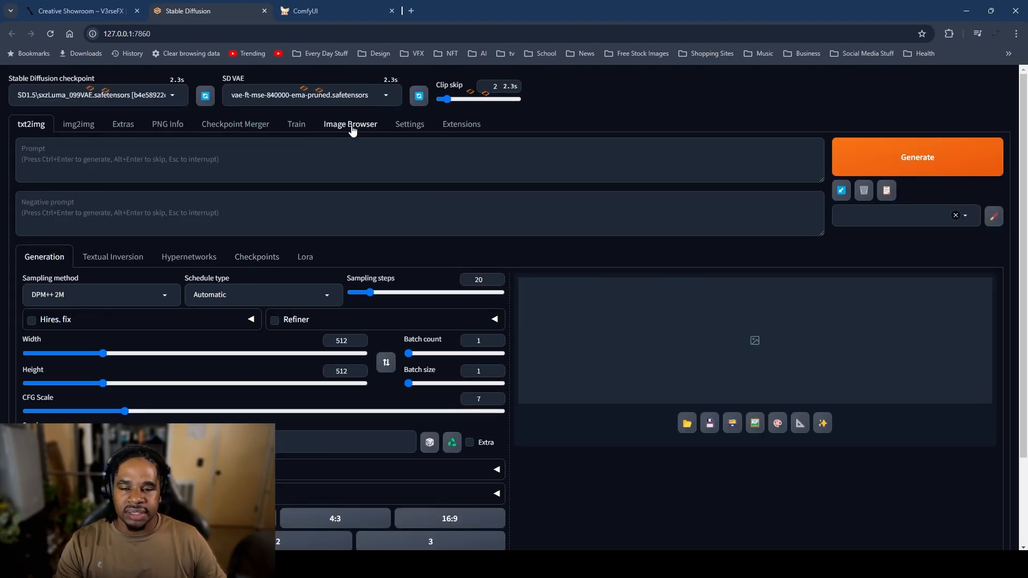
{"action": "left_click", "coordinate": [351, 126]}
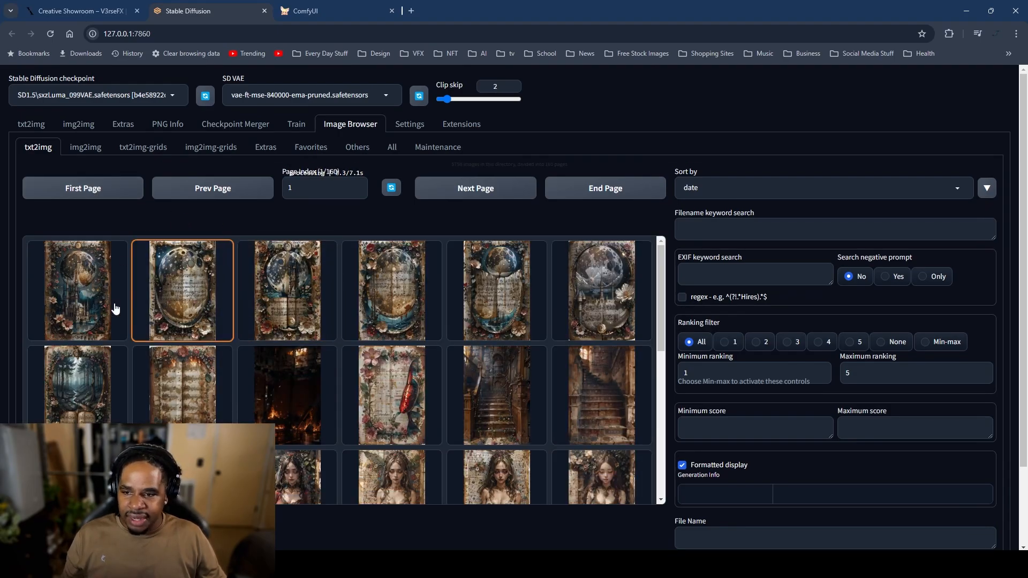
{"action": "left_click", "coordinate": [90, 291]}
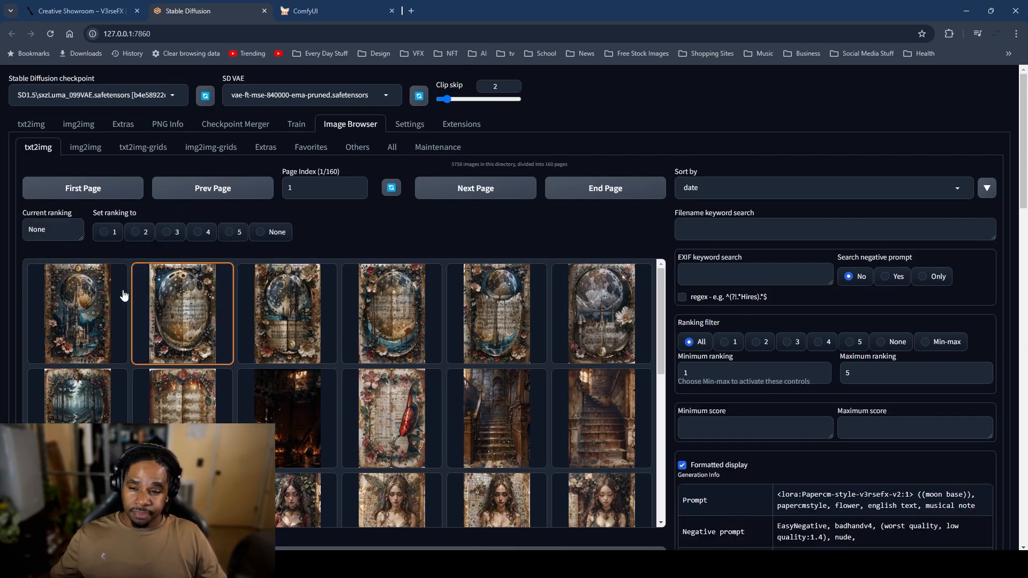
{"action": "left_click", "coordinate": [54, 308]}
Step: Turn off the formatted display of the moon castle image's generation info and send its settings to txt2img
{"action": "scroll", "coordinate": [705, 452], "scroll_direction": "down", "scroll_amount": 3}
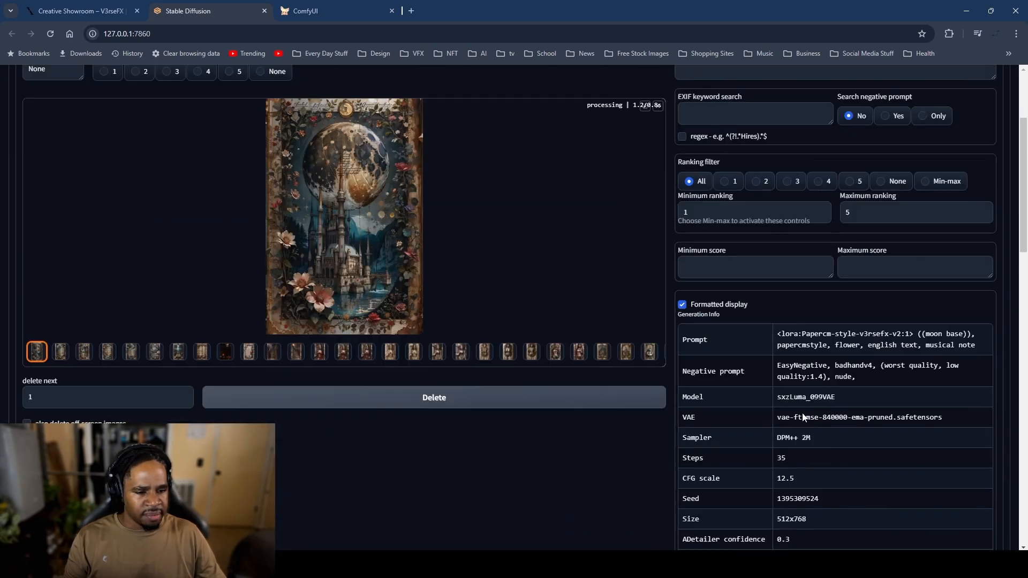
{"action": "left_click", "coordinate": [682, 305]}
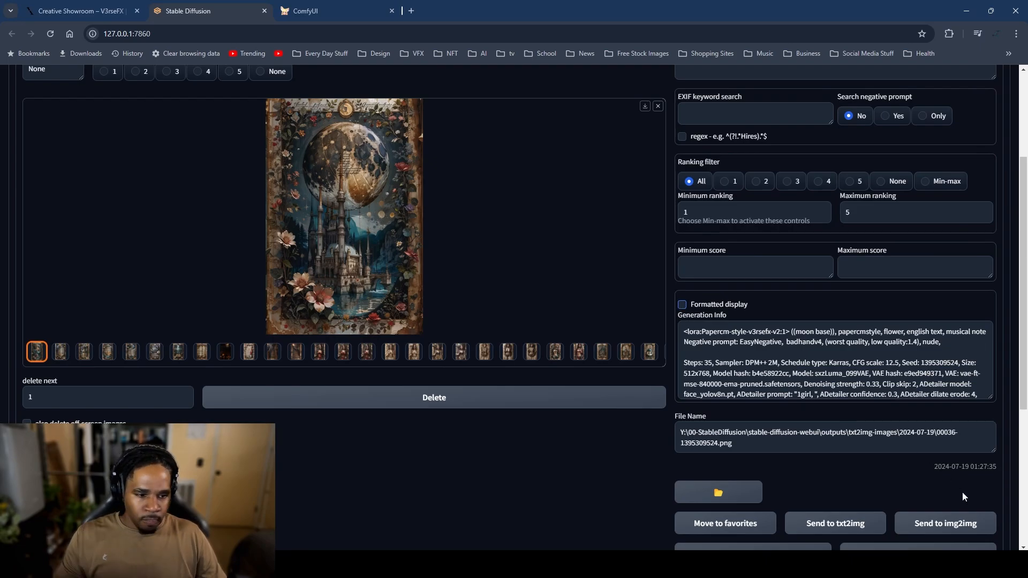
{"action": "left_click", "coordinate": [829, 523]}
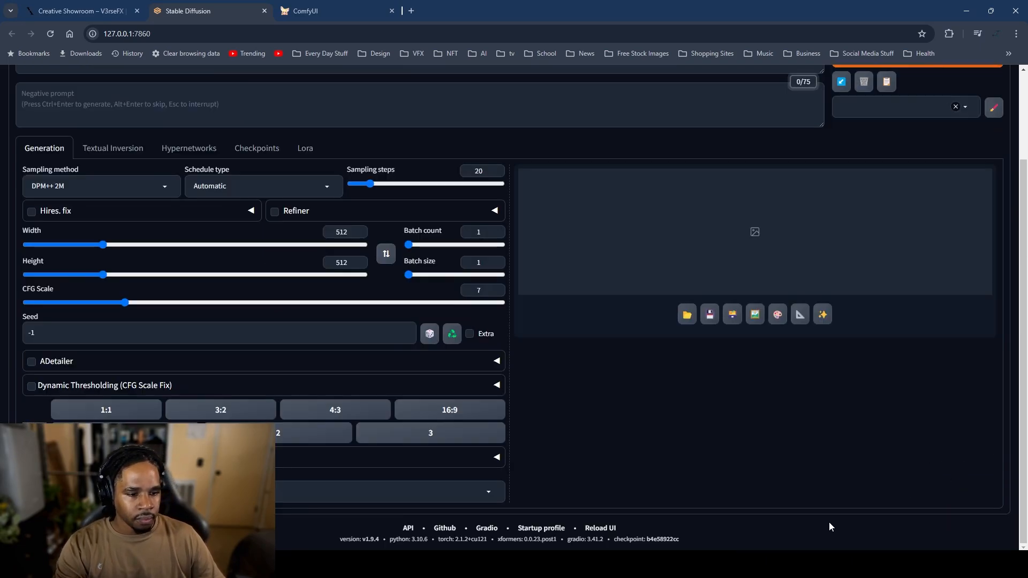
{"action": "scroll", "coordinate": [300, 283], "scroll_direction": "up", "scroll_amount": 2}
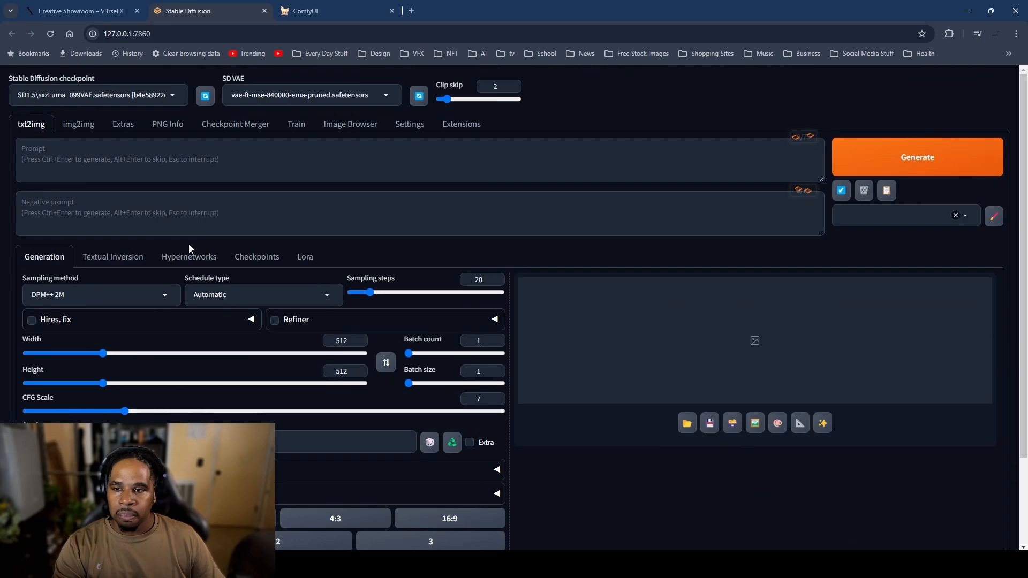
Step: Reset the seed to -1 so that new images use a random seed
{"action": "scroll", "coordinate": [192, 313], "scroll_direction": "down", "scroll_amount": 3}
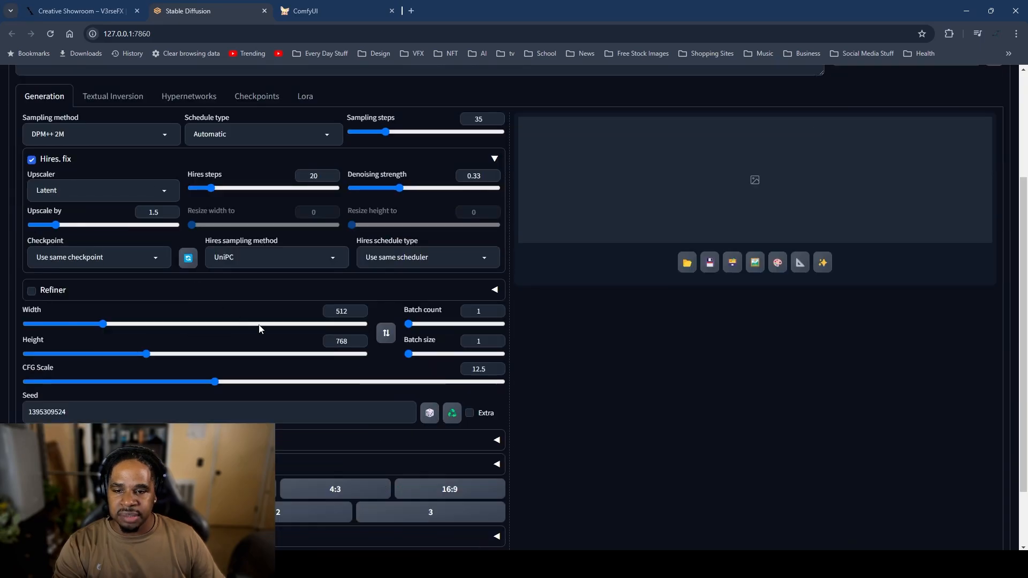
{"action": "scroll", "coordinate": [234, 301], "scroll_direction": "up", "scroll_amount": 3}
{"action": "scroll", "coordinate": [167, 276], "scroll_direction": "down", "scroll_amount": 3}
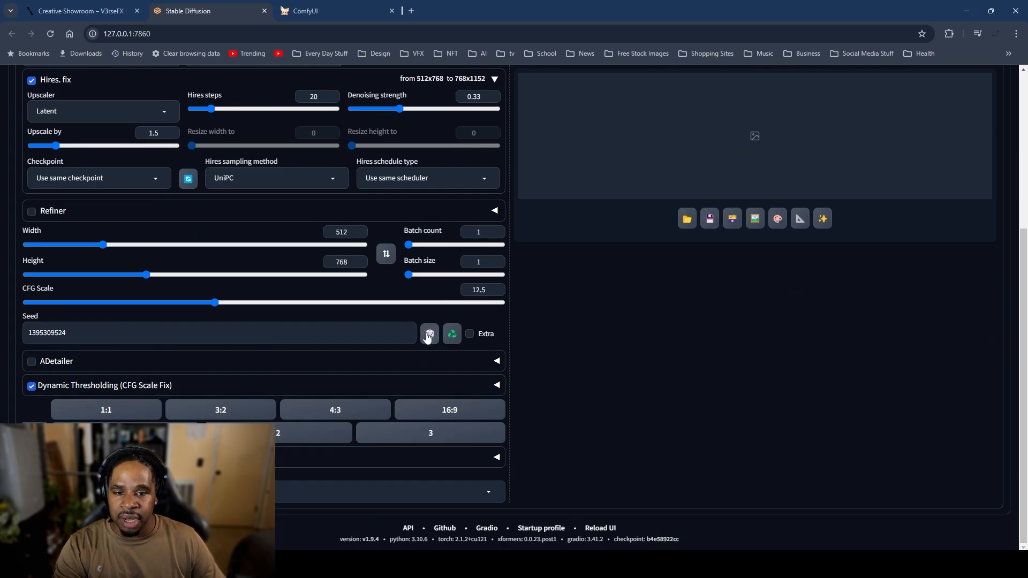
{"action": "left_click", "coordinate": [452, 337]}
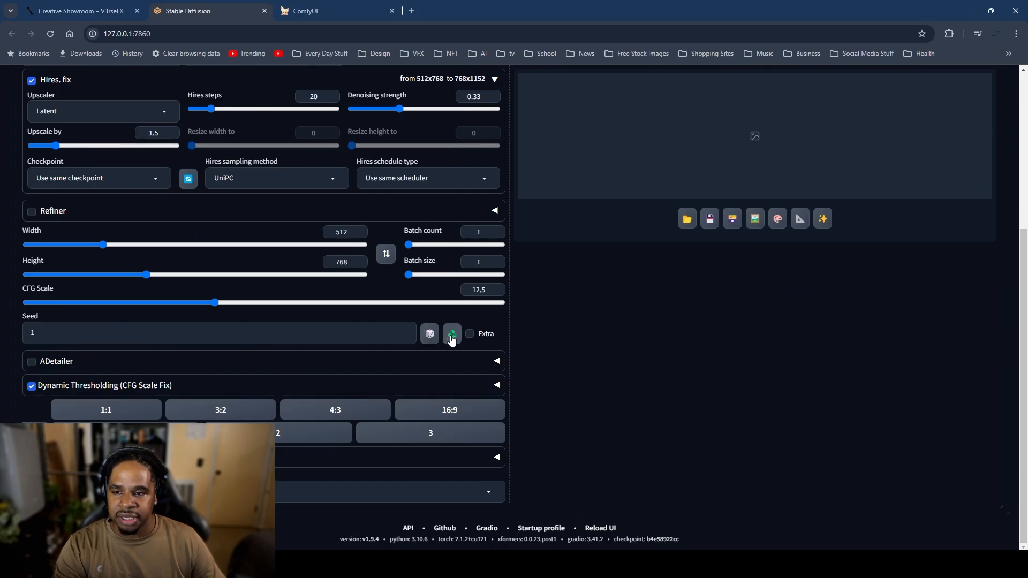
Step: Search the LoRA models for "stain", refresh the list, and add stainedglass-style-v3rsefx-v1 to the prompt
{"action": "scroll", "coordinate": [239, 256], "scroll_direction": "up", "scroll_amount": 5}
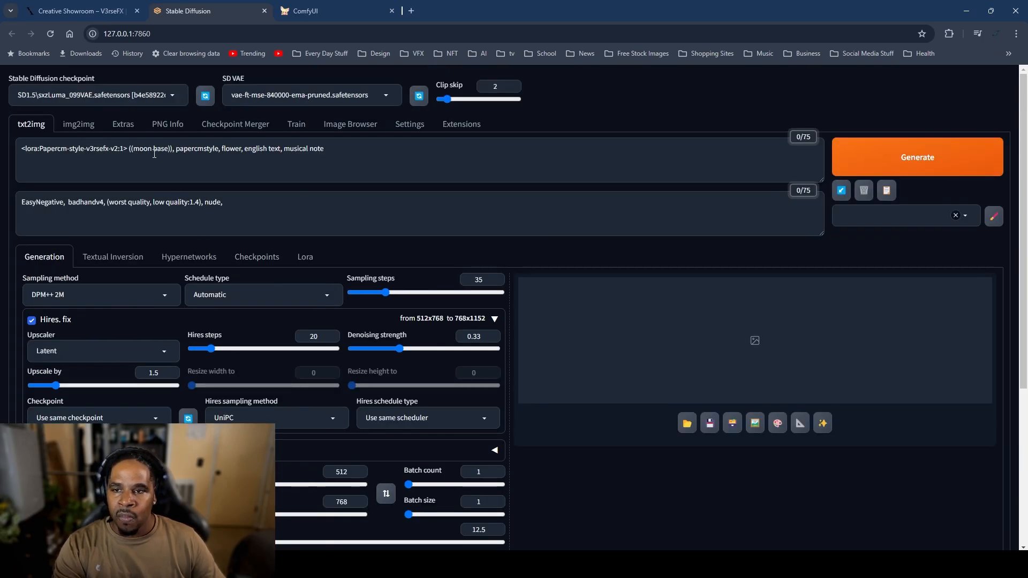
{"action": "left_click", "coordinate": [304, 257]}
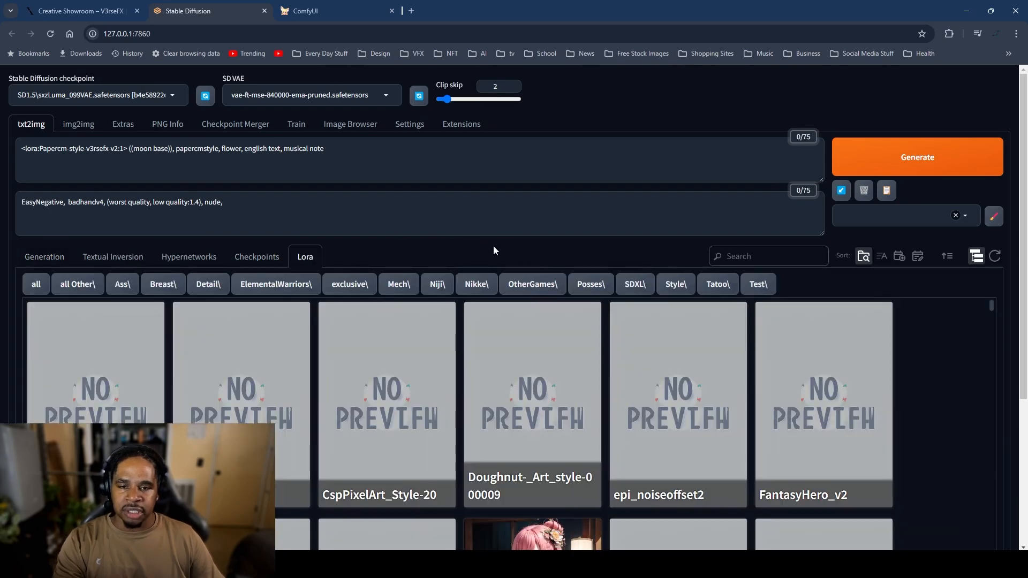
{"action": "left_click", "coordinate": [773, 256]}
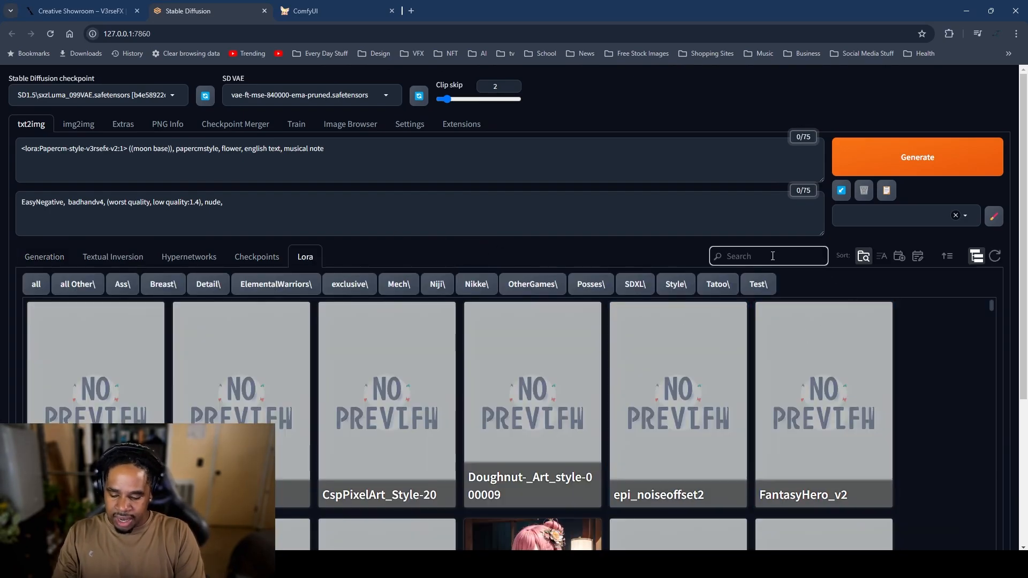
{"action": "type", "text": "sta"}
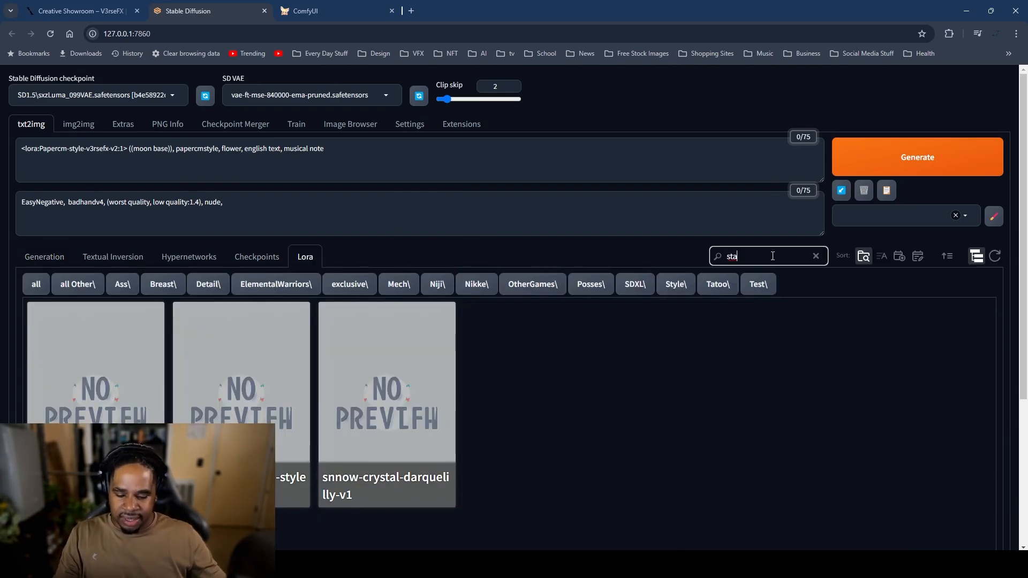
{"action": "type", "text": "i"}
{"action": "key", "text": "BackSpace"}
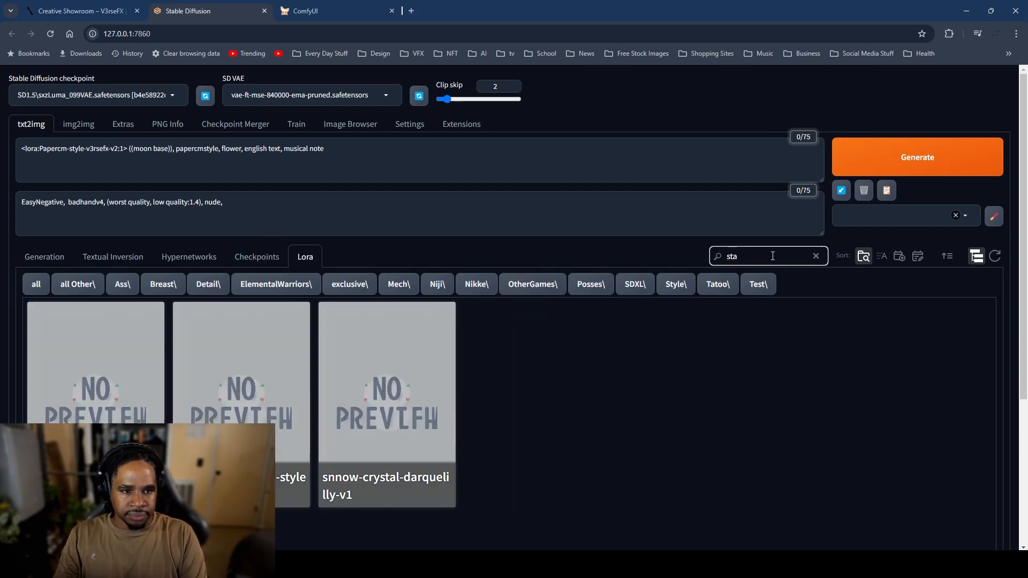
{"action": "type", "text": "in"}
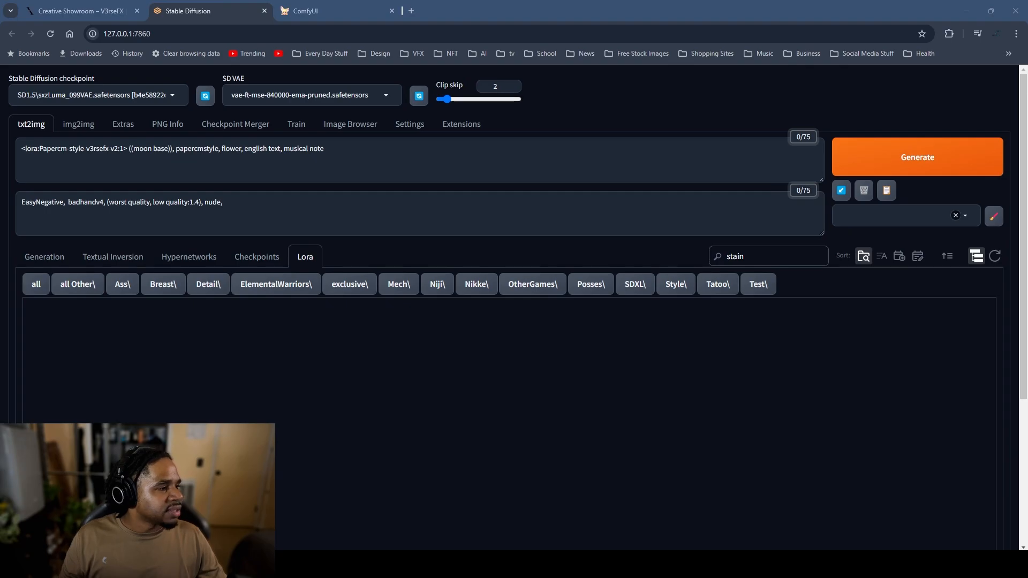
{"action": "left_click", "coordinate": [996, 257]}
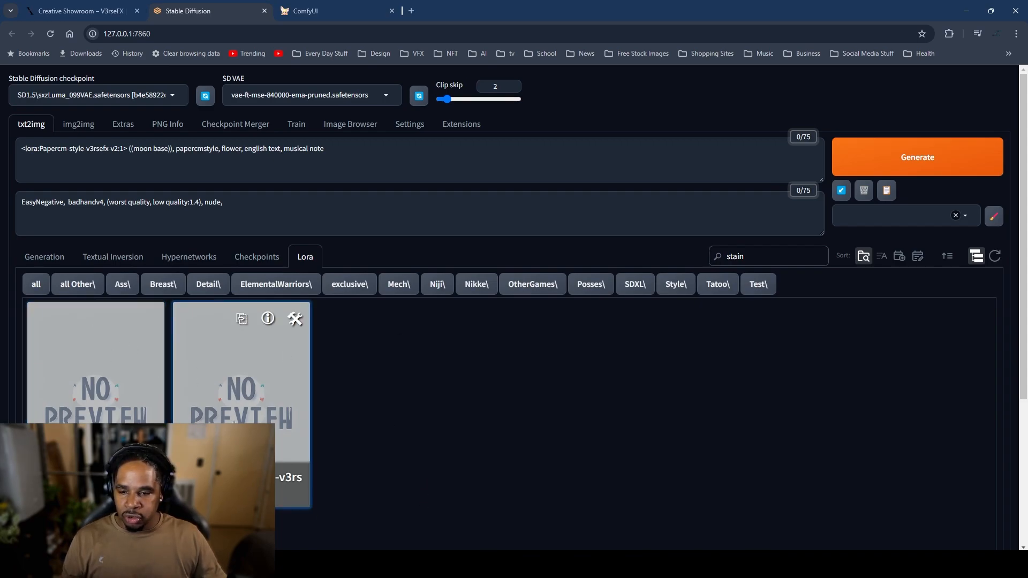
{"action": "left_click", "coordinate": [143, 342]}
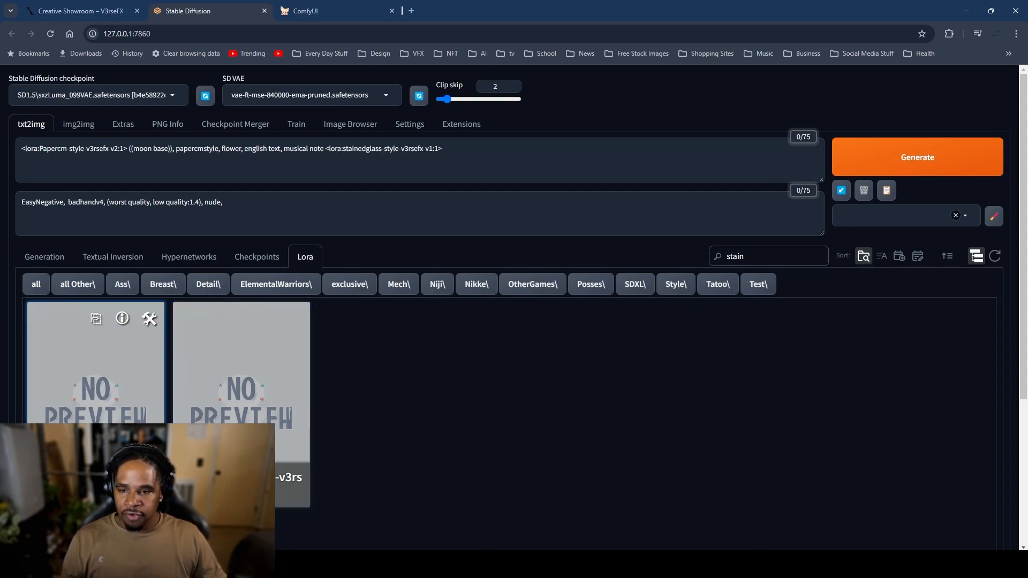
Step: Build the activation text "stainedglassstyle, stained glass" from the training tags in the stainedglass-style-v3rsefx-v1 metadata, copy it, and close the metadata
{"action": "left_click", "coordinate": [152, 321]}
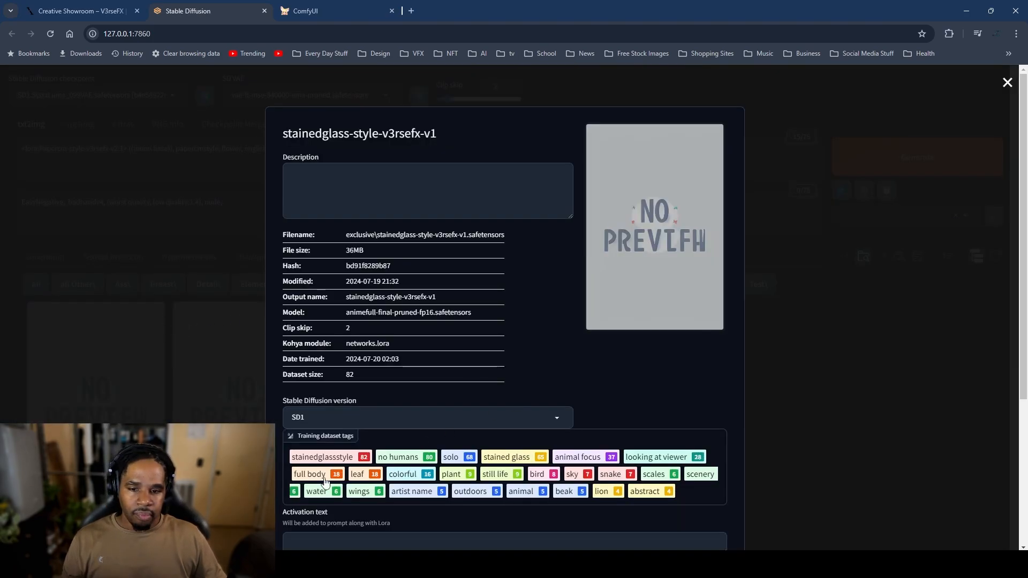
{"action": "left_click", "coordinate": [358, 461]}
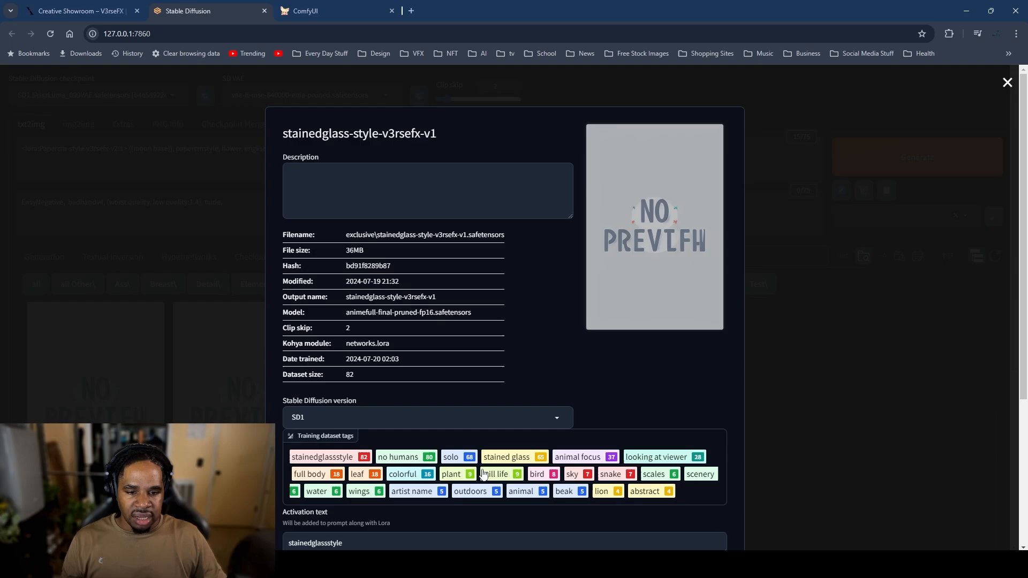
{"action": "left_click", "coordinate": [503, 457]}
{"action": "scroll", "coordinate": [409, 533], "scroll_direction": "down", "scroll_amount": 2}
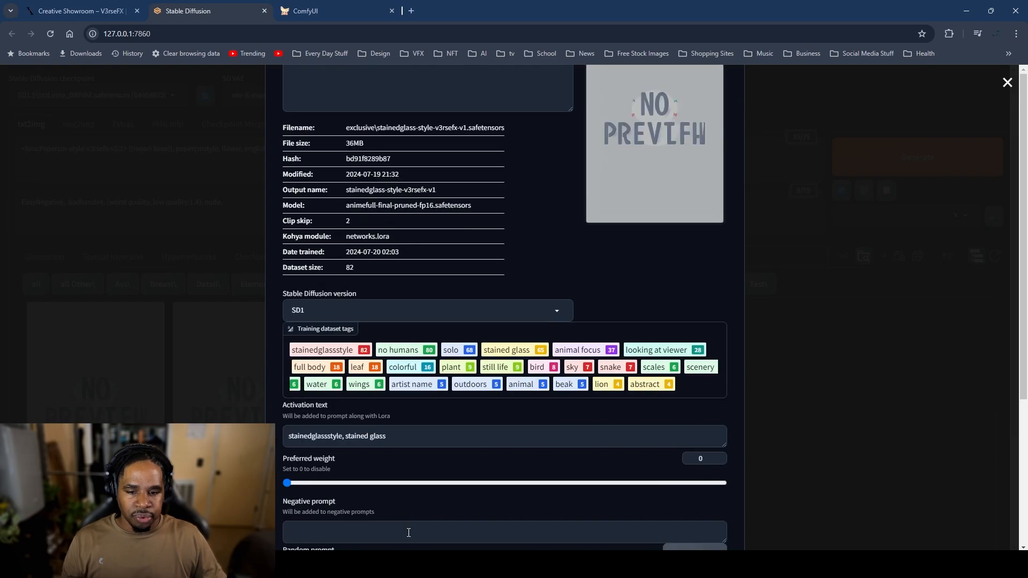
{"action": "left_click_drag", "start_coordinate": [410, 437], "coordinate": [288, 437]}
{"action": "key", "text": "ctrl+c"}
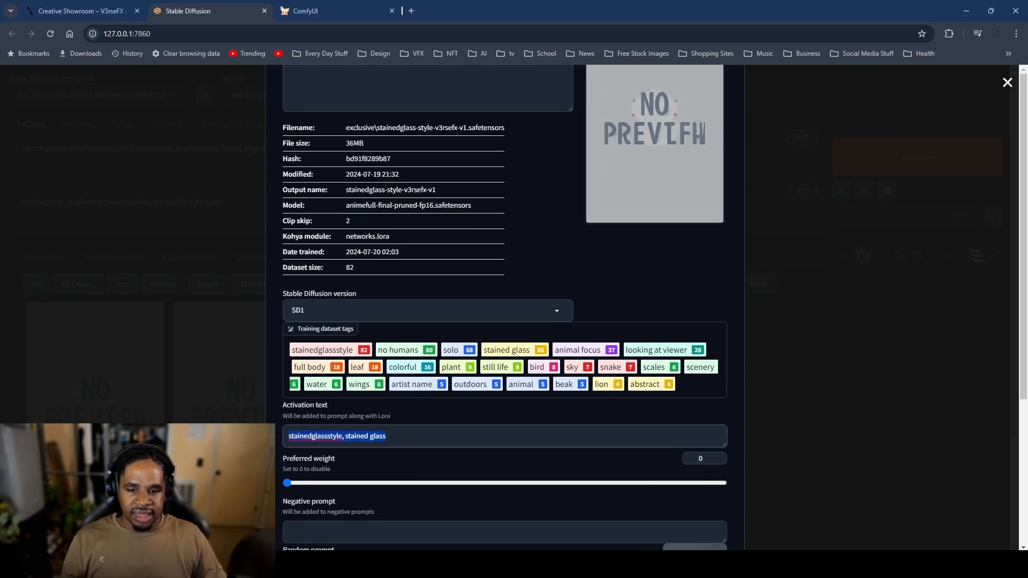
{"action": "left_click", "coordinate": [219, 278]}
Step: Paste the copied trigger words at the end of the prompt and delete everything before the stained glass LoRA tag
{"action": "left_click", "coordinate": [482, 149]}
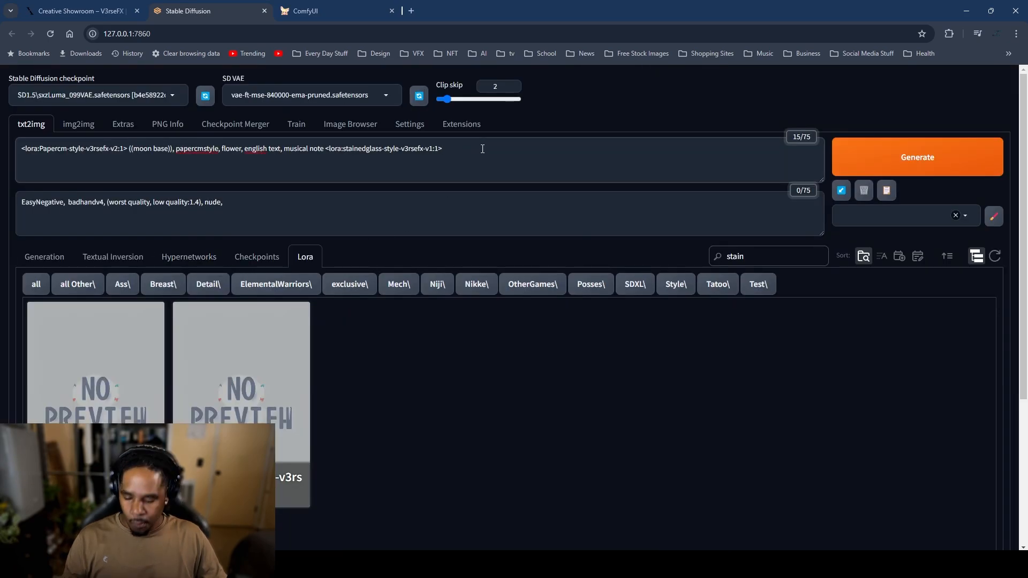
{"action": "key", "text": "ctrl+v"}
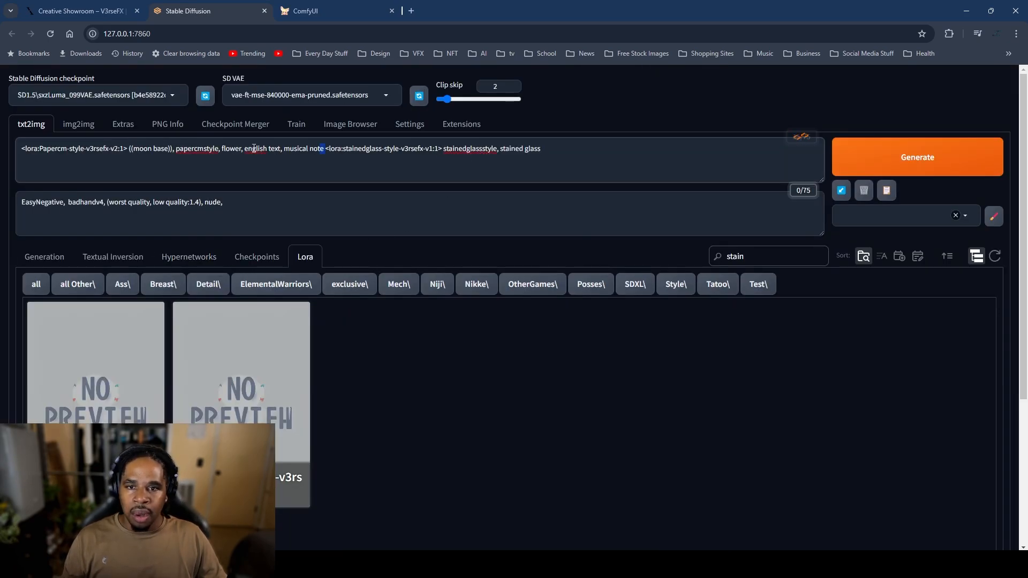
{"action": "left_click_drag", "start_coordinate": [325, 150], "coordinate": [8, 141]}
{"action": "key", "text": "BackSpace"}
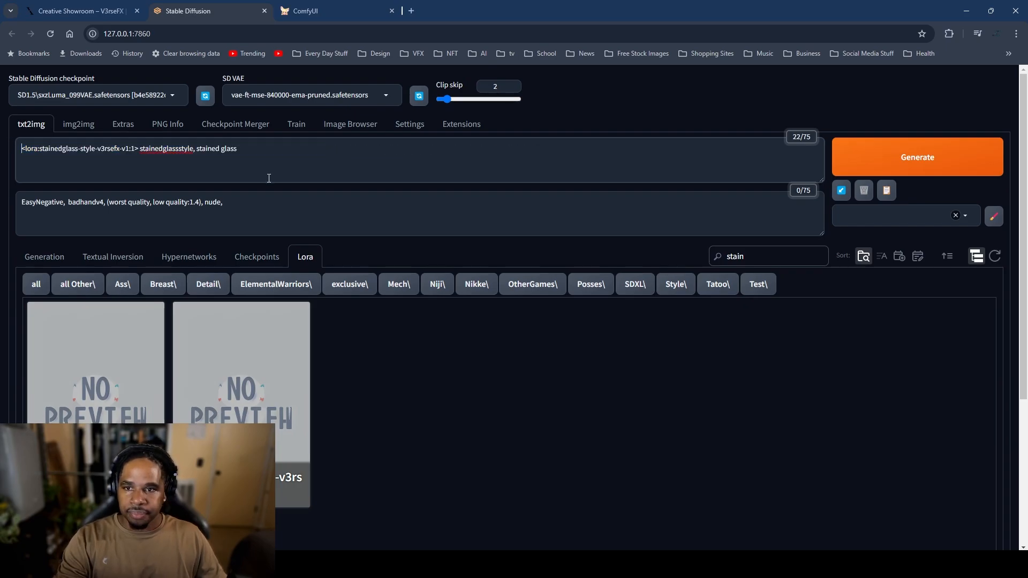
Step: Return to the generation settings and append ", (ship)" to the prompt
{"action": "left_click", "coordinate": [42, 258]}
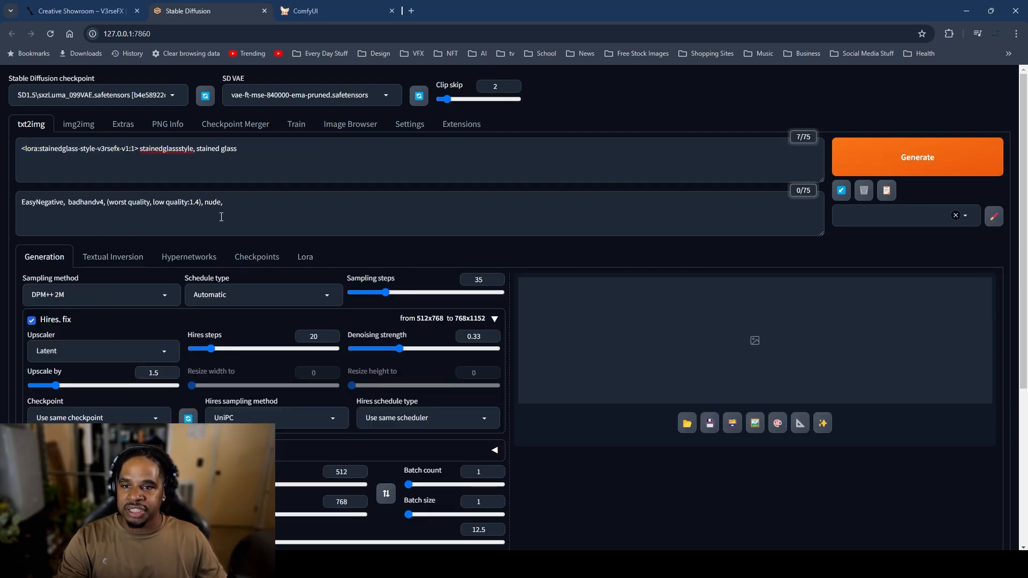
{"action": "left_click", "coordinate": [243, 153]}
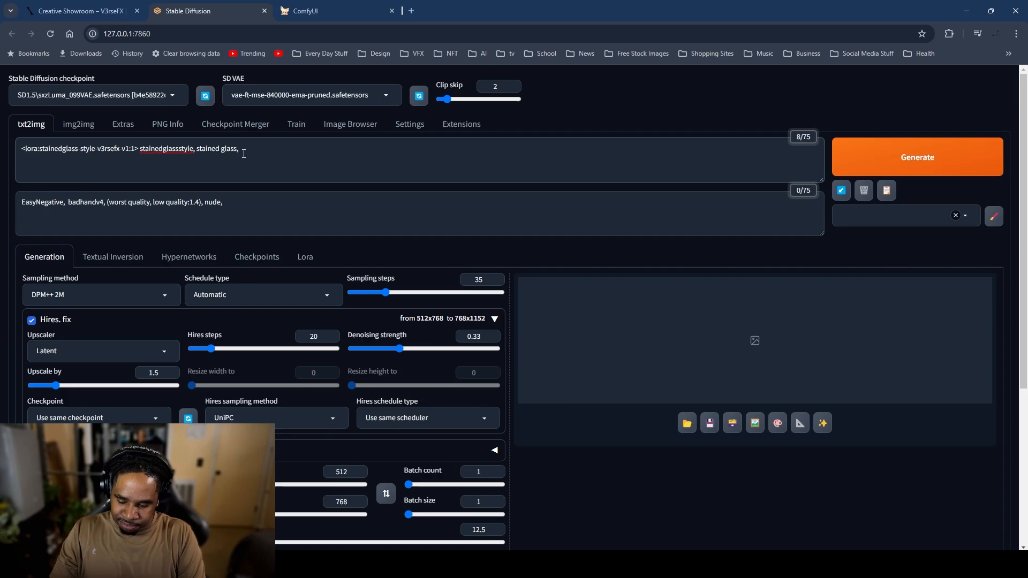
{"action": "type", "text": "Ship"}
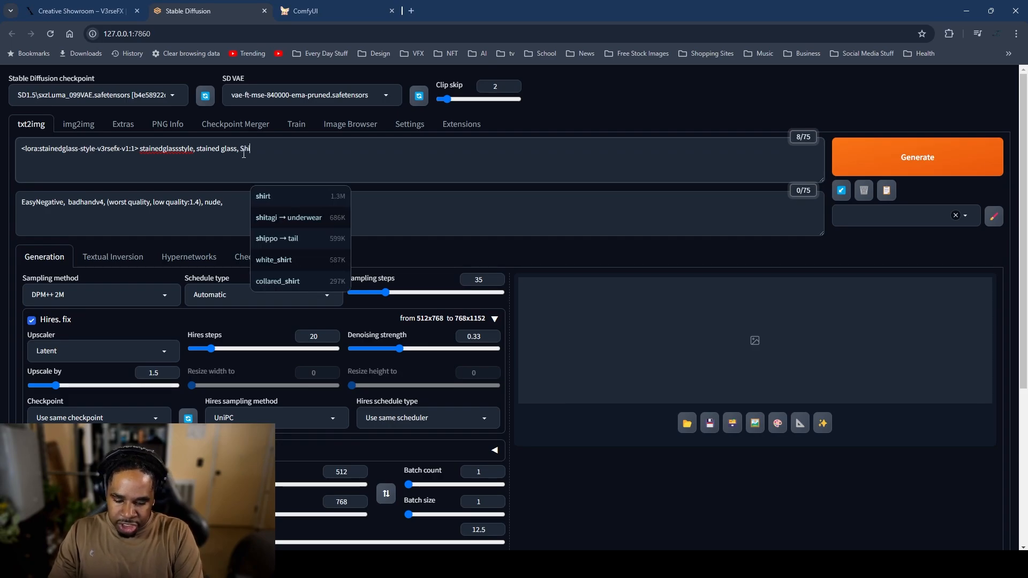
{"action": "key", "text": "BackSpace"}
{"action": "key", "text": "BackSpace"}
{"action": "key", "text": "BackSpace"}
{"action": "key", "text": "BackSpace"}
{"action": "type", "text": "sh"}
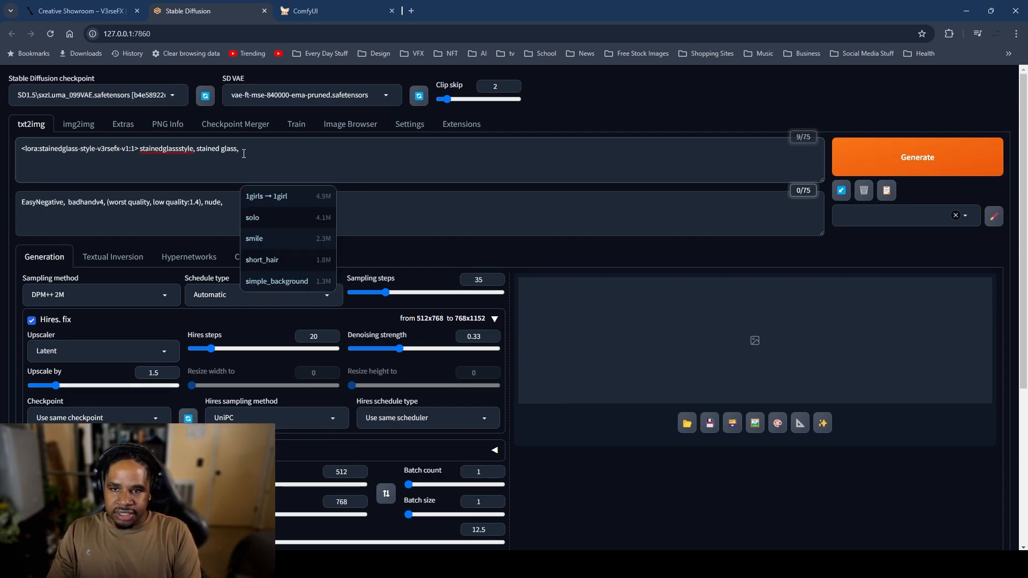
{"action": "type", "text": "ip"}
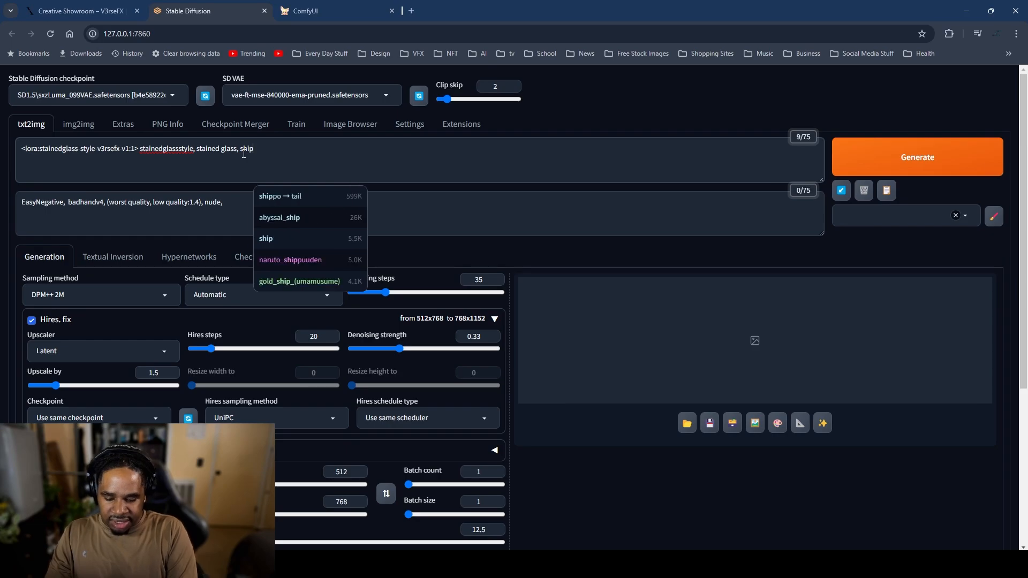
{"action": "left_click", "coordinate": [242, 145]}
{"action": "type", "text": "("}
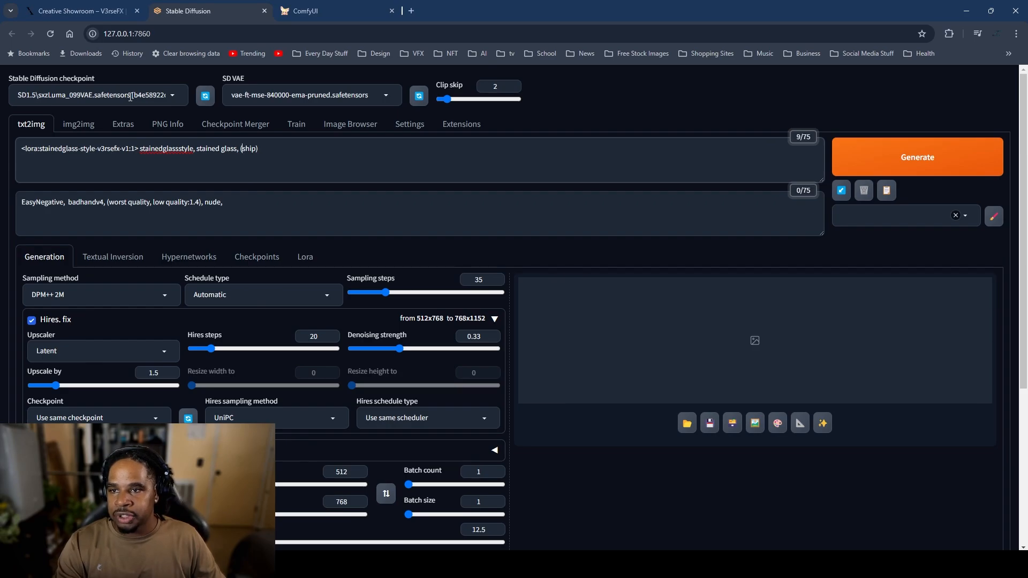
Step: Enable ADetailer for the txt2img generation
{"action": "left_click", "coordinate": [130, 96]}
{"action": "left_click", "coordinate": [503, 146]}
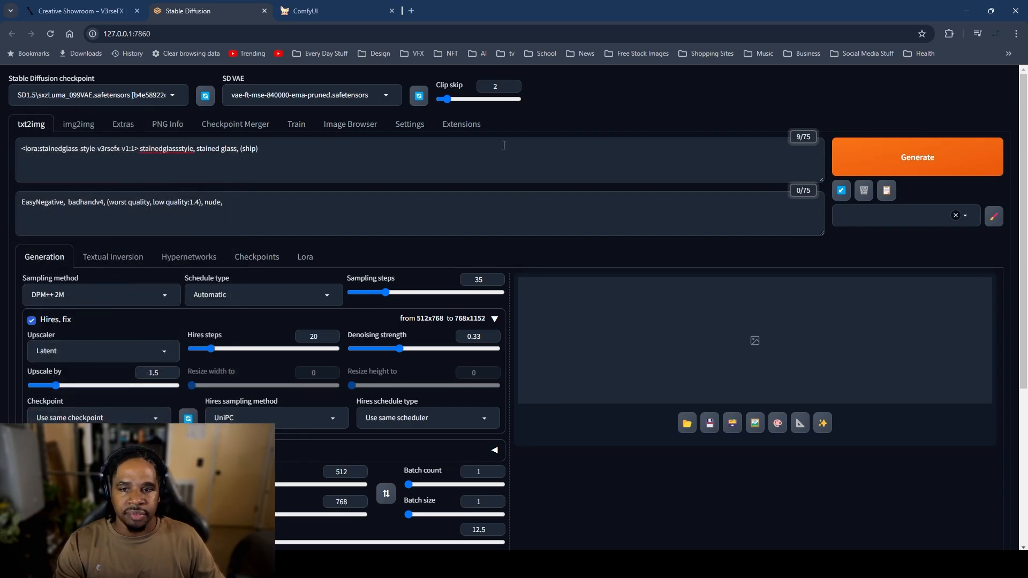
{"action": "scroll", "coordinate": [178, 274], "scroll_direction": "down", "scroll_amount": 4}
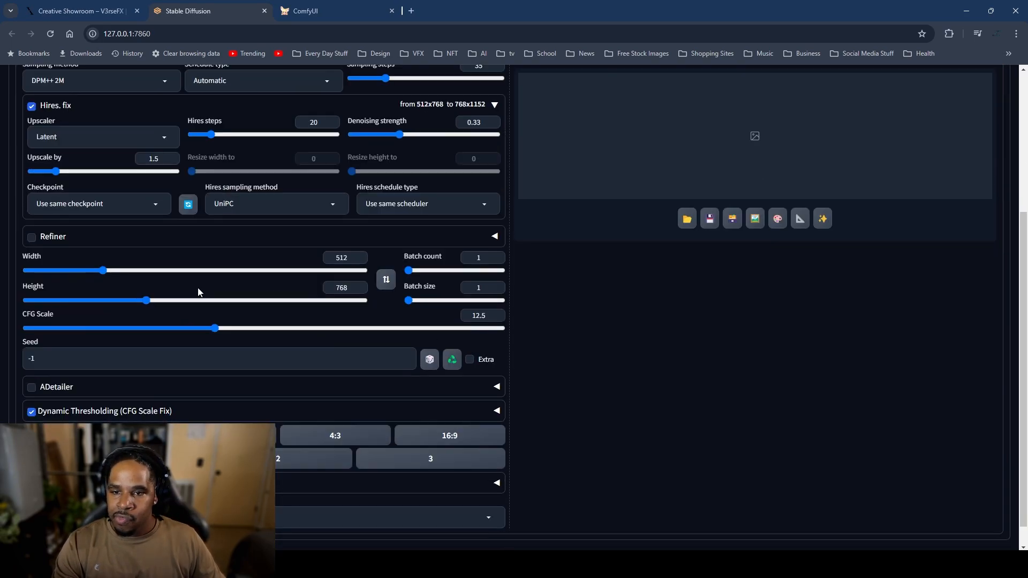
{"action": "scroll", "coordinate": [88, 376], "scroll_direction": "down", "scroll_amount": 1}
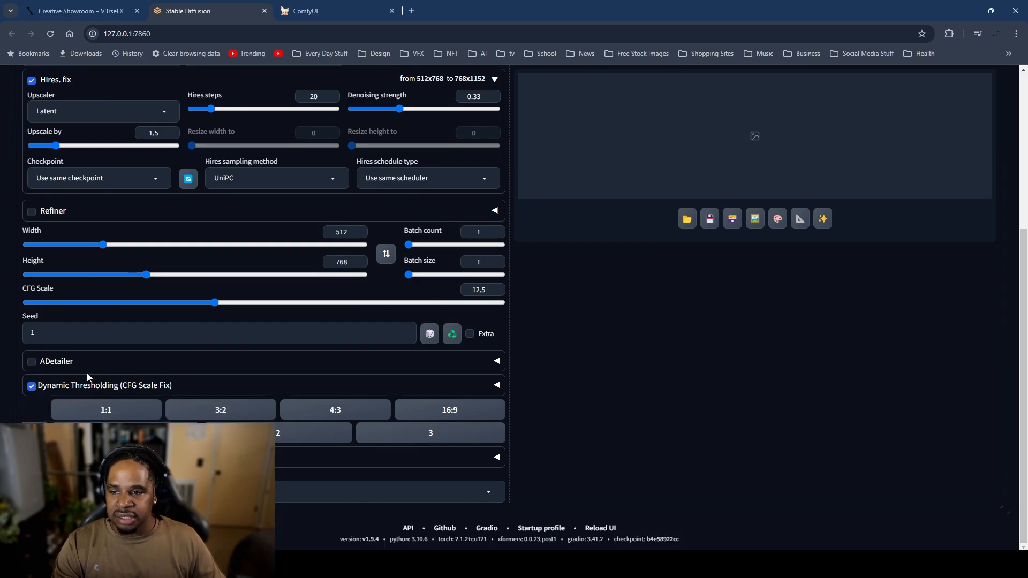
{"action": "left_click", "coordinate": [31, 362]}
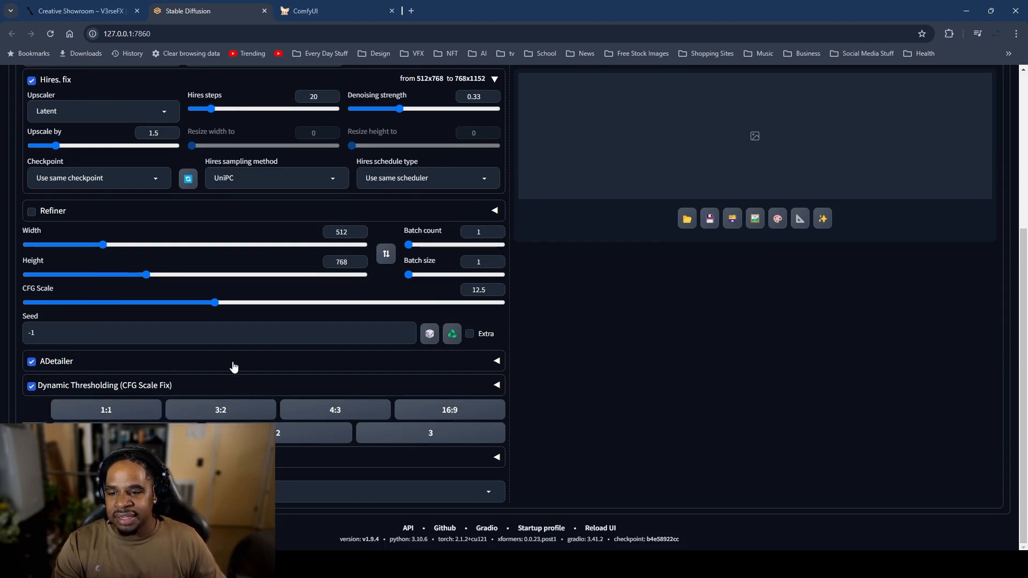
{"action": "left_click", "coordinate": [233, 366]}
{"action": "left_click", "coordinate": [164, 366]}
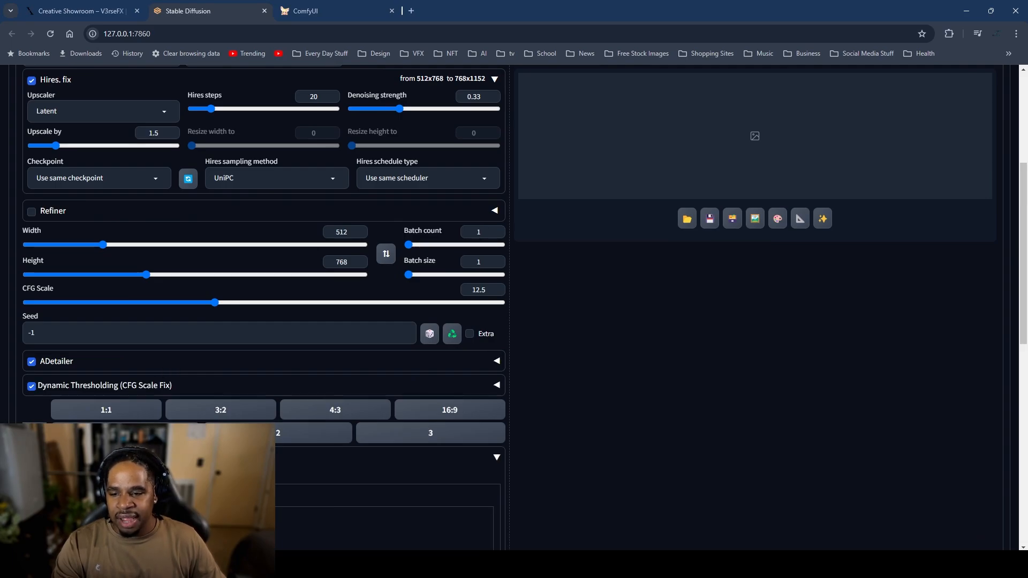
Step: Generate the stained glass ship image from the current prompt and settings
{"action": "scroll", "coordinate": [580, 348], "scroll_direction": "up", "scroll_amount": 5}
{"action": "scroll", "coordinate": [580, 348], "scroll_direction": "down", "scroll_amount": 1}
{"action": "scroll", "coordinate": [581, 349], "scroll_direction": "up", "scroll_amount": 1}
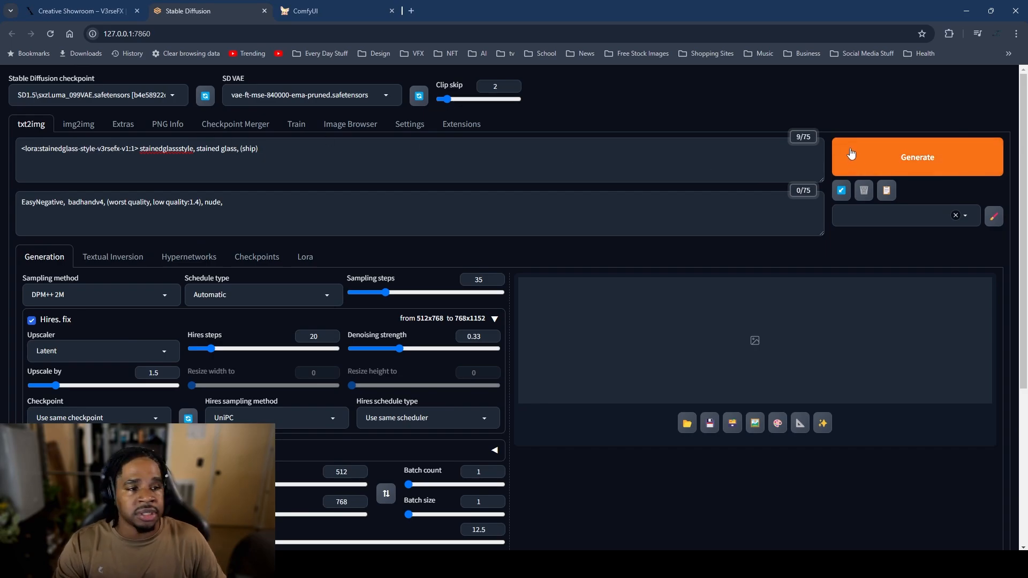
{"action": "left_click", "coordinate": [911, 159]}
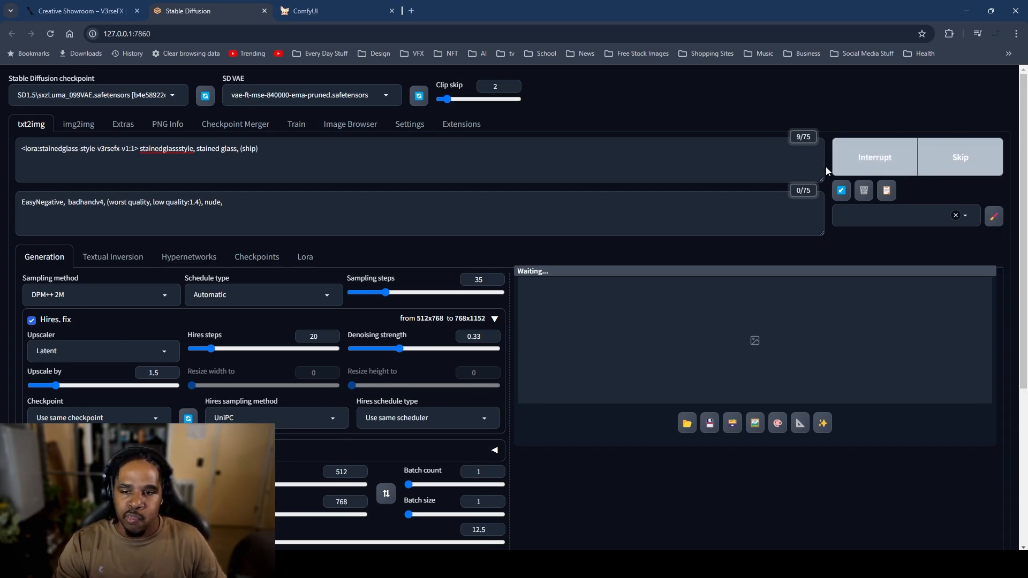
Step: Set both the schedule type and the hires schedule type to Karras
{"action": "left_click", "coordinate": [230, 296]}
{"action": "left_click", "coordinate": [214, 339]}
{"action": "left_click", "coordinate": [412, 418]}
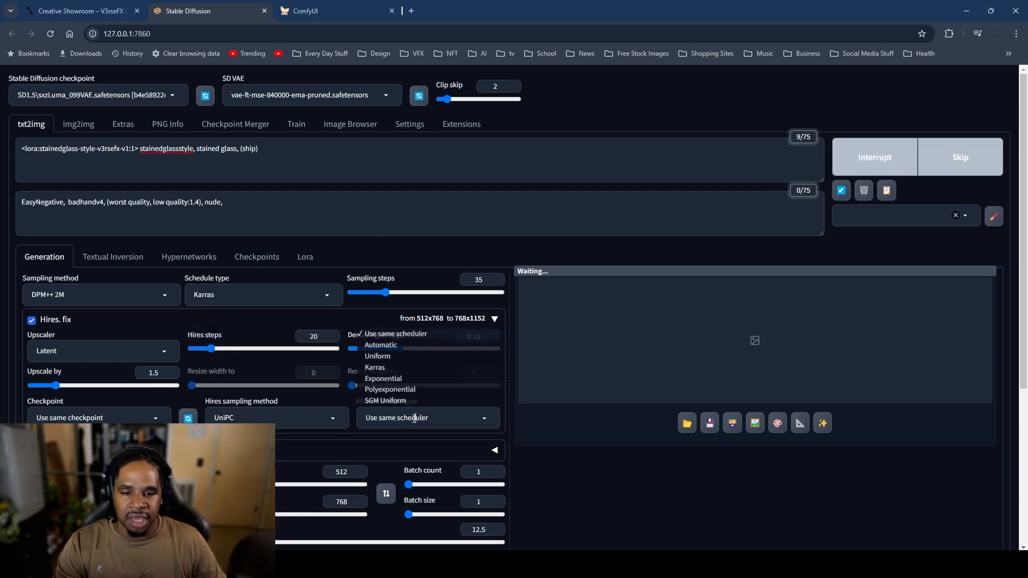
{"action": "left_click", "coordinate": [403, 367]}
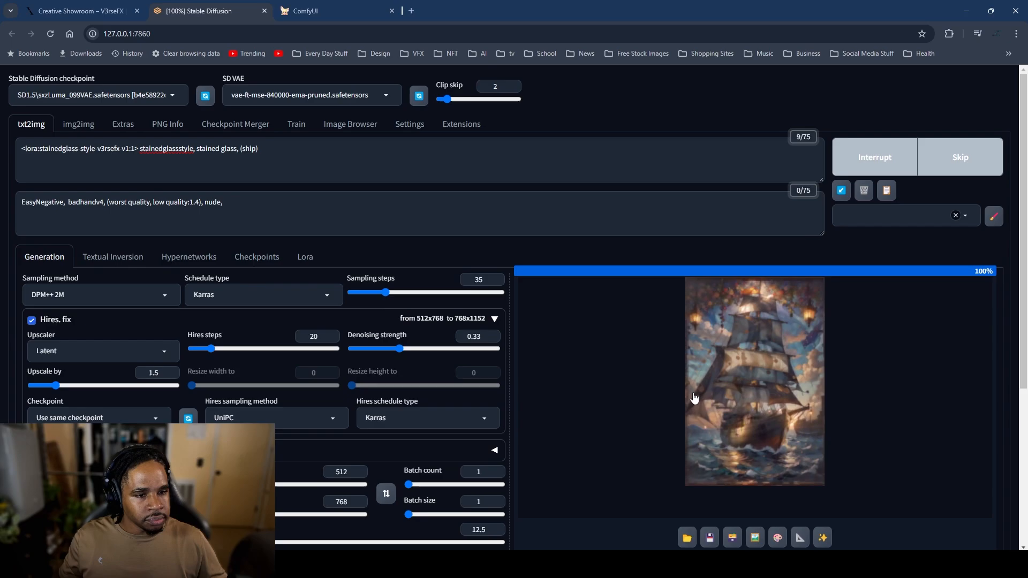
Step: View the generated ship image enlarged and close it
{"action": "left_click", "coordinate": [737, 398]}
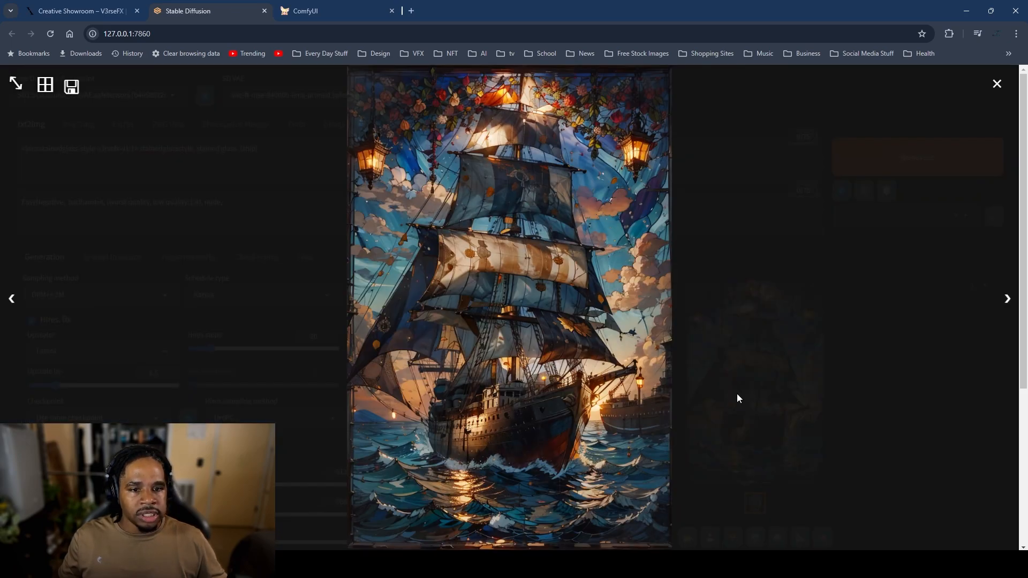
{"action": "left_click", "coordinate": [870, 407]}
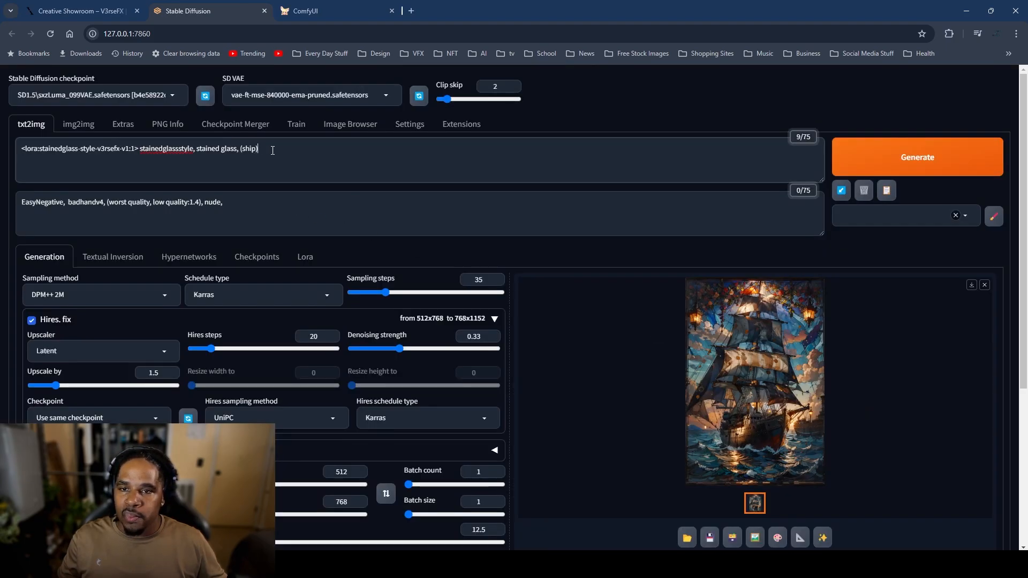
Step: Cut "stained glass, (ship)" from the positive prompt, leaving only the LoRA tag and the trigger word "stainedglassstyle,"
{"action": "left_click_drag", "start_coordinate": [257, 148], "coordinate": [196, 151]}
{"action": "key", "text": "super+c"}
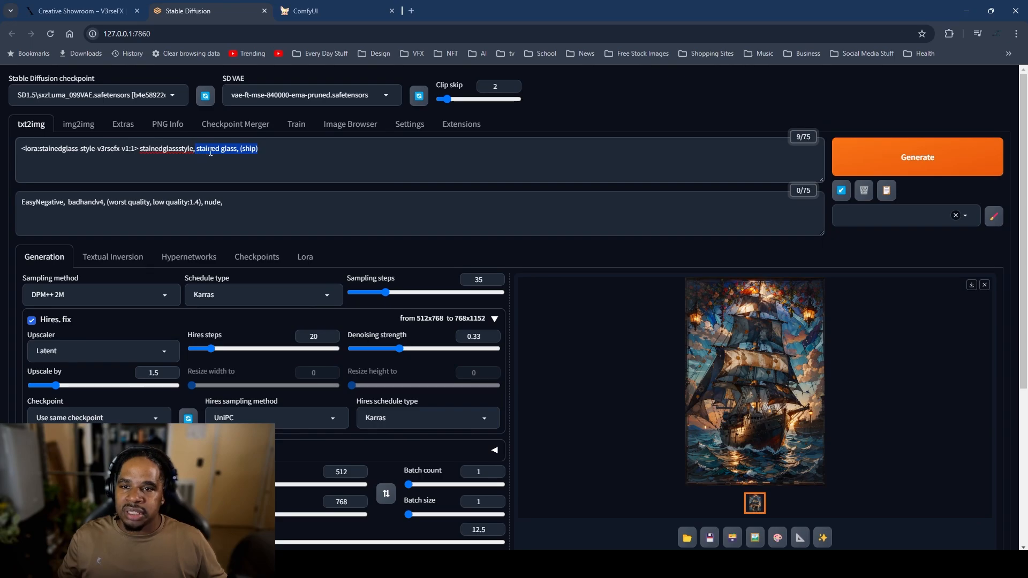
{"action": "right_click", "coordinate": [211, 152]}
{"action": "left_click", "coordinate": [246, 204]}
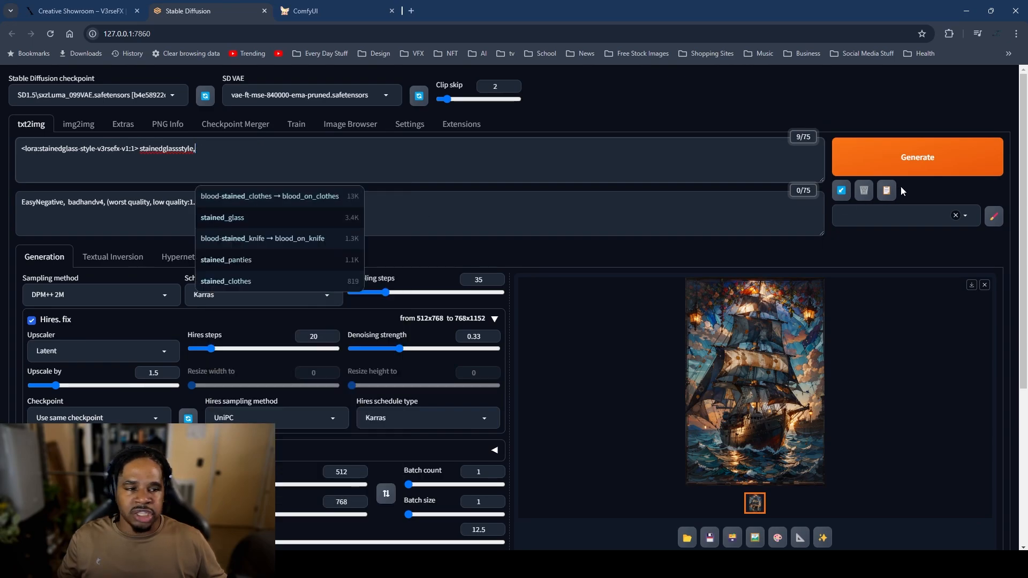
Step: Generate an image from the trigger word alone and view the previous ship image and the new result enlarged
{"action": "left_click", "coordinate": [883, 157]}
{"action": "left_click", "coordinate": [752, 418]}
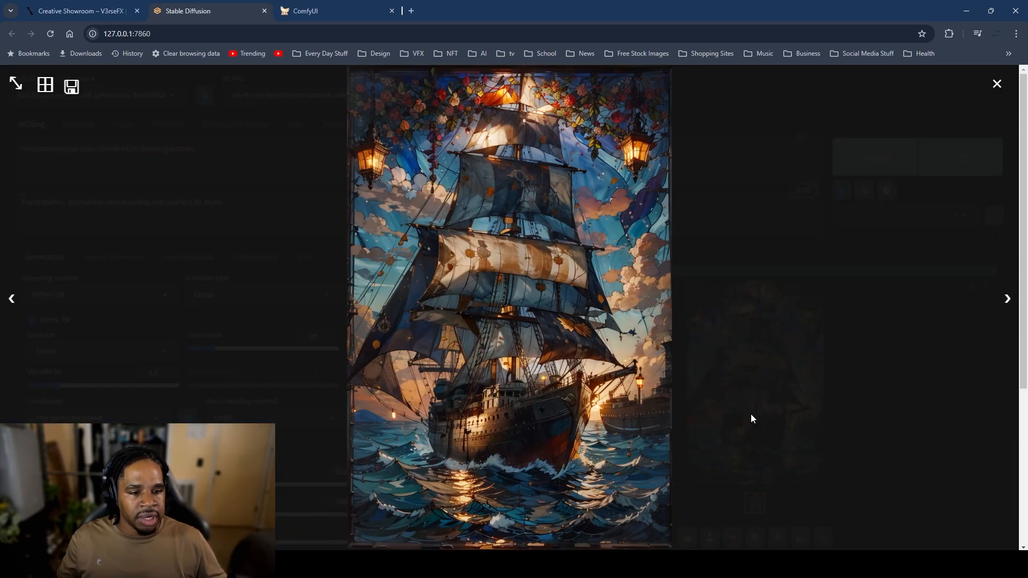
{"action": "left_click", "coordinate": [879, 384]}
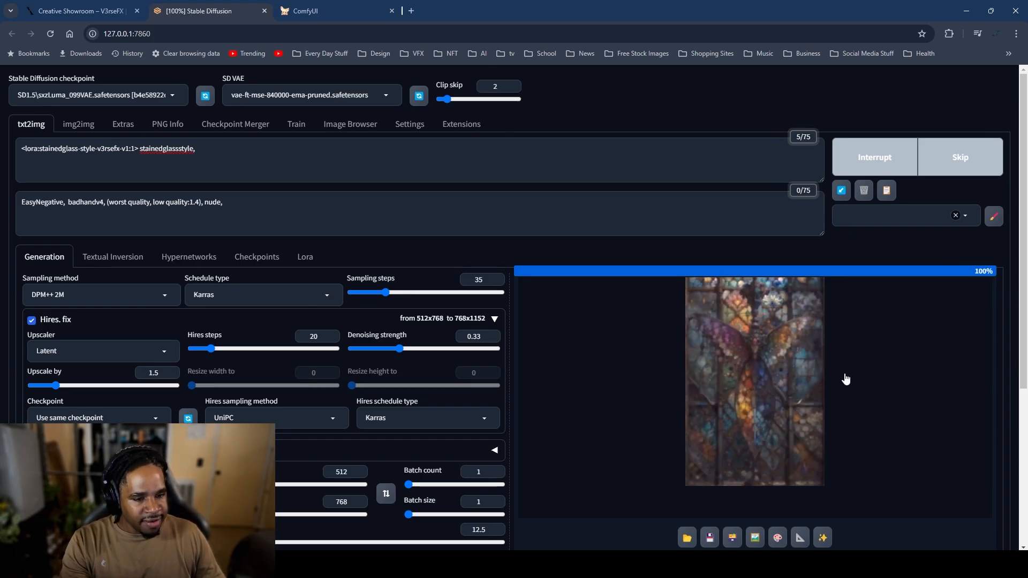
{"action": "left_click", "coordinate": [743, 373]}
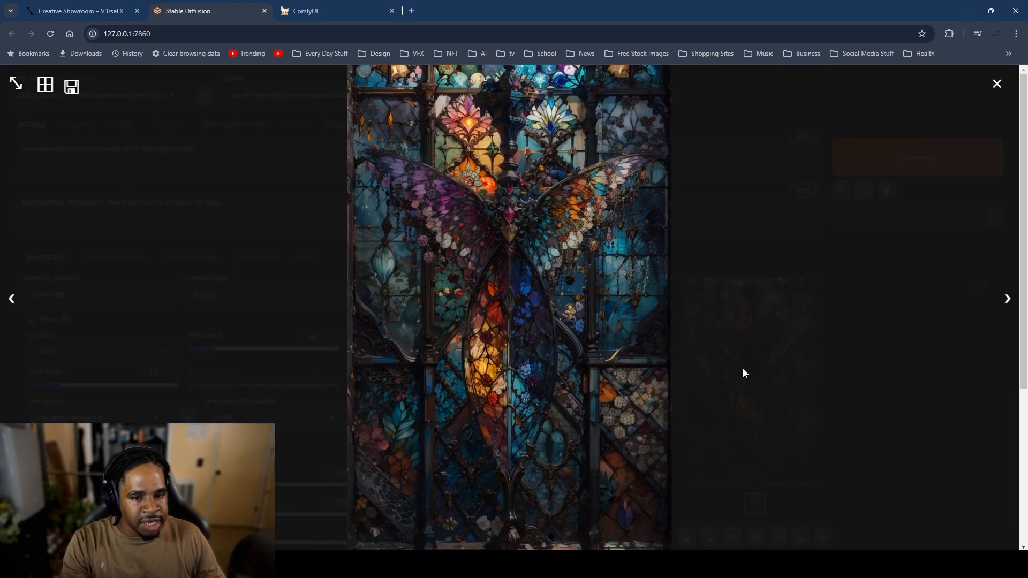
{"action": "left_click", "coordinate": [825, 373]}
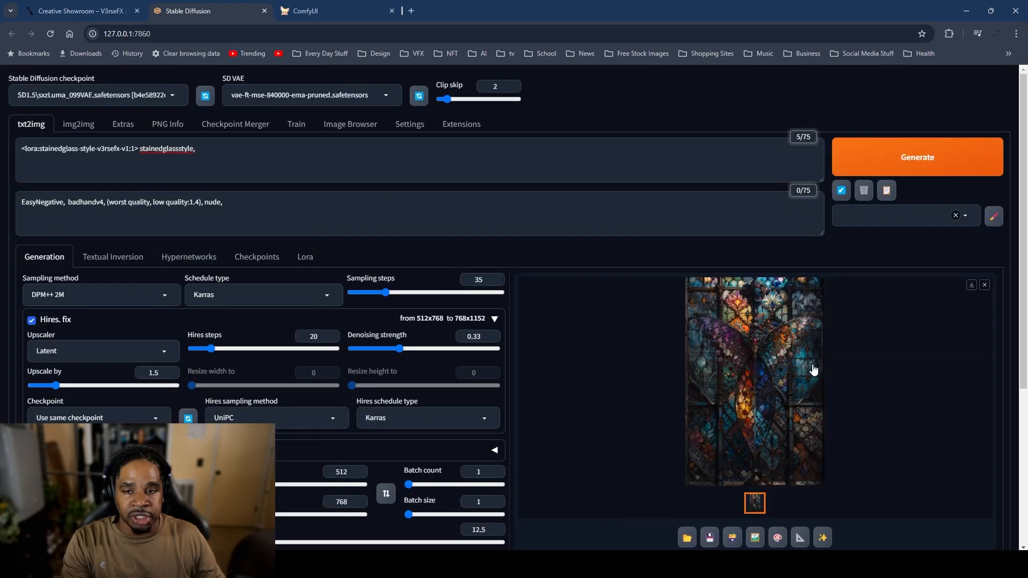
Step: Paste the cut terms back after "stainedglassstyle," and delete "stained glass," so only "(ship)" is added to the prompt
{"action": "left_click", "coordinate": [222, 152]}
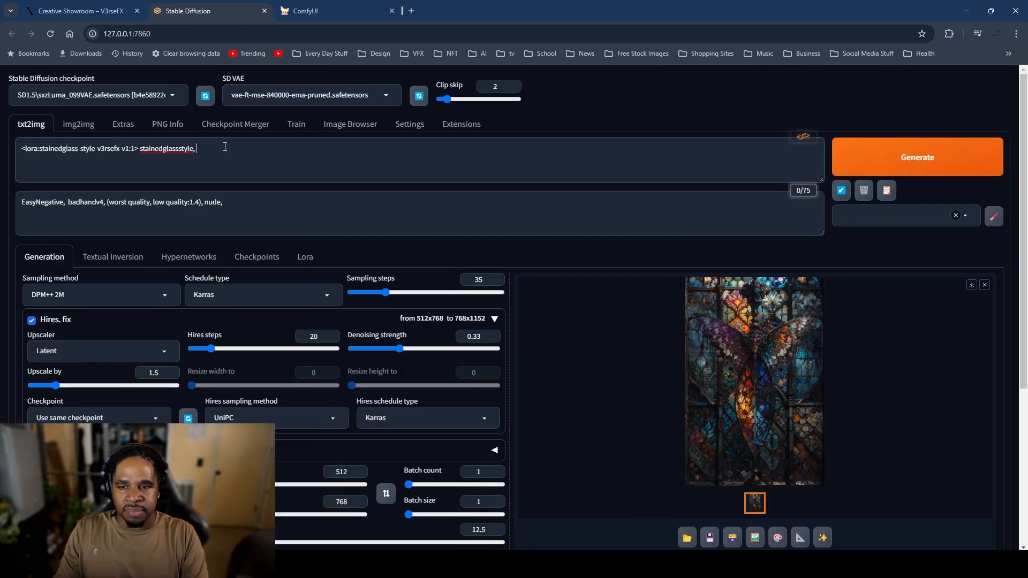
{"action": "right_click", "coordinate": [218, 155]}
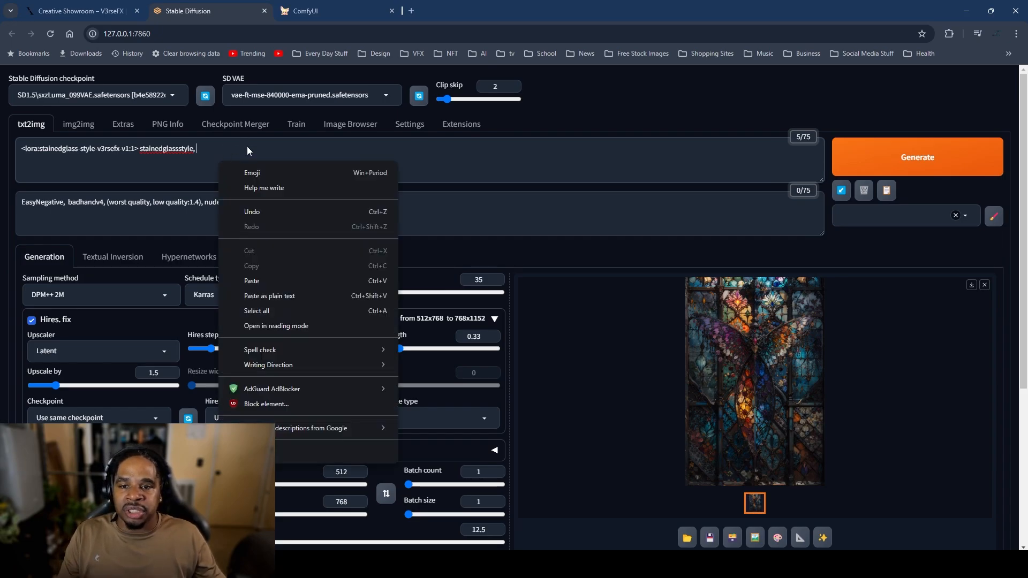
{"action": "left_click", "coordinate": [252, 280]}
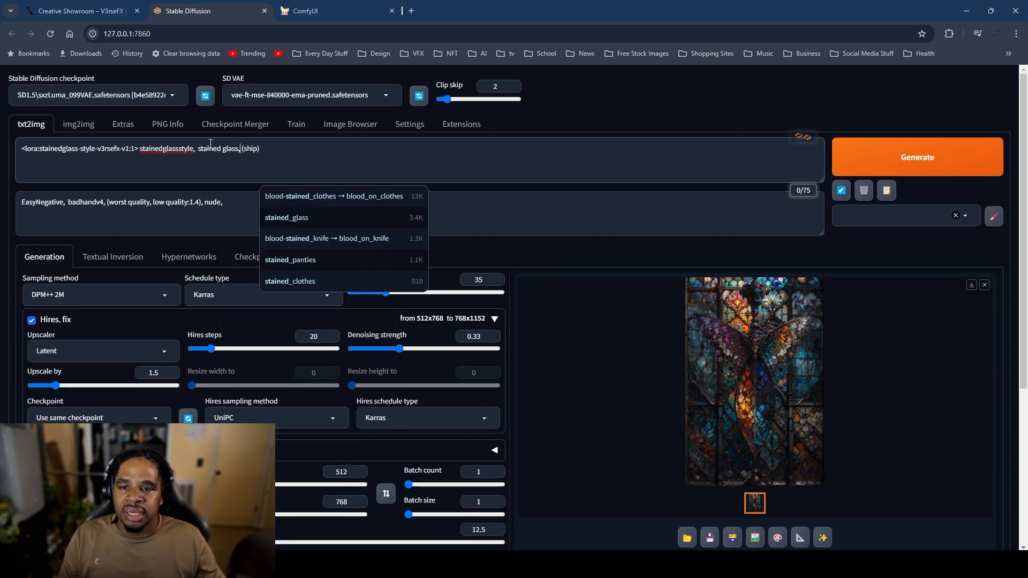
{"action": "left_click_drag", "start_coordinate": [240, 150], "coordinate": [193, 145]}
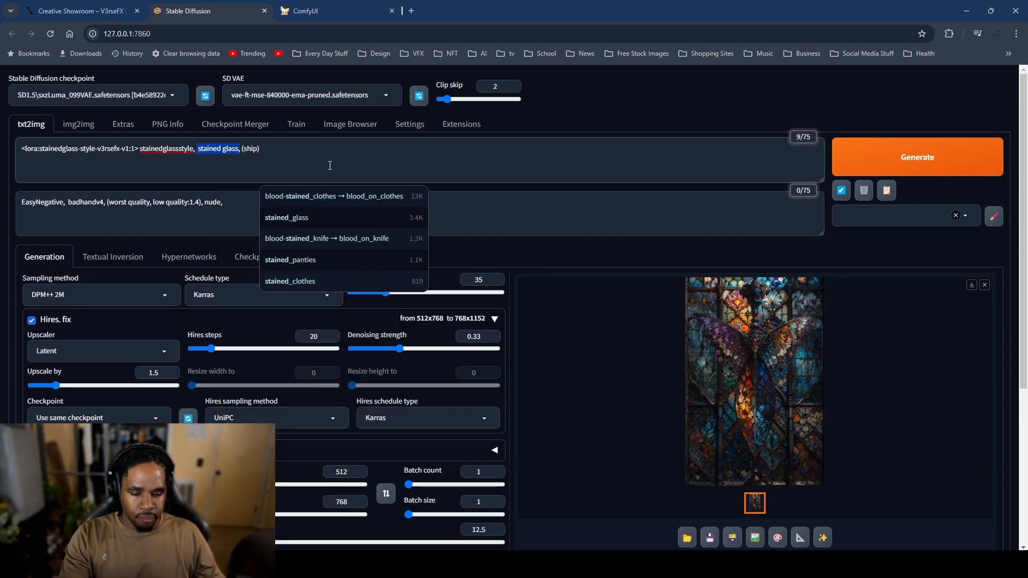
{"action": "key", "text": "BackSpace"}
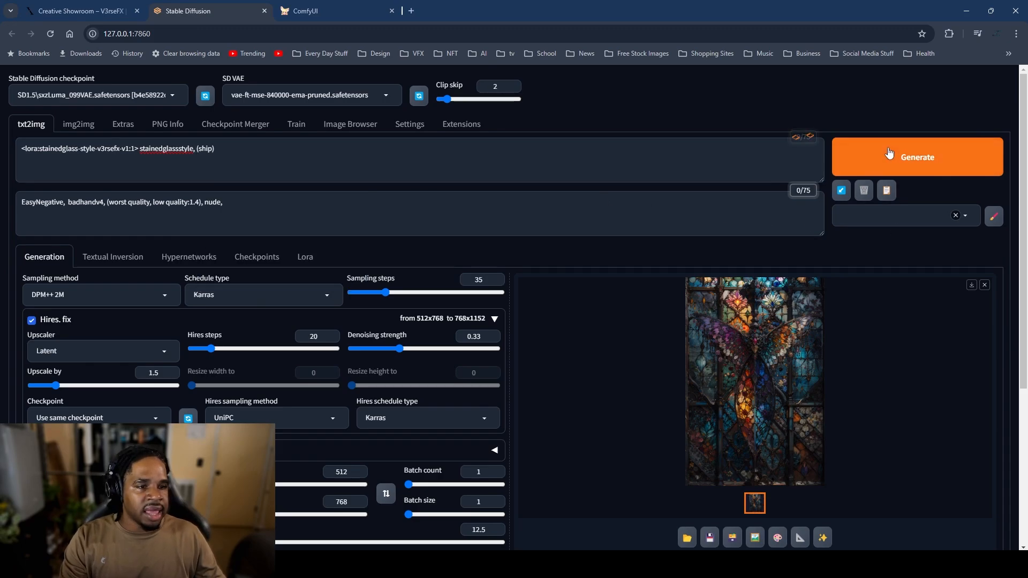
Step: Generate an image with the "stainedglassstyle, (ship)" prompt, view it enlarged and close it
{"action": "left_click", "coordinate": [887, 151]}
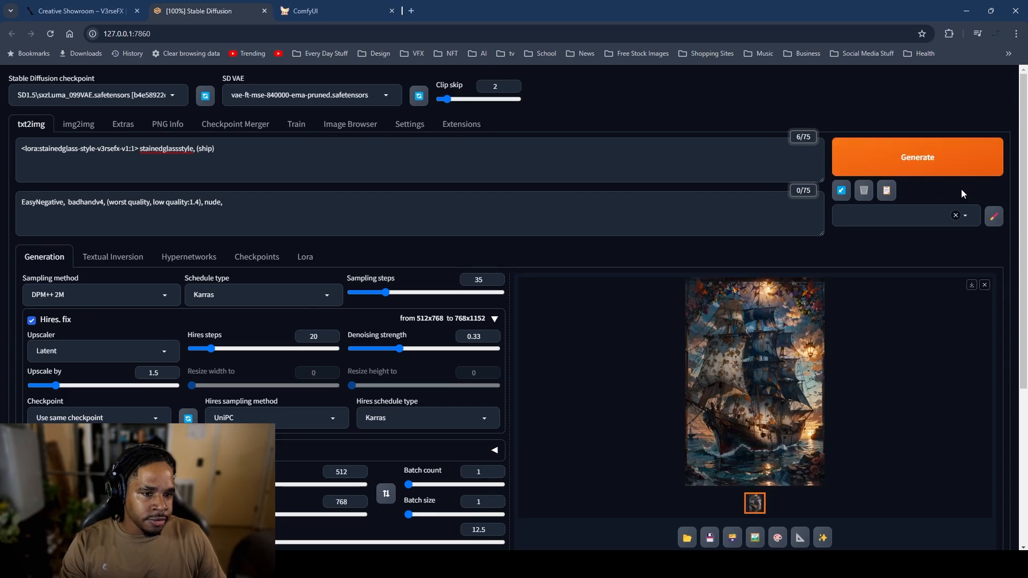
{"action": "left_click", "coordinate": [720, 367]}
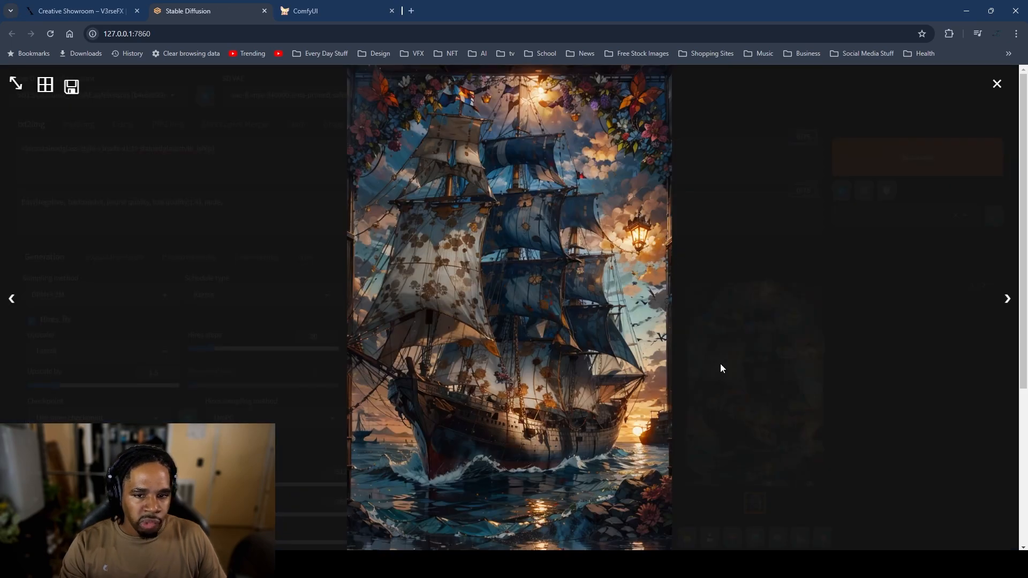
{"action": "left_click", "coordinate": [812, 352]}
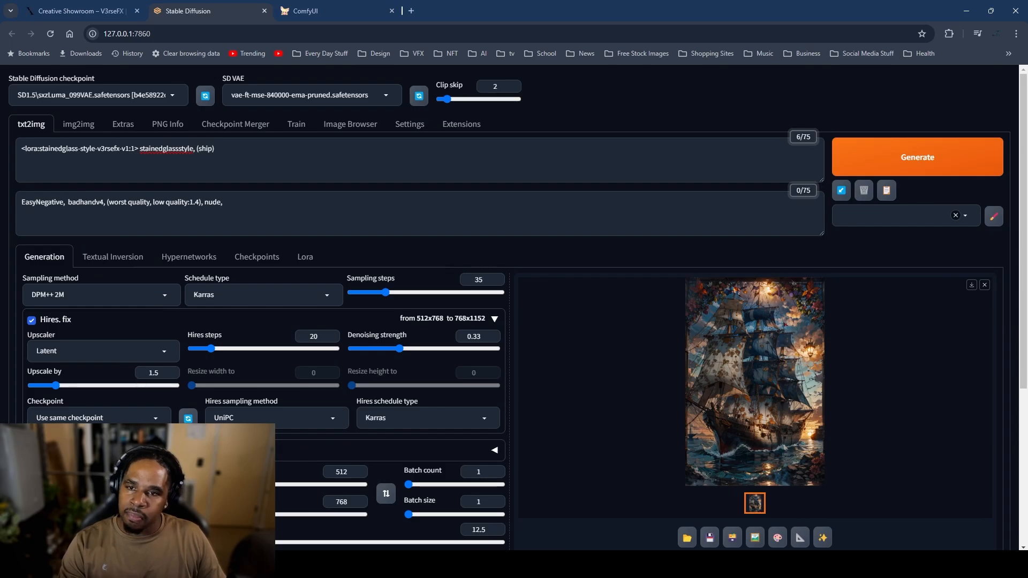
Step: Remove the emphasis parentheses around "ship" in the positive prompt
{"action": "double_click", "coordinate": [206, 148]}
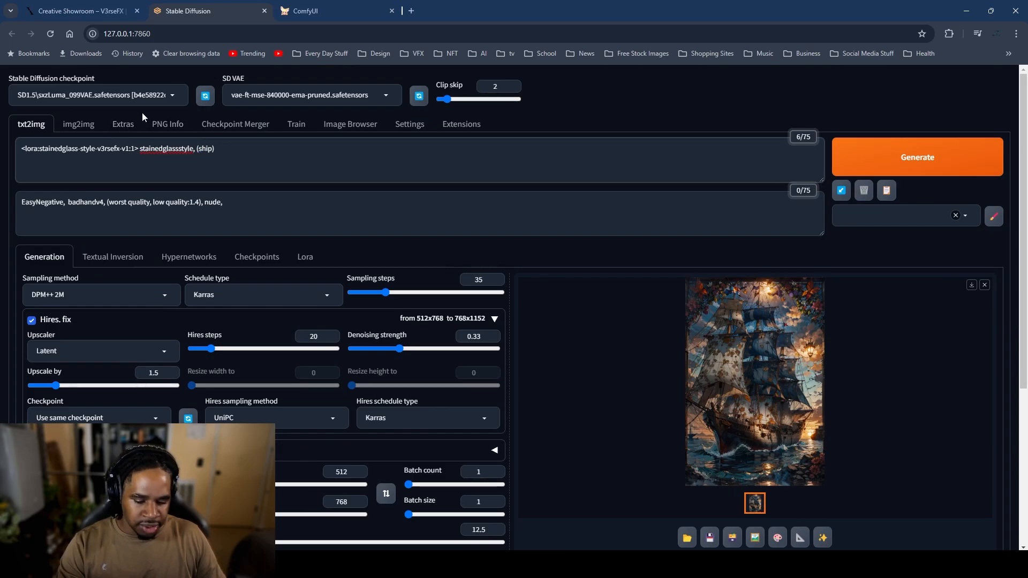
{"action": "key", "text": "BackSpace"}
{"action": "left_click", "coordinate": [196, 150]}
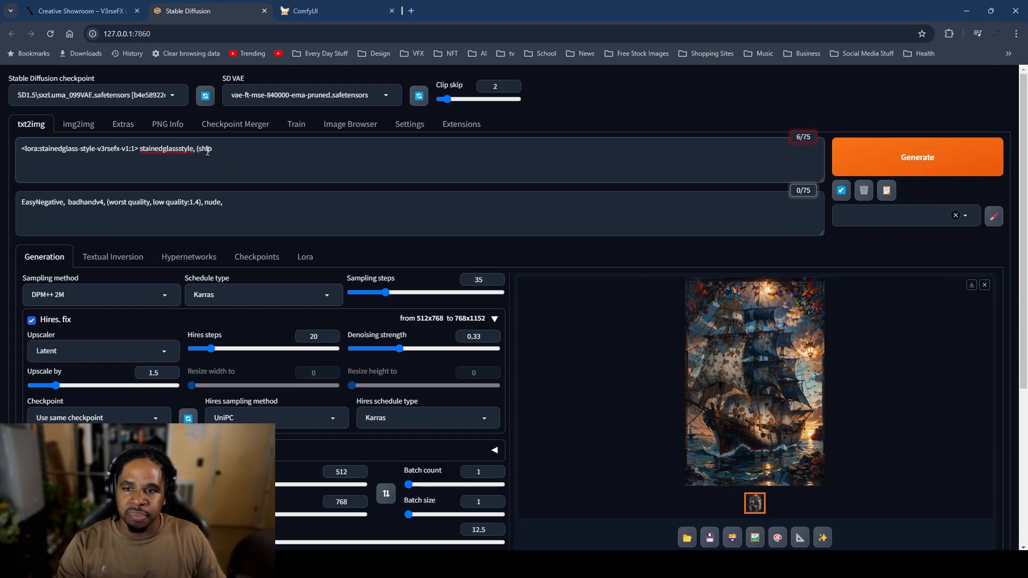
{"action": "key", "text": "BackSpace"}
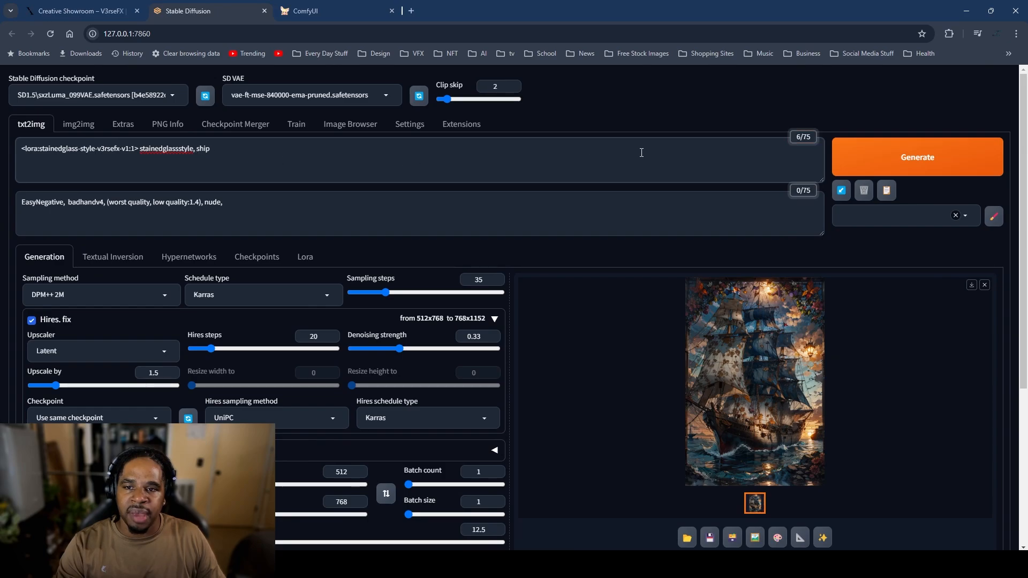
Step: Generate an image with the "stainedglassstyle, ship" prompt, view it enlarged and close it
{"action": "left_click", "coordinate": [910, 165]}
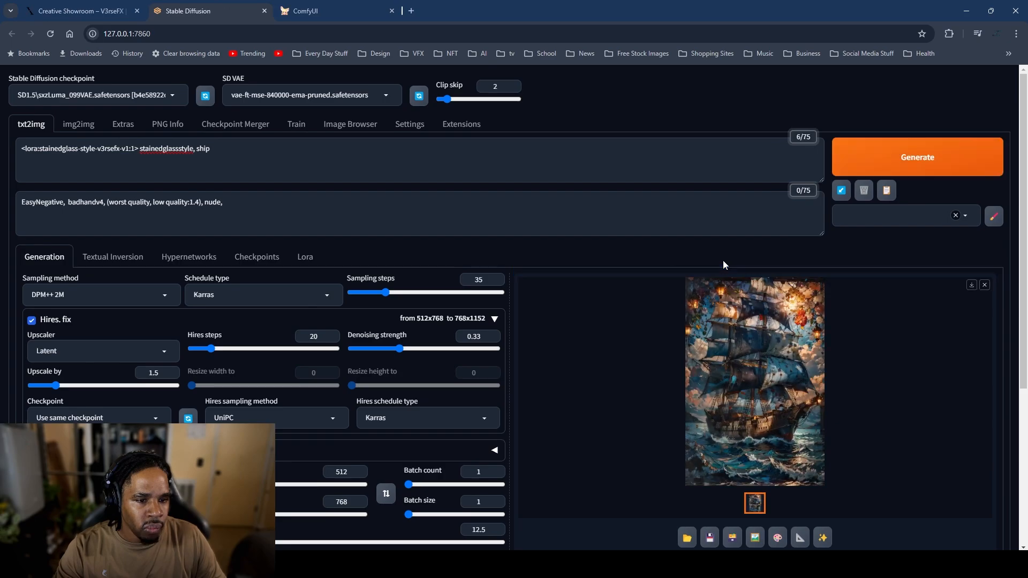
{"action": "left_click", "coordinate": [786, 406]}
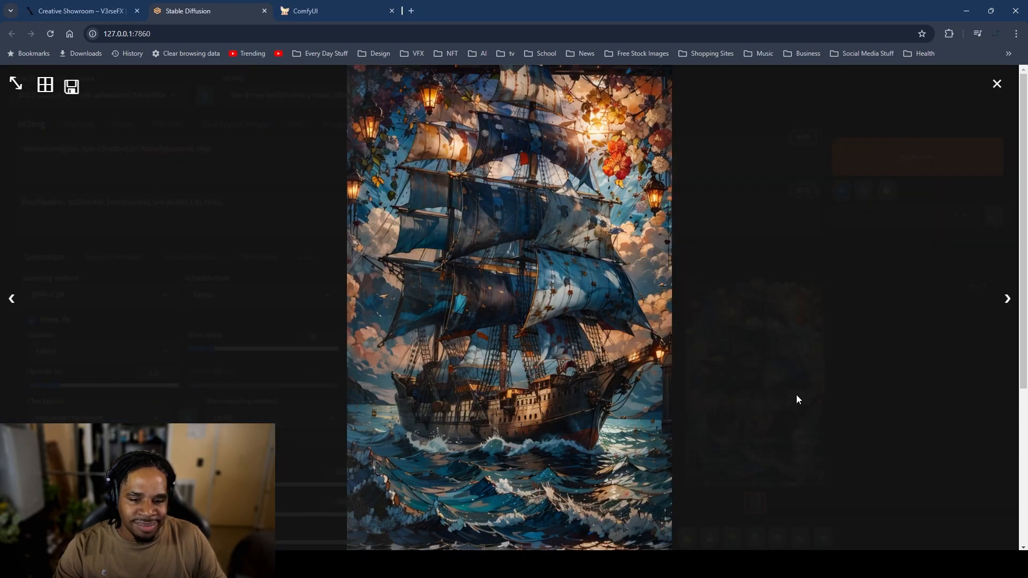
{"action": "left_click", "coordinate": [825, 387]}
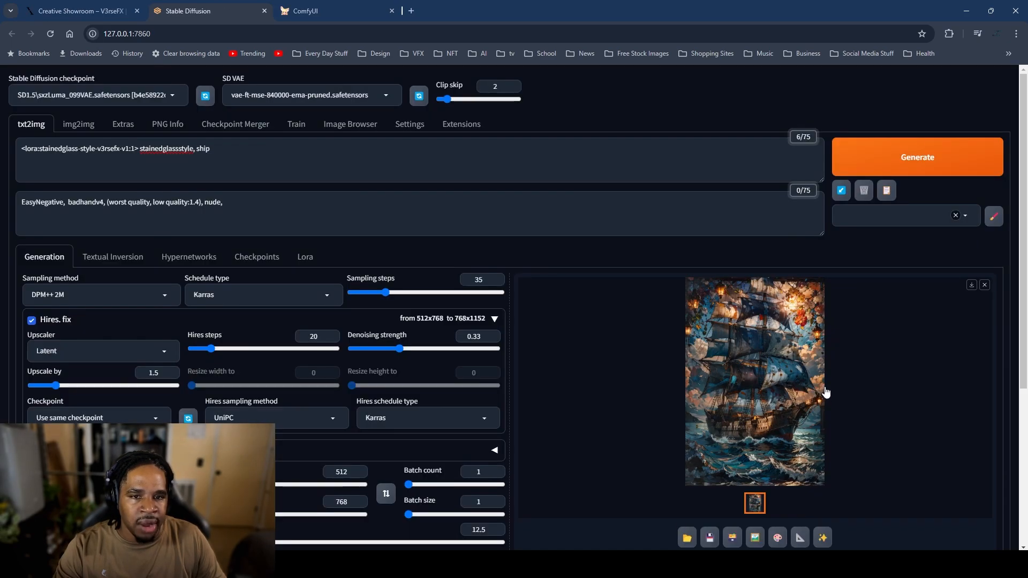
Step: Switch the Stable Diffusion checkpoint to 9Mix_v10.safetensors and look at the last ship image enlarged
{"action": "left_click", "coordinate": [163, 102]}
{"action": "scroll", "coordinate": [101, 138], "scroll_direction": "down", "scroll_amount": 3}
{"action": "scroll", "coordinate": [100, 138], "scroll_direction": "up", "scroll_amount": 5}
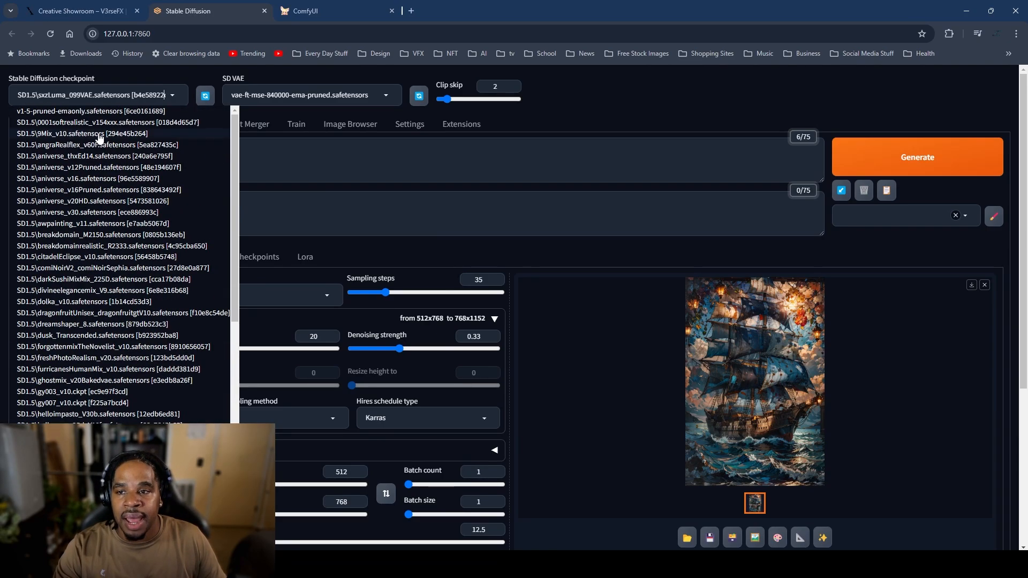
{"action": "left_click", "coordinate": [73, 134]}
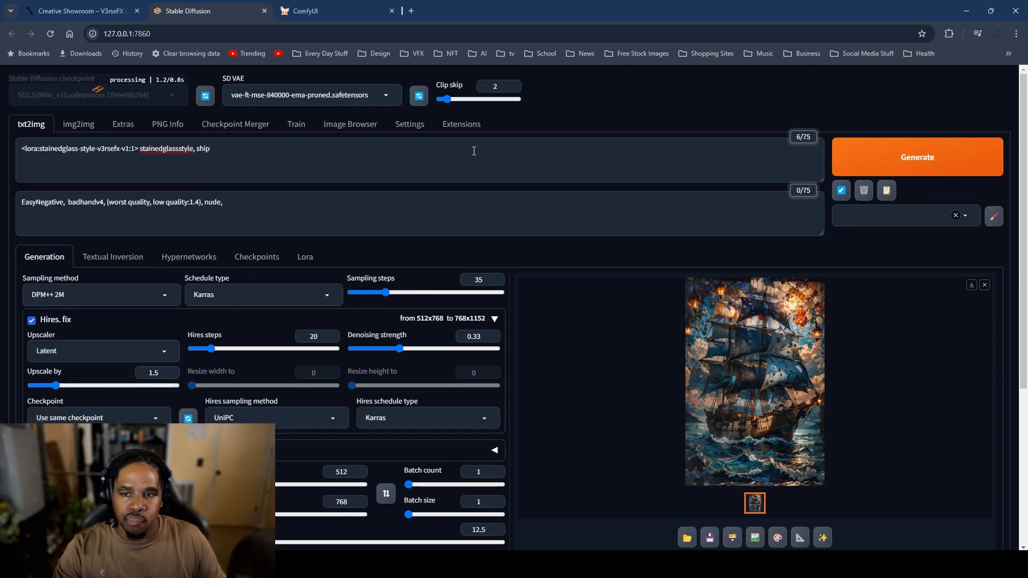
{"action": "left_click", "coordinate": [759, 333]}
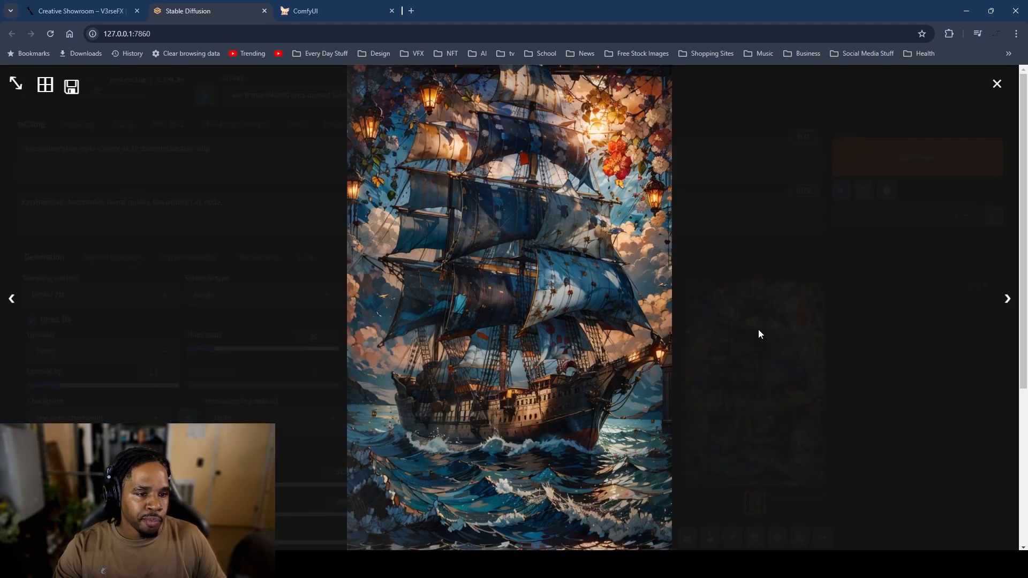
{"action": "left_click", "coordinate": [865, 309]}
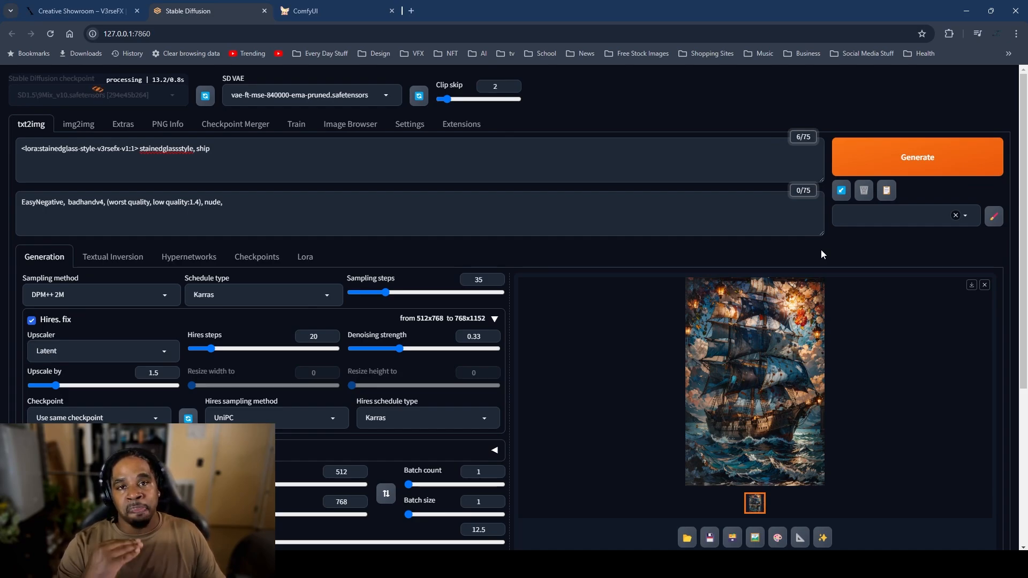
Step: Generate the ship image with the 9Mix_v10 checkpoint, view it enlarged and close it
{"action": "left_click", "coordinate": [901, 163]}
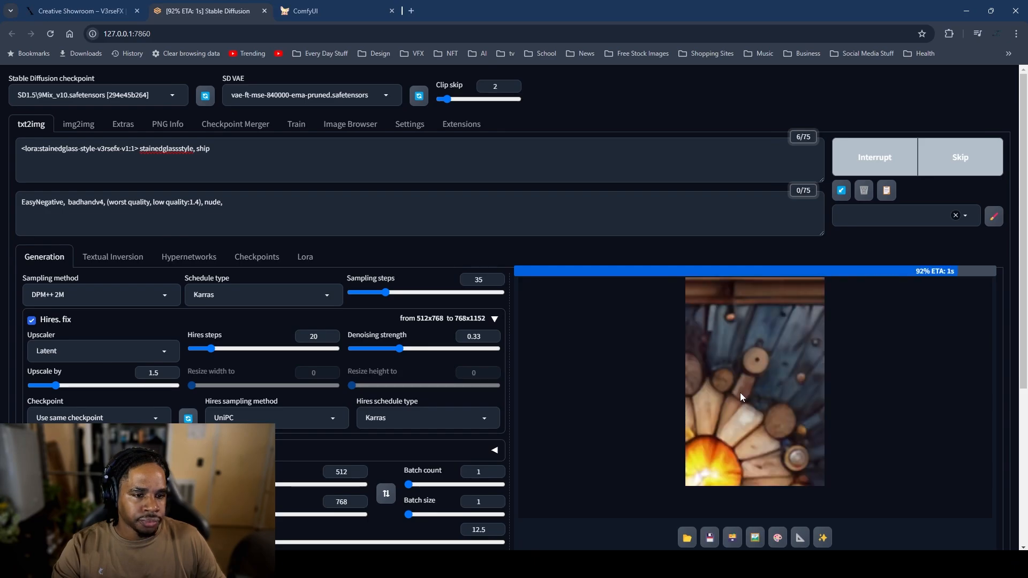
{"action": "left_click", "coordinate": [733, 393]}
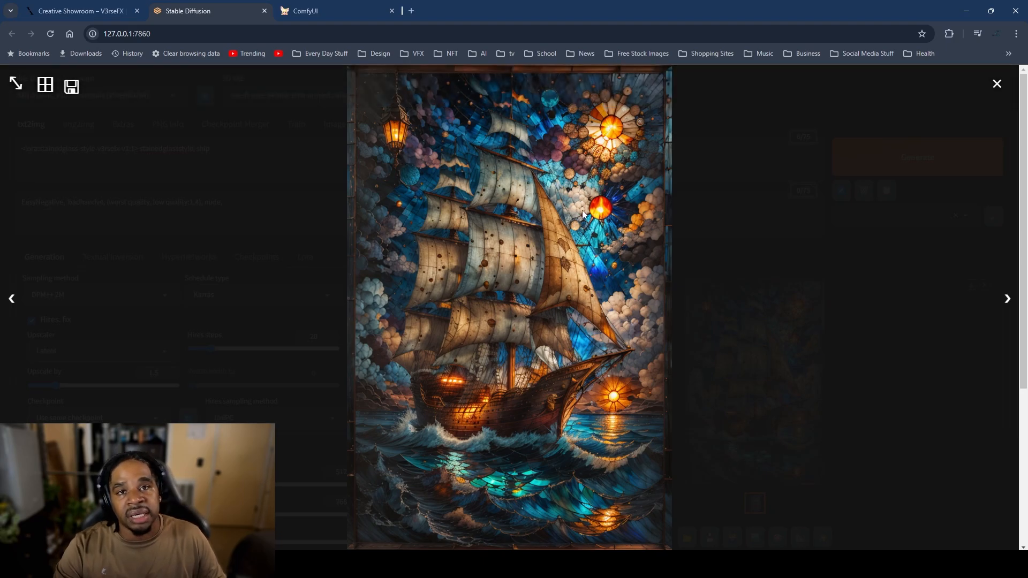
{"action": "left_click", "coordinate": [749, 229]}
Step: Add "((stained glass))" with double emphasis parentheses after "ship," in the positive prompt
{"action": "left_click", "coordinate": [293, 144]}
{"action": "type", "text": ", "}
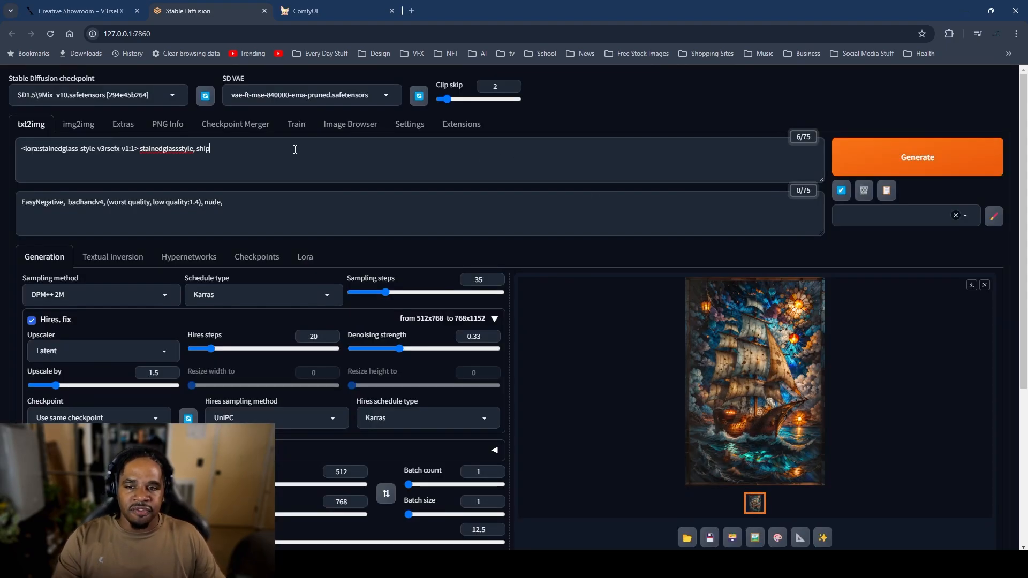
{"action": "type", "text": "stain"}
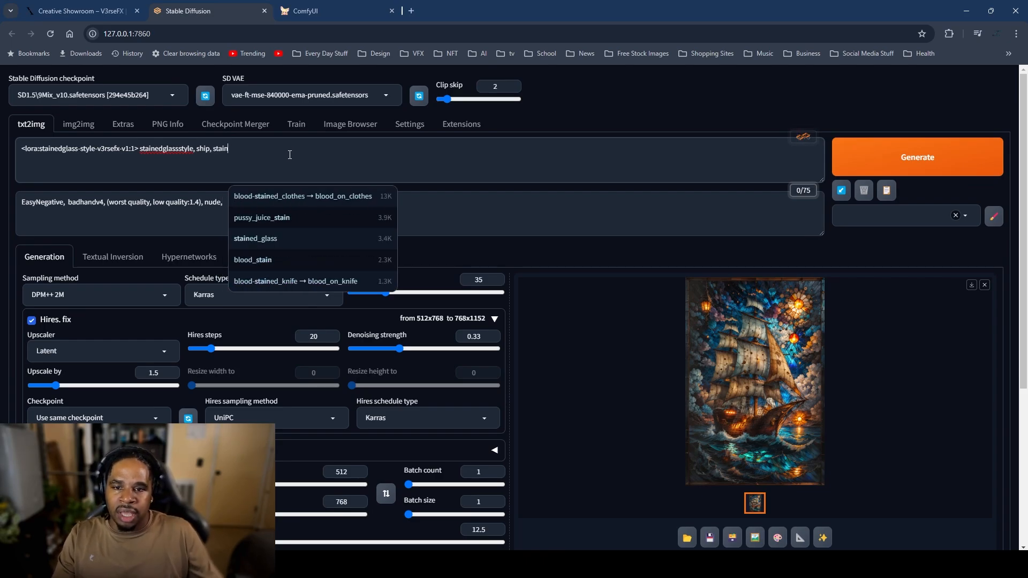
{"action": "left_click", "coordinate": [282, 243]}
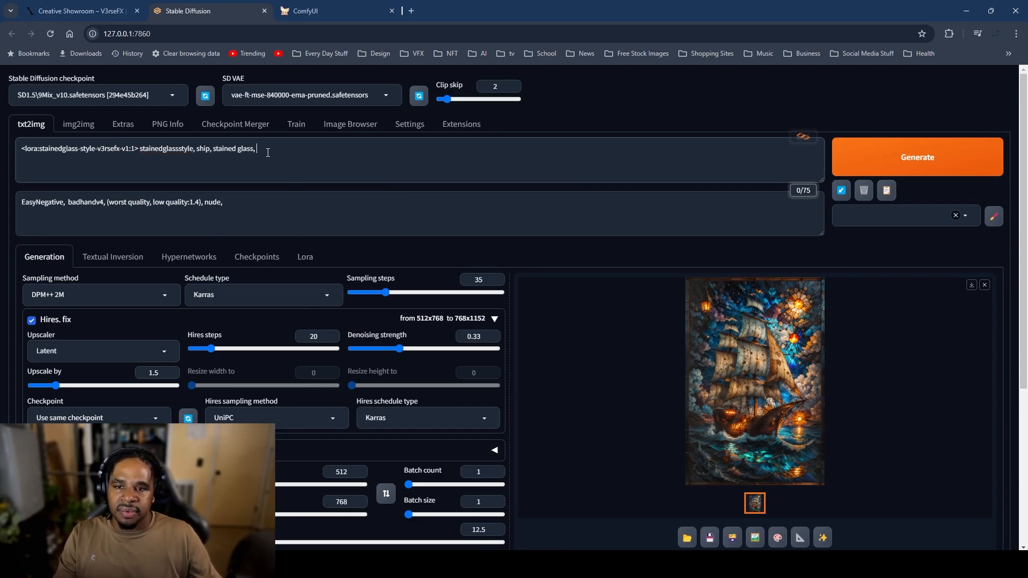
{"action": "key", "text": "BackSpace"}
{"action": "key", "text": "BackSpace"}
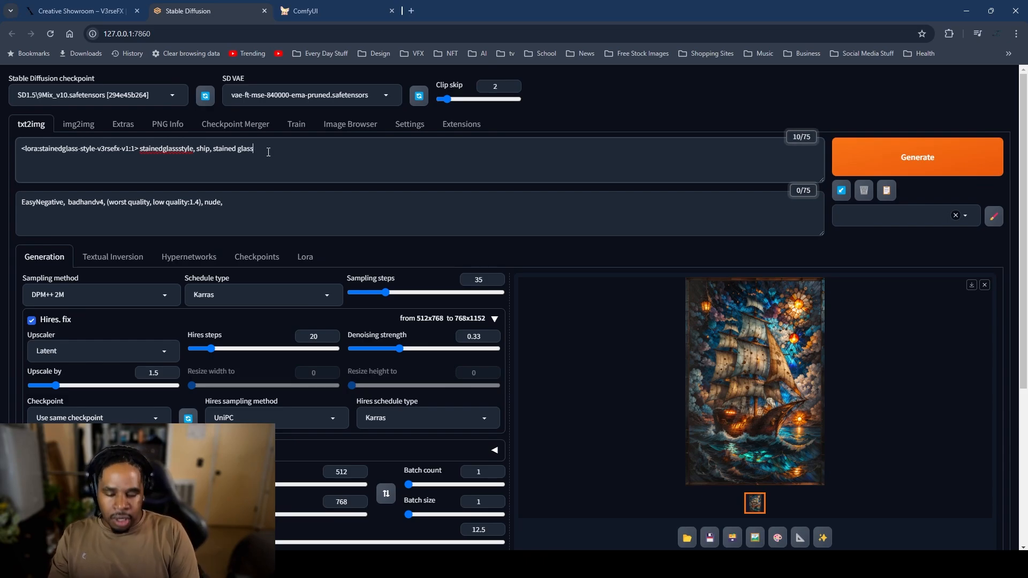
{"action": "type", "text": "))"}
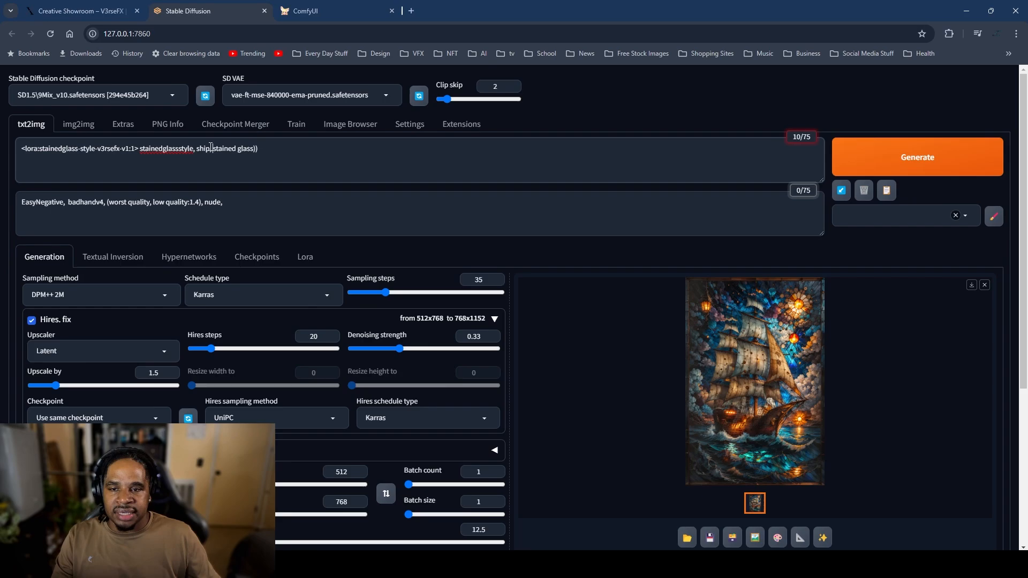
{"action": "left_click", "coordinate": [211, 148]}
{"action": "type", "text": "(("}
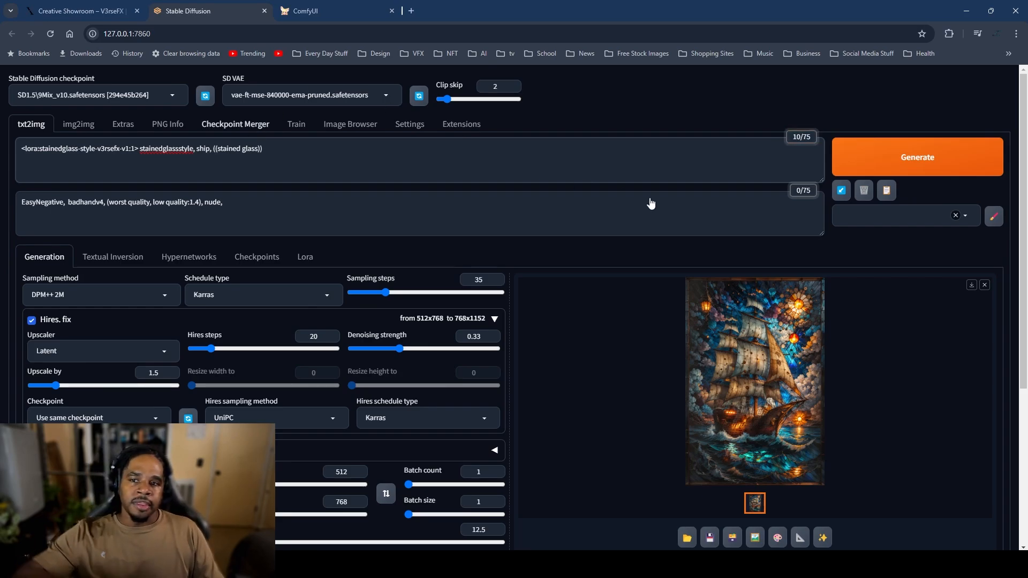
Step: Generate an image with the emphasized "((stained glass))" prompt, view it enlarged and close it
{"action": "left_click", "coordinate": [902, 169]}
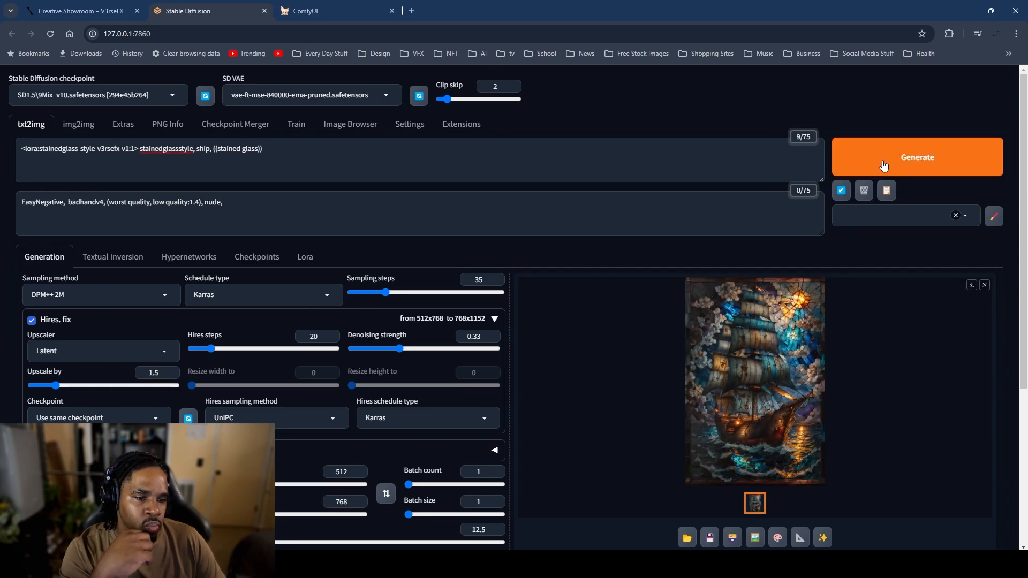
{"action": "left_click", "coordinate": [766, 421]}
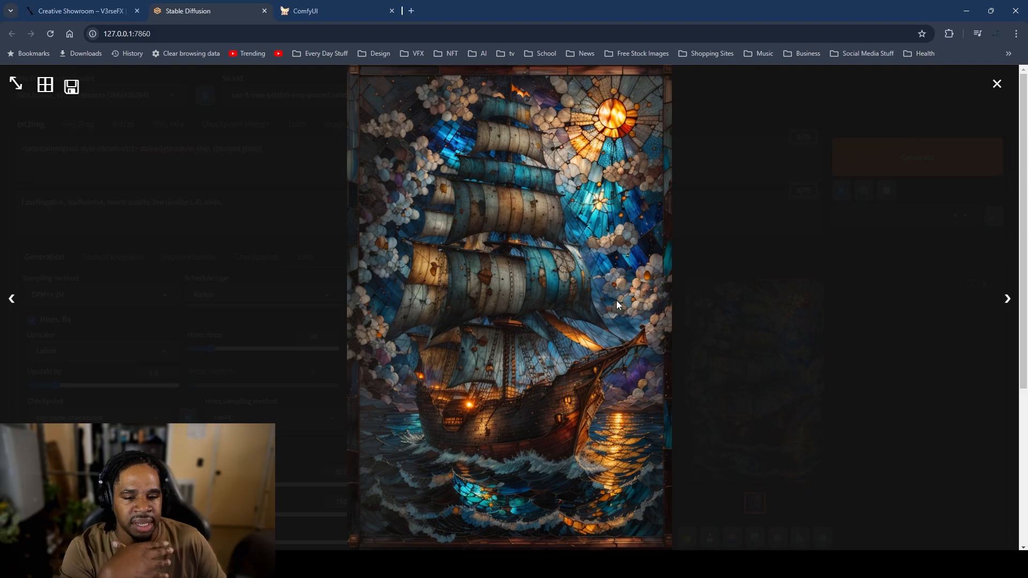
{"action": "left_click", "coordinate": [771, 316]}
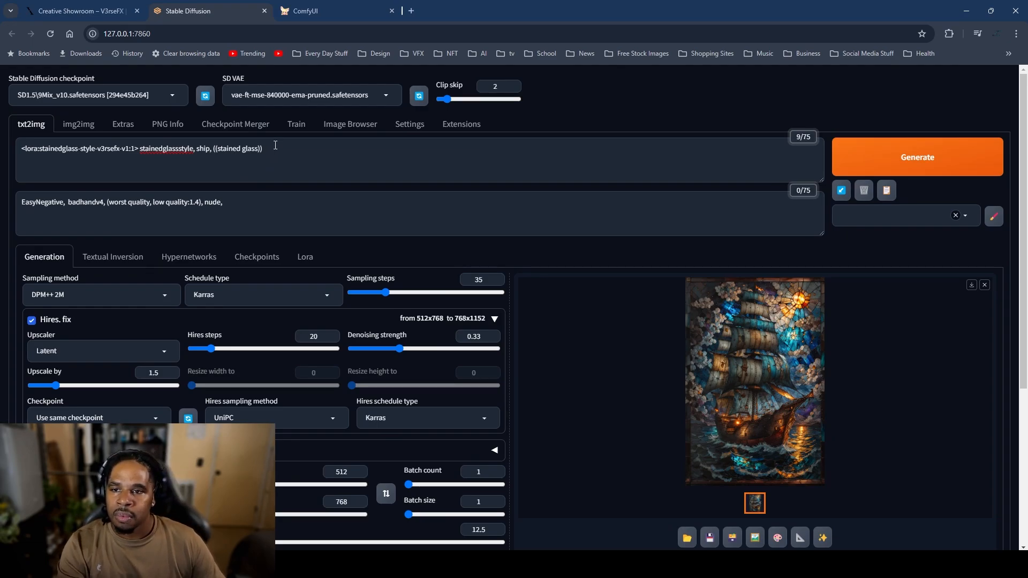
{"action": "left_click", "coordinate": [23, 148]}
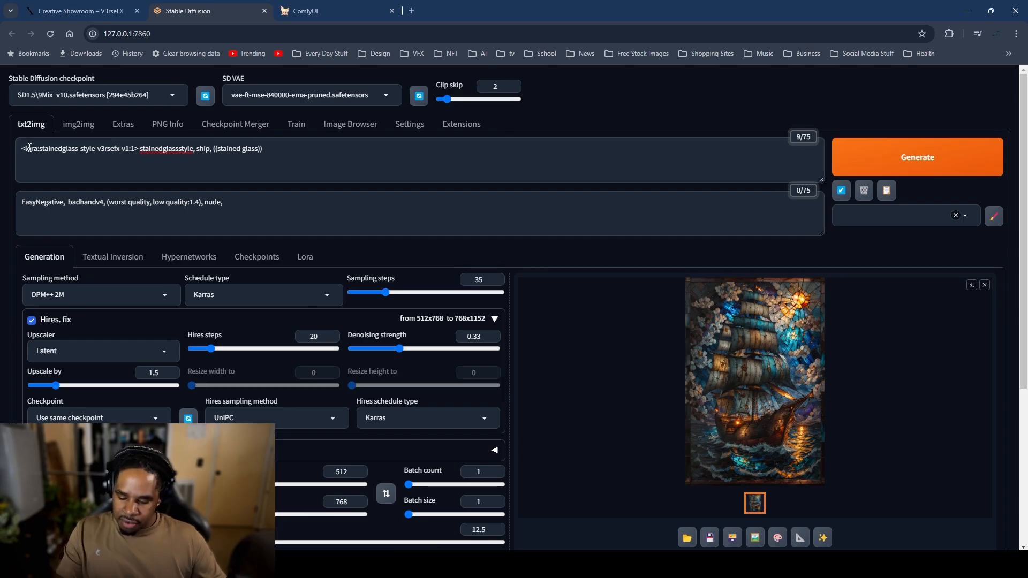
{"action": "type", "text": "per"}
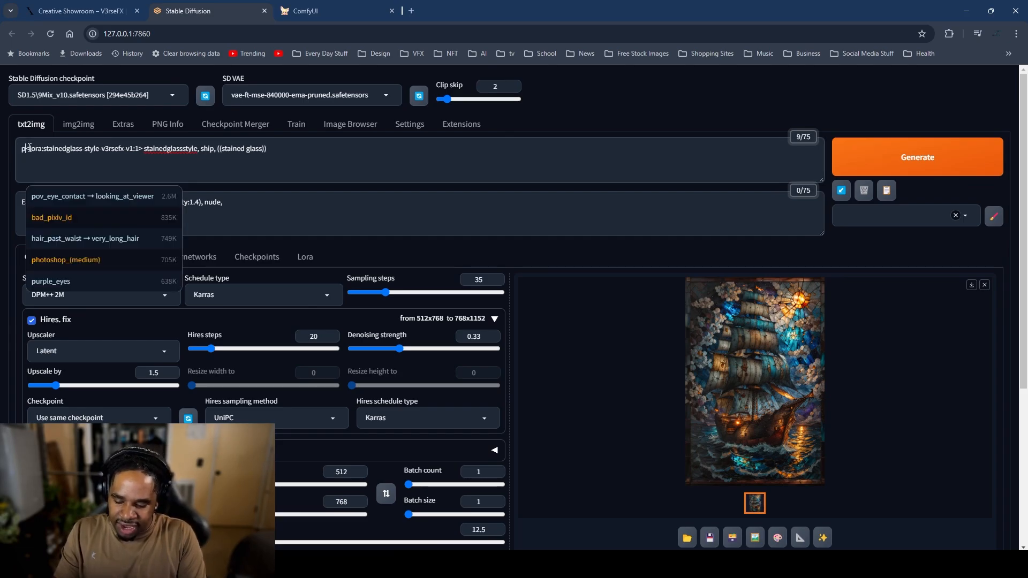
{"action": "type", "text": "f"}
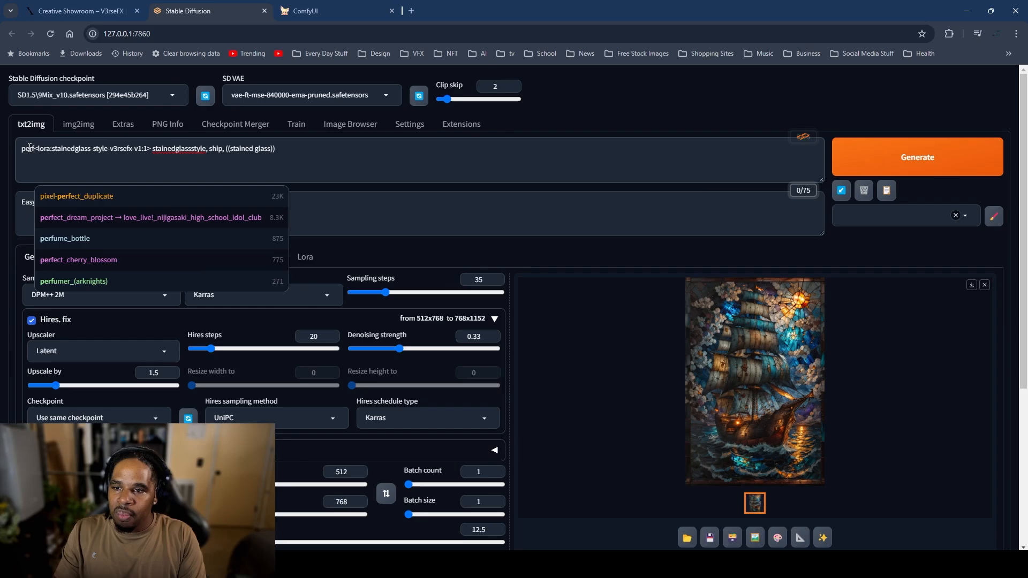
{"action": "key", "text": "BackSpace"}
{"action": "key", "text": "BackSpace"}
{"action": "key", "text": "BackSpace"}
{"action": "key", "text": "BackSpace"}
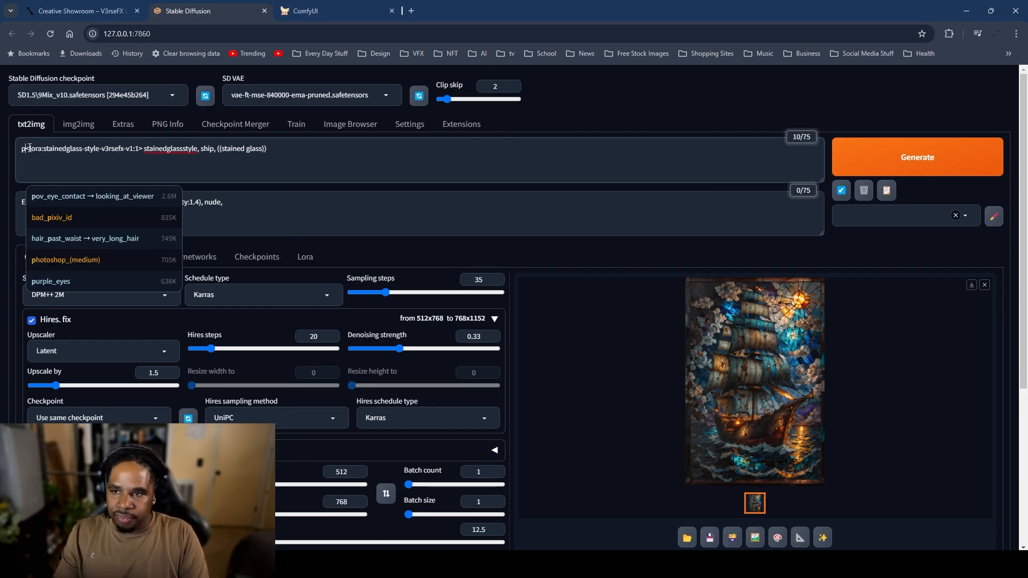
Step: Insert the suggested quality tags "best quality, highres," at the start of the positive prompt, before the LoRA tag
{"action": "type", "text": "qua"}
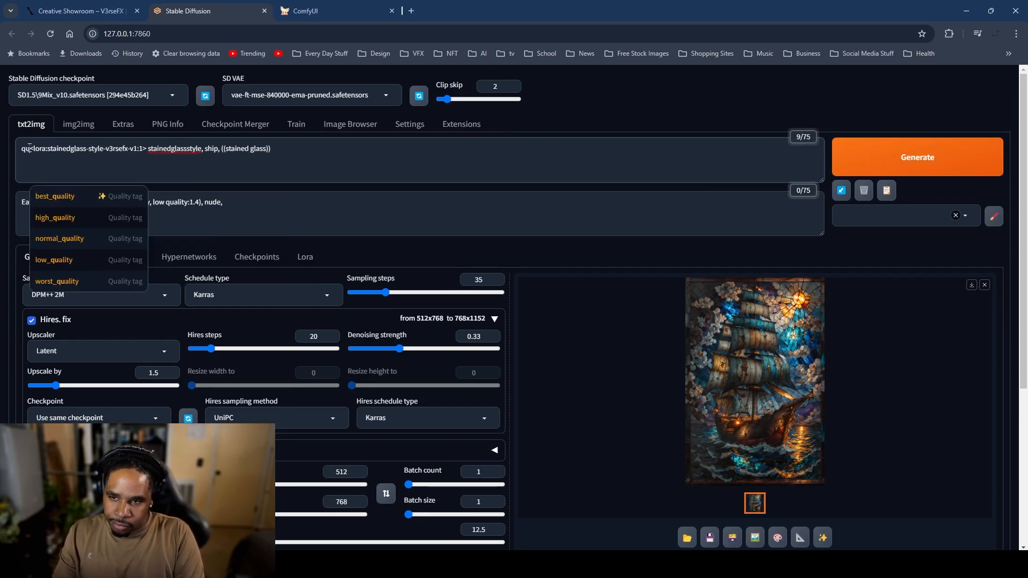
{"action": "left_click", "coordinate": [72, 197]}
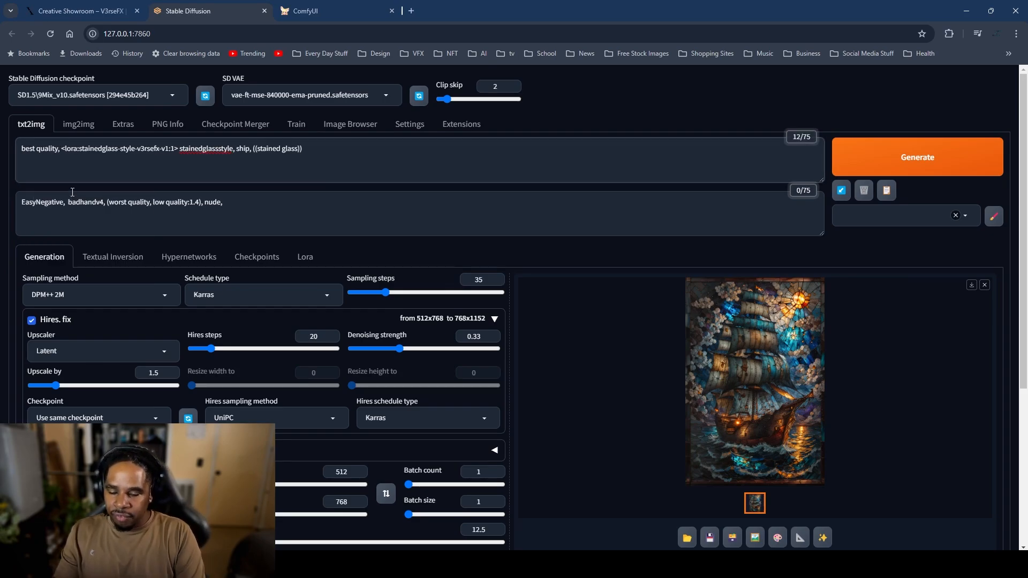
{"action": "type", "text": "hd"}
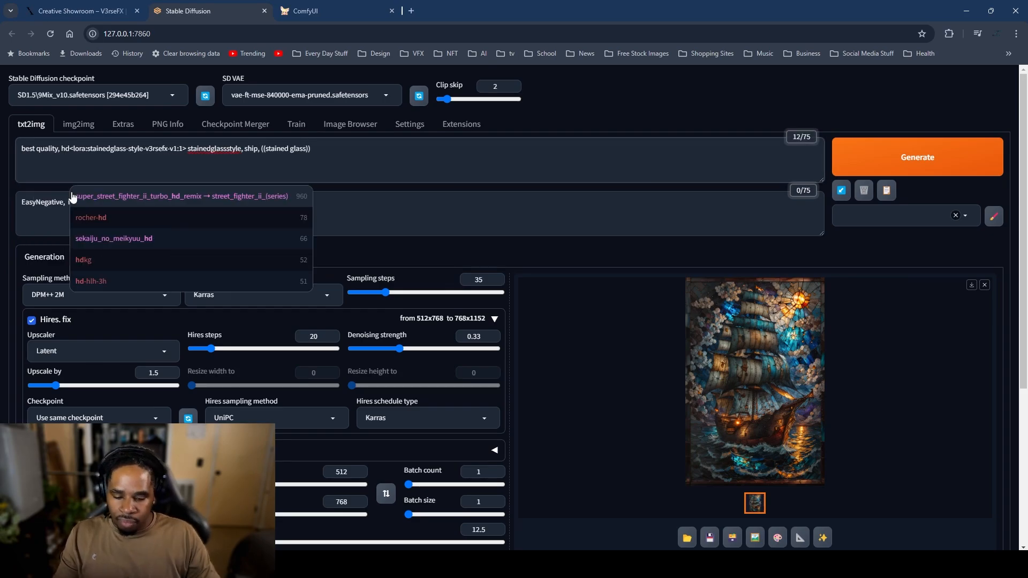
{"action": "key", "text": "BackSpace"}
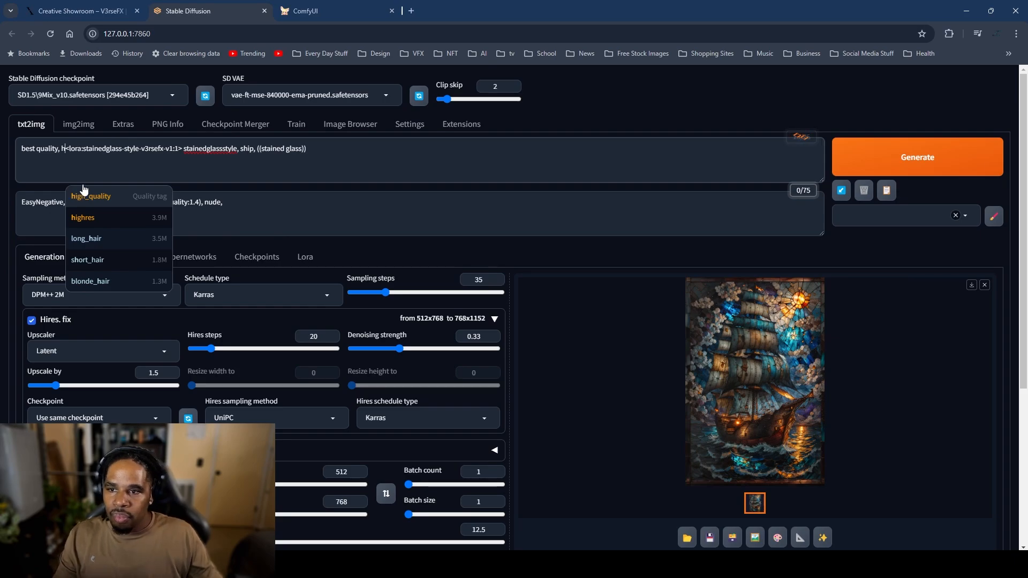
{"action": "left_click", "coordinate": [107, 217]}
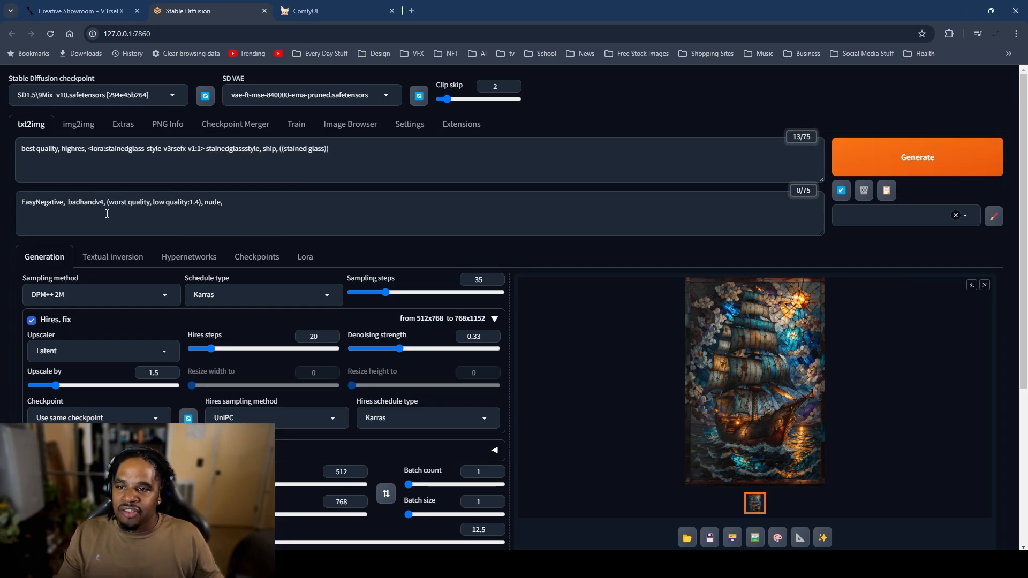
Step: Generate the ship image with the added quality tags, view it enlarged and close it
{"action": "left_click", "coordinate": [892, 157]}
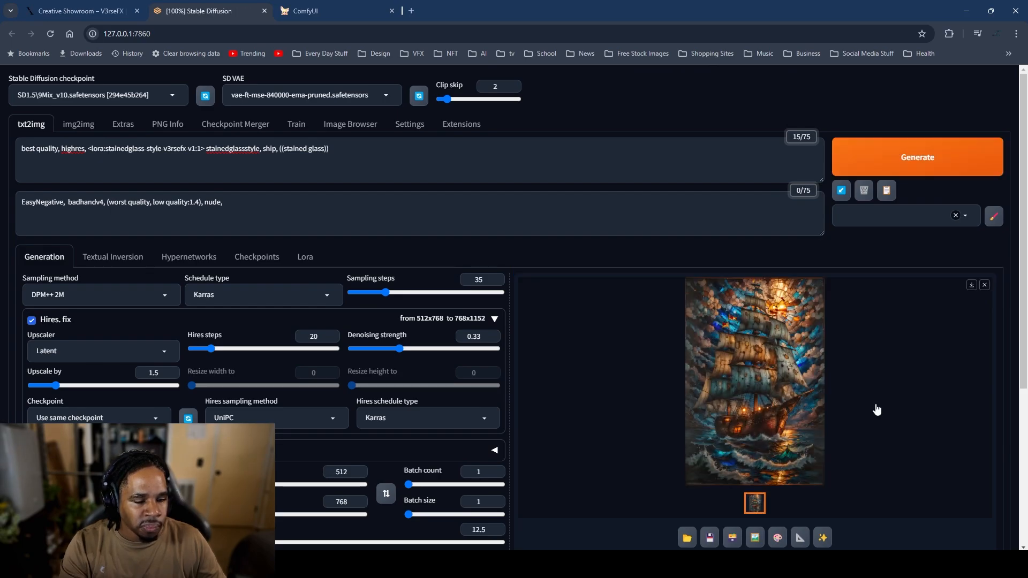
{"action": "left_click", "coordinate": [771, 424]}
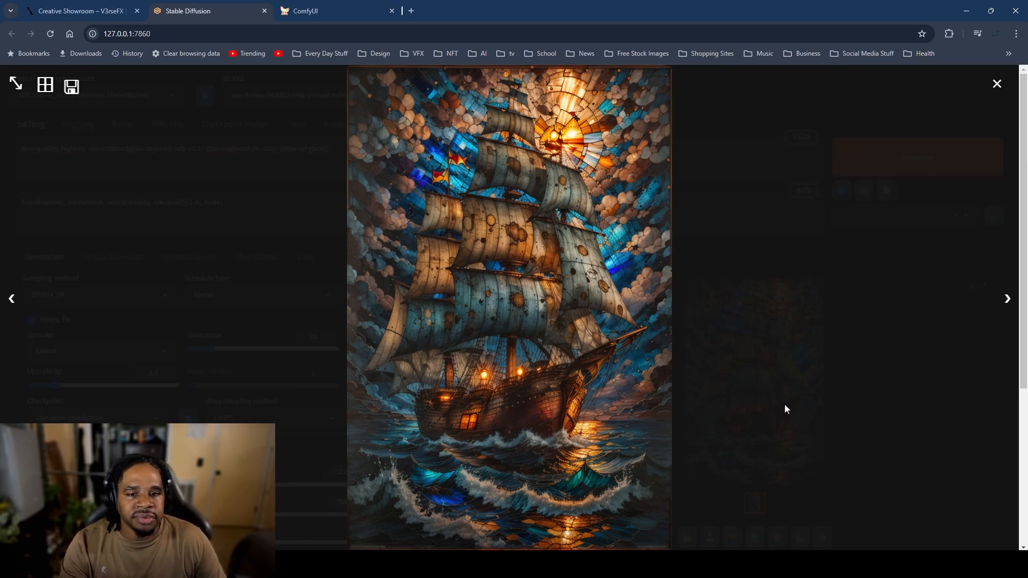
{"action": "left_click", "coordinate": [761, 277]}
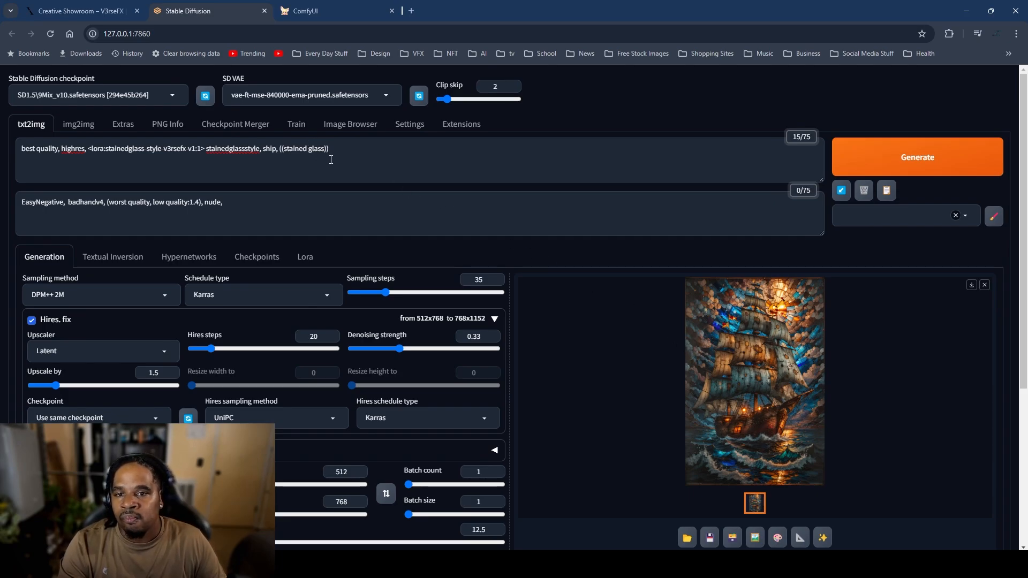
Step: Check the training dataset tags of the first stained glass LoRA, and add "solo," after "ship," in the positive prompt
{"action": "left_click", "coordinate": [310, 262]}
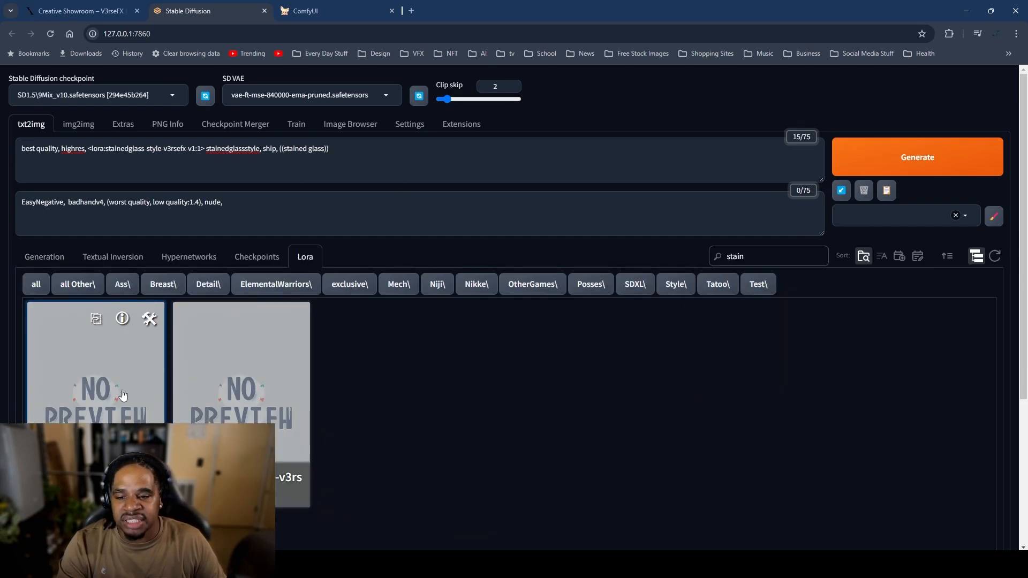
{"action": "left_click", "coordinate": [153, 320]}
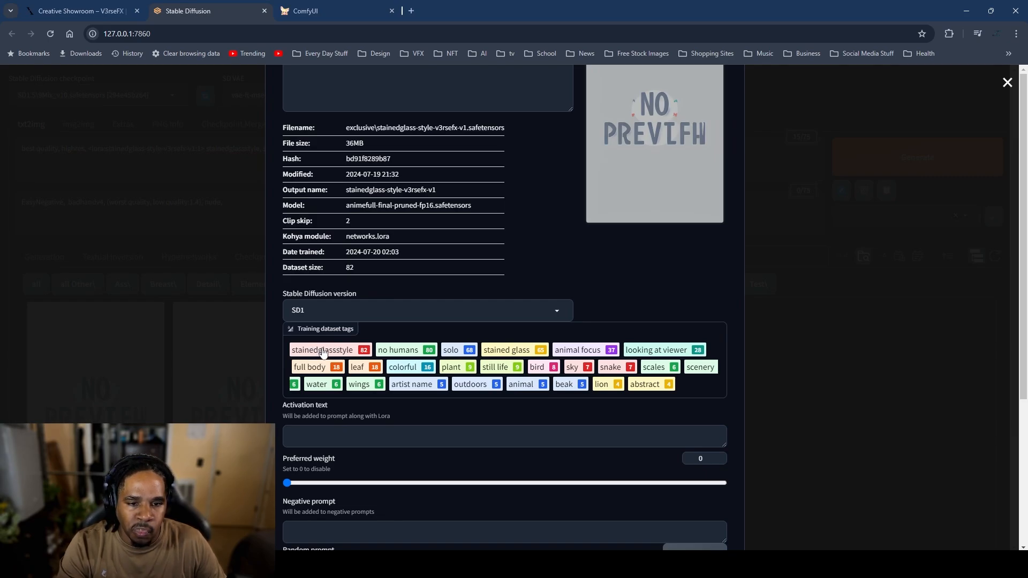
{"action": "left_click", "coordinate": [161, 260]}
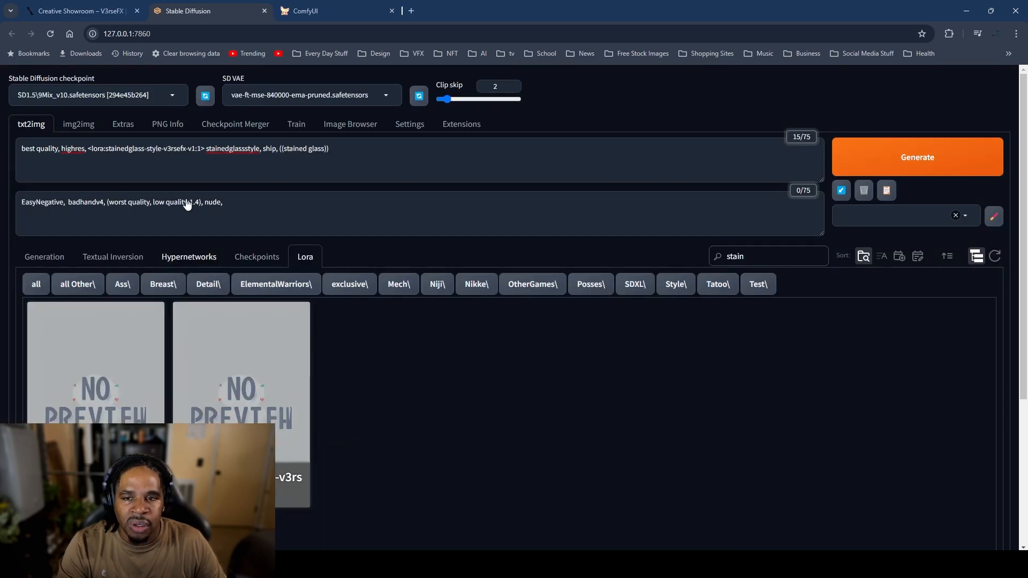
{"action": "left_click", "coordinate": [278, 150]}
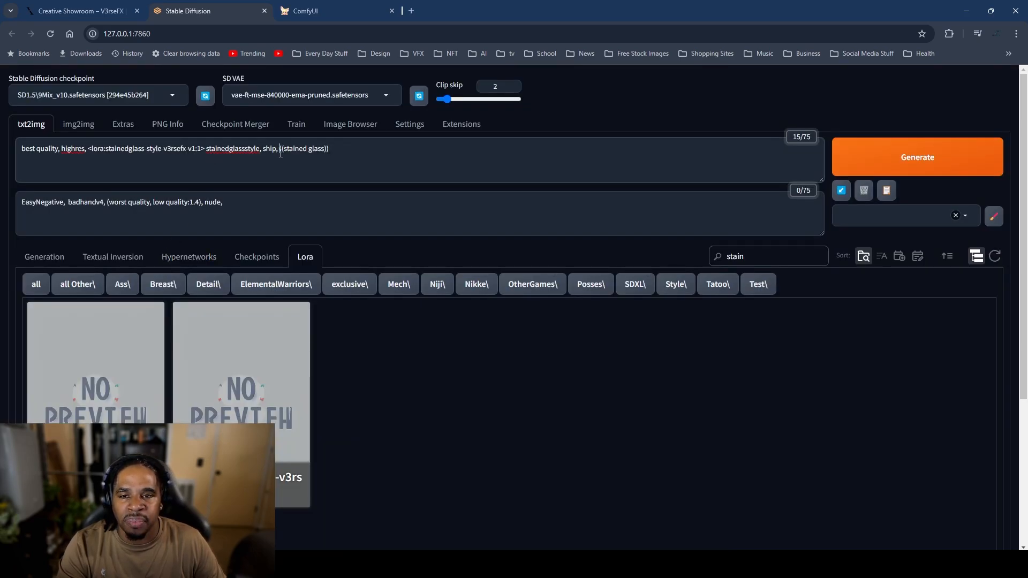
{"action": "type", "text": "solo,"}
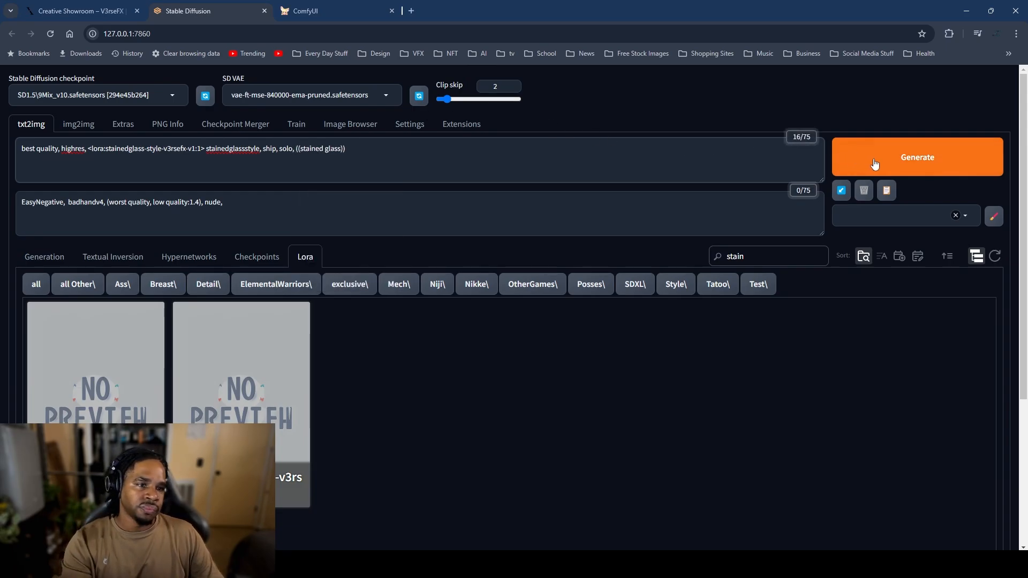
Step: Return to the generation settings, generate the ship image with the "solo" tag, and view it enlarged before closing it
{"action": "left_click", "coordinate": [536, 113]}
{"action": "left_click", "coordinate": [37, 259]}
{"action": "key", "text": "ctrl+Return"}
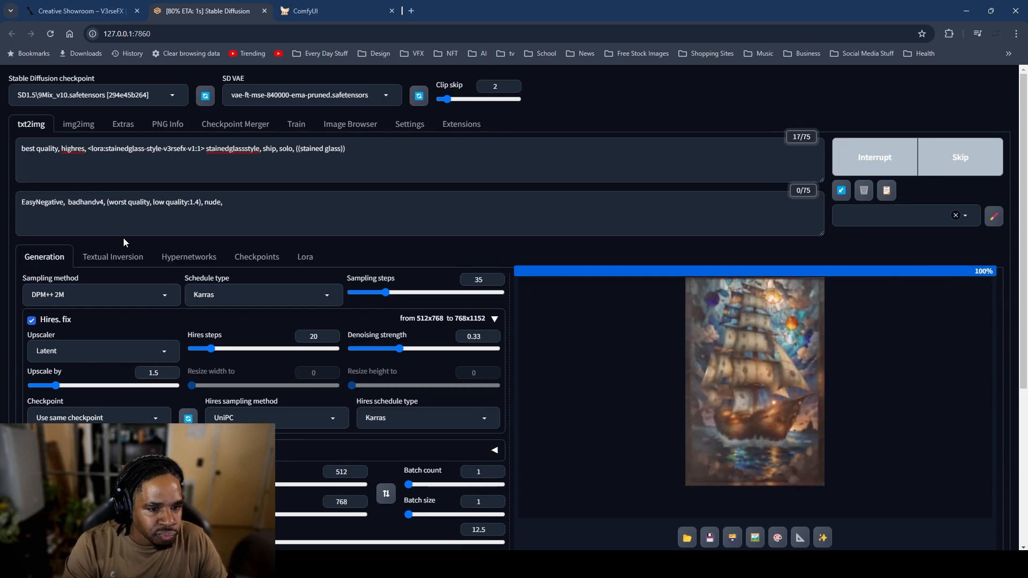
{"action": "left_click", "coordinate": [777, 392]}
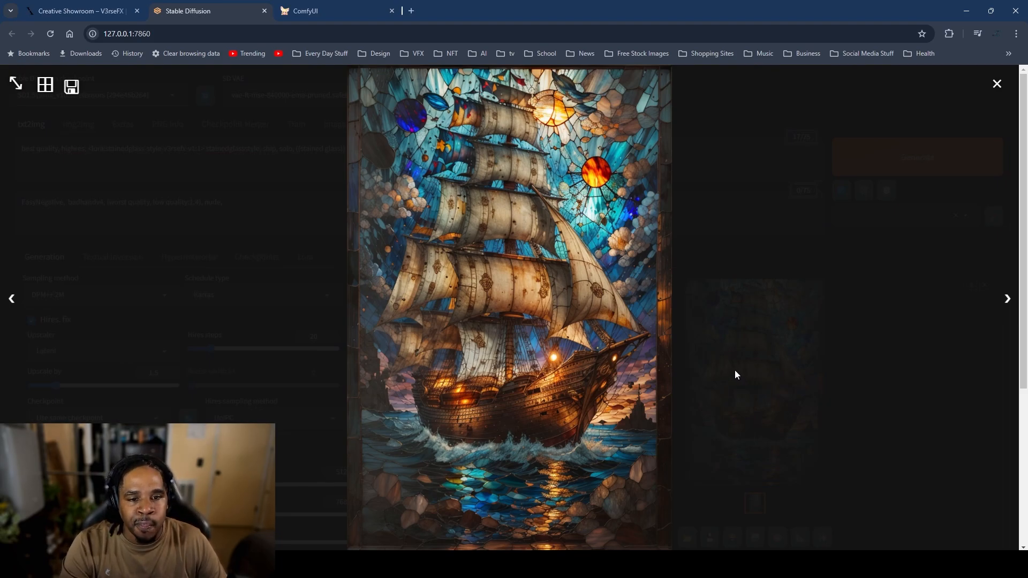
{"action": "left_click", "coordinate": [773, 373]}
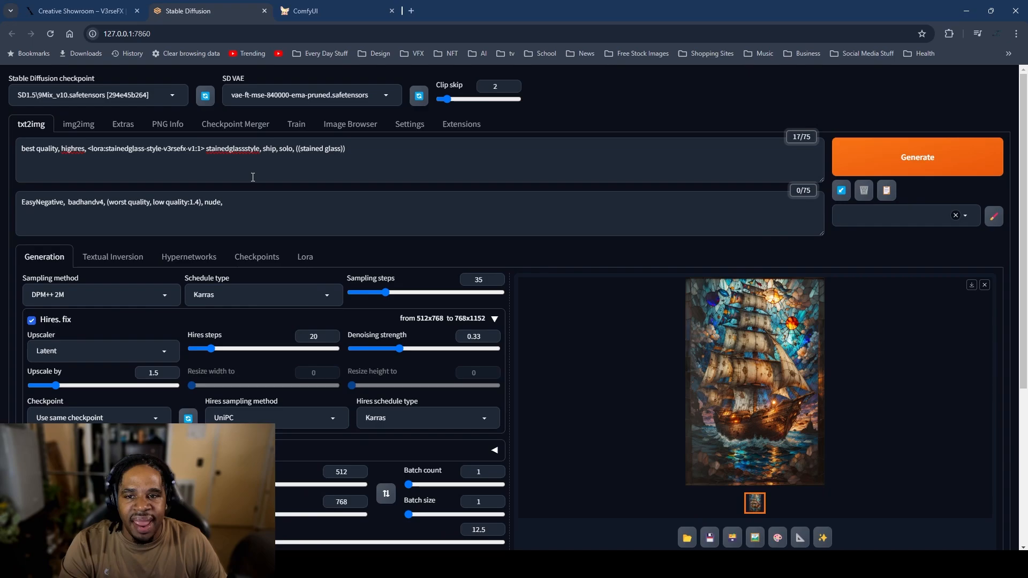
Step: Replace "ship" with "fox" in the positive prompt
{"action": "left_click", "coordinate": [270, 148]}
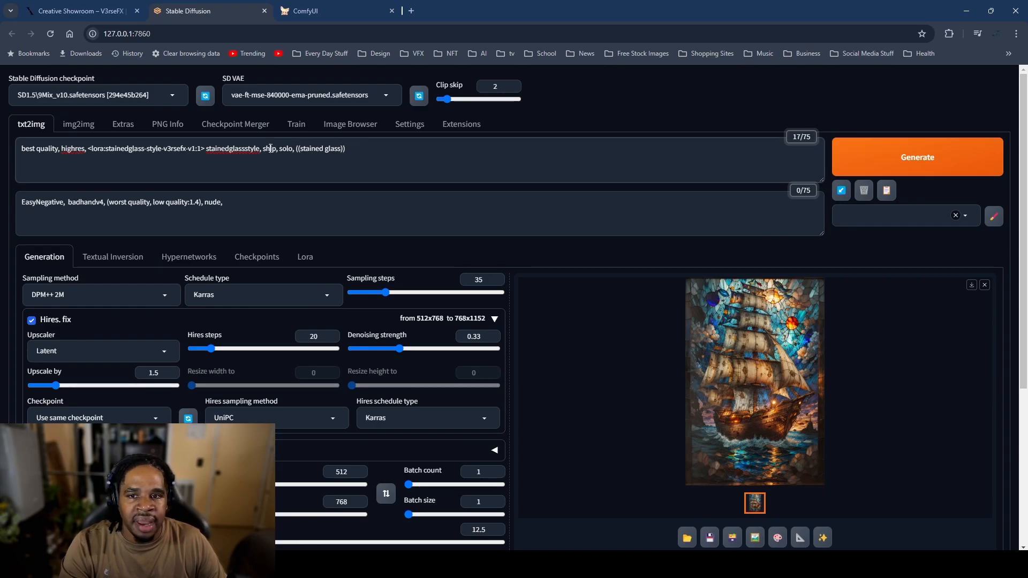
{"action": "double_click", "coordinate": [271, 149]}
{"action": "type", "text": "fo"}
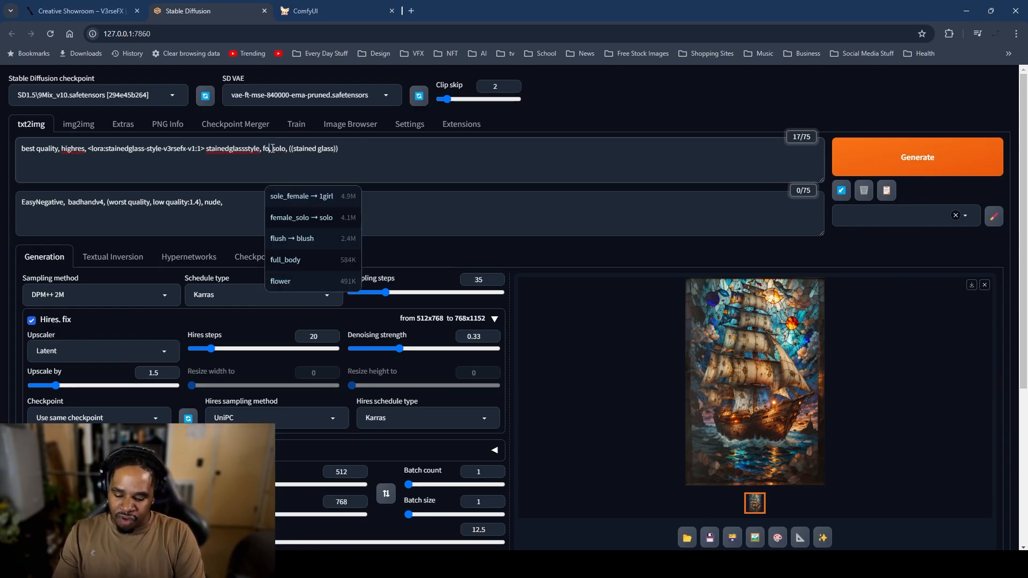
{"action": "type", "text": "x"}
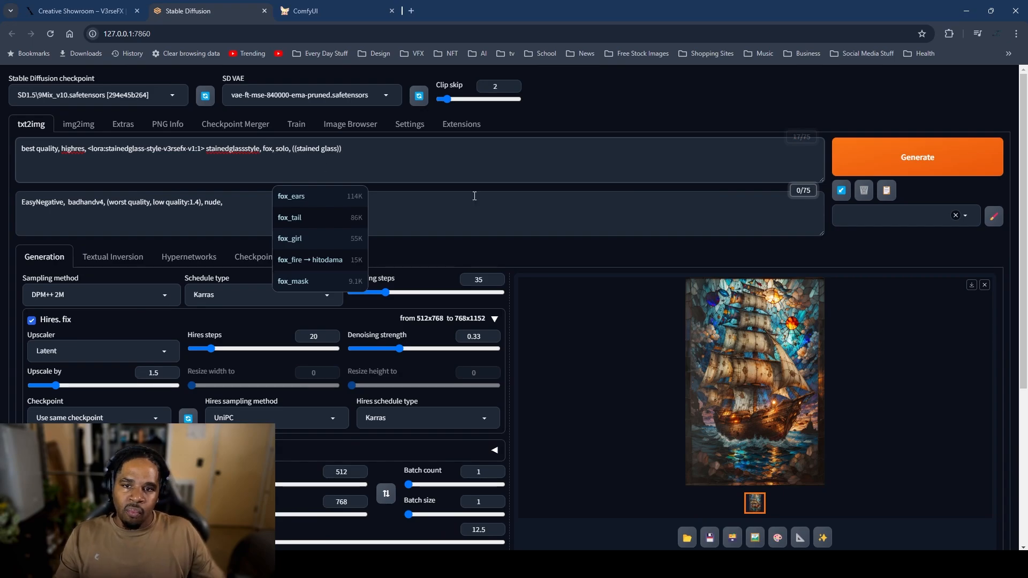
Step: Generate the fox image, view it enlarged and close it
{"action": "left_click", "coordinate": [894, 161]}
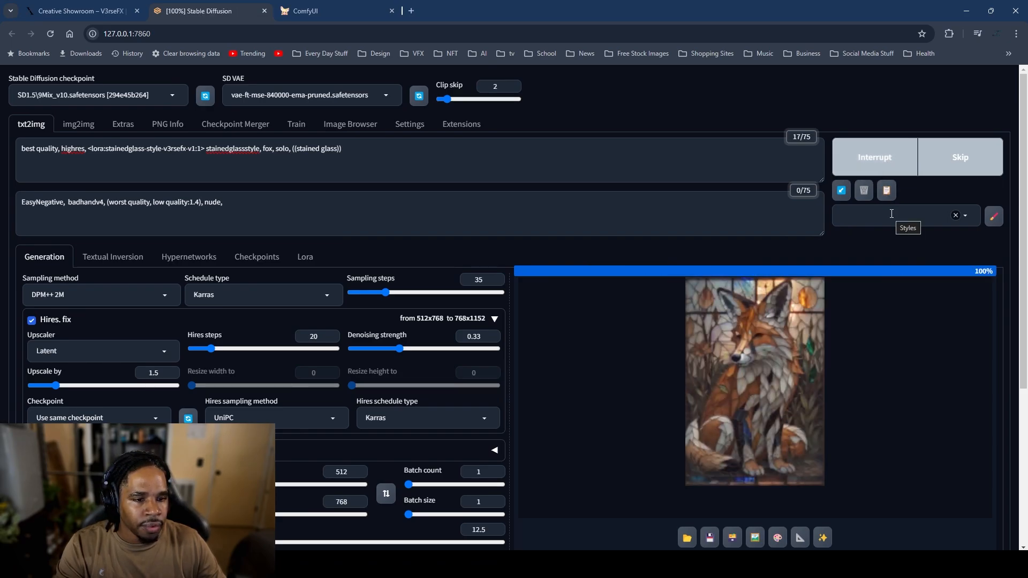
{"action": "left_click", "coordinate": [723, 357]}
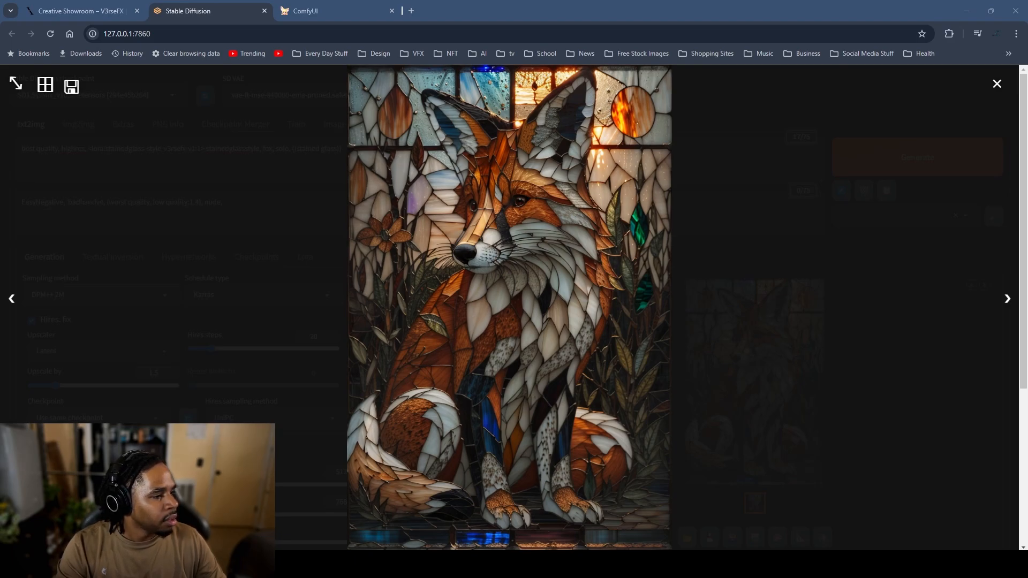
{"action": "left_click", "coordinate": [308, 293]}
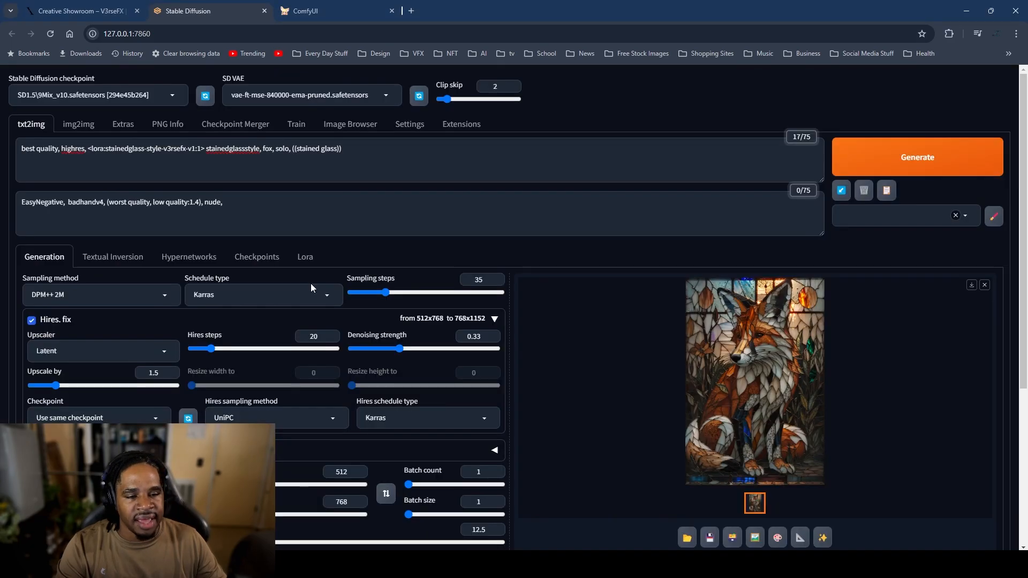
Step: Reuse the fox image's seed, 26665271, for the following generations
{"action": "scroll", "coordinate": [244, 285], "scroll_direction": "down", "scroll_amount": 5}
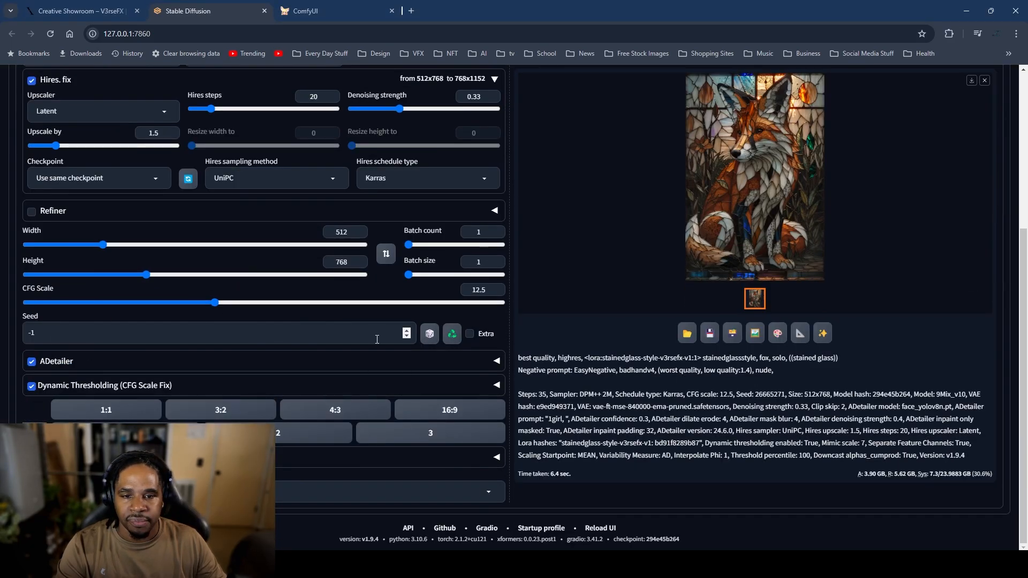
{"action": "left_click", "coordinate": [452, 336]}
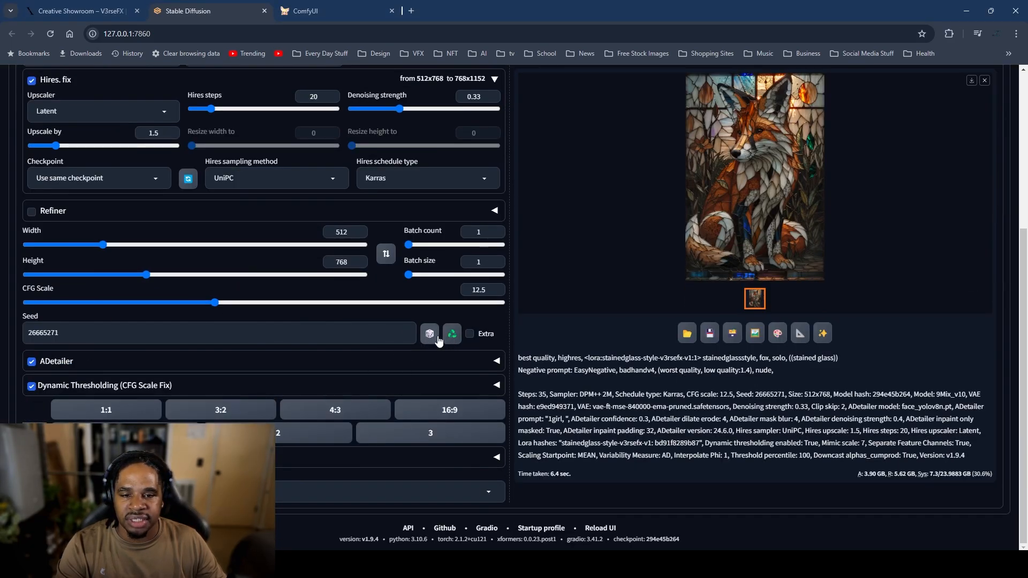
{"action": "scroll", "coordinate": [120, 294], "scroll_direction": "up", "scroll_amount": 5}
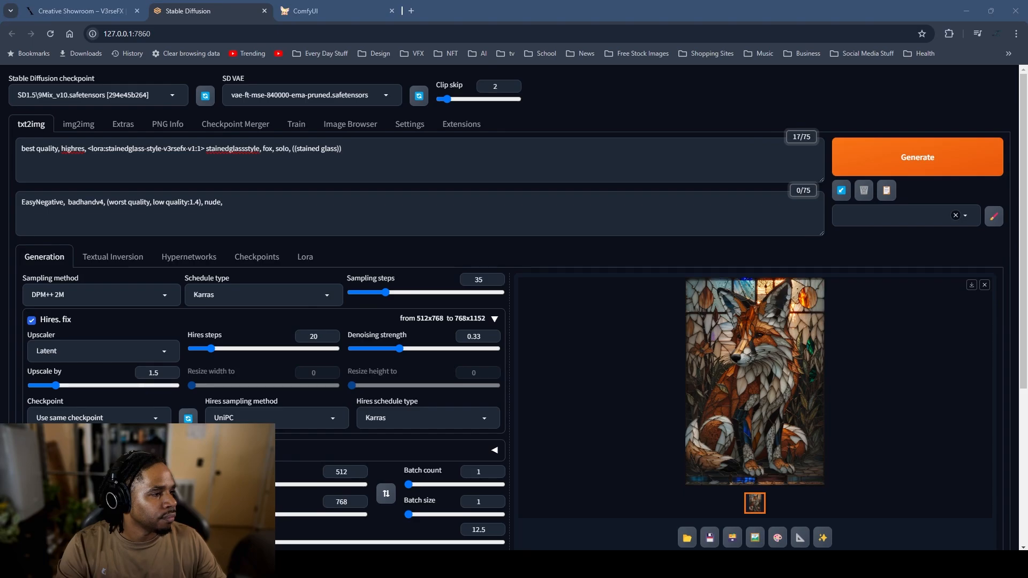
Step: Switch to the stainedglassMoodBoard reference board and place the generated fox image beside the flames picture
{"action": "left_click", "coordinate": [966, 11]}
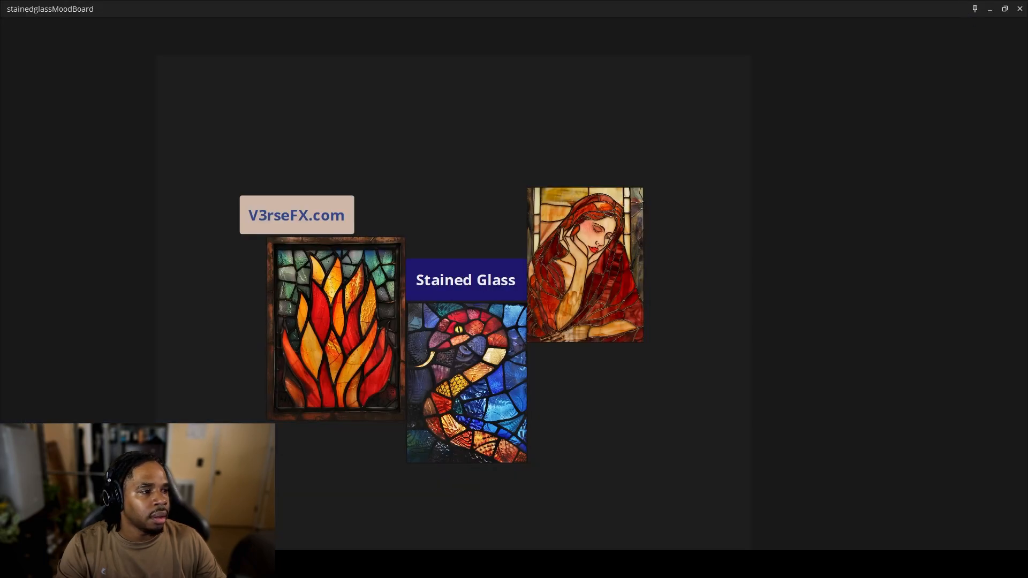
{"action": "left_click_drag", "start_coordinate": [1, 375], "coordinate": [167, 437]}
{"action": "left_click_drag", "start_coordinate": [373, 472], "coordinate": [507, 417]}
{"action": "scroll", "coordinate": [495, 421], "scroll_direction": "down", "scroll_amount": 2}
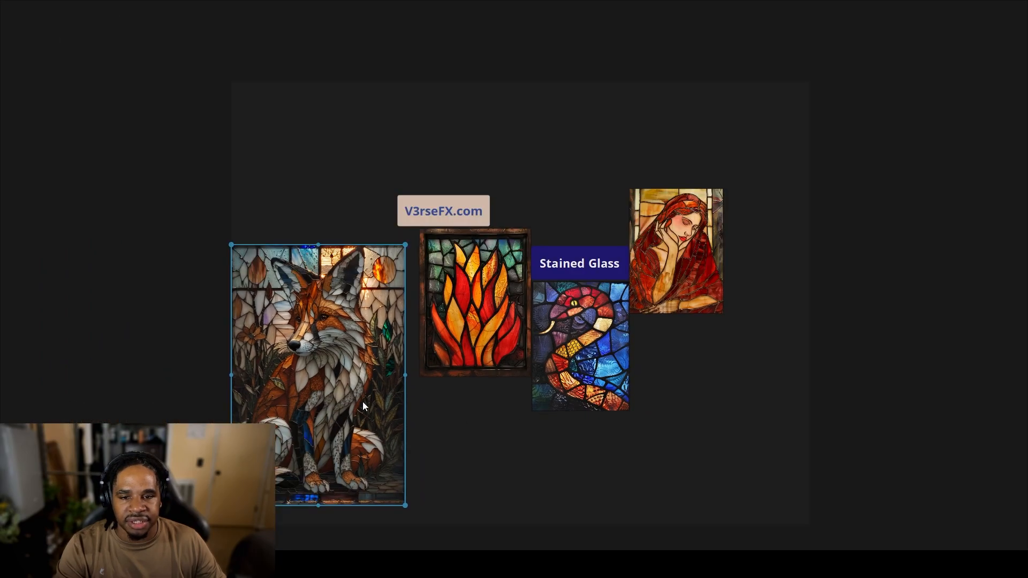
Step: Scale the fox image down to roughly match the reference pictures, align it beside the flames picture, and return to Stable Diffusion
{"action": "scroll", "coordinate": [362, 406], "scroll_direction": "up", "scroll_amount": 2}
{"action": "left_click_drag", "start_coordinate": [415, 527], "coordinate": [355, 451]}
{"action": "left_click_drag", "start_coordinate": [293, 389], "coordinate": [293, 291]}
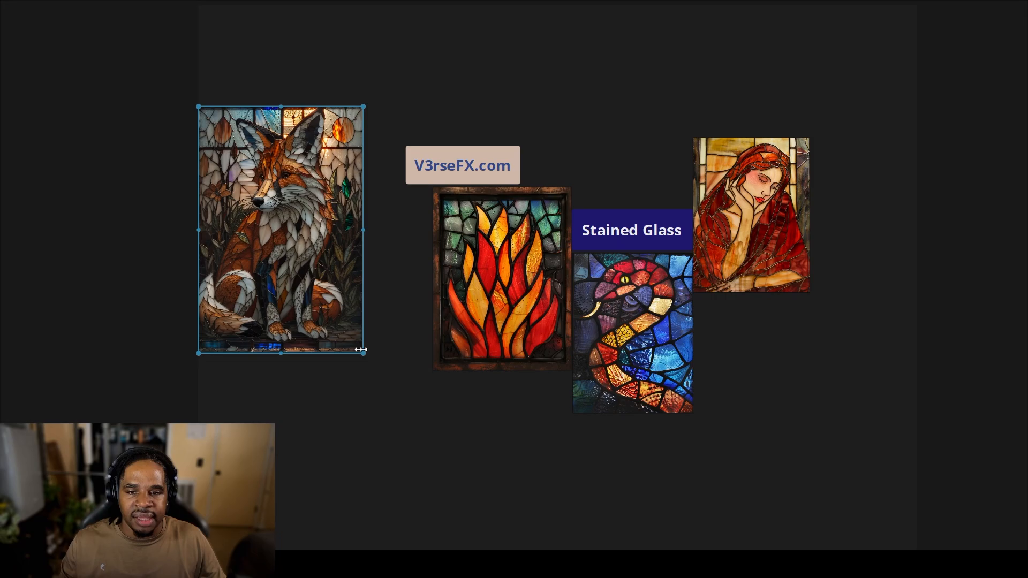
{"action": "left_click_drag", "start_coordinate": [360, 349], "coordinate": [369, 358]}
{"action": "left_click_drag", "start_coordinate": [301, 310], "coordinate": [317, 309]}
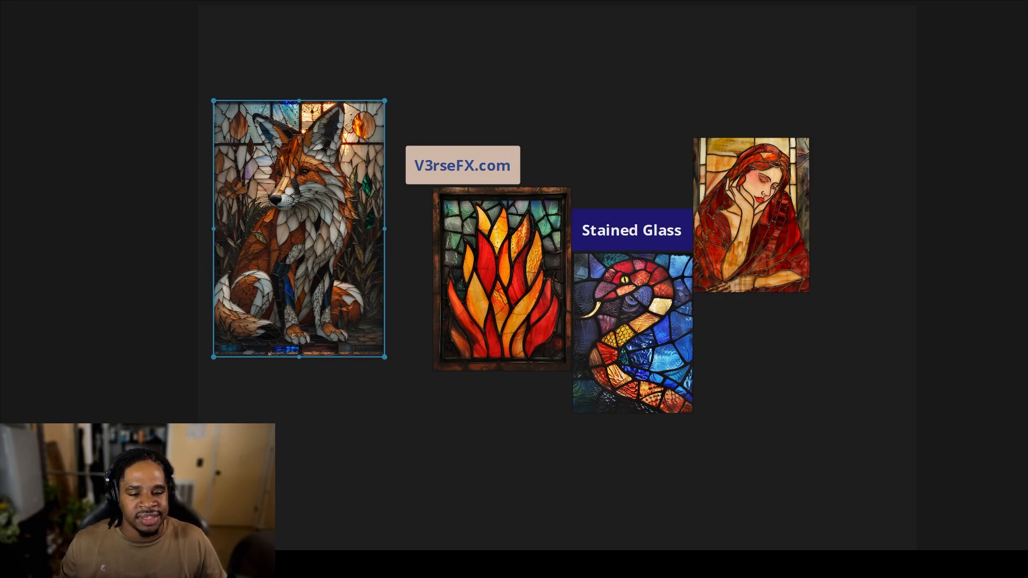
{"action": "mouse_move", "coordinate": [503, 564]}
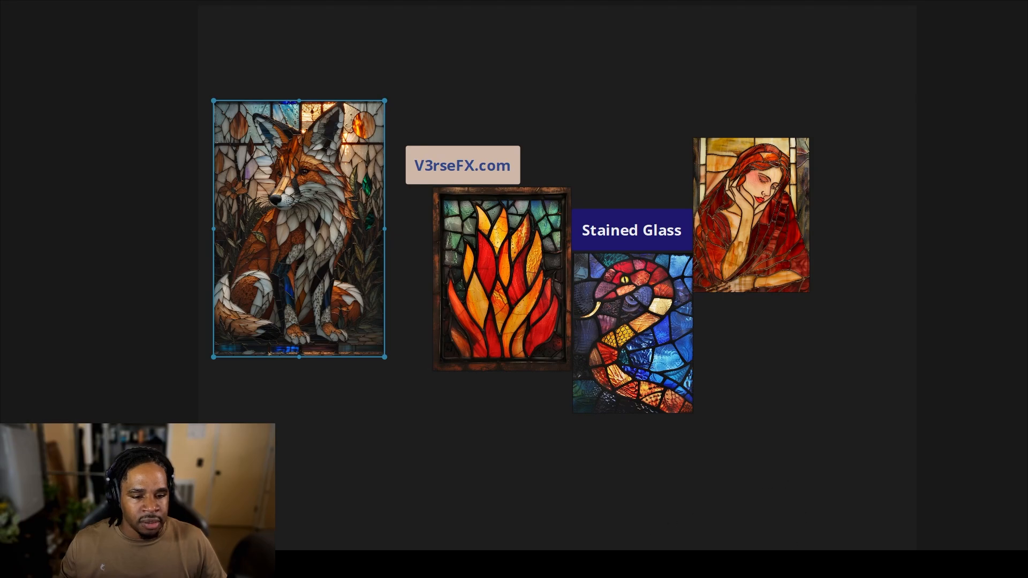
{"action": "left_click", "coordinate": [511, 510]}
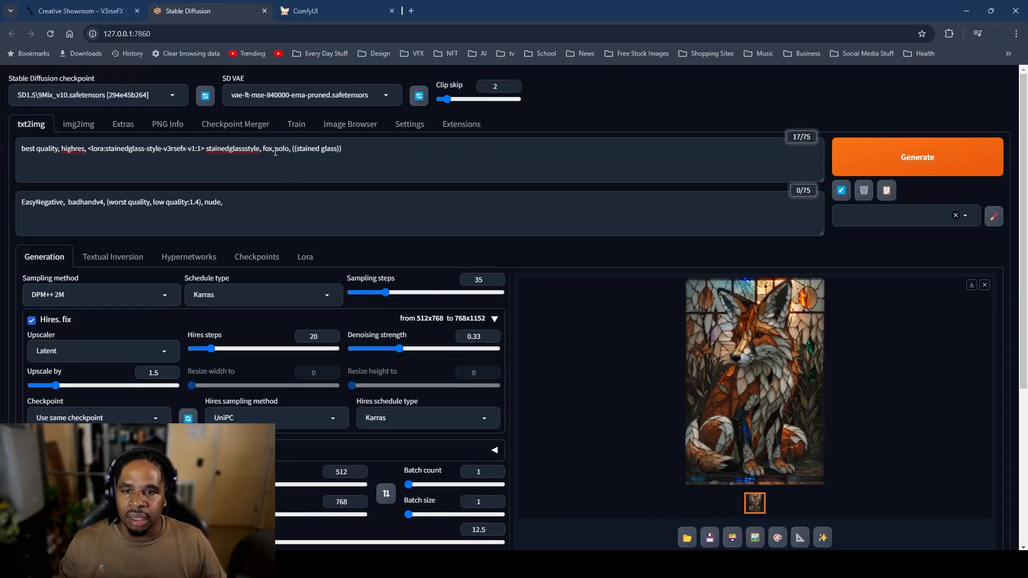
Step: Change the prompt's LoRA to stainedglass-style-v3rsefx-v2, generate the fox image again, view it enlarged and close it
{"action": "left_click", "coordinate": [195, 150]}
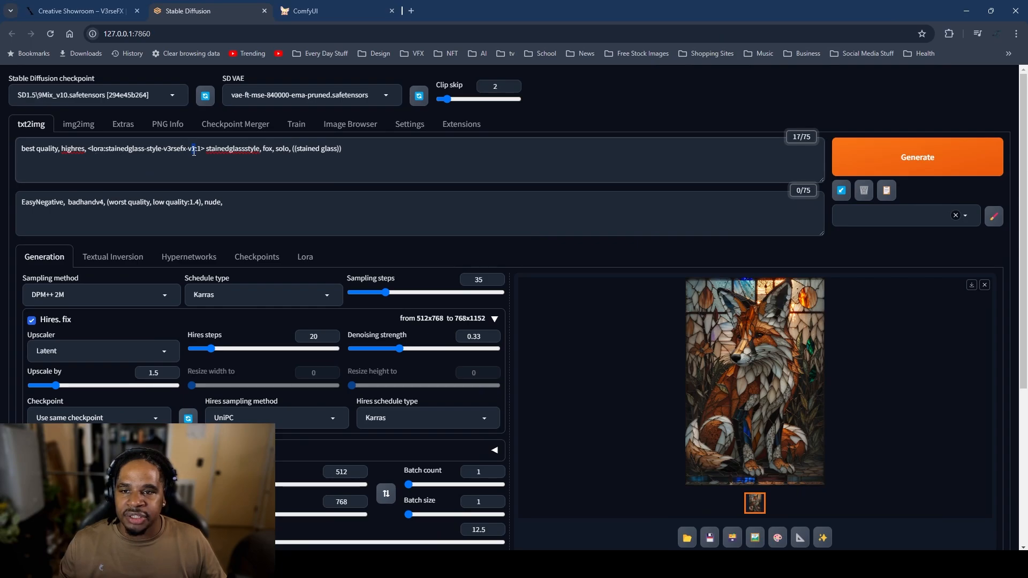
{"action": "key", "text": "BackSpace"}
{"action": "type", "text": "2"}
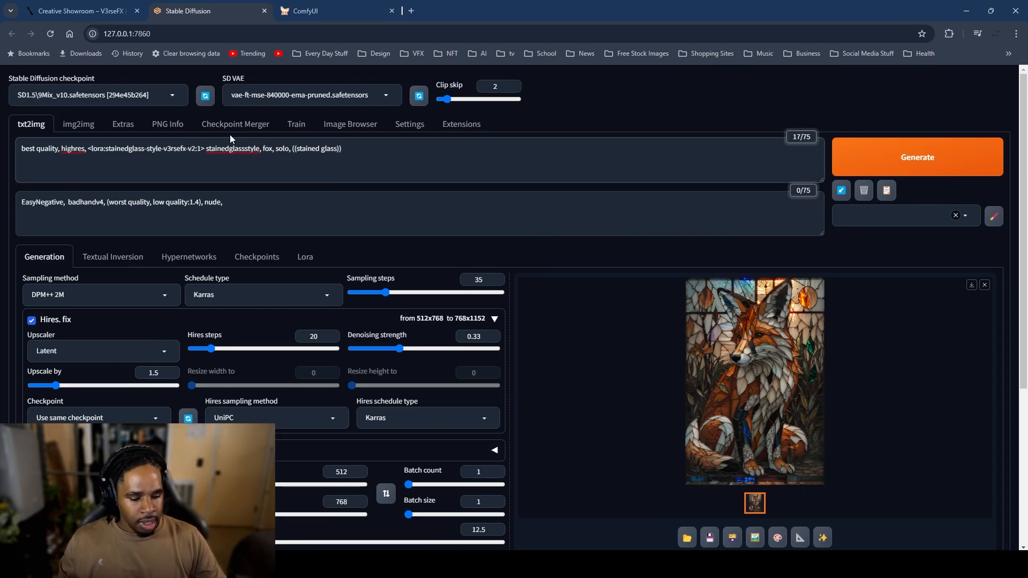
{"action": "left_click", "coordinate": [324, 208]}
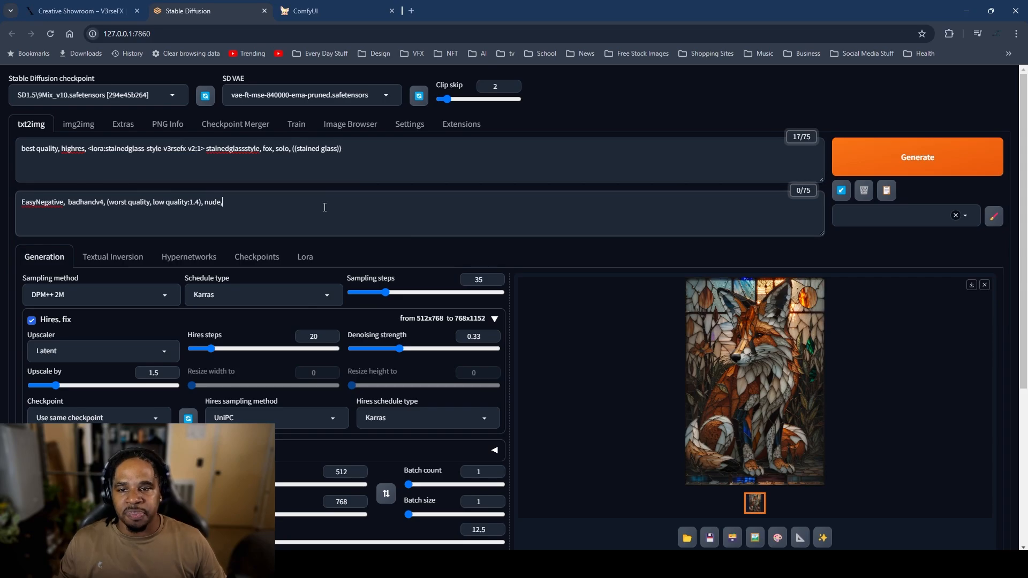
{"action": "left_click", "coordinate": [903, 167]}
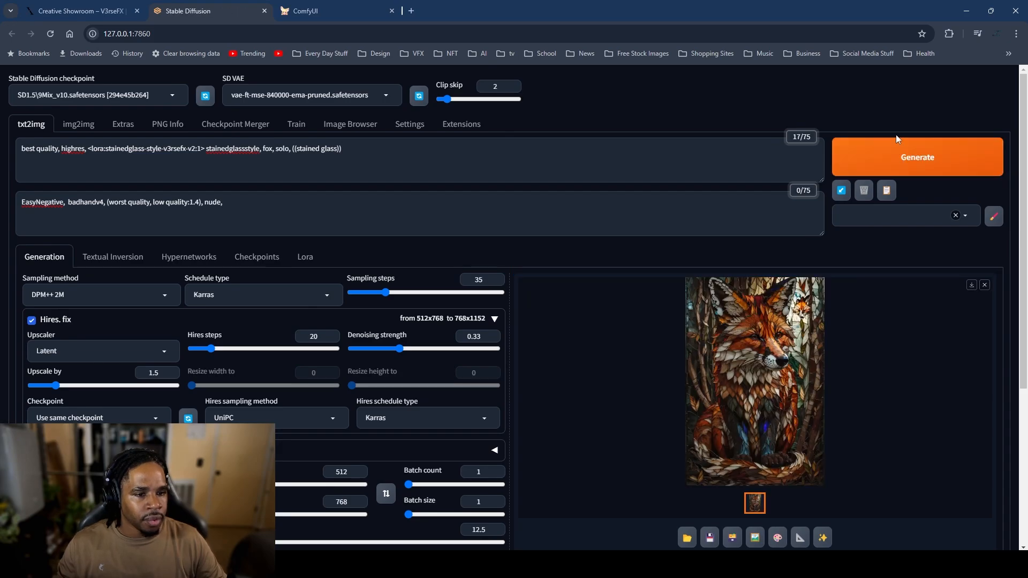
{"action": "left_click", "coordinate": [748, 411]}
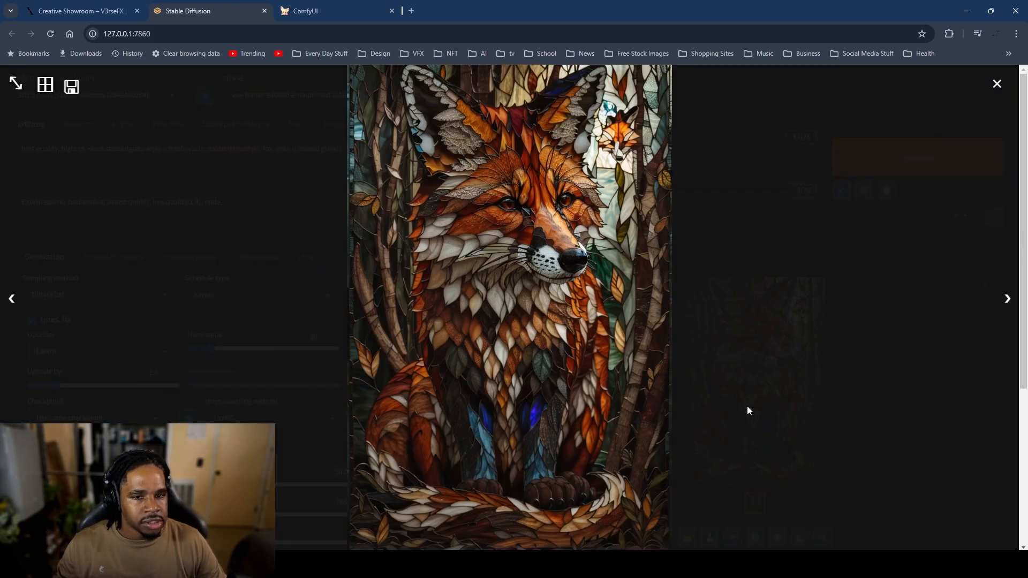
{"action": "left_click", "coordinate": [777, 395]}
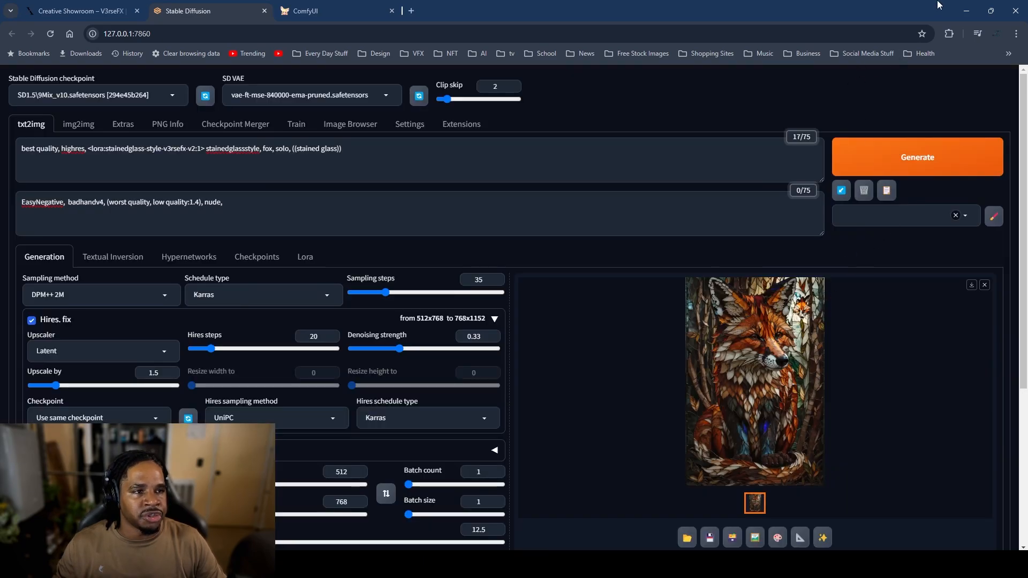
Step: Switch to the stainedglassMoodBoard, move the first fox image beside the woman picture, and add the new fox image on the flames side
{"action": "left_click", "coordinate": [963, 12]}
{"action": "left_click_drag", "start_coordinate": [380, 243], "coordinate": [907, 342]}
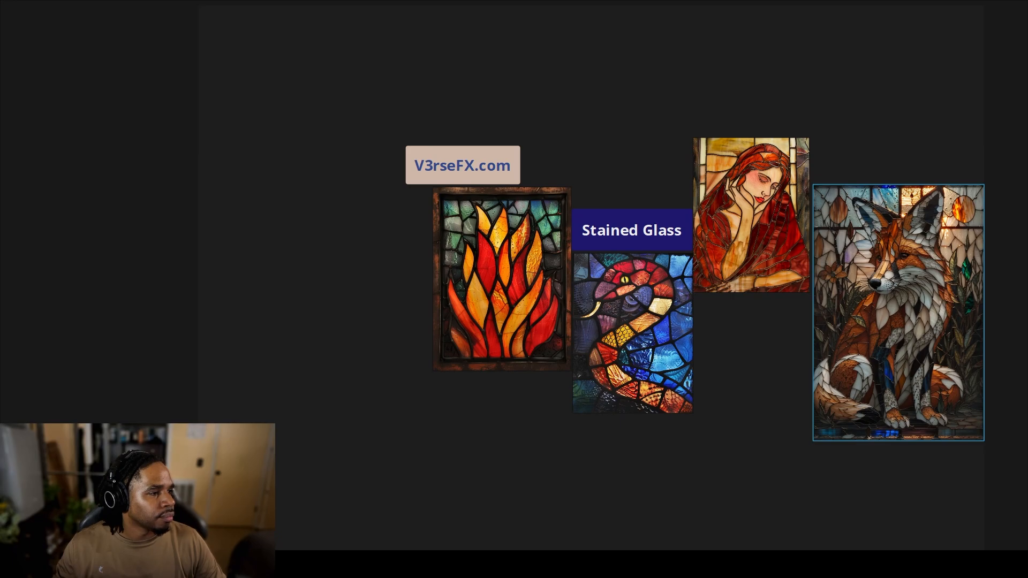
{"action": "left_click_drag", "start_coordinate": [314, 300], "coordinate": [308, 239]}
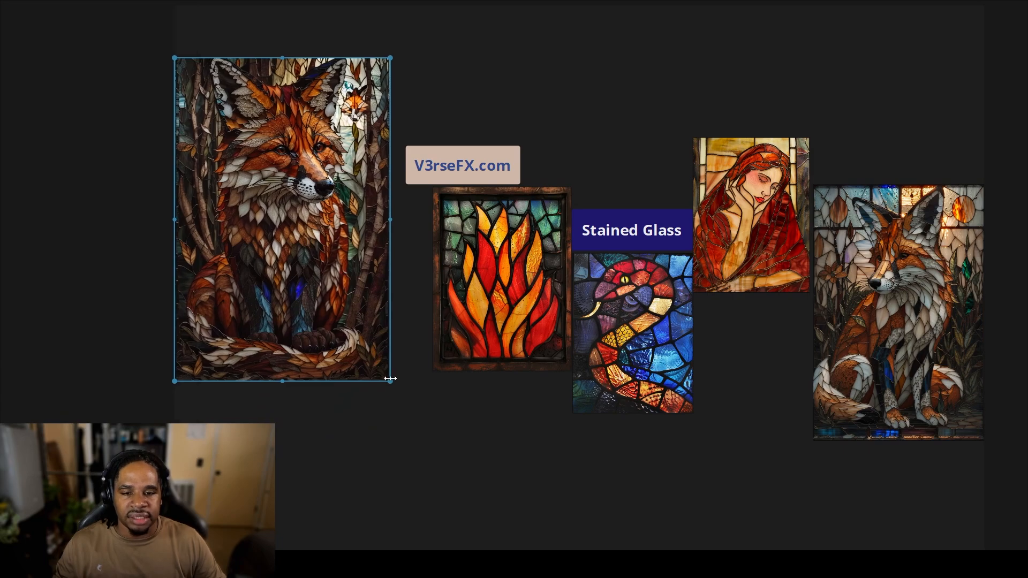
Step: Scale the new fox image down, align it beside the flames picture, and return to Stable Diffusion
{"action": "left_click_drag", "start_coordinate": [390, 379], "coordinate": [353, 328]}
{"action": "left_click_drag", "start_coordinate": [300, 269], "coordinate": [363, 387]}
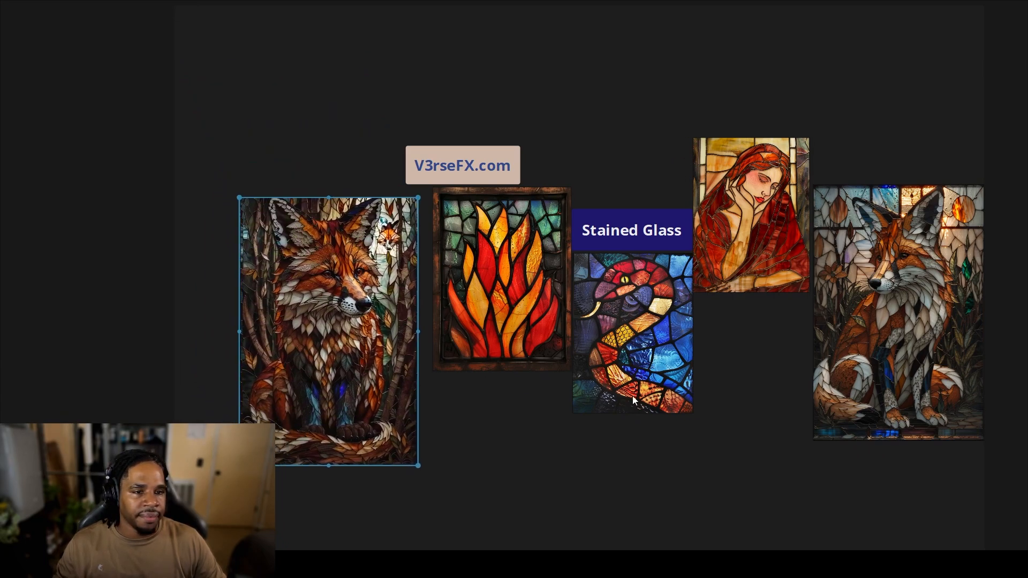
{"action": "left_click_drag", "start_coordinate": [581, 392], "coordinate": [490, 387]}
{"action": "mouse_move", "coordinate": [527, 562]}
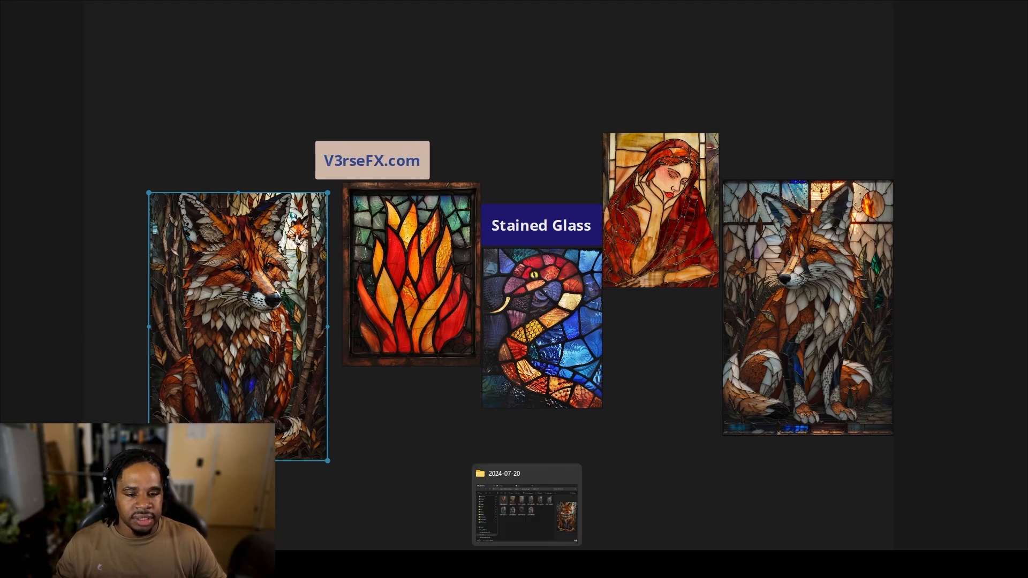
{"action": "left_click", "coordinate": [485, 479]}
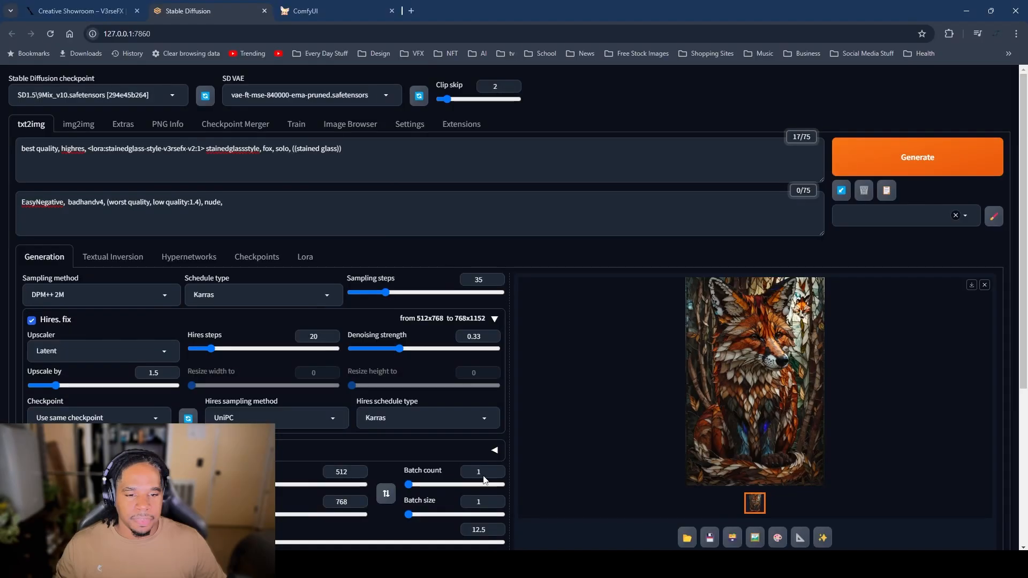
Step: Change the prompt's LoRA back to stainedglass-style-v3rsefx-v1 and replace the subject "fox" with "castle"
{"action": "left_click", "coordinate": [189, 152]}
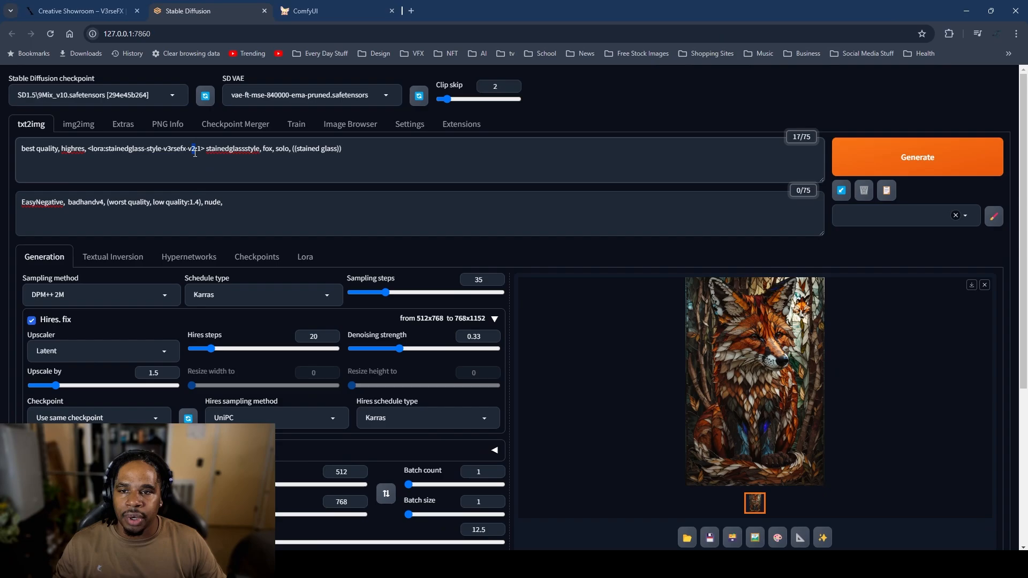
{"action": "key", "text": "BackSpace"}
{"action": "type", "text": "1"}
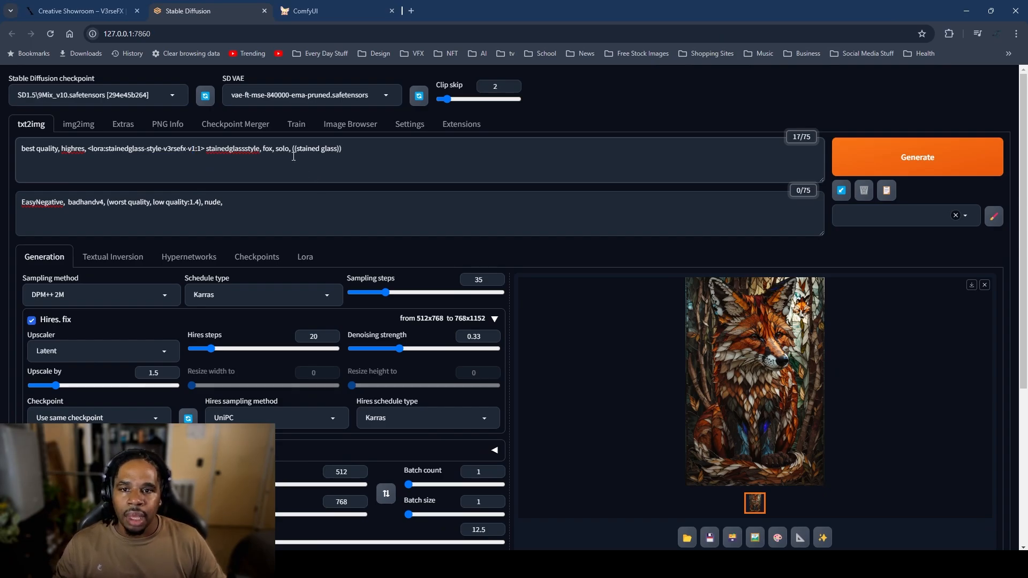
{"action": "double_click", "coordinate": [267, 148]}
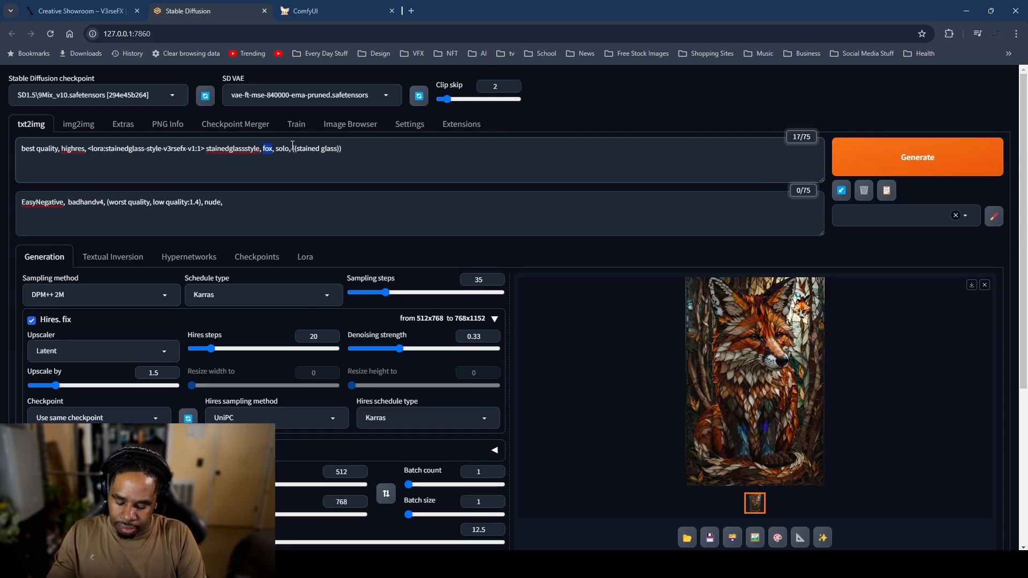
{"action": "type", "text": "cas"}
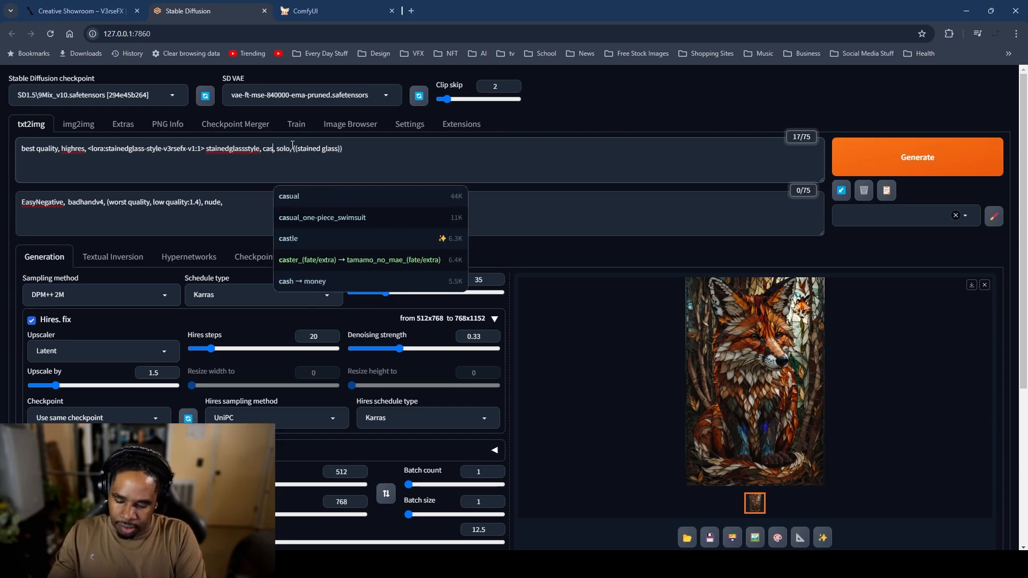
{"action": "type", "text": "tle"}
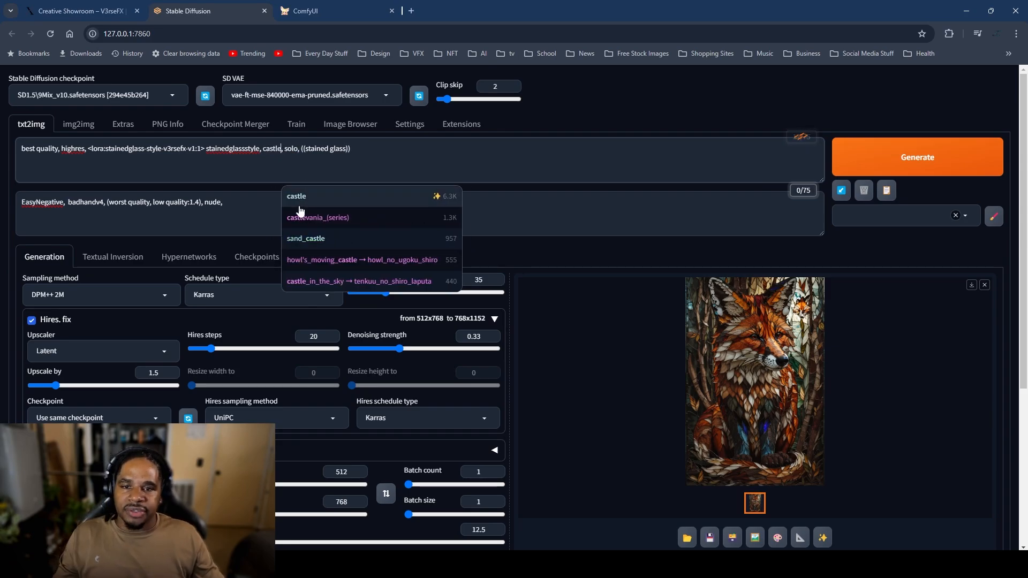
{"action": "left_click", "coordinate": [300, 210]}
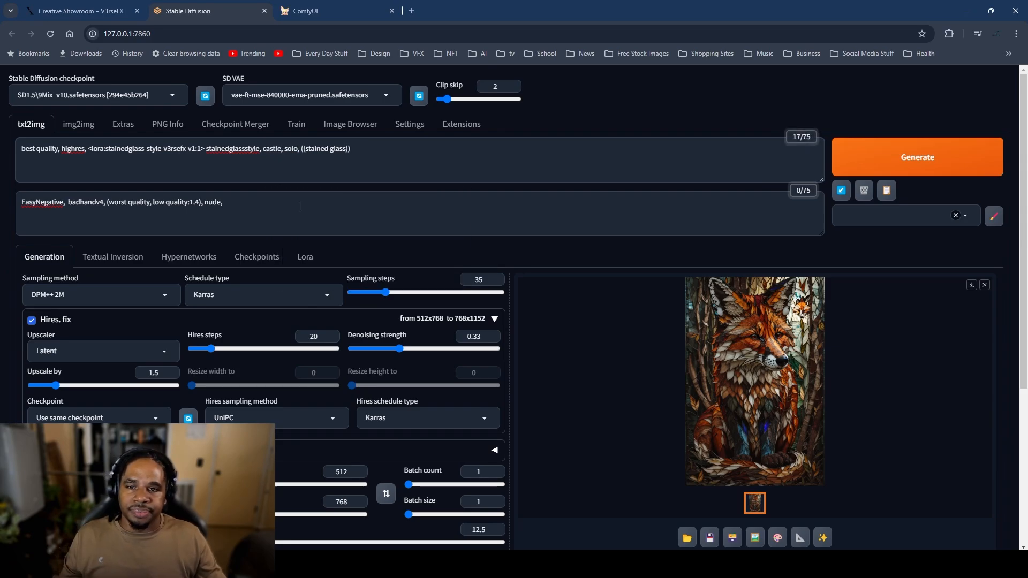
Step: Generate the castle image, inspect it enlarged and close the enlarged view
{"action": "left_click", "coordinate": [912, 162]}
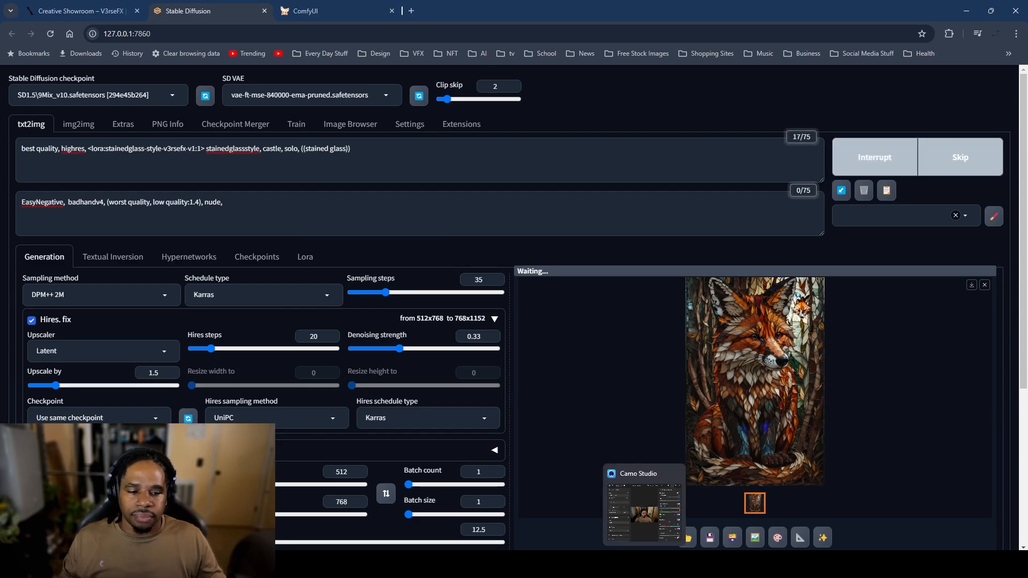
{"action": "mouse_move", "coordinate": [503, 564]}
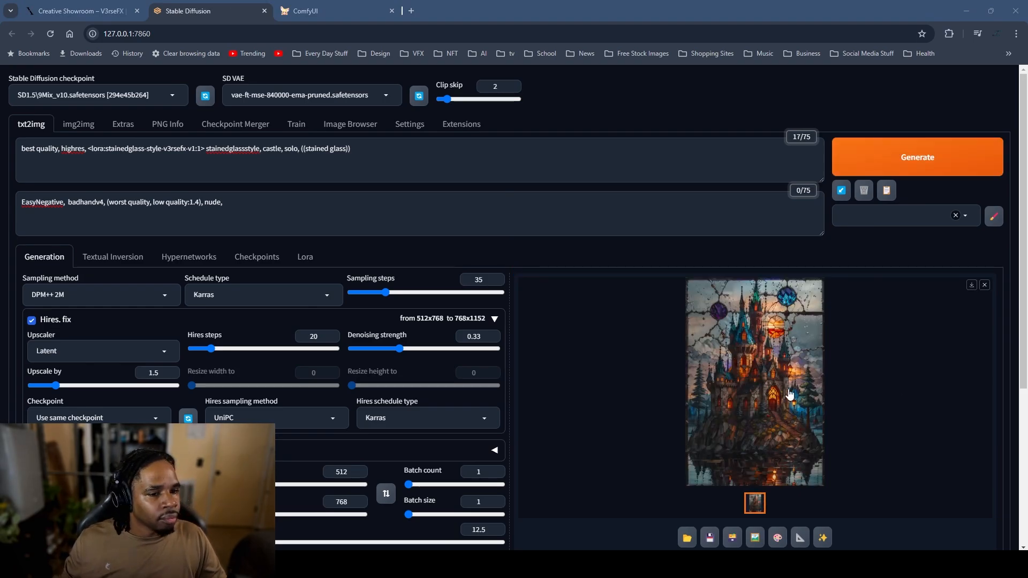
{"action": "left_click", "coordinate": [765, 395]}
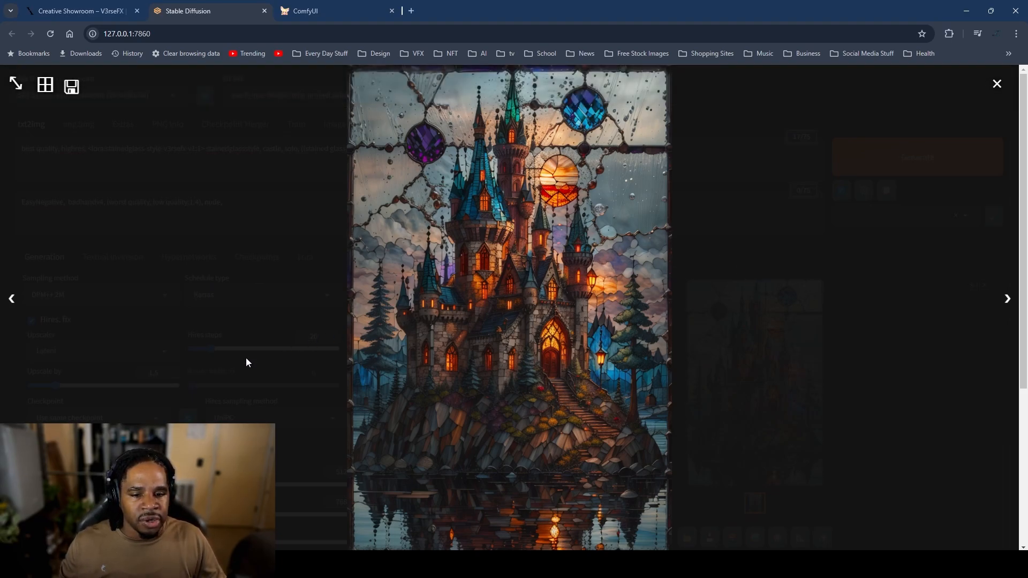
{"action": "left_click", "coordinate": [506, 340]}
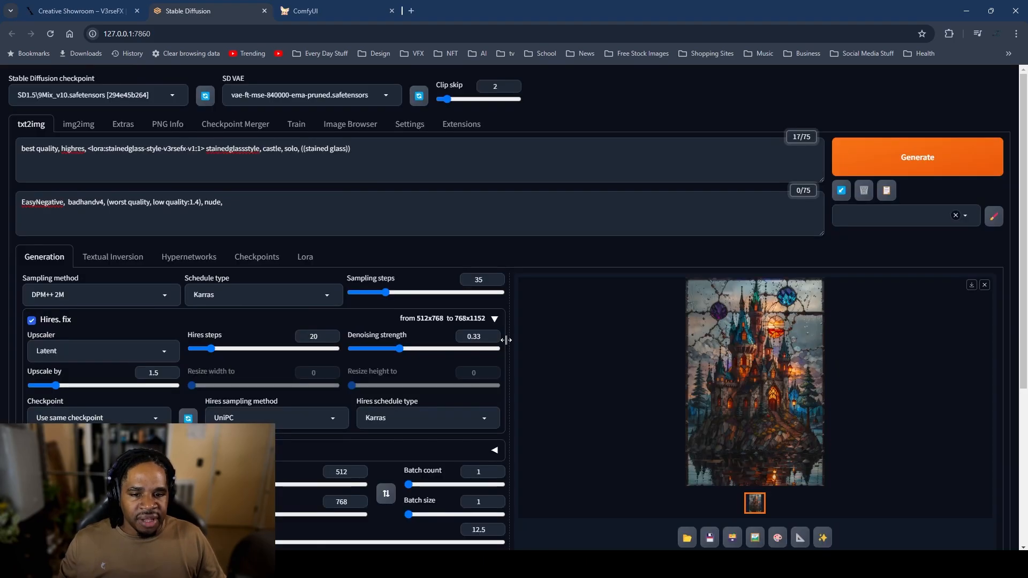
{"action": "left_click", "coordinate": [725, 373]}
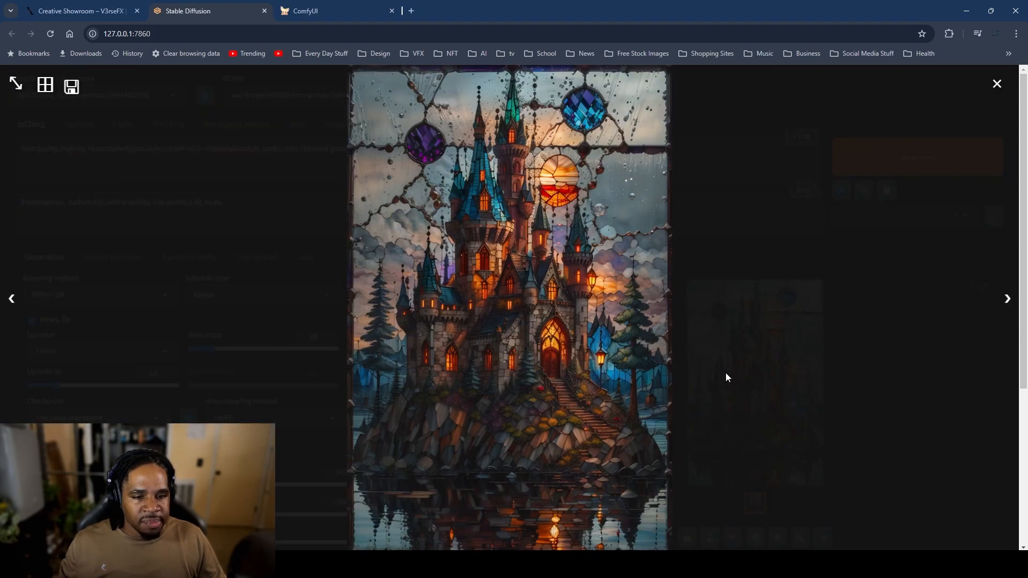
{"action": "left_click", "coordinate": [848, 369]}
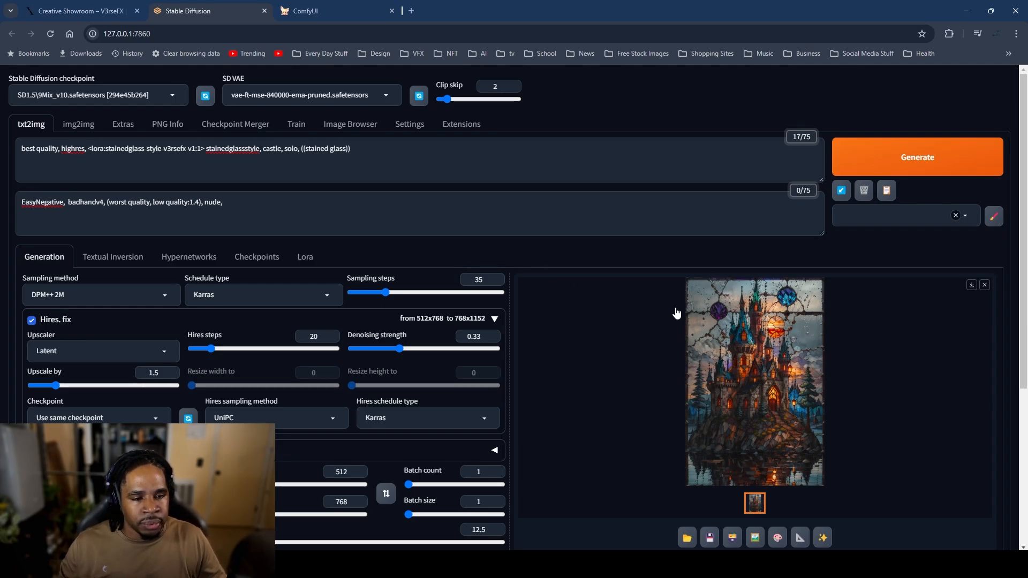
Step: Append "window," to the end of the prompt, generate the castle again, view it enlarged and close it
{"action": "left_click", "coordinate": [400, 156]}
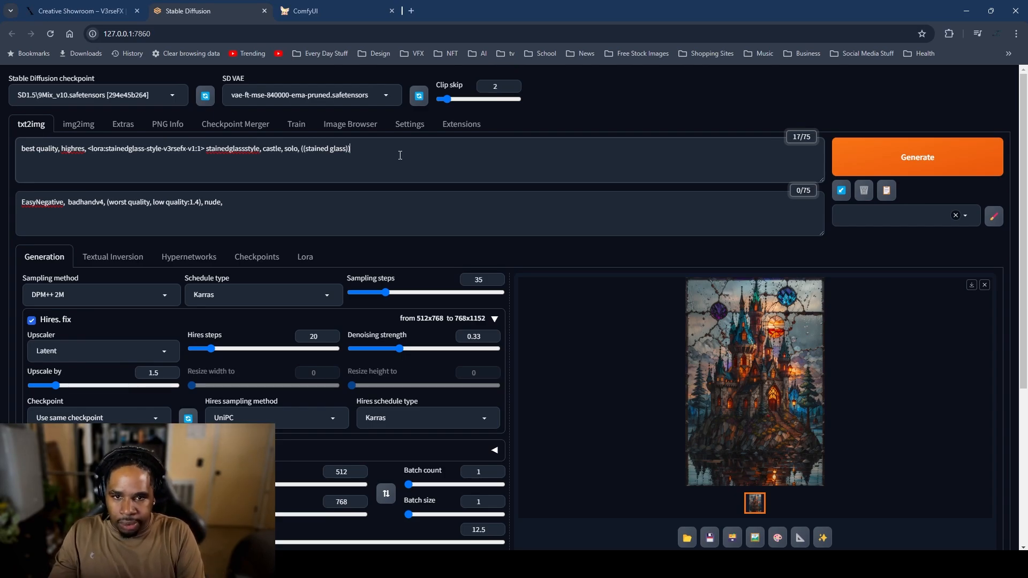
{"action": "type", "text": ", window"}
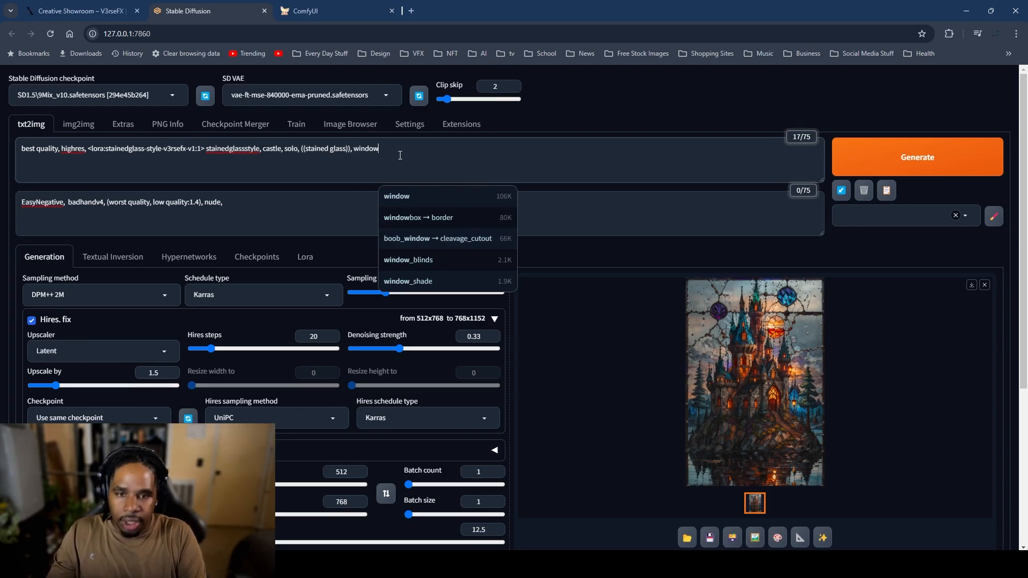
{"action": "type", "text": ","}
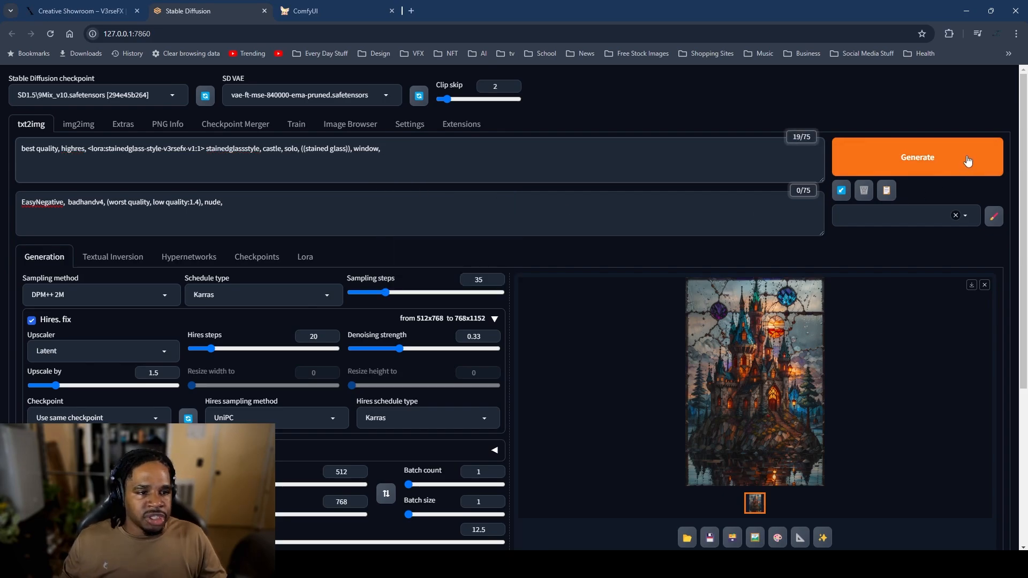
{"action": "left_click", "coordinate": [984, 173]}
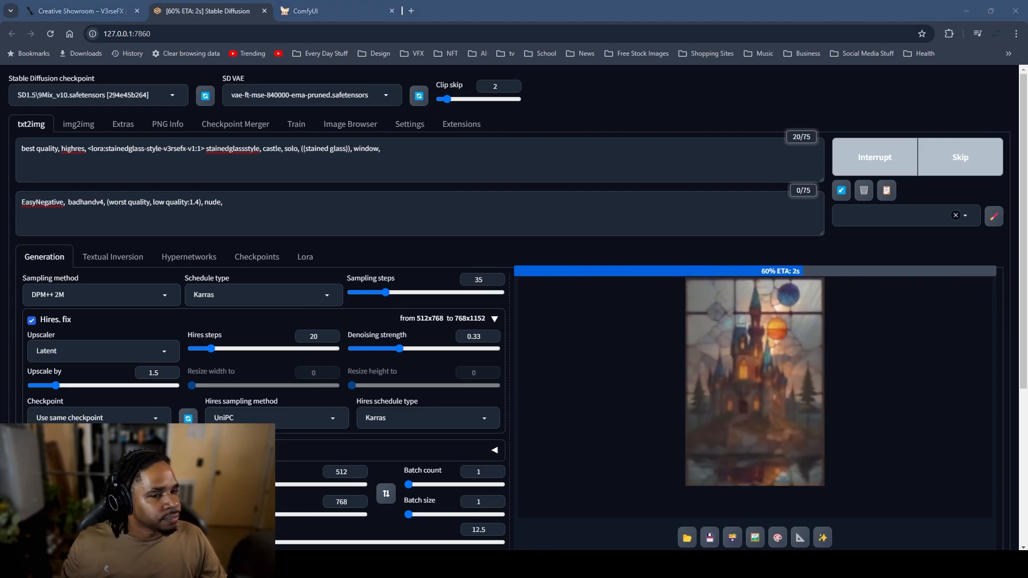
{"action": "left_click", "coordinate": [751, 432]}
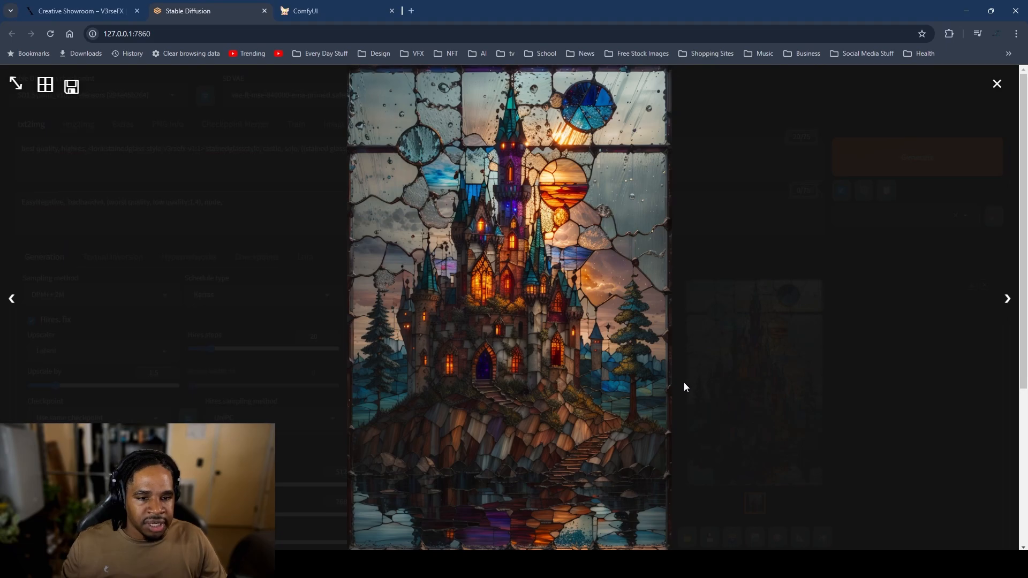
{"action": "left_click", "coordinate": [805, 290]}
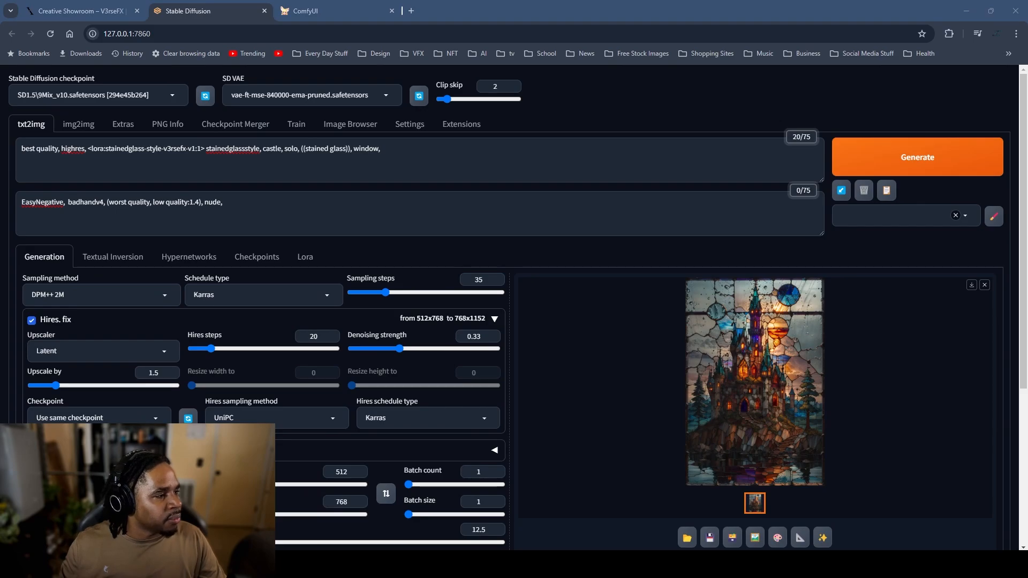
Step: Switch to the stainedglassMoodBoard and place the new castle image below the snake and woman pictures
{"action": "left_click", "coordinate": [967, 10]}
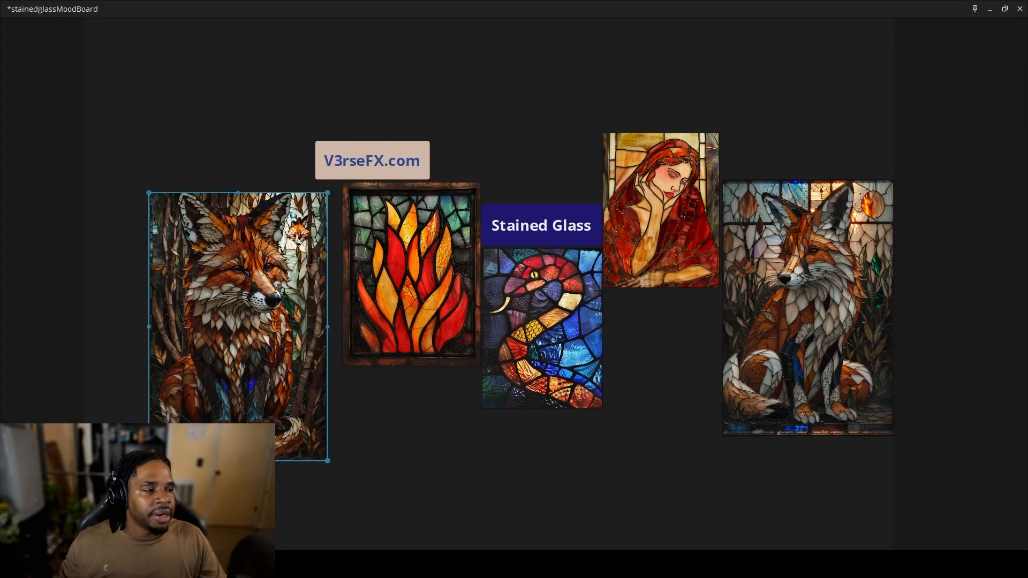
{"action": "left_click_drag", "start_coordinate": [389, 127], "coordinate": [153, 86]}
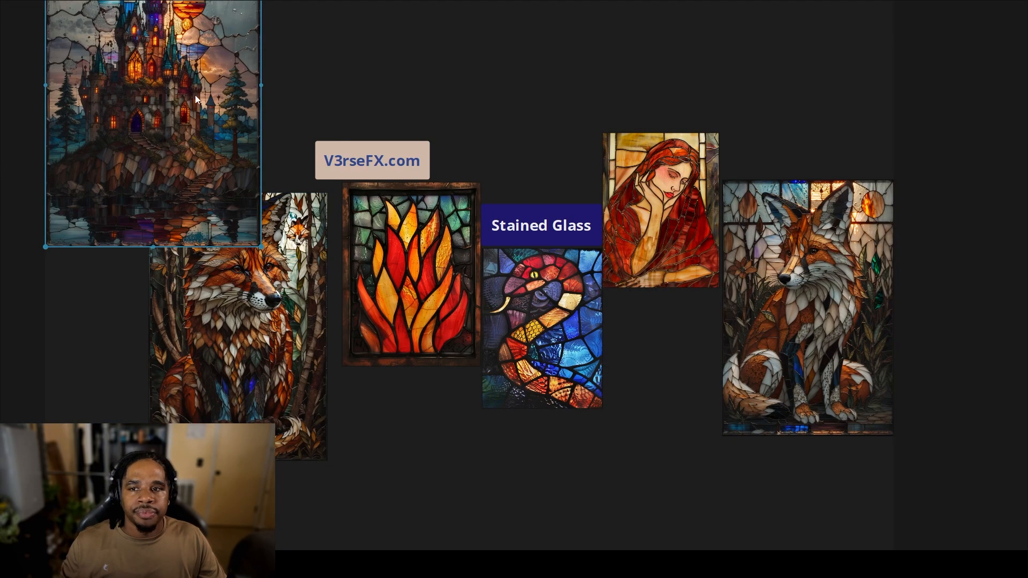
{"action": "scroll", "coordinate": [286, 129], "scroll_direction": "down", "scroll_amount": 3}
{"action": "scroll", "coordinate": [231, 108], "scroll_direction": "up", "scroll_amount": 2}
{"action": "left_click_drag", "start_coordinate": [219, 115], "coordinate": [657, 453]}
{"action": "scroll", "coordinate": [800, 470], "scroll_direction": "down", "scroll_amount": 2}
{"action": "left_click", "coordinate": [803, 477]}
{"action": "scroll", "coordinate": [782, 416], "scroll_direction": "up", "scroll_amount": 3}
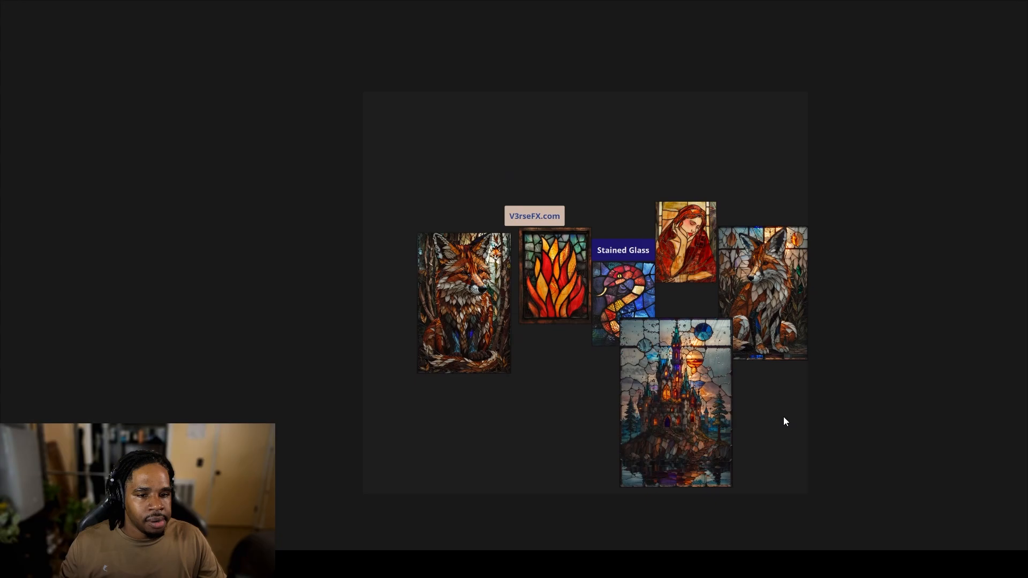
Step: Move the woman picture, the fox picture beside it and the snake picture slightly down on the mood board
{"action": "left_click_drag", "start_coordinate": [644, 182], "coordinate": [647, 243]}
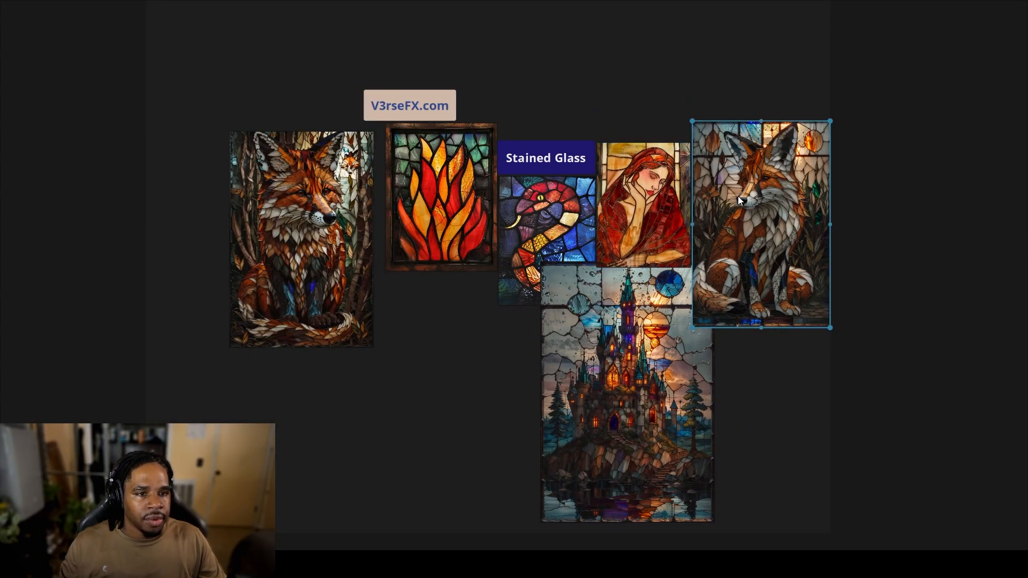
{"action": "left_click_drag", "start_coordinate": [737, 196], "coordinate": [738, 257]}
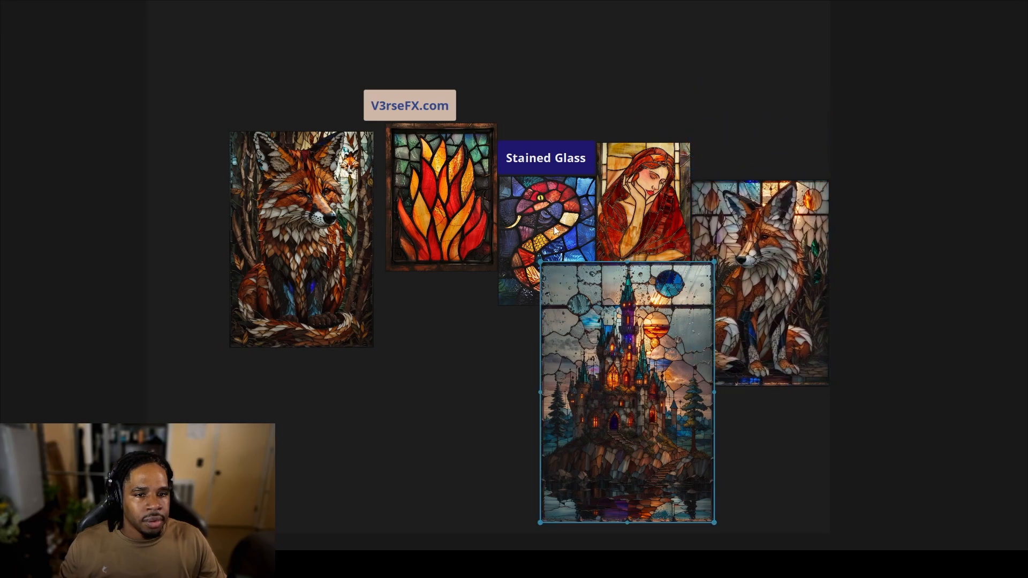
{"action": "left_click_drag", "start_coordinate": [554, 226], "coordinate": [552, 244]}
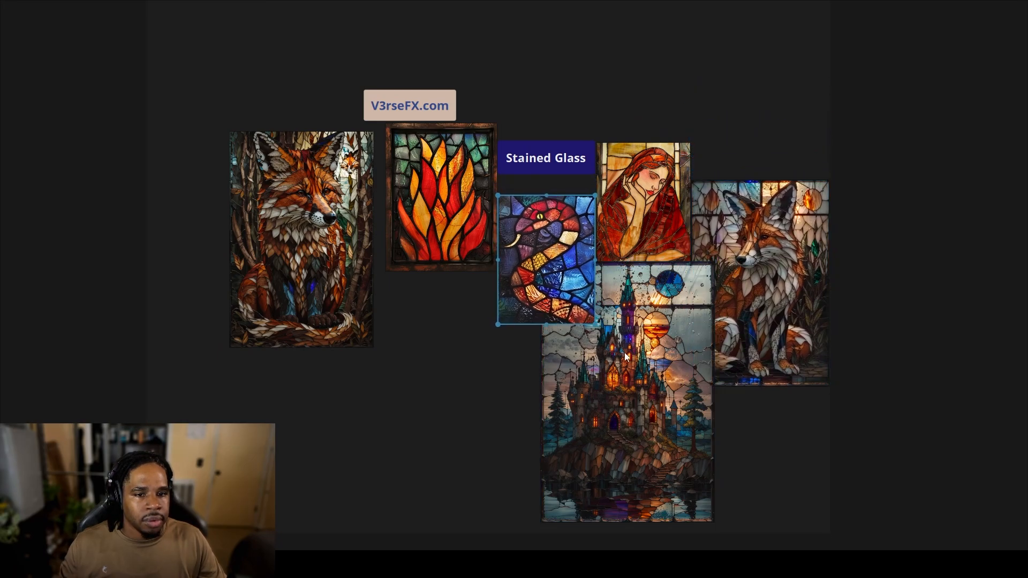
Step: Nudge the castle picture slightly down, shift the flames picture left and move the snake picture back up beneath the Stained Glass label
{"action": "left_click", "coordinate": [638, 377]}
{"action": "left_click", "coordinate": [952, 272]}
{"action": "mouse_move", "coordinate": [625, 356]}
{"action": "left_mouse_down"}
{"action": "mouse_move", "coordinate": [620, 373]}
{"action": "mouse_move", "coordinate": [622, 361]}
{"action": "left_mouse_up"}
{"action": "left_click_drag", "start_coordinate": [481, 232], "coordinate": [467, 233]}
{"action": "left_click", "coordinate": [558, 252]}
{"action": "left_click_drag", "start_coordinate": [559, 251], "coordinate": [553, 234]}
{"action": "left_click", "coordinate": [598, 396]}
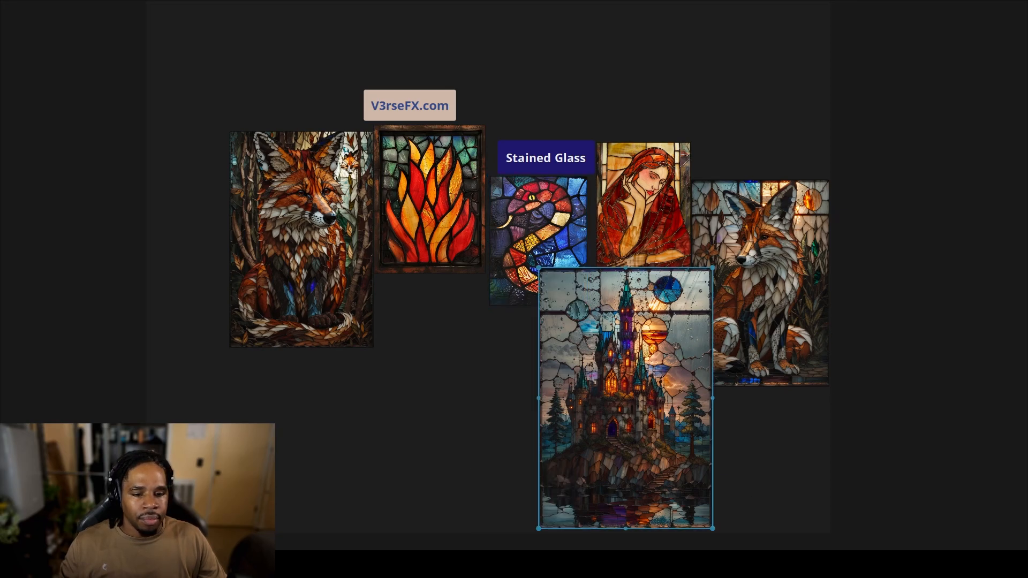
Step: Switch to Stable Diffusion and change the prompt's LoRA to stainedglass-style-v3rsefx-v2
{"action": "mouse_move", "coordinate": [530, 546]}
{"action": "left_click", "coordinate": [500, 510]}
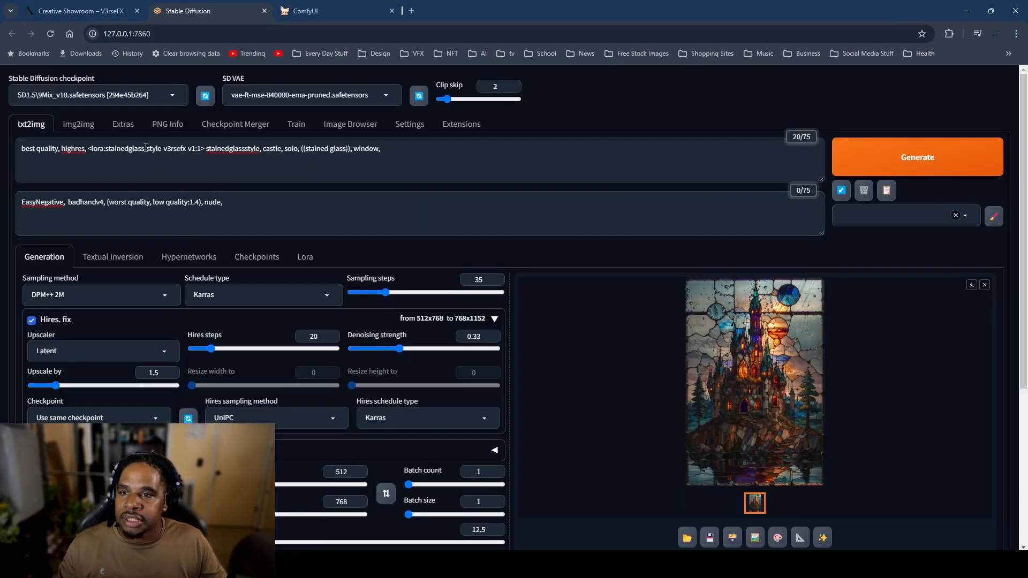
{"action": "double_click", "coordinate": [192, 151]}
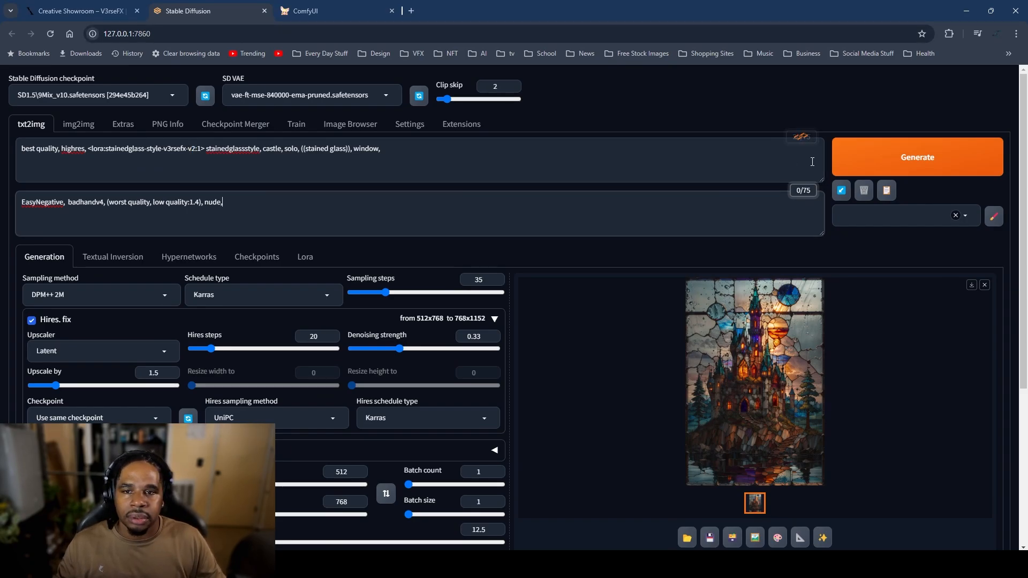
Step: Generate the castle with the v2 LoRA, inspect the image enlarged and close the enlarged view
{"action": "left_click", "coordinate": [844, 161]}
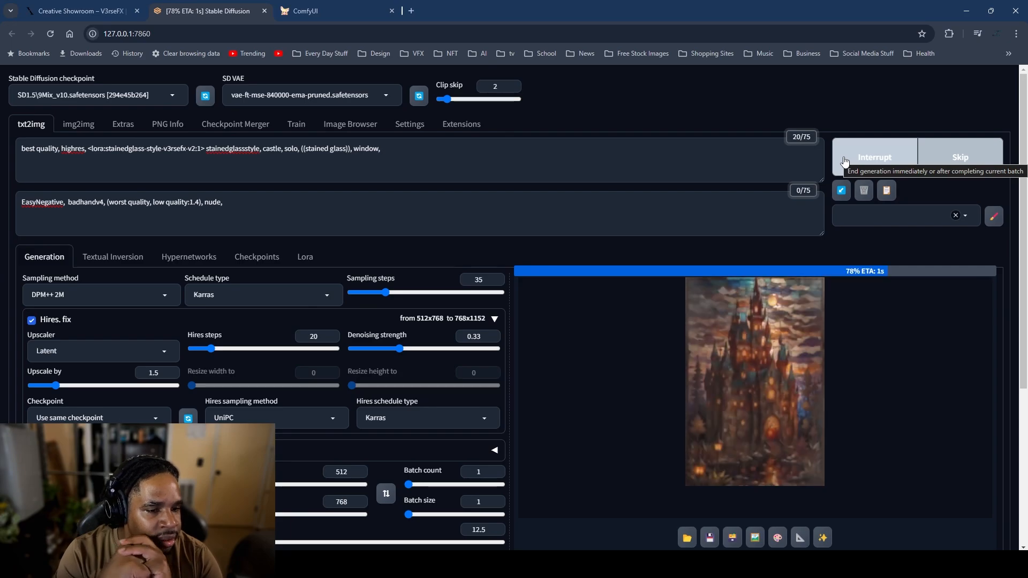
{"action": "left_click", "coordinate": [732, 422]}
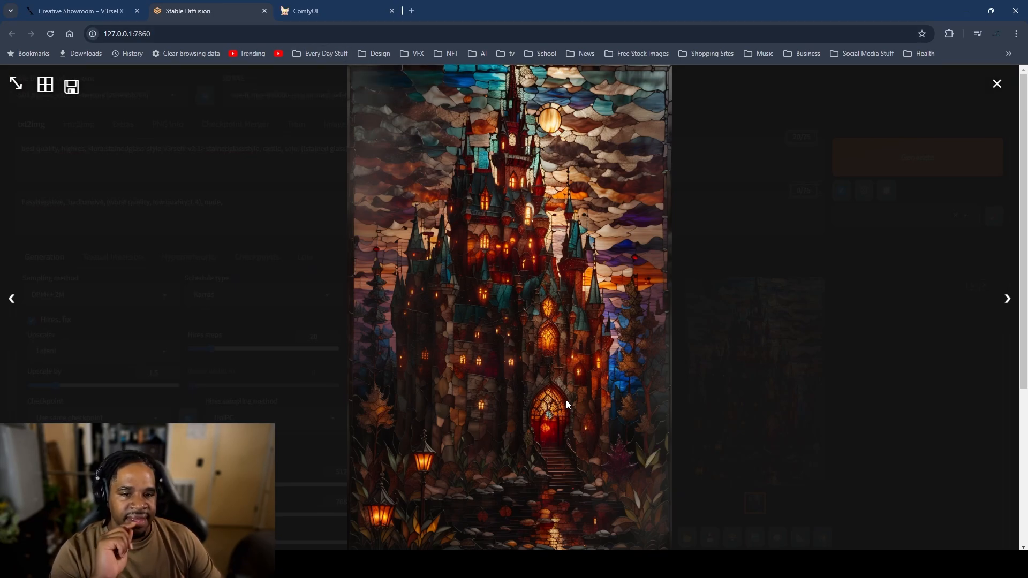
{"action": "left_click", "coordinate": [987, 283]}
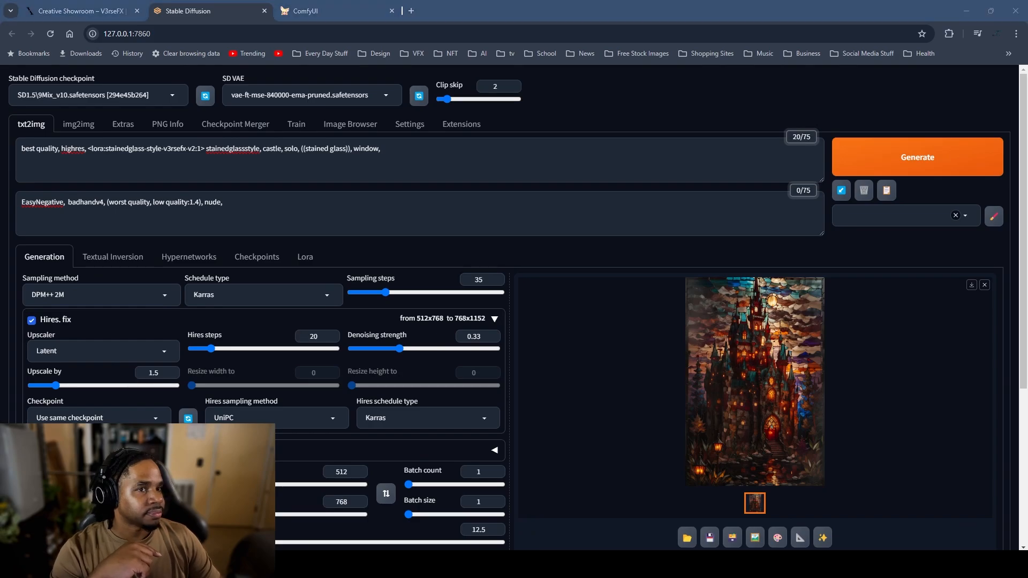
Step: Return to the stainedglassMoodBoard, paste the v2 castle image and place it to the left of the first castle for comparison
{"action": "left_click", "coordinate": [966, 11]}
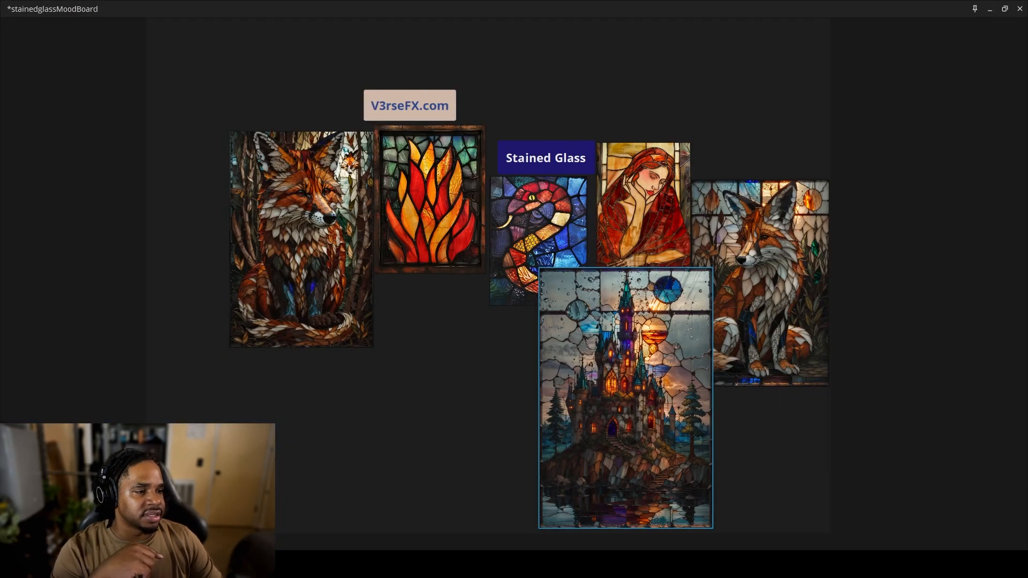
{"action": "key", "text": "ctrl+v"}
{"action": "scroll", "coordinate": [483, 462], "scroll_direction": "down", "scroll_amount": 2}
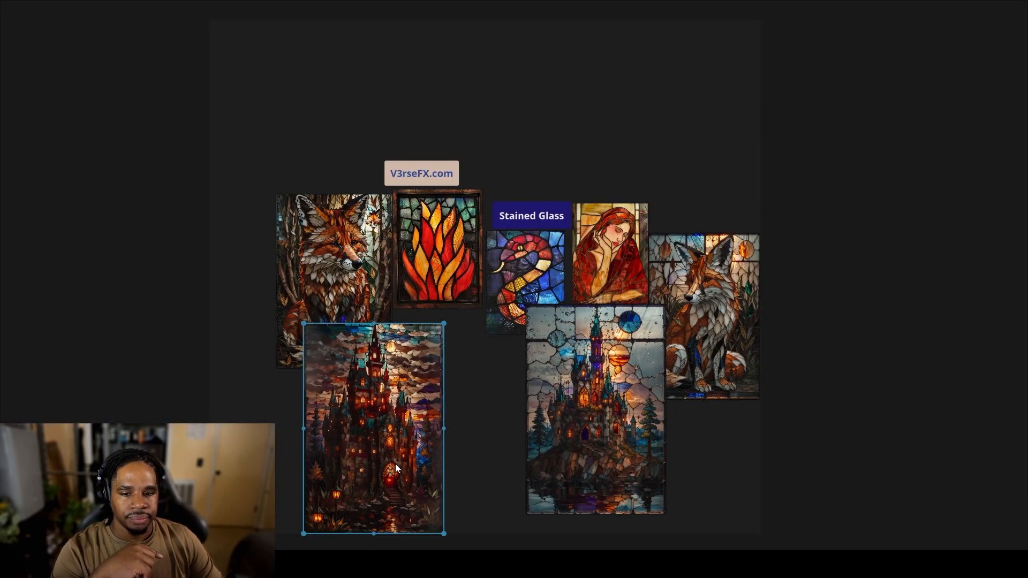
{"action": "left_click_drag", "start_coordinate": [395, 464], "coordinate": [449, 455]}
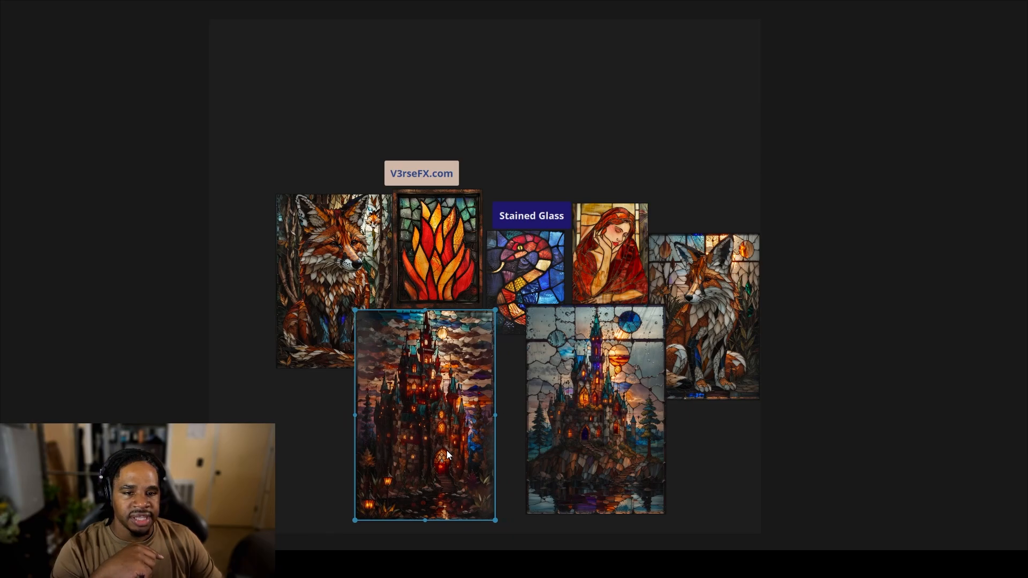
{"action": "left_click", "coordinate": [509, 324]}
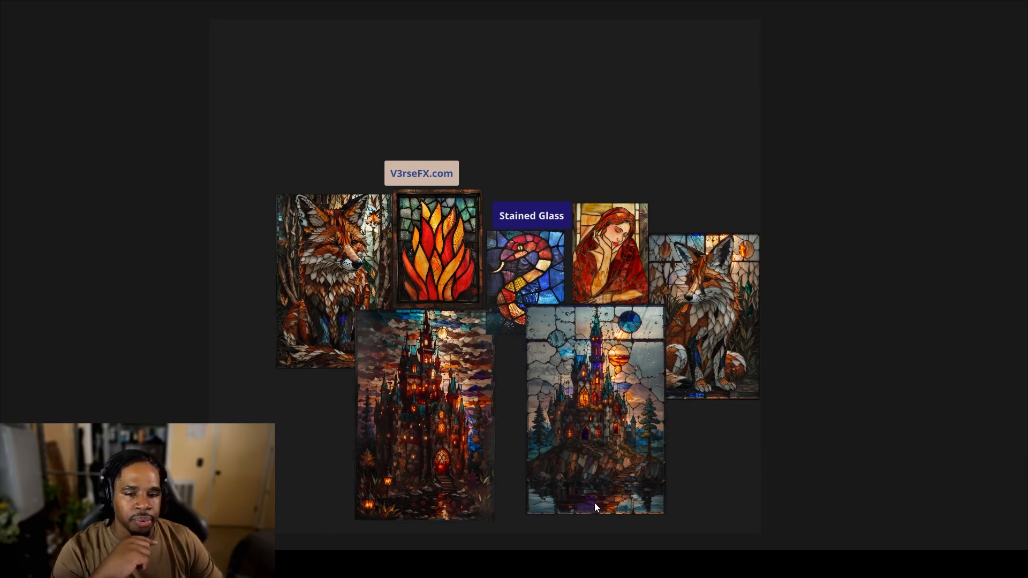
Step: Switch to Stable Diffusion, set the prompt's subject to "ship" with the stainedglass-style-v3rsefx-v1 LoRA, and generate the image
{"action": "mouse_move", "coordinate": [504, 562]}
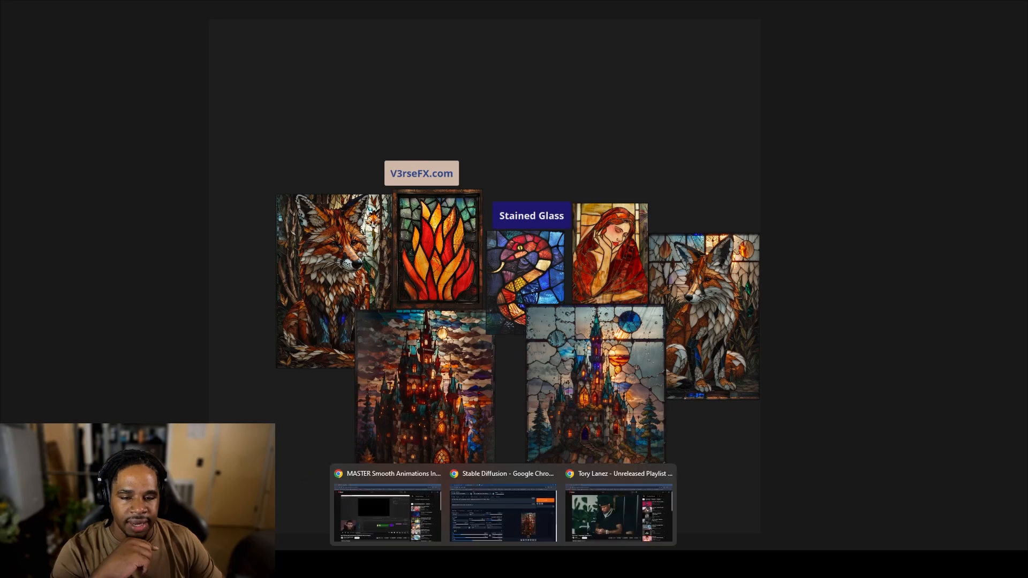
{"action": "left_click", "coordinate": [505, 514]}
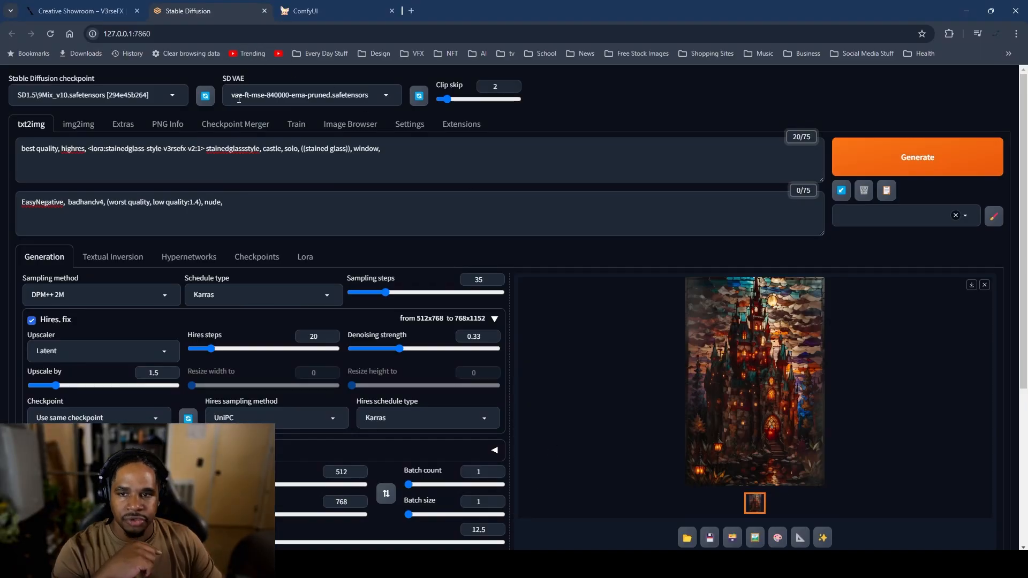
{"action": "double_click", "coordinate": [273, 149]}
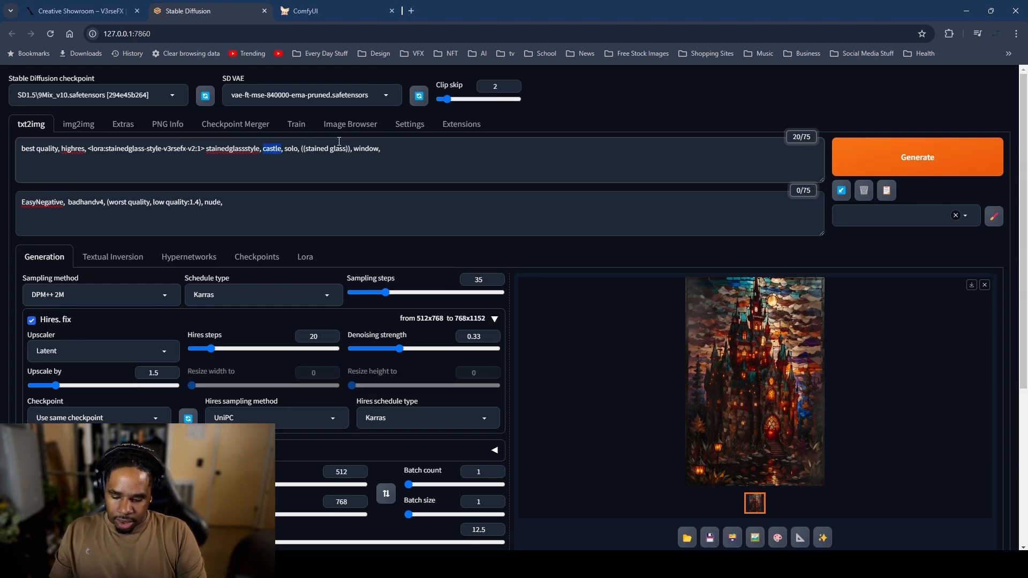
{"action": "type", "text": "ship"}
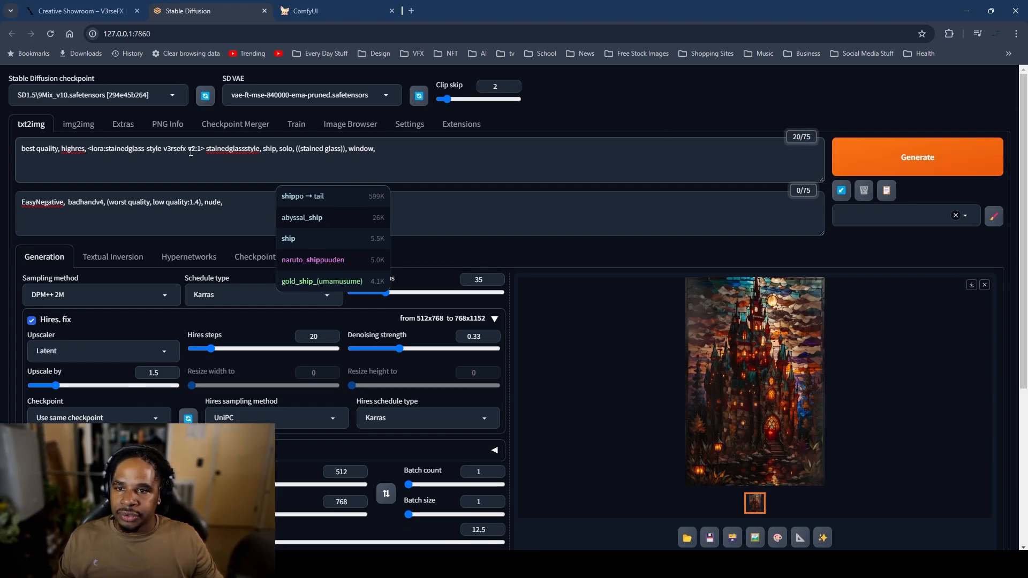
{"action": "type", "text": "1"}
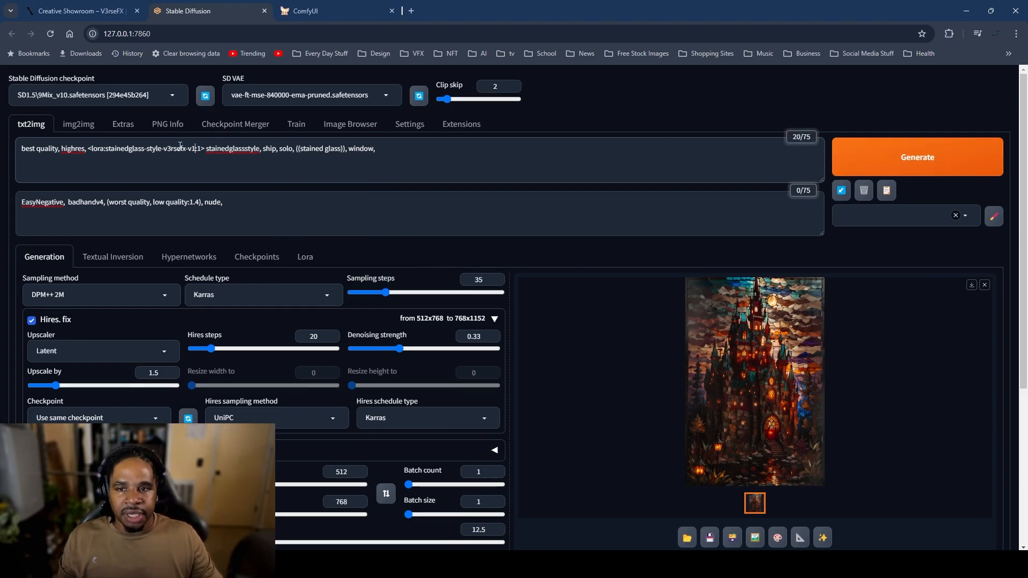
{"action": "left_click", "coordinate": [886, 164]}
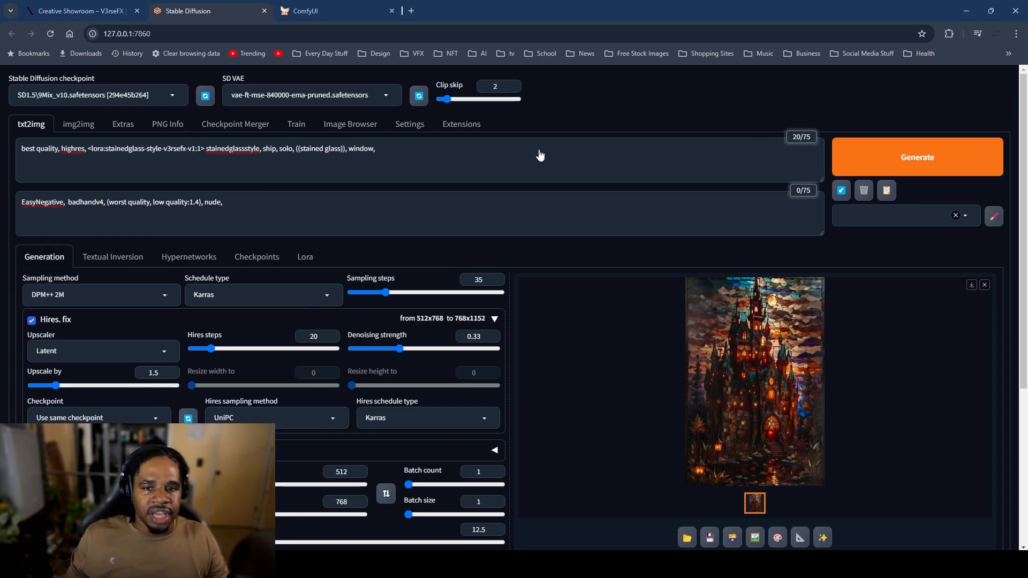
Step: Cut "window" from the end of the prompt, view the generated ship image enlarged and close it
{"action": "left_click", "coordinate": [367, 148]}
{"action": "double_click", "coordinate": [367, 148]}
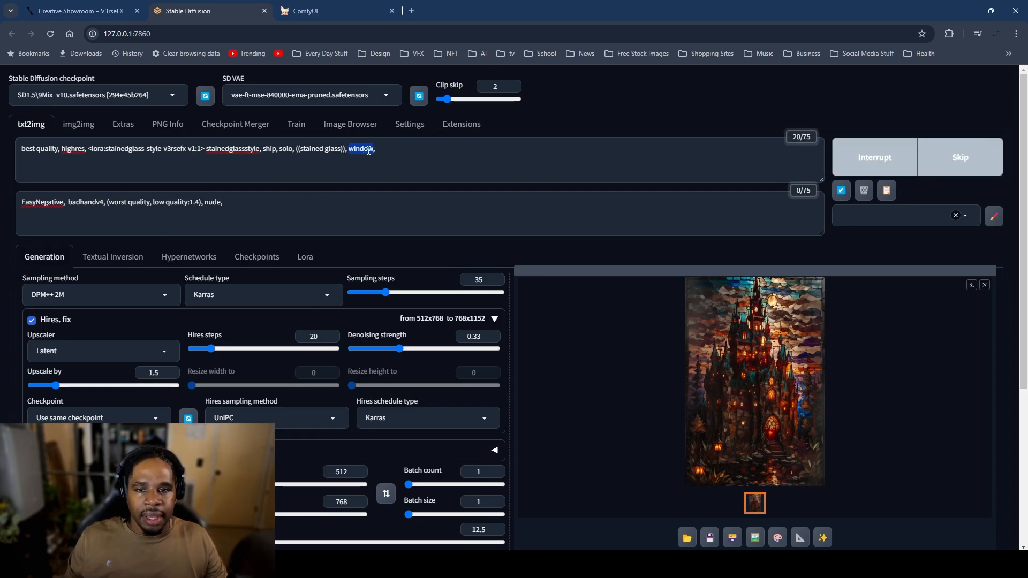
{"action": "mouse_move", "coordinate": [367, 148]}
{"action": "left_mouse_down"}
{"action": "mouse_move", "coordinate": [351, 149]}
{"action": "mouse_move", "coordinate": [360, 151]}
{"action": "left_mouse_up"}
{"action": "right_click", "coordinate": [360, 151]}
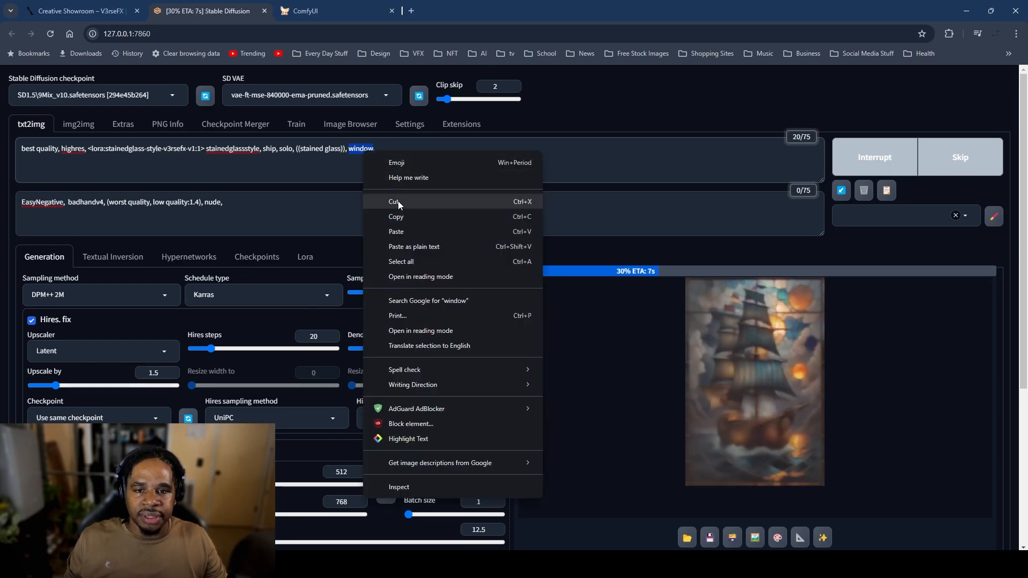
{"action": "left_click", "coordinate": [398, 201]}
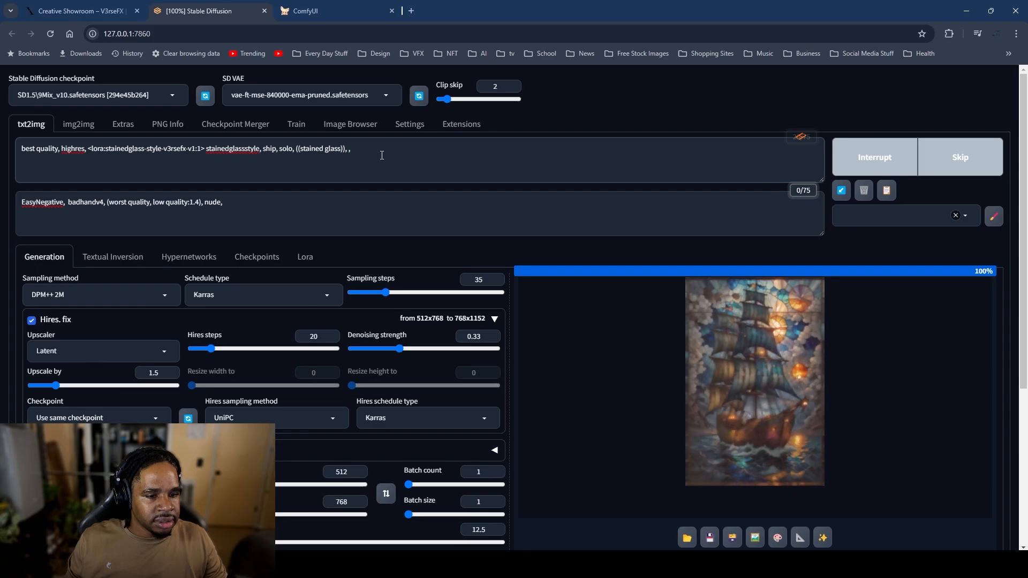
{"action": "left_click", "coordinate": [700, 379]}
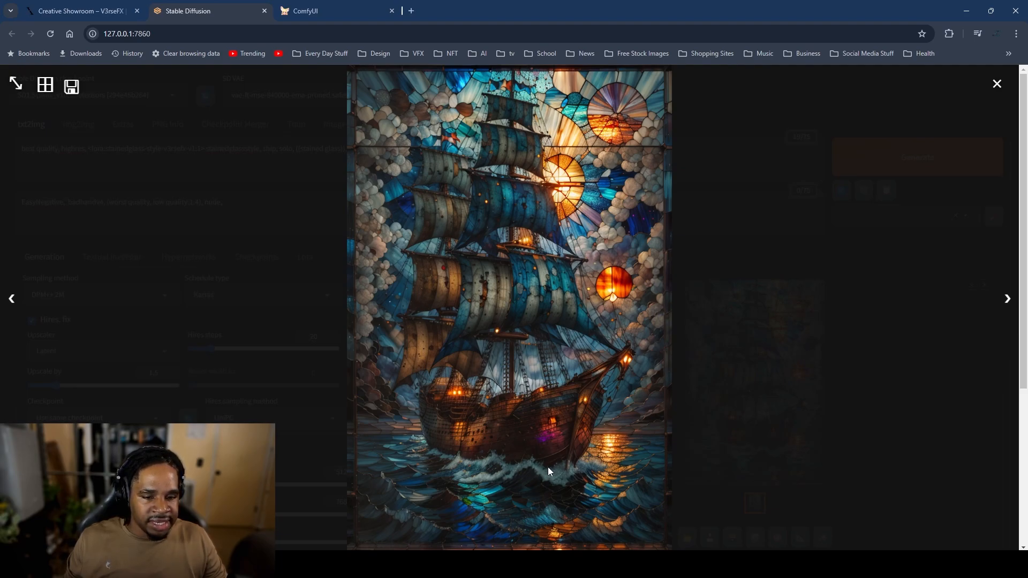
{"action": "left_click", "coordinate": [804, 307]}
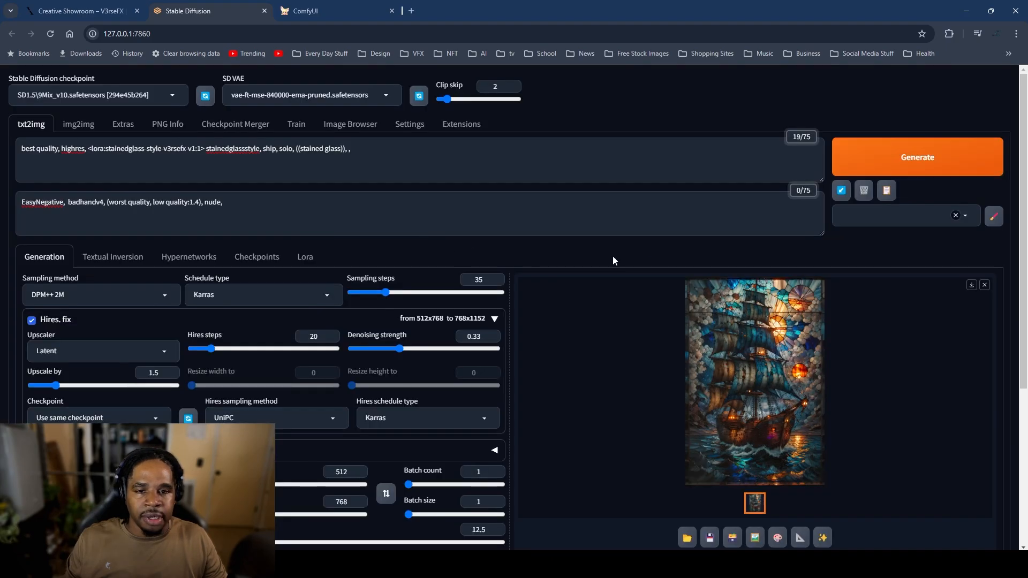
Step: Change the emphasised prompt term to "((stained glass window))" and delete the stray comma after it
{"action": "left_click", "coordinate": [341, 149]}
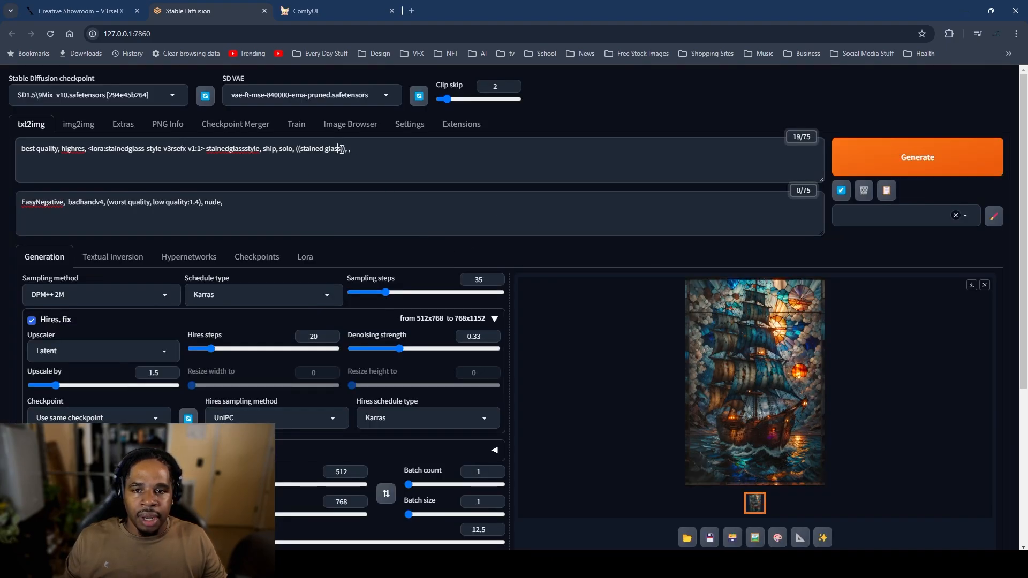
{"action": "type", "text": "window"}
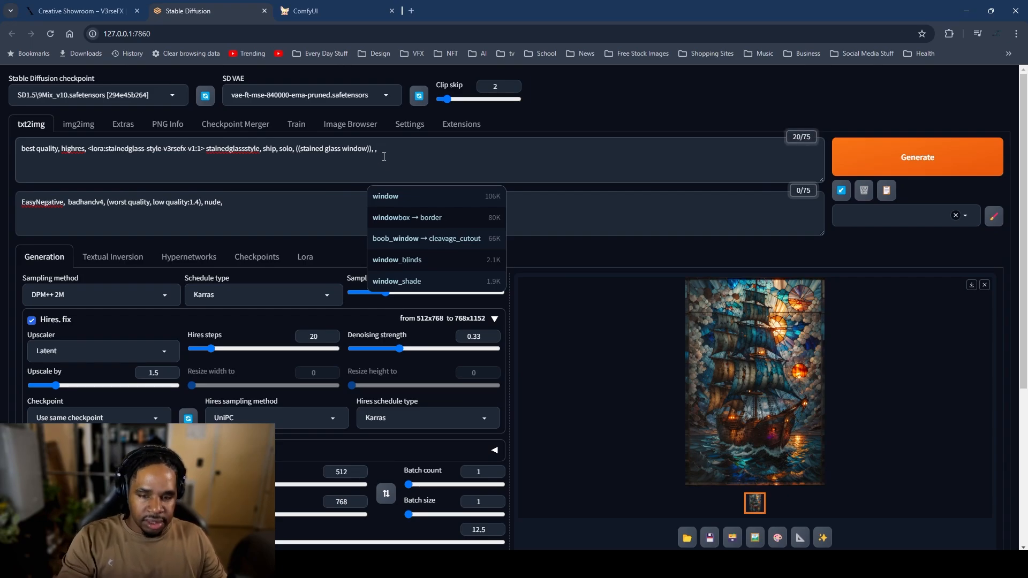
{"action": "left_click", "coordinate": [442, 155]}
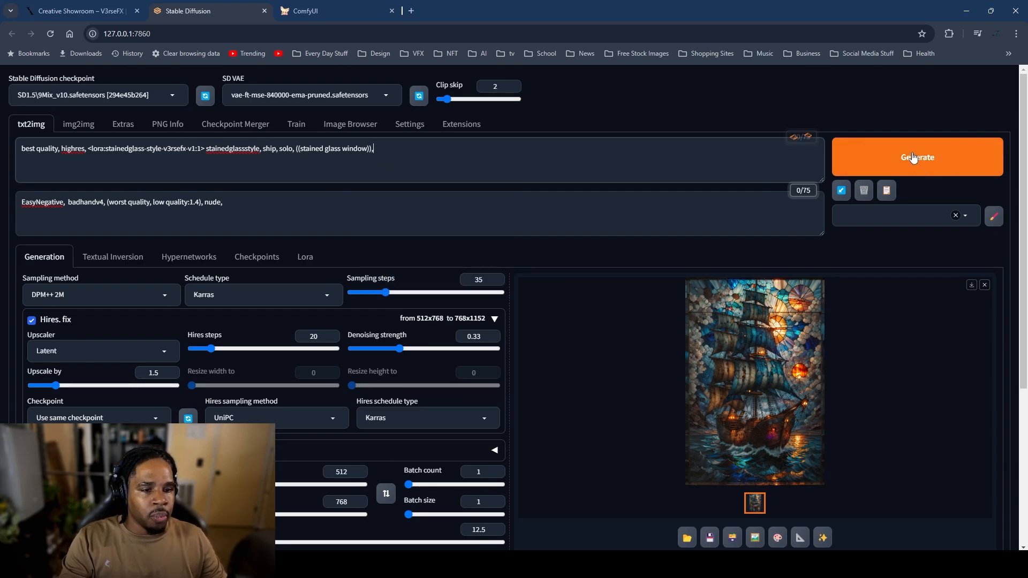
Step: Generate a stained glass ship with the stainedglass-style-v3rsefx-v1 LoRA and inspect the result enlarged
{"action": "left_click", "coordinate": [914, 173]}
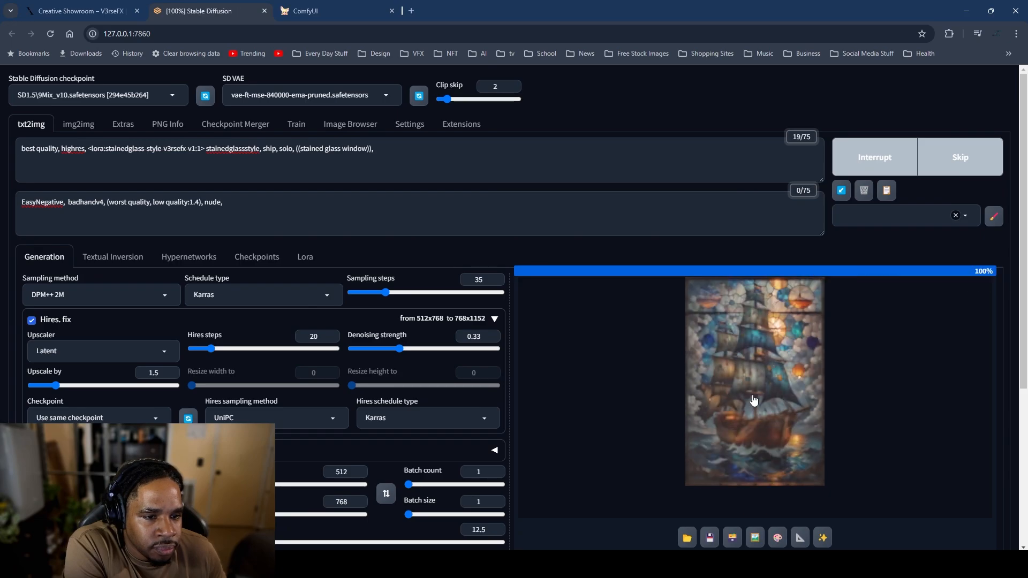
{"action": "left_click", "coordinate": [748, 401]}
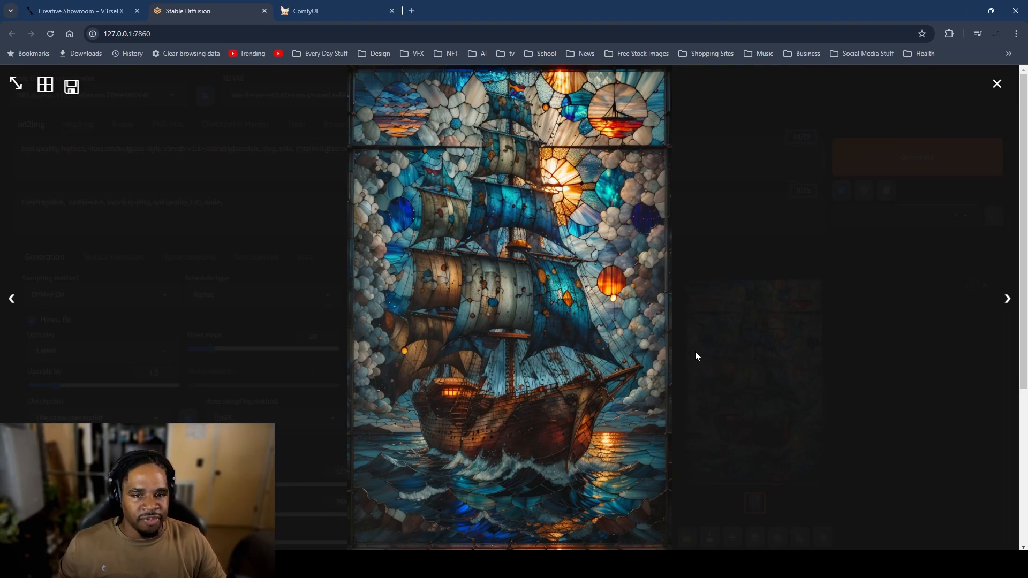
{"action": "left_click", "coordinate": [758, 348]}
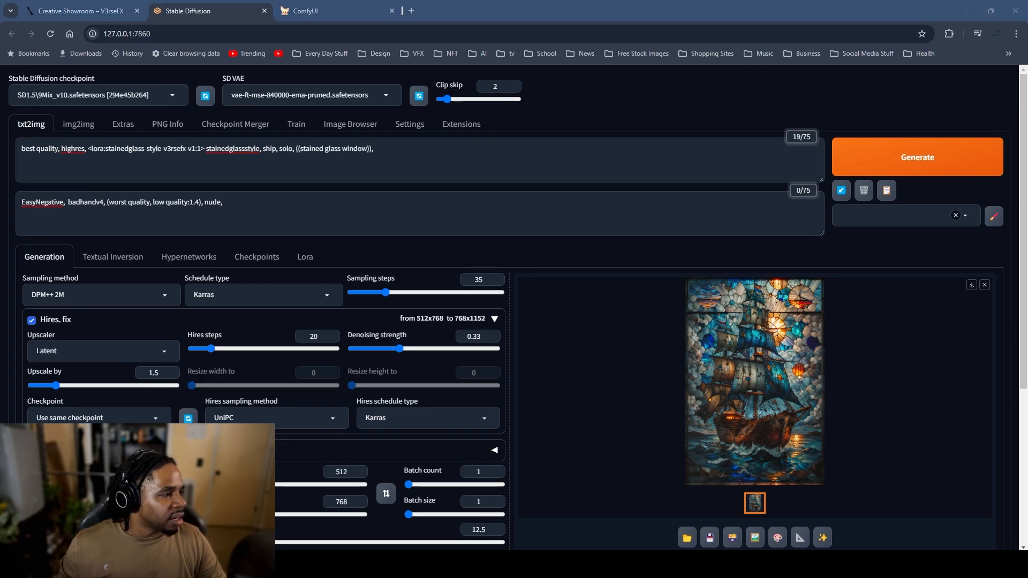
Step: Change the end of the positive prompt to "((stained glass)), window,"
{"action": "left_click", "coordinate": [514, 138]}
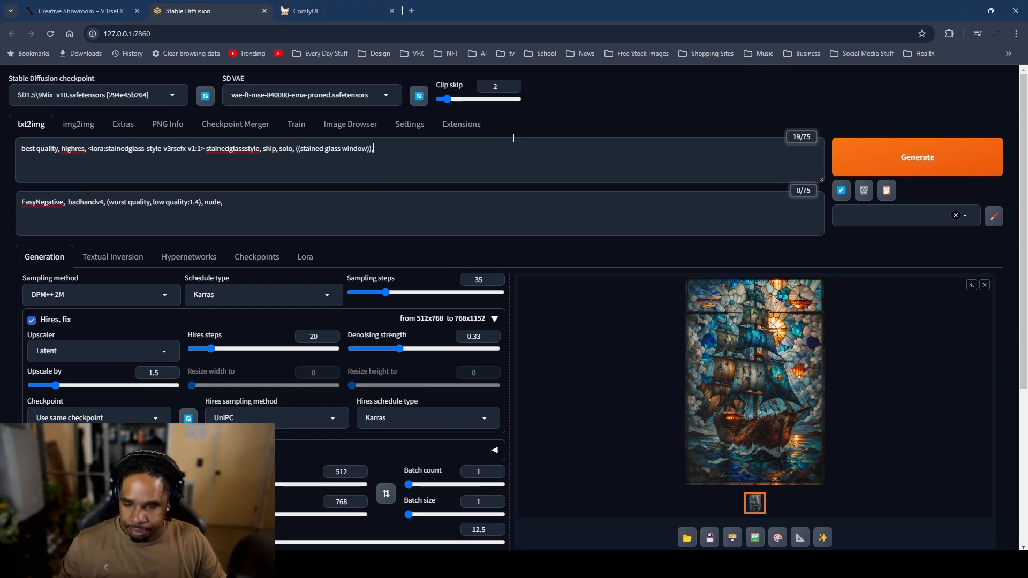
{"action": "key", "text": "ctrl+z"}
{"action": "key", "text": "ctrl+z"}
{"action": "key", "text": "ctrl+y"}
{"action": "key", "text": "ctrl+y"}
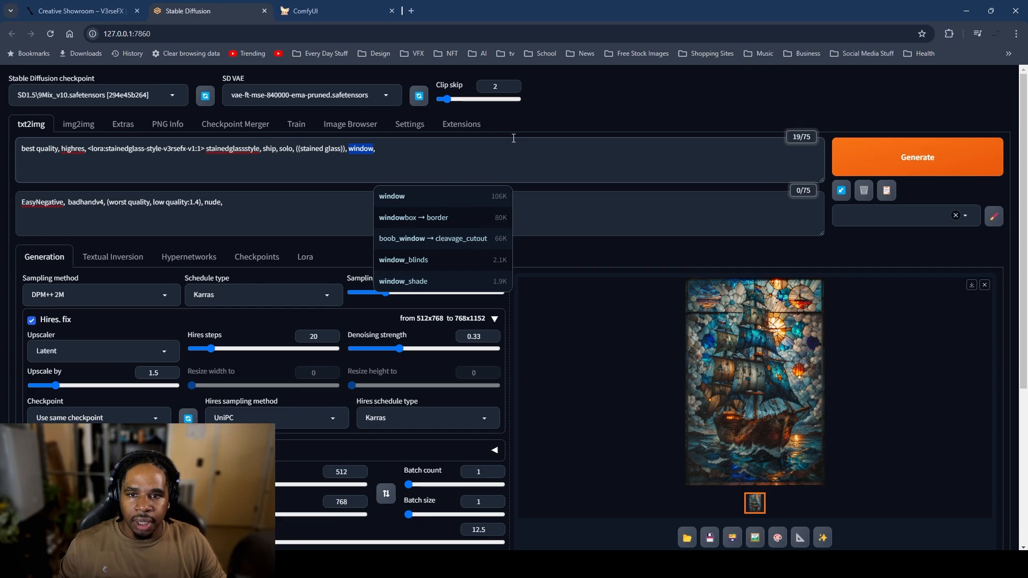
{"action": "left_click", "coordinate": [645, 225]}
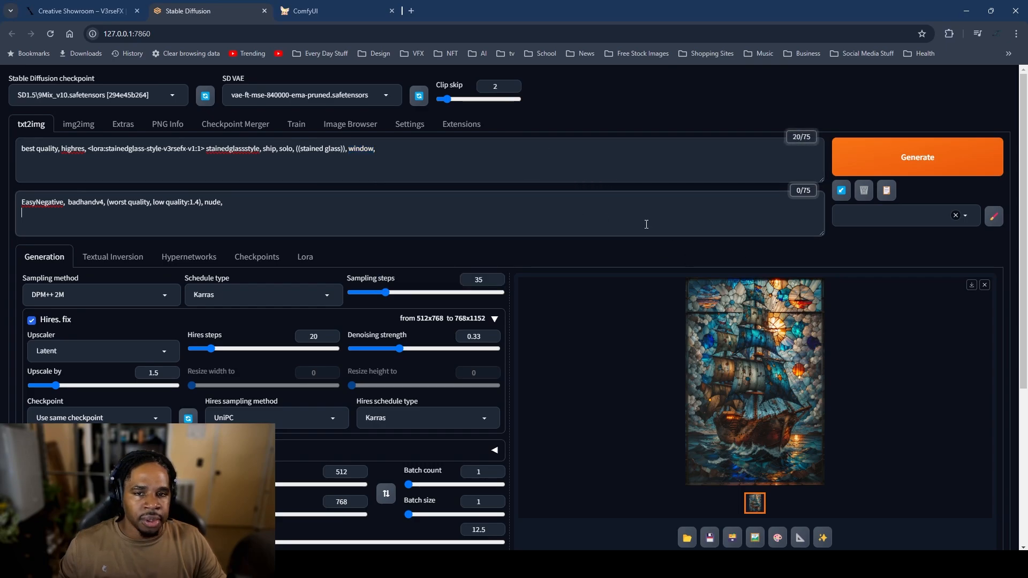
Step: Switch to the PureRef mood board, place the v1 ship image above the white-chested fox on the castle's far side, and shrink it
{"action": "left_click", "coordinate": [965, 11]}
{"action": "left_click_drag", "start_coordinate": [825, 369], "coordinate": [725, 123]}
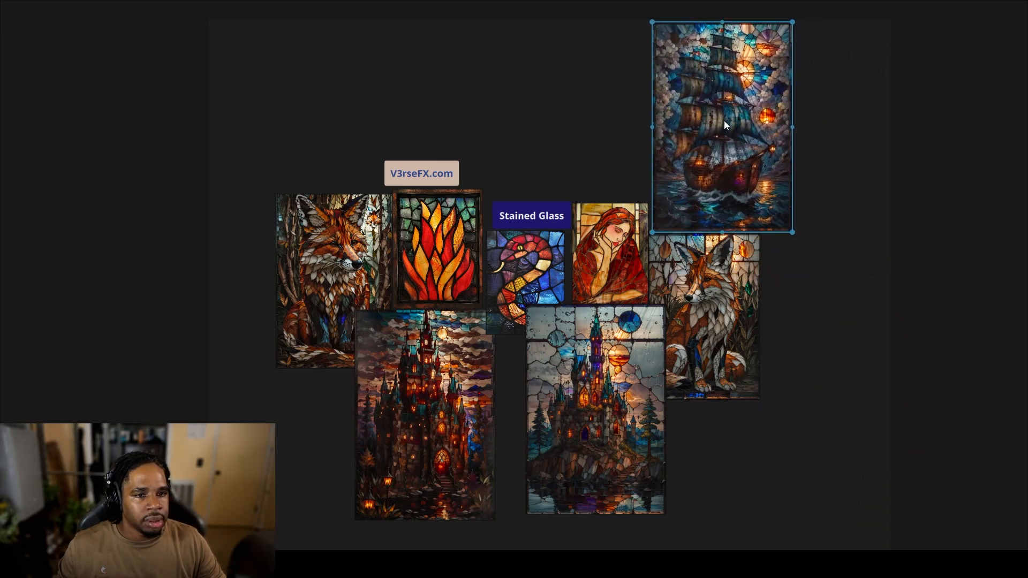
{"action": "left_click_drag", "start_coordinate": [795, 16], "coordinate": [787, 58]}
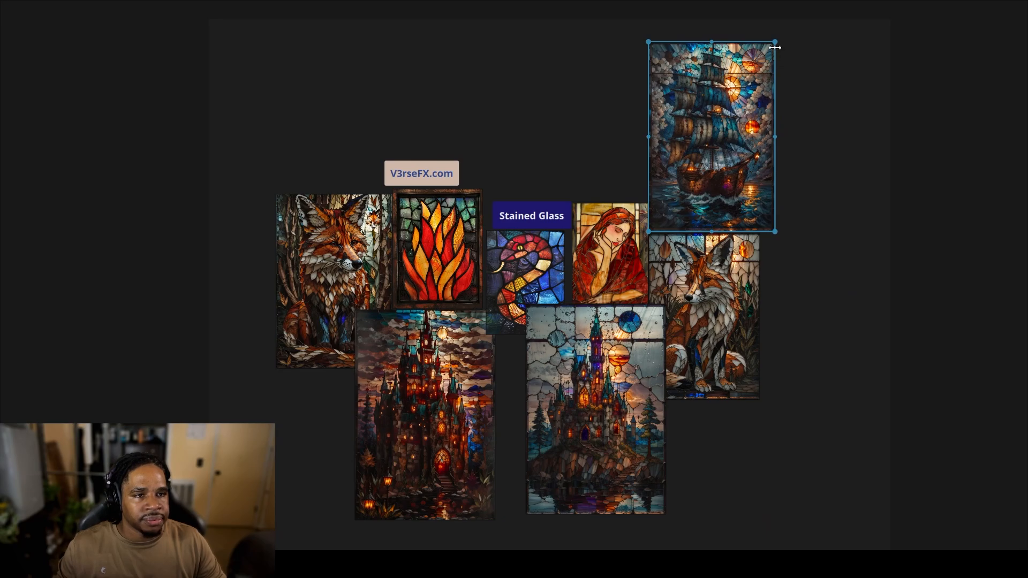
{"action": "left_click_drag", "start_coordinate": [775, 39], "coordinate": [759, 81]}
Step: Return to Stable Diffusion, change the prompt's LoRA to stainedglass-style-v3rsefx-v2, and generate the ship image again
{"action": "left_click", "coordinate": [504, 564]}
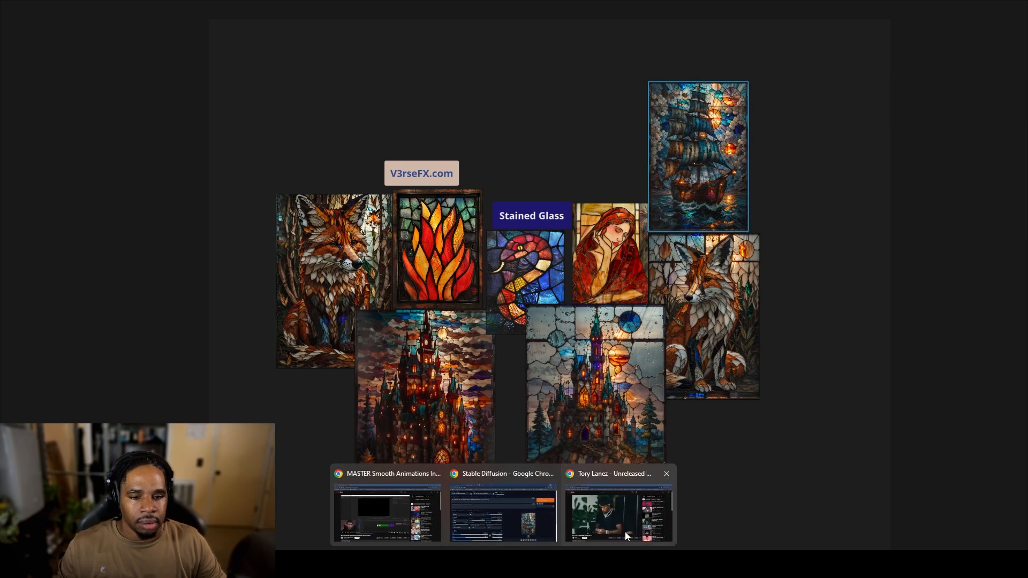
{"action": "left_click", "coordinate": [516, 524]}
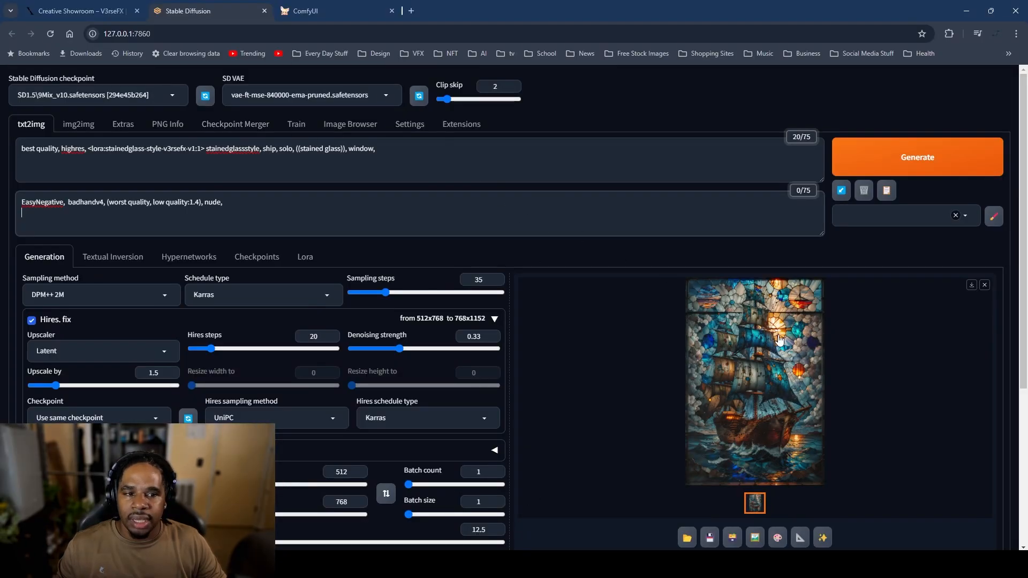
{"action": "left_click", "coordinate": [193, 150]}
{"action": "key", "text": "BackSpace"}
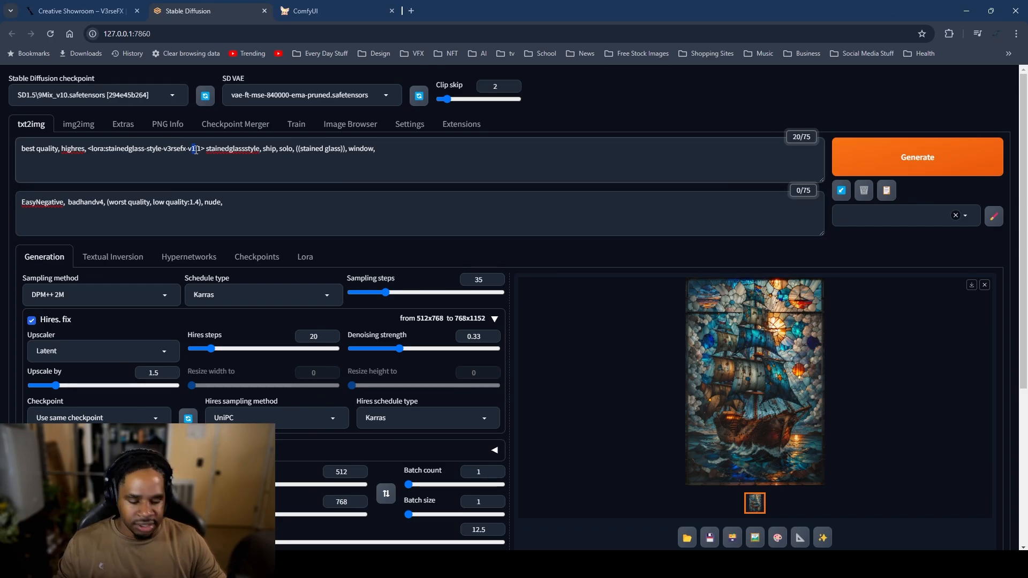
{"action": "type", "text": "2"}
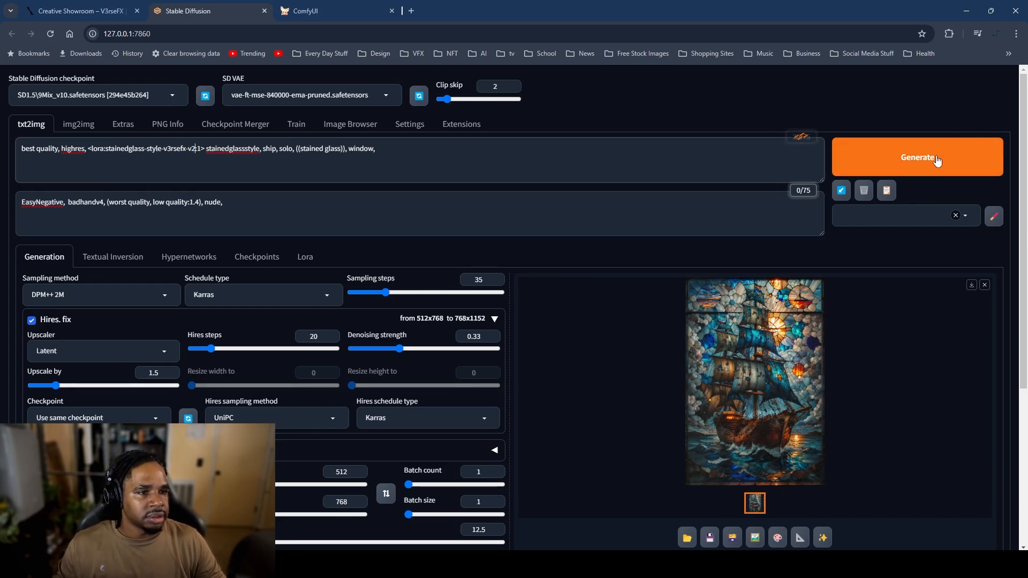
{"action": "left_click", "coordinate": [932, 162]}
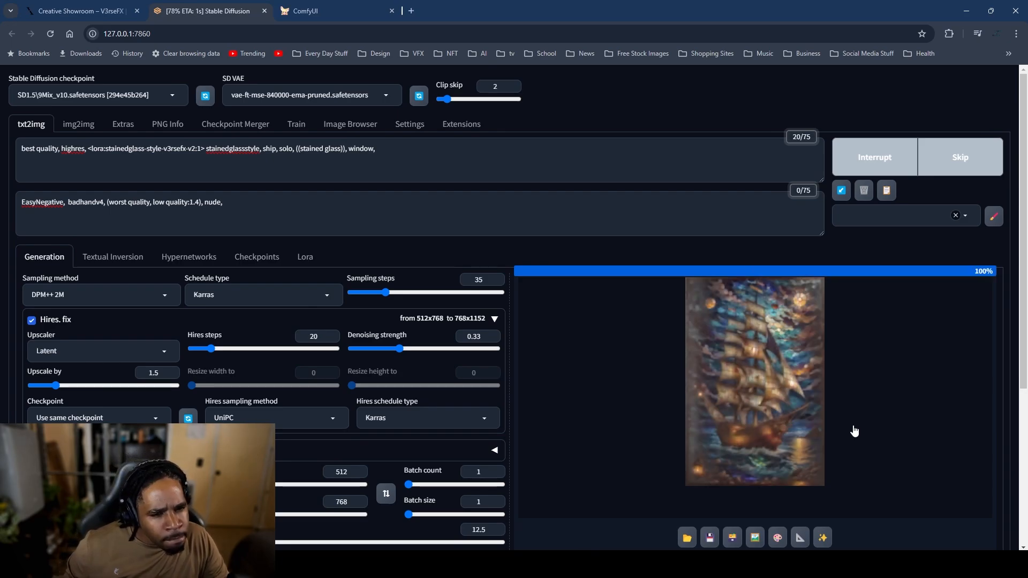
Step: Inspect the ship image generated with the v2 LoRA at enlarged size
{"action": "left_click", "coordinate": [741, 417]}
{"action": "left_click", "coordinate": [869, 384]}
{"action": "left_click", "coordinate": [773, 393]}
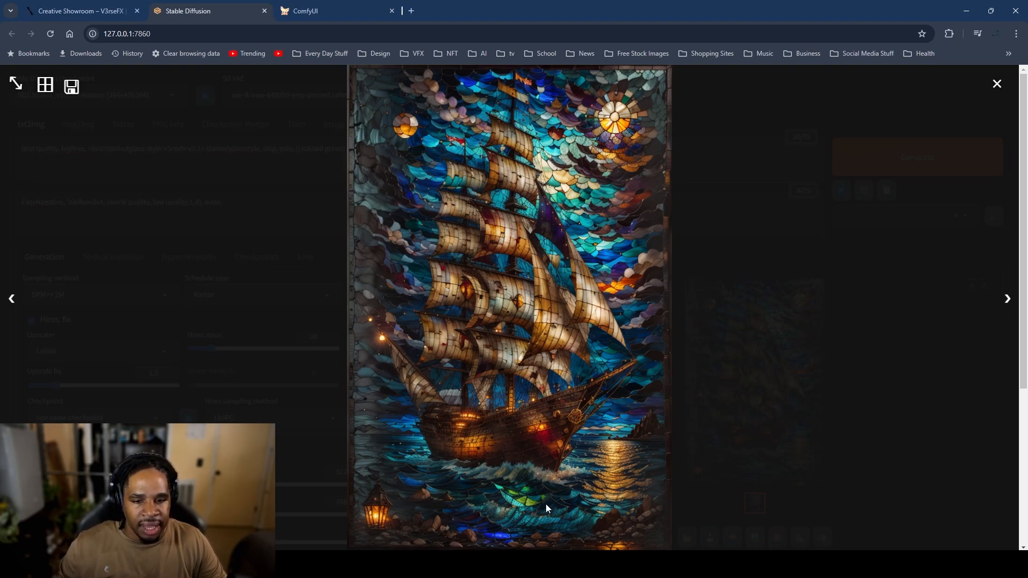
{"action": "left_click", "coordinate": [853, 301]}
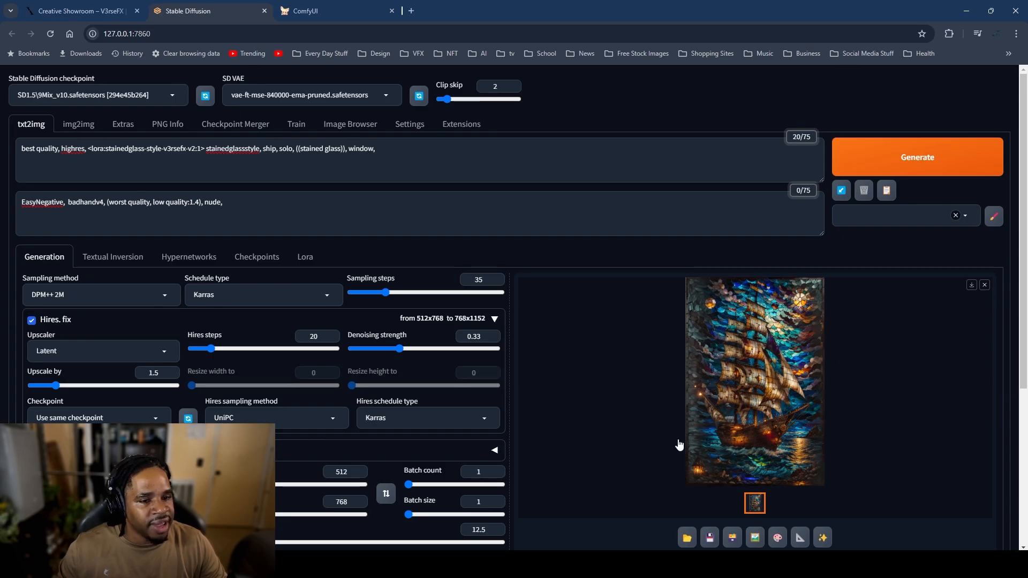
Step: Switch to the PureRef mood board, shrink the v2 ship image, and place it beside the outermost fox image
{"action": "left_click", "coordinate": [973, 15]}
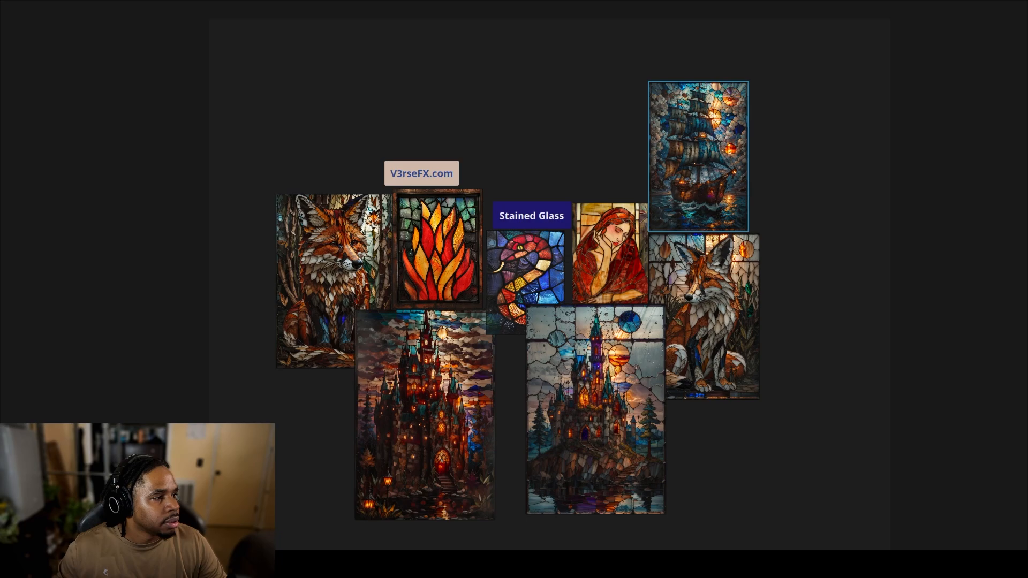
{"action": "left_click_drag", "start_coordinate": [399, 140], "coordinate": [220, 349]}
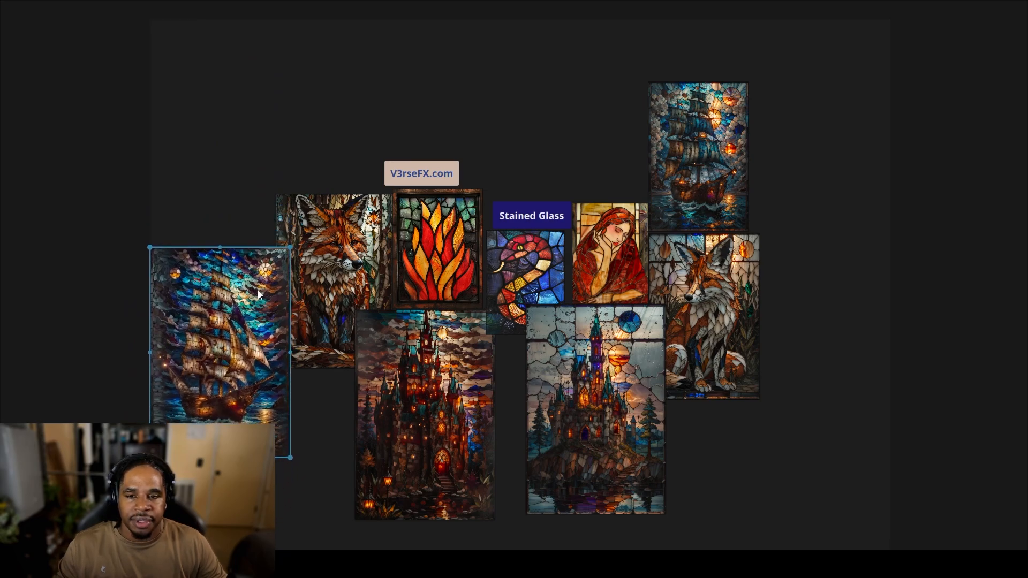
{"action": "left_click_drag", "start_coordinate": [289, 246], "coordinate": [247, 309]}
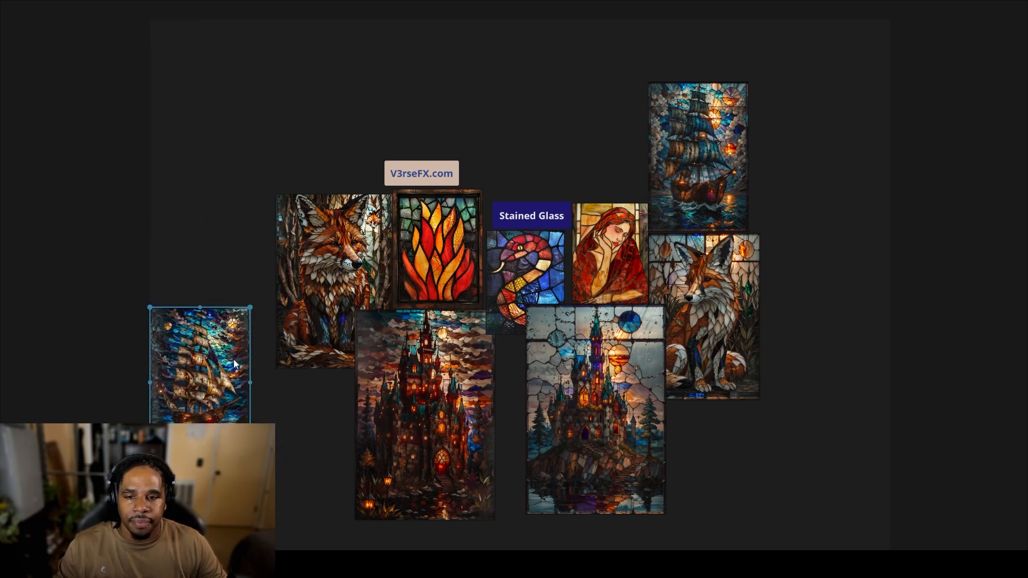
{"action": "left_click_drag", "start_coordinate": [234, 358], "coordinate": [271, 319]}
{"action": "left_click", "coordinate": [321, 433]}
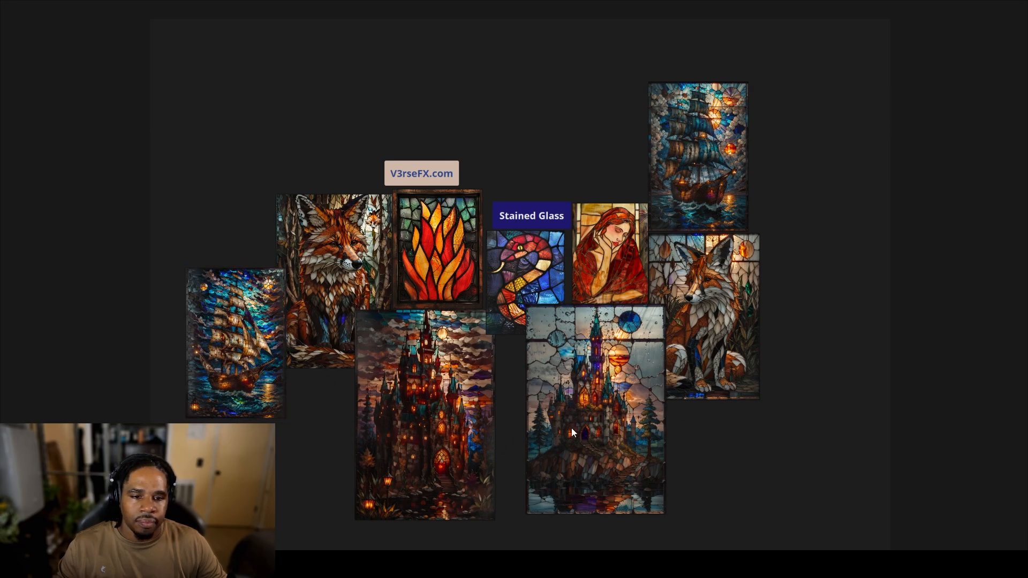
Step: Shrink the dark red castle image and place it directly beneath the flame image
{"action": "left_click", "coordinate": [418, 428]}
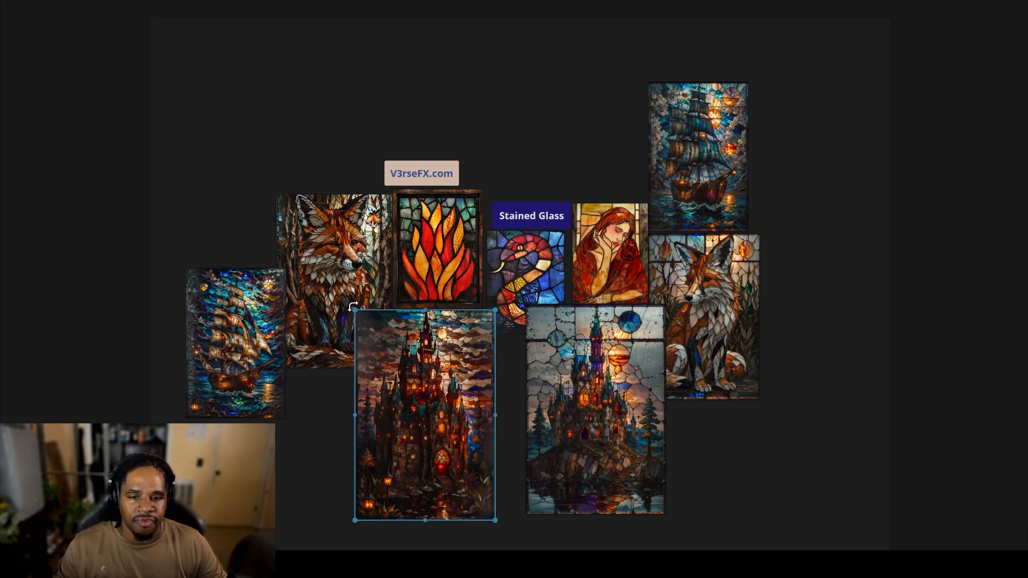
{"action": "left_click_drag", "start_coordinate": [353, 306], "coordinate": [385, 356]}
{"action": "left_click_drag", "start_coordinate": [443, 442], "coordinate": [431, 396]}
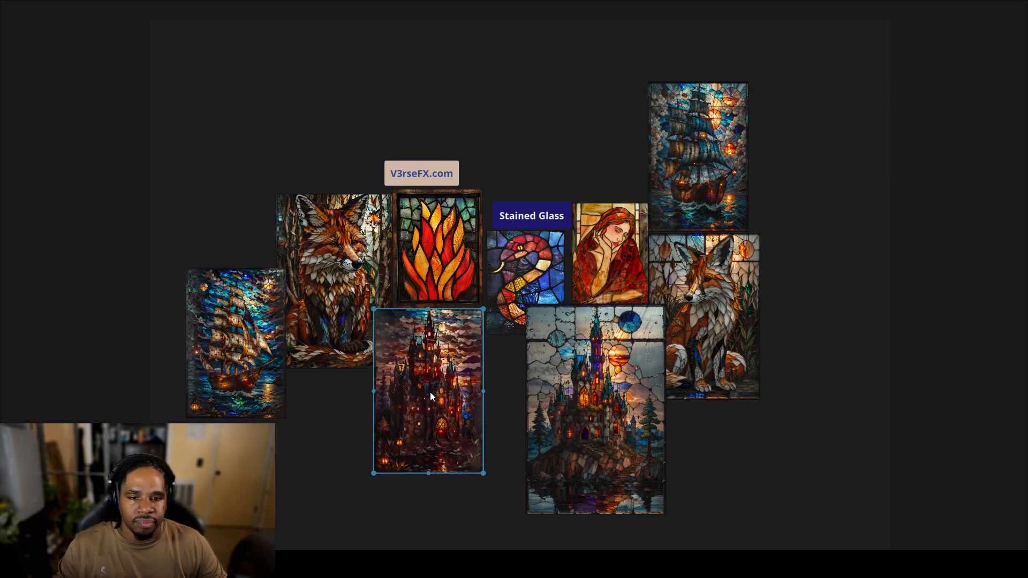
{"action": "left_click", "coordinate": [695, 460]}
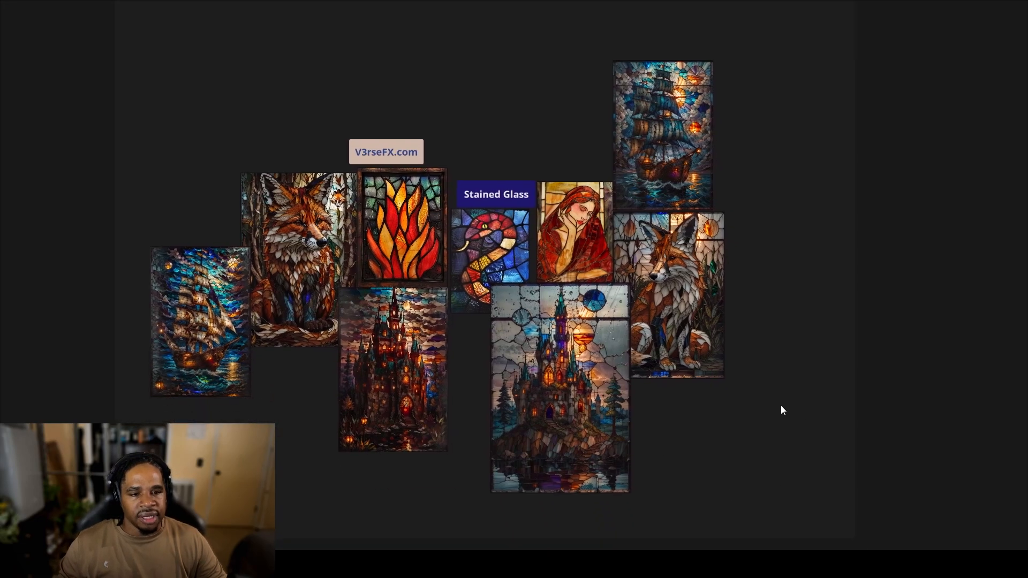
{"action": "scroll", "coordinate": [366, 382], "scroll_direction": "up", "scroll_amount": 3}
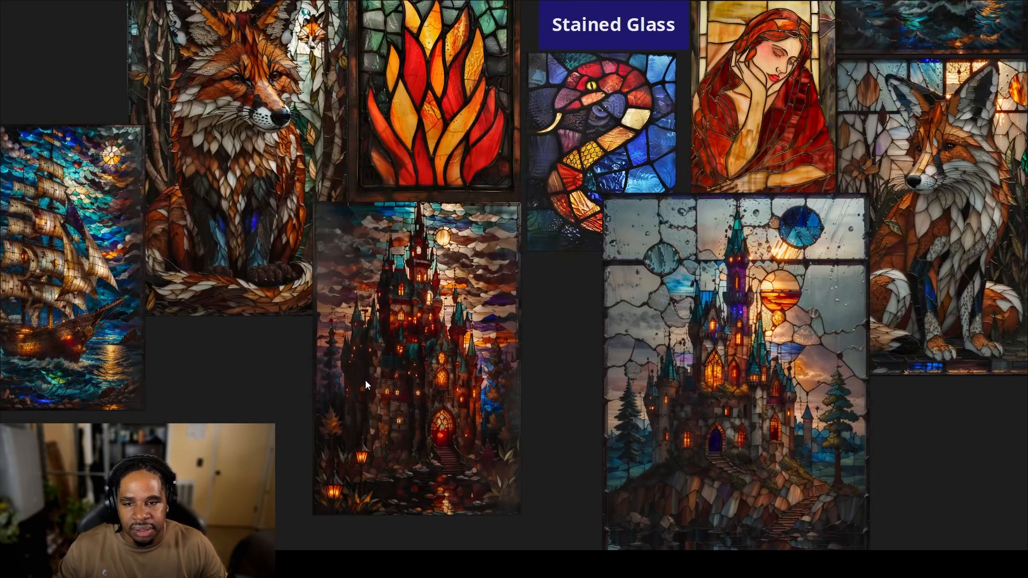
{"action": "scroll", "coordinate": [290, 335], "scroll_direction": "down", "scroll_amount": 5}
{"action": "left_click_drag", "start_coordinate": [290, 336], "coordinate": [289, 370]}
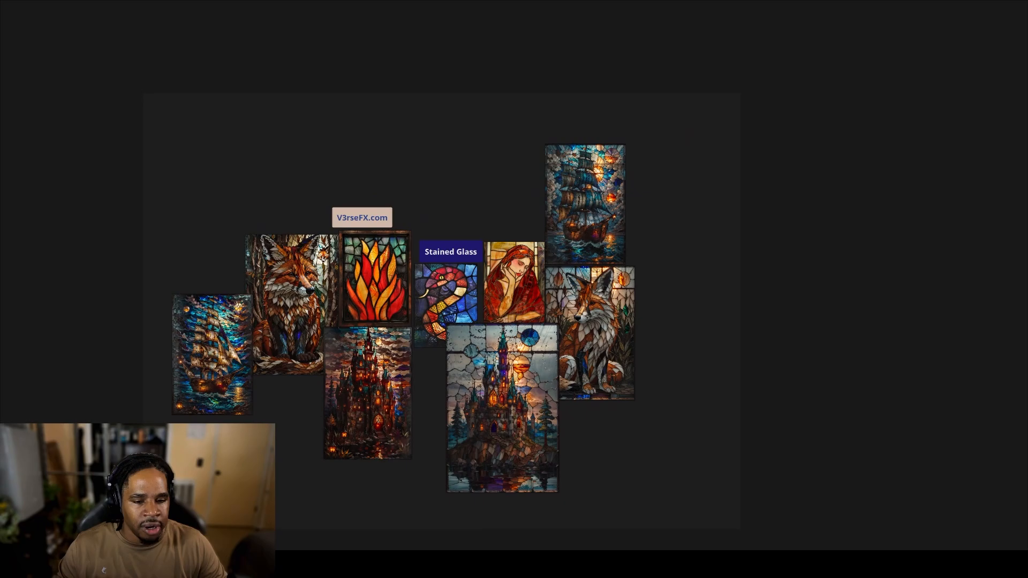
{"action": "key", "text": "super+Tab"}
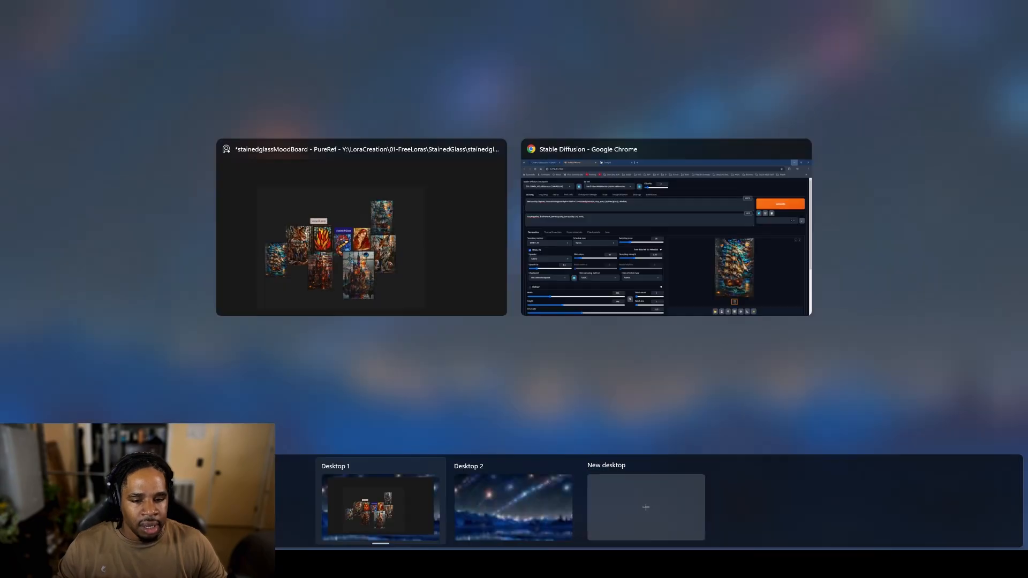
{"action": "left_click", "coordinate": [374, 510]}
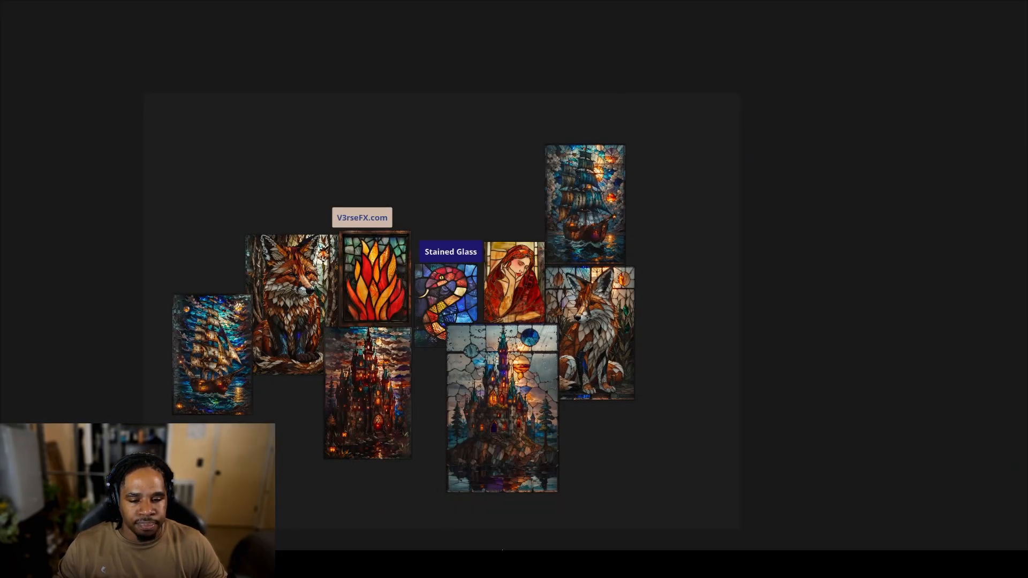
{"action": "mouse_move", "coordinate": [479, 564]}
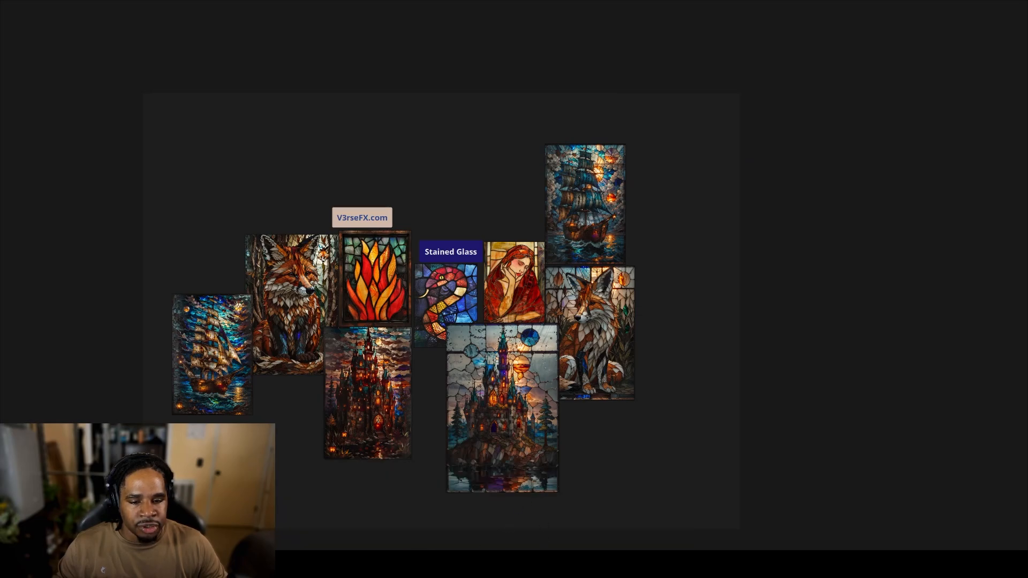
{"action": "left_click", "coordinate": [534, 464]}
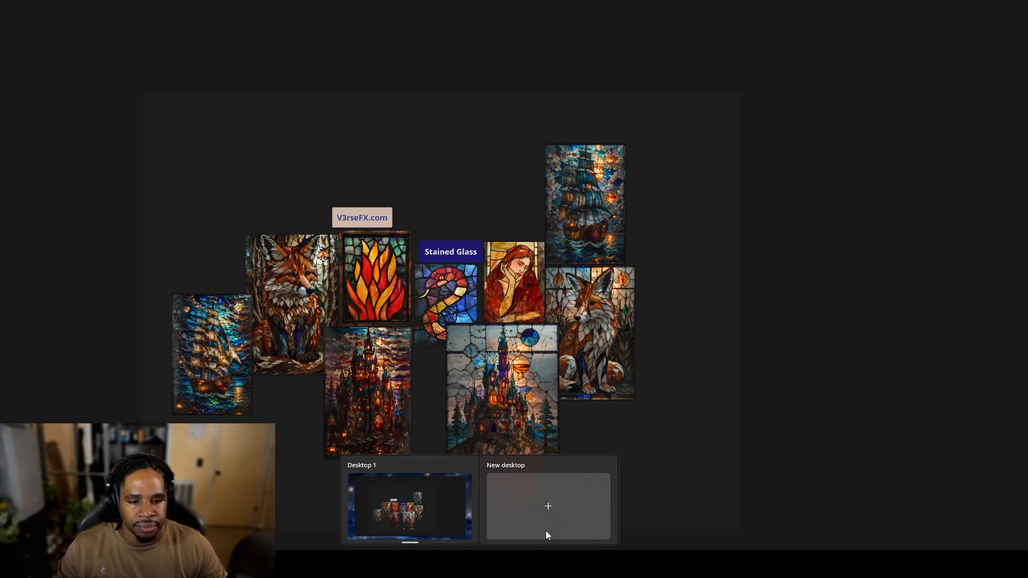
{"action": "mouse_move", "coordinate": [527, 564]}
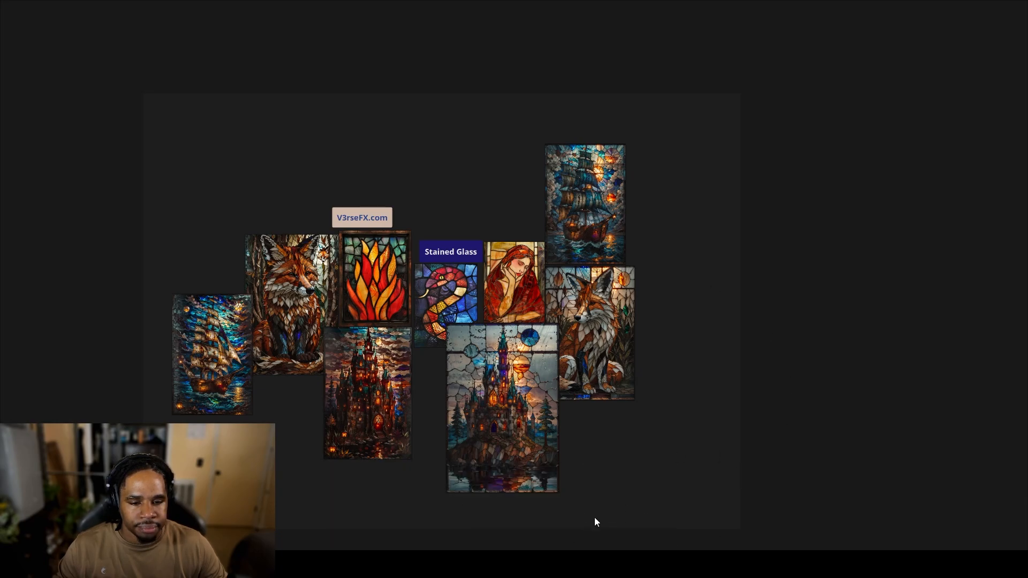
Step: Switch back to Stable Diffusion and enable ControlNet Unit 0
{"action": "mouse_move", "coordinate": [641, 516]}
{"action": "left_click", "coordinate": [523, 522]}
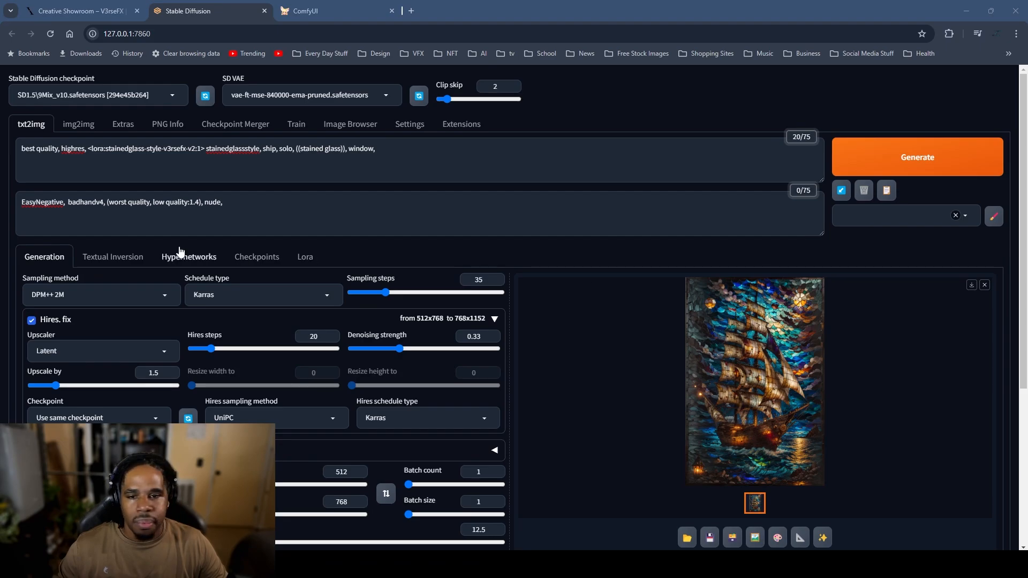
{"action": "scroll", "coordinate": [193, 139], "scroll_direction": "down", "scroll_amount": 4}
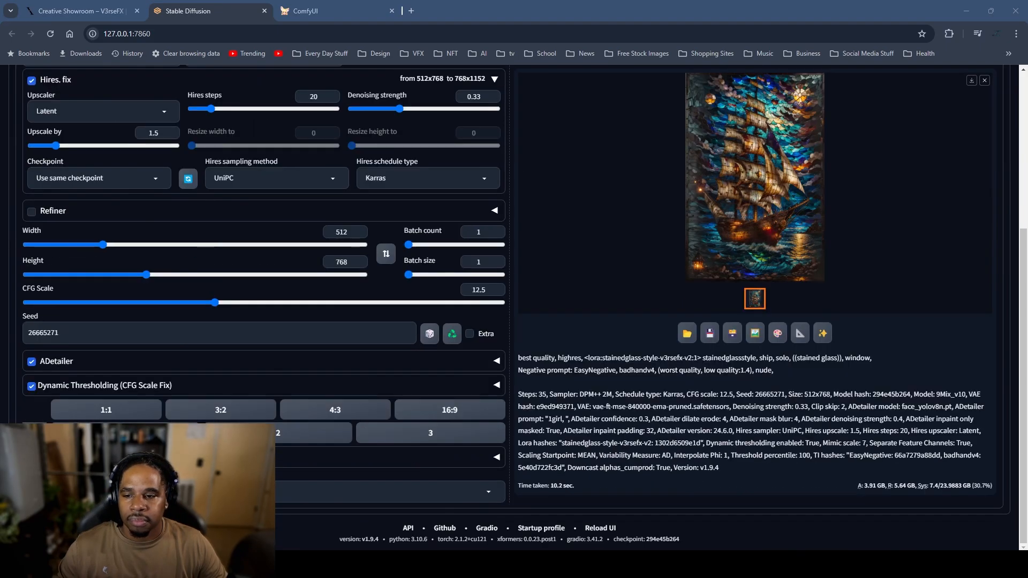
{"action": "scroll", "coordinate": [54, 358], "scroll_direction": "down", "scroll_amount": 5}
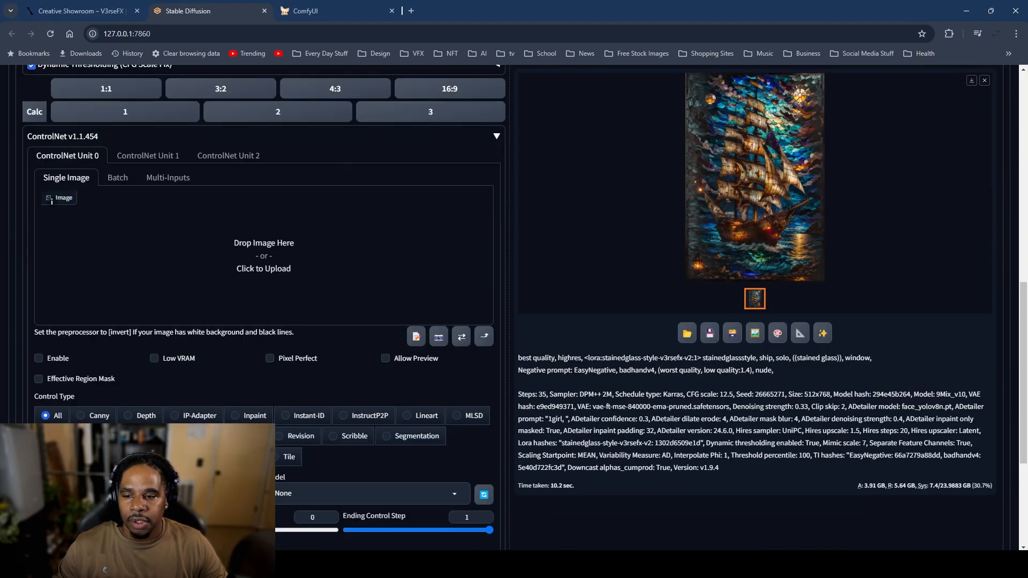
{"action": "left_click", "coordinate": [54, 358]}
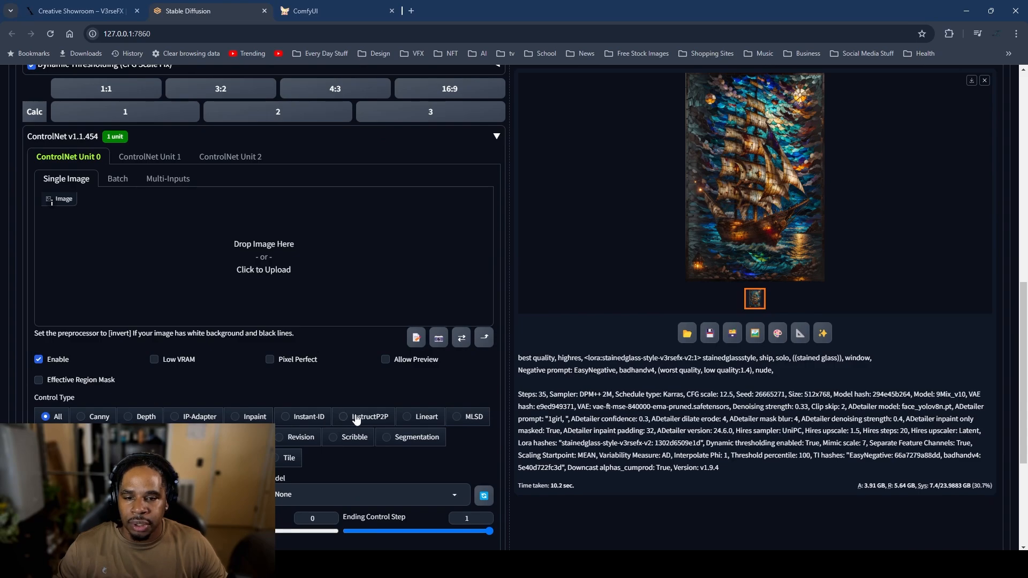
Step: Set ControlNet Unit 0's control type to Lineart with the preprocessor lineart_standard (from white bg & black line)
{"action": "left_click", "coordinate": [427, 418]}
{"action": "scroll", "coordinate": [158, 303], "scroll_direction": "down", "scroll_amount": 3}
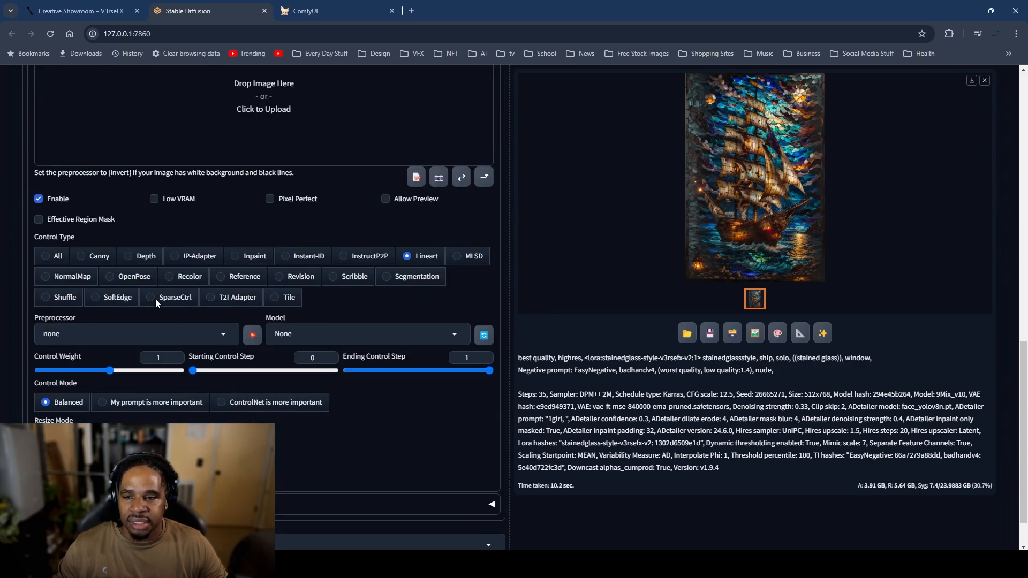
{"action": "left_click", "coordinate": [157, 334]}
{"action": "left_click", "coordinate": [97, 183]}
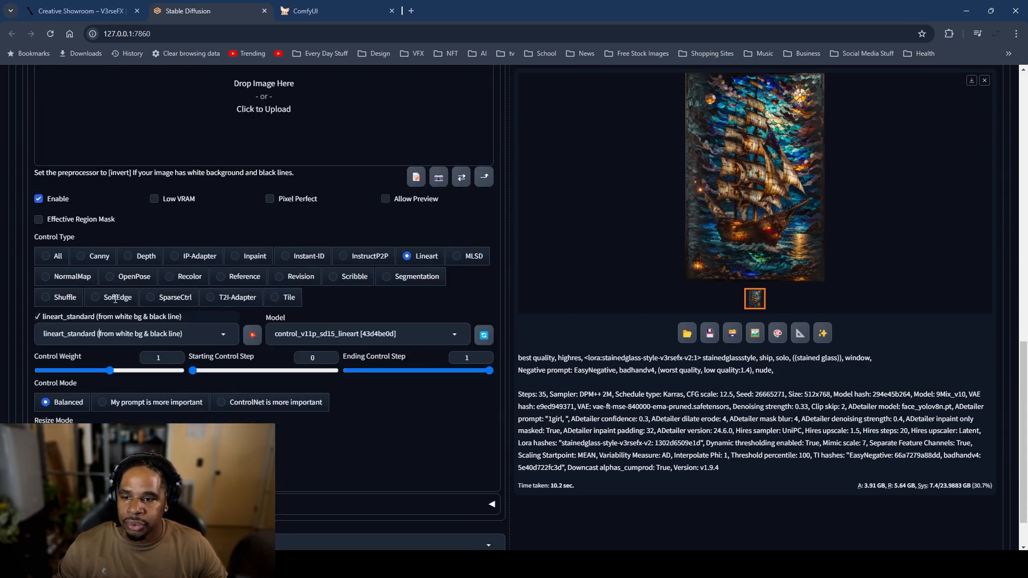
Step: Set ControlNet Unit 0's preprocessor to lineart_realistic and its control weight to 0.5
{"action": "left_click", "coordinate": [223, 335]}
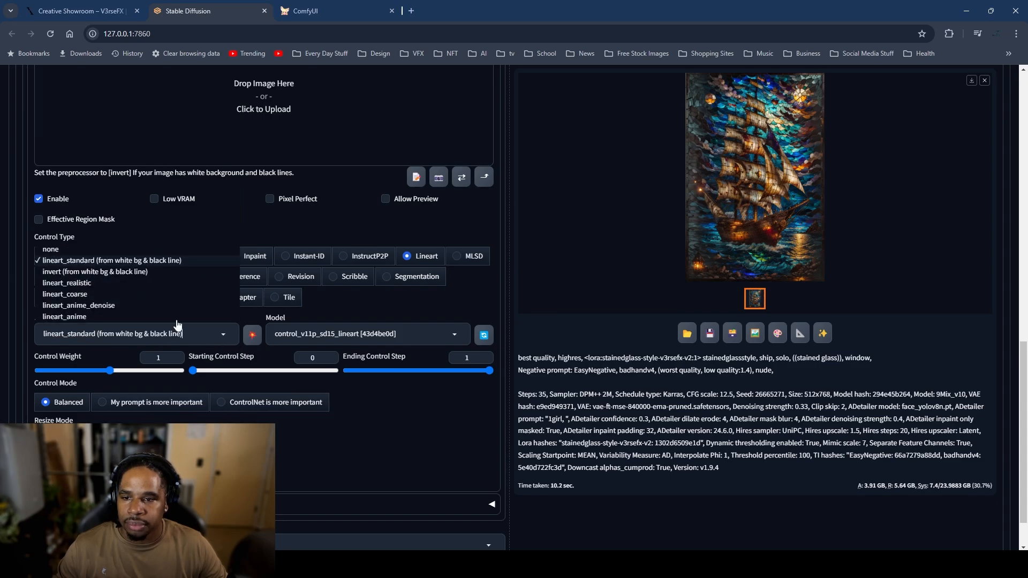
{"action": "left_click", "coordinate": [84, 283]}
{"action": "left_click", "coordinate": [73, 370]}
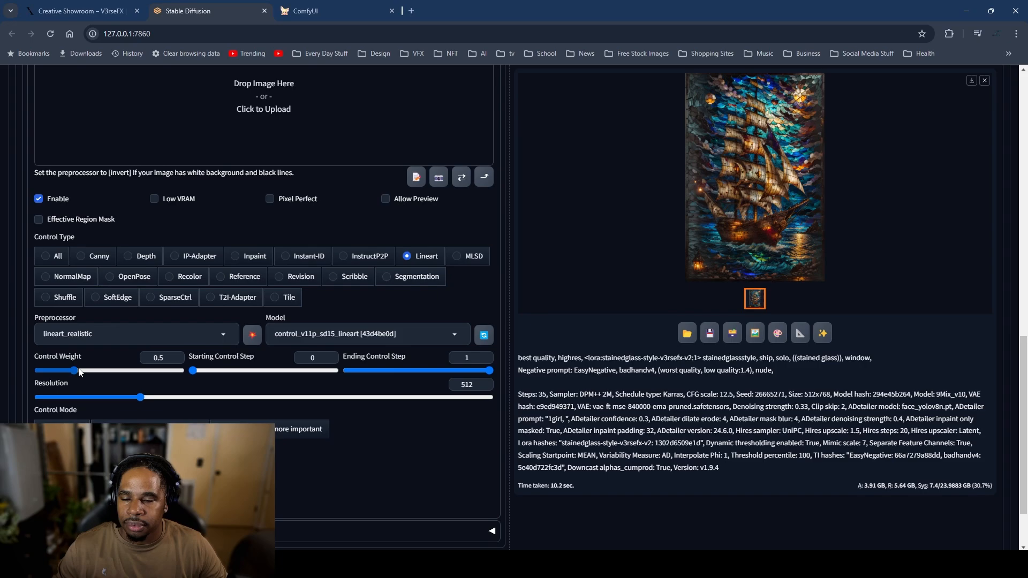
Step: Load the anime woman reference picture as ControlNet Unit 0's single image
{"action": "scroll", "coordinate": [415, 498], "scroll_direction": "up", "scroll_amount": 7}
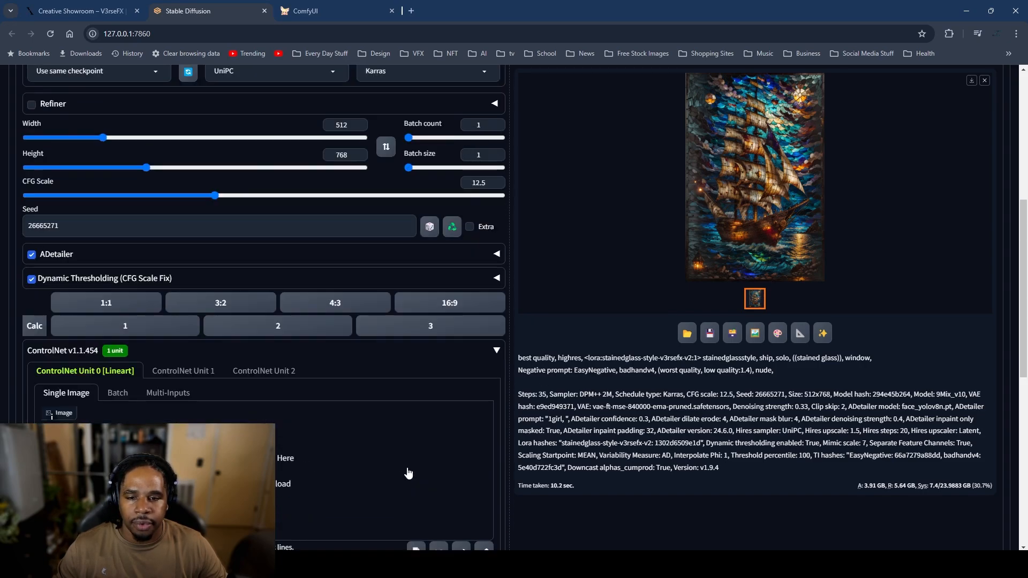
{"action": "scroll", "coordinate": [408, 473], "scroll_direction": "down", "scroll_amount": 2}
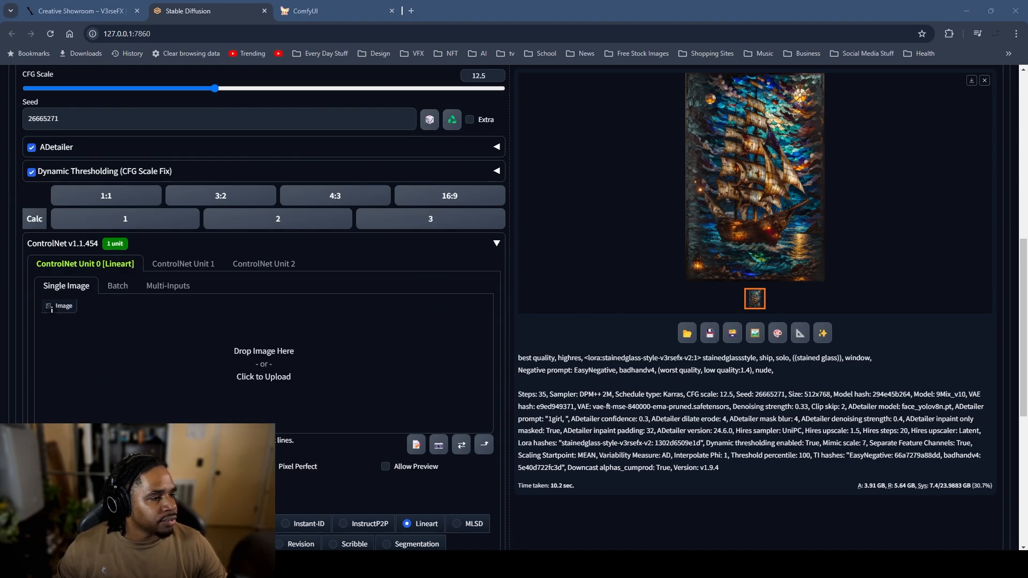
{"action": "mouse_move", "coordinate": [881, 251]}
{"action": "left_mouse_down"}
{"action": "mouse_move", "coordinate": [415, 297]}
{"action": "mouse_move", "coordinate": [287, 370]}
{"action": "mouse_move", "coordinate": [265, 364]}
{"action": "left_mouse_up"}
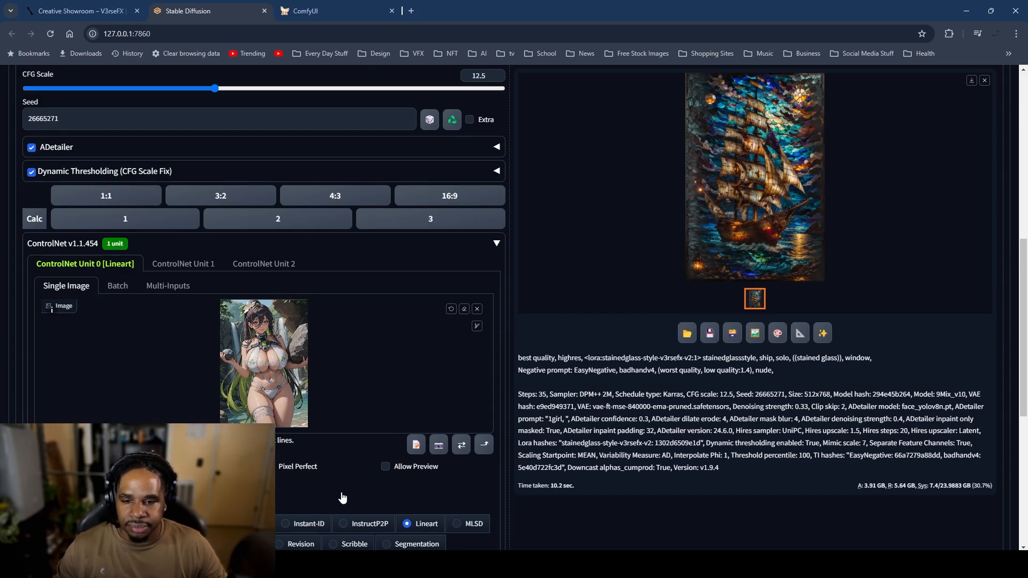
{"action": "scroll", "coordinate": [342, 498], "scroll_direction": "down", "scroll_amount": 5}
Step: Remove "best quality, highres," and "ship," from the positive prompt
{"action": "scroll", "coordinate": [354, 486], "scroll_direction": "up", "scroll_amount": 15}
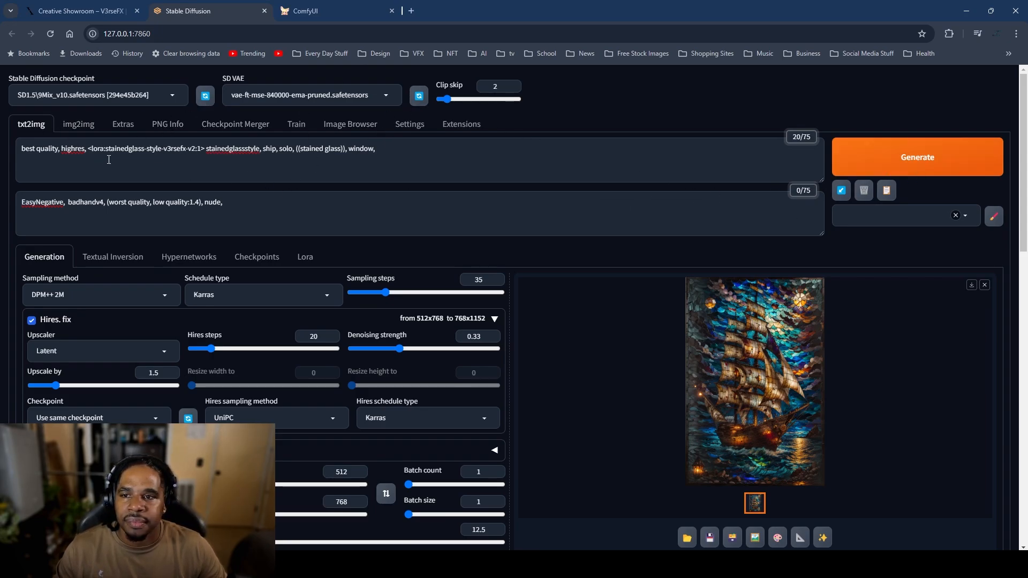
{"action": "left_click_drag", "start_coordinate": [88, 149], "coordinate": [5, 153]}
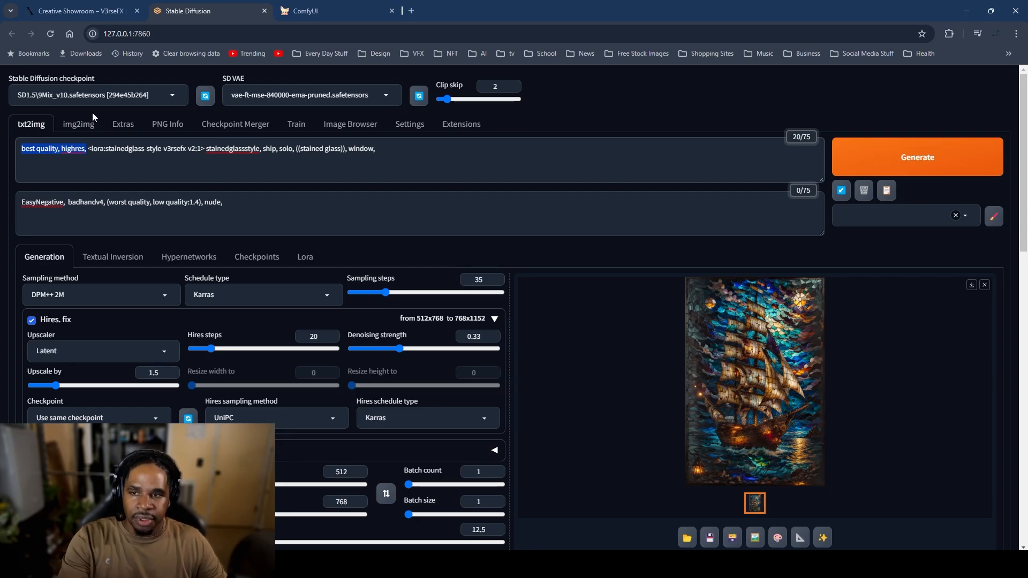
{"action": "key", "text": "ctrl+x"}
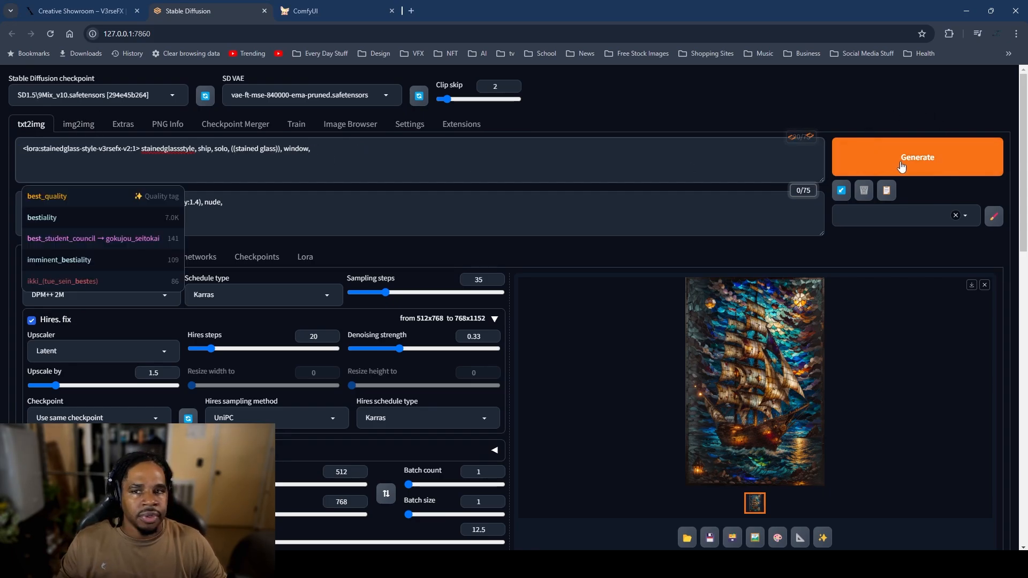
{"action": "left_click", "coordinate": [298, 152]}
{"action": "left_click", "coordinate": [214, 150]}
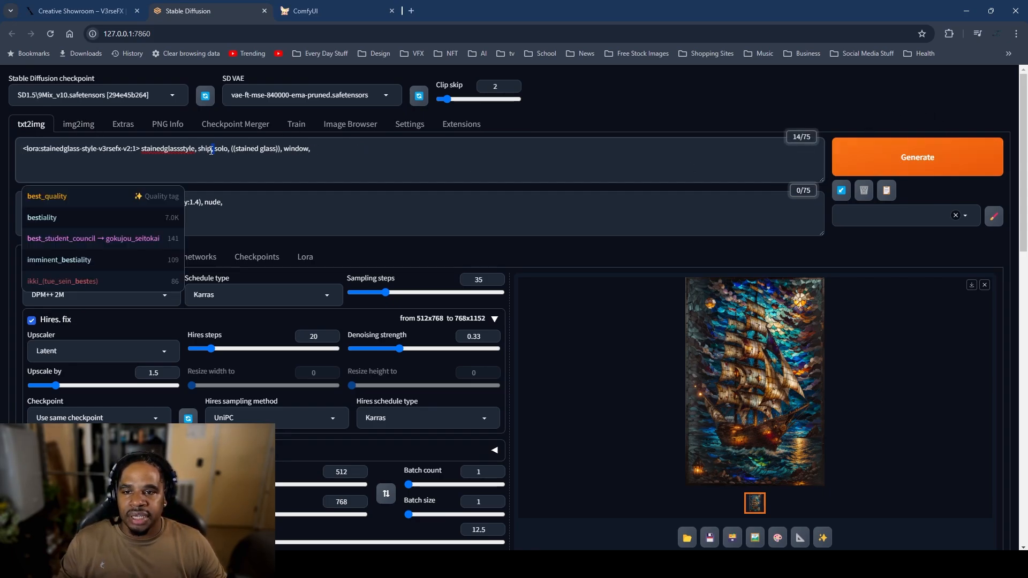
{"action": "key", "text": "BackSpace"}
{"action": "key", "text": "BackSpace"}
{"action": "key", "text": "BackSpace"}
{"action": "key", "text": "BackSpace"}
{"action": "key", "text": "BackSpace"}
{"action": "key", "text": "BackSpace"}
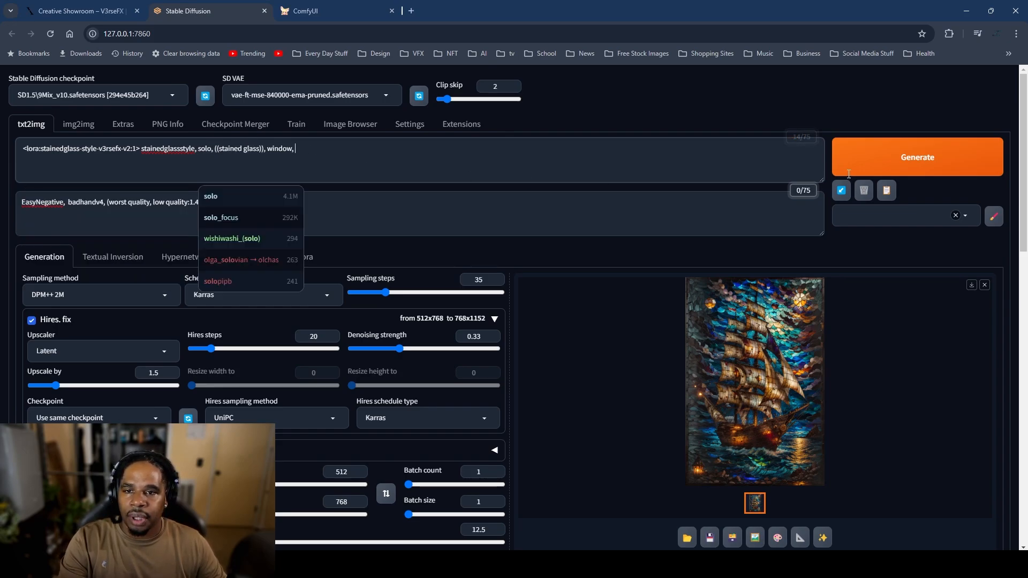
Step: Remove "solo, ((stained glass)), window," from the positive prompt, leaving only the LoRA tag and "stainedglassstyle,"
{"action": "left_click", "coordinate": [364, 219]}
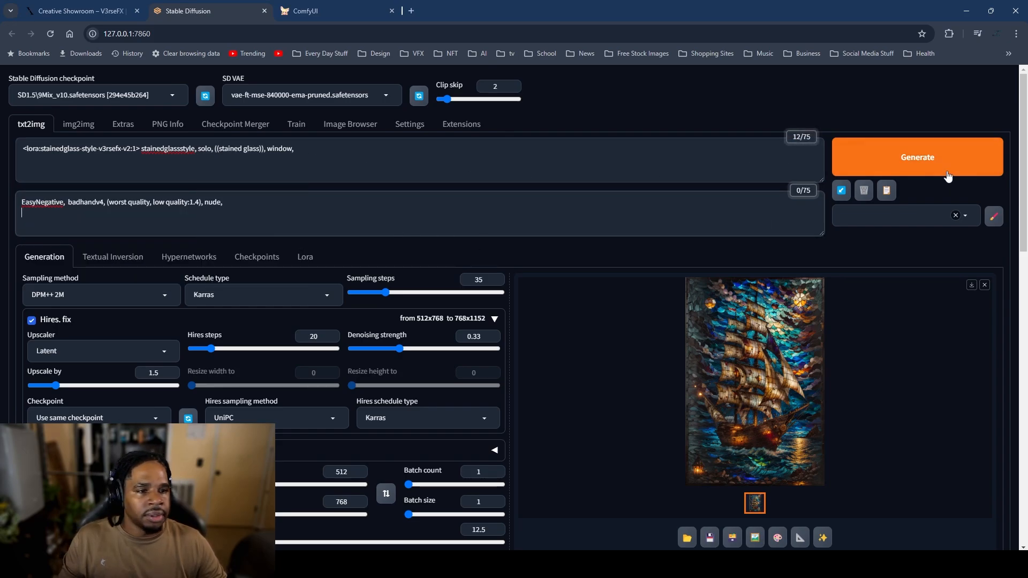
{"action": "left_click_drag", "start_coordinate": [199, 148], "coordinate": [295, 148]}
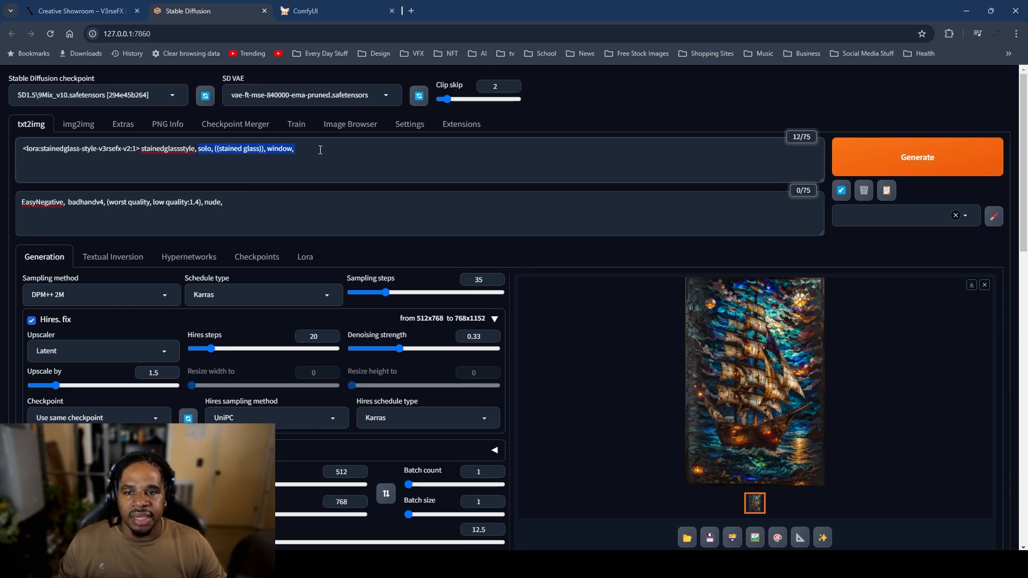
{"action": "right_click", "coordinate": [258, 146]}
{"action": "left_click", "coordinate": [288, 200]}
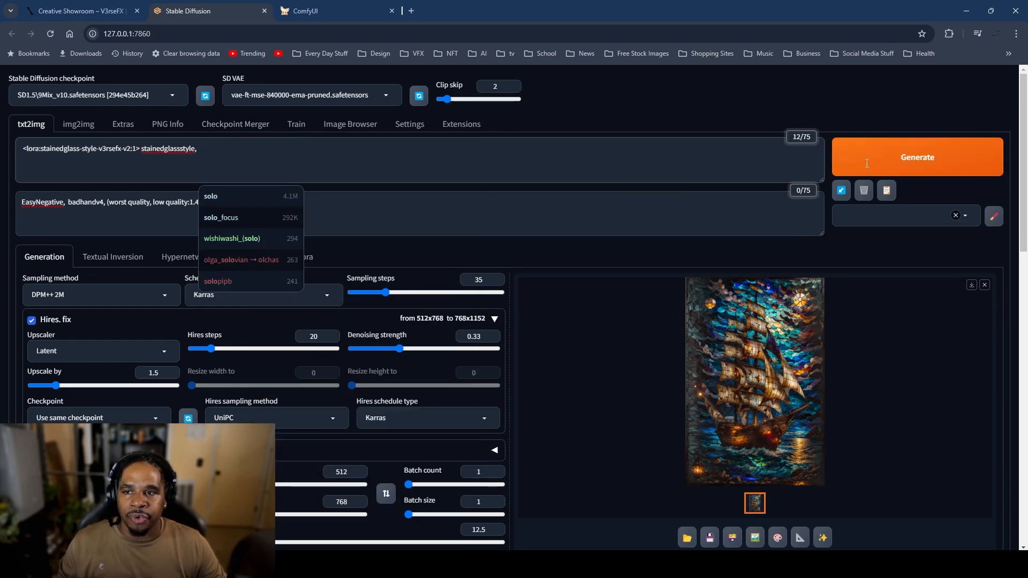
{"action": "left_click", "coordinate": [169, 88]}
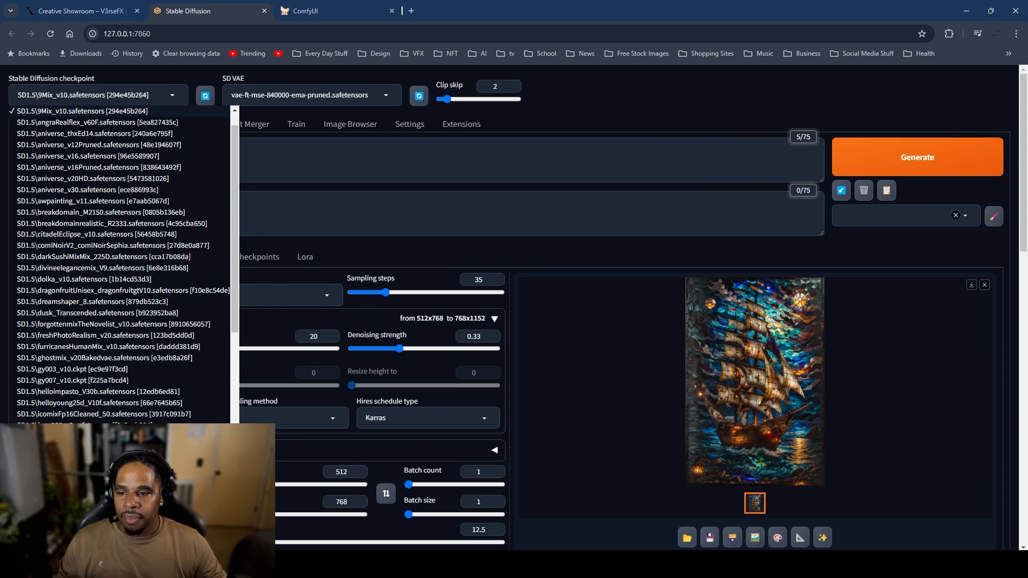
{"action": "scroll", "coordinate": [118, 263], "scroll_direction": "down", "scroll_amount": 4}
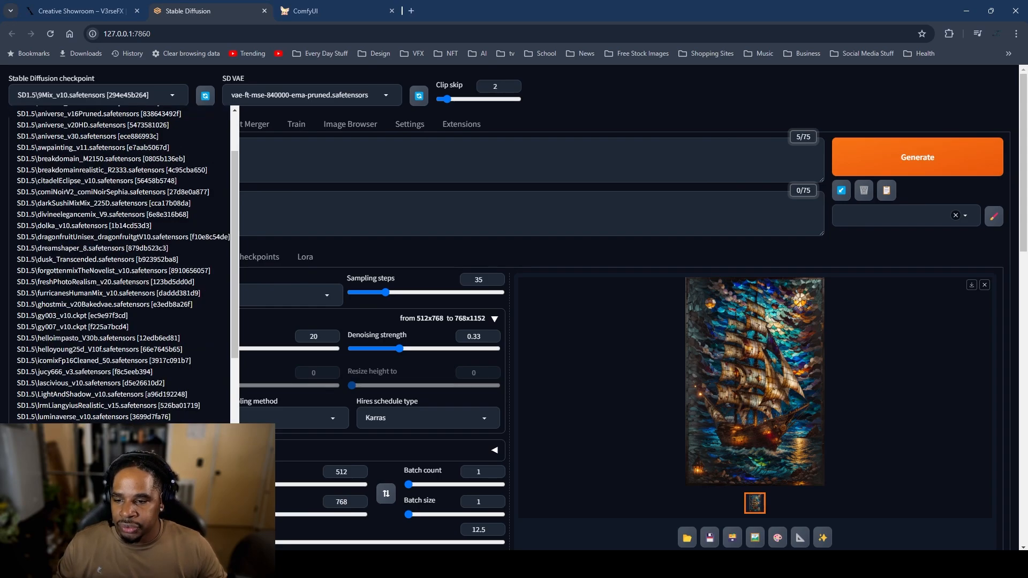
{"action": "left_click", "coordinate": [759, 118]}
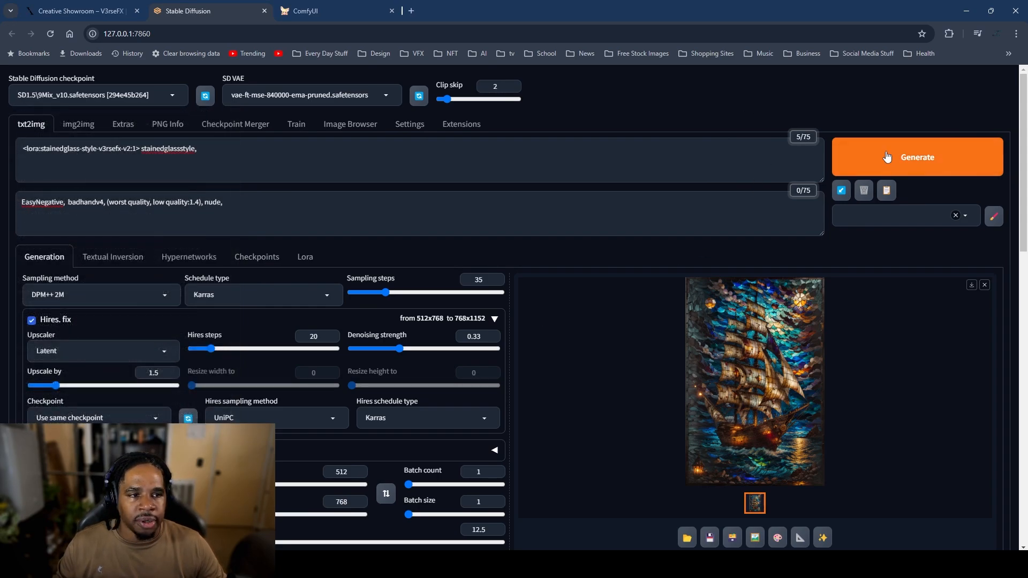
Step: Generate the woman image with the v2 LoRA and inspect the result at full size
{"action": "left_click", "coordinate": [892, 157]}
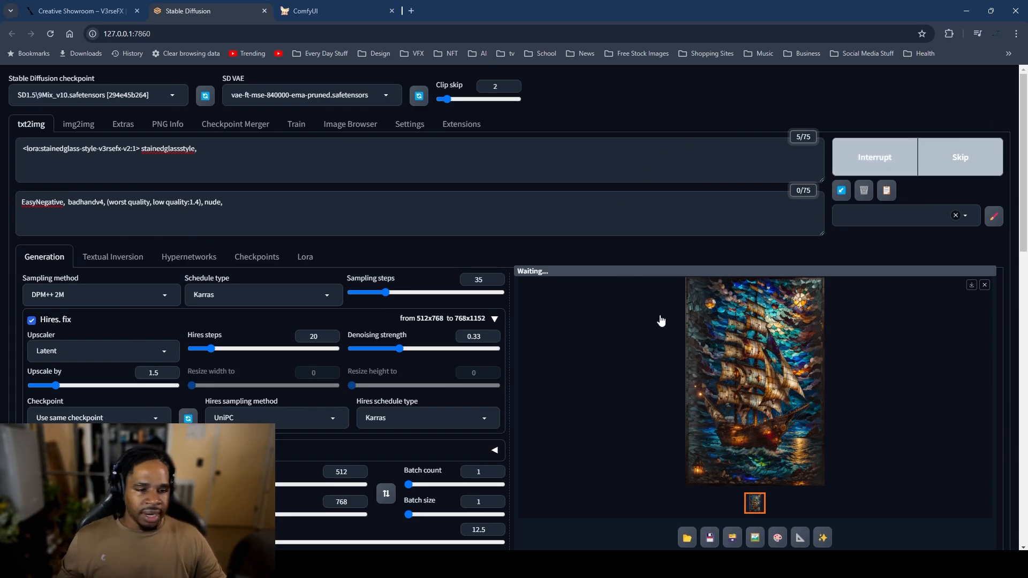
{"action": "scroll", "coordinate": [750, 333], "scroll_direction": "down", "scroll_amount": 2}
{"action": "scroll", "coordinate": [750, 309], "scroll_direction": "up", "scroll_amount": 2}
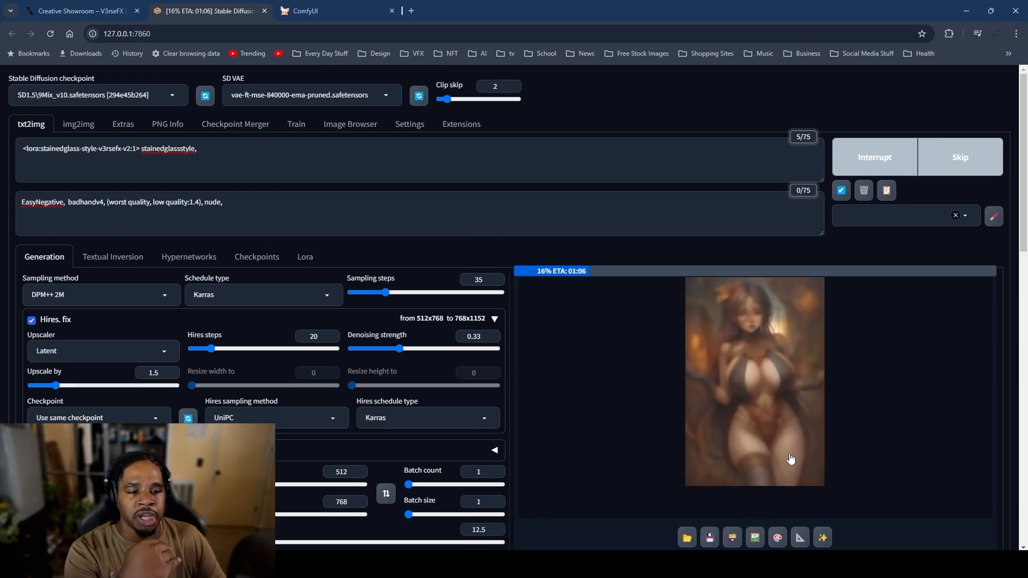
{"action": "left_click", "coordinate": [803, 422]}
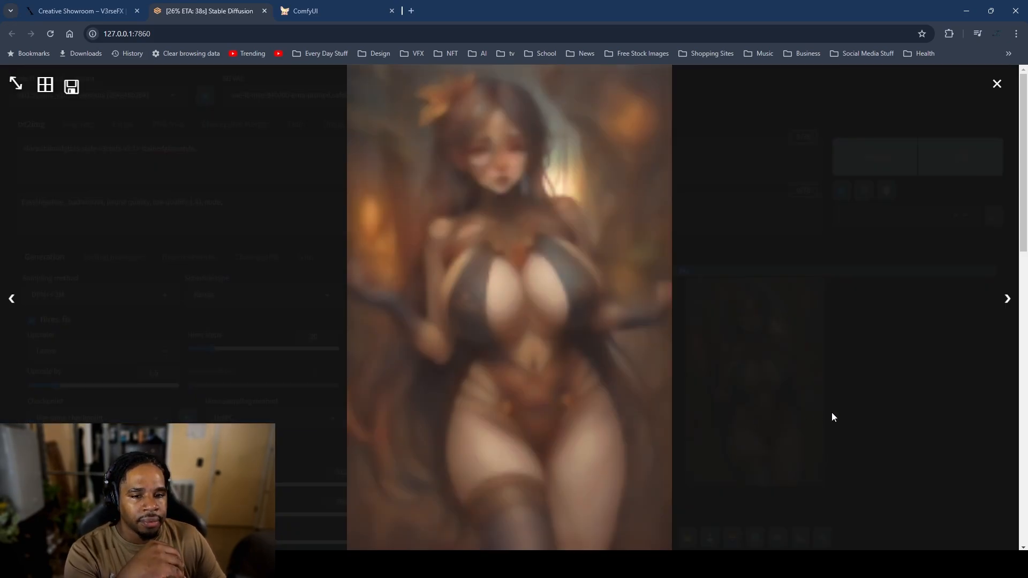
{"action": "left_click", "coordinate": [877, 401]}
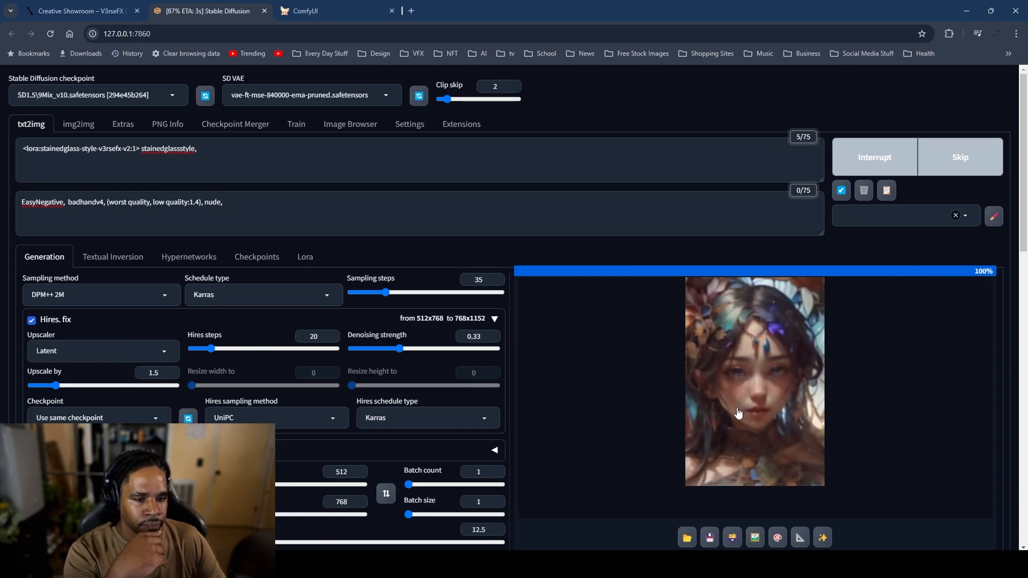
{"action": "left_click", "coordinate": [738, 412]}
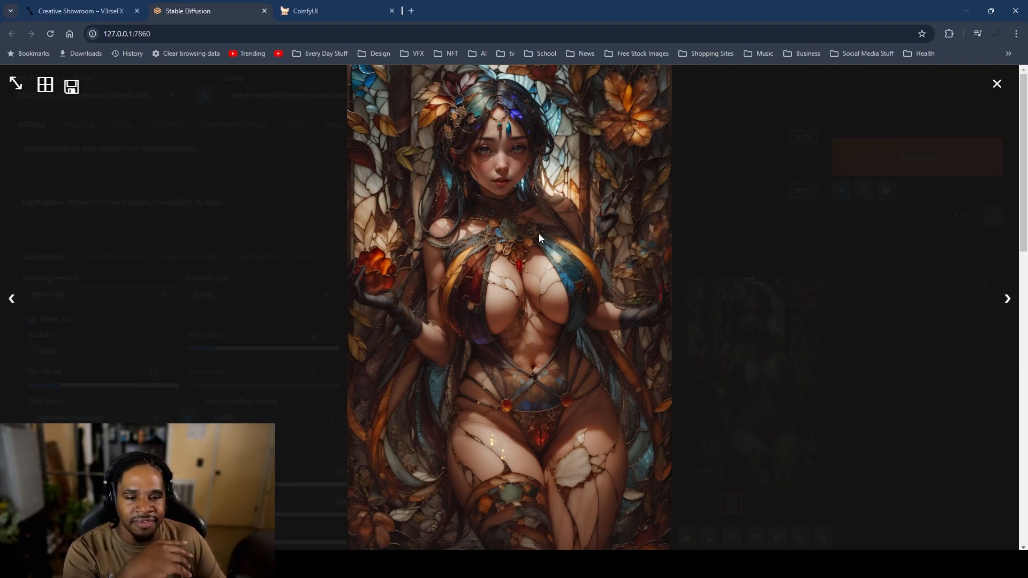
{"action": "left_click", "coordinate": [827, 341]}
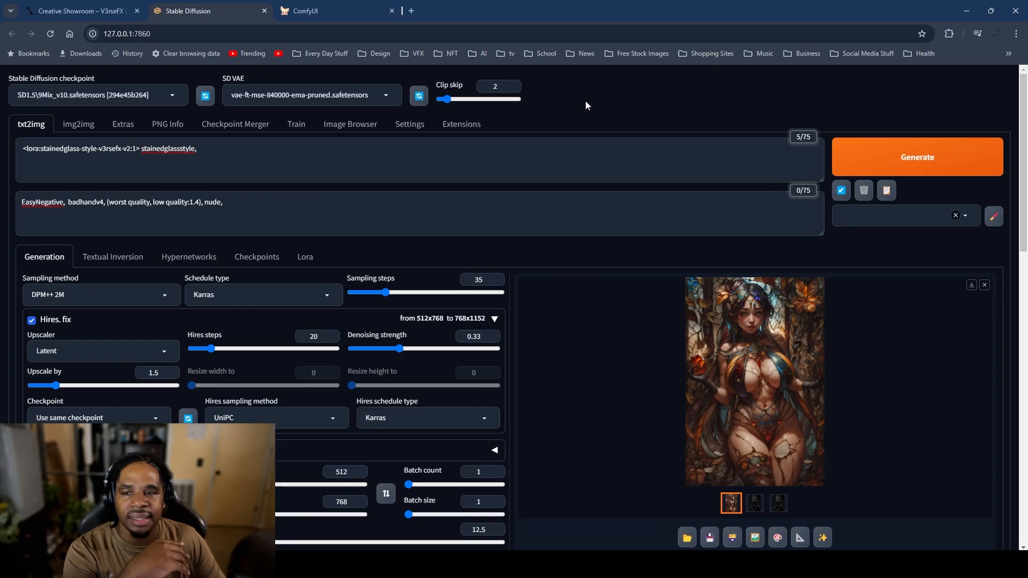
Step: Change the prompt's LoRA version from v2 to v1 and try to generate an image
{"action": "left_click_drag", "start_coordinate": [129, 150], "coordinate": [132, 151]}
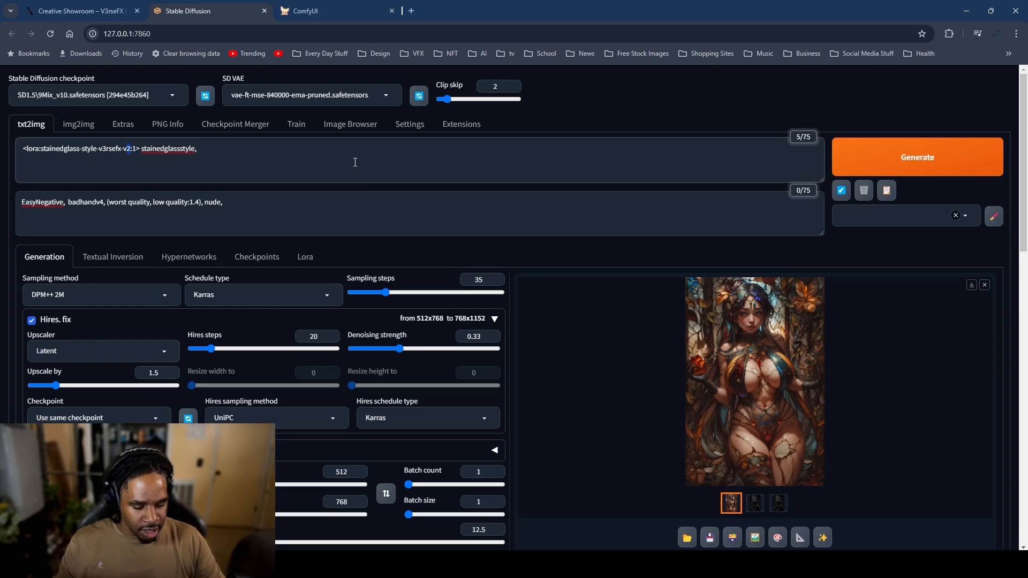
{"action": "type", "text": "1"}
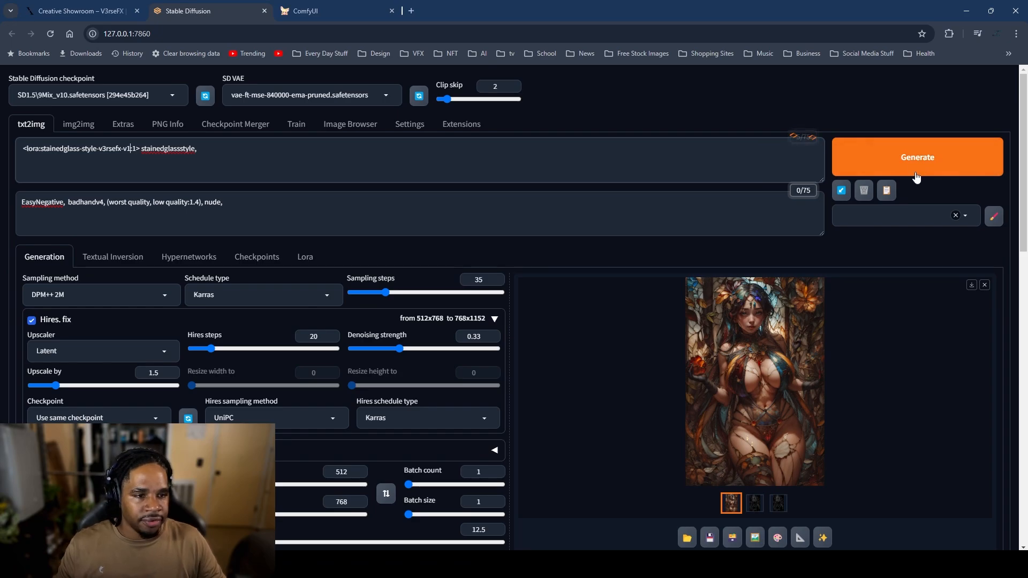
{"action": "left_click", "coordinate": [903, 155]}
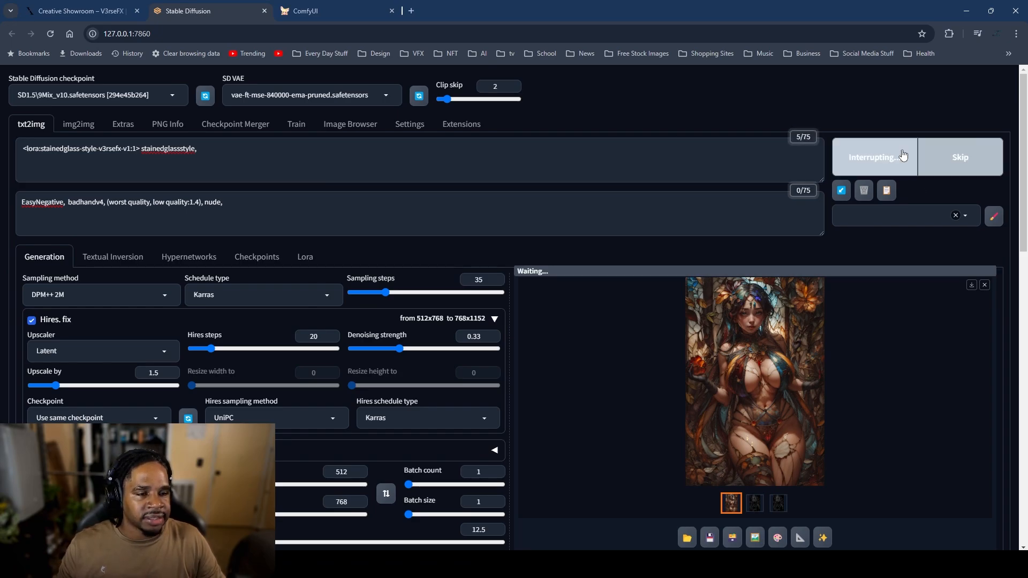
{"action": "left_click", "coordinate": [899, 156]}
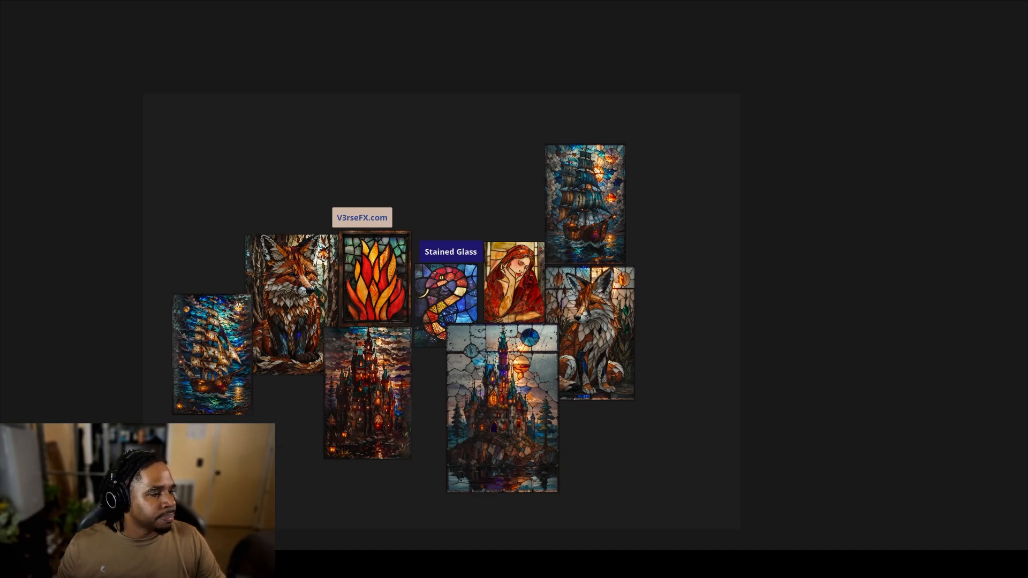
Step: Place the v2 woman image above the golden-sailed ship on the PureRef mood board, and switch back to Stable Diffusion
{"action": "left_click_drag", "start_coordinate": [462, 239], "coordinate": [194, 197]}
{"action": "left_click", "coordinate": [503, 563]}
{"action": "left_click", "coordinate": [520, 541]}
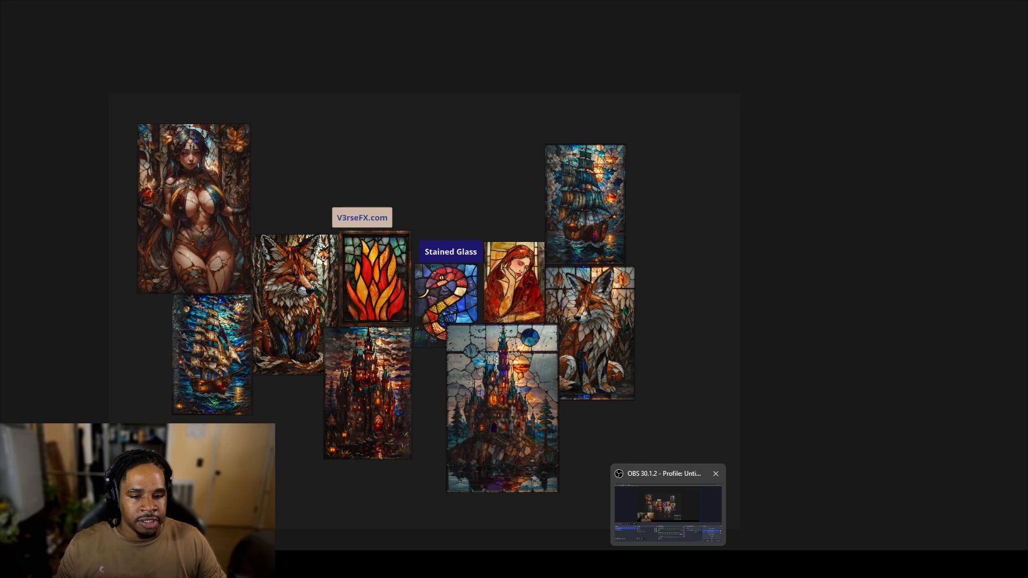
{"action": "mouse_move", "coordinate": [504, 563]}
{"action": "left_click", "coordinate": [479, 526]}
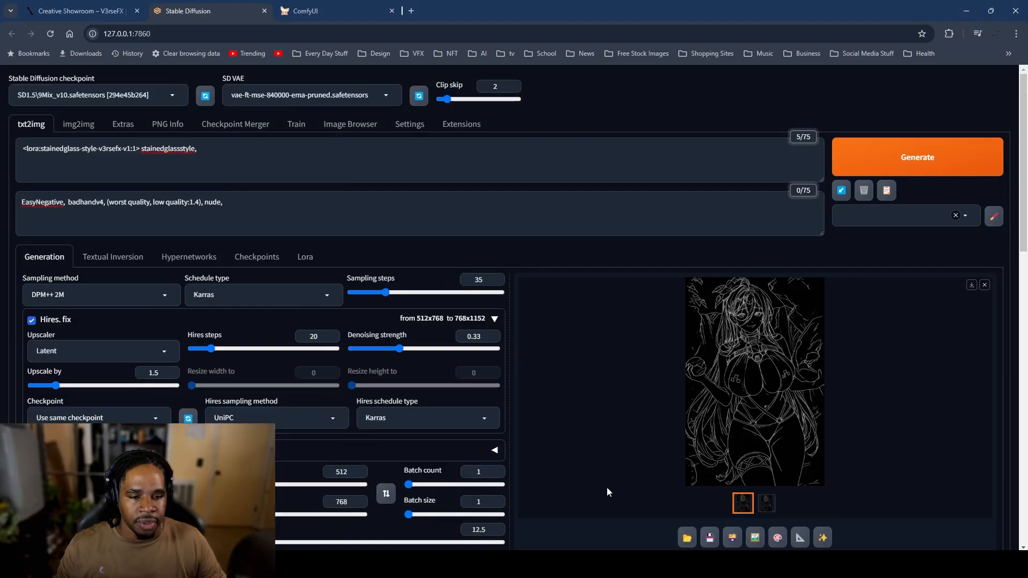
Step: Check the ControlNet settings and both output images, and restart the generation with the v1 LoRA
{"action": "scroll", "coordinate": [649, 332], "scroll_direction": "down", "scroll_amount": 4}
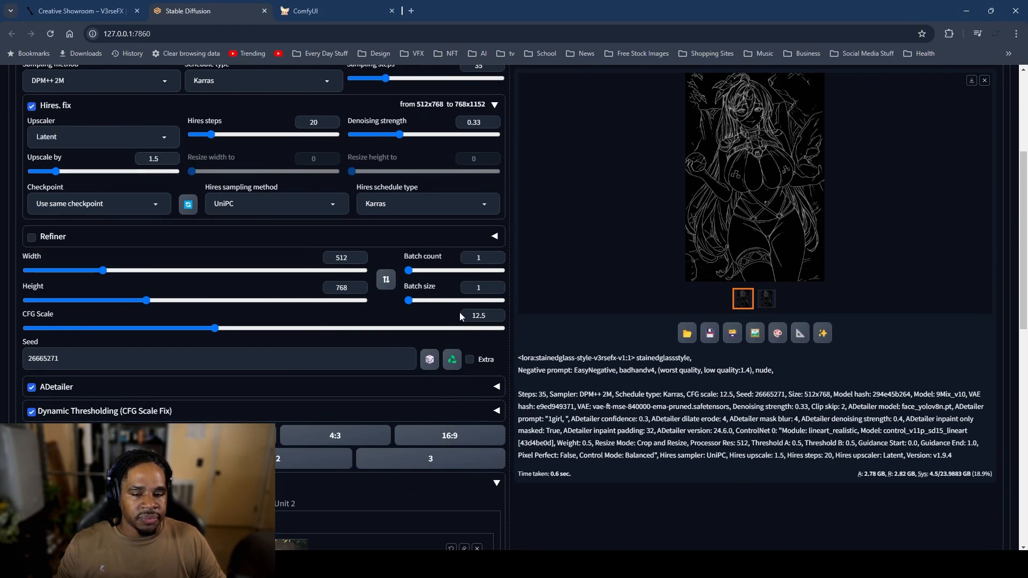
{"action": "scroll", "coordinate": [459, 313], "scroll_direction": "down", "scroll_amount": 8}
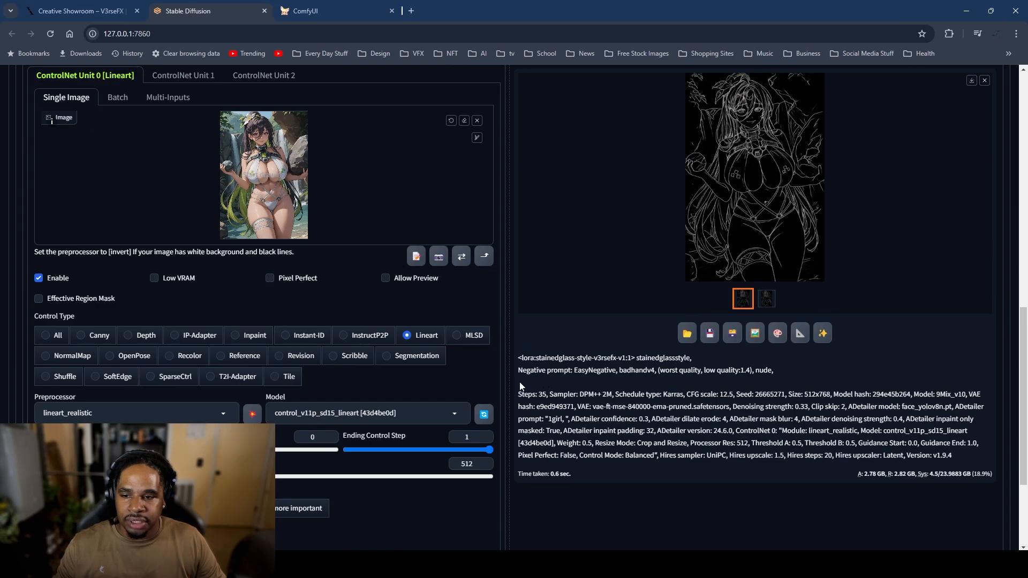
{"action": "scroll", "coordinate": [519, 381], "scroll_direction": "up", "scroll_amount": 12}
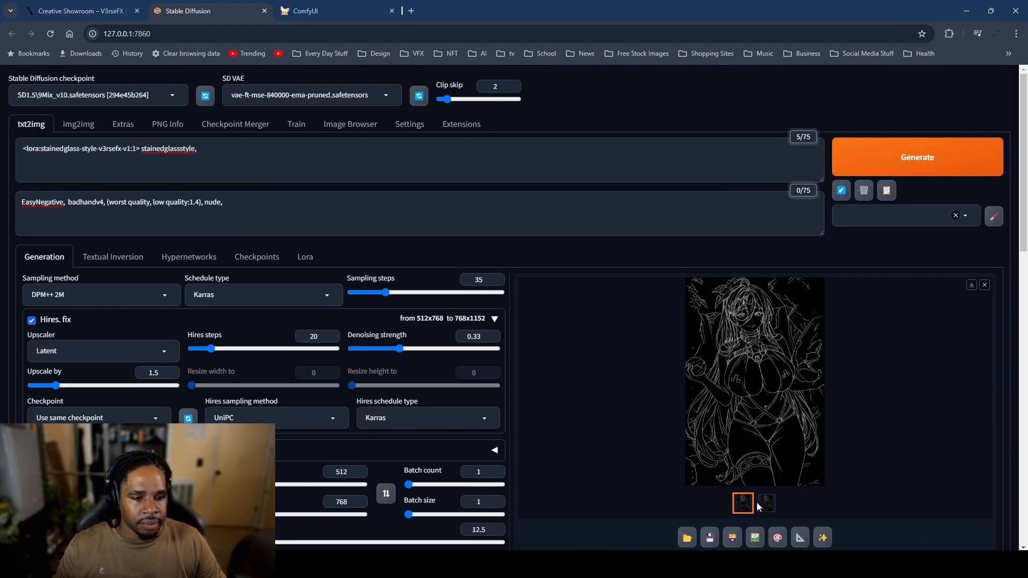
{"action": "left_click", "coordinate": [763, 507]}
{"action": "left_click", "coordinate": [743, 508]}
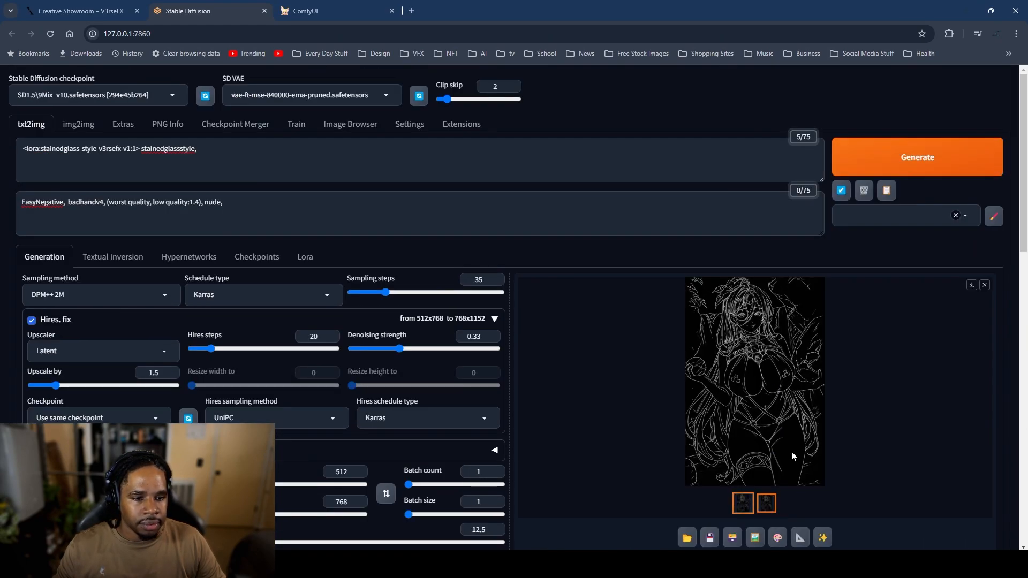
{"action": "left_click", "coordinate": [873, 169]}
Step: Enable Pixel Perfect for ControlNet Unit 0
{"action": "scroll", "coordinate": [899, 391], "scroll_direction": "down", "scroll_amount": 12}
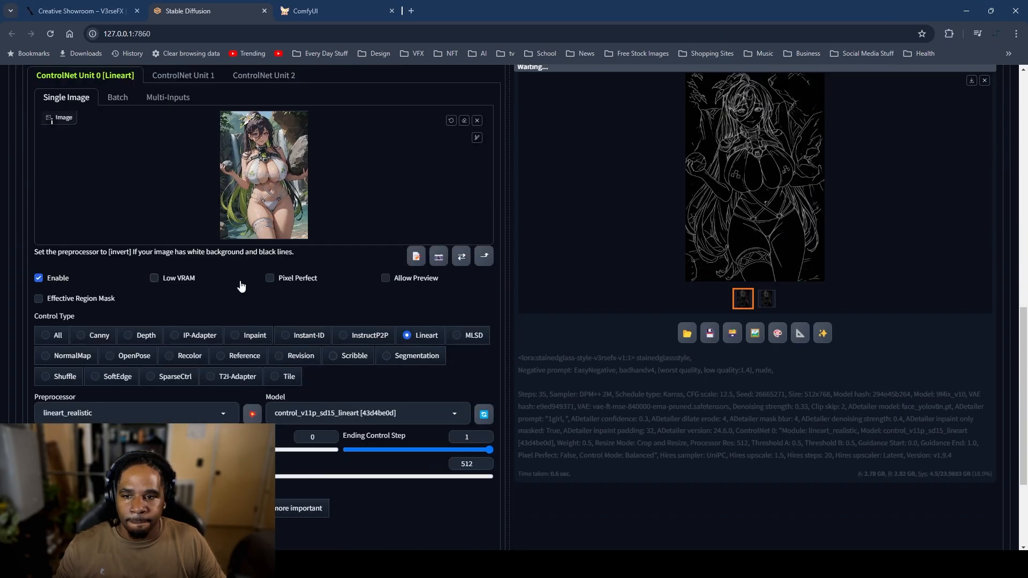
{"action": "left_click", "coordinate": [270, 279]}
Step: Open the woman image generated with the v1 LoRA at full size for inspection
{"action": "scroll", "coordinate": [675, 360], "scroll_direction": "up", "scroll_amount": 1}
{"action": "scroll", "coordinate": [675, 360], "scroll_direction": "up", "scroll_amount": 10}
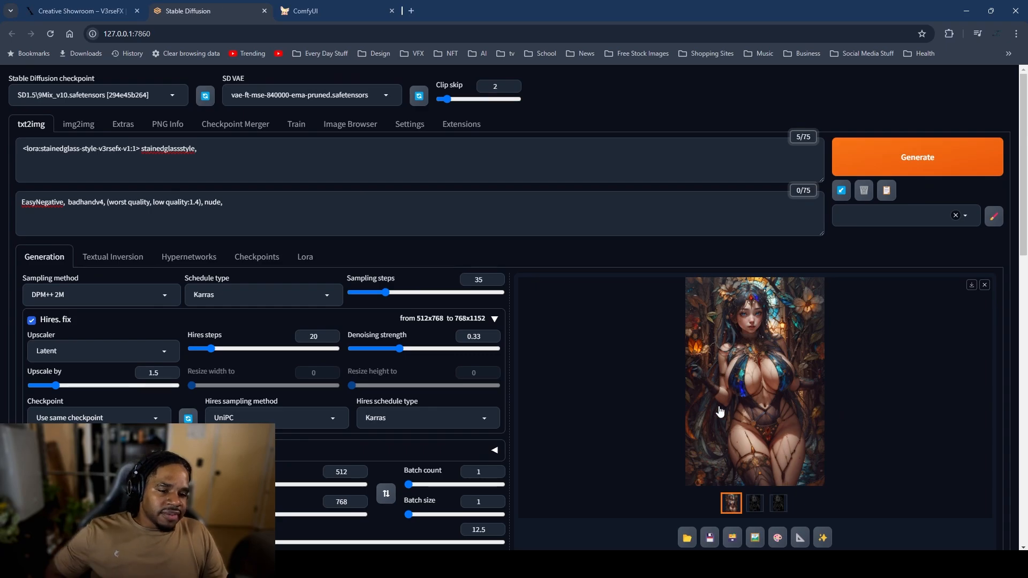
{"action": "left_click", "coordinate": [766, 412]}
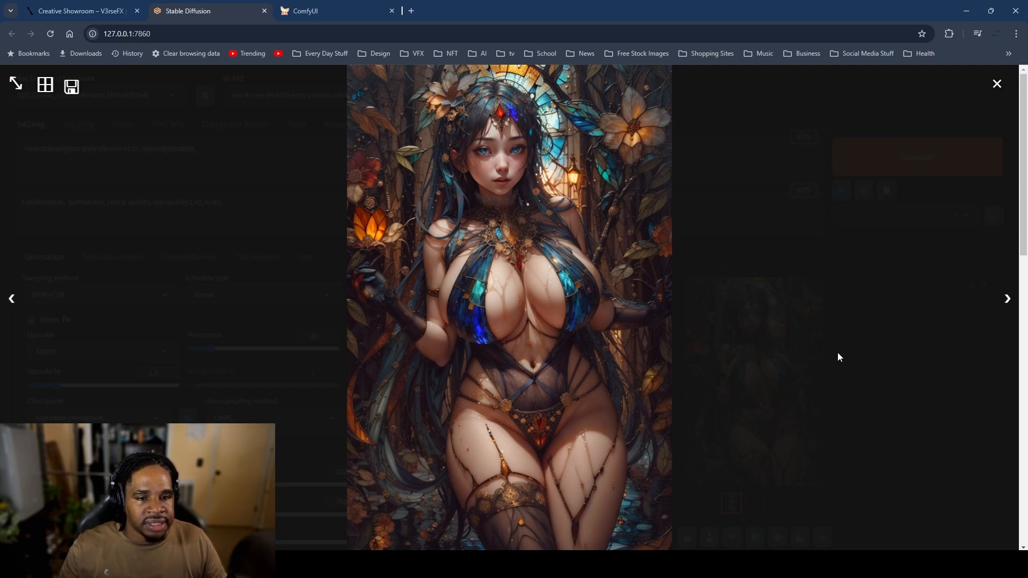
Step: Switch to the PureRef mood board, place the v1 woman image beside the lighter fox near the pale castle, and return to Stable Diffusion
{"action": "left_click", "coordinate": [964, 8]}
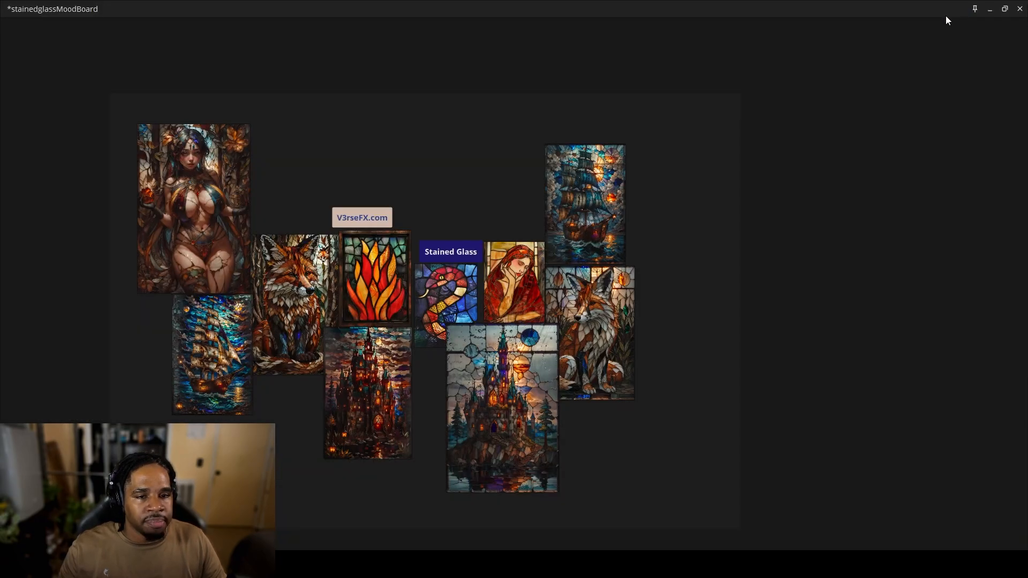
{"action": "left_click_drag", "start_coordinate": [1027, 293], "coordinate": [688, 426]}
{"action": "left_click", "coordinate": [624, 294]}
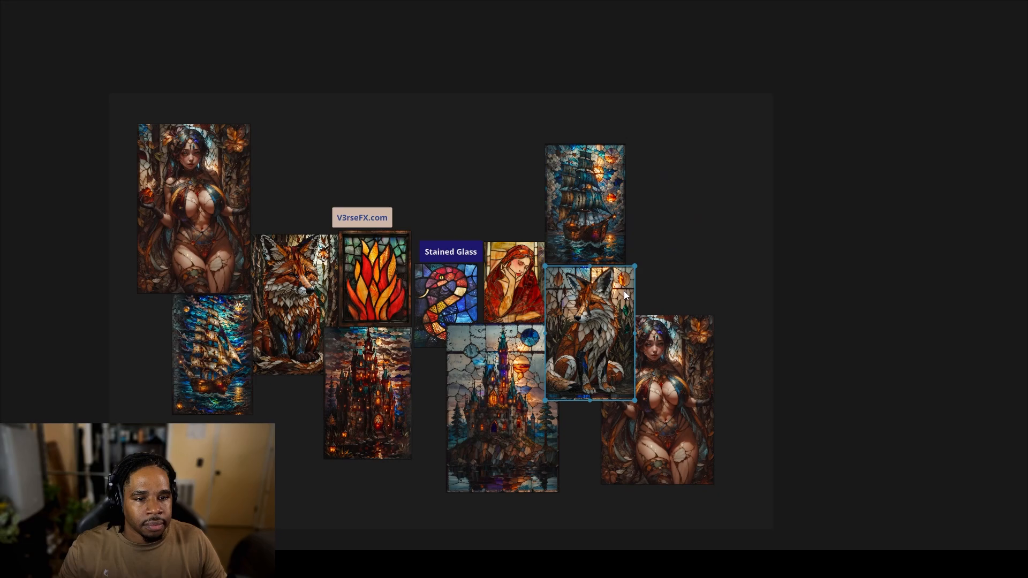
{"action": "left_click", "coordinate": [816, 269]}
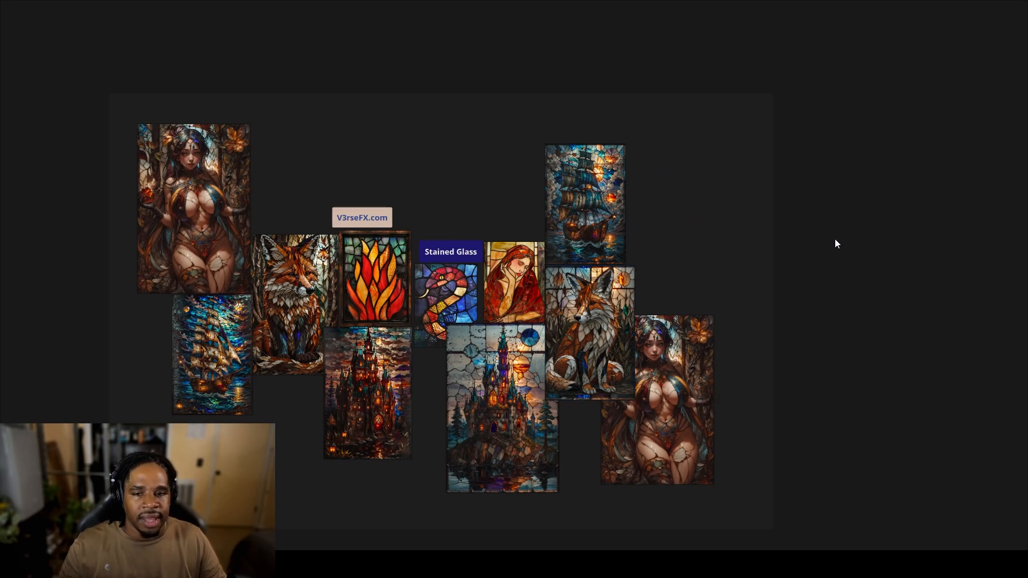
{"action": "mouse_move", "coordinate": [834, 239]}
{"action": "left_mouse_down"}
{"action": "mouse_move", "coordinate": [827, 265]}
{"action": "mouse_move", "coordinate": [828, 240]}
{"action": "left_mouse_up"}
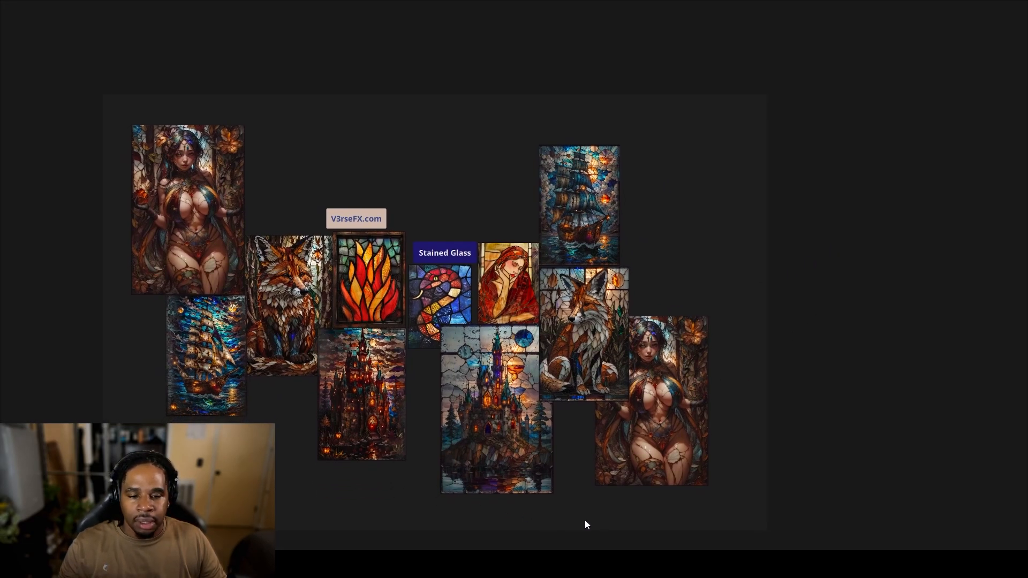
{"action": "mouse_move", "coordinate": [504, 563]}
{"action": "left_click", "coordinate": [498, 525]}
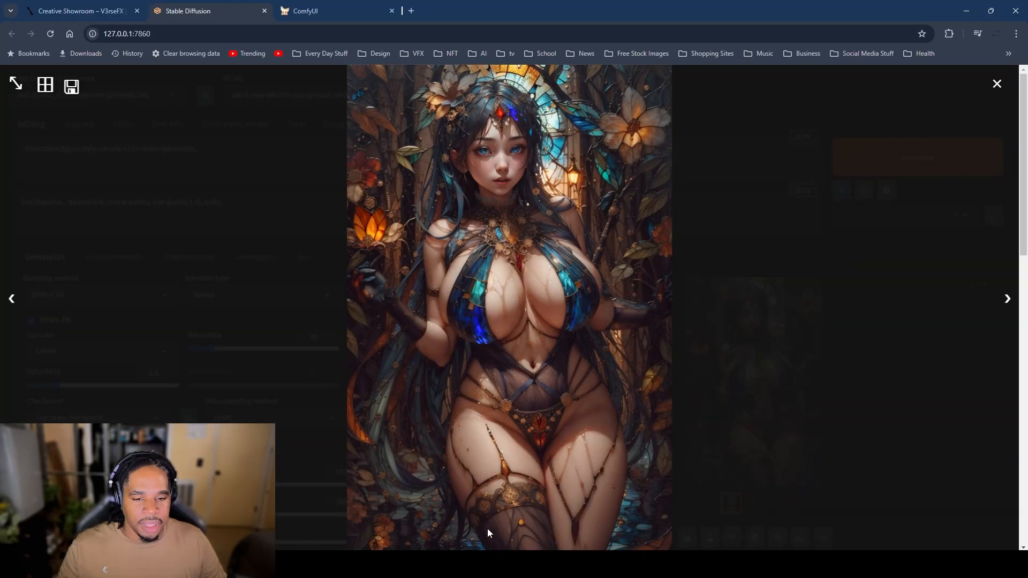
Step: Replace the ControlNet Unit 0 input image with the photo of the smiling woman wearing glasses
{"action": "left_click", "coordinate": [300, 371]}
{"action": "scroll", "coordinate": [623, 460], "scroll_direction": "down", "scroll_amount": 6}
{"action": "scroll", "coordinate": [345, 313], "scroll_direction": "down", "scroll_amount": 5}
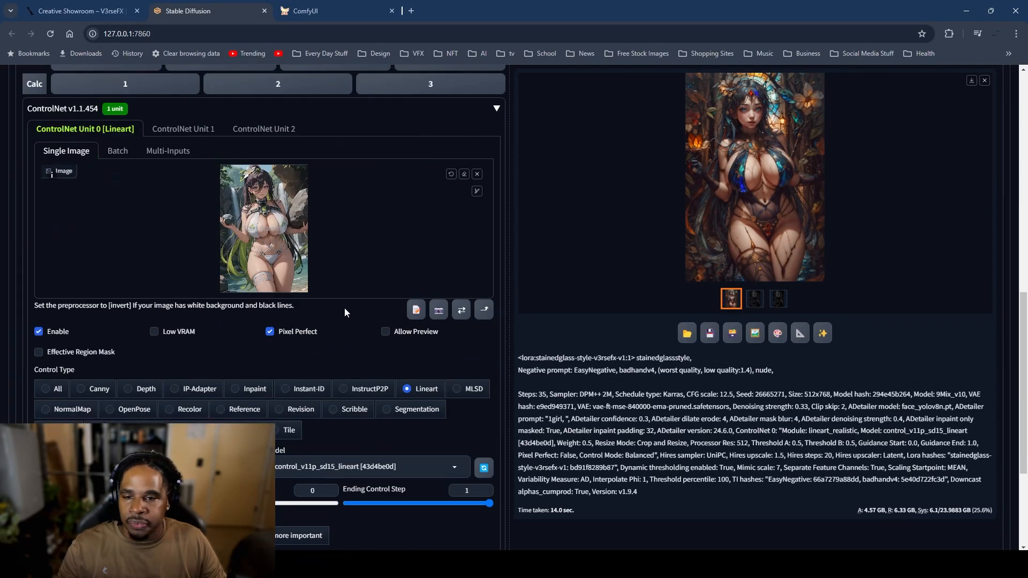
{"action": "left_click", "coordinate": [477, 174]}
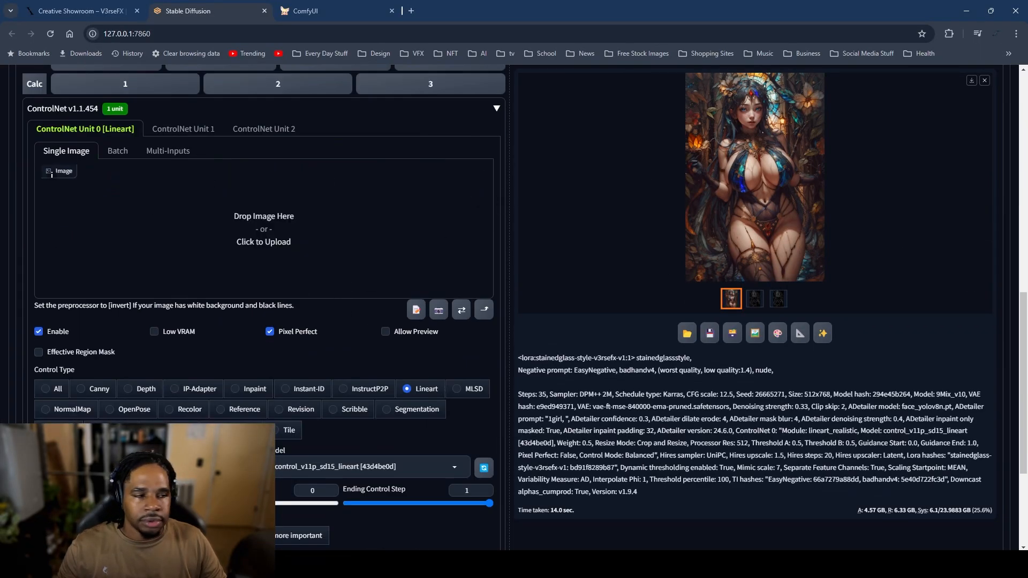
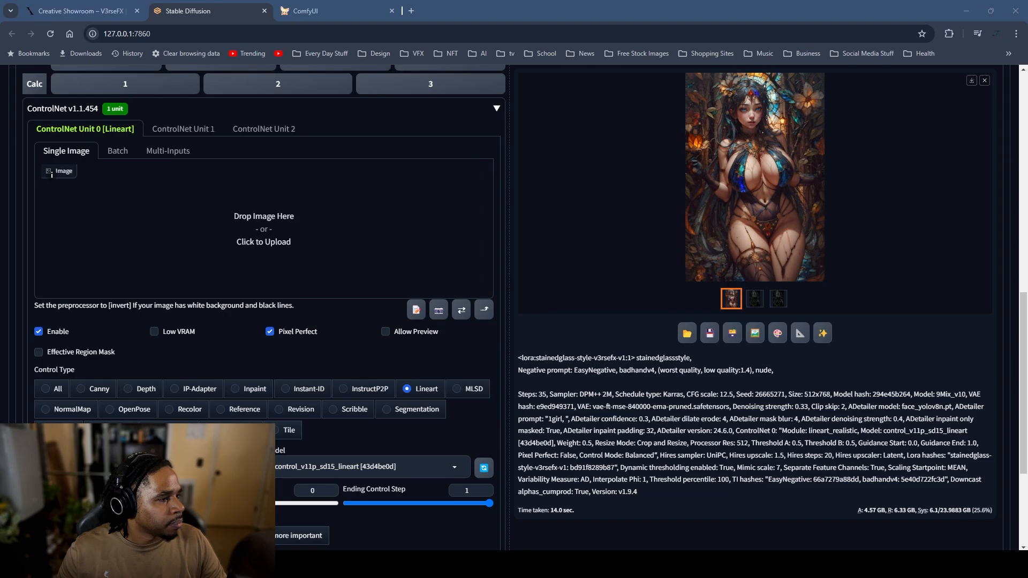
{"action": "left_click_drag", "start_coordinate": [554, 337], "coordinate": [321, 241]}
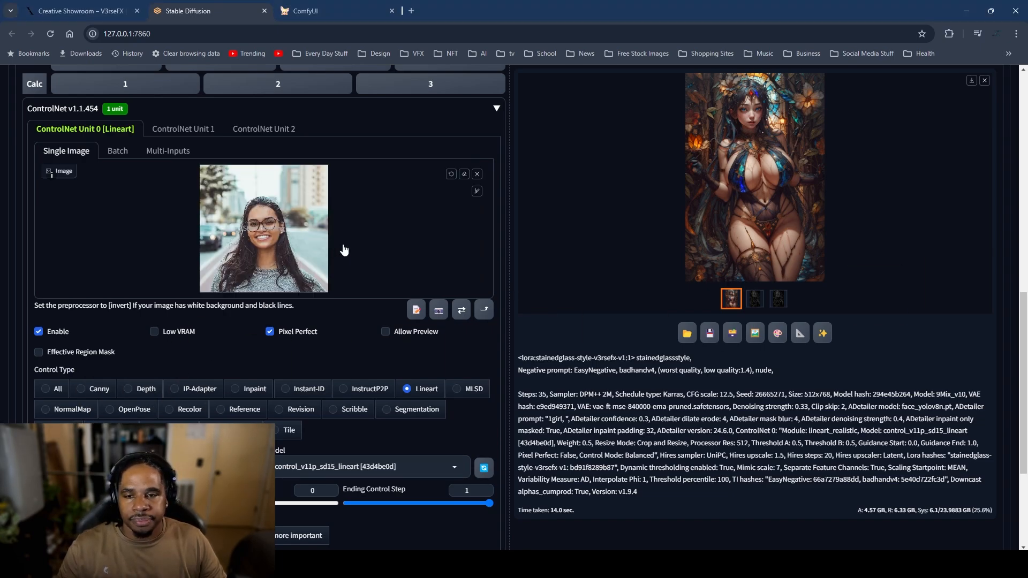
Step: Switch the Stable Diffusion checkpoint to SD1.5\sxzLuma_099VAE.safetensors
{"action": "scroll", "coordinate": [353, 256], "scroll_direction": "up", "scroll_amount": 6}
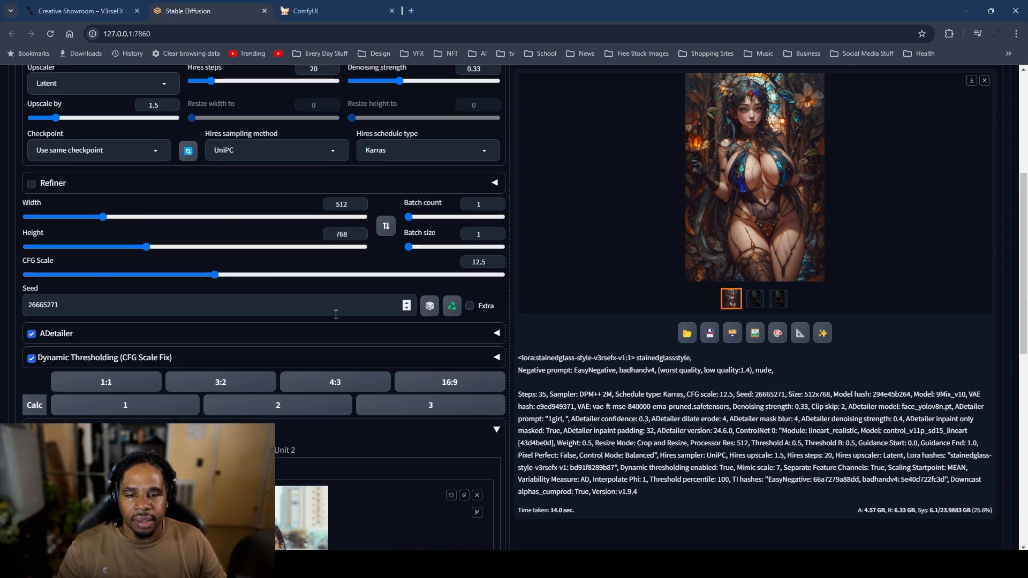
{"action": "scroll", "coordinate": [336, 314], "scroll_direction": "up", "scroll_amount": 5}
{"action": "left_click", "coordinate": [161, 95]}
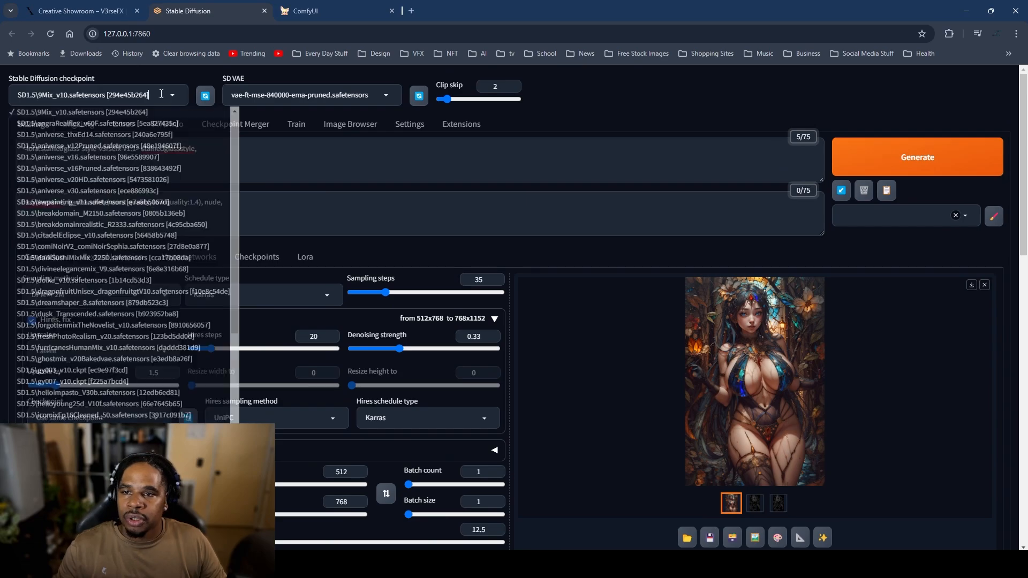
{"action": "scroll", "coordinate": [107, 374], "scroll_direction": "down", "scroll_amount": 4}
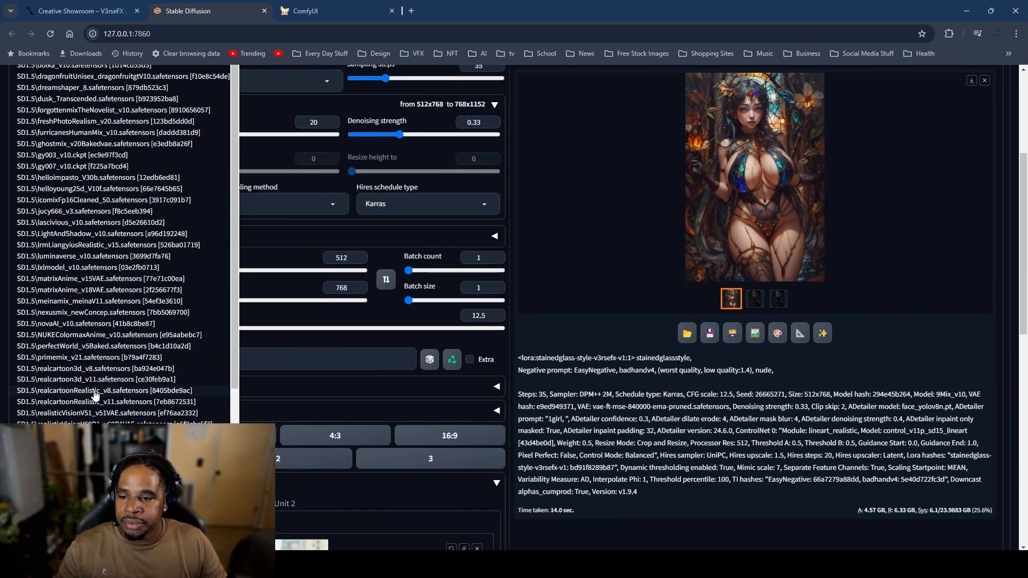
{"action": "scroll", "coordinate": [94, 396], "scroll_direction": "down", "scroll_amount": 4}
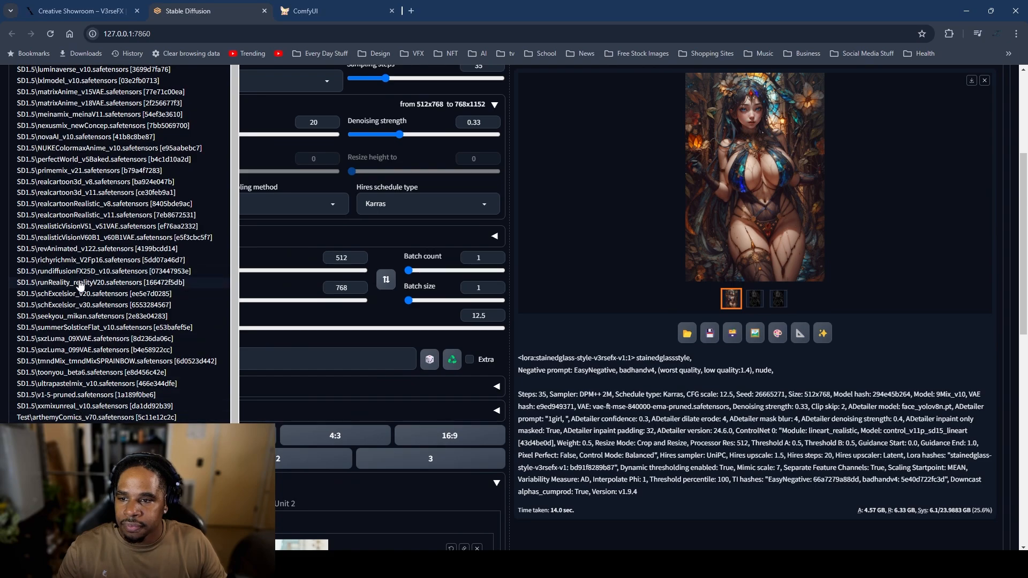
{"action": "left_click", "coordinate": [71, 351]}
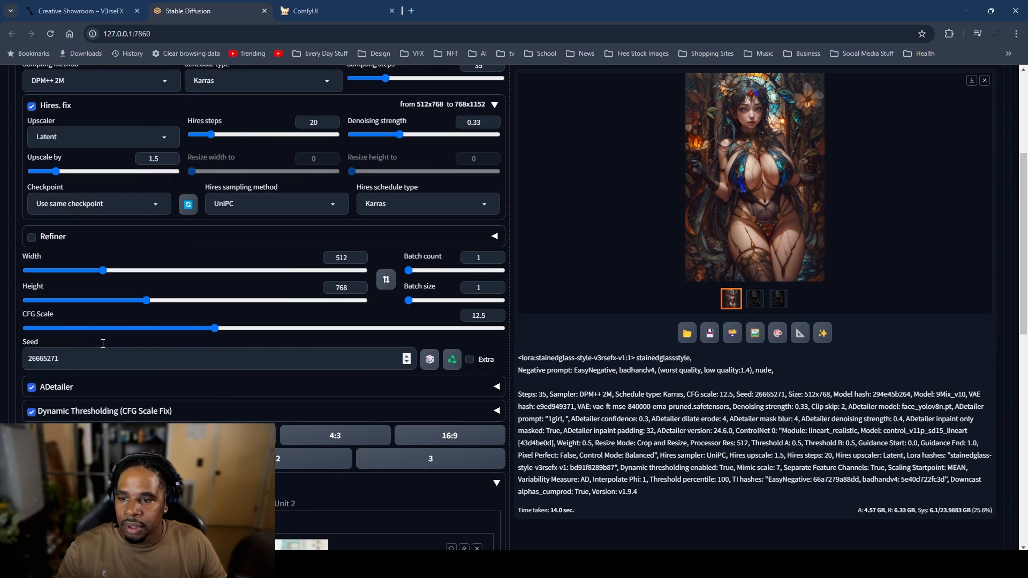
Step: Set the seed to random (-1) and disable ADetailer
{"action": "scroll", "coordinate": [143, 356], "scroll_direction": "up", "scroll_amount": 1}
{"action": "left_click", "coordinate": [430, 413]}
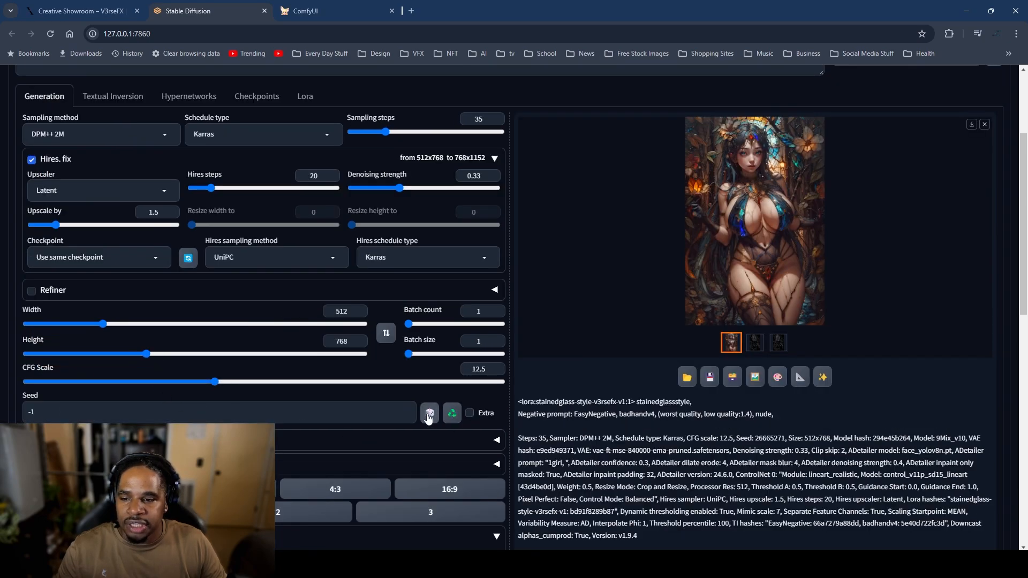
{"action": "scroll", "coordinate": [21, 254], "scroll_direction": "down", "scroll_amount": 4}
{"action": "left_click", "coordinate": [32, 227]}
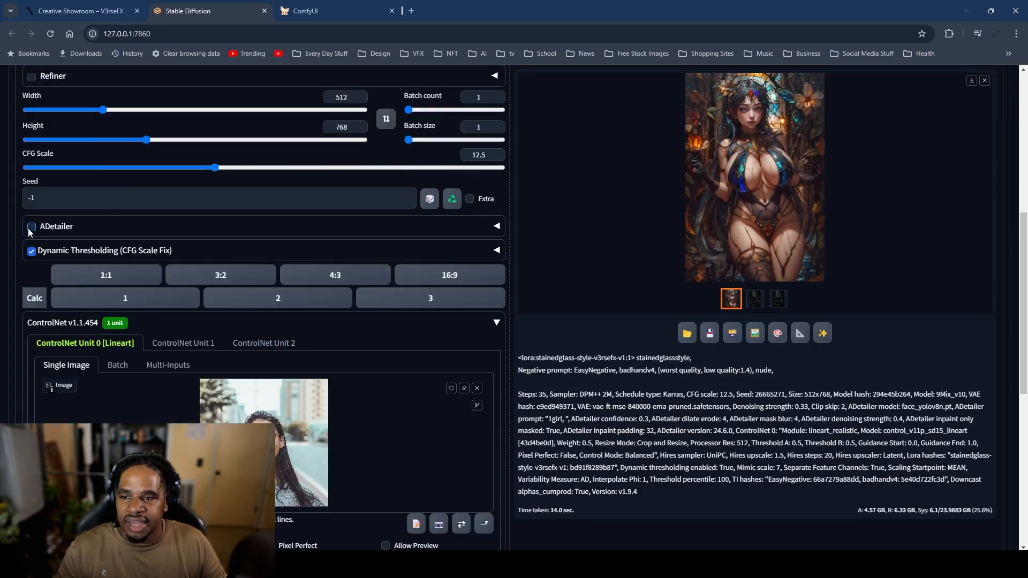
Step: Generate an image from the portrait photo with the v1 LoRA and check the generation settings
{"action": "scroll", "coordinate": [192, 300], "scroll_direction": "up", "scroll_amount": 7}
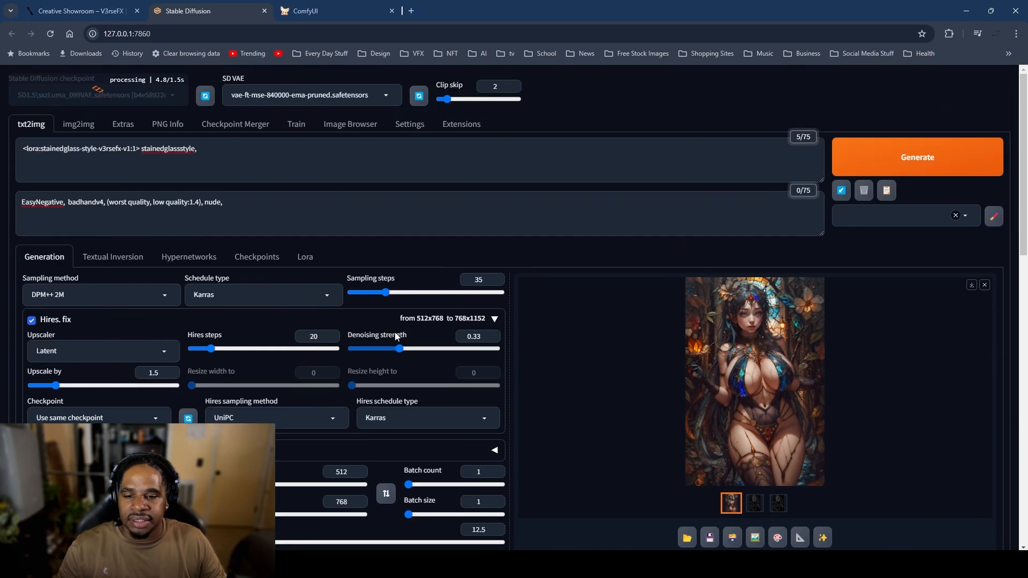
{"action": "left_click", "coordinate": [940, 165]}
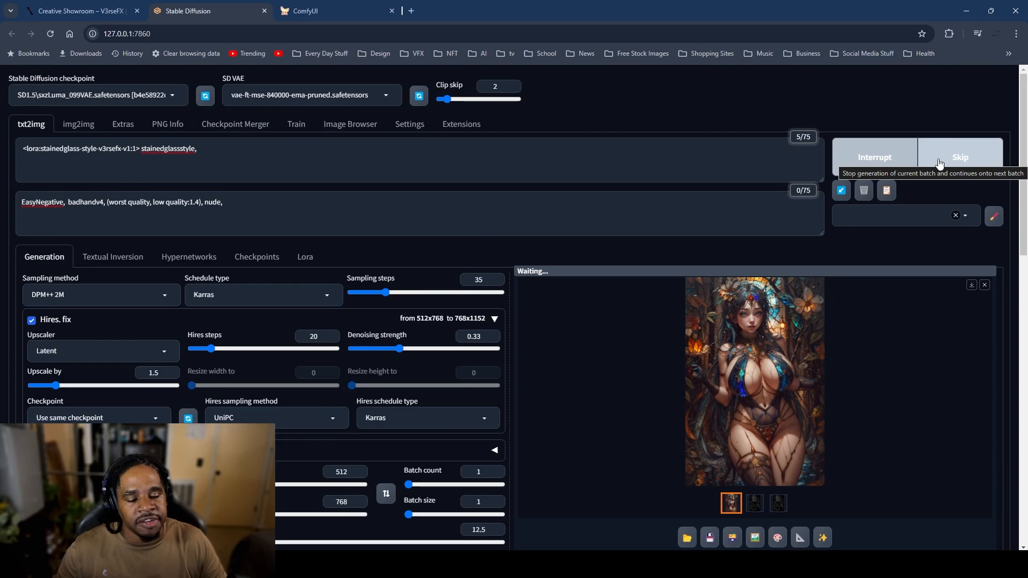
{"action": "scroll", "coordinate": [587, 231], "scroll_direction": "down", "scroll_amount": 9}
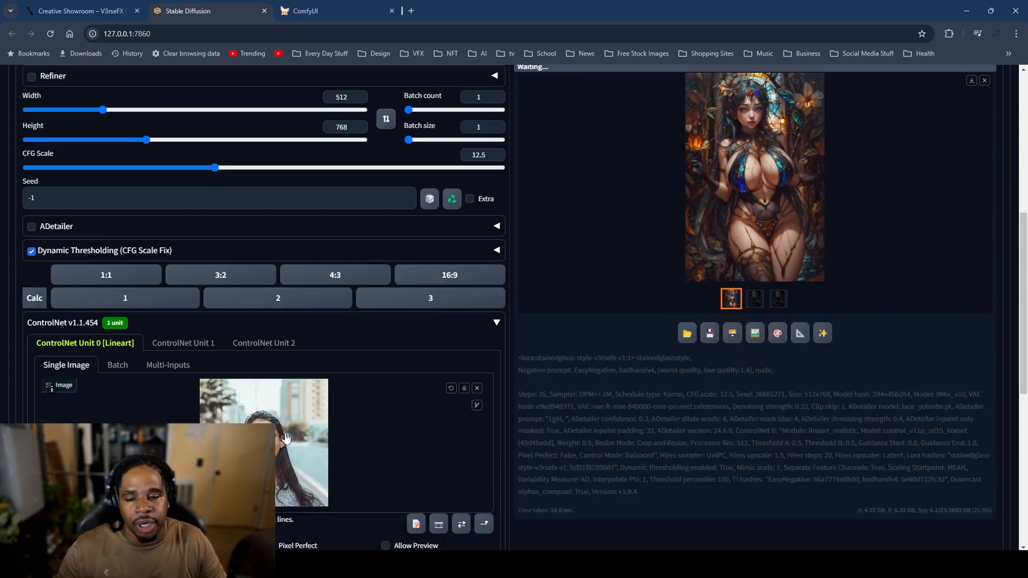
{"action": "scroll", "coordinate": [716, 363], "scroll_direction": "up", "scroll_amount": 4}
{"action": "scroll", "coordinate": [716, 363], "scroll_direction": "up", "scroll_amount": 5}
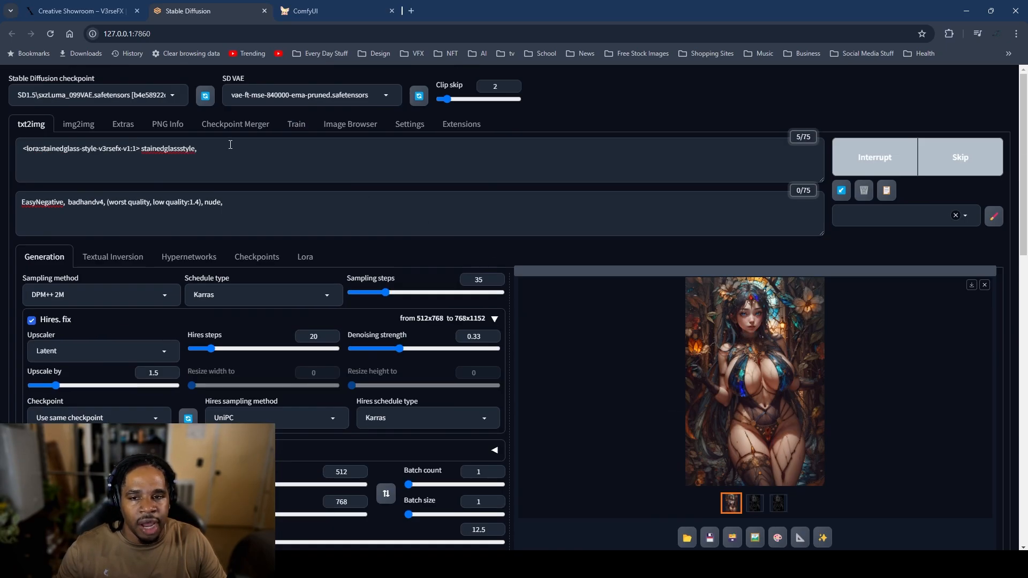
Step: Append "solo, ((stained glass)), window," to the positive prompt
{"action": "right_click", "coordinate": [227, 154]}
{"action": "left_click", "coordinate": [278, 275]}
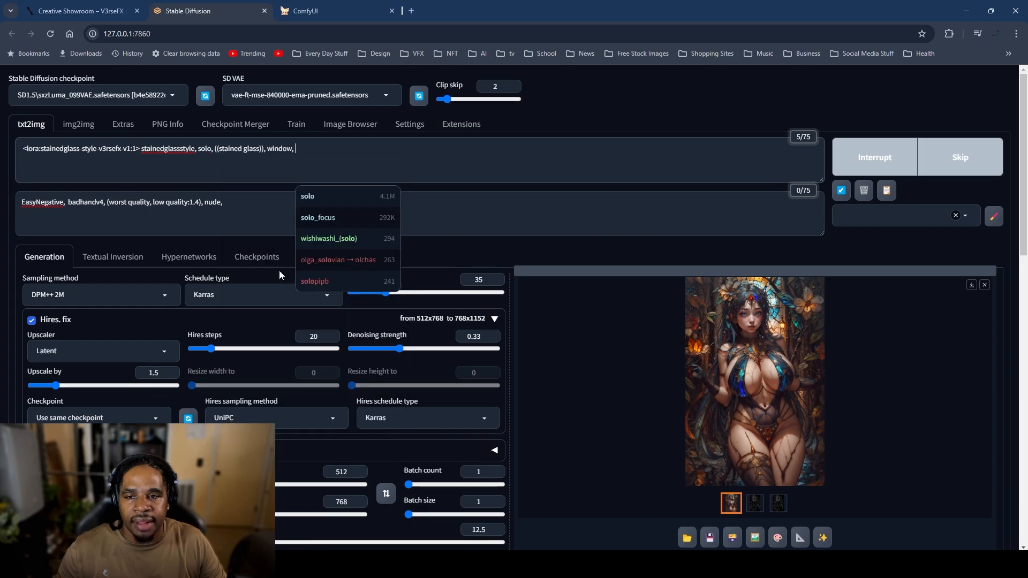
{"action": "left_click", "coordinate": [537, 233]}
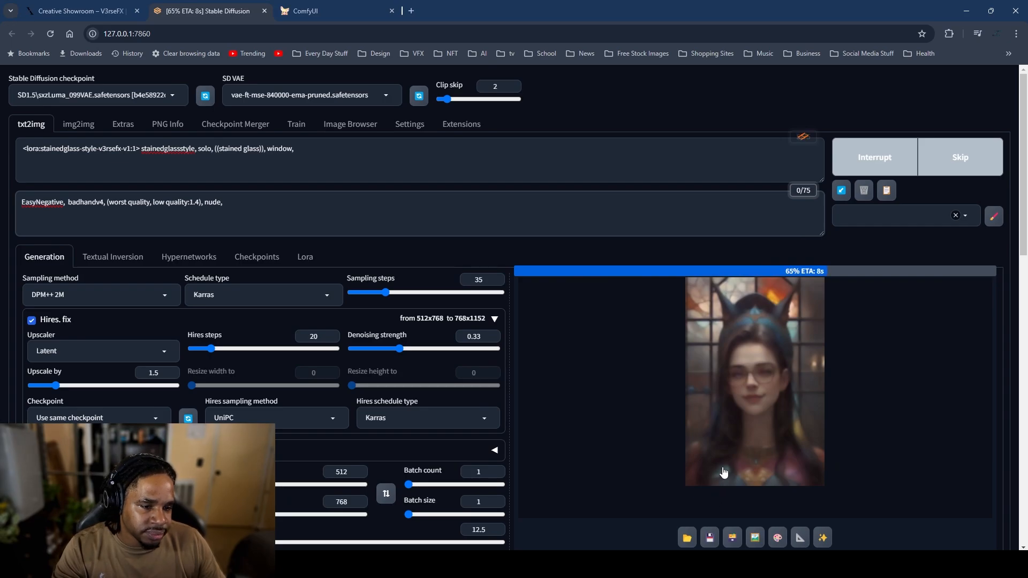
Step: Examine the generated portrait at full size and compare it with the ControlNet source photo and generation parameters
{"action": "scroll", "coordinate": [720, 474], "scroll_direction": "down", "scroll_amount": 8}
{"action": "scroll", "coordinate": [744, 418], "scroll_direction": "up", "scroll_amount": 8}
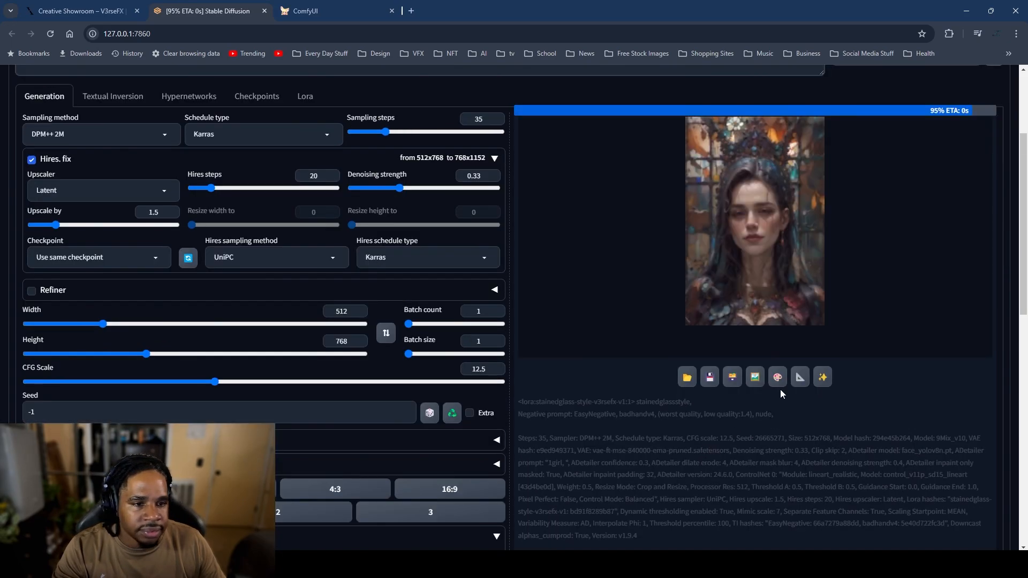
{"action": "scroll", "coordinate": [675, 401], "scroll_direction": "down", "scroll_amount": 6}
{"action": "scroll", "coordinate": [663, 409], "scroll_direction": "down", "scroll_amount": 3}
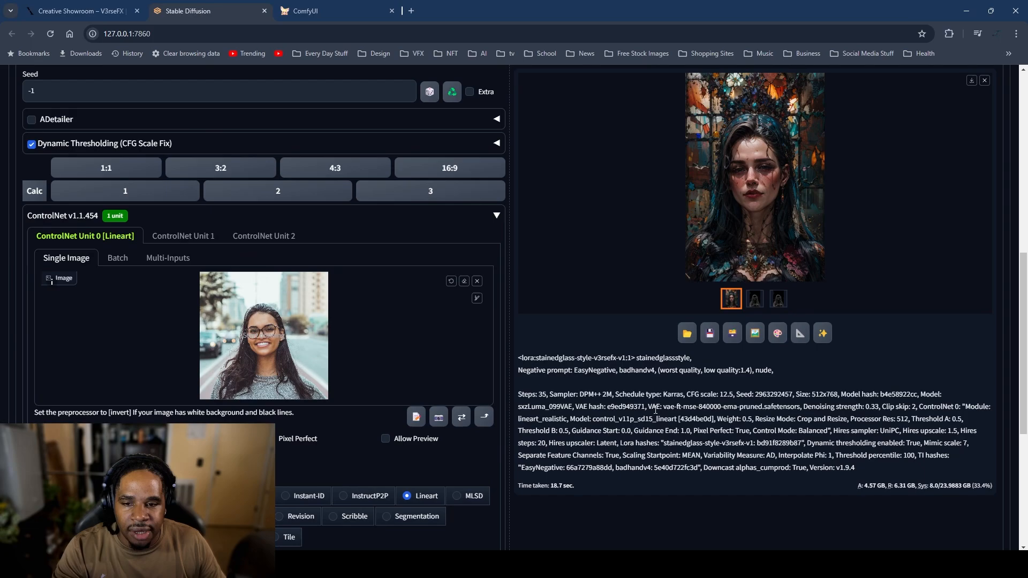
{"action": "scroll", "coordinate": [740, 348], "scroll_direction": "up", "scroll_amount": 8}
{"action": "left_click", "coordinate": [740, 348]}
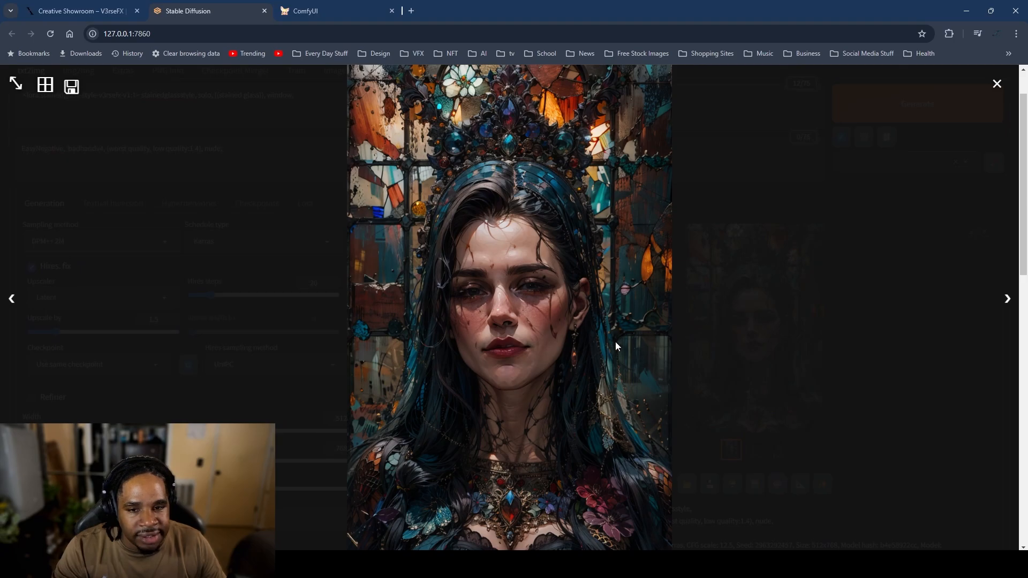
{"action": "left_click", "coordinate": [857, 346]}
{"action": "scroll", "coordinate": [551, 337], "scroll_direction": "up", "scroll_amount": 1}
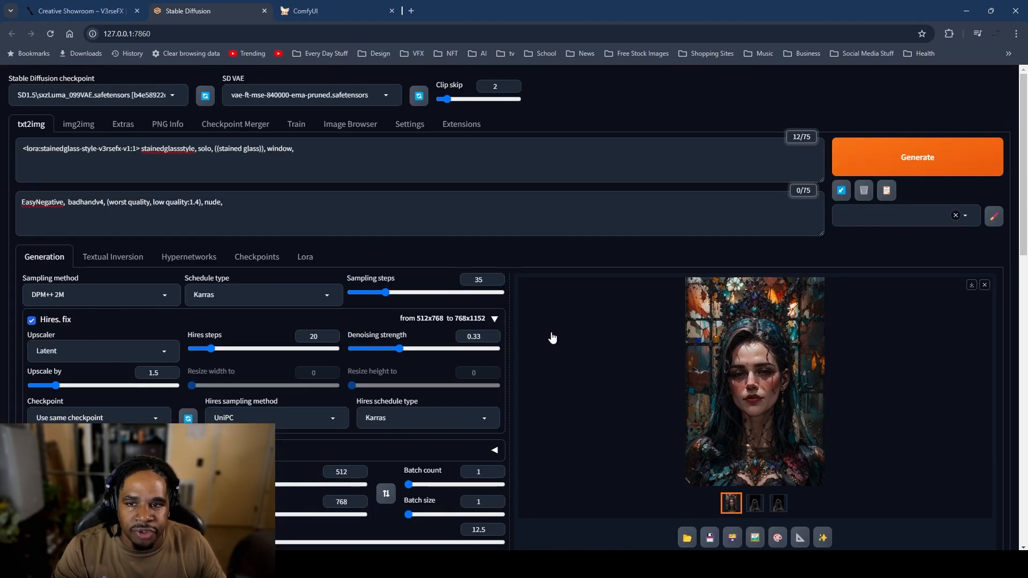
{"action": "left_click", "coordinate": [760, 381]}
{"action": "left_click", "coordinate": [841, 372]}
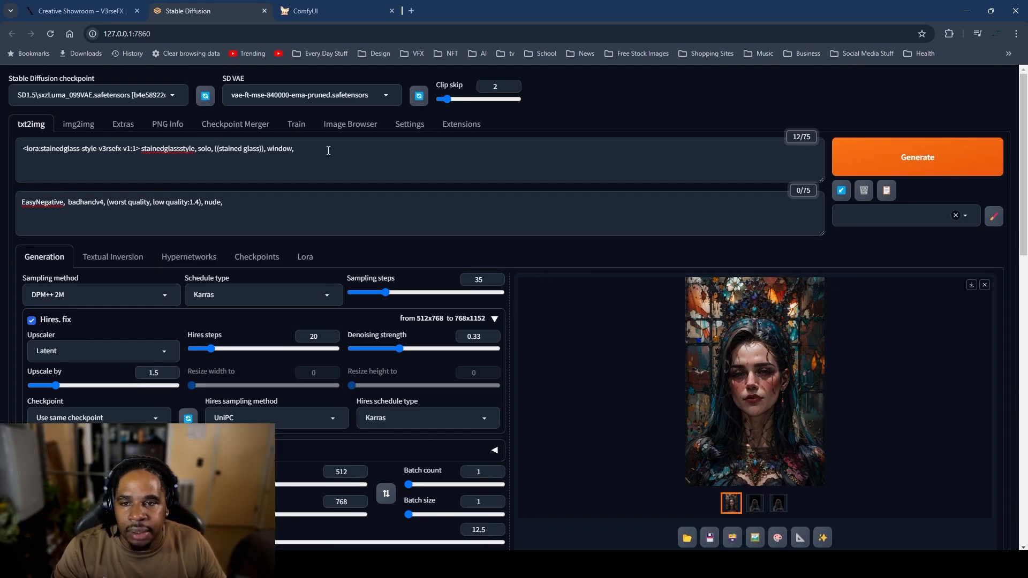
Step: Remove "solo, ((stained glass)), window," from the positive prompt and generate a new image
{"action": "left_click_drag", "start_coordinate": [328, 150], "coordinate": [200, 150]}
{"action": "key", "text": "BackSpace"}
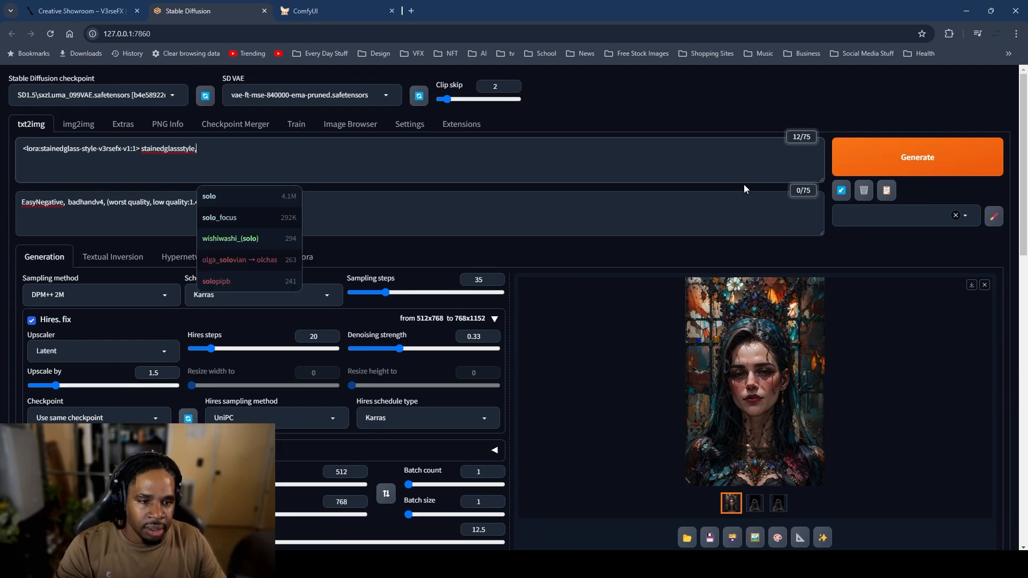
{"action": "left_click", "coordinate": [888, 155]}
Step: Check the ControlNet Lineart settings while the image renders, and inspect the new portrait at full size
{"action": "scroll", "coordinate": [417, 275], "scroll_direction": "down", "scroll_amount": 7}
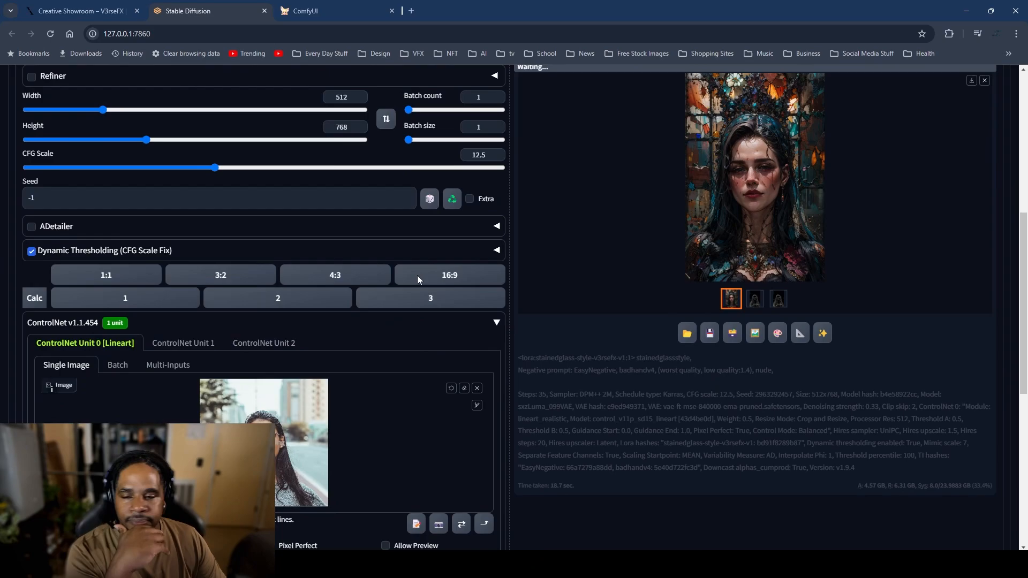
{"action": "scroll", "coordinate": [417, 275], "scroll_direction": "down", "scroll_amount": 5}
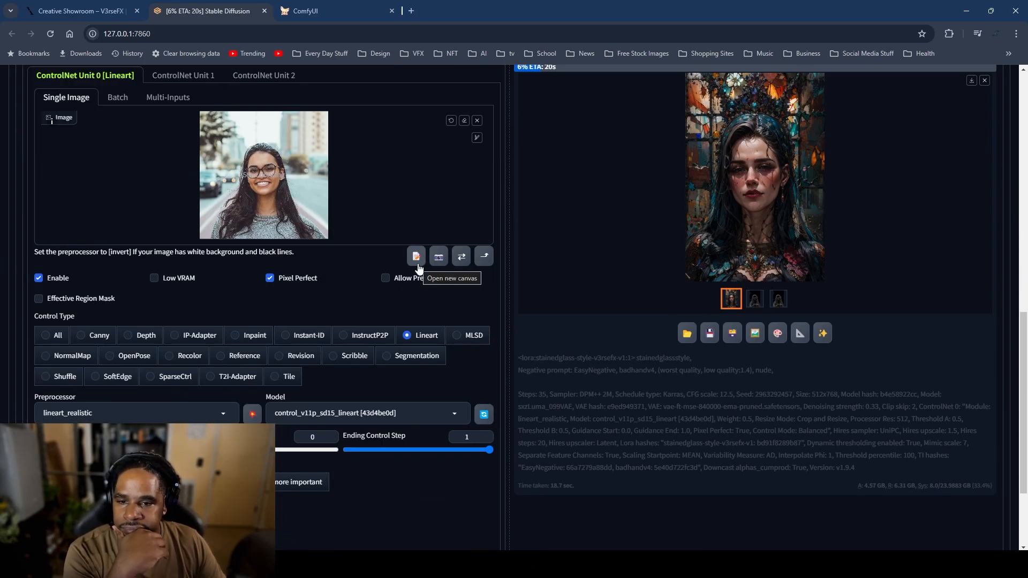
{"action": "scroll", "coordinate": [642, 336], "scroll_direction": "up", "scroll_amount": 10}
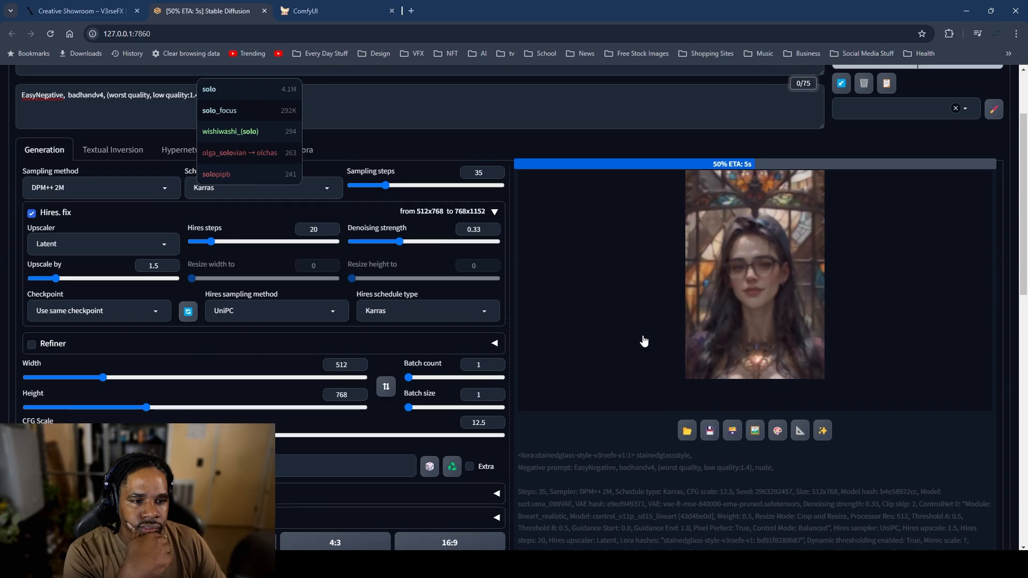
{"action": "scroll", "coordinate": [246, 82], "scroll_direction": "up", "scroll_amount": 2}
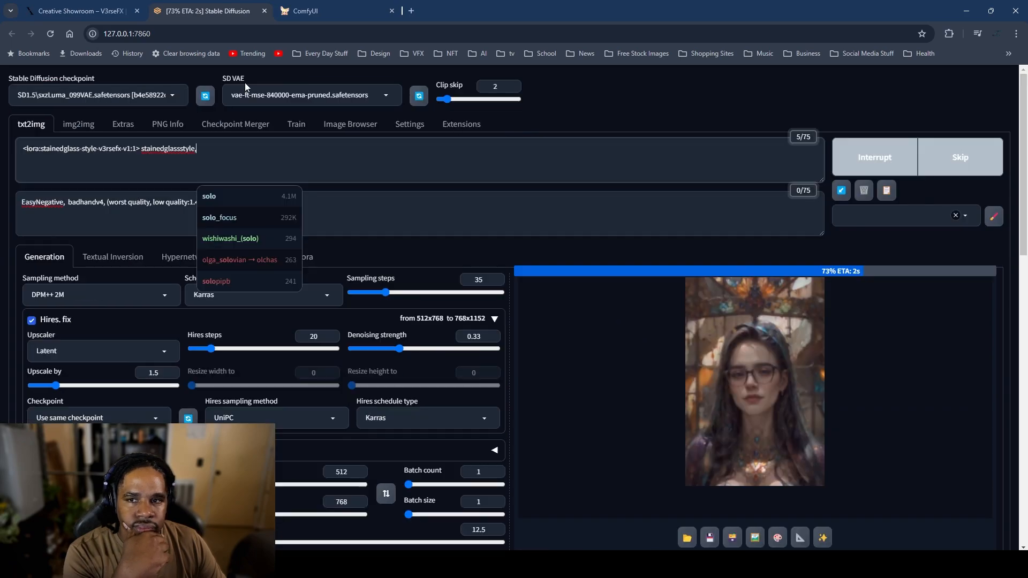
{"action": "left_click", "coordinate": [246, 196]}
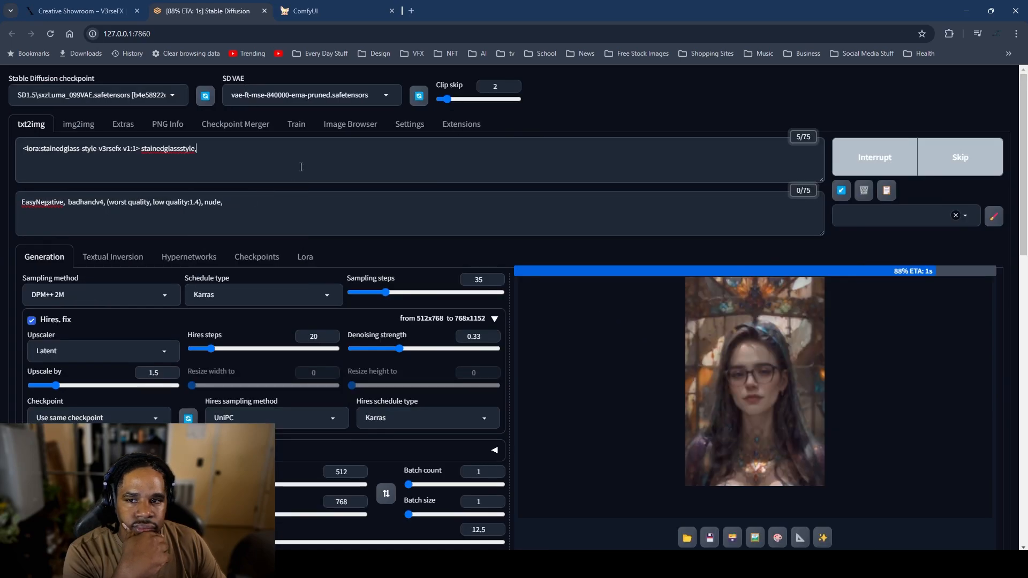
{"action": "left_click", "coordinate": [761, 417]}
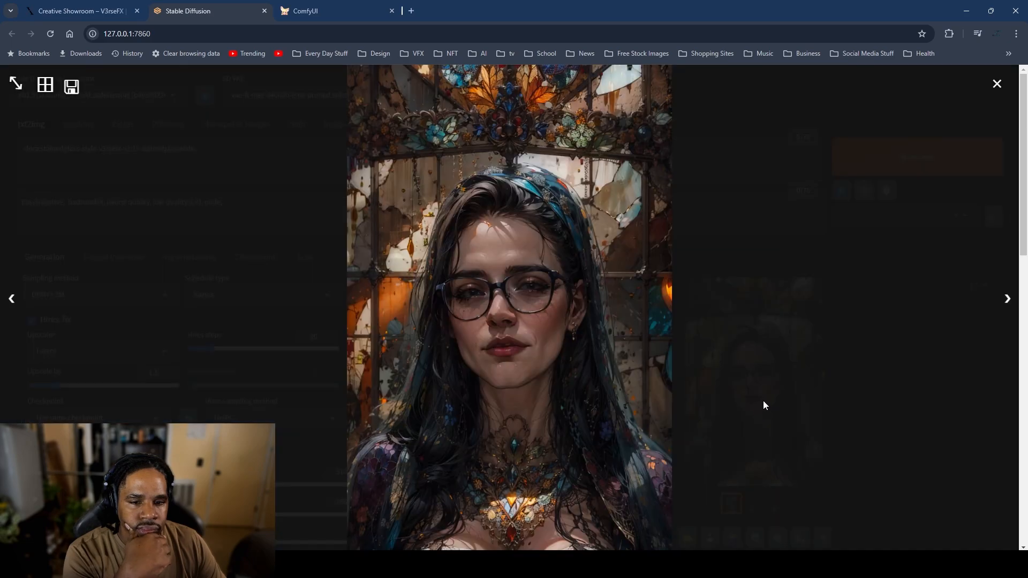
{"action": "left_click", "coordinate": [818, 382]}
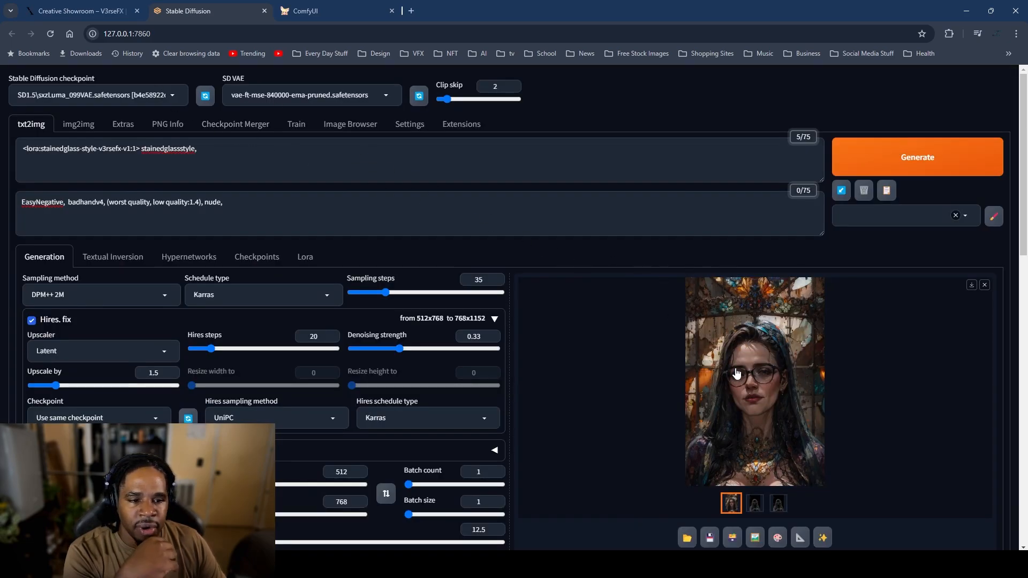
Step: Generate another portrait from the unchanged prompt and switch the checkpoint to SD1.5\9Mix_v10.safetensors
{"action": "left_click", "coordinate": [756, 379]}
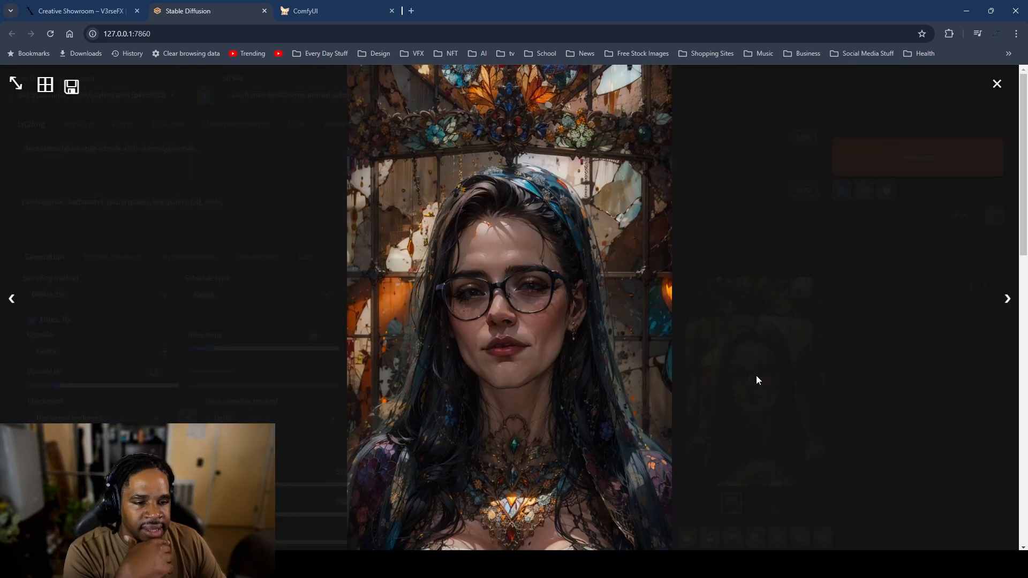
{"action": "left_click", "coordinate": [821, 363]}
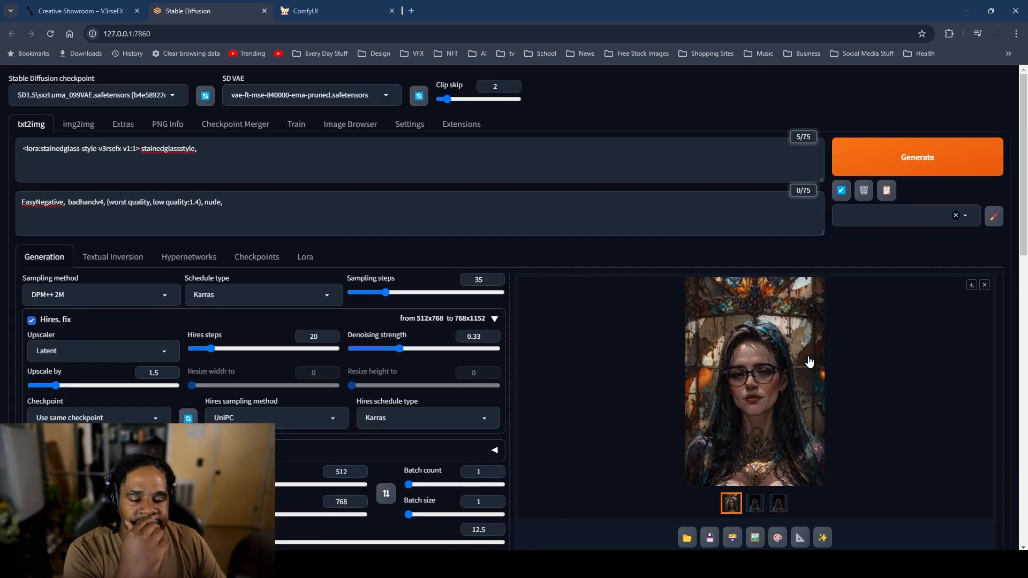
{"action": "left_click", "coordinate": [147, 95]}
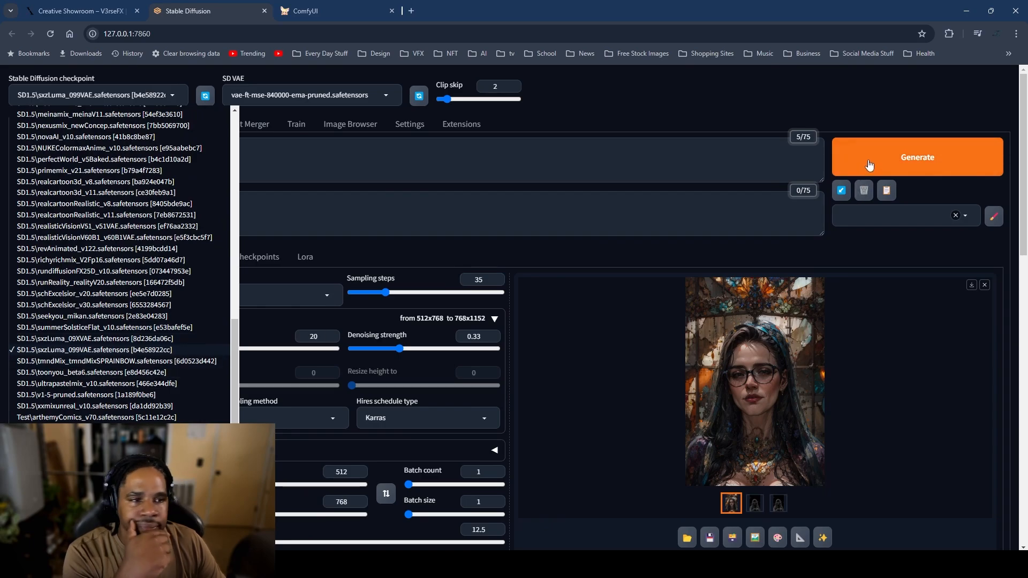
{"action": "key", "text": "Escape"}
{"action": "key", "text": "ctrl+Return"}
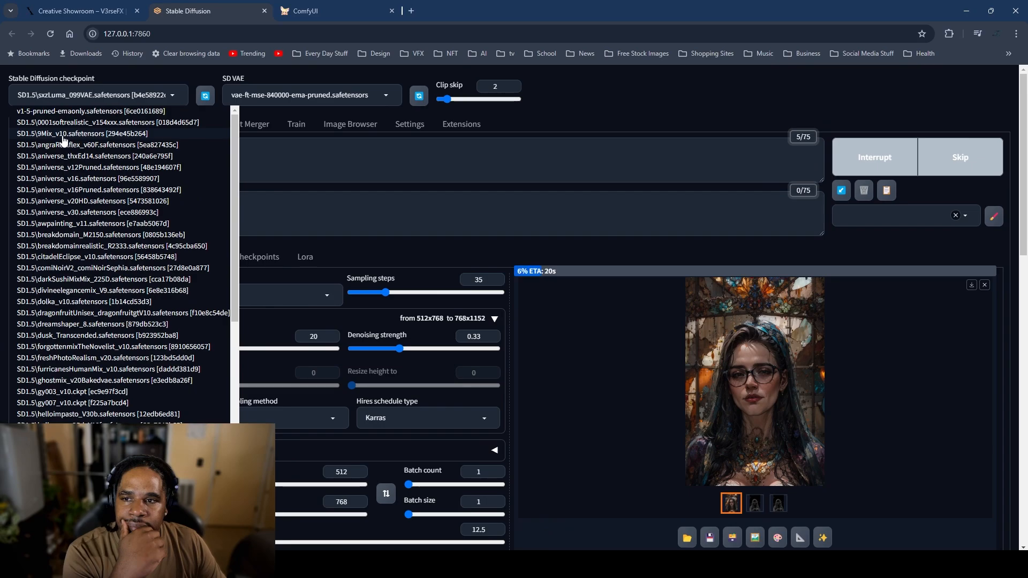
{"action": "left_click", "coordinate": [63, 137]}
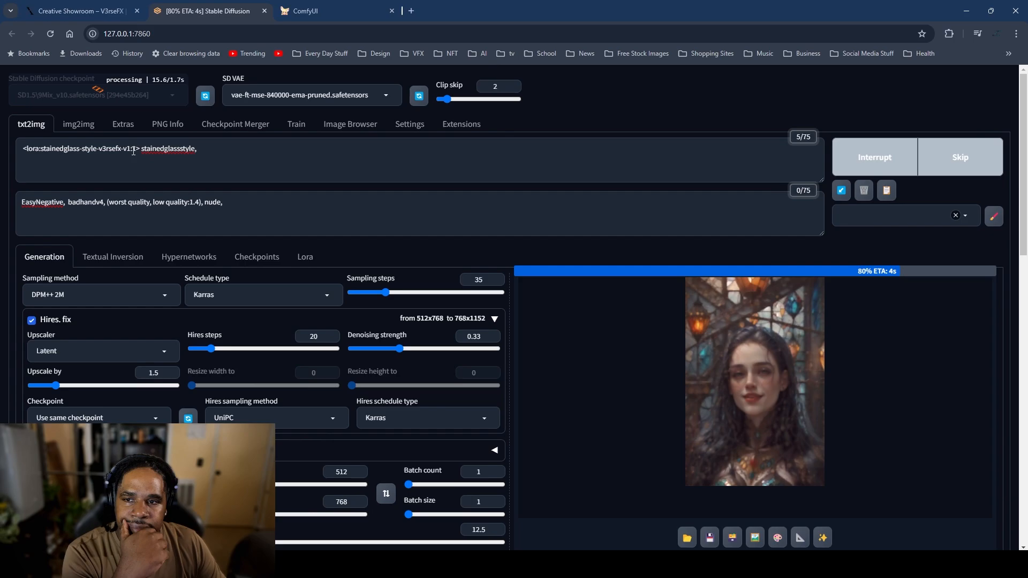
Step: Inspect the newly generated portrait at full size
{"action": "double_click", "coordinate": [134, 151]}
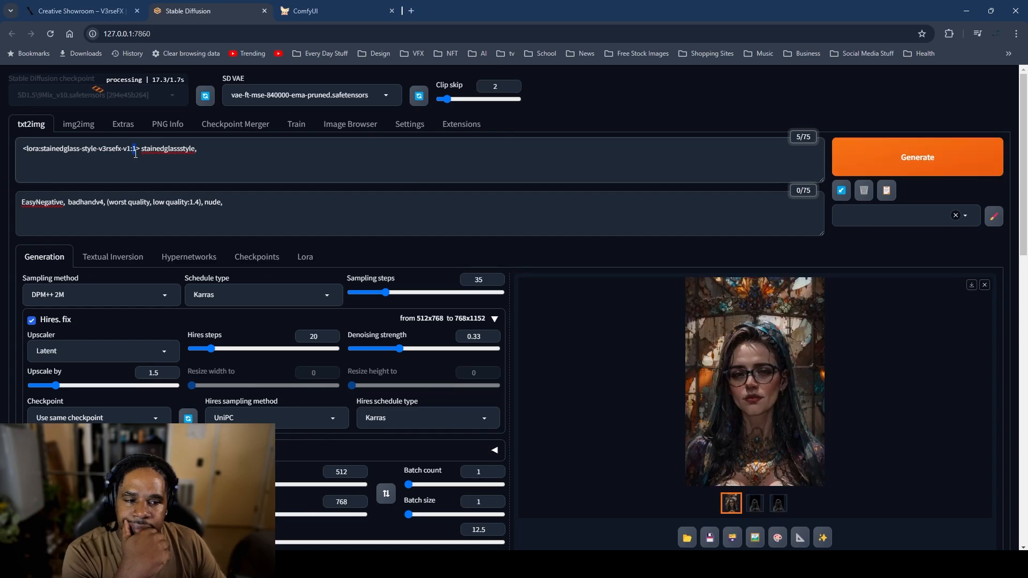
{"action": "left_click", "coordinate": [589, 339]}
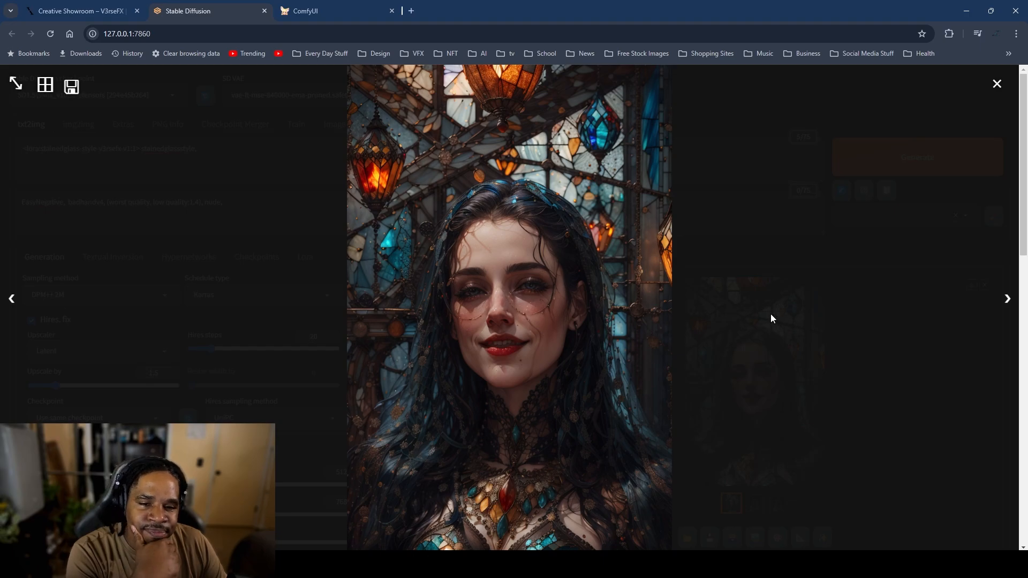
{"action": "left_click", "coordinate": [799, 340]}
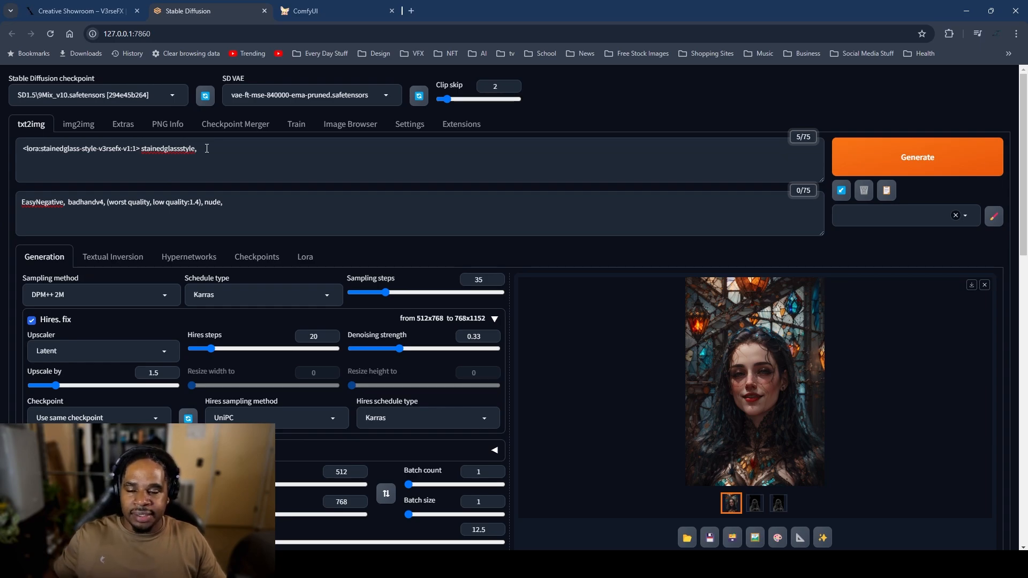
Step: Append "(((stained glass)))" to the positive prompt
{"action": "left_click", "coordinate": [247, 152]}
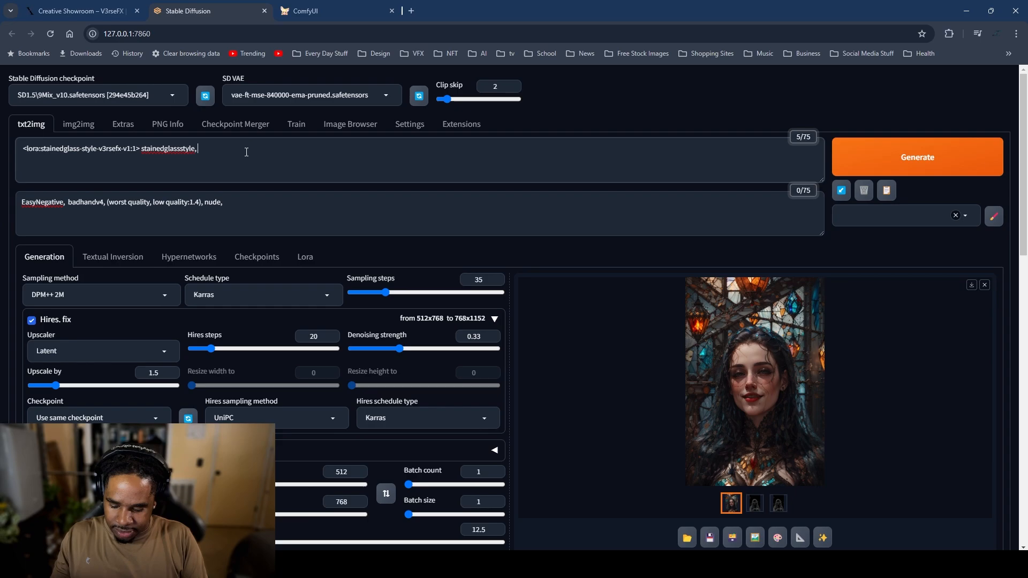
{"action": "type", "text": "stain glas"}
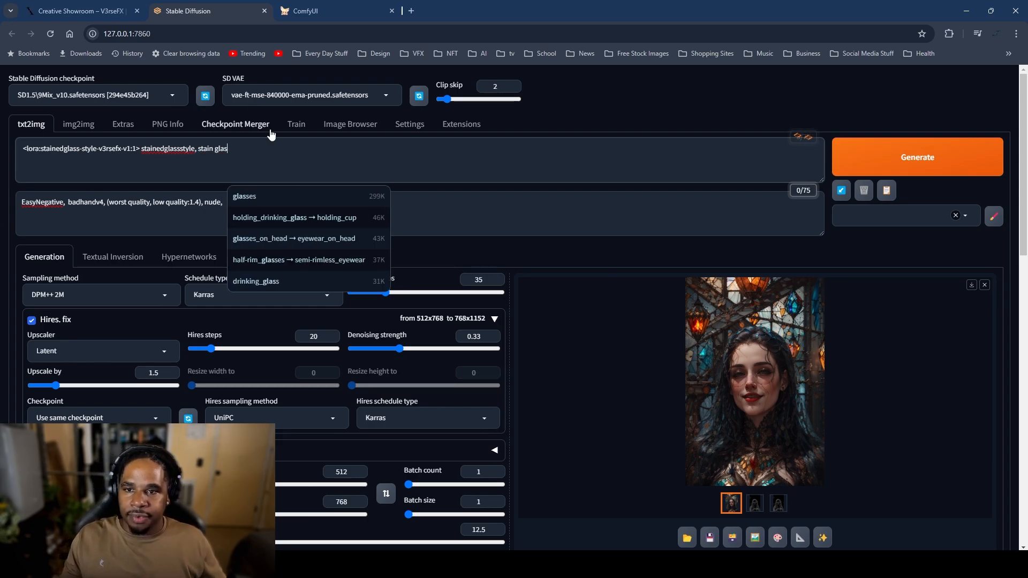
{"action": "type", "text": "s"}
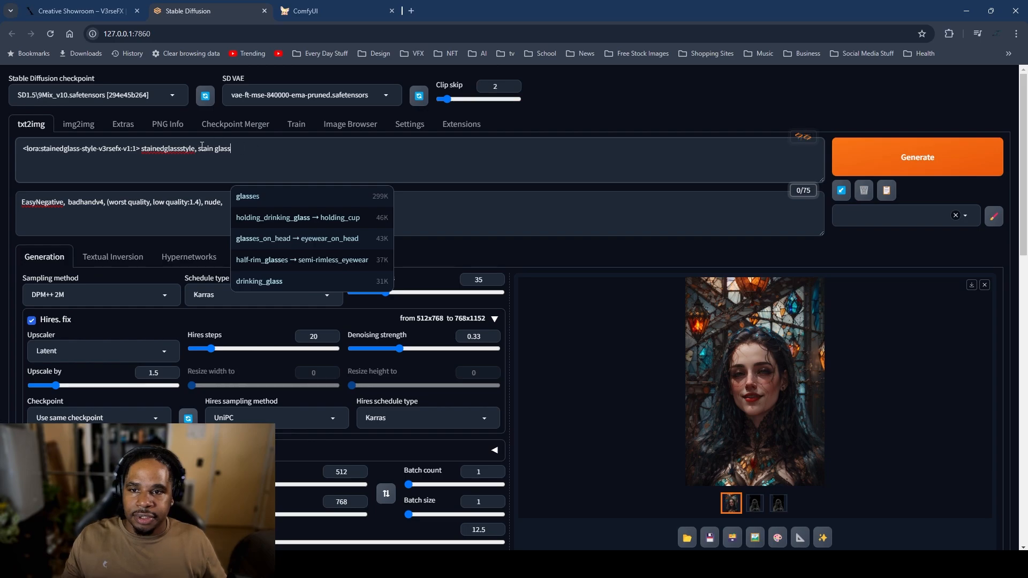
{"action": "type", "text": "ed"}
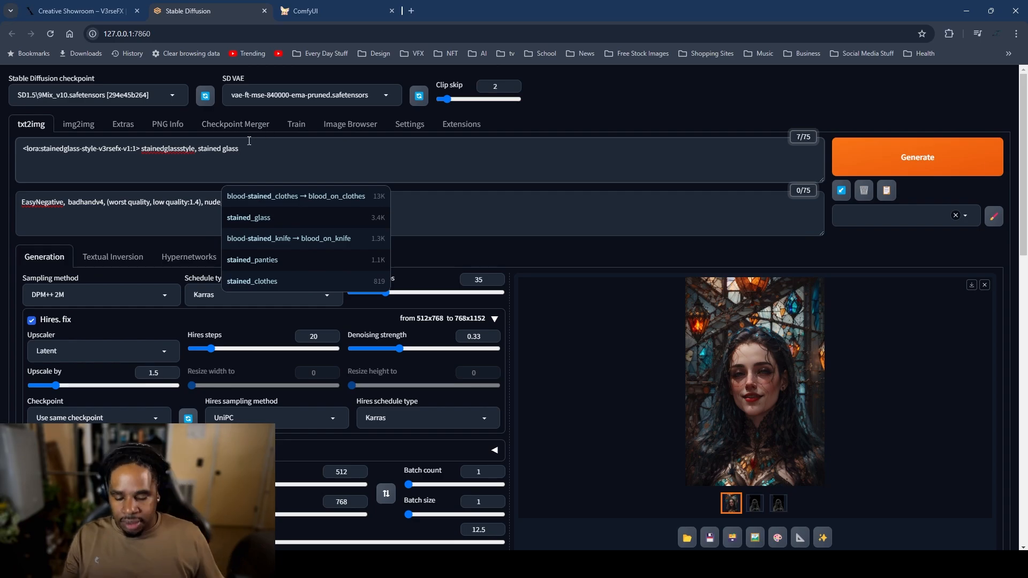
{"action": "type", "text": "))"}
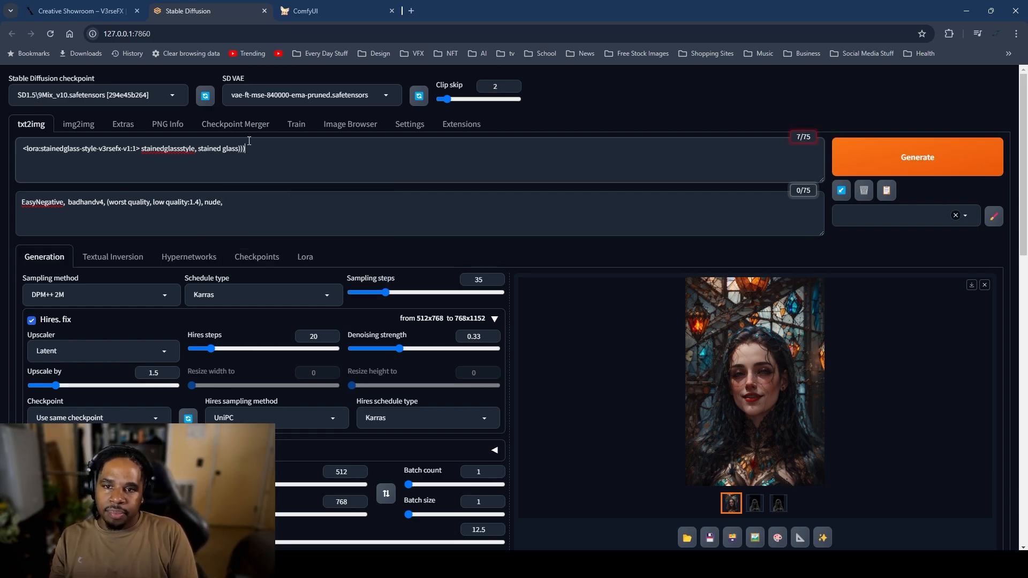
{"action": "left_click", "coordinate": [197, 148]}
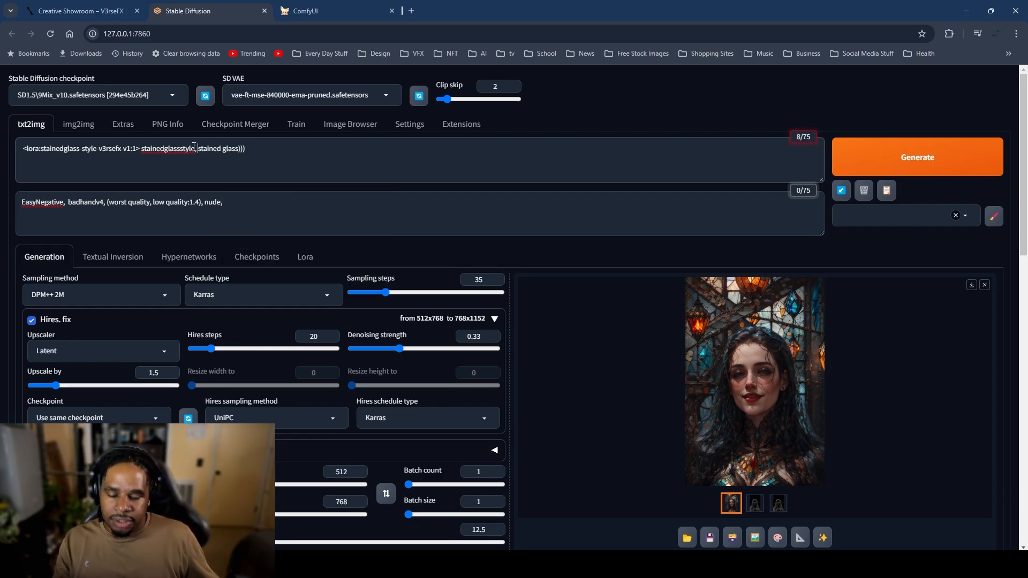
{"action": "type", "text": "((("}
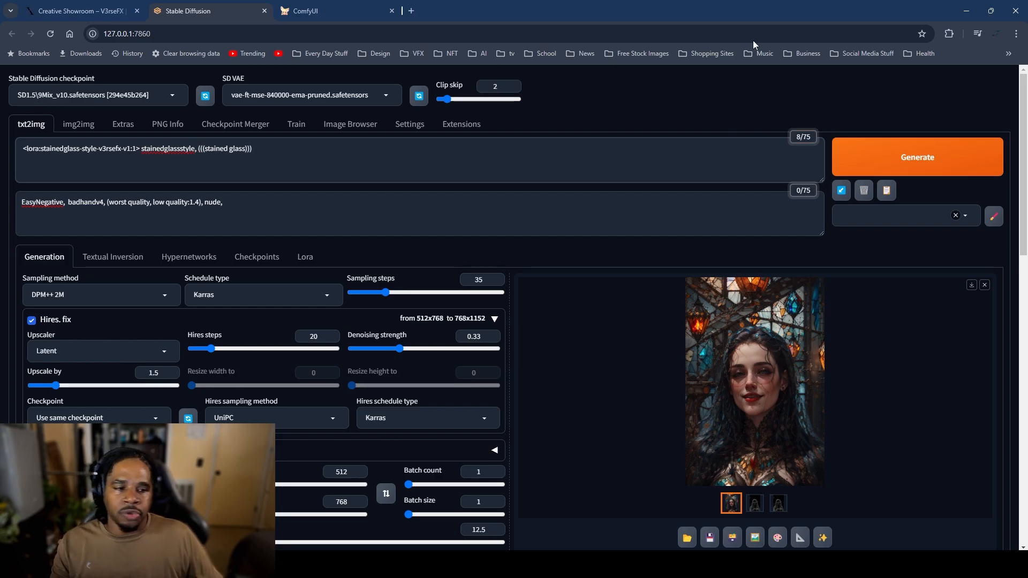
Step: Generate and inspect a portrait with the expanded prompt, and switch the checkpoint to SD1.5\sxzLuma_099VAE.safetensors
{"action": "key", "text": "ctrl+Return"}
{"action": "left_click", "coordinate": [129, 103]}
{"action": "scroll", "coordinate": [120, 241], "scroll_direction": "down", "scroll_amount": 10}
{"action": "scroll", "coordinate": [120, 383], "scroll_direction": "down", "scroll_amount": 1}
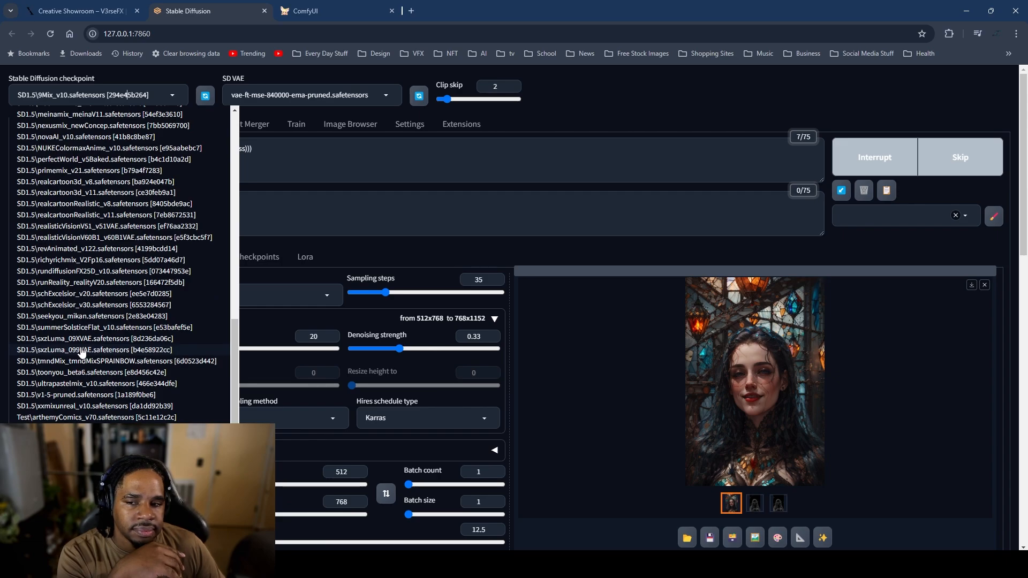
{"action": "left_click", "coordinate": [81, 350]}
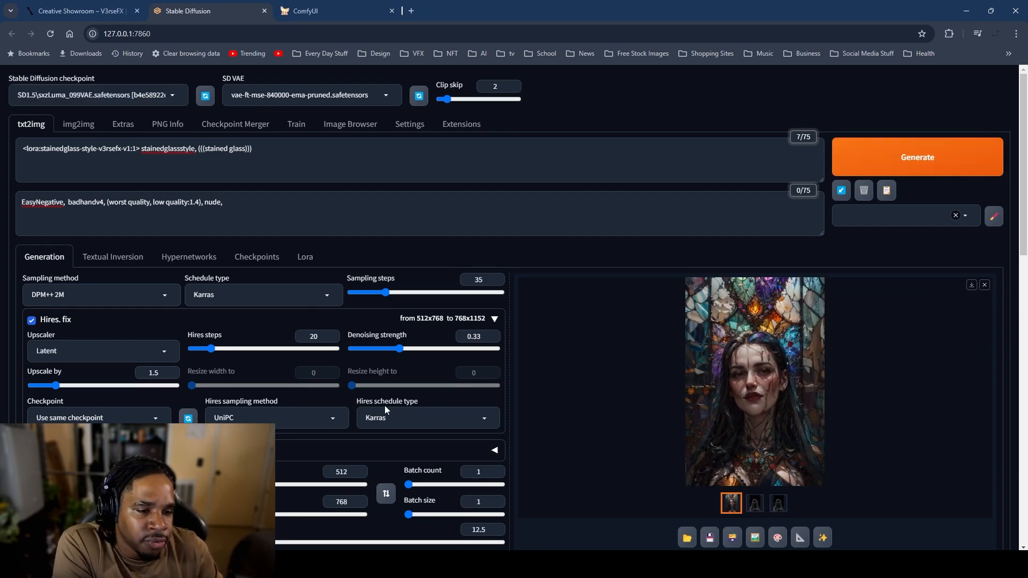
{"action": "left_click", "coordinate": [645, 351]}
{"action": "left_click", "coordinate": [879, 292]}
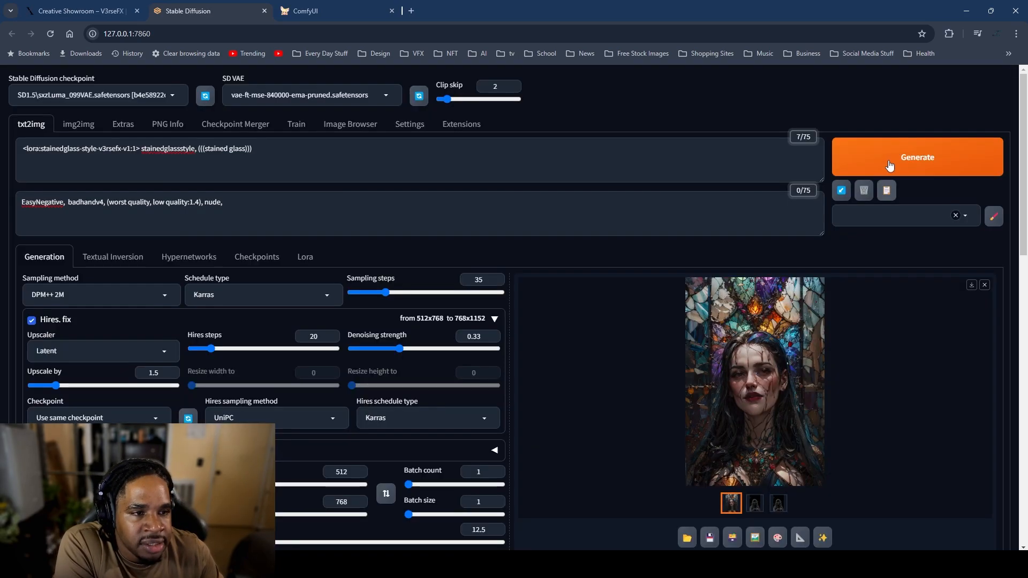
Step: Generate and inspect another portrait from the same stained glass prompt, and set the checkpoint back to SD1.5\9Mix_v10.safetensors
{"action": "left_click", "coordinate": [887, 163]}
{"action": "left_click", "coordinate": [85, 95]}
{"action": "scroll", "coordinate": [113, 257], "scroll_direction": "up", "scroll_amount": 2}
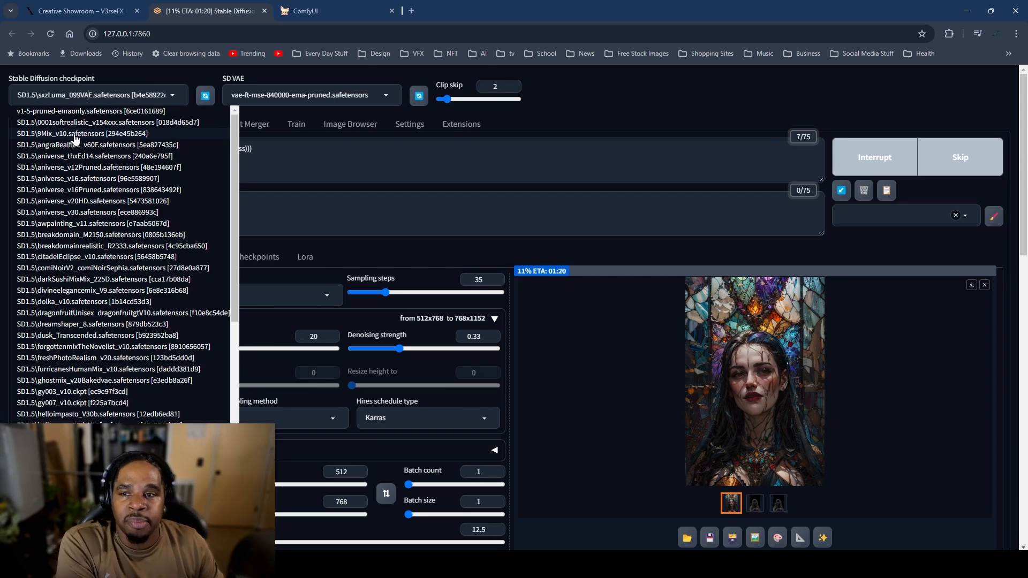
{"action": "left_click", "coordinate": [75, 134]}
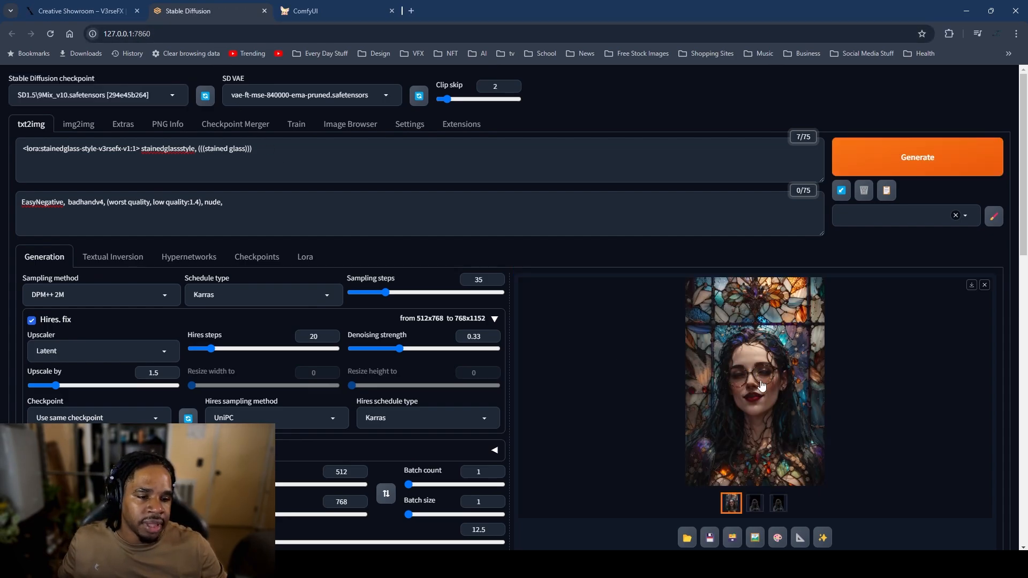
{"action": "left_click", "coordinate": [757, 398]}
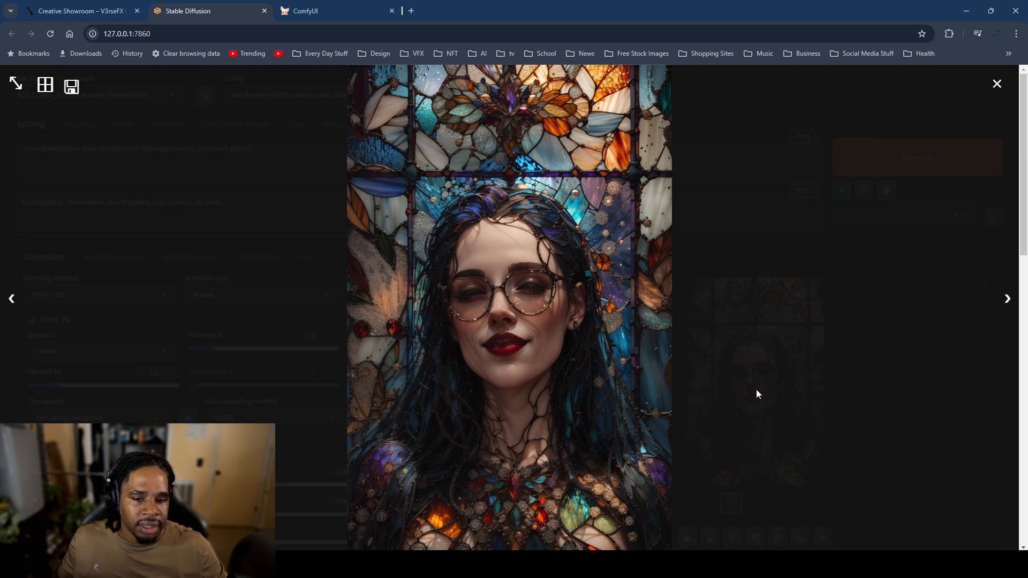
{"action": "left_click", "coordinate": [759, 323]}
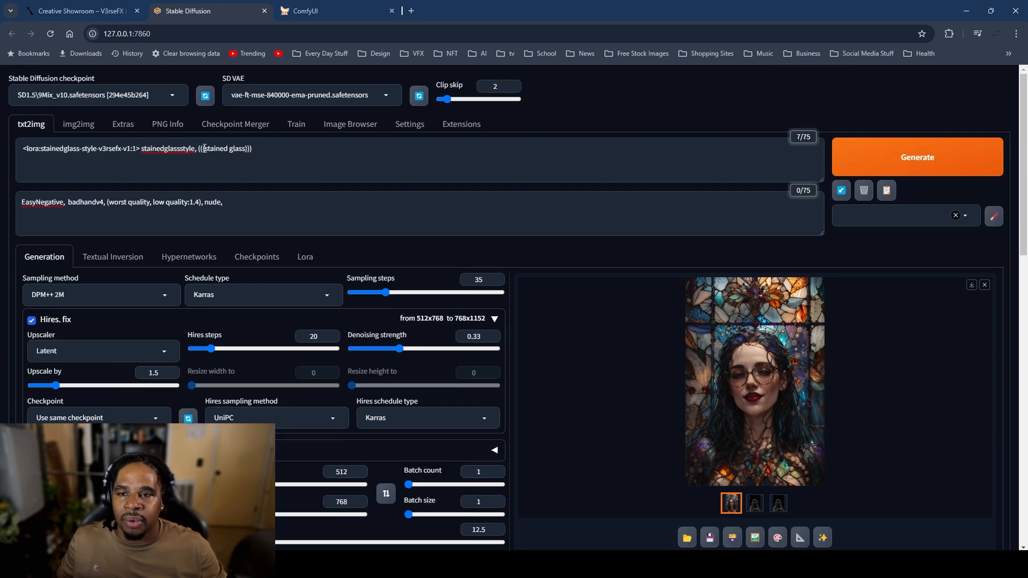
Step: Remove "(((stained glass)))" from the positive prompt and set the stainedglass-style-v3rsefx-v1 LoRA weight to 1.5
{"action": "left_click_drag", "start_coordinate": [197, 151], "coordinate": [351, 158]}
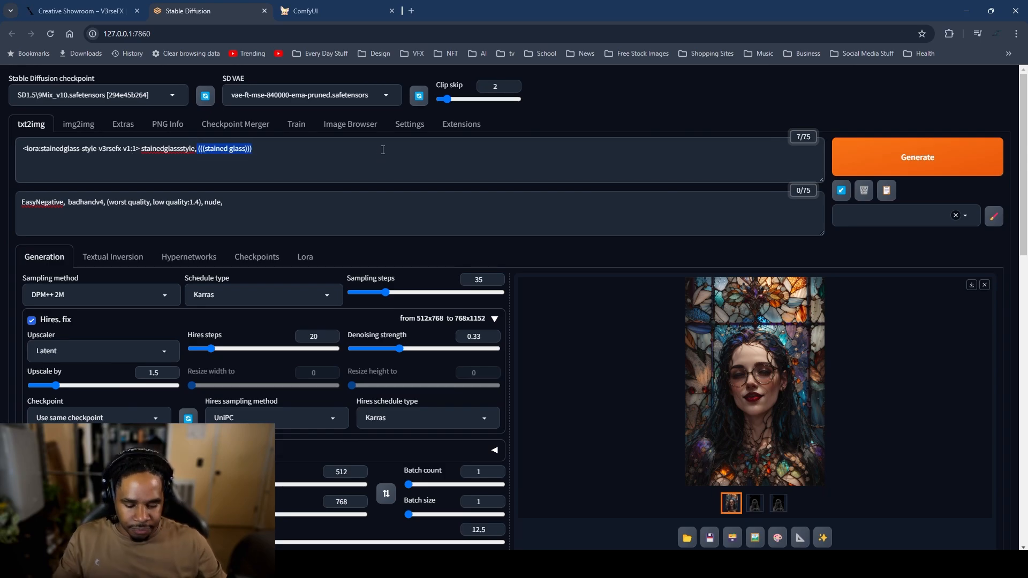
{"action": "key", "text": "BackSpace"}
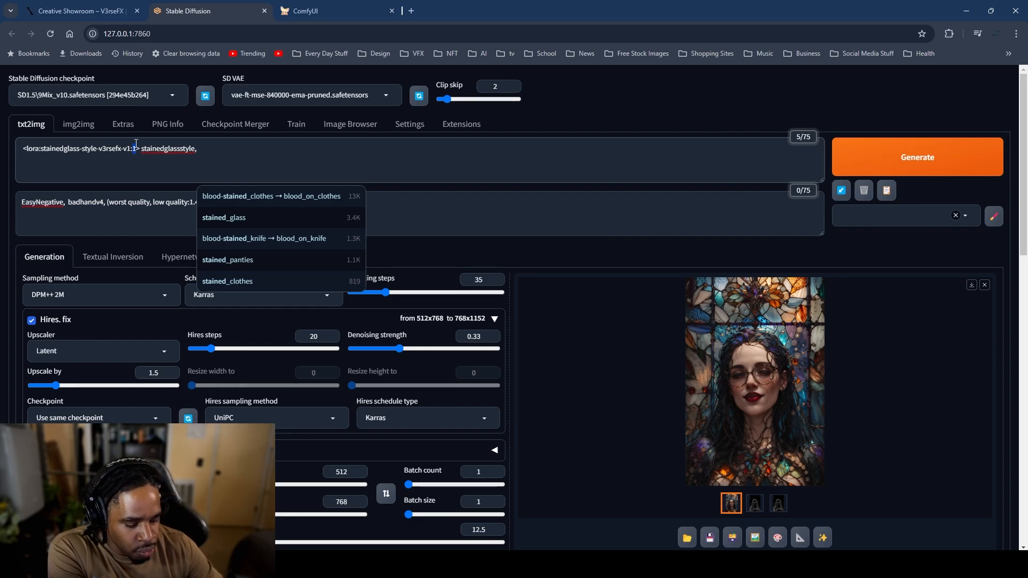
{"action": "key", "text": "BackSpace"}
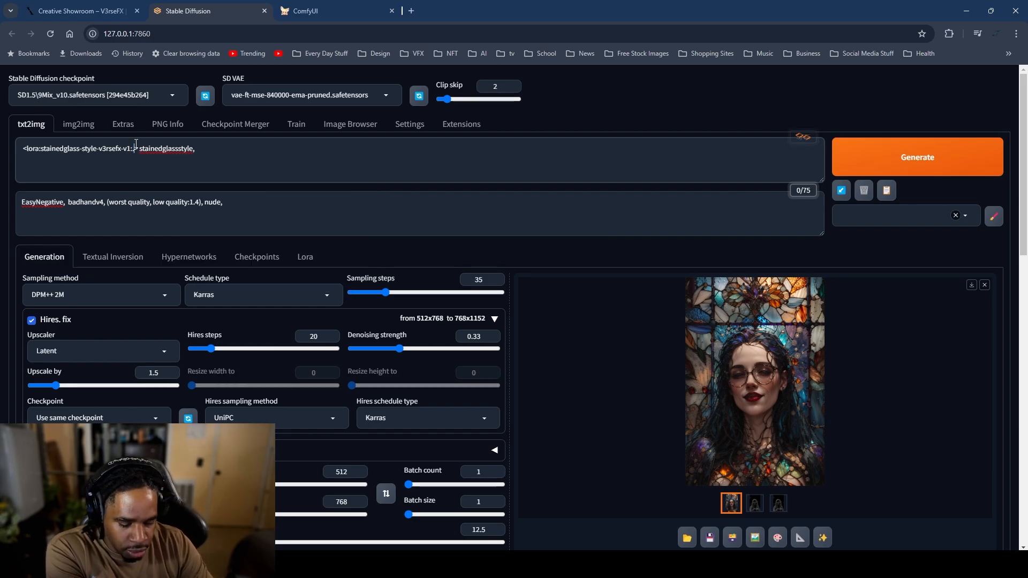
{"action": "type", "text": "1.5"}
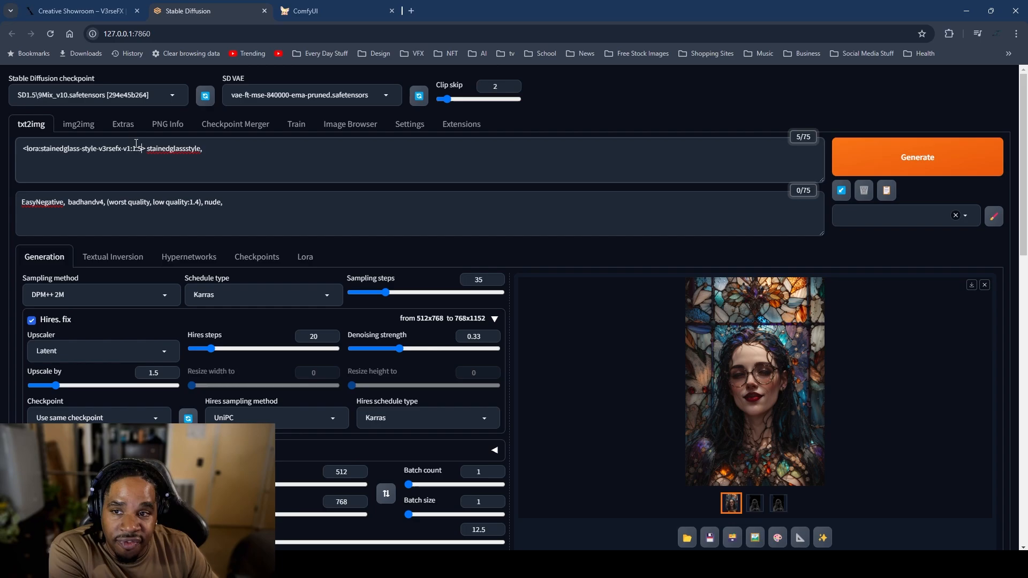
Step: Generate a portrait with the LoRA weight at 1.5 and inspect it at full size
{"action": "left_click", "coordinate": [865, 161]}
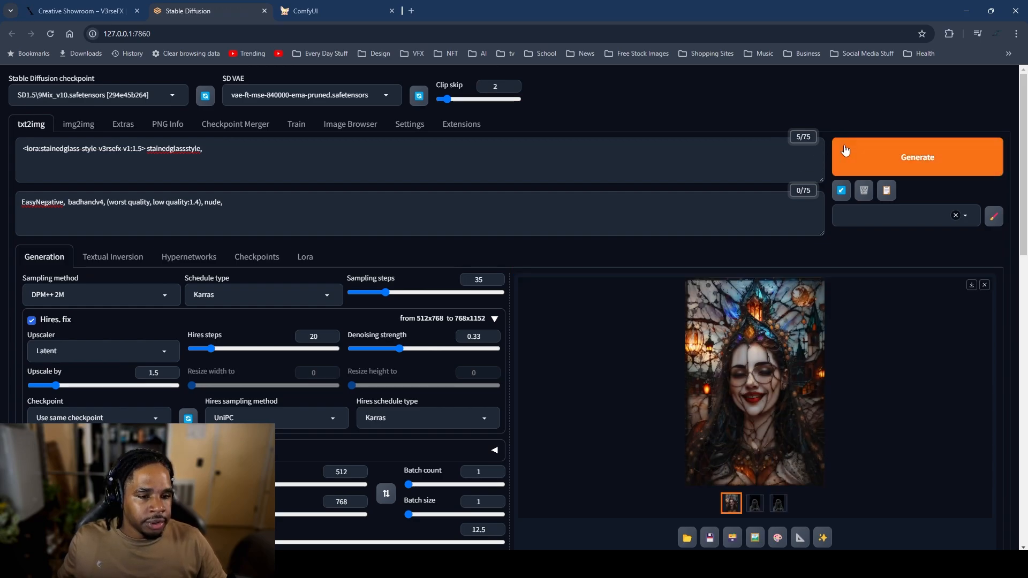
{"action": "left_click", "coordinate": [732, 414]}
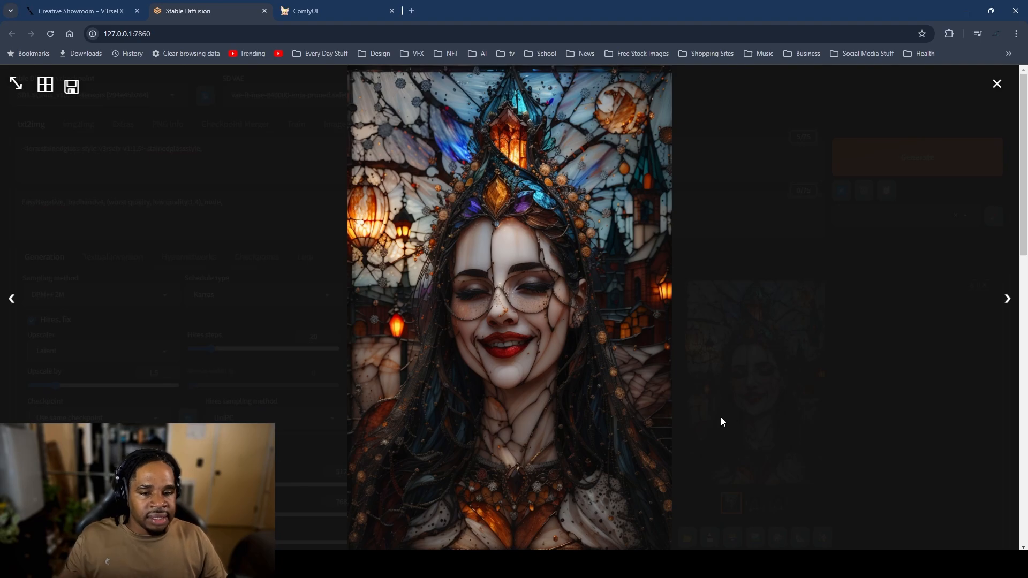
{"action": "left_click", "coordinate": [849, 401]}
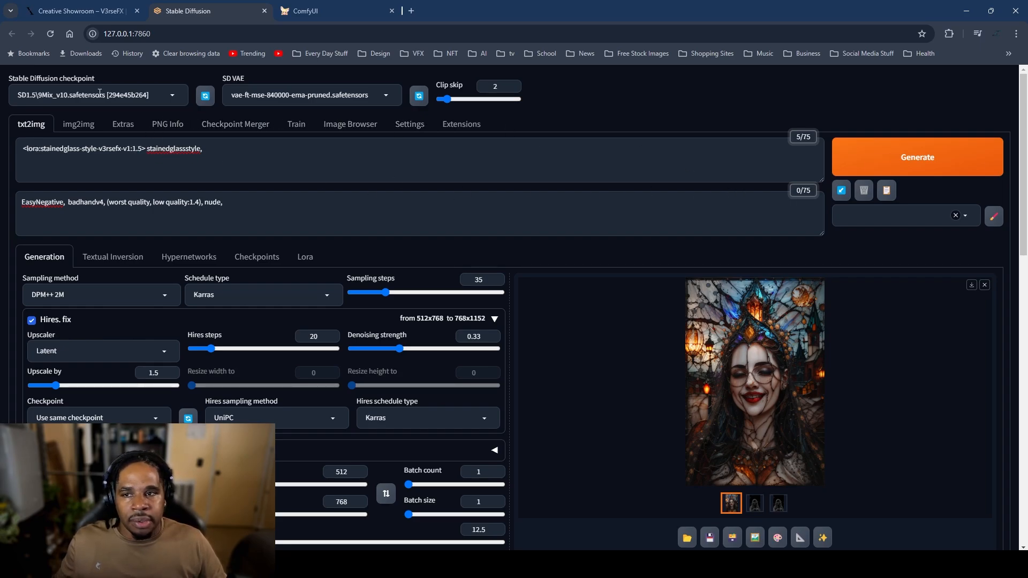
Step: Look through the available checkpoints and set the Stable Diffusion checkpoint to SD1.5\lrmLiangyiusRealistic_v15.safetensors
{"action": "left_click", "coordinate": [107, 95]}
{"action": "scroll", "coordinate": [87, 410], "scroll_direction": "down", "scroll_amount": 5}
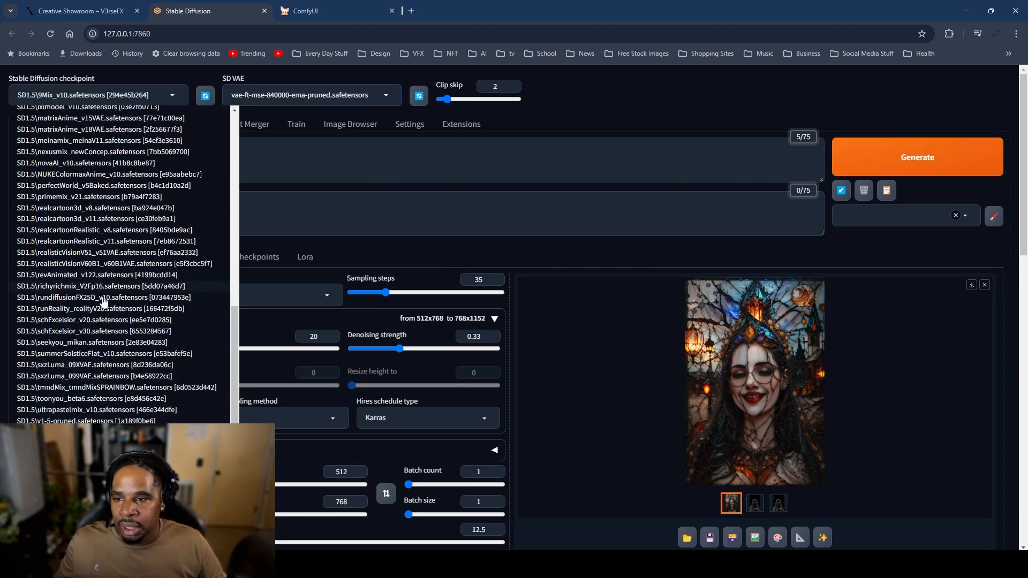
{"action": "scroll", "coordinate": [104, 321], "scroll_direction": "down", "scroll_amount": 3}
{"action": "scroll", "coordinate": [99, 395], "scroll_direction": "up", "scroll_amount": 1}
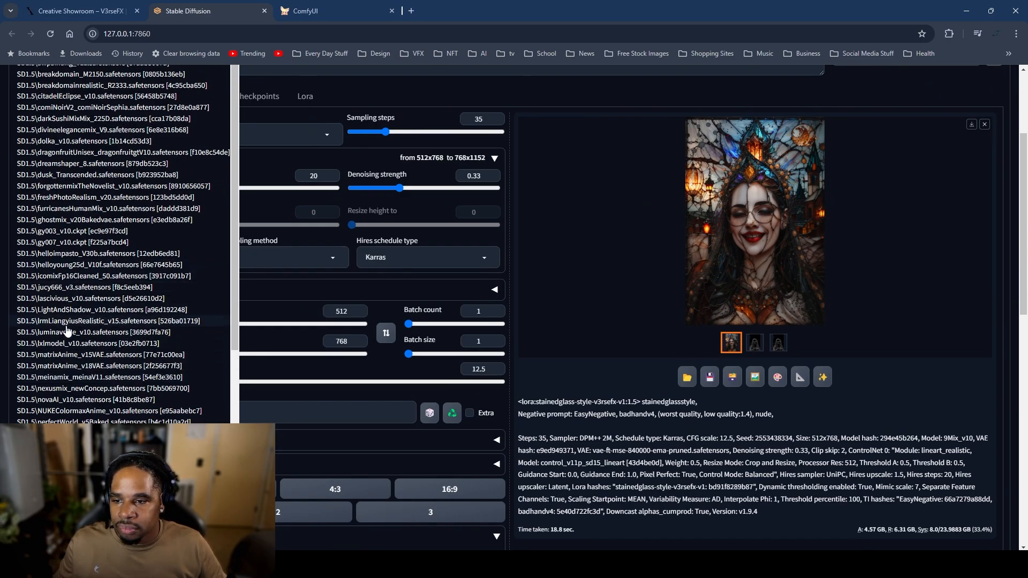
{"action": "scroll", "coordinate": [84, 406], "scroll_direction": "down", "scroll_amount": 2}
{"action": "scroll", "coordinate": [84, 405], "scroll_direction": "up", "scroll_amount": 4}
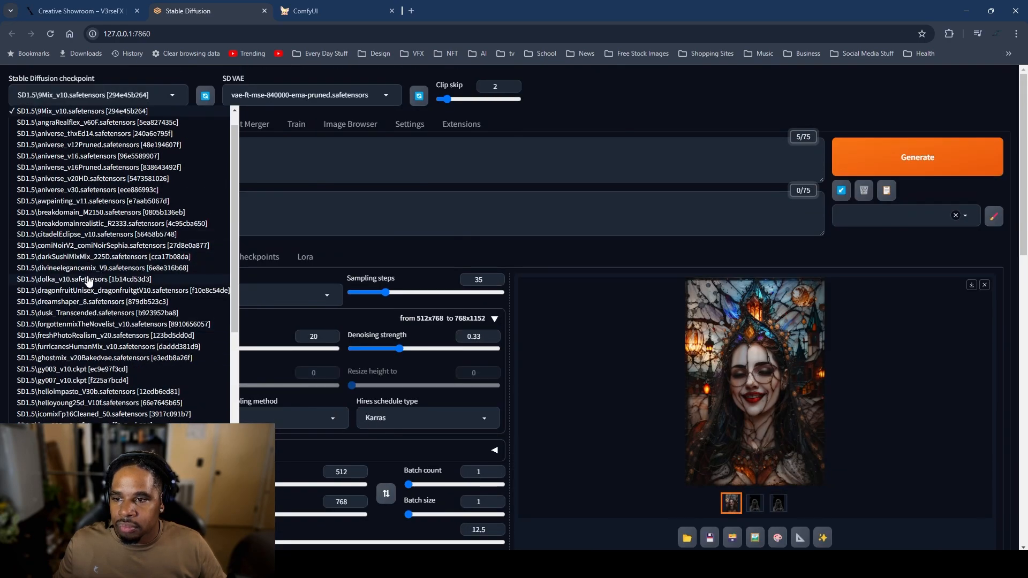
{"action": "scroll", "coordinate": [117, 214], "scroll_direction": "down", "scroll_amount": 5}
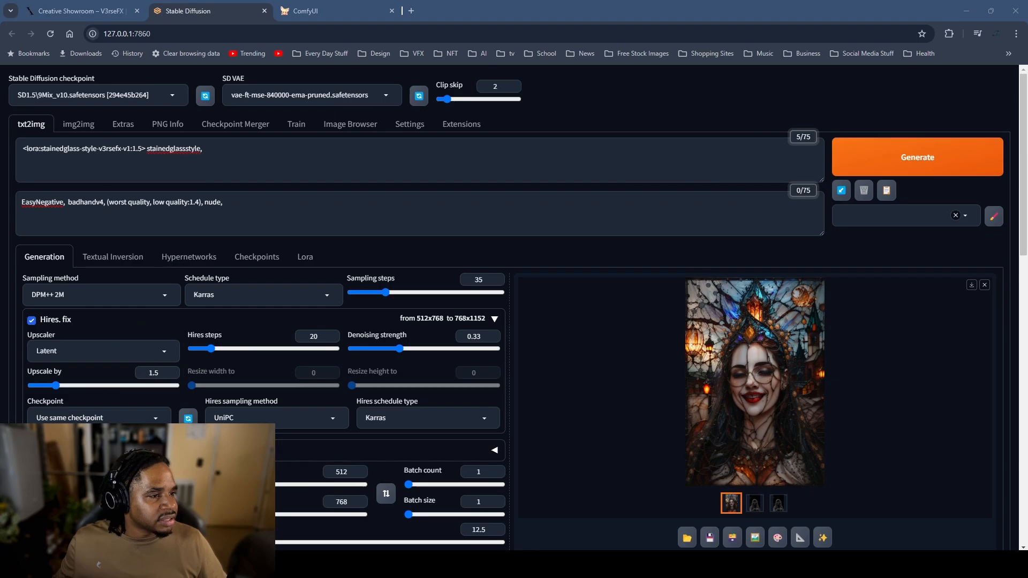
{"action": "left_click", "coordinate": [96, 94]}
{"action": "scroll", "coordinate": [83, 236], "scroll_direction": "up", "scroll_amount": 1}
{"action": "scroll", "coordinate": [83, 235], "scroll_direction": "down", "scroll_amount": 3}
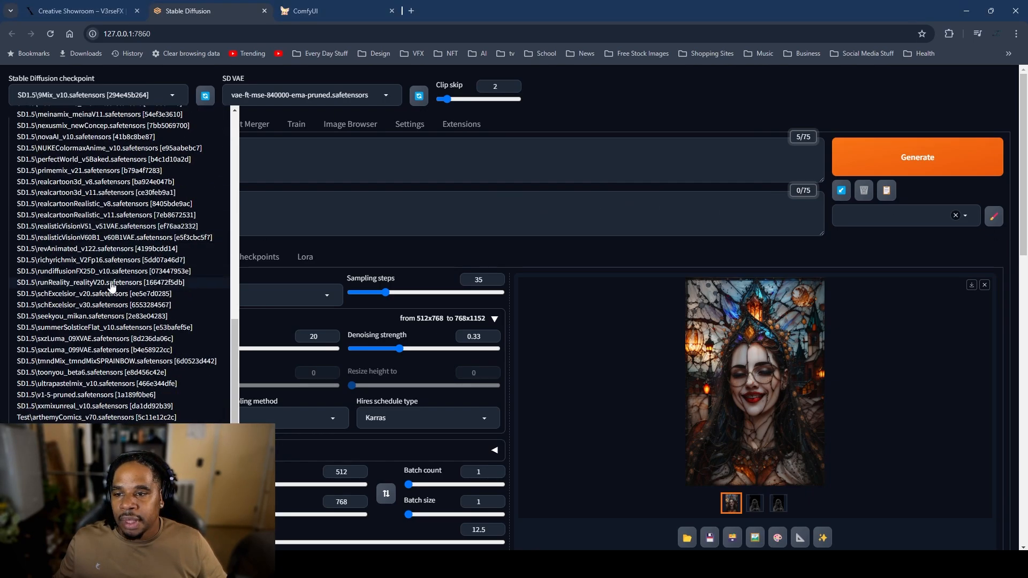
{"action": "scroll", "coordinate": [81, 243], "scroll_direction": "down", "scroll_amount": 2}
{"action": "scroll", "coordinate": [80, 244], "scroll_direction": "up", "scroll_amount": 2}
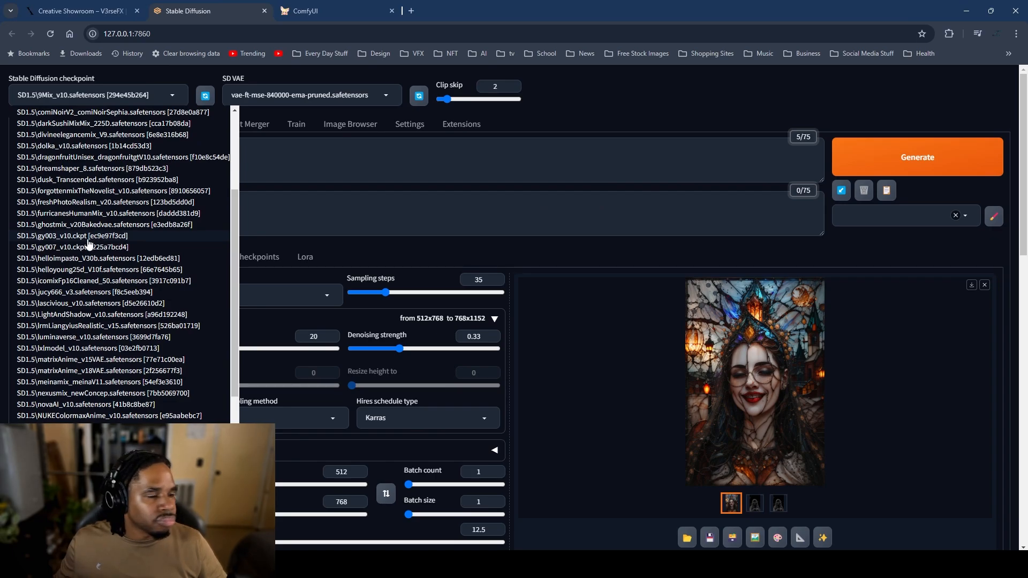
{"action": "left_click", "coordinate": [88, 326]}
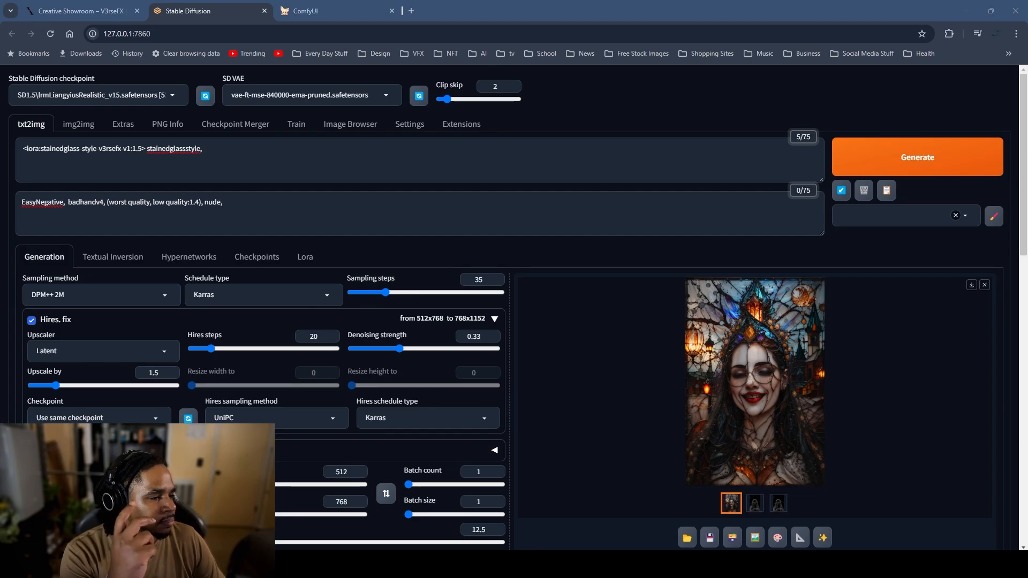
Step: Switch to the reference board, add the generated crowned portrait above the woman in red, and scale it down slightly
{"action": "left_click", "coordinate": [966, 11]}
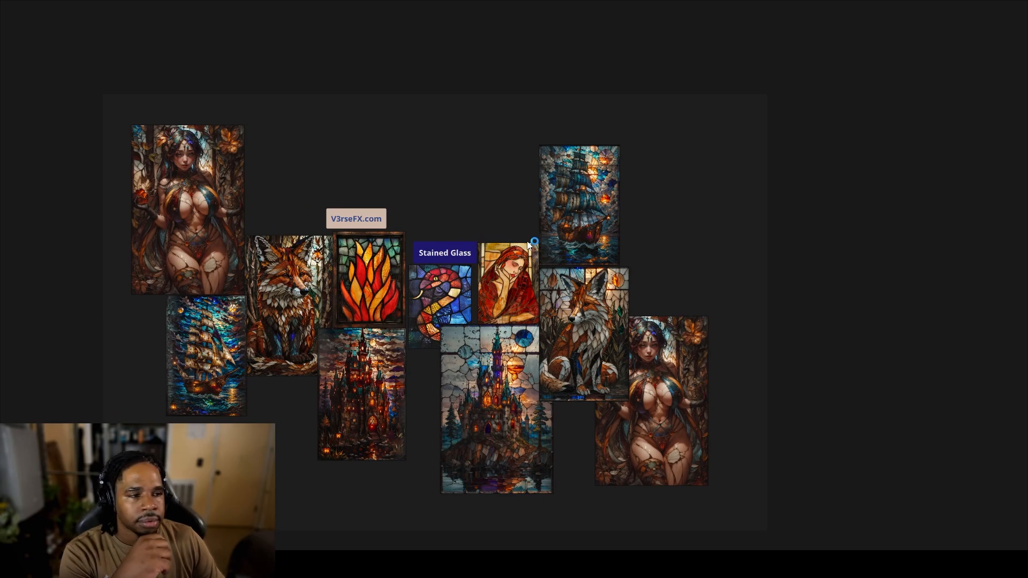
{"action": "left_click_drag", "start_coordinate": [1027, 244], "coordinate": [477, 127]}
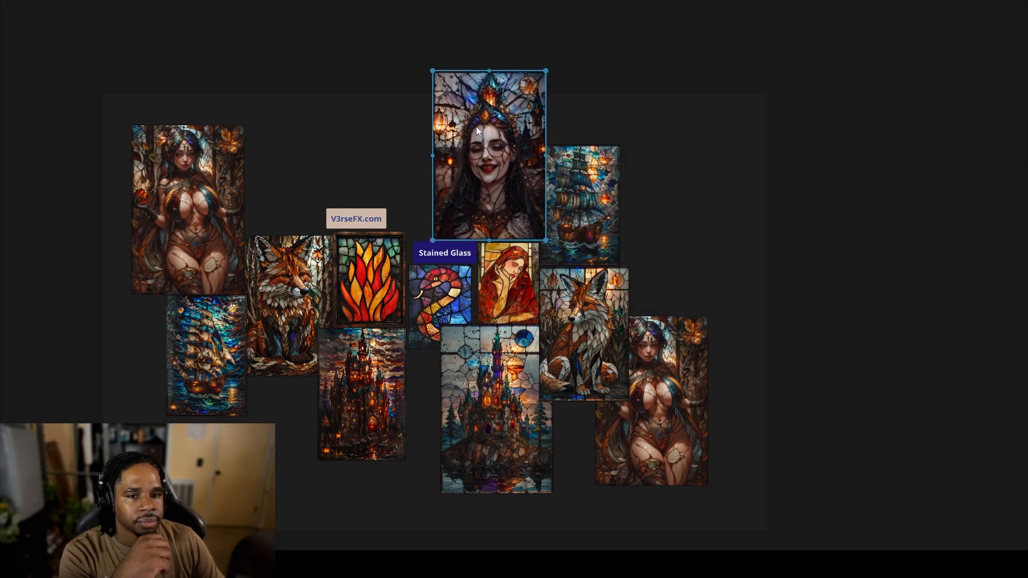
{"action": "left_click_drag", "start_coordinate": [545, 73], "coordinate": [535, 95]}
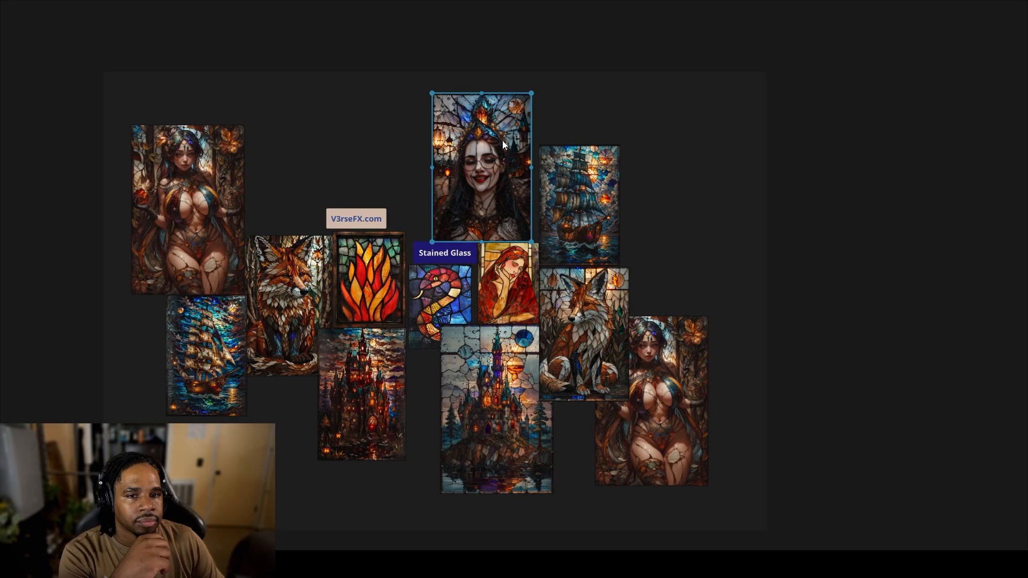
{"action": "left_click_drag", "start_coordinate": [502, 140], "coordinate": [521, 143]}
{"action": "left_click", "coordinate": [747, 214]}
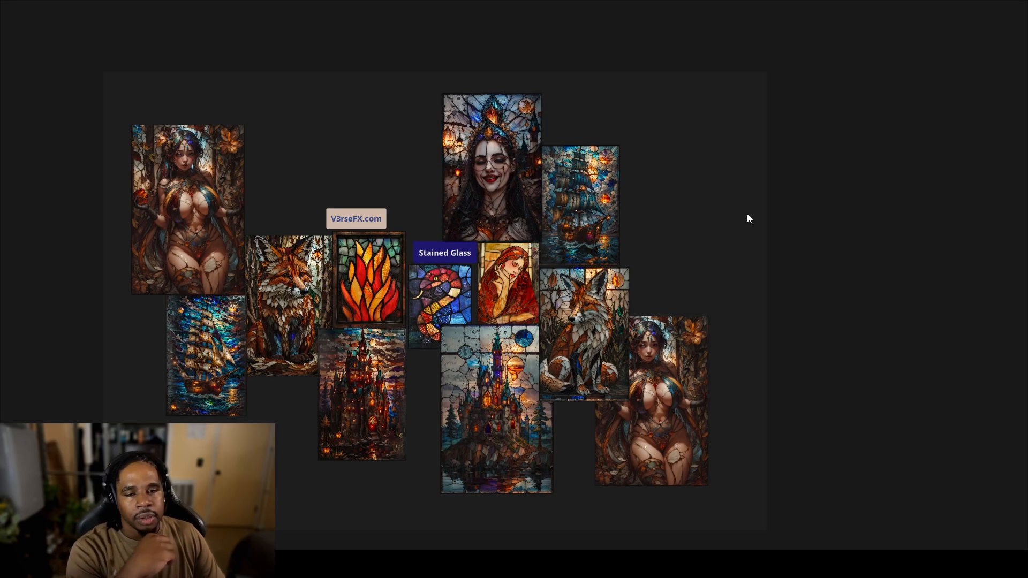
Step: Switch back to Stable Diffusion and generate a portrait with the lrmLiangyiusRealistic_v15 checkpoint
{"action": "mouse_move", "coordinate": [503, 563]}
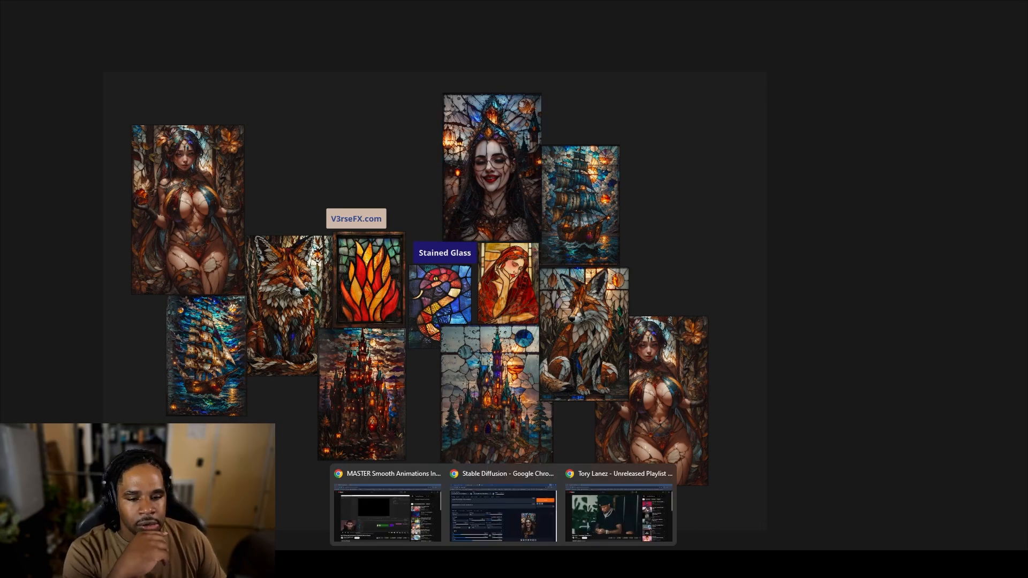
{"action": "left_click", "coordinate": [514, 527]}
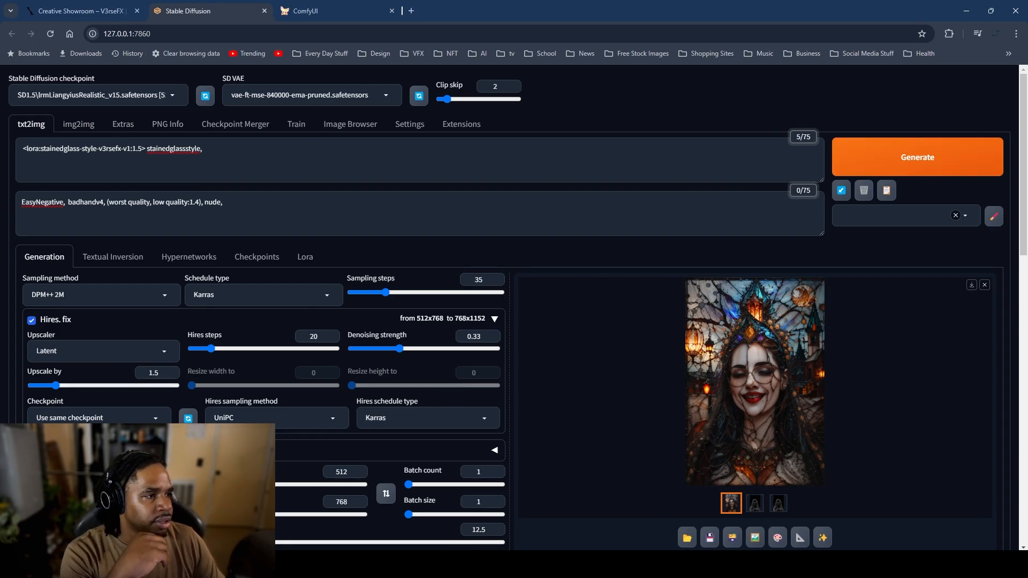
{"action": "left_click", "coordinate": [870, 155]}
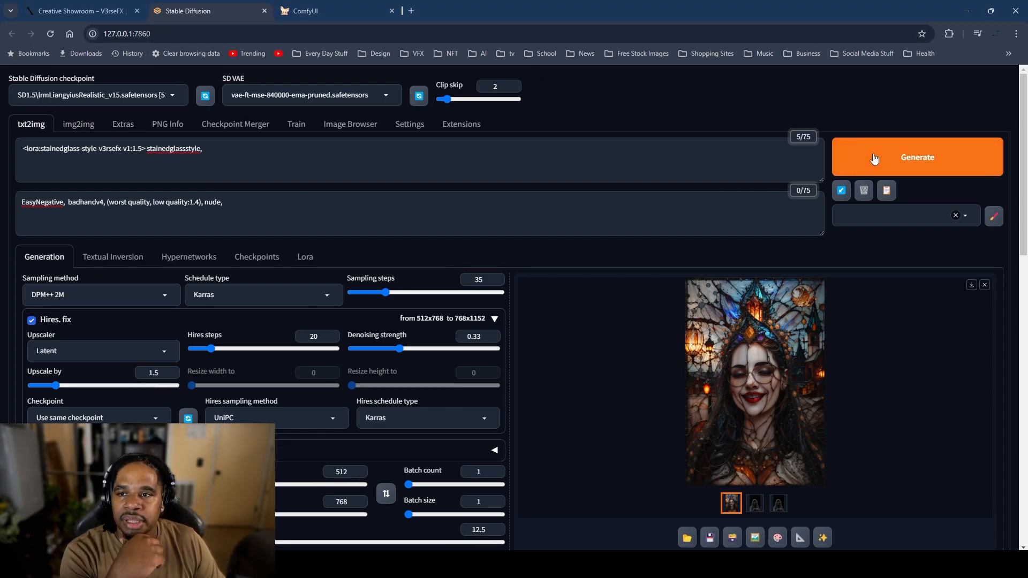
Step: Set the checkpoint to SD1.5\primemix_v21.safetensors and inspect the newly generated portrait at full size
{"action": "left_click", "coordinate": [97, 96]}
{"action": "scroll", "coordinate": [95, 331], "scroll_direction": "up", "scroll_amount": 3}
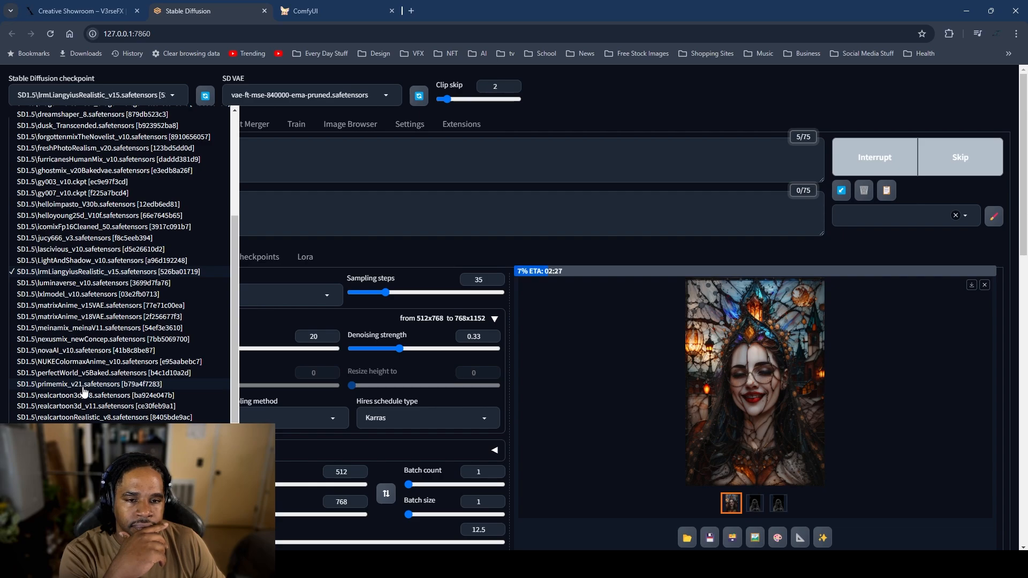
{"action": "left_click", "coordinate": [83, 385]}
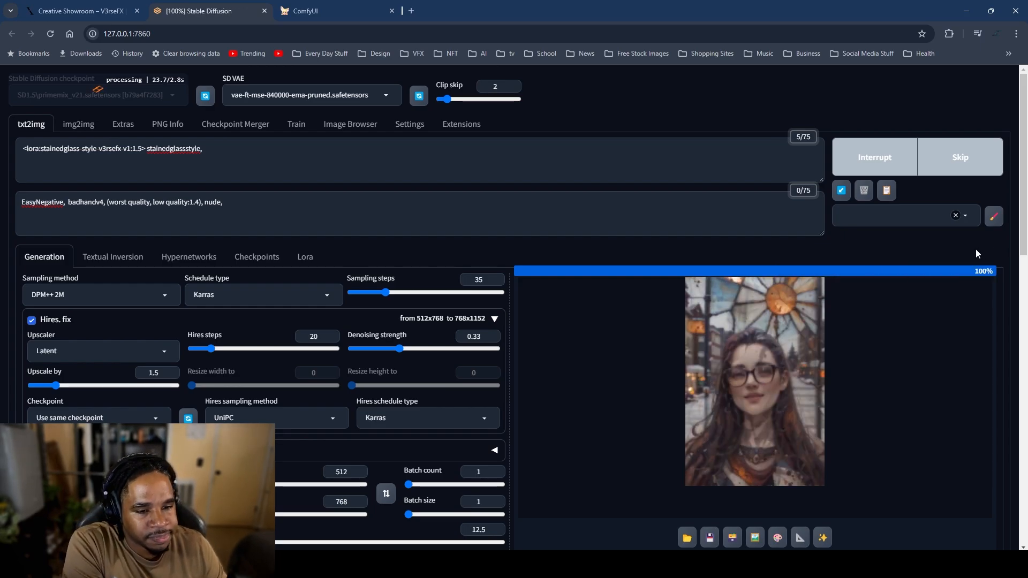
{"action": "left_click", "coordinate": [731, 417]}
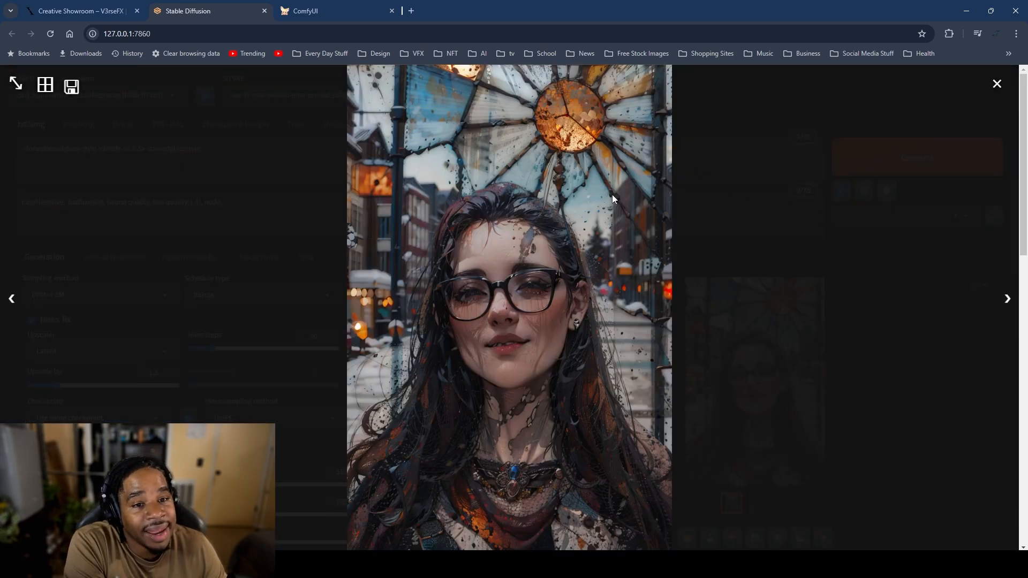
{"action": "left_click", "coordinate": [966, 348]}
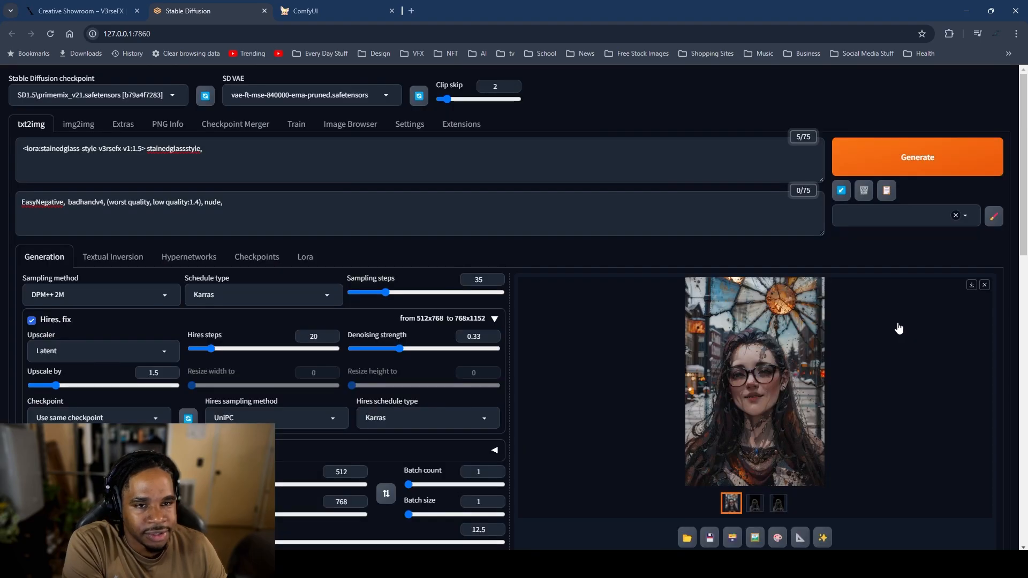
Step: Set the Stable Diffusion checkpoint to SD1.5\seekyou_mikan.safetensors
{"action": "left_click", "coordinate": [43, 92]}
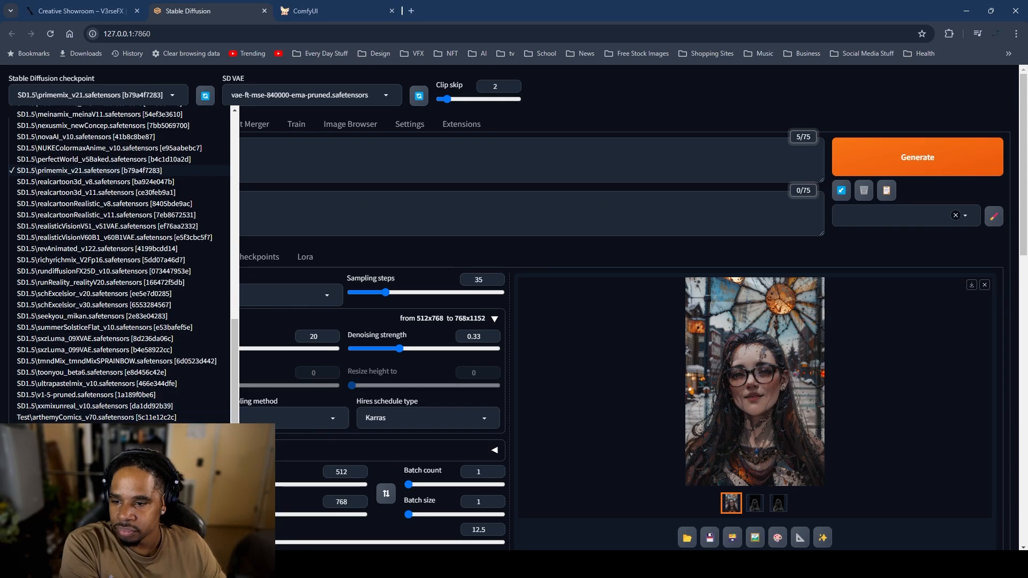
{"action": "scroll", "coordinate": [94, 418], "scroll_direction": "down", "scroll_amount": 3}
{"action": "scroll", "coordinate": [117, 243], "scroll_direction": "down", "scroll_amount": 2}
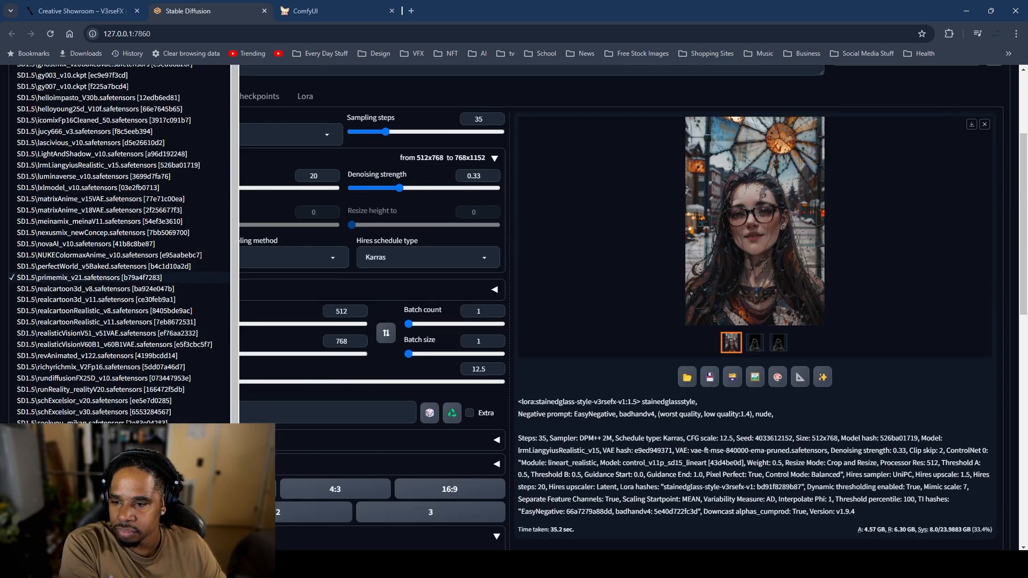
{"action": "left_click", "coordinate": [94, 423]}
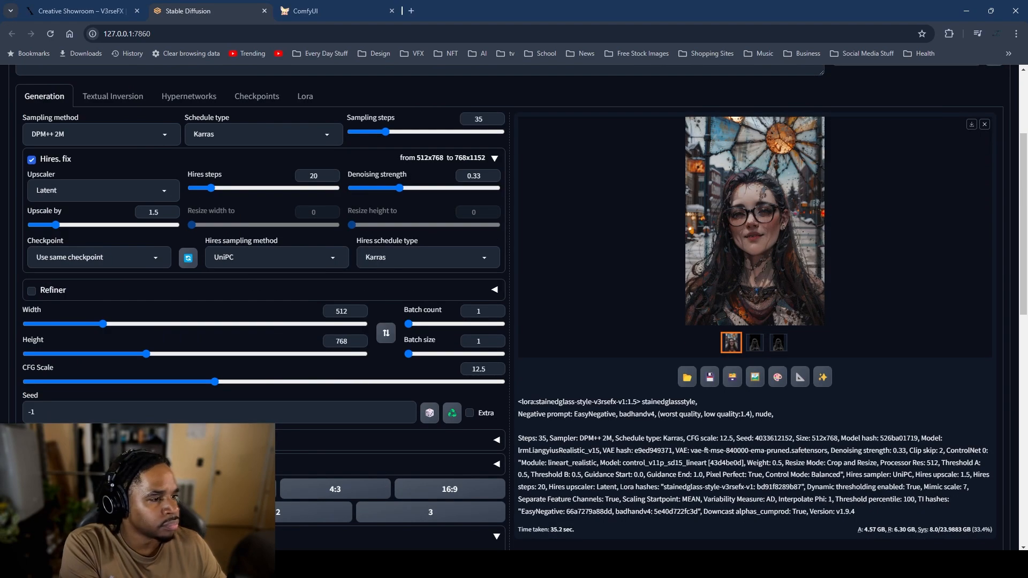
{"action": "scroll", "coordinate": [468, 415], "scroll_direction": "up", "scroll_amount": 3}
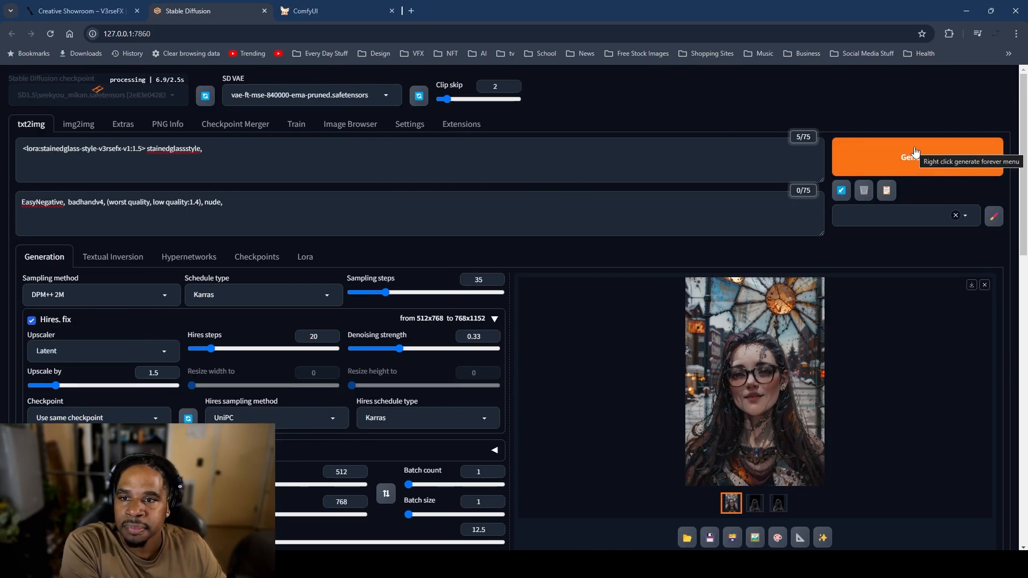
Step: Replace the input image of ControlNet Unit 0 with the photo of a curly-haired woman in front of green foliage
{"action": "scroll", "coordinate": [519, 288], "scroll_direction": "down", "scroll_amount": 6}
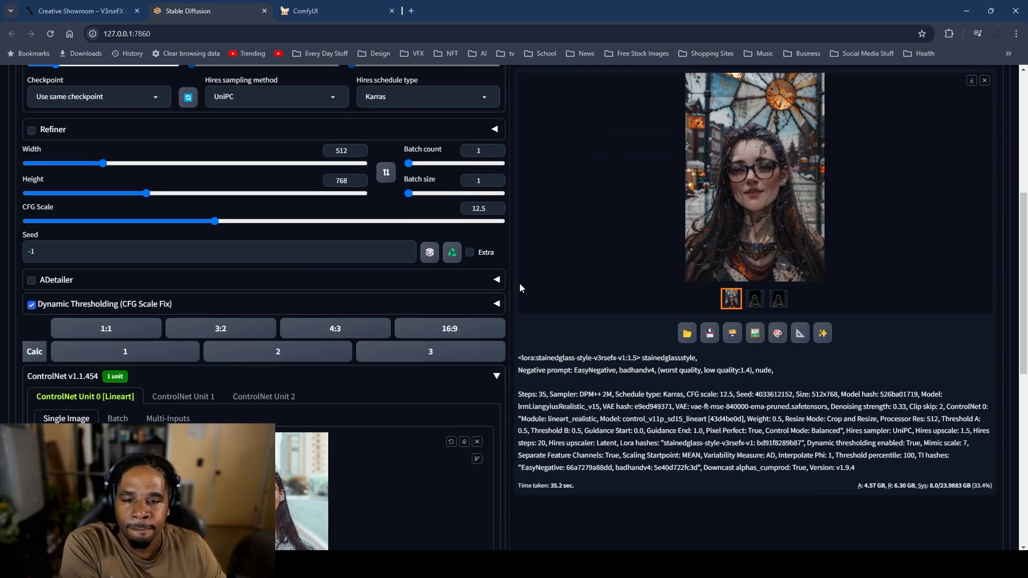
{"action": "scroll", "coordinate": [519, 288], "scroll_direction": "down", "scroll_amount": 6}
{"action": "left_click", "coordinate": [477, 121]}
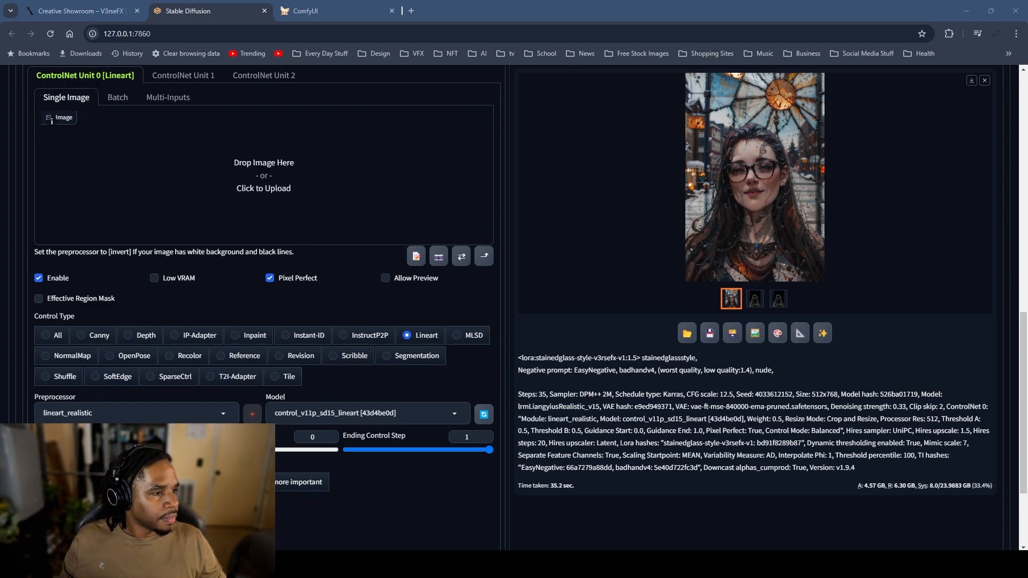
{"action": "left_click_drag", "start_coordinate": [1027, 206], "coordinate": [217, 179]}
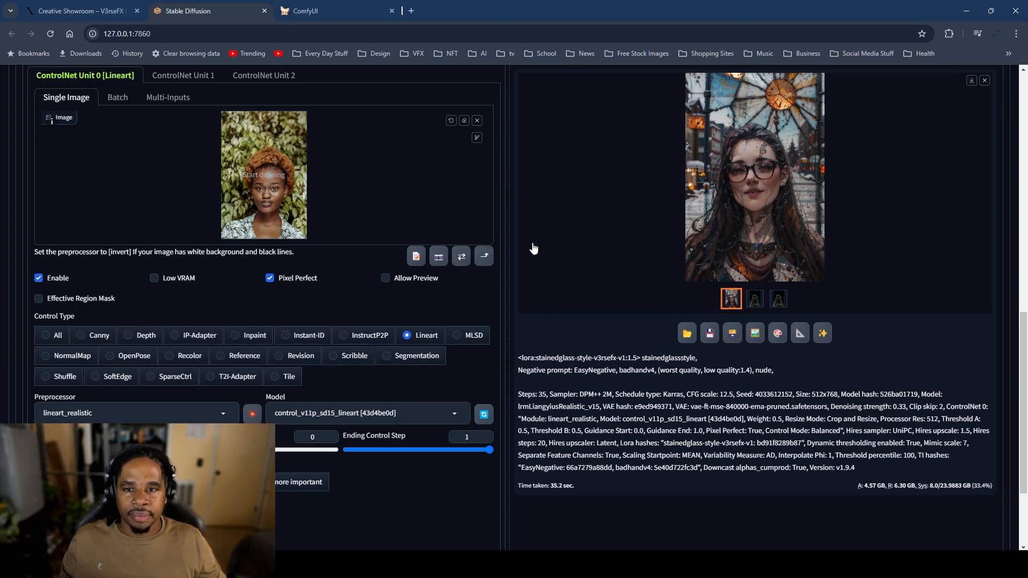
Step: Generate a portrait from the new ControlNet image, and set the checkpoint to SD1.5\9Mix_v10.safetensors
{"action": "scroll", "coordinate": [471, 300], "scroll_direction": "up", "scroll_amount": 7}
{"action": "scroll", "coordinate": [470, 306], "scroll_direction": "up", "scroll_amount": 5}
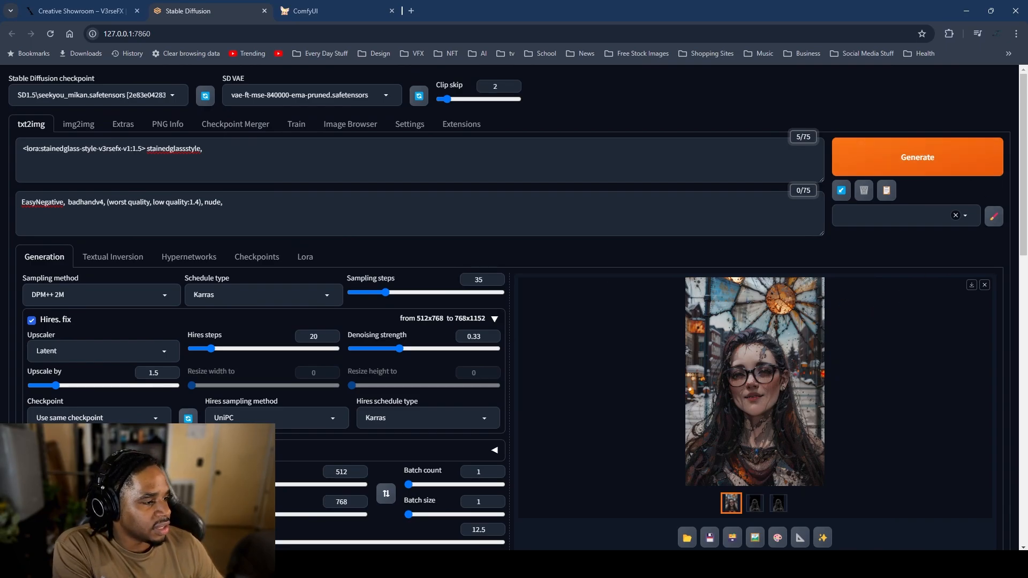
{"action": "left_click", "coordinate": [942, 171]}
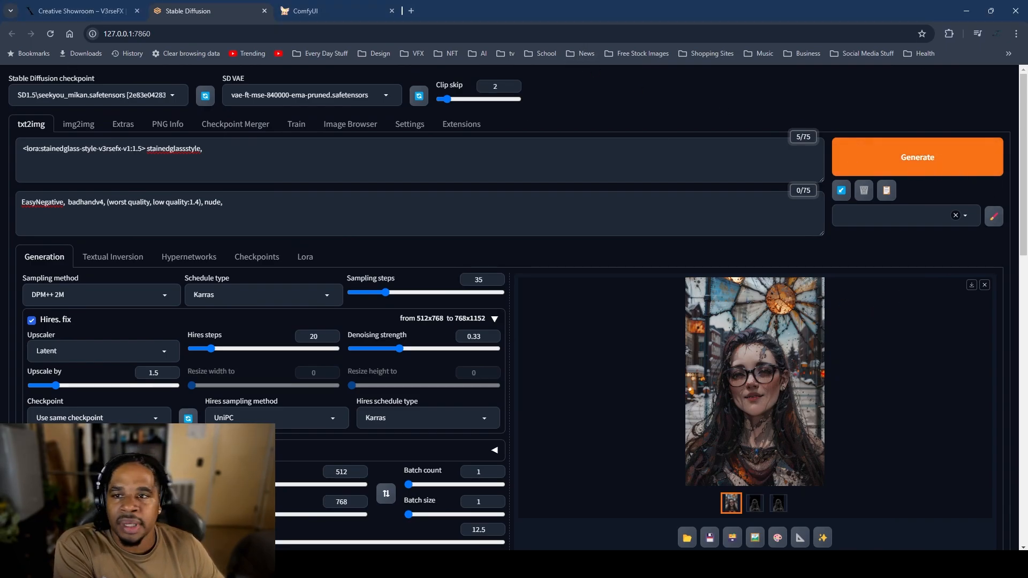
{"action": "left_click", "coordinate": [74, 95]}
{"action": "scroll", "coordinate": [76, 156], "scroll_direction": "up", "scroll_amount": 10}
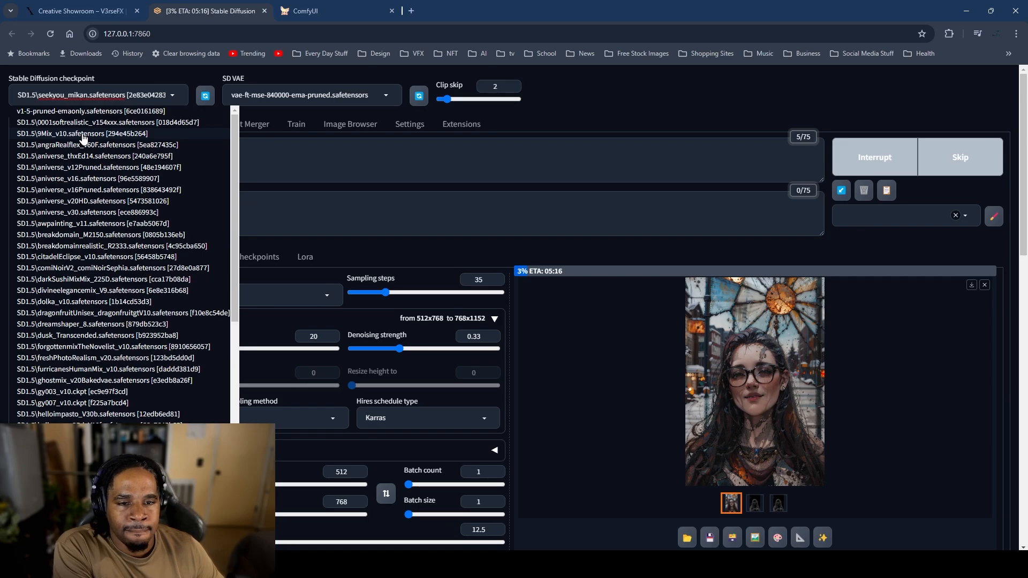
{"action": "left_click", "coordinate": [82, 133]}
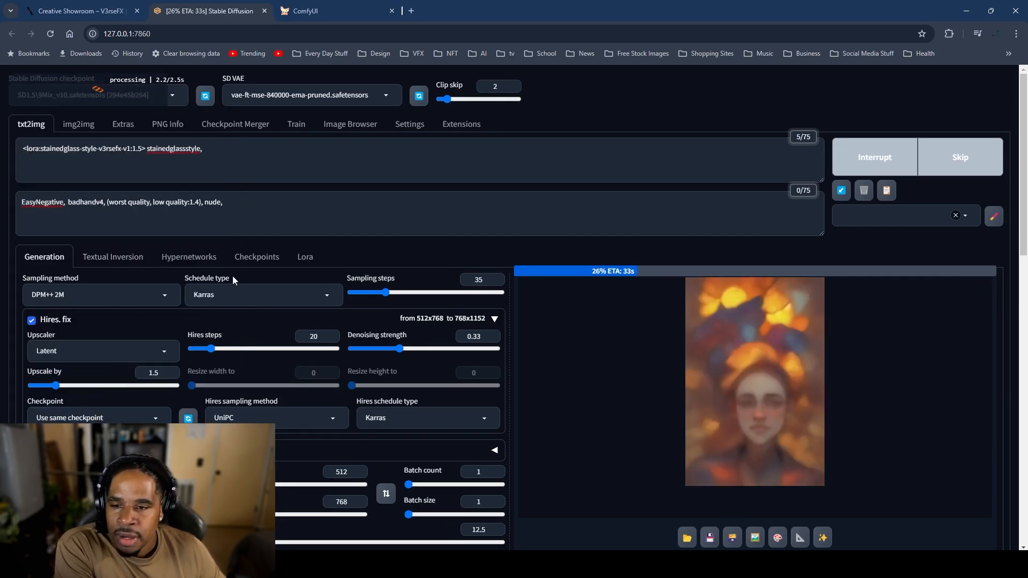
Step: Change the LoRA in the positive prompt to stainedglass-style-v3rsefx-v2 and inspect the newly generated portrait at full size
{"action": "left_click", "coordinate": [130, 152]}
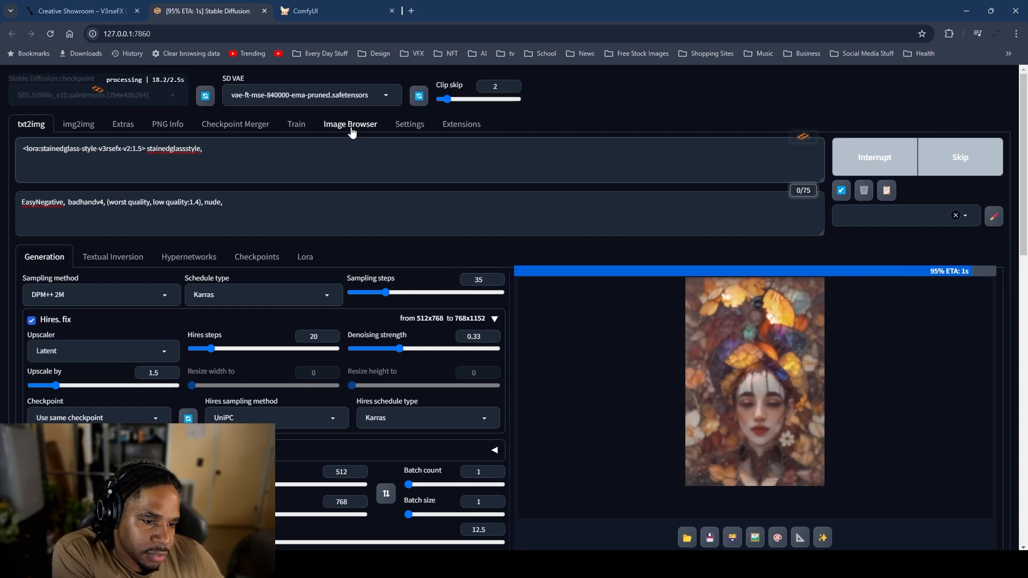
{"action": "left_click", "coordinate": [720, 422]}
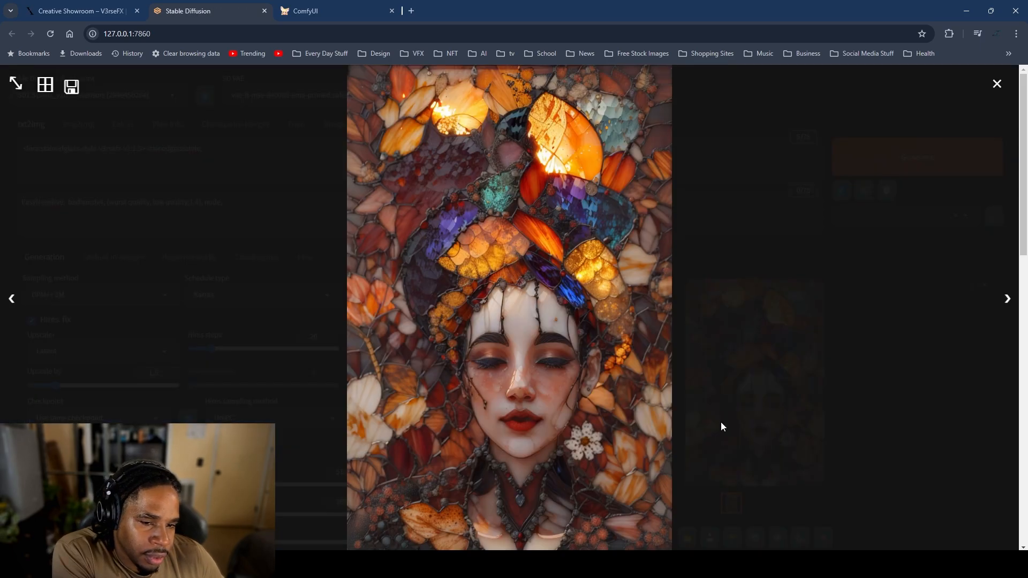
{"action": "left_click", "coordinate": [763, 405]}
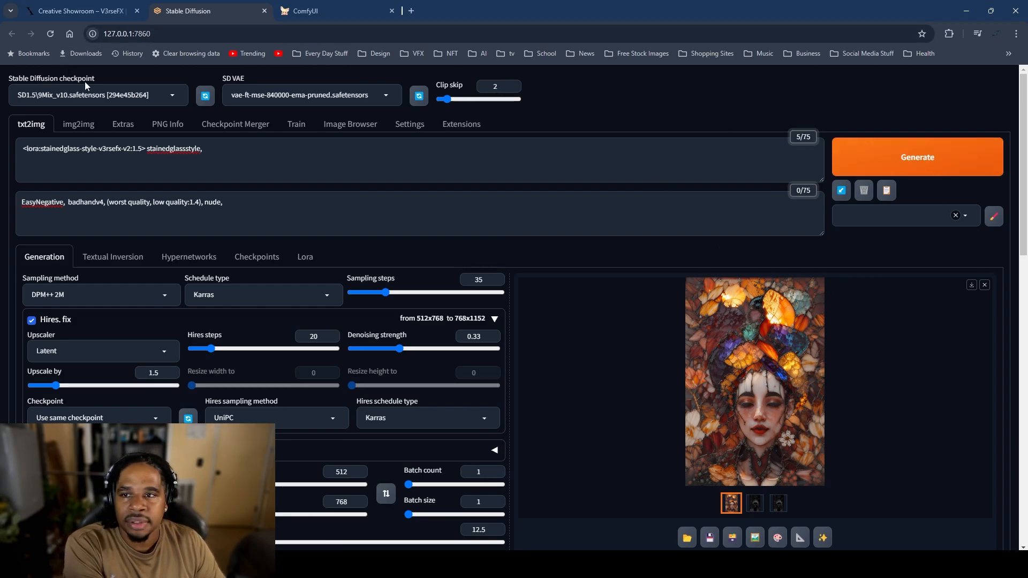
Step: Set the checkpoint back to SD1.5\seekyou_mikan.safetensors and generate a portrait with the v2 LoRA
{"action": "left_click", "coordinate": [88, 95]}
{"action": "scroll", "coordinate": [118, 262], "scroll_direction": "down", "scroll_amount": 5}
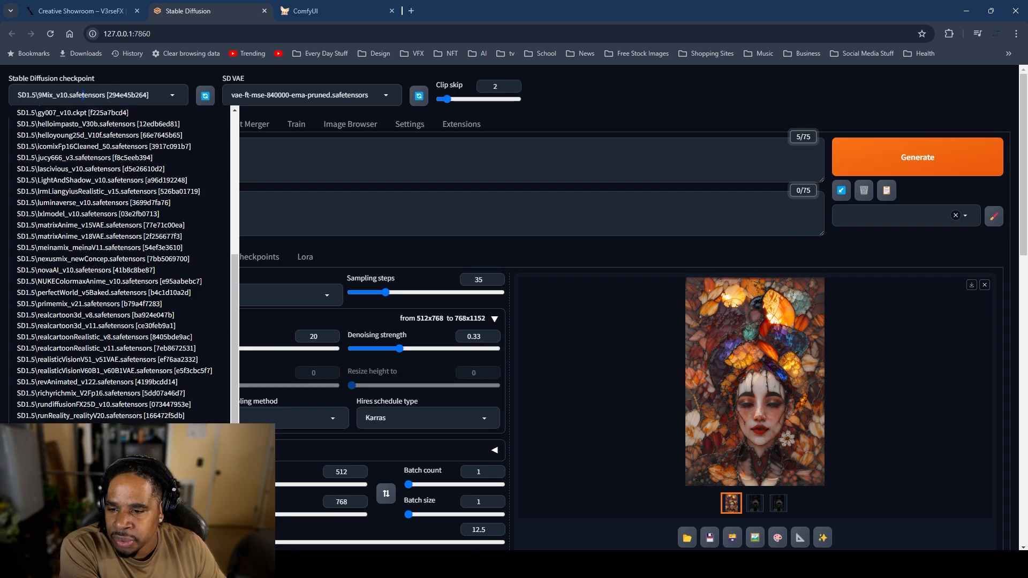
{"action": "left_click", "coordinate": [101, 438]}
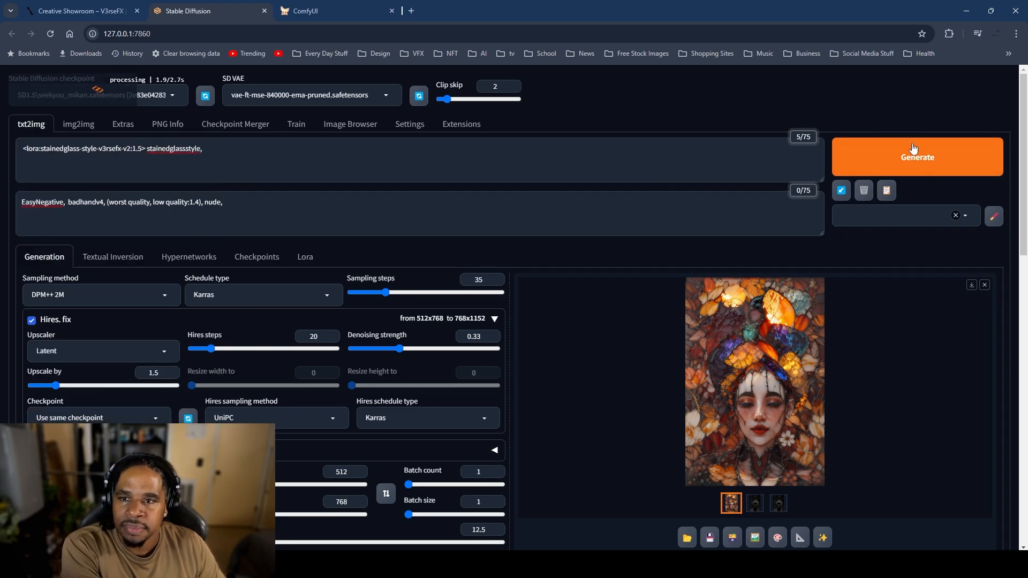
{"action": "left_click", "coordinate": [942, 172]}
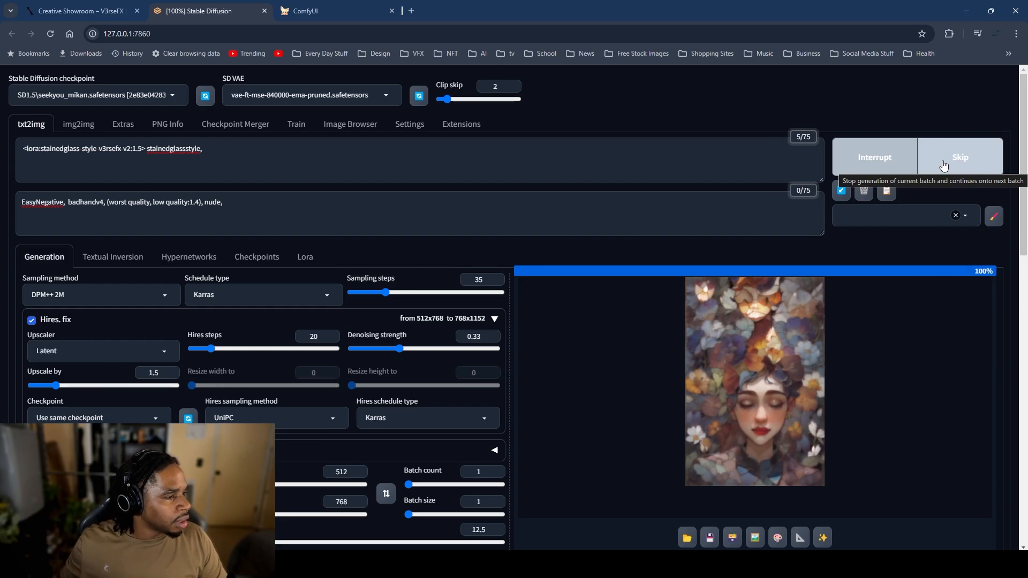
Step: Add the newly generated flower-covered portrait to the reference board, beside the sailing ship image on the board's far side, and return to Stable Diffusion
{"action": "left_click", "coordinate": [712, 406]}
{"action": "left_click", "coordinate": [828, 354]}
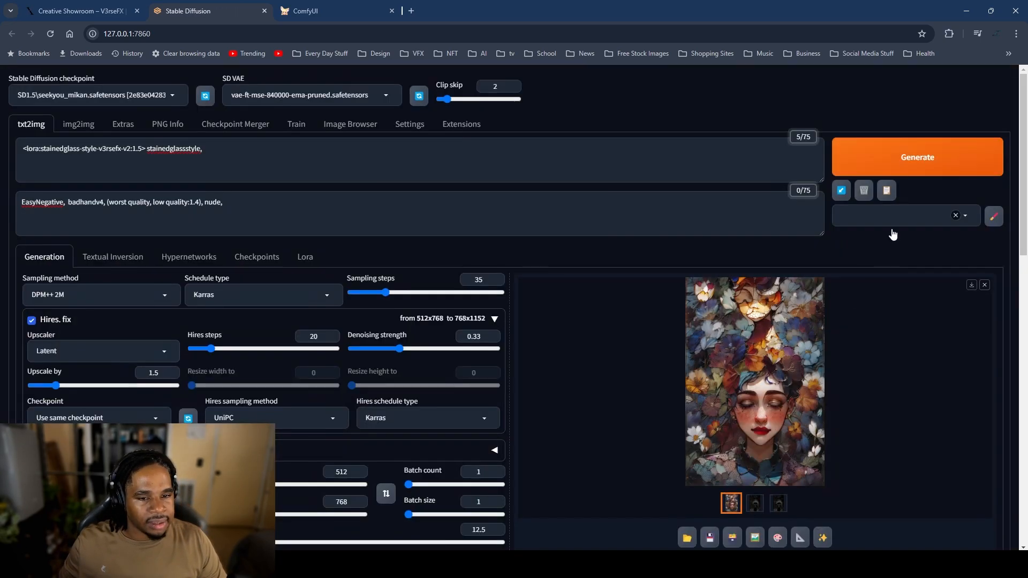
{"action": "left_click", "coordinate": [966, 13]}
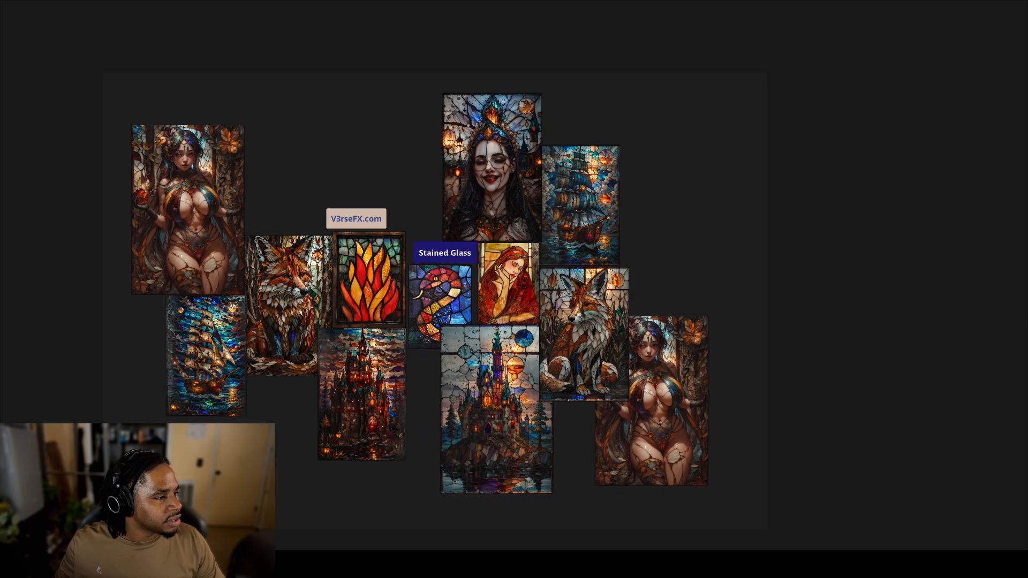
{"action": "left_click_drag", "start_coordinate": [242, 335], "coordinate": [104, 384]}
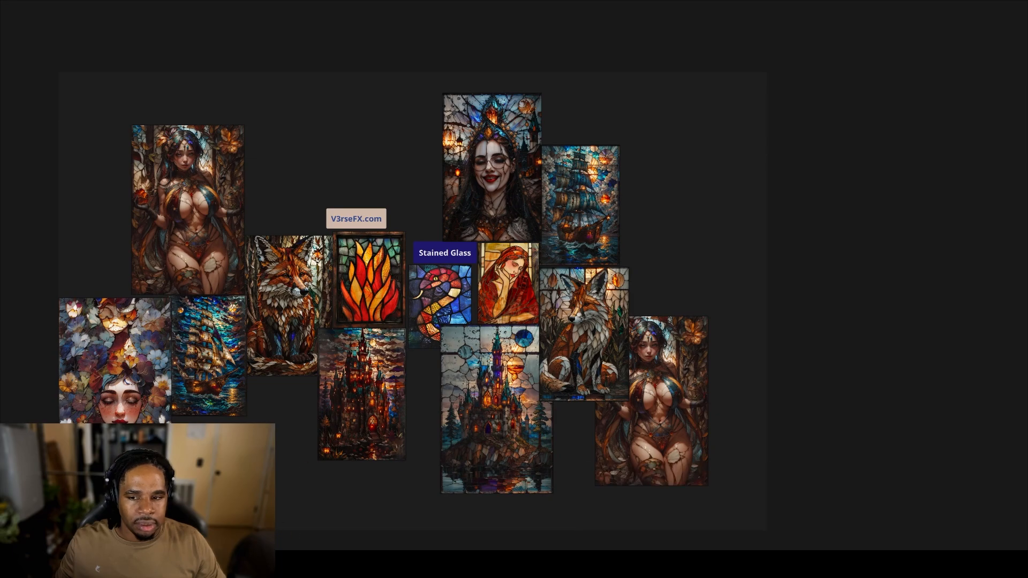
{"action": "left_click", "coordinate": [537, 528]}
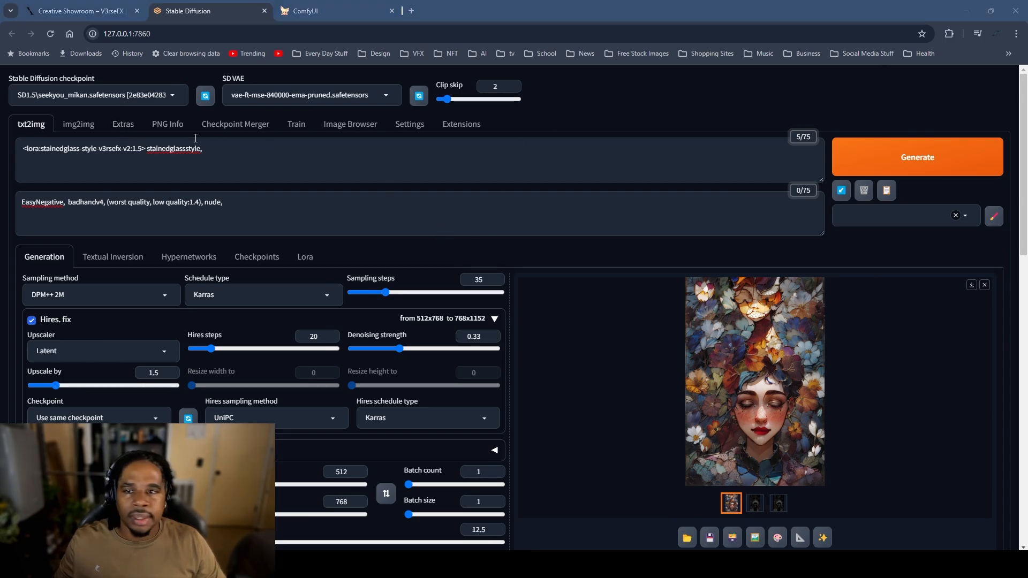
Step: Set the checkpoint to SD1.5\jucy666_v3.safetensors and restart the portrait generation with it, interrupting the run in progress
{"action": "left_click", "coordinate": [90, 95]}
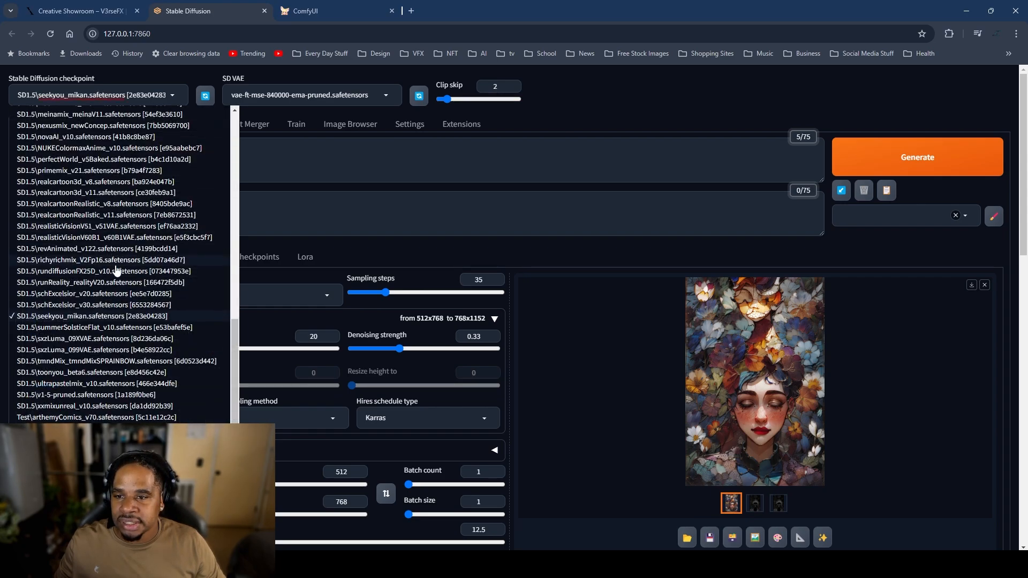
{"action": "scroll", "coordinate": [91, 311], "scroll_direction": "down", "scroll_amount": 1}
{"action": "scroll", "coordinate": [80, 306], "scroll_direction": "up", "scroll_amount": 4}
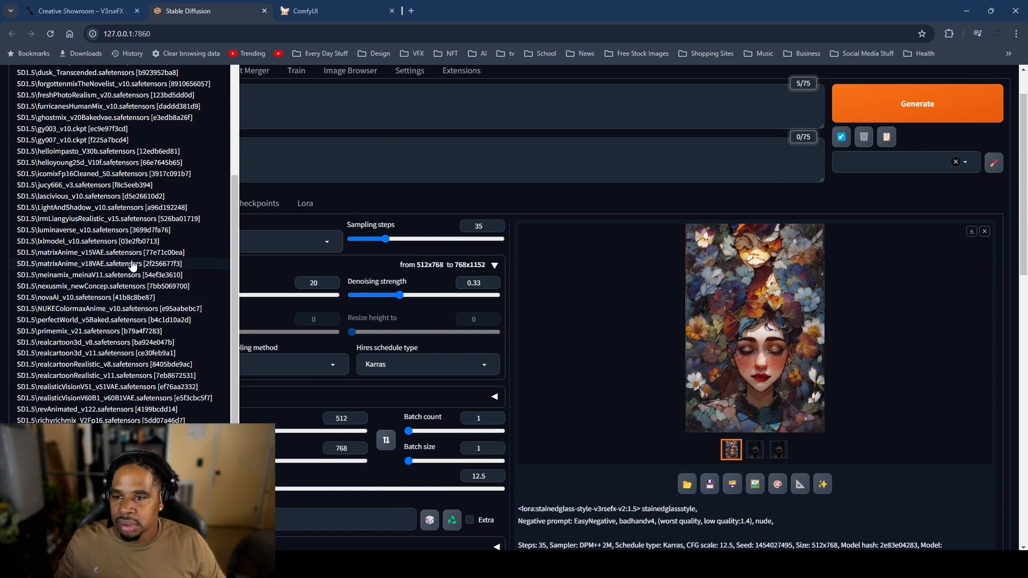
{"action": "scroll", "coordinate": [85, 299], "scroll_direction": "up", "scroll_amount": 3}
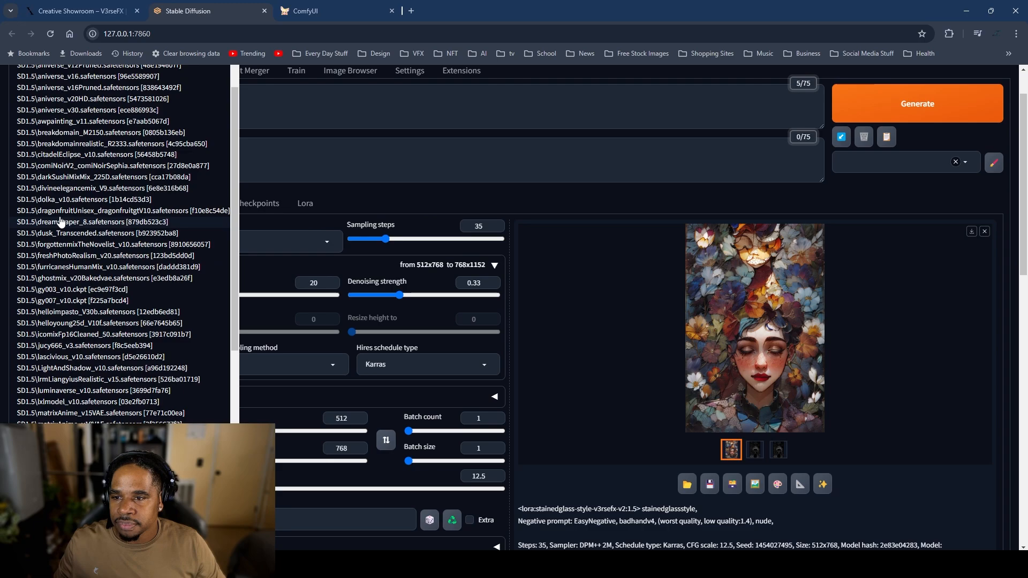
{"action": "left_click", "coordinate": [69, 347]}
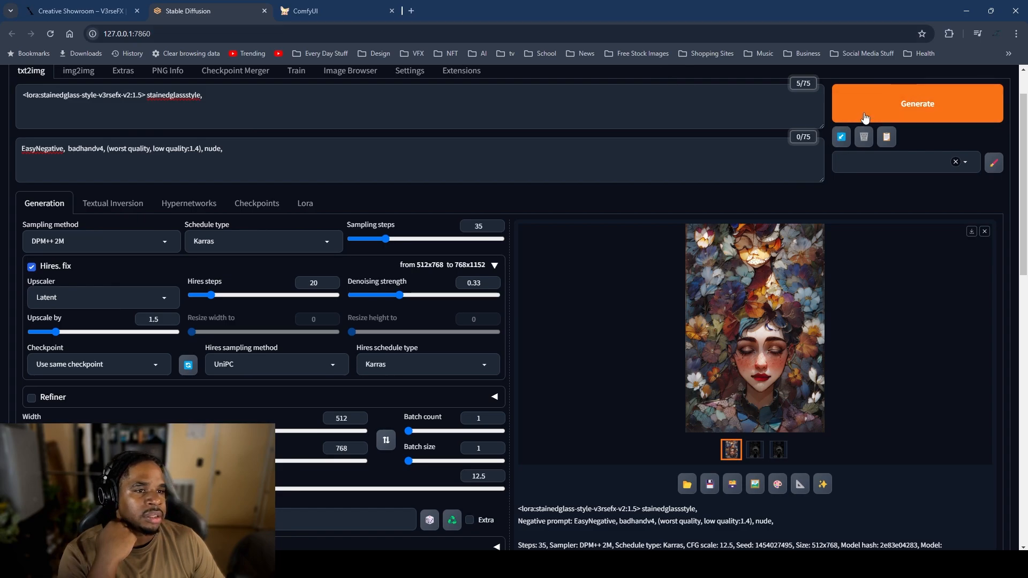
{"action": "left_click", "coordinate": [847, 115]}
{"action": "scroll", "coordinate": [64, 152], "scroll_direction": "up", "scroll_amount": 1}
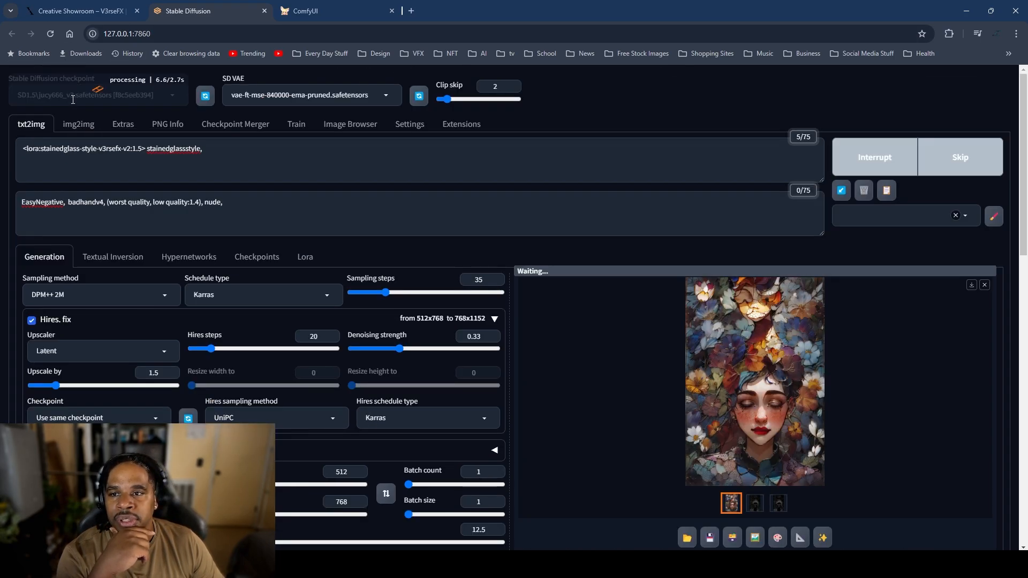
{"action": "left_click", "coordinate": [868, 159]}
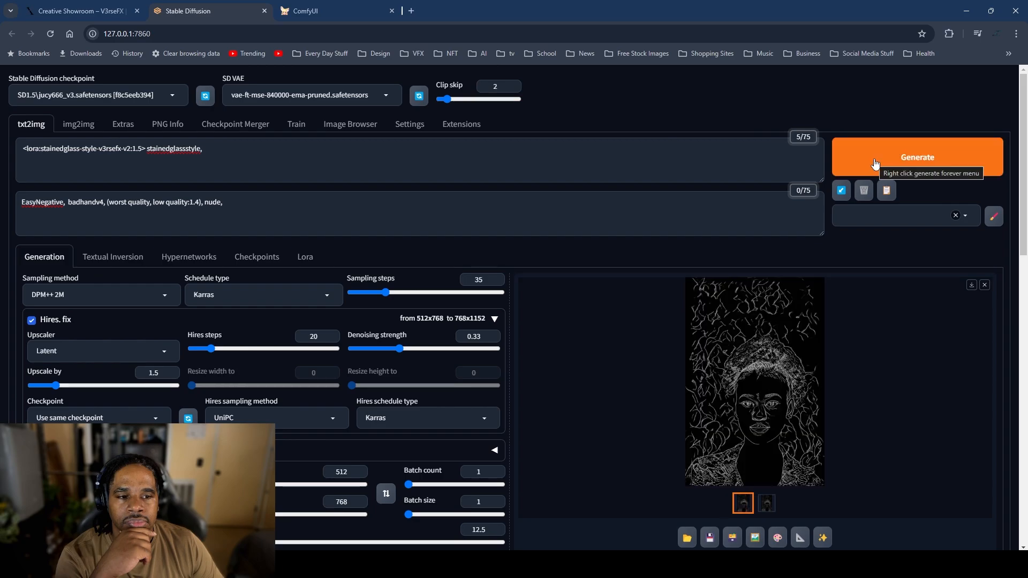
Step: Set the checkpoint to SD1.5\dreamshaper_8.safetensors and inspect the newly generated portrait at full size
{"action": "left_click", "coordinate": [86, 90]}
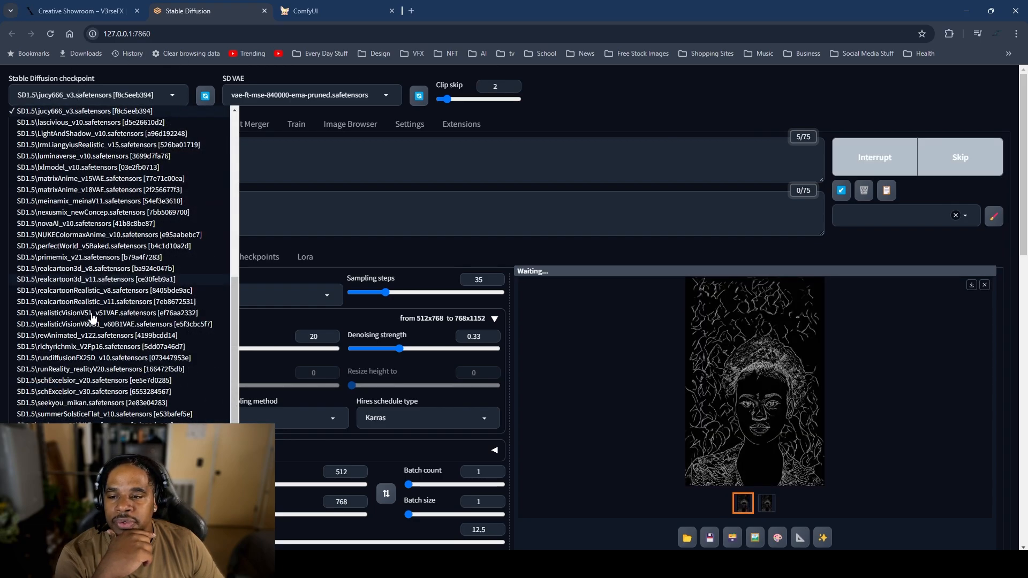
{"action": "scroll", "coordinate": [86, 299], "scroll_direction": "up", "scroll_amount": 10}
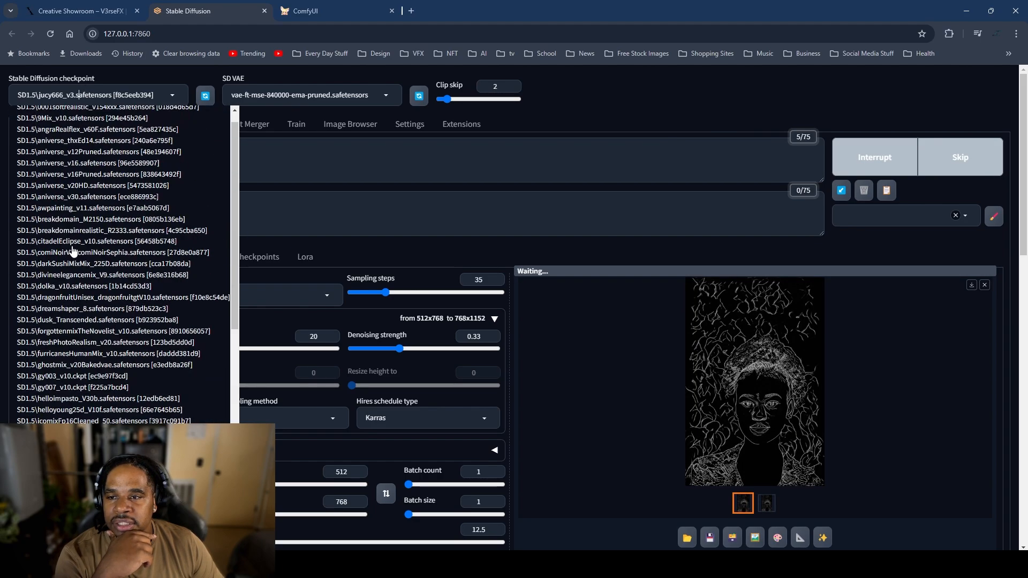
{"action": "left_click", "coordinate": [75, 310]}
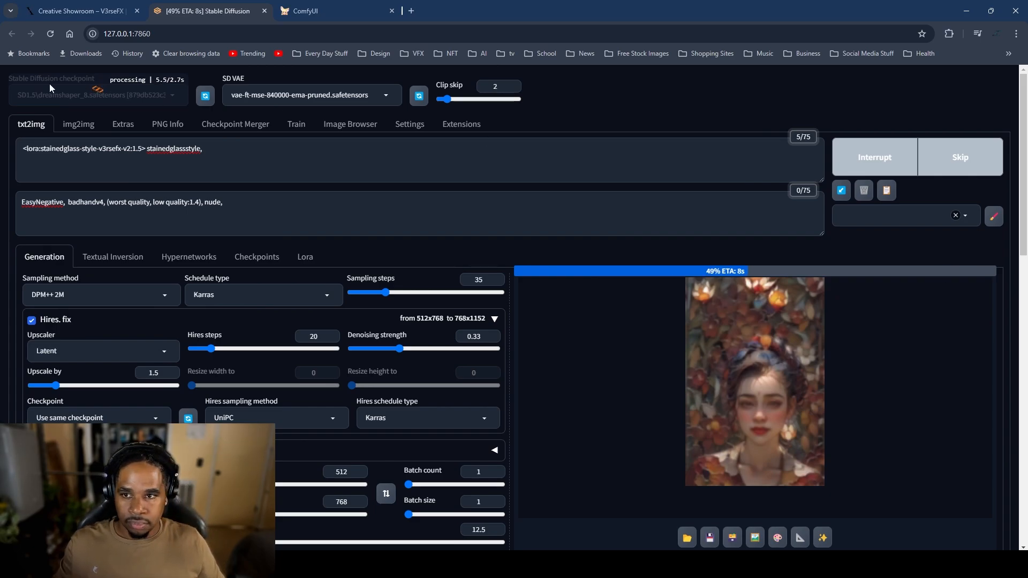
{"action": "left_click", "coordinate": [128, 150]}
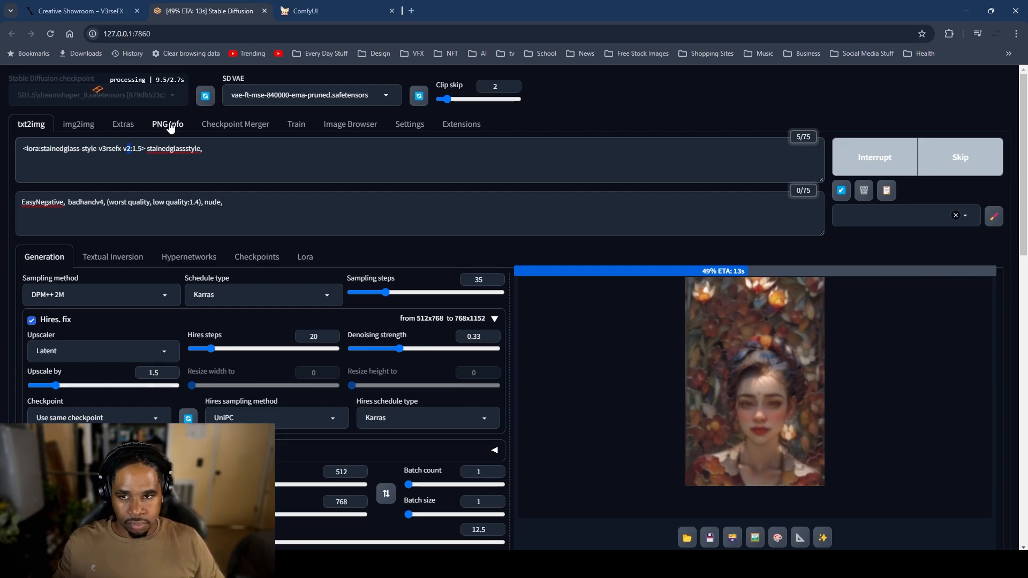
{"action": "left_click", "coordinate": [865, 250]}
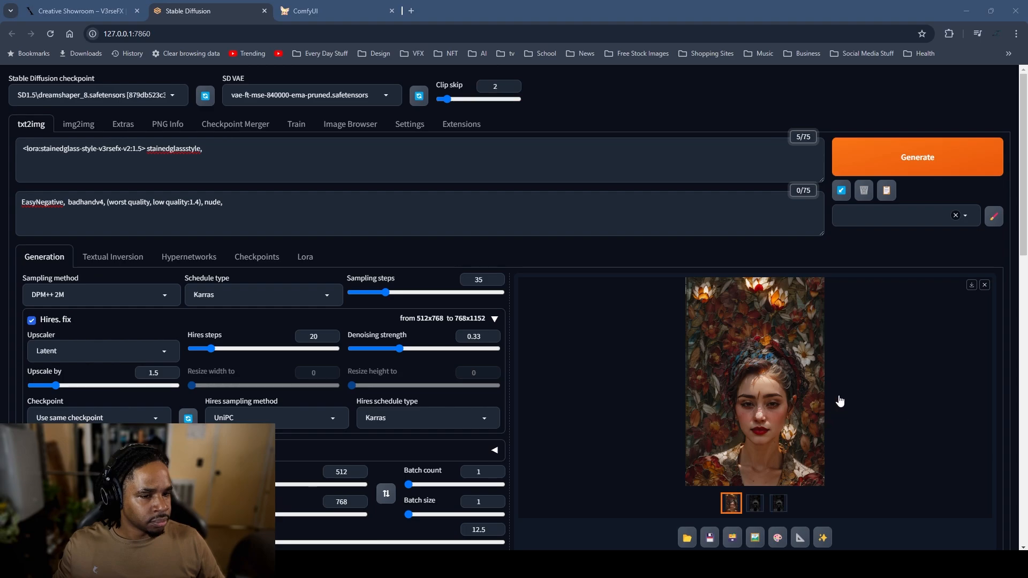
{"action": "left_click", "coordinate": [783, 365]}
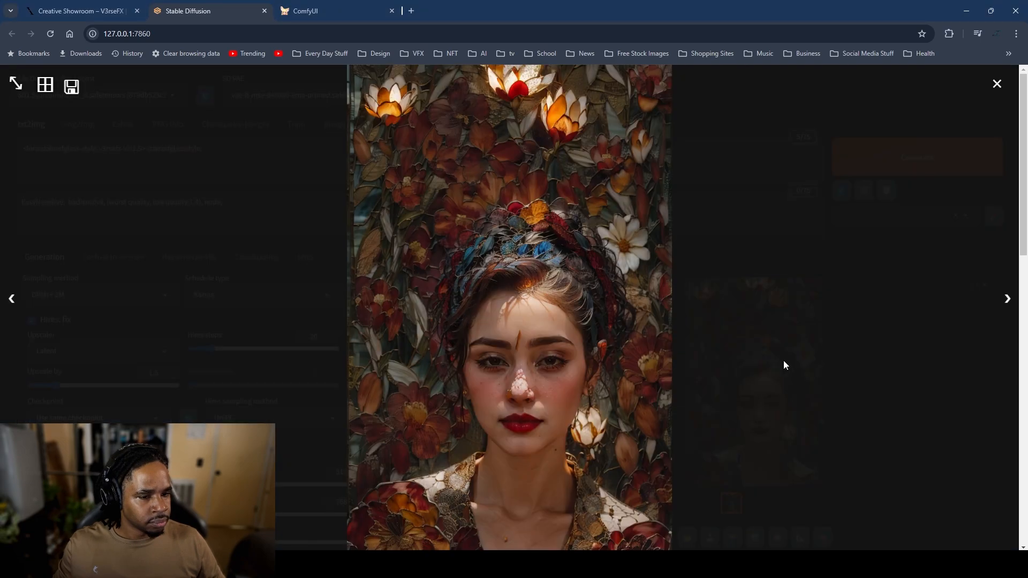
{"action": "left_click", "coordinate": [882, 368]}
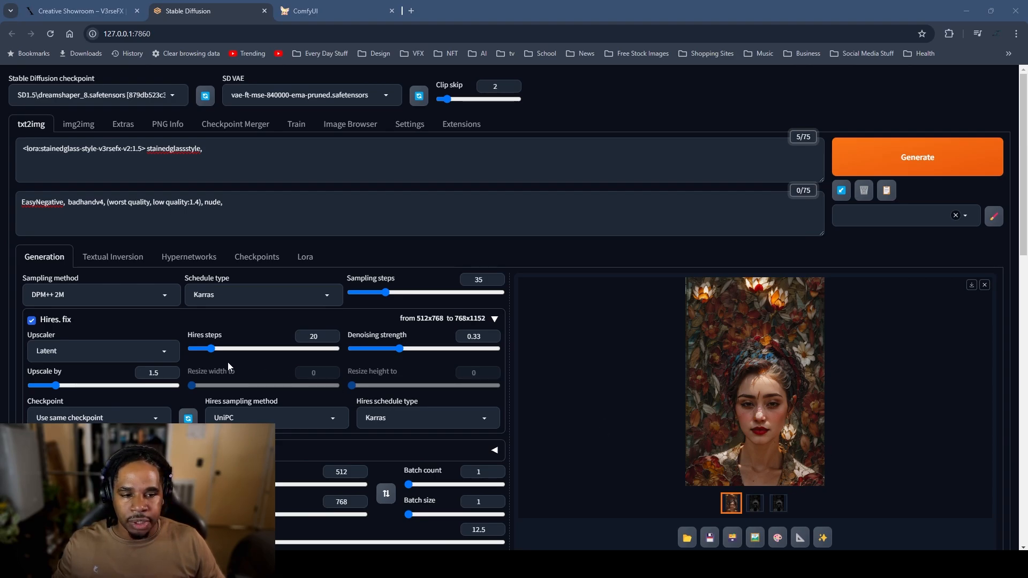
Step: Generate a portrait with the dreamshaper_8 checkpoint and the v2 LoRA, and set the checkpoint to Test\hadrianDelice25D_v10.safetensors
{"action": "left_click", "coordinate": [107, 94]}
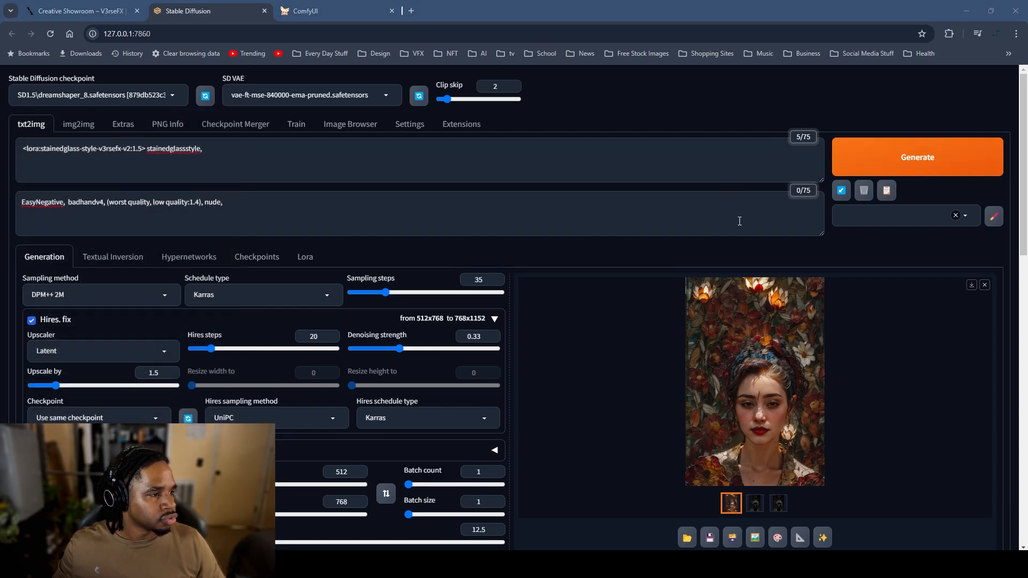
{"action": "left_click", "coordinate": [913, 168]}
{"action": "left_click", "coordinate": [107, 95]}
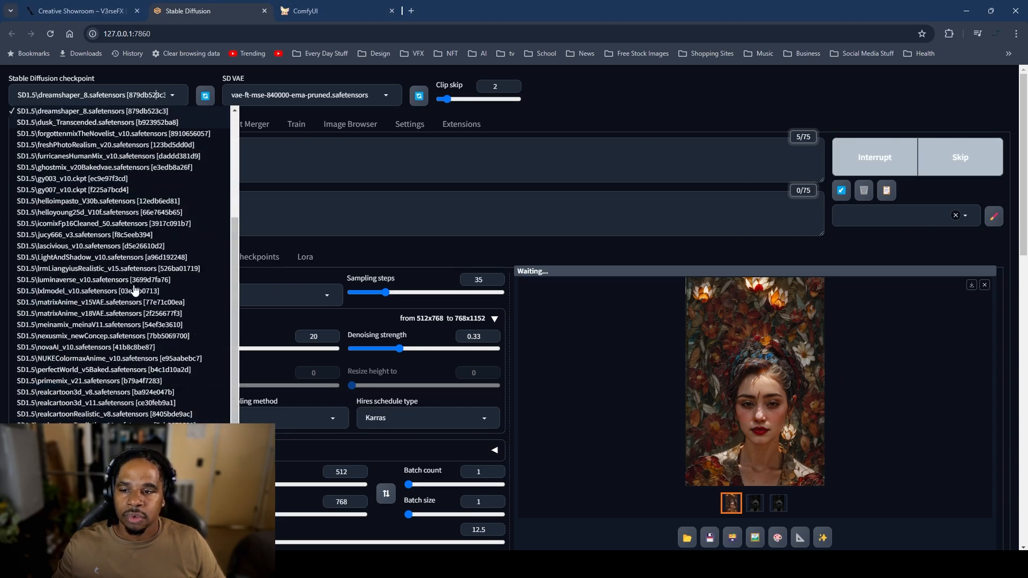
{"action": "scroll", "coordinate": [107, 348], "scroll_direction": "down", "scroll_amount": 10}
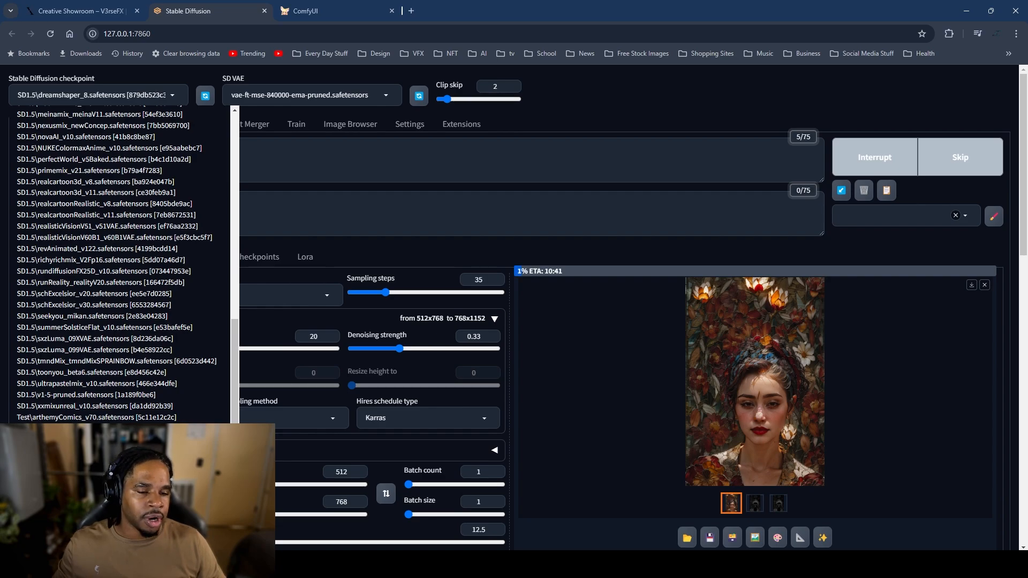
{"action": "left_click", "coordinate": [97, 462]}
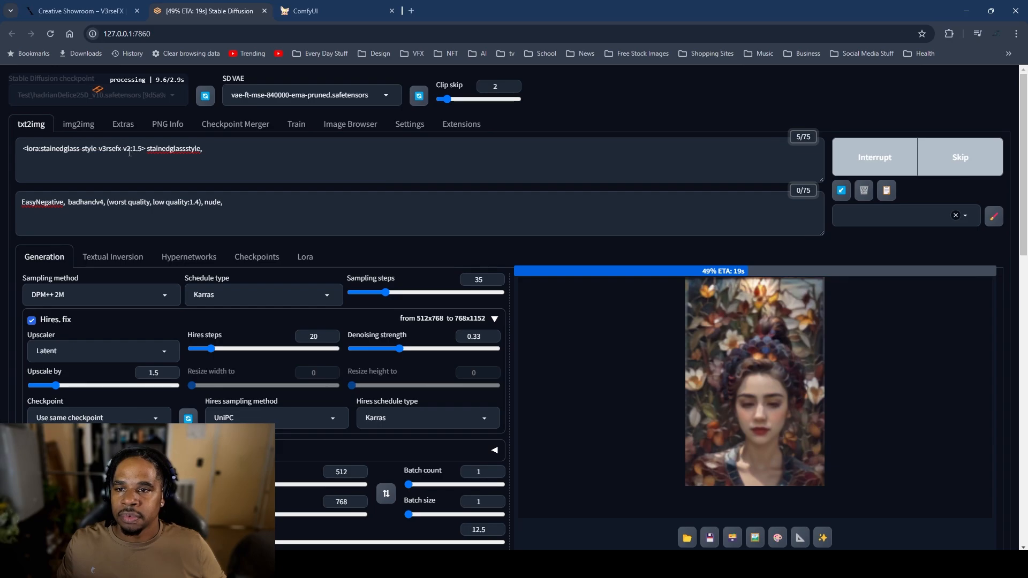
Step: Change the LoRA in the positive prompt to stainedglass-style-v3rsefx-v1 and inspect the newly generated portrait at full size
{"action": "left_click_drag", "start_coordinate": [127, 150], "coordinate": [132, 148]}
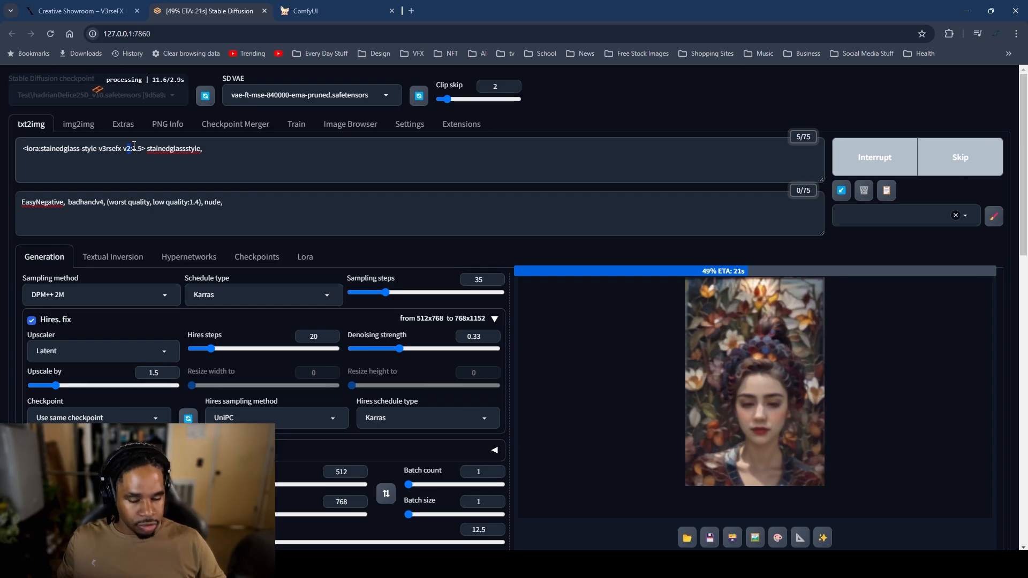
{"action": "type", "text": "1"}
{"action": "left_click", "coordinate": [291, 222]}
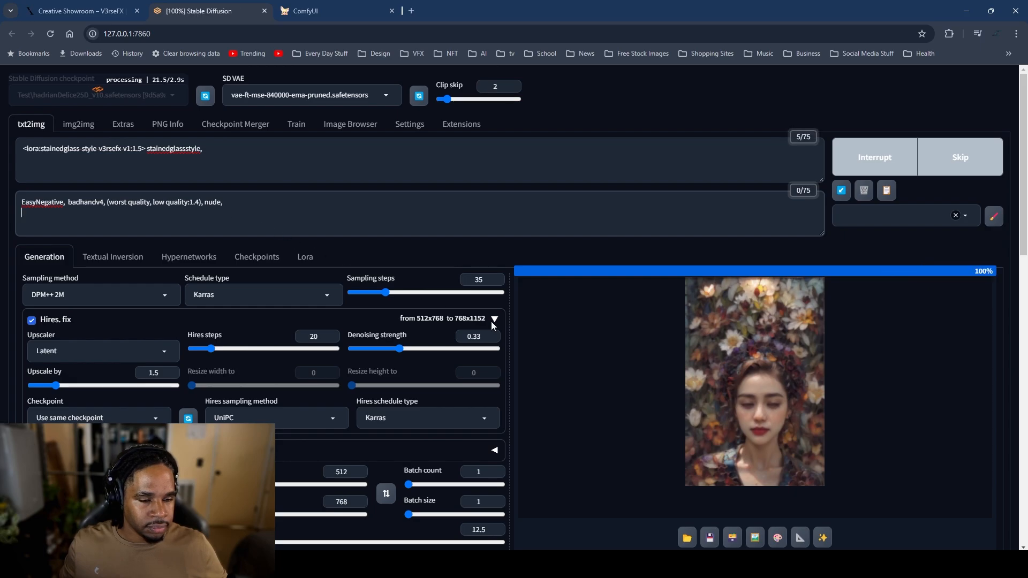
{"action": "left_click", "coordinate": [759, 433]}
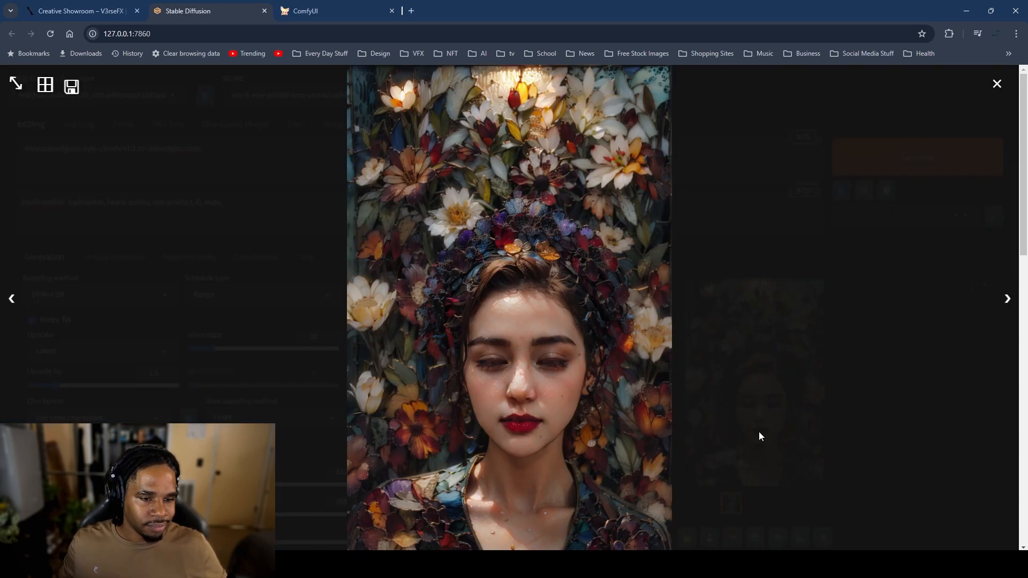
{"action": "left_click", "coordinate": [817, 418]}
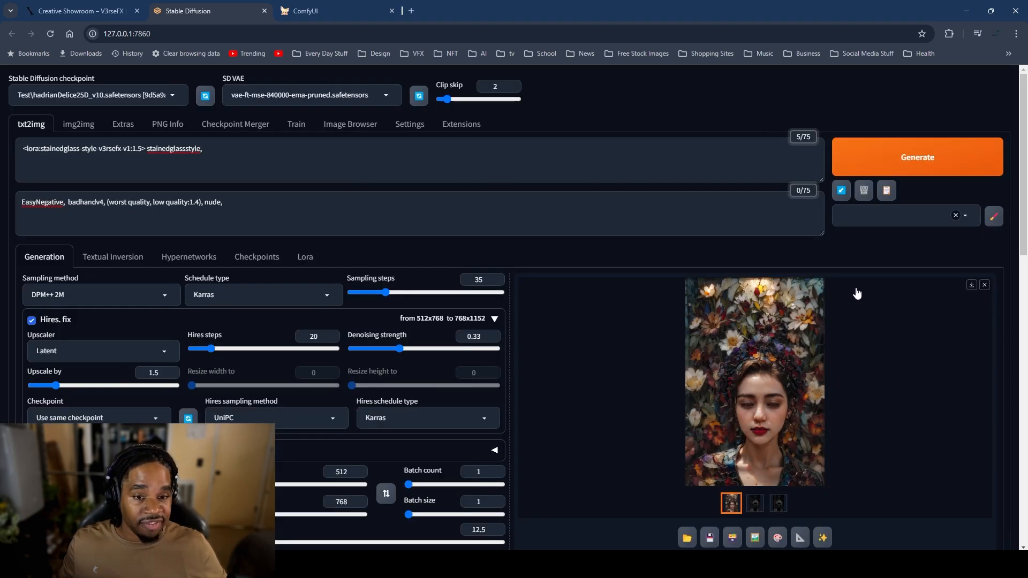
Step: Generate a portrait with the v1 LoRA and set the checkpoint to SD1.5\9Mix_v10.safetensors
{"action": "left_click", "coordinate": [900, 168]}
{"action": "left_click", "coordinate": [144, 102]}
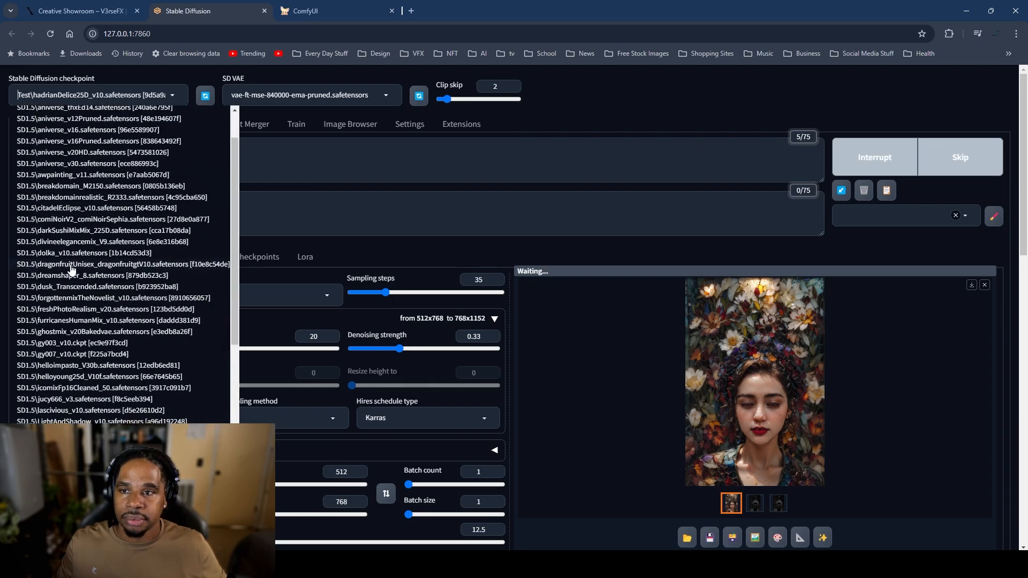
{"action": "scroll", "coordinate": [67, 131], "scroll_direction": "up", "scroll_amount": 10}
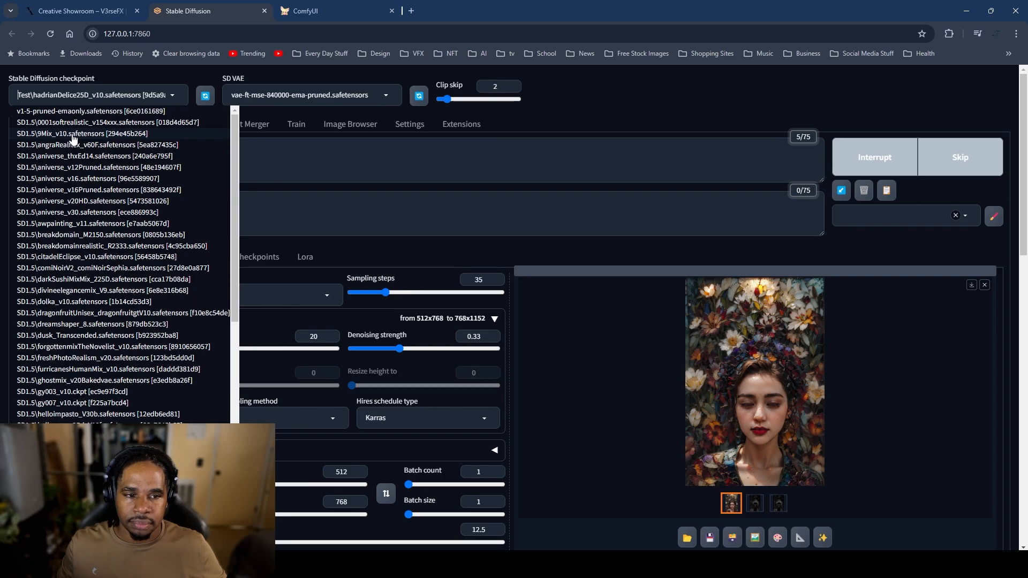
{"action": "left_click", "coordinate": [71, 134]}
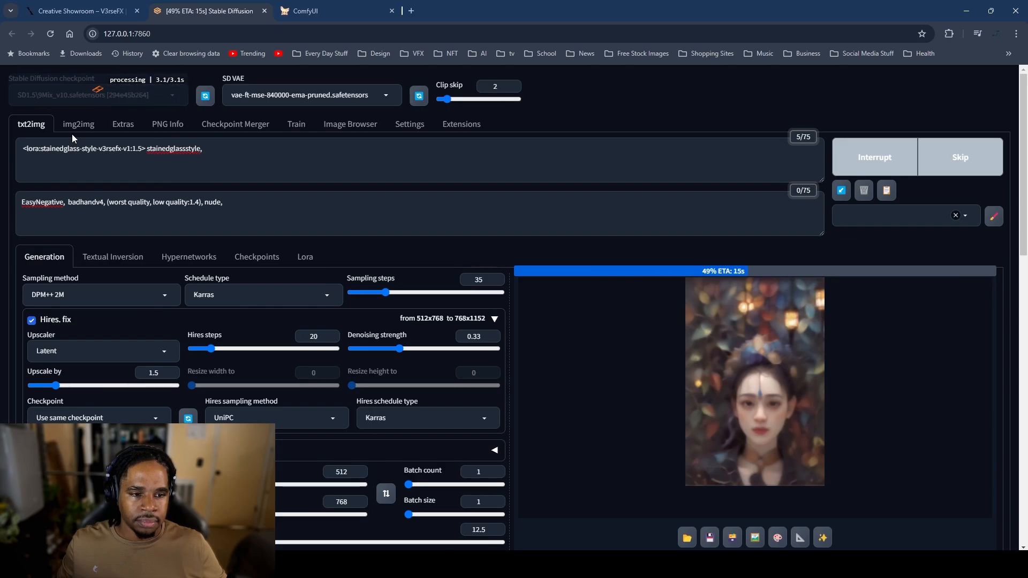
Step: Append "big lines" to the end of the positive prompt, following stainedglassstyle
{"action": "double_click", "coordinate": [139, 149]}
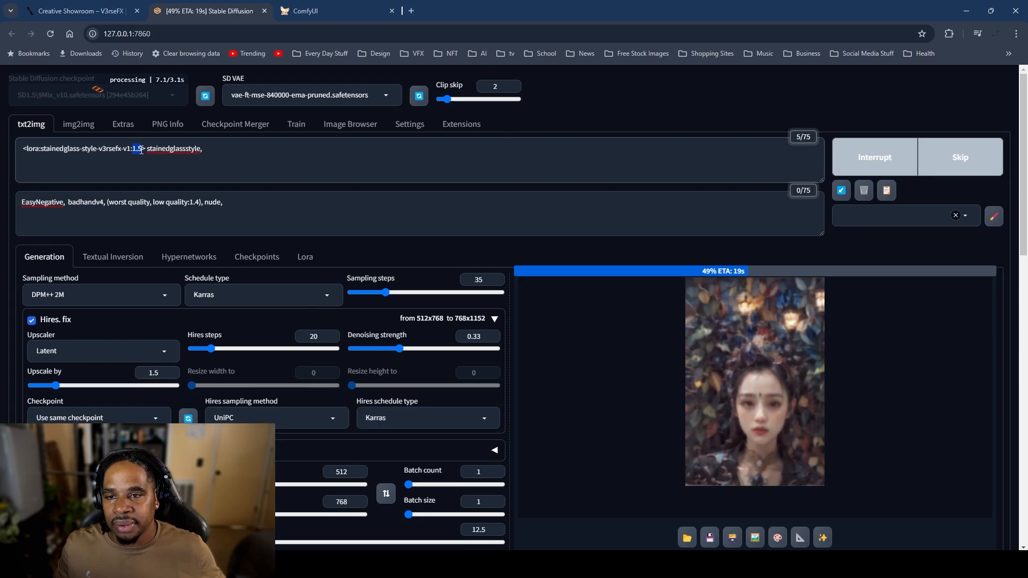
{"action": "left_click", "coordinate": [222, 151]}
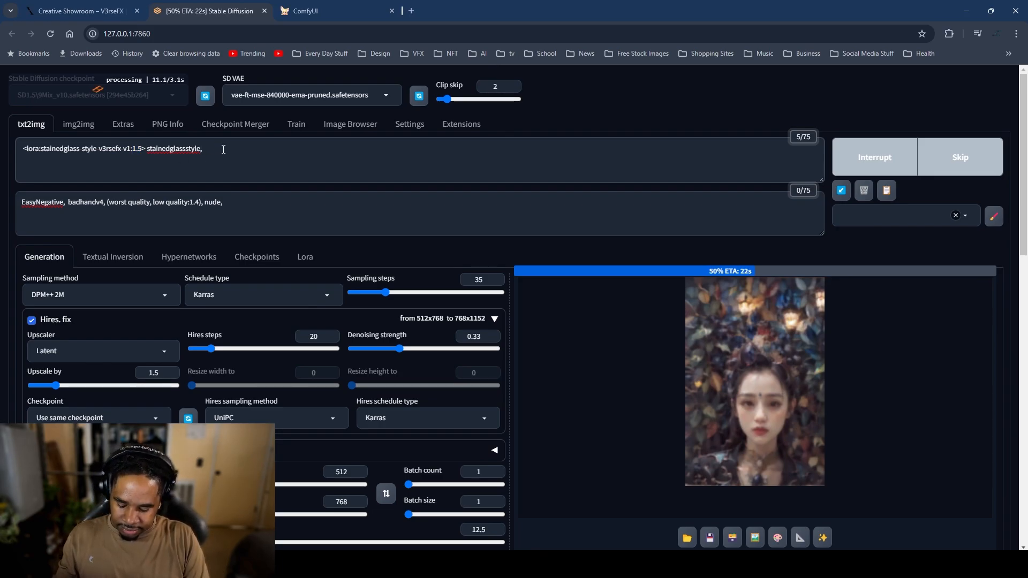
{"action": "type", "text": "bi"}
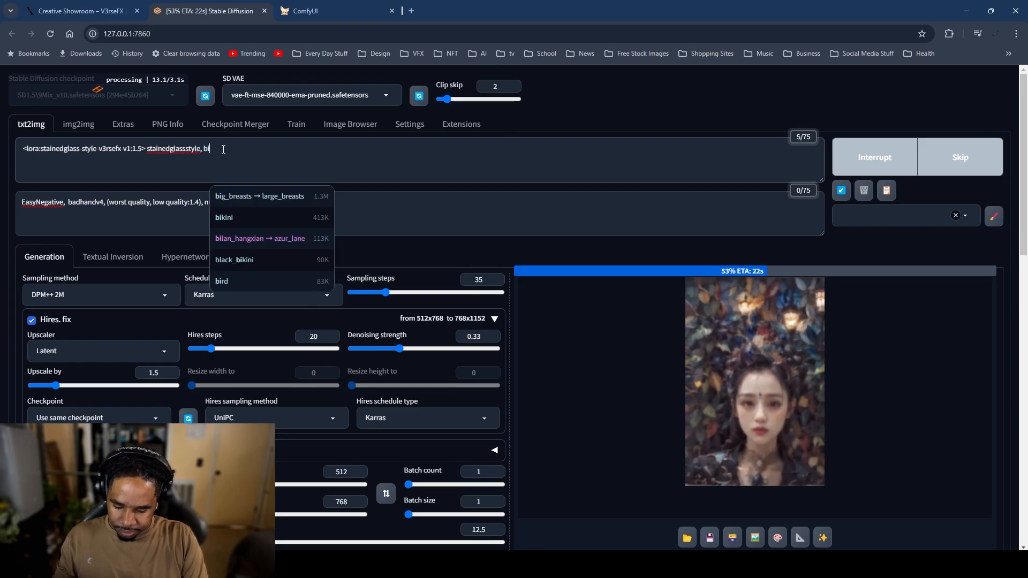
{"action": "type", "text": "g lines"}
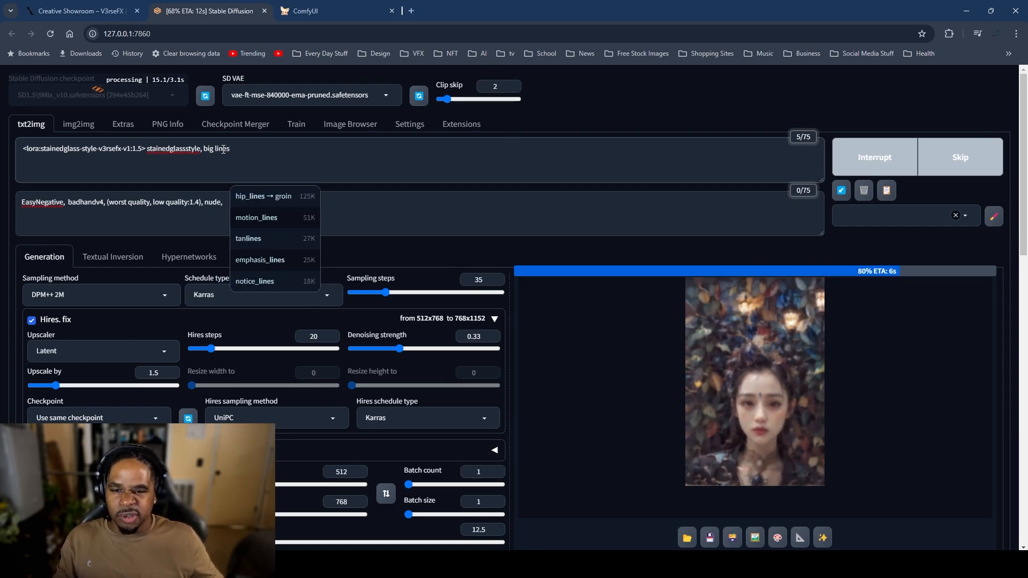
{"action": "left_click", "coordinate": [401, 218]}
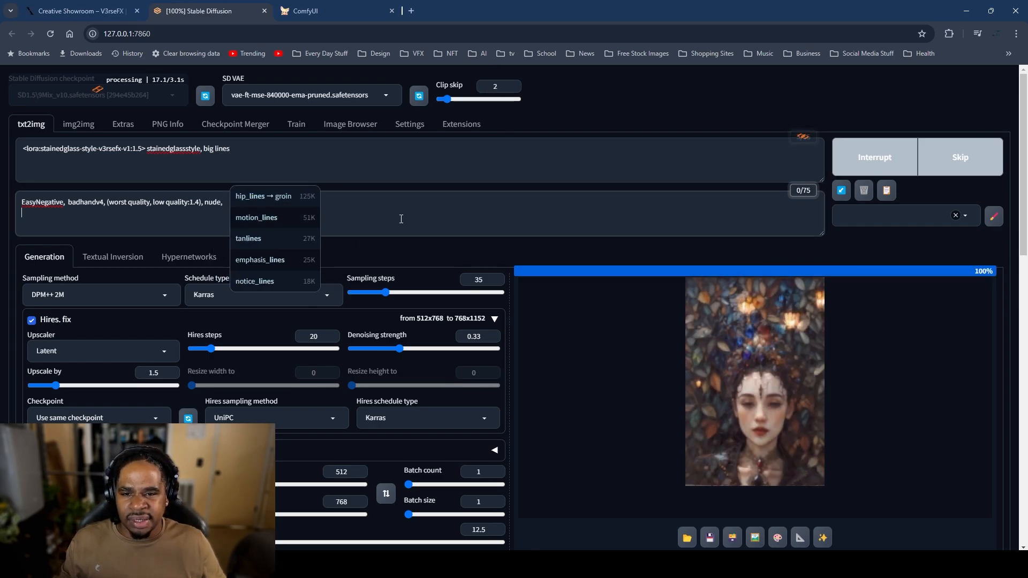
Step: Inspect the newly generated portrait with the jeweled headdress at full size
{"action": "left_click", "coordinate": [748, 378]}
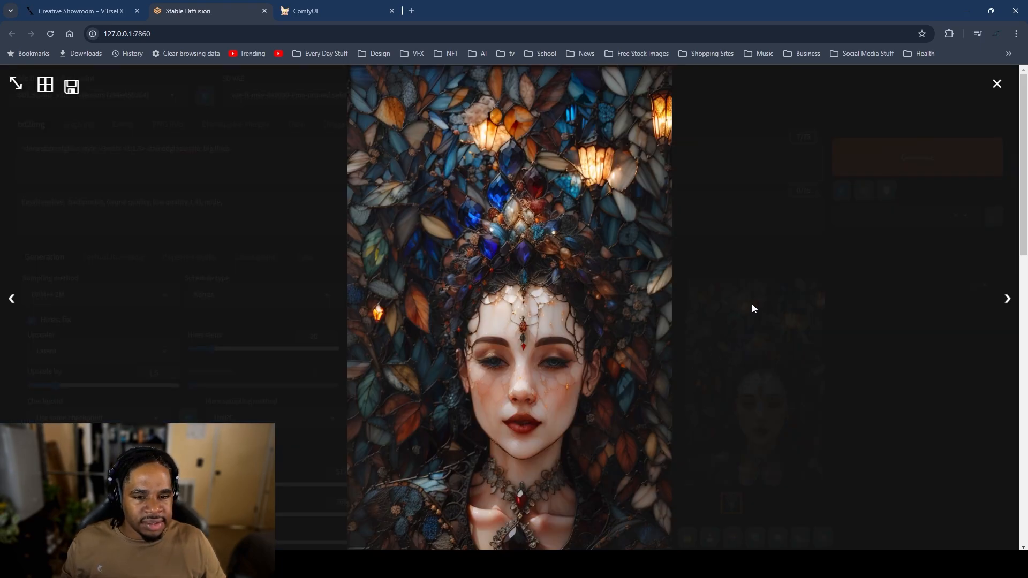
{"action": "left_click", "coordinate": [752, 308]}
{"action": "left_click", "coordinate": [745, 346]}
{"action": "left_click", "coordinate": [846, 312]}
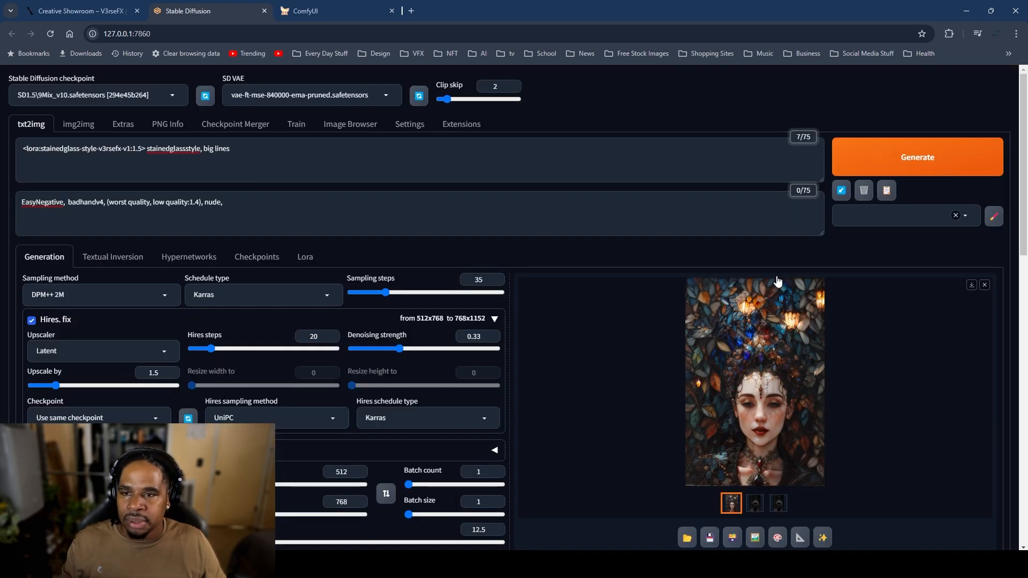
Step: Set the v1 LoRA weight to 1 in the positive prompt and generate a new portrait
{"action": "left_click", "coordinate": [134, 150]}
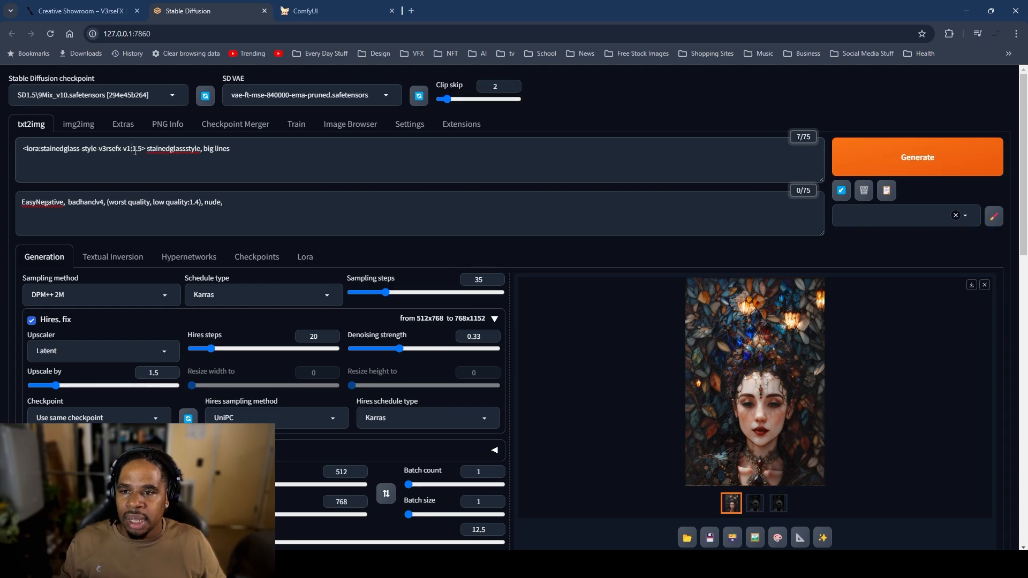
{"action": "type", "text": "1"}
{"action": "key", "text": "Return"}
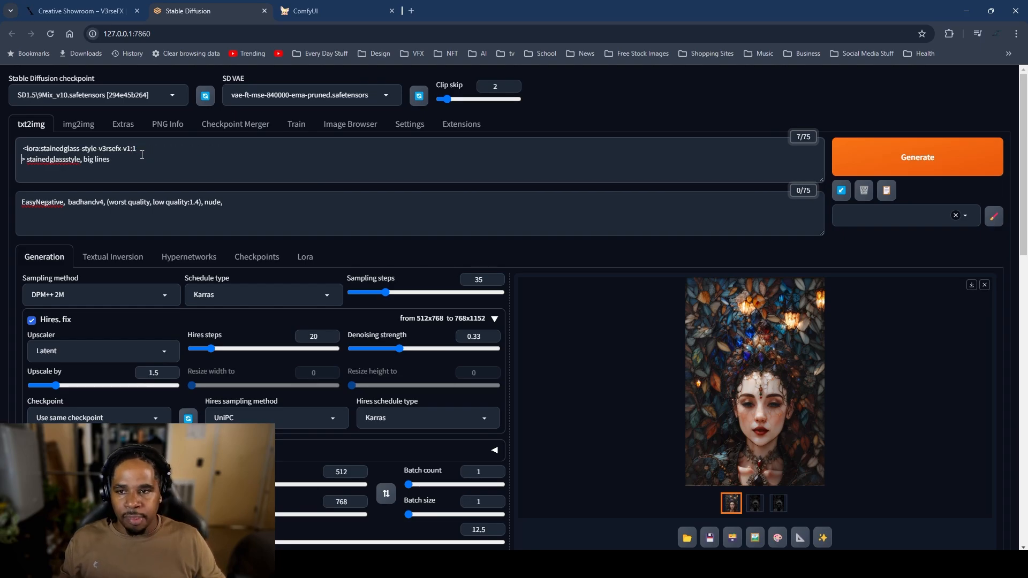
{"action": "key", "text": "BackSpace"}
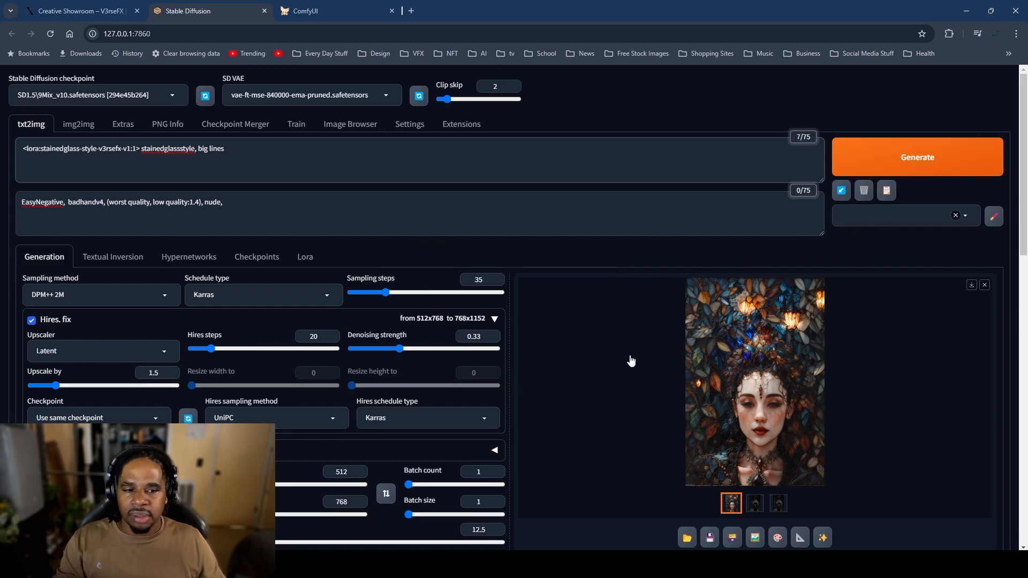
{"action": "left_click", "coordinate": [914, 158]}
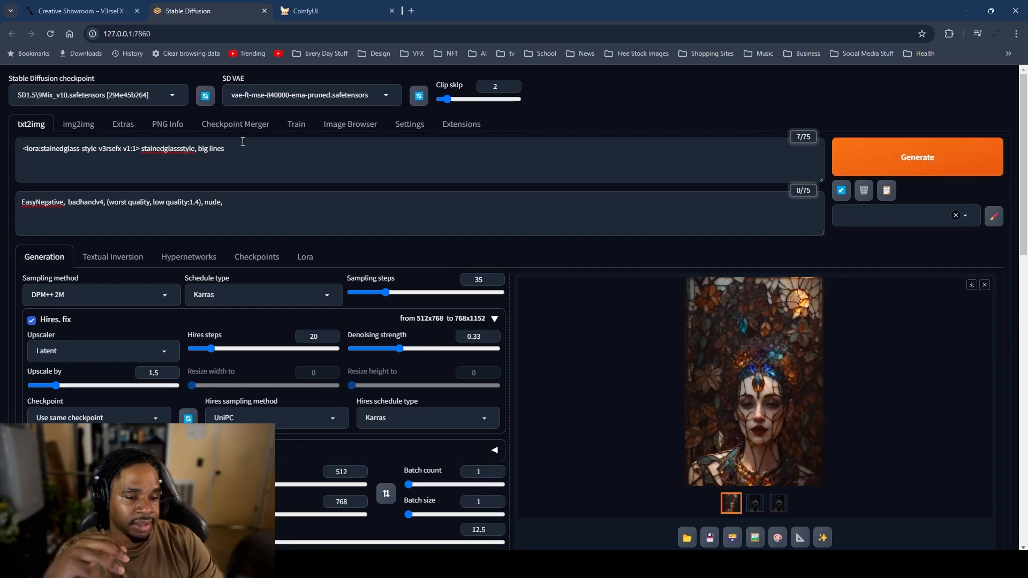
Step: Inspect the new stained glass portrait at full size and add it to the reference board beside the blue ship image
{"action": "left_click", "coordinate": [773, 395]}
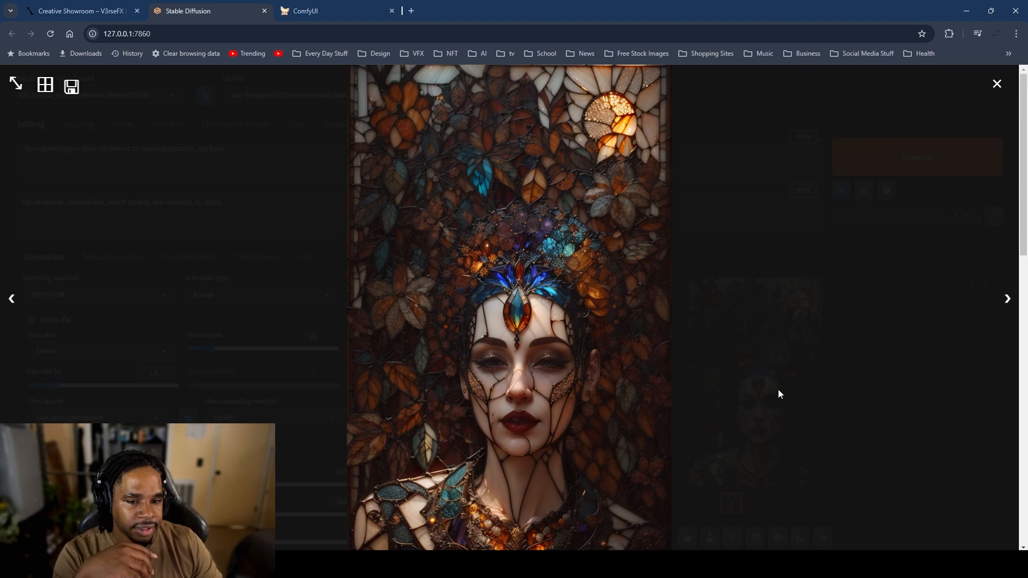
{"action": "left_click", "coordinate": [803, 386]}
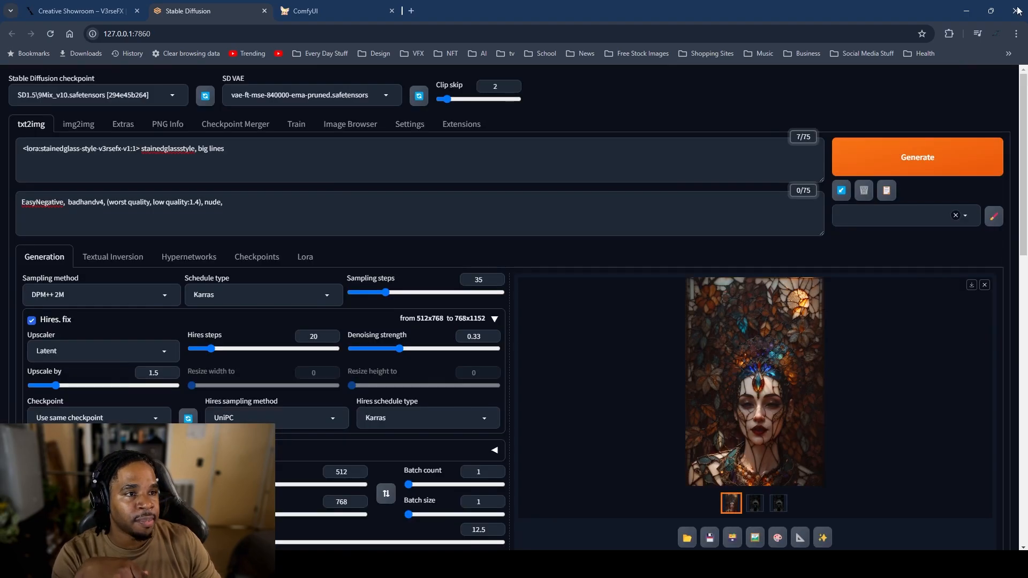
{"action": "left_click", "coordinate": [966, 11]}
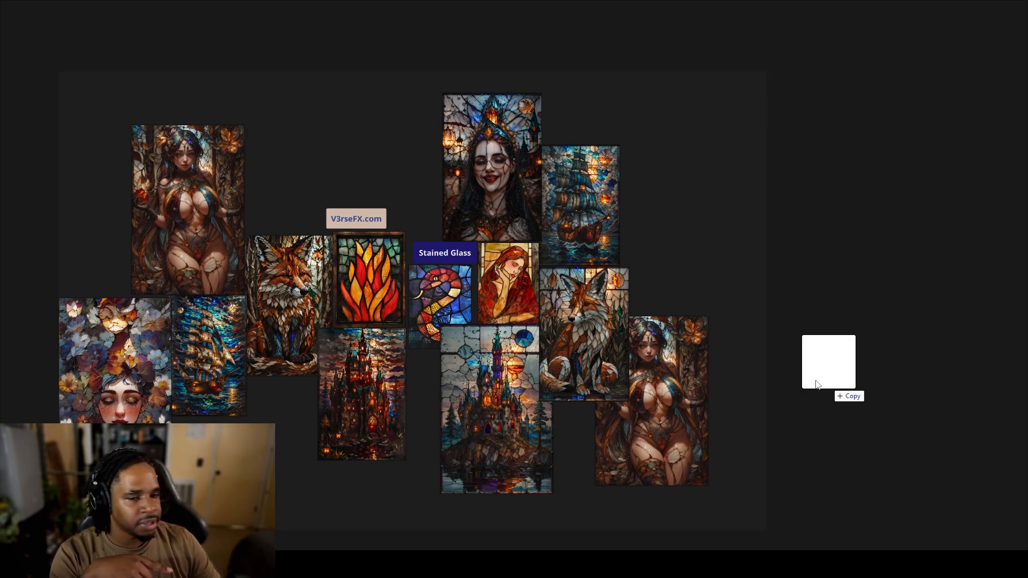
{"action": "left_click_drag", "start_coordinate": [826, 360], "coordinate": [705, 243]}
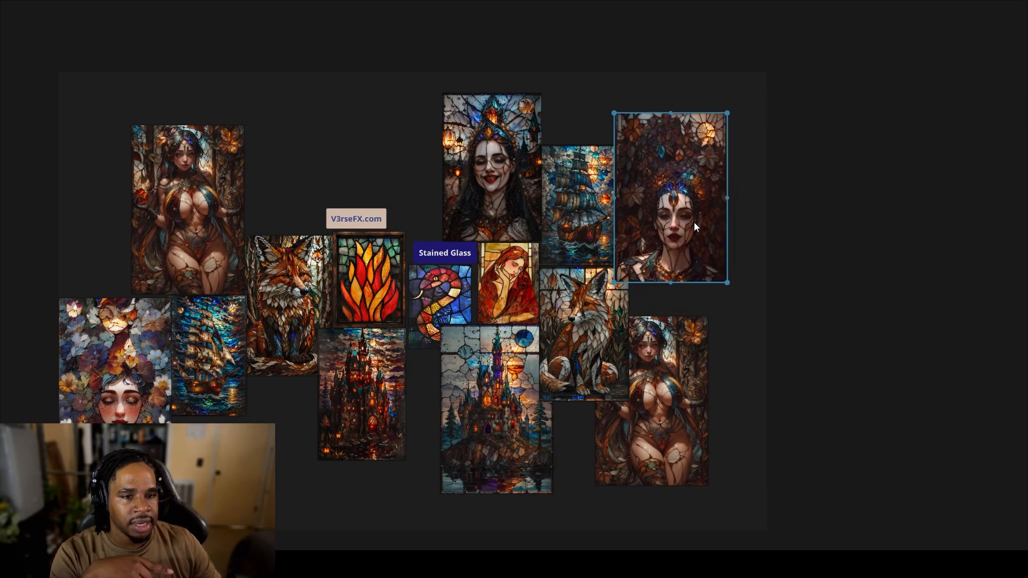
{"action": "left_click", "coordinate": [864, 275]}
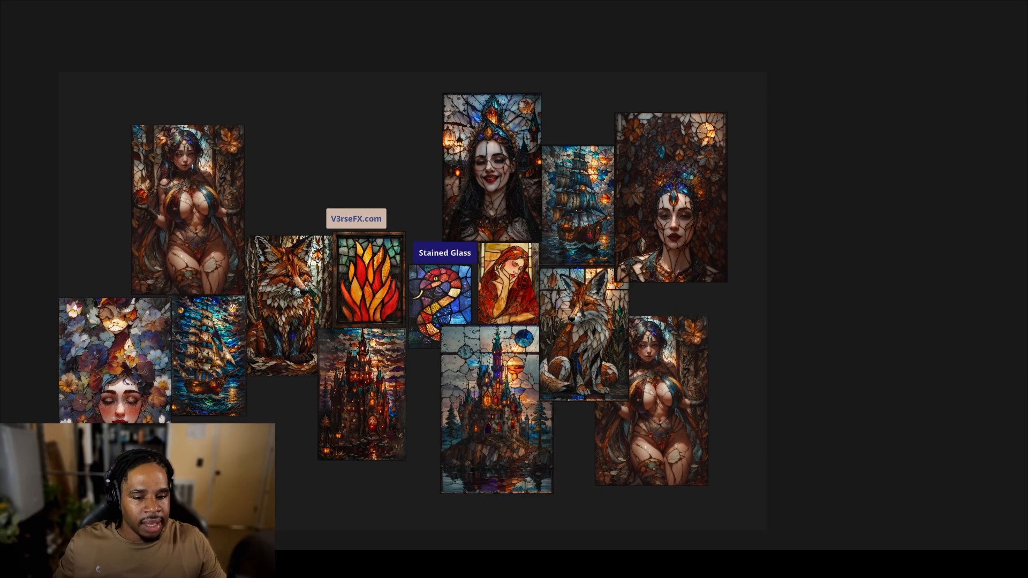
Step: Switch back to Stable Diffusion in the browser and disable the Lineart ControlNet unit
{"action": "left_click", "coordinate": [498, 519]}
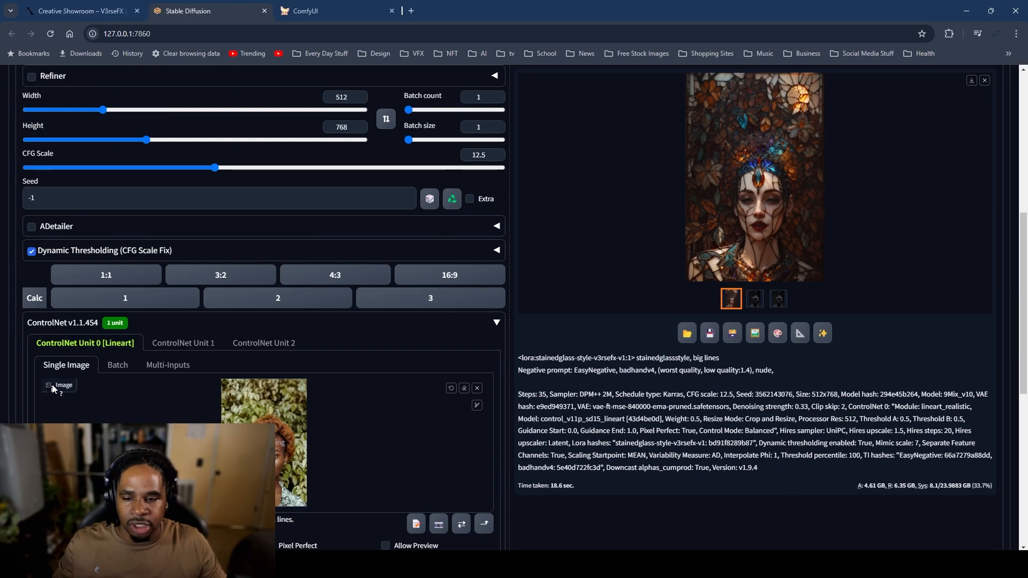
{"action": "scroll", "coordinate": [52, 389], "scroll_direction": "down", "scroll_amount": 6}
{"action": "scroll", "coordinate": [99, 371], "scroll_direction": "up", "scroll_amount": 5}
{"action": "scroll", "coordinate": [43, 273], "scroll_direction": "down", "scroll_amount": 4}
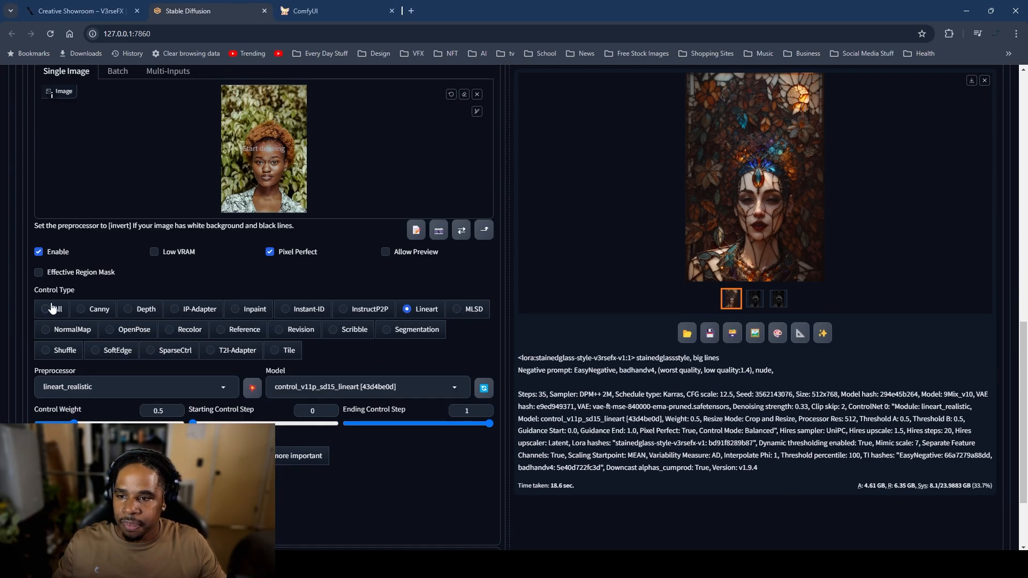
{"action": "scroll", "coordinate": [149, 255], "scroll_direction": "up", "scroll_amount": 15}
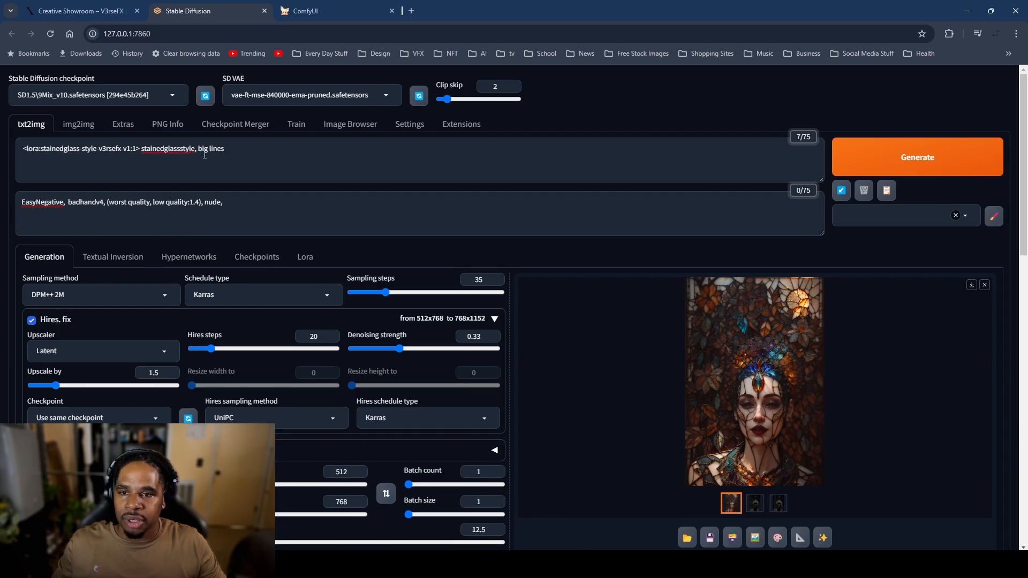
Step: Append "1girl," to the end of the positive prompt and inspect the newly generated image at full size
{"action": "left_click", "coordinate": [245, 154]}
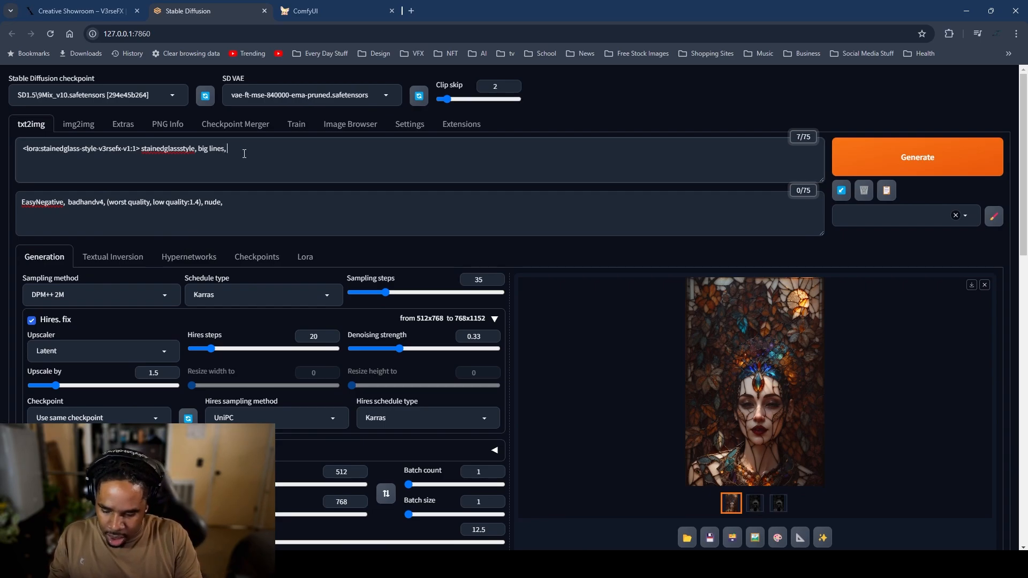
{"action": "type", "text": "1girl"}
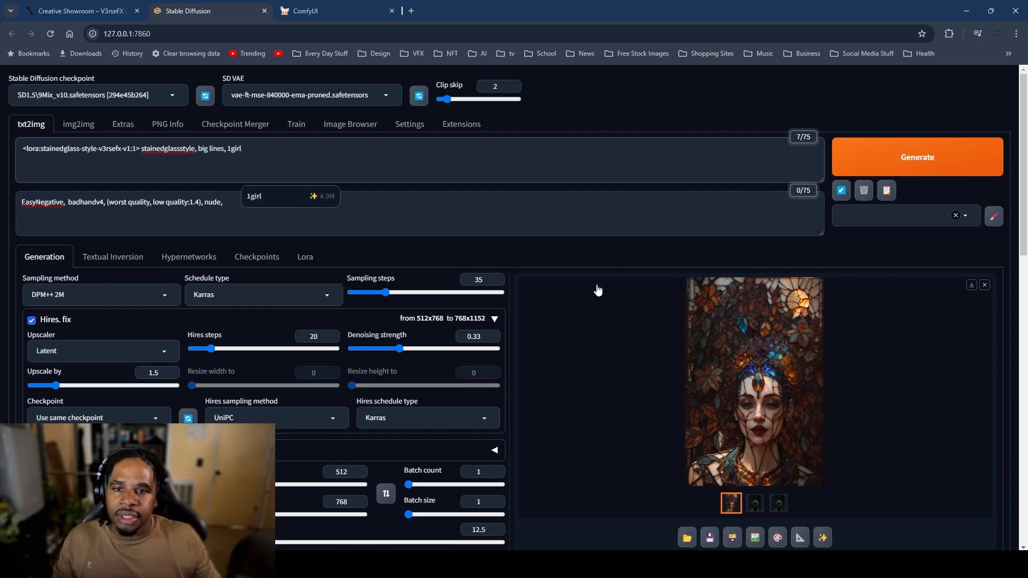
{"action": "key", "text": "Tab"}
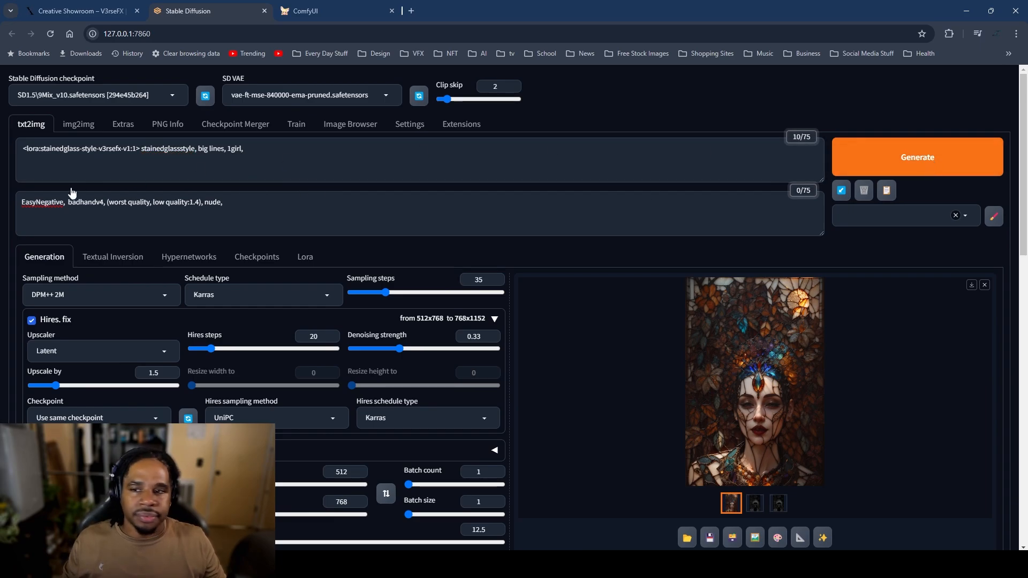
{"action": "key", "text": "ctrl+Return"}
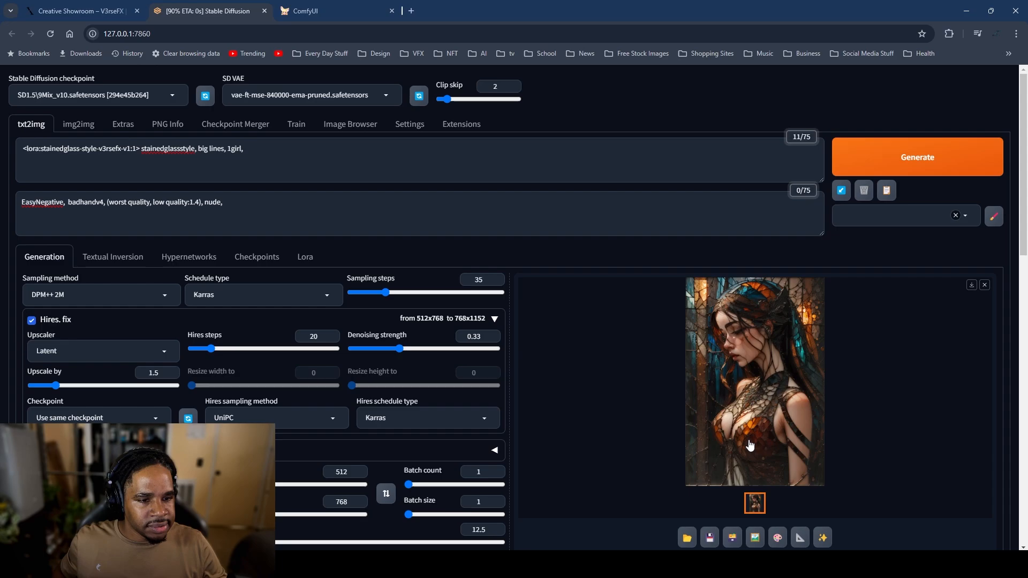
{"action": "left_click", "coordinate": [738, 422]}
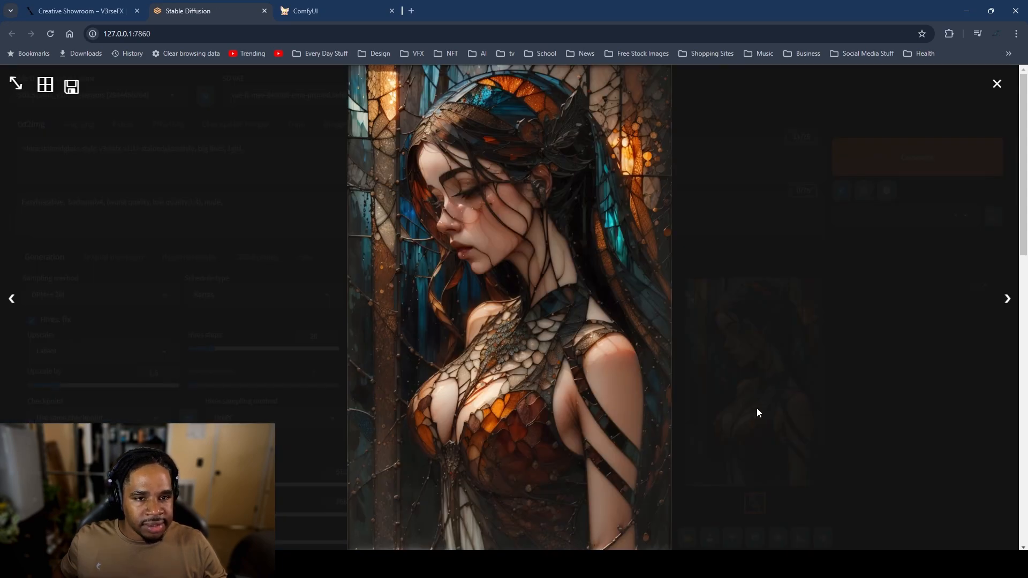
{"action": "left_click", "coordinate": [756, 409]}
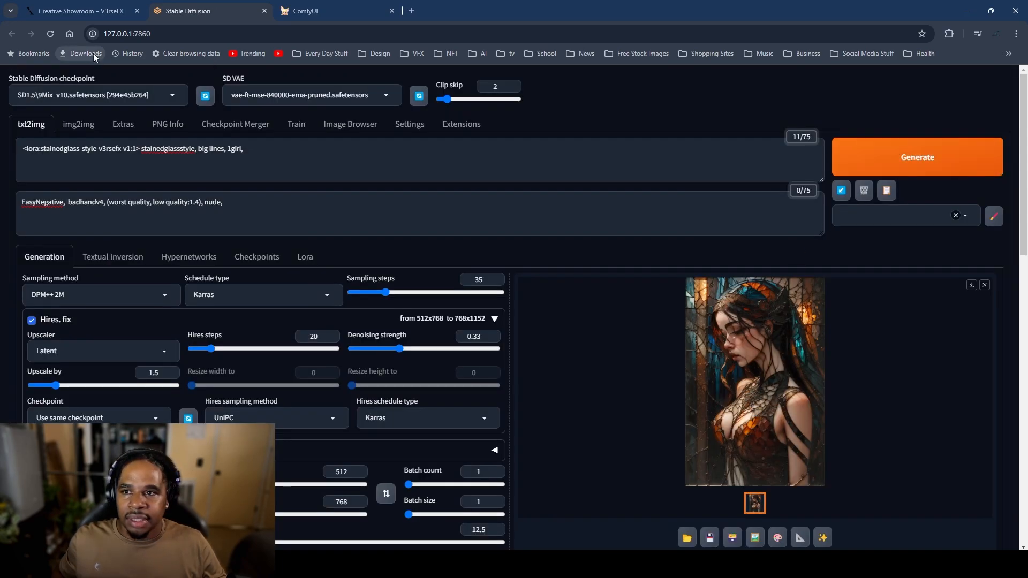
Step: Set the checkpoint to SD1.5\sxzLuma_09XVAE.safetensors and inspect the newly generated portrait at full size
{"action": "left_click", "coordinate": [147, 95]}
{"action": "scroll", "coordinate": [92, 399], "scroll_direction": "down", "scroll_amount": 12}
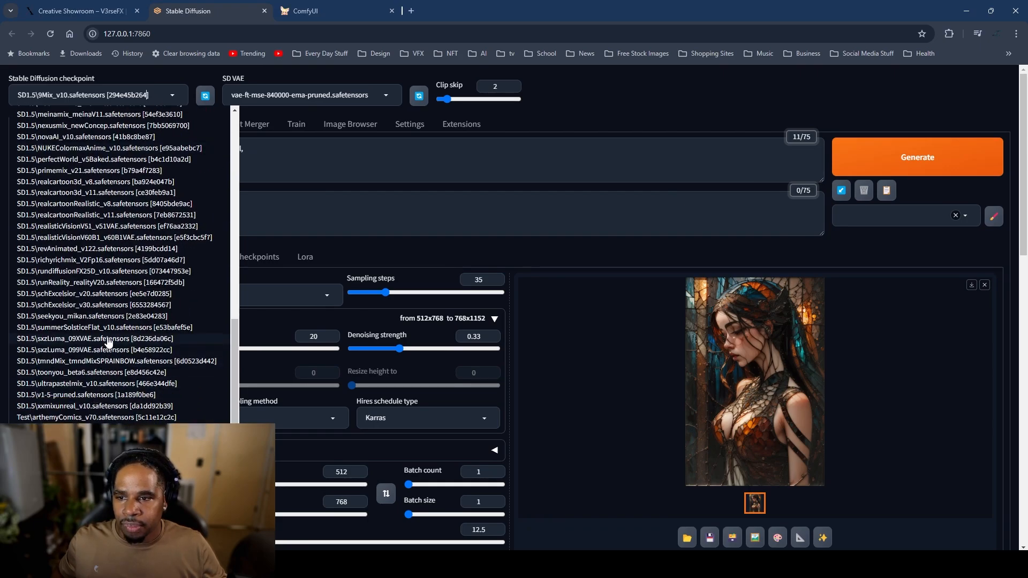
{"action": "left_click", "coordinate": [118, 339]}
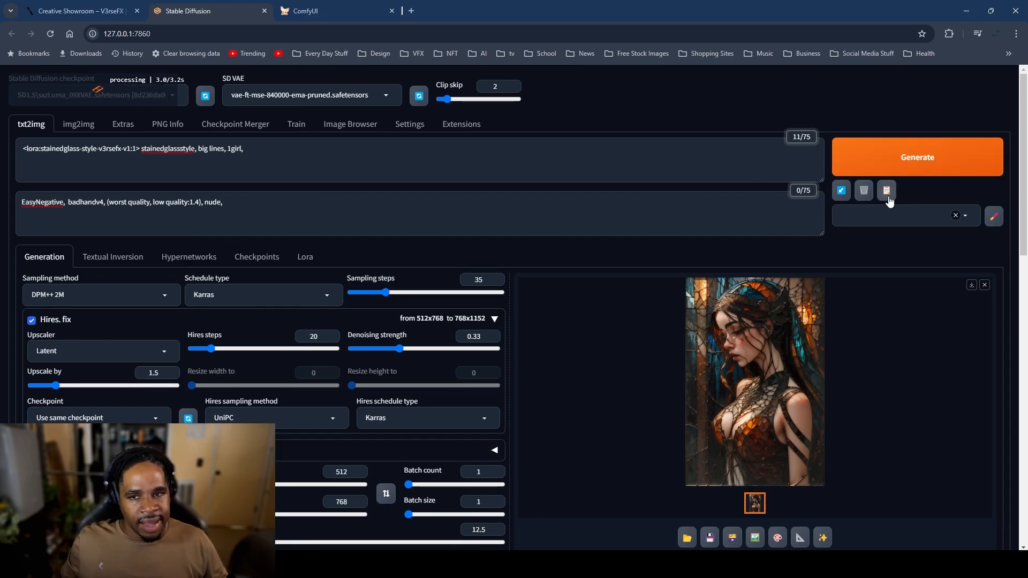
{"action": "left_click", "coordinate": [890, 161]}
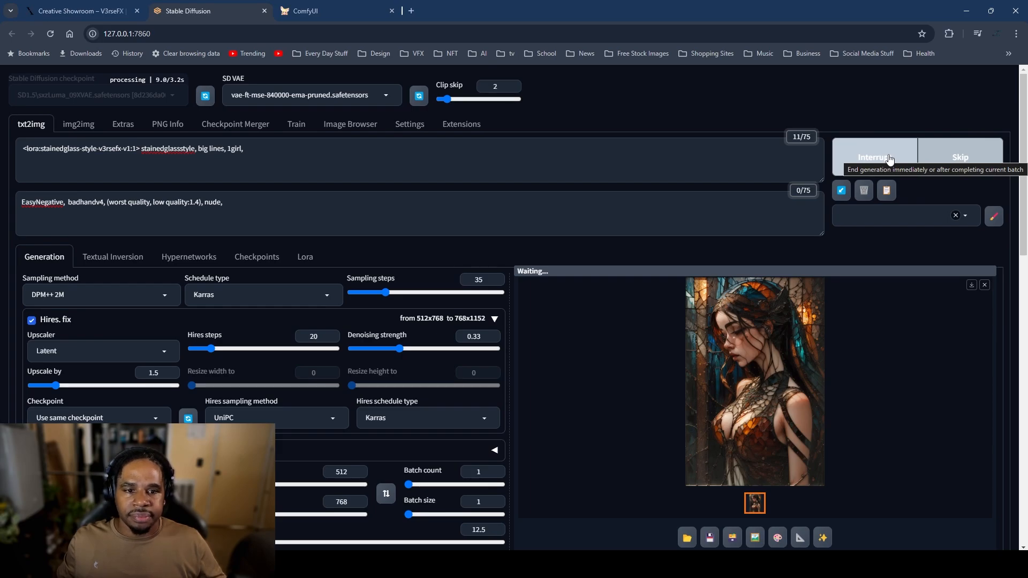
{"action": "scroll", "coordinate": [222, 365], "scroll_direction": "down", "scroll_amount": 7}
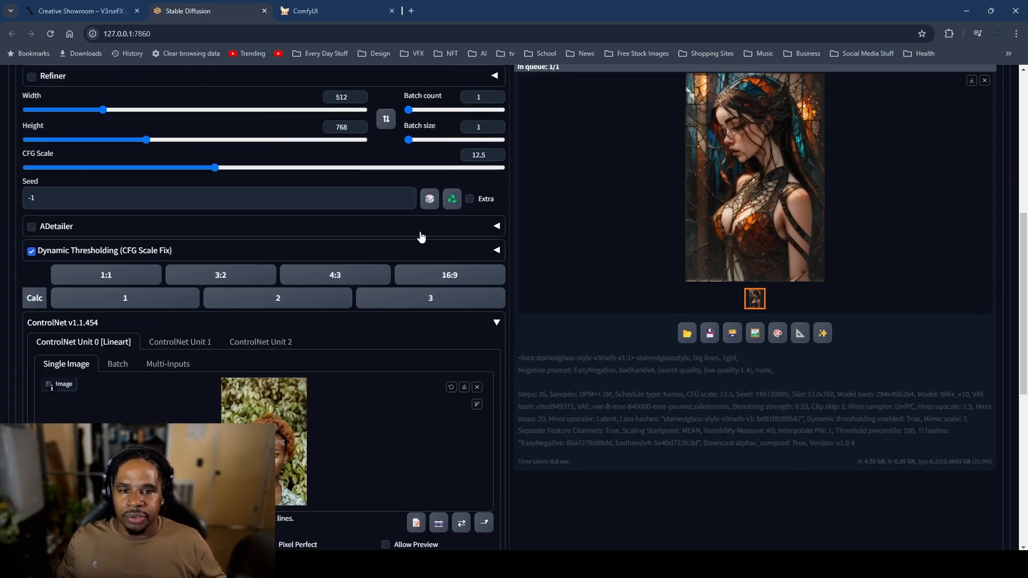
{"action": "scroll", "coordinate": [422, 241], "scroll_direction": "up", "scroll_amount": 7}
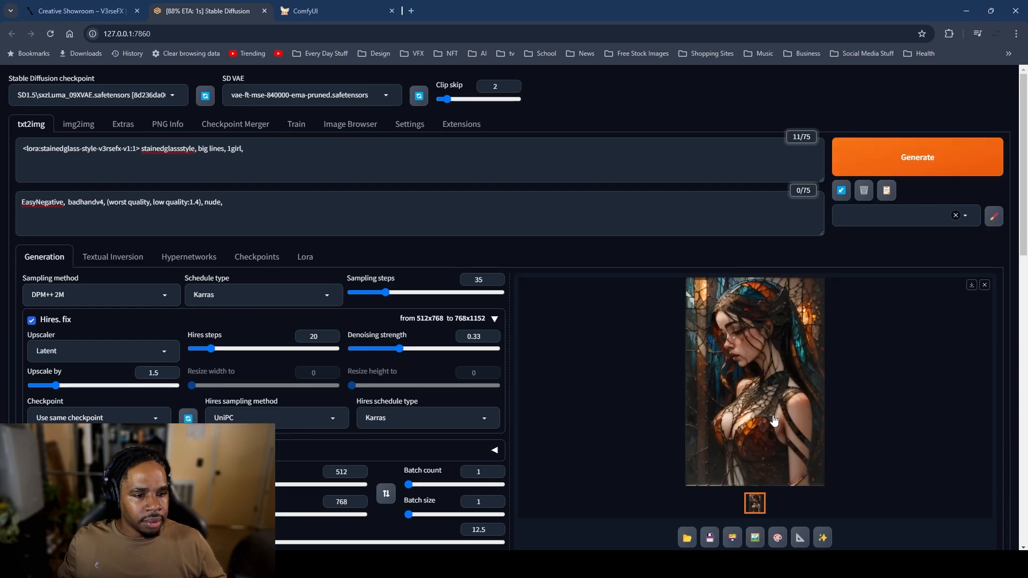
{"action": "left_click", "coordinate": [744, 405]}
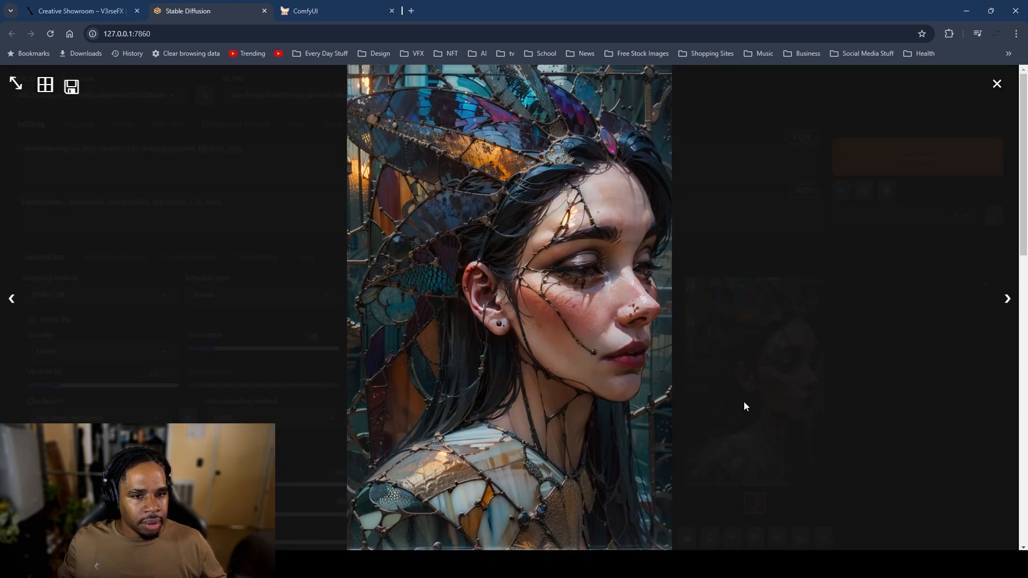
{"action": "left_click", "coordinate": [759, 385]}
Step: Try enabling ADetailer for the generation
{"action": "scroll", "coordinate": [543, 356], "scroll_direction": "down", "scroll_amount": 4}
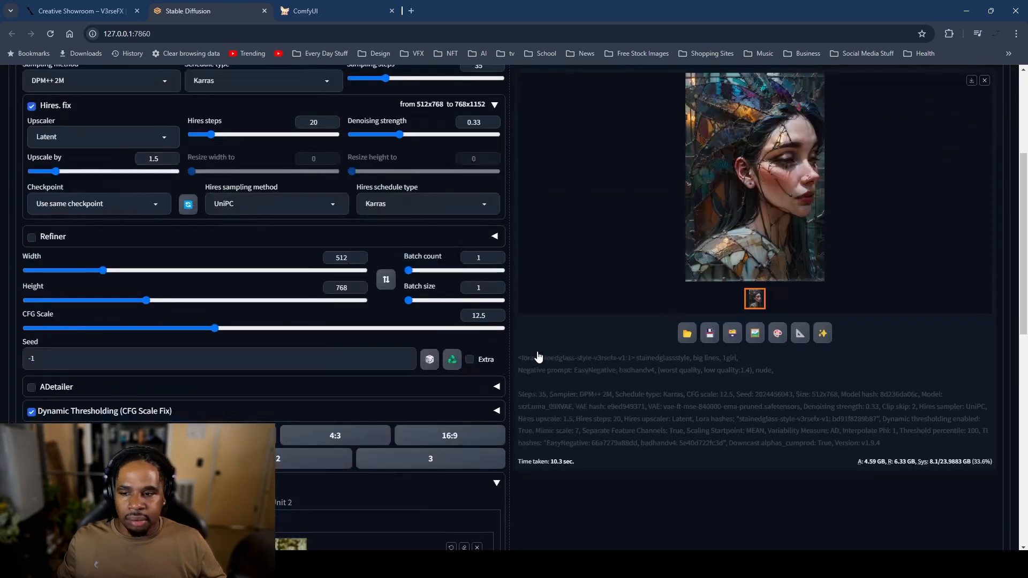
{"action": "scroll", "coordinate": [629, 280], "scroll_direction": "down", "scroll_amount": 1}
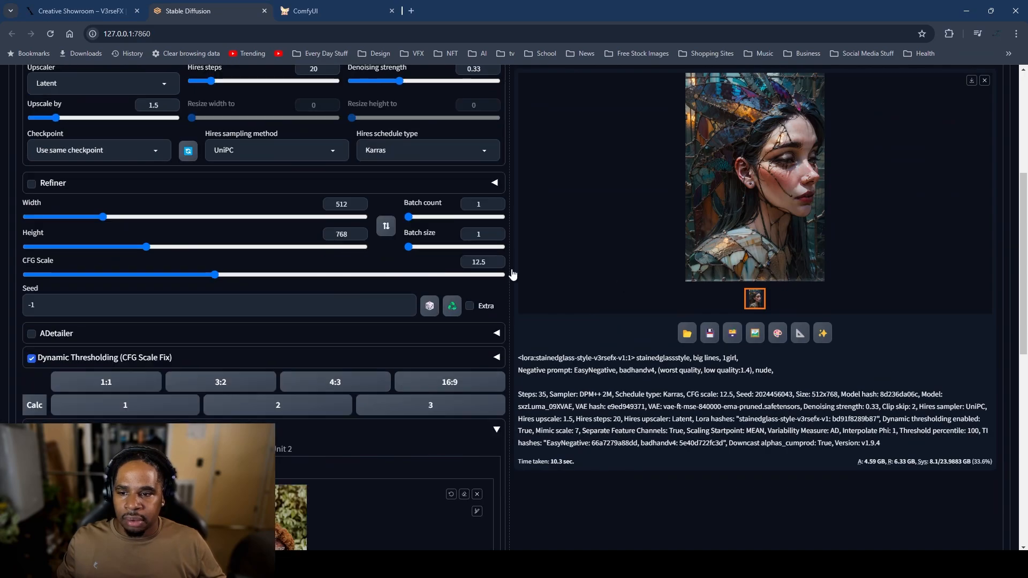
{"action": "scroll", "coordinate": [658, 313], "scroll_direction": "up", "scroll_amount": 2}
{"action": "scroll", "coordinate": [554, 312], "scroll_direction": "down", "scroll_amount": 3}
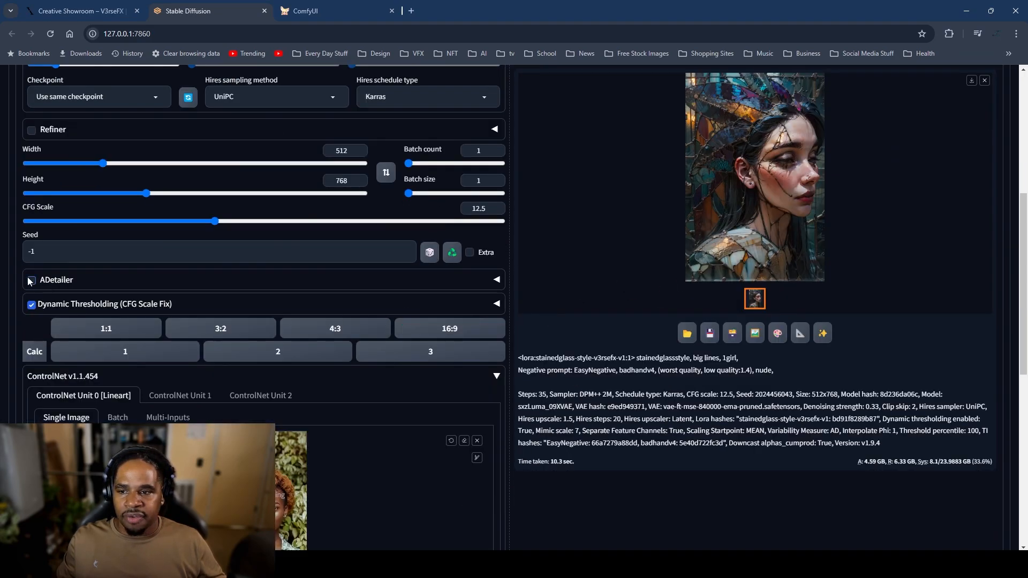
{"action": "scroll", "coordinate": [612, 300], "scroll_direction": "up", "scroll_amount": 6}
{"action": "scroll", "coordinate": [626, 307], "scroll_direction": "down", "scroll_amount": 6}
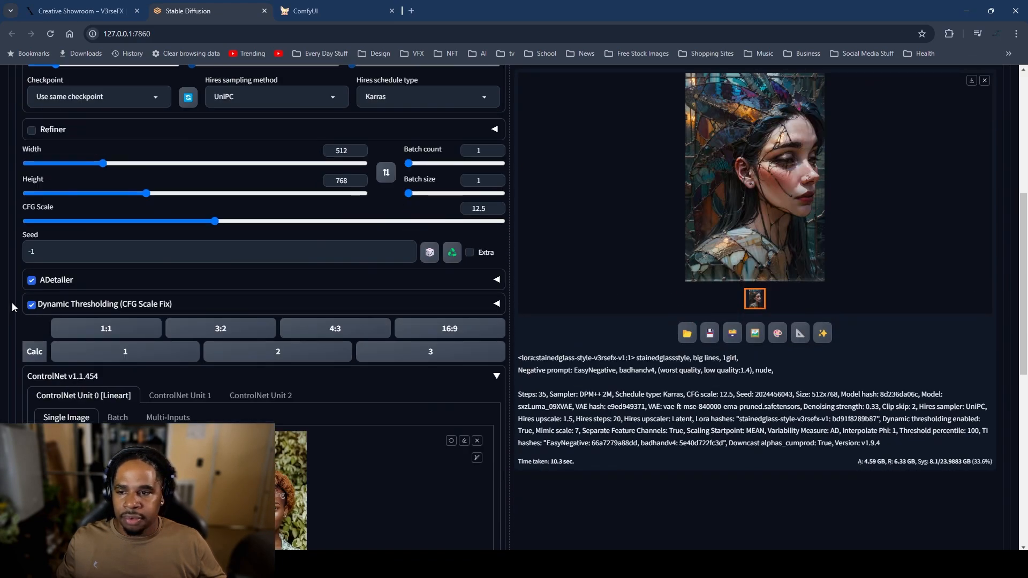
{"action": "scroll", "coordinate": [789, 258], "scroll_direction": "up", "scroll_amount": 6}
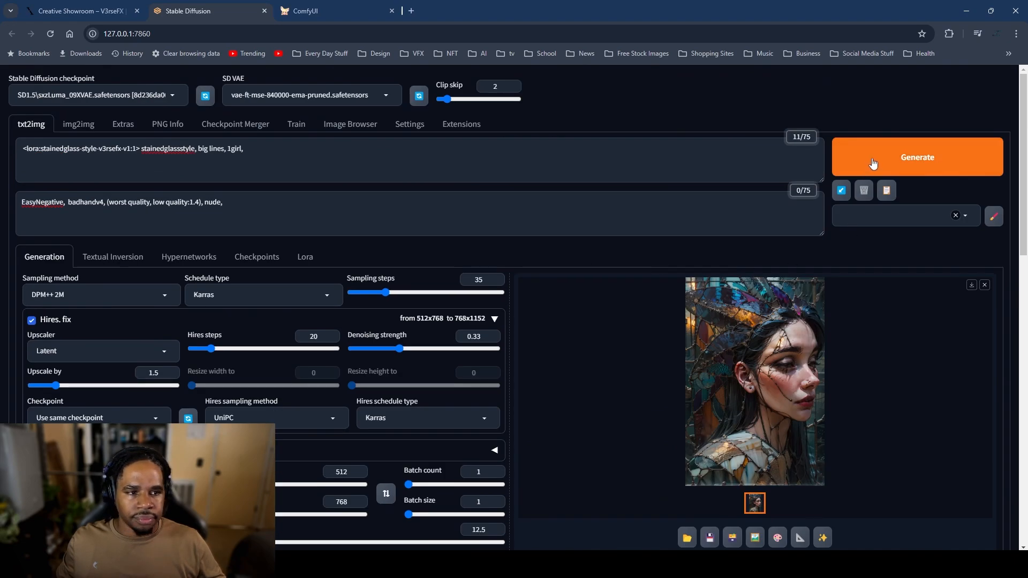
Step: Set the checkpoint to Test\hadrianDelice25D_v10.safetensors and generate a new image with the same prompt
{"action": "left_click", "coordinate": [52, 90]}
{"action": "scroll", "coordinate": [61, 348], "scroll_direction": "down", "scroll_amount": 4}
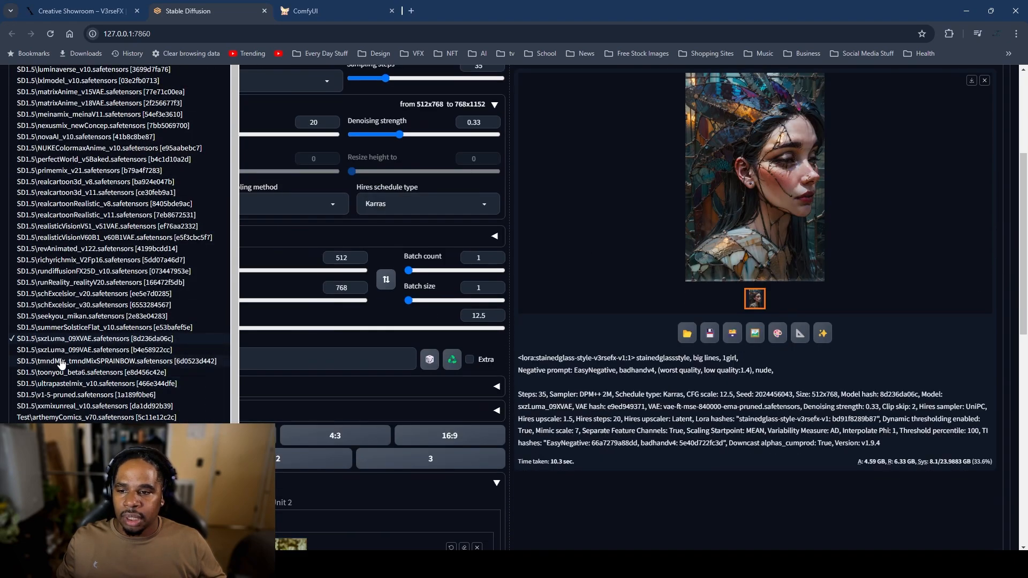
{"action": "key", "text": "Escape"}
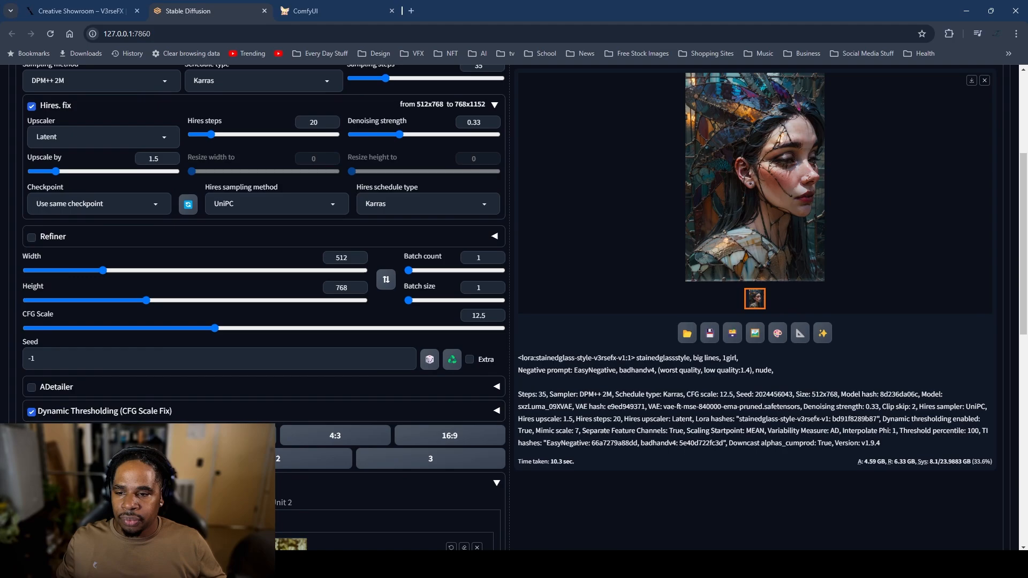
{"action": "scroll", "coordinate": [356, 378], "scroll_direction": "up", "scroll_amount": 4}
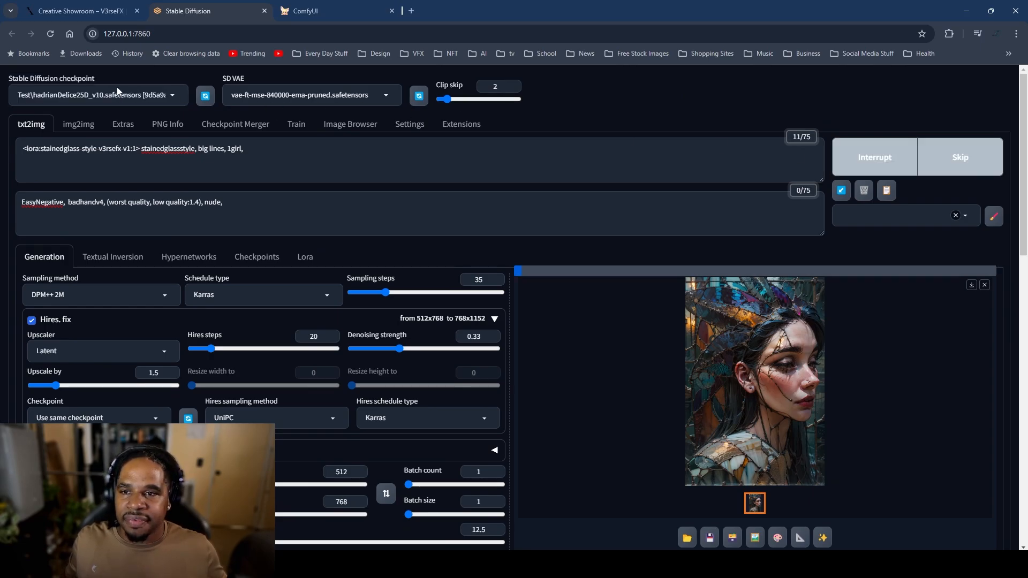
Step: Set the Stable Diffusion checkpoint to SD1.5\9Mix_v10.safetensors
{"action": "left_click", "coordinate": [116, 94]}
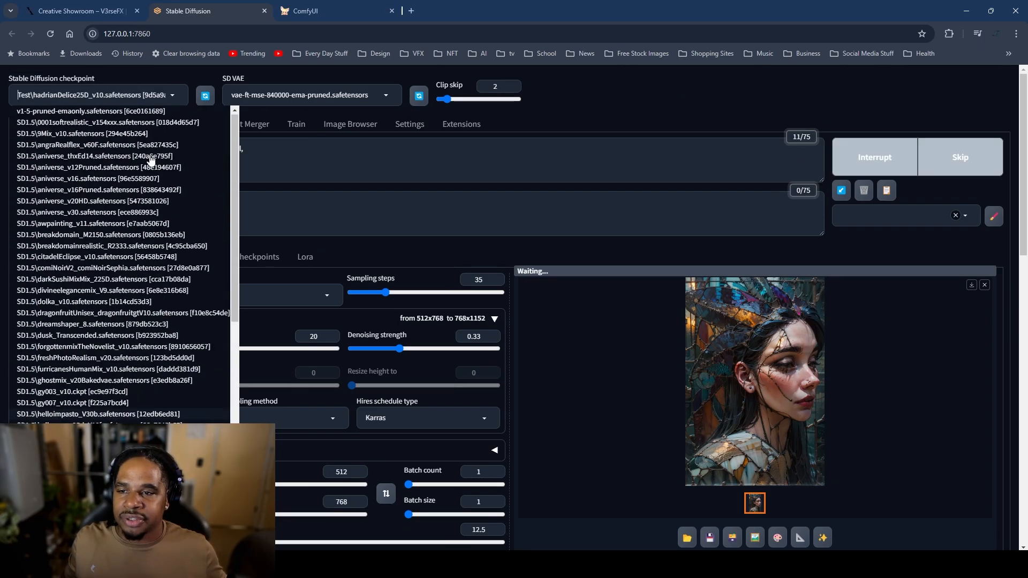
{"action": "left_click", "coordinate": [51, 135]}
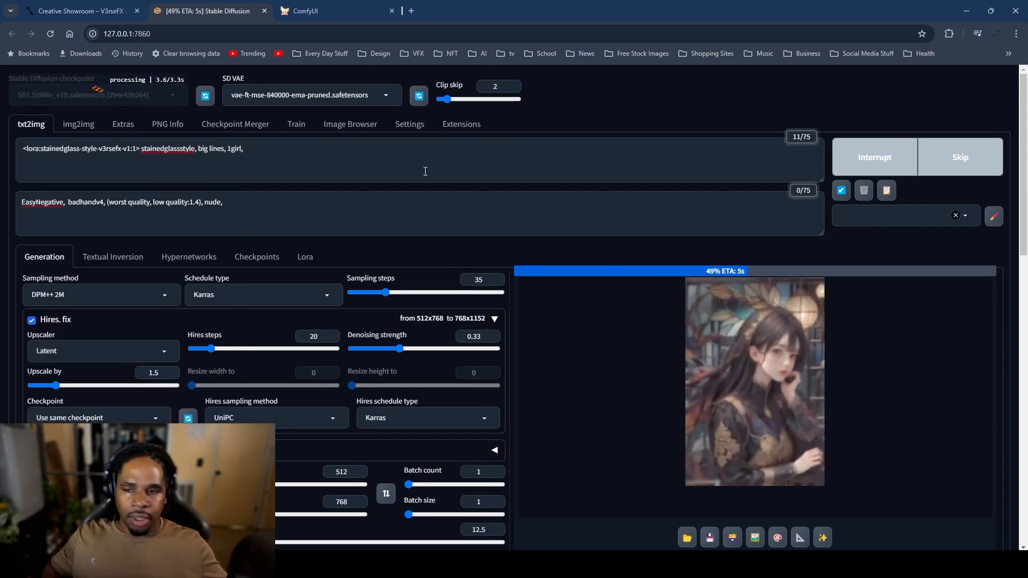
Step: Replace "1girl" at the end of the positive prompt with "ocean"
{"action": "left_click", "coordinate": [239, 151]}
{"action": "key", "text": "ctrl+a"}
{"action": "left_click", "coordinate": [240, 149]}
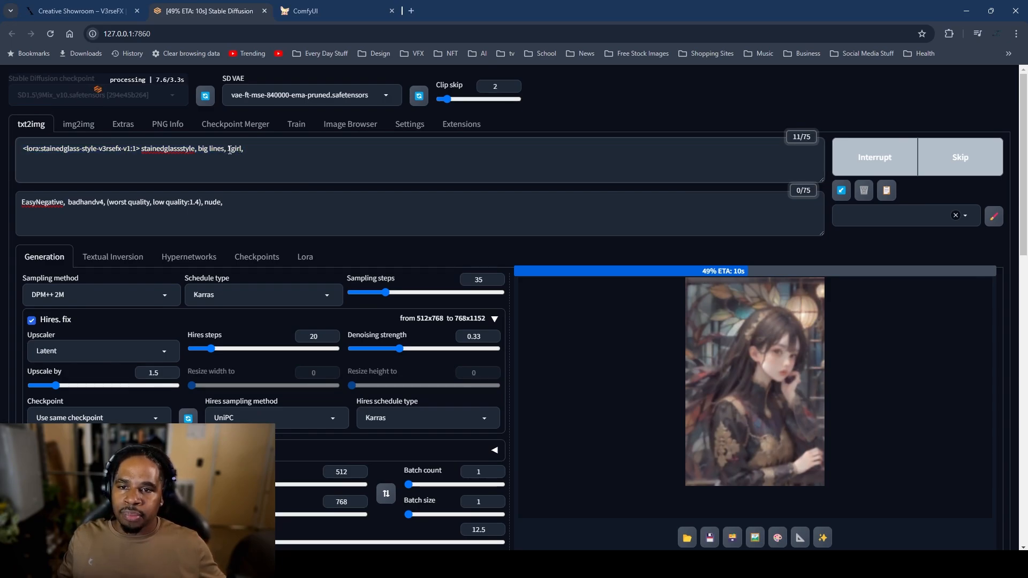
{"action": "left_click_drag", "start_coordinate": [229, 150], "coordinate": [237, 151]}
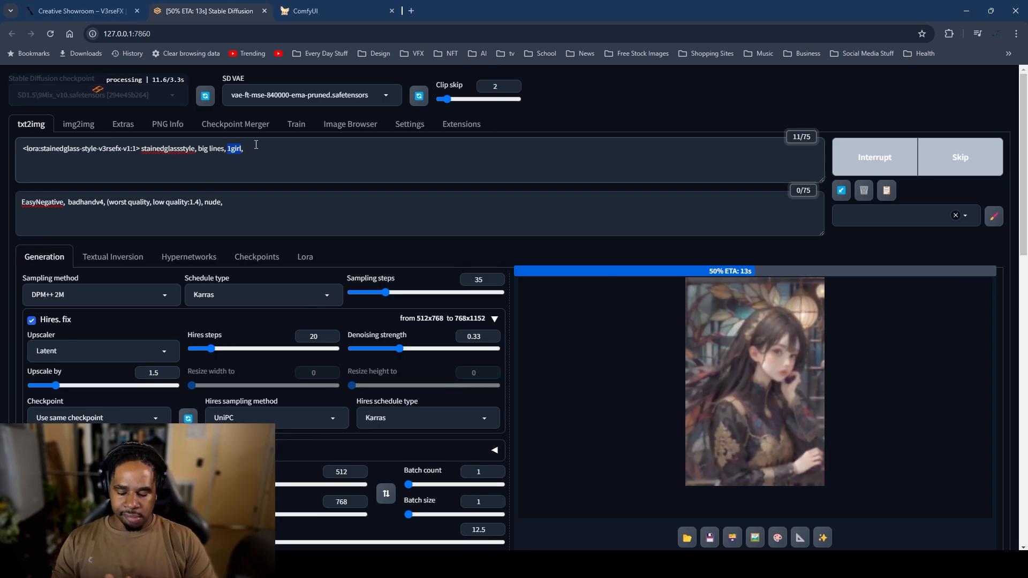
{"action": "type", "text": "oce"}
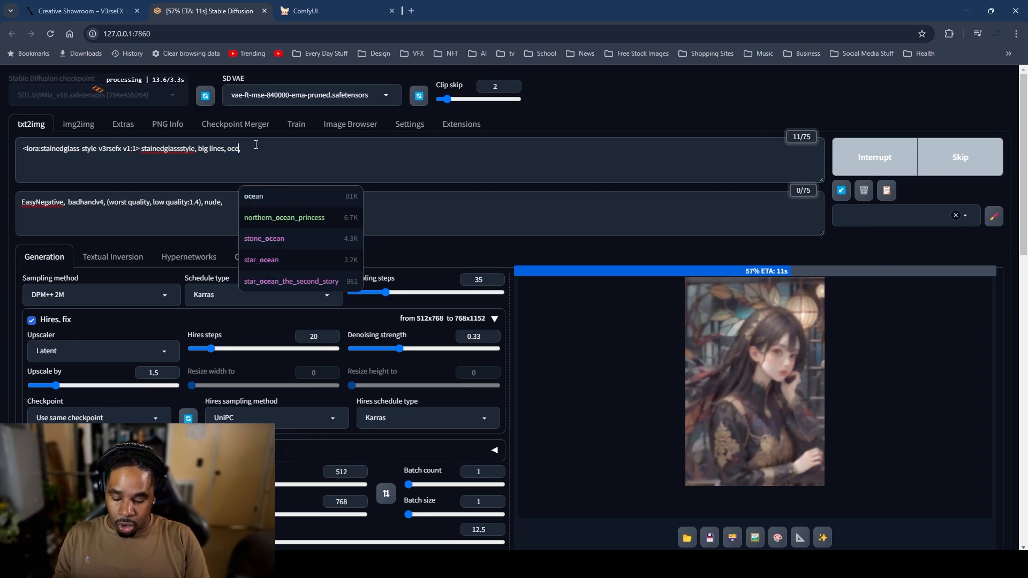
{"action": "type", "text": "an,"}
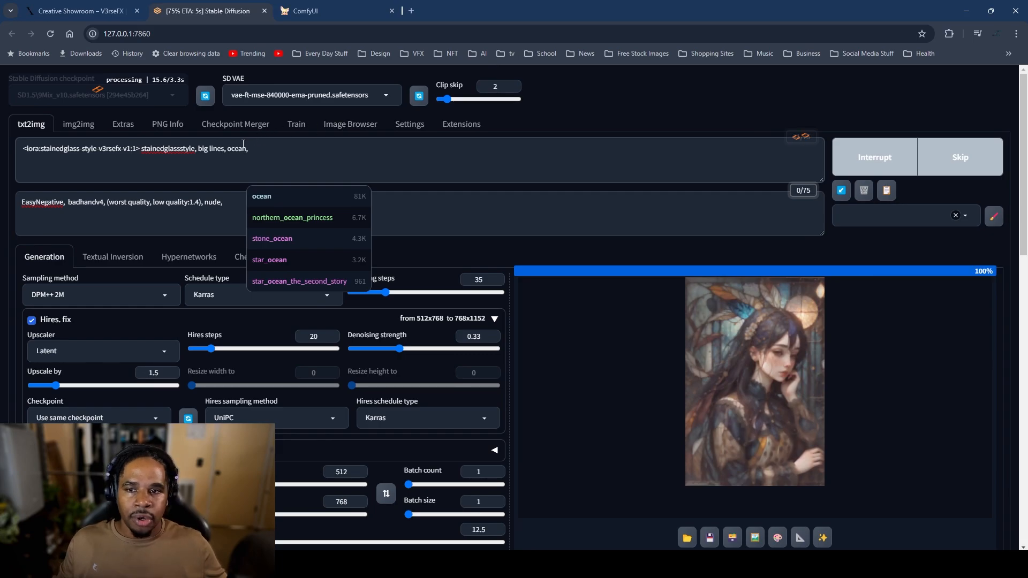
Step: Change the last term of the positive prompt to "sea shell", keeping the trailing comma
{"action": "double_click", "coordinate": [243, 145]}
{"action": "type", "text": "s"}
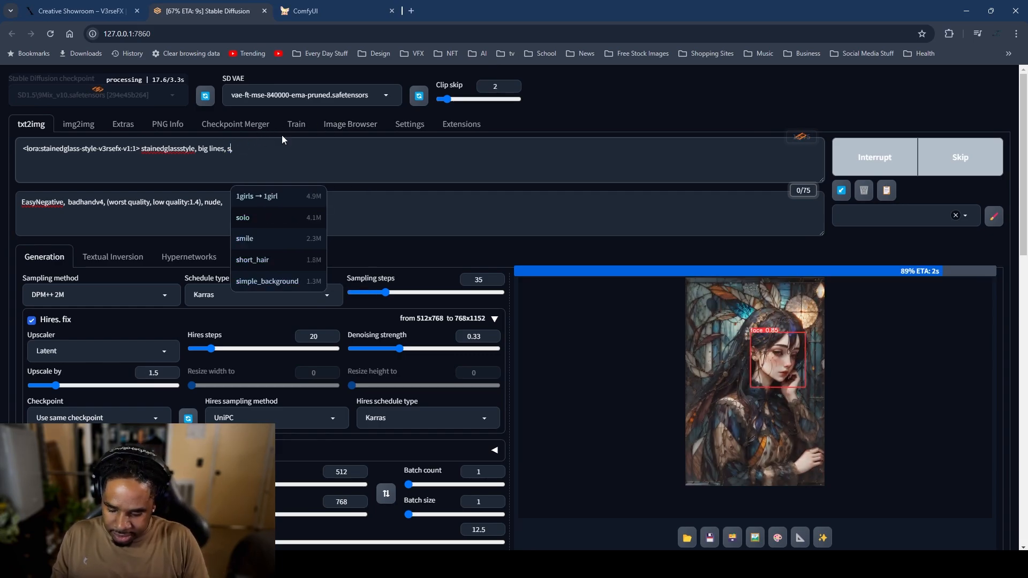
{"action": "type", "text": "ea she"}
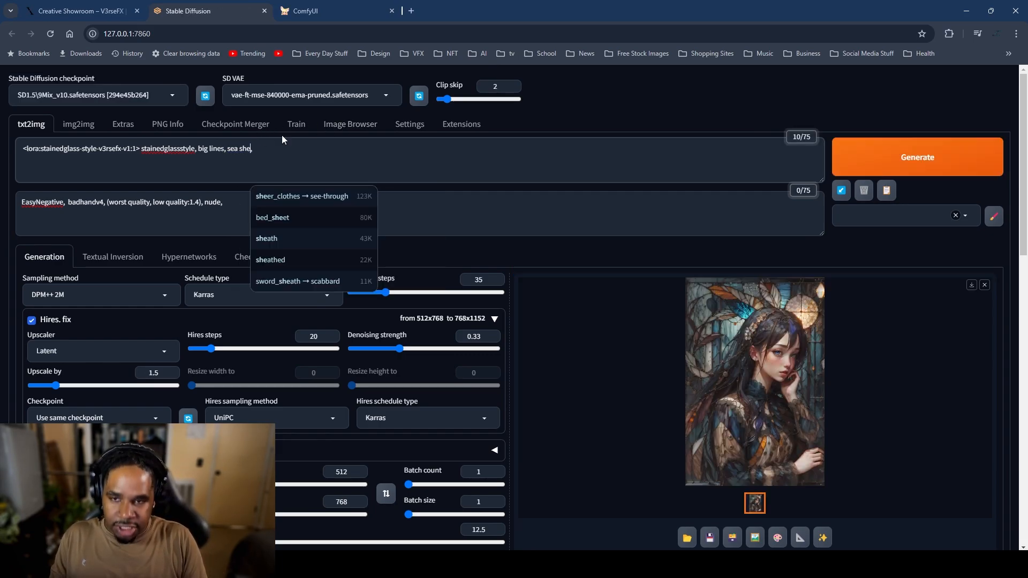
{"action": "type", "text": "ll,"}
{"action": "left_click", "coordinate": [292, 196]}
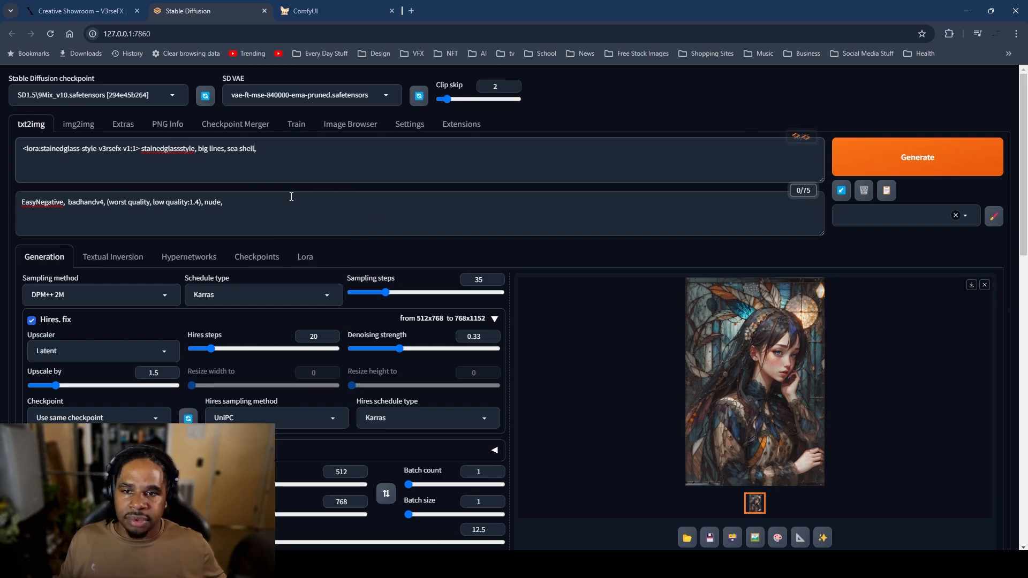
Step: Inspect the finished portrait at full size, and generate and view a new image from the sea shell prompt
{"action": "left_click", "coordinate": [718, 382]}
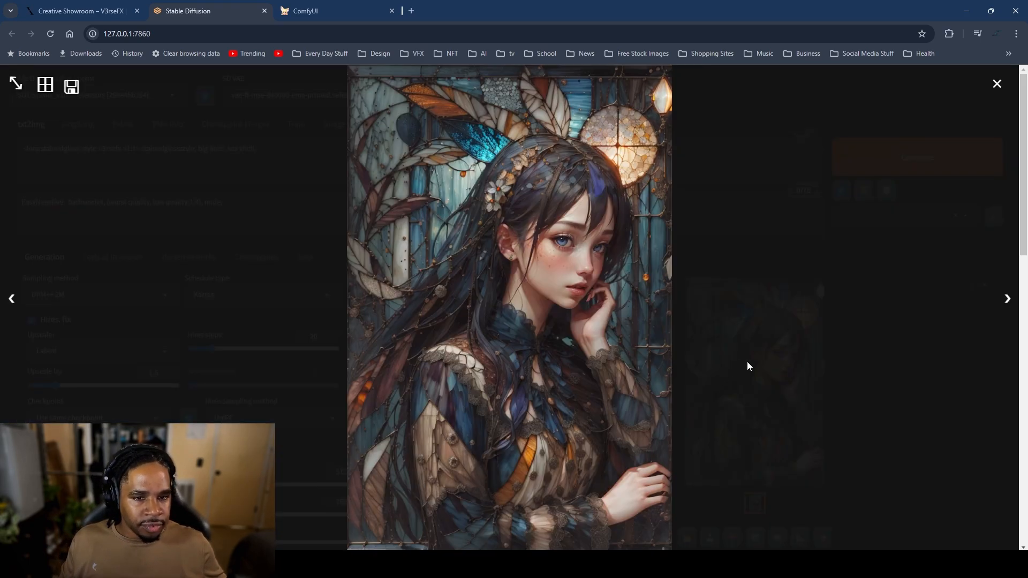
{"action": "left_click", "coordinate": [799, 348]}
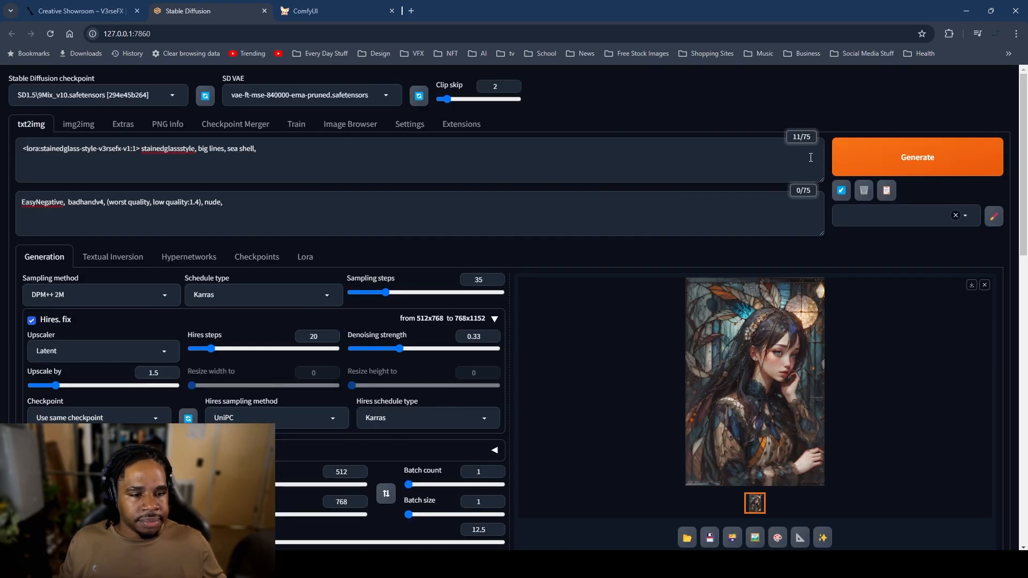
{"action": "left_click", "coordinate": [887, 168]}
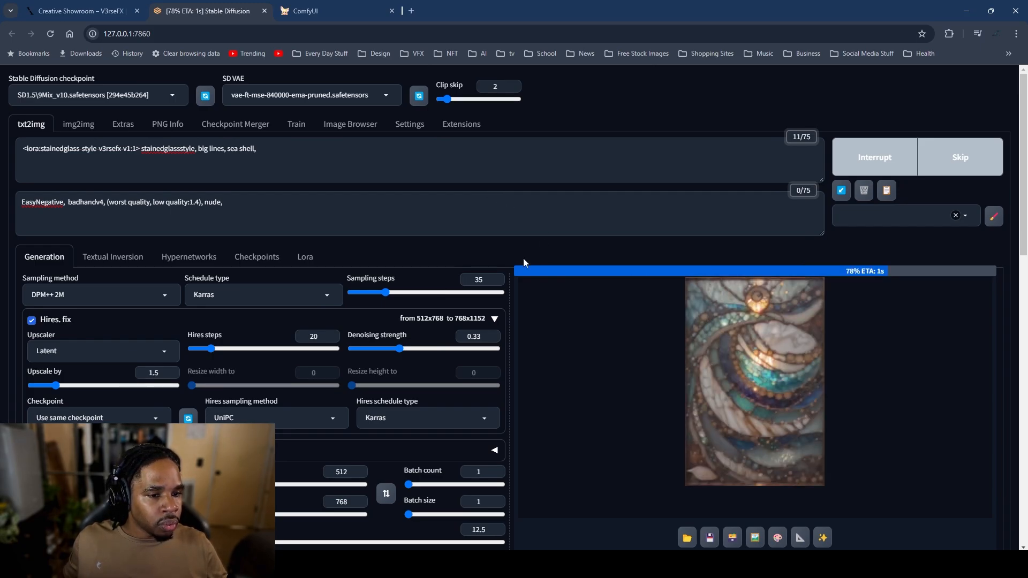
{"action": "left_click", "coordinate": [741, 374]}
{"action": "left_click", "coordinate": [998, 83]}
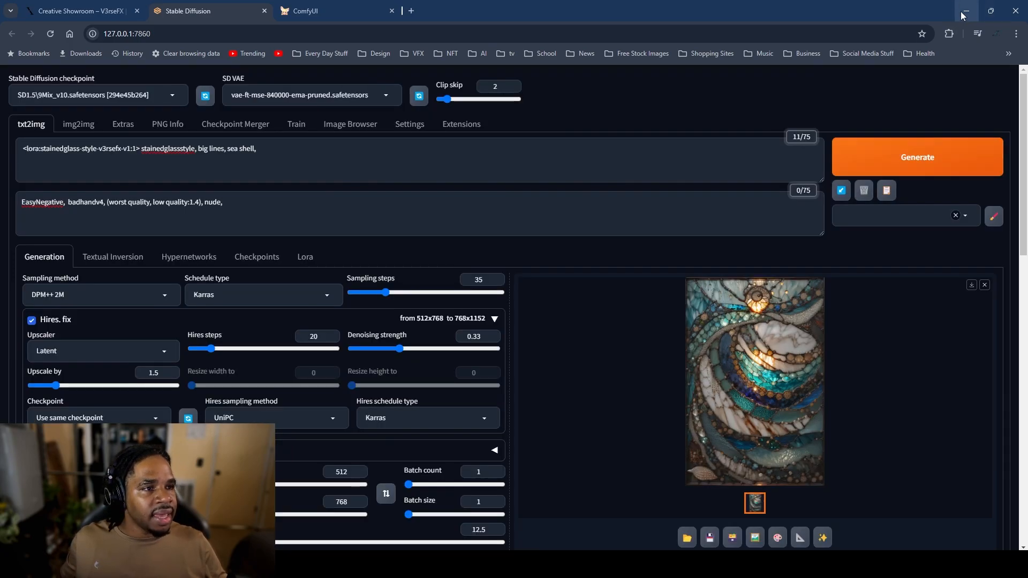
Step: Switch to the reference board and place the new sea shell swirl image above the fox and flame pictures
{"action": "left_click", "coordinate": [966, 12]}
{"action": "left_click_drag", "start_coordinate": [463, 387], "coordinate": [307, 130]}
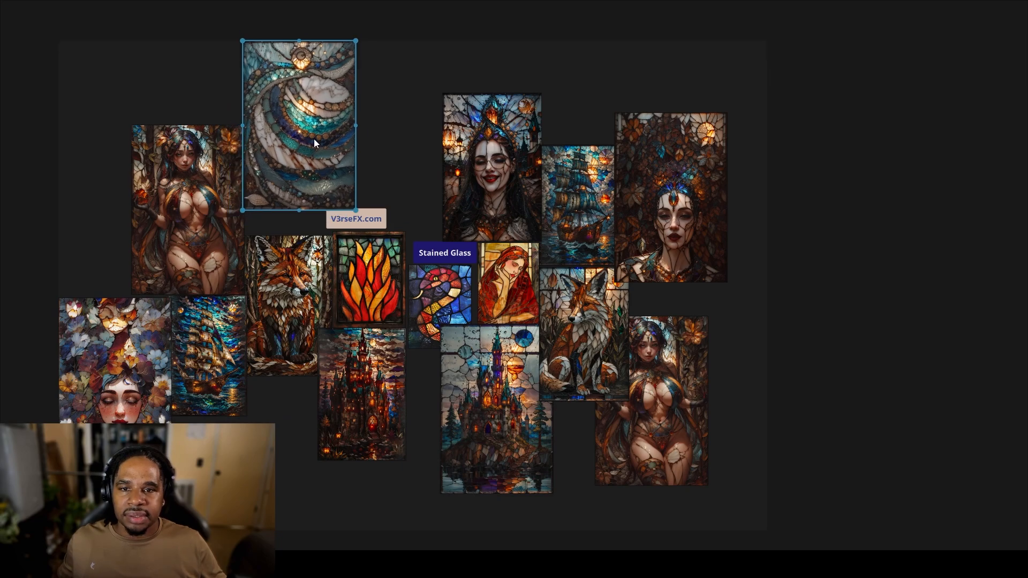
Step: Back in Stable Diffusion, change the LoRA to stainedglass-style-v3rsefx-v2, generate with the sea shell prompt and inspect the image at full size
{"action": "mouse_move", "coordinate": [550, 567]}
{"action": "left_click", "coordinate": [500, 511]}
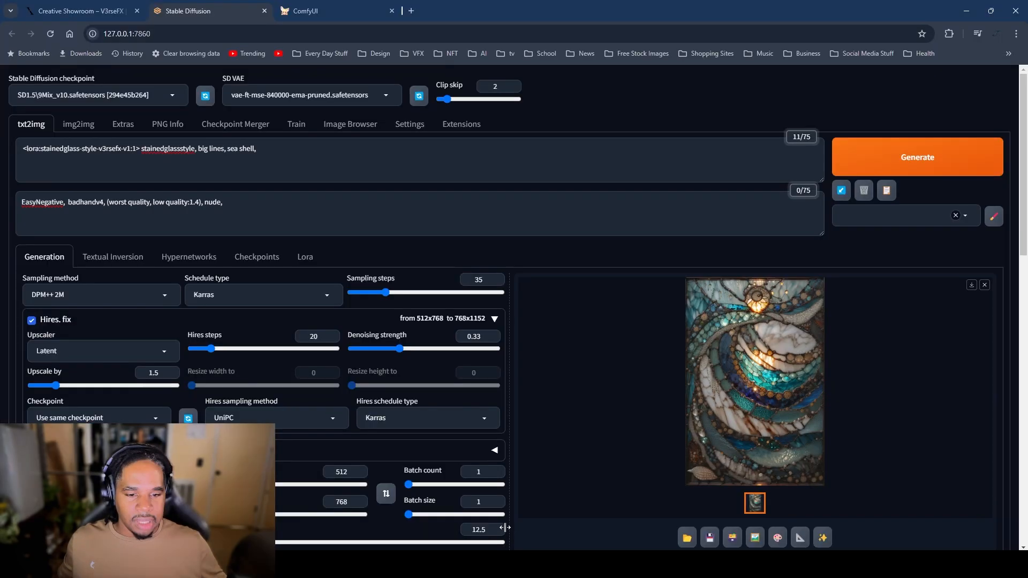
{"action": "left_click", "coordinate": [128, 152]}
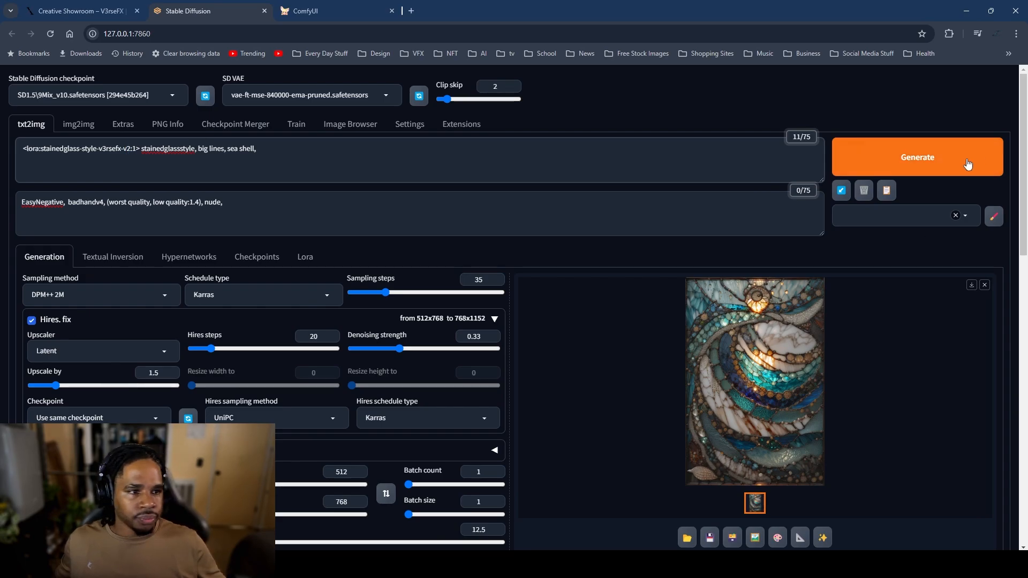
{"action": "left_click", "coordinate": [913, 155]}
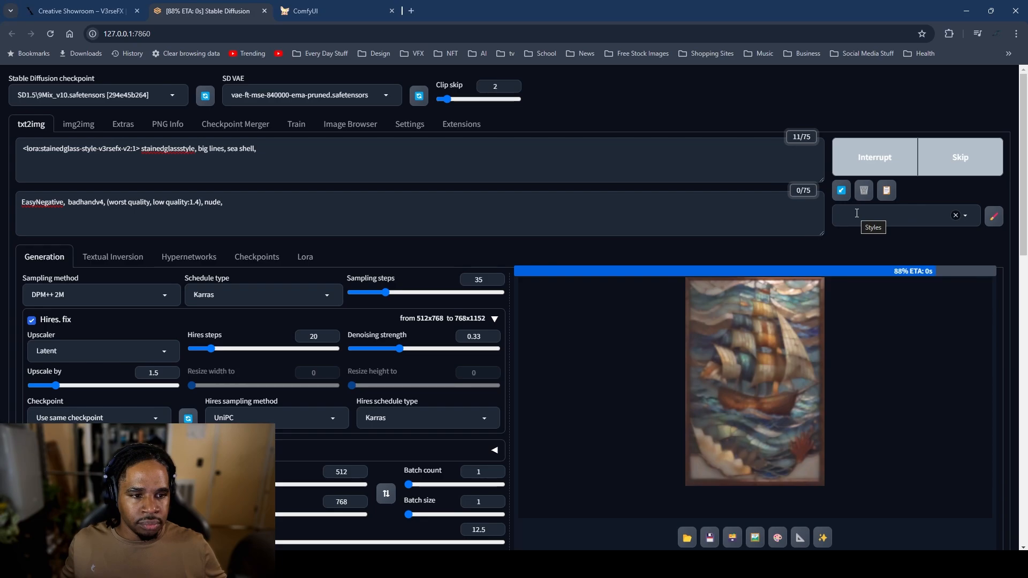
{"action": "left_click", "coordinate": [710, 391]}
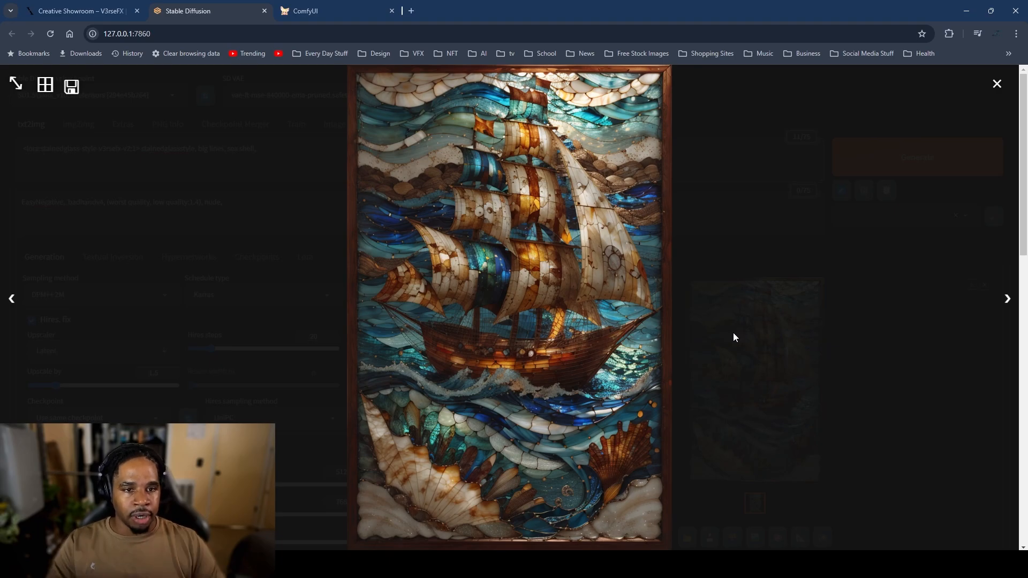
Step: Switch to the board, add the new framed ship image below the left fox, and delete the older ship picture beside that fox
{"action": "left_click", "coordinate": [967, 11]}
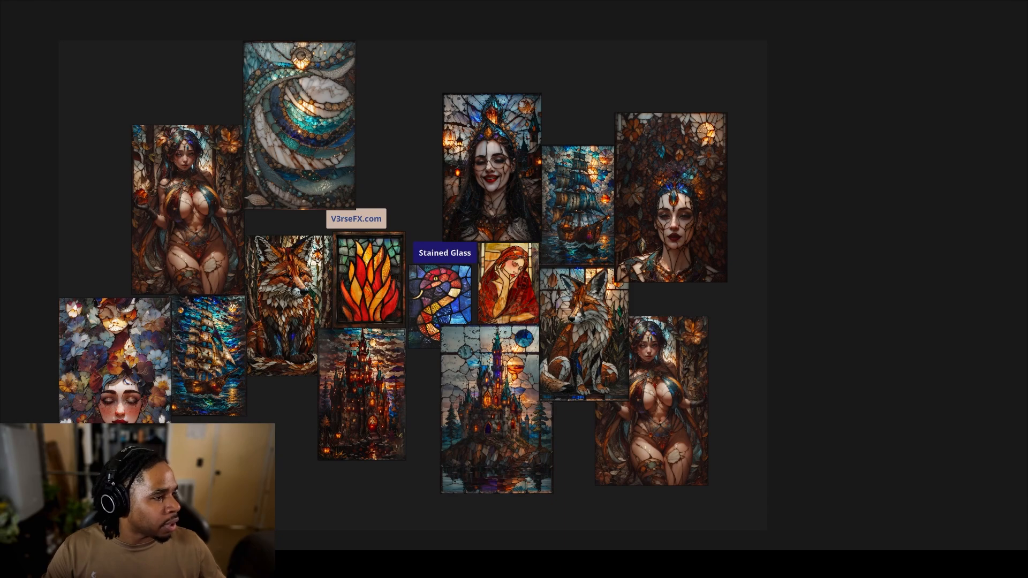
{"action": "left_click_drag", "start_coordinate": [936, 359], "coordinate": [283, 461]}
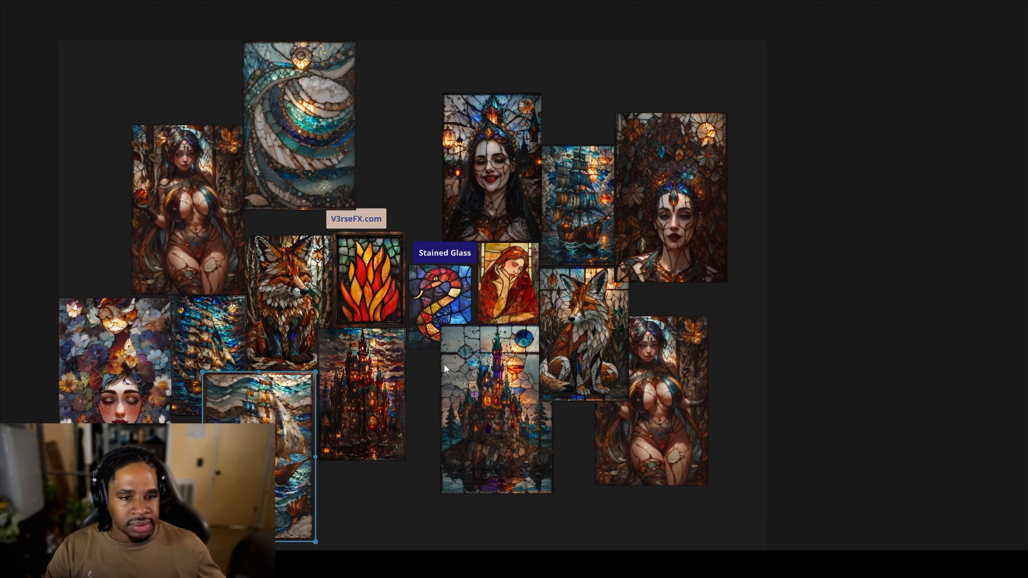
{"action": "left_click", "coordinate": [218, 342]}
{"action": "key", "text": "Delete"}
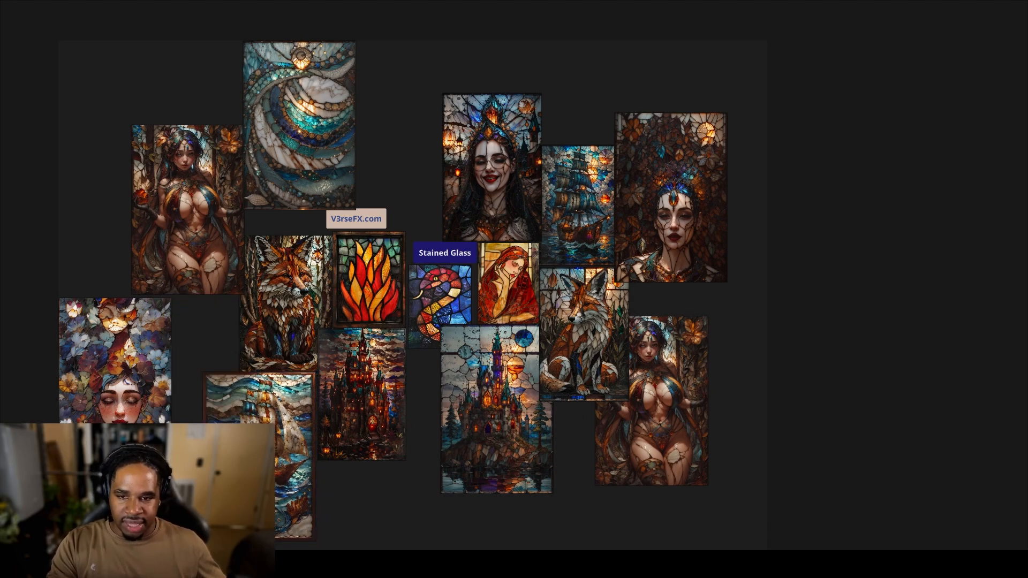
Step: Move the new ship image into the gap left of the fox and shift the flower-covered portrait up beside it
{"action": "left_click_drag", "start_coordinate": [256, 482], "coordinate": [209, 402]}
{"action": "left_click_drag", "start_coordinate": [101, 390], "coordinate": [80, 326]}
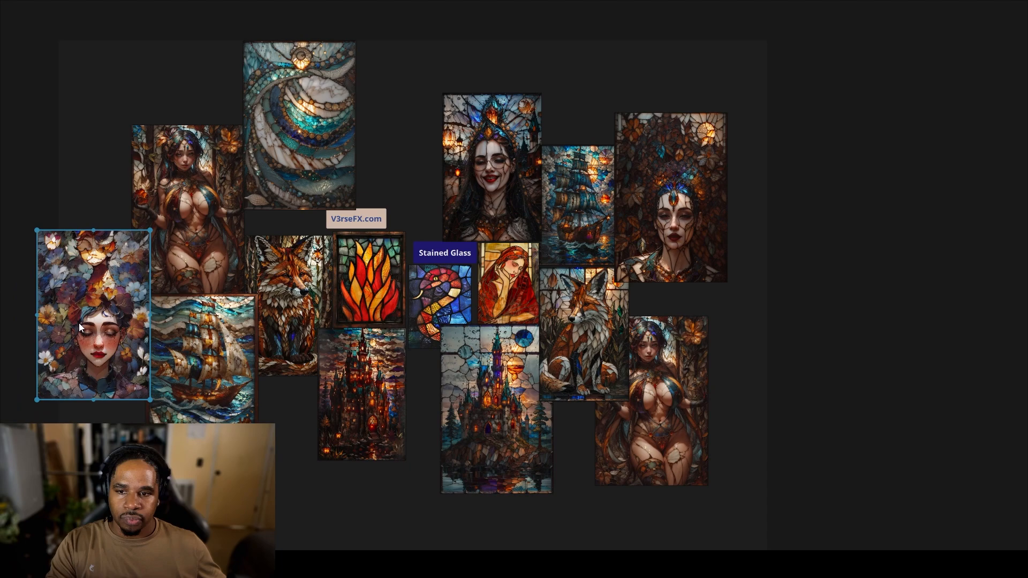
{"action": "left_click", "coordinate": [284, 454]}
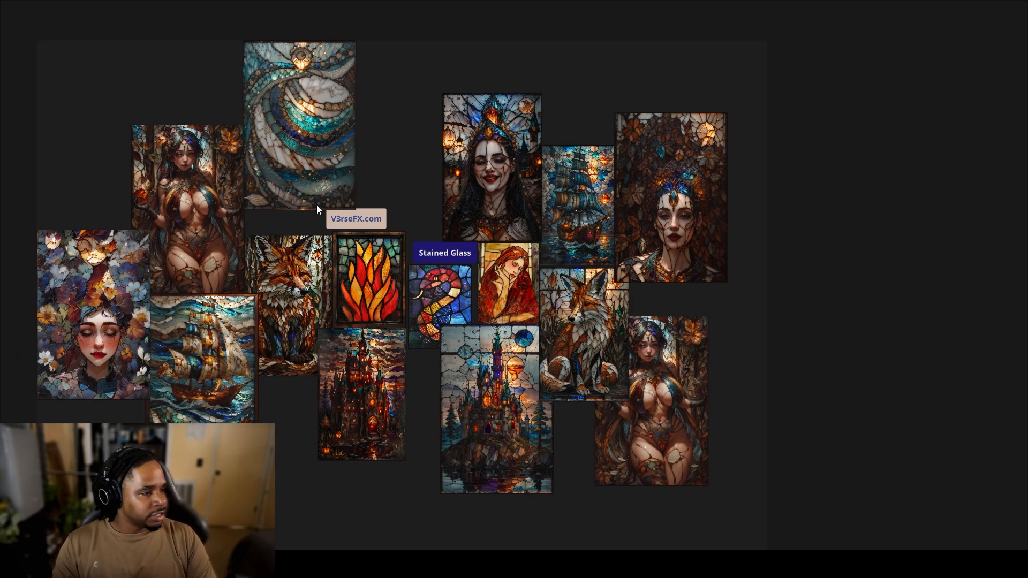
Step: Return to Stable Diffusion, generate another image with the same v2 sea shell prompt and inspect it at full size
{"action": "mouse_move", "coordinate": [503, 564]}
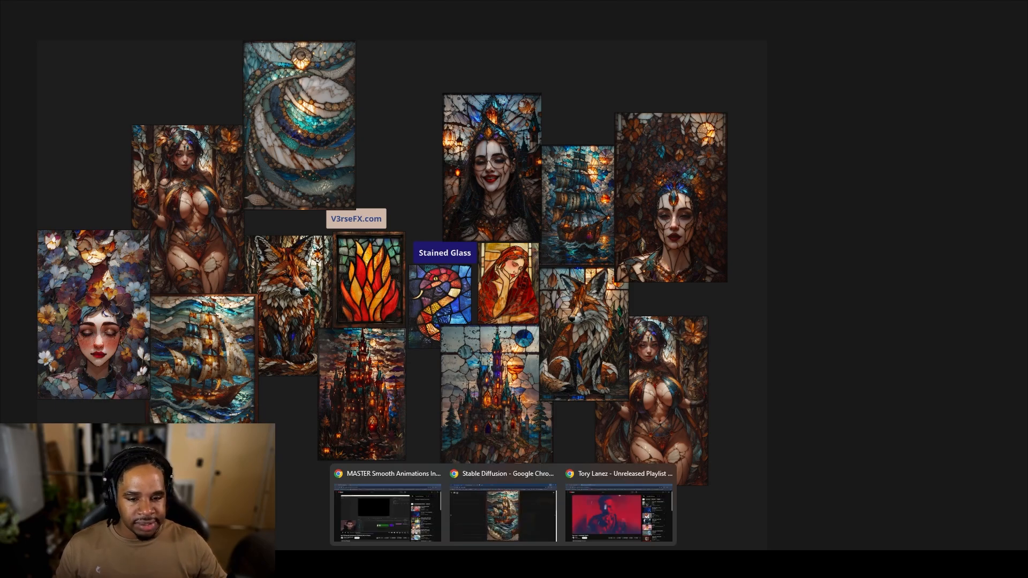
{"action": "left_click", "coordinate": [472, 514]}
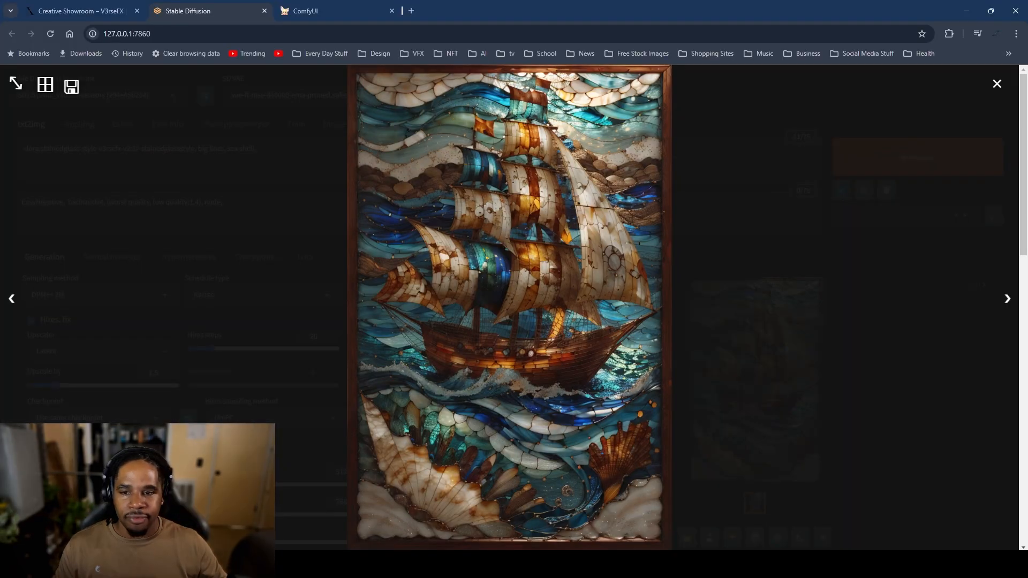
{"action": "left_click", "coordinate": [57, 401]}
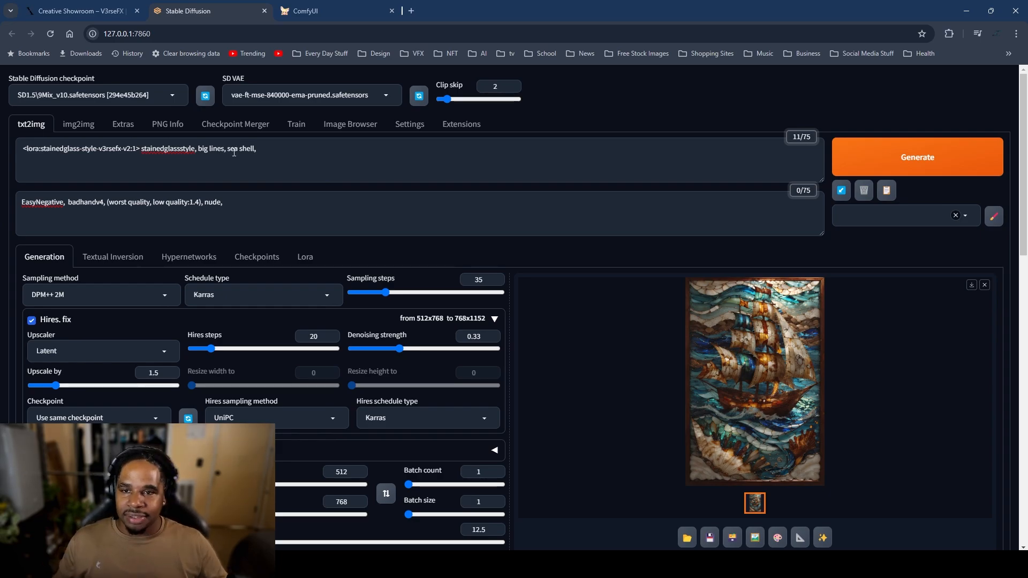
{"action": "scroll", "coordinate": [223, 288], "scroll_direction": "down", "scroll_amount": 4}
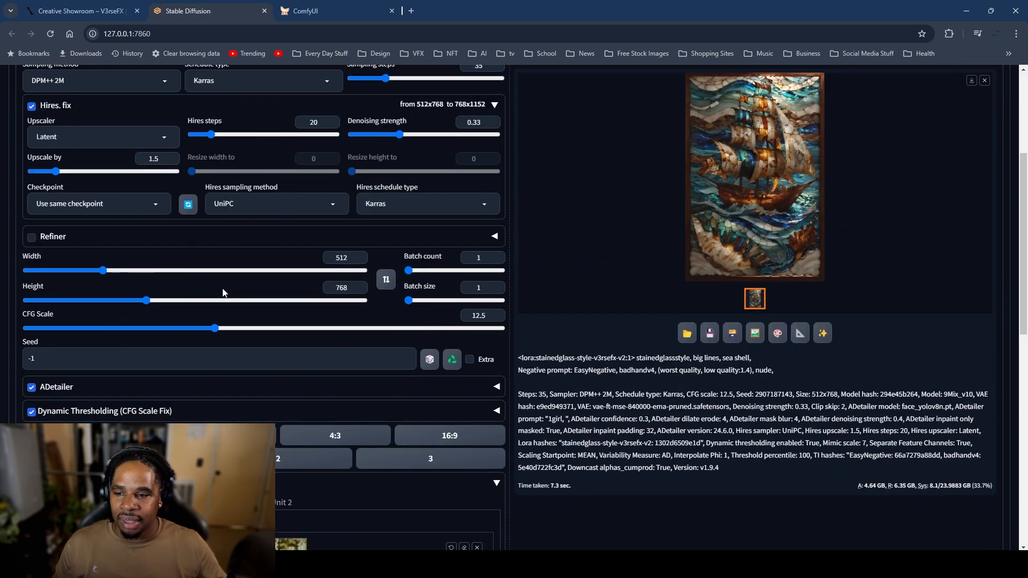
{"action": "scroll", "coordinate": [225, 292], "scroll_direction": "up", "scroll_amount": 4}
{"action": "left_click", "coordinate": [890, 164]}
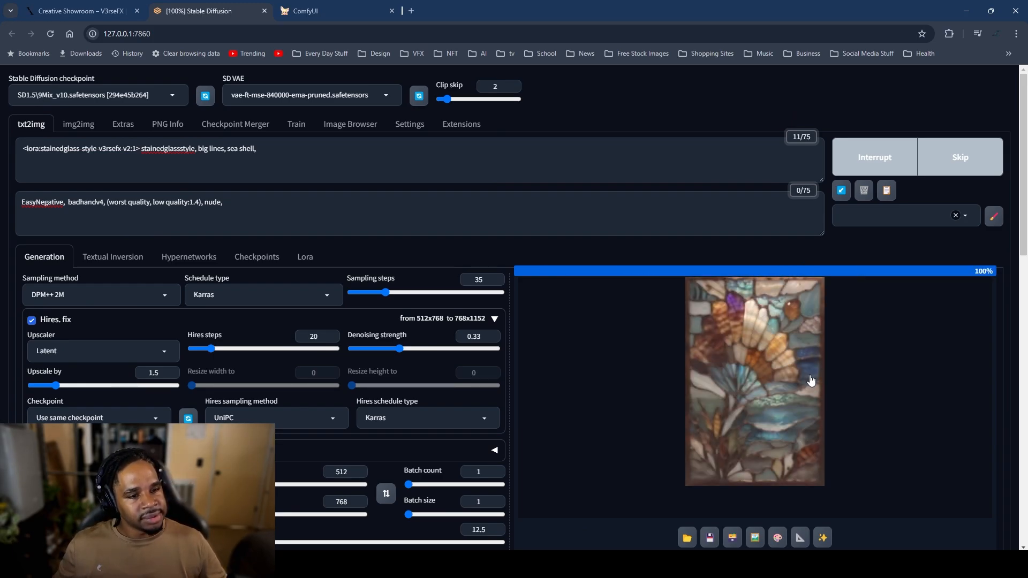
{"action": "left_click", "coordinate": [761, 410]}
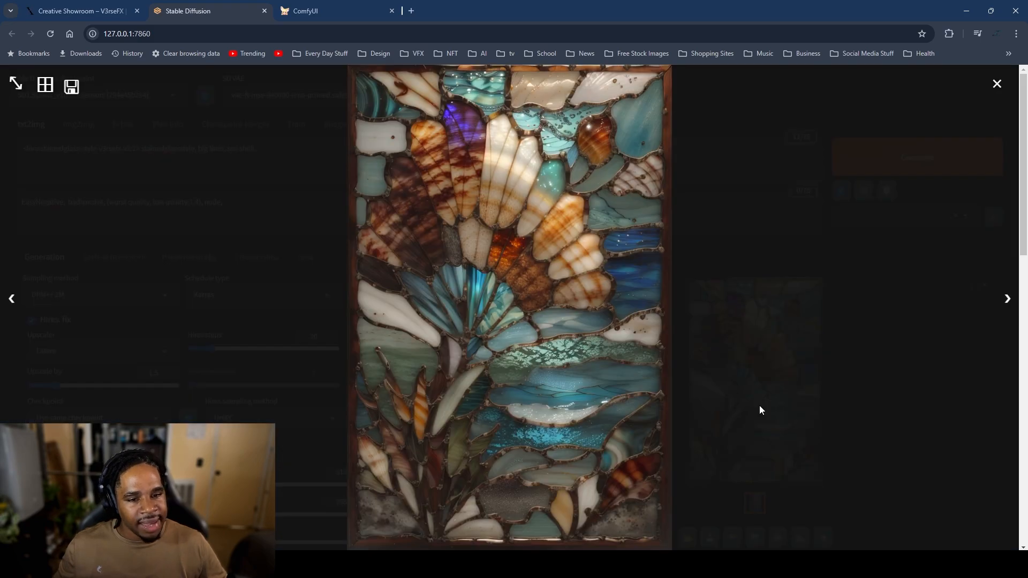
{"action": "left_click", "coordinate": [786, 400]}
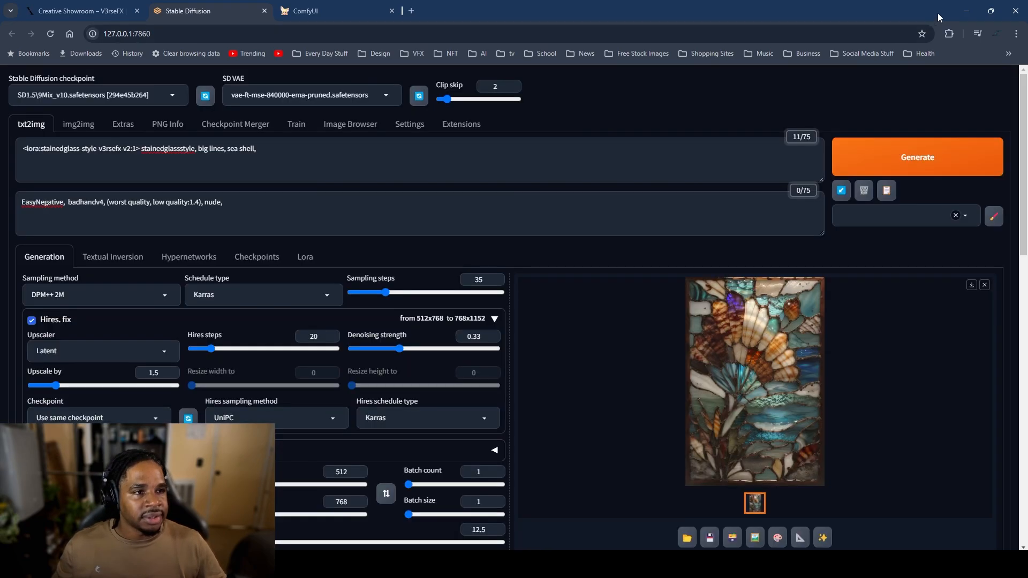
Step: Switch to the board and place the new sea shell image directly above the flower-covered portrait
{"action": "left_click", "coordinate": [966, 10]}
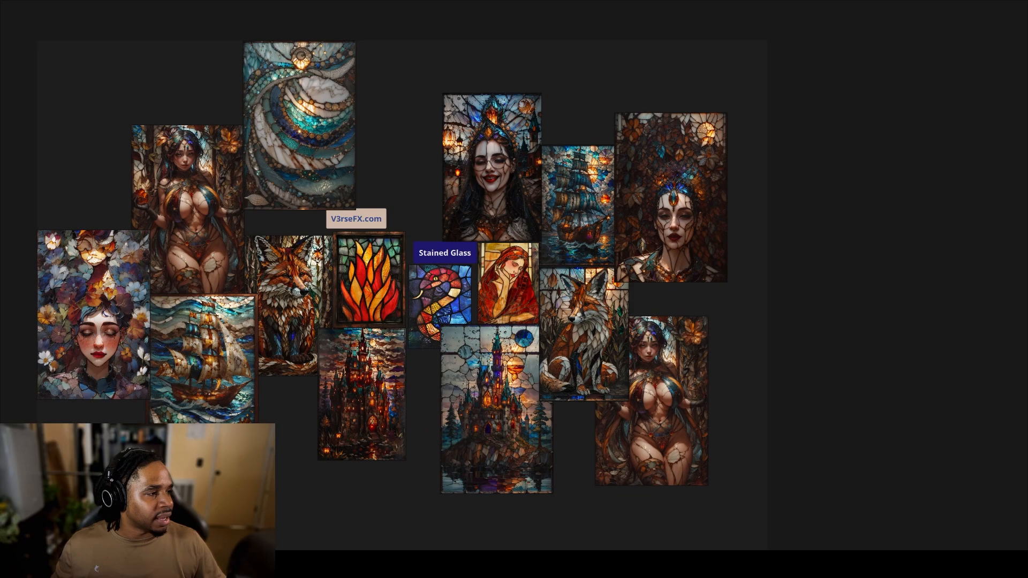
{"action": "left_click_drag", "start_coordinate": [910, 360], "coordinate": [100, 148]}
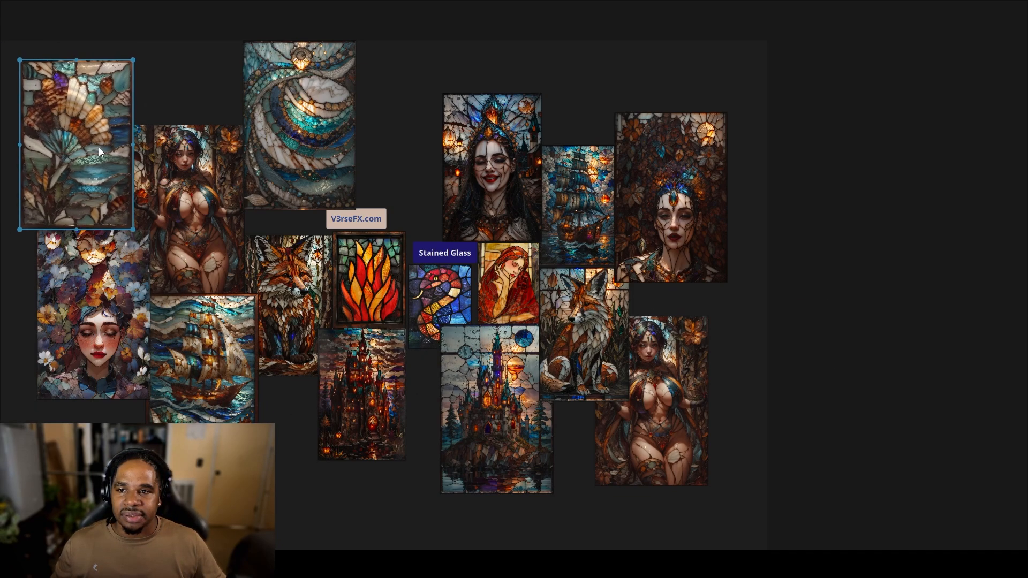
{"action": "left_click", "coordinate": [179, 68]}
Step: Move the swirl image beside the smiling crowned woman, above the flame picture, and move the V3rseFX.com label above the left fox
{"action": "left_click_drag", "start_coordinate": [347, 124], "coordinate": [438, 122]}
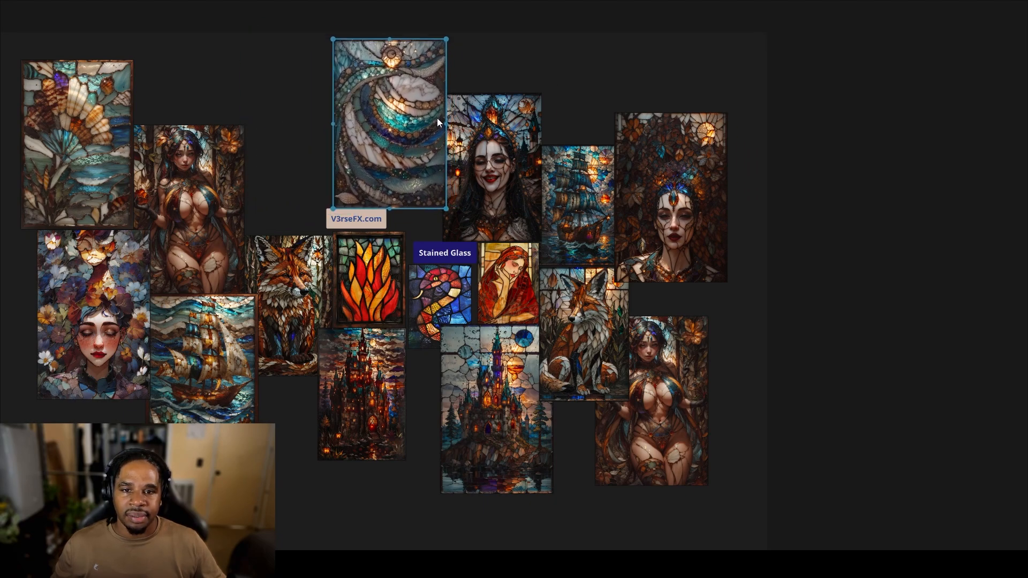
{"action": "left_click_drag", "start_coordinate": [361, 224], "coordinate": [280, 232]}
{"action": "left_click_drag", "start_coordinate": [443, 162], "coordinate": [432, 186]}
{"action": "left_click", "coordinate": [941, 297]}
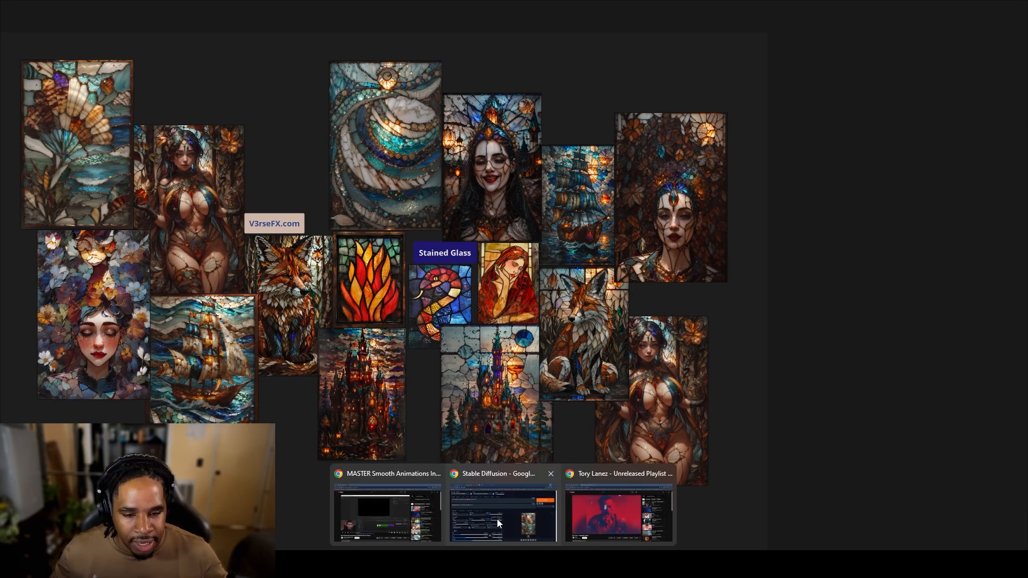
Step: Return to Stable Diffusion, replace "sea shell" with "fire" in the v2 stained glass prompt and generate an image
{"action": "left_click", "coordinate": [523, 512]}
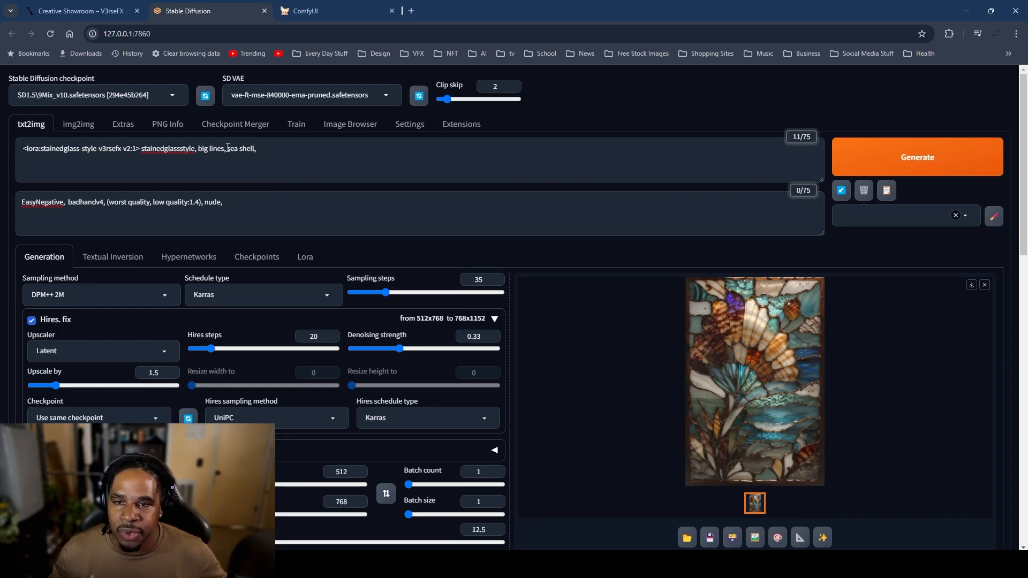
{"action": "left_click_drag", "start_coordinate": [227, 149], "coordinate": [250, 152]}
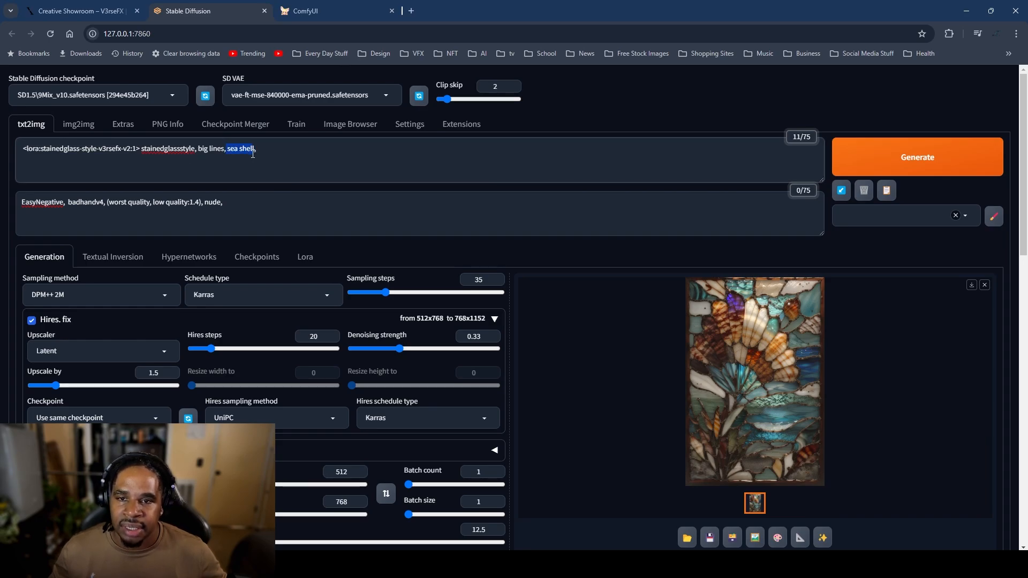
{"action": "type", "text": "fire"}
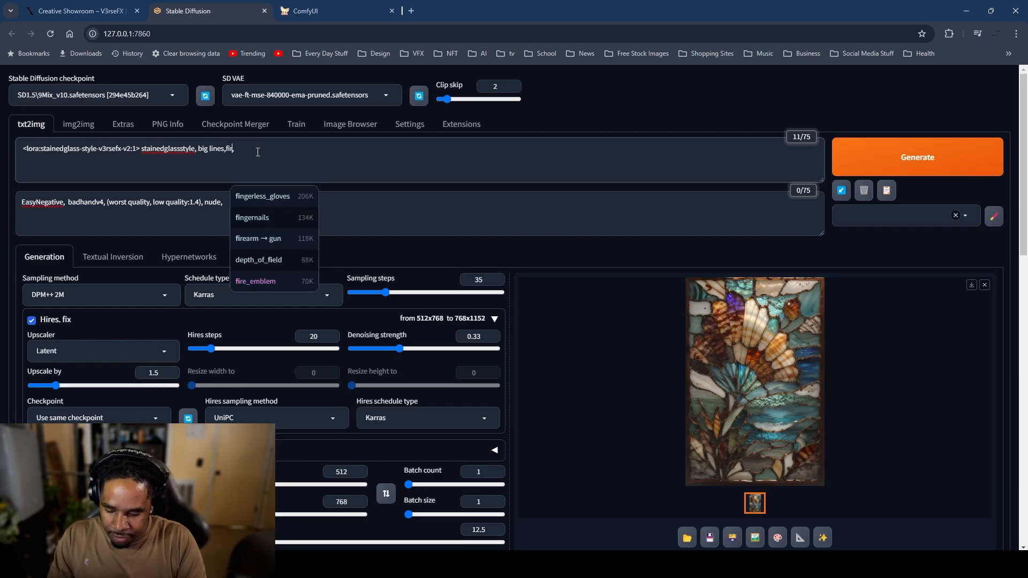
{"action": "left_click", "coordinate": [891, 164]}
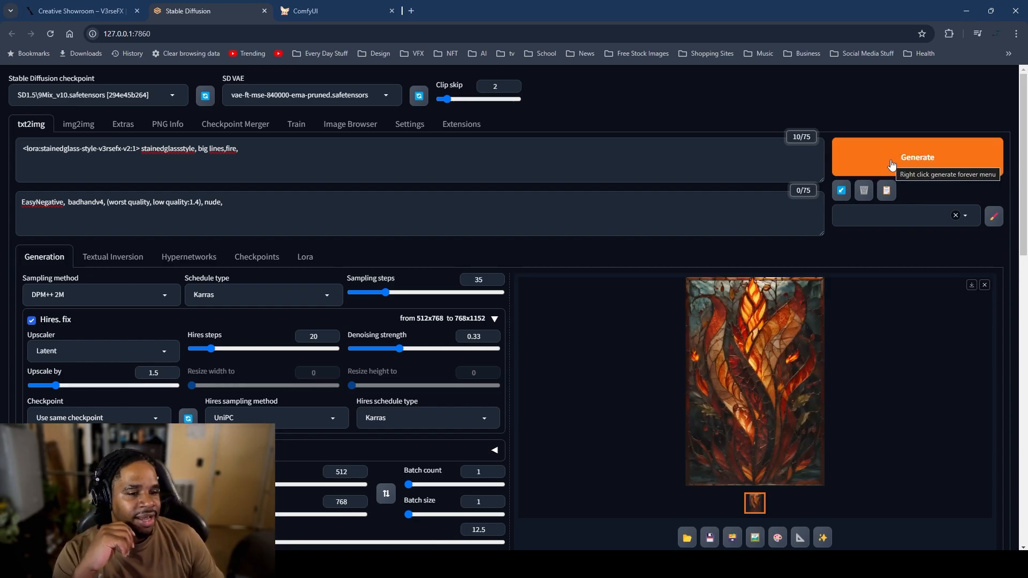
Step: Switch to the board and place the new fire image above the V3rseFX.com label, beside the swirl image
{"action": "left_click", "coordinate": [958, 11]}
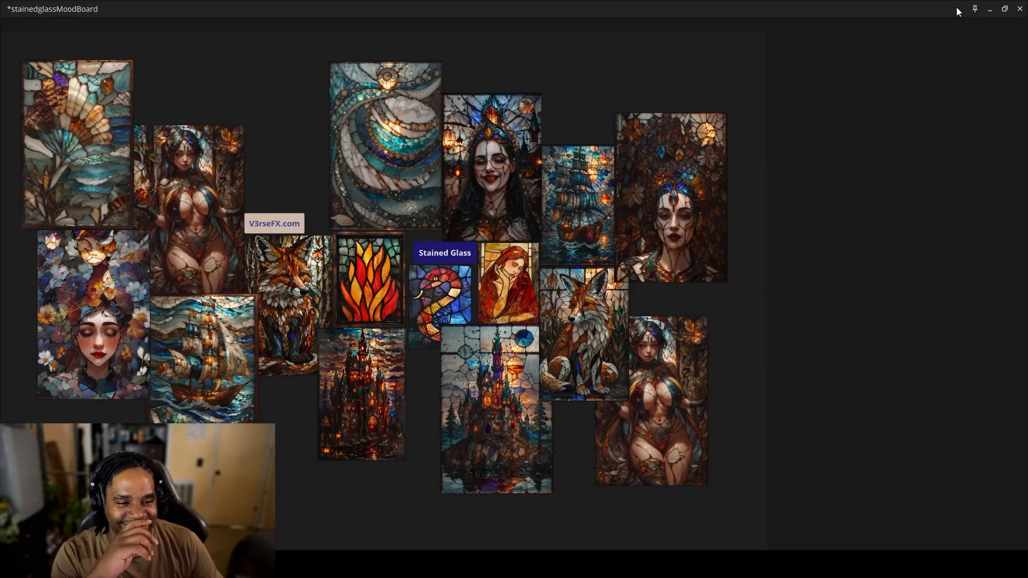
{"action": "left_click_drag", "start_coordinate": [134, 137], "coordinate": [280, 140]}
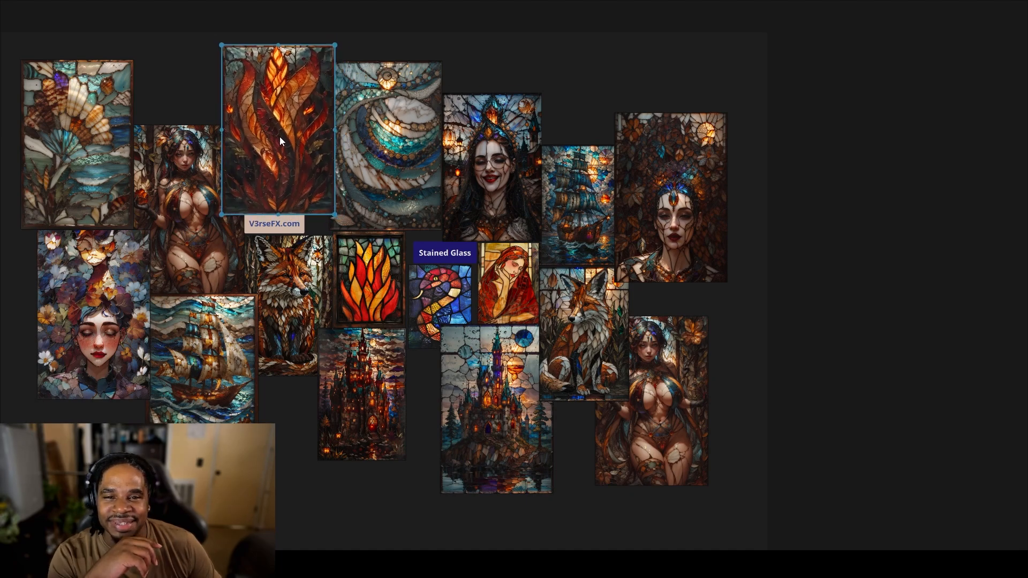
{"action": "left_click", "coordinate": [538, 58]}
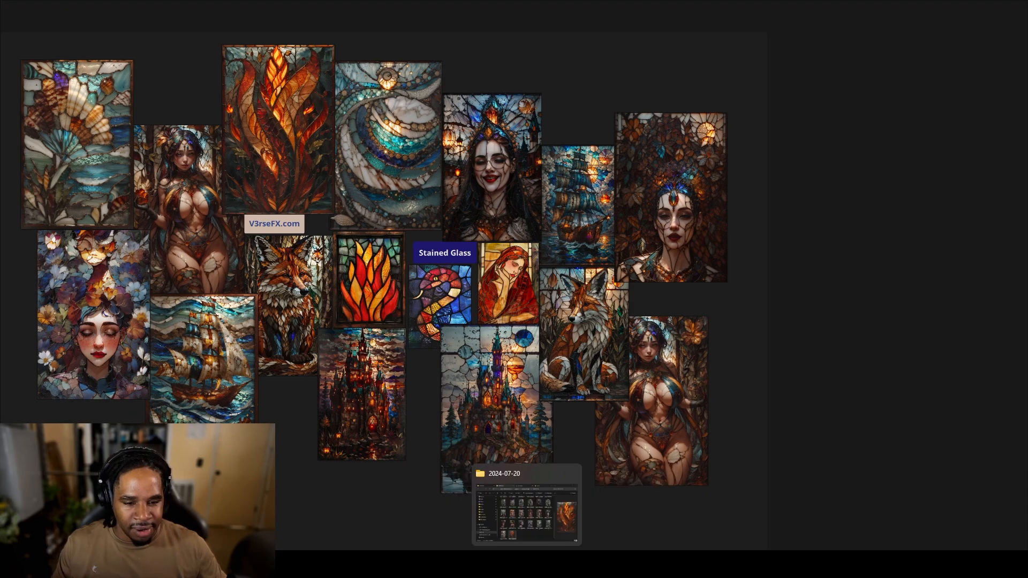
Step: Return to the browser and close the Stable Diffusion page, leaving ComfyUI open
{"action": "mouse_move", "coordinate": [503, 563]}
{"action": "left_click", "coordinate": [537, 485]}
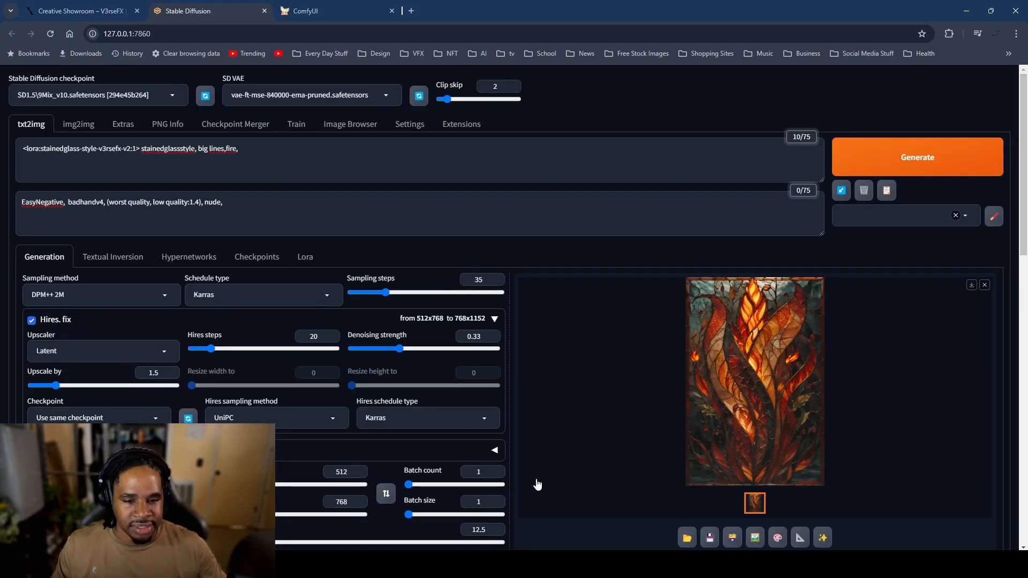
{"action": "left_click", "coordinate": [265, 12]}
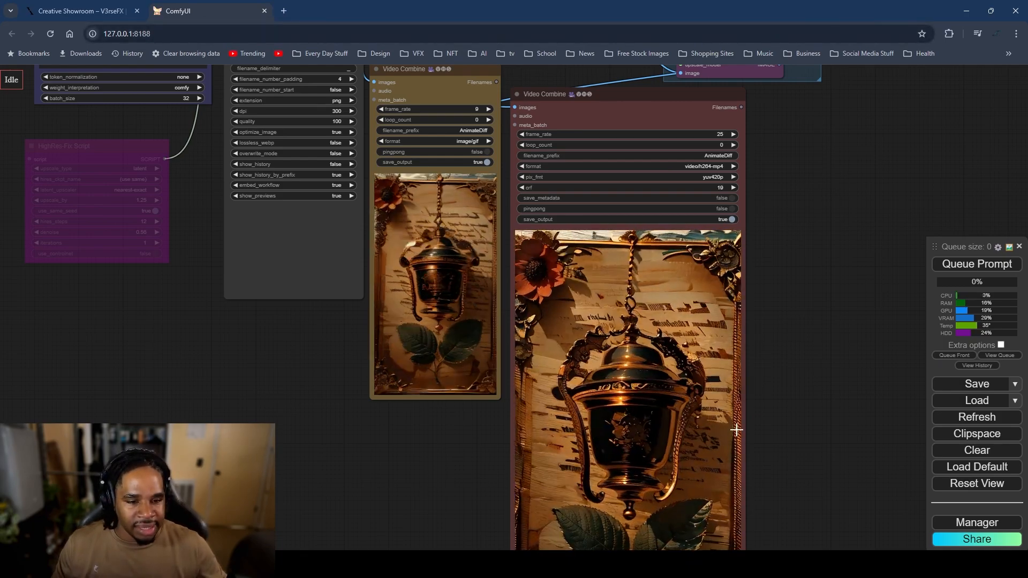
Step: Examine the lantern animation previews in the two Video Combine nodes of the ComfyUI workflow
{"action": "scroll", "coordinate": [737, 429], "scroll_direction": "down", "scroll_amount": 2}
{"action": "left_click_drag", "start_coordinate": [785, 409], "coordinate": [725, 361]}
{"action": "scroll", "coordinate": [688, 364], "scroll_direction": "down", "scroll_amount": 2}
{"action": "scroll", "coordinate": [663, 394], "scroll_direction": "up", "scroll_amount": 2}
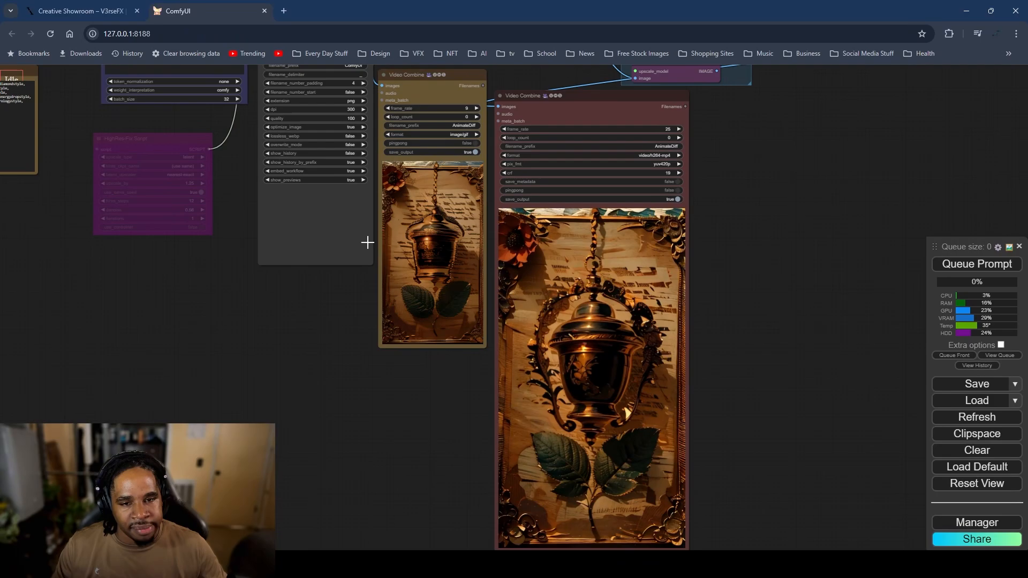
{"action": "scroll", "coordinate": [460, 401], "scroll_direction": "down", "scroll_amount": 1}
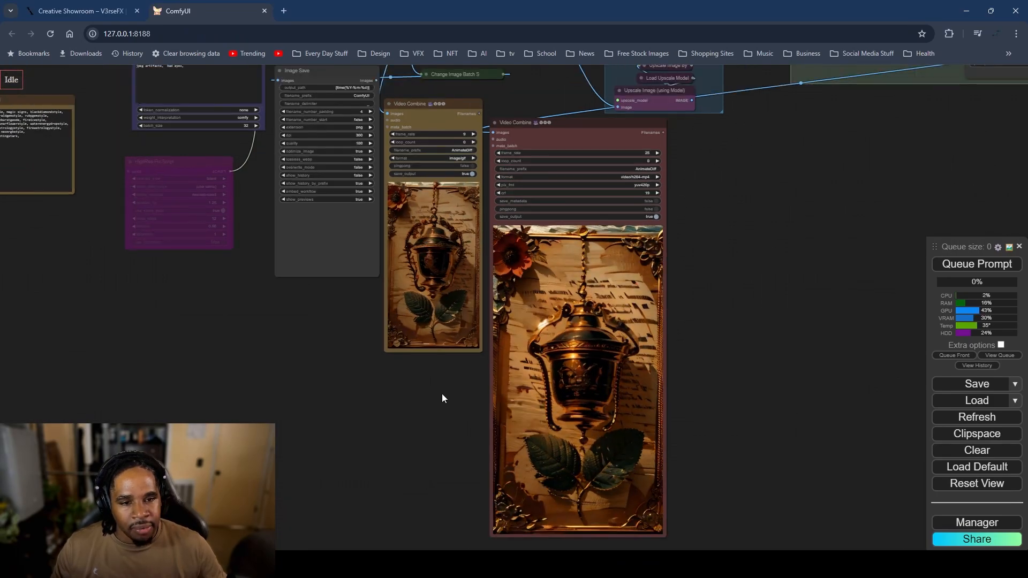
{"action": "scroll", "coordinate": [442, 393], "scroll_direction": "down", "scroll_amount": 1}
{"action": "scroll", "coordinate": [458, 432], "scroll_direction": "up", "scroll_amount": 2}
{"action": "left_click_drag", "start_coordinate": [458, 433], "coordinate": [431, 402]}
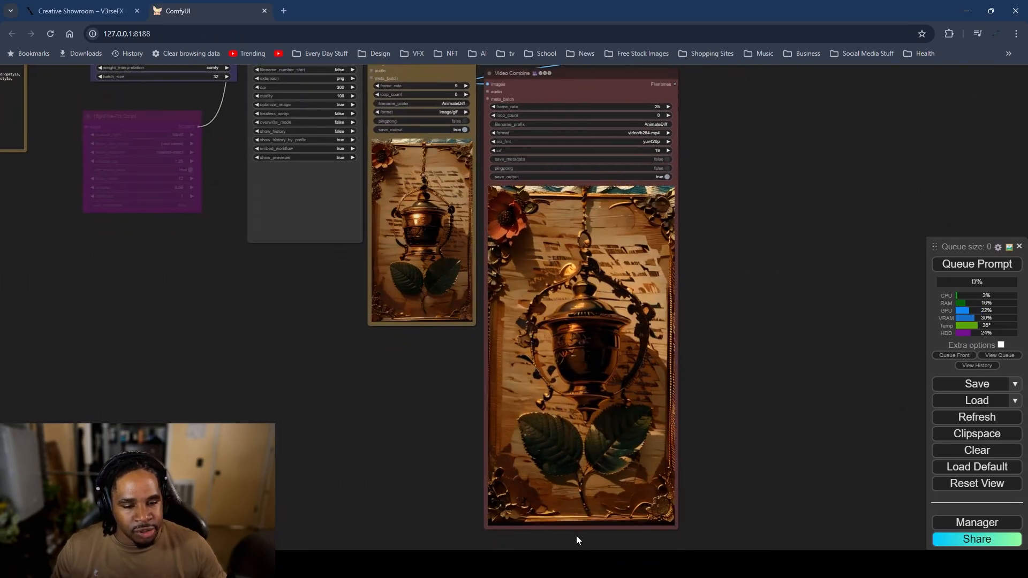
{"action": "mouse_move", "coordinate": [597, 565]}
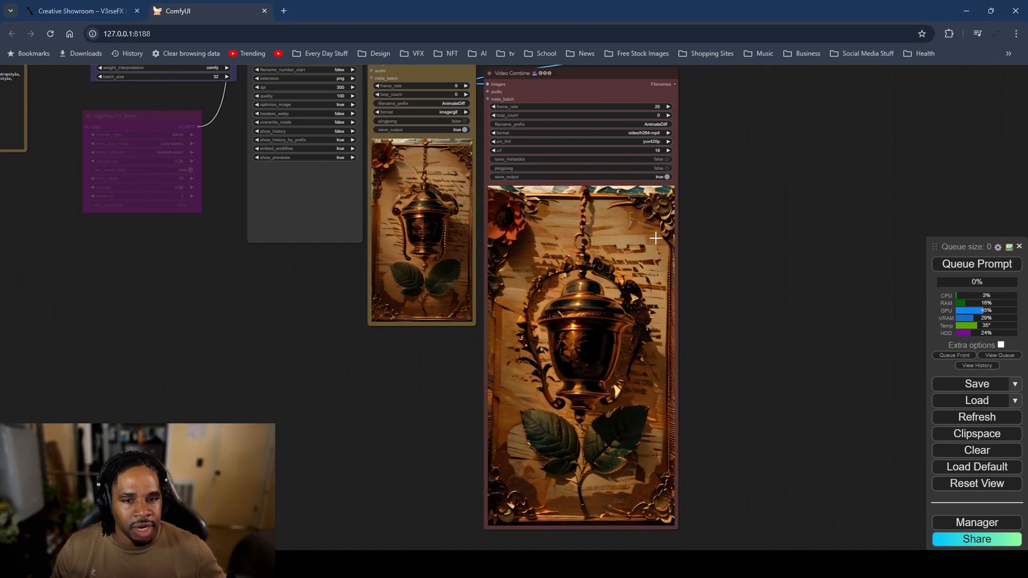
{"action": "mouse_move", "coordinate": [503, 565]}
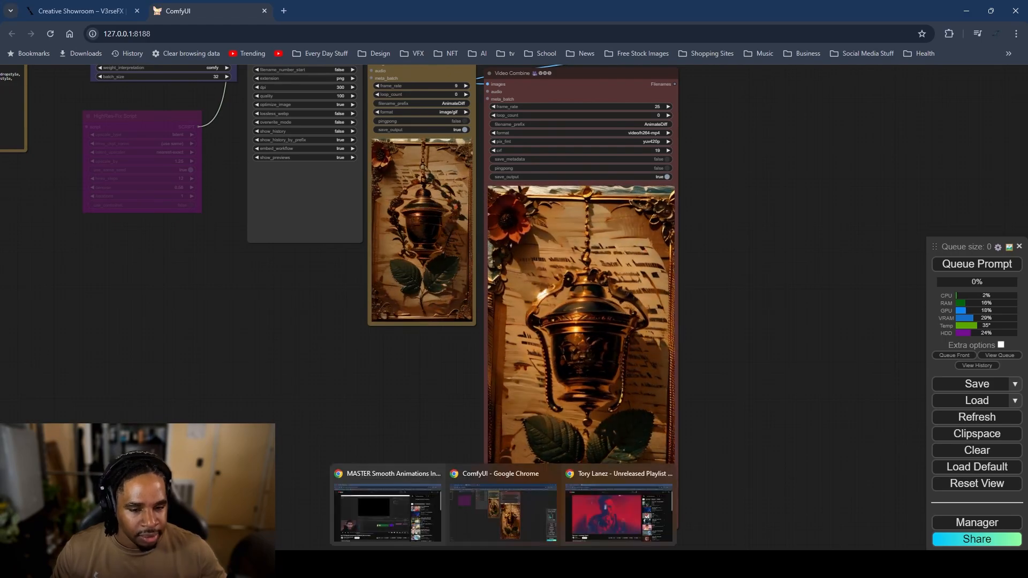
{"action": "mouse_move", "coordinate": [692, 565]}
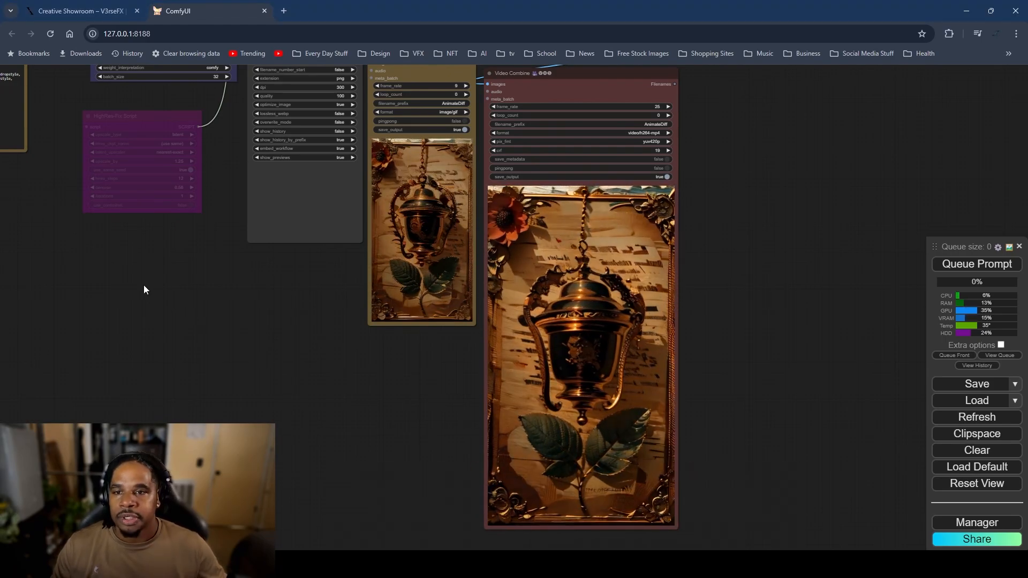
Step: Try to find the stained glass LoRA in the Load LoRA node by filtering its file list for "stain"
{"action": "left_click_drag", "start_coordinate": [144, 285], "coordinate": [367, 536]}
{"action": "left_click_drag", "start_coordinate": [117, 270], "coordinate": [273, 361]}
{"action": "scroll", "coordinate": [273, 358], "scroll_direction": "up", "scroll_amount": 5}
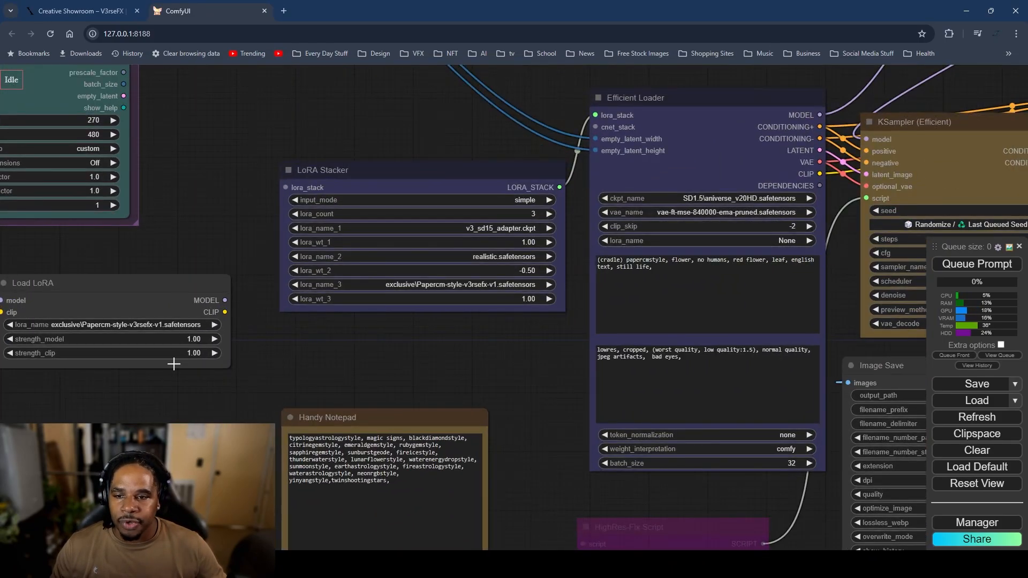
{"action": "left_click_drag", "start_coordinate": [174, 364], "coordinate": [246, 355]}
{"action": "left_click", "coordinate": [250, 333]}
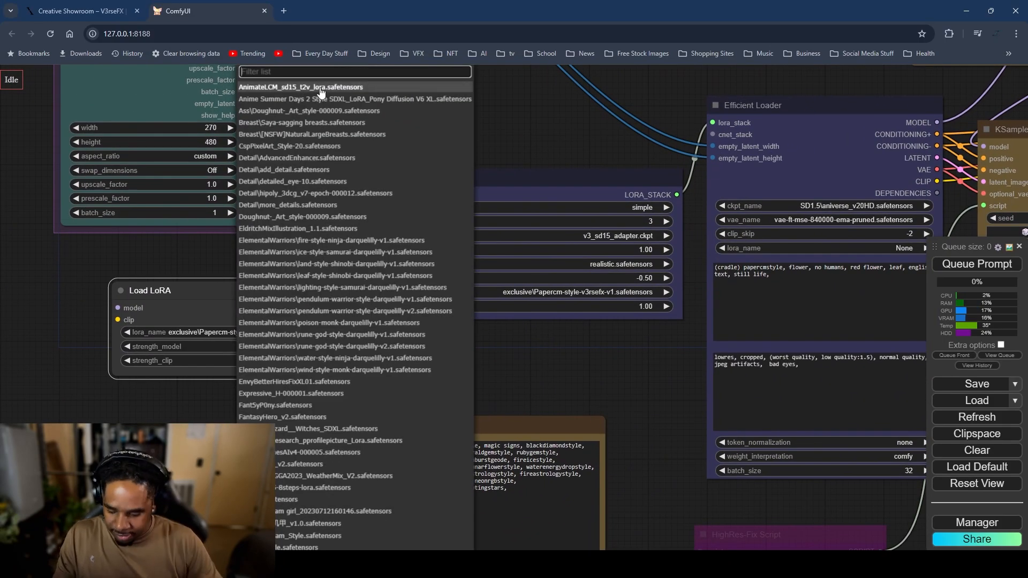
{"action": "type", "text": "stai"}
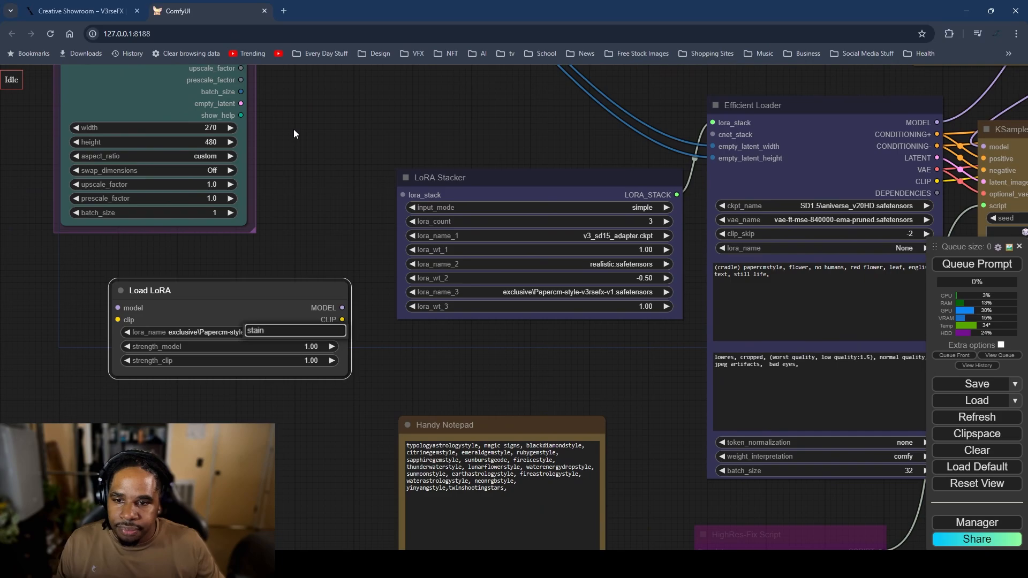
{"action": "type", "text": "n"}
{"action": "key", "text": "BackSpace"}
{"action": "key", "text": "BackSpace"}
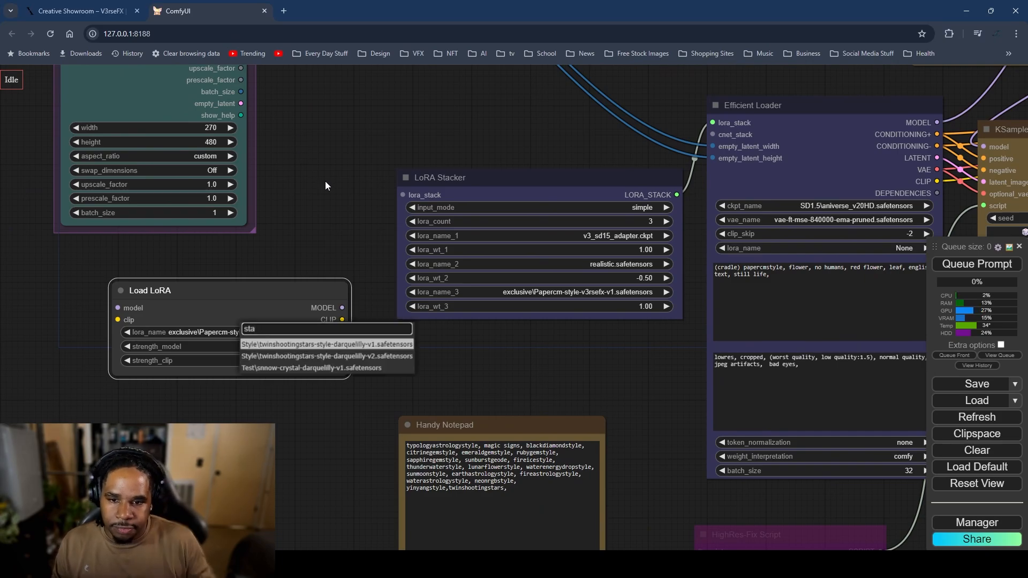
{"action": "key", "text": "BackSpace"}
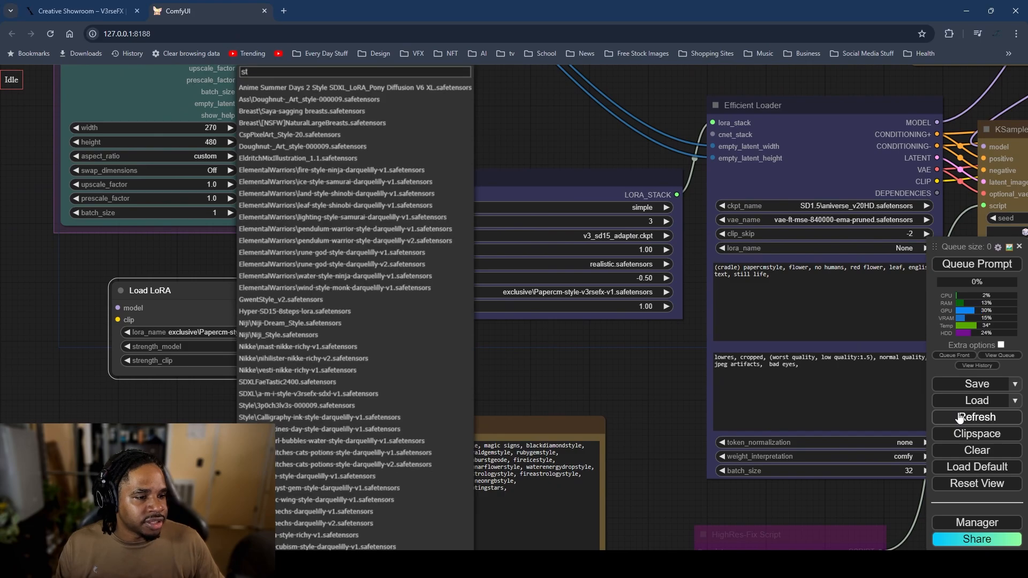
{"action": "double_click", "coordinate": [277, 69]}
{"action": "type", "text": "stain"}
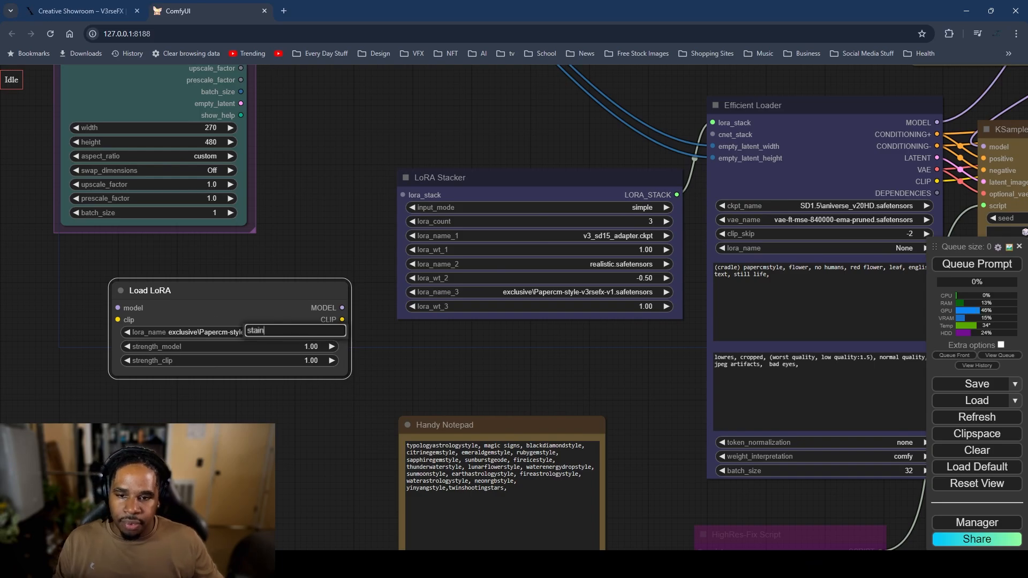
{"action": "key", "text": "Escape"}
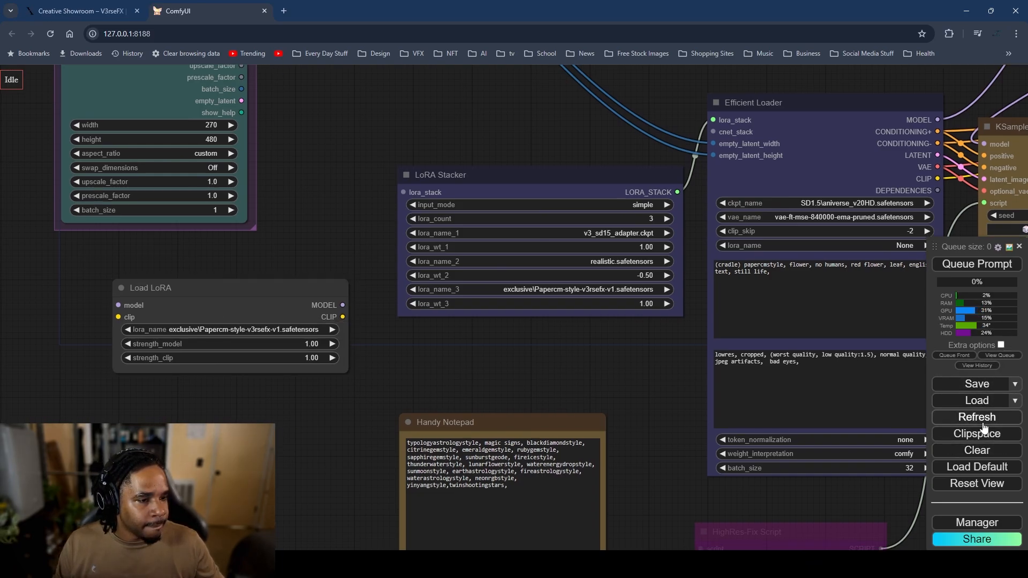
Step: Refresh the model lists and set the Load LoRA node to exclusive\stainedglass-style-v3rsefx-v1.safetensors
{"action": "left_click", "coordinate": [284, 329]}
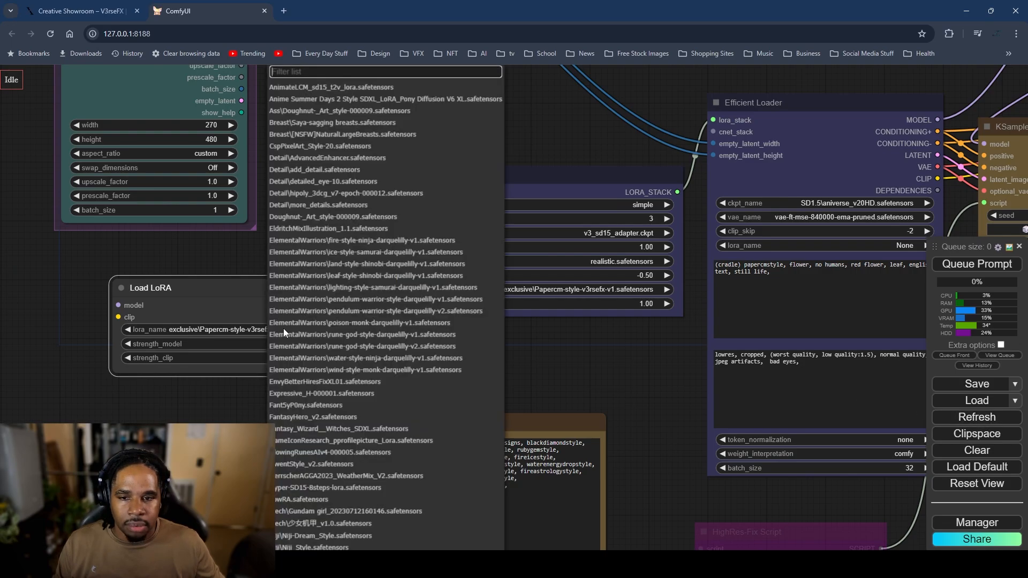
{"action": "type", "text": "stain"}
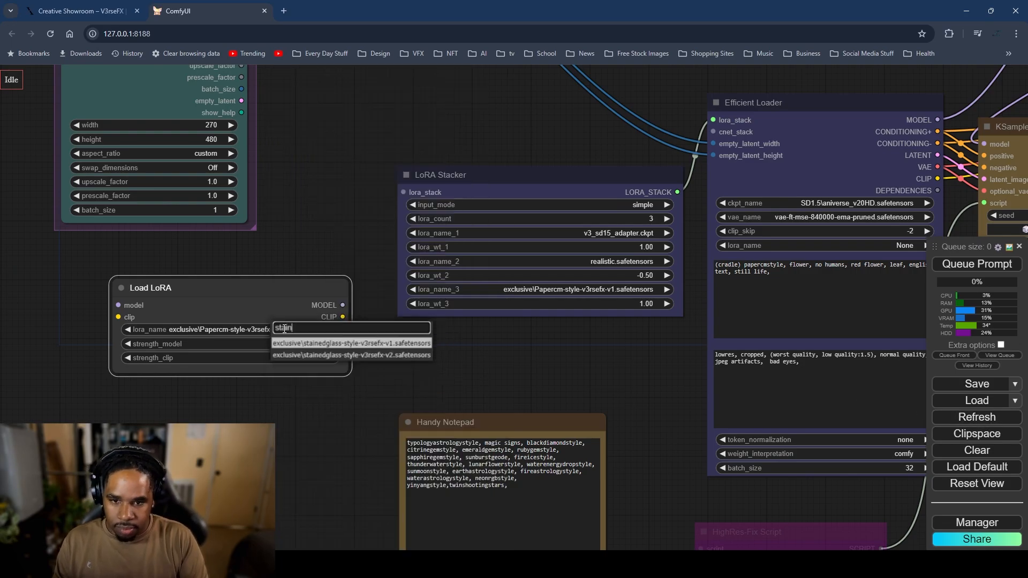
{"action": "left_click", "coordinate": [343, 344]}
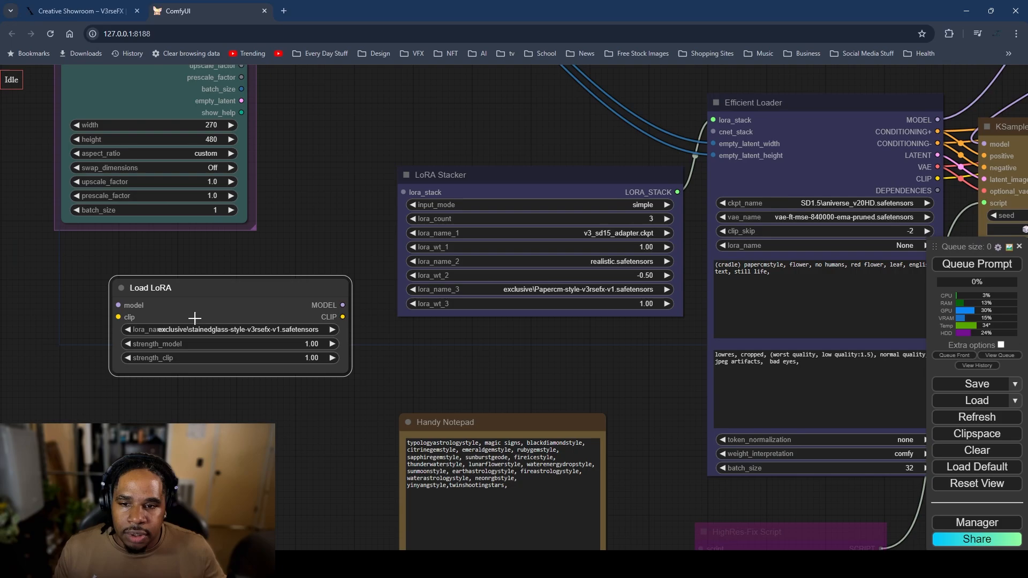
Step: View the loaded LoRA's info and copy its tags "stainedglassstyle" and "stained glass"
{"action": "right_click", "coordinate": [203, 334]}
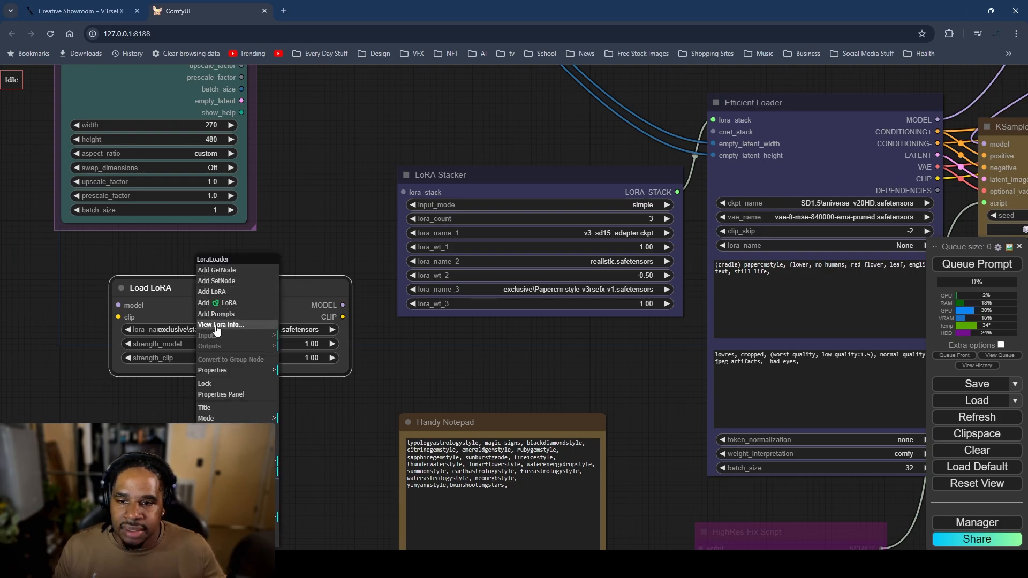
{"action": "left_click", "coordinate": [227, 326]}
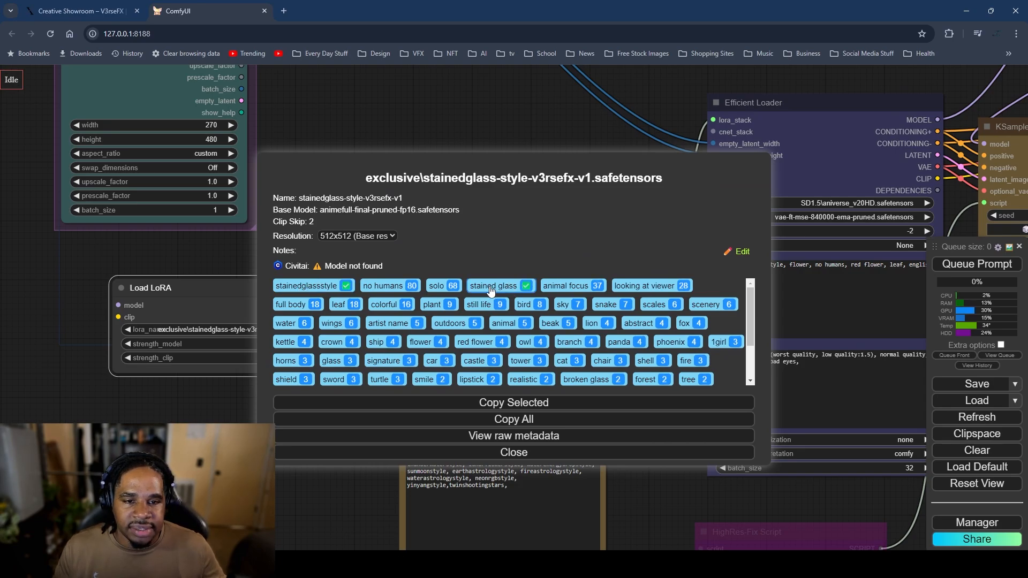
{"action": "left_click", "coordinate": [520, 405]}
{"action": "left_click", "coordinate": [499, 452]}
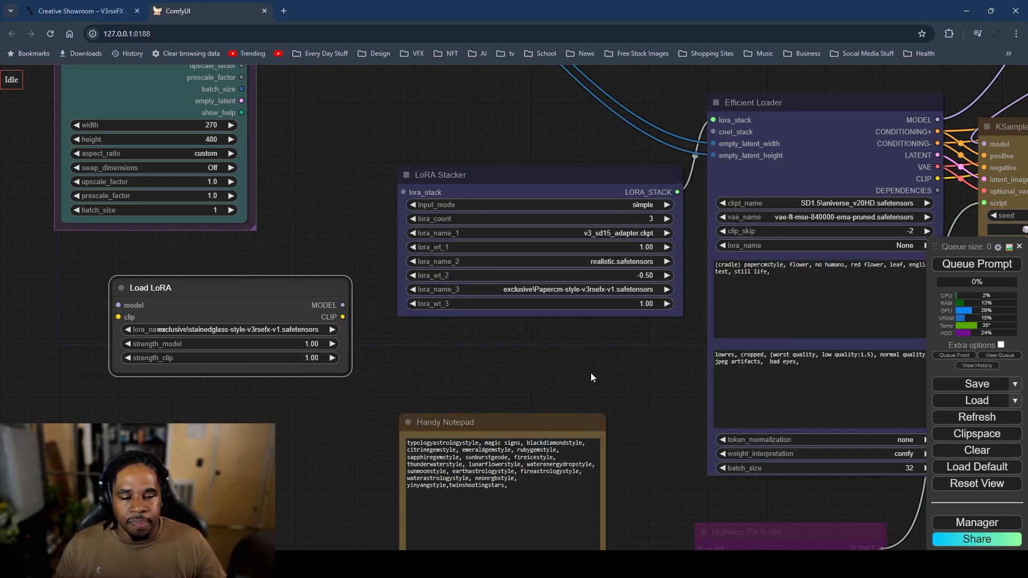
Step: Change the Efficient Loader's positive prompt to "(train) stainedglassstyle, stained glass" using the copied LoRA tags
{"action": "left_click_drag", "start_coordinate": [590, 372], "coordinate": [338, 355]}
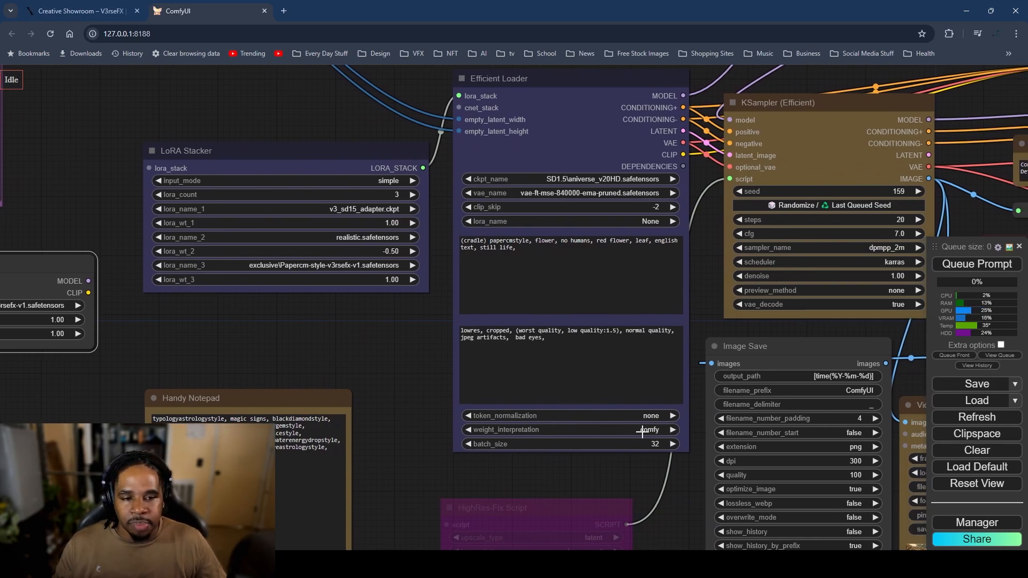
{"action": "left_click", "coordinate": [673, 430]}
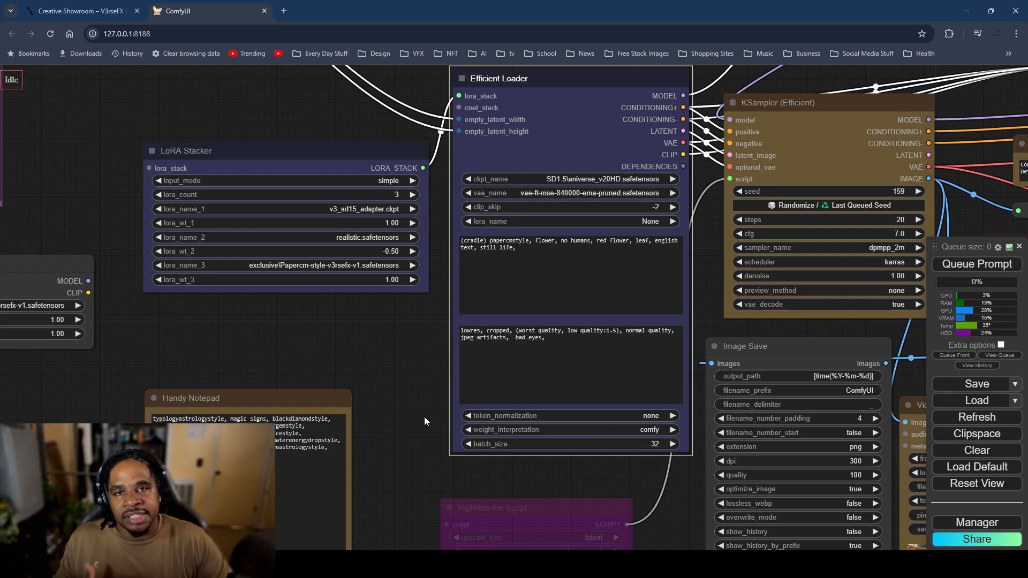
{"action": "left_click", "coordinate": [488, 241]}
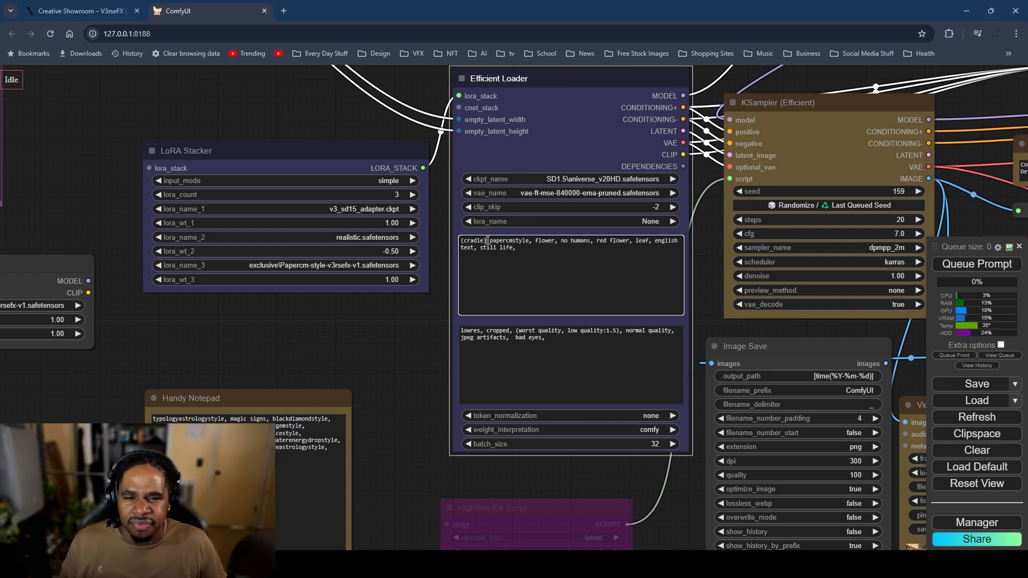
{"action": "left_click_drag", "start_coordinate": [528, 245], "coordinate": [533, 247]}
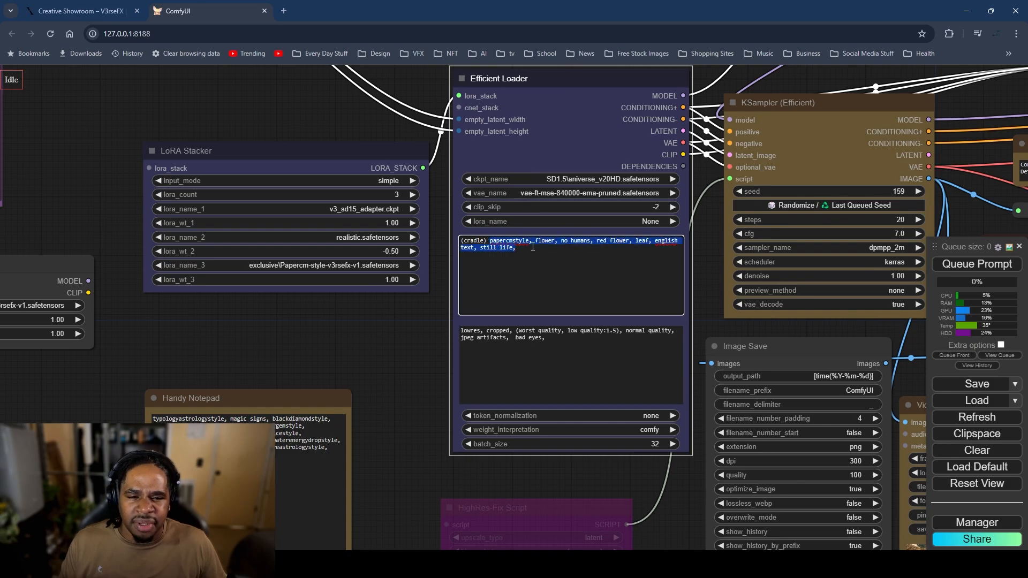
{"action": "key", "text": "ctrl+v"}
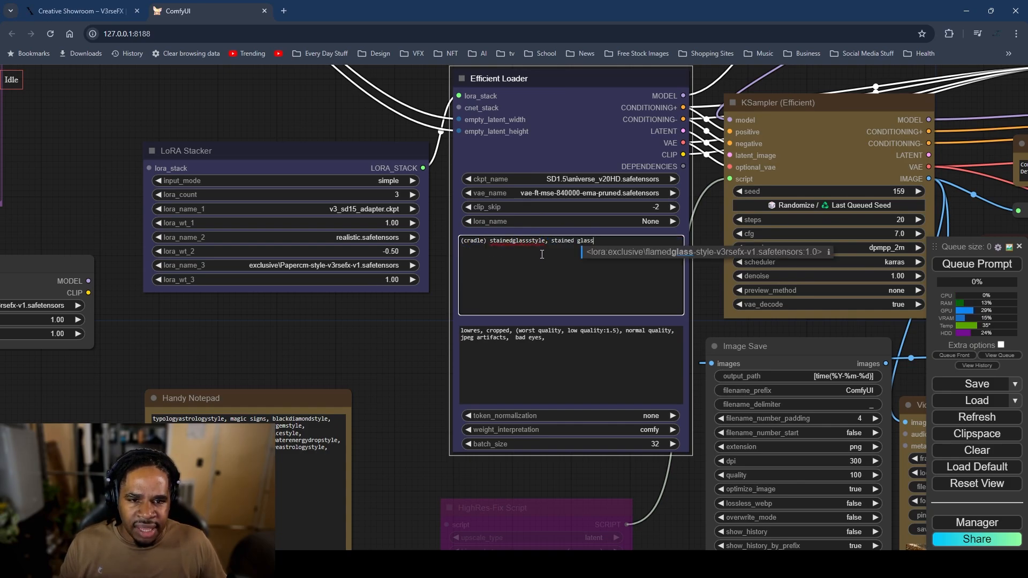
{"action": "left_click", "coordinate": [608, 241]}
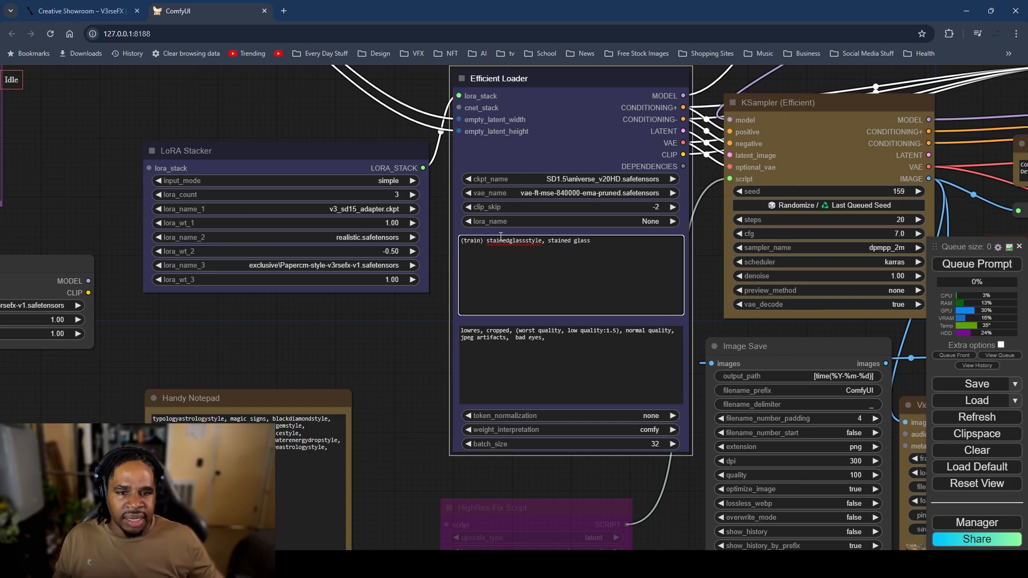
{"action": "scroll", "coordinate": [432, 303], "scroll_direction": "down", "scroll_amount": 3}
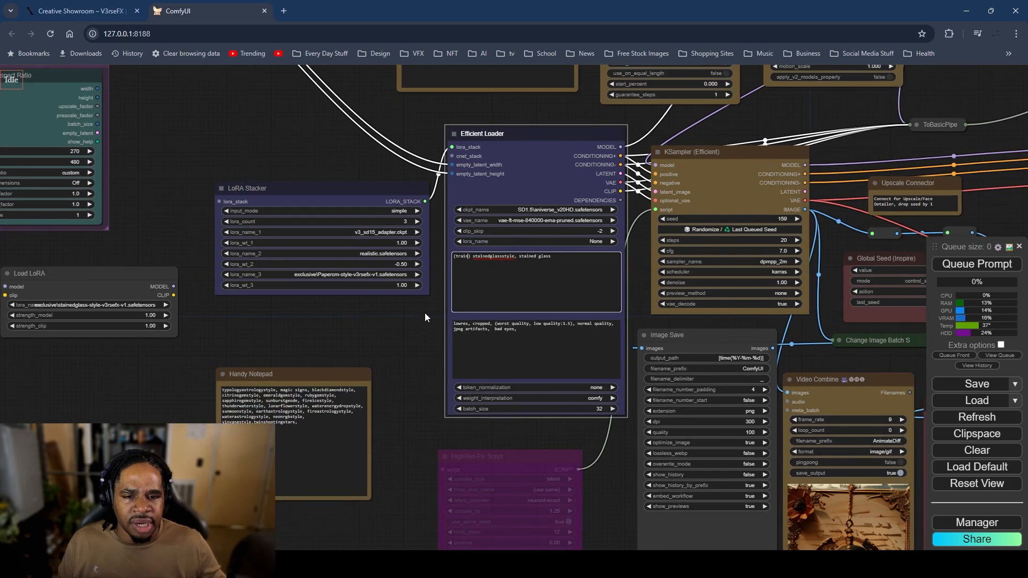
Step: Set the Efficient Loader's checkpoint to SD1.5\aniverse_v16.safetensors and queue the prompt
{"action": "scroll", "coordinate": [426, 336], "scroll_direction": "up", "scroll_amount": 5}
{"action": "scroll", "coordinate": [425, 338], "scroll_direction": "down", "scroll_amount": 1}
{"action": "left_click_drag", "start_coordinate": [426, 348], "coordinate": [349, 358]}
{"action": "scroll", "coordinate": [270, 313], "scroll_direction": "down", "scroll_amount": 1}
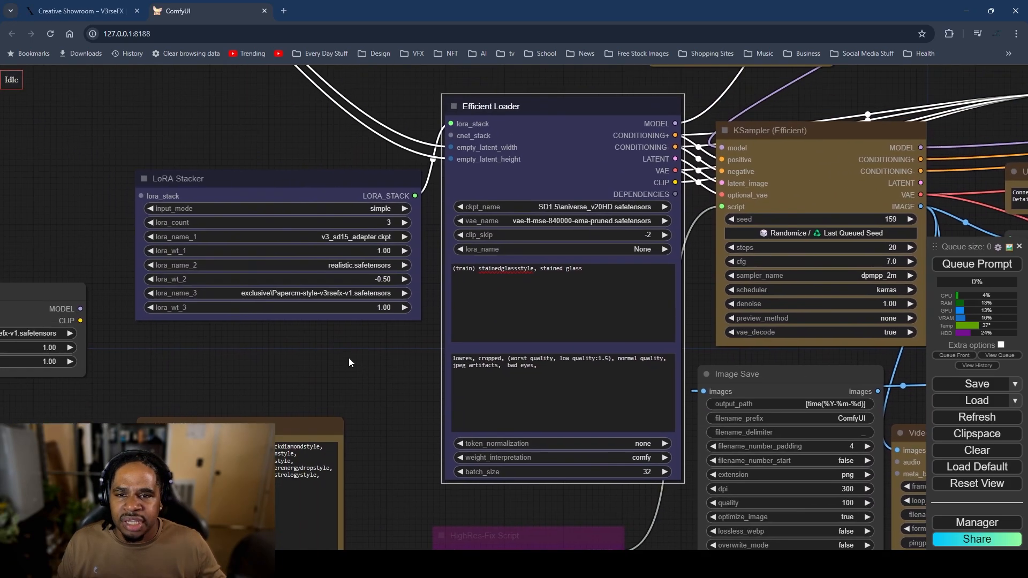
{"action": "left_click", "coordinate": [579, 206]}
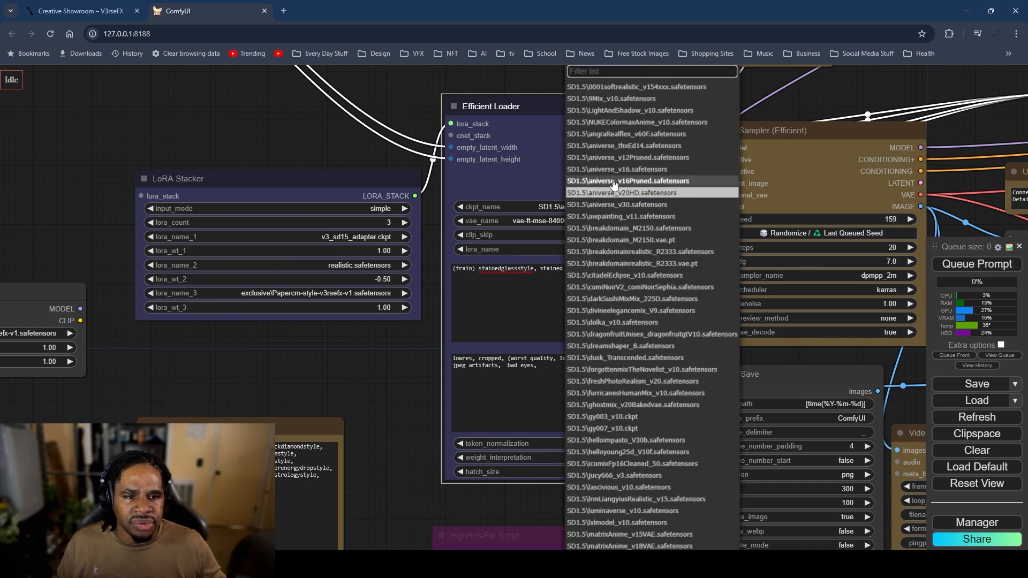
{"action": "left_click", "coordinate": [617, 168]}
{"action": "scroll", "coordinate": [357, 385], "scroll_direction": "down", "scroll_amount": 3}
{"action": "left_click_drag", "start_coordinate": [286, 363], "coordinate": [148, 273]}
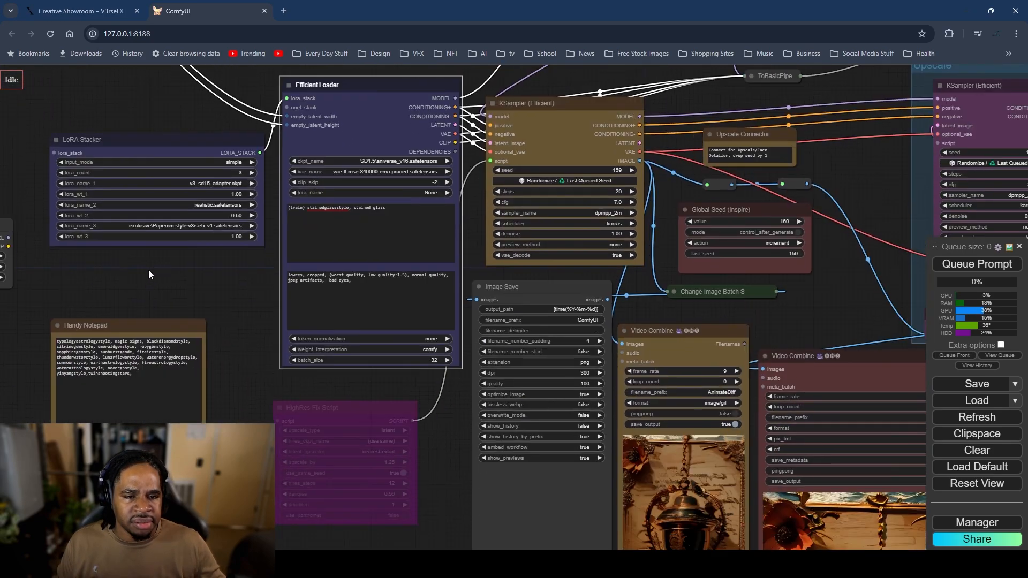
{"action": "left_click_drag", "start_coordinate": [727, 471], "coordinate": [458, 285]}
{"action": "left_click", "coordinate": [970, 265]}
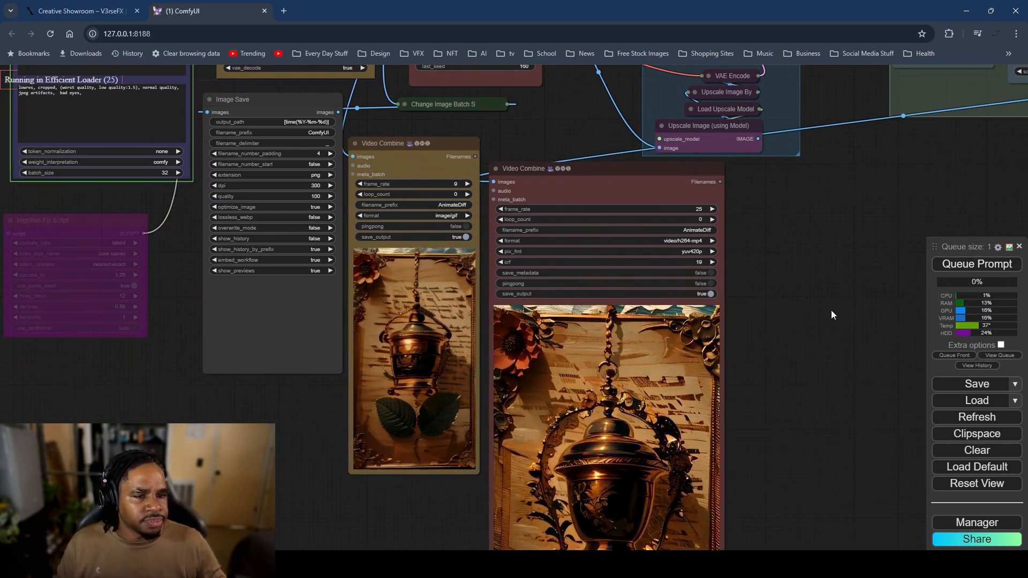
Step: Open the queue list of running and pending prompts
{"action": "scroll", "coordinate": [813, 327], "scroll_direction": "down", "scroll_amount": 5}
{"action": "left_click_drag", "start_coordinate": [808, 355], "coordinate": [764, 369]}
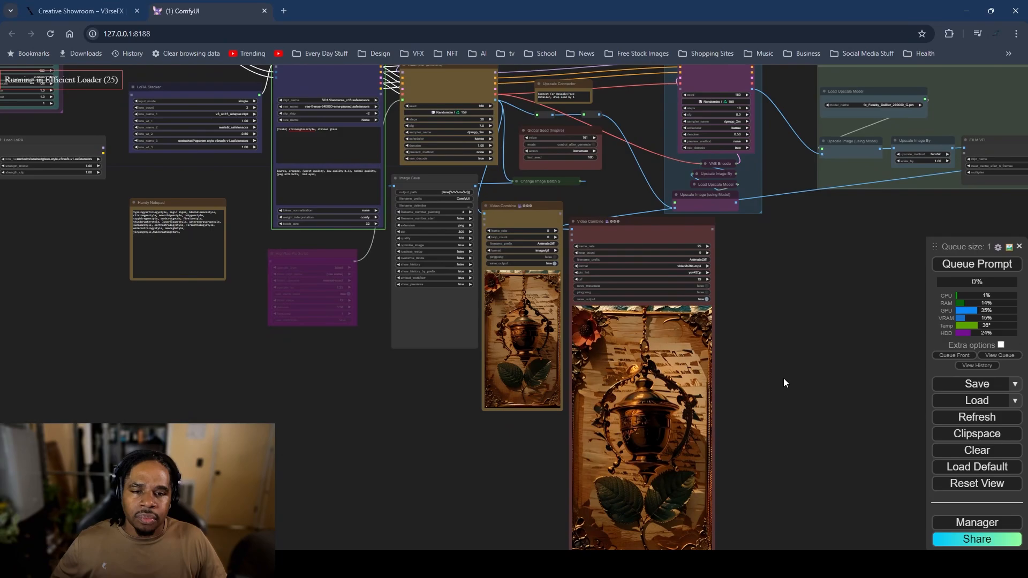
{"action": "left_click_drag", "start_coordinate": [826, 374], "coordinate": [796, 446]}
{"action": "scroll", "coordinate": [171, 237], "scroll_direction": "up", "scroll_amount": 9}
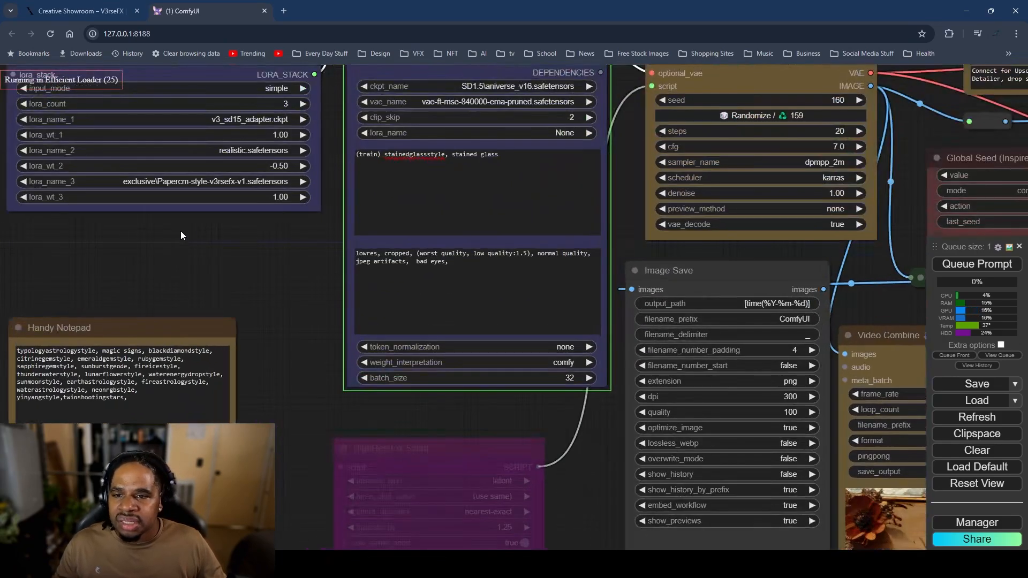
{"action": "left_click_drag", "start_coordinate": [203, 239], "coordinate": [390, 338]}
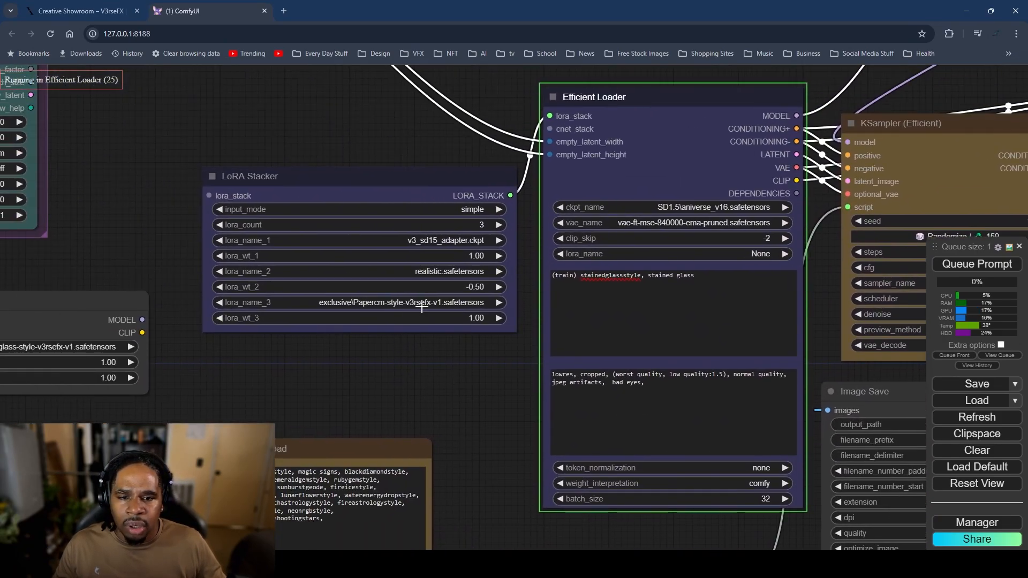
{"action": "left_click", "coordinate": [1000, 356]}
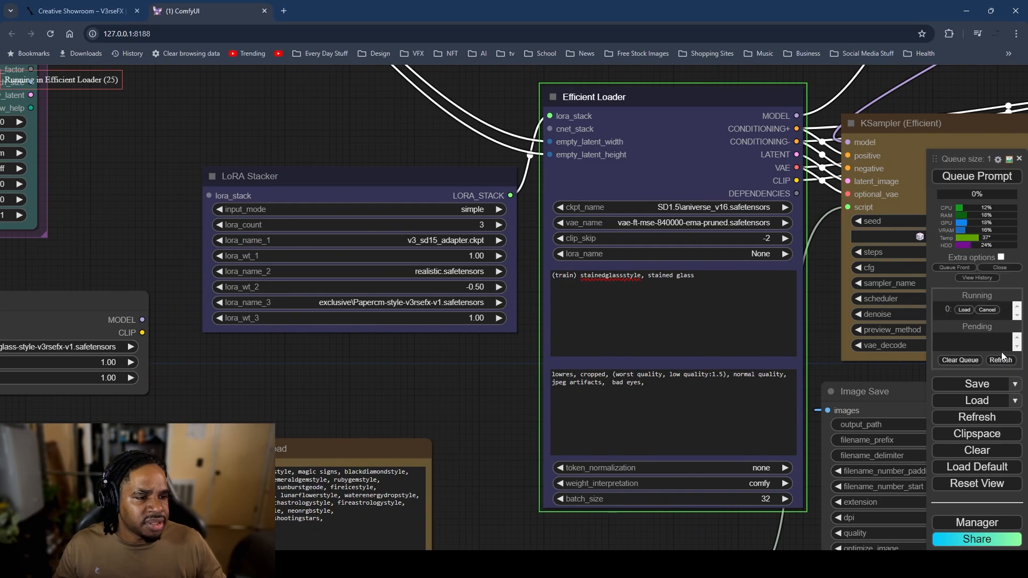
Step: Set lora_name_3 in the LoRA Stacker to exclusive\stainedglass-style-v3rsefx-v1.safetensors and queue the prompt
{"action": "left_click", "coordinate": [413, 303]}
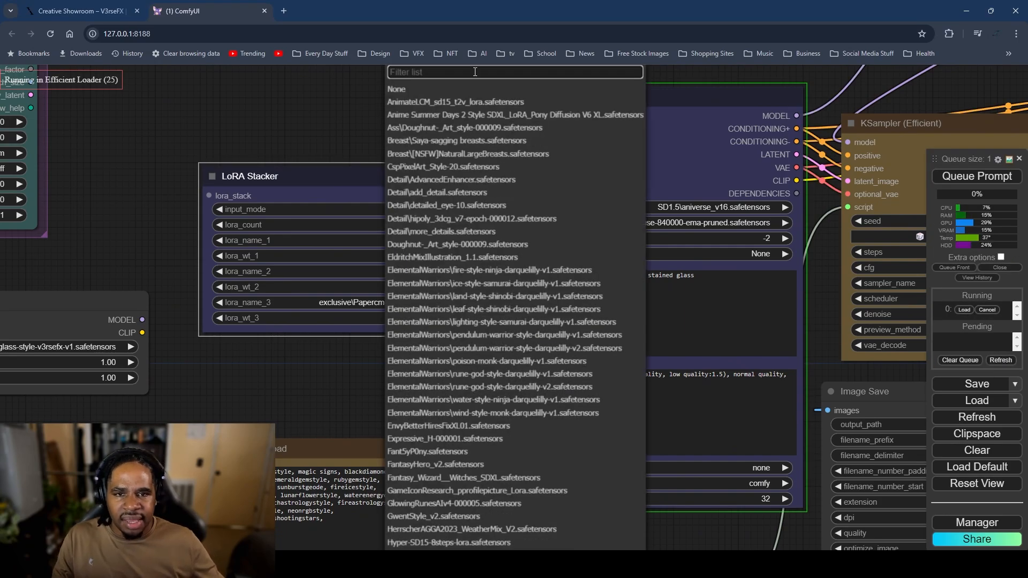
{"action": "type", "text": "stain"}
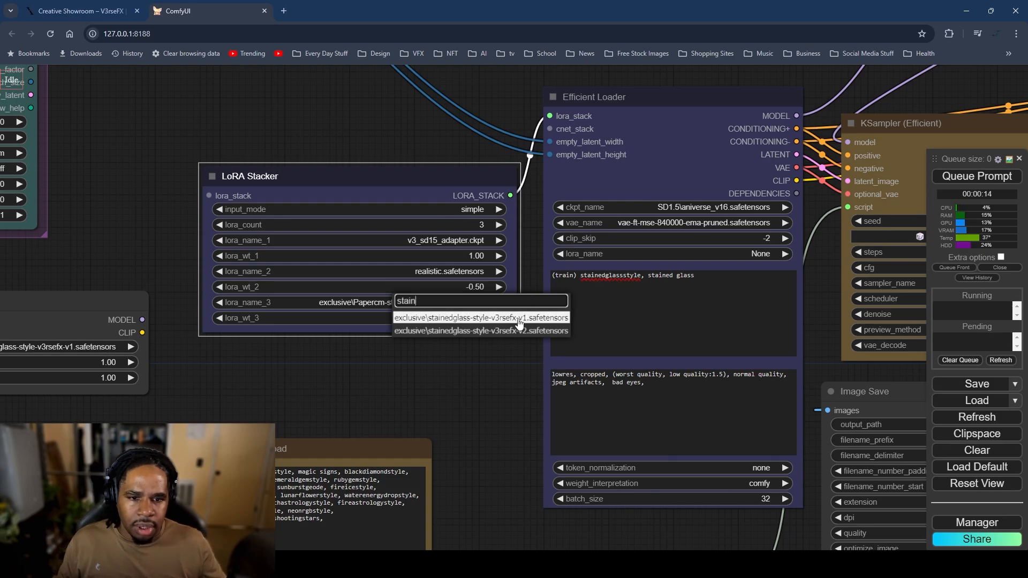
{"action": "key", "text": "Return"}
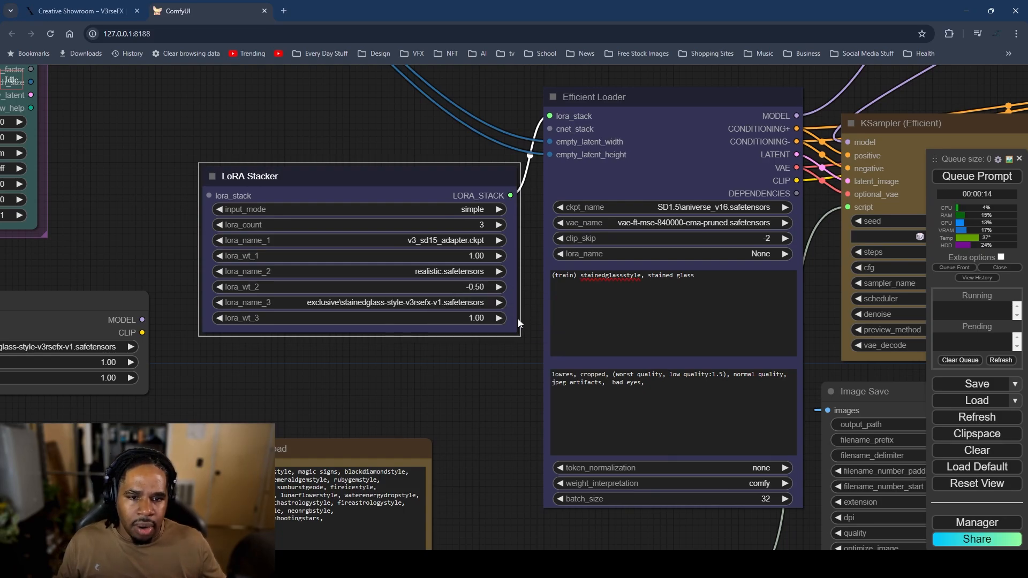
{"action": "scroll", "coordinate": [511, 429], "scroll_direction": "down", "scroll_amount": 4}
{"action": "left_click", "coordinate": [977, 176]}
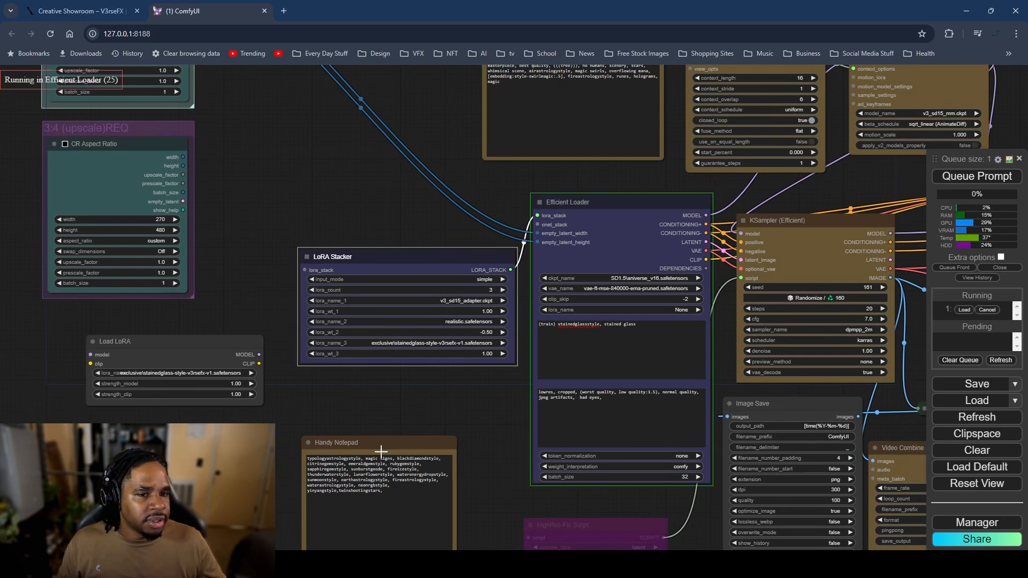
Step: Follow the running generation across the workflow and examine the previews in both Video Combine nodes
{"action": "scroll", "coordinate": [454, 432], "scroll_direction": "down", "scroll_amount": 5}
{"action": "scroll", "coordinate": [225, 189], "scroll_direction": "up", "scroll_amount": 3}
{"action": "scroll", "coordinate": [361, 321], "scroll_direction": "up", "scroll_amount": 5}
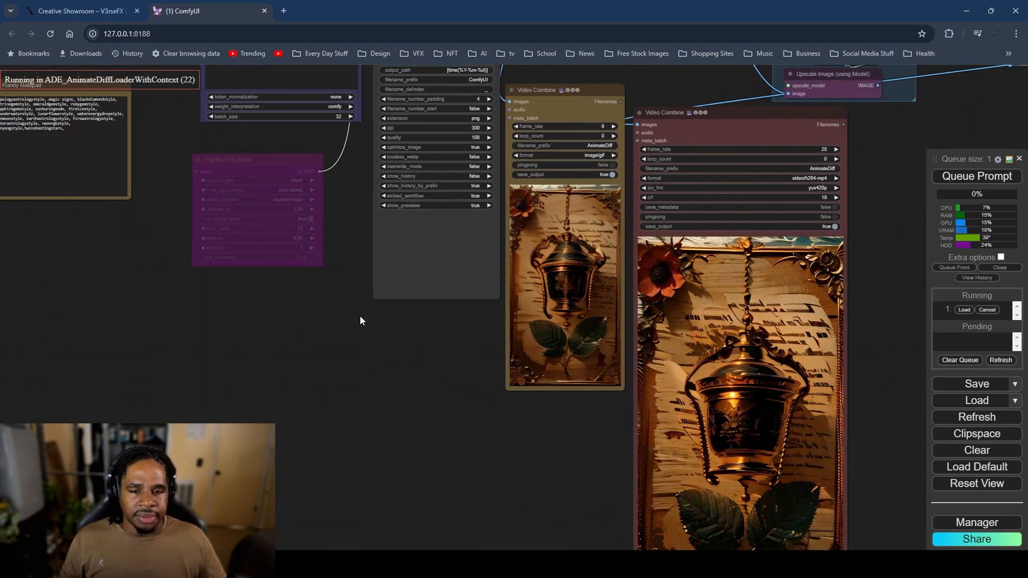
{"action": "scroll", "coordinate": [367, 431], "scroll_direction": "down", "scroll_amount": 2}
{"action": "left_click_drag", "start_coordinate": [288, 349], "coordinate": [371, 354]}
{"action": "scroll", "coordinate": [293, 275], "scroll_direction": "down", "scroll_amount": 1}
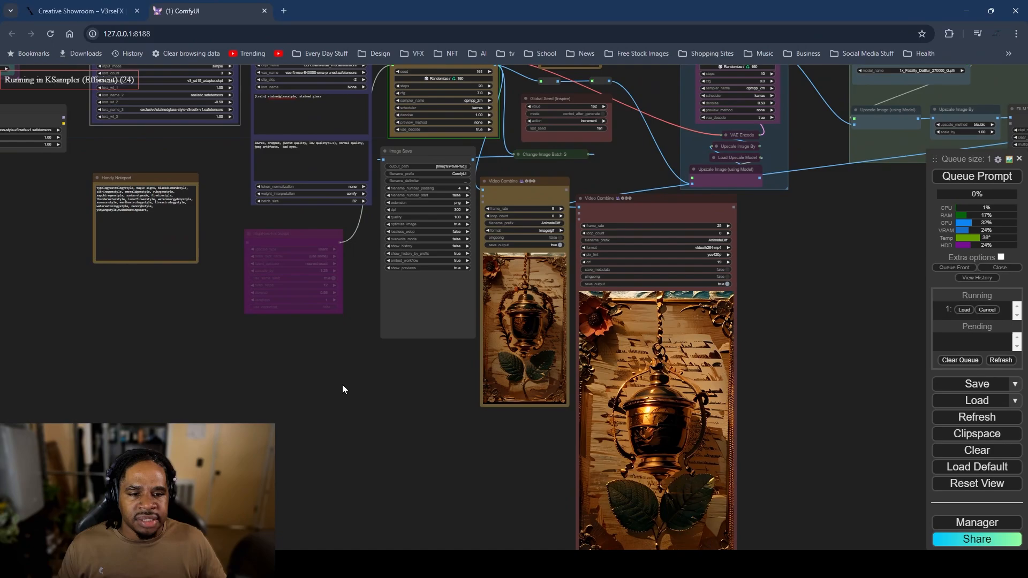
{"action": "scroll", "coordinate": [363, 408], "scroll_direction": "down", "scroll_amount": 2}
{"action": "scroll", "coordinate": [365, 410], "scroll_direction": "up", "scroll_amount": 4}
{"action": "left_click_drag", "start_coordinate": [416, 426], "coordinate": [375, 374]}
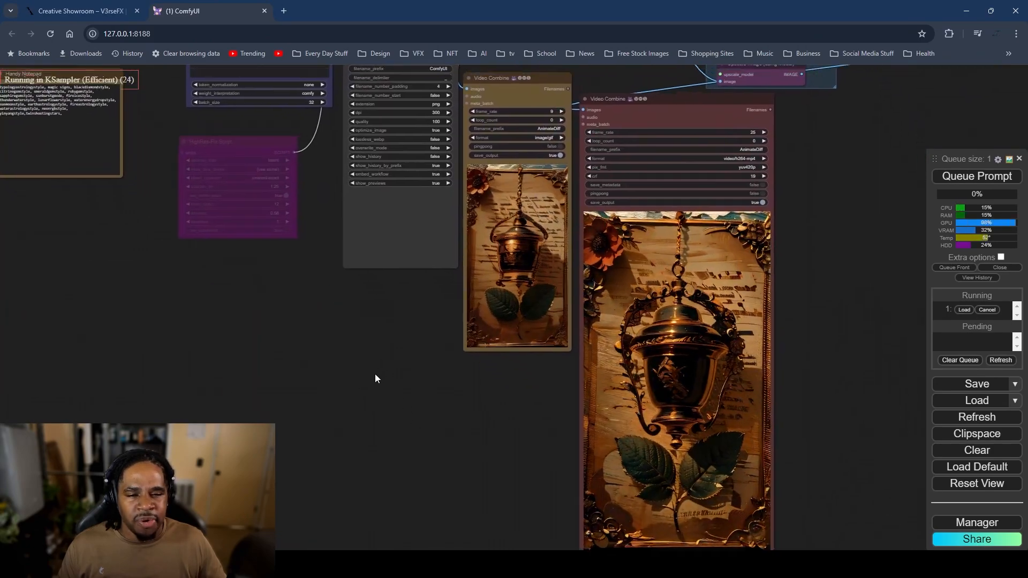
{"action": "scroll", "coordinate": [370, 414], "scroll_direction": "down", "scroll_amount": 3}
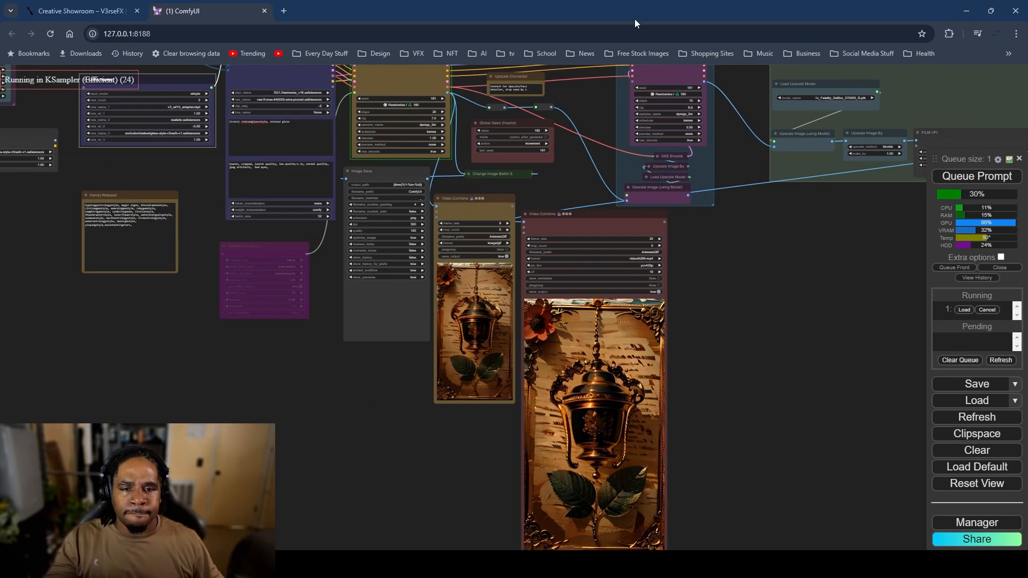
{"action": "scroll", "coordinate": [247, 400], "scroll_direction": "down", "scroll_amount": 4}
{"action": "scroll", "coordinate": [246, 379], "scroll_direction": "up", "scroll_amount": 5}
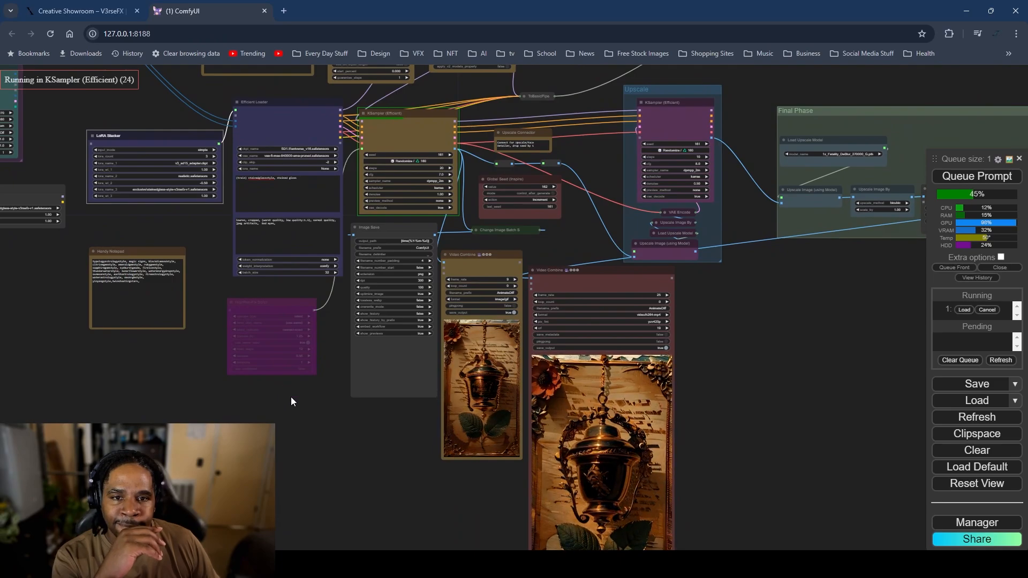
{"action": "scroll", "coordinate": [290, 397], "scroll_direction": "up", "scroll_amount": 1}
{"action": "left_click_drag", "start_coordinate": [294, 399], "coordinate": [248, 406]}
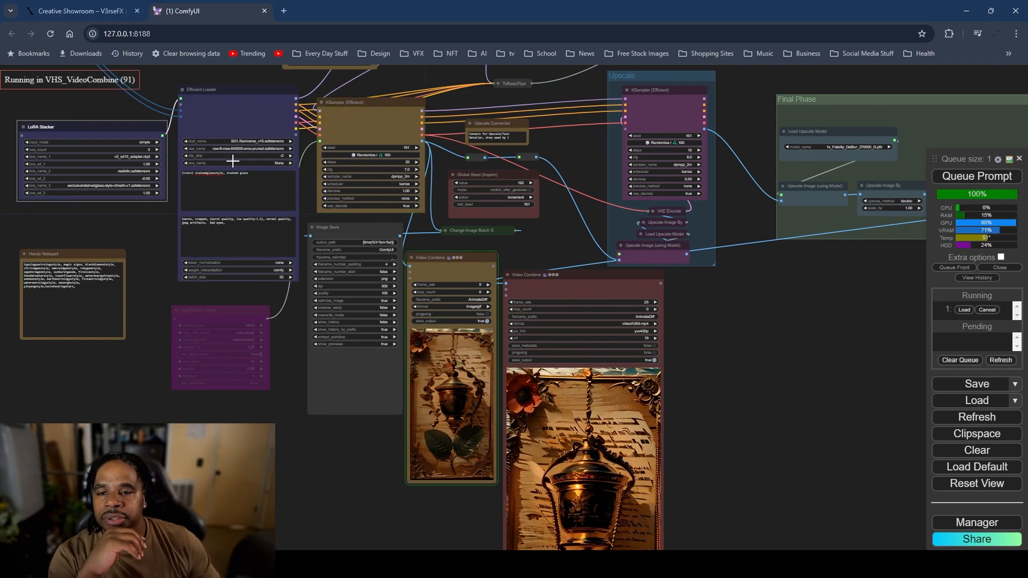
{"action": "left_click_drag", "start_coordinate": [413, 504], "coordinate": [305, 425]}
{"action": "scroll", "coordinate": [232, 395], "scroll_direction": "up", "scroll_amount": 4}
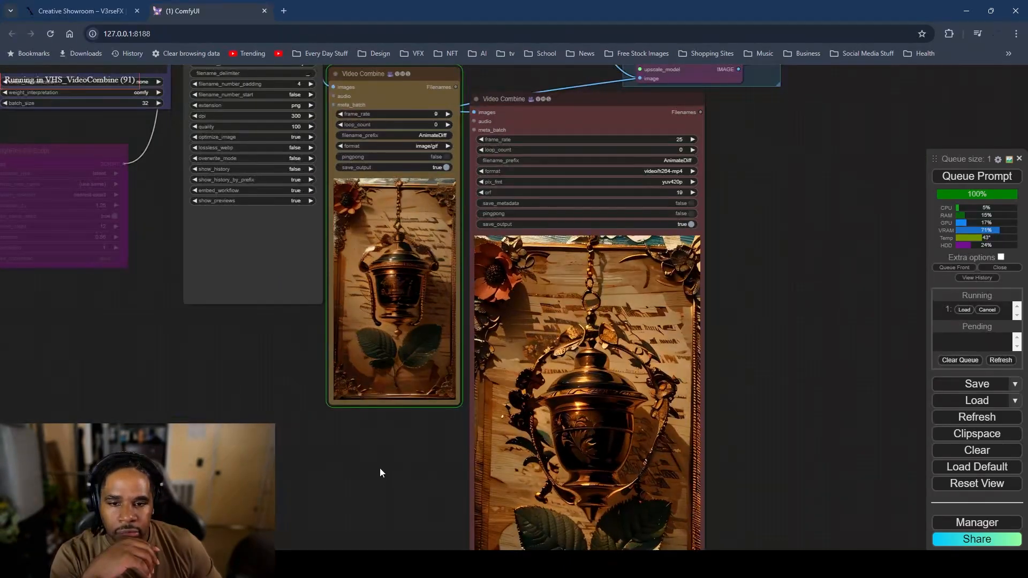
{"action": "left_click_drag", "start_coordinate": [380, 471], "coordinate": [324, 443]}
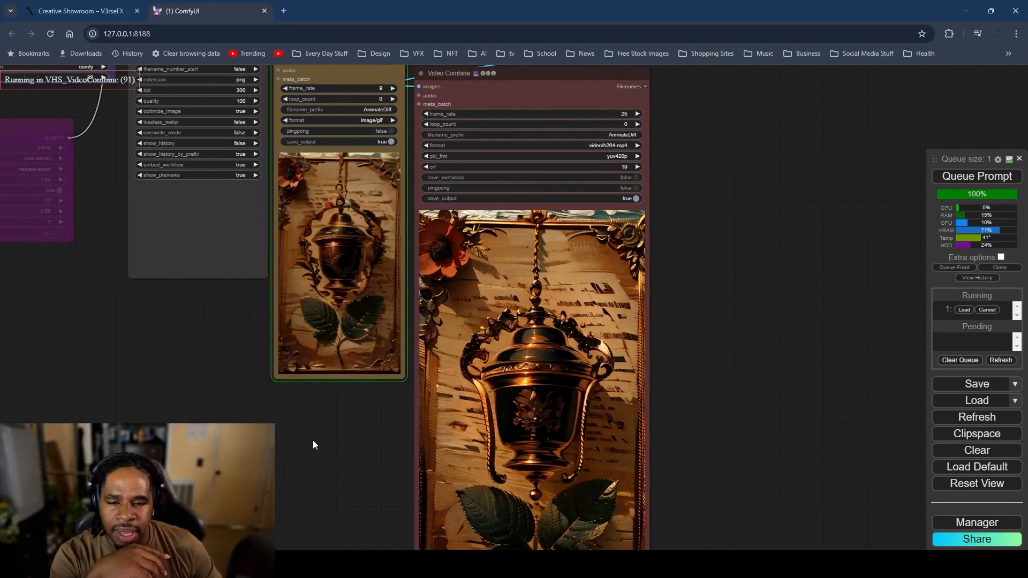
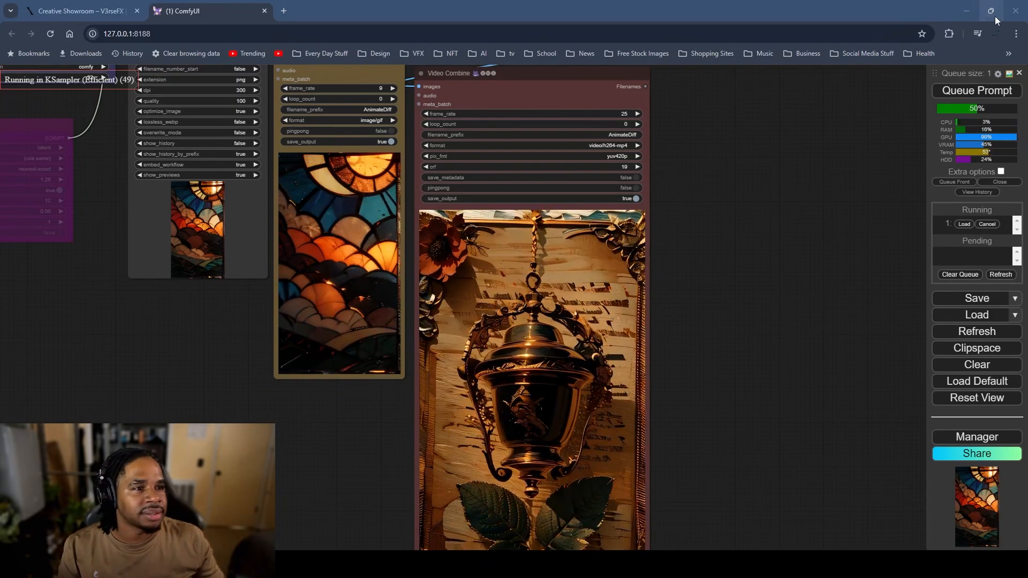
Step: Switch to the image board, place the generated stained glass sun-and-clouds image between the fox and the leafy portrait, and return to ComfyUI
{"action": "left_click", "coordinate": [963, 11]}
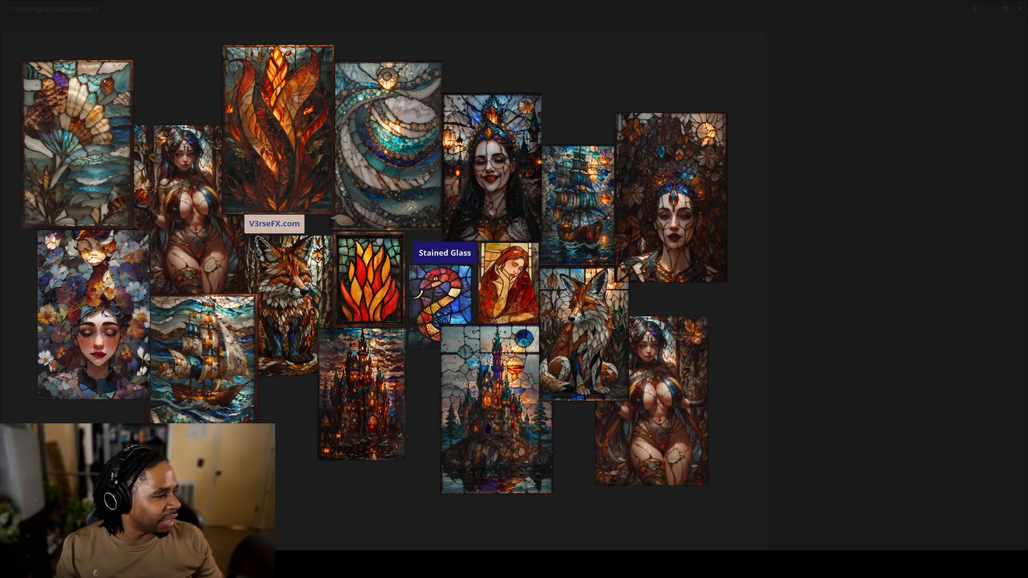
{"action": "left_click_drag", "start_coordinate": [554, 295], "coordinate": [777, 341]}
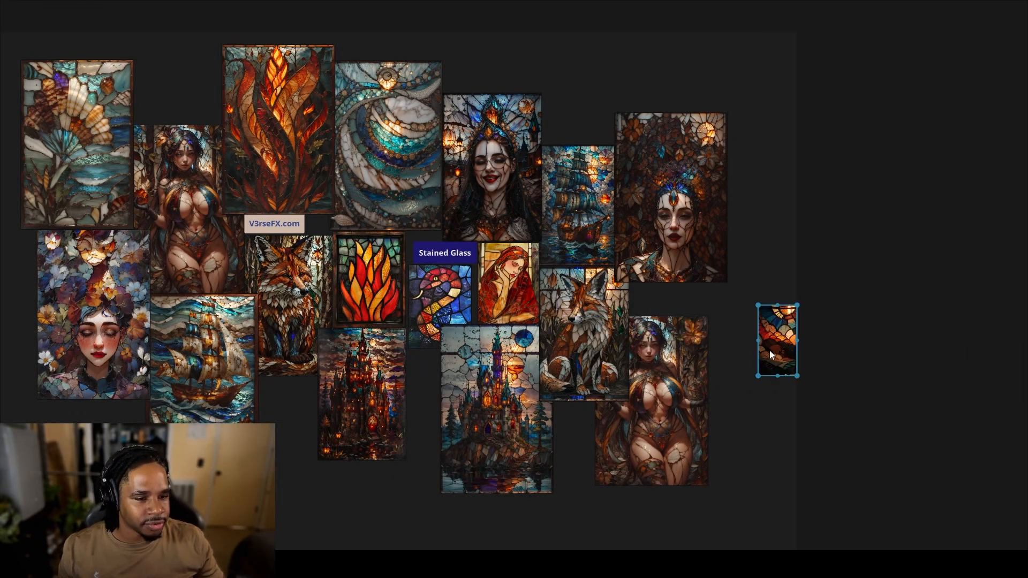
{"action": "key", "text": "Delete"}
{"action": "left_click_drag", "start_coordinate": [1010, 351], "coordinate": [759, 287]}
{"action": "left_click_drag", "start_coordinate": [778, 321], "coordinate": [673, 334]}
{"action": "left_click_drag", "start_coordinate": [653, 297], "coordinate": [650, 291]}
{"action": "left_click", "coordinate": [819, 319]}
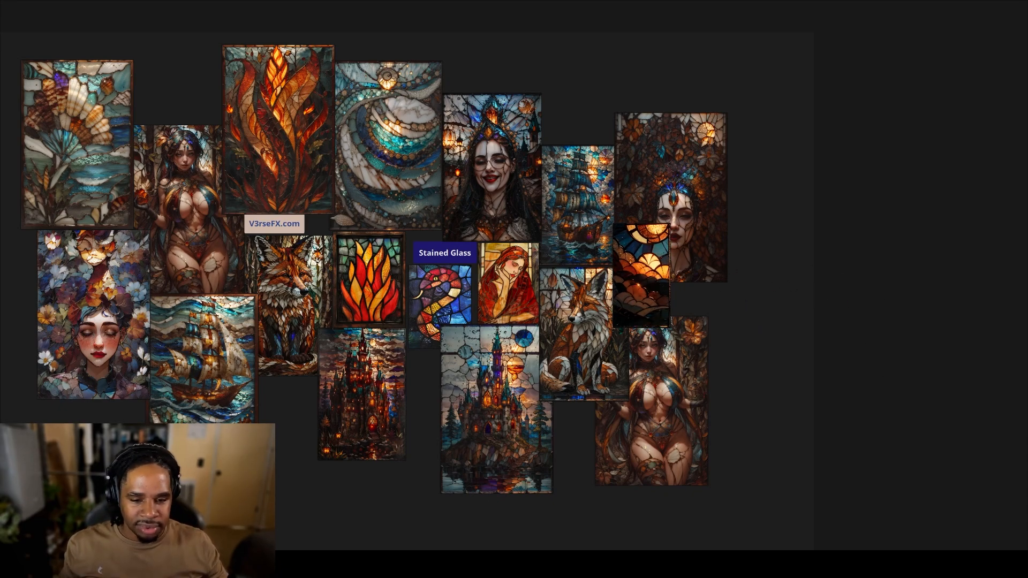
{"action": "mouse_move", "coordinate": [504, 562]}
{"action": "left_click", "coordinate": [503, 506]}
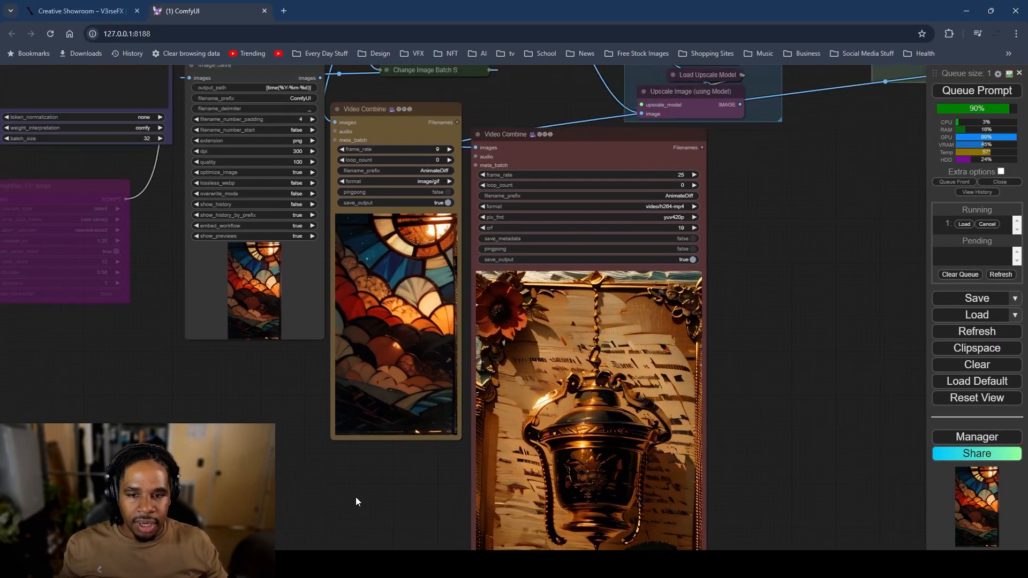
Step: Change the Efficient Loader's positive prompt to "(((train))) stainedglassstyle, stained glass" and queue another prompt
{"action": "left_click_drag", "start_coordinate": [355, 497], "coordinate": [445, 562]}
{"action": "left_click_drag", "start_coordinate": [252, 369], "coordinate": [500, 544]}
{"action": "left_click_drag", "start_coordinate": [310, 345], "coordinate": [203, 124]}
{"action": "scroll", "coordinate": [310, 346], "scroll_direction": "down", "scroll_amount": 3}
{"action": "scroll", "coordinate": [300, 358], "scroll_direction": "up", "scroll_amount": 4}
{"action": "left_click_drag", "start_coordinate": [204, 133], "coordinate": [205, 141]}
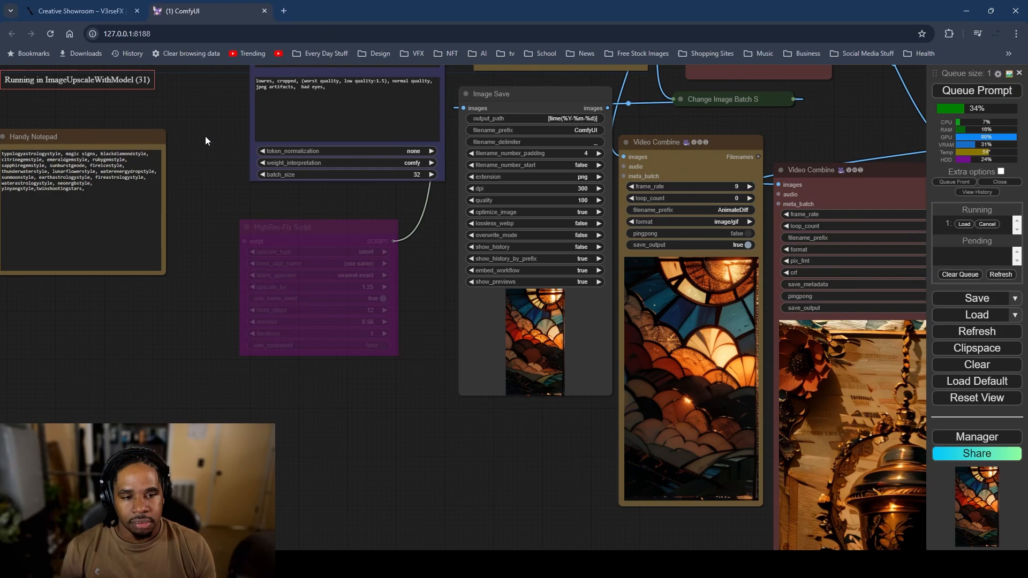
{"action": "left_click_drag", "start_coordinate": [219, 122], "coordinate": [230, 341]}
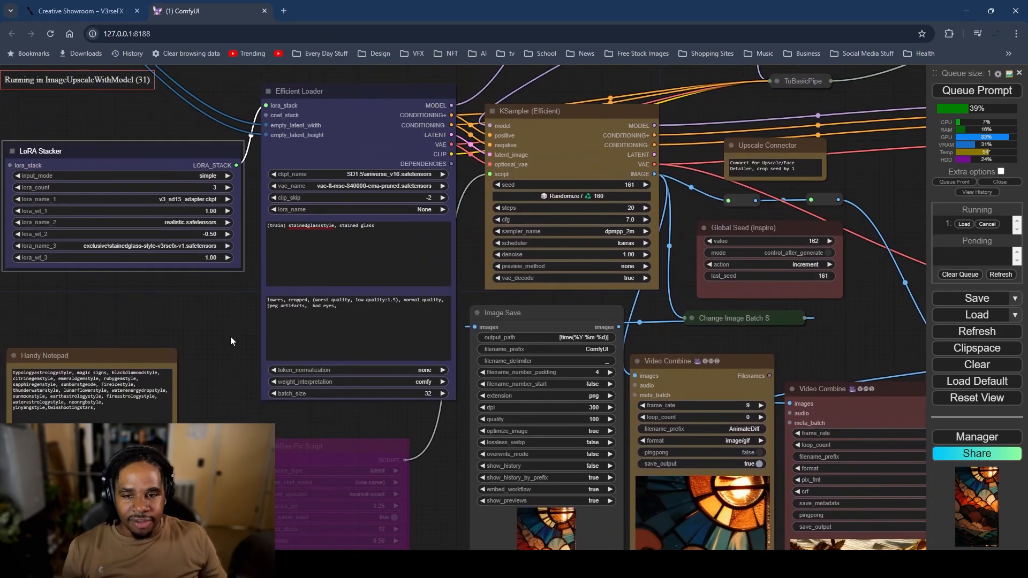
{"action": "scroll", "coordinate": [250, 256], "scroll_direction": "up", "scroll_amount": 3}
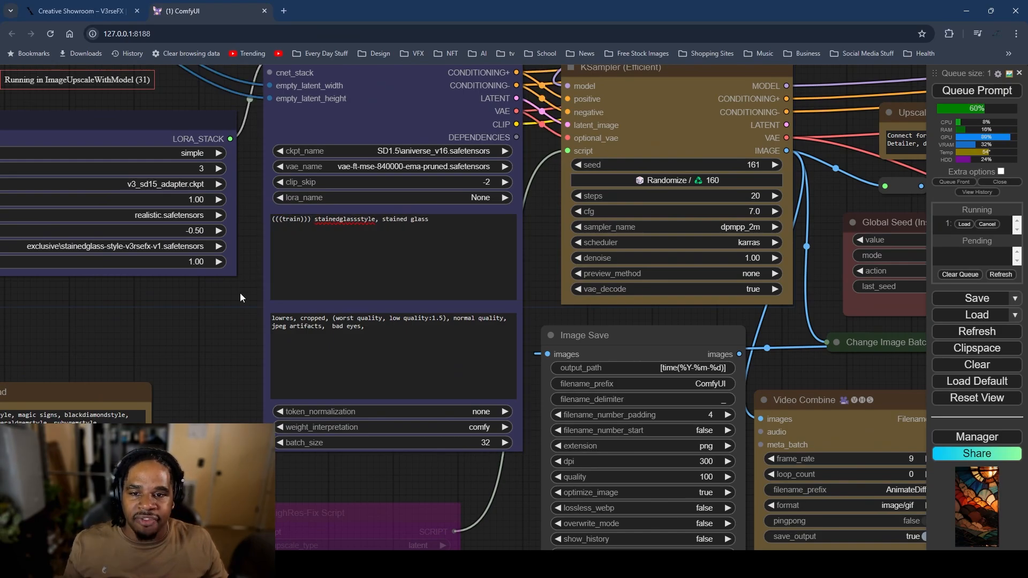
{"action": "scroll", "coordinate": [240, 294], "scroll_direction": "down", "scroll_amount": 10}
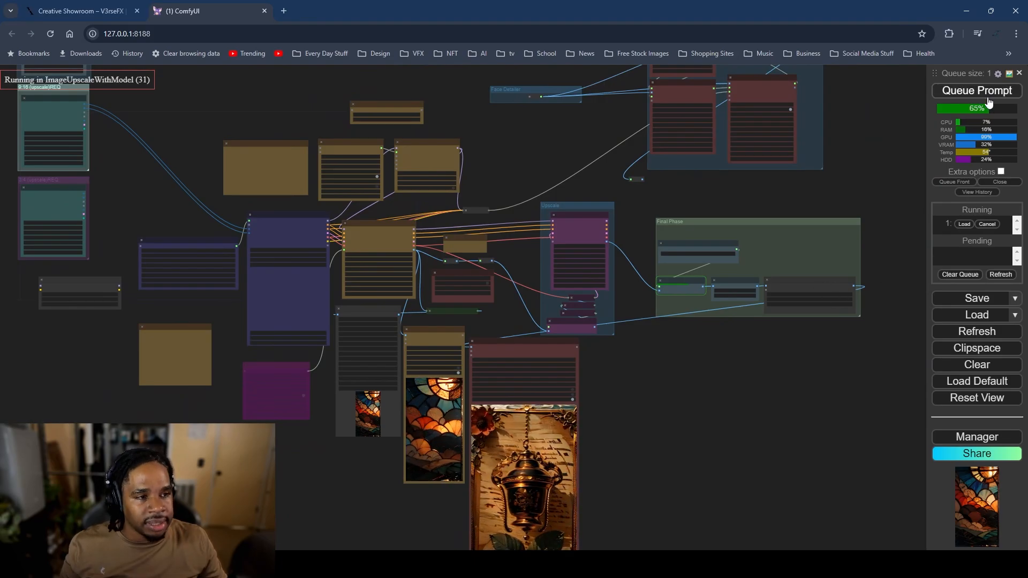
Step: Examine the stained glass preview and the final Video Combine output while the running prompt is processed
{"action": "scroll", "coordinate": [461, 316], "scroll_direction": "up", "scroll_amount": 6}
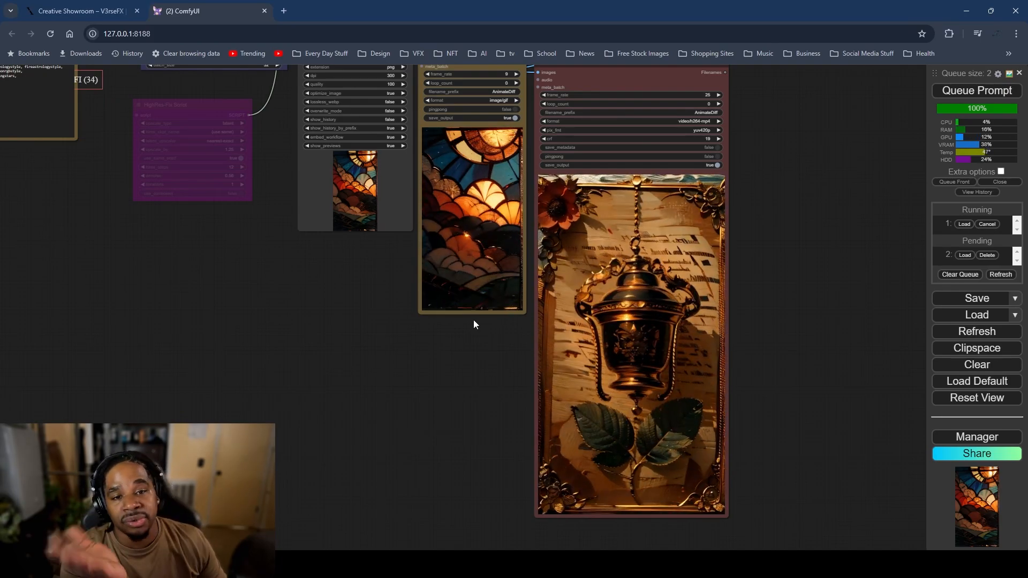
{"action": "scroll", "coordinate": [451, 345], "scroll_direction": "down", "scroll_amount": 2}
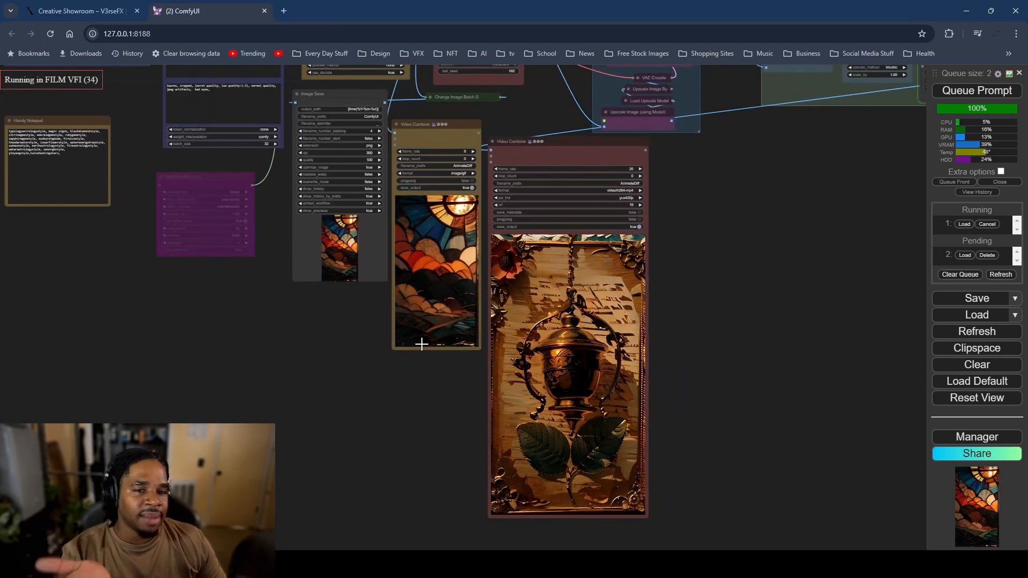
{"action": "scroll", "coordinate": [434, 278], "scroll_direction": "up", "scroll_amount": 5}
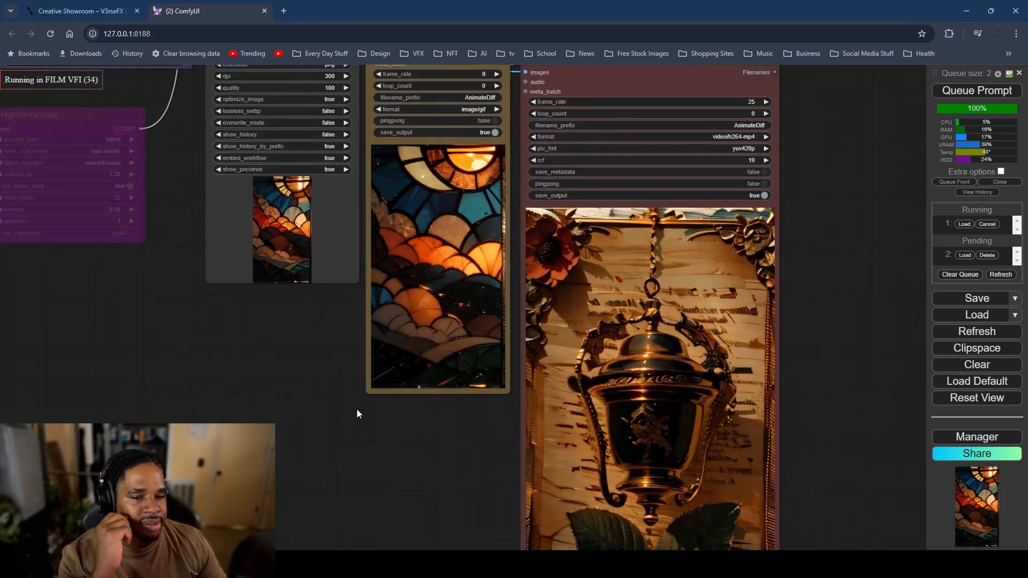
{"action": "scroll", "coordinate": [358, 406], "scroll_direction": "down", "scroll_amount": 3}
{"action": "left_click_drag", "start_coordinate": [357, 399], "coordinate": [213, 423]}
{"action": "scroll", "coordinate": [718, 331], "scroll_direction": "down", "scroll_amount": 5}
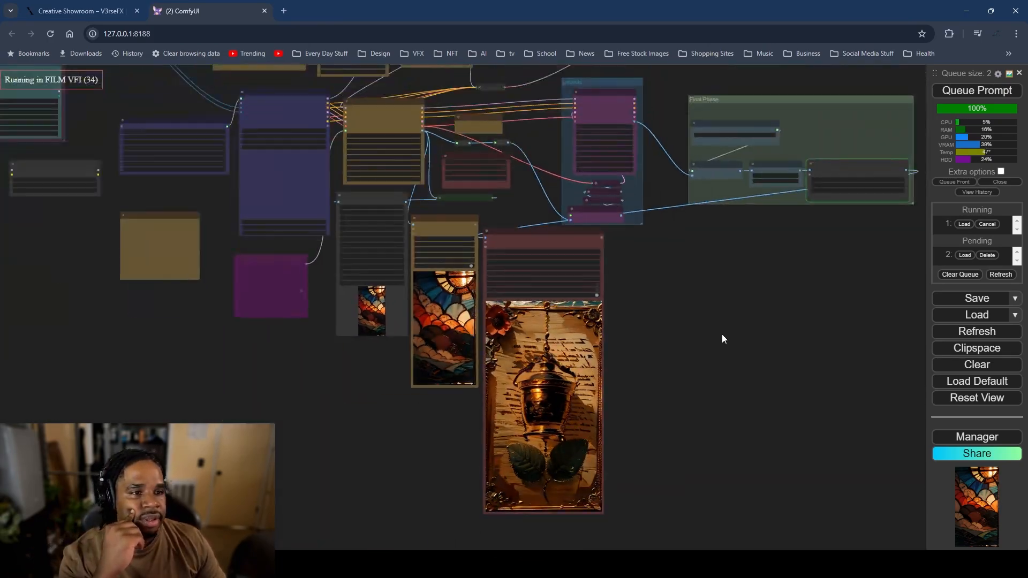
{"action": "scroll", "coordinate": [722, 335], "scroll_direction": "up", "scroll_amount": 5}
{"action": "scroll", "coordinate": [365, 381], "scroll_direction": "down", "scroll_amount": 5}
{"action": "scroll", "coordinate": [537, 298], "scroll_direction": "up", "scroll_amount": 5}
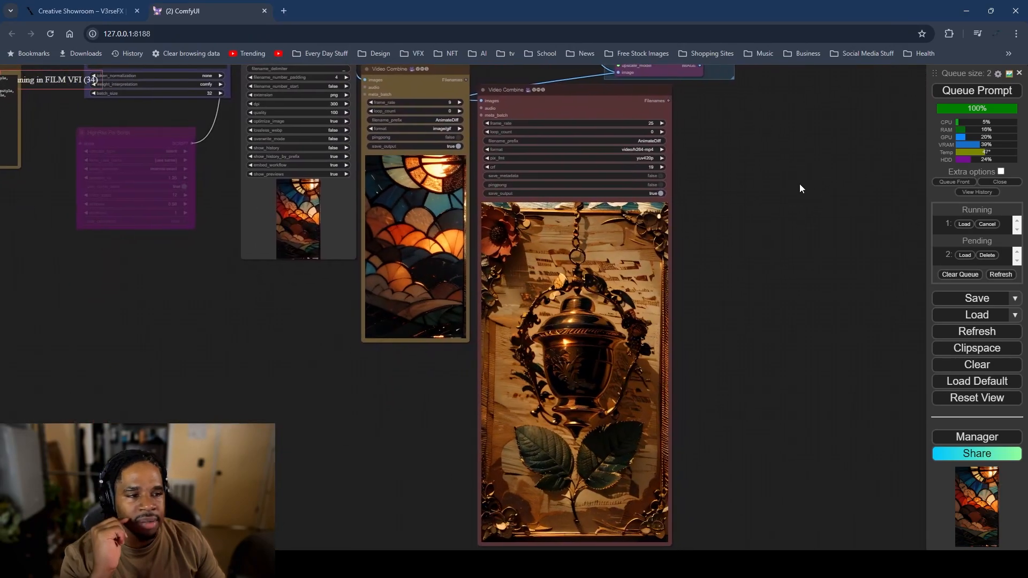
{"action": "left_click_drag", "start_coordinate": [703, 328], "coordinate": [642, 265]}
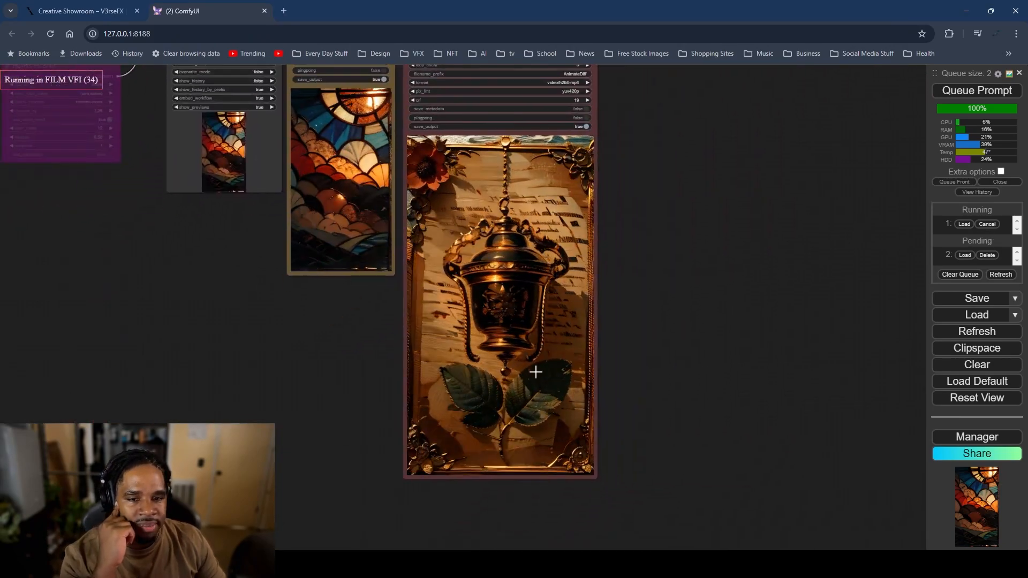
Step: Examine the stained glass previews in the Image Save and both Video Combine nodes while the queued prompts run
{"action": "scroll", "coordinate": [535, 370], "scroll_direction": "up", "scroll_amount": 3}
{"action": "scroll", "coordinate": [688, 378], "scroll_direction": "down", "scroll_amount": 3}
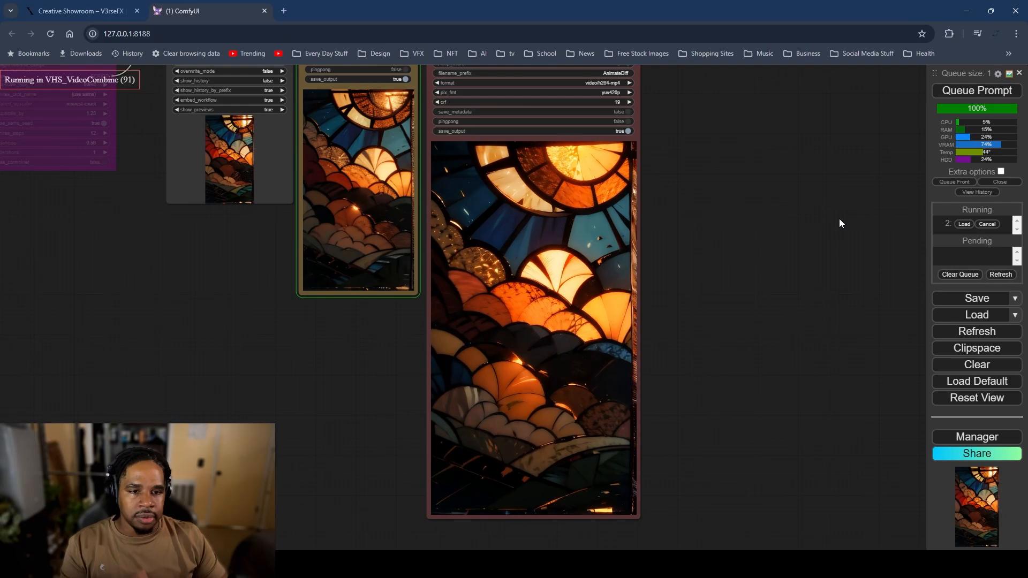
{"action": "left_click_drag", "start_coordinate": [839, 218], "coordinate": [778, 329]}
{"action": "scroll", "coordinate": [381, 381], "scroll_direction": "up", "scroll_amount": 3}
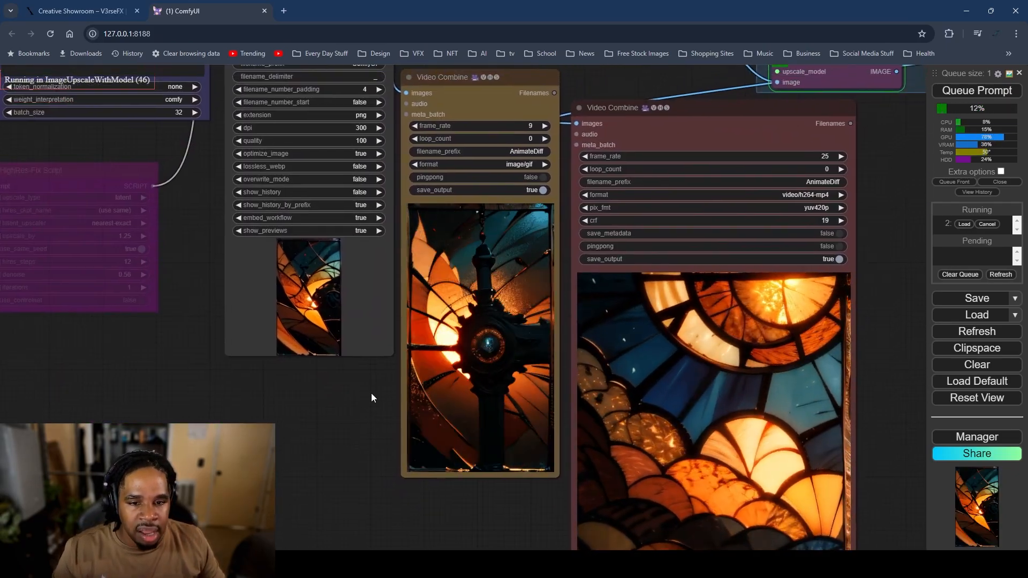
{"action": "scroll", "coordinate": [371, 393], "scroll_direction": "up", "scroll_amount": 2}
{"action": "left_click_drag", "start_coordinate": [401, 396], "coordinate": [367, 403]}
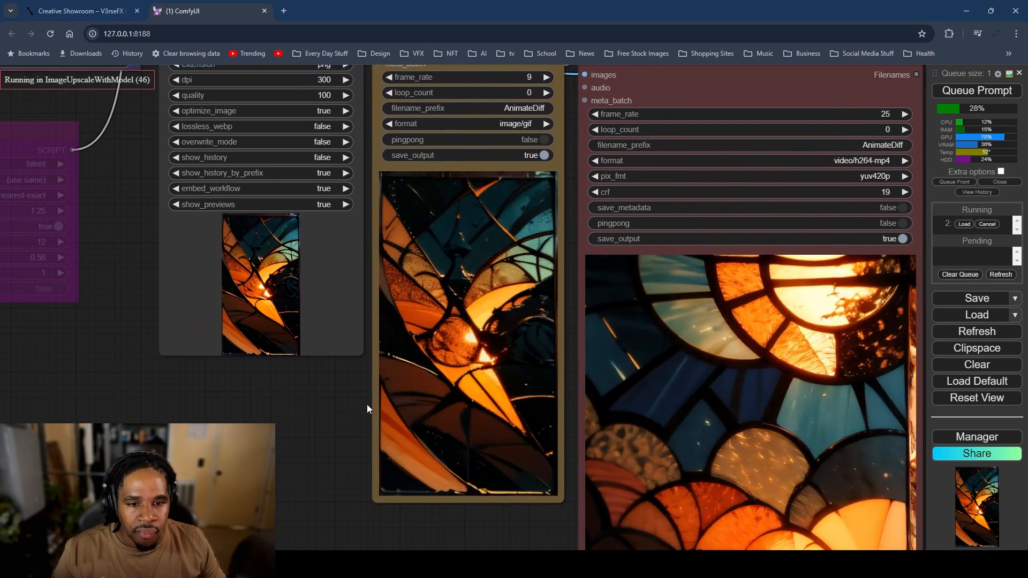
{"action": "scroll", "coordinate": [367, 404], "scroll_direction": "down", "scroll_amount": 2}
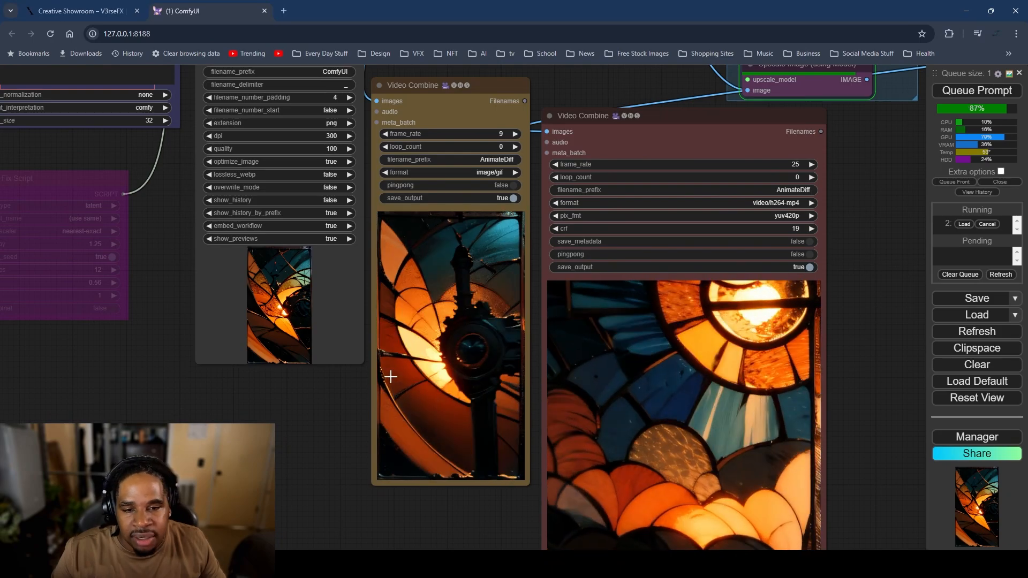
{"action": "left_click_drag", "start_coordinate": [353, 393], "coordinate": [355, 458]}
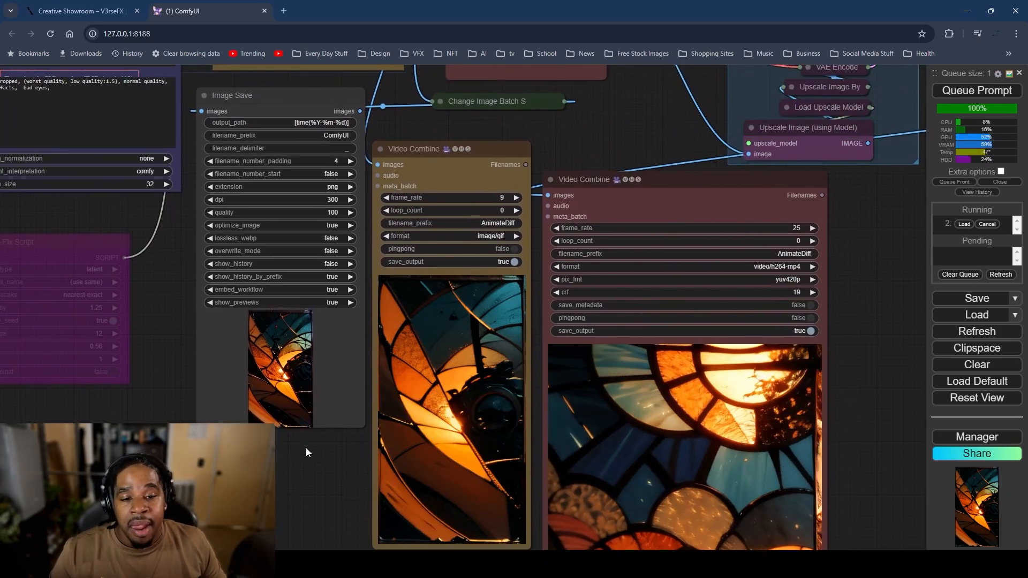
{"action": "left_click_drag", "start_coordinate": [307, 448], "coordinate": [308, 401]}
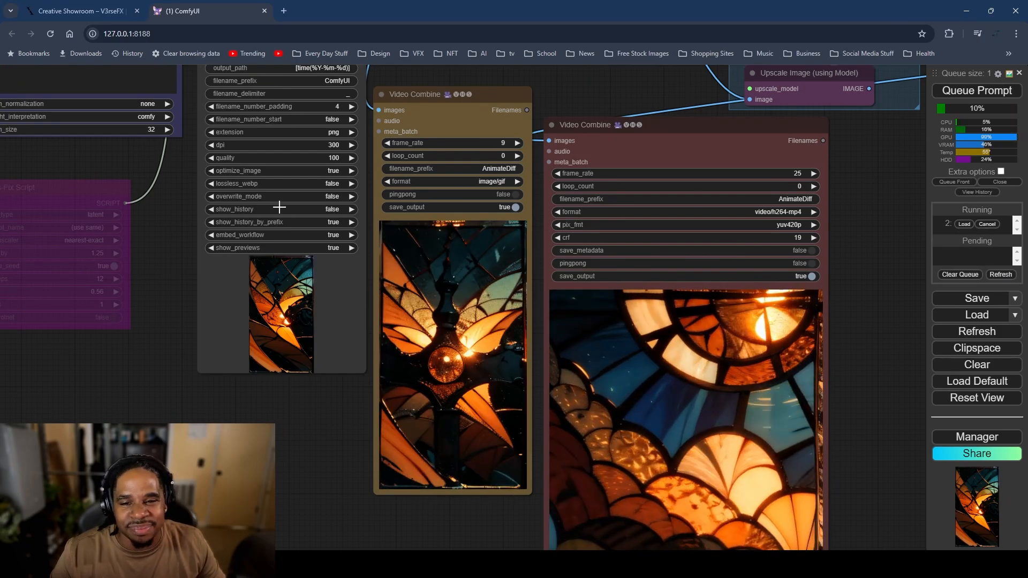
Step: Extend the Efficient Loader's positive prompt to "(((train))) stainedglassstyle, stained glass, train station" and queue it
{"action": "left_click_drag", "start_coordinate": [178, 209], "coordinate": [342, 310]}
{"action": "left_click_drag", "start_coordinate": [220, 203], "coordinate": [283, 302]}
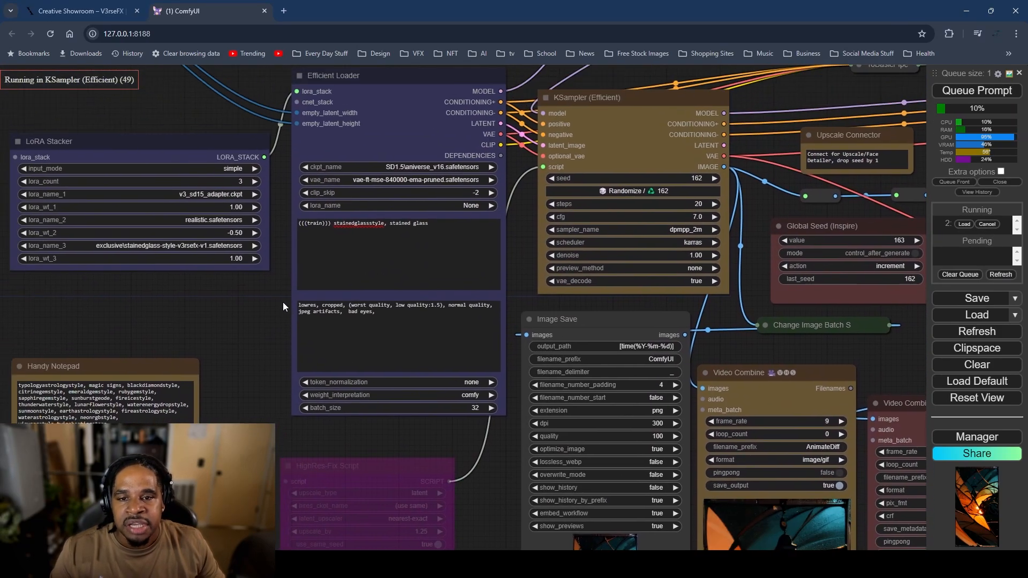
{"action": "scroll", "coordinate": [286, 294], "scroll_direction": "up", "scroll_amount": 5}
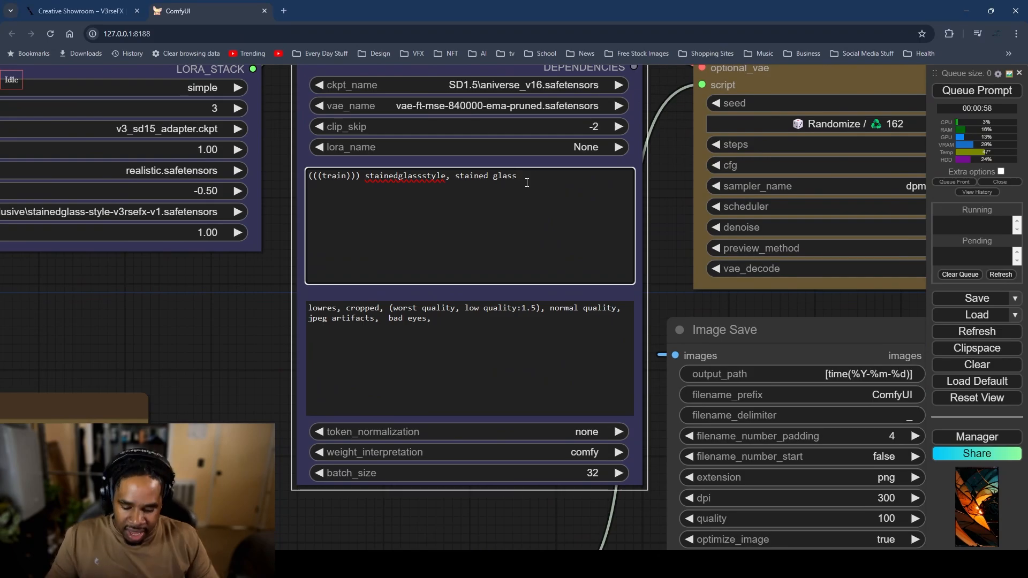
{"action": "type", "text": "train"}
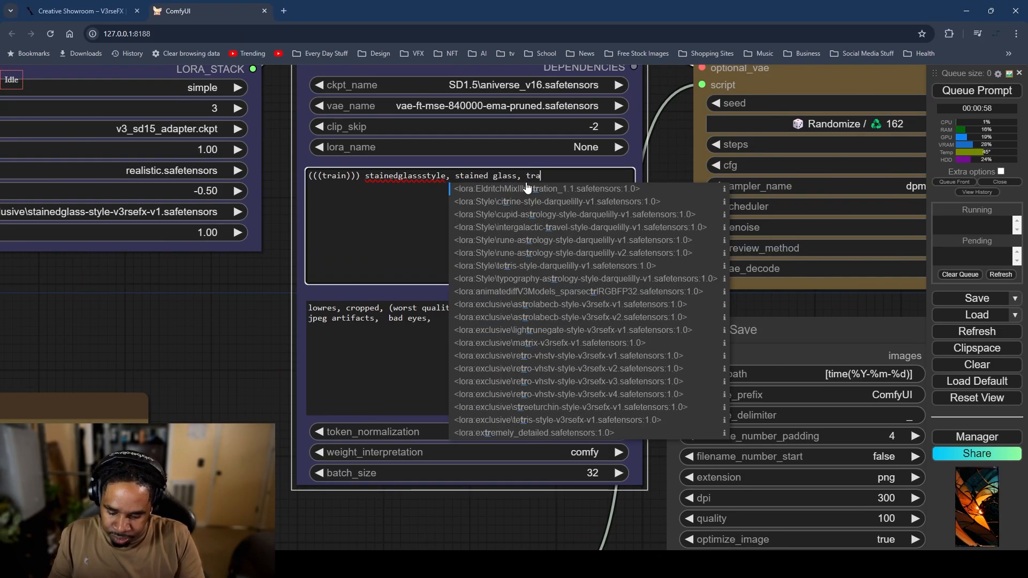
{"action": "type", "text": " station"}
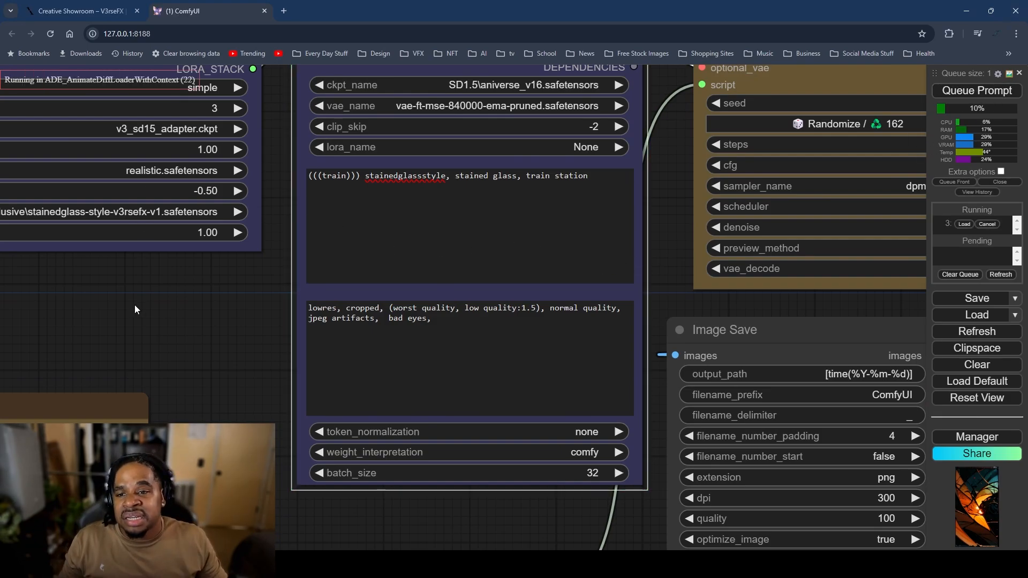
Step: Set the LoRA Stacker's third LoRA to exclusive\stainedglass-style-v3rsefx-v2.safetensors
{"action": "left_click_drag", "start_coordinate": [135, 309], "coordinate": [279, 313]}
{"action": "left_click", "coordinate": [244, 217]}
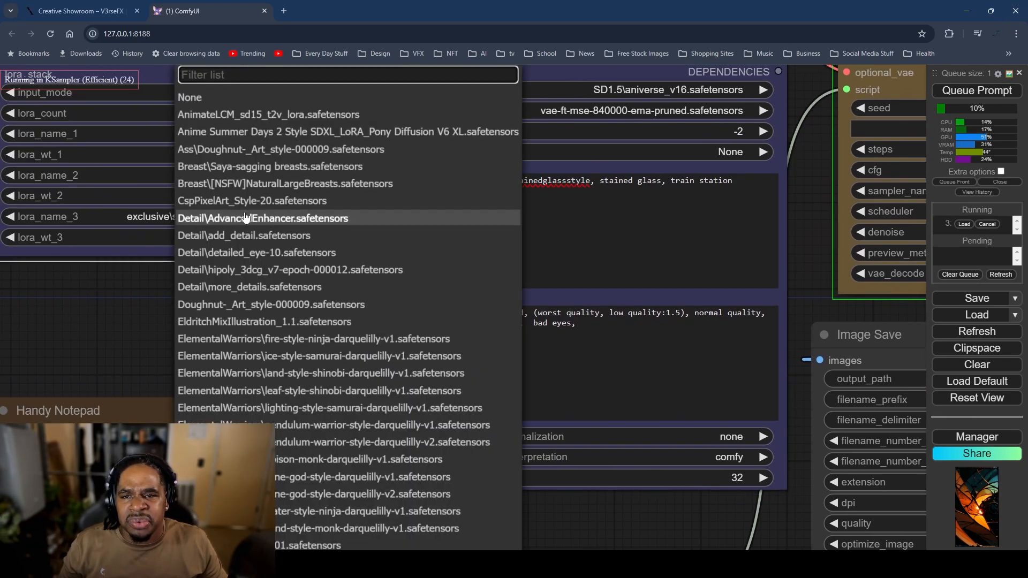
{"action": "type", "text": "stain"}
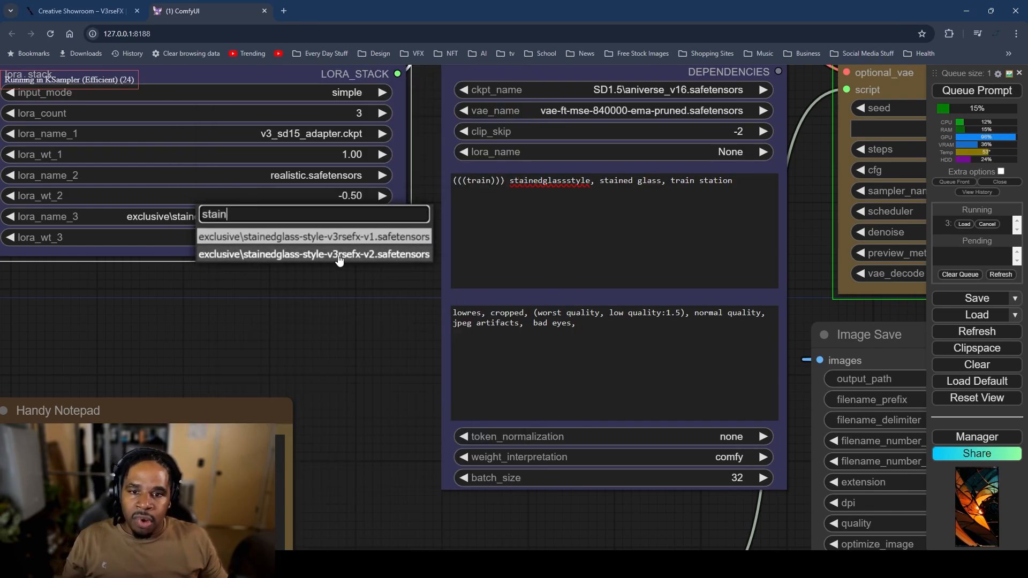
{"action": "left_click", "coordinate": [338, 256]}
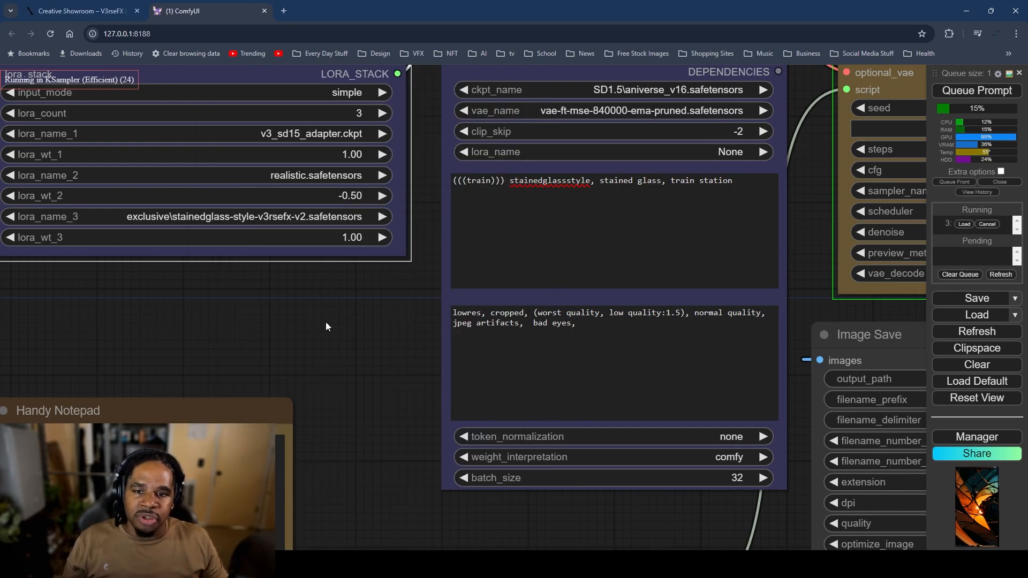
{"action": "left_click", "coordinate": [326, 322]}
Step: Follow the train station generation and examine the image preview and both Video Combine outputs
{"action": "scroll", "coordinate": [342, 325], "scroll_direction": "down", "scroll_amount": 5}
{"action": "left_click_drag", "start_coordinate": [473, 441], "coordinate": [143, 239]}
{"action": "scroll", "coordinate": [248, 346], "scroll_direction": "down", "scroll_amount": 2}
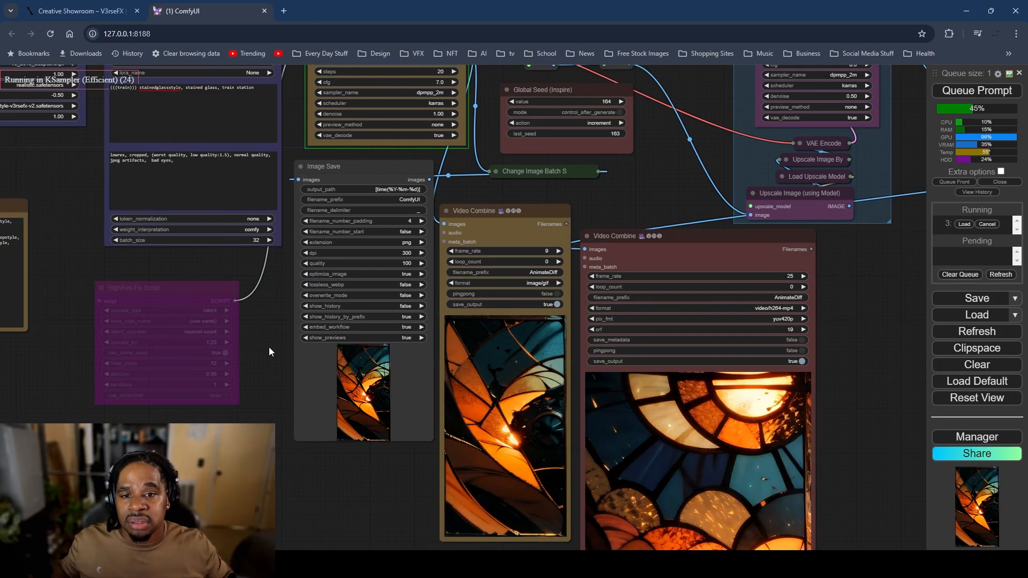
{"action": "left_click_drag", "start_coordinate": [300, 154], "coordinate": [265, 29]}
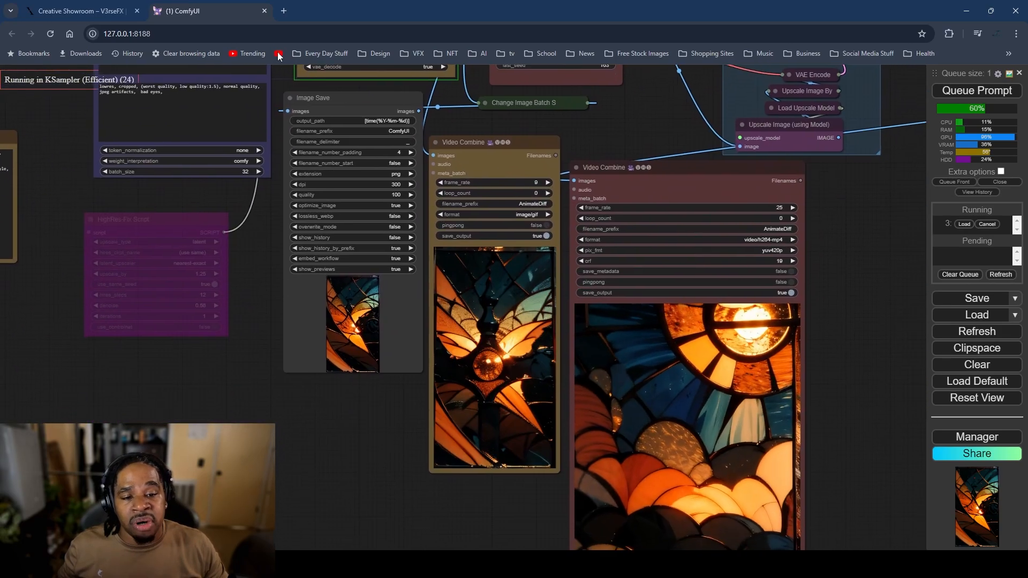
{"action": "scroll", "coordinate": [337, 408], "scroll_direction": "down", "scroll_amount": 5}
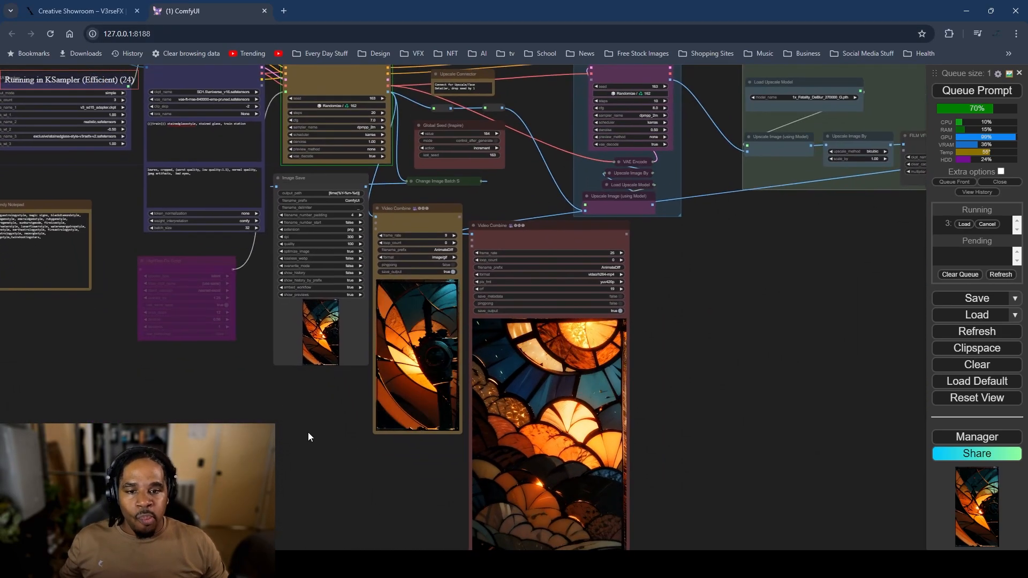
{"action": "left_click_drag", "start_coordinate": [309, 432], "coordinate": [323, 353]}
{"action": "scroll", "coordinate": [319, 371], "scroll_direction": "up", "scroll_amount": 2}
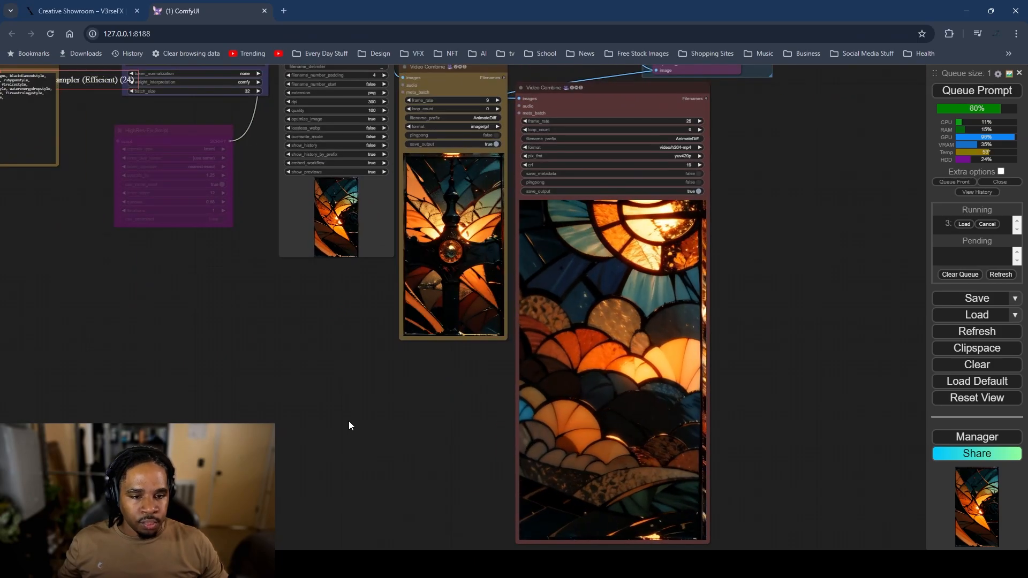
{"action": "left_click_drag", "start_coordinate": [387, 433], "coordinate": [346, 415]}
{"action": "left_click_drag", "start_coordinate": [289, 257], "coordinate": [271, 423]}
{"action": "scroll", "coordinate": [322, 407], "scroll_direction": "up", "scroll_amount": 3}
{"action": "left_click_drag", "start_coordinate": [328, 397], "coordinate": [292, 419]}
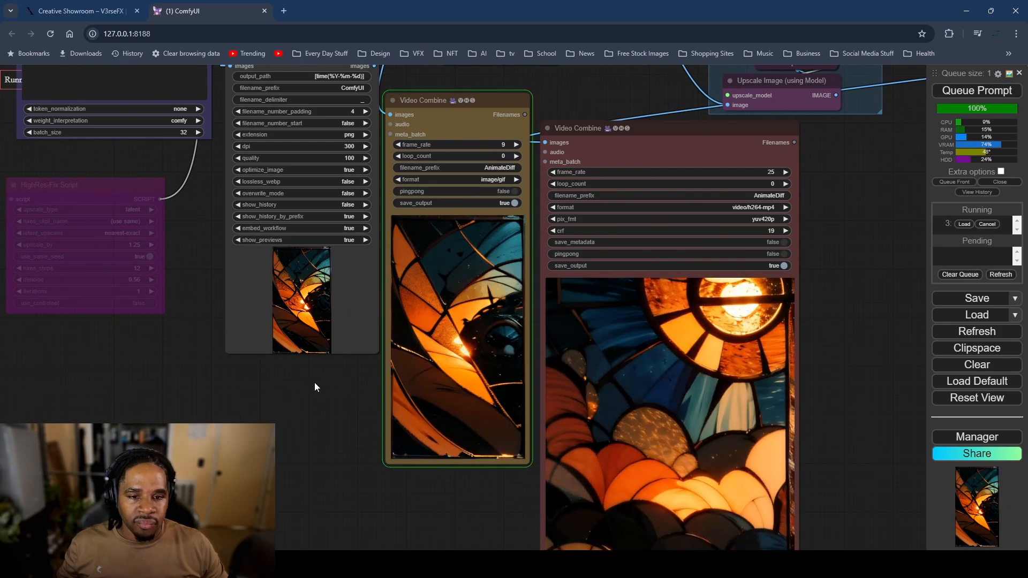
{"action": "scroll", "coordinate": [316, 407], "scroll_direction": "up", "scroll_amount": 3}
{"action": "left_click_drag", "start_coordinate": [331, 387], "coordinate": [323, 406]}
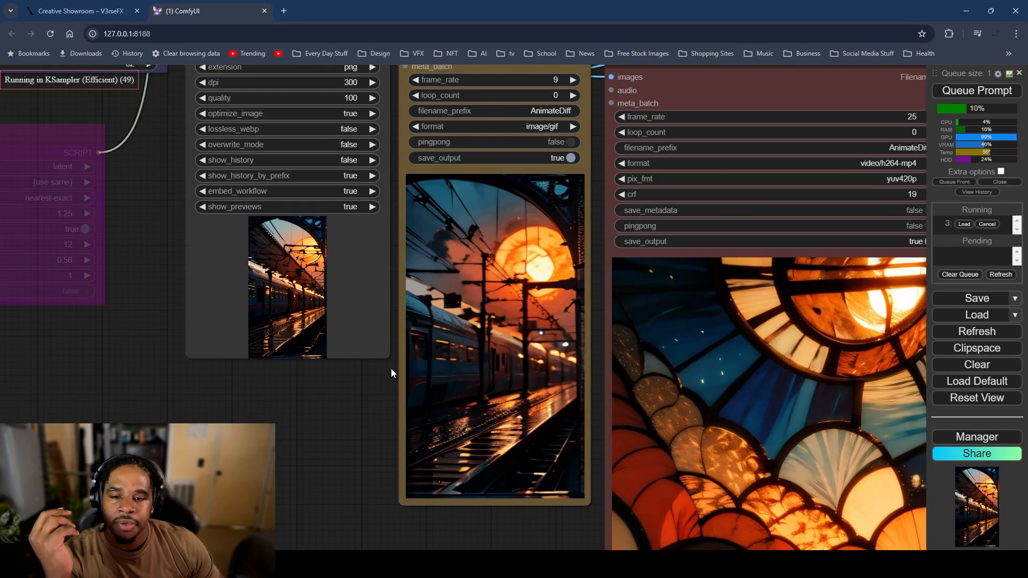
Step: Enlarge the Image Save node's preview and compare its train station image with the Video Combine animation
{"action": "left_click_drag", "start_coordinate": [381, 355], "coordinate": [374, 514]}
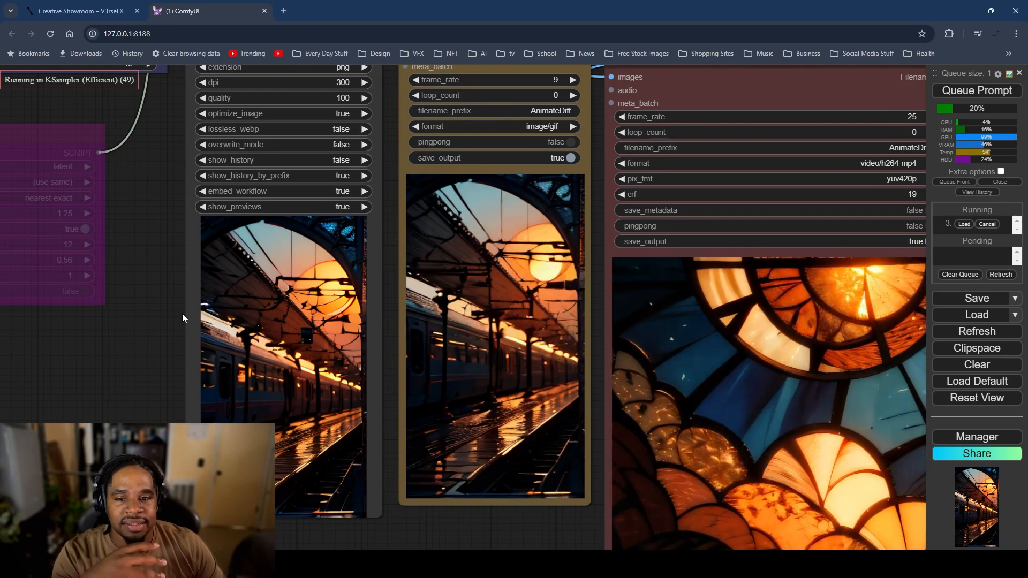
{"action": "scroll", "coordinate": [152, 369], "scroll_direction": "up", "scroll_amount": 2}
{"action": "scroll", "coordinate": [159, 366], "scroll_direction": "up", "scroll_amount": 1}
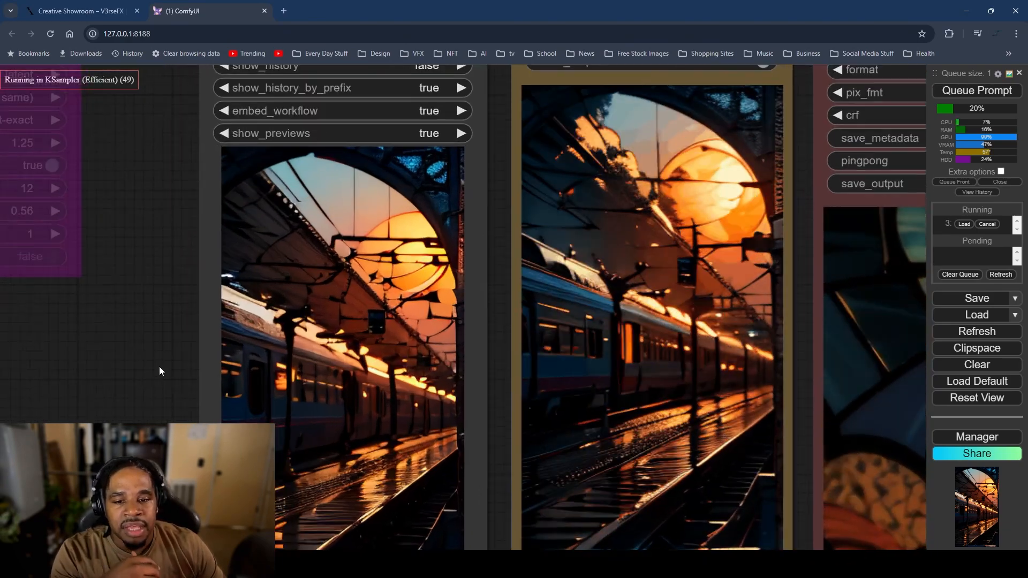
{"action": "left_click_drag", "start_coordinate": [159, 367], "coordinate": [168, 311]}
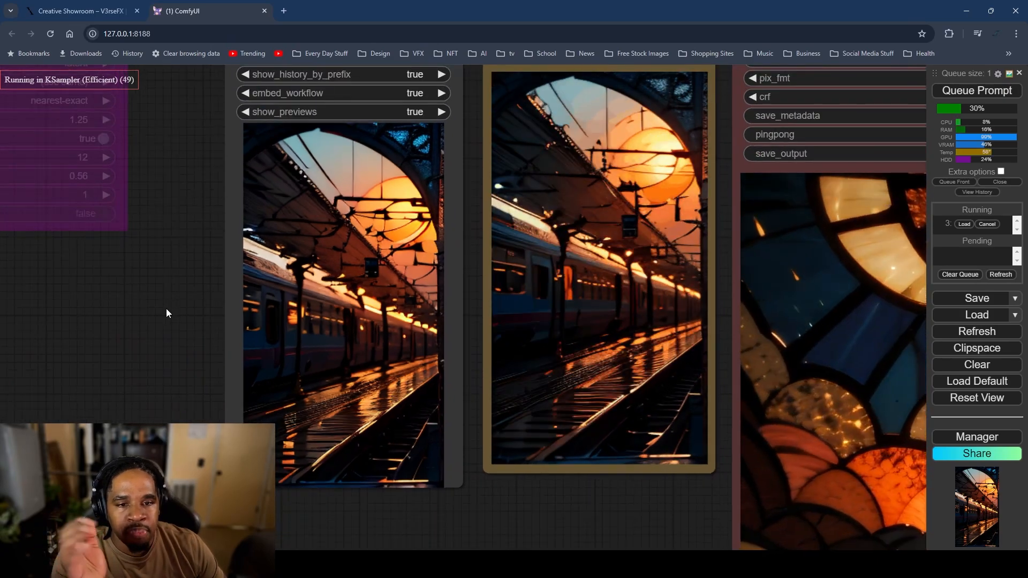
{"action": "scroll", "coordinate": [160, 332], "scroll_direction": "down", "scroll_amount": 5}
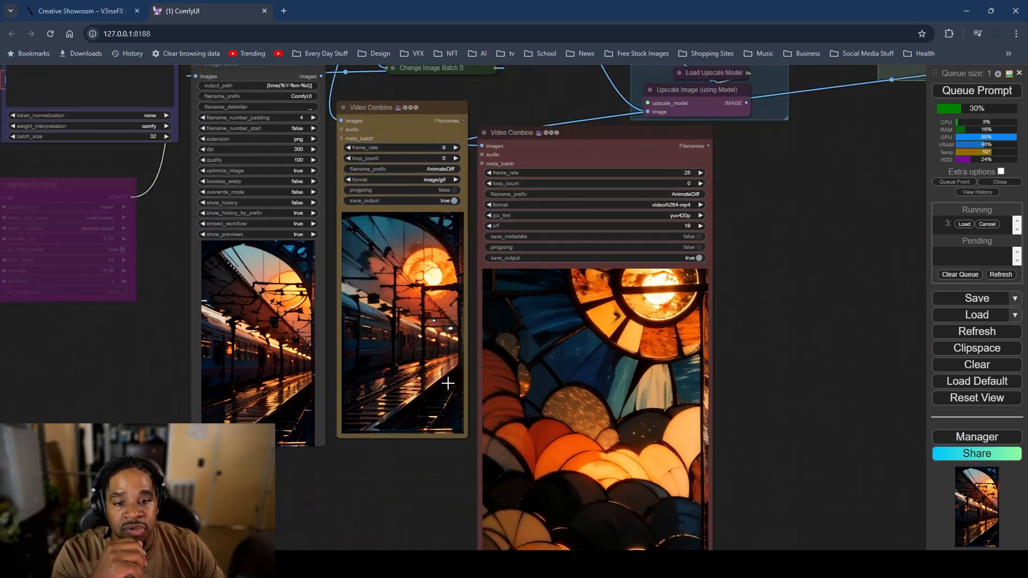
{"action": "scroll", "coordinate": [383, 322], "scroll_direction": "up", "scroll_amount": 4}
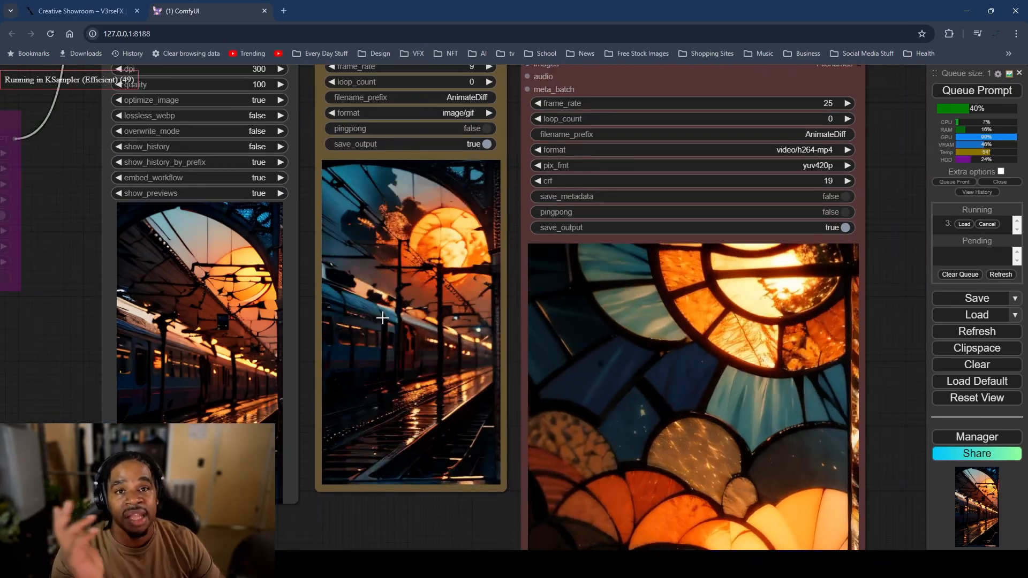
Step: Examine the train image and video previews, then the sampler settings and positive prompt in the Efficient Loader
{"action": "left_click_drag", "start_coordinate": [56, 371], "coordinate": [256, 395]}
{"action": "scroll", "coordinate": [256, 395], "scroll_direction": "up", "scroll_amount": 4}
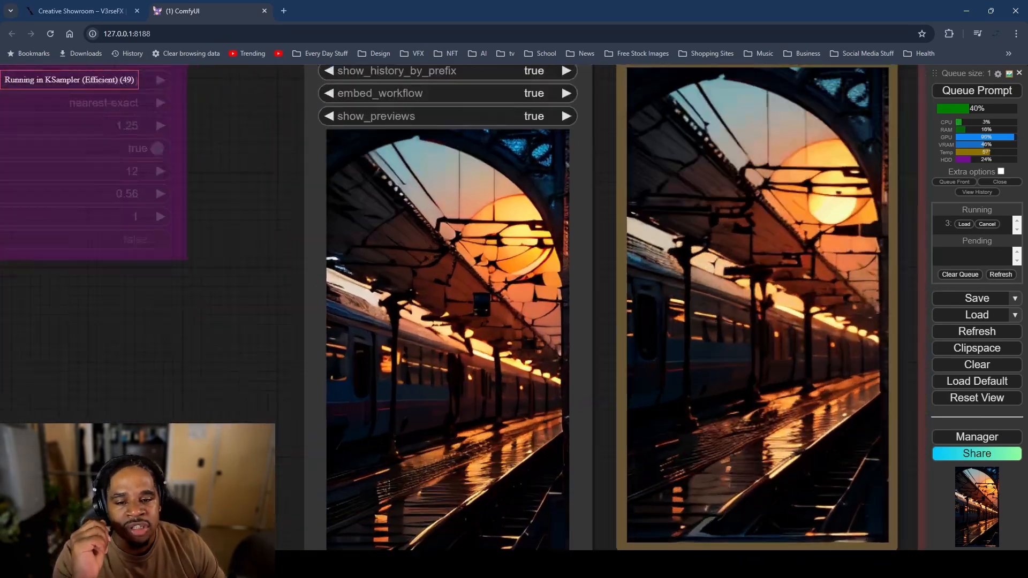
{"action": "scroll", "coordinate": [264, 259], "scroll_direction": "down", "scroll_amount": 8}
{"action": "scroll", "coordinate": [254, 211], "scroll_direction": "down", "scroll_amount": 5}
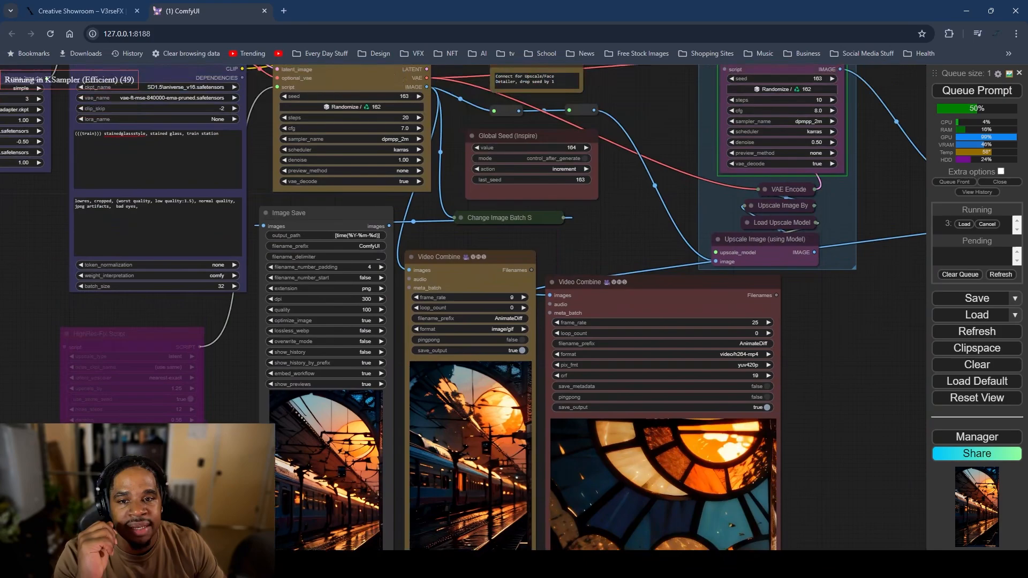
{"action": "scroll", "coordinate": [320, 354], "scroll_direction": "up", "scroll_amount": 5}
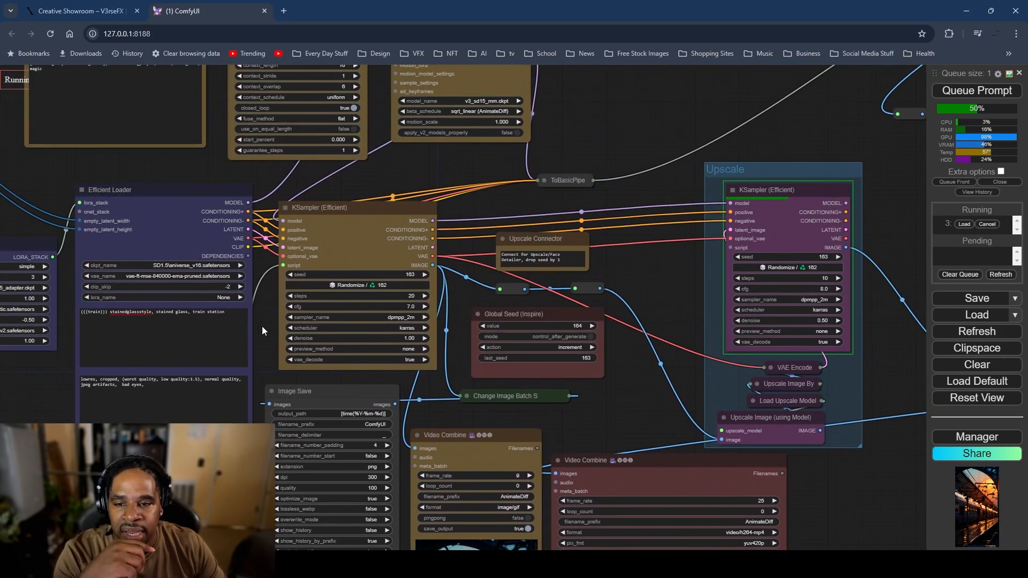
{"action": "left_click_drag", "start_coordinate": [262, 330], "coordinate": [362, 310]}
{"action": "scroll", "coordinate": [168, 348], "scroll_direction": "up", "scroll_amount": 2}
{"action": "scroll", "coordinate": [220, 286], "scroll_direction": "up", "scroll_amount": 2}
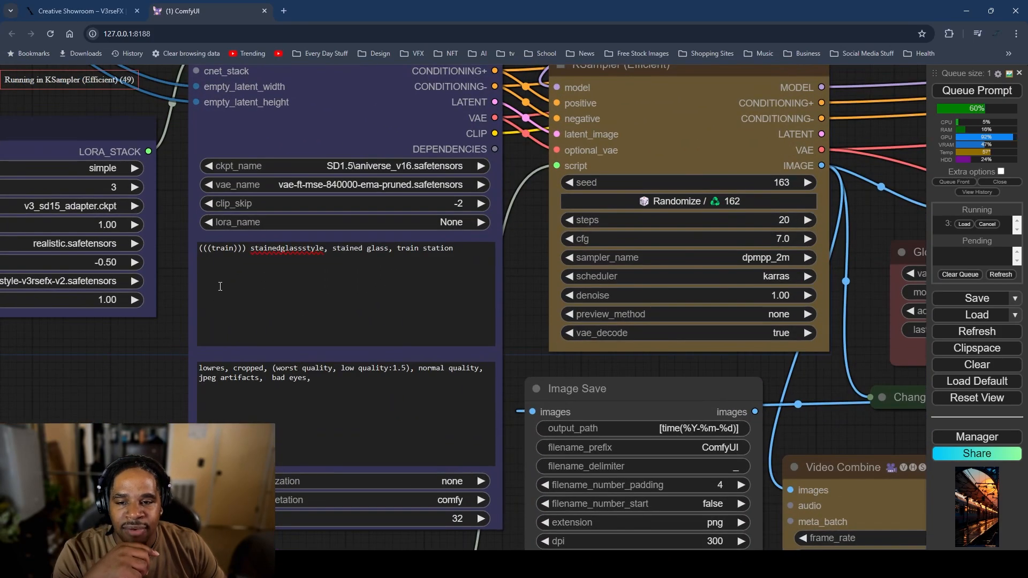
Step: Cancel the running generation and queue the prompt again
{"action": "scroll", "coordinate": [512, 387], "scroll_direction": "down", "scroll_amount": 9}
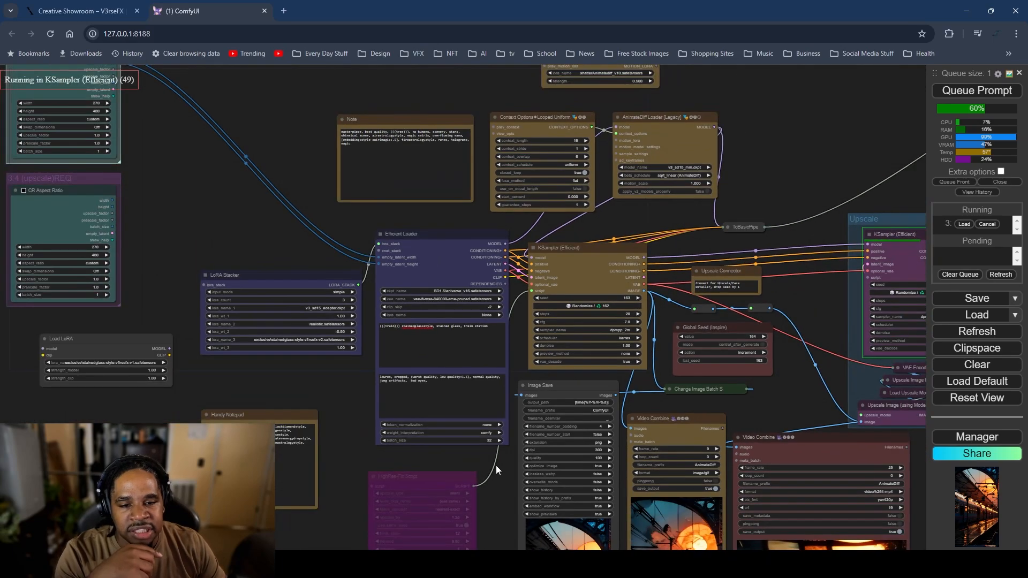
{"action": "left_click_drag", "start_coordinate": [496, 464], "coordinate": [310, 214]}
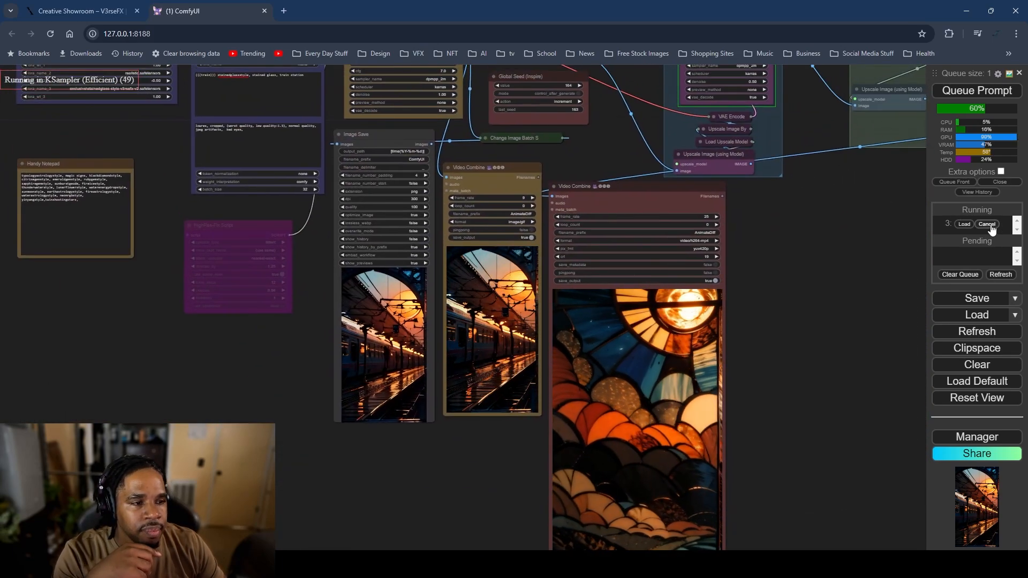
{"action": "left_click", "coordinate": [981, 92]}
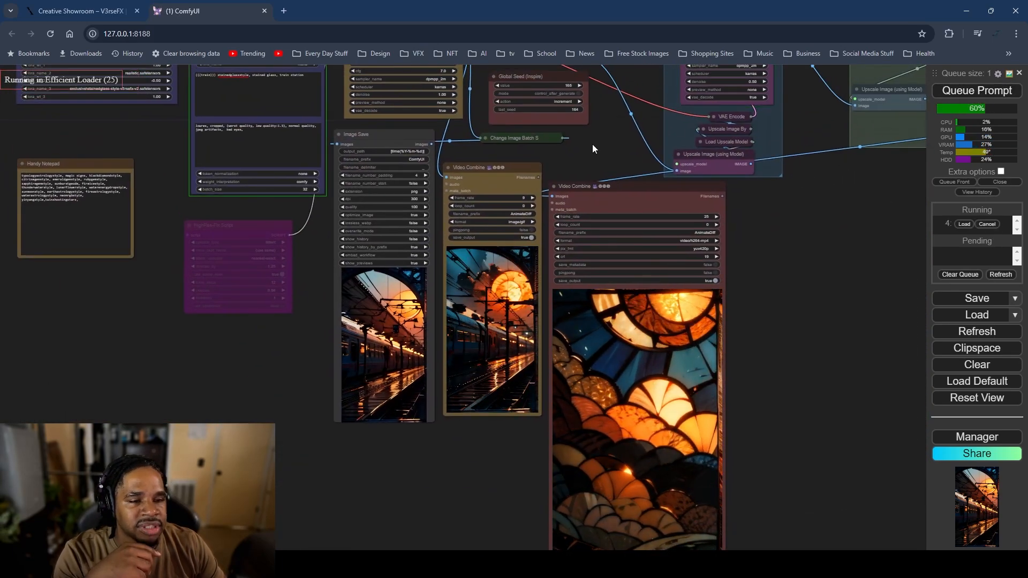
Step: Inspect the Image Save preview and the GIF and MP4 Video Combine previews up close
{"action": "left_click_drag", "start_coordinate": [303, 372], "coordinate": [220, 339]}
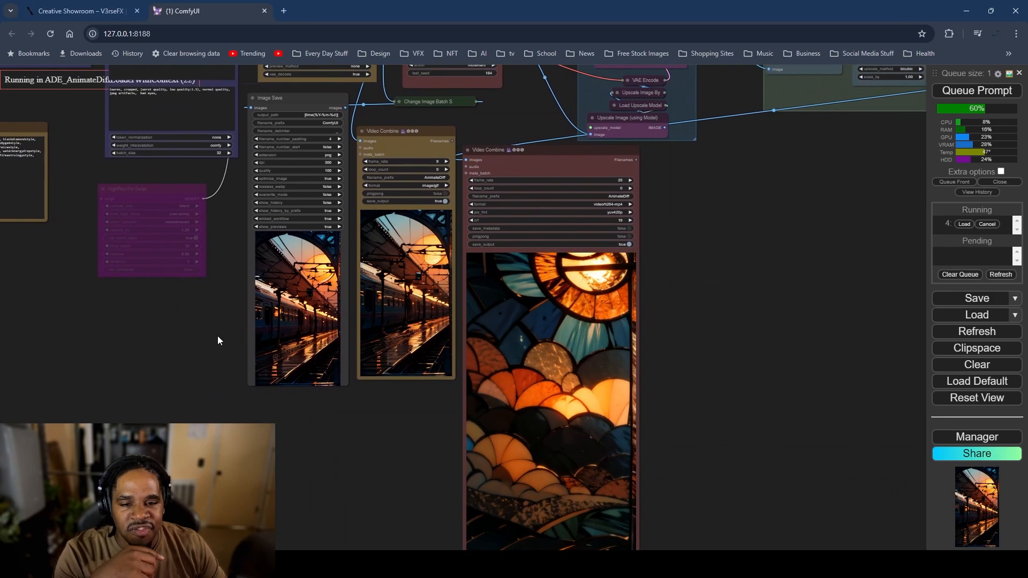
{"action": "scroll", "coordinate": [287, 395], "scroll_direction": "up", "scroll_amount": 3}
{"action": "scroll", "coordinate": [408, 365], "scroll_direction": "up", "scroll_amount": 3}
{"action": "left_click_drag", "start_coordinate": [429, 386], "coordinate": [492, 500]}
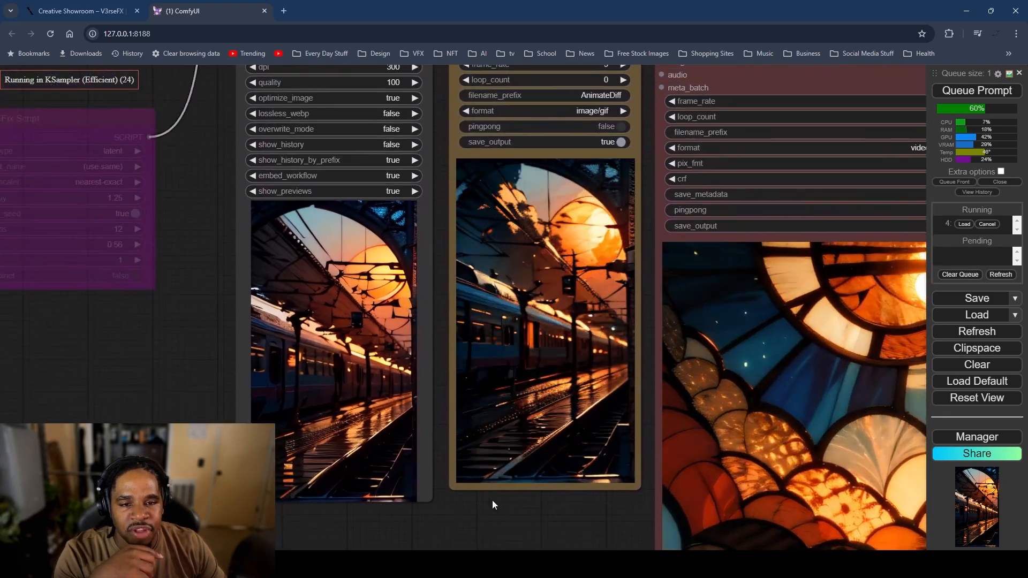
{"action": "left_click_drag", "start_coordinate": [101, 369], "coordinate": [460, 564]}
Step: Examine the width, height and aspect ratio settings of the CR Aspect Ratio node in the 9:16 (upscale)REQ group
{"action": "scroll", "coordinate": [296, 389], "scroll_direction": "down", "scroll_amount": 10}
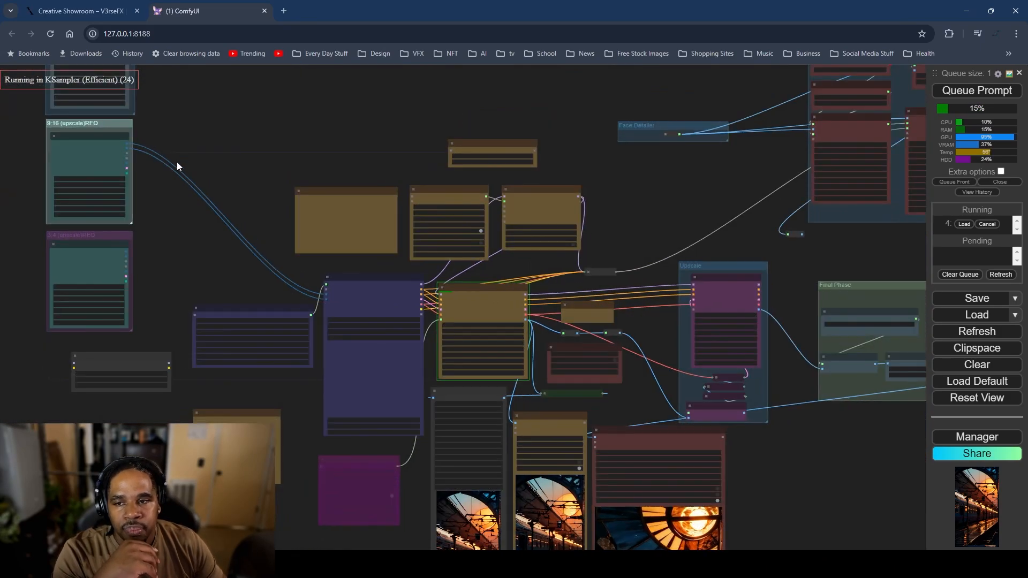
{"action": "left_click_drag", "start_coordinate": [176, 162], "coordinate": [227, 169]}
{"action": "scroll", "coordinate": [364, 348], "scroll_direction": "up", "scroll_amount": 9}
{"action": "scroll", "coordinate": [456, 342], "scroll_direction": "down", "scroll_amount": 11}
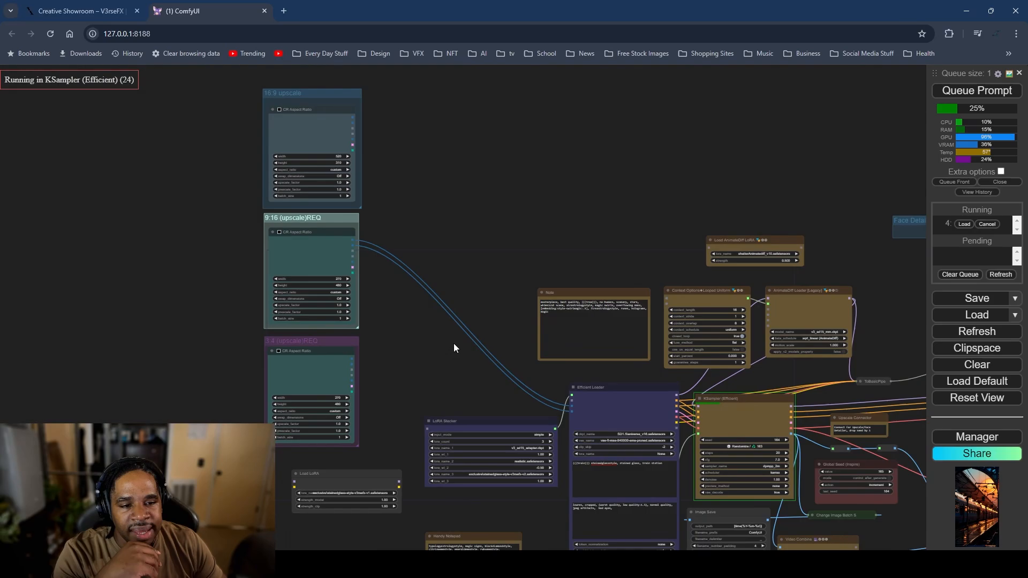
{"action": "left_click_drag", "start_coordinate": [490, 359], "coordinate": [522, 450]}
{"action": "scroll", "coordinate": [320, 367], "scroll_direction": "up", "scroll_amount": 9}
{"action": "scroll", "coordinate": [320, 368], "scroll_direction": "up", "scroll_amount": 1}
{"action": "scroll", "coordinate": [445, 401], "scroll_direction": "up", "scroll_amount": 1}
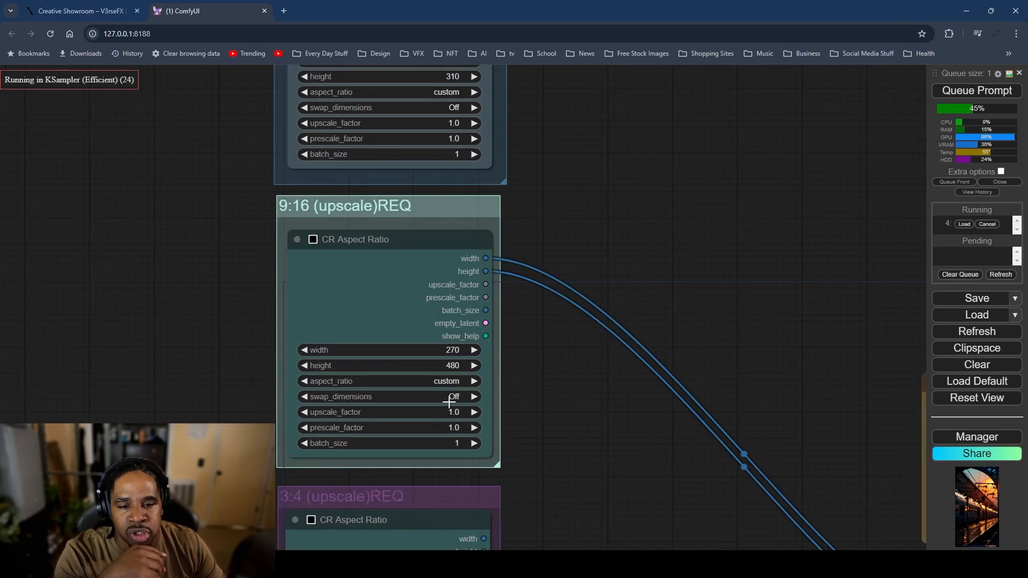
{"action": "scroll", "coordinate": [471, 374], "scroll_direction": "up", "scroll_amount": 4}
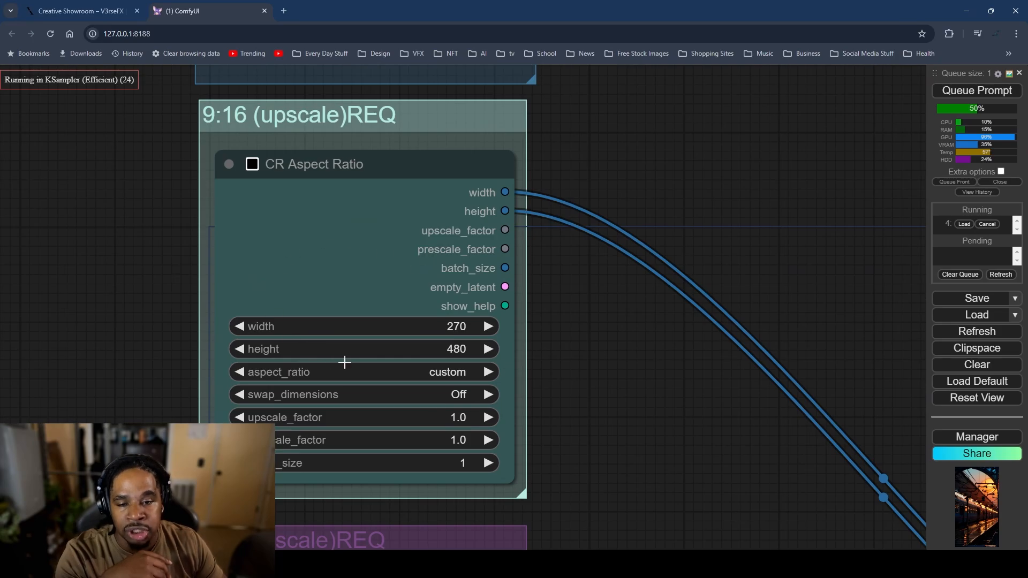
{"action": "scroll", "coordinate": [631, 402], "scroll_direction": "down", "scroll_amount": 10}
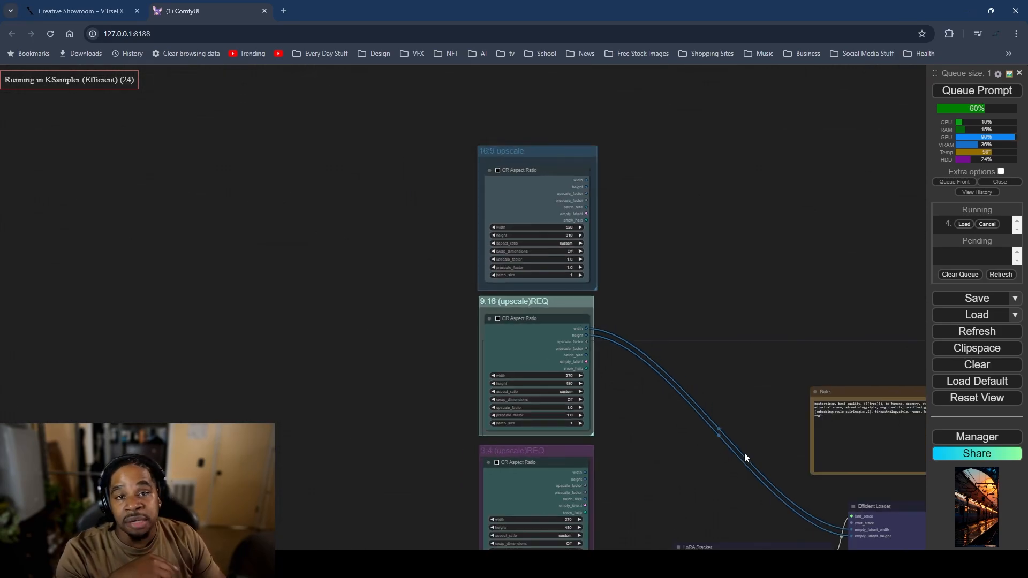
Step: Compare the train station previews with the stained glass video while the queued generation runs
{"action": "left_click_drag", "start_coordinate": [744, 453], "coordinate": [378, 280]}
{"action": "scroll", "coordinate": [377, 279], "scroll_direction": "down", "scroll_amount": 3}
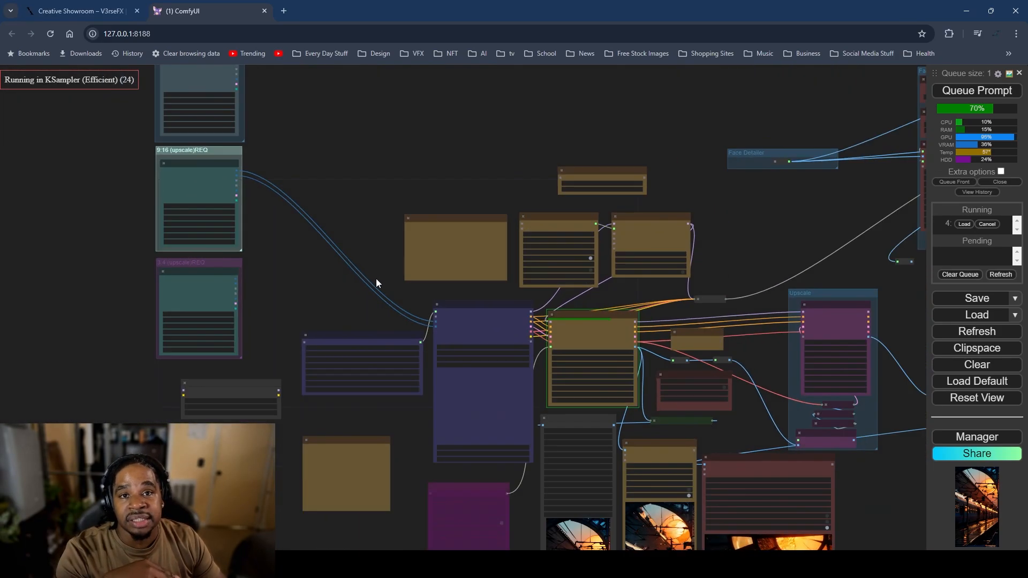
{"action": "left_click_drag", "start_coordinate": [522, 472], "coordinate": [331, 238]}
{"action": "scroll", "coordinate": [338, 356], "scroll_direction": "up", "scroll_amount": 4}
{"action": "scroll", "coordinate": [343, 348], "scroll_direction": "up", "scroll_amount": 11}
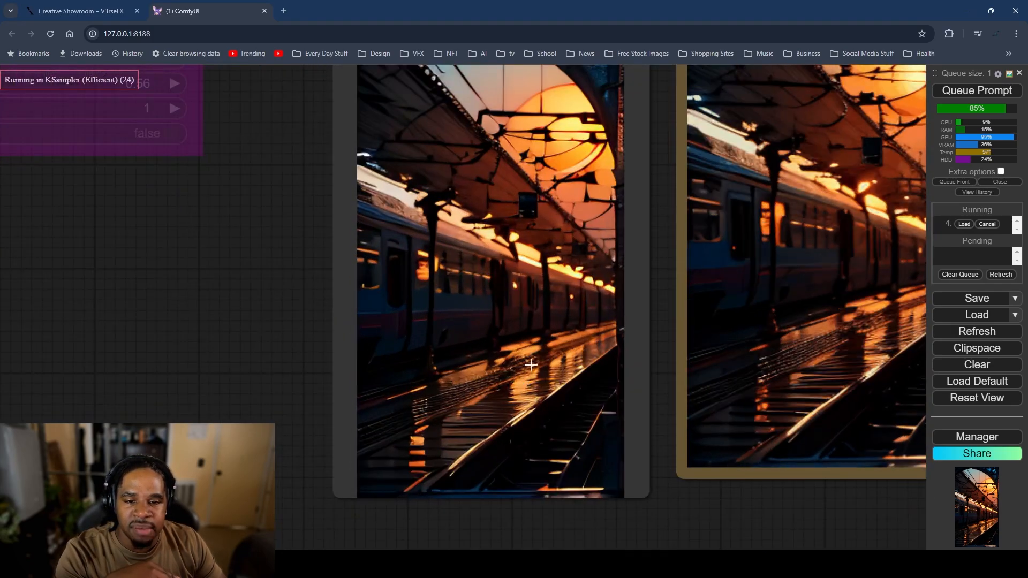
{"action": "left_click_drag", "start_coordinate": [219, 276], "coordinate": [118, 390]}
{"action": "scroll", "coordinate": [368, 399], "scroll_direction": "down", "scroll_amount": 11}
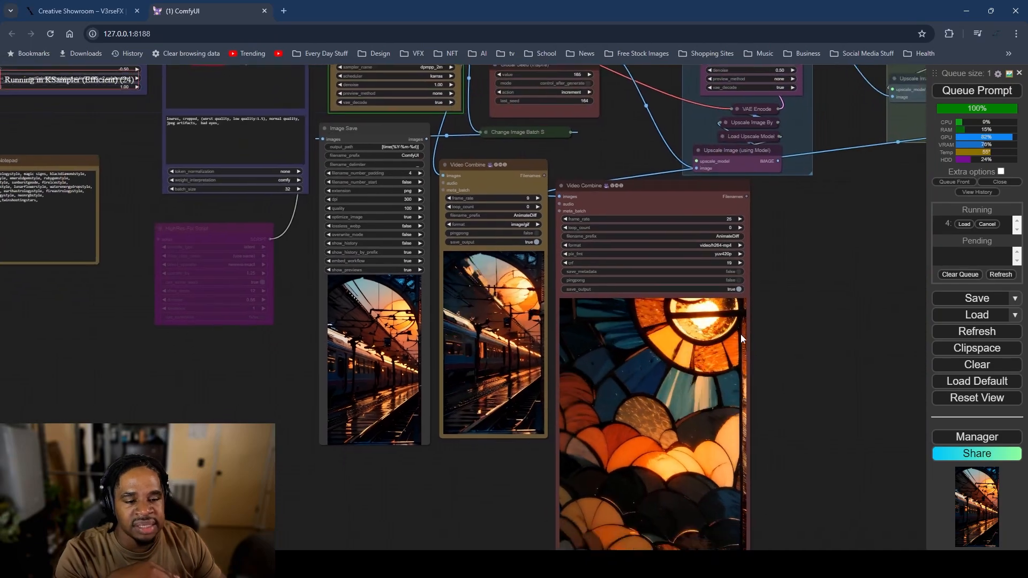
{"action": "left_click_drag", "start_coordinate": [741, 334], "coordinate": [496, 204]}
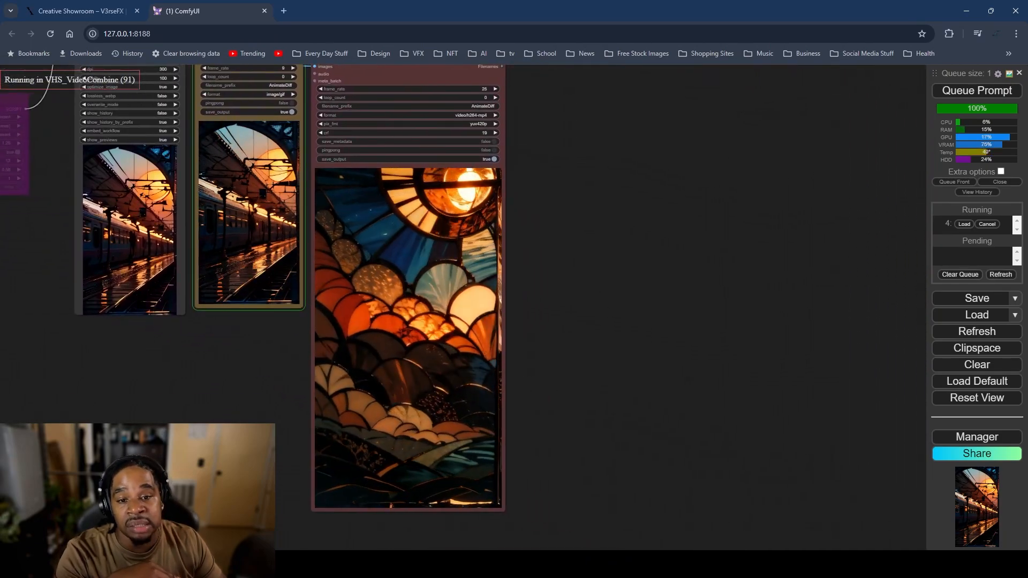
{"action": "left_click_drag", "start_coordinate": [127, 339], "coordinate": [342, 512]}
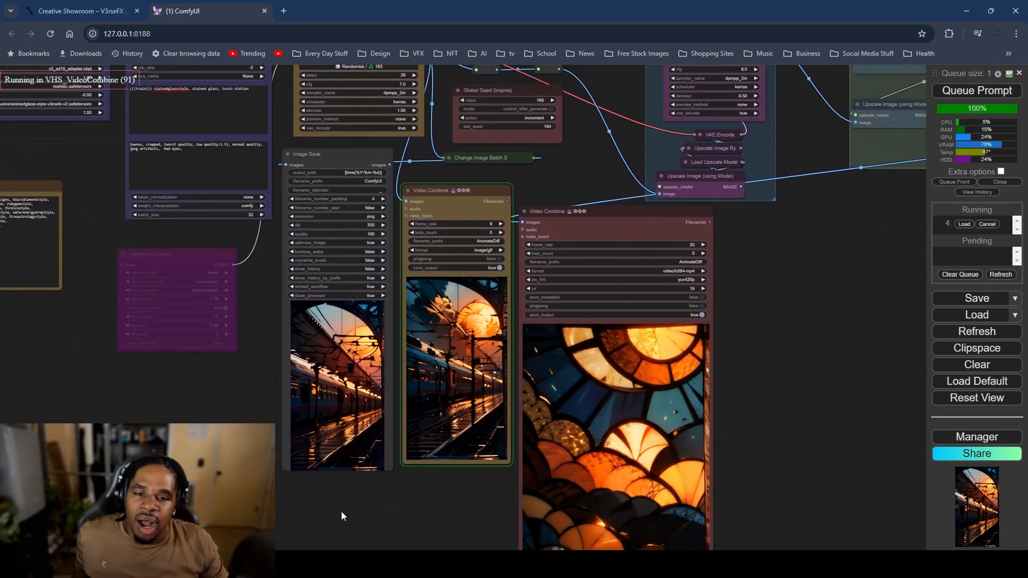
Step: Inspect the newly generated train image and GIF previews in the Image Save and Video Combine nodes
{"action": "mouse_move", "coordinate": [503, 528]}
{"action": "scroll", "coordinate": [366, 450], "scroll_direction": "up", "scroll_amount": 4}
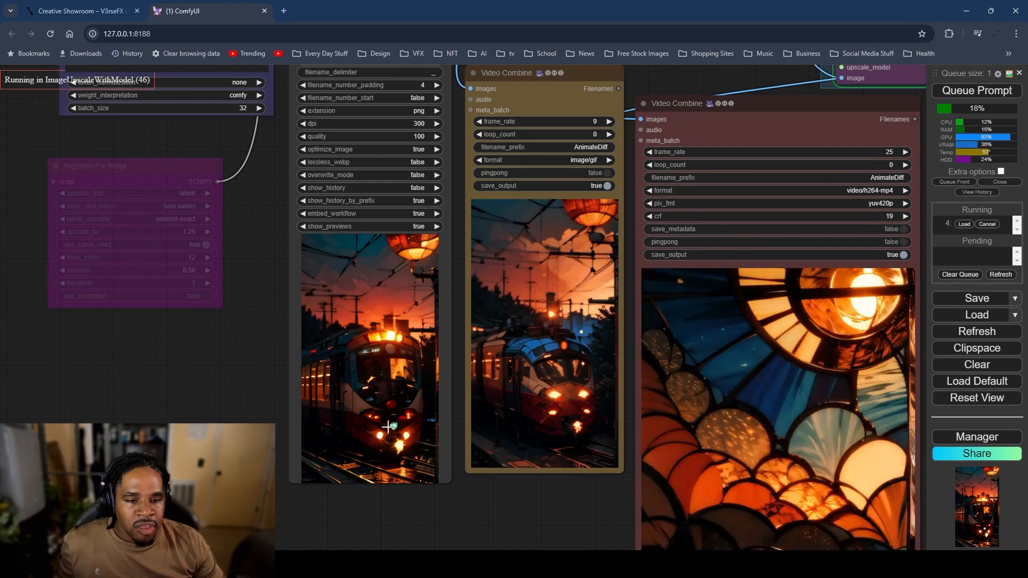
{"action": "left_click_drag", "start_coordinate": [505, 505], "coordinate": [363, 480]}
{"action": "scroll", "coordinate": [354, 429], "scroll_direction": "up", "scroll_amount": 4}
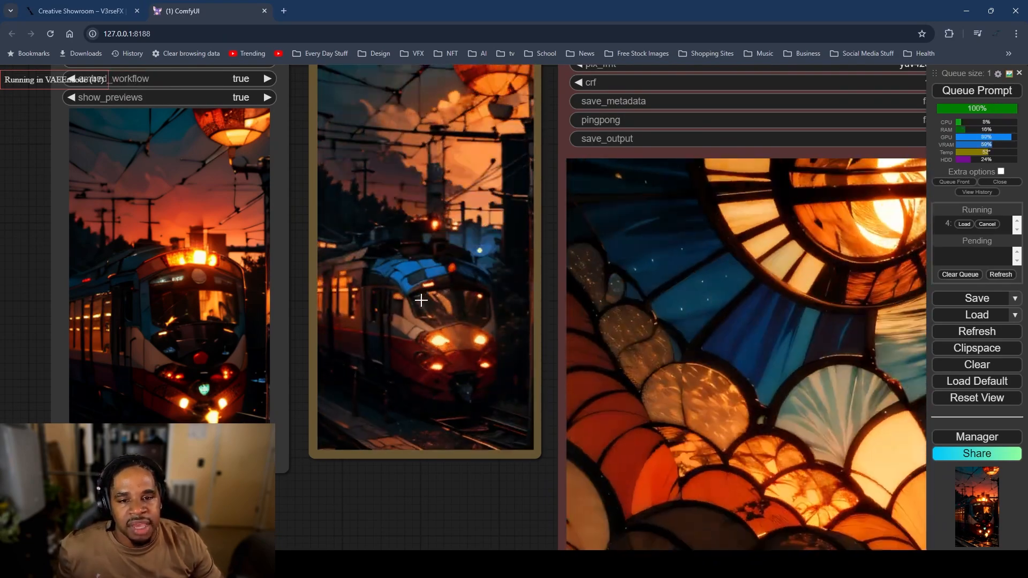
{"action": "scroll", "coordinate": [448, 315], "scroll_direction": "down", "scroll_amount": 3}
{"action": "scroll", "coordinate": [408, 318], "scroll_direction": "down", "scroll_amount": 4}
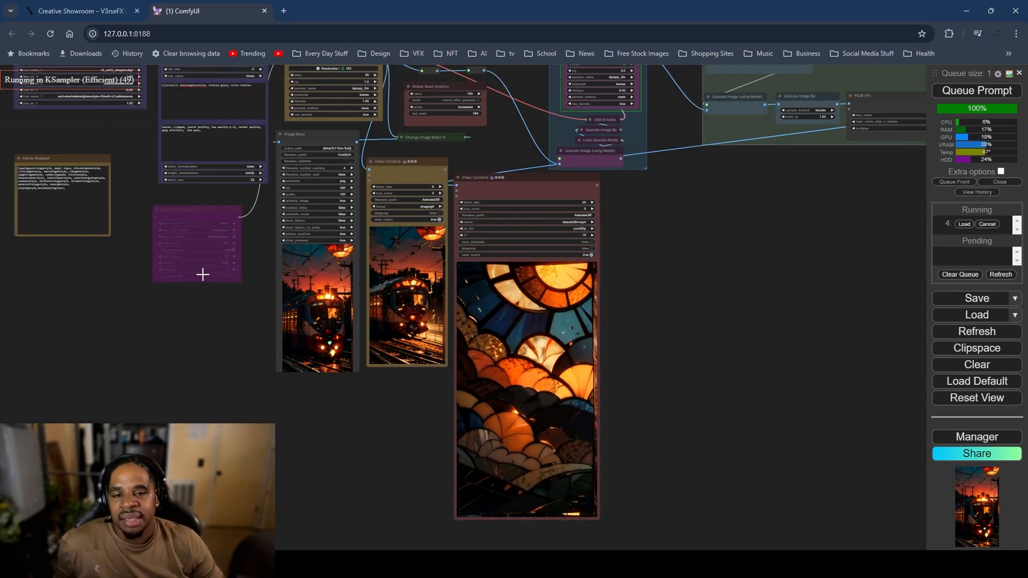
Step: Change the Efficient Loader's positive prompt to "(((field))) stainedglassstyle, stained glass," correcting the misspelled subject word
{"action": "left_click_drag", "start_coordinate": [238, 341], "coordinate": [339, 517]}
{"action": "scroll", "coordinate": [223, 372], "scroll_direction": "up", "scroll_amount": 4}
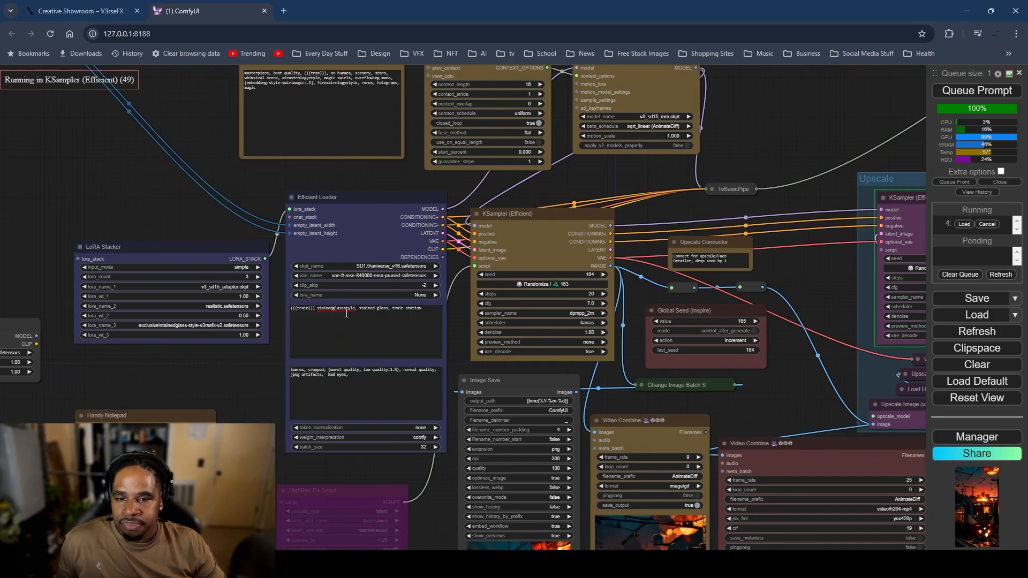
{"action": "scroll", "coordinate": [256, 356], "scroll_direction": "up", "scroll_amount": 4}
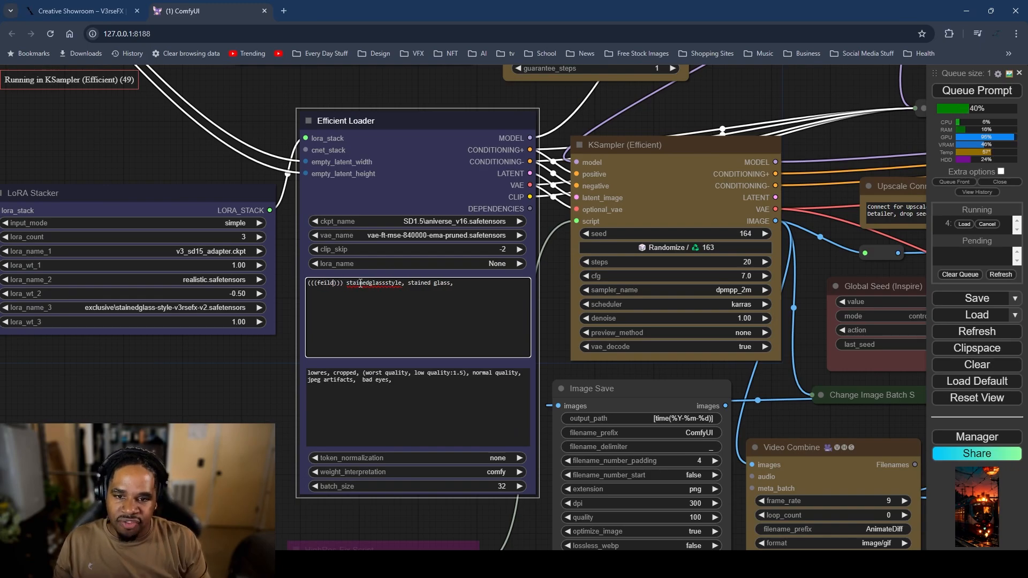
{"action": "right_click", "coordinate": [328, 288]}
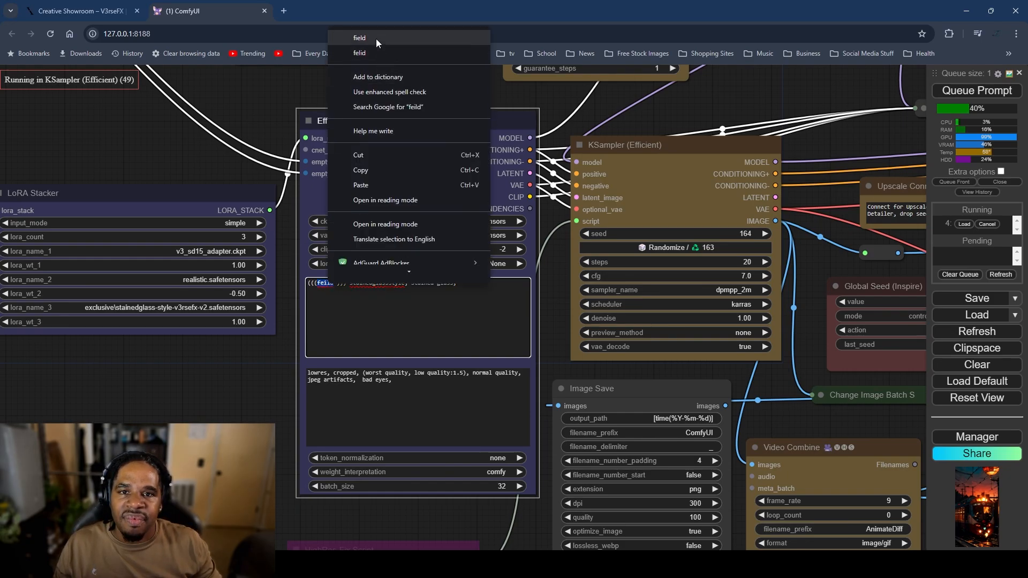
{"action": "left_click", "coordinate": [377, 38]}
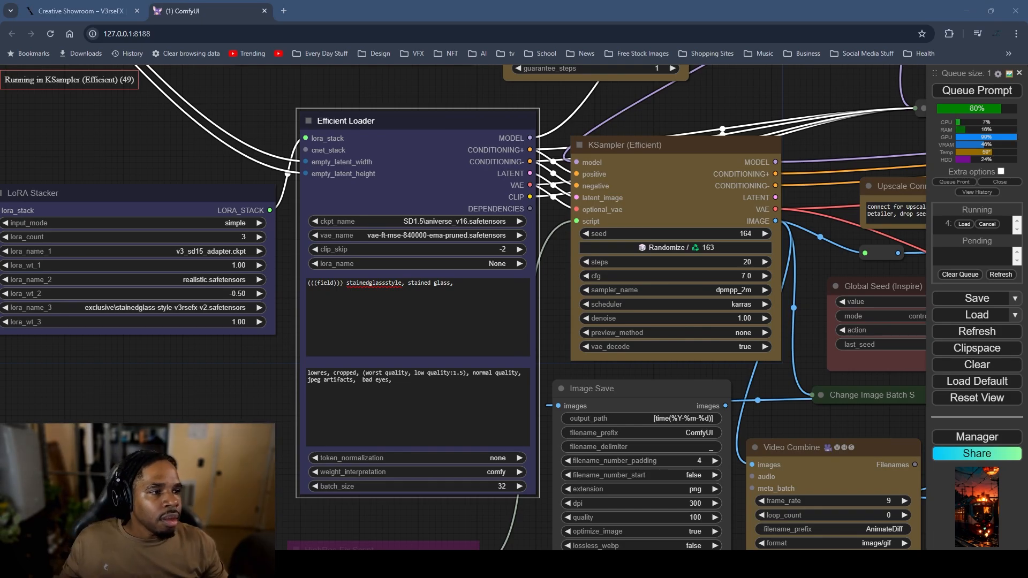
Step: Append "serene, sunset" to the positive prompt and queue another generation
{"action": "left_click", "coordinate": [472, 284]}
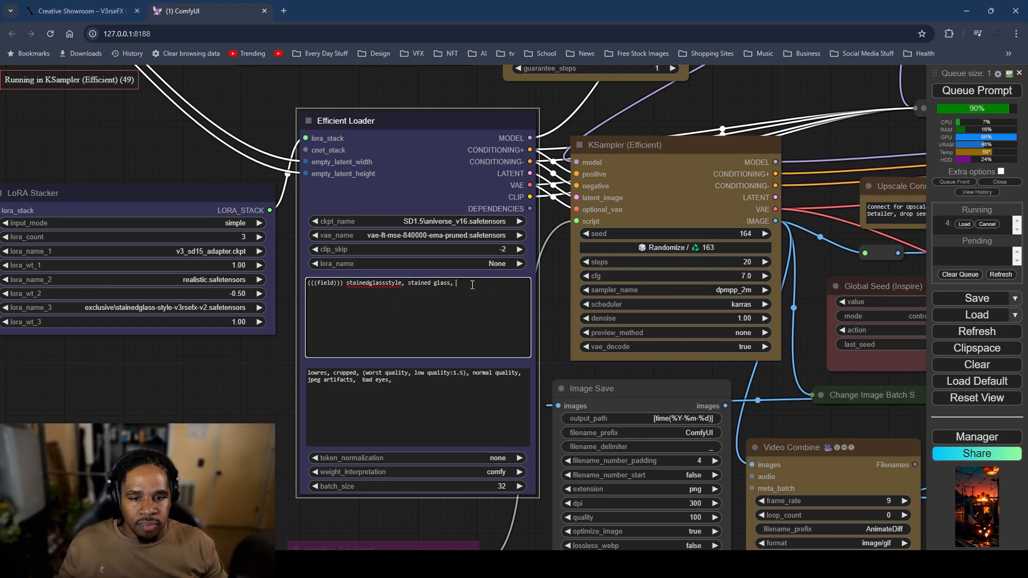
{"action": "type", "text": "serene"}
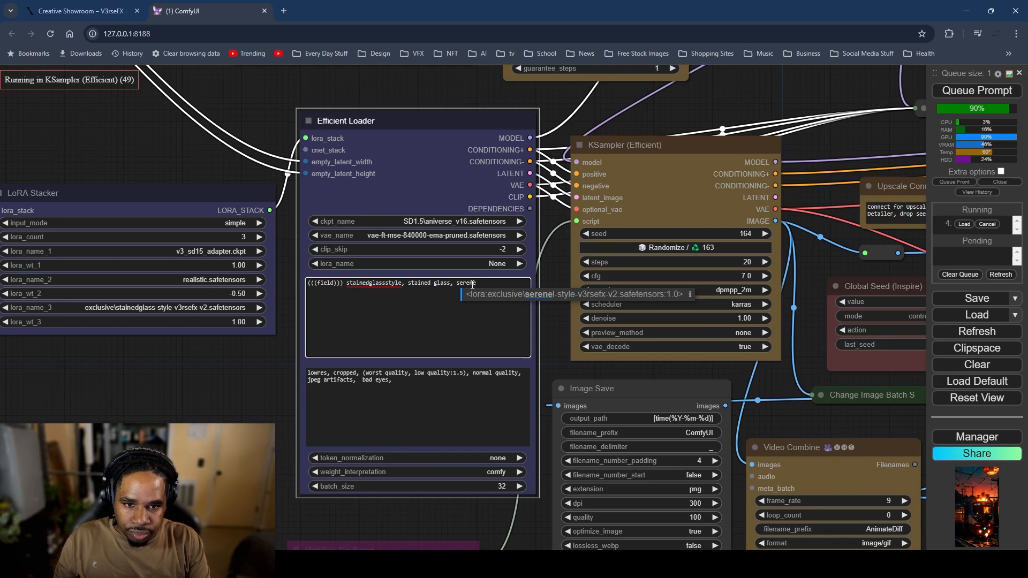
{"action": "type", "text": ", sunset"}
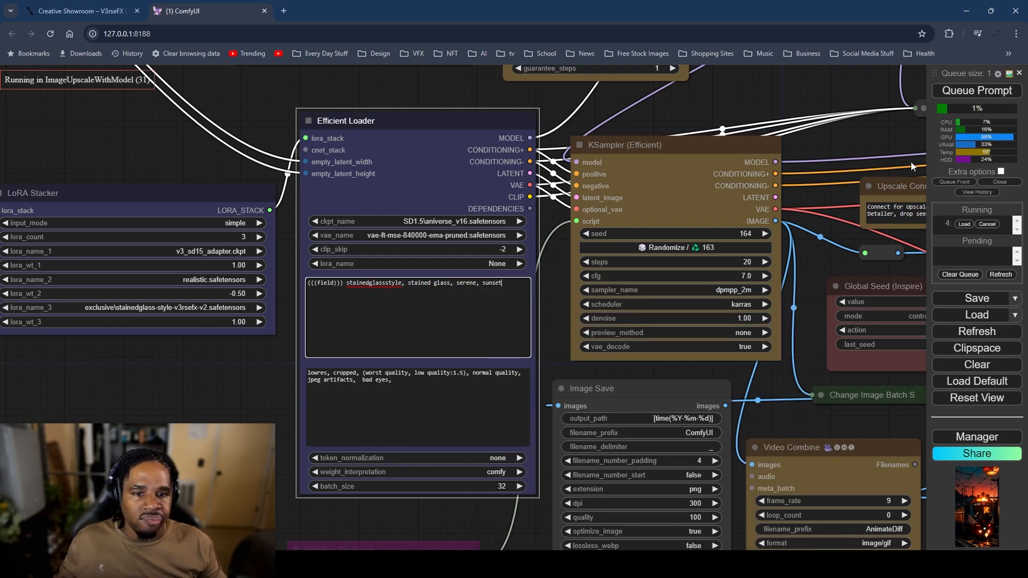
{"action": "scroll", "coordinate": [551, 346], "scroll_direction": "down", "scroll_amount": 6}
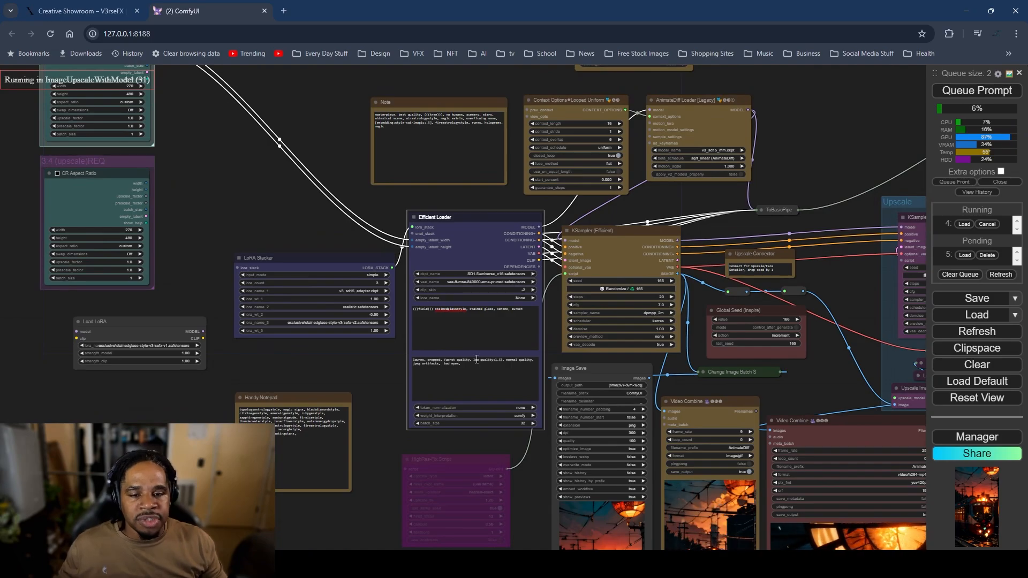
{"action": "scroll", "coordinate": [476, 359], "scroll_direction": "up", "scroll_amount": 10}
{"action": "scroll", "coordinate": [420, 360], "scroll_direction": "down", "scroll_amount": 10}
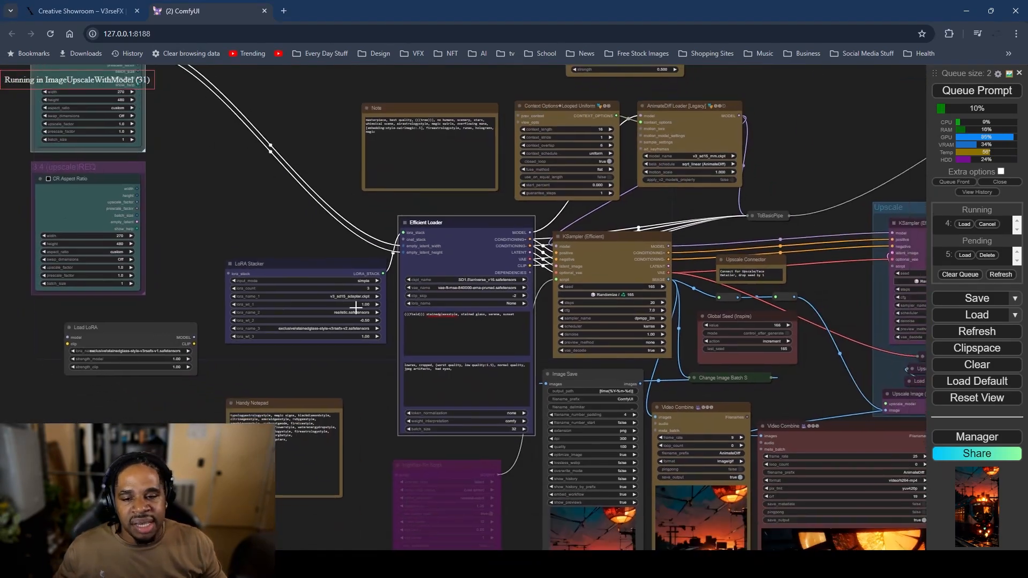
{"action": "left_click_drag", "start_coordinate": [355, 307], "coordinate": [156, 43]}
{"action": "scroll", "coordinate": [400, 433], "scroll_direction": "down", "scroll_amount": 3}
{"action": "left_click_drag", "start_coordinate": [380, 404], "coordinate": [394, 493]}
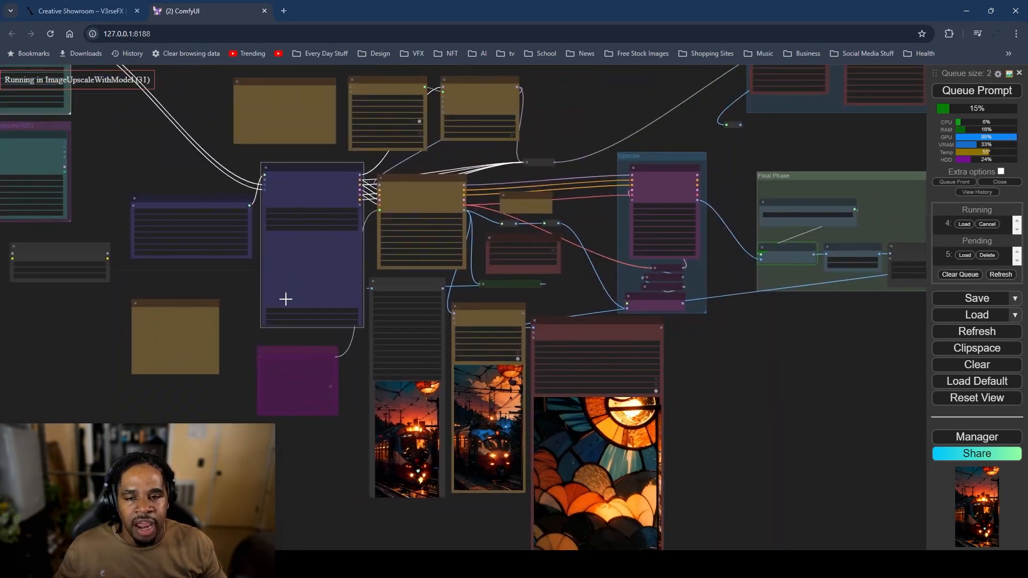
Step: Switch the Efficient Loader's checkpoint to SD1.5\dolka_v10.safetensors
{"action": "scroll", "coordinate": [285, 299], "scroll_direction": "up", "scroll_amount": 10}
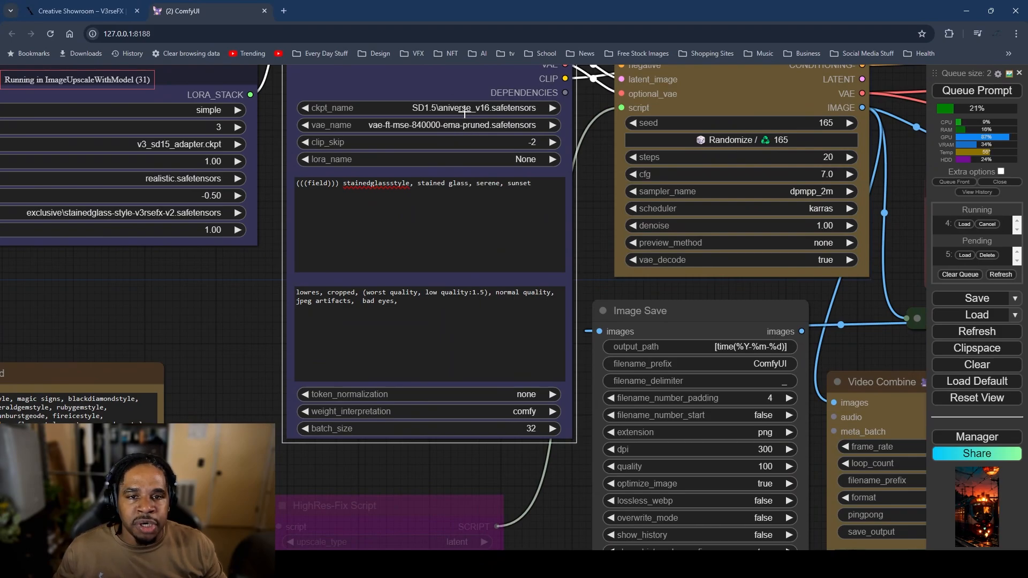
{"action": "left_click", "coordinate": [465, 113]}
{"action": "scroll", "coordinate": [535, 340], "scroll_direction": "down", "scroll_amount": 3}
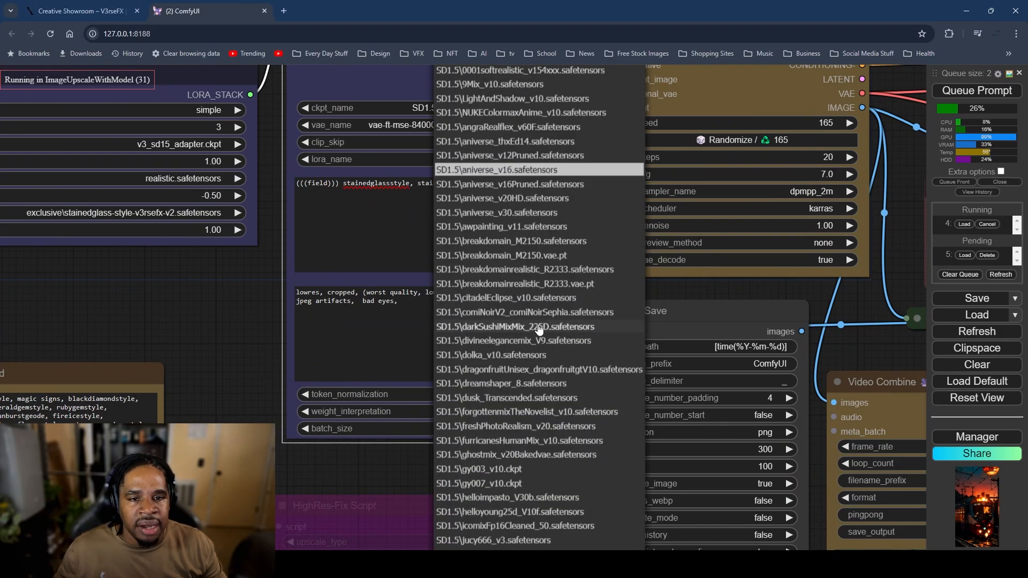
{"action": "scroll", "coordinate": [563, 402], "scroll_direction": "down", "scroll_amount": 6}
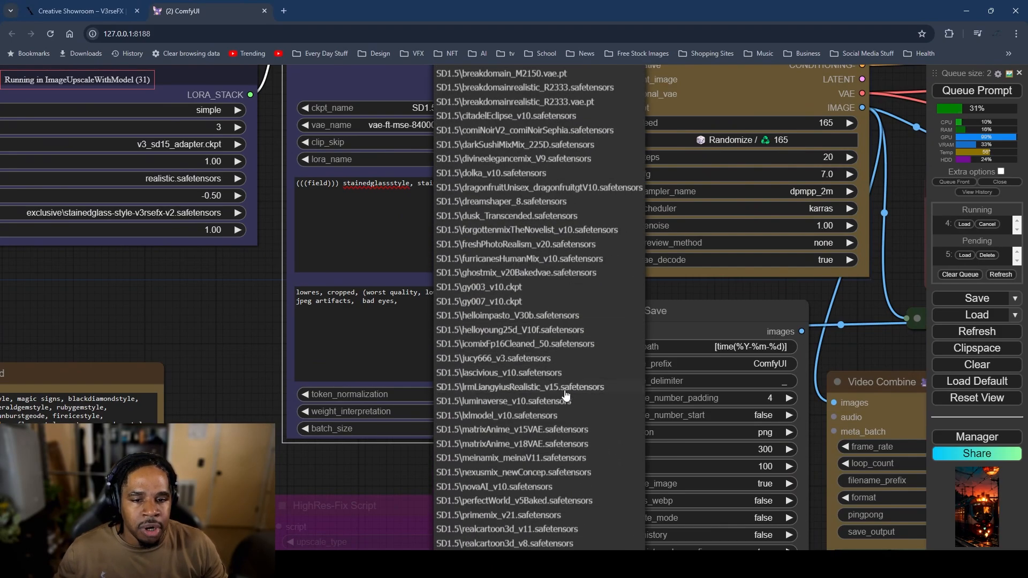
{"action": "scroll", "coordinate": [566, 384], "scroll_direction": "up", "scroll_amount": 4}
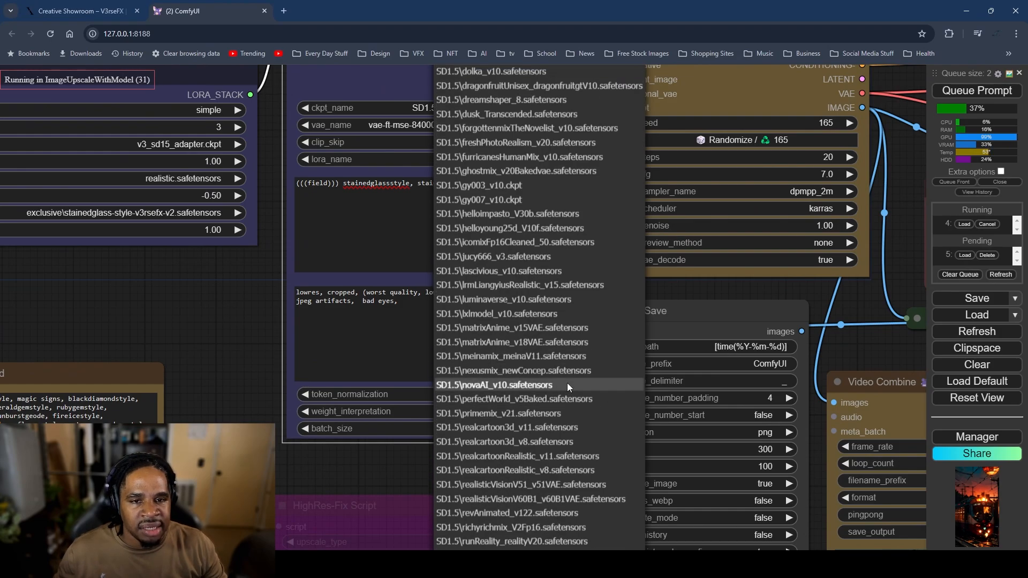
{"action": "left_click", "coordinate": [502, 171]}
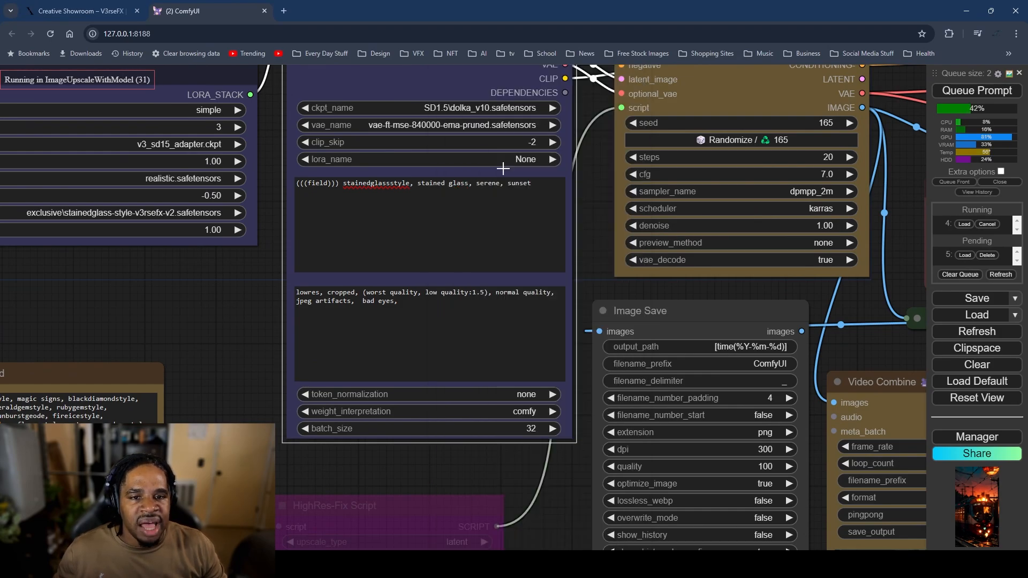
{"action": "scroll", "coordinate": [243, 308], "scroll_direction": "down", "scroll_amount": 5}
{"action": "left_click_drag", "start_coordinate": [368, 408], "coordinate": [229, 239]}
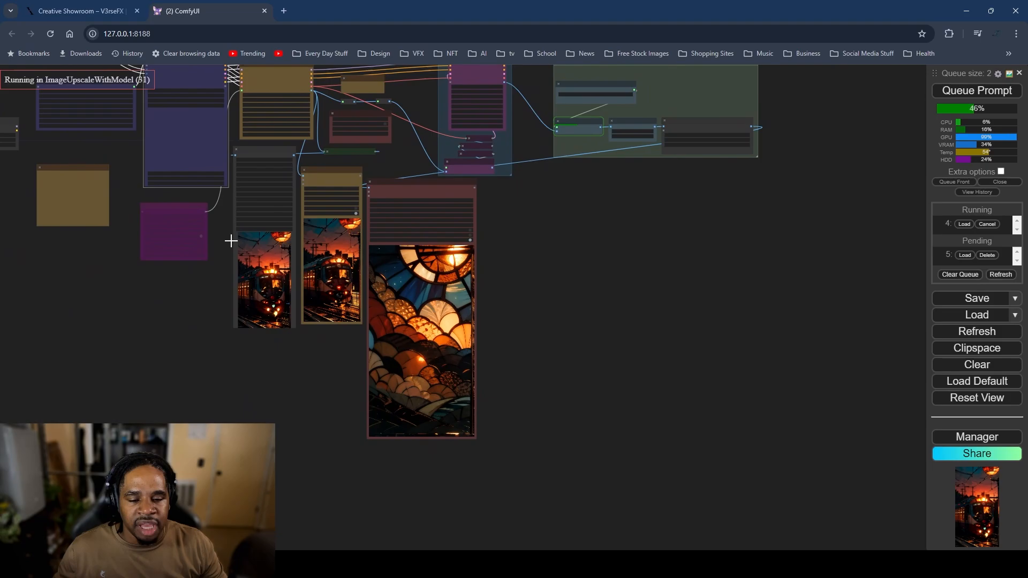
{"action": "scroll", "coordinate": [375, 449], "scroll_direction": "up", "scroll_amount": 5}
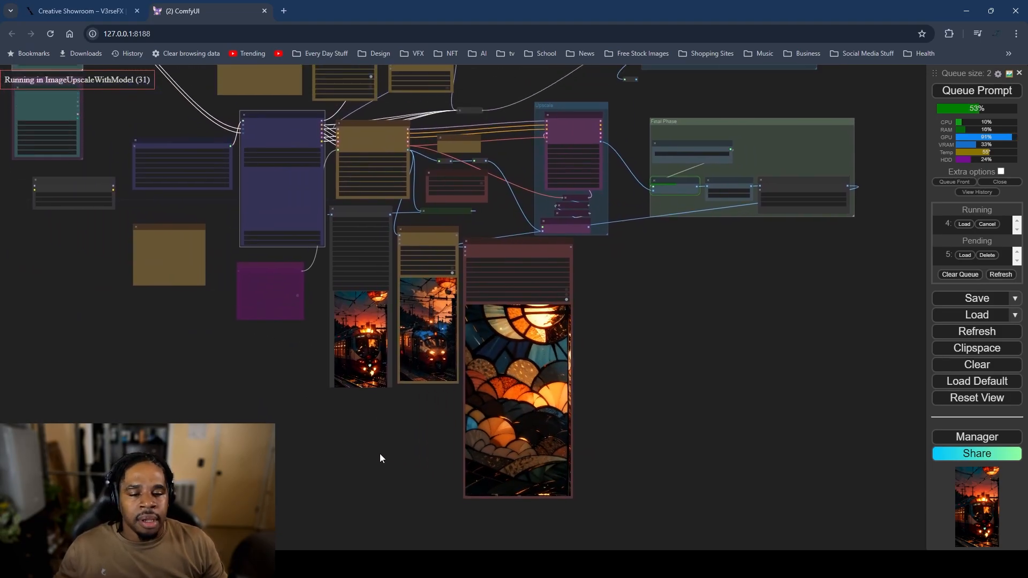
{"action": "scroll", "coordinate": [386, 444], "scroll_direction": "up", "scroll_amount": 1}
{"action": "scroll", "coordinate": [396, 441], "scroll_direction": "down", "scroll_amount": 2}
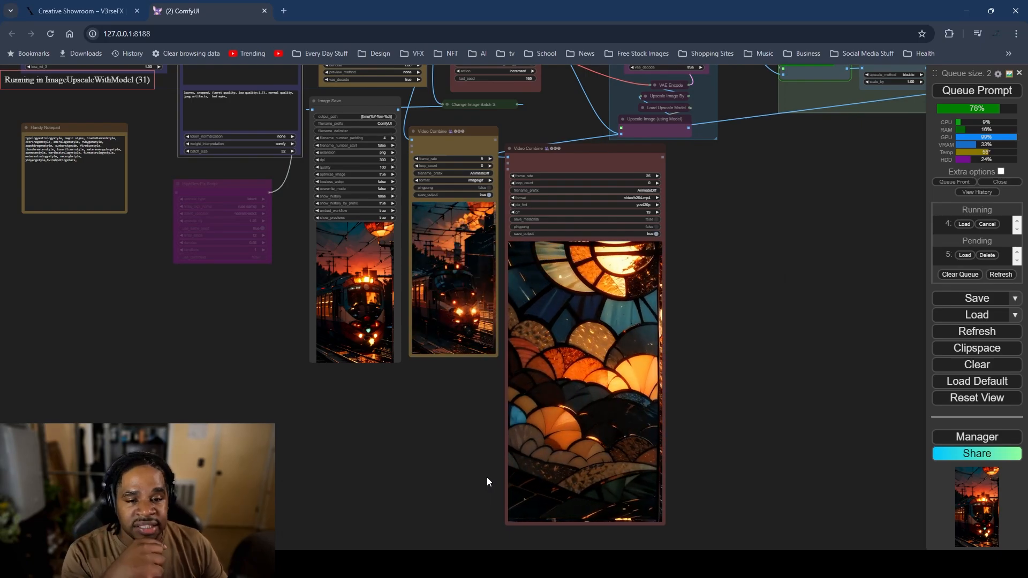
{"action": "scroll", "coordinate": [378, 452], "scroll_direction": "down", "scroll_amount": 4}
{"action": "scroll", "coordinate": [381, 451], "scroll_direction": "up", "scroll_amount": 6}
{"action": "left_click_drag", "start_coordinate": [423, 459], "coordinate": [340, 444]}
{"action": "scroll", "coordinate": [291, 416], "scroll_direction": "down", "scroll_amount": 3}
{"action": "left_click_drag", "start_coordinate": [291, 416], "coordinate": [387, 519]}
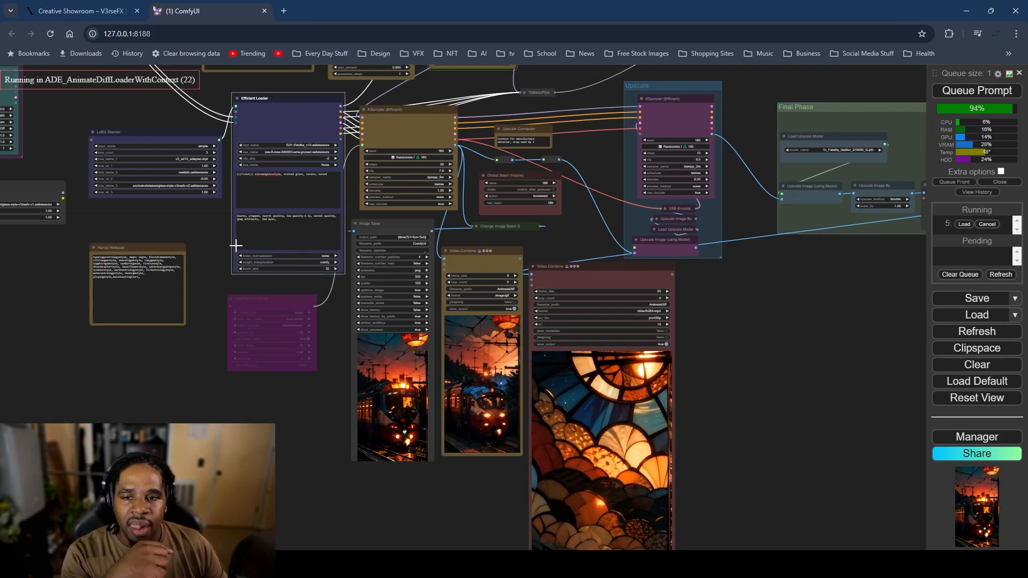
{"action": "scroll", "coordinate": [215, 179], "scroll_direction": "up", "scroll_amount": 10}
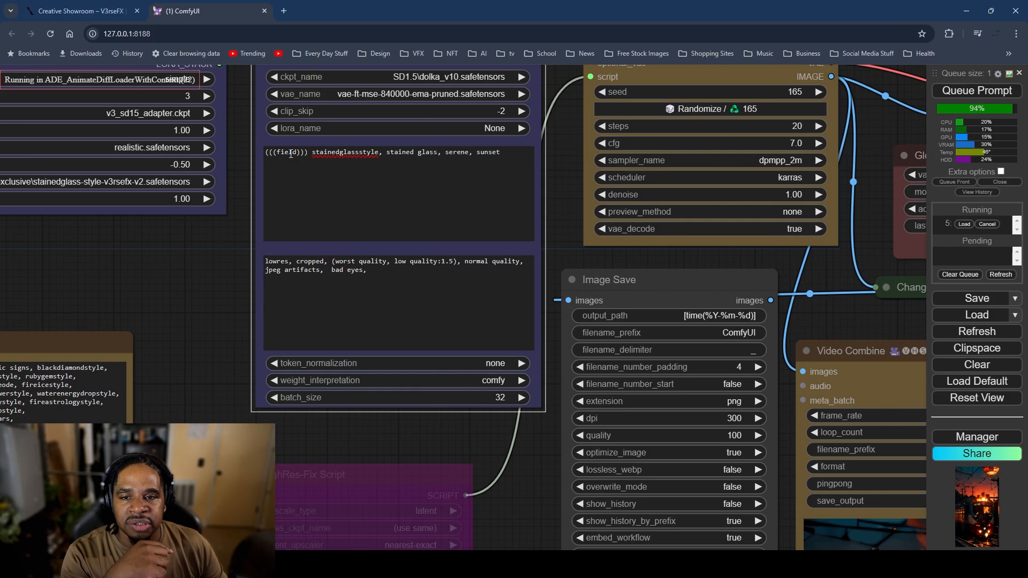
{"action": "scroll", "coordinate": [204, 332], "scroll_direction": "down", "scroll_amount": 10}
{"action": "left_click_drag", "start_coordinate": [304, 426], "coordinate": [295, 323]}
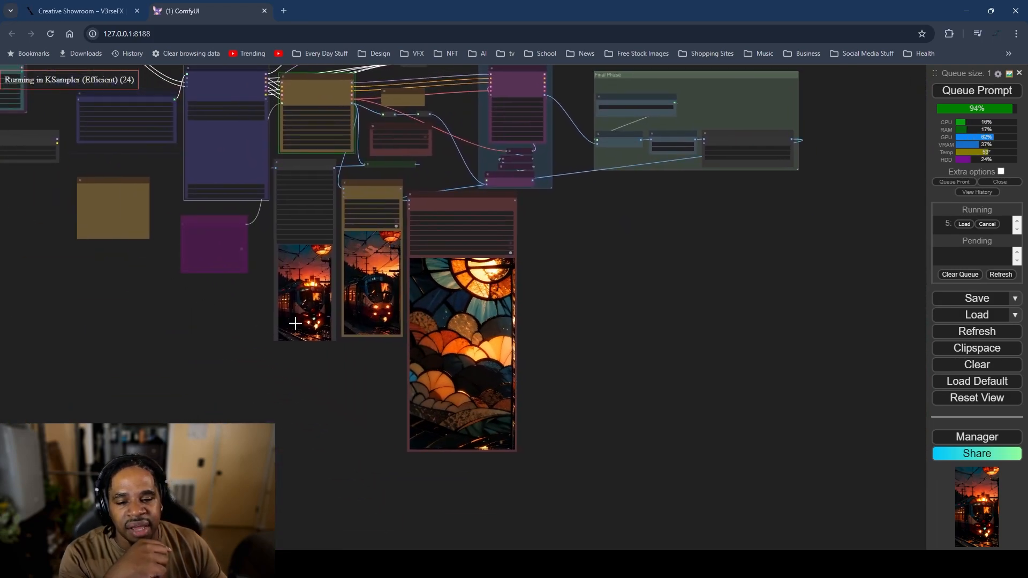
{"action": "scroll", "coordinate": [295, 323], "scroll_direction": "up", "scroll_amount": 6}
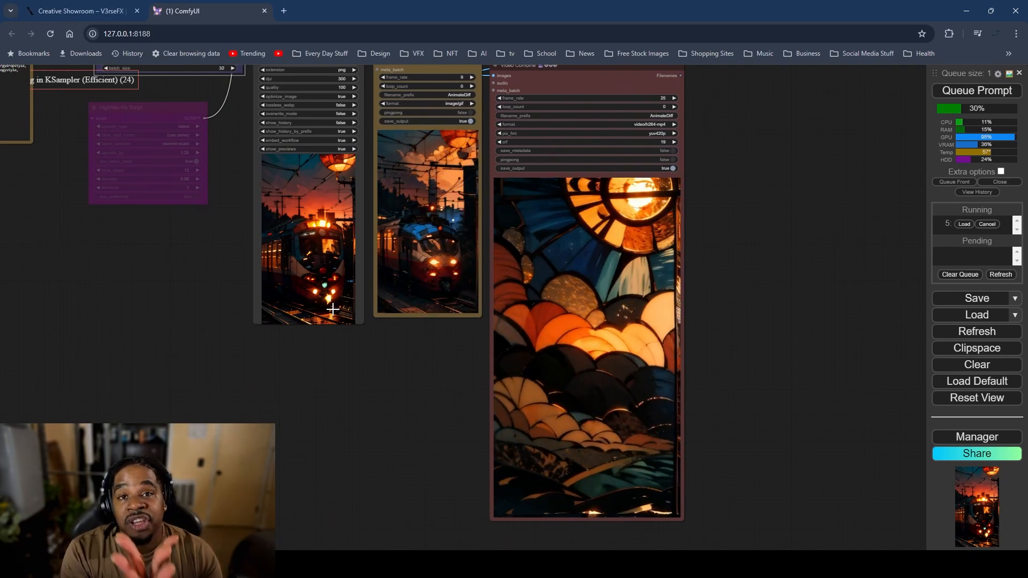
{"action": "scroll", "coordinate": [241, 371], "scroll_direction": "down", "scroll_amount": 2}
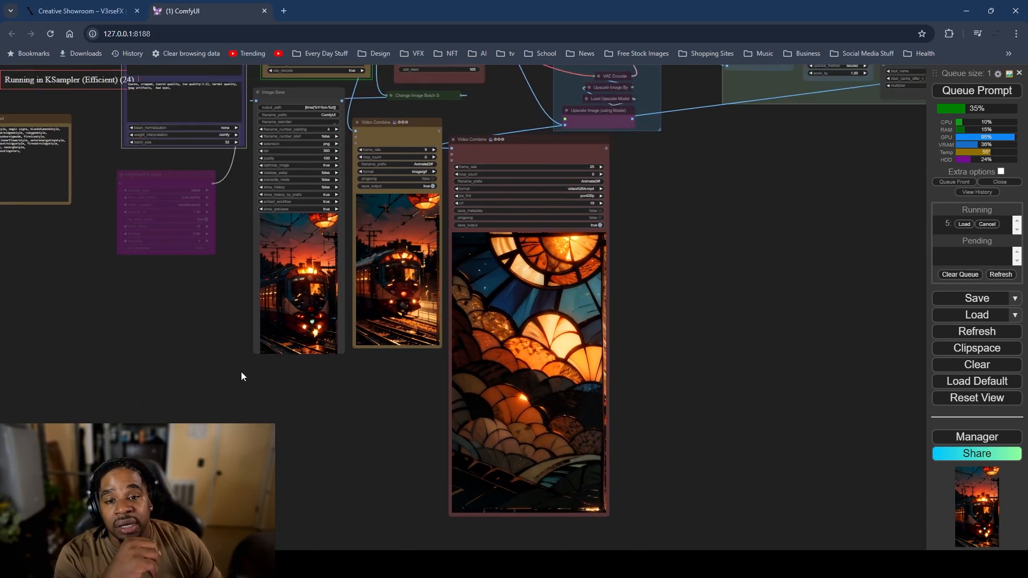
{"action": "left_click_drag", "start_coordinate": [241, 376], "coordinate": [288, 511]}
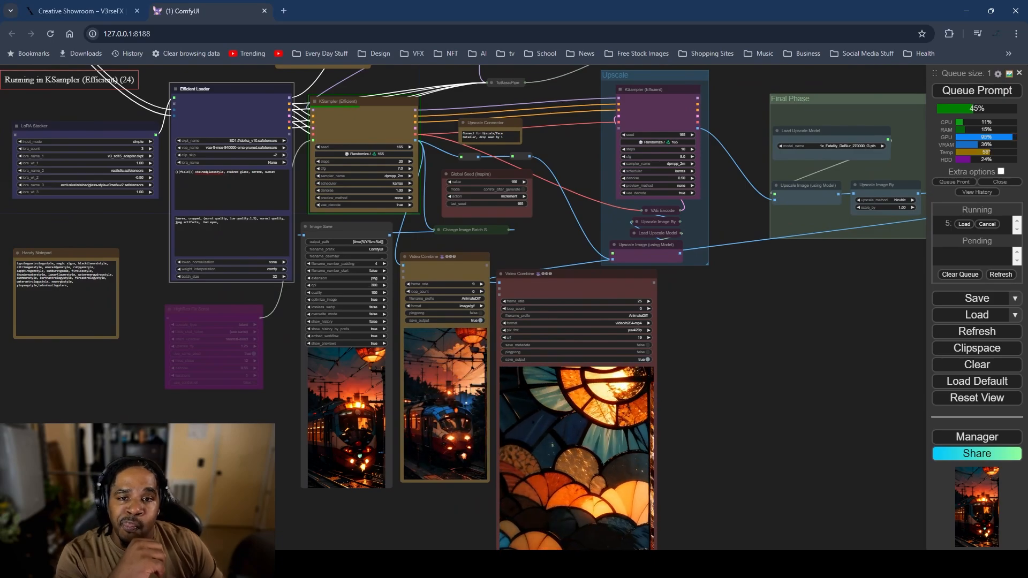
{"action": "scroll", "coordinate": [214, 455], "scroll_direction": "down", "scroll_amount": 1}
{"action": "left_click_drag", "start_coordinate": [214, 455], "coordinate": [204, 440]}
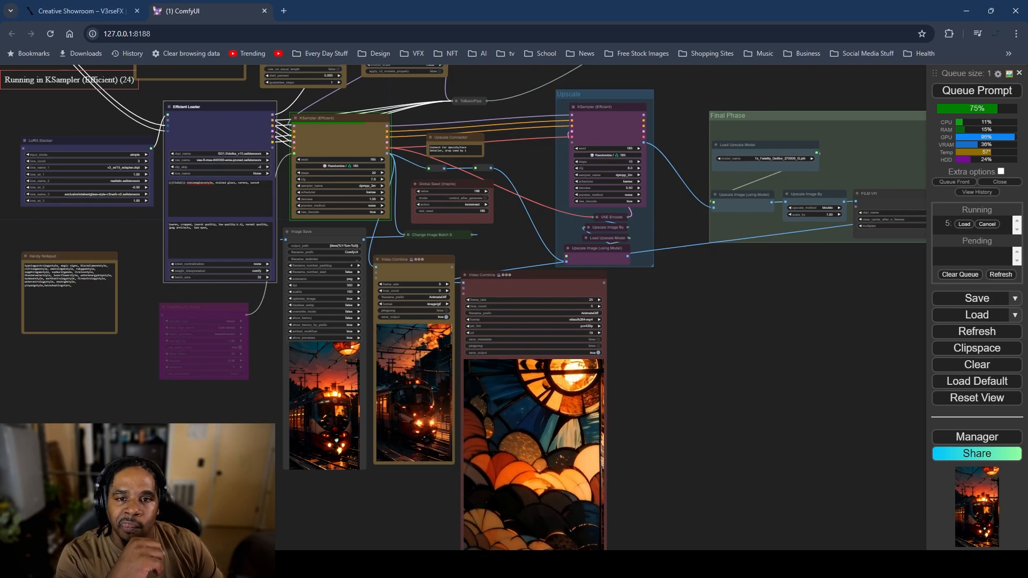
{"action": "mouse_move", "coordinate": [246, 435]}
{"action": "left_mouse_down"}
{"action": "mouse_move", "coordinate": [213, 321]}
{"action": "mouse_move", "coordinate": [247, 432]}
{"action": "left_mouse_up"}
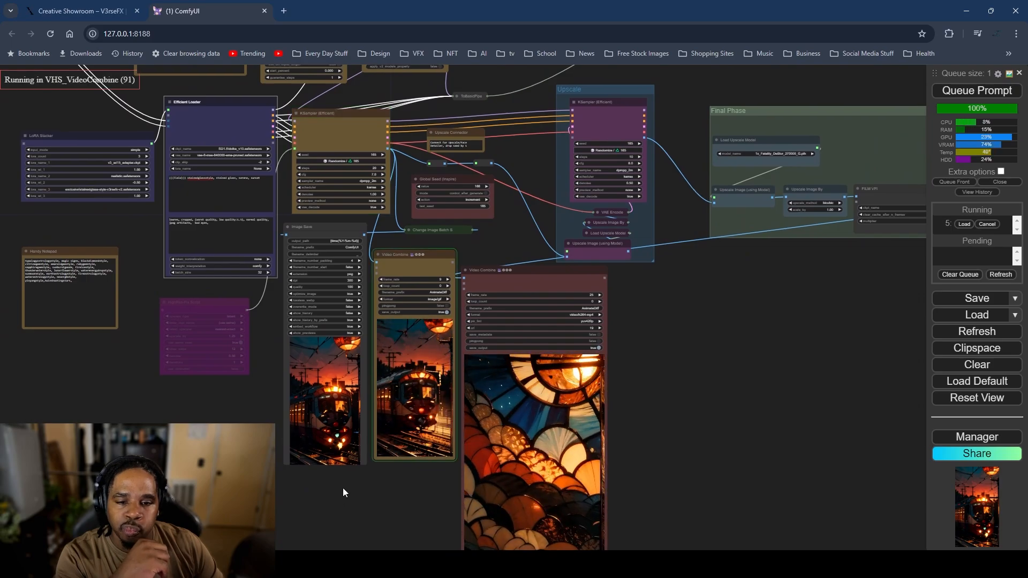
Step: Examine the newly generated sunset field image and GIF previews in the Image Save and Video Combine nodes
{"action": "left_click_drag", "start_coordinate": [344, 488], "coordinate": [284, 429]}
{"action": "scroll", "coordinate": [284, 429], "scroll_direction": "up", "scroll_amount": 7}
{"action": "left_click_drag", "start_coordinate": [401, 396], "coordinate": [355, 476]}
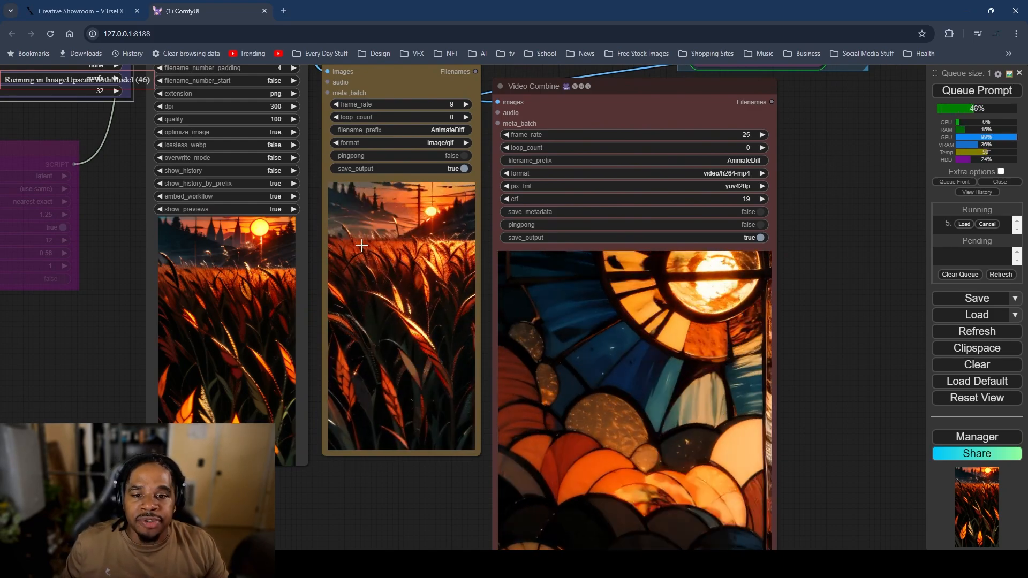
{"action": "scroll", "coordinate": [381, 284], "scroll_direction": "up", "scroll_amount": 3}
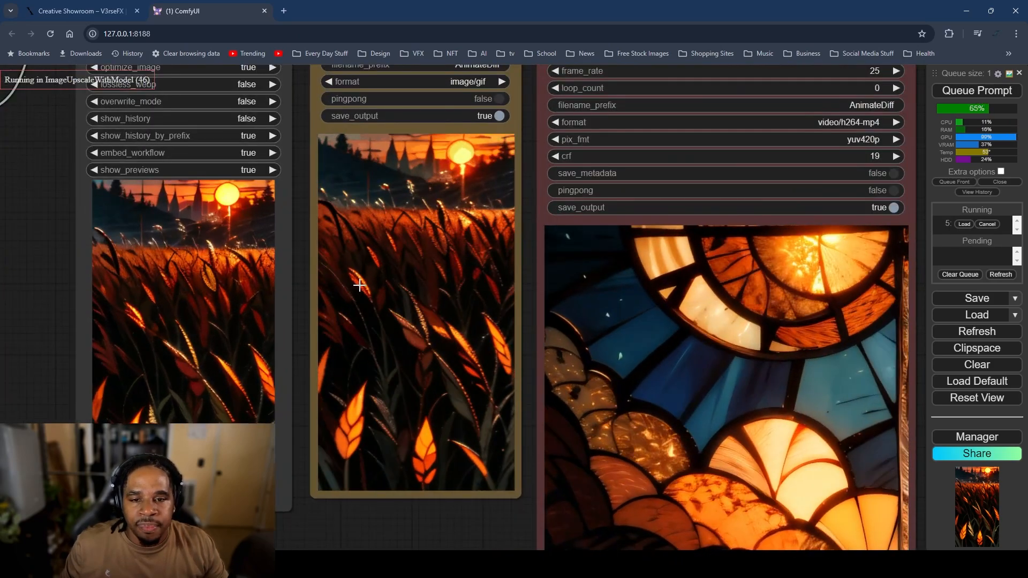
{"action": "scroll", "coordinate": [352, 274], "scroll_direction": "down", "scroll_amount": 4}
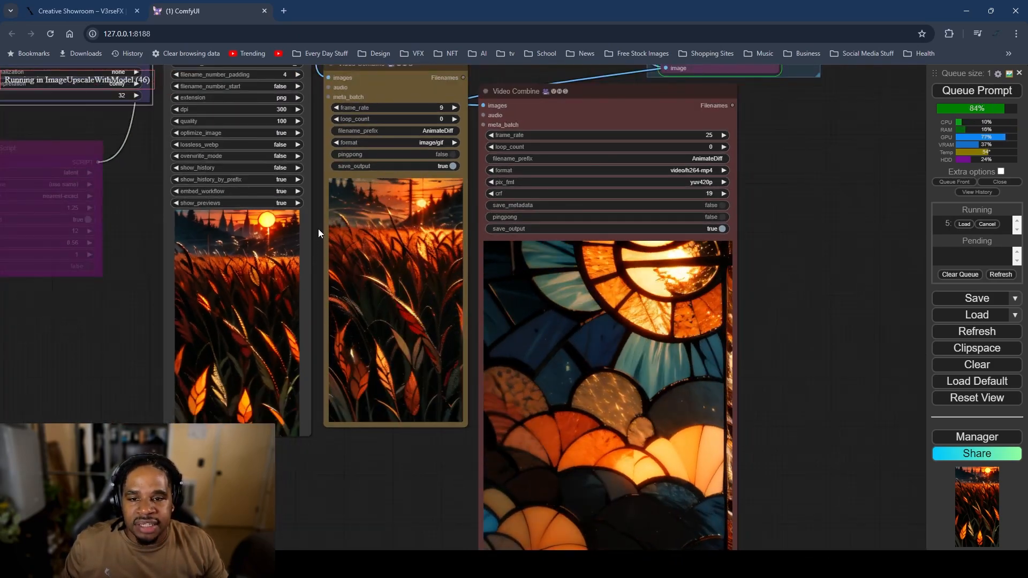
{"action": "left_click_drag", "start_coordinate": [318, 230], "coordinate": [318, 289]}
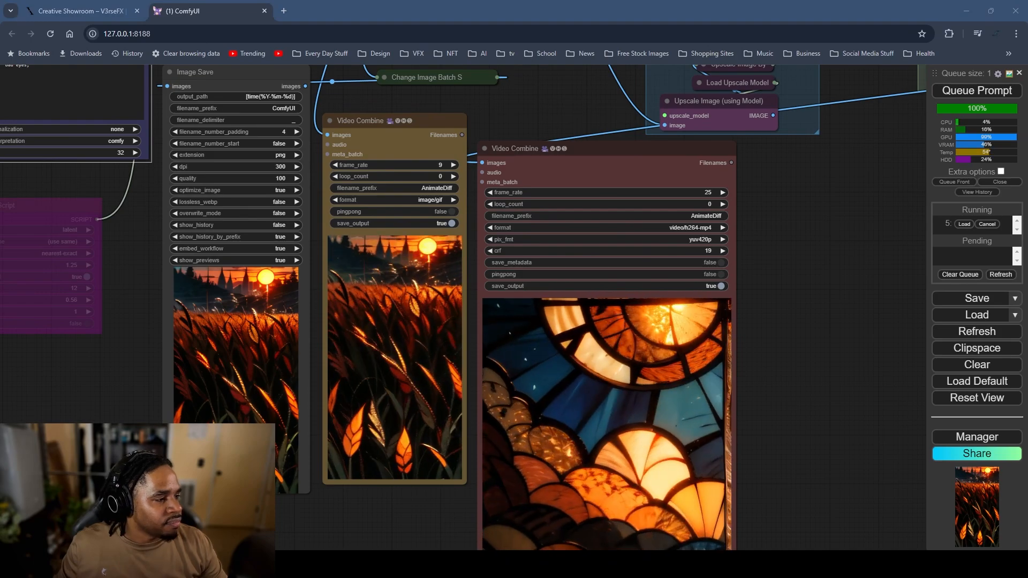
Step: Switch to the stained glass reference board and place the animated field GIF, scaled down, between the ship and the dark castle
{"action": "left_click", "coordinate": [968, 12]}
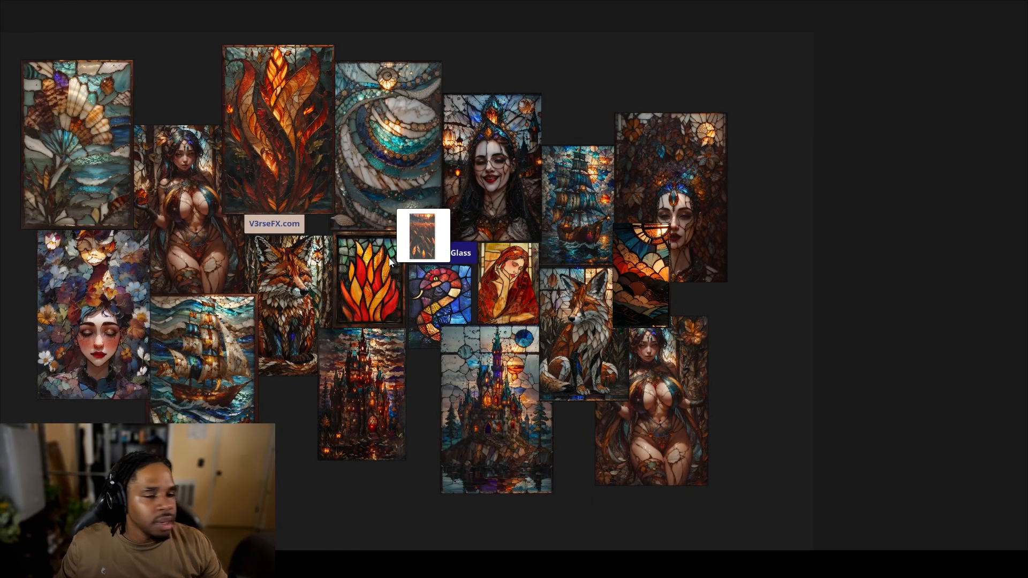
{"action": "left_click_drag", "start_coordinate": [421, 234], "coordinate": [184, 103]}
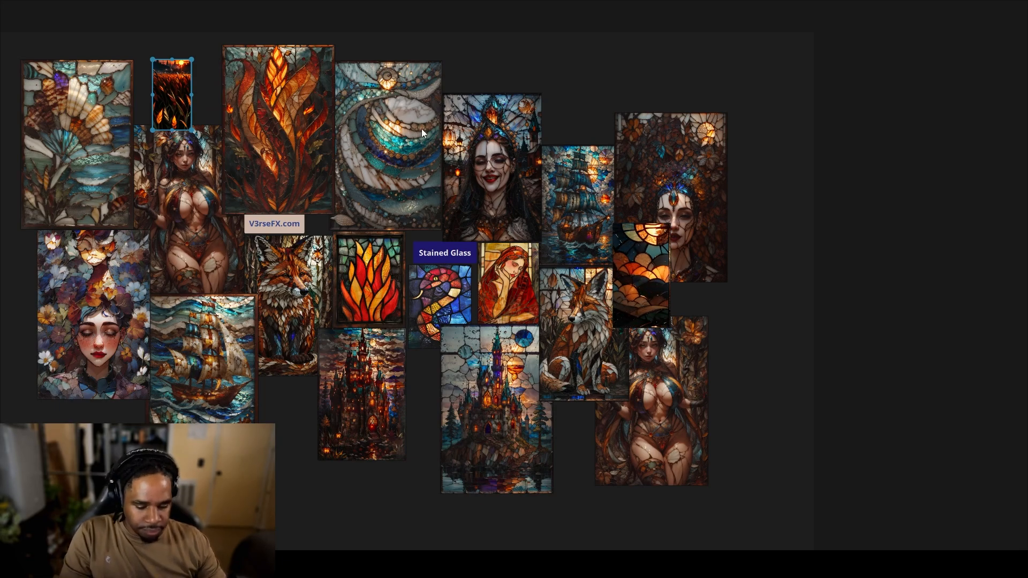
{"action": "key", "text": "Delete"}
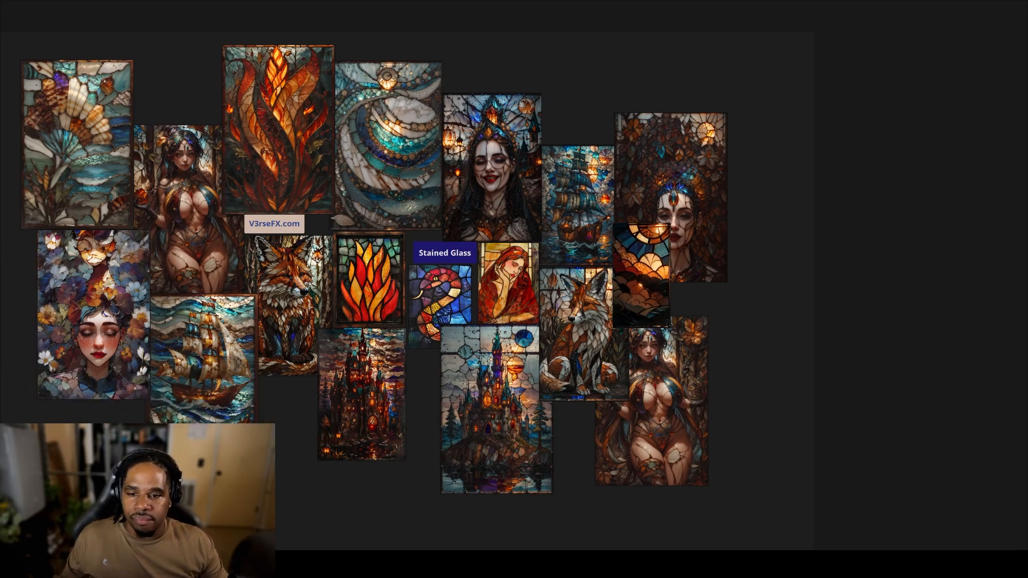
{"action": "left_click_drag", "start_coordinate": [309, 471], "coordinate": [385, 547]}
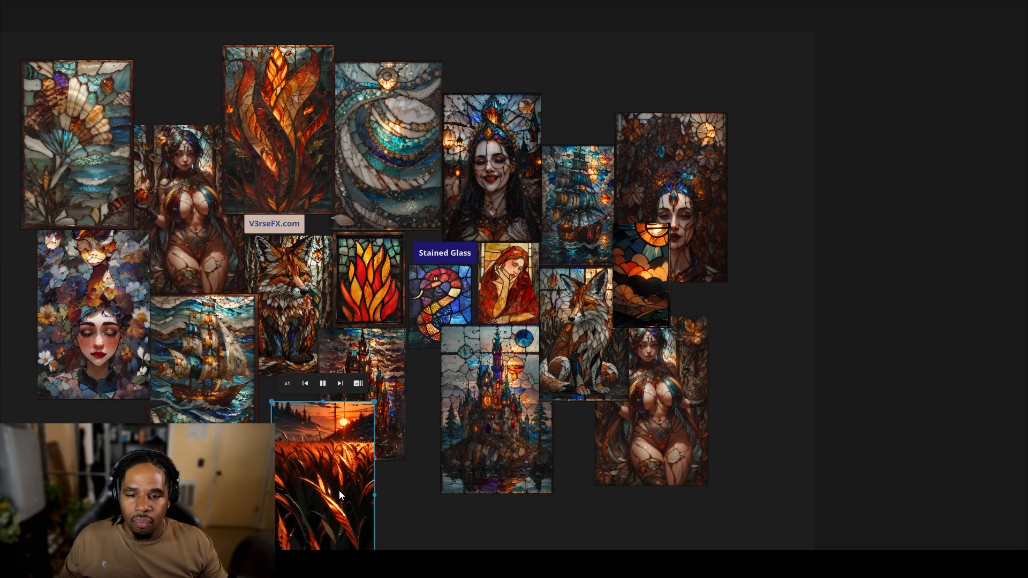
{"action": "left_click_drag", "start_coordinate": [340, 495], "coordinate": [309, 462]}
{"action": "scroll", "coordinate": [351, 482], "scroll_direction": "down", "scroll_amount": 2}
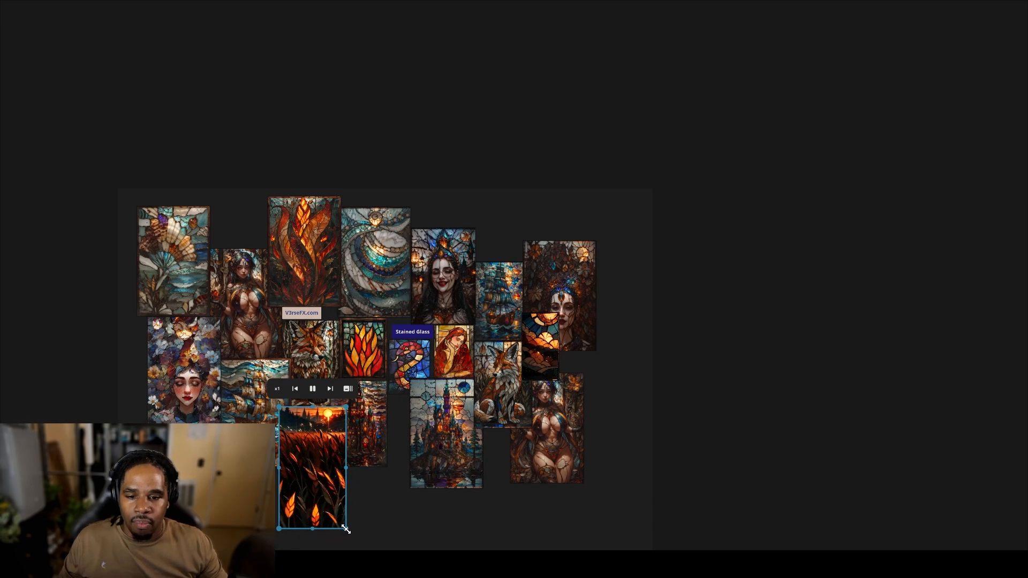
{"action": "left_click_drag", "start_coordinate": [346, 529], "coordinate": [332, 511]}
{"action": "scroll", "coordinate": [367, 484], "scroll_direction": "up", "scroll_amount": 3}
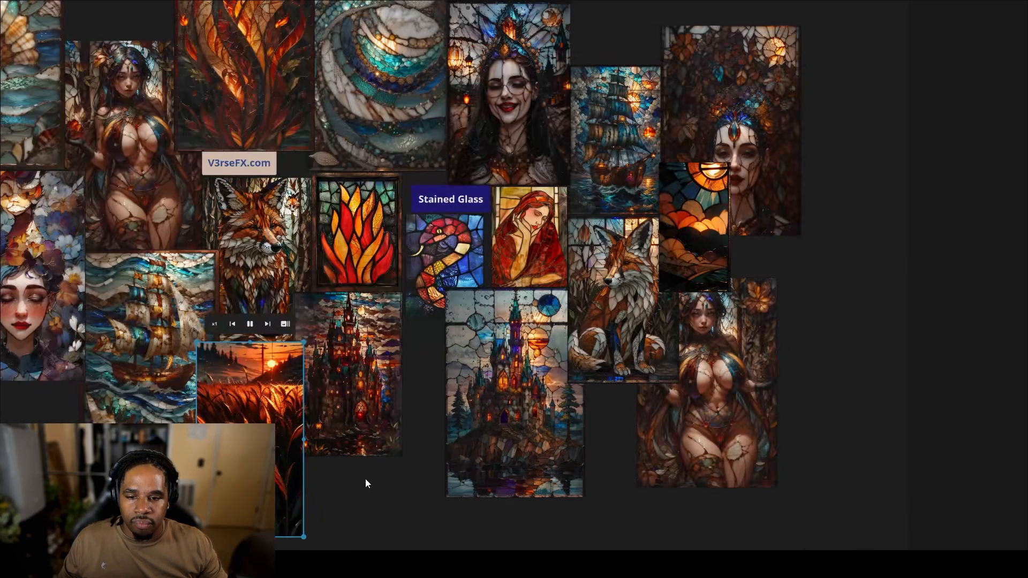
{"action": "left_click", "coordinate": [396, 487]}
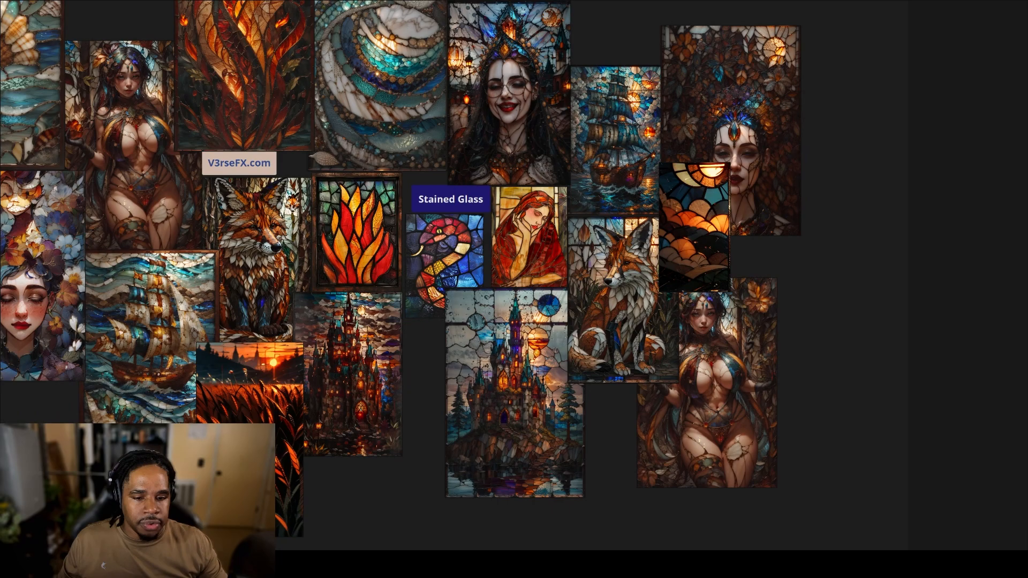
Step: Return to ComfyUI and set the Efficient Loader's checkpoint to SD1.5\sxzLuma_09XVAE.safetensors
{"action": "mouse_move", "coordinate": [503, 565]}
{"action": "left_click", "coordinate": [504, 509]}
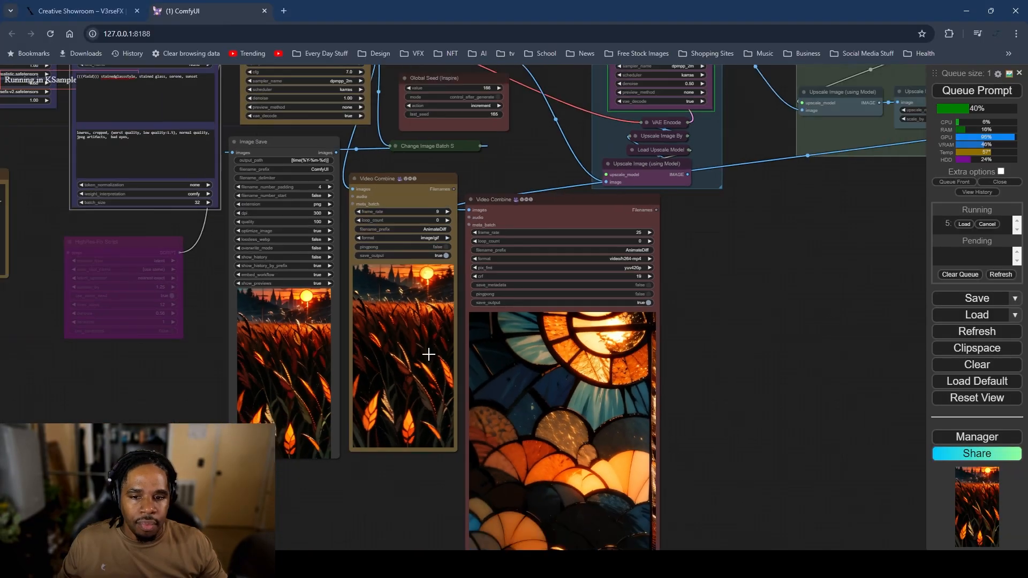
{"action": "scroll", "coordinate": [429, 355], "scroll_direction": "down", "scroll_amount": 1}
{"action": "left_click_drag", "start_coordinate": [231, 233], "coordinate": [420, 410]}
{"action": "scroll", "coordinate": [289, 326], "scroll_direction": "up", "scroll_amount": 5}
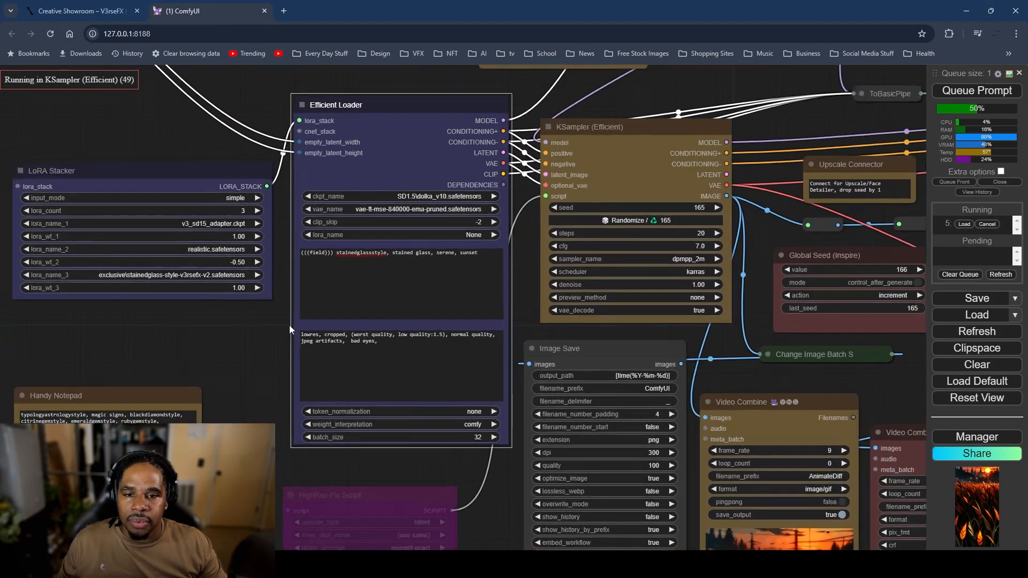
{"action": "scroll", "coordinate": [289, 326], "scroll_direction": "up", "scroll_amount": 1}
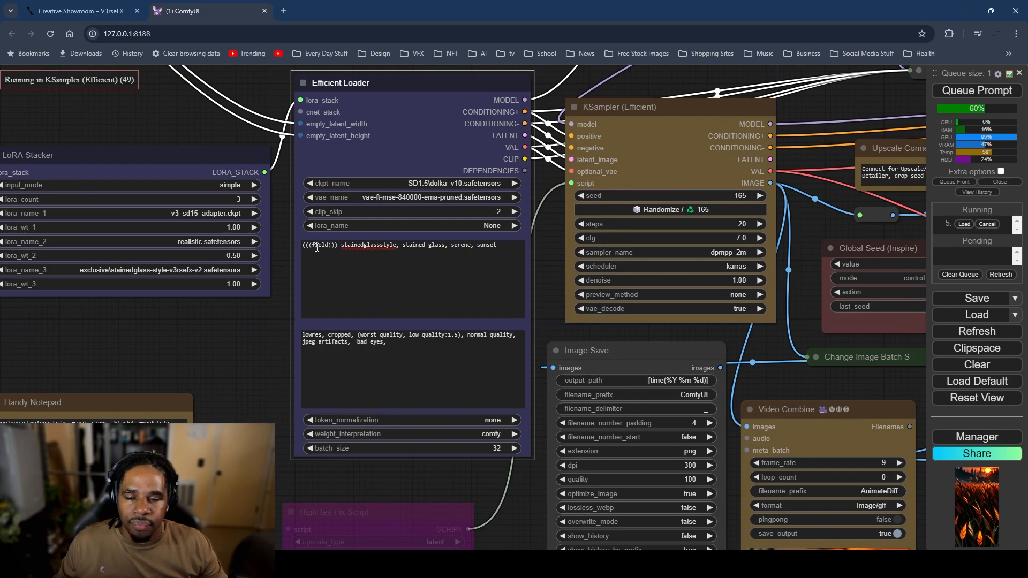
{"action": "left_click", "coordinate": [358, 184]}
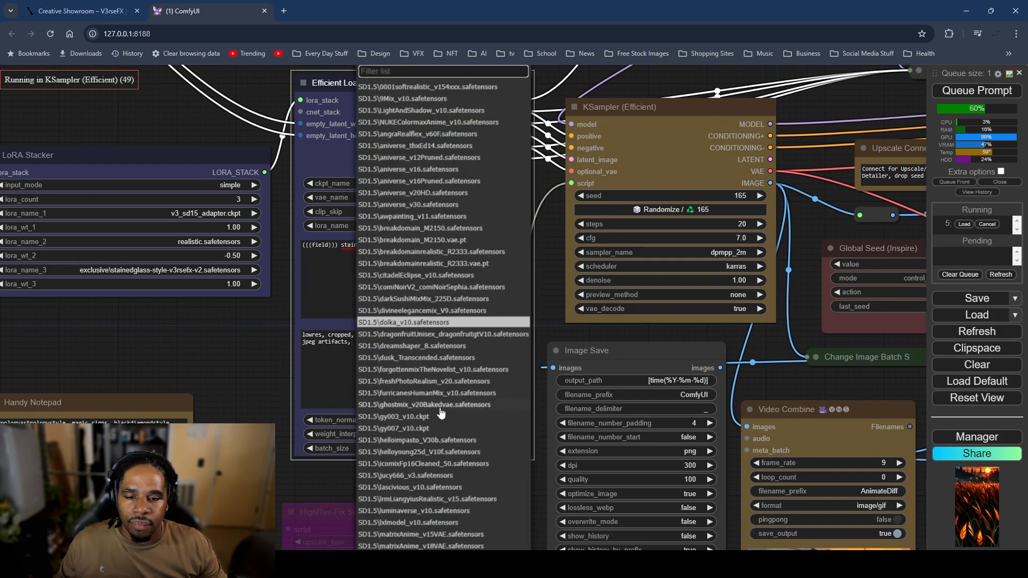
{"action": "scroll", "coordinate": [423, 440], "scroll_direction": "up", "scroll_amount": 1}
{"action": "scroll", "coordinate": [420, 461], "scroll_direction": "down", "scroll_amount": 8}
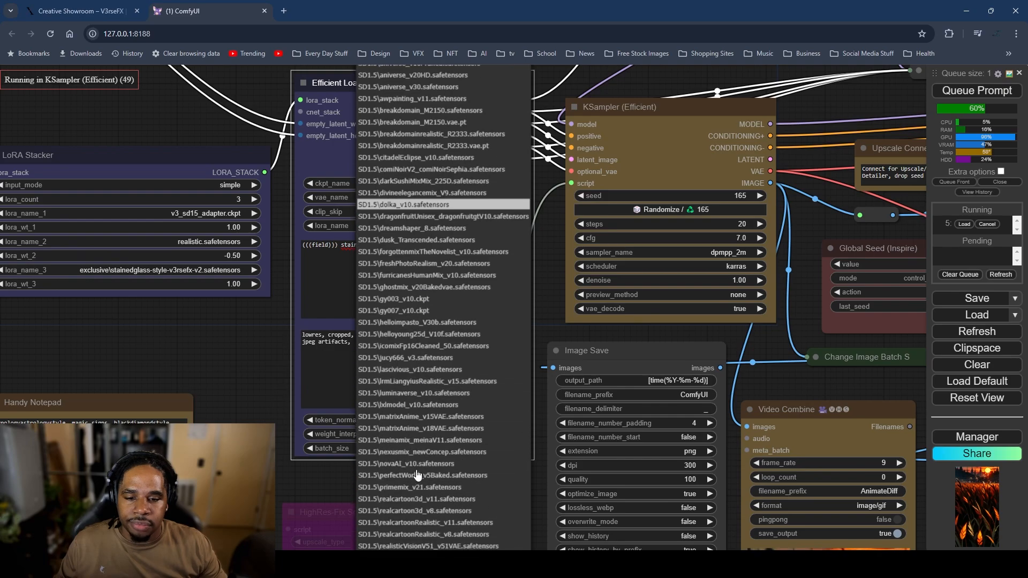
{"action": "scroll", "coordinate": [419, 474], "scroll_direction": "down", "scroll_amount": 8}
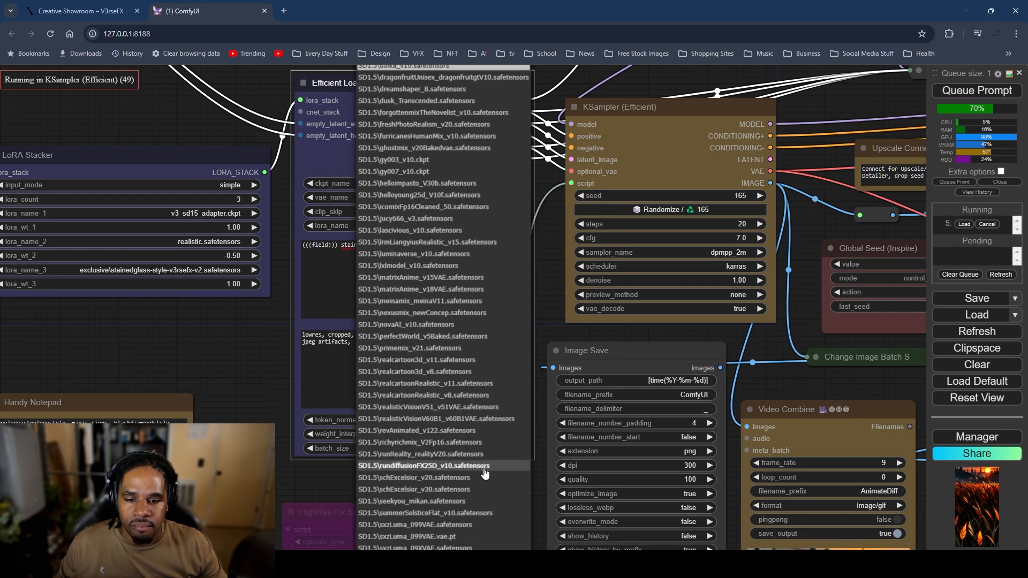
{"action": "scroll", "coordinate": [436, 524], "scroll_direction": "down", "scroll_amount": 2}
{"action": "left_click", "coordinate": [424, 517]}
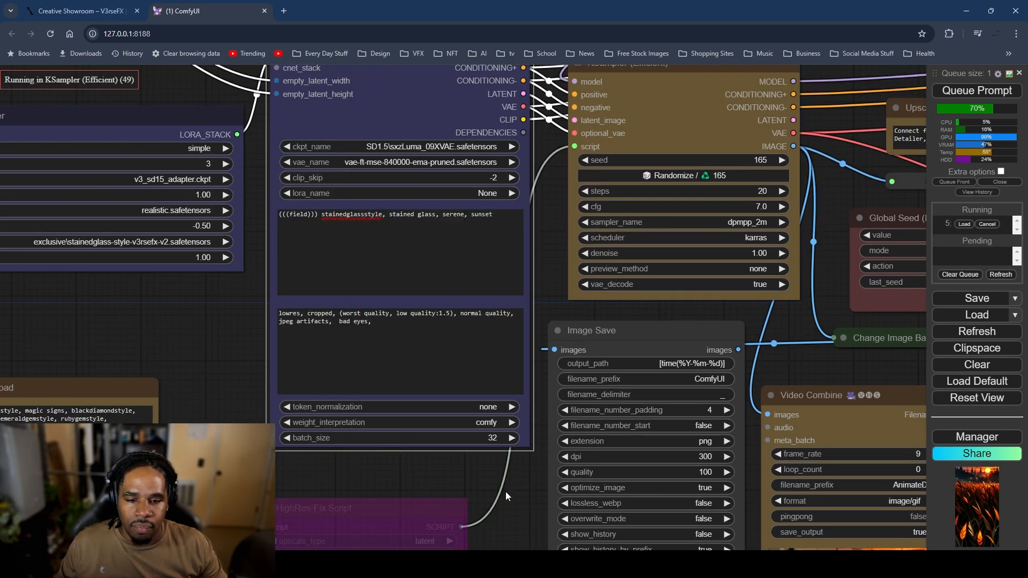
{"action": "left_click", "coordinate": [382, 146]}
{"action": "scroll", "coordinate": [413, 482], "scroll_direction": "down", "scroll_amount": 1}
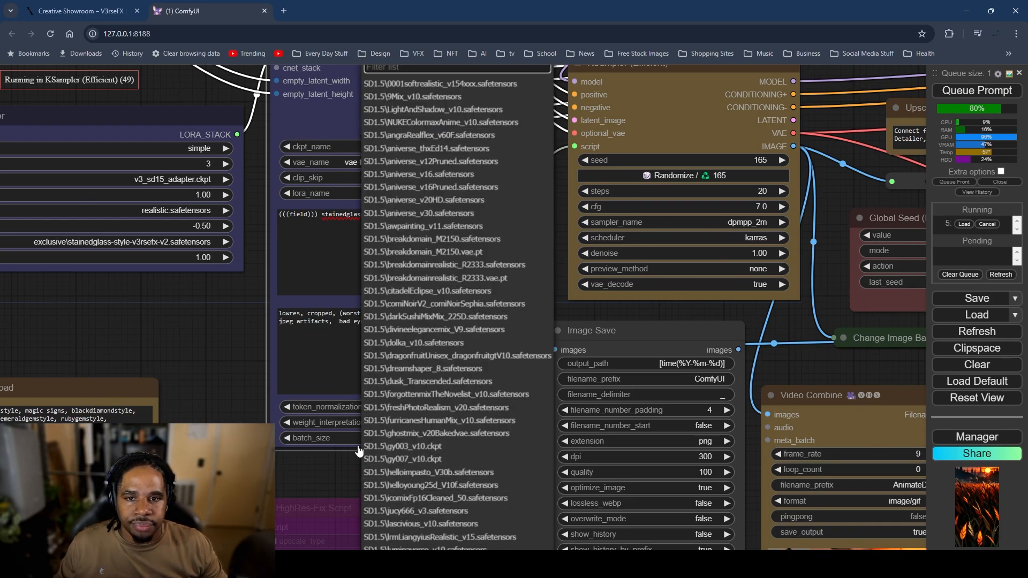
{"action": "left_click", "coordinate": [197, 378]}
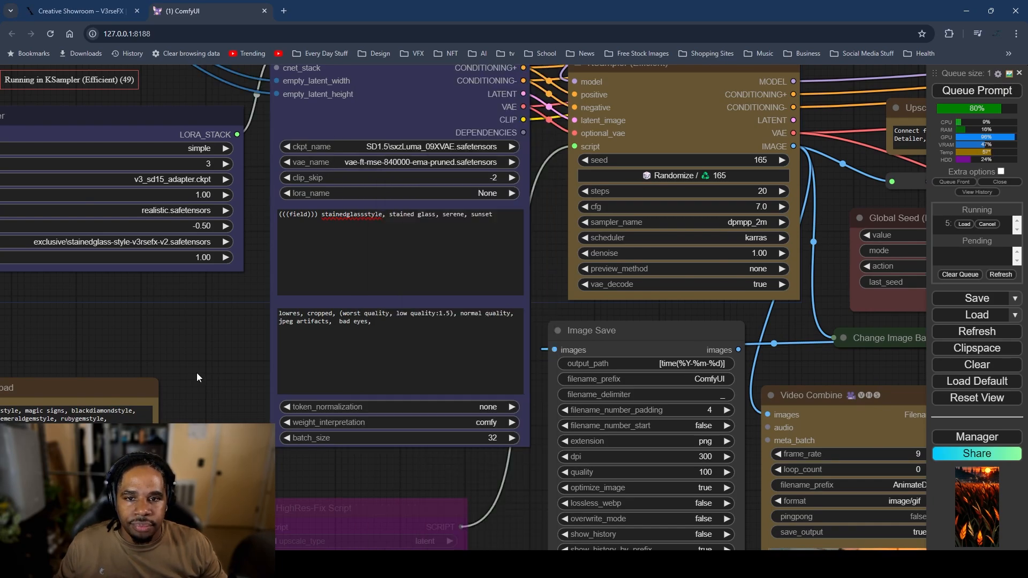
{"action": "left_click", "coordinate": [167, 246]}
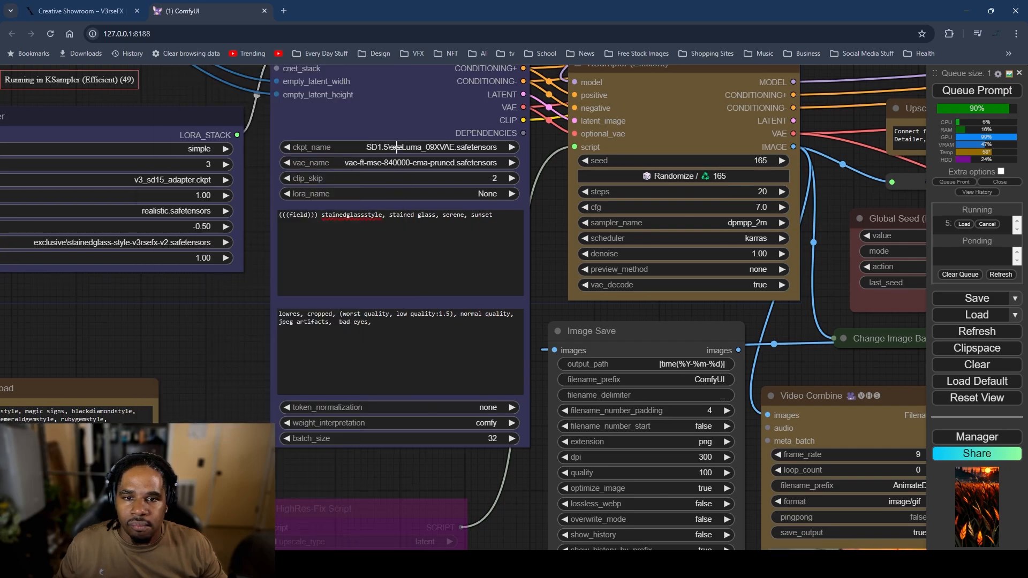
Step: Browse the Efficient Loader's checkpoints, reselect SD1.5\sxzLuma_09XVAE.safetensors and queue another generation
{"action": "left_click", "coordinate": [397, 146]}
{"action": "scroll", "coordinate": [439, 455], "scroll_direction": "down", "scroll_amount": 5}
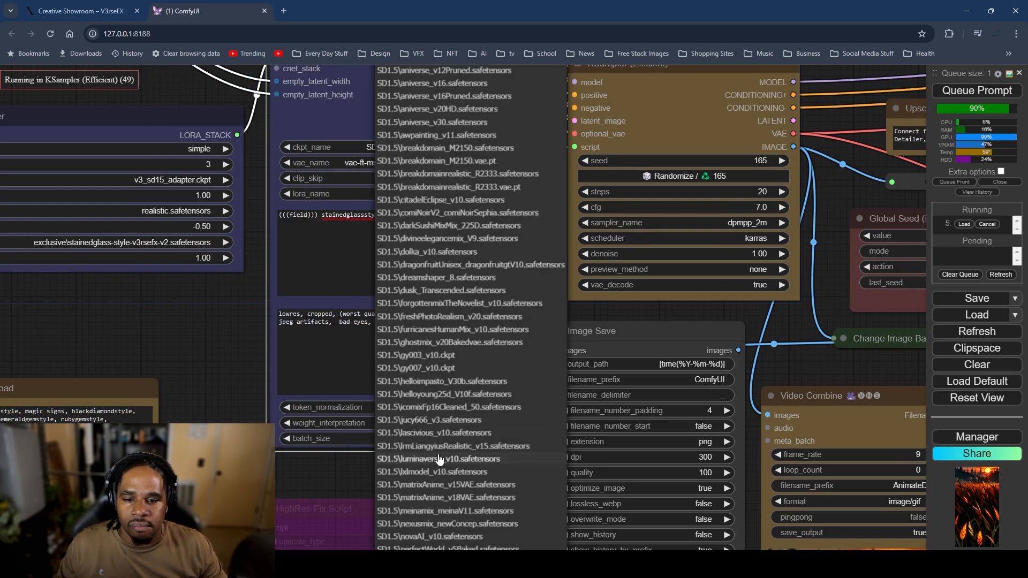
{"action": "scroll", "coordinate": [442, 461], "scroll_direction": "down", "scroll_amount": 1}
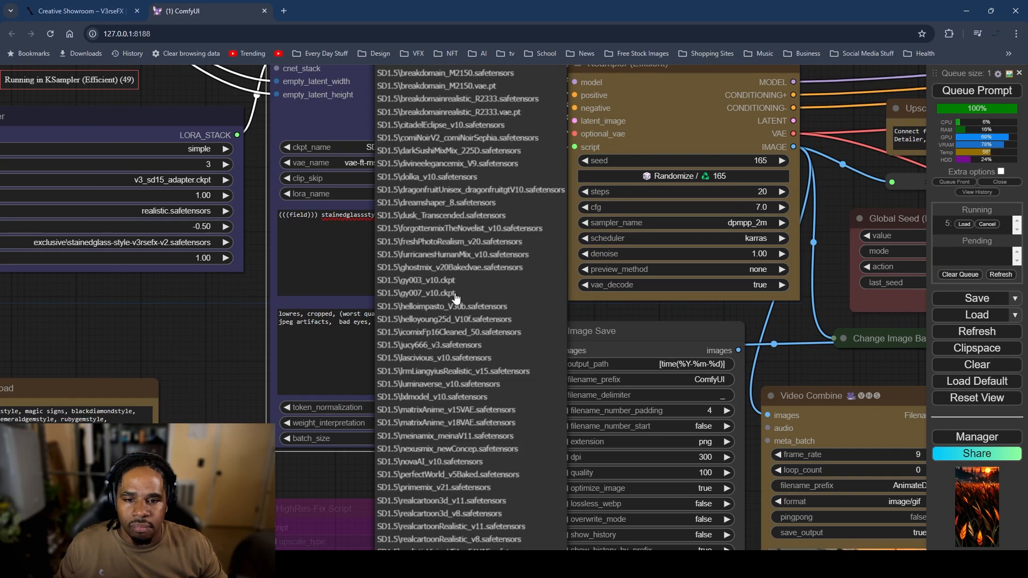
{"action": "scroll", "coordinate": [456, 298], "scroll_direction": "down", "scroll_amount": 7}
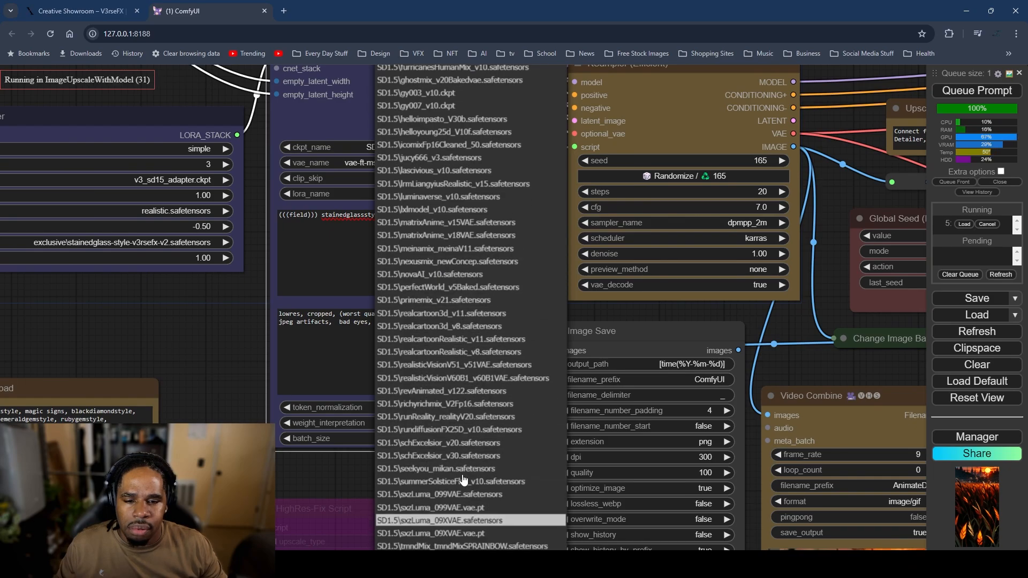
{"action": "scroll", "coordinate": [461, 485], "scroll_direction": "down", "scroll_amount": 1}
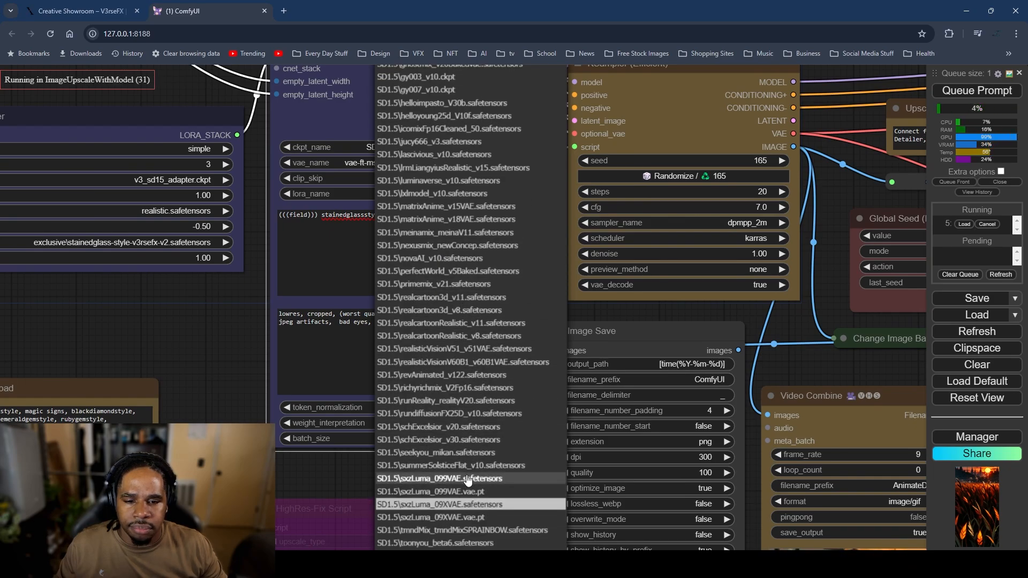
{"action": "left_click", "coordinate": [439, 504]}
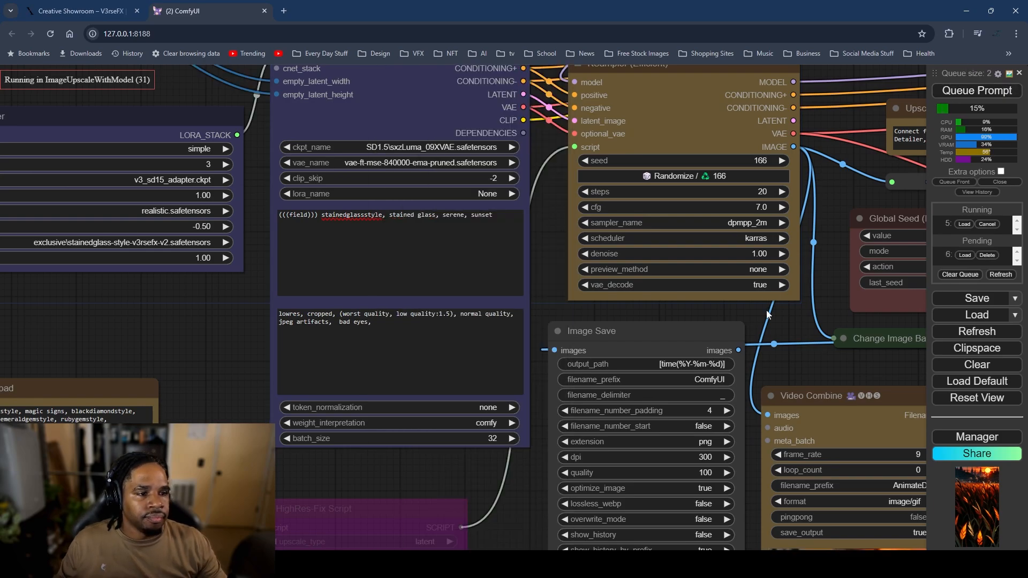
Step: Cancel the running upscale job to let the pending generation start, and bring the preview nodes into view
{"action": "scroll", "coordinate": [769, 315], "scroll_direction": "down", "scroll_amount": 10}
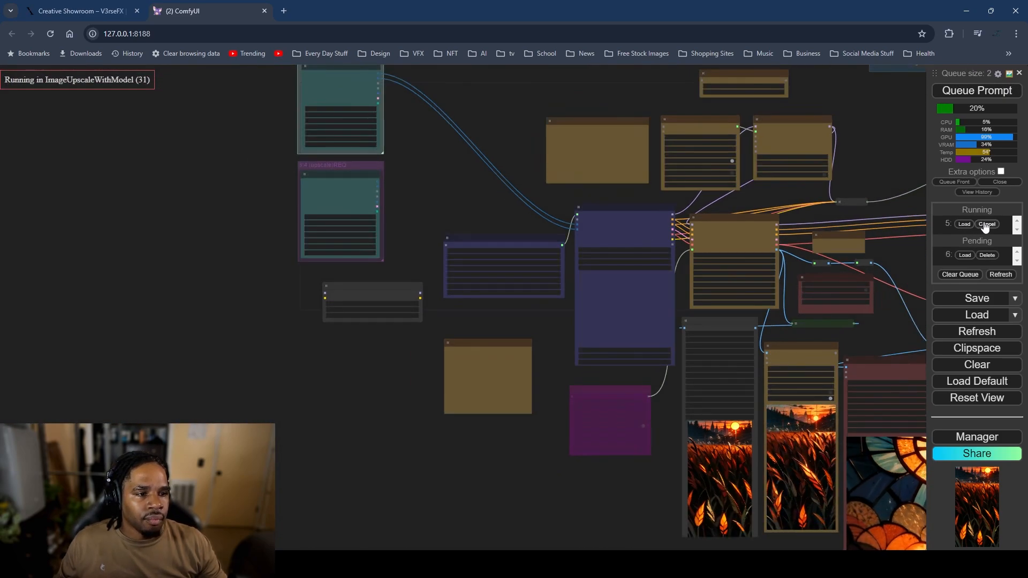
{"action": "left_click_drag", "start_coordinate": [823, 340], "coordinate": [477, 202]}
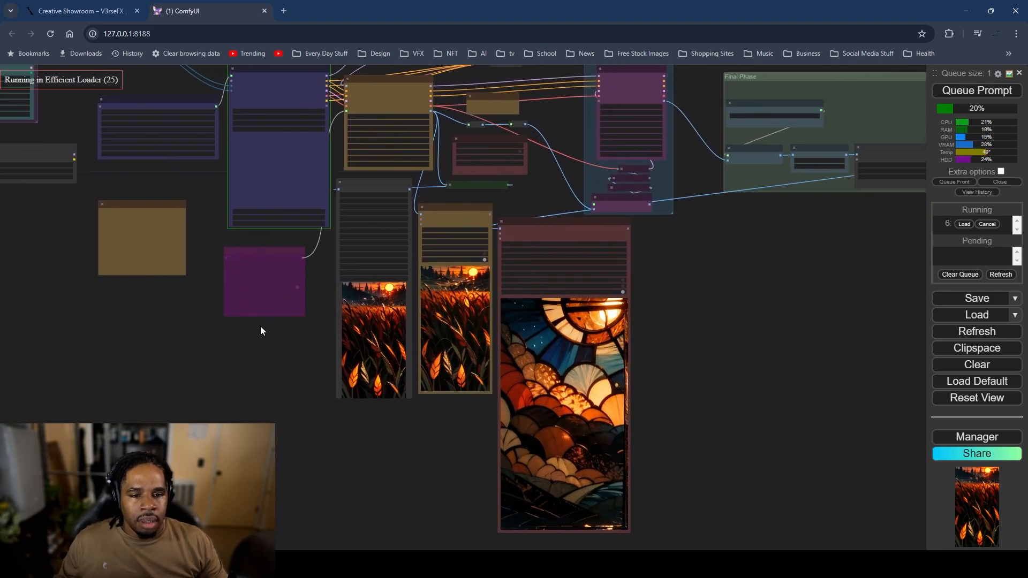
{"action": "scroll", "coordinate": [248, 367], "scroll_direction": "up", "scroll_amount": 5}
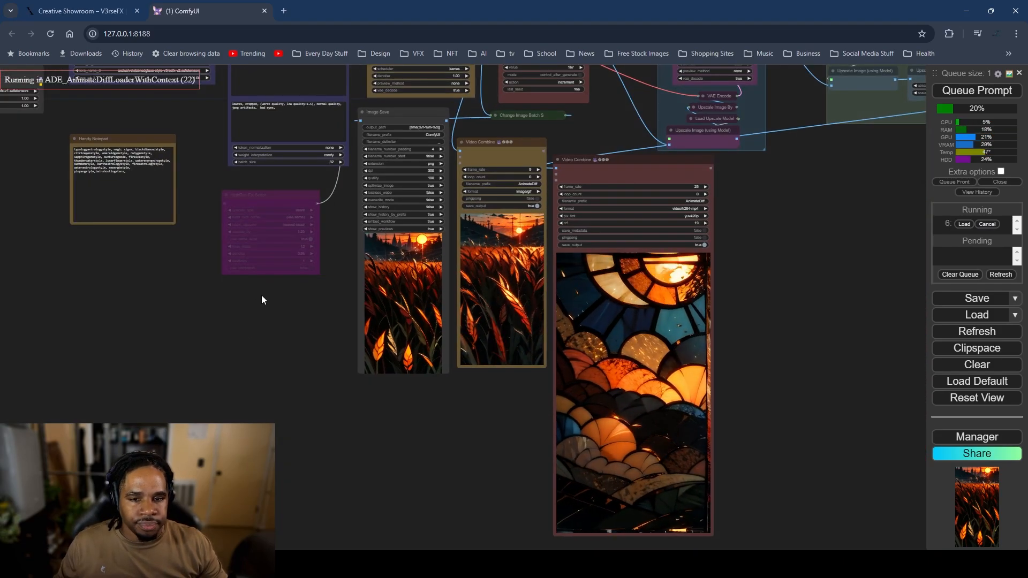
Step: Replace the word "field" with "flower" in the Efficient Loader's positive prompt
{"action": "left_click_drag", "start_coordinate": [342, 263], "coordinate": [647, 570]}
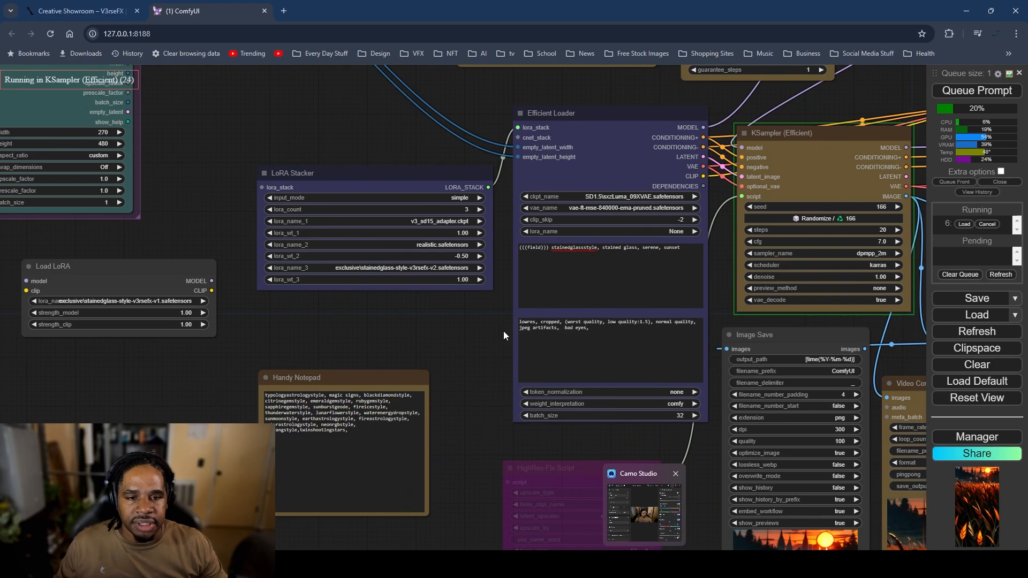
{"action": "scroll", "coordinate": [484, 303], "scroll_direction": "up", "scroll_amount": 3}
{"action": "scroll", "coordinate": [484, 307], "scroll_direction": "up", "scroll_amount": 2}
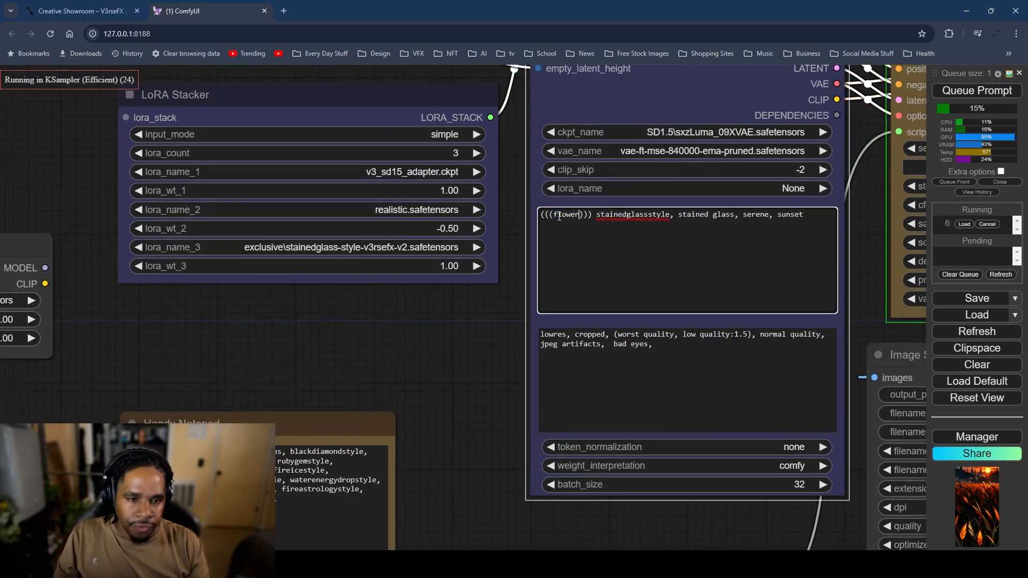
Step: Set the triple-bracketed subject of the Efficient Loader's positive prompt to "church window"
{"action": "scroll", "coordinate": [492, 390], "scroll_direction": "down", "scroll_amount": 6}
{"action": "left_click_drag", "start_coordinate": [486, 458], "coordinate": [171, 163]}
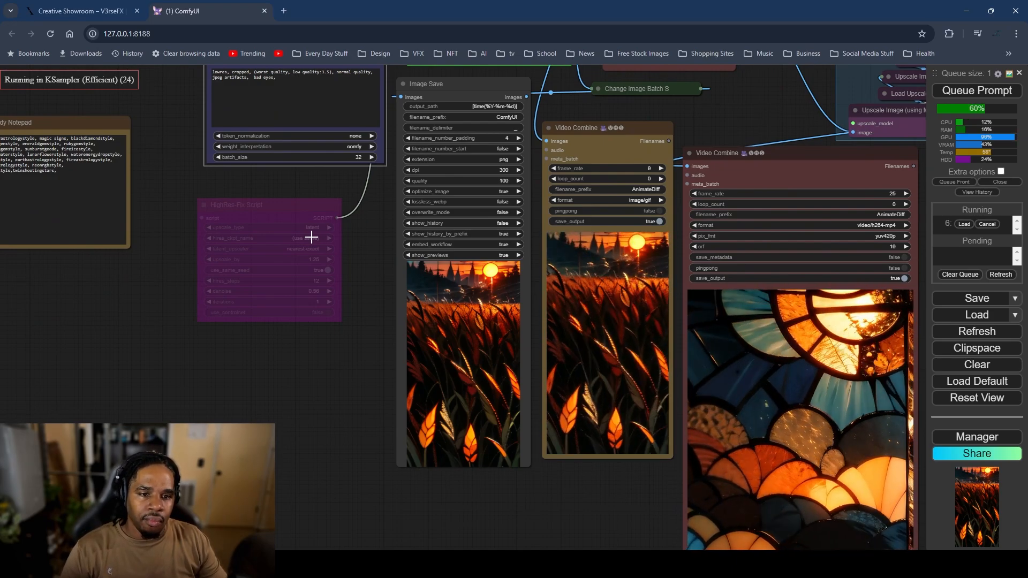
{"action": "left_click_drag", "start_coordinate": [182, 194], "coordinate": [235, 441]}
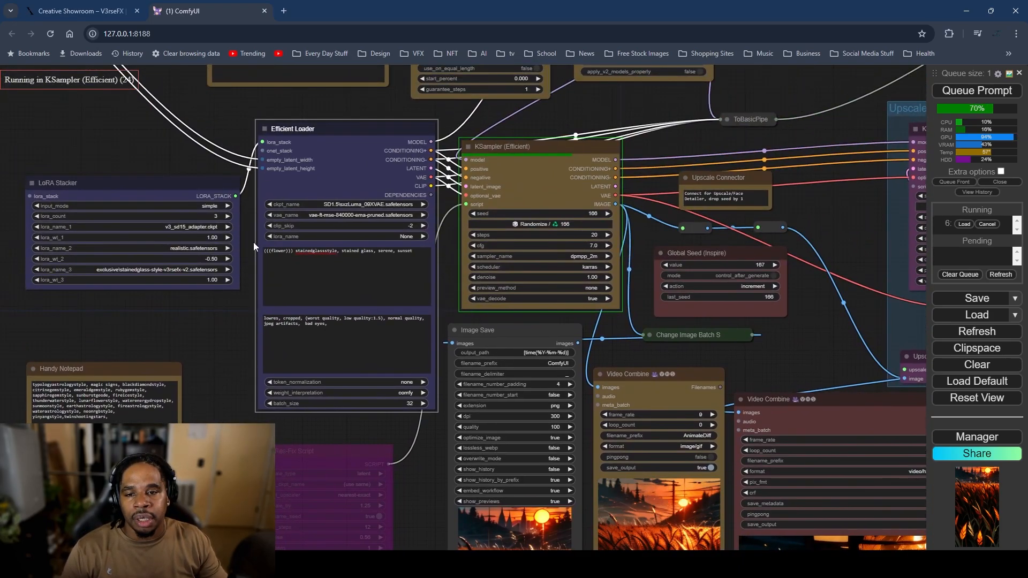
{"action": "scroll", "coordinate": [250, 279], "scroll_direction": "up", "scroll_amount": 5}
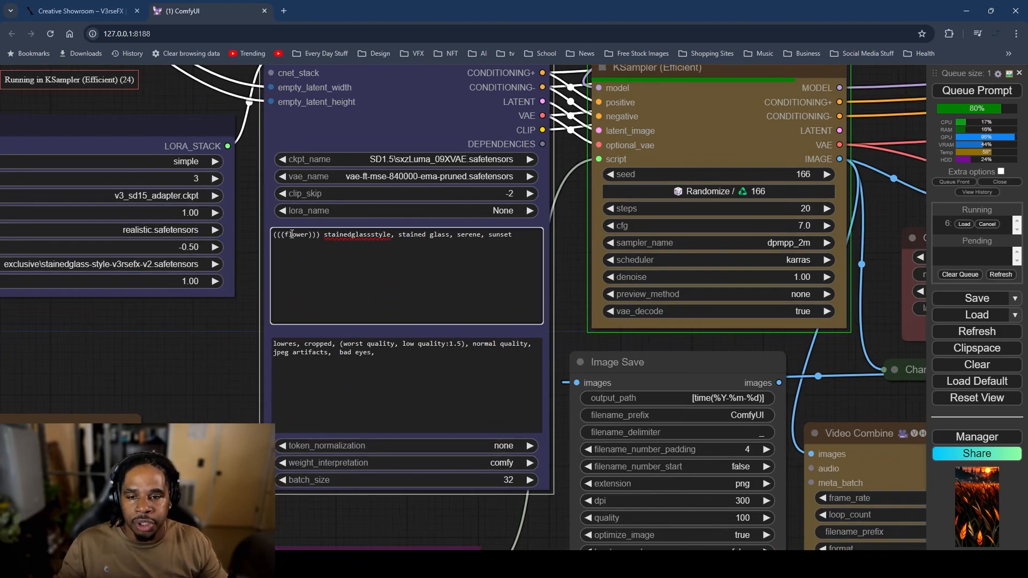
{"action": "type", "text": "church"}
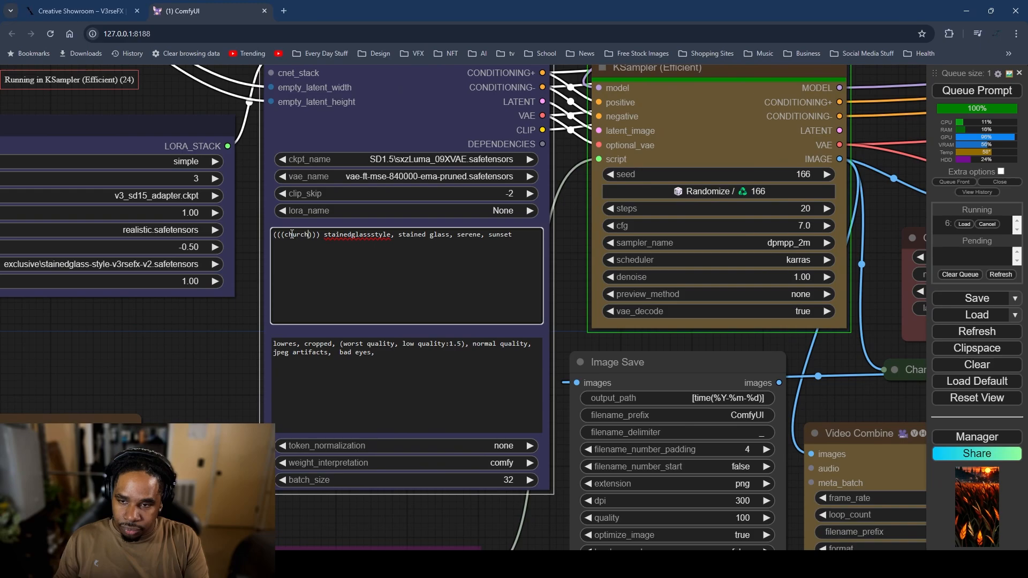
{"action": "type", "text": " window"}
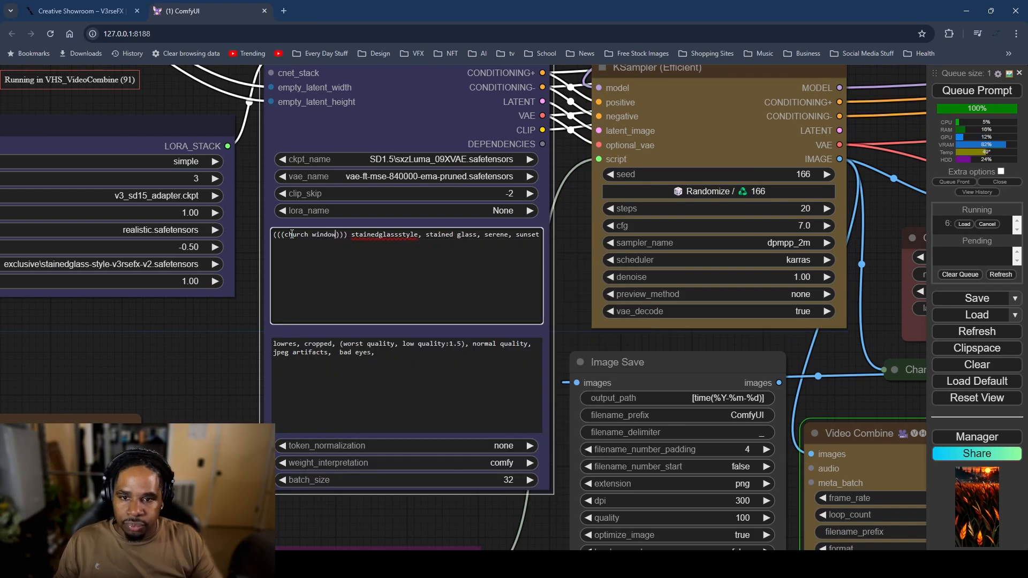
Step: Set lora_name_3 in the LoRA Stacker to exclusive\stainedglass-style-v3rsefx-v1.safetensors
{"action": "left_click", "coordinate": [114, 264]}
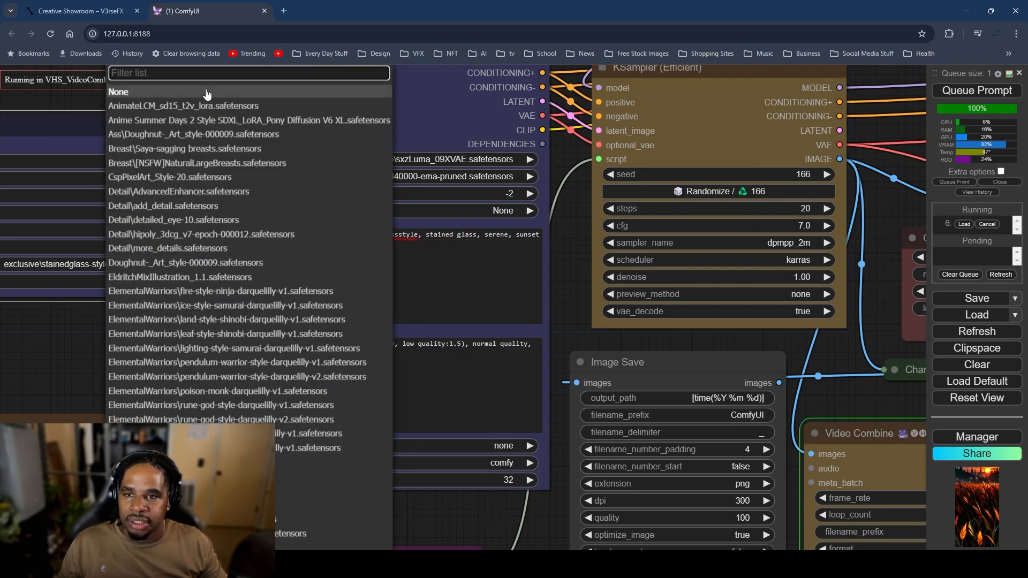
{"action": "type", "text": "stain"}
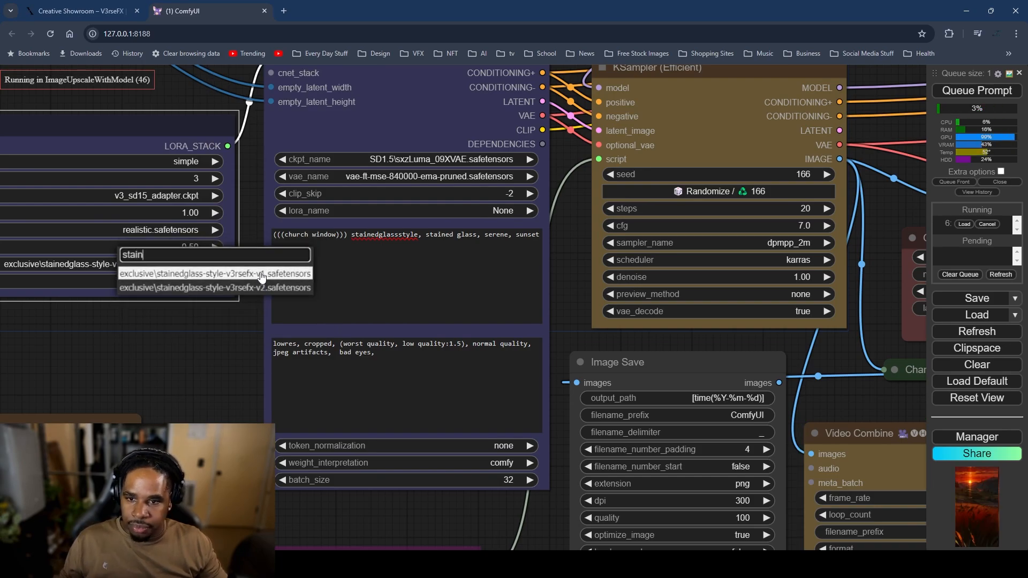
{"action": "left_click", "coordinate": [261, 274]}
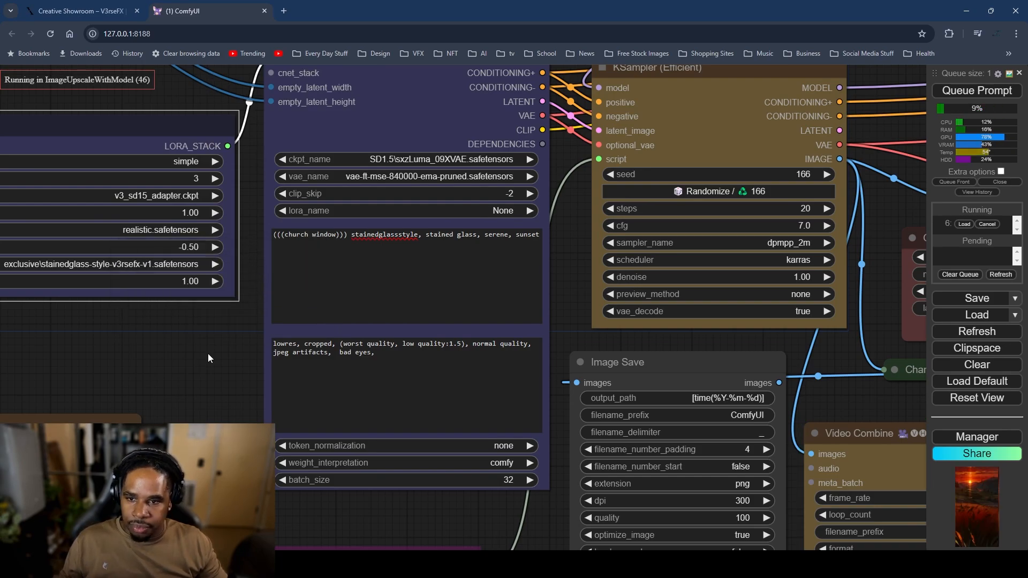
Step: Check the latest sunset field previews, cancel the running upscale job and queue the church window prompt
{"action": "scroll", "coordinate": [210, 361], "scroll_direction": "down", "scroll_amount": 12}
{"action": "left_click_drag", "start_coordinate": [235, 449], "coordinate": [140, 212]}
{"action": "scroll", "coordinate": [268, 275], "scroll_direction": "up", "scroll_amount": 5}
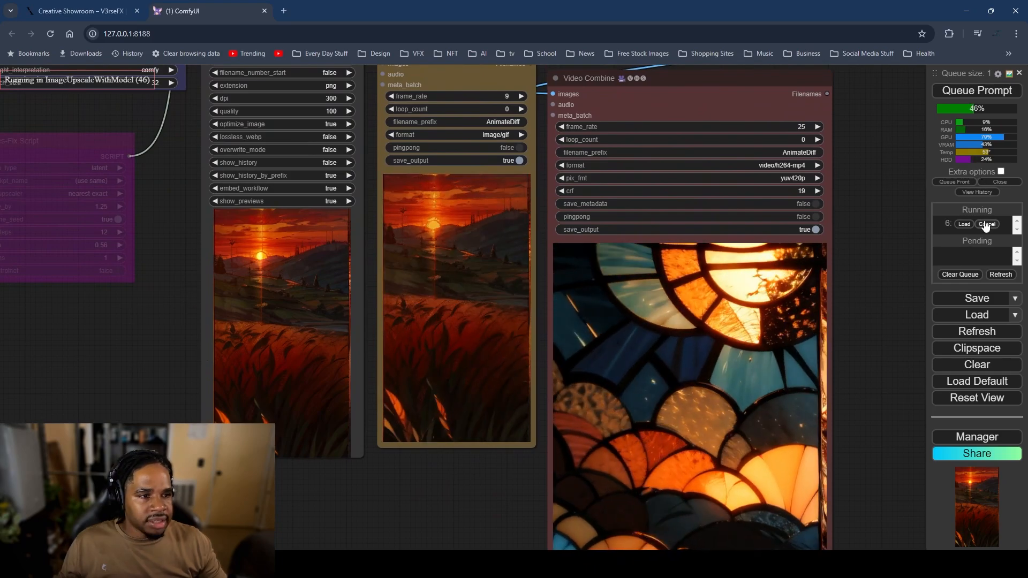
{"action": "left_click", "coordinate": [989, 98]}
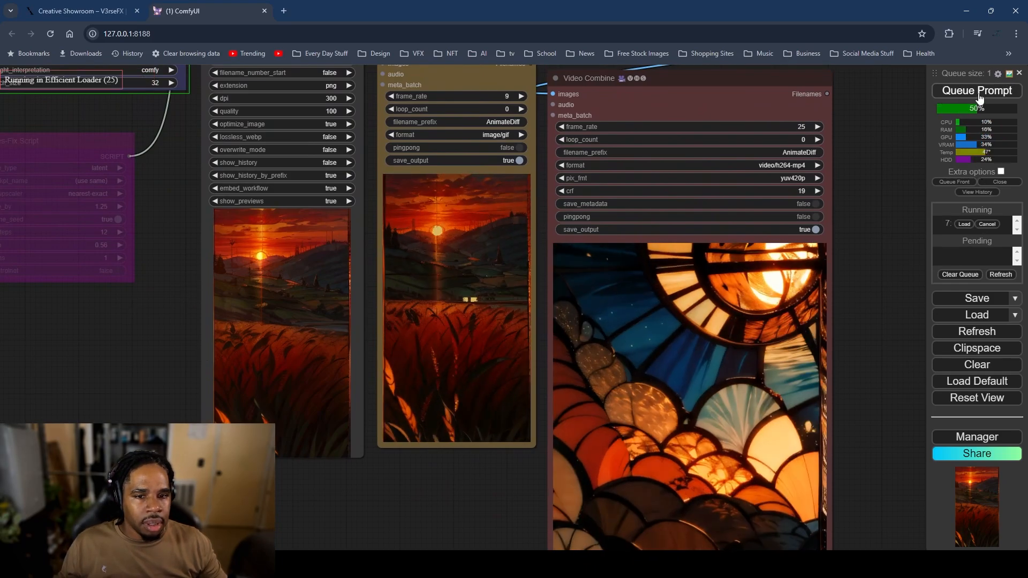
Step: Set the Efficient Loader's checkpoint to SD1.5\tmndMix_tmndMixSPRAINBOW.safetensors
{"action": "left_click_drag", "start_coordinate": [114, 186], "coordinate": [378, 522]}
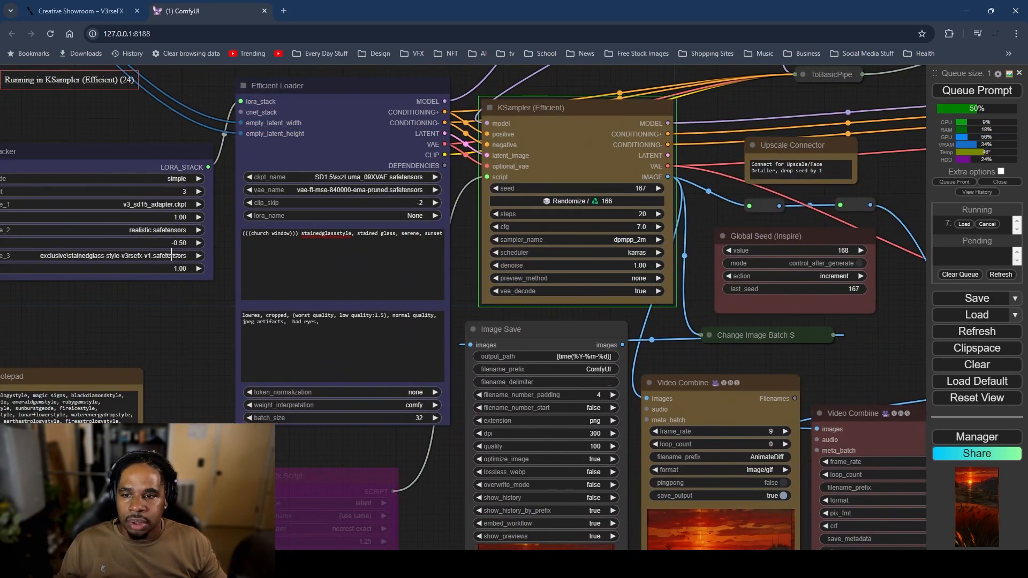
{"action": "left_click", "coordinate": [351, 177]}
{"action": "scroll", "coordinate": [388, 441], "scroll_direction": "down", "scroll_amount": 5}
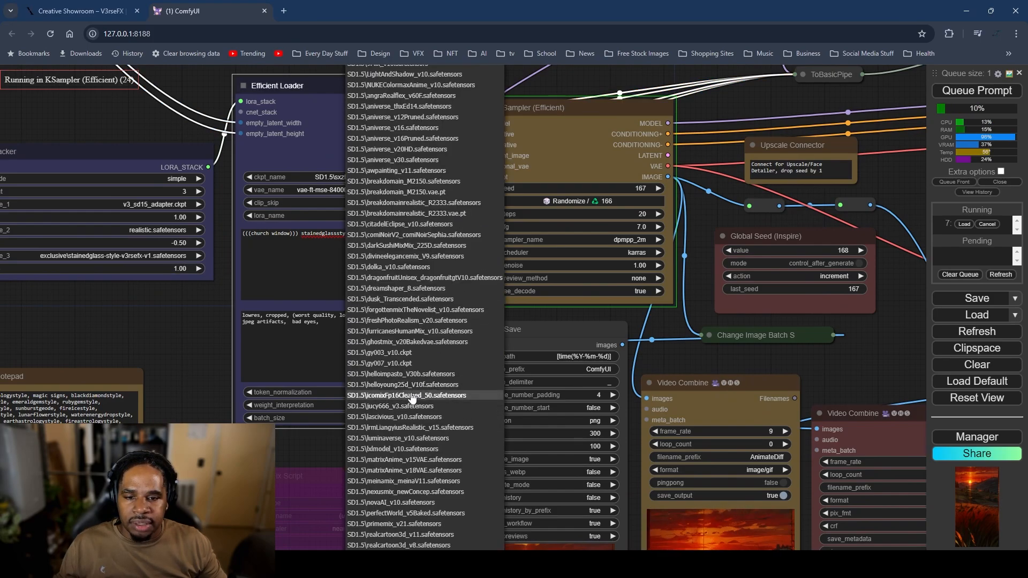
{"action": "scroll", "coordinate": [411, 426], "scroll_direction": "down", "scroll_amount": 5}
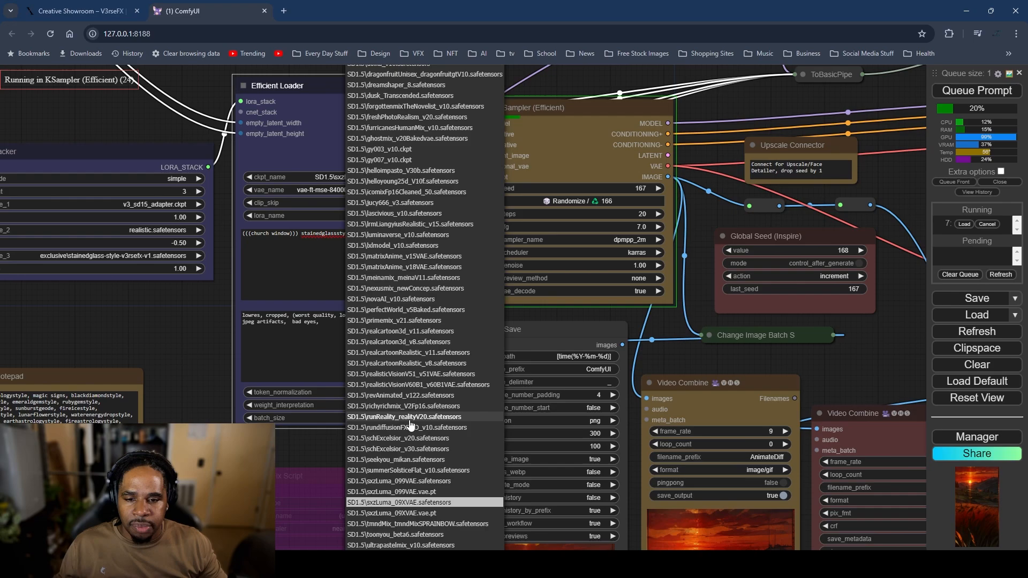
{"action": "scroll", "coordinate": [418, 428], "scroll_direction": "down", "scroll_amount": 2}
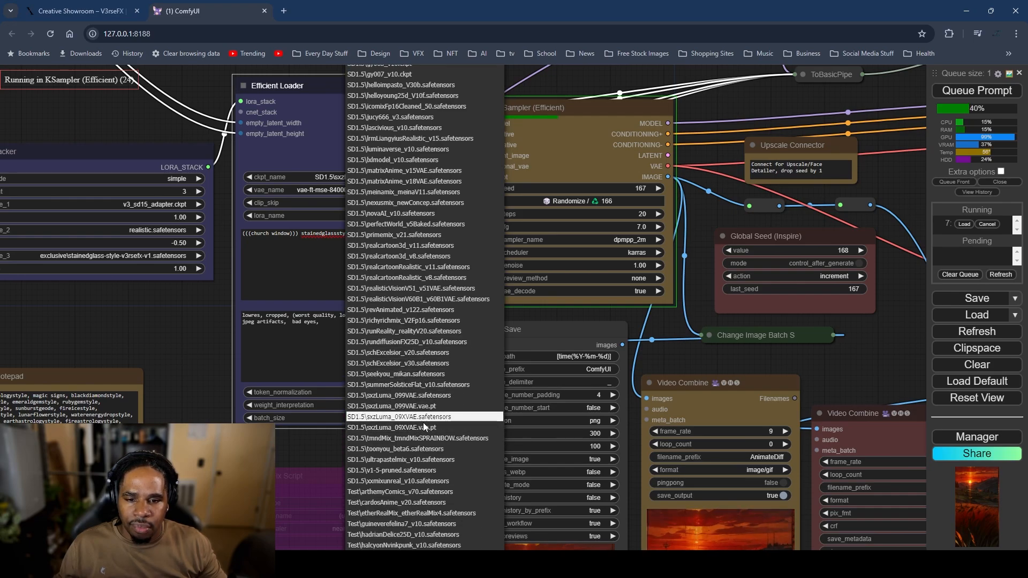
{"action": "scroll", "coordinate": [423, 427], "scroll_direction": "down", "scroll_amount": 2}
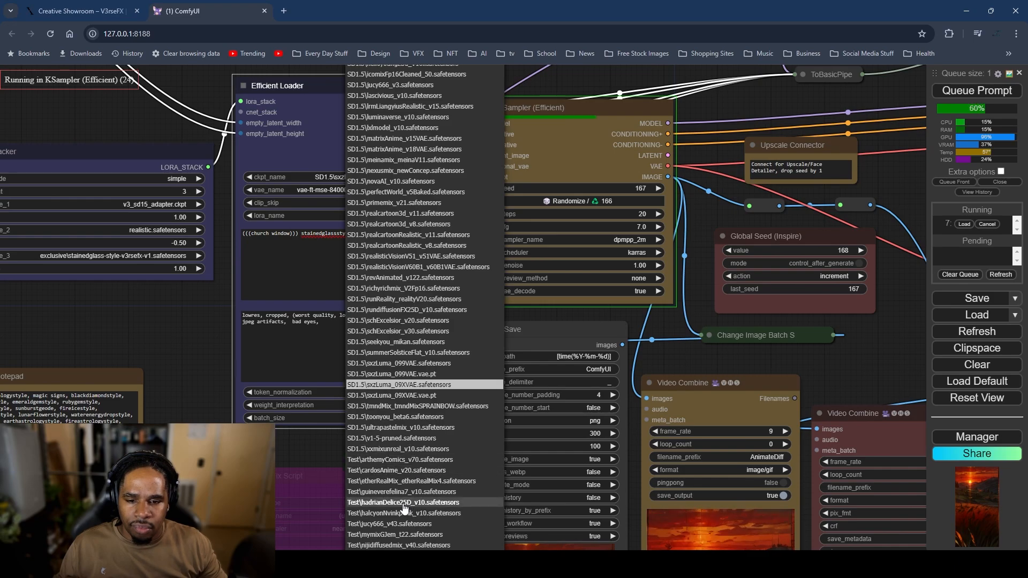
{"action": "scroll", "coordinate": [406, 493], "scroll_direction": "down", "scroll_amount": 3}
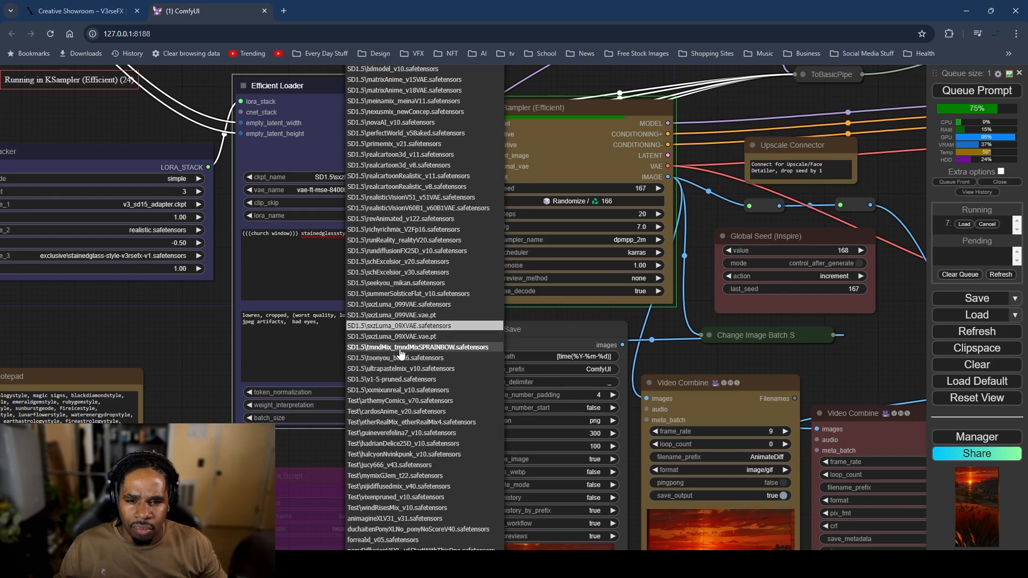
{"action": "left_click", "coordinate": [400, 349]}
Step: Set the LoRA in the standalone Load LoRA node to realistic.safetensors
{"action": "scroll", "coordinate": [305, 381], "scroll_direction": "down", "scroll_amount": 10}
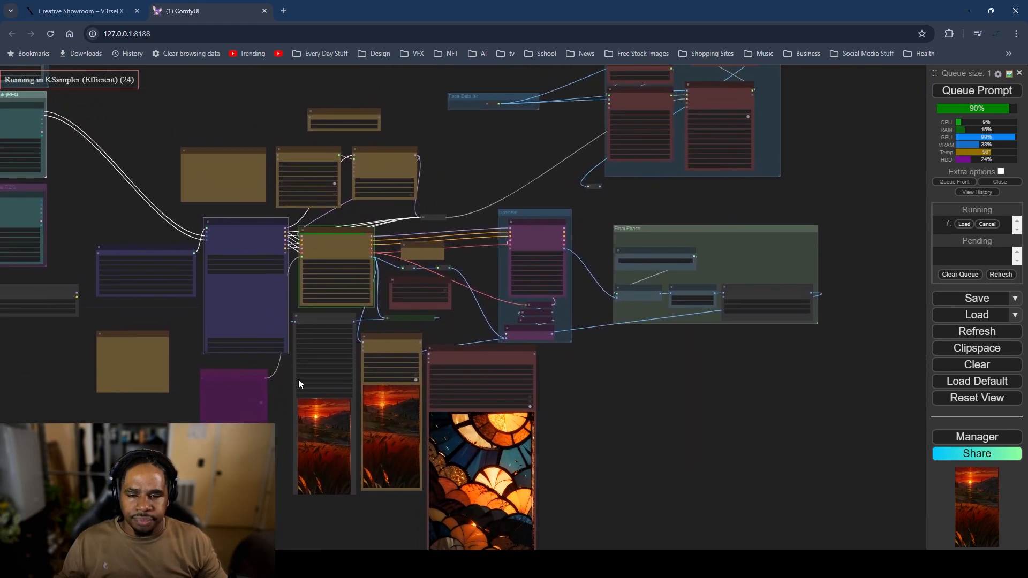
{"action": "left_click_drag", "start_coordinate": [79, 316], "coordinate": [358, 384]}
{"action": "scroll", "coordinate": [252, 374], "scroll_direction": "up", "scroll_amount": 11}
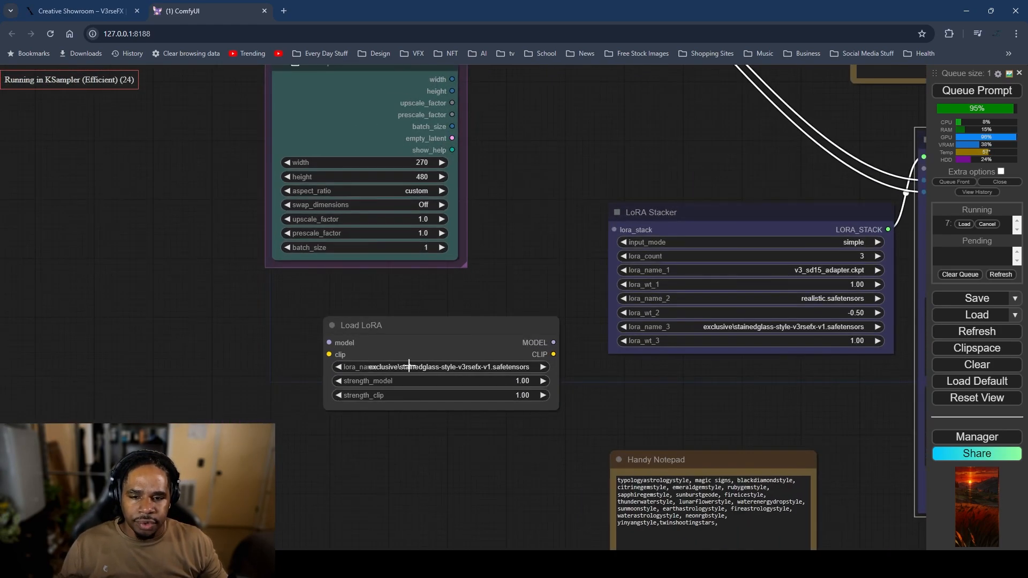
{"action": "left_click", "coordinate": [408, 367]}
{"action": "type", "text": "realistic"}
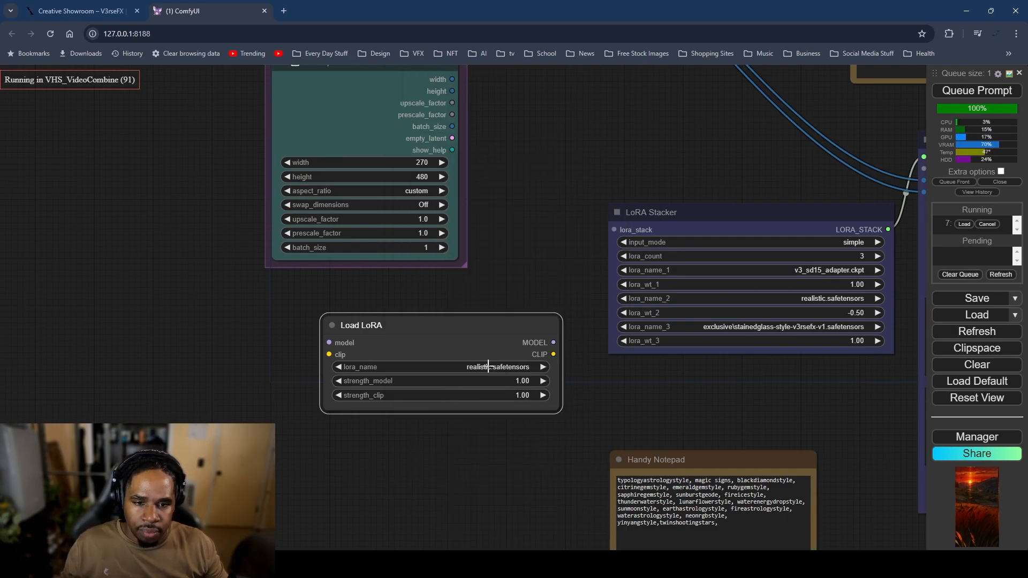
Step: View the model information for the realistic.safetensors LoRA and close it
{"action": "right_click", "coordinate": [488, 366]}
{"action": "left_click", "coordinate": [496, 324]}
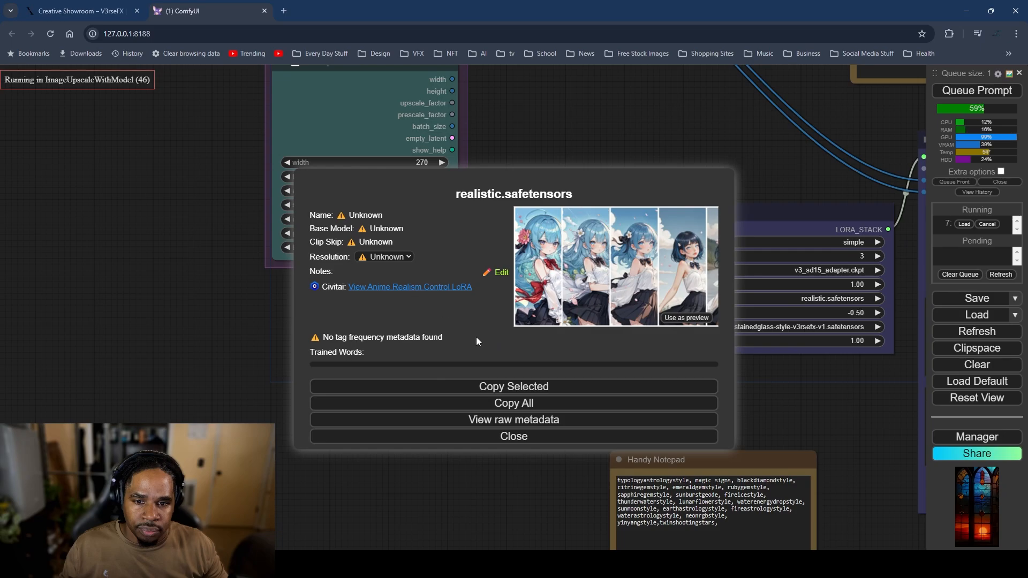
{"action": "left_click", "coordinate": [495, 437]}
Step: Examine the new church window previews in the Image Save and Video Combine nodes
{"action": "scroll", "coordinate": [601, 407], "scroll_direction": "down", "scroll_amount": 5}
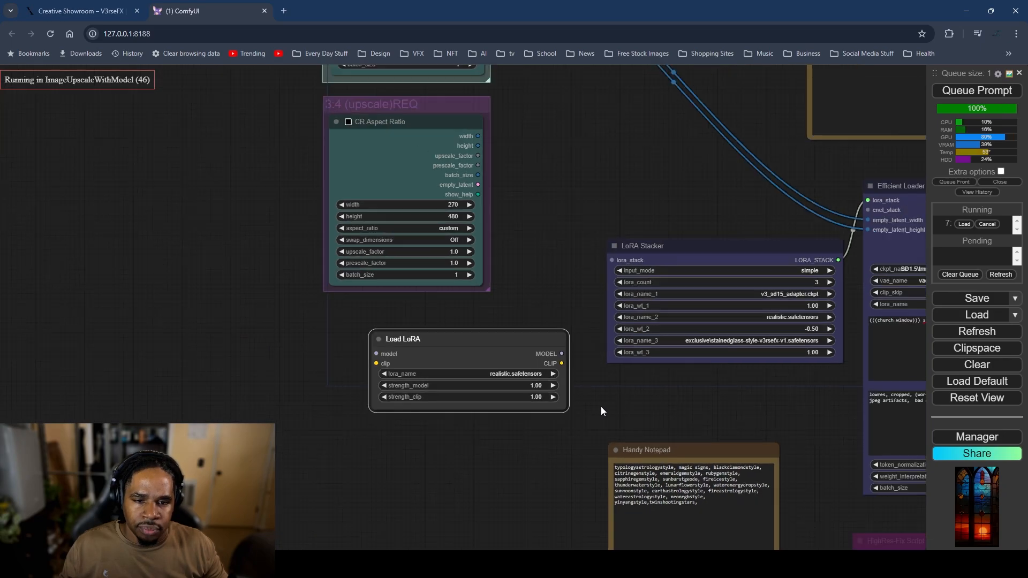
{"action": "left_click_drag", "start_coordinate": [725, 407], "coordinate": [133, 167]}
{"action": "scroll", "coordinate": [410, 439], "scroll_direction": "up", "scroll_amount": 8}
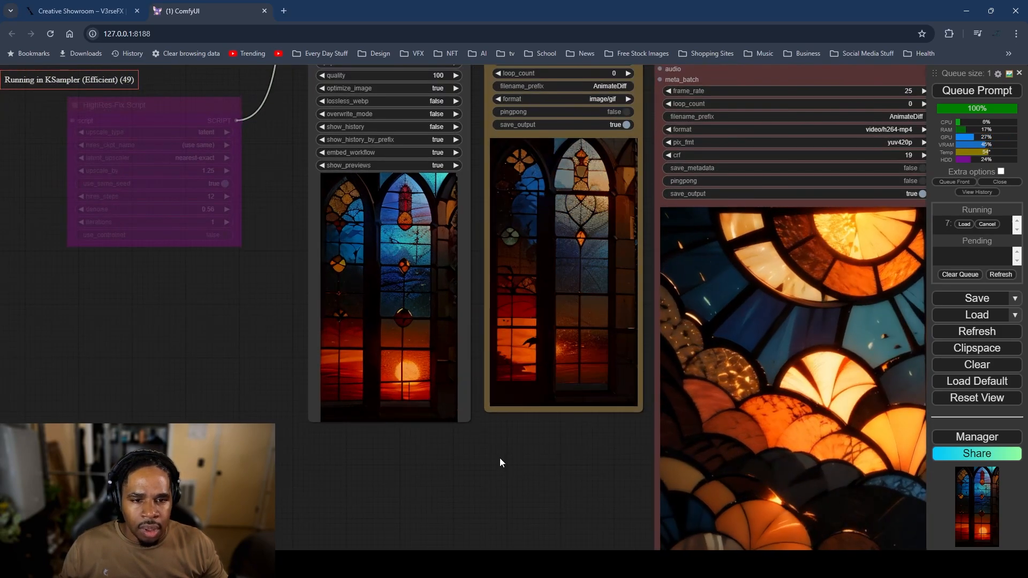
Step: Compare the church window previews with the earlier upscaled stained-glass video while the current generation runs
{"action": "left_click_drag", "start_coordinate": [500, 458], "coordinate": [466, 448]}
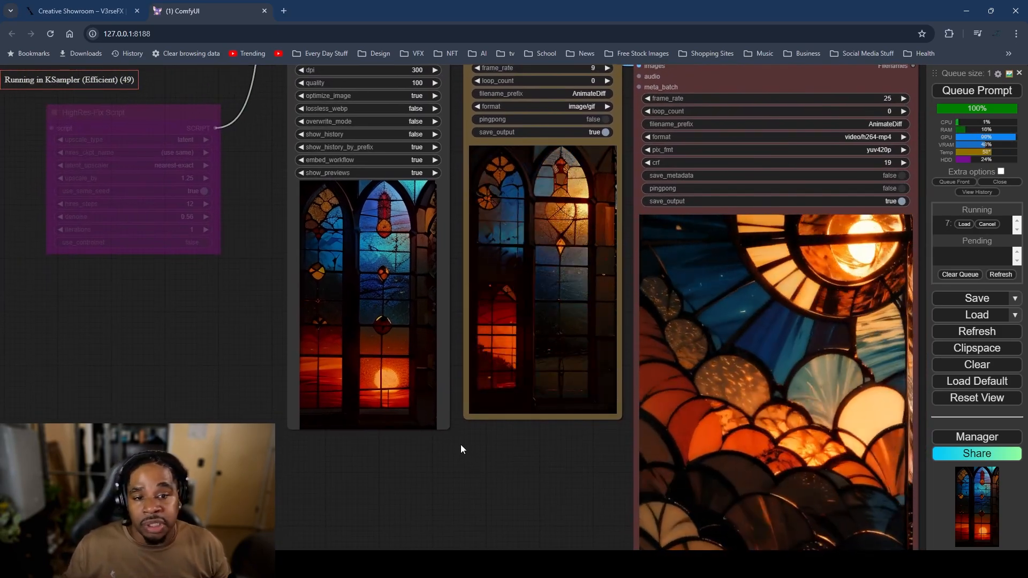
{"action": "scroll", "coordinate": [454, 445], "scroll_direction": "down", "scroll_amount": 3}
{"action": "scroll", "coordinate": [450, 444], "scroll_direction": "down", "scroll_amount": 1}
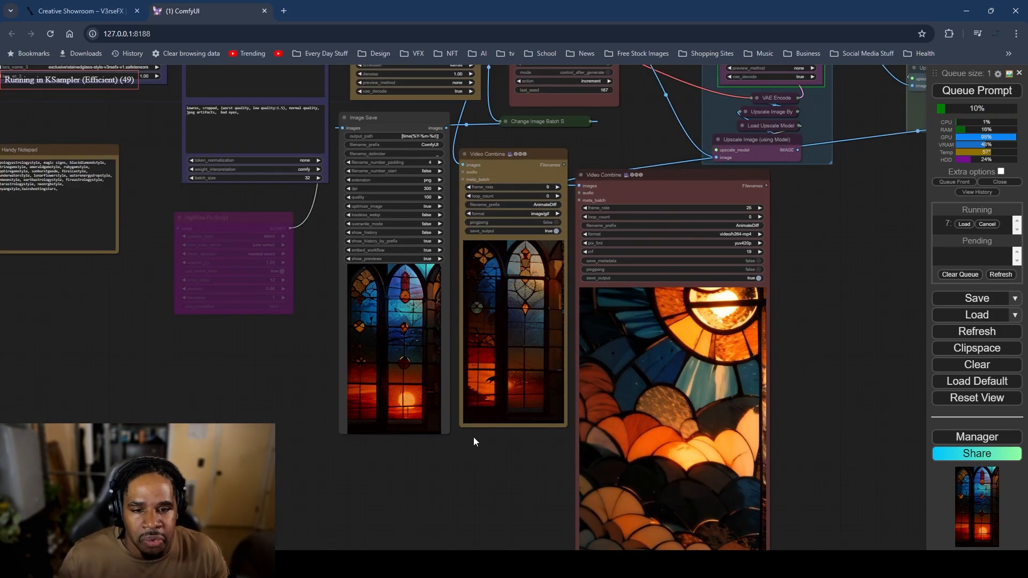
{"action": "scroll", "coordinate": [468, 423], "scroll_direction": "up", "scroll_amount": 4}
{"action": "scroll", "coordinate": [469, 423], "scroll_direction": "up", "scroll_amount": 1}
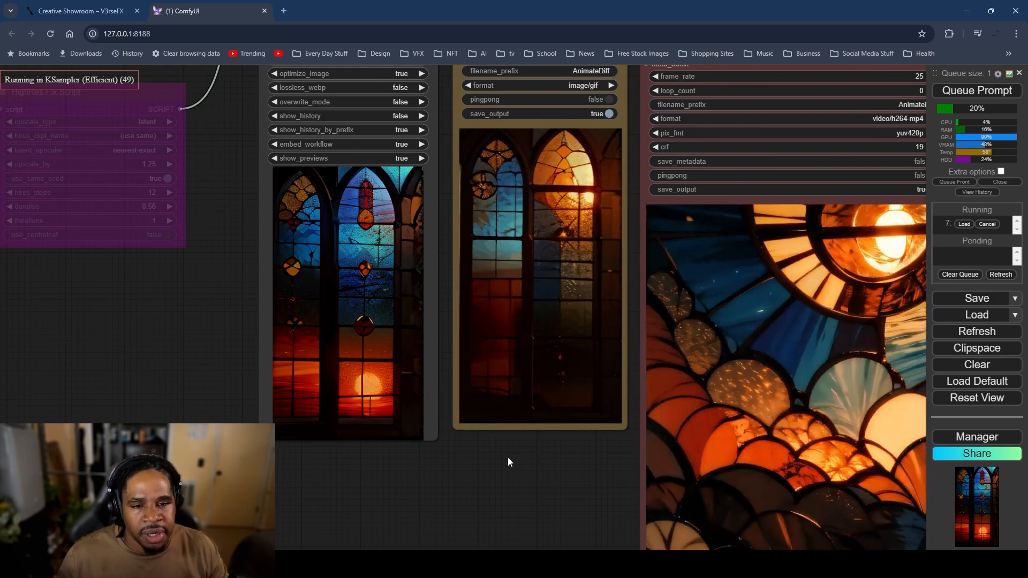
{"action": "scroll", "coordinate": [508, 456], "scroll_direction": "down", "scroll_amount": 5}
{"action": "scroll", "coordinate": [503, 435], "scroll_direction": "down", "scroll_amount": 2}
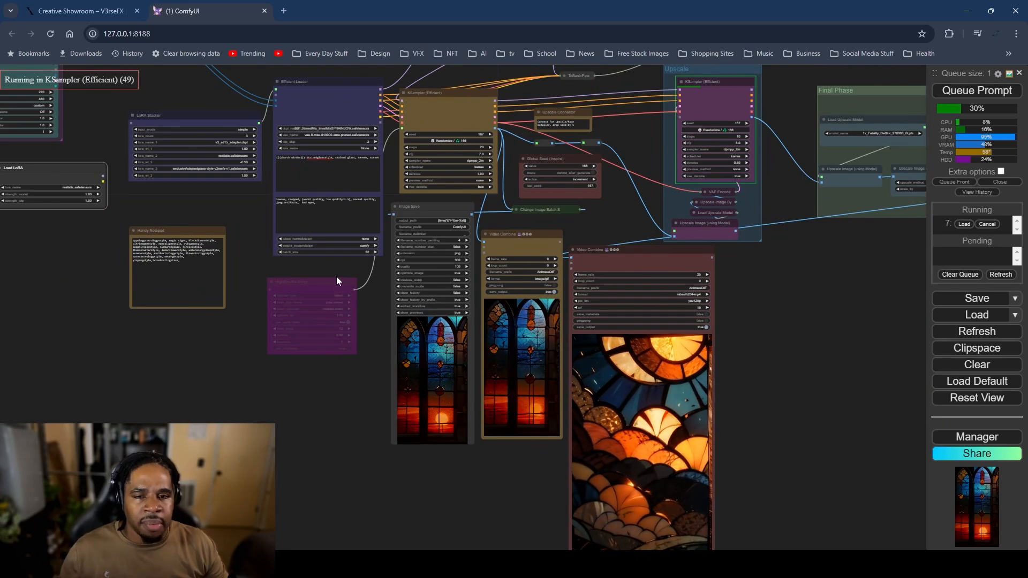
{"action": "scroll", "coordinate": [297, 354], "scroll_direction": "up", "scroll_amount": 4}
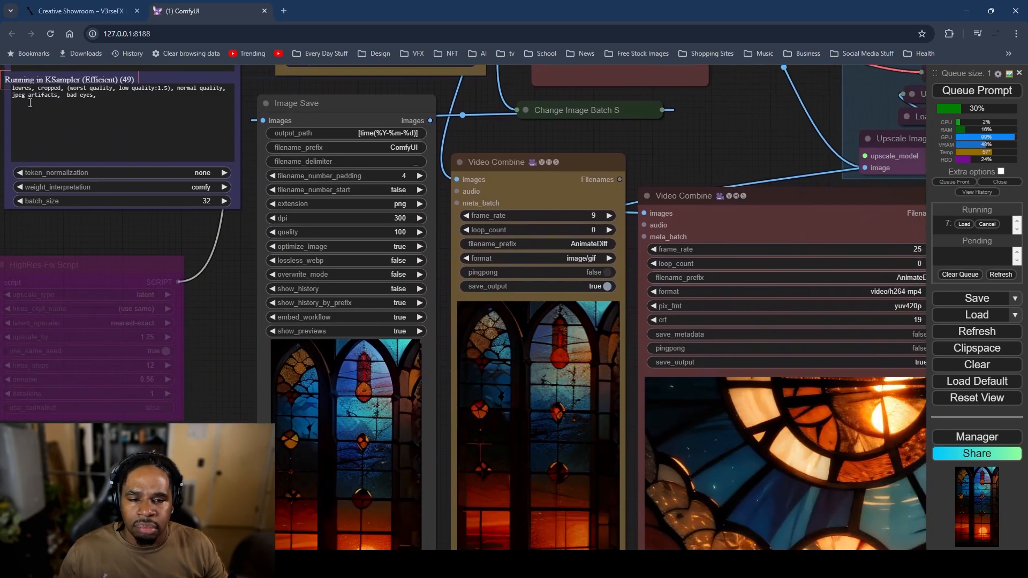
{"action": "scroll", "coordinate": [242, 382], "scroll_direction": "down", "scroll_amount": 2}
{"action": "scroll", "coordinate": [242, 381], "scroll_direction": "down", "scroll_amount": 2}
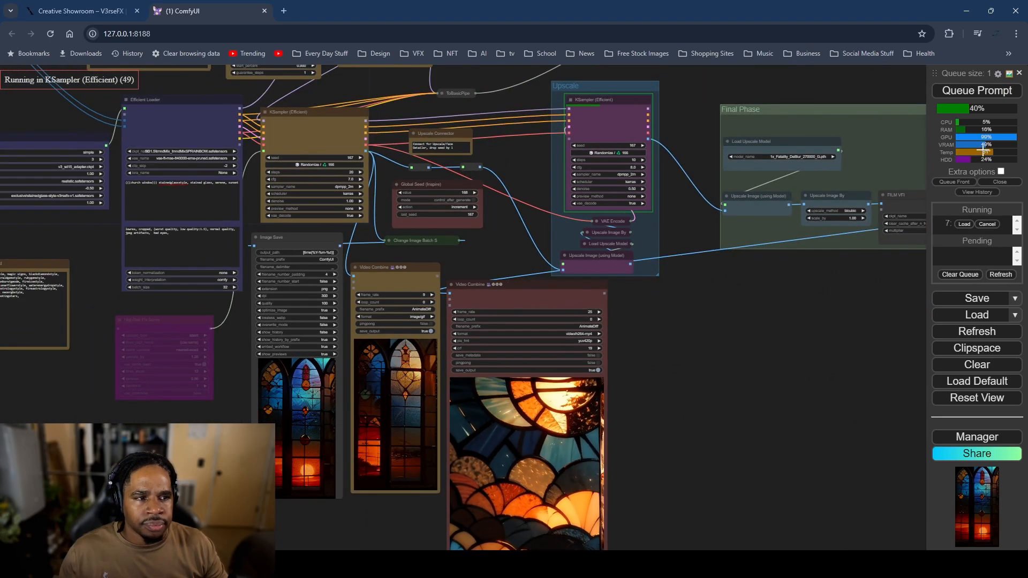
Step: Queue another generation of the church window prompt with the current checkpoint and LoRA settings
{"action": "left_click", "coordinate": [986, 91]}
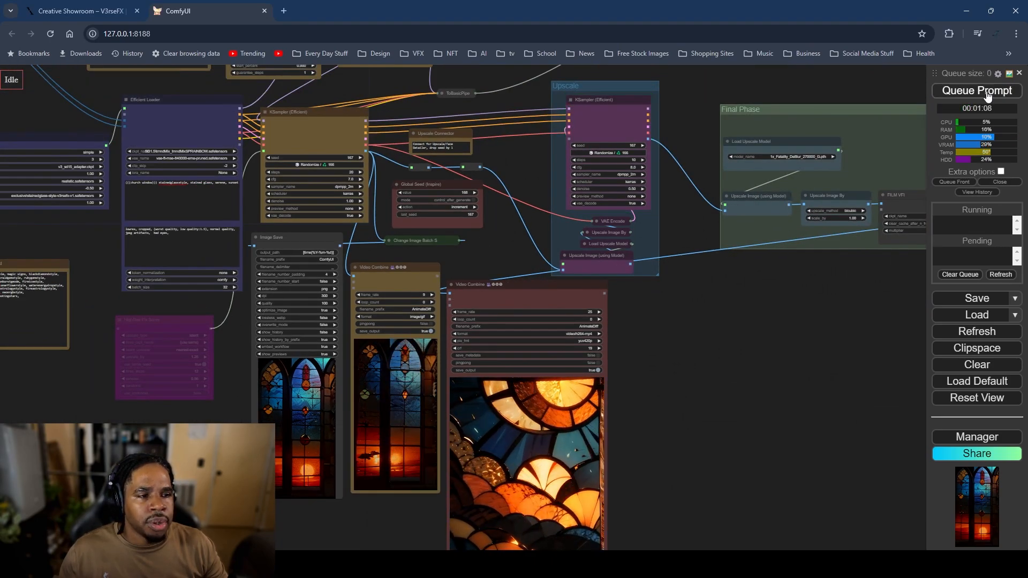
{"action": "scroll", "coordinate": [794, 401], "scroll_direction": "down", "scroll_amount": 3}
{"action": "scroll", "coordinate": [777, 398], "scroll_direction": "up", "scroll_amount": 1}
{"action": "left_click_drag", "start_coordinate": [776, 397], "coordinate": [729, 222]}
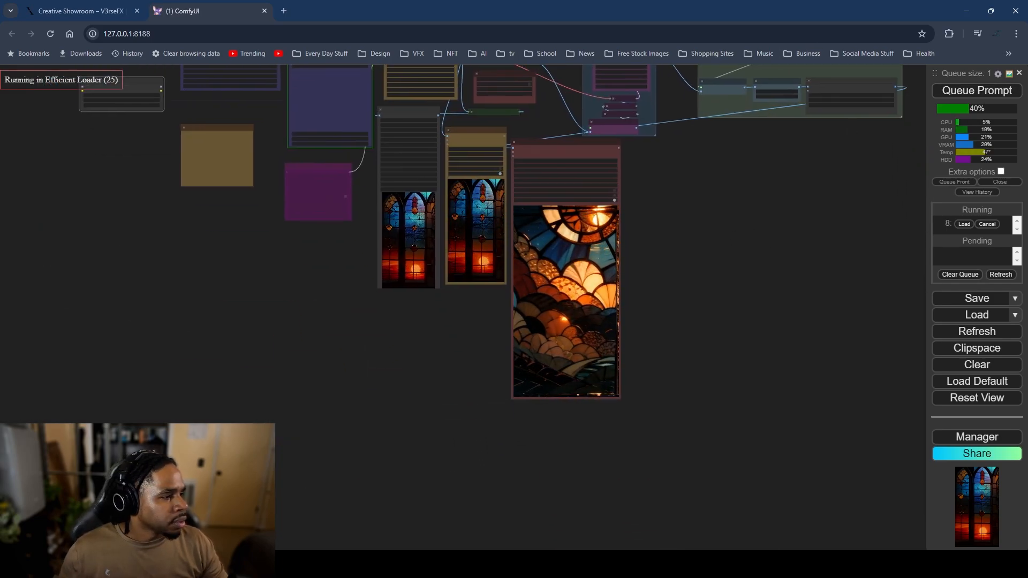
Step: Switch to the reference board, add the blue church window animation beside the stained-glass collage and enlarge it
{"action": "left_click", "coordinate": [967, 10]}
{"action": "left_click_drag", "start_coordinate": [1027, 376], "coordinate": [535, 481]}
{"action": "left_click_drag", "start_coordinate": [1027, 353], "coordinate": [819, 335]}
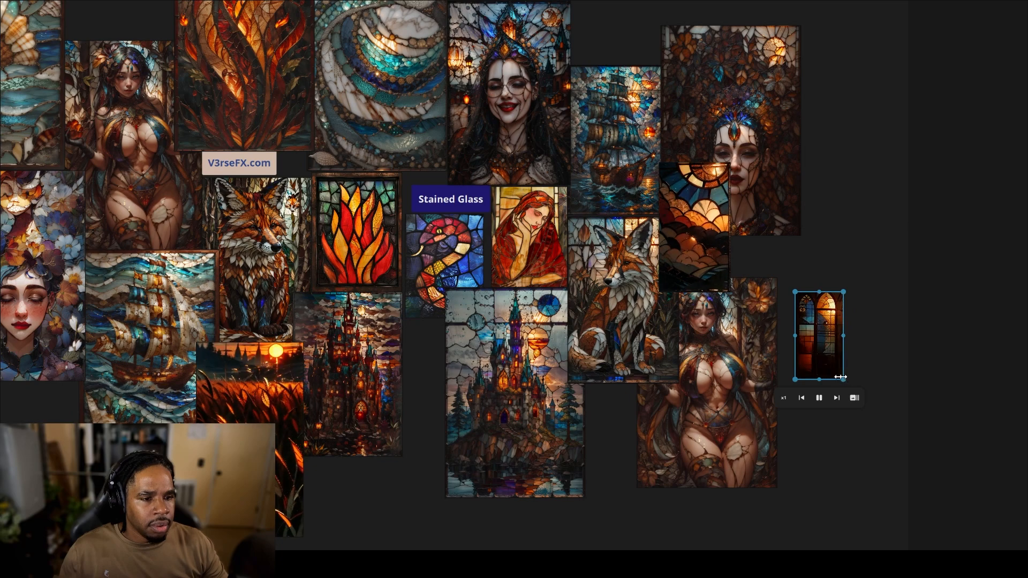
{"action": "left_click_drag", "start_coordinate": [842, 379], "coordinate": [856, 428]}
Step: Move the church window animation to the collage's left edge beside the flower-haired woman, and enlarge it further
{"action": "scroll", "coordinate": [822, 390], "scroll_direction": "down", "scroll_amount": 4}
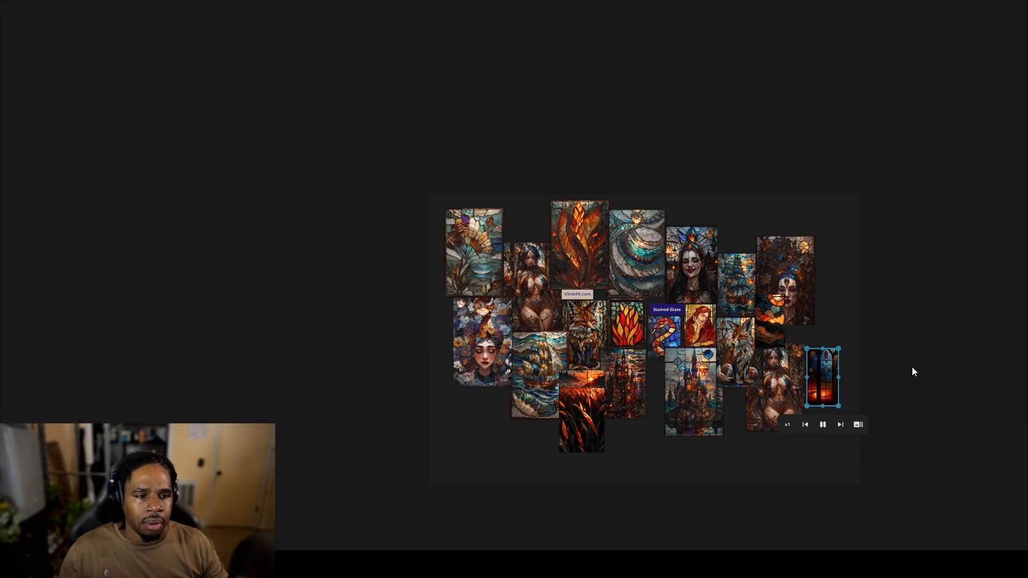
{"action": "scroll", "coordinate": [912, 367], "scroll_direction": "up", "scroll_amount": 2}
{"action": "left_click_drag", "start_coordinate": [773, 385], "coordinate": [200, 277]}
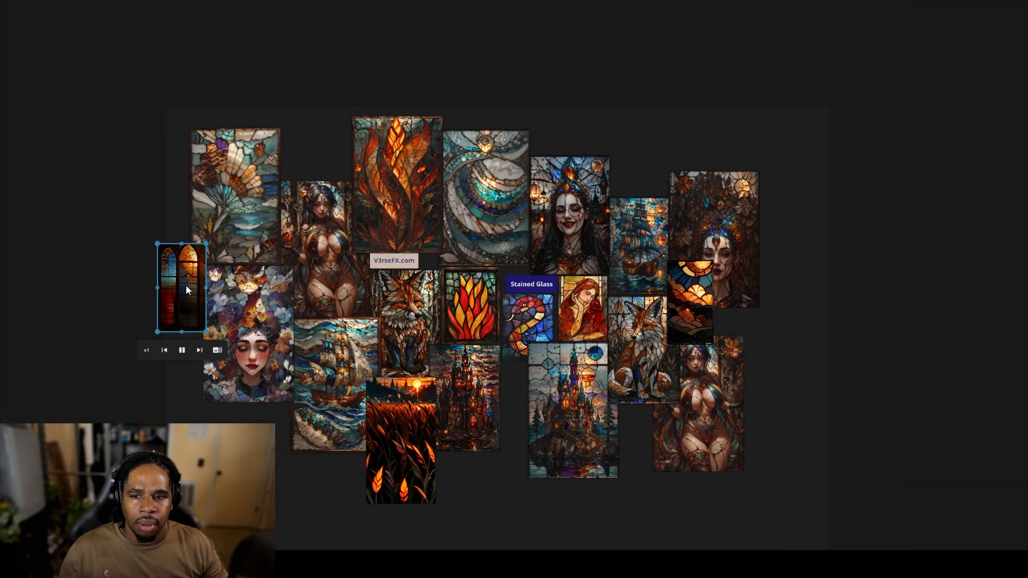
{"action": "left_click_drag", "start_coordinate": [155, 245], "coordinate": [123, 220]}
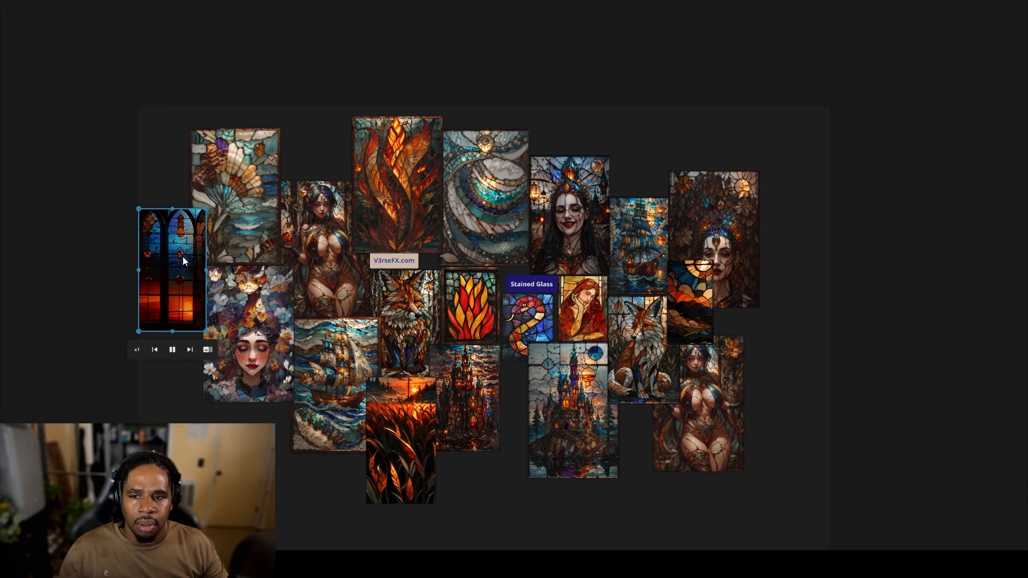
{"action": "left_click_drag", "start_coordinate": [183, 260], "coordinate": [121, 140]}
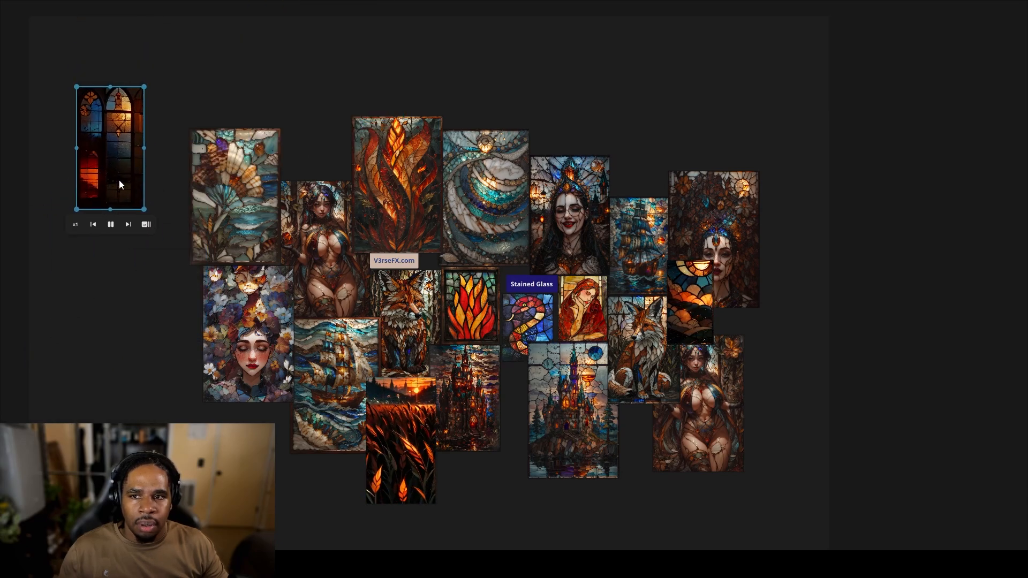
{"action": "left_click_drag", "start_coordinate": [119, 181], "coordinate": [175, 296]}
{"action": "left_click", "coordinate": [251, 412]}
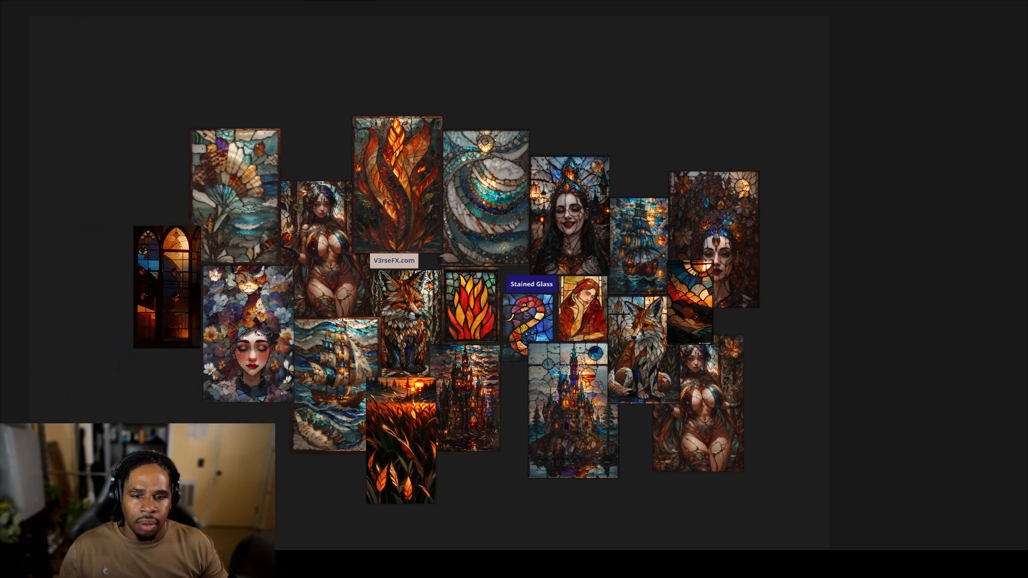
{"action": "scroll", "coordinate": [341, 519], "scroll_direction": "up", "scroll_amount": 2}
{"action": "mouse_move", "coordinate": [306, 481]}
{"action": "left_mouse_down"}
{"action": "mouse_move", "coordinate": [303, 491]}
{"action": "mouse_move", "coordinate": [296, 472]}
{"action": "left_mouse_up"}
{"action": "scroll", "coordinate": [303, 491], "scroll_direction": "down", "scroll_amount": 1}
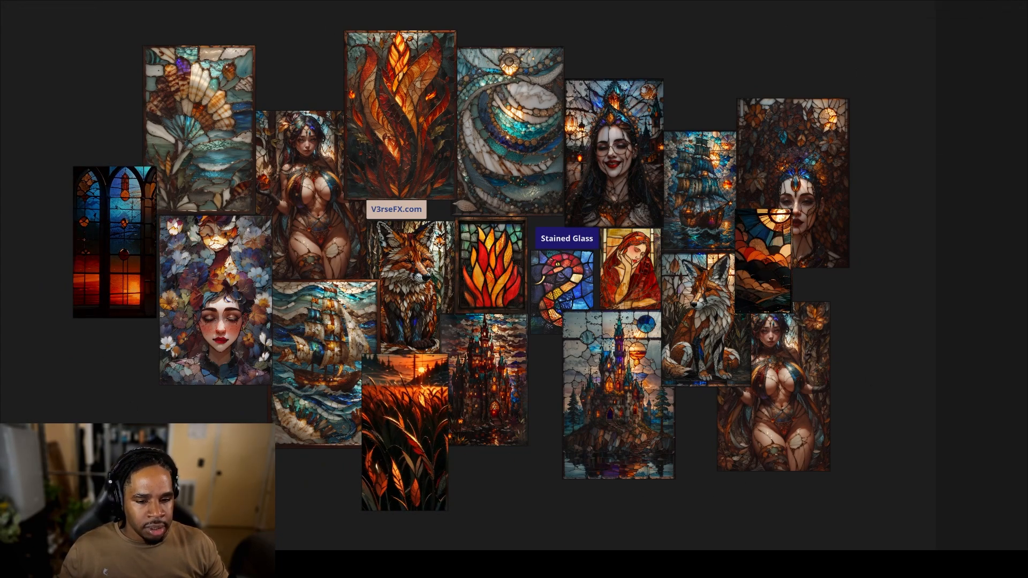
Step: Switch back to ComfyUI and examine the newly generated orange cathedral window in the Image Save and Video Combine previews
{"action": "mouse_move", "coordinate": [503, 563]}
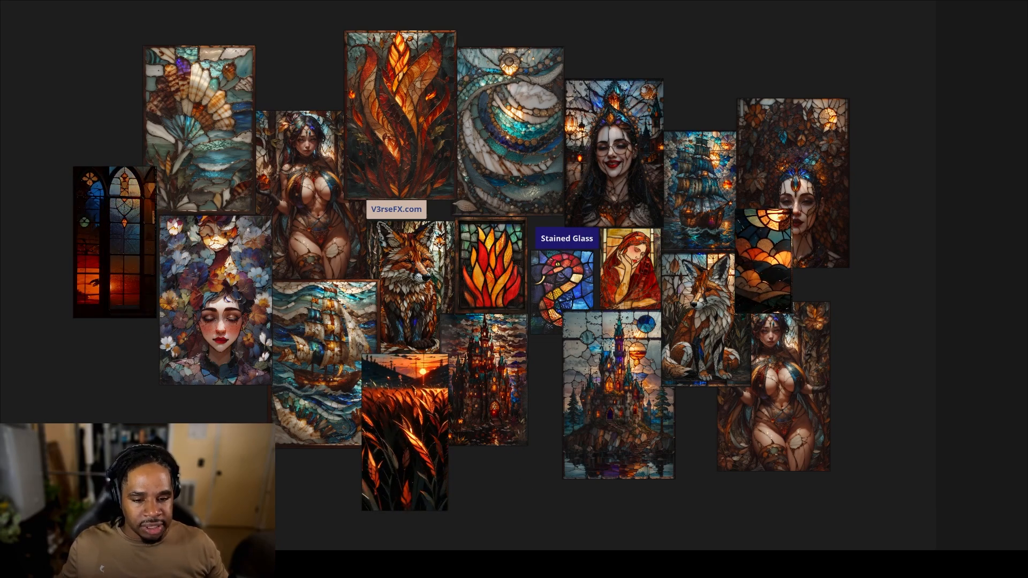
{"action": "left_click", "coordinate": [493, 516]}
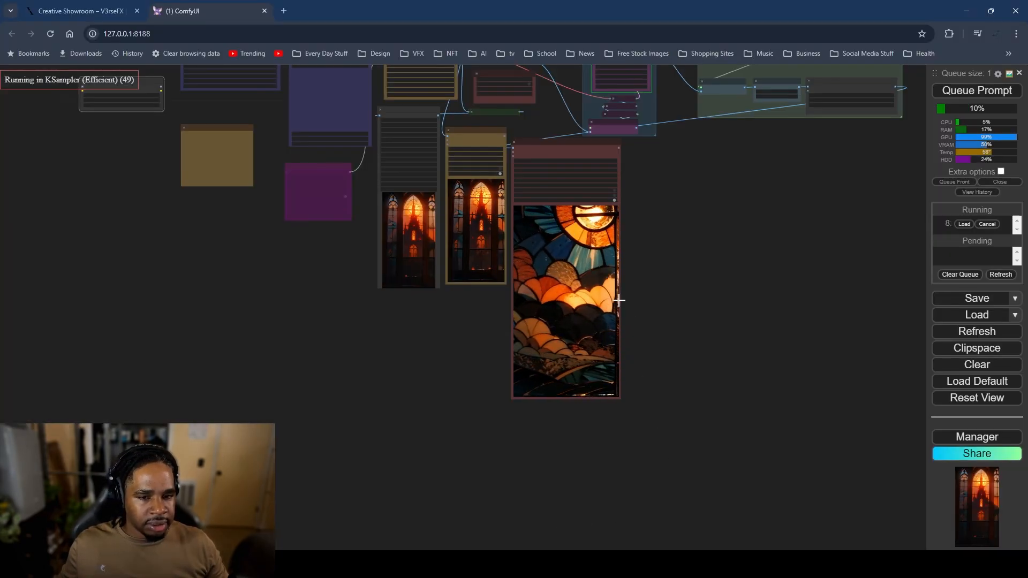
{"action": "scroll", "coordinate": [669, 345], "scroll_direction": "up", "scroll_amount": 2}
{"action": "scroll", "coordinate": [428, 380], "scroll_direction": "up", "scroll_amount": 4}
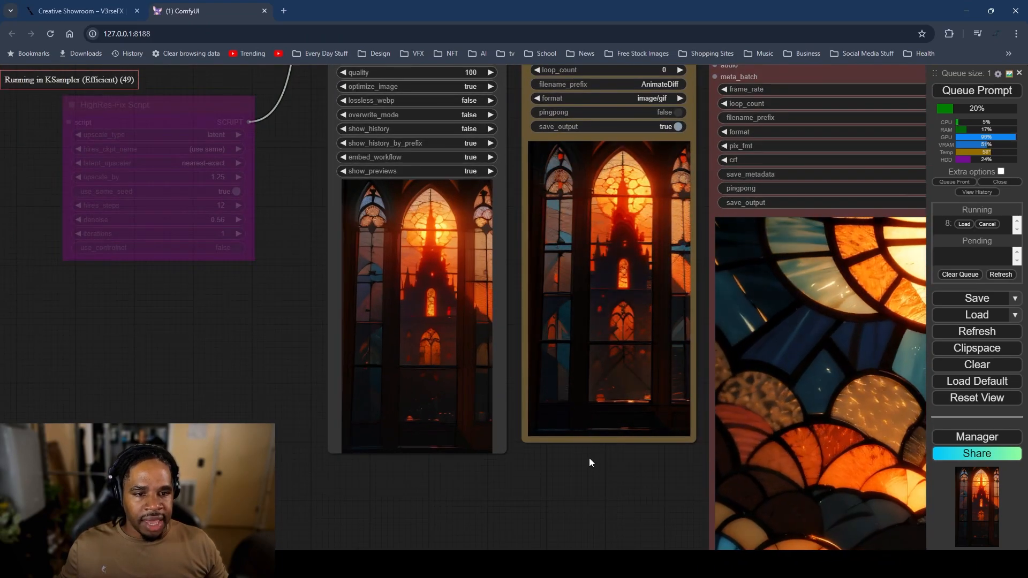
{"action": "scroll", "coordinate": [622, 464], "scroll_direction": "down", "scroll_amount": 3}
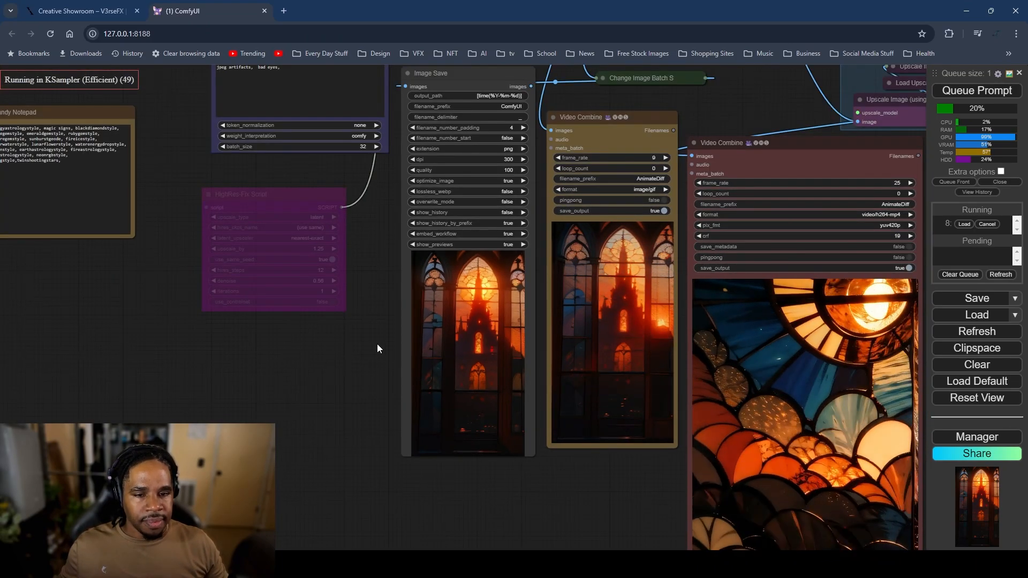
{"action": "left_click_drag", "start_coordinate": [377, 344], "coordinate": [481, 541]}
{"action": "left_click_drag", "start_coordinate": [462, 410], "coordinate": [304, 148]}
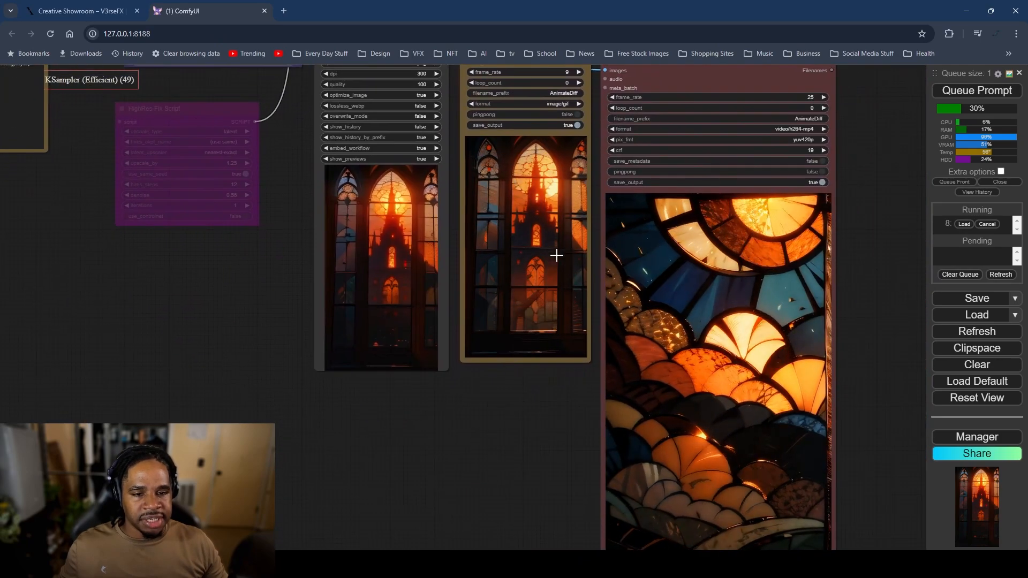
{"action": "scroll", "coordinate": [599, 347], "scroll_direction": "up", "scroll_amount": 5}
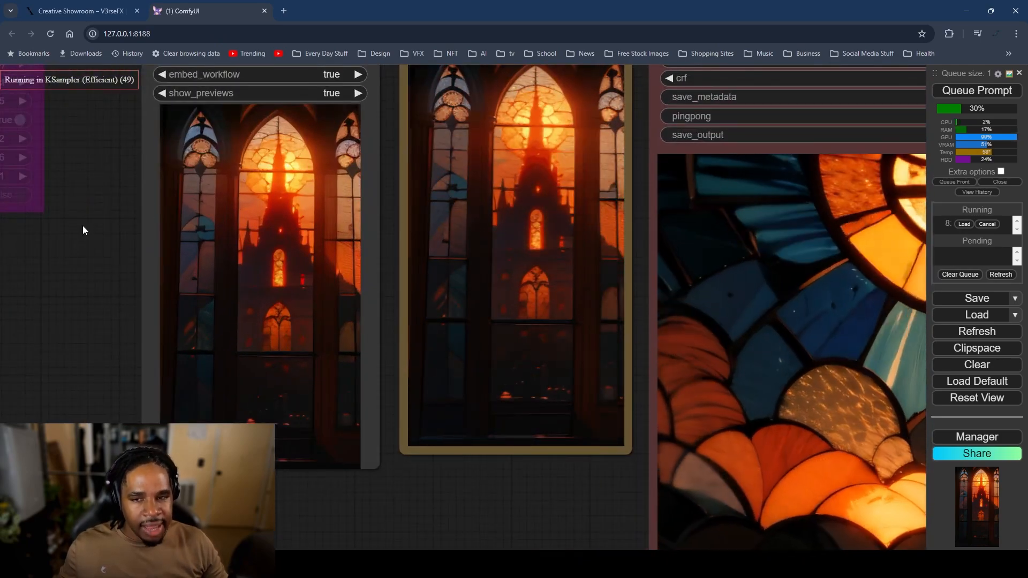
Step: Set the LoRA Stacker's lora_count to 5 to include the retro-vhstv and matrix style LoRAs
{"action": "scroll", "coordinate": [86, 241], "scroll_direction": "down", "scroll_amount": 3}
{"action": "left_click_drag", "start_coordinate": [142, 358], "coordinate": [247, 384]}
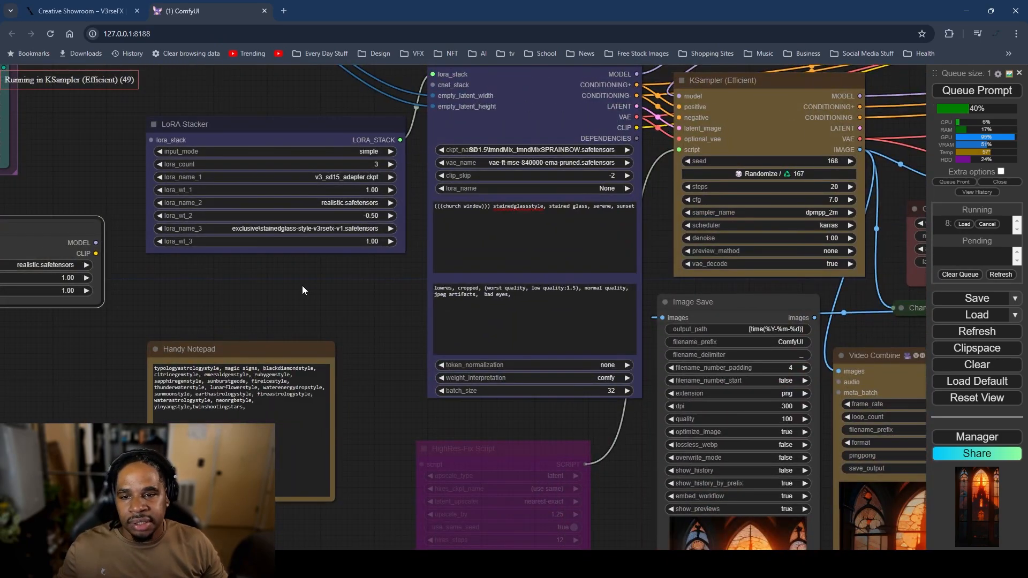
{"action": "scroll", "coordinate": [328, 206], "scroll_direction": "up", "scroll_amount": 3}
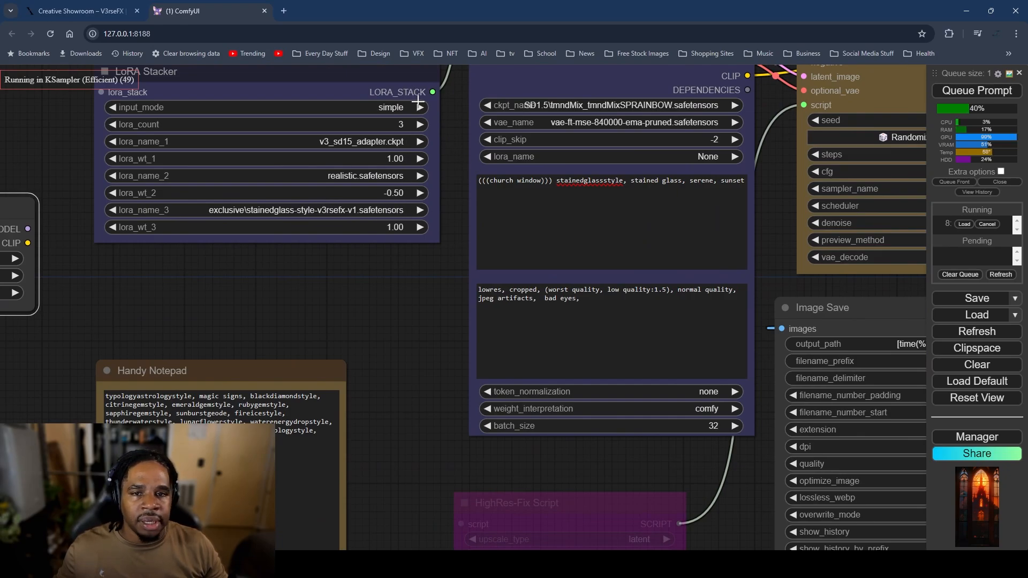
{"action": "left_click", "coordinate": [421, 124]}
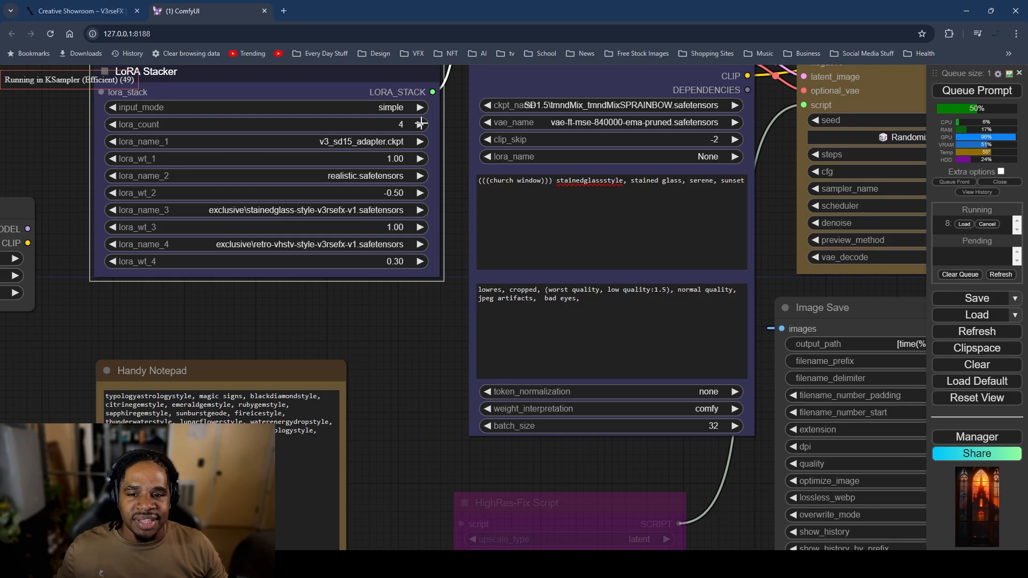
{"action": "left_click", "coordinate": [421, 124]}
{"action": "scroll", "coordinate": [401, 427], "scroll_direction": "down", "scroll_amount": 4}
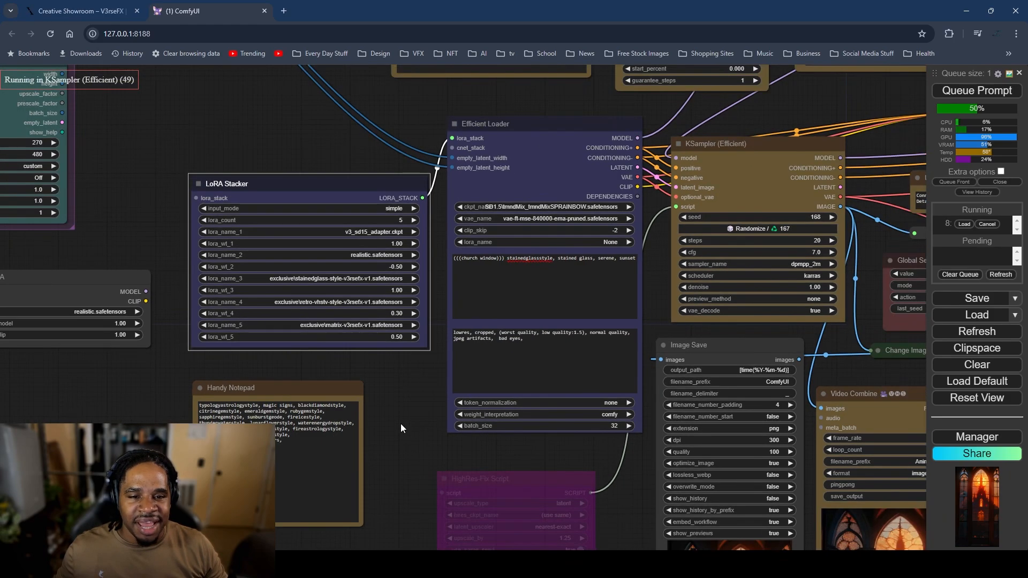
Step: Set the Efficient Loader's checkpoint to SD1.5\aniverse_v16.safetensors
{"action": "scroll", "coordinate": [374, 373], "scroll_direction": "up", "scroll_amount": 2}
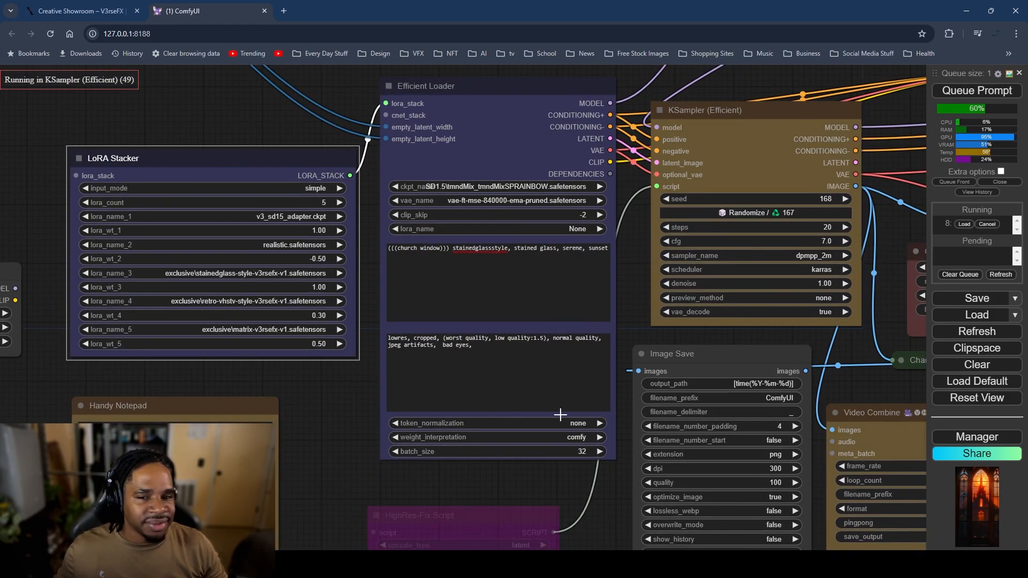
{"action": "scroll", "coordinate": [861, 344], "scroll_direction": "down", "scroll_amount": 3}
{"action": "left_click_drag", "start_coordinate": [862, 344], "coordinate": [576, 220]}
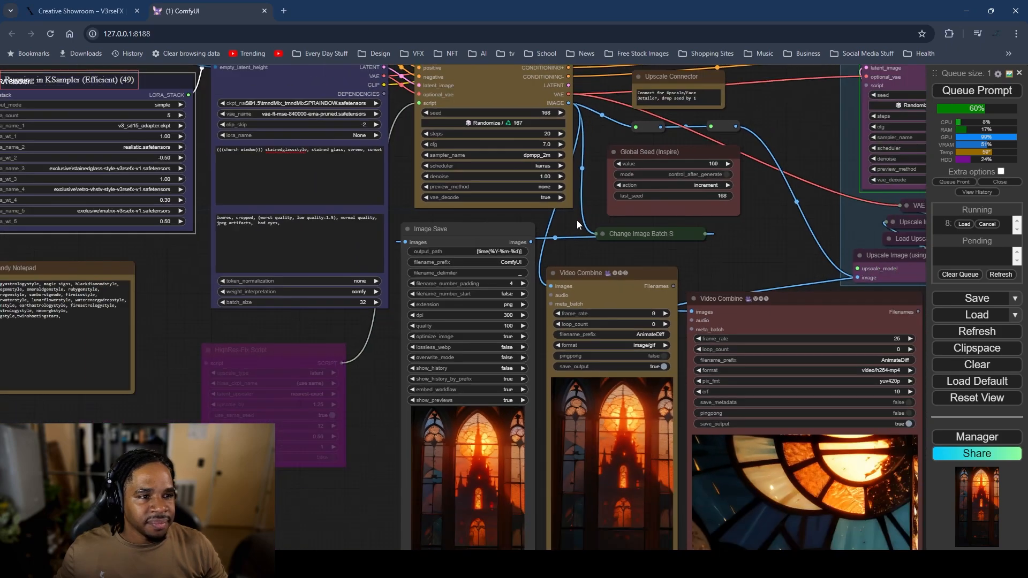
{"action": "left_click_drag", "start_coordinate": [170, 339], "coordinate": [235, 455]}
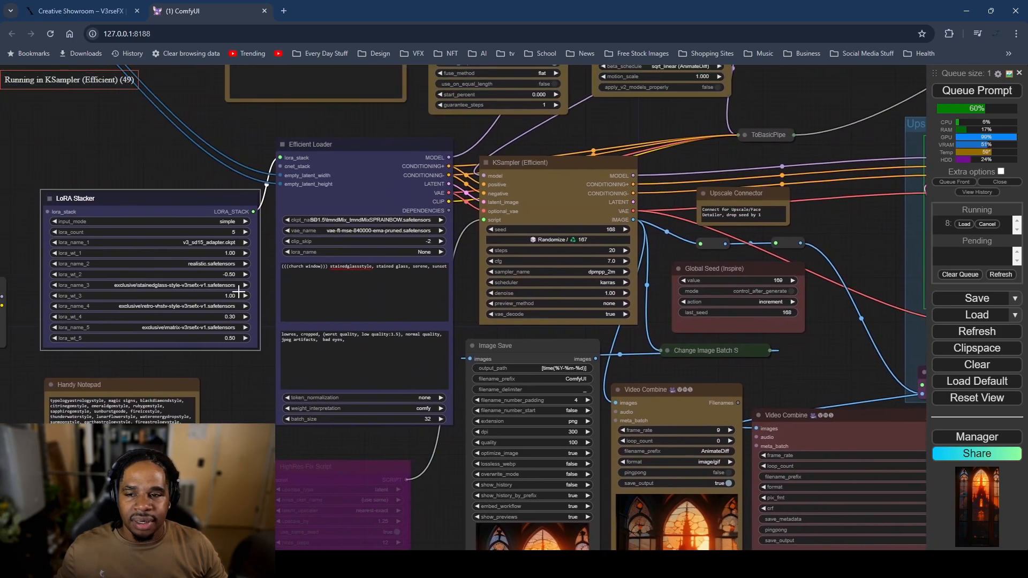
{"action": "left_click", "coordinate": [349, 228]}
{"action": "left_click", "coordinate": [346, 219]}
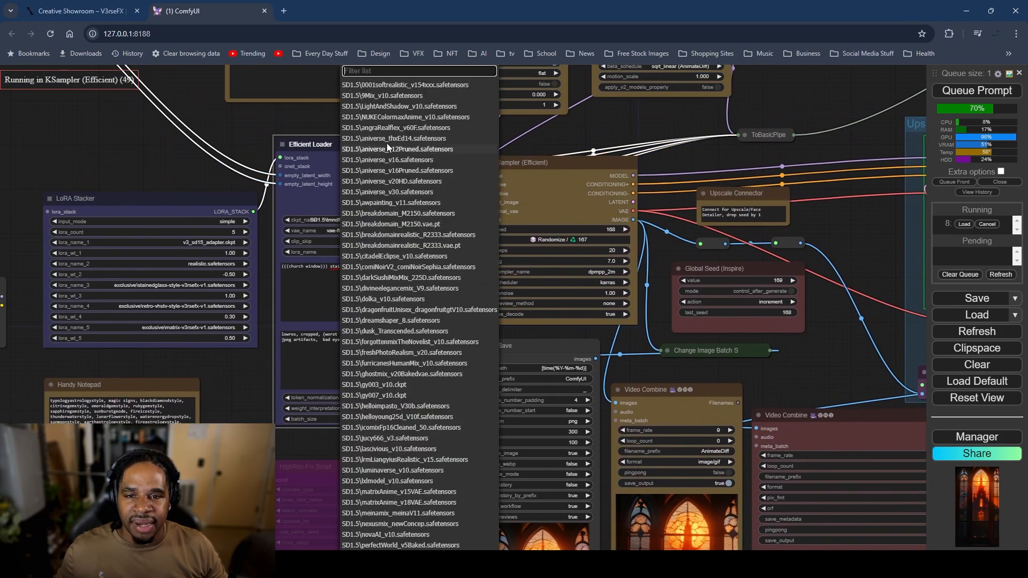
{"action": "left_click", "coordinate": [417, 160]}
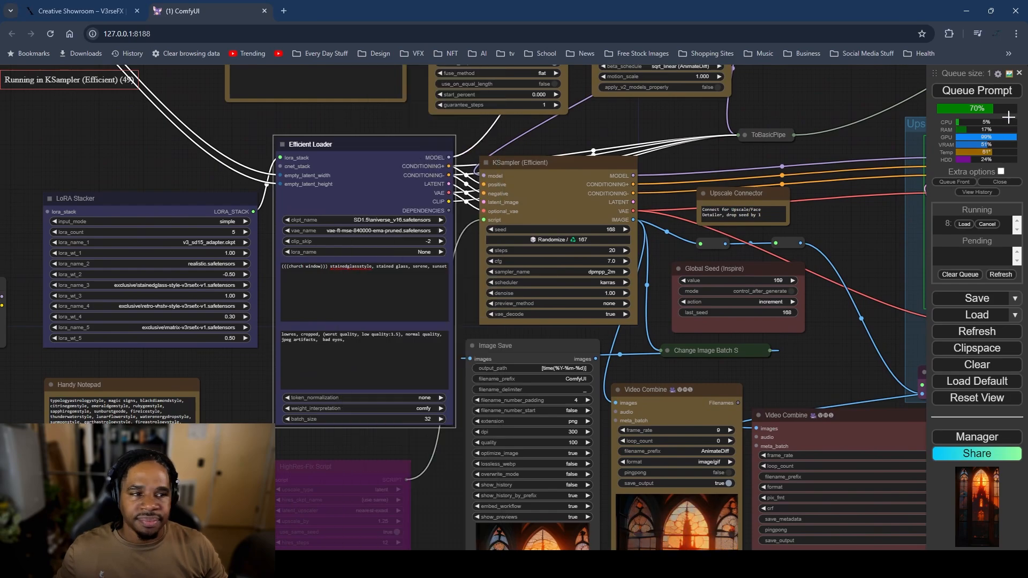
Step: Queue a generation with the new checkpoint and the five stacked LoRAs, and bring the preview nodes into view
{"action": "left_click", "coordinate": [968, 94]}
{"action": "scroll", "coordinate": [805, 335], "scroll_direction": "down", "scroll_amount": 6}
{"action": "left_click_drag", "start_coordinate": [805, 339], "coordinate": [595, 135]}
{"action": "scroll", "coordinate": [594, 150], "scroll_direction": "up", "scroll_amount": 5}
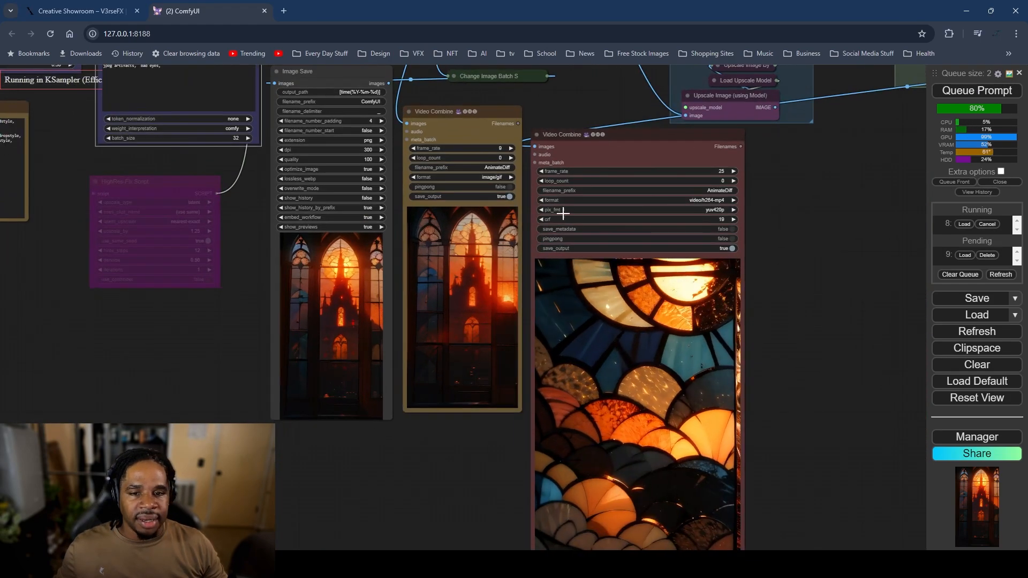
Step: Switch to the reference board and place the orange cathedral window animation, enlarged, at the collage's upper edge beside the flame artwork
{"action": "left_click", "coordinate": [965, 13]}
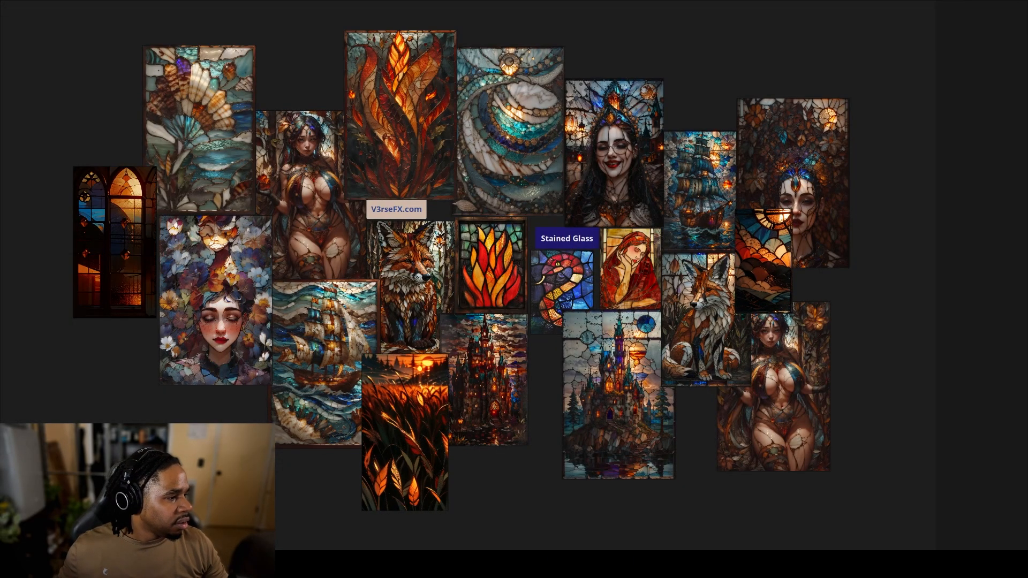
{"action": "left_click_drag", "start_coordinate": [488, 232], "coordinate": [306, 58]}
{"action": "left_click_drag", "start_coordinate": [352, 88], "coordinate": [401, 326]}
{"action": "left_click_drag", "start_coordinate": [363, 276], "coordinate": [324, 192]}
{"action": "left_click", "coordinate": [137, 214]}
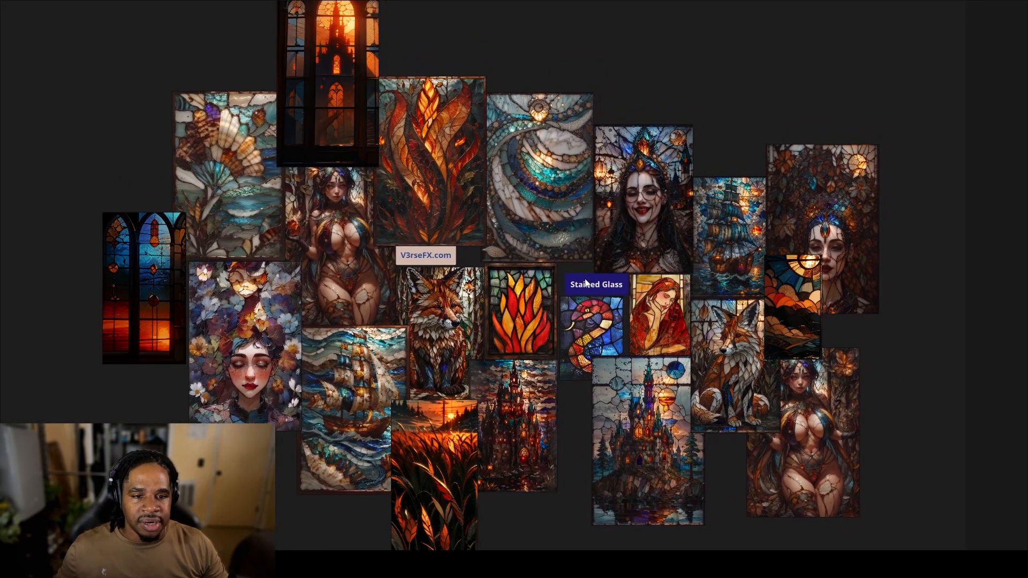
Step: Enlarge the Stained Glass label in the middle of the collage and return to ComfyUI
{"action": "left_click", "coordinate": [586, 282]}
{"action": "left_click_drag", "start_coordinate": [565, 275], "coordinate": [539, 264]}
{"action": "left_click_drag", "start_coordinate": [607, 277], "coordinate": [618, 279]}
{"action": "left_click", "coordinate": [717, 62]}
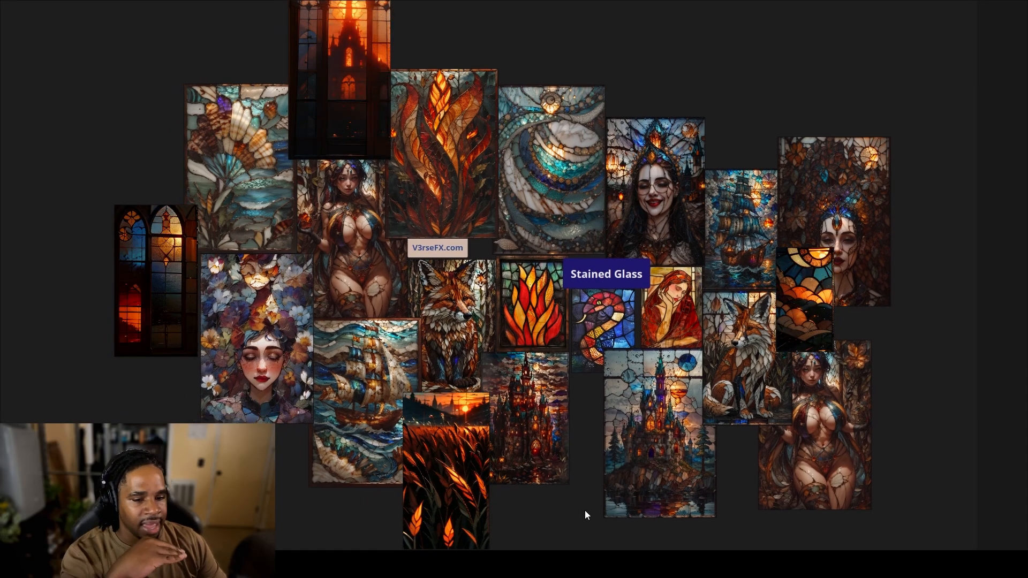
{"action": "left_click", "coordinate": [518, 528]}
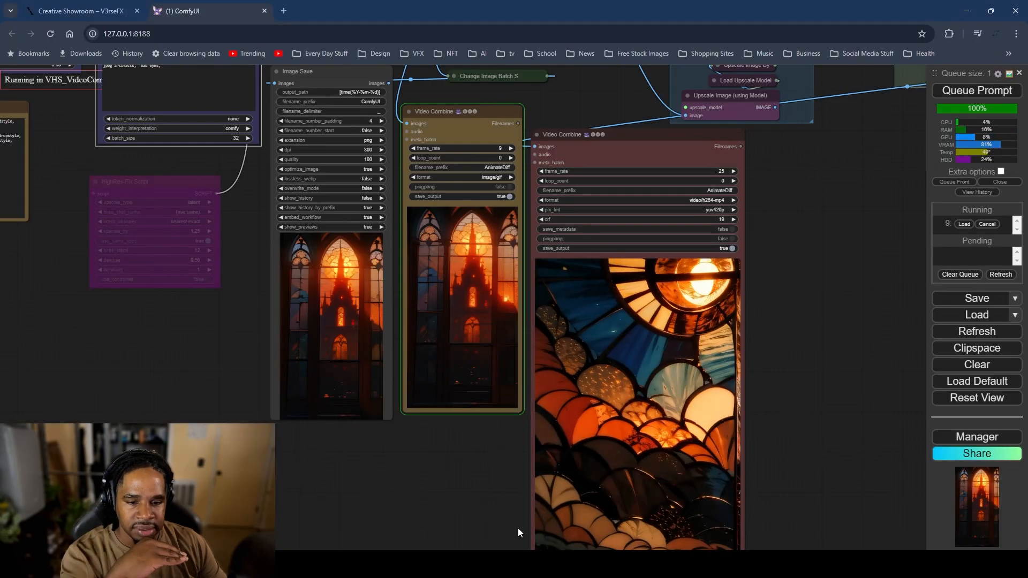
Step: Change the positive prompt's weighted subject to (((clover))) and queue another generation
{"action": "left_click_drag", "start_coordinate": [471, 458], "coordinate": [534, 467]}
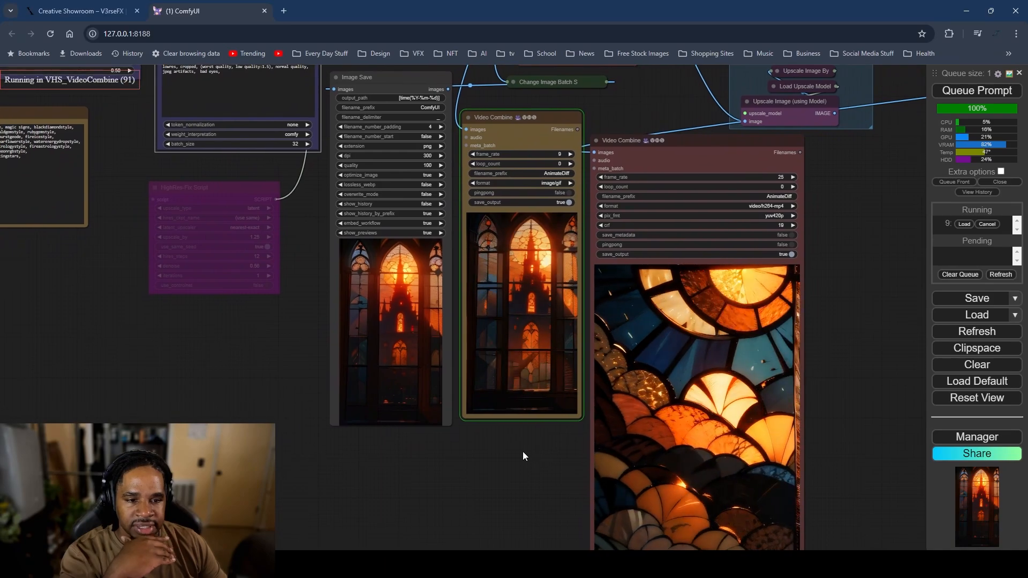
{"action": "scroll", "coordinate": [509, 447], "scroll_direction": "up", "scroll_amount": 2}
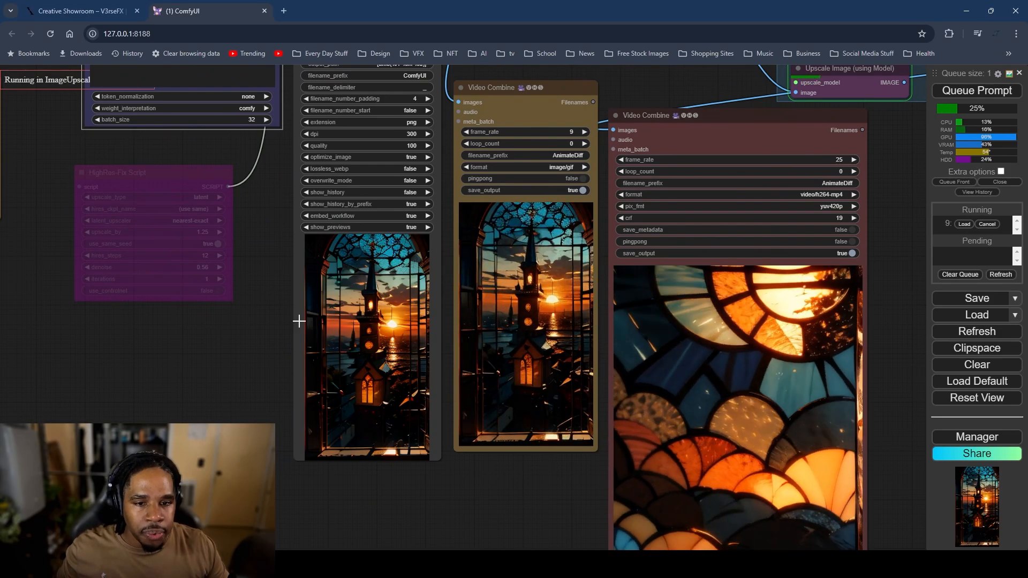
{"action": "left_click_drag", "start_coordinate": [279, 197], "coordinate": [502, 550]}
{"action": "scroll", "coordinate": [311, 340], "scroll_direction": "up", "scroll_amount": 1}
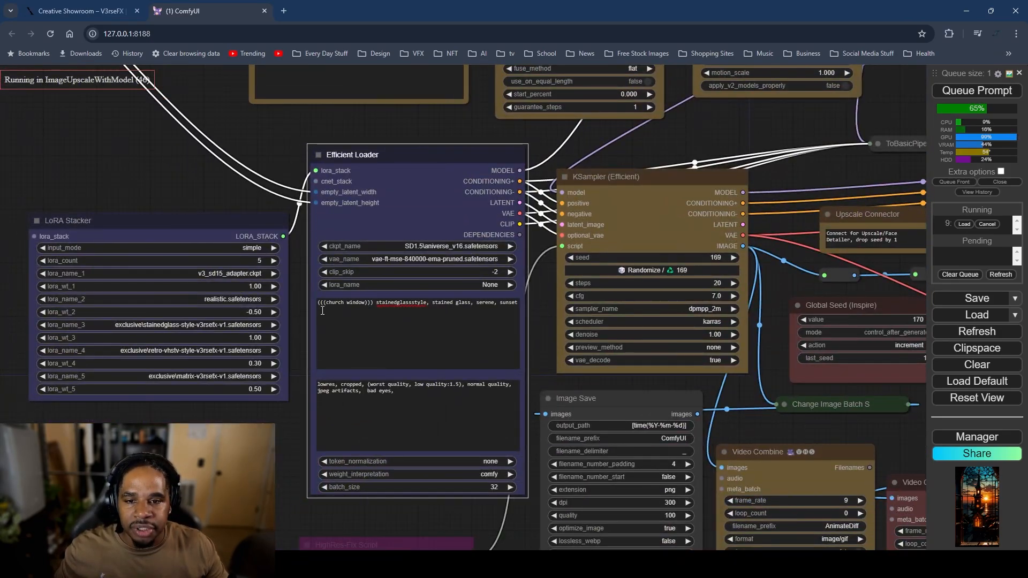
{"action": "scroll", "coordinate": [313, 315], "scroll_direction": "up", "scroll_amount": 4}
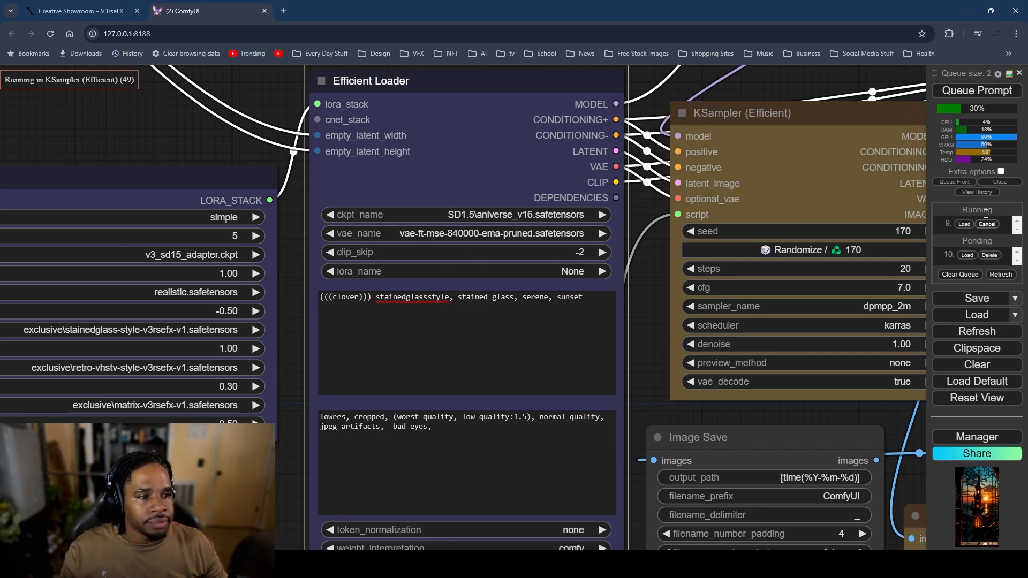
Step: Cancel the running church window job and bring its animation previews into close view
{"action": "scroll", "coordinate": [647, 390], "scroll_direction": "down", "scroll_amount": 7}
{"action": "left_click_drag", "start_coordinate": [647, 391], "coordinate": [440, 10]}
{"action": "left_click_drag", "start_coordinate": [595, 409], "coordinate": [548, 397]}
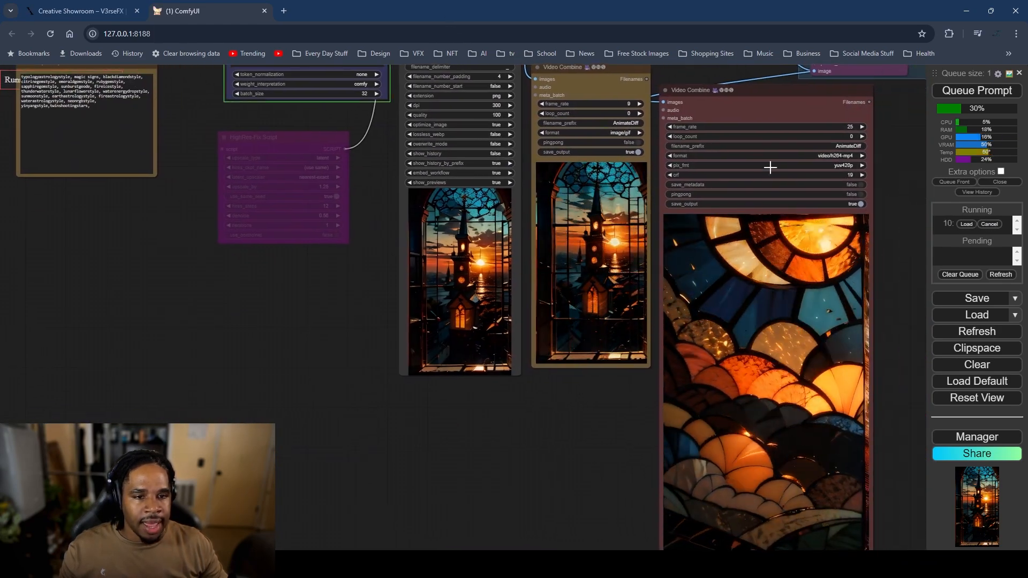
{"action": "scroll", "coordinate": [599, 347], "scroll_direction": "up", "scroll_amount": 5}
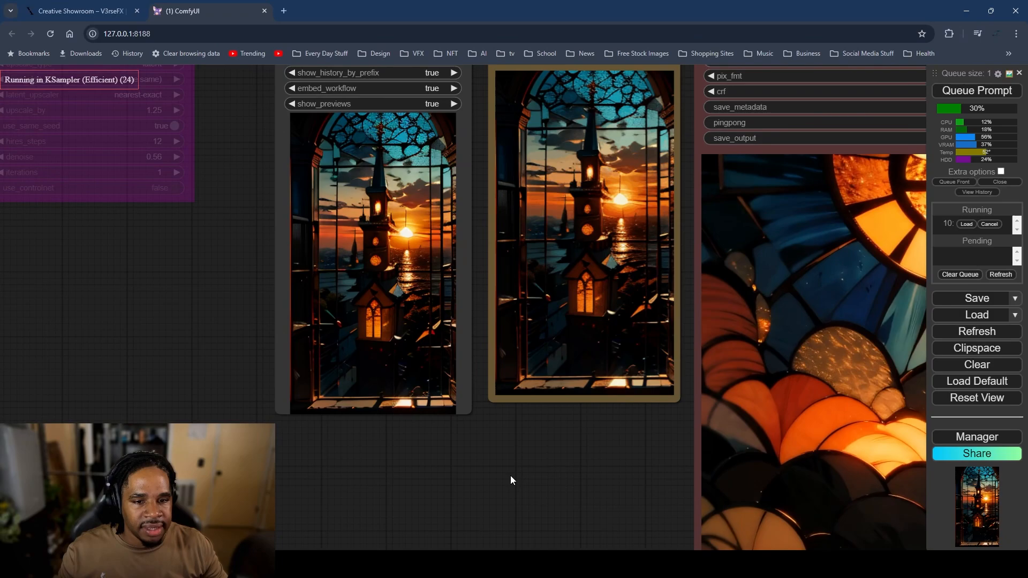
{"action": "left_click_drag", "start_coordinate": [509, 475], "coordinate": [505, 508]}
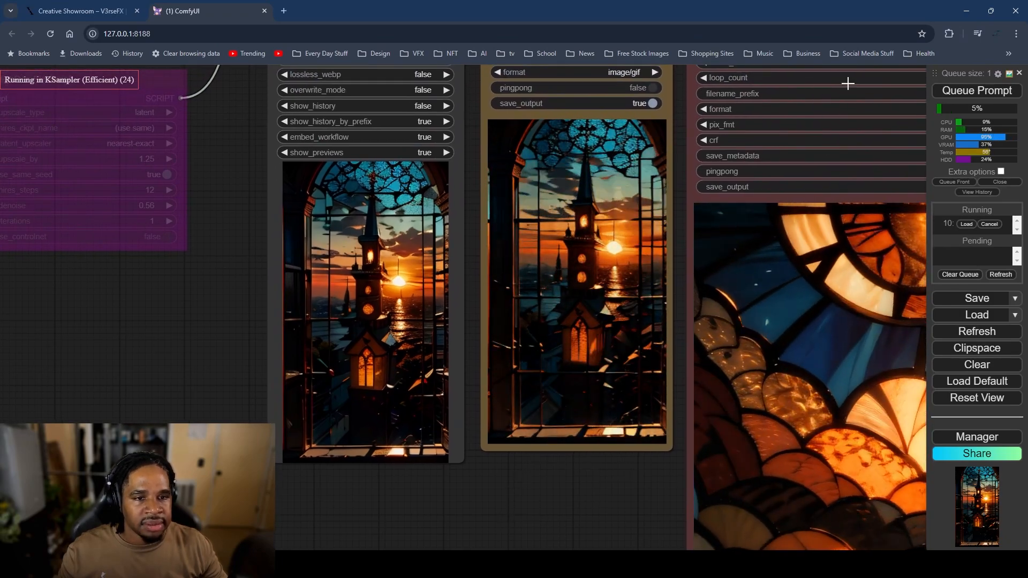
Step: Place the blue-and-orange church tower window animation above the small ship artwork on the reference board and return to ComfyUI
{"action": "left_click", "coordinate": [966, 11]}
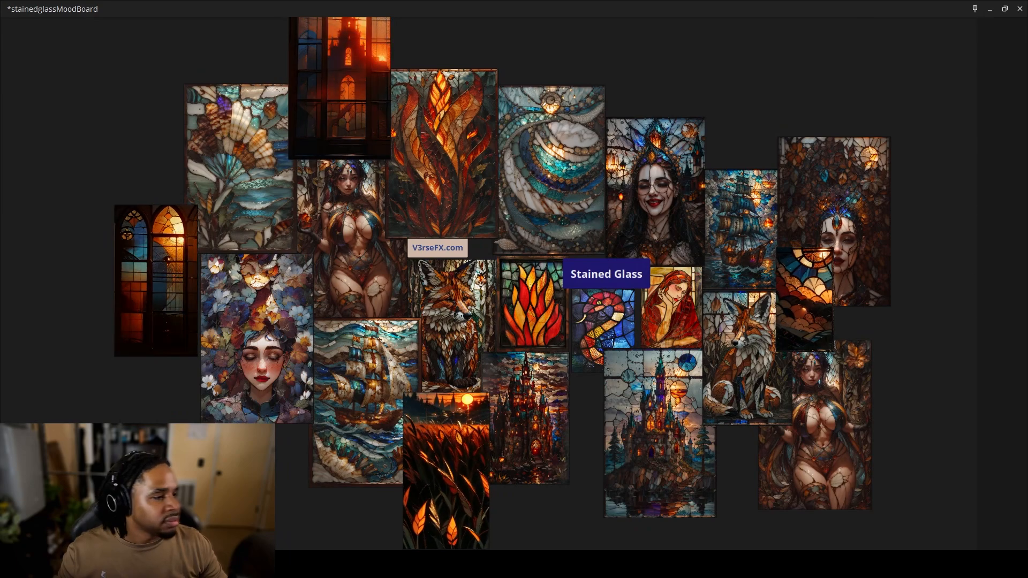
{"action": "left_click_drag", "start_coordinate": [649, 294], "coordinate": [732, 188]}
{"action": "left_click_drag", "start_coordinate": [721, 163], "coordinate": [768, 142]}
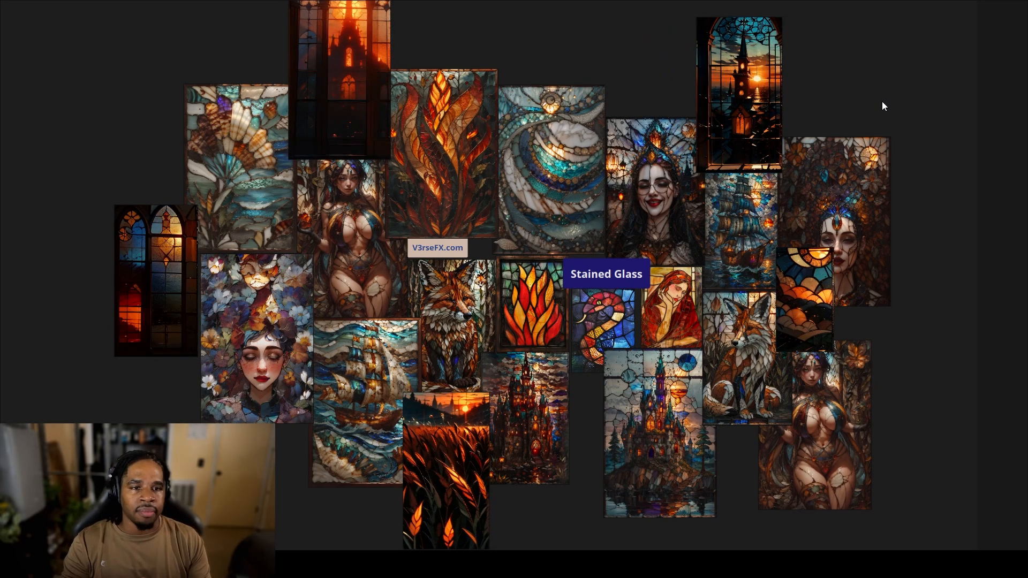
{"action": "scroll", "coordinate": [855, 90], "scroll_direction": "down", "scroll_amount": 2}
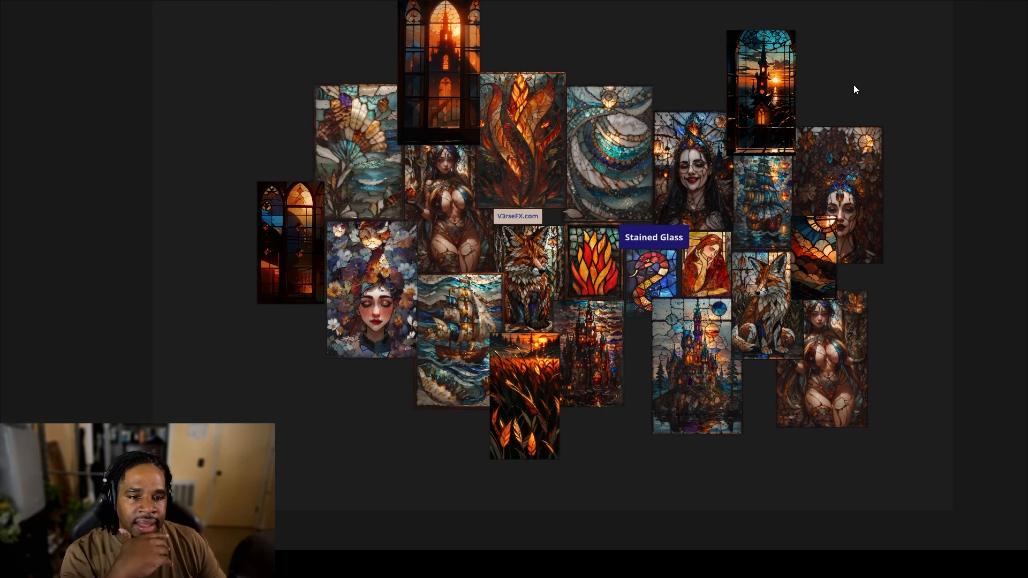
{"action": "scroll", "coordinate": [851, 88], "scroll_direction": "up", "scroll_amount": 2}
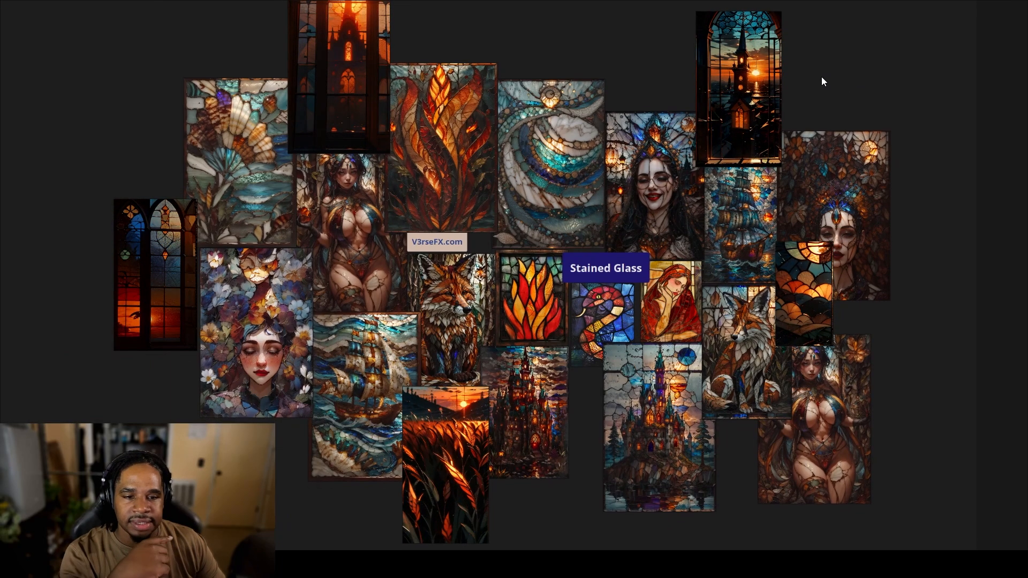
{"action": "mouse_move", "coordinate": [503, 563]}
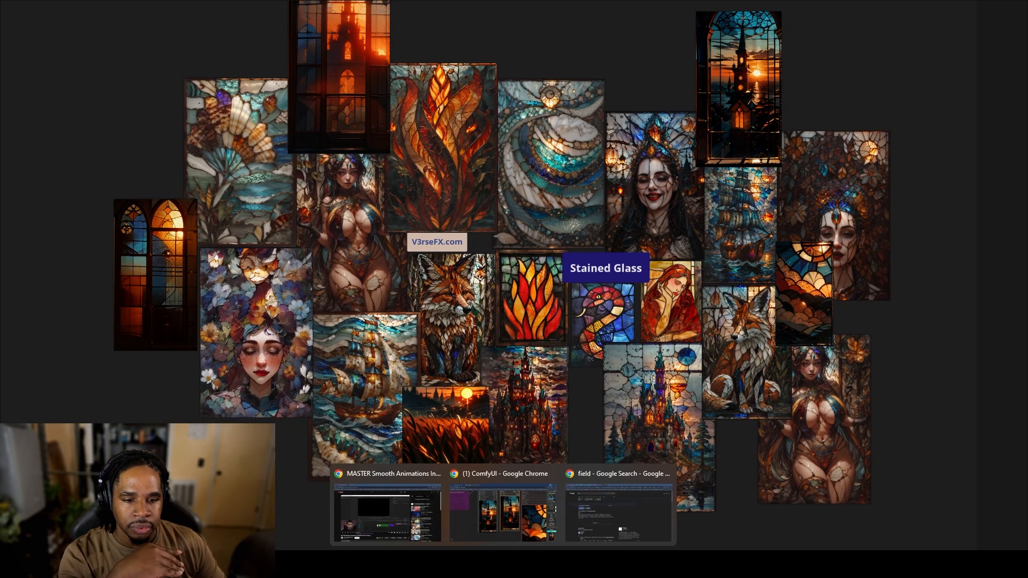
{"action": "left_click", "coordinate": [515, 535]}
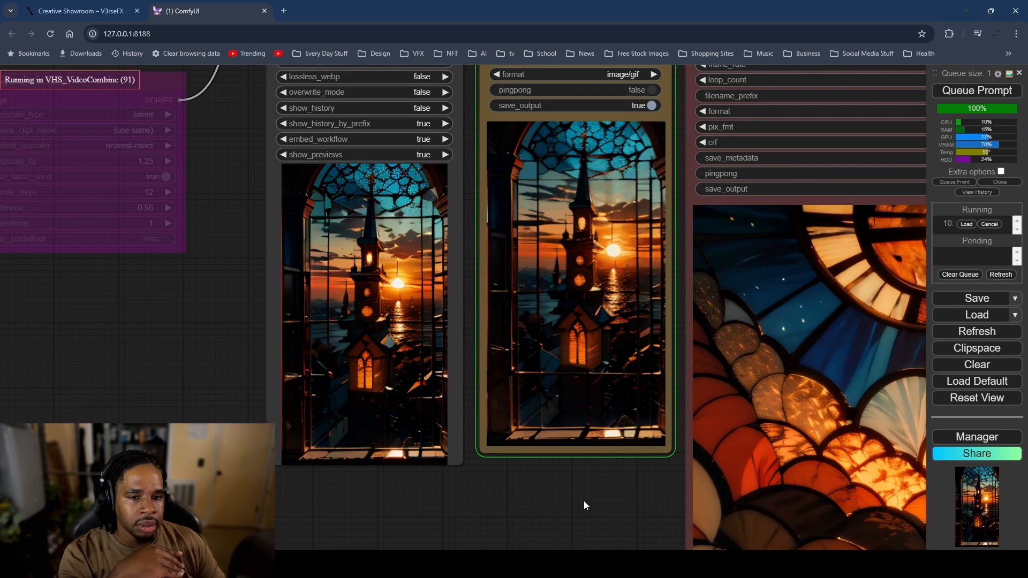
Step: Bring the Image Save and Video Combine previews into view and queue another clover generation
{"action": "scroll", "coordinate": [583, 500], "scroll_direction": "down", "scroll_amount": 4}
{"action": "left_click_drag", "start_coordinate": [550, 505], "coordinate": [519, 460]}
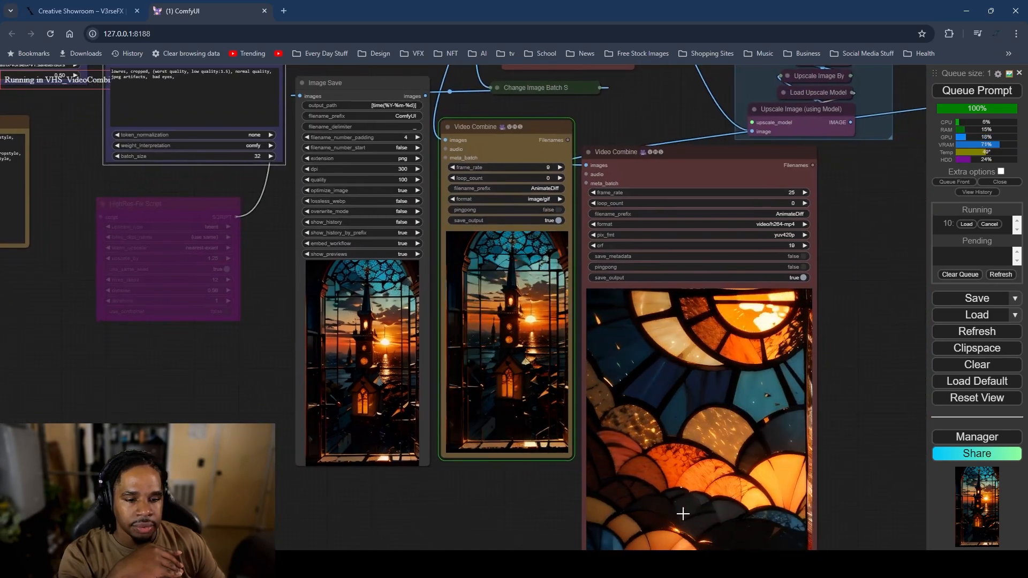
{"action": "scroll", "coordinate": [480, 506], "scroll_direction": "up", "scroll_amount": 2}
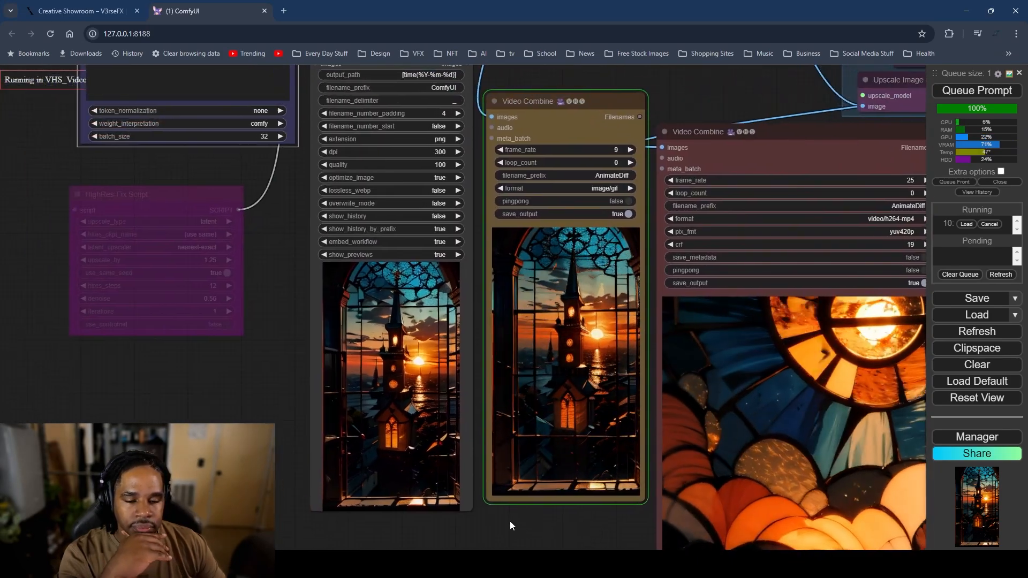
{"action": "left_click_drag", "start_coordinate": [510, 522], "coordinate": [477, 500]}
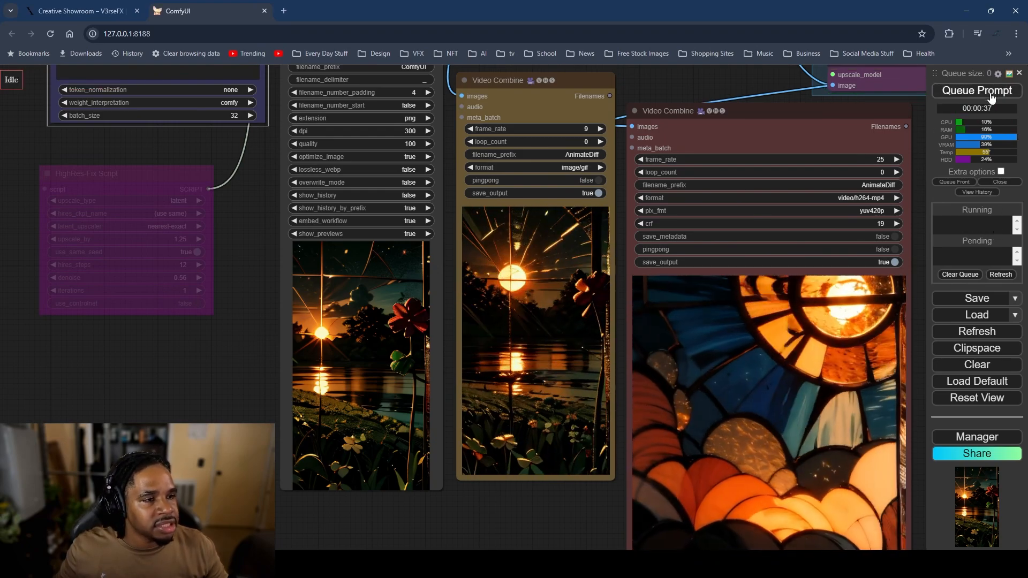
{"action": "left_click", "coordinate": [991, 91]}
Step: Append "big lines" to the end of the Efficient Loader's positive prompt
{"action": "left_click_drag", "start_coordinate": [256, 268], "coordinate": [403, 521]}
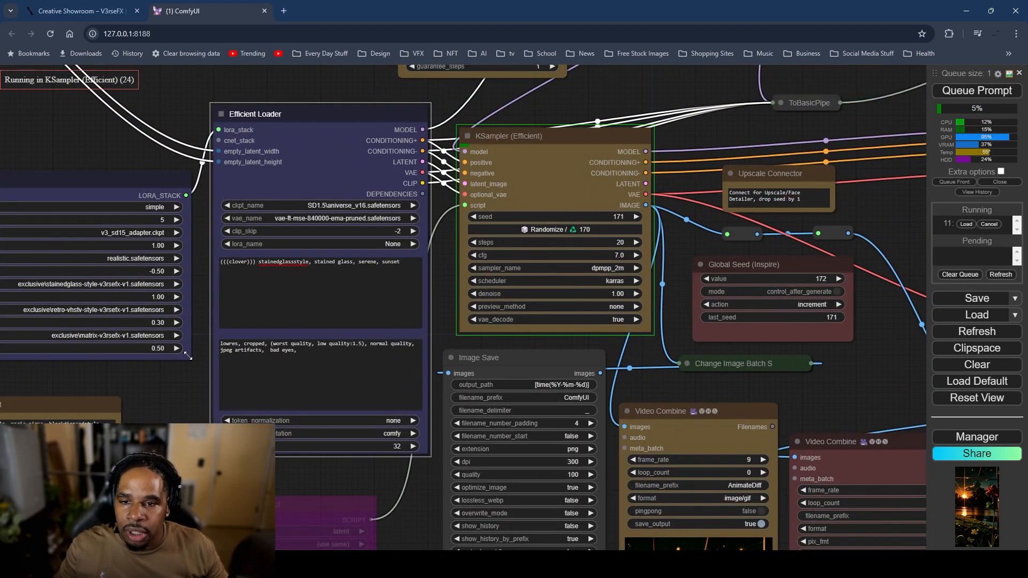
{"action": "scroll", "coordinate": [187, 355], "scroll_direction": "up", "scroll_amount": 5}
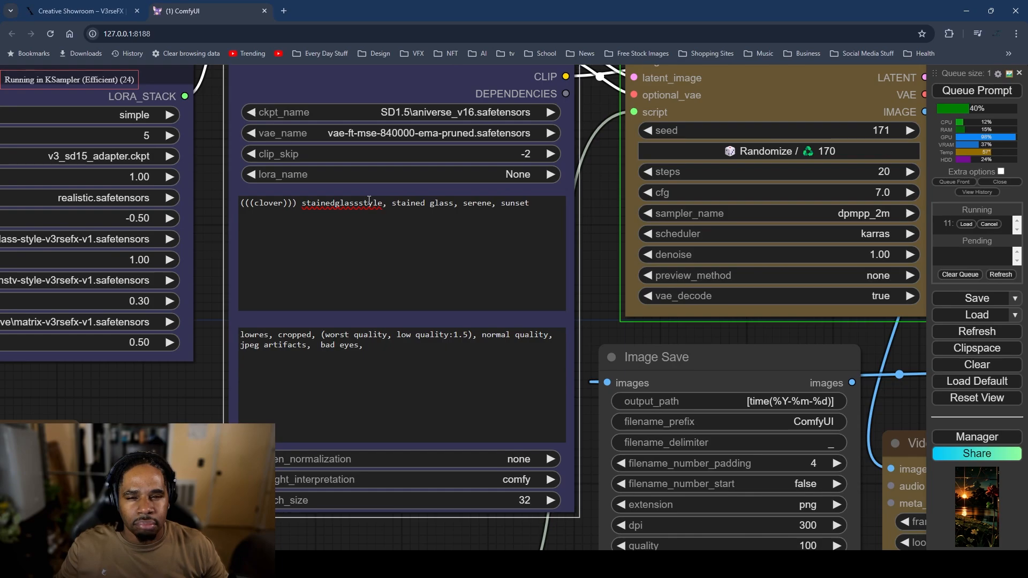
{"action": "scroll", "coordinate": [594, 357], "scroll_direction": "down", "scroll_amount": 11}
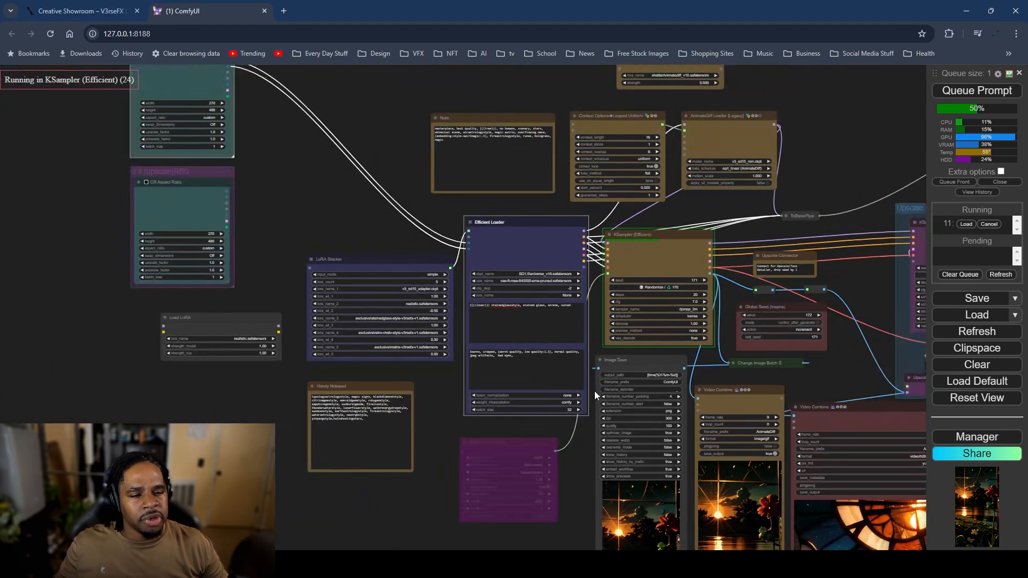
{"action": "left_click_drag", "start_coordinate": [593, 413], "coordinate": [427, 202]}
{"action": "scroll", "coordinate": [505, 424], "scroll_direction": "up", "scroll_amount": 6}
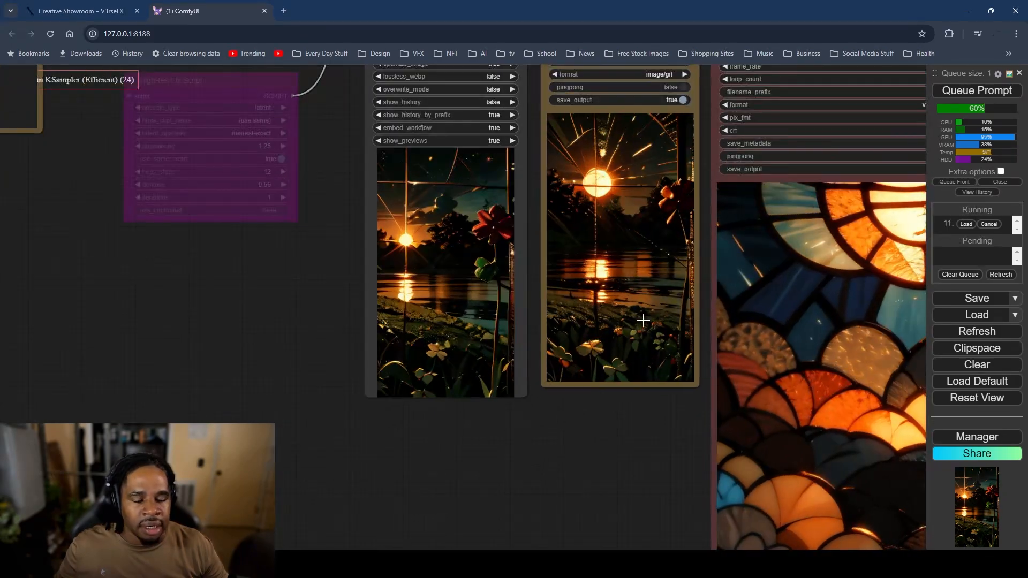
{"action": "left_click_drag", "start_coordinate": [624, 429], "coordinate": [563, 405]}
{"action": "scroll", "coordinate": [536, 401], "scroll_direction": "down", "scroll_amount": 3}
{"action": "left_click_drag", "start_coordinate": [213, 112], "coordinate": [374, 352]}
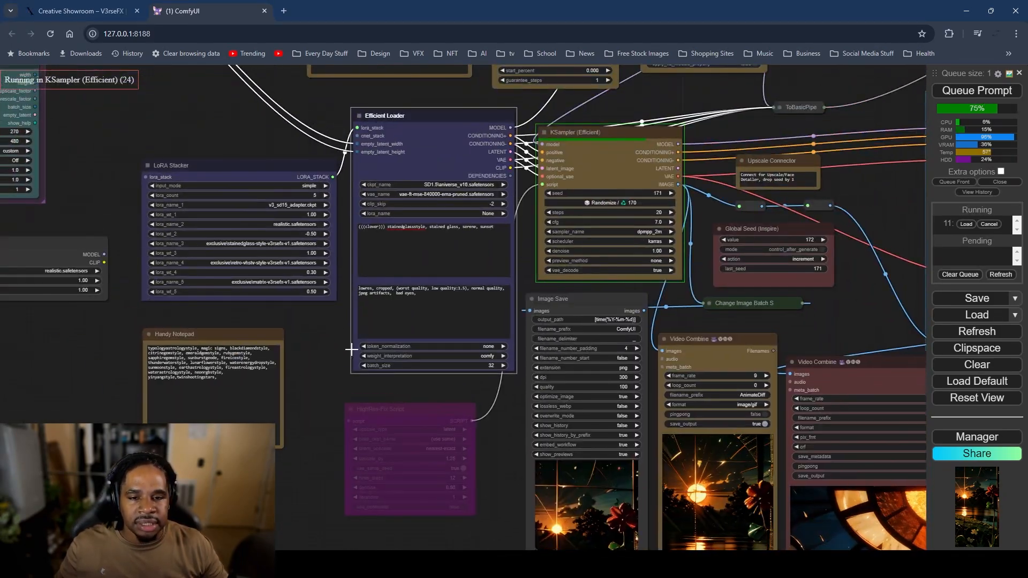
{"action": "scroll", "coordinate": [351, 347], "scroll_direction": "up", "scroll_amount": 5}
{"action": "left_click_drag", "start_coordinate": [351, 319], "coordinate": [402, 477]}
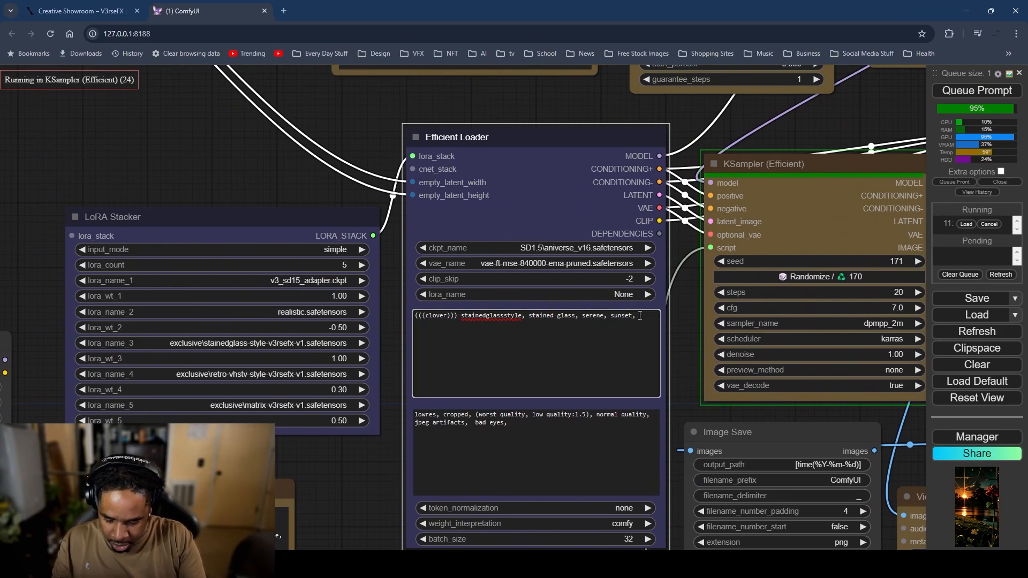
{"action": "type", "text": "ig lines"}
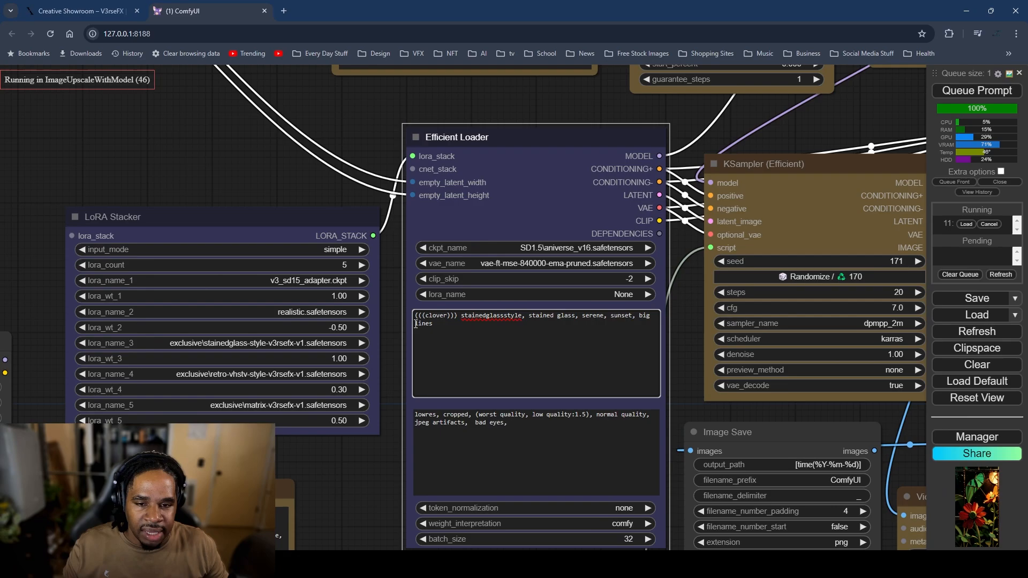
Step: Bring the flower previews into view, stop the running upscale job and queue a generation with the extended prompt
{"action": "scroll", "coordinate": [849, 425], "scroll_direction": "down", "scroll_amount": 11}
{"action": "left_click_drag", "start_coordinate": [686, 466], "coordinate": [495, 210]}
{"action": "scroll", "coordinate": [538, 328], "scroll_direction": "up", "scroll_amount": 3}
{"action": "scroll", "coordinate": [643, 370], "scroll_direction": "up", "scroll_amount": 2}
{"action": "left_click_drag", "start_coordinate": [759, 385], "coordinate": [609, 454]}
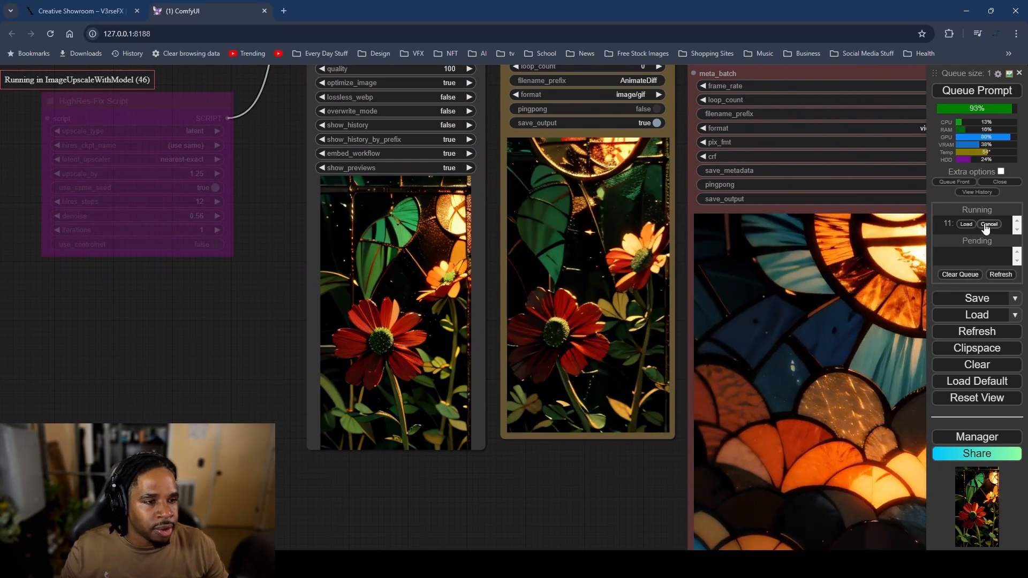
{"action": "left_click", "coordinate": [973, 91]}
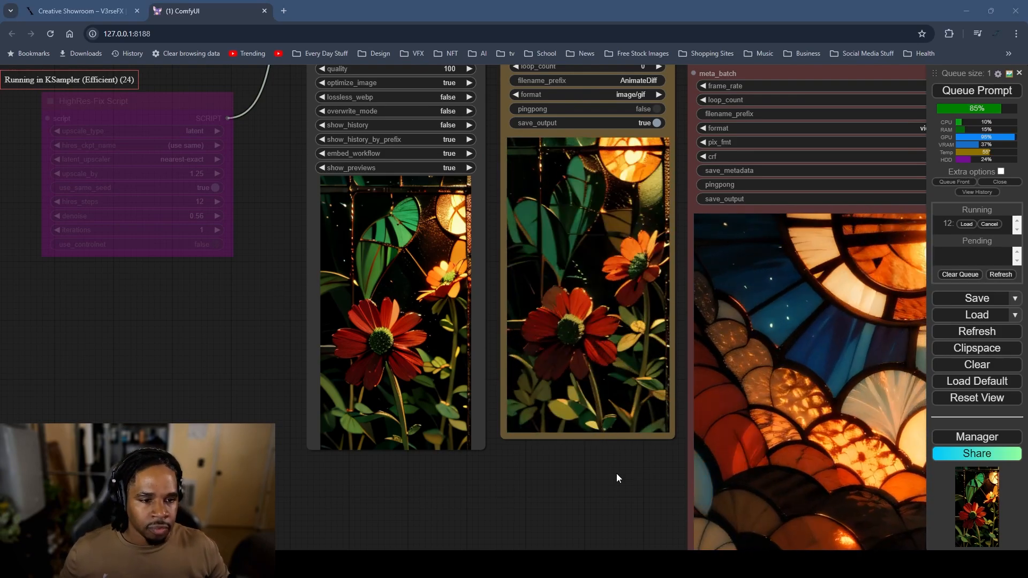
Step: Examine the clover animations in the Image Save and Video Combine previews for their stained-glass look
{"action": "scroll", "coordinate": [616, 473], "scroll_direction": "down", "scroll_amount": 3}
{"action": "left_click_drag", "start_coordinate": [602, 468], "coordinate": [541, 454]}
{"action": "scroll", "coordinate": [489, 432], "scroll_direction": "up", "scroll_amount": 4}
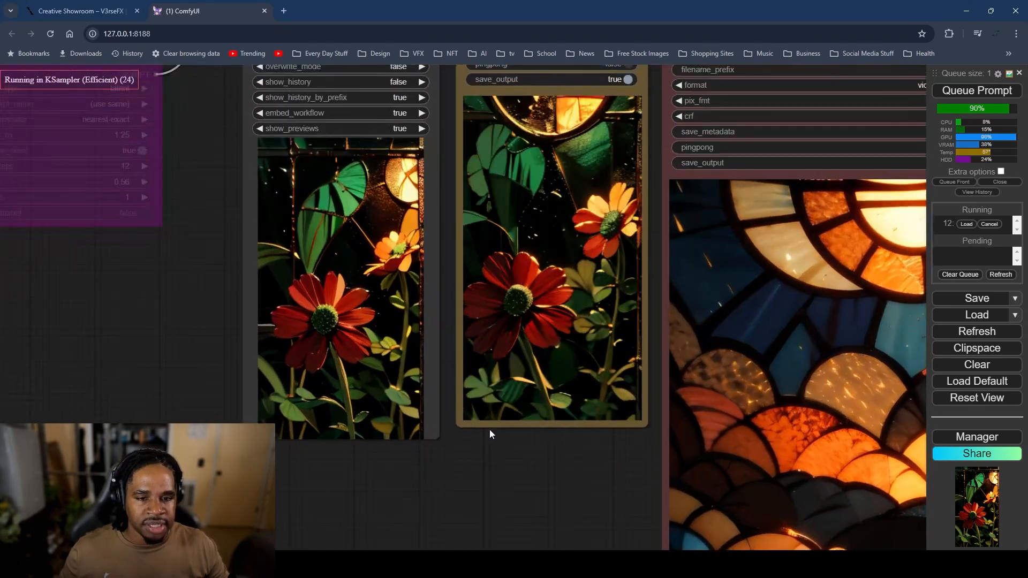
{"action": "scroll", "coordinate": [489, 431], "scroll_direction": "down", "scroll_amount": 2}
{"action": "scroll", "coordinate": [528, 465], "scroll_direction": "down", "scroll_amount": 1}
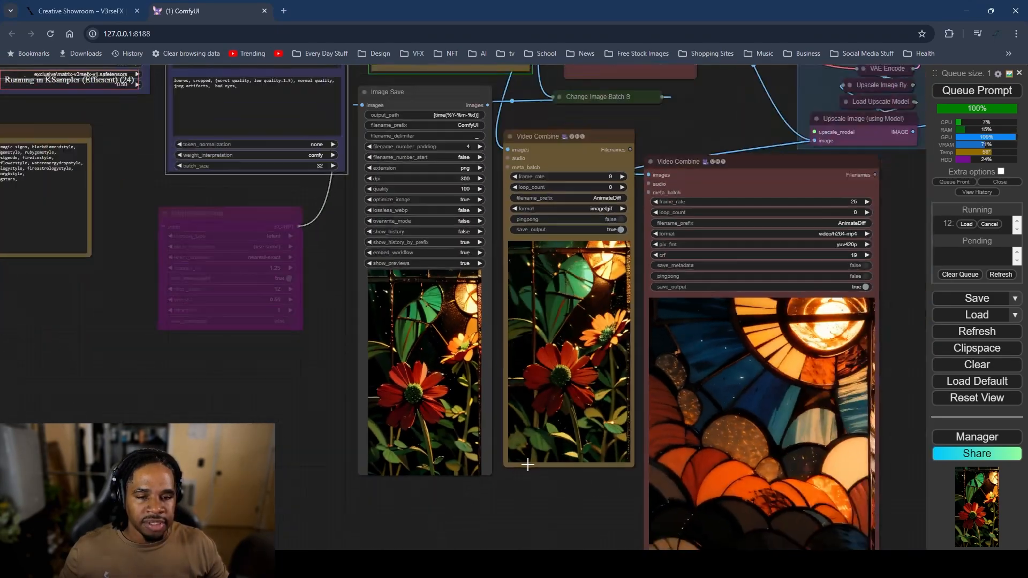
{"action": "scroll", "coordinate": [527, 464], "scroll_direction": "down", "scroll_amount": 3}
{"action": "scroll", "coordinate": [536, 470], "scroll_direction": "up", "scroll_amount": 6}
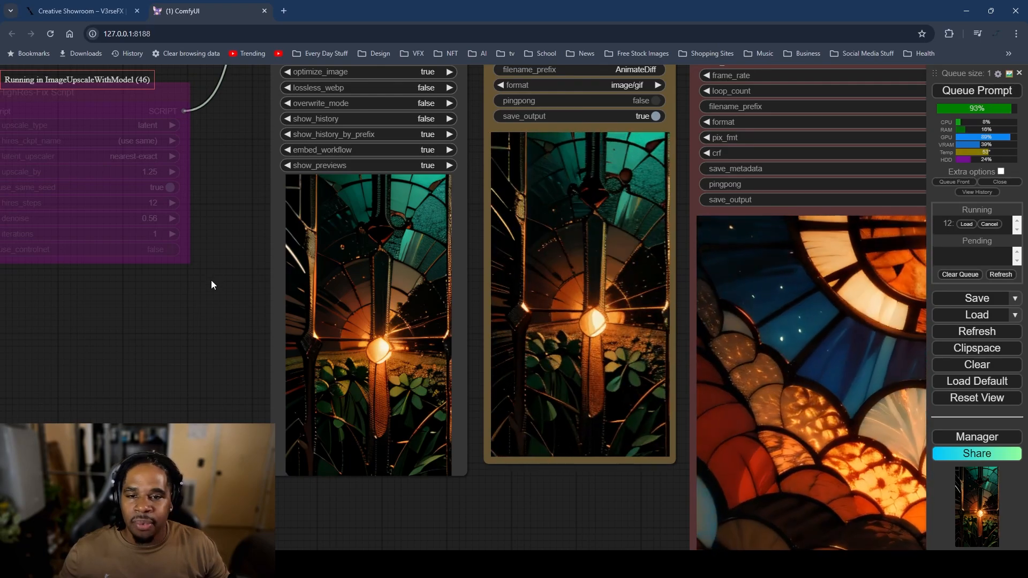
Step: Change the positive prompt's subject to (((clover window))), remove "big lines" and queue the generation
{"action": "scroll", "coordinate": [263, 322], "scroll_direction": "down", "scroll_amount": 4}
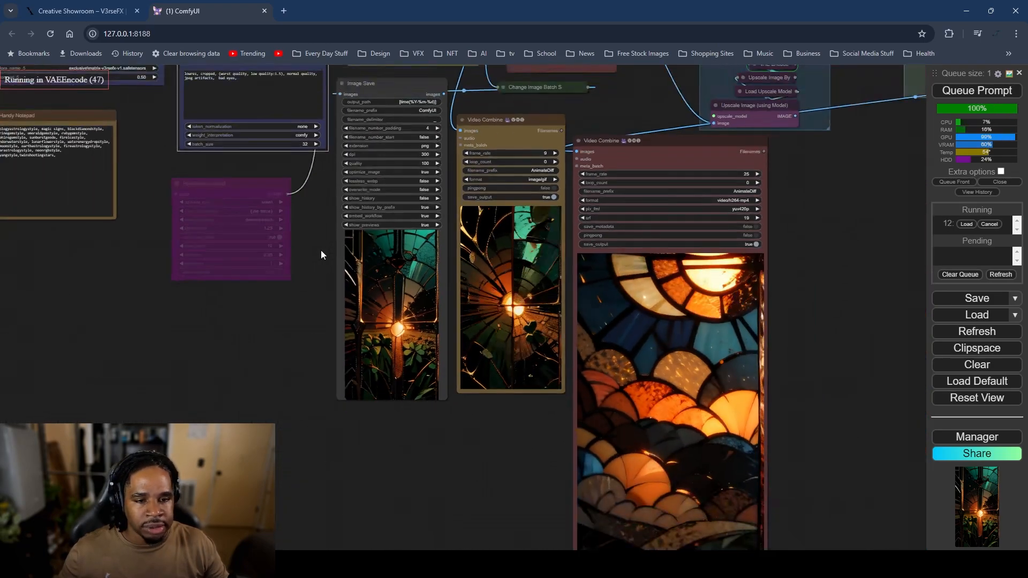
{"action": "left_click_drag", "start_coordinate": [314, 239], "coordinate": [493, 486]}
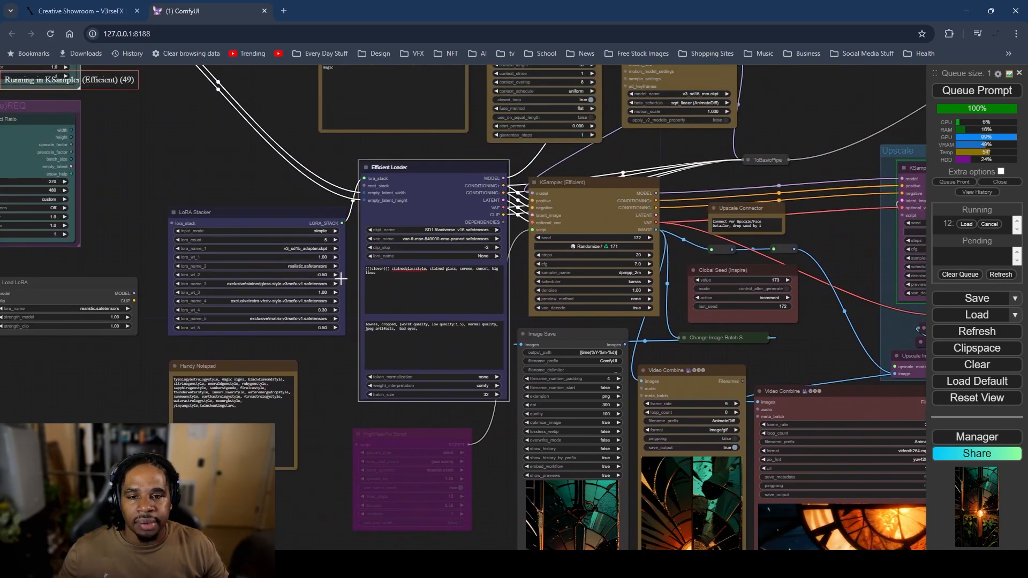
{"action": "scroll", "coordinate": [356, 259], "scroll_direction": "up", "scroll_amount": 8}
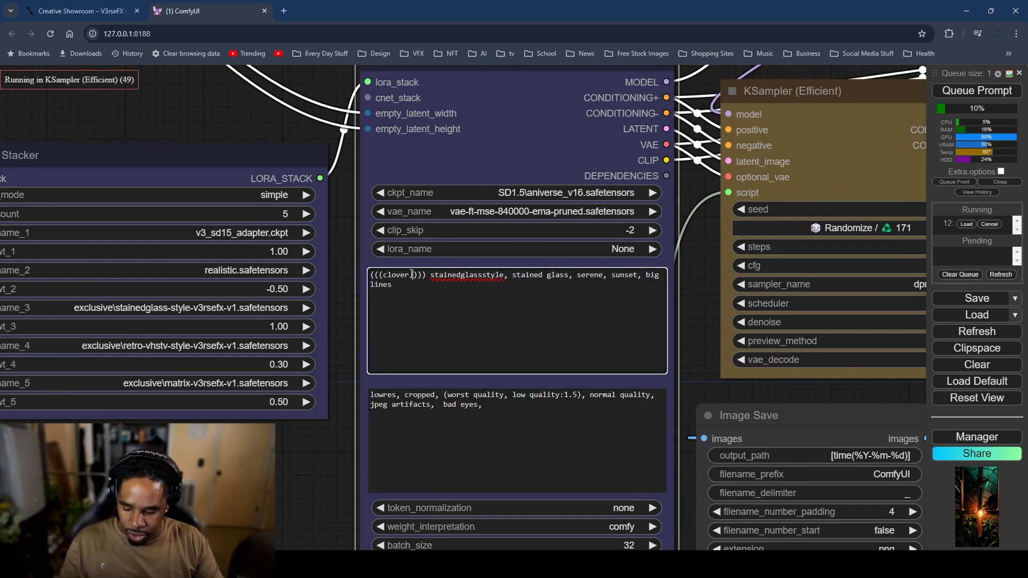
{"action": "left_click", "coordinate": [411, 275]}
{"action": "type", "text": "window"}
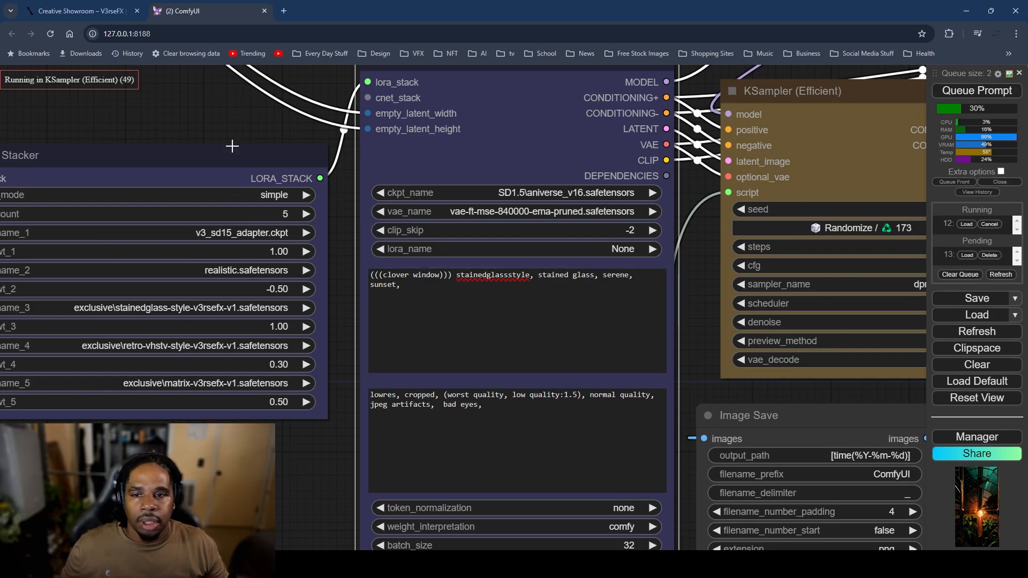
Step: Set the Efficient Loader's checkpoint to SD1.5\aniverse_v20HD.safetensors and bring the whole node chain with its previews into view
{"action": "scroll", "coordinate": [232, 146], "scroll_direction": "up", "scroll_amount": 1}
{"action": "left_click_drag", "start_coordinate": [267, 142], "coordinate": [339, 163]}
{"action": "left_click", "coordinate": [582, 218]}
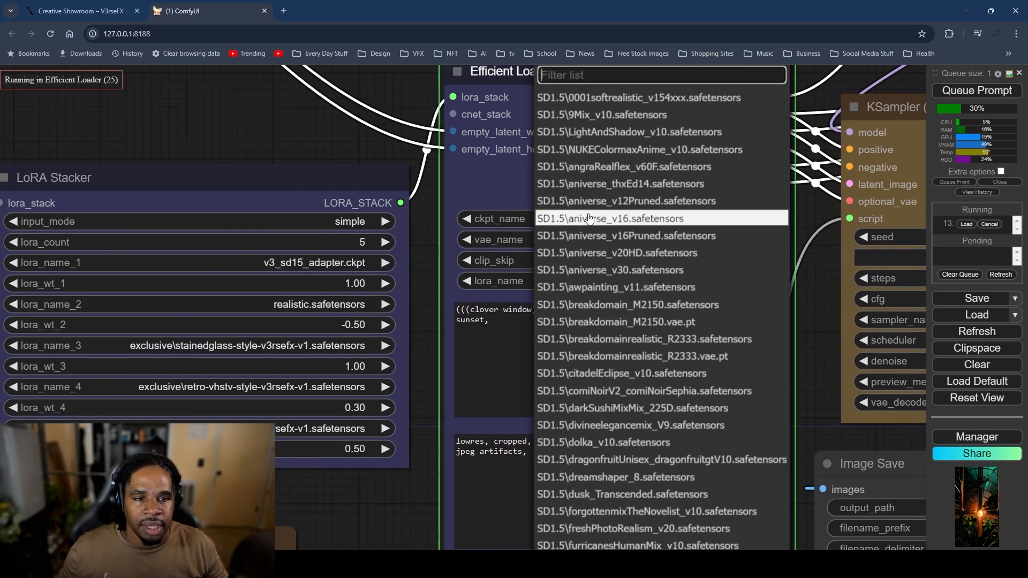
{"action": "left_click", "coordinate": [658, 260]}
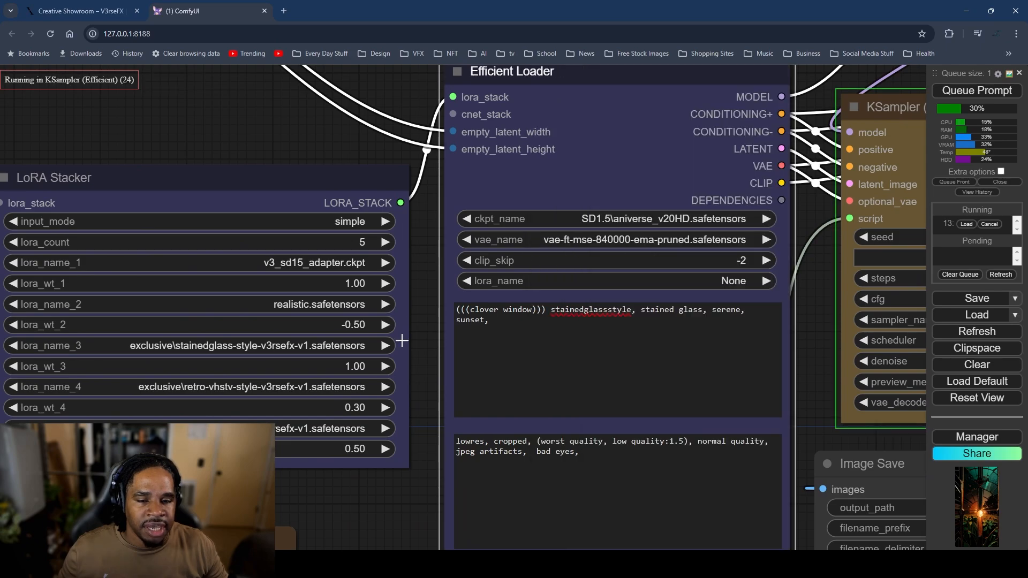
{"action": "scroll", "coordinate": [423, 348], "scroll_direction": "down", "scroll_amount": 10}
{"action": "left_click_drag", "start_coordinate": [419, 418], "coordinate": [298, 270]}
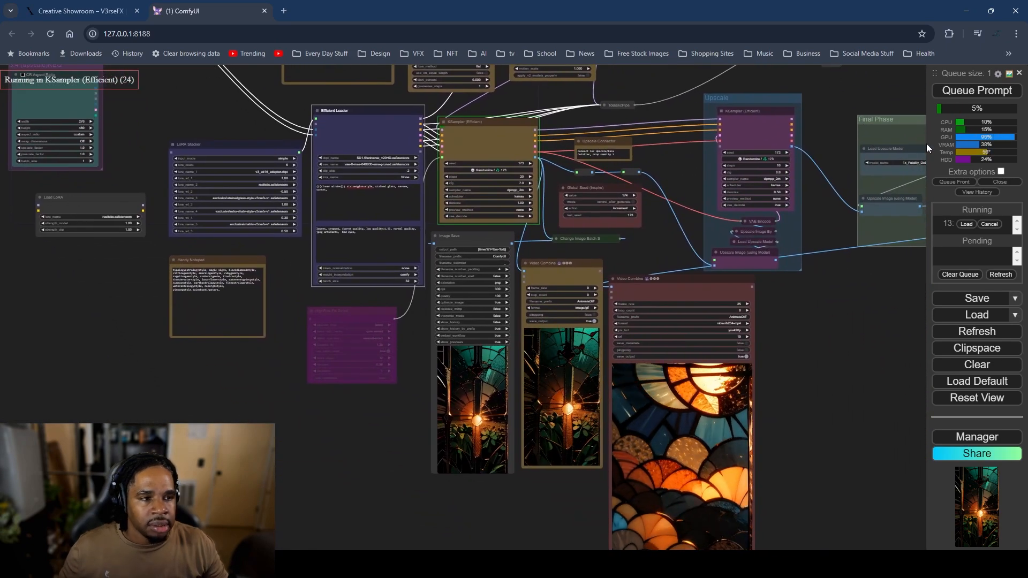
Step: Queue another generation with the current settings and bring the Image Save and Video Combine previews into view
{"action": "left_click", "coordinate": [991, 90]}
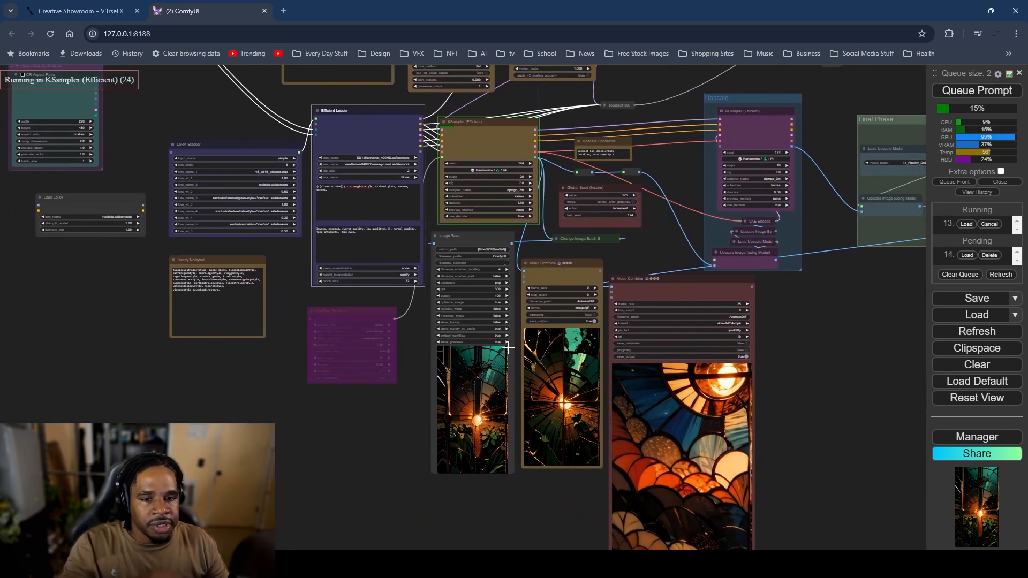
{"action": "left_click_drag", "start_coordinate": [472, 476], "coordinate": [428, 363]}
{"action": "scroll", "coordinate": [426, 358], "scroll_direction": "up", "scroll_amount": 7}
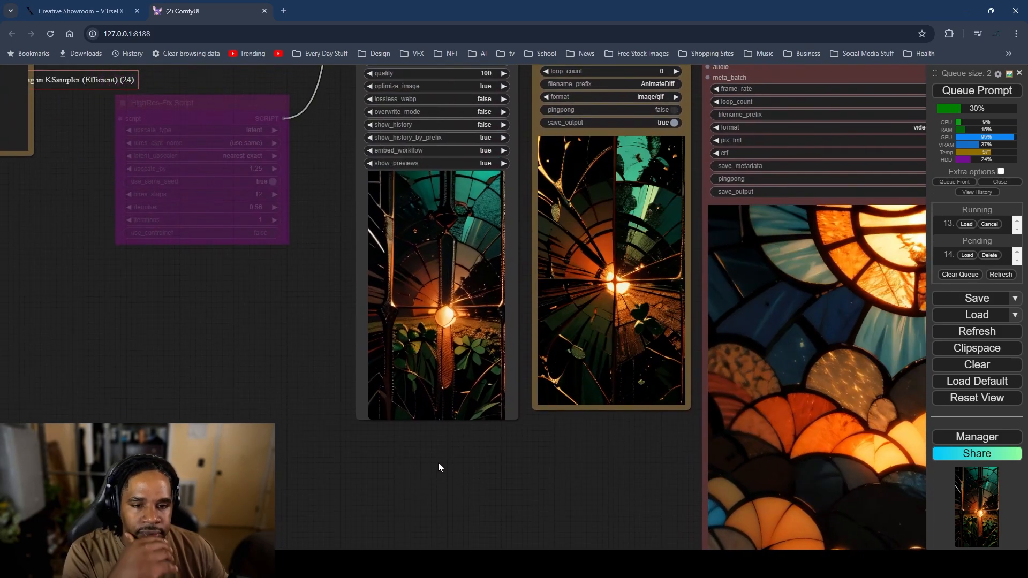
{"action": "left_click_drag", "start_coordinate": [437, 463], "coordinate": [438, 462]}
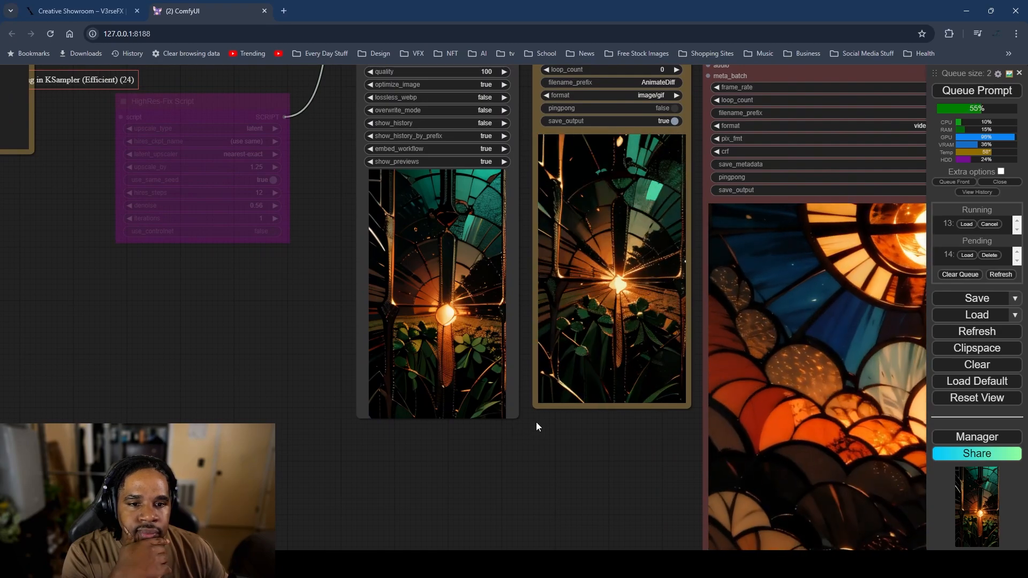
{"action": "scroll", "coordinate": [515, 448], "scroll_direction": "down", "scroll_amount": 2}
{"action": "scroll", "coordinate": [515, 447], "scroll_direction": "down", "scroll_amount": 2}
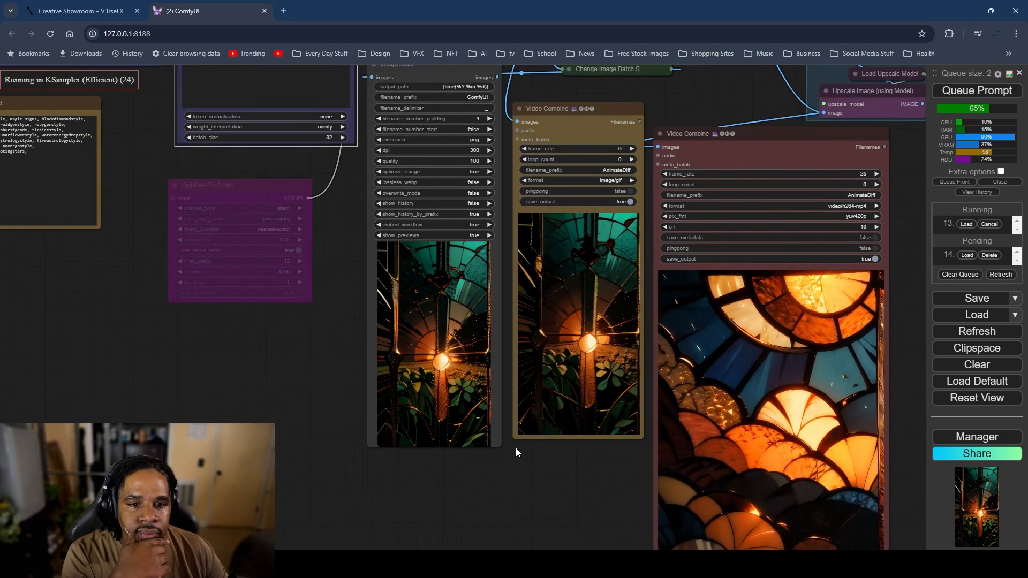
{"action": "left_click_drag", "start_coordinate": [517, 448], "coordinate": [464, 435]}
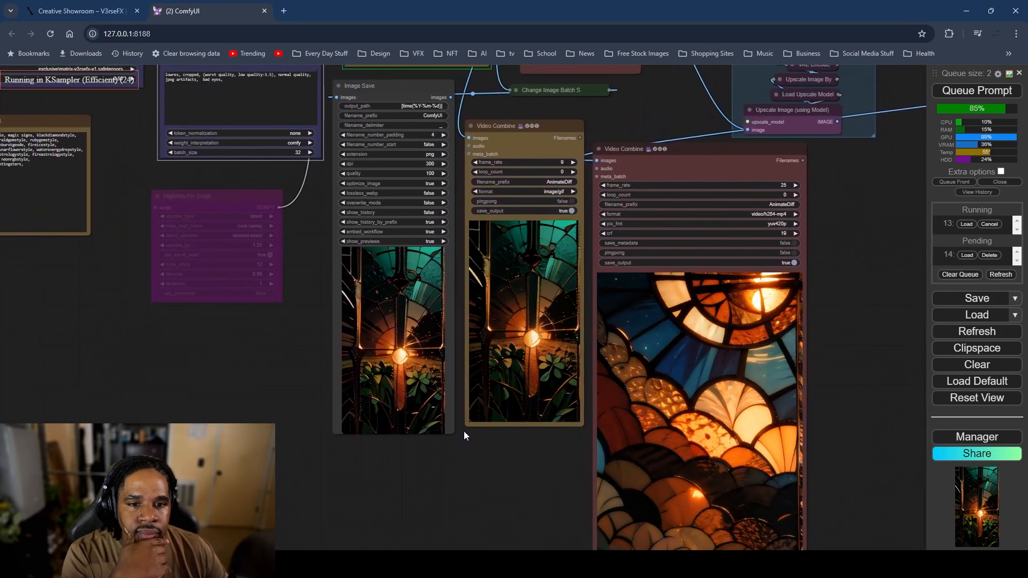
{"action": "scroll", "coordinate": [464, 431], "scroll_direction": "down", "scroll_amount": 1}
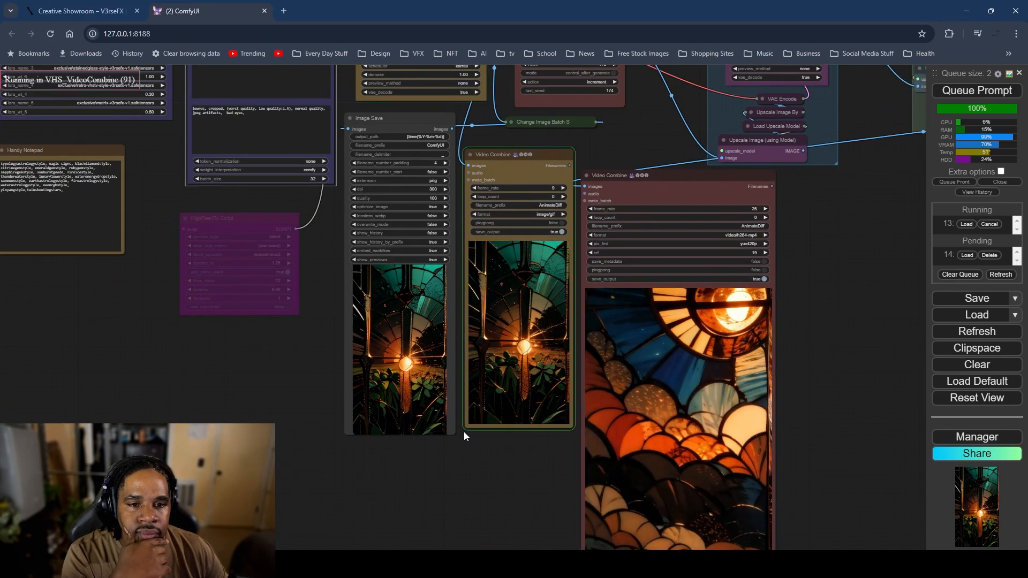
Step: Examine the newly generated sunset window animation in the Image Save and Video Combine previews
{"action": "scroll", "coordinate": [463, 428], "scroll_direction": "up", "scroll_amount": 3}
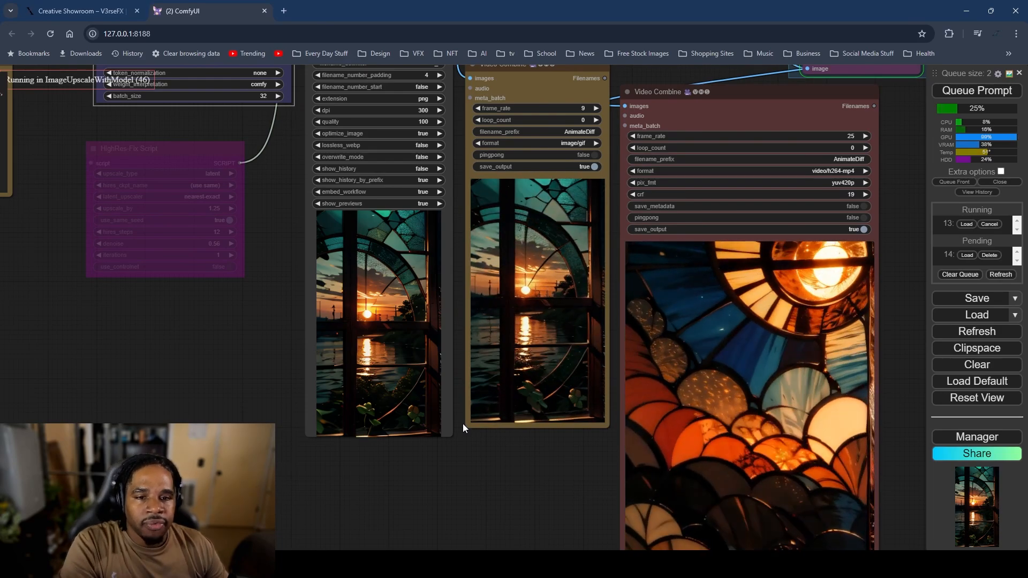
{"action": "scroll", "coordinate": [479, 422], "scroll_direction": "up", "scroll_amount": 3}
{"action": "scroll", "coordinate": [479, 422], "scroll_direction": "up", "scroll_amount": 2}
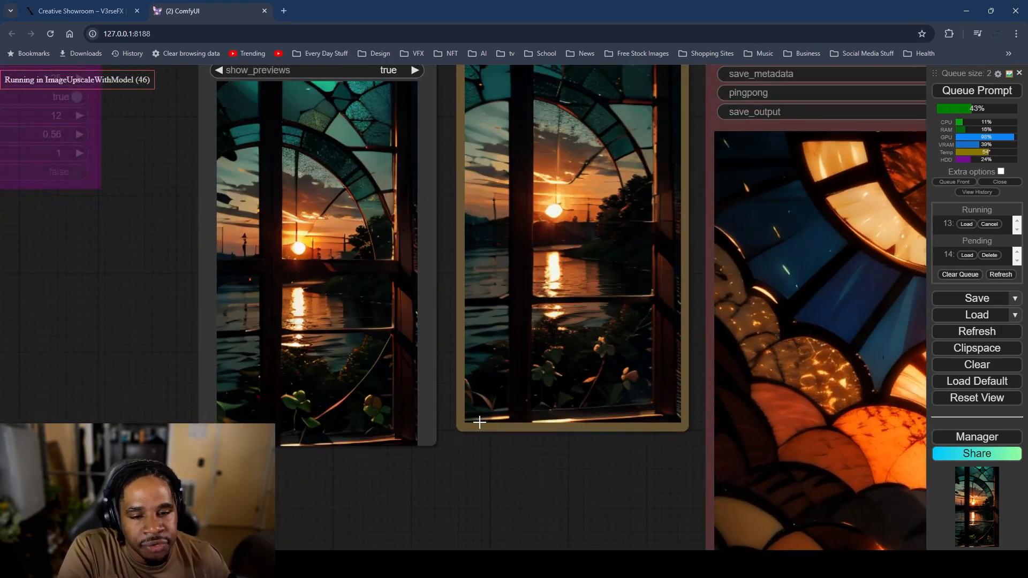
{"action": "left_click_drag", "start_coordinate": [508, 447], "coordinate": [509, 481]}
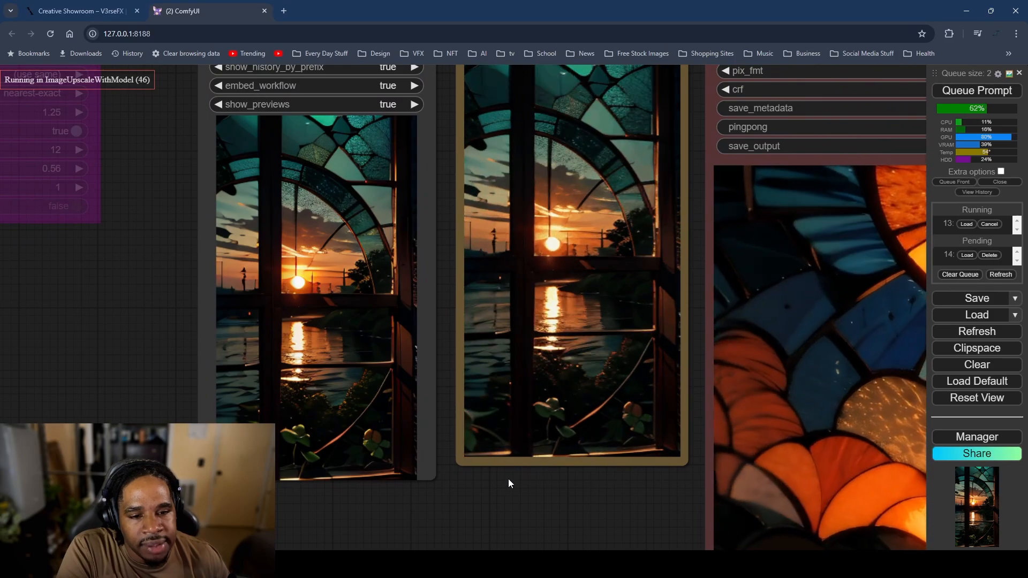
{"action": "scroll", "coordinate": [509, 480], "scroll_direction": "down", "scroll_amount": 4}
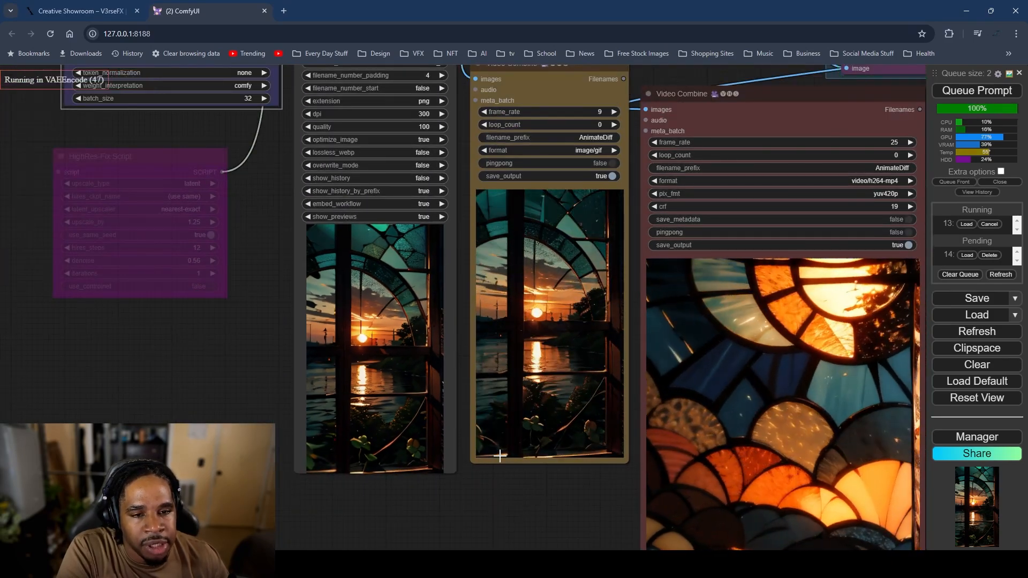
{"action": "scroll", "coordinate": [470, 464], "scroll_direction": "down", "scroll_amount": 3}
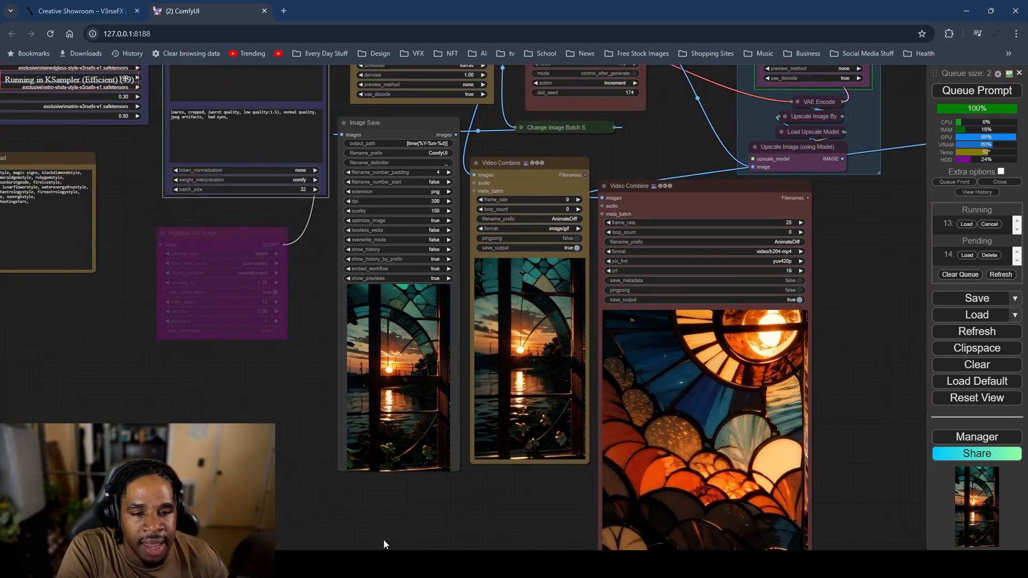
Step: Change the positive prompt's subject to (((clover, stained glass window))) and queue the generation
{"action": "left_click_drag", "start_coordinate": [322, 309], "coordinate": [500, 529]}
{"action": "scroll", "coordinate": [339, 335], "scroll_direction": "up", "scroll_amount": 5}
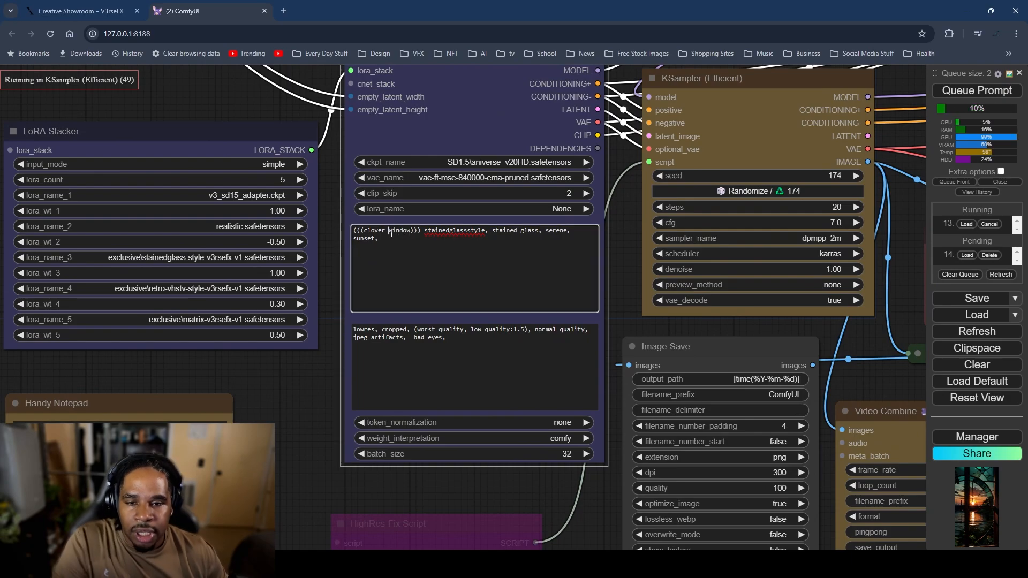
{"action": "left_click", "coordinate": [390, 233]}
{"action": "type", "text": "staine"}
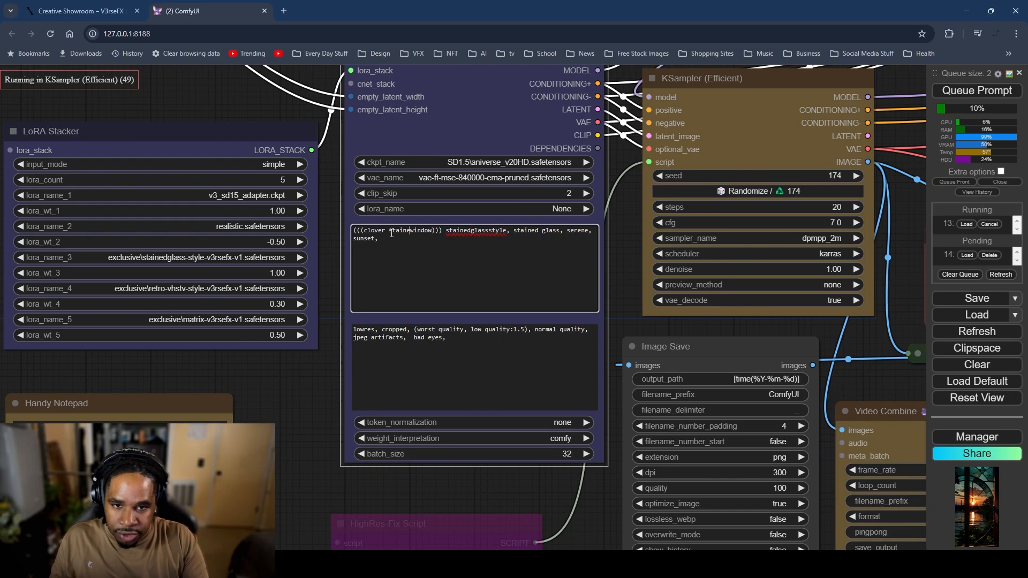
{"action": "type", "text": "d glass"}
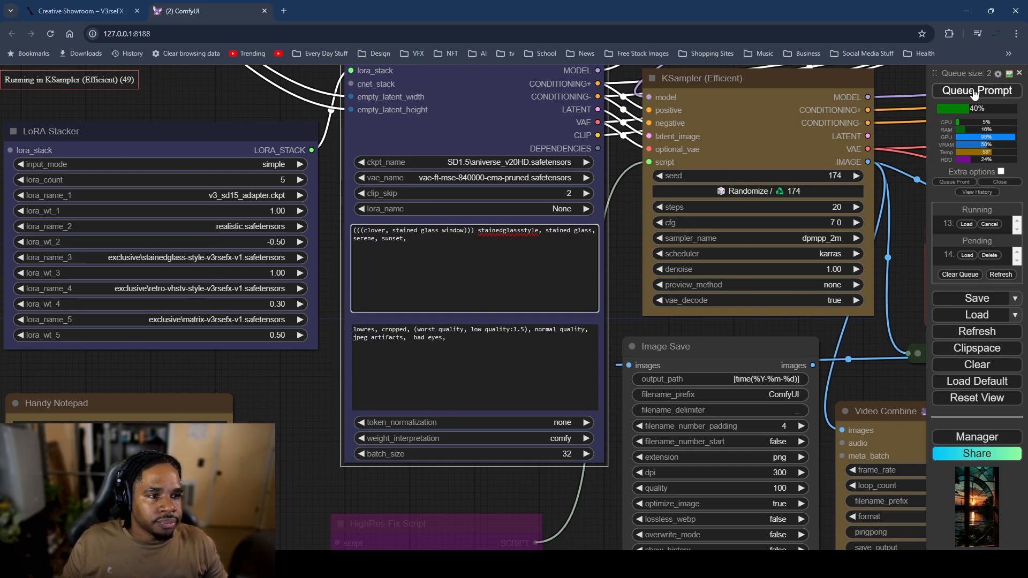
{"action": "left_click", "coordinate": [975, 93]}
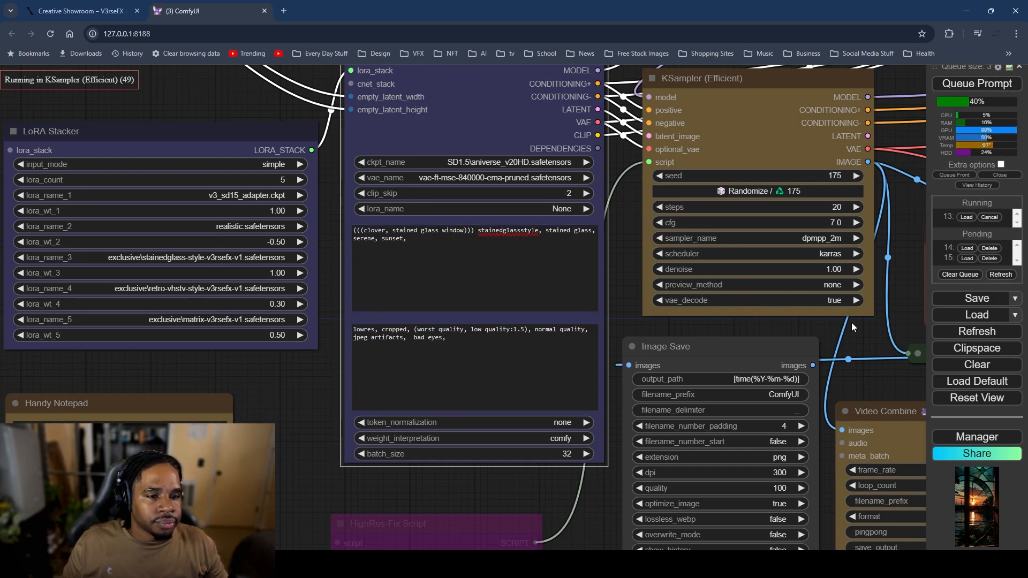
Step: Switch to the stainedglassMoodBoard reference board, add the sunset window animation and enlarge it
{"action": "scroll", "coordinate": [851, 322], "scroll_direction": "down", "scroll_amount": 5}
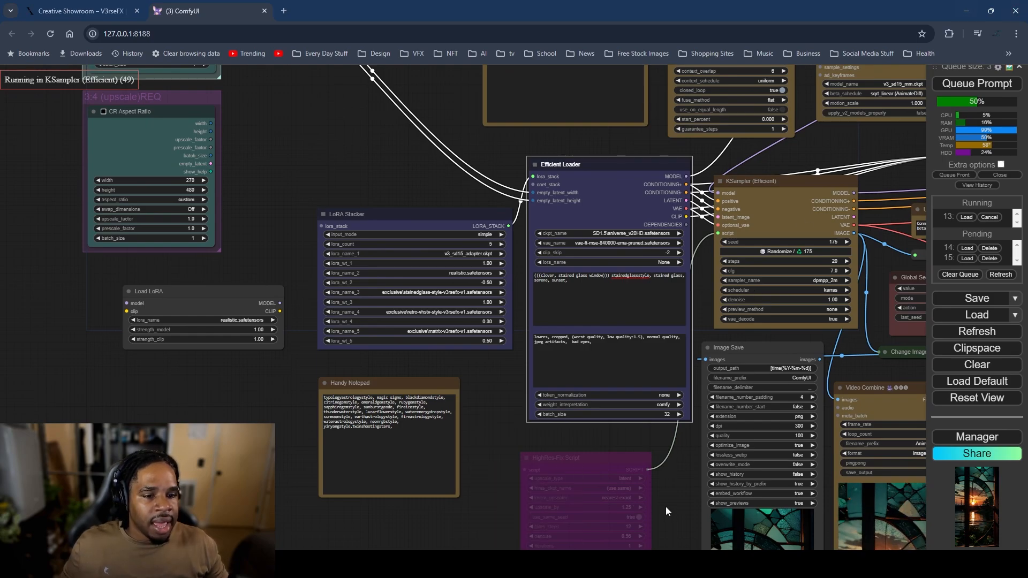
{"action": "left_click_drag", "start_coordinate": [666, 506], "coordinate": [398, 278]}
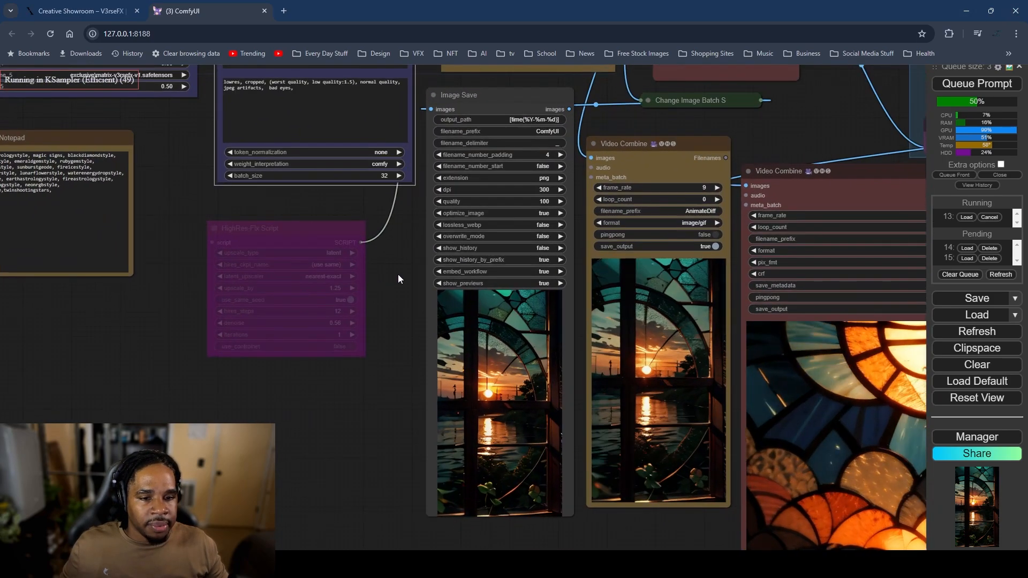
{"action": "left_click", "coordinate": [958, 15]}
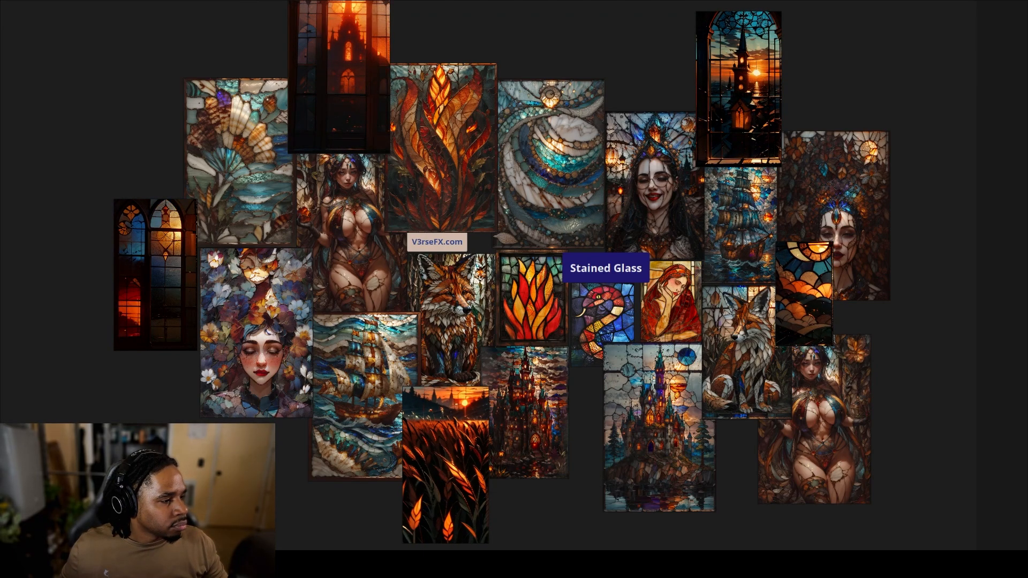
{"action": "left_click_drag", "start_coordinate": [527, 163], "coordinate": [492, 233]}
{"action": "left_click", "coordinate": [631, 45]}
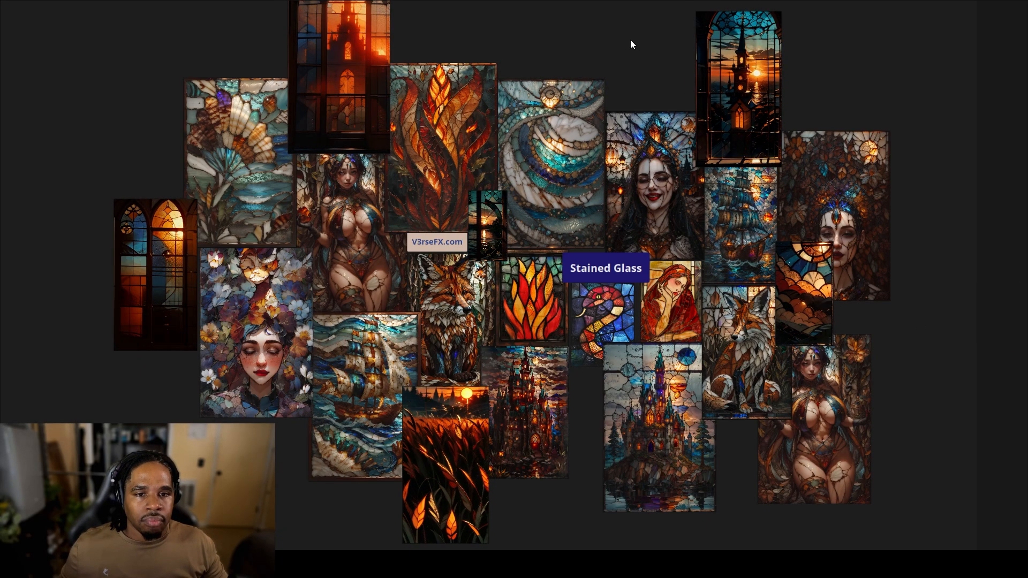
{"action": "left_click_drag", "start_coordinate": [510, 191], "coordinate": [531, 158]}
{"action": "left_click", "coordinate": [602, 47]}
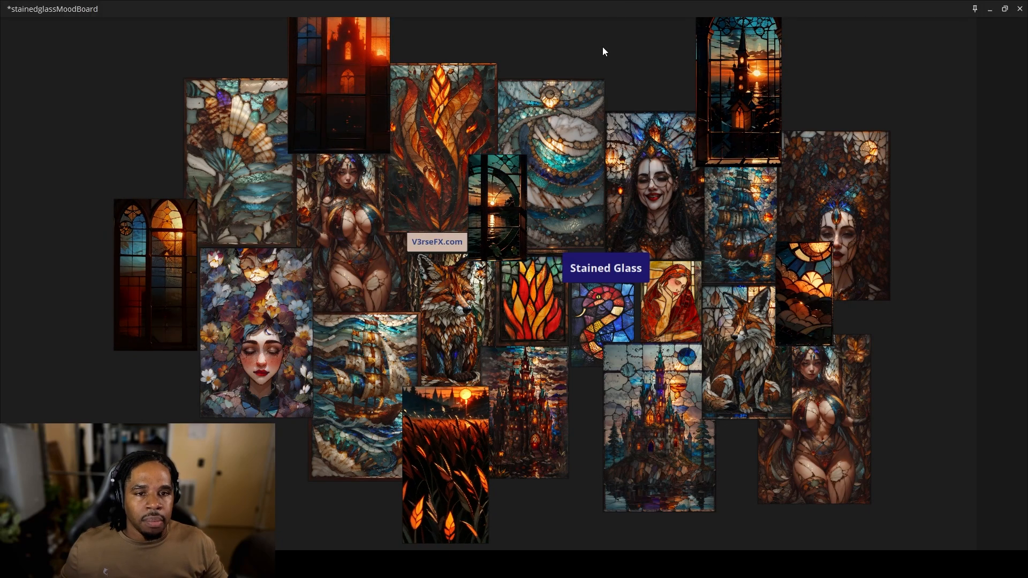
Step: Move the sunset window animation below the flower-face portrait and delete the wheat field animation from the board
{"action": "left_click_drag", "start_coordinate": [666, 63], "coordinate": [636, 89]}
{"action": "scroll", "coordinate": [635, 88], "scroll_direction": "down", "scroll_amount": 2}
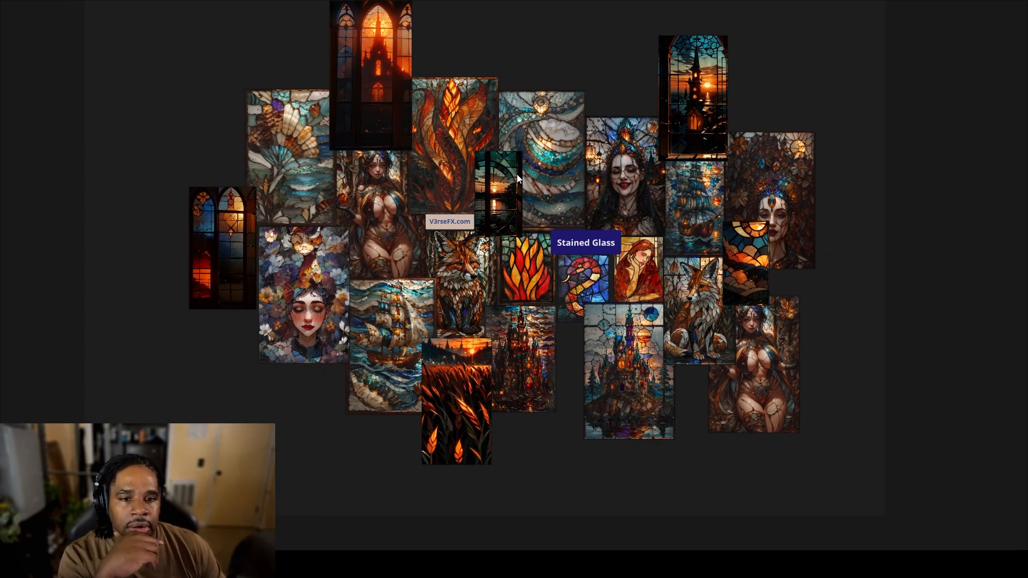
{"action": "left_click_drag", "start_coordinate": [504, 184], "coordinate": [320, 400]}
{"action": "left_click", "coordinate": [471, 396]}
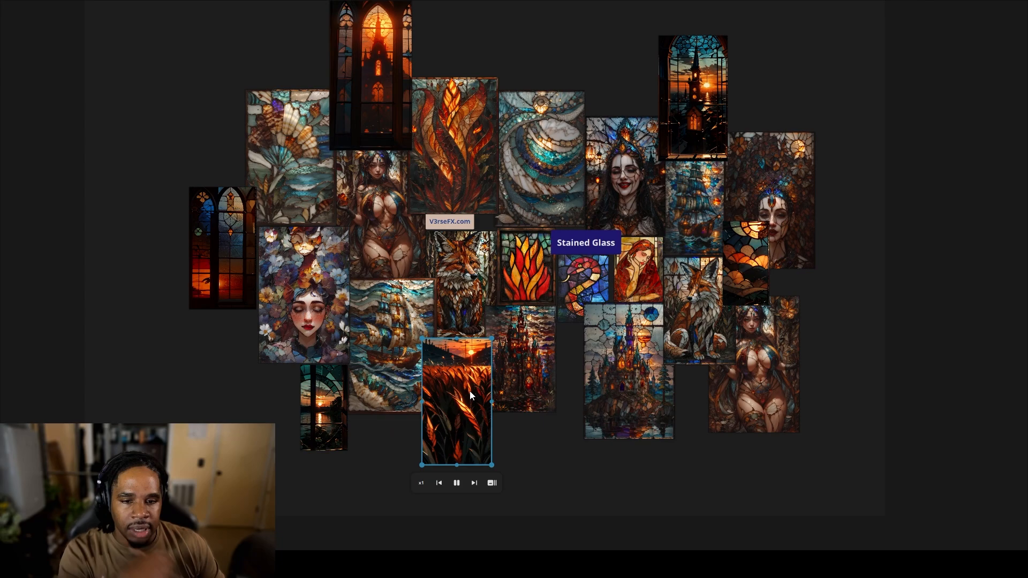
{"action": "key", "text": "Delete"}
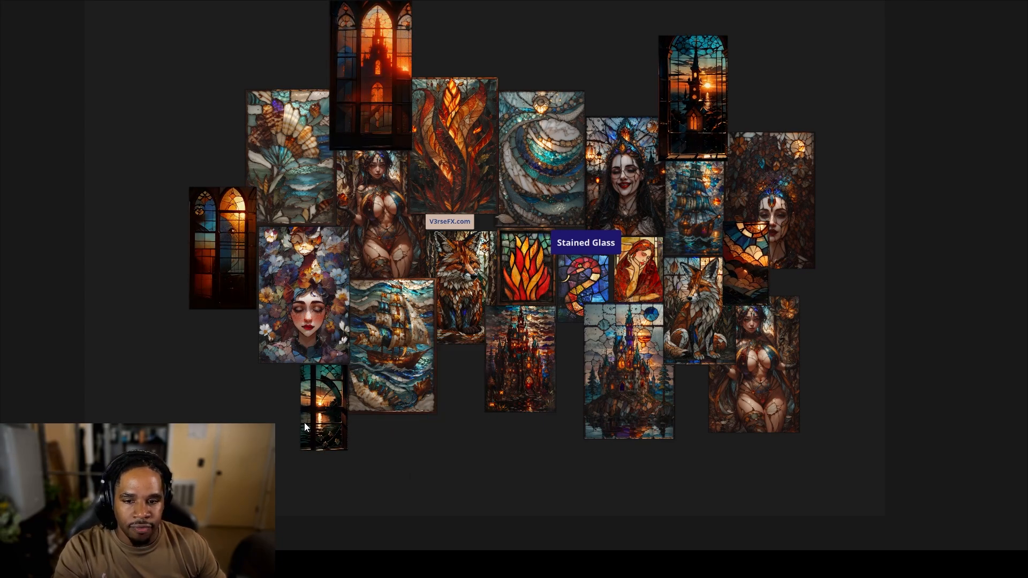
Step: Place the sunset window animation between the ship and the red castle images at their lower edges and enlarge it
{"action": "left_click_drag", "start_coordinate": [304, 423], "coordinate": [508, 487]}
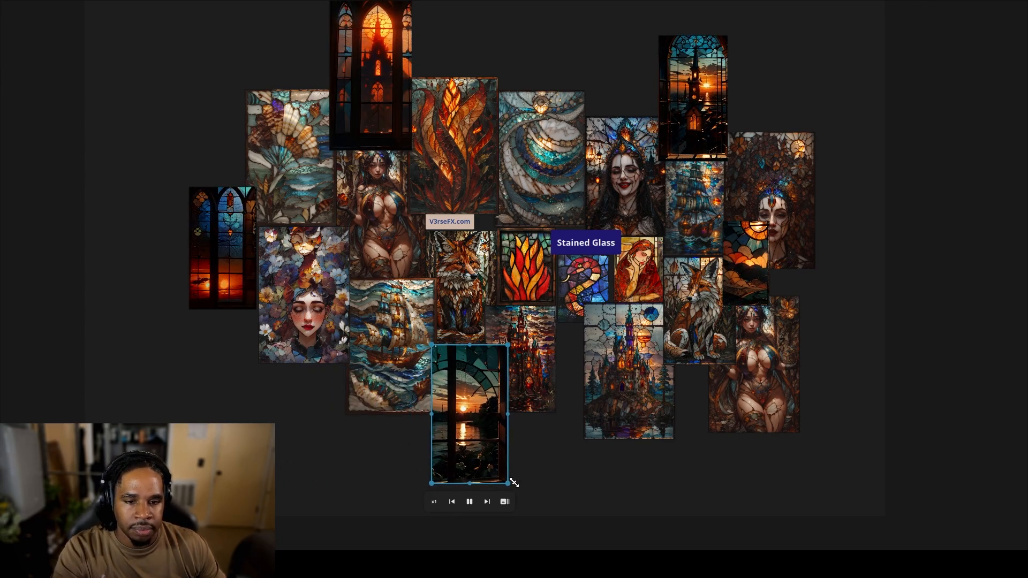
{"action": "left_click_drag", "start_coordinate": [480, 450], "coordinate": [464, 452]}
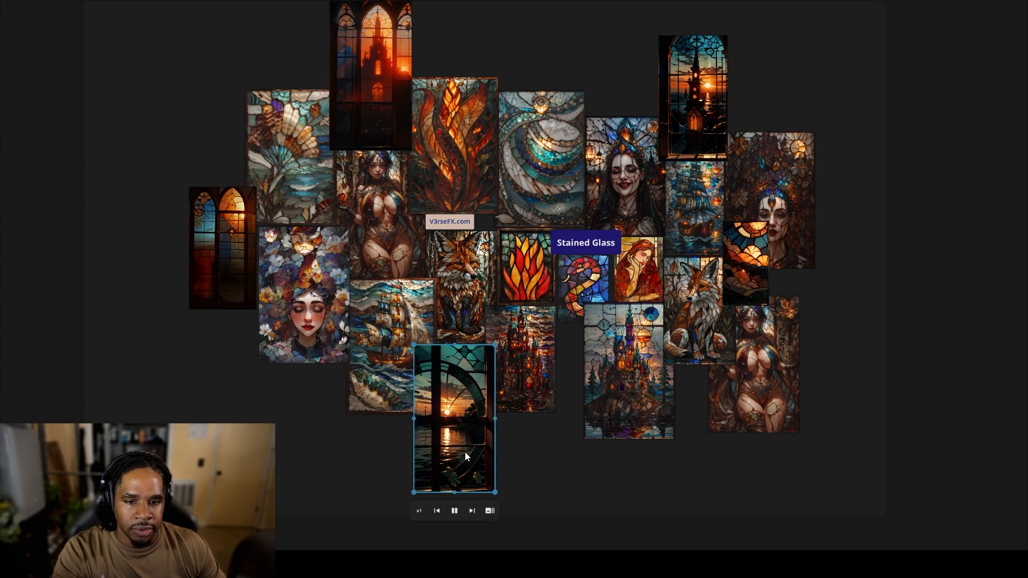
{"action": "left_click", "coordinate": [529, 457]}
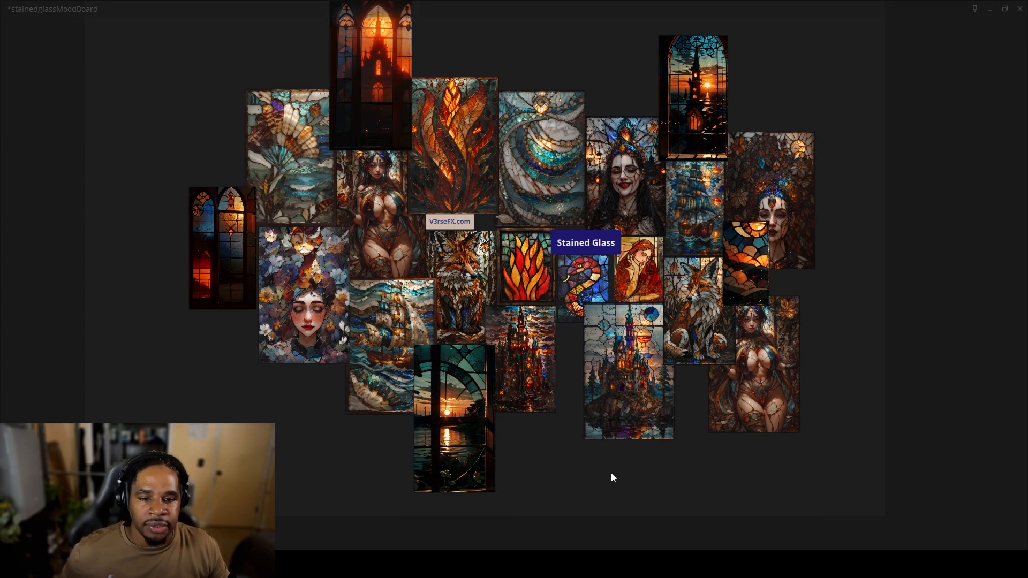
{"action": "mouse_move", "coordinate": [651, 454]}
{"action": "left_mouse_down"}
{"action": "mouse_move", "coordinate": [634, 474]}
{"action": "mouse_move", "coordinate": [655, 474]}
{"action": "left_mouse_up"}
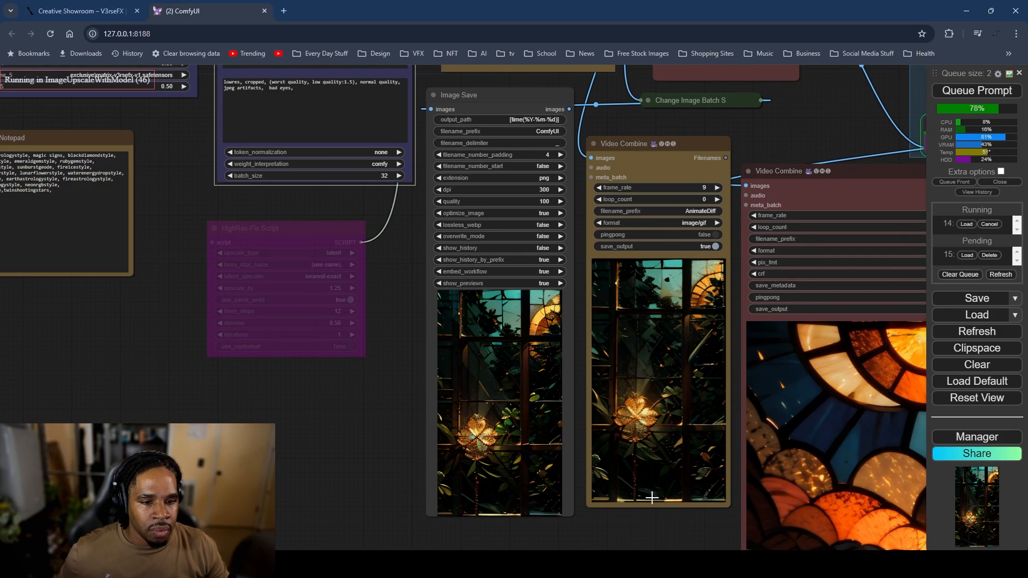
Step: View the golden clover animation up close in ComfyUI, then switch to the reference board and add it there
{"action": "scroll", "coordinate": [651, 498], "scroll_direction": "up", "scroll_amount": 3}
{"action": "left_click_drag", "start_coordinate": [692, 492], "coordinate": [607, 478]}
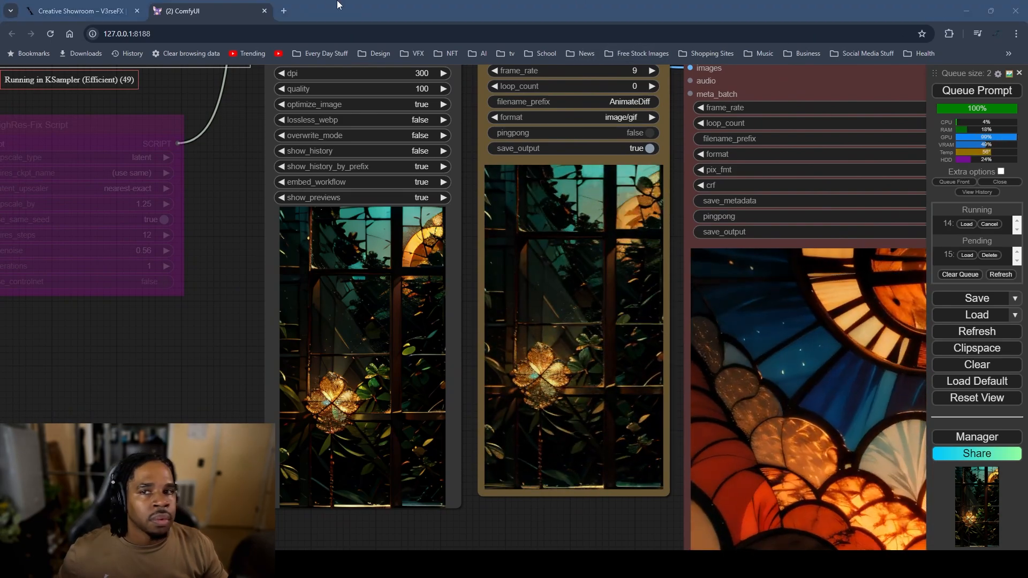
{"action": "left_click", "coordinate": [971, 12]}
{"action": "left_click", "coordinate": [970, 12]}
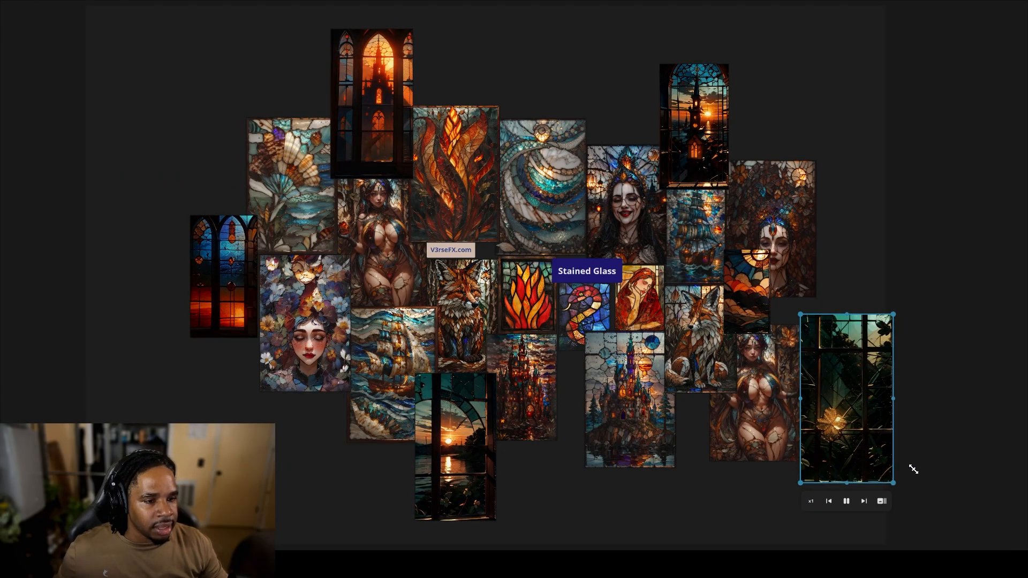
Step: Move the golden clover animation below the flower-face portrait and scale it down to about the sunset window's size
{"action": "left_click_drag", "start_coordinate": [893, 475], "coordinate": [353, 473]}
{"action": "scroll", "coordinate": [357, 525], "scroll_direction": "down", "scroll_amount": 3}
{"action": "scroll", "coordinate": [344, 465], "scroll_direction": "up", "scroll_amount": 5}
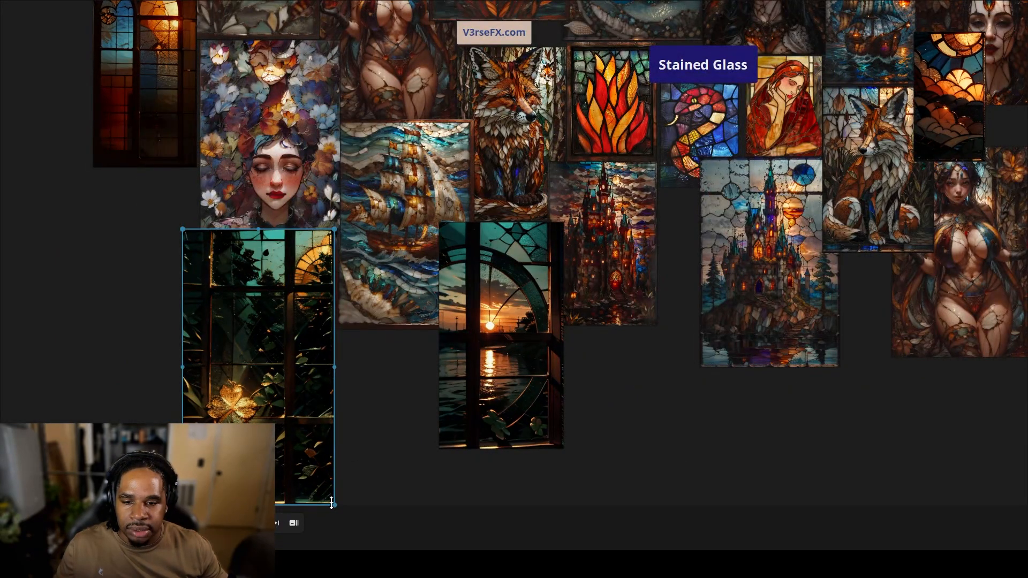
{"action": "left_click_drag", "start_coordinate": [341, 367], "coordinate": [389, 440]}
{"action": "left_click_drag", "start_coordinate": [289, 434], "coordinate": [342, 439]}
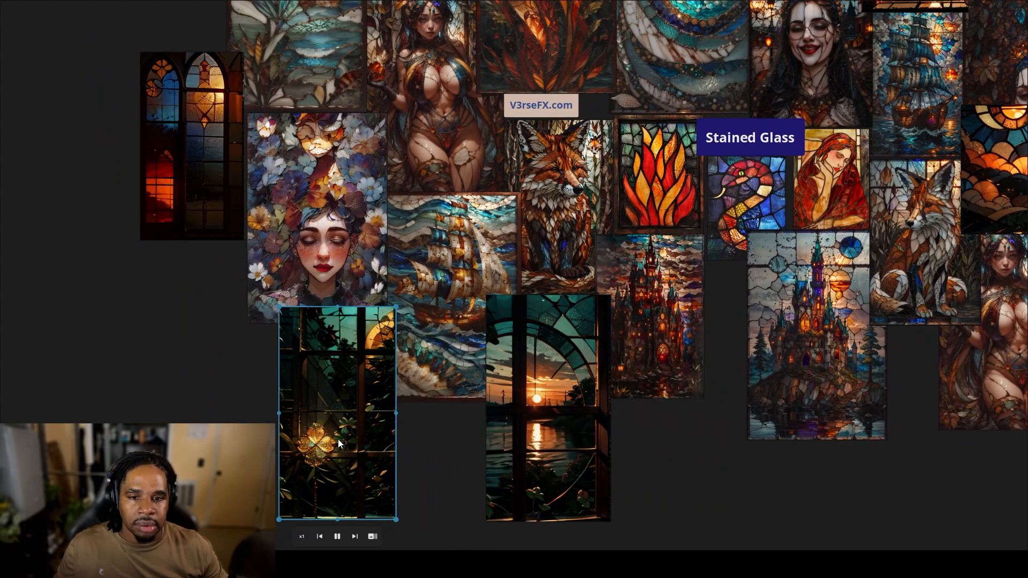
Step: Reposition the golden clover animation beside the seashell image and the arched window animation beside the flower-face portrait
{"action": "scroll", "coordinate": [425, 468], "scroll_direction": "down", "scroll_amount": 5}
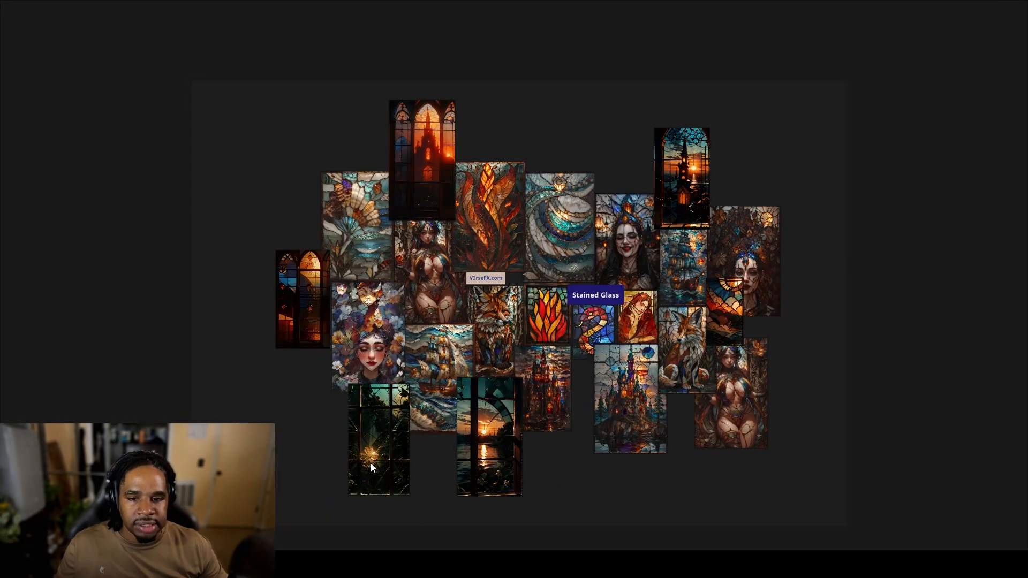
{"action": "left_click_drag", "start_coordinate": [370, 464], "coordinate": [289, 183]}
{"action": "left_click_drag", "start_coordinate": [289, 341], "coordinate": [320, 366]}
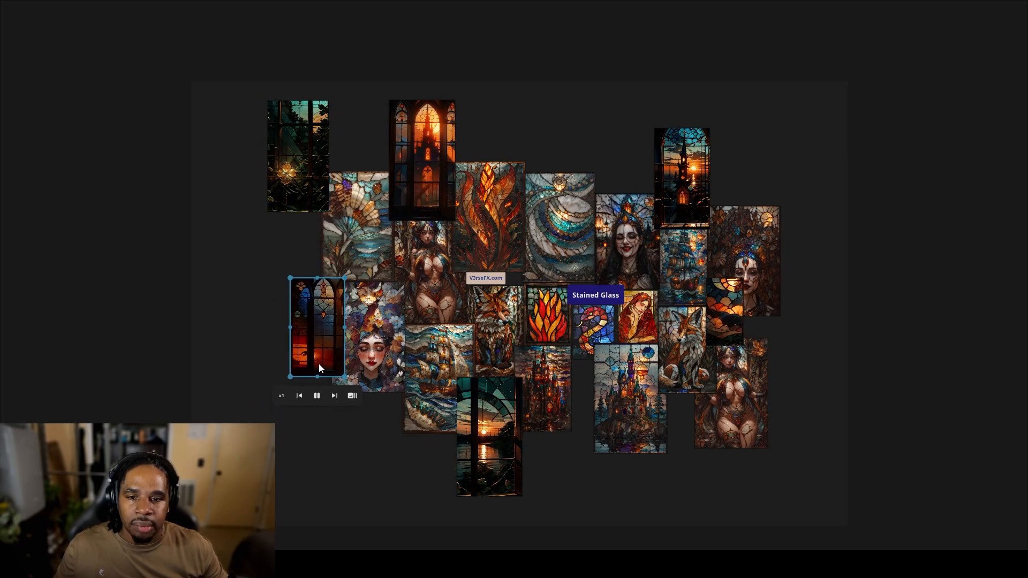
{"action": "left_click_drag", "start_coordinate": [313, 182], "coordinate": [306, 236]}
{"action": "left_click", "coordinate": [184, 247]}
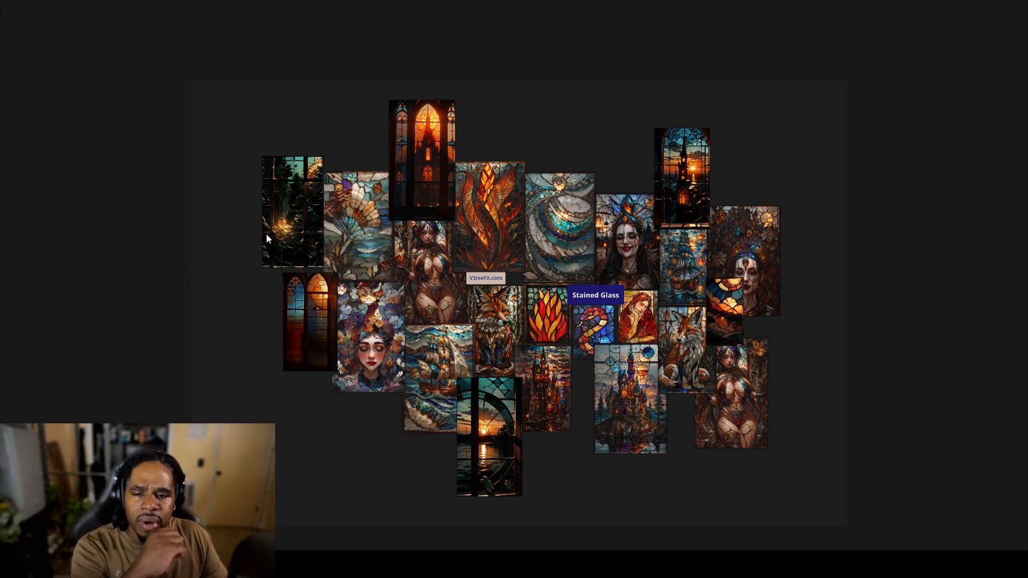
{"action": "scroll", "coordinate": [287, 203], "scroll_direction": "up", "scroll_amount": 6}
{"action": "scroll", "coordinate": [286, 204], "scroll_direction": "down", "scroll_amount": 4}
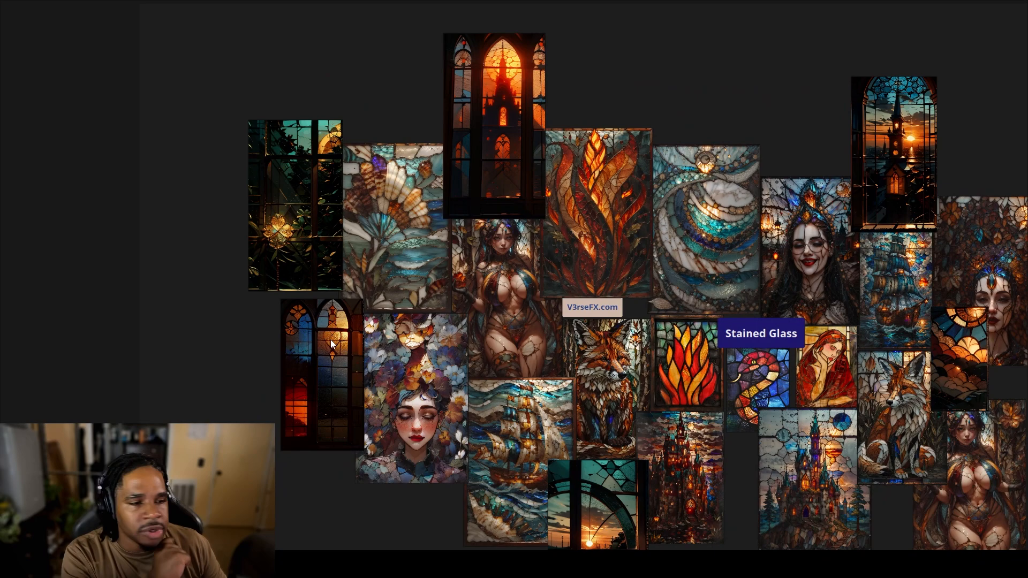
Step: Switch from the reference board to ComfyUI and examine the latest clover animation in the Image Save and Video Combine previews
{"action": "mouse_move", "coordinate": [502, 565]}
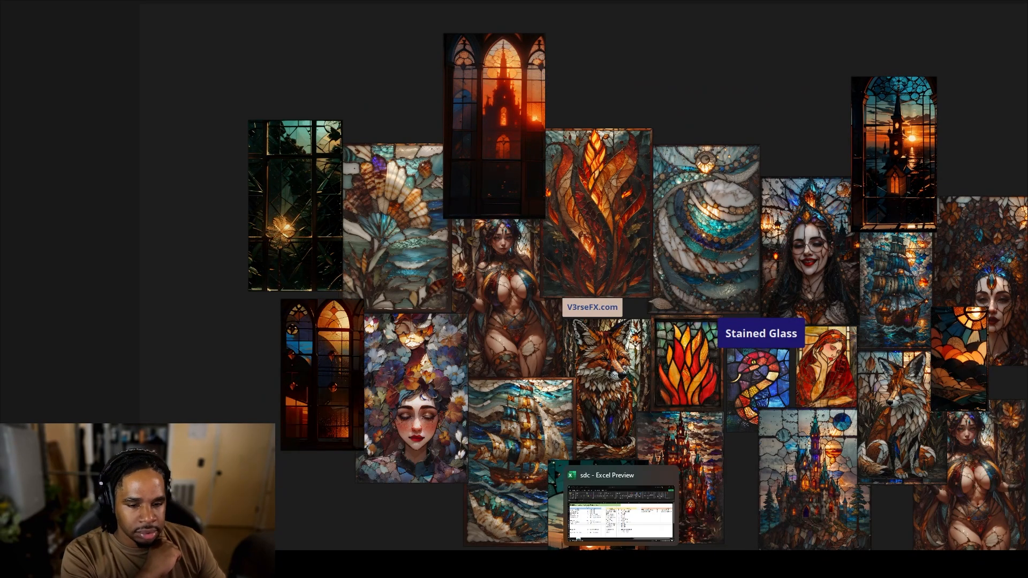
{"action": "left_click", "coordinate": [504, 513]}
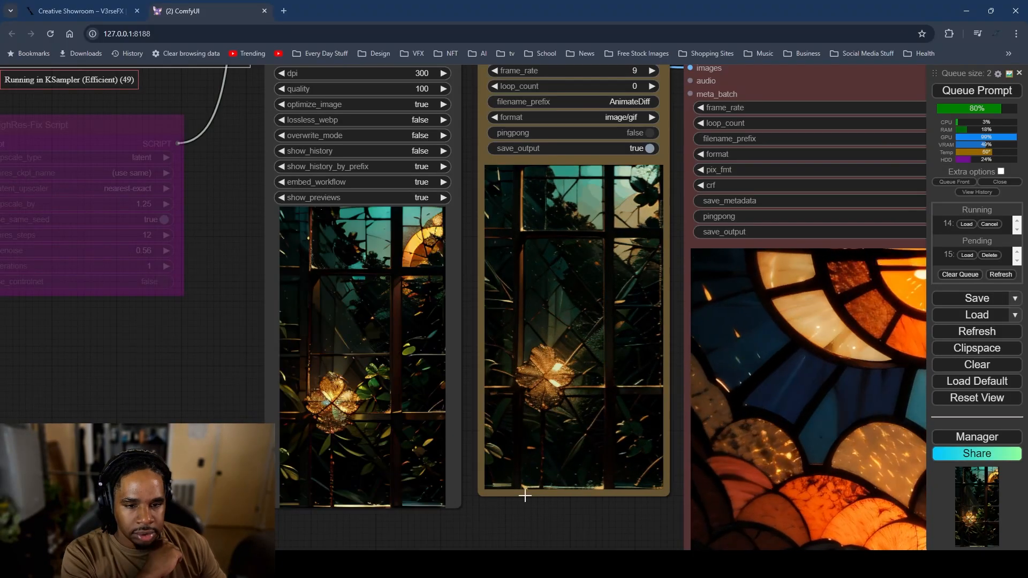
{"action": "scroll", "coordinate": [592, 492], "scroll_direction": "down", "scroll_amount": 3}
{"action": "scroll", "coordinate": [593, 492], "scroll_direction": "up", "scroll_amount": 3}
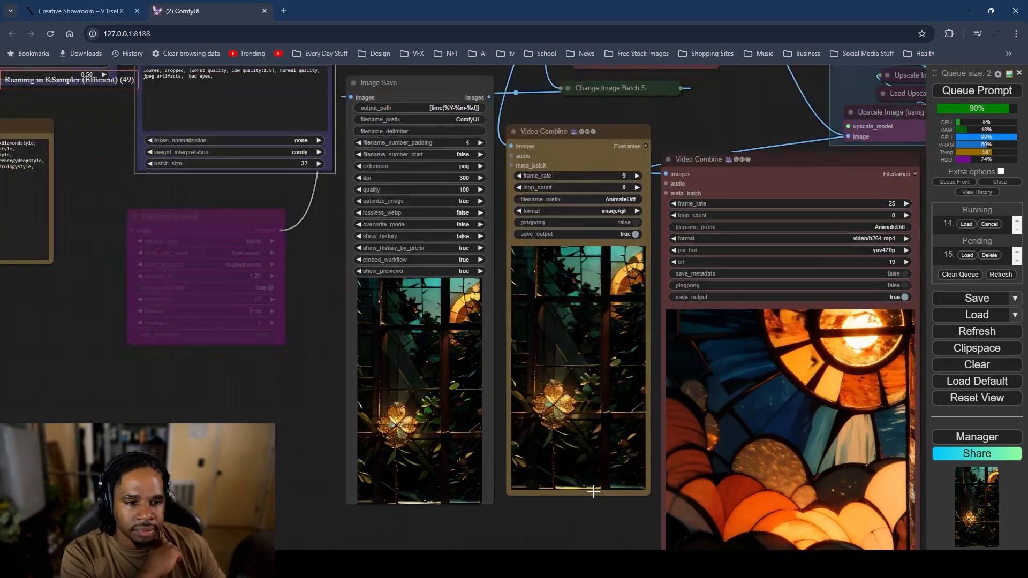
{"action": "left_click_drag", "start_coordinate": [592, 491], "coordinate": [566, 544]}
{"action": "scroll", "coordinate": [457, 326], "scroll_direction": "down", "scroll_amount": 3}
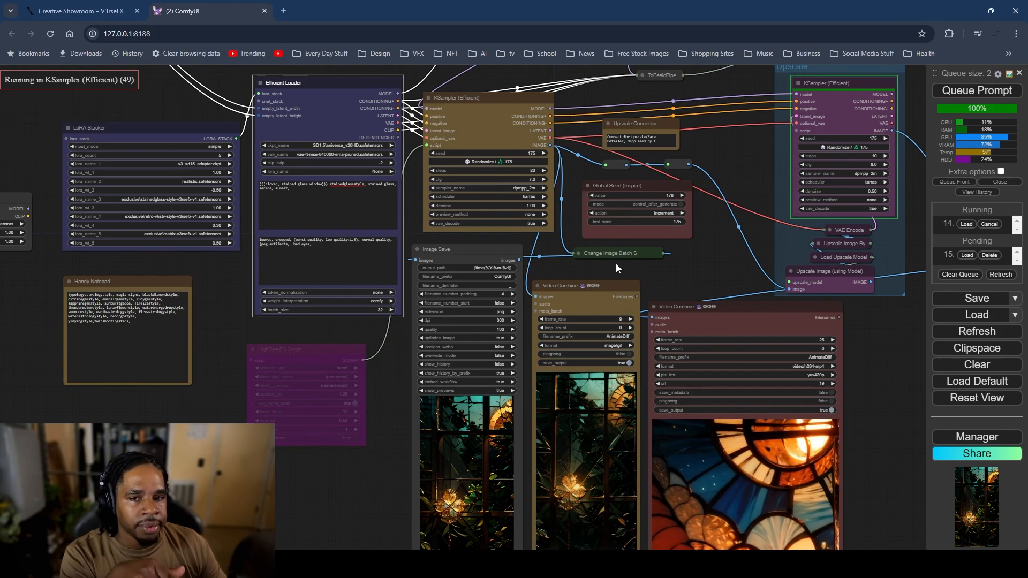
Step: Append "tvs, data lines" to the end of the positive prompt in the Efficient Loader
{"action": "scroll", "coordinate": [220, 252], "scroll_direction": "up", "scroll_amount": 5}
{"action": "left_click_drag", "start_coordinate": [229, 239], "coordinate": [382, 347]}
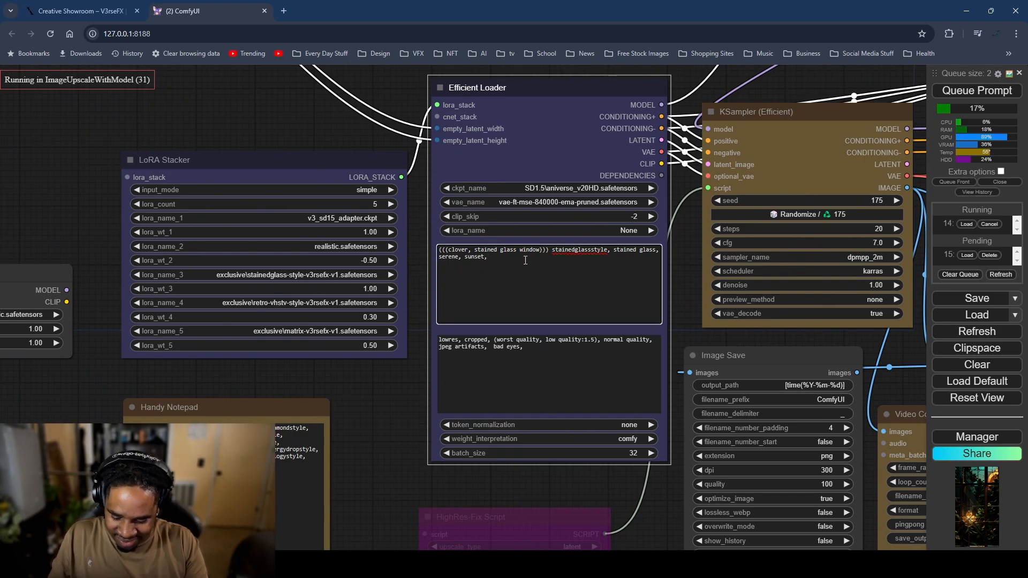
{"action": "type", "text": "vs,"}
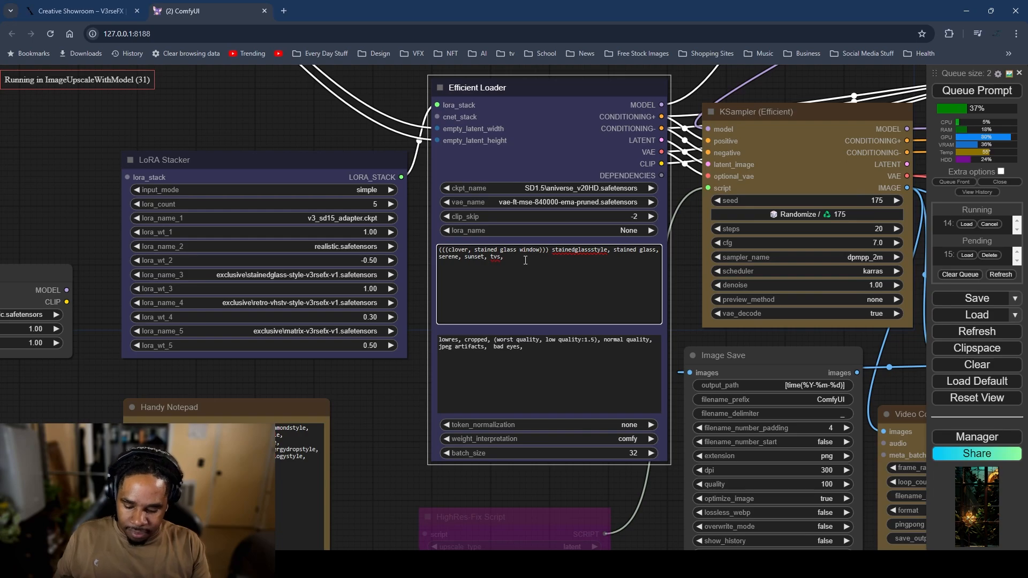
{"action": "type", "text": "data"}
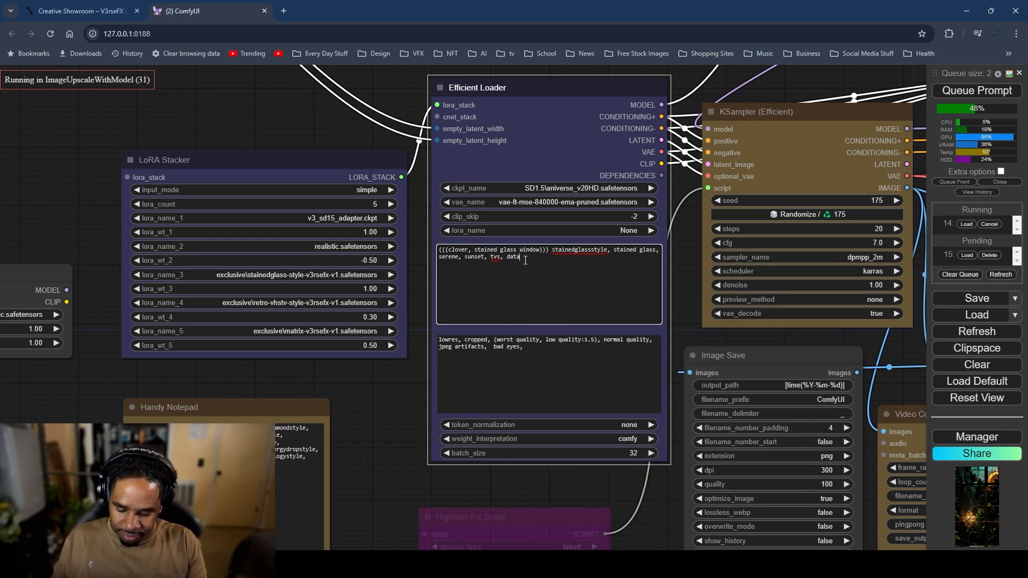
{"action": "type", "text": " goo"}
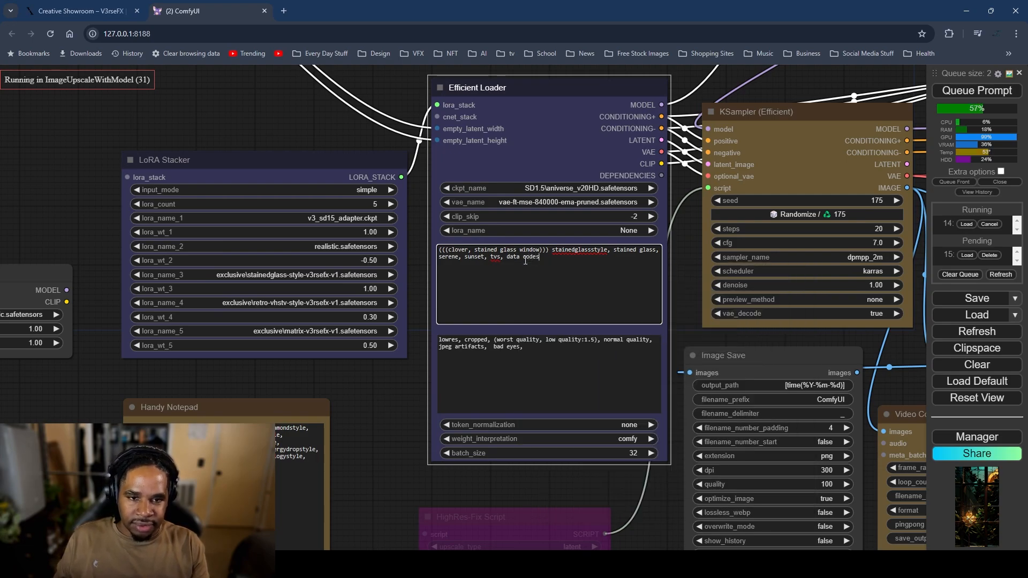
{"action": "key", "text": "BackSpace"}
{"action": "key", "text": "BackSpace"}
{"action": "key", "text": "BackSpace"}
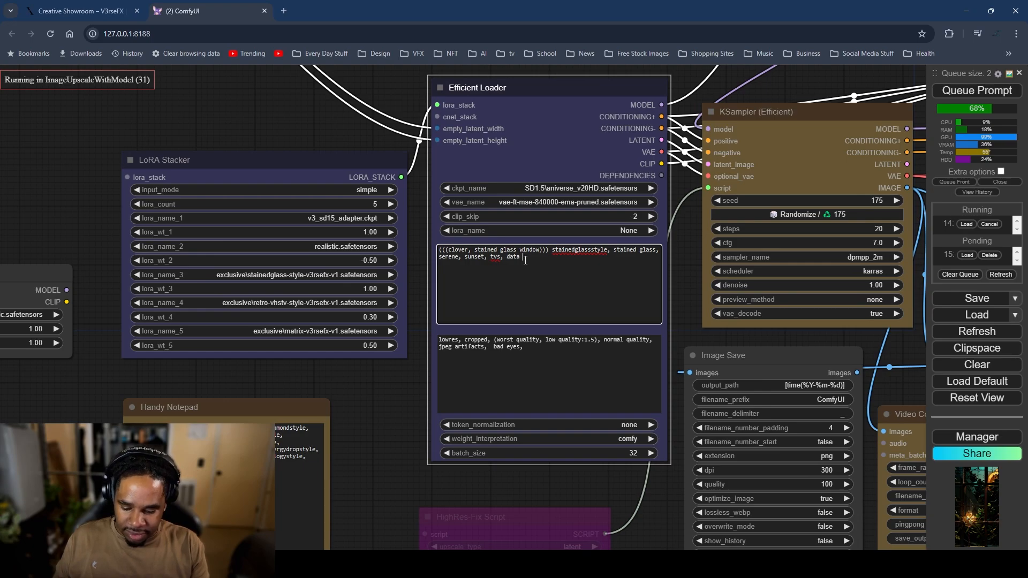
{"action": "type", "text": "lines"}
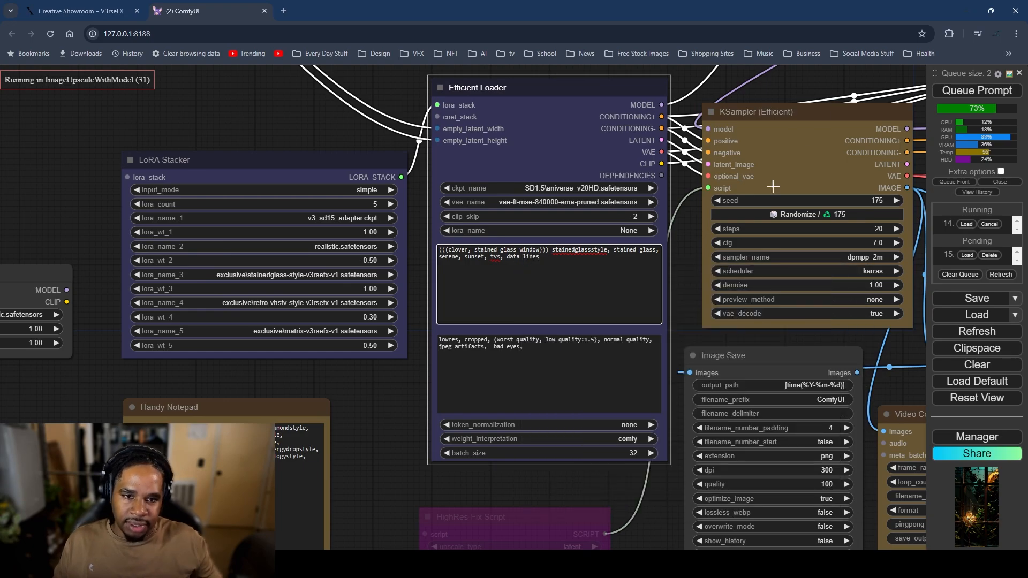
{"action": "left_click", "coordinate": [692, 289]}
Step: Queue a generation of the clover prompt with the tvs and data lines wording
{"action": "scroll", "coordinate": [691, 289], "scroll_direction": "down", "scroll_amount": 8}
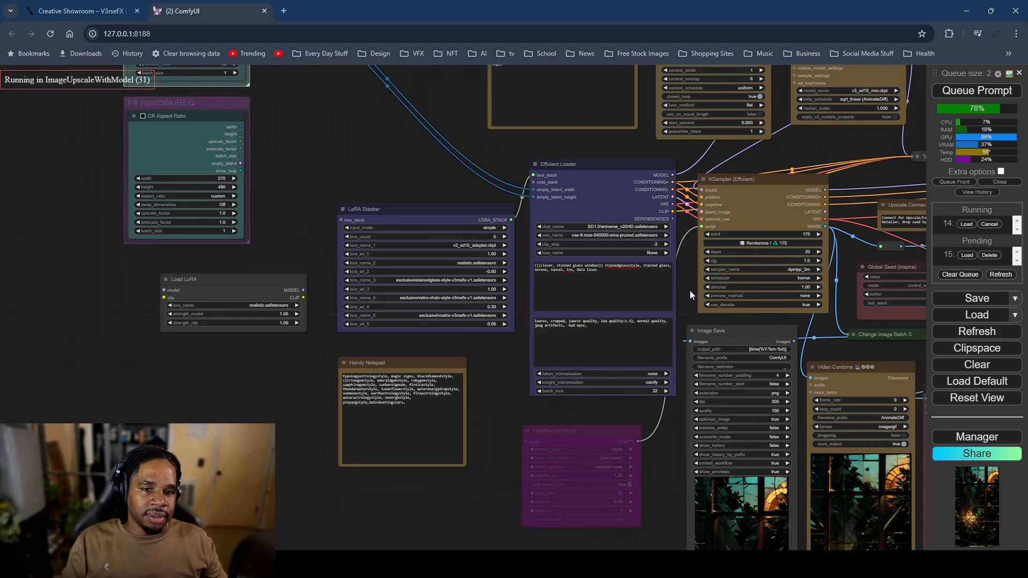
{"action": "left_click_drag", "start_coordinate": [681, 321], "coordinate": [408, 106]}
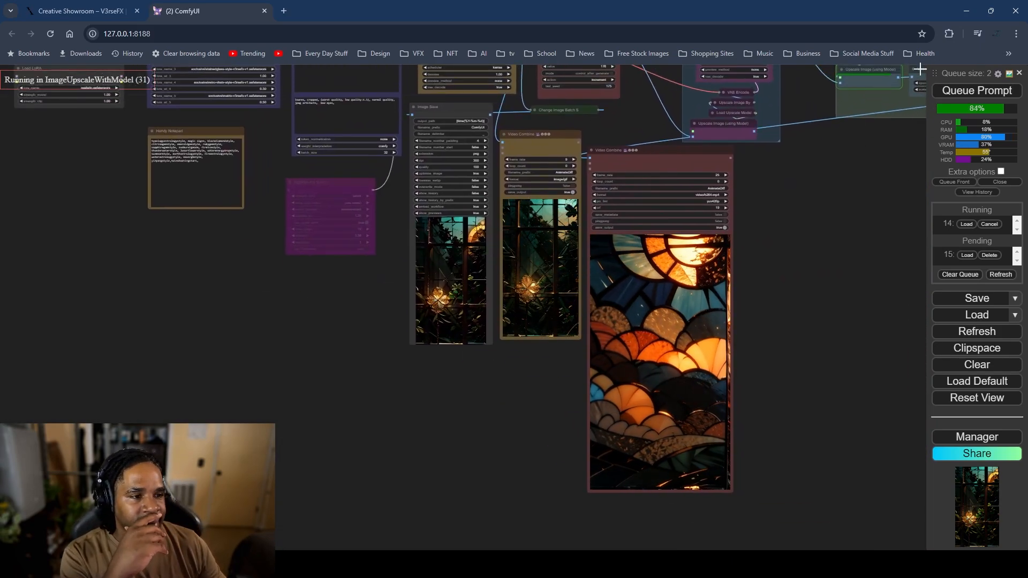
{"action": "left_click_drag", "start_coordinate": [882, 200], "coordinate": [891, 266]}
{"action": "left_click", "coordinate": [977, 90]}
{"action": "scroll", "coordinate": [836, 251], "scroll_direction": "down", "scroll_amount": 3}
{"action": "left_click_drag", "start_coordinate": [821, 241], "coordinate": [833, 324]}
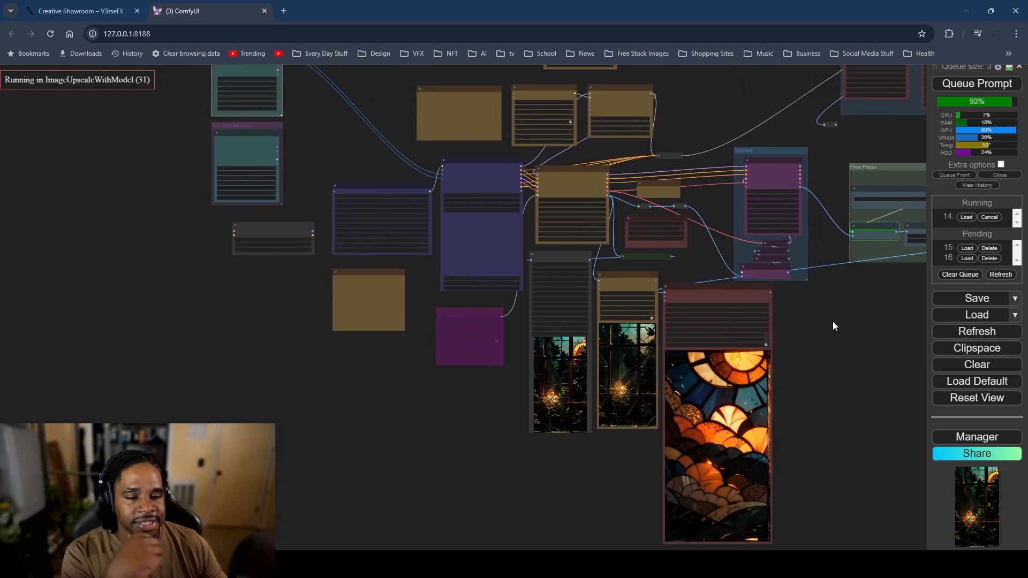
Step: Replace the newest pending clover job with a queued generation whose positive prompt has "tv" instead of "clover"
{"action": "scroll", "coordinate": [833, 323], "scroll_direction": "up", "scroll_amount": 5}
{"action": "left_click_drag", "start_coordinate": [191, 227], "coordinate": [318, 294]}
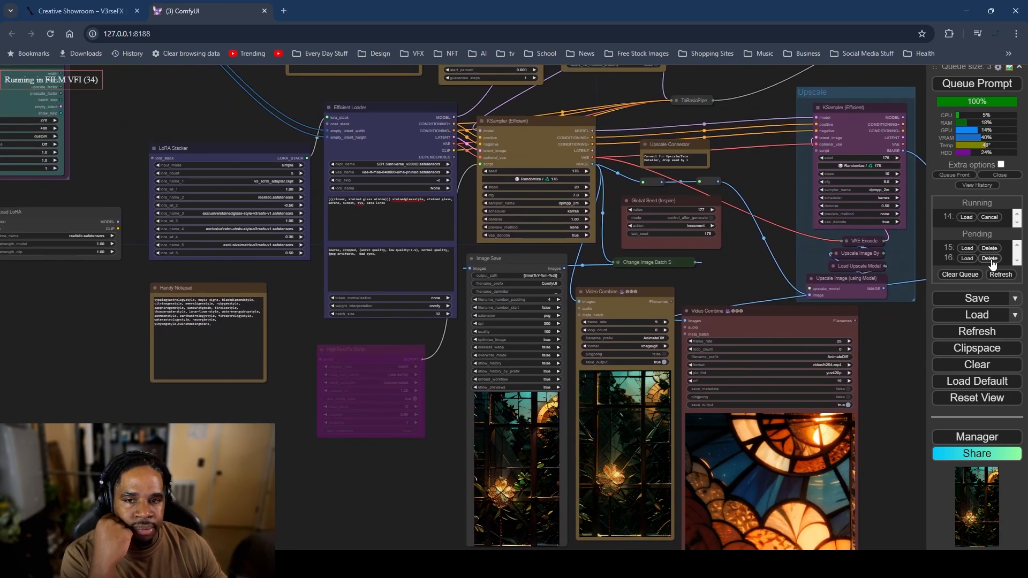
{"action": "scroll", "coordinate": [317, 220], "scroll_direction": "up", "scroll_amount": 5}
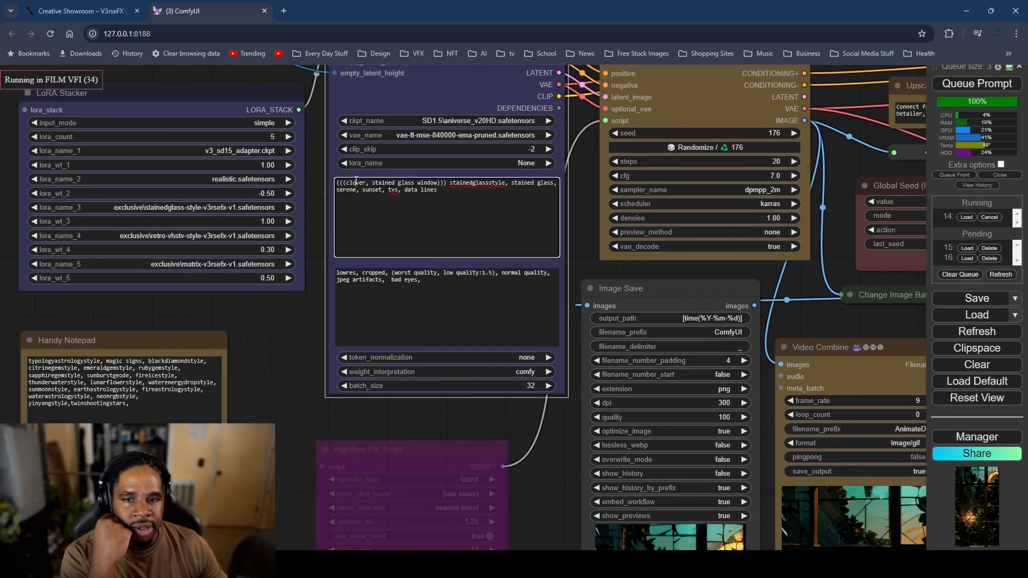
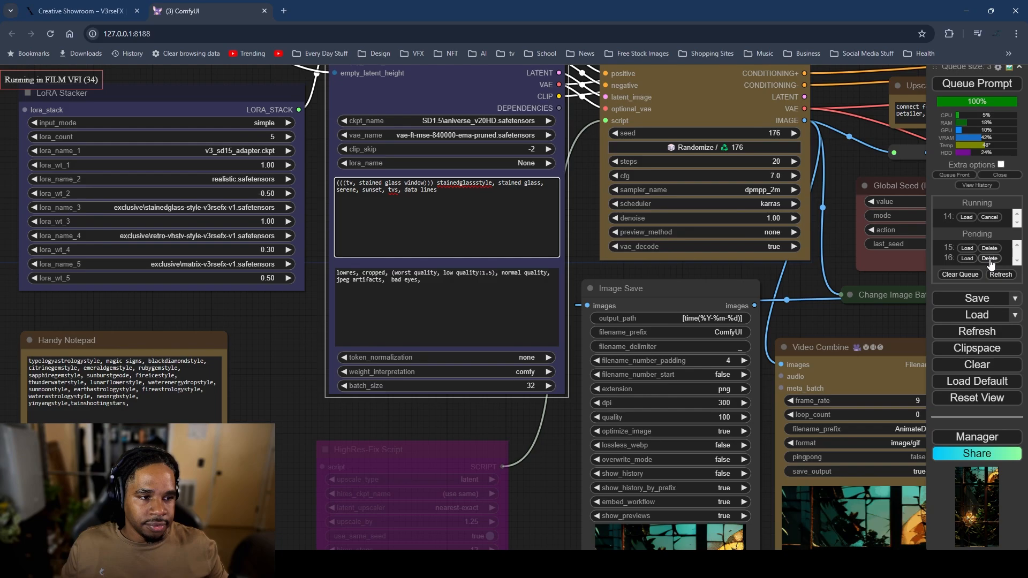
{"action": "left_click", "coordinate": [990, 259]}
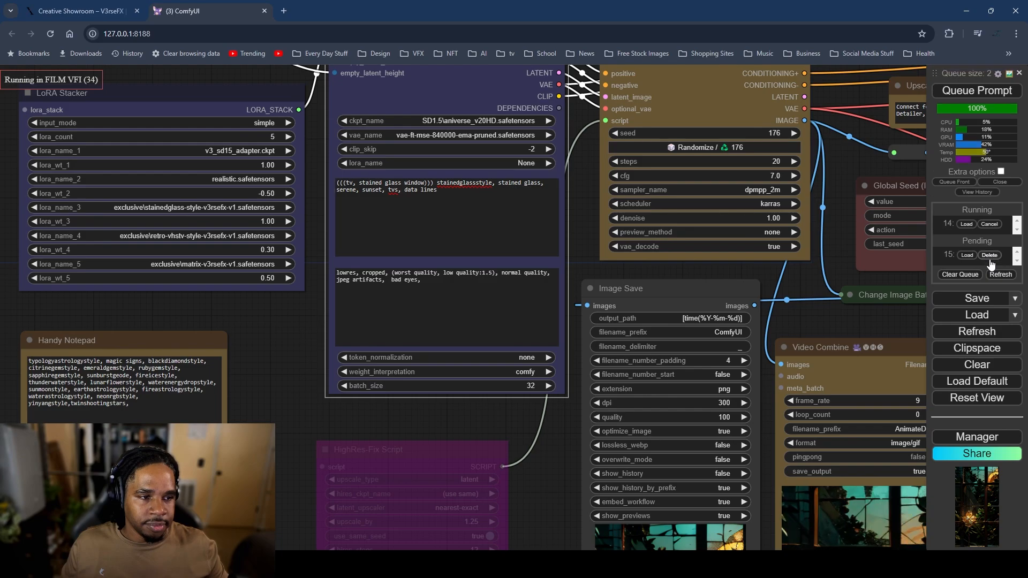
{"action": "left_click", "coordinate": [959, 93]}
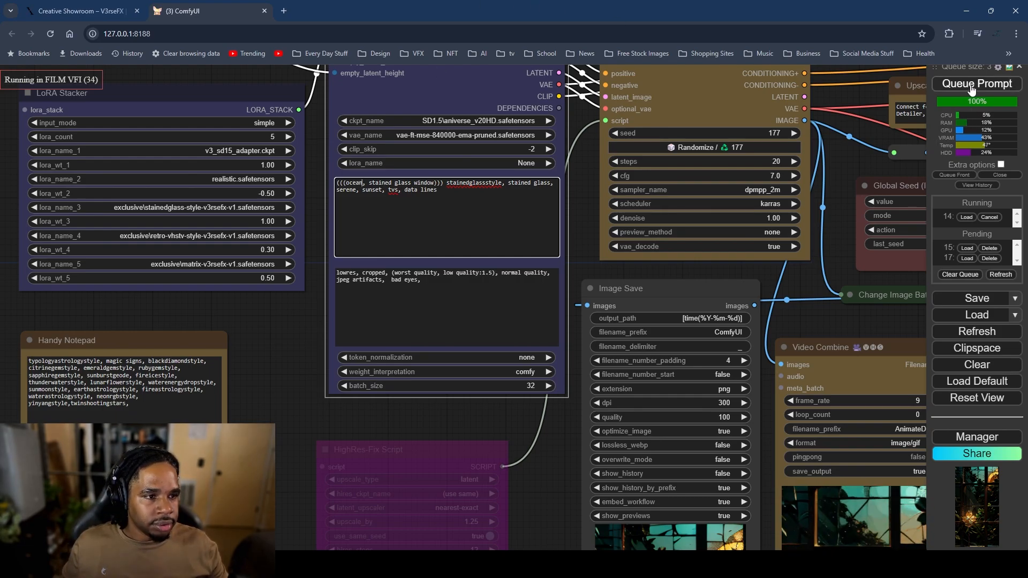
Step: Queue another generation with "ocean" as the weighted subject of the stained glass window prompt
{"action": "scroll", "coordinate": [323, 274], "scroll_direction": "down", "scroll_amount": 3}
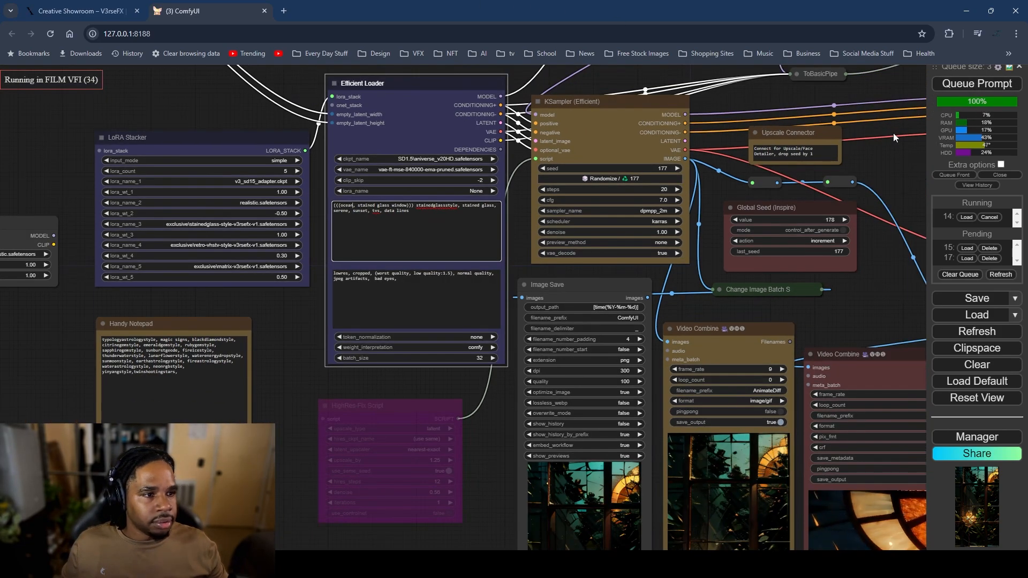
{"action": "left_click", "coordinate": [978, 89]}
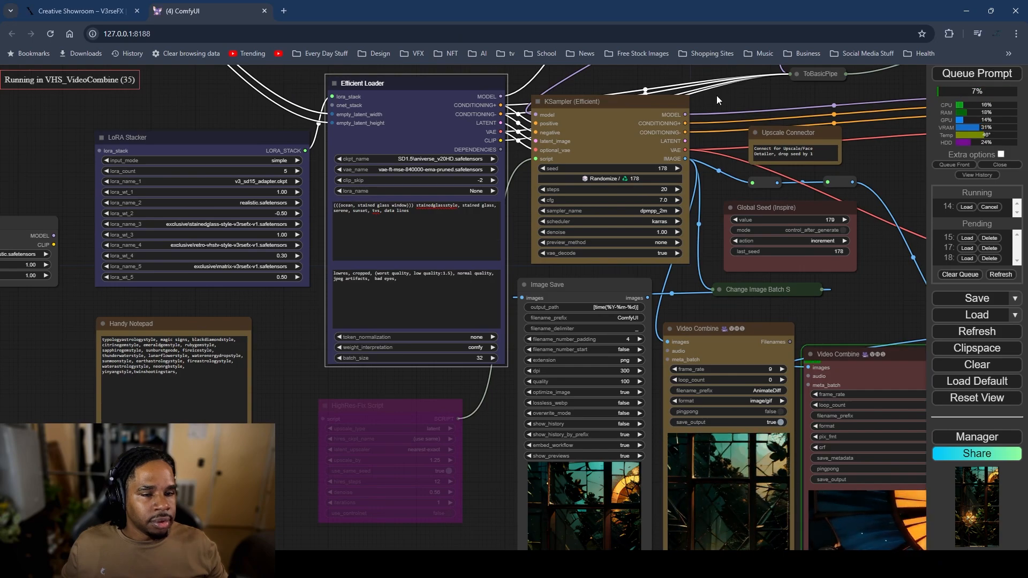
Step: Change the Efficient Loader checkpoint to SD1.5\tmndMix_tmndMixSPRAINBOW.safetensors
{"action": "left_click_drag", "start_coordinate": [286, 191], "coordinate": [336, 325]}
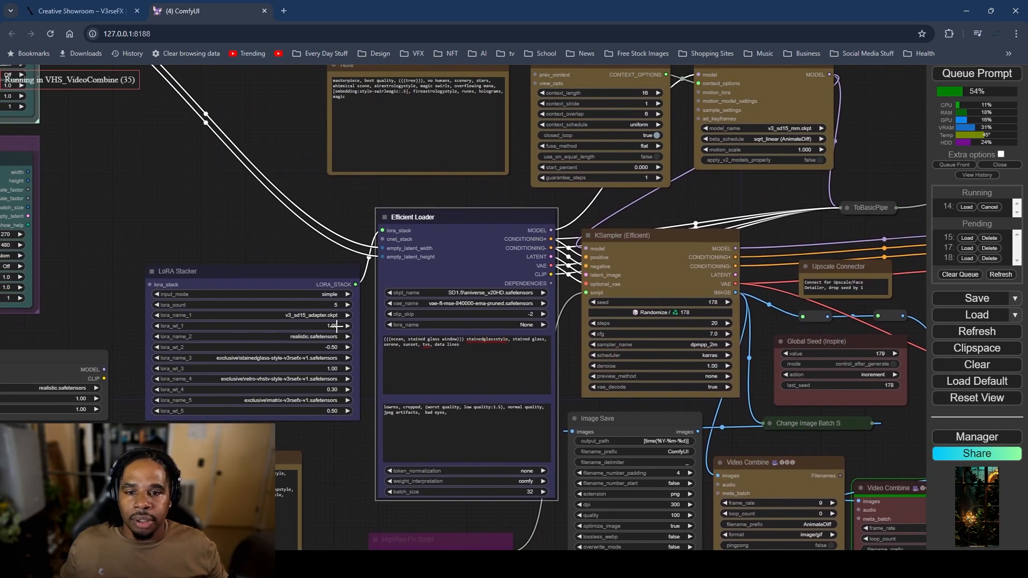
{"action": "left_click", "coordinate": [463, 294]}
{"action": "scroll", "coordinate": [522, 460], "scroll_direction": "down", "scroll_amount": 5}
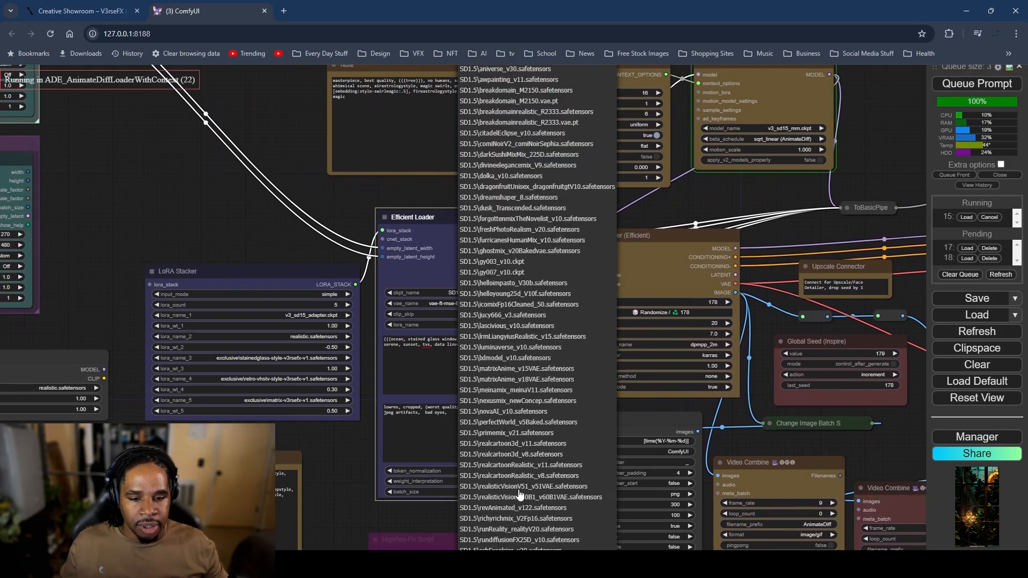
{"action": "scroll", "coordinate": [522, 491], "scroll_direction": "down", "scroll_amount": 4}
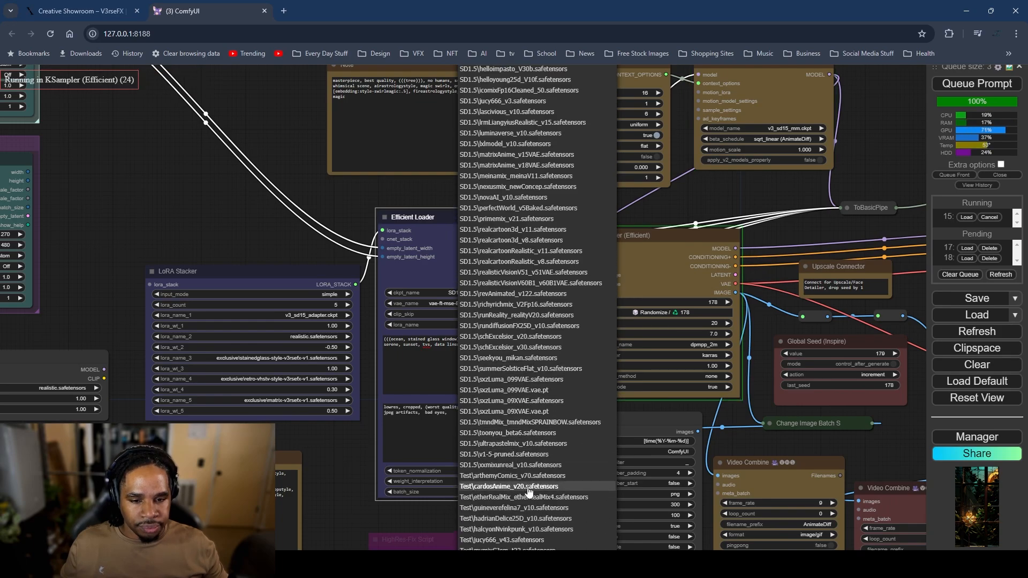
{"action": "scroll", "coordinate": [526, 481], "scroll_direction": "down", "scroll_amount": 5}
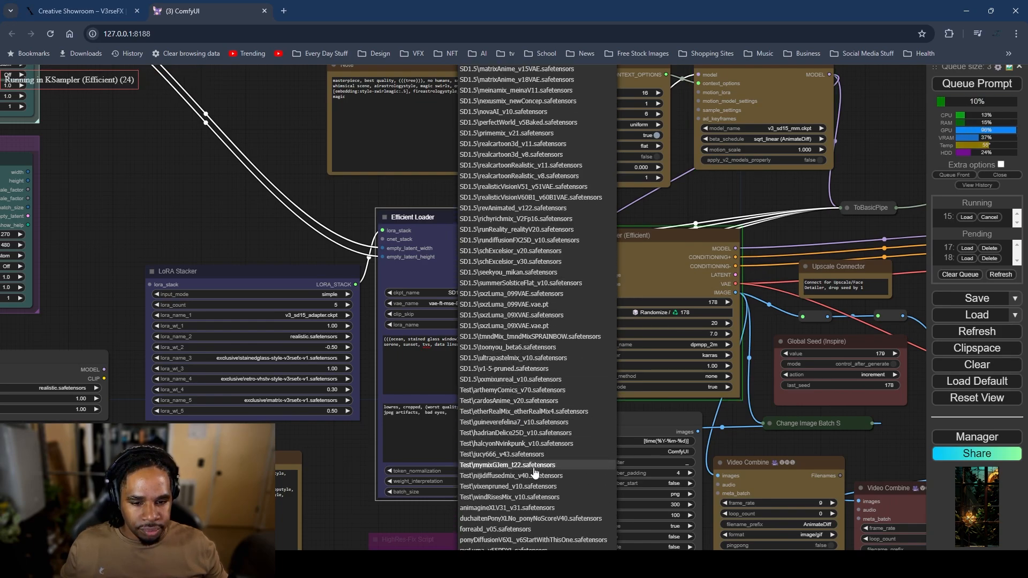
{"action": "scroll", "coordinate": [535, 454], "scroll_direction": "down", "scroll_amount": 2}
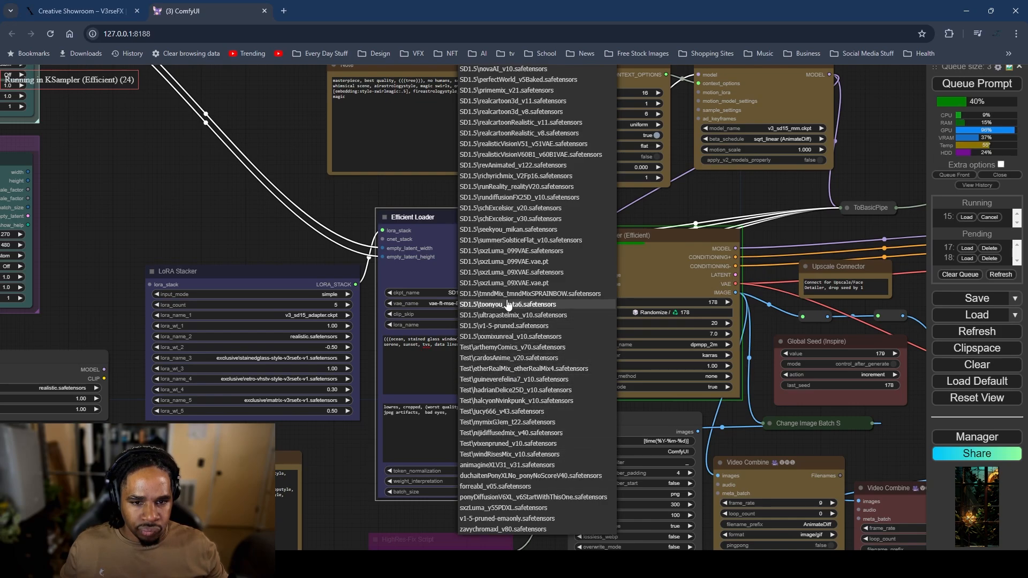
{"action": "scroll", "coordinate": [513, 354], "scroll_direction": "up", "scroll_amount": 1}
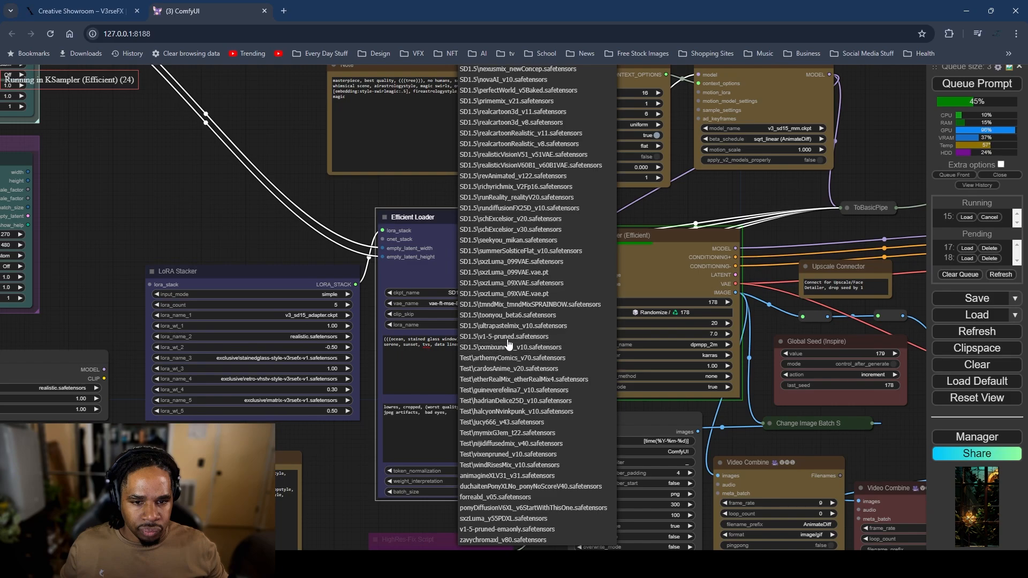
{"action": "left_click", "coordinate": [501, 306]}
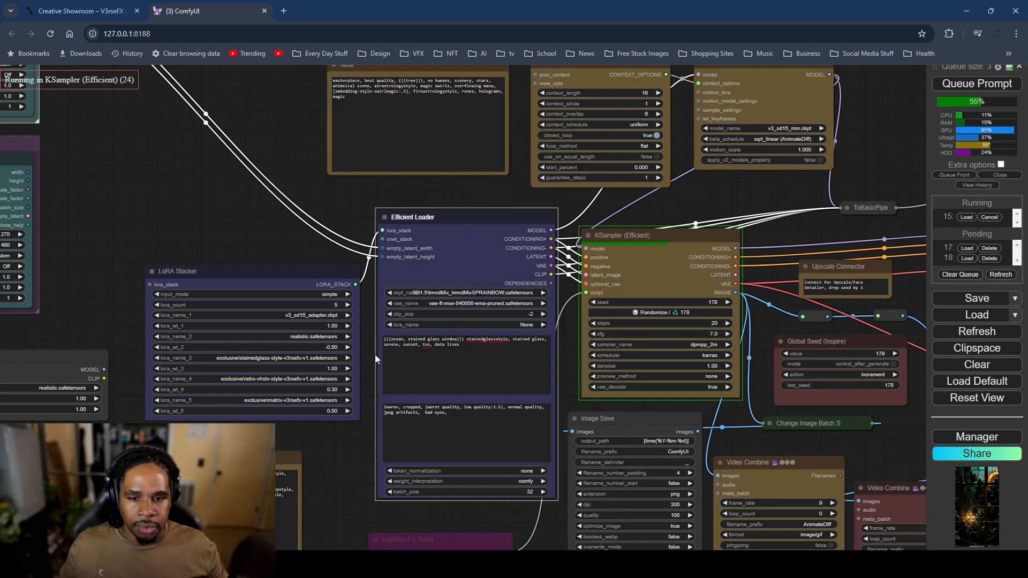
Step: Replace "sunset" with "blue sky" in the positive prompt and queue the generation
{"action": "scroll", "coordinate": [375, 355], "scroll_direction": "up", "scroll_amount": 5}
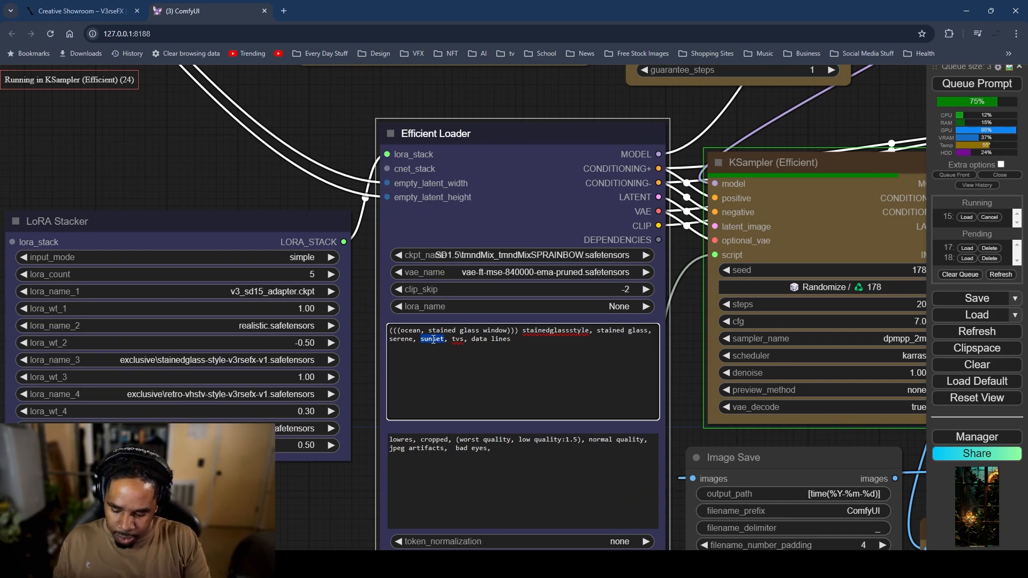
{"action": "type", "text": "lu"}
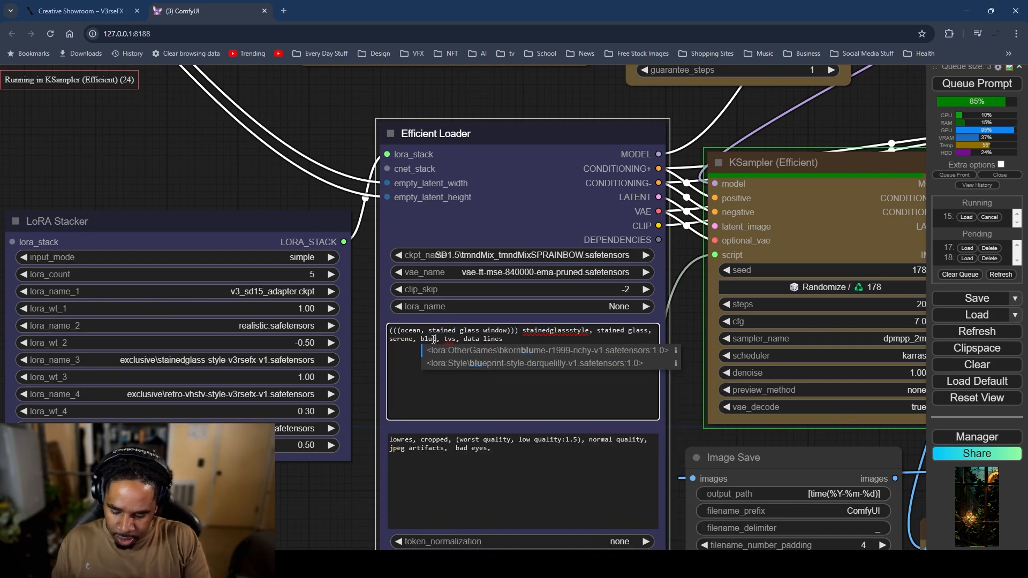
{"action": "type", "text": "e sky"}
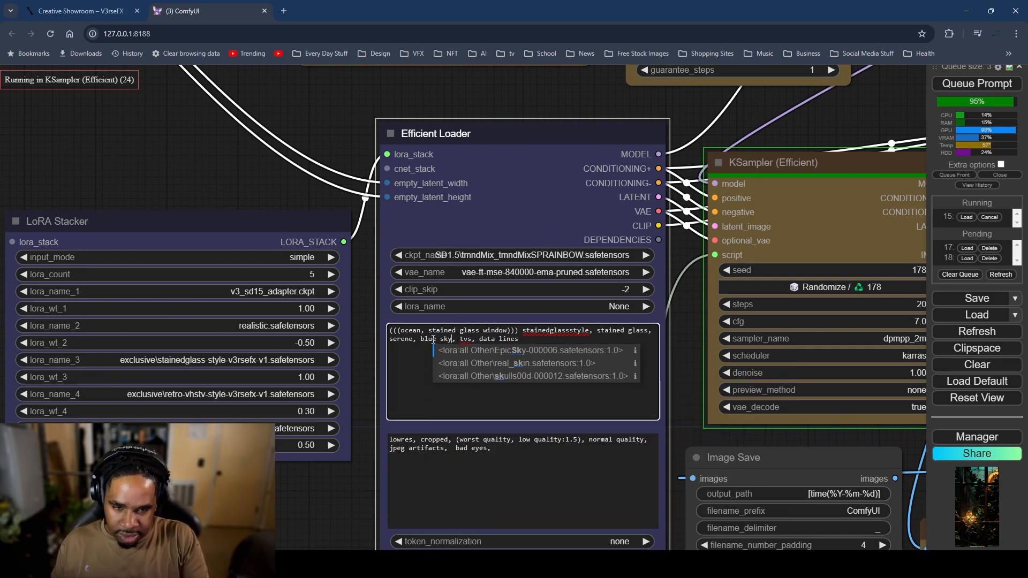
{"action": "left_click", "coordinate": [981, 84]}
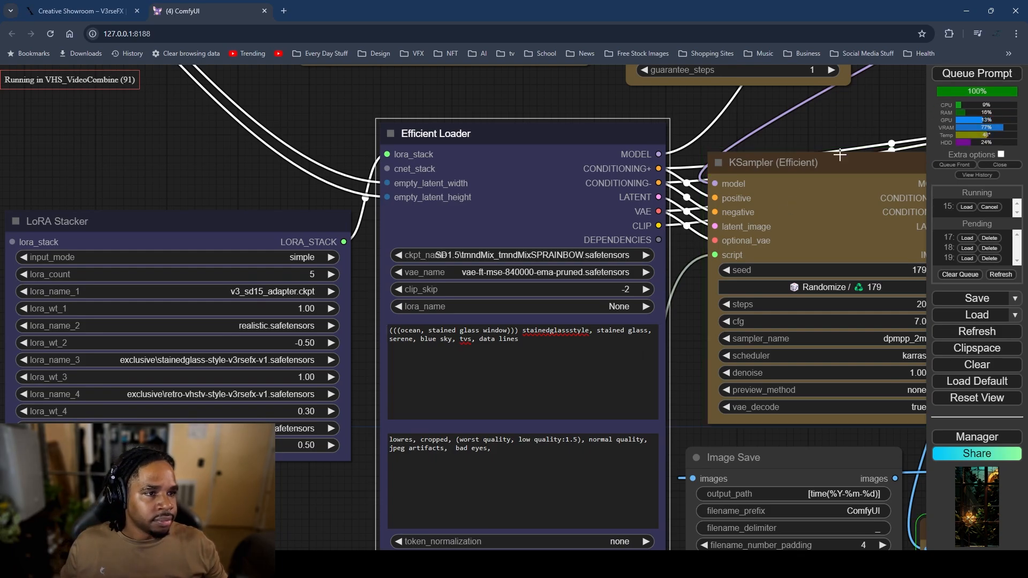
Step: Examine the finished upscaled clover video and the new animation in the Image Save and Video Combine previews
{"action": "scroll", "coordinate": [730, 309], "scroll_direction": "down", "scroll_amount": 10}
{"action": "left_click_drag", "start_coordinate": [690, 329], "coordinate": [369, 19]}
{"action": "scroll", "coordinate": [525, 306], "scroll_direction": "up", "scroll_amount": 4}
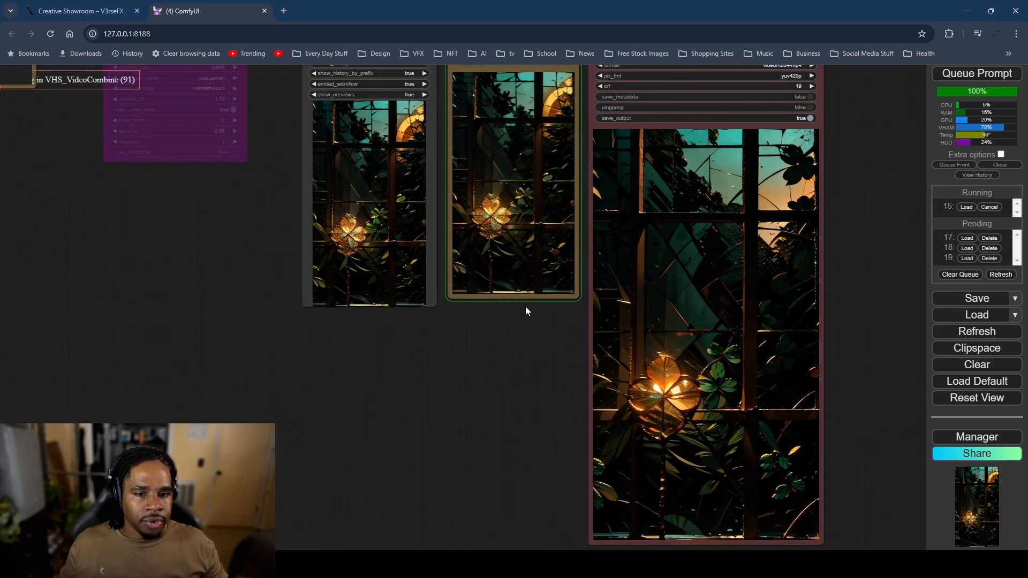
{"action": "left_click_drag", "start_coordinate": [525, 306], "coordinate": [554, 449]}
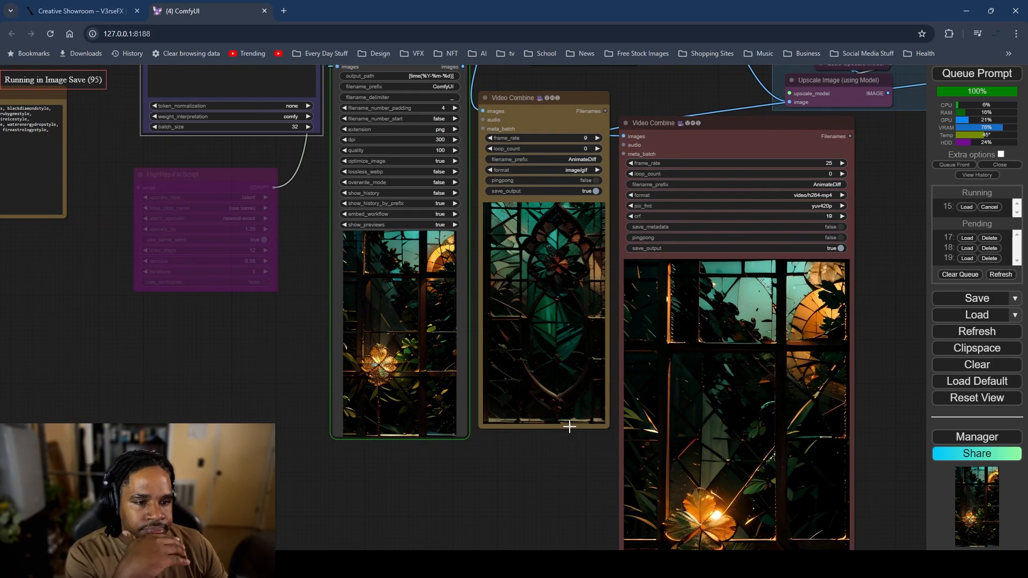
{"action": "scroll", "coordinate": [463, 433], "scroll_direction": "up", "scroll_amount": 3}
{"action": "left_click_drag", "start_coordinate": [498, 454], "coordinate": [517, 478]}
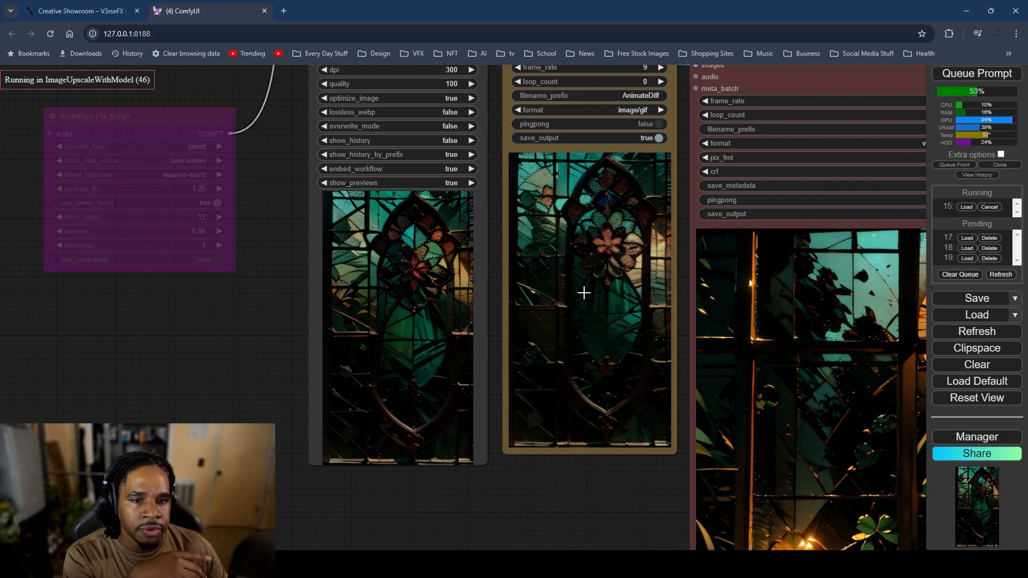
{"action": "scroll", "coordinate": [592, 303], "scroll_direction": "down", "scroll_amount": 8}
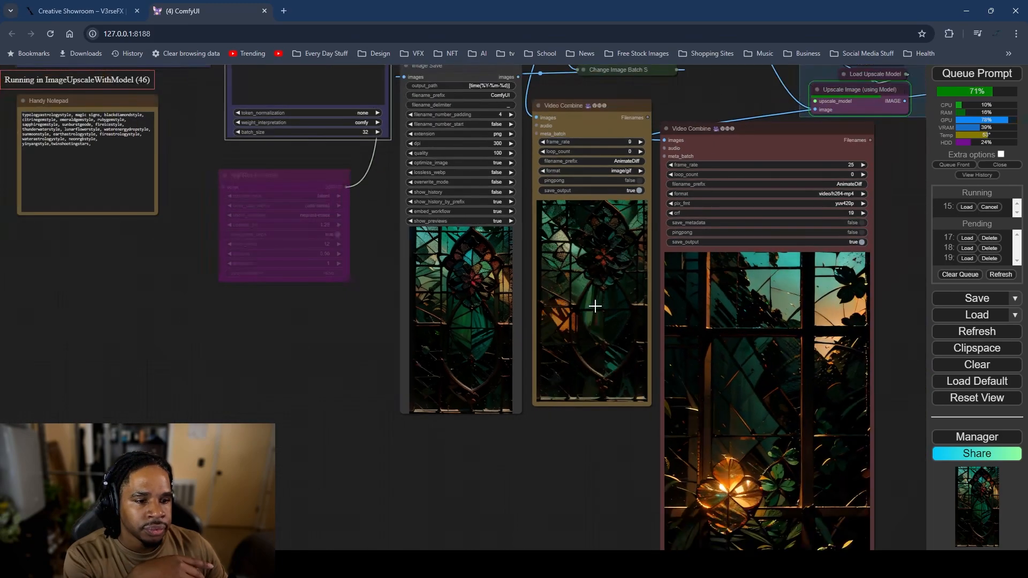
Step: Review the green window previews and cancel the running generation so the next queued prompt starts
{"action": "scroll", "coordinate": [601, 370], "scroll_direction": "up", "scroll_amount": 4}
{"action": "left_click_drag", "start_coordinate": [652, 434], "coordinate": [525, 346]}
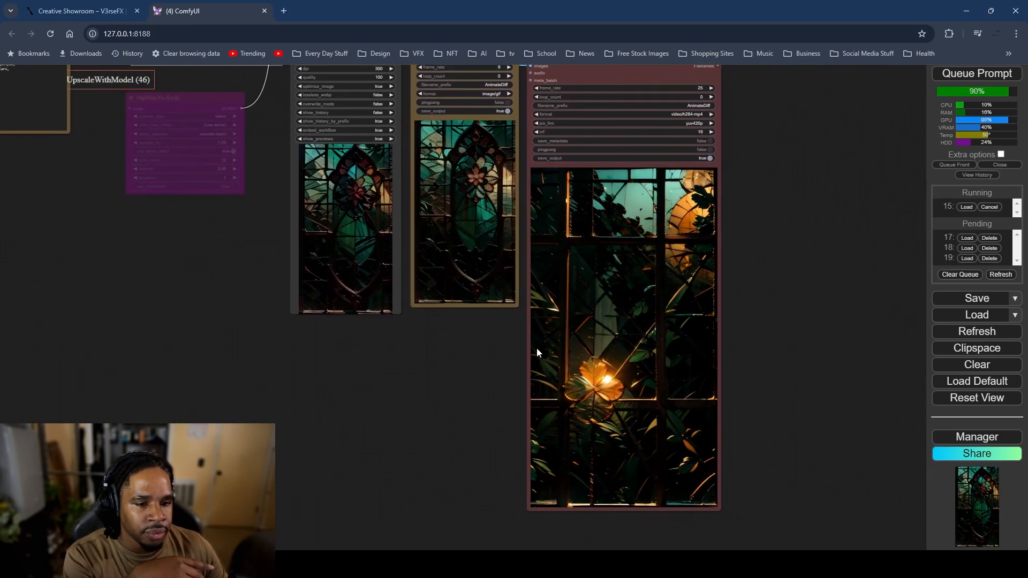
{"action": "scroll", "coordinate": [415, 304], "scroll_direction": "up", "scroll_amount": 4}
{"action": "left_click_drag", "start_coordinate": [421, 321], "coordinate": [462, 461]}
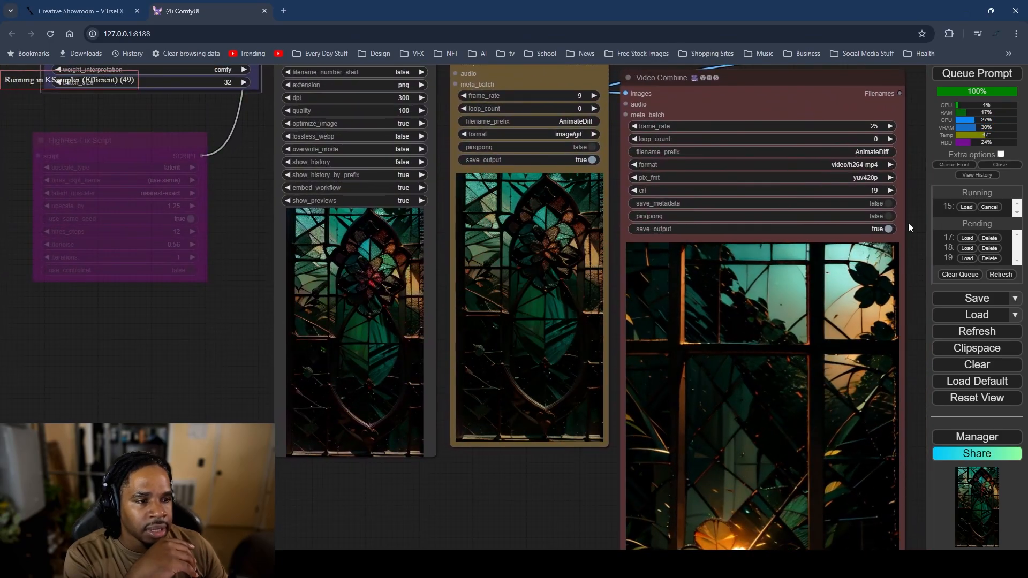
{"action": "left_click", "coordinate": [994, 207]}
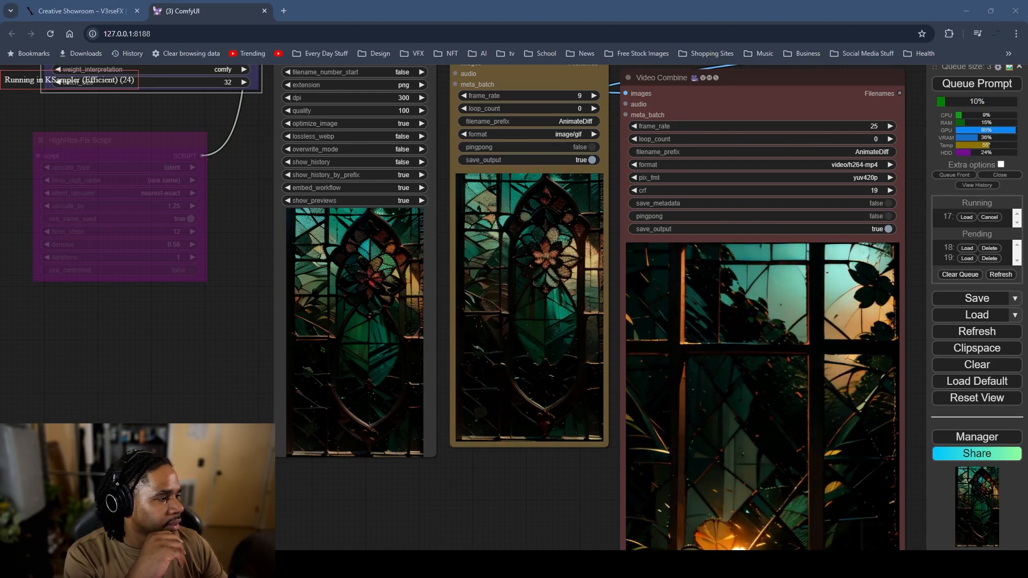
Step: Switch to the stainedglassMoodBoard and add the green arched window animation above the laughing woman's portrait
{"action": "left_click", "coordinate": [958, 10]}
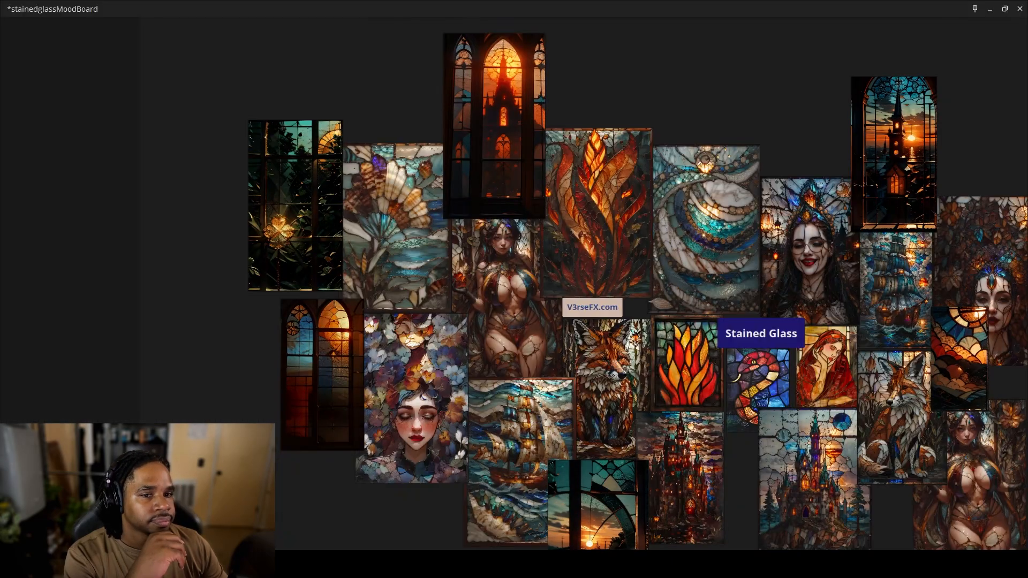
{"action": "scroll", "coordinate": [728, 118], "scroll_direction": "down", "scroll_amount": 5}
{"action": "scroll", "coordinate": [728, 118], "scroll_direction": "up", "scroll_amount": 4}
{"action": "left_click_drag", "start_coordinate": [733, 120], "coordinate": [646, 114]}
{"action": "scroll", "coordinate": [647, 118], "scroll_direction": "up", "scroll_amount": 1}
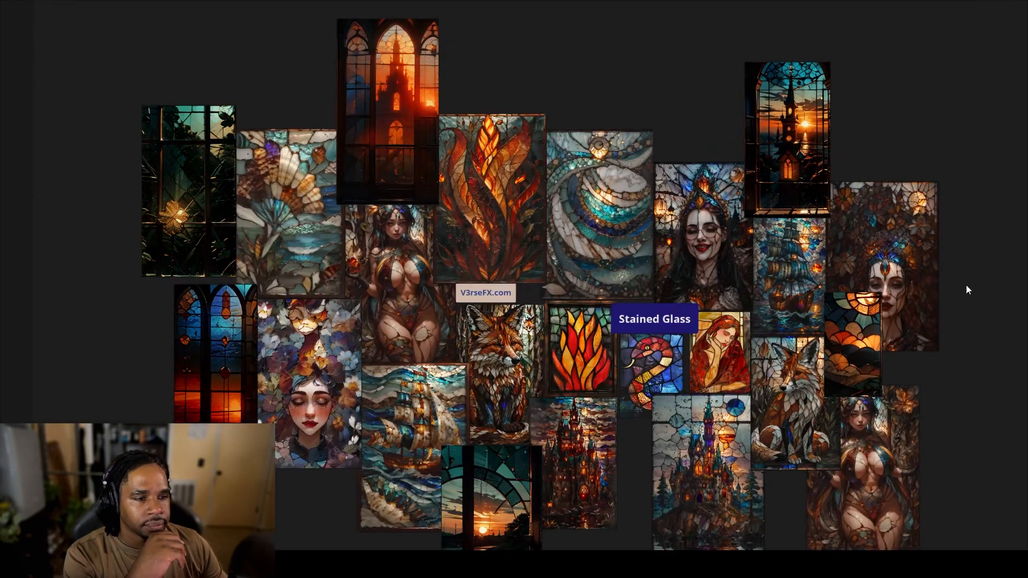
{"action": "left_click_drag", "start_coordinate": [964, 292], "coordinate": [669, 107]}
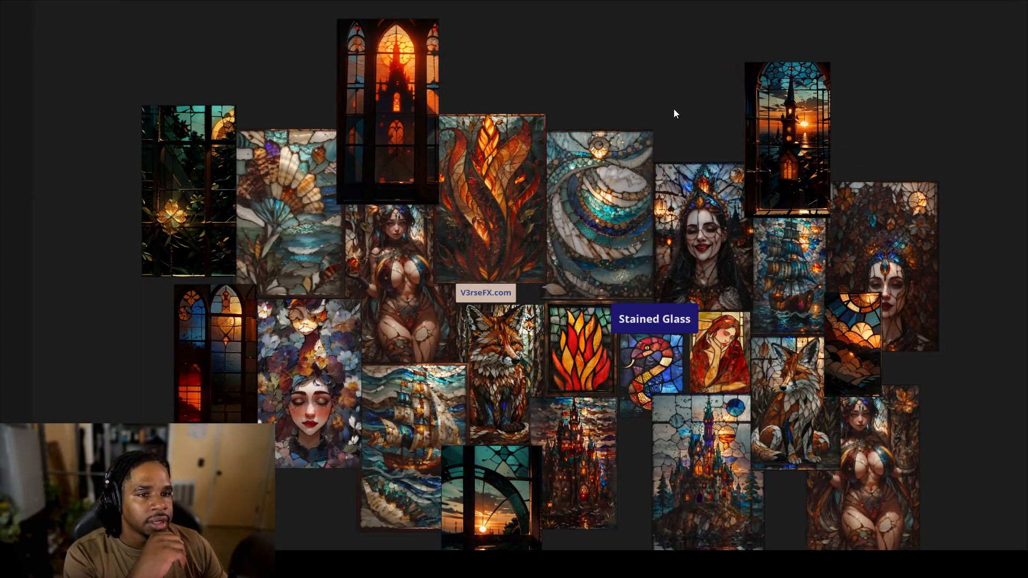
{"action": "left_click_drag", "start_coordinate": [796, 211], "coordinate": [749, 195]}
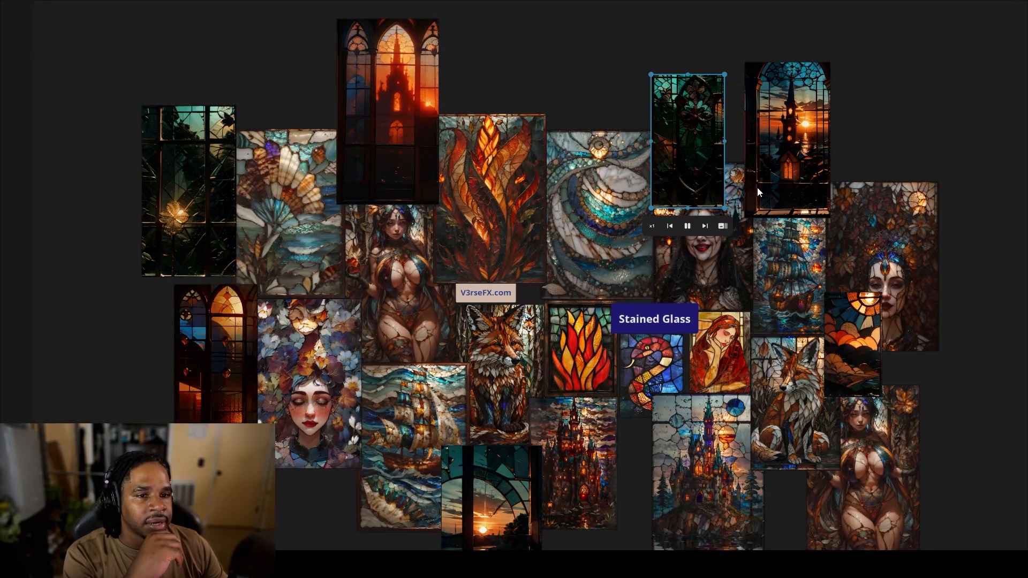
{"action": "left_click_drag", "start_coordinate": [706, 157], "coordinate": [702, 114]}
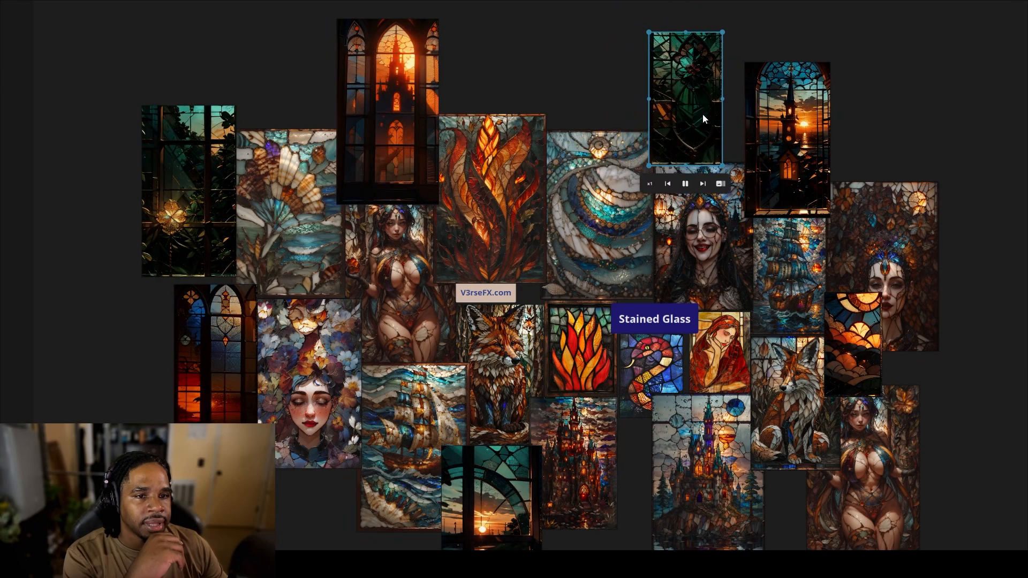
{"action": "scroll", "coordinate": [940, 152], "scroll_direction": "down", "scroll_amount": 2}
{"action": "scroll", "coordinate": [940, 152], "scroll_direction": "up", "scroll_amount": 2}
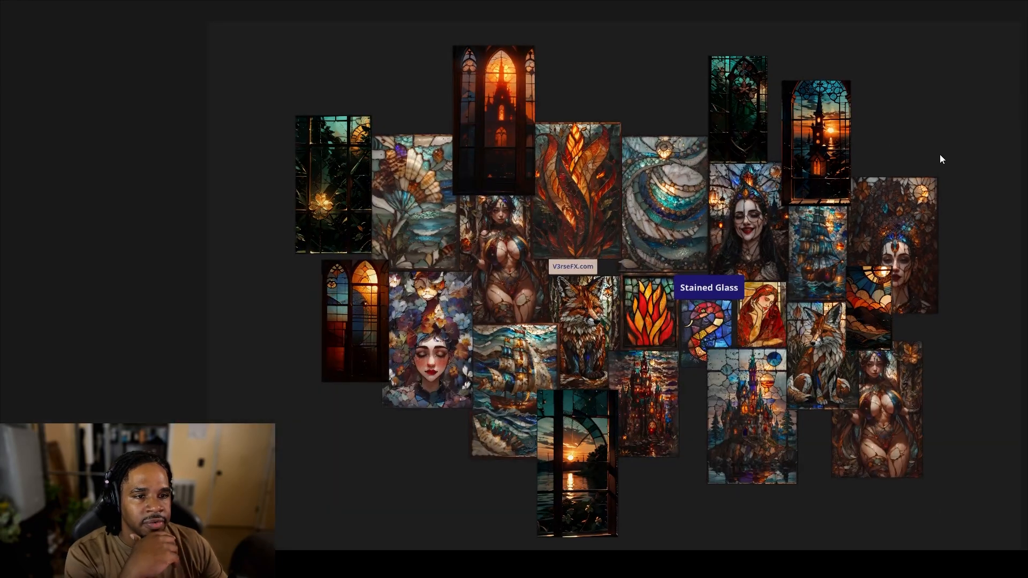
Step: Move the green arched window animation below the seated fox, between the blue castle and the standing woman
{"action": "left_click", "coordinate": [729, 112]}
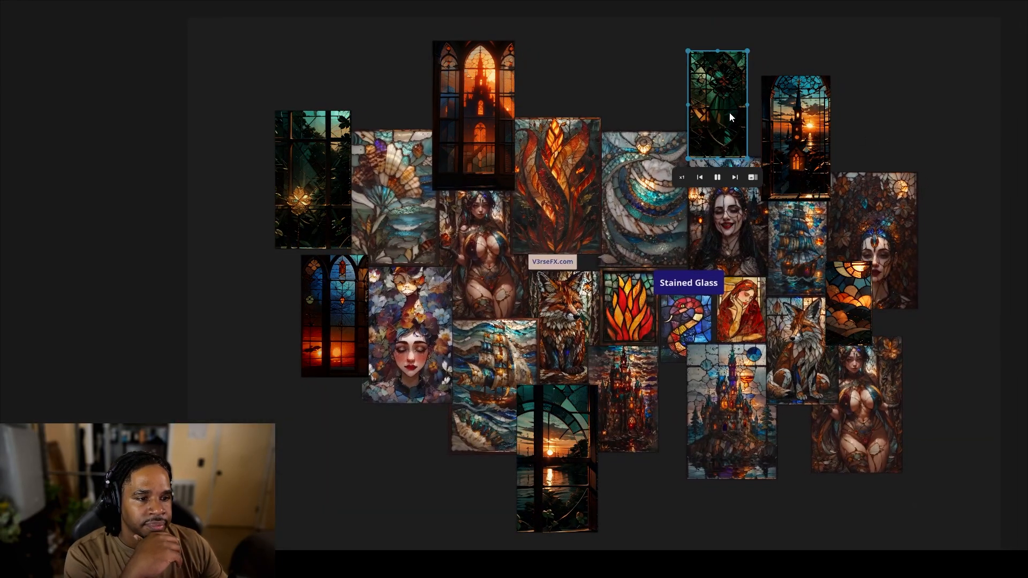
{"action": "left_click_drag", "start_coordinate": [729, 112], "coordinate": [796, 491]}
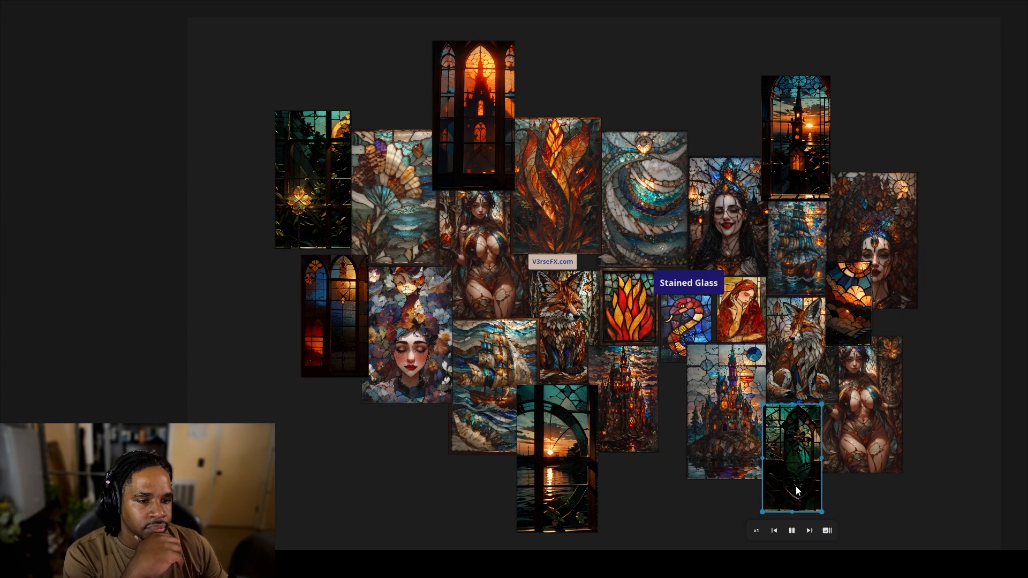
{"action": "left_click", "coordinate": [635, 496]}
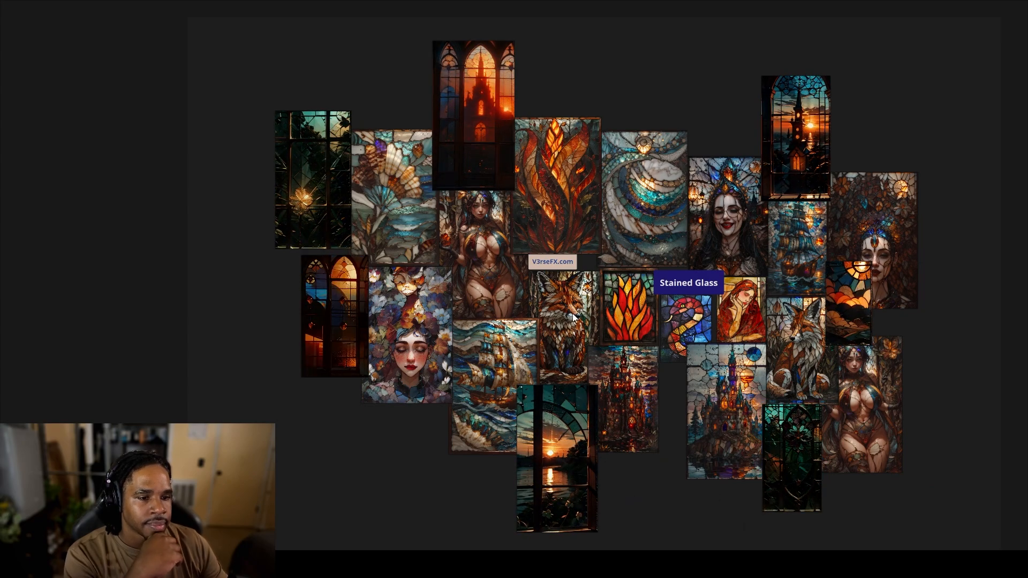
Step: Return to ComfyUI, replace "ocean" with "fire" in the positive prompt and queue the generation
{"action": "mouse_move", "coordinate": [503, 562]}
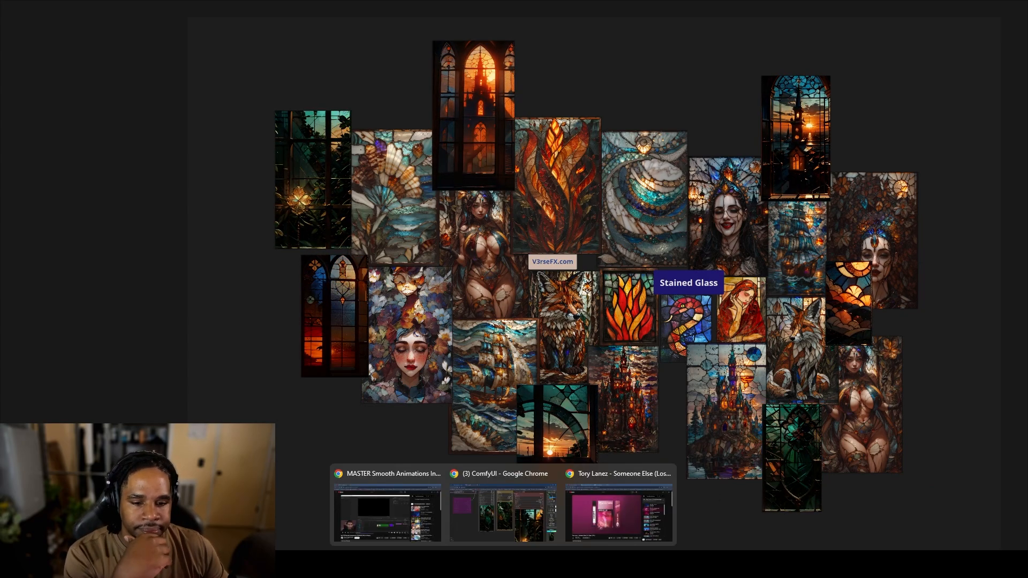
{"action": "left_click", "coordinate": [502, 530]}
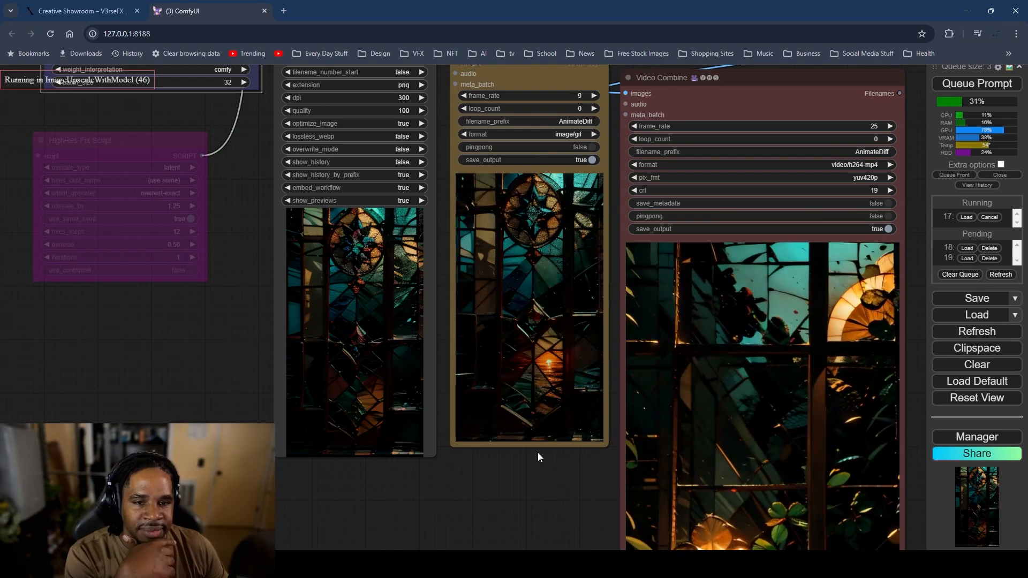
{"action": "scroll", "coordinate": [537, 452], "scroll_direction": "down", "scroll_amount": 3}
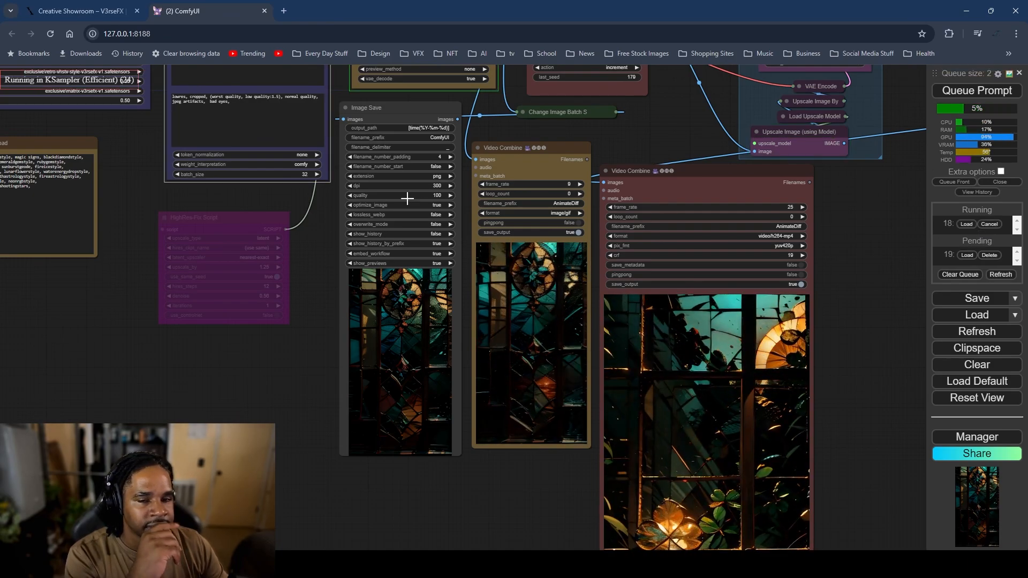
{"action": "scroll", "coordinate": [323, 343], "scroll_direction": "down", "scroll_amount": 1}
{"action": "left_click_drag", "start_coordinate": [324, 343], "coordinate": [307, 404]}
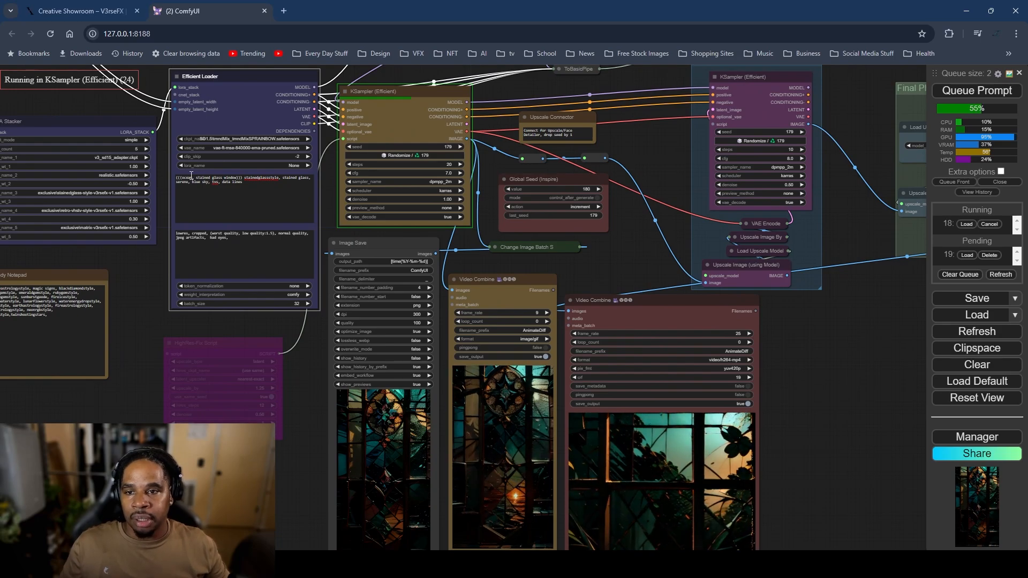
{"action": "type", "text": "fire"}
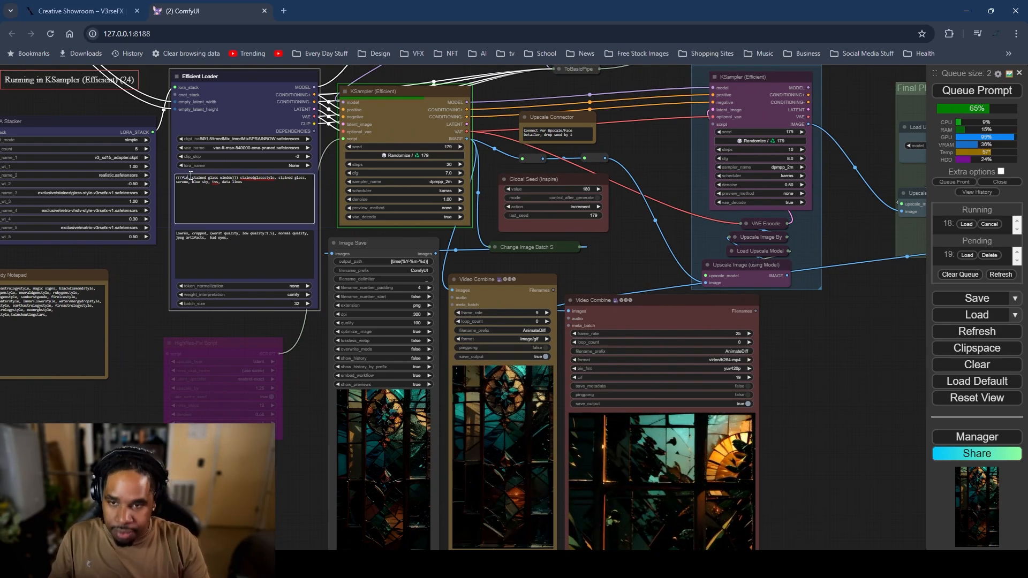
{"action": "left_click", "coordinate": [990, 93]}
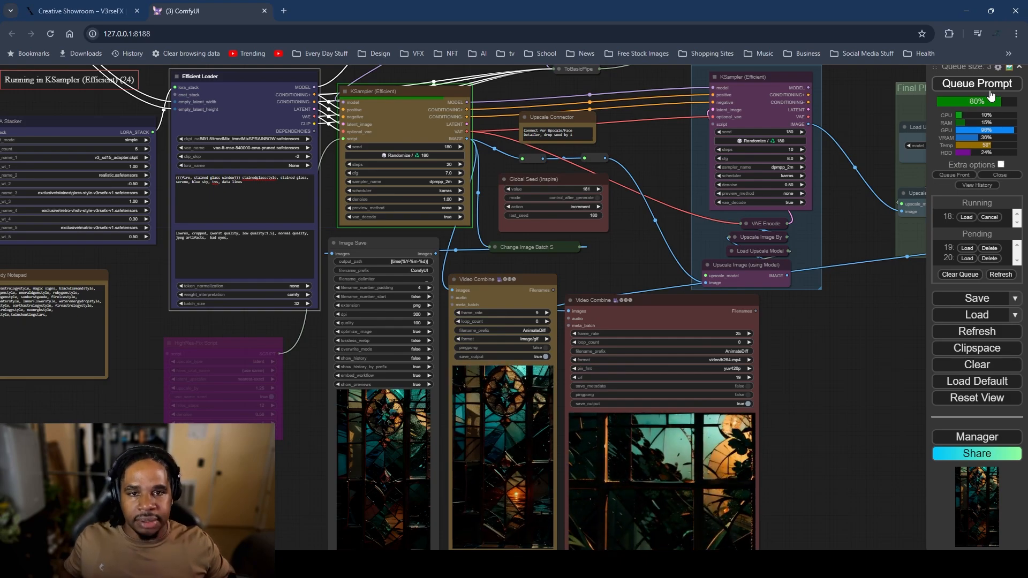
Step: Examine the new ocean sunset window animation in the Image Save and Video Combine previews
{"action": "scroll", "coordinate": [833, 432], "scroll_direction": "down", "scroll_amount": 3}
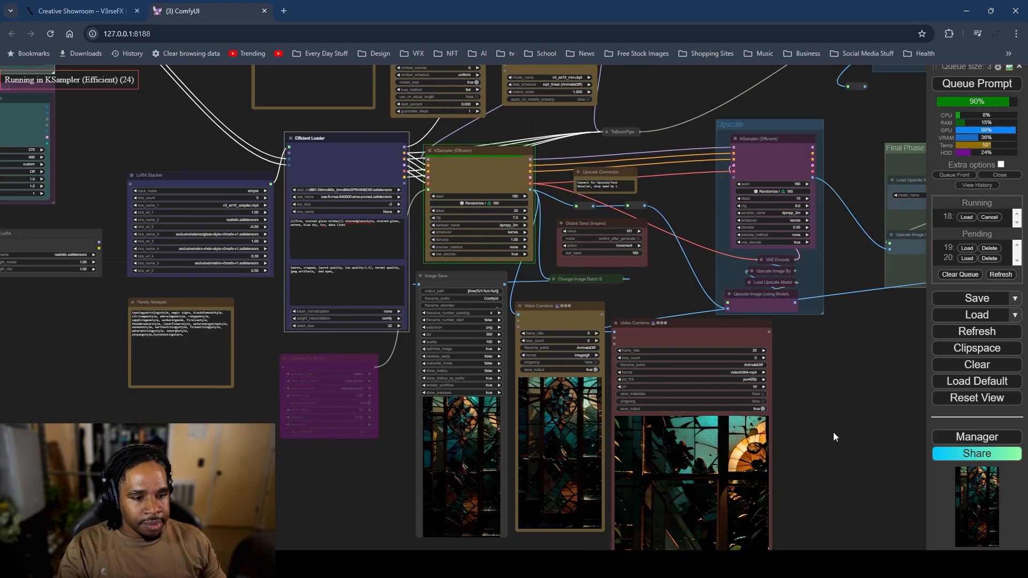
{"action": "left_click_drag", "start_coordinate": [832, 432], "coordinate": [763, 299]}
{"action": "scroll", "coordinate": [693, 373], "scroll_direction": "up", "scroll_amount": 3}
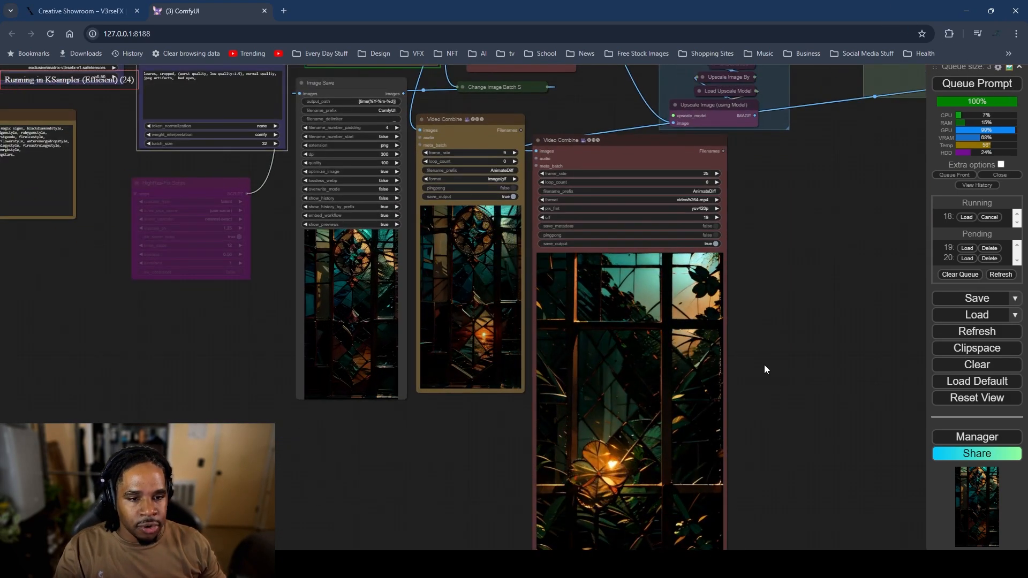
{"action": "left_click_drag", "start_coordinate": [764, 364], "coordinate": [772, 326]}
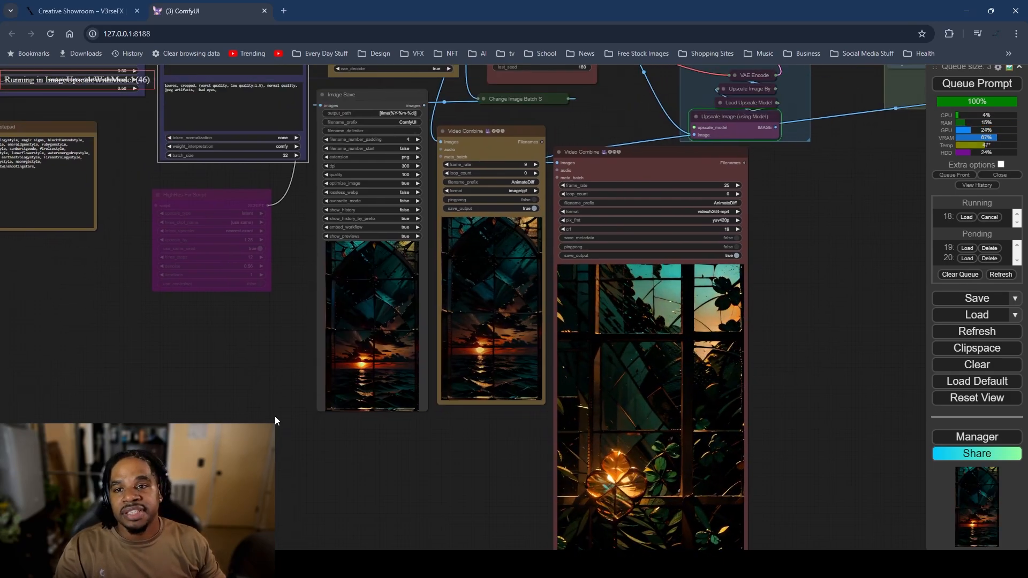
{"action": "scroll", "coordinate": [275, 419], "scroll_direction": "down", "scroll_amount": 2}
{"action": "scroll", "coordinate": [309, 450], "scroll_direction": "up", "scroll_amount": 4}
{"action": "scroll", "coordinate": [375, 398], "scroll_direction": "up", "scroll_amount": 1}
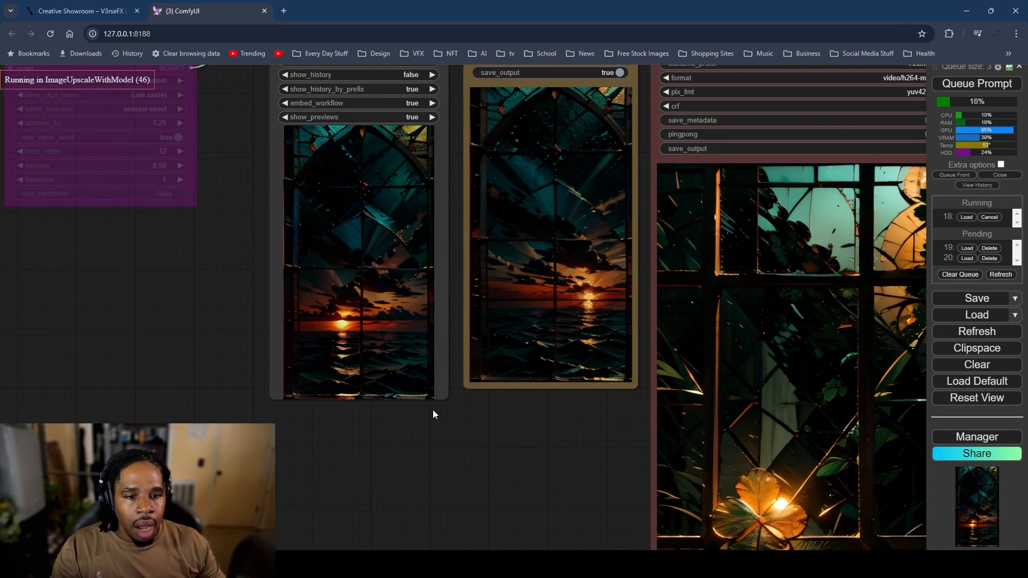
{"action": "left_click_drag", "start_coordinate": [474, 444], "coordinate": [468, 450]}
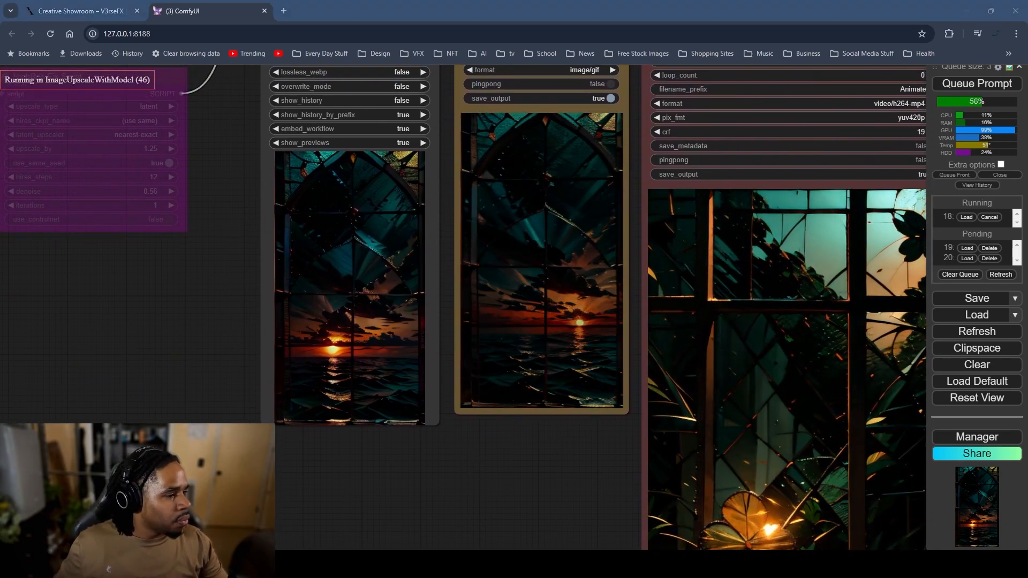
Step: Switch to the mood board and add the ocean sunset window animation below the portrait of the woman among flowers
{"action": "key", "text": "alt+Tab"}
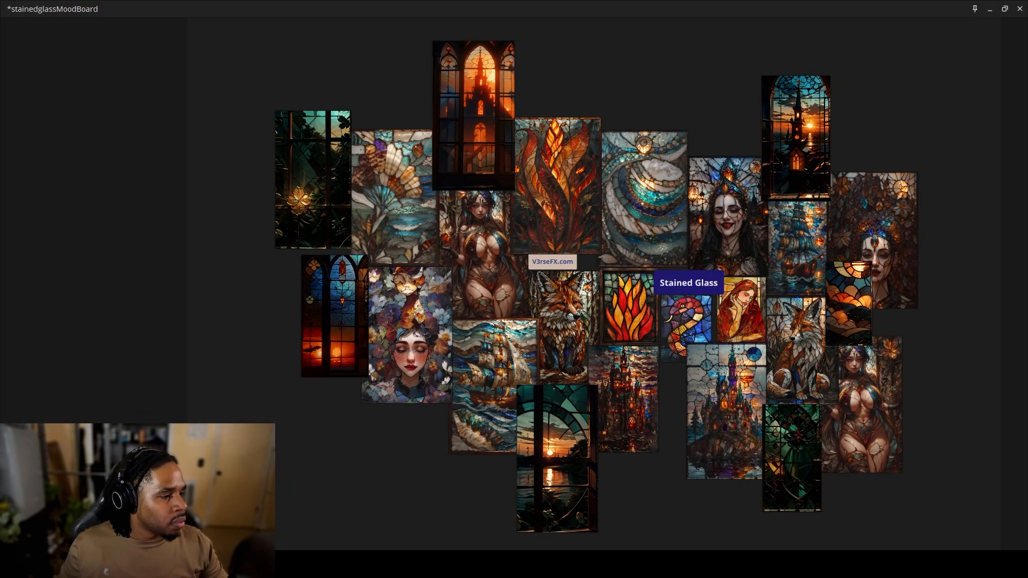
{"action": "left_click_drag", "start_coordinate": [878, 219], "coordinate": [672, 165]}
{"action": "left_click_drag", "start_coordinate": [647, 127], "coordinate": [428, 509]}
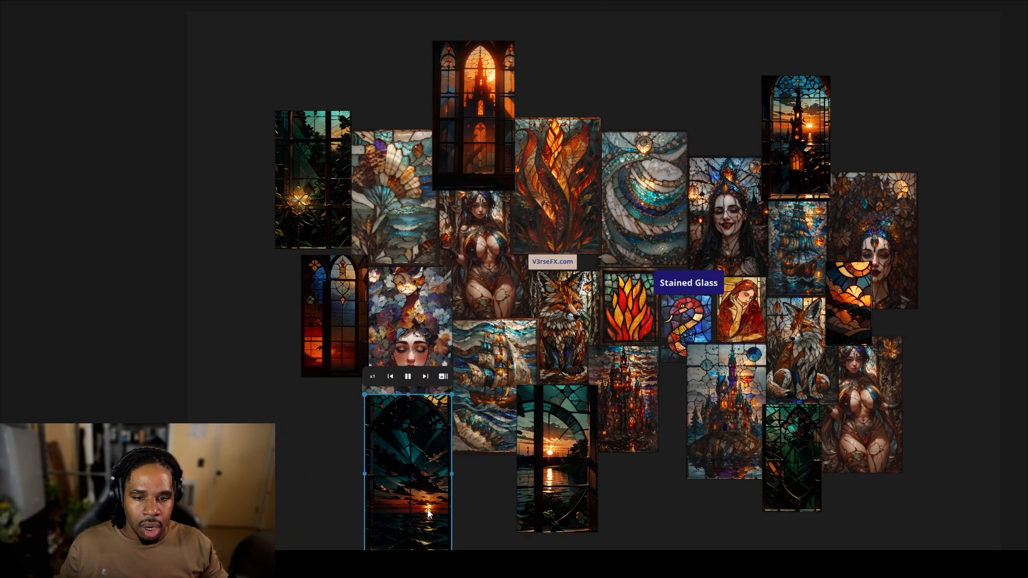
{"action": "left_click", "coordinate": [347, 509]}
{"action": "scroll", "coordinate": [337, 467], "scroll_direction": "down", "scroll_amount": 2}
{"action": "scroll", "coordinate": [338, 466], "scroll_direction": "up", "scroll_amount": 1}
{"action": "left_click_drag", "start_coordinate": [336, 463], "coordinate": [301, 461]}
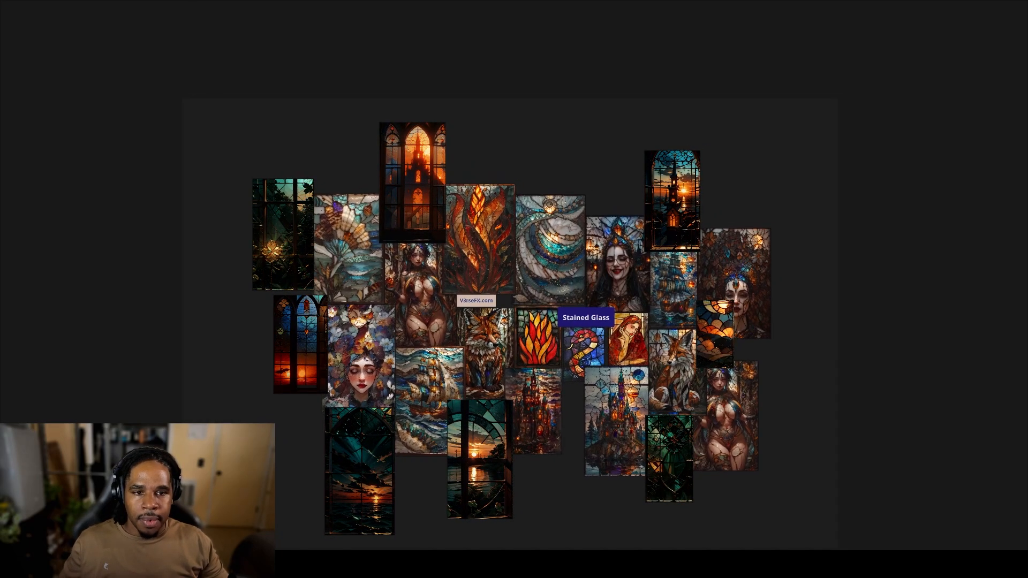
{"action": "scroll", "coordinate": [289, 443], "scroll_direction": "up", "scroll_amount": 2}
{"action": "left_click_drag", "start_coordinate": [277, 423], "coordinate": [284, 418]}
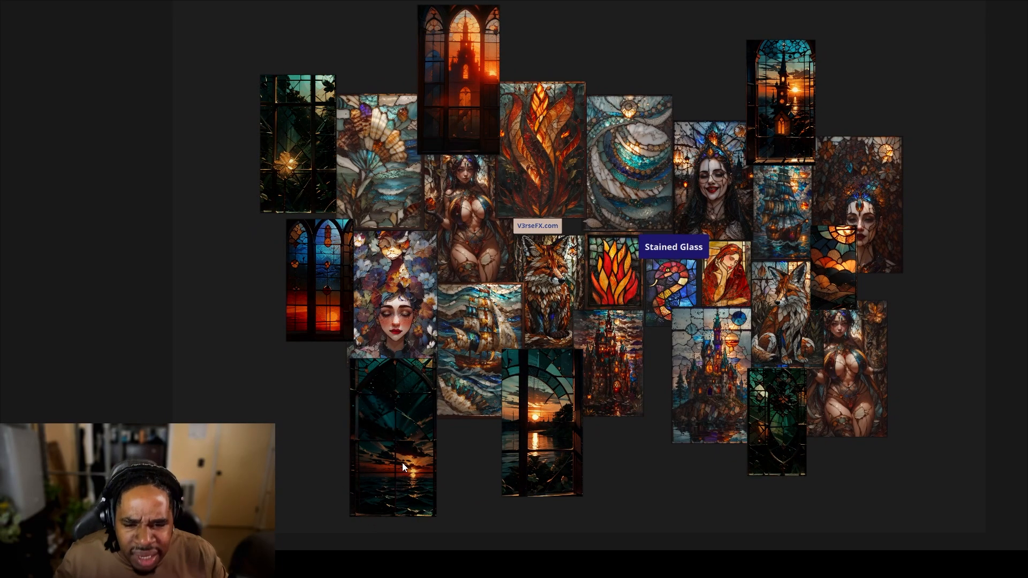
Step: Return to ComfyUI and examine the LoRA Stacker and Efficient Loader settings and the animation previews during the upscale
{"action": "mouse_move", "coordinate": [503, 564]}
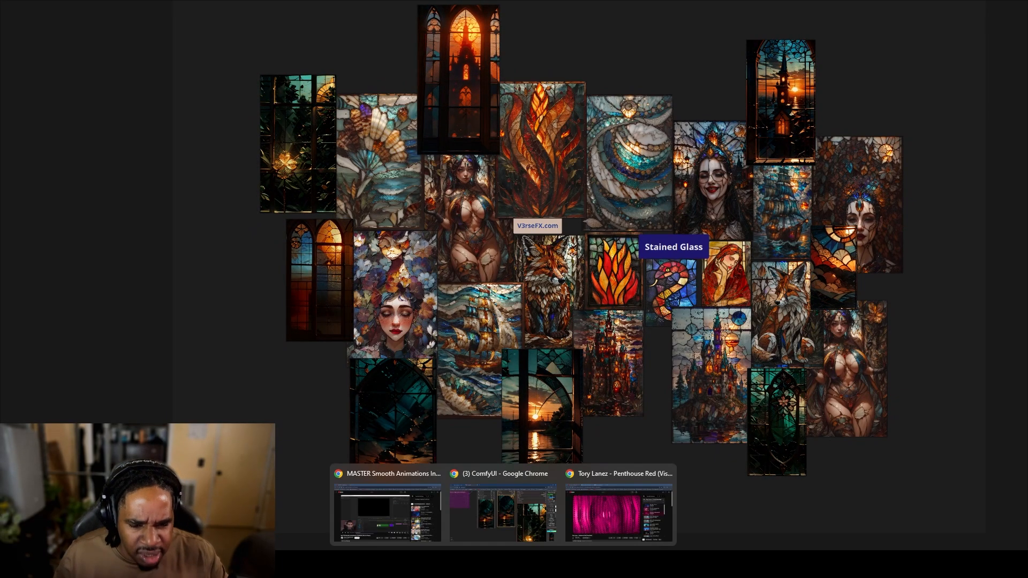
{"action": "left_click", "coordinate": [507, 519]}
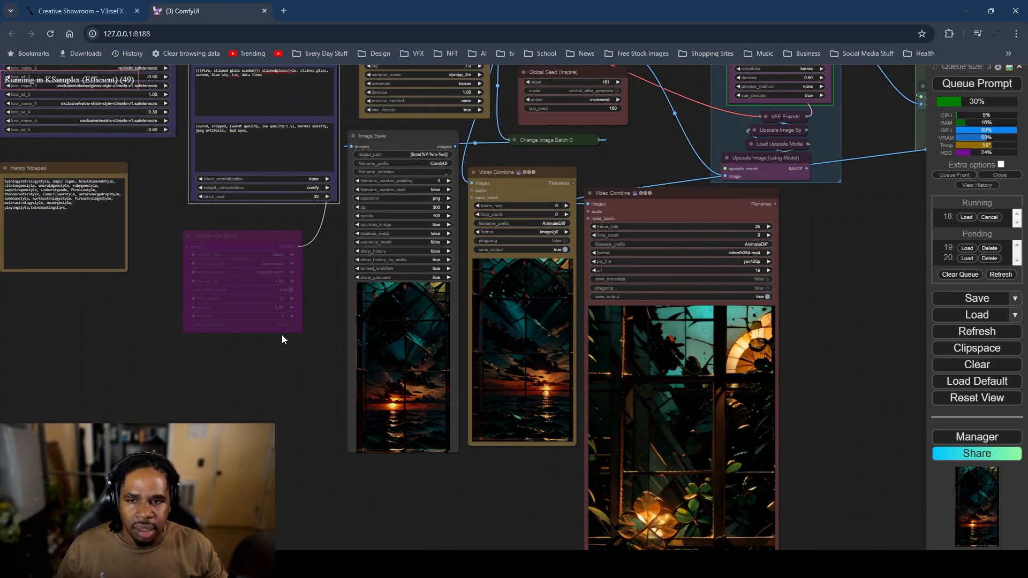
{"action": "left_click_drag", "start_coordinate": [282, 340], "coordinate": [324, 459]}
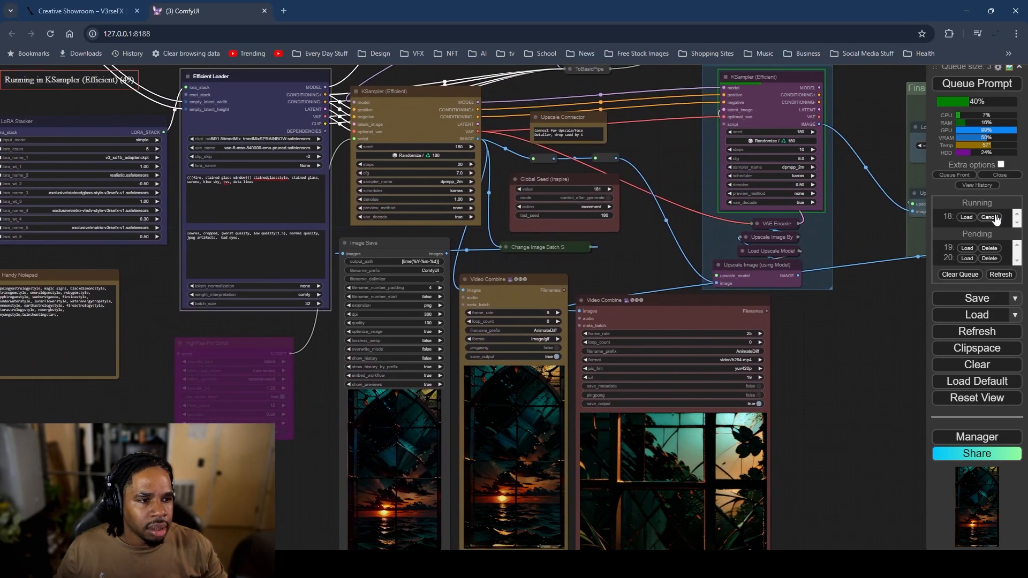
{"action": "left_click_drag", "start_coordinate": [823, 375], "coordinate": [738, 342]}
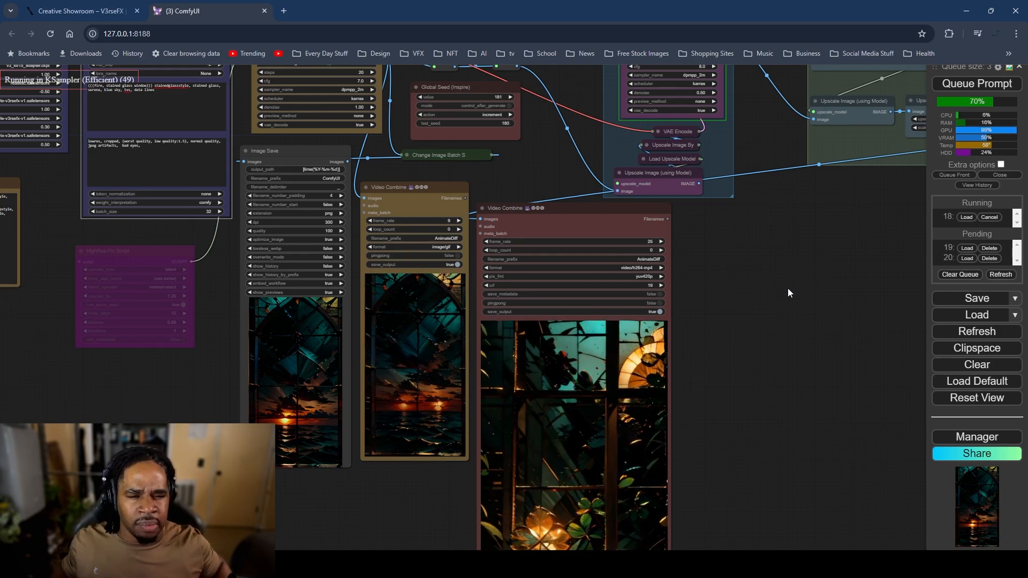
{"action": "scroll", "coordinate": [137, 367], "scroll_direction": "down", "scroll_amount": 3}
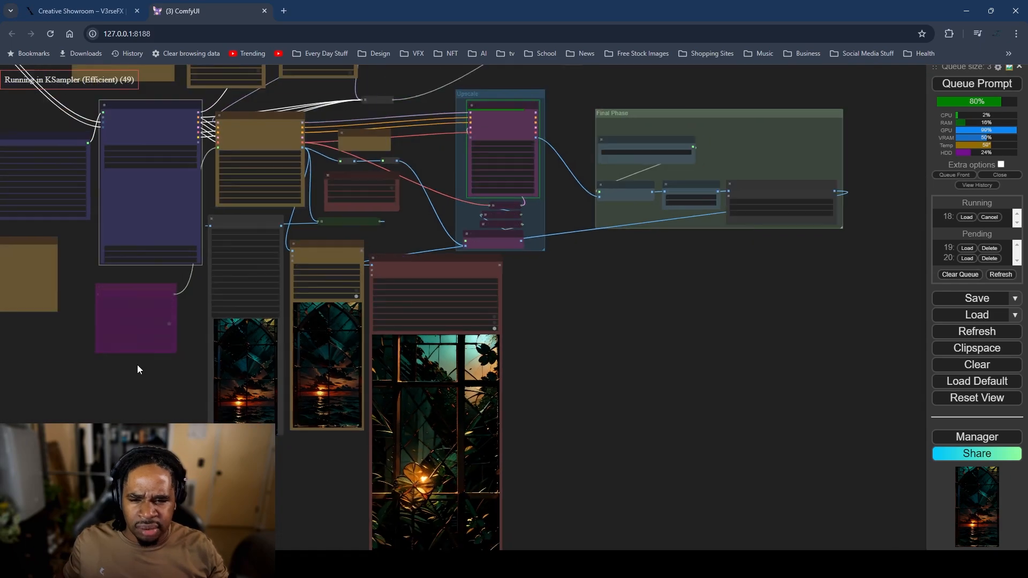
{"action": "left_click_drag", "start_coordinate": [137, 367], "coordinate": [323, 457]}
{"action": "scroll", "coordinate": [277, 322], "scroll_direction": "up", "scroll_amount": 5}
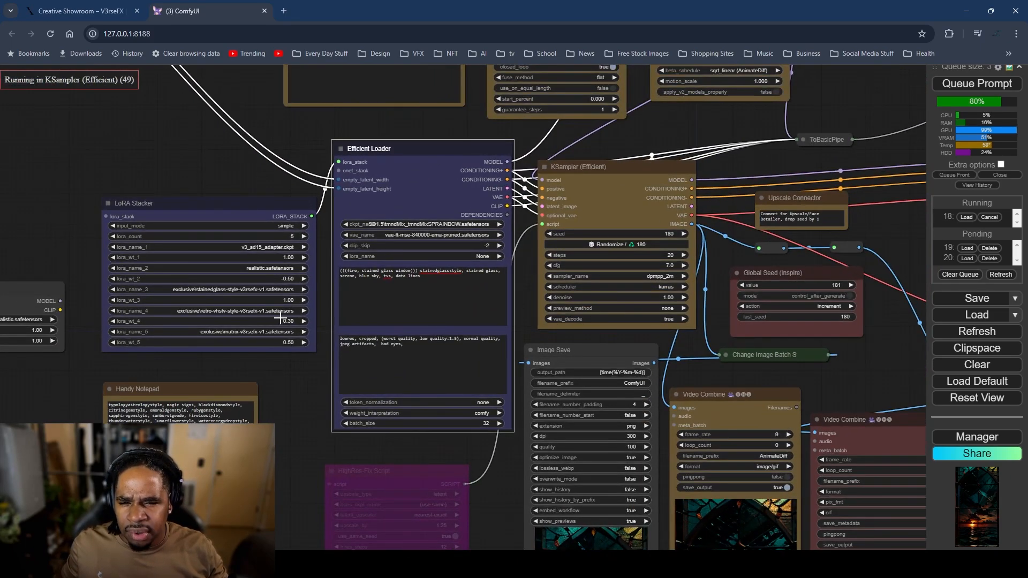
{"action": "scroll", "coordinate": [305, 388], "scroll_direction": "down", "scroll_amount": 3}
{"action": "left_click_drag", "start_coordinate": [302, 410], "coordinate": [155, 151]}
{"action": "left_click_drag", "start_coordinate": [439, 412], "coordinate": [499, 380]}
{"action": "scroll", "coordinate": [373, 355], "scroll_direction": "up", "scroll_amount": 4}
{"action": "scroll", "coordinate": [431, 428], "scroll_direction": "up", "scroll_amount": 4}
{"action": "scroll", "coordinate": [432, 422], "scroll_direction": "down", "scroll_amount": 10}
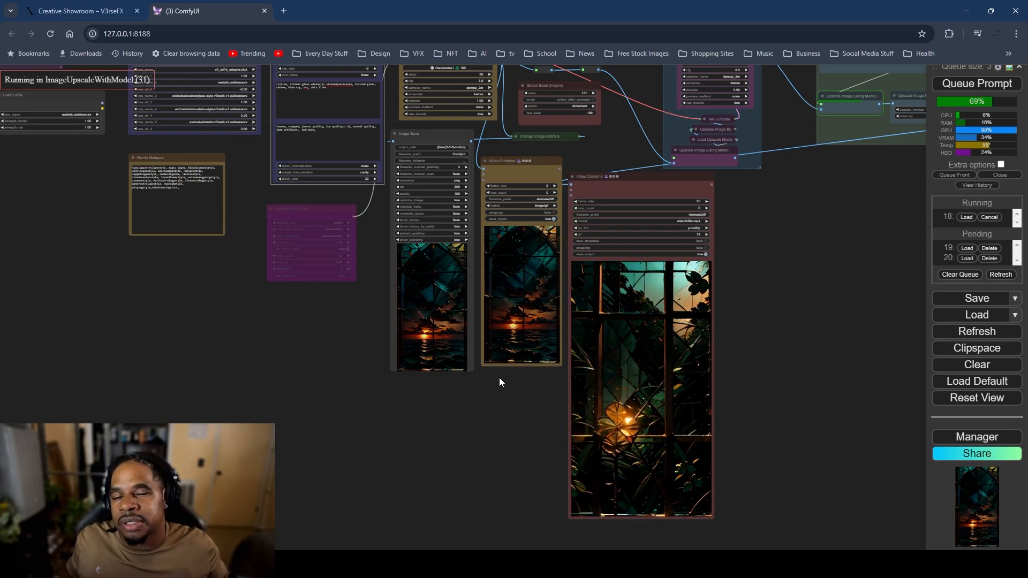
{"action": "scroll", "coordinate": [332, 381], "scroll_direction": "down", "scroll_amount": 3}
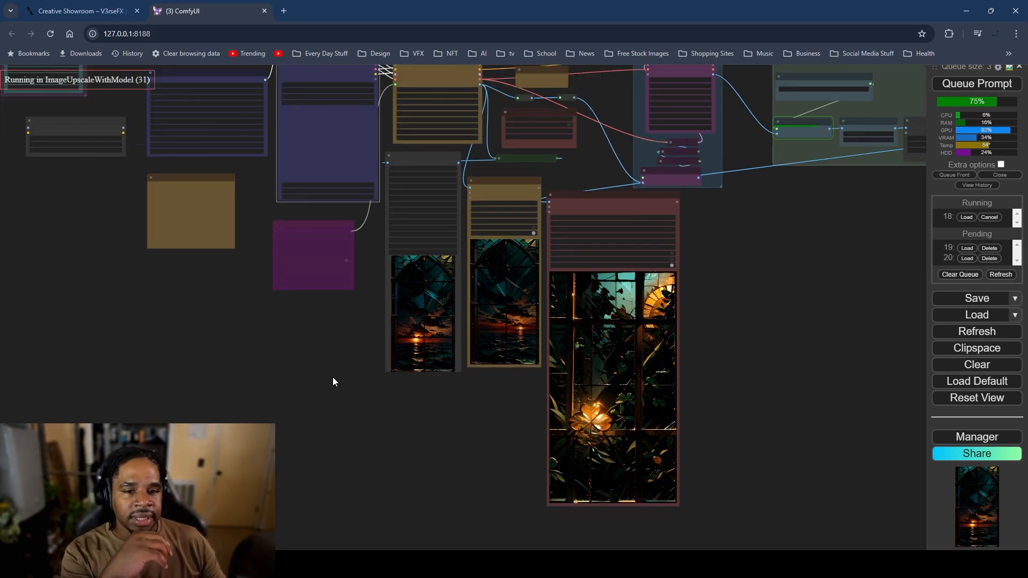
Step: Examine the ocean and clover window previews in the Image Save and Video Combine nodes while the generation finishes
{"action": "scroll", "coordinate": [318, 400], "scroll_direction": "up", "scroll_amount": 3}
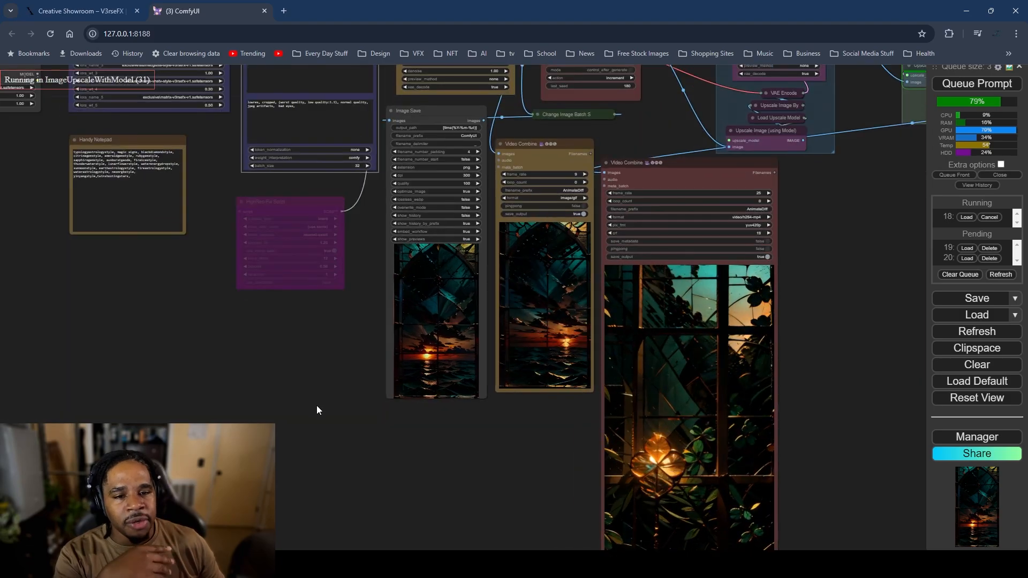
{"action": "left_click_drag", "start_coordinate": [328, 401], "coordinate": [212, 367]}
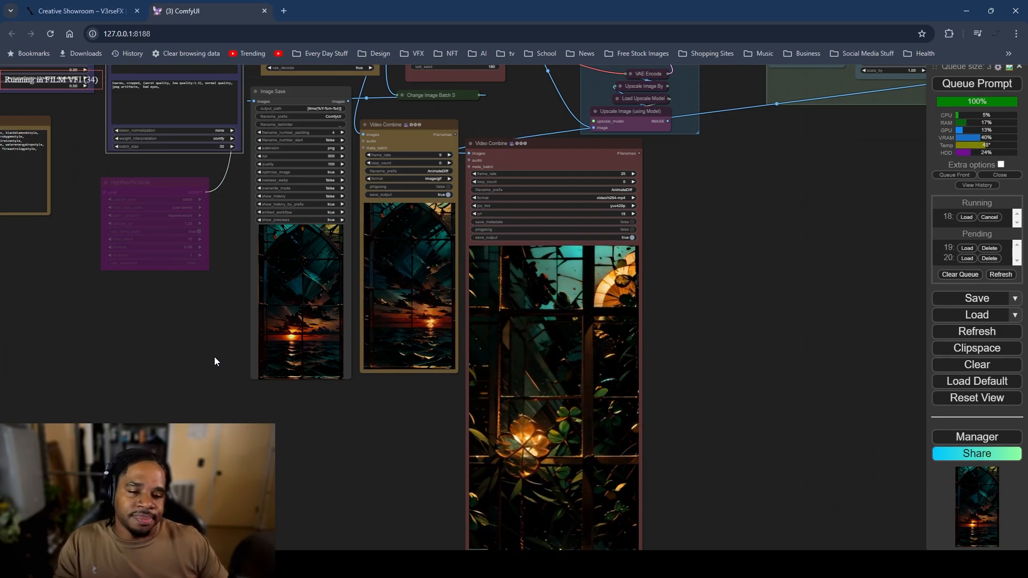
{"action": "scroll", "coordinate": [161, 387], "scroll_direction": "down", "scroll_amount": 3}
{"action": "left_click_drag", "start_coordinate": [160, 387], "coordinate": [254, 489]}
{"action": "scroll", "coordinate": [695, 399], "scroll_direction": "down", "scroll_amount": 2}
{"action": "scroll", "coordinate": [692, 383], "scroll_direction": "up", "scroll_amount": 3}
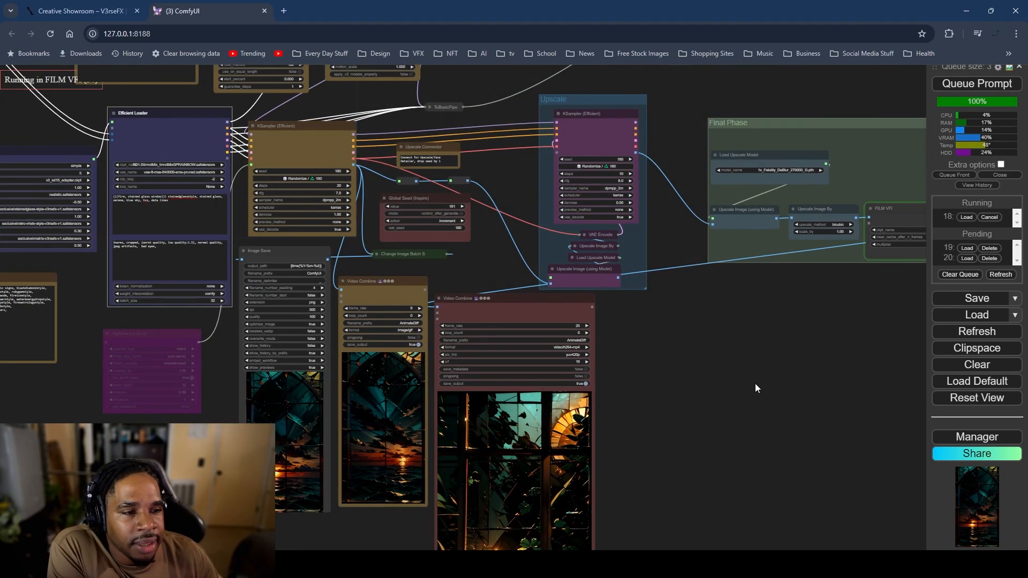
{"action": "left_click_drag", "start_coordinate": [755, 385], "coordinate": [692, 252]}
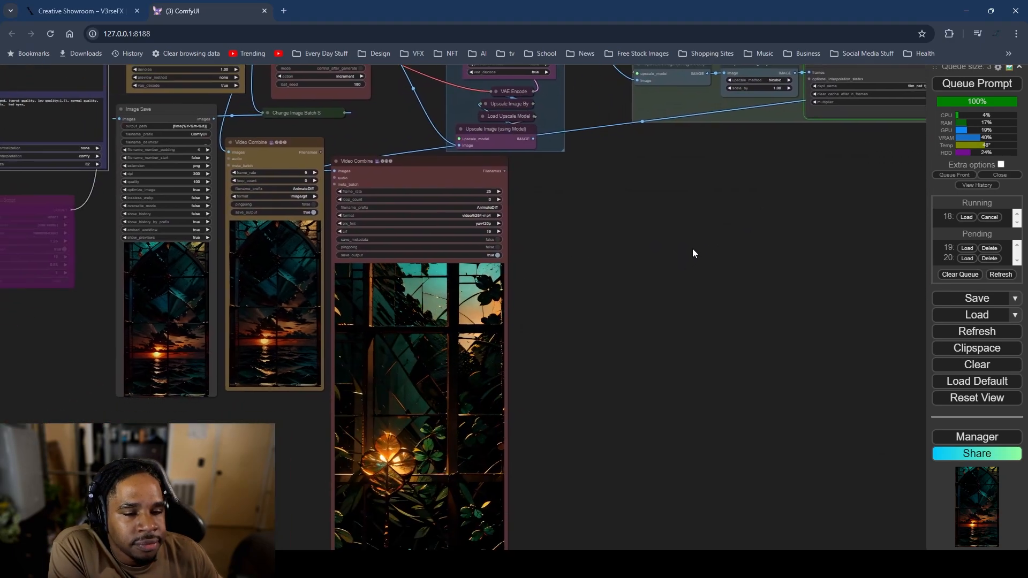
{"action": "left_click_drag", "start_coordinate": [519, 379], "coordinate": [684, 347]}
{"action": "scroll", "coordinate": [663, 325], "scroll_direction": "down", "scroll_amount": 1}
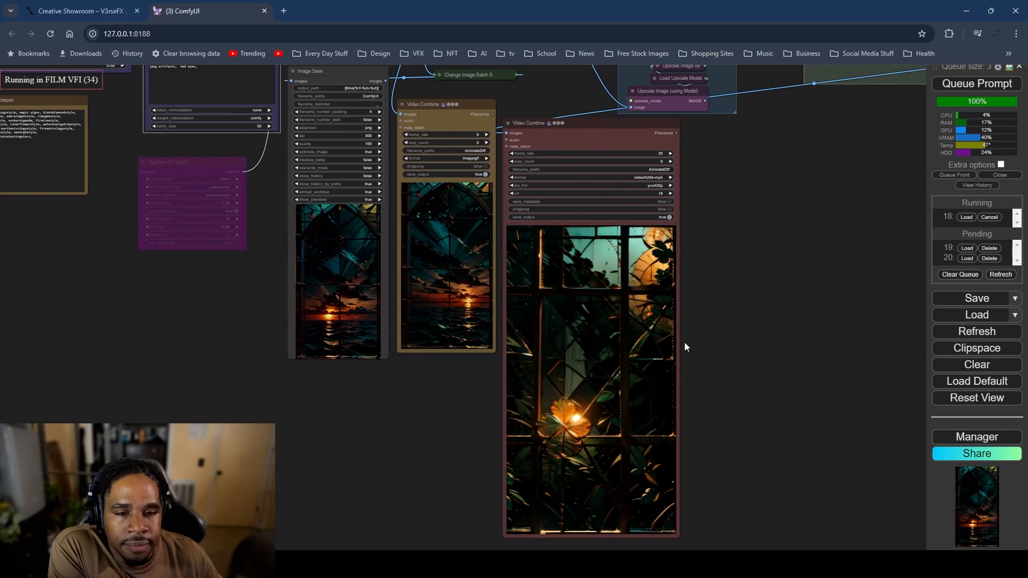
{"action": "scroll", "coordinate": [718, 344], "scroll_direction": "down", "scroll_amount": 1}
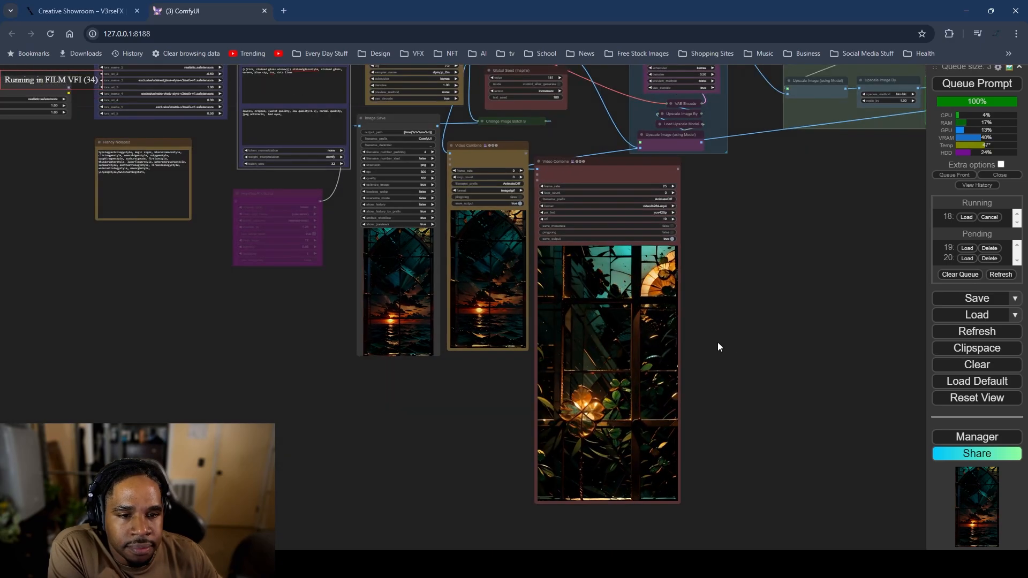
{"action": "left_click_drag", "start_coordinate": [717, 344], "coordinate": [709, 401]}
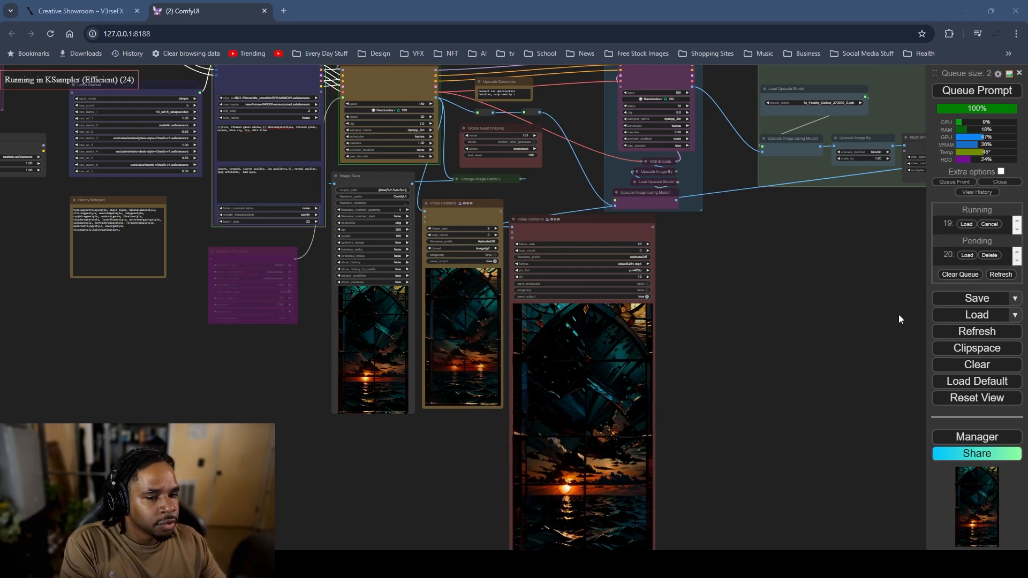
Step: Examine the upscaled ocean sunset window video in the final Video Combine preview
{"action": "left_click_drag", "start_coordinate": [676, 349], "coordinate": [716, 253]}
{"action": "scroll", "coordinate": [693, 271], "scroll_direction": "up", "scroll_amount": 4}
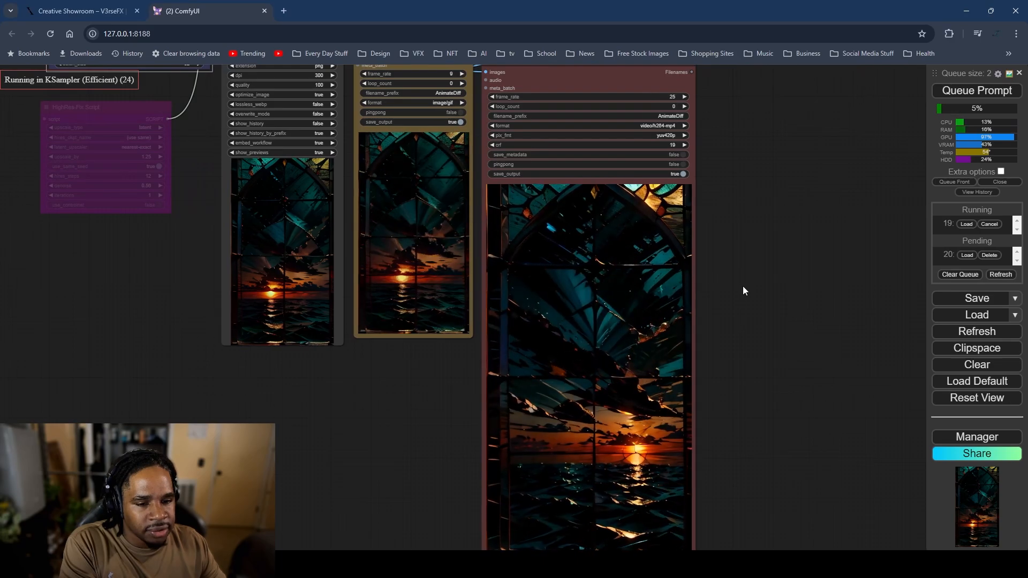
{"action": "left_click_drag", "start_coordinate": [743, 287], "coordinate": [738, 255]}
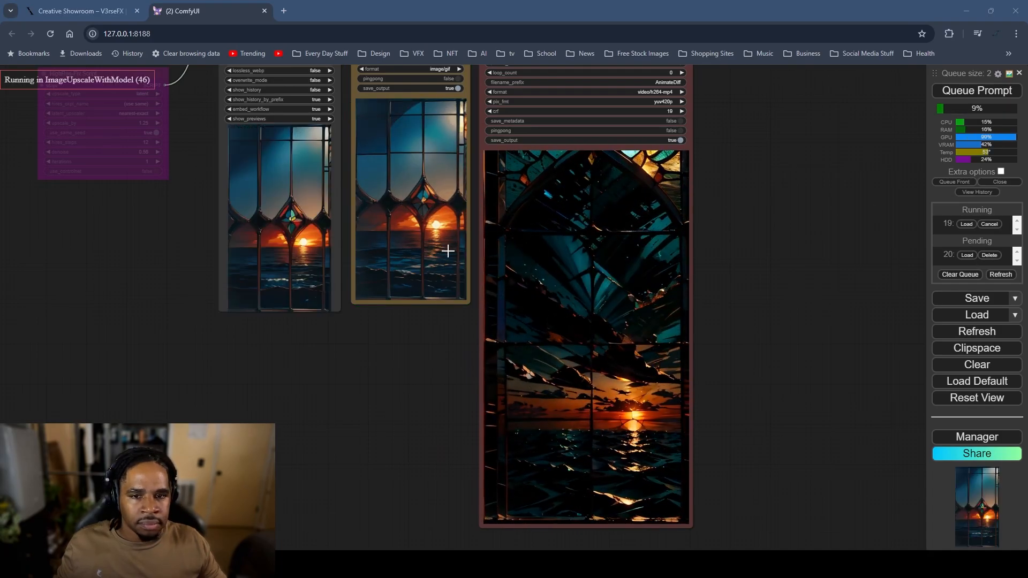
Step: Examine the new blue-sky ocean window animation in the Image Save and first Video Combine previews
{"action": "left_click_drag", "start_coordinate": [391, 326], "coordinate": [391, 472]}
{"action": "scroll", "coordinate": [404, 380], "scroll_direction": "up", "scroll_amount": 5}
{"action": "scroll", "coordinate": [392, 464], "scroll_direction": "down", "scroll_amount": 4}
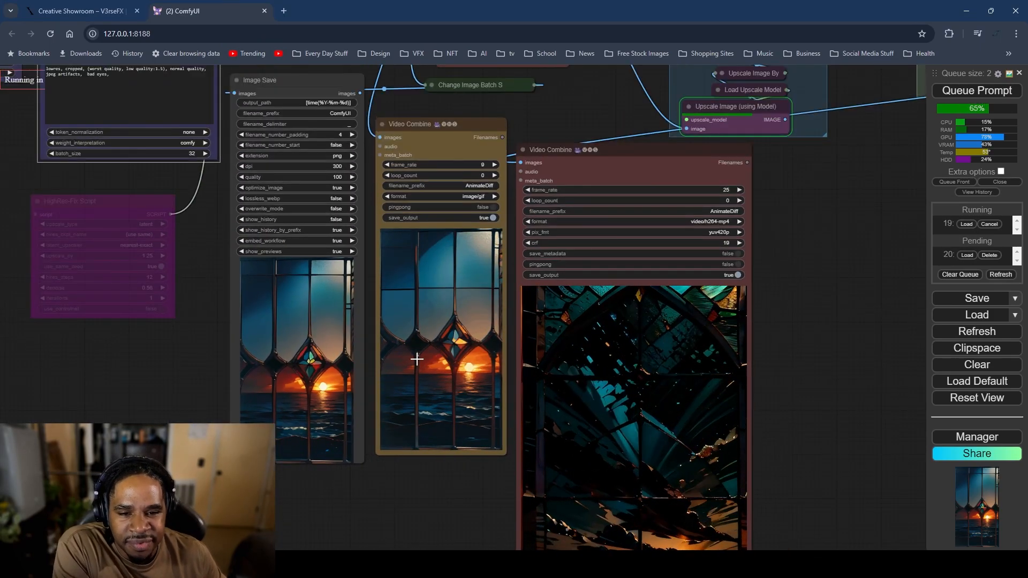
{"action": "scroll", "coordinate": [404, 332], "scroll_direction": "up", "scroll_amount": 3}
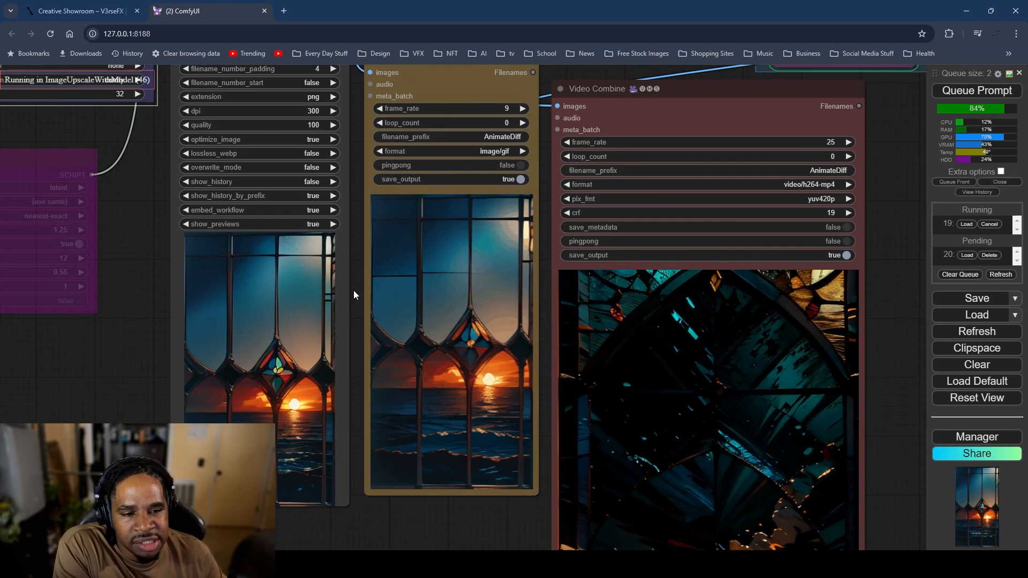
{"action": "scroll", "coordinate": [355, 290], "scroll_direction": "down", "scroll_amount": 5}
{"action": "left_click_drag", "start_coordinate": [430, 407], "coordinate": [509, 505]}
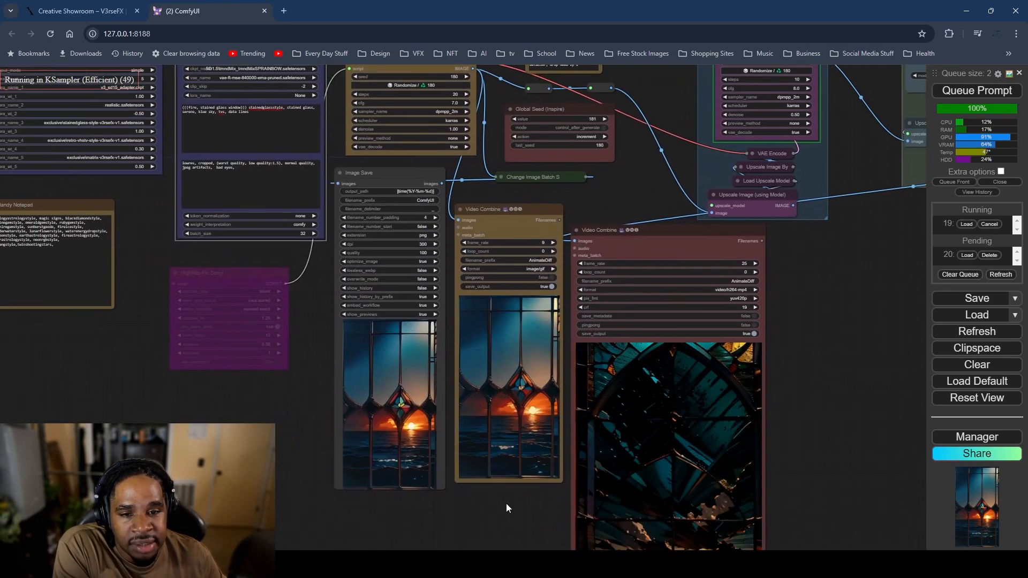
{"action": "scroll", "coordinate": [459, 398], "scroll_direction": "up", "scroll_amount": 2}
{"action": "scroll", "coordinate": [500, 380], "scroll_direction": "up", "scroll_amount": 1}
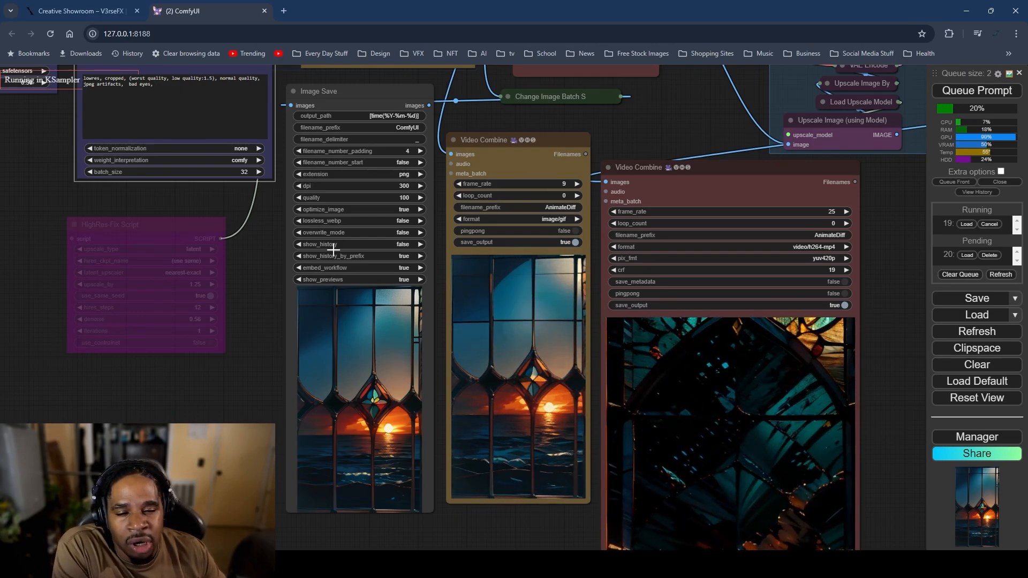
{"action": "scroll", "coordinate": [272, 370], "scroll_direction": "down", "scroll_amount": 3}
{"action": "left_click_drag", "start_coordinate": [285, 418], "coordinate": [203, 370]}
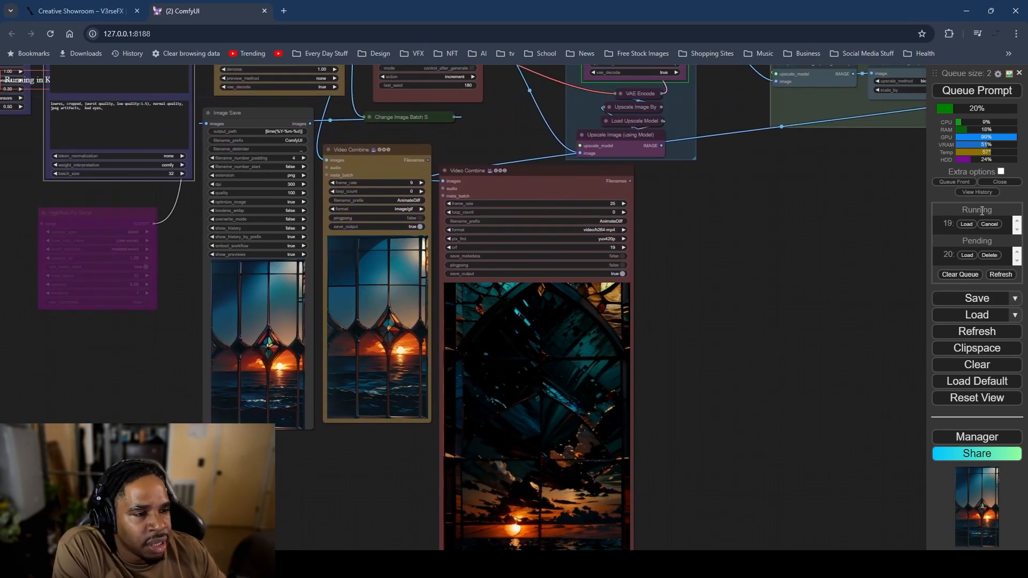
Step: Add "grey" to the end of the negative prompt in the Efficient Loader
{"action": "left_click_drag", "start_coordinate": [173, 318], "coordinate": [313, 454]}
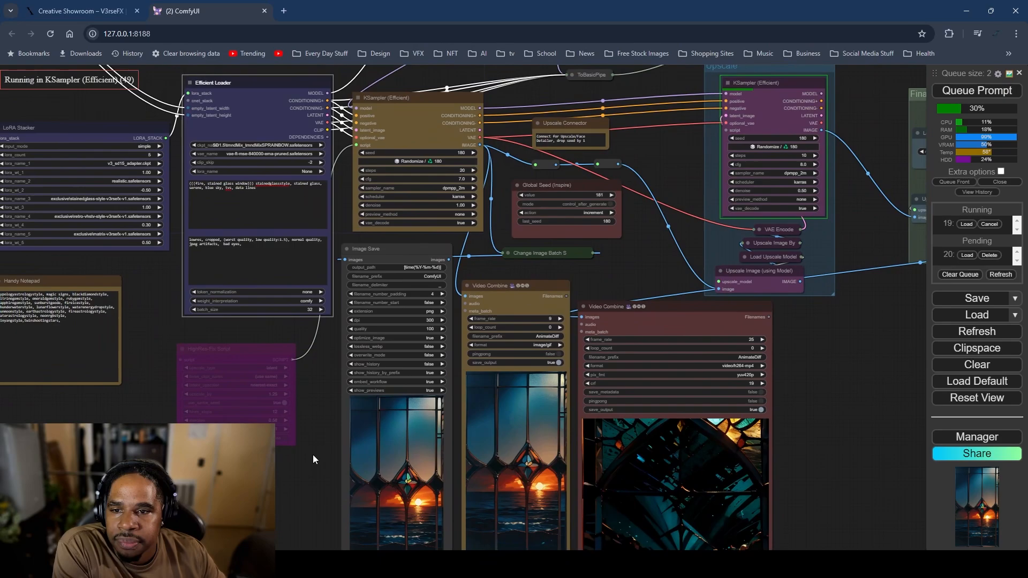
{"action": "scroll", "coordinate": [168, 274], "scroll_direction": "up", "scroll_amount": 4}
{"action": "left_click", "coordinate": [286, 229]}
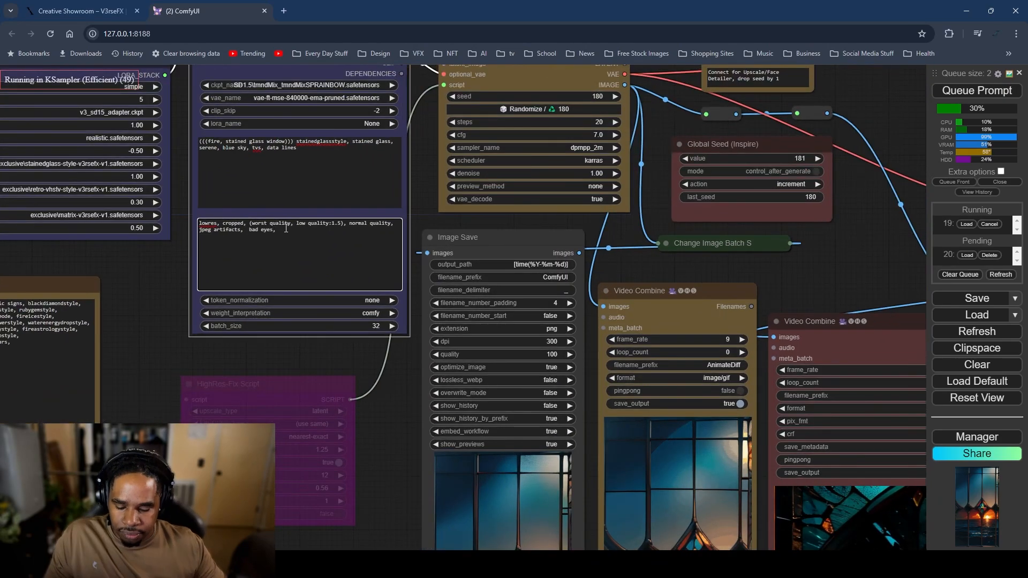
{"action": "type", "text": "gray"}
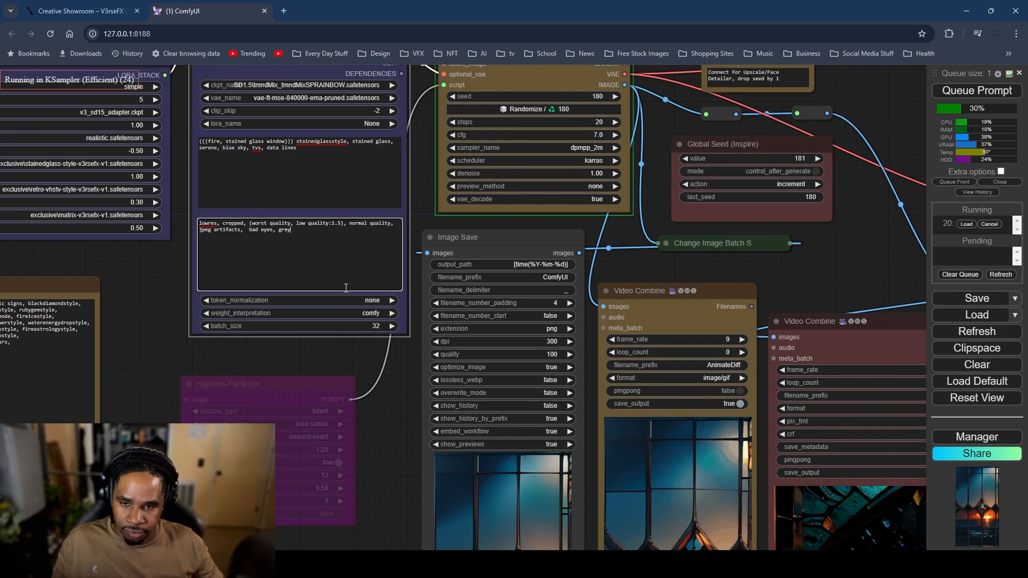
{"action": "left_click", "coordinate": [394, 384]}
Step: Examine the fire window animation in the Image Save and first Video Combine previews
{"action": "scroll", "coordinate": [401, 402], "scroll_direction": "down", "scroll_amount": 6}
{"action": "left_click_drag", "start_coordinate": [401, 512], "coordinate": [330, 328]}
{"action": "scroll", "coordinate": [330, 328], "scroll_direction": "up", "scroll_amount": 4}
{"action": "left_click_drag", "start_coordinate": [371, 354], "coordinate": [314, 371]}
{"action": "scroll", "coordinate": [310, 368], "scroll_direction": "down", "scroll_amount": 2}
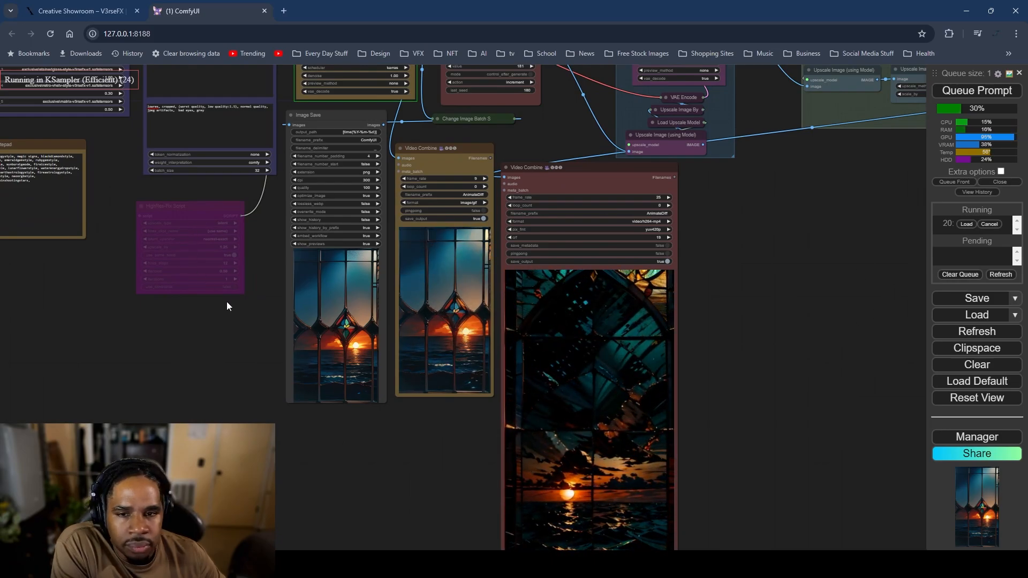
{"action": "left_click_drag", "start_coordinate": [227, 305], "coordinate": [274, 434]}
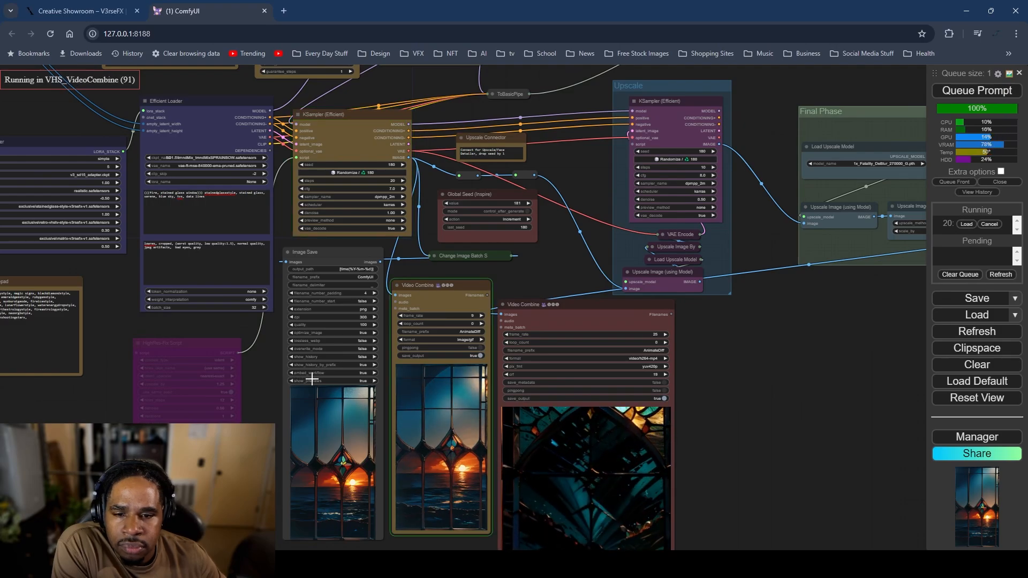
{"action": "left_click_drag", "start_coordinate": [240, 409], "coordinate": [204, 299]}
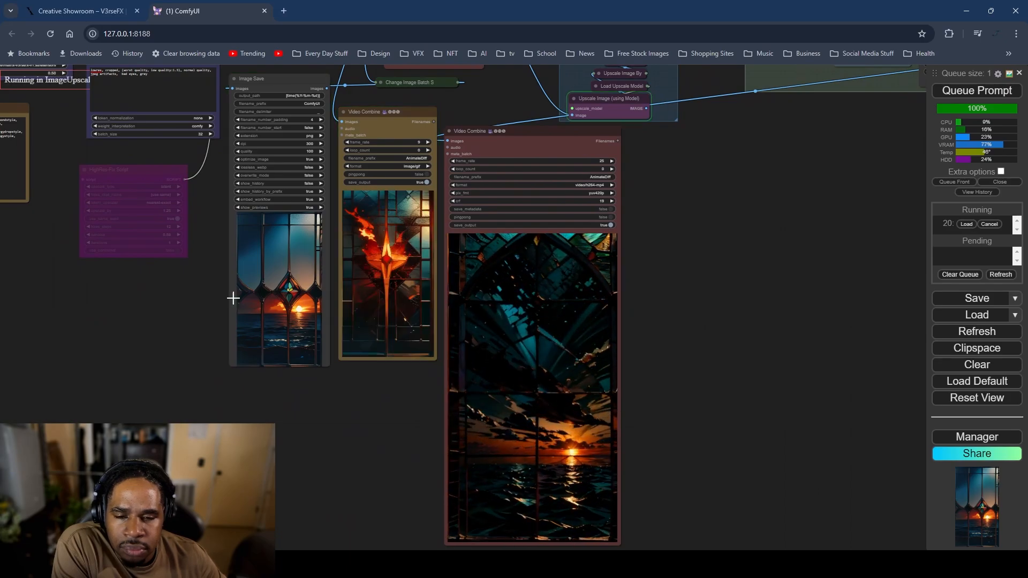
{"action": "scroll", "coordinate": [348, 327], "scroll_direction": "up", "scroll_amount": 3}
{"action": "scroll", "coordinate": [348, 327], "scroll_direction": "up", "scroll_amount": 1}
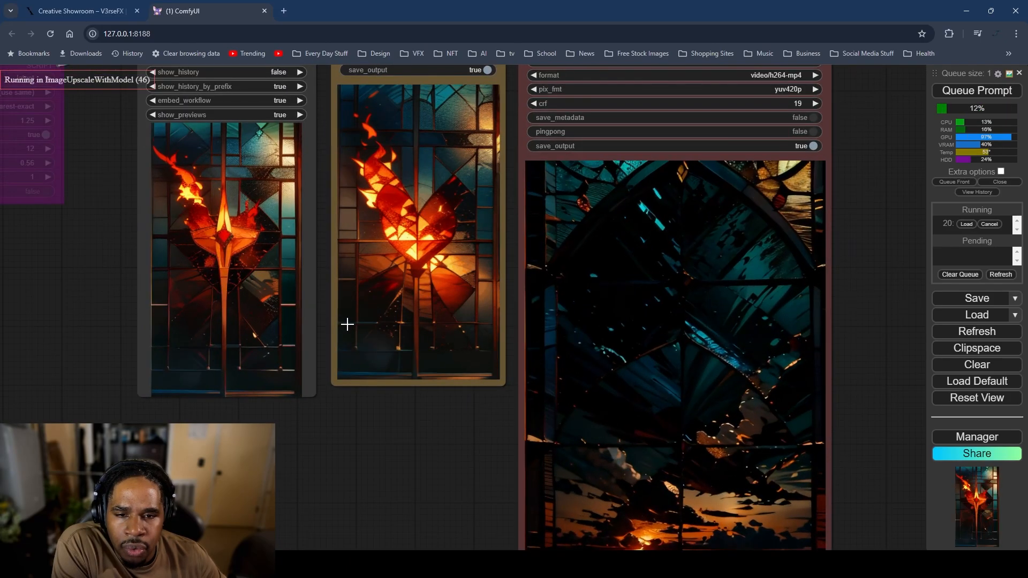
{"action": "scroll", "coordinate": [321, 284], "scroll_direction": "up", "scroll_amount": 1}
{"action": "left_click_drag", "start_coordinate": [328, 316], "coordinate": [329, 356]}
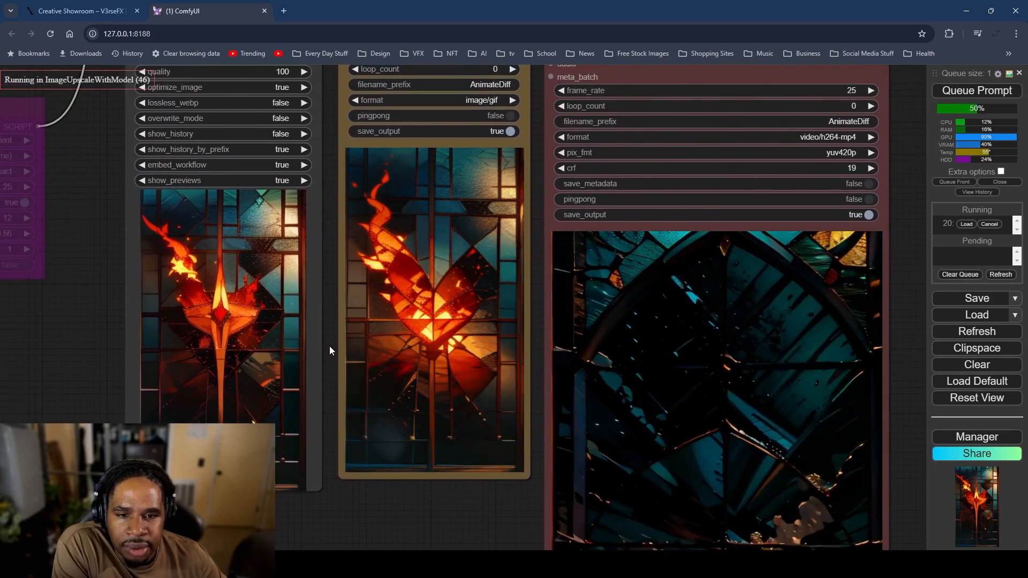
Step: Set the LoRA Stacker's lora_count to 3 and remove "tvs, data lines" from the positive prompt
{"action": "scroll", "coordinate": [329, 346], "scroll_direction": "down", "scroll_amount": 5}
{"action": "left_click_drag", "start_coordinate": [216, 324], "coordinate": [432, 544]}
{"action": "scroll", "coordinate": [300, 383], "scroll_direction": "up", "scroll_amount": 5}
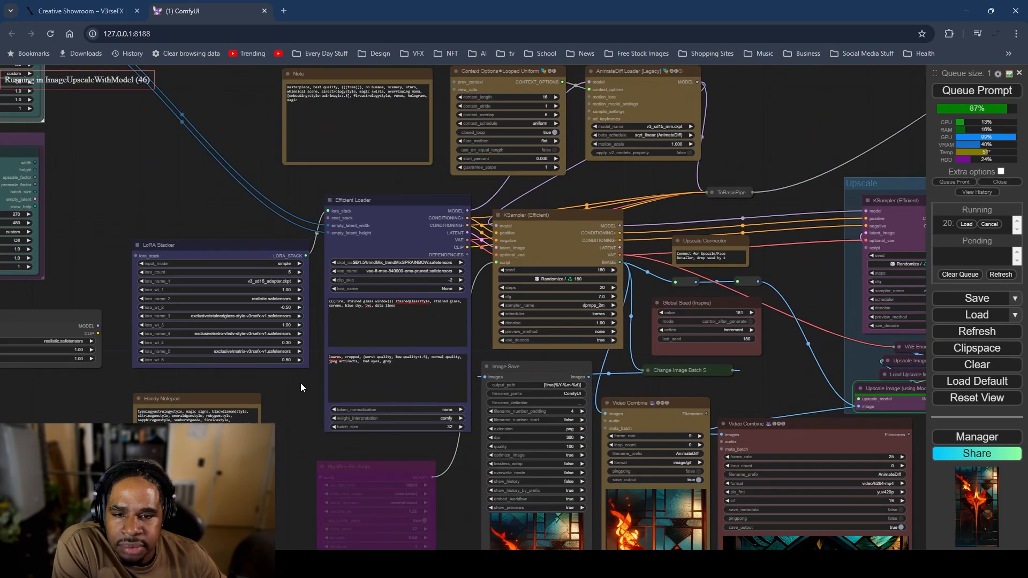
{"action": "left_click_drag", "start_coordinate": [332, 454], "coordinate": [573, 540]}
{"action": "scroll", "coordinate": [573, 539], "scroll_direction": "up", "scroll_amount": 1}
{"action": "left_click_drag", "start_coordinate": [528, 434], "coordinate": [407, 488]}
{"action": "scroll", "coordinate": [417, 496], "scroll_direction": "up", "scroll_amount": 5}
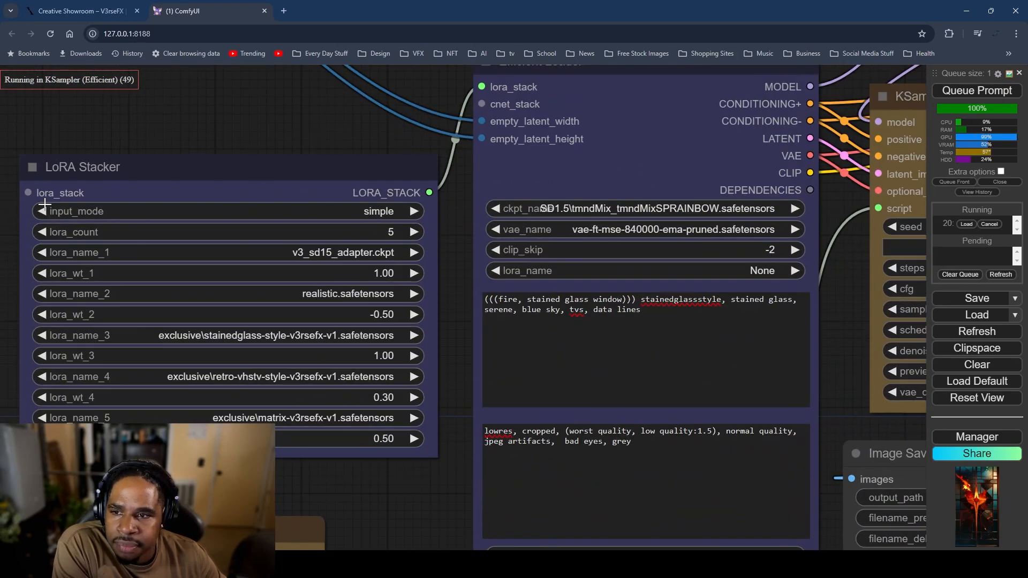
{"action": "left_click", "coordinate": [40, 212]}
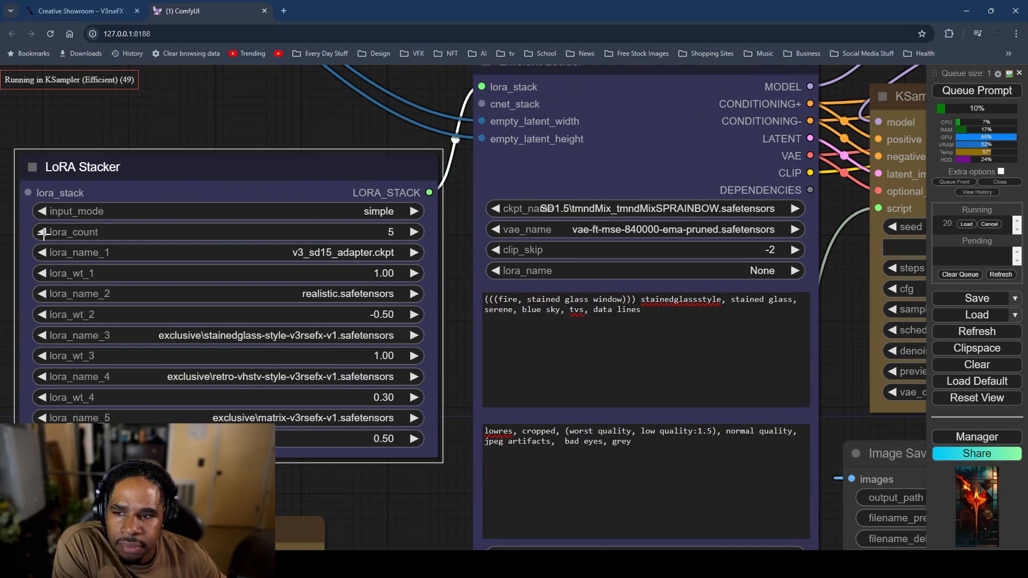
{"action": "left_click", "coordinate": [43, 231]}
{"action": "left_click", "coordinate": [42, 232]}
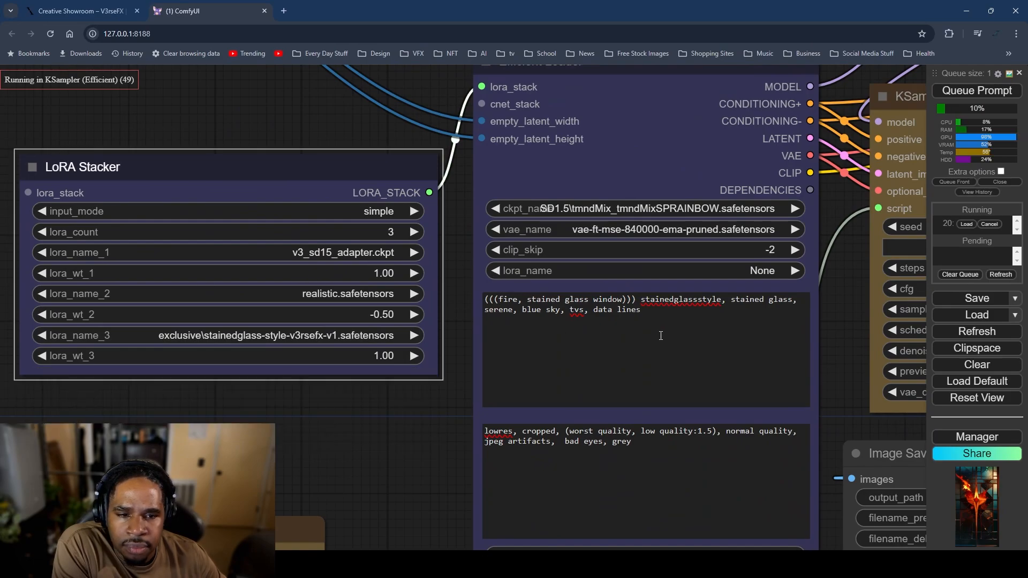
{"action": "left_click_drag", "start_coordinate": [632, 317], "coordinate": [558, 309]}
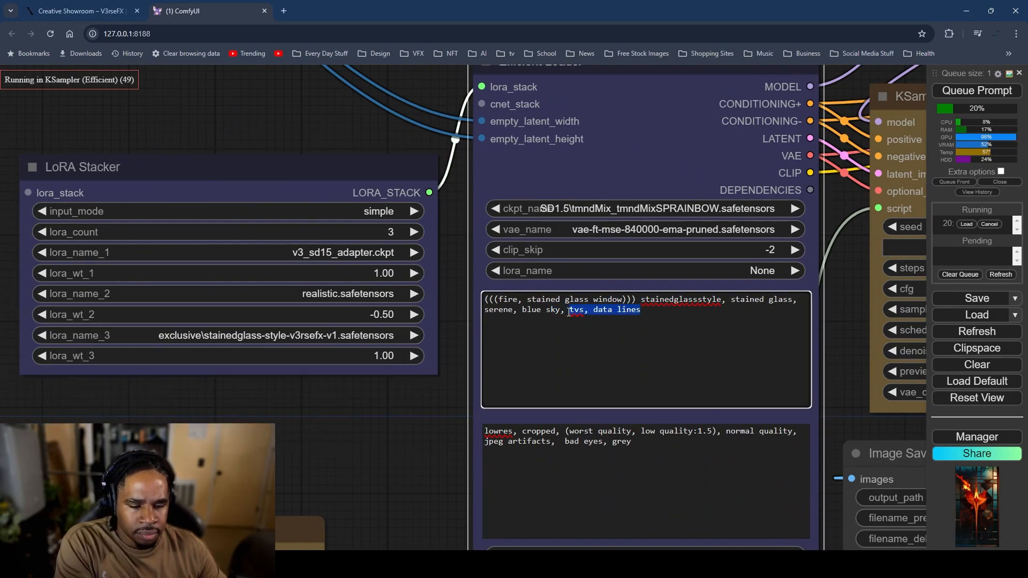
{"action": "key", "text": "BackSpace"}
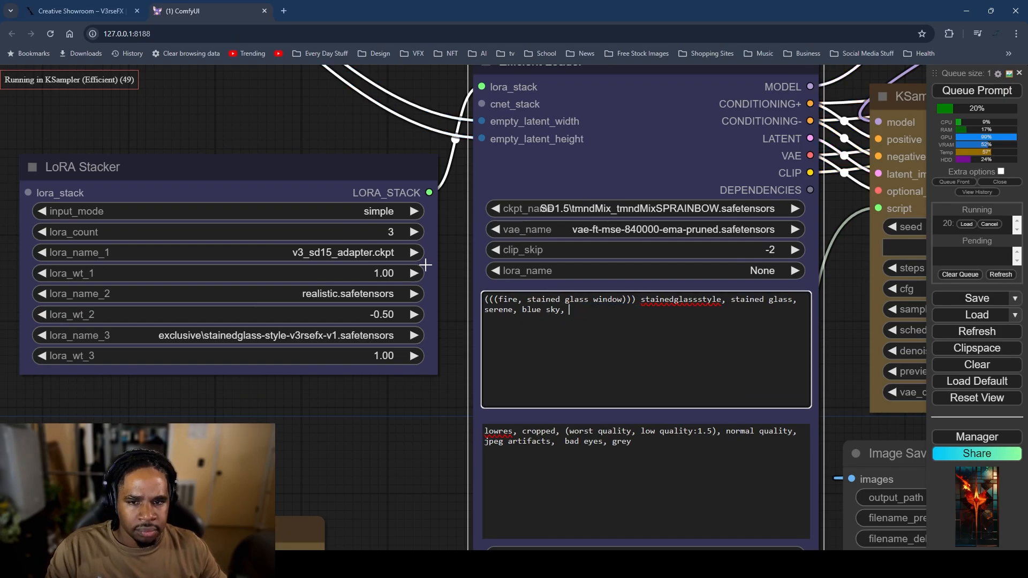
Step: Set the Efficient Loader's checkpoint to Test\jucy666_v43.safetensors
{"action": "left_click_drag", "start_coordinate": [445, 244], "coordinate": [452, 301]}
{"action": "left_click", "coordinate": [582, 263]}
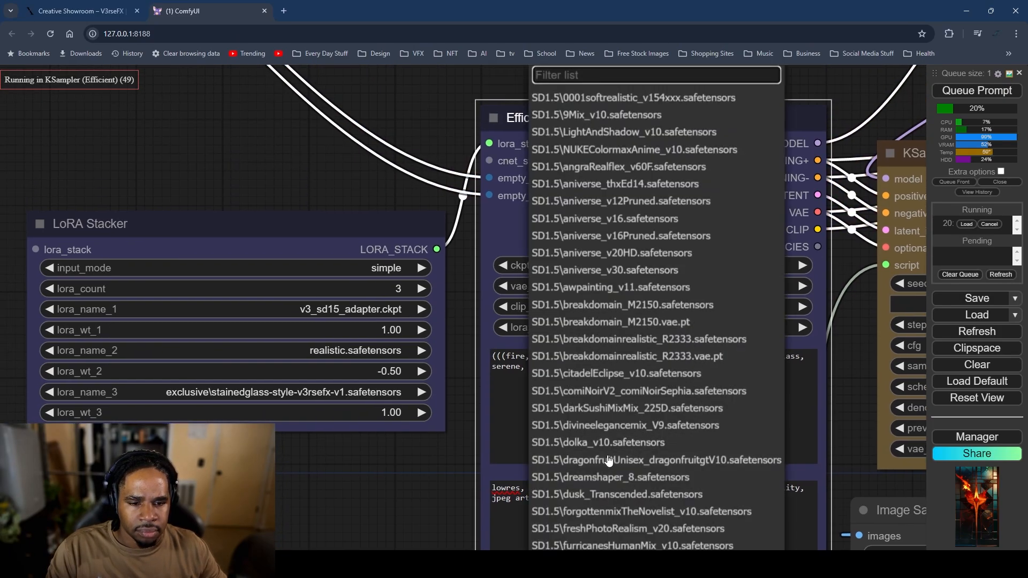
{"action": "scroll", "coordinate": [609, 461], "scroll_direction": "down", "scroll_amount": 5}
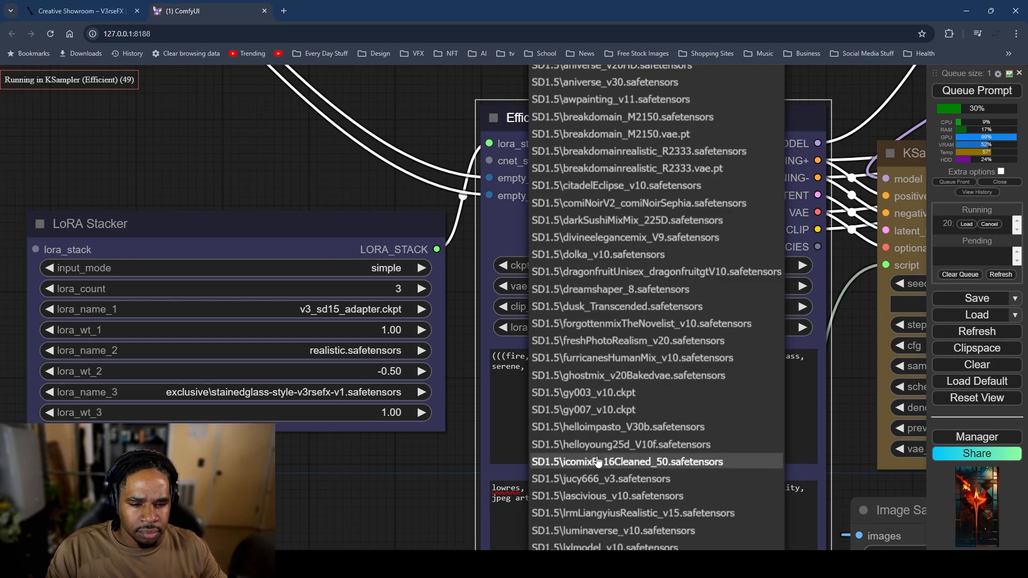
{"action": "scroll", "coordinate": [598, 461], "scroll_direction": "down", "scroll_amount": 6}
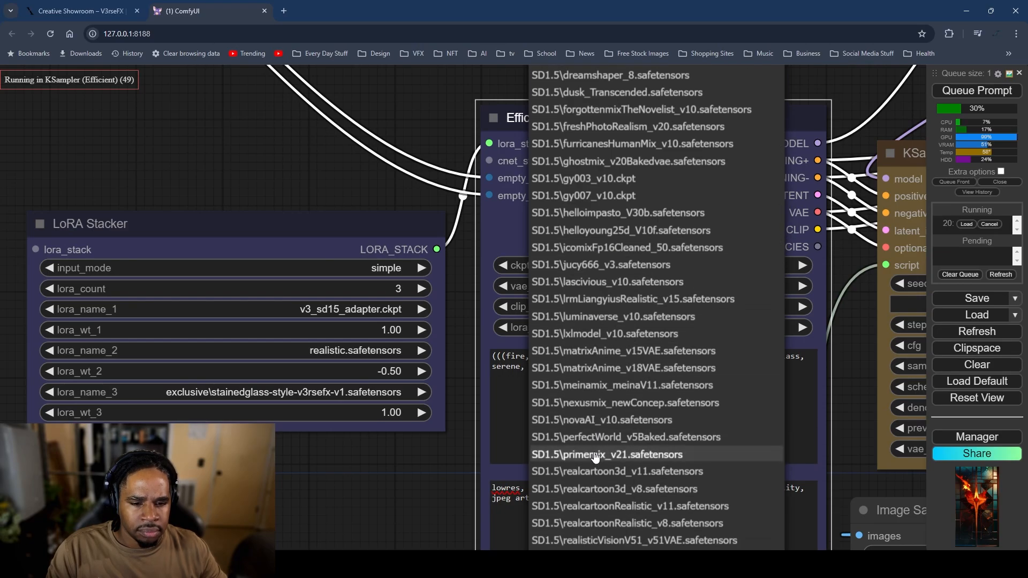
{"action": "scroll", "coordinate": [616, 465], "scroll_direction": "down", "scroll_amount": 6}
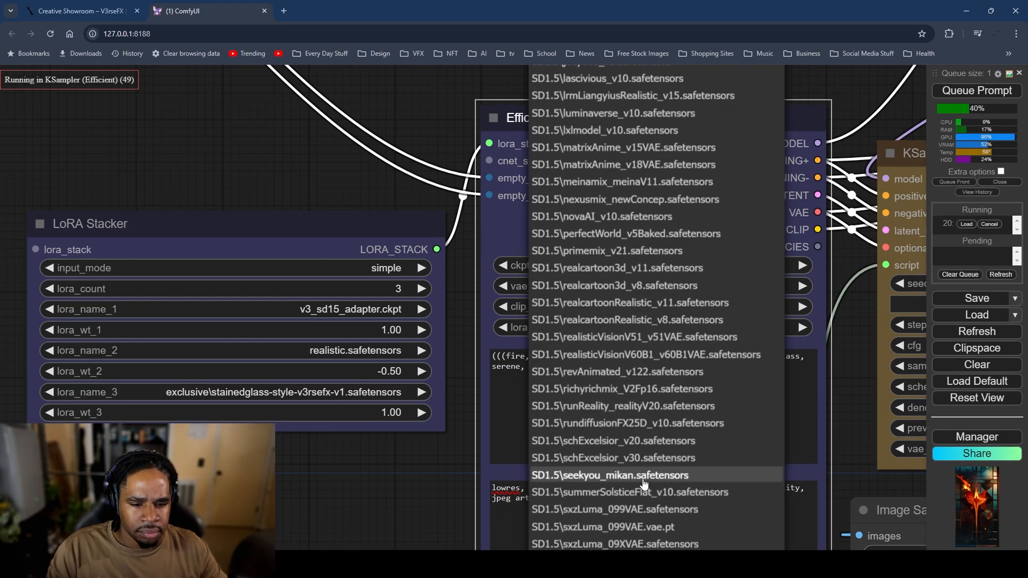
{"action": "scroll", "coordinate": [637, 485], "scroll_direction": "down", "scroll_amount": 5}
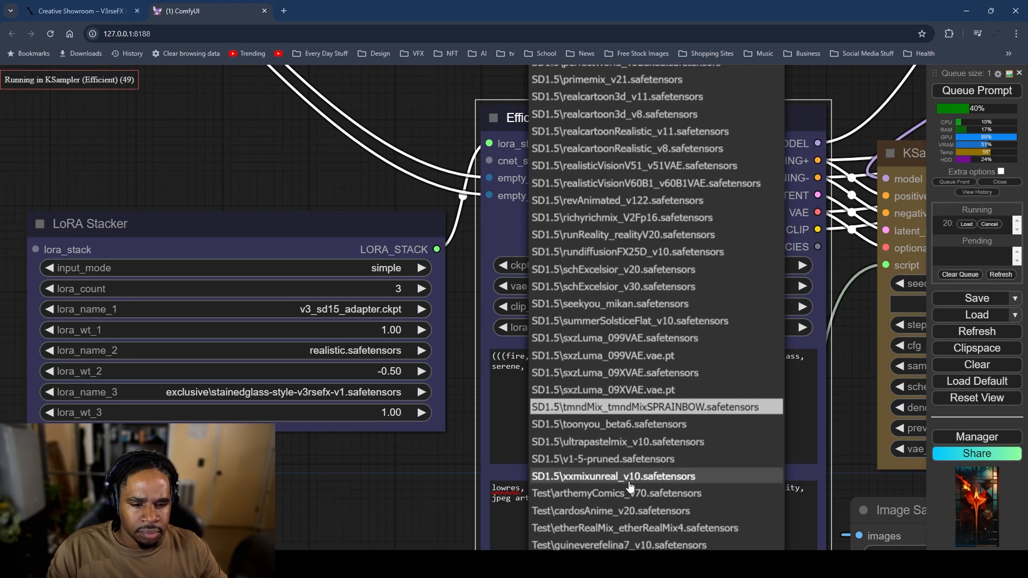
{"action": "scroll", "coordinate": [629, 486], "scroll_direction": "down", "scroll_amount": 3}
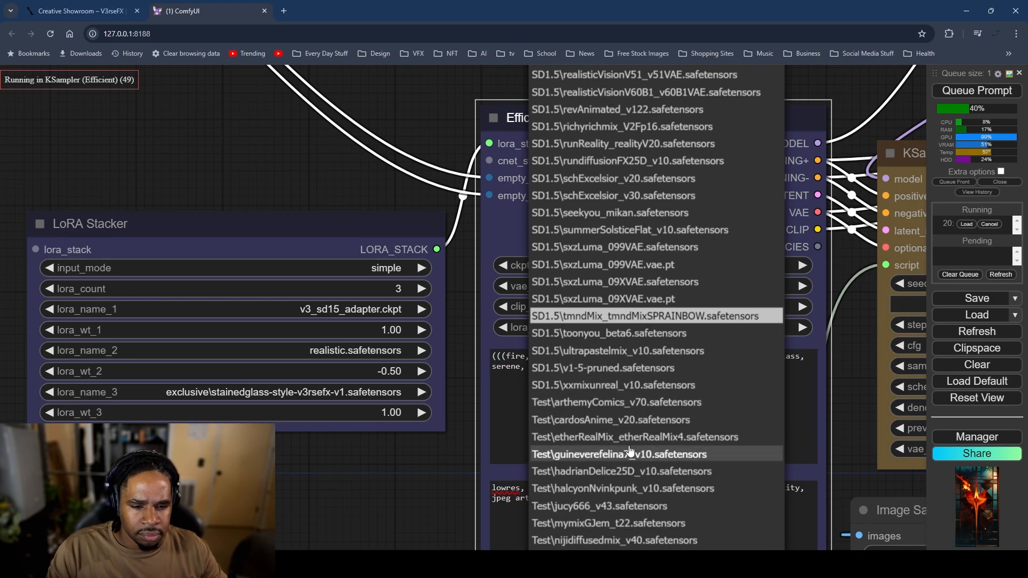
{"action": "scroll", "coordinate": [664, 493], "scroll_direction": "down", "scroll_amount": 1}
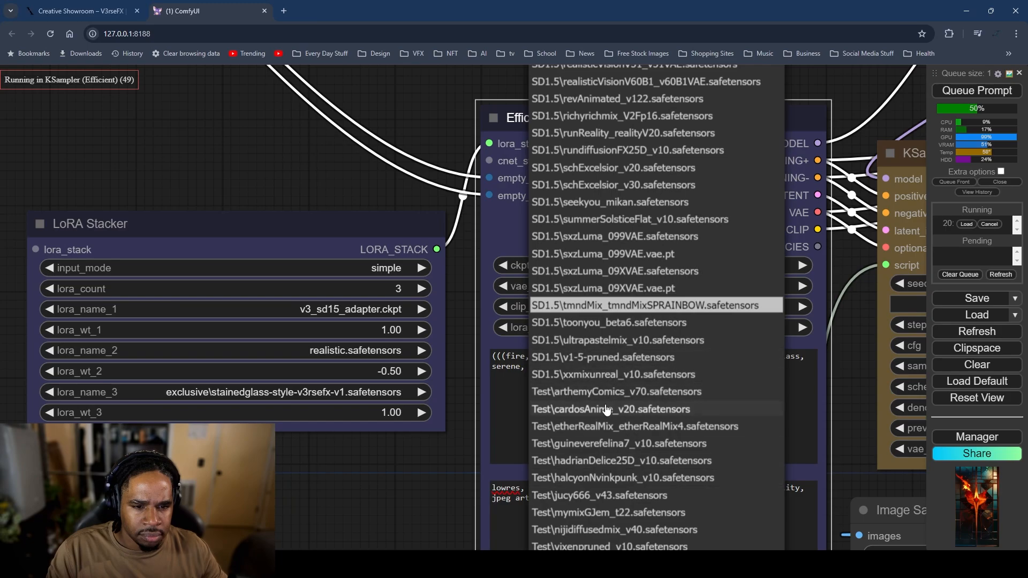
{"action": "left_click", "coordinate": [600, 495]}
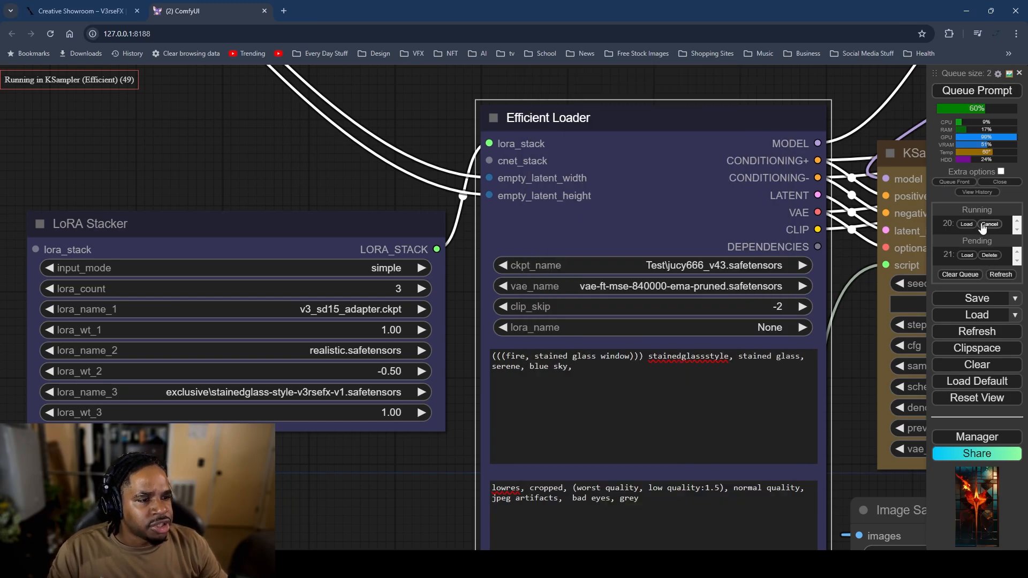
Step: Replace "fire" with "forest" in the Efficient Loader's positive prompt
{"action": "scroll", "coordinate": [865, 300], "scroll_direction": "down", "scroll_amount": 10}
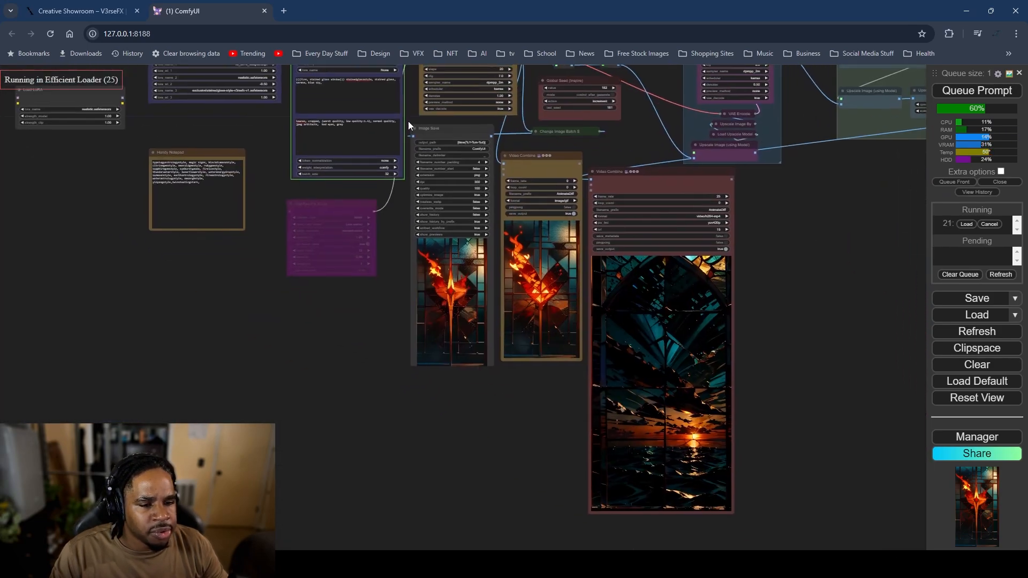
{"action": "left_click_drag", "start_coordinate": [408, 121], "coordinate": [561, 352]}
{"action": "scroll", "coordinate": [416, 333], "scroll_direction": "up", "scroll_amount": 7}
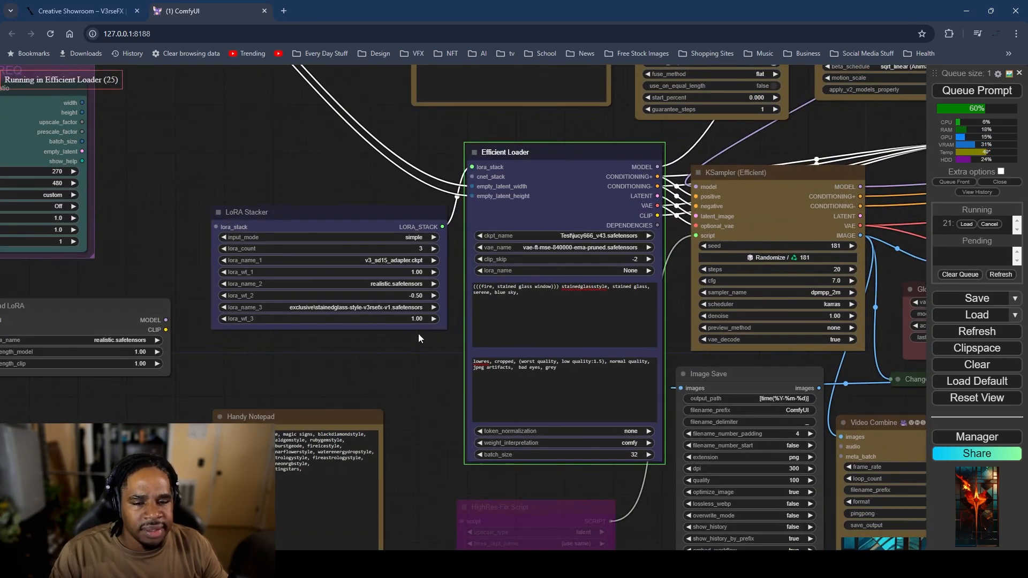
{"action": "scroll", "coordinate": [466, 306], "scroll_direction": "up", "scroll_amount": 5}
{"action": "left_click", "coordinate": [504, 274]}
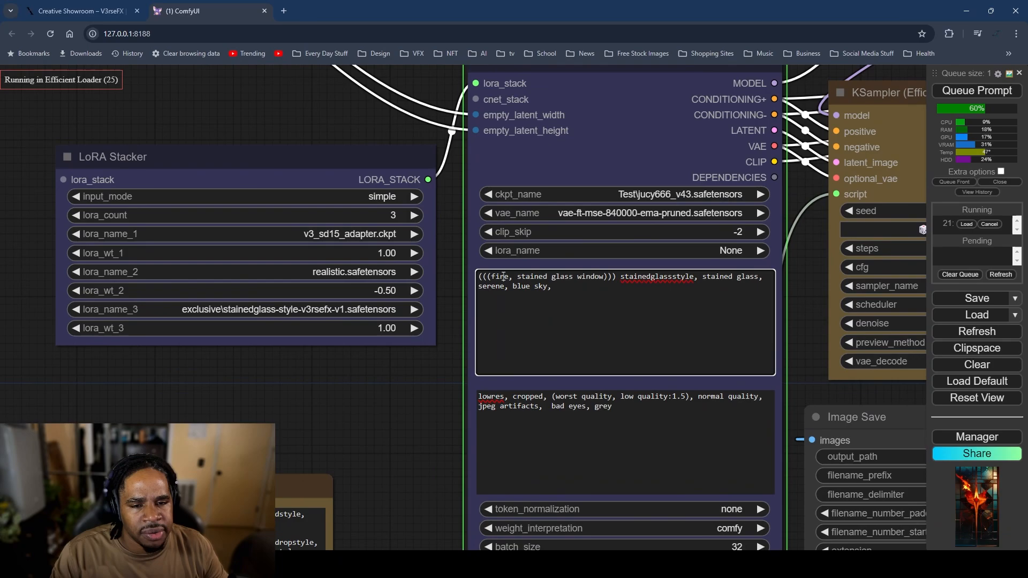
{"action": "key", "text": "ctrl+a"}
{"action": "left_click", "coordinate": [503, 275]}
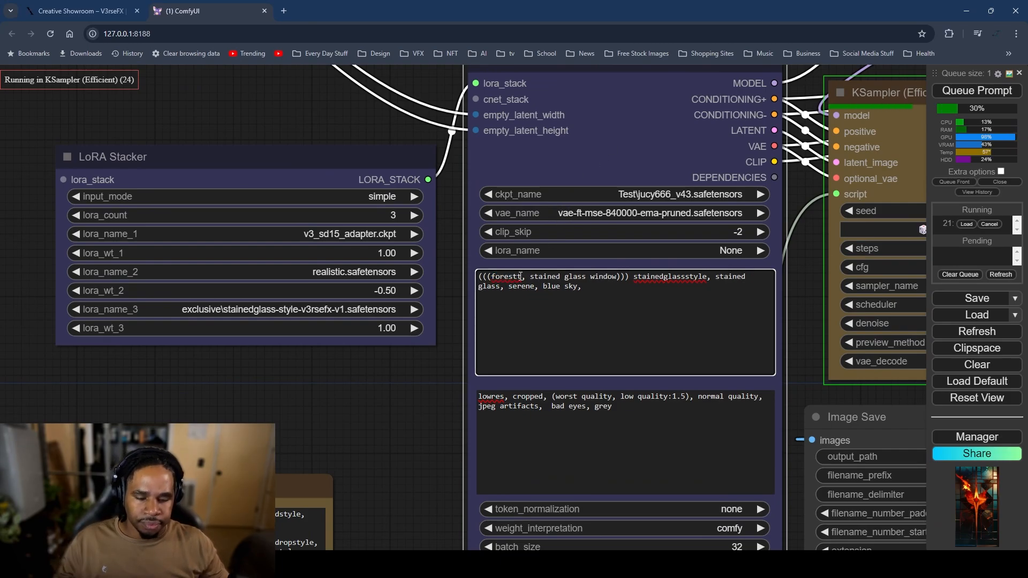
Step: Switch the Efficient Loader's checkpoint to Test\mymixGJem_t22.safetensors
{"action": "scroll", "coordinate": [409, 404], "scroll_direction": "down", "scroll_amount": 12}
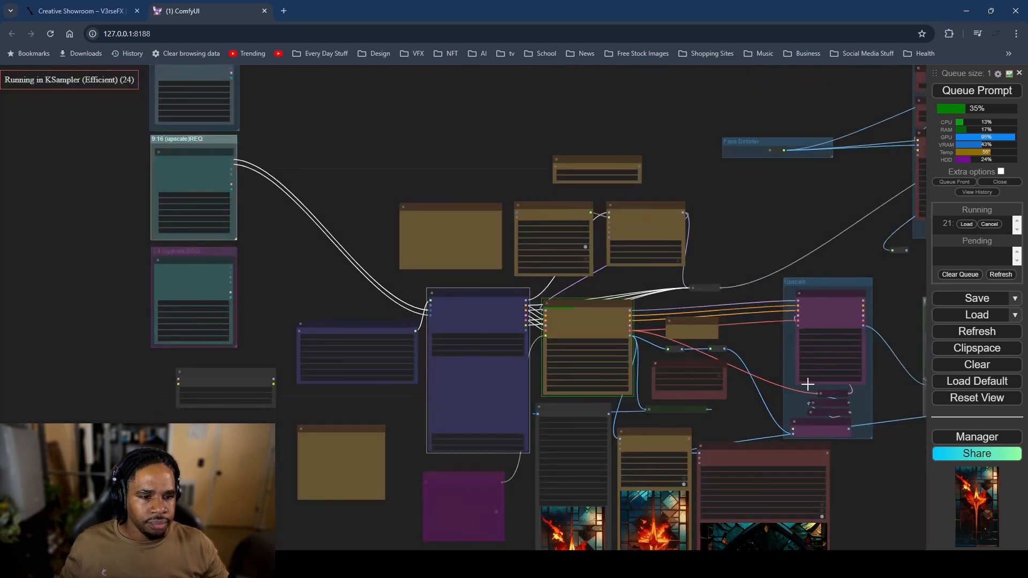
{"action": "left_click_drag", "start_coordinate": [826, 442], "coordinate": [600, 227]}
{"action": "left_click_drag", "start_coordinate": [663, 264], "coordinate": [813, 405]}
{"action": "scroll", "coordinate": [414, 310], "scroll_direction": "up", "scroll_amount": 1}
{"action": "scroll", "coordinate": [363, 287], "scroll_direction": "up", "scroll_amount": 5}
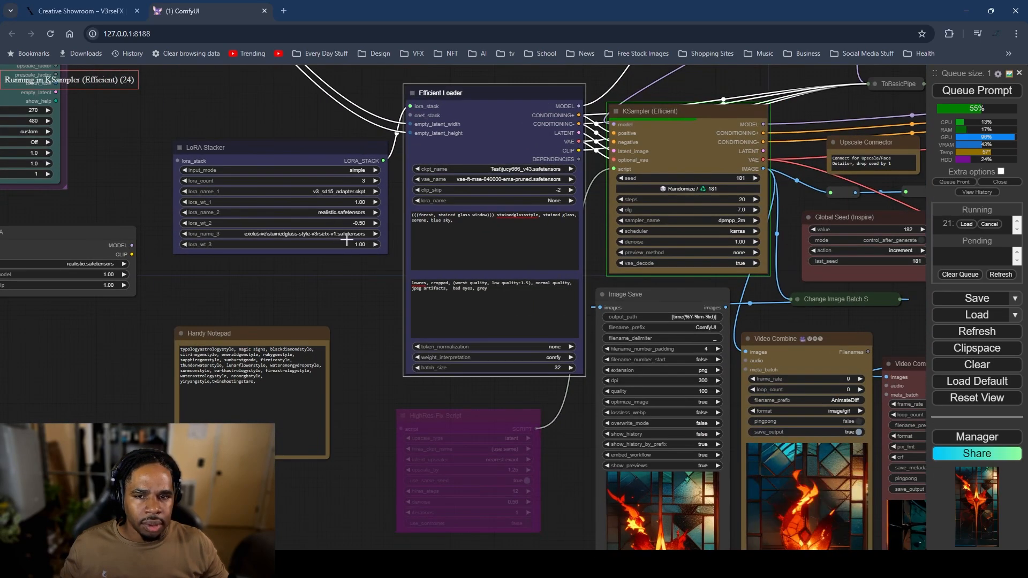
{"action": "left_click", "coordinate": [508, 169]}
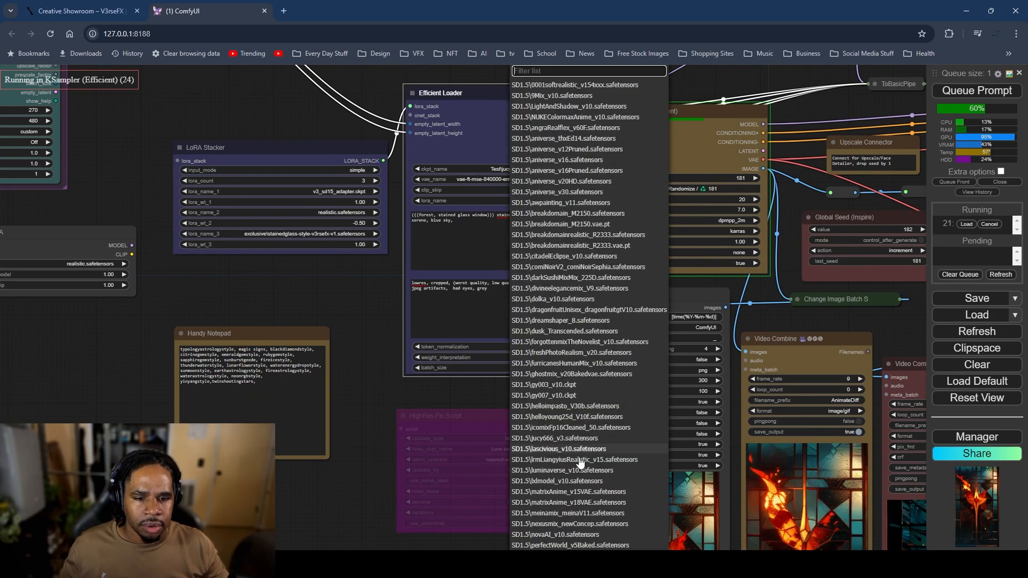
{"action": "scroll", "coordinate": [562, 495], "scroll_direction": "down", "scroll_amount": 5}
{"action": "scroll", "coordinate": [562, 499], "scroll_direction": "down", "scroll_amount": 10}
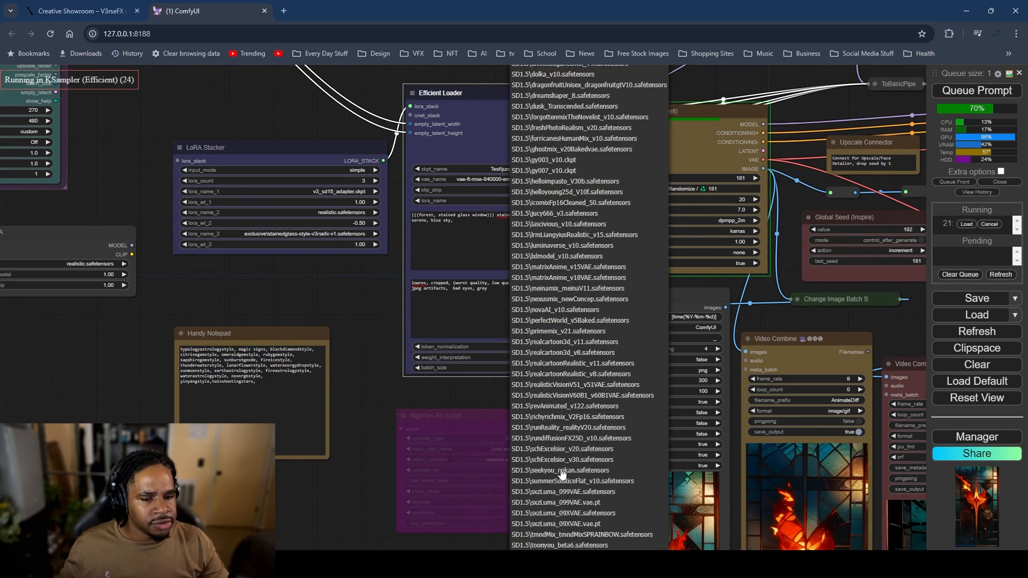
{"action": "scroll", "coordinate": [562, 468], "scroll_direction": "down", "scroll_amount": 6}
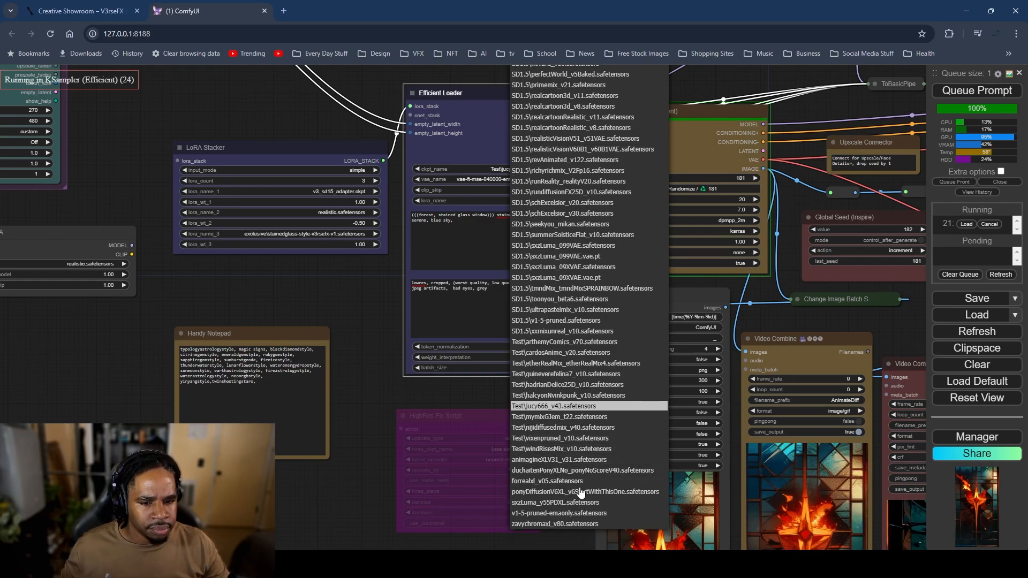
{"action": "left_click", "coordinate": [583, 417]}
Step: Check the fire window previews, then queue the forest window generation in place of the running job, which is cancelled
{"action": "scroll", "coordinate": [567, 436], "scroll_direction": "down", "scroll_amount": 6}
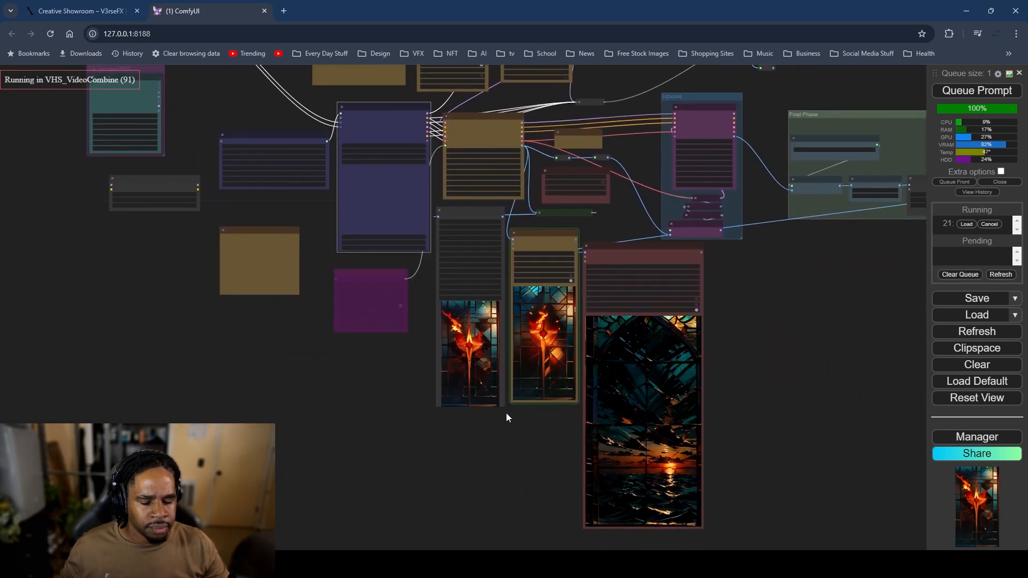
{"action": "scroll", "coordinate": [548, 442], "scroll_direction": "up", "scroll_amount": 5}
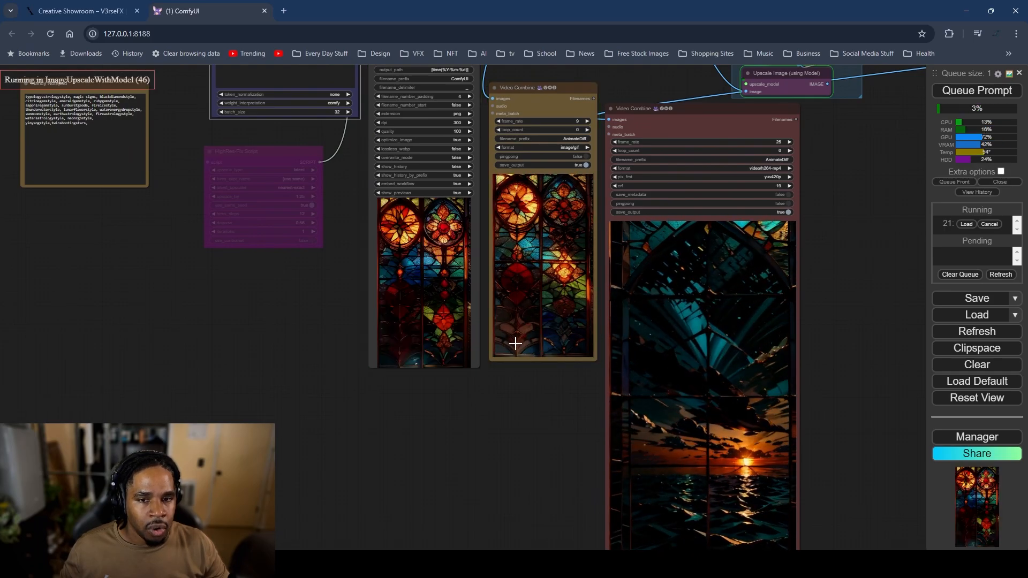
{"action": "scroll", "coordinate": [525, 351], "scroll_direction": "up", "scroll_amount": 3}
{"action": "left_click_drag", "start_coordinate": [529, 403], "coordinate": [524, 448]}
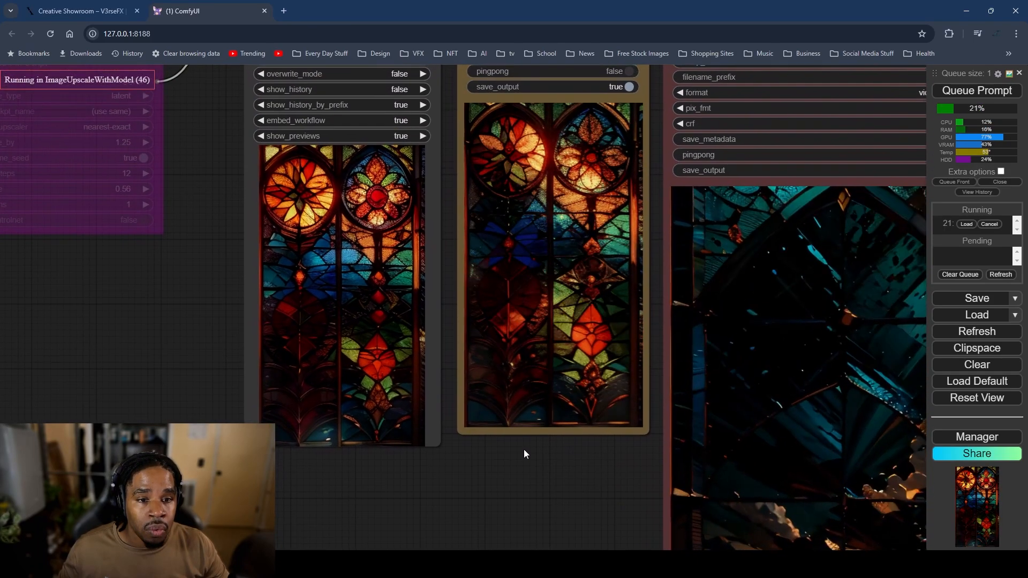
{"action": "scroll", "coordinate": [525, 432], "scroll_direction": "down", "scroll_amount": 3}
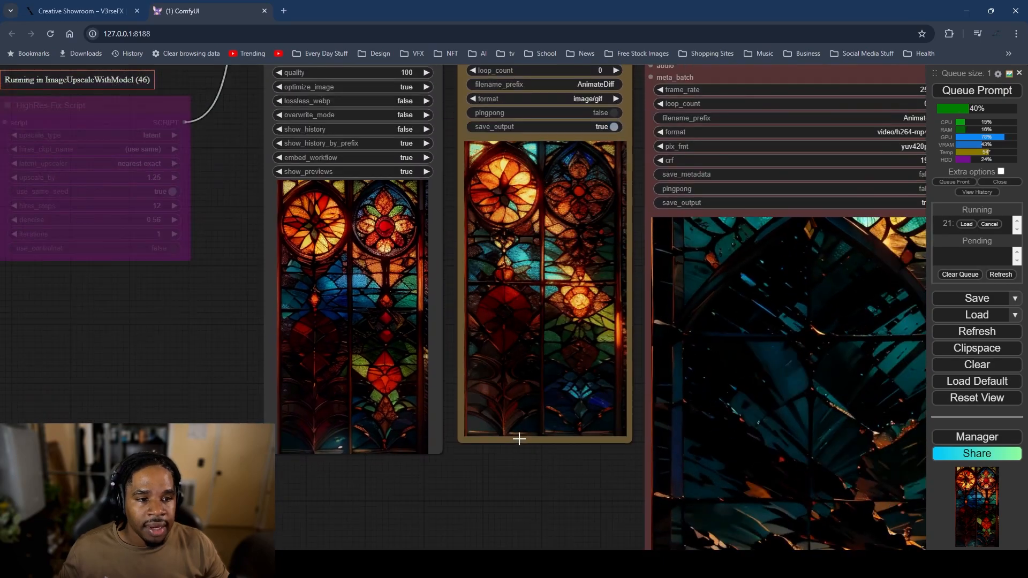
{"action": "scroll", "coordinate": [518, 423], "scroll_direction": "down", "scroll_amount": 1}
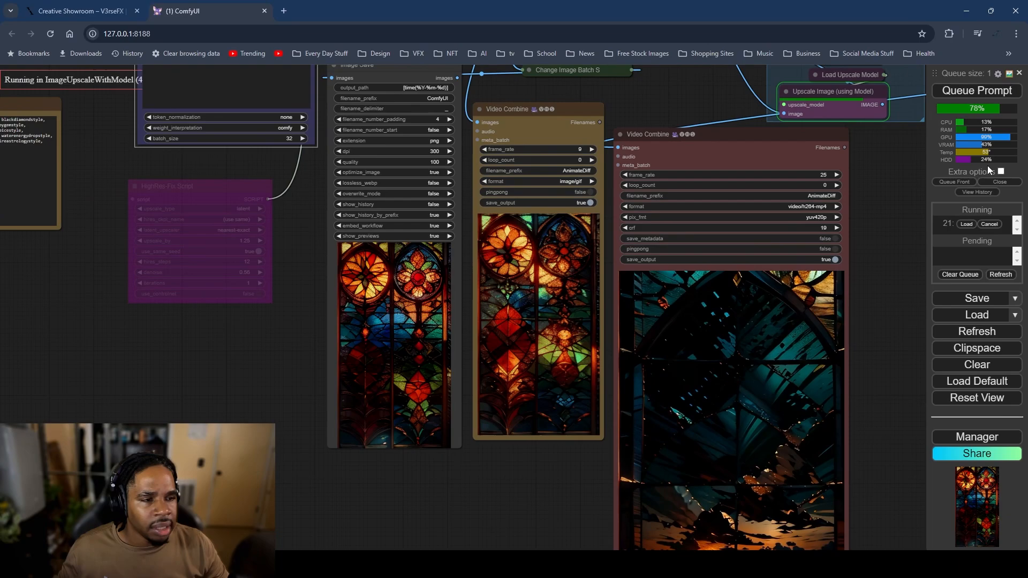
{"action": "left_click", "coordinate": [980, 93]}
{"action": "left_click", "coordinate": [989, 224]}
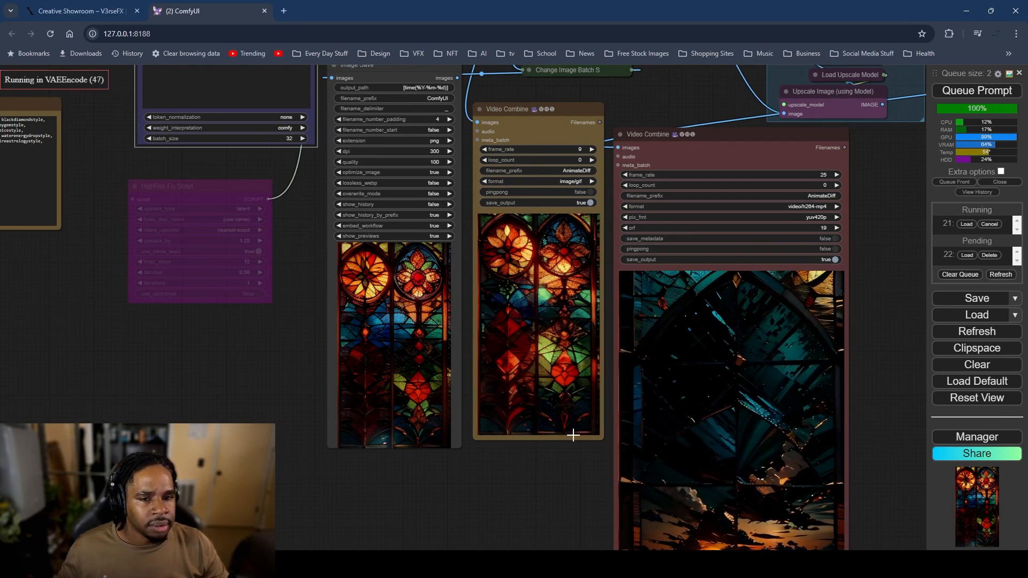
Step: Review the LoRA Stacker and Efficient Loader settings used for the forest window generation
{"action": "scroll", "coordinate": [518, 470], "scroll_direction": "down", "scroll_amount": 2}
{"action": "left_click_drag", "start_coordinate": [505, 458], "coordinate": [563, 446]}
{"action": "scroll", "coordinate": [397, 256], "scroll_direction": "down", "scroll_amount": 1}
{"action": "left_click_drag", "start_coordinate": [256, 206], "coordinate": [343, 366]}
{"action": "scroll", "coordinate": [334, 238], "scroll_direction": "up", "scroll_amount": 6}
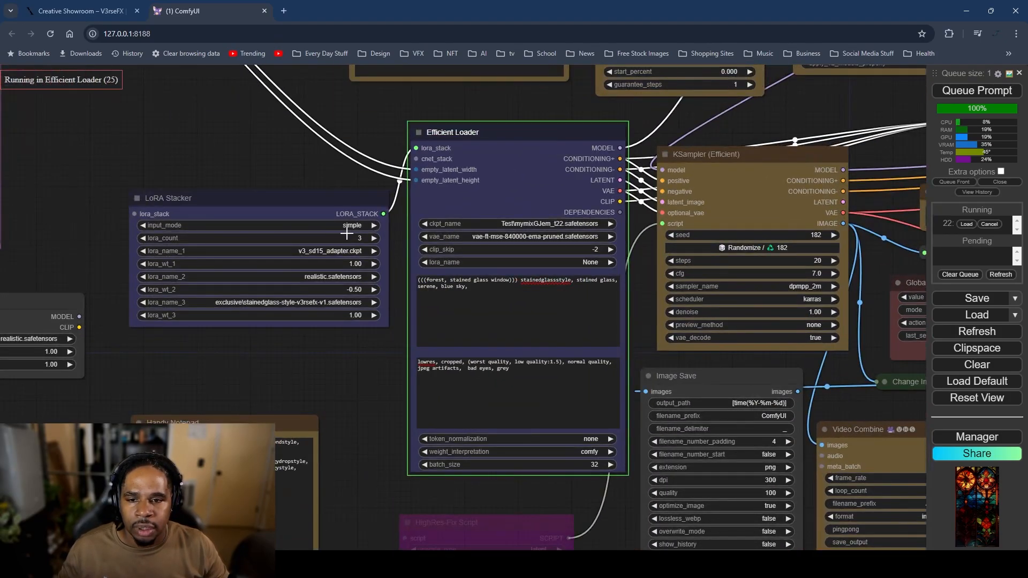
{"action": "scroll", "coordinate": [347, 232], "scroll_direction": "up", "scroll_amount": 3}
{"action": "scroll", "coordinate": [380, 257], "scroll_direction": "down", "scroll_amount": 3}
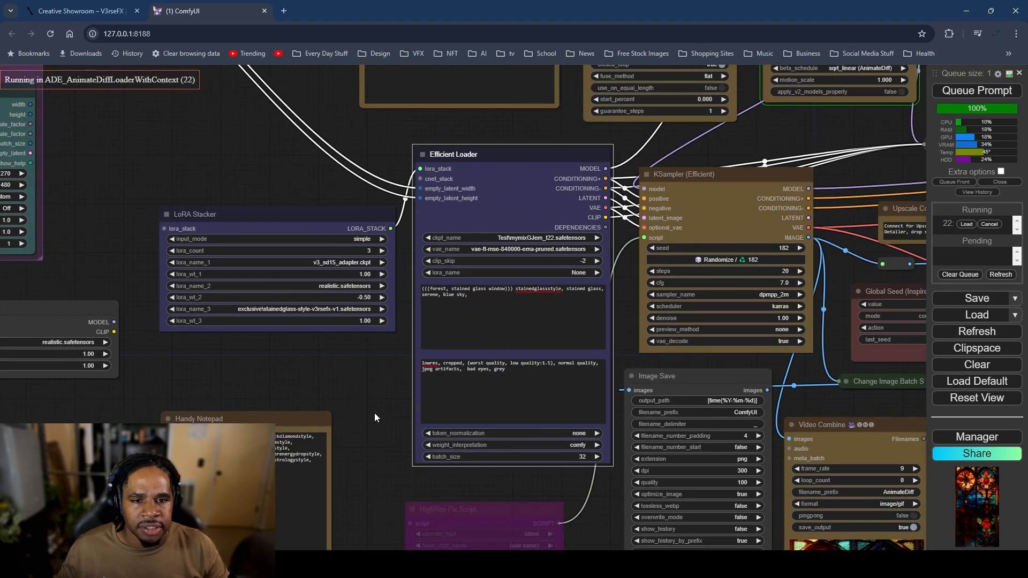
Step: Examine the stained glass window animations in the Image Save and first Video Combine previews while the forest generation runs
{"action": "left_click_drag", "start_coordinate": [342, 330], "coordinate": [289, 85]}
{"action": "left_click_drag", "start_coordinate": [608, 500], "coordinate": [461, 325]}
{"action": "left_click_drag", "start_coordinate": [556, 398], "coordinate": [404, 410]}
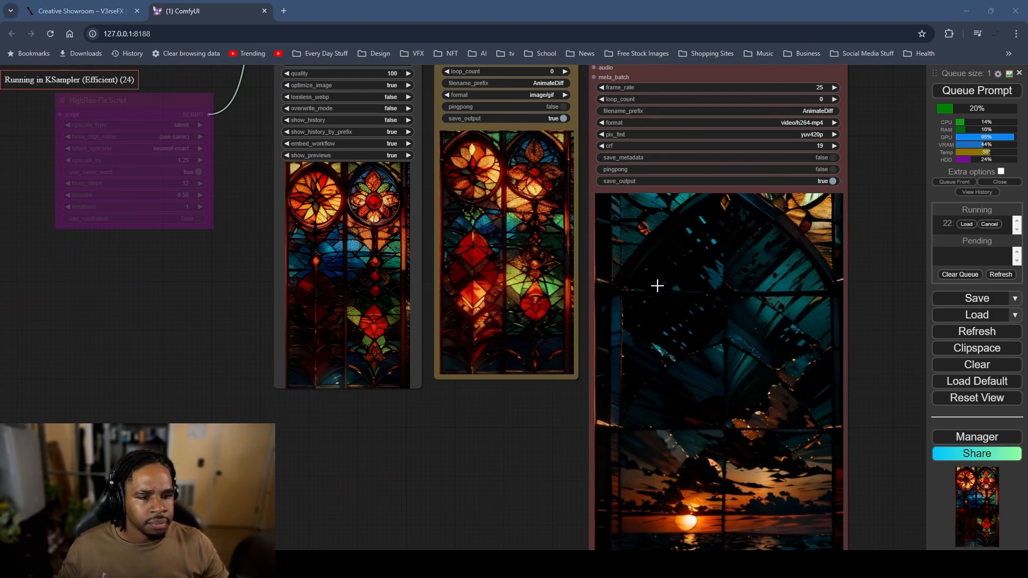
{"action": "scroll", "coordinate": [451, 421], "scroll_direction": "down", "scroll_amount": 4}
{"action": "left_click_drag", "start_coordinate": [454, 413], "coordinate": [574, 482]}
{"action": "scroll", "coordinate": [573, 483], "scroll_direction": "up", "scroll_amount": 2}
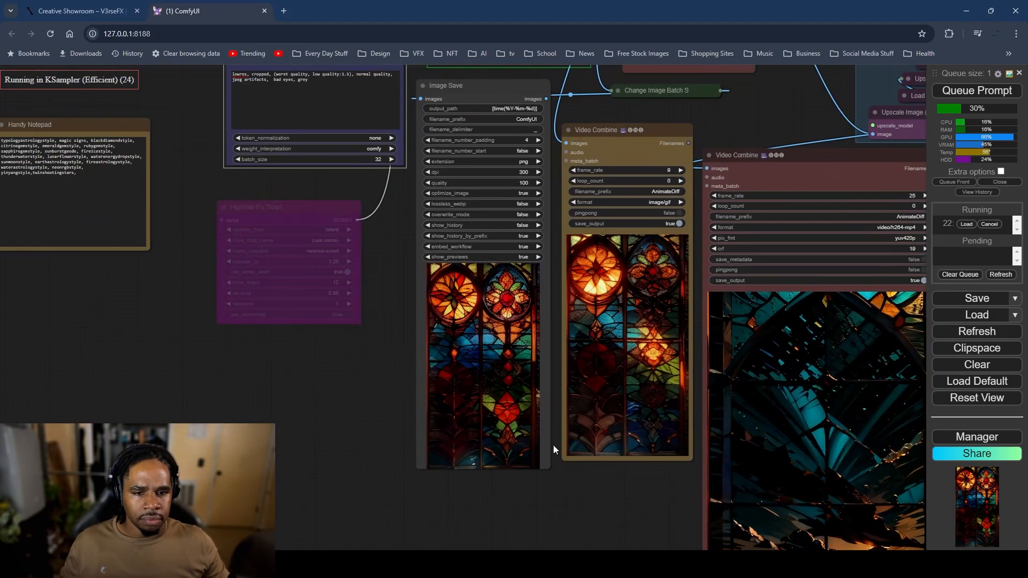
{"action": "scroll", "coordinate": [553, 445], "scroll_direction": "up", "scroll_amount": 2}
{"action": "left_click_drag", "start_coordinate": [560, 326], "coordinate": [560, 371]}
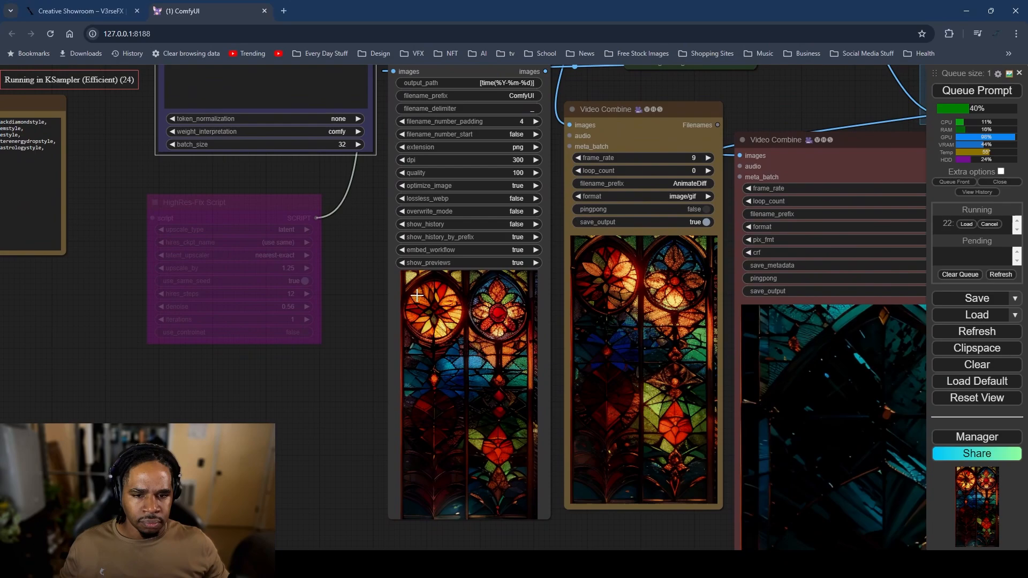
{"action": "scroll", "coordinate": [377, 281], "scroll_direction": "down", "scroll_amount": 3}
{"action": "left_click_drag", "start_coordinate": [375, 259], "coordinate": [499, 370]}
{"action": "left_click_drag", "start_coordinate": [574, 420], "coordinate": [412, 297]}
{"action": "scroll", "coordinate": [413, 300], "scroll_direction": "up", "scroll_amount": 2}
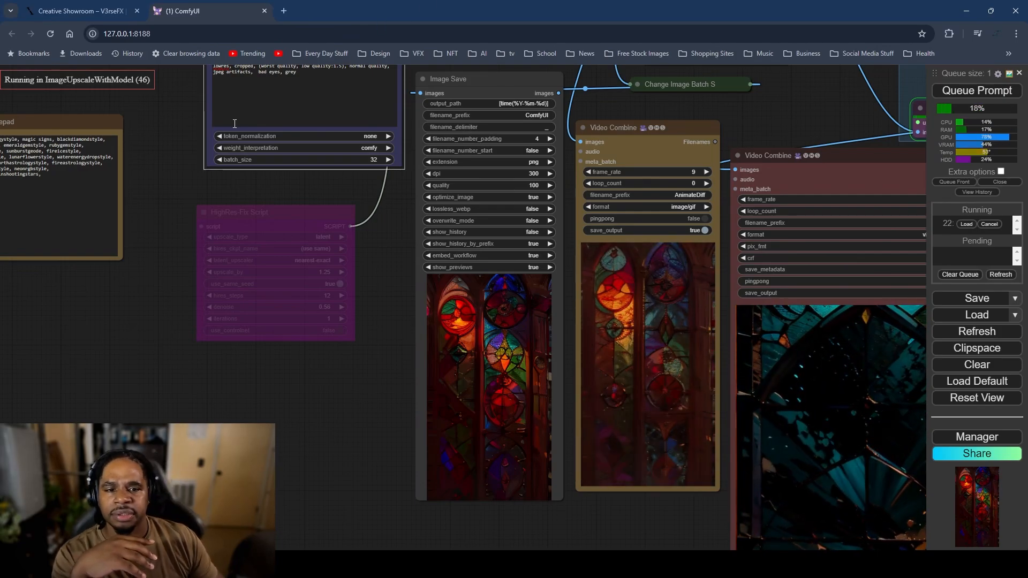
Step: Switch the Efficient Loader's checkpoint to SD1.5\sxzLuma_099VAE.safetensors and queue another forest window generation
{"action": "left_click_drag", "start_coordinate": [246, 187], "coordinate": [518, 468]}
{"action": "left_click", "coordinate": [575, 224]}
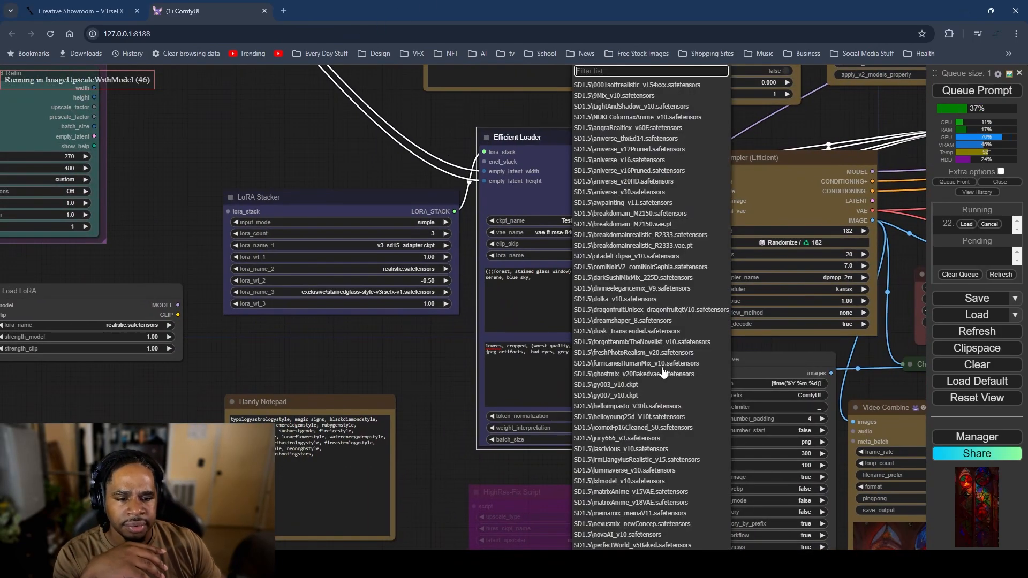
{"action": "scroll", "coordinate": [637, 474], "scroll_direction": "down", "scroll_amount": 5}
{"action": "scroll", "coordinate": [637, 473], "scroll_direction": "down", "scroll_amount": 5}
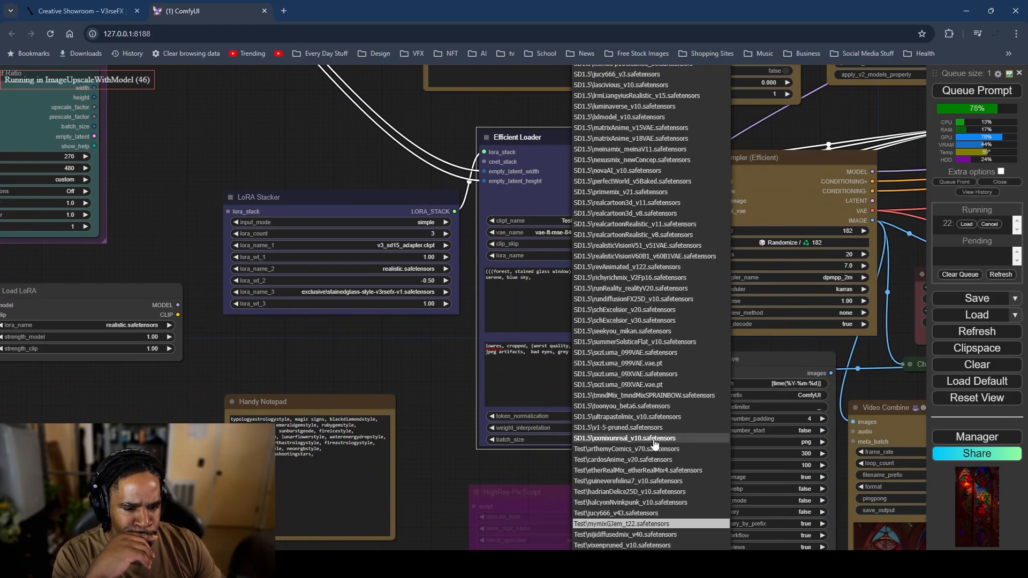
{"action": "scroll", "coordinate": [653, 443], "scroll_direction": "down", "scroll_amount": 3}
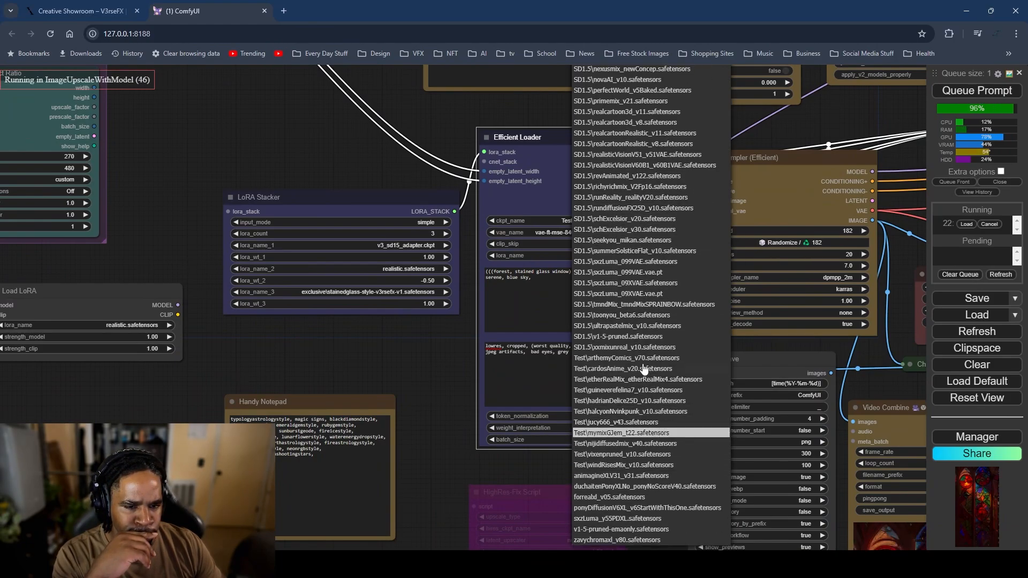
{"action": "scroll", "coordinate": [644, 369], "scroll_direction": "up", "scroll_amount": 2}
{"action": "scroll", "coordinate": [627, 278], "scroll_direction": "up", "scroll_amount": 3}
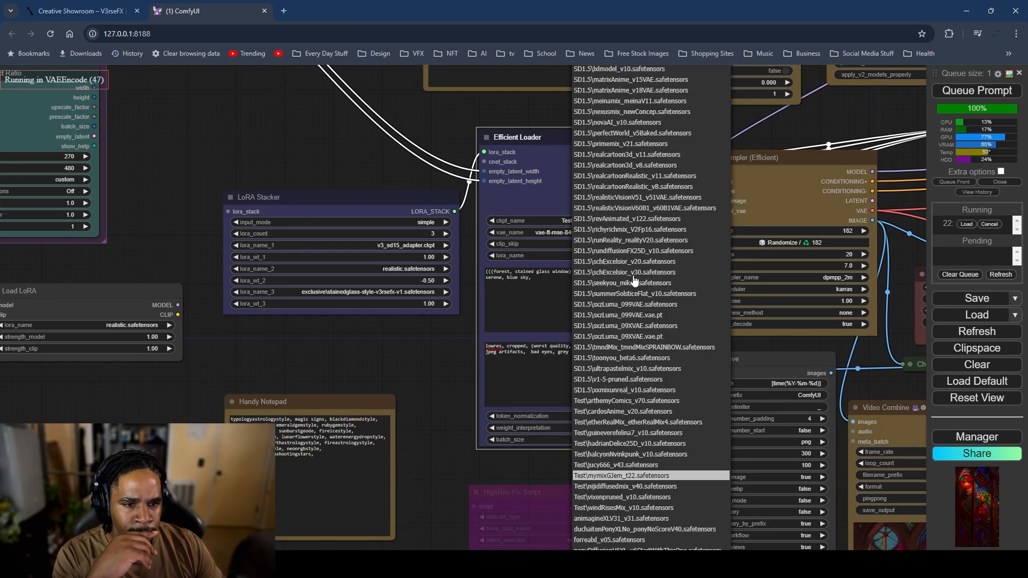
{"action": "scroll", "coordinate": [638, 280], "scroll_direction": "up", "scroll_amount": 3}
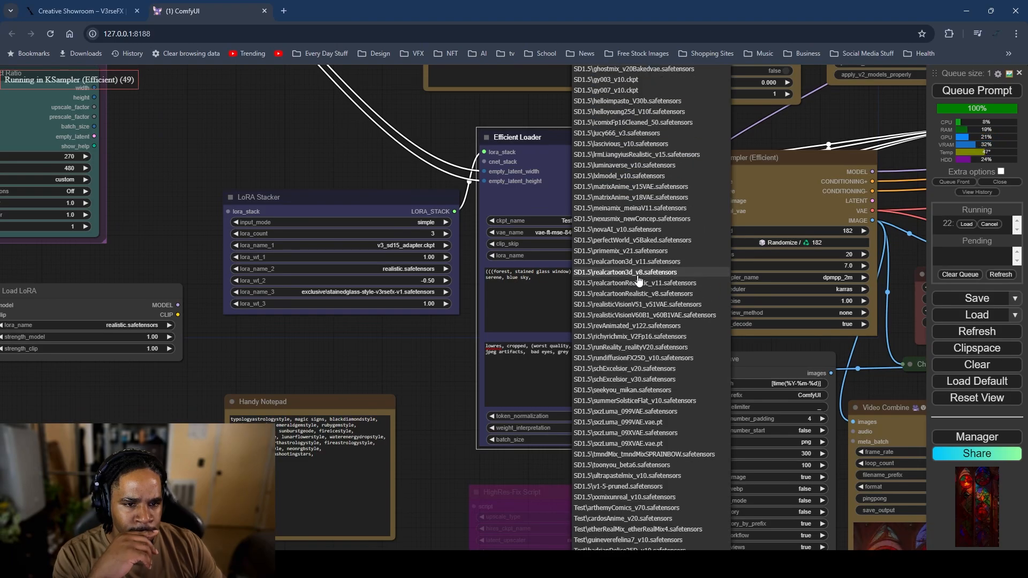
{"action": "scroll", "coordinate": [638, 279], "scroll_direction": "up", "scroll_amount": 4}
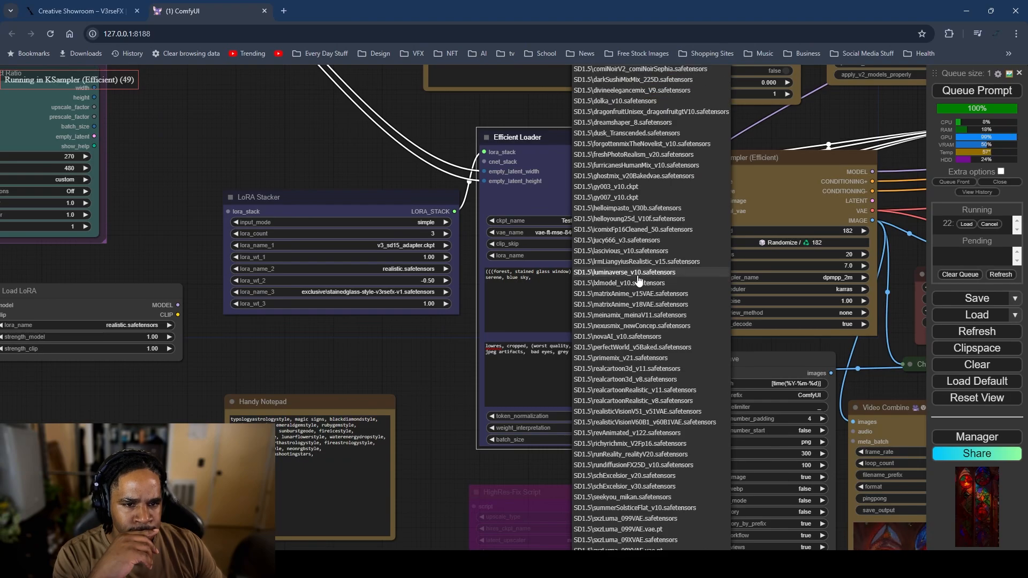
{"action": "scroll", "coordinate": [639, 279], "scroll_direction": "up", "scroll_amount": 5}
{"action": "scroll", "coordinate": [638, 279], "scroll_direction": "up", "scroll_amount": 9}
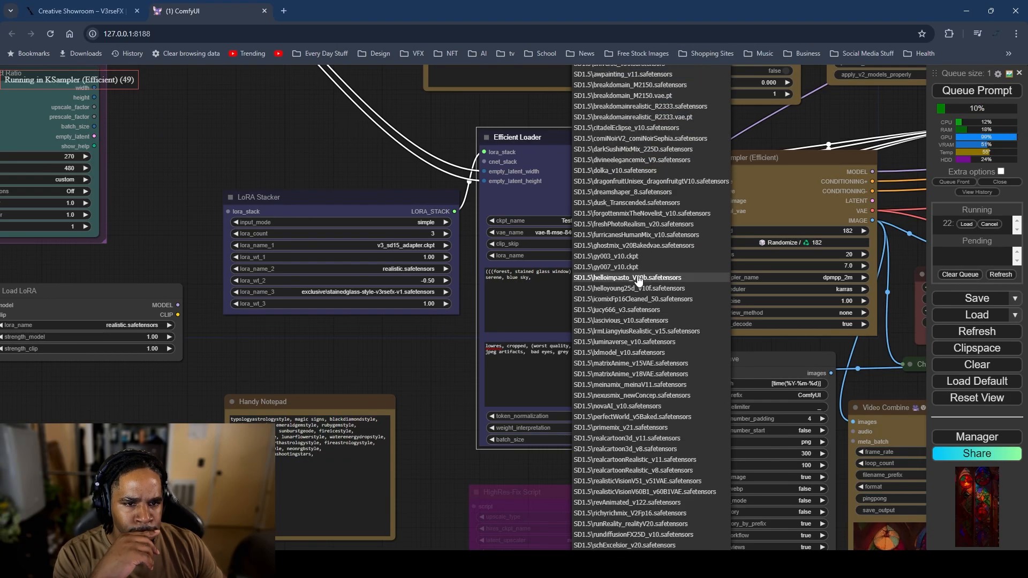
{"action": "scroll", "coordinate": [639, 278], "scroll_direction": "up", "scroll_amount": 2}
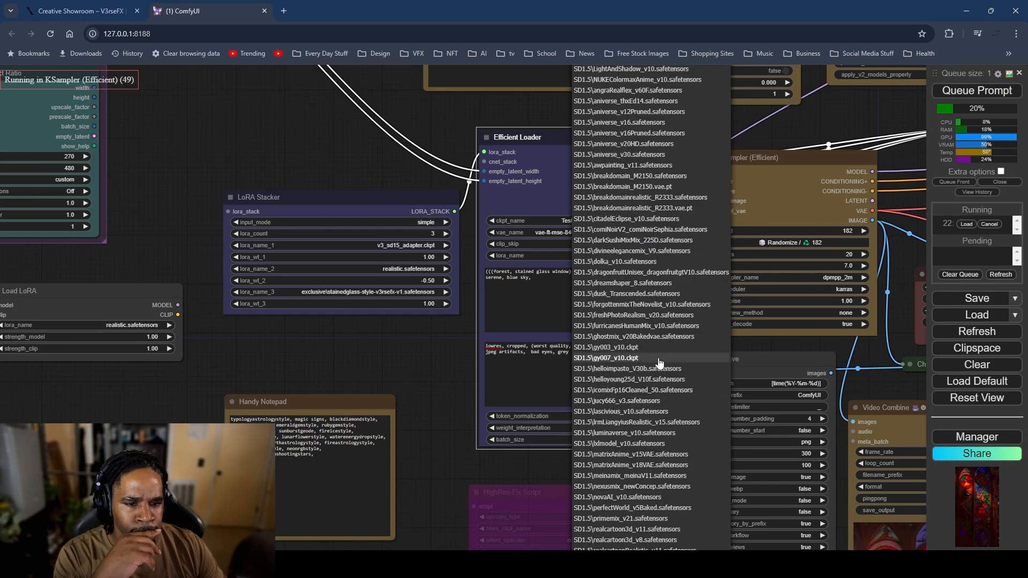
{"action": "scroll", "coordinate": [647, 410], "scroll_direction": "down", "scroll_amount": 14}
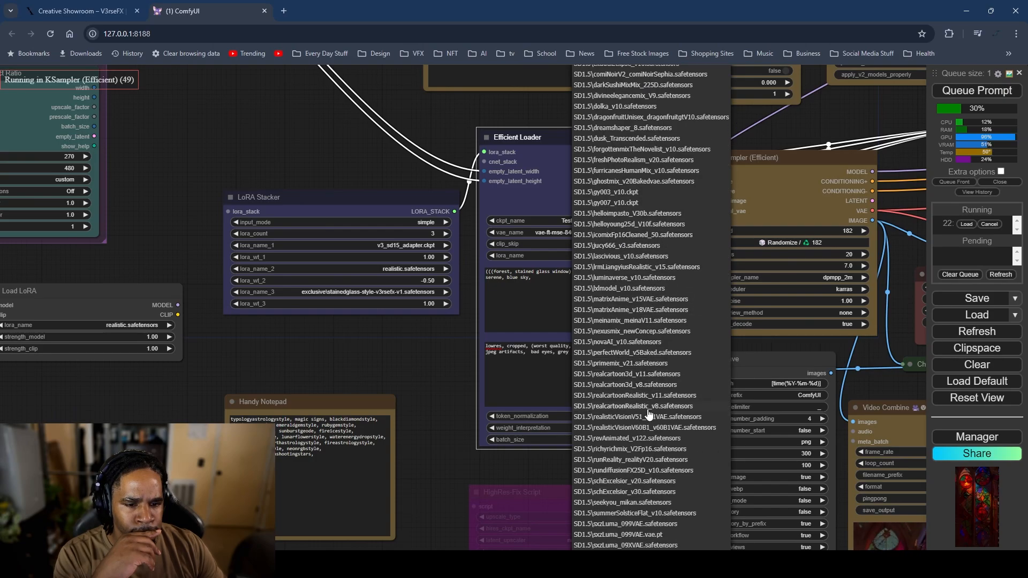
{"action": "scroll", "coordinate": [649, 412], "scroll_direction": "down", "scroll_amount": 10}
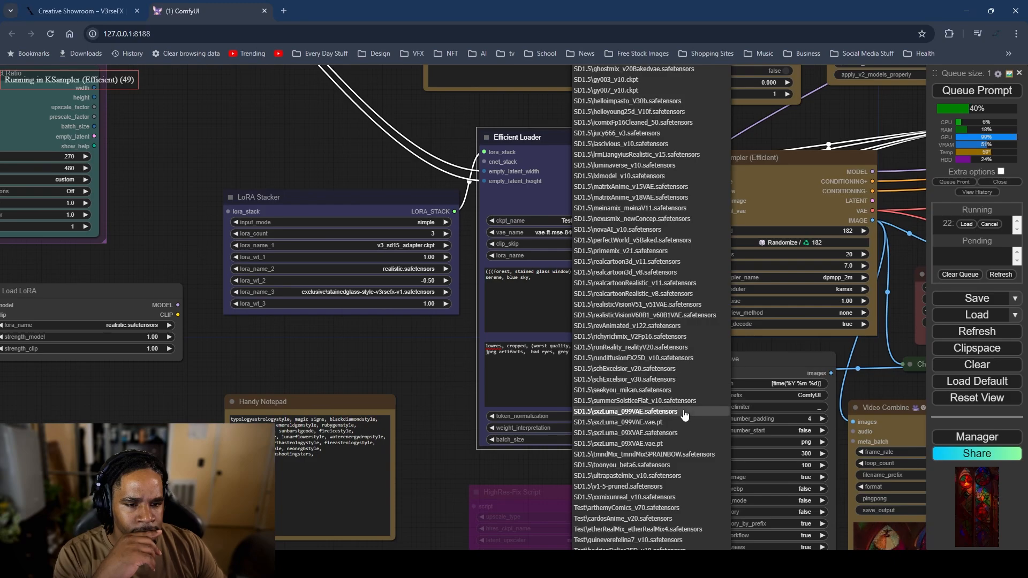
{"action": "left_click", "coordinate": [684, 412]}
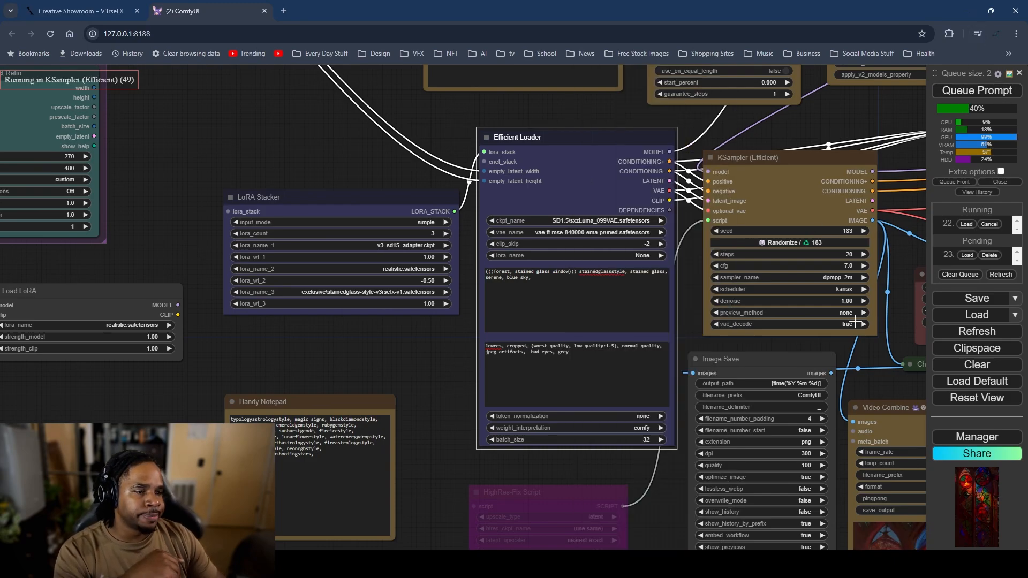
Step: Examine the stained glass window animations in the Image Save and Video Combine previews while the new generation runs
{"action": "scroll", "coordinate": [670, 429], "scroll_direction": "down", "scroll_amount": 7}
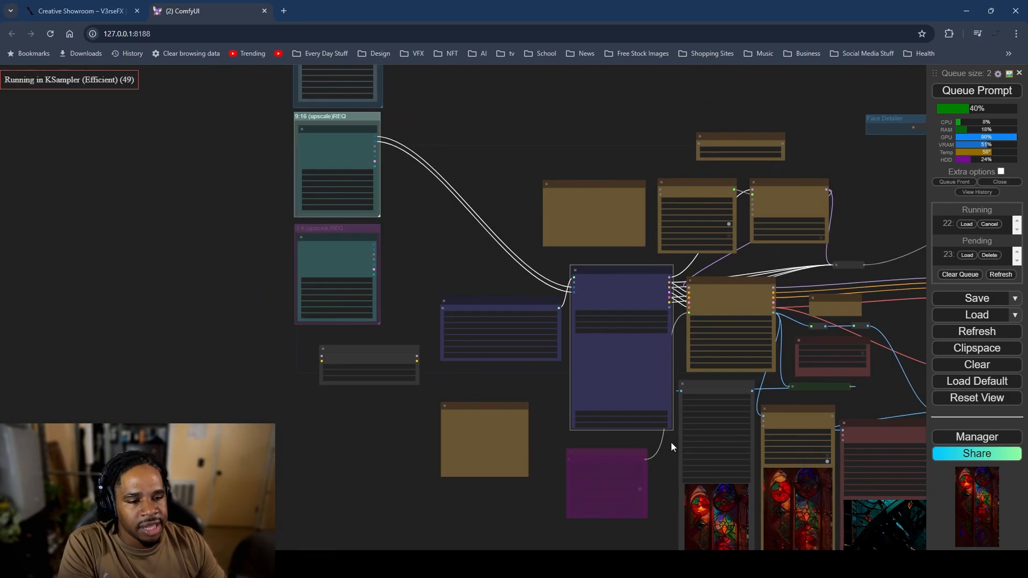
{"action": "left_click_drag", "start_coordinate": [670, 442], "coordinate": [391, 149]}
{"action": "scroll", "coordinate": [484, 386], "scroll_direction": "up", "scroll_amount": 6}
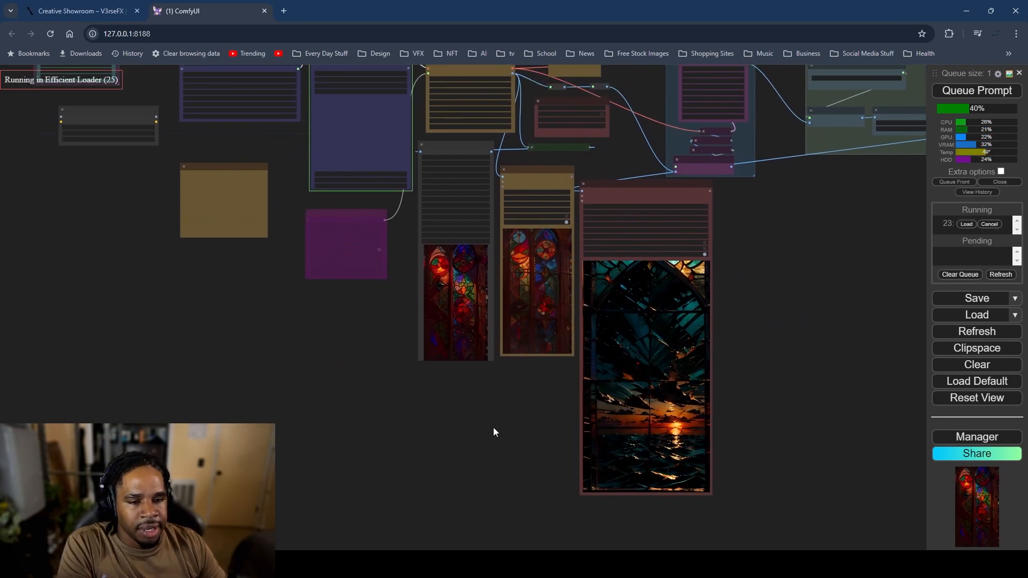
{"action": "scroll", "coordinate": [513, 406], "scroll_direction": "down", "scroll_amount": 3}
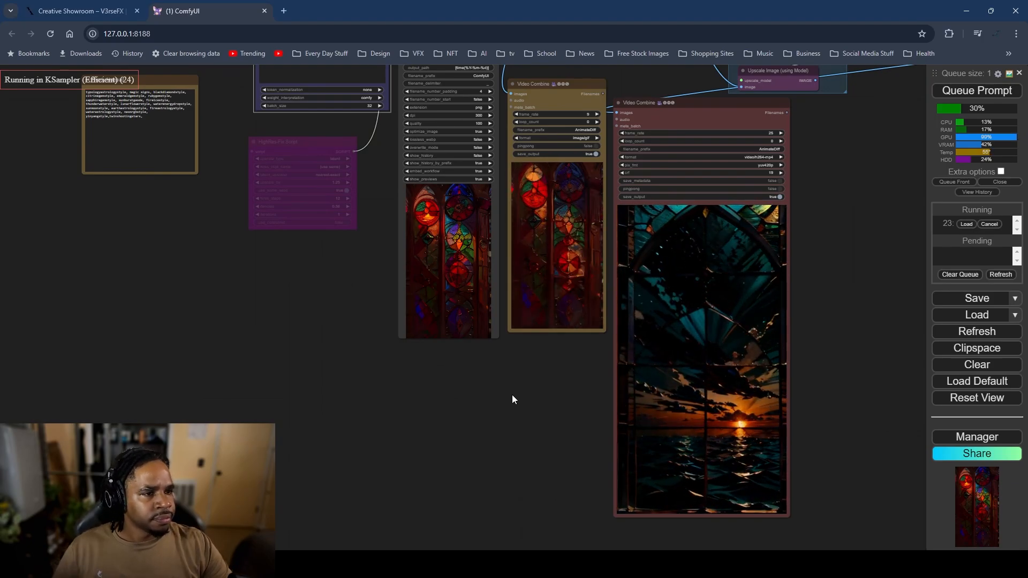
{"action": "scroll", "coordinate": [356, 444], "scroll_direction": "down", "scroll_amount": 4}
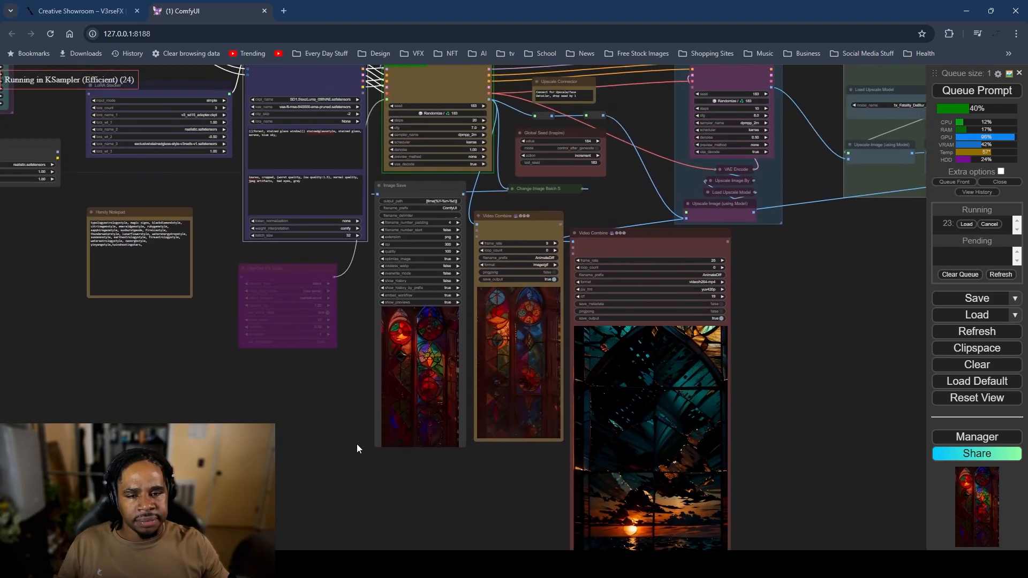
{"action": "scroll", "coordinate": [349, 441], "scroll_direction": "up", "scroll_amount": 6}
{"action": "scroll", "coordinate": [348, 435], "scroll_direction": "down", "scroll_amount": 3}
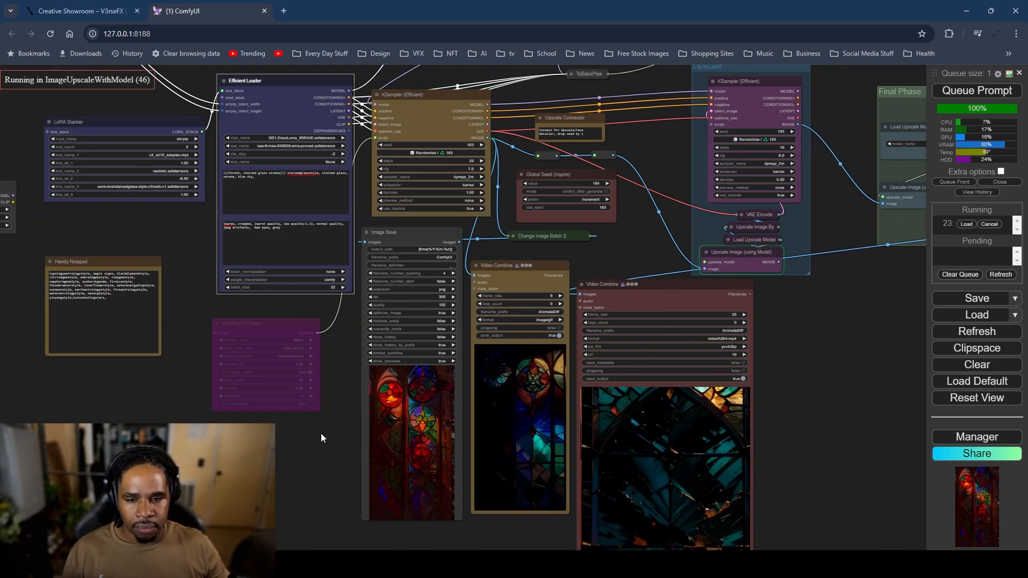
{"action": "left_click_drag", "start_coordinate": [316, 431], "coordinate": [294, 299]}
{"action": "scroll", "coordinate": [389, 351], "scroll_direction": "up", "scroll_amount": 4}
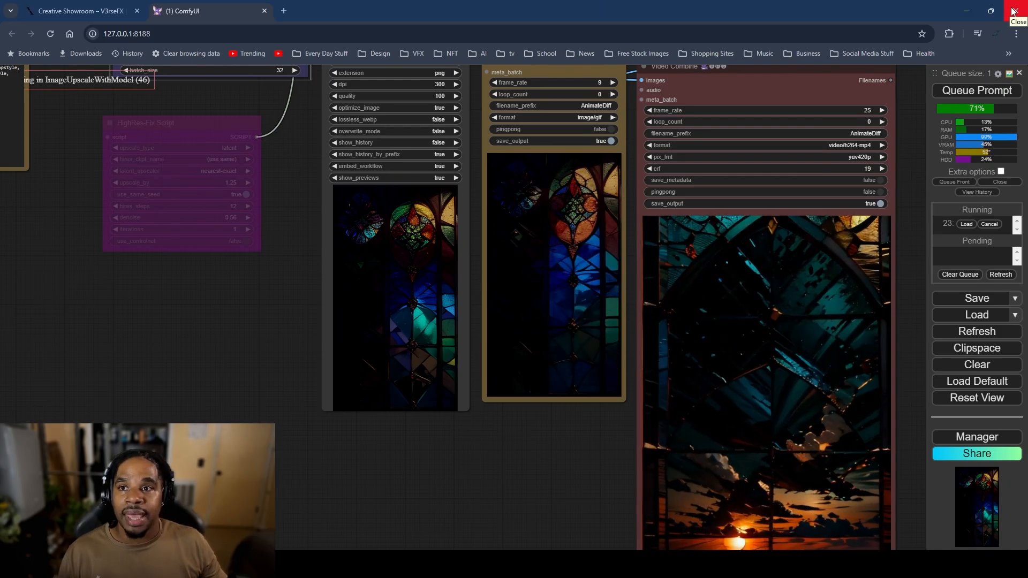
Step: Close the ComfyUI tab and minimize the browser to return to the stainedglassMoodBoard reference board
{"action": "left_click", "coordinate": [264, 11]}
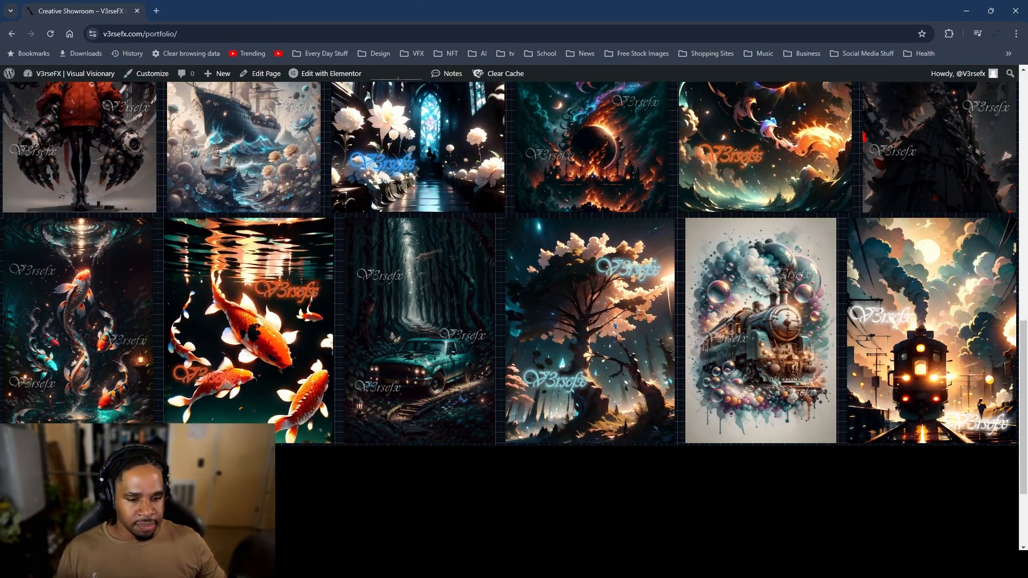
{"action": "mouse_move", "coordinate": [667, 563]}
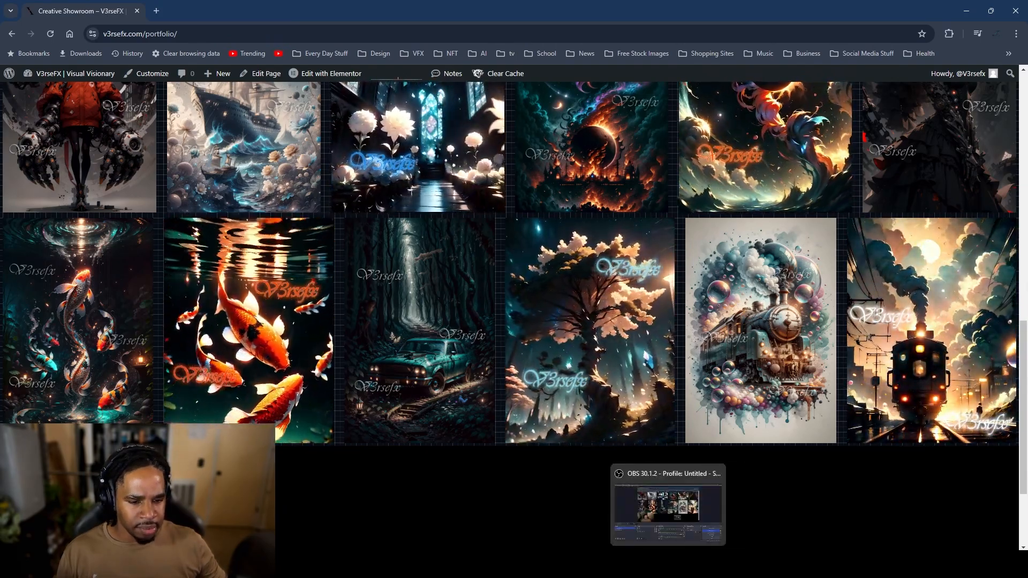
{"action": "mouse_move", "coordinate": [703, 548]}
{"action": "left_click", "coordinate": [740, 476]}
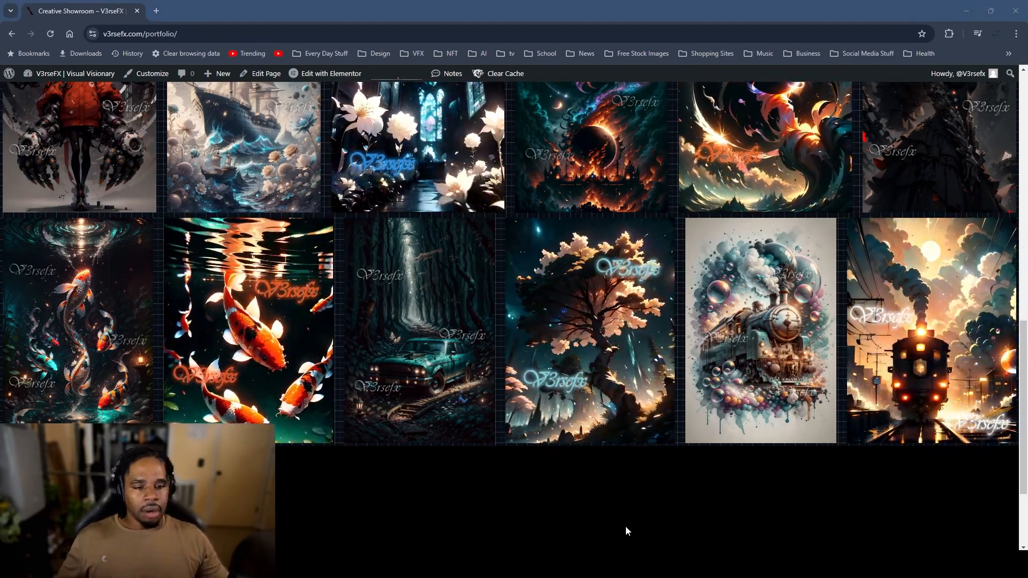
{"action": "left_click", "coordinate": [977, 8]}
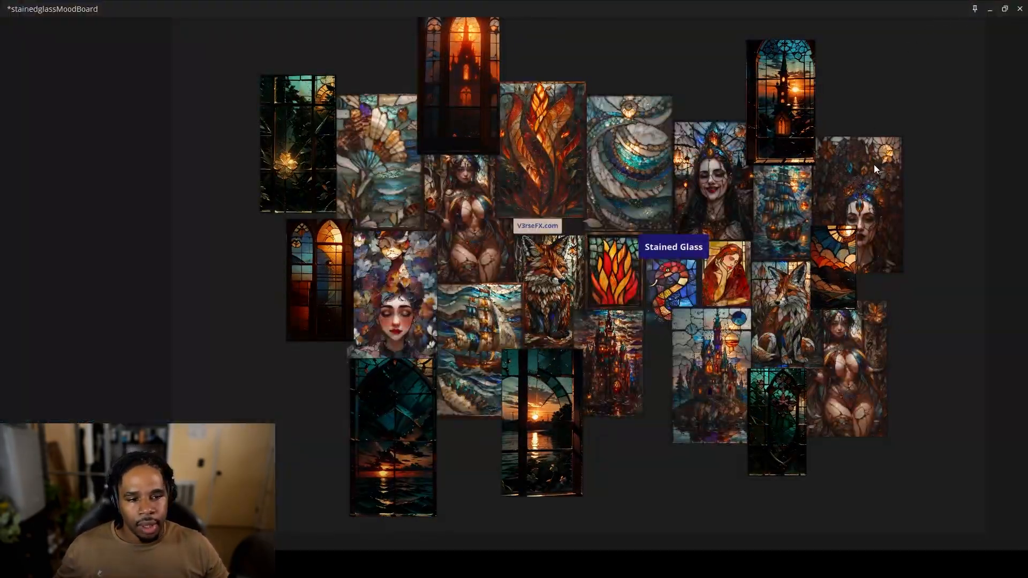
Step: Set the Stained Glass label's background to a dark green sampled from the green stained glass window image
{"action": "scroll", "coordinate": [935, 307], "scroll_direction": "up", "scroll_amount": 2}
{"action": "left_click_drag", "start_coordinate": [923, 303], "coordinate": [946, 294]}
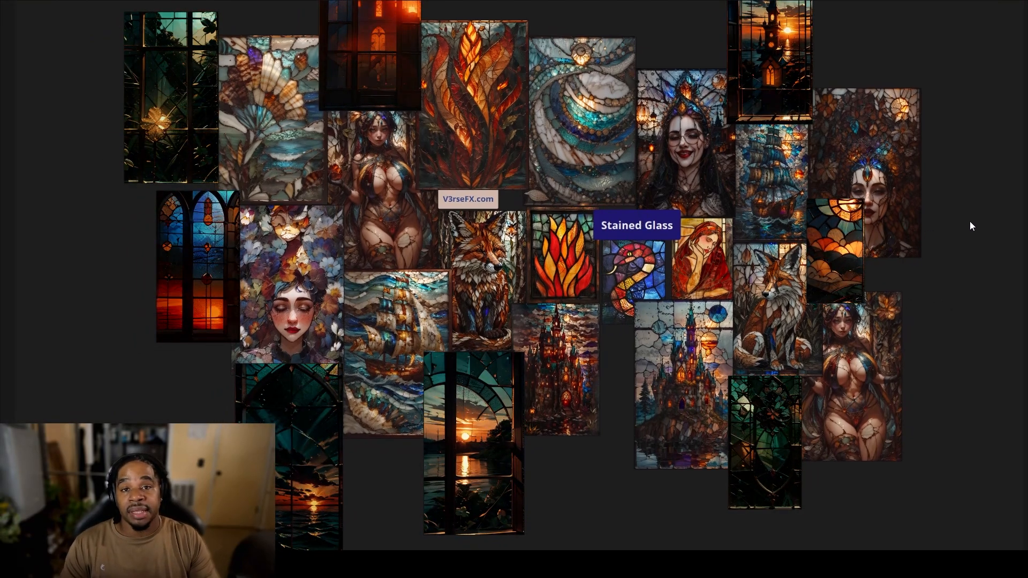
{"action": "left_click", "coordinate": [637, 225]}
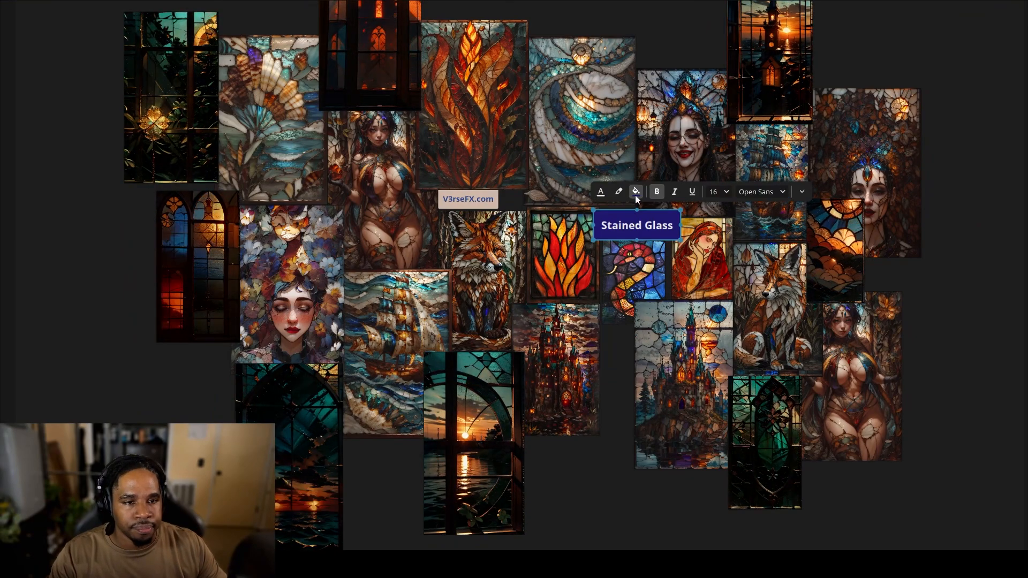
{"action": "left_click", "coordinate": [636, 191]}
{"action": "left_click", "coordinate": [570, 310]}
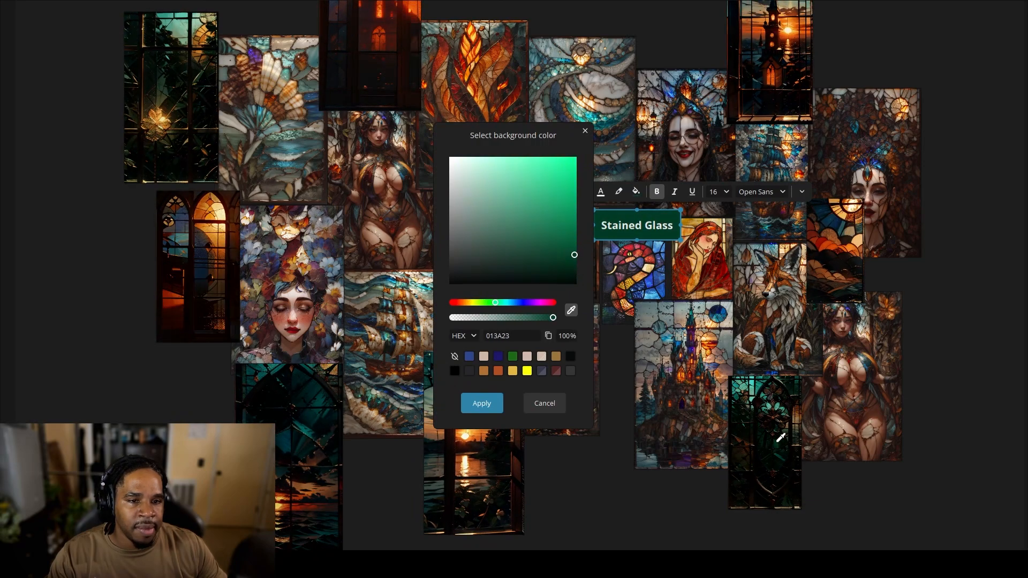
{"action": "left_click", "coordinate": [481, 403]}
{"action": "left_click", "coordinate": [573, 460]}
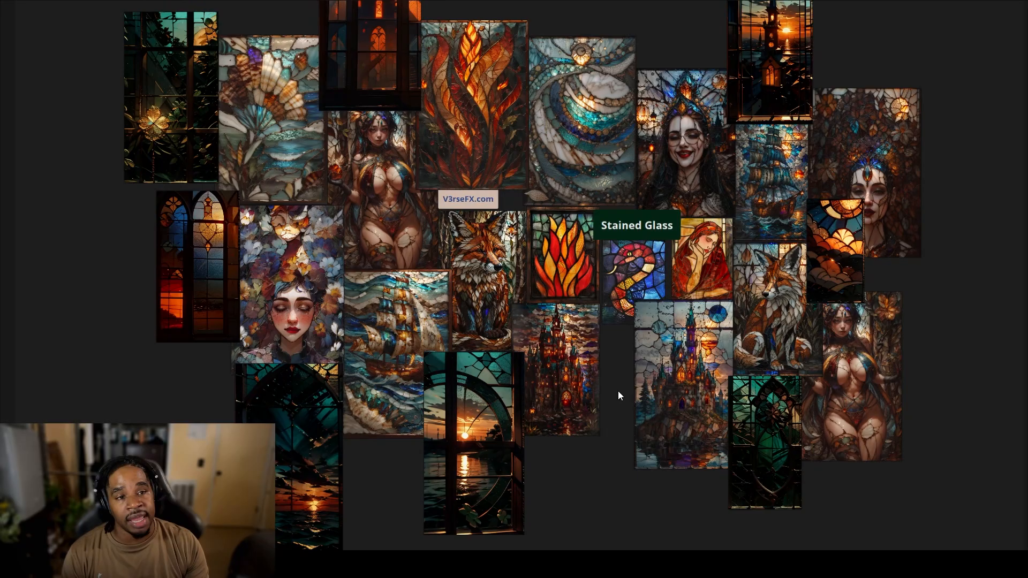
Step: Examine the stained glass references and generated window animations across the mood board, up close and as a whole
{"action": "scroll", "coordinate": [842, 258], "scroll_direction": "up", "scroll_amount": 5}
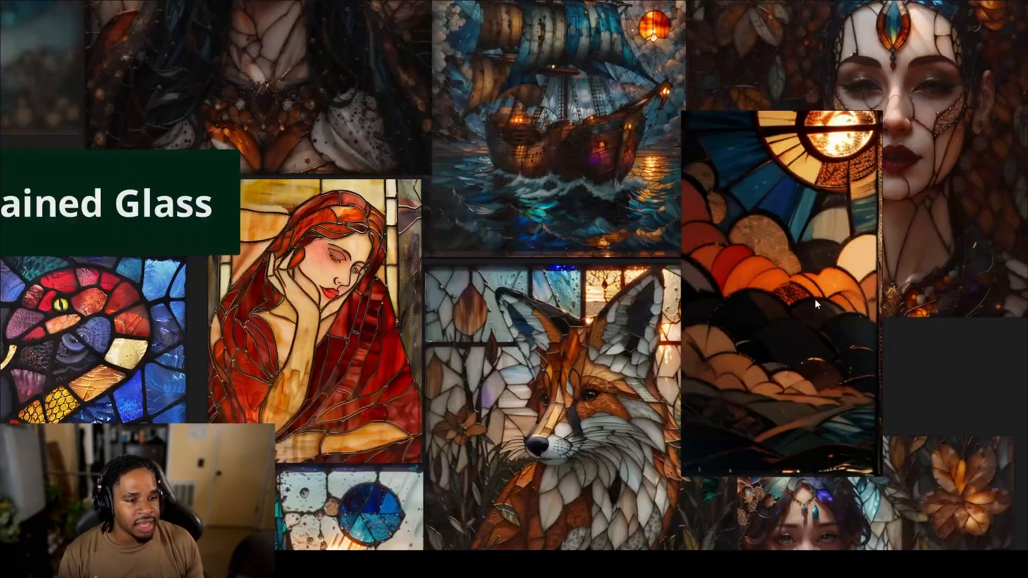
{"action": "scroll", "coordinate": [814, 299], "scroll_direction": "down", "scroll_amount": 8}
{"action": "scroll", "coordinate": [803, 302], "scroll_direction": "up", "scroll_amount": 4}
{"action": "scroll", "coordinate": [768, 289], "scroll_direction": "down", "scroll_amount": 2}
{"action": "left_click_drag", "start_coordinate": [638, 466], "coordinate": [667, 397]}
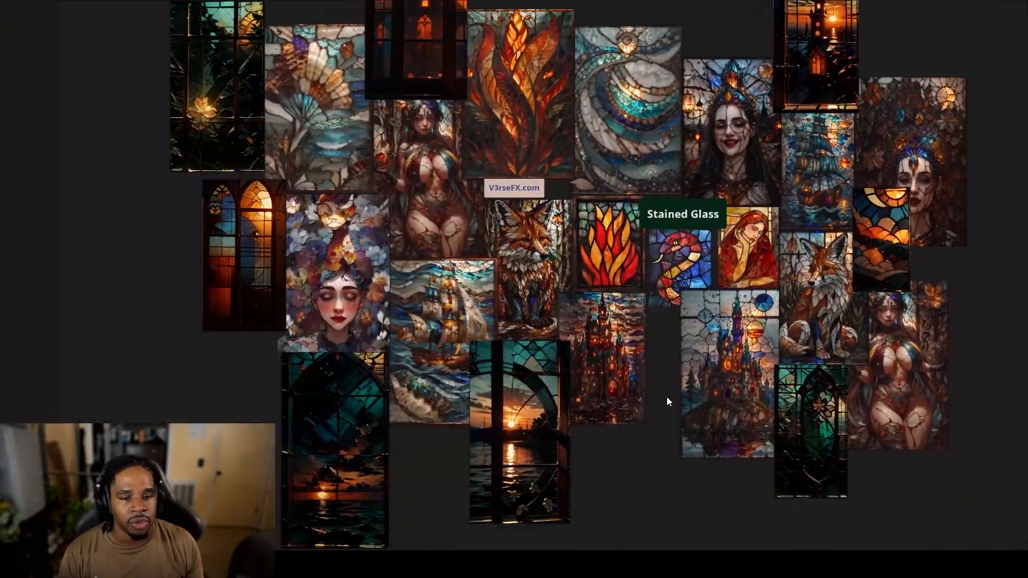
{"action": "scroll", "coordinate": [585, 375], "scroll_direction": "up", "scroll_amount": 4}
{"action": "scroll", "coordinate": [586, 375], "scroll_direction": "down", "scroll_amount": 3}
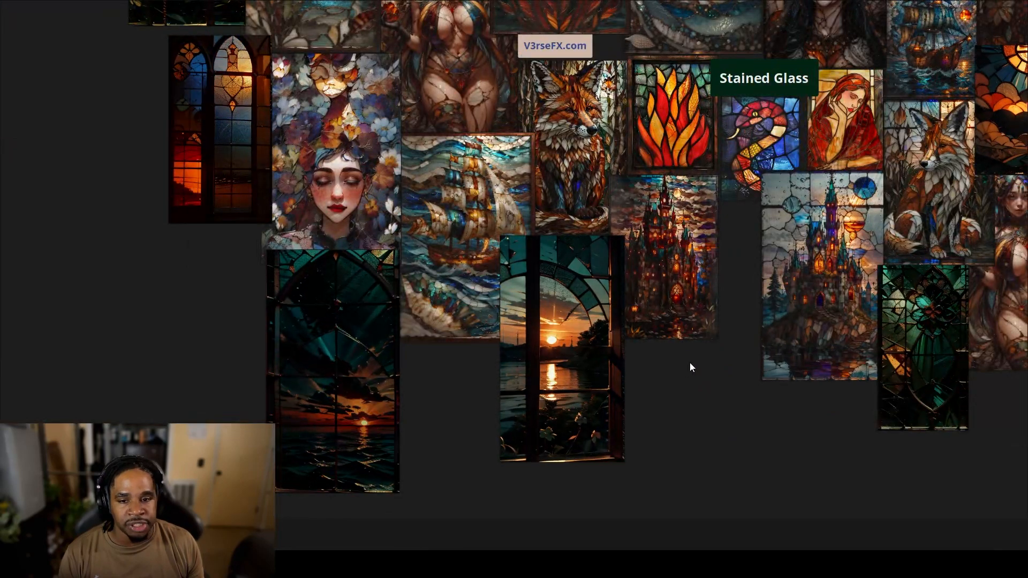
{"action": "left_click_drag", "start_coordinate": [690, 364], "coordinate": [715, 529]}
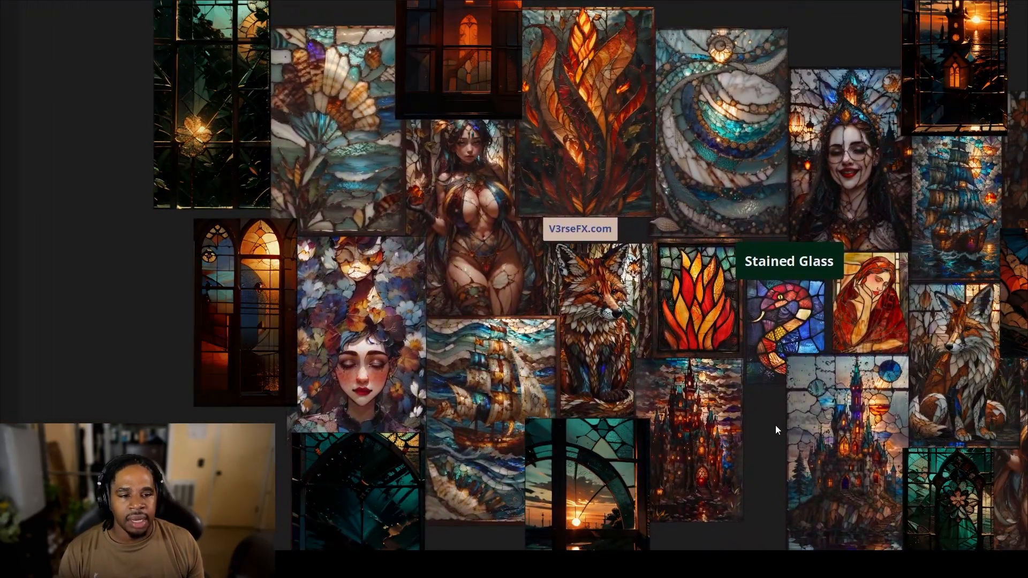
{"action": "left_click_drag", "start_coordinate": [775, 425], "coordinate": [869, 522]}
{"action": "scroll", "coordinate": [286, 203], "scroll_direction": "up", "scroll_amount": 4}
{"action": "scroll", "coordinate": [286, 204], "scroll_direction": "down", "scroll_amount": 2}
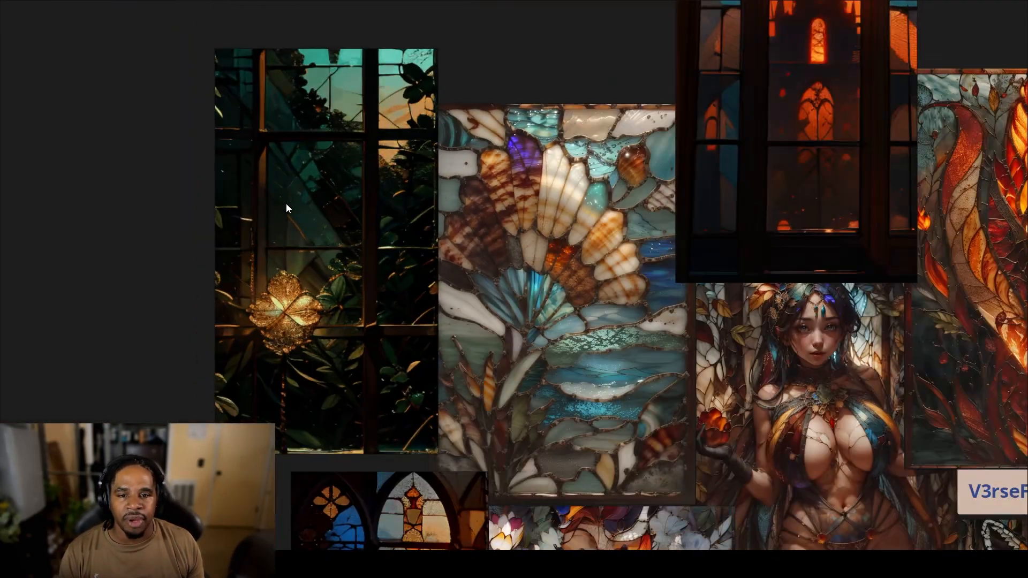
{"action": "scroll", "coordinate": [363, 220], "scroll_direction": "down", "scroll_amount": 3}
{"action": "left_click_drag", "start_coordinate": [791, 106], "coordinate": [546, 7]}
{"action": "left_click_drag", "start_coordinate": [576, 62], "coordinate": [680, 101]}
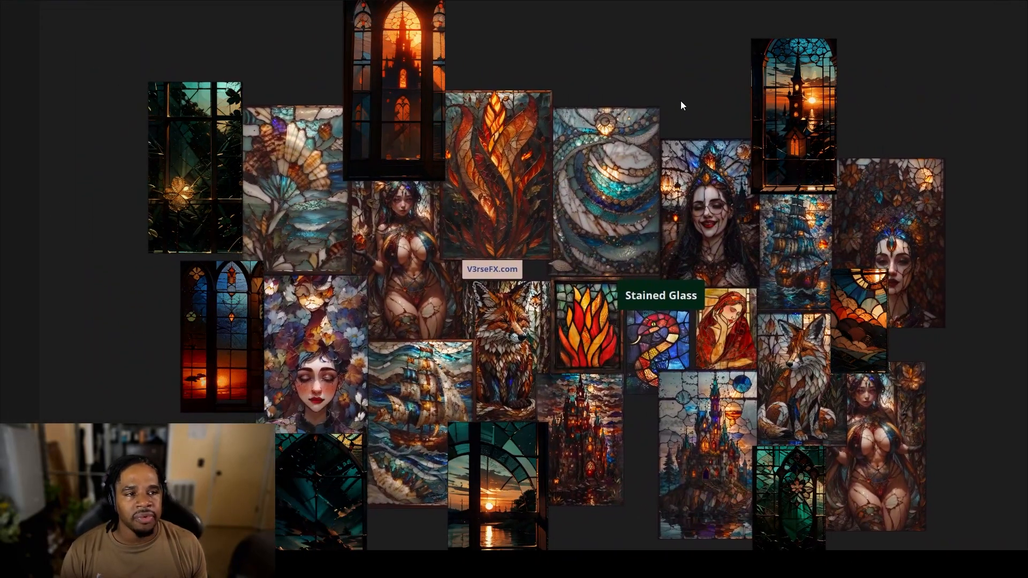
{"action": "scroll", "coordinate": [681, 105], "scroll_direction": "down", "scroll_amount": 2}
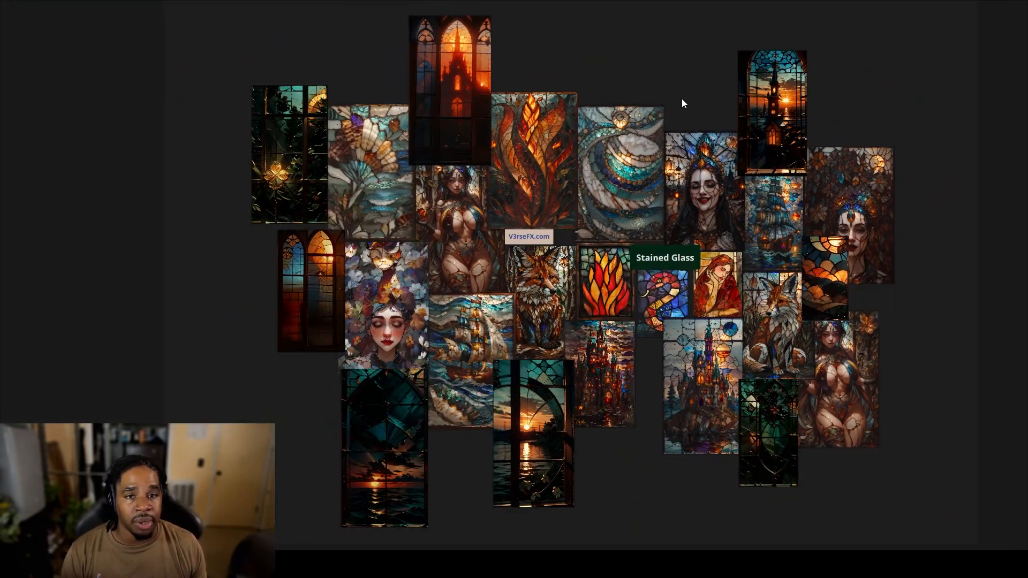